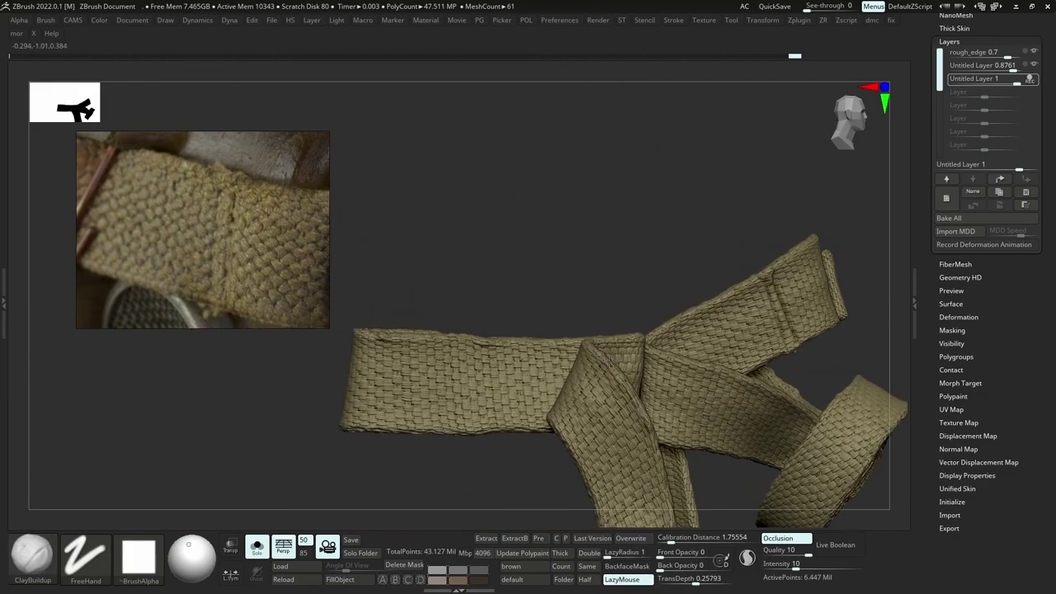
Examine the woven straps up close from several angles, both isolated and together with the rest of the helmet and mask.
right_drag(646, 393, 586, 325)
right_drag(640, 426, 514, 441)
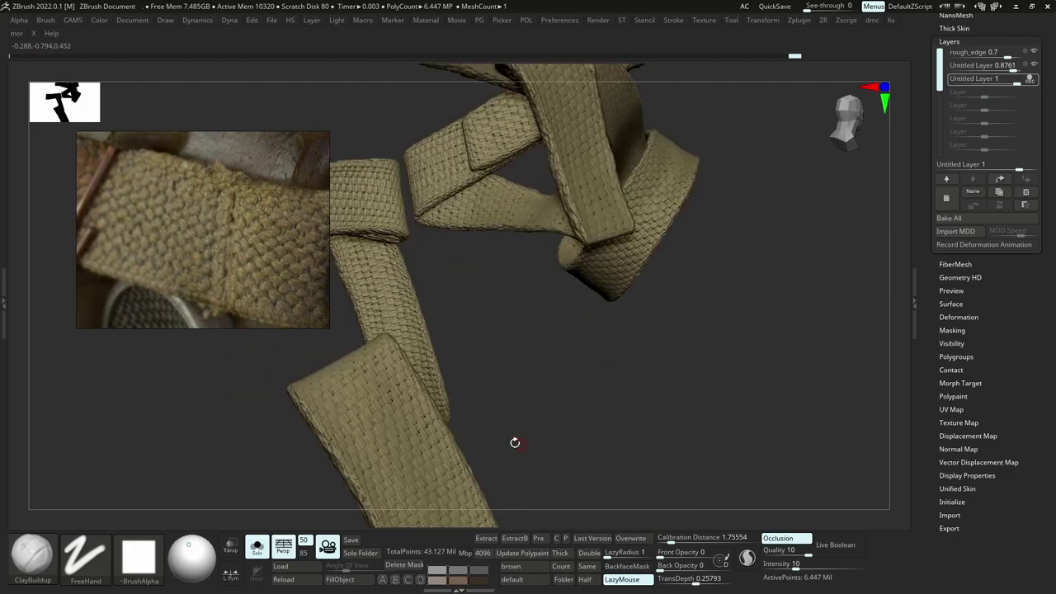
mouse_move(418, 408)
right_down()
mouse_move(508, 382)
mouse_move(527, 437)
mouse_move(495, 443)
right_up()
key(alt+shift+s)
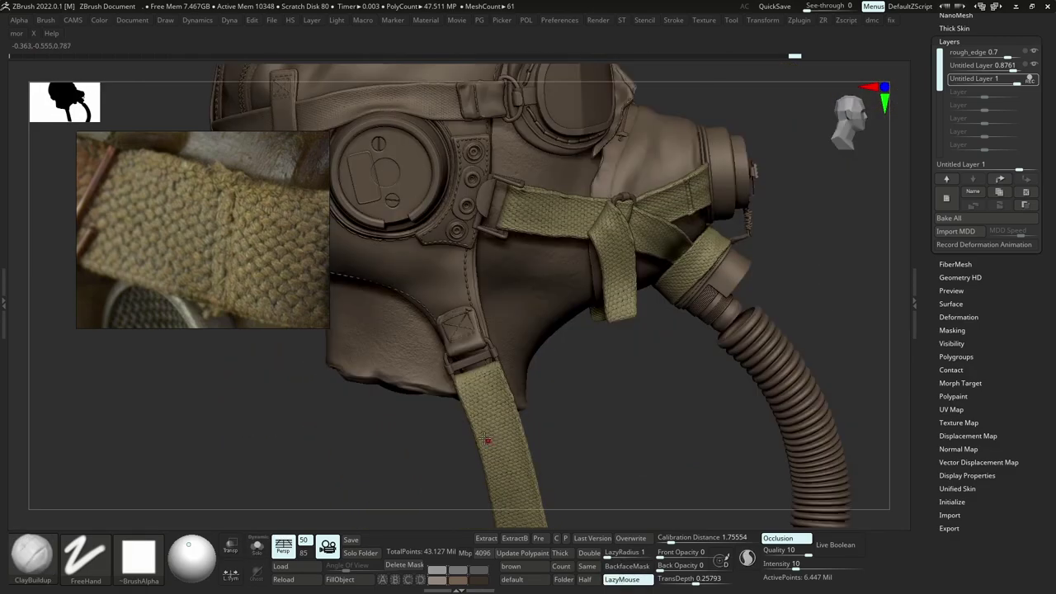
mouse_move(419, 417)
right_down()
mouse_move(474, 421)
mouse_move(436, 446)
right_up()
key(alt+shift+s)
alt+right_drag(513, 495, 525, 367)
ctrl+right_drag(525, 367, 478, 322)
key(alt+shift+s)
key(alt+shift+s)
Add a new sculpt layer and roughen the weave of the long hanging strap, softening it with SmoothDirection.
click(950, 207)
ctrl+right_drag(516, 401, 513, 421)
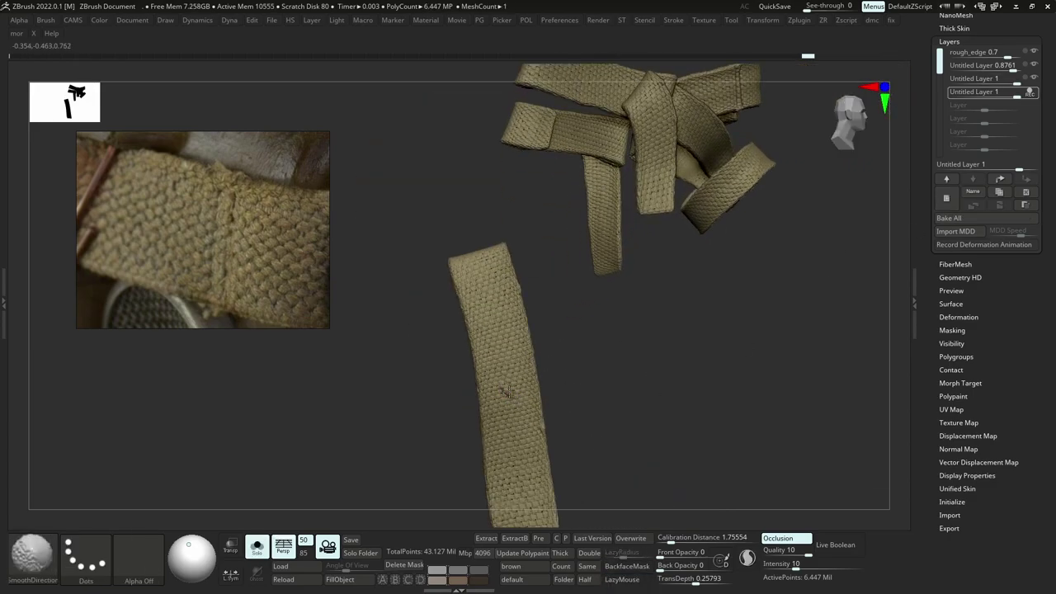
alt+right_drag(517, 510, 524, 394)
shift+drag(537, 386, 531, 383)
alt+right_drag(531, 313, 535, 263)
Add small ClayBuildup lumps to the side strap, dangling strap end and hose loop, softening them with directional smoothing.
mouse_move(534, 263)
right_down()
mouse_move(568, 258)
mouse_move(588, 326)
right_up()
key(alt+shift+s)
key(alt+shift+s)
right_drag(588, 326, 572, 285)
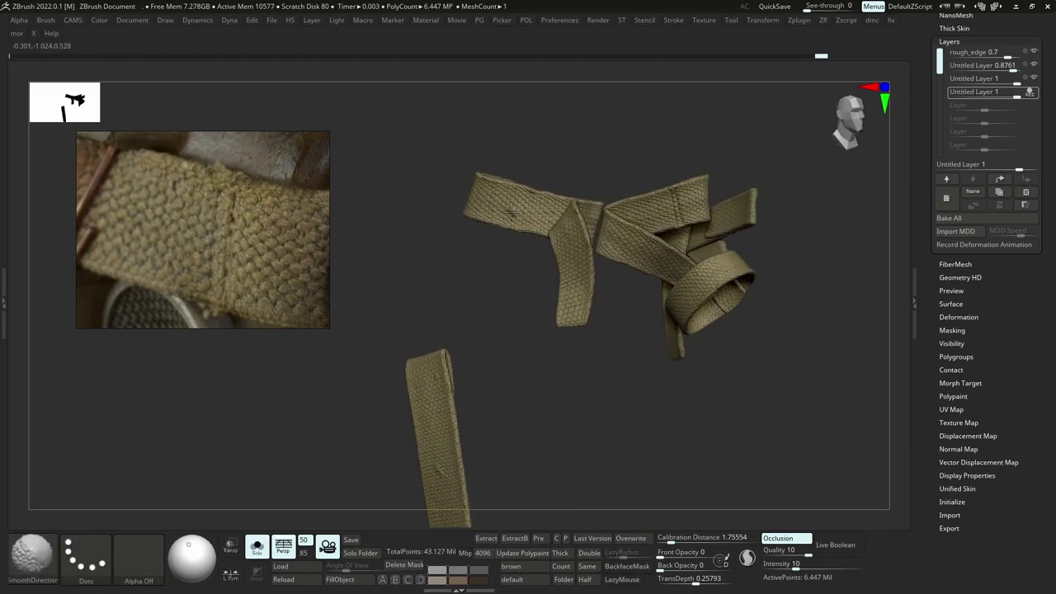
shift+drag(573, 285, 577, 285)
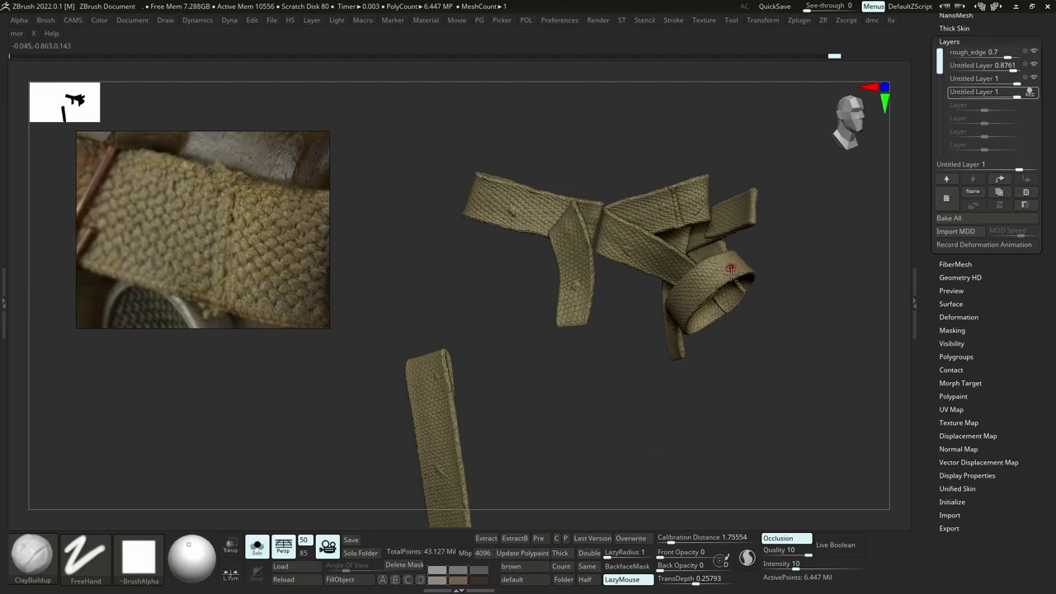
key(shift)
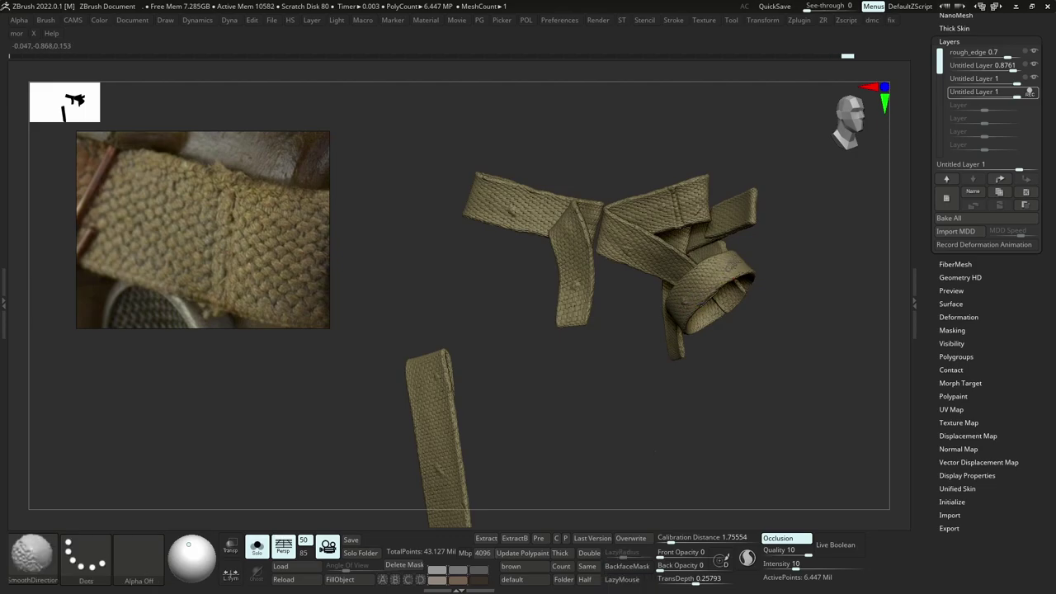
ctrl+right_drag(805, 363, 818, 306)
key(alt+shift+s)
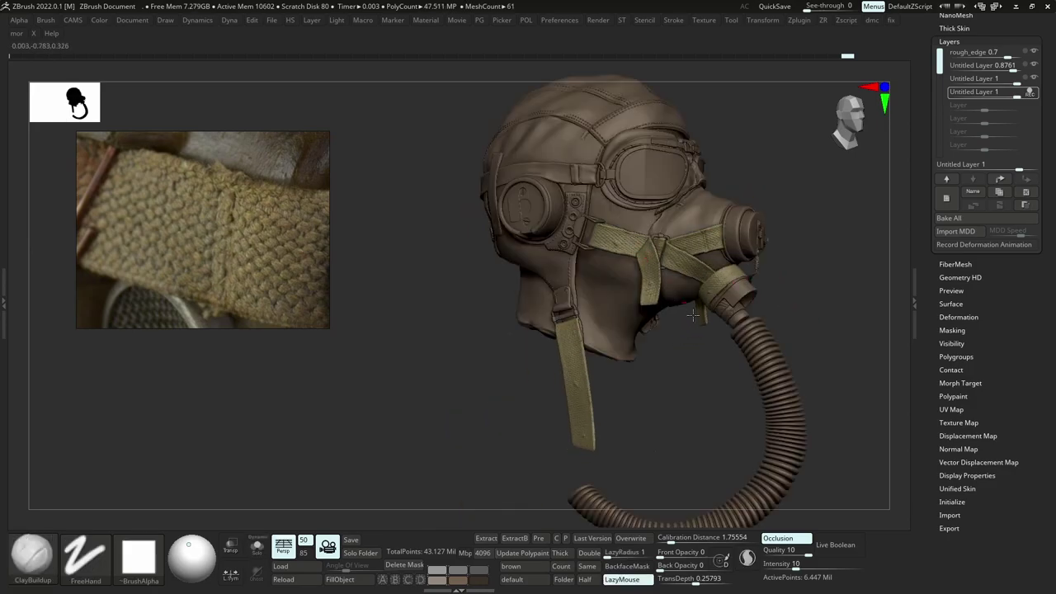
Add and smooth small irregularities on the horizontal straps on both sides of the mask, undoing the last stroke on the dangling end.
key(alt+shift+s)
key(shift)
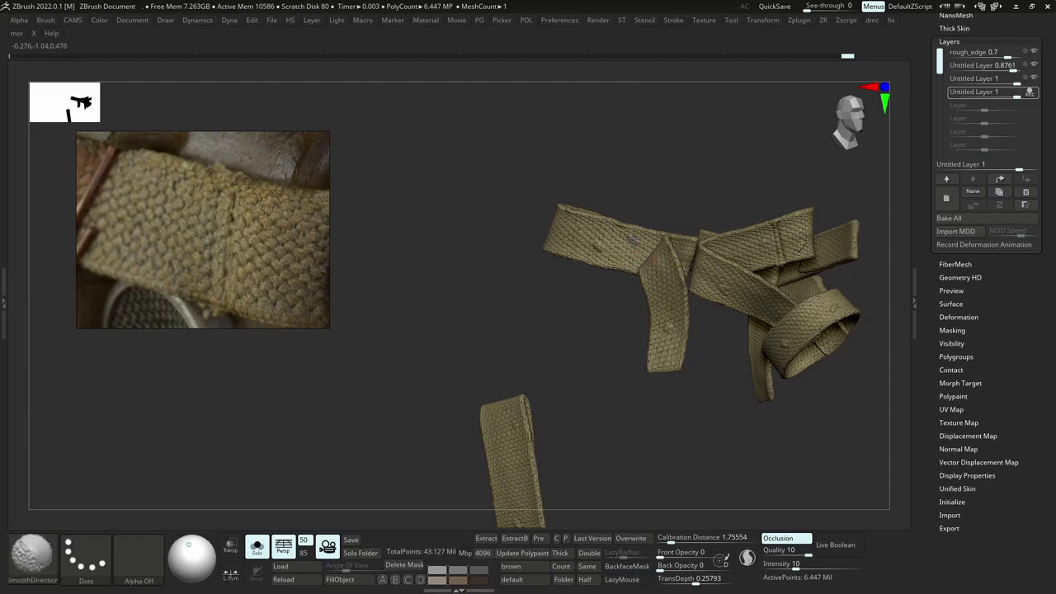
mouse_move(641, 240)
right_down()
mouse_move(578, 258)
mouse_move(588, 317)
mouse_move(676, 284)
right_up()
key(alt+shift+s)
shift+drag(695, 276, 687, 281)
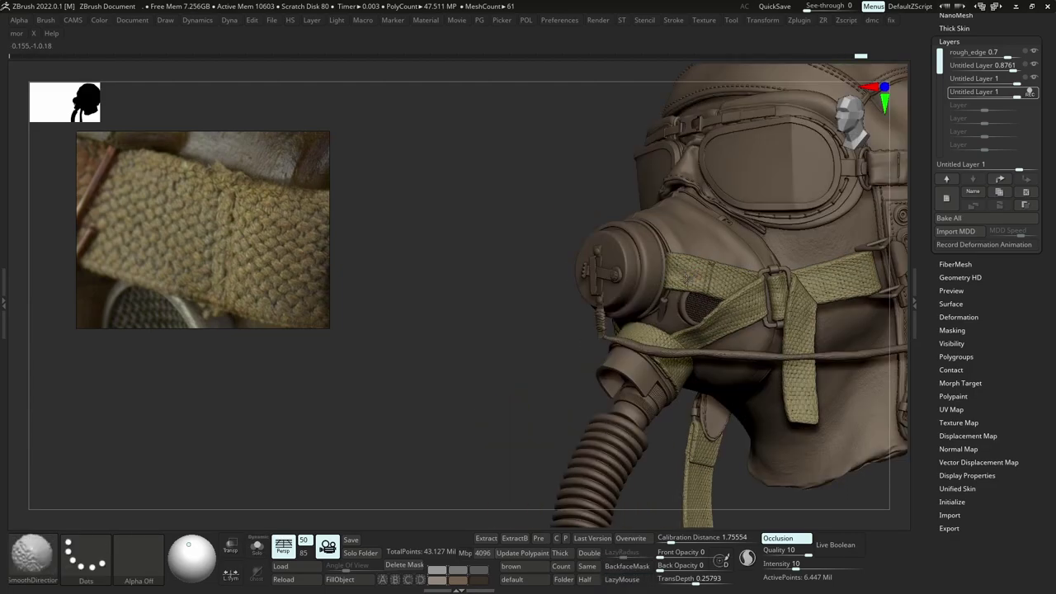
key(shift)
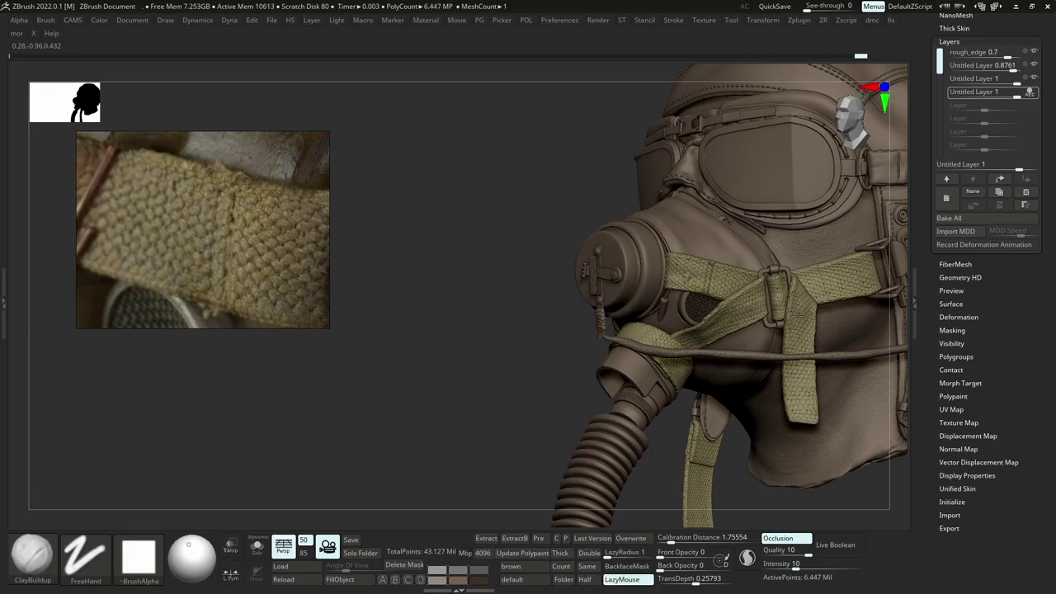
shift+drag(838, 283, 858, 284)
key(s)
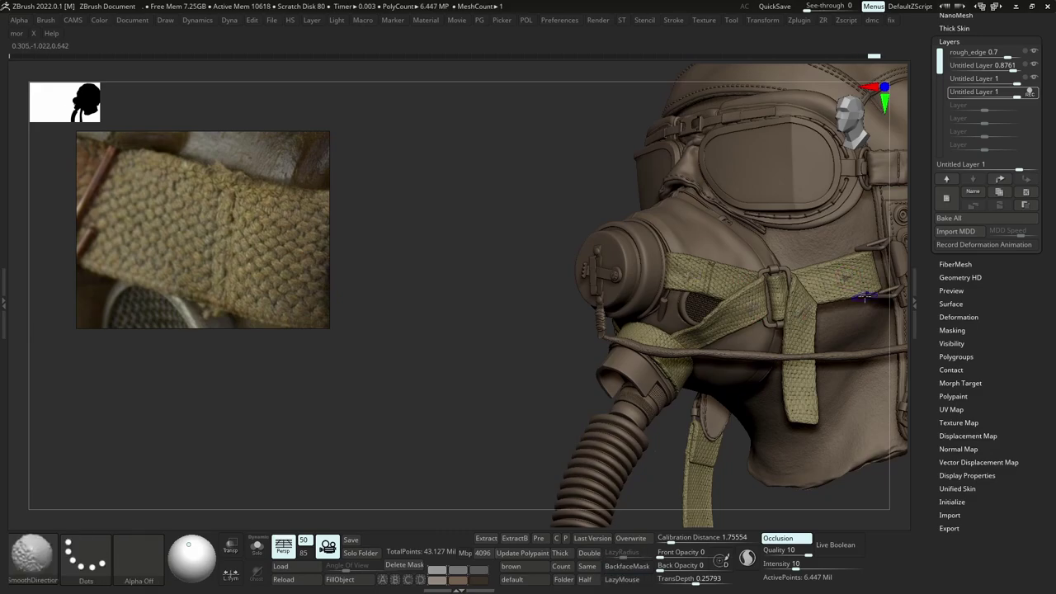
drag(797, 382, 798, 400)
key(ctrl+z)
Add small lumps to the long strap hanging behind the hose and smooth them into the weave.
alt+right_drag(802, 396, 802, 297)
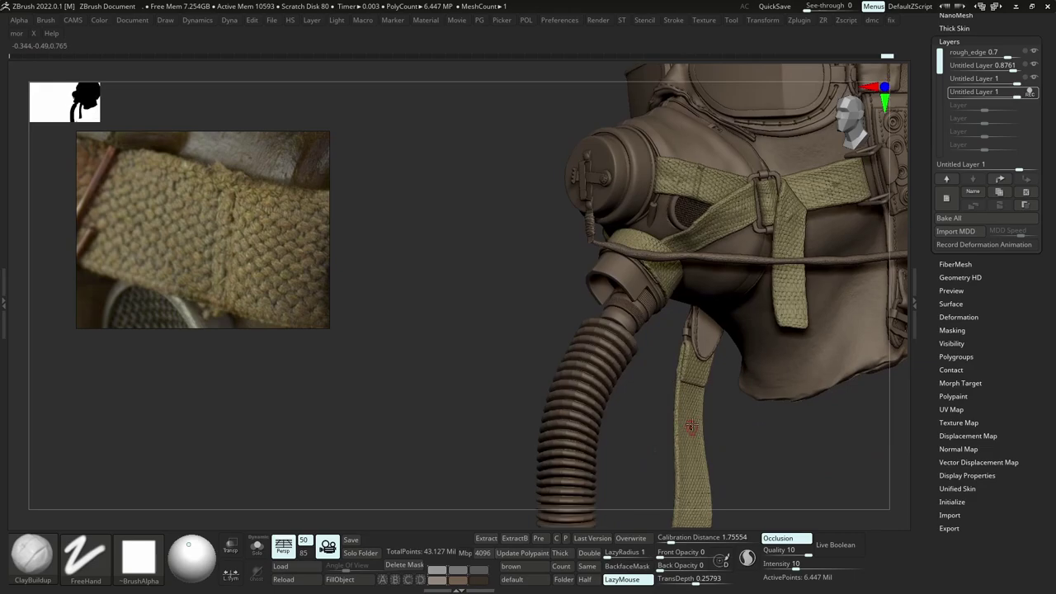
drag(698, 417, 700, 428)
shift+drag(700, 428, 698, 420)
alt+right_drag(706, 500, 689, 384)
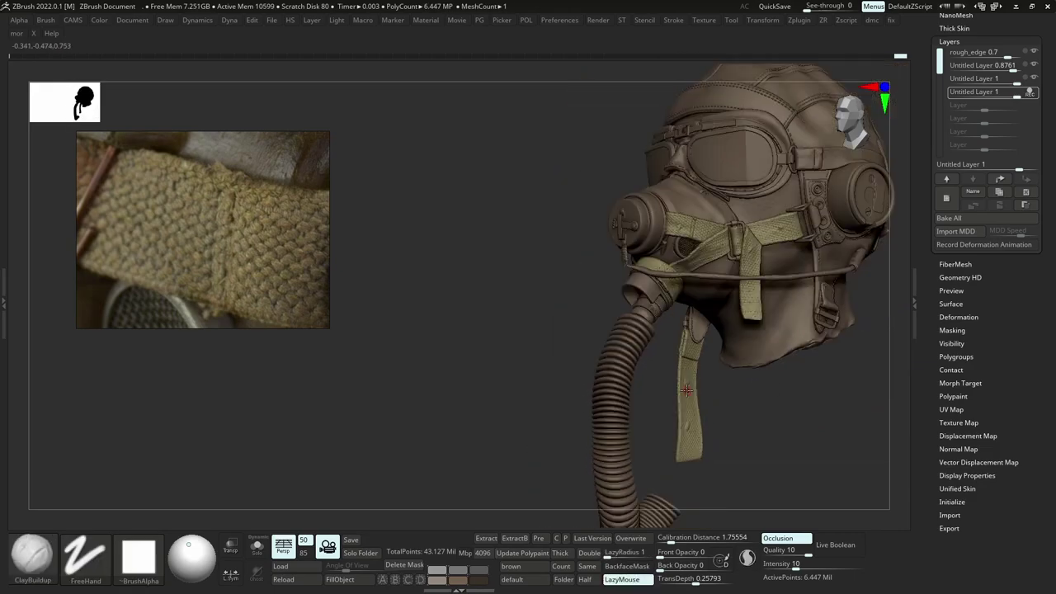
shift+drag(689, 431, 688, 426)
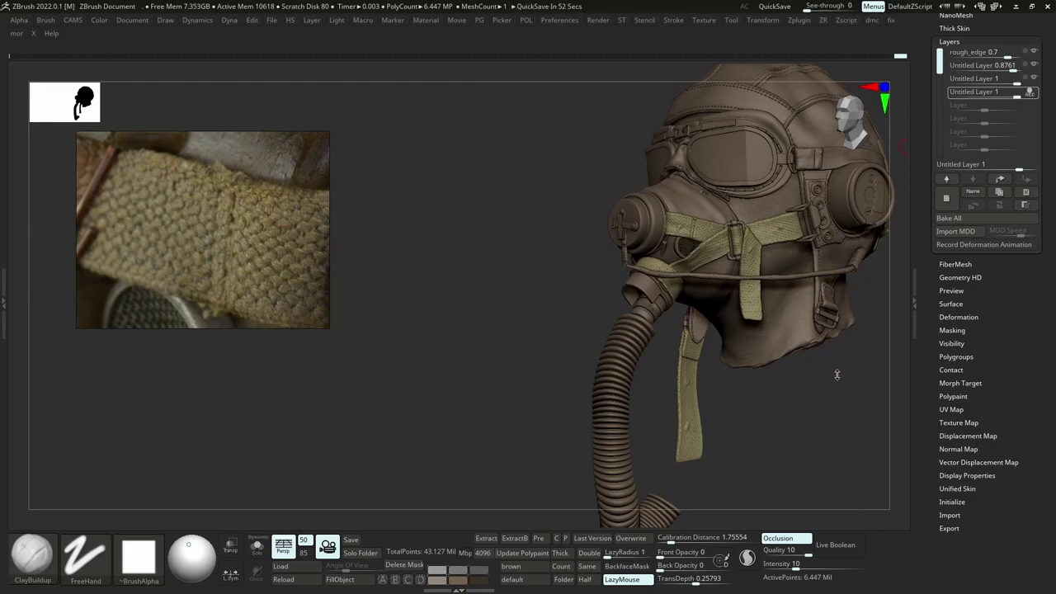
Reduce the newest layer's intensity to 0.25663.
drag(1016, 93, 998, 93)
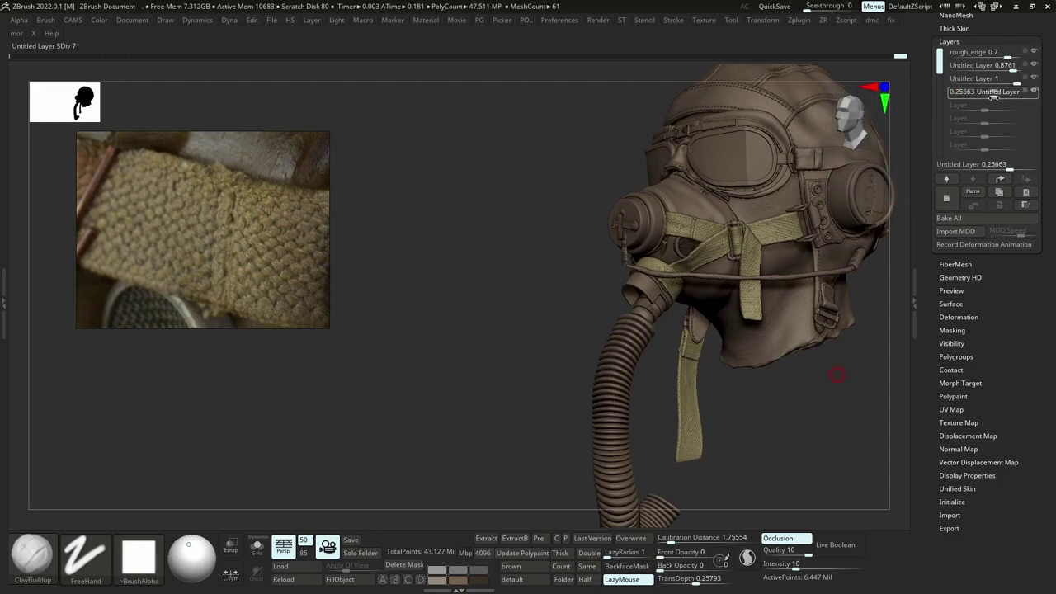
click(994, 95)
mouse_move(776, 226)
right_down()
mouse_move(849, 249)
mouse_move(813, 238)
right_up()
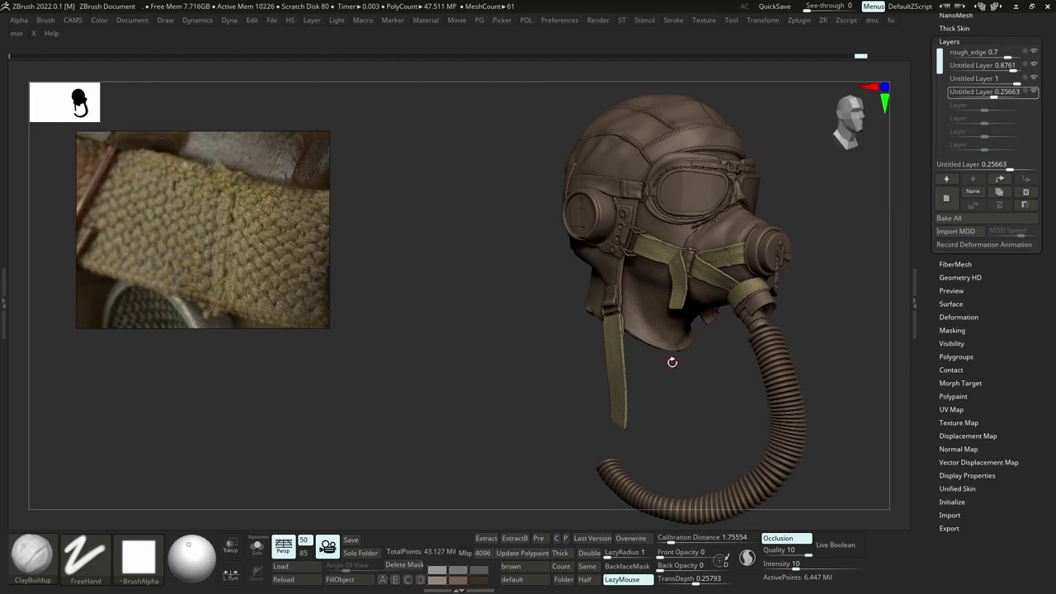
mouse_move(833, 330)
right_down()
mouse_move(743, 318)
mouse_move(780, 275)
mouse_move(726, 284)
mouse_move(766, 365)
mouse_move(695, 300)
mouse_move(661, 303)
mouse_move(682, 297)
right_up()
Examine the reference photos of the oxygen mask for the weave, stitching and frayed edges of its straps.
scroll(196, 227, down, 5)
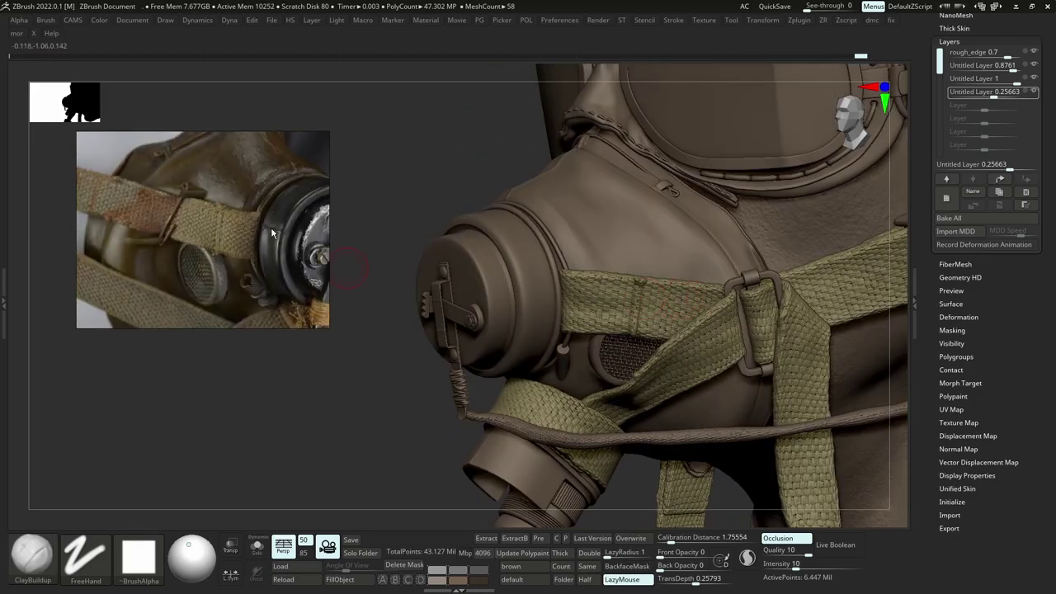
middle_drag(196, 227, 303, 251)
scroll(217, 217, up, 2)
scroll(203, 223, down, 4)
scroll(243, 222, up, 1)
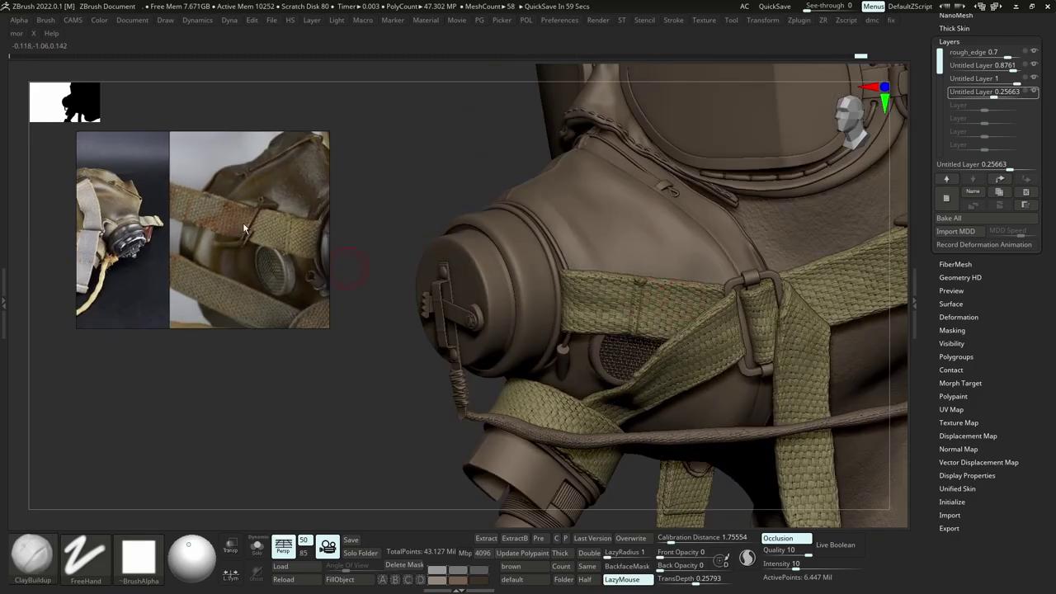
middle_drag(299, 290, 271, 240)
scroll(228, 258, up, 3)
scroll(189, 245, down, 8)
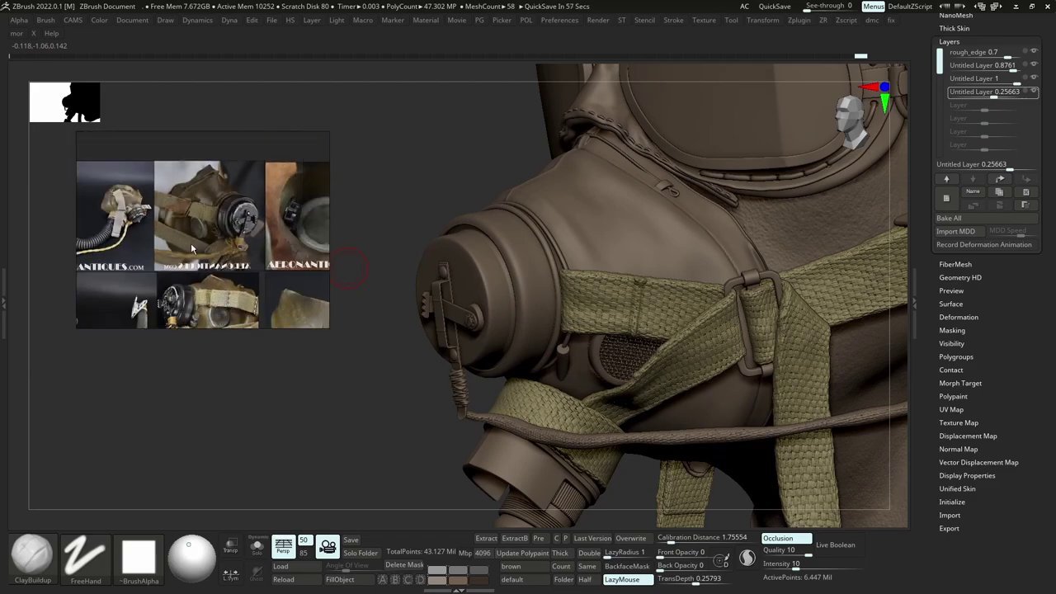
scroll(276, 229, up, 3)
scroll(220, 283, down, 4)
middle_drag(220, 283, 244, 197)
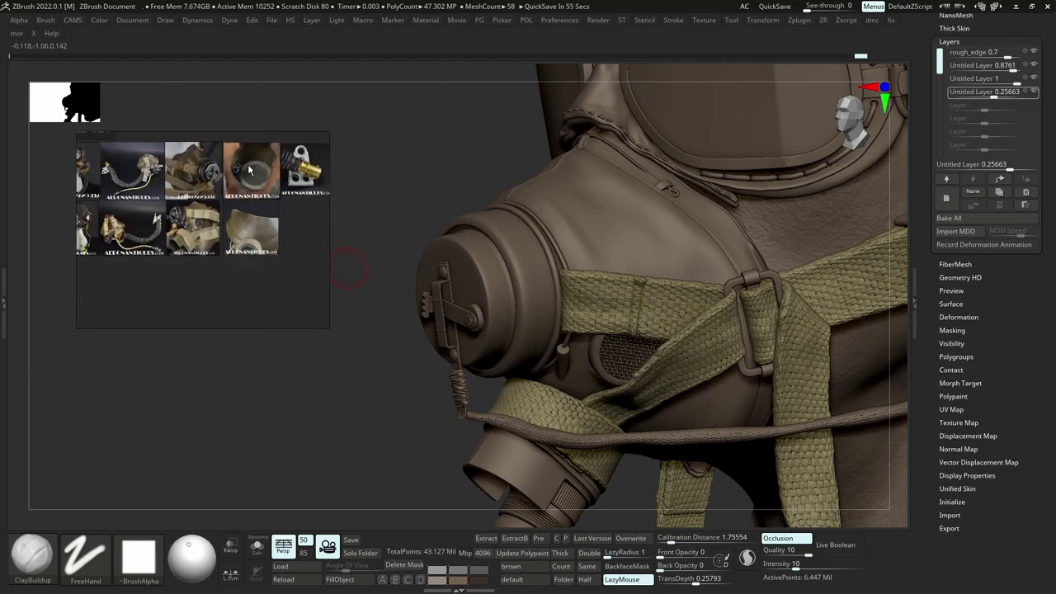
scroll(248, 198, up, 4)
scroll(139, 234, up, 5)
scroll(167, 243, down, 4)
middle_drag(178, 279, 262, 245)
scroll(278, 227, up, 3)
scroll(269, 213, down, 1)
scroll(226, 185, up, 3)
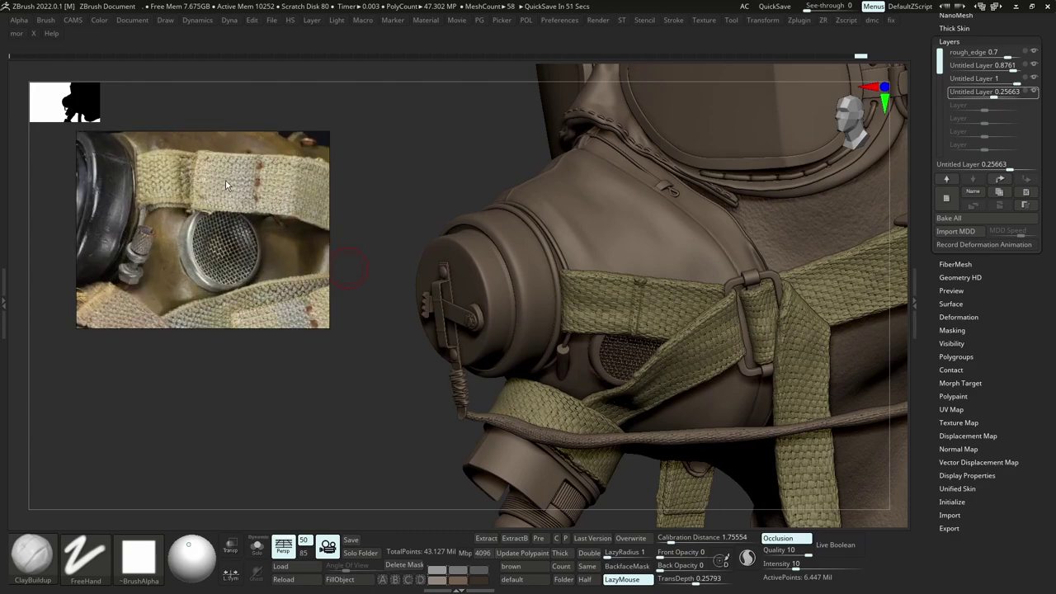
scroll(237, 186, down, 3)
scroll(281, 268, up, 2)
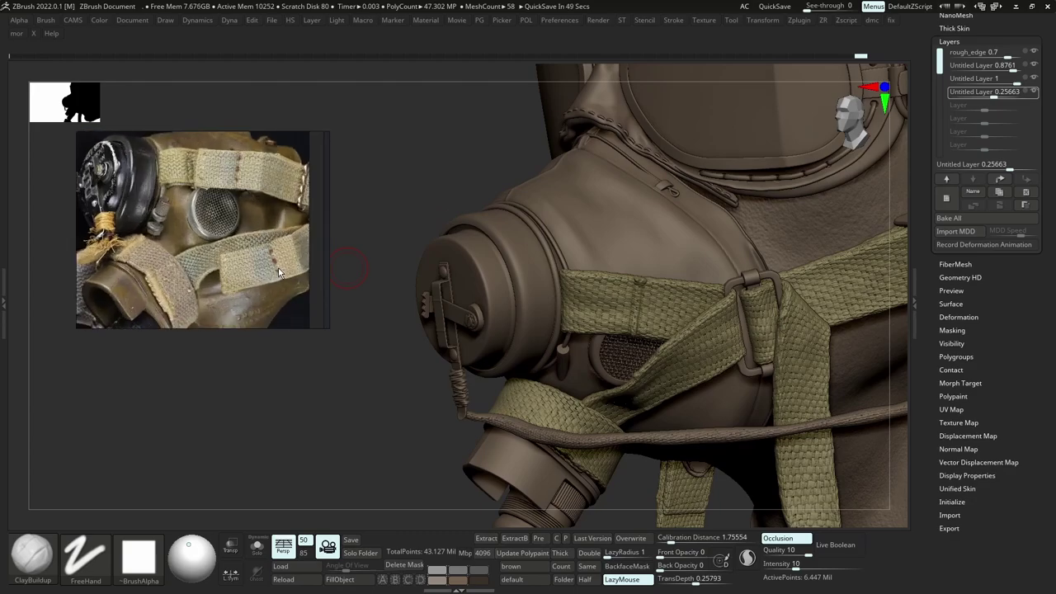
Isolate the straps and set up the ClayBuildup brush for the edge of the loop around the hose connector.
right_drag(645, 377, 577, 388)
key(alt+s)
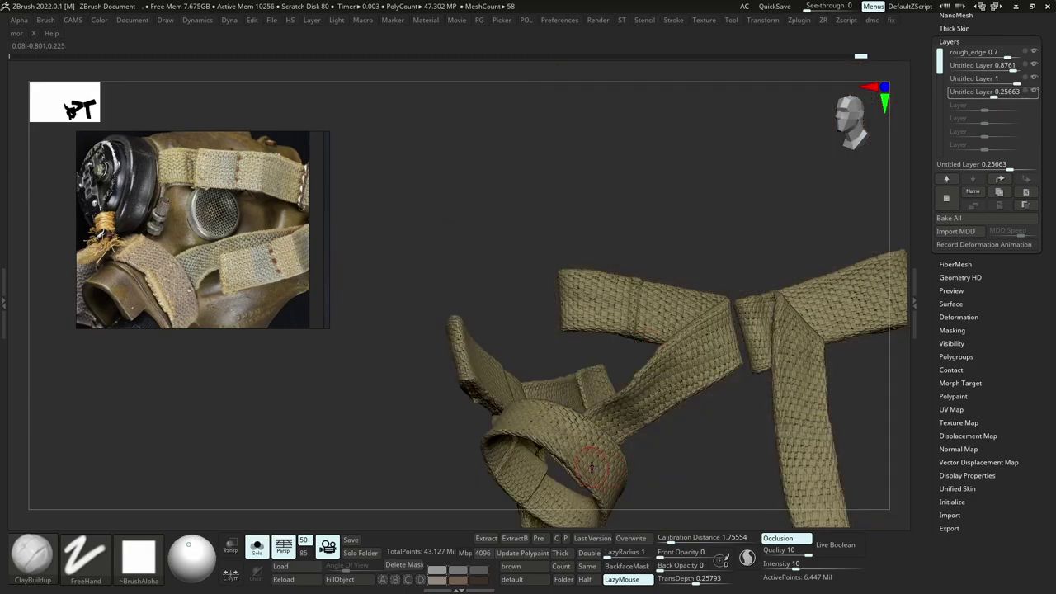
mouse_move(596, 433)
right_down()
mouse_move(601, 361)
mouse_move(611, 462)
mouse_move(664, 469)
right_up()
key(b)
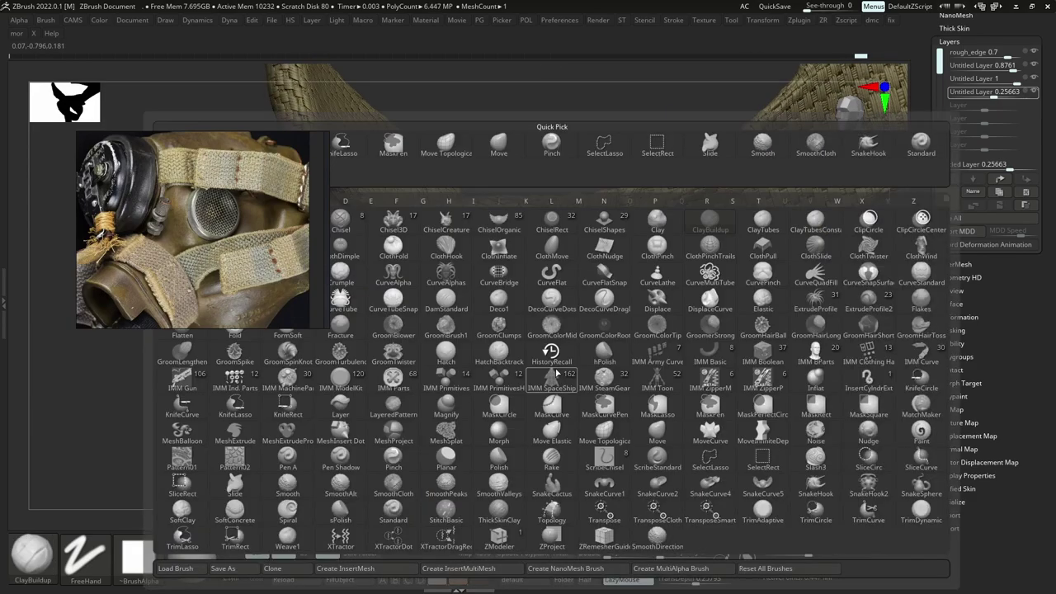
key(c)
key(b)
key(space)
mouse_move(555, 376)
right_down()
mouse_move(528, 346)
mouse_move(561, 363)
right_up()
key(s)
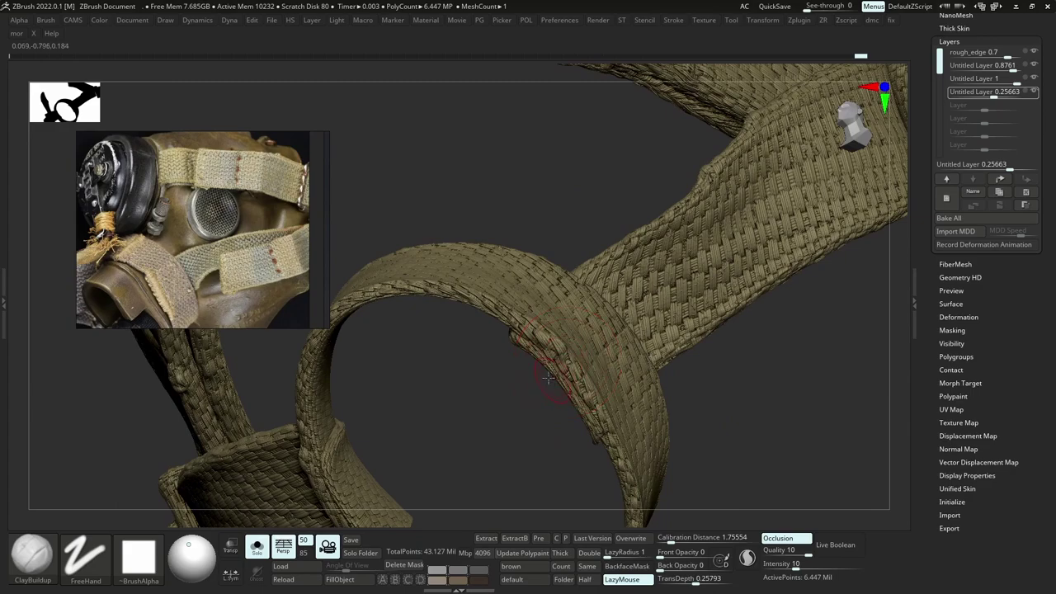
Switch to the Inflat brush and add another sculpt layer for the frayed edge of the hose loop.
key(b)
key(i)
key(n)
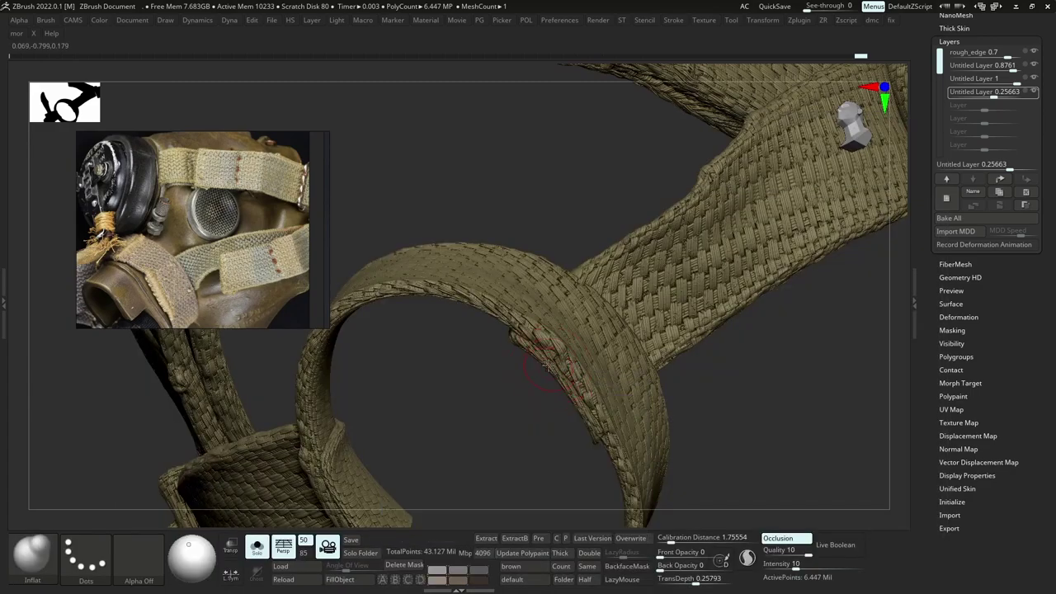
click(511, 333)
click(949, 199)
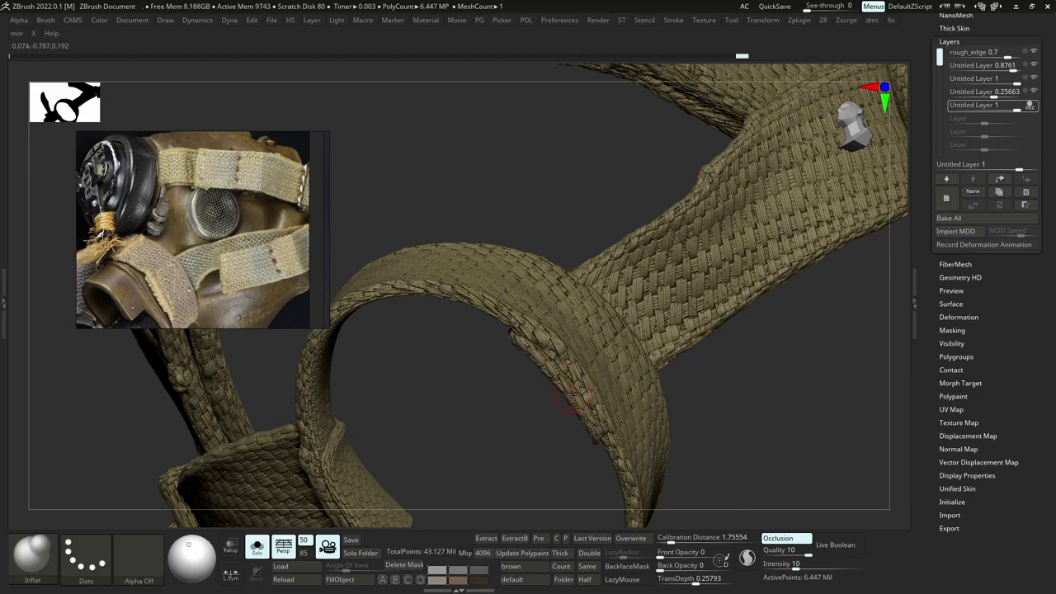
Roughen the overlapping flap edge of the hose loop with ClayBuildup so it looks frayed.
key(b)
key(c)
key(b)
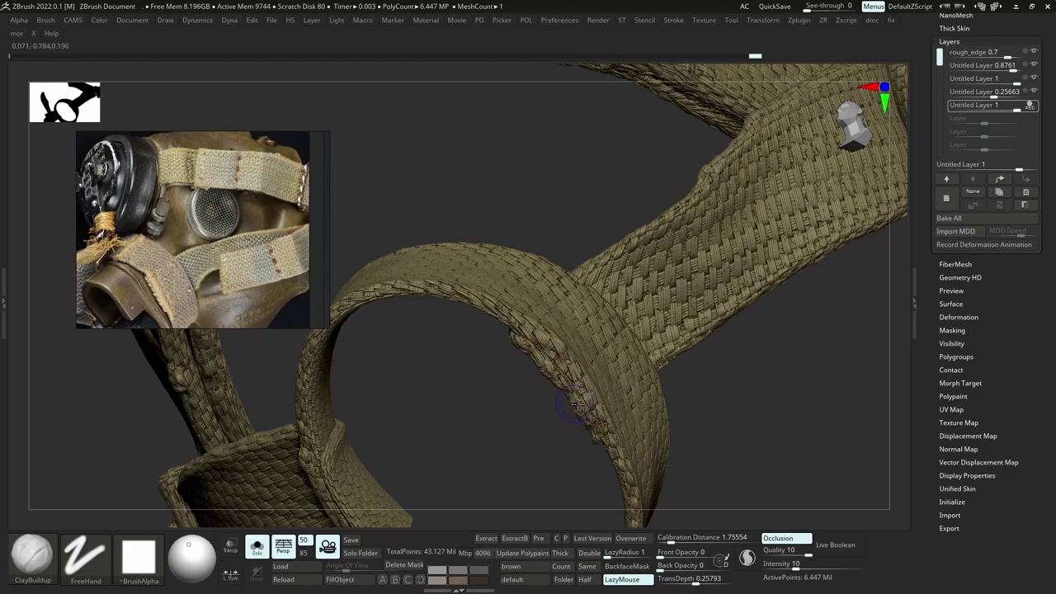
key(shift)
mouse_move(549, 377)
ctrl+right_down()
mouse_move(569, 363)
mouse_move(653, 399)
ctrl+right_up()
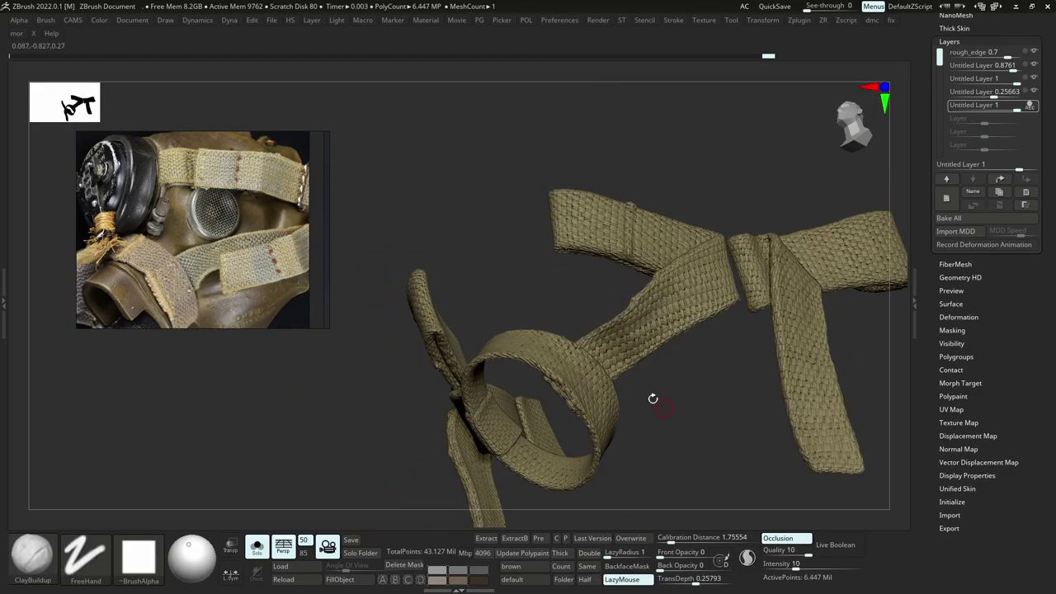
key(shift+s)
key(shift+s)
Refine the remaining flap edges of the hose loop using the Inflat, ClothMove and ClayBuildup brushes.
mouse_move(585, 413)
ctrl+right_down()
mouse_move(577, 433)
mouse_move(544, 352)
mouse_move(547, 377)
ctrl+right_up()
key(b)
key(i)
key(n)
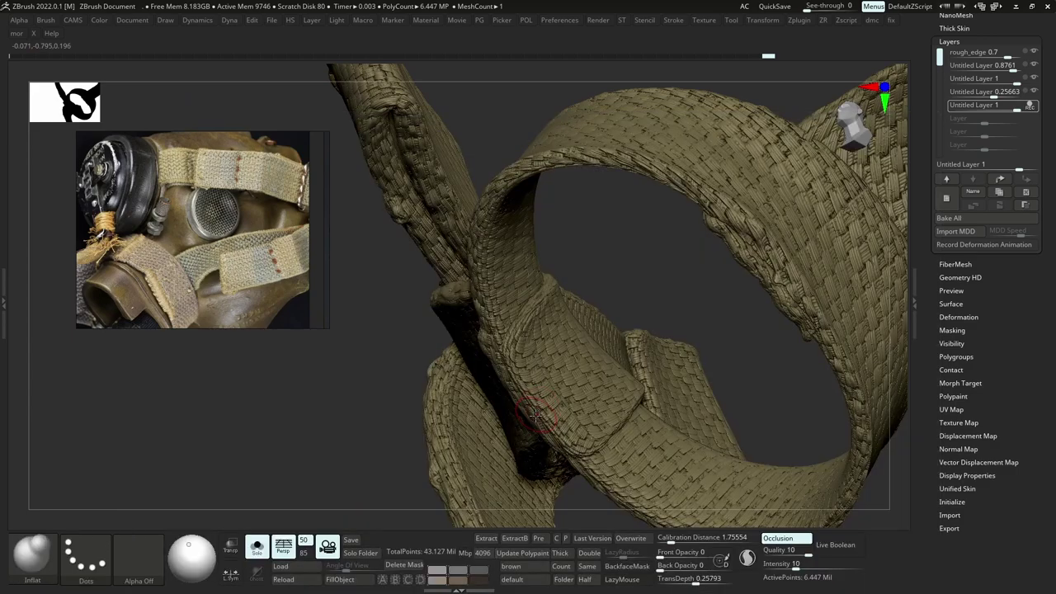
right_drag(536, 416, 530, 372)
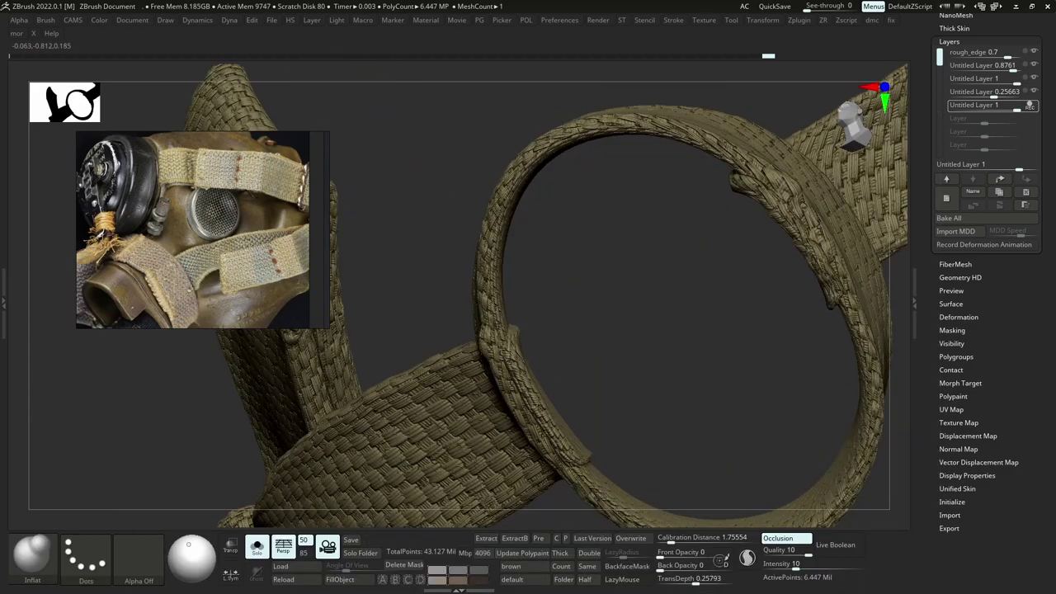
key(b)
key(c)
key(m)
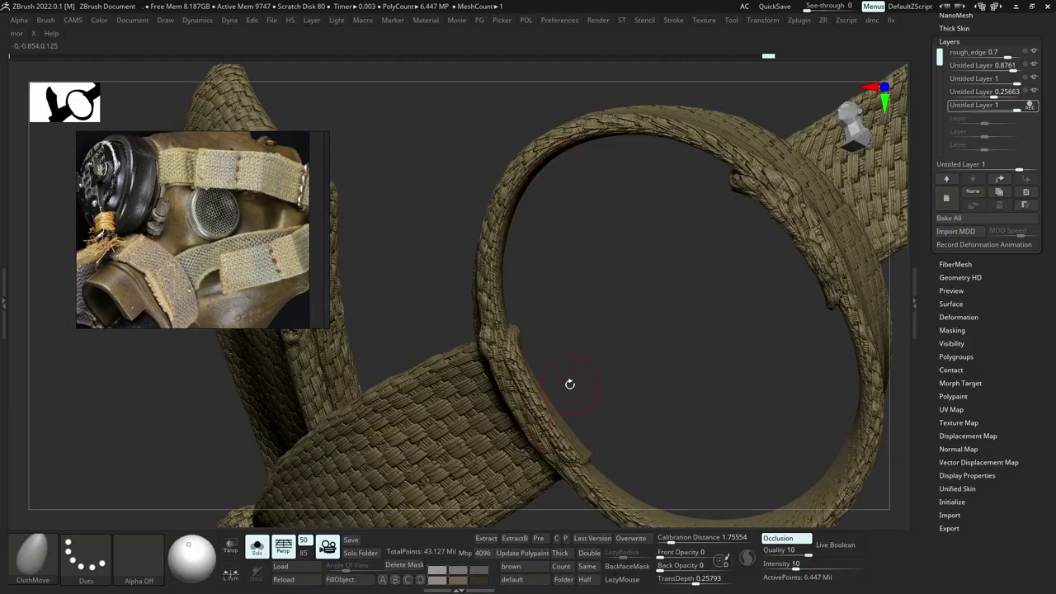
key(b)
key(c)
key(b)
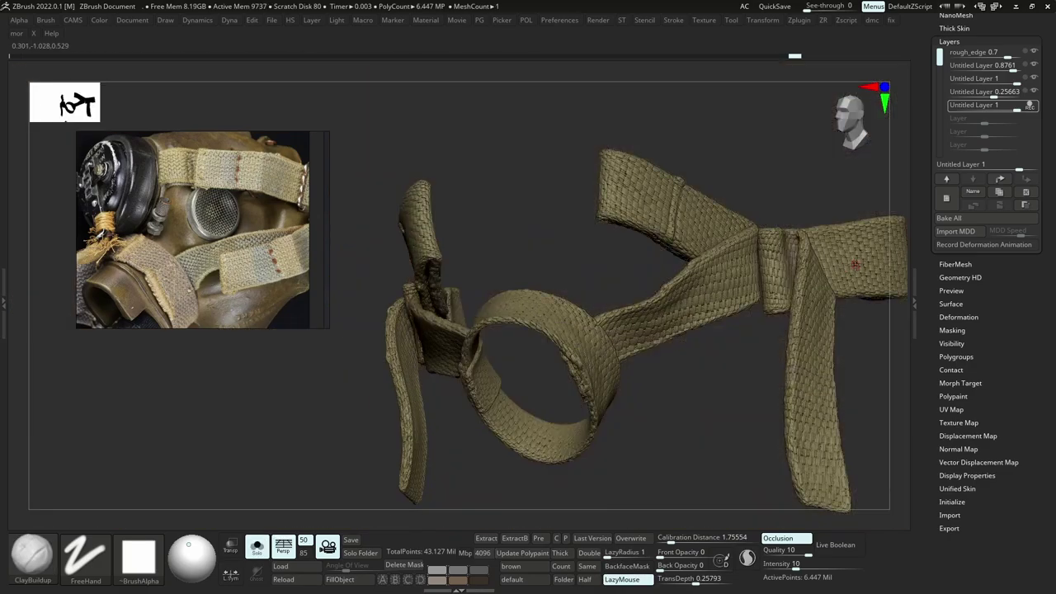
Set the frayed-edge layer's intensity to 0.80531.
drag(1007, 109, 991, 110)
click(1011, 111)
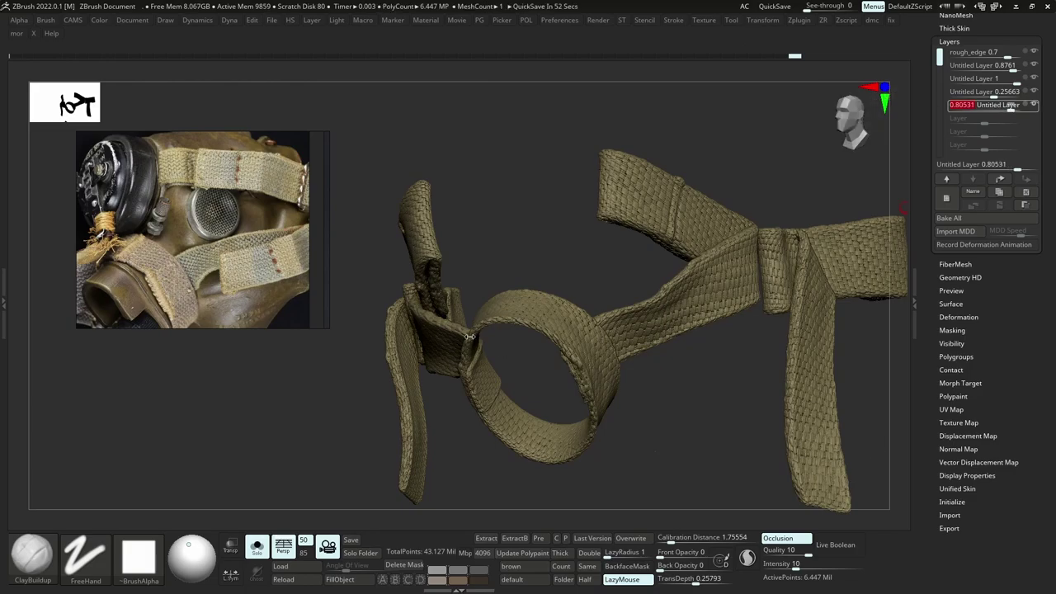
scroll(169, 211, up, 5)
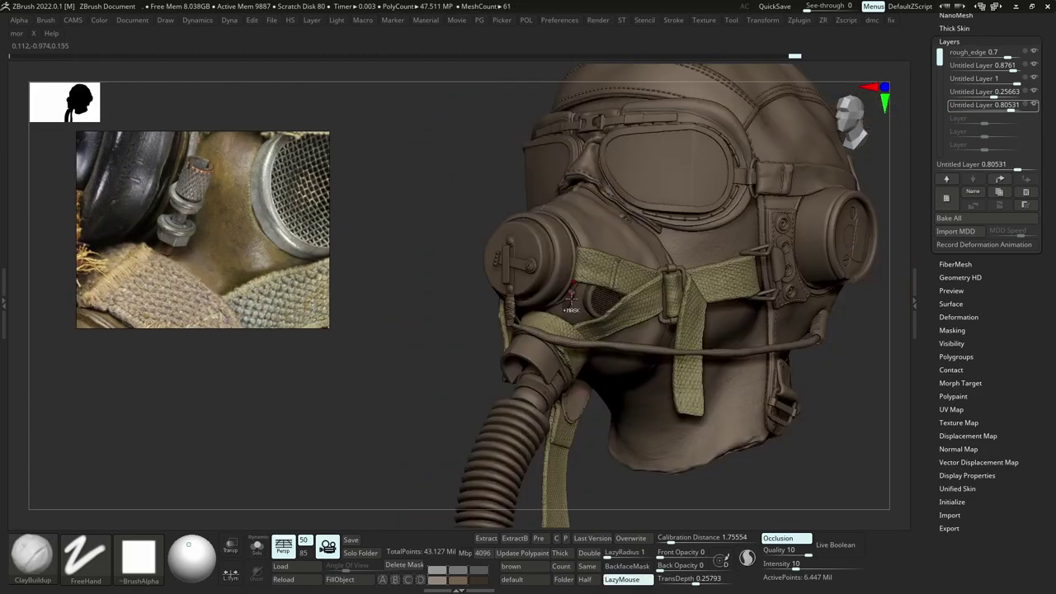
Select the Straps_02 subtool and add another sculpt layer to it.
mouse_move(571, 299)
ctrl+right_down()
mouse_move(574, 276)
mouse_move(625, 307)
ctrl+right_up()
alt+click(575, 276)
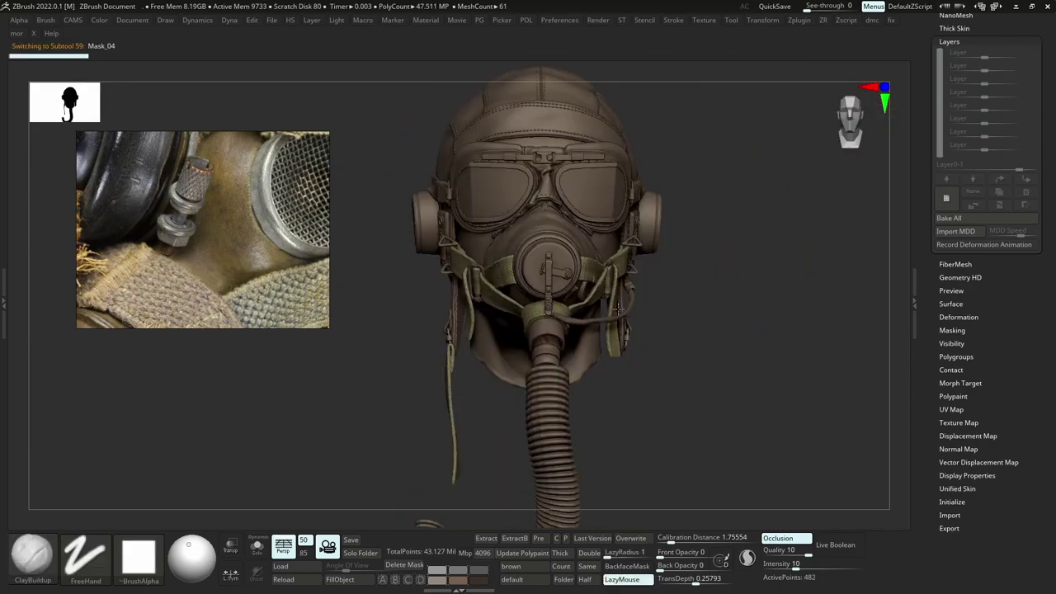
right_drag(605, 295, 630, 306)
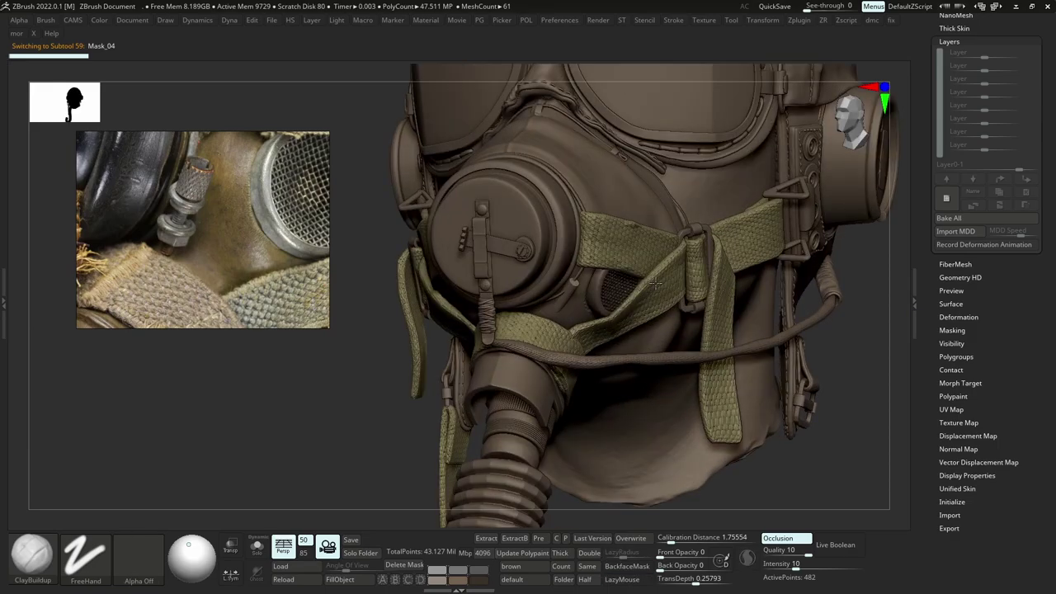
alt+click(707, 273)
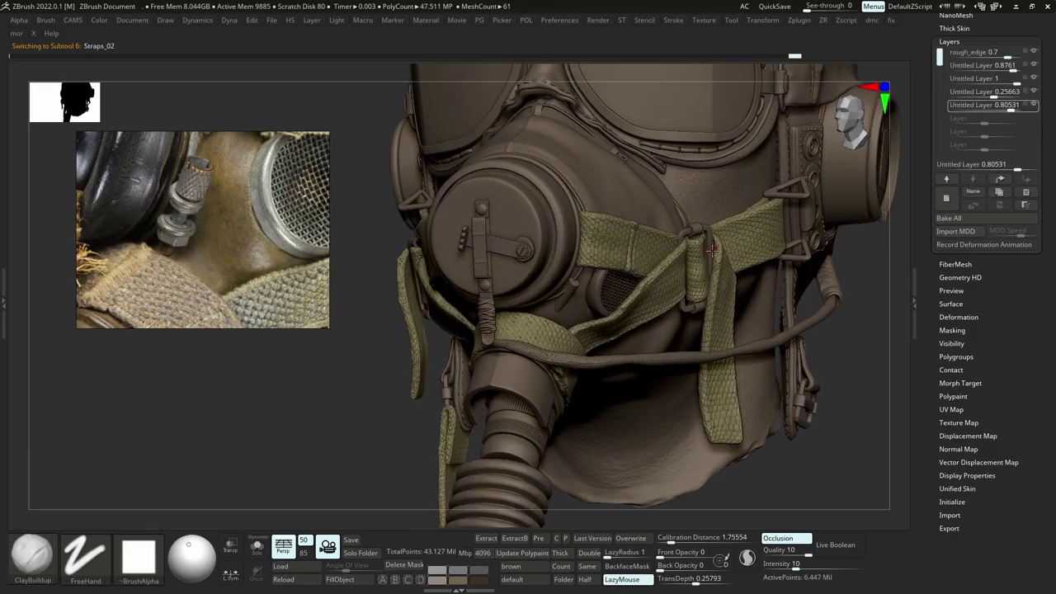
click(700, 255)
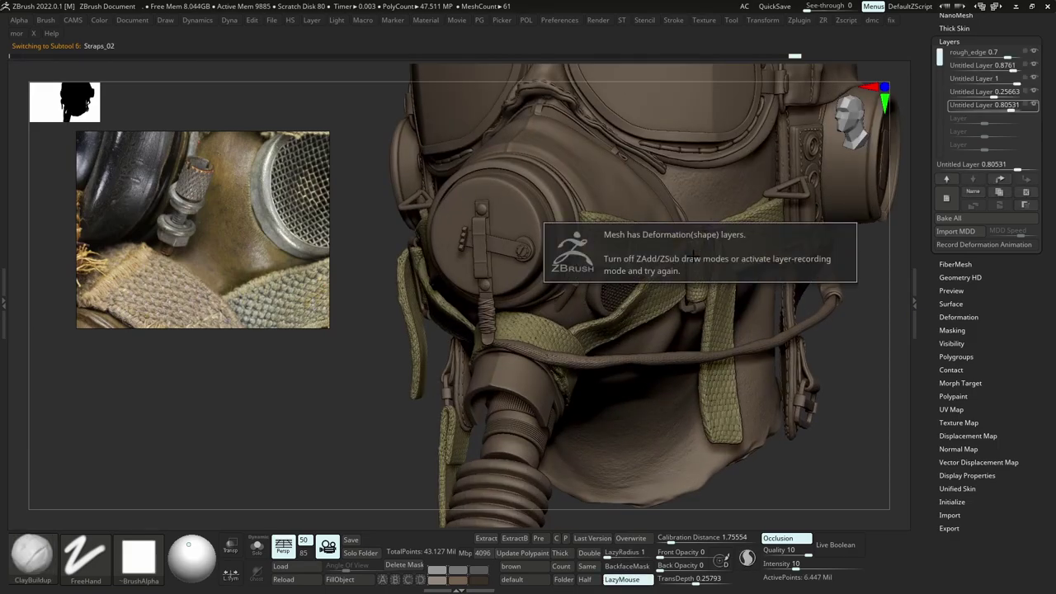
click(946, 198)
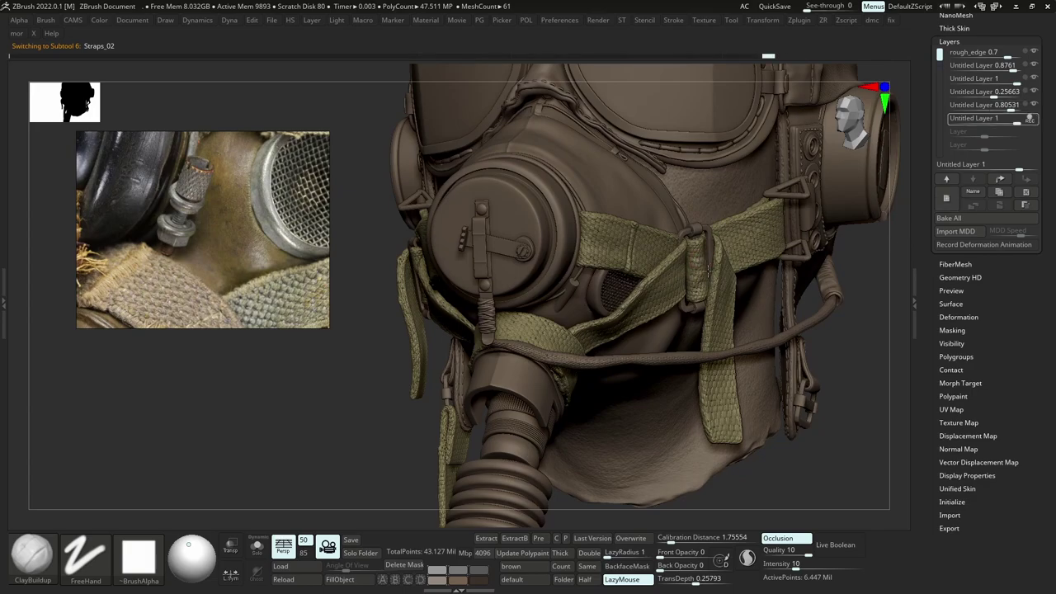
Sculpt wear into the strap ends beside the round valve with ClayBuildup and smooth them, isolating the straps as needed.
key(shift)
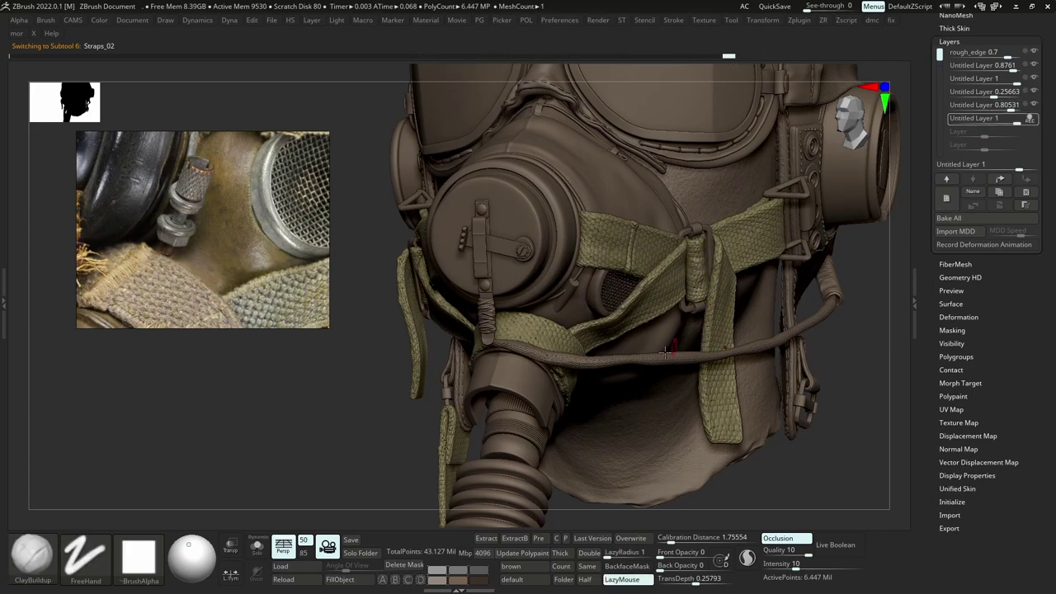
key(alt+s)
right_drag(530, 316, 566, 315)
key(alt+s)
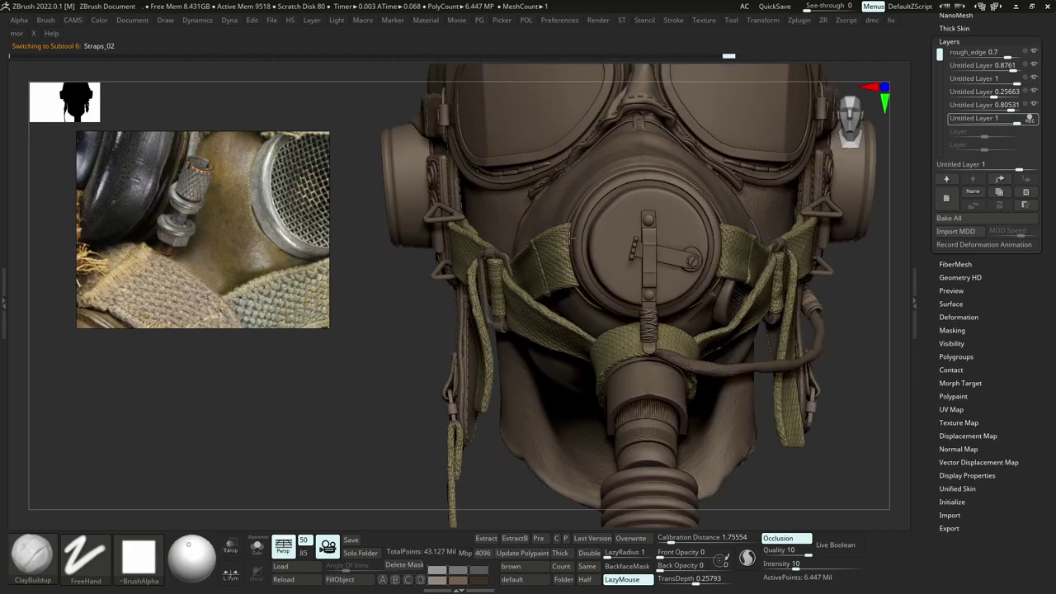
key(shift)
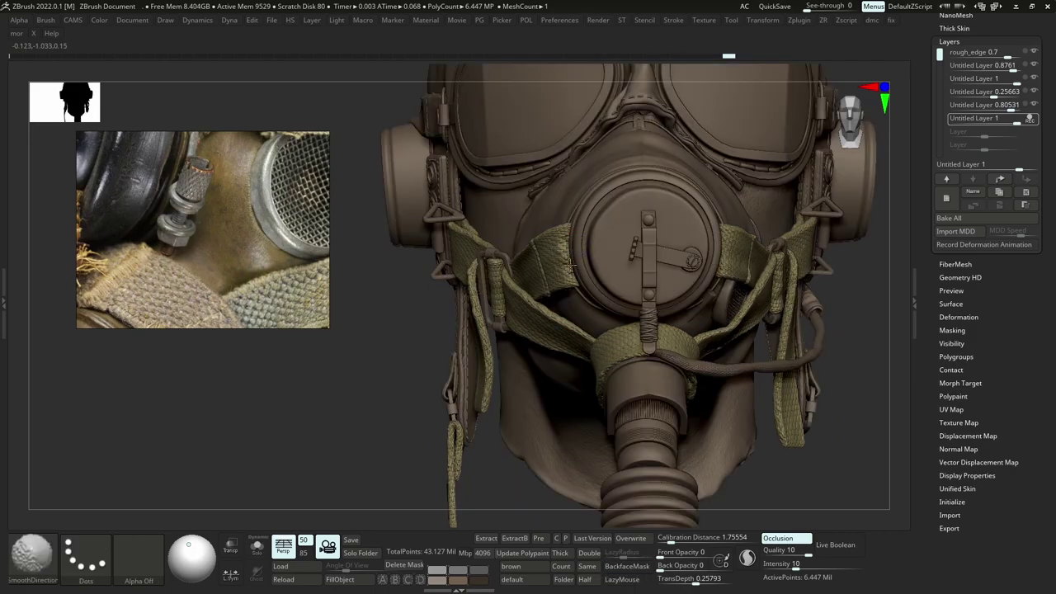
key(alt+s)
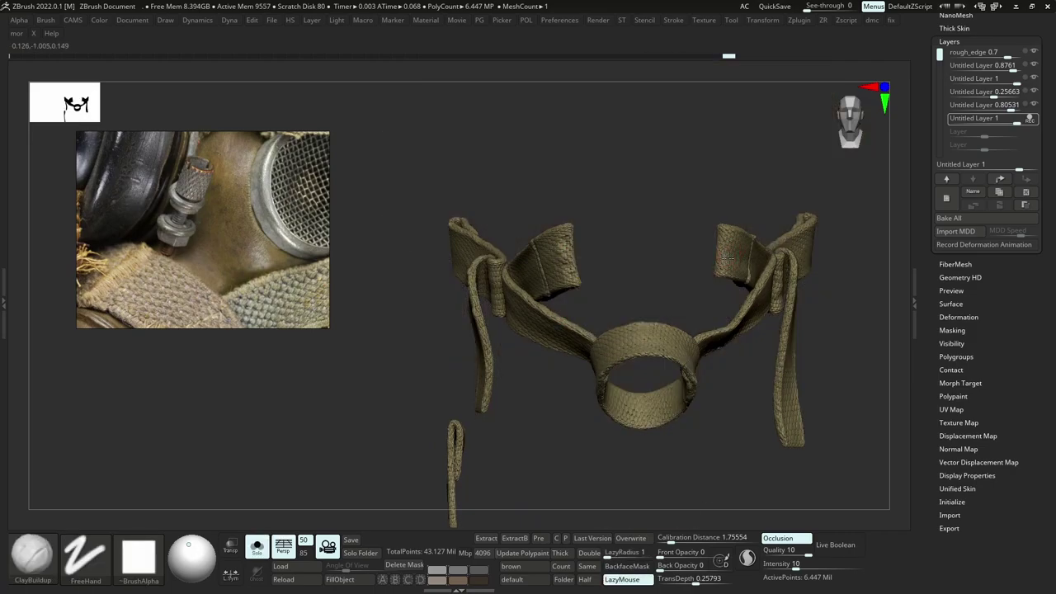
key(shift)
key(shift+s)
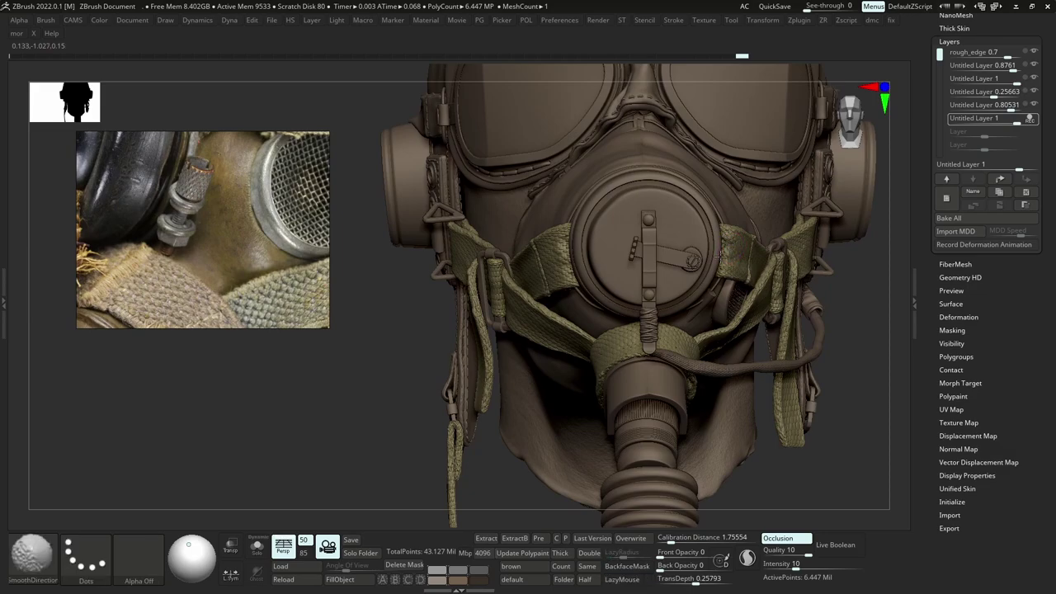
mouse_move(721, 257)
ctrl+right_down()
mouse_move(800, 295)
mouse_move(652, 275)
ctrl+right_up()
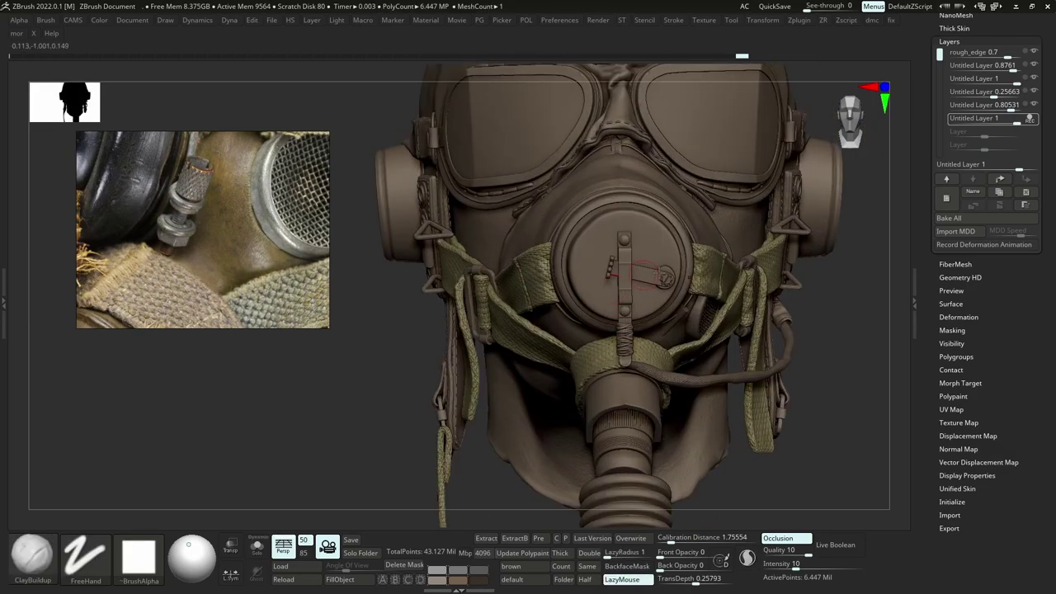
Turn off the straps' surface noise and smooth the strap ends beside the round valve in isolation.
click(953, 304)
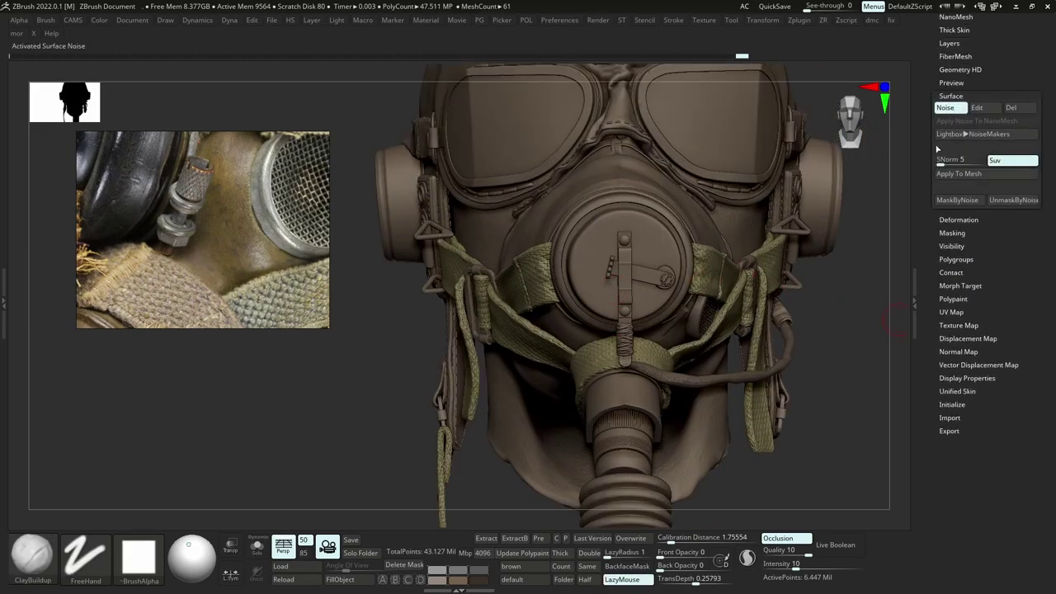
click(946, 108)
key(shift+s)
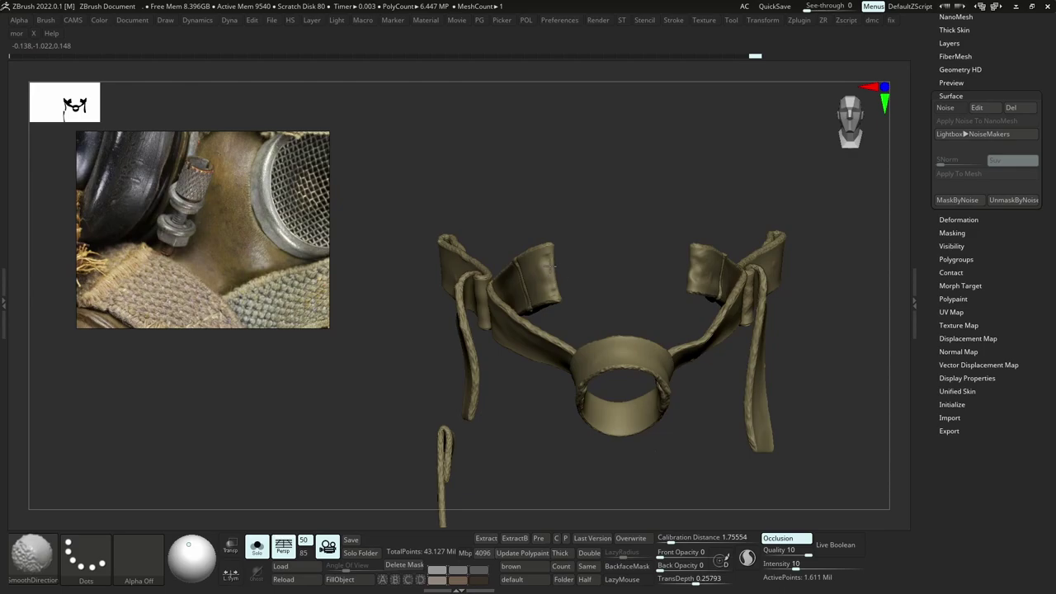
drag(594, 259, 687, 269)
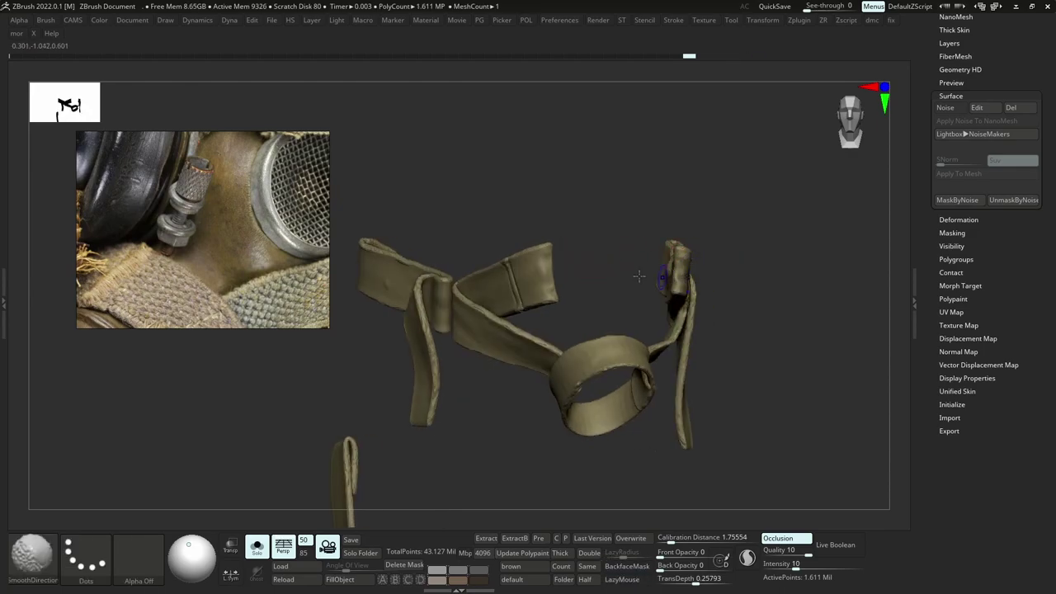
key(shift+s)
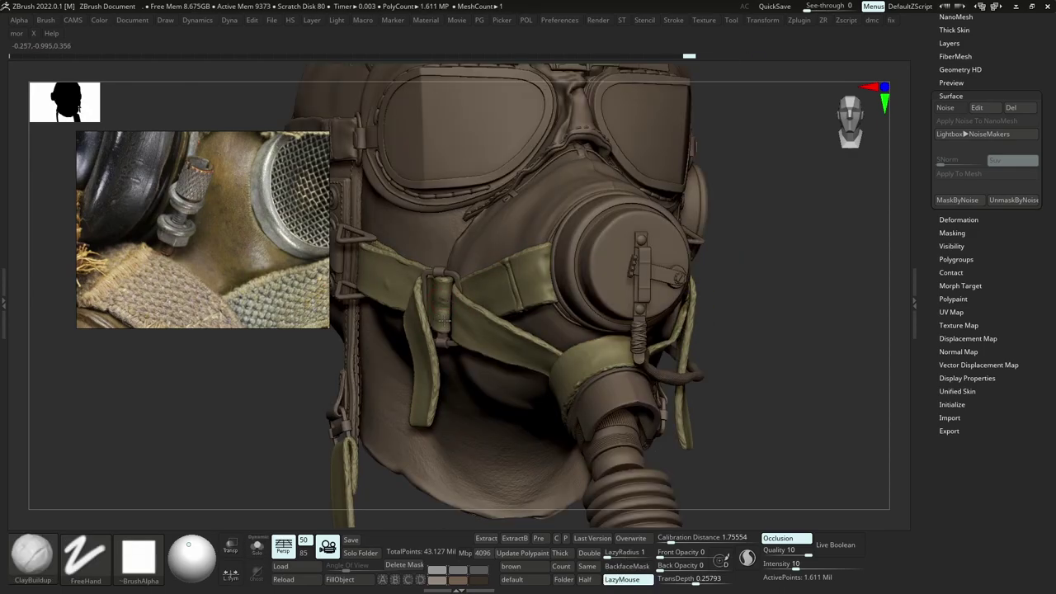
Smooth the strap loop at the side buckle and turn the woven surface noise back on.
shift+drag(440, 309, 445, 320)
mouse_move(784, 264)
mouse_down()
mouse_move(693, 268)
mouse_move(859, 248)
mouse_up()
click(959, 111)
drag(528, 326, 646, 347)
key(shift+s)
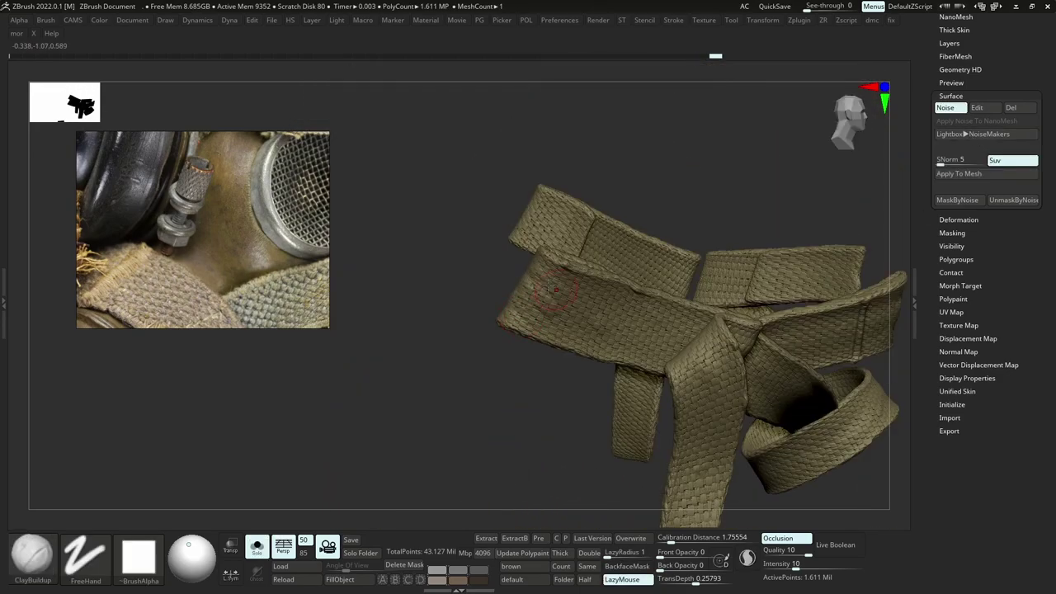
Sculpt and smooth the folded rear end of the isolated side strap.
mouse_move(553, 293)
ctrl+right_down()
mouse_move(578, 262)
mouse_move(537, 293)
ctrl+right_up()
key(shift+s)
key(shift+s)
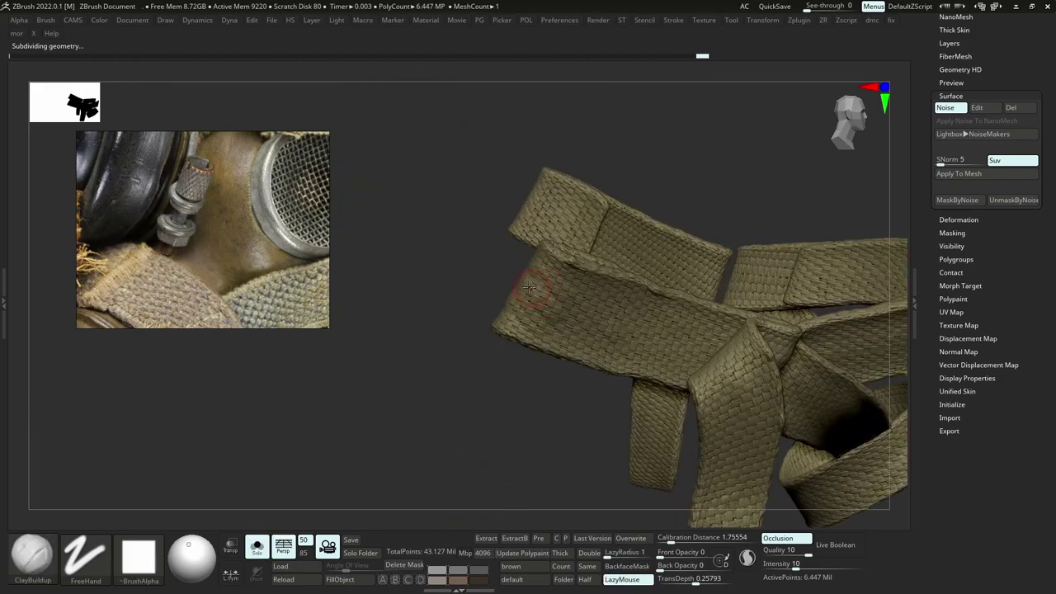
shift+drag(546, 295, 524, 299)
key(s)
ctrl+right_drag(548, 294, 599, 298)
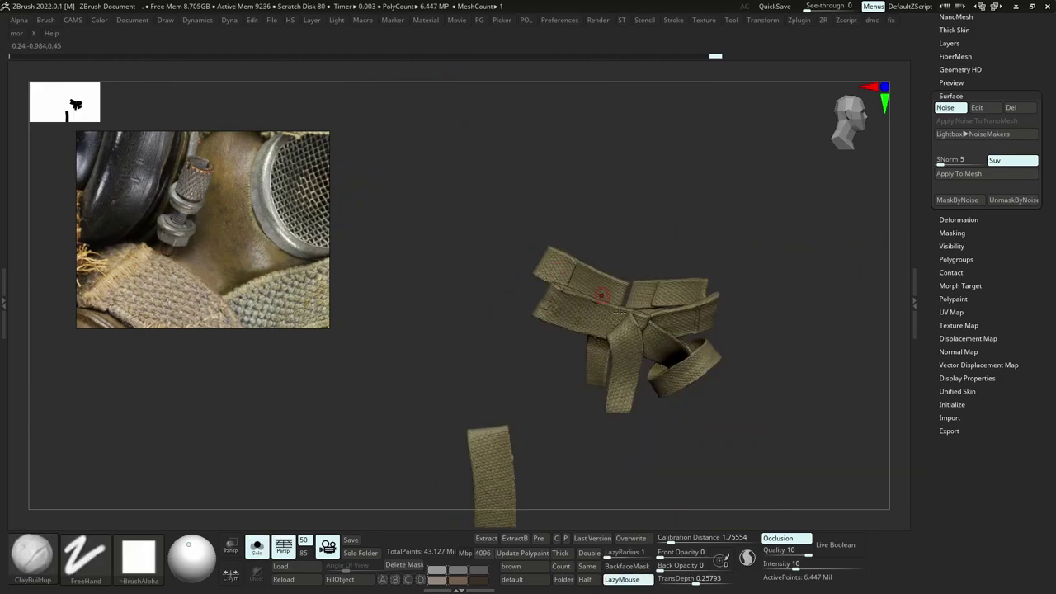
Smooth the folded top of the long hanging strap and undo the last two changes.
key(shift+s)
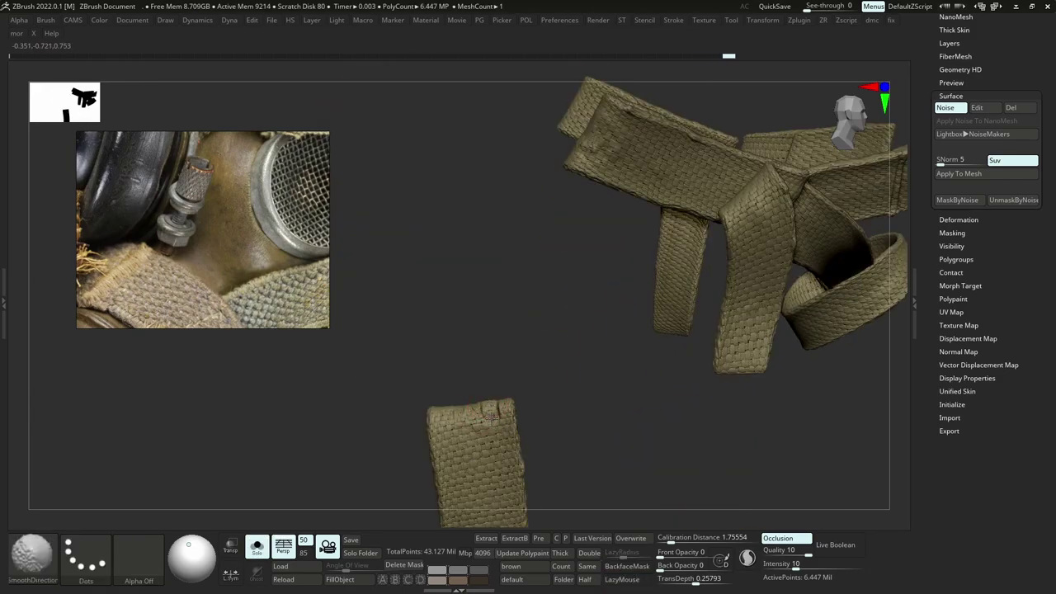
shift+drag(491, 414, 490, 414)
ctrl+right_drag(495, 412, 667, 343)
key(shift+s)
drag(667, 342, 674, 363)
key(ctrl+z)
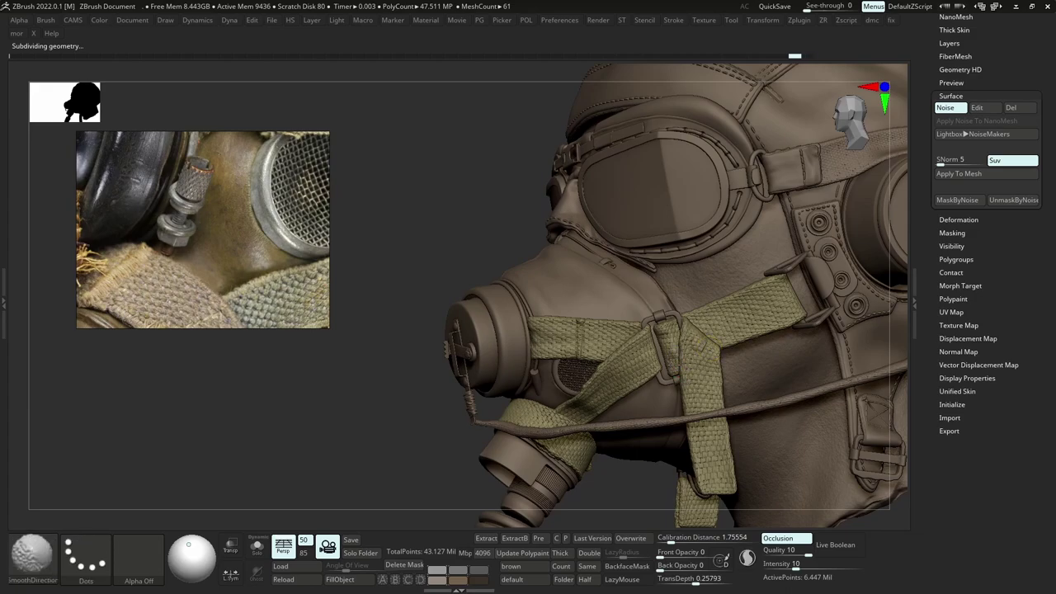
key(ctrl+z)
Build up and smooth the strap end at the side hook with ClayBuildup while the surface noise is off.
key(shift)
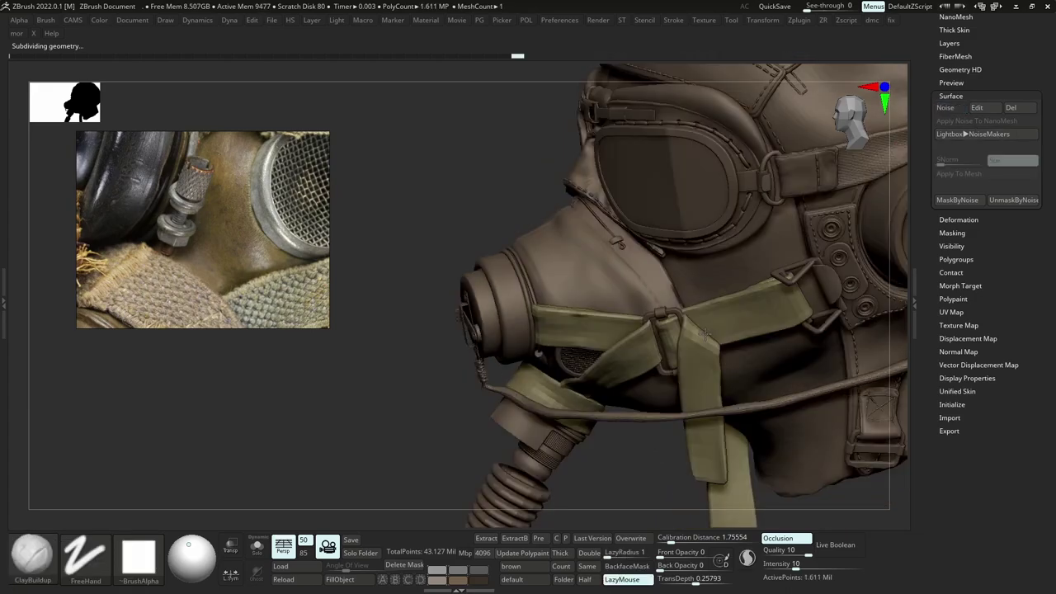
key(shift)
right_drag(786, 312, 810, 300)
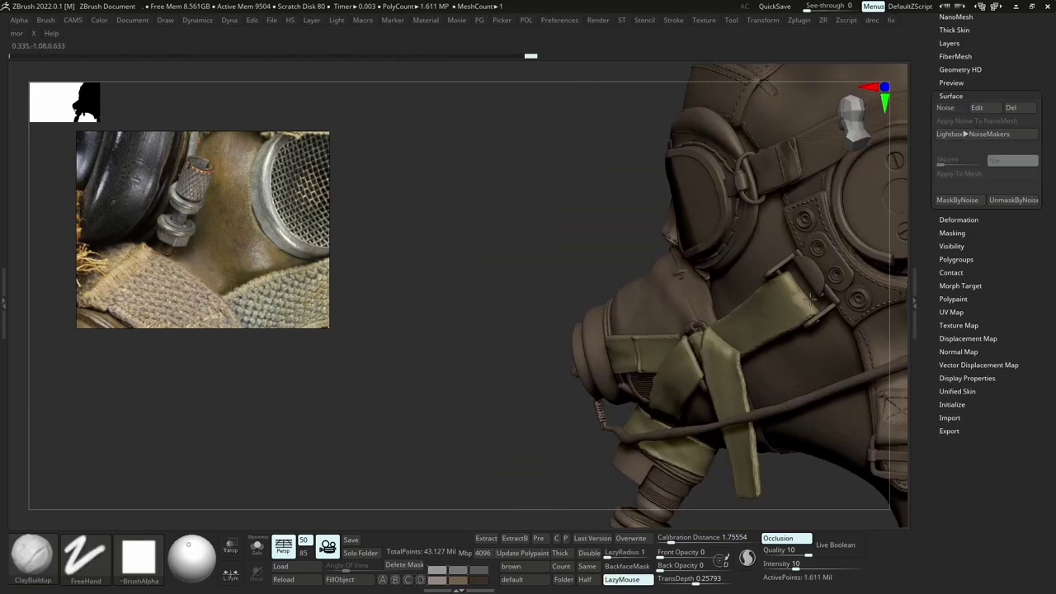
drag(798, 302, 802, 297)
shift+drag(802, 297, 802, 302)
drag(797, 290, 804, 301)
shift+drag(802, 299, 799, 302)
key(shift)
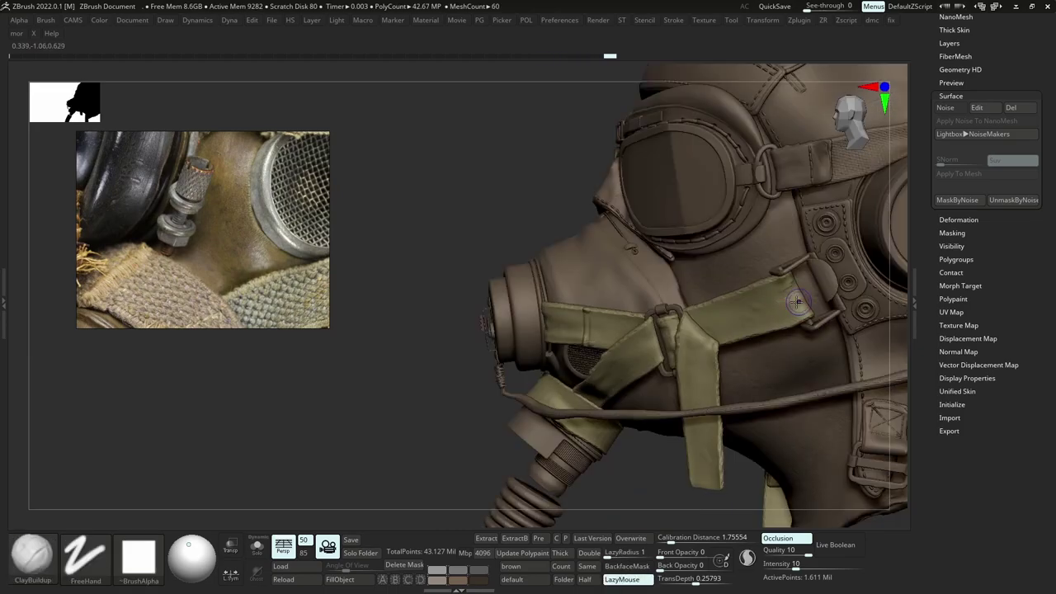
key(shift)
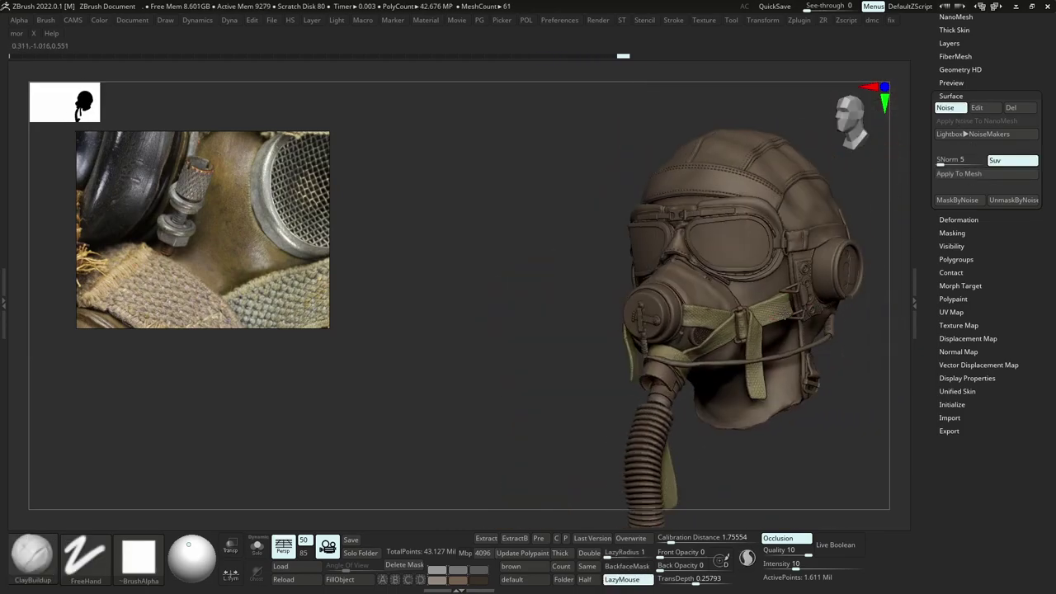
Expand the Straps folder in the subtool list and turn off the polypaint display of Straps_02.
right_drag(676, 313, 730, 340)
drag(1019, 49, 1019, 145)
click(953, 74)
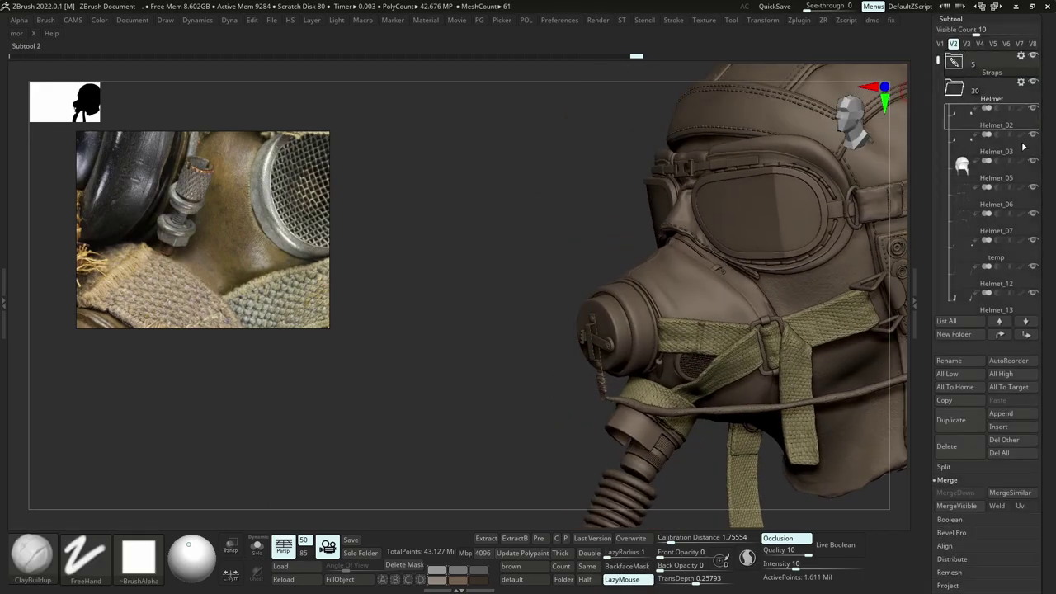
click(955, 62)
click(1021, 189)
right_drag(771, 323, 774, 300)
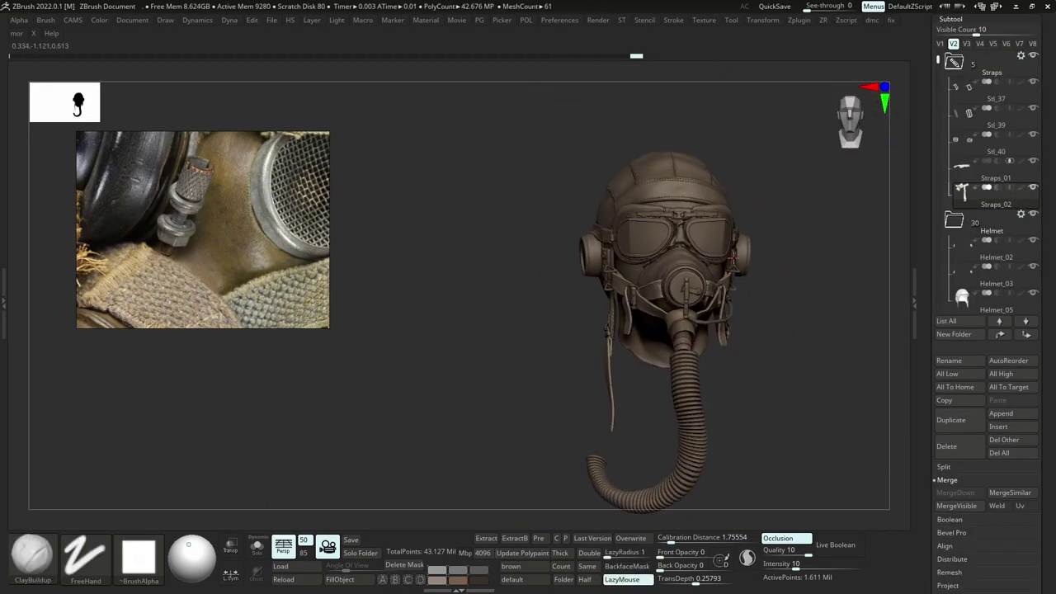
Select the cord wrapping below the round valve as the active subtool.
mouse_move(970, 194)
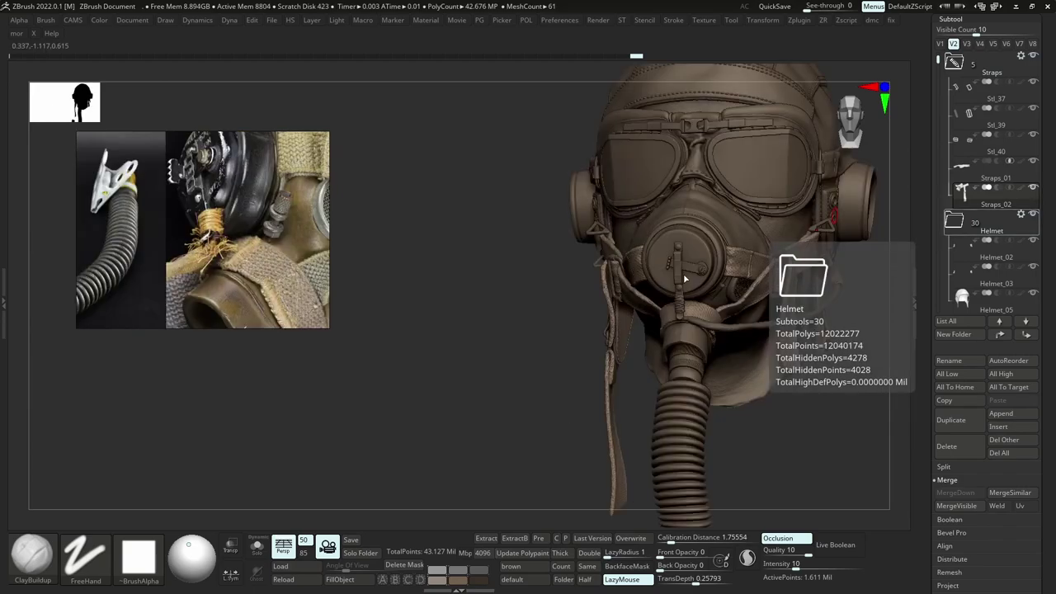
right_drag(684, 279, 821, 376)
alt+click(656, 297)
alt+click(663, 303)
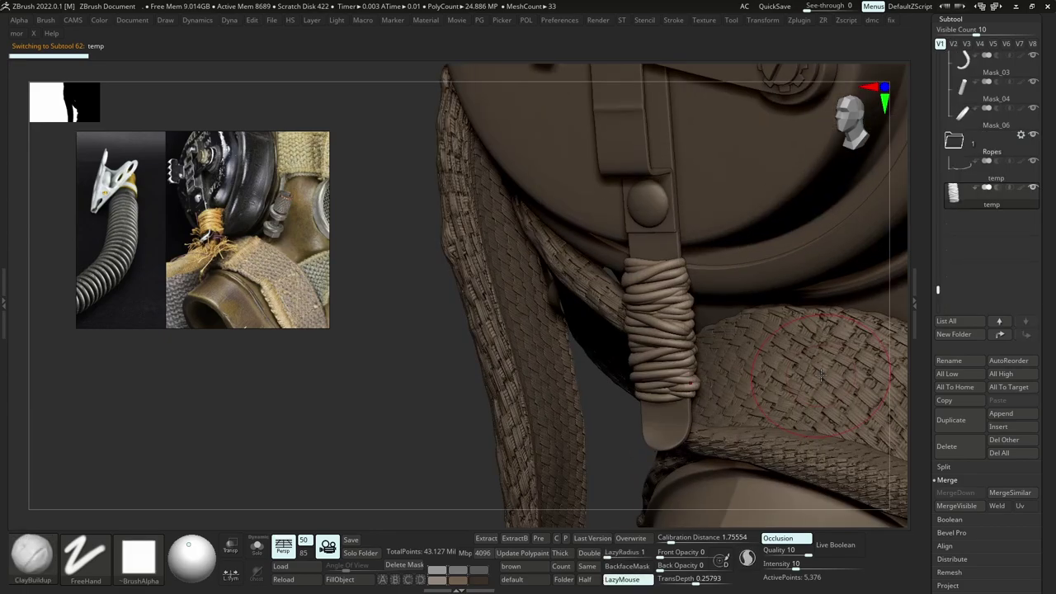
Reshape the coils of the cord wrapping with the Move Topological brush at an adjusted draw size.
key(b)
key(m)
key(t)
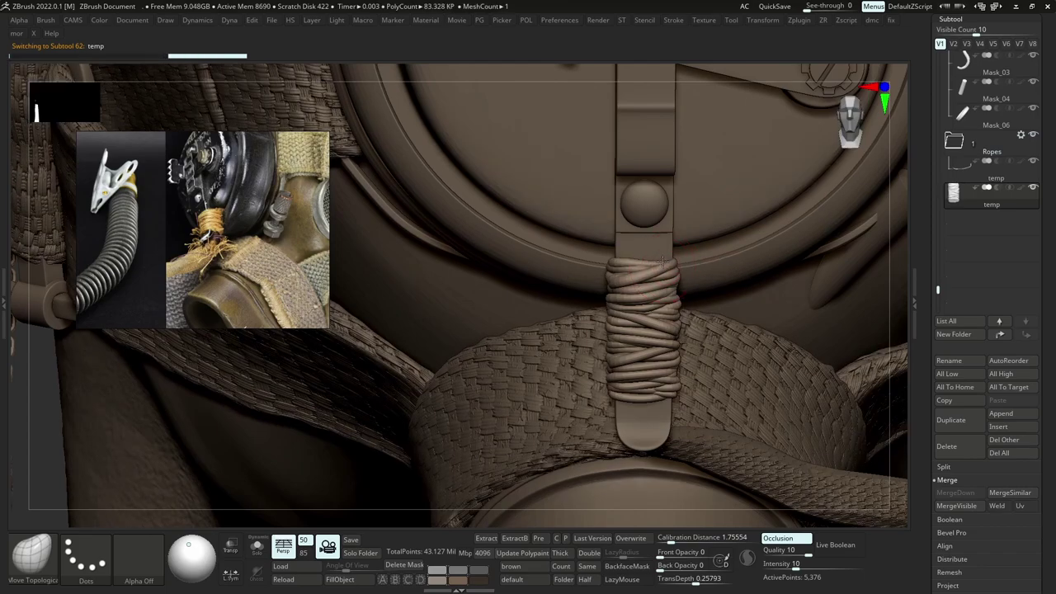
key(s)
click(648, 310)
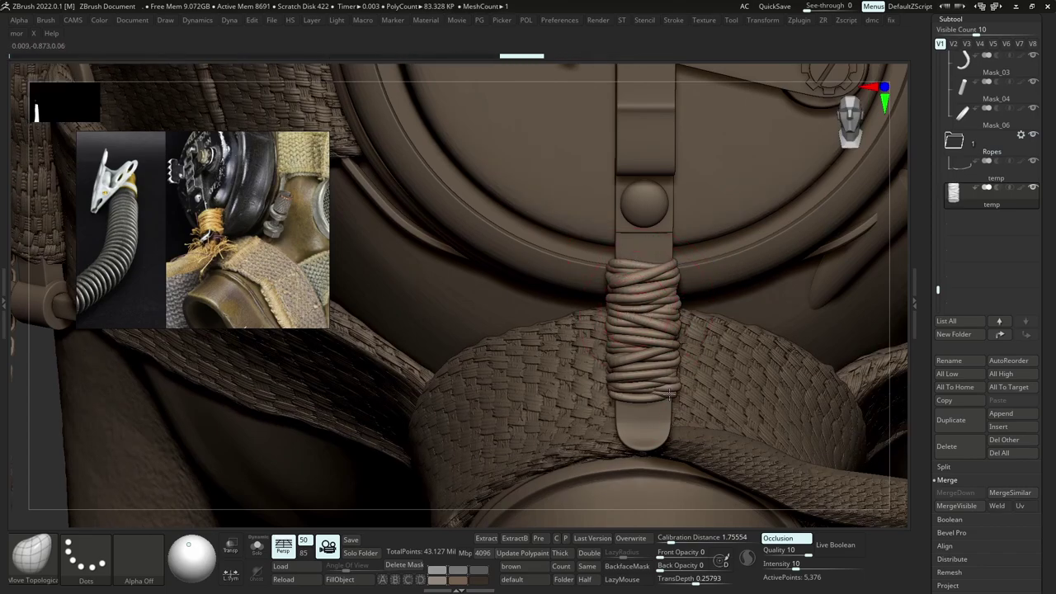
mouse_move(670, 395)
mouse_down()
mouse_move(675, 382)
mouse_move(663, 393)
mouse_move(610, 387)
mouse_move(637, 375)
mouse_move(620, 374)
mouse_move(667, 379)
mouse_move(650, 373)
mouse_up()
Turn off dynamic subdivision on the cord wrapping and subdivide its mesh twice.
key(shift+d)
key(d)
click(559, 199)
key(ctrl+d)
key(ctrl+d)
Shift the lower coils of the cord wrapping with Move Topological in isolation, adjusting the draw size.
drag(645, 373, 647, 368)
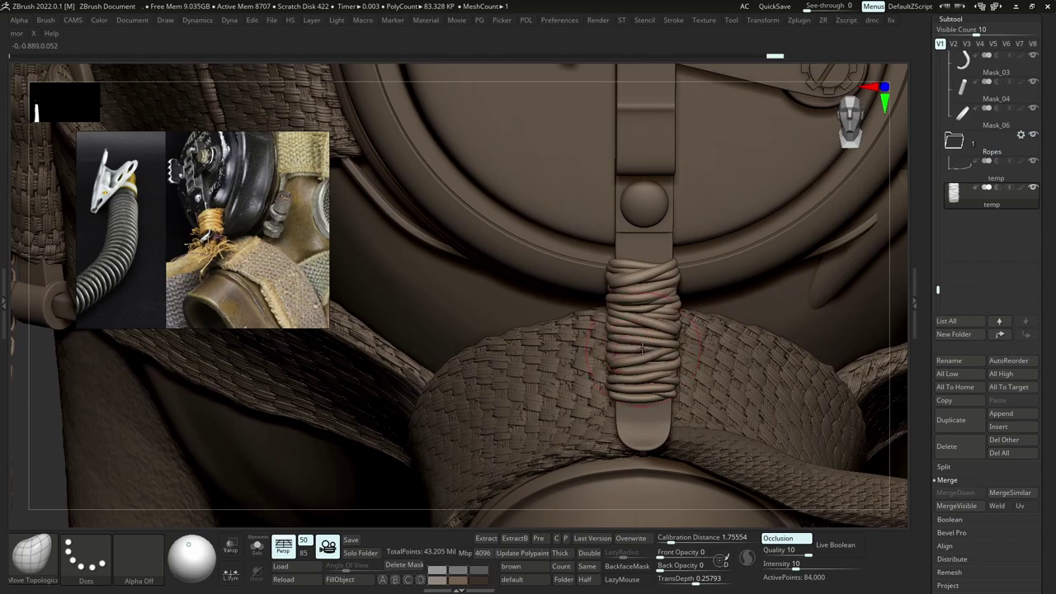
ctrl+right_drag(643, 349, 643, 357)
key(shift+s)
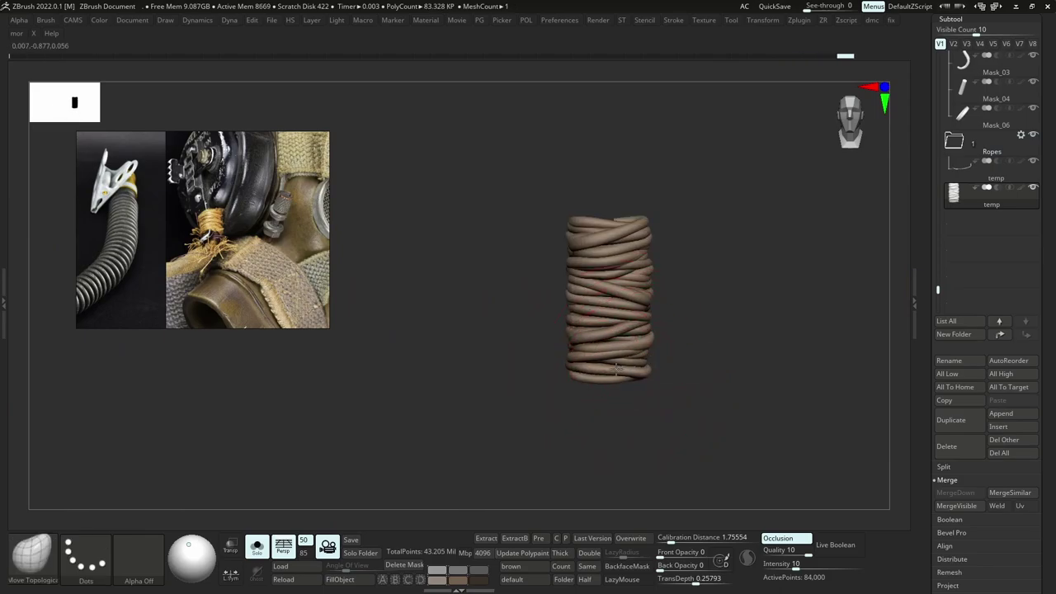
drag(643, 375, 646, 372)
key(shift+s)
key(shift+s)
mouse_move(625, 377)
ctrl+right_down()
mouse_move(617, 363)
mouse_move(616, 376)
ctrl+right_up()
key(s)
click(613, 370)
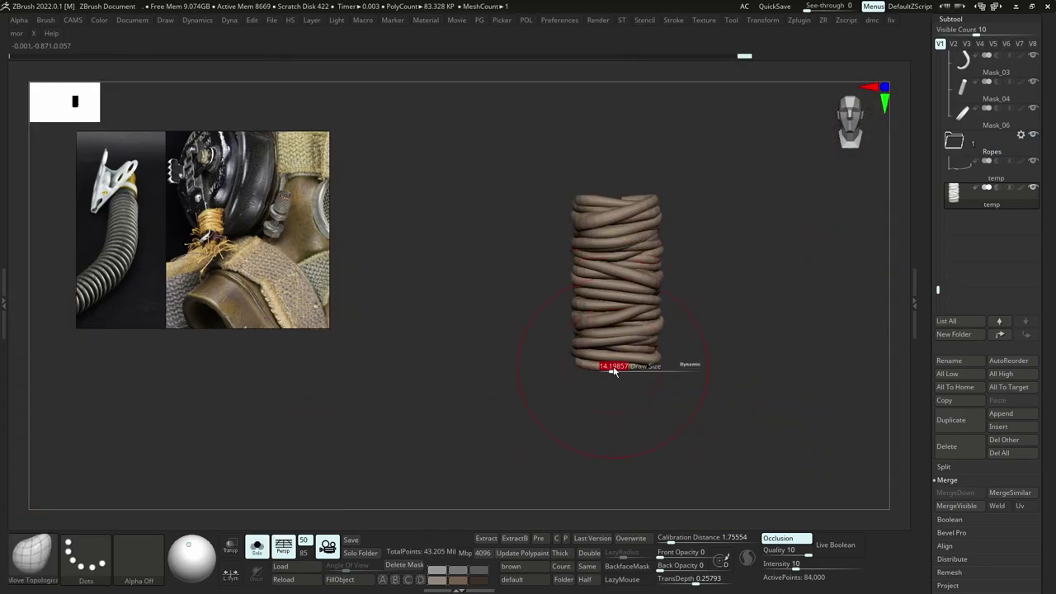
drag(584, 368, 580, 359)
Adjust the upper coils of the isolated cord wrapping and enlarge the reference photo of the orange cord.
mouse_move(698, 356)
ctrl+right_down()
mouse_move(698, 318)
mouse_move(666, 324)
ctrl+right_up()
key(shift+s)
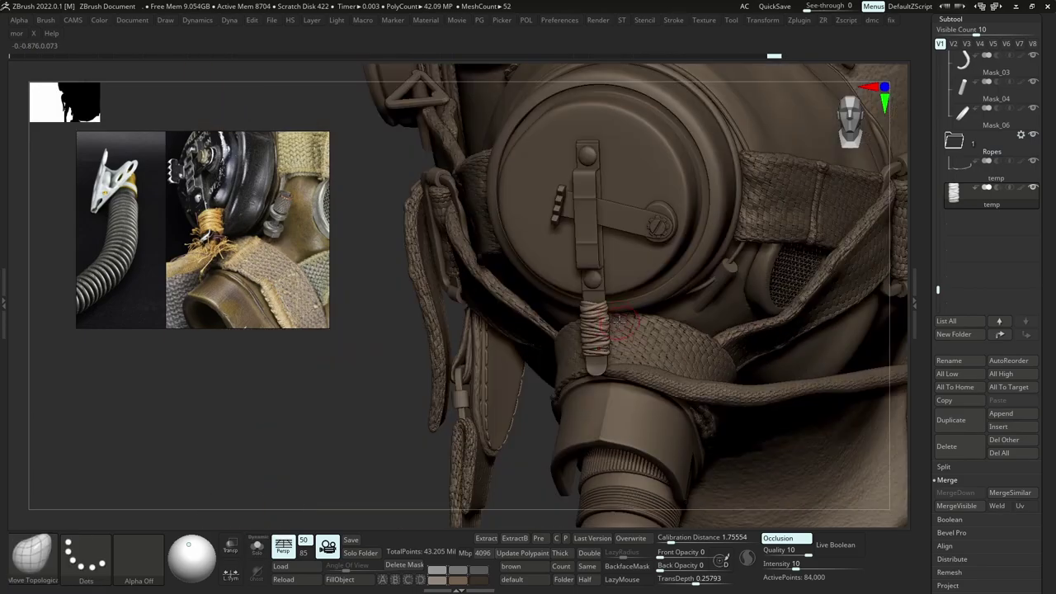
ctrl+right_drag(599, 321, 596, 340)
key(shift+s)
drag(578, 298, 576, 294)
scroll(216, 222, up, 8)
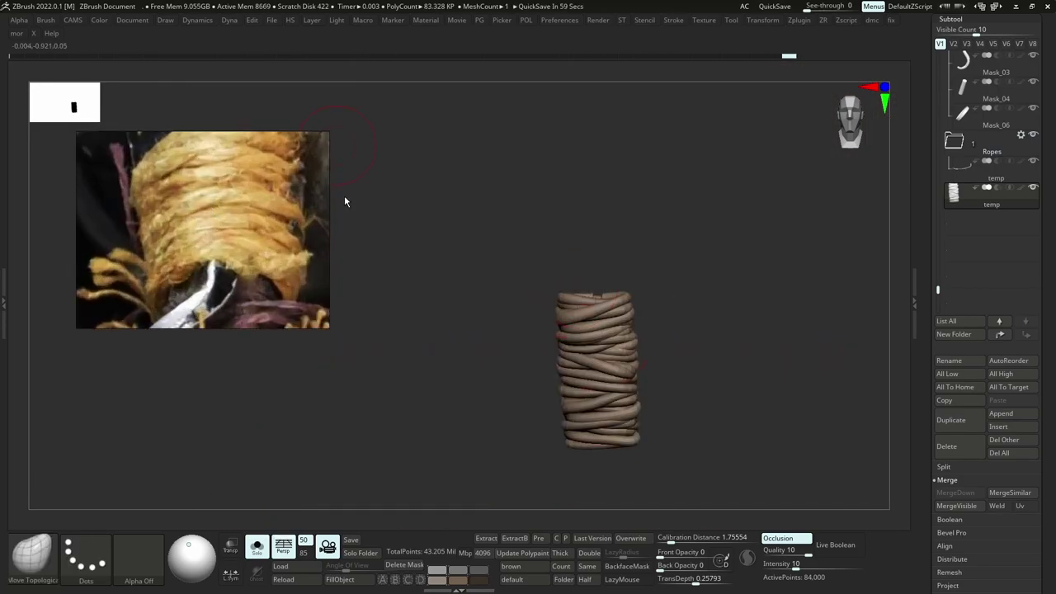
Subdivide the isolated cord wrapping once more and add a new sculpting layer to it.
drag(1045, 432, 1025, 285)
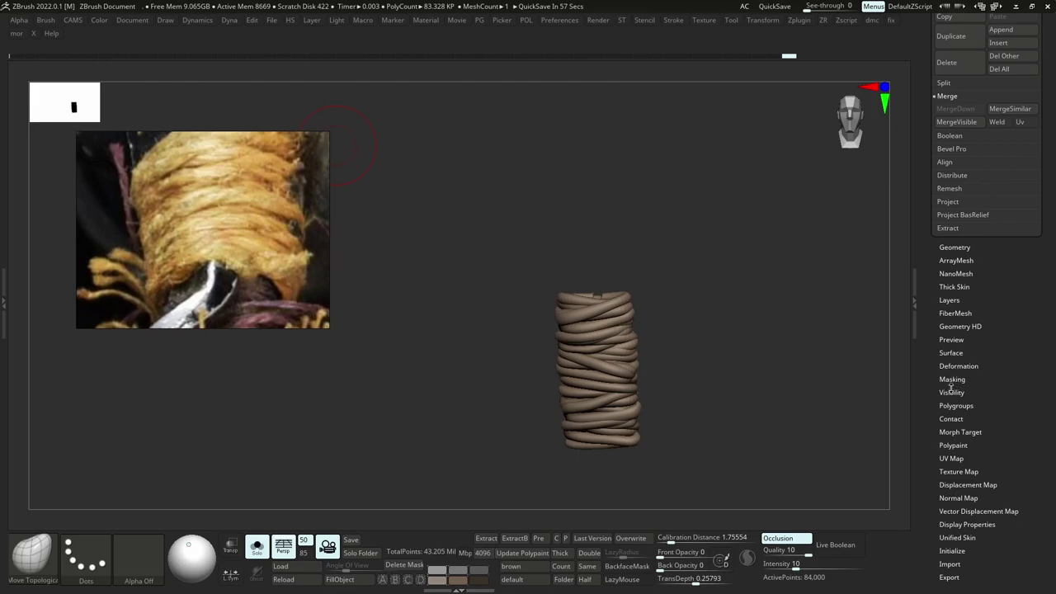
key(ctrl+d)
click(950, 300)
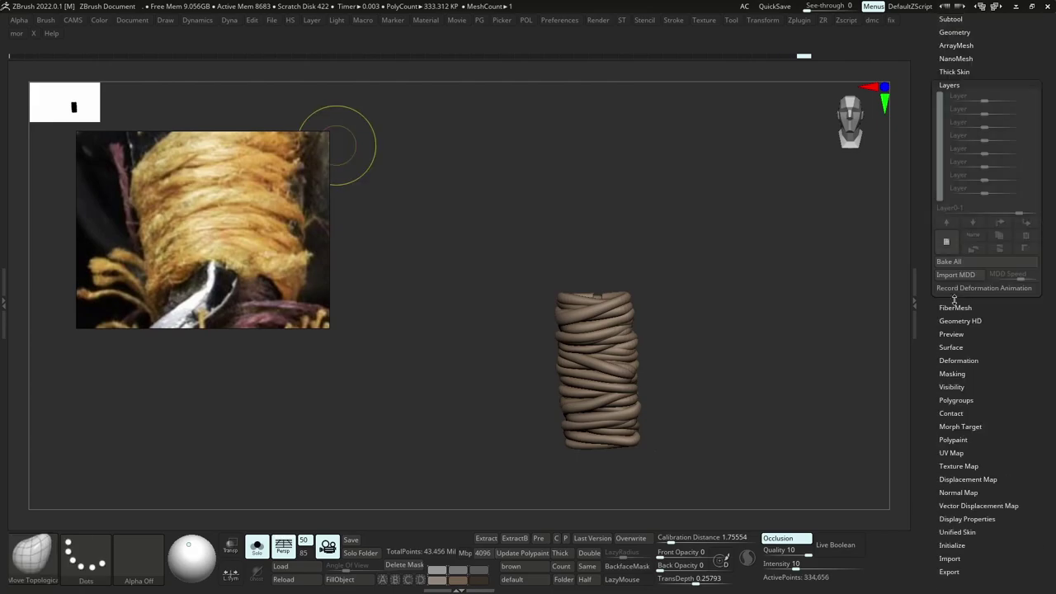
click(971, 234)
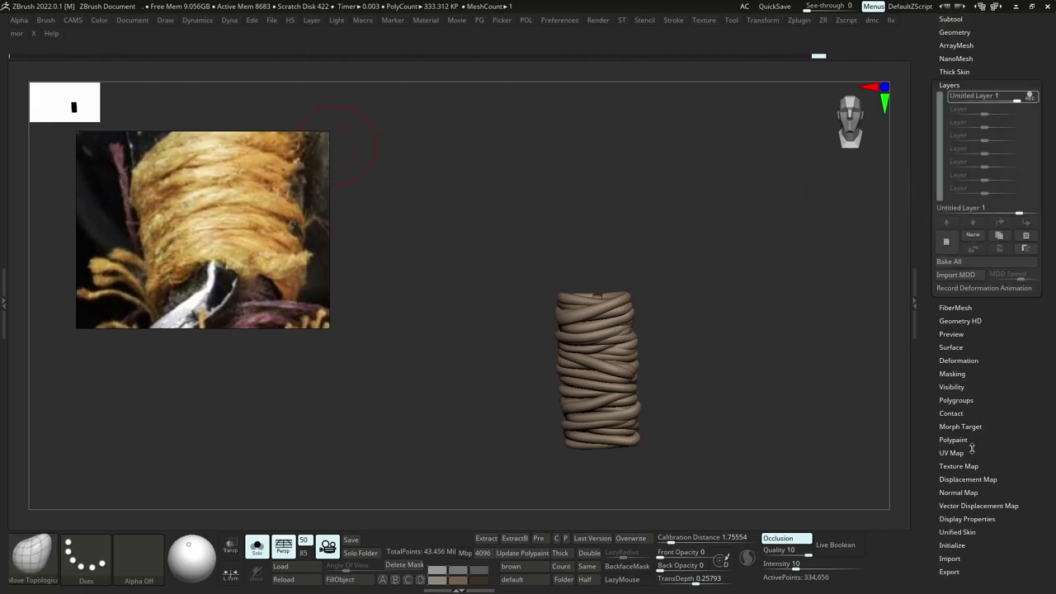
Roughen the cord wrapping's surface with the Noise deformation, testing it on different subdivision levels.
click(961, 348)
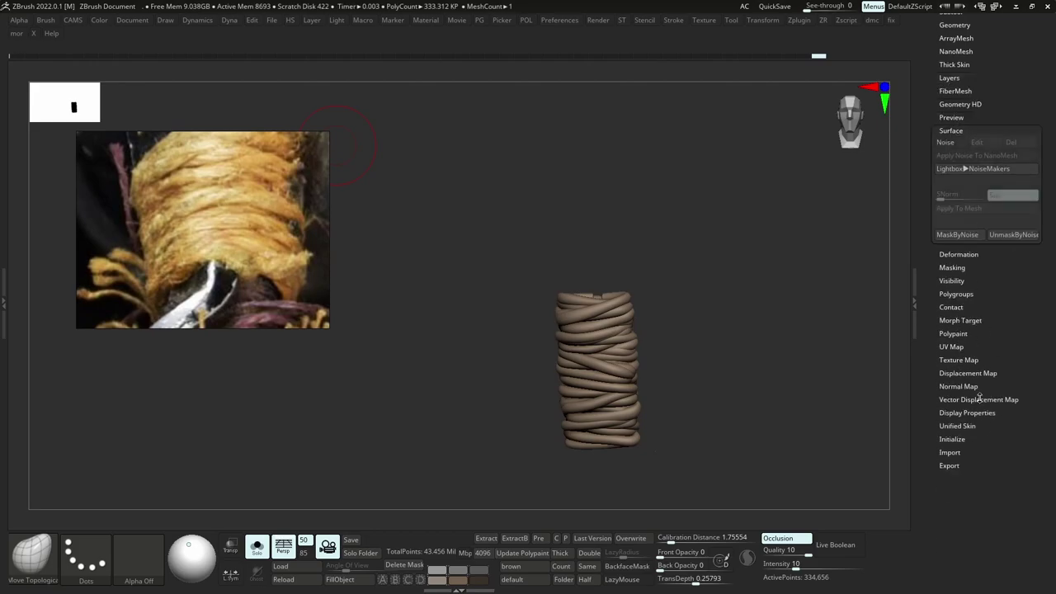
click(962, 132)
click(962, 143)
mouse_move(987, 437)
mouse_down()
mouse_move(1010, 429)
mouse_move(992, 435)
mouse_up()
key(ctrl+z)
key(ctrl+z)
key(shift+d)
key(shift+d)
key(ctrl+z)
key(d)
key(d)
key(ctrl+z)
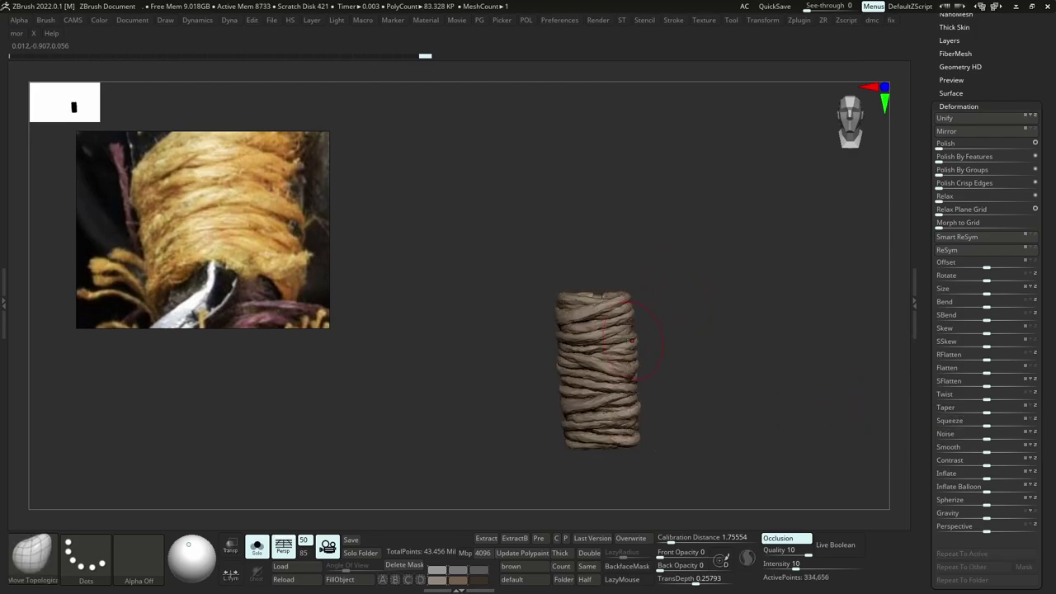
Show the full mask again and lower the cord wrapping layer's intensity to 0.50442.
key(alt+s)
click(953, 42)
drag(1015, 43, 995, 43)
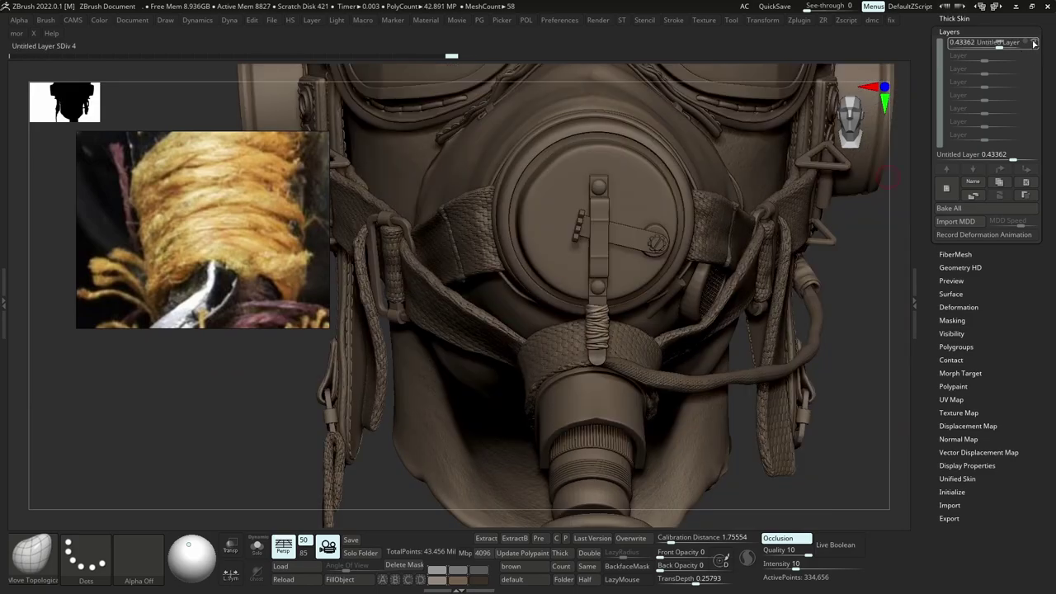
drag(1000, 43, 1013, 47)
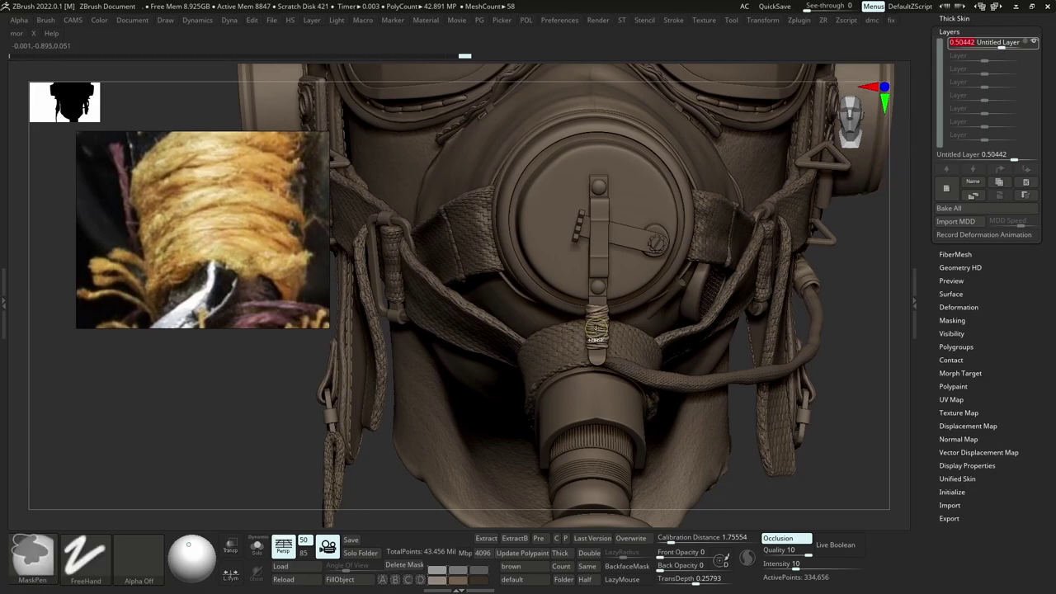
Examine the roughened wrapping on the mask, toggling its layer, and compare it with the frayed cord in the reference photo.
ctrl+right_drag(596, 326, 735, 420)
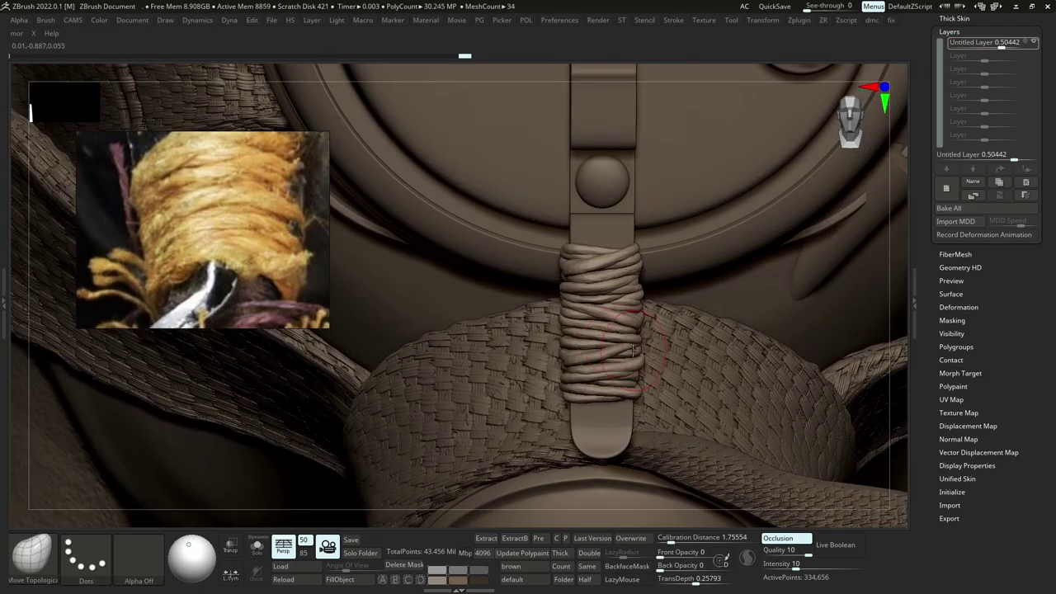
ctrl+scroll(700, 353, up, 3)
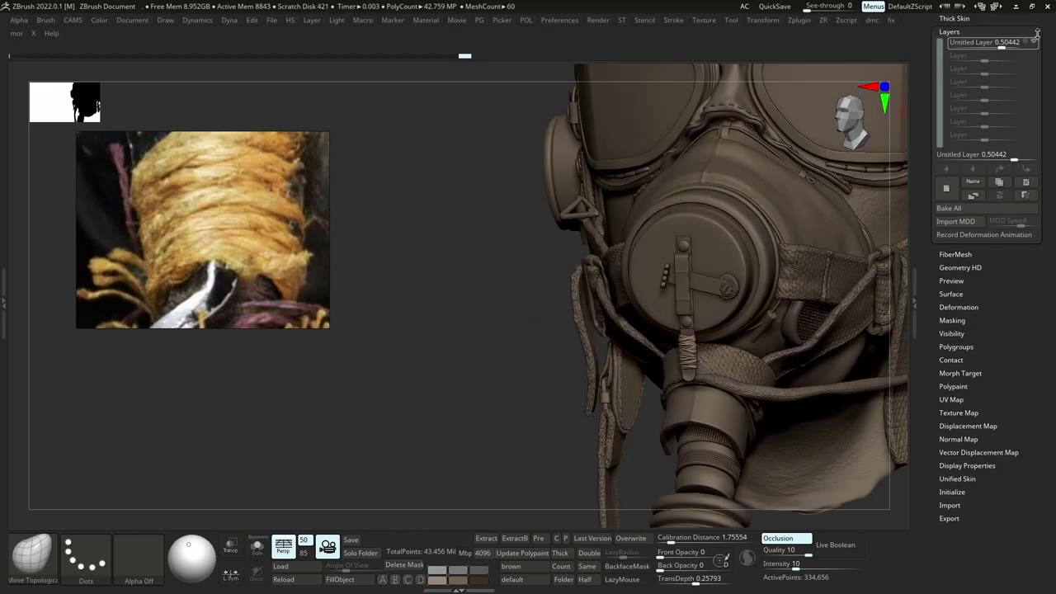
click(1035, 43)
alt+drag(576, 231, 545, 210)
scroll(240, 247, up, 2)
scroll(241, 256, down, 5)
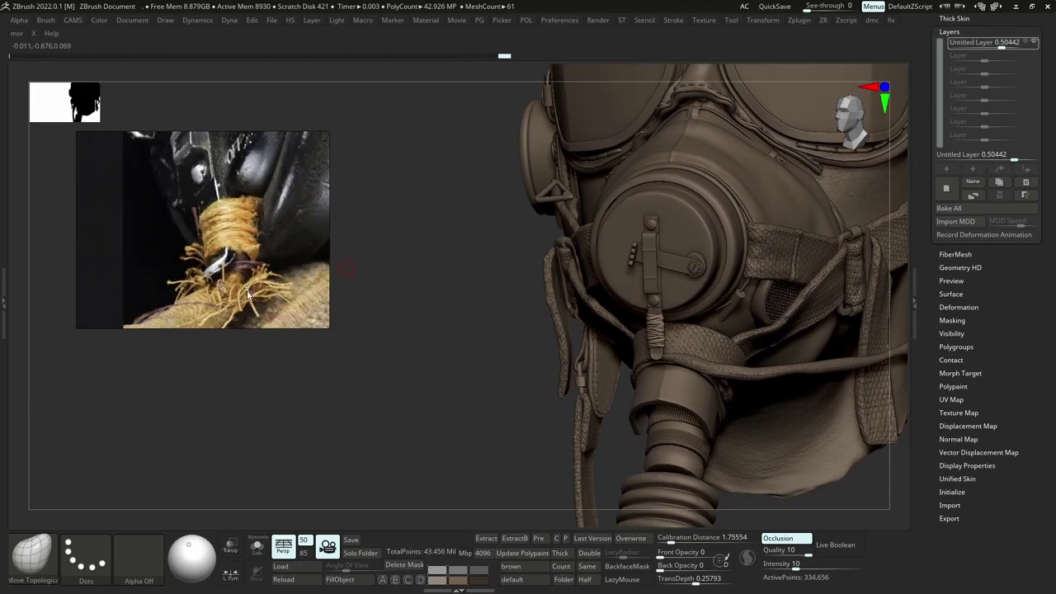
scroll(248, 295, up, 4)
middle_drag(247, 296, 266, 239)
Select the woven cord below the wrapping and adjust its thickness along its length with the Inflat brush.
right_drag(787, 346, 708, 358)
alt+click(706, 360)
click(706, 363)
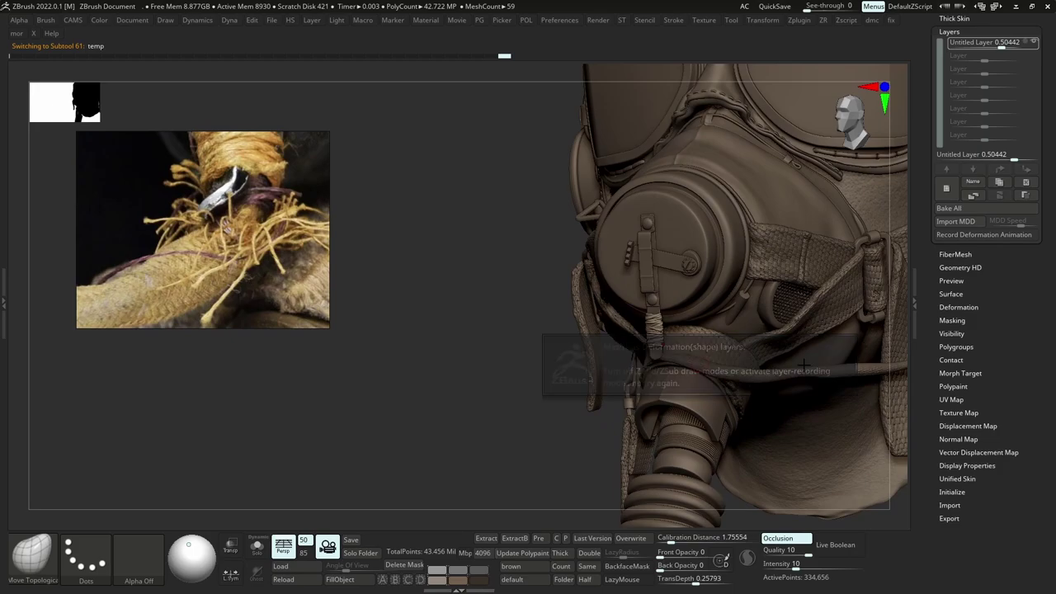
key(b)
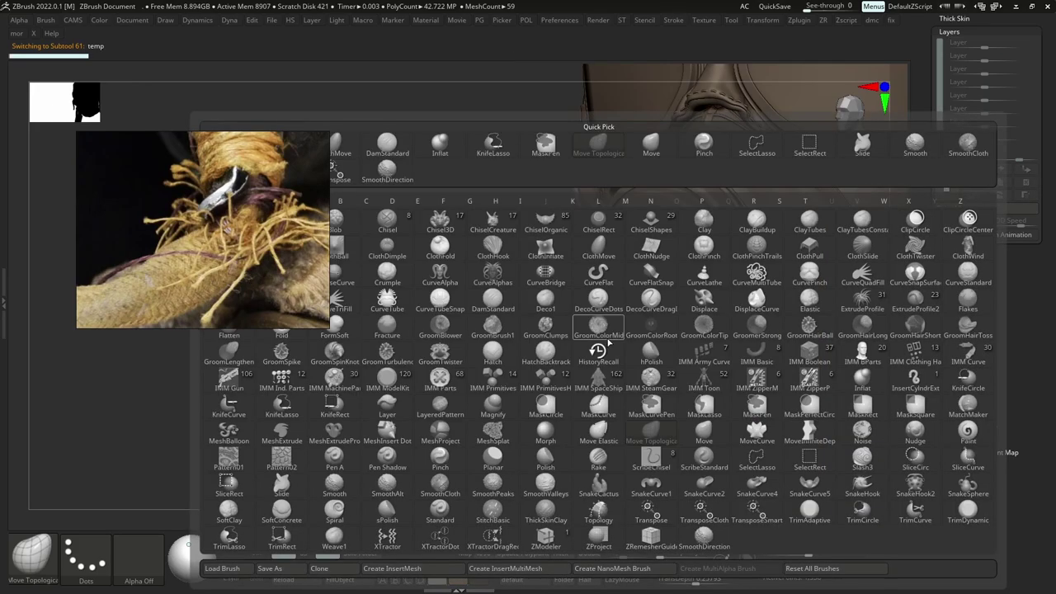
key(i)
key(n)
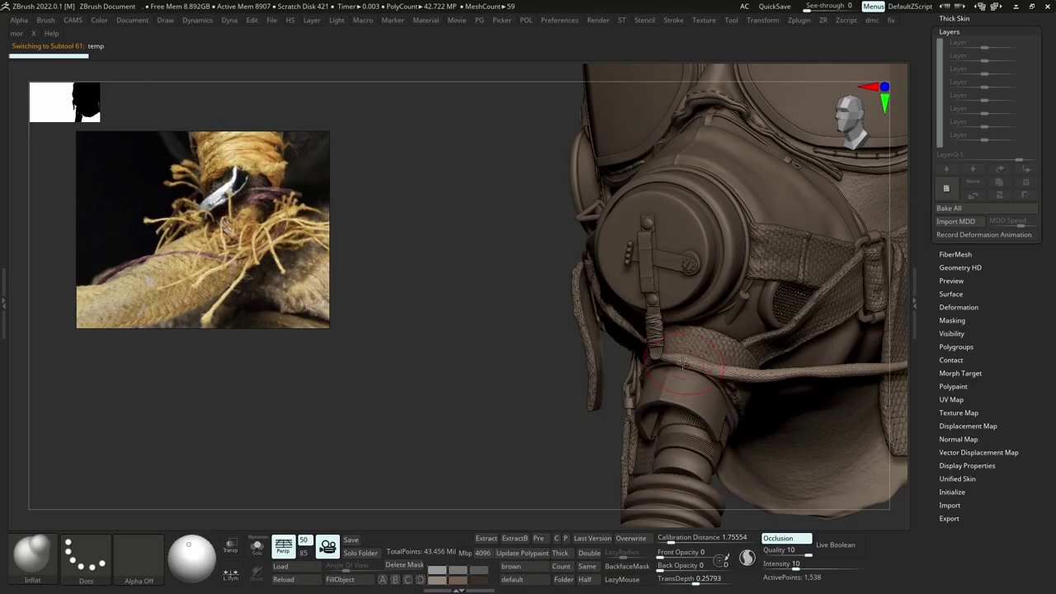
mouse_move(683, 363)
alt+mouse_down()
mouse_move(658, 358)
mouse_move(776, 373)
alt+mouse_up()
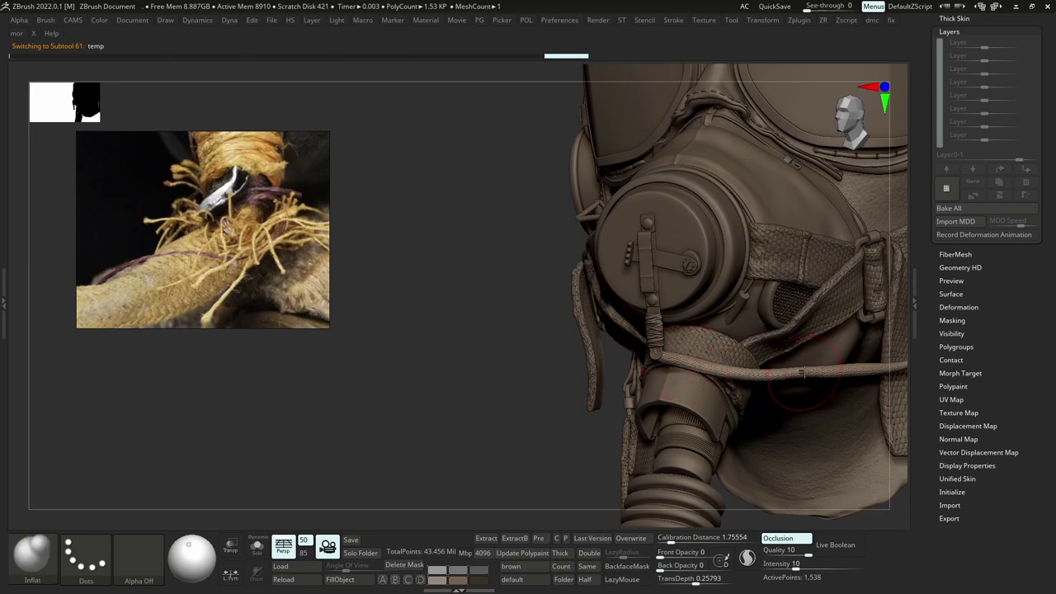
alt+right_drag(803, 373, 639, 371)
drag(690, 365, 797, 352)
Adjust the woven cord's bend beneath the wrapping with the Move Topological brush at a changed draw size.
ctrl+right_drag(797, 353, 584, 264)
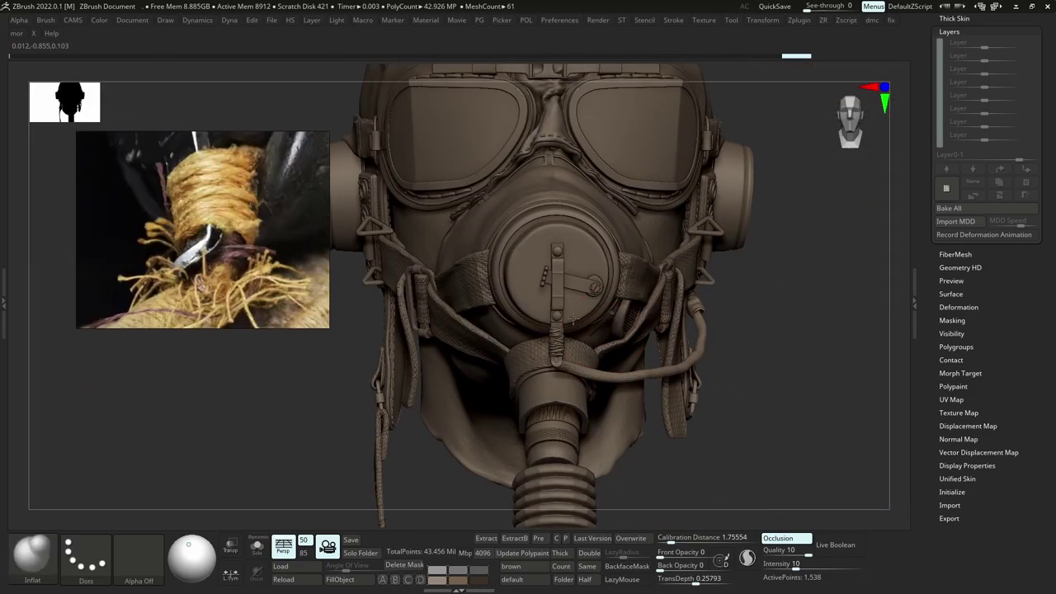
mouse_move(578, 314)
ctrl+right_down()
mouse_move(558, 365)
mouse_move(515, 356)
mouse_move(510, 283)
mouse_move(513, 350)
ctrl+right_up()
key(b)
key(m)
key(t)
key(s)
mouse_move(569, 361)
mouse_down()
mouse_move(542, 363)
mouse_move(561, 358)
mouse_up()
Isolate the woven cord, subdivide it twice and refine the thickness of its upright end and bend with the Inflat brush.
key(shift+s)
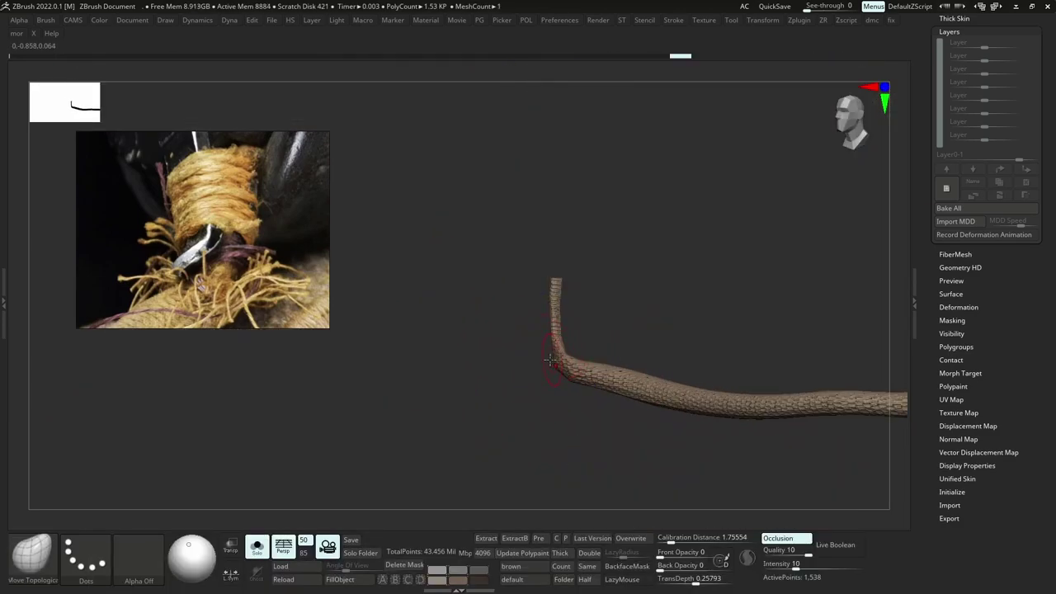
key(b)
key(i)
key(n)
key(ctrl+d)
key(ctrl+d)
right_drag(532, 360, 551, 357)
drag(541, 352, 537, 301)
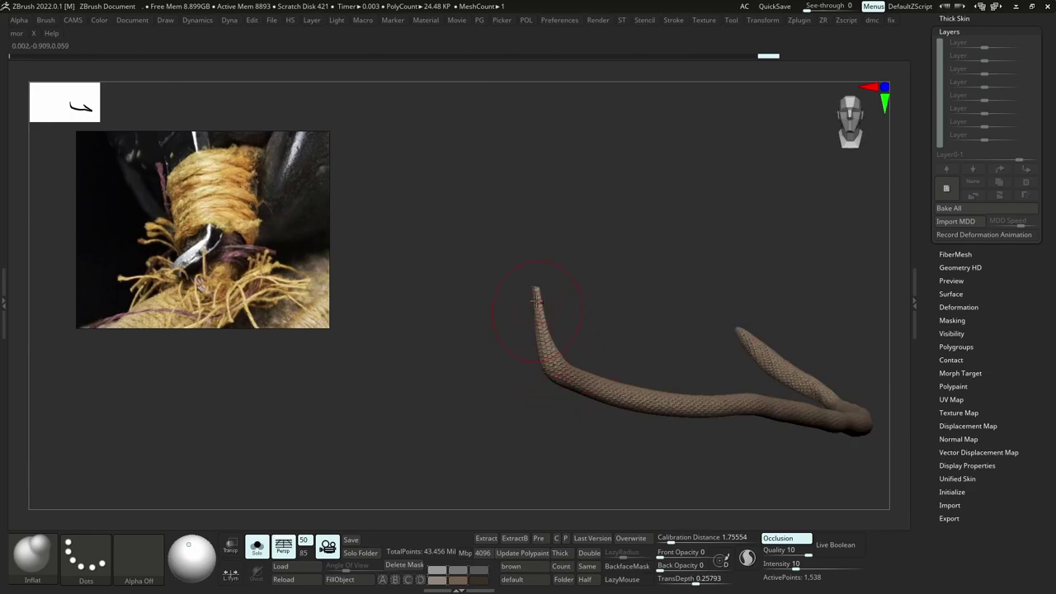
drag(573, 378, 577, 377)
right_drag(577, 376, 541, 373)
key(shift+s)
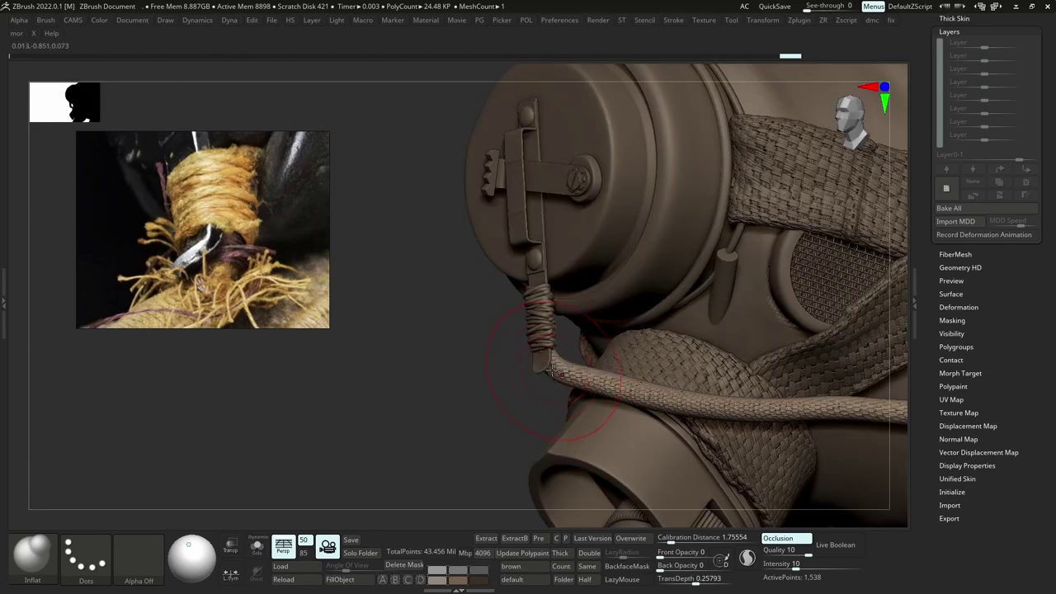
Fit the woven cord's bent end against the wrapping using the Move brush with an adjusted draw size.
key(b)
key(m)
key(v)
key(s)
drag(541, 358, 535, 359)
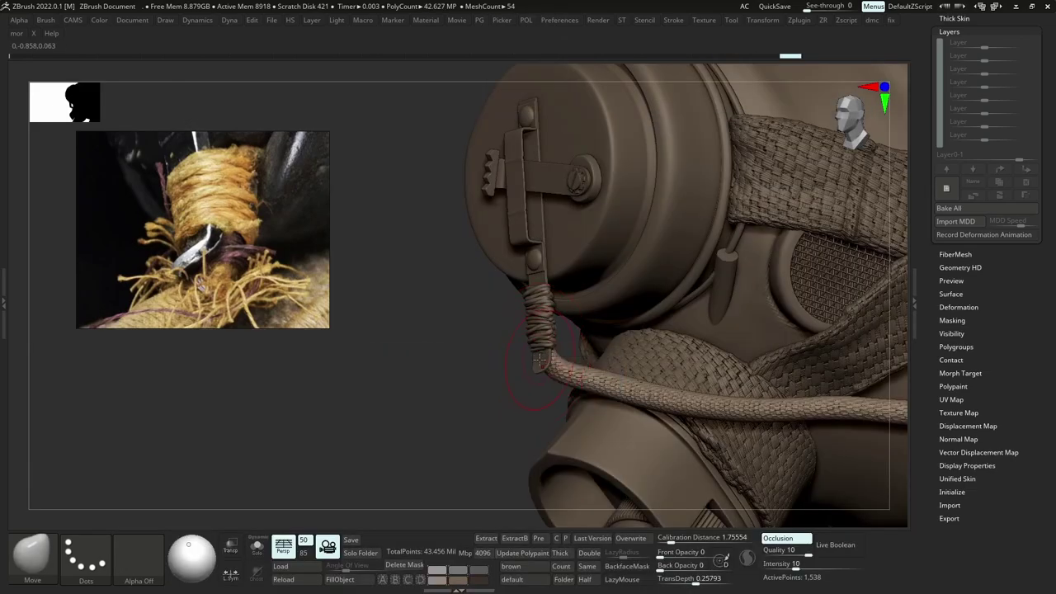
key(s)
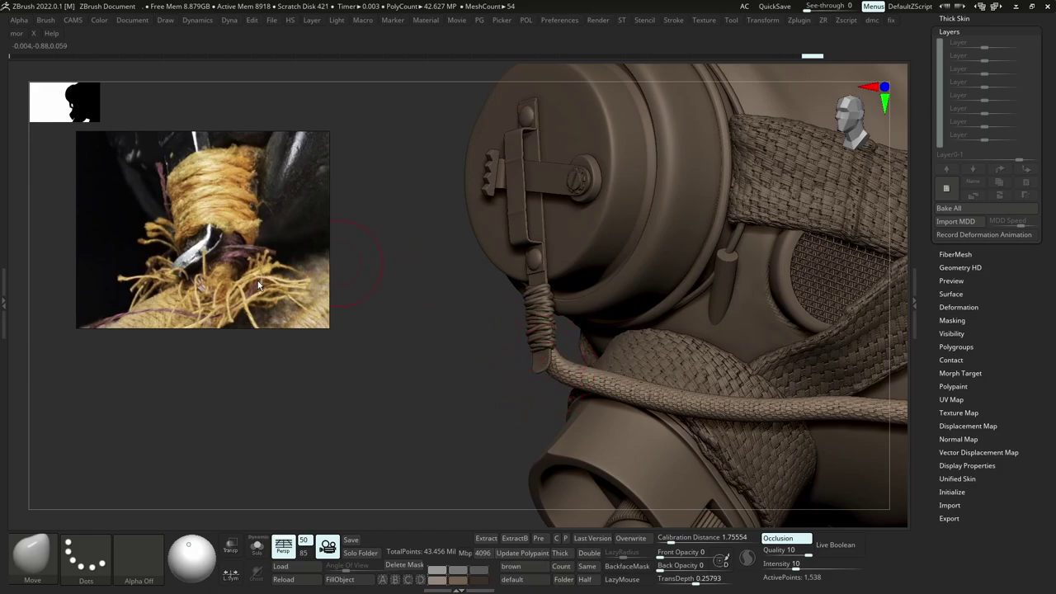
right_drag(580, 323, 544, 336)
key(s)
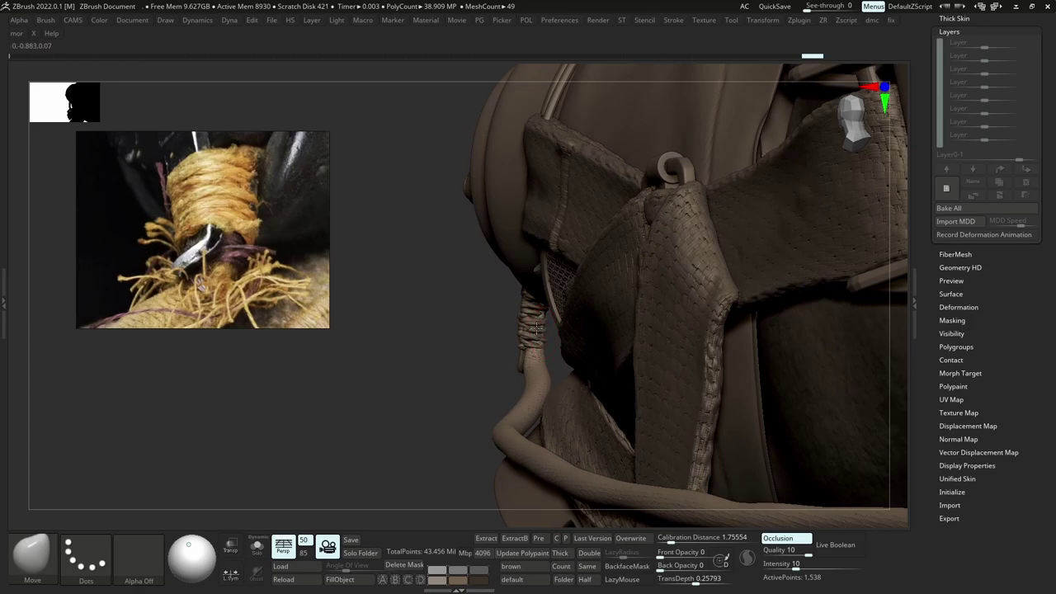
right_drag(567, 349, 632, 365)
right_drag(623, 422, 548, 382)
Select the cord wrapping with the Move brush, adjust the draw size and bake all of its layers.
ctrl+right_drag(538, 305, 536, 223)
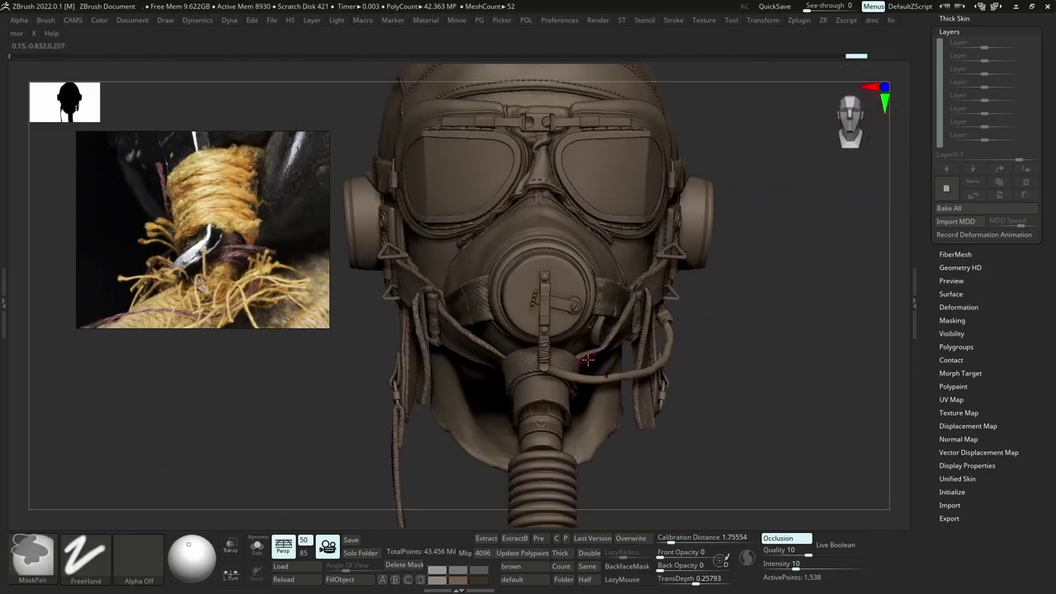
ctrl+right_drag(584, 362, 584, 298)
ctrl+right_drag(611, 438, 605, 499)
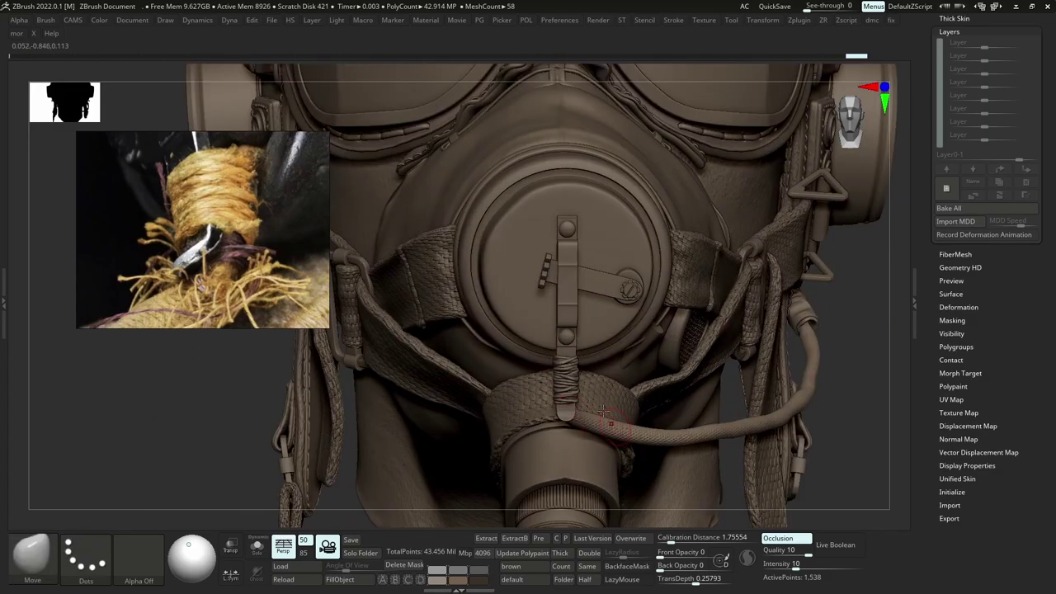
alt+right_drag(604, 440, 595, 353)
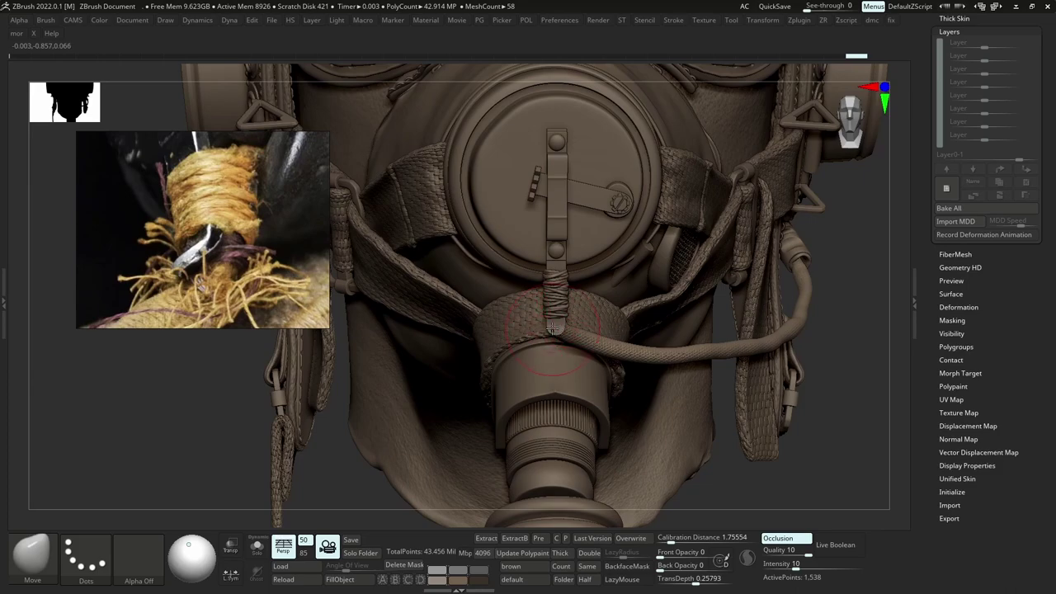
mouse_move(558, 325)
ctrl+right_down()
mouse_move(575, 347)
mouse_move(575, 389)
ctrl+right_up()
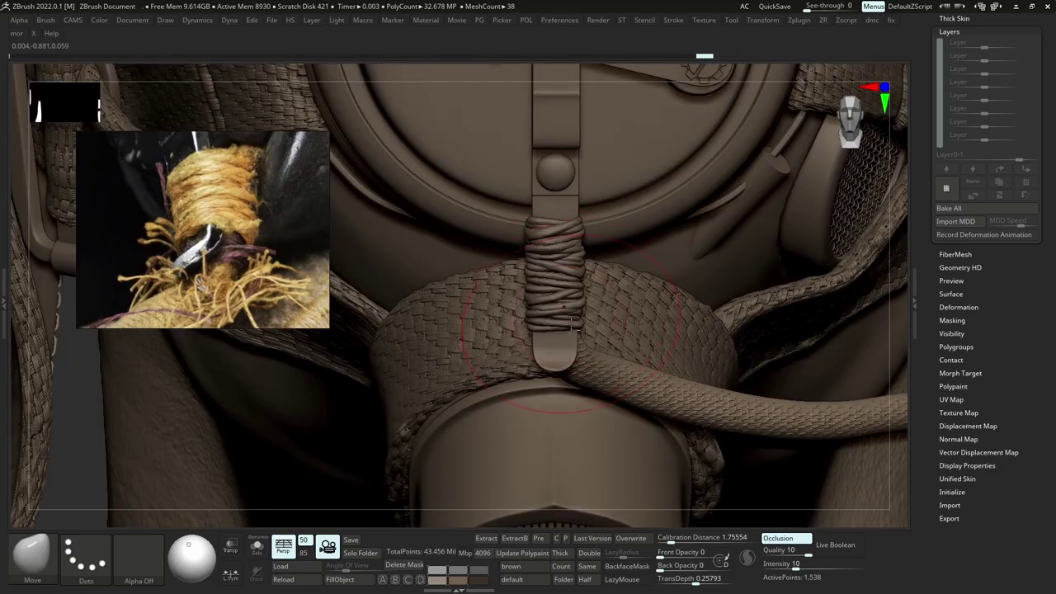
alt+click(579, 327)
key(b)
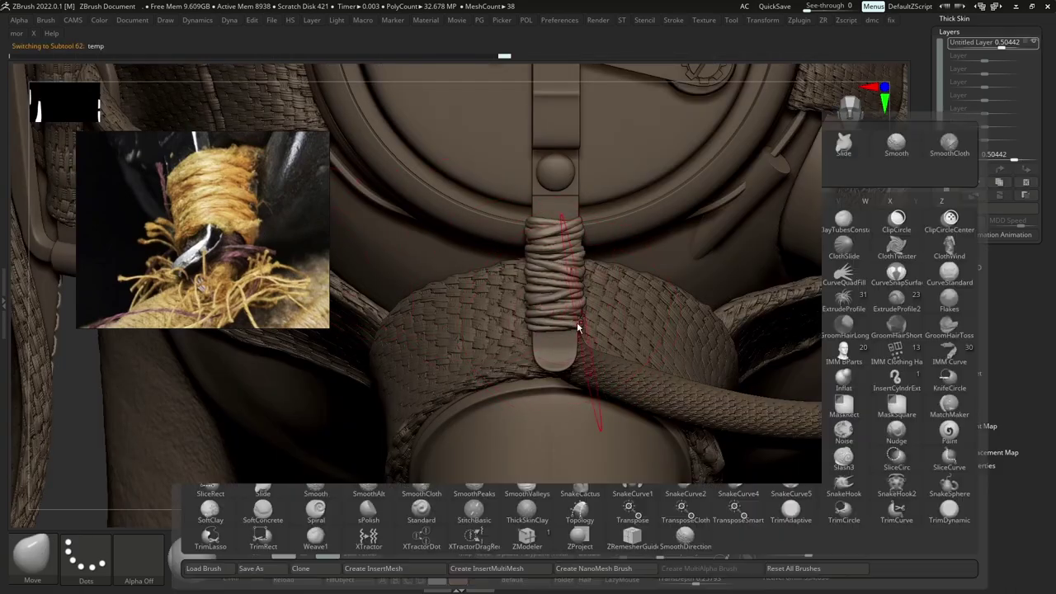
key(m)
key(v)
key(s)
drag(624, 325, 605, 323)
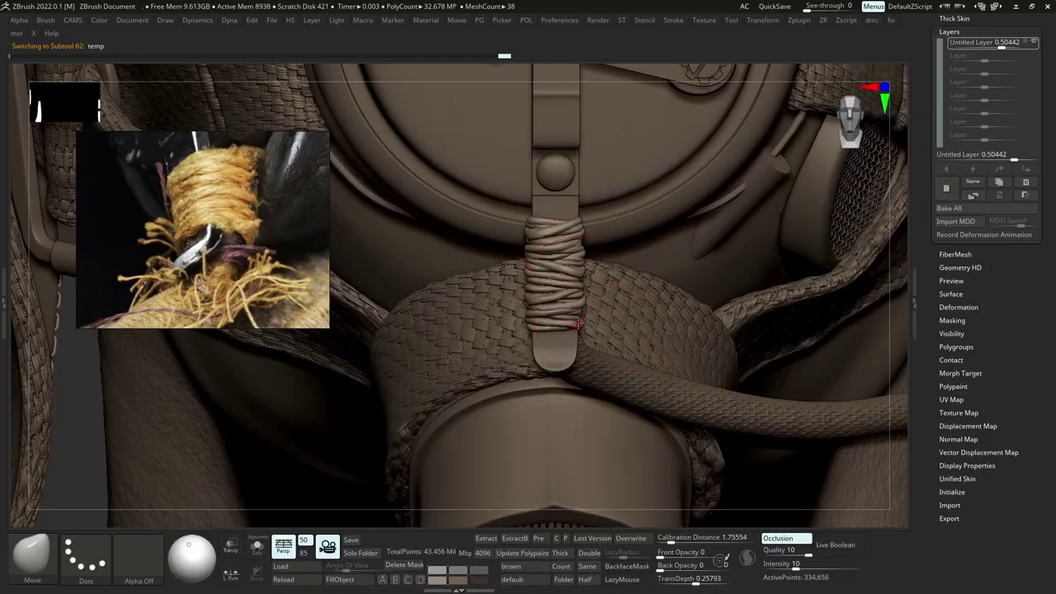
click(579, 324)
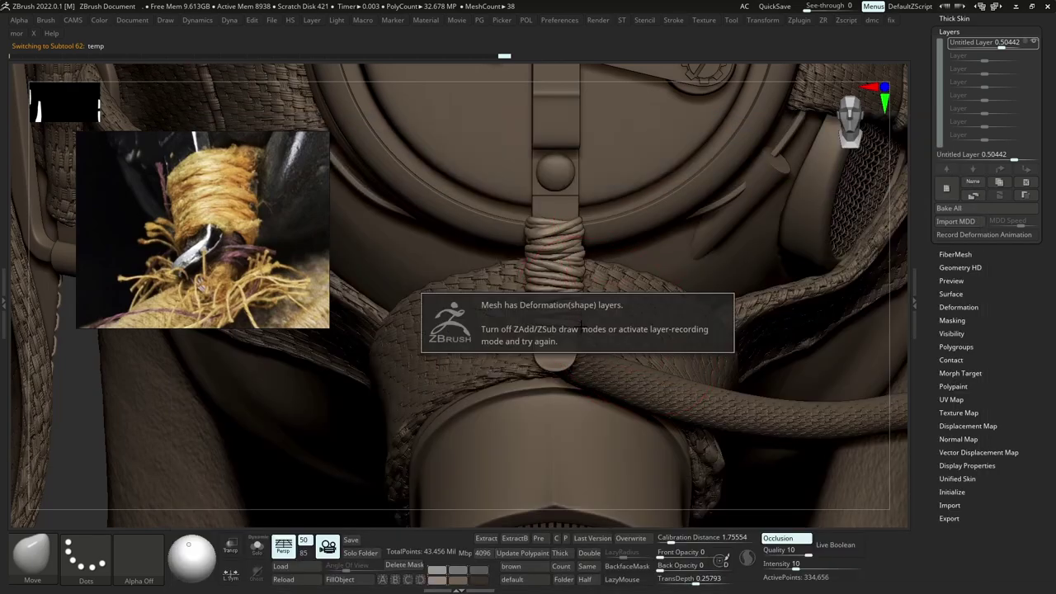
click(957, 208)
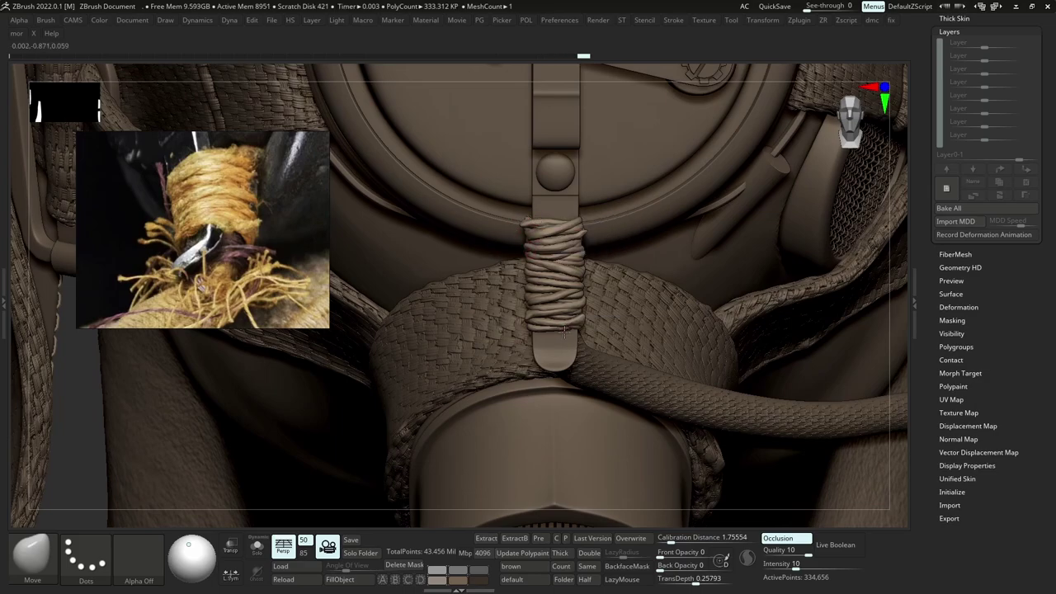
Pull the edges of the wrapping's lower and topmost coils with the Move brush, isolating the wrapping for the top.
drag(532, 335, 530, 333)
ctrl+right_drag(530, 333, 570, 293)
key(alt+s)
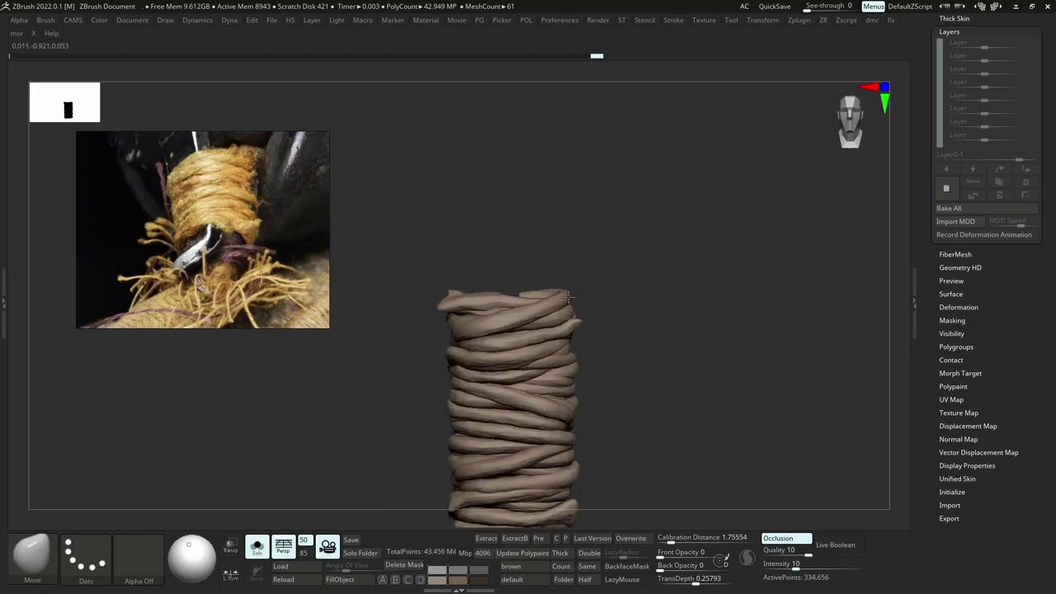
drag(576, 293, 574, 308)
key(alt+s)
Reshape the lower coil ends of the isolated cord wrapping with the Move brush from several angles.
ctrl+right_drag(617, 346, 635, 272)
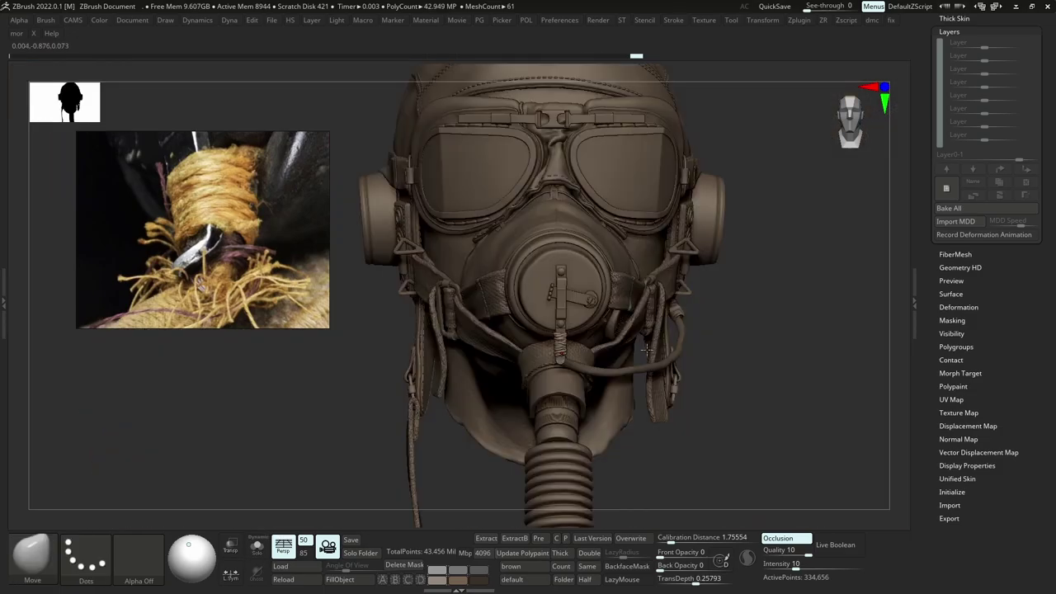
key(alt+s)
ctrl+right_drag(570, 330, 602, 334)
key(alt+s)
key(alt+s)
ctrl+right_drag(602, 346, 614, 446)
drag(584, 381, 590, 377)
right_drag(613, 373, 599, 378)
drag(609, 378, 627, 393)
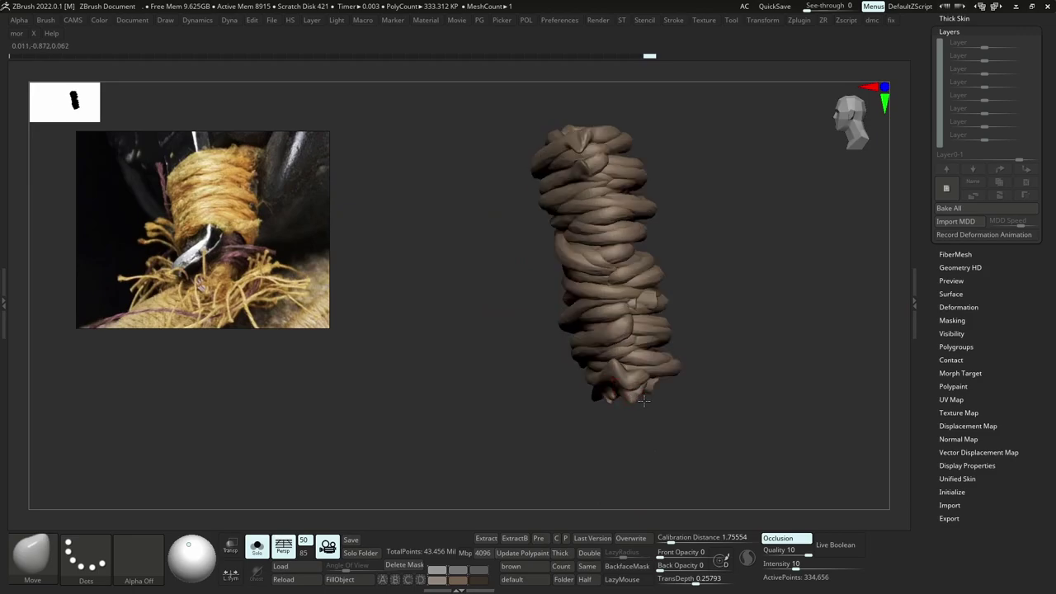
right_drag(615, 377, 642, 268)
key(alt+s)
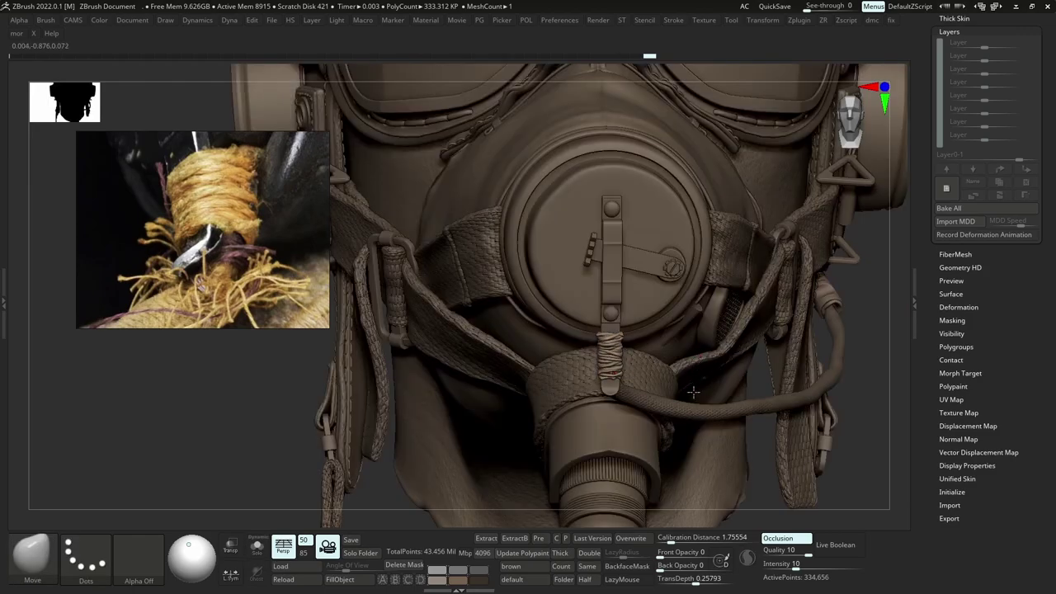
Select the woven cord and adjust its end beneath the cord wrapping with the Move brush.
ctrl+right_drag(667, 396, 687, 373)
mouse_move(677, 351)
ctrl+right_down()
mouse_move(686, 321)
mouse_move(631, 346)
mouse_move(625, 391)
mouse_move(579, 347)
ctrl+right_up()
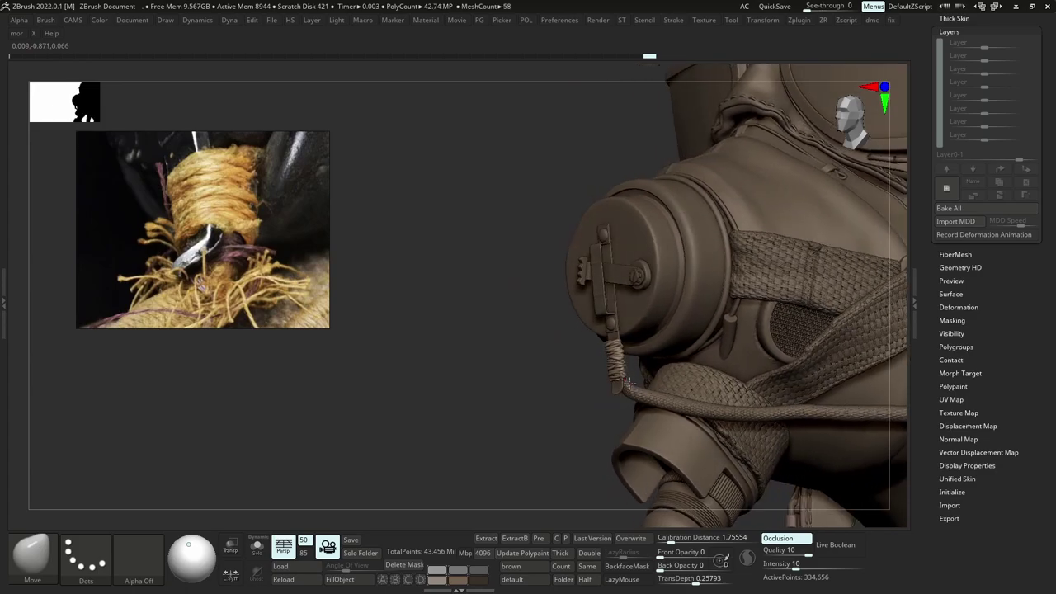
key(b)
key(m)
key(v)
alt+click(623, 389)
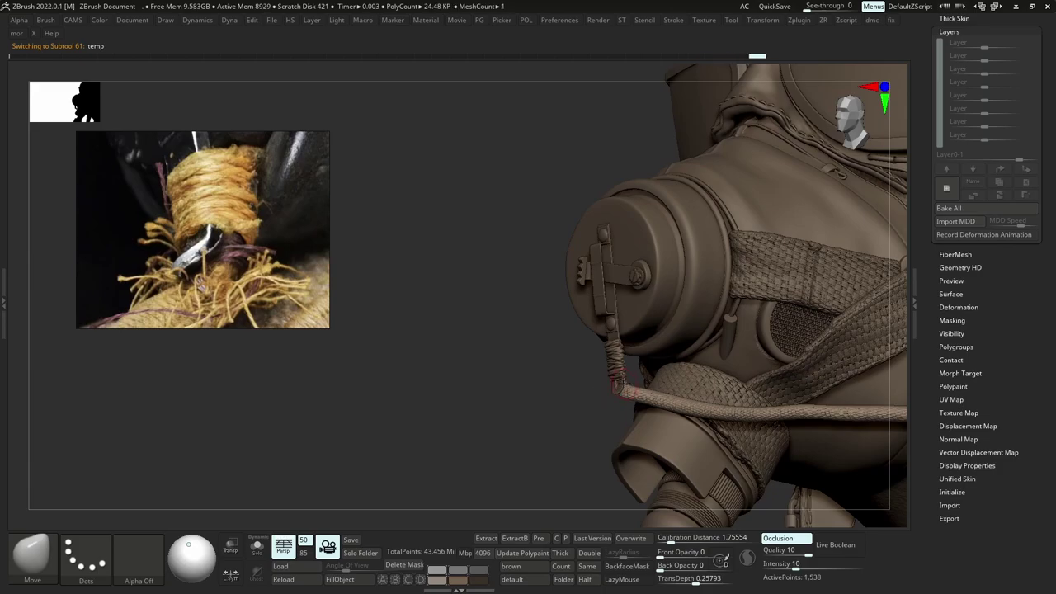
mouse_move(617, 383)
right_down()
mouse_move(652, 383)
mouse_move(651, 367)
mouse_move(662, 409)
right_up()
key(s)
drag(660, 406, 693, 404)
ctrl+right_drag(636, 412, 686, 404)
key(s)
Adjust the cord's curve beneath the valve with the Move brush, varying the draw size.
mouse_move(782, 497)
ctrl+right_down()
mouse_move(750, 366)
mouse_move(684, 389)
mouse_move(652, 350)
ctrl+right_up()
key(s)
drag(648, 361, 643, 368)
mouse_move(653, 368)
ctrl+right_down()
mouse_move(665, 396)
mouse_move(695, 385)
ctrl+right_up()
key(s)
drag(695, 386, 684, 388)
alt+right_drag(762, 386, 645, 389)
key(s)
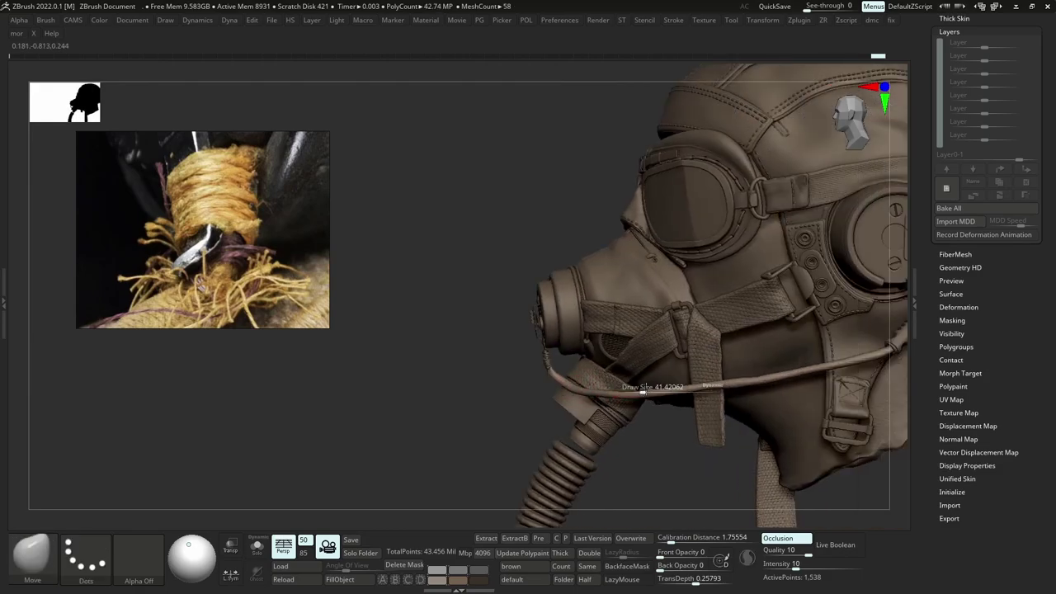
drag(607, 400, 604, 405)
Pull the cord's front end toward the wrapping in side view with a resized Move brush.
ctrl+right_drag(604, 406, 617, 450)
right_drag(617, 450, 569, 419)
ctrl+right_drag(570, 419, 511, 348)
key(s)
key(s)
drag(511, 348, 500, 338)
drag(499, 337, 544, 356)
drag(614, 355, 617, 361)
Nudge the cord's front bend with the Move brush from the opposite side of the mask.
shift+right_drag(617, 361, 658, 373)
mouse_move(657, 373)
ctrl+right_down()
mouse_move(667, 422)
mouse_move(647, 387)
ctrl+right_up()
drag(540, 364, 531, 365)
right_drag(531, 365, 531, 365)
key(s)
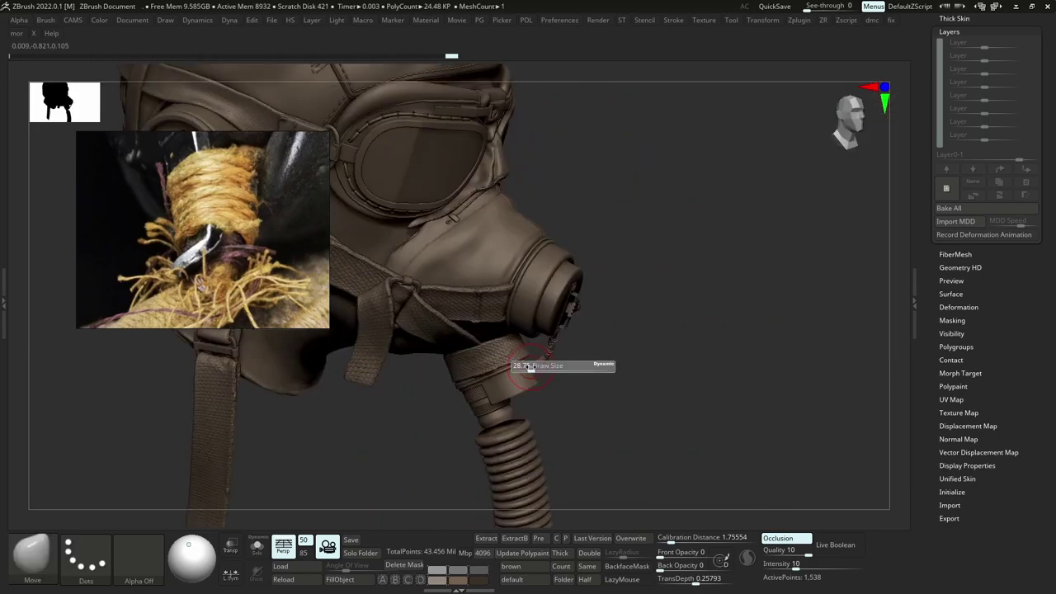
drag(530, 365, 529, 365)
right_drag(528, 366, 546, 368)
key(s)
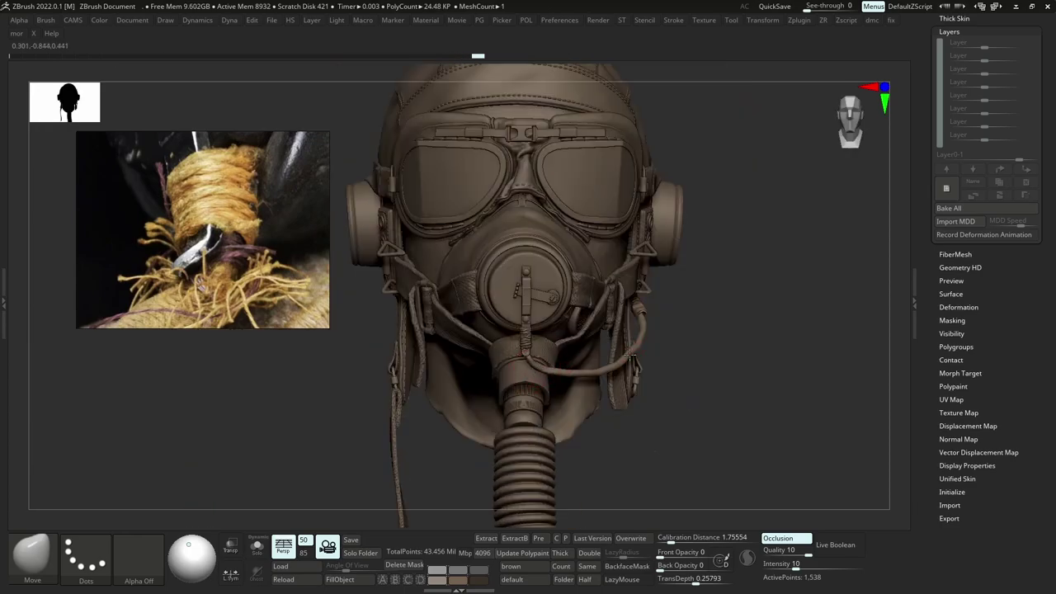
Pull the cord's far loop beside the cheek straps and its front bend below the wrapping with the Move brush.
key(s)
drag(642, 319, 648, 317)
mouse_move(651, 318)
ctrl+right_down()
mouse_move(685, 313)
mouse_move(726, 347)
ctrl+right_up()
mouse_move(726, 347)
right_down()
mouse_move(694, 352)
mouse_move(706, 351)
right_up()
ctrl+right_drag(706, 350, 689, 400)
key(s)
drag(421, 305, 408, 306)
key(s)
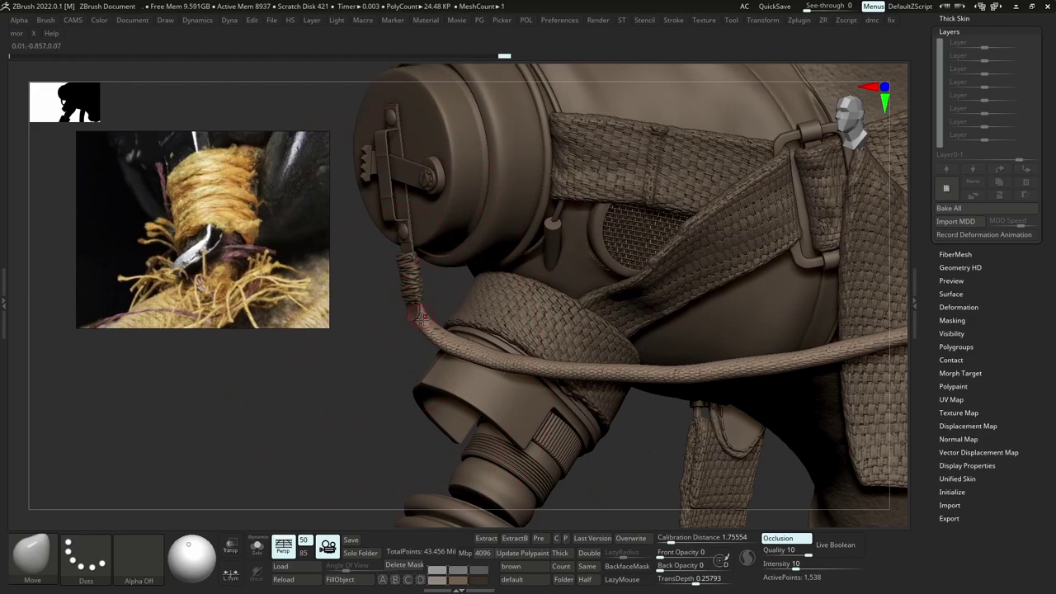
Thicken the cord's end just below the wrapping with the Inflat brush at an adjusted draw size.
key(b)
drag(421, 321, 473, 314)
key(i)
key(n)
key(space)
key(s)
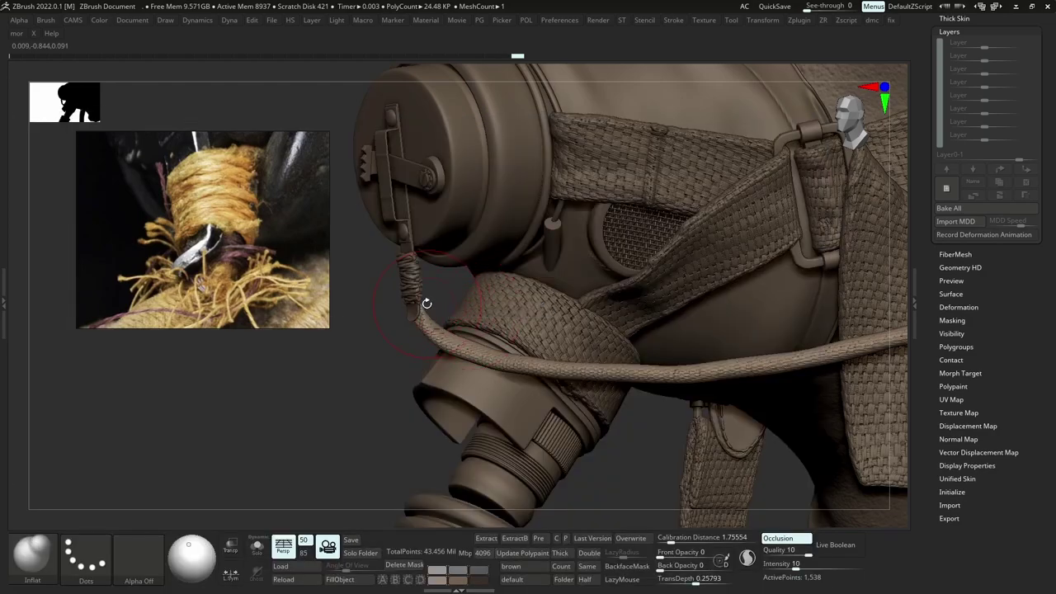
right_drag(422, 310, 429, 302)
key(s)
drag(429, 301, 422, 302)
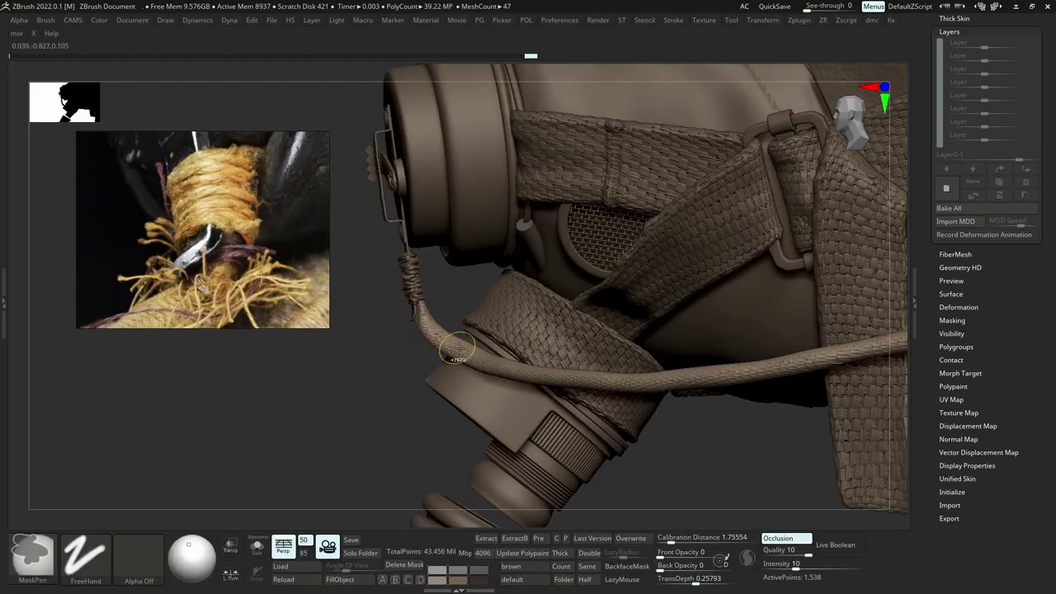
Return to the Move brush and refine the cord's bend below the wrapping from the side and front.
ctrl+right_drag(455, 347, 456, 321)
mouse_move(455, 321)
shift+right_down()
mouse_move(487, 321)
mouse_move(460, 355)
shift+right_up()
key(b)
key(m)
key(v)
drag(439, 343, 444, 339)
mouse_move(455, 346)
ctrl+right_down()
mouse_move(459, 315)
mouse_move(465, 401)
ctrl+right_up()
key(s)
drag(468, 403, 474, 391)
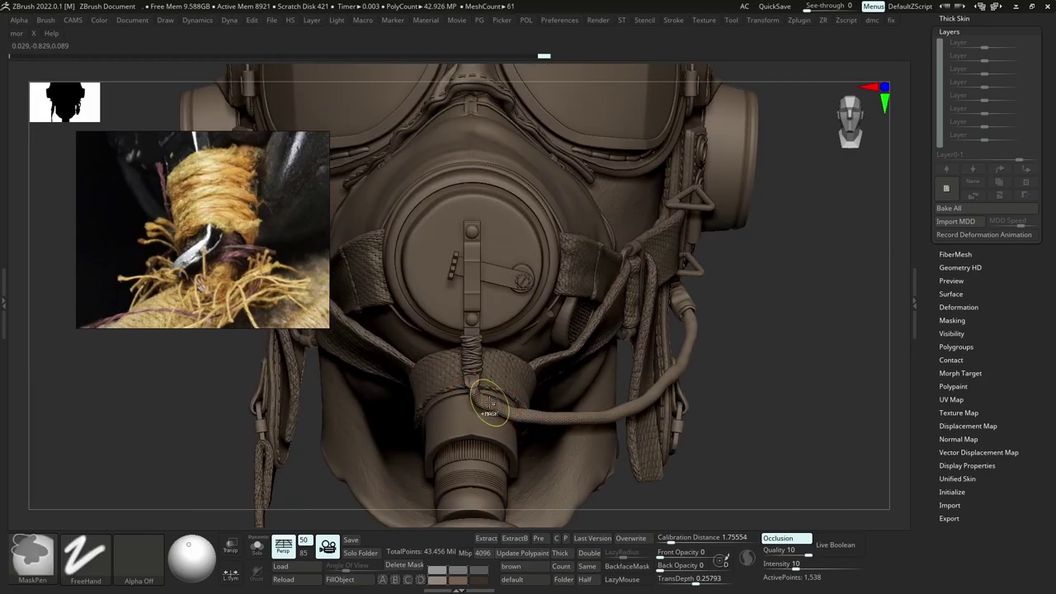
Subdivide the woven cord and smooth its bent end below the wrapping.
key(ctrl+d)
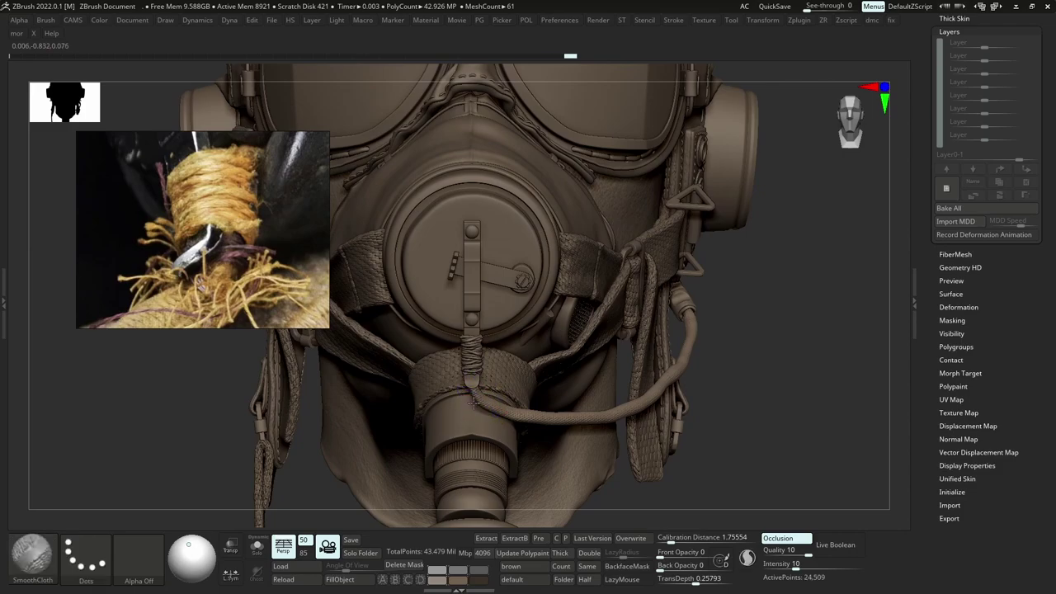
shift+drag(473, 403, 482, 396)
key(s)
drag(483, 396, 488, 396)
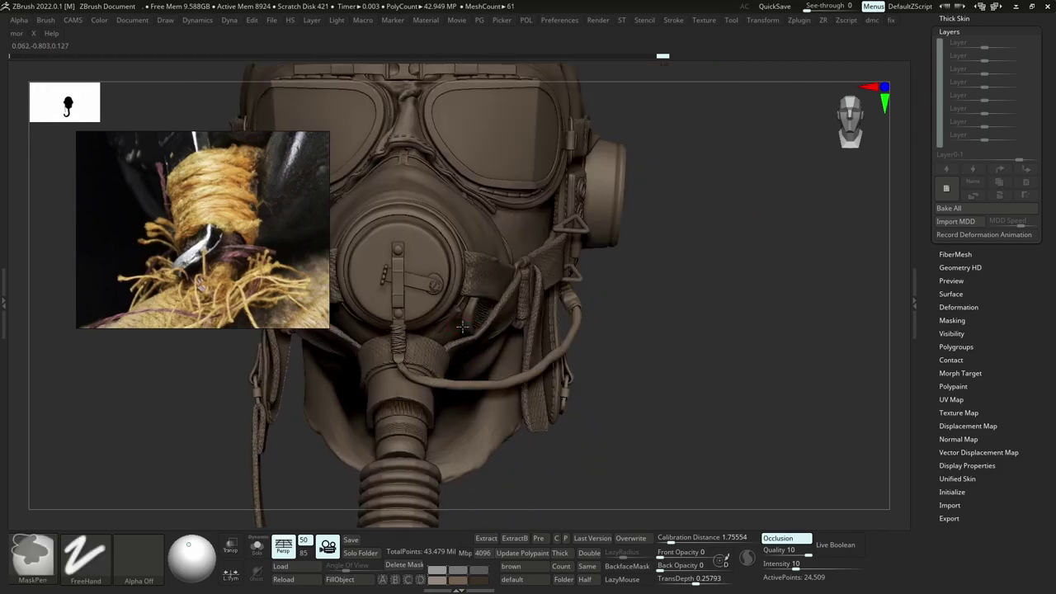
Compare the cord with the reference photo and refine its drape across the hose connector with the Move brush.
scroll(164, 259, down, 3)
scroll(163, 259, up, 10)
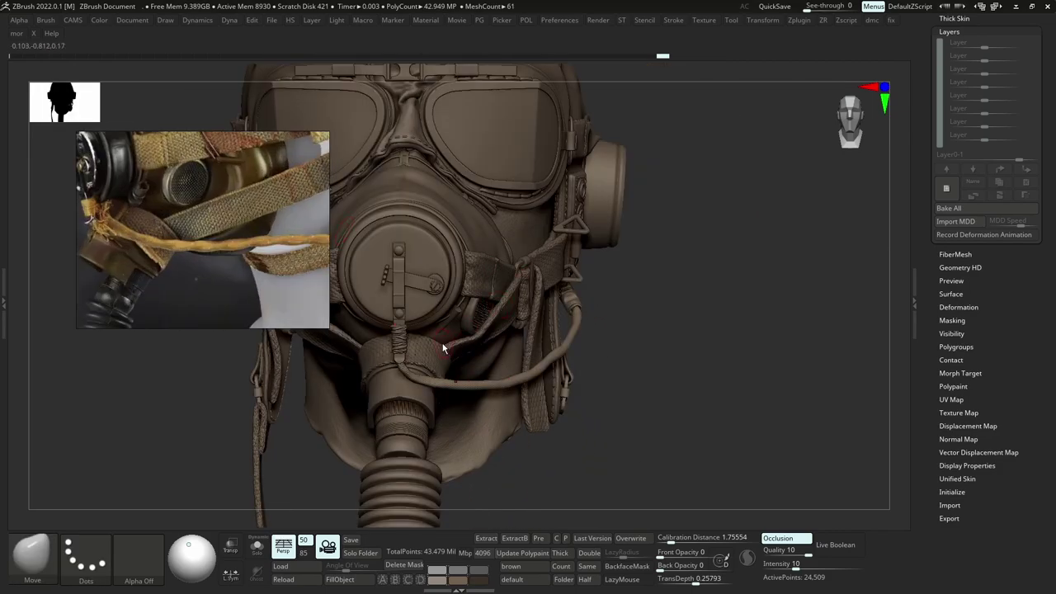
drag(417, 373, 419, 375)
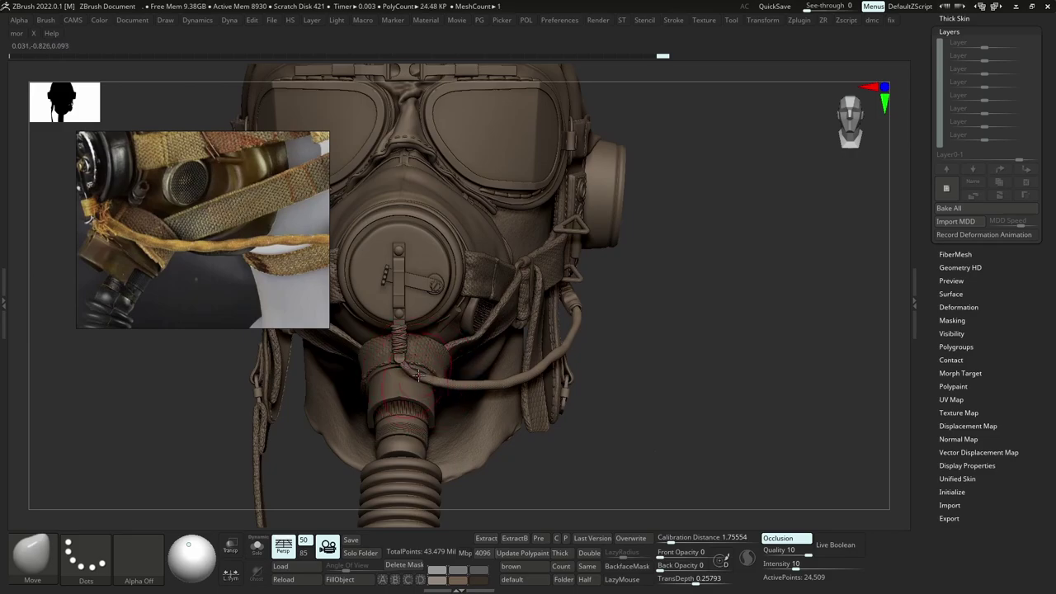
key(s)
ctrl+right_drag(421, 370, 524, 350)
right_drag(594, 371, 490, 398)
drag(489, 398, 485, 395)
drag(500, 406, 503, 408)
mouse_move(495, 401)
ctrl+right_down()
mouse_move(486, 376)
mouse_move(558, 381)
ctrl+right_up()
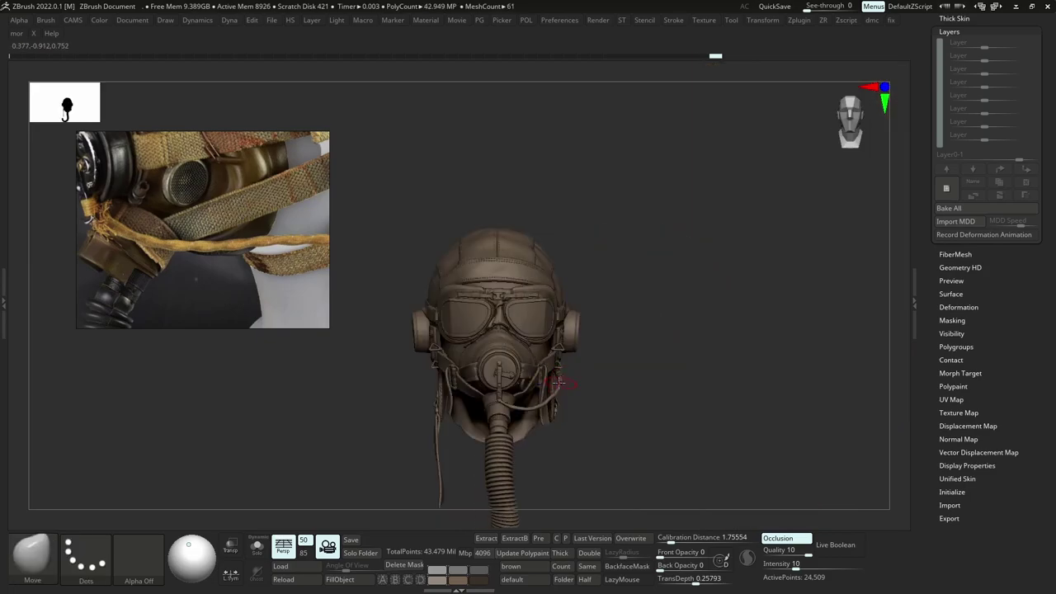
Inflate the cord slightly near the wrapping with the Inflat brush and return to the Move brush.
ctrl+right_drag(628, 367, 614, 393)
drag(608, 376, 615, 365)
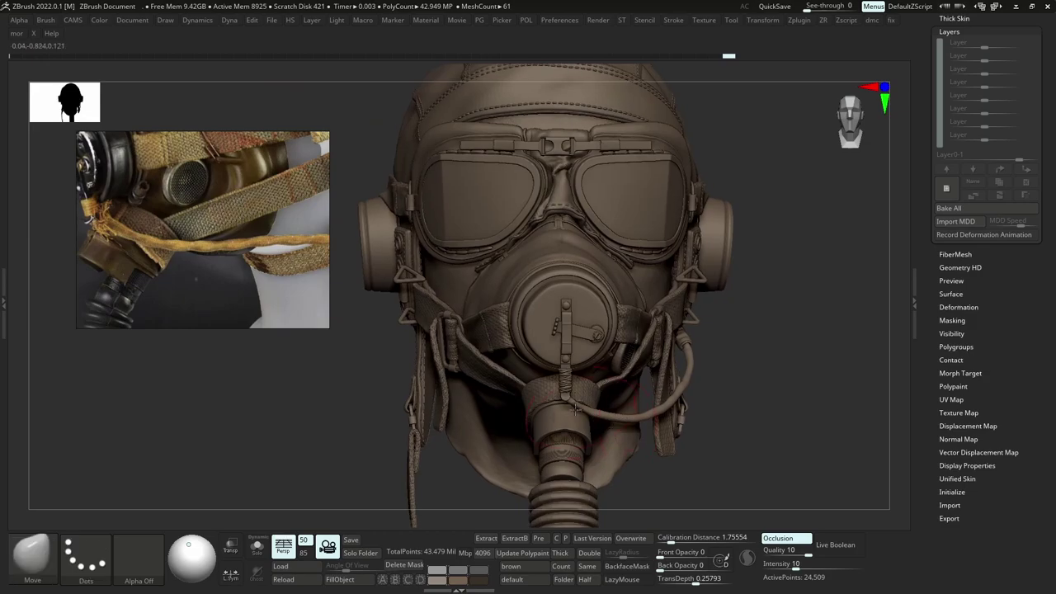
key(space)
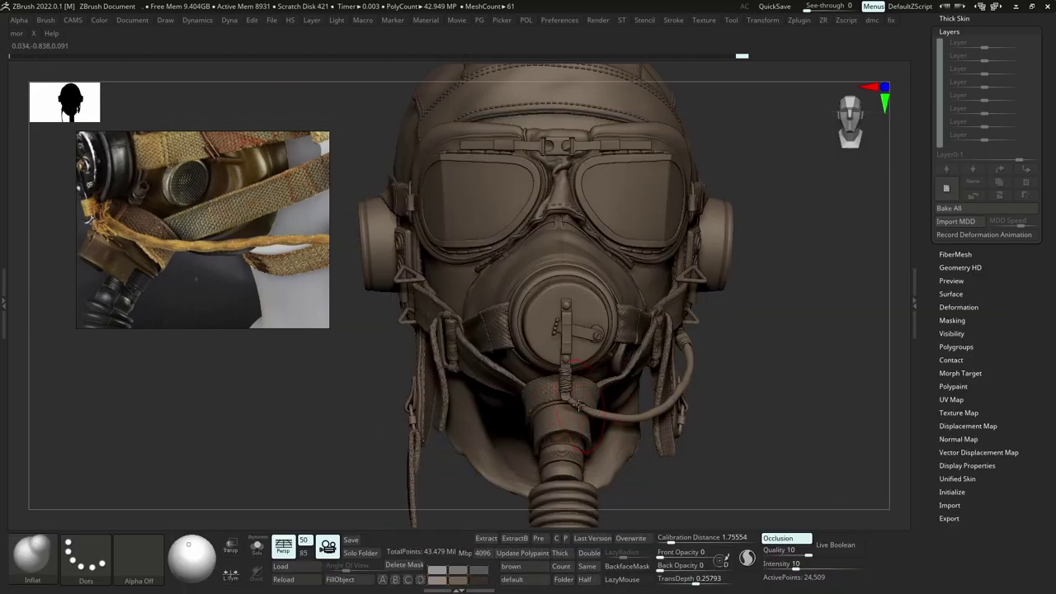
drag(573, 405, 576, 401)
key(b)
key(m)
key(v)
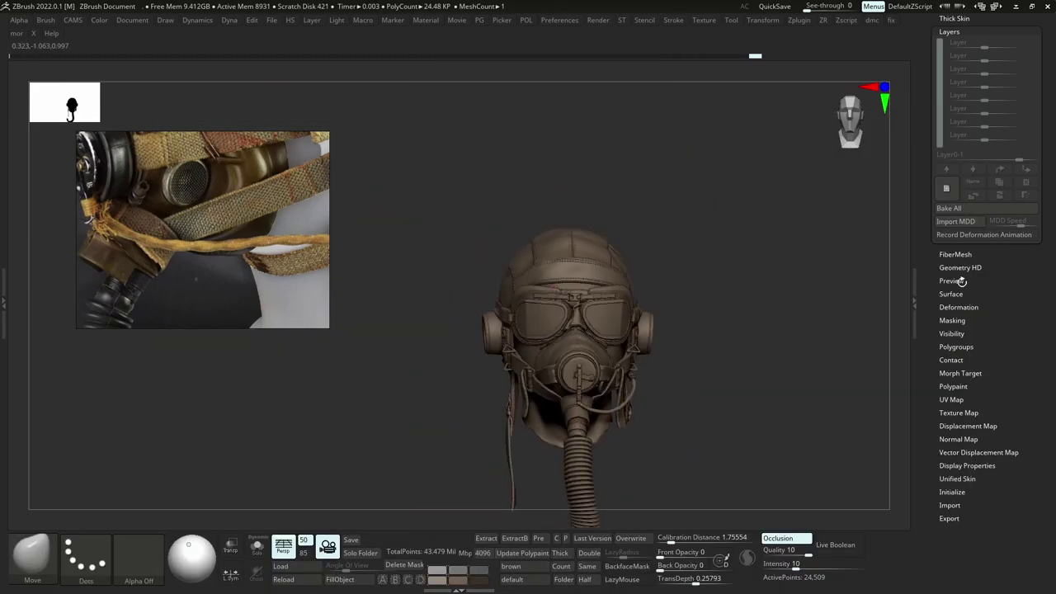
Check the mask body against the reference photo, isolate it and duplicate it.
right_drag(676, 350, 635, 346)
ctrl+right_drag(635, 346, 619, 413)
scroll(201, 187, up, 4)
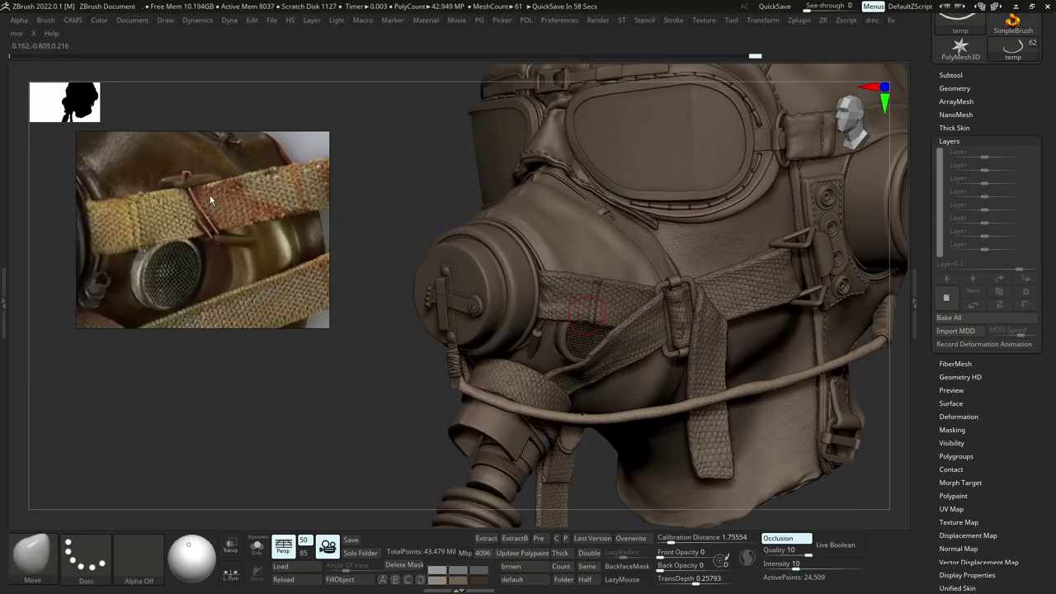
scroll(209, 198, down, 5)
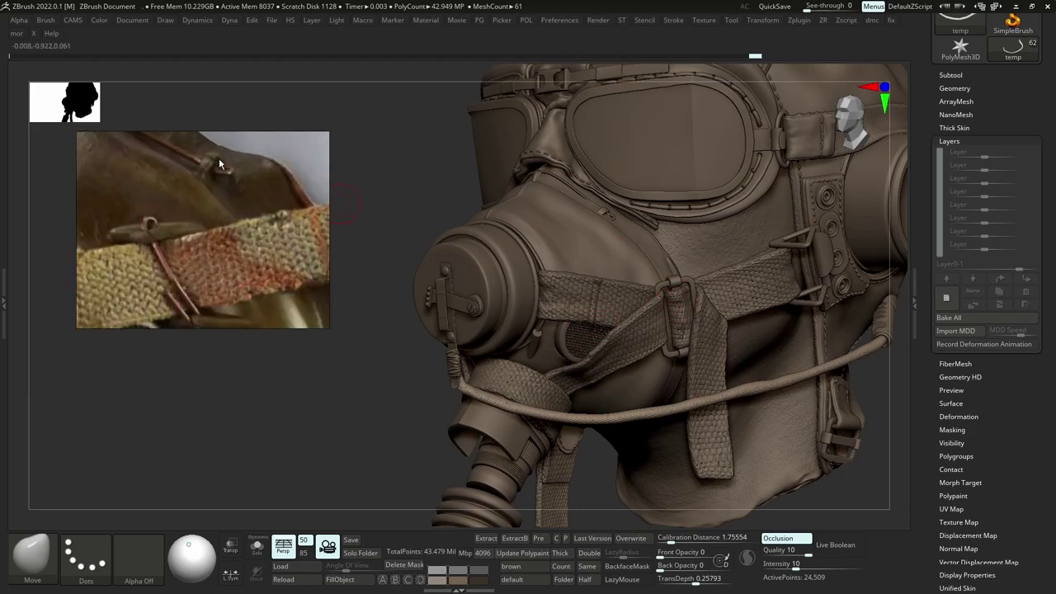
right_drag(652, 279, 683, 273)
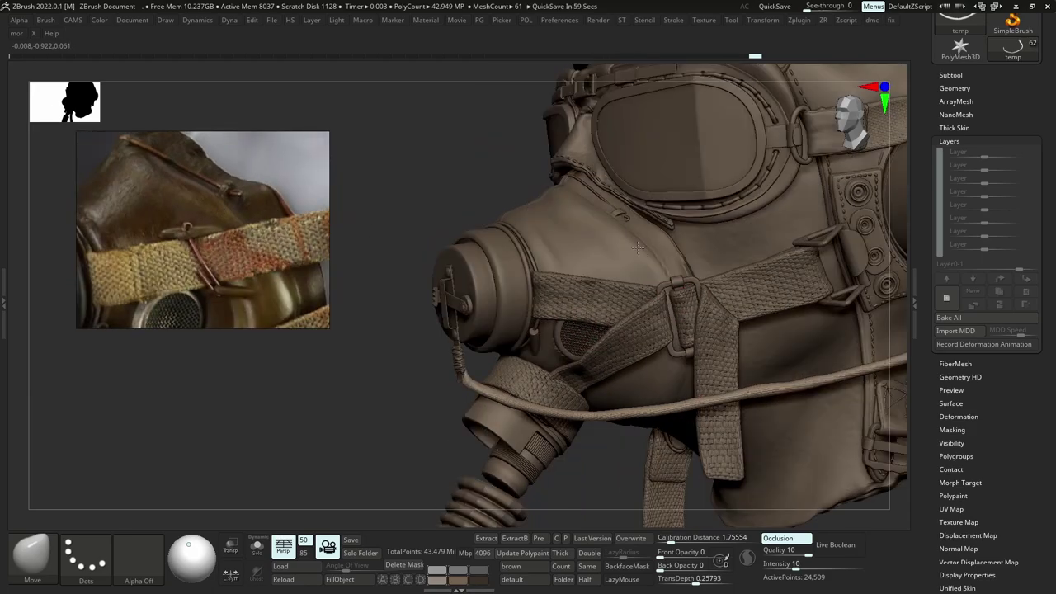
alt+click(645, 239)
key(shift+s)
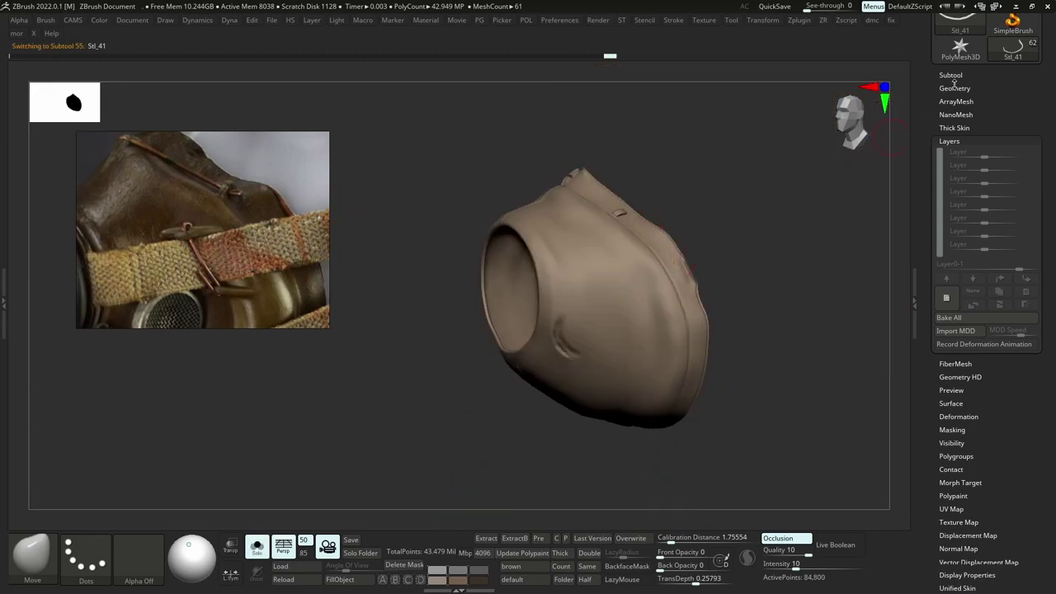
click(953, 75)
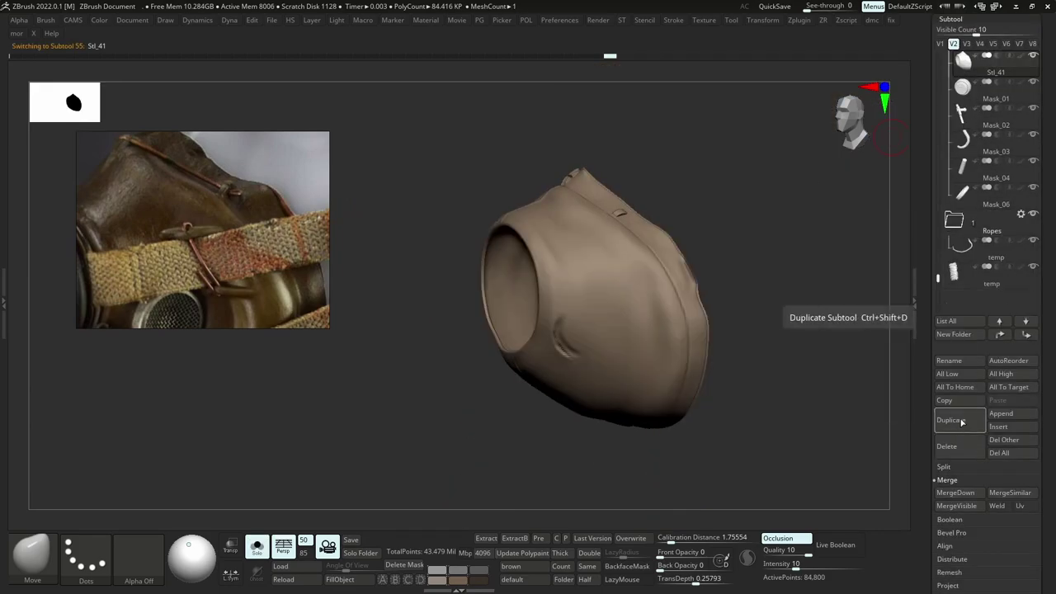
click(961, 422)
scroll(970, 451, down, 5)
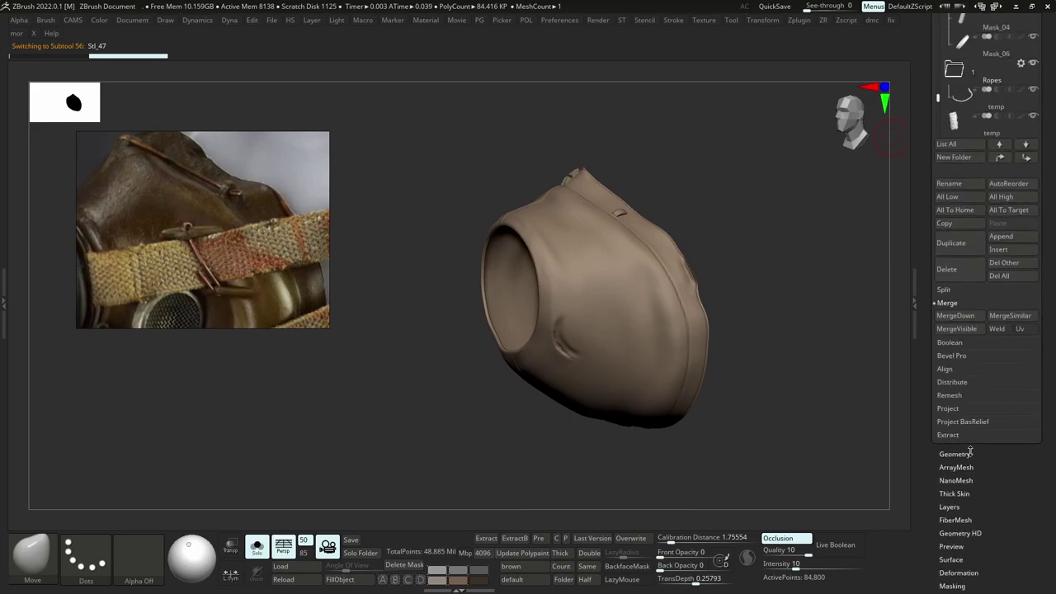
Step the mask body's copy down to subdivision level 1 and up to level 7 to compare its detail.
click(970, 452)
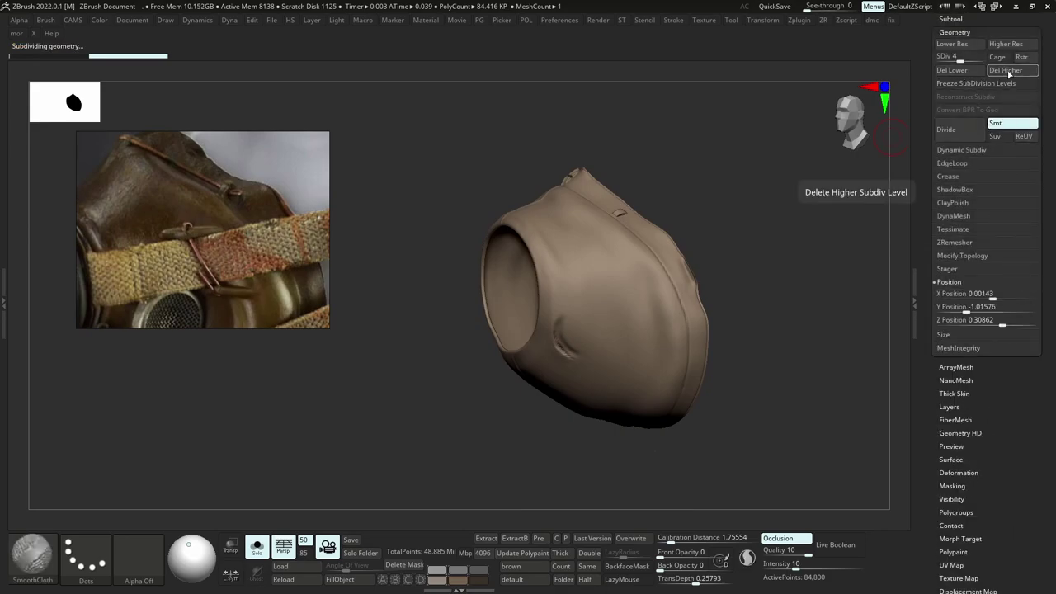
key(shift+d)
key(shift+d)
key(shift+d)
key(d)
key(d)
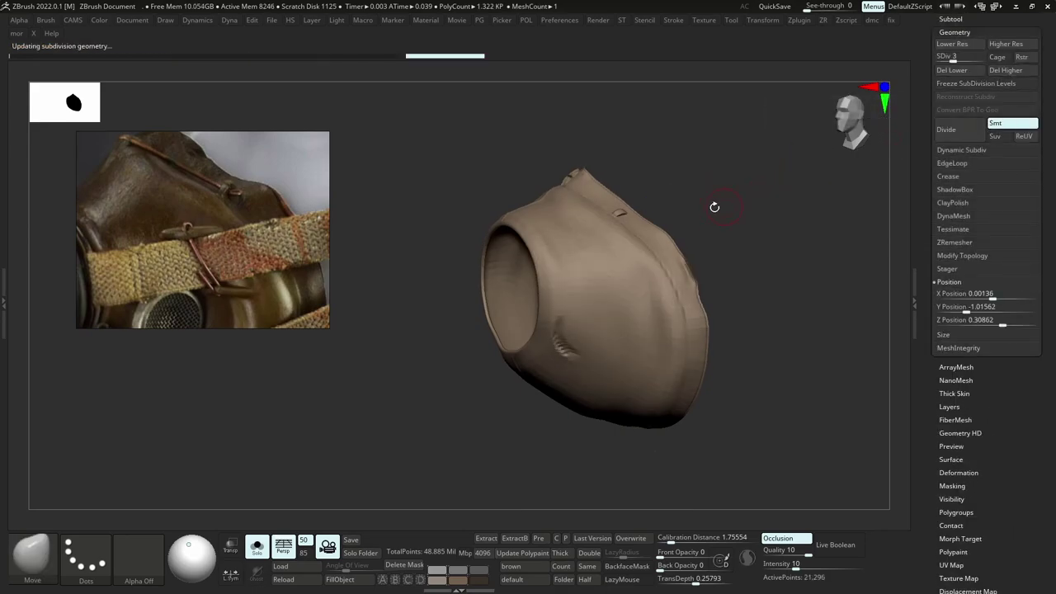
key(d)
key(d)
key(d)
key(d)
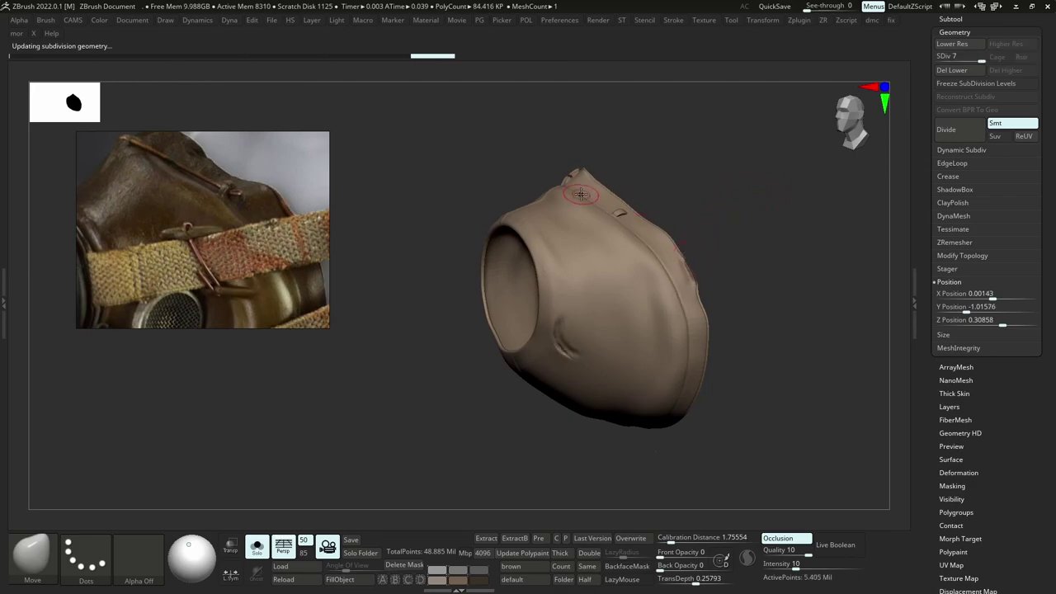
Examine the copy's rim and seam in close-up between subdivision levels 3 and 7.
right_drag(581, 194, 755, 200)
mouse_move(499, 221)
right_down()
mouse_move(461, 228)
mouse_move(468, 239)
mouse_move(468, 227)
right_up()
key(shift+d)
key(shift+d)
key(shift+d)
key(shift+d)
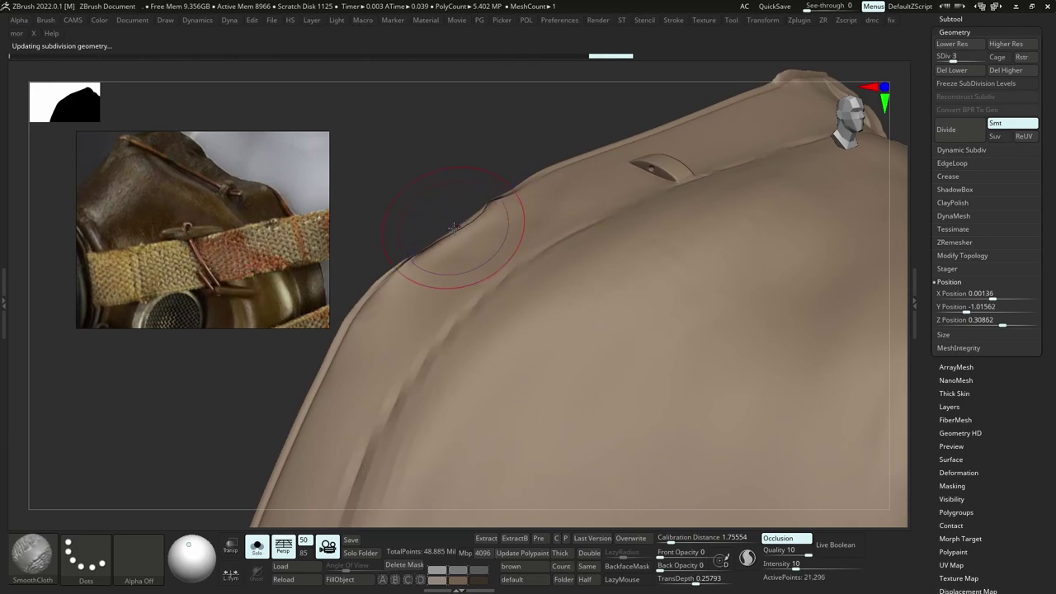
key(d)
key(d)
key(d)
key(d)
Set the mask body's copy to subdivision level 5 and delete its higher and lower levels.
key(shift+d)
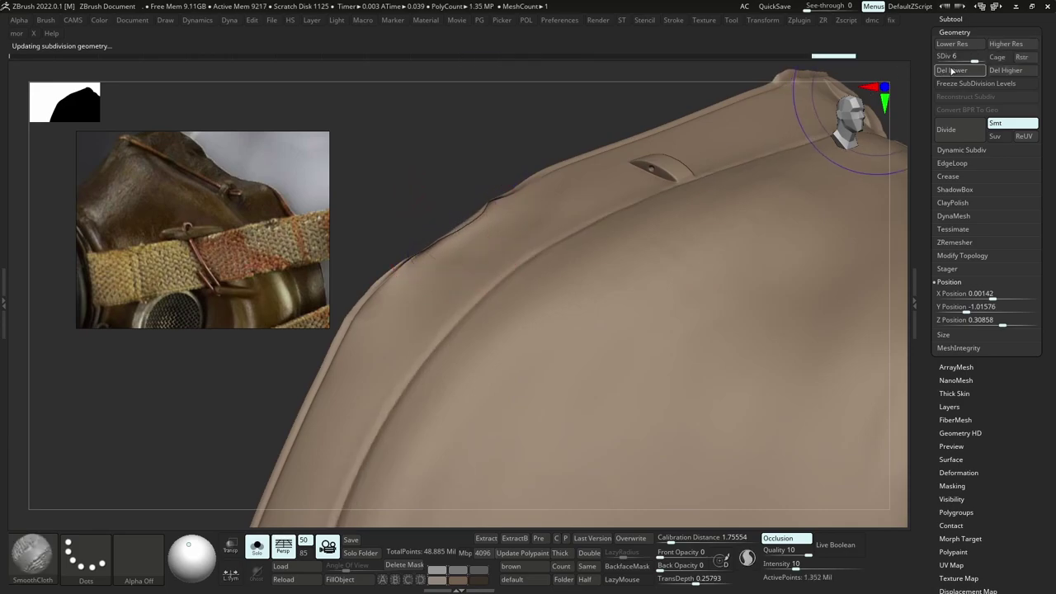
key(shift+d)
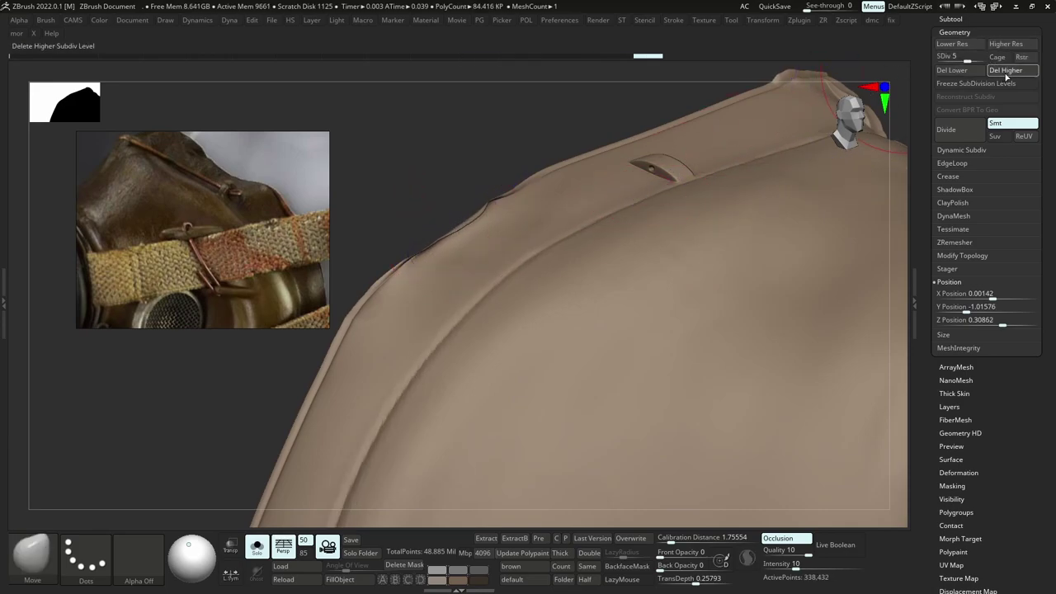
click(1006, 71)
click(952, 70)
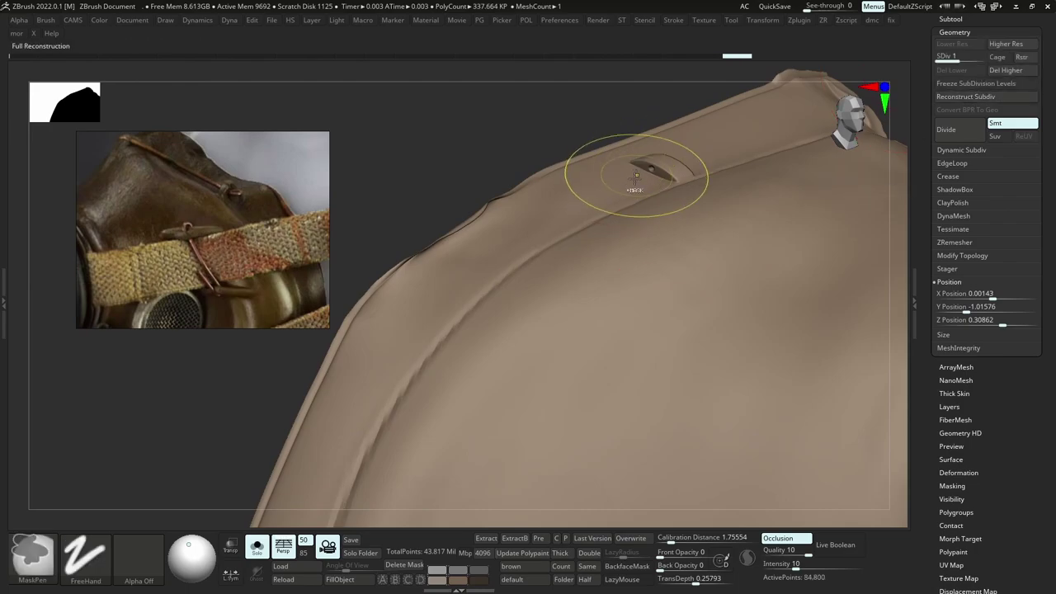
Take the mask body's copy out of isolation and show all the other helmet, goggle and mask parts again.
key(b)
key(m)
key(v)
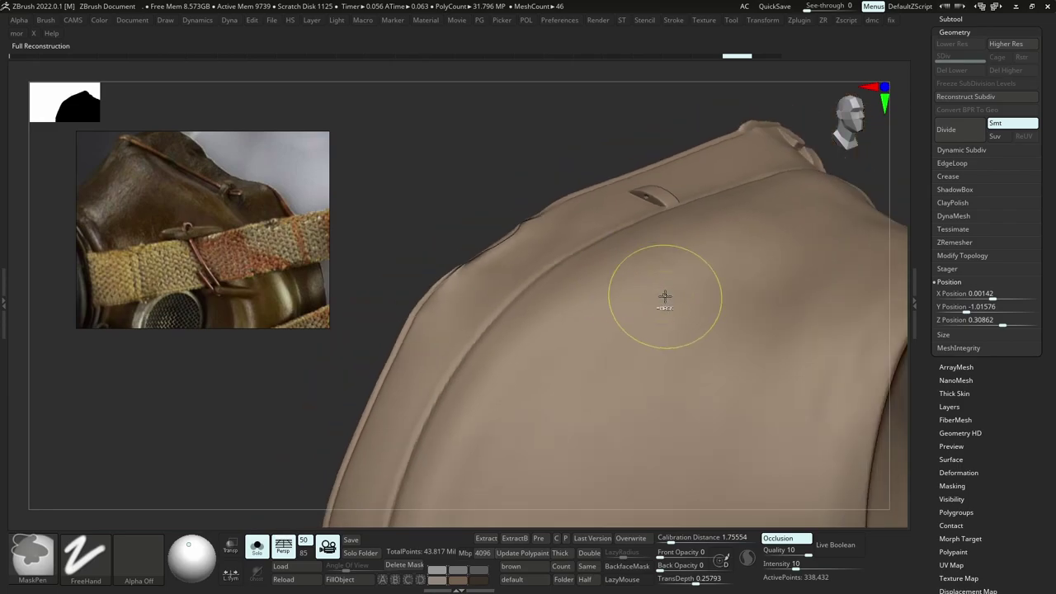
right_click(665, 296)
key(w)
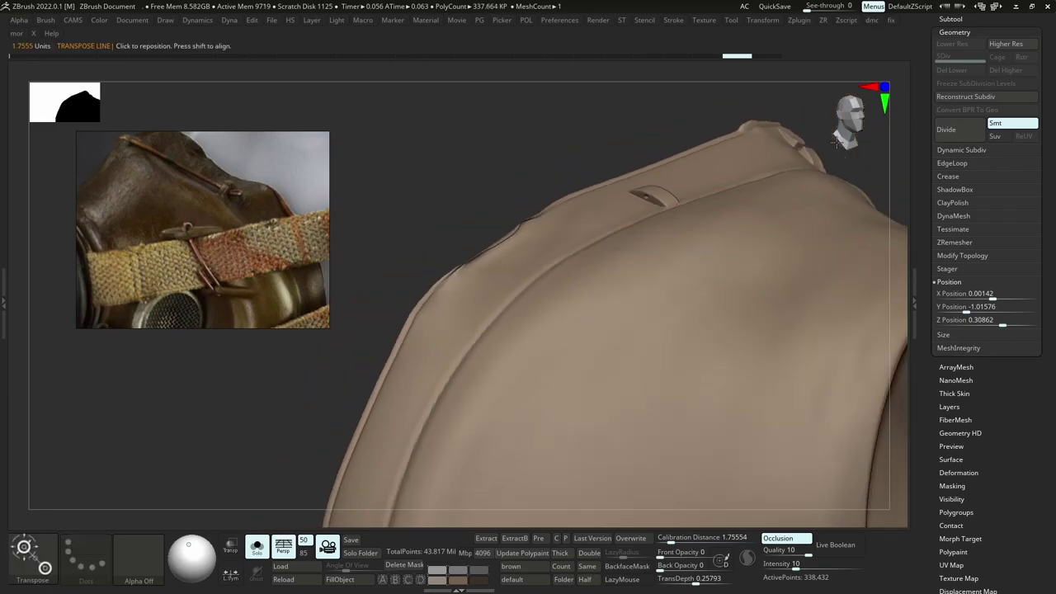
click(958, 19)
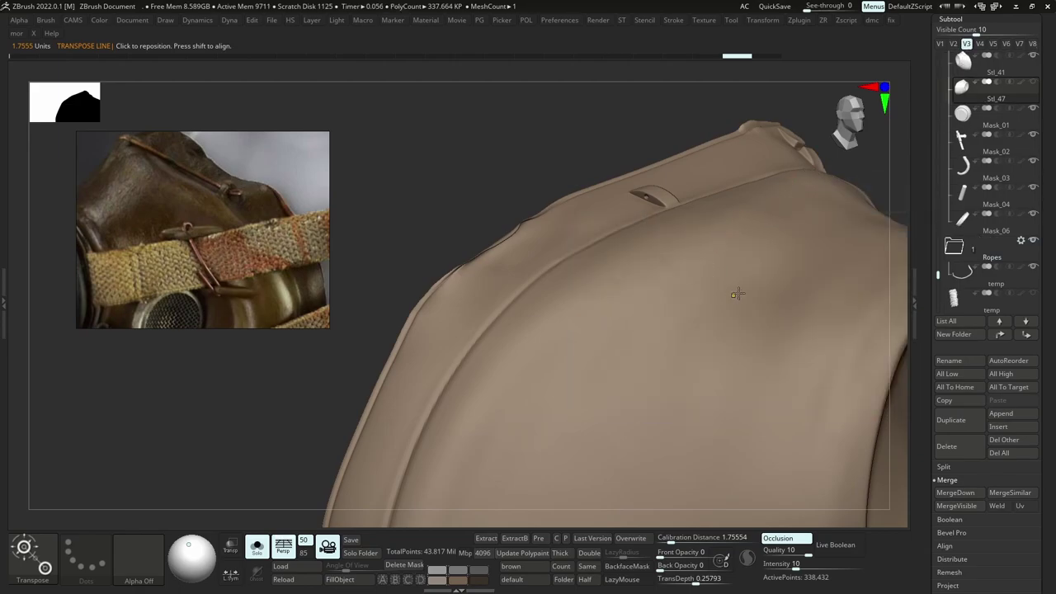
ctrl+right_drag(734, 295, 739, 221)
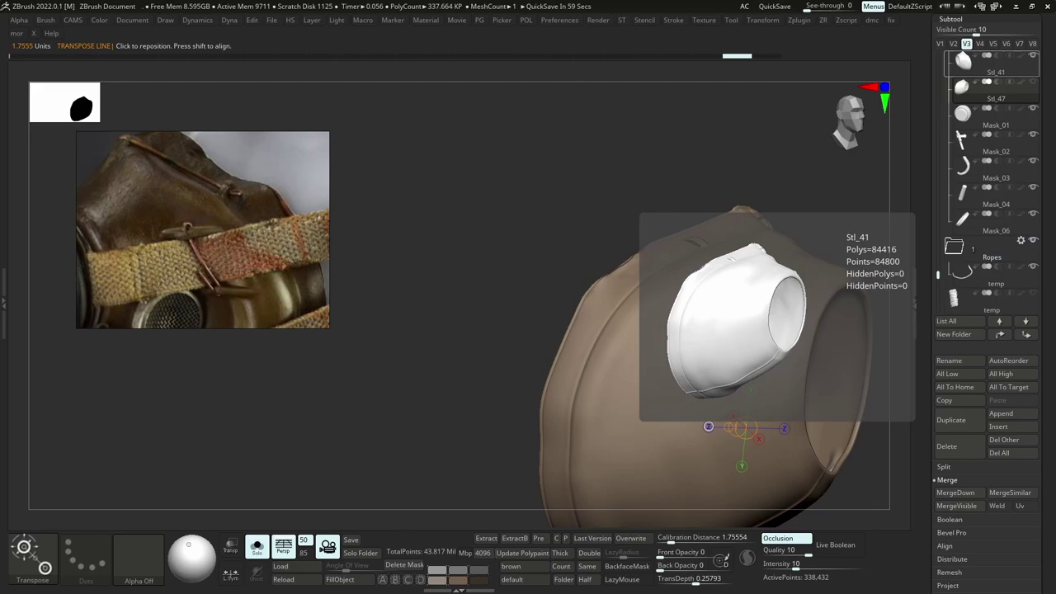
right_drag(857, 389, 771, 198)
ctrl+right_drag(771, 198, 790, 127)
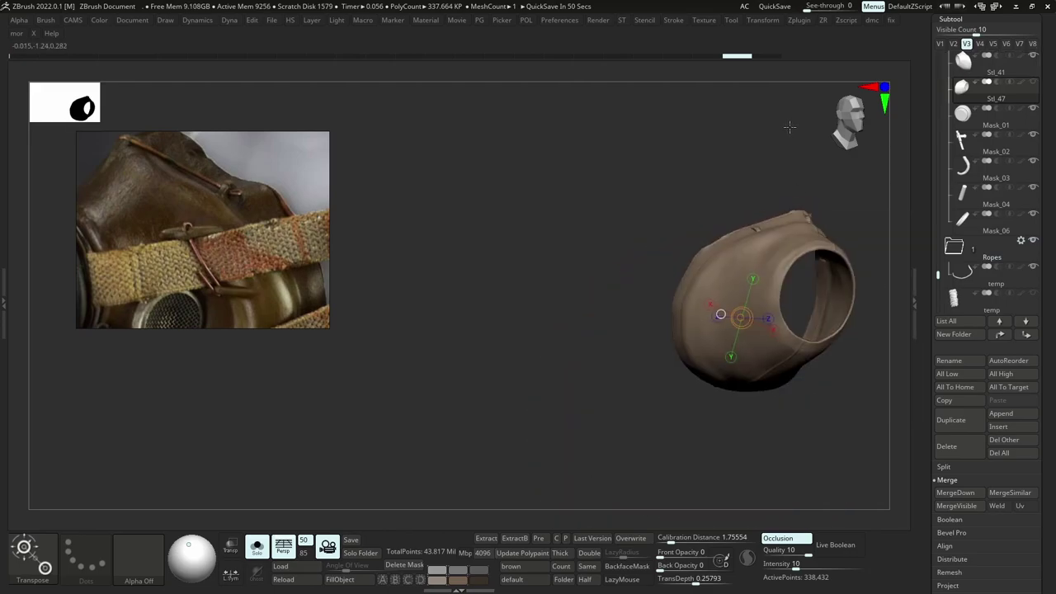
key(shift+s)
shift+click(1037, 58)
shift+click(1037, 58)
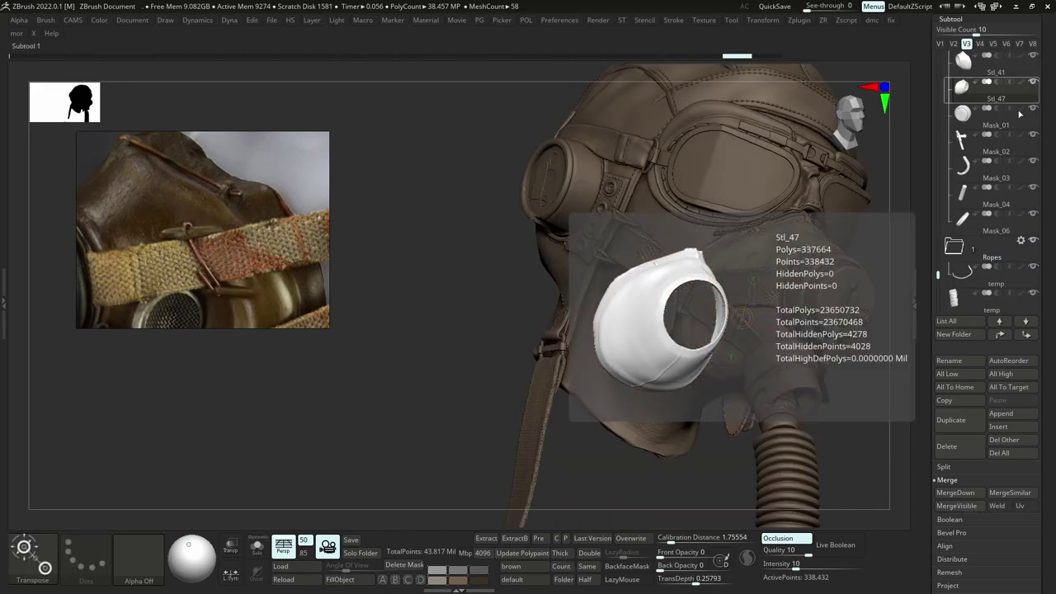
Choose the Move brush and isolate the parts in the Mask folder from the rest of the model.
shift+right_drag(825, 272, 752, 265)
key(b)
key(m)
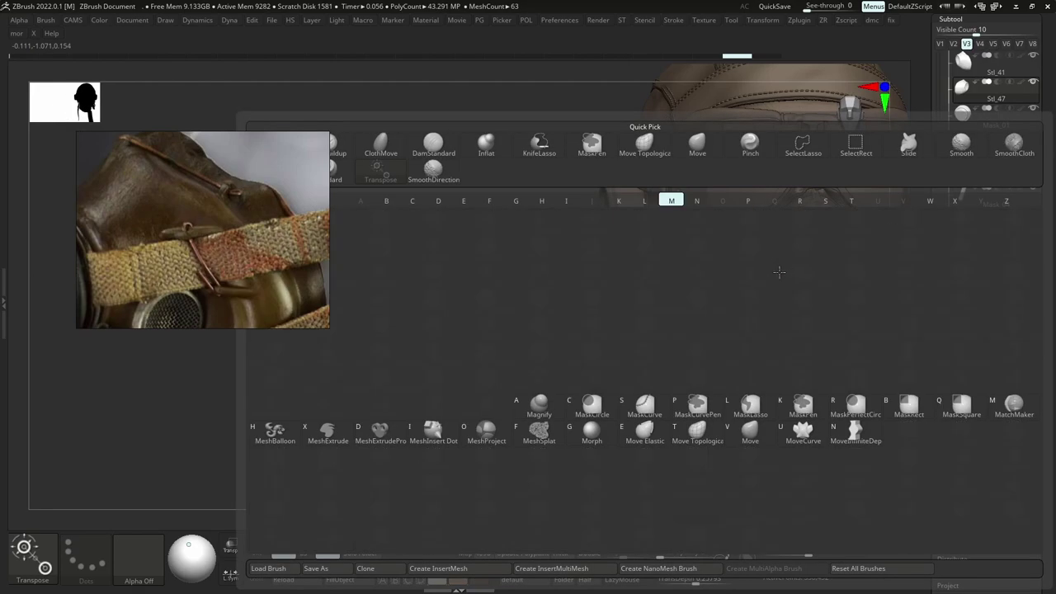
key(v)
mouse_move(680, 372)
alt+right_down()
mouse_move(635, 375)
mouse_move(656, 374)
mouse_move(610, 487)
alt+right_up()
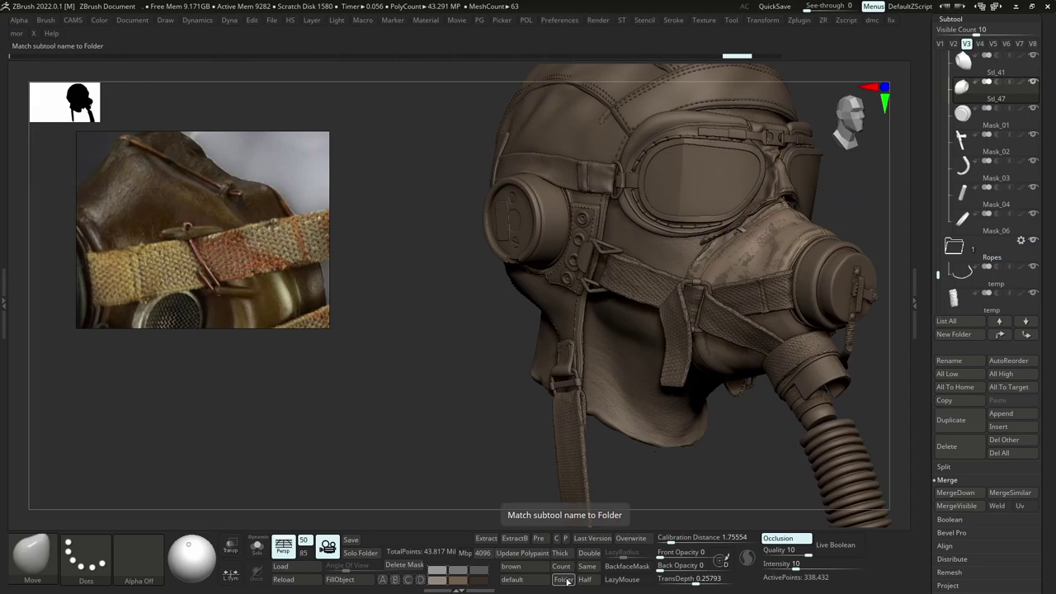
click(370, 555)
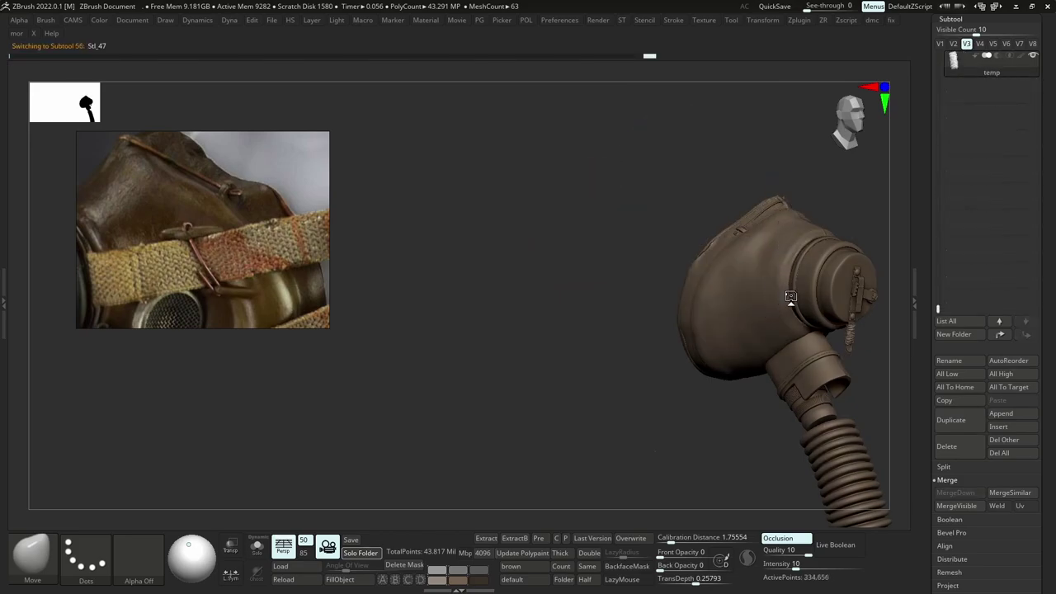
alt+right_drag(802, 236, 652, 291)
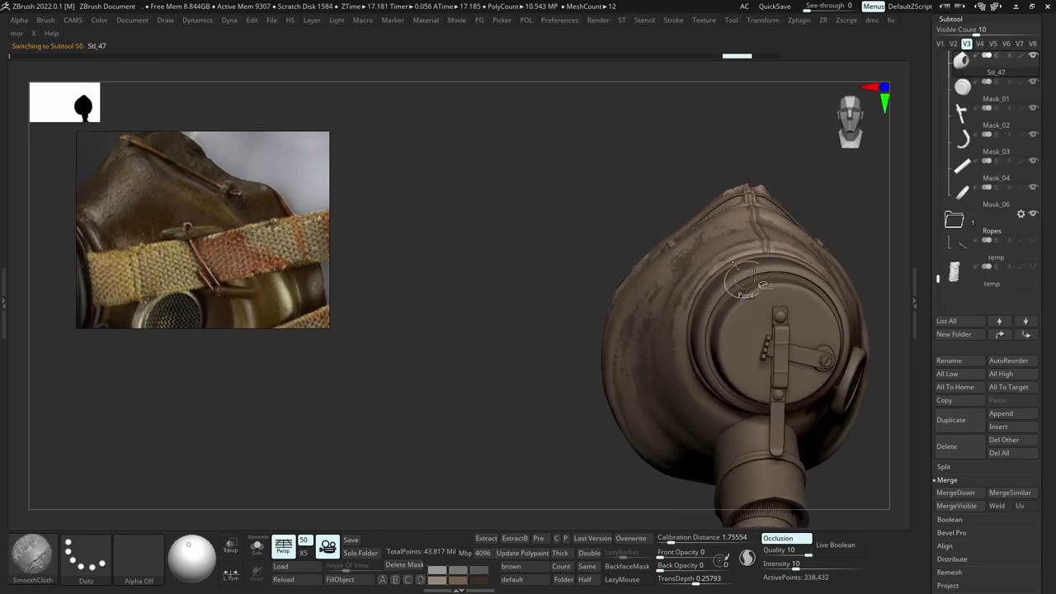
ctrl+right_drag(747, 289, 716, 252)
right_drag(660, 363, 593, 456)
Compare subtool visibility sets V1, V2 and V3, and return to V2 with the full model shown.
click(954, 46)
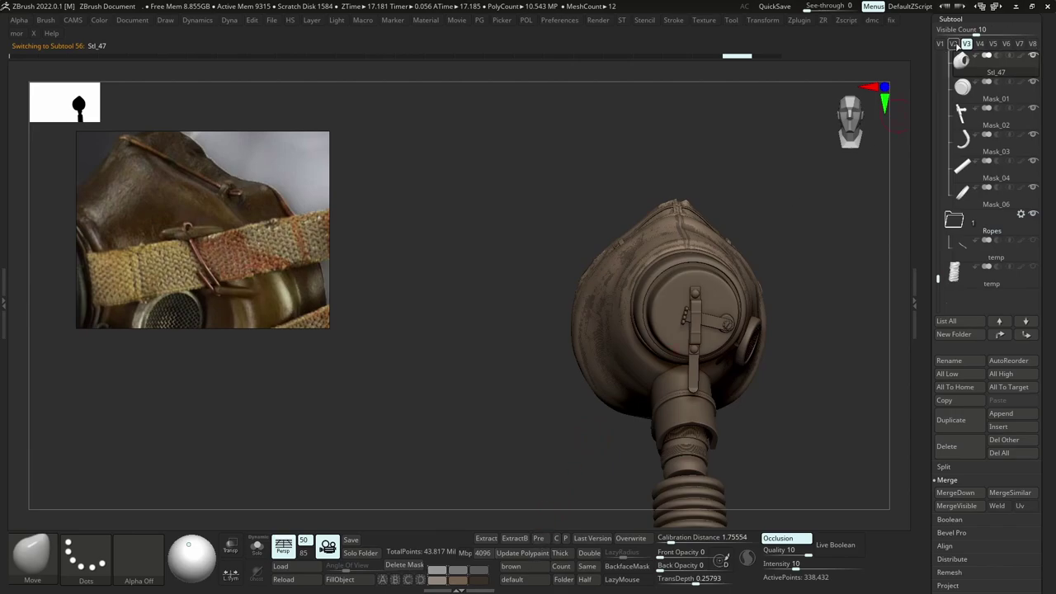
right_drag(795, 192, 828, 180)
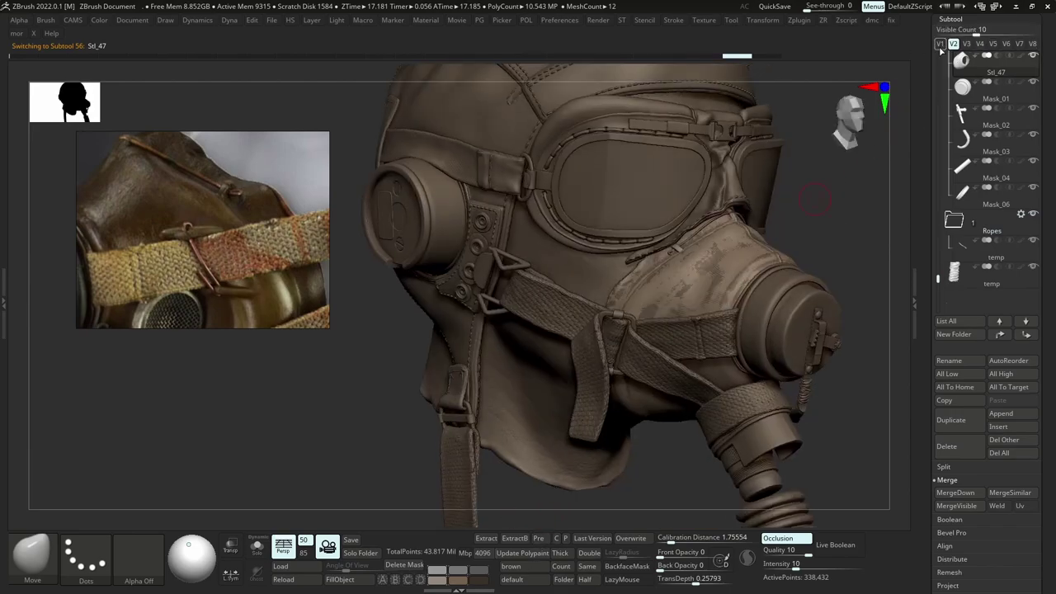
click(941, 49)
click(954, 48)
click(968, 47)
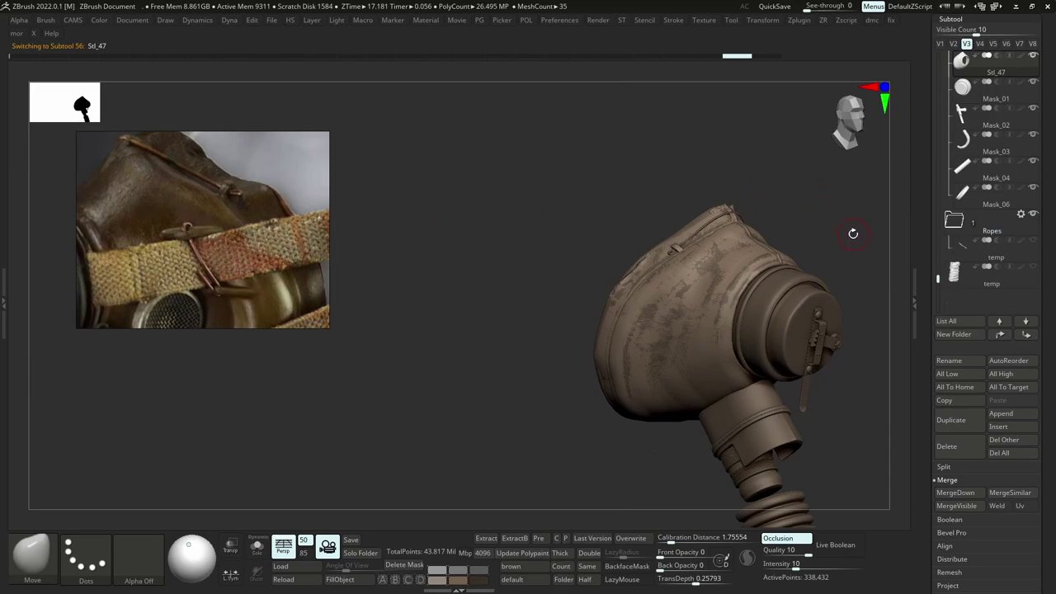
click(953, 44)
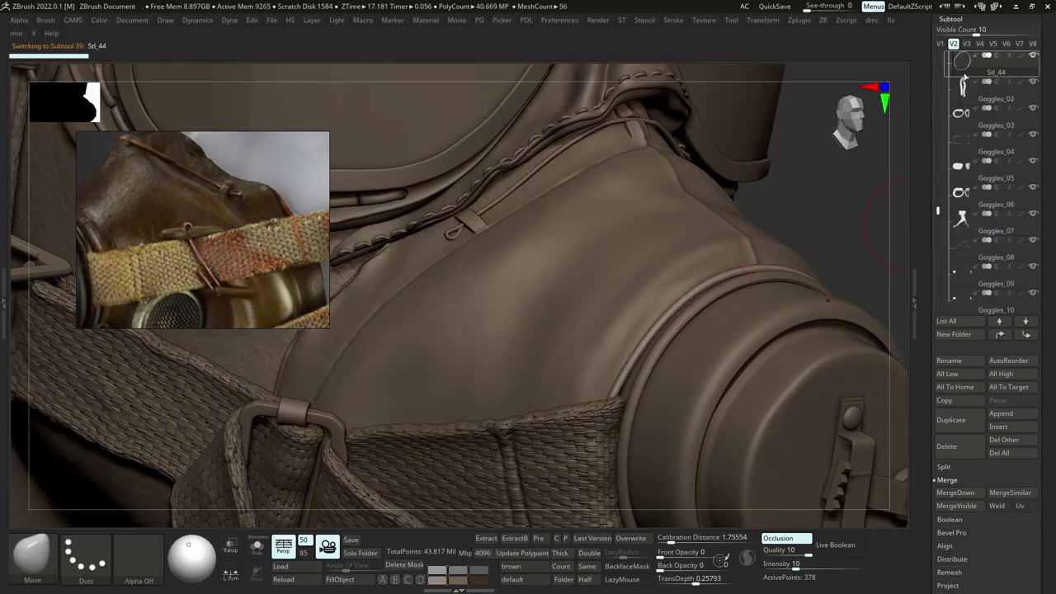
Save a new numbered version of the file and rename the subtools to match their folder names.
drag(964, 77, 1017, 212)
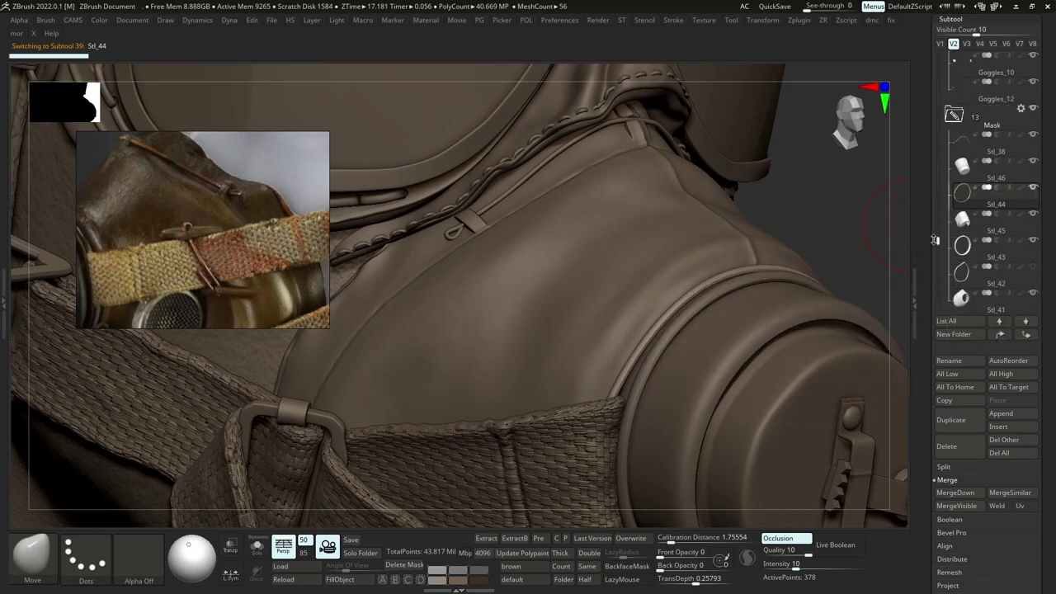
mouse_move(938, 242)
mouse_down()
mouse_move(937, 90)
mouse_move(937, 258)
mouse_up()
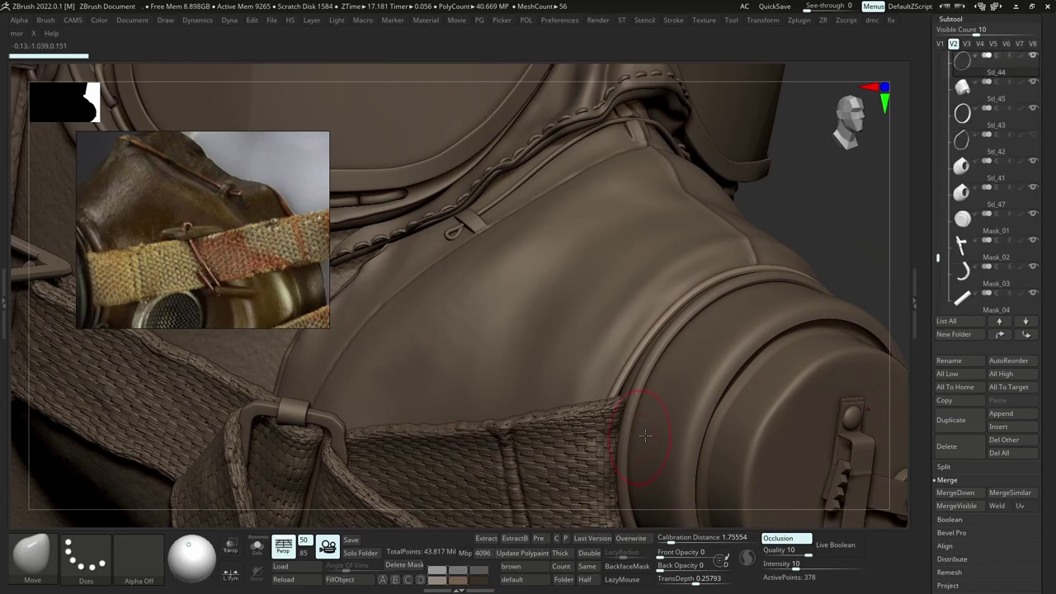
click(352, 542)
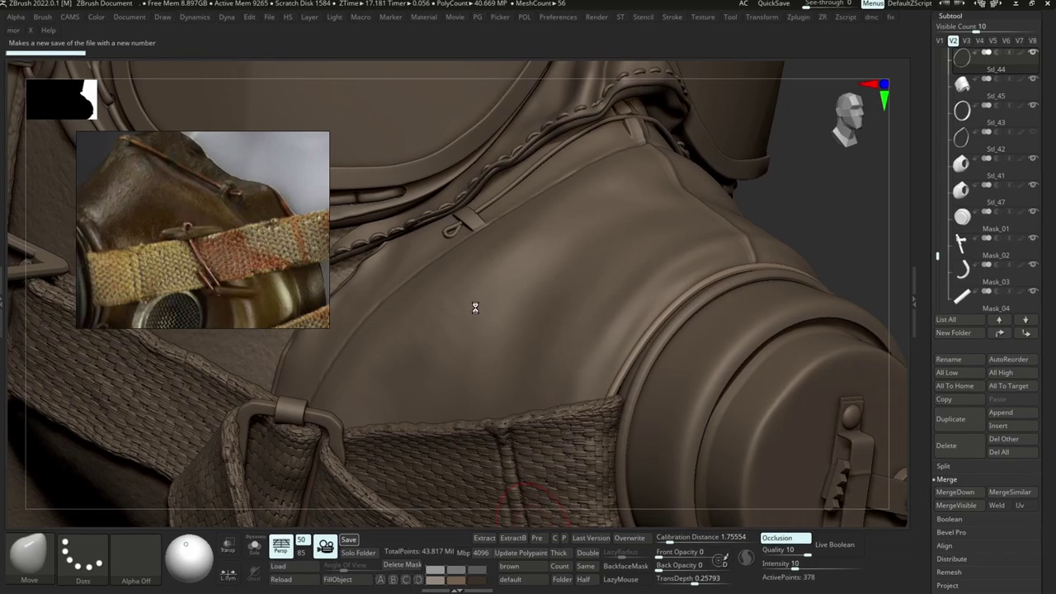
click(563, 581)
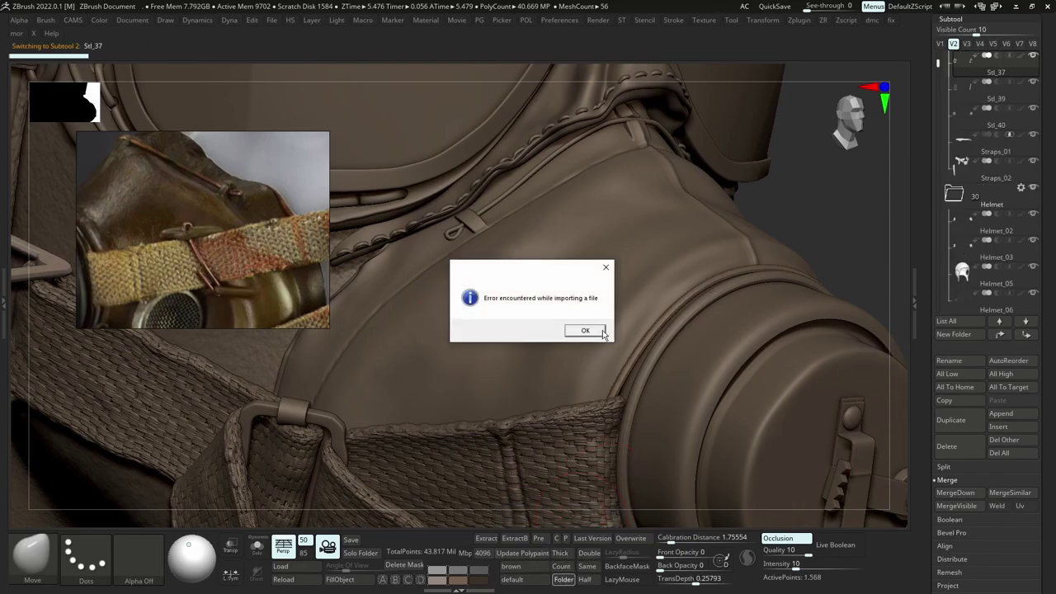
click(587, 331)
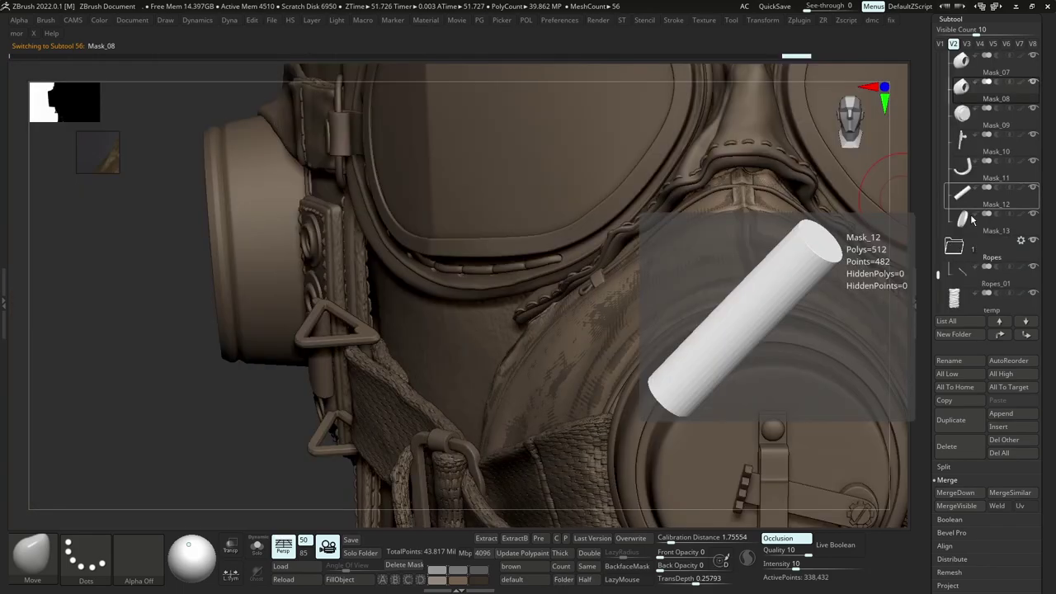
Isolate Mask_08, locate it in the subtool list and switch to visibility set V4.
key(alt+s)
drag(767, 140, 897, 178)
drag(939, 275, 929, 82)
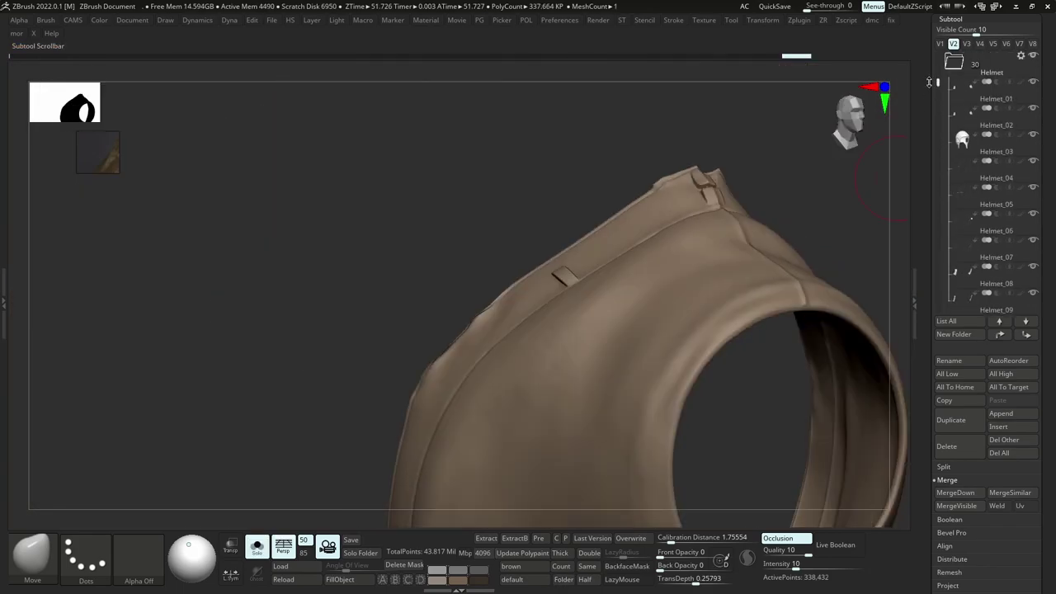
drag(936, 206, 939, 255)
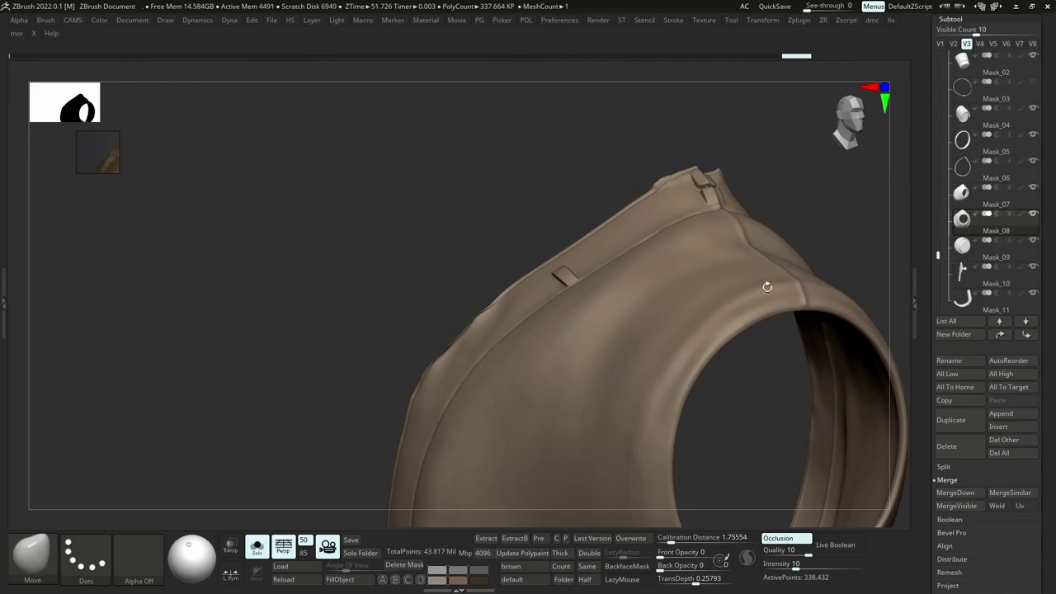
alt+right_drag(595, 307, 597, 287)
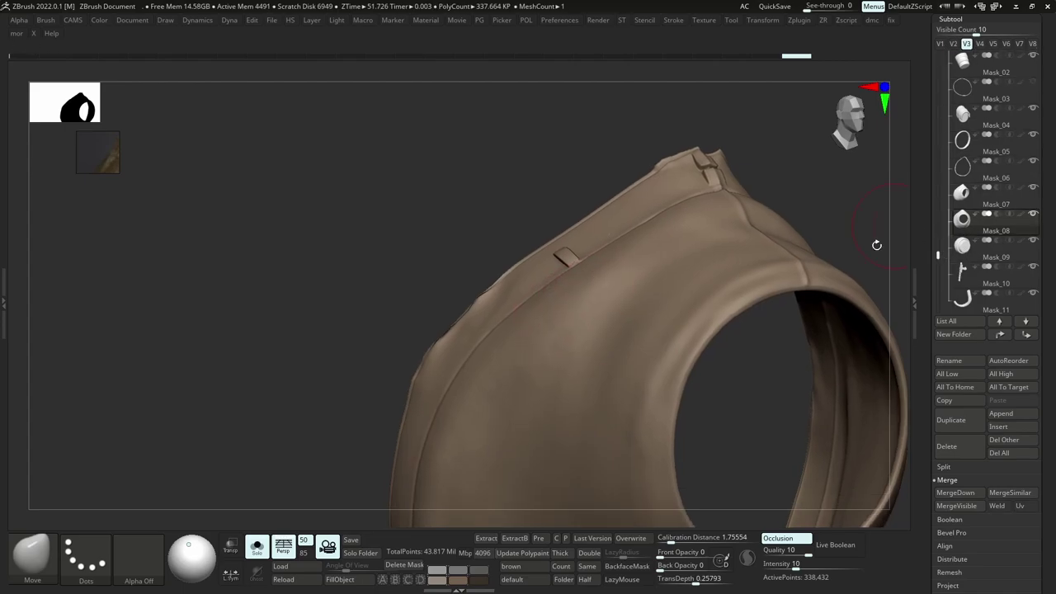
click(970, 217)
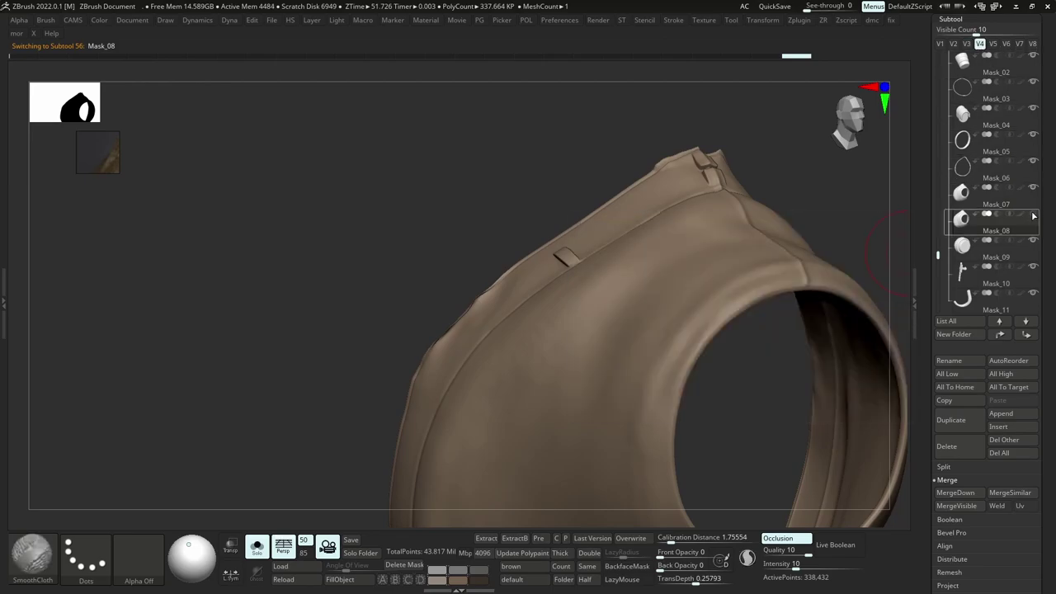
Show only Mask_07 and Mask_08 together and shift Mask_08 slightly with Transpose.
shift+click(1033, 215)
click(1033, 191)
mouse_move(437, 305)
right_down()
mouse_move(560, 317)
mouse_move(583, 261)
right_up()
key(alt+s)
key(w)
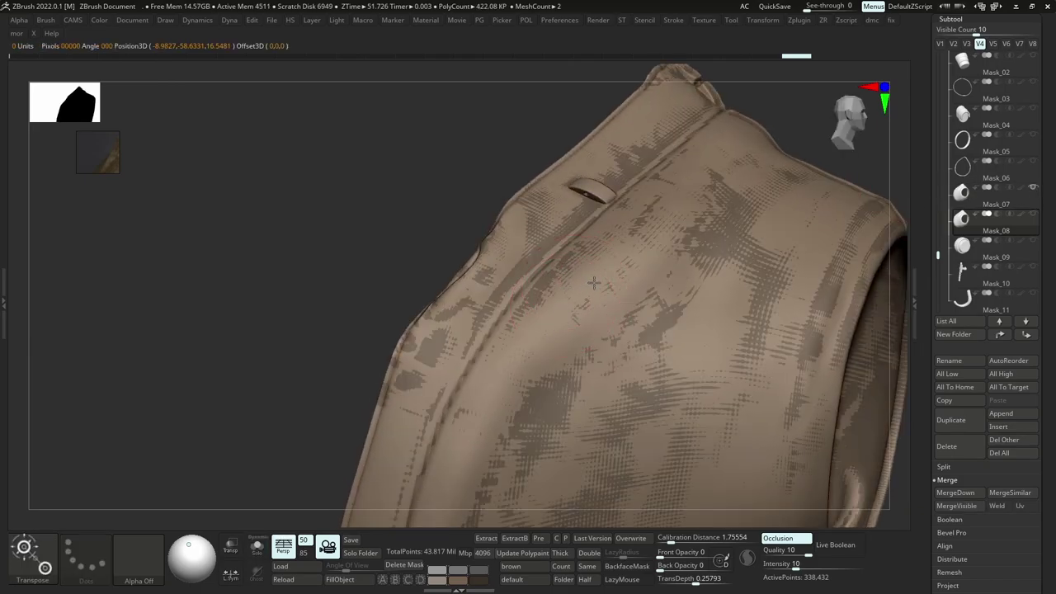
drag(687, 228, 686, 226)
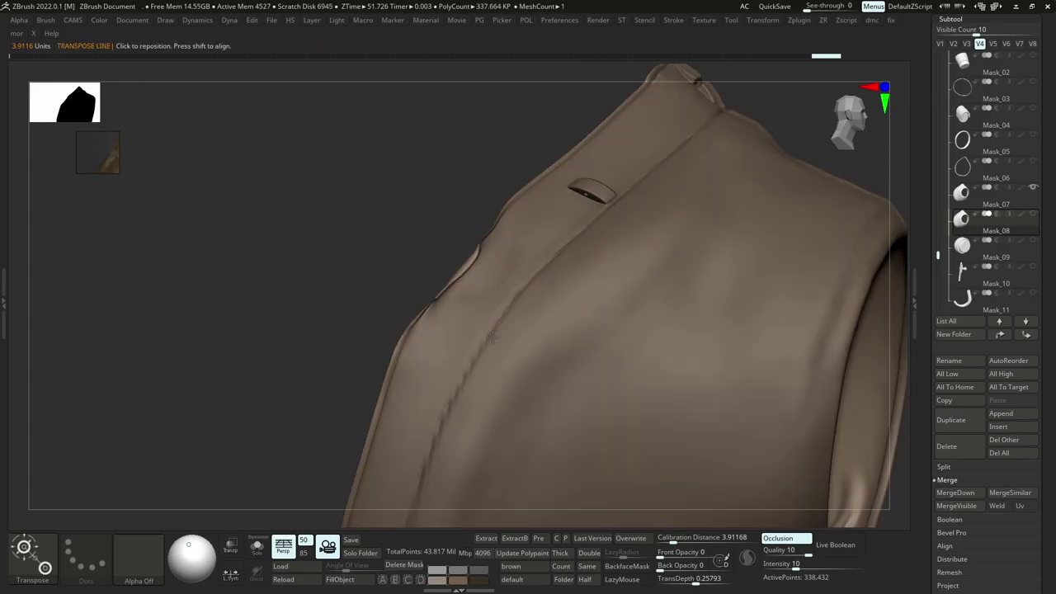
Set Panel Loops to thickness 0.00189, polish 0 and elevation -100, and apply it to Mask_08.
ctrl+right_drag(492, 336, 521, 308)
drag(1050, 529, 1029, 435)
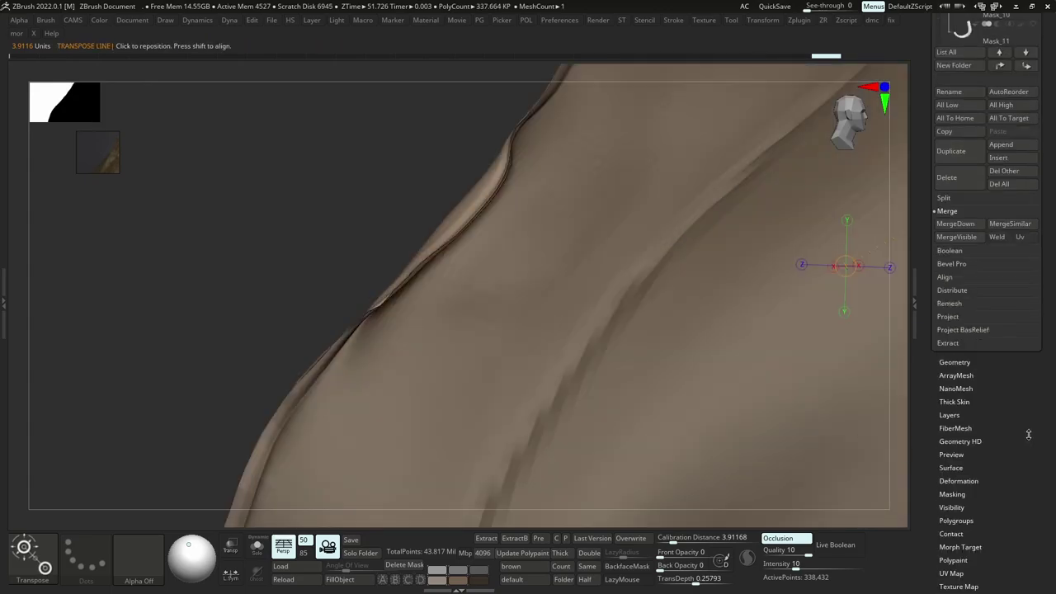
click(951, 362)
click(957, 164)
key(q)
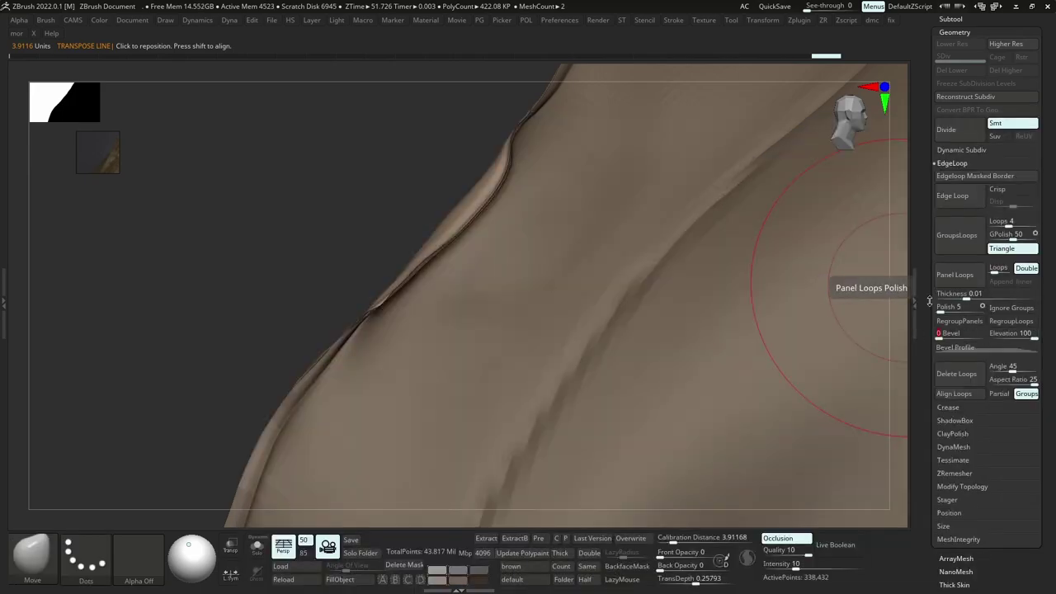
click(957, 275)
drag(940, 308, 961, 294)
key(ctrl+z)
click(967, 278)
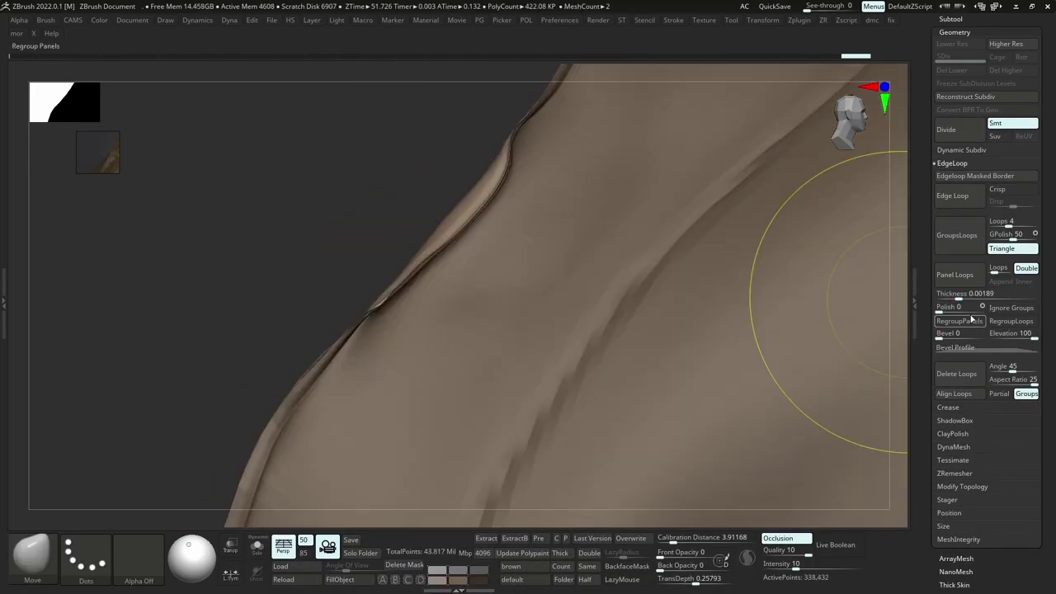
right_drag(462, 236, 570, 231)
key(shift+f)
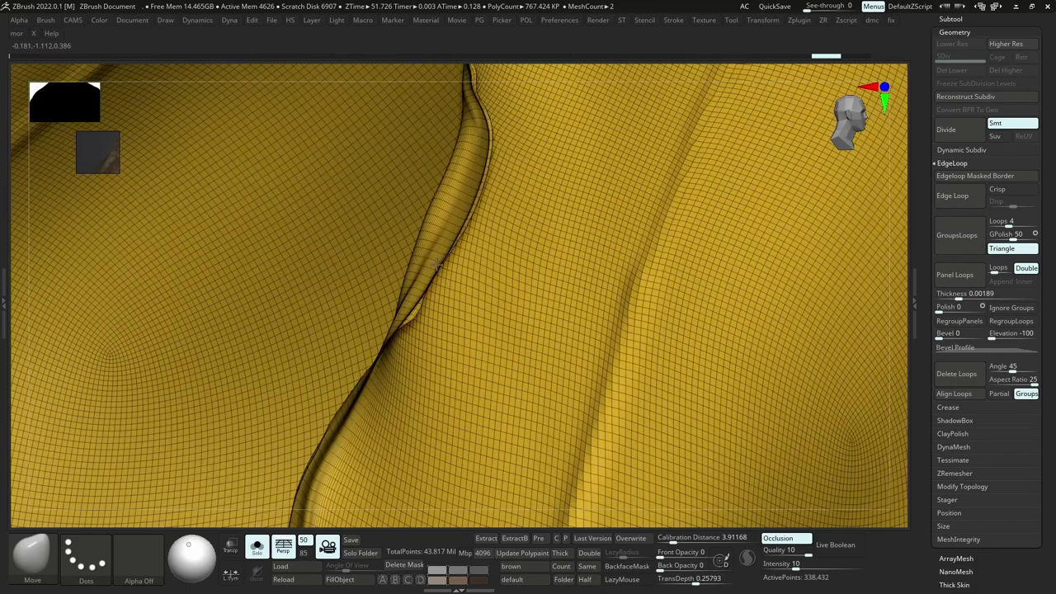
Reconstruct Mask_08's lower subdivision levels, step back two reconstructions and delete the higher levels.
click(962, 99)
click(962, 99)
click(963, 99)
click(962, 100)
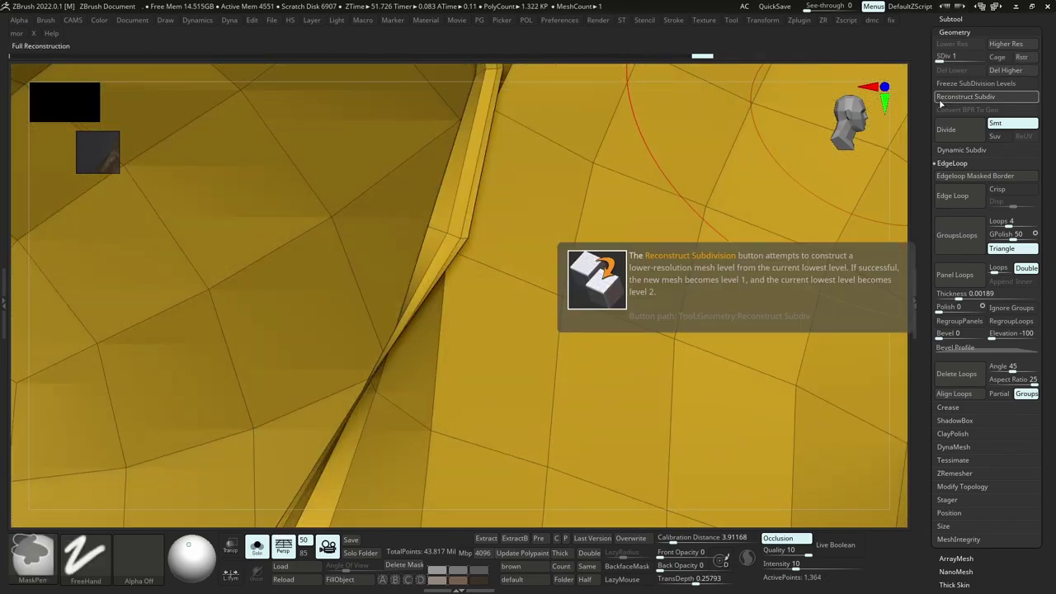
key(ctrl+z)
key(ctrl+z)
click(1002, 72)
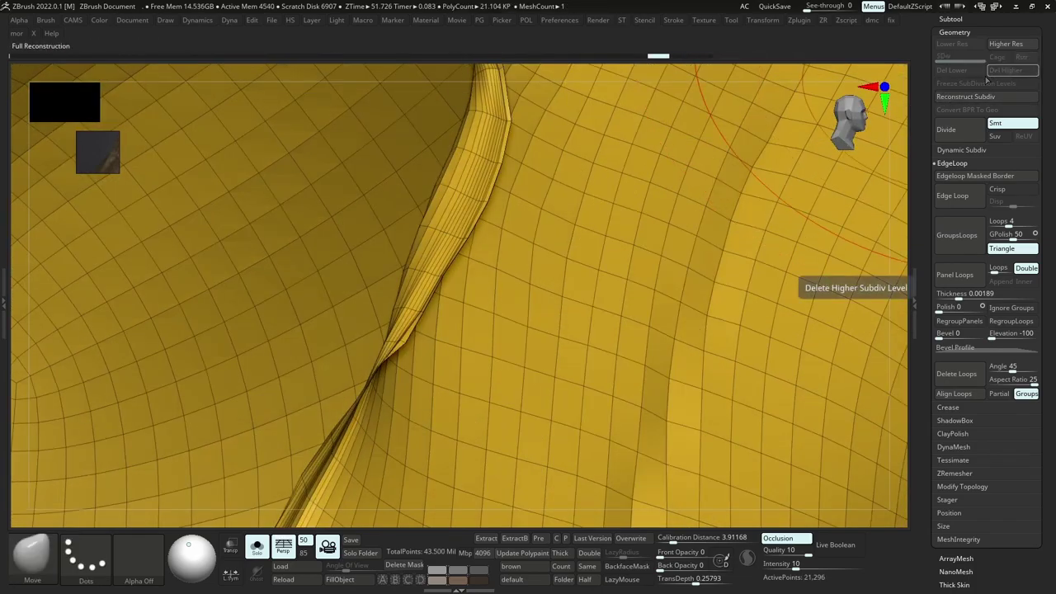
Try Panel Loops on the reduced Mask_08 mesh, check its wireframe and undo it.
ctrl+right_drag(500, 194, 516, 258)
click(971, 281)
mouse_move(443, 228)
right_down()
mouse_move(410, 218)
mouse_move(459, 219)
mouse_move(470, 165)
mouse_move(445, 202)
mouse_move(560, 271)
right_up()
key(shift+f)
key(ctrl+z)
key(shift+f)
Hide the tightly spaced polygon loops one by one along the outer rim of Mask_08.
right_drag(471, 236, 570, 347)
ctrl+right_drag(457, 265, 471, 317)
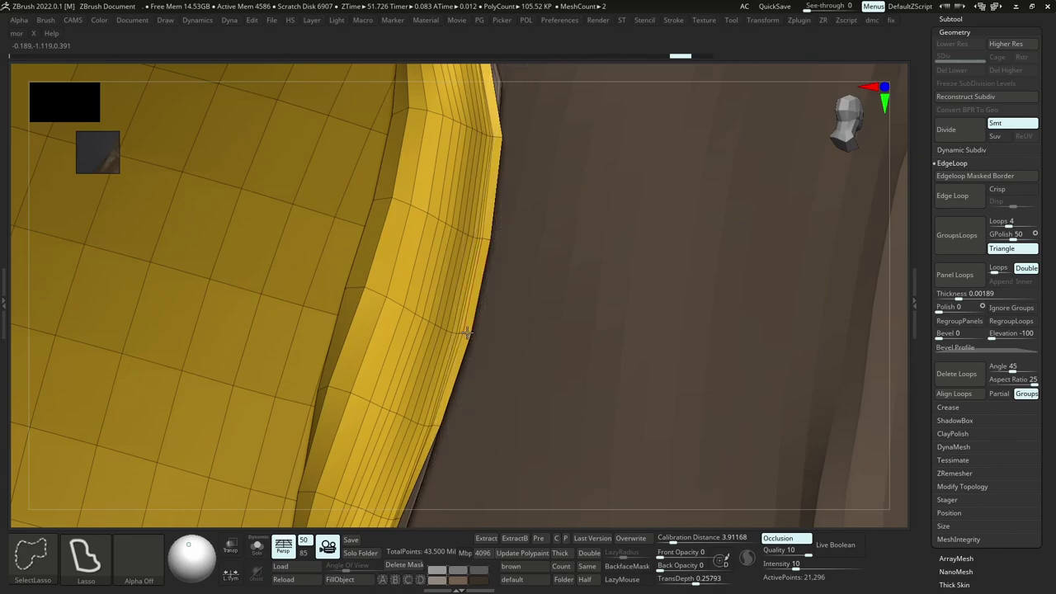
ctrl+shift+click(465, 332)
ctrl+right_drag(461, 332, 472, 337)
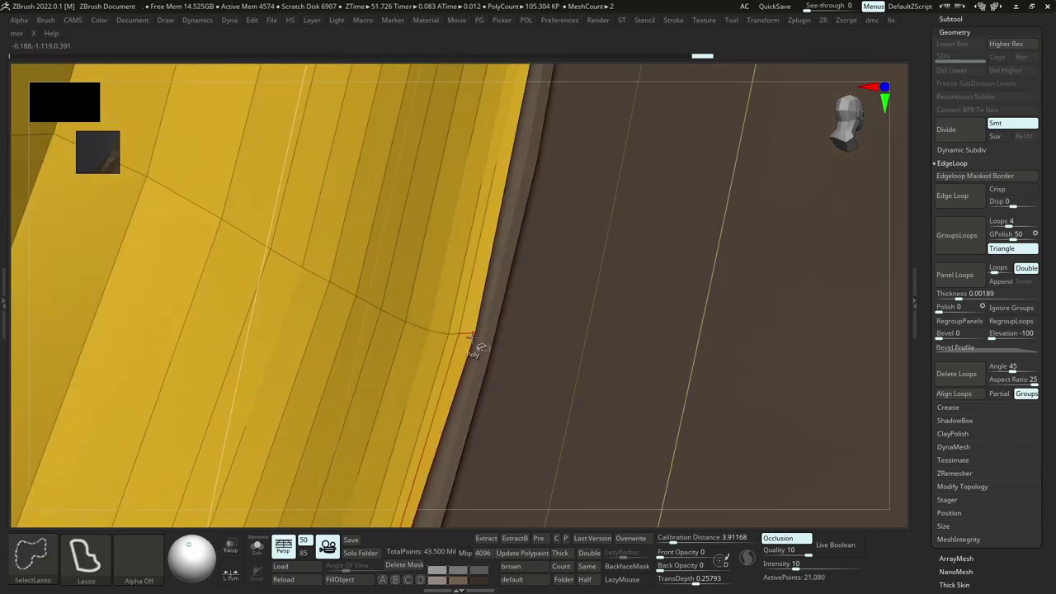
click(474, 340)
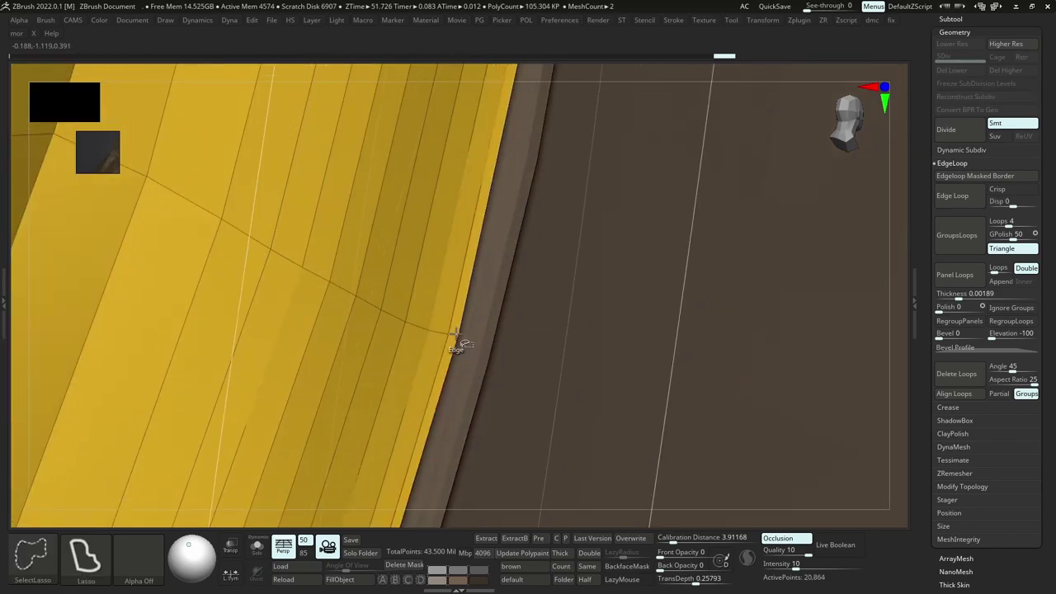
ctrl+shift+click(456, 333)
ctrl+right_drag(618, 352, 613, 426)
ctrl+shift+click(613, 427)
ctrl+shift+click(596, 420)
ctrl+shift+click(576, 415)
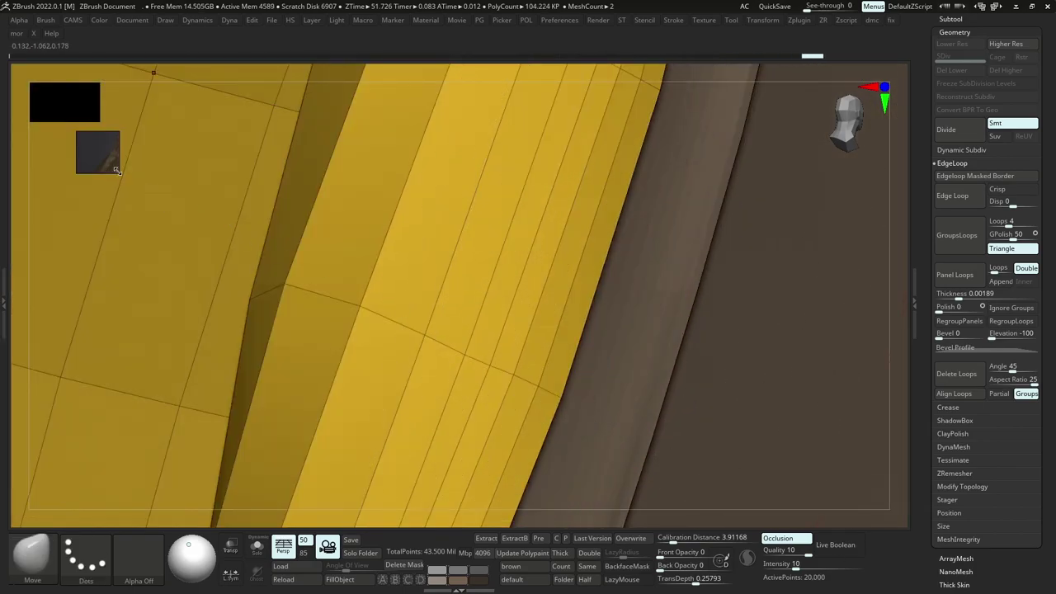
Enlarge the reference photo overlay, zoom it in on the mask's folded edge and compare it with the modelled rim.
drag(116, 170, 282, 315)
scroll(140, 228, up, 10)
mouse_move(618, 379)
ctrl+right_down()
mouse_move(656, 333)
mouse_move(665, 302)
mouse_move(735, 379)
ctrl+right_up()
key(shift+f)
ctrl+right_drag(620, 348, 661, 273)
click(764, 415)
ctrl+right_drag(663, 340, 815, 277)
Undo the last Panel Loops, try a thinner 0.00142 thickness, undo it and attempt to reconstruct a lower subdivision level.
key(ctrl+z)
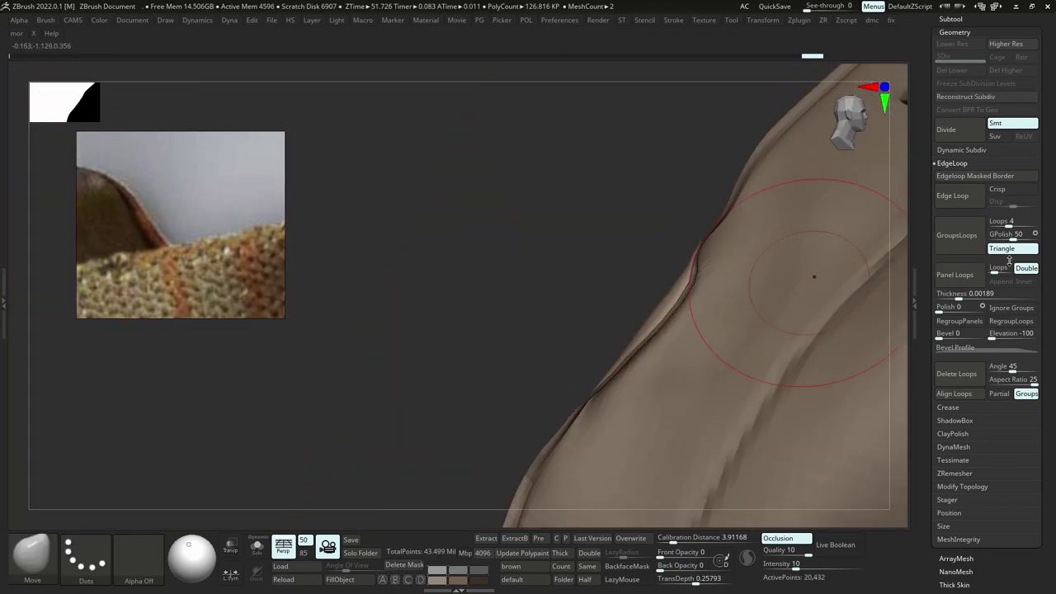
drag(962, 299, 959, 299)
click(962, 275)
key(ctrl+z)
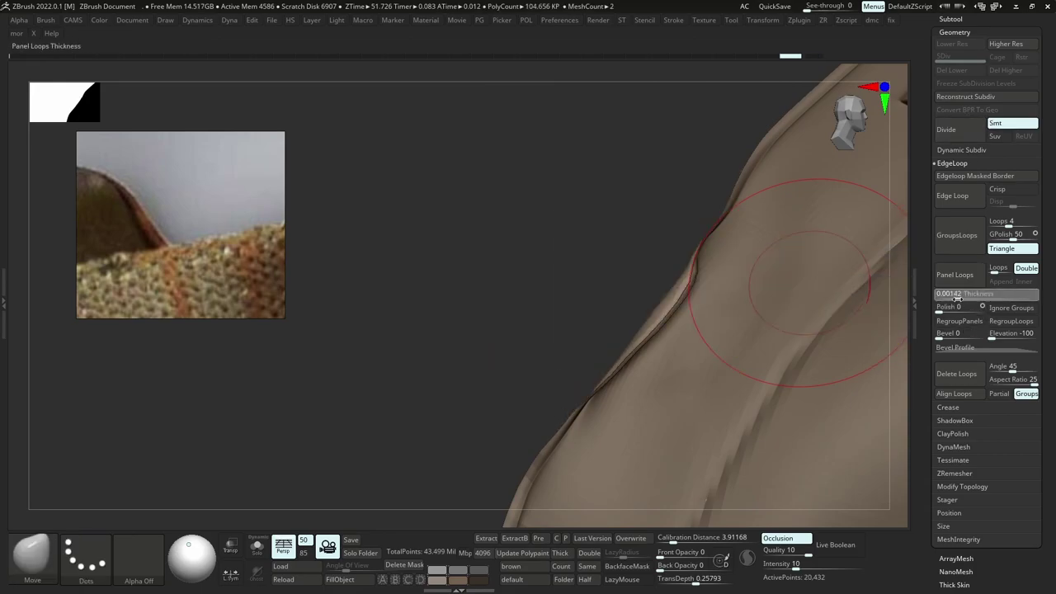
key(ctrl+z)
click(967, 99)
ctrl+right_drag(767, 314, 784, 385)
key(shift+f)
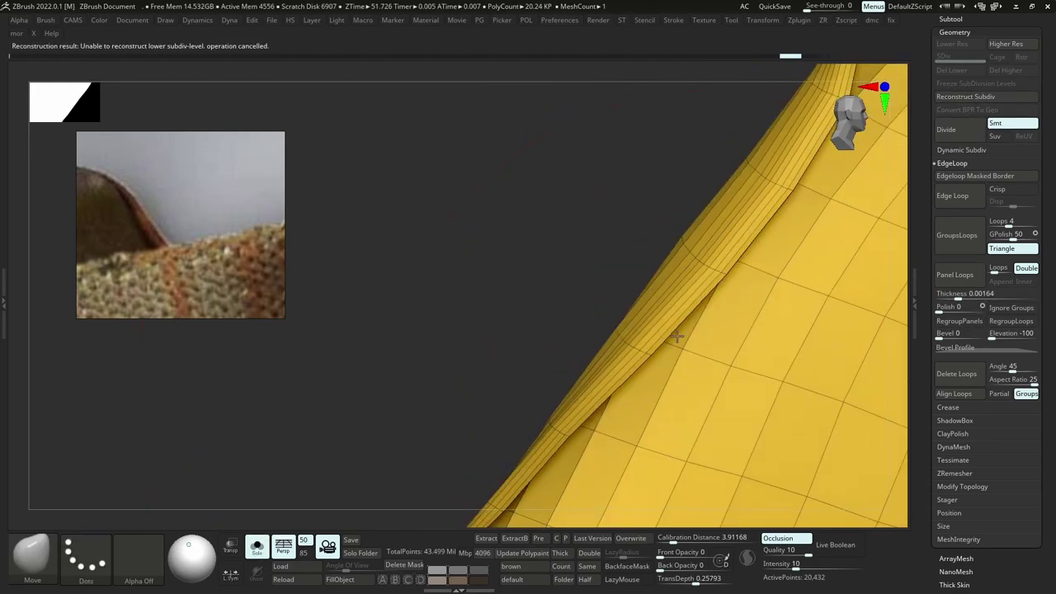
ctrl+right_drag(679, 341, 743, 397)
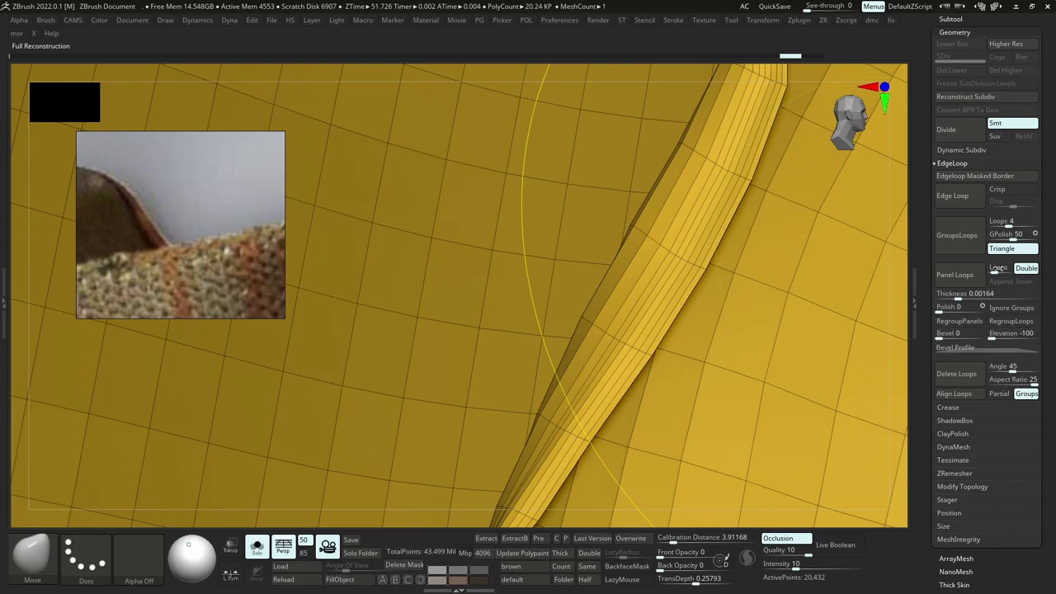
Apply Panel Loops at thickness 0.00164, reconstruct the mask's lower subdivision levels and return to subdivision level 3.
click(963, 275)
click(971, 97)
click(971, 98)
click(971, 98)
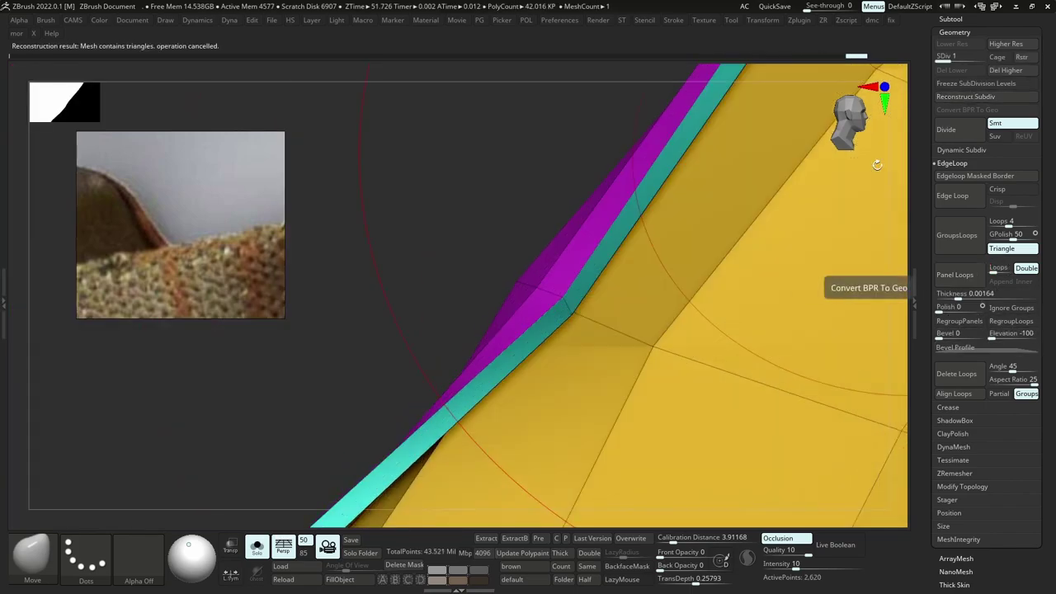
key(d)
key(d)
key(shift+f)
key(shift+s)
right_drag(601, 285, 635, 264)
ctrl+right_drag(636, 265, 651, 292)
key(shift+f)
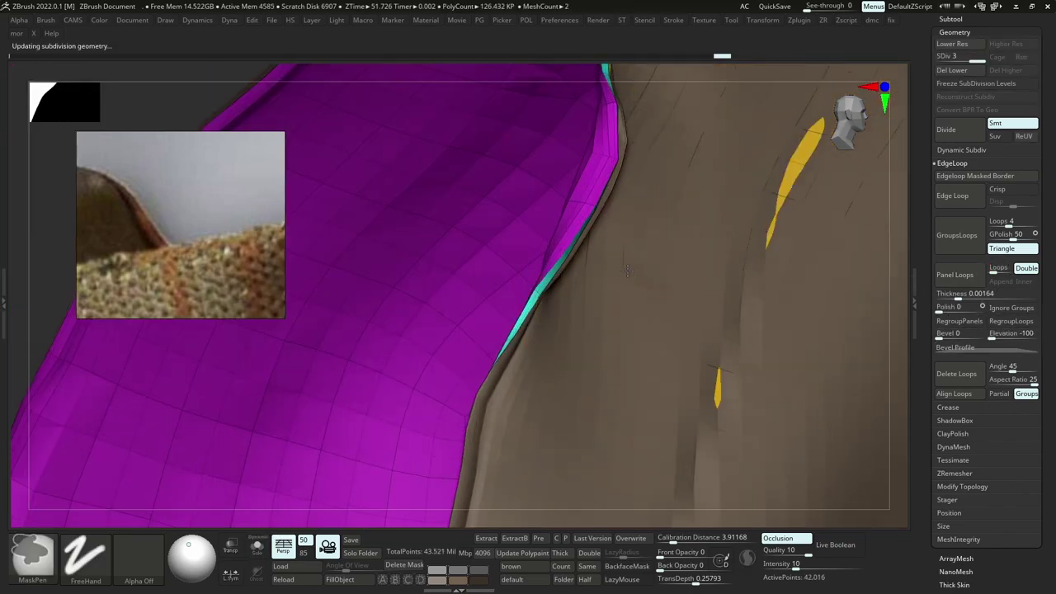
Mask everything except the teal rim band and round off the band, repeating the deformation several times.
key(shift+s)
right_drag(569, 230, 573, 255)
key(w)
ctrl+click(573, 256)
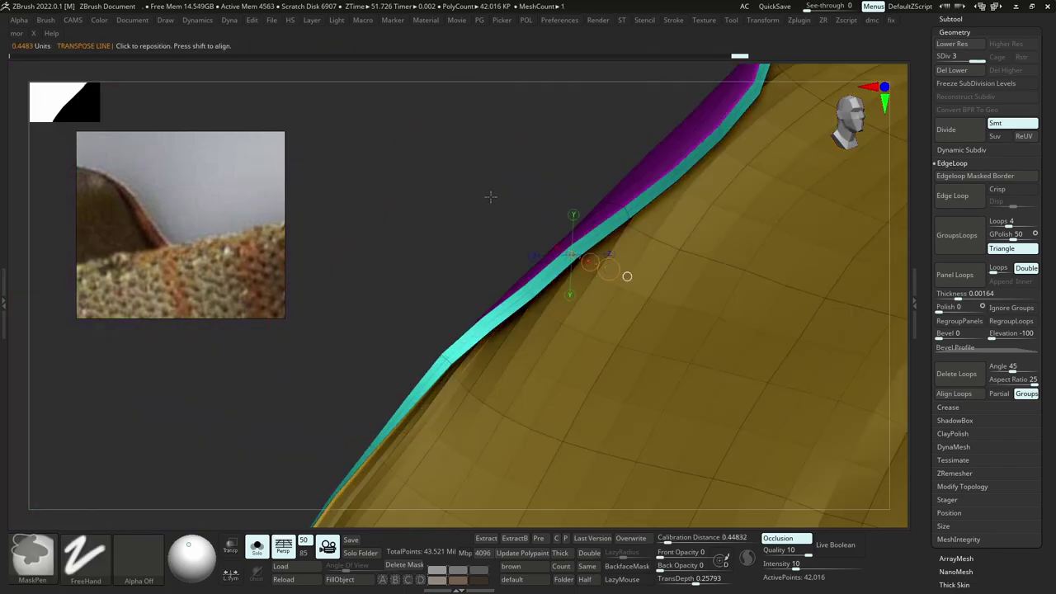
ctrl+click(490, 196)
ctrl+click(493, 227)
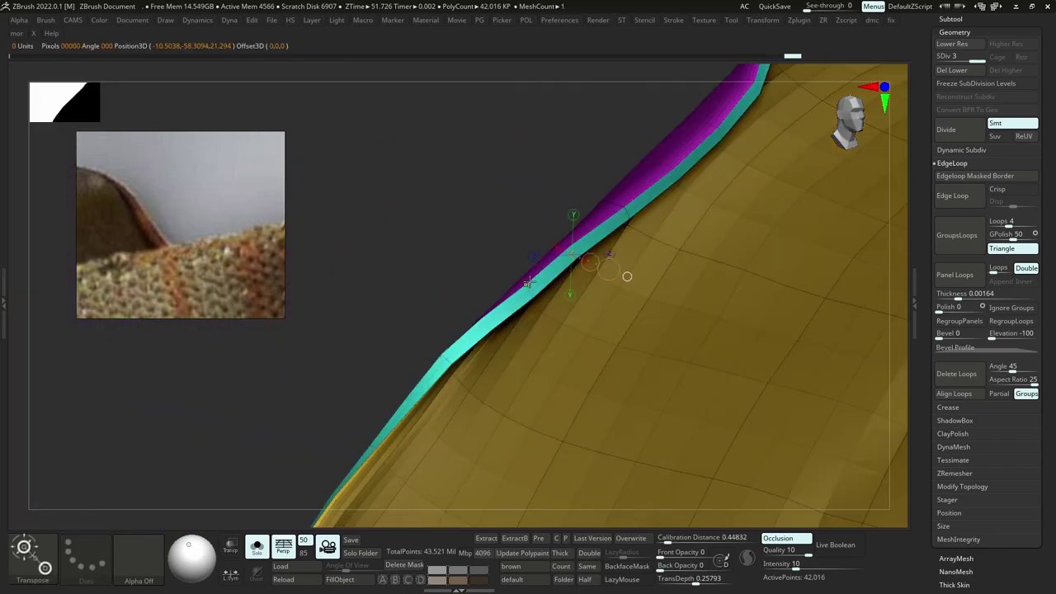
key(p)
click(439, 255)
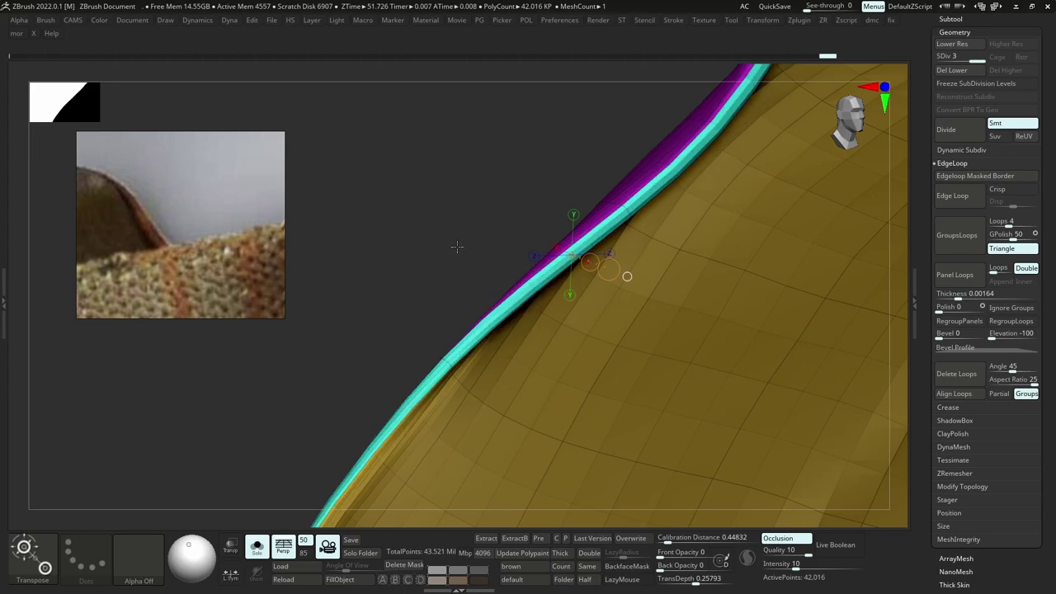
key(1)
key(1)
key(1)
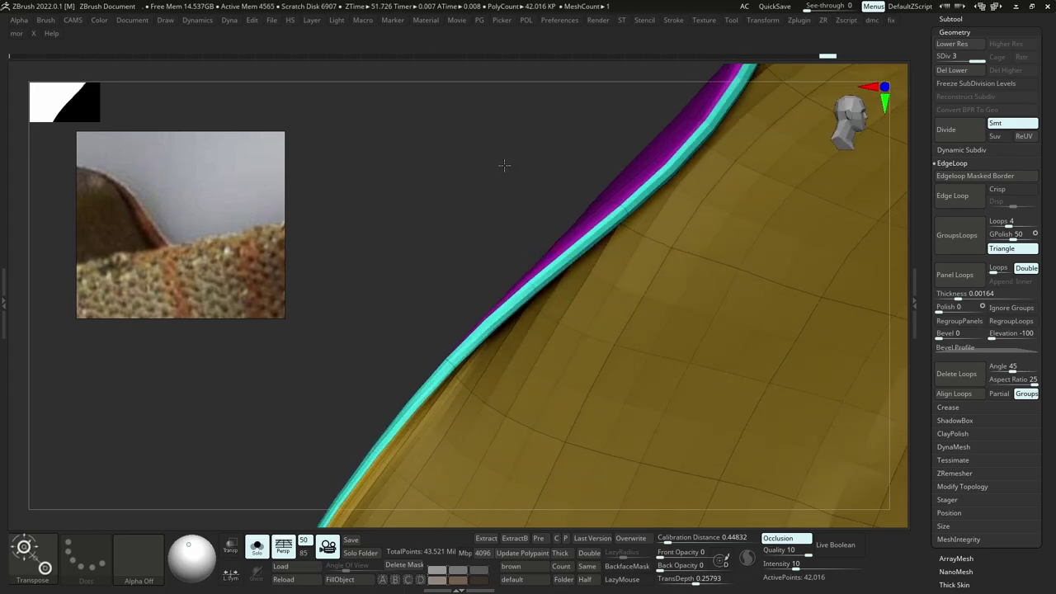
Clear the mask, switch to the Move brush and show the model shaded together with the other mask subtool.
right_drag(504, 166, 494, 161)
ctrl+drag(494, 161, 504, 182)
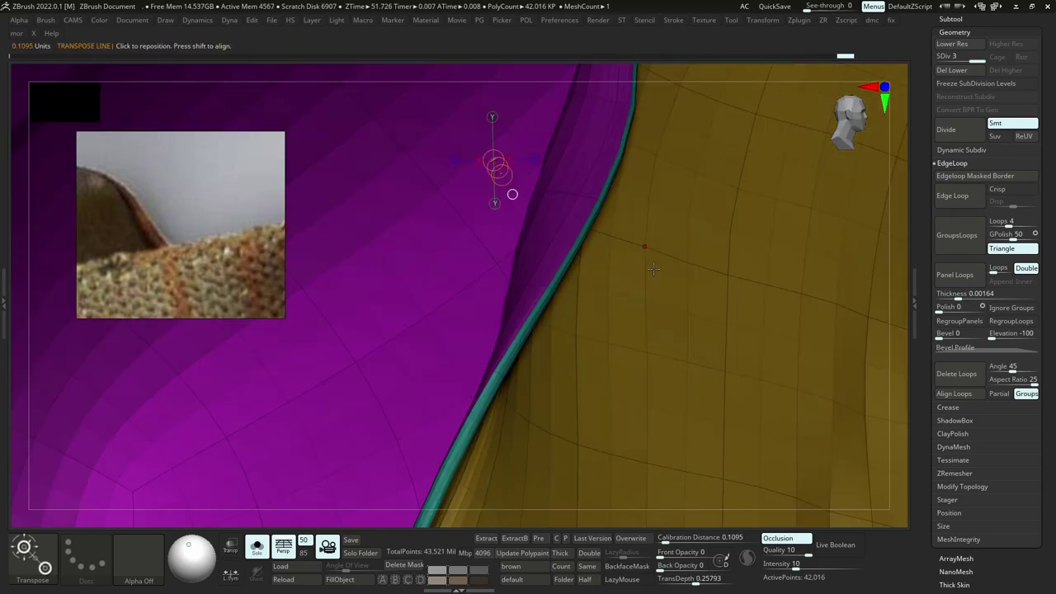
key(b)
key(m)
key(v)
ctrl+right_drag(737, 278, 528, 161)
ctrl+drag(438, 99, 515, 183)
mouse_move(528, 198)
right_down()
mouse_move(665, 269)
mouse_move(644, 264)
mouse_move(505, 321)
mouse_move(607, 297)
right_up()
key(alt+s)
key(shift+f)
ctrl+right_drag(406, 268, 458, 340)
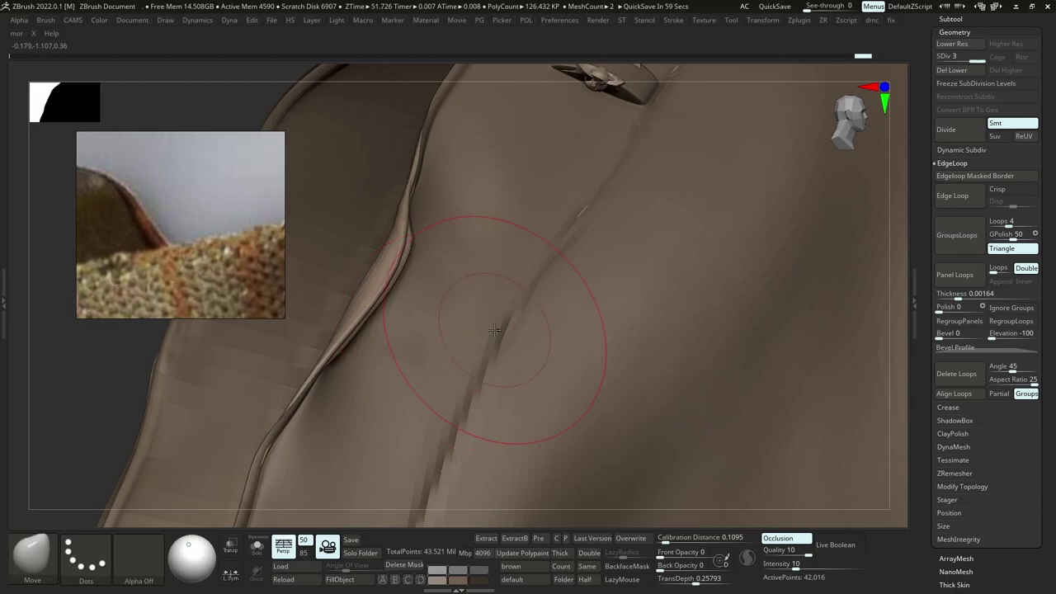
Draw a transpose line along the rim, return to the Move brush and subdivide the mask to level 4.
key(w)
mouse_move(382, 281)
mouse_down()
mouse_move(434, 207)
mouse_move(420, 222)
mouse_up()
key(b)
key(m)
key(v)
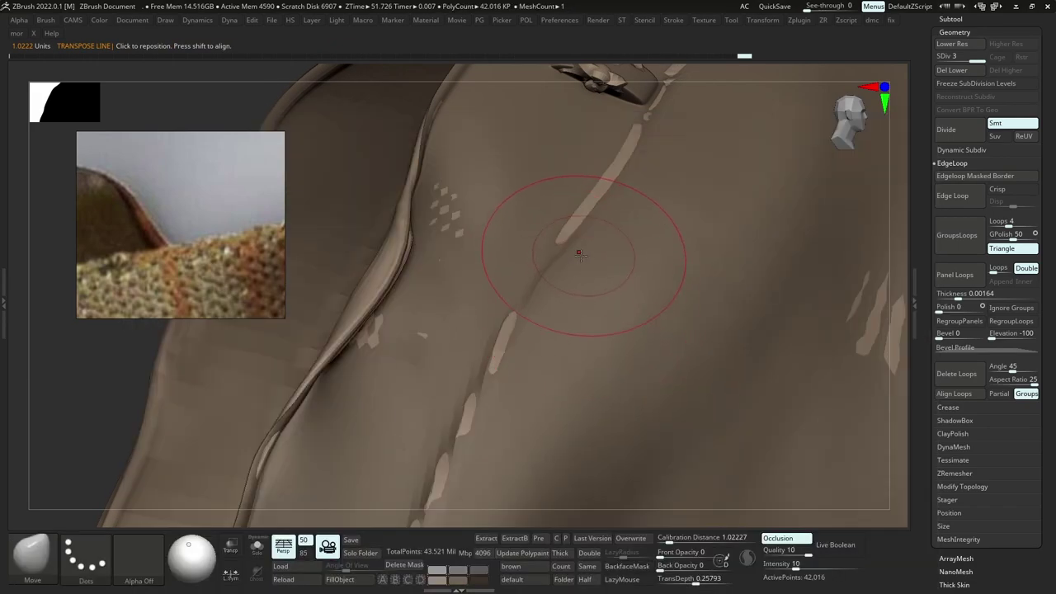
key(ctrl+d)
ctrl+right_drag(514, 306, 558, 295)
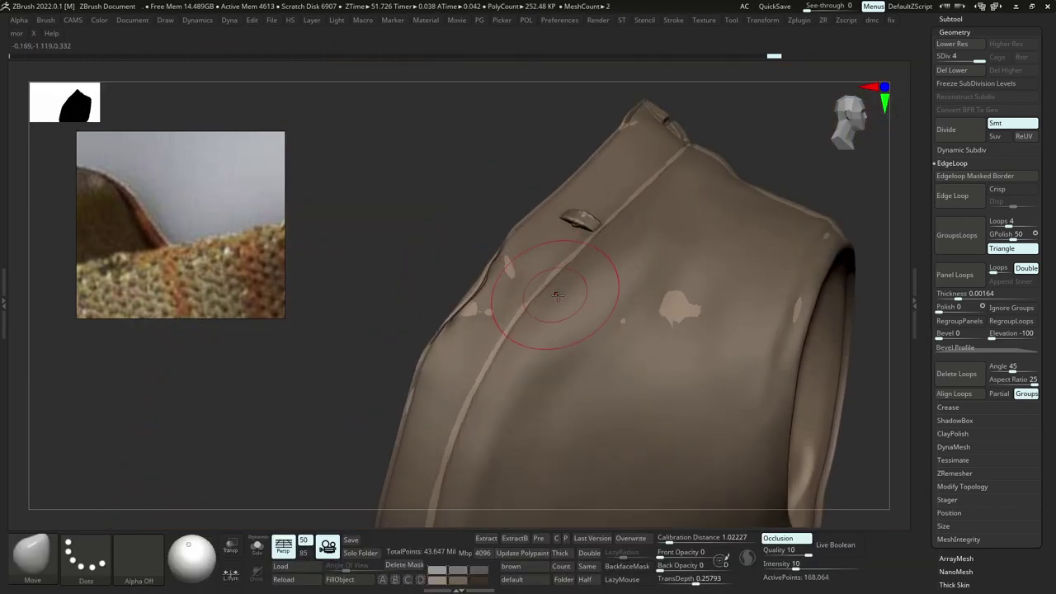
Roll the mask back through its undo history to the reduced mesh and accept discarding the newer history entries.
right_drag(730, 305, 509, 183)
drag(829, 57, 434, 122)
key(shift+f)
ctrl+right_drag(495, 215, 544, 309)
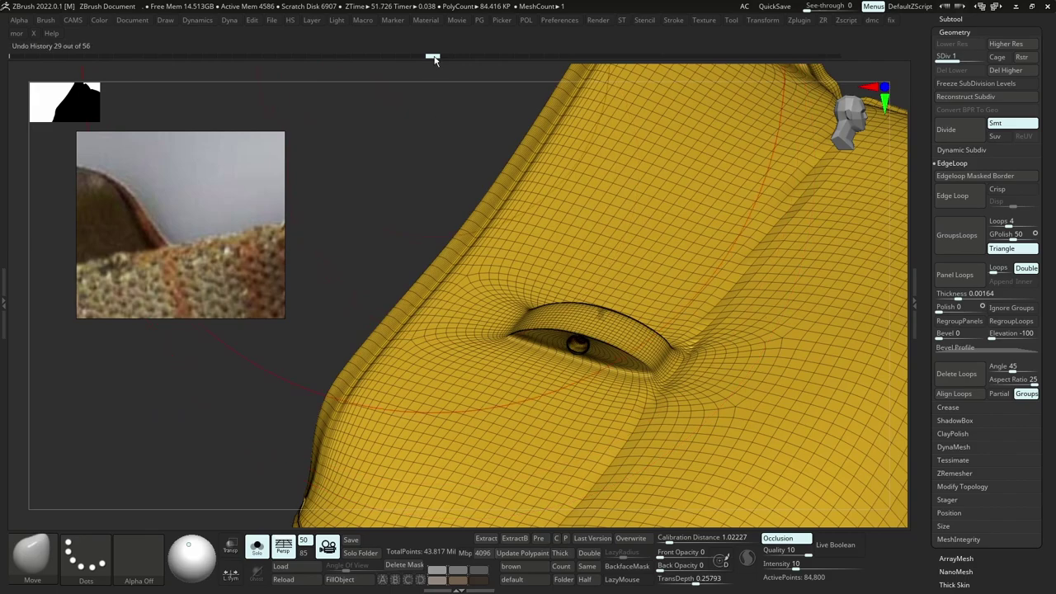
drag(433, 58, 405, 64)
ctrl+right_drag(528, 288, 677, 90)
key(shift+f)
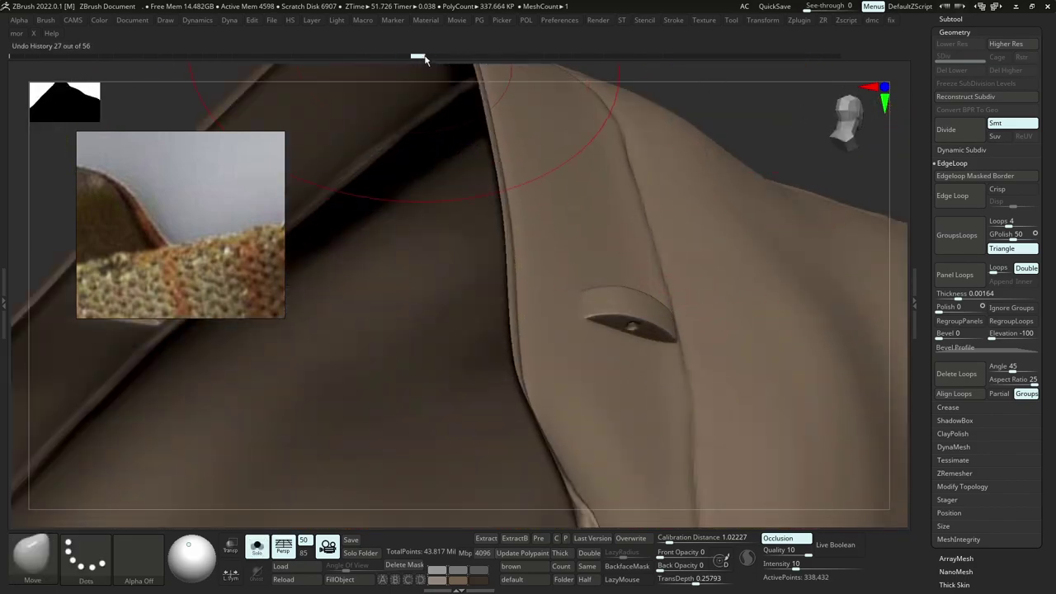
drag(424, 59, 450, 57)
ctrl+right_drag(480, 81, 514, 186)
ctrl+alt+shift+drag(604, 116, 697, 297)
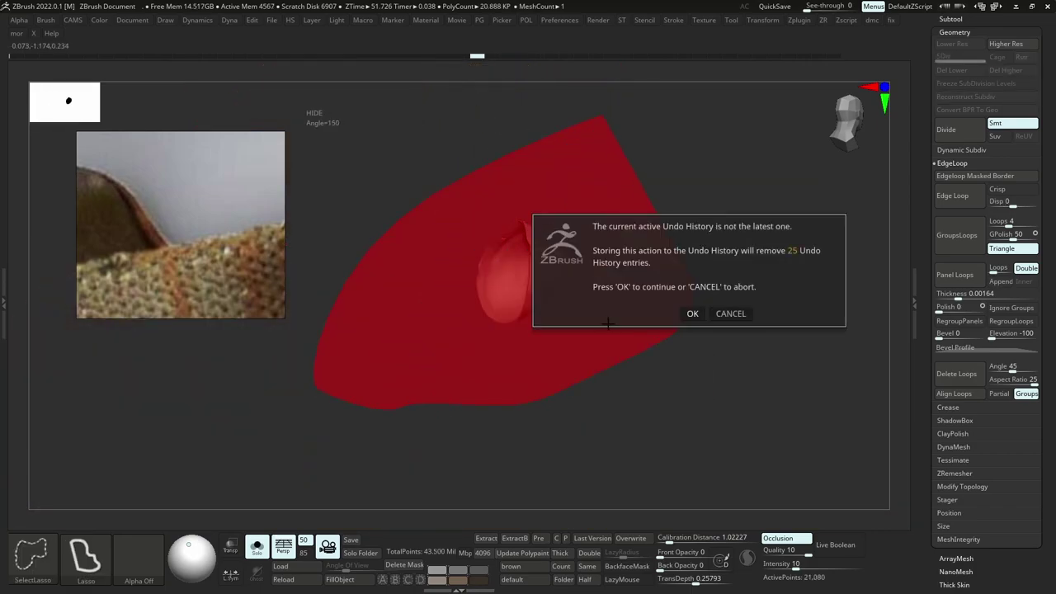
click(693, 316)
Record a new sculpt layer on the mask and polish the surface on it.
drag(971, 591, 969, 538)
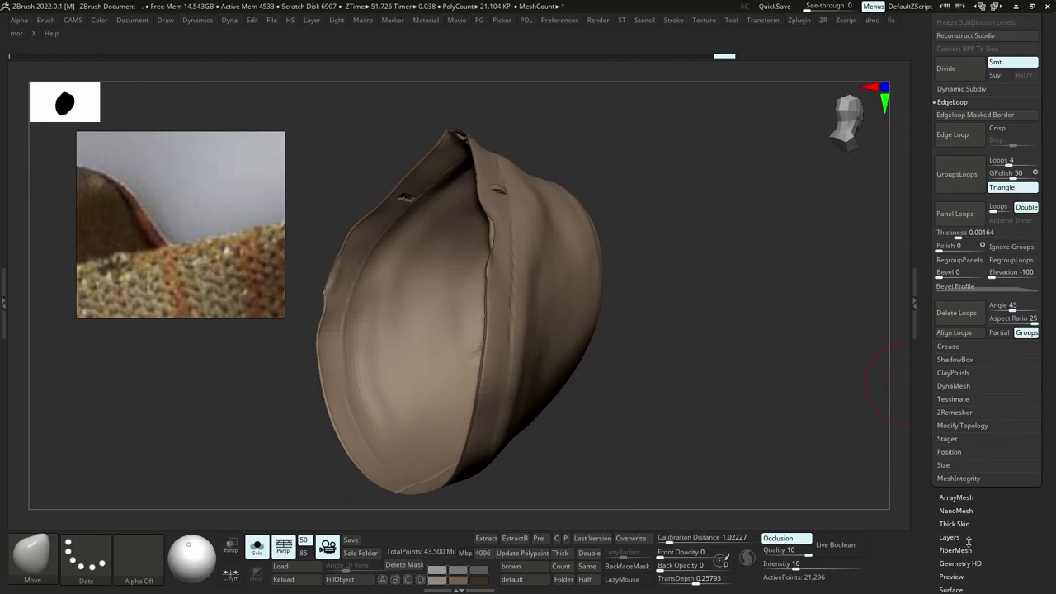
click(962, 545)
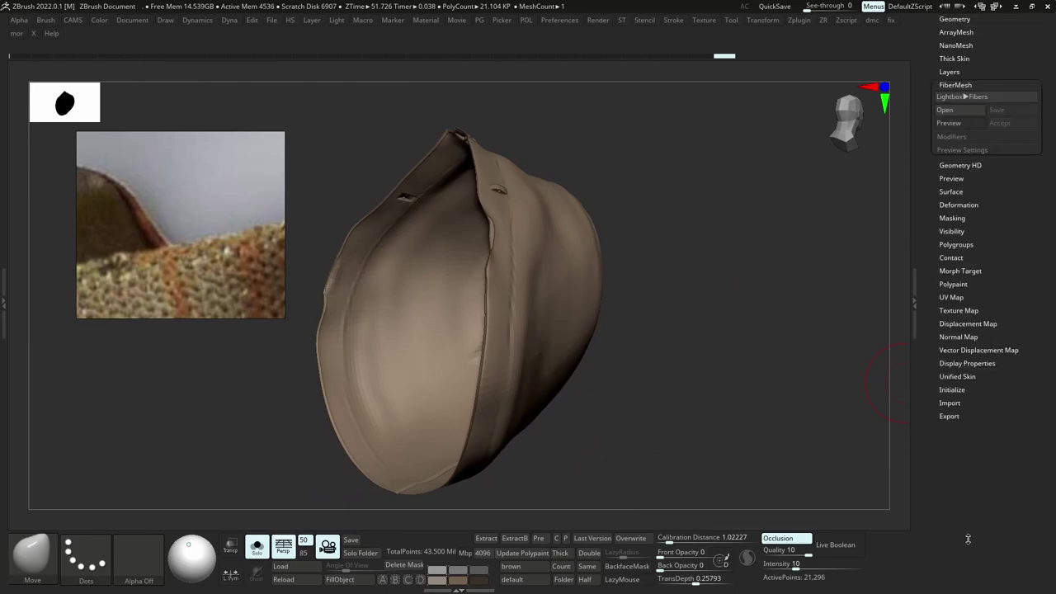
click(951, 71)
key(4)
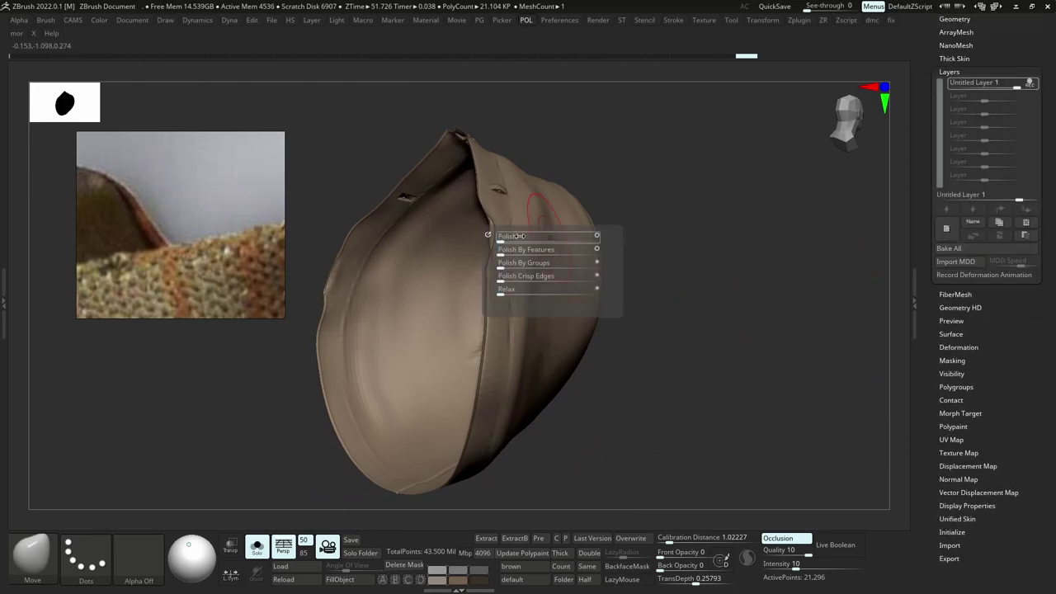
drag(510, 237, 524, 233)
mouse_move(528, 231)
right_down()
mouse_move(528, 220)
mouse_move(537, 235)
right_up()
ctrl+right_drag(536, 235, 552, 300)
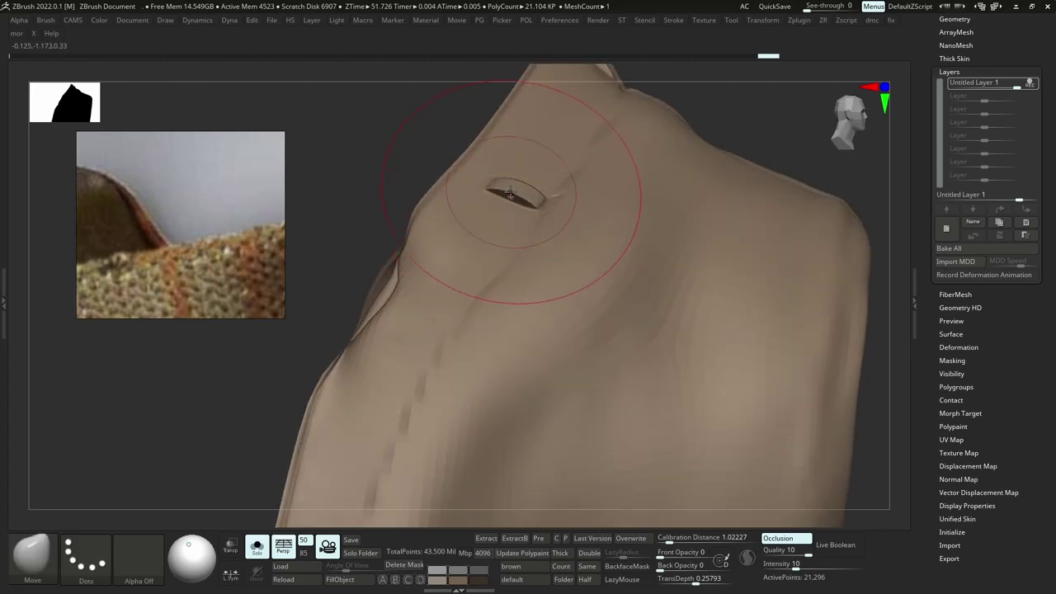
key(4)
drag(467, 192, 487, 191)
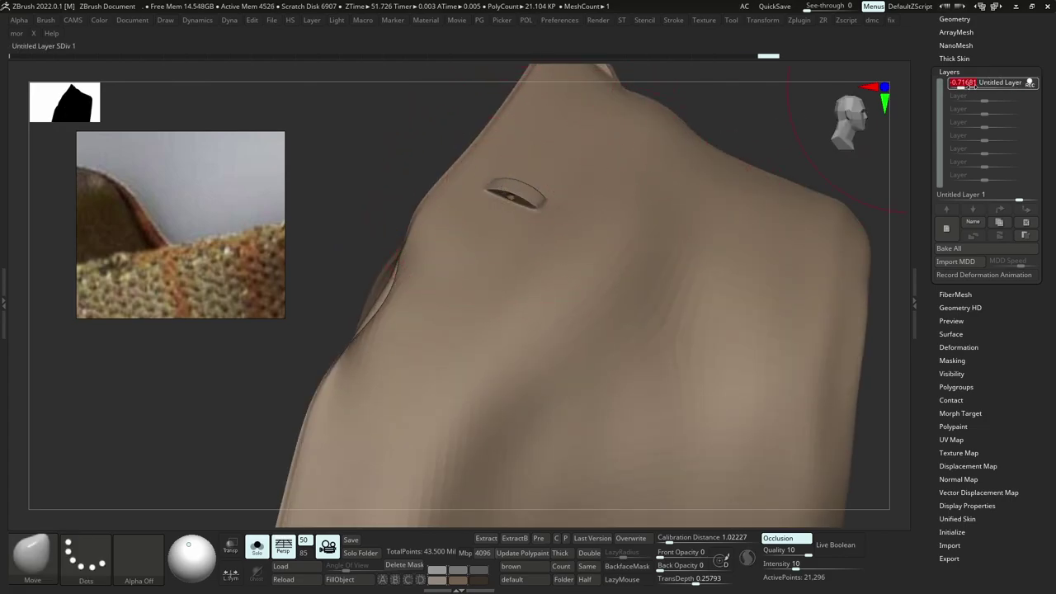
Try negative intensities of -1 and about -0.54 on the polish layer and delete the layer.
drag(972, 86, 942, 83)
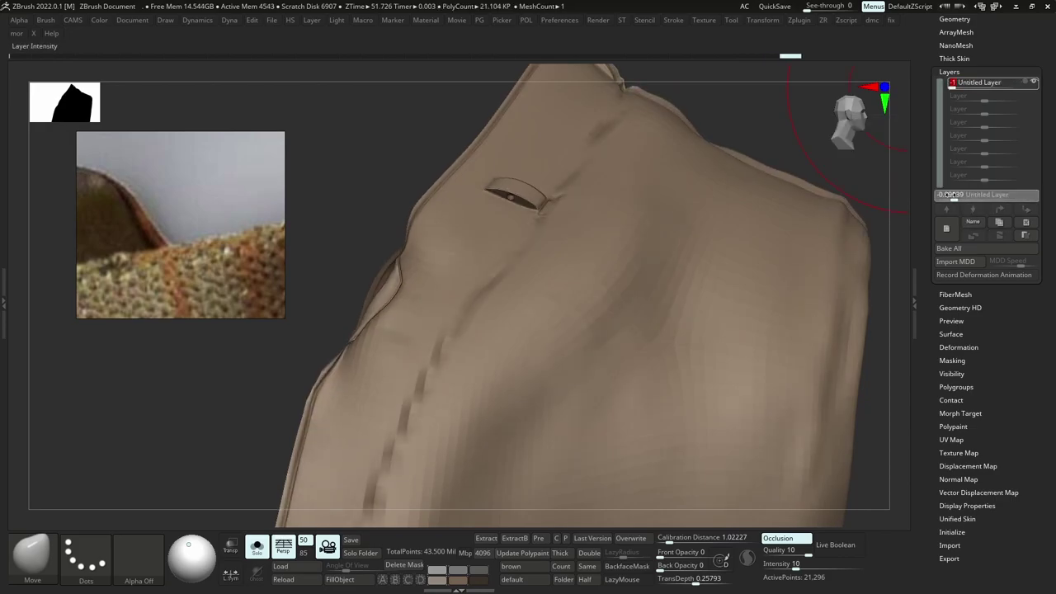
drag(953, 196, 992, 228)
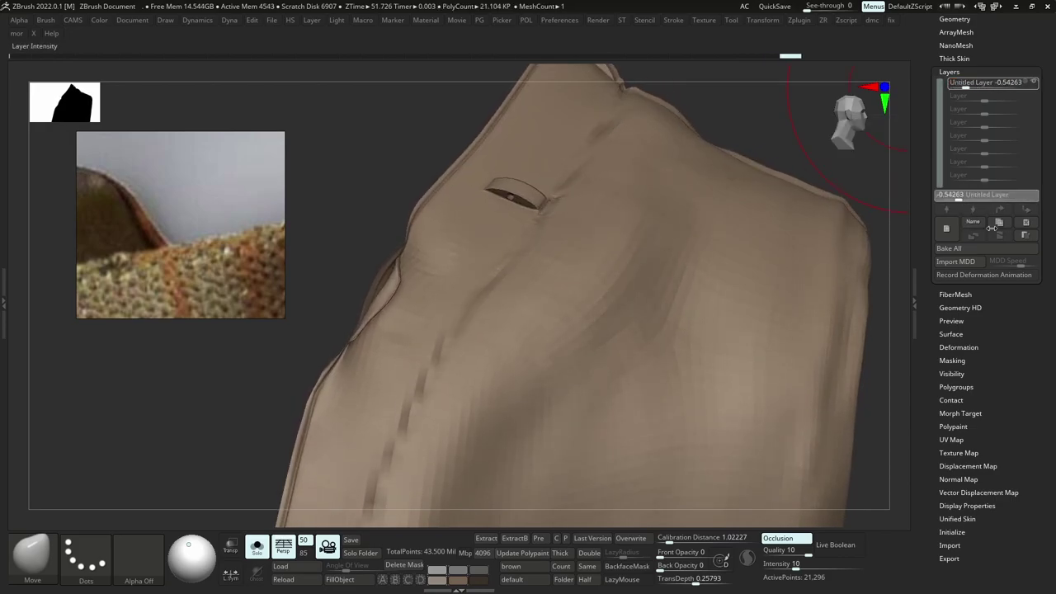
click(1025, 223)
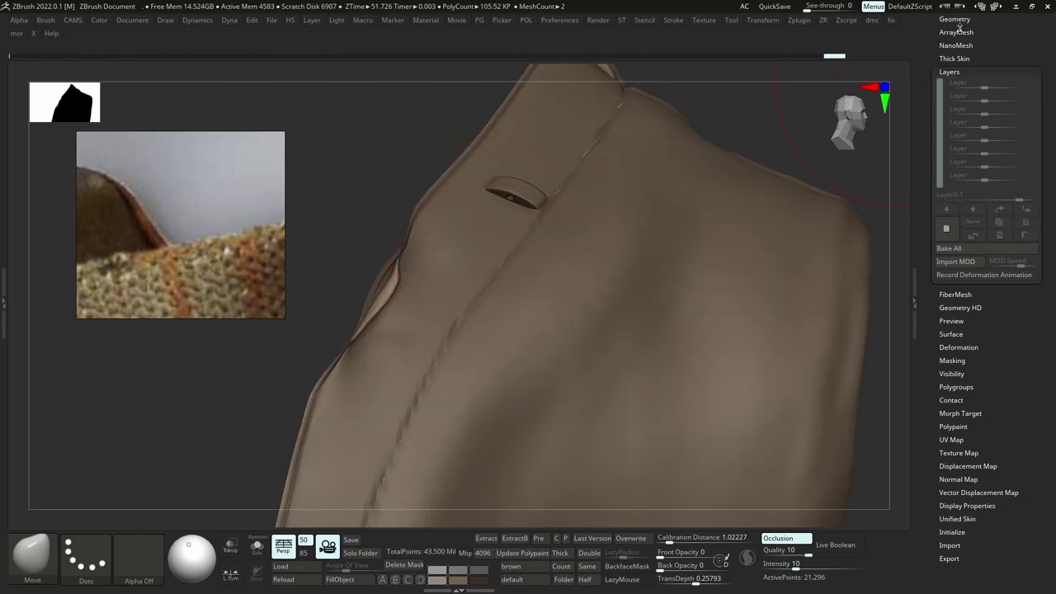
Try Panel Loops on the mask at thickness 0.00321 and again at 0.00645, undoing each result.
click(957, 19)
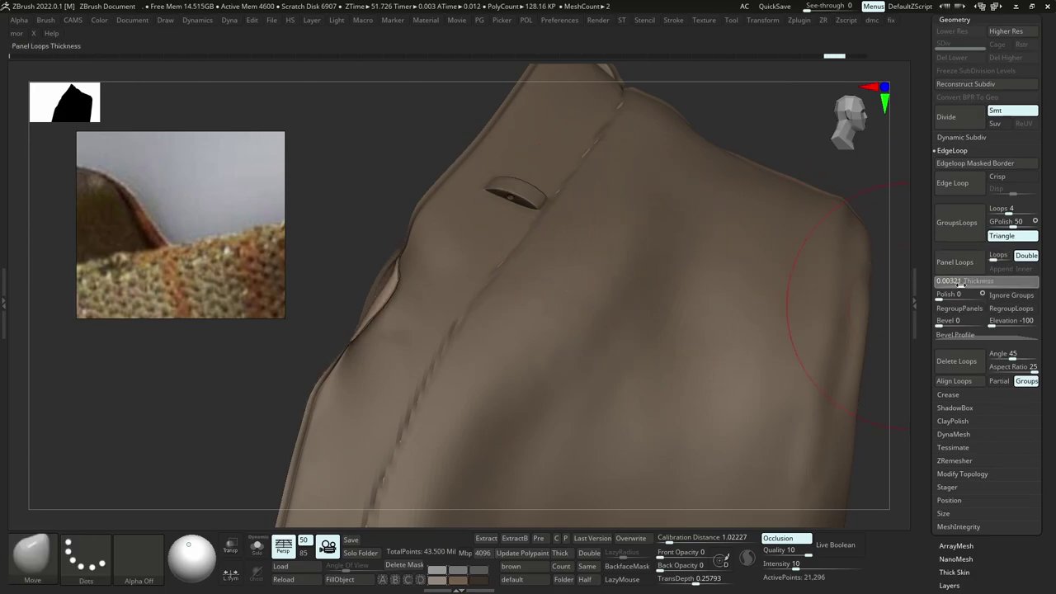
click(957, 264)
right_drag(561, 206, 666, 193)
key(ctrl+z)
drag(960, 285, 964, 284)
click(959, 264)
mouse_move(644, 264)
right_down()
mouse_move(610, 215)
mouse_move(622, 236)
mouse_move(567, 207)
right_up()
key(ctrl+z)
Regroup the mask's polygons, isolate the narrow rim strip and separate it from the hidden body.
key(shift+f)
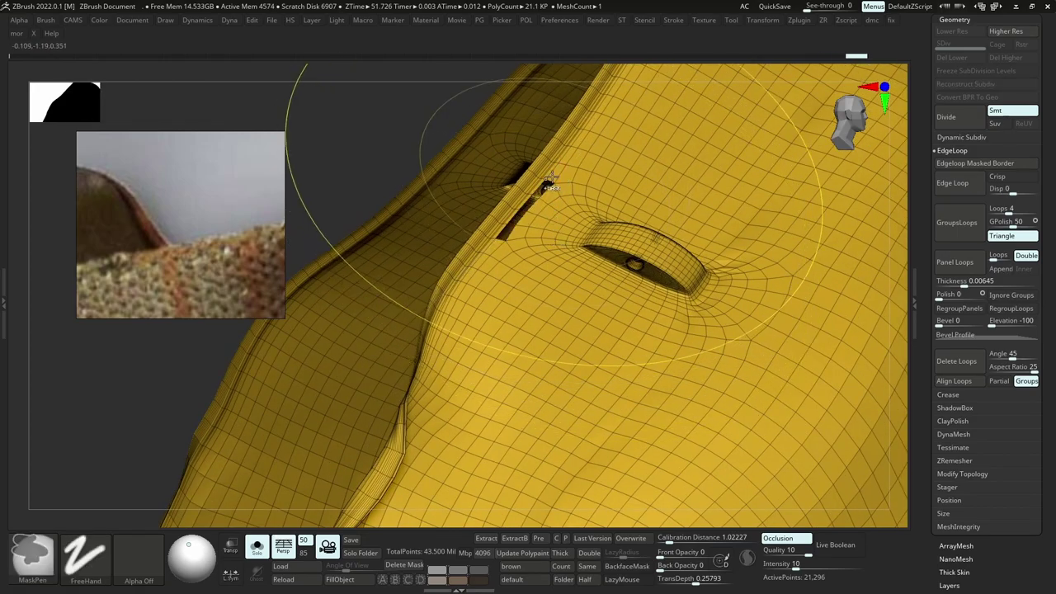
key(ctrl+z)
ctrl+right_drag(594, 306, 526, 208)
mouse_move(557, 182)
ctrl+shift+mouse_down()
mouse_move(509, 233)
mouse_move(514, 241)
ctrl+shift+mouse_up()
ctrl+right_drag(555, 184, 661, 282)
key(g)
click(636, 266)
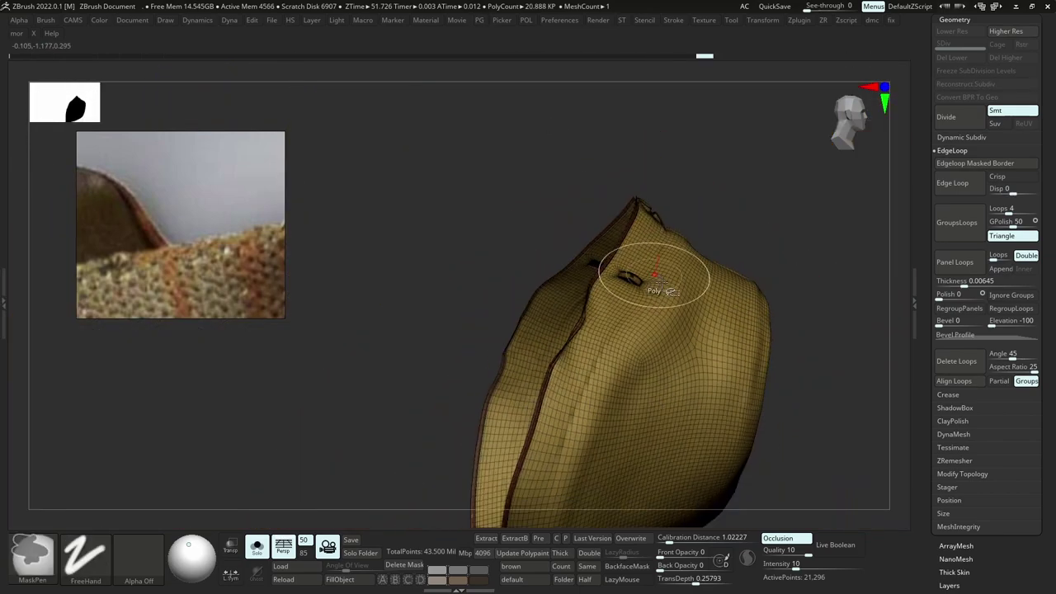
ctrl+shift+click(696, 309)
key(f)
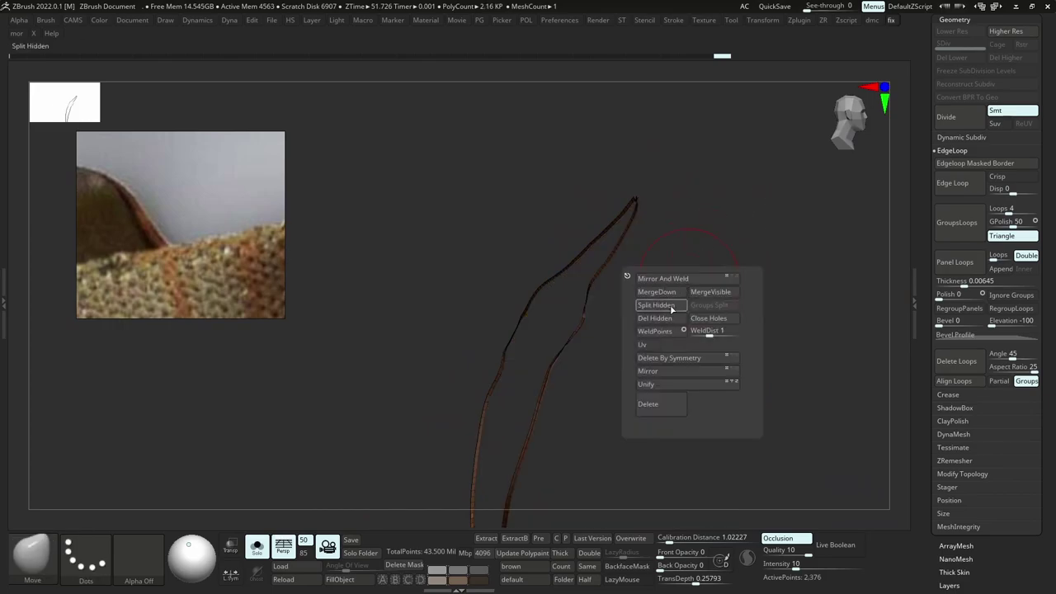
ctrl+drag(657, 227, 692, 302)
mouse_move(618, 264)
ctrl+right_down()
mouse_move(615, 307)
mouse_move(487, 216)
mouse_move(635, 211)
mouse_move(653, 299)
mouse_move(629, 272)
mouse_move(624, 239)
ctrl+right_up()
key(space)
Try Panel Loops at thickness 0.00645 on the isolated rim strip, inspect it and undo it.
key(s)
click(955, 261)
right_drag(624, 240, 528, 276)
ctrl+right_drag(529, 277, 522, 339)
right_click(474, 306)
mouse_move(474, 306)
right_down()
mouse_move(450, 307)
mouse_move(500, 312)
mouse_move(482, 379)
right_up()
key(s)
key(shift+f)
key(ctrl+z)
Hide part of the rim strip and try Panel Loops on it again at elevation -100, undoing that result.
mouse_move(482, 379)
right_down()
mouse_move(475, 340)
mouse_move(485, 335)
right_up()
ctrl+shift+click(486, 346)
key(d)
click(483, 378)
click(949, 271)
ctrl+right_drag(522, 421, 591, 340)
key(ctrl+z)
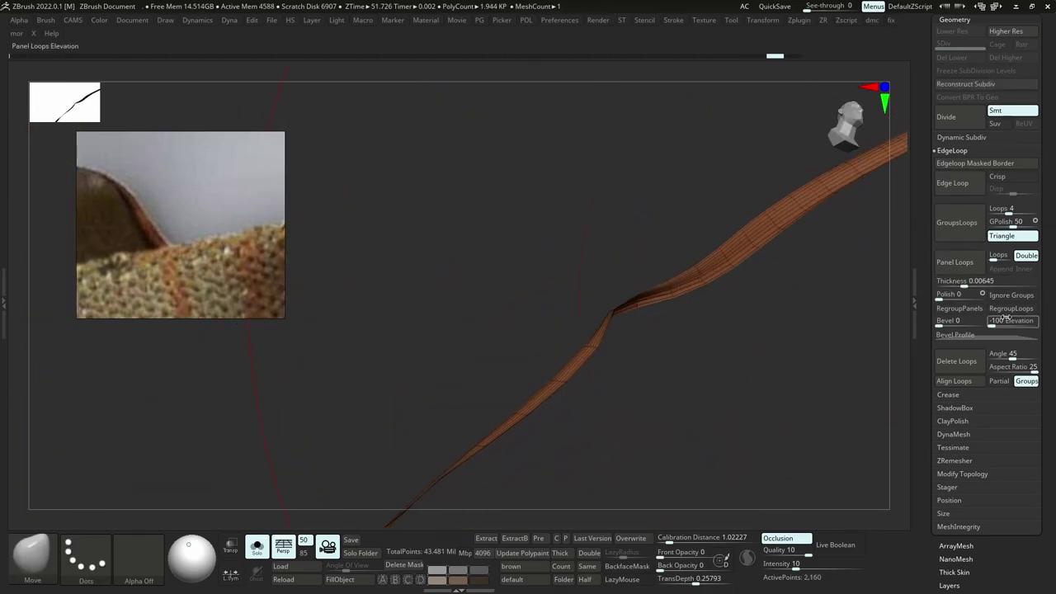
Try Panel Loops on the rim strip at elevation 0, preview it with dynamic subdivision and undo it.
click(974, 262)
right_drag(616, 337, 574, 318)
key(d)
key(shift+d)
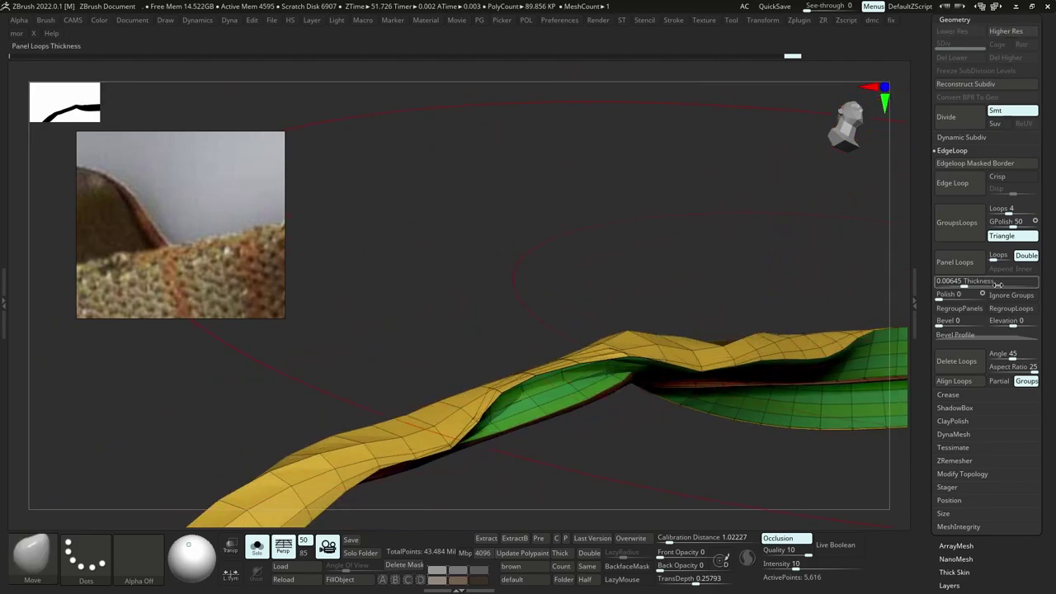
key(ctrl+z)
Try Panel Loops on the rim strip at elevation 100 twice, undoing each result.
drag(1014, 322, 1036, 322)
click(957, 263)
key(ctrl+z)
click(953, 269)
right_drag(775, 330, 813, 317)
key(ctrl+z)
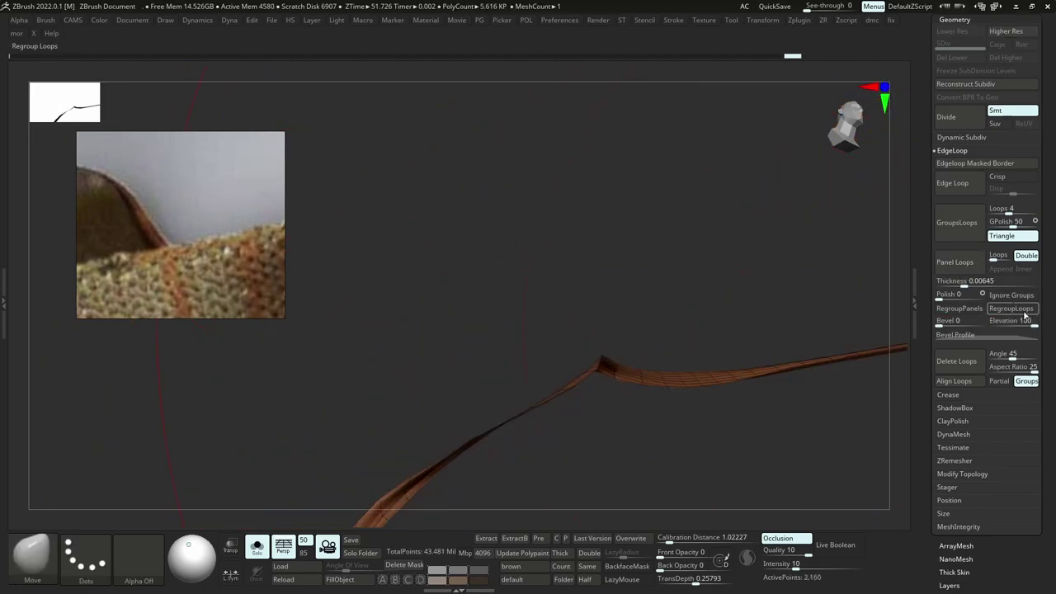
Apply Panel Loops to the rim strip at thickness 0.00282 and elevation -59, and show it shaded on the mask body.
click(958, 264)
click(257, 547)
key(shift+f)
right_drag(577, 330, 611, 297)
right_drag(611, 297, 528, 248)
ctrl+right_drag(528, 248, 738, 336)
Adjust the rim strip slightly with the Transpose tool and inspect how it sits along the mask body's edge.
key(w)
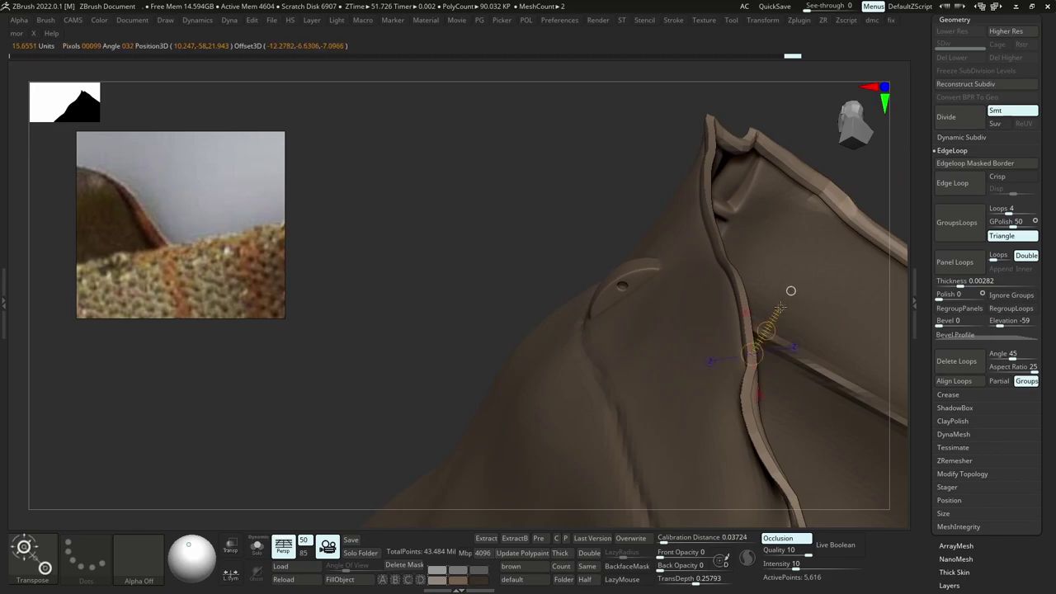
drag(823, 306, 828, 306)
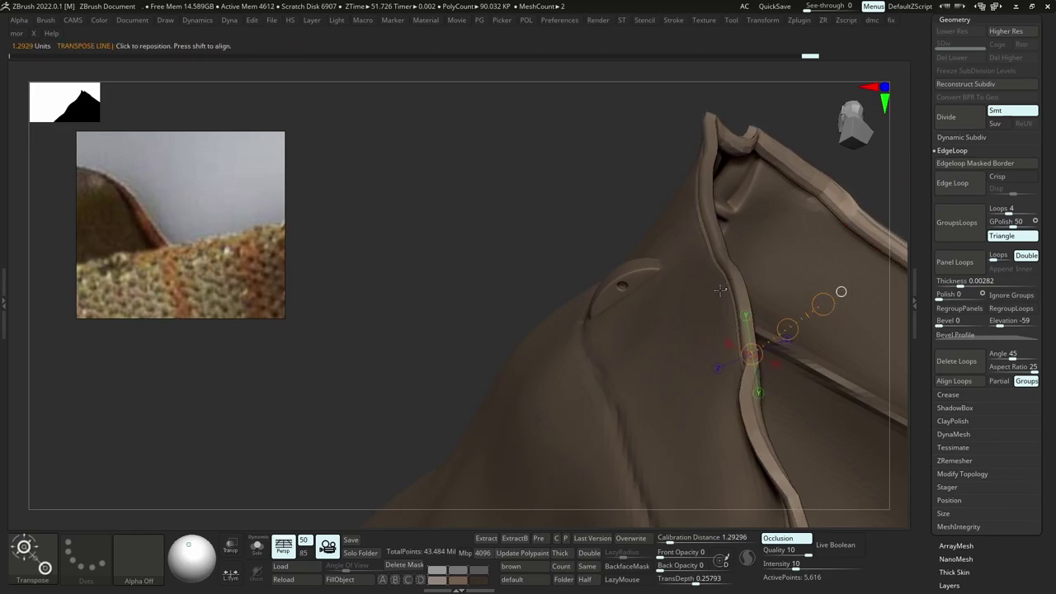
ctrl+right_drag(720, 290, 734, 261)
alt+right_drag(452, 175, 651, 254)
ctrl+right_drag(485, 338, 487, 355)
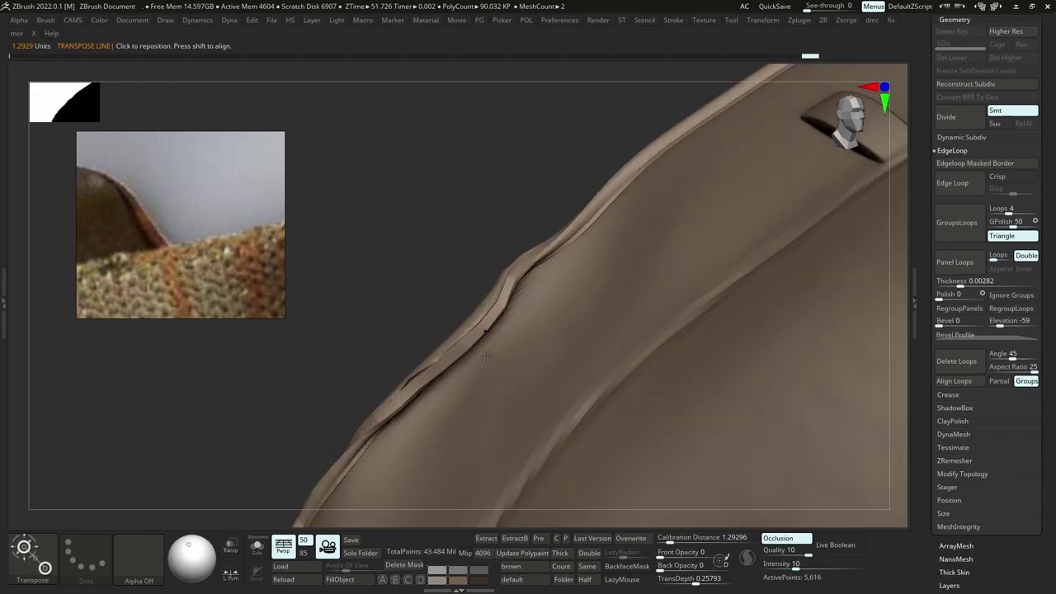
Choose the Move brush, adjust its size, and preview the rim strip with dynamic subdivision before switching the preview off.
key(shift+f)
key(b)
key(m)
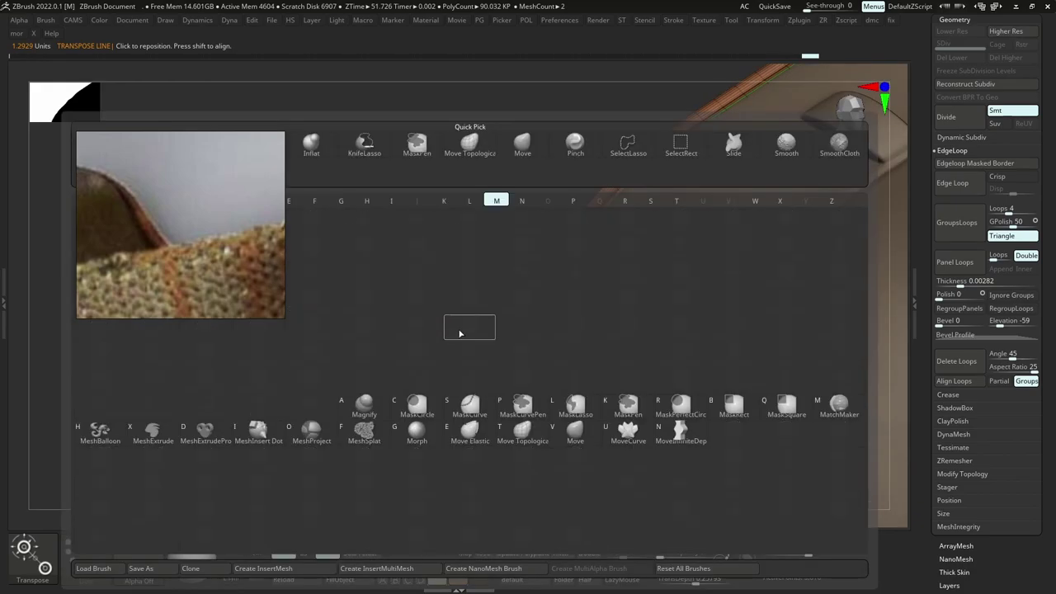
key(v)
key(s)
key(d)
right_drag(452, 325, 487, 346)
key(shift+d)
key(shift+f)
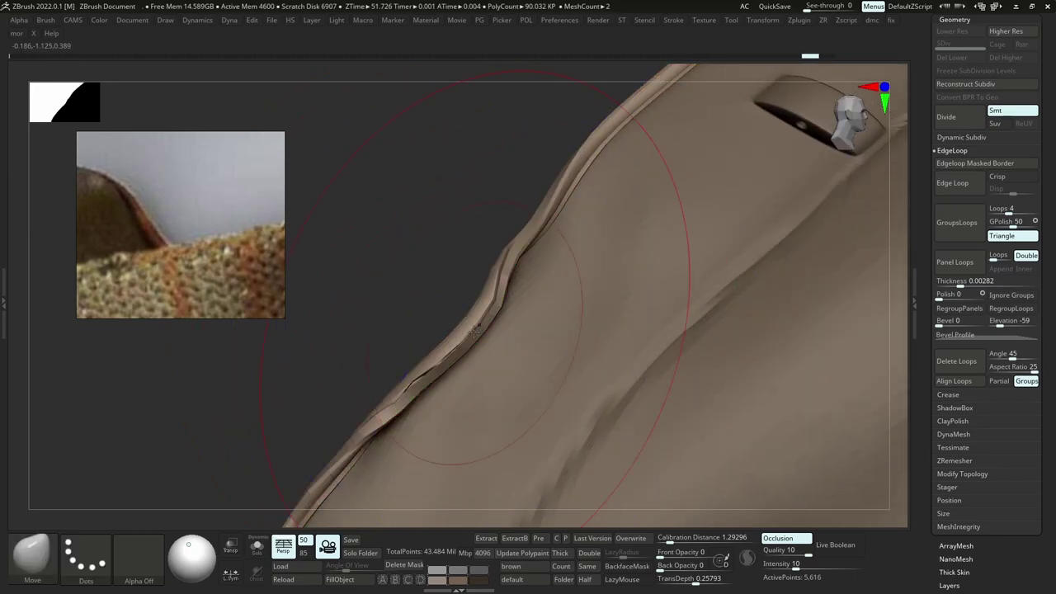
Convert the rim strip's dynamic subdivision into real, smooth geometry.
key(alt+d)
click(461, 359)
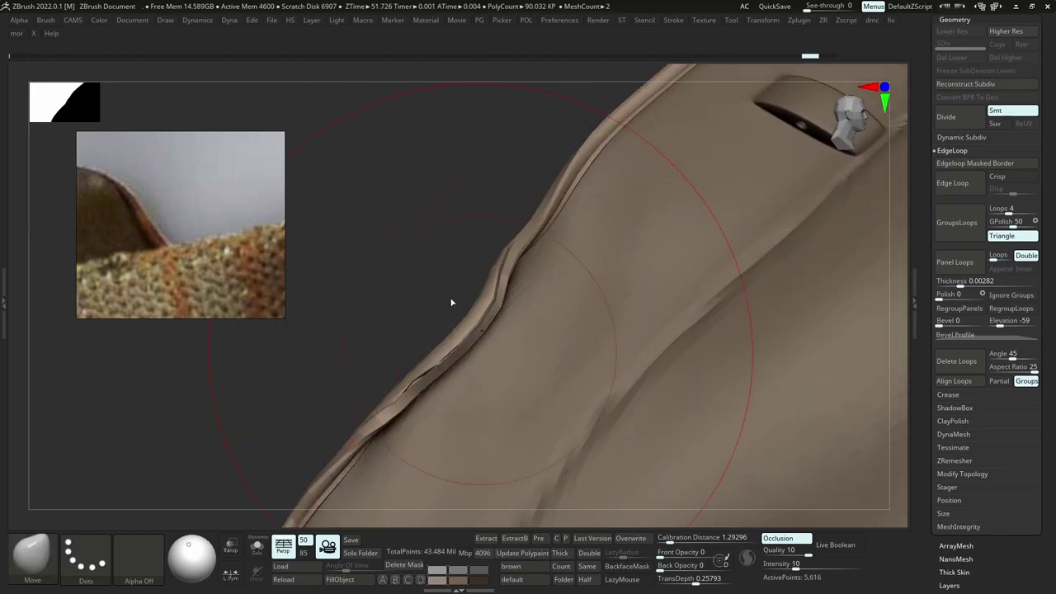
key(alt+p)
drag(426, 324, 445, 324)
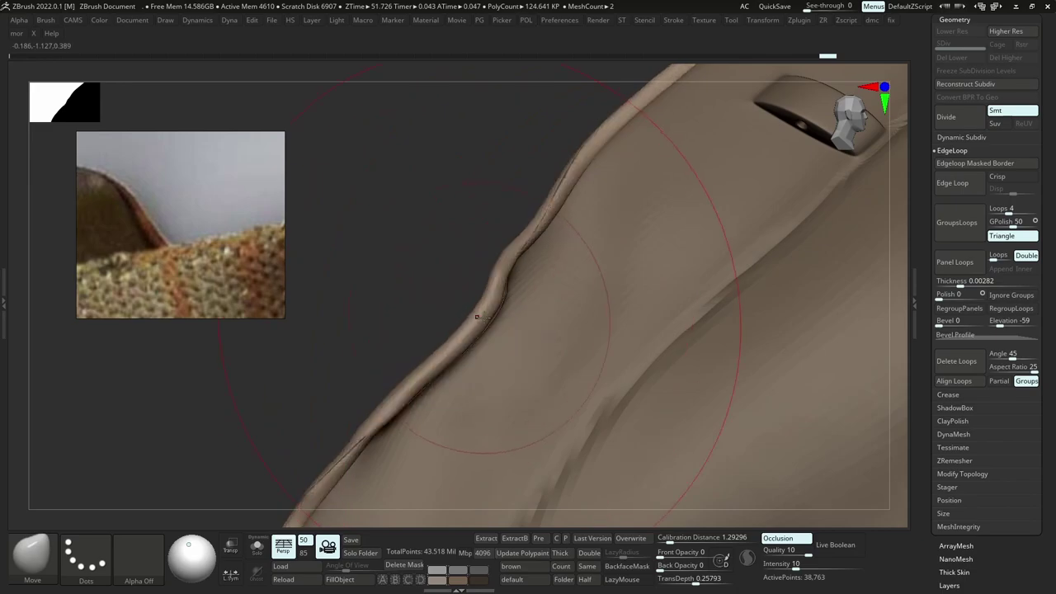
Show the rim strip Mask_08 together with the mask body Mask_07 and reselect the strip.
ctrl+right_drag(472, 287, 510, 353)
alt+click(507, 353)
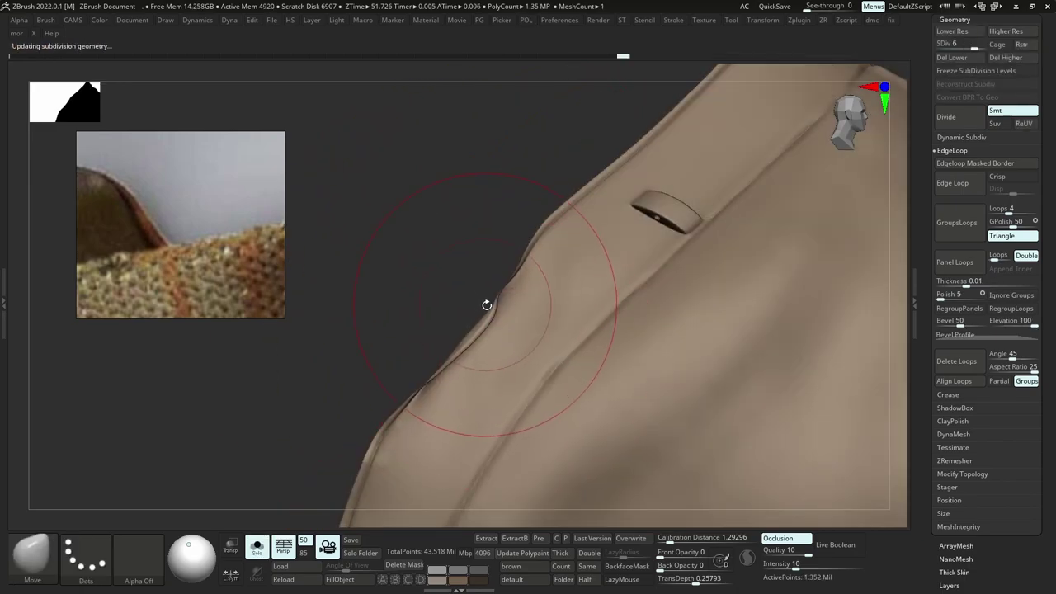
drag(1045, 56, 1040, 123)
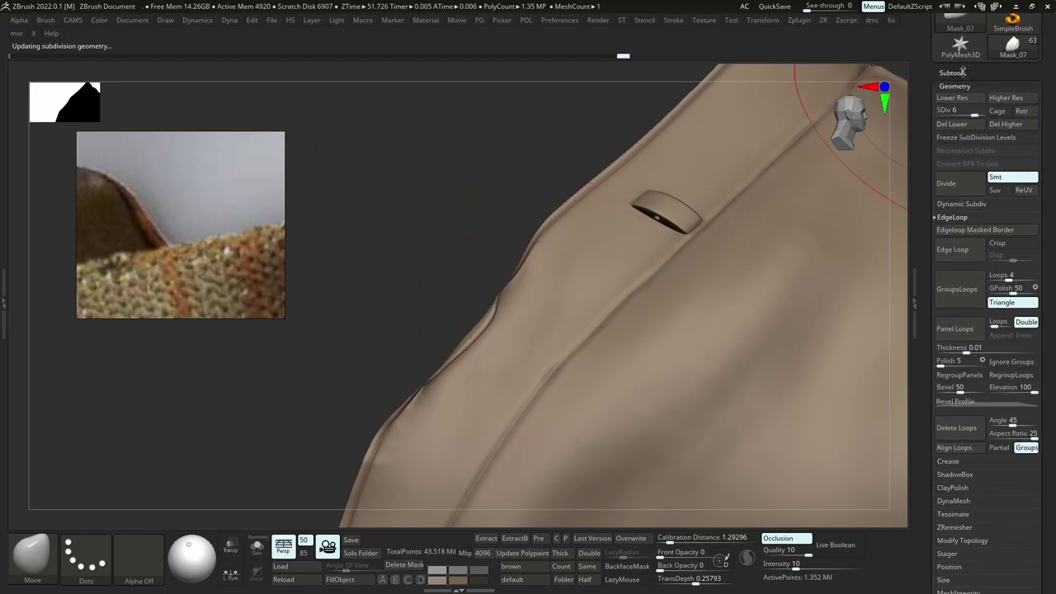
click(954, 73)
click(1034, 109)
alt+click(507, 283)
drag(462, 207, 425, 216)
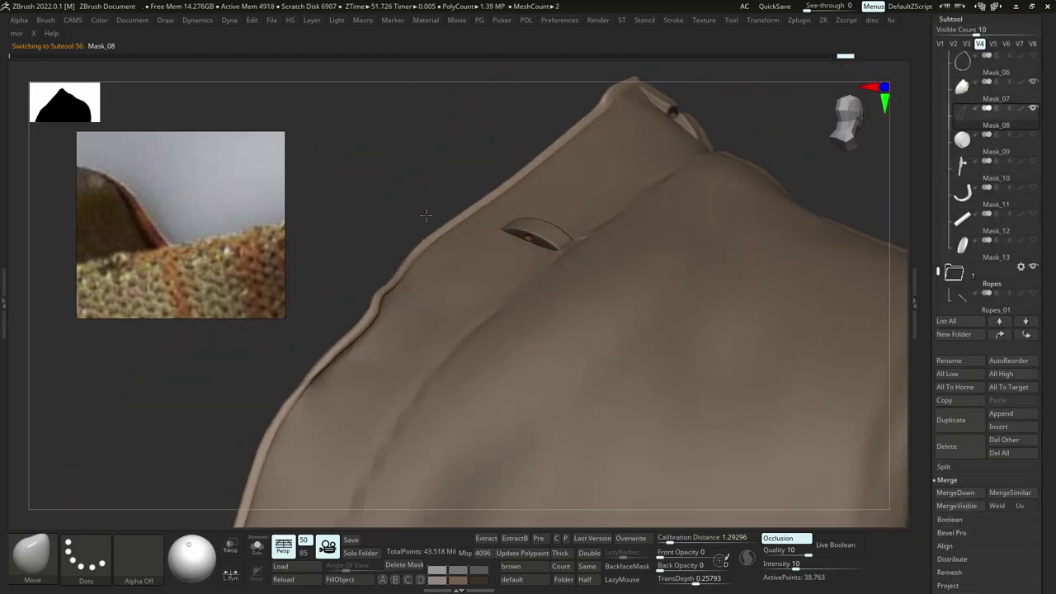
right_drag(426, 215, 412, 227)
ctrl+right_drag(388, 314, 376, 161)
alt+right_drag(424, 314, 325, 320)
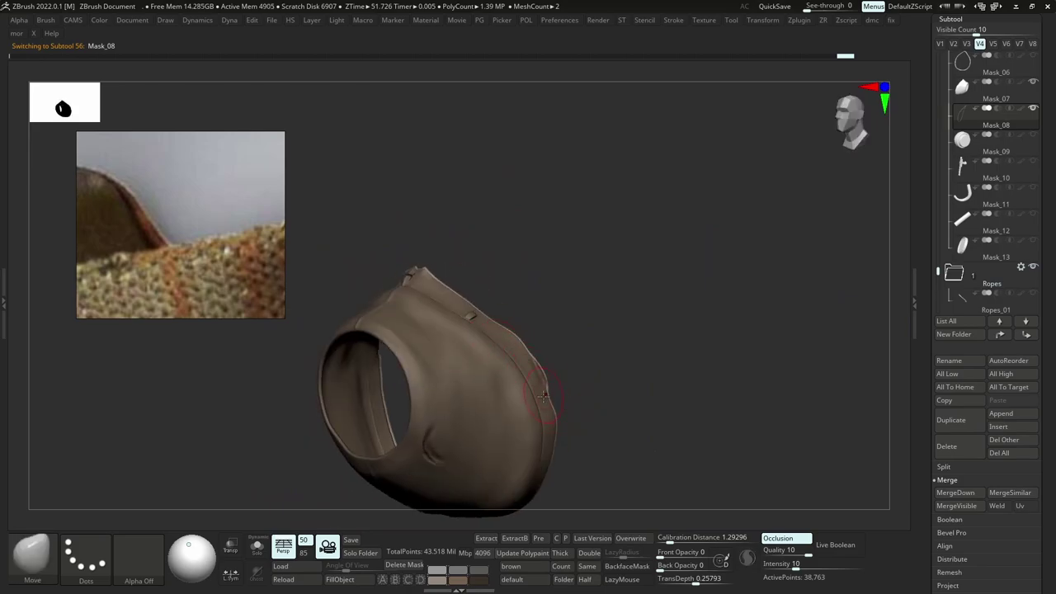
Remesh the rim strip with ZRemesher, repeating it with the Half option to lower its polygon density.
key(z)
click(502, 422)
click(512, 403)
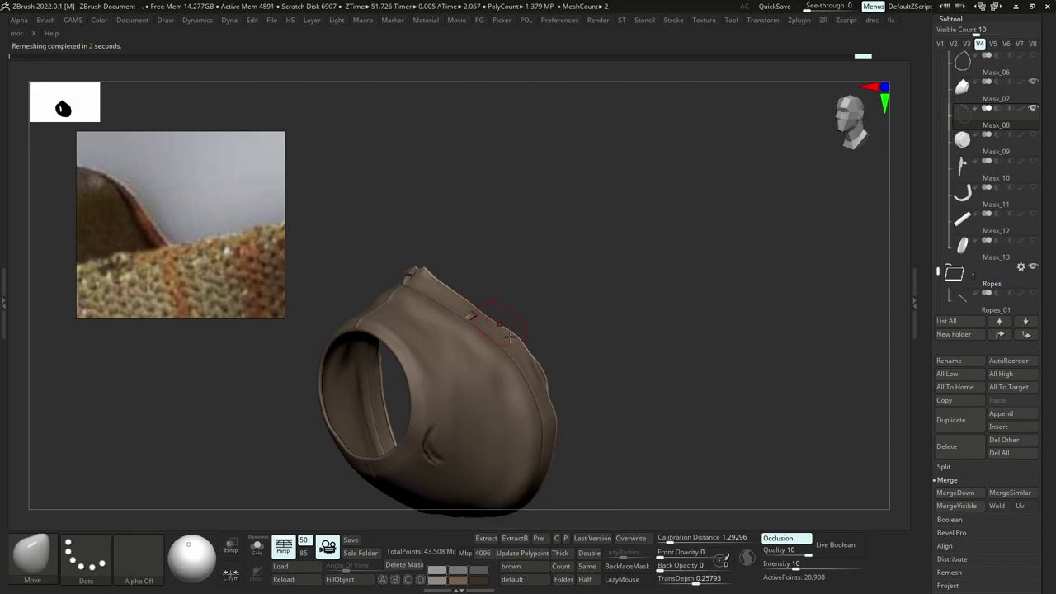
mouse_move(485, 306)
ctrl+right_down()
mouse_move(510, 353)
mouse_move(513, 337)
ctrl+right_up()
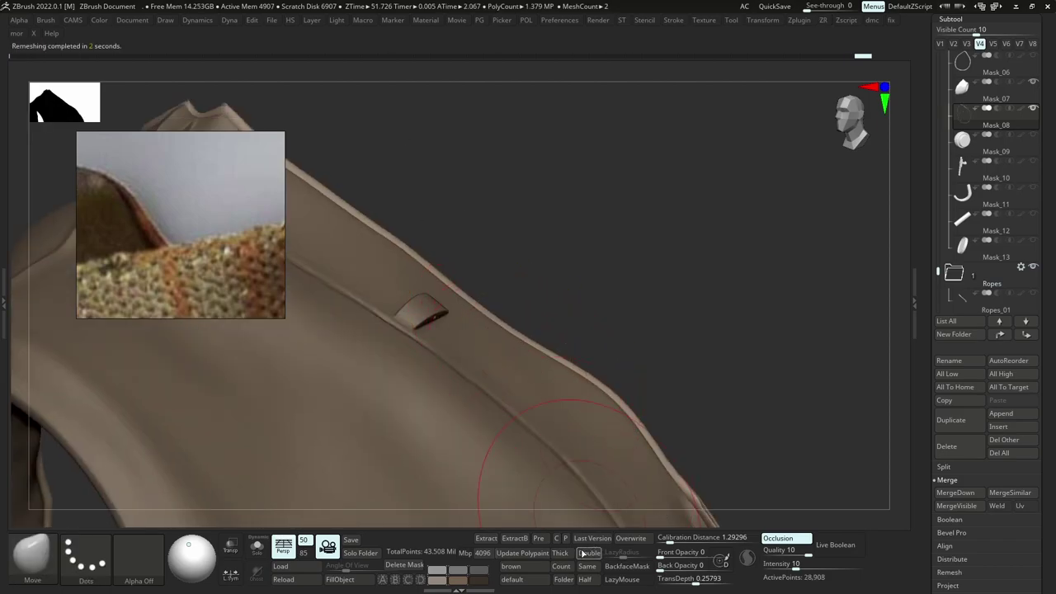
click(594, 581)
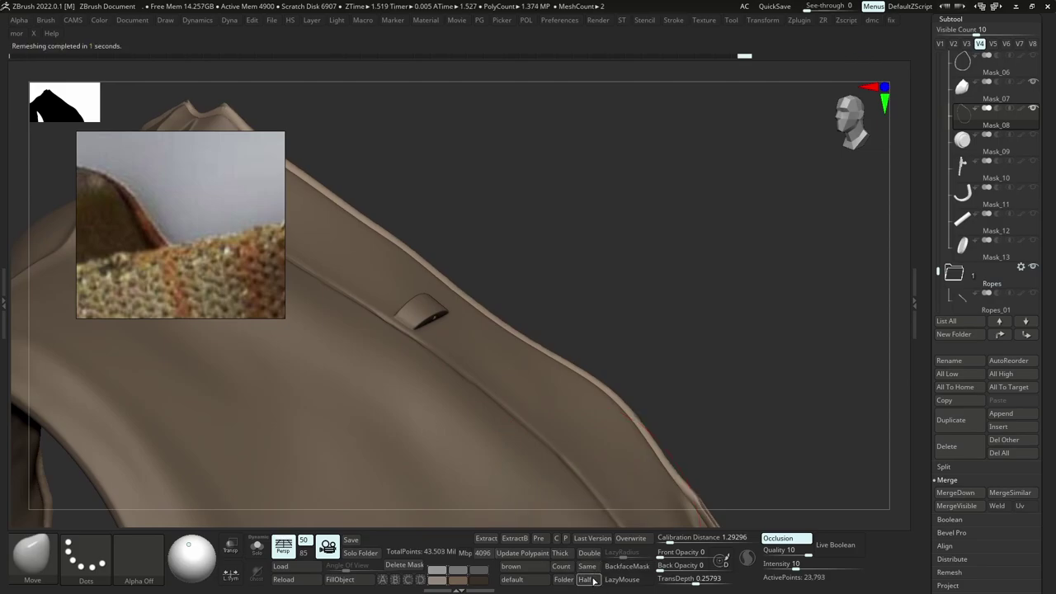
click(591, 581)
Examine how the remeshed rim strip follows the mask body's edge on both sides and at the peak.
alt+right_drag(462, 191, 396, 113)
right_drag(630, 387, 707, 399)
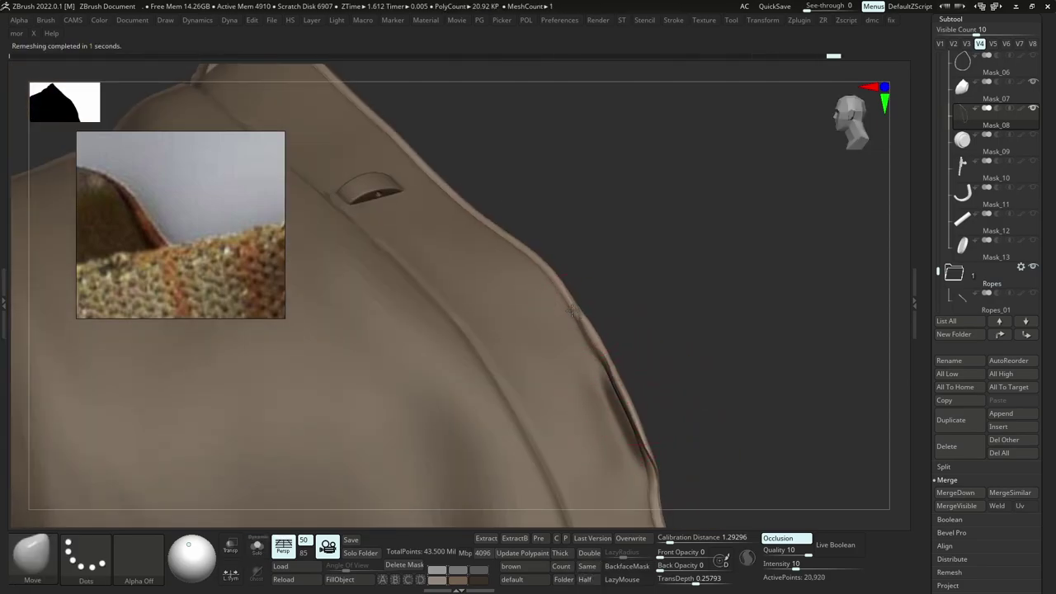
right_drag(504, 256, 425, 148)
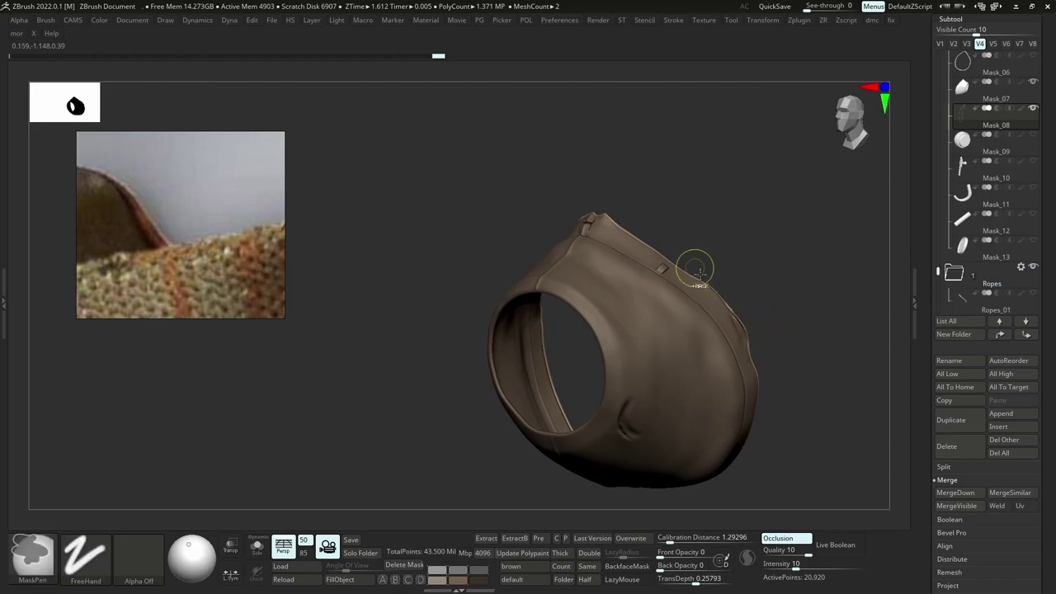
ctrl+right_drag(698, 272, 672, 254)
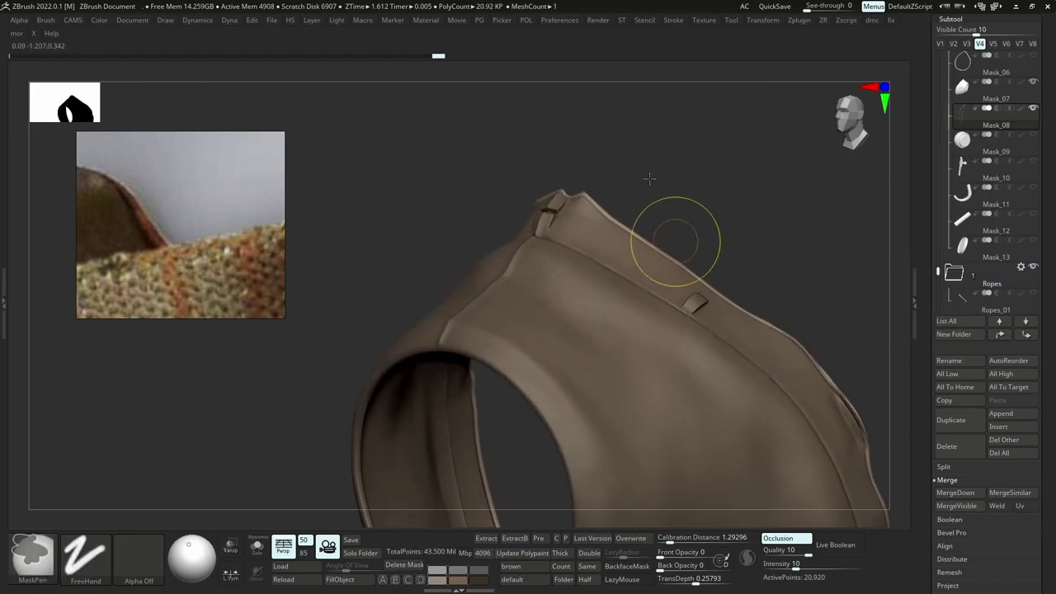
ctrl+right_drag(648, 176, 636, 132)
right_drag(635, 132, 652, 233)
key(alt+shift+s)
key(alt+shift+s)
Resize the Move brush and nudge the rim strip onto the wavy side edge of the mask body.
mouse_move(524, 305)
right_down()
mouse_move(577, 285)
mouse_move(547, 363)
mouse_move(503, 310)
mouse_move(498, 323)
right_up()
key(s)
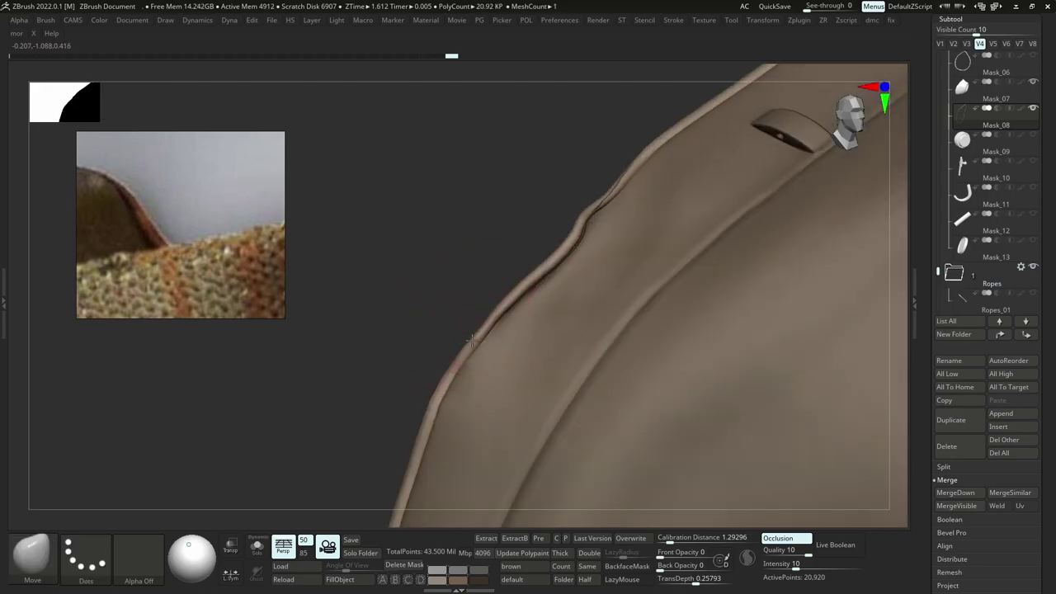
drag(472, 341, 479, 338)
mouse_move(497, 346)
ctrl+right_down()
mouse_move(537, 264)
mouse_move(522, 259)
mouse_move(536, 256)
ctrl+right_up()
mouse_move(537, 256)
right_down()
mouse_move(510, 274)
mouse_move(573, 341)
right_up()
right_drag(537, 286, 627, 274)
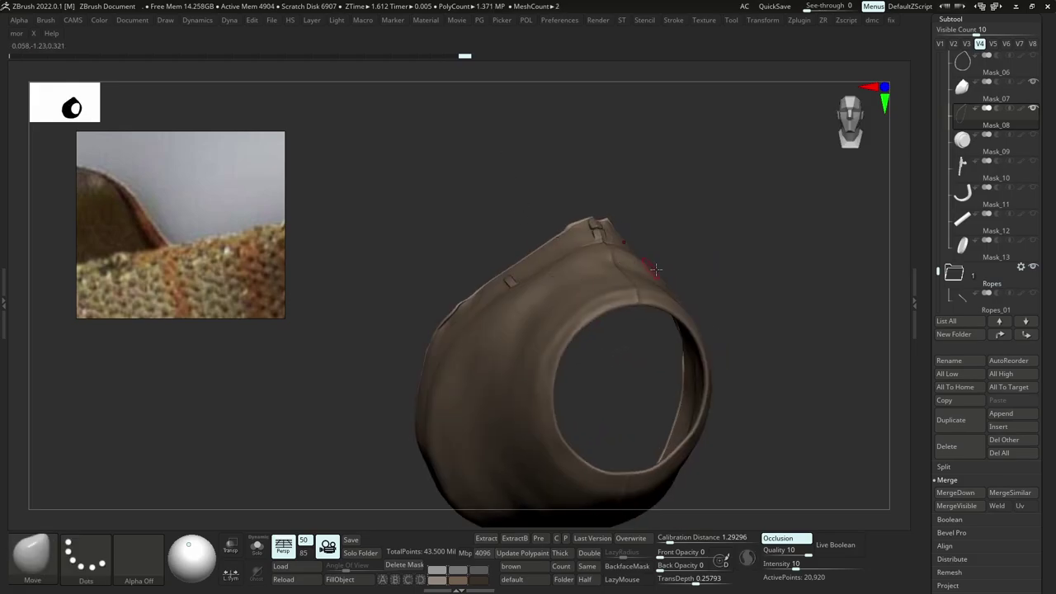
Fit the rim strip around the mask's upper peak near the centre strap loop with the Move brush.
drag(568, 225, 576, 221)
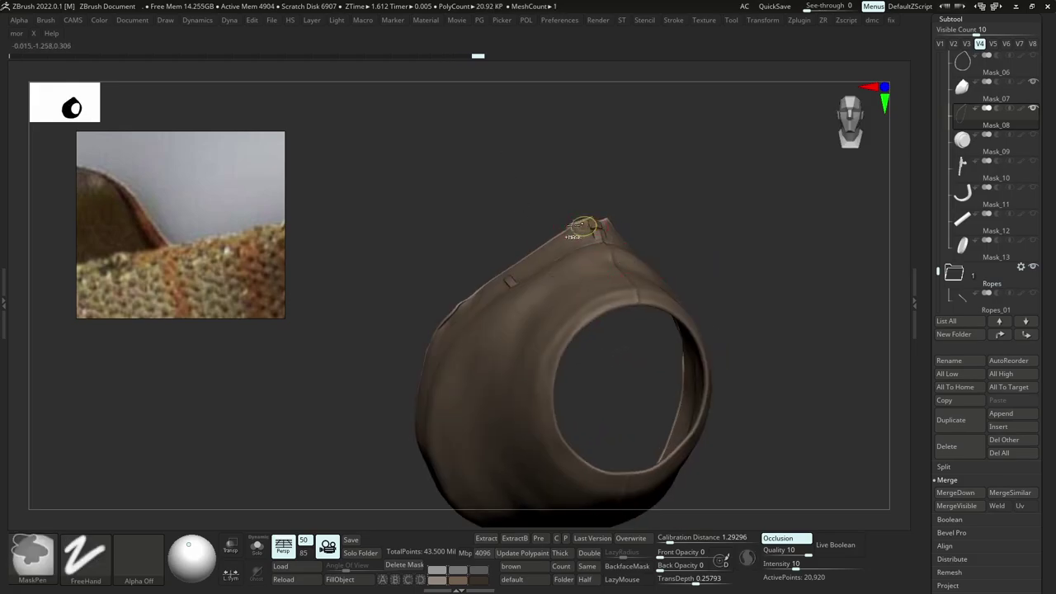
mouse_move(589, 231)
ctrl+right_down()
mouse_move(584, 281)
mouse_move(572, 226)
ctrl+right_up()
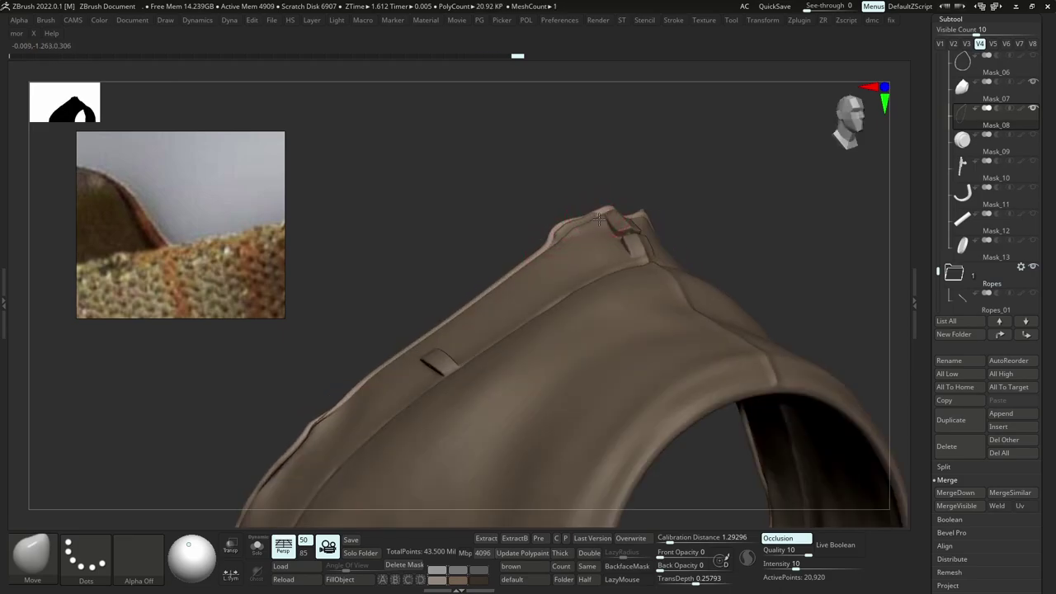
drag(599, 220, 602, 217)
mouse_move(640, 217)
shift+right_down()
mouse_move(684, 212)
mouse_move(670, 248)
shift+right_up()
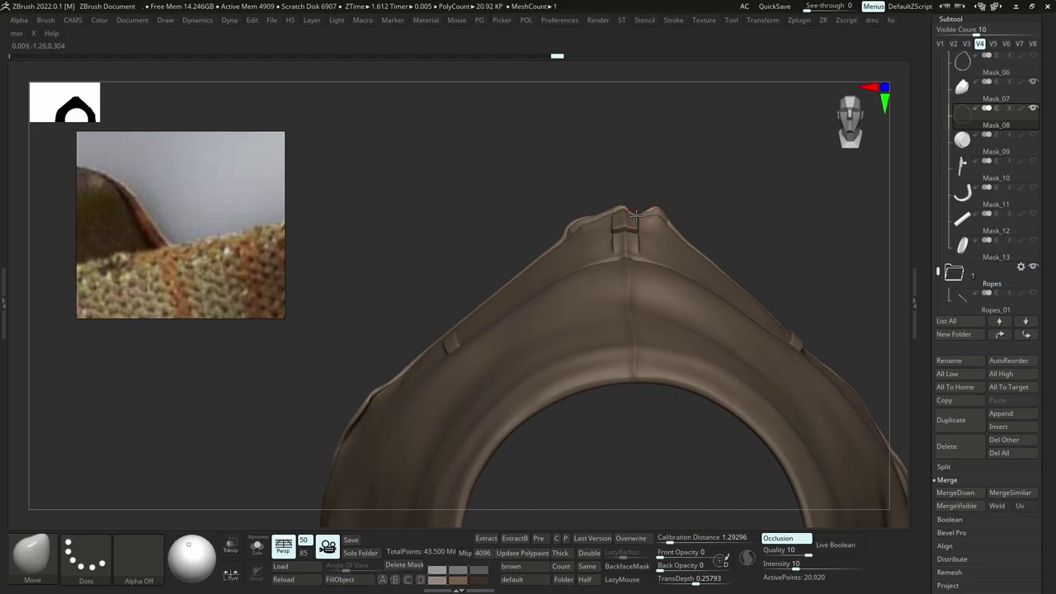
drag(637, 216, 637, 218)
right_drag(652, 217, 603, 227)
right_drag(693, 248, 668, 239)
Push the rim strip against the sloping edge from the peak past the side strap loop with the Move brush.
drag(694, 240, 691, 237)
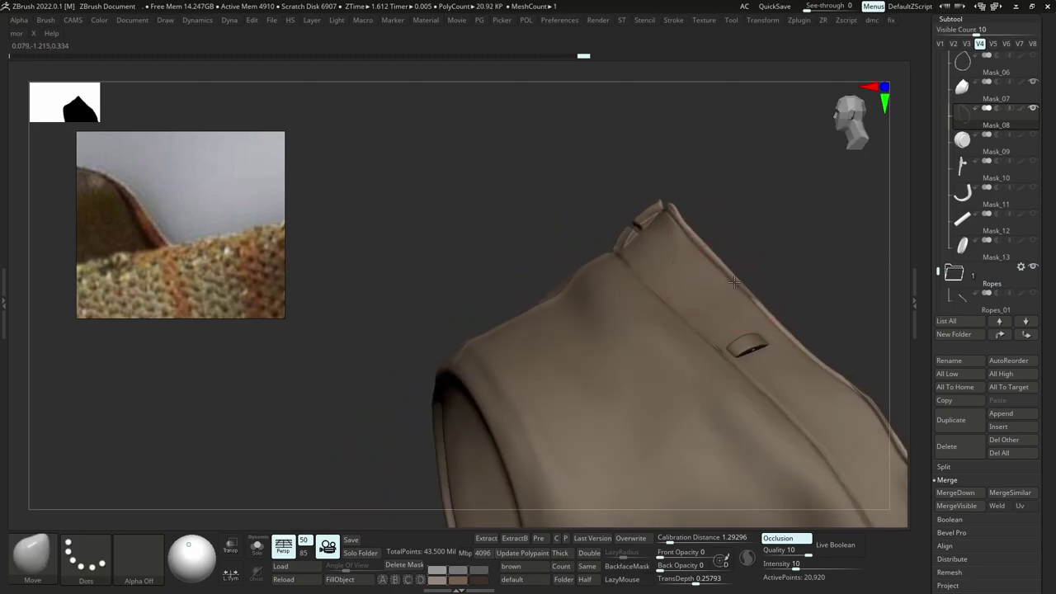
drag(735, 282, 731, 284)
shift+right_drag(693, 273, 726, 271)
drag(718, 262, 715, 259)
right_drag(715, 259, 691, 264)
drag(692, 272, 689, 275)
right_drag(698, 285, 678, 294)
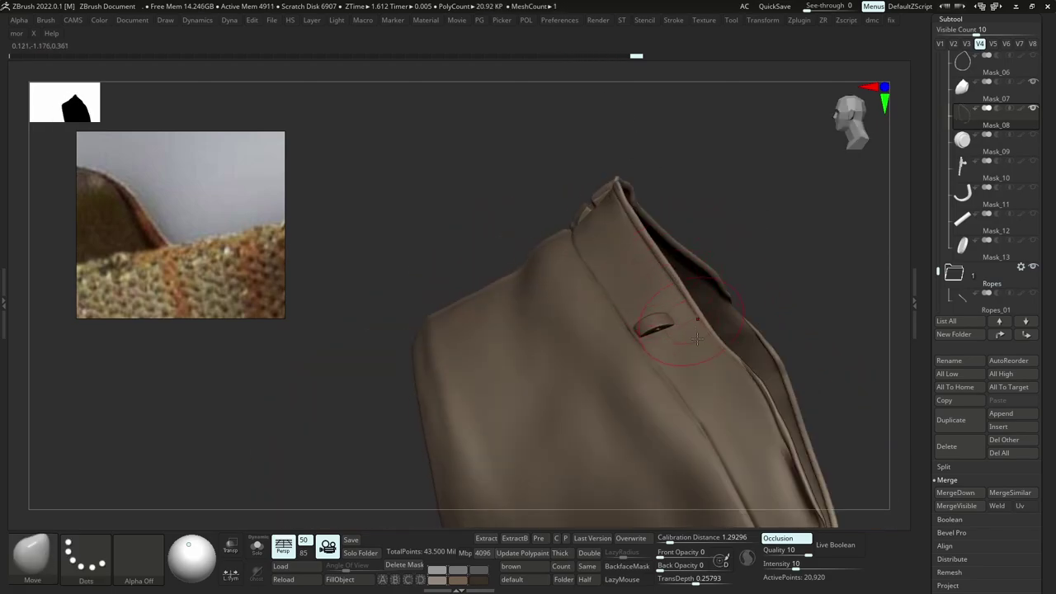
drag(775, 435, 773, 432)
right_drag(772, 432, 709, 396)
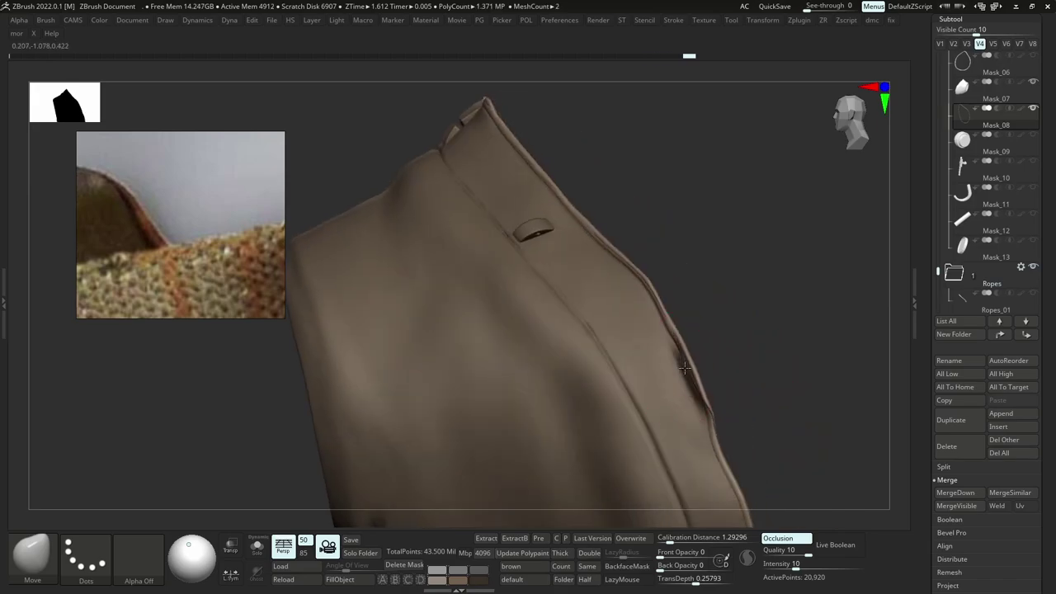
Fit the rim strip over the dented stretch below the side strap loop with the Move brush.
right_drag(669, 333, 681, 380)
drag(695, 381, 692, 378)
right_drag(701, 371, 730, 380)
drag(677, 351, 671, 337)
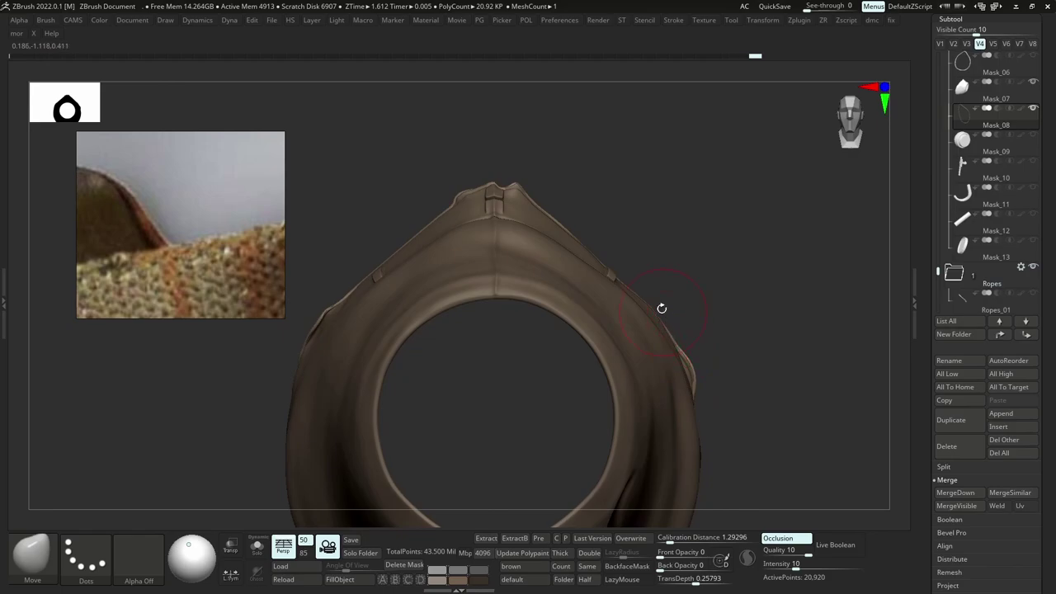
mouse_move(663, 306)
right_down()
mouse_move(607, 346)
mouse_move(615, 390)
right_up()
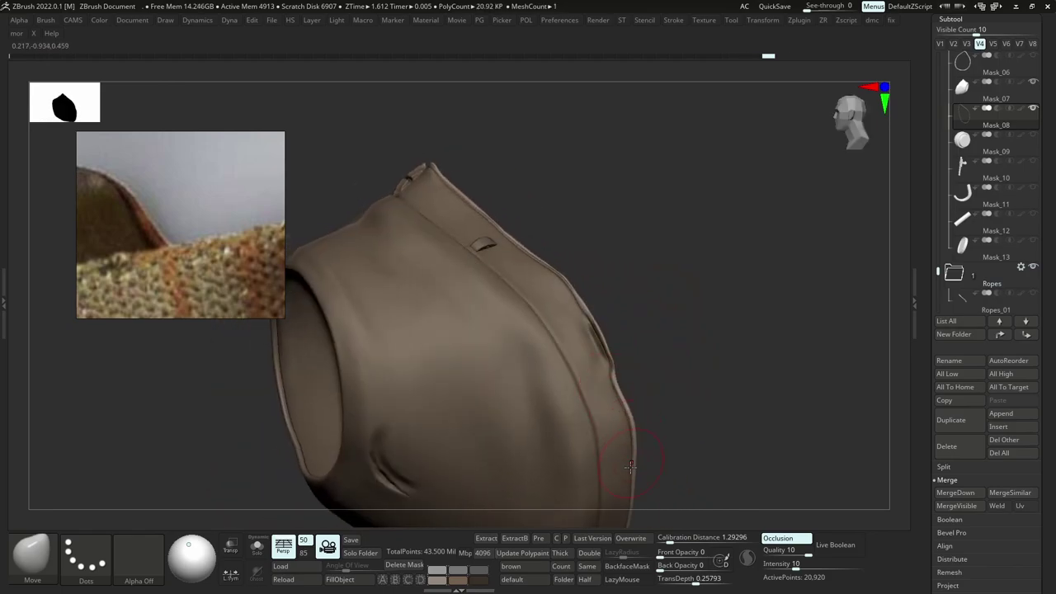
drag(630, 467, 633, 463)
Refine the rim strip where the edge bends just below the side strap loop, checking it from several angles.
mouse_move(661, 427)
right_down()
mouse_move(608, 429)
mouse_move(577, 337)
right_up()
key(alt+s)
key(alt+s)
right_drag(578, 337, 588, 429)
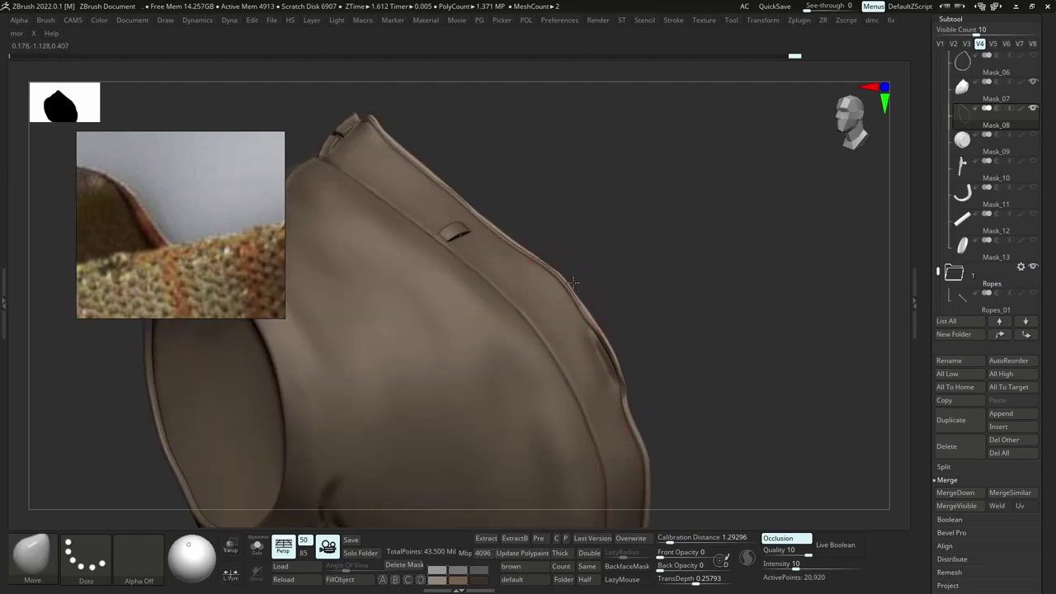
drag(573, 283, 570, 290)
ctrl+right_drag(552, 351, 541, 281)
mouse_move(541, 281)
shift+right_down()
mouse_move(578, 330)
mouse_move(649, 361)
shift+right_up()
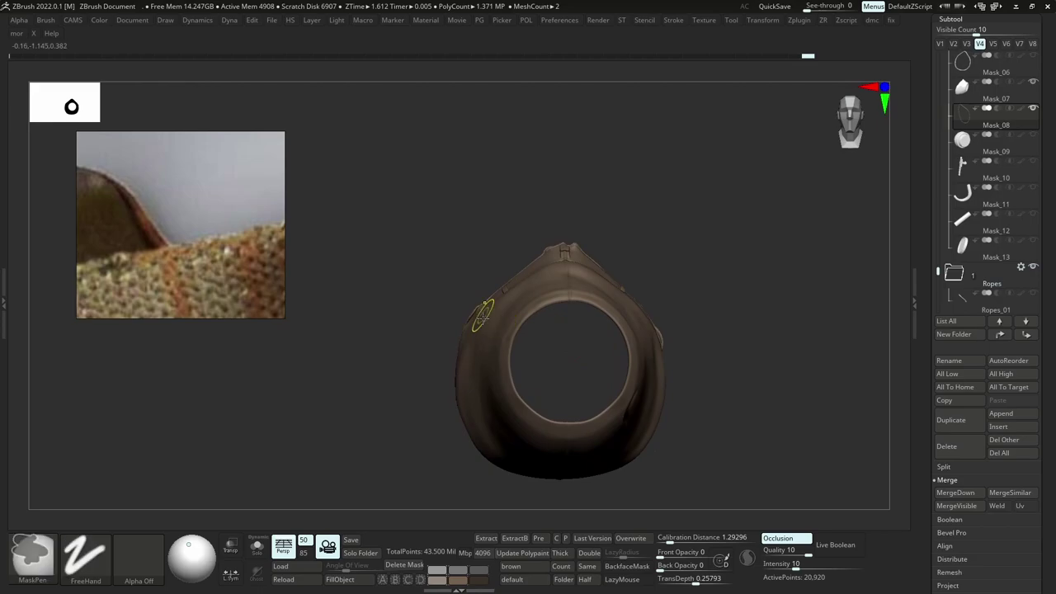
Resize the Move brush and align the rim strip with the opposite side's edge beside its strap loop.
mouse_move(483, 319)
ctrl+right_down()
mouse_move(500, 394)
mouse_move(546, 376)
ctrl+right_up()
right_drag(519, 305, 500, 287)
key(s)
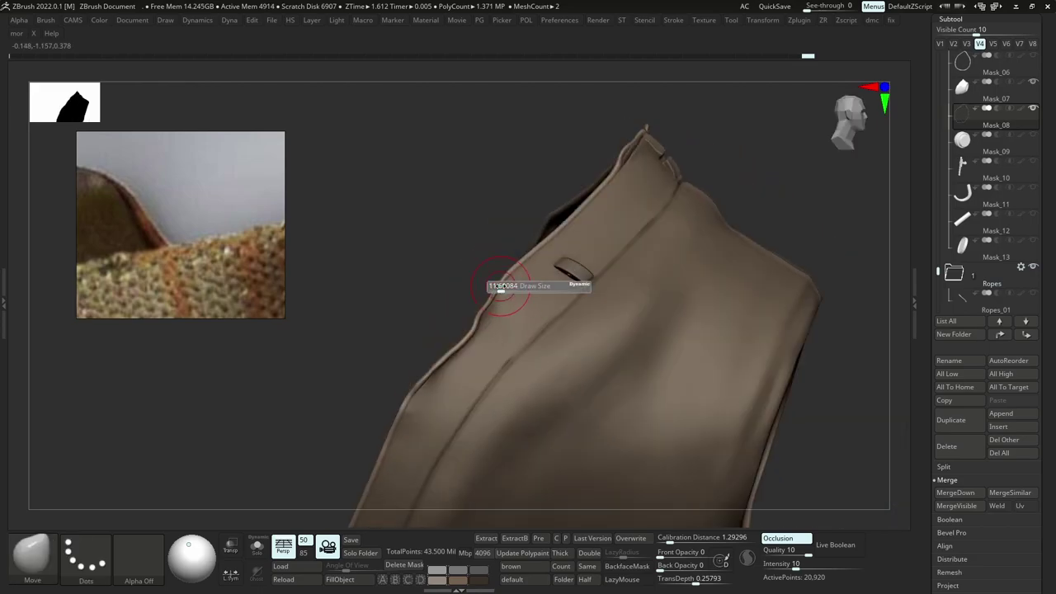
drag(503, 281, 498, 285)
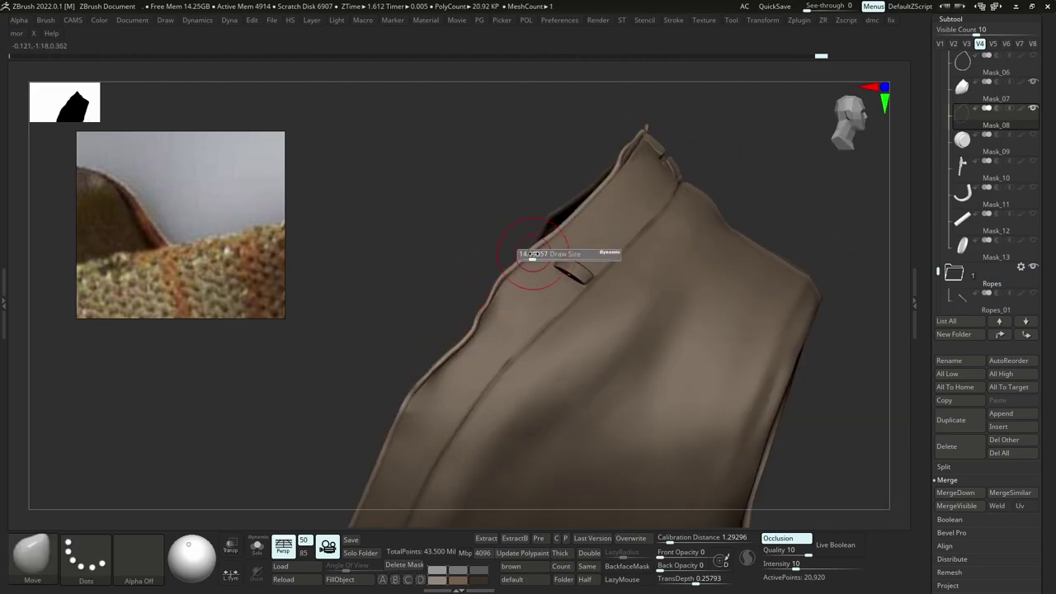
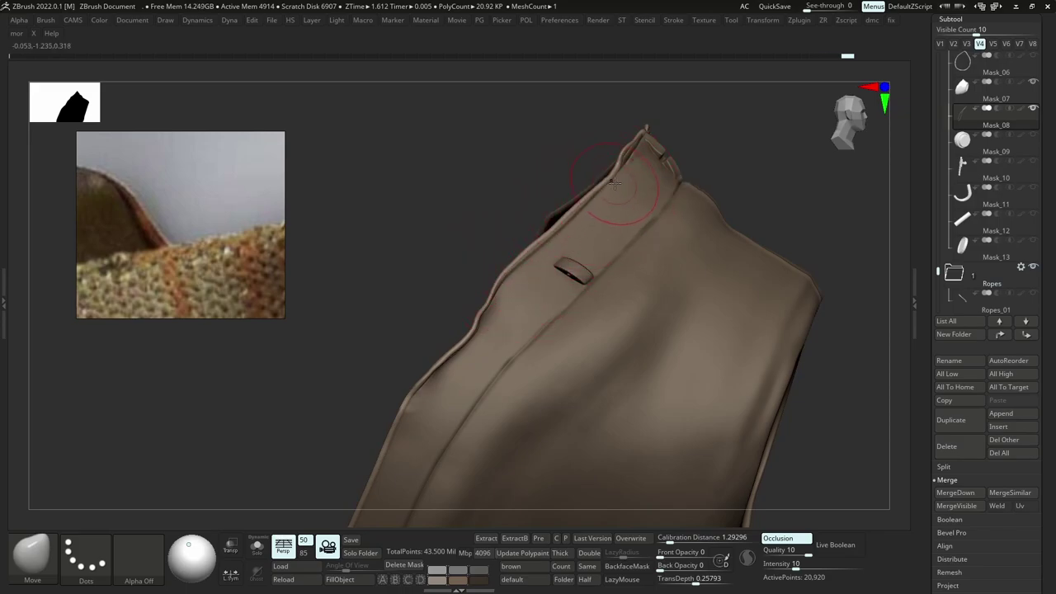
Smooth out the rim strip's course between that strap loop and the peak with the Move brush.
right_drag(614, 180, 537, 178)
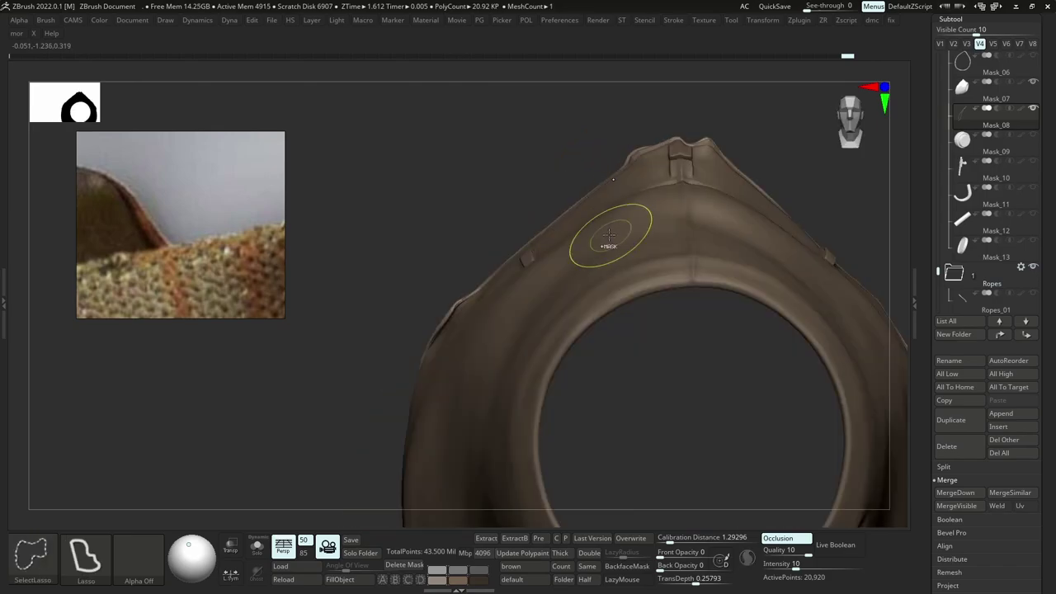
ctrl+right_drag(612, 235, 600, 192)
drag(600, 190, 596, 185)
ctrl+right_drag(577, 208, 587, 236)
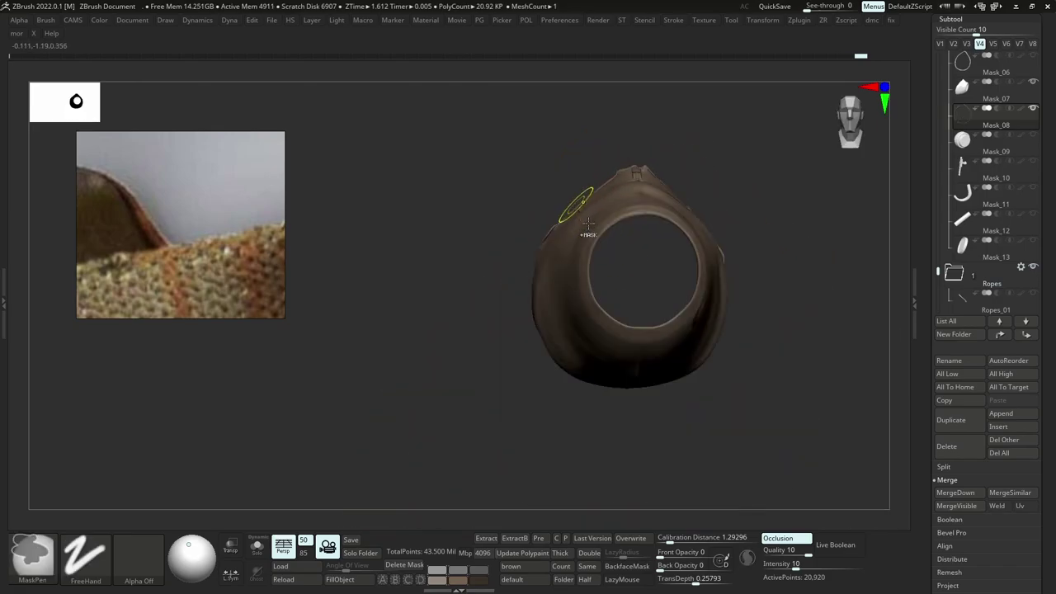
alt+right_drag(633, 278, 598, 283)
ctrl+right_drag(598, 283, 533, 228)
key(s)
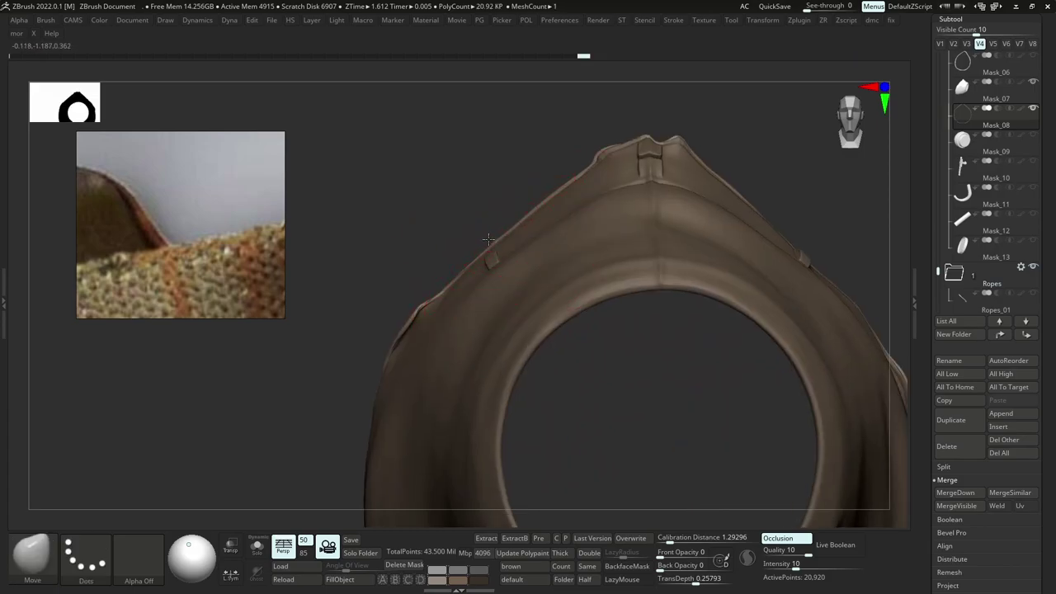
Switch to visibility set V3 to show the full mask assembly and select the thin band Mask_06.
ctrl+right_drag(473, 155, 825, 193)
click(967, 45)
ctrl+right_drag(511, 165, 570, 239)
alt+click(570, 195)
right_drag(594, 169, 503, 177)
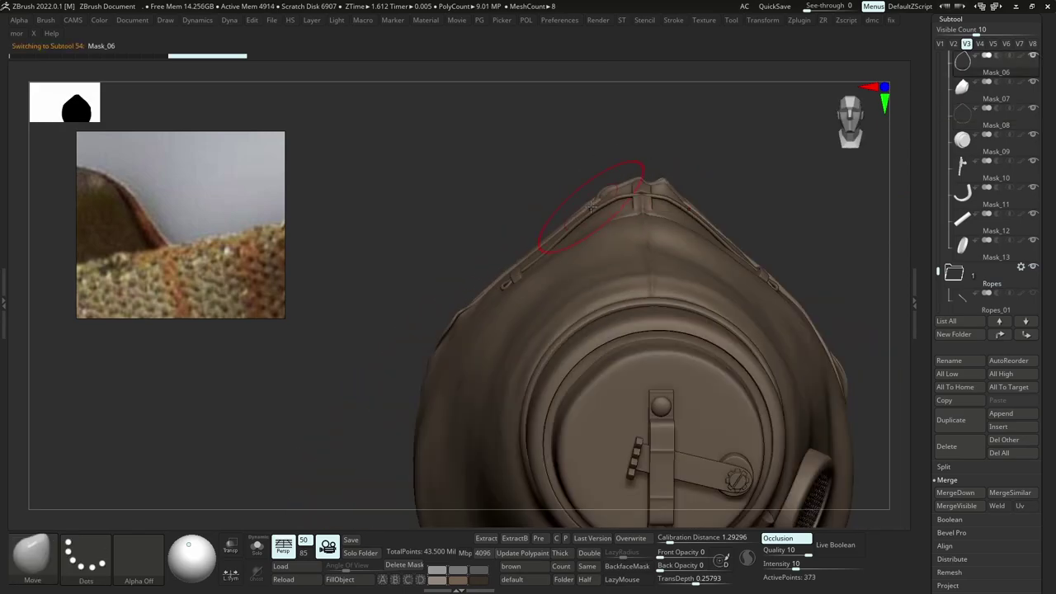
Reshape the thin band Mask_06 along the mask's rear side with the Move brush and reselect the rim strip Mask_08.
right_drag(591, 208, 534, 244)
drag(450, 323, 436, 312)
ctrl+right_drag(363, 272, 346, 223)
mouse_move(346, 223)
right_down()
mouse_move(487, 289)
mouse_move(412, 317)
right_up()
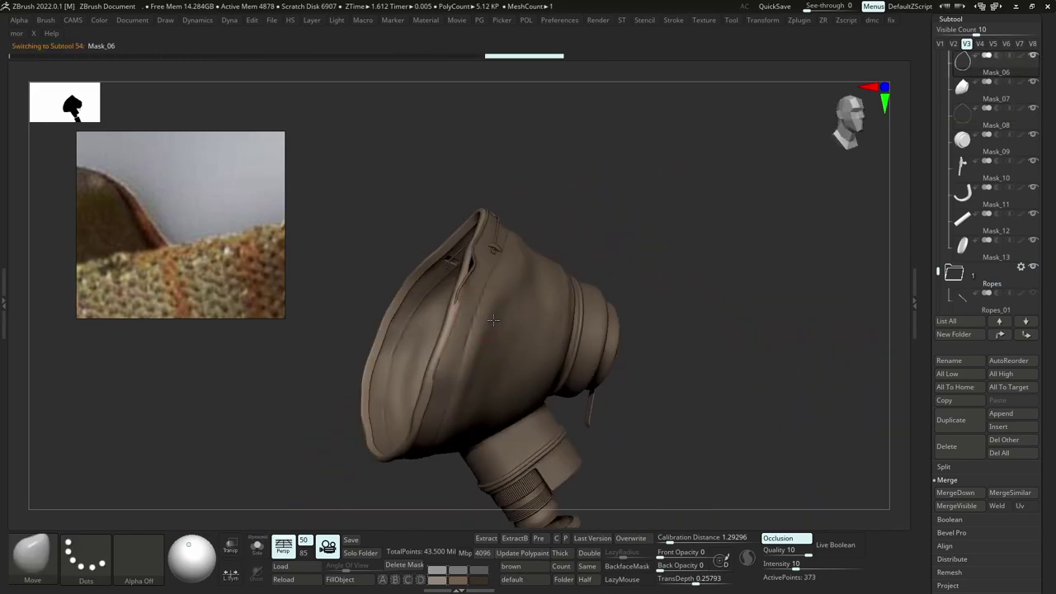
drag(454, 334, 412, 347)
mouse_move(371, 338)
right_down()
mouse_move(433, 349)
mouse_move(462, 413)
right_up()
alt+click(449, 268)
ctrl+right_drag(446, 281, 413, 222)
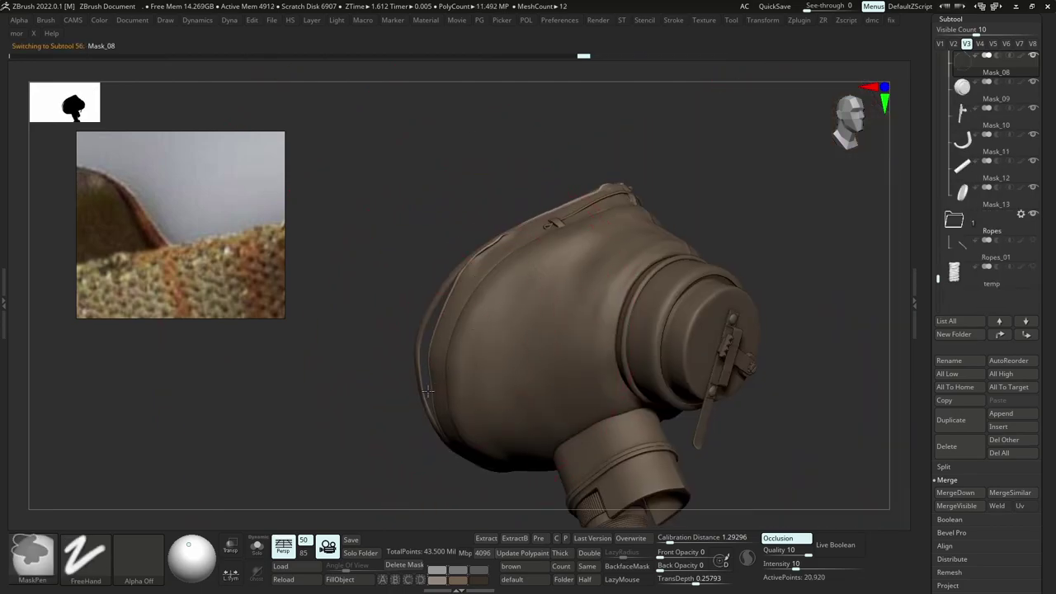
Thicken the rim strip Mask_08 with the Inflat brush along the side opposite the grille, up to the peak.
right_drag(380, 273, 445, 288)
ctrl+right_drag(445, 313, 437, 355)
drag(432, 383, 424, 448)
key(b)
key(i)
key(n)
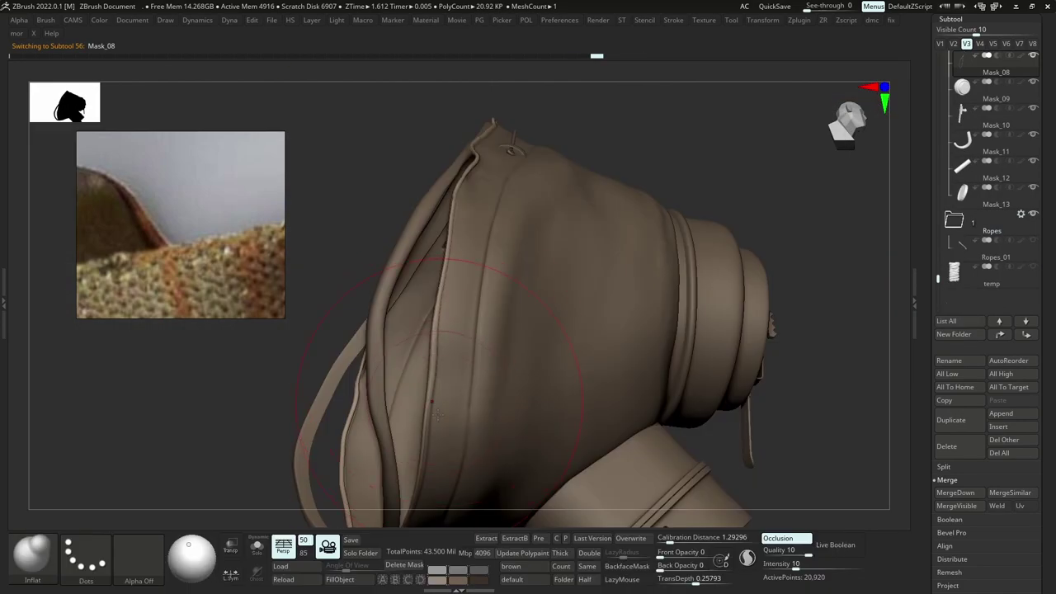
alt+right_drag(446, 463, 438, 342)
drag(436, 419, 458, 290)
alt+right_drag(454, 240, 466, 400)
mouse_move(454, 404)
mouse_down()
mouse_move(469, 277)
mouse_move(494, 206)
mouse_up()
Inflate the rim strip along the grille side of the mask, from the strap loop to the rear edge.
right_drag(631, 194, 462, 181)
ctrl+right_drag(462, 181, 462, 124)
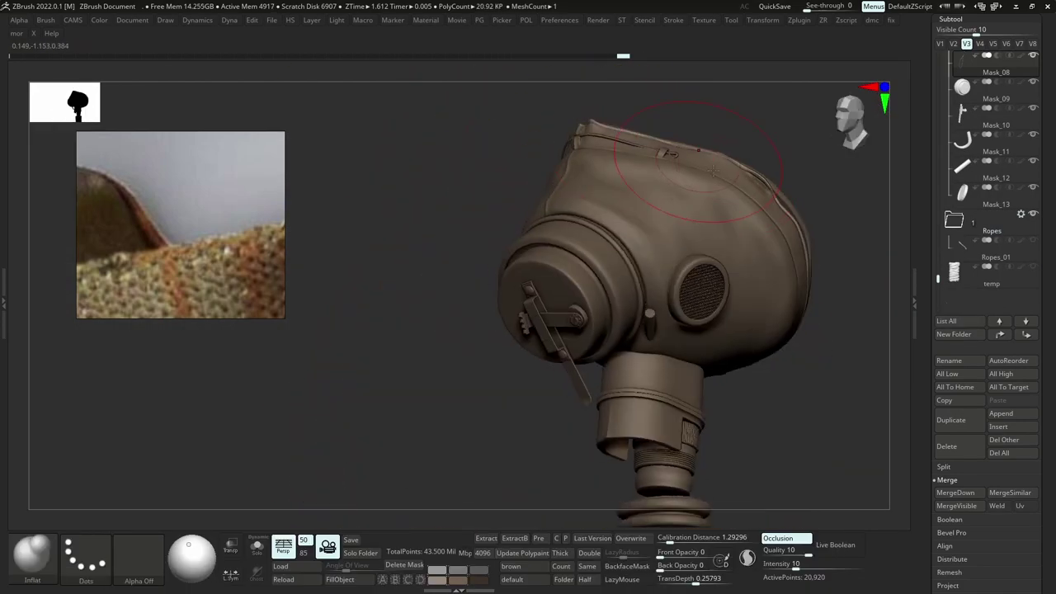
right_drag(701, 158, 651, 160)
mouse_move(710, 152)
mouse_down()
mouse_move(772, 197)
mouse_move(796, 247)
mouse_up()
mouse_move(528, 181)
right_down()
mouse_move(486, 215)
mouse_move(478, 173)
right_up()
Select the thin band subtool Mask_06 and delete it.
alt+click(776, 288)
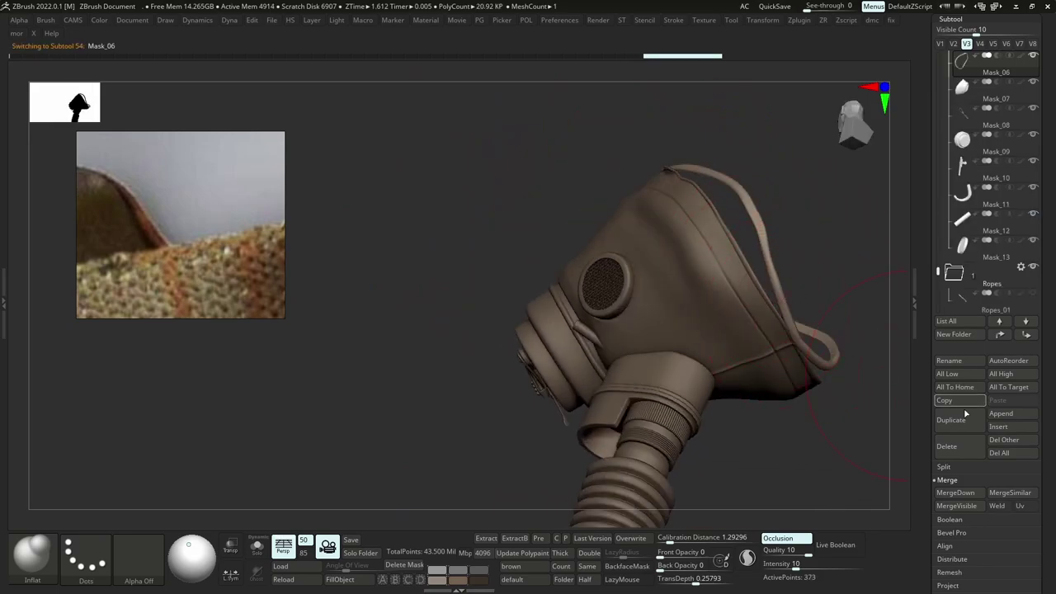
click(959, 446)
key(Return)
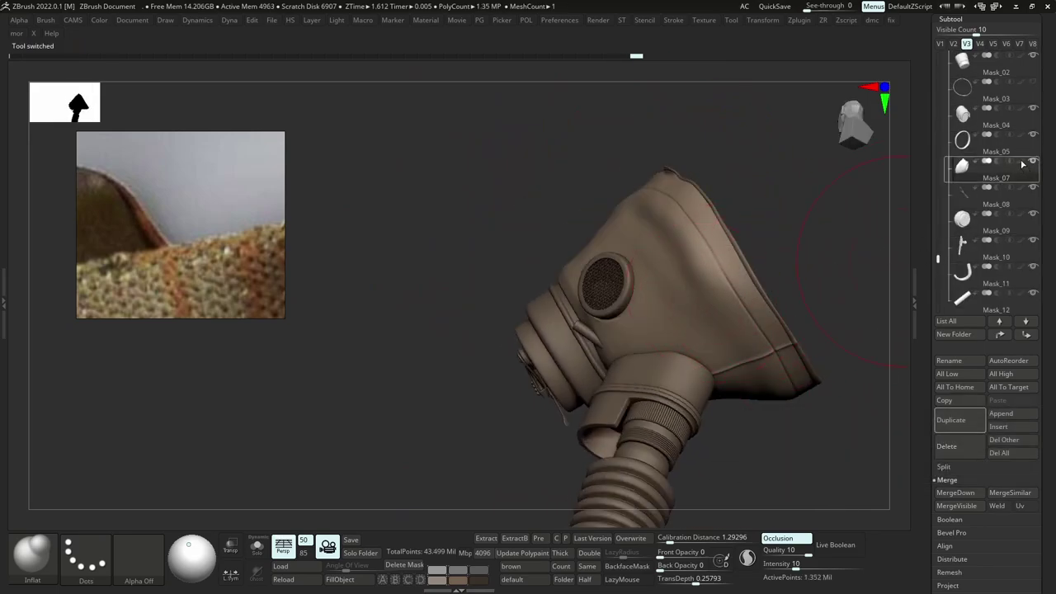
Turn on polypaint for the mask body Mask_07 and open its layer settings.
click(1021, 162)
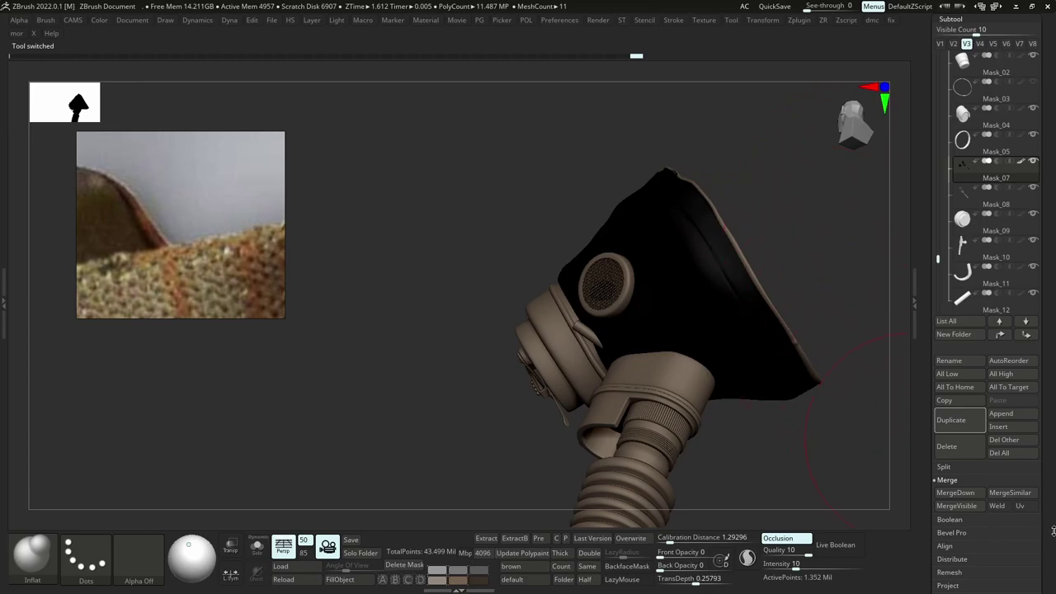
drag(1054, 530, 1052, 413)
click(961, 566)
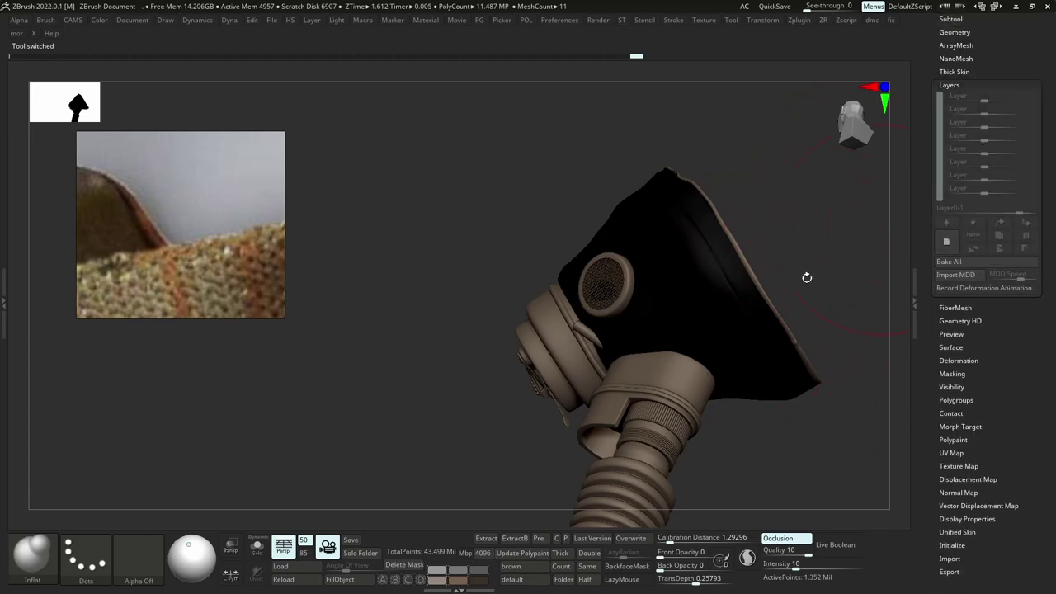
drag(807, 277, 511, 330)
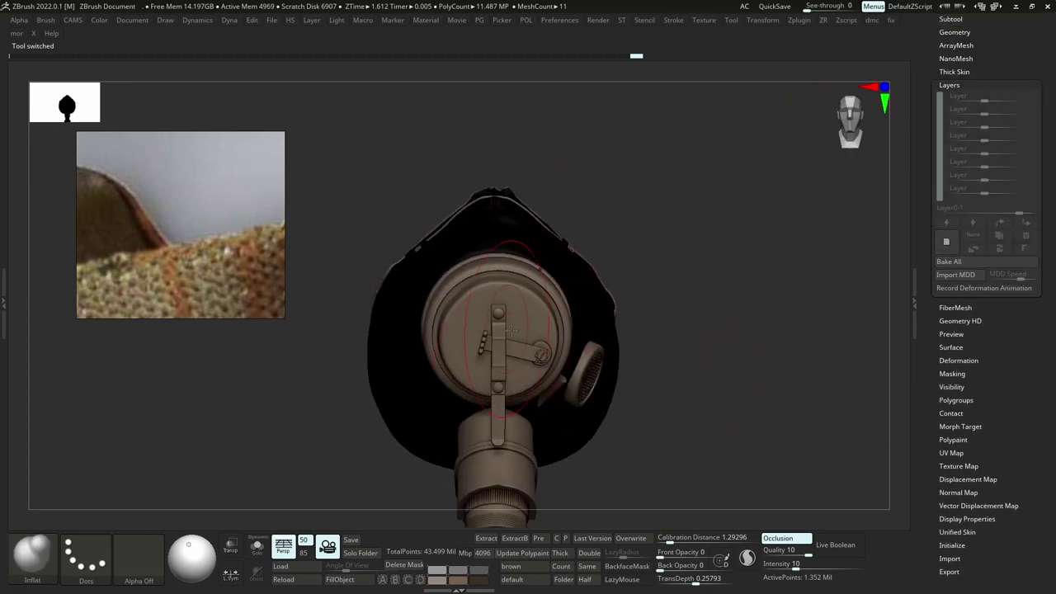
drag(512, 487, 533, 321)
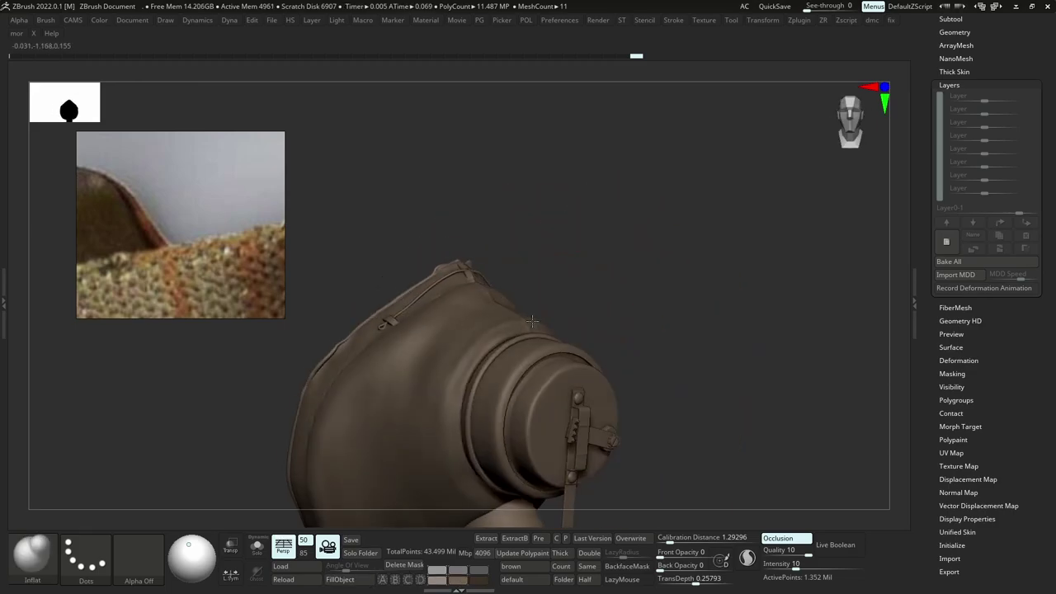
Select the rim strip Mask_08 and fit it to the body's edge on the grille side with the Move brush.
right_drag(533, 321, 578, 198)
alt+click(458, 296)
mouse_move(772, 277)
right_down()
mouse_move(690, 292)
mouse_move(644, 270)
mouse_move(675, 335)
mouse_move(679, 388)
right_up()
key(s)
right_drag(660, 266, 665, 280)
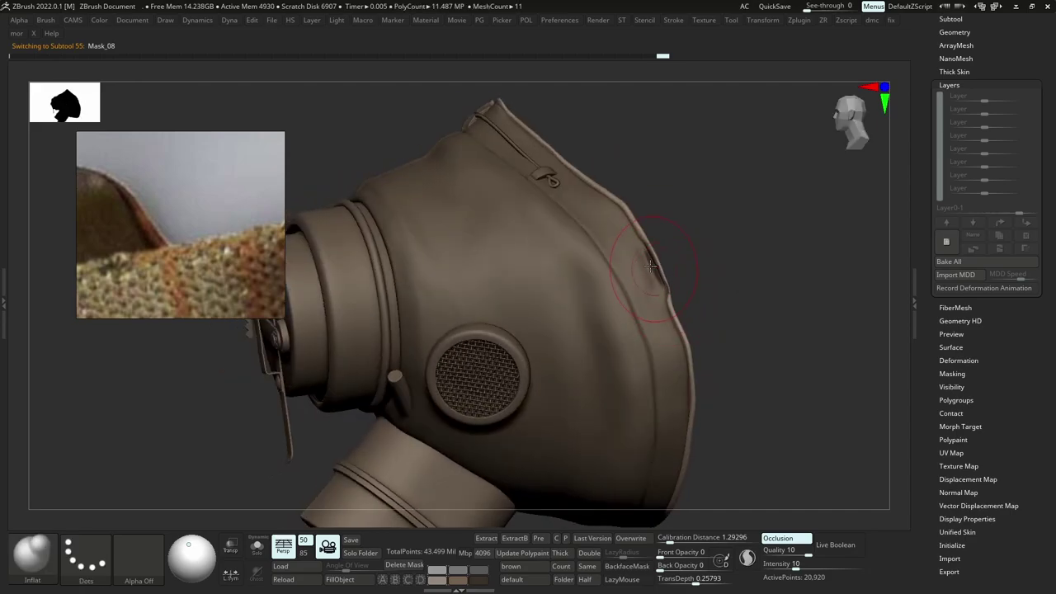
key(b)
key(m)
key(v)
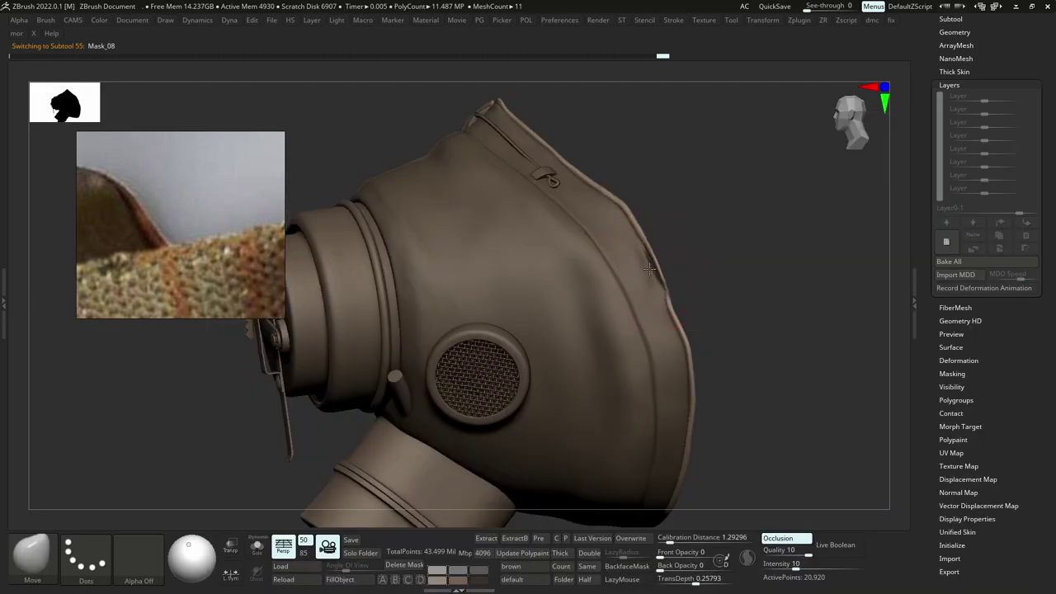
right_drag(654, 272, 667, 267)
drag(660, 282, 666, 286)
Nudge the rim strip onto the body's edge just below the strap loop opposite the grille, resizing the Move brush.
mouse_move(680, 277)
right_down()
mouse_move(668, 281)
mouse_move(648, 223)
right_up()
ctrl+right_drag(515, 268, 508, 300)
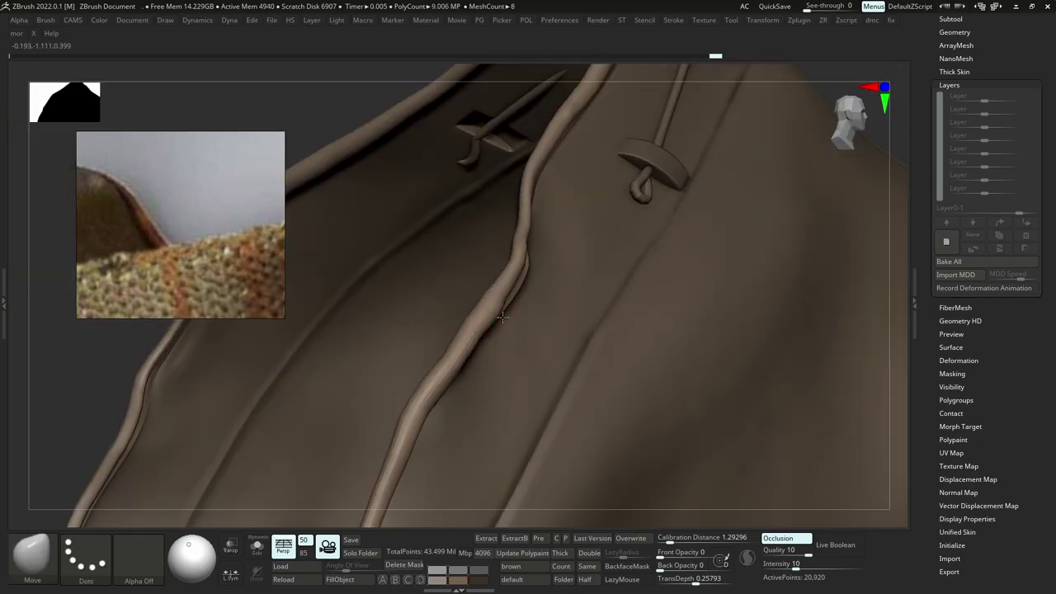
drag(511, 294, 508, 299)
right_drag(508, 299, 471, 349)
key(s)
drag(470, 350, 464, 350)
drag(467, 328, 462, 324)
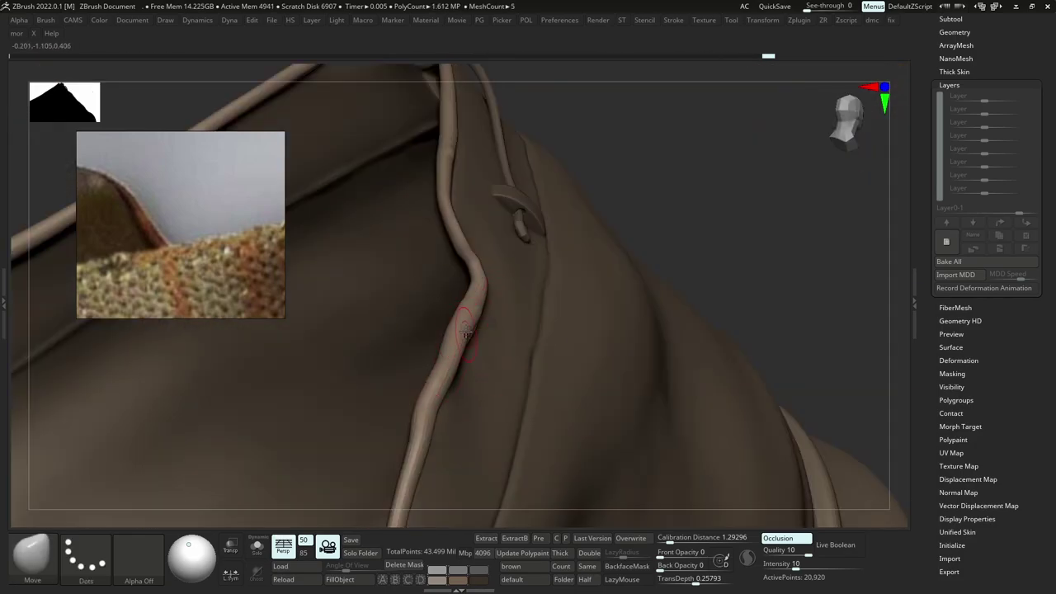
Even out the rim strip's outline farther down the side opposite the grille with a resized Move brush.
key(s)
mouse_move(429, 360)
right_down()
mouse_move(405, 361)
mouse_move(419, 327)
right_up()
drag(431, 363, 439, 354)
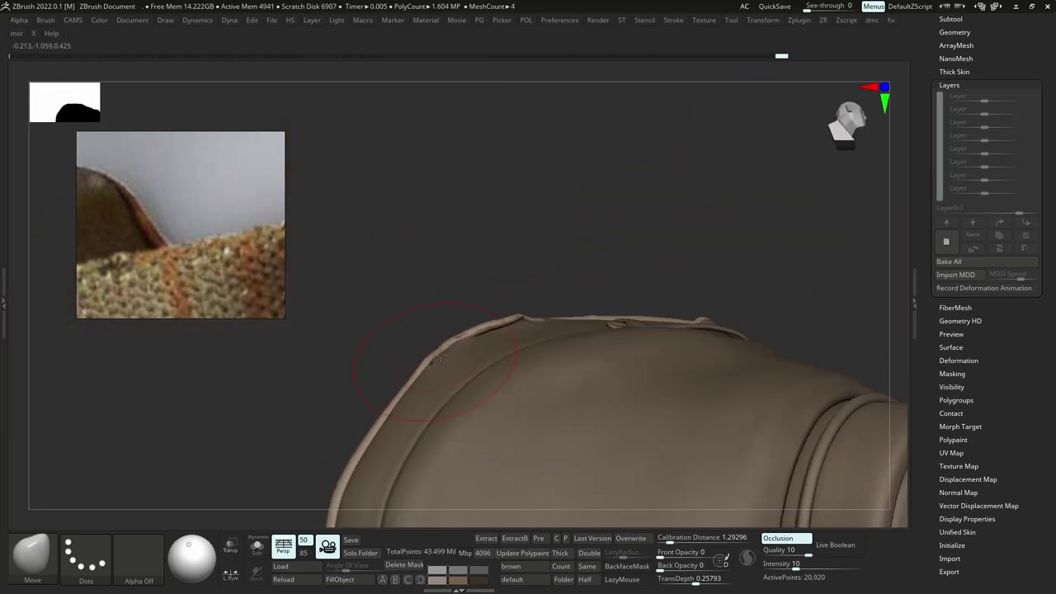
right_drag(430, 372, 431, 401)
drag(445, 339, 441, 335)
key(s)
drag(422, 413, 426, 414)
right_drag(426, 395, 438, 368)
drag(437, 368, 436, 360)
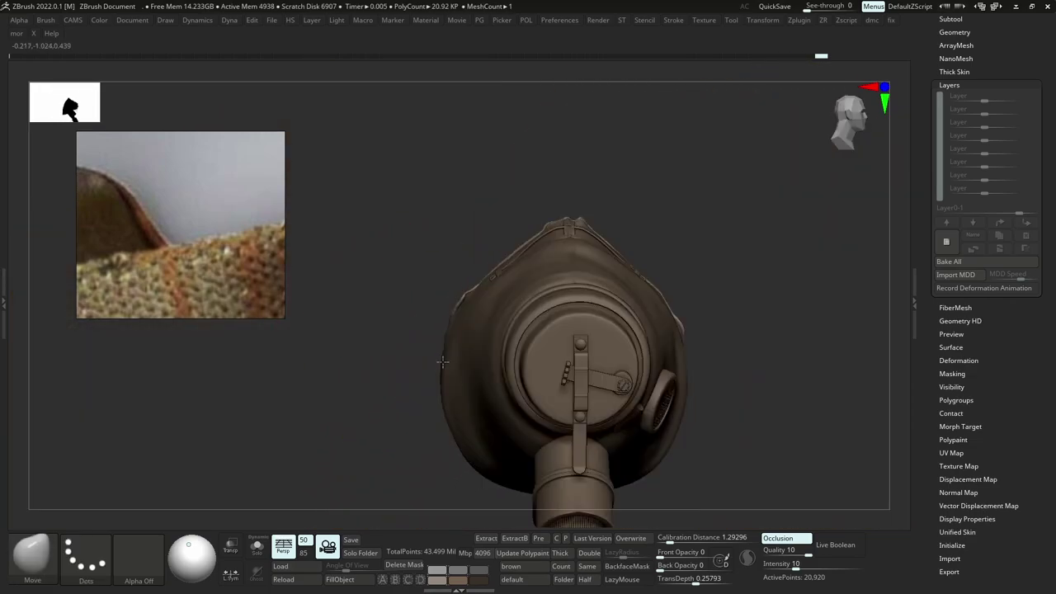
Append a Cube3D as a new subtool and make it the active one.
right_drag(462, 346, 555, 227)
right_drag(458, 237, 471, 361)
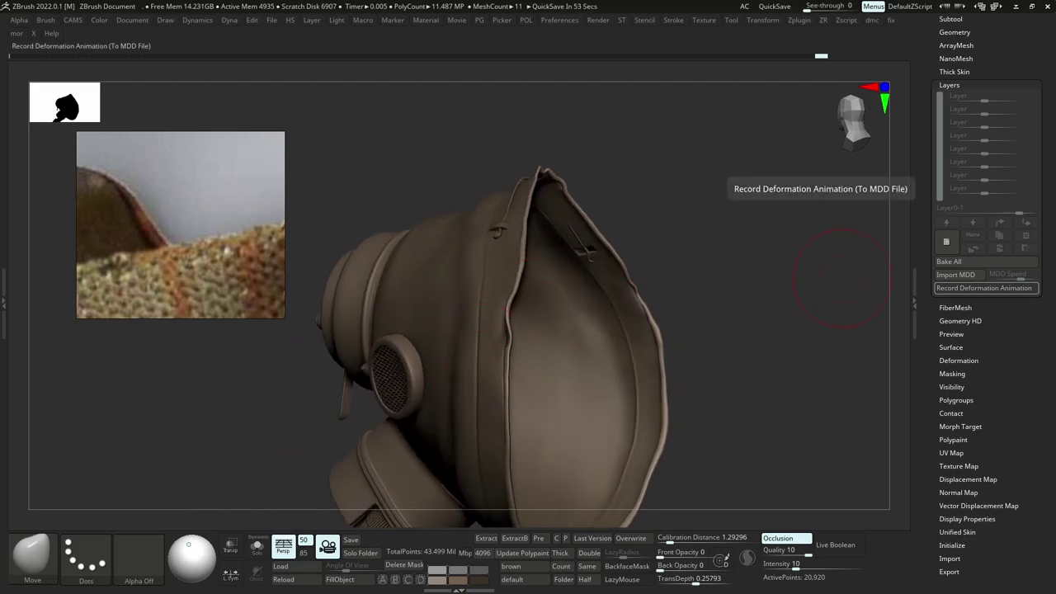
right_drag(596, 260, 651, 268)
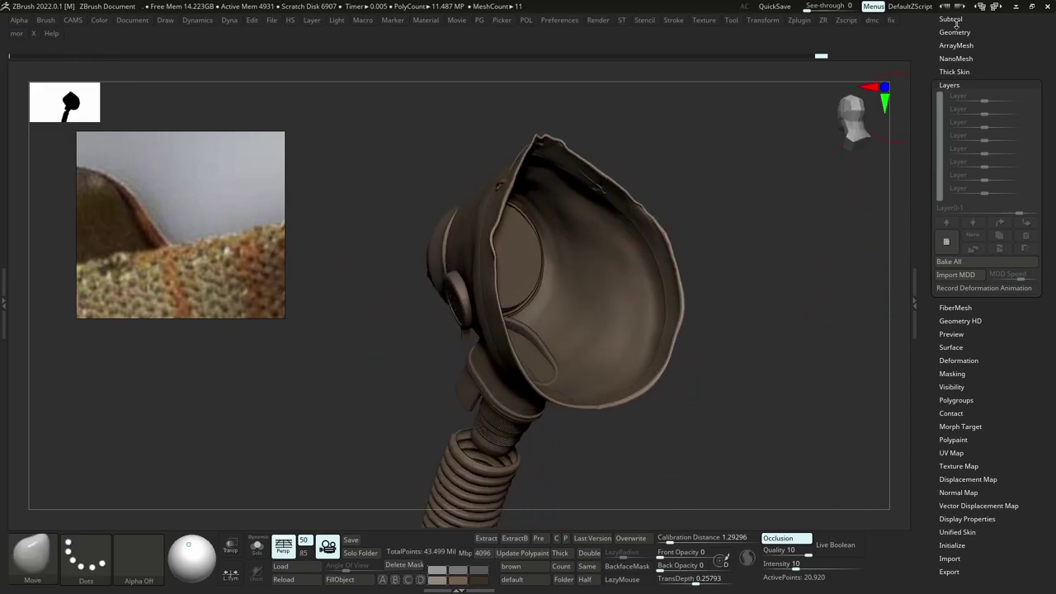
right_drag(477, 176, 528, 163)
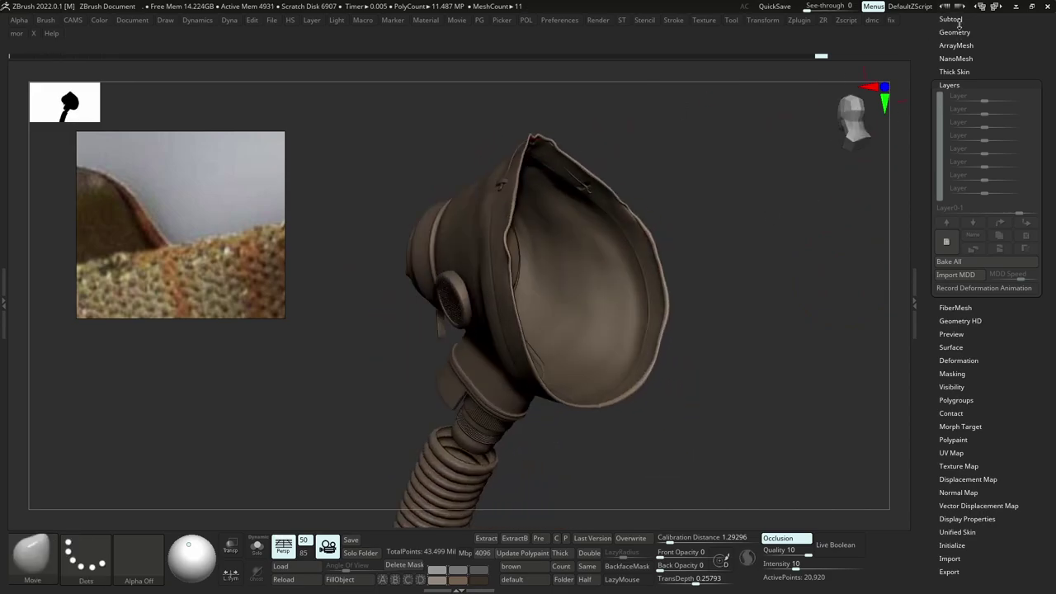
click(956, 20)
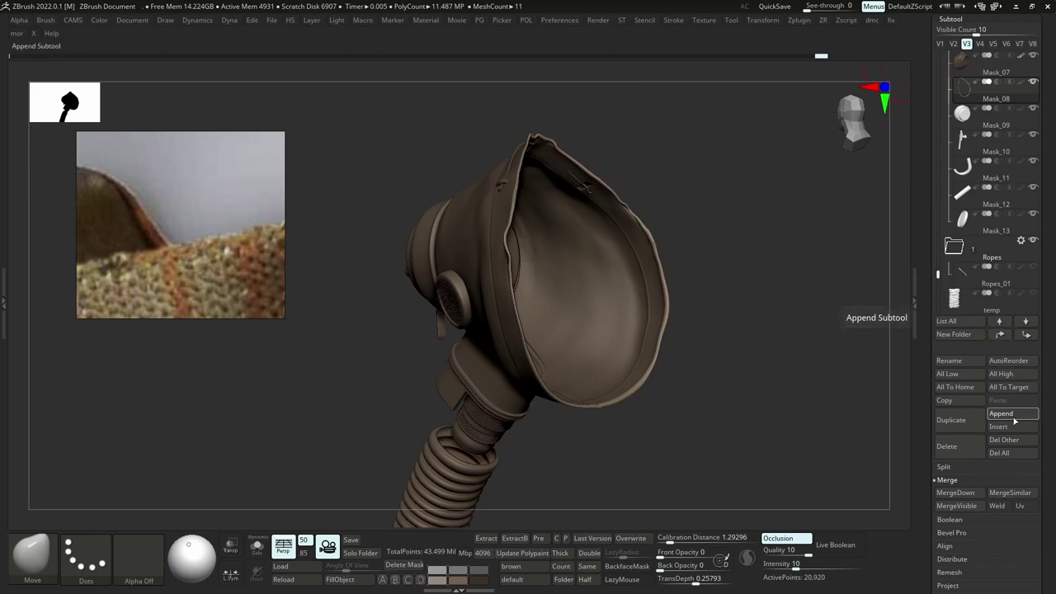
click(1012, 415)
click(689, 364)
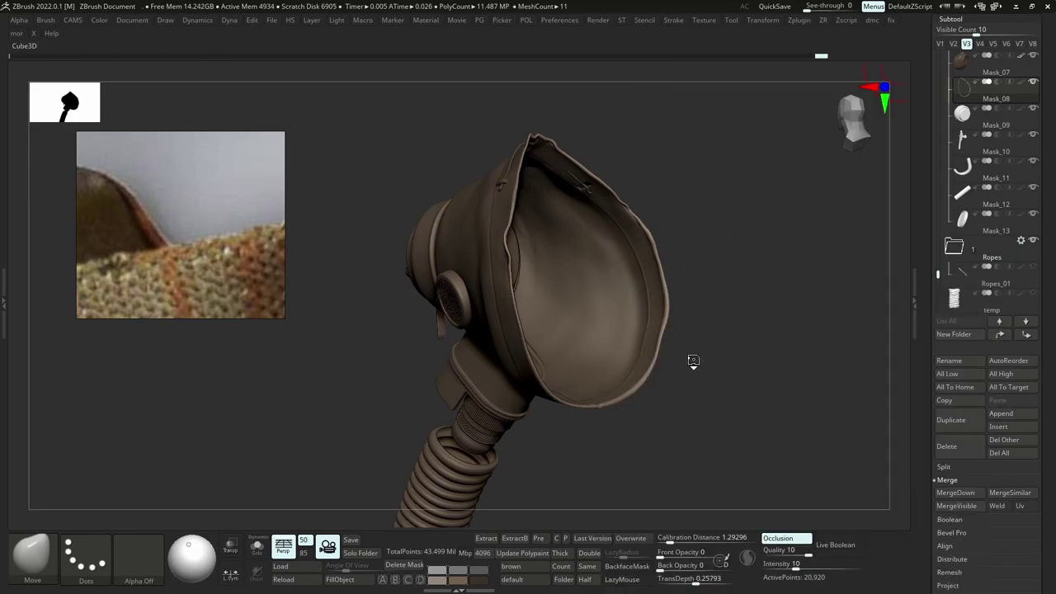
ctrl+right_drag(686, 333, 670, 307)
alt+click(653, 368)
Move the cube up and back toward the mask's opening with the transform gizmo.
ctrl+right_drag(652, 368, 602, 347)
key(w)
key(y)
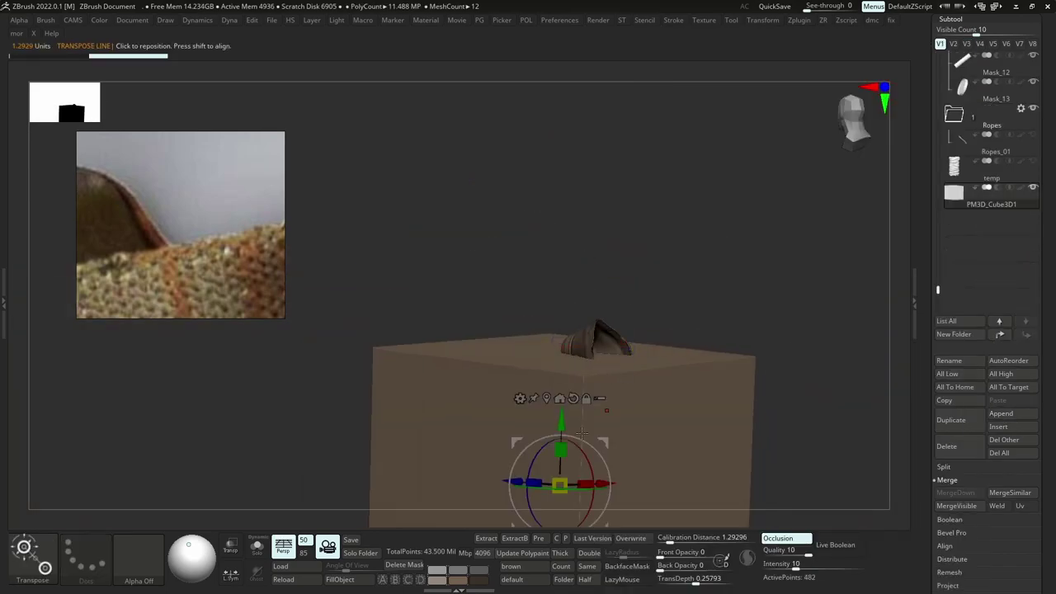
drag(559, 484, 538, 500)
drag(560, 418, 562, 297)
ctrl+right_drag(563, 330, 532, 413)
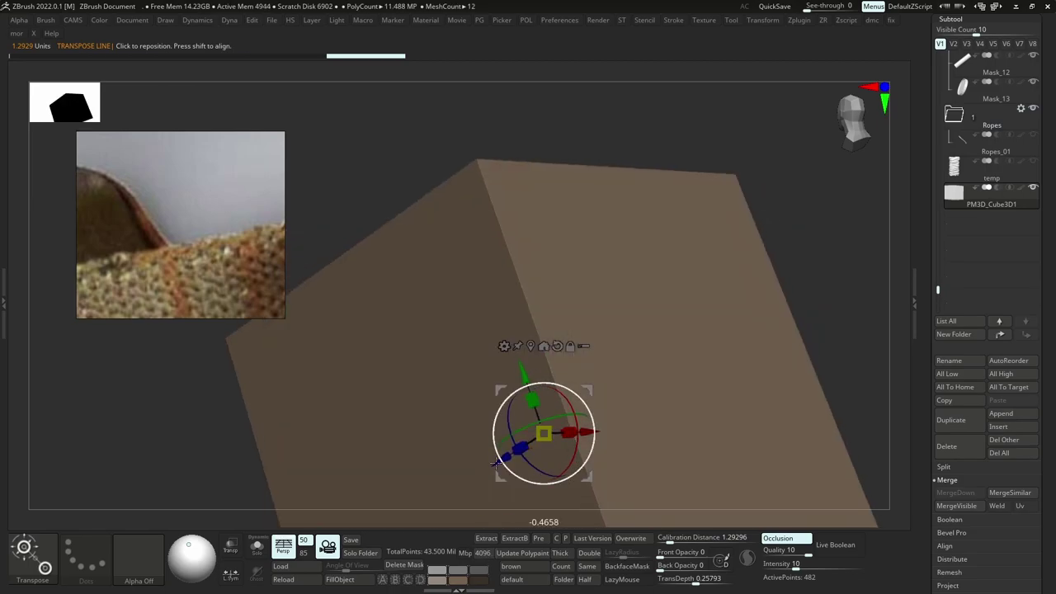
drag(491, 458, 450, 476)
Fine-tune the cube's position along Z so the mask's full rim outline protrudes through its face.
right_drag(449, 476, 404, 462)
drag(601, 325, 604, 313)
right_drag(604, 314, 555, 289)
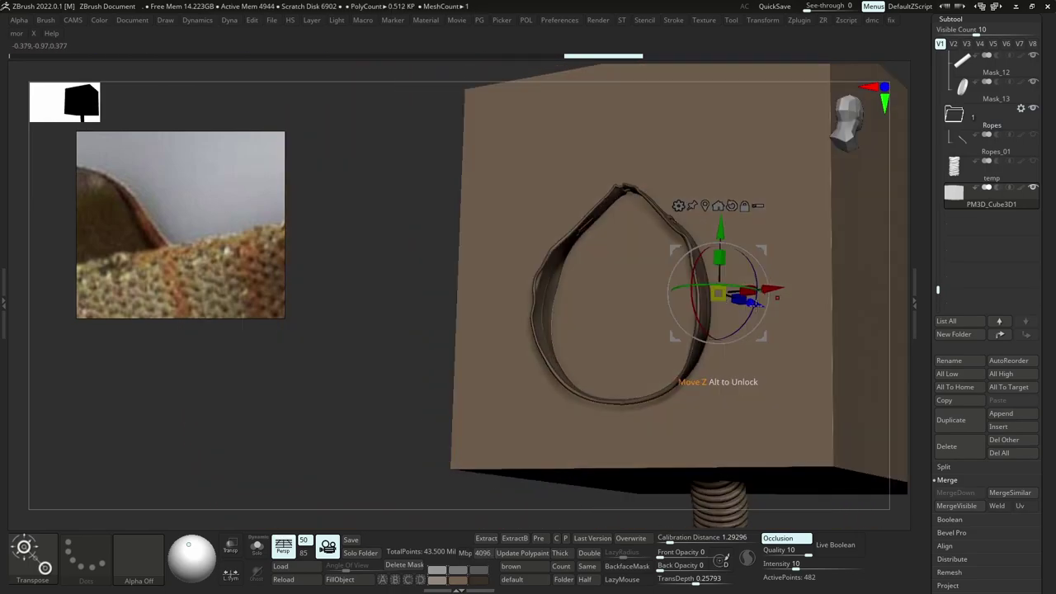
drag(758, 306, 757, 308)
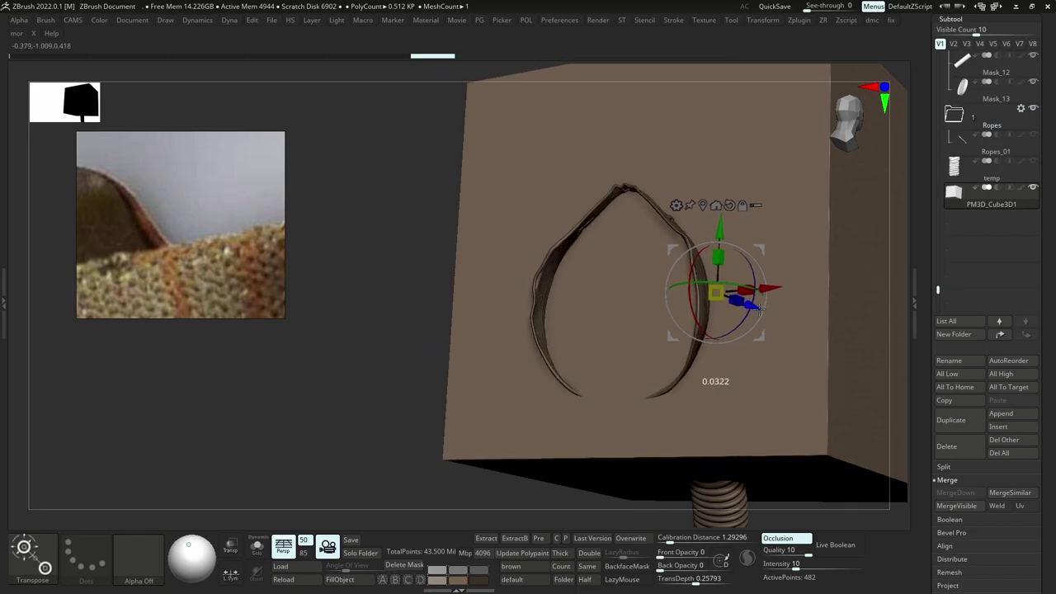
drag(691, 317, 691, 309)
drag(758, 305, 755, 305)
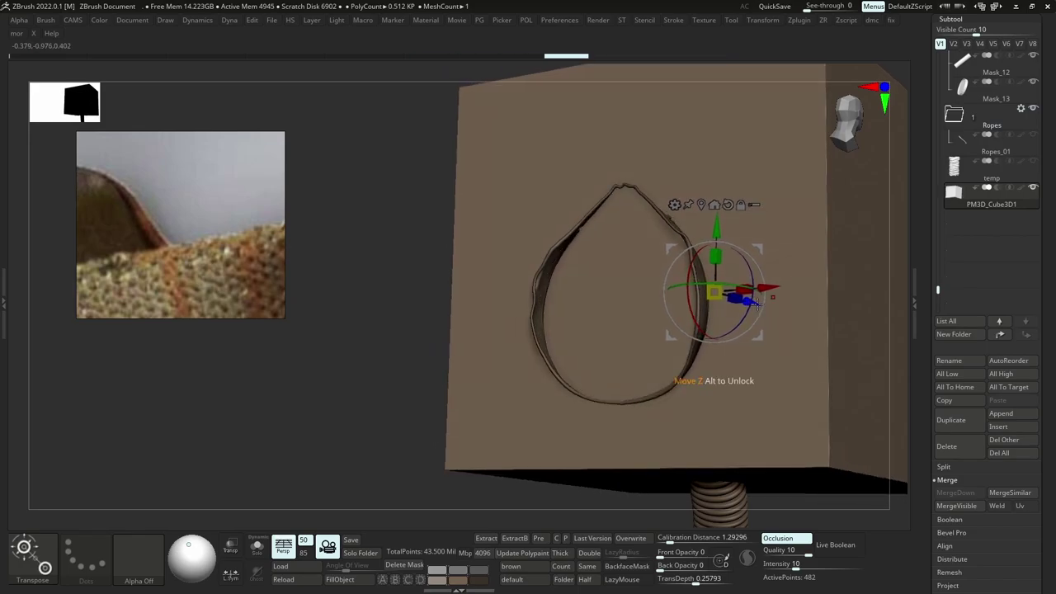
Subdivide the cube four times and clear the trial mask painted on its face.
key(b)
key(m)
key(v)
key(ctrl+d)
key(ctrl+d)
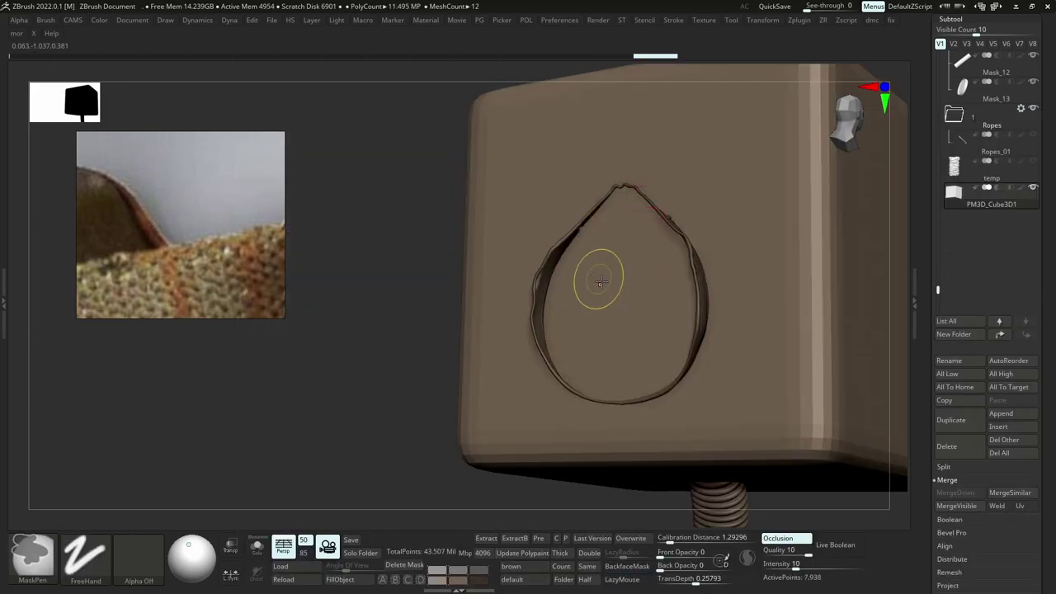
right_drag(602, 282, 622, 276)
key(ctrl+d)
mouse_move(619, 291)
ctrl+mouse_down()
mouse_move(645, 283)
mouse_move(614, 320)
ctrl+mouse_up()
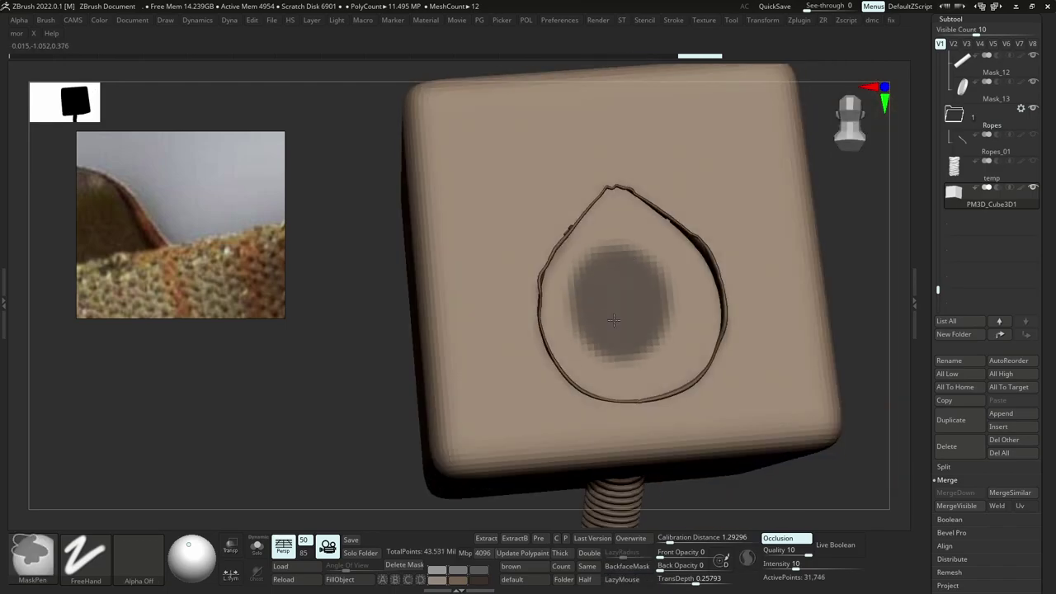
key(ctrl+d)
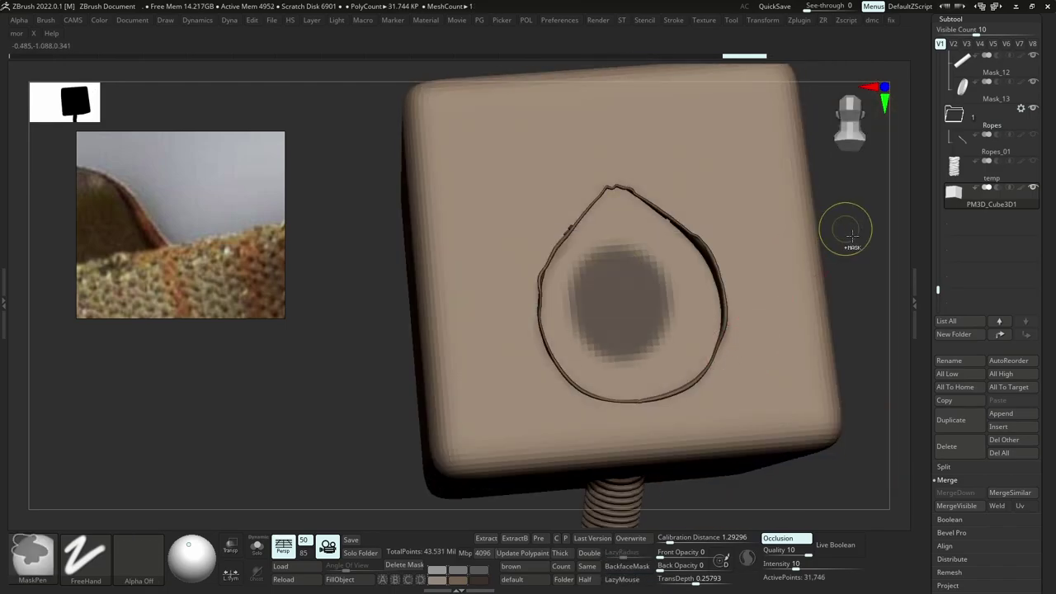
ctrl+drag(852, 236, 834, 284)
key(ctrl+d)
Mask the cube face inside the teardrop rim outline, erase any spill outside it, and extract the masked area.
mouse_move(640, 299)
ctrl+mouse_down()
mouse_move(606, 342)
mouse_move(691, 326)
mouse_move(572, 330)
ctrl+mouse_up()
ctrl+alt+drag(546, 239, 563, 189)
ctrl+alt+drag(741, 363, 713, 406)
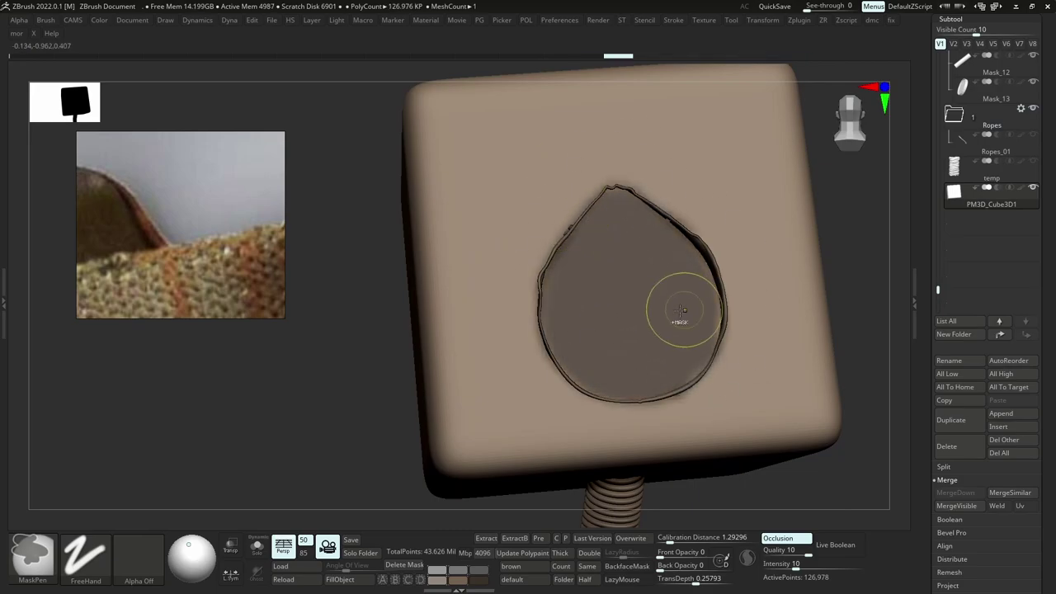
click(486, 537)
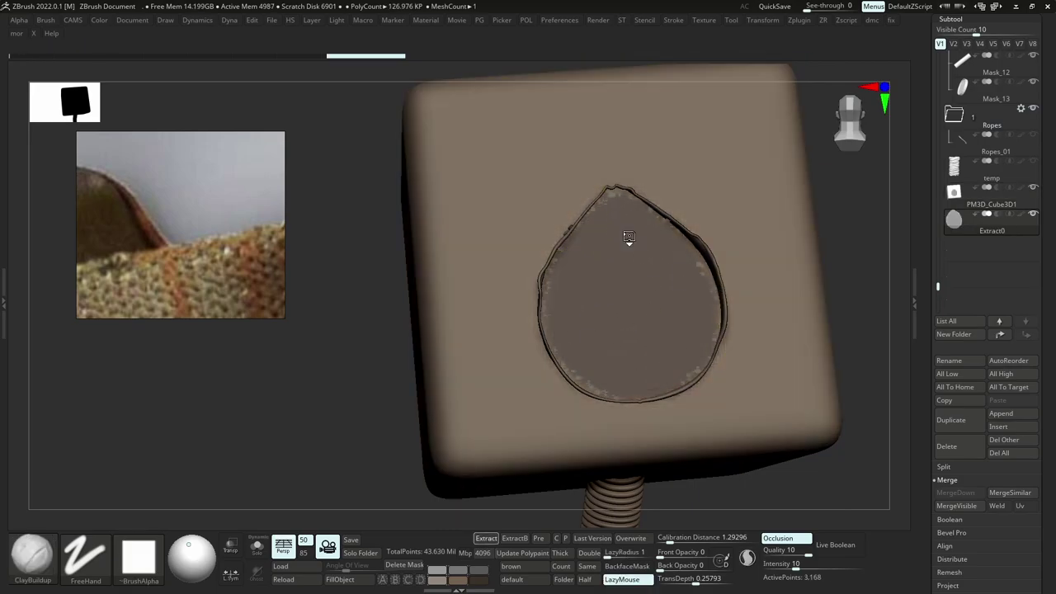
Select the helper cube PM3D_Cube3D1 and delete it.
alt+click(714, 167)
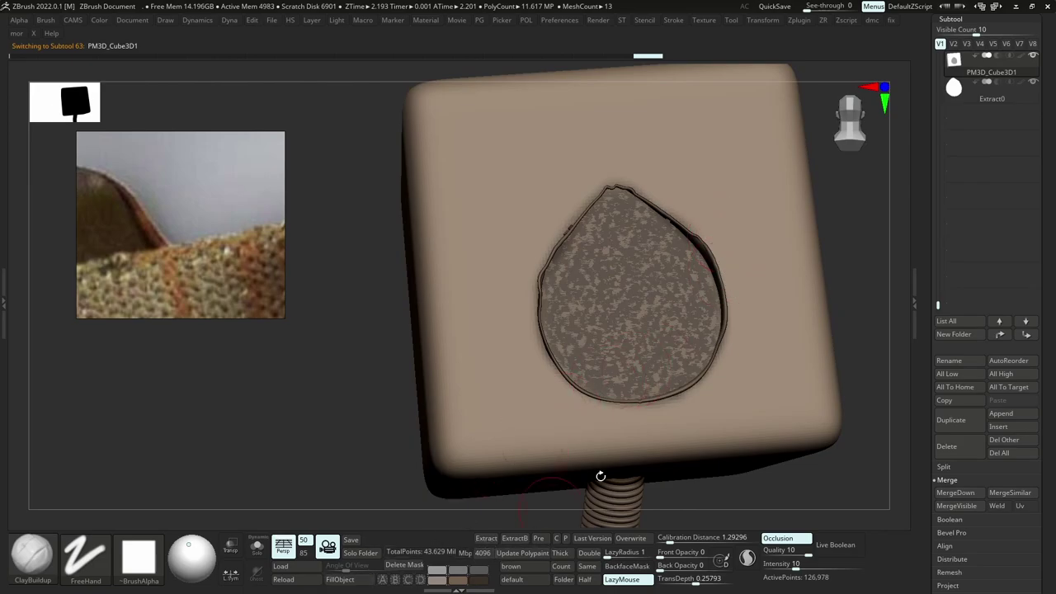
click(945, 454)
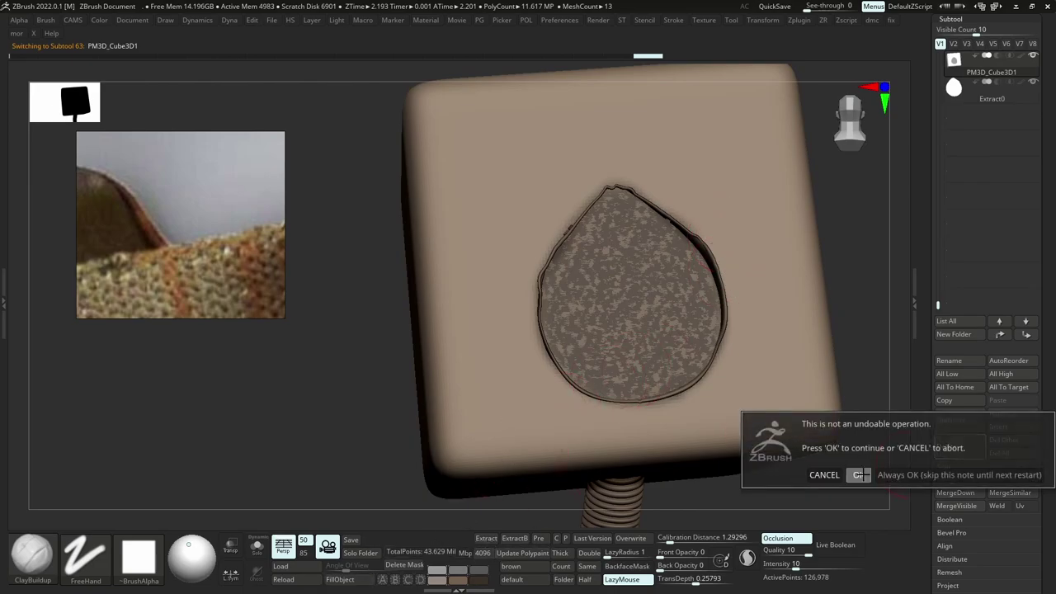
click(859, 476)
Show the wireframe of the extracted plate Extract0 and remesh it with the Half option.
key(shift+f)
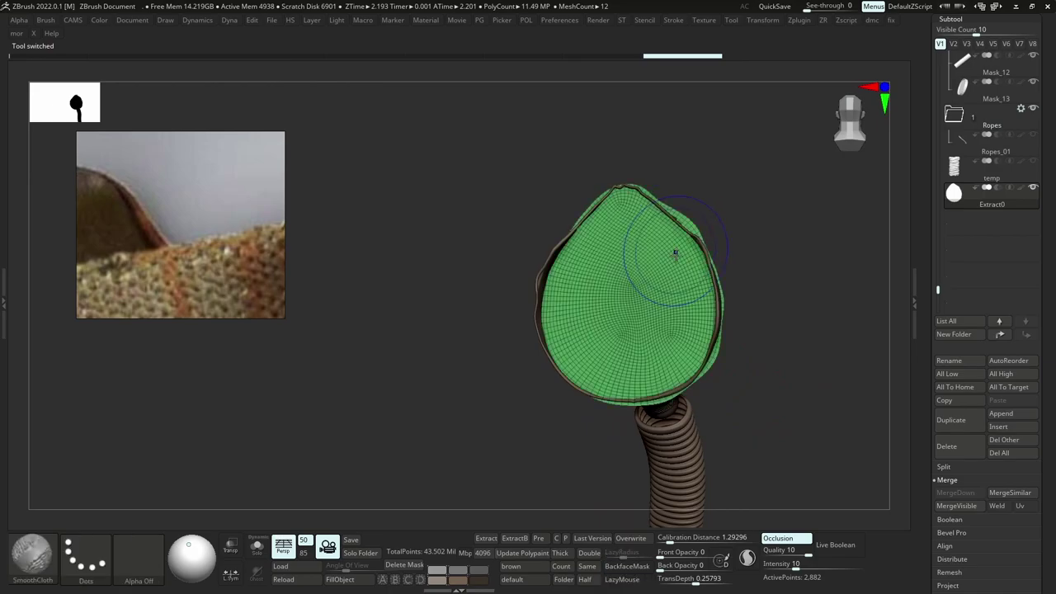
click(585, 580)
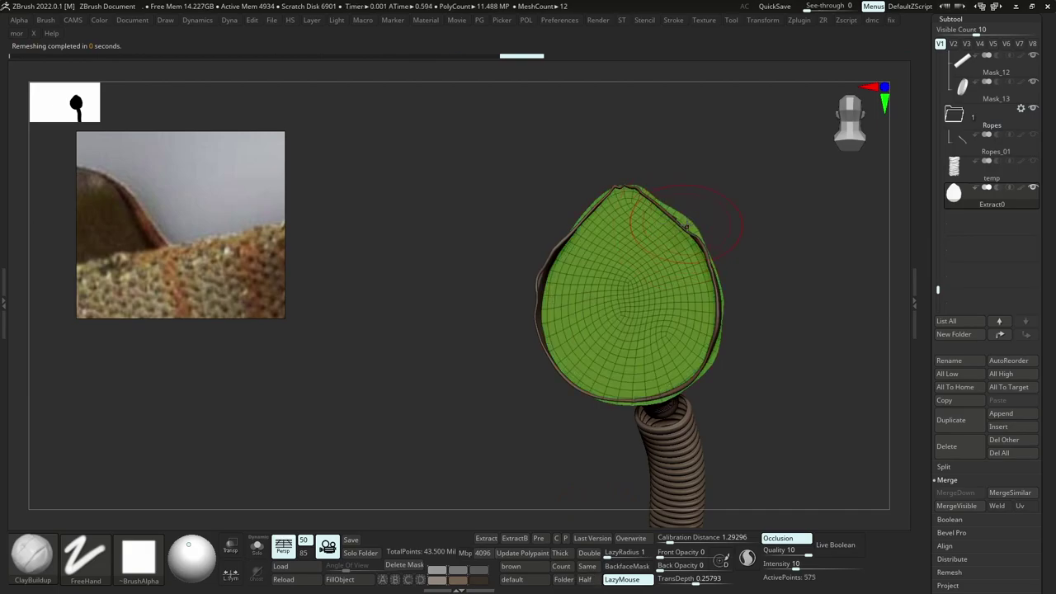
Pull the plate's outline in to the mask rim with the Move Topological brush.
key(b)
key(m)
key(t)
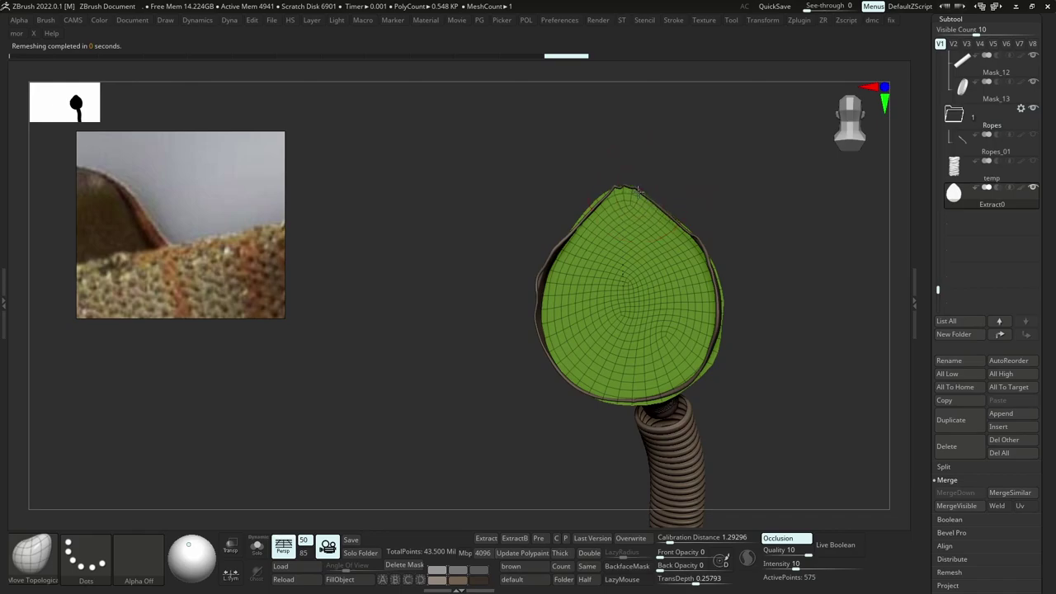
key(s)
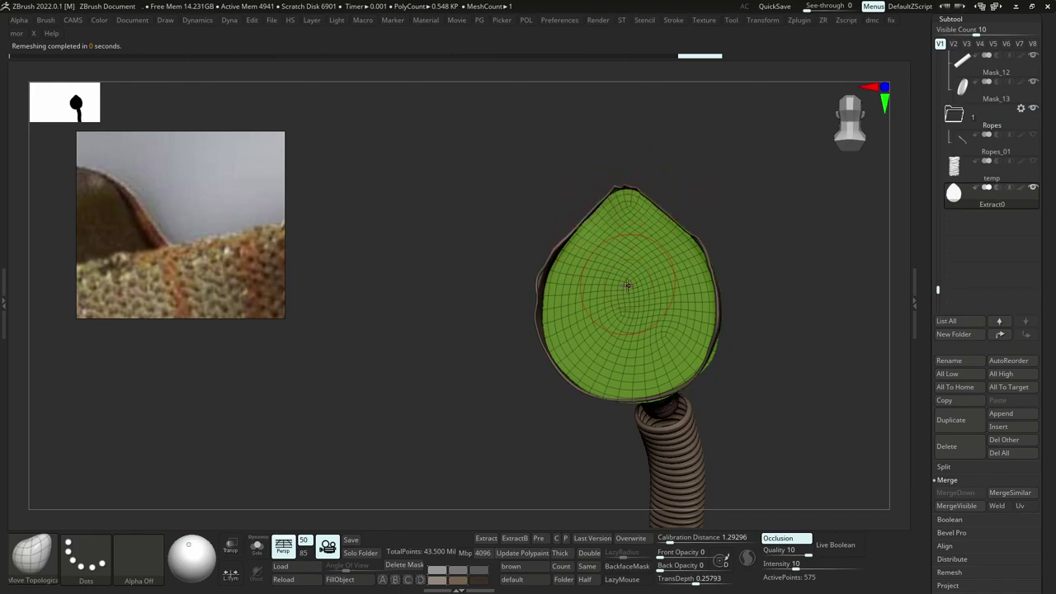
Give the plate Extract0 a dynamic thickness of 0.0086 with an offset of 80, and hide its wireframe.
right_drag(594, 277, 639, 295)
key(alt+s)
key(d)
key(ctrl+d)
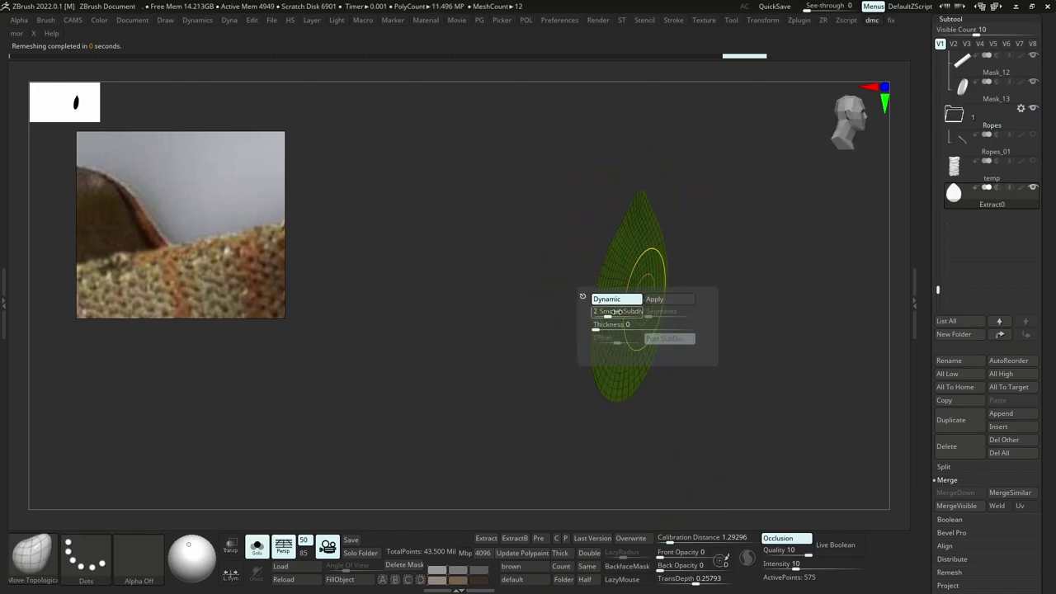
click(566, 560)
key(ctrl+d)
drag(646, 346, 637, 346)
key(alt+s)
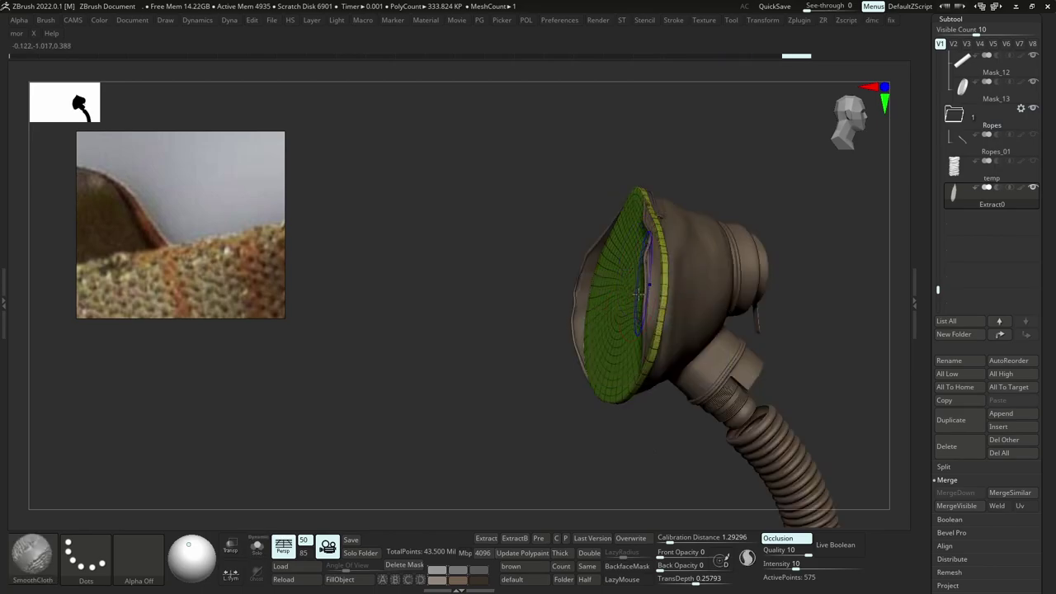
key(shift+f)
Adjust the plate's upper corner and stretch its lower and side edges out to meet the mask rim.
shift+right_drag(620, 307, 650, 313)
key(s)
mouse_move(601, 289)
right_down()
mouse_move(630, 291)
mouse_move(577, 307)
right_up()
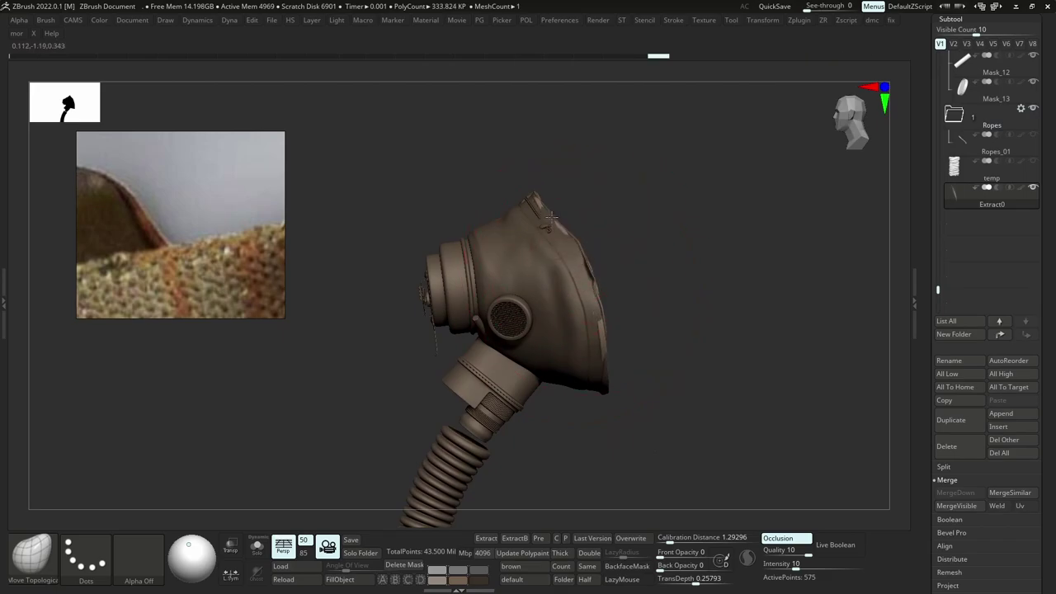
right_drag(536, 195, 667, 255)
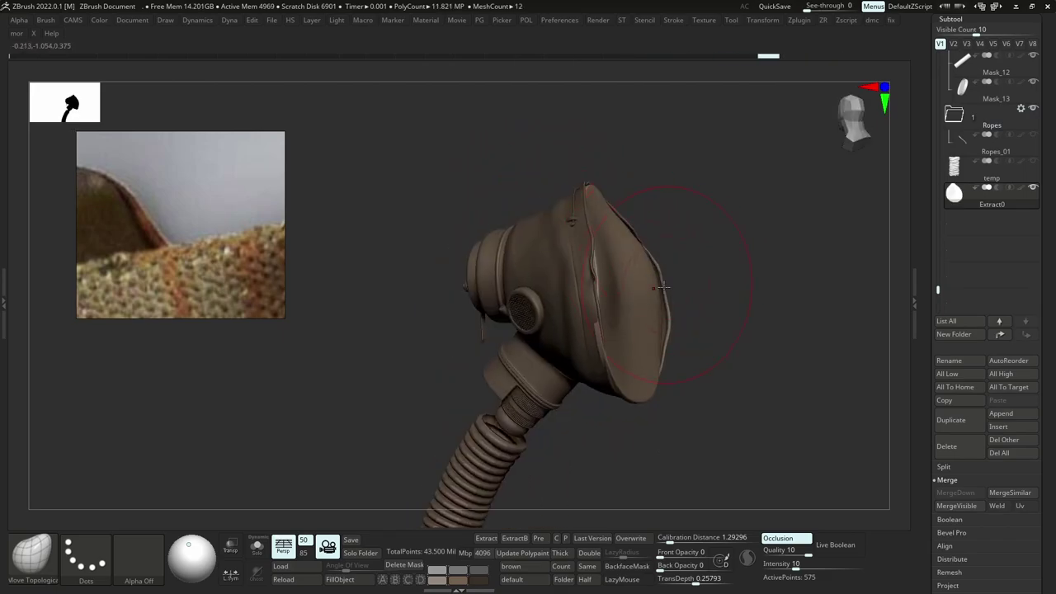
drag(596, 190, 598, 193)
right_drag(674, 363, 615, 386)
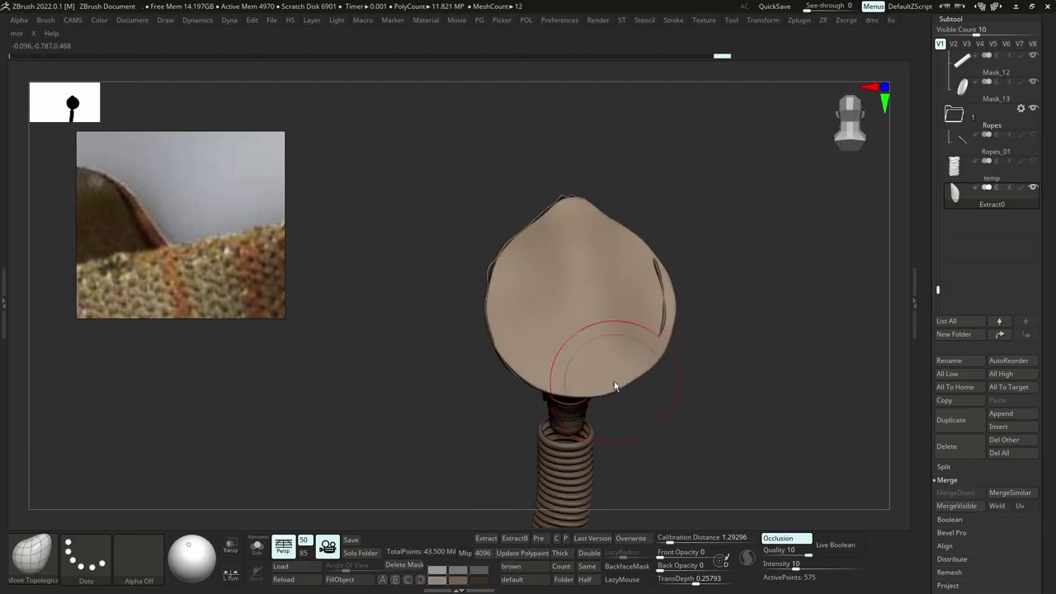
drag(556, 384, 552, 390)
drag(502, 352, 495, 355)
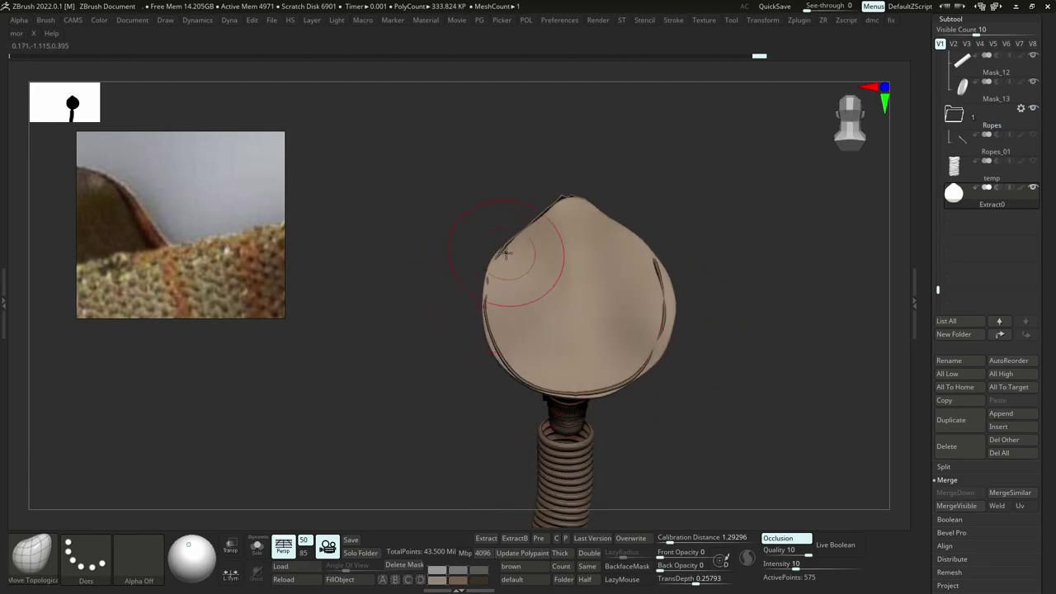
mouse_move(506, 273)
right_down()
mouse_move(573, 337)
mouse_move(520, 337)
right_up()
mouse_move(520, 336)
ctrl+right_down()
mouse_move(464, 377)
mouse_move(413, 379)
ctrl+right_up()
drag(535, 375, 527, 380)
drag(516, 295, 512, 283)
Shape the plate's upper tip so that it fits into the peak of the rim.
alt+right_drag(523, 178, 523, 271)
key(s)
drag(523, 272, 537, 289)
ctrl+right_drag(537, 289, 570, 227)
key(s)
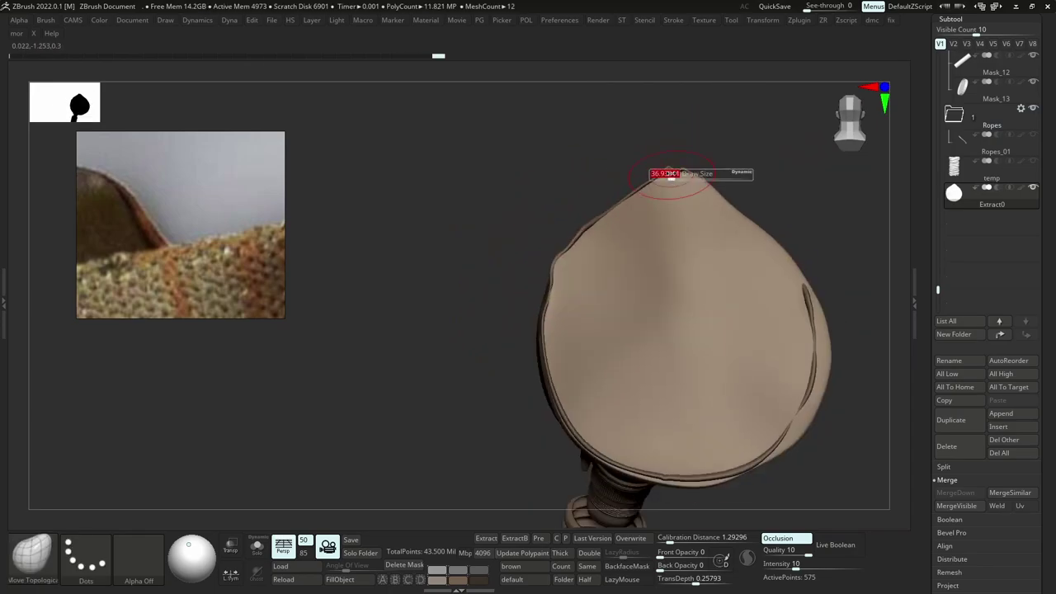
drag(673, 175, 667, 176)
drag(679, 172, 662, 177)
right_drag(665, 178, 701, 192)
drag(673, 175, 669, 178)
mouse_move(684, 190)
right_down()
mouse_move(716, 210)
mouse_move(701, 185)
right_up()
drag(708, 204, 708, 206)
mouse_move(708, 211)
right_down()
mouse_move(740, 278)
mouse_move(677, 184)
mouse_move(685, 231)
right_up()
drag(673, 238, 643, 197)
Pull in the plate's overhanging right-hand edge with the Move Topological brush so it follows the rim.
mouse_move(690, 243)
right_down()
mouse_move(778, 313)
mouse_move(754, 338)
right_up()
key(s)
mouse_move(754, 338)
mouse_down()
mouse_move(771, 345)
mouse_move(712, 361)
mouse_move(710, 347)
mouse_up()
key(s)
mouse_move(746, 281)
mouse_down()
mouse_move(724, 282)
mouse_move(740, 279)
mouse_move(724, 272)
mouse_up()
key(s)
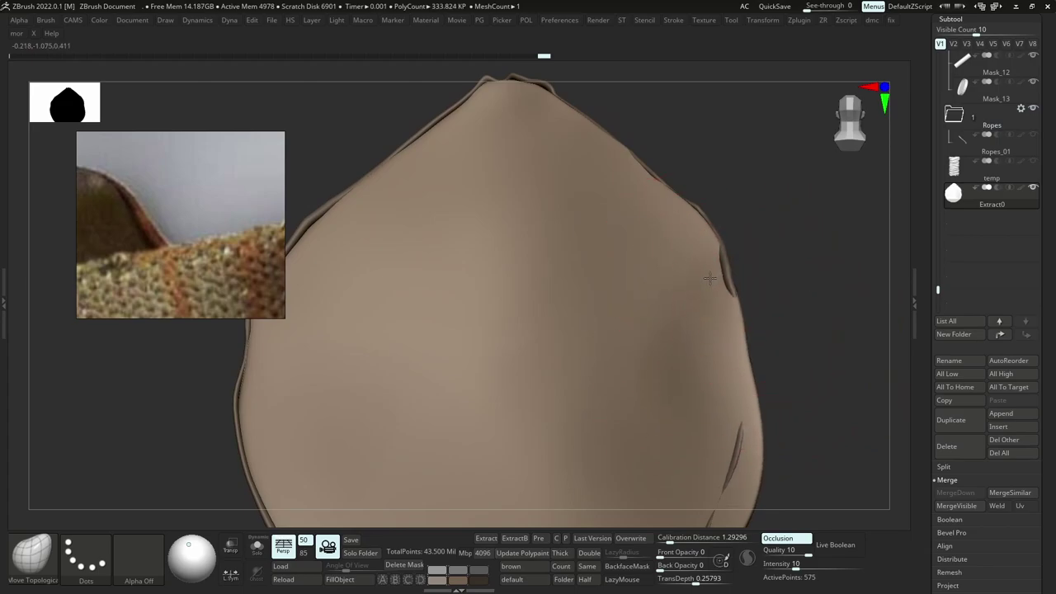
alt+right_drag(740, 454, 723, 298)
key(s)
drag(720, 300, 727, 299)
right_drag(726, 300, 733, 323)
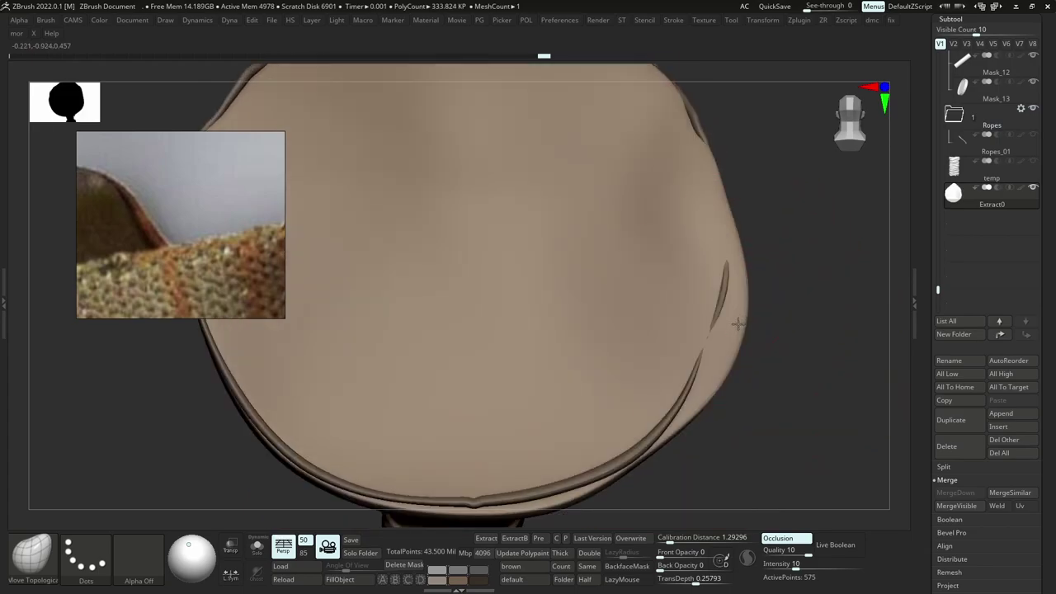
key(s)
drag(744, 335, 701, 315)
drag(726, 204, 715, 203)
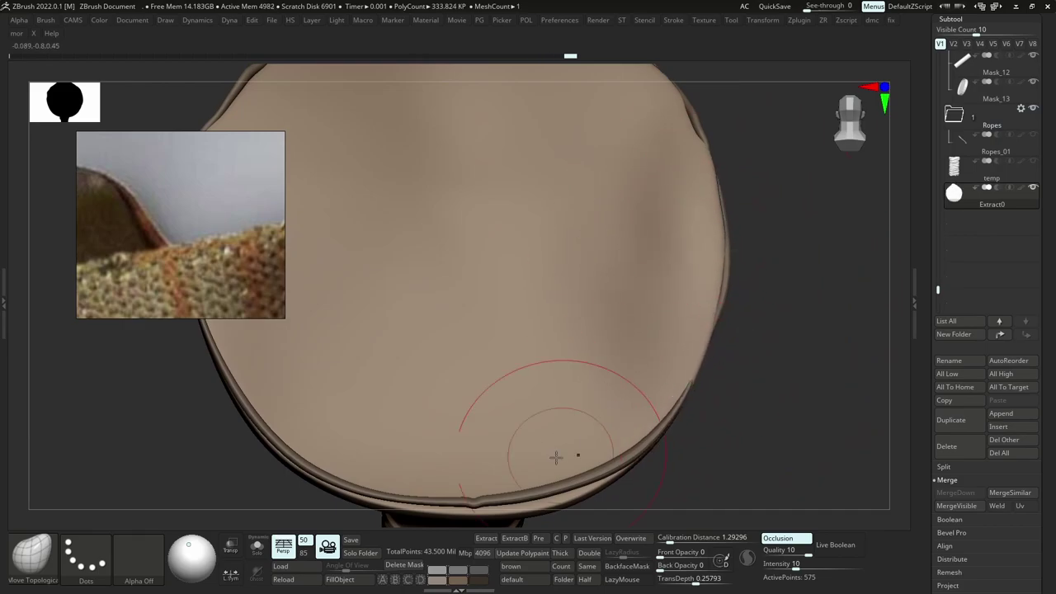
Fit the plate's bottom and lower right edges inside the rim, correcting them from below.
mouse_move(547, 444)
right_down()
mouse_move(576, 418)
mouse_move(573, 399)
right_up()
drag(566, 397, 563, 405)
drag(412, 399, 405, 408)
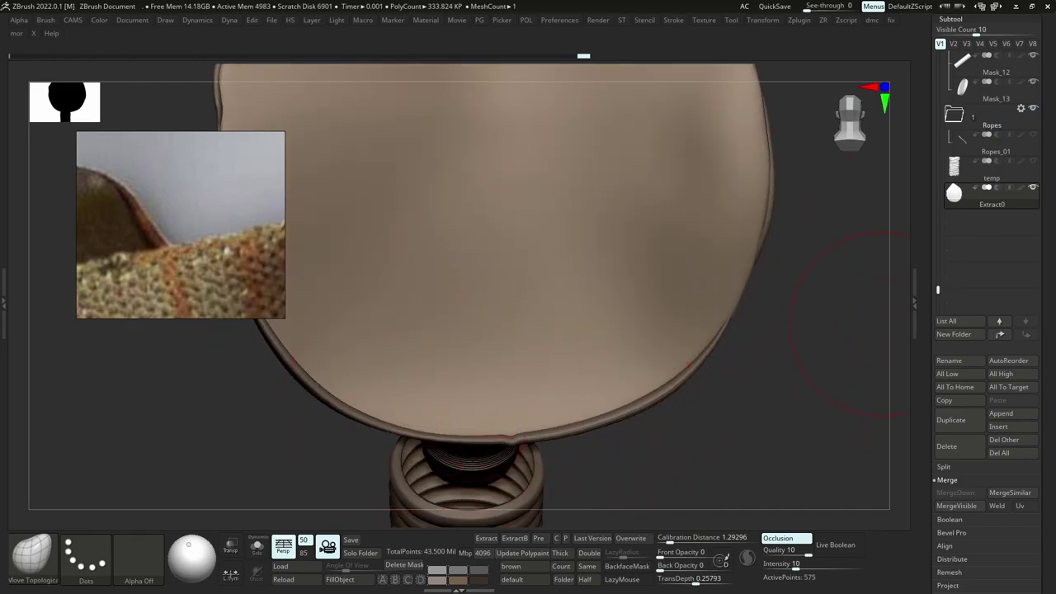
drag(736, 295, 726, 285)
mouse_move(726, 286)
right_down()
mouse_move(666, 203)
mouse_move(726, 284)
right_up()
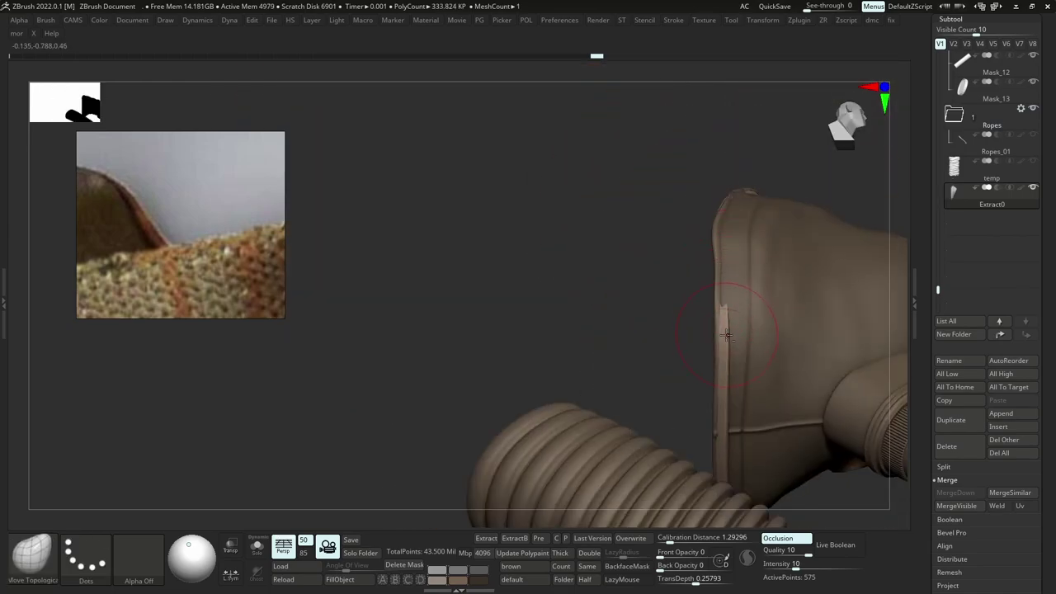
mouse_move(720, 352)
right_down()
mouse_move(698, 308)
mouse_move(681, 305)
mouse_move(703, 320)
mouse_move(698, 337)
mouse_move(707, 307)
mouse_move(733, 386)
right_up()
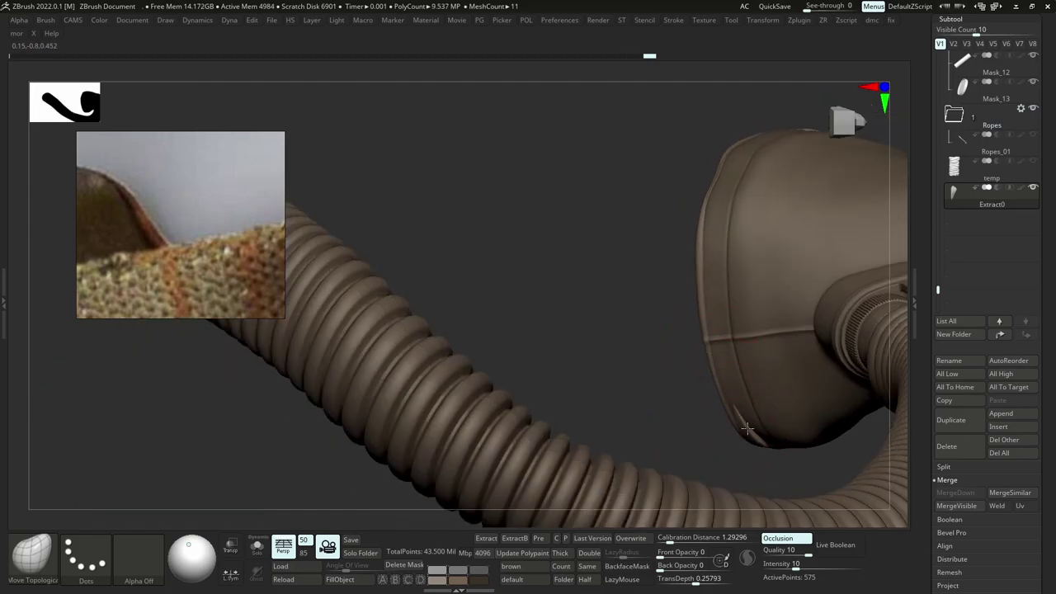
drag(746, 429, 755, 422)
Sketch the plate's border and inner area over a screen capture of the mask, and discard the capture.
right_drag(685, 406, 700, 252)
key(Print)
drag(415, 134, 828, 396)
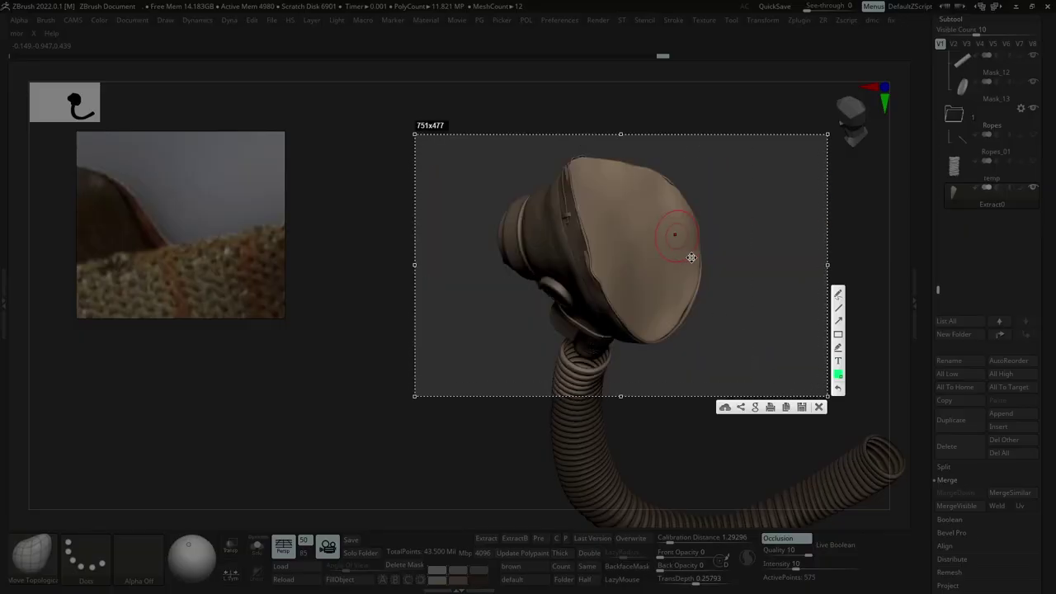
drag(575, 165, 595, 269)
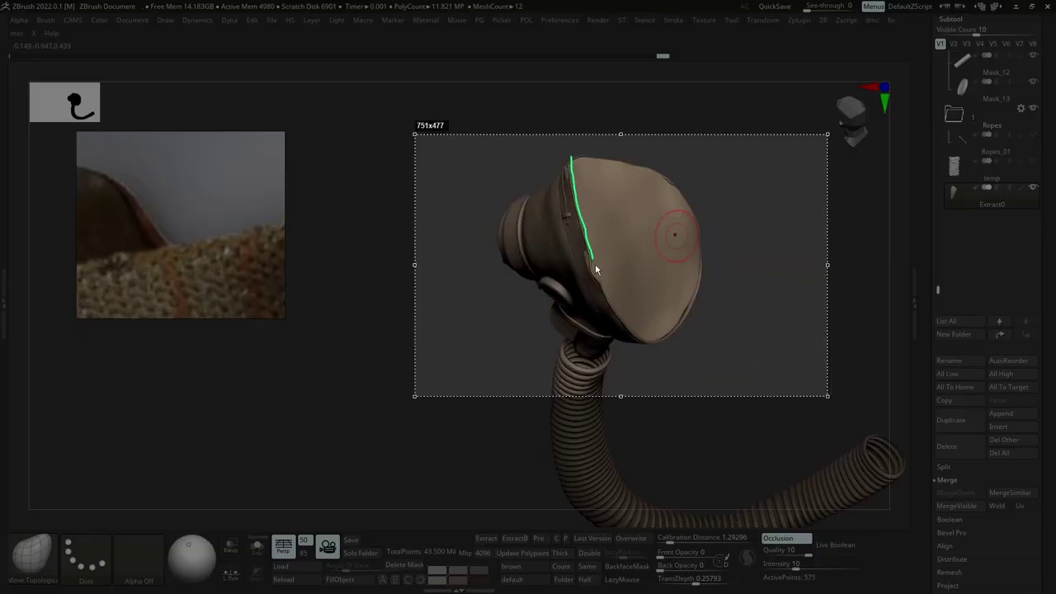
drag(651, 338, 669, 335)
drag(604, 285, 630, 256)
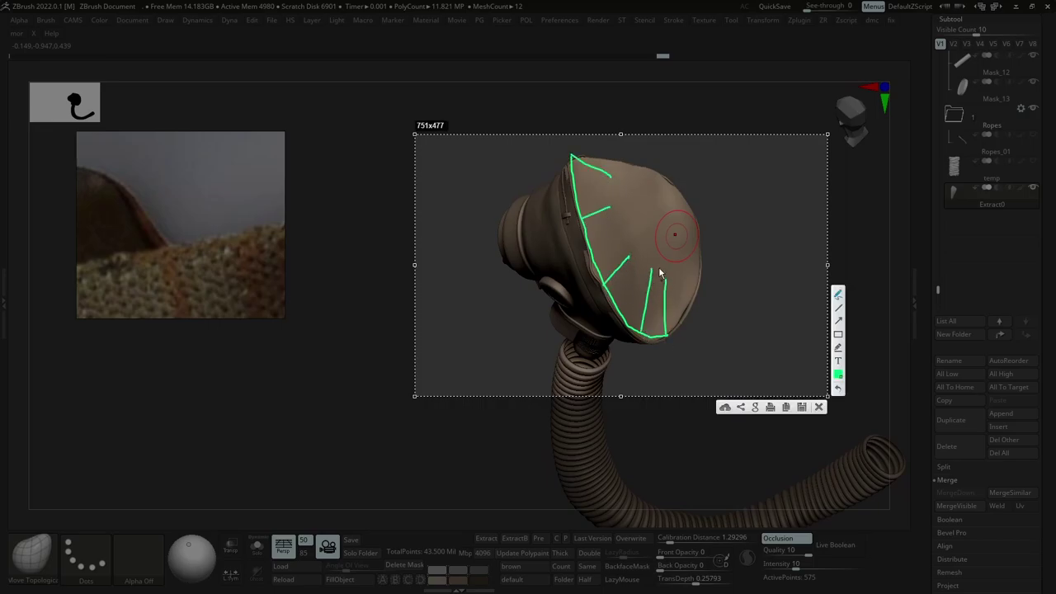
mouse_move(613, 170)
mouse_down()
mouse_move(696, 255)
mouse_move(677, 208)
mouse_move(614, 179)
mouse_move(676, 216)
mouse_up()
mouse_move(611, 171)
mouse_down()
mouse_move(661, 213)
mouse_move(661, 237)
mouse_up()
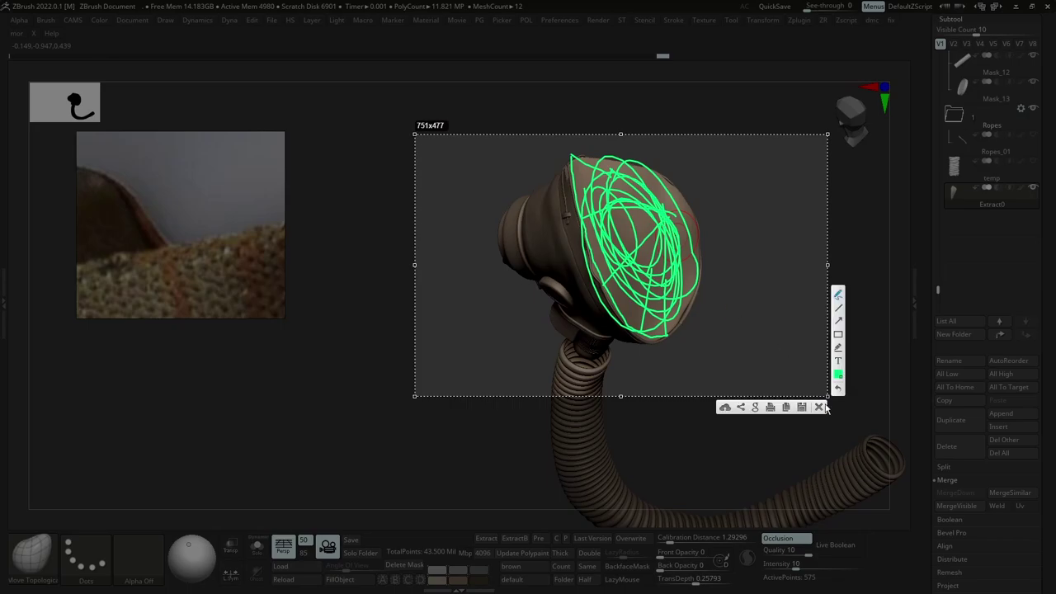
click(822, 406)
Select the plate Extract0 and apply its dynamic thickness and subdivision to the mesh.
mouse_move(576, 200)
ctrl+right_down()
mouse_move(617, 323)
mouse_move(607, 336)
mouse_move(616, 355)
ctrl+right_up()
key(s)
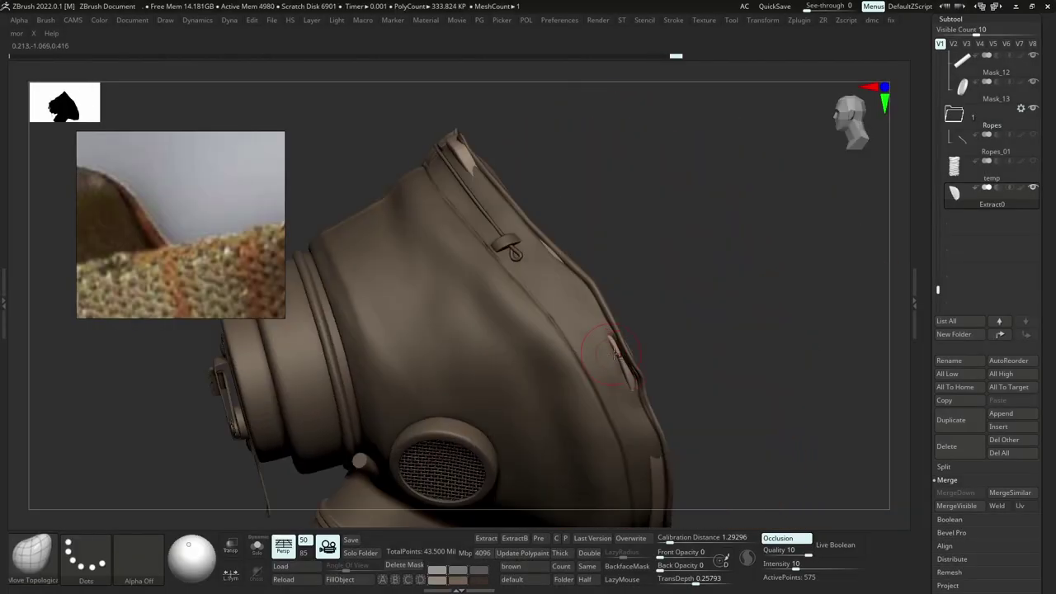
alt+click(448, 149)
right_drag(464, 125, 412, 145)
alt+click(519, 157)
right_drag(792, 272, 606, 417)
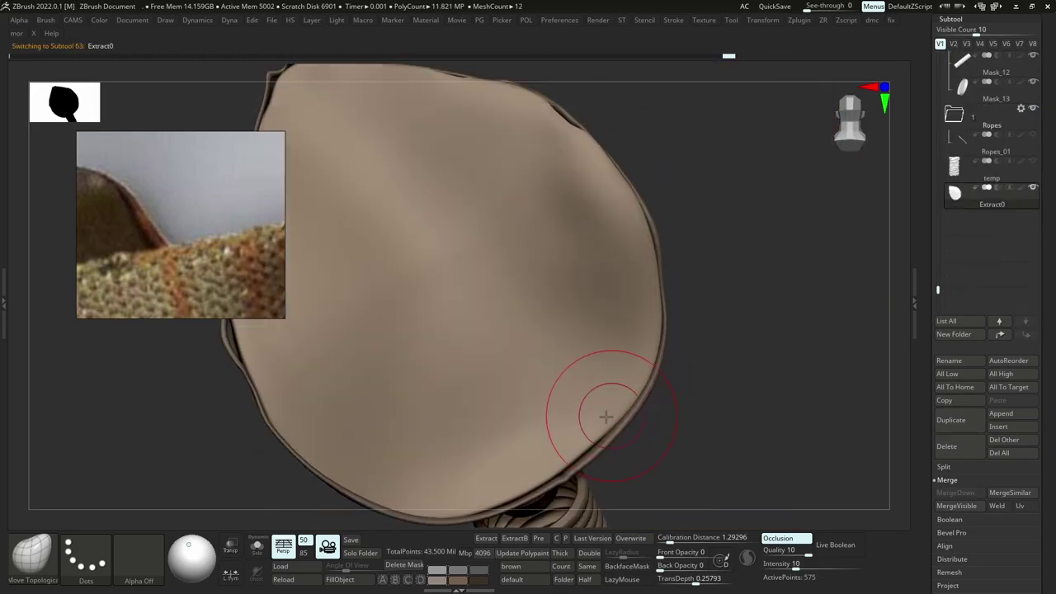
key(ctrl+d)
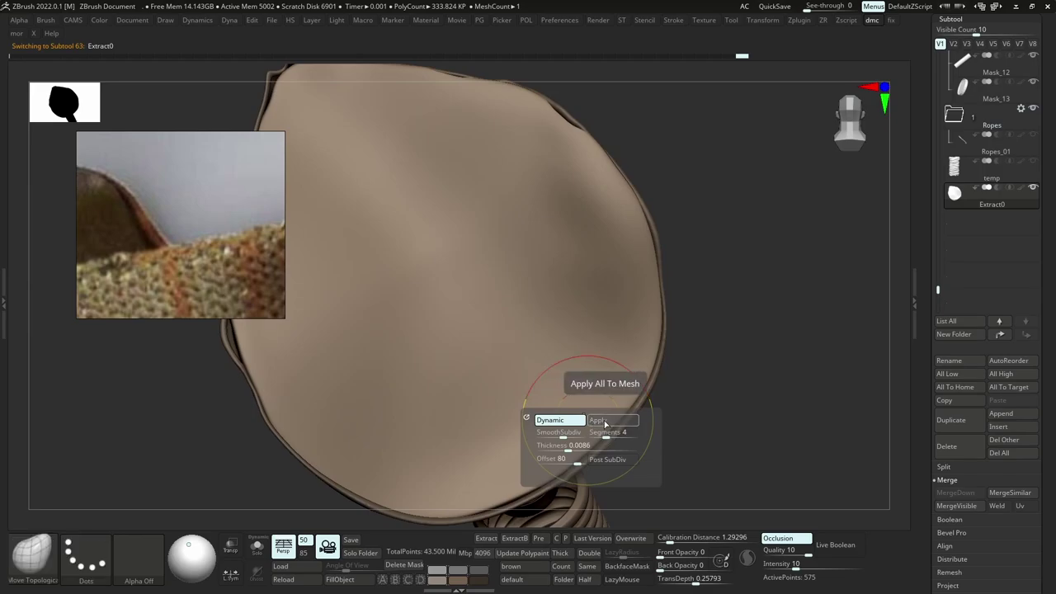
click(606, 423)
Fit the plate's upper right edge to the rim with the Move brush.
alt+right_drag(489, 74, 566, 221)
key(b)
key(m)
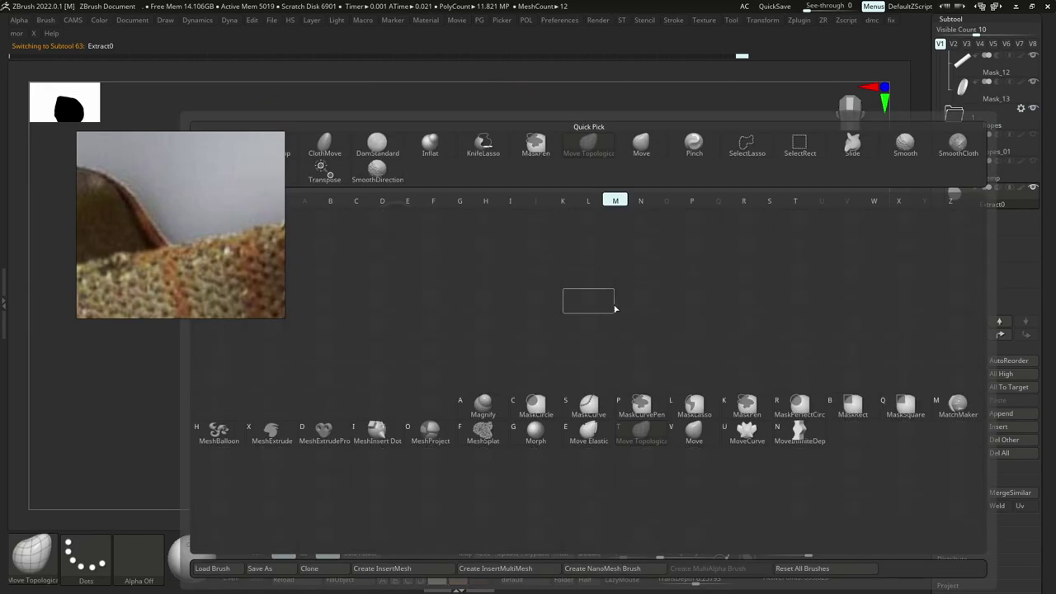
key(v)
key(s)
drag(652, 290, 642, 290)
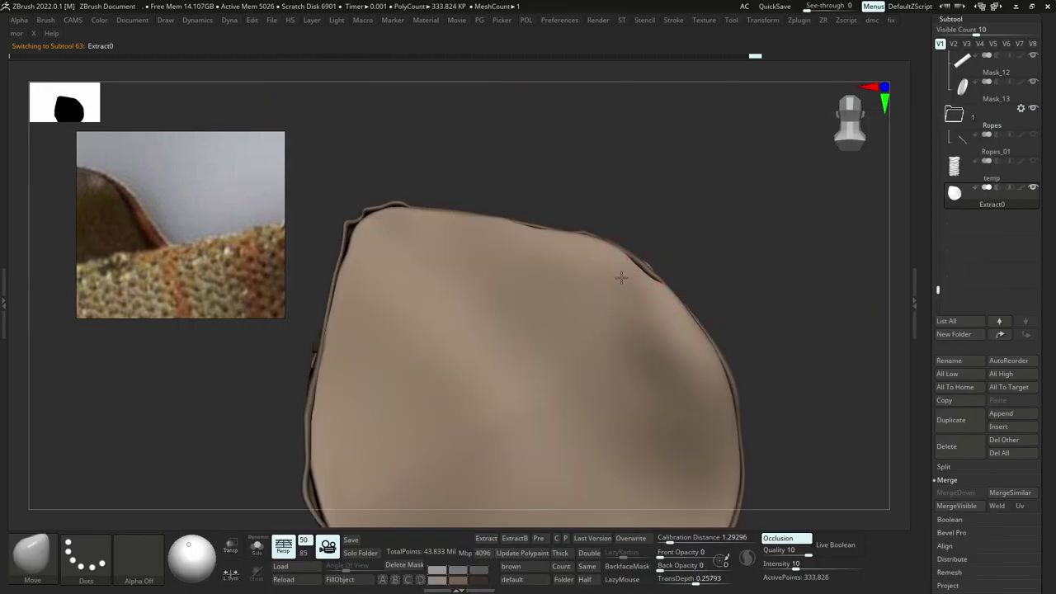
right_drag(620, 277, 656, 256)
drag(646, 245, 641, 248)
Tuck the plate's side edge under the rim, working from the bend up to the peak.
right_drag(641, 248, 574, 254)
drag(588, 263, 592, 251)
drag(607, 227, 603, 229)
drag(617, 210, 621, 205)
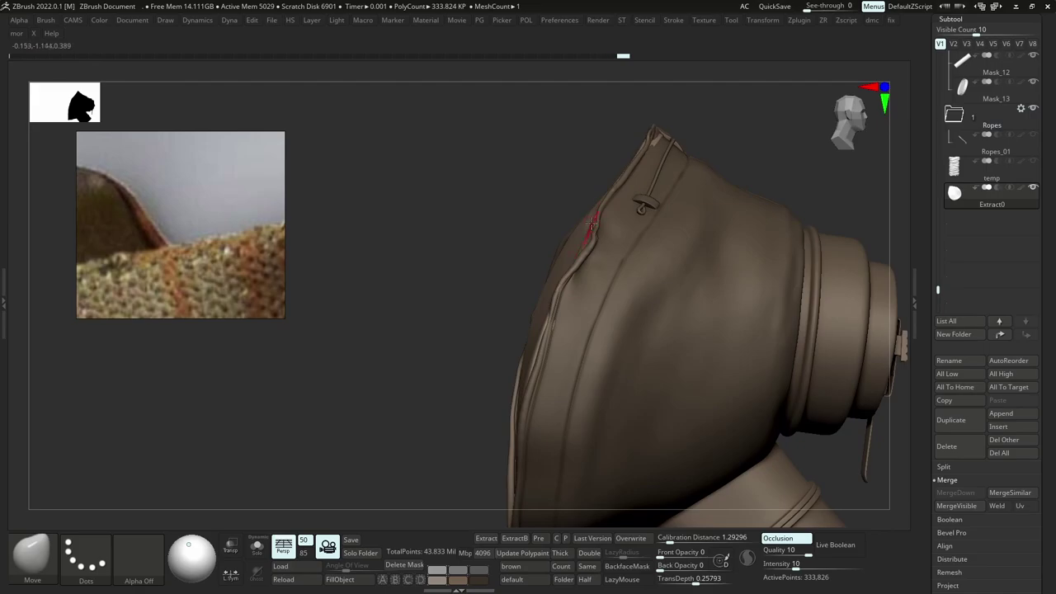
right_drag(639, 203, 612, 198)
drag(684, 134, 692, 125)
right_drag(683, 140, 516, 362)
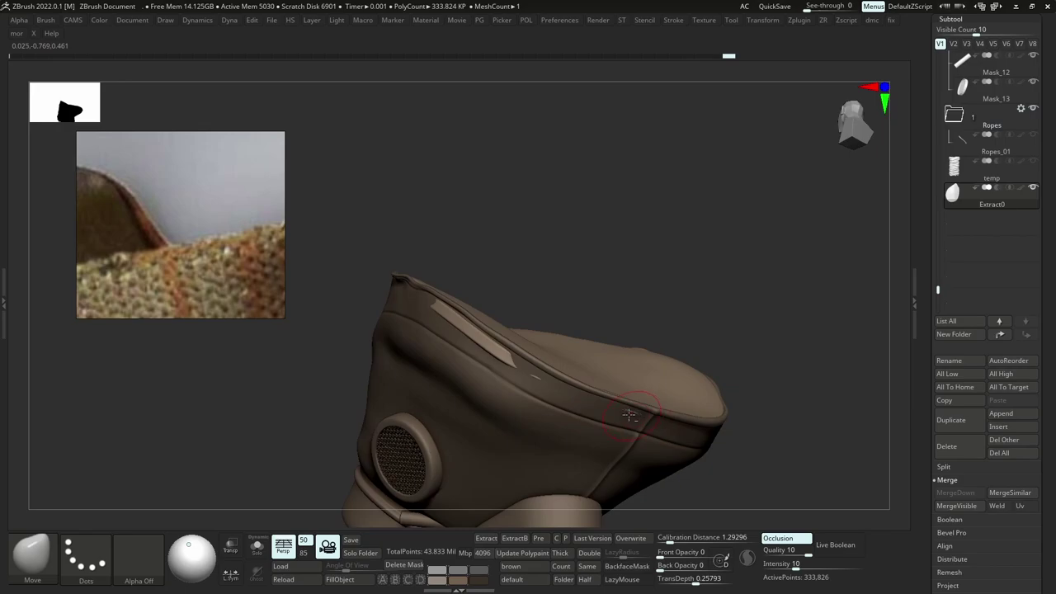
Remove the plate's protrusions through the mask body Mask_07 along the side and lower edges, working on Extract0's border.
alt+click(514, 364)
shift+drag(514, 367, 511, 365)
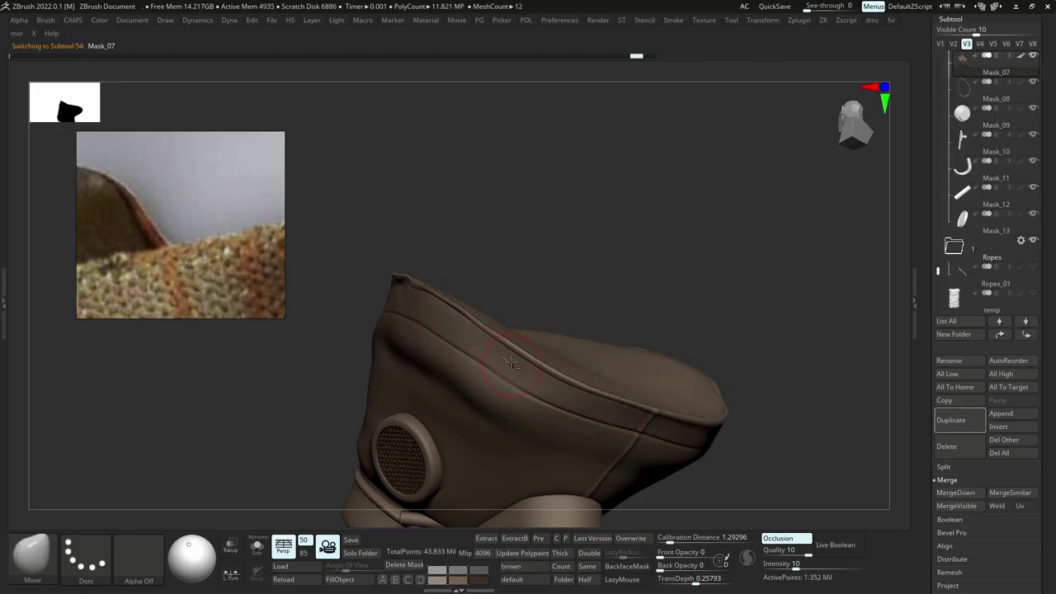
alt+click(507, 363)
right_drag(521, 359, 624, 377)
drag(678, 404, 678, 411)
mouse_move(678, 411)
right_down()
mouse_move(624, 426)
mouse_move(576, 372)
mouse_move(565, 387)
right_up()
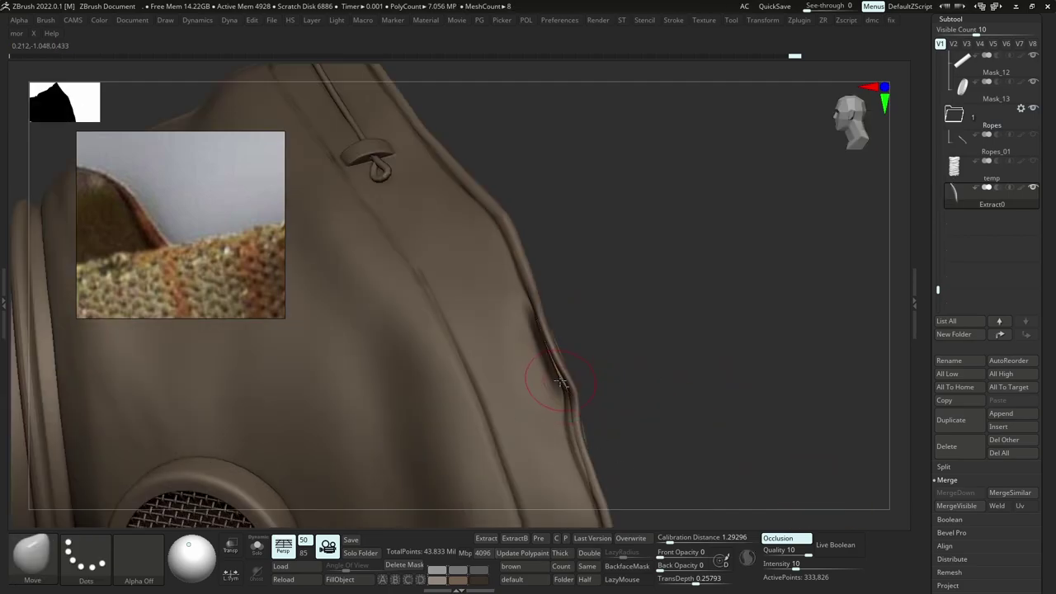
drag(563, 385, 571, 381)
mouse_move(585, 373)
right_down()
mouse_move(577, 368)
mouse_move(606, 378)
mouse_move(567, 356)
right_up()
Select the rim strip Mask_08 and reshape its edge near the cord loop with the Move brush.
alt+click(552, 396)
alt+click(560, 373)
alt+click(557, 364)
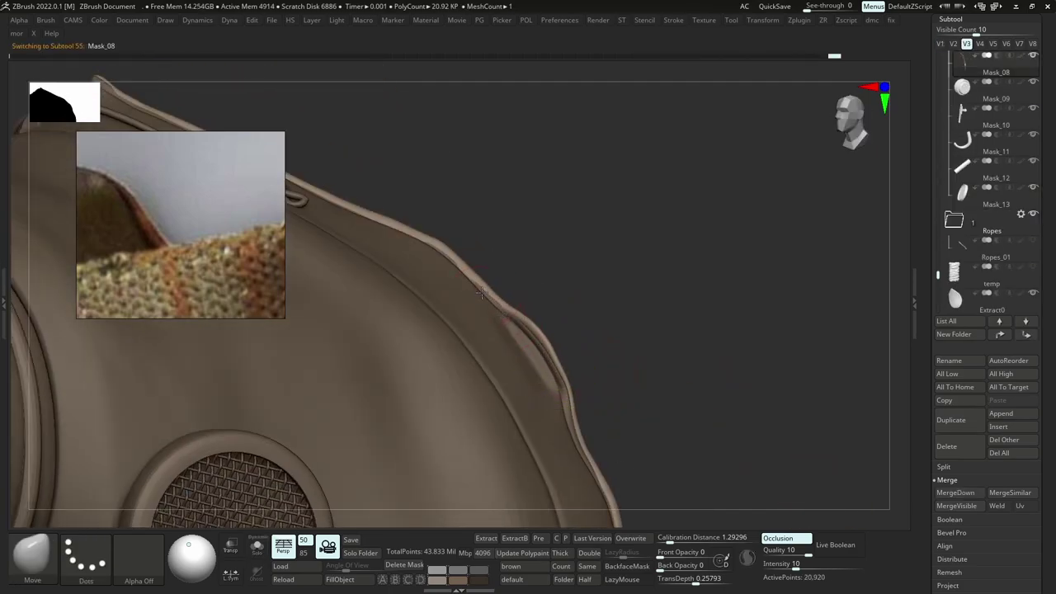
right_drag(481, 293, 502, 329)
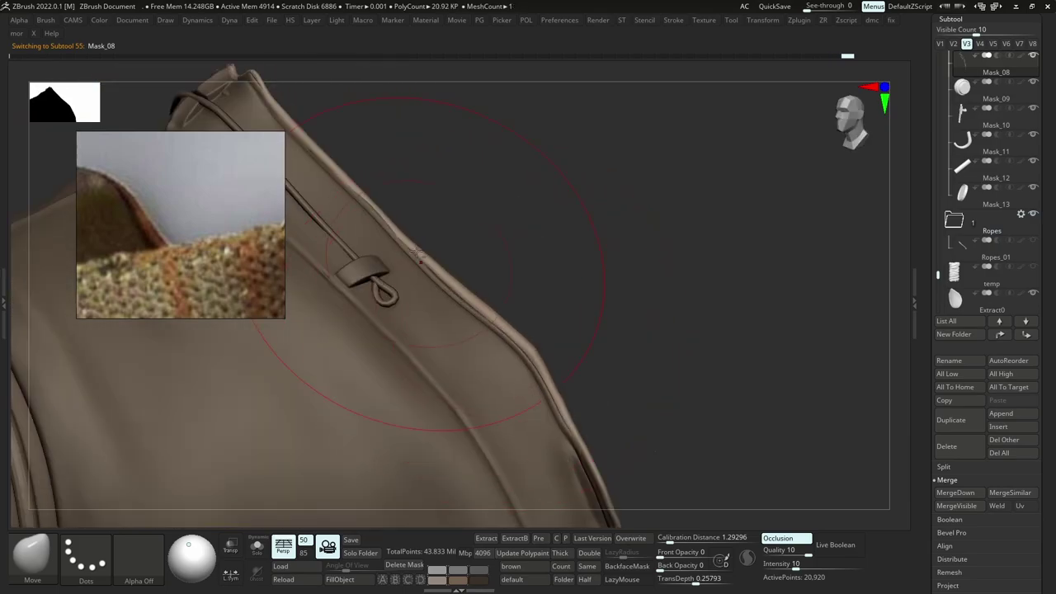
right_drag(419, 255, 425, 271)
drag(424, 271, 431, 275)
drag(484, 325, 477, 321)
Select Extract0 and pull its upper edge into the gaps beneath the rim's peak.
mouse_move(427, 285)
right_down()
mouse_move(454, 292)
mouse_move(456, 239)
mouse_move(569, 256)
right_up()
key(f)
alt+click(496, 255)
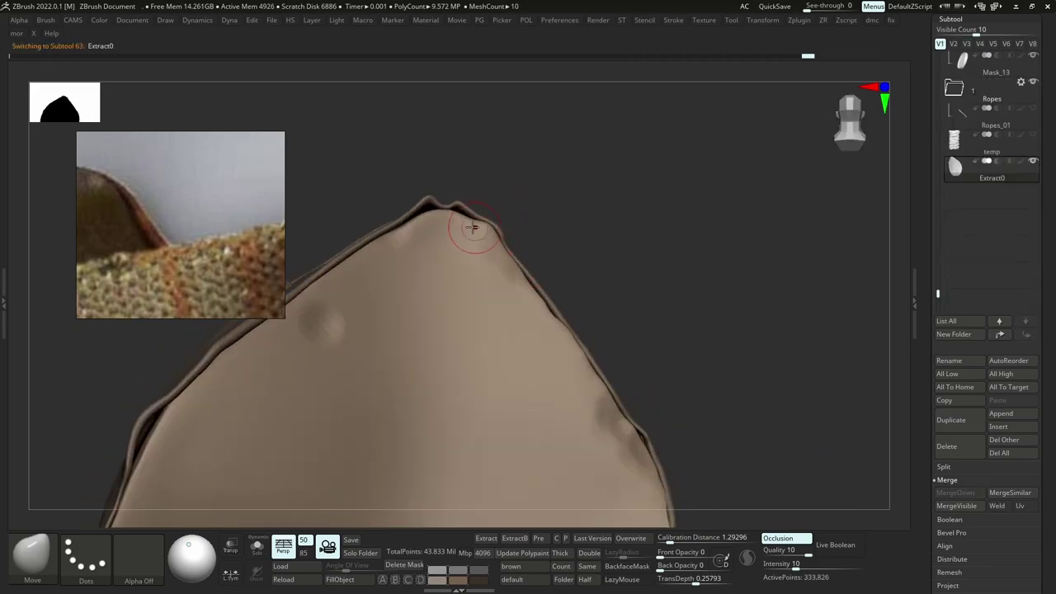
drag(474, 227, 456, 203)
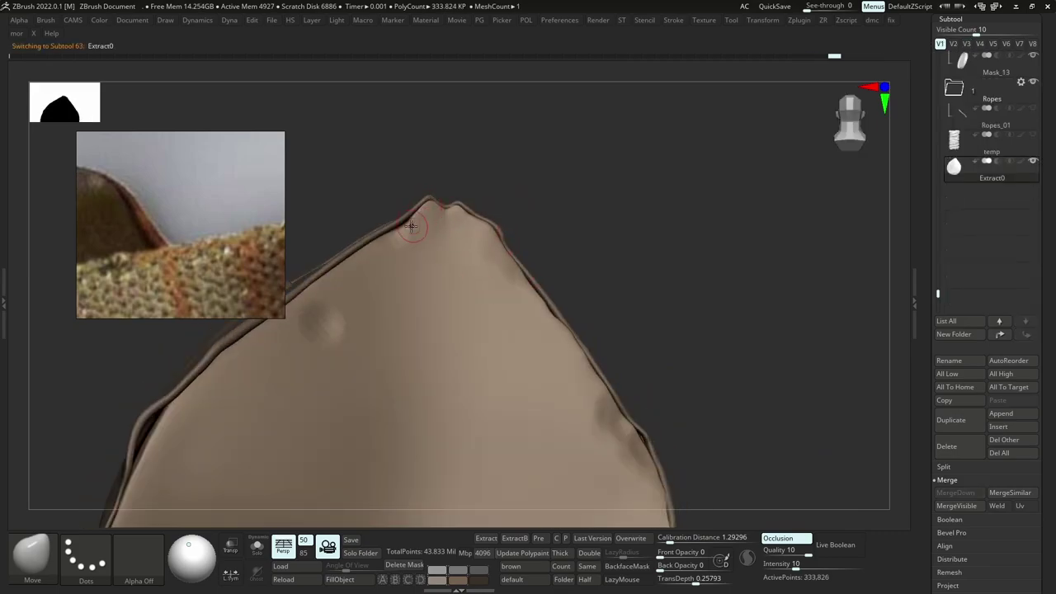
Move the subtools Extract0 and temp into the mask's folder above Mask_13.
drag(968, 172, 961, 102)
drag(968, 168, 964, 124)
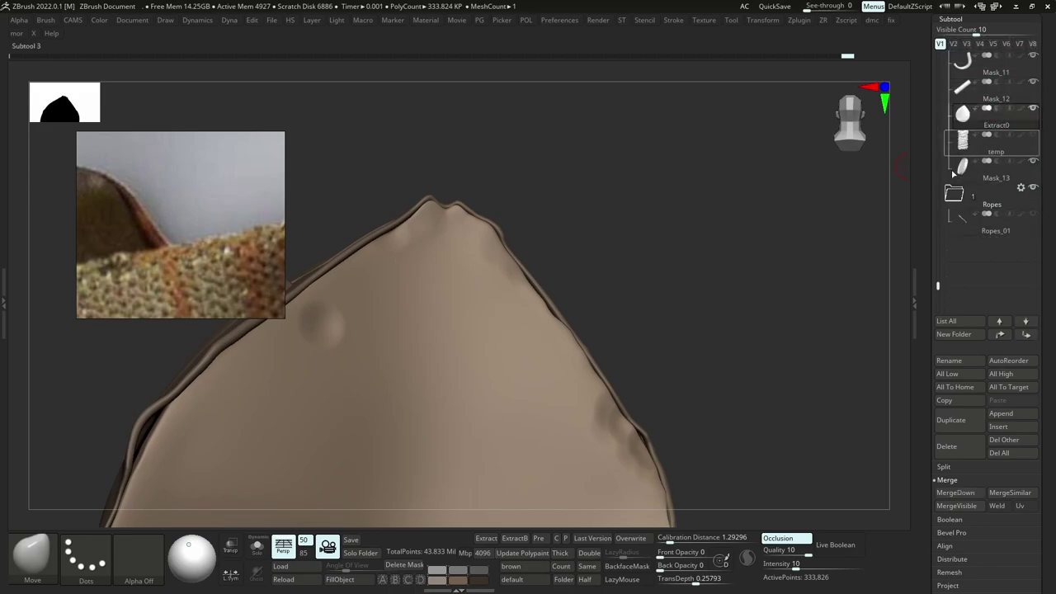
Pull the plate's left edge outward to close the remaining gap along the rim.
ctrl+right_drag(563, 371, 558, 314)
alt+right_drag(437, 293, 596, 287)
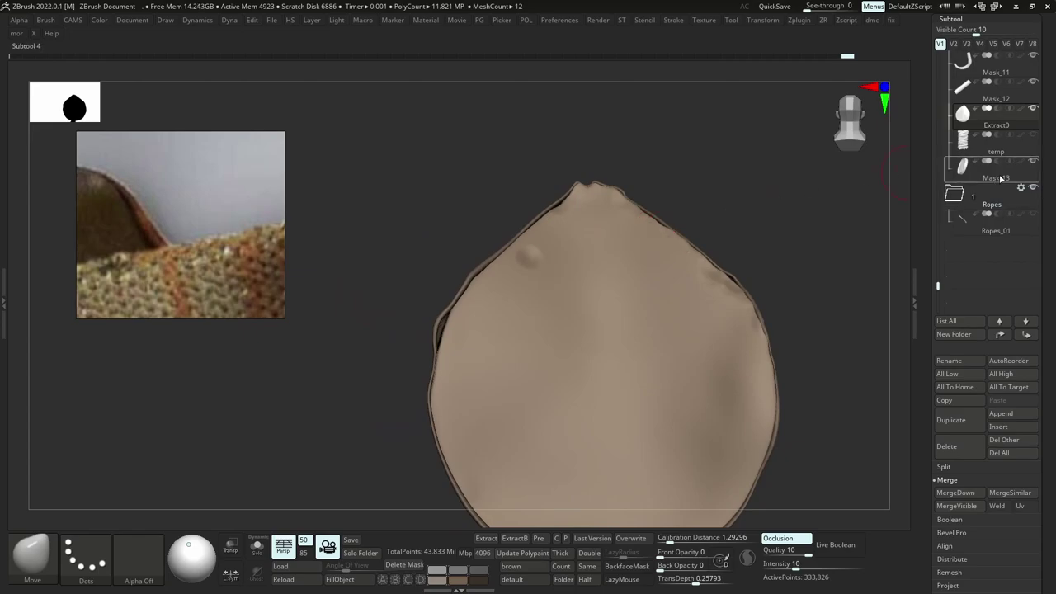
key(s)
drag(456, 330, 452, 329)
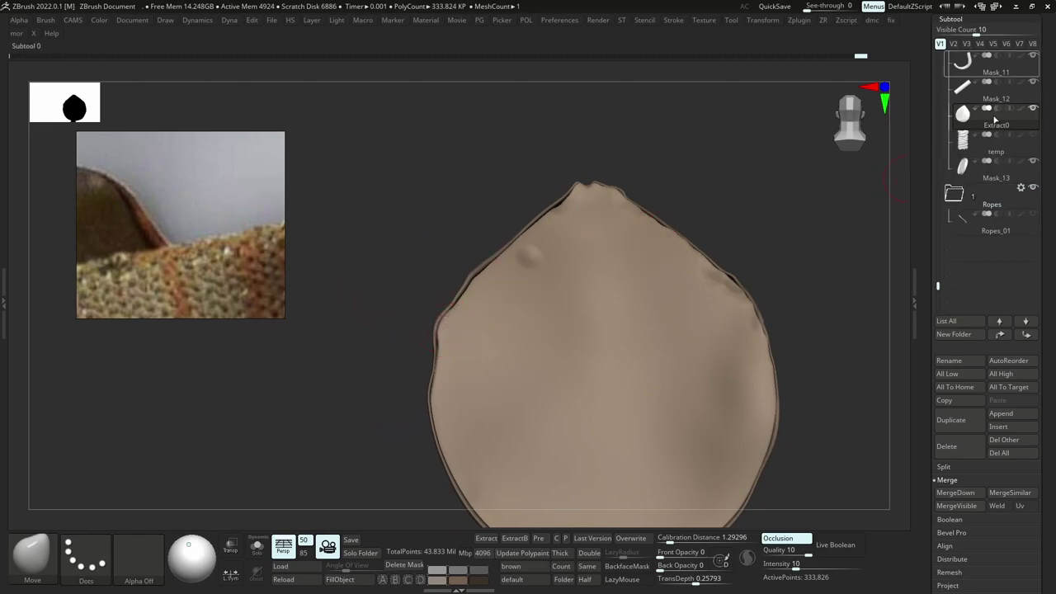
Inspect the fit between the Extract0 plate and the rim from several sides of the oxygen mask.
mouse_move(937, 288)
mouse_down()
mouse_move(939, 215)
mouse_move(943, 279)
mouse_up()
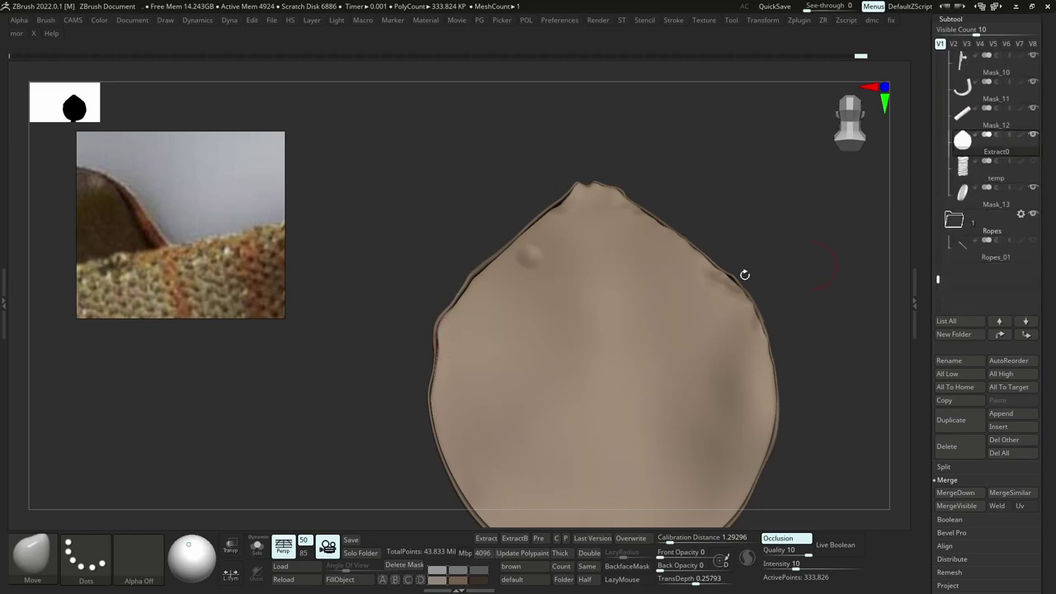
shift+drag(560, 254, 548, 254)
mouse_move(733, 285)
ctrl+right_down()
mouse_move(663, 271)
mouse_move(660, 313)
ctrl+right_up()
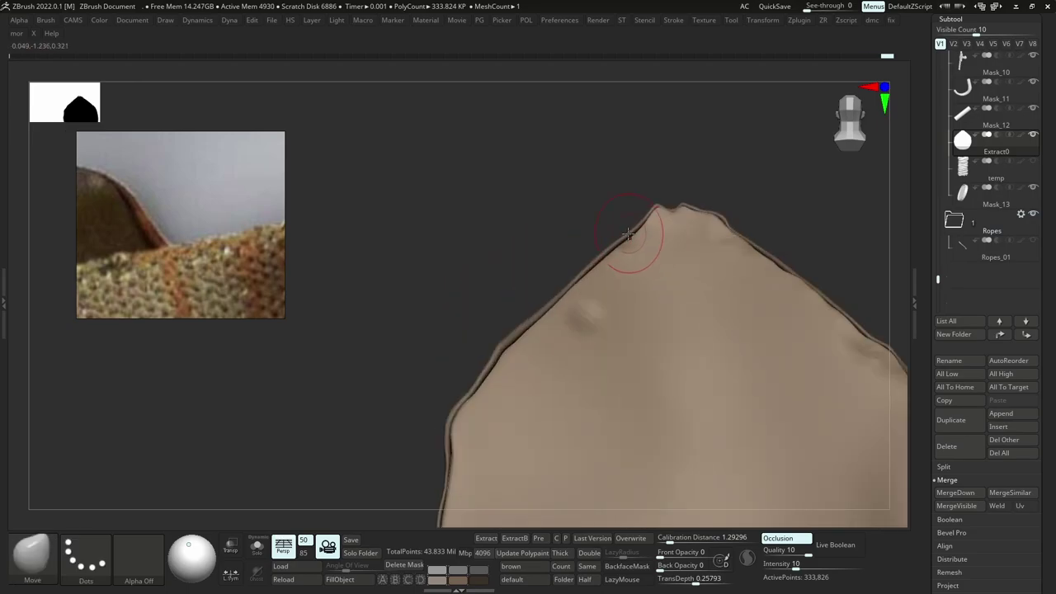
right_drag(634, 236, 726, 273)
alt+right_drag(655, 309, 633, 224)
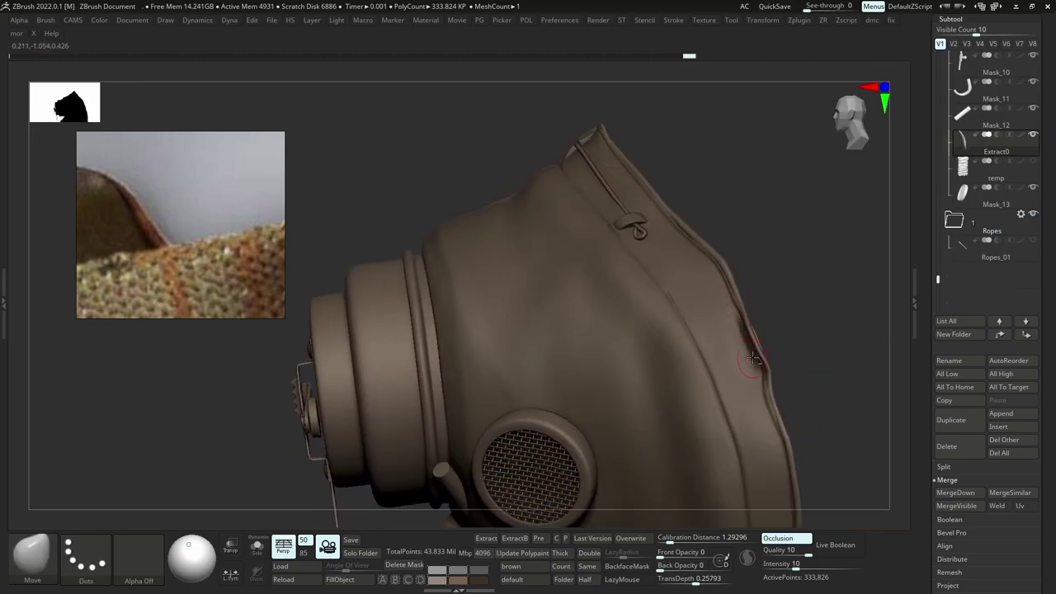
ctrl+right_drag(753, 332, 739, 262)
right_drag(739, 262, 610, 215)
ctrl+right_drag(660, 313, 685, 388)
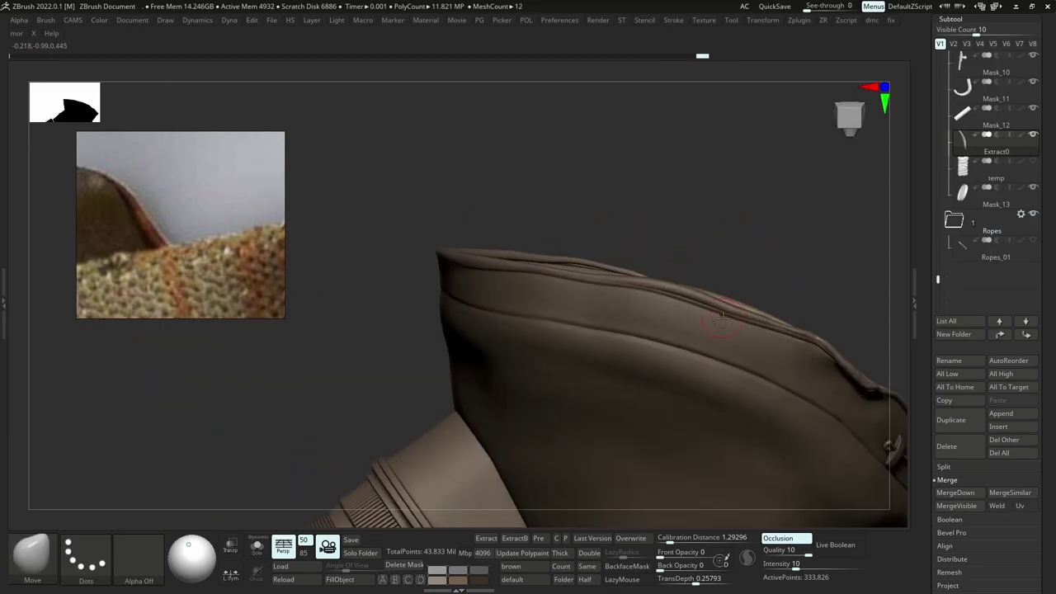
mouse_move(875, 429)
right_down()
mouse_move(833, 371)
mouse_move(749, 385)
mouse_move(717, 295)
mouse_move(660, 264)
right_up()
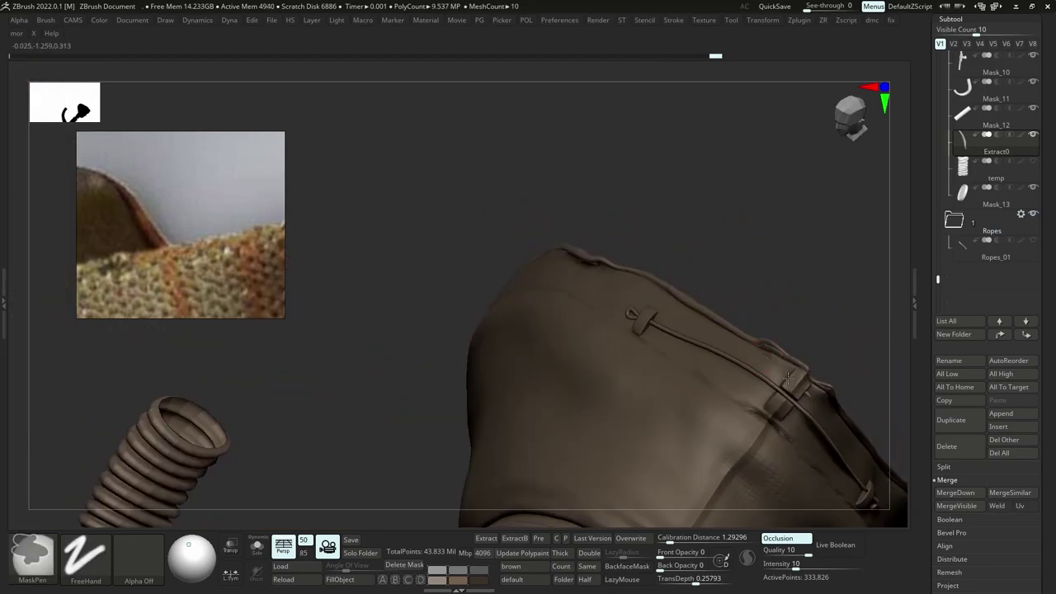
drag(778, 373, 792, 393)
ctrl+right_drag(793, 393, 772, 318)
right_drag(772, 317, 718, 285)
right_drag(578, 264, 604, 291)
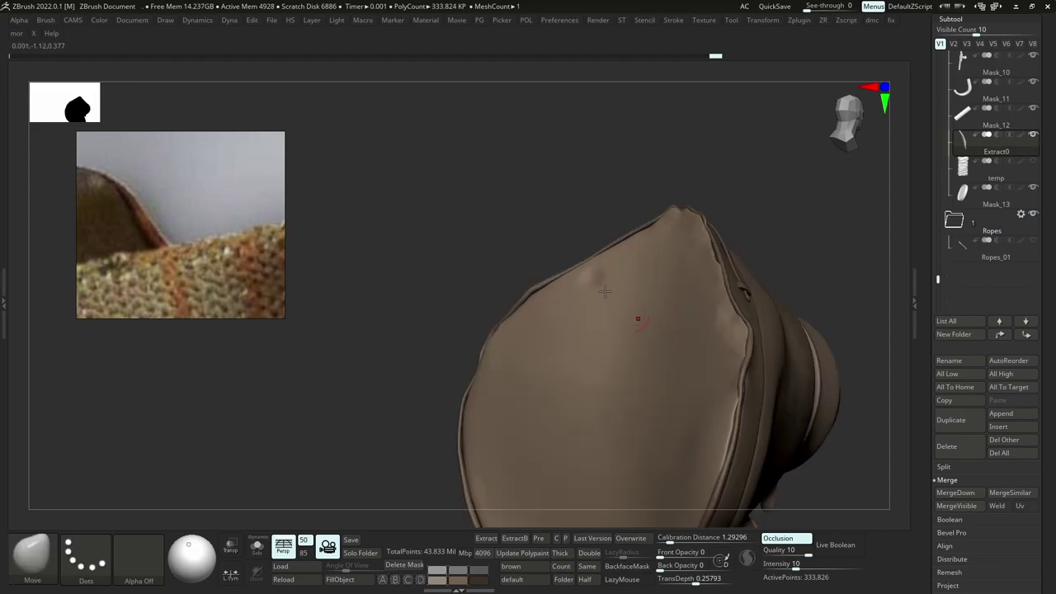
Choose the Clay brush and smooth away the bump on the upper part of the Extract0 plate.
key(b)
key(c)
key(l)
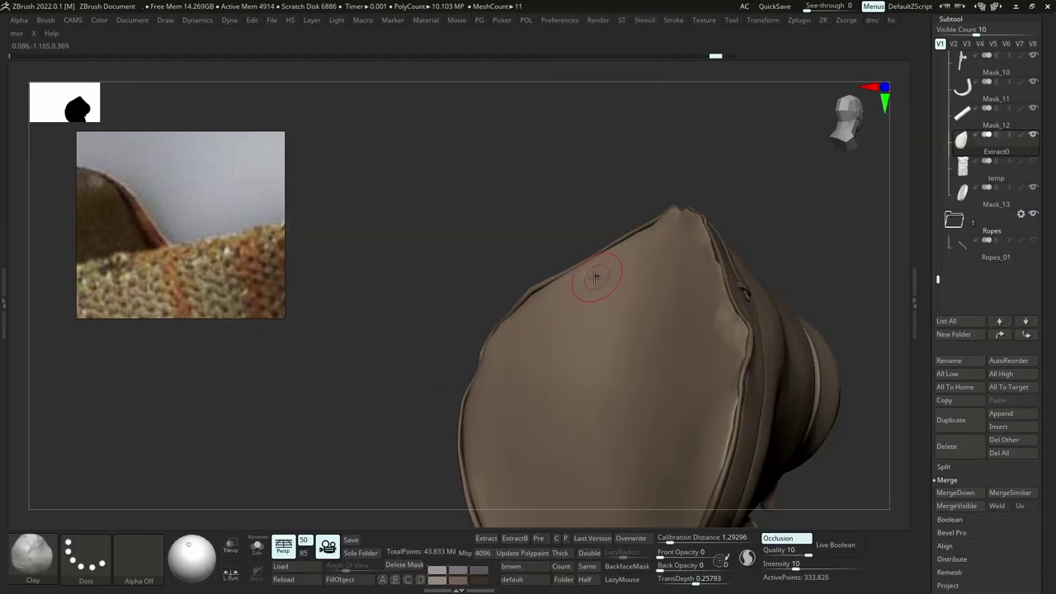
shift+drag(597, 279, 604, 282)
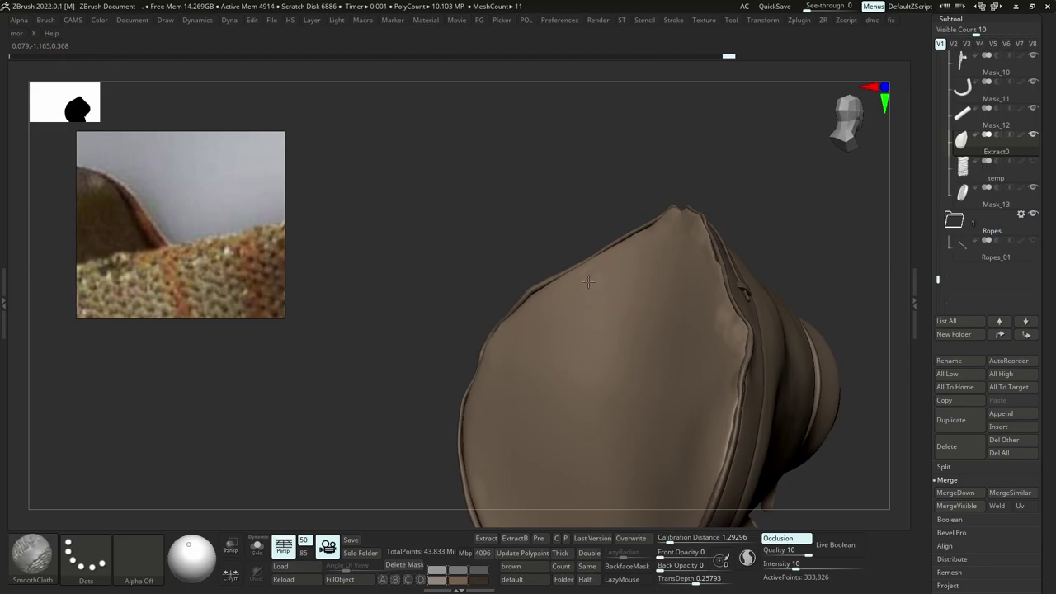
mouse_move(615, 326)
ctrl+right_down()
mouse_move(617, 234)
mouse_move(700, 361)
mouse_move(663, 342)
ctrl+right_up()
mouse_move(663, 343)
alt+right_down()
mouse_move(640, 294)
mouse_move(641, 311)
mouse_move(677, 316)
alt+right_up()
right_drag(566, 313, 635, 433)
right_drag(652, 346, 554, 322)
mouse_move(701, 331)
ctrl+right_down()
mouse_move(703, 276)
mouse_move(734, 274)
mouse_move(663, 279)
mouse_move(651, 324)
ctrl+right_up()
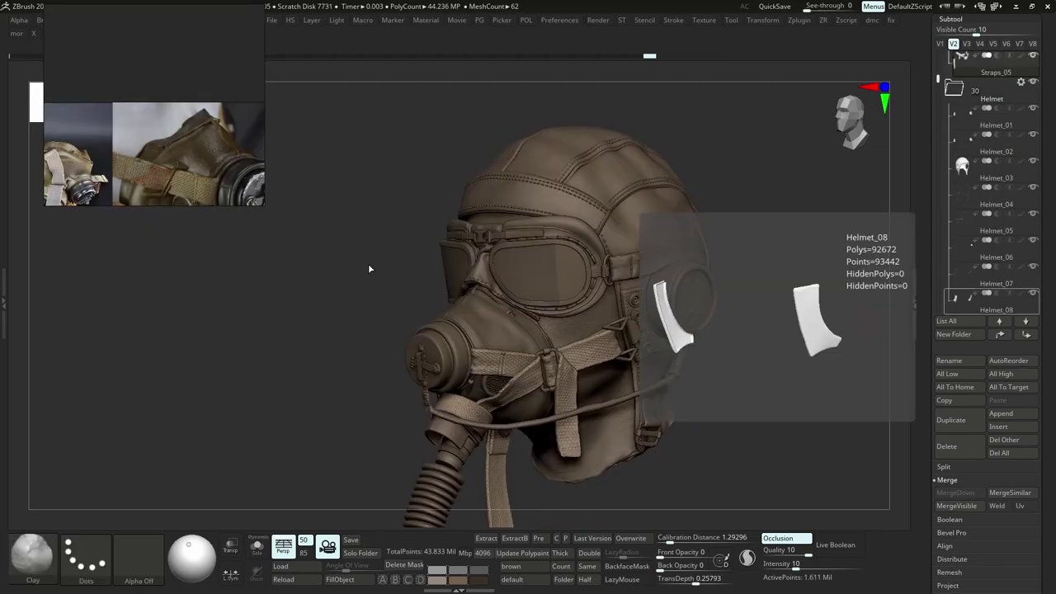
Enlarge the reference board and examine the close-up photo of the strap's red stitching.
right_drag(504, 316, 590, 325)
ctrl+right_drag(590, 325, 586, 363)
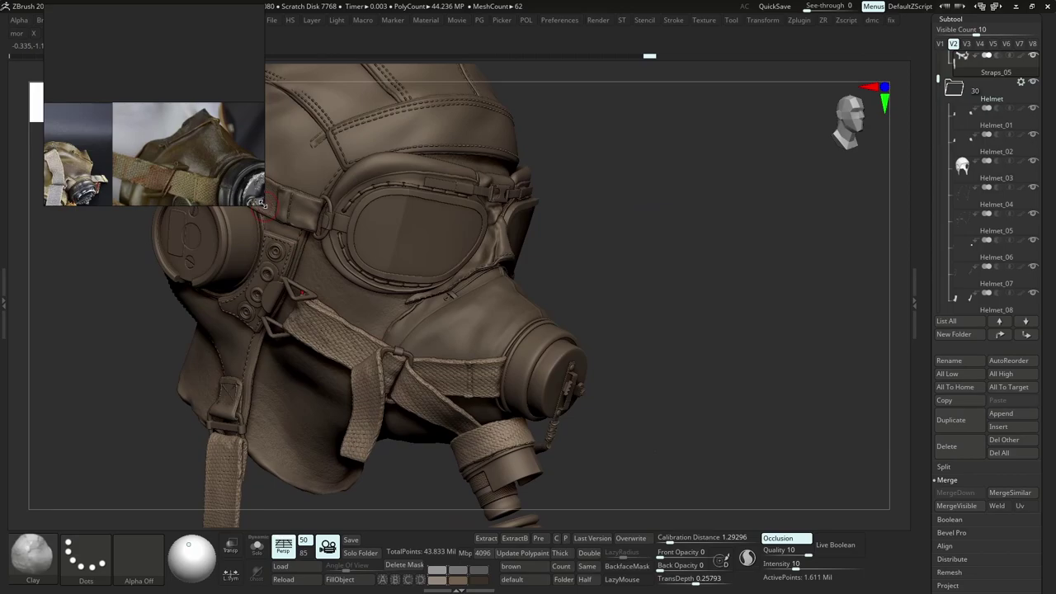
drag(260, 203, 264, 320)
scroll(135, 206, down, 5)
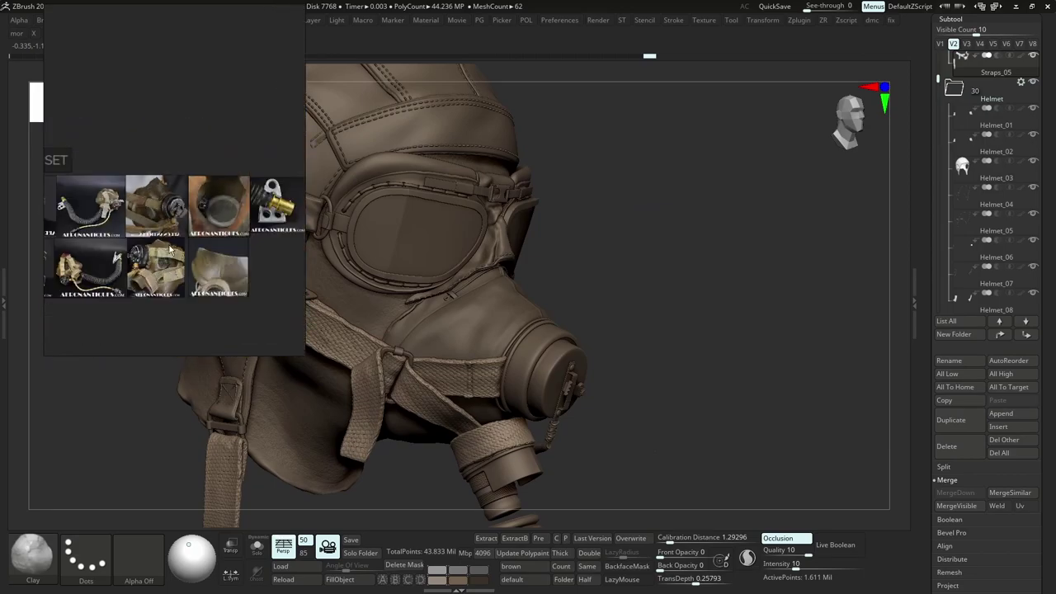
scroll(165, 268, up, 10)
right_drag(243, 229, 198, 236)
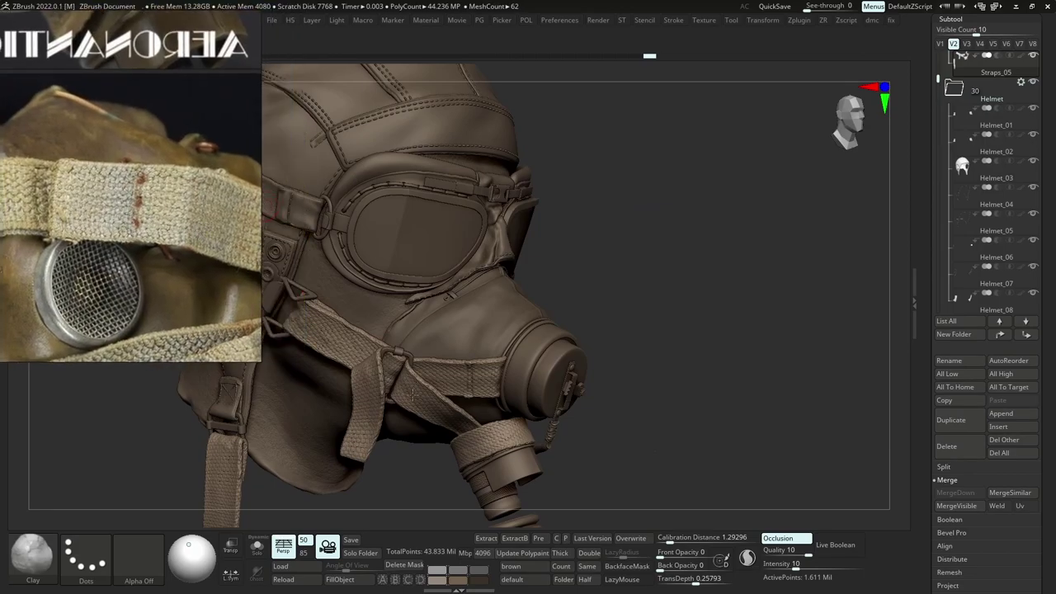
Examine the woven straps Straps_05 in isolation, then together with the whole mask.
alt+click(412, 395)
ctrl+right_drag(330, 311, 399, 259)
key(alt+s)
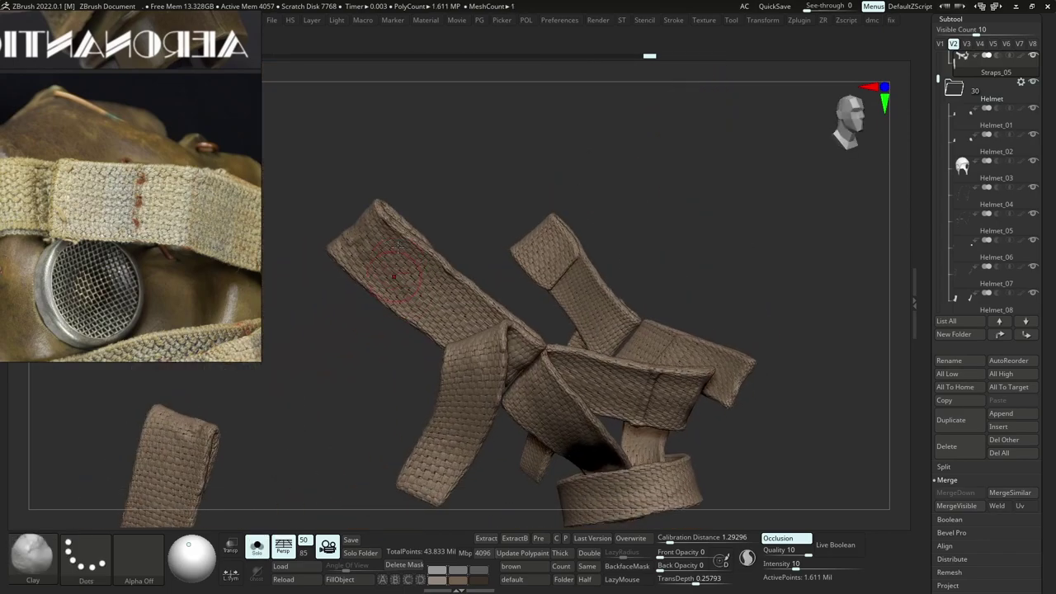
key(shift+s)
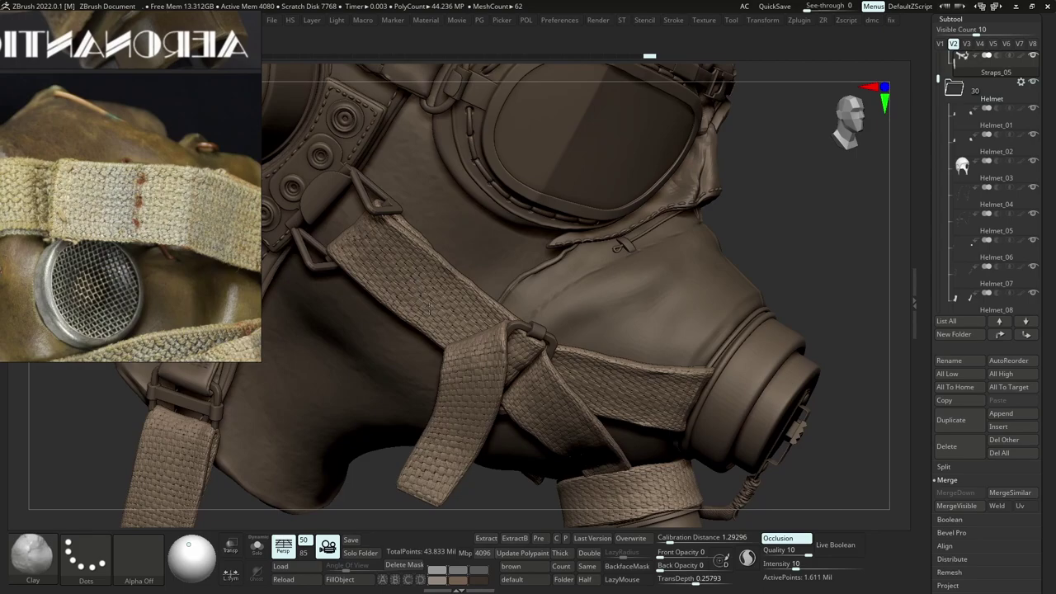
right_drag(430, 308, 420, 286)
right_drag(586, 303, 595, 286)
Check the brush library for stitch brushes, moving the reference photo out of the way.
key(comma)
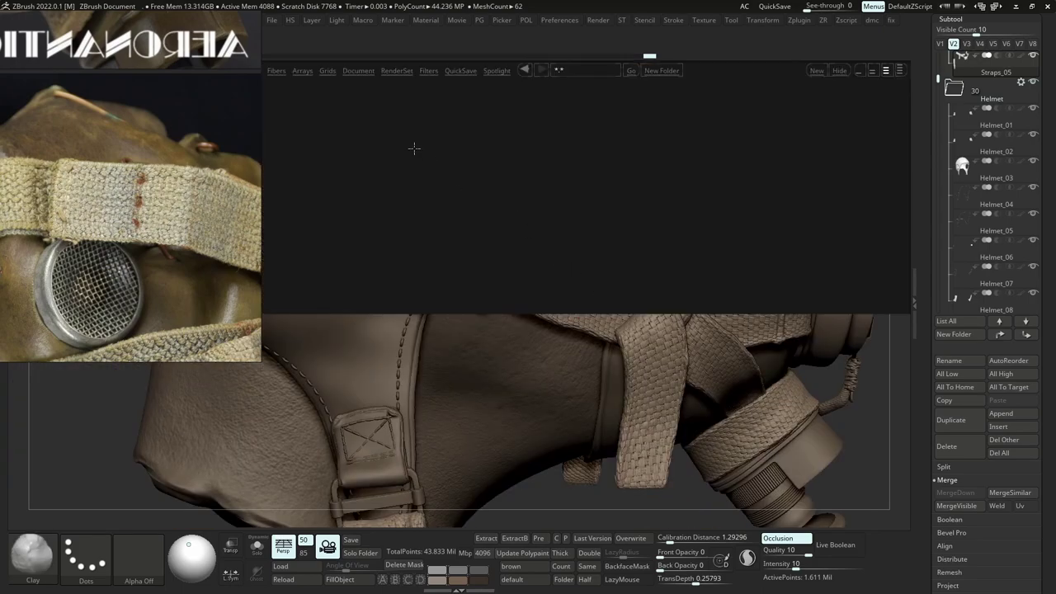
drag(199, 160, 937, 231)
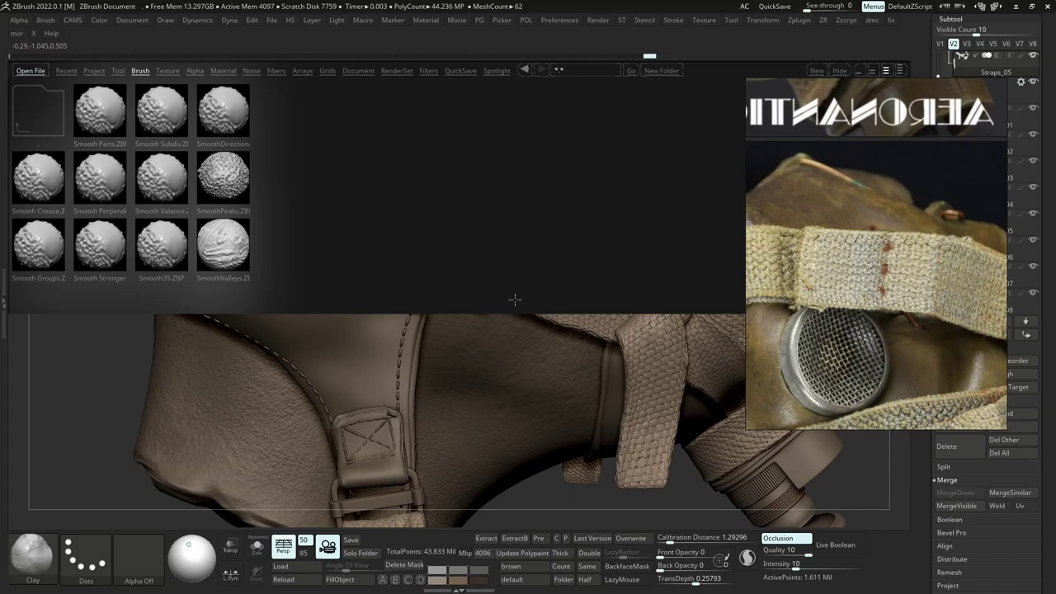
drag(977, 310, 424, 325)
key(comma)
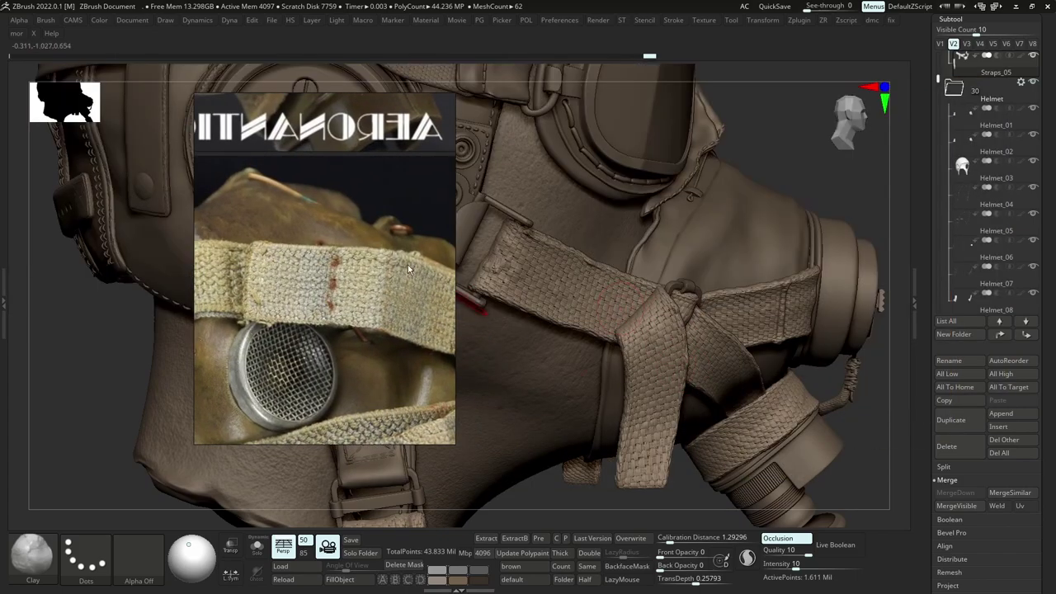
drag(419, 269, 290, 249)
mouse_move(596, 306)
right_down()
mouse_move(612, 339)
mouse_move(607, 248)
mouse_move(644, 249)
right_up()
Switch to File Explorer and copy the Stitches folder from D:\Trigon\01_Projects\Zbrush_brushes.
key(alt+Tab)
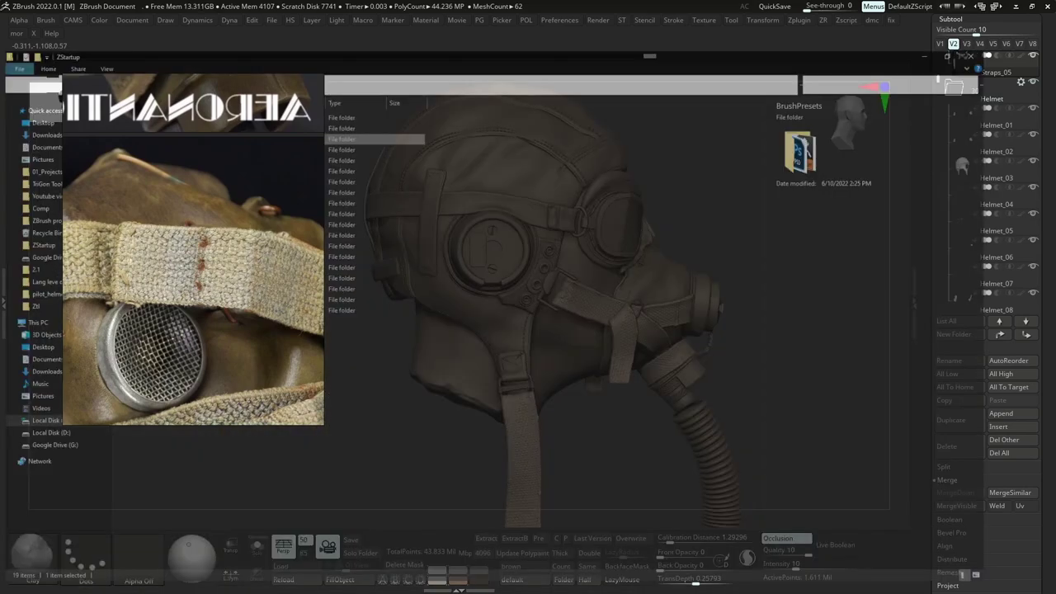
drag(501, 9, 766, 143)
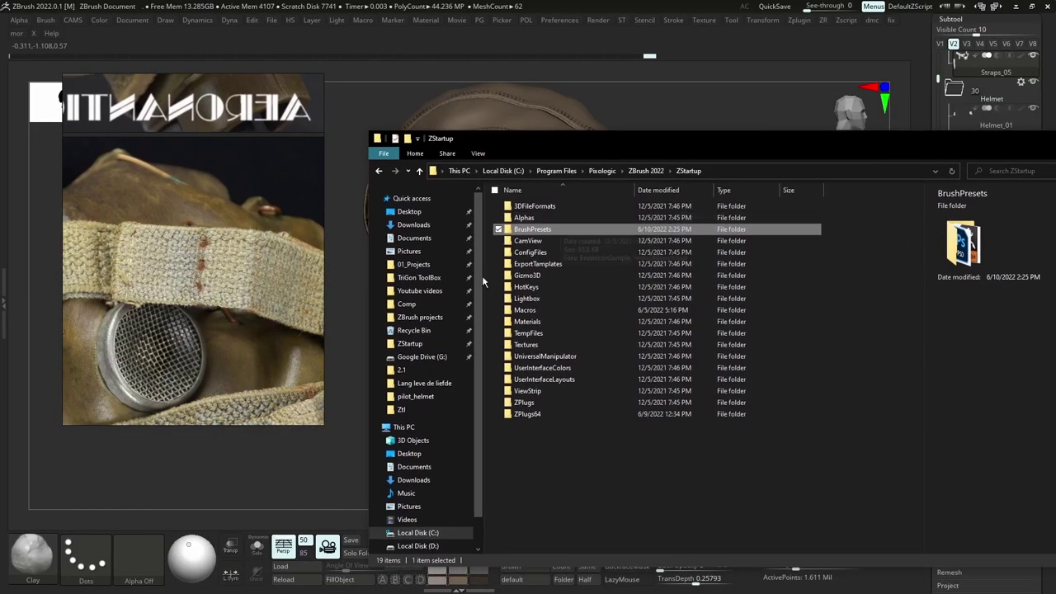
click(427, 410)
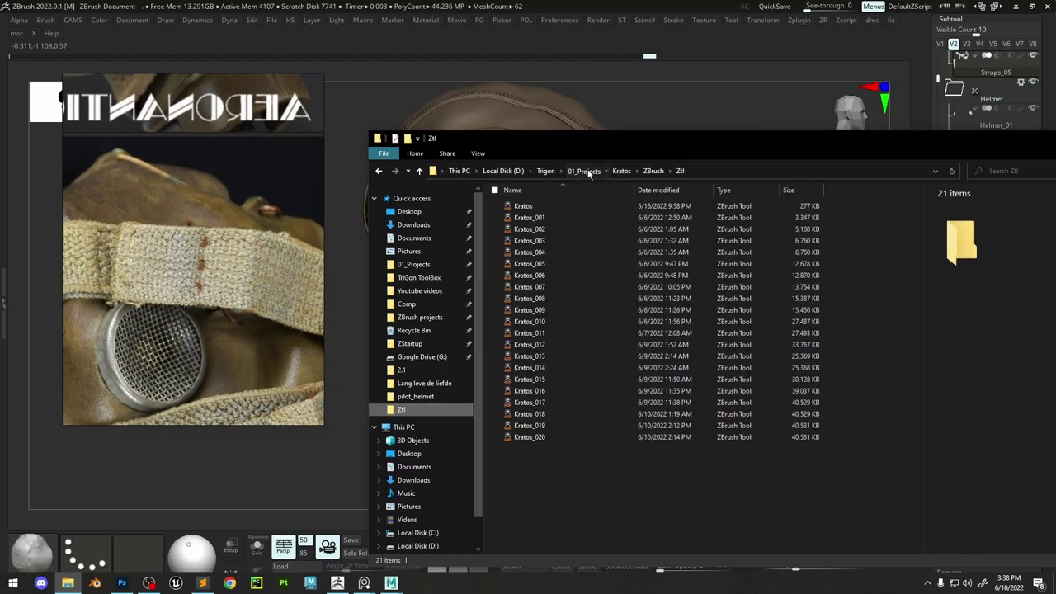
click(589, 173)
double_click(572, 457)
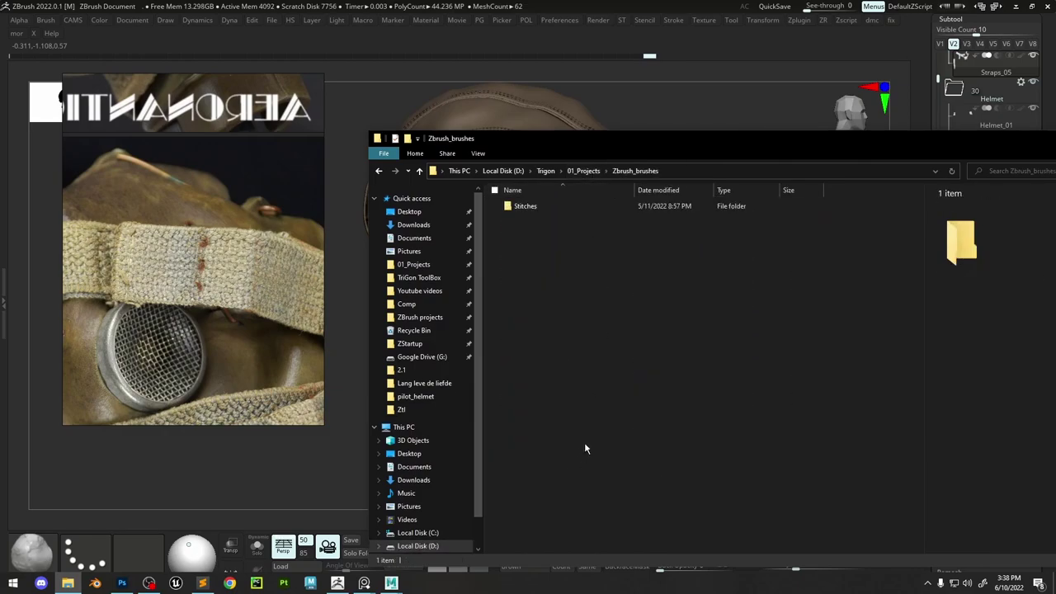
right_click(585, 206)
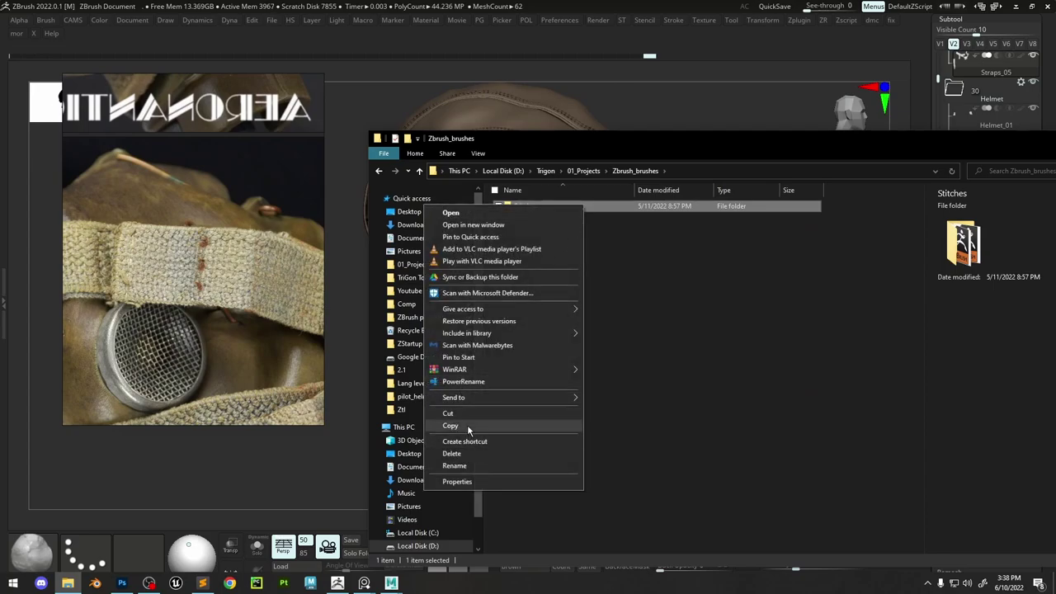
click(467, 424)
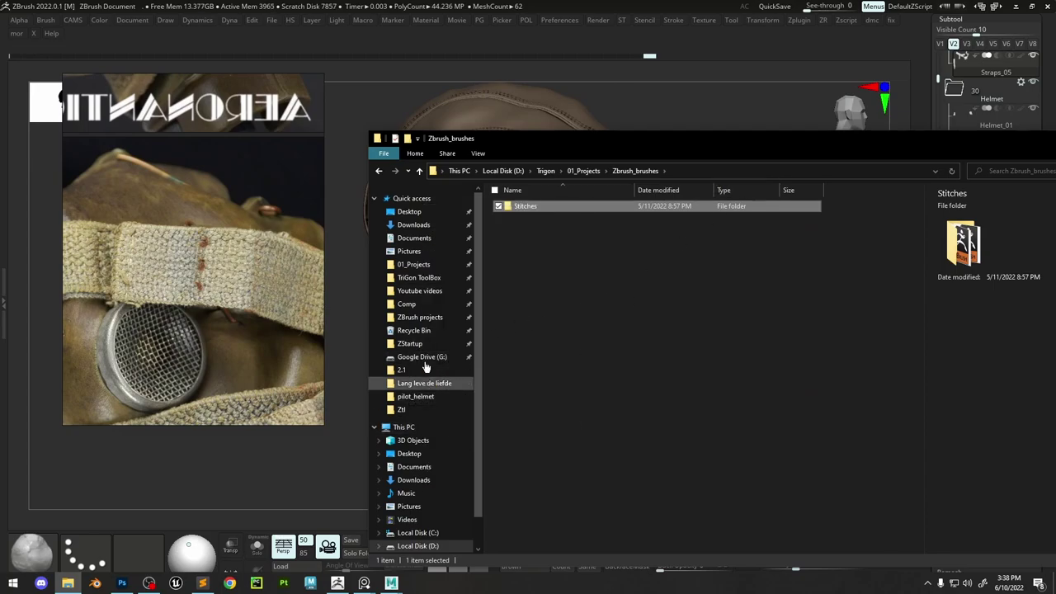
Create a folder named Custom in C:\Program Files\Pixologic\ZBrush 2022\ZBrushes.
click(410, 344)
click(642, 171)
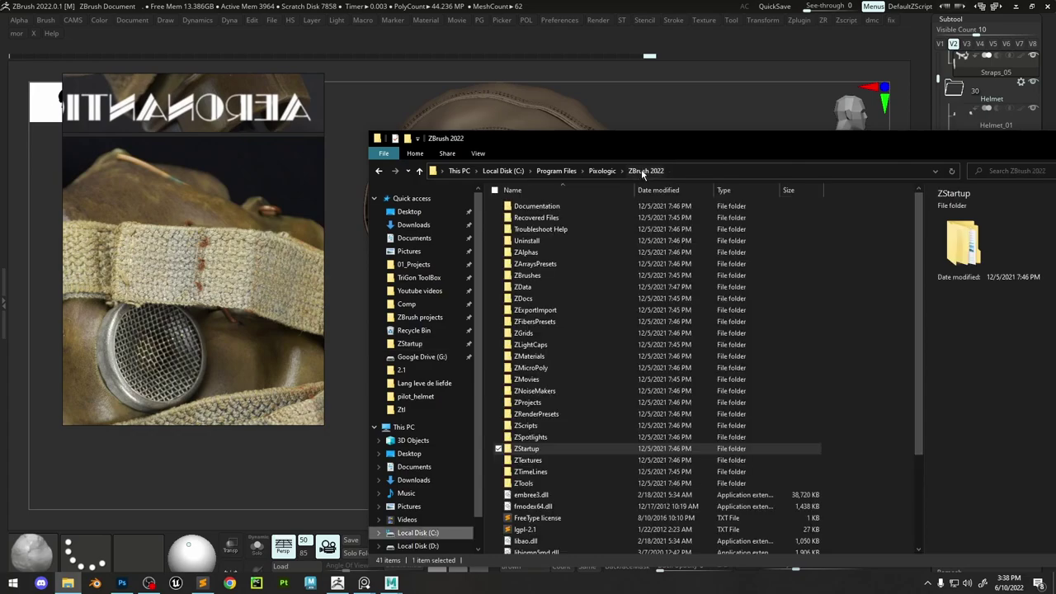
click(538, 278)
double_click(538, 278)
right_click(720, 395)
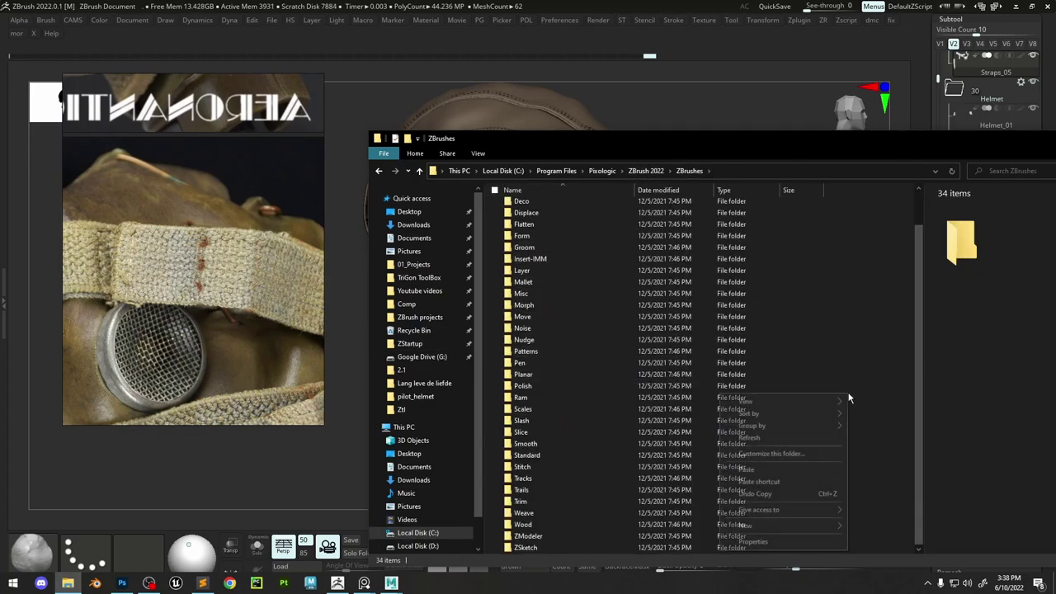
mouse_move(792, 525)
click(872, 424)
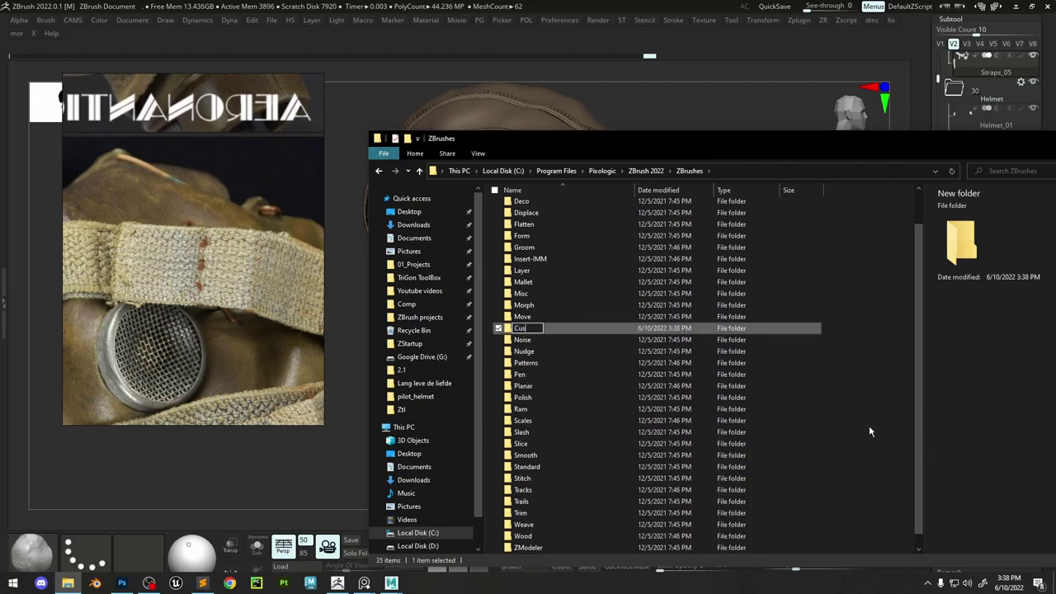
text(Custom)
key(Return)
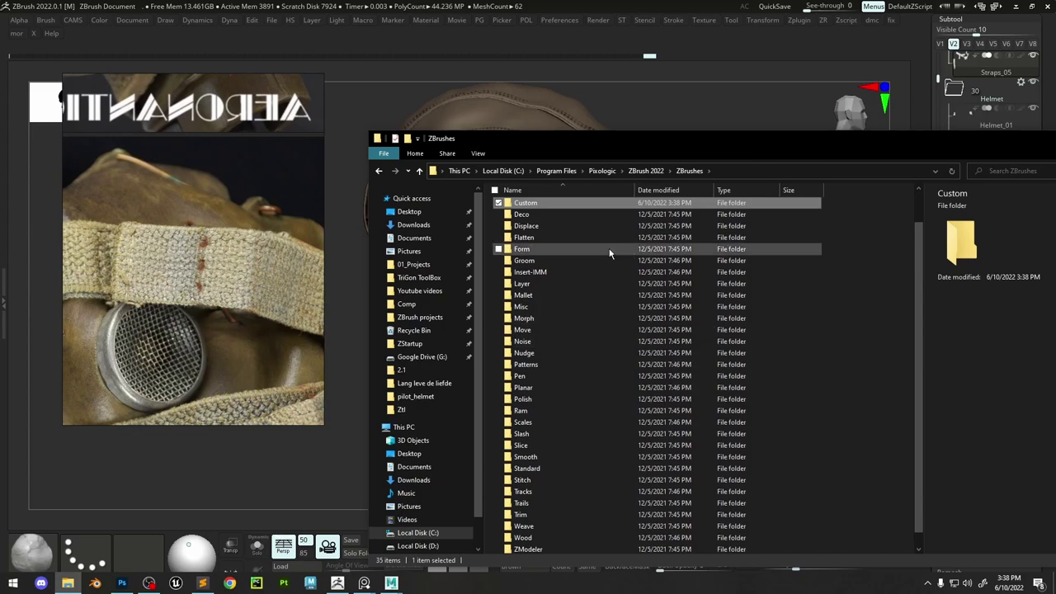
Rename the Custom folder as 0_Custom.
scroll(561, 245, up, 1)
key(F2)
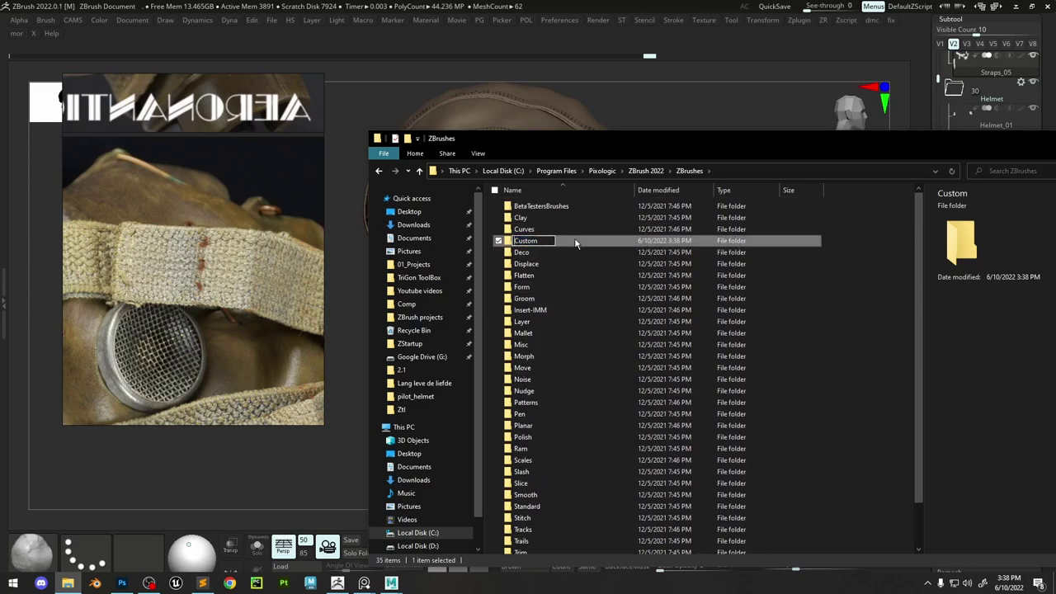
text(0_)
key(Return)
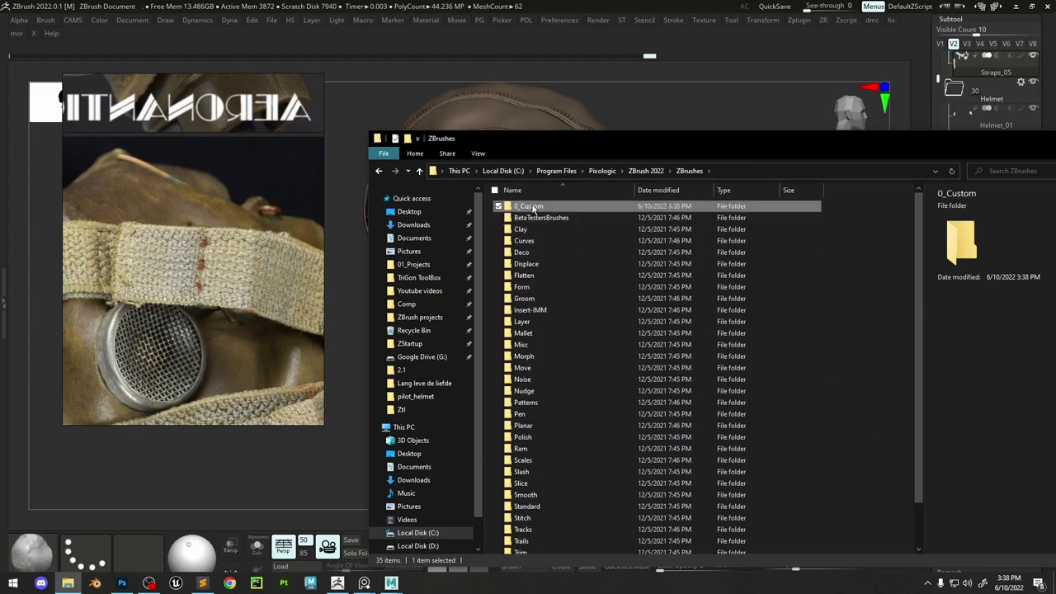
Paste the Stitches folder into 0_Custom, check its brush files and return to ZBrush.
double_click(529, 206)
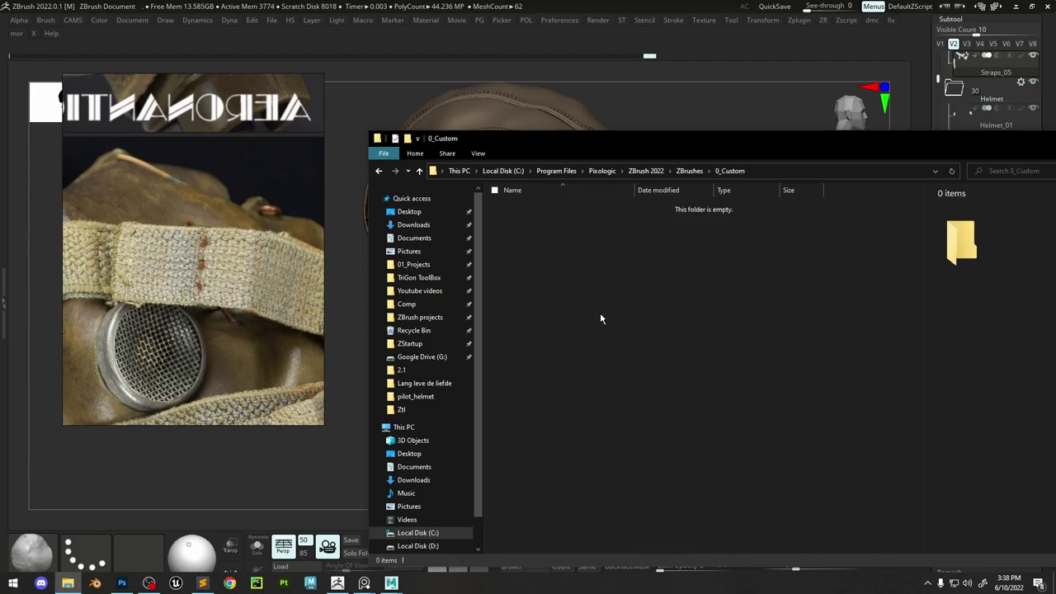
key(ctrl+v)
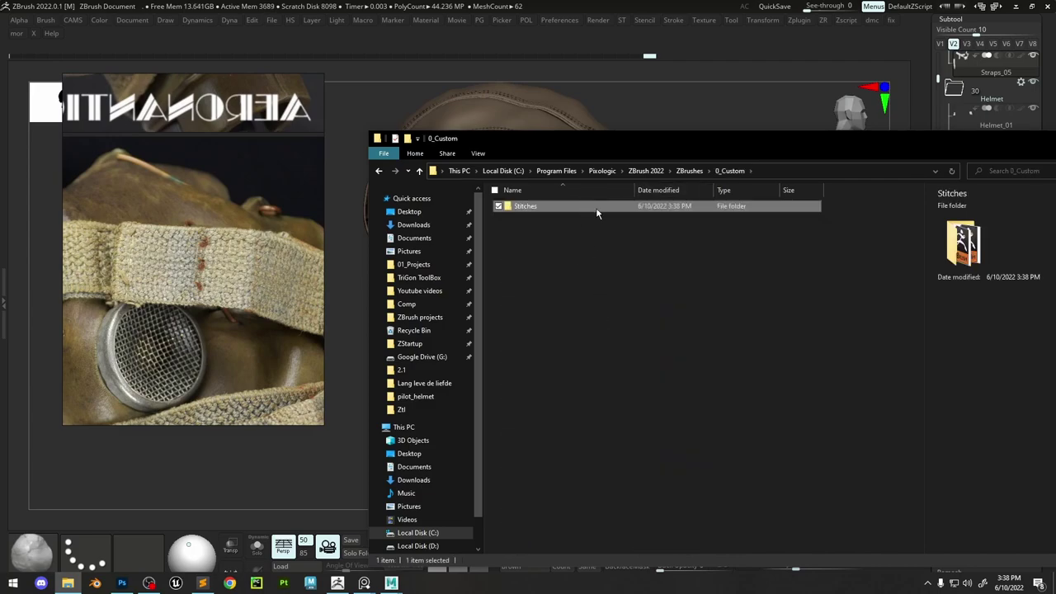
double_click(583, 209)
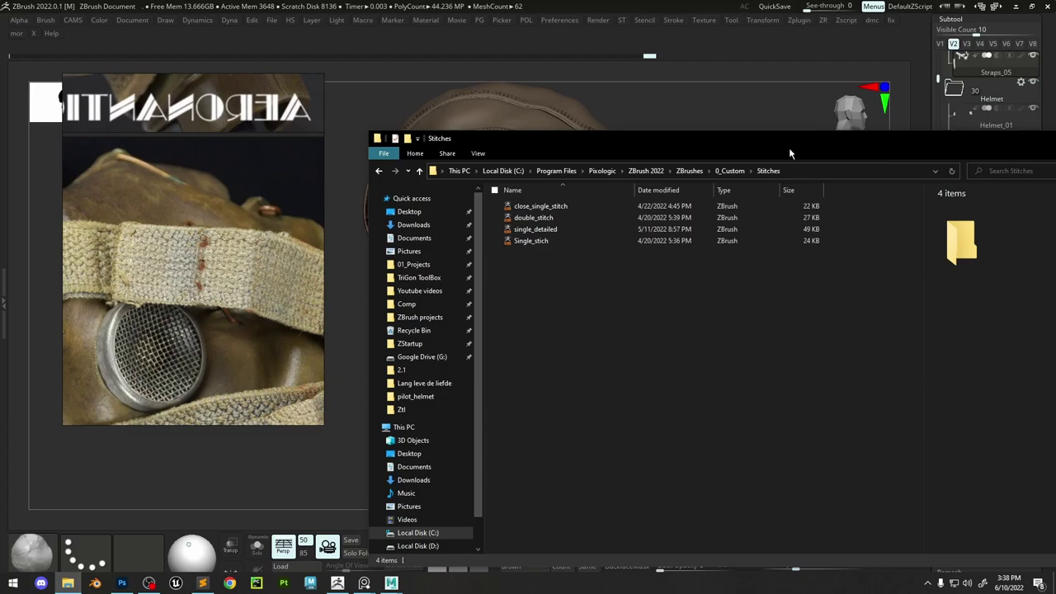
click(345, 405)
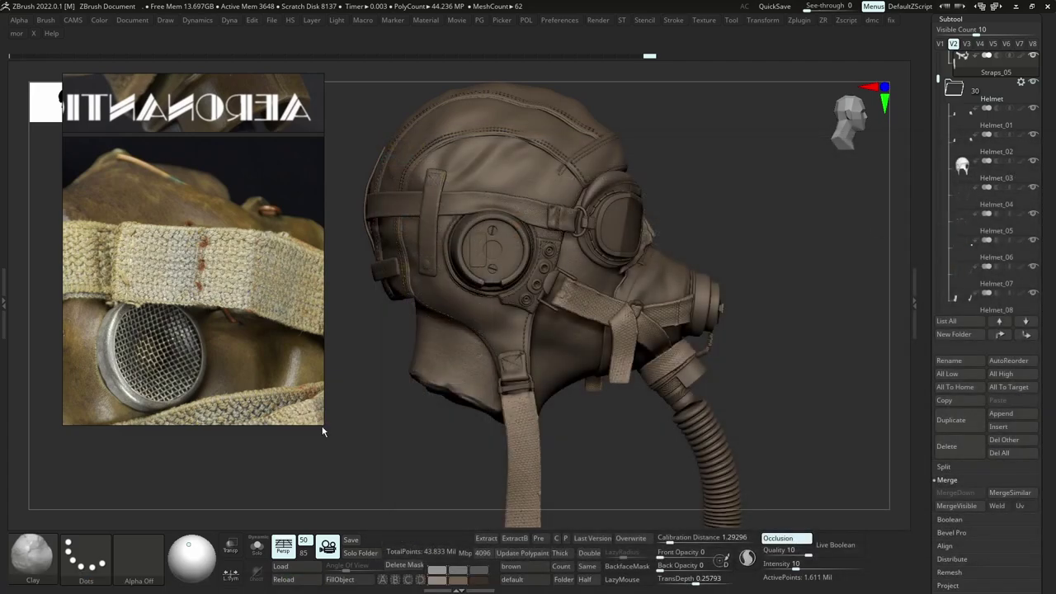
Shrink the reference photo and load the Single_stich brush from the 0_Custom Stitches folder.
drag(323, 423, 237, 286)
right_drag(175, 133, 180, 217)
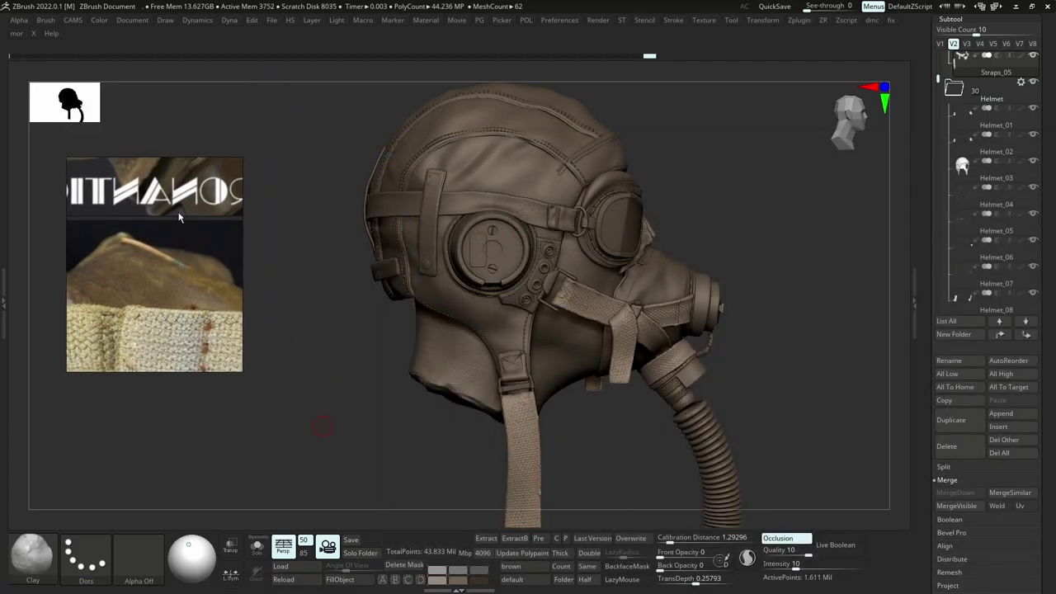
click(45, 21)
key(comma)
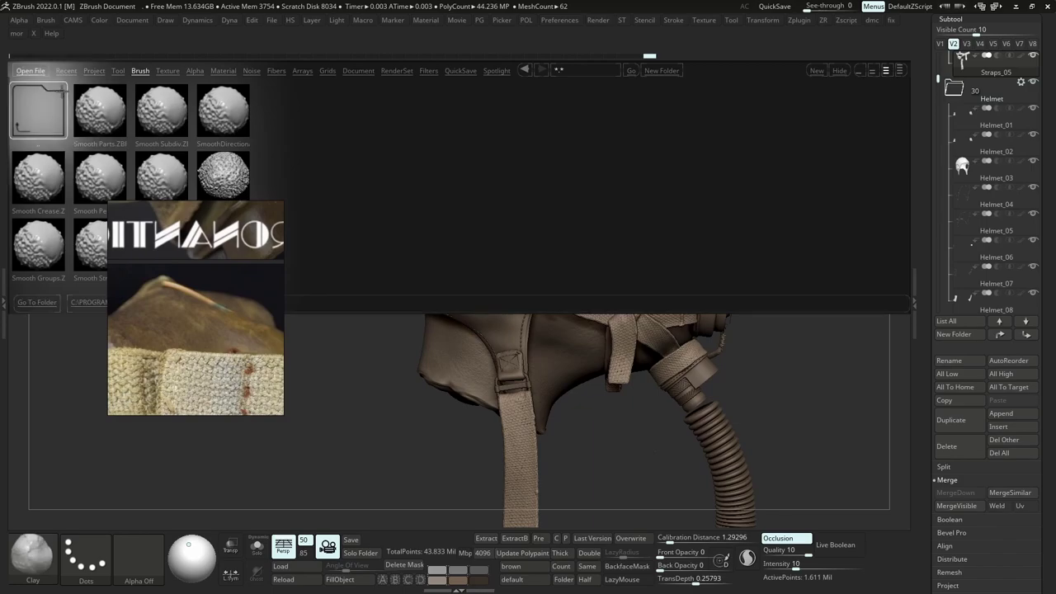
double_click(44, 189)
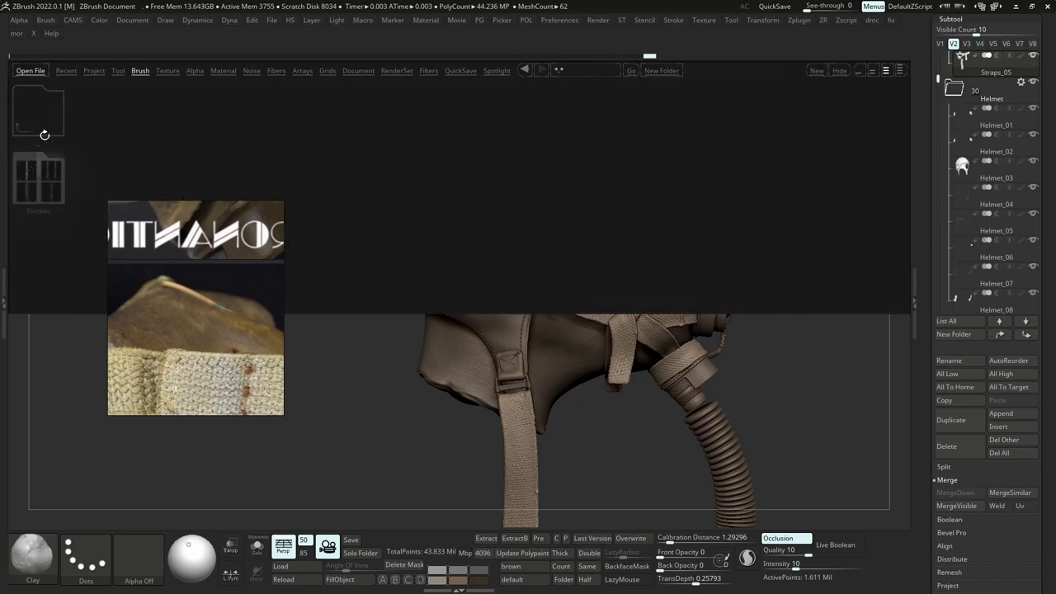
double_click(41, 183)
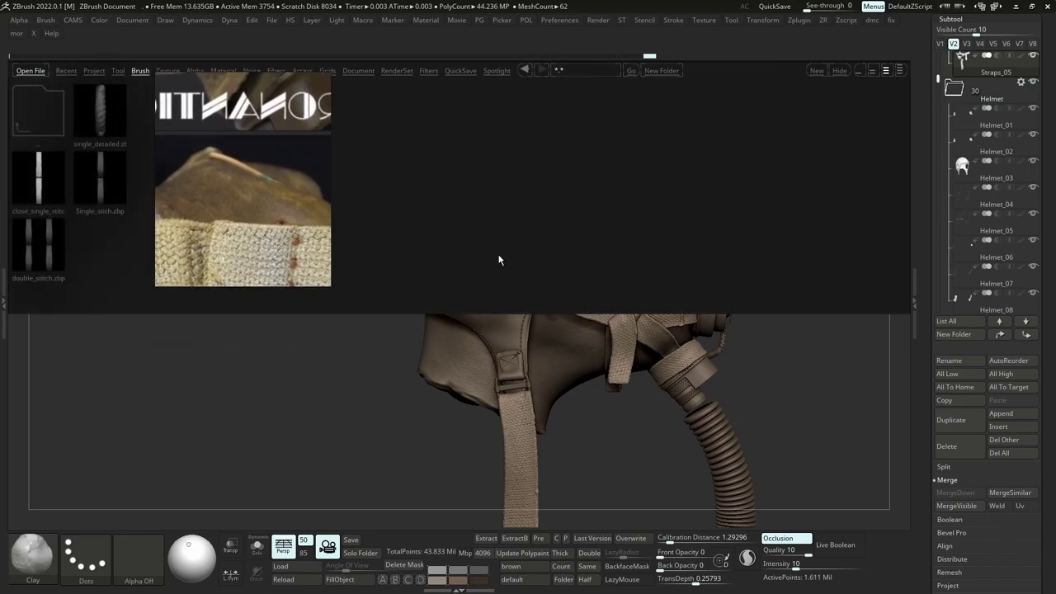
double_click(108, 191)
Isolate the woven straps Straps_05 and duplicate the subtool.
ctrl+right_drag(563, 306, 587, 319)
key(s)
ctrl+right_drag(825, 412, 801, 347)
ctrl+right_drag(800, 346, 844, 437)
key(shift+s)
drag(982, 532, 982, 369)
click(957, 523)
click(949, 18)
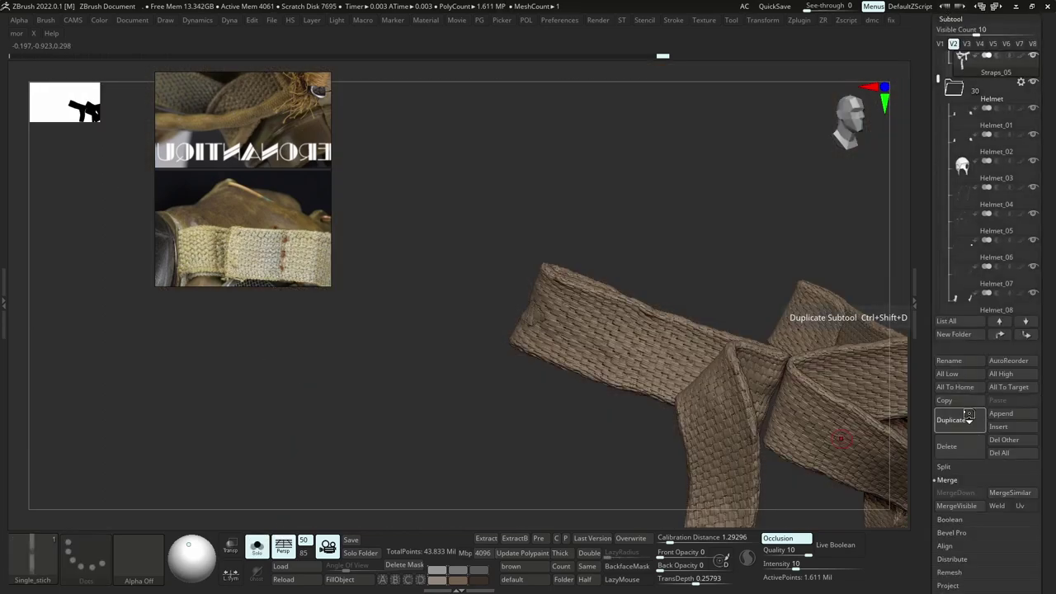
click(969, 420)
Select the straps copy Straps_06 and open its geometry settings.
click(990, 87)
click(950, 19)
click(955, 32)
drag(1016, 437, 1016, 395)
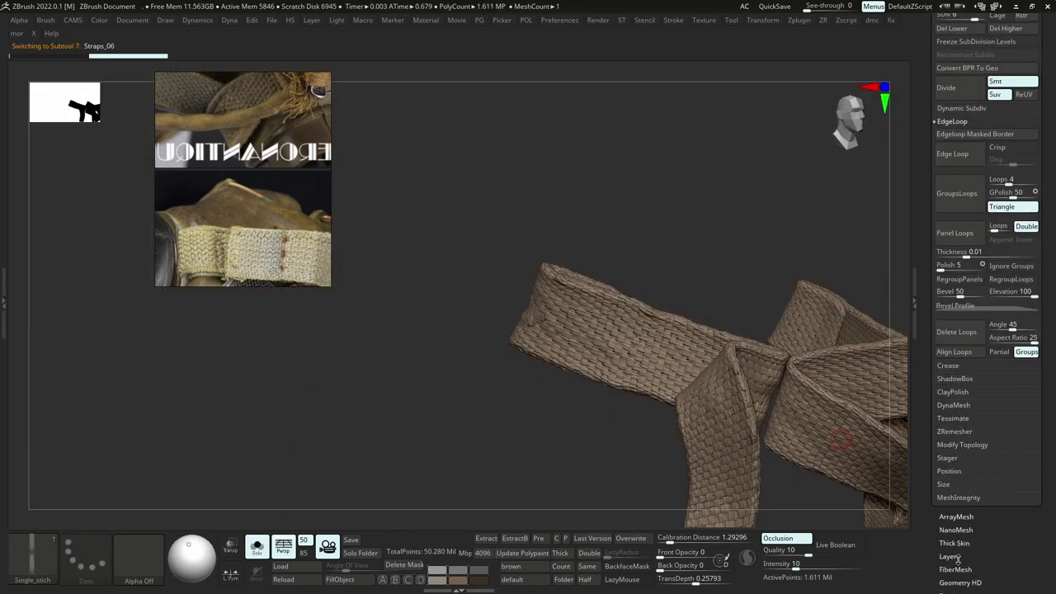
Turn off the surface noise on the straps to remove the woven texture.
click(955, 556)
key(d)
click(953, 248)
ctrl+right_drag(873, 66, 897, 74)
click(955, 334)
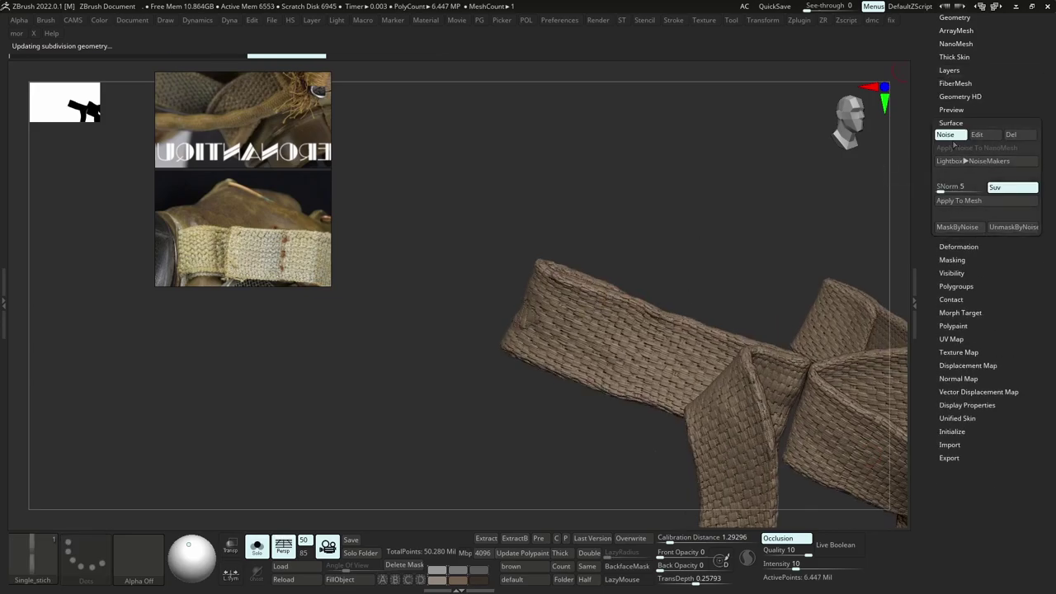
click(950, 135)
Step the straps down four subdivision levels, delete their other subdivision levels, and show the full helmet again.
click(950, 72)
click(955, 20)
key(shift+d)
key(shift+d)
key(shift+d)
key(shift+d)
click(1007, 59)
click(954, 57)
click(257, 546)
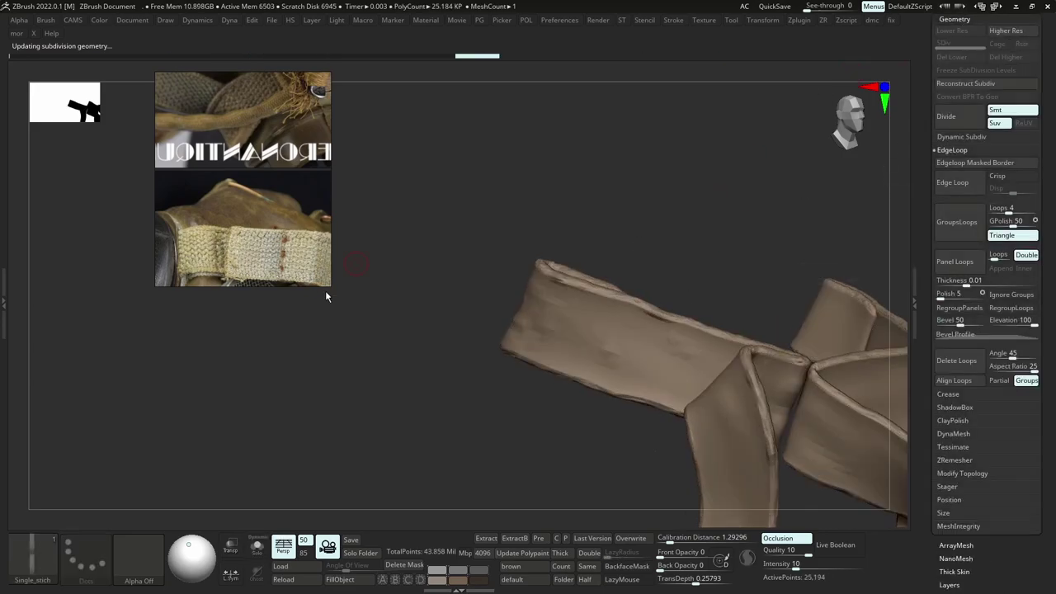
Enlarge the floating reference image to show the sewn straps and frame the cheek strap on the helmet.
drag(330, 286, 370, 395)
middle_drag(320, 314, 310, 312)
right_drag(310, 312, 249, 345)
right_drag(588, 278, 642, 300)
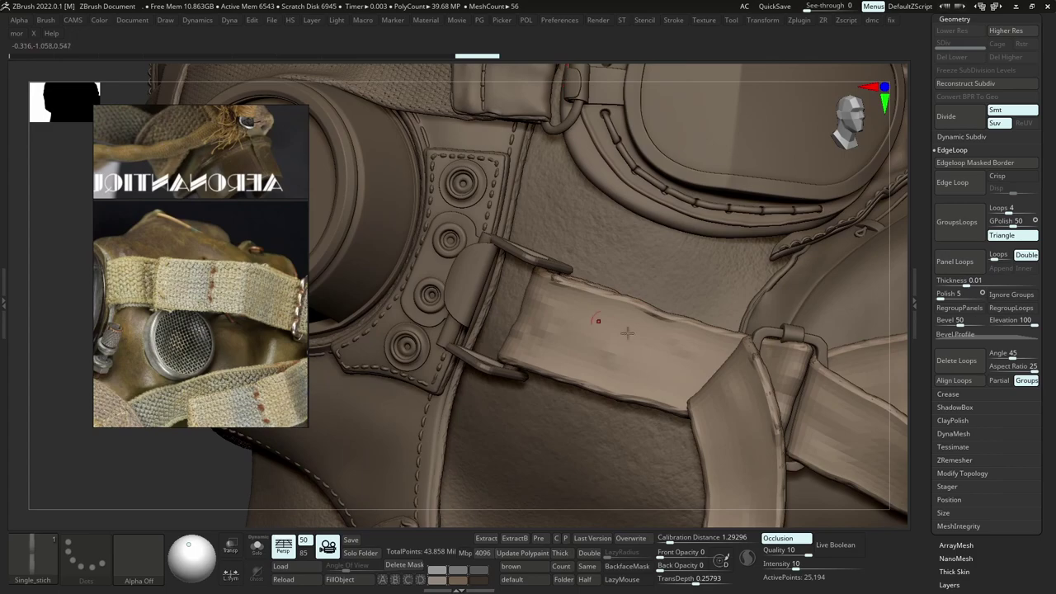
Subdivide the straps mesh to give it a denser surface for stitching.
key(ctrl+d)
key(ctrl+d)
key(ctrl+d)
key(ctrl+d)
mouse_move(705, 272)
ctrl+right_down()
mouse_move(883, 449)
mouse_move(558, 341)
mouse_move(616, 360)
mouse_move(685, 429)
mouse_move(582, 329)
ctrl+right_up()
Try a row of stitches across the cheek strap near its buckle, check it from a distance, and undo it.
key(ctrl+z)
key(ctrl+z)
key(s)
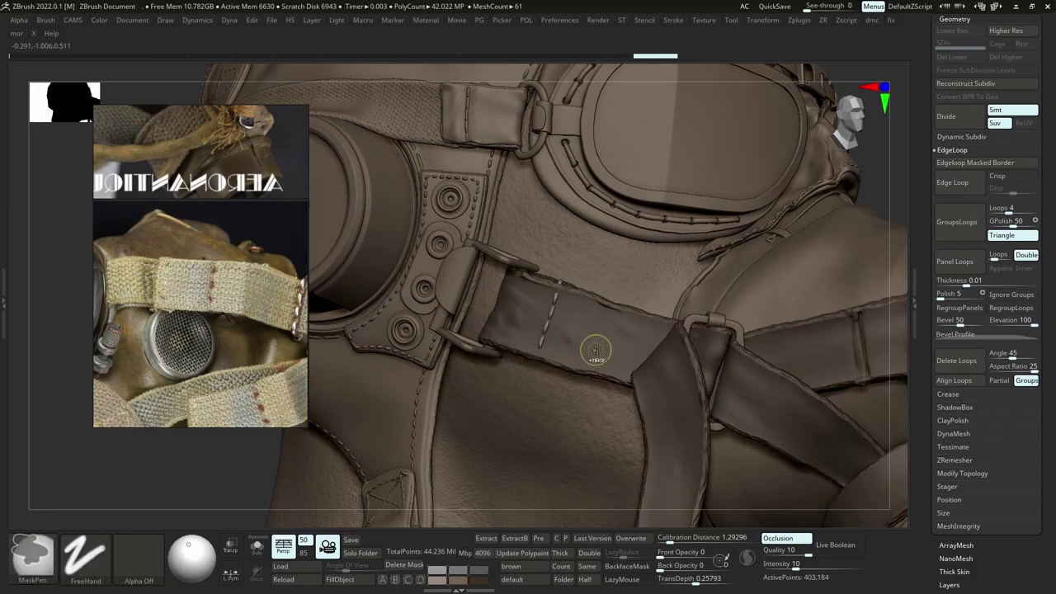
mouse_move(597, 349)
ctrl+right_down()
mouse_move(597, 232)
mouse_move(610, 178)
ctrl+right_up()
right_drag(635, 331, 581, 333)
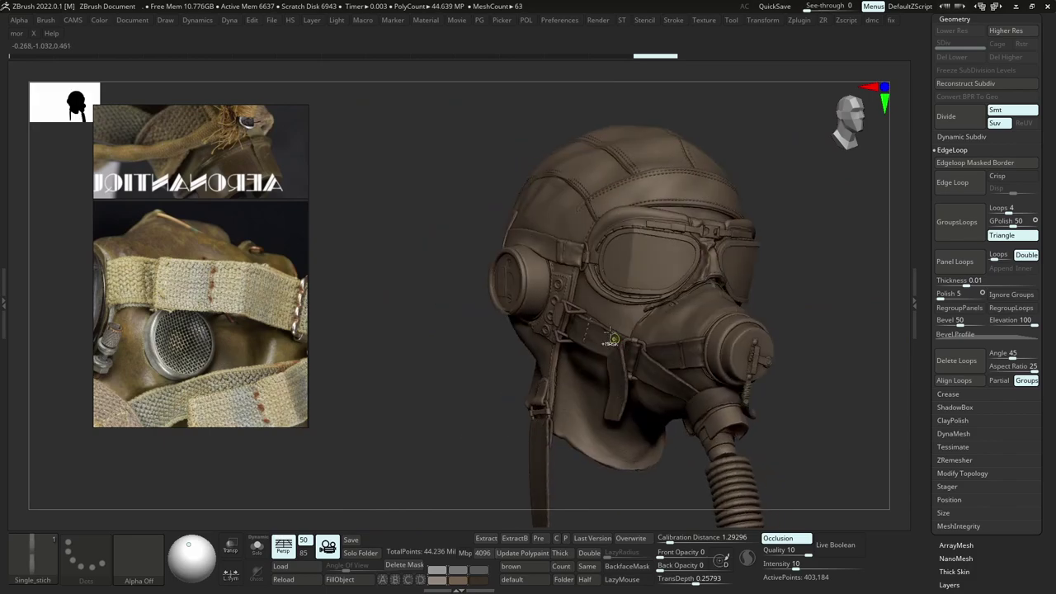
mouse_move(581, 284)
ctrl+right_down()
mouse_move(569, 360)
mouse_move(590, 334)
ctrl+right_up()
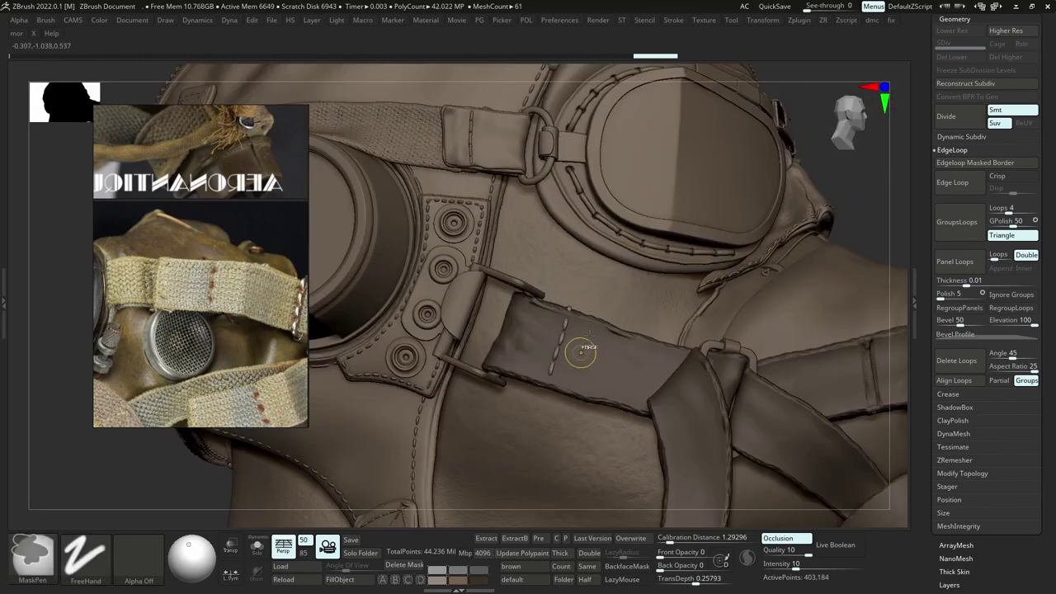
key(ctrl+z)
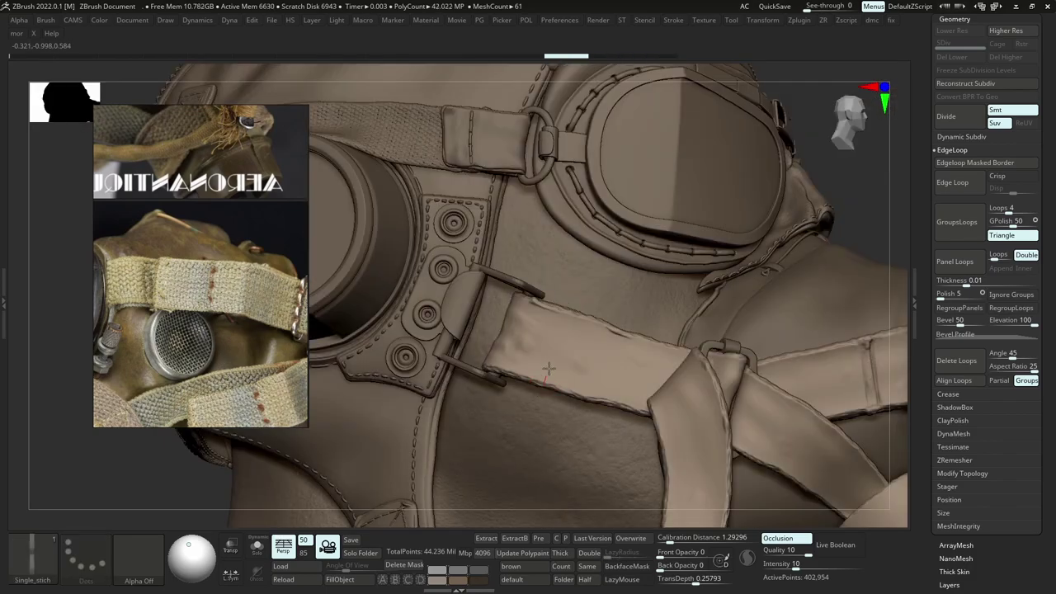
Draw a row of stitches across the cheek strap near its buckle with the Single_stich brush.
drag(570, 313, 571, 309)
mouse_move(559, 355)
right_down()
mouse_move(569, 362)
mouse_move(566, 350)
right_up()
click(554, 360)
click(549, 362)
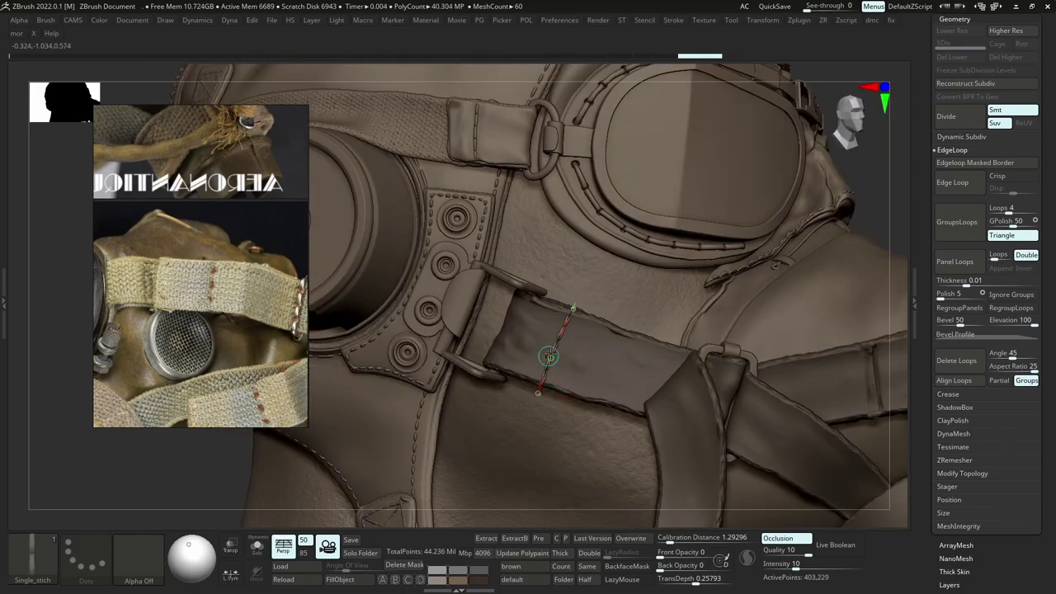
click(583, 350)
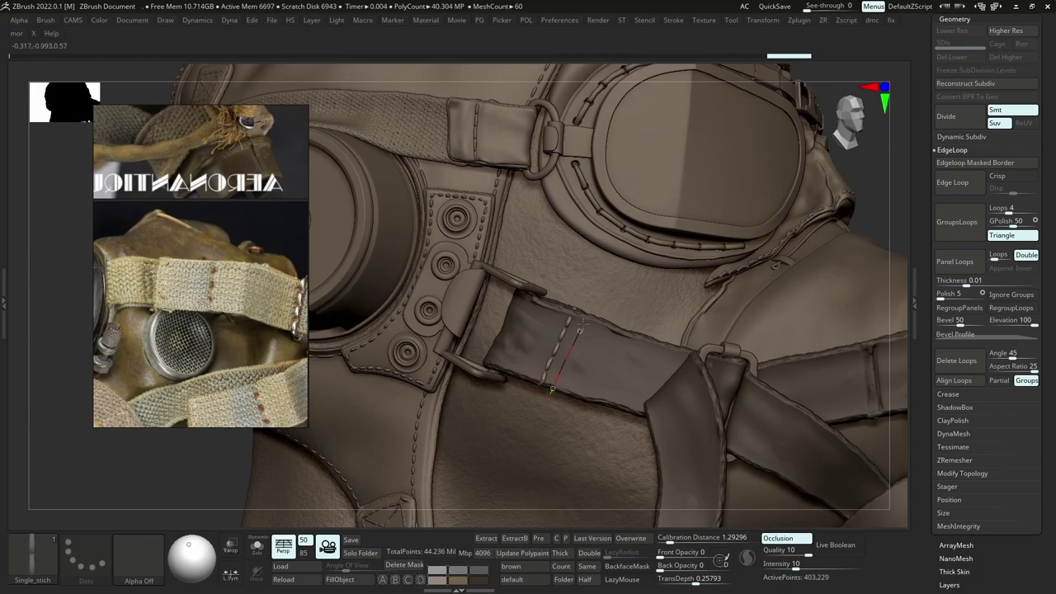
Try to draw a second stitch row parallel to the first on the cheek strap and isolate the straps.
drag(583, 324, 585, 314)
key(ctrl+z)
drag(552, 387, 585, 313)
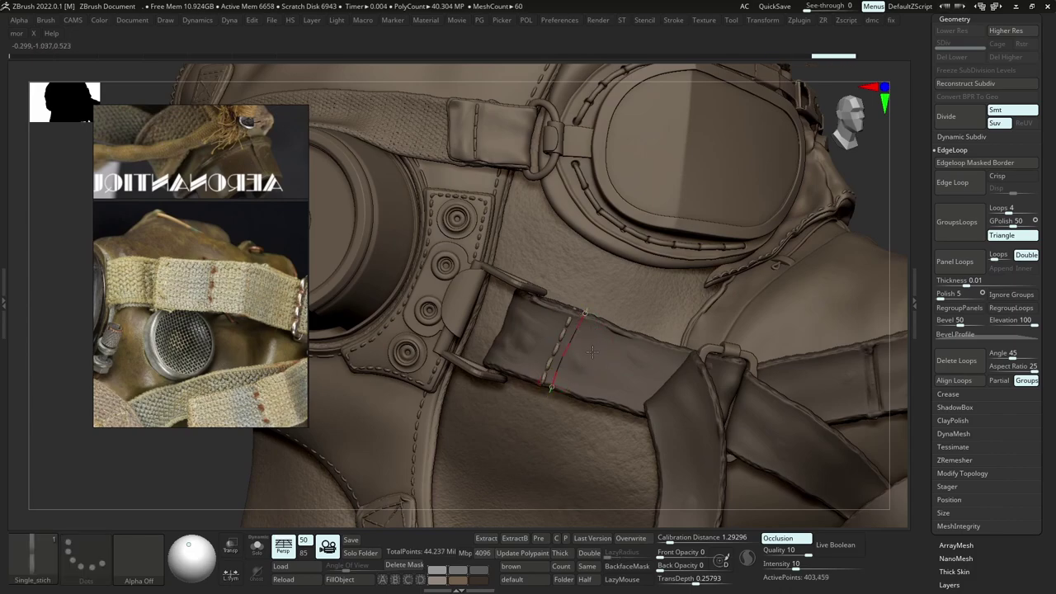
click(593, 352)
ctrl+right_drag(593, 353, 561, 322)
mouse_move(656, 371)
ctrl+right_down()
mouse_move(589, 386)
mouse_move(635, 426)
ctrl+right_up()
key(shift+s)
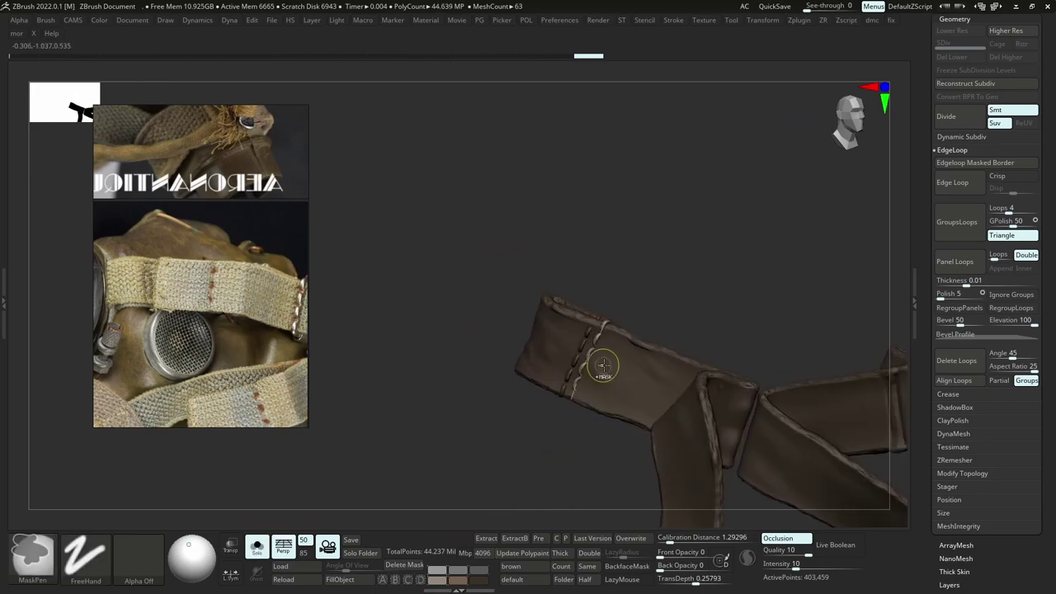
mouse_move(607, 365)
ctrl+right_down()
mouse_move(615, 368)
mouse_move(582, 394)
ctrl+right_up()
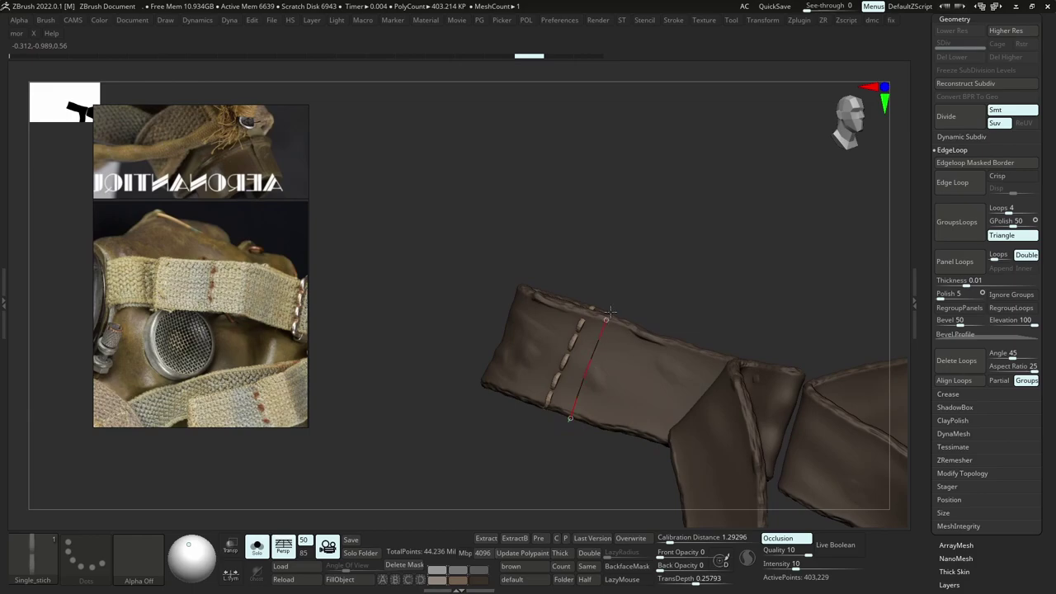
Draw a second stitch row across the isolated cheek strap, parallel to the first, and stretch it to the strap's edges.
drag(610, 311, 612, 306)
click(629, 371)
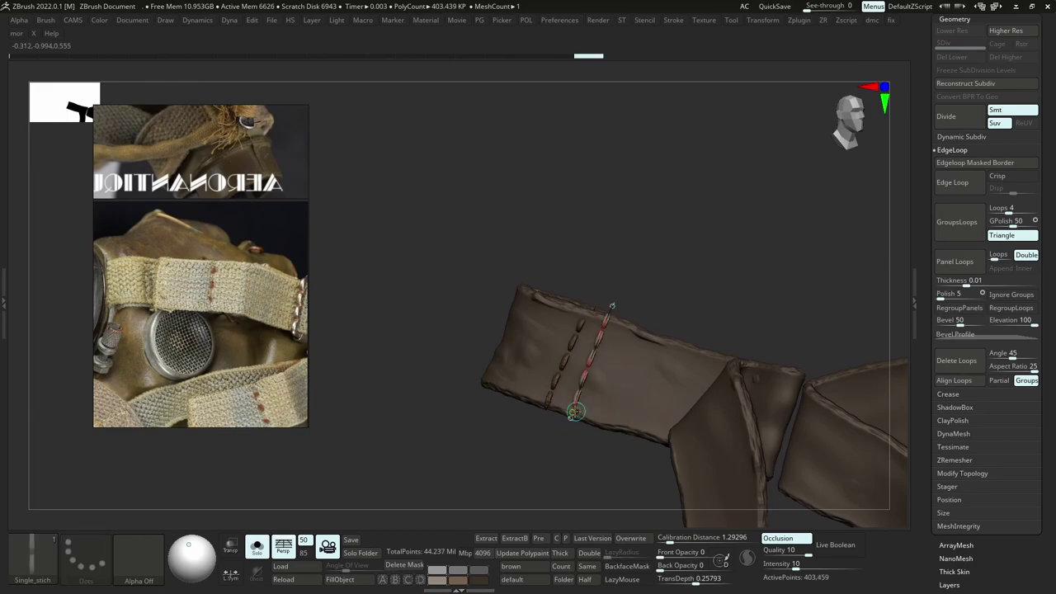
drag(574, 414, 567, 424)
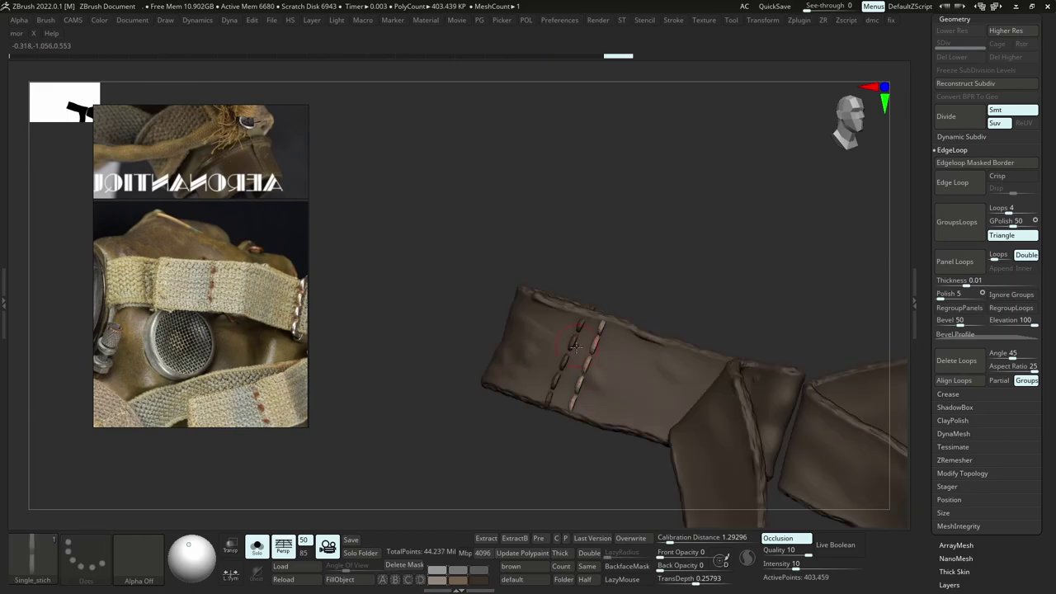
Switch to the Move brush, clear the mask on the straps, and show the whole helmet.
key(b)
key(m)
key(v)
key(s)
right_drag(601, 353, 620, 290)
ctrl+drag(620, 289, 649, 323)
key(alt+s)
ctrl+right_drag(604, 197, 609, 141)
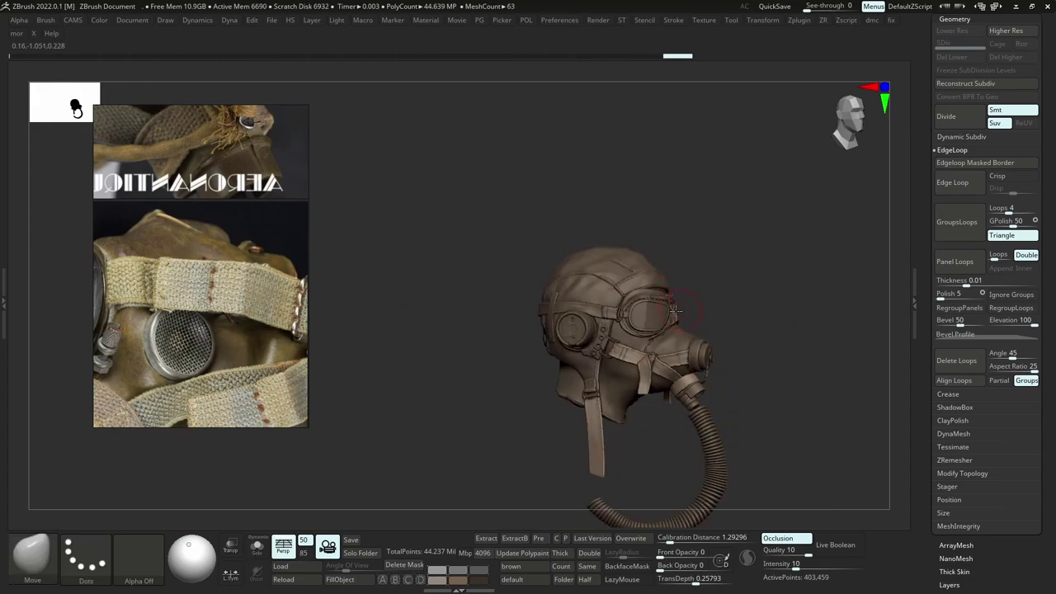
mouse_move(663, 293)
right_down()
mouse_move(607, 297)
mouse_move(617, 354)
mouse_move(695, 361)
mouse_move(658, 341)
mouse_move(687, 347)
right_up()
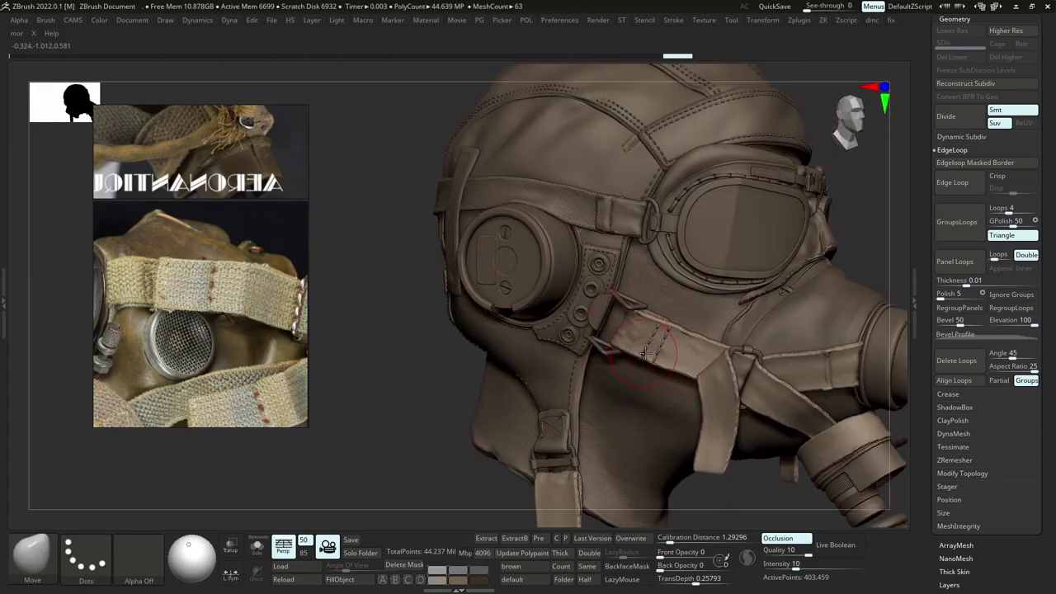
Undo the last change and adjust the cheek strap's stitches with the Move Topological brush.
key(ctrl+z)
key(b)
key(m)
key(t)
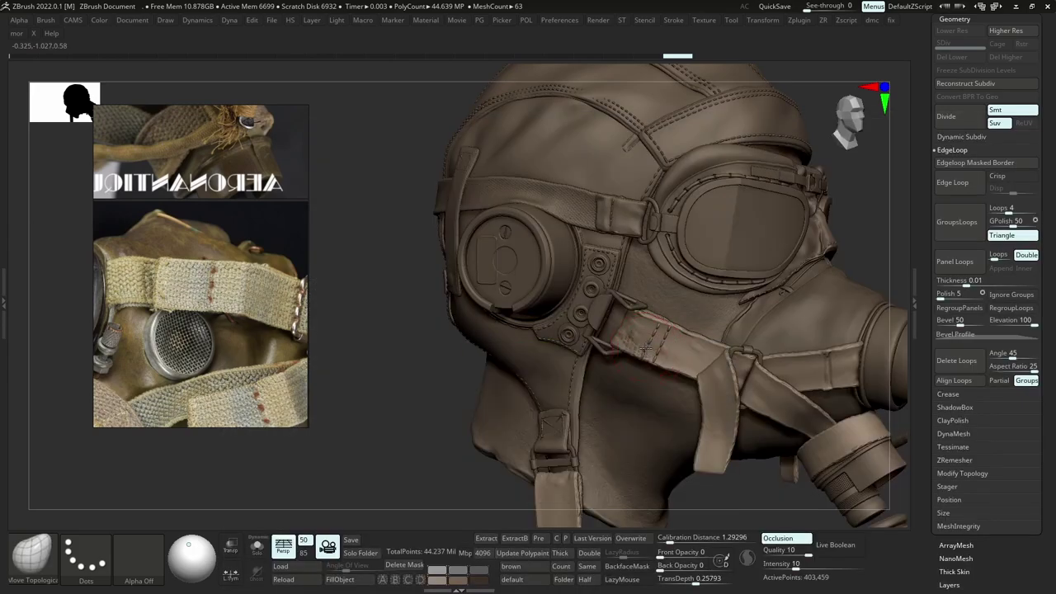
shift+drag(640, 348, 647, 352)
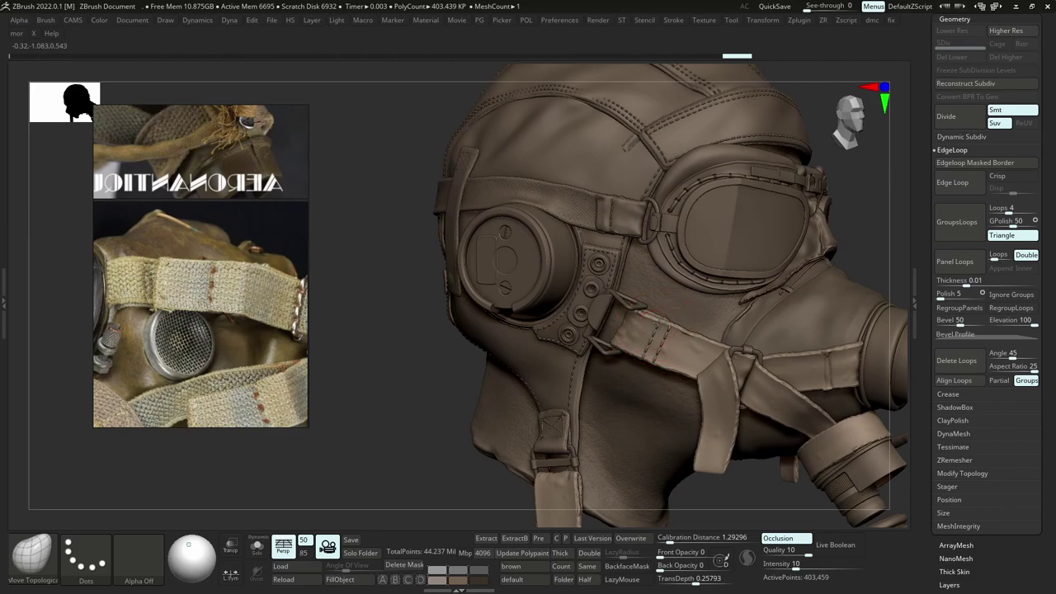
drag(655, 360, 657, 358)
mouse_move(659, 356)
ctrl+right_down()
mouse_move(693, 266)
mouse_move(697, 335)
mouse_move(726, 406)
mouse_move(724, 434)
ctrl+right_up()
mouse_move(705, 377)
right_down()
mouse_move(680, 448)
mouse_move(694, 350)
mouse_move(752, 334)
mouse_move(700, 332)
mouse_move(712, 314)
right_up()
Isolate the straps, select the Single_stich brush with a draw size of 10, and enlarge the sewn strap in the reference.
key(b)
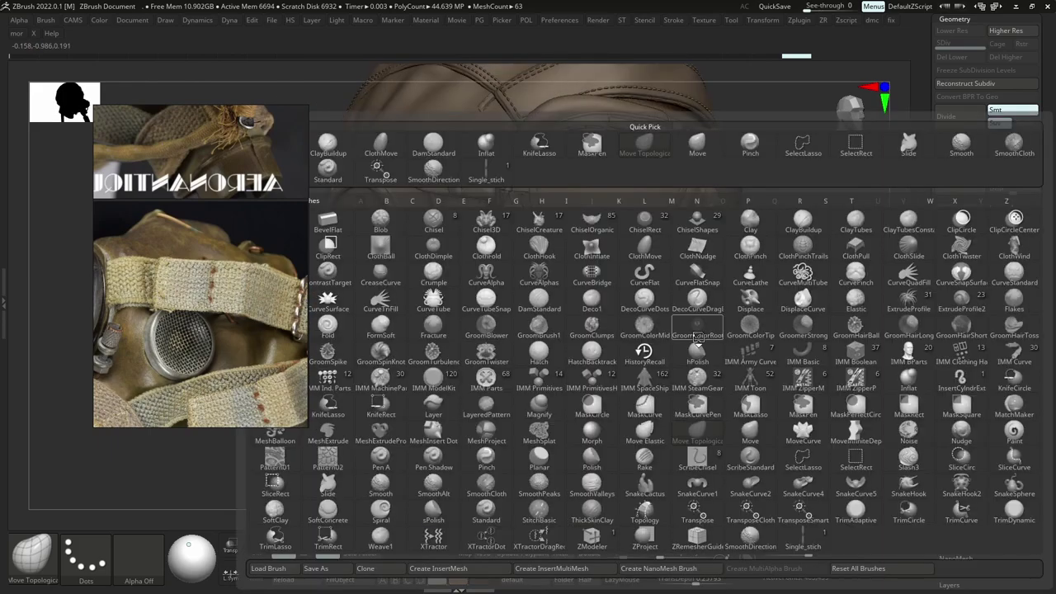
key(s)
key(Escape)
key(shift+alt+s)
mouse_move(652, 290)
ctrl+right_down()
mouse_move(716, 334)
mouse_move(822, 353)
mouse_move(706, 394)
mouse_move(668, 307)
ctrl+right_up()
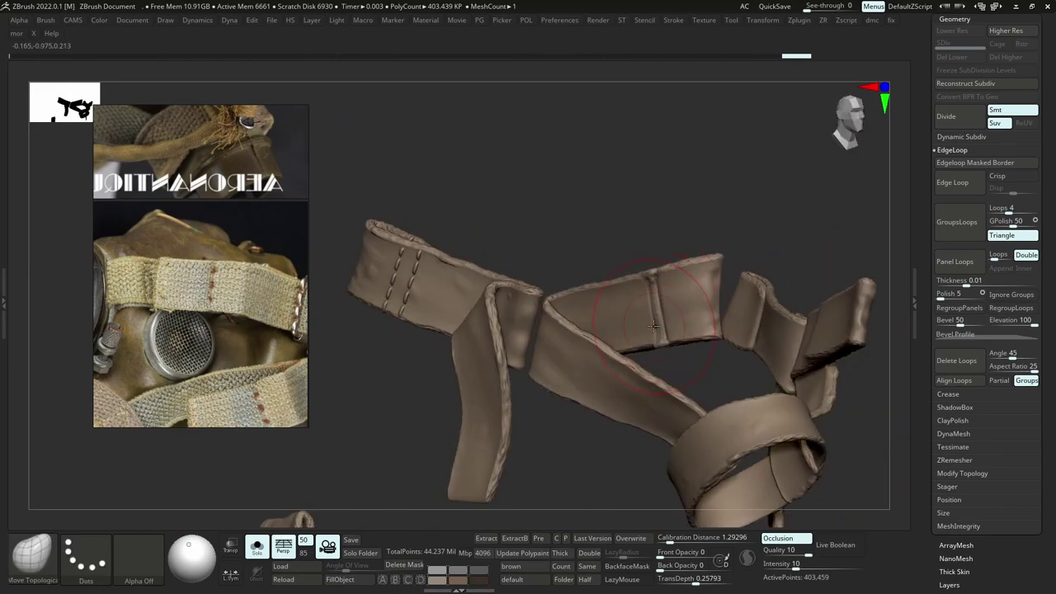
key(b)
click(487, 169)
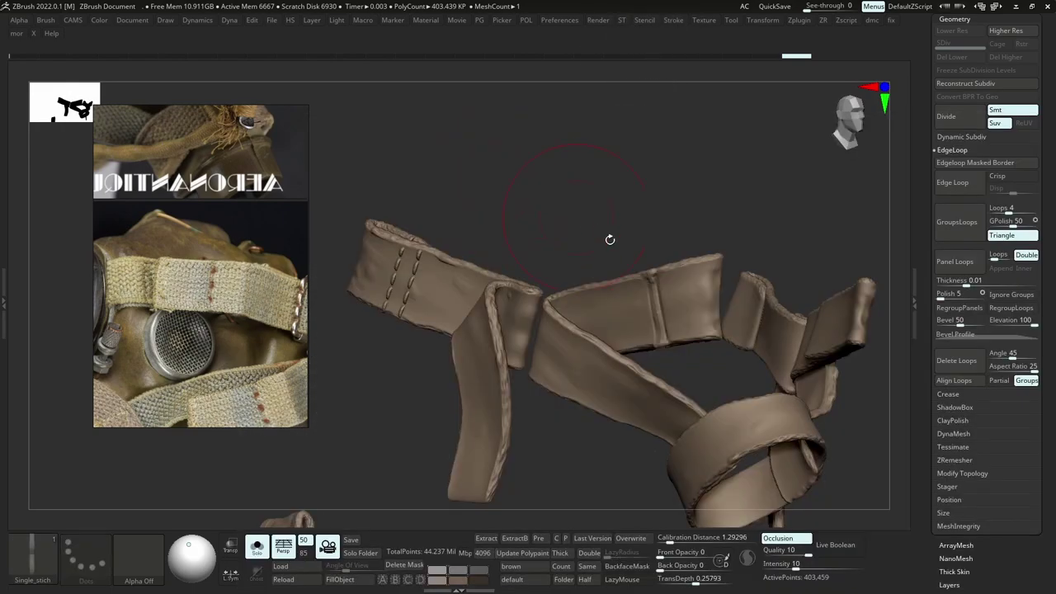
key(s)
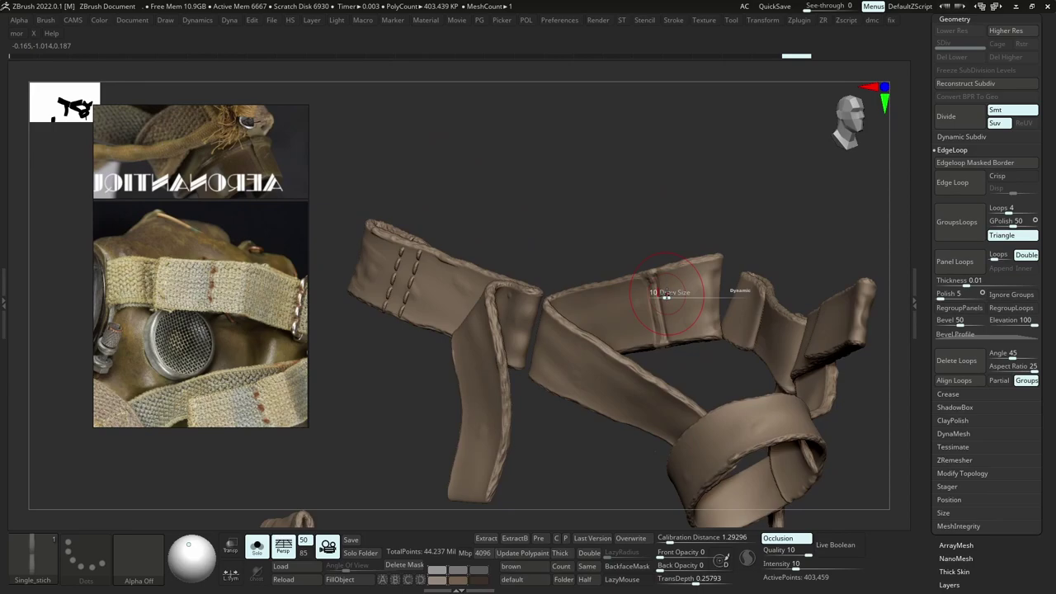
key(Return)
scroll(151, 283, up, 4)
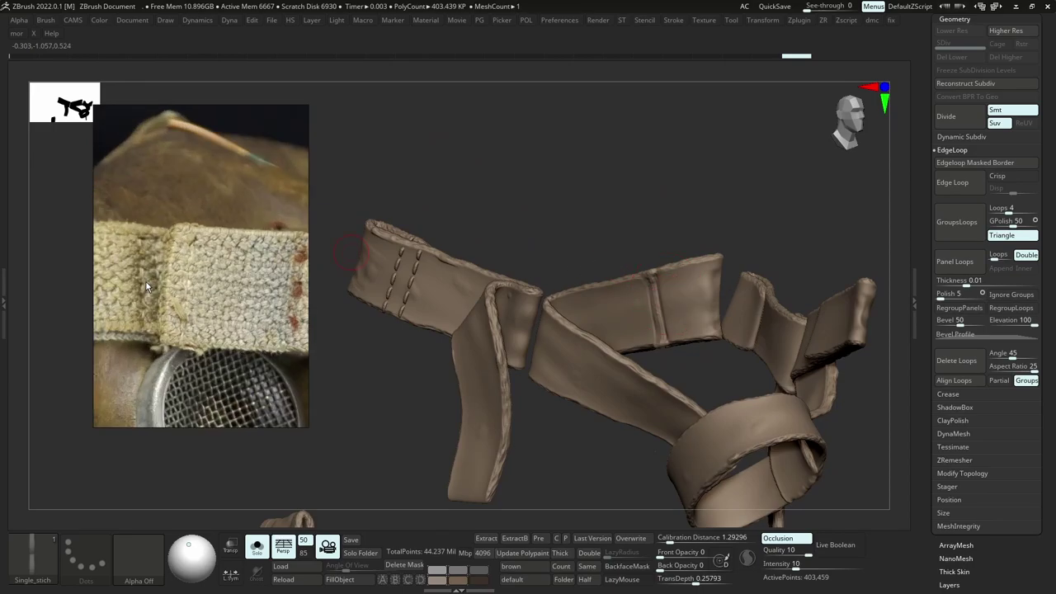
Try to draw a stitch row beside the seam of the strap leading to the mask's filter, undoing the attempts.
ctrl+right_drag(594, 274, 673, 280)
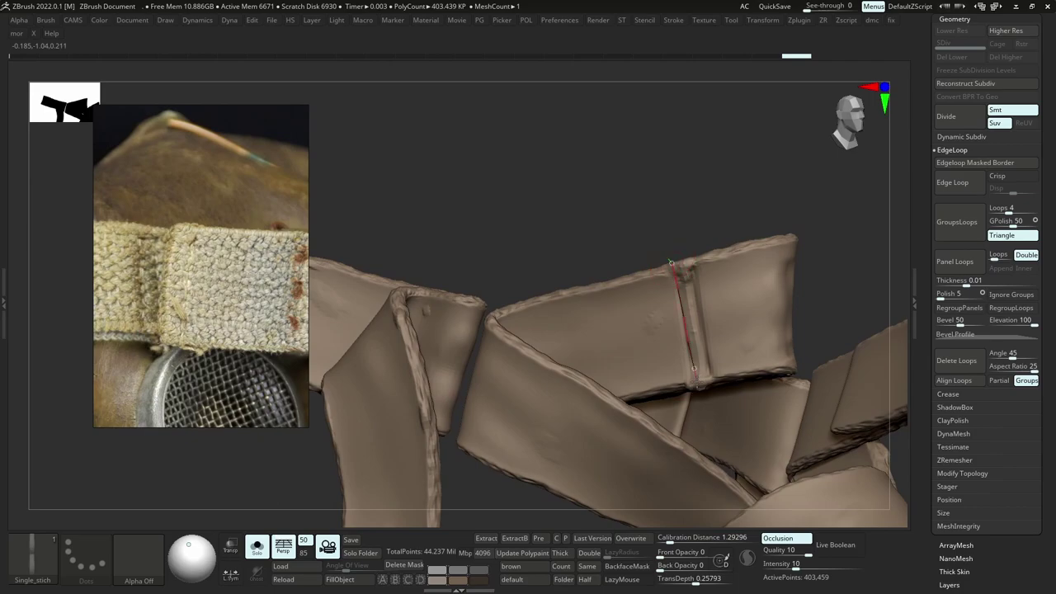
right_drag(665, 301, 675, 291)
key(ctrl+z)
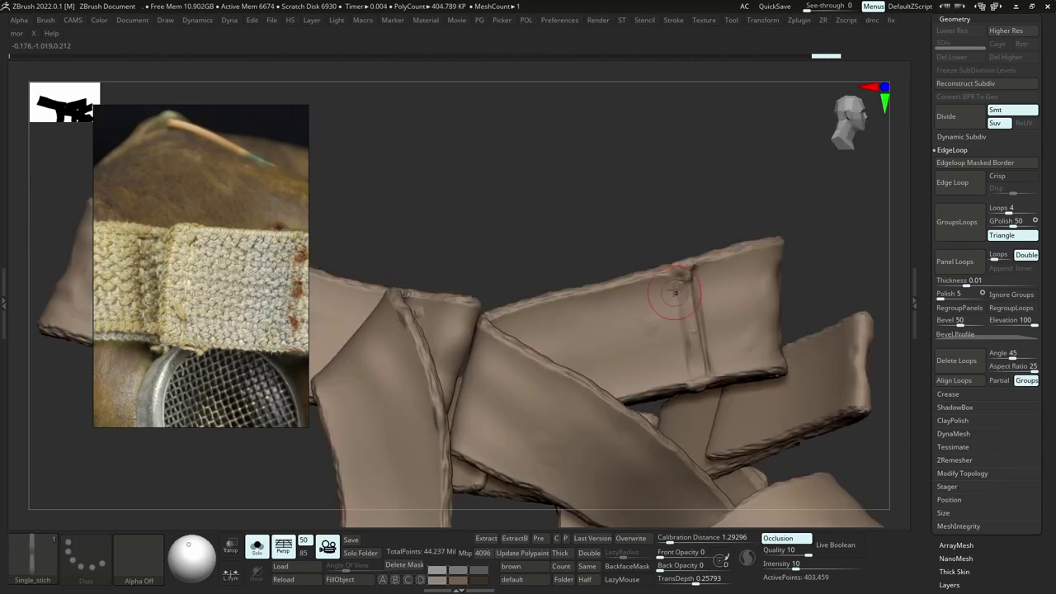
drag(693, 395, 695, 403)
ctrl+shift+click(696, 401)
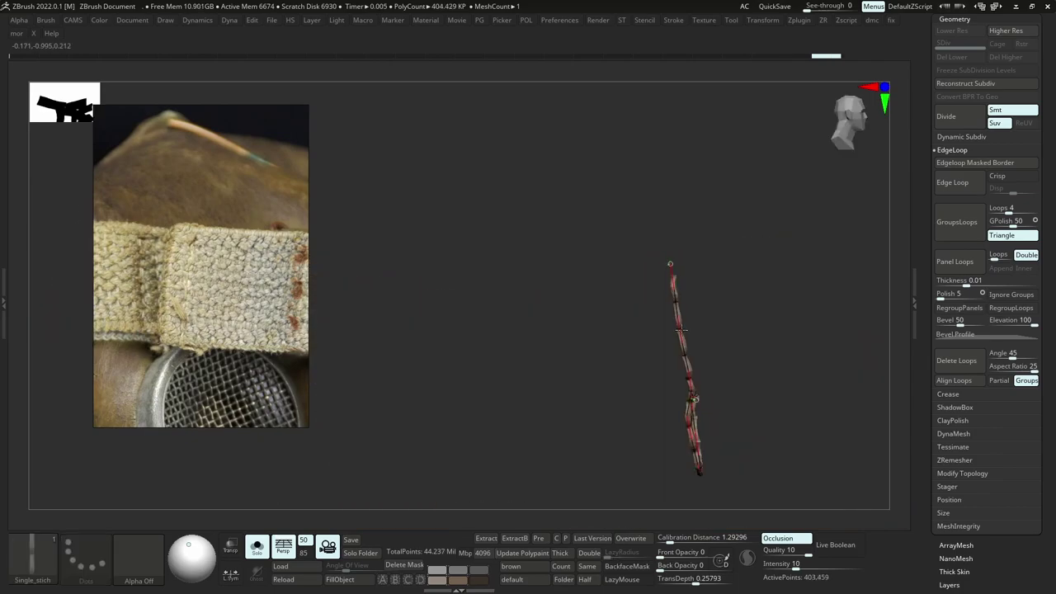
key(ctrl+z)
key(ctrl+z)
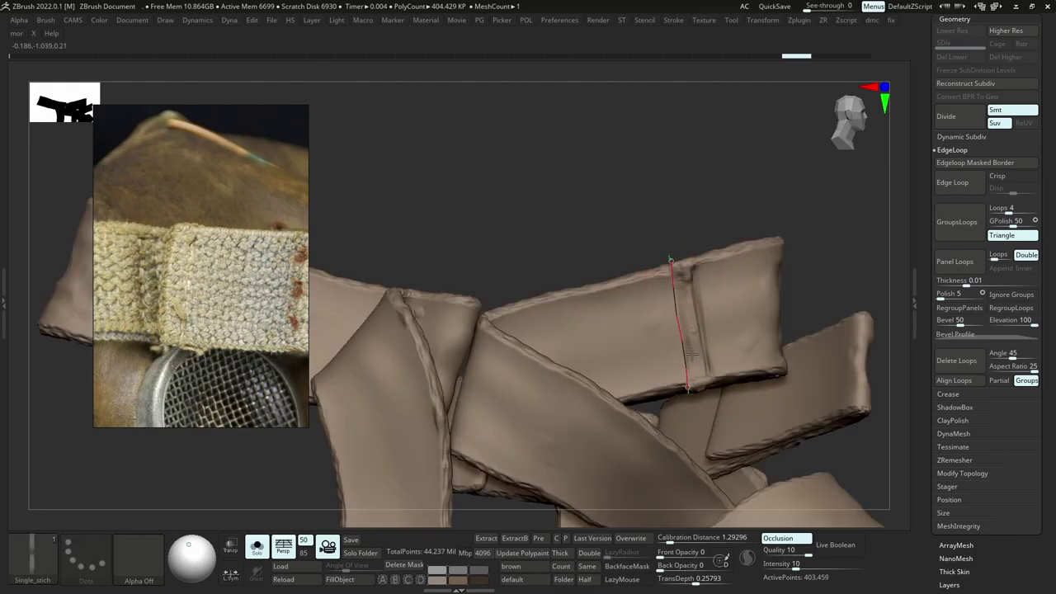
Draw a row of stitches alongside the seam on the strap leading to the mask's filter.
mouse_move(691, 354)
right_down()
mouse_move(669, 267)
mouse_move(691, 299)
mouse_move(681, 268)
mouse_move(683, 330)
right_up()
click(669, 266)
click(683, 340)
ctrl+shift+click(683, 314)
ctrl+shift+click(690, 284)
mouse_move(690, 284)
ctrl+right_down()
mouse_move(733, 278)
mouse_move(688, 355)
ctrl+right_up()
Show the full helmet and adjust the new stitches beside the seam with the Move brush to fit the strap.
key(b)
key(m)
key(v)
key(s)
drag(687, 330, 684, 332)
mouse_move(684, 331)
ctrl+right_down()
mouse_move(682, 381)
mouse_move(693, 317)
mouse_move(674, 296)
ctrl+right_up()
key(alt+shift+s)
key(s)
drag(679, 285, 681, 278)
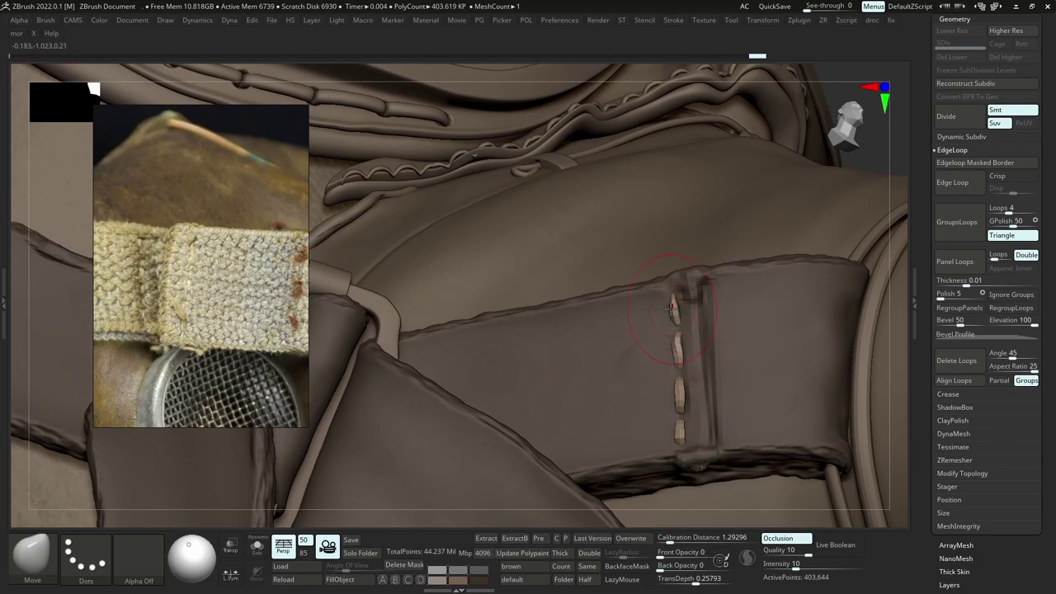
drag(681, 354, 673, 358)
Duplicate the stitch row with Transpose and place the copy on the other side of the strap's seam.
mouse_move(674, 358)
ctrl+right_down()
mouse_move(722, 375)
mouse_move(680, 448)
mouse_move(806, 509)
mouse_move(711, 400)
ctrl+right_up()
key(w)
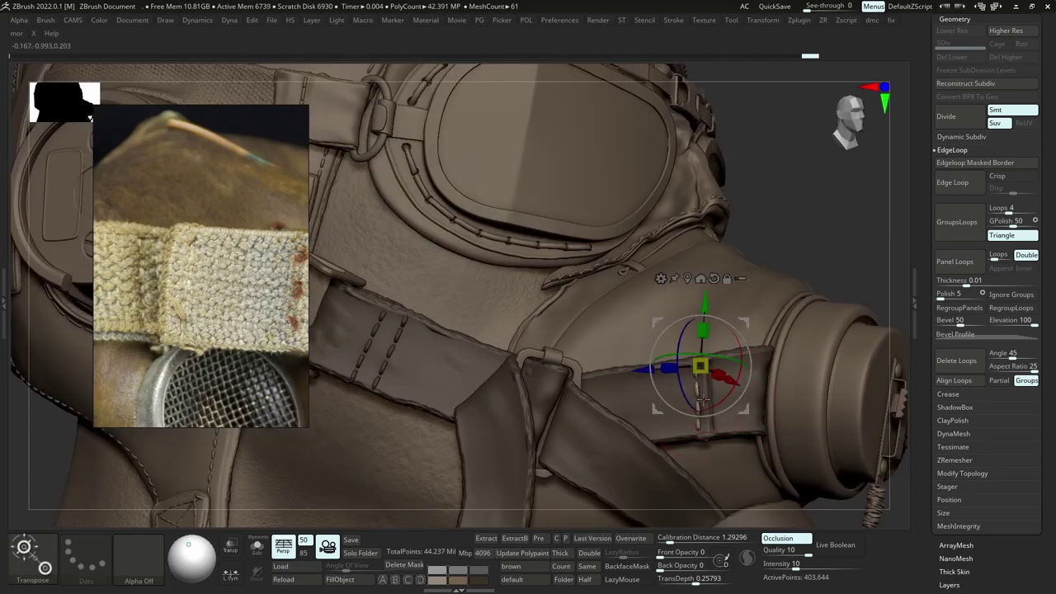
key(y)
mouse_move(694, 391)
mouse_down()
mouse_move(763, 386)
mouse_move(733, 388)
mouse_up()
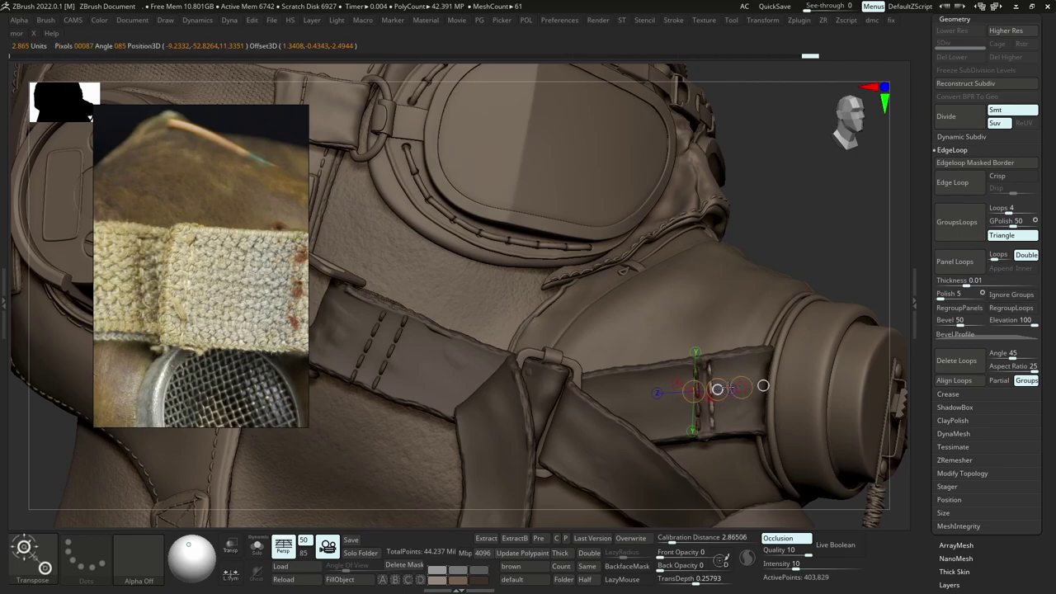
Fit the duplicated stitches to the strap with the Move brush and clear the mask.
key(b)
key(m)
key(v)
key(space)
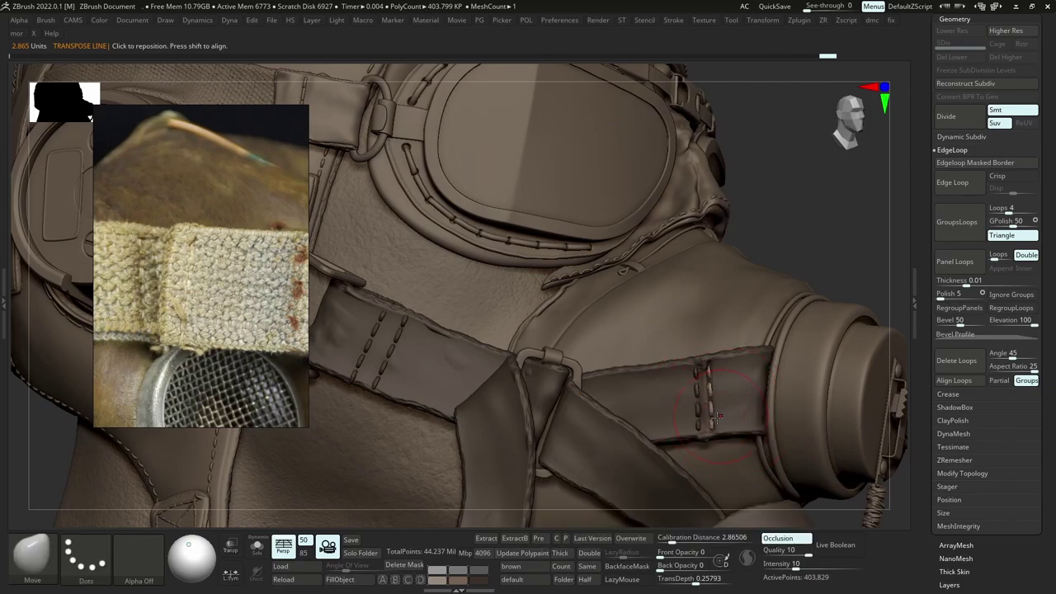
ctrl+drag(804, 219, 826, 236)
ctrl+right_drag(825, 235, 858, 190)
ctrl+right_drag(858, 189, 899, 306)
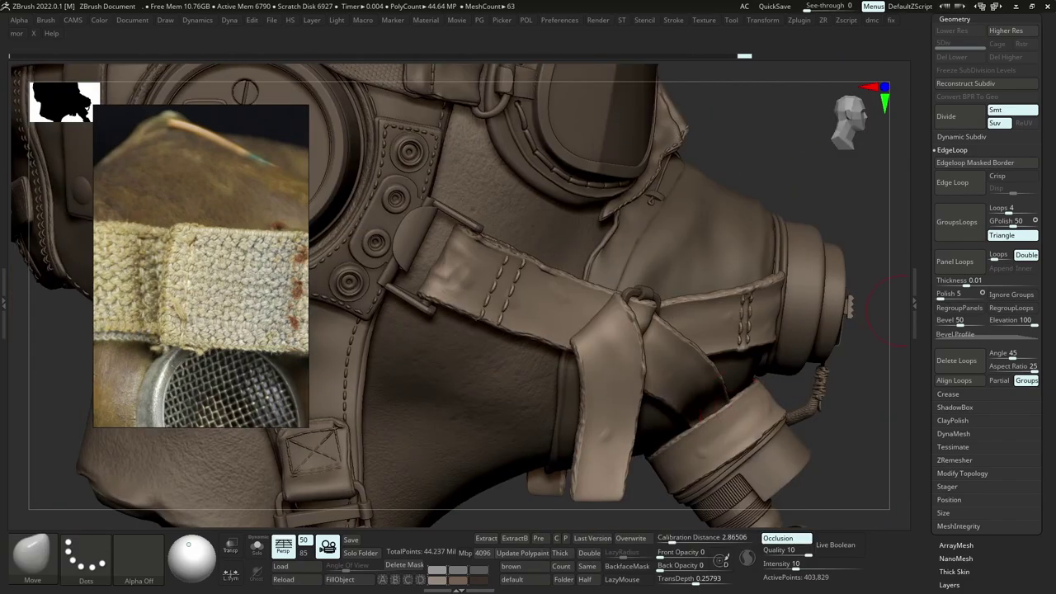
mouse_move(825, 372)
right_down()
mouse_move(784, 375)
mouse_move(817, 288)
right_up()
Examine the isolated strap loop around the hose and browse the reference board for photos of the mask's straps.
mouse_move(859, 413)
right_down()
mouse_move(765, 442)
mouse_move(669, 387)
mouse_move(698, 322)
right_up()
key(z)
ctrl+right_drag(698, 322, 683, 381)
scroll(240, 306, down, 8)
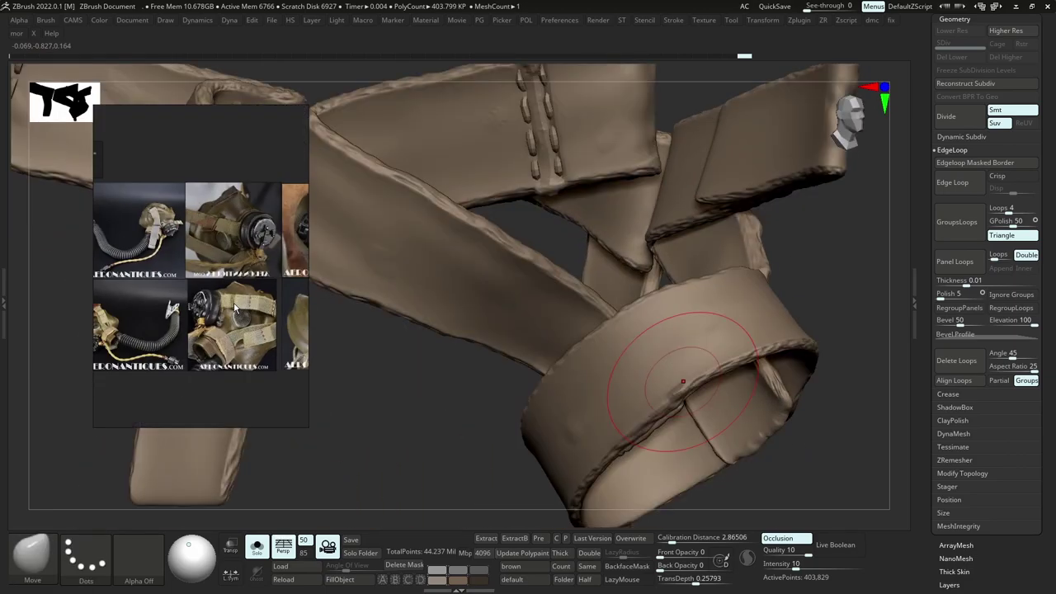
scroll(235, 308, down, 3)
scroll(235, 279, up, 3)
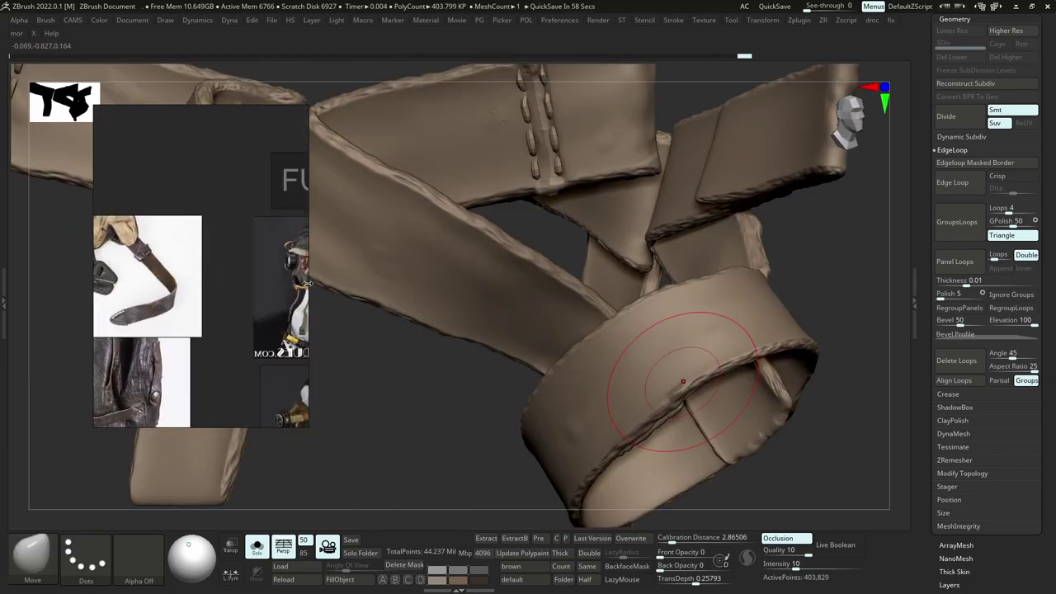
scroll(306, 283, up, 6)
scroll(261, 287, down, 6)
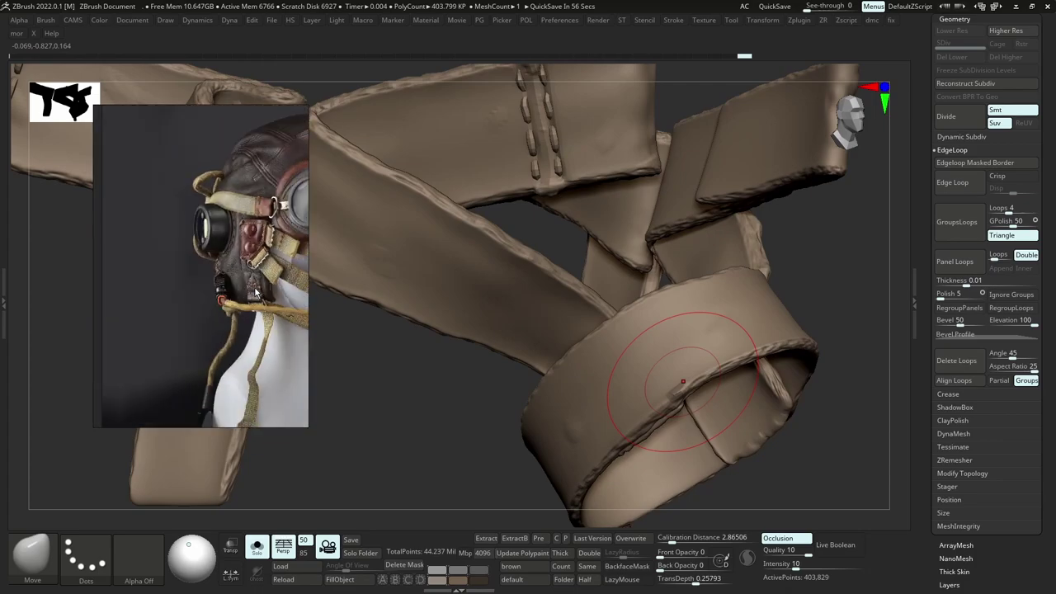
Examine the stitched leather patch in the reference photo and show the whole helmet around the strap loop.
scroll(143, 307, up, 8)
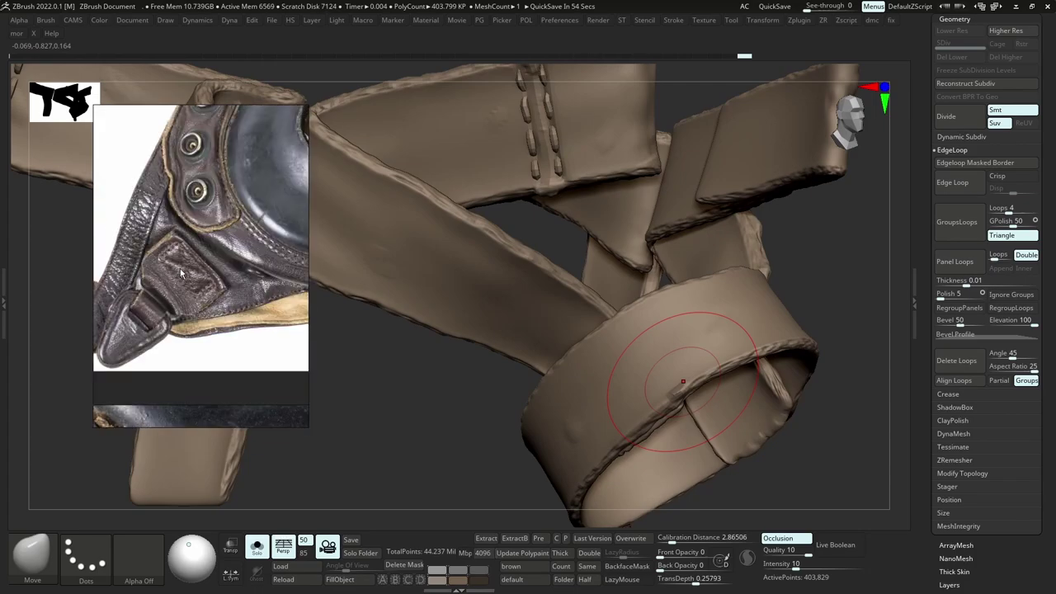
scroll(183, 274, up, 2)
right_drag(624, 423, 608, 401)
key(alt+shift+s)
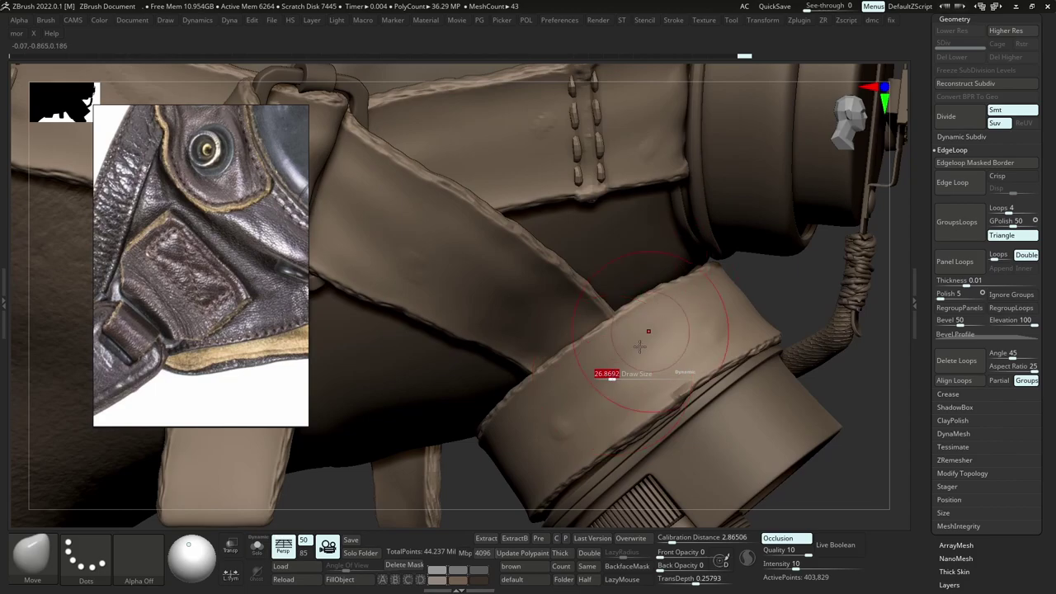
Select the Single_stich brush and reduce its draw size to suit the strap loop around the hose.
key(b)
key(s)
key(Escape)
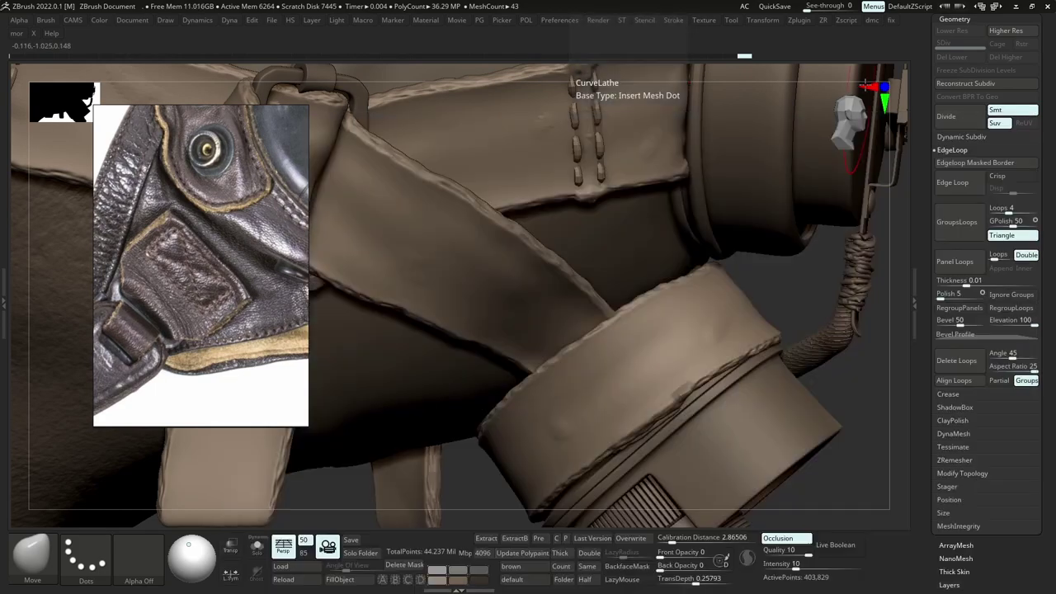
key(s)
key(b)
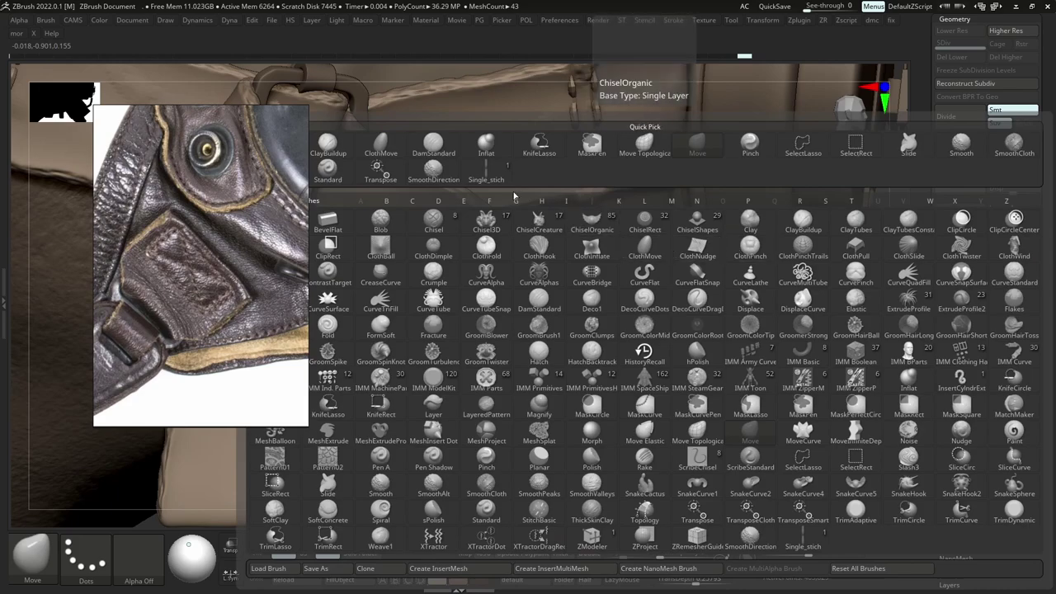
click(491, 171)
key(s)
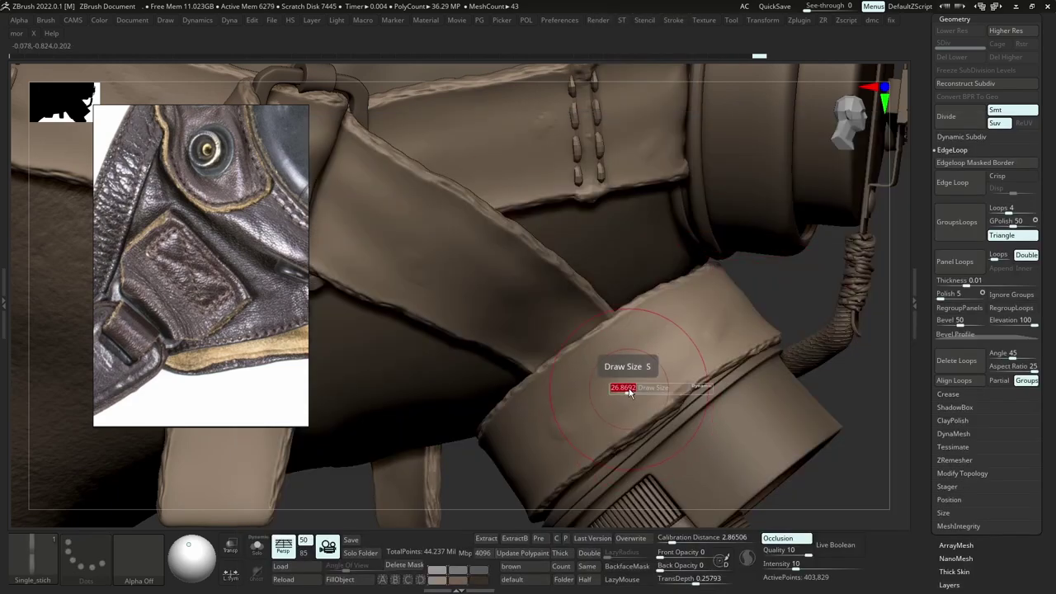
key(Return)
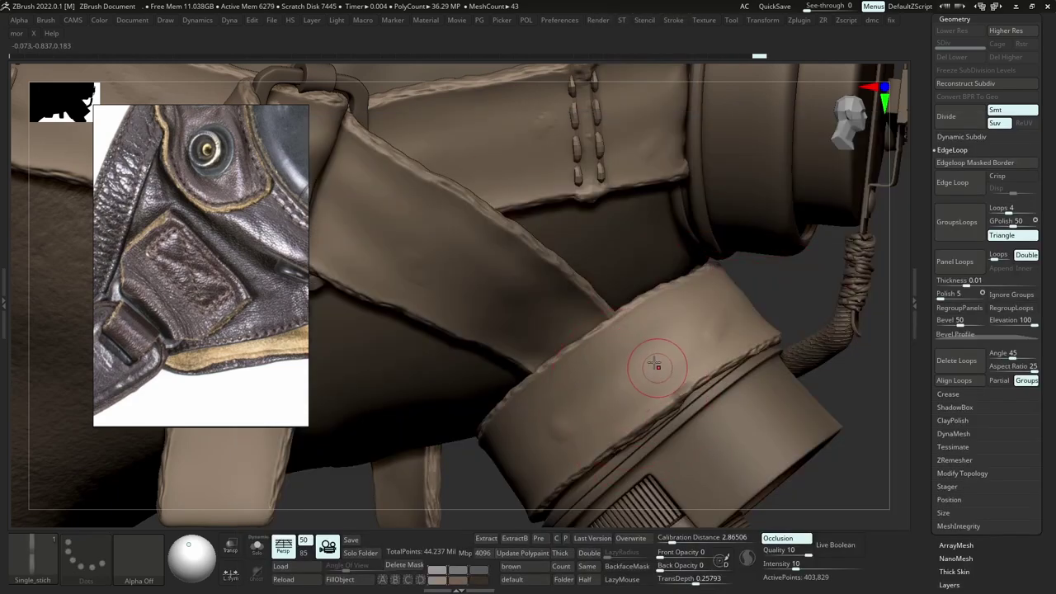
Try a short row of stitches along the upper edge of the strap loop, near where the diagonal strap joins.
right_drag(648, 335, 540, 395)
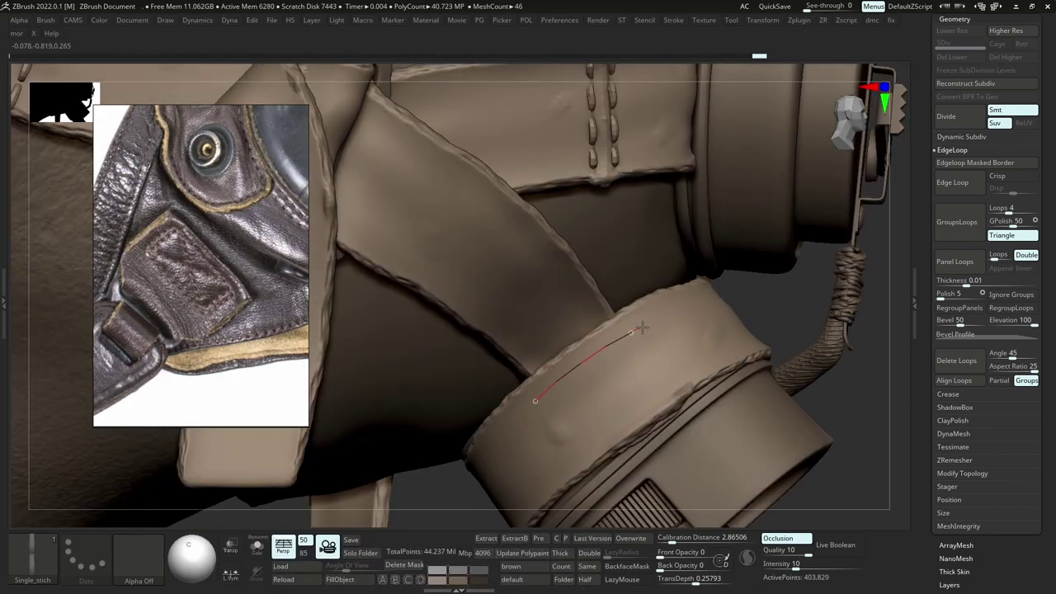
drag(642, 327, 661, 325)
click(582, 371)
click(590, 391)
ctrl+right_drag(590, 391, 607, 434)
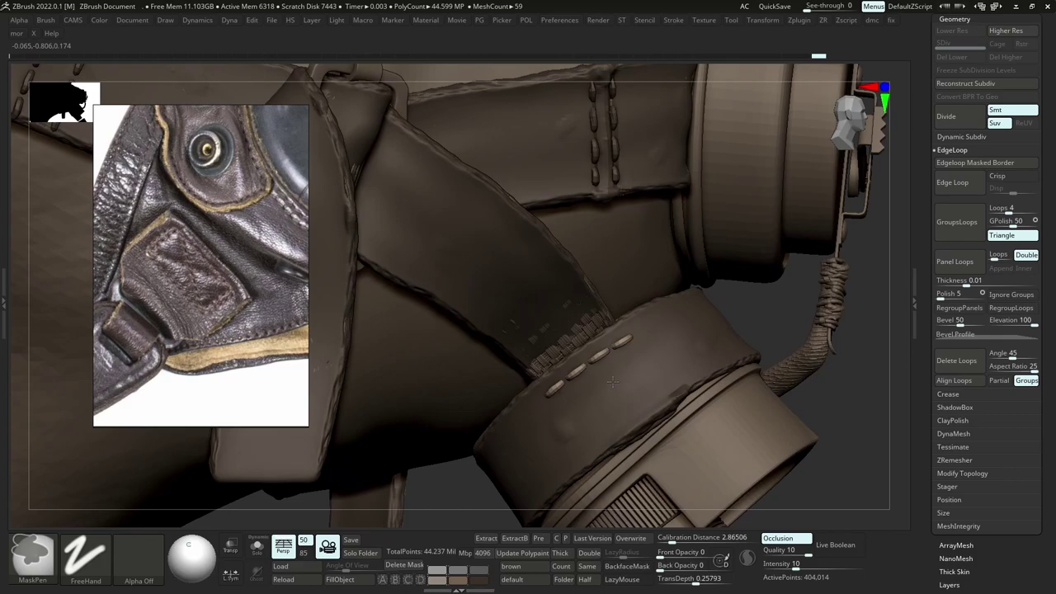
Isolate the straps from the rest of the helmet.
mouse_move(613, 382)
ctrl+right_down()
mouse_move(653, 434)
mouse_move(611, 364)
ctrl+right_up()
key(alt+s)
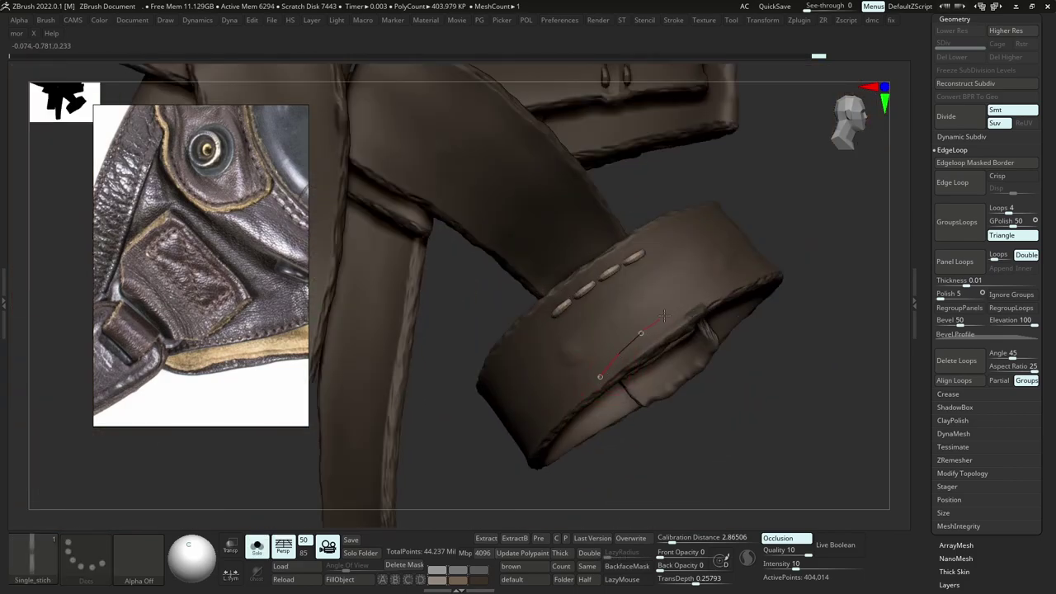
Try a second stitch row along the loop's lower edge, parallel to the upper row, and adjust its curve.
drag(700, 293, 701, 293)
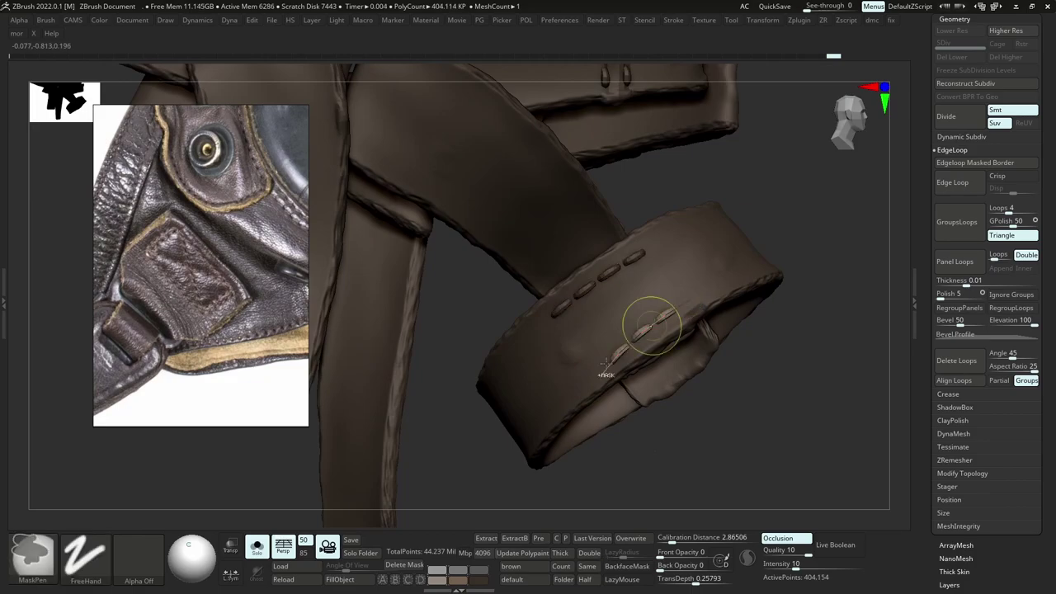
key(ctrl+z)
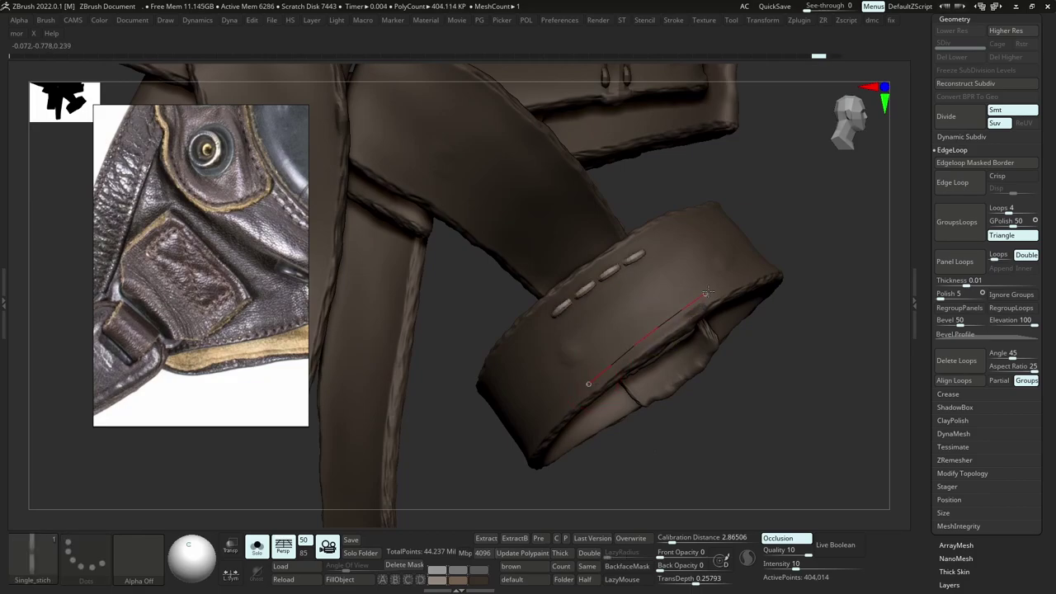
drag(707, 292, 666, 318)
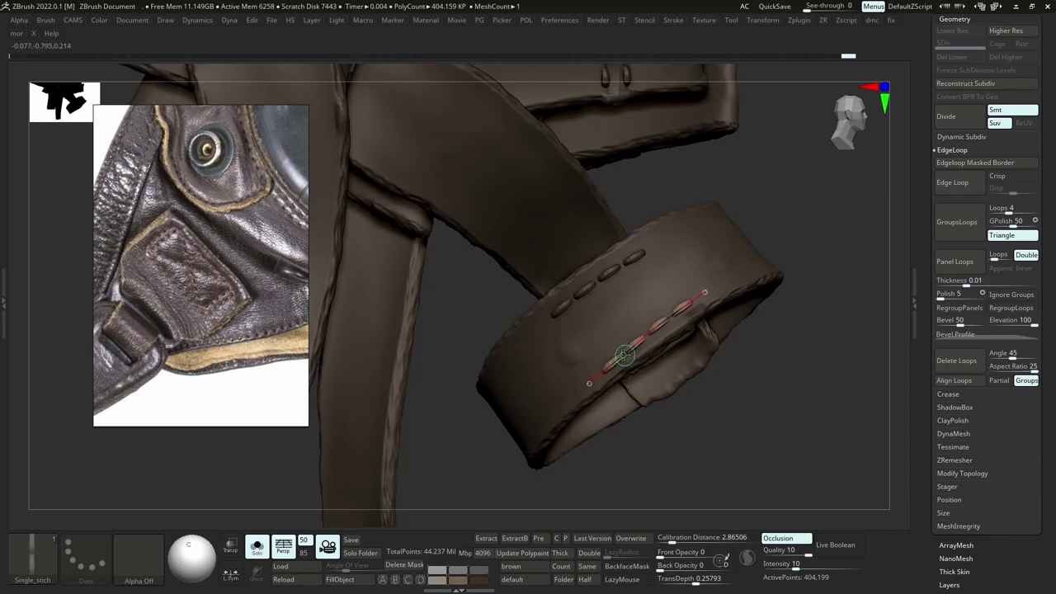
drag(624, 356, 619, 352)
drag(605, 366, 609, 361)
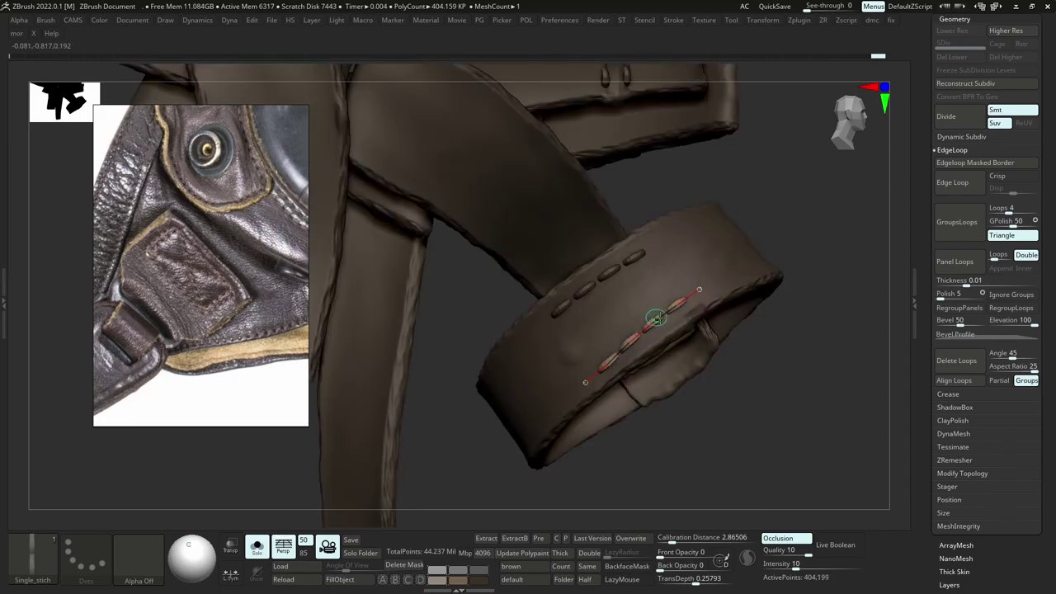
drag(658, 315, 677, 277)
Try closing the two stitch rows into a box with side rows and adding a diagonal row across it.
click(662, 296)
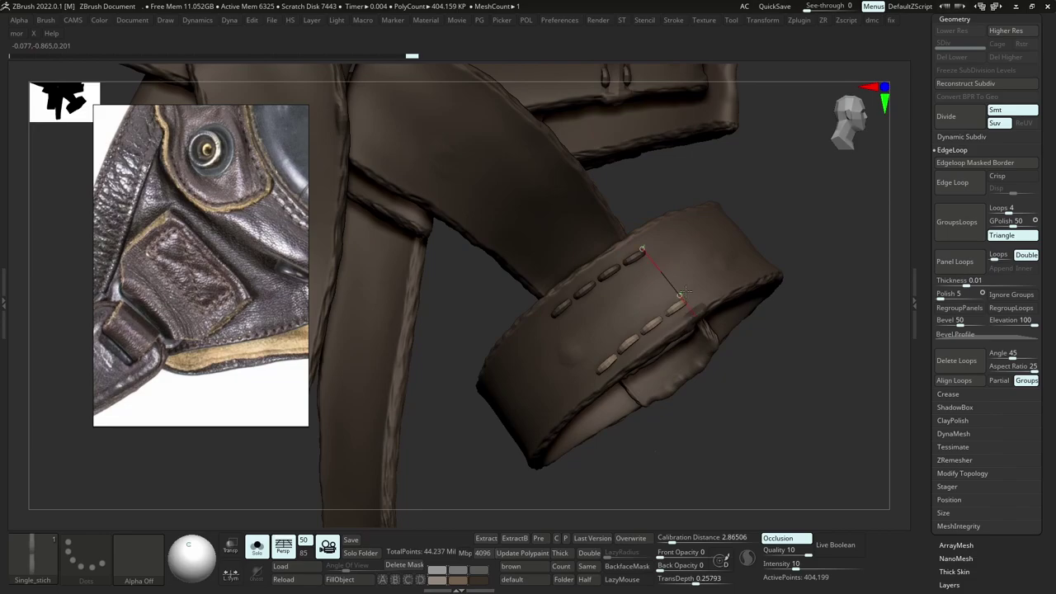
key(ctrl+z)
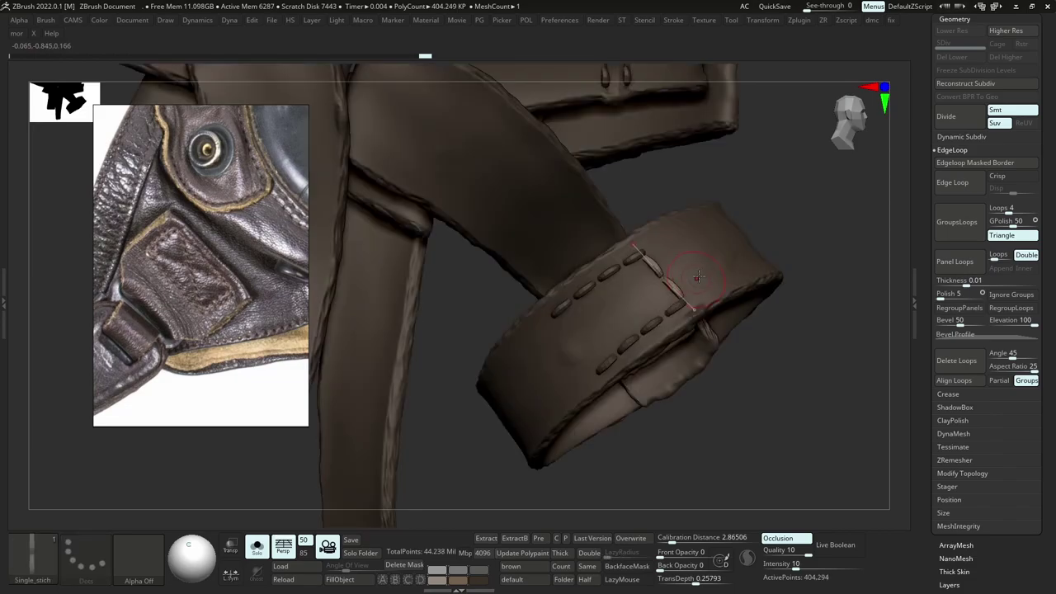
click(698, 278)
mouse_move(698, 278)
ctrl+right_down()
mouse_move(696, 244)
mouse_move(693, 297)
ctrl+right_up()
drag(625, 284, 674, 355)
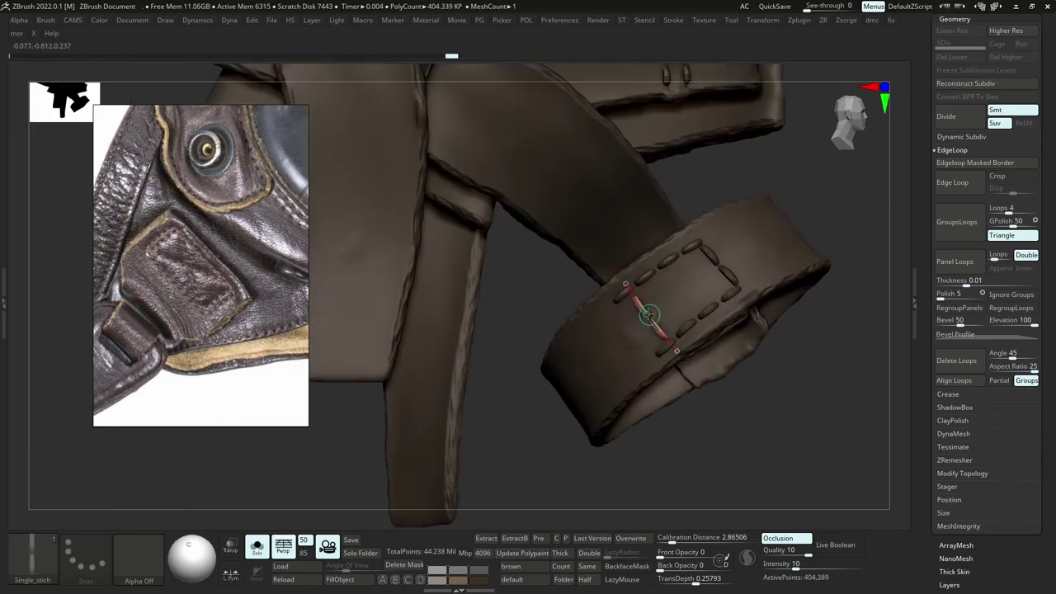
click(622, 292)
drag(738, 290, 745, 287)
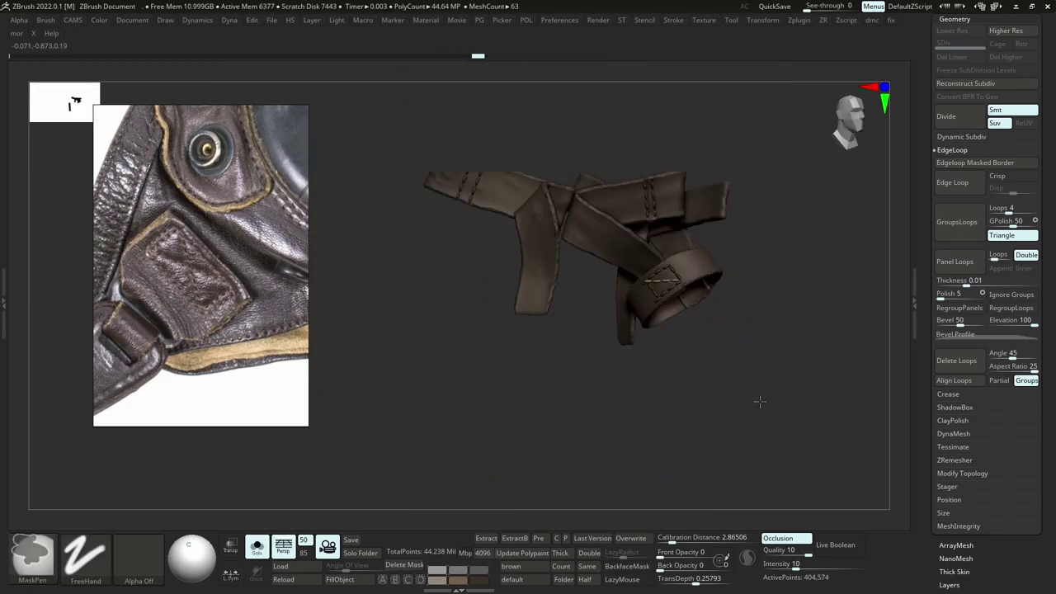
Undo the entire stitched box and its diagonal on the strap loop.
ctrl+right_drag(760, 402, 692, 311)
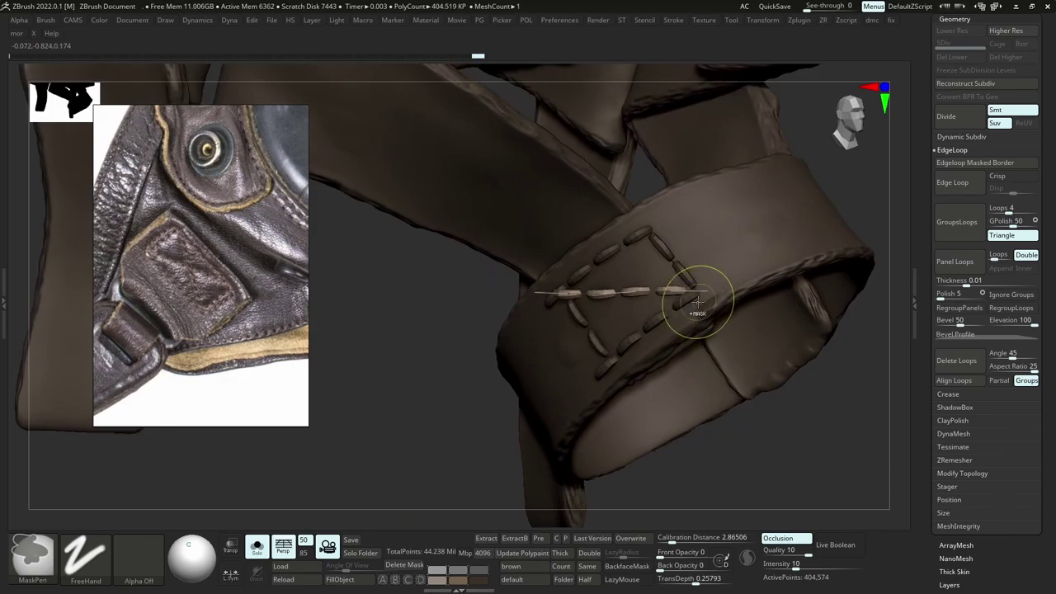
key(ctrl+z)
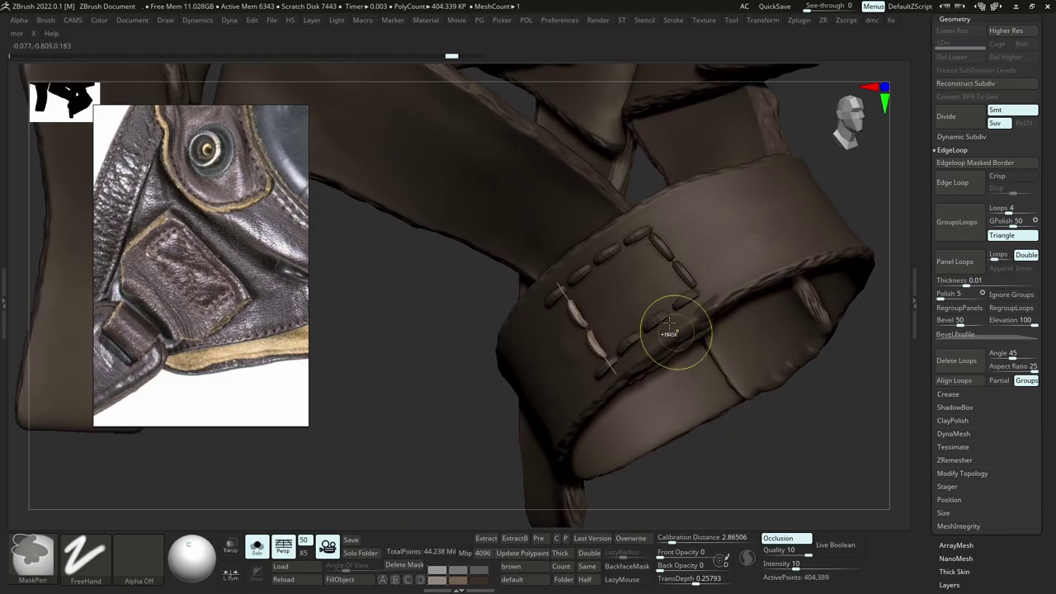
key(ctrl+z)
key(ctrl+z)
key(ctrl+z)
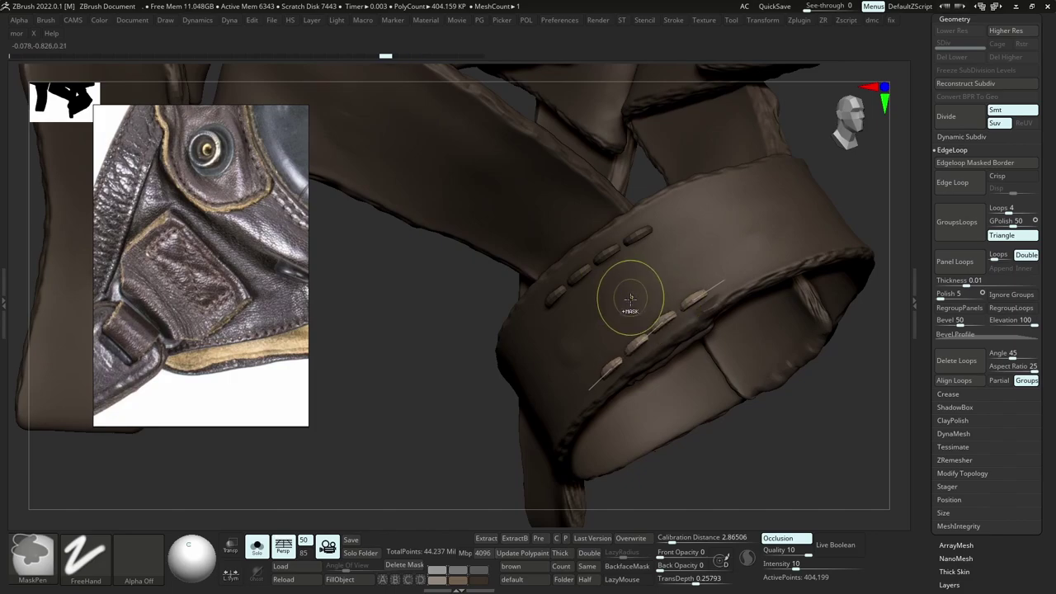
key(ctrl+z)
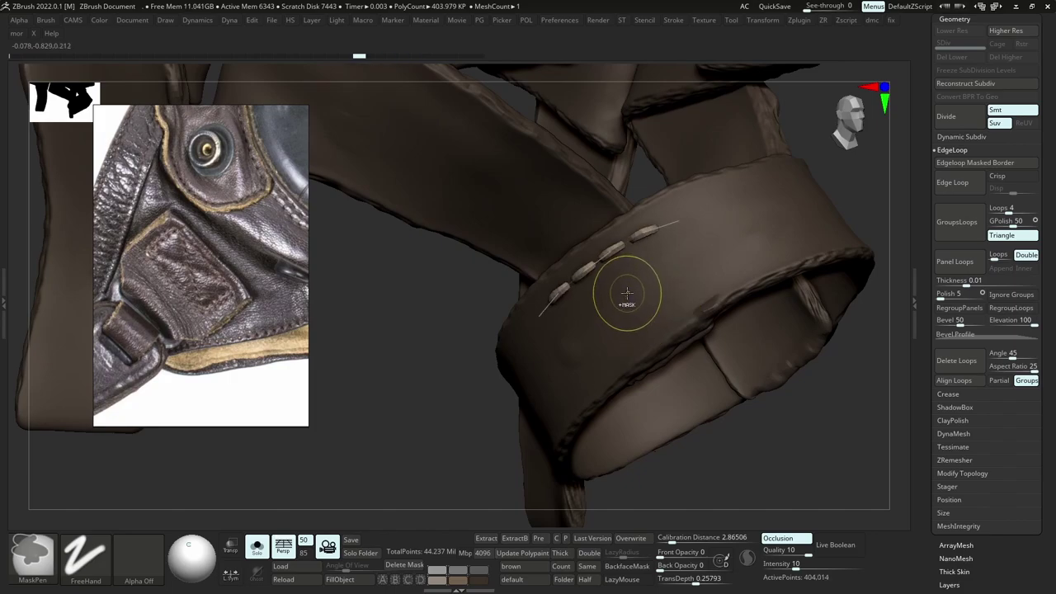
key(ctrl+z)
key(ctrl+z)
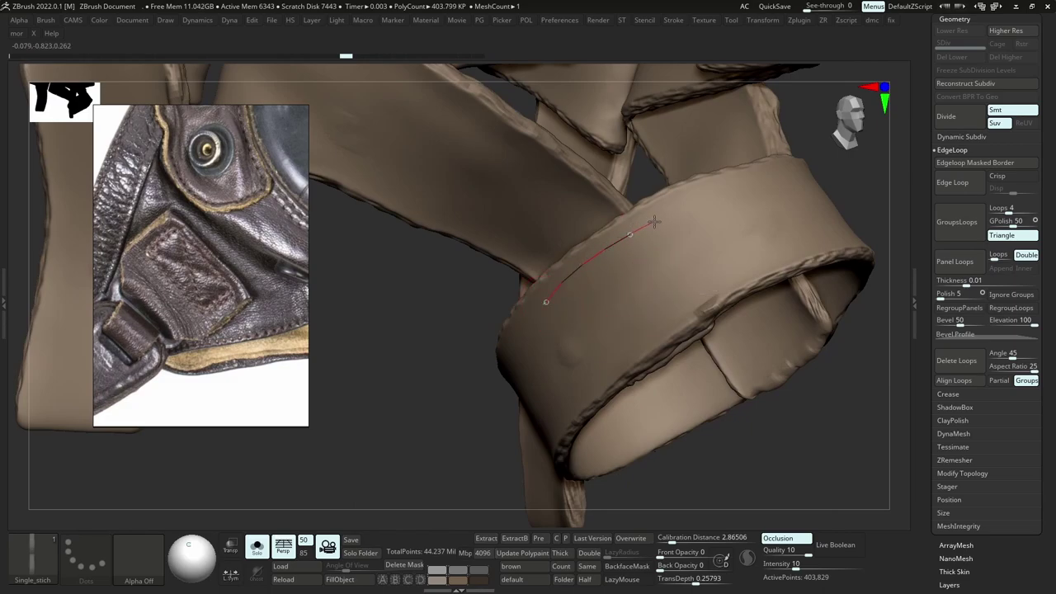
Draw a new row of four stitches along the strap loop's upper edge and adjust its curve to follow the edge.
drag(654, 221, 653, 231)
key(ctrl+z)
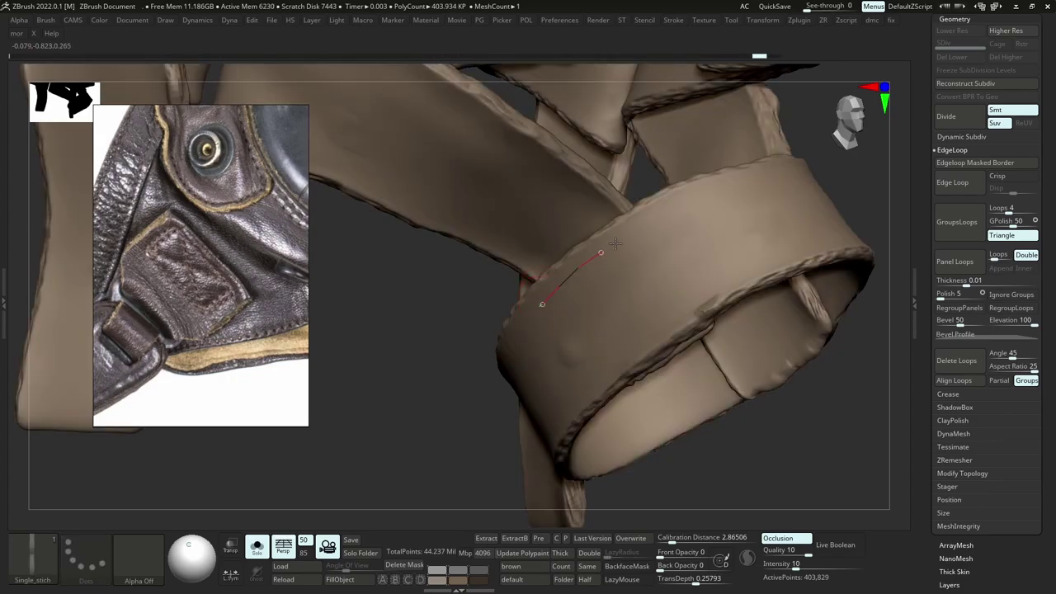
right_drag(629, 282, 594, 262)
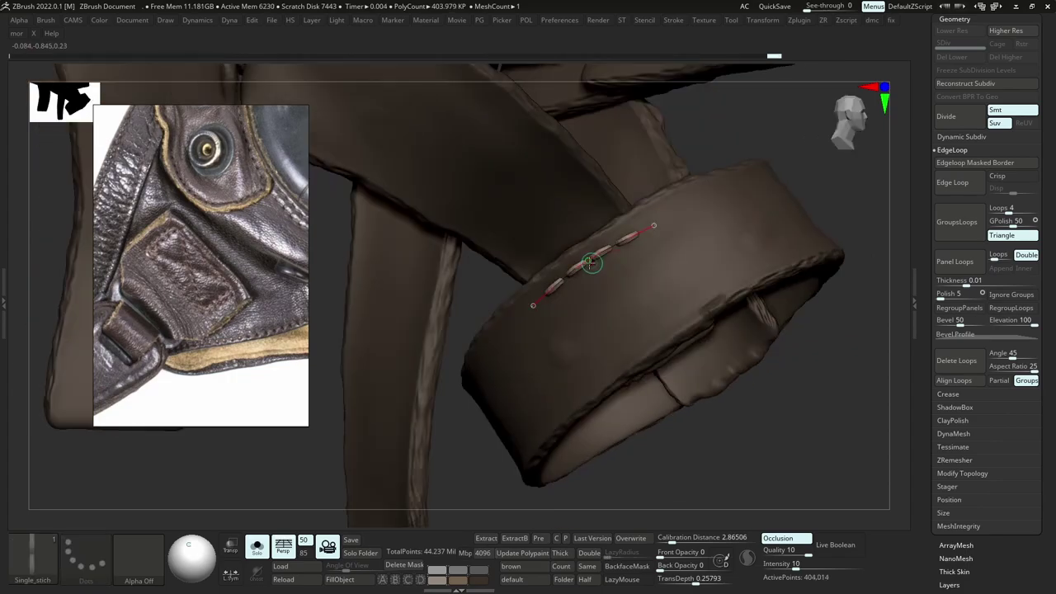
ctrl+shift+click(583, 266)
ctrl+shift+click(569, 274)
click(558, 280)
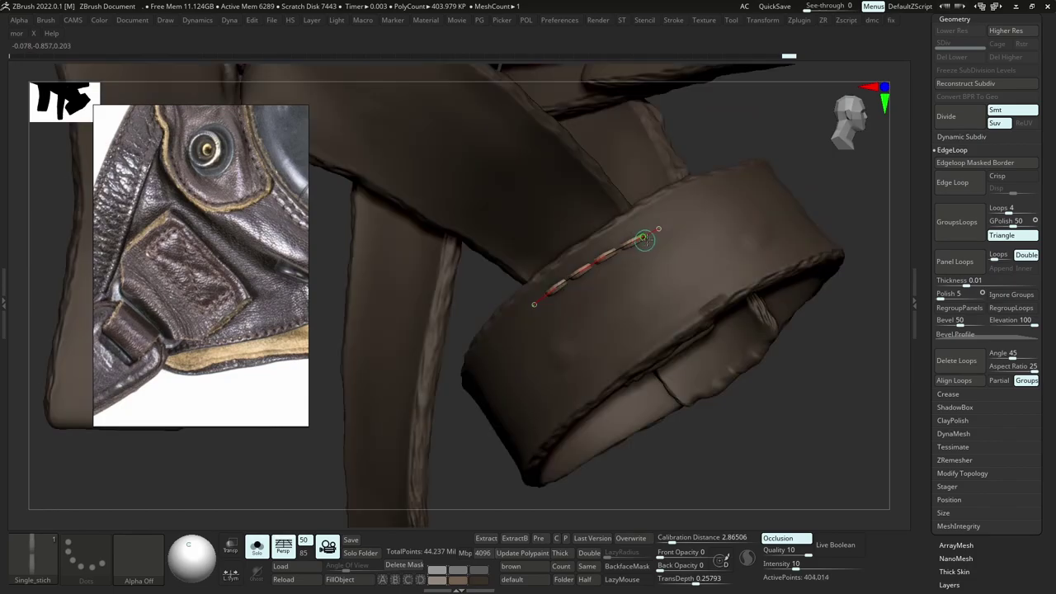
click(647, 239)
click(621, 247)
key(ctrl+z)
click(600, 262)
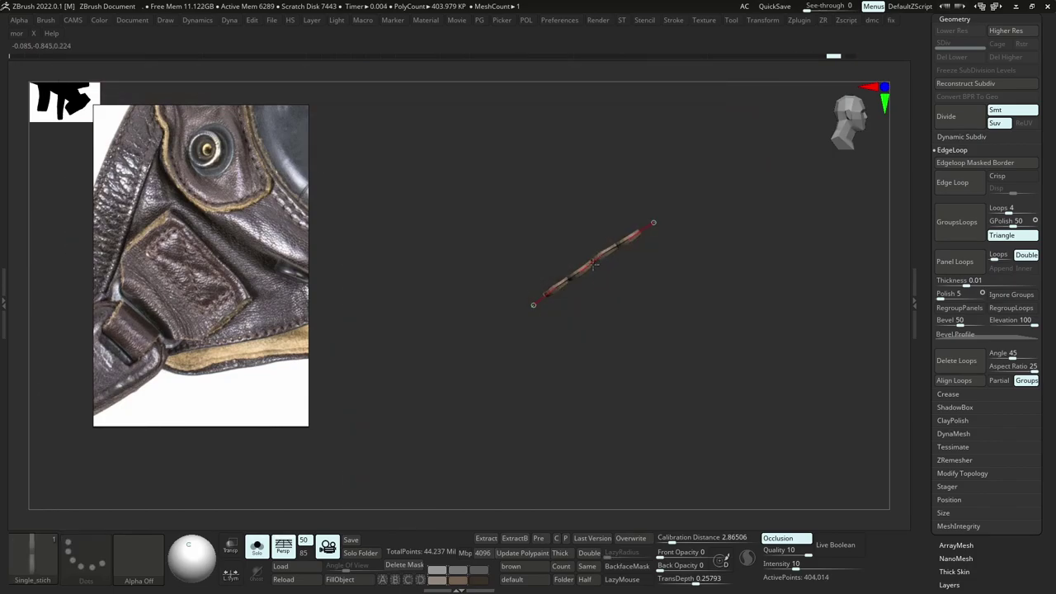
click(585, 266)
ctrl+shift+click(641, 323)
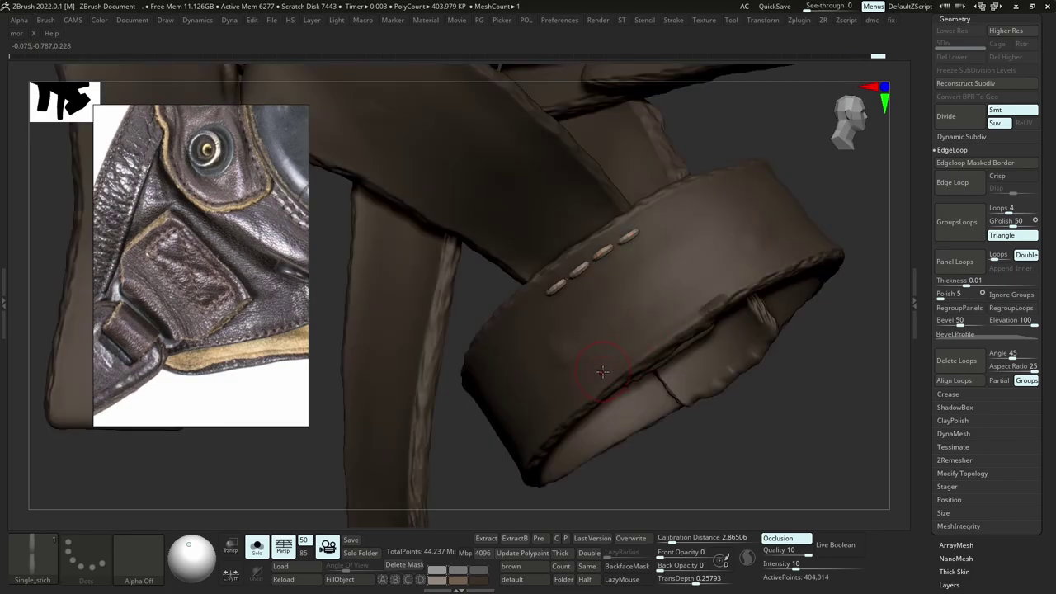
Draw a matching row of four stitches near the loop's lower edge, parallel to the upper row.
click(648, 322)
key(ctrl+z)
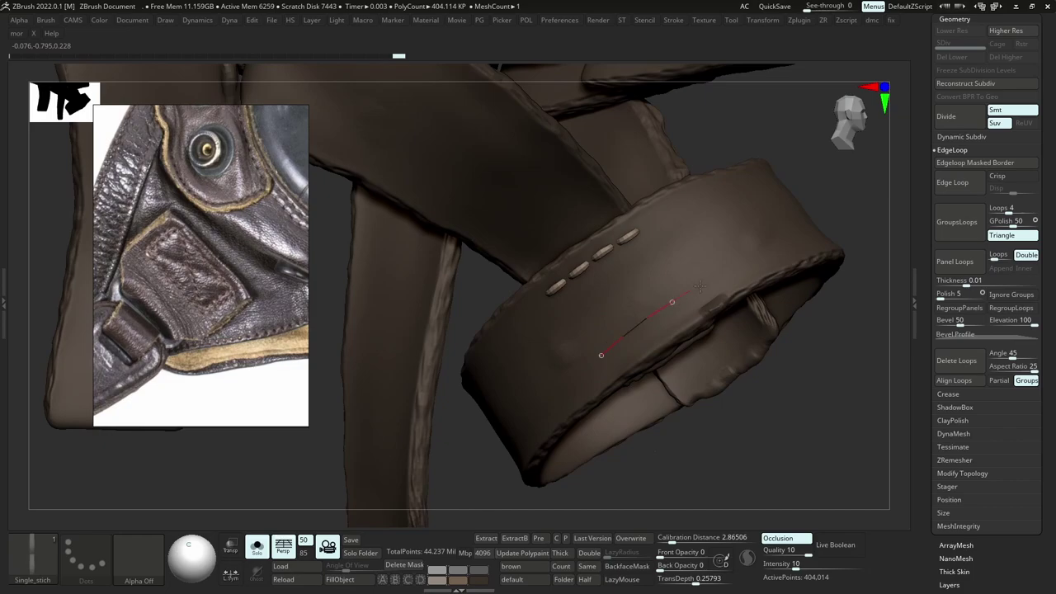
mouse_move(708, 282)
mouse_down()
mouse_move(718, 277)
mouse_move(708, 281)
mouse_up()
key(ctrl+z)
ctrl+shift+click(671, 305)
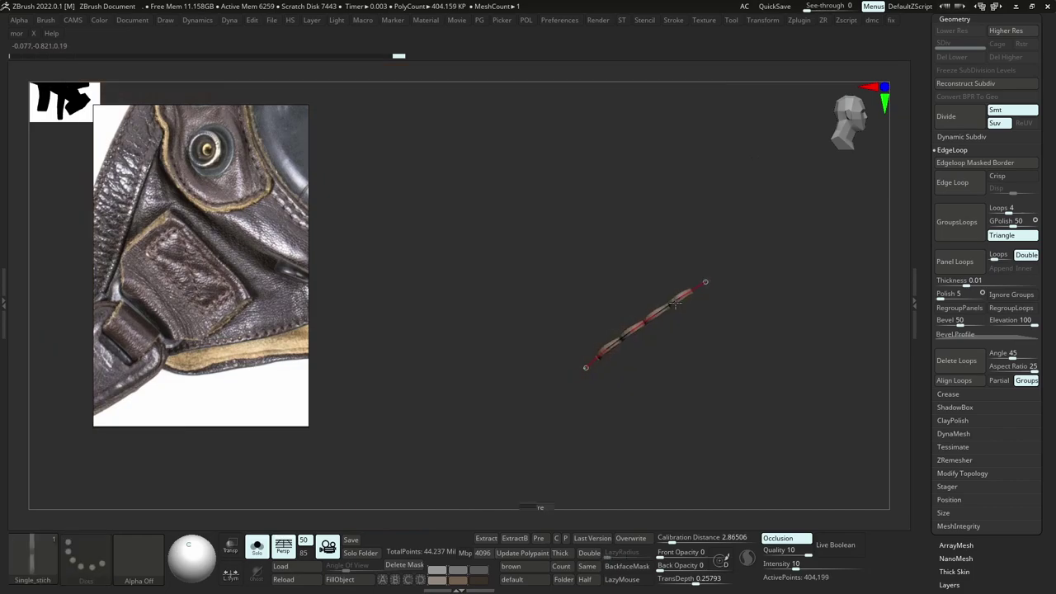
ctrl+shift+click(660, 282)
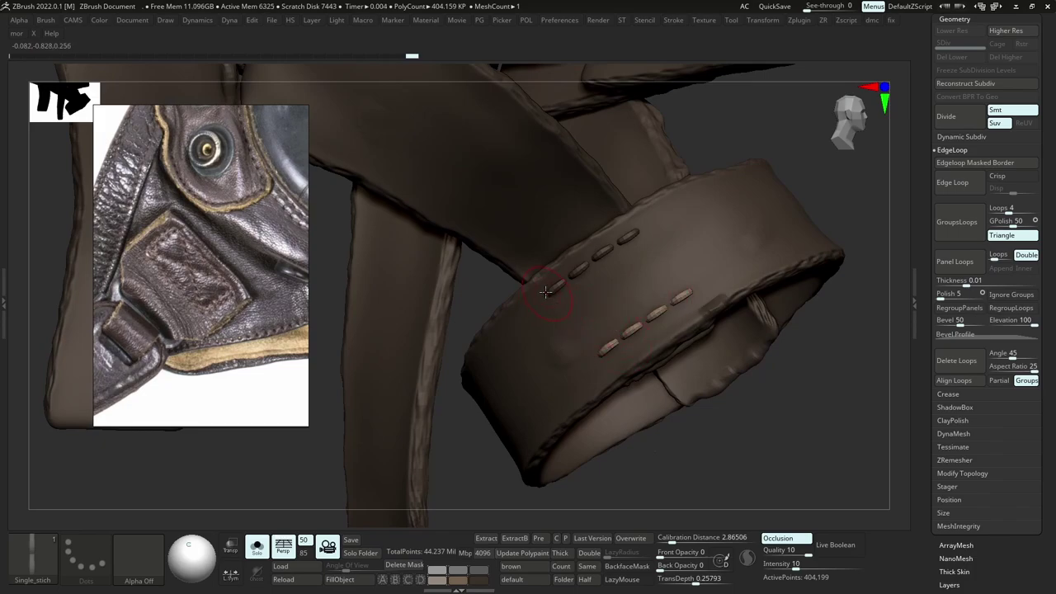
Connect both ends of the parallel stitch rows with short side rows to form a closed box.
click(578, 324)
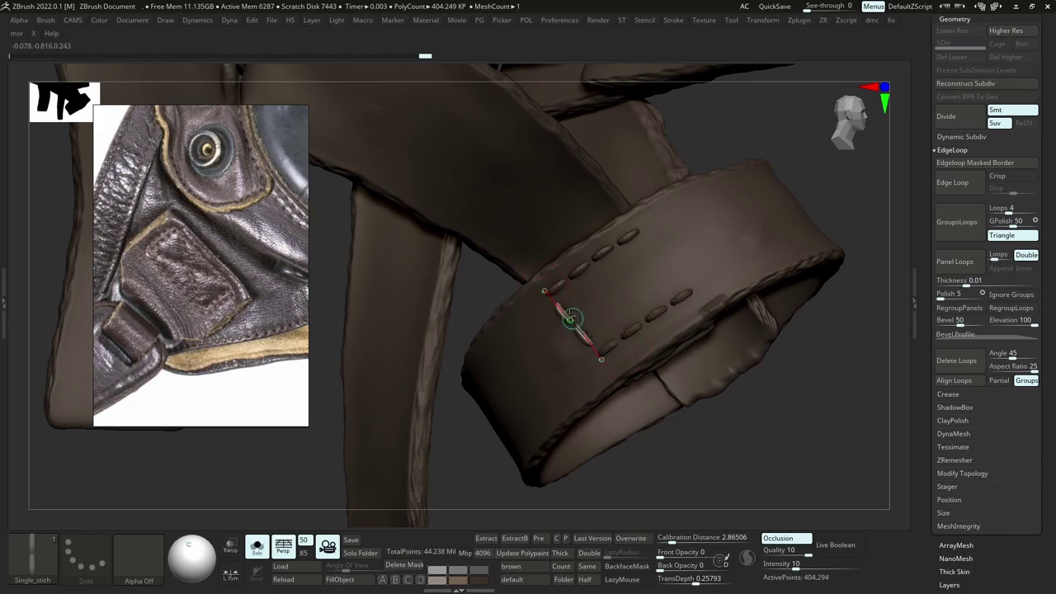
ctrl+shift+click(553, 291)
drag(561, 301, 564, 291)
mouse_move(634, 240)
mouse_down()
mouse_move(688, 297)
mouse_move(668, 275)
mouse_up()
Draw two crossing diagonal stitch rows between opposite corners inside the stitched box on the strap loop.
drag(549, 290, 697, 298)
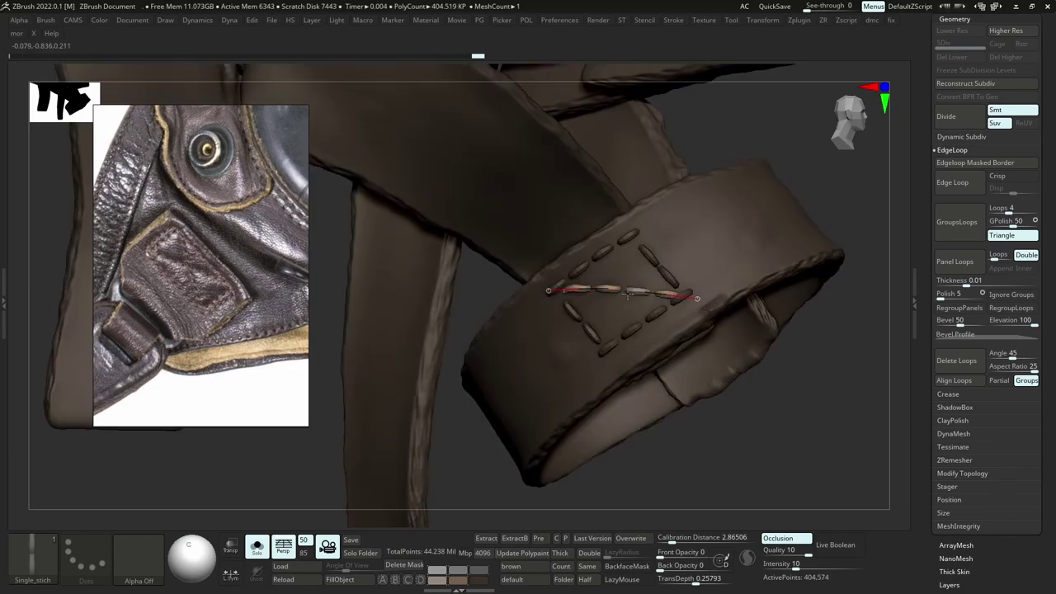
drag(628, 295, 691, 305)
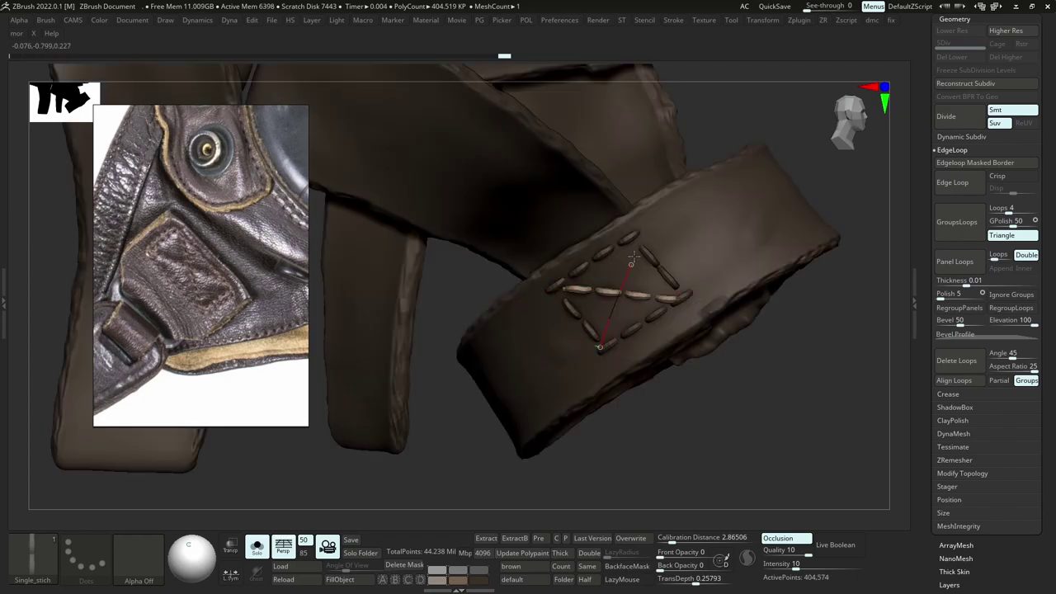
drag(634, 256, 638, 240)
key(ctrl+z)
drag(609, 299, 606, 302)
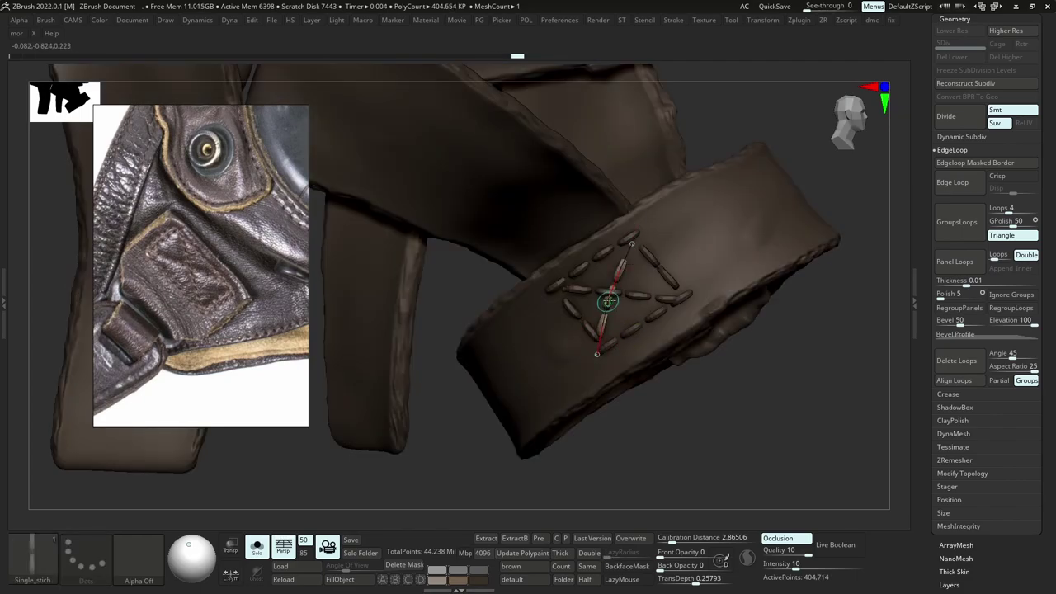
click(650, 273)
ctrl+right_drag(650, 273, 585, 337)
key(ctrl+z)
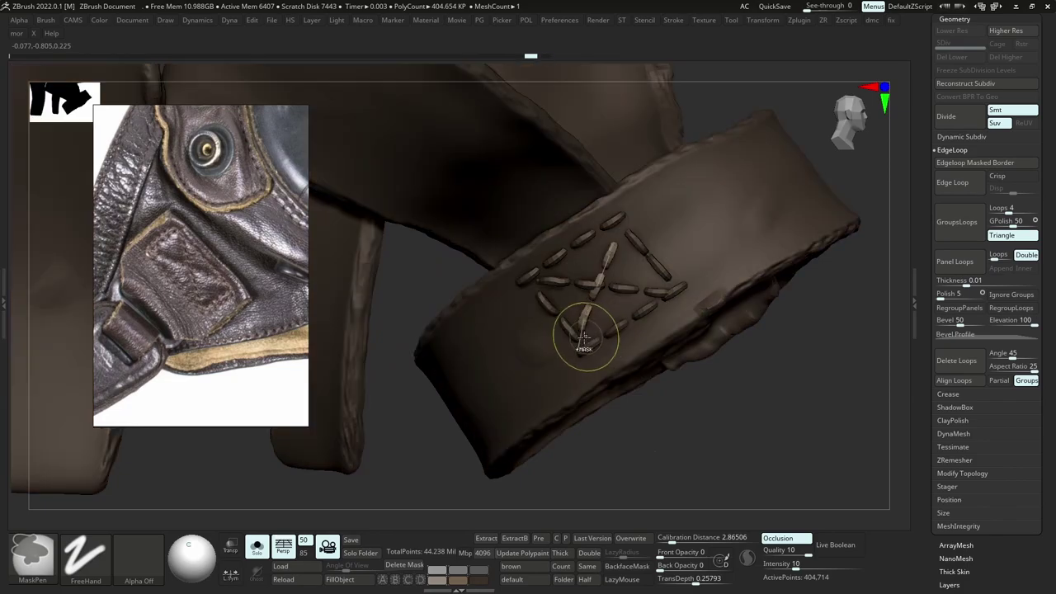
key(ctrl+z)
drag(577, 366, 632, 201)
click(630, 267)
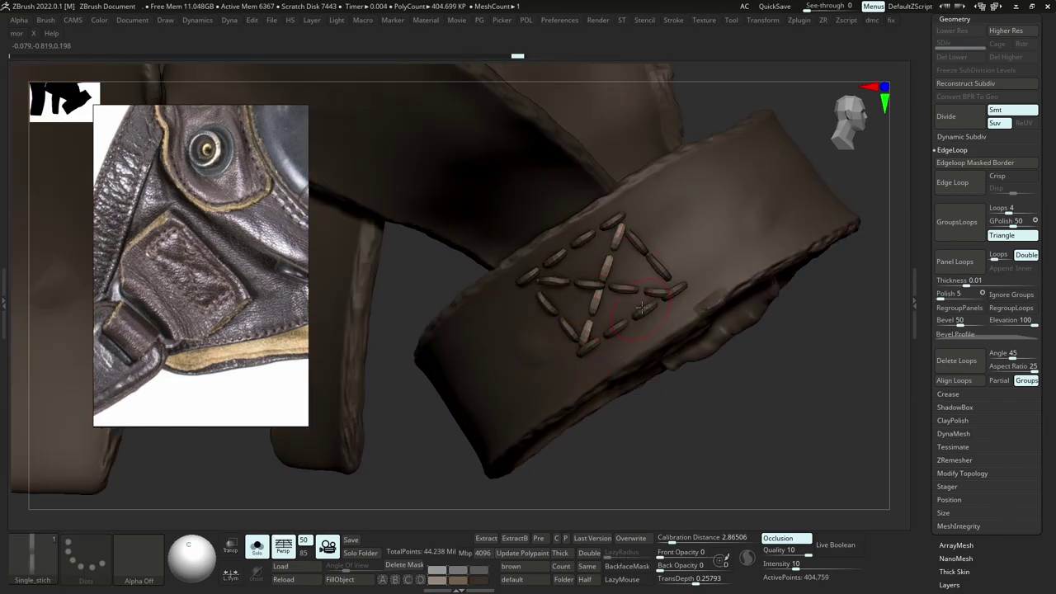
Clear the mask and nudge individual stitches of the crossed box with the Move Topological brush to even out corners and spacing.
key(b)
key(m)
key(t)
key(ctrl+shift+a)
key(s)
drag(534, 282, 539, 279)
right_drag(542, 279, 574, 244)
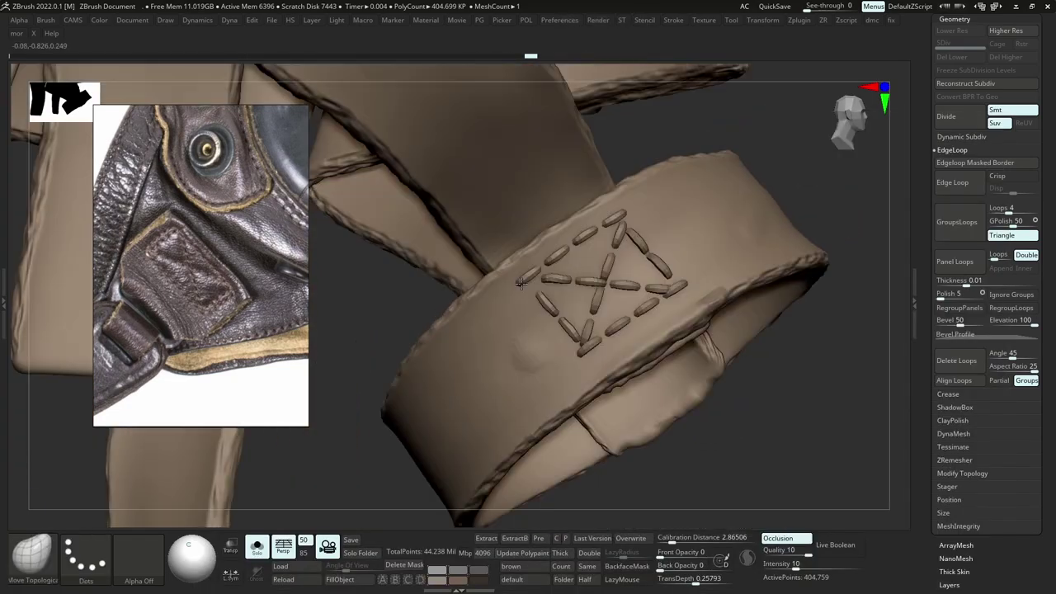
drag(622, 223, 640, 235)
drag(643, 289, 643, 282)
drag(546, 279, 542, 281)
drag(560, 327, 556, 322)
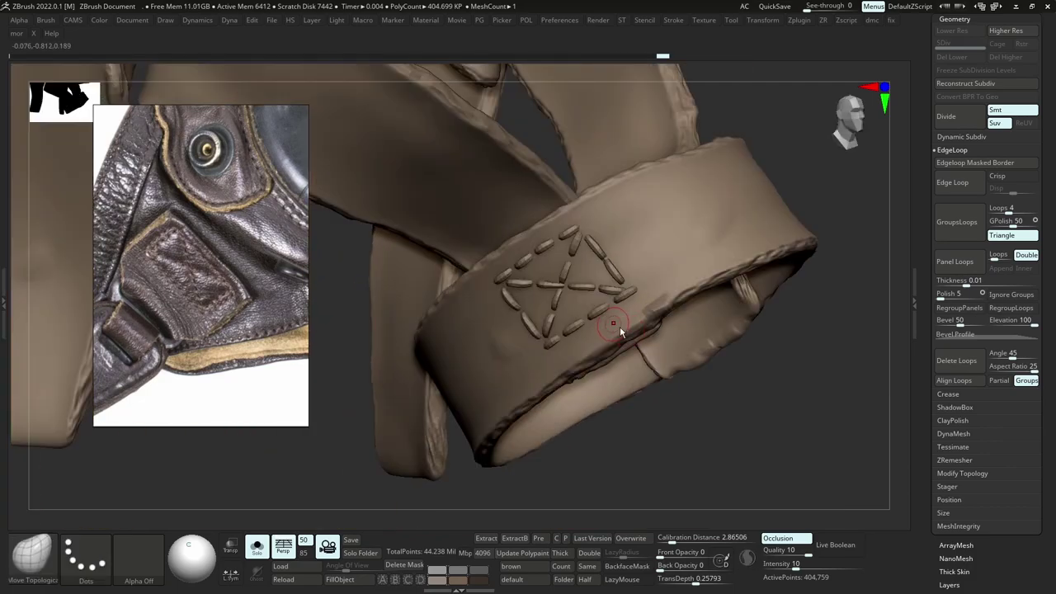
Add an extra Single_stich row between the crossed box and the loop's lower edge, parallel to the box side, and clear the mask.
key(b)
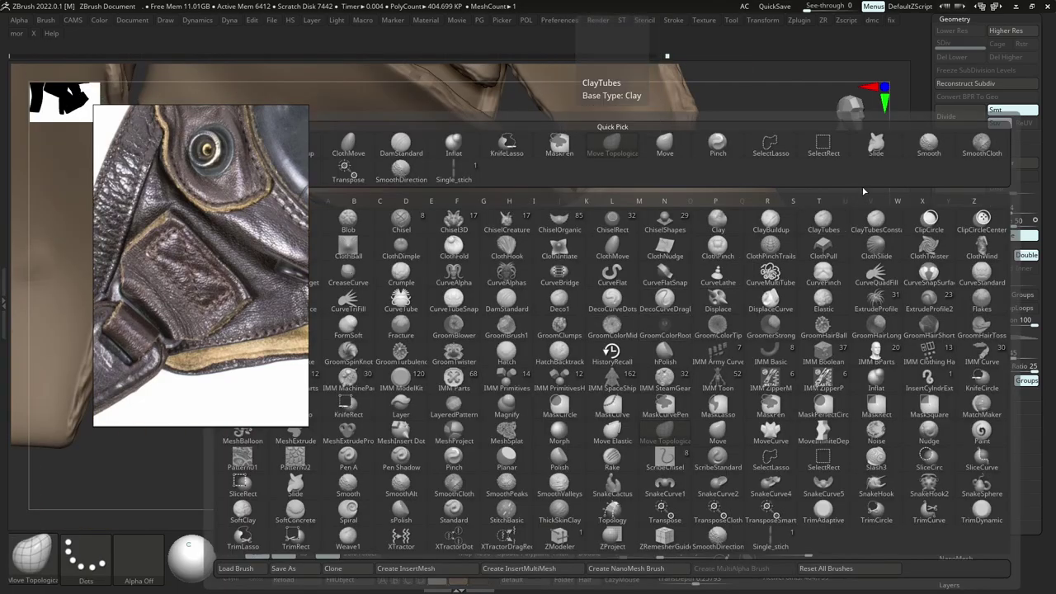
click(457, 173)
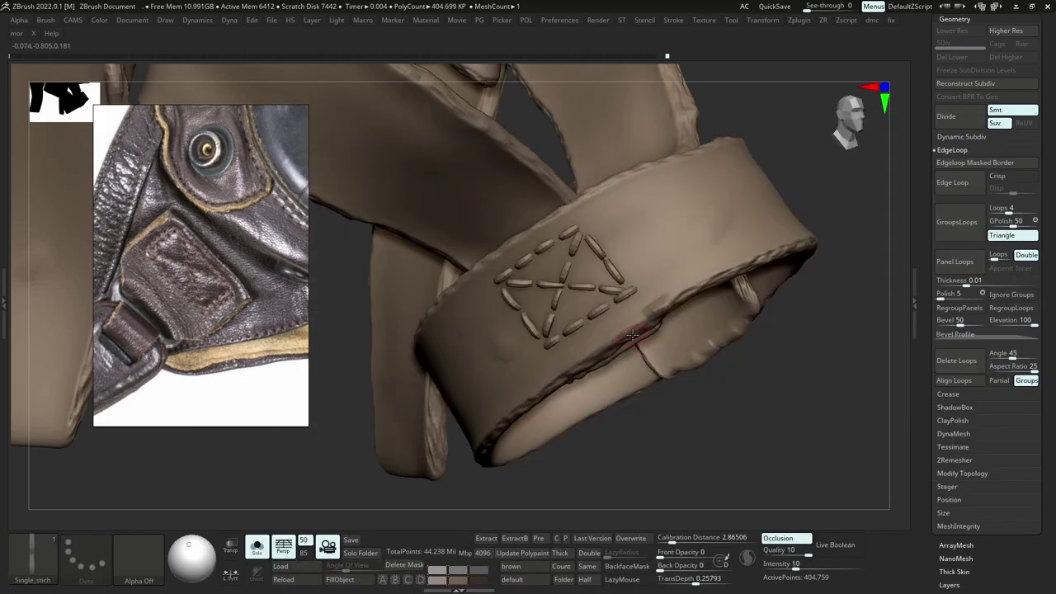
key(s)
drag(664, 279, 667, 281)
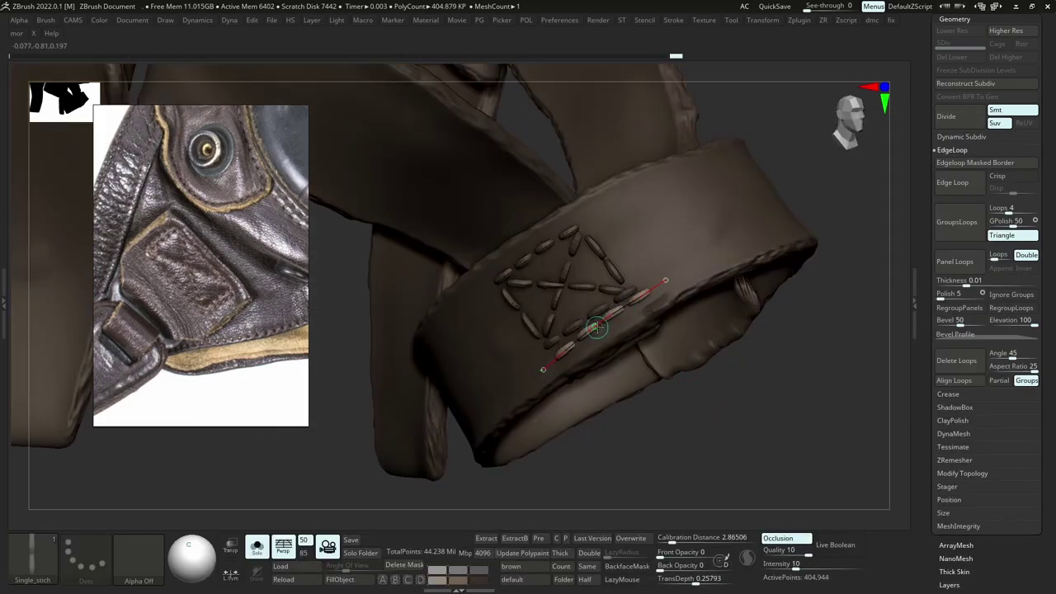
click(604, 324)
click(629, 259)
key(b)
key(m)
key(t)
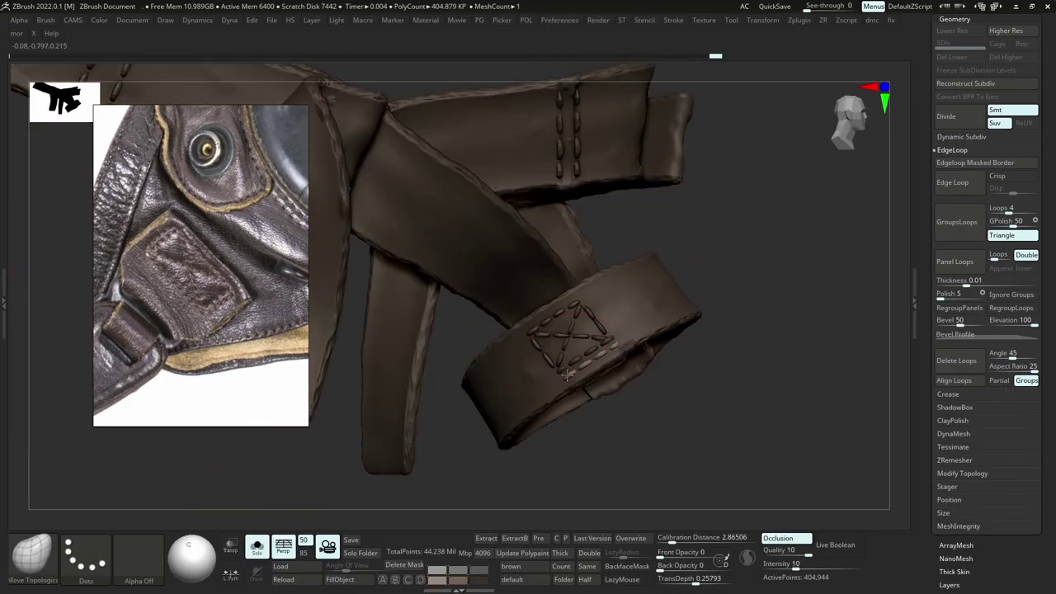
ctrl+drag(736, 239, 713, 288)
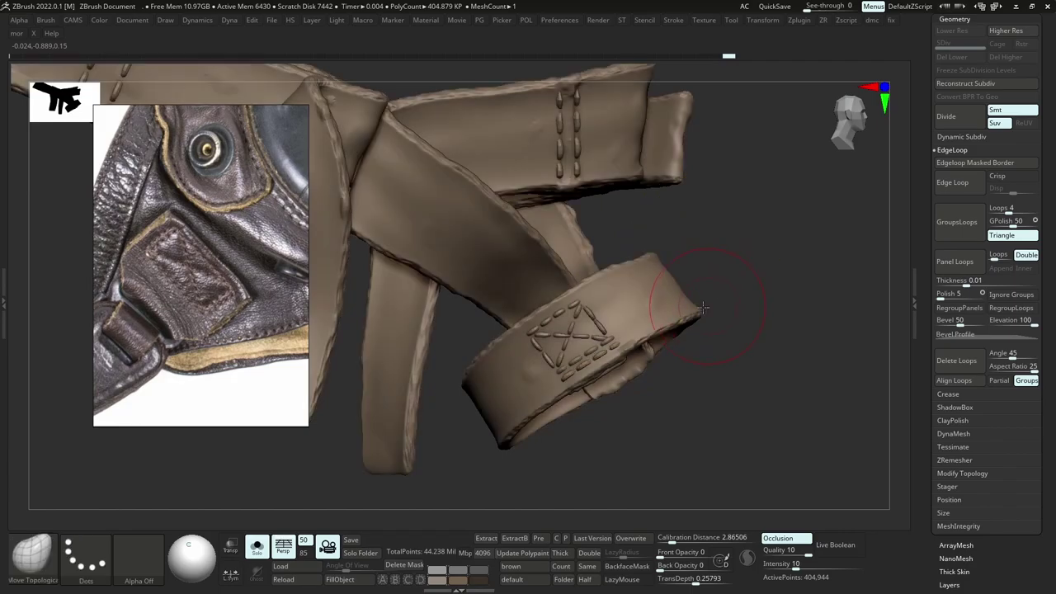
Isolate the strap loop from the other strap pieces and assign it to a single polygroup.
key(x)
click(695, 310)
key(shift+f)
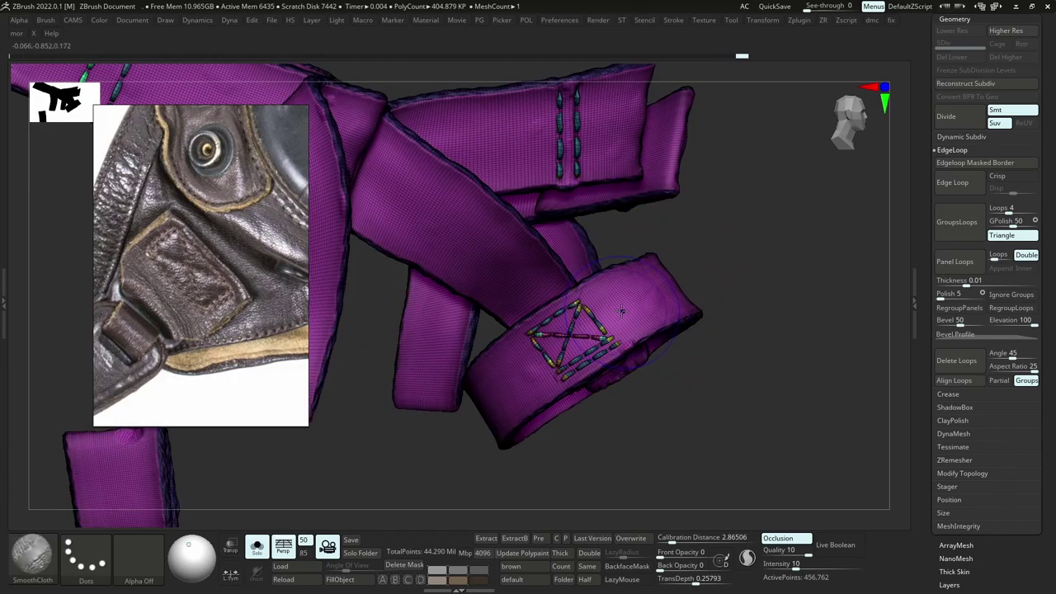
key(shift+f)
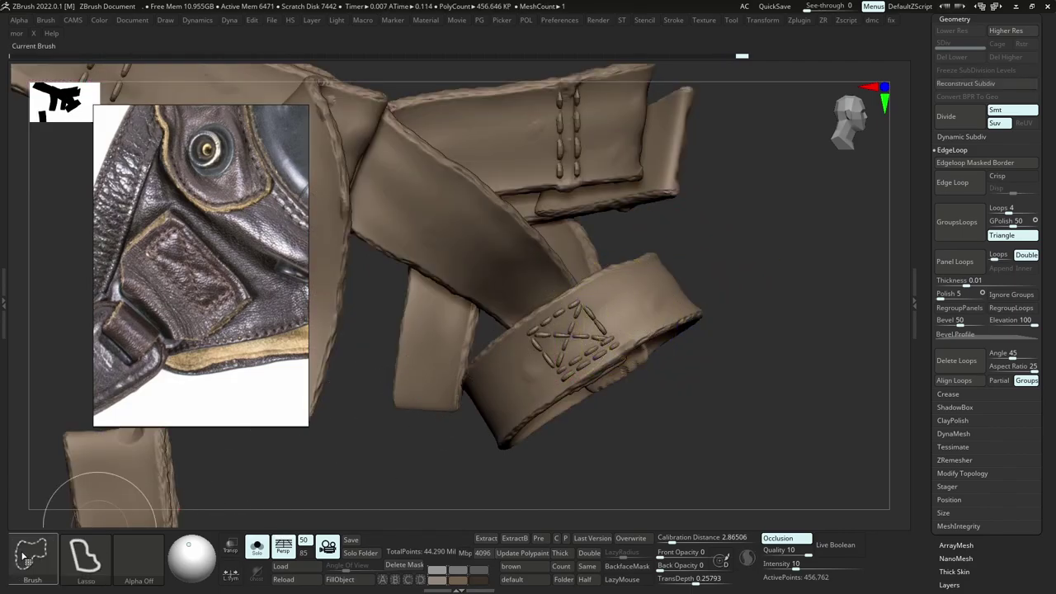
click(25, 559)
click(115, 406)
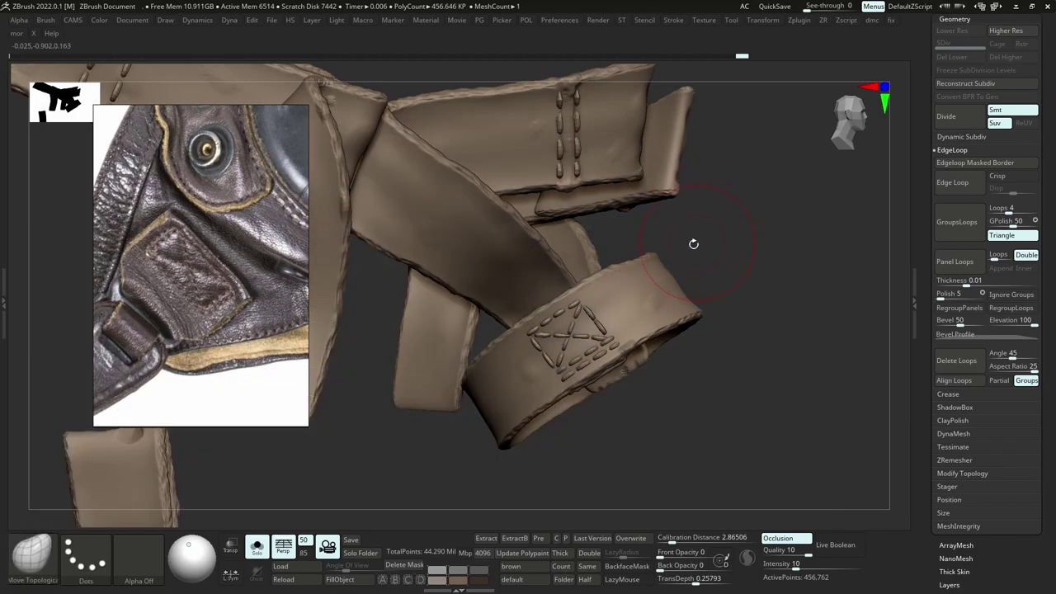
key(x)
click(677, 255)
ctrl+shift+click(643, 305)
ctrl+shift+click(643, 309)
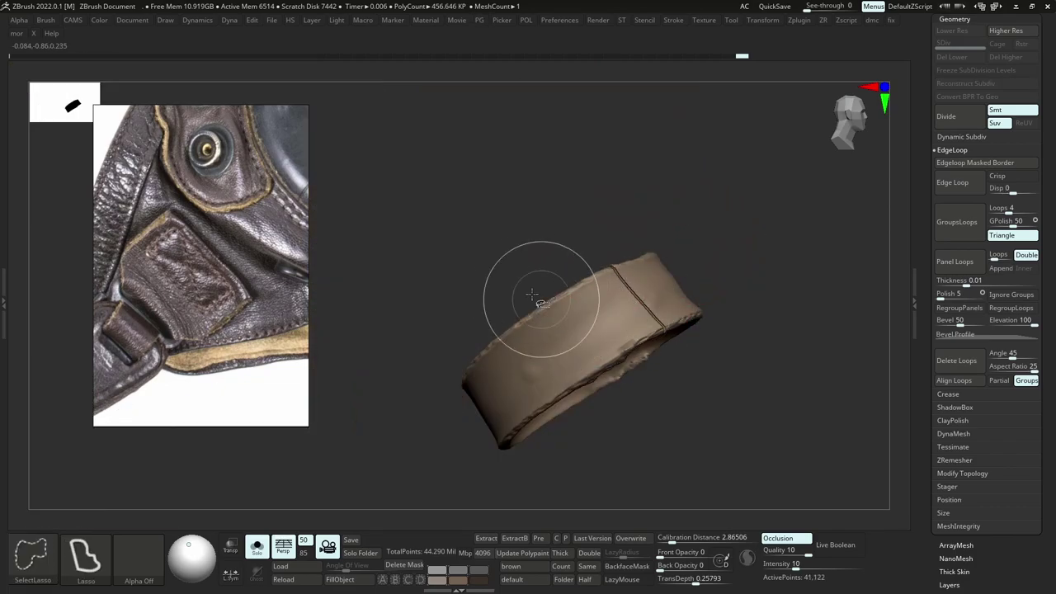
key(ctrl+w)
Set the selection brush to SelectRect, hide all strap pieces so only the stitches remain, and delete the hidden geometry.
click(31, 557)
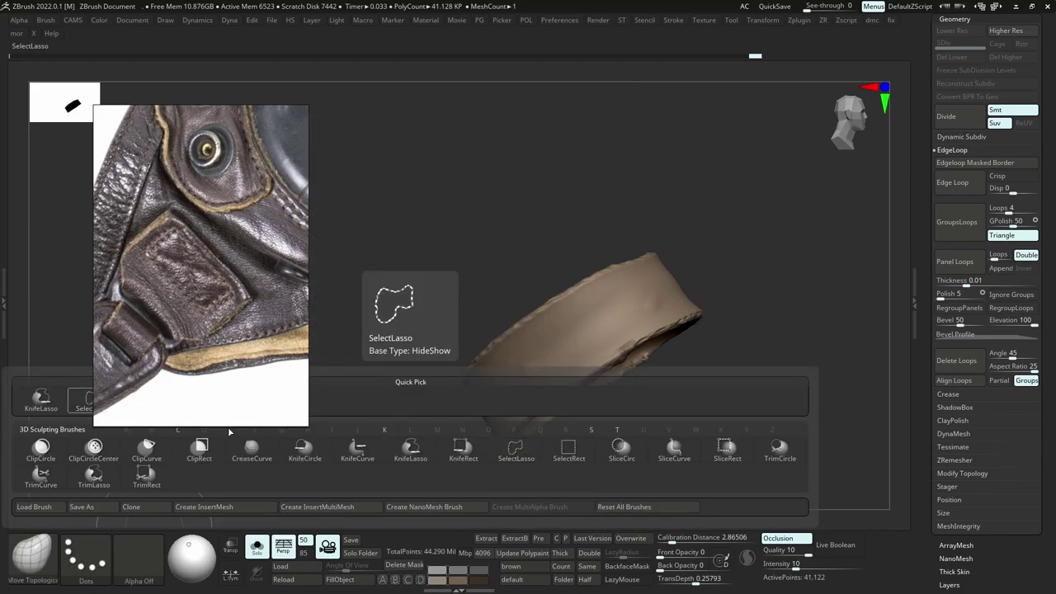
click(157, 405)
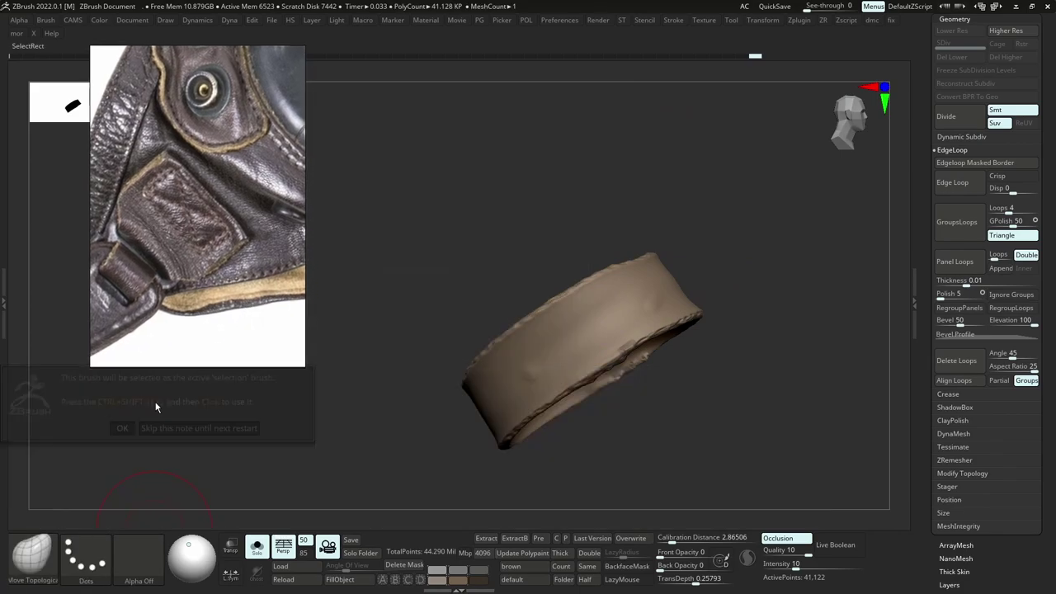
click(157, 429)
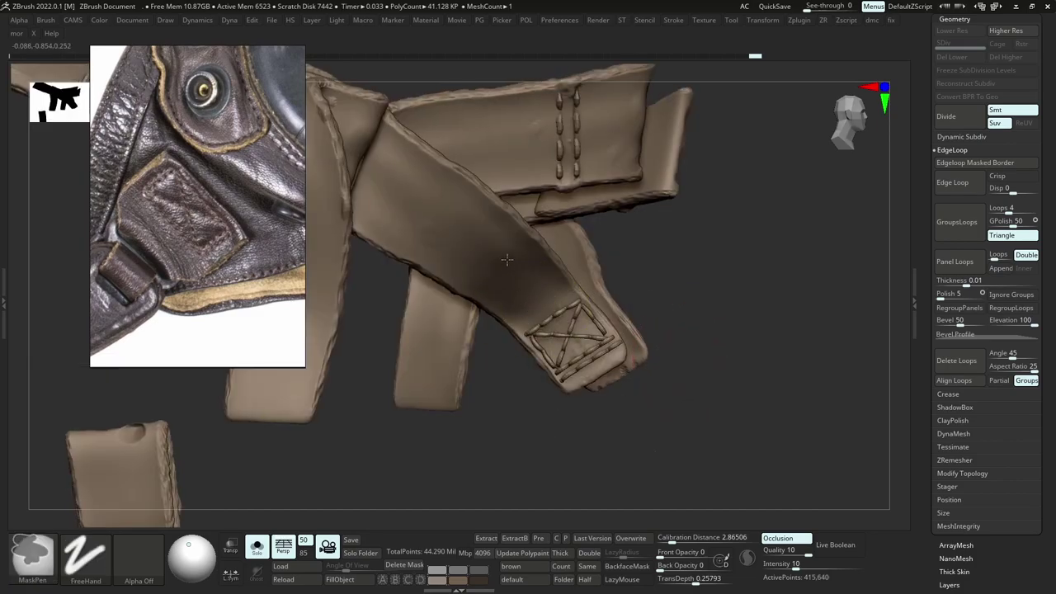
ctrl+right_drag(507, 260, 500, 239)
ctrl+shift+click(495, 250)
ctrl+shift+click(381, 257)
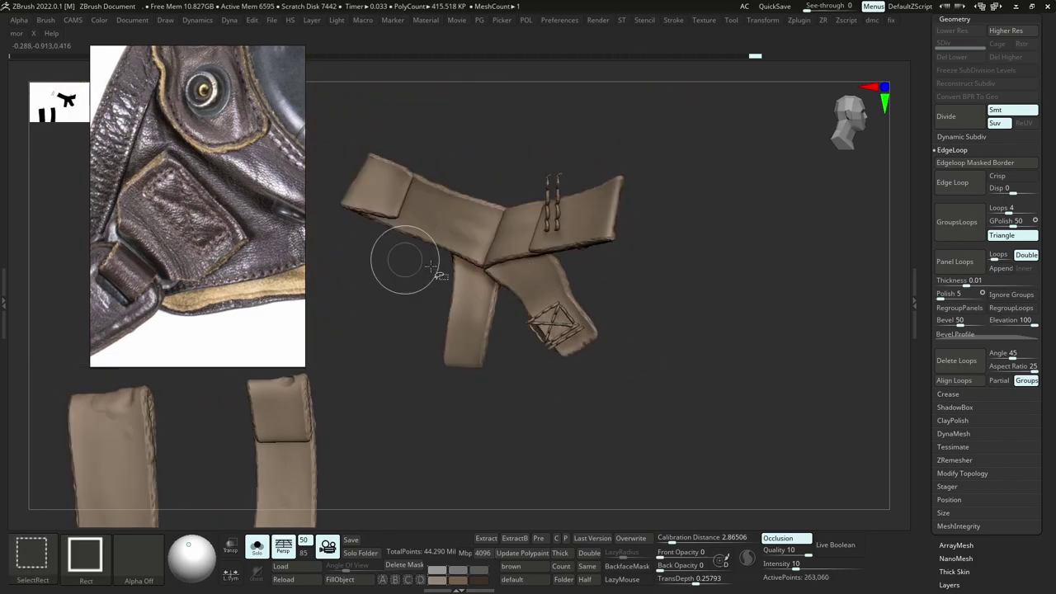
ctrl+shift+click(462, 241)
ctrl+shift+click(534, 285)
ctrl+right_drag(521, 359, 513, 335)
ctrl+shift+click(384, 380)
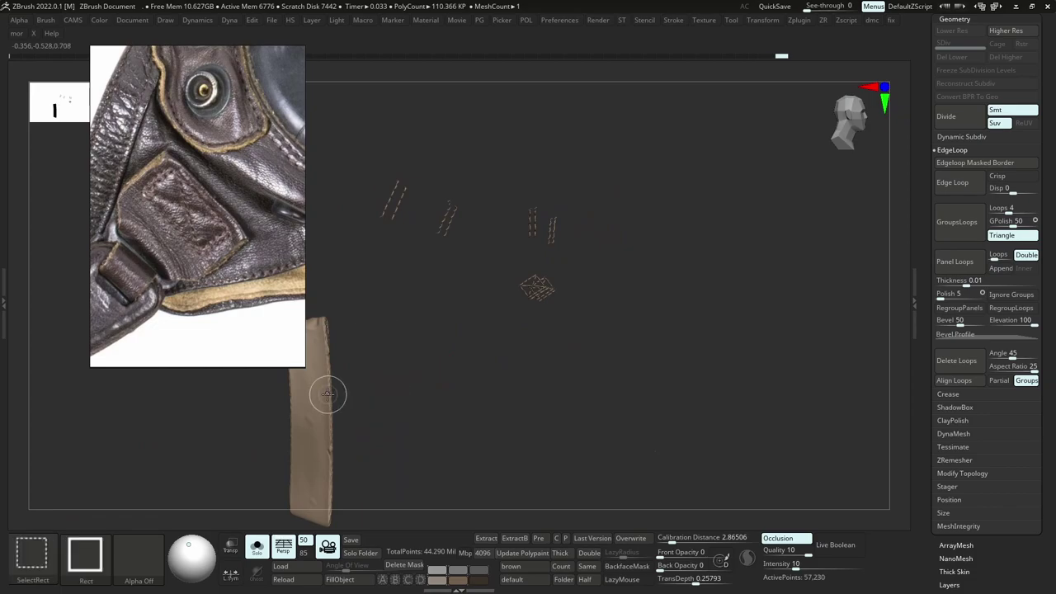
ctrl+shift+click(322, 395)
key(3)
click(538, 389)
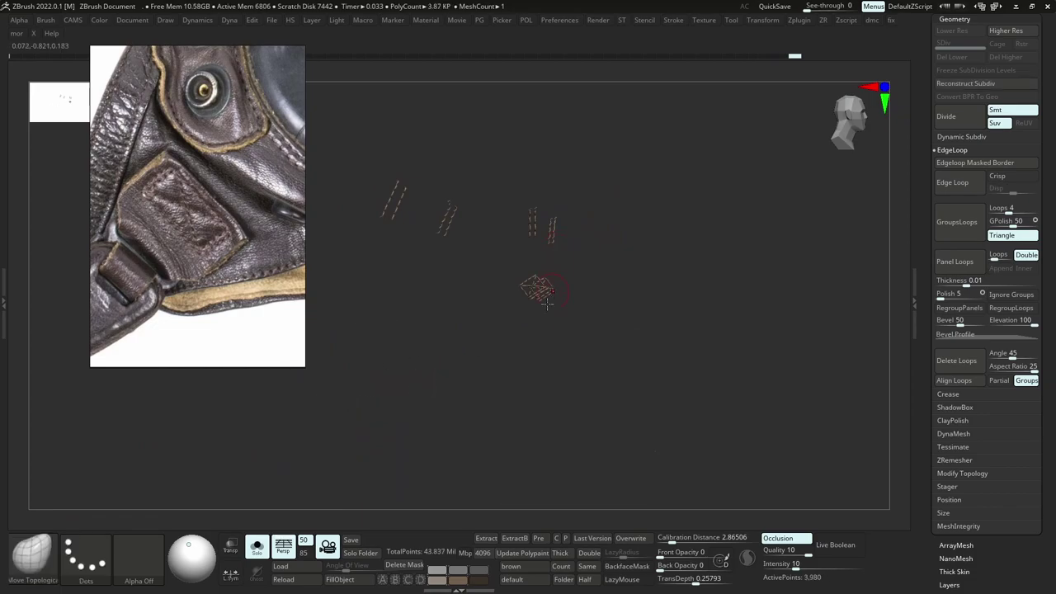
Leave solo mode, switch to visibility set V4 and show the subtools in the Straps folder.
shift+right_drag(541, 290, 459, 207)
key(alt+s)
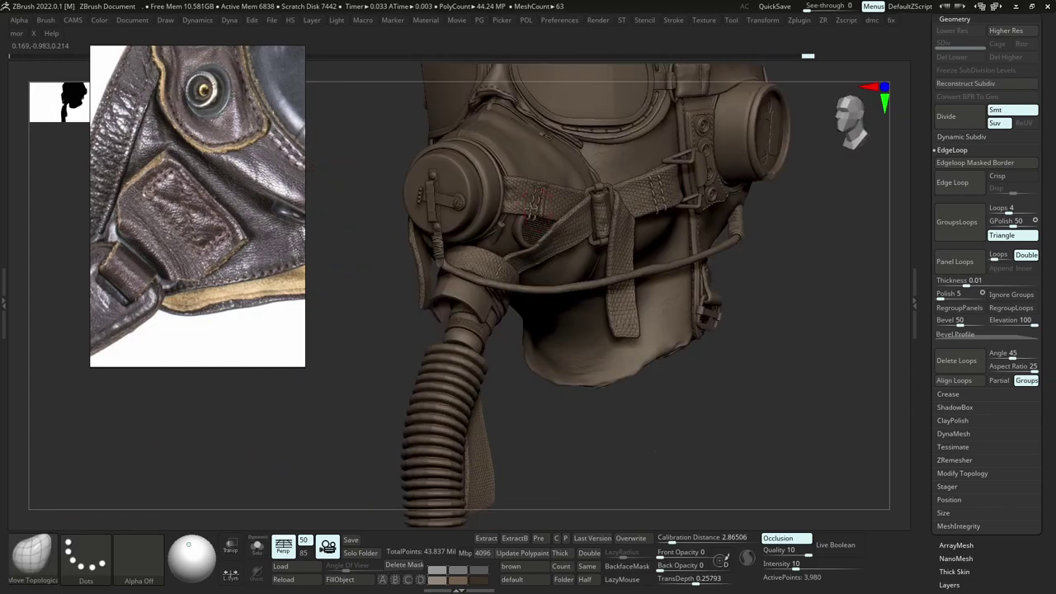
right_drag(648, 203, 614, 198)
ctrl+right_drag(514, 295, 580, 333)
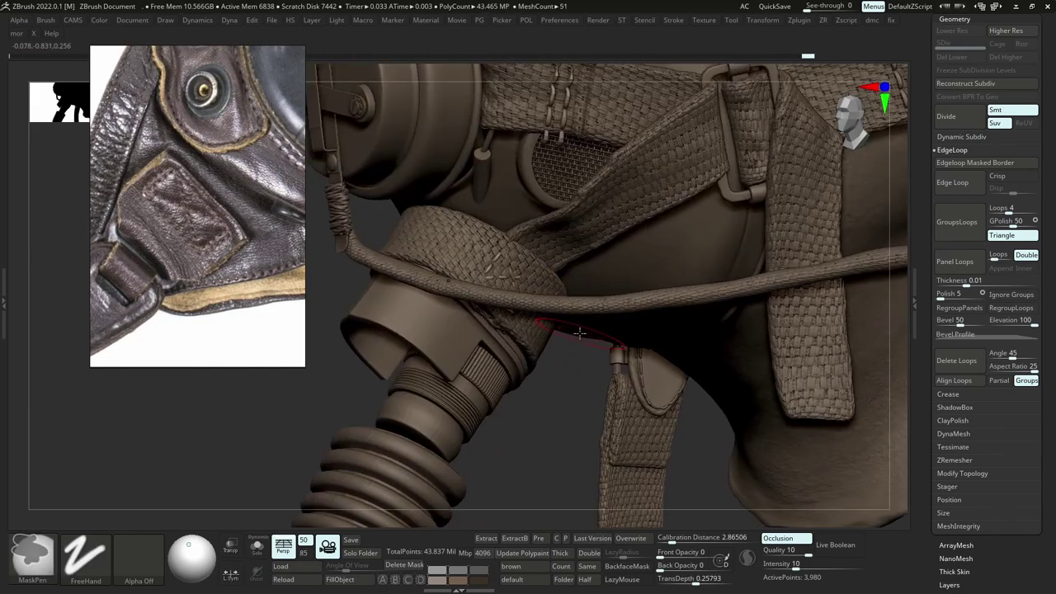
drag(1007, 20, 1006, 147)
click(953, 134)
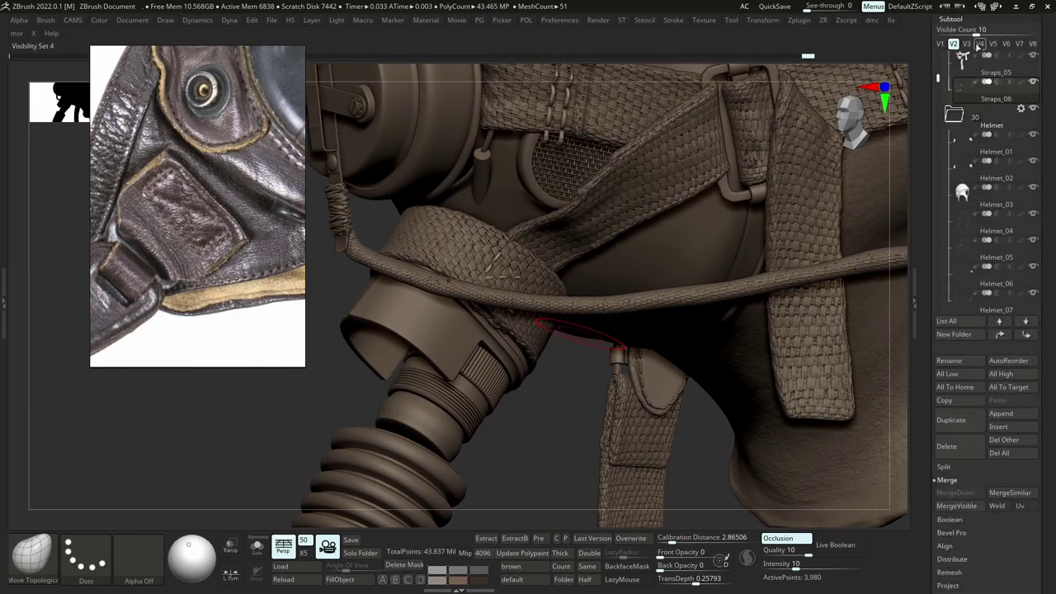
click(979, 44)
mouse_move(949, 96)
drag(938, 79, 938, 56)
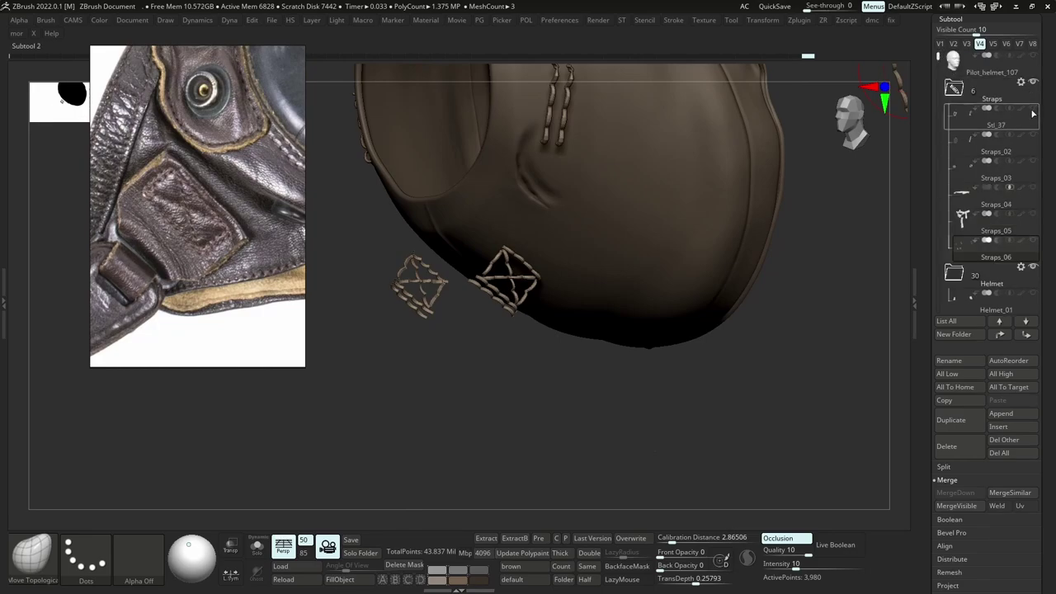
drag(1033, 110, 1037, 240)
Nudge the crossed stitch box with the Move brush so it sits on the surface of the strap loop.
key(b)
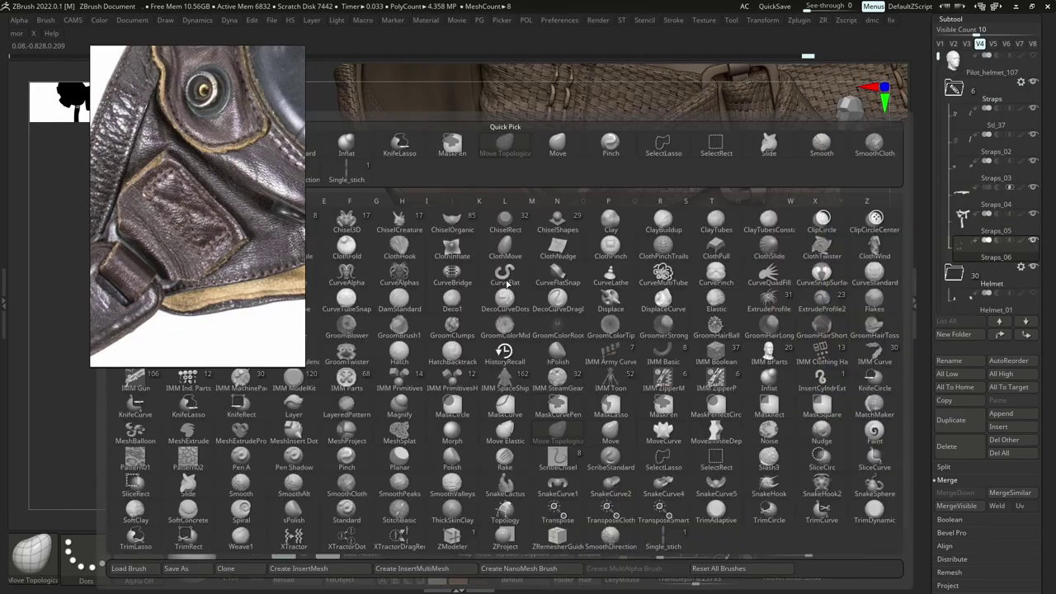
key(m)
key(v)
drag(527, 266, 528, 261)
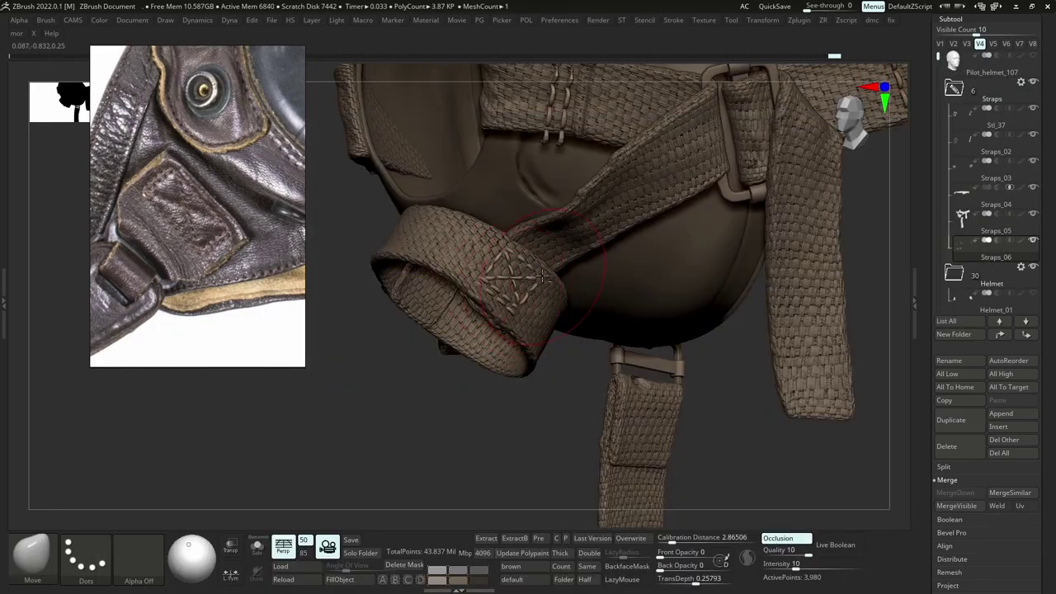
Select the woven strap mesh Straps_05 and turn off its surface noise.
ctrl+right_drag(542, 276, 582, 272)
alt+click(583, 272)
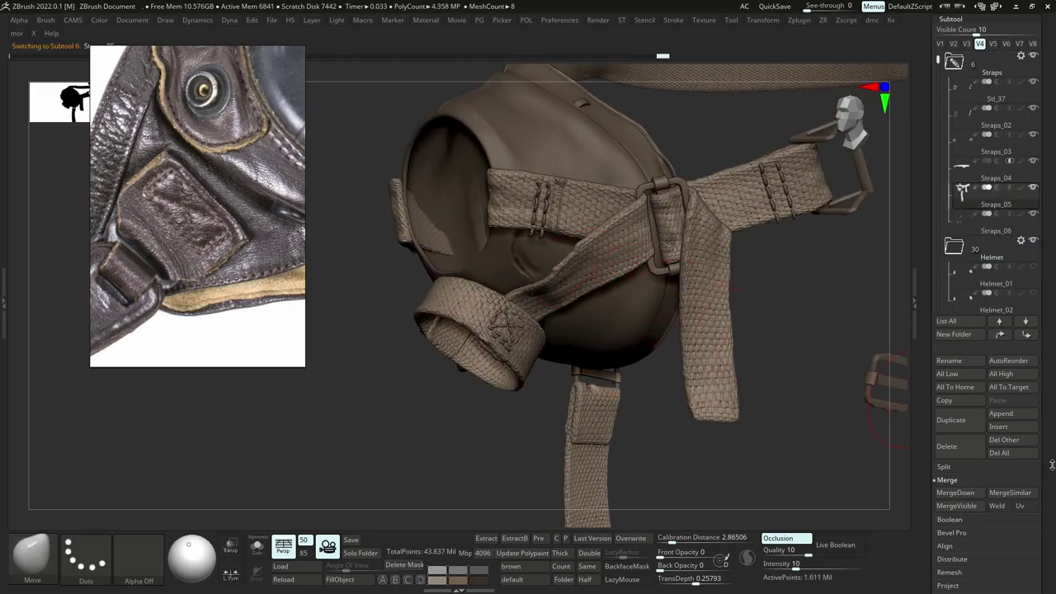
drag(1052, 464, 1050, 275)
click(966, 496)
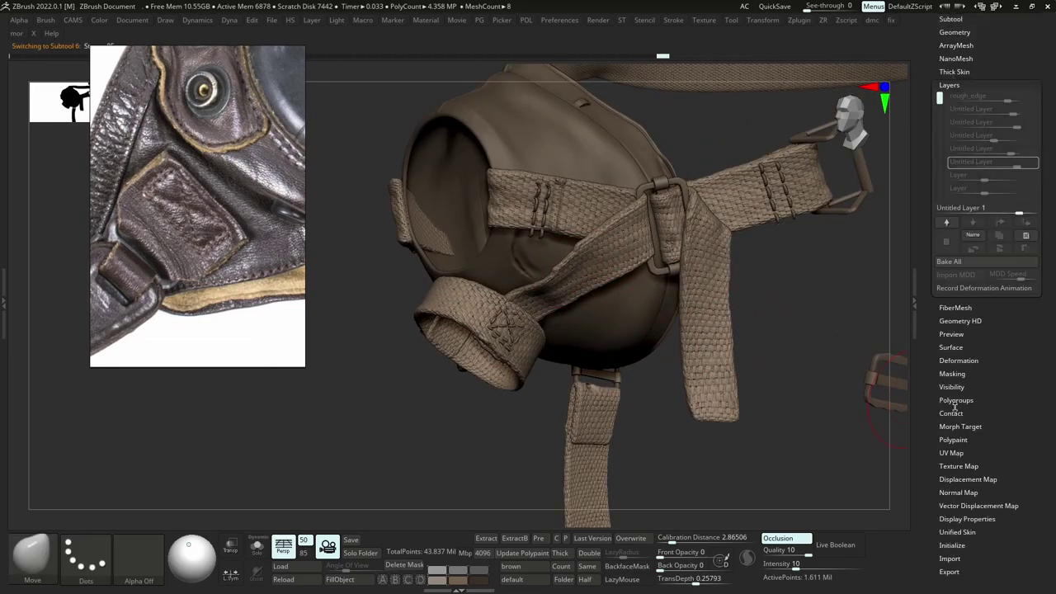
click(971, 351)
click(951, 149)
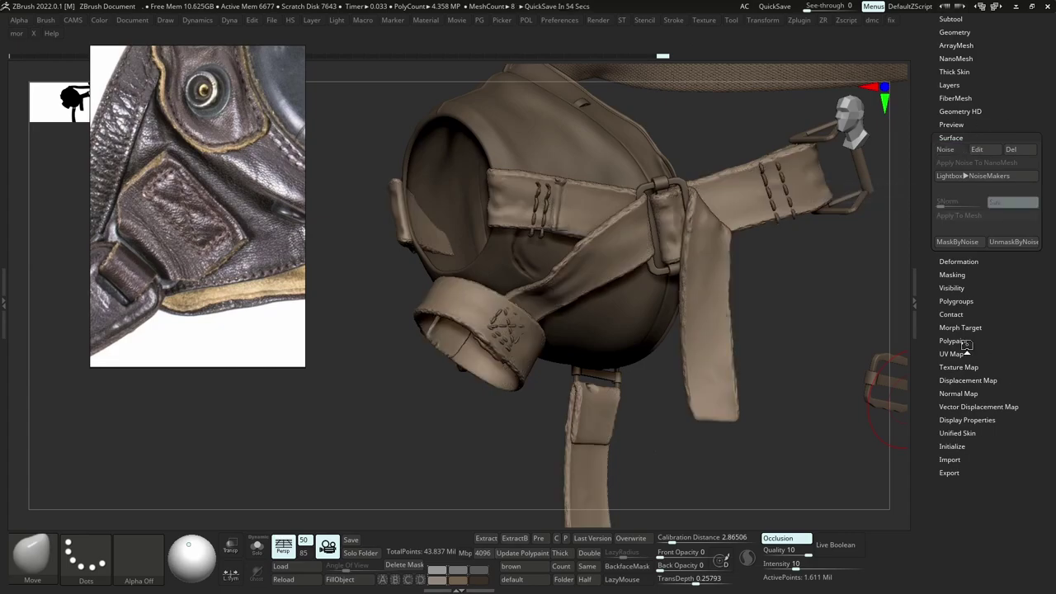
click(949, 152)
click(949, 153)
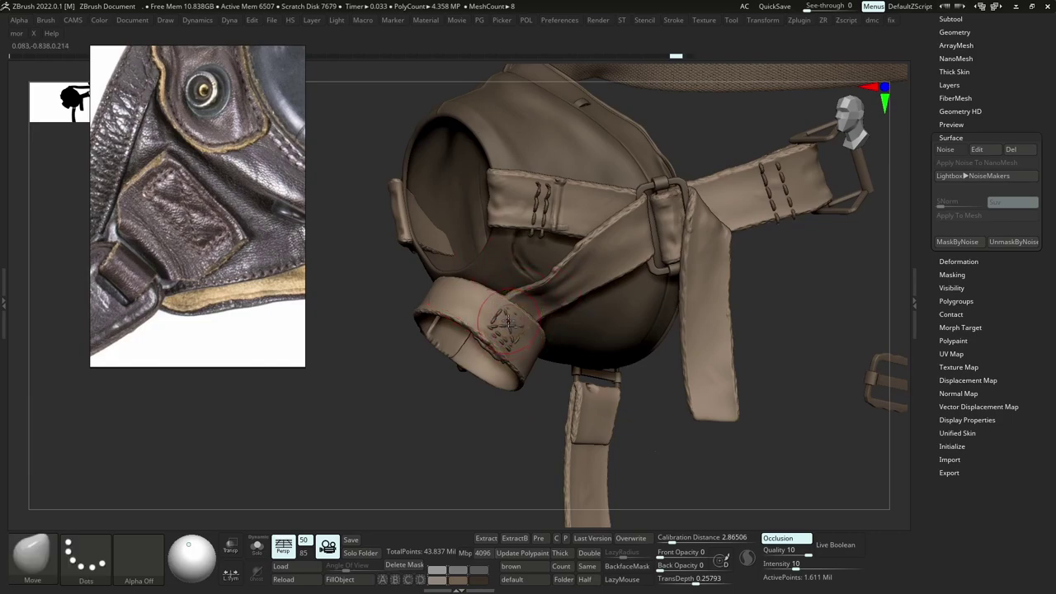
Select the stitch mesh on the mask straps and switch to the Move Topological brush for repositioning the stitch rows.
alt+click(524, 321)
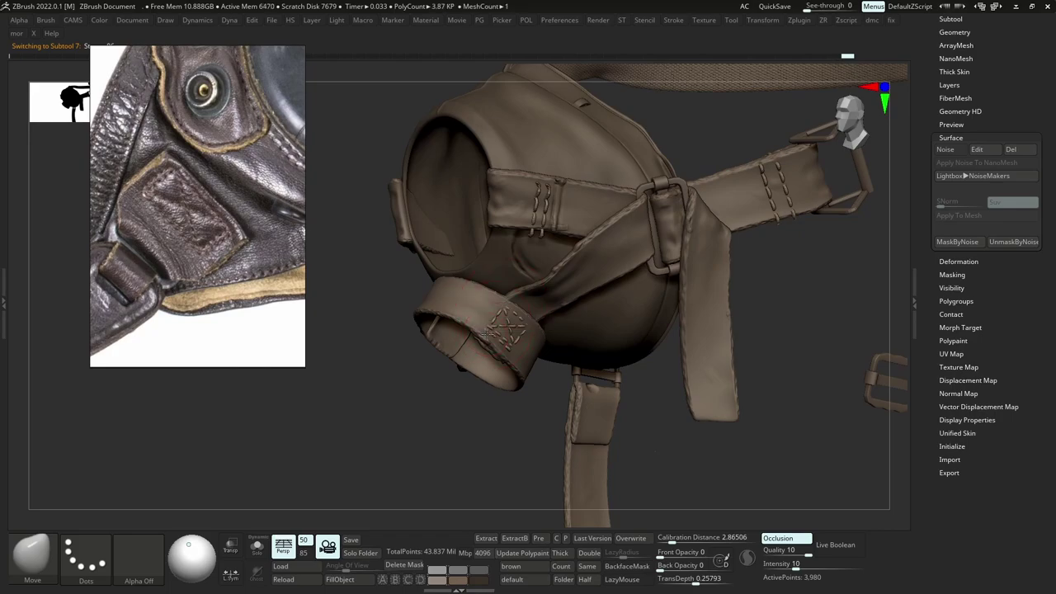
right_drag(596, 216, 541, 216)
mouse_move(539, 217)
mouse_down()
mouse_move(537, 233)
mouse_move(557, 234)
mouse_move(570, 208)
mouse_move(553, 204)
mouse_up()
key(ctrl+z)
key(b)
key(m)
key(t)
key(space)
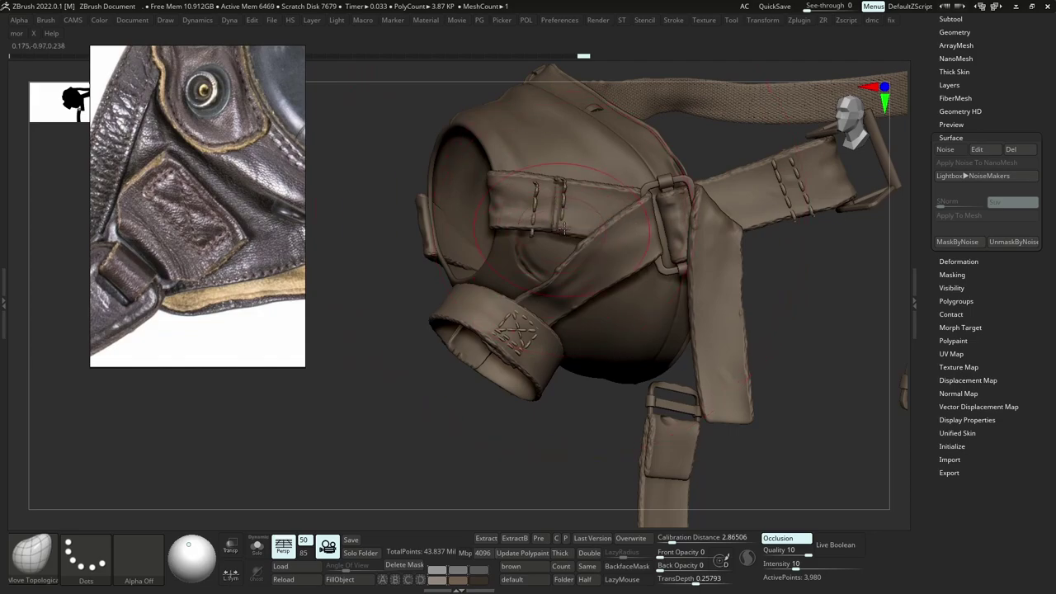
Shift the two stitch rows on the strap beside the mask valve opening so they run along either side of the seam.
drag(564, 233, 564, 184)
ctrl+right_drag(563, 186, 558, 211)
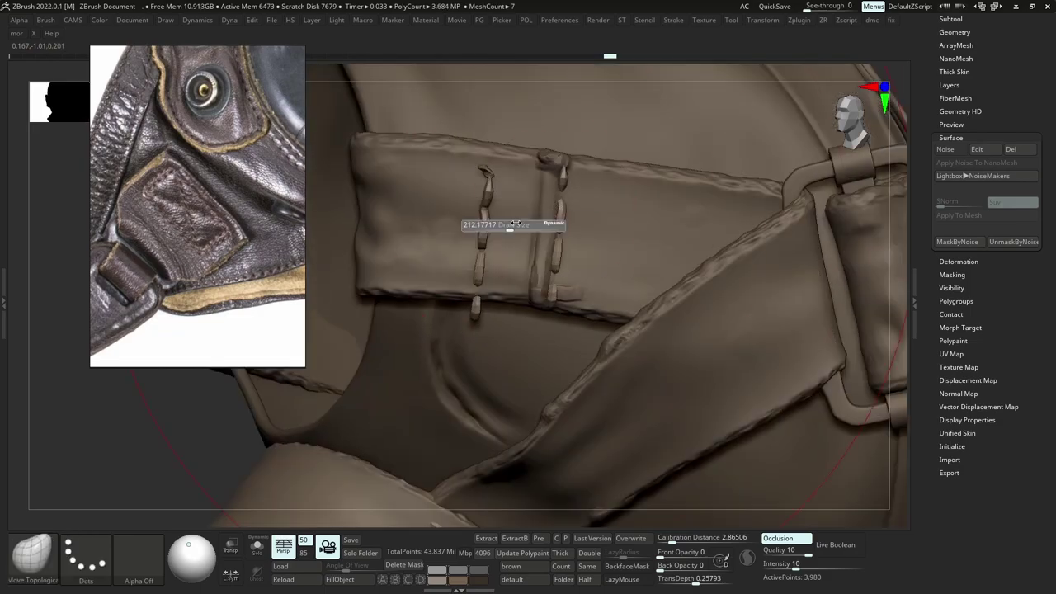
mouse_move(486, 213)
mouse_down()
mouse_move(545, 195)
mouse_move(532, 193)
mouse_up()
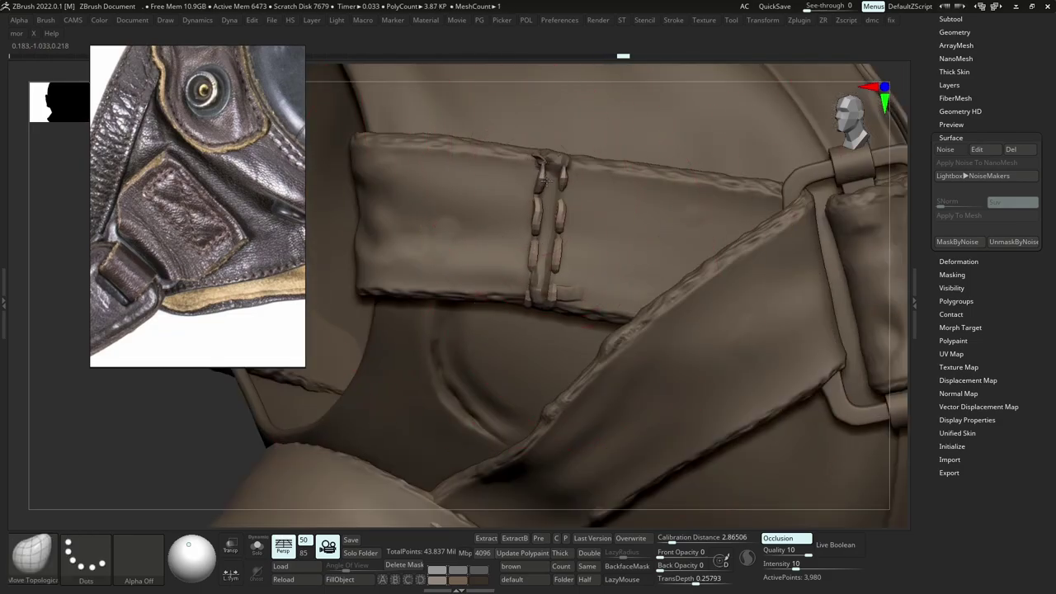
ctrl+right_drag(529, 194, 519, 257)
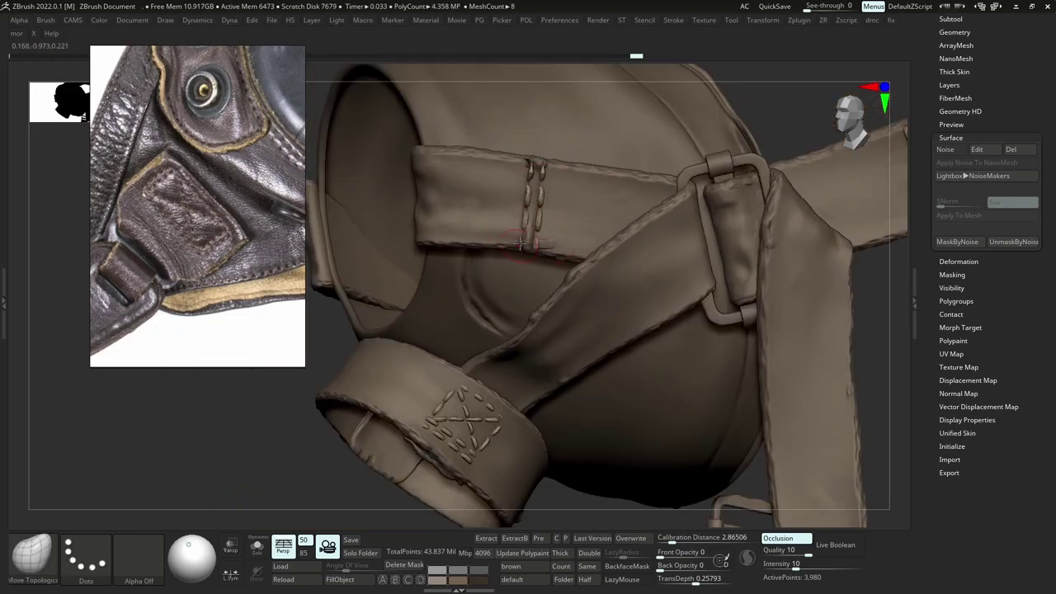
drag(541, 247, 543, 247)
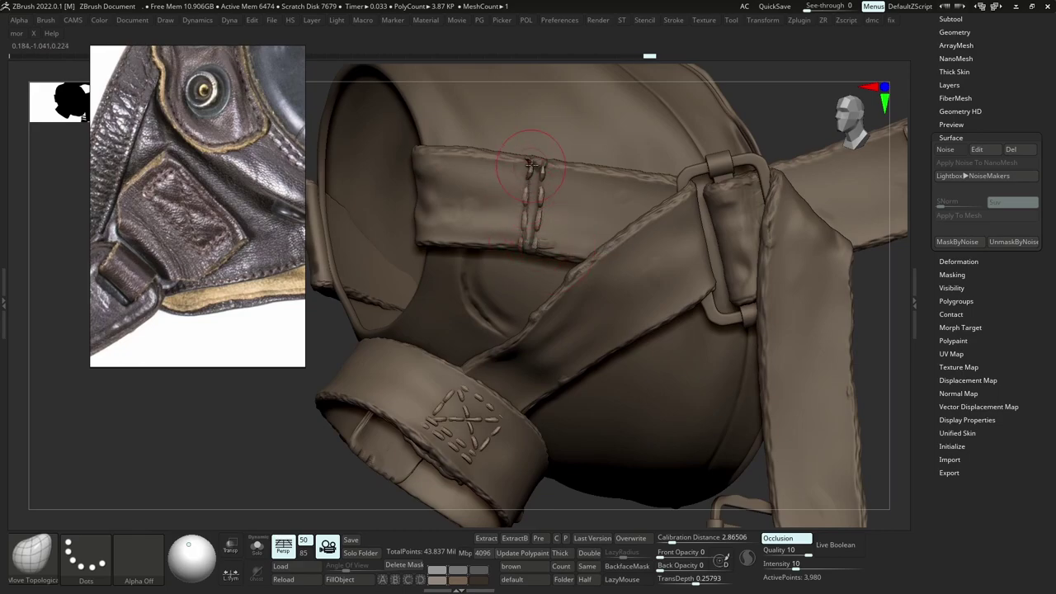
Adjust the two stitch rows on the strap near the triangular buckle so they lie within its edges, resizing the brush as needed.
mouse_move(530, 170)
ctrl+right_down()
mouse_move(671, 280)
mouse_move(727, 396)
ctrl+right_up()
key(s)
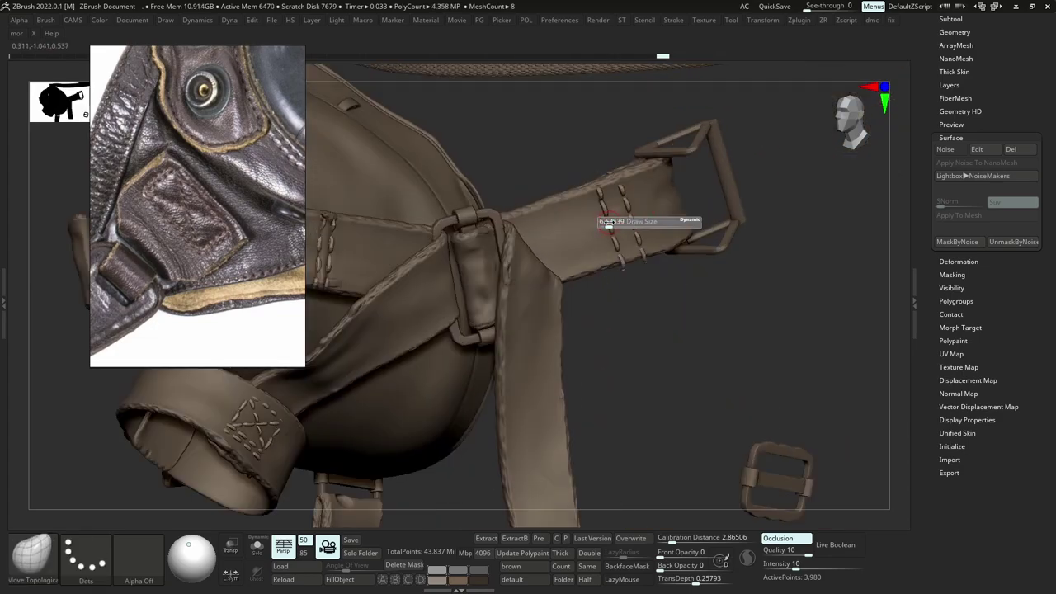
drag(606, 224, 612, 223)
right_drag(643, 236, 604, 225)
key(s)
drag(604, 225, 617, 232)
right_drag(618, 232, 657, 244)
drag(615, 248, 615, 246)
key(s)
drag(597, 198, 596, 224)
key(s)
key(s)
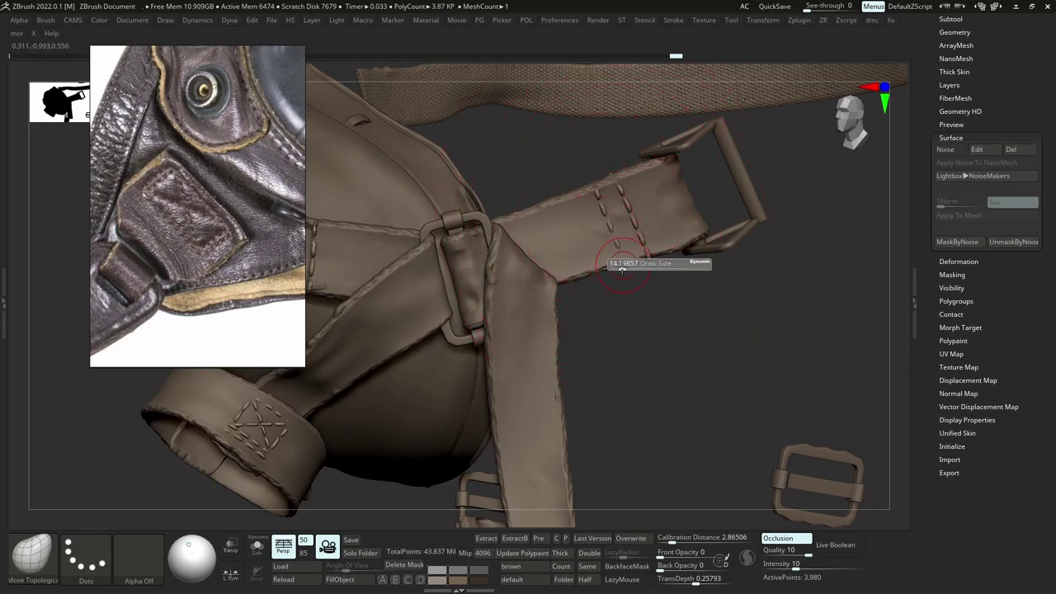
drag(625, 265, 618, 251)
key(s)
Select the woven strap mesh Straps_05 and turn on its surface noise to check the stitches against the weave.
ctrl+right_drag(620, 194, 609, 162)
right_drag(609, 161, 617, 241)
alt+click(609, 281)
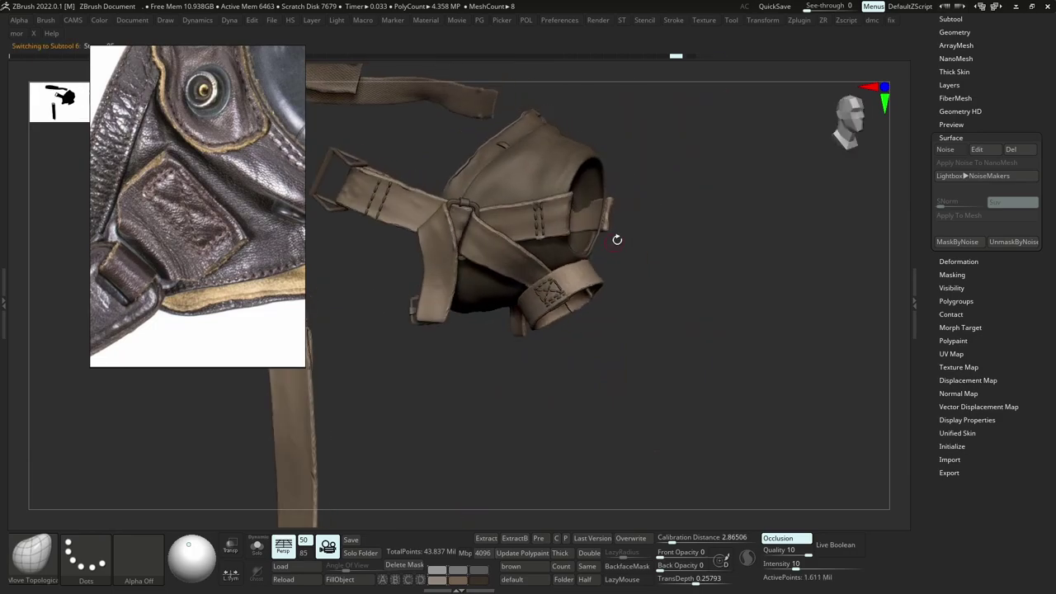
click(946, 153)
mouse_move(525, 272)
right_down()
mouse_move(534, 266)
mouse_move(527, 211)
mouse_move(597, 270)
right_up()
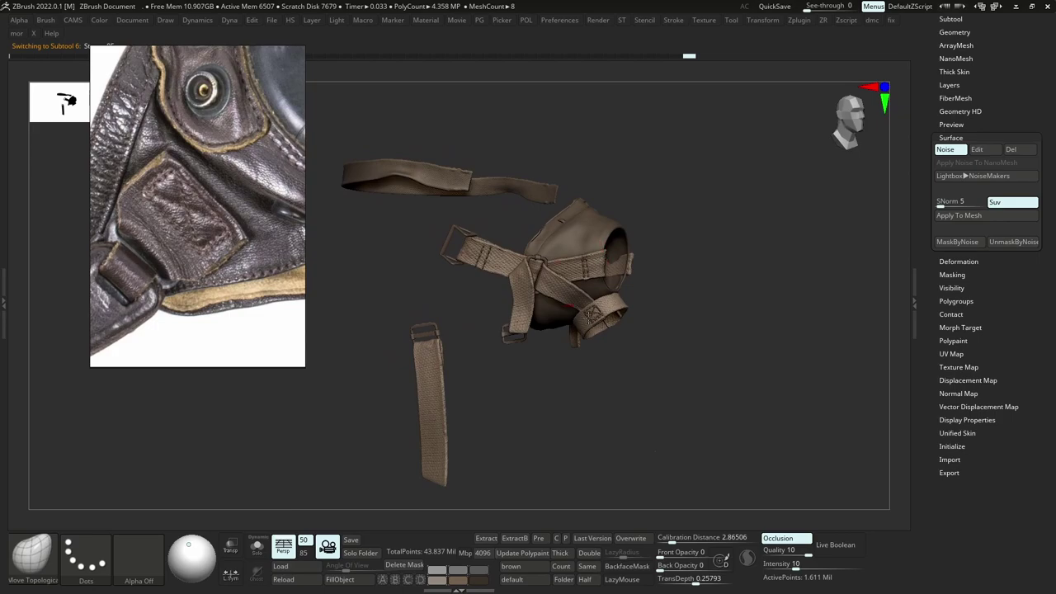
mouse_move(657, 360)
ctrl+right_down()
mouse_move(668, 387)
mouse_move(663, 454)
ctrl+right_up()
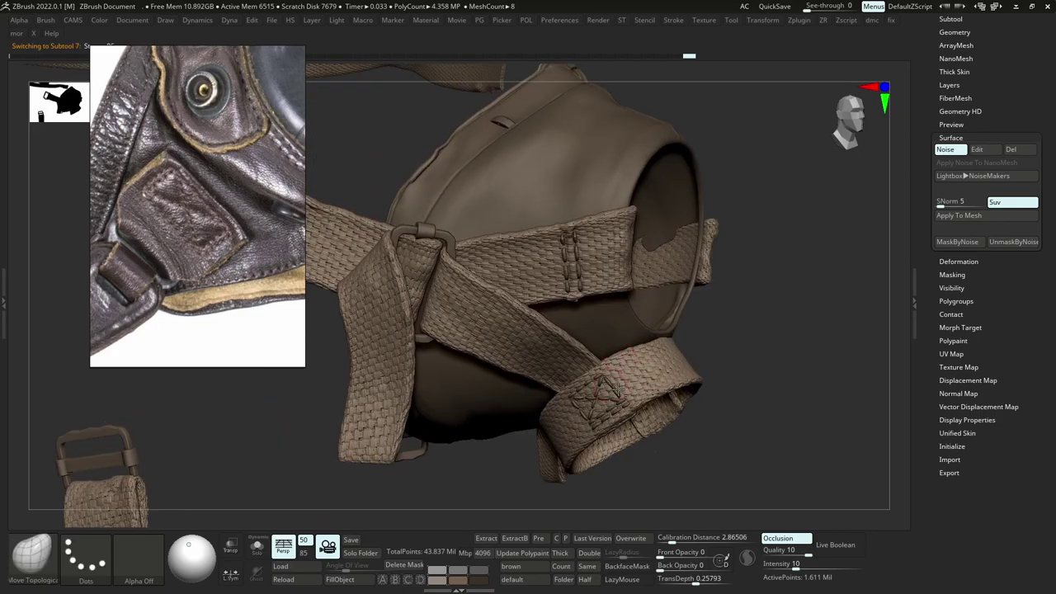
Lightly smooth the crossed stitch box on the strap loop and turn off the surface noise of Straps_05.
alt+click(619, 387)
ctrl+right_drag(618, 389, 622, 428)
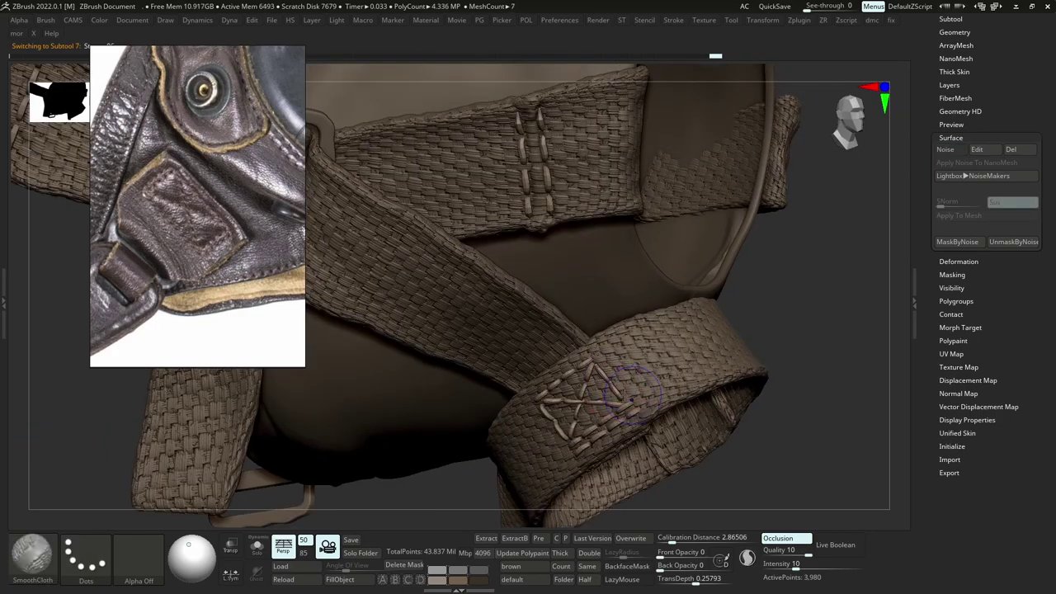
mouse_move(614, 389)
shift+mouse_down()
mouse_move(599, 401)
mouse_move(611, 378)
shift+mouse_up()
click(944, 150)
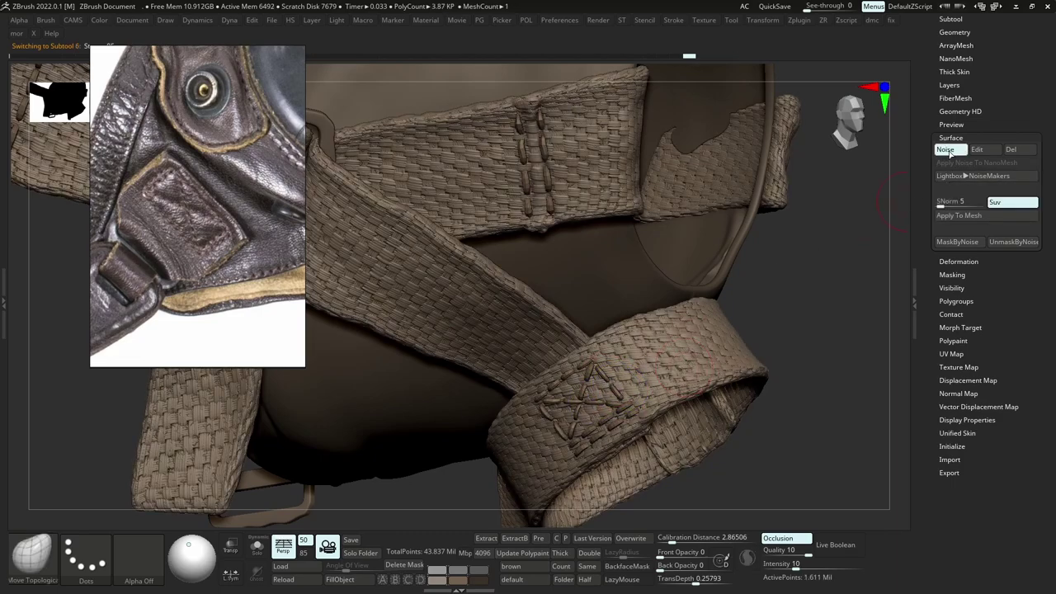
click(947, 150)
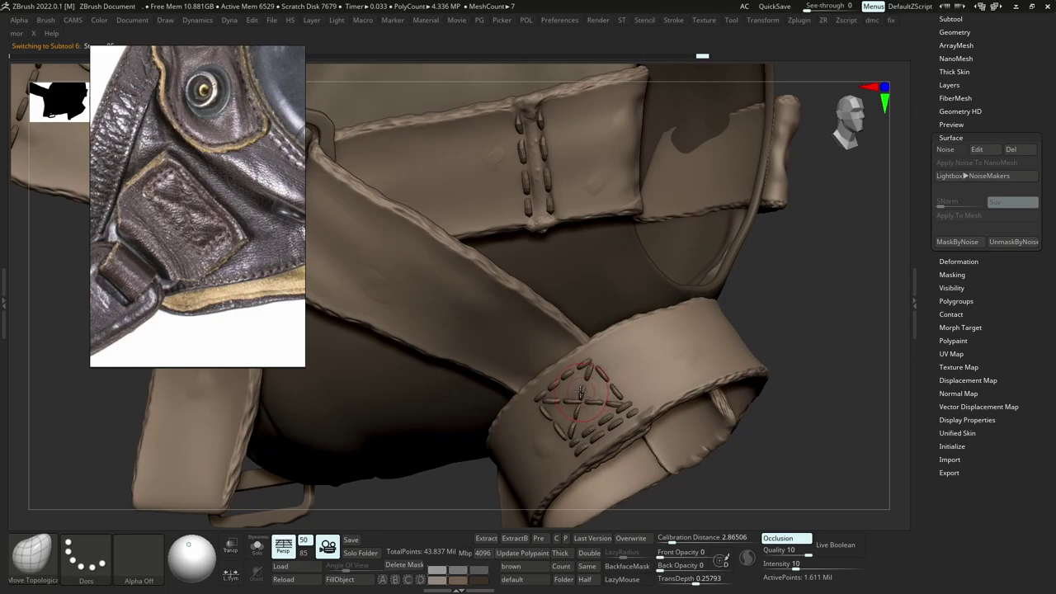
Try smoothing the whole crossed stitch box with a larger stroke and undo it.
alt+click(581, 394)
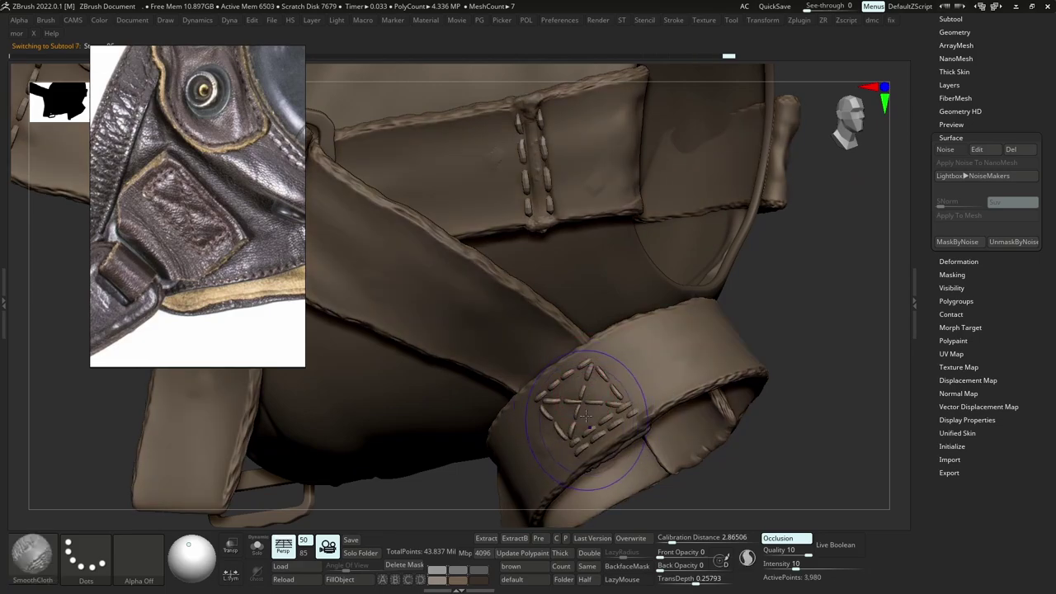
shift+drag(586, 416, 568, 382)
key(ctrl+z)
Select the strap mesh Straps_05 and switch to visibility set V2 to show the complete helmet, goggles and mask.
ctrl+right_drag(600, 380, 719, 344)
alt+click(637, 379)
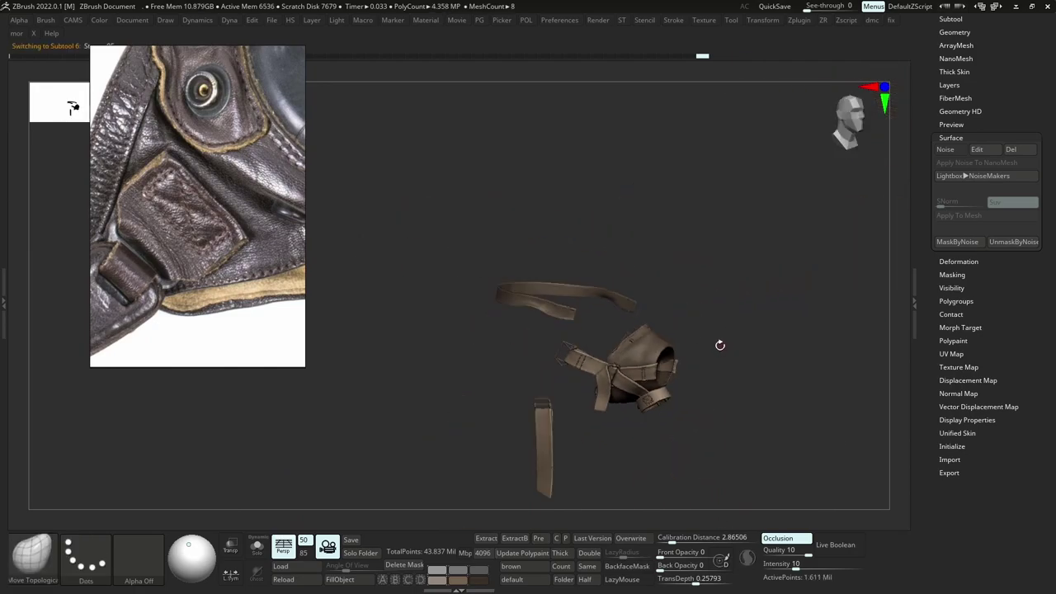
right_drag(780, 316, 659, 320)
drag(957, 20, 955, 71)
click(955, 71)
click(941, 45)
click(954, 45)
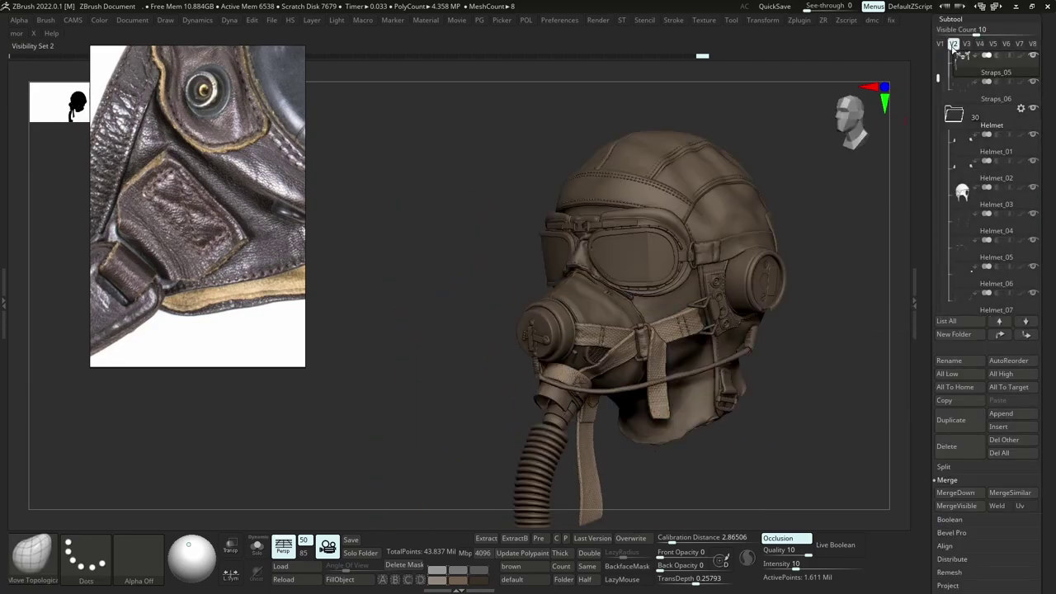
mouse_move(614, 334)
right_down()
mouse_move(679, 353)
mouse_move(643, 337)
mouse_move(666, 333)
right_up()
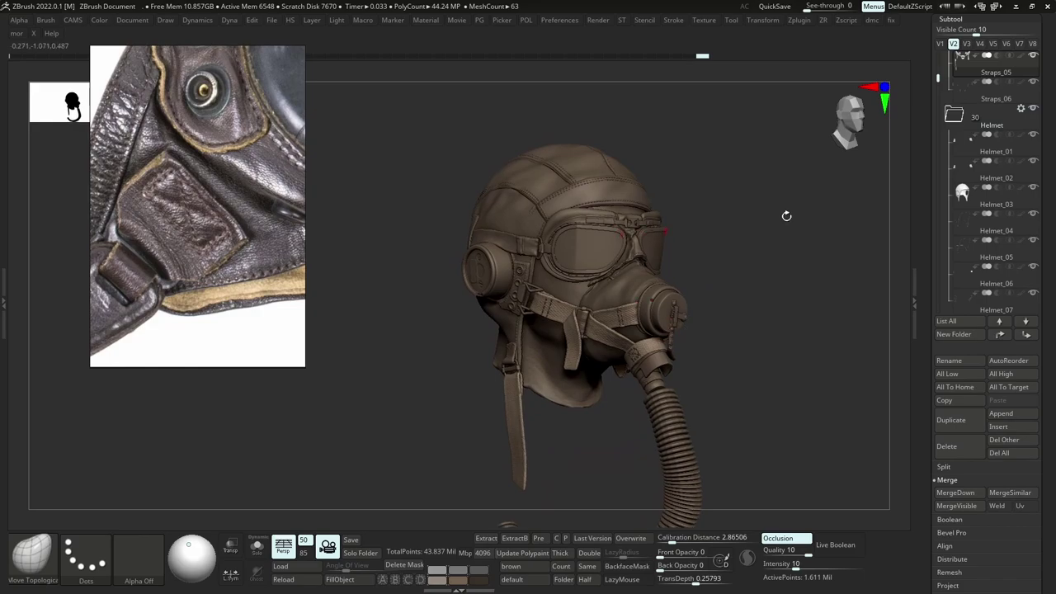
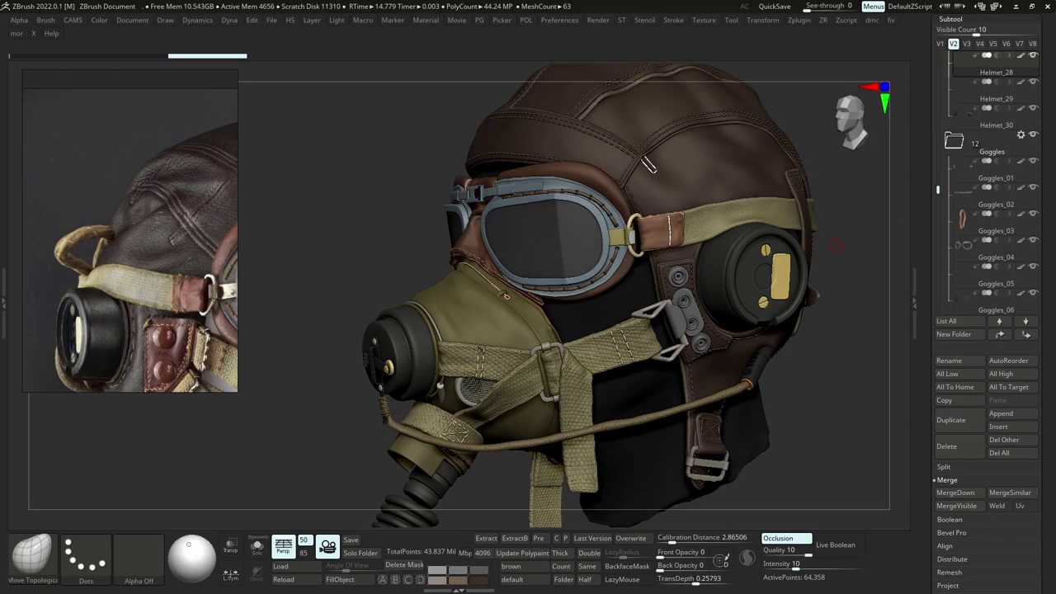
Select the goggle padding Goggles_07, compare it with the reference photo, and isolate it in solo mode.
alt+click(580, 176)
scroll(129, 241, down, 4)
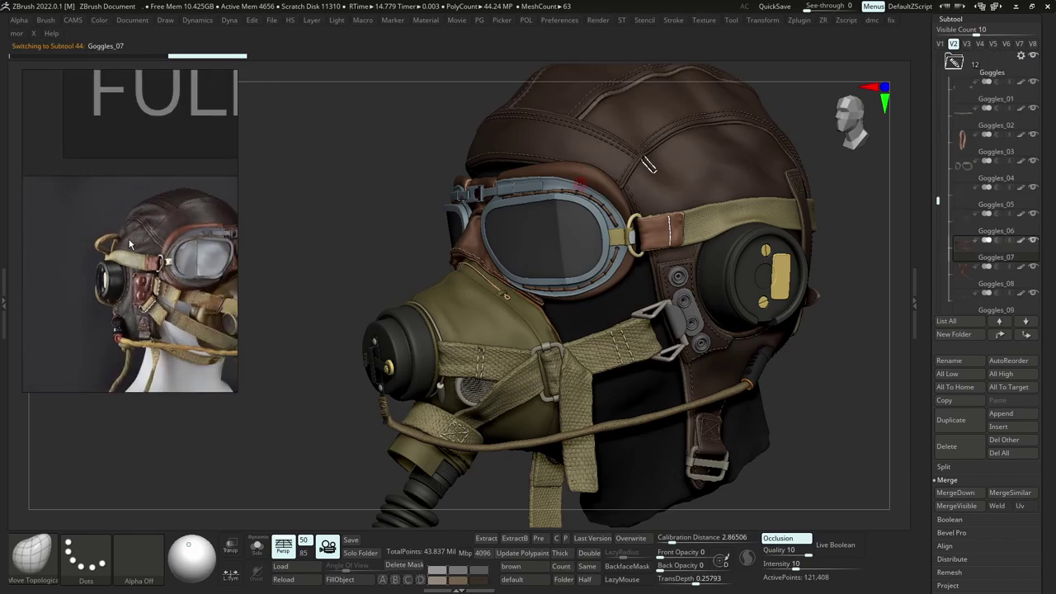
scroll(204, 247, up, 4)
right_drag(475, 209, 561, 197)
key(alt+s)
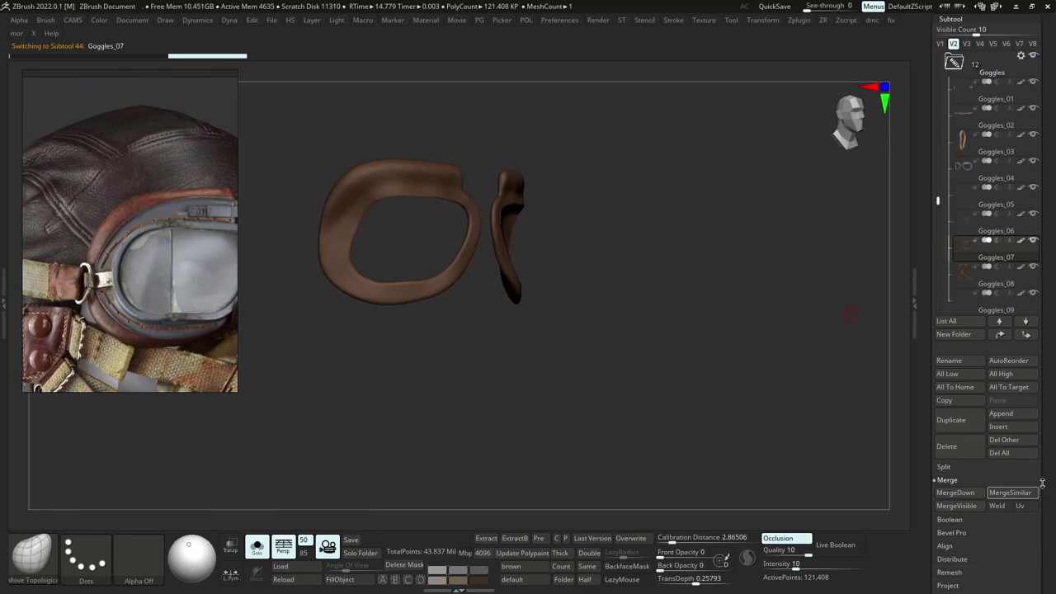
Add a new layer to the goggle padding and step through its existing subdivision levels.
scroll(958, 540, down, 5)
click(954, 546)
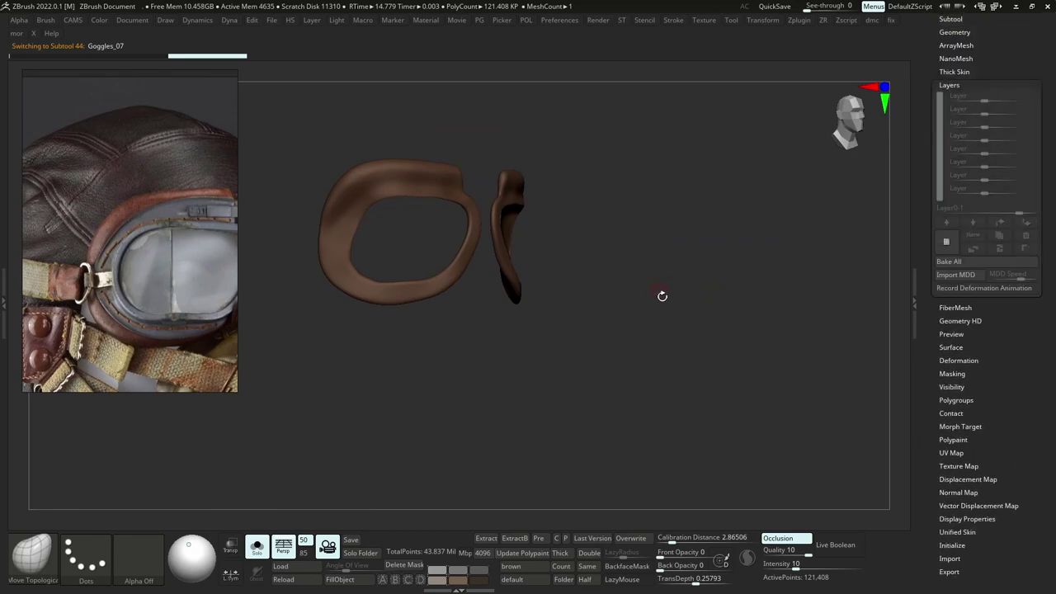
alt+right_drag(662, 297, 775, 329)
click(947, 242)
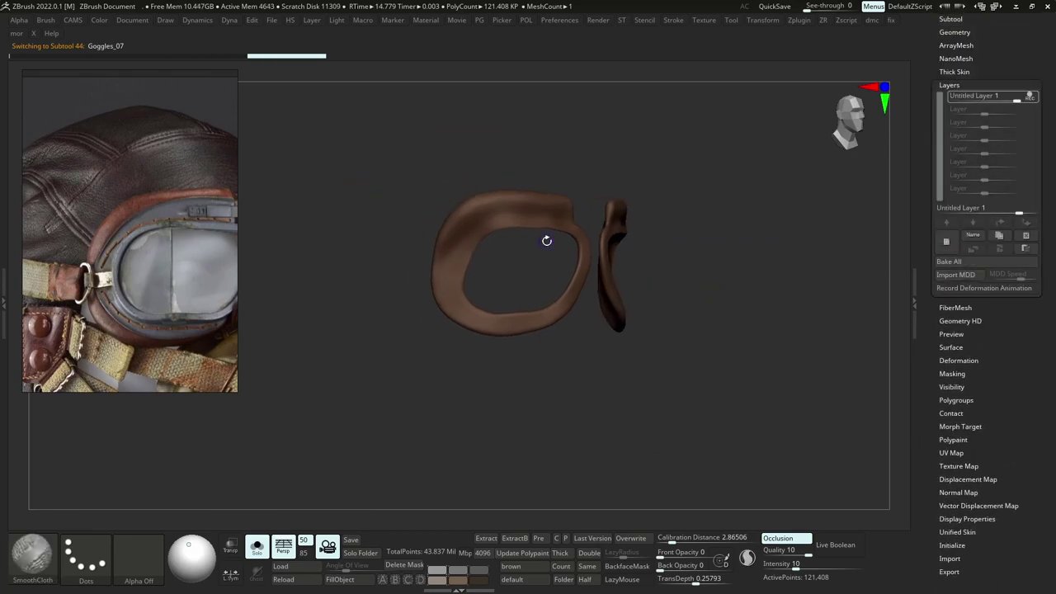
key(shift+d)
key(shift+d)
key(d)
key(d)
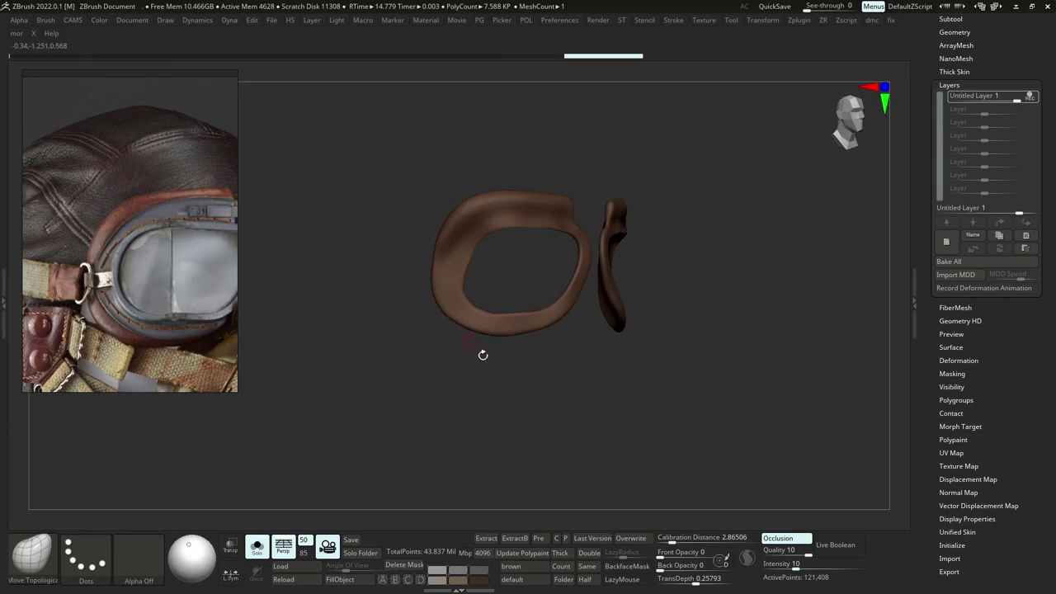
key(shift+s)
Bake the padding's layer, subdivide the mesh one level further and add a fresh layer for the leather detail.
click(970, 263)
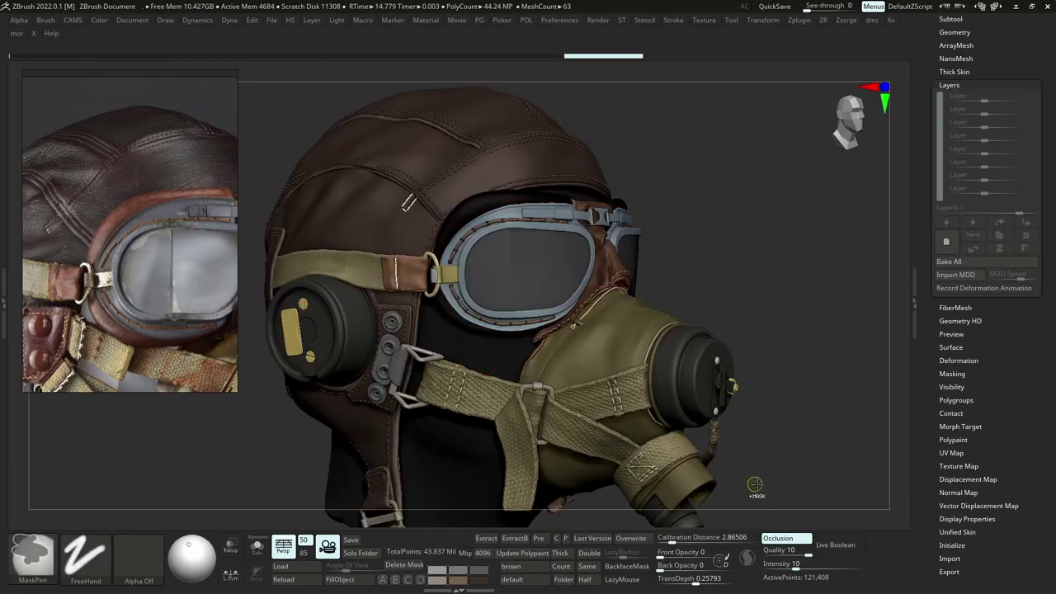
key(ctrl+d)
click(947, 242)
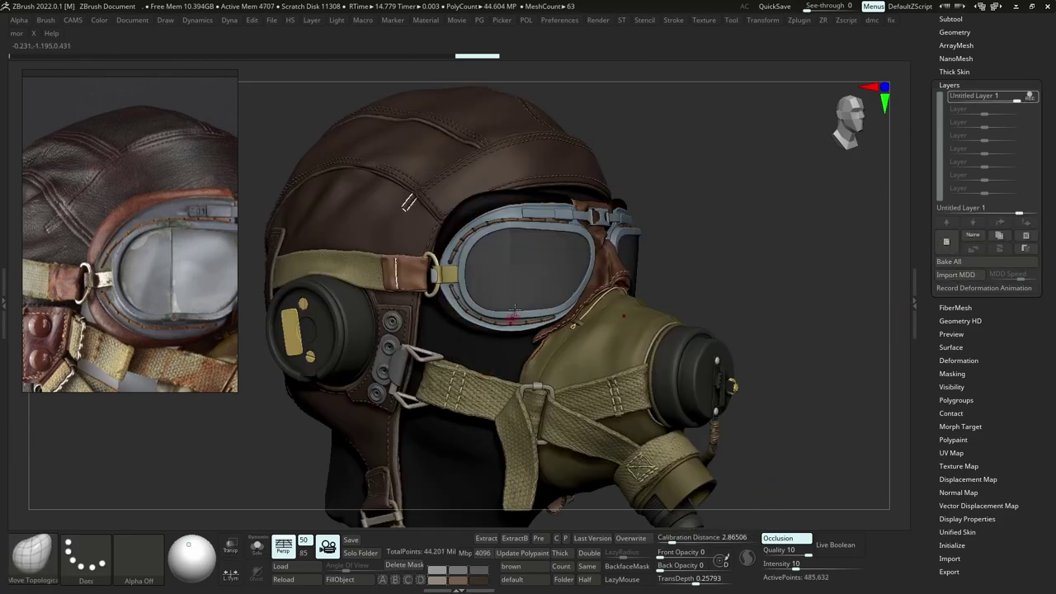
Switch to the Standard brush and turn off the polypaint on Goggles_07 in the subtool list.
key(b)
key(s)
key(t)
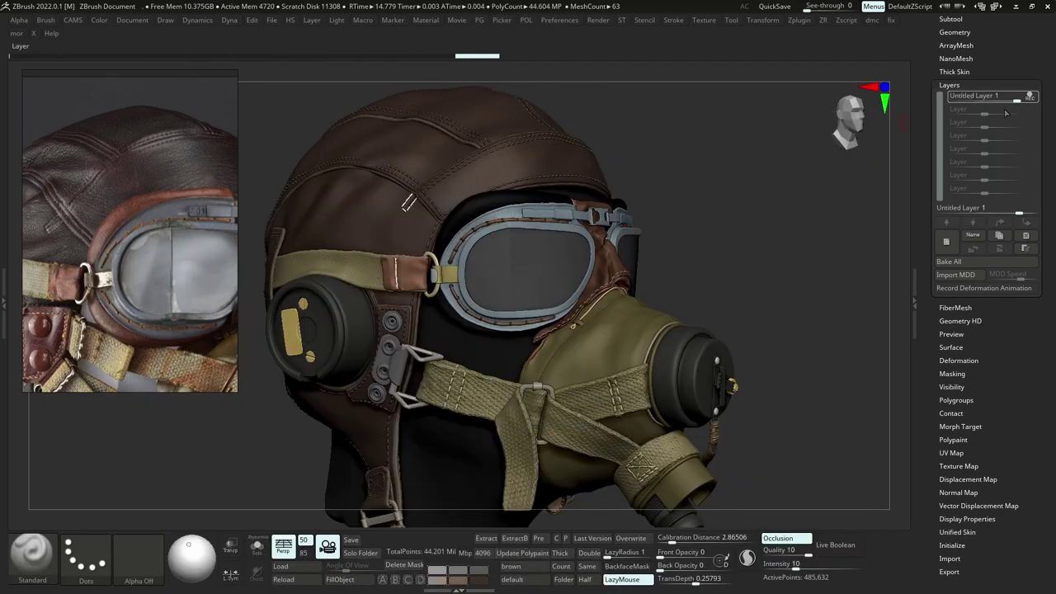
click(958, 19)
click(1033, 240)
Sculpt soft Standard brush strokes along the upper and outer edges of the goggle padding, adjusting the brush size.
drag(808, 193, 578, 240)
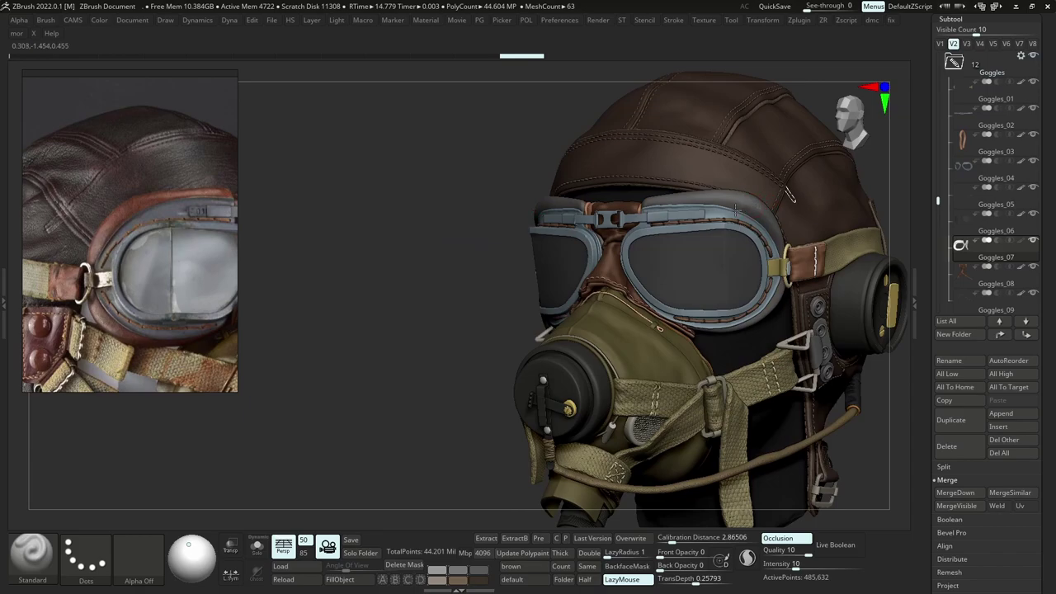
mouse_move(747, 202)
mouse_down()
mouse_move(736, 247)
mouse_move(734, 216)
mouse_up()
key(s)
key(ctrl+z)
key(u)
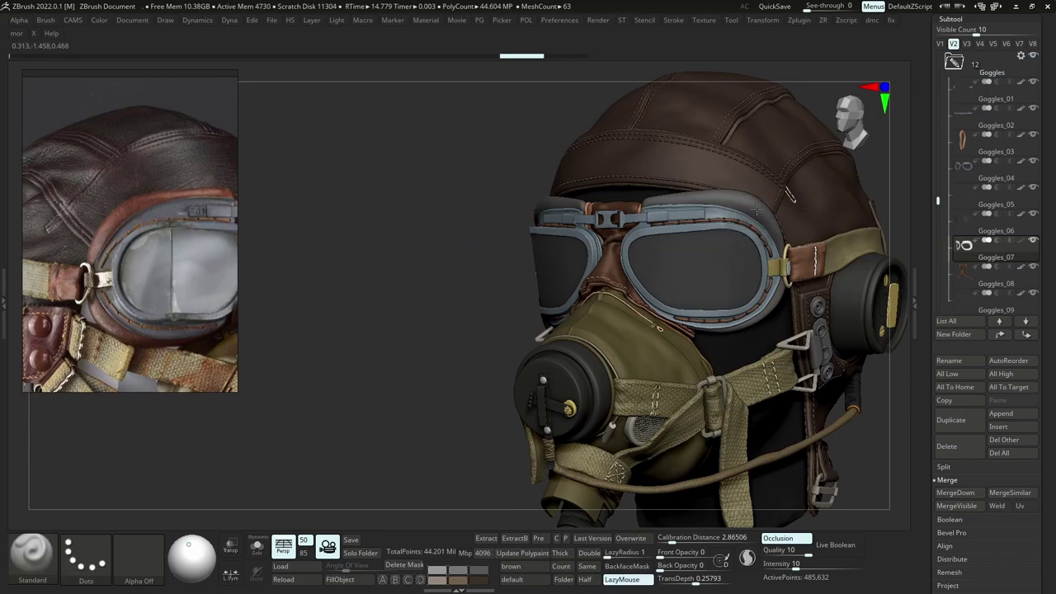
mouse_move(771, 261)
mouse_down()
mouse_move(758, 226)
mouse_move(694, 208)
mouse_move(731, 212)
mouse_move(758, 238)
mouse_up()
right_drag(755, 231, 715, 231)
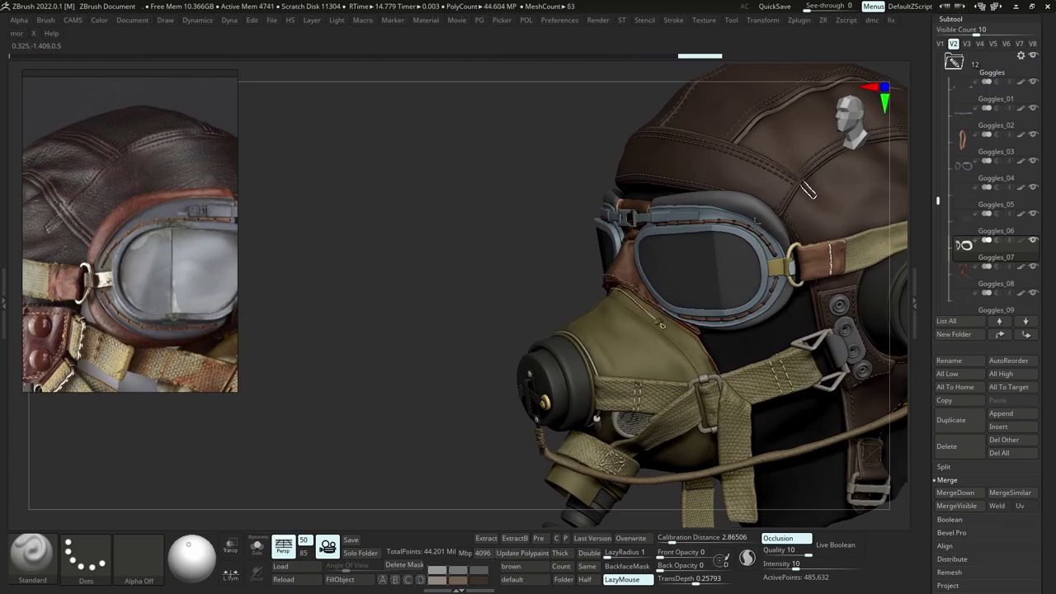
drag(763, 227, 785, 262)
mouse_move(781, 306)
mouse_down()
mouse_move(788, 301)
mouse_move(774, 311)
mouse_up()
Isolate the goggle padding in solo mode and continue sculpting subtle unevenness around its rim.
key(alt+s)
right_drag(754, 341, 772, 336)
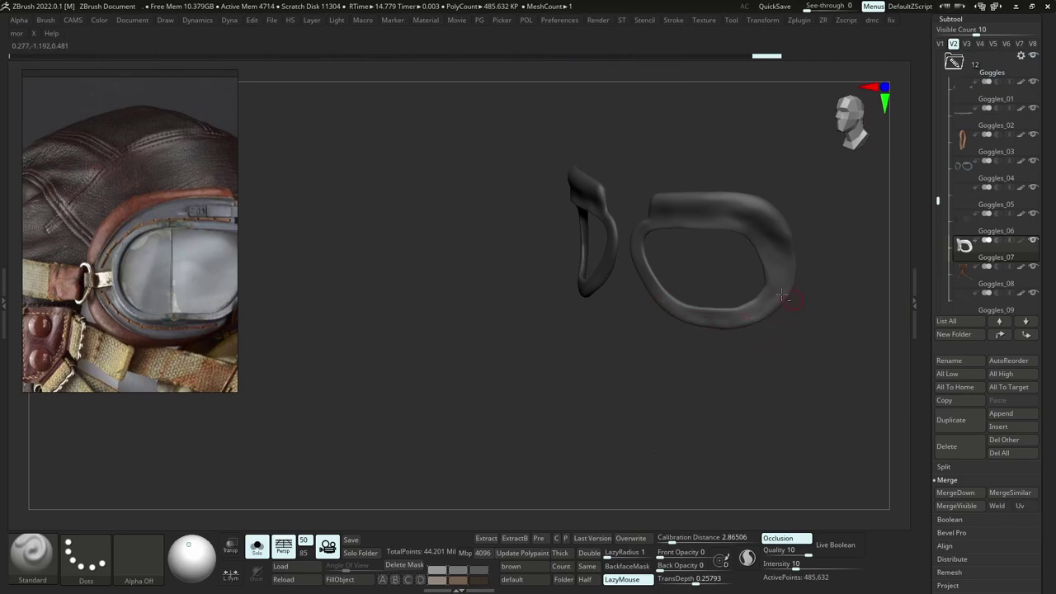
drag(789, 265, 783, 244)
mouse_move(569, 240)
mouse_down()
mouse_move(660, 211)
mouse_move(748, 211)
mouse_up()
drag(646, 209, 591, 214)
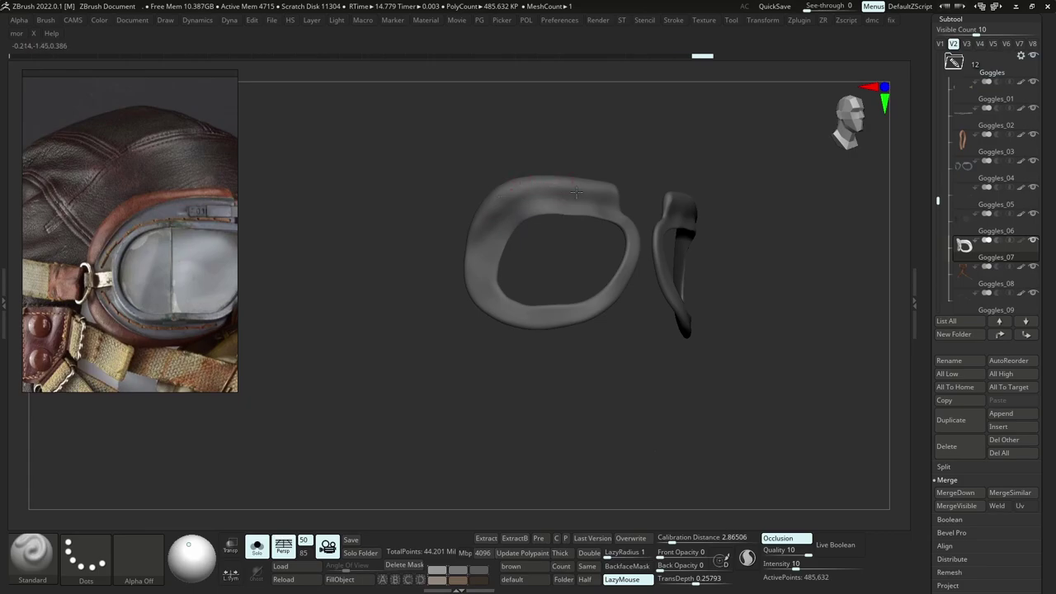
Add a stroke on the padding's upper edge and change its display colour to a brown swatch.
click(517, 567)
mouse_move(542, 184)
mouse_down()
mouse_move(558, 182)
mouse_move(544, 192)
mouse_up()
click(481, 581)
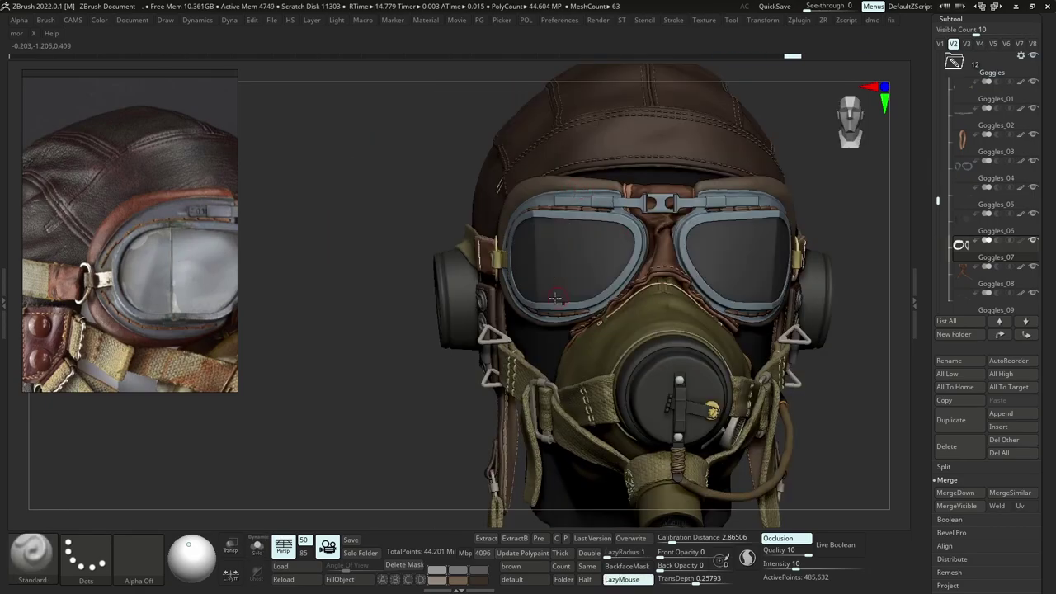
Switch to the Inflat brush, adjust its size and puff up the upper edges of the padding around both lenses.
key(b)
key(i)
key(n)
key(space)
key(s)
key(s)
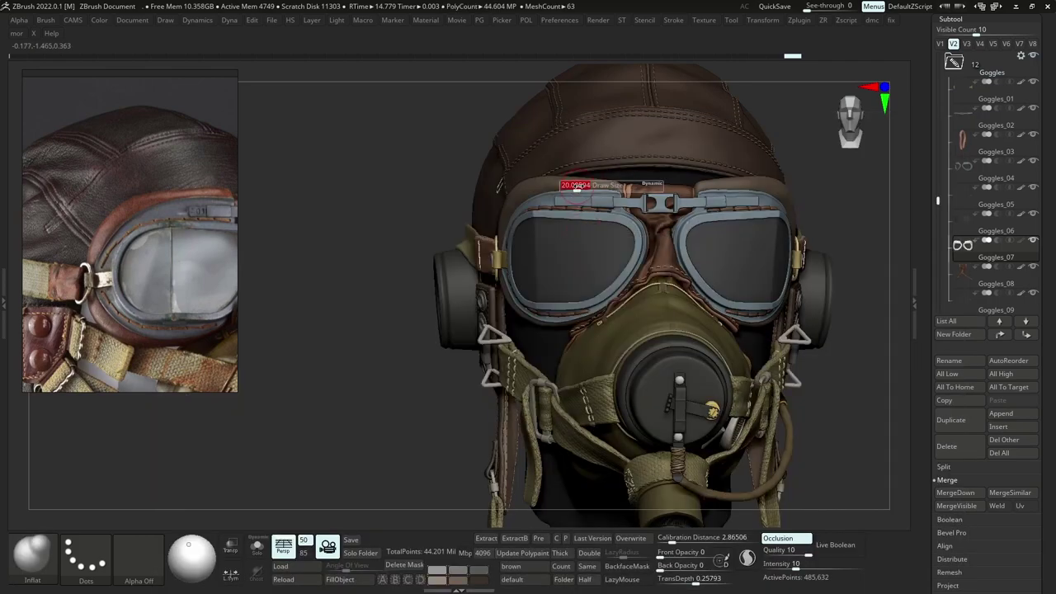
drag(578, 186, 586, 188)
drag(739, 195, 751, 189)
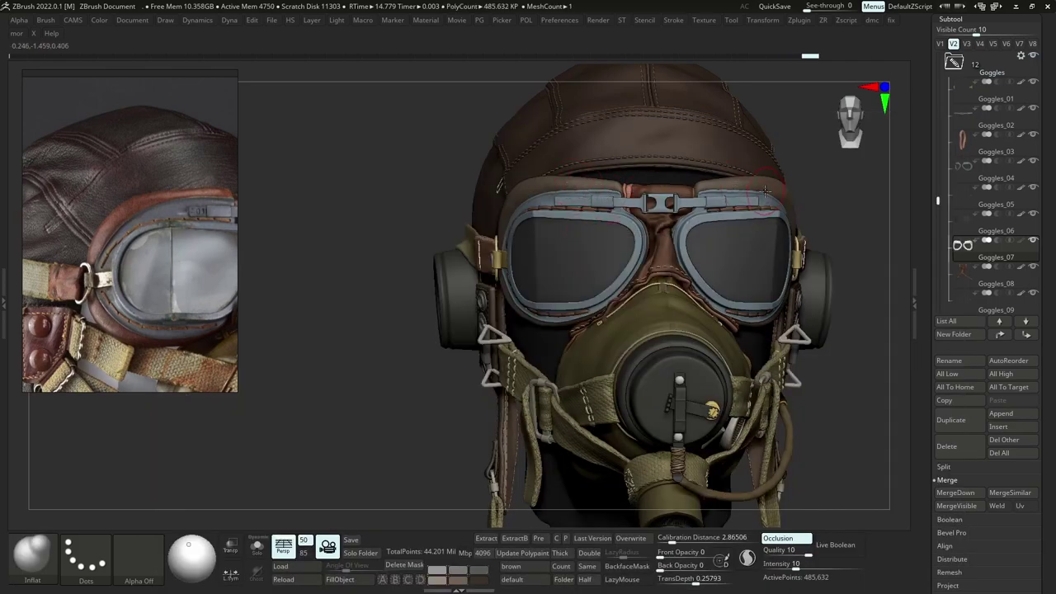
right_drag(757, 191, 689, 193)
drag(796, 214, 805, 218)
right_drag(743, 207, 790, 206)
drag(546, 201, 535, 206)
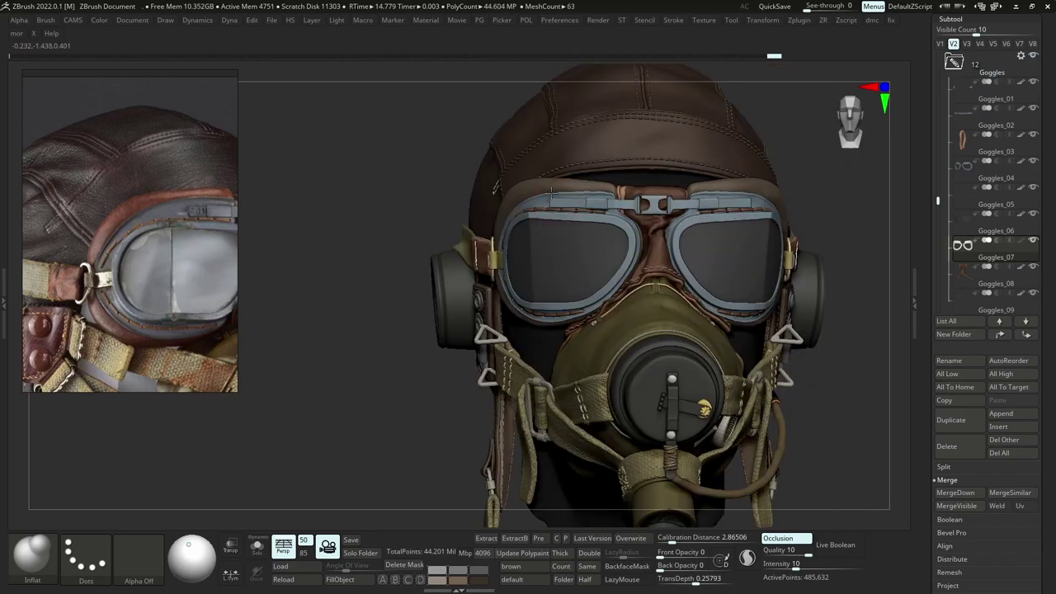
right_drag(537, 205, 587, 205)
drag(528, 198, 508, 202)
drag(593, 202, 583, 200)
Reshape the padding's upper edges above both lenses with the Move brush, varying the brush size.
key(b)
key(m)
key(v)
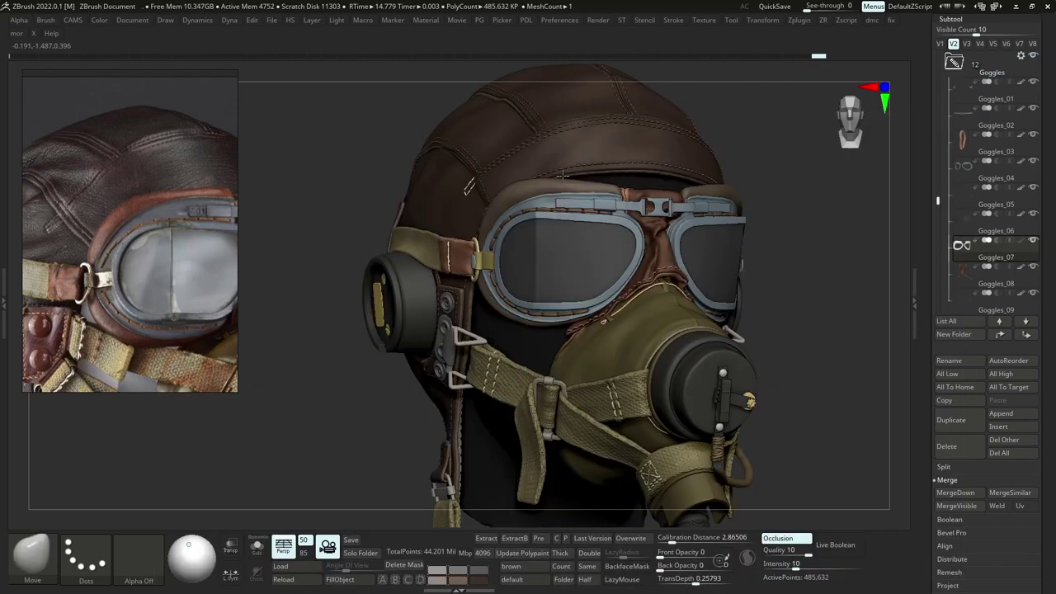
right_drag(563, 181, 522, 181)
key(s)
mouse_move(561, 180)
mouse_down()
mouse_move(576, 182)
mouse_move(562, 187)
mouse_up()
ctrl+right_drag(580, 185, 581, 165)
key(s)
drag(703, 187, 674, 184)
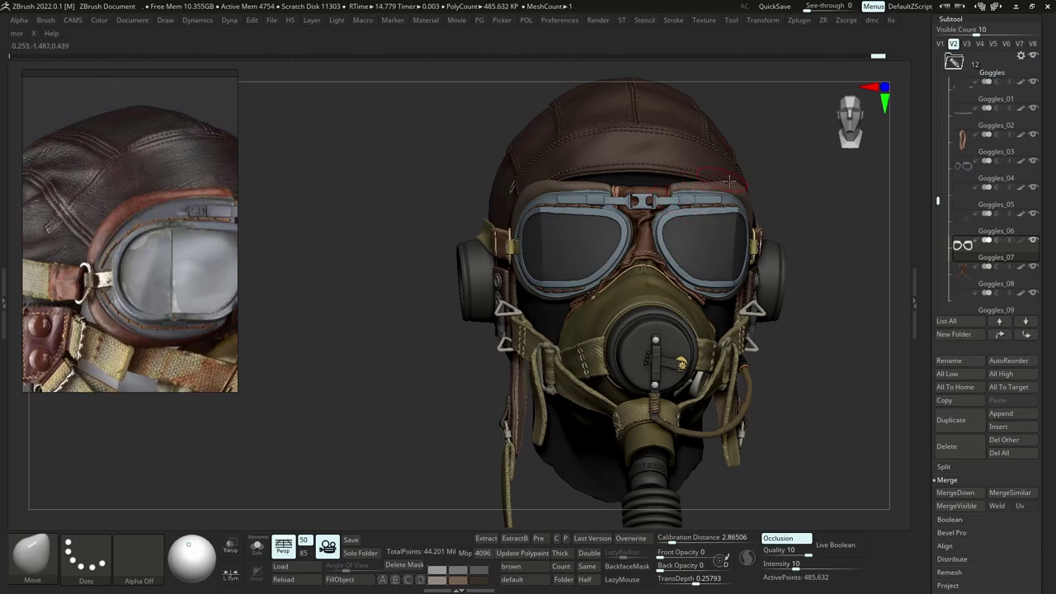
key(s)
drag(732, 189, 727, 189)
ctrl+right_drag(528, 184, 536, 218)
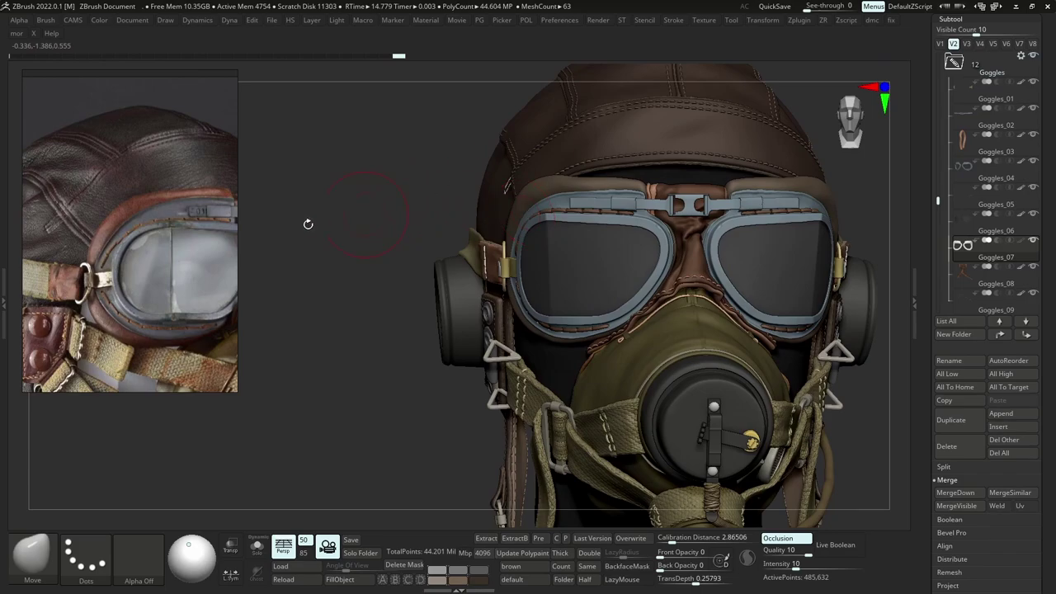
Try a GroomSpike brush stroke on the padding's upper outer corner.
right_drag(470, 331, 555, 328)
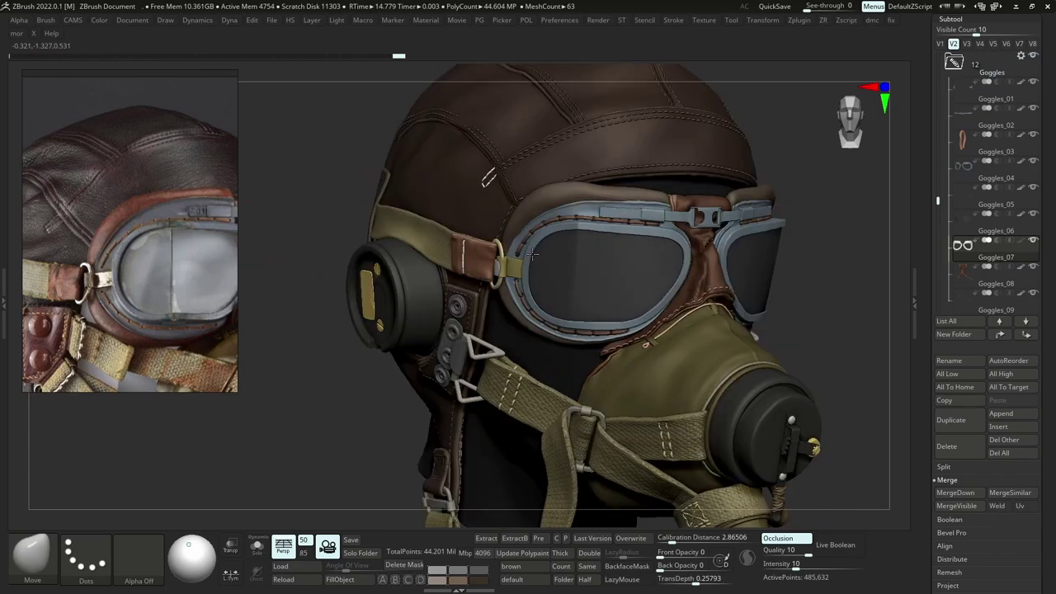
key(b)
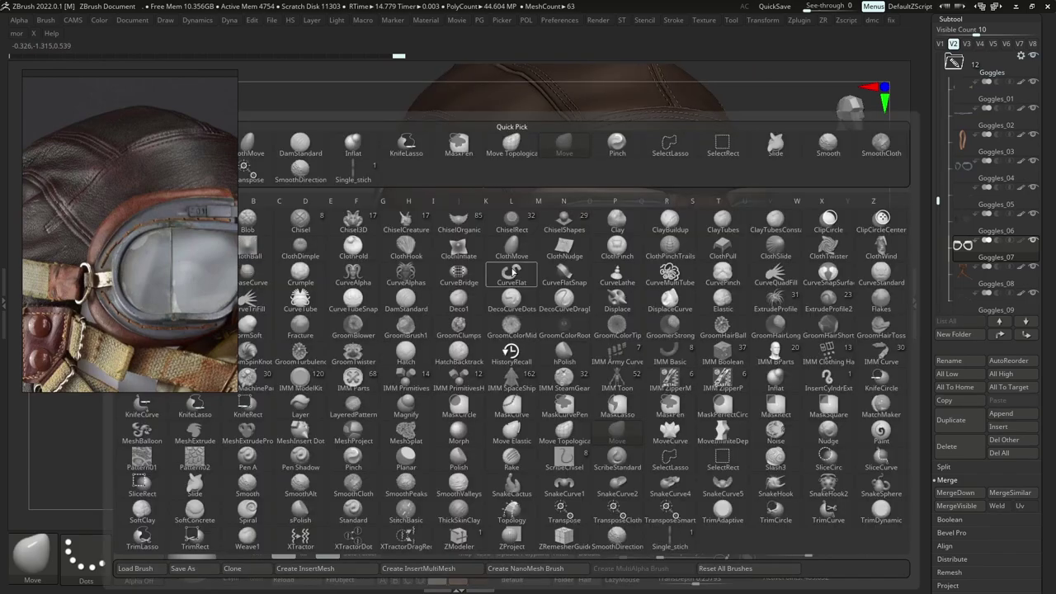
key(g)
key(s)
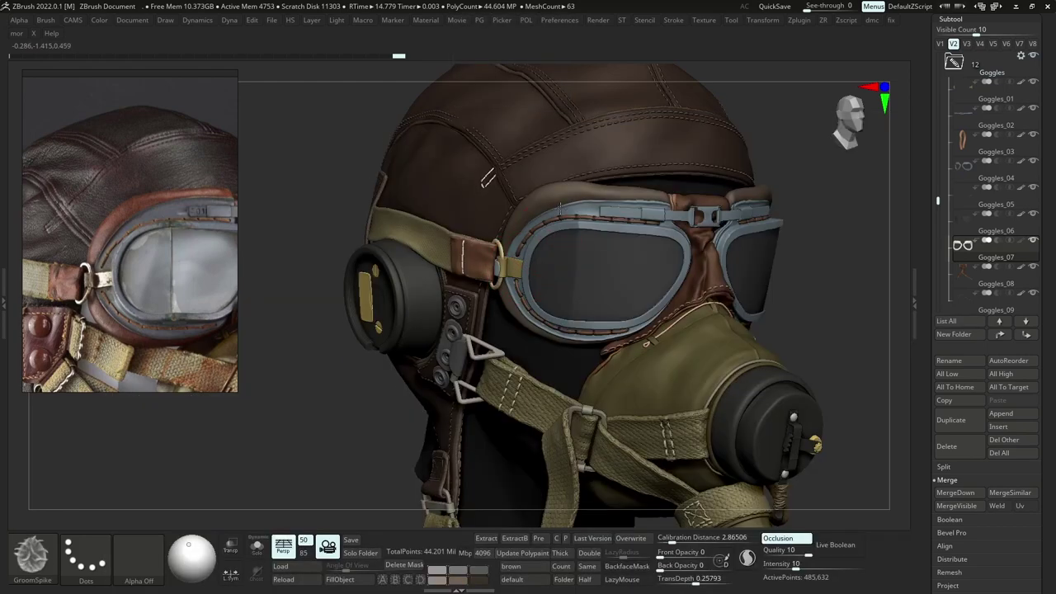
right_drag(525, 266, 547, 253)
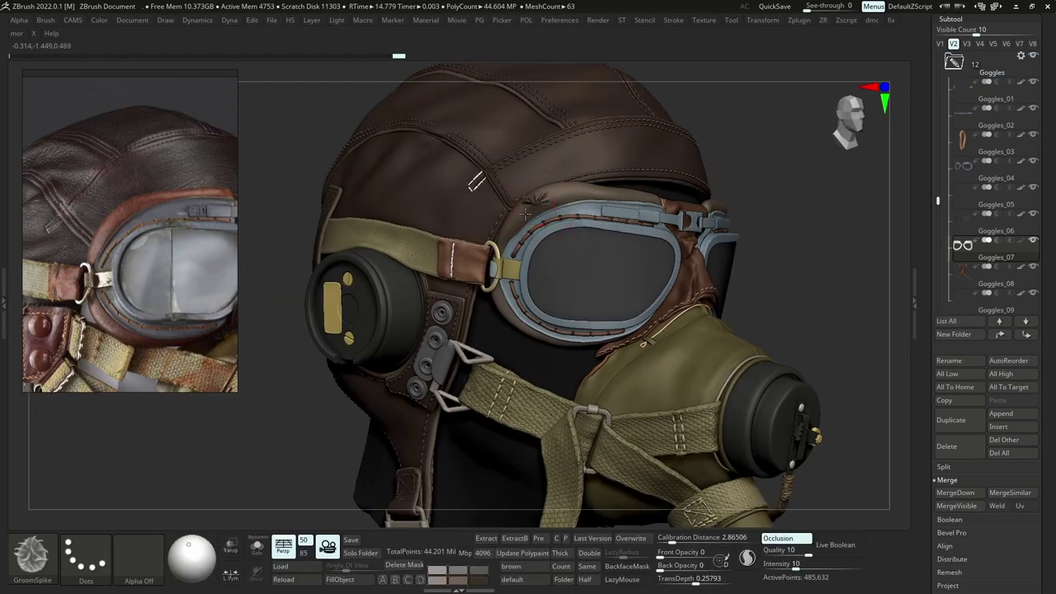
drag(536, 206, 534, 223)
Flatten the padding's upper outer area with the hPolish brush and smooth it, checking it in and out of solo mode.
key(b)
key(h)
key(p)
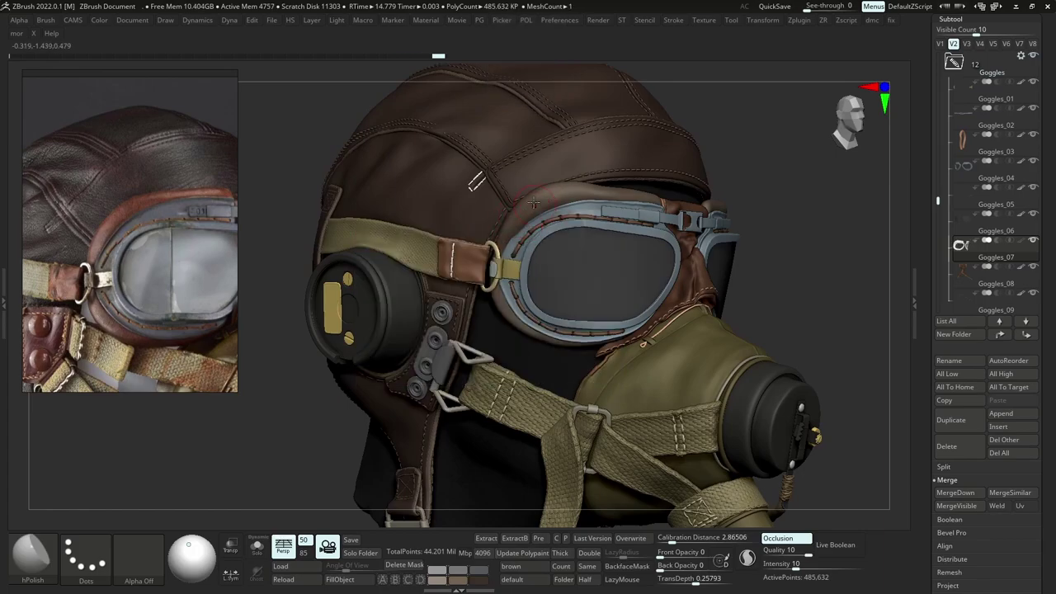
key(alt+s)
drag(578, 200, 545, 213)
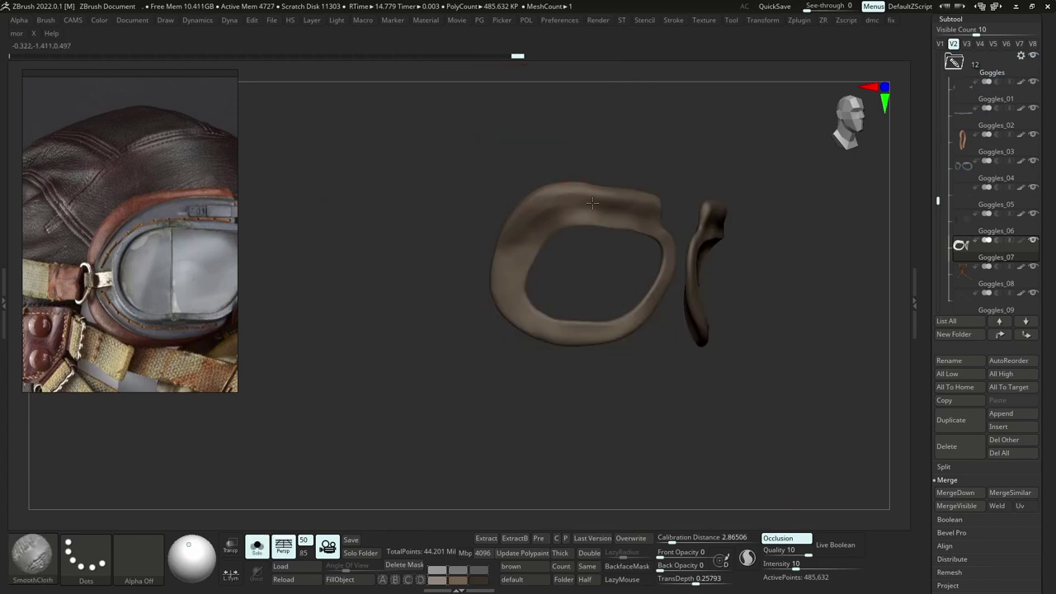
mouse_move(544, 258)
ctrl+right_down()
mouse_move(585, 262)
mouse_move(548, 238)
ctrl+right_up()
key(alt+s)
shift+drag(544, 217, 540, 225)
mouse_move(540, 239)
right_down()
mouse_move(584, 262)
mouse_move(575, 221)
right_up()
key(alt+s)
key(shift)
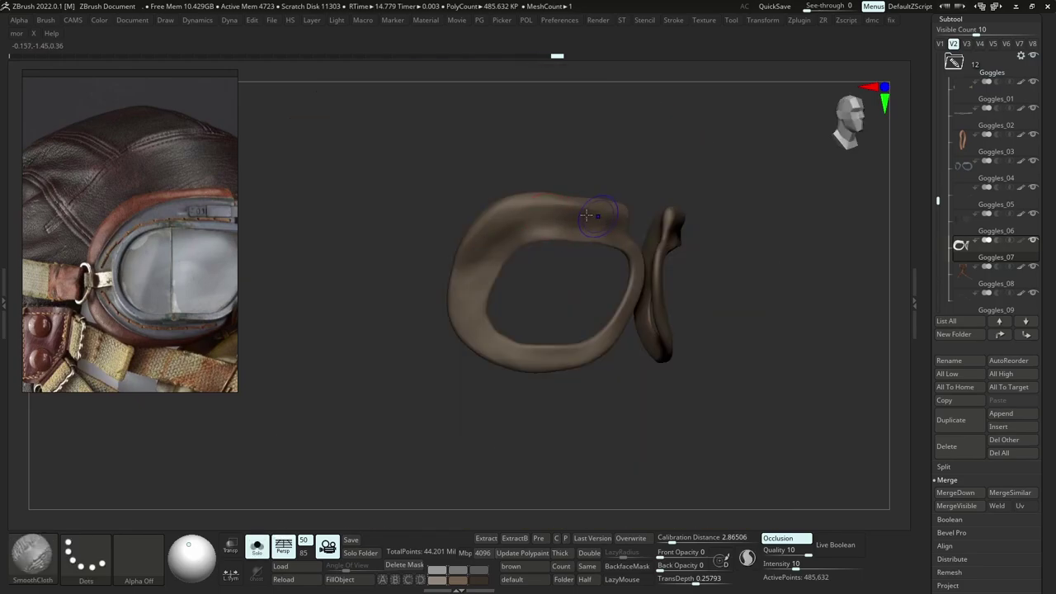
mouse_move(500, 250)
shift+right_down()
mouse_move(563, 278)
mouse_move(602, 260)
mouse_move(538, 243)
mouse_move(551, 240)
shift+right_up()
key(alt+s)
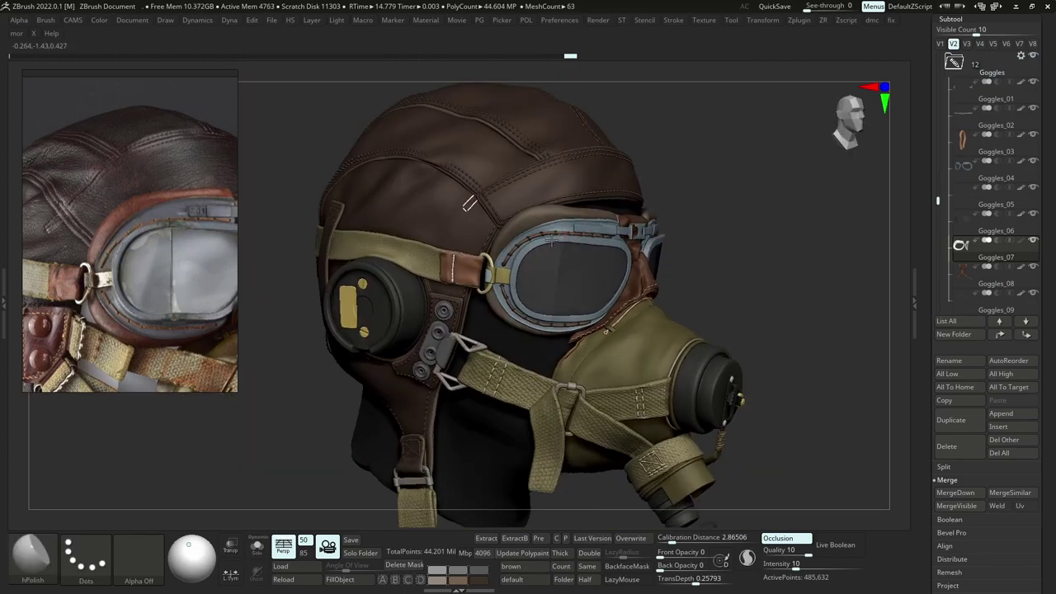
Add SoftClay brush strokes on the padding's upper outer area with an adjusted brush size, softening them with smoothing.
key(b)
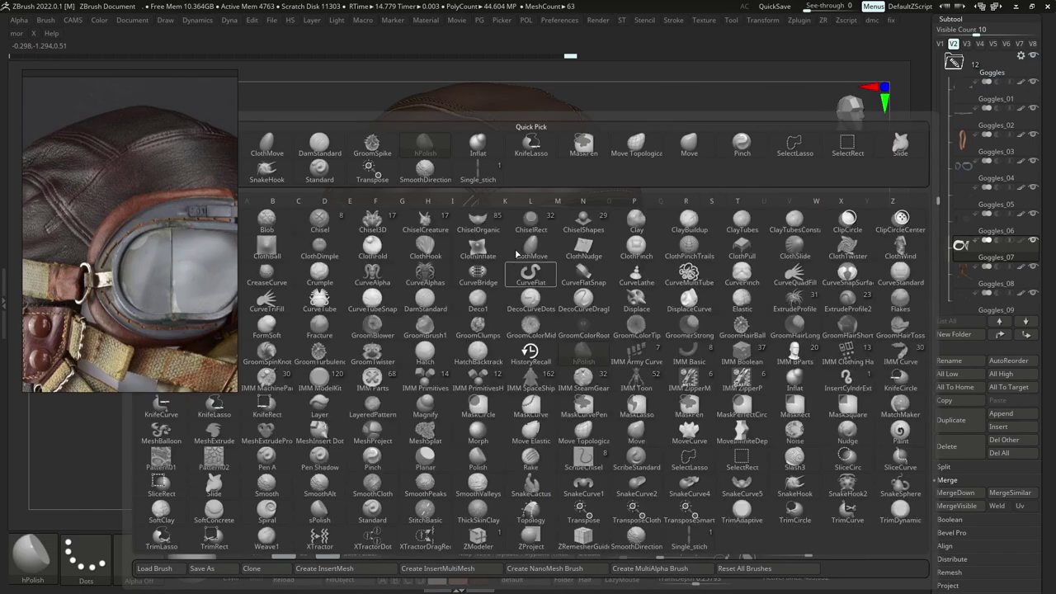
key(b)
key(s)
key(c)
key(space)
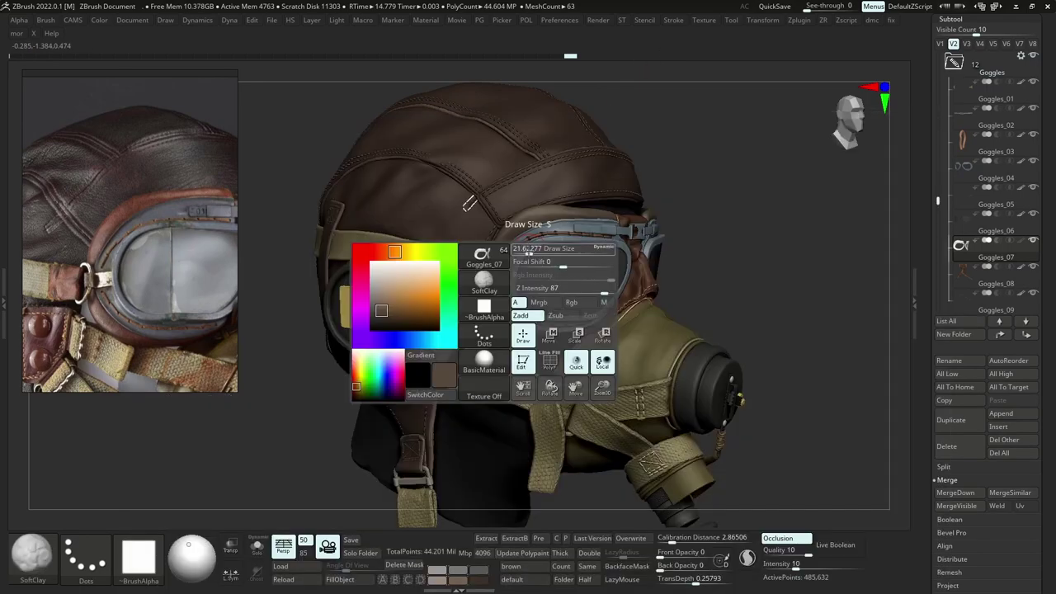
click(521, 251)
mouse_move(982, 274)
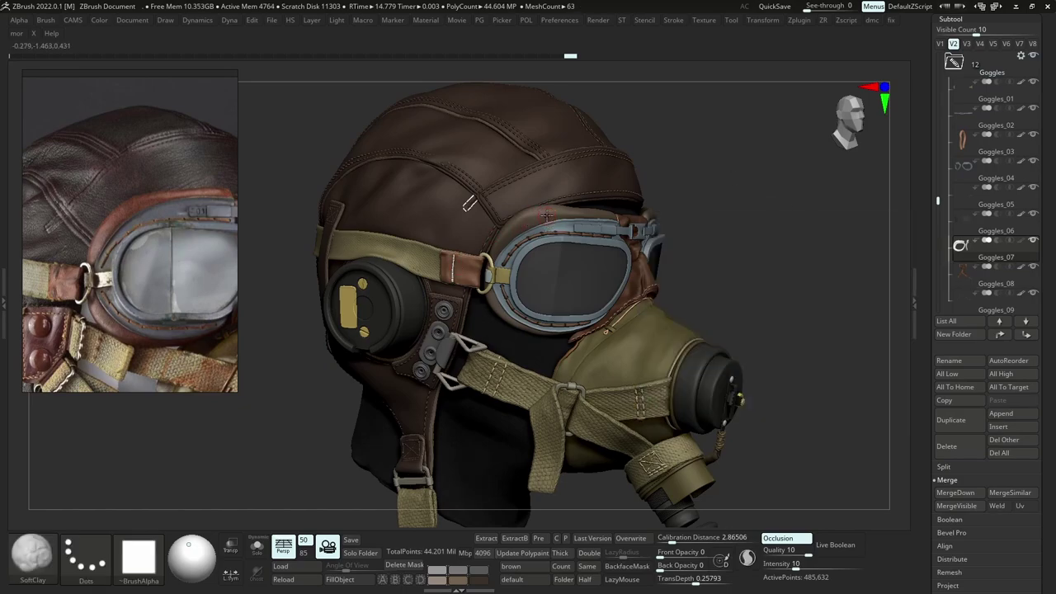
key(shift)
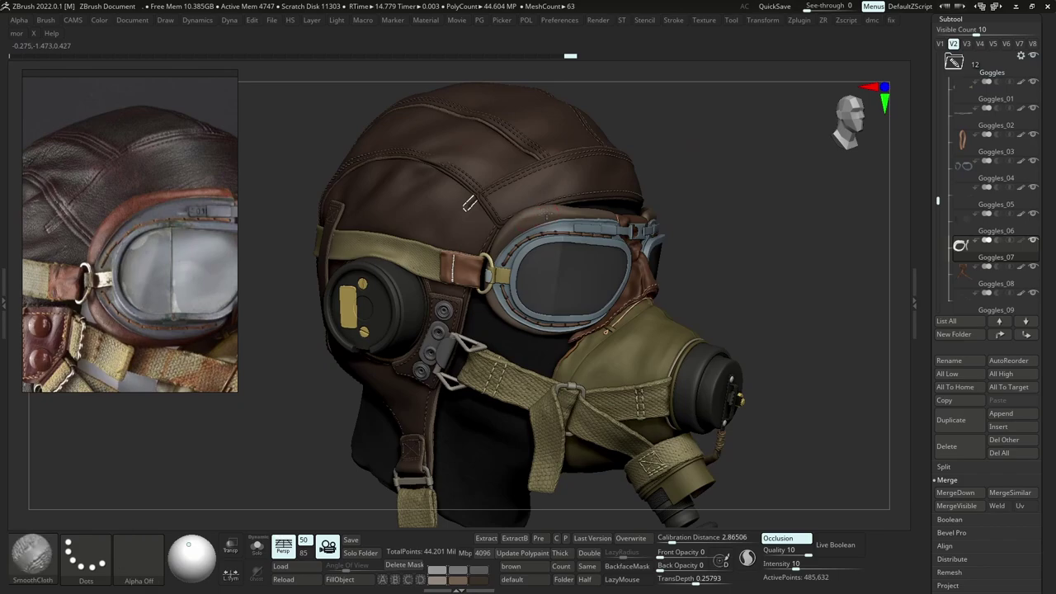
mouse_move(541, 217)
shift+mouse_down()
mouse_move(569, 213)
mouse_move(513, 233)
mouse_move(523, 242)
mouse_move(540, 228)
shift+mouse_up()
key(u)
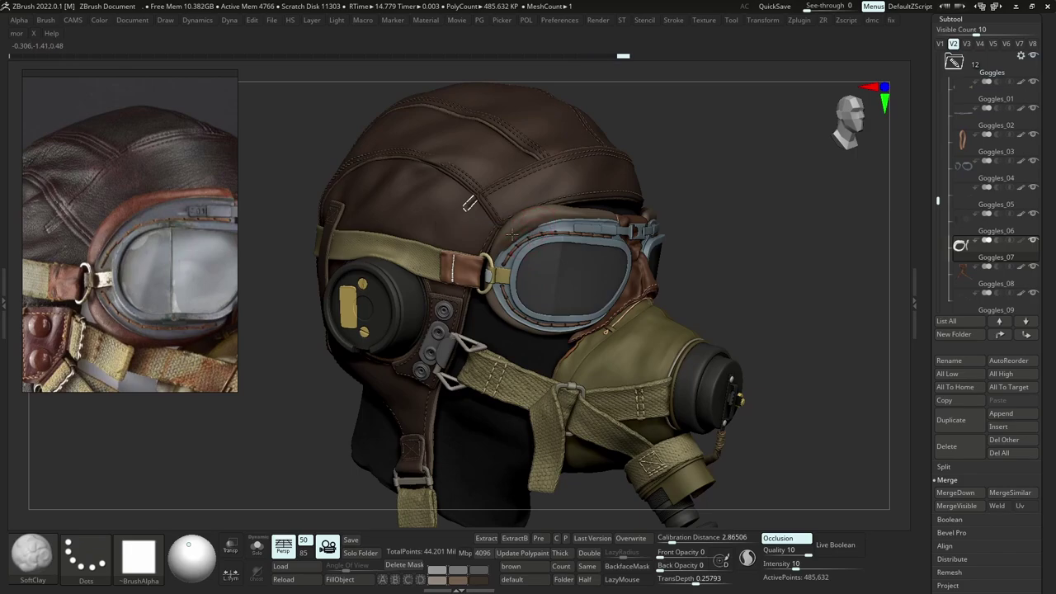
shift+right_drag(511, 235, 472, 236)
drag(533, 239, 528, 229)
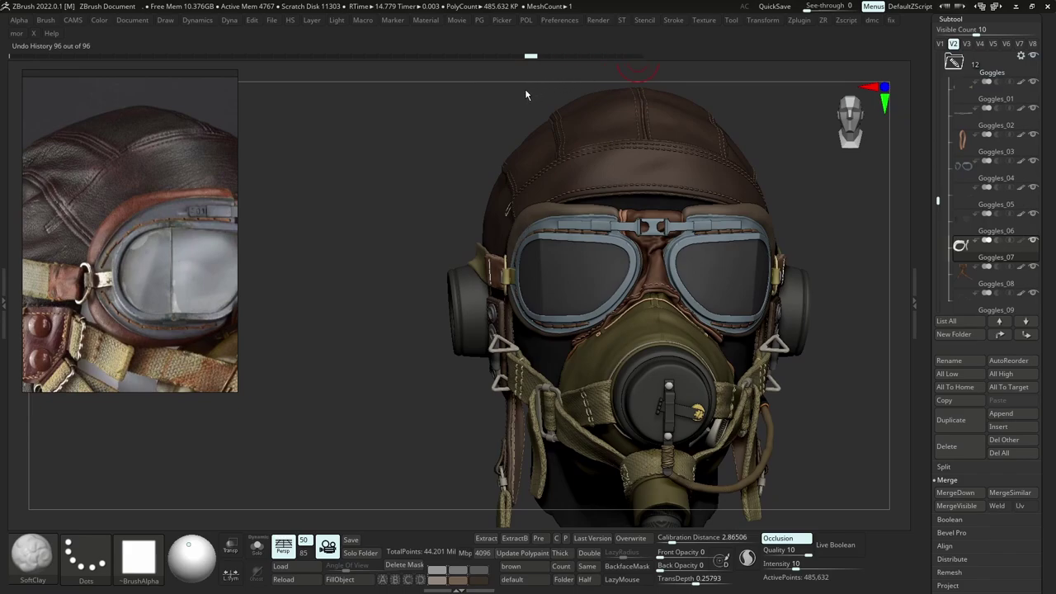
Undo the recent padding strokes, discard the newer undo history and rework the outer edge with smoothing.
key(ctrl+z)
key(ctrl+z)
key(ctrl+z)
key(ctrl+shift+z)
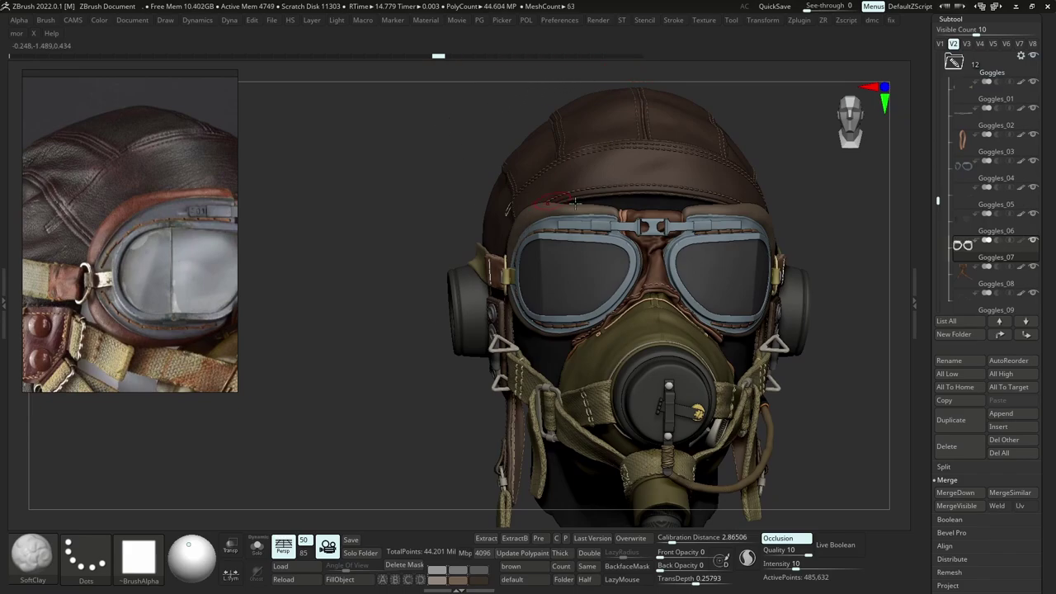
right_drag(467, 203, 517, 216)
click(495, 241)
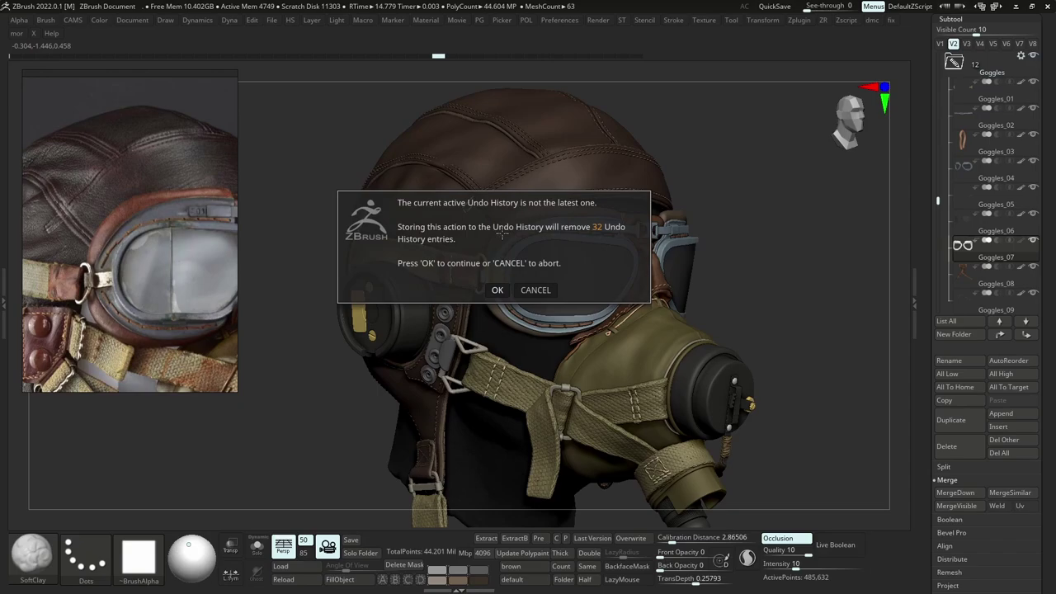
click(498, 290)
shift+drag(498, 246, 508, 230)
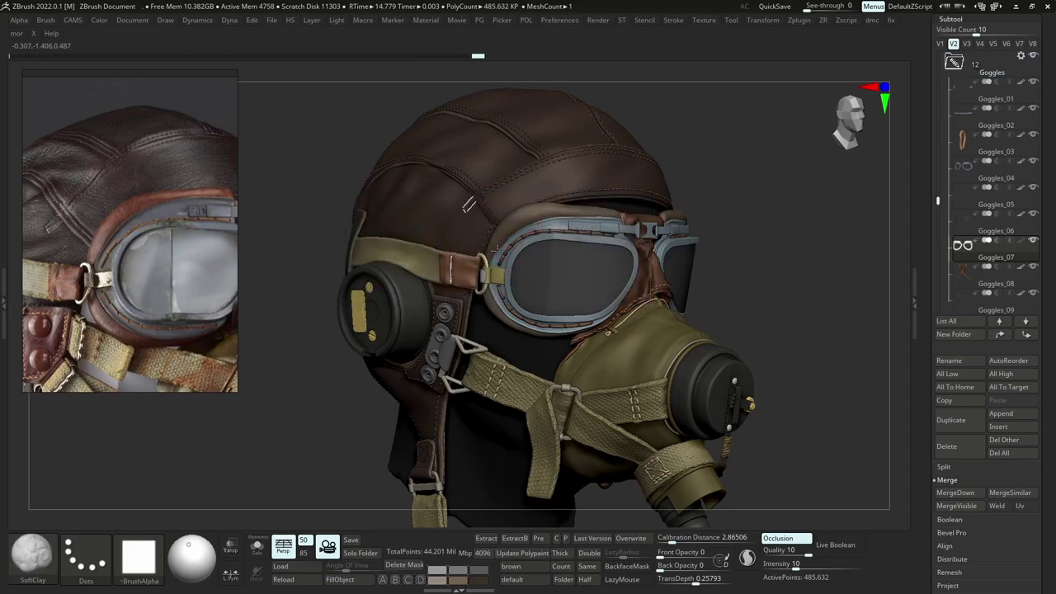
Check the padding in solo mode and undo its latest strokes.
key(alt+s)
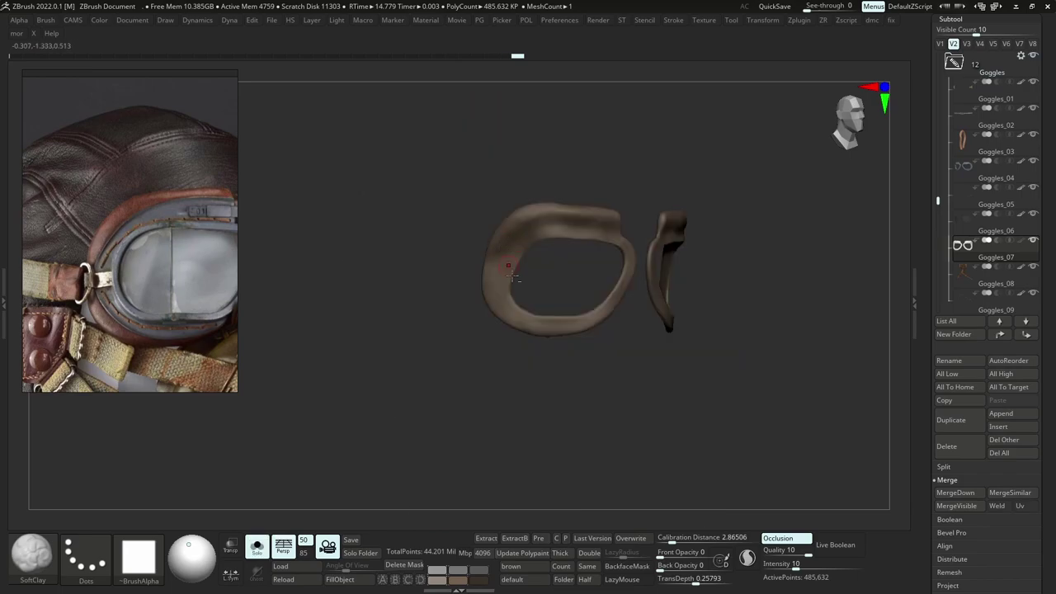
key(ctrl+shift+s)
ctrl+click(513, 252)
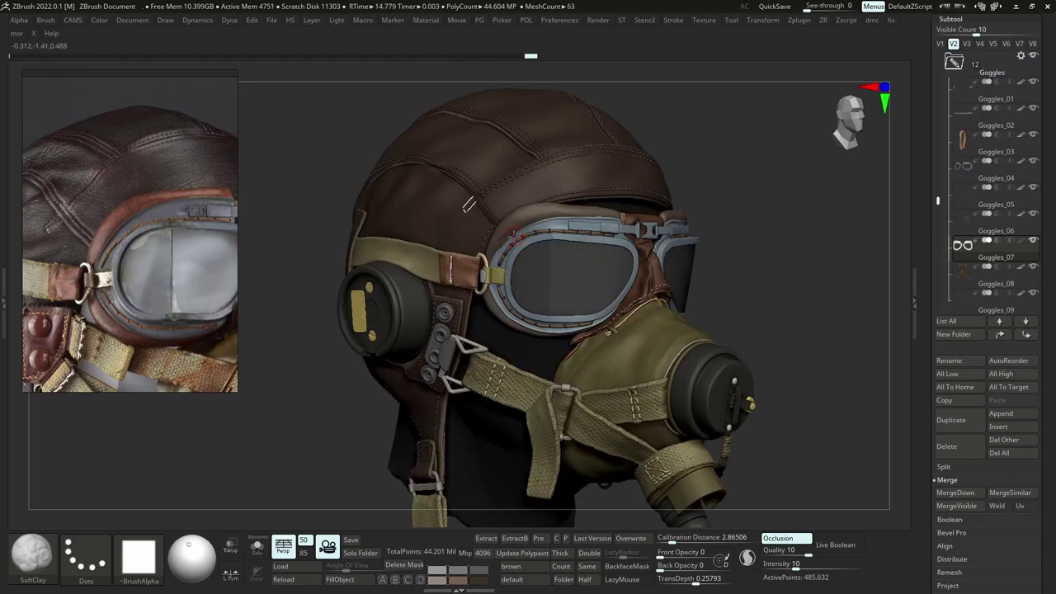
key(ctrl+z)
key(ctrl+z)
key(ctrl+z)
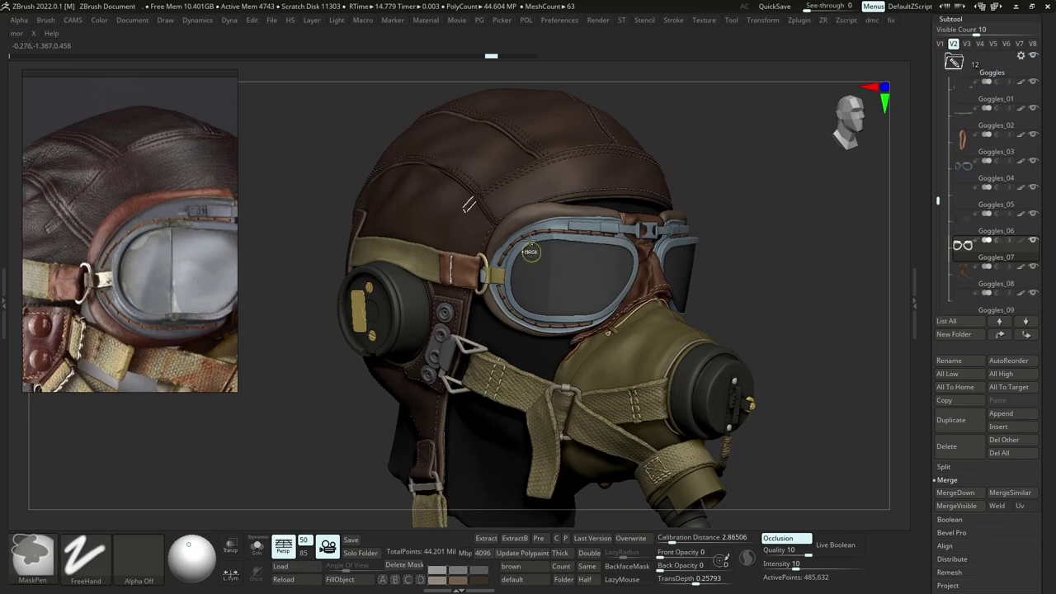
Switch to the Standard brush and redo the undone padding strokes.
key(b)
key(s)
key(t)
key(space)
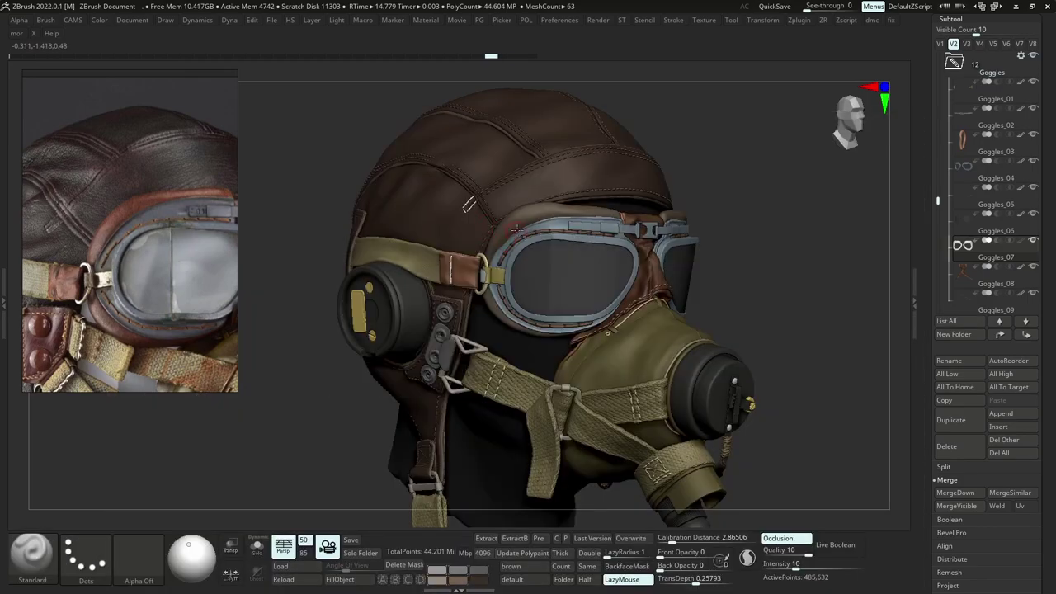
key(ctrl+shift+z)
key(ctrl+shift+z)
key(ctrl+shift+z)
shift+right_drag(514, 244, 404, 247)
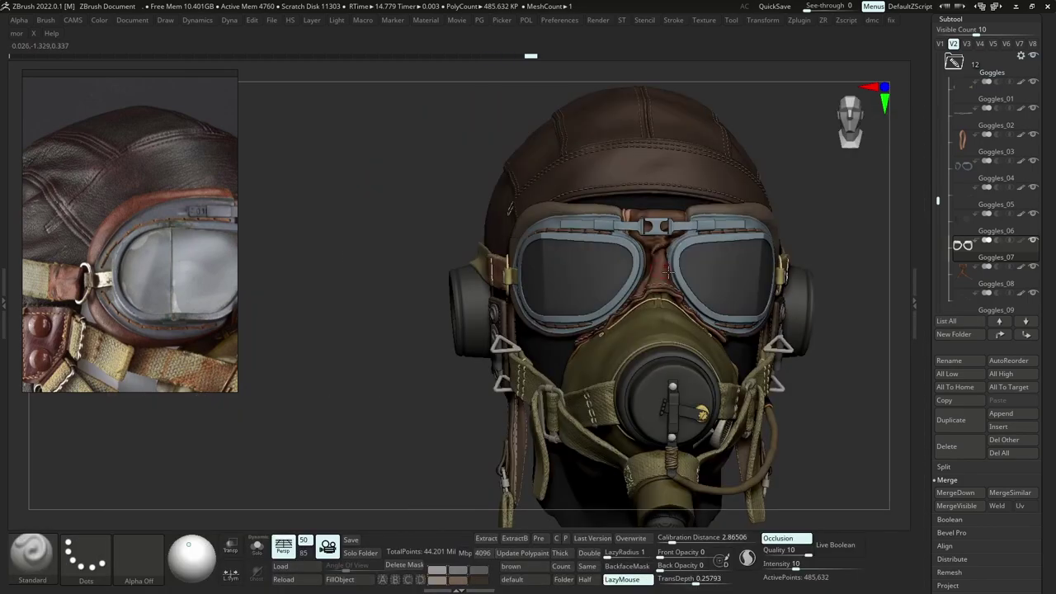
Sculpt soft Standard brush strokes on the padding's upper outer edge at the opposite lens.
right_drag(669, 271, 552, 276)
mouse_move(821, 315)
mouse_down()
mouse_move(793, 315)
mouse_move(805, 250)
mouse_move(749, 216)
mouse_up()
right_drag(738, 213, 756, 220)
drag(757, 220, 761, 221)
right_drag(743, 221, 868, 223)
Examine the goggle frame Goggles_04 in solo mode, reselect the padding Goggles_07 and review the whole model.
alt+click(551, 220)
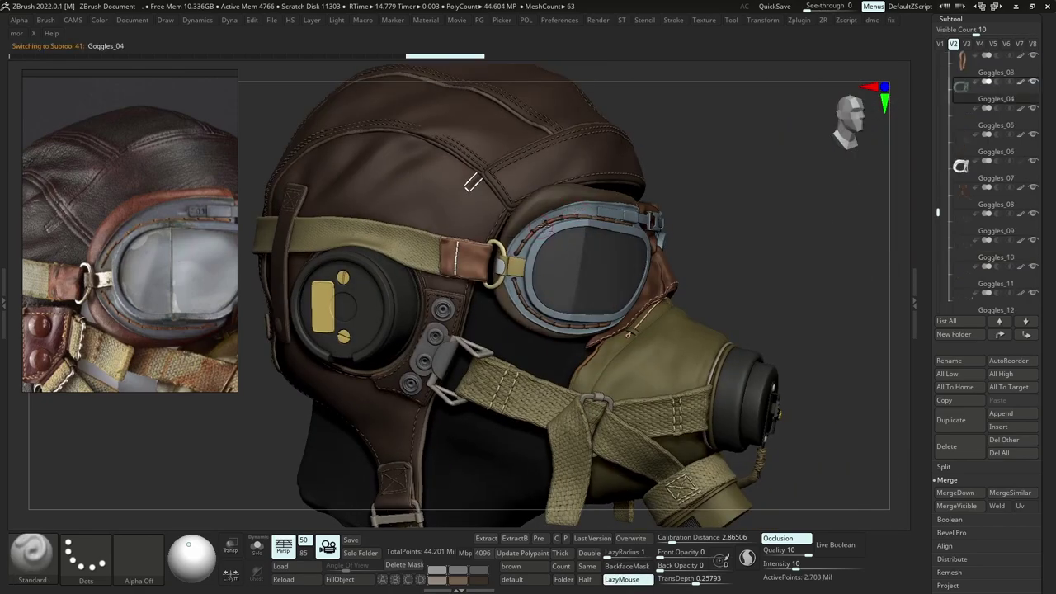
key(alt+s)
key(alt+s)
alt+click(594, 213)
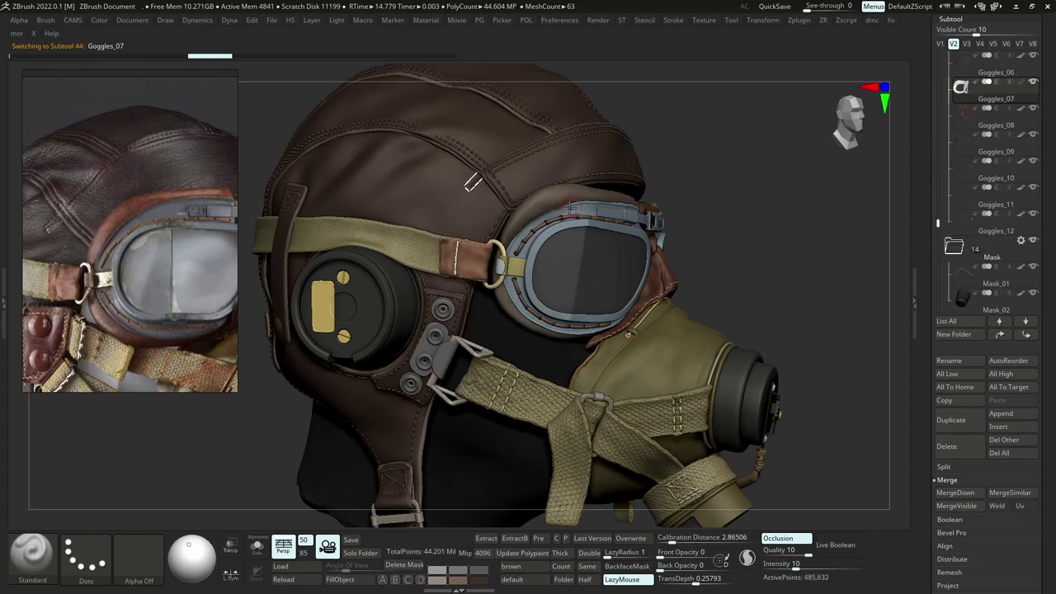
right_drag(652, 219, 590, 225)
shift+drag(590, 225, 610, 208)
ctrl+right_drag(610, 208, 614, 156)
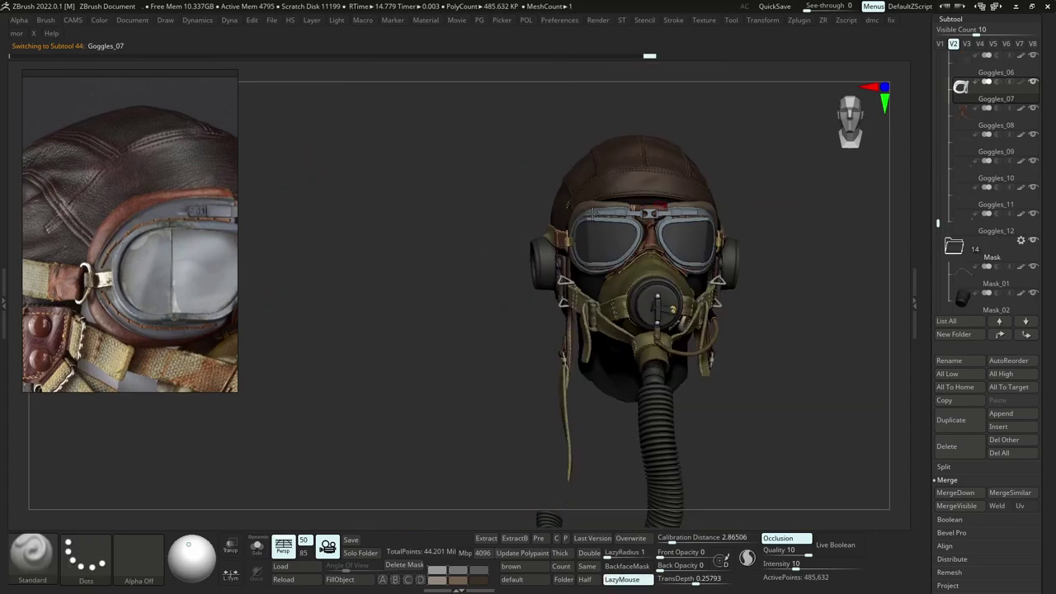
Select the white stitches Helmet_24 beside the helmet seam and fill them with a brown colour.
mouse_move(800, 198)
right_down()
mouse_move(747, 197)
mouse_move(759, 219)
right_up()
mouse_move(759, 218)
right_down()
mouse_move(722, 192)
mouse_move(664, 329)
right_up()
alt+click(722, 189)
key(space)
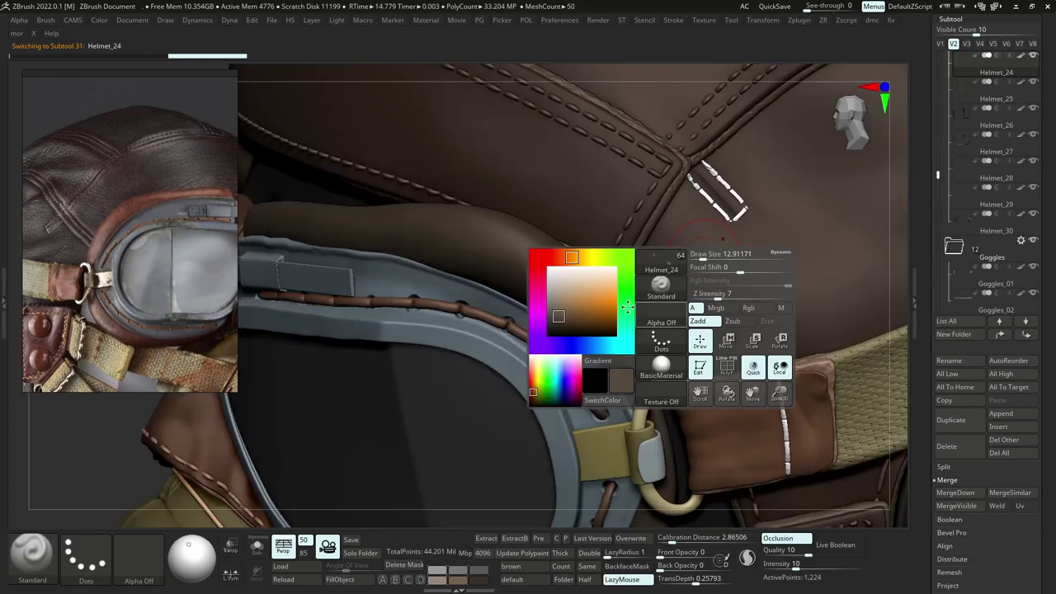
click(589, 305)
click(358, 579)
Choose a reddish-brown colour for the goggle strap's leather patch stitching and fill the white stitches with it.
alt+click(749, 467)
key(space)
click(671, 444)
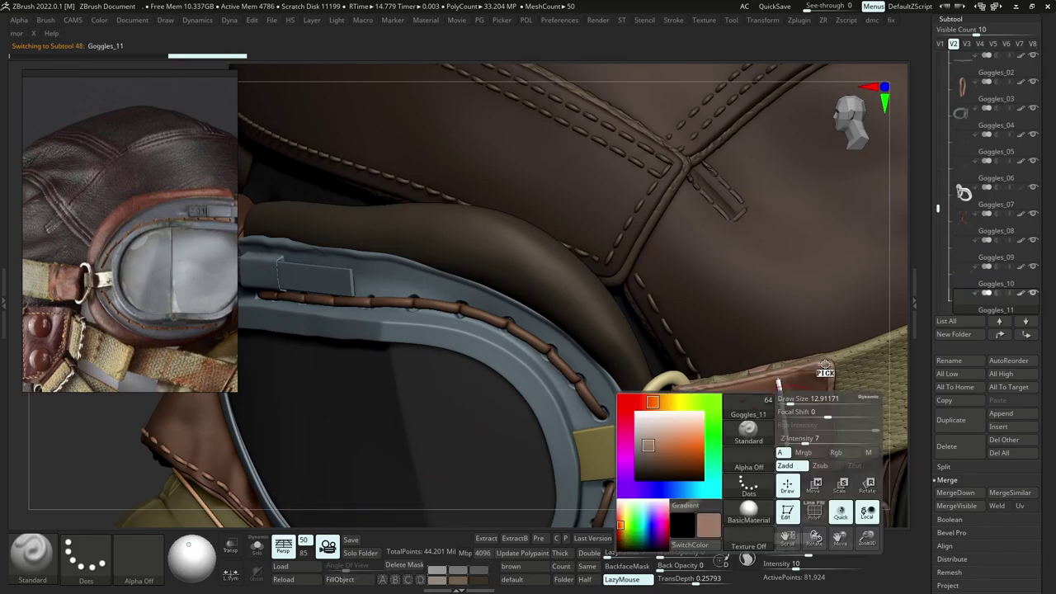
alt+click(786, 445)
click(371, 576)
Select the goggle padding Goggles_07 and change its colour to a reddish leather brown.
ctrl+right_drag(708, 363, 701, 272)
right_drag(701, 272, 693, 350)
alt+click(713, 345)
key(space)
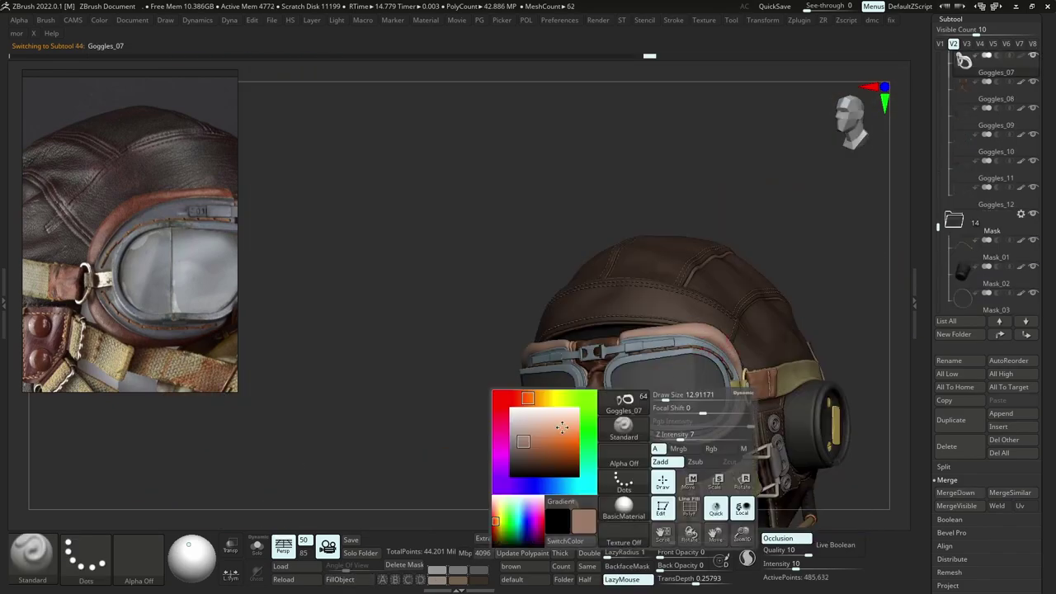
click(533, 456)
key(space)
click(615, 365)
drag(623, 419, 625, 424)
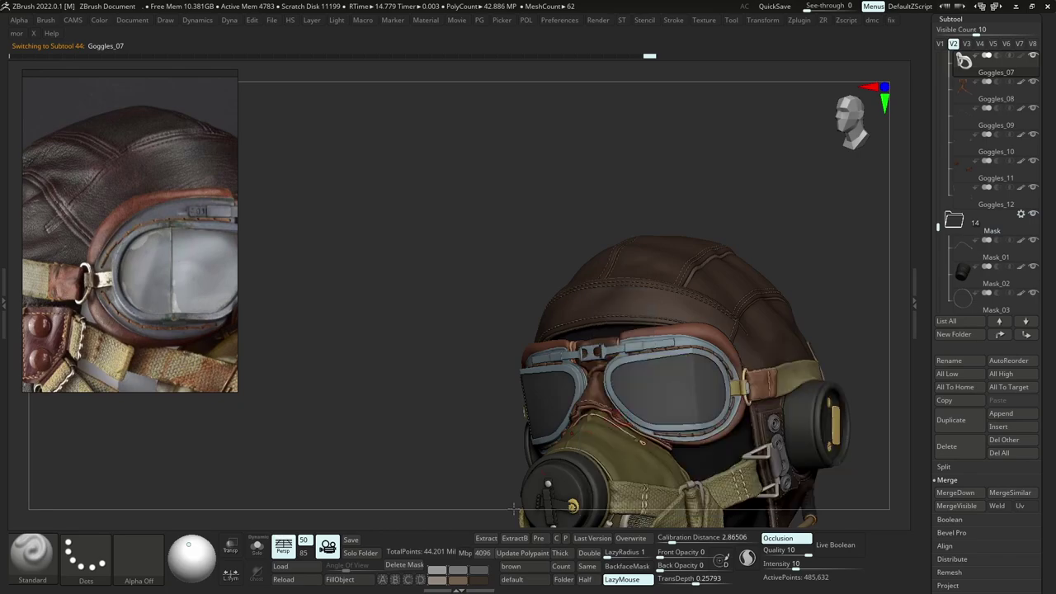
Fill the goggle padding Goggles_07 with the reddish leather brown and review the whole model from the front and sides.
click(361, 580)
shift+right_drag(726, 419, 864, 395)
drag(1046, 496, 1047, 396)
click(951, 582)
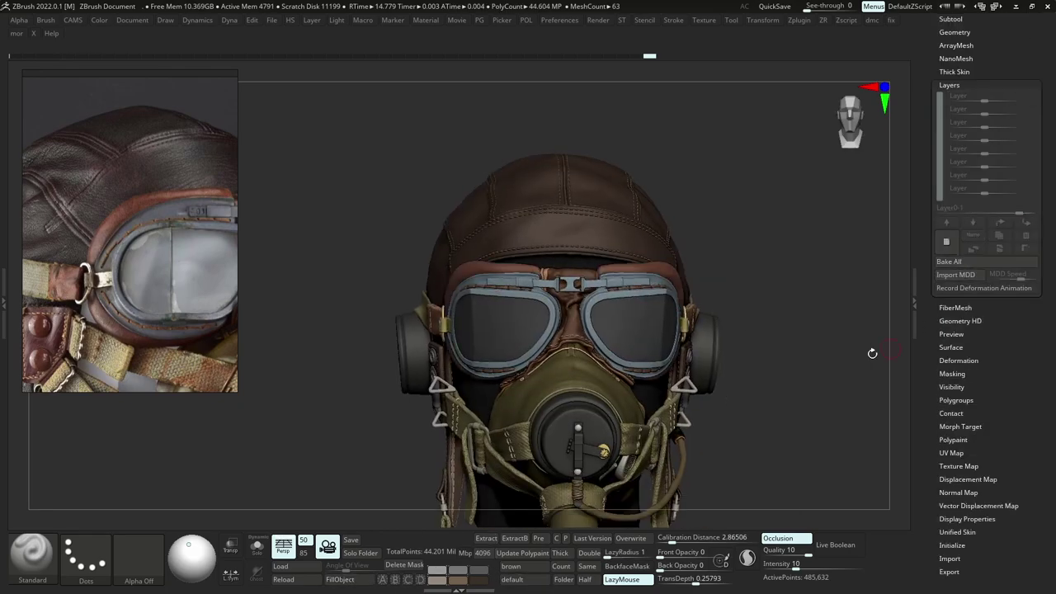
ctrl+right_drag(872, 353, 712, 275)
right_drag(809, 289, 726, 289)
ctrl+right_drag(883, 272, 902, 314)
shift+right_drag(462, 309, 783, 278)
Turn off the painted colours on all subtools and show the whole model in the brown preset colour.
drag(943, 19, 943, 153)
click(944, 154)
shift+click(1021, 161)
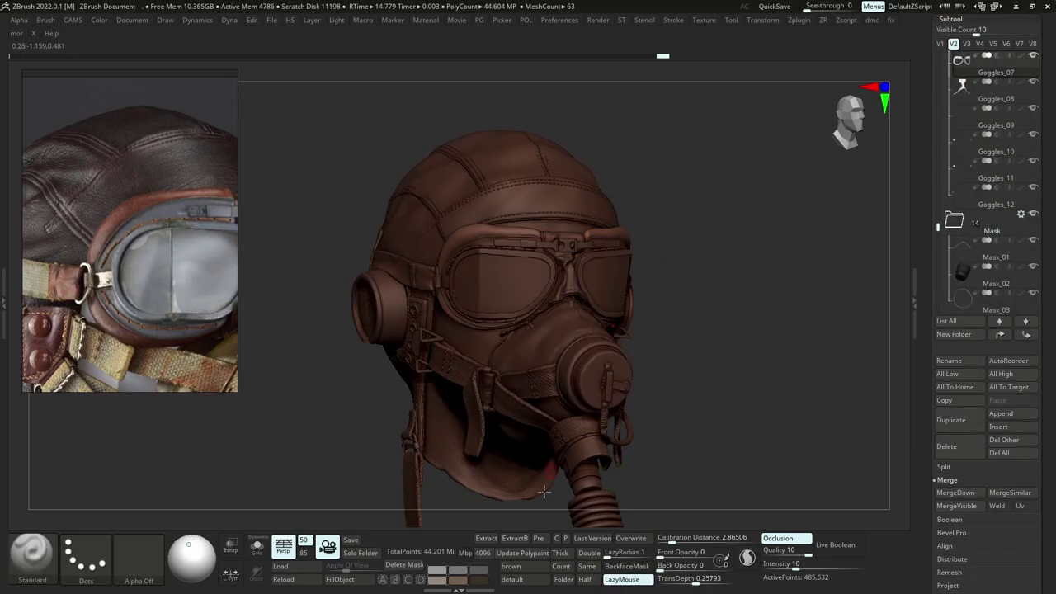
click(521, 569)
right_drag(731, 360, 615, 462)
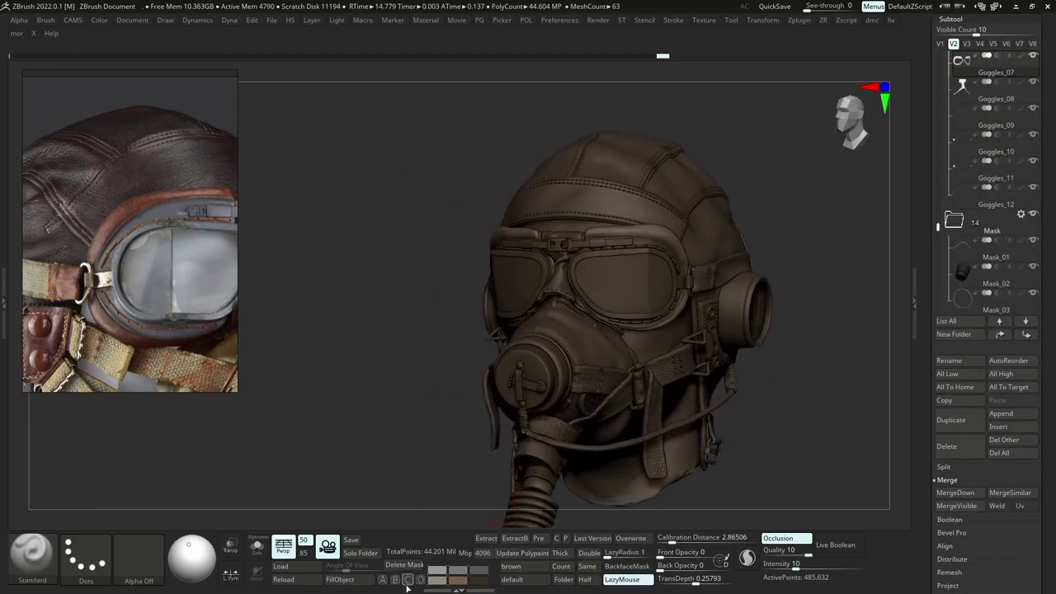
click(398, 580)
shift+right_drag(724, 392, 790, 407)
right_drag(830, 371, 730, 297)
Select the woven mask strap Straps_05, pick the Standard brush and isolate the strap with the draw size adjusted.
alt+click(590, 340)
key(b)
key(s)
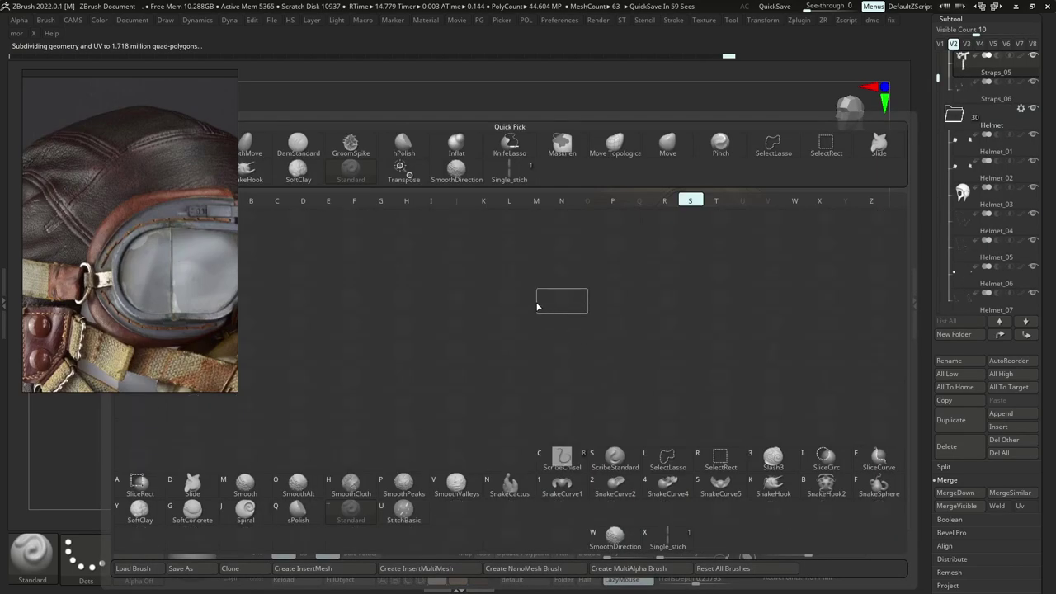
key(t)
mouse_move(586, 340)
ctrl+right_down()
mouse_move(585, 392)
mouse_move(562, 367)
ctrl+right_up()
key(alt+s)
key(s)
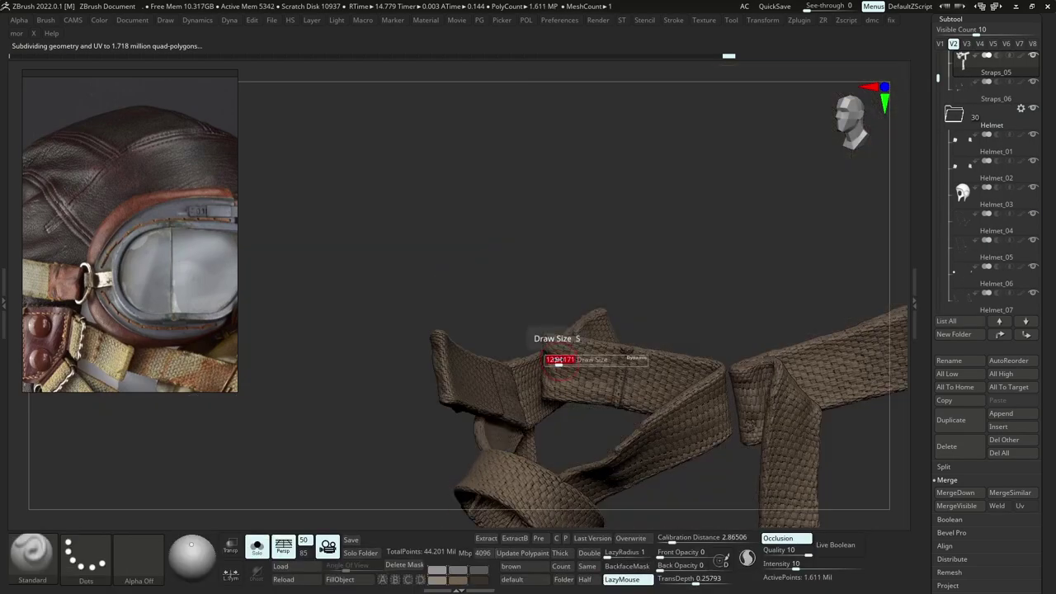
Lower the mask strap Straps_05 by two subdivision levels and bring the whole model back into view.
key(shift)
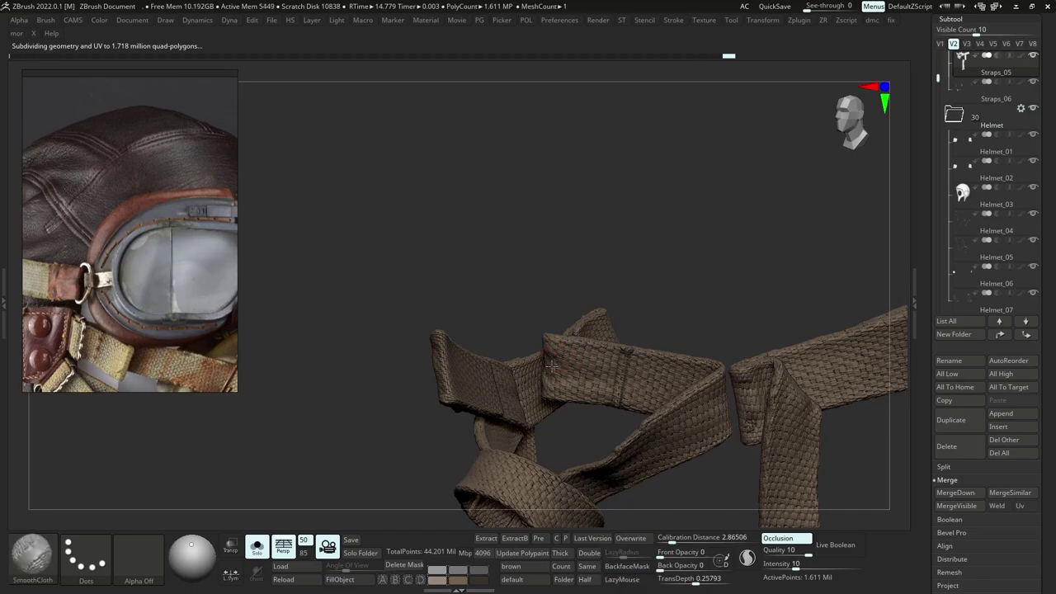
key(shift+d)
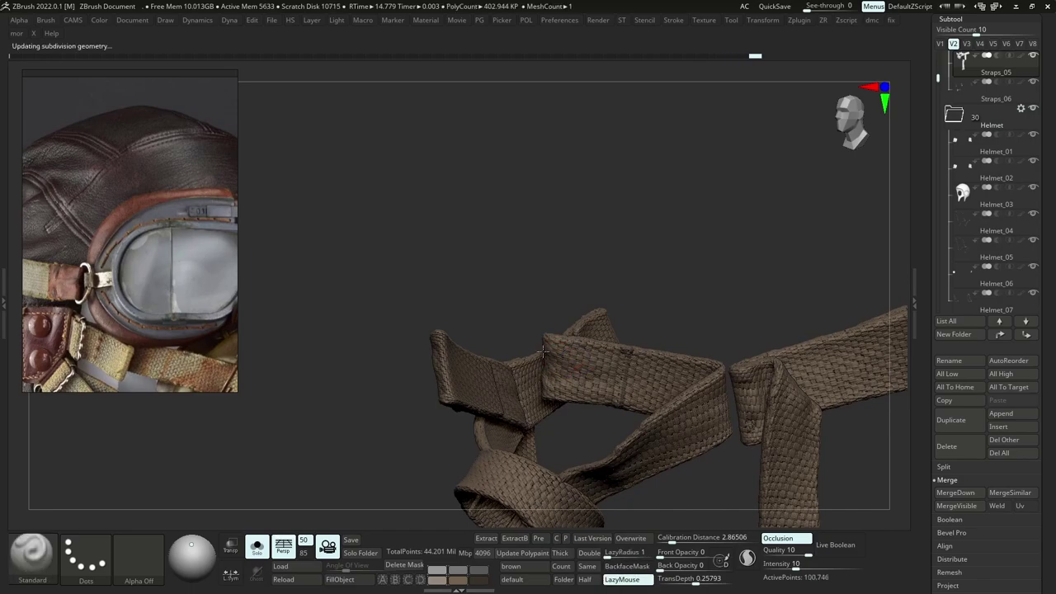
key(shift+d)
key(alt+s)
mouse_move(569, 367)
ctrl+right_down()
mouse_move(660, 353)
mouse_move(577, 330)
mouse_move(658, 250)
mouse_move(584, 323)
ctrl+right_up()
right_drag(512, 306, 479, 359)
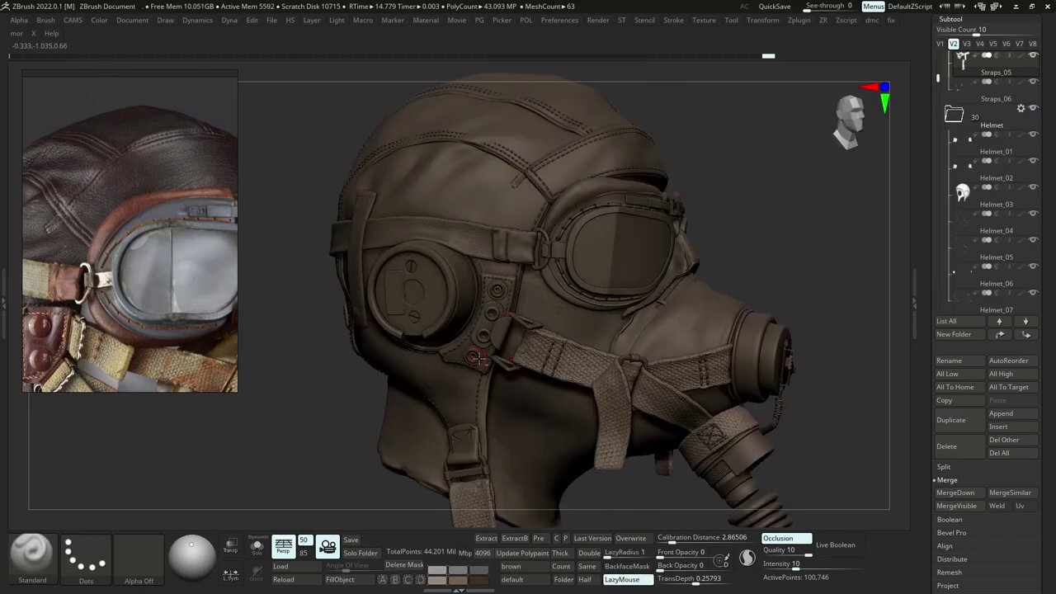
Isolate the leather snap patch Helmet_17 beside the earcup, lower it three subdivision levels and show the whole model again.
alt+click(477, 362)
key(s)
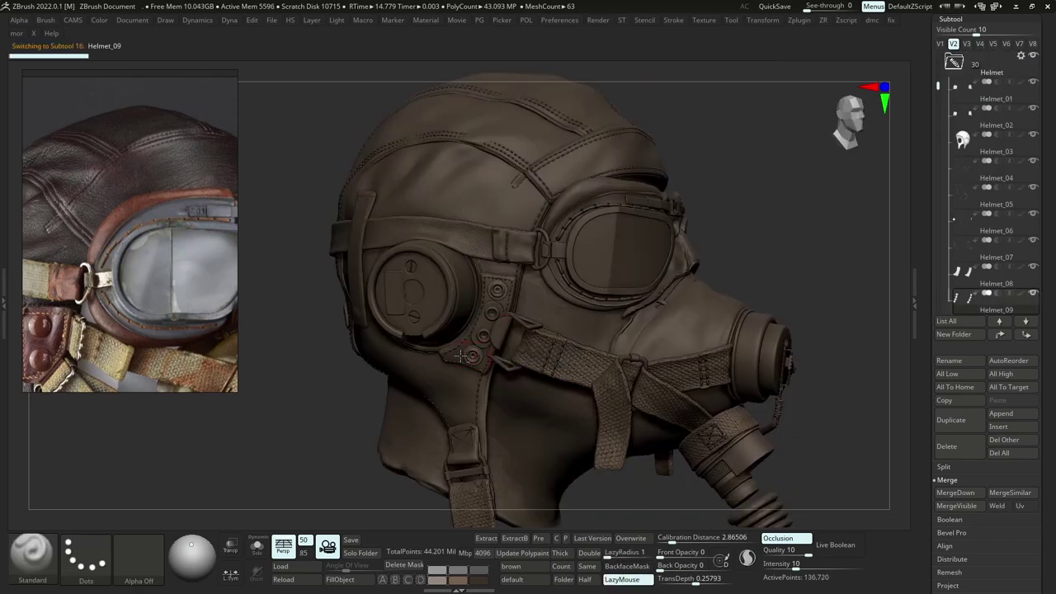
alt+click(484, 360)
key(alt+s)
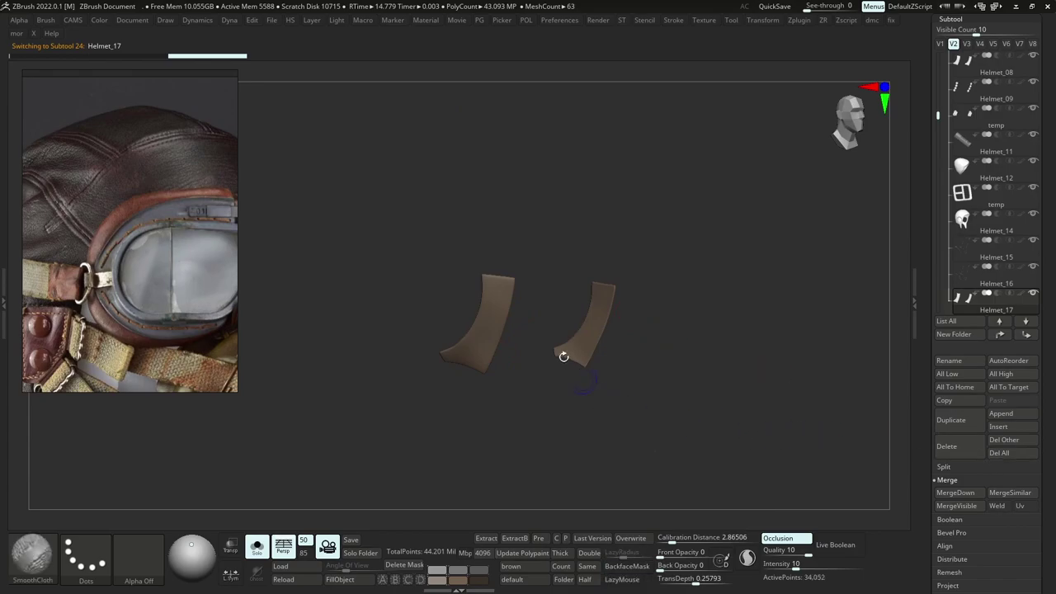
key(shift+d)
key(shift+d)
key(shift+d)
key(alt+s)
mouse_move(476, 339)
ctrl+right_down()
mouse_move(500, 360)
mouse_move(457, 351)
ctrl+right_up()
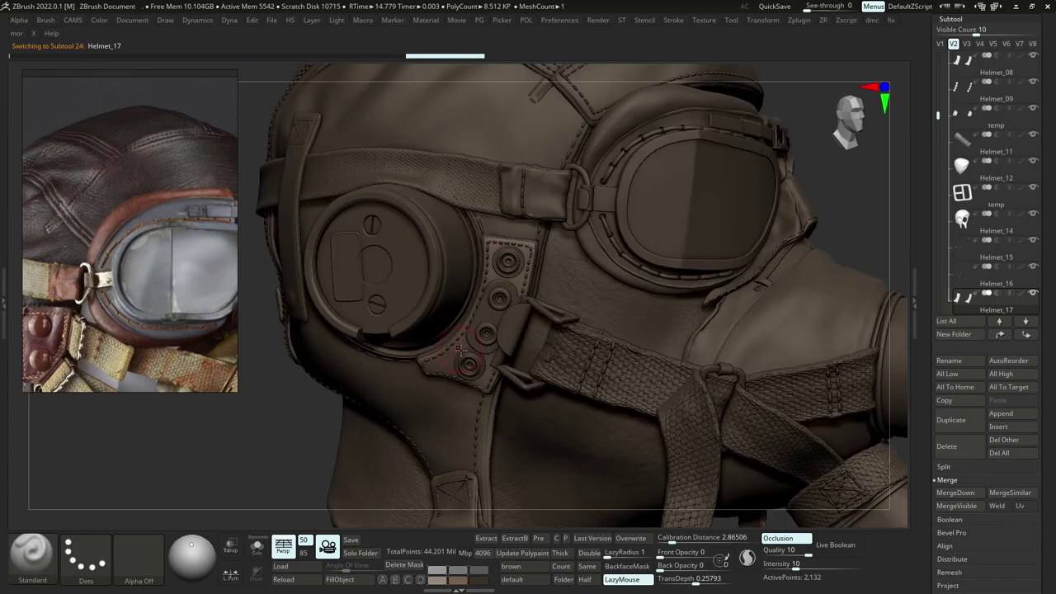
Try a mask and dynamic thickness on the leather snap patch Helmet_17.
ctrl+drag(525, 410, 519, 396)
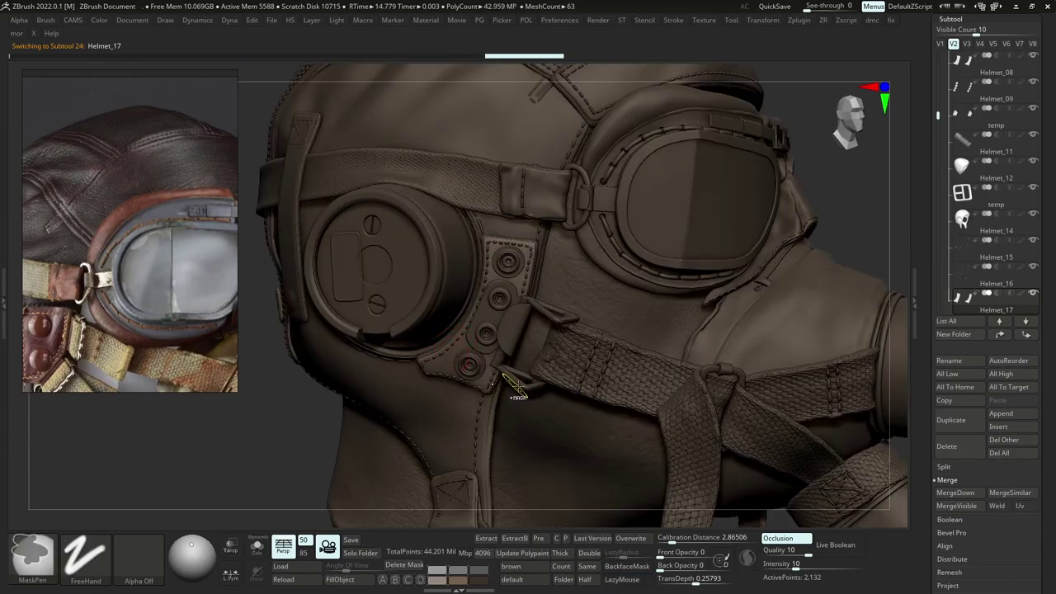
key(ctrl+z)
key(ctrl+d)
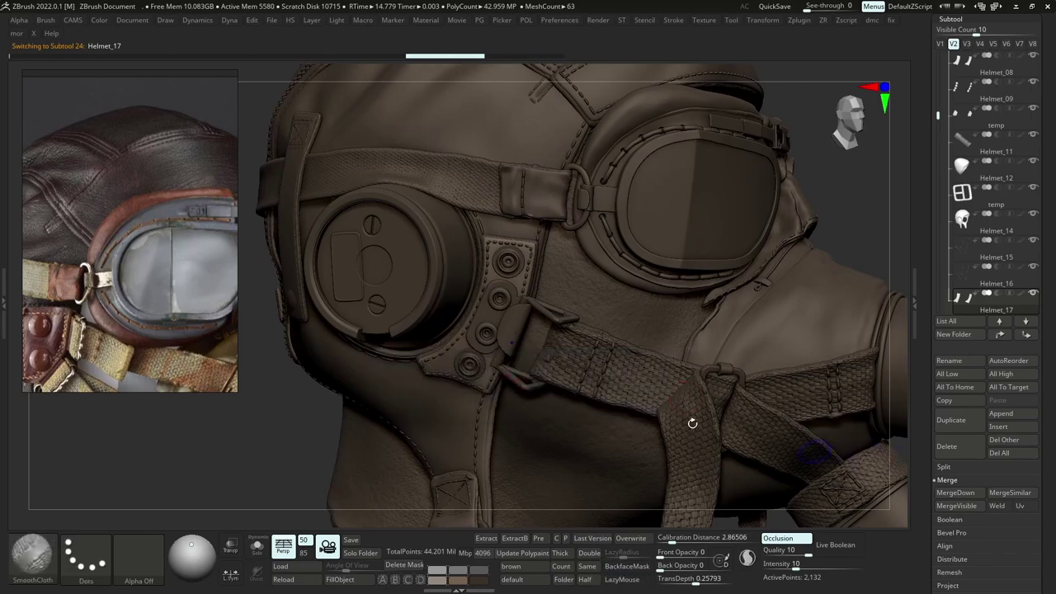
key(d)
key(alt+s)
mouse_move(544, 260)
ctrl+right_down()
mouse_move(571, 308)
mouse_move(580, 302)
ctrl+right_up()
key(ctrl+d)
click(587, 307)
click(563, 309)
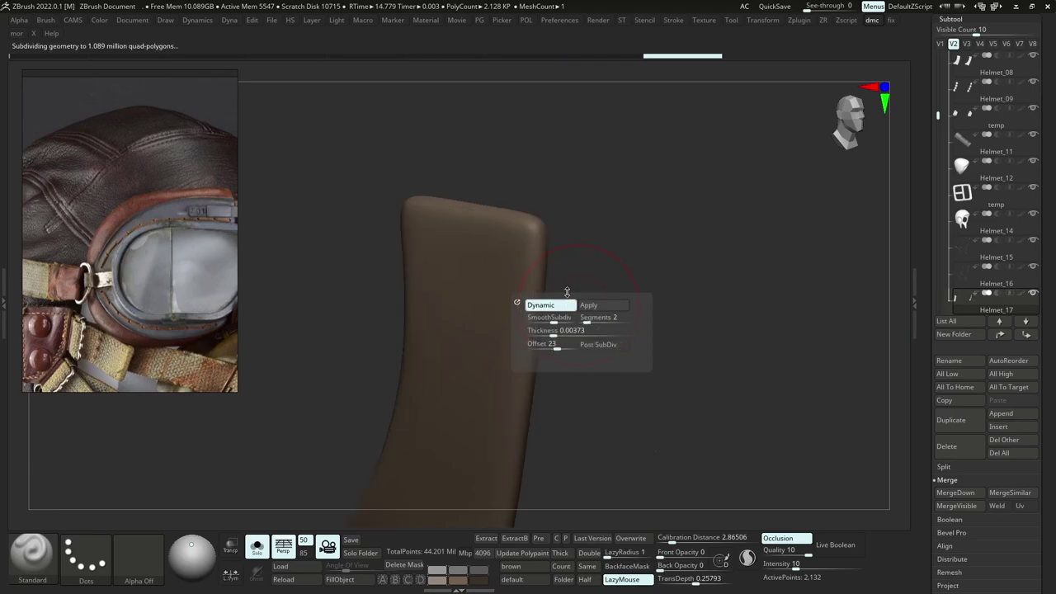
click(570, 307)
Raise the snap patch Helmet_17 to its higher subdivision levels, undo the last change and isolate the patch.
key(shift+d)
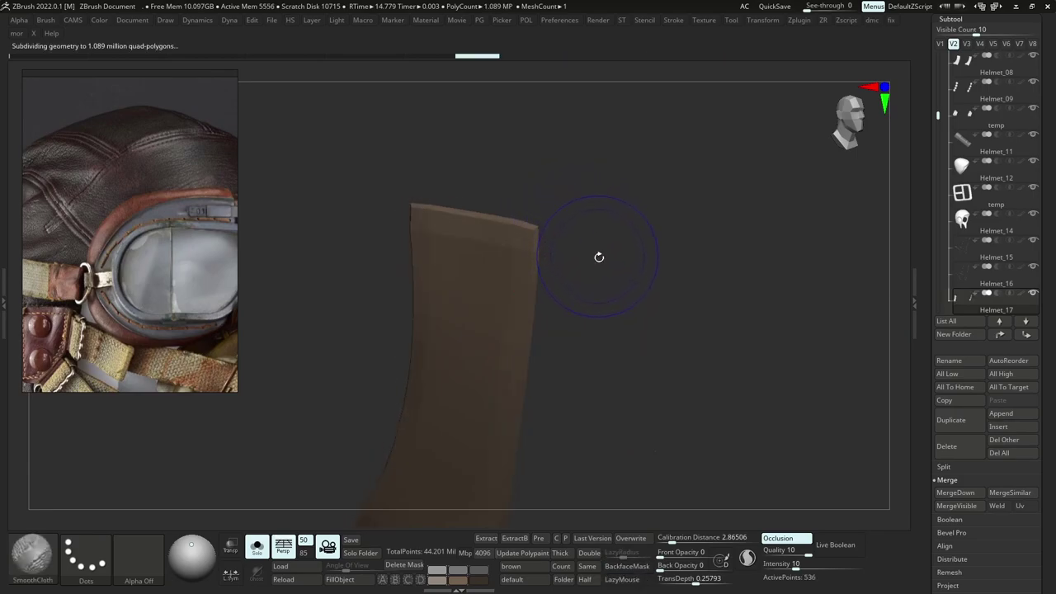
mouse_move(617, 262)
right_down()
mouse_move(588, 285)
mouse_move(538, 289)
mouse_move(531, 344)
right_up()
key(d)
key(ctrl+shift+s)
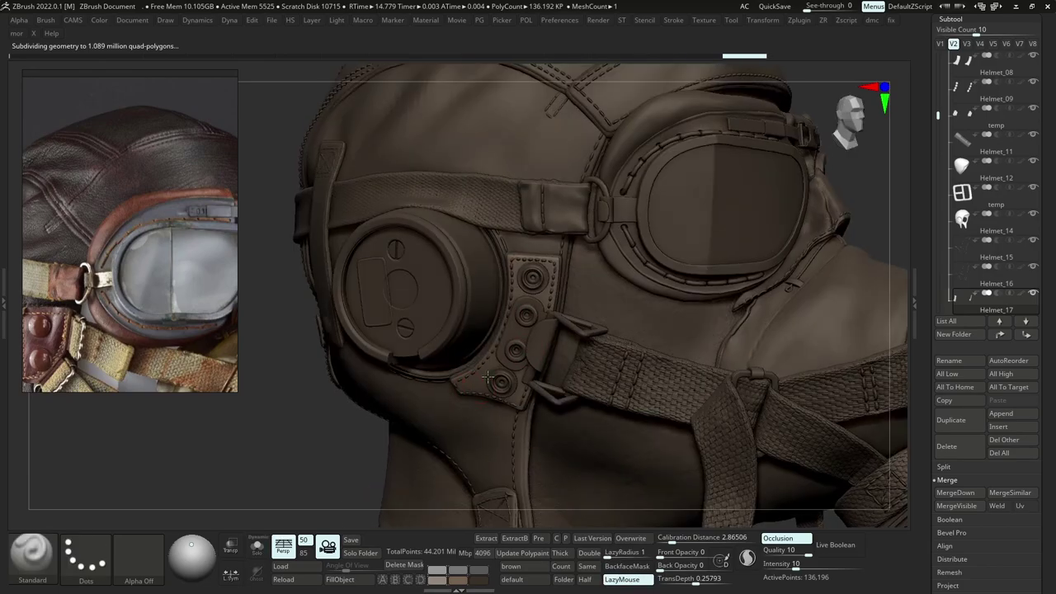
mouse_move(467, 371)
right_down()
mouse_move(511, 385)
mouse_move(531, 356)
mouse_move(503, 373)
right_up()
key(ctrl+z)
key(ctrl+shift+s)
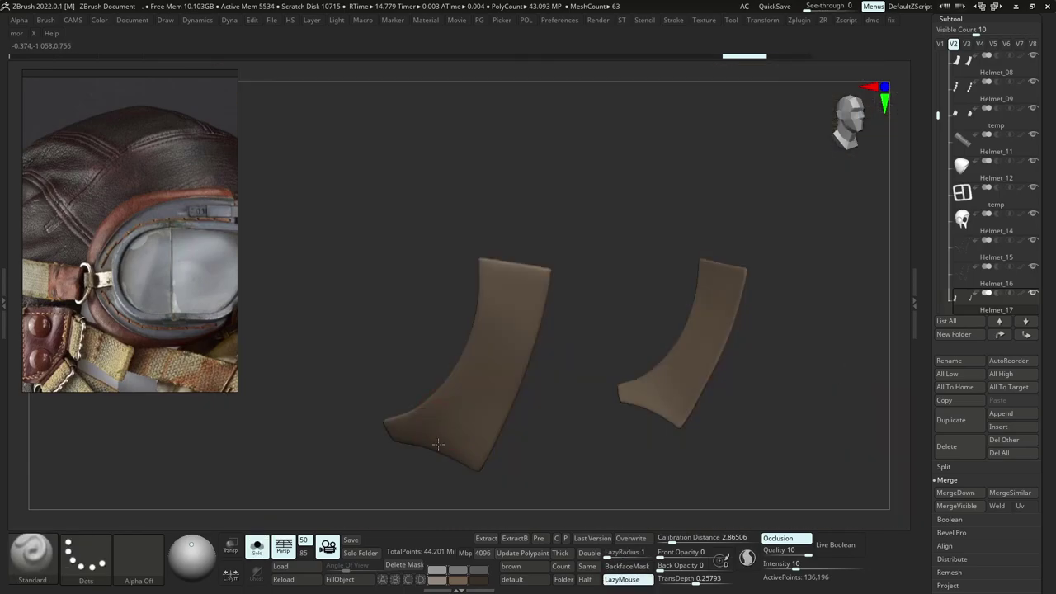
Sculpt soft dents and unevenness into the leather patch Helmet_17 around the snaps, smoothing and checking it against the helmet.
key(ctrl+shift+z)
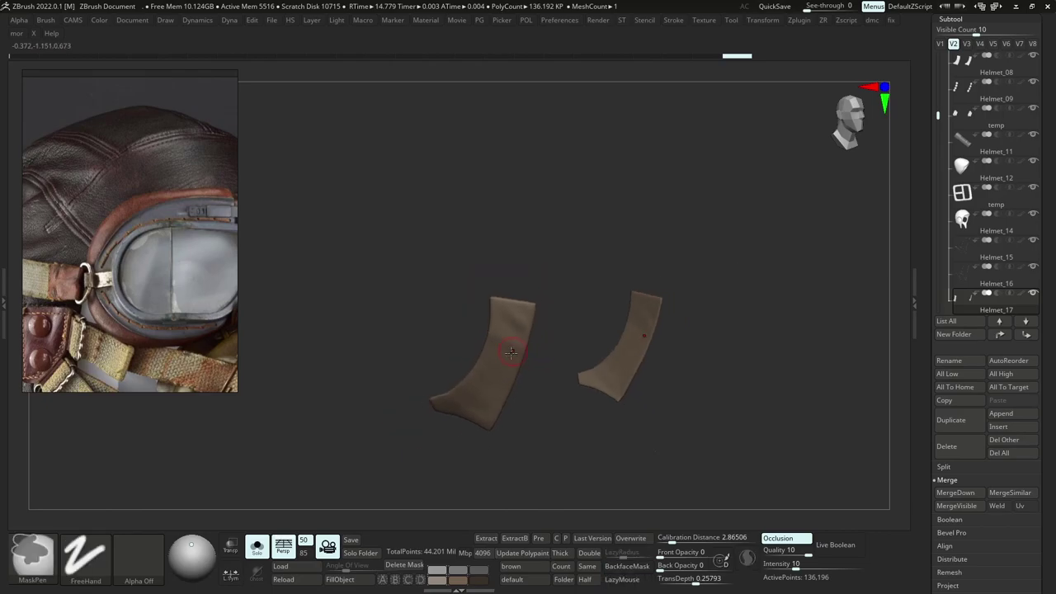
key(ctrl+shift+s)
shift+drag(506, 332, 504, 336)
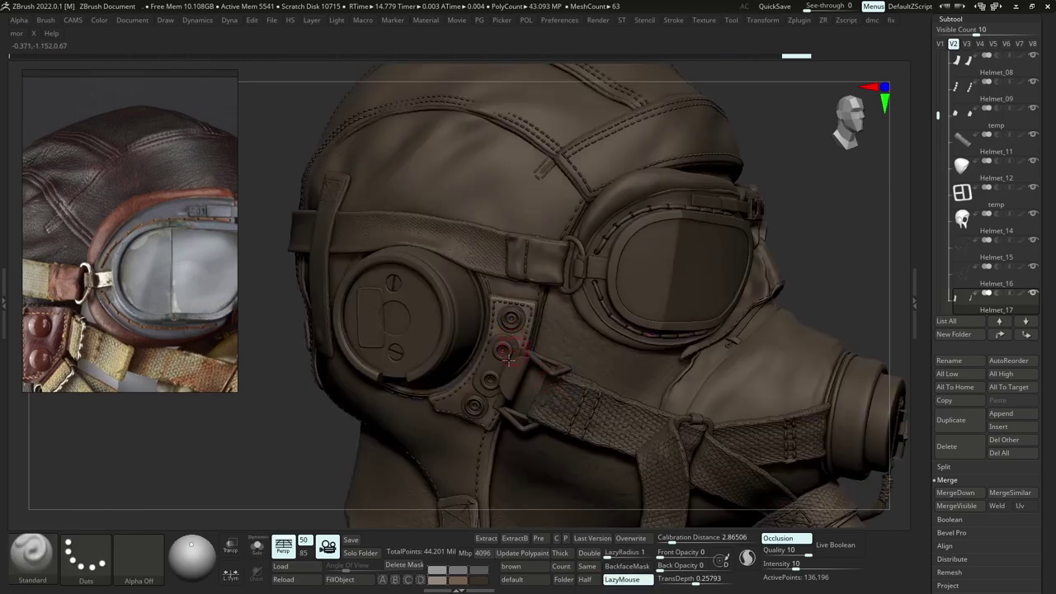
right_drag(477, 381, 475, 406)
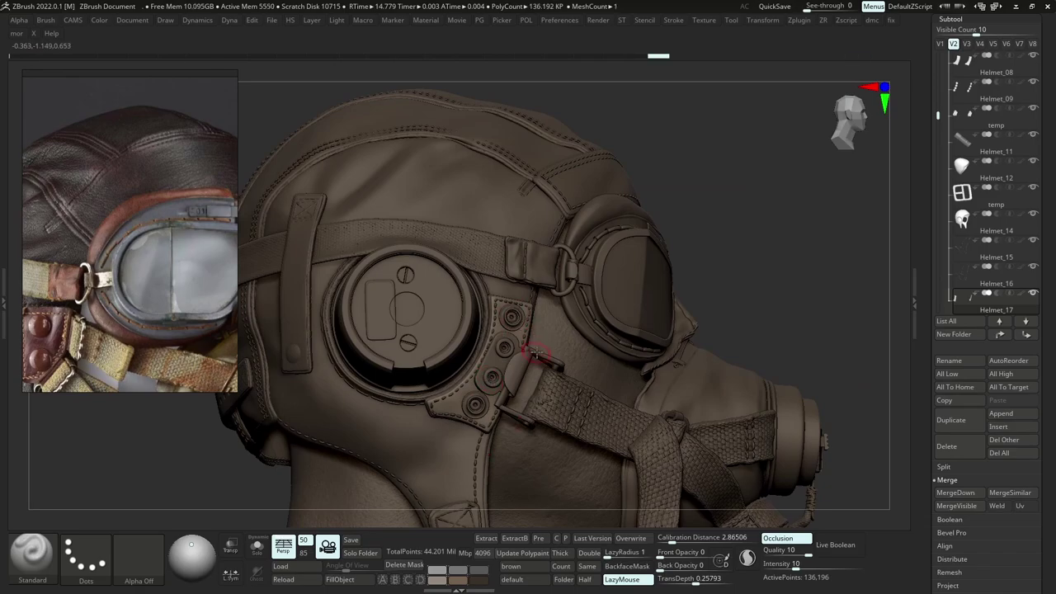
key(ctrl+shift+s)
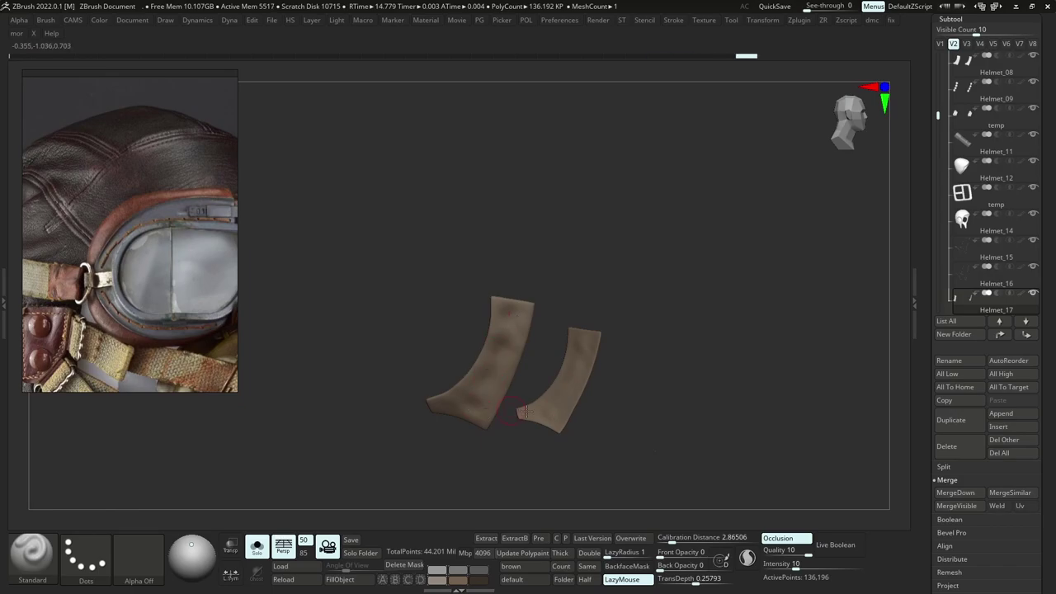
key(ctrl+shift+s)
mouse_move(547, 396)
ctrl+right_down()
mouse_move(556, 323)
mouse_move(542, 329)
mouse_move(551, 415)
ctrl+right_up()
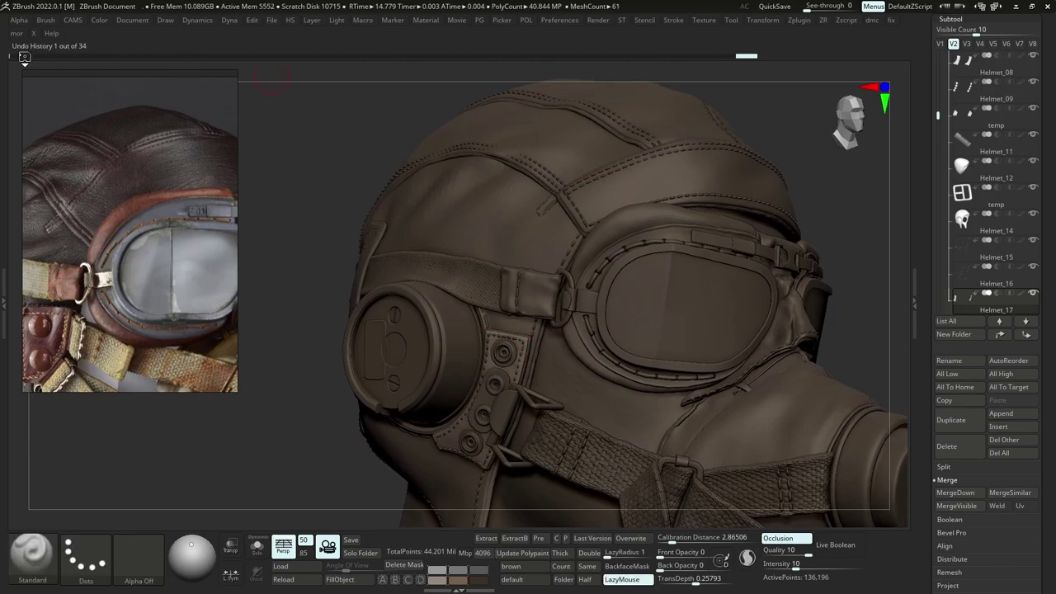
Compare the first and latest states of the snap patch in the undo history and review the model's other side.
click(12, 58)
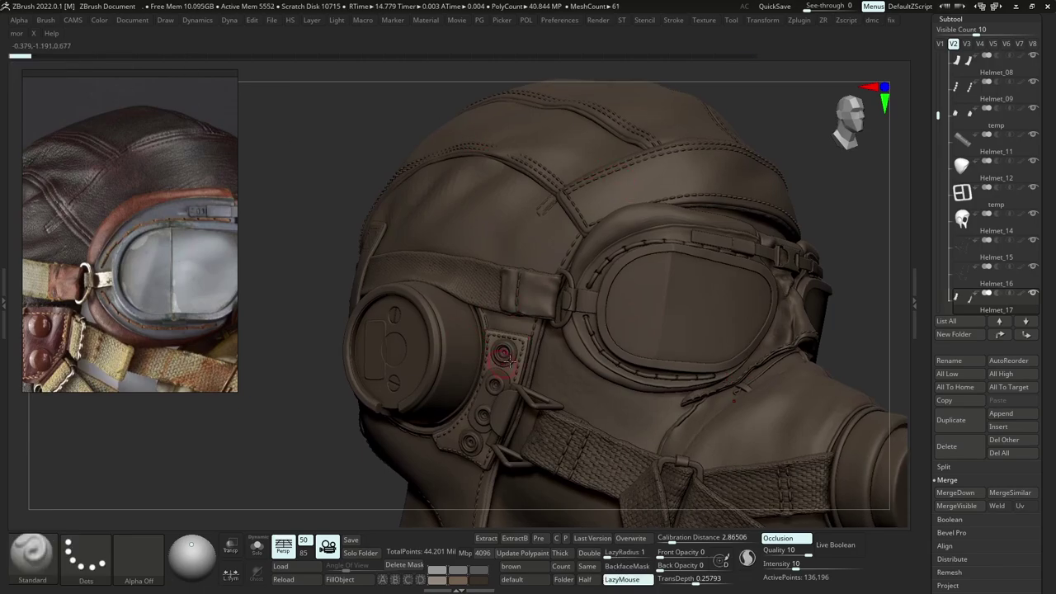
click(750, 57)
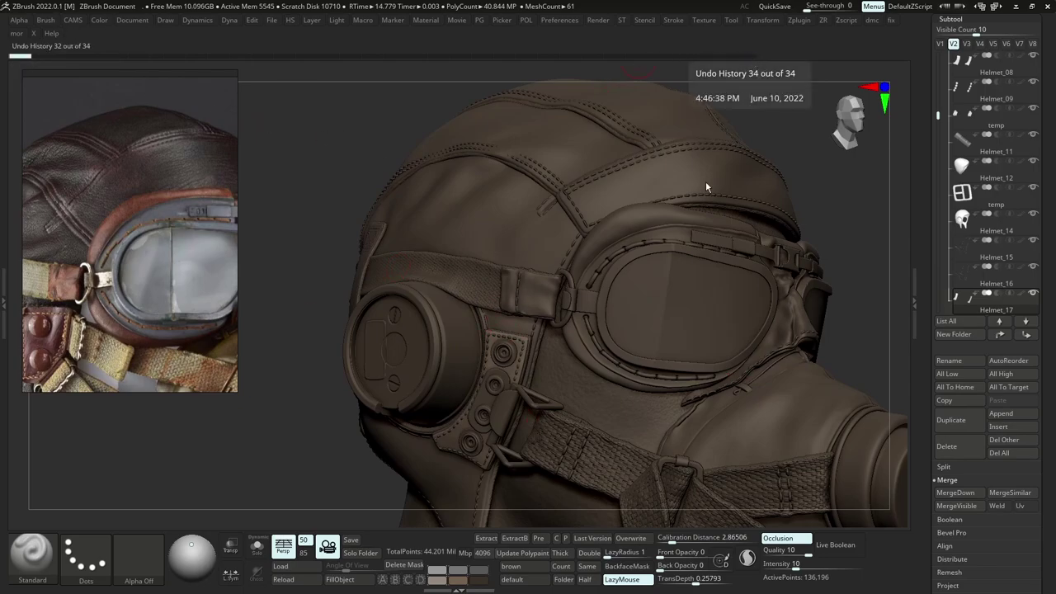
ctrl+right_drag(462, 425, 450, 284)
right_drag(552, 341, 494, 355)
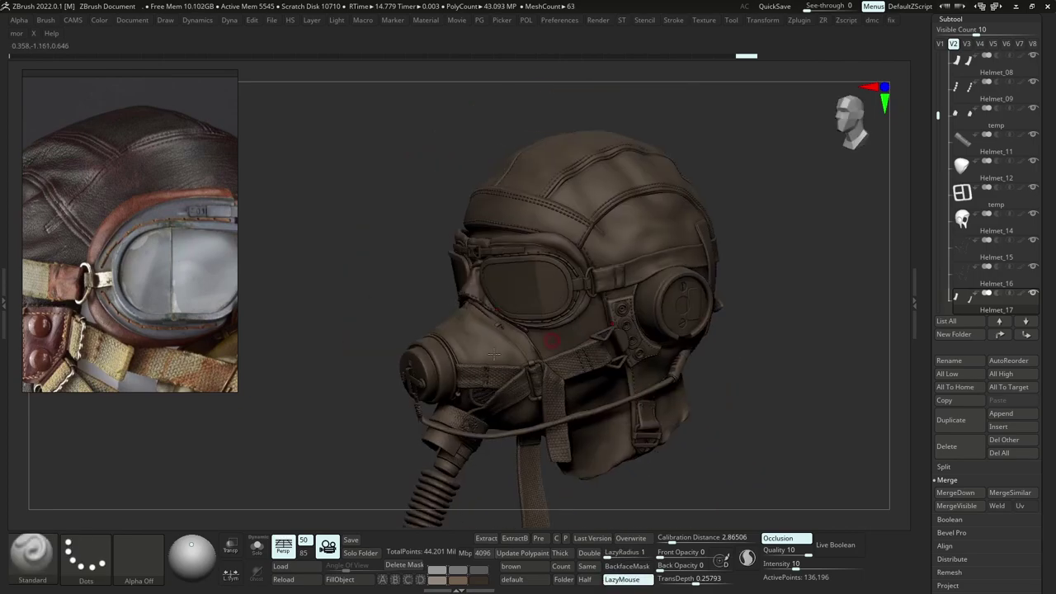
Select the goggle strap Straps_04, isolate it with its polygroups shown and lower it two subdivision levels.
alt+click(663, 269)
mouse_move(723, 262)
right_down()
mouse_move(667, 259)
mouse_move(681, 279)
mouse_move(589, 259)
mouse_move(619, 278)
mouse_move(596, 324)
right_up()
key(alt+s)
key(shift+f)
key(shift+d)
key(shift+d)
right_drag(487, 291, 548, 289)
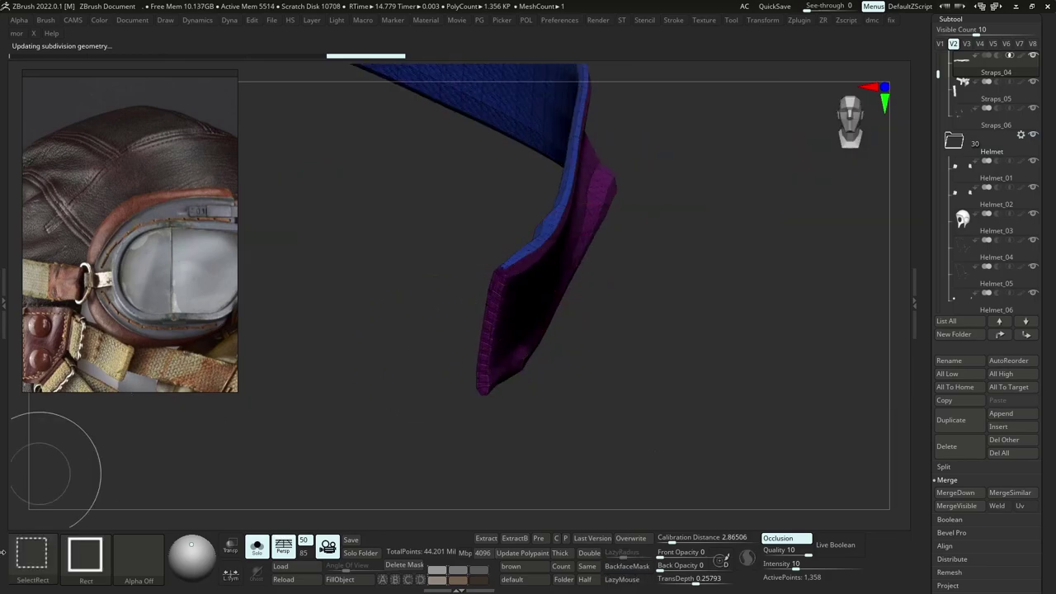
Merge the goggle strap into a single polygroup and hide the polygon loops along its edge with the SelectLasso brush.
click(39, 566)
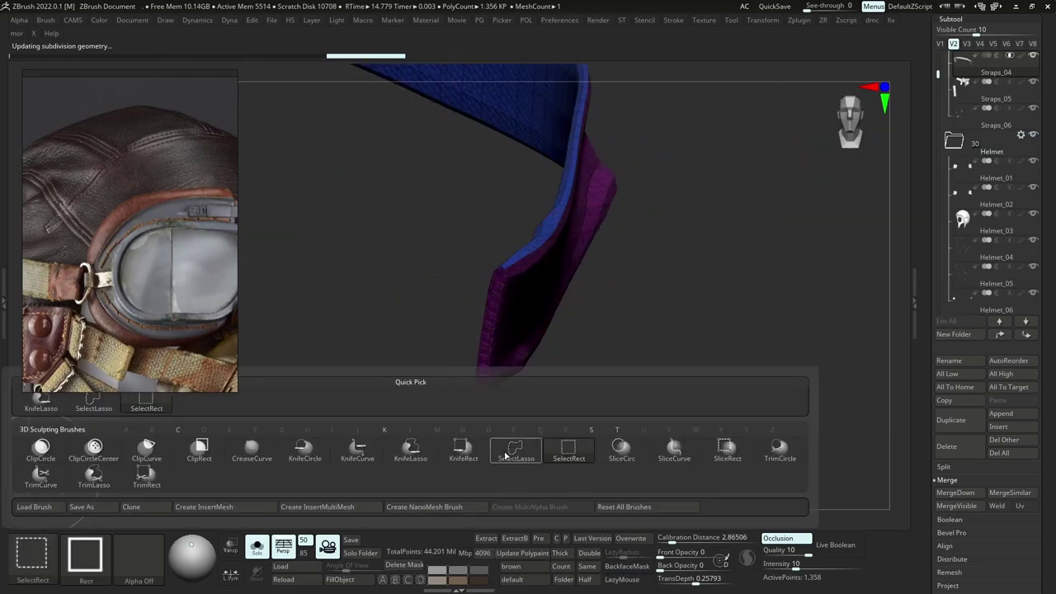
click(508, 455)
ctrl+right_drag(516, 228, 573, 361)
key(ctrl+w)
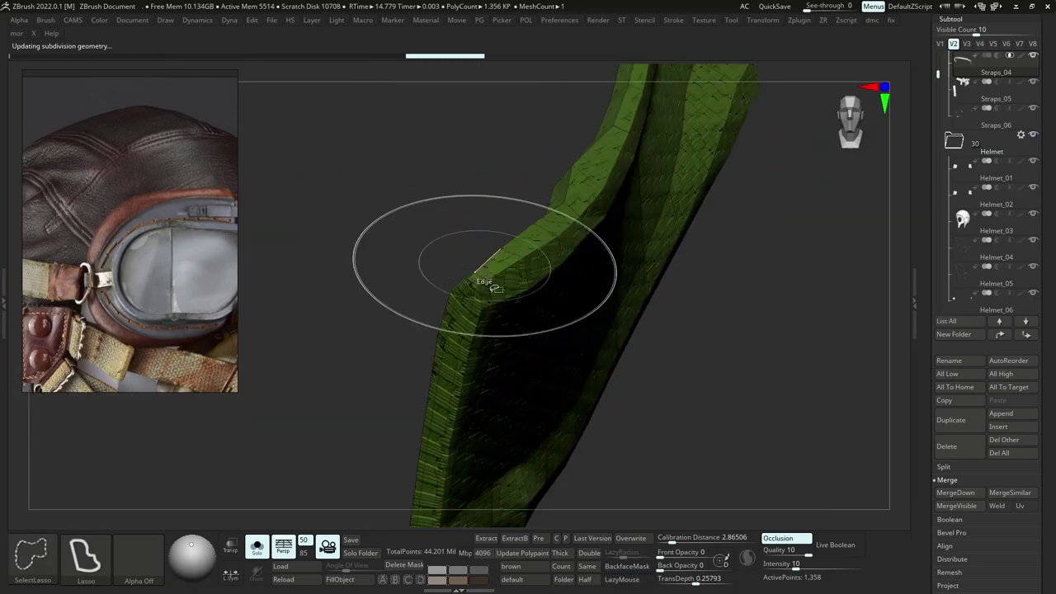
ctrl+shift+click(485, 288)
ctrl+right_drag(615, 274, 606, 136)
right_drag(718, 202, 625, 182)
key(ctrl+w)
ctrl+right_drag(647, 293, 653, 271)
Assign a new polygroup to the visible goggle strap faces and lasso around the whole strap.
ctrl+shift+click(841, 436)
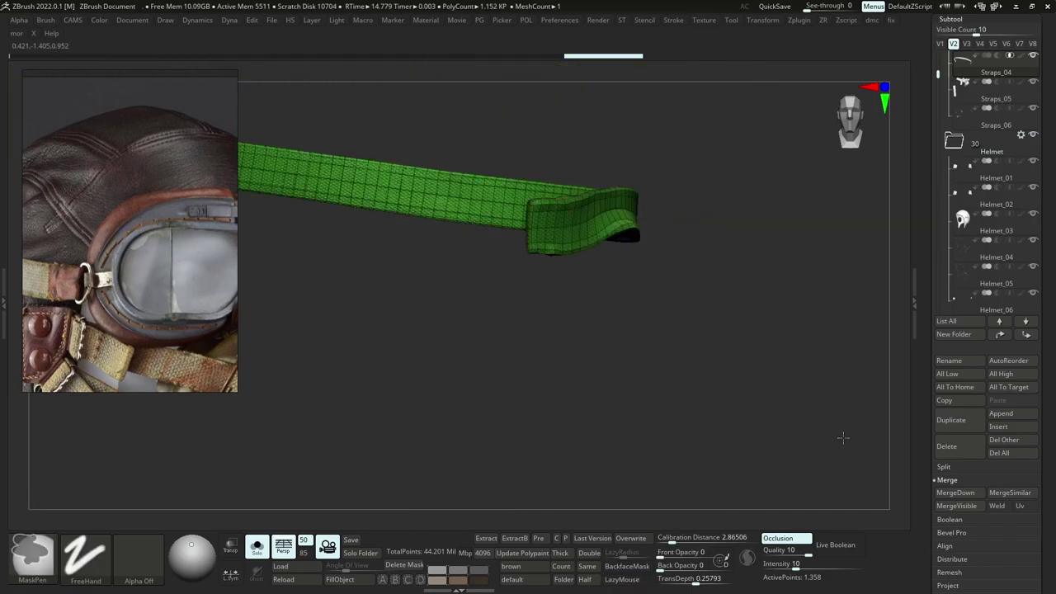
ctrl+right_drag(569, 190, 528, 193)
ctrl+shift+click(584, 272)
key(ctrl+w)
key(ctrl+w)
ctrl+alt+shift+drag(586, 190, 622, 275)
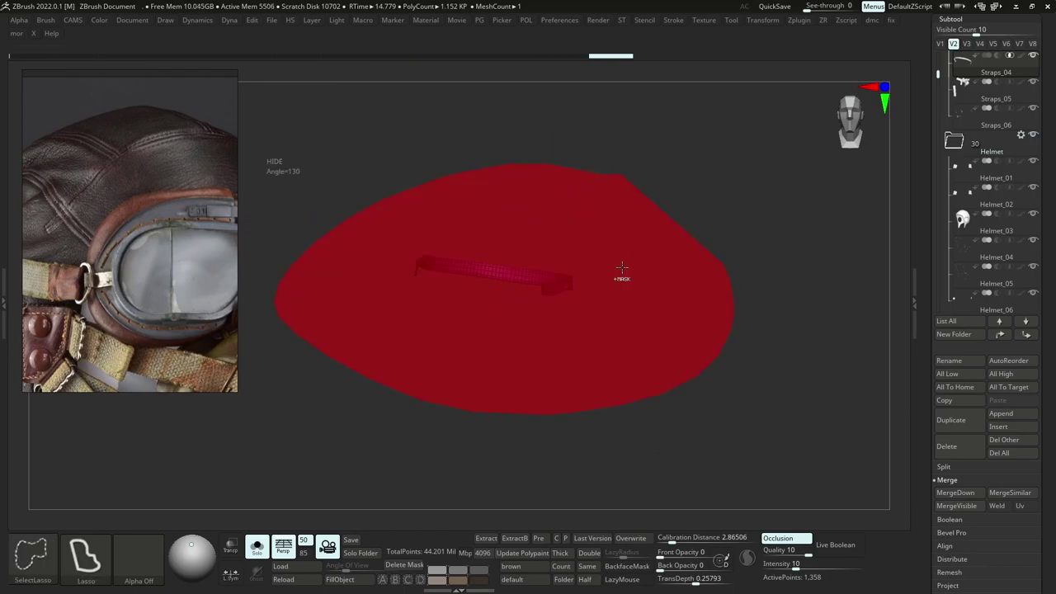
Subdivide the goggle strap Straps_04 several times, switch to the transpose line and open the strap's layer settings.
key(ctrl+d)
mouse_move(622, 276)
right_down()
mouse_move(497, 333)
mouse_move(460, 328)
right_up()
key(ctrl+d)
key(ctrl+d)
key(w)
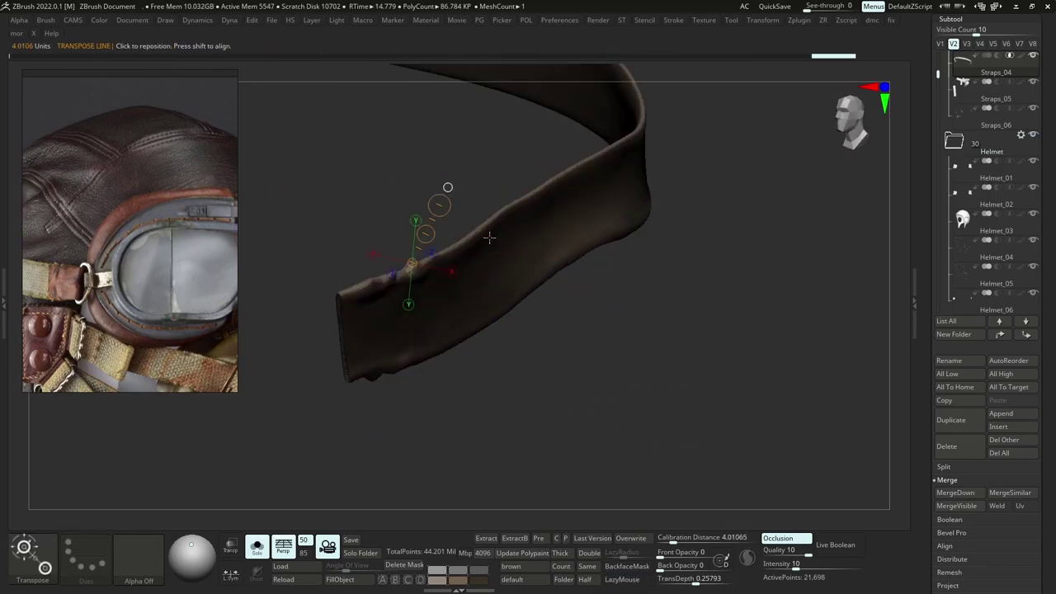
click(951, 18)
click(950, 88)
key(ctrl+d)
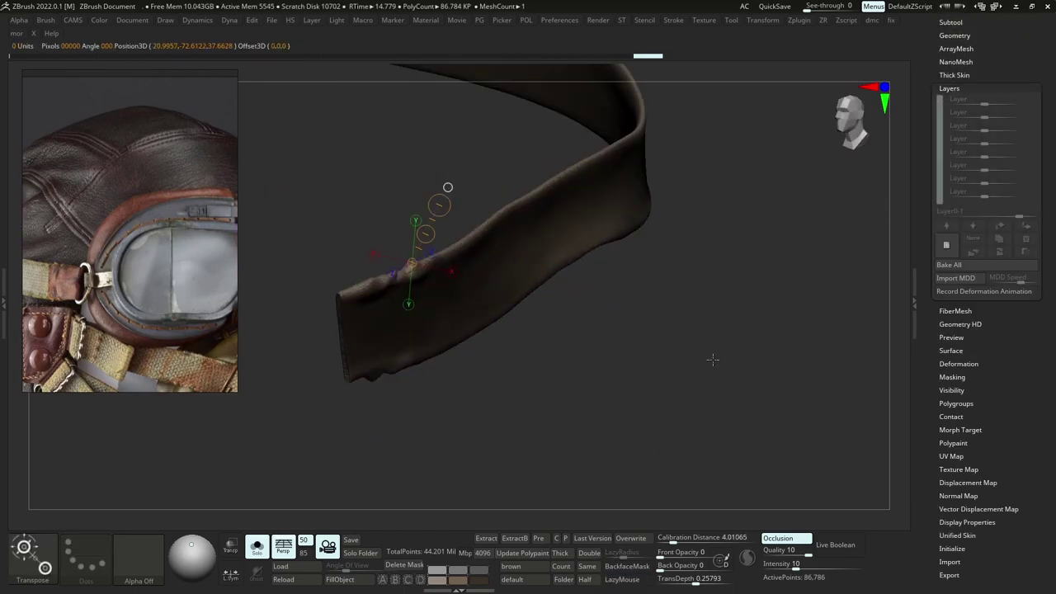
key(ctrl+d)
key(shift+d)
Place a transpose line along the goggle strap's upper edge and undo the last two changes.
click(450, 239)
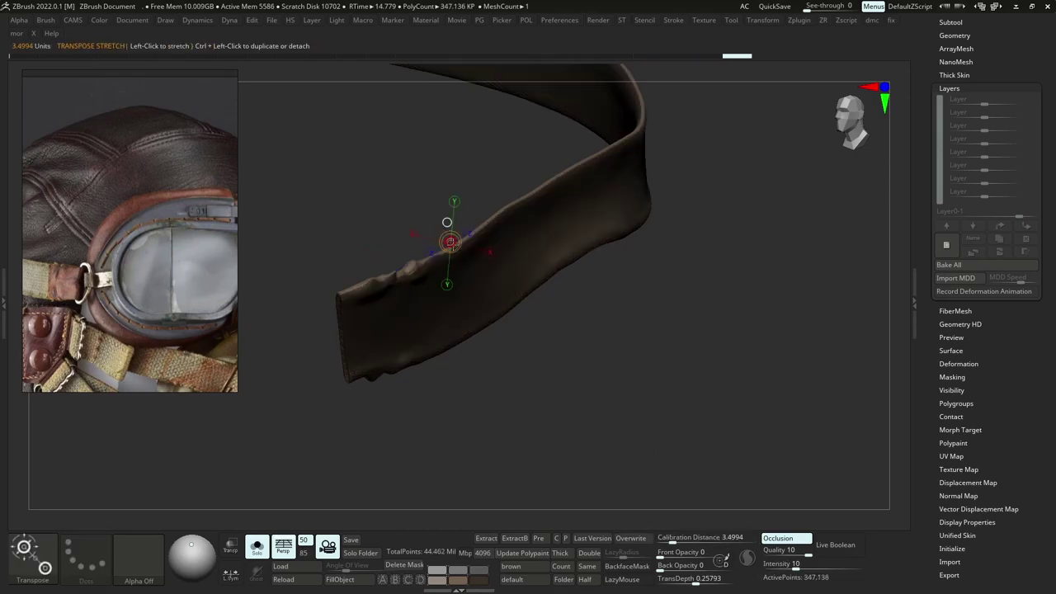
ctrl+right_drag(449, 240, 495, 238)
drag(498, 232, 565, 198)
key(ctrl+z)
key(ctrl+z)
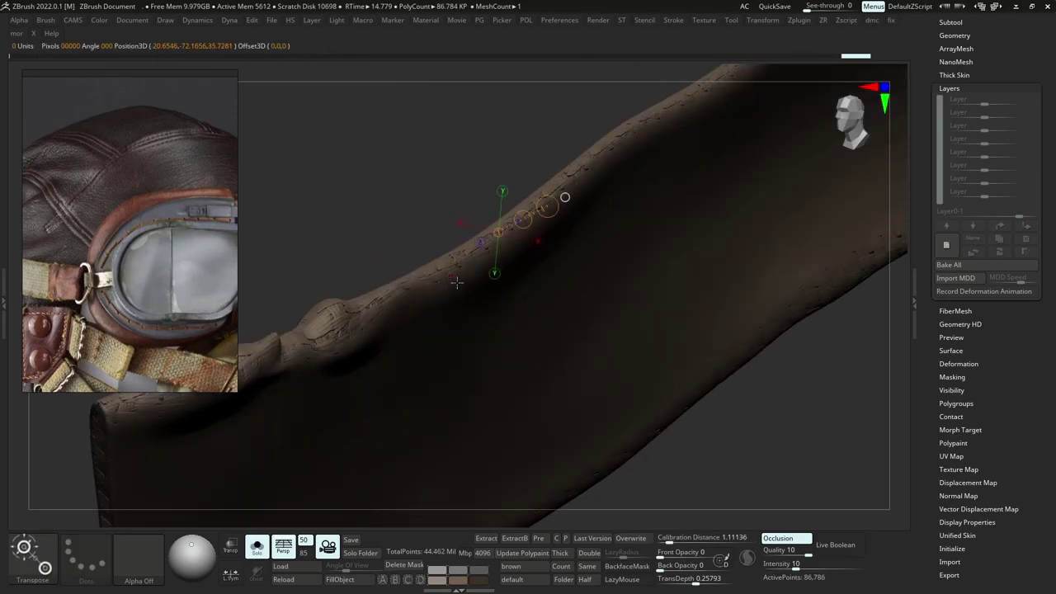
Add a layer to the goggle strap, then open its surface noise for editing and turn off the noise alpha.
click(946, 257)
click(951, 351)
click(982, 154)
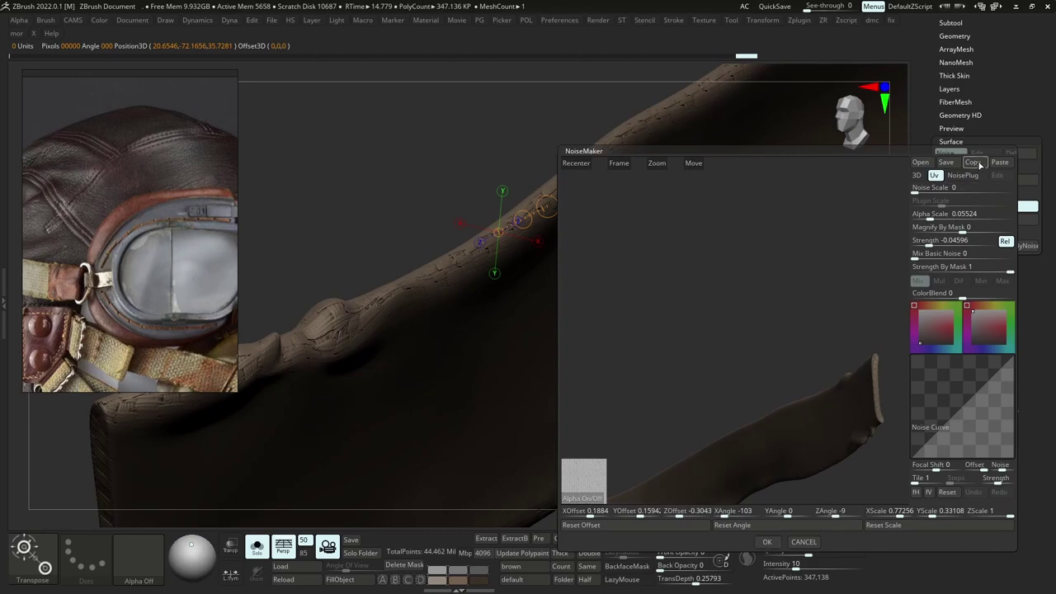
ctrl+right_drag(824, 437, 793, 423)
drag(793, 424, 717, 395)
click(581, 498)
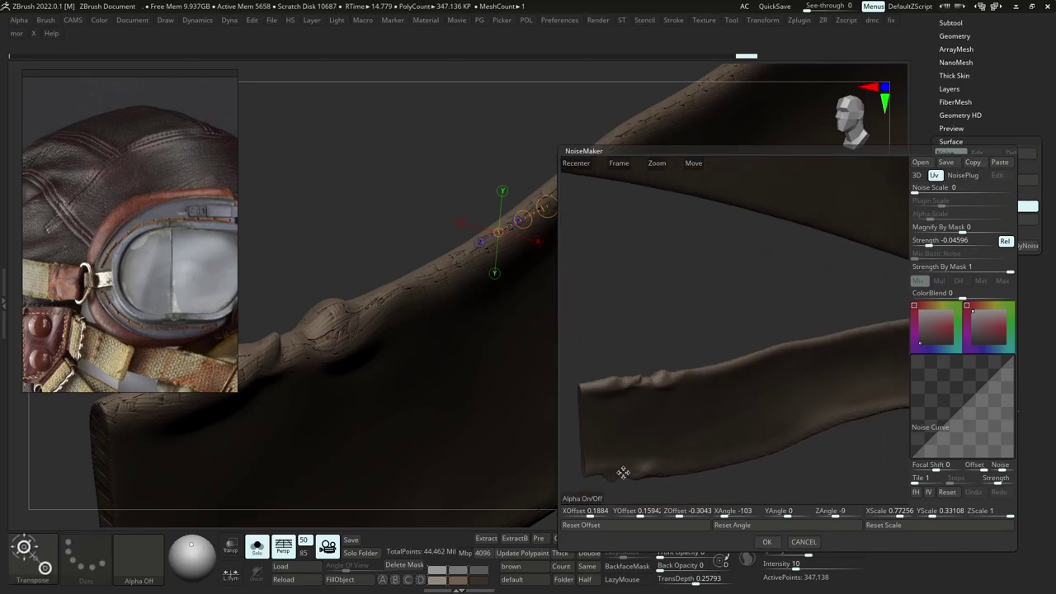
Switch the strap's surface noise to 3D with strength 0 and a noise scale of about 21.16, and accept the settings.
click(939, 240)
drag(971, 249, 956, 250)
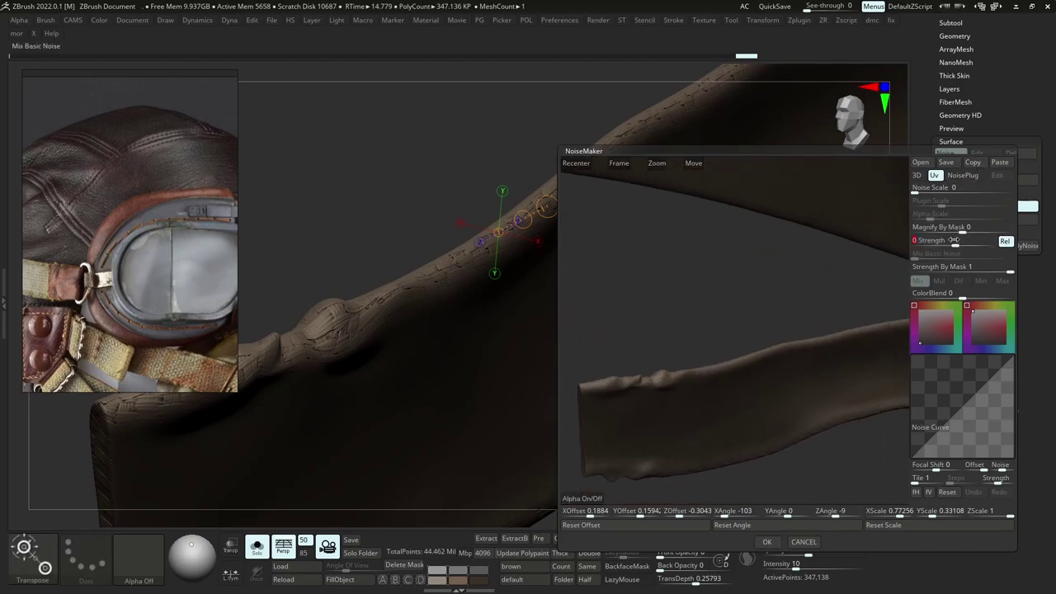
drag(922, 191, 942, 191)
click(949, 192)
click(917, 175)
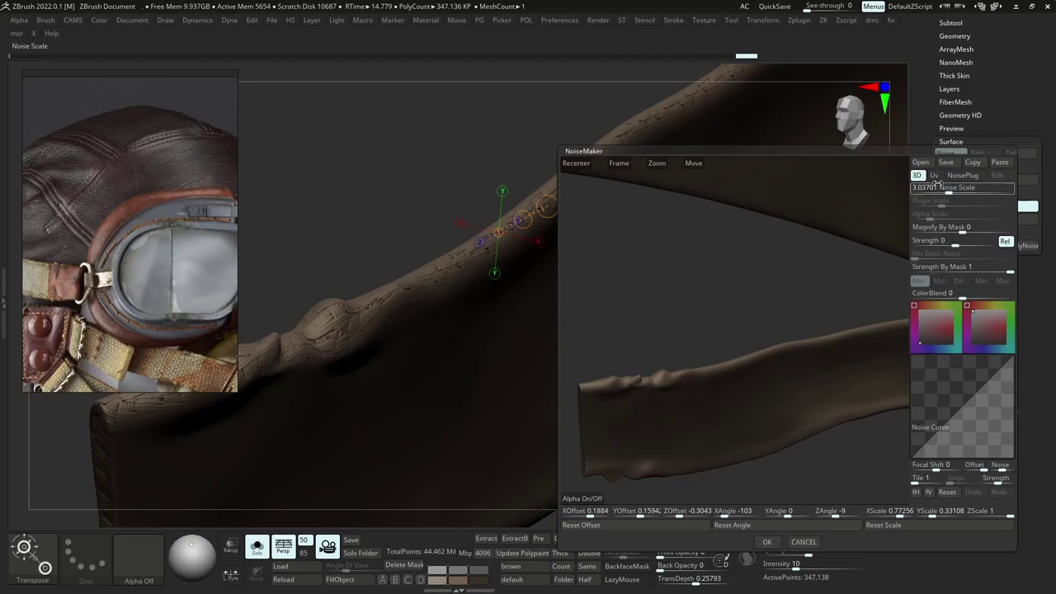
mouse_move(948, 191)
mouse_down()
mouse_move(976, 196)
mouse_move(968, 192)
mouse_up()
mouse_move(964, 232)
mouse_down()
mouse_move(978, 232)
mouse_move(965, 233)
mouse_up()
click(765, 543)
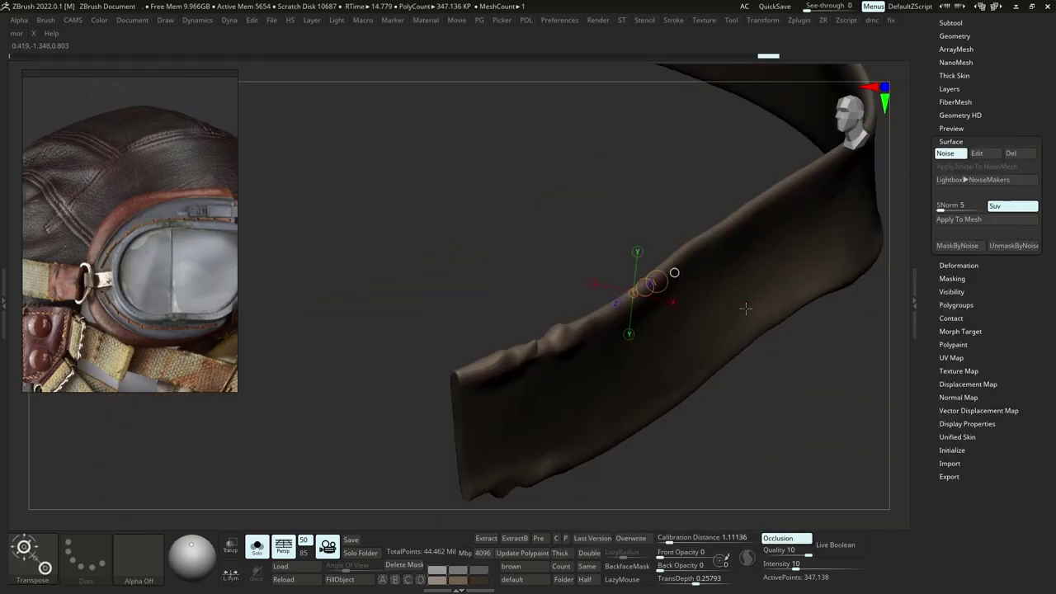
Inspect the goggle strap's edges close up from several angles, both isolated and together with the helmet.
key(b)
key(m)
key(v)
ctrl+right_drag(726, 285, 730, 293)
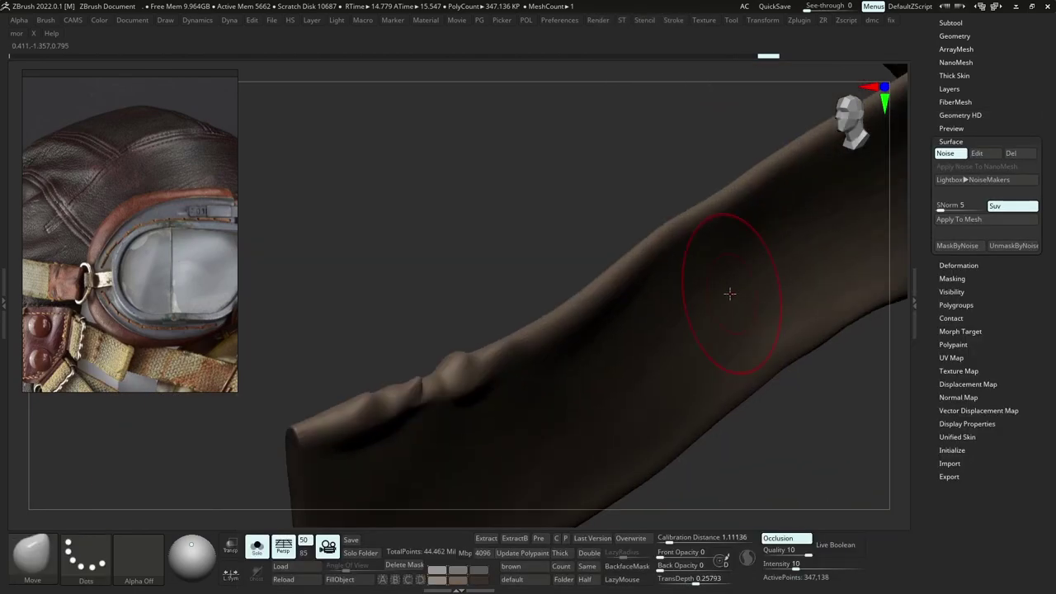
right_drag(672, 323, 698, 229)
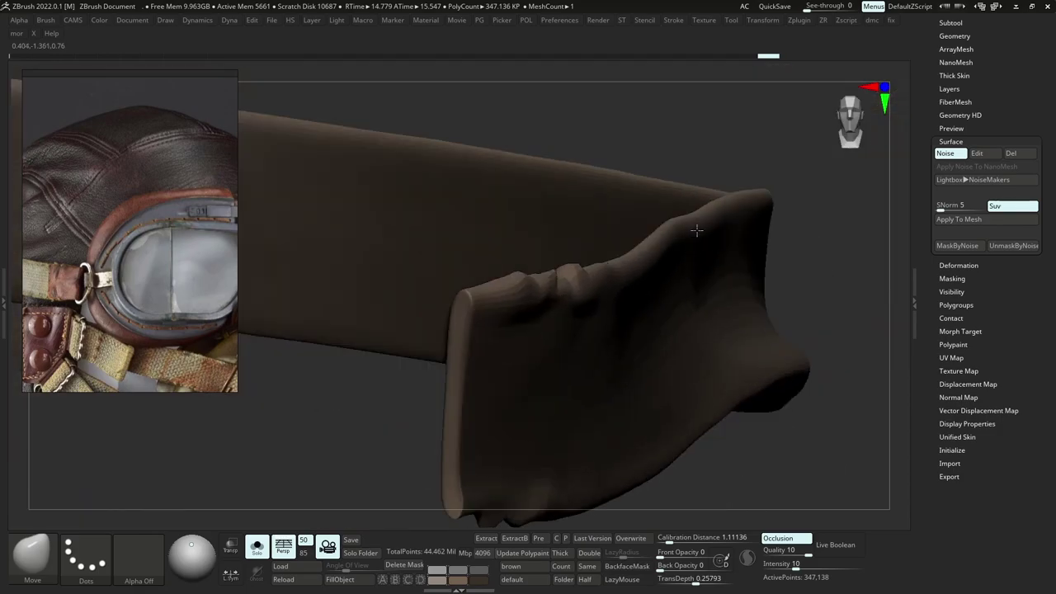
key(w)
drag(727, 209, 747, 223)
drag(667, 237, 747, 262)
ctrl+right_drag(738, 299, 760, 376)
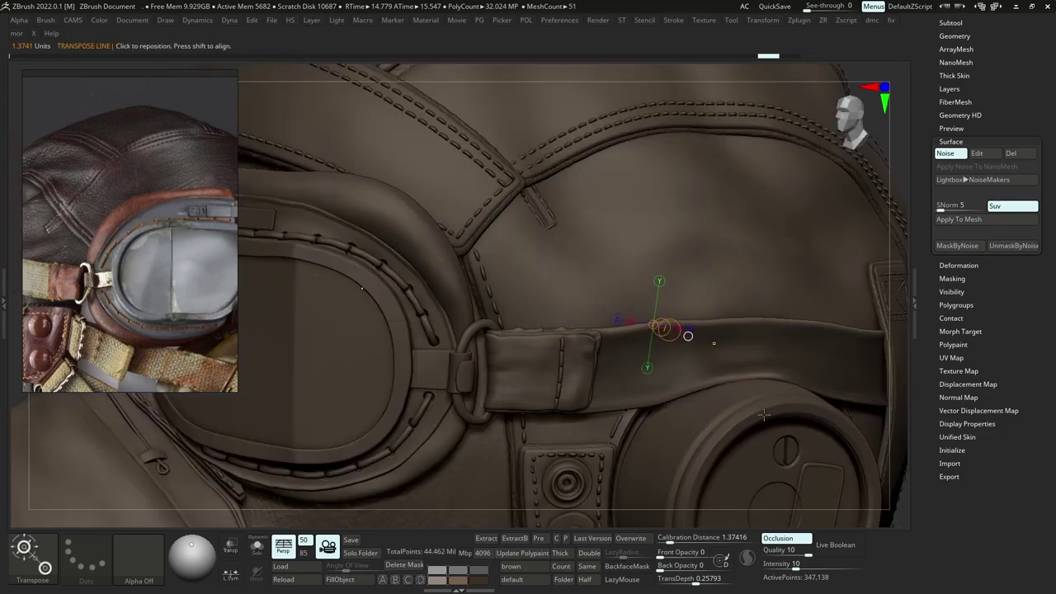
ctrl+right_drag(714, 344, 658, 333)
drag(607, 311, 608, 313)
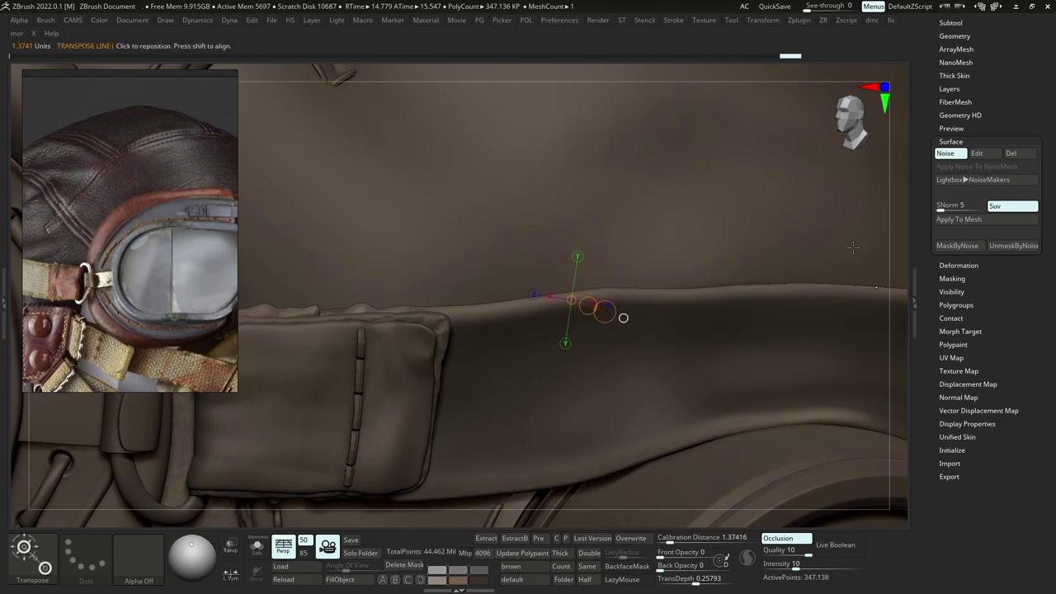
ctrl+right_drag(853, 248, 842, 165)
key(ctrl+shift+s)
ctrl+right_drag(801, 410, 833, 495)
key(ctrl+shift+s)
key(ctrl+shift+s)
click(758, 280)
right_drag(732, 318, 690, 354)
click(790, 264)
ctrl+right_drag(676, 116, 689, 182)
Bake all of the goggle strap's layers and mask everything except its edge polygroup.
right_drag(855, 155, 945, 93)
click(948, 89)
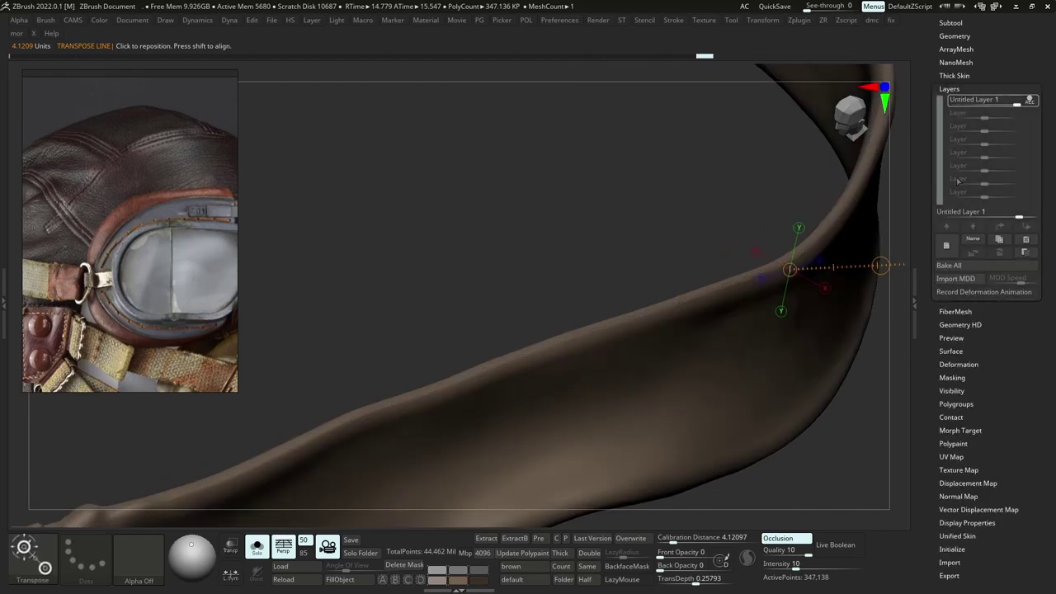
click(968, 266)
key(shift+d)
ctrl+click(683, 309)
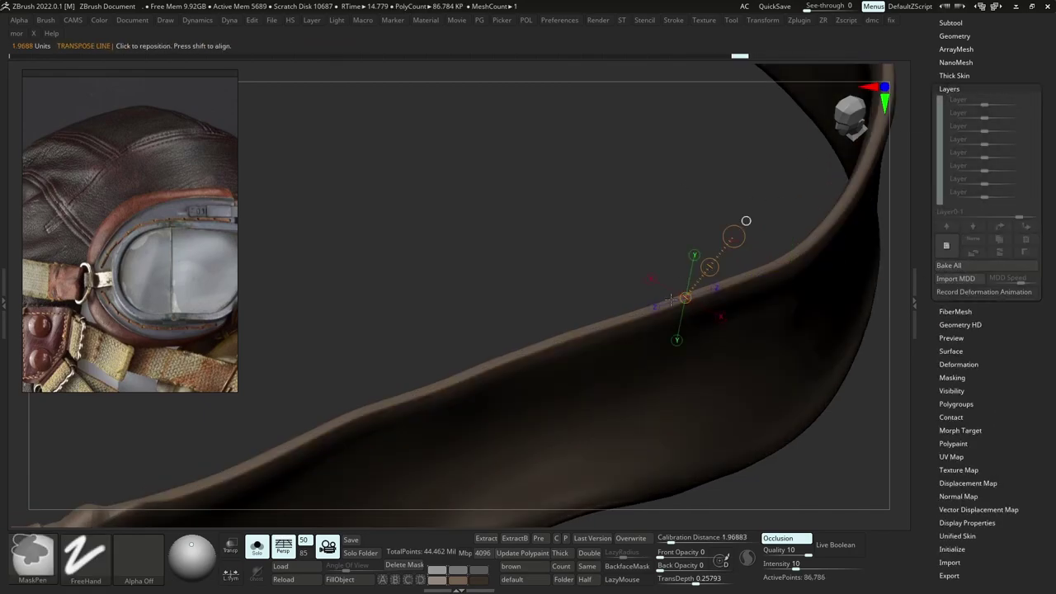
click(636, 328)
key(d)
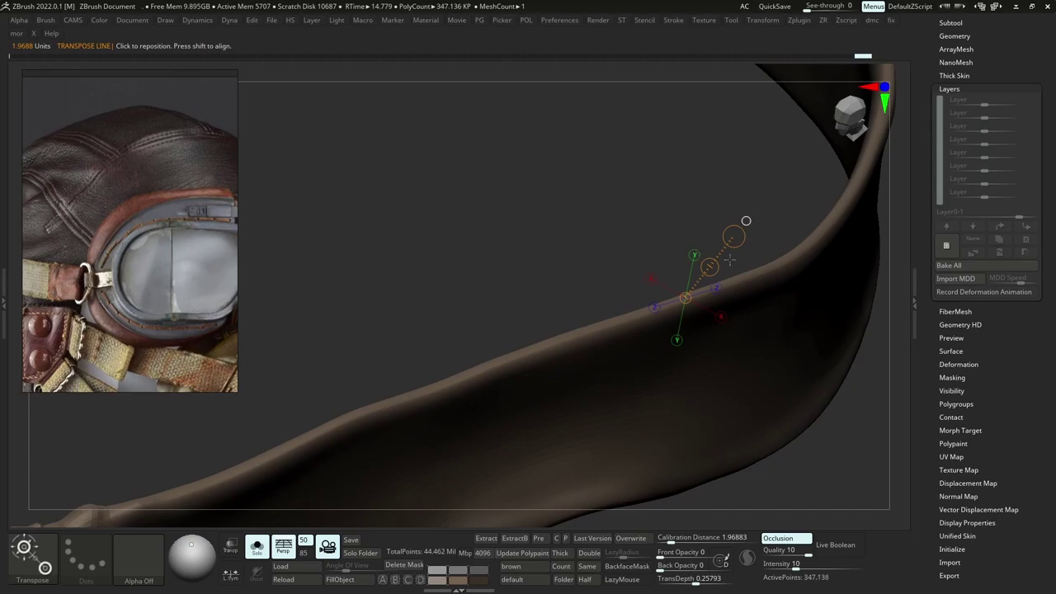
Retune the strap's 3D surface noise scale and raise its strength slightly above zero to roughen the unmasked edge.
click(953, 352)
click(982, 154)
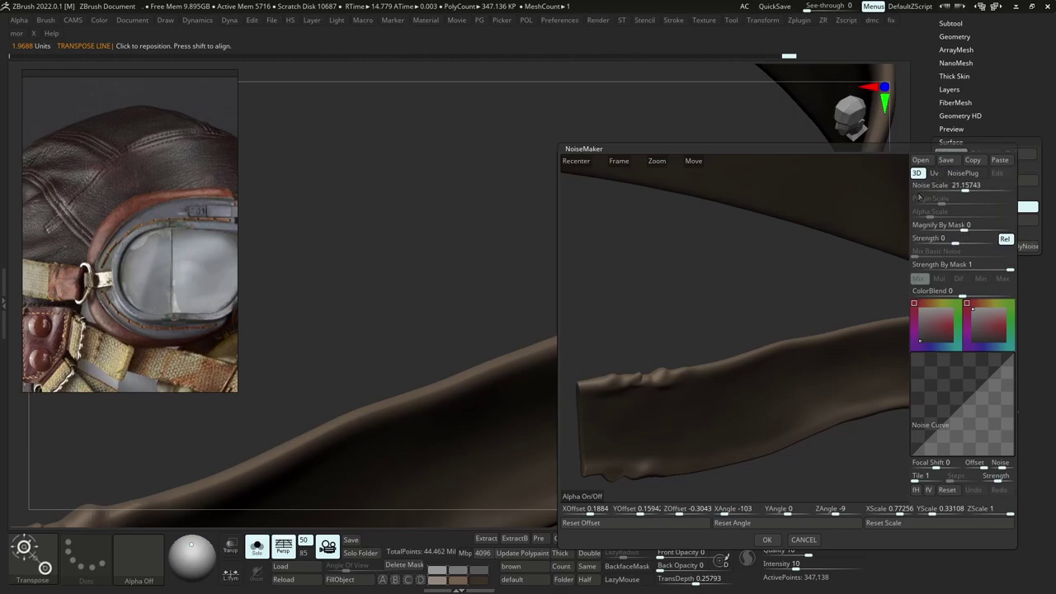
click(596, 499)
click(758, 422)
drag(965, 189, 985, 189)
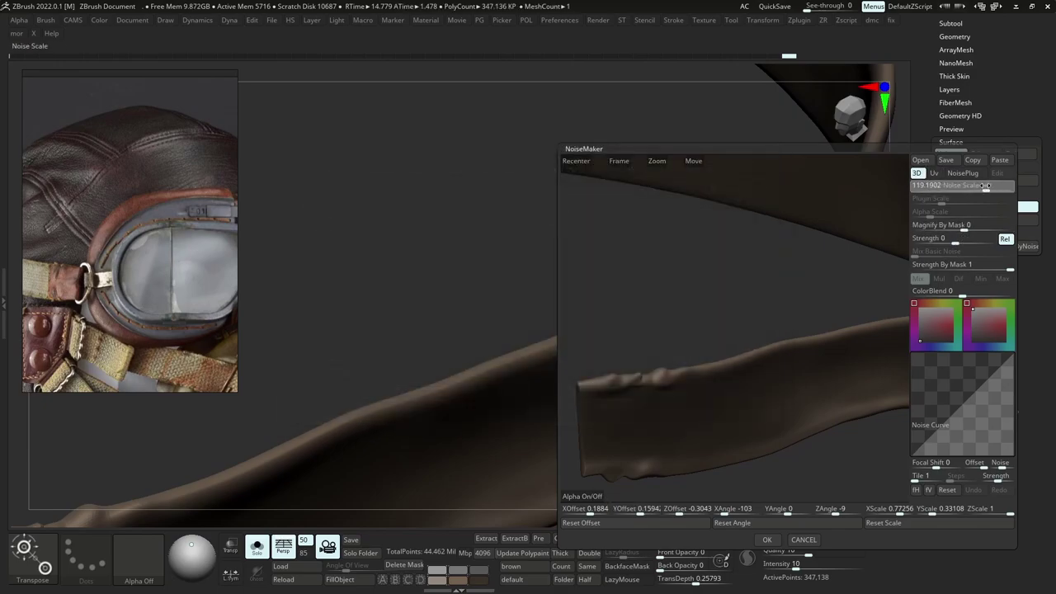
drag(955, 243, 962, 242)
mouse_move(983, 189)
mouse_down()
mouse_move(939, 187)
mouse_move(964, 189)
mouse_up()
drag(962, 243, 964, 242)
drag(965, 190, 960, 198)
drag(964, 242, 966, 243)
click(767, 541)
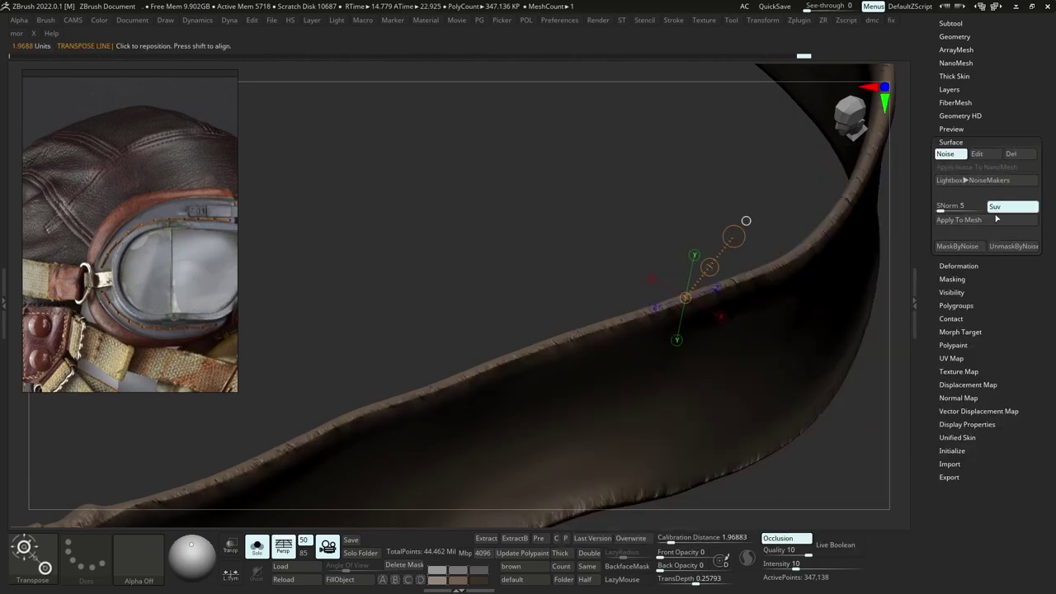
Apply the surface noise to the goggle strap mesh and show the rest of the helmet again.
click(965, 221)
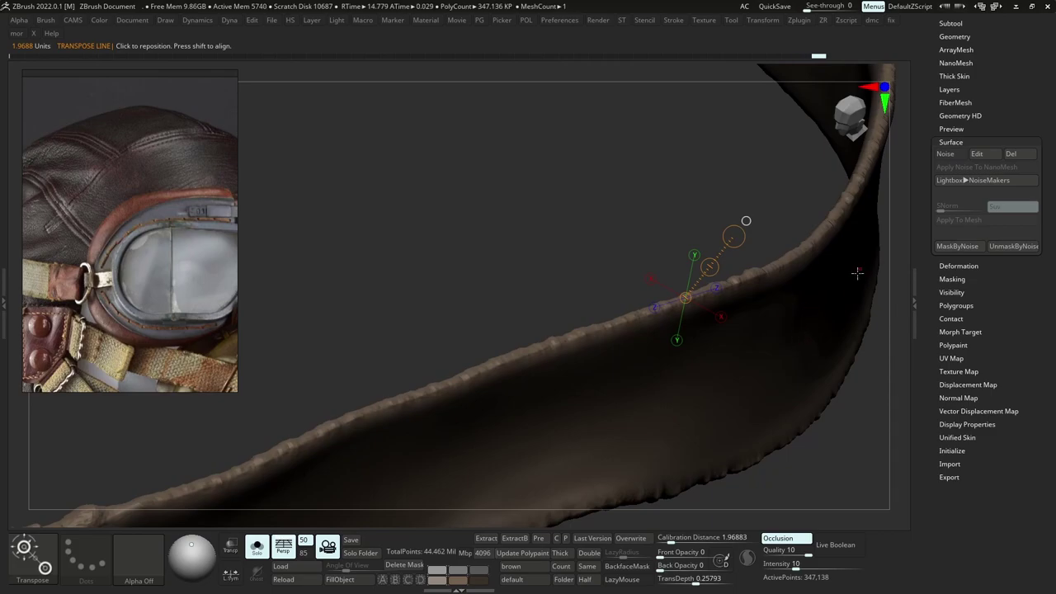
ctrl+right_drag(823, 282, 772, 368)
key(alt+s)
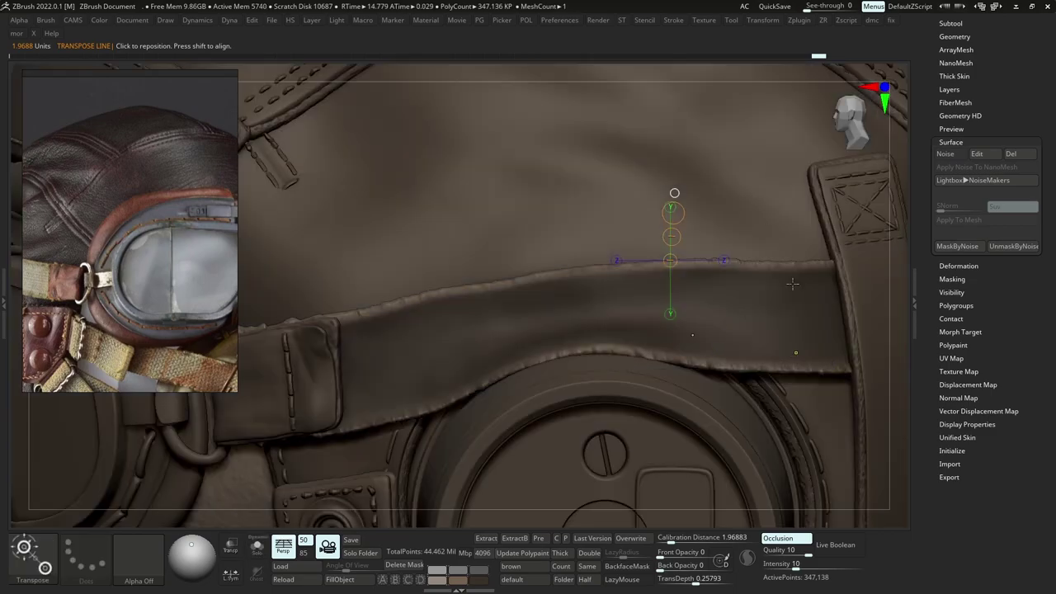
ctrl+right_drag(793, 285, 801, 357)
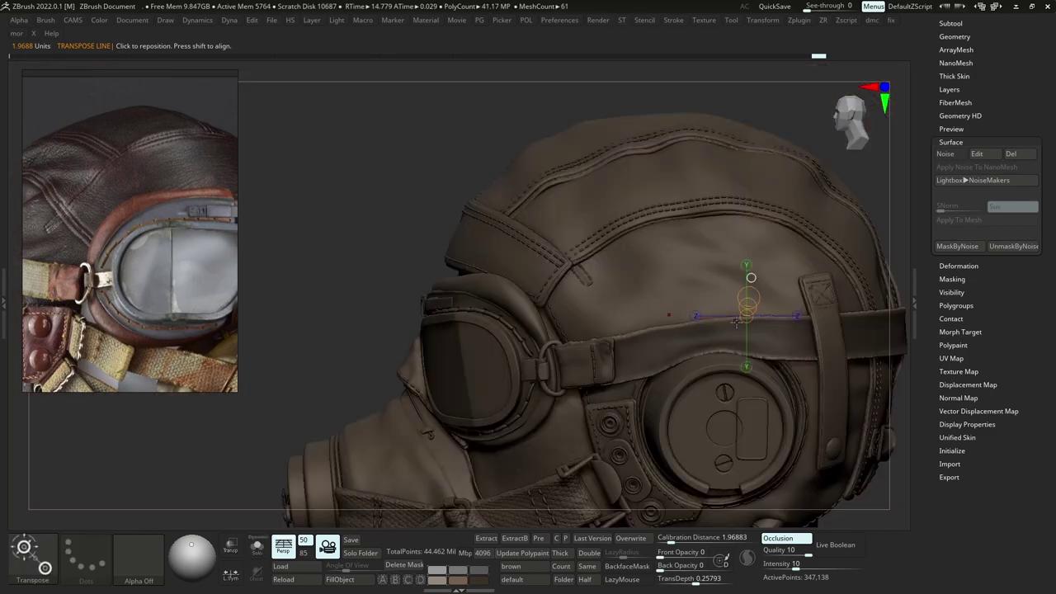
Switch to the Move brush, clear the strap's mask and frame the goggle strap in the reference image.
key(b)
key(m)
key(v)
ctrl+drag(404, 321, 381, 332)
mouse_move(671, 299)
ctrl+right_down()
mouse_move(645, 365)
mouse_move(683, 382)
mouse_move(703, 360)
ctrl+right_up()
middle_drag(192, 333, 272, 321)
scroll(89, 281, up, 4)
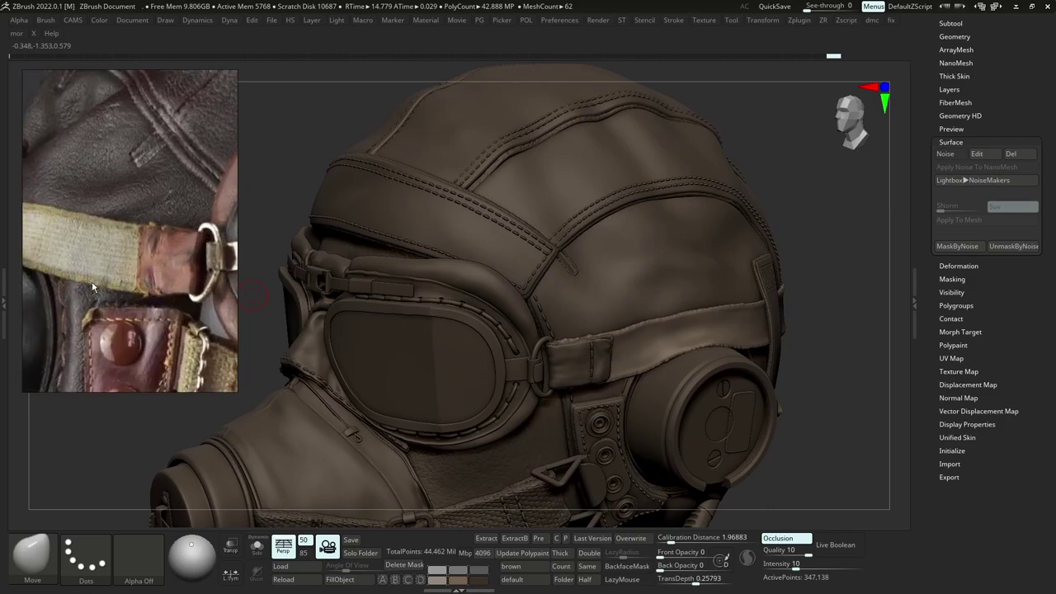
scroll(65, 274, down, 1)
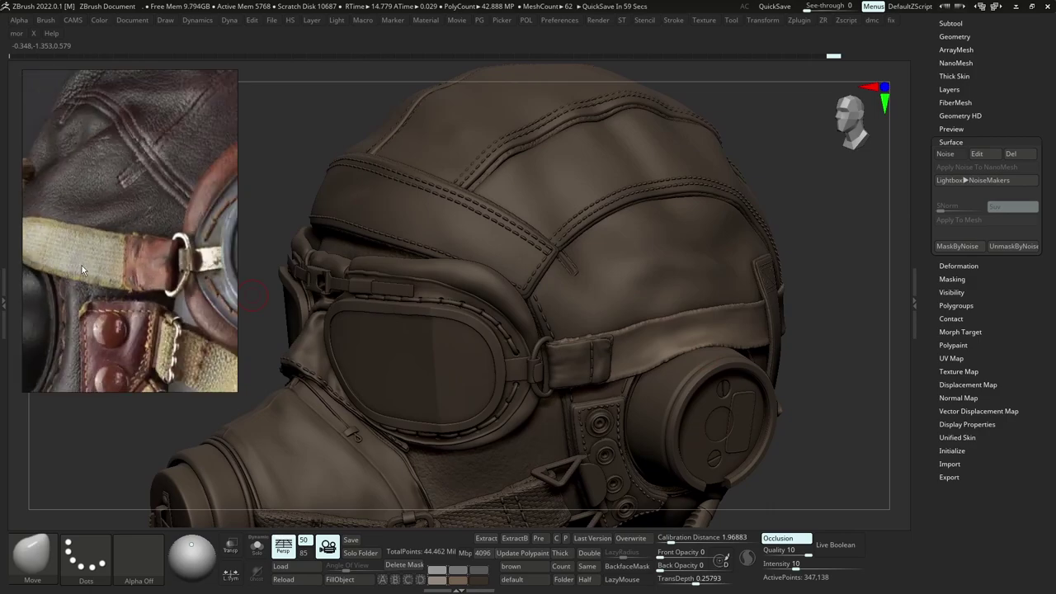
Stop recording the strap's edge noise layer and toggle the layer's visibility to compare the edges.
click(949, 89)
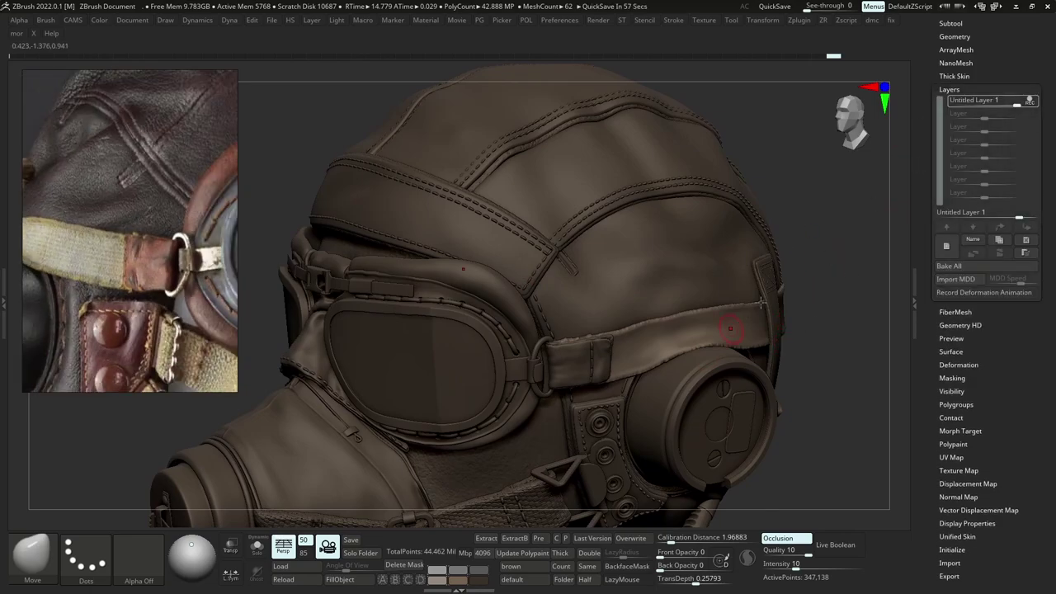
click(1031, 101)
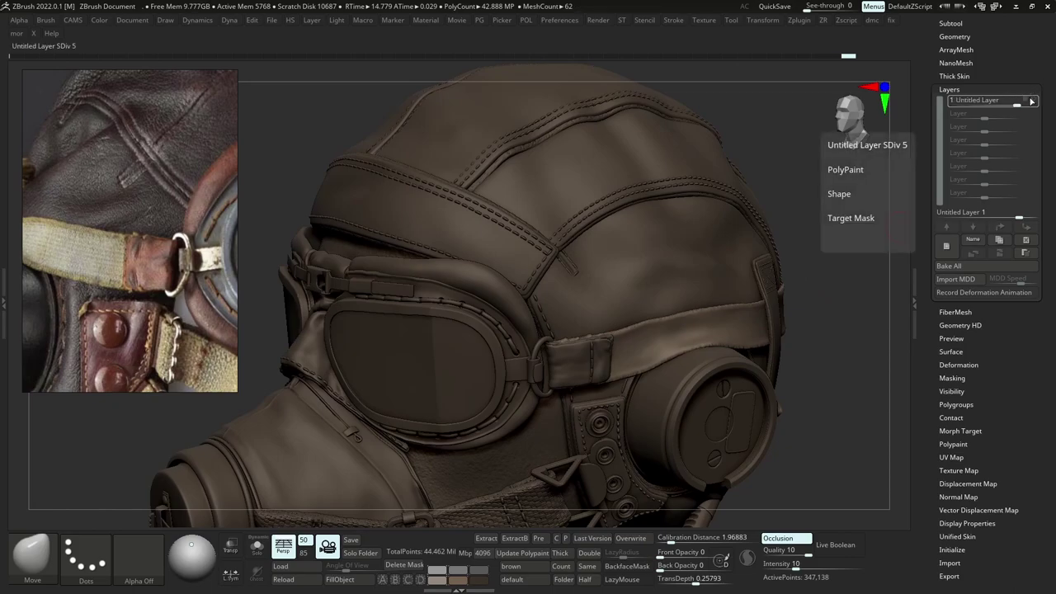
ctrl+right_drag(804, 359, 774, 275)
alt+right_drag(774, 274, 741, 250)
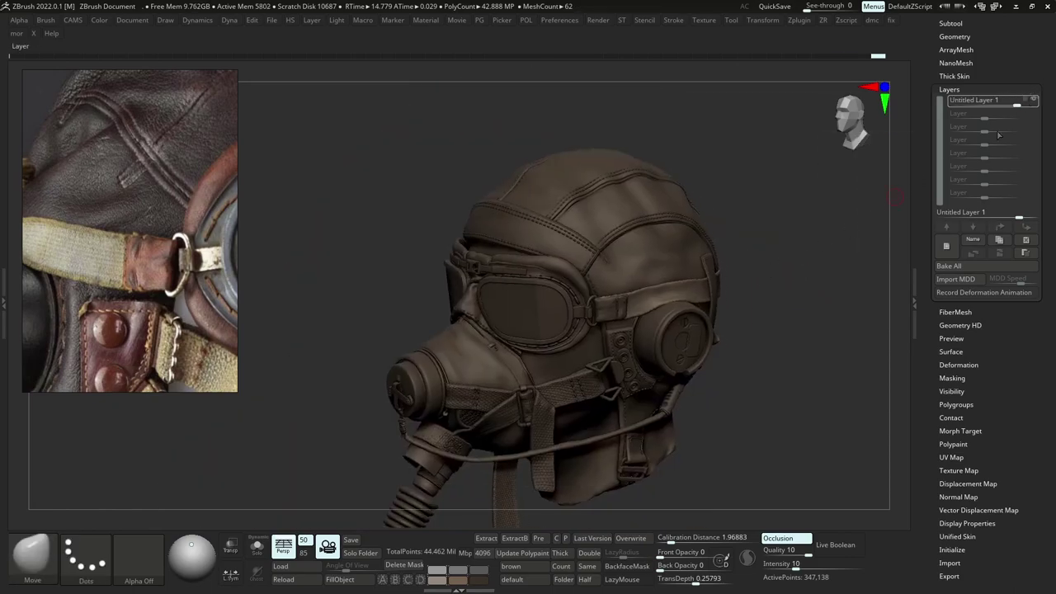
click(1036, 100)
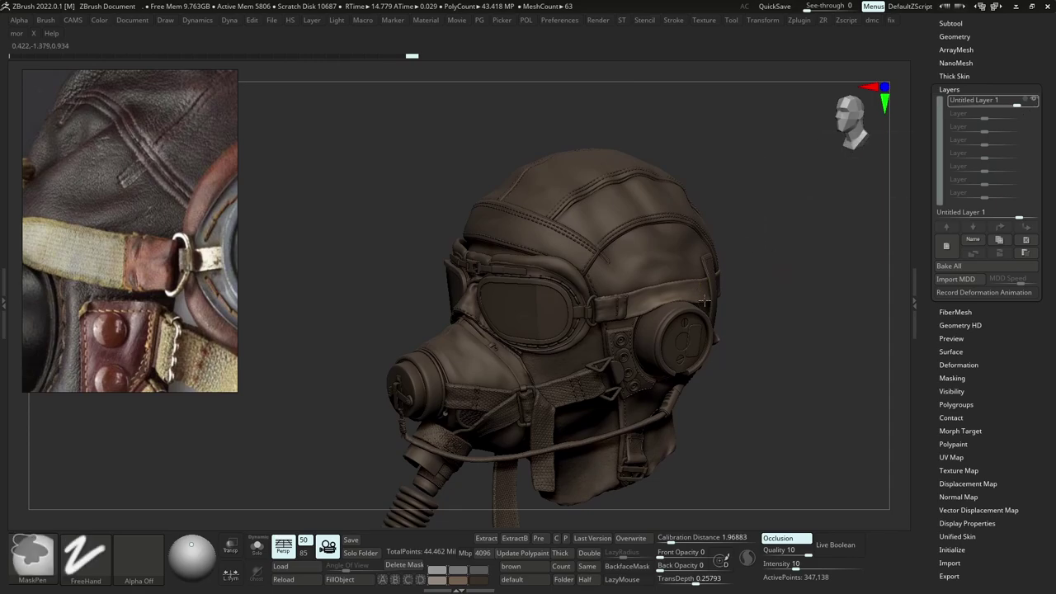
ctrl+right_drag(866, 111, 904, 172)
Enable surface noise on the goggle strap and paste the copied UV settings with alpha scale 0.05524 and strength -0.04596.
click(951, 351)
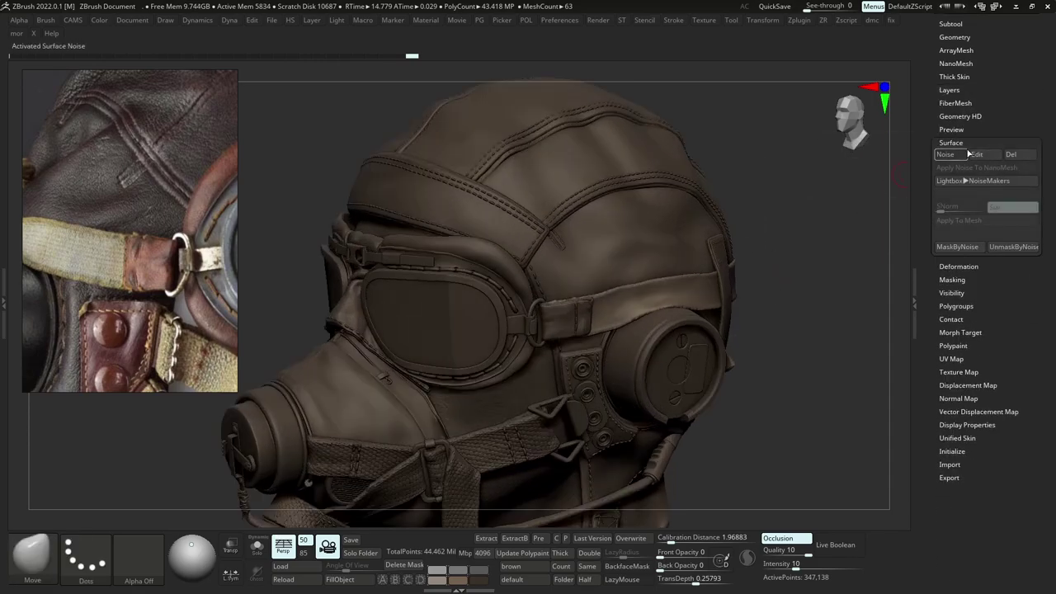
click(962, 153)
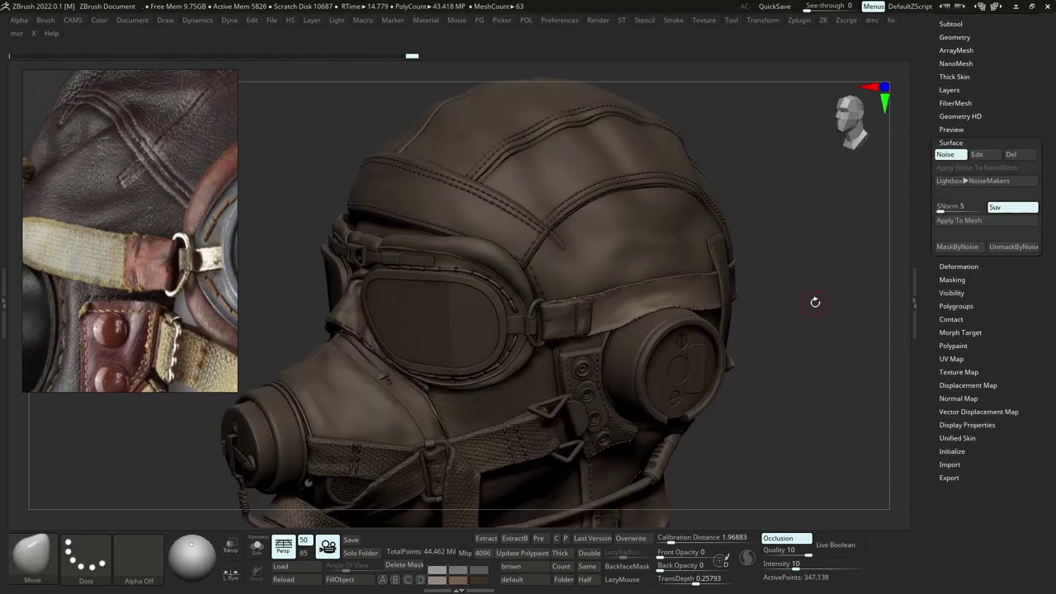
click(985, 160)
click(999, 165)
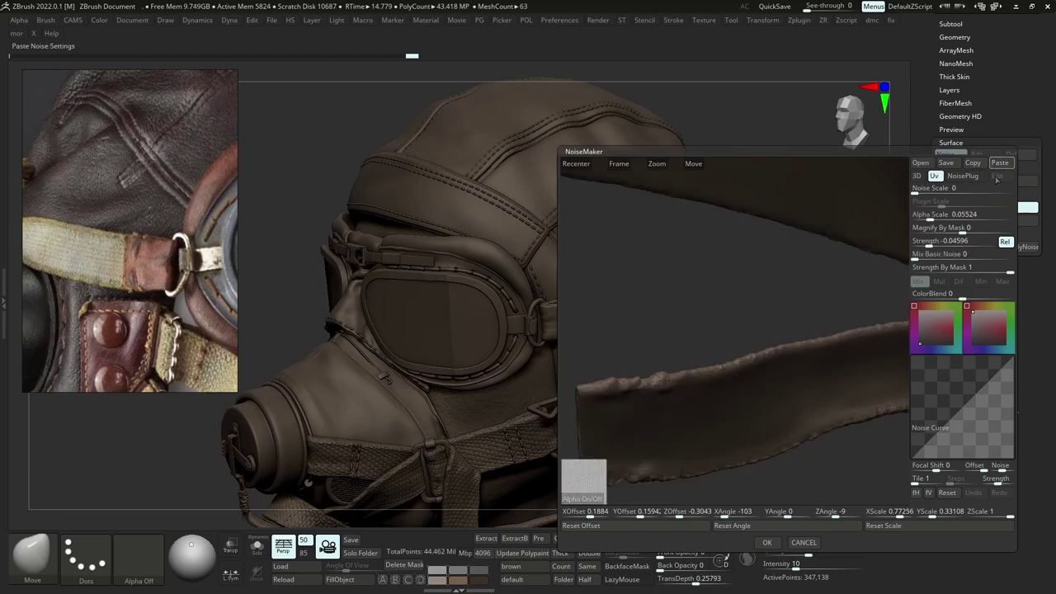
click(774, 542)
Check the goggle strap around the back of the helmet and resize the Move brush.
ctrl+right_drag(740, 349, 734, 283)
right_drag(689, 312, 581, 430)
key(space)
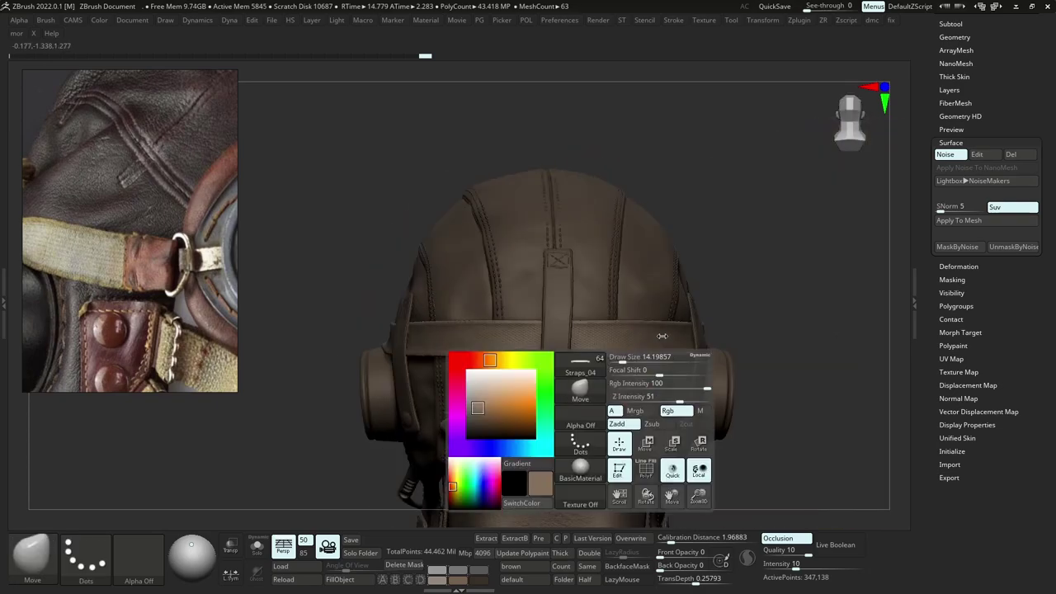
right_drag(730, 330, 664, 318)
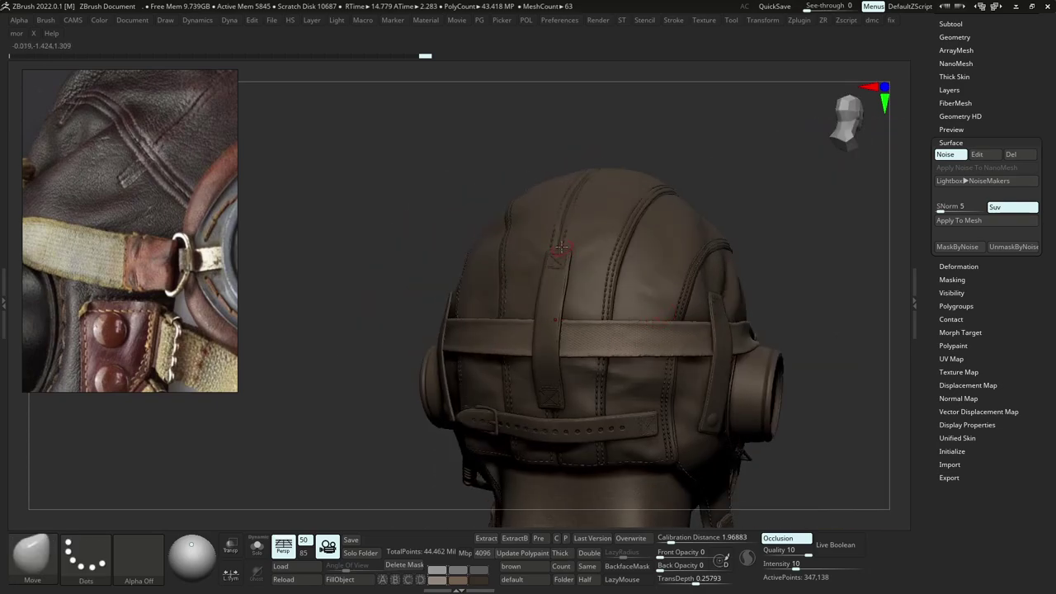
key(b)
key(m)
key(v)
key(s)
drag(569, 264, 578, 264)
click(593, 315)
Add a second recording layer to the goggle strap.
click(961, 89)
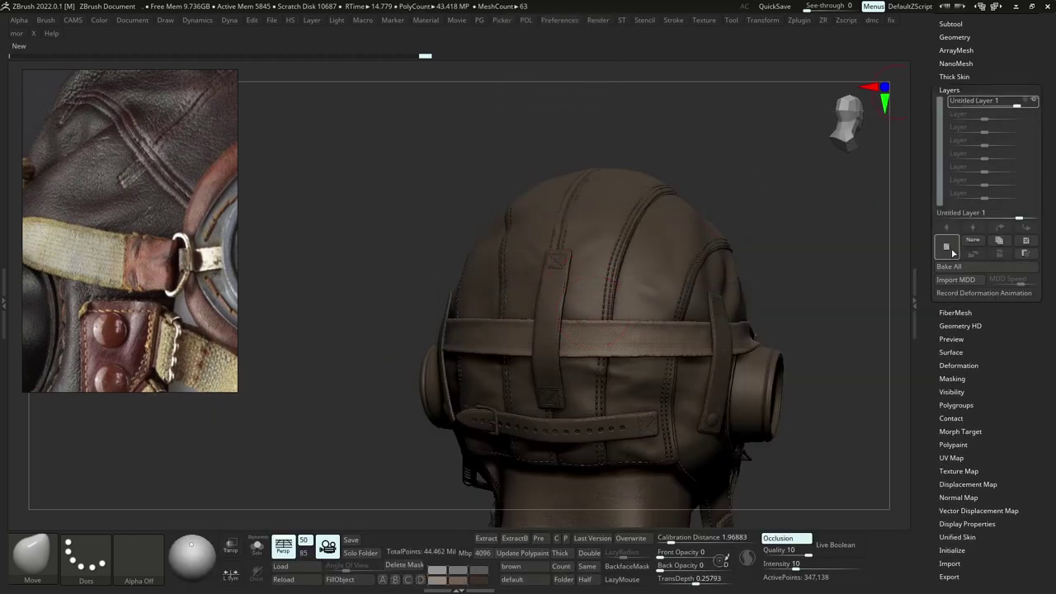
click(948, 246)
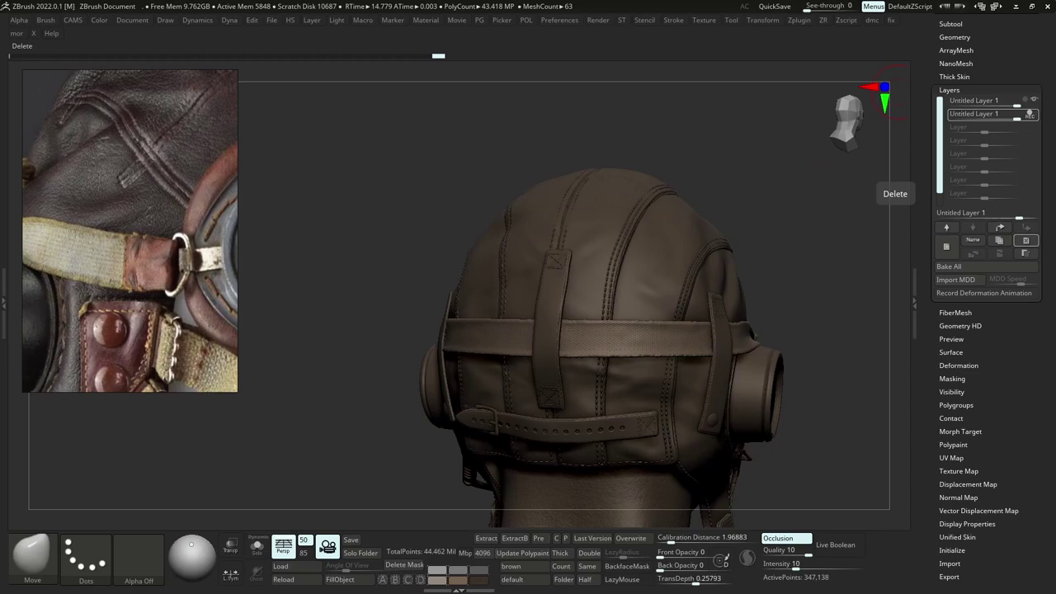
key(space)
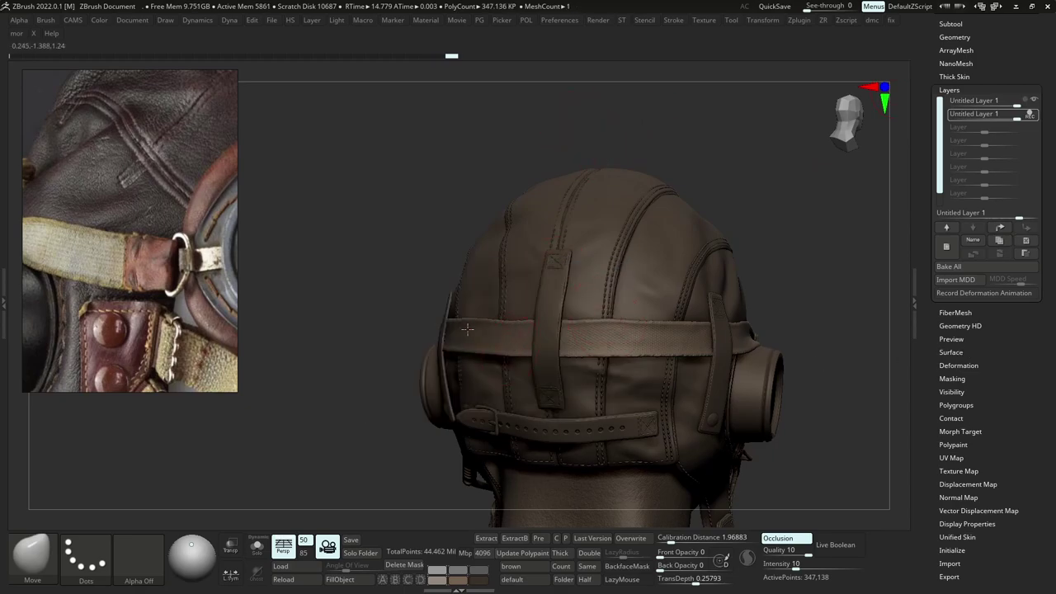
right_drag(672, 324, 437, 256)
ctrl+right_drag(437, 255, 441, 321)
mouse_move(709, 322)
right_down()
mouse_move(651, 319)
mouse_move(656, 363)
right_up()
Select the ClayBuildup brush and stroke along the side of the goggle strap on another new layer.
key(b)
key(c)
key(b)
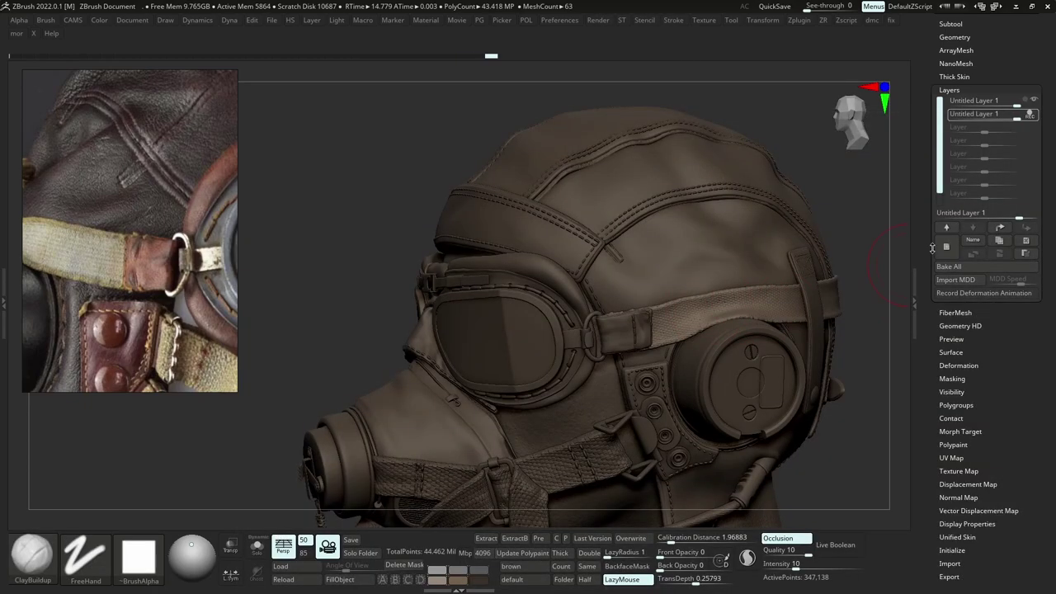
key(s)
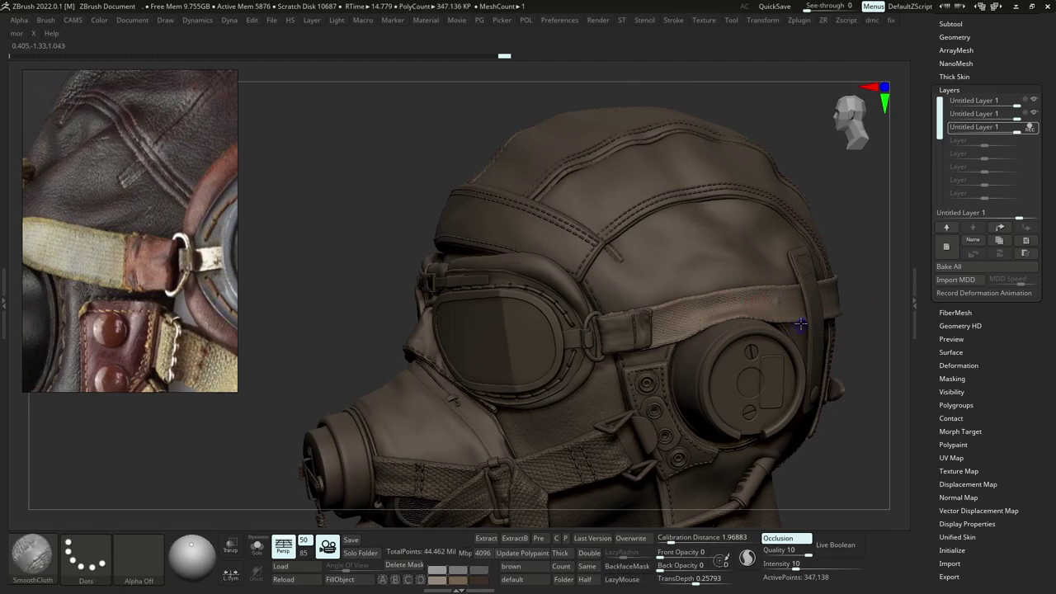
drag(700, 313, 785, 305)
Resize the ClayBuildup brush and build up small bumps on the side of the isolated goggle strap, smoothing over them.
alt+right_drag(798, 318, 655, 275)
alt+right_drag(556, 191, 614, 280)
key(s)
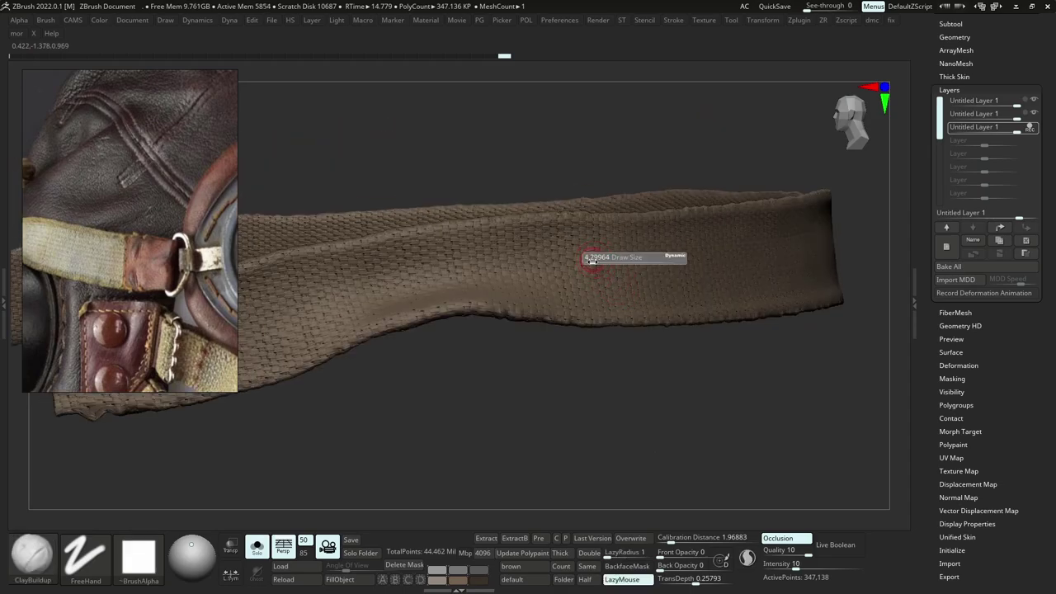
click(587, 258)
drag(589, 260, 585, 252)
ctrl+right_drag(608, 282, 612, 272)
shift+drag(610, 274, 597, 295)
drag(441, 317, 443, 295)
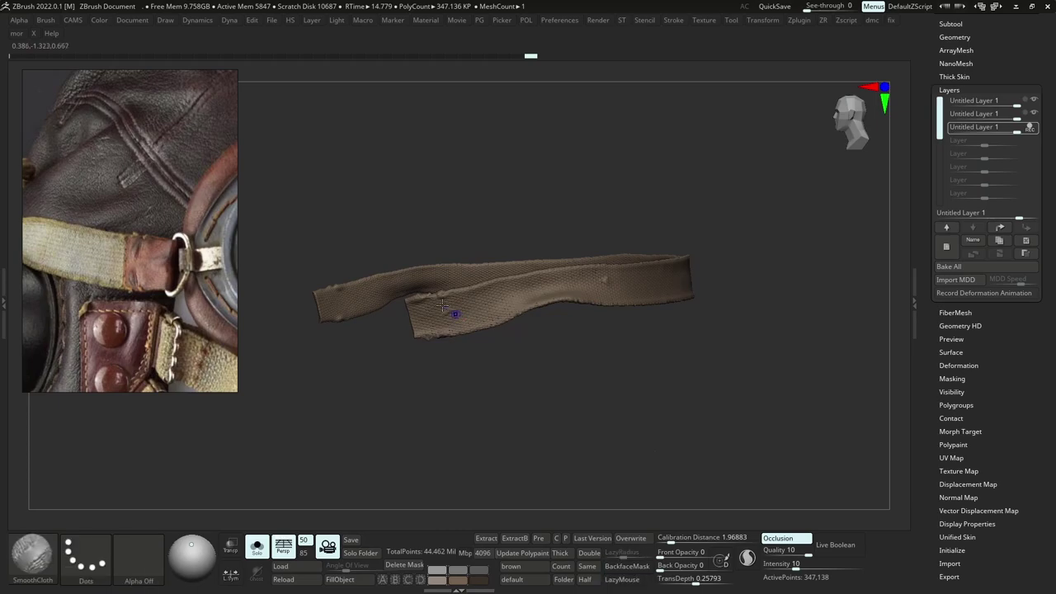
Sculpt and soften subtle bumps along the goggle strap toward the back of the helmet.
alt+right_drag(629, 309, 656, 293)
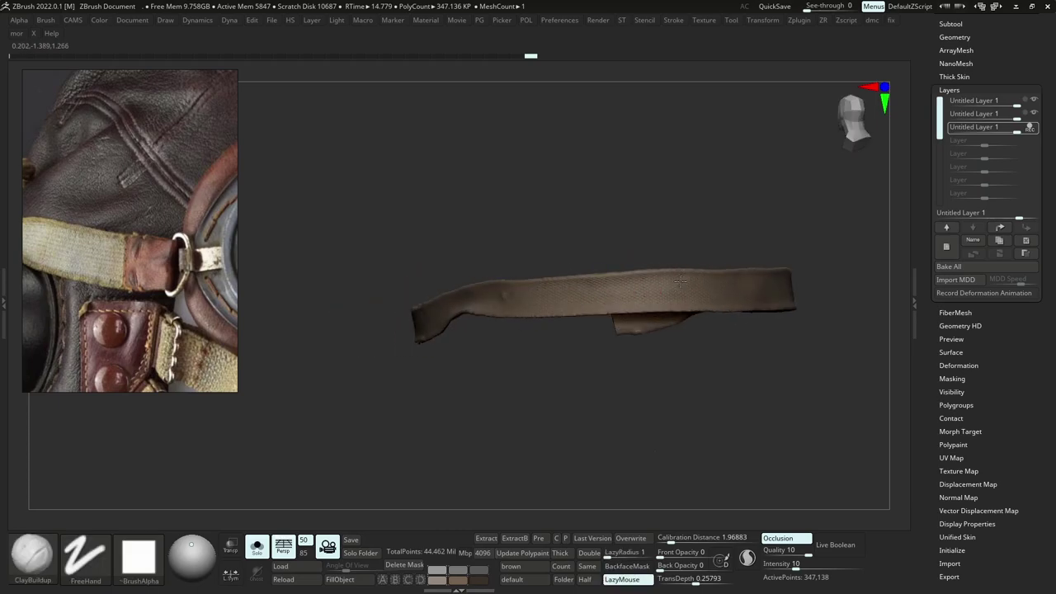
shift+drag(677, 281, 674, 286)
right_drag(635, 301, 587, 310)
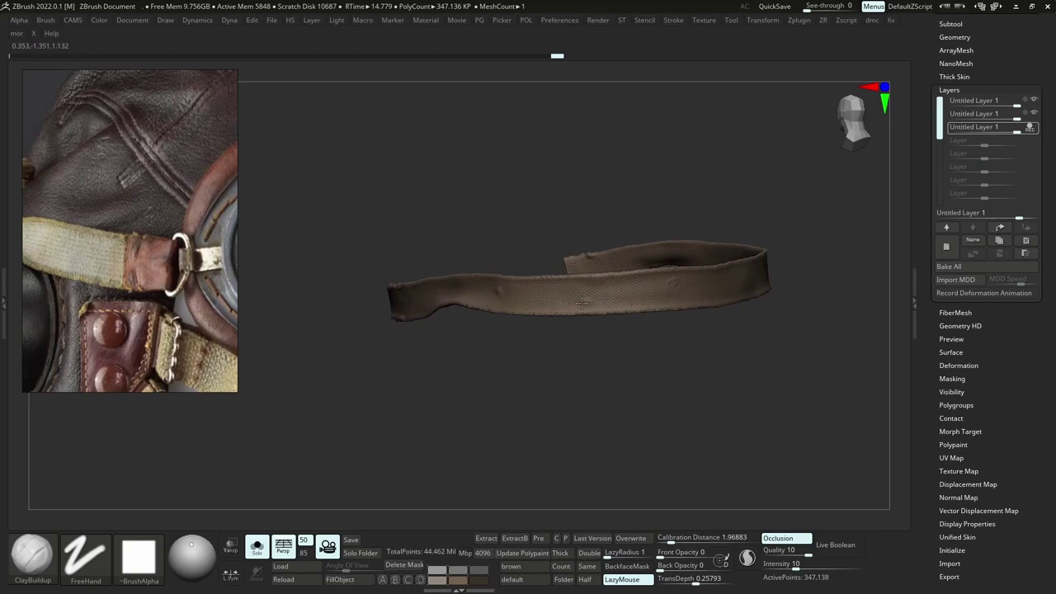
drag(581, 303, 594, 306)
right_drag(606, 302, 727, 295)
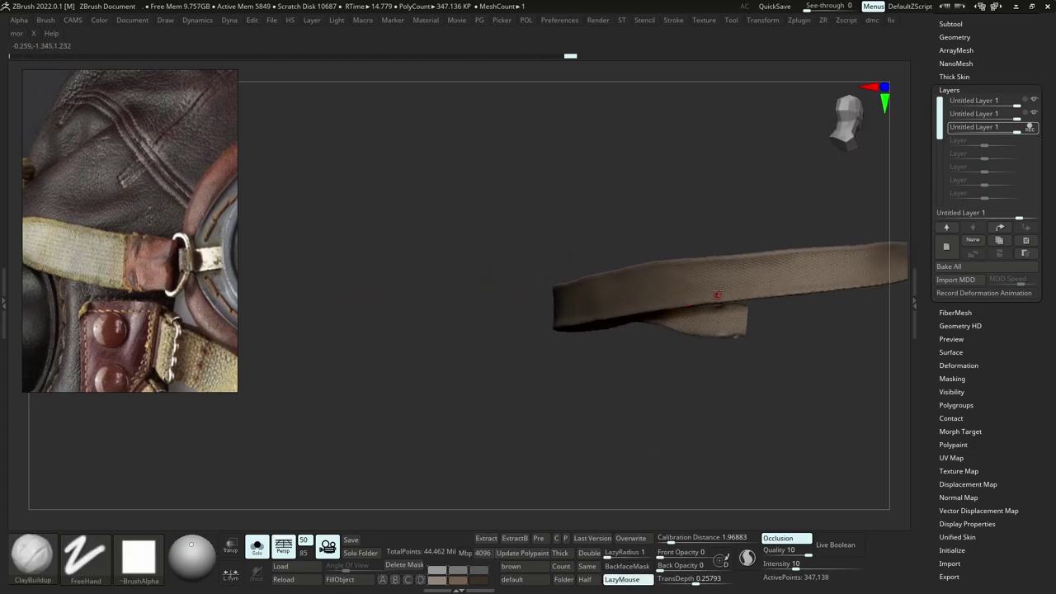
key(alt+s)
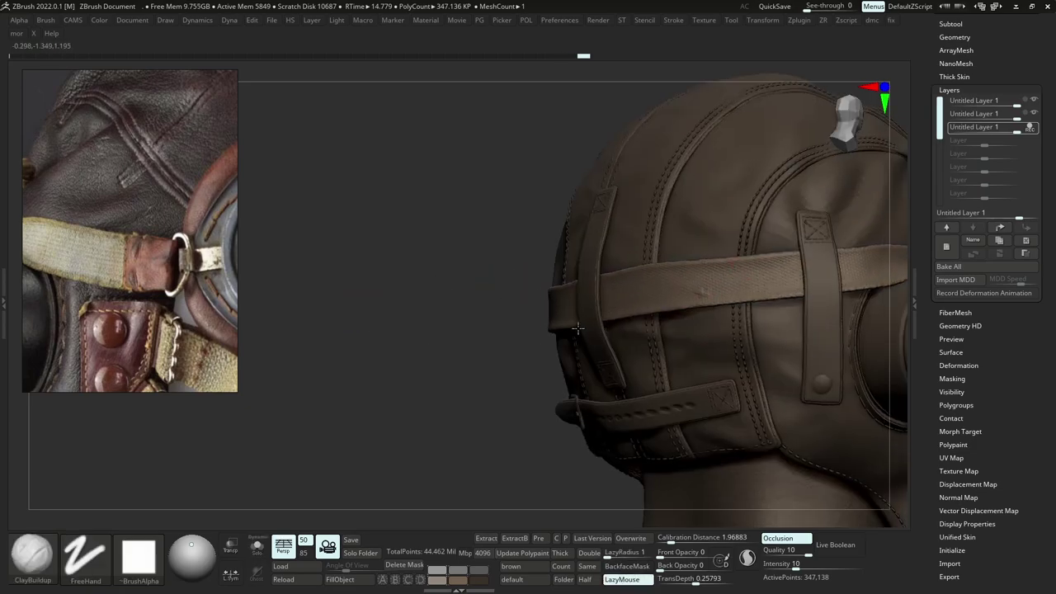
Build up and smooth uneven spots on the goggle strap above the ear cup on the opposite side.
mouse_move(578, 330)
right_down()
mouse_move(624, 330)
mouse_move(615, 335)
mouse_move(573, 295)
mouse_move(551, 340)
mouse_move(556, 318)
mouse_move(701, 354)
right_up()
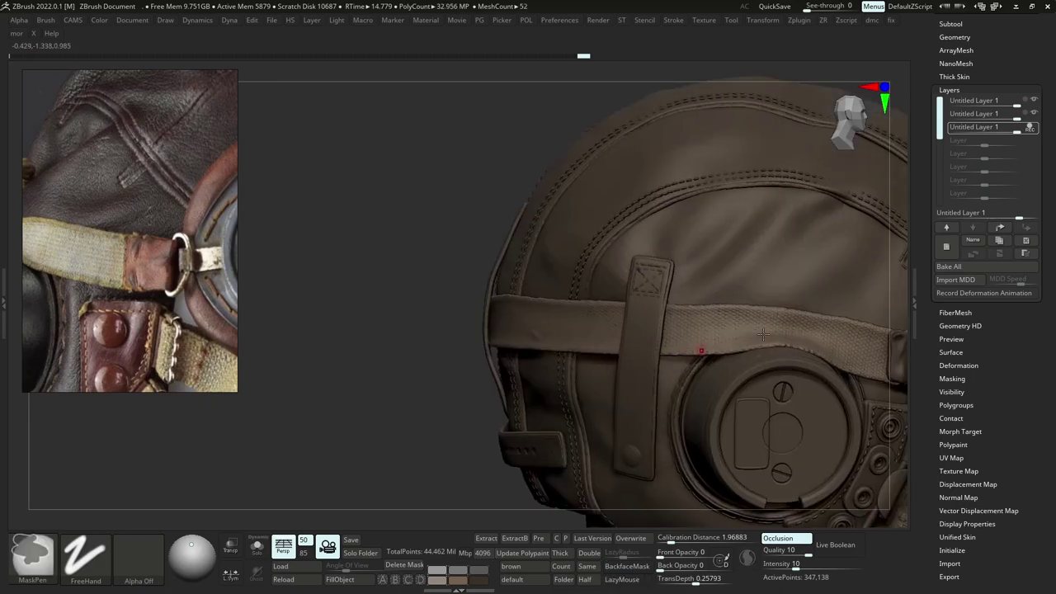
drag(699, 320, 707, 326)
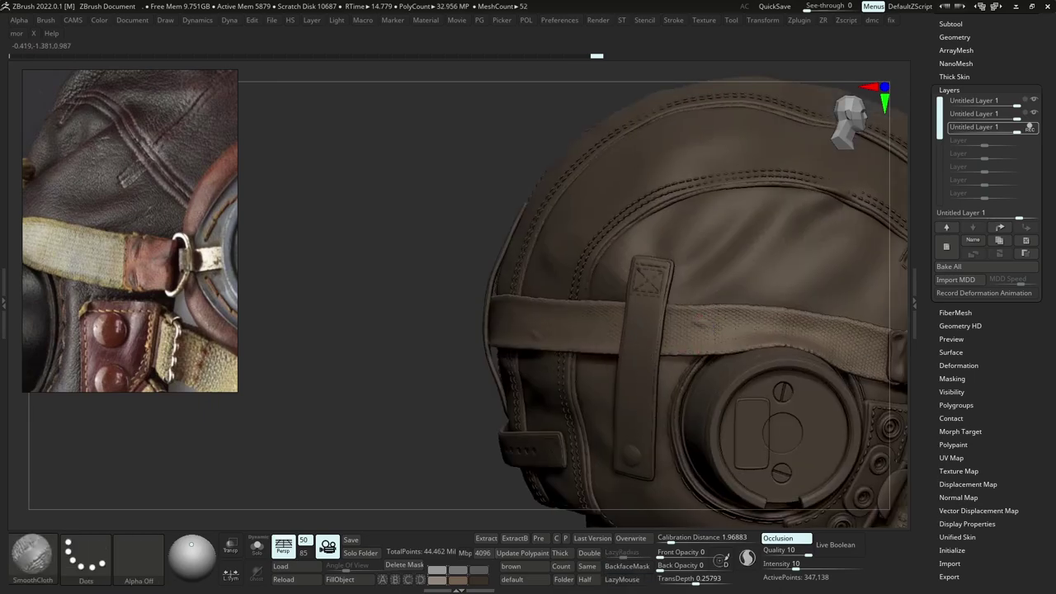
alt+right_drag(707, 327, 552, 329)
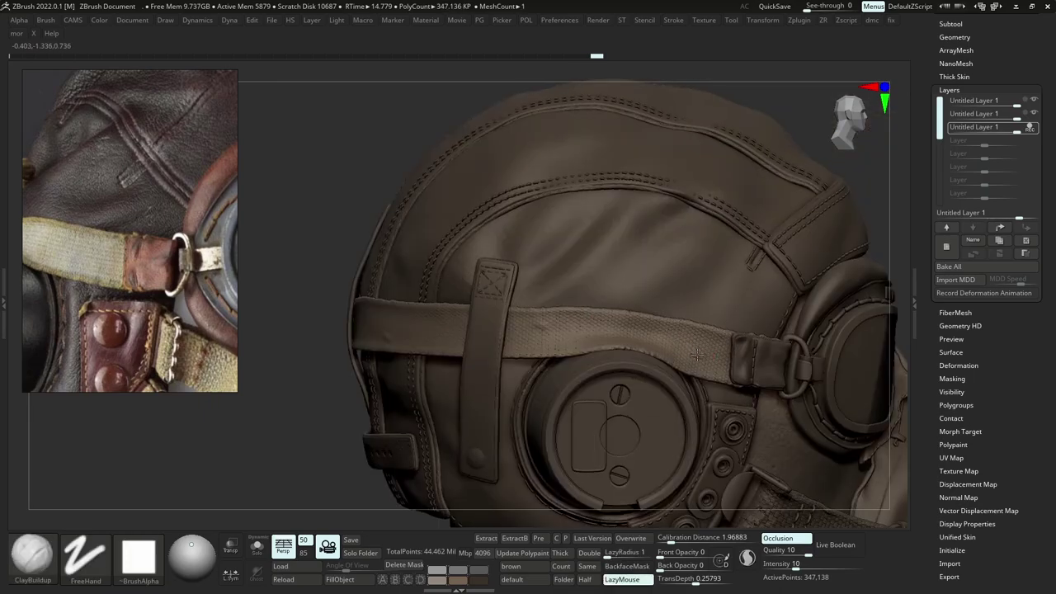
shift+drag(697, 354, 686, 346)
Smooth the goggle strap's surface and edge behind the vertical leather tab, working on it both isolated and on the helmet.
mouse_move(533, 386)
ctrl+right_down()
mouse_move(497, 357)
mouse_move(587, 358)
mouse_move(584, 374)
ctrl+right_up()
key(shift+s)
mouse_move(585, 375)
right_down()
mouse_move(616, 376)
mouse_move(503, 373)
right_up()
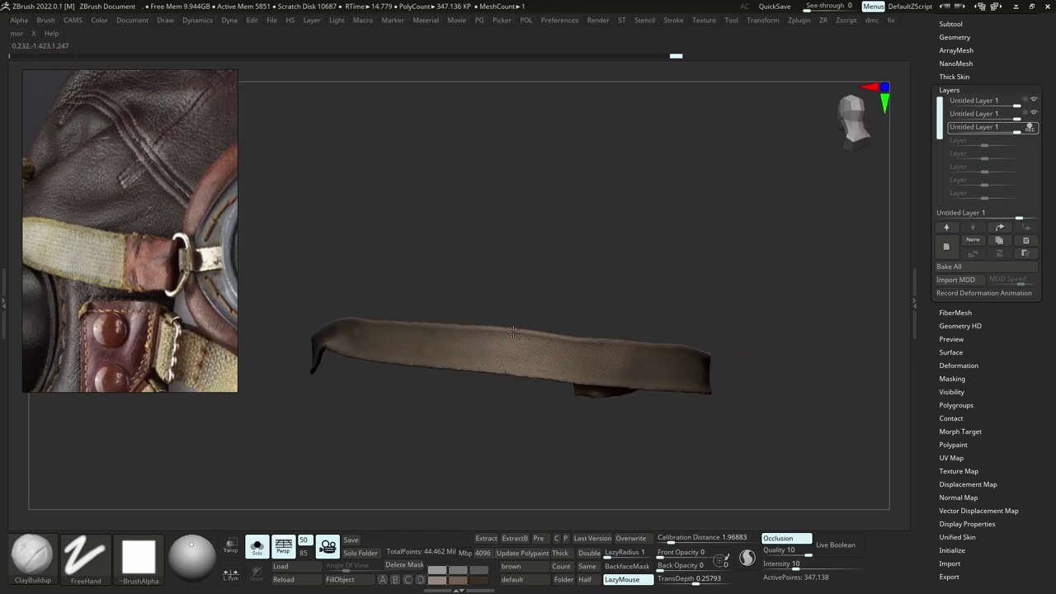
alt+right_drag(438, 327, 504, 345)
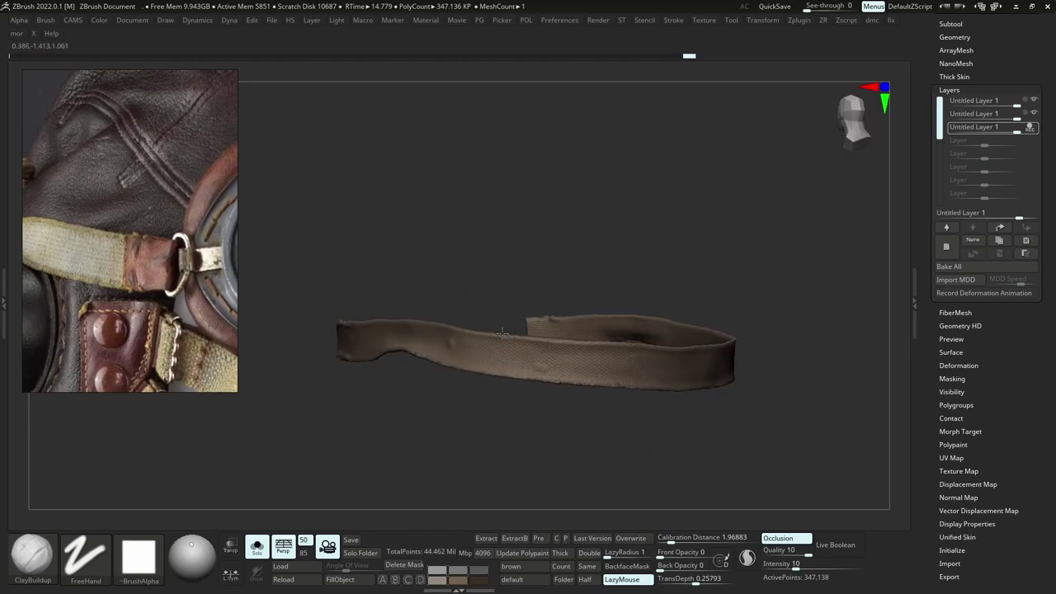
shift+drag(511, 336, 520, 359)
key(shift+alt+s)
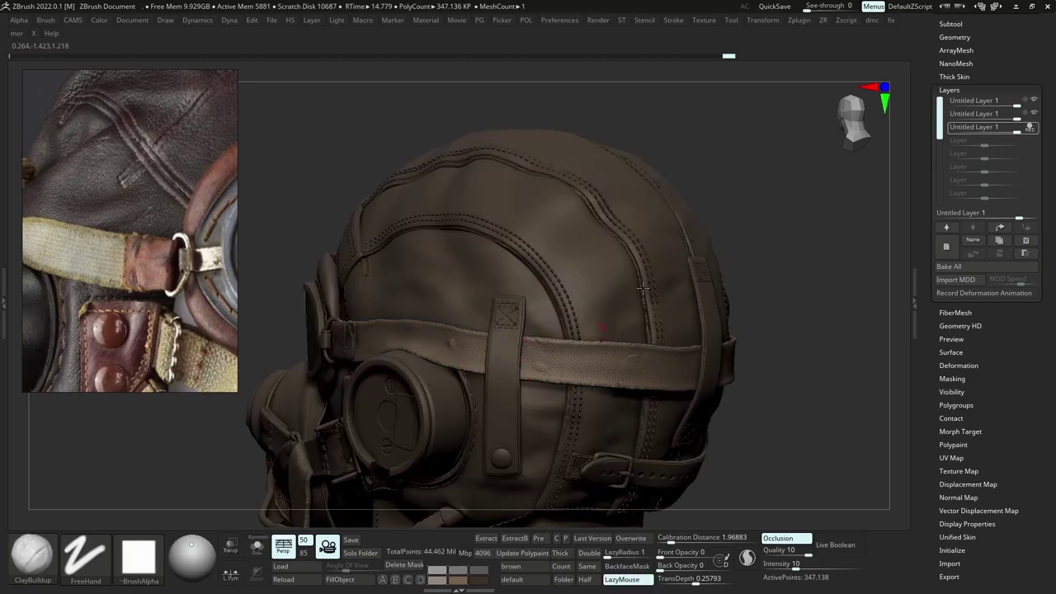
key(shift)
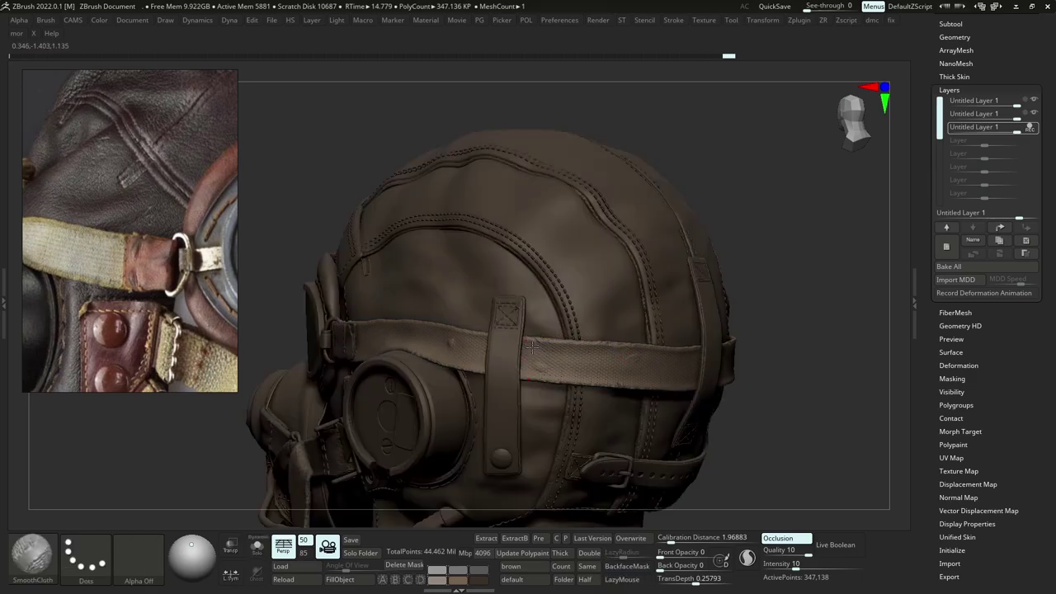
shift+drag(533, 339, 579, 351)
Stop recording the goggle strap's third layer and reduce its intensity to 0.36283.
ctrl+right_drag(579, 352, 611, 281)
right_drag(726, 338, 575, 329)
click(998, 130)
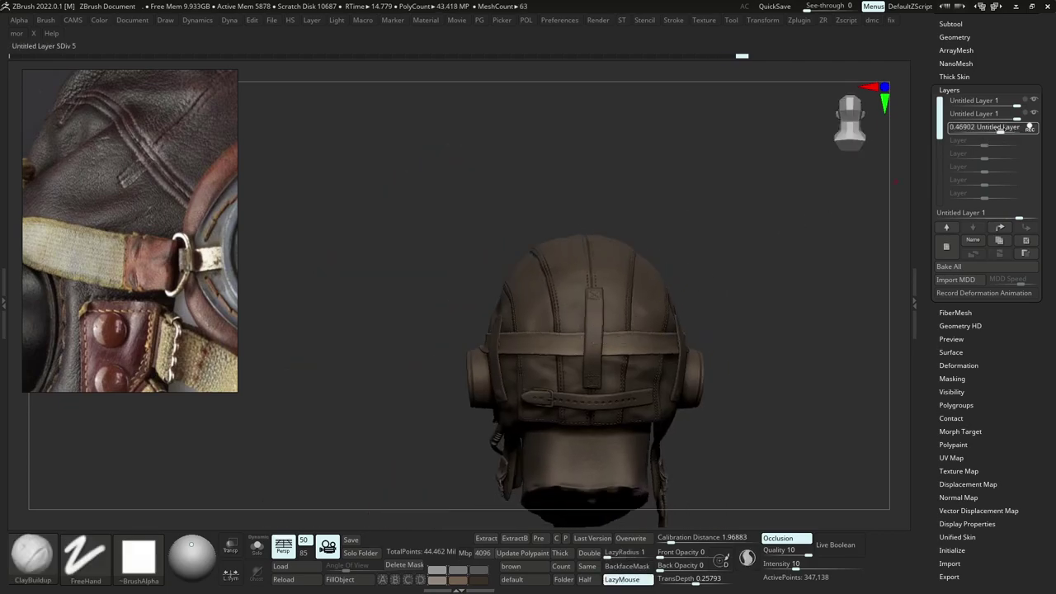
right_drag(656, 353, 574, 342)
ctrl+right_drag(763, 258, 767, 368)
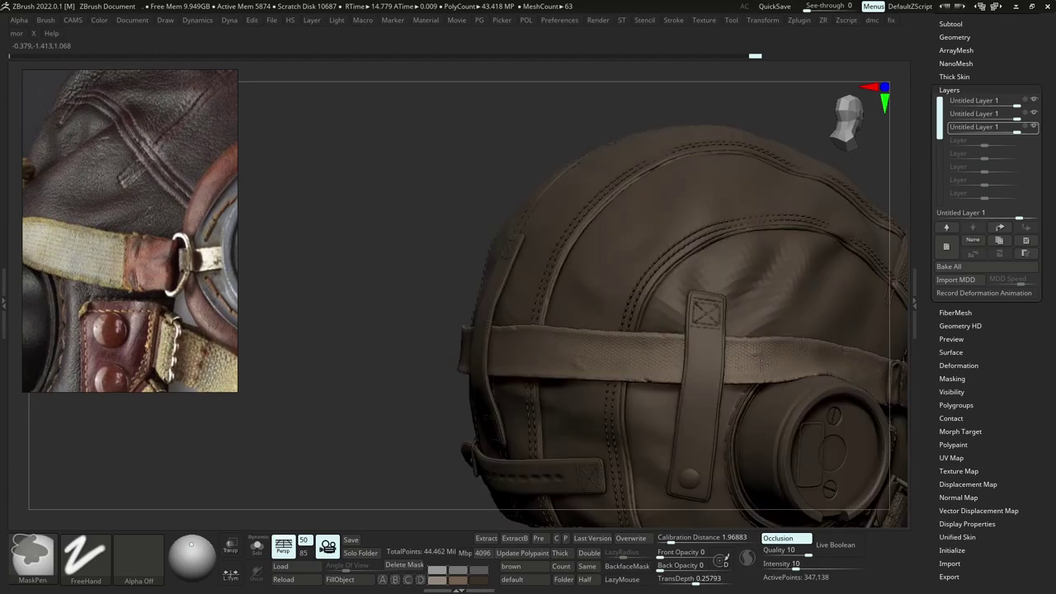
key(alt+s)
mouse_move(652, 349)
ctrl+right_down()
mouse_move(683, 330)
mouse_move(655, 330)
ctrl+right_up()
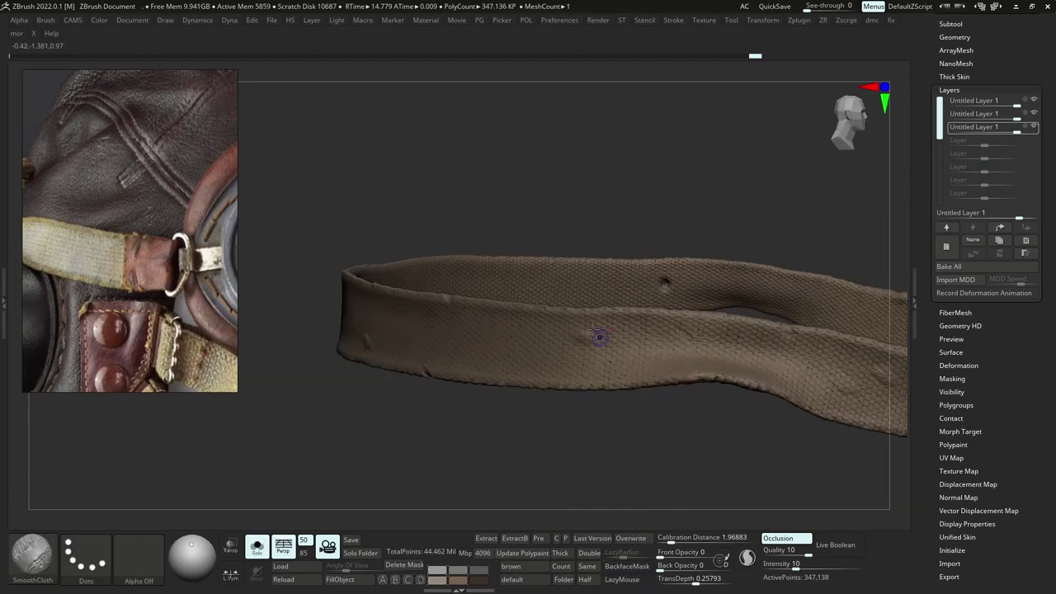
mouse_move(1013, 132)
mouse_down()
mouse_move(965, 134)
mouse_move(1001, 147)
mouse_up()
ctrl+right_drag(656, 351, 681, 370)
key(alt+s)
mouse_move(404, 382)
alt+right_down()
mouse_move(536, 358)
mouse_move(573, 363)
mouse_move(594, 341)
mouse_move(592, 268)
alt+right_up()
alt+right_drag(592, 338, 648, 302)
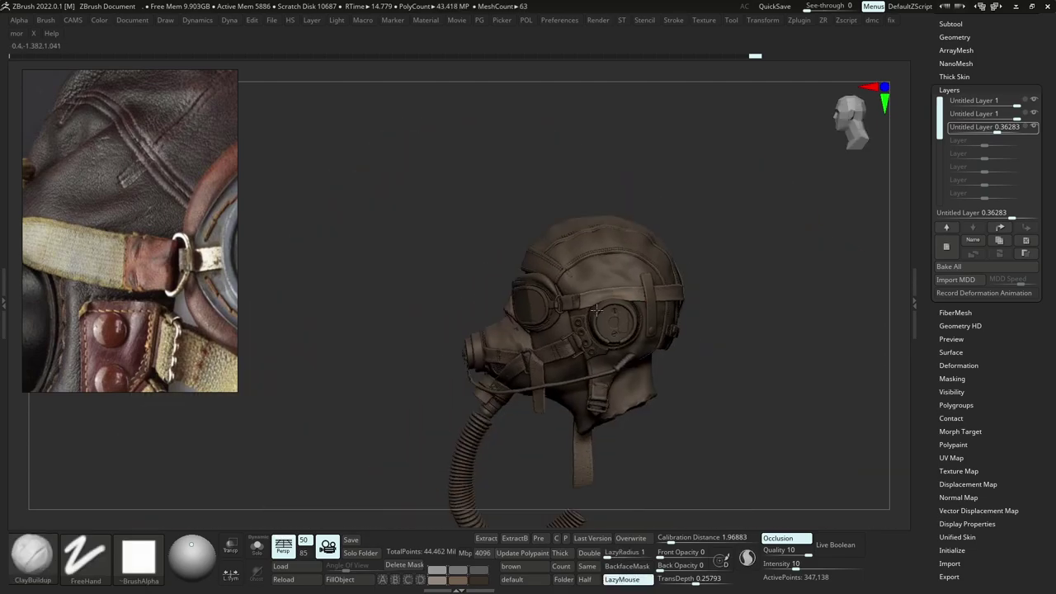
Reselect the goggle strap subtool Straps_04 and add a fourth recording layer to it.
mouse_move(578, 307)
right_down()
mouse_move(606, 302)
mouse_move(602, 324)
mouse_move(620, 291)
mouse_move(591, 263)
right_up()
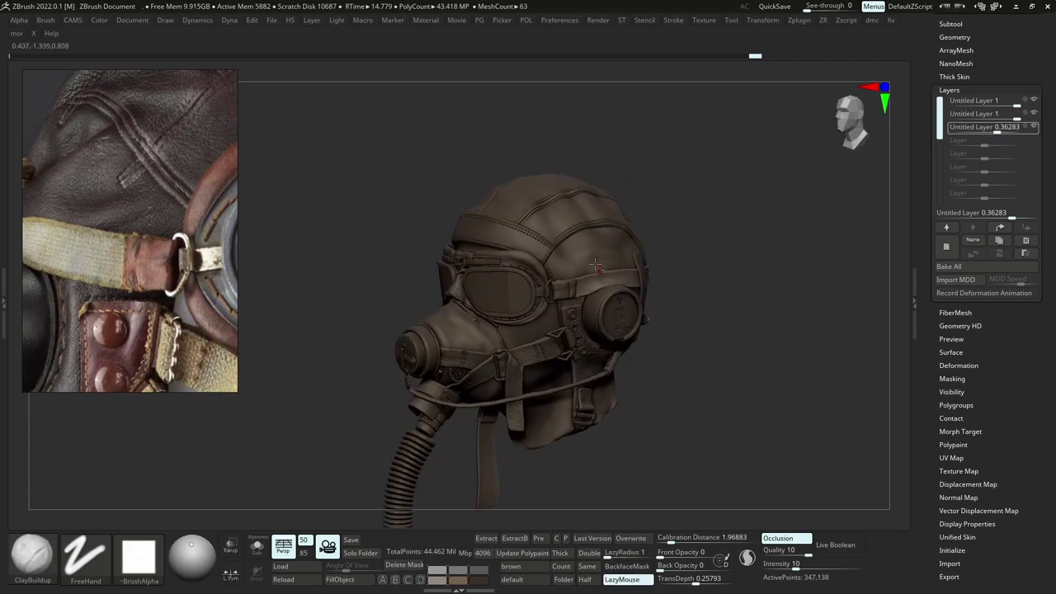
alt+click(594, 264)
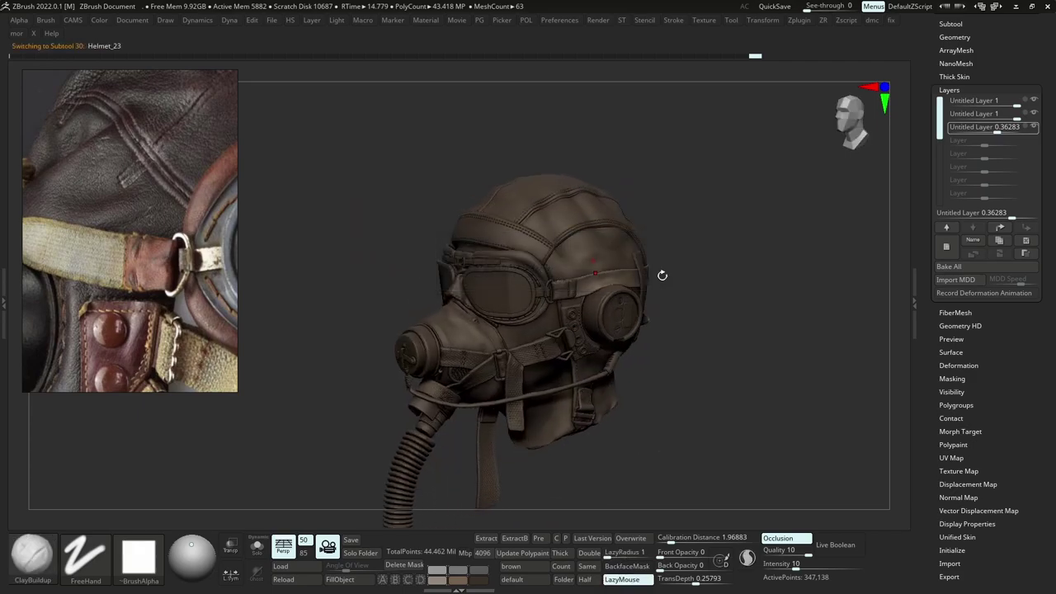
mouse_move(662, 273)
right_down()
mouse_move(586, 262)
mouse_move(629, 268)
mouse_move(615, 276)
right_up()
alt+click(632, 277)
click(947, 247)
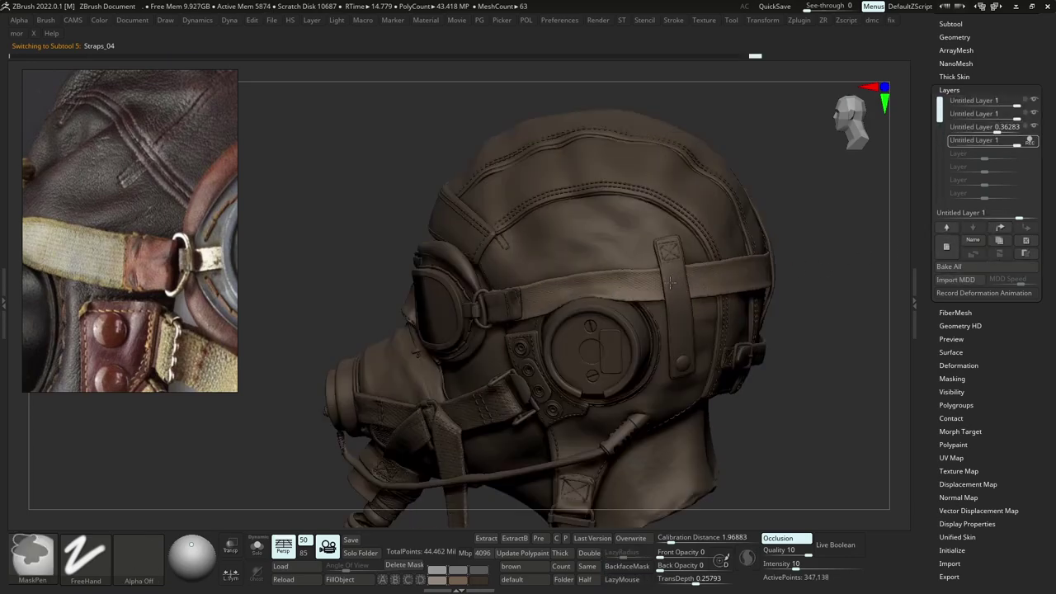
Select the DamStandard brush, adjust its size and carve a small nick into the strap's upper edge before the vertical tab.
key(b)
key(d)
key(s)
key(s)
mouse_move(614, 282)
mouse_down()
mouse_move(641, 284)
mouse_move(642, 272)
mouse_move(630, 279)
mouse_up()
key(s)
key(u)
key(s)
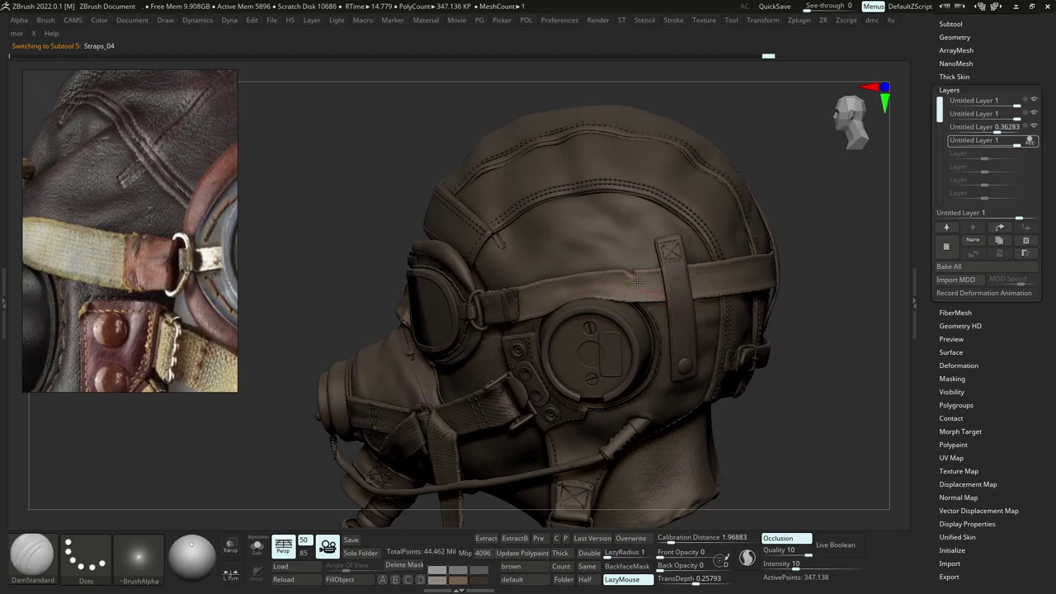
Resize the DamStandard brush and refine the small nick in the goggle strap's upper edge.
key(b)
key(s)
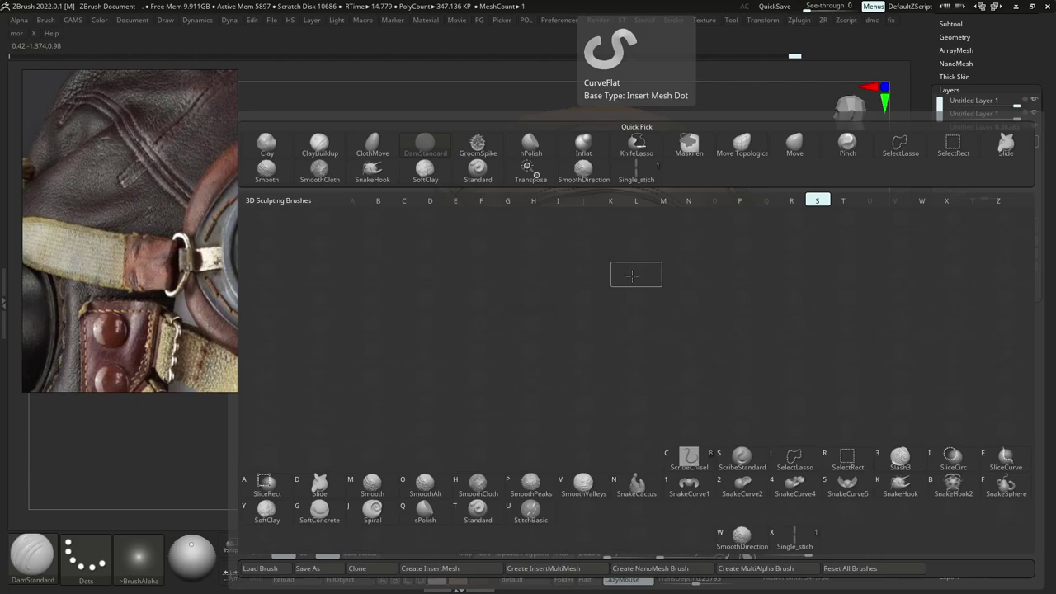
key(Escape)
ctrl+right_drag(638, 287, 636, 271)
key(s)
drag(636, 270, 632, 269)
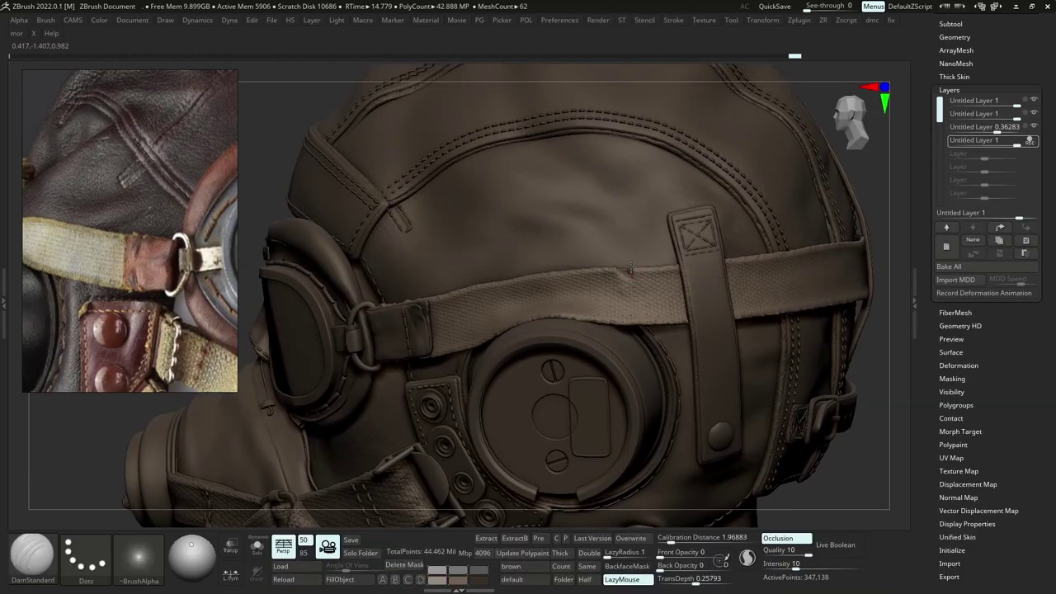
Try the SnakeHook brush on the nick in the goggle strap's upper edge.
key(b)
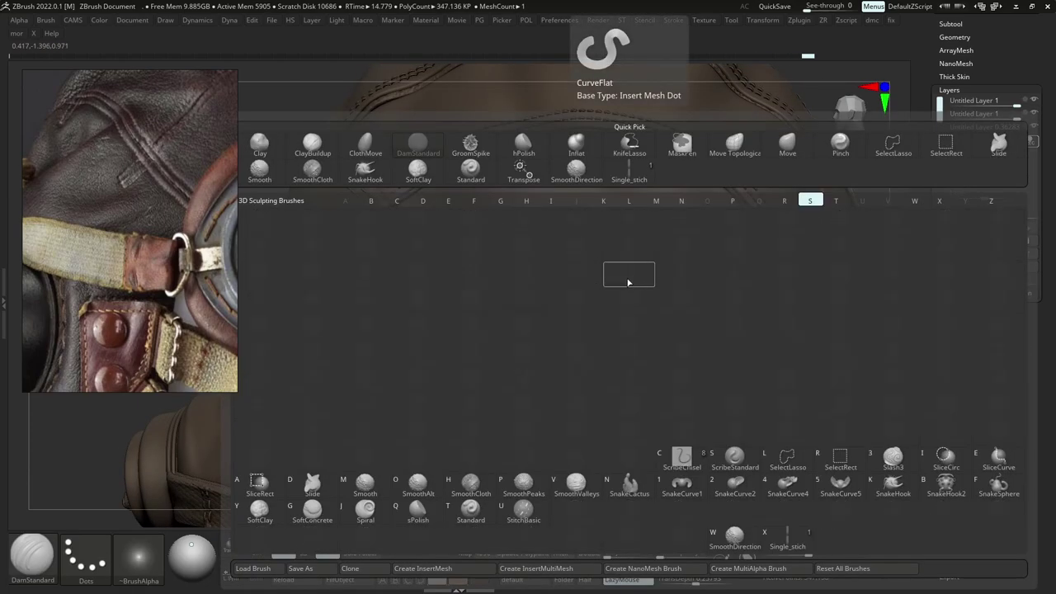
key(s)
key(h)
key(s)
drag(629, 269, 638, 269)
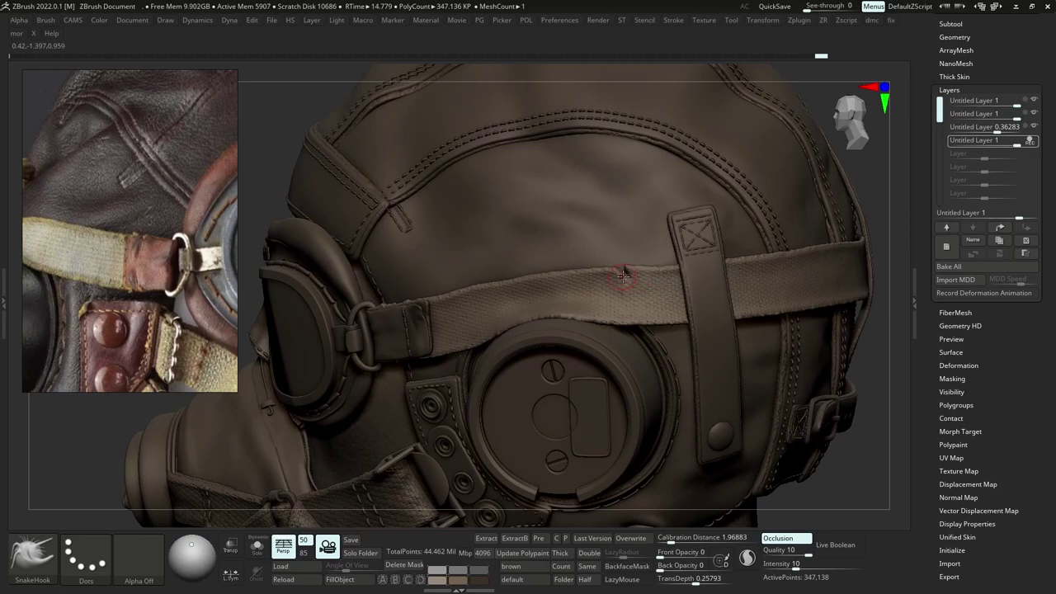
Switch back to DamStandard and cut a deeper notch into the strap's upper edge, finishing it with the strap isolated.
key(b)
key(d)
key(s)
key(space)
drag(625, 282, 619, 280)
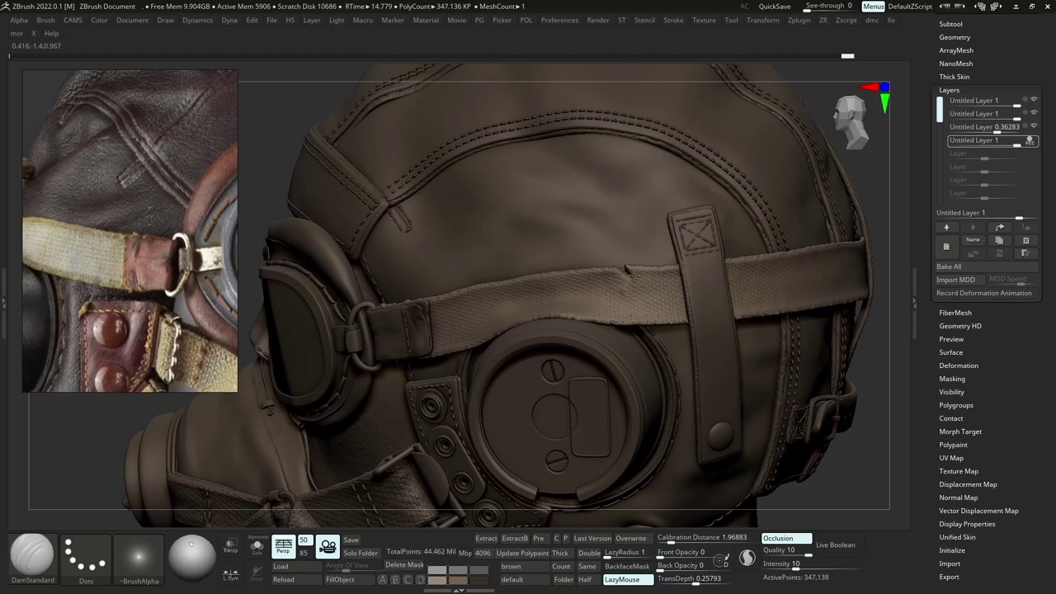
key(alt+s)
ctrl+right_drag(629, 270, 613, 245)
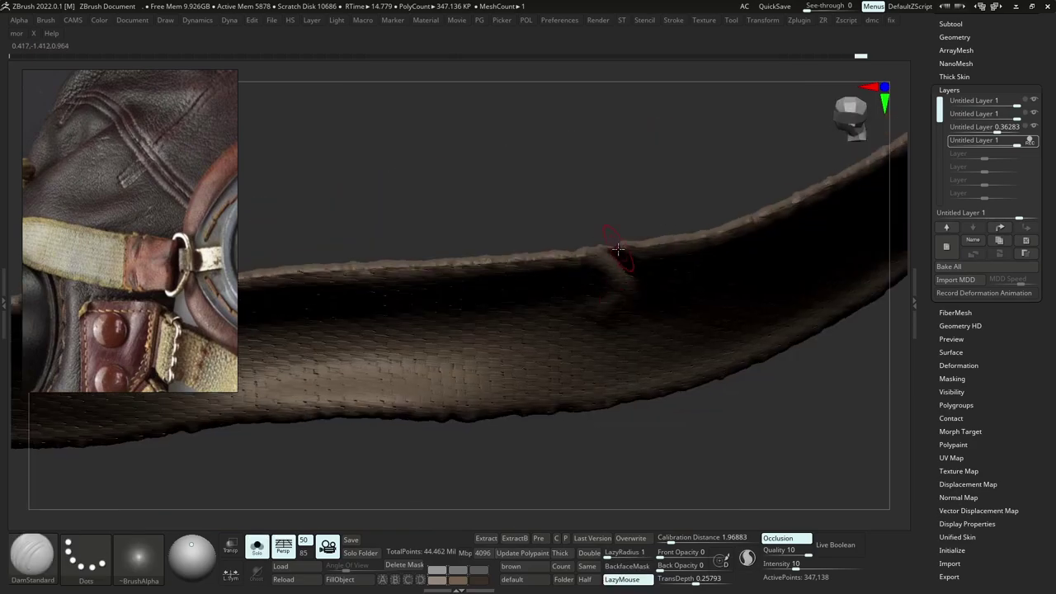
drag(614, 246, 610, 220)
right_drag(608, 207, 618, 226)
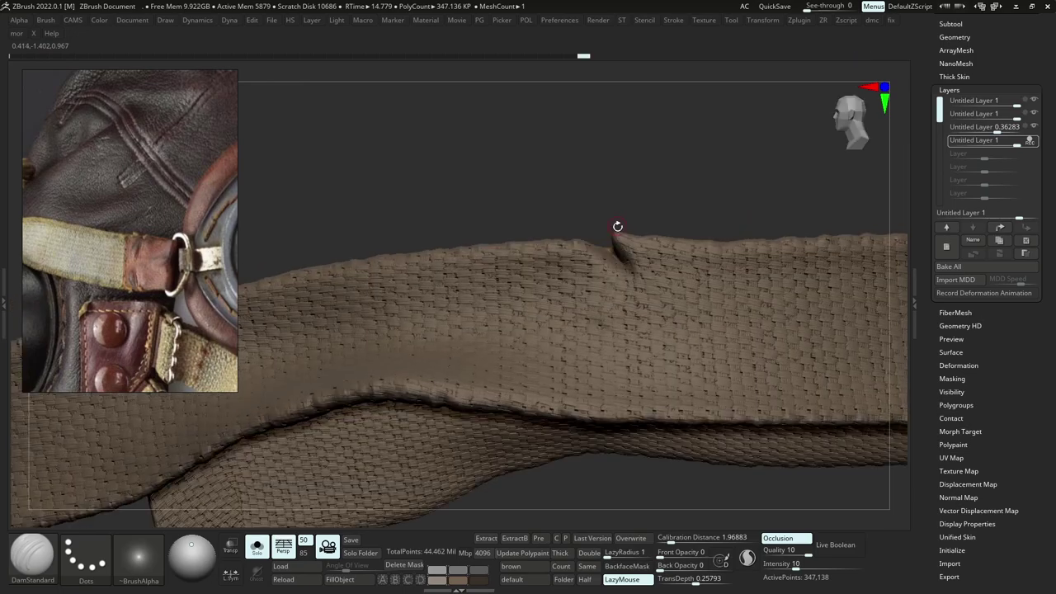
Select the Move brush and reshape the torn edge around the notch in the isolated strap.
key(b)
key(m)
key(v)
key(space)
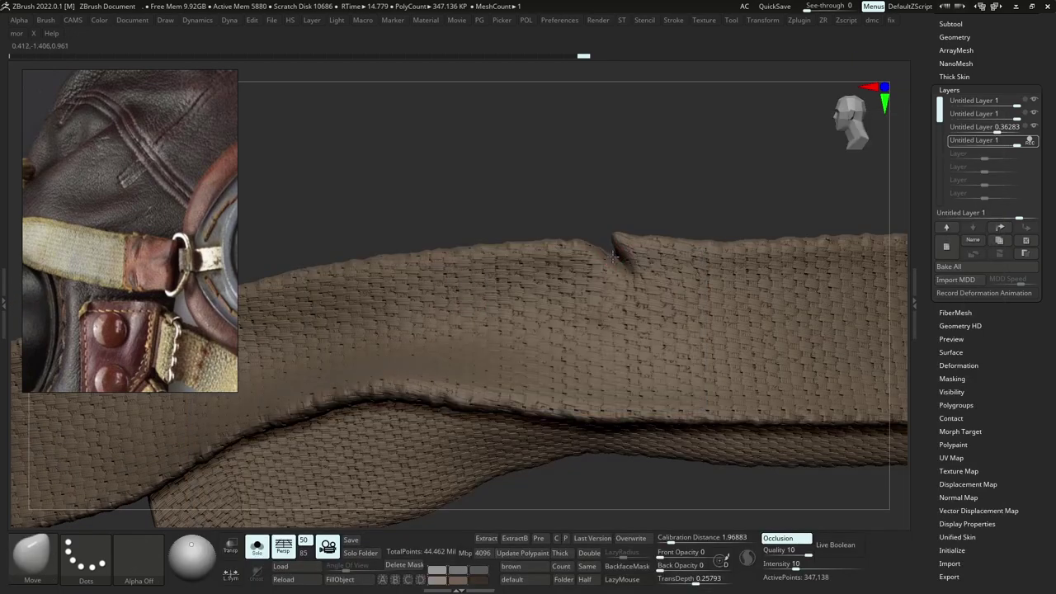
drag(609, 251, 614, 259)
key(s)
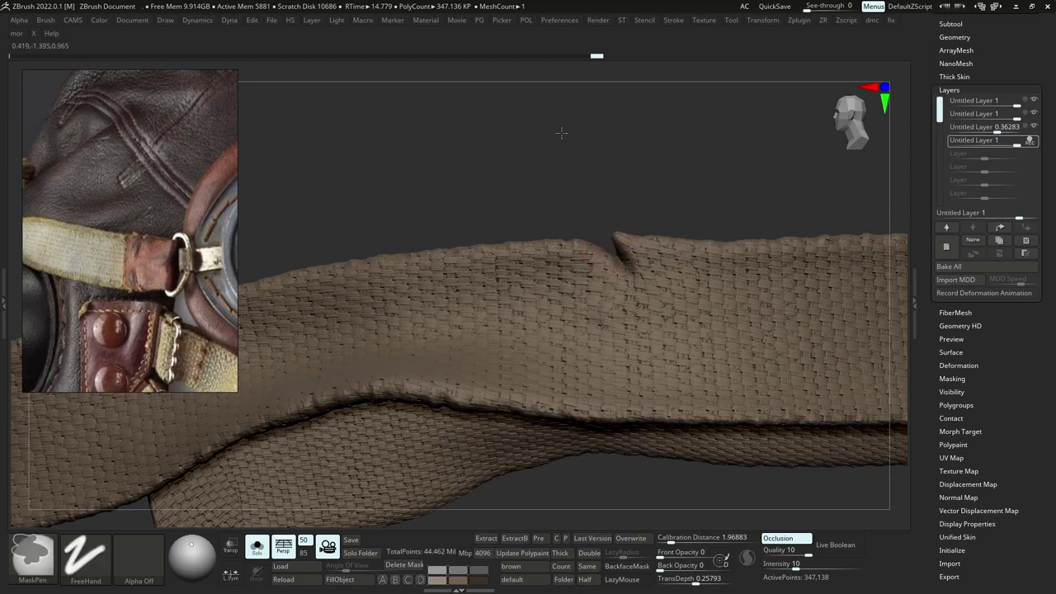
Show the full helmet again and refine the notch with DamStandard, undoing the unwanted stroke.
mouse_move(561, 133)
ctrl+right_down()
mouse_move(652, 245)
mouse_move(641, 272)
mouse_move(632, 170)
mouse_move(628, 267)
ctrl+right_up()
key(alt+s)
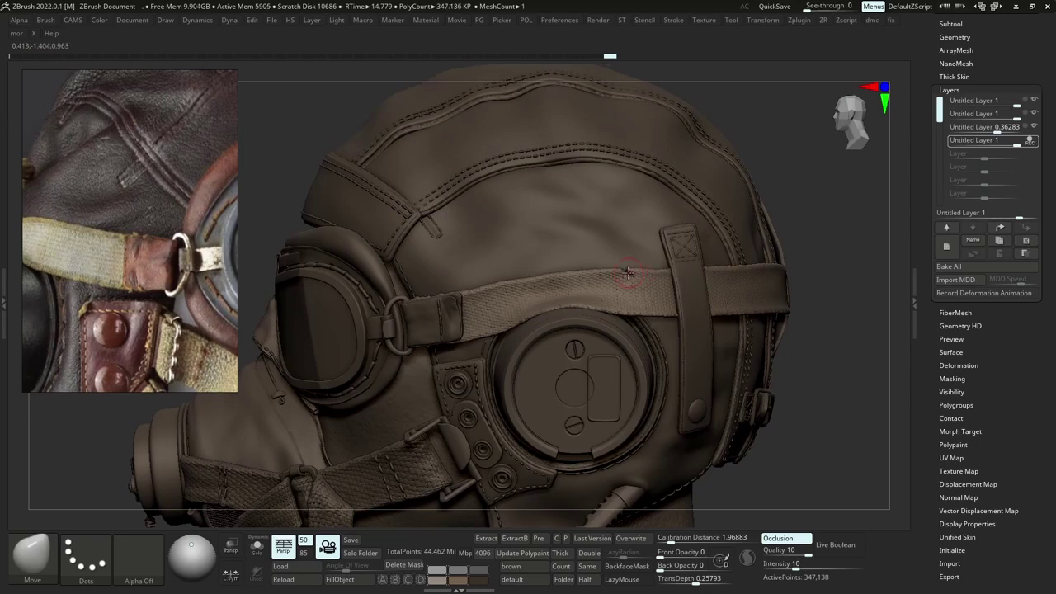
key(b)
key(d)
key(s)
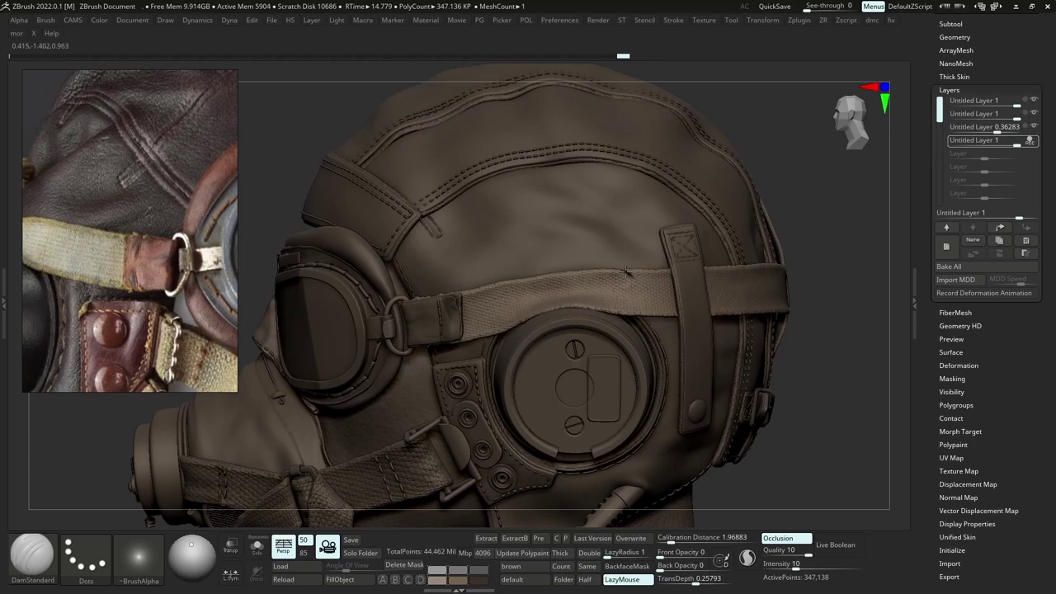
right_drag(662, 304, 618, 355)
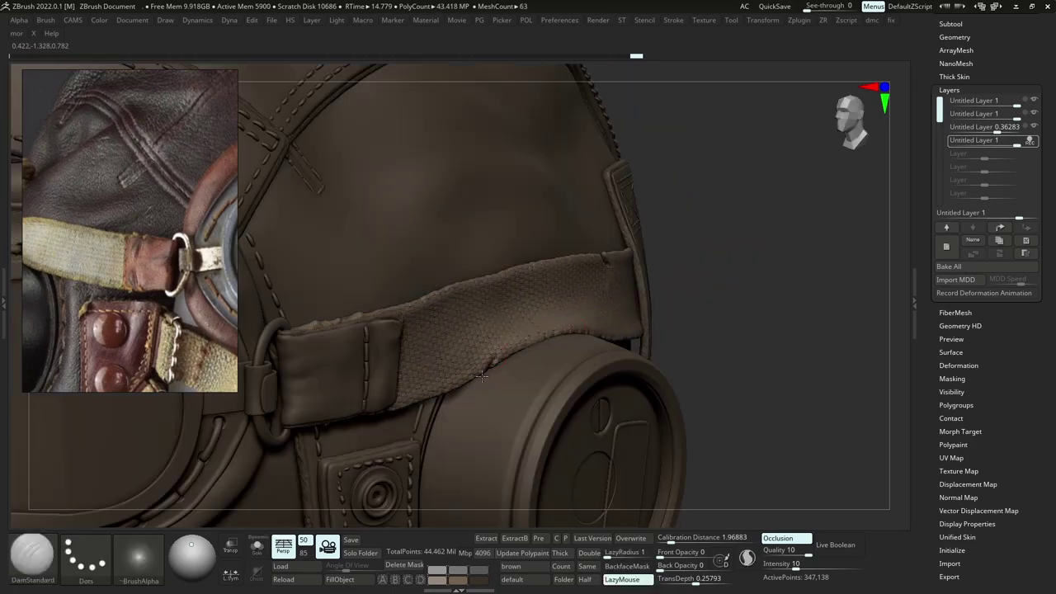
key(ctrl+z)
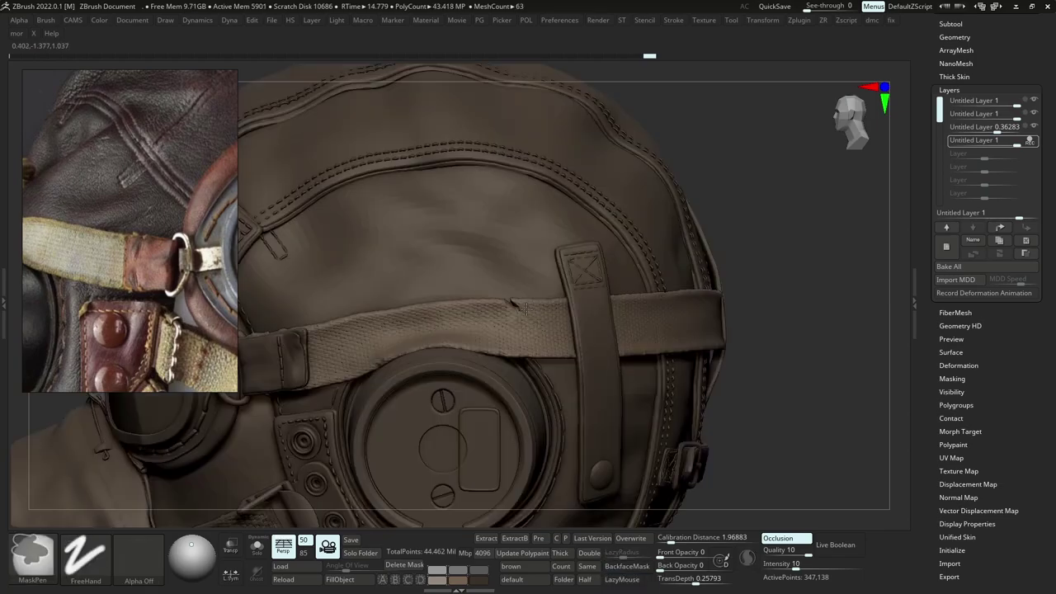
ctrl+right_drag(526, 308, 525, 315)
drag(509, 302, 502, 298)
Stop recording the goggle strap's fourth layer and lower its intensity to 0.53982.
mouse_move(561, 363)
ctrl+right_down()
mouse_move(586, 313)
mouse_move(607, 327)
ctrl+right_up()
mouse_move(607, 327)
ctrl+right_down()
mouse_move(588, 347)
mouse_move(595, 391)
ctrl+right_up()
click(1029, 141)
drag(1017, 143, 1006, 142)
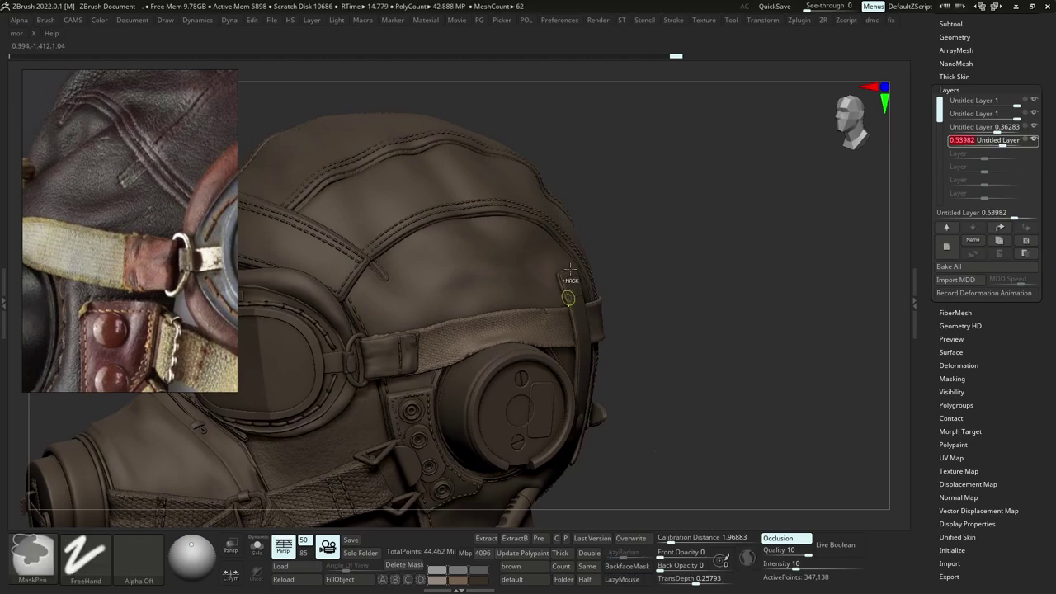
Toggle the fourth layer's visibility to compare the strap, and add a new recording layer above it.
ctrl+right_drag(570, 299, 678, 281)
mouse_move(555, 325)
right_down()
mouse_move(592, 331)
mouse_move(520, 331)
mouse_move(510, 358)
right_up()
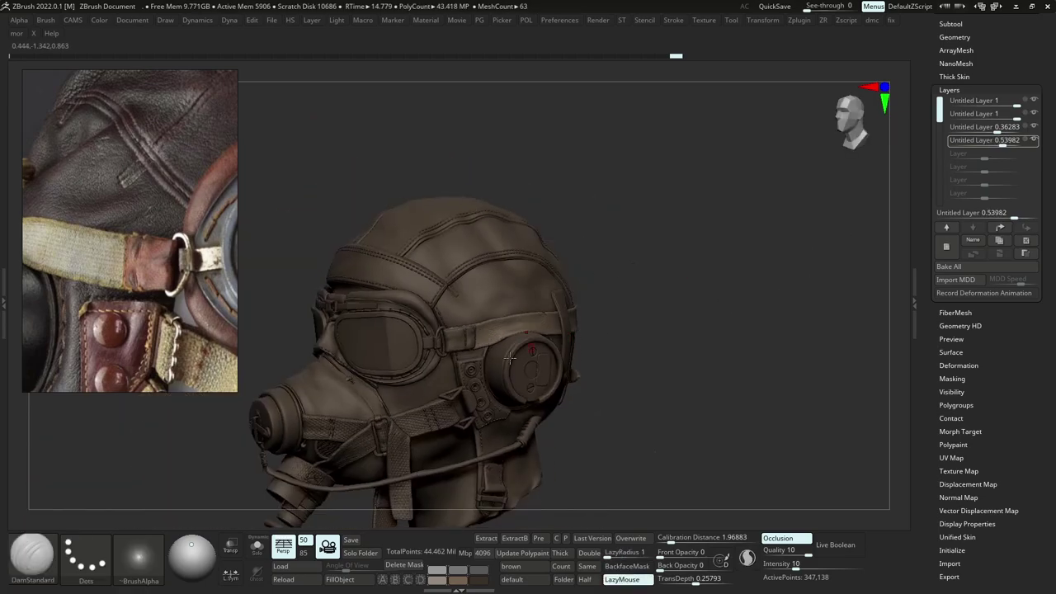
click(1035, 140)
click(1035, 140)
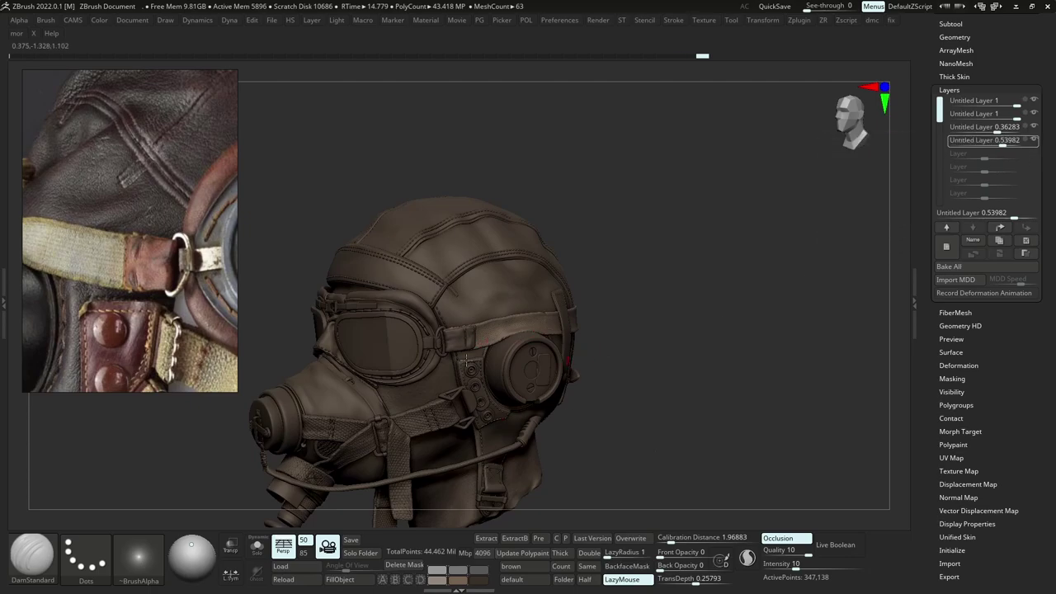
mouse_move(503, 294)
ctrl+right_down()
mouse_move(520, 308)
mouse_move(505, 370)
ctrl+right_up()
click(946, 246)
key(b)
key(c)
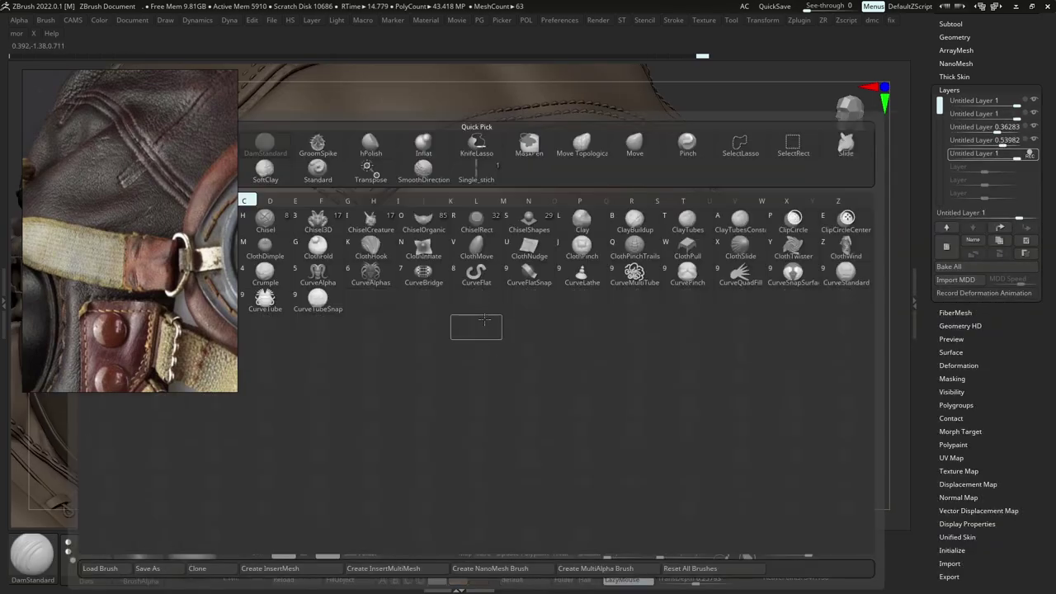
key(b)
Cut a small notch with DamStandard into the goggle strap's lower edge at the back of the helmet.
mouse_move(473, 334)
ctrl+right_down()
mouse_move(497, 344)
mouse_move(512, 377)
mouse_move(530, 338)
ctrl+right_up()
right_drag(709, 330, 619, 326)
mouse_move(619, 326)
ctrl+right_down()
mouse_move(625, 362)
mouse_move(624, 319)
mouse_move(541, 315)
mouse_move(538, 329)
ctrl+right_up()
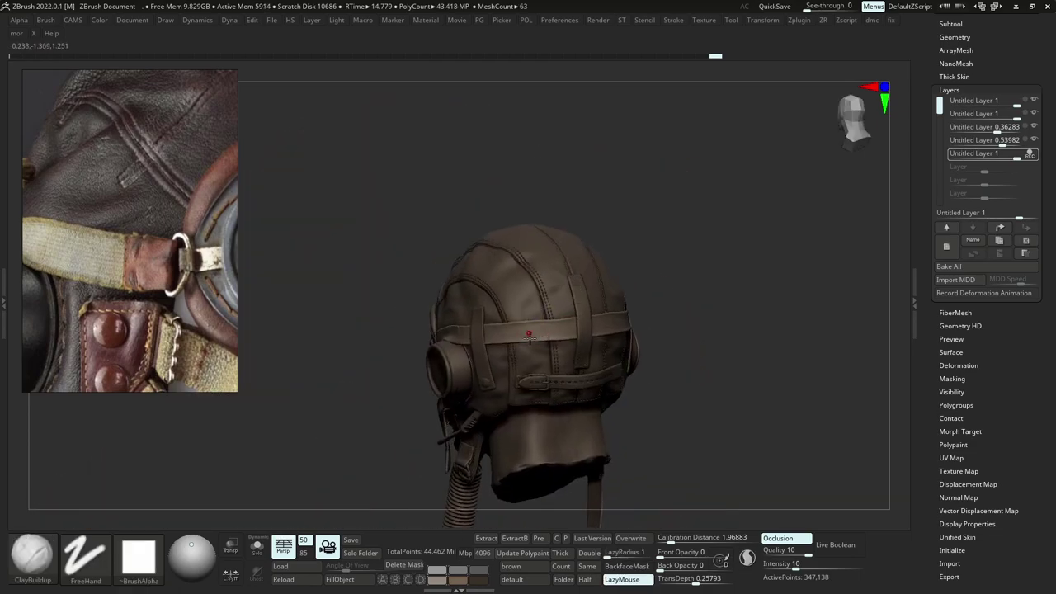
key(b)
key(d)
key(s)
mouse_move(524, 336)
ctrl+right_down()
mouse_move(565, 379)
mouse_move(542, 346)
ctrl+right_up()
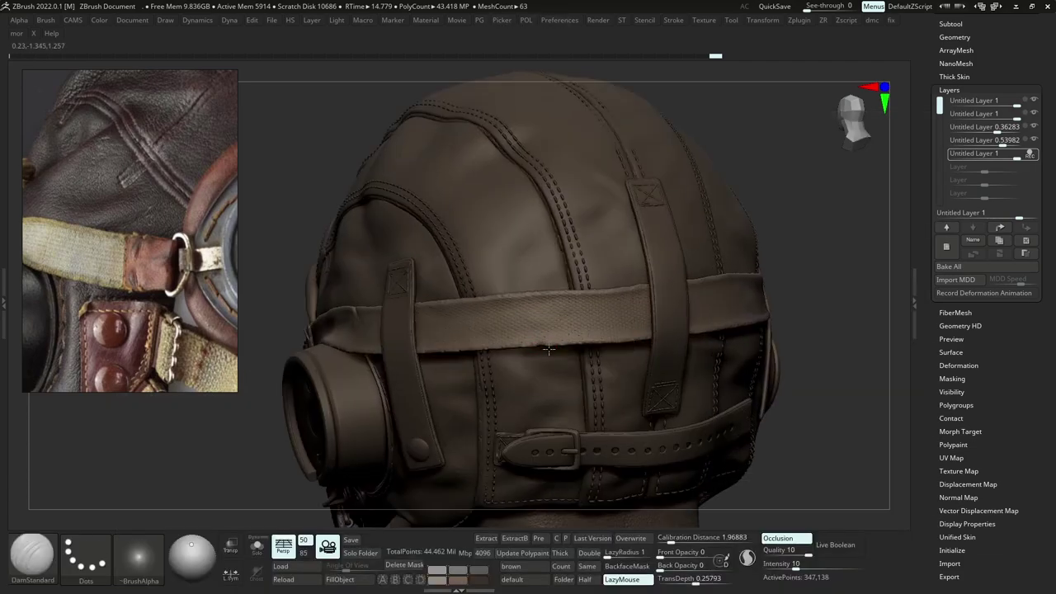
drag(549, 349, 559, 350)
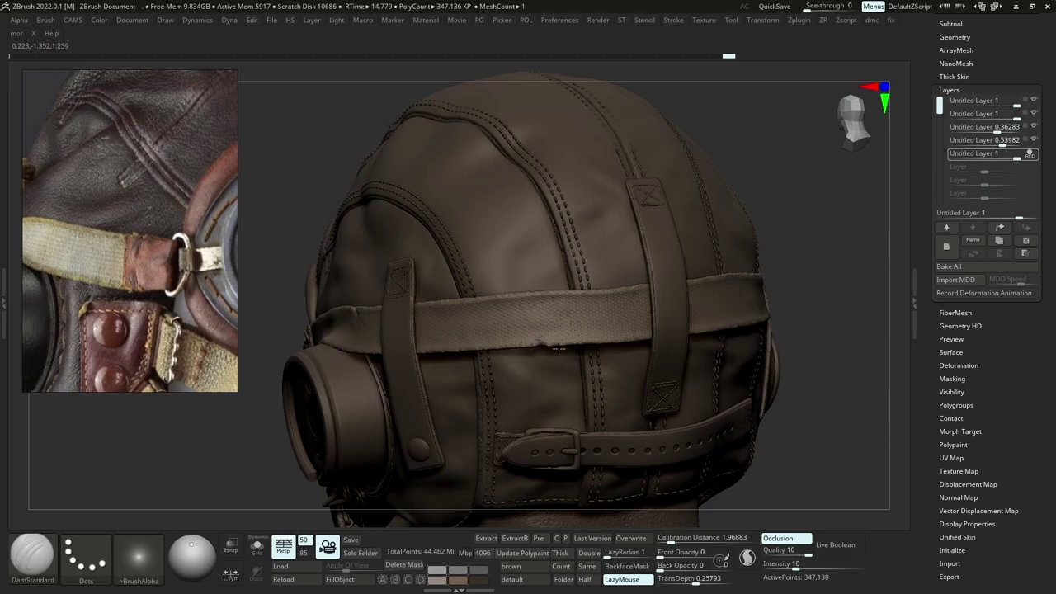
drag(533, 340, 548, 347)
Cut a slanted nick into the strap's upper edge beside the central rear loop, checking the strap in isolation.
mouse_move(554, 357)
ctrl+right_down()
mouse_move(546, 307)
mouse_move(495, 312)
ctrl+right_up()
mouse_move(577, 309)
ctrl+right_down()
mouse_move(619, 351)
mouse_move(588, 330)
mouse_move(634, 344)
mouse_move(629, 327)
ctrl+right_up()
key(shift+s)
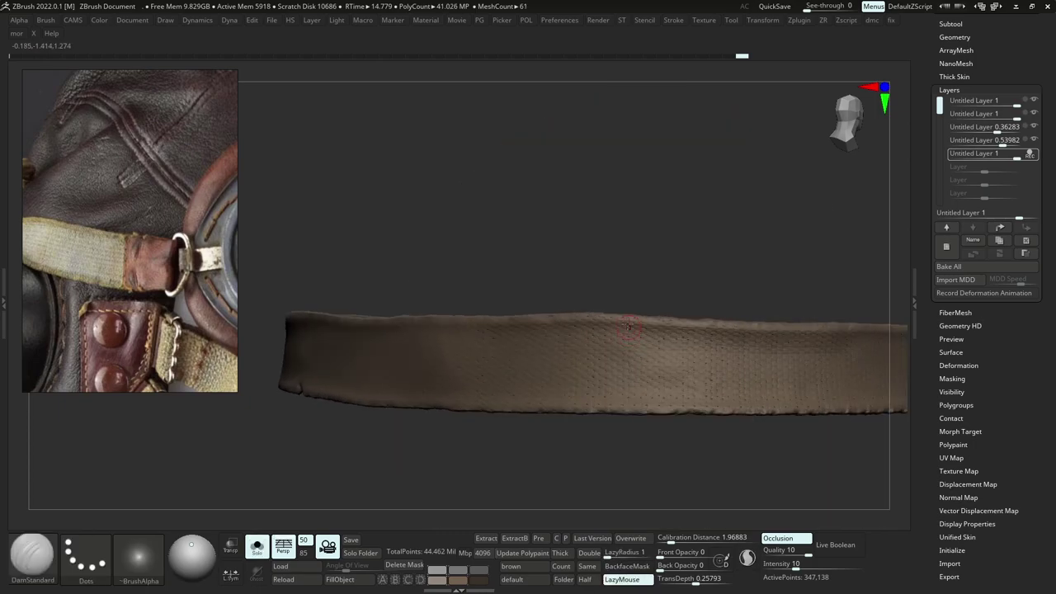
key(alt+s)
drag(626, 316, 614, 322)
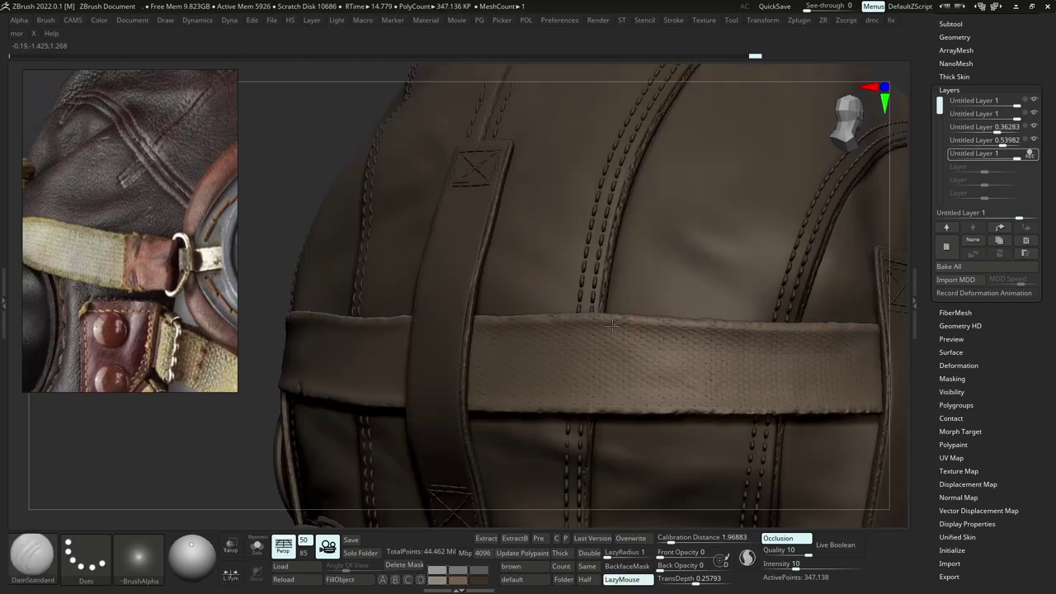
Cut a matching nick into the strap's lower edge beside the rear loop and check the isolated strap.
mouse_move(643, 327)
right_down()
mouse_move(639, 340)
mouse_move(651, 285)
mouse_move(676, 326)
mouse_move(664, 296)
mouse_move(619, 335)
mouse_move(614, 387)
right_up()
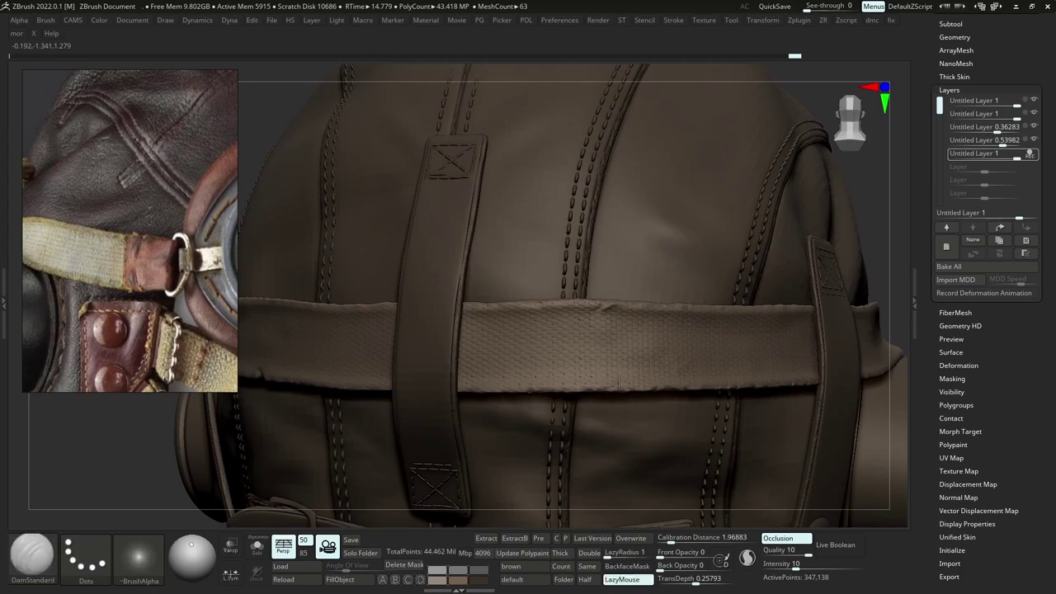
drag(627, 385, 604, 394)
mouse_move(623, 381)
ctrl+right_down()
mouse_move(648, 386)
mouse_move(630, 379)
ctrl+right_up()
key(alt+s)
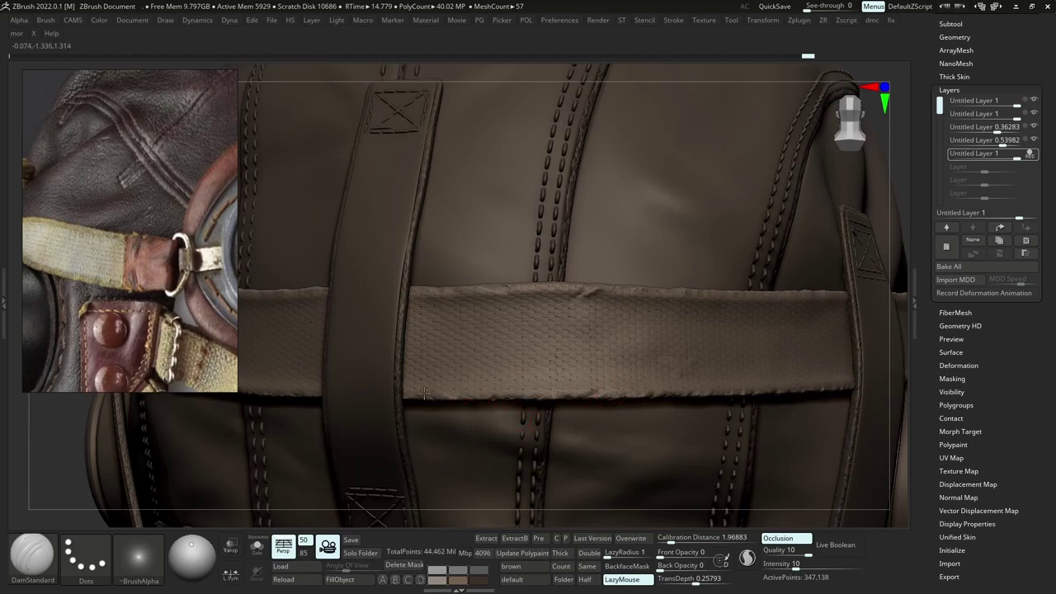
key(alt+s)
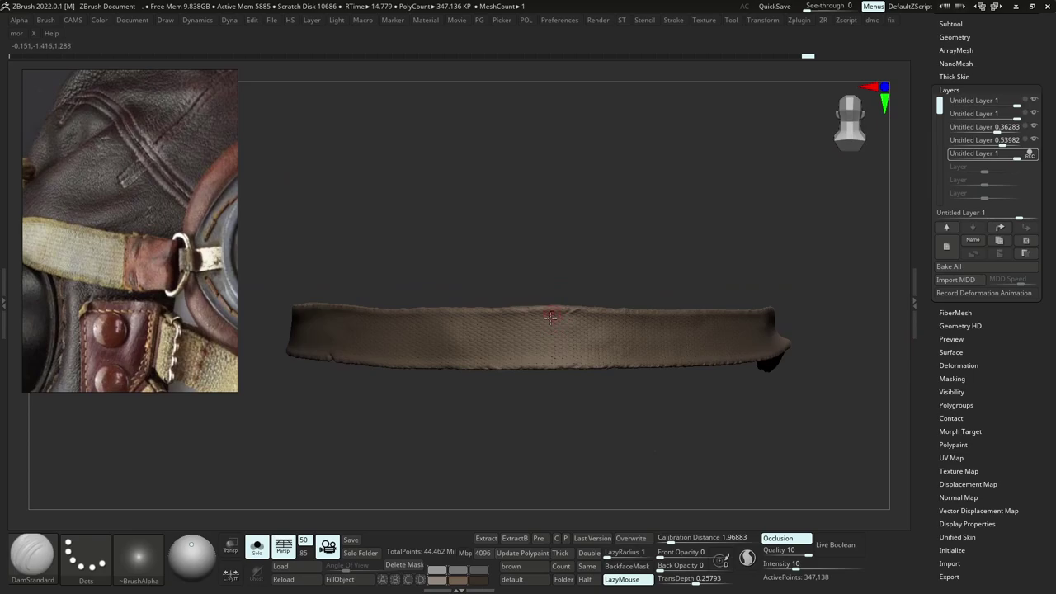
key(alt+s)
Carve another notch into the upper edge closer to the rear loop and review the isolated strap from behind.
ctrl+right_drag(523, 305, 488, 328)
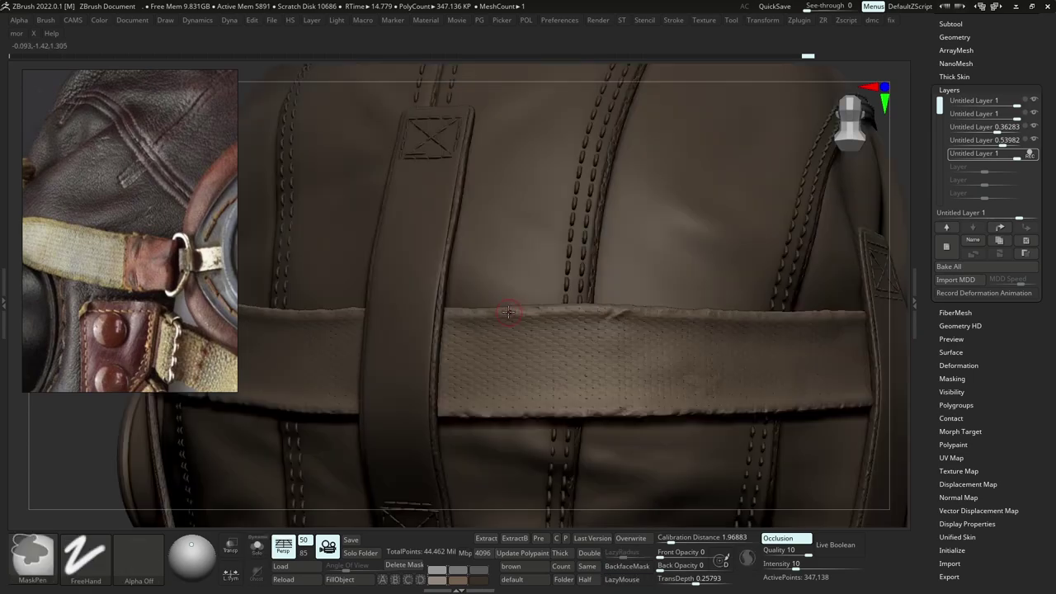
key(alt+s)
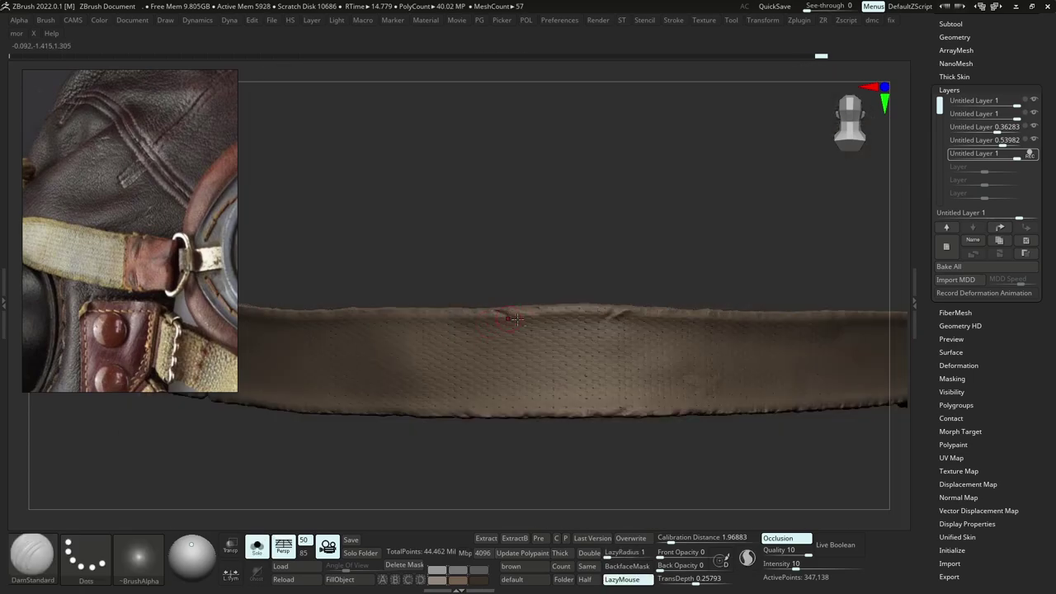
drag(500, 306, 511, 315)
key(alt+shift+s)
key(alt+s)
key(s)
mouse_move(499, 310)
ctrl+right_down()
mouse_move(500, 340)
mouse_move(501, 320)
ctrl+right_up()
key(s)
drag(489, 312, 520, 334)
ctrl+right_drag(493, 228, 505, 191)
shift+right_drag(505, 192, 569, 266)
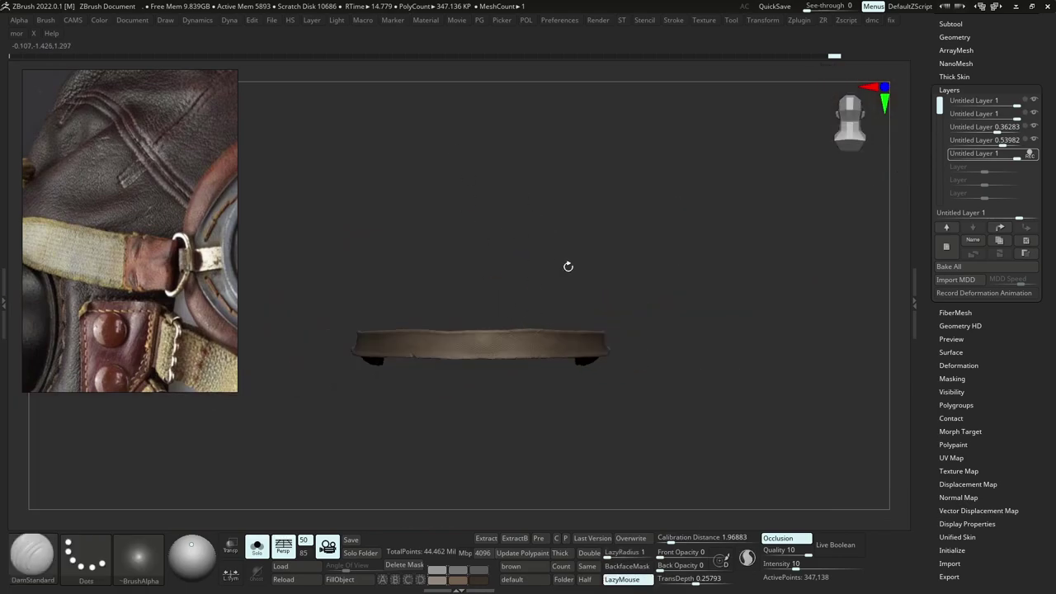
Show the full helmet, carve across the strap's face at the back, and smooth patches of its surface.
key(alt+s)
mouse_move(523, 347)
right_down()
mouse_move(514, 337)
mouse_move(528, 343)
mouse_move(447, 368)
right_up()
key(s)
drag(447, 361, 422, 346)
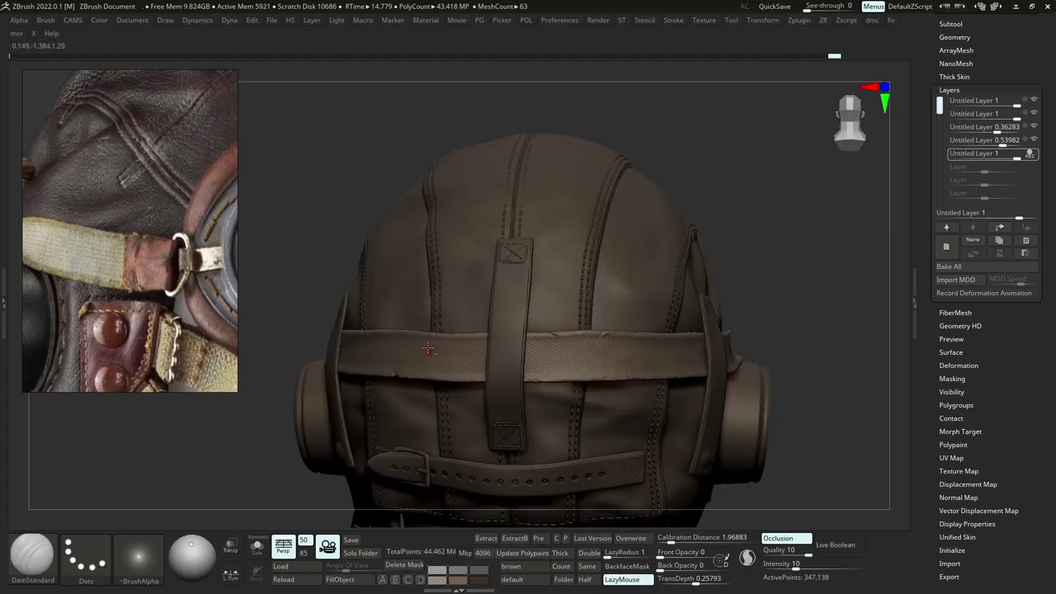
mouse_move(536, 371)
shift+mouse_down()
mouse_move(611, 358)
mouse_move(573, 358)
shift+mouse_up()
right_drag(660, 359, 617, 358)
mouse_move(617, 358)
shift+mouse_down()
mouse_move(570, 355)
mouse_move(631, 361)
shift+mouse_up()
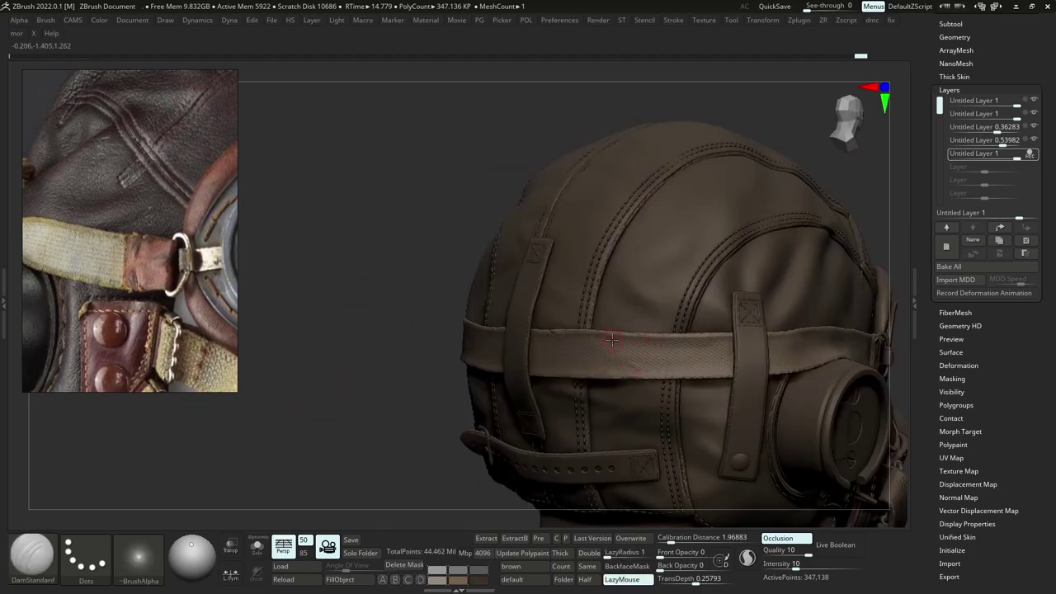
key(b)
key(c)
key(b)
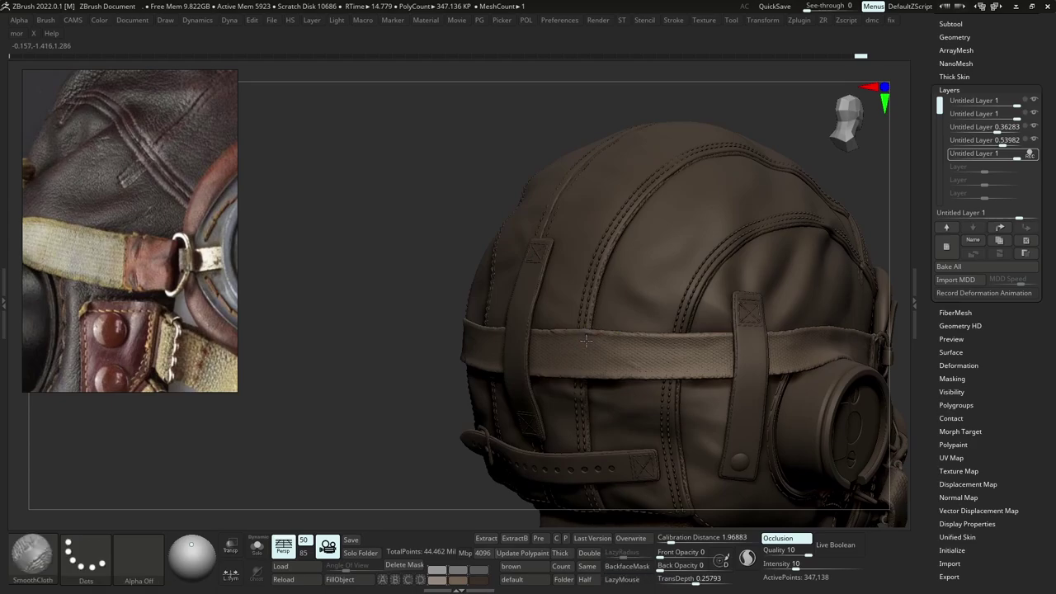
Switch back to DamStandard and cut a notch into the strap's upper edge just behind the side loop.
mouse_move(585, 340)
ctrl+right_down()
mouse_move(643, 264)
mouse_move(598, 265)
mouse_move(657, 364)
ctrl+right_up()
key(b)
key(d)
key(s)
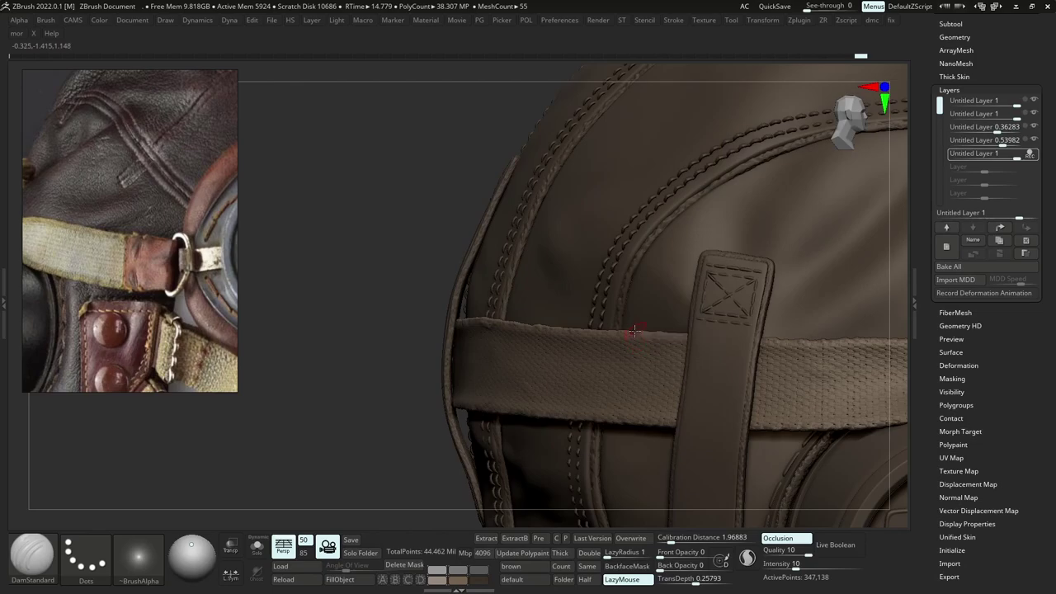
key(alt+s)
ctrl+right_drag(635, 334, 648, 388)
right_drag(648, 387, 602, 429)
key(alt+s)
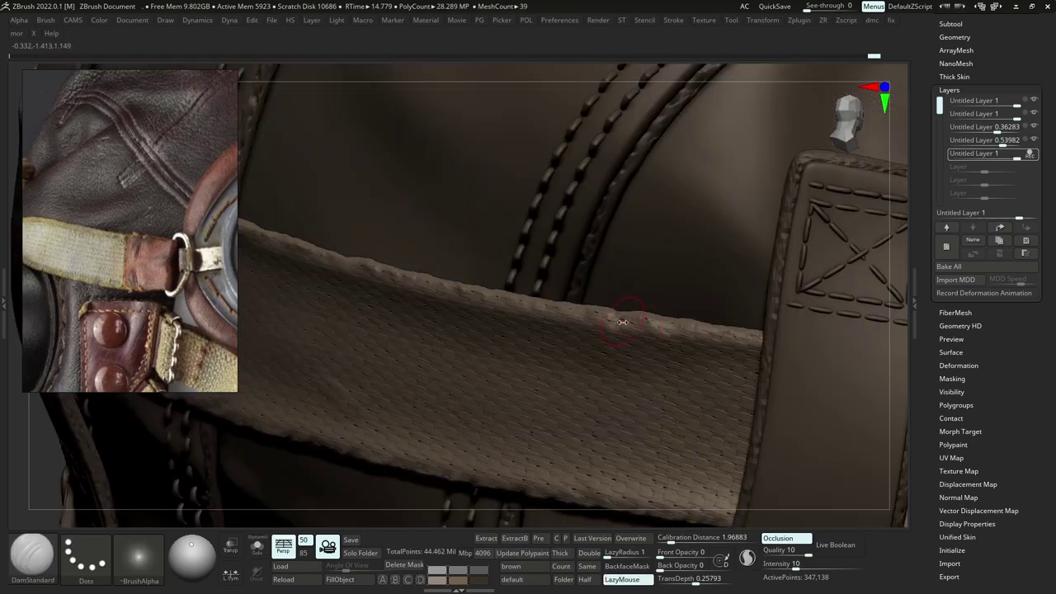
key(alt+s)
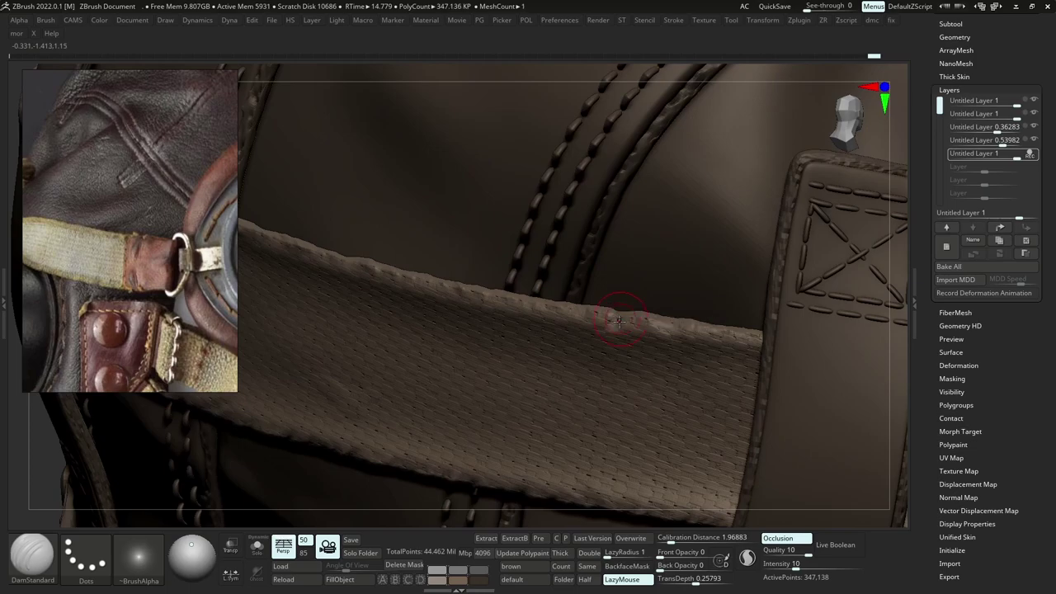
drag(633, 320, 619, 319)
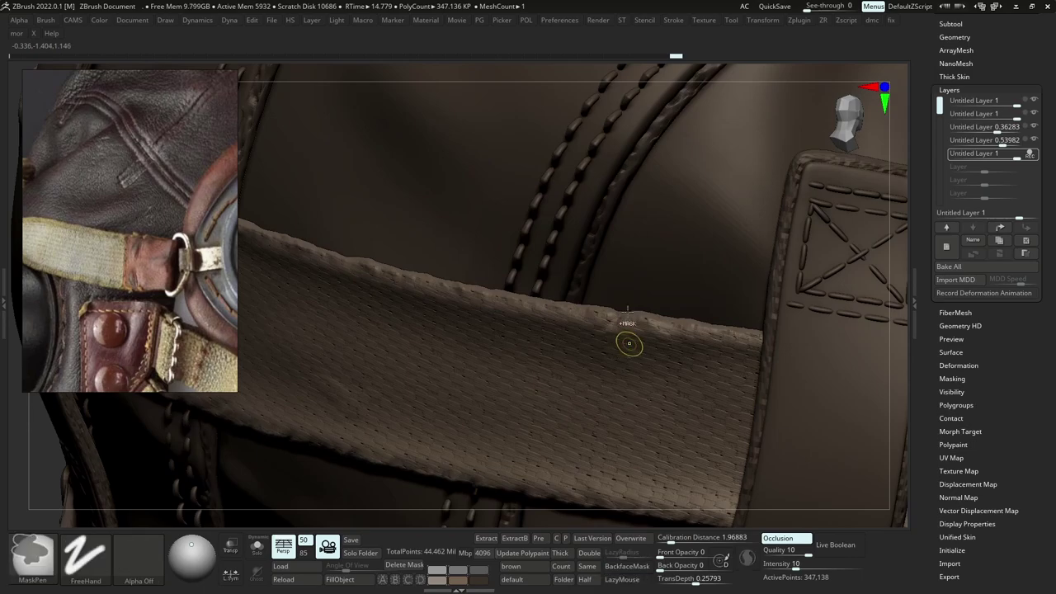
Deepen the notch behind the side loop with a DamStandard stroke up from the strap's face.
mouse_move(629, 344)
ctrl+right_down()
mouse_move(624, 317)
mouse_move(630, 342)
mouse_move(646, 345)
mouse_move(639, 323)
mouse_move(632, 340)
ctrl+right_up()
key(alt+s)
mouse_move(632, 340)
right_down()
mouse_move(634, 349)
mouse_move(636, 337)
right_up()
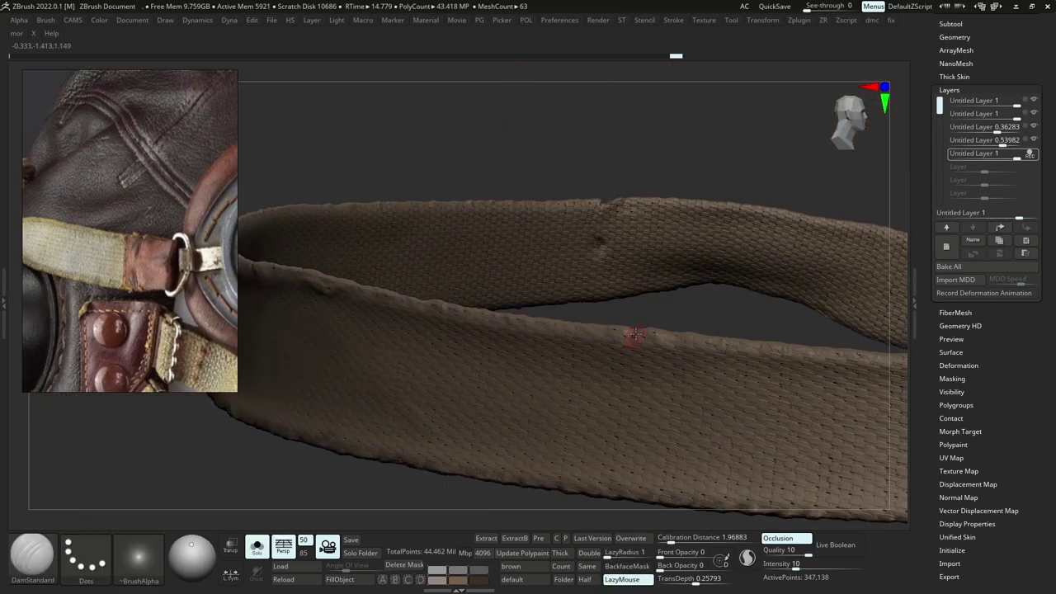
key(alt+s)
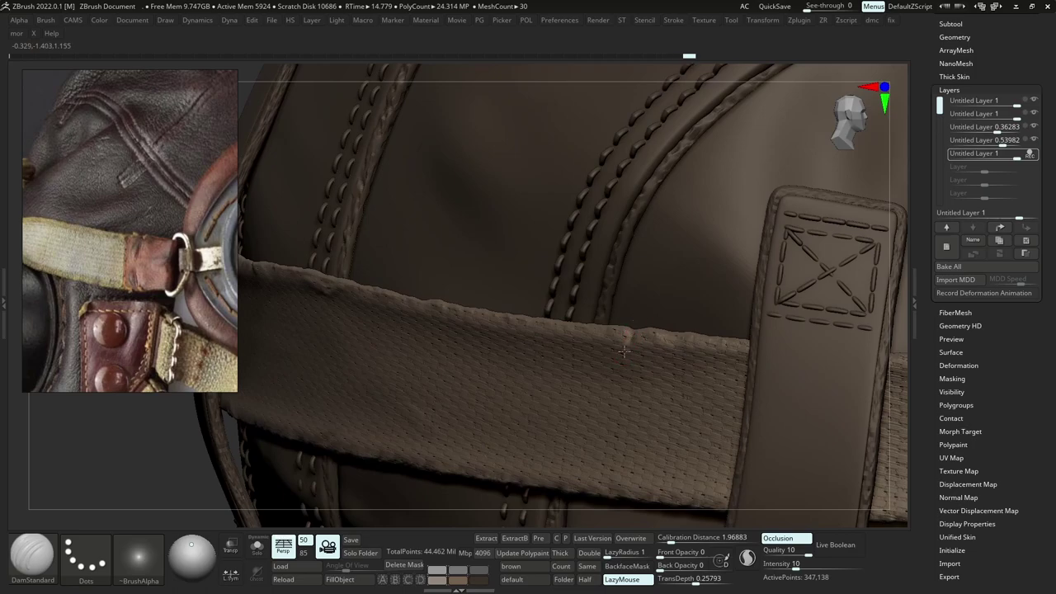
drag(625, 352, 628, 332)
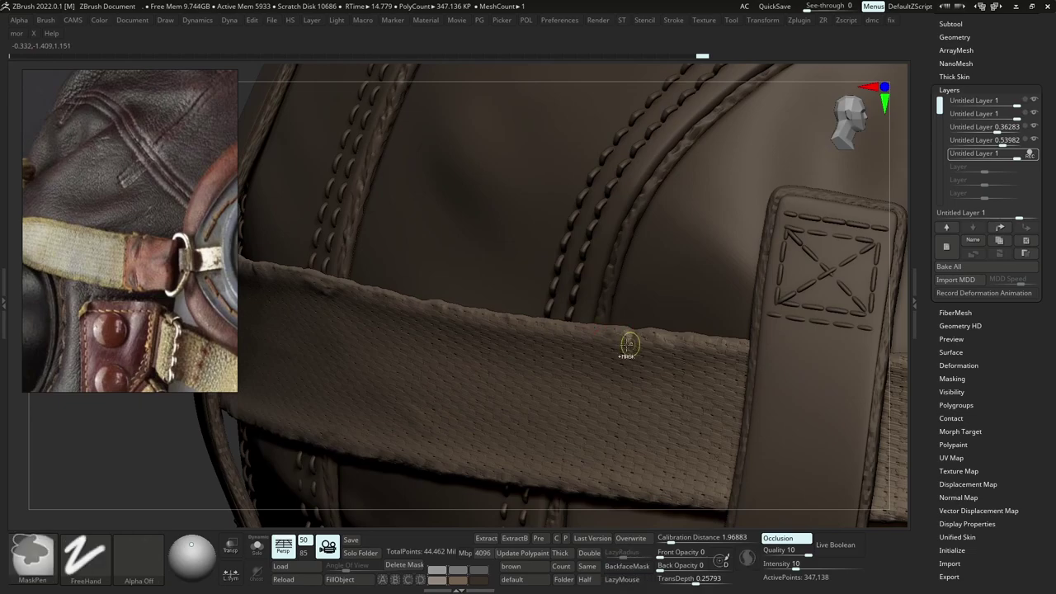
Resize the brush, cut a notch into the strap's upper edge above the ear cup, and inspect it in isolation.
mouse_move(630, 344)
ctrl+right_down()
mouse_move(648, 268)
mouse_move(698, 252)
mouse_move(656, 280)
mouse_move(690, 321)
mouse_move(694, 301)
mouse_move(698, 320)
ctrl+right_up()
key(alt+s)
key(alt+s)
key(s)
key(s)
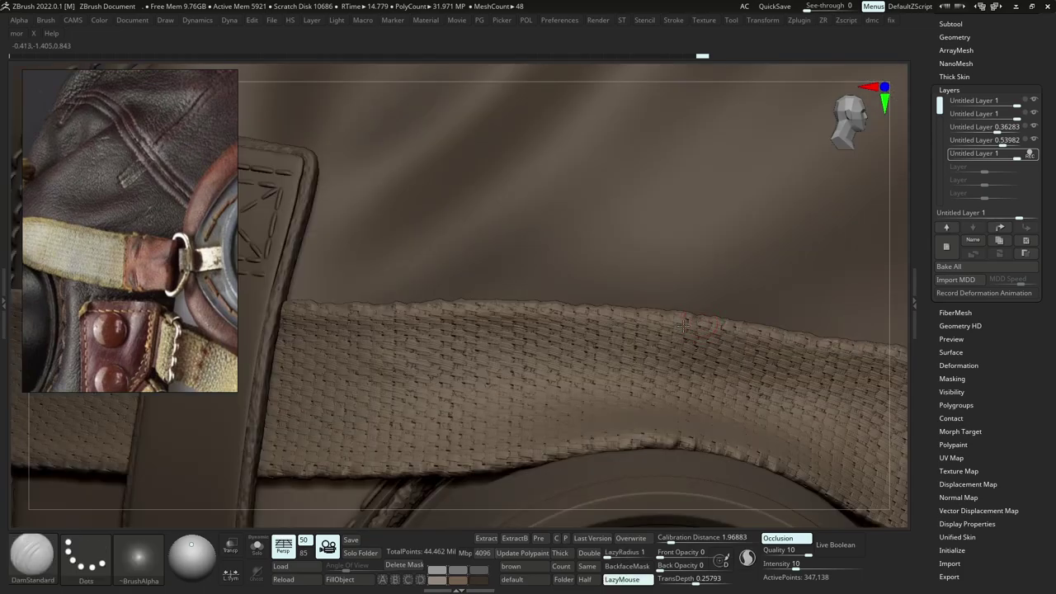
drag(706, 321, 689, 324)
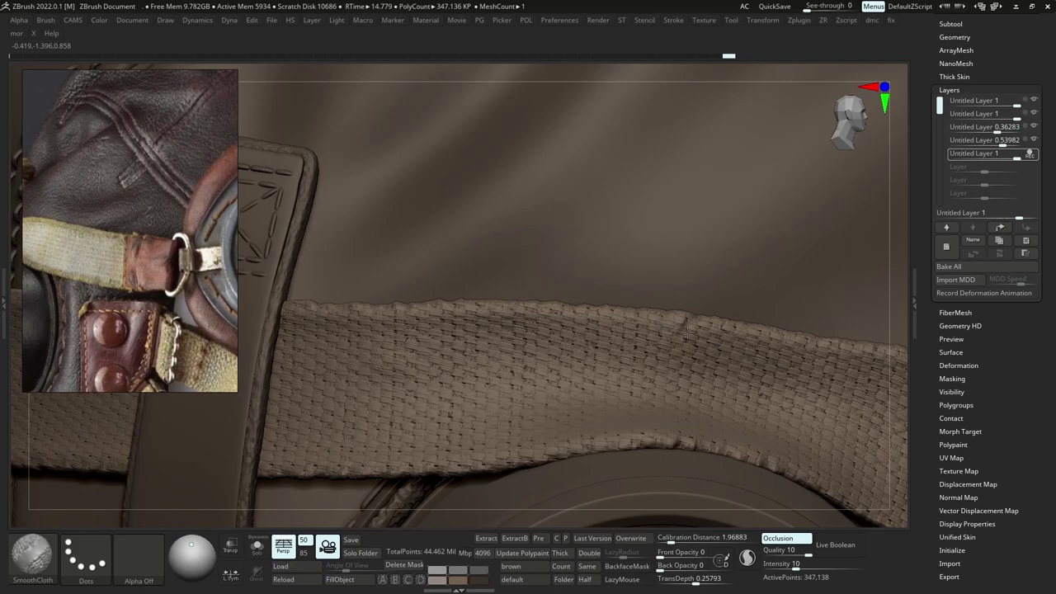
key(shift+alt+s)
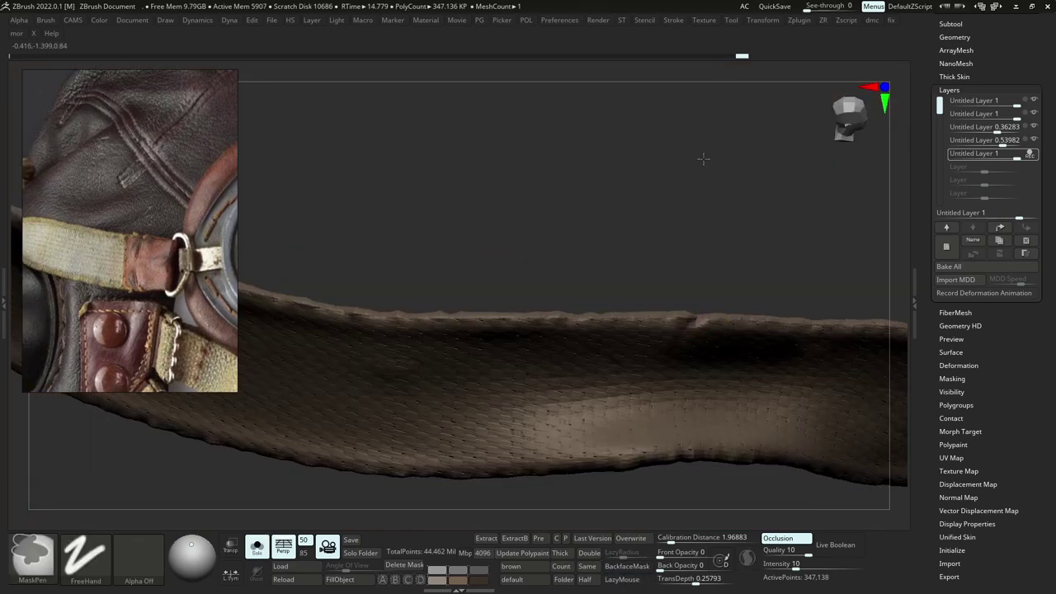
key(shift+alt+s)
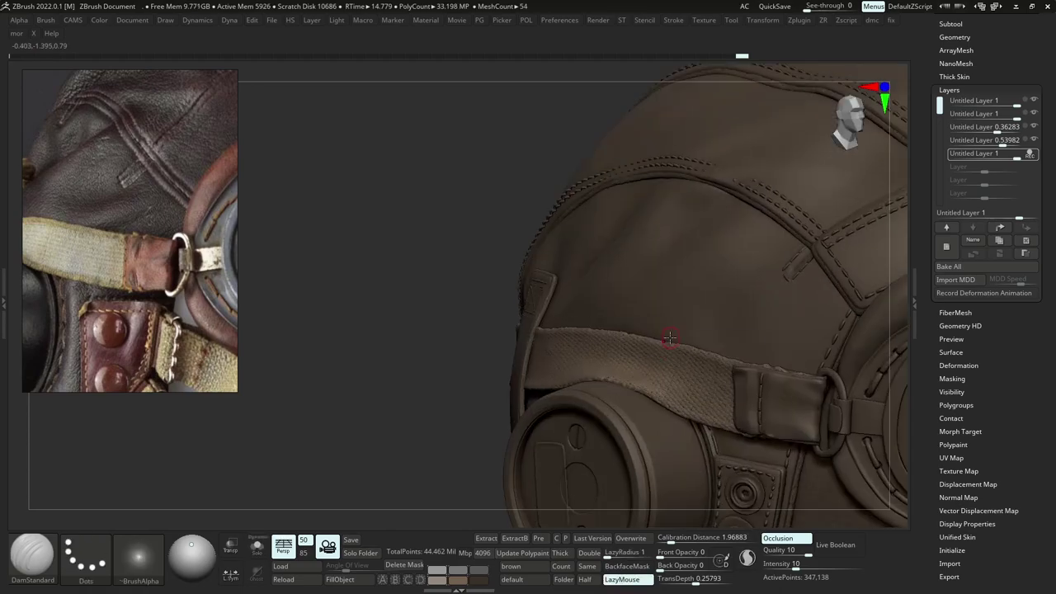
Isolate the strap, switch its surface noise off and on to compare the edges, and show the full helmet again.
mouse_move(683, 358)
ctrl+right_down()
mouse_move(681, 272)
mouse_move(645, 375)
ctrl+right_up()
key(shift+alt+s)
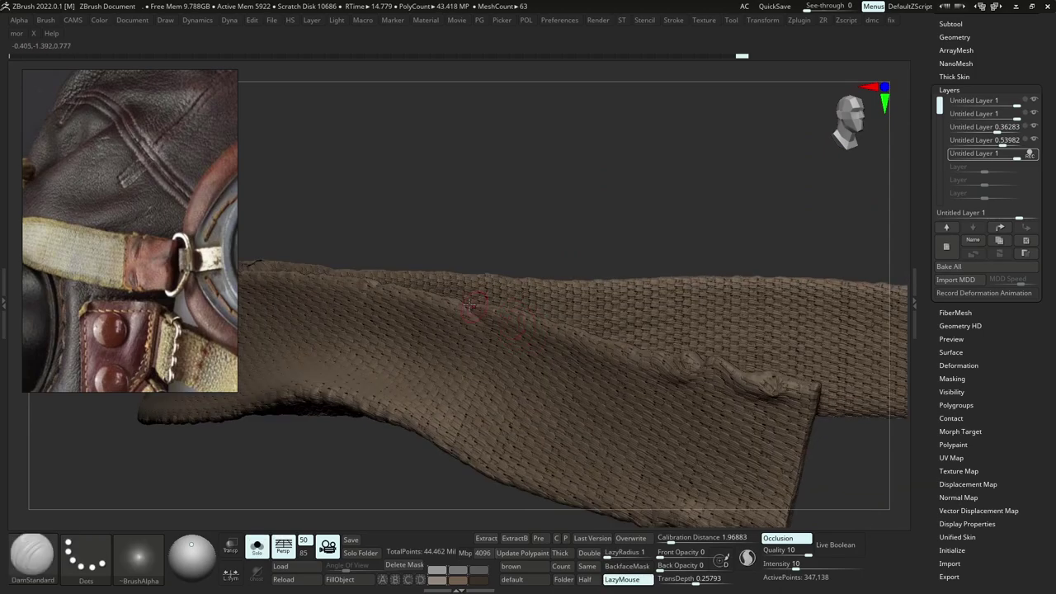
click(959, 355)
click(946, 157)
mouse_move(653, 366)
ctrl+right_down()
mouse_move(635, 310)
mouse_move(564, 357)
mouse_move(477, 353)
mouse_move(647, 352)
ctrl+right_up()
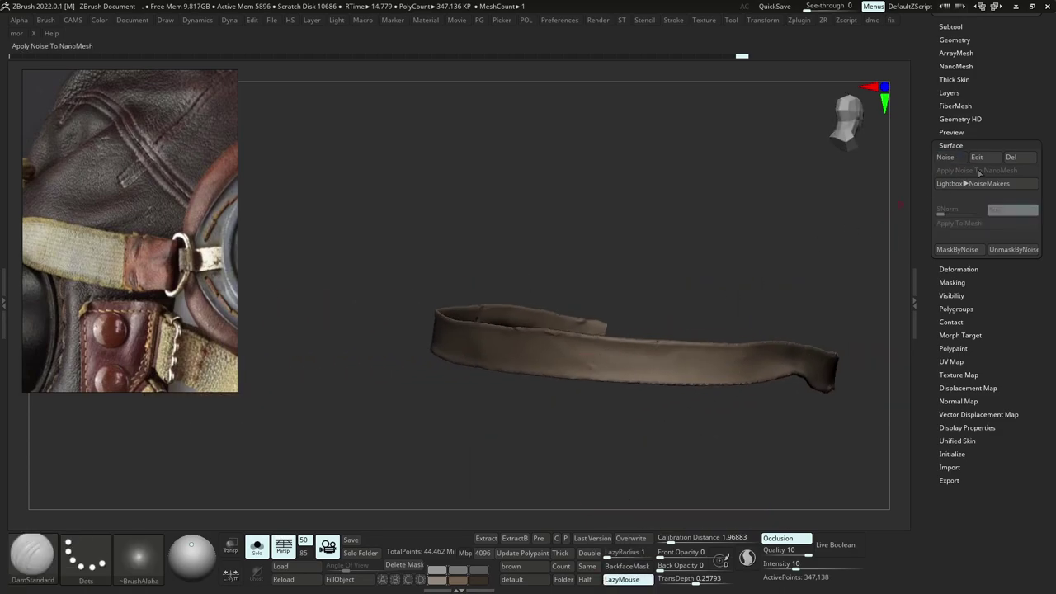
click(954, 160)
key(alt+s)
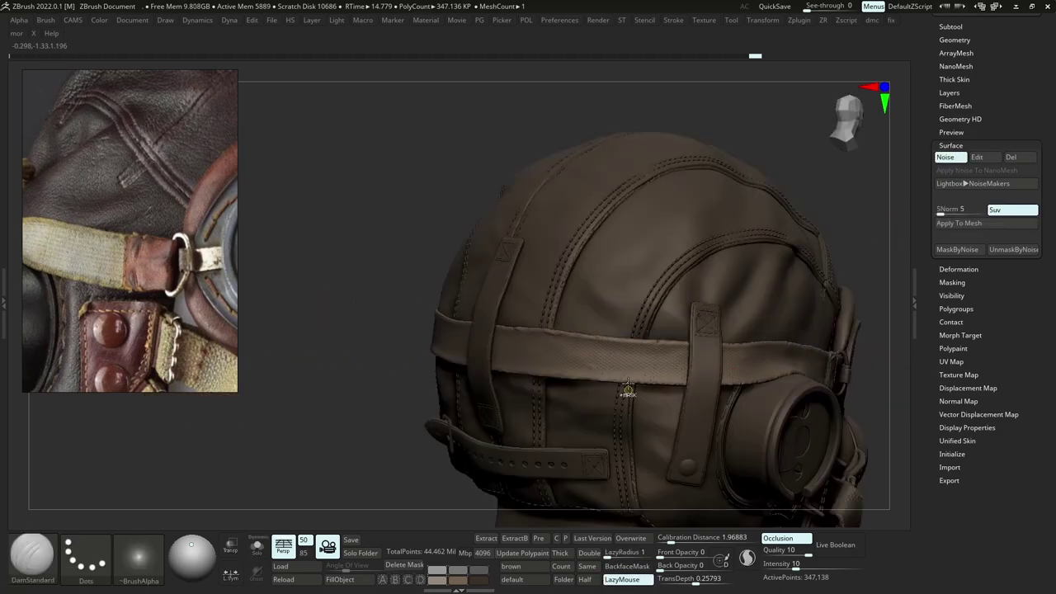
Examine the goggle strap's worn edges and weave from the back, side and front of the helmet.
ctrl+right_drag(628, 385, 652, 391)
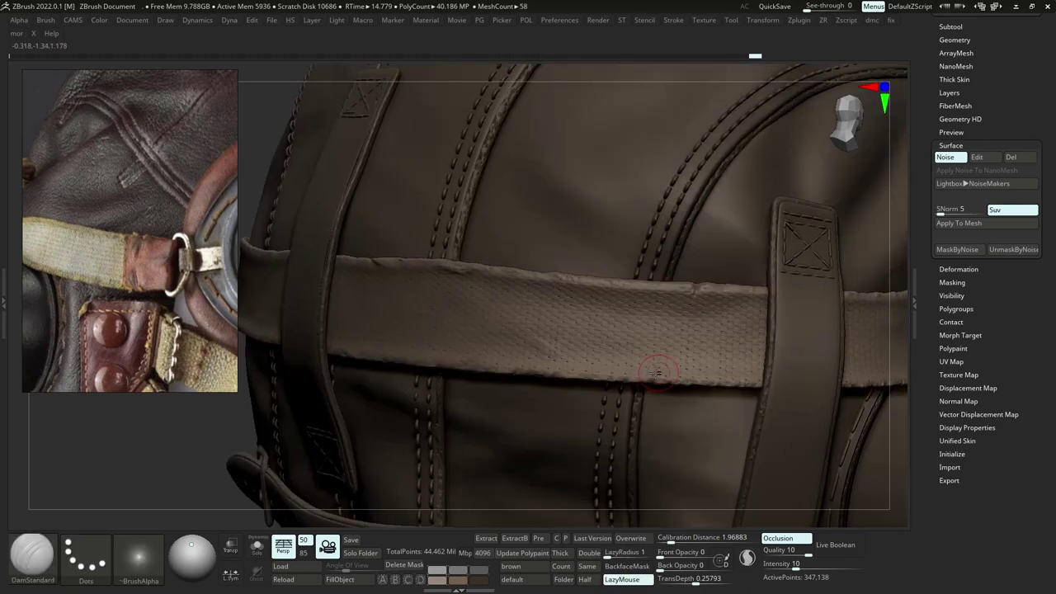
ctrl+right_drag(682, 408, 652, 342)
right_drag(516, 340, 576, 337)
ctrl+right_drag(576, 337, 572, 362)
mouse_move(413, 406)
alt+right_down()
mouse_move(548, 370)
mouse_move(569, 352)
mouse_move(640, 355)
alt+right_up()
key(b)
key(c)
key(b)
ctrl+right_drag(639, 355, 643, 268)
alt+right_drag(545, 256, 568, 317)
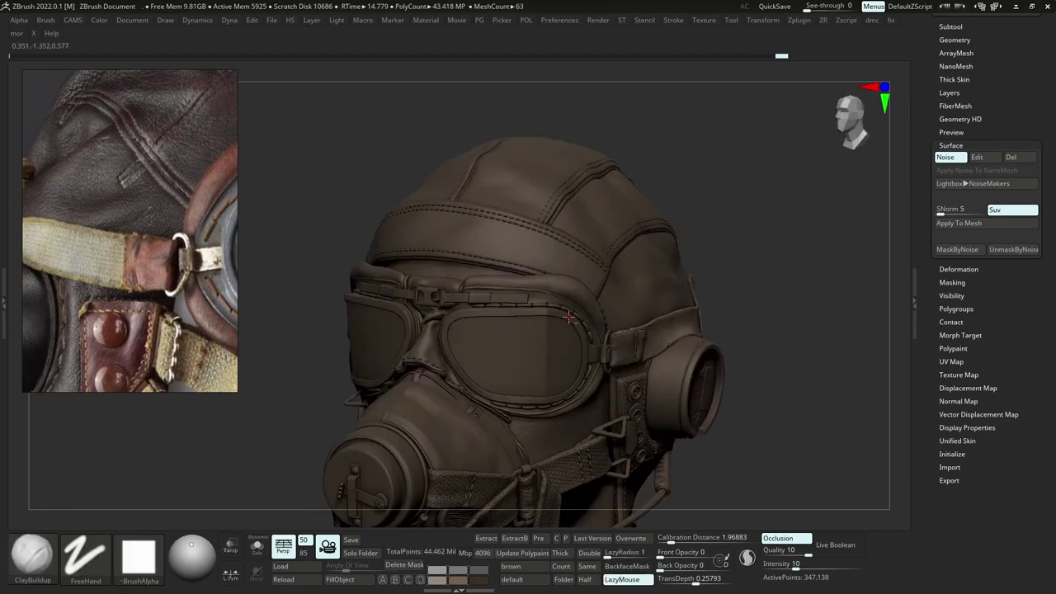
right_drag(842, 252, 764, 257)
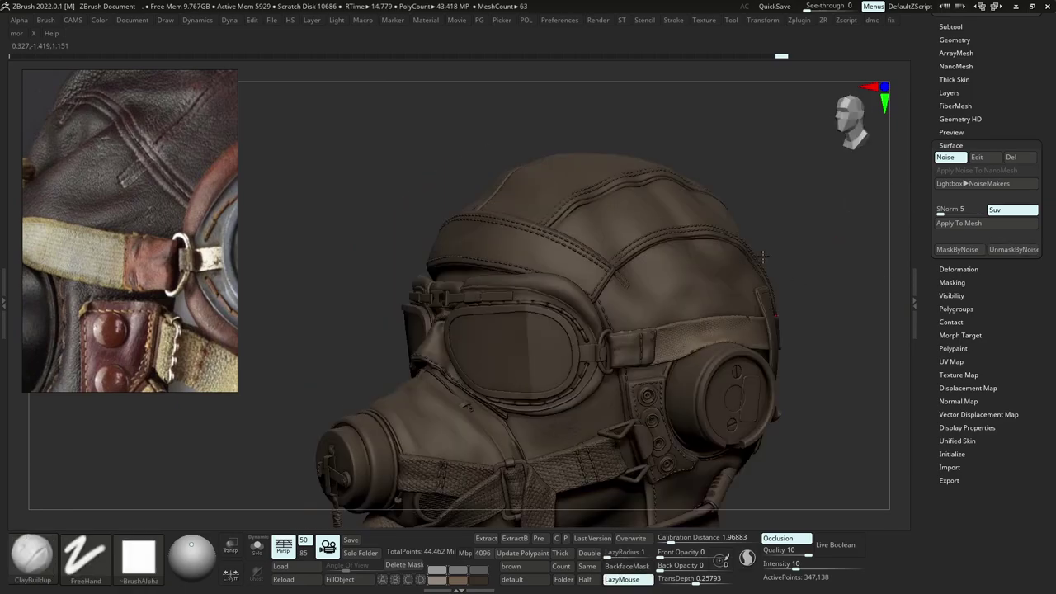
alt+right_drag(634, 354, 584, 326)
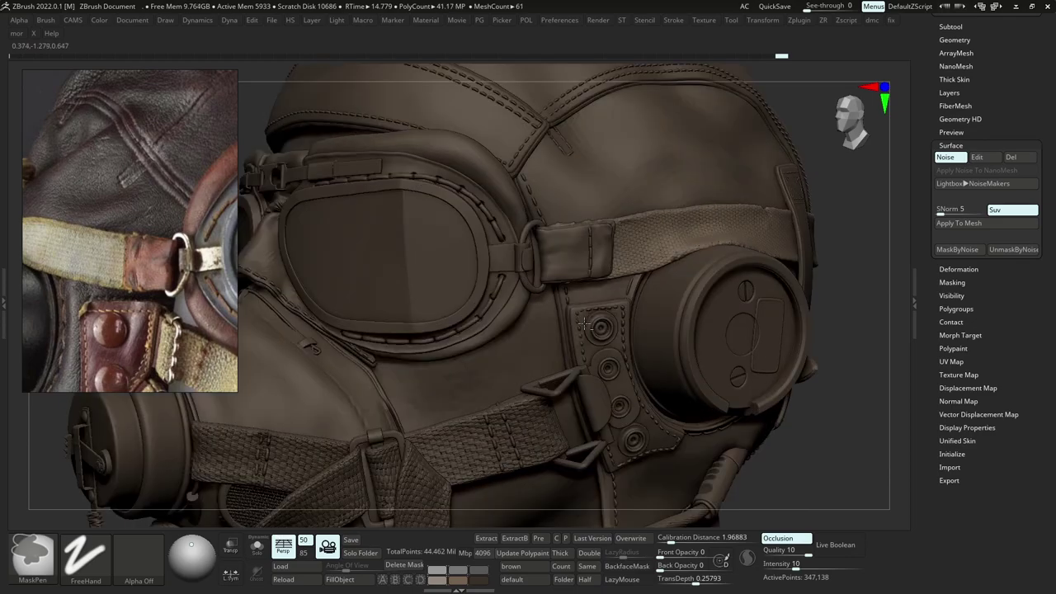
Select the leather snap patch beside the ear cup and nudge its upper corner with a resized Move brush.
alt+click(586, 328)
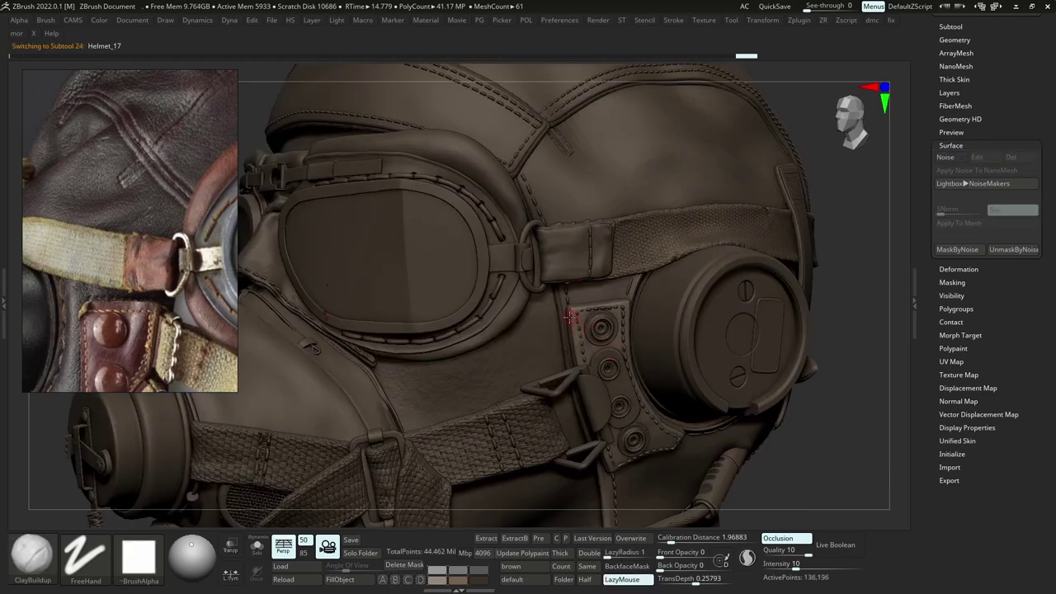
key(b)
key(m)
key(v)
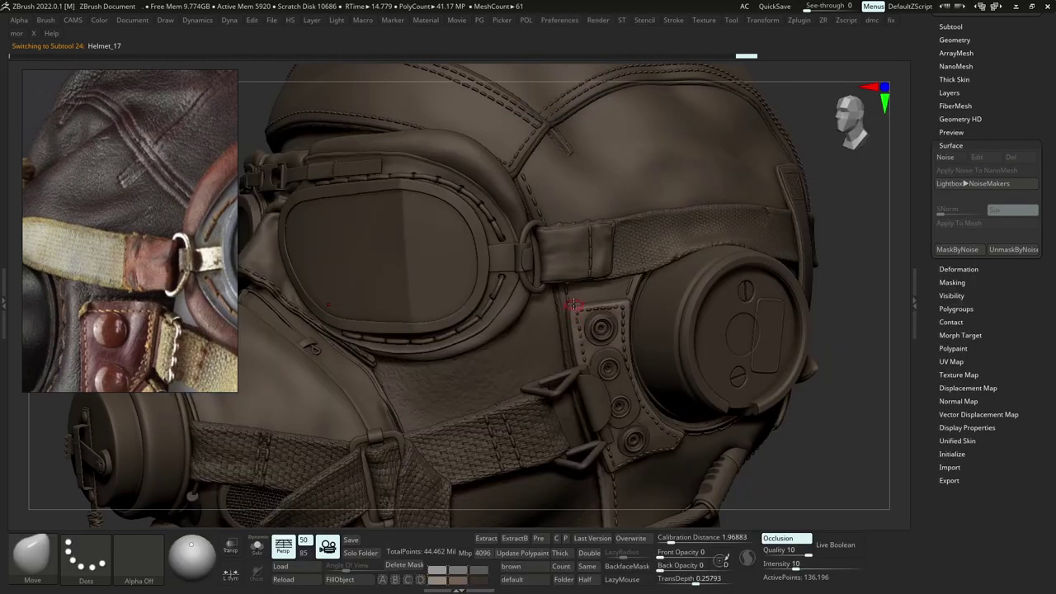
drag(569, 310, 574, 311)
key(s)
click(572, 310)
Switch to DamStandard and cut small wear marks into the edge and lower corner of the leather snap patch.
key(b)
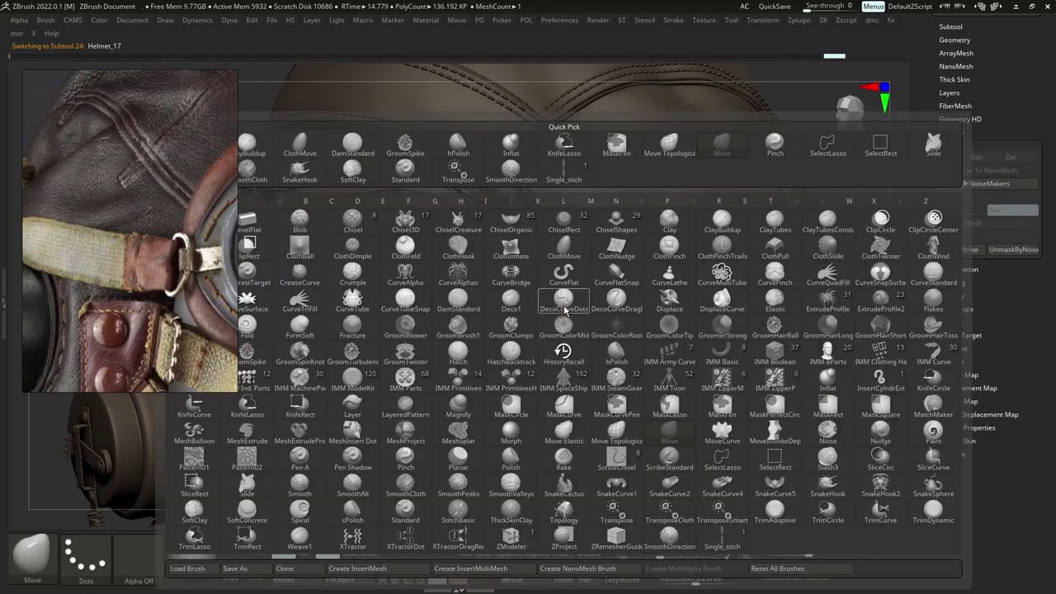
key(d)
key(s)
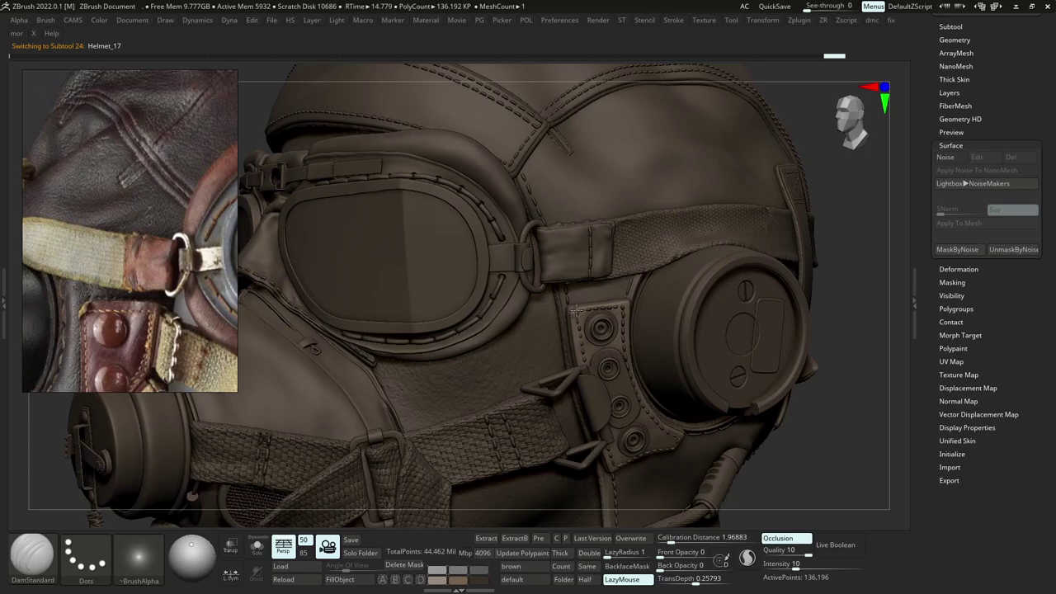
mouse_move(570, 322)
ctrl+right_down()
mouse_move(650, 311)
mouse_move(647, 368)
mouse_move(587, 347)
ctrl+right_up()
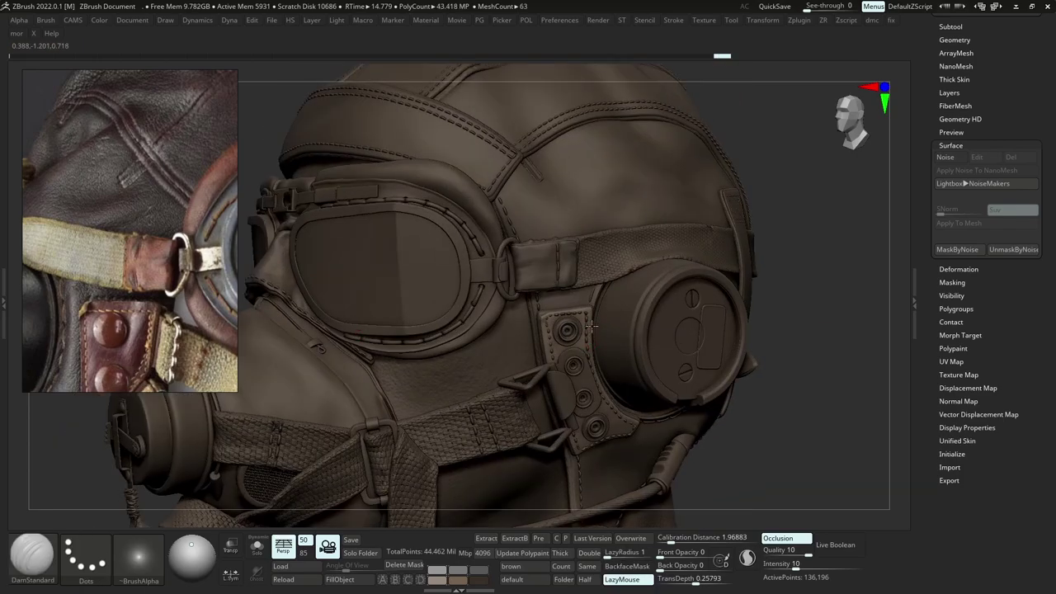
drag(587, 343, 637, 431)
alt+right_drag(585, 456, 566, 396)
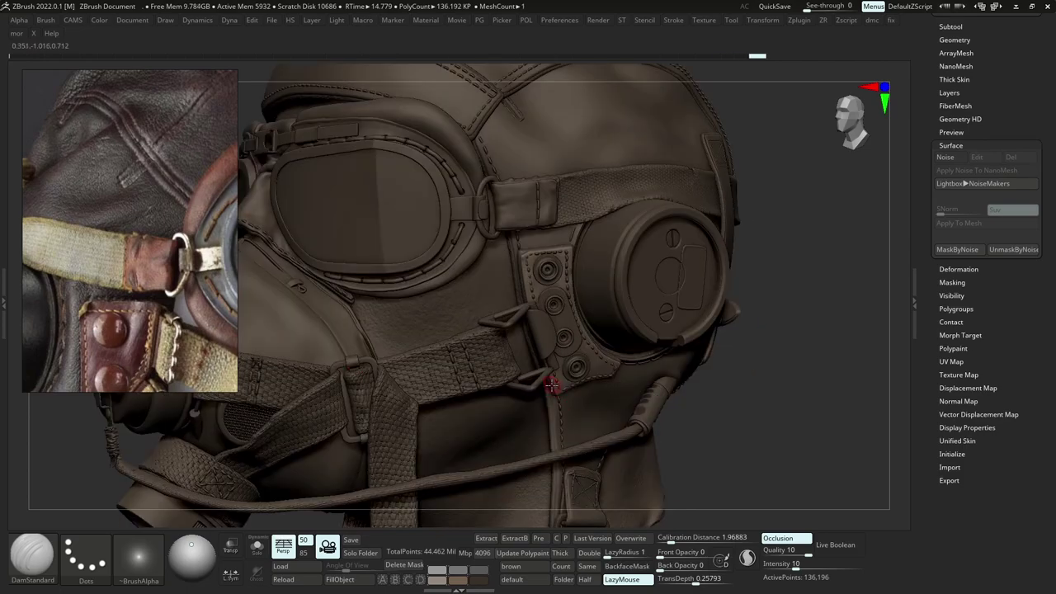
drag(552, 386, 552, 380)
mouse_move(558, 364)
right_down()
mouse_move(654, 364)
mouse_move(663, 310)
right_up()
right_drag(625, 352, 675, 347)
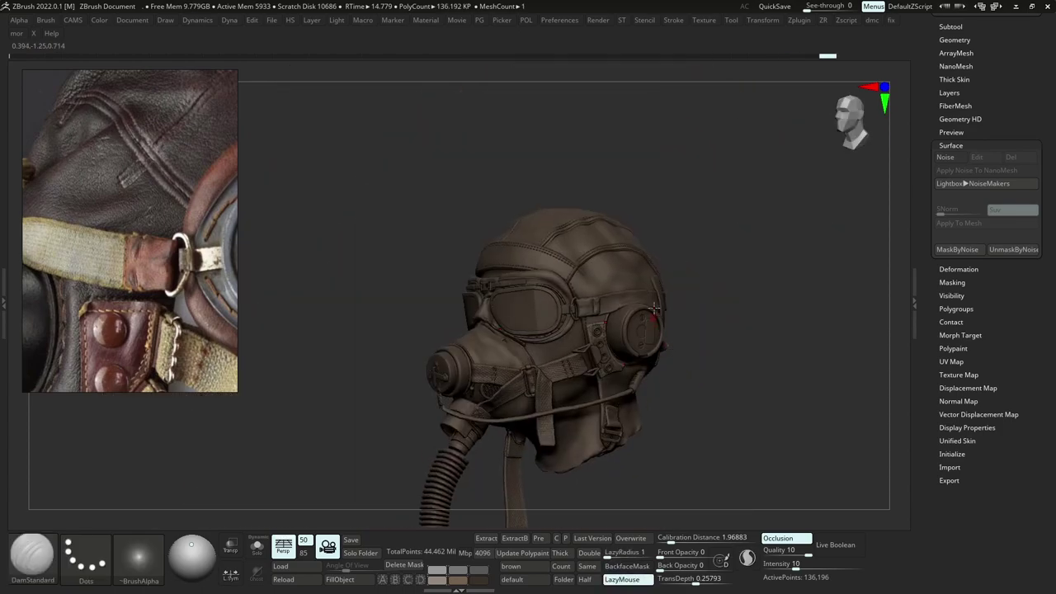
Select the leather straps at the back of the helmet for sculpting.
right_drag(654, 309, 588, 312)
ctrl+right_drag(726, 247, 671, 266)
alt+click(751, 298)
right_drag(726, 269, 630, 275)
alt+right_drag(631, 275, 530, 286)
right_drag(577, 288, 552, 301)
right_drag(701, 309, 634, 323)
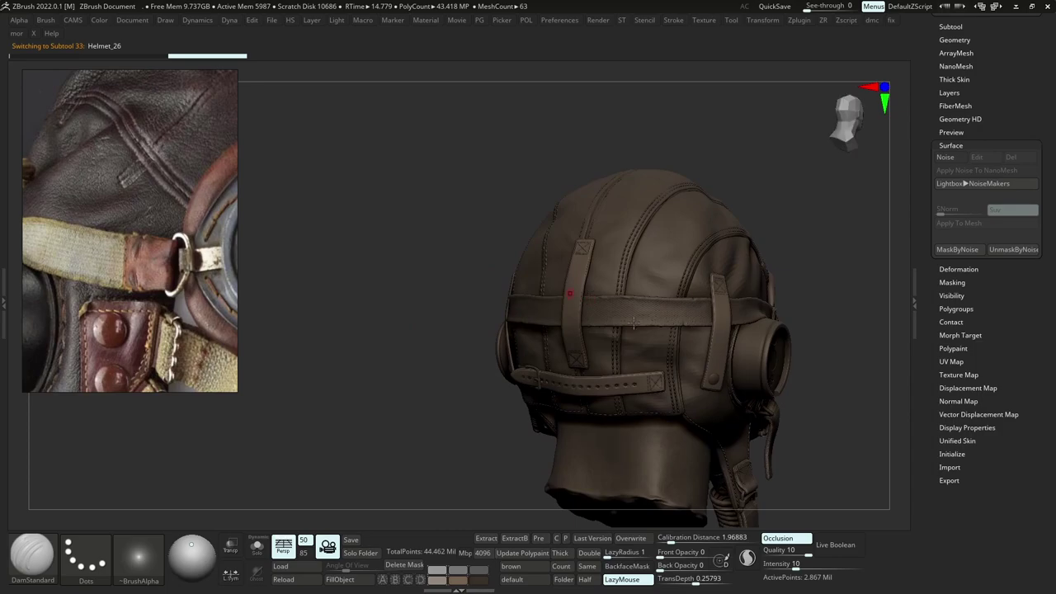
Bake all layers of the leather straps into their mesh.
click(950, 92)
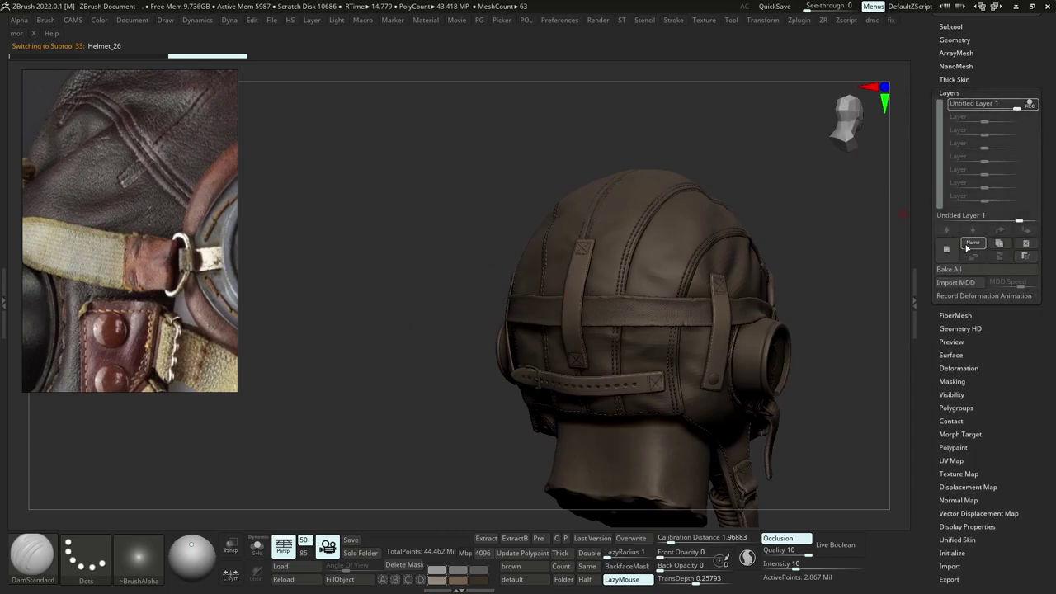
click(956, 270)
ctrl+right_drag(669, 346, 670, 354)
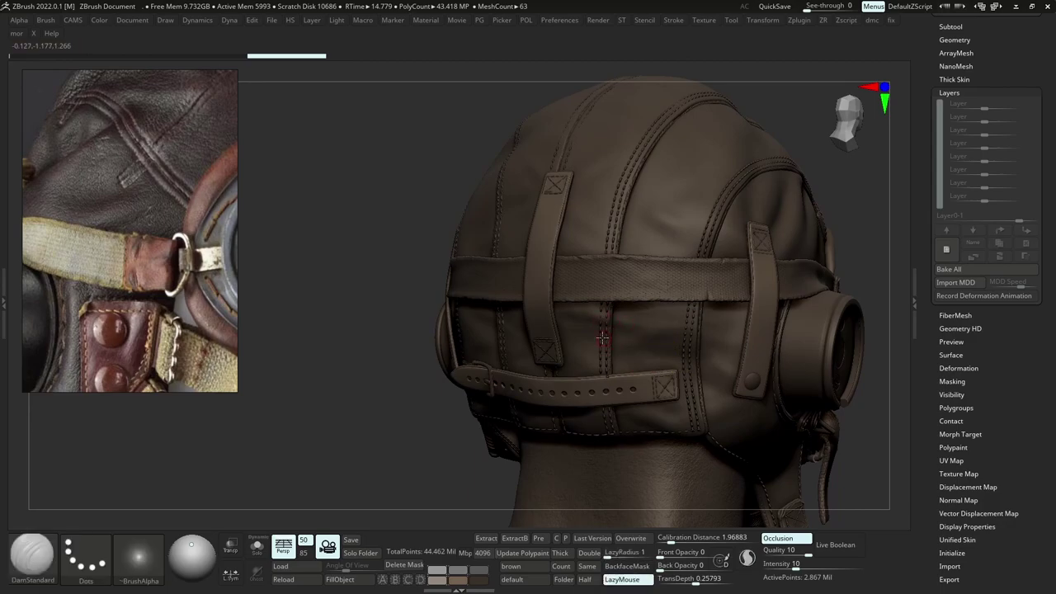
Switch to the Standard brush, check the leather straps in isolation, and set Z Intensity to 5.
key(b)
key(s)
key(t)
key(alt+s)
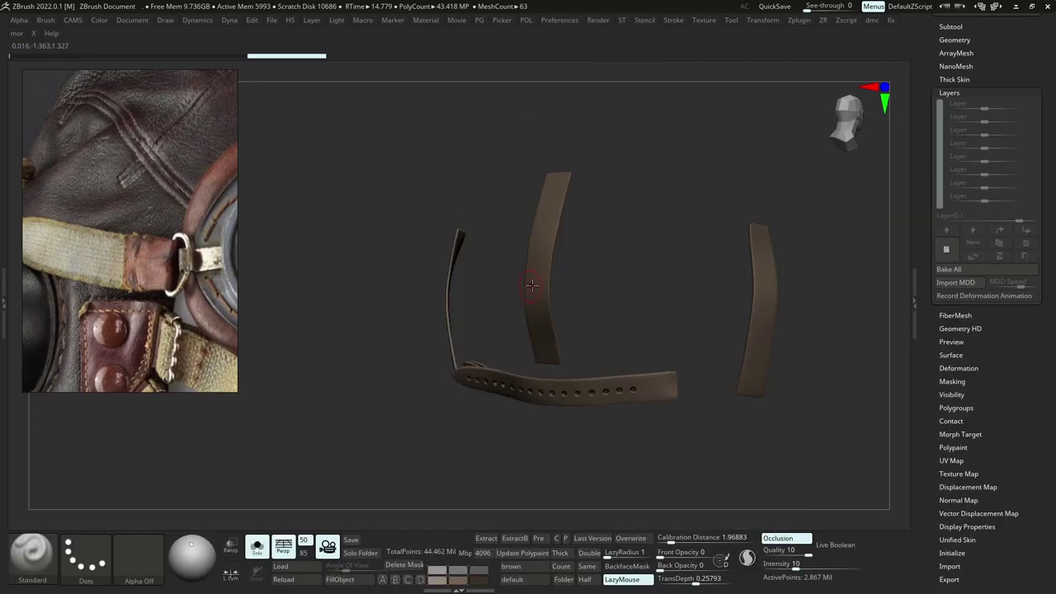
shift+right_drag(532, 285, 558, 285)
key(alt+s)
key(u)
click(537, 290)
text(5)
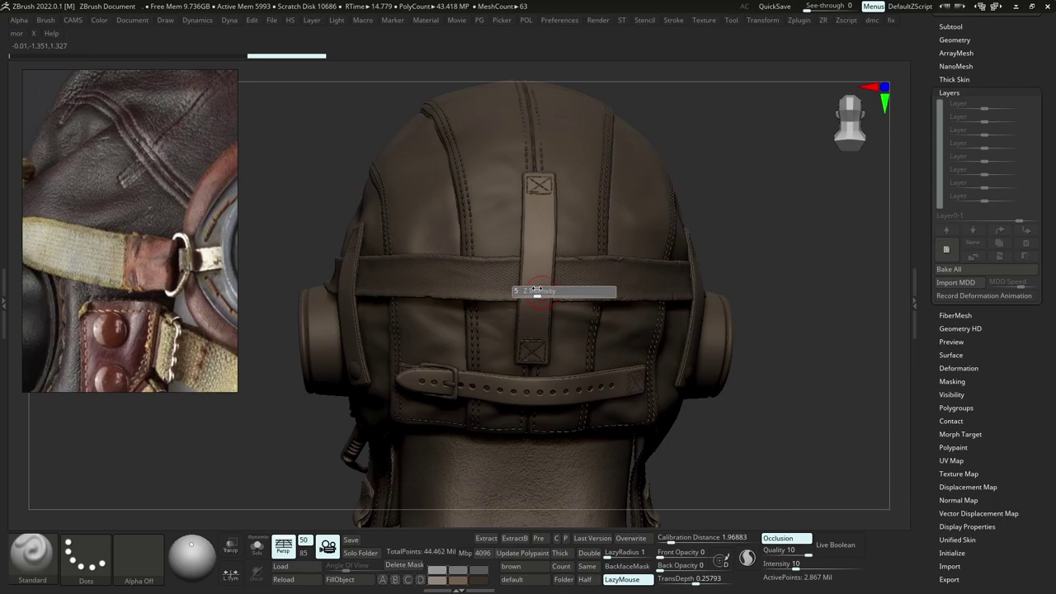
key(Return)
key(u)
Undo the layer bake and add a new layer to the leather straps.
key(ctrl+z)
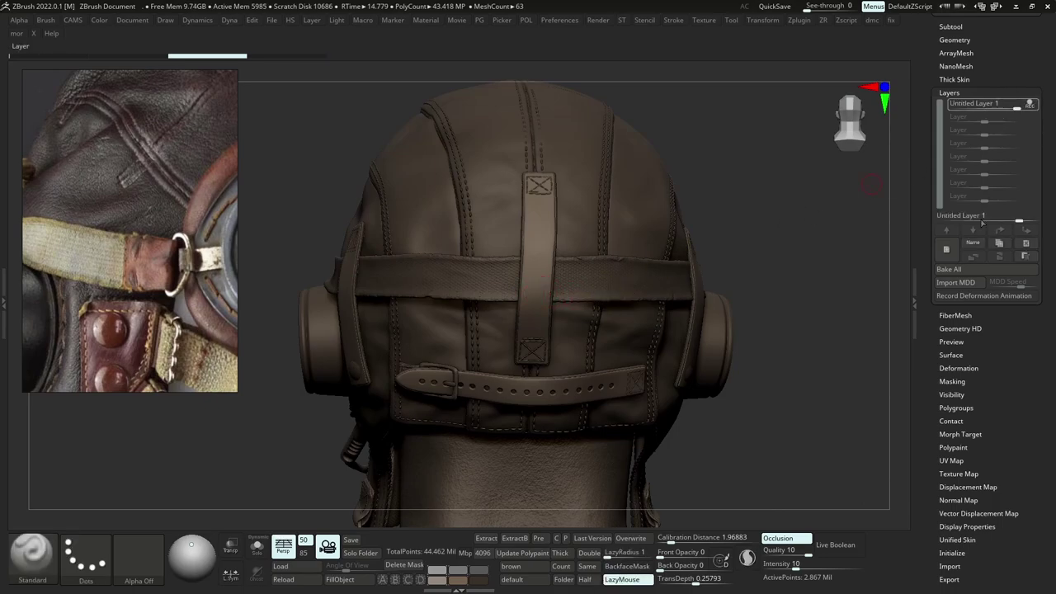
click(947, 250)
Set the Z Intensity to 4 and sculpt subtle bumps on the central back strap and the side strap above its snap.
key(u)
click(537, 281)
text(4)
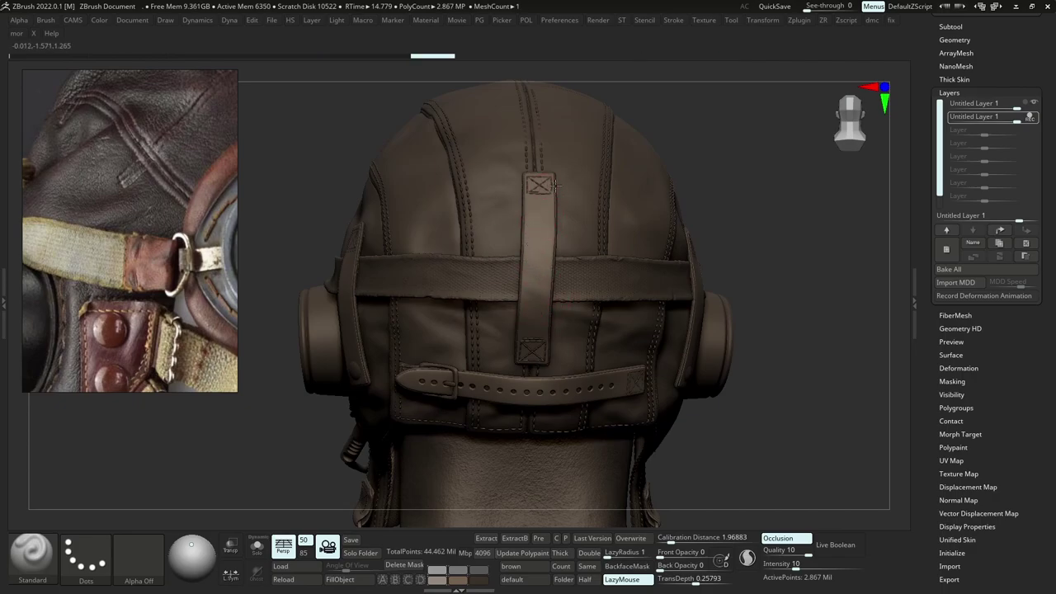
mouse_move(529, 348)
right_down()
mouse_move(587, 310)
mouse_move(548, 306)
mouse_move(558, 287)
right_up()
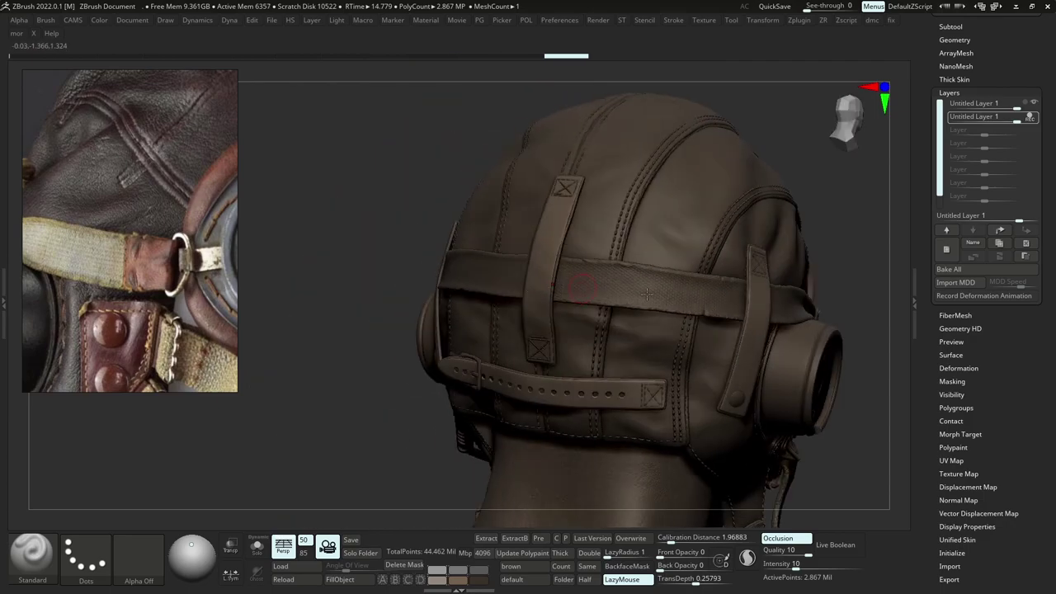
alt+right_drag(647, 294, 518, 294)
mouse_move(630, 333)
right_down()
mouse_move(583, 355)
mouse_move(603, 360)
right_up()
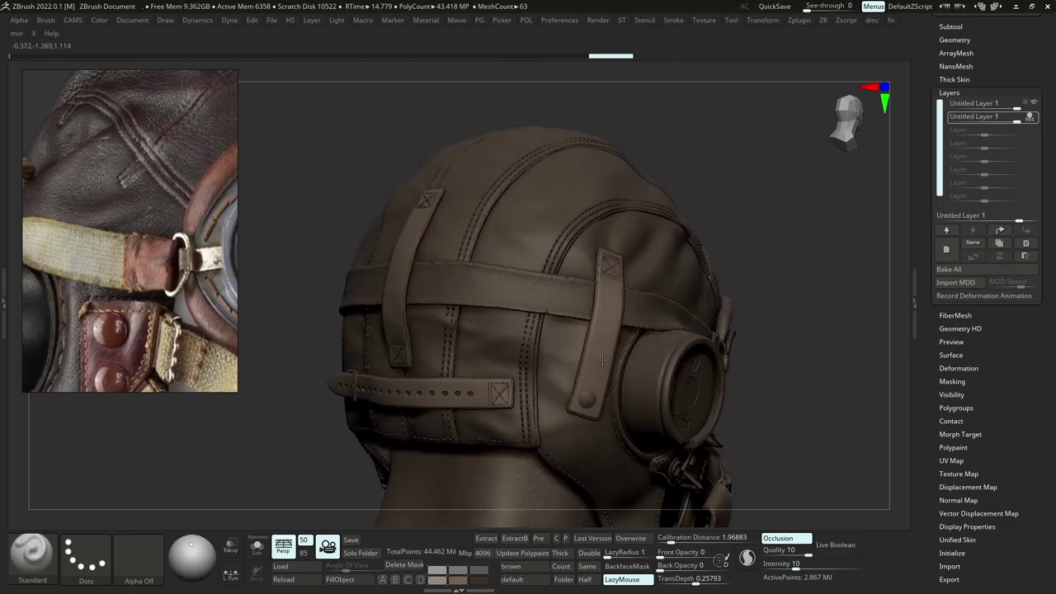
mouse_move(603, 360)
mouse_down()
mouse_move(618, 346)
mouse_move(587, 331)
mouse_move(601, 318)
mouse_up()
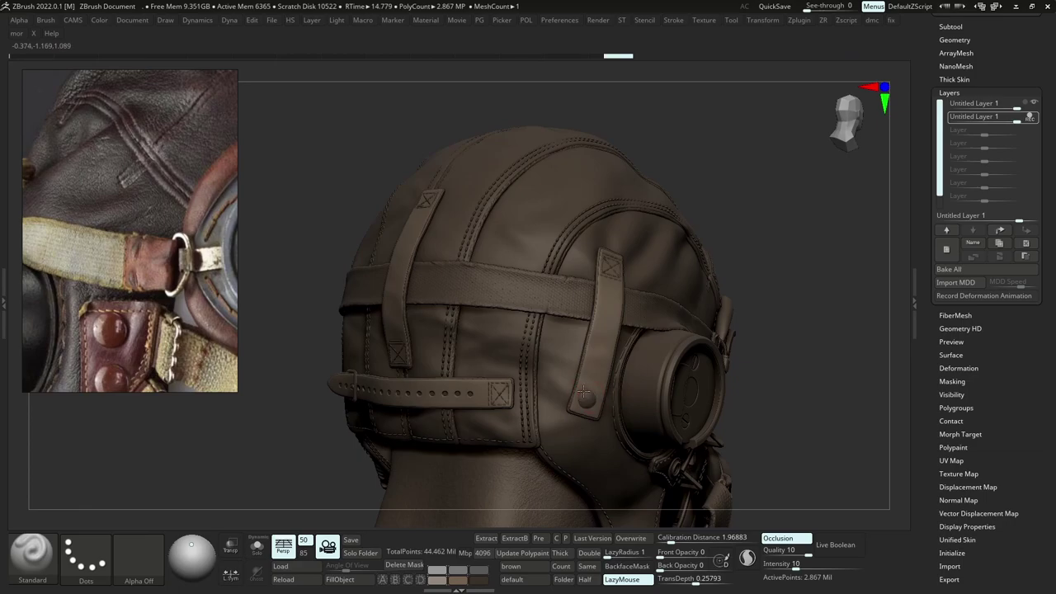
Sculpt subtle bumps on the side strap below its stitched box, where it crosses the goggle strap.
right_drag(609, 326, 549, 315)
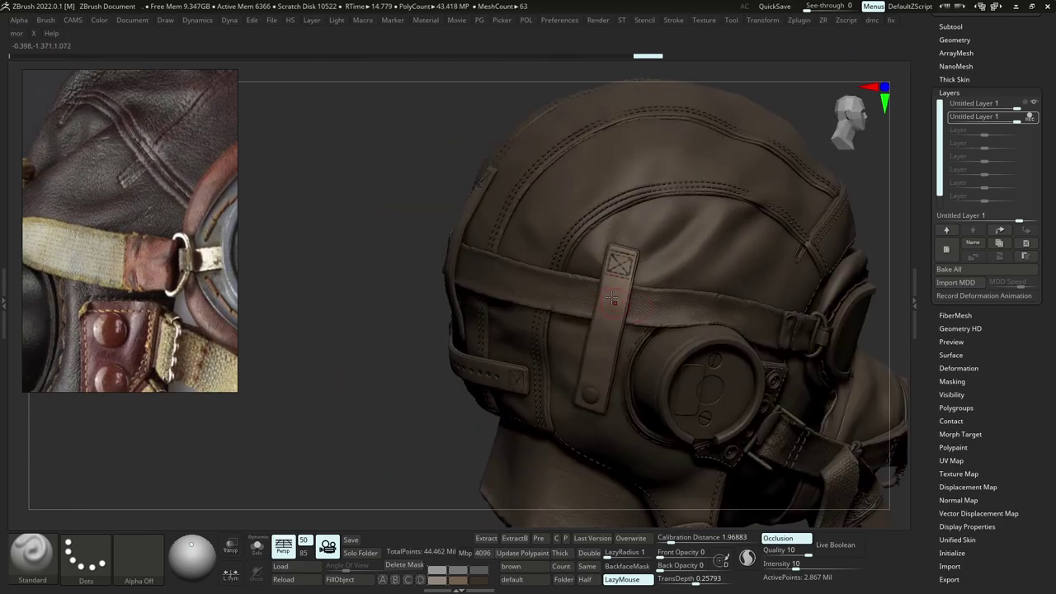
drag(619, 261, 634, 312)
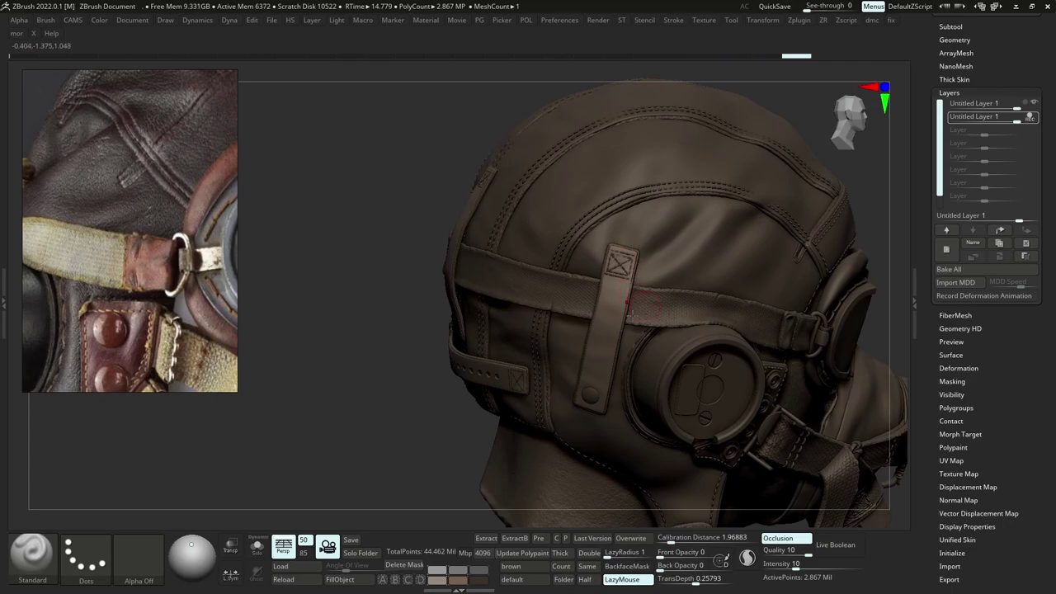
right_drag(634, 312, 710, 317)
drag(616, 325, 597, 342)
ctrl+right_drag(607, 376, 605, 318)
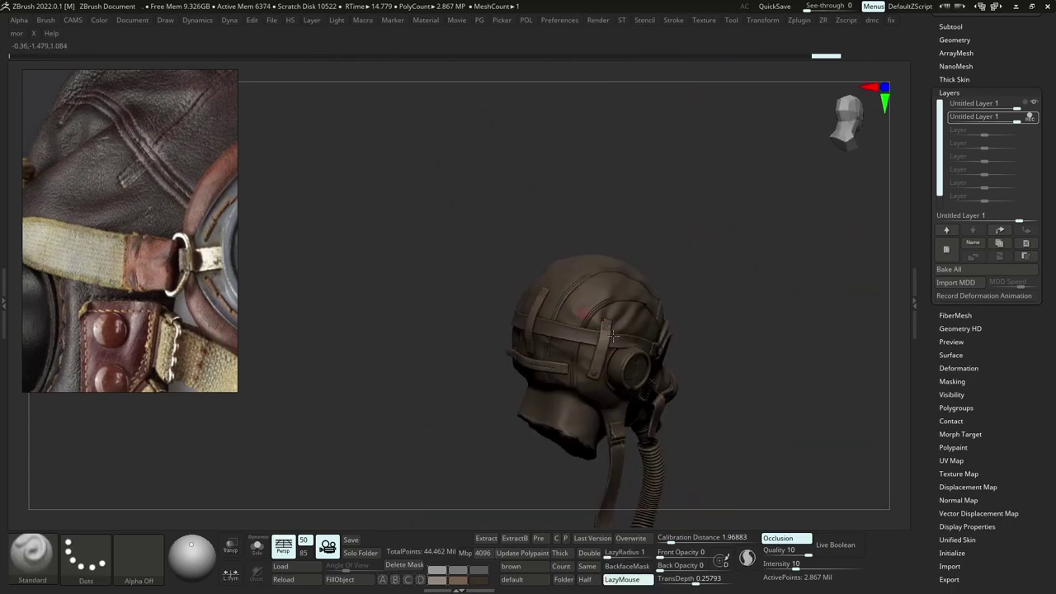
Check the leather straps in isolation and add small bumps around the snaps on the lower ends of the side straps.
mouse_move(549, 396)
right_down()
mouse_move(602, 404)
mouse_move(599, 462)
right_up()
right_drag(507, 383, 547, 385)
alt+right_drag(396, 390, 569, 299)
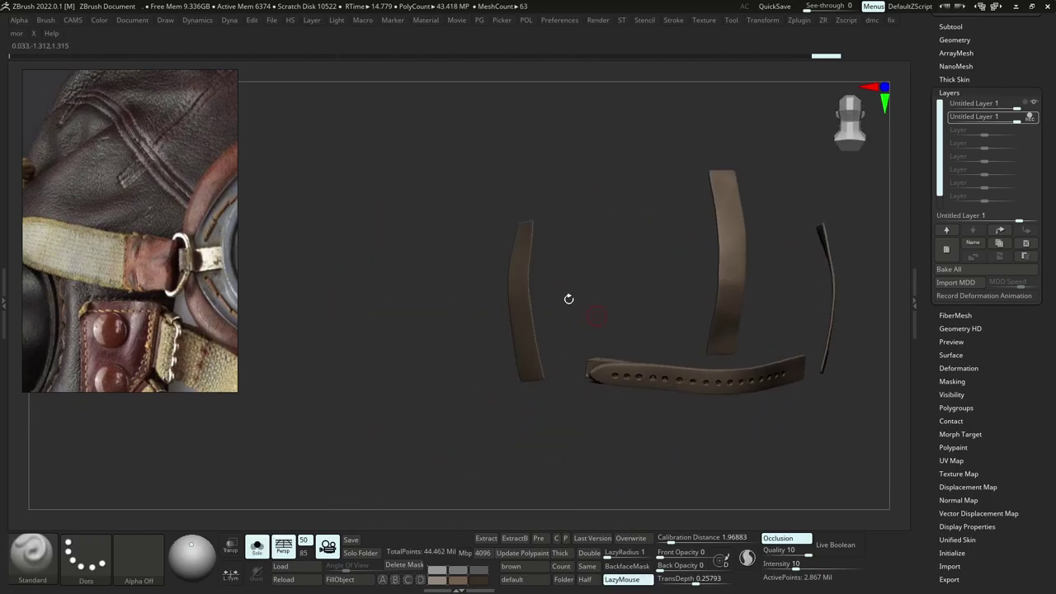
right_drag(471, 312, 533, 316)
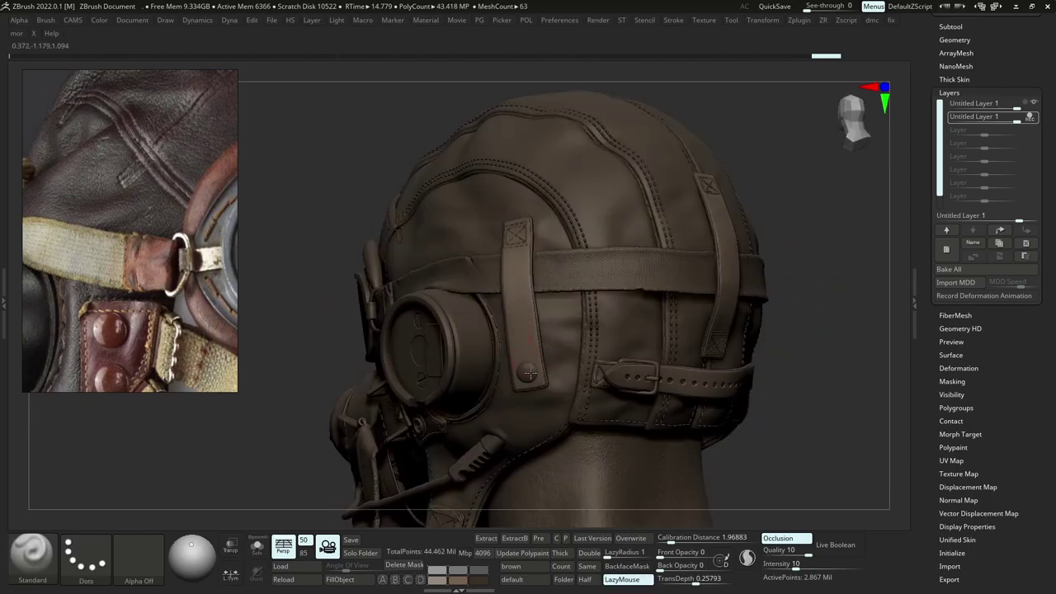
click(674, 360)
right_drag(614, 334, 495, 340)
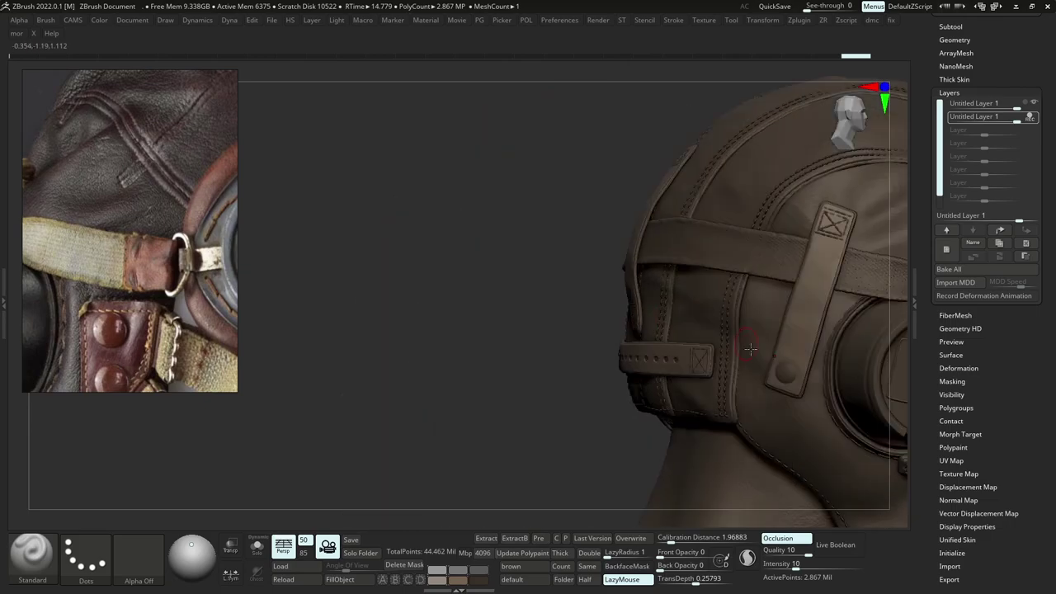
click(787, 377)
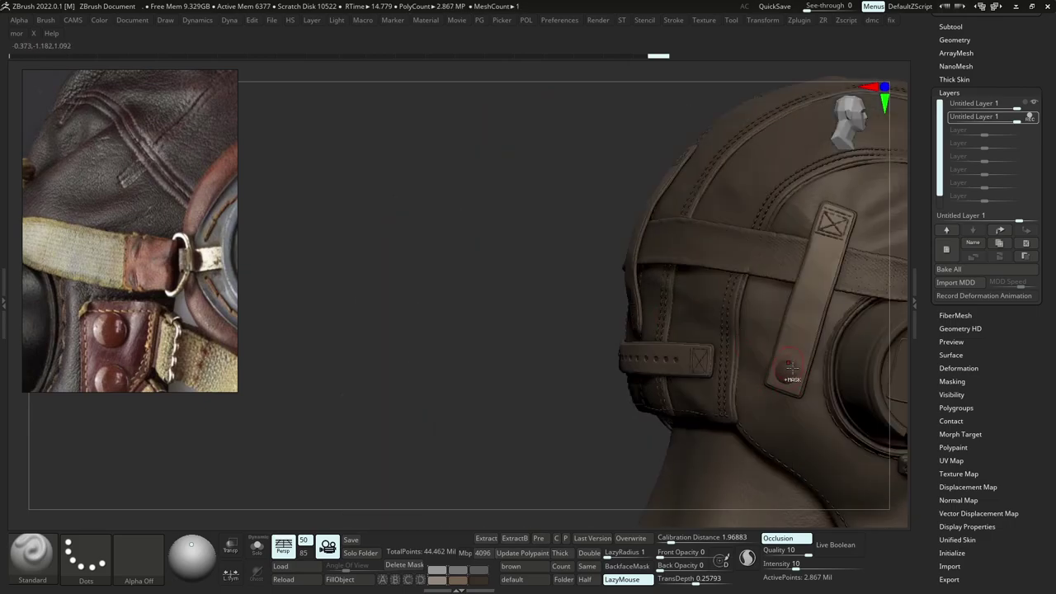
mouse_move(791, 377)
ctrl+right_down()
mouse_move(795, 333)
mouse_move(828, 340)
ctrl+right_up()
ctrl+right_drag(828, 340, 829, 383)
ctrl+right_drag(770, 347, 768, 382)
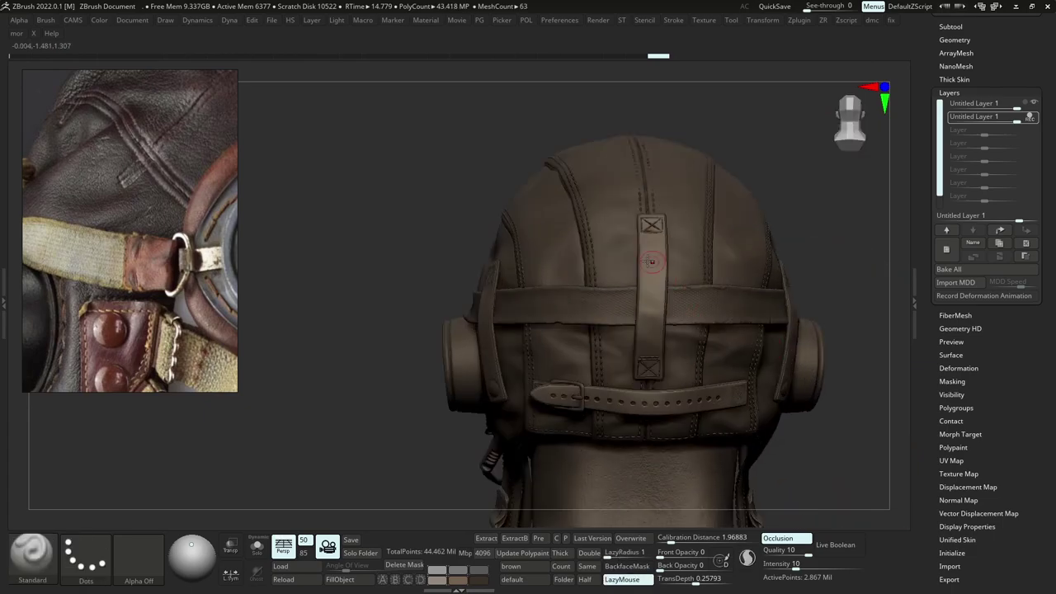
Sculpt subtle bumps on the horizontal back strap around its buckle and the first holes beside it.
right_drag(574, 371, 623, 374)
mouse_move(444, 361)
mouse_down()
mouse_move(486, 367)
mouse_move(485, 320)
mouse_move(484, 334)
mouse_up()
ctrl+right_drag(499, 363, 499, 332)
right_drag(499, 332, 474, 330)
mouse_move(570, 413)
alt+right_down()
mouse_move(568, 373)
mouse_move(570, 409)
alt+right_up()
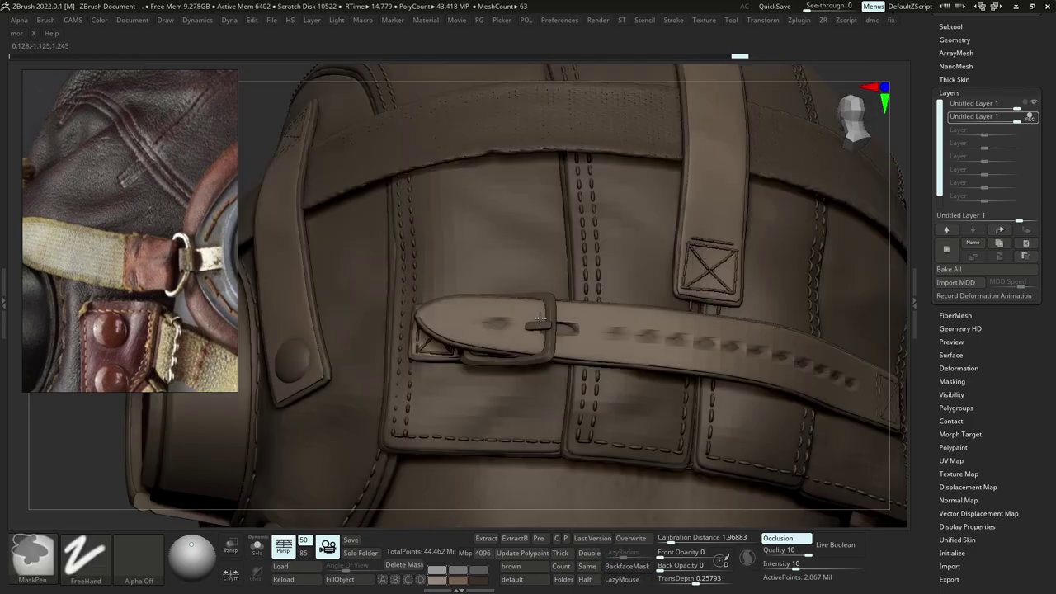
right_drag(590, 330, 553, 315)
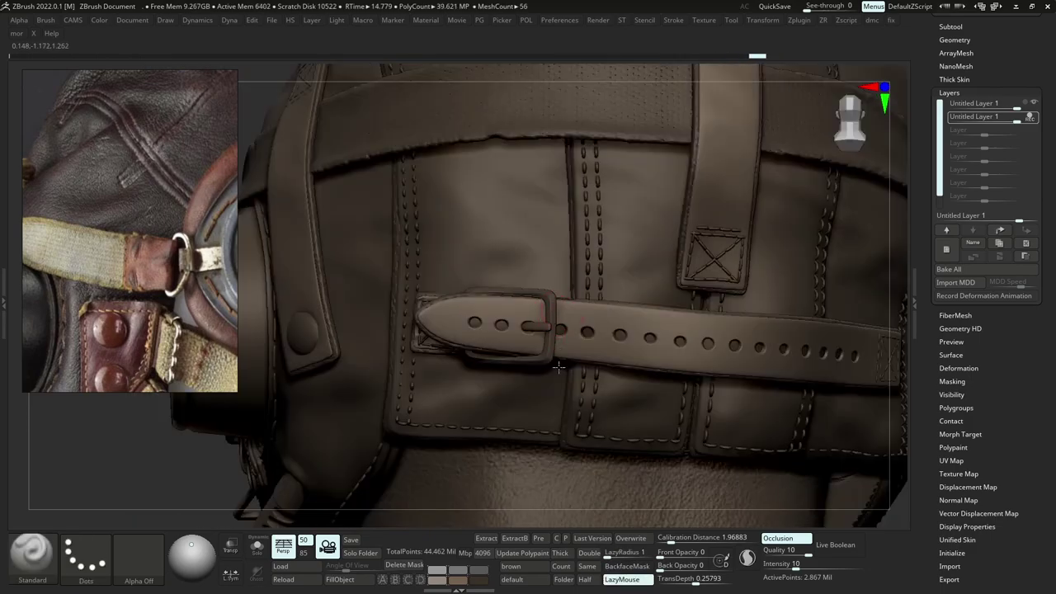
alt+click(544, 307)
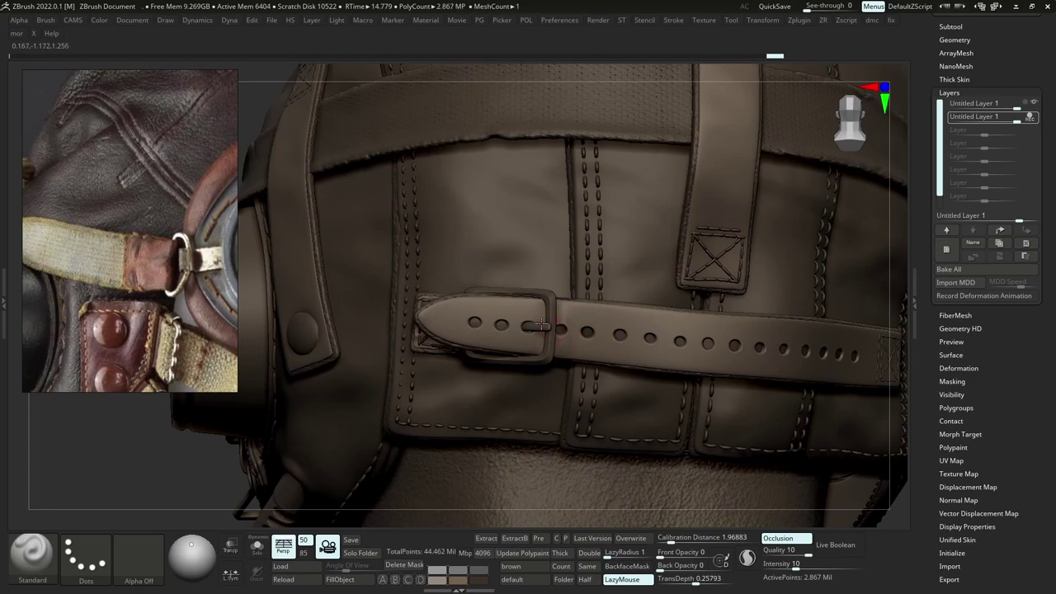
ctrl+right_drag(542, 325, 576, 285)
key(alt+s)
ctrl+right_drag(590, 347, 609, 437)
key(alt+s)
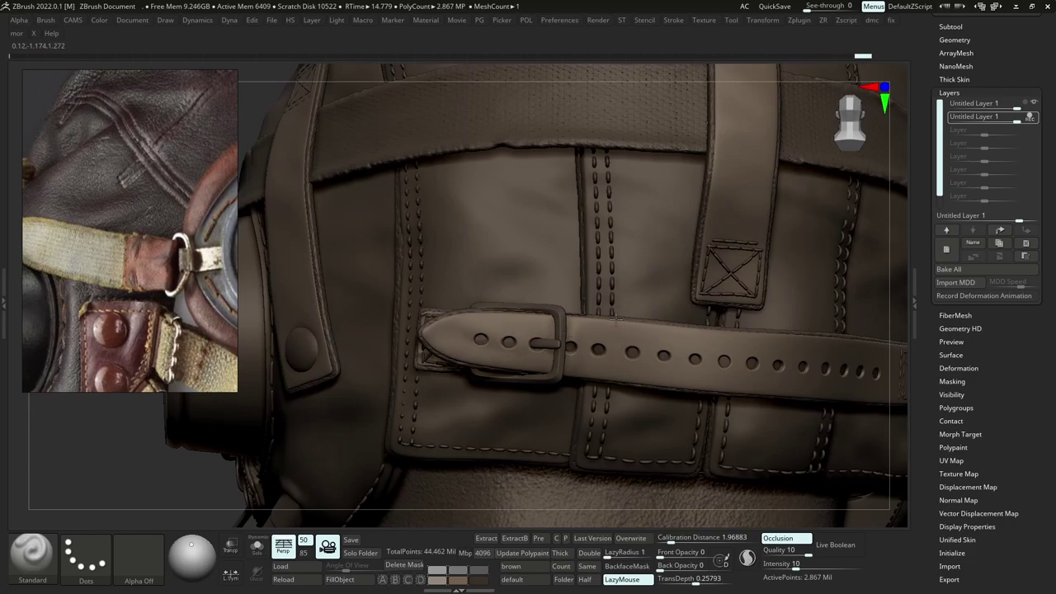
ctrl+right_drag(696, 366, 609, 356)
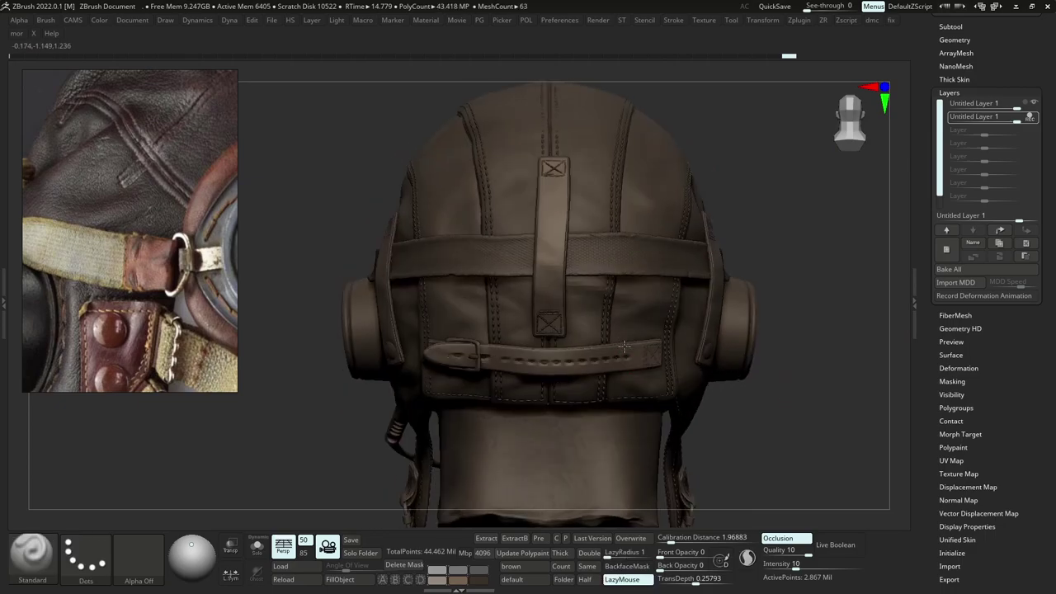
Sculpt subtle bumps along the row of holes on the horizontal back strap, between its stitched end and the buckle.
right_drag(690, 360, 652, 343)
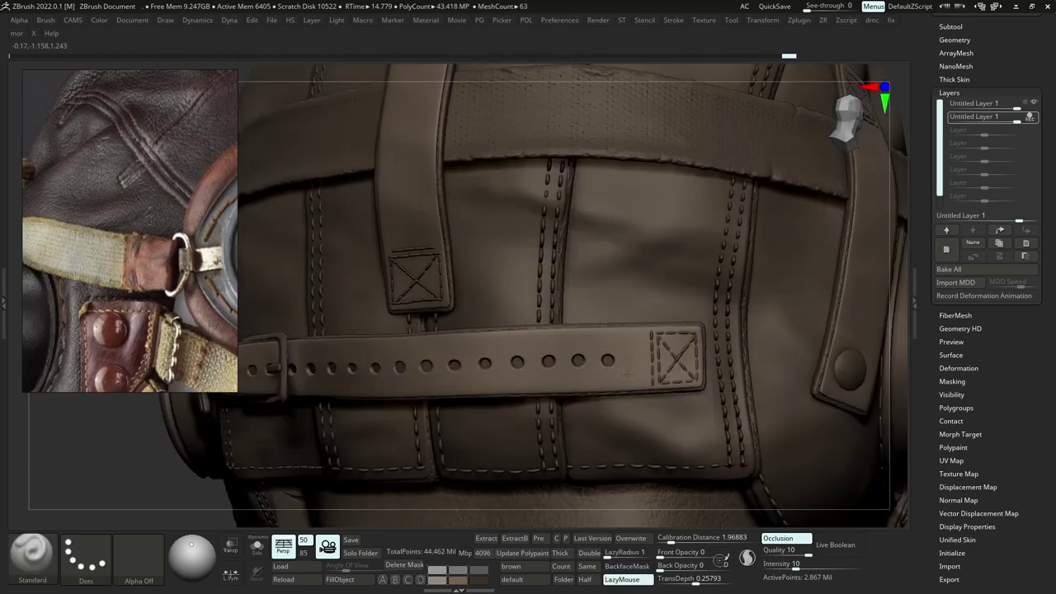
drag(627, 374, 477, 349)
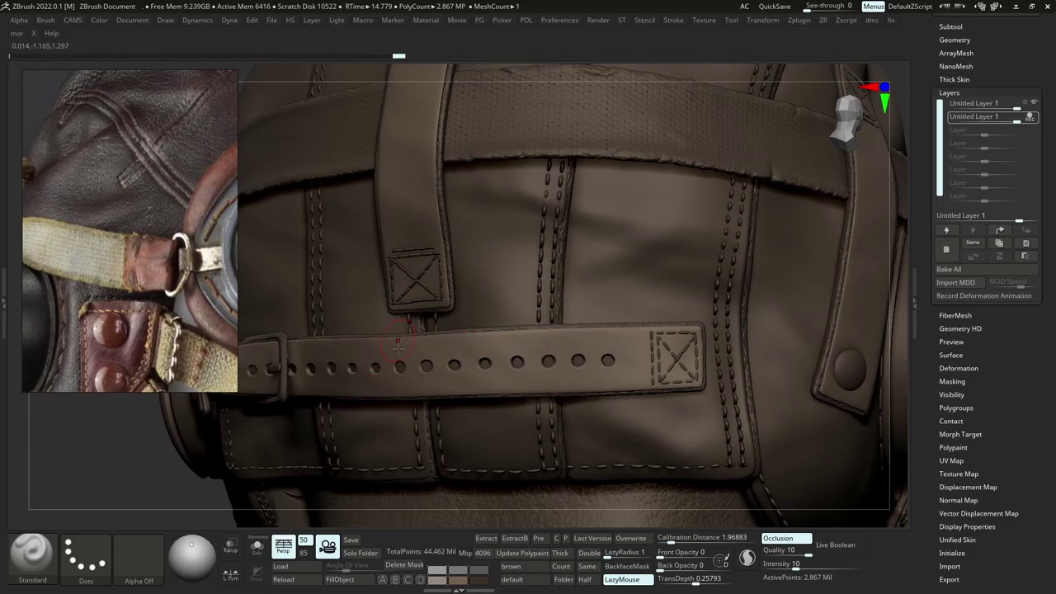
drag(398, 348, 468, 350)
mouse_move(569, 360)
ctrl+right_down()
mouse_move(583, 350)
mouse_move(642, 368)
ctrl+right_up()
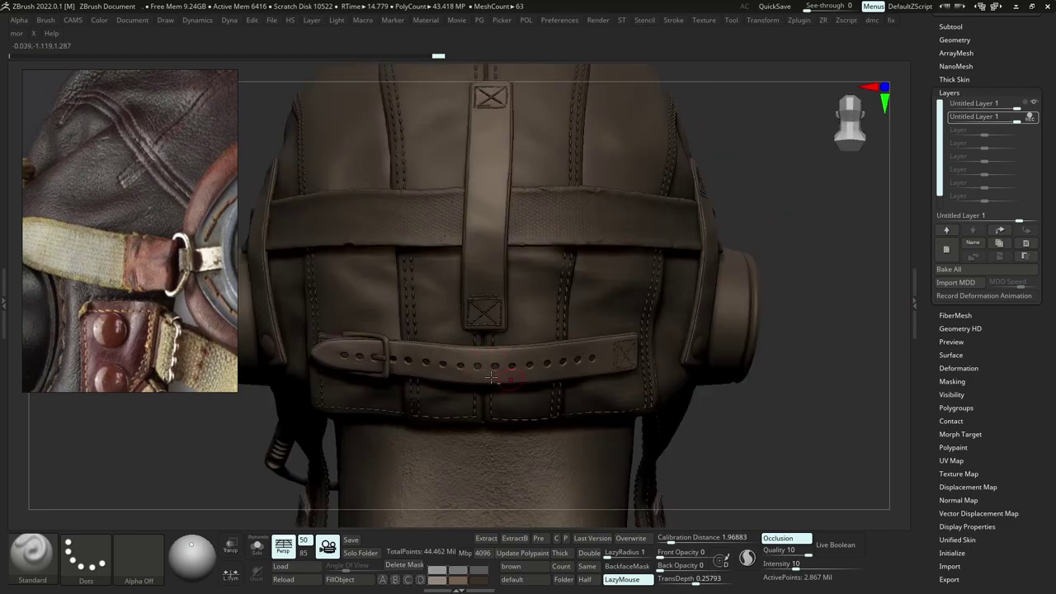
drag(476, 371, 415, 368)
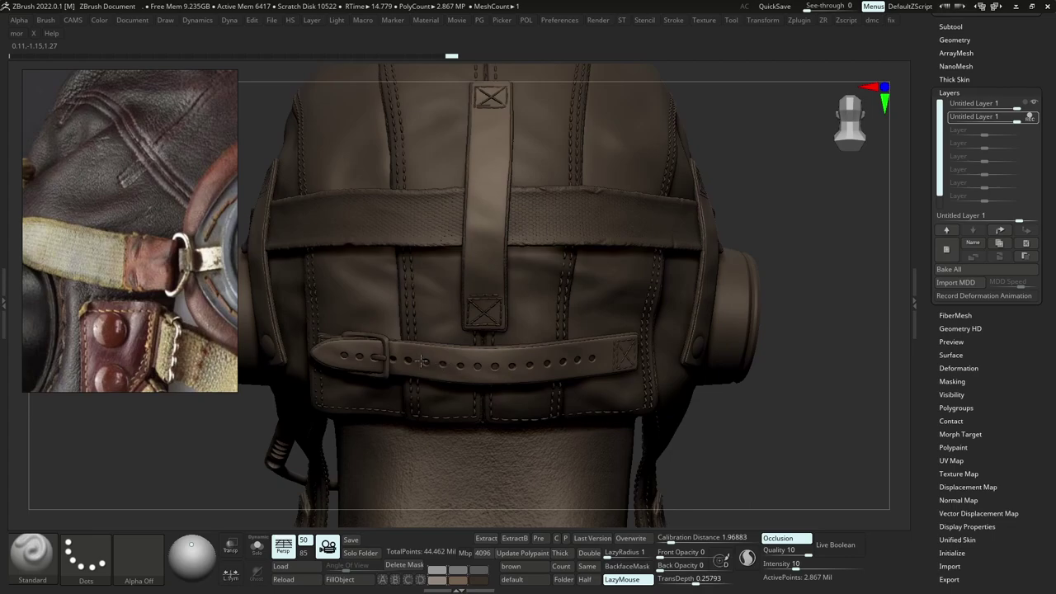
Check the leather straps in isolation and sculpt subtle bumps beside the stitched box on the horizontal strap's free end.
mouse_move(541, 363)
ctrl+right_down()
mouse_move(561, 347)
mouse_move(576, 382)
mouse_move(557, 361)
ctrl+right_up()
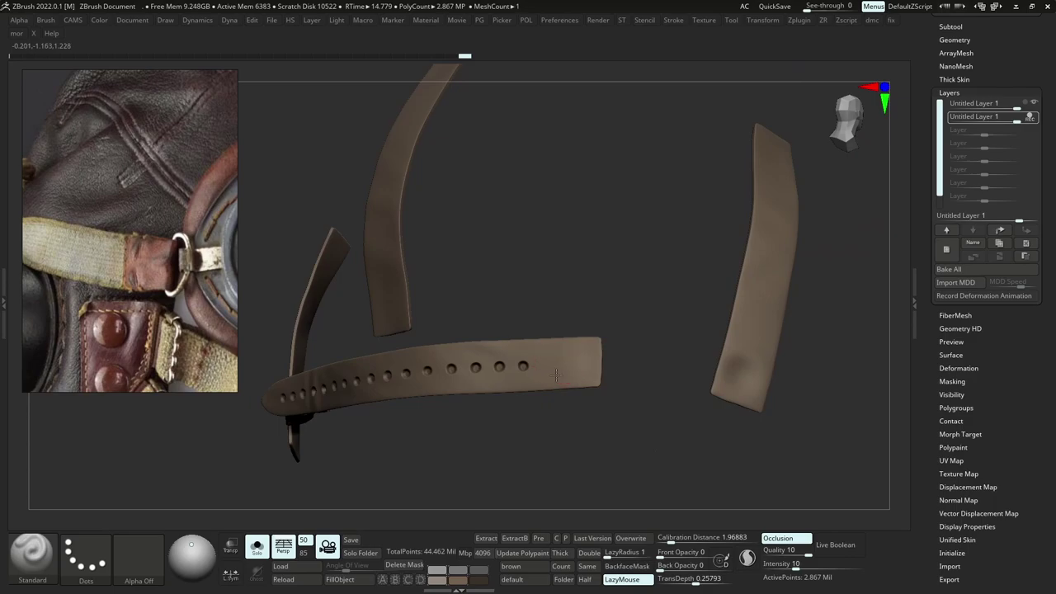
key(shift+s)
drag(564, 358, 573, 353)
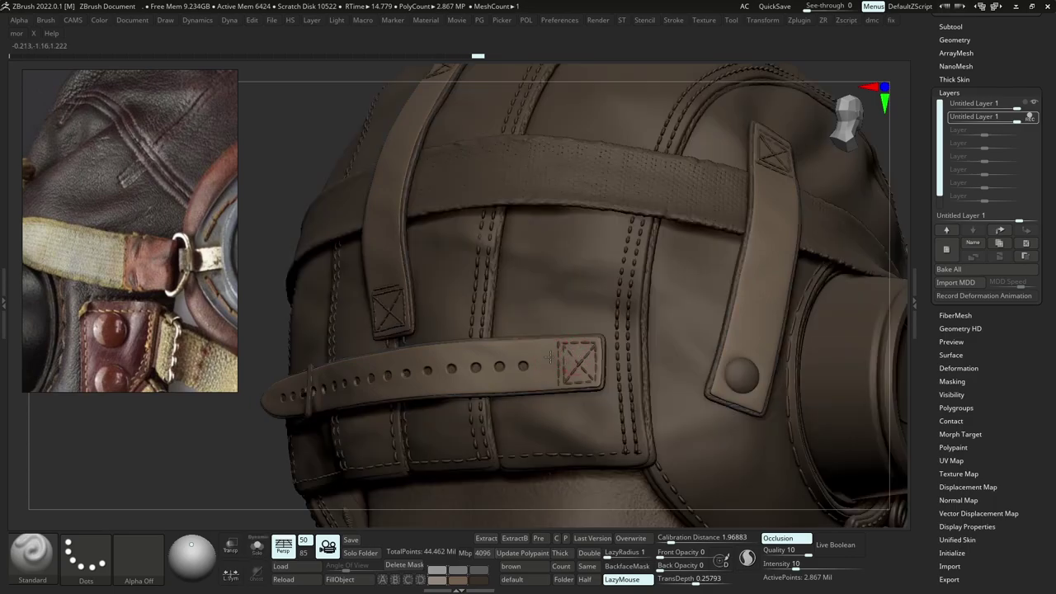
Resize the brush and sculpt small bumps on the horizontal strap's short stitched tab behind the buckle.
ctrl+right_drag(565, 384, 553, 288)
right_drag(495, 306, 466, 386)
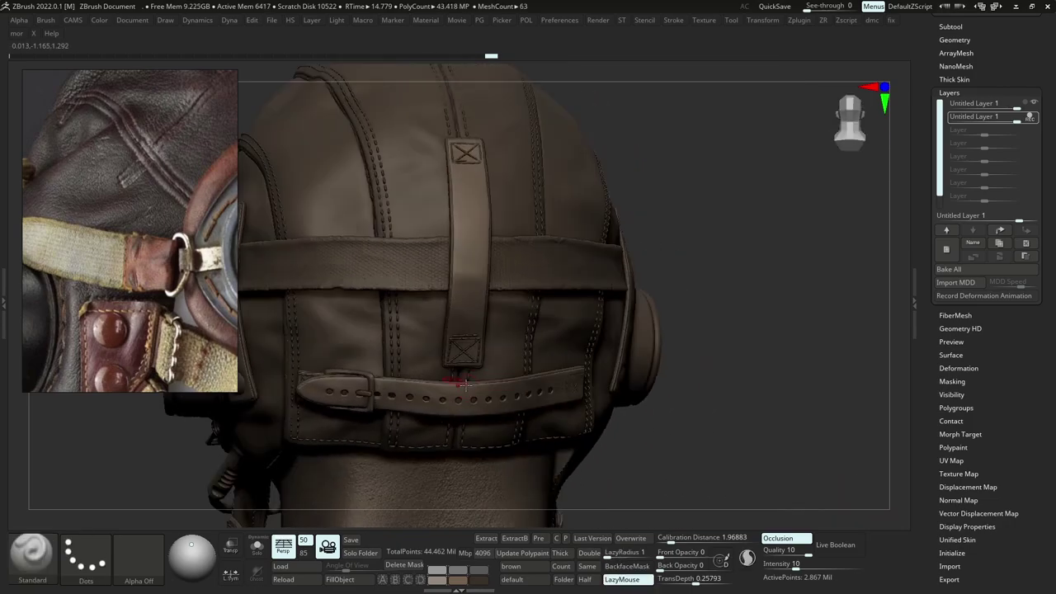
key(shift+s)
drag(500, 383, 586, 429)
key(ctrl+shift+s)
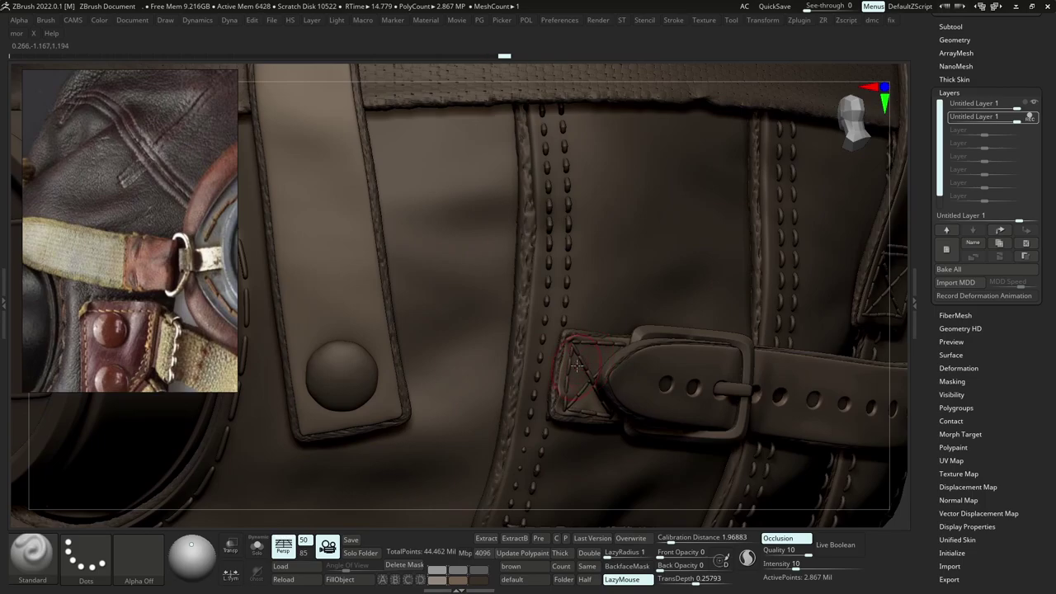
key(s)
click(581, 369)
drag(575, 346, 605, 343)
Touch up the buckle end of the horizontal strap, adjust the brush size and add a bump to the upper central strap.
ctrl+right_drag(573, 325, 568, 302)
mouse_move(603, 363)
ctrl+right_down()
mouse_move(596, 284)
mouse_move(528, 317)
mouse_move(624, 339)
mouse_move(539, 386)
mouse_move(534, 415)
mouse_move(554, 395)
ctrl+right_up()
ctrl+right_drag(548, 412, 534, 388)
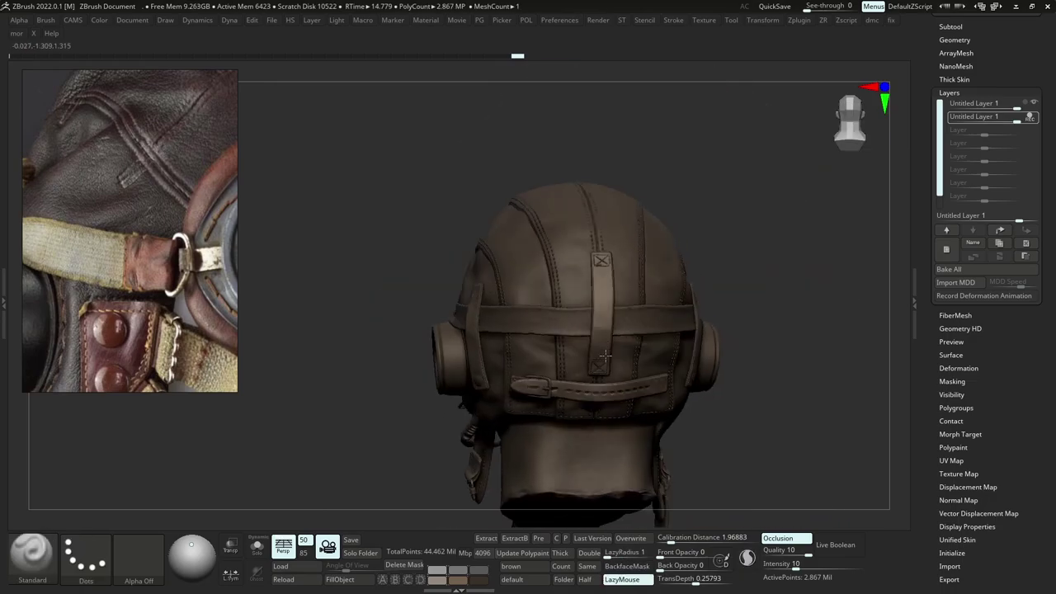
drag(532, 387, 543, 389)
key(s)
drag(616, 293, 610, 272)
Stop recording on the active strap layer and toggle its visibility to compare the straps with and without the bumps.
right_drag(613, 272, 737, 238)
click(1033, 118)
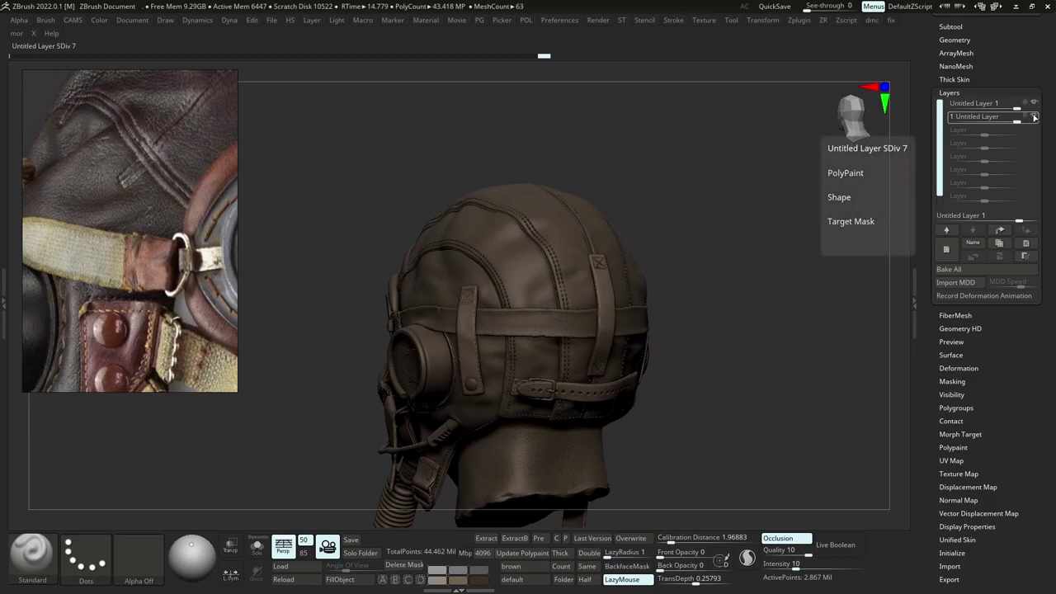
click(1035, 117)
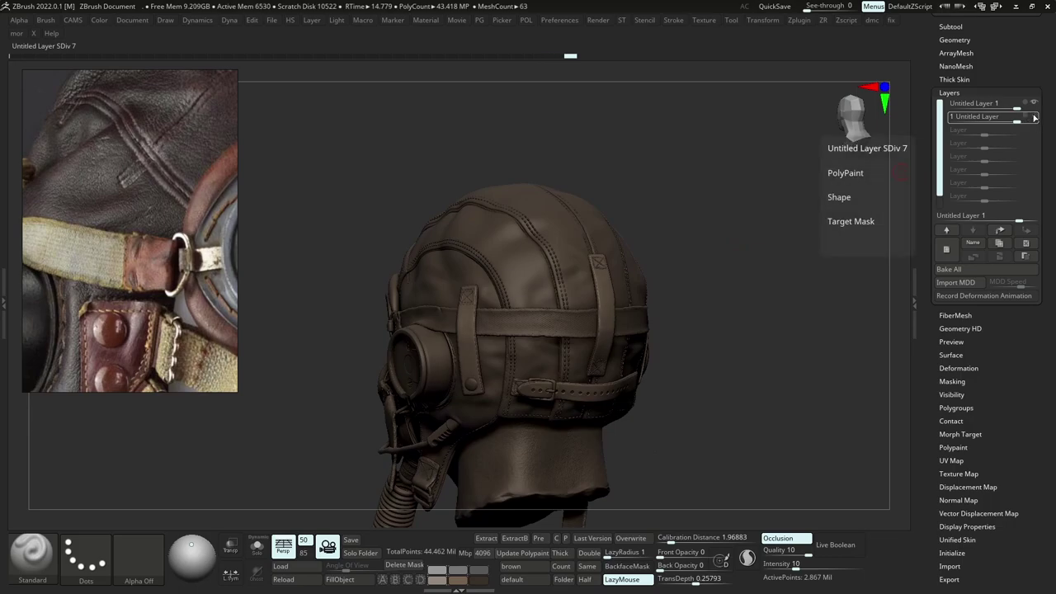
Compare the helmet's rear and sides with the second sculpt layer hidden and shown.
click(1034, 117)
drag(738, 226, 888, 206)
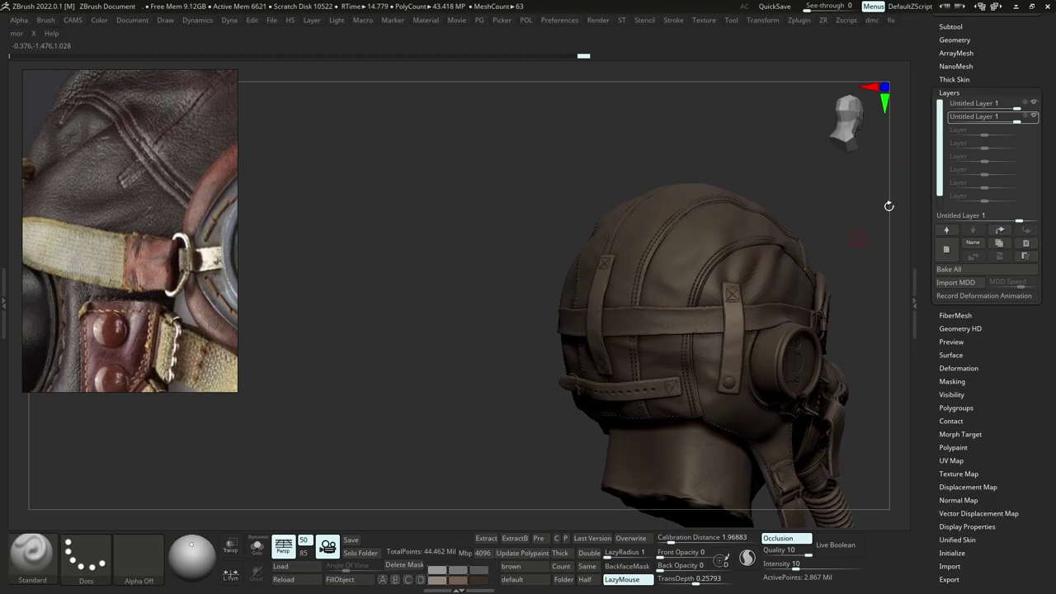
click(1034, 117)
click(1035, 117)
right_drag(590, 363, 675, 371)
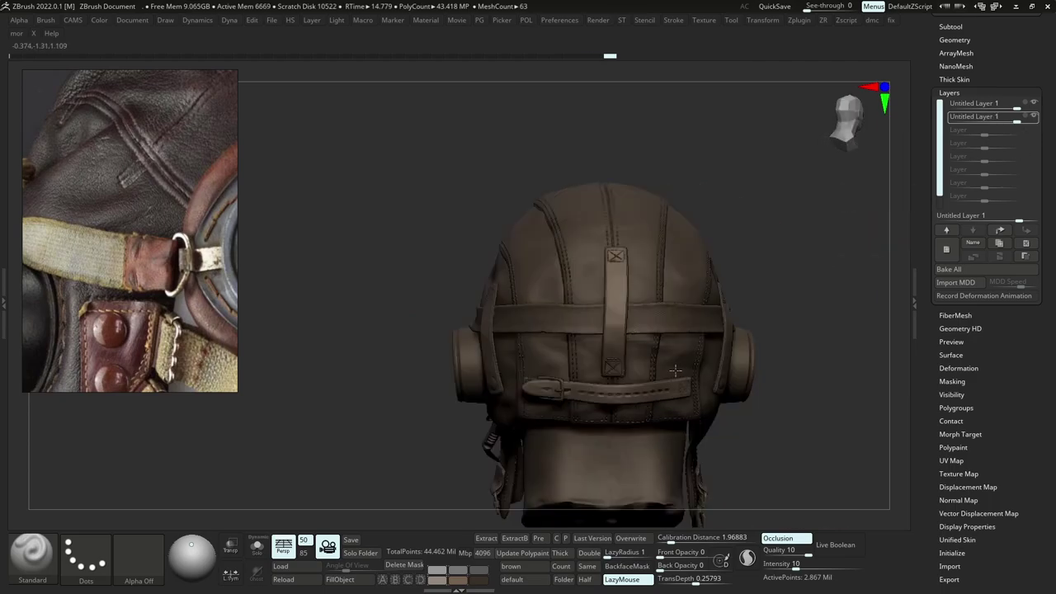
Add a new sculpt layer and cut a small DamStandard nick into the upper edge of the rear buckle strap.
ctrl+right_drag(615, 397, 846, 338)
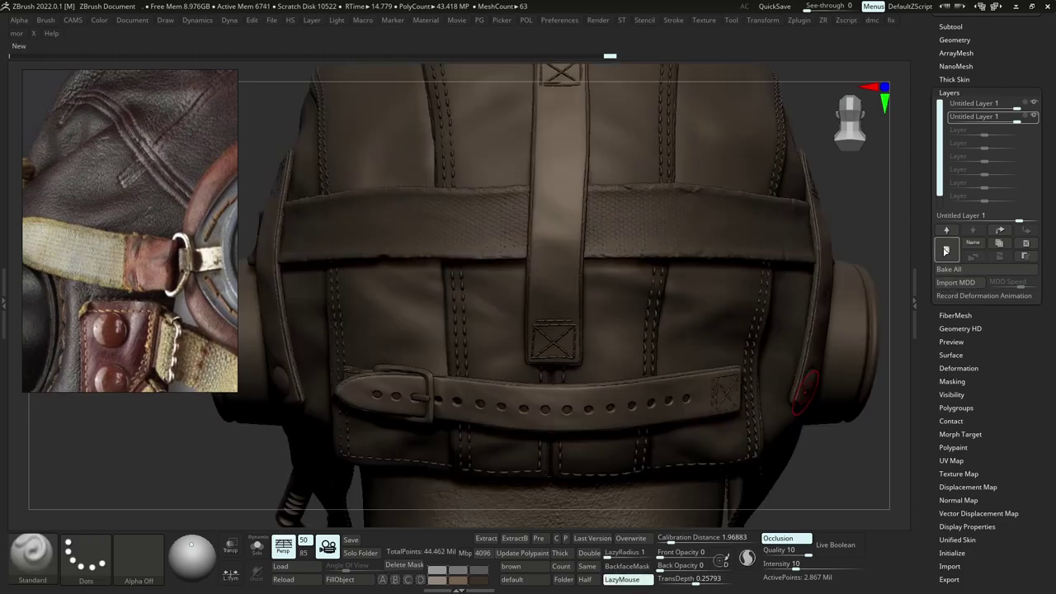
click(946, 250)
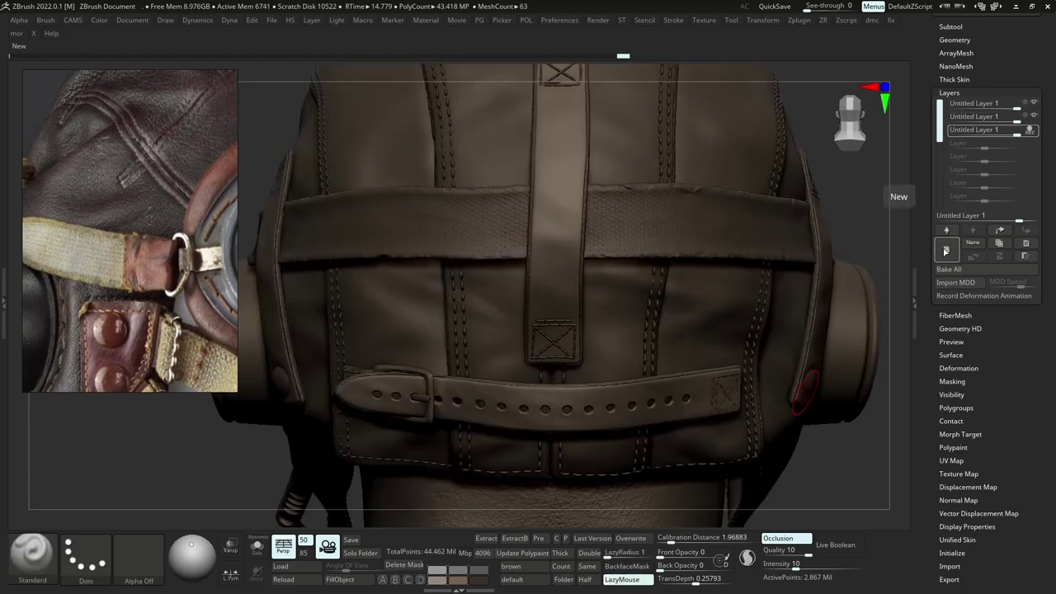
key(b)
key(d)
key(s)
ctrl+right_drag(542, 385, 560, 398)
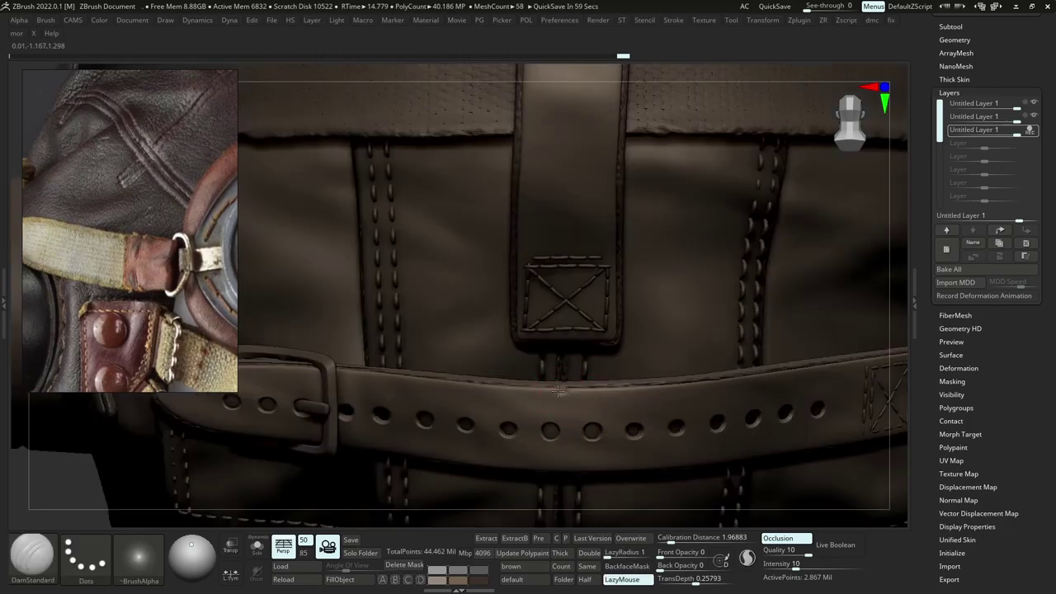
drag(558, 391, 552, 388)
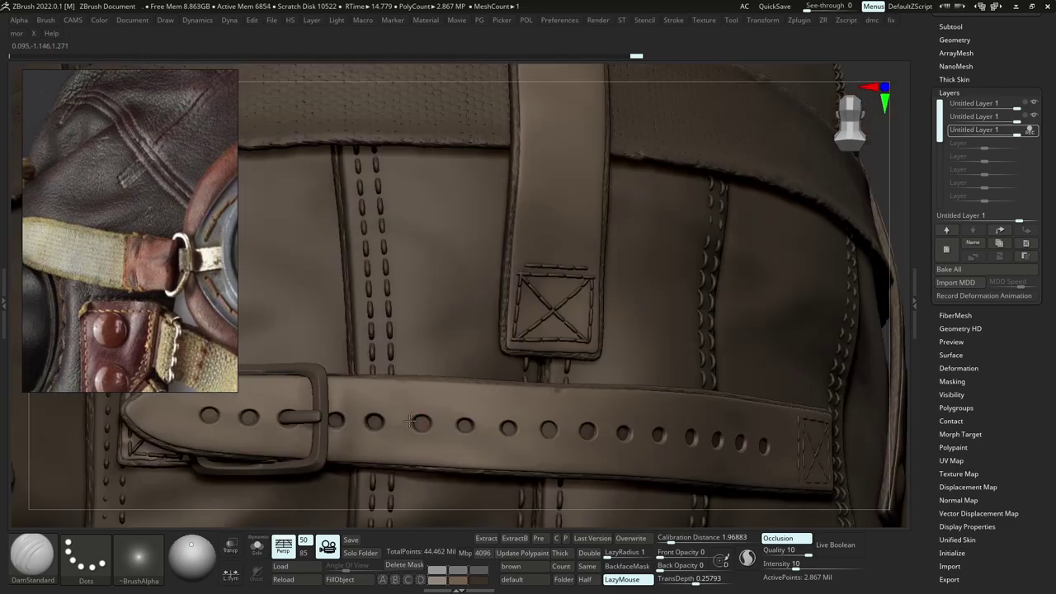
Carve further DamStandard creases and nicks into the buckle strap around its punched holes, pointed tip and buckle.
drag(409, 422, 514, 414)
drag(491, 468, 388, 452)
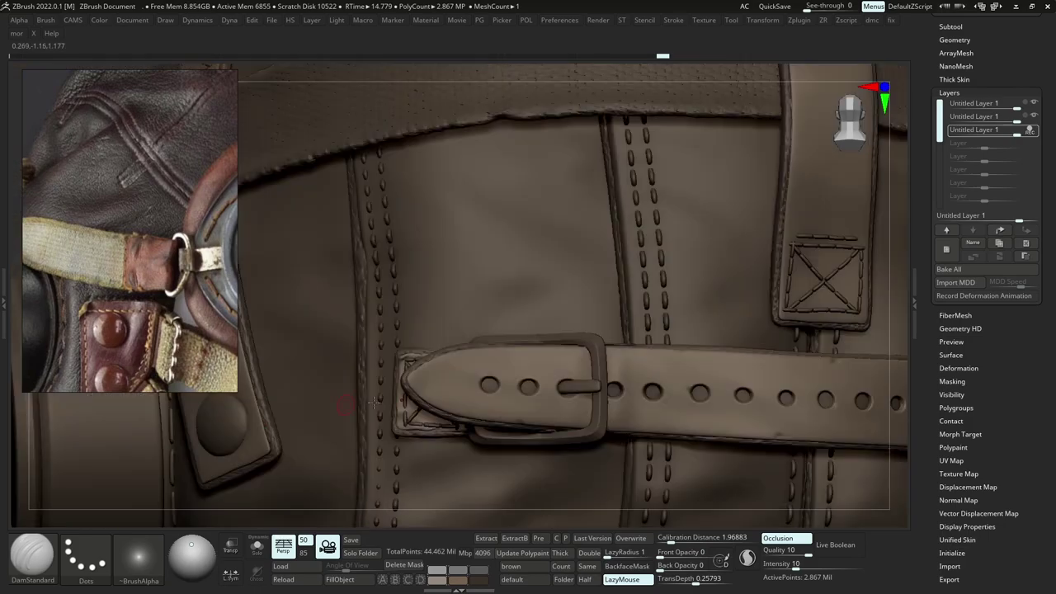
drag(427, 376, 583, 377)
drag(579, 436, 594, 416)
mouse_move(629, 487)
ctrl+right_down()
mouse_move(632, 418)
mouse_move(678, 508)
ctrl+right_up()
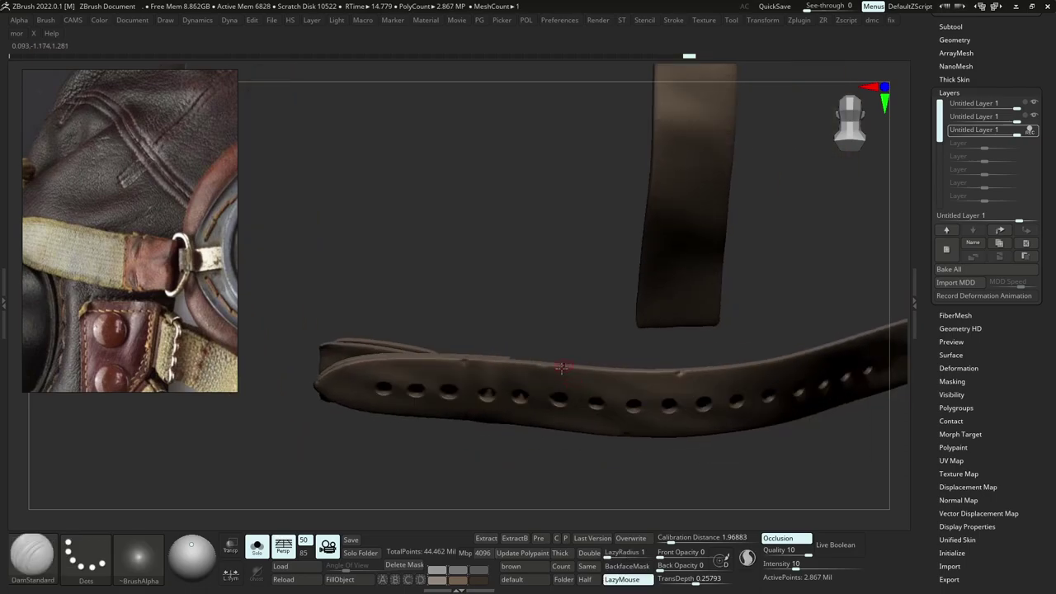
Nick the isolated buckle strap's lower edge and the area near its last holes, and show the whole helmet again.
right_drag(525, 423, 537, 425)
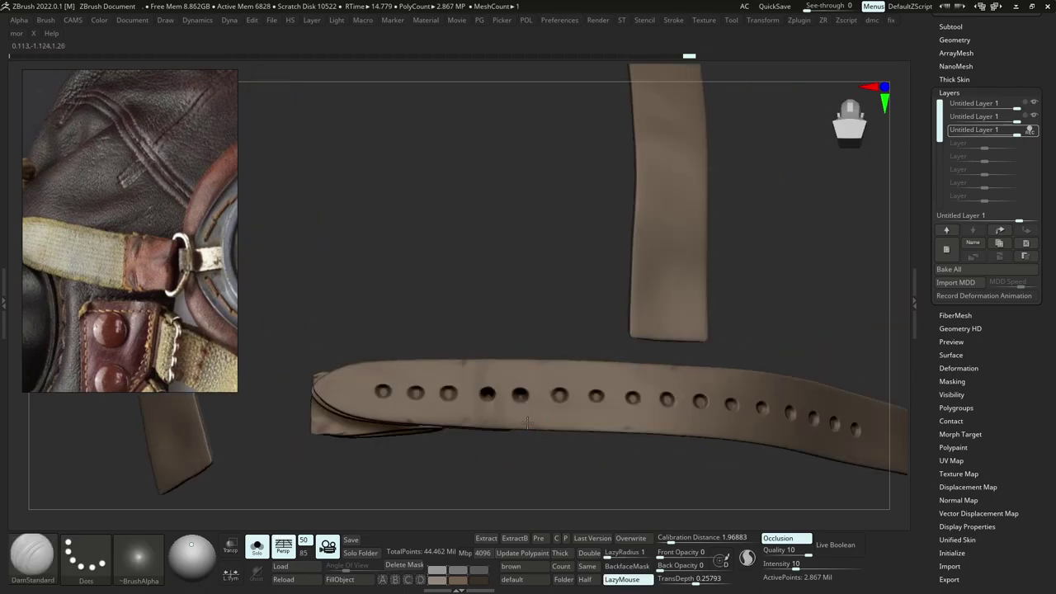
drag(542, 436, 535, 431)
mouse_move(606, 409)
right_down()
mouse_move(578, 380)
mouse_move(610, 400)
right_up()
drag(667, 391, 680, 389)
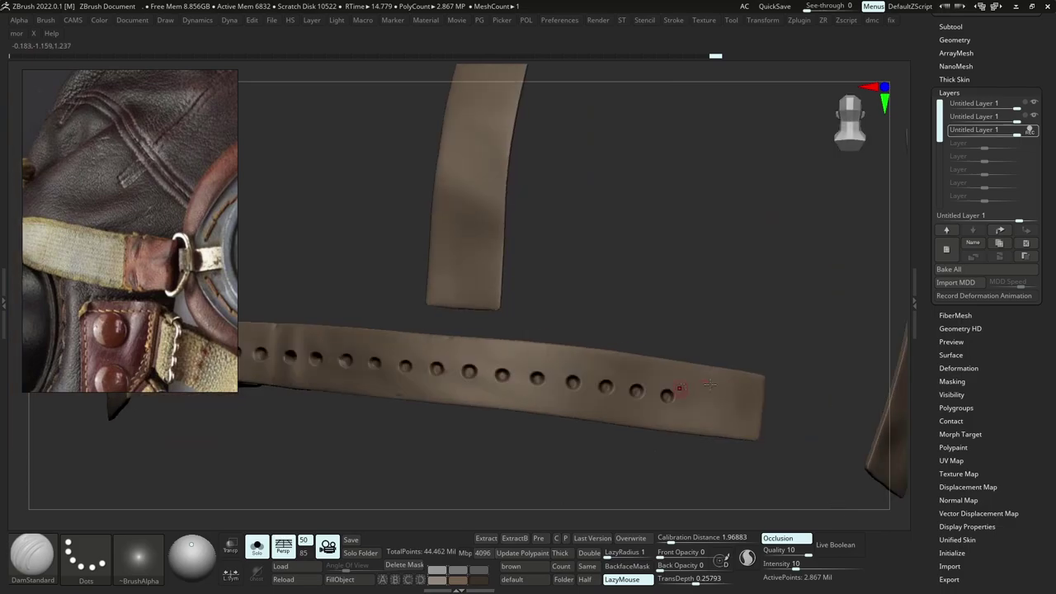
key(alt+s)
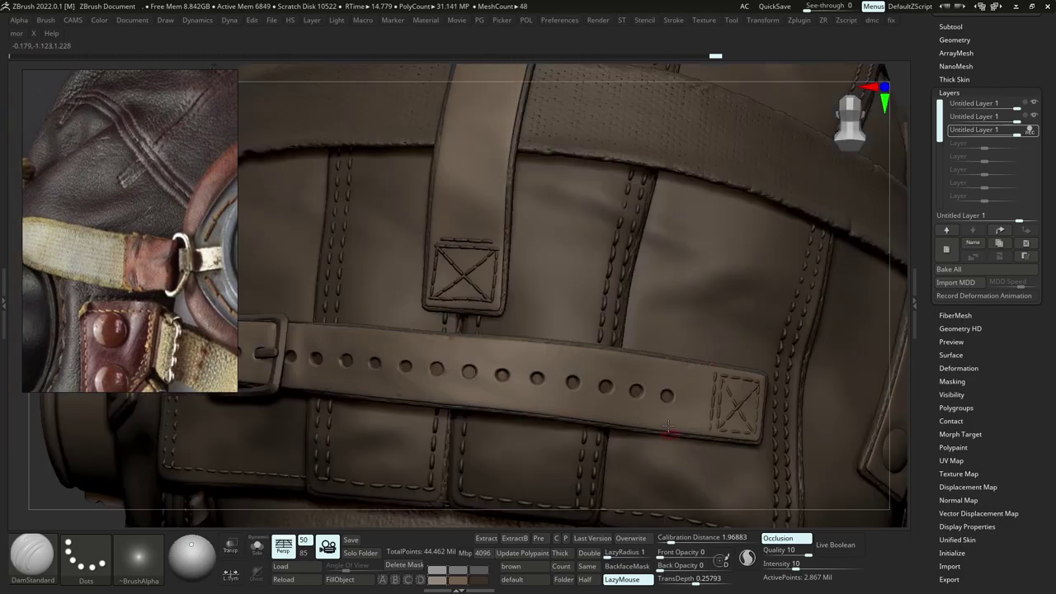
Undo a trial nick on the buckle strap's lower edge and carve a fine crease at the upper corner of its stitched end.
drag(657, 426, 662, 440)
key(ctrl+z)
mouse_move(741, 380)
right_down()
mouse_move(779, 395)
mouse_move(779, 416)
mouse_move(770, 389)
right_up()
key(s)
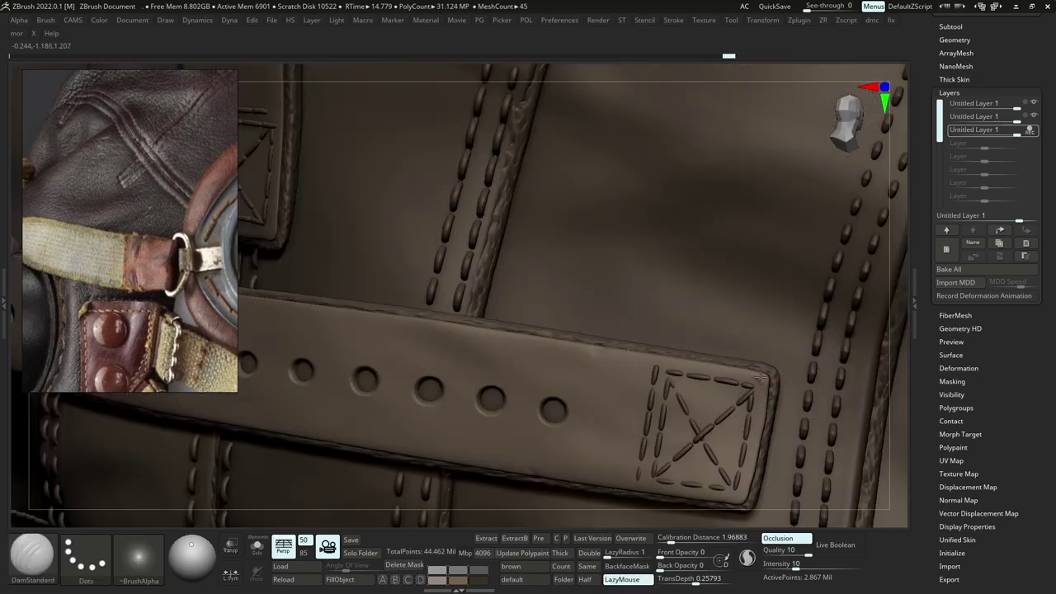
drag(750, 366, 769, 378)
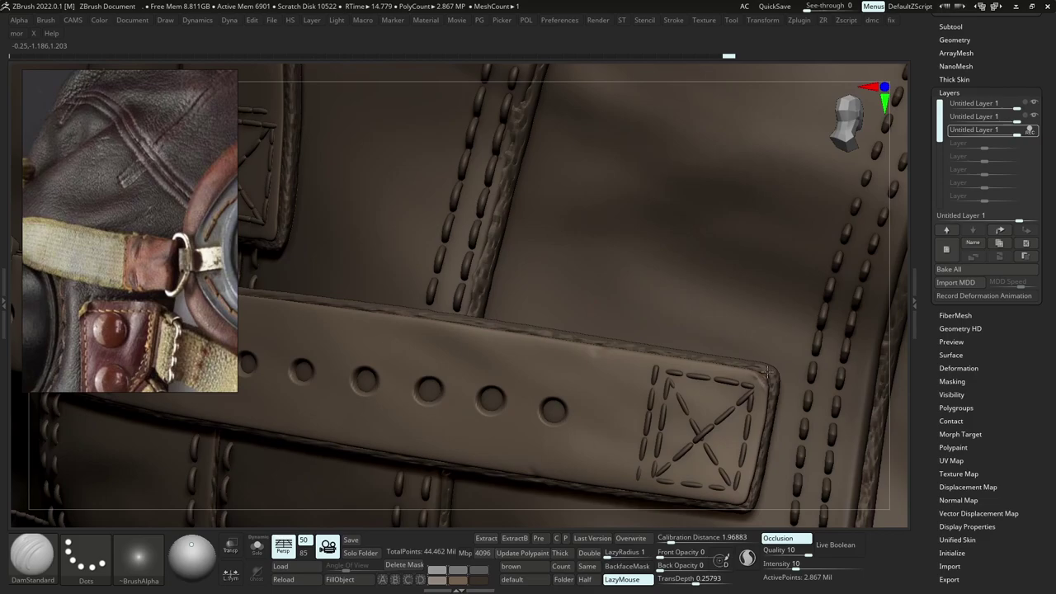
Reshape the upper corner of the buckle strap's stitched end using the Move brush.
key(b)
key(m)
key(v)
right_click(739, 391)
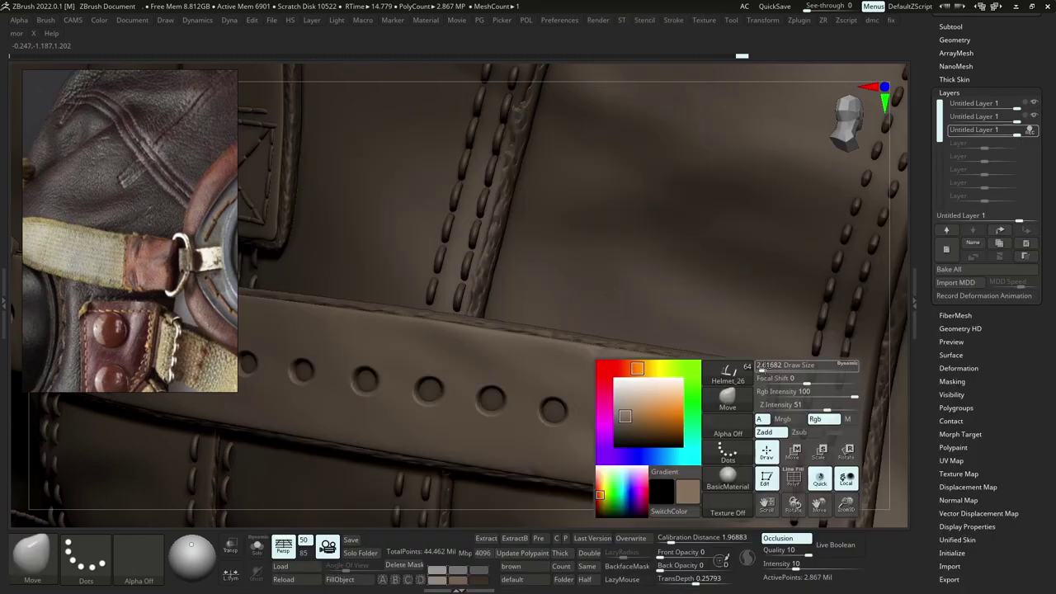
right_drag(741, 390, 757, 378)
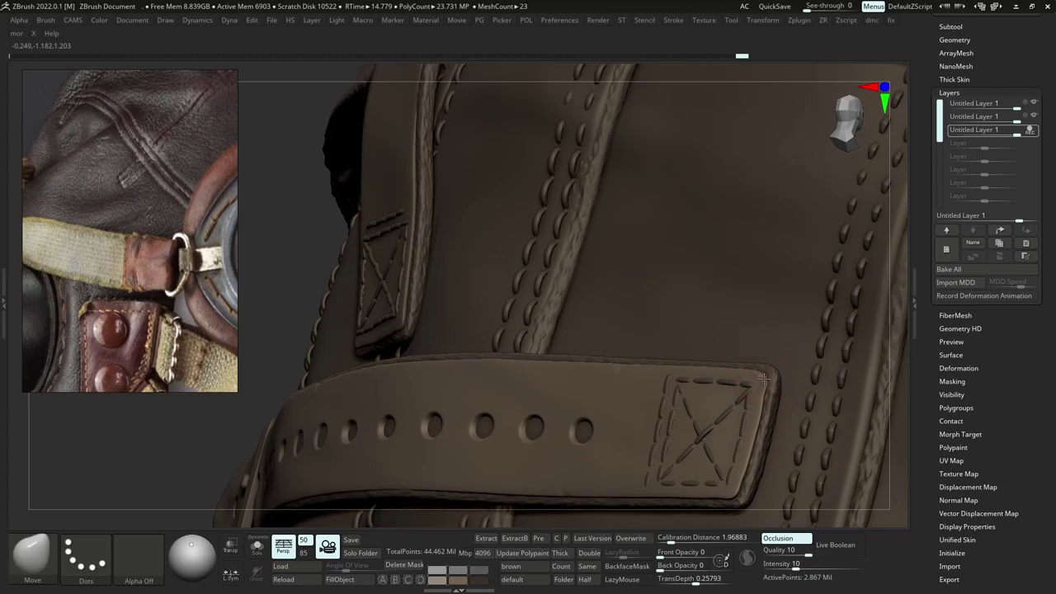
drag(761, 384, 765, 380)
Return to the DamStandard brush and work the vertical centre strap's edge where it crosses the horizontal band, smoothing the result.
key(b)
key(d)
key(s)
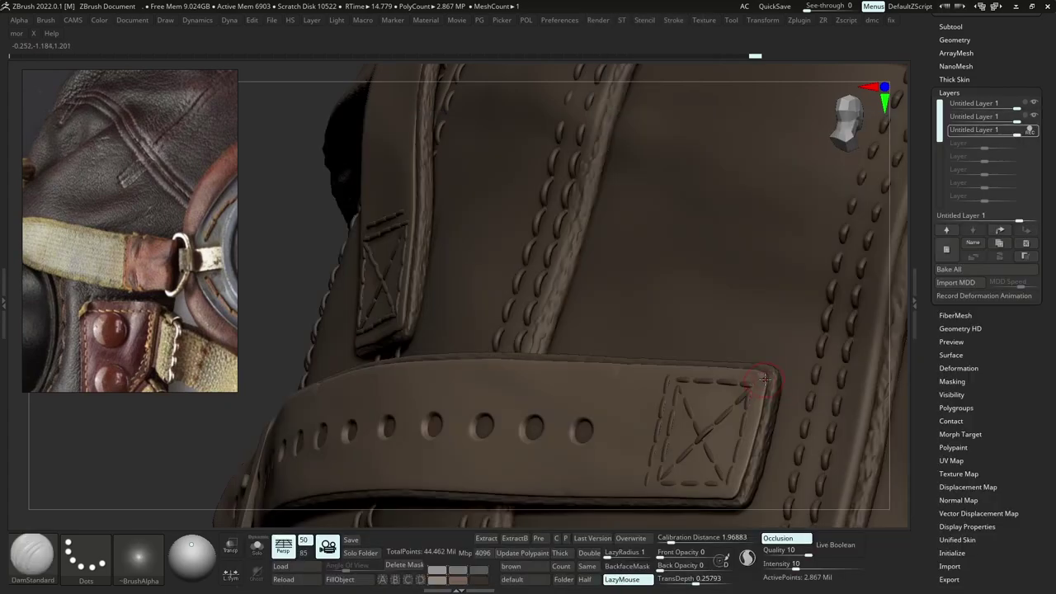
ctrl+right_drag(760, 386, 805, 367)
ctrl+right_drag(702, 415, 652, 384)
key(s)
drag(644, 317, 628, 301)
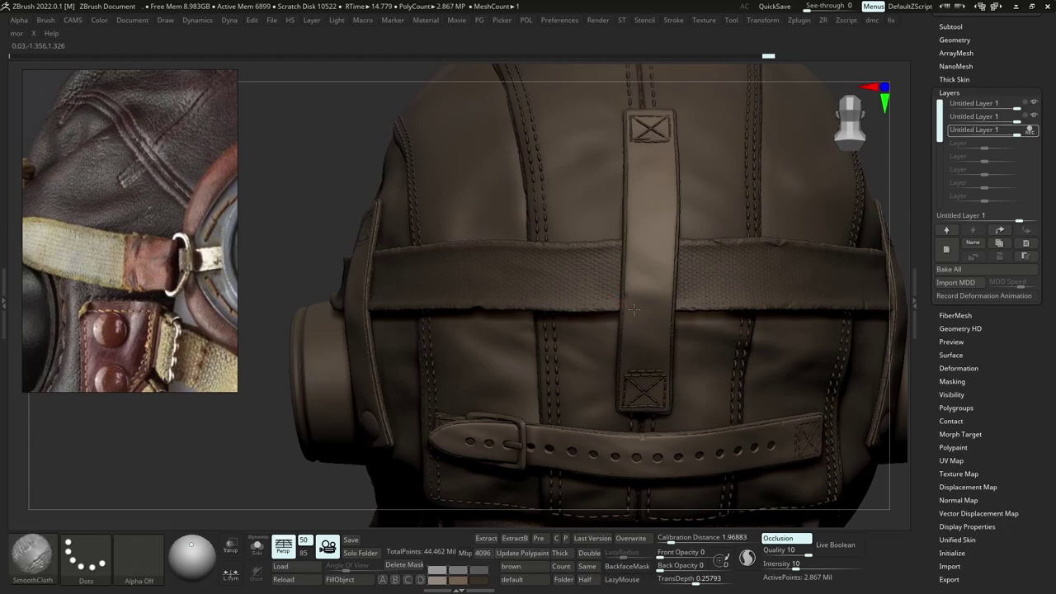
Adjust the brush's draw size and carve a nick into the vertical strap's right edge above the horizontal band.
alt+right_drag(661, 128, 666, 264)
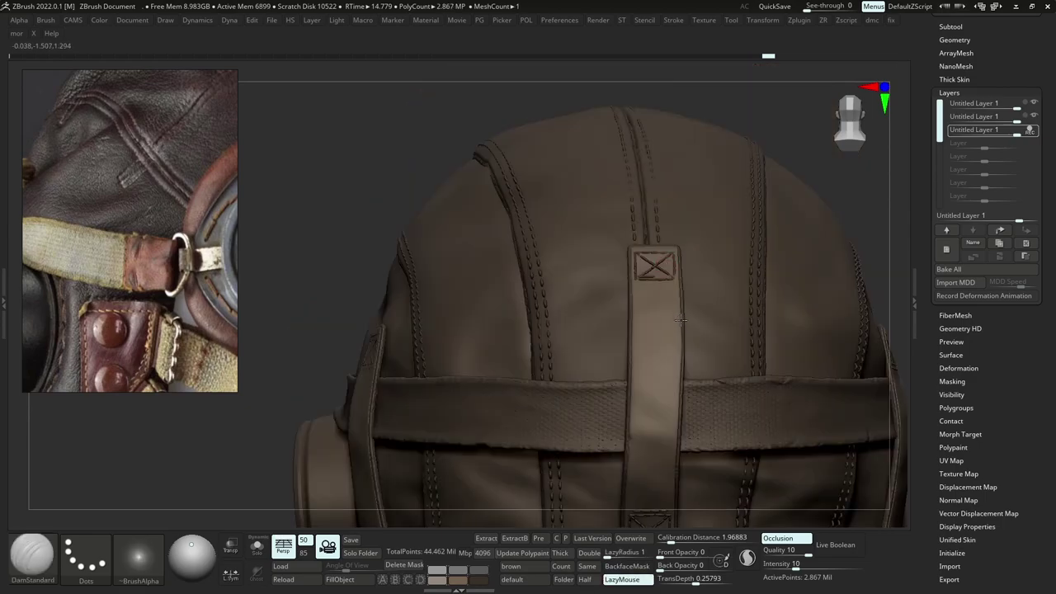
key(s)
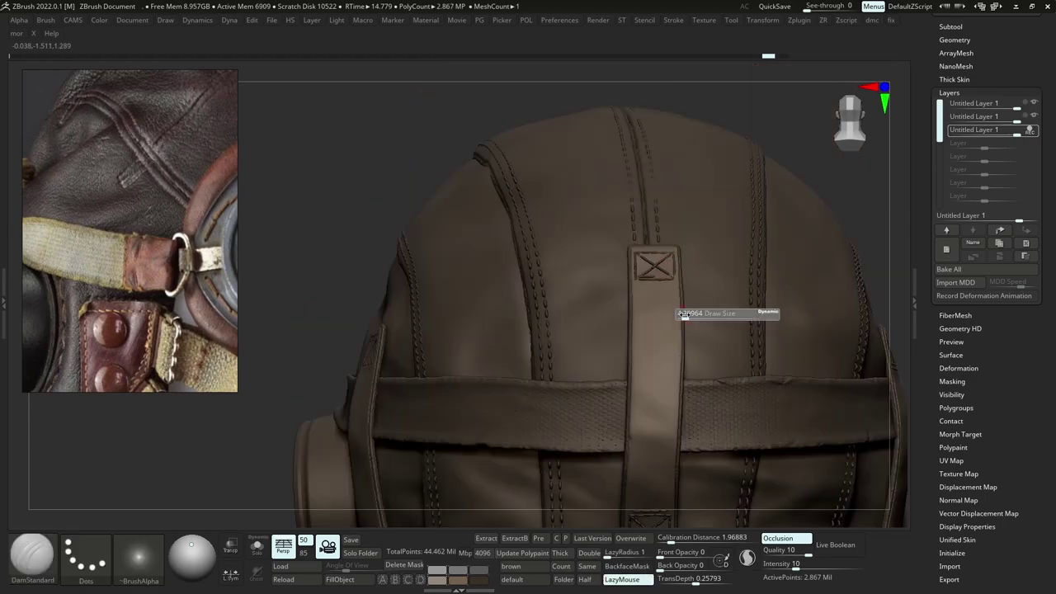
key(s)
key(s)
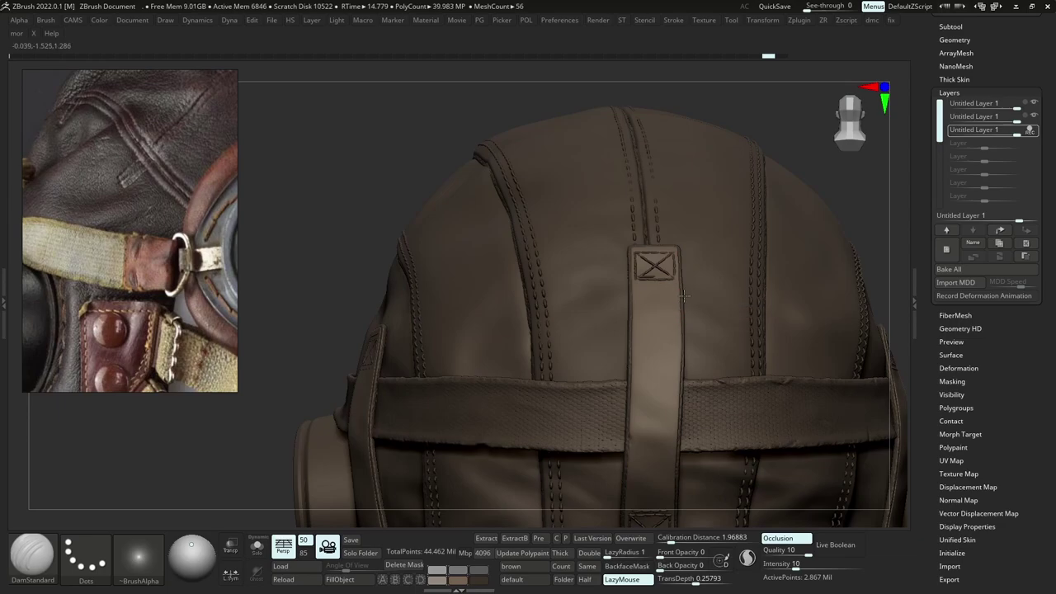
drag(683, 297, 680, 322)
Carve the vertical strap's left edge beside the upper cross-stitched box and smooth its upper-left corner.
ctrl+right_drag(685, 364, 690, 302)
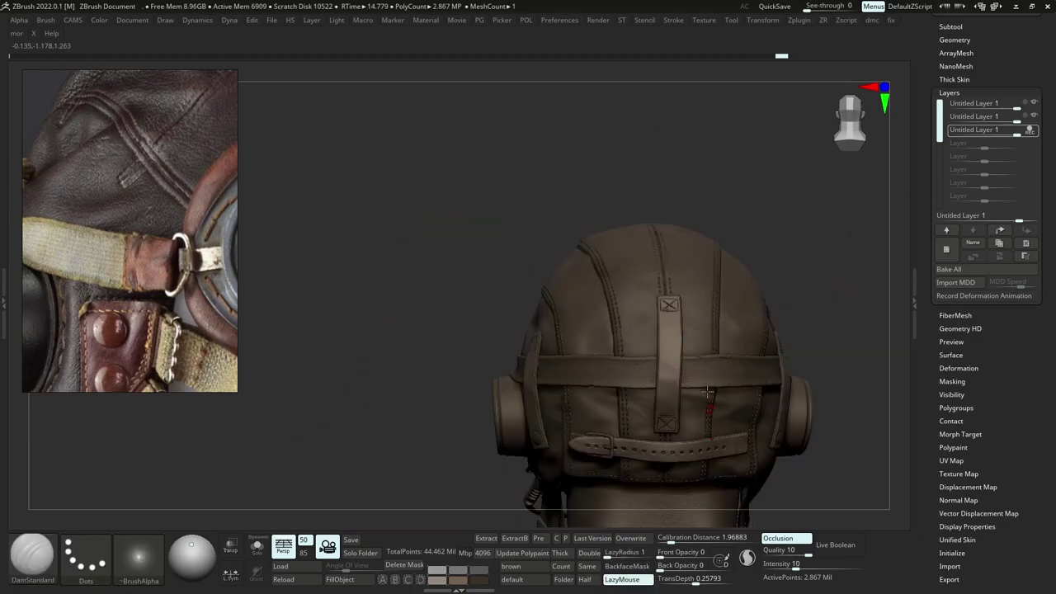
mouse_move(684, 346)
ctrl+right_down()
mouse_move(667, 360)
mouse_move(633, 340)
ctrl+right_up()
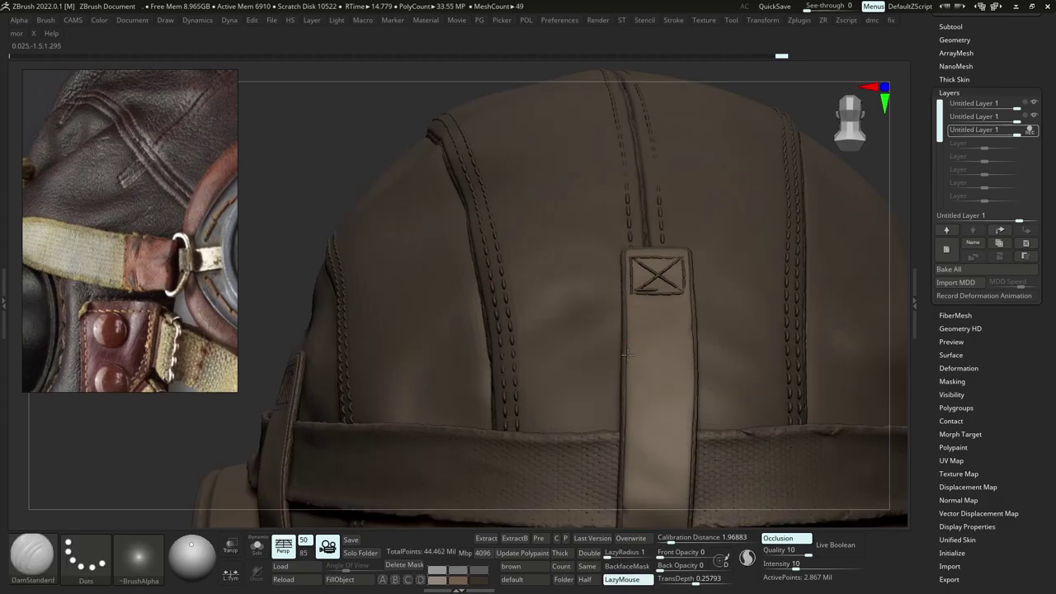
drag(627, 279, 637, 296)
ctrl+right_drag(648, 332, 655, 412)
right_drag(632, 252, 636, 252)
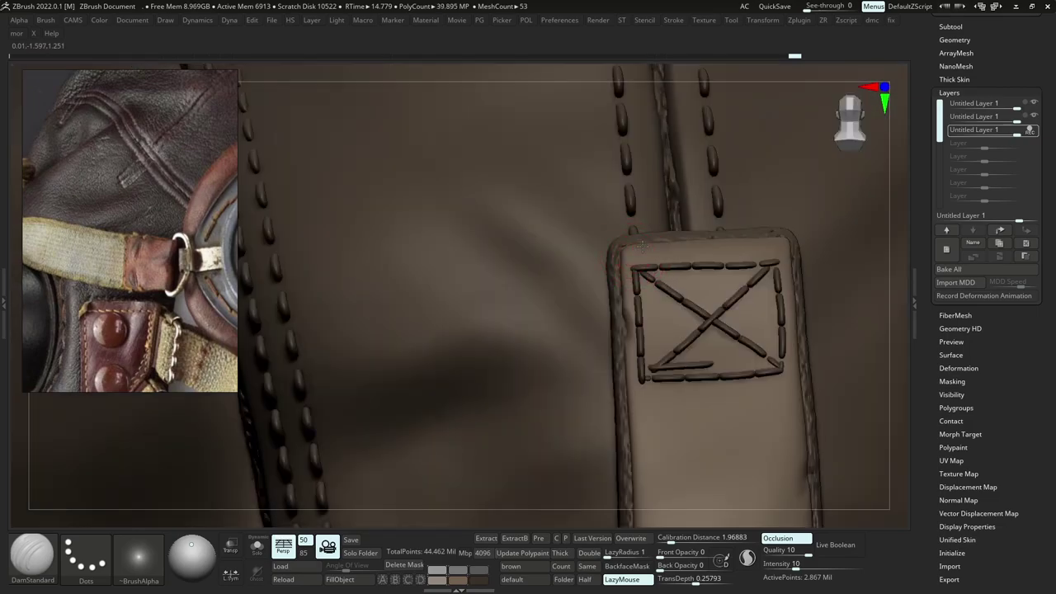
key(shift)
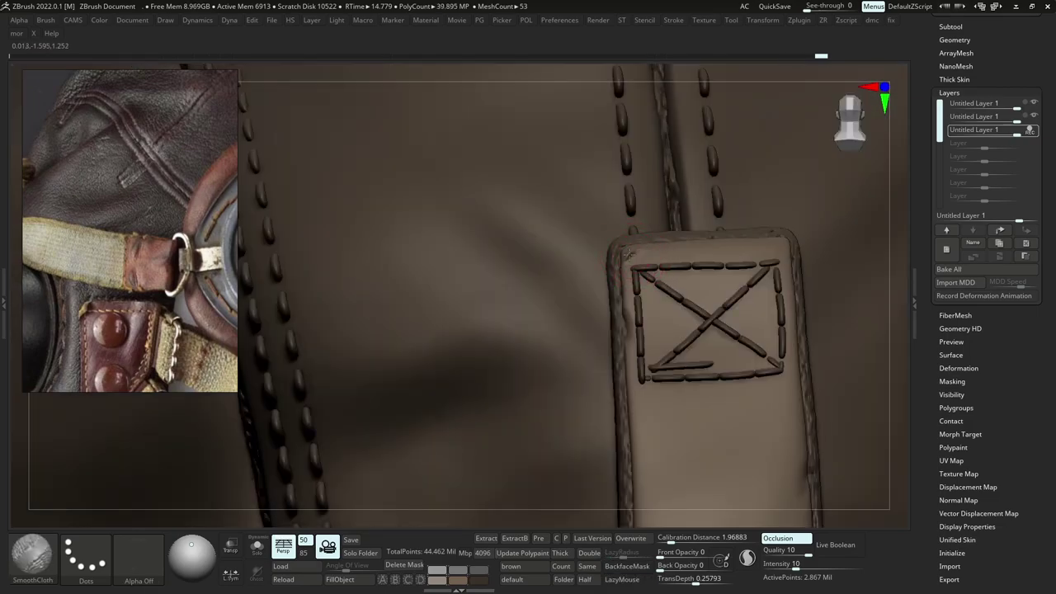
shift+drag(631, 258, 617, 259)
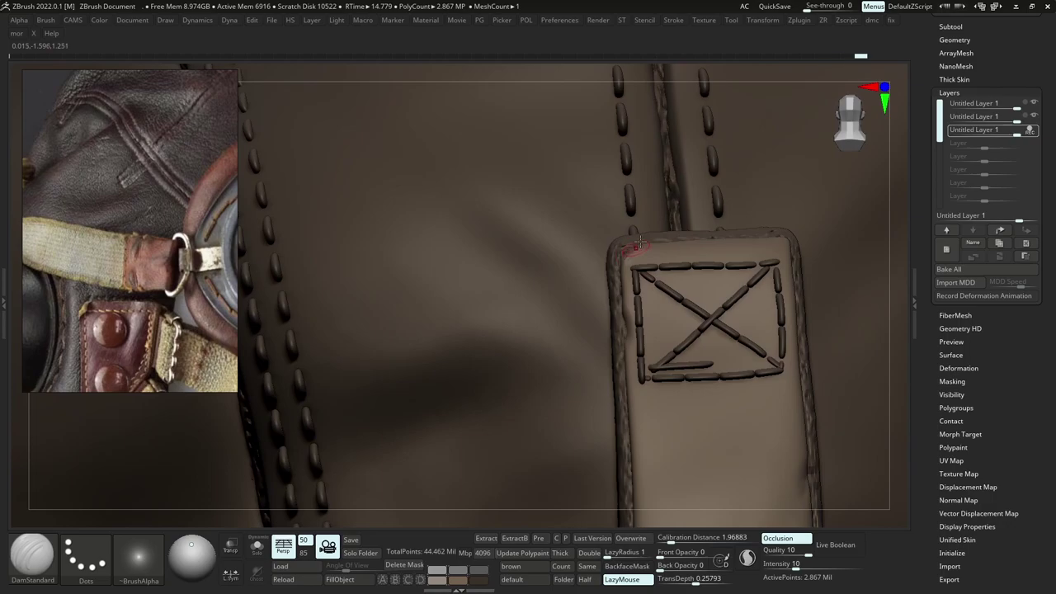
Bend the vertical strap's upper-left corner out of shape with the Move brush.
key(b)
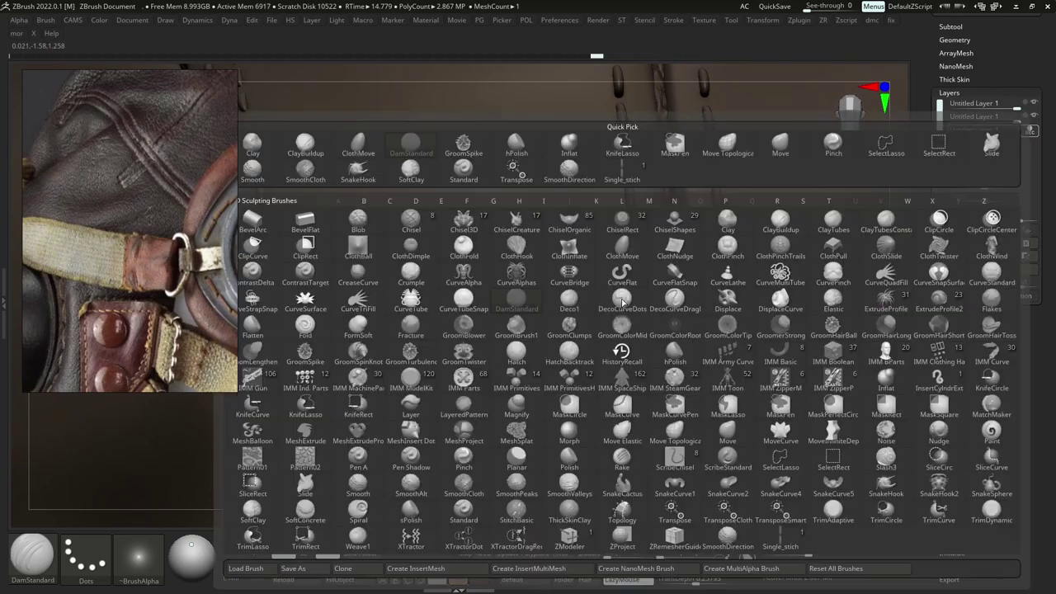
key(m)
key(v)
right_drag(629, 222, 633, 225)
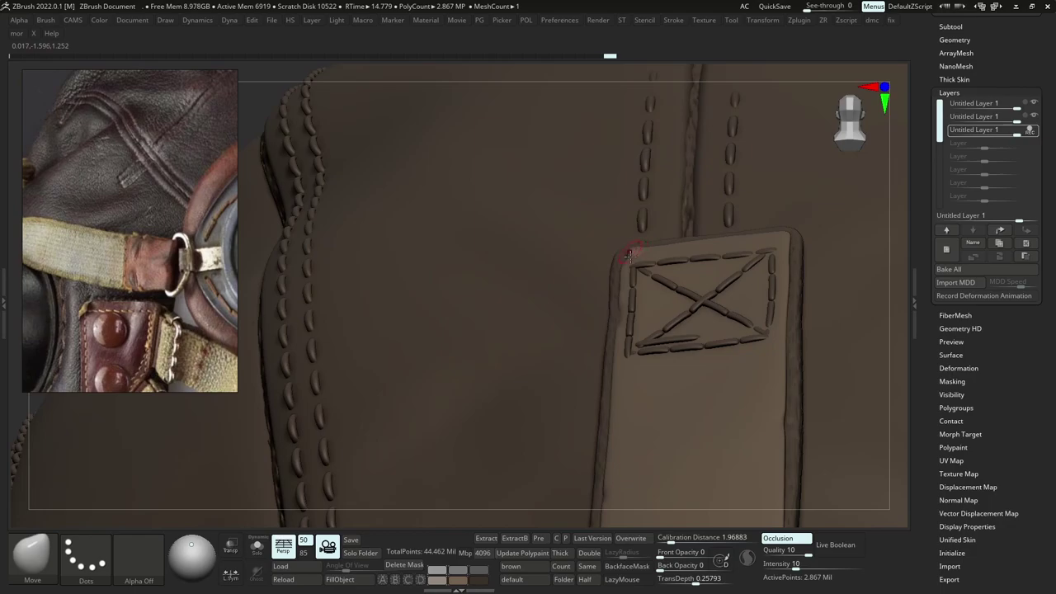
right_drag(626, 265, 635, 344)
mouse_move(640, 259)
right_down()
mouse_move(650, 266)
mouse_move(644, 200)
mouse_move(643, 224)
mouse_move(630, 220)
right_up()
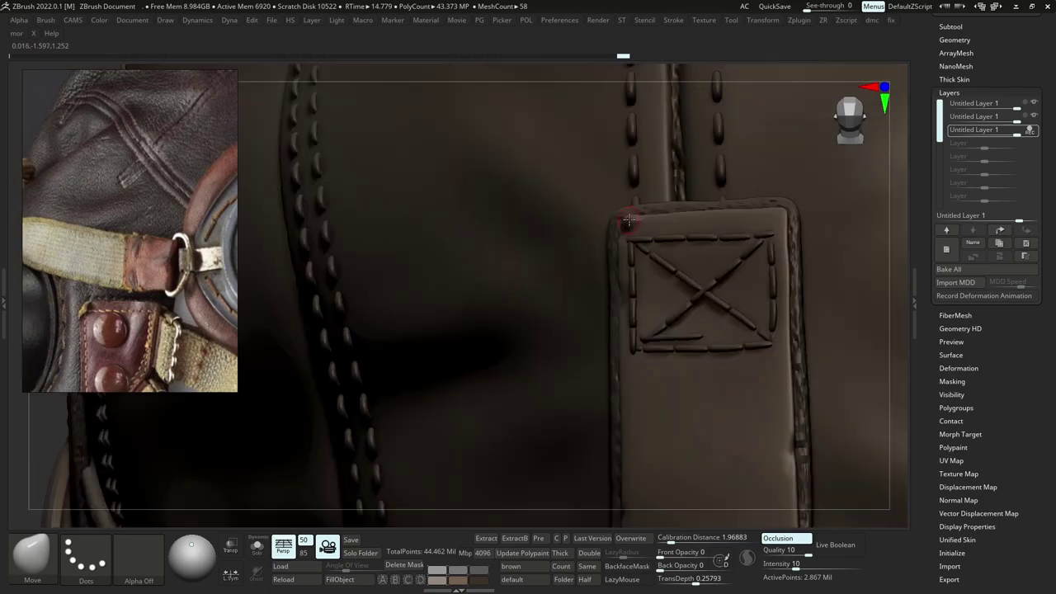
drag(626, 219, 629, 223)
mouse_move(647, 264)
ctrl+right_down()
mouse_move(702, 245)
mouse_move(717, 318)
mouse_move(737, 303)
ctrl+right_up()
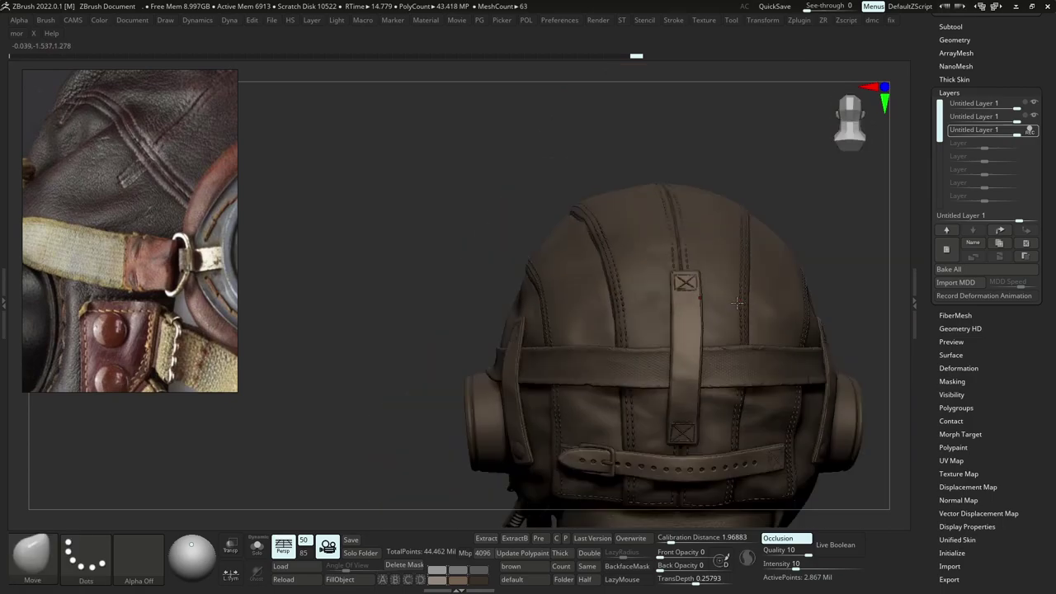
Isolate the straps, roughen the vertical strap's upper-left corner and left edge with ClayBuildup, and smooth the strokes.
right_drag(686, 279, 667, 330)
key(shift+s)
key(b)
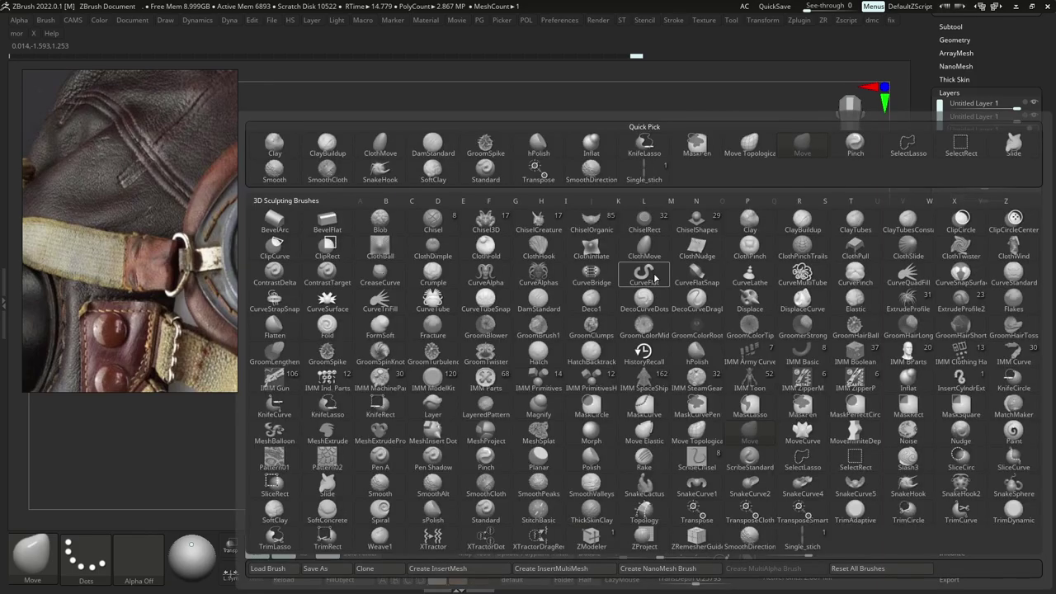
key(c)
key(b)
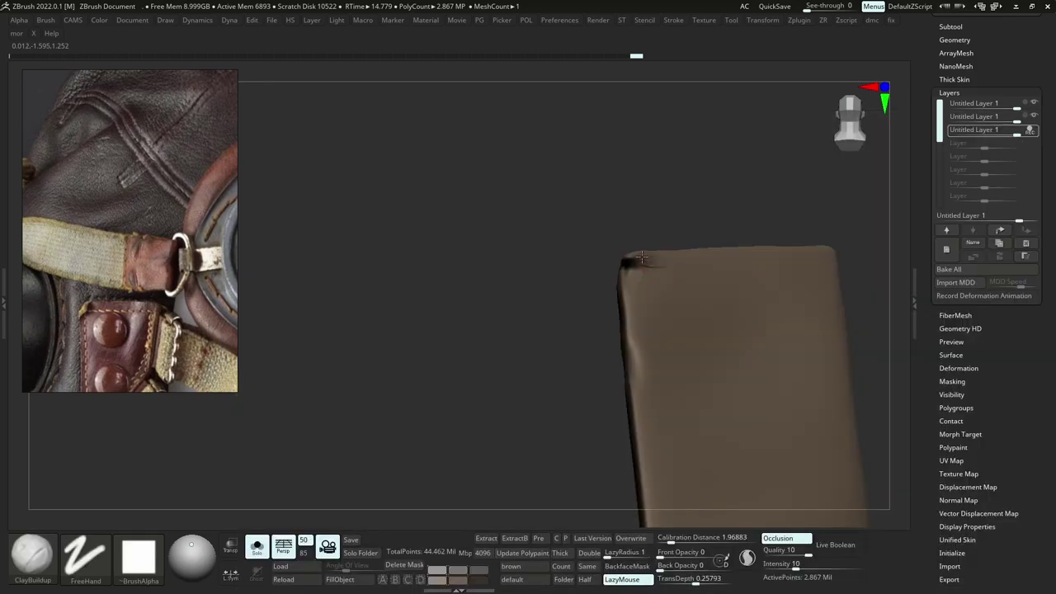
shift+drag(634, 252, 654, 264)
right_drag(682, 275, 650, 256)
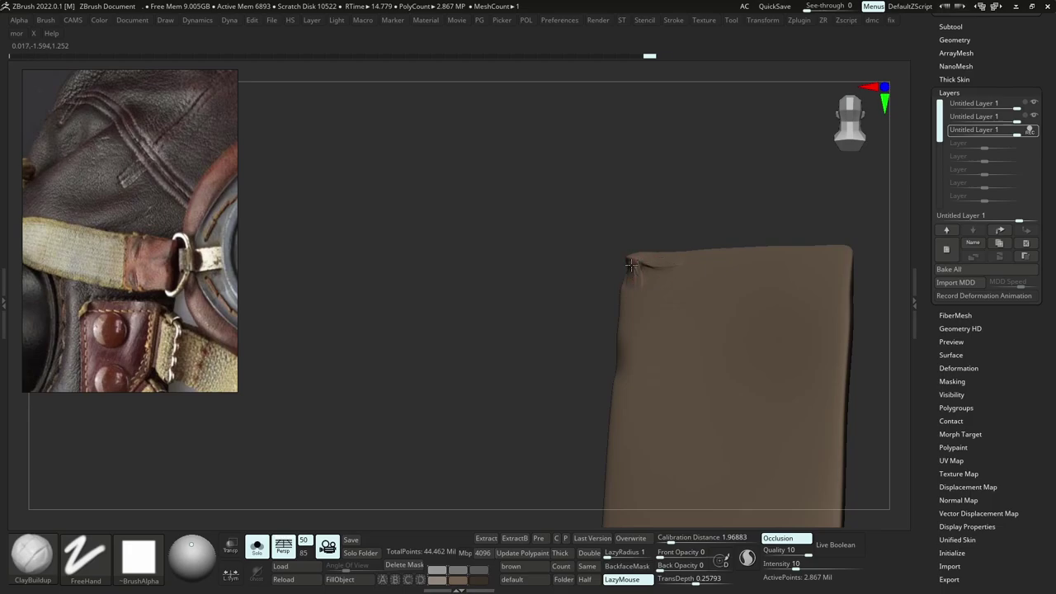
mouse_move(633, 263)
shift+mouse_down()
mouse_move(642, 284)
mouse_move(626, 305)
mouse_move(628, 341)
shift+mouse_up()
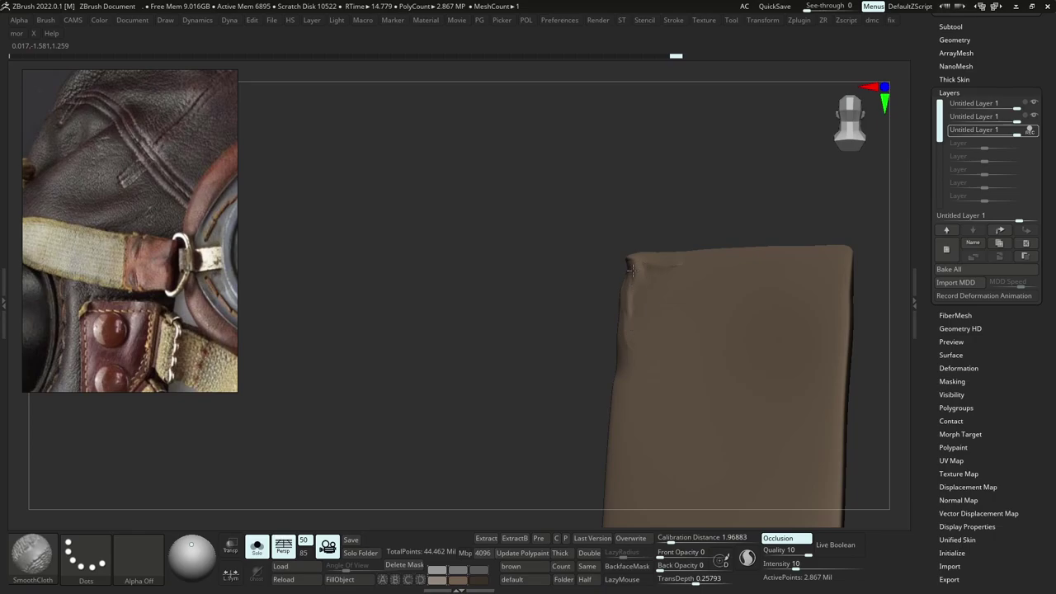
shift+drag(633, 271, 650, 289)
Switch back to the DamStandard brush at the vertical strap's corner and leave the isolated view.
key(b)
key(d)
key(s)
right_drag(599, 341, 619, 339)
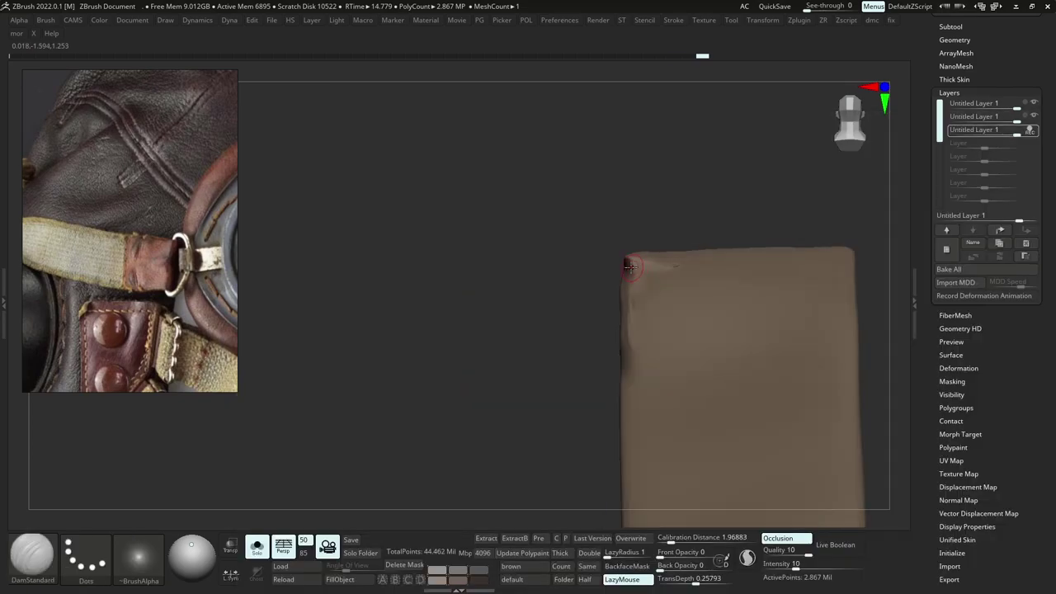
ctrl+right_drag(656, 282, 663, 194)
key(shift+s)
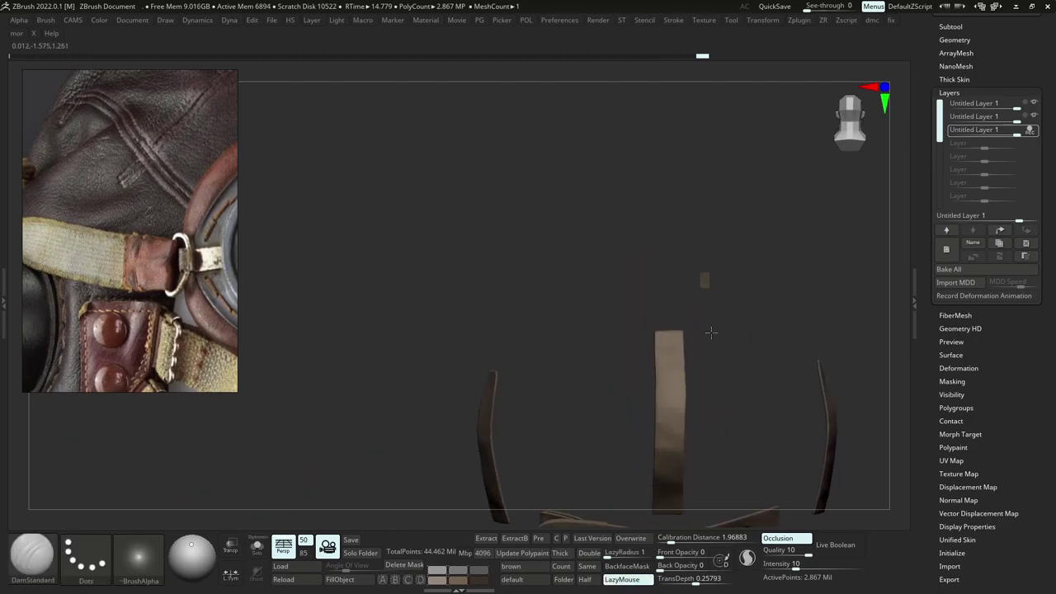
Show the polypaint on all subtools to view the coloured helmet from behind, and hide it again.
right_drag(712, 332, 695, 243)
alt+right_drag(661, 327, 625, 220)
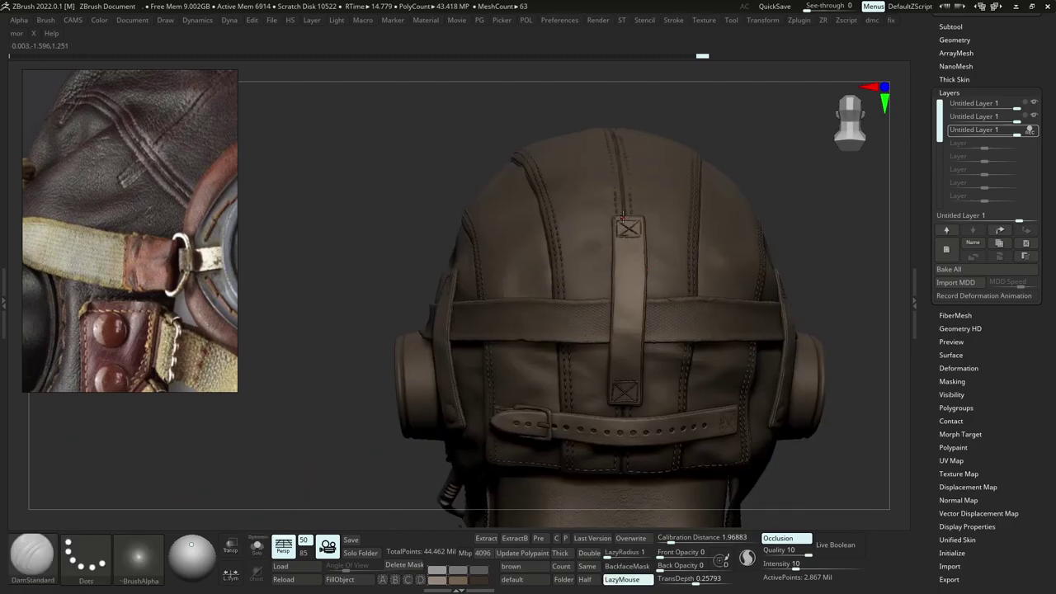
drag(962, 39, 957, 58)
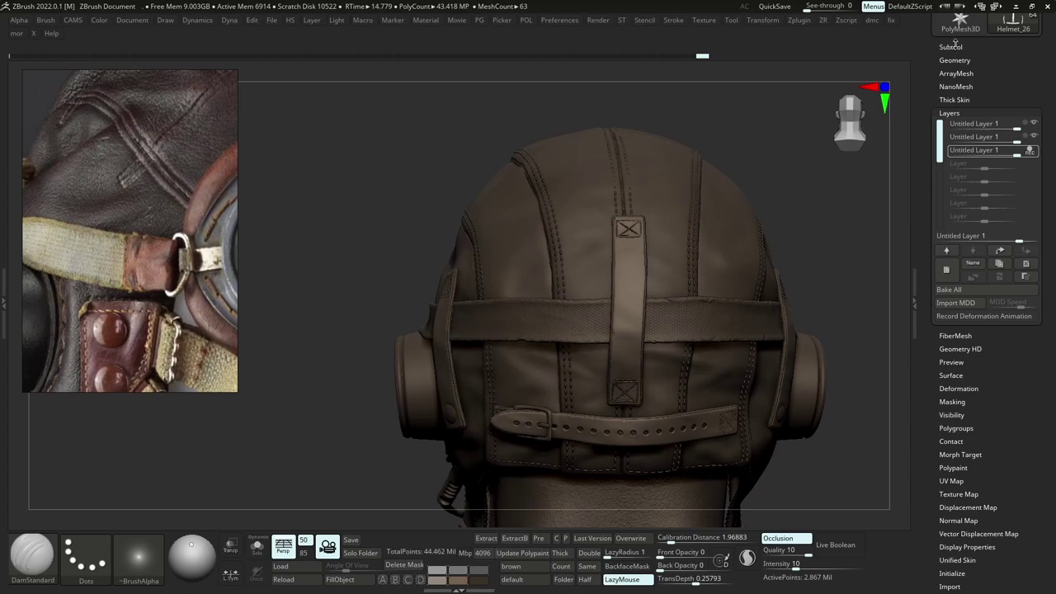
click(954, 44)
click(1021, 62)
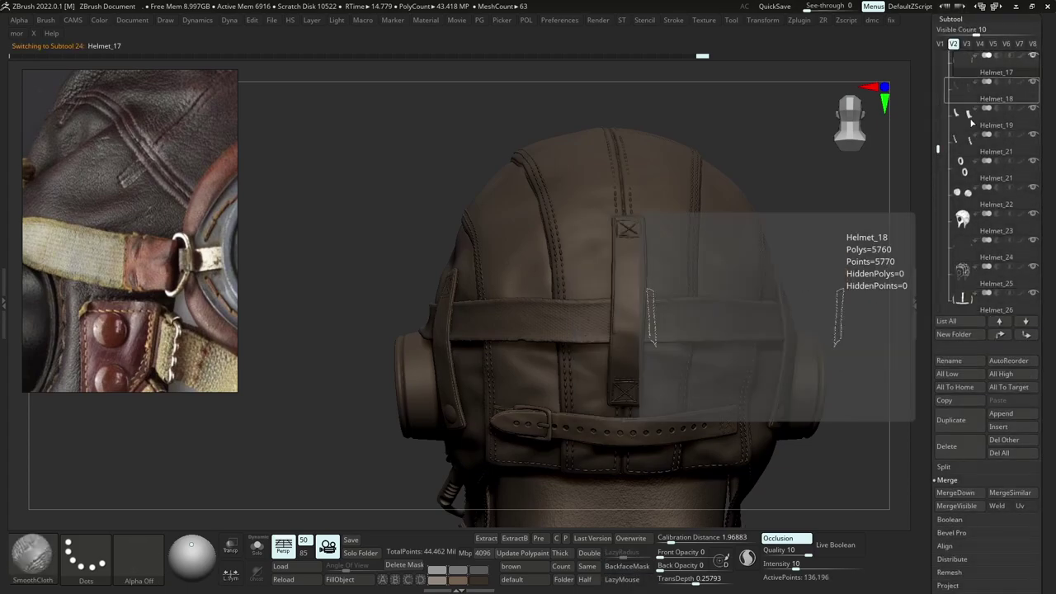
shift+click(1021, 57)
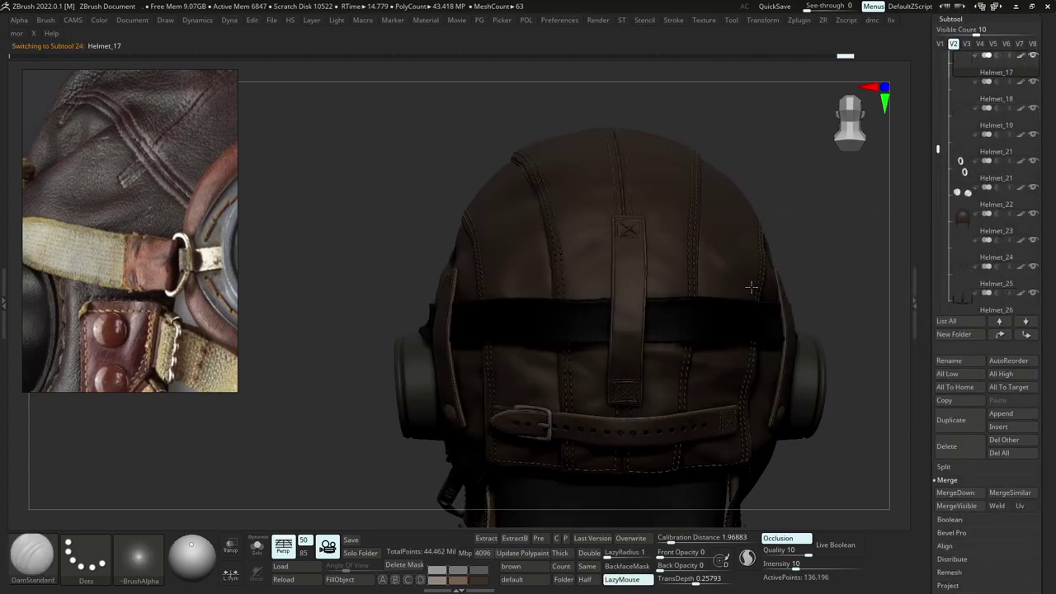
mouse_move(718, 299)
ctrl+right_down()
mouse_move(671, 306)
mouse_move(712, 316)
ctrl+right_up()
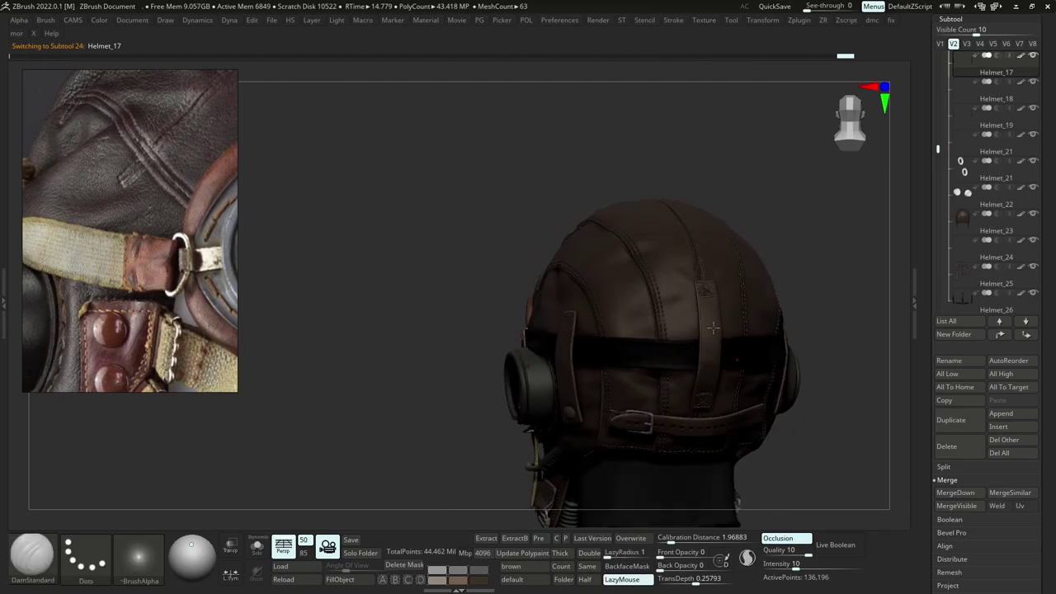
shift+click(1022, 57)
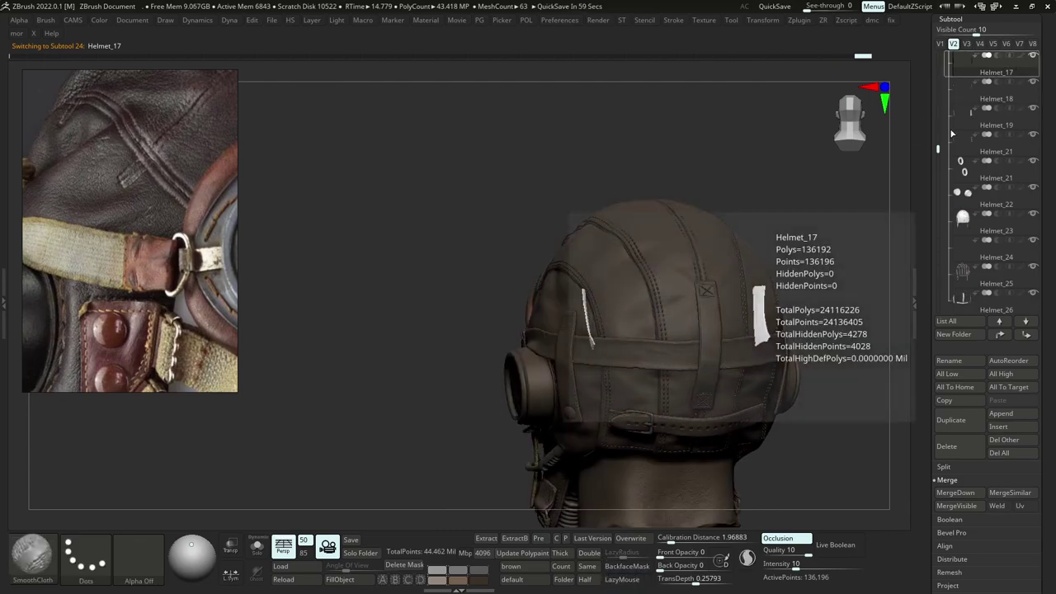
right_drag(727, 328, 598, 341)
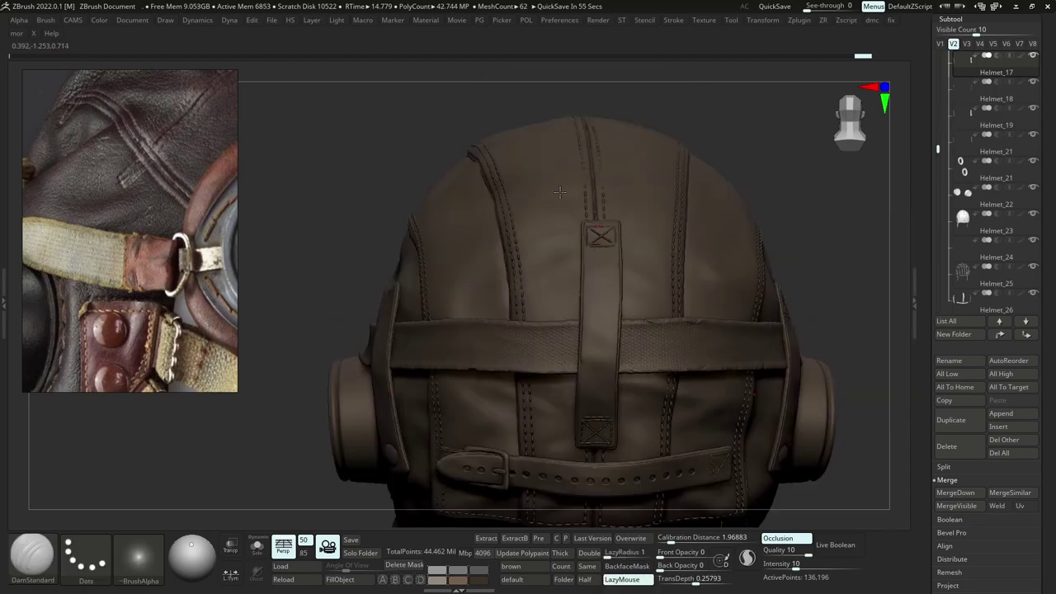
Make the leather cap (Helmet_23) the active subtool and bring up its sculpt layers.
alt+click(542, 227)
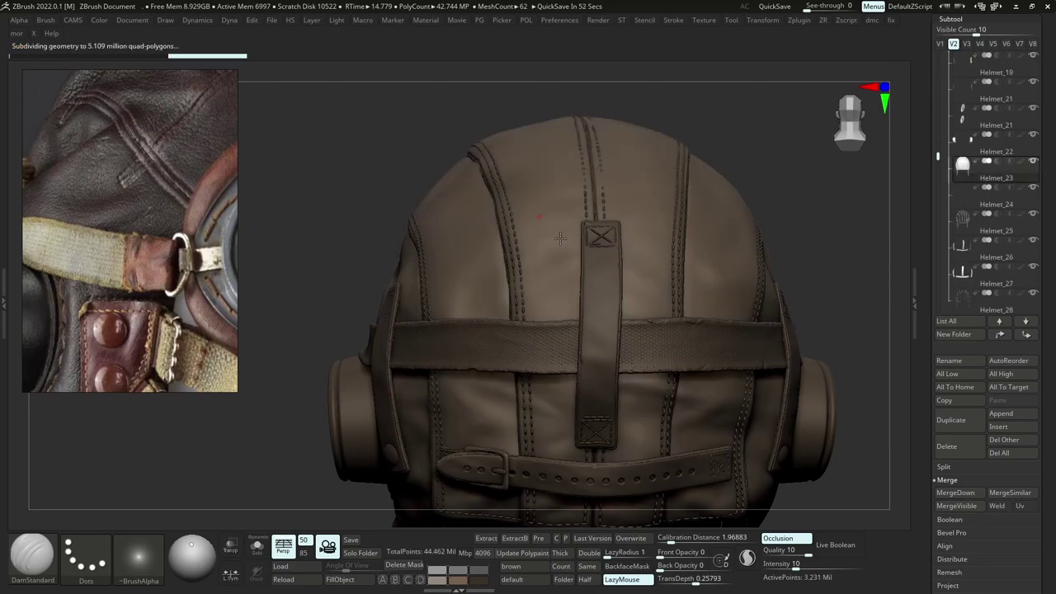
ctrl+right_drag(551, 270, 542, 243)
mouse_move(542, 375)
ctrl+right_down()
mouse_move(533, 293)
mouse_move(547, 307)
mouse_move(552, 362)
ctrl+right_up()
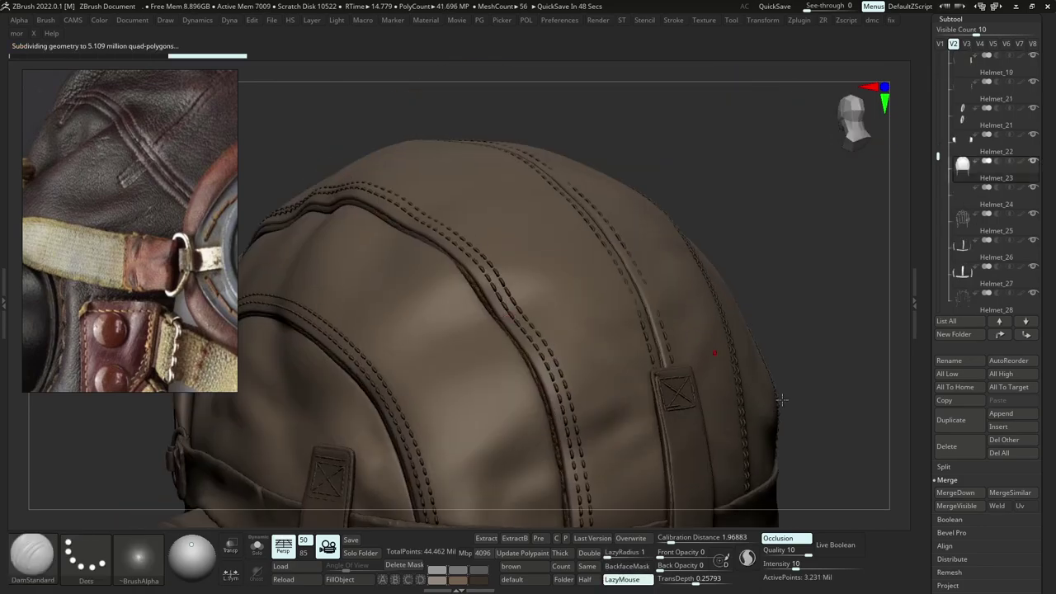
drag(1047, 507, 1038, 460)
scroll(971, 564, down, 5)
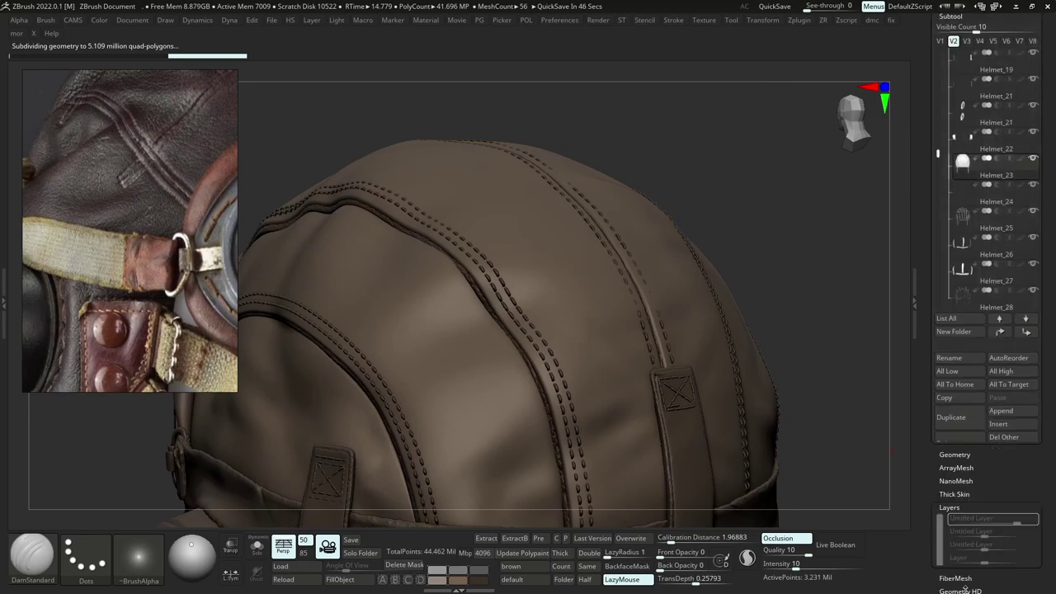
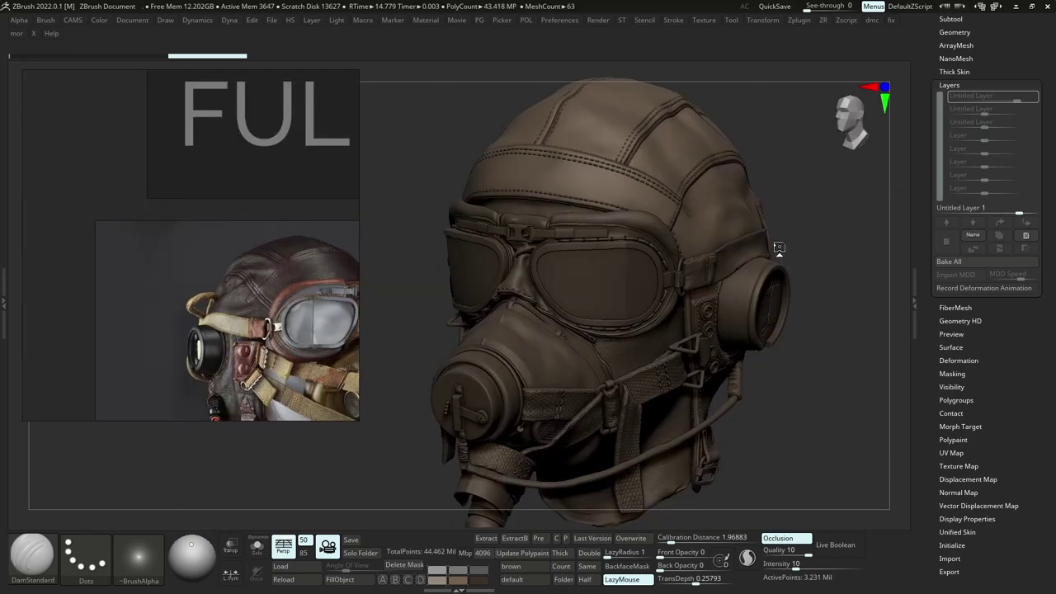
Examine the stitched crown seams on the leather cap and compare them with the seams in the reference photo.
drag(765, 223, 772, 211)
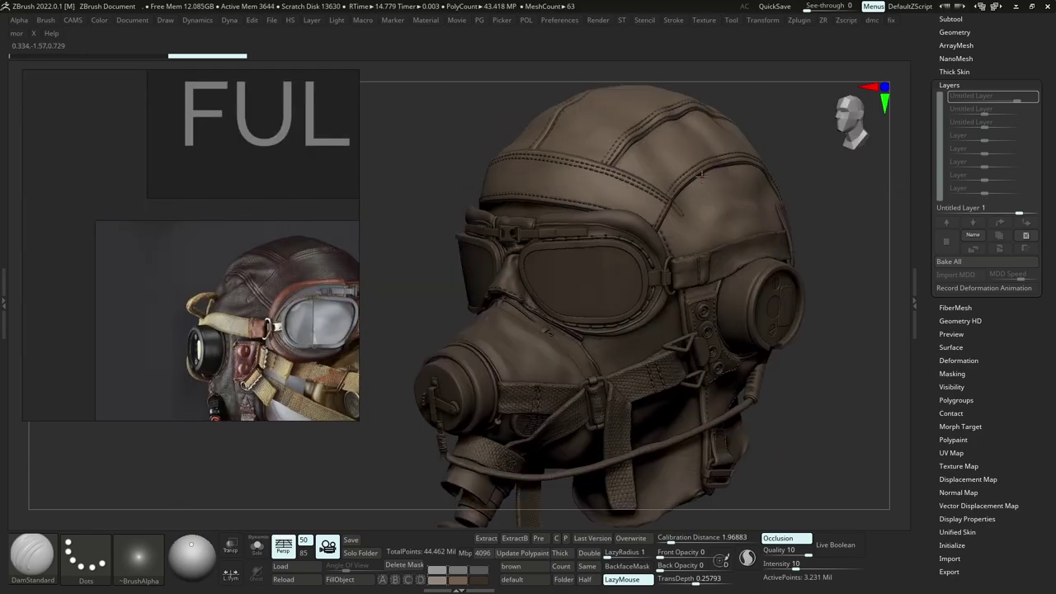
right_drag(702, 174, 685, 145)
mouse_move(684, 198)
right_down()
mouse_move(708, 206)
mouse_move(672, 219)
mouse_move(673, 269)
right_up()
ctrl+right_drag(671, 220, 731, 252)
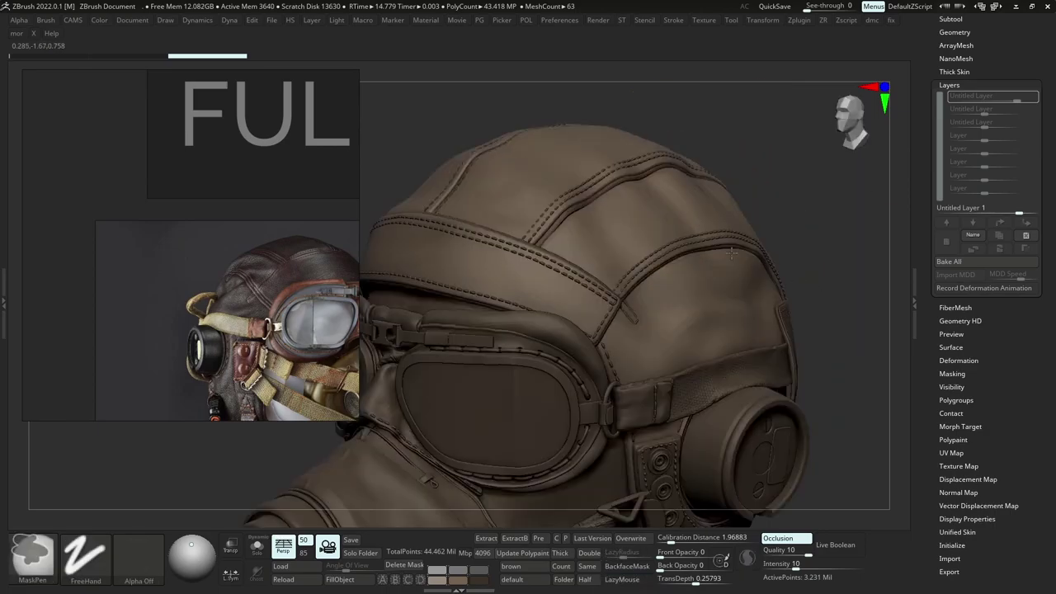
ctrl+right_drag(619, 213, 568, 276)
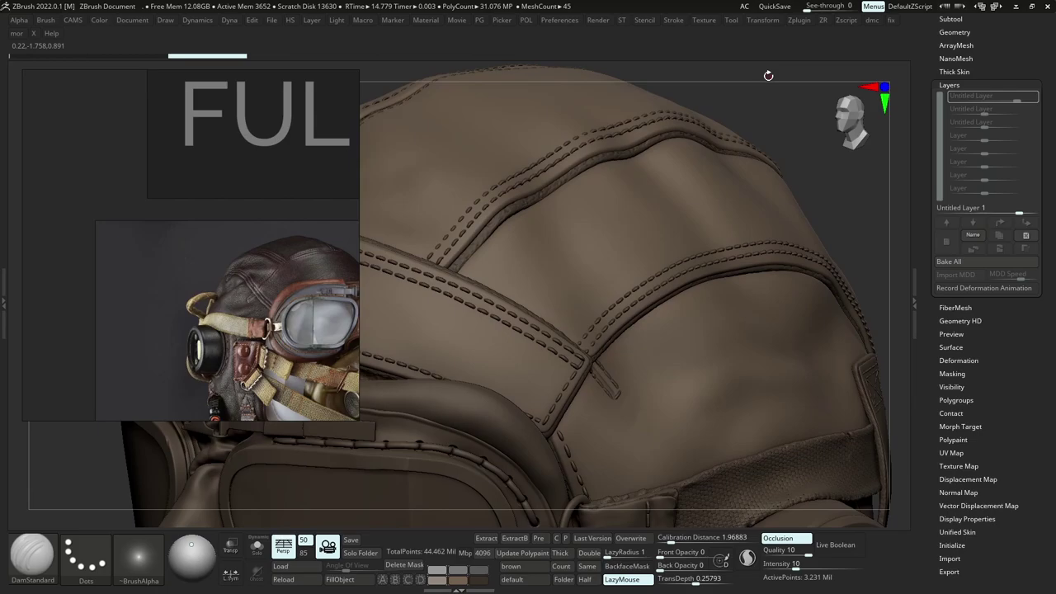
scroll(281, 246, up, 8)
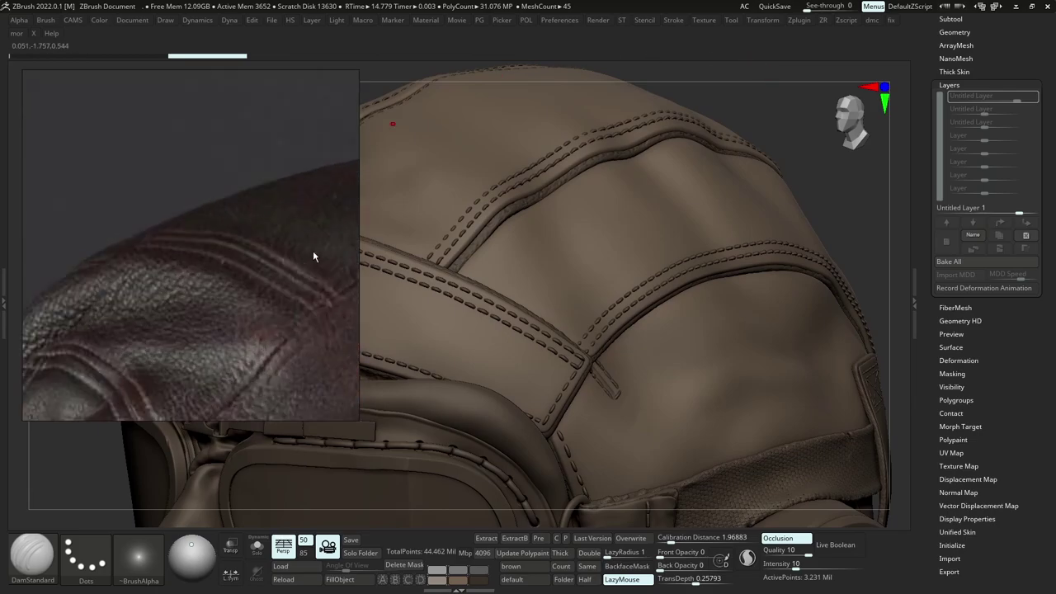
scroll(217, 363, down, 5)
middle_drag(223, 353, 239, 302)
scroll(196, 364, up, 4)
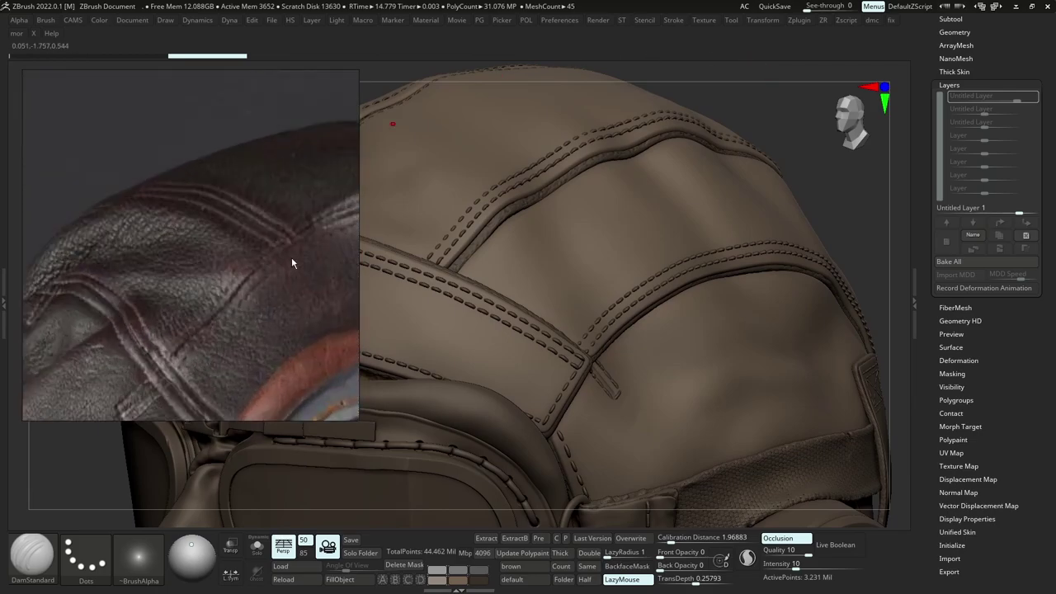
middle_drag(291, 256, 212, 272)
right_drag(575, 168, 577, 169)
Sculpt along the crown's stitched side seam, from the front band upward, with the Standard brush at a reduced draw size.
key(b)
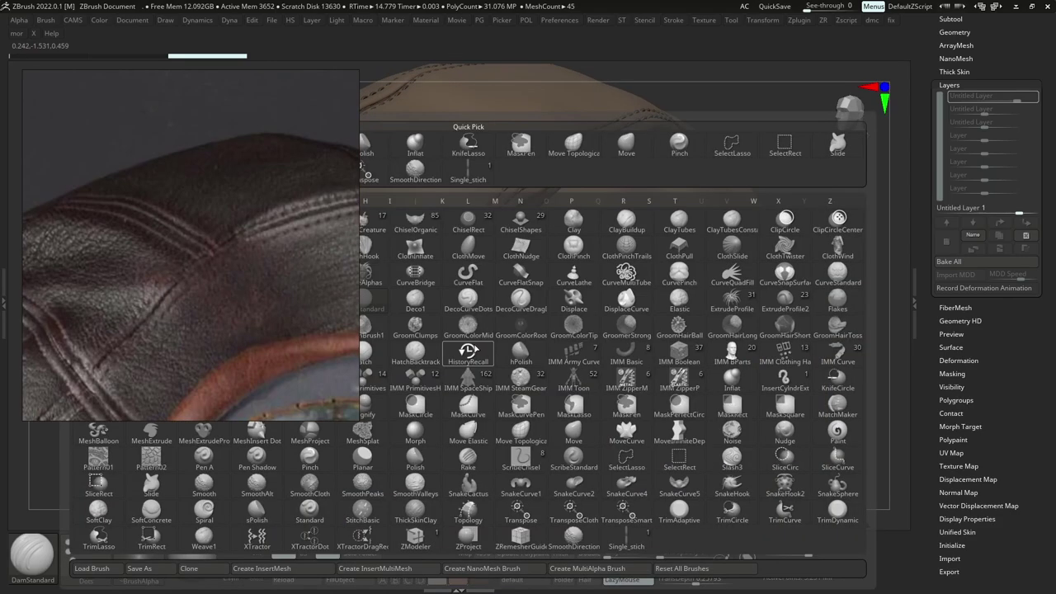
key(s)
key(t)
key(s)
drag(500, 285, 506, 284)
key(s)
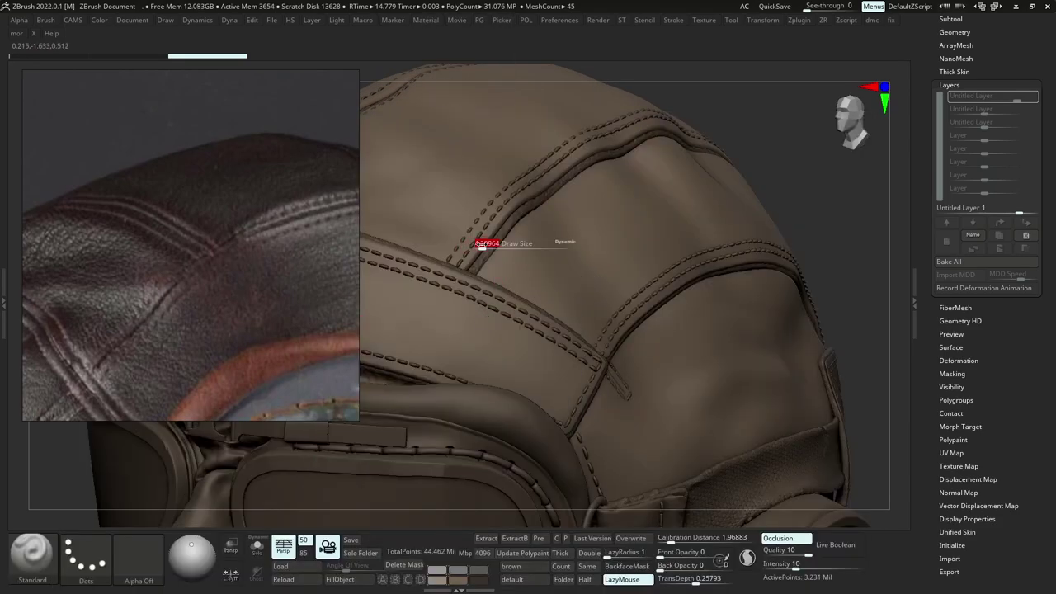
drag(483, 246, 492, 232)
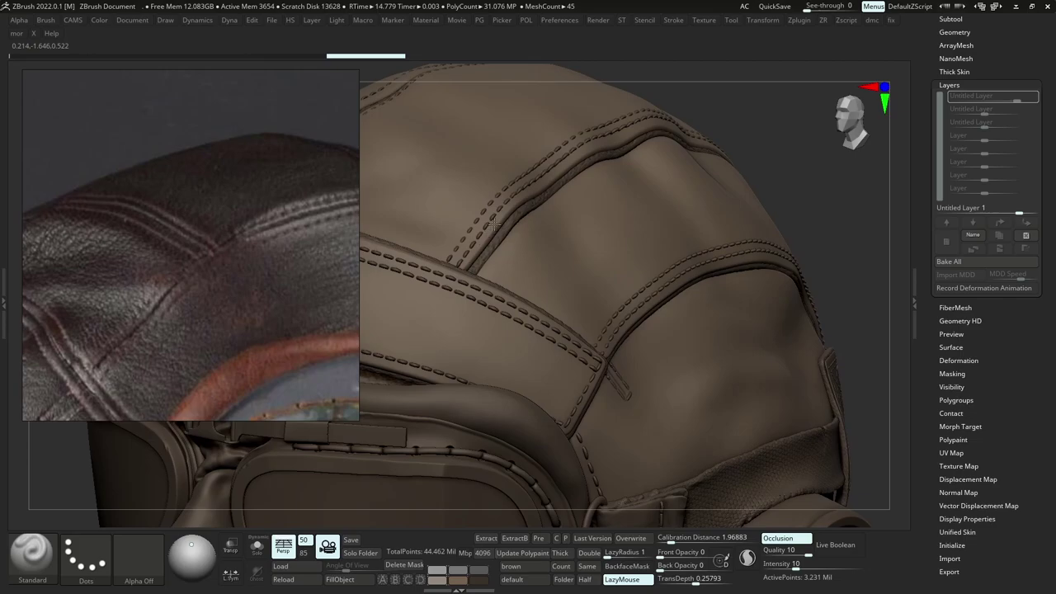
drag(527, 194, 573, 155)
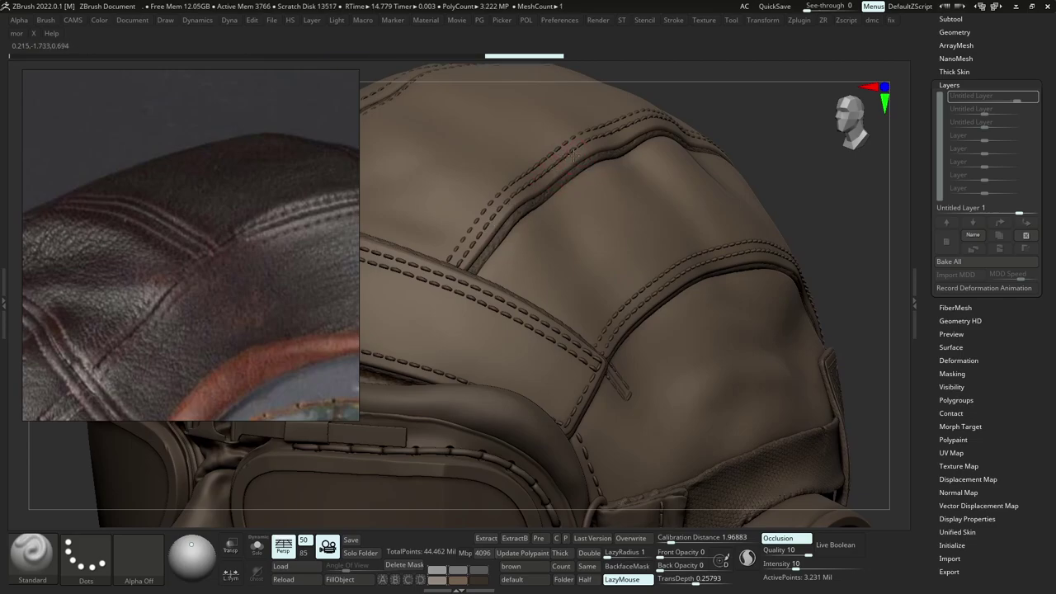
drag(498, 256, 520, 230)
ctrl+right_drag(518, 222, 516, 185)
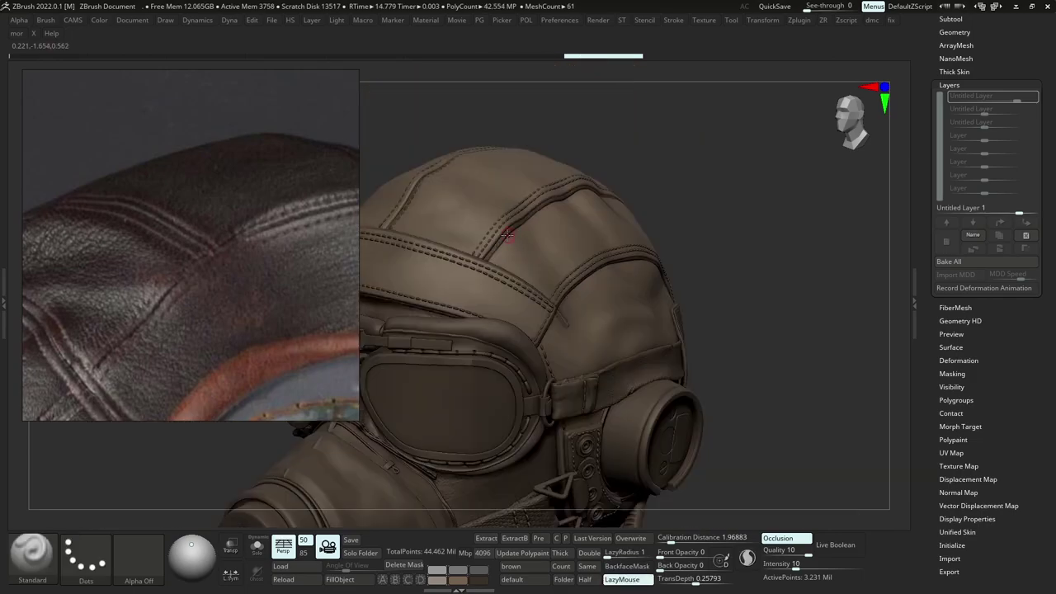
Raise the leather cap to subdivision level 6, stop recording on its layer and bake all layers.
drag(767, 196, 775, 221)
key(d)
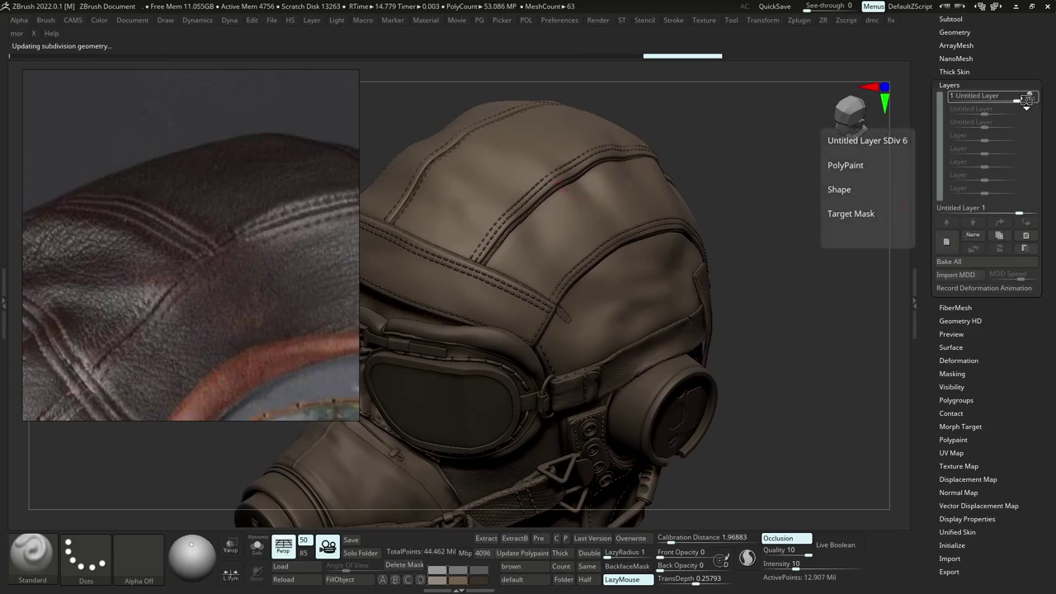
click(1029, 98)
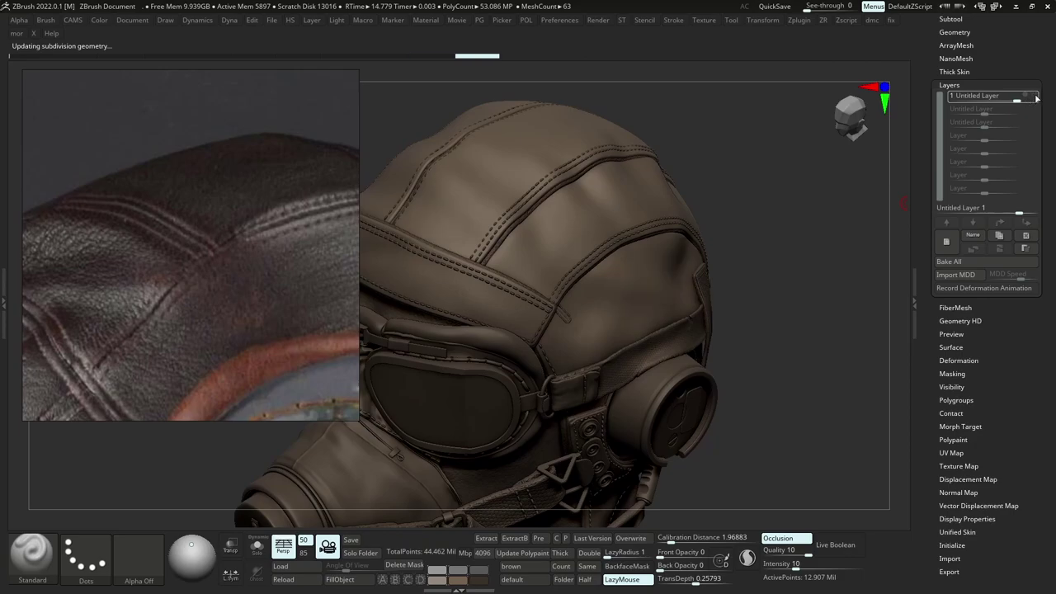
click(993, 264)
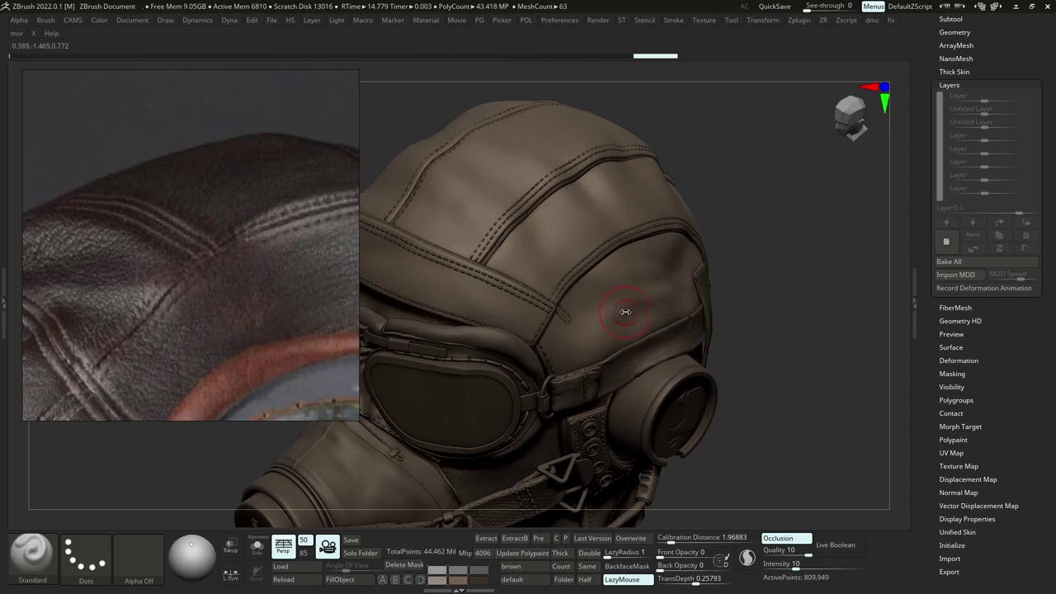
Smooth the cap's side panel above the ear cup at a lower subdivision level.
key(shift)
mouse_move(617, 326)
right_down()
mouse_move(639, 317)
mouse_move(619, 310)
right_up()
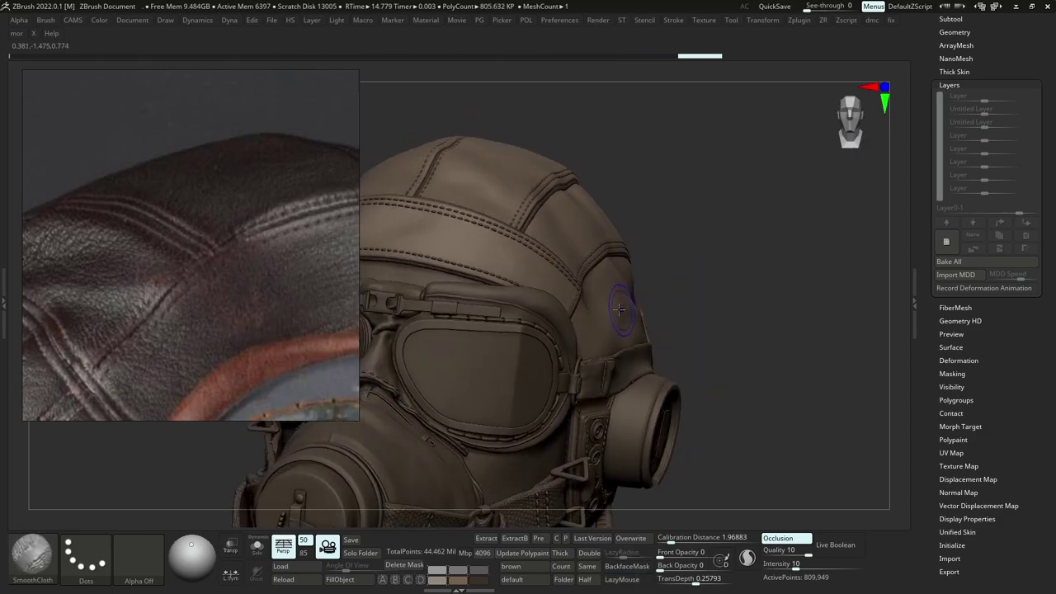
shift+drag(621, 322, 615, 331)
key(s)
right_drag(623, 323, 584, 328)
shift+drag(635, 322, 609, 331)
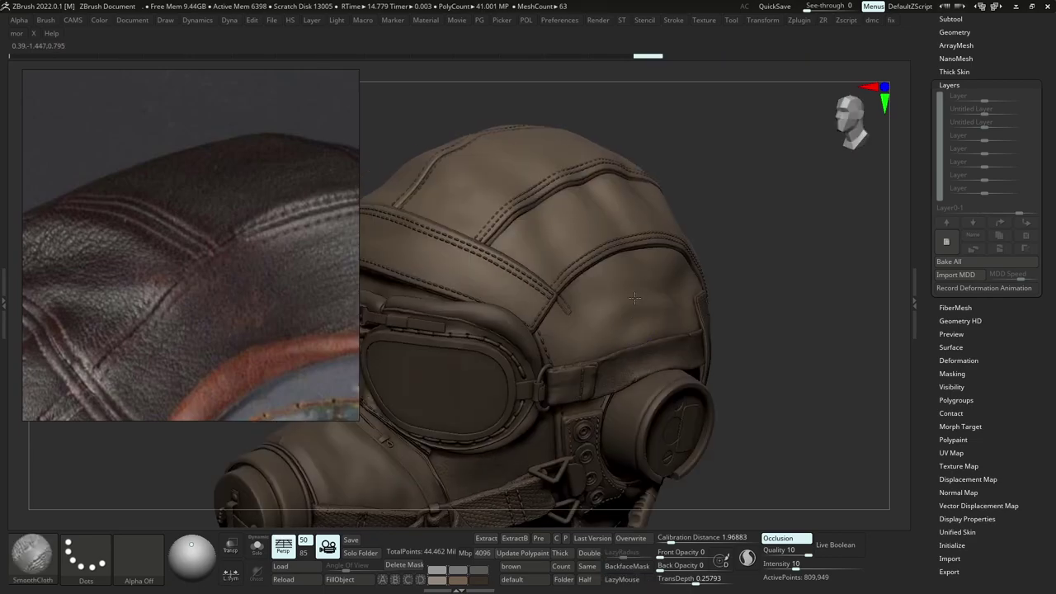
shift+drag(635, 298, 643, 288)
Add a new sculpt layer at the cap's highest subdivision level and select the DamStandard brush.
key(d)
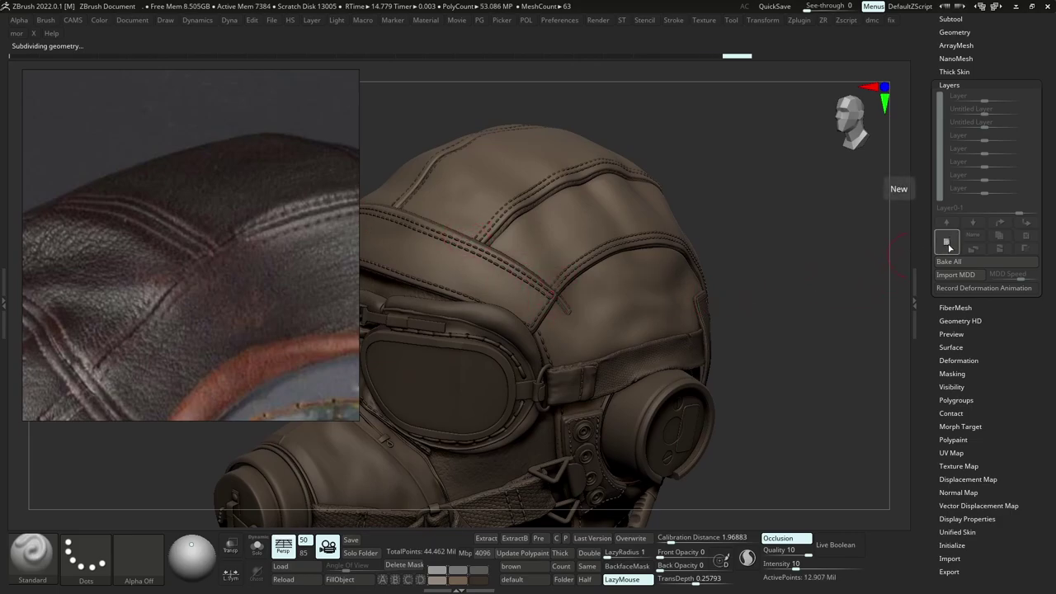
click(952, 245)
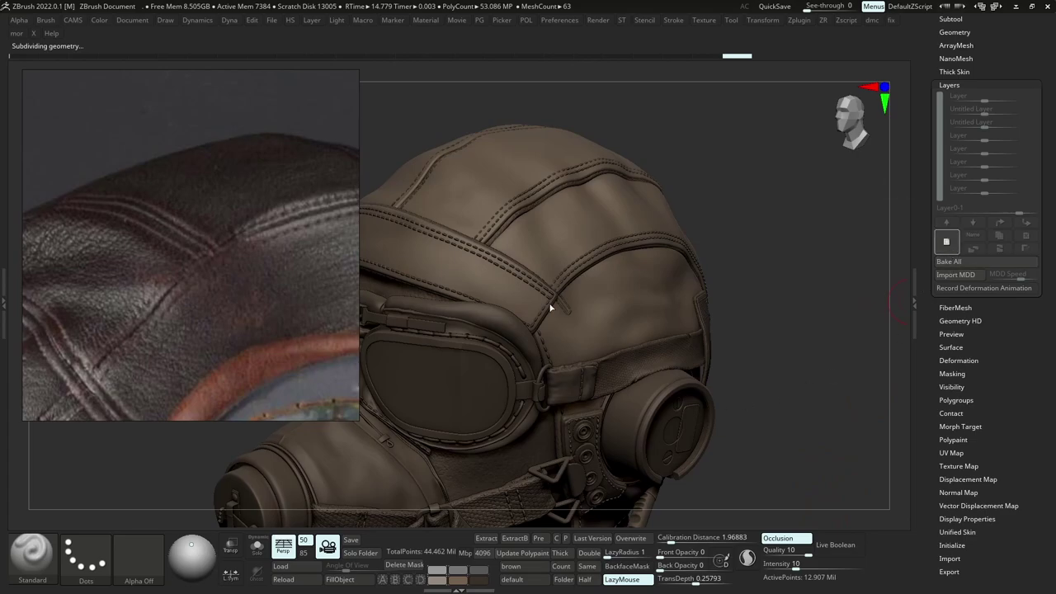
key(b)
key(d)
key(s)
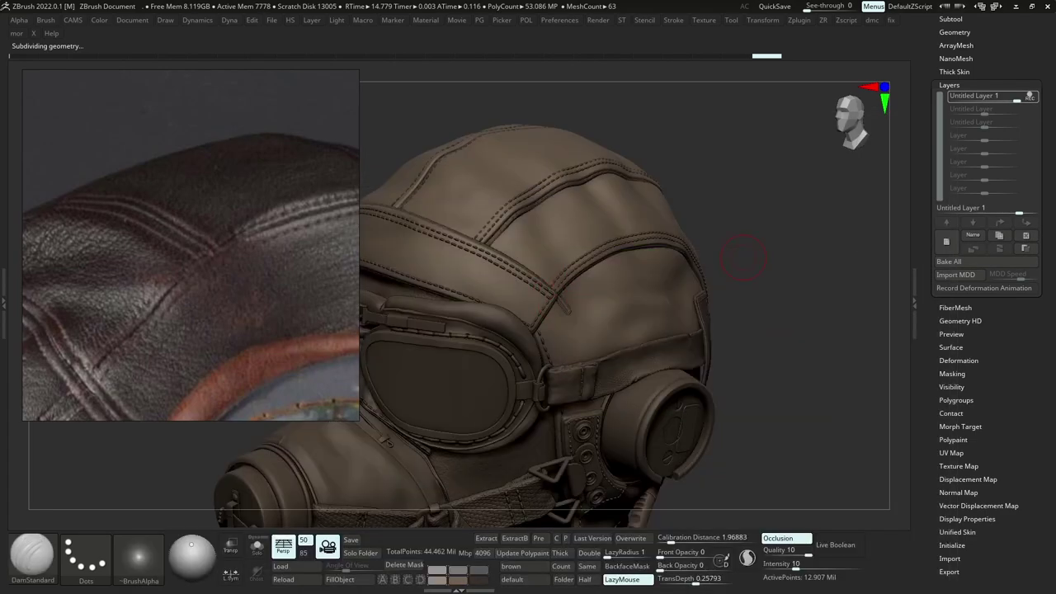
drag(649, 304, 654, 298)
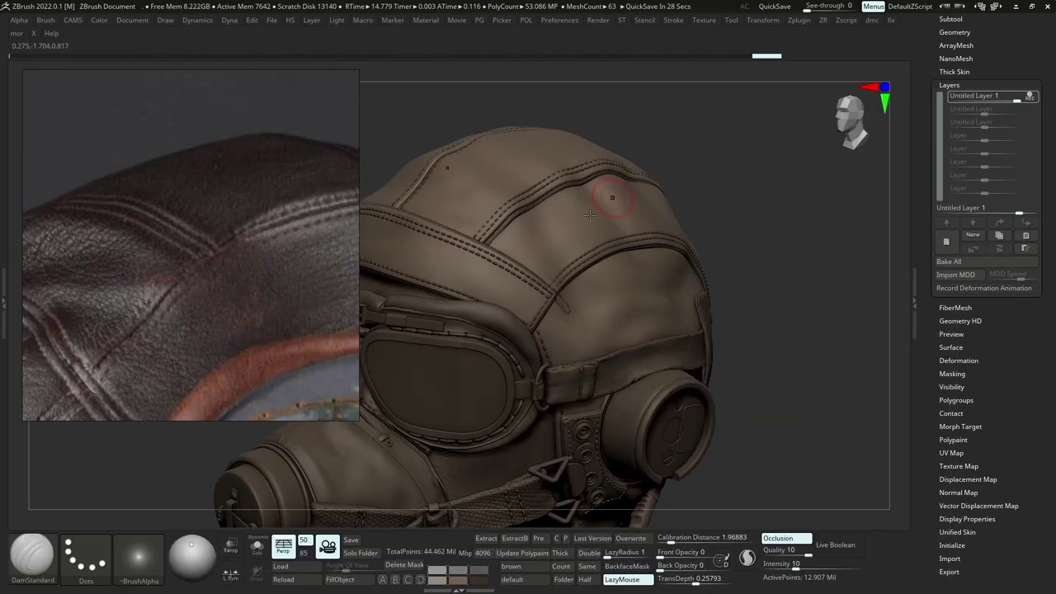
Shrink the reference image and reduce the DamStandard draw size at the front band's lower stitching.
drag(355, 417, 250, 242)
right_drag(530, 242, 489, 250)
alt+drag(574, 297, 761, 332)
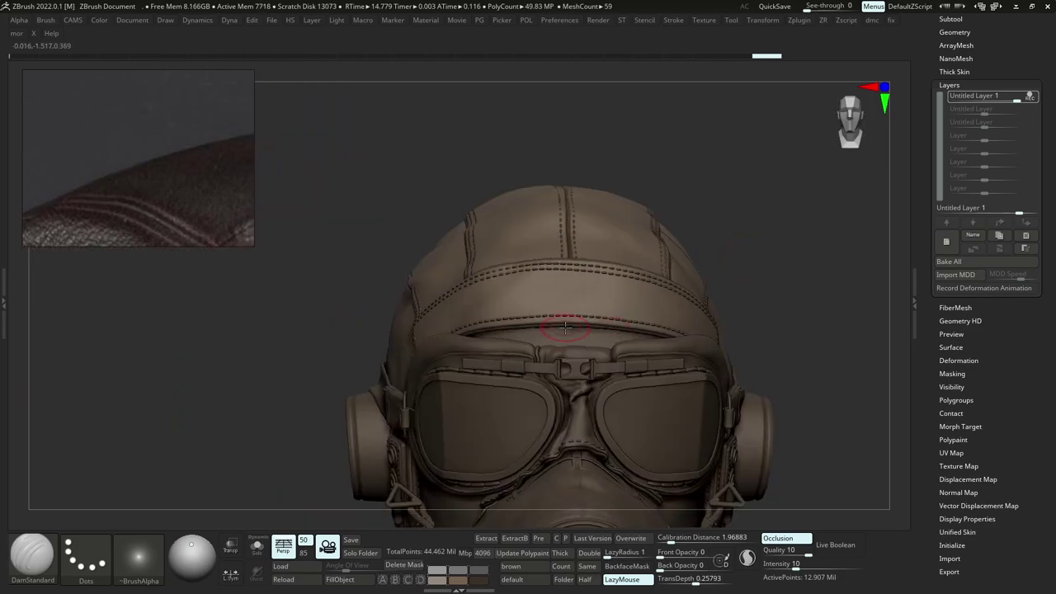
key(b)
key(d)
key(s)
ctrl+right_drag(551, 334, 555, 371)
key(s)
drag(560, 323, 548, 323)
Try a DamStandard stroke along the lower stitch line of the cap's front band, and undo it.
right_drag(509, 311, 529, 345)
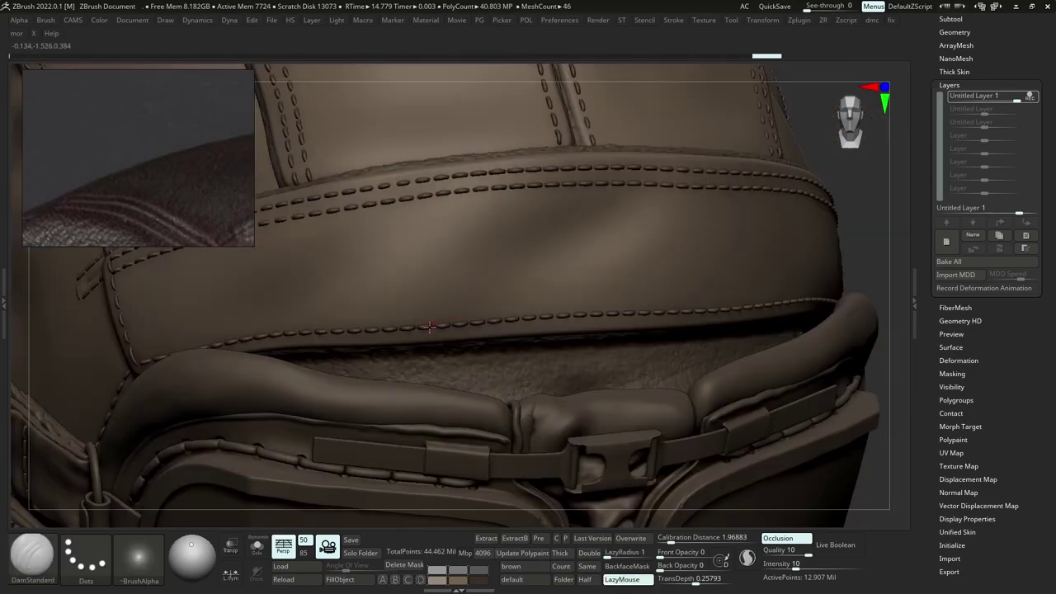
right_drag(441, 298, 431, 291)
key(s)
drag(439, 325, 435, 325)
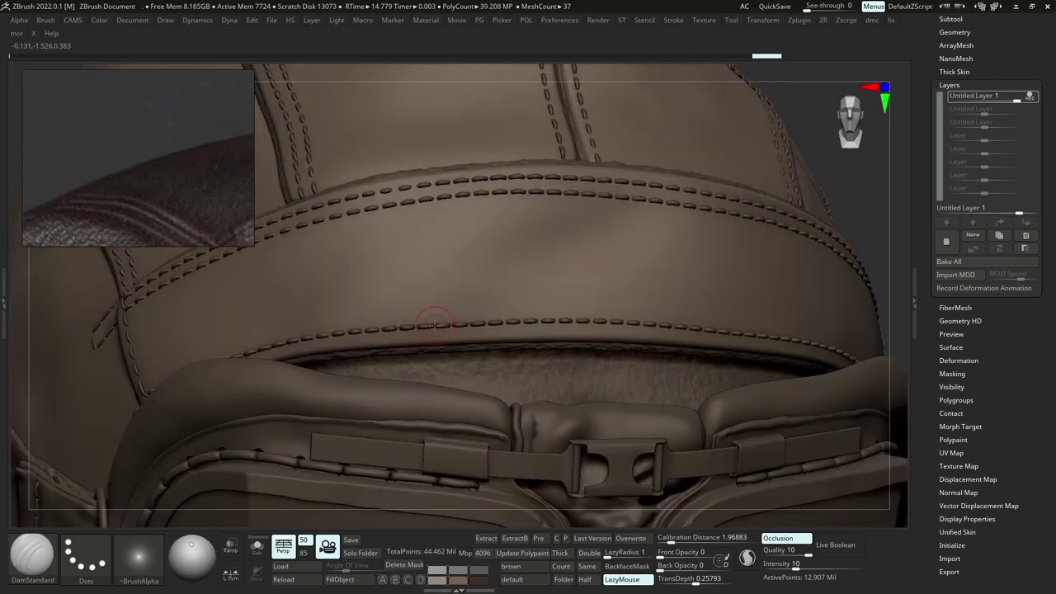
drag(596, 321, 600, 321)
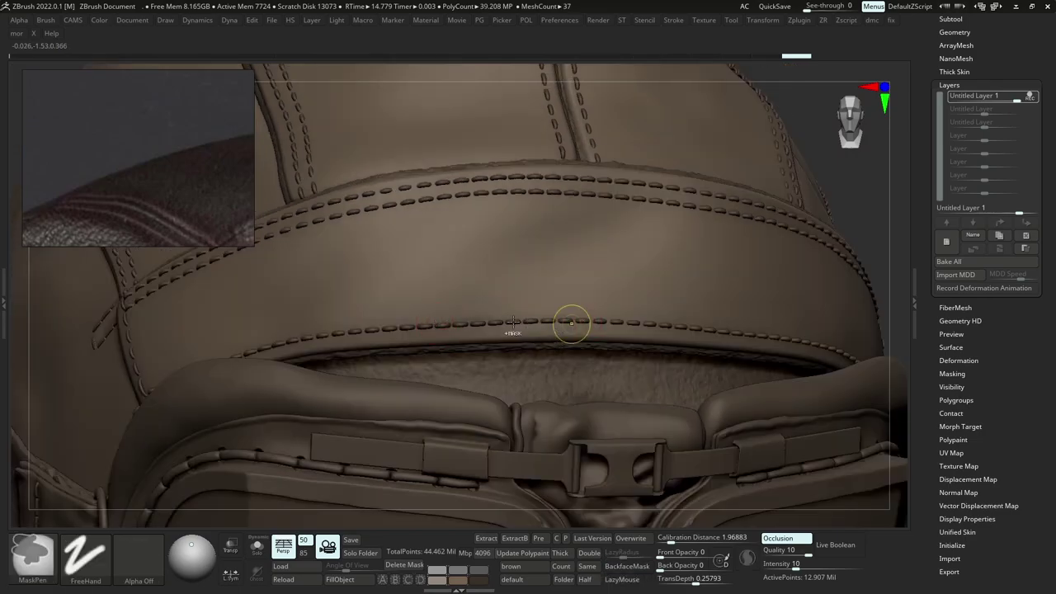
key(ctrl+z)
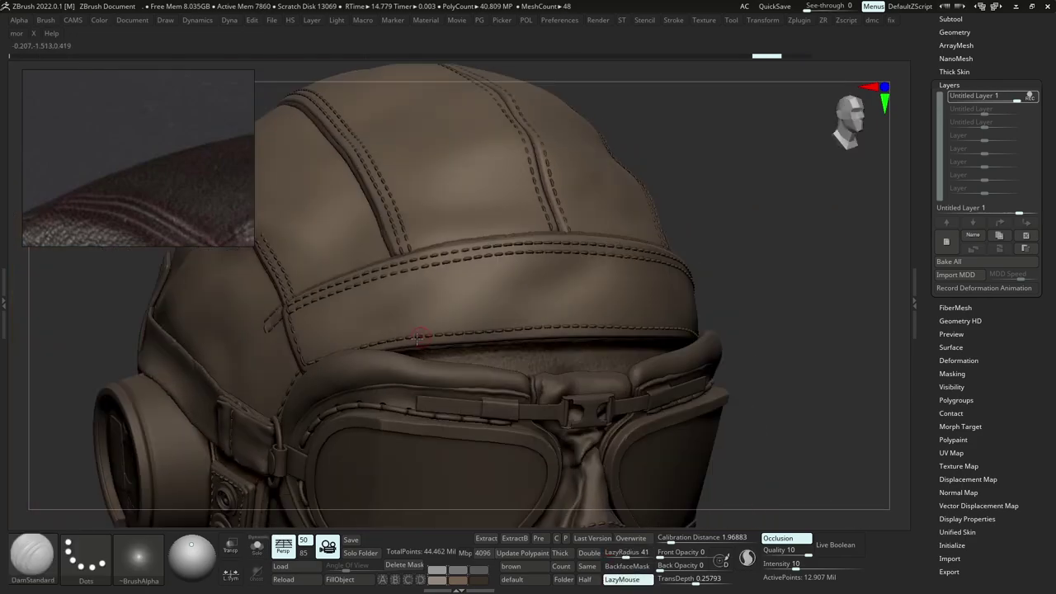
Isolate the Helmet folder, show the Pilot_helmet_107 head with it, and bring back the cap's sculpt layer list.
click(951, 18)
click(1033, 45)
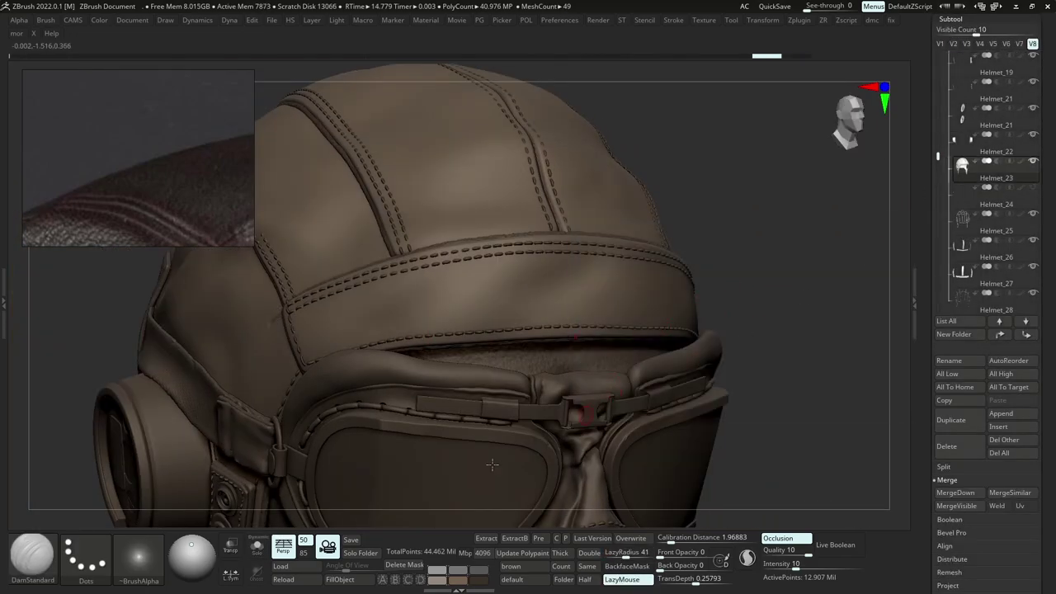
click(362, 553)
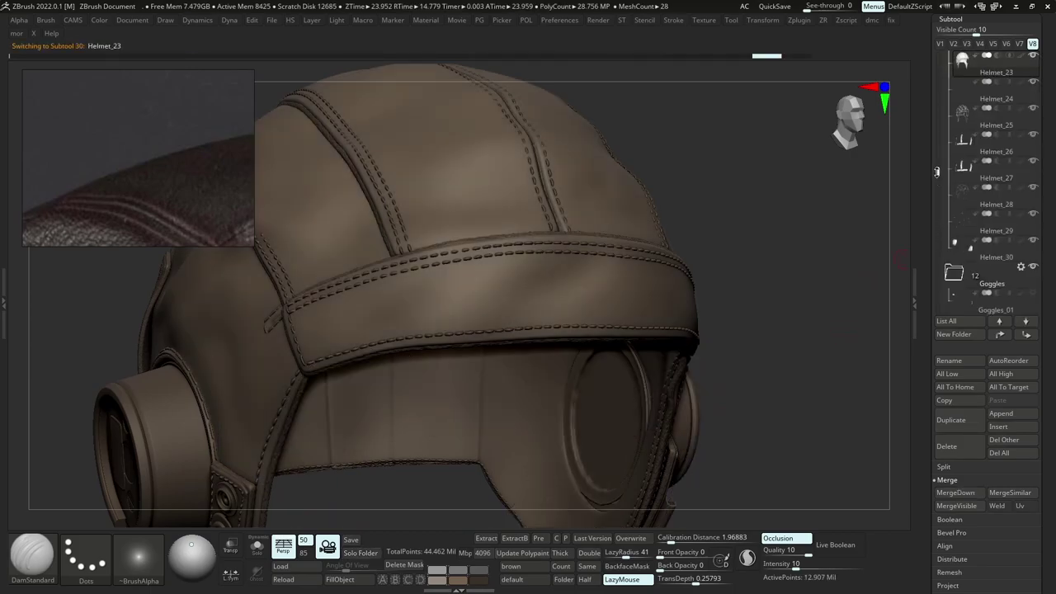
drag(937, 173, 936, 50)
click(1033, 59)
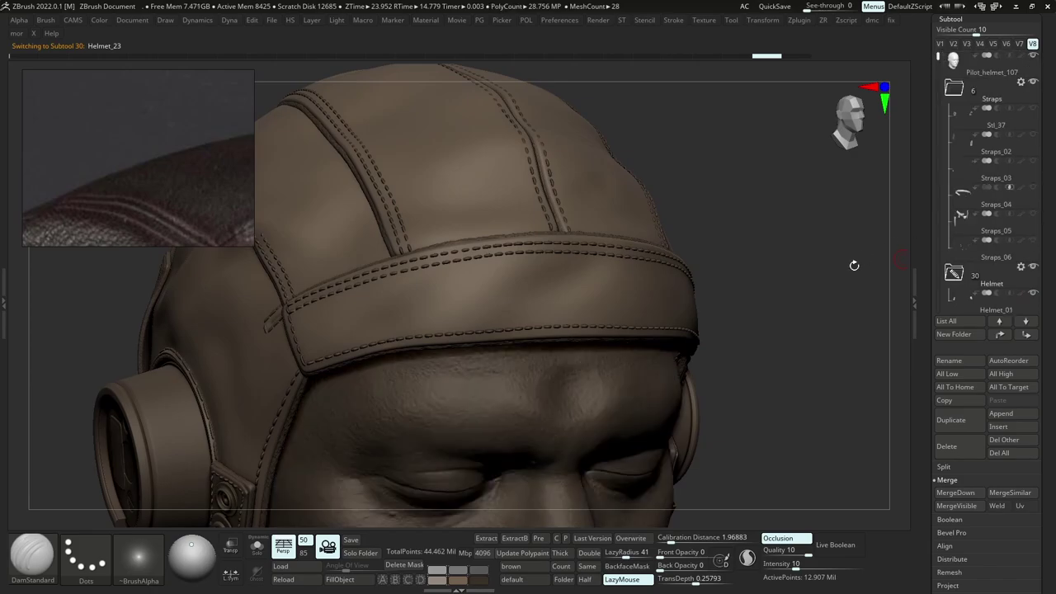
ctrl+right_drag(588, 298, 660, 206)
mouse_move(742, 223)
right_down()
mouse_move(673, 227)
mouse_move(680, 289)
mouse_move(610, 314)
mouse_move(679, 362)
right_up()
drag(993, 545, 991, 458)
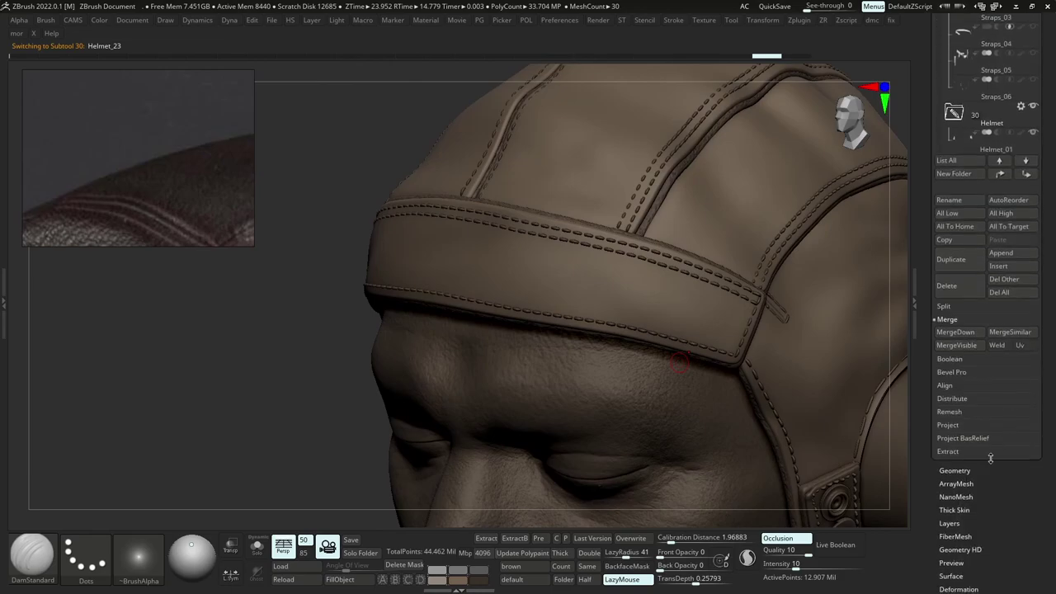
click(949, 523)
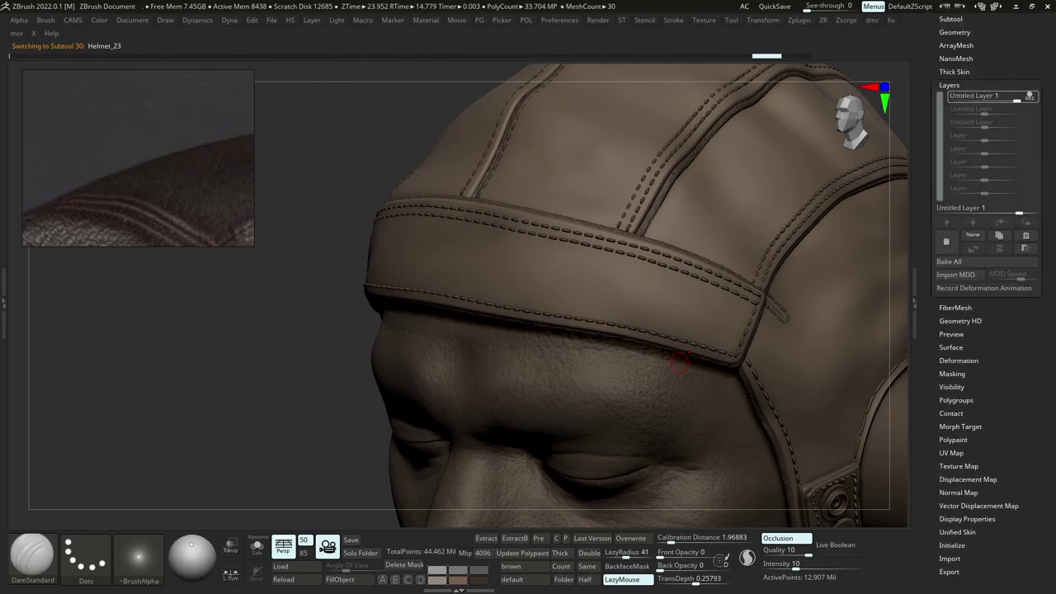
Try a DamStandard stroke along the front band's lower stitching, starting near its side corner.
right_drag(585, 460, 604, 455)
right_click(605, 455)
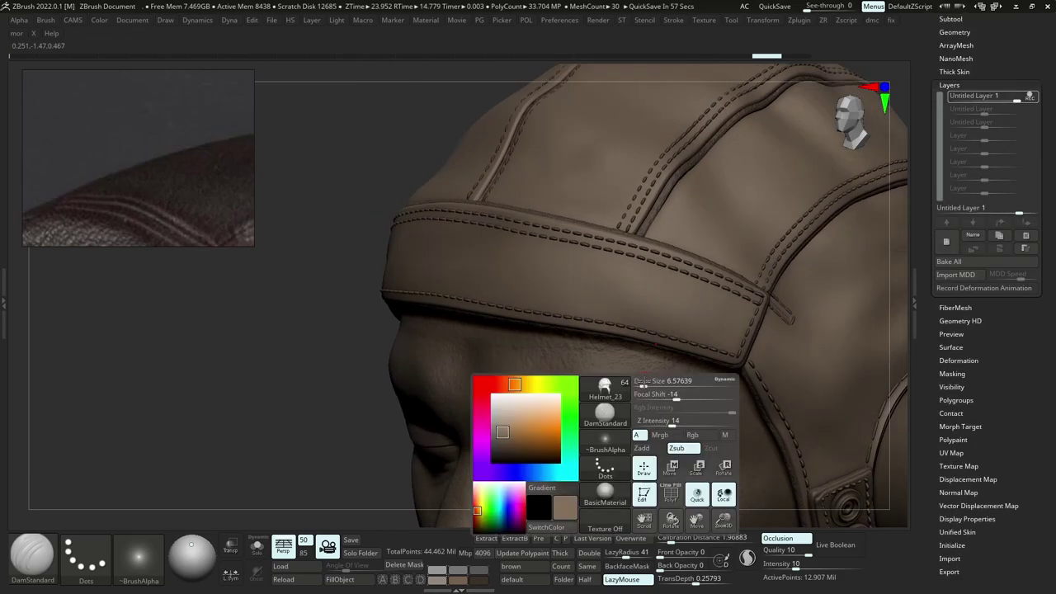
right_drag(498, 278, 528, 323)
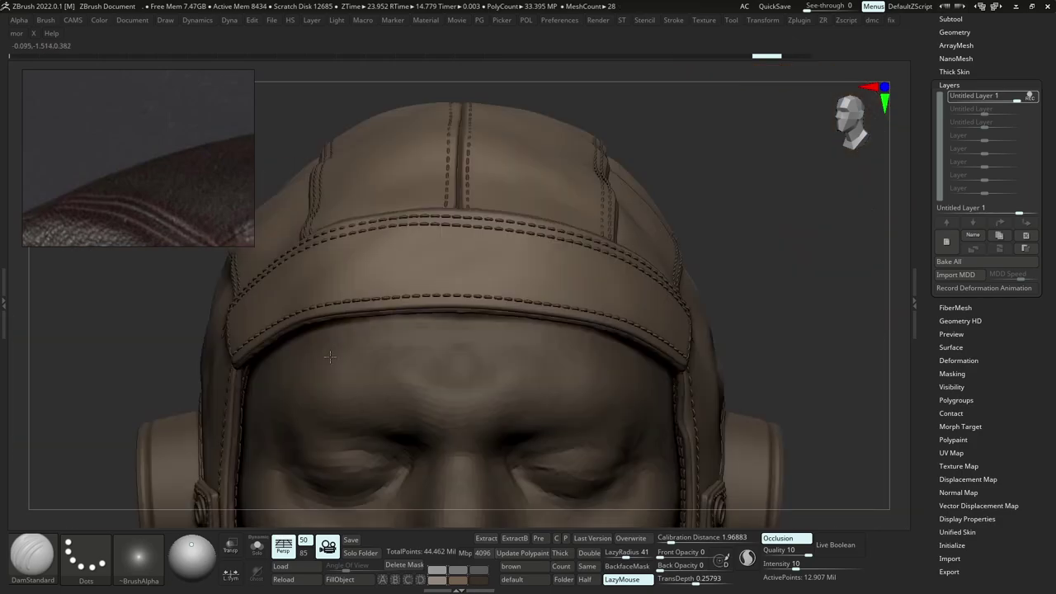
right_drag(165, 327, 479, 365)
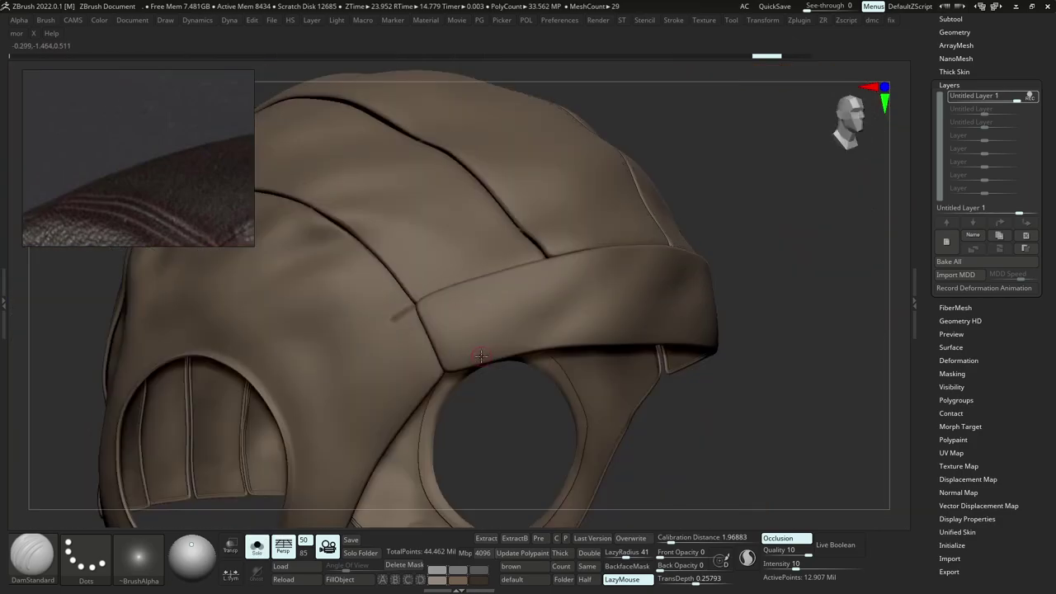
mouse_move(462, 354)
right_down()
mouse_move(500, 334)
mouse_move(471, 354)
right_up()
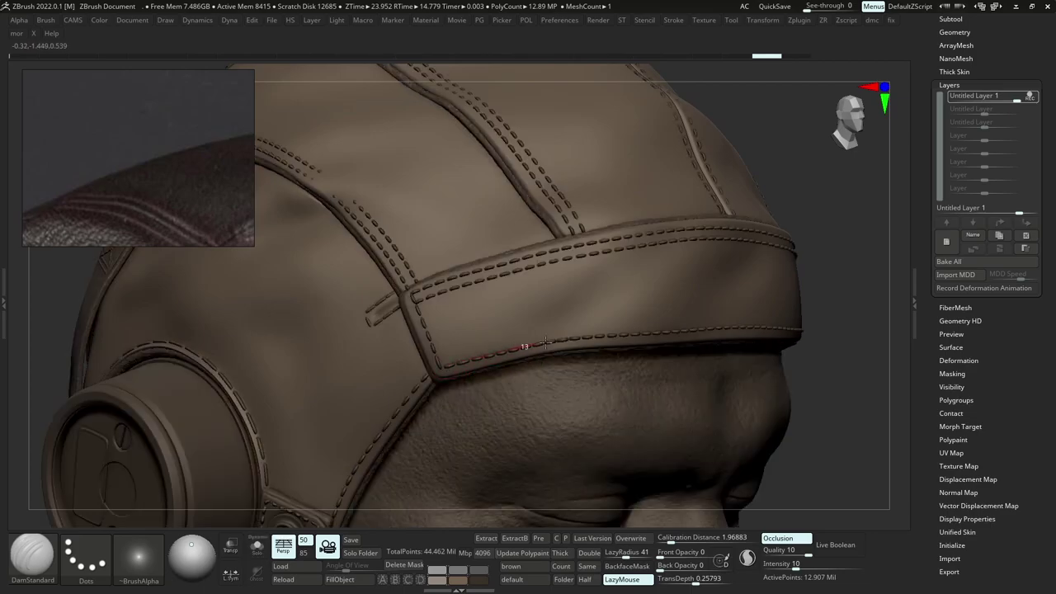
drag(546, 342, 549, 343)
Set the draw size to 8 and carve a DamStandard crease along the front band's lower stitching from its side corner.
ctrl+right_drag(473, 373, 504, 384)
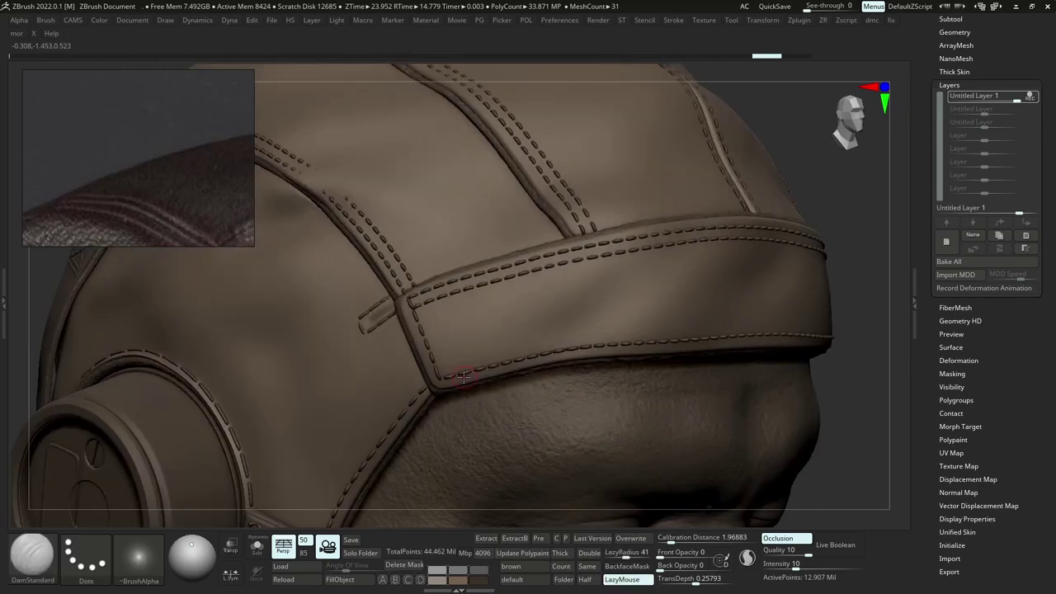
key(s)
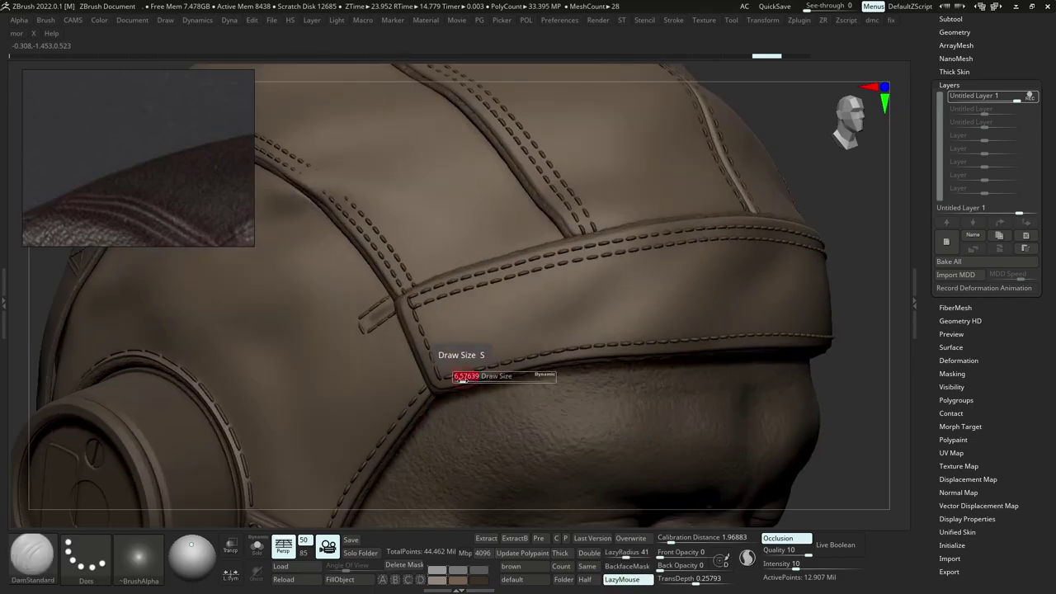
text(8)
key(Return)
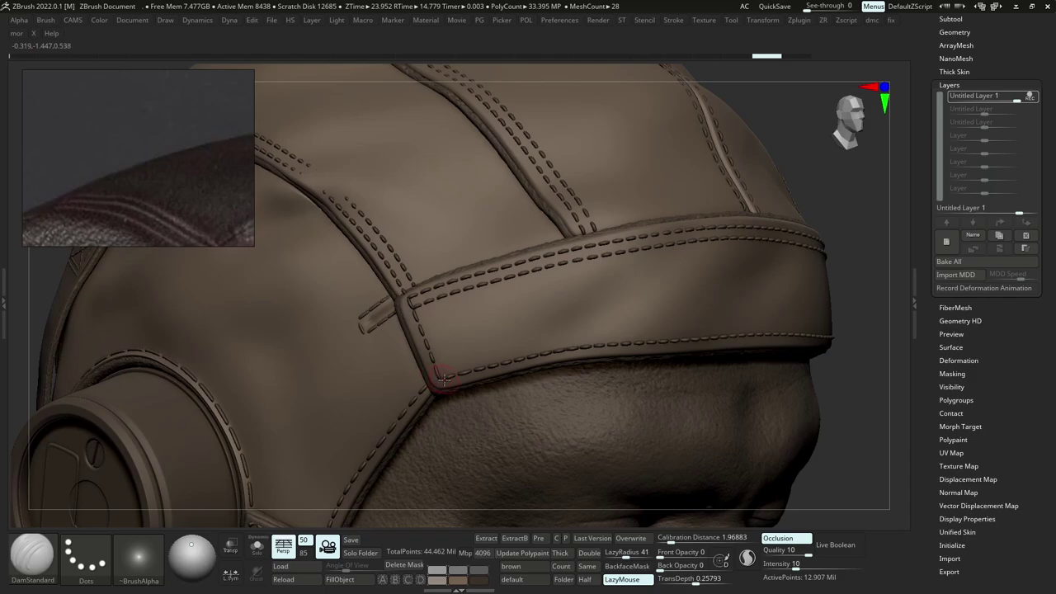
drag(442, 379, 522, 361)
drag(704, 339, 708, 339)
Set LazyRadius to 61 and continue the lower stitching crease across the forehead to the front band's opposite corner.
click(631, 555)
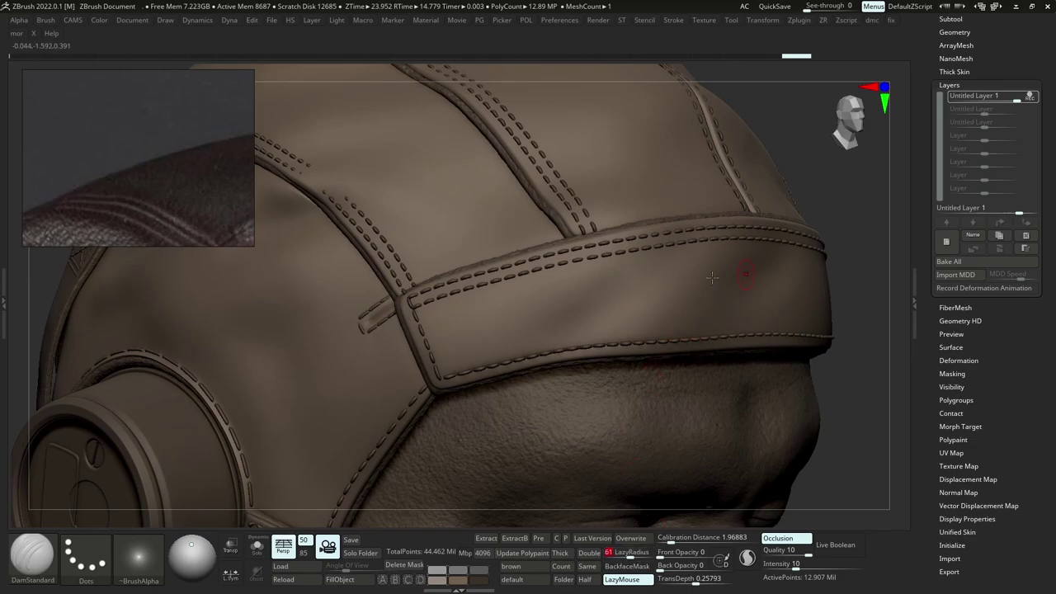
alt+right_drag(615, 328, 424, 389)
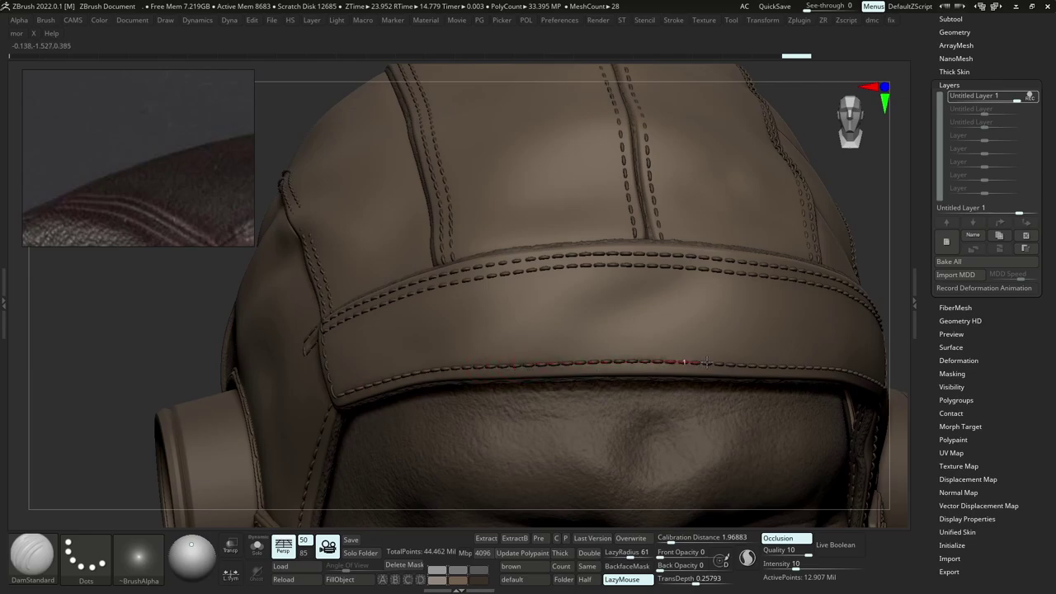
drag(795, 368, 826, 371)
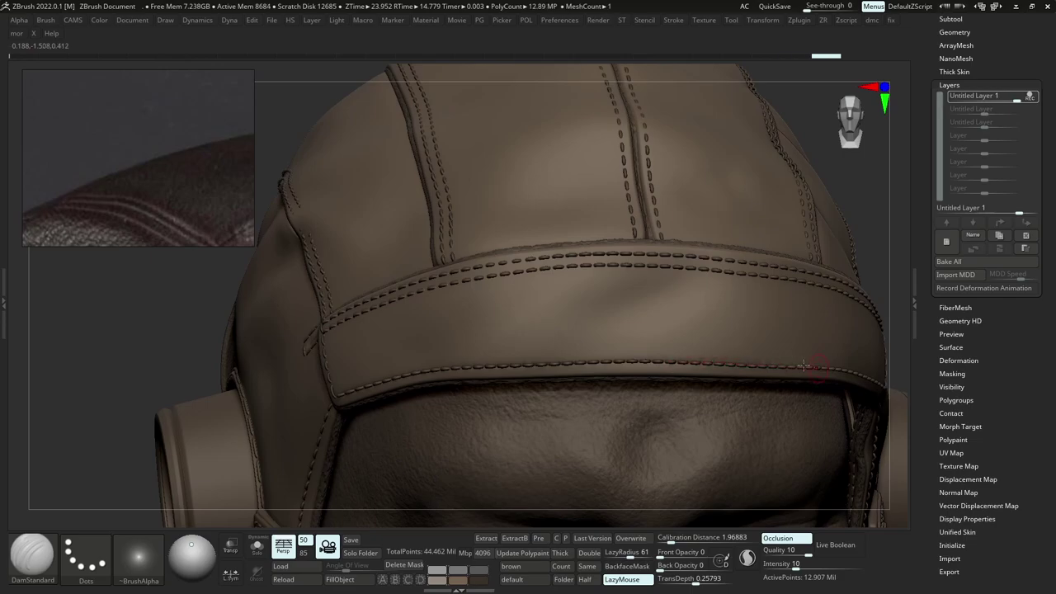
mouse_move(825, 371)
ctrl+right_down()
mouse_move(835, 309)
mouse_move(760, 344)
mouse_move(504, 346)
mouse_move(496, 371)
mouse_move(489, 360)
ctrl+right_up()
key(alt+s)
key(alt+s)
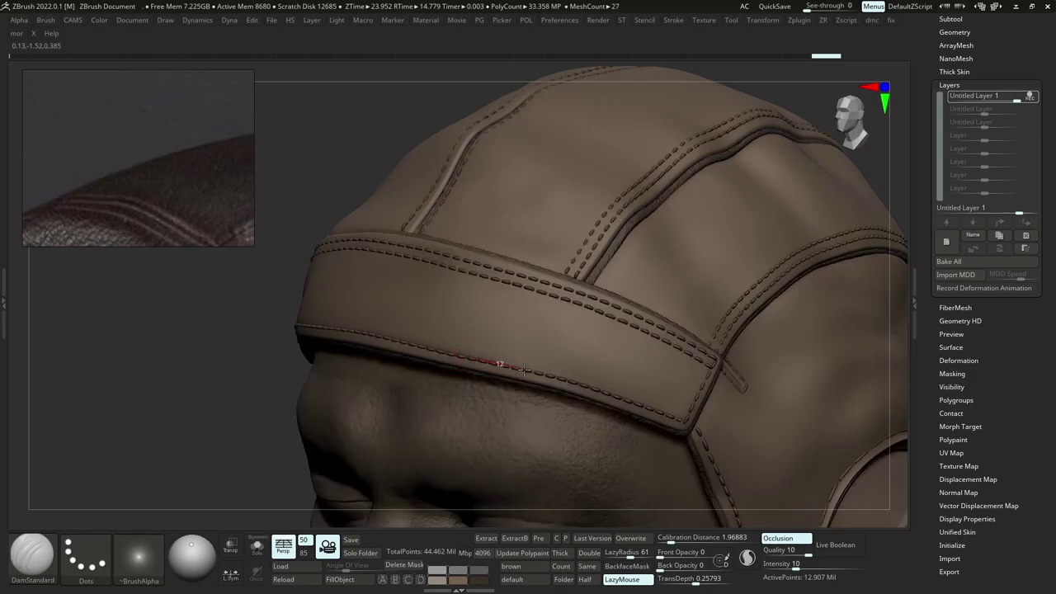
drag(589, 388, 713, 435)
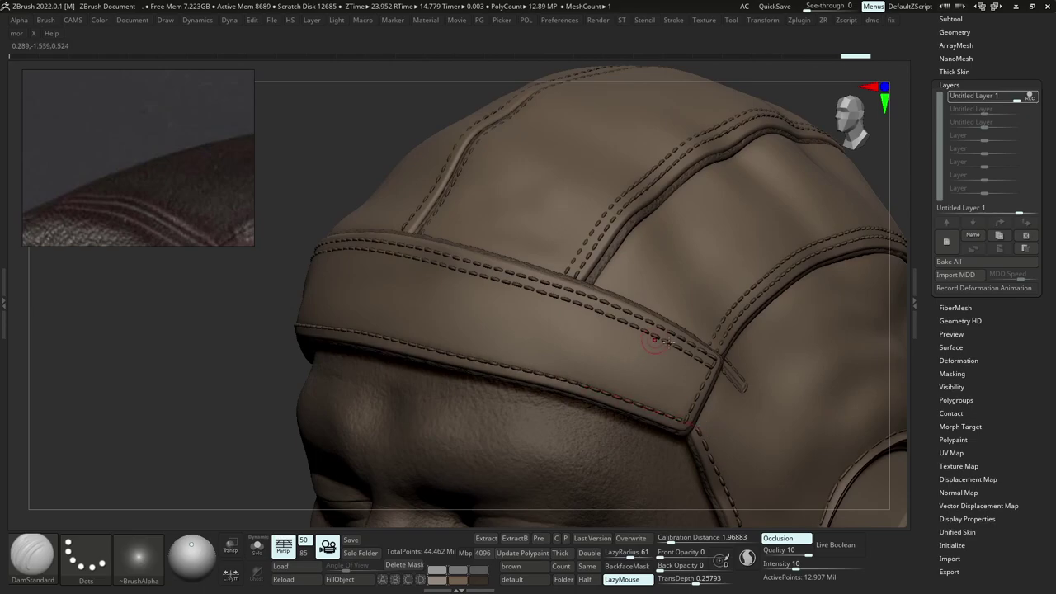
Carve creases along the short stitched ends of the front band on both sides of the cap.
right_drag(704, 368, 652, 363)
key(alt+s)
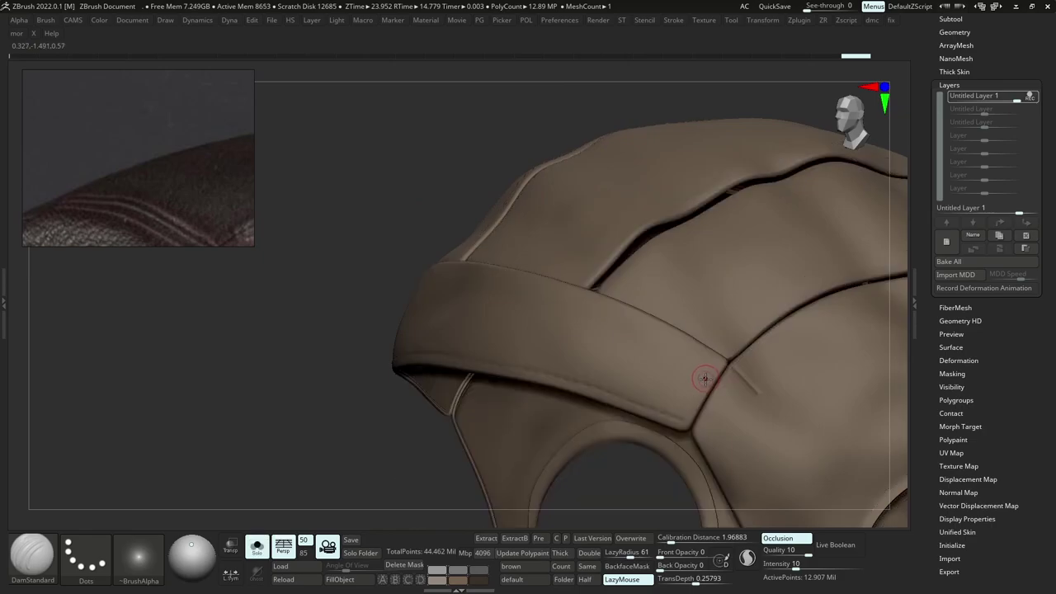
key(alt+s)
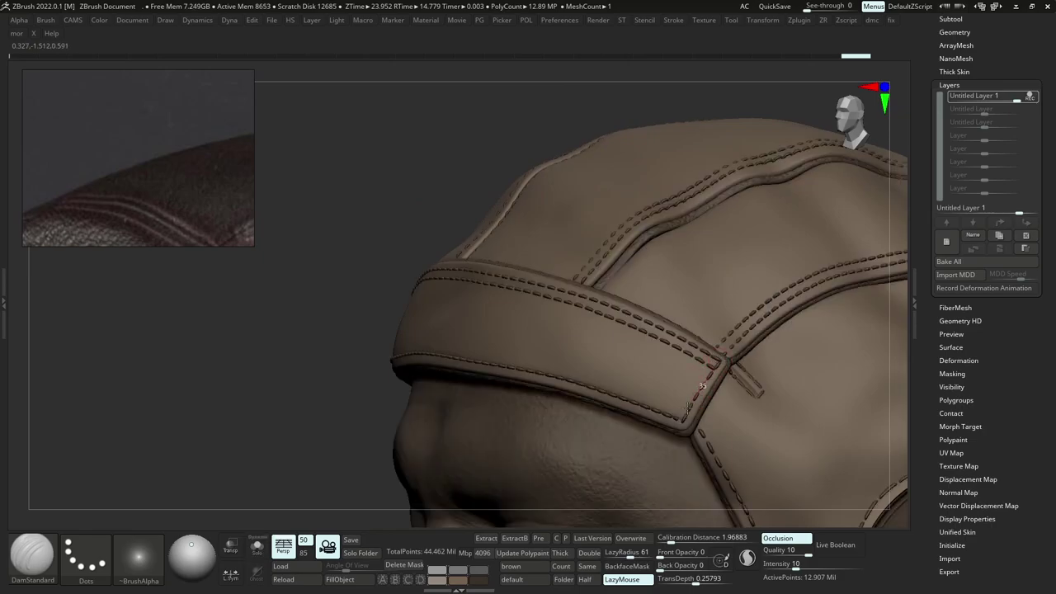
drag(676, 425, 668, 456)
right_drag(669, 452, 713, 416)
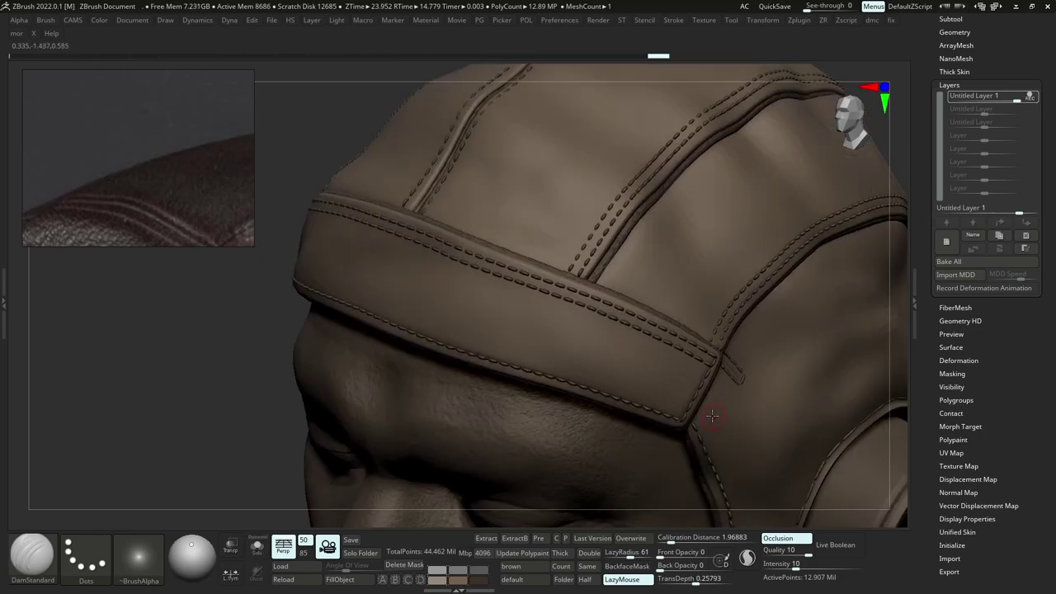
mouse_move(616, 381)
right_down()
mouse_move(483, 292)
mouse_move(330, 358)
right_up()
right_drag(258, 344, 264, 345)
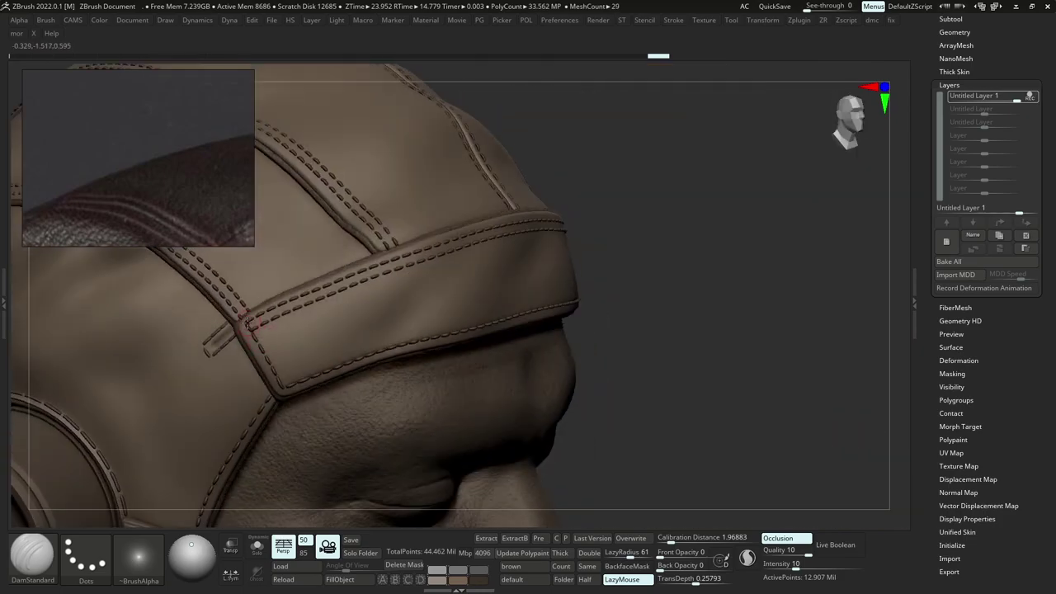
drag(248, 324, 302, 421)
Carve a crease along the lower row of the front band's upper double stitching, from one side to the other.
right_drag(285, 314, 310, 350)
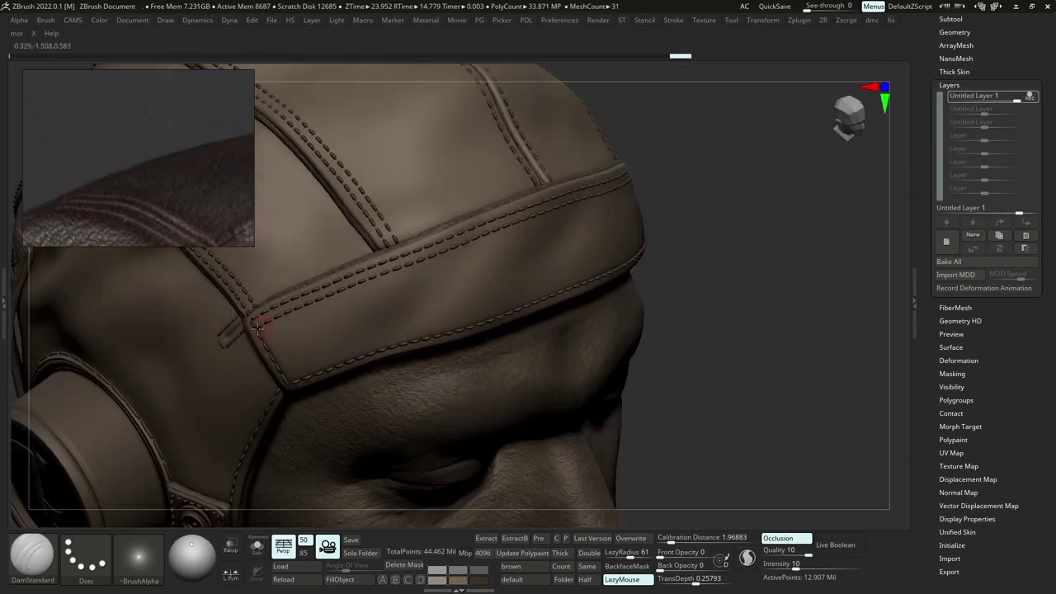
drag(255, 324, 612, 187)
mouse_move(742, 193)
right_down()
mouse_move(634, 231)
mouse_move(477, 361)
right_up()
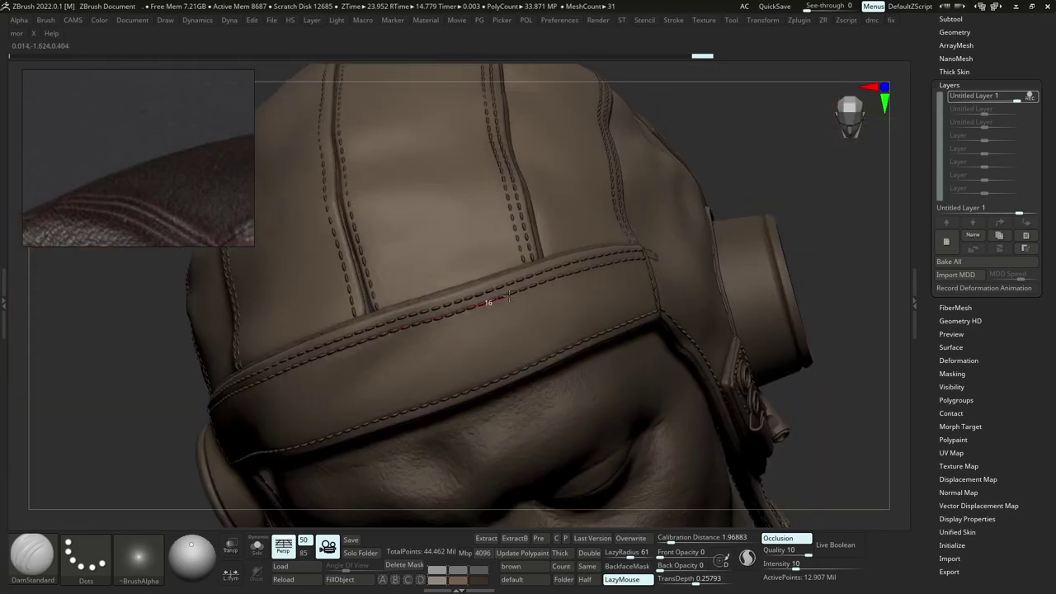
drag(677, 253, 680, 253)
Examine the carved creases on the front band up close, with the cap isolated and with the stitches shown.
right_drag(685, 253, 608, 285)
key(shift+s)
key(shift+s)
key(shift+s)
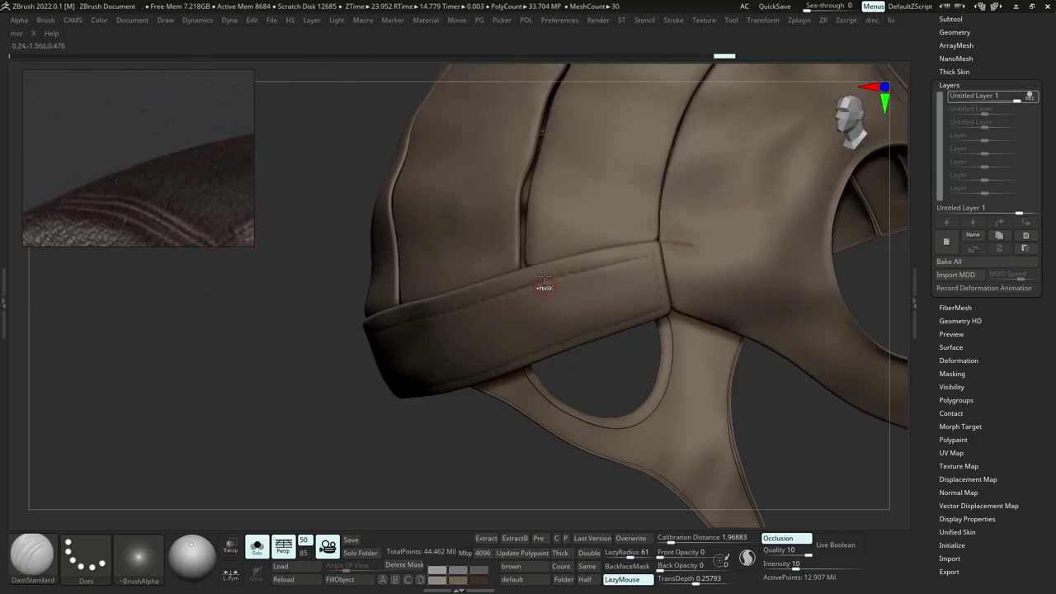
ctrl+right_drag(544, 286, 720, 343)
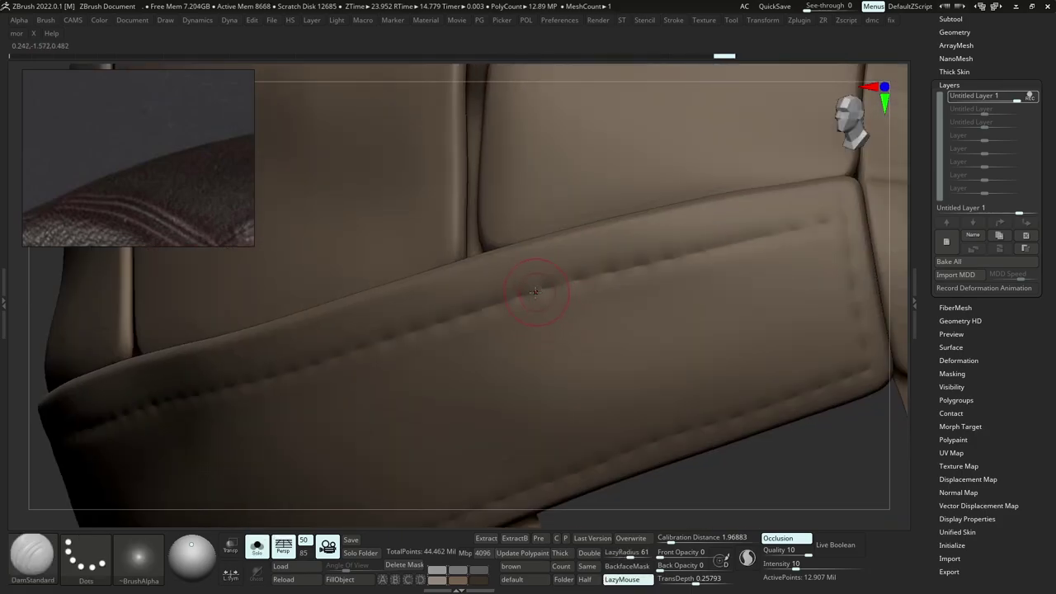
mouse_move(518, 318)
ctrl+right_down()
mouse_move(380, 364)
mouse_move(256, 388)
mouse_move(321, 374)
mouse_move(410, 337)
mouse_move(405, 329)
mouse_move(413, 356)
ctrl+right_up()
key(shift+s)
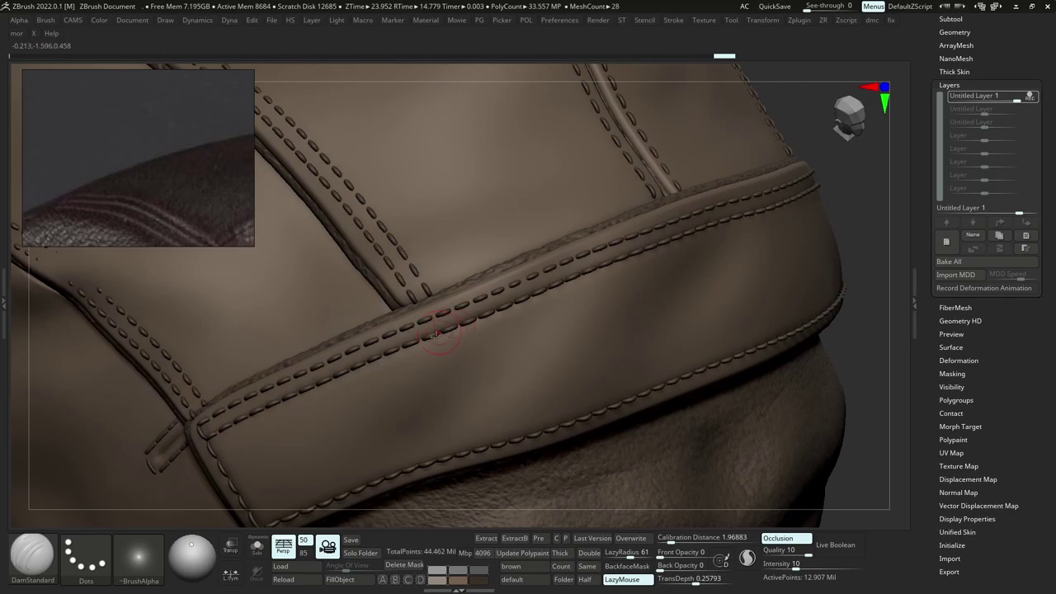
key(shift+s)
key(shift+s)
Carve a crease along the upper row of the front band's double stitching across the whole forehead.
ctrl+right_drag(274, 406, 239, 412)
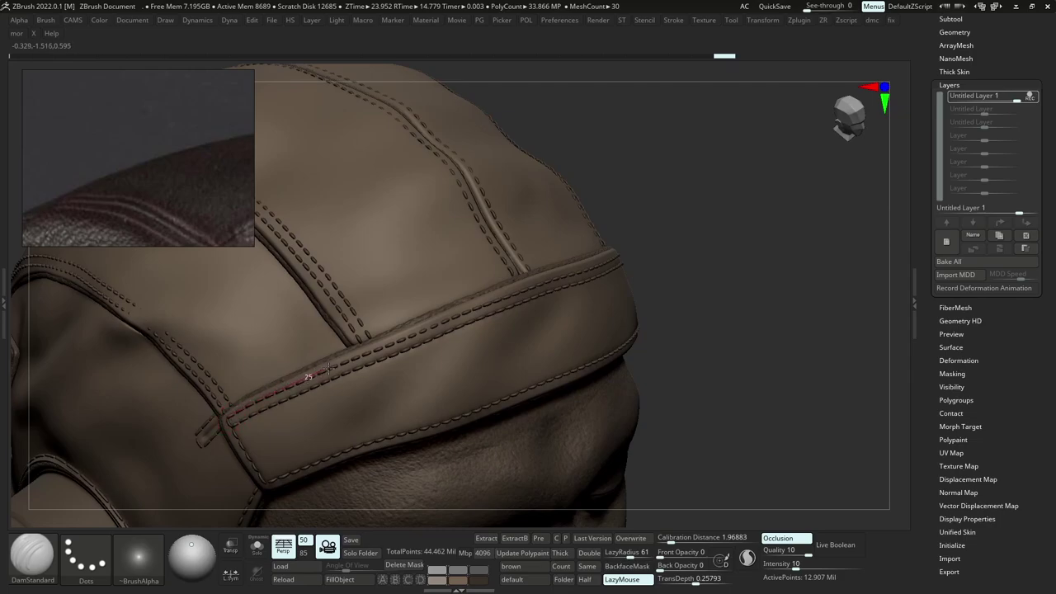
drag(370, 350, 570, 271)
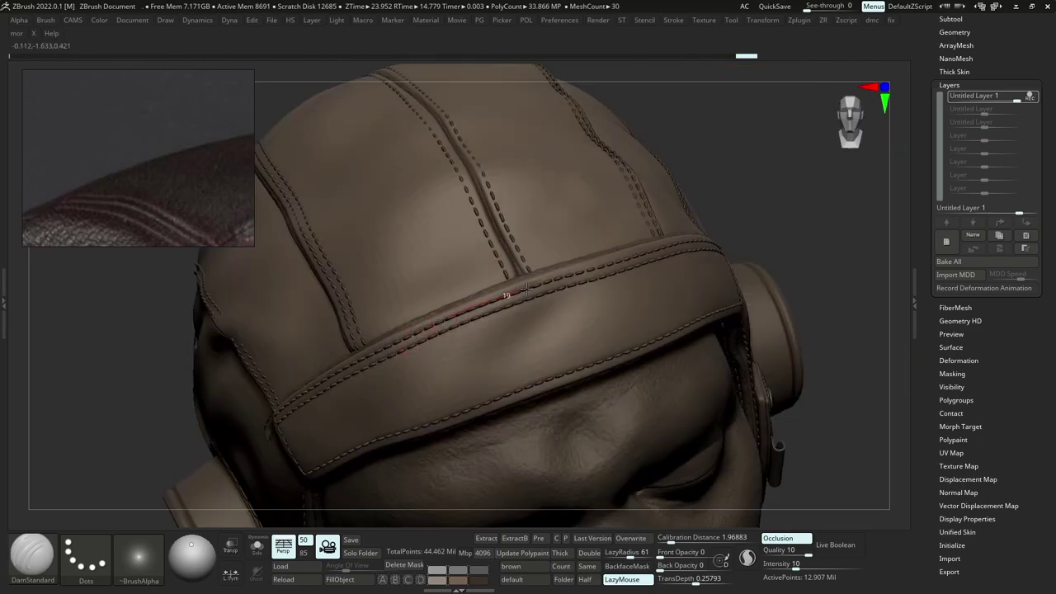
drag(595, 268, 667, 245)
right_drag(656, 250, 561, 304)
drag(561, 306, 509, 325)
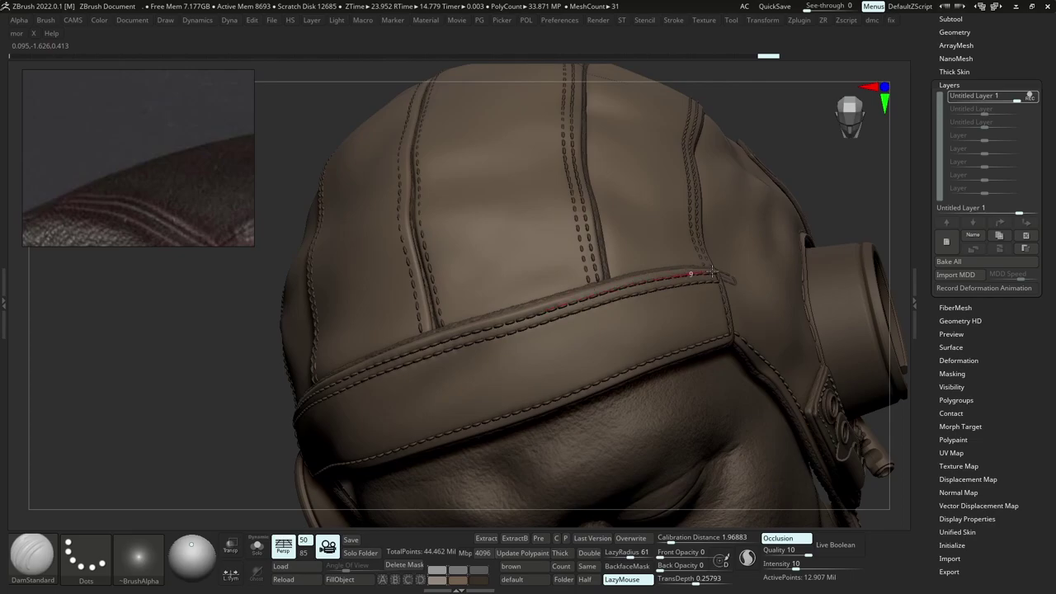
drag(752, 273, 753, 273)
right_drag(709, 286, 654, 311)
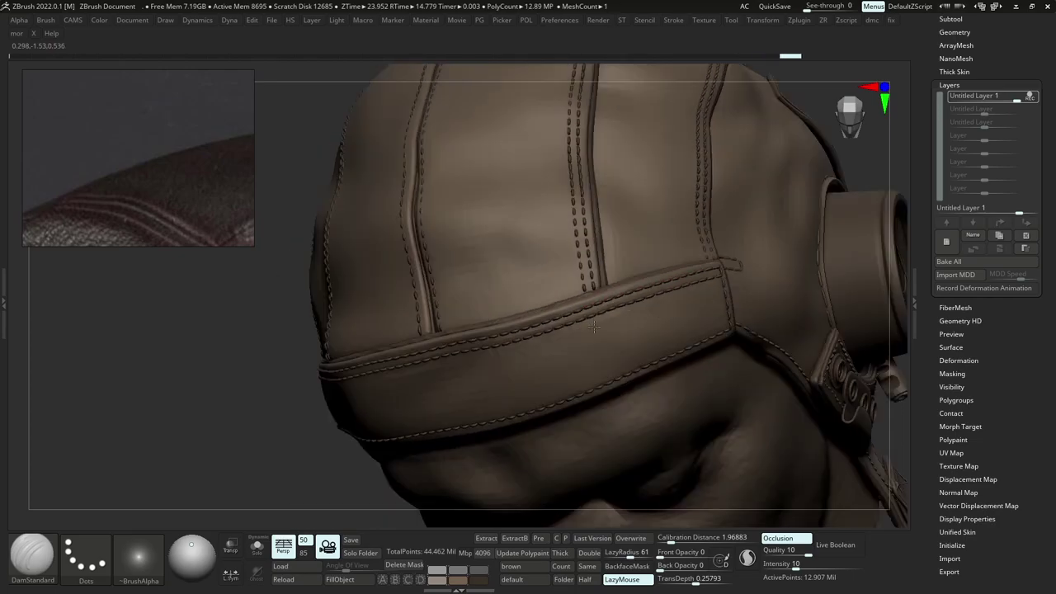
Examine the creases on the front band and side of the cap, with the full head shown and with the cap isolated.
key(alt+s)
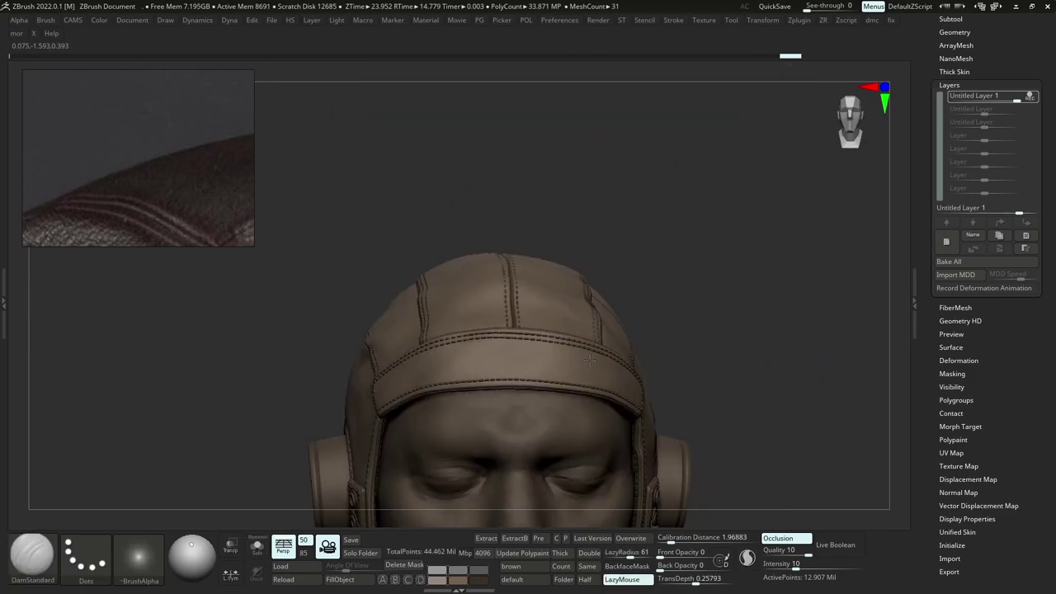
right_drag(589, 360, 691, 363)
alt+right_drag(481, 366, 584, 299)
right_drag(421, 243, 506, 222)
right_drag(502, 337, 516, 327)
ctrl+right_drag(513, 332, 488, 374)
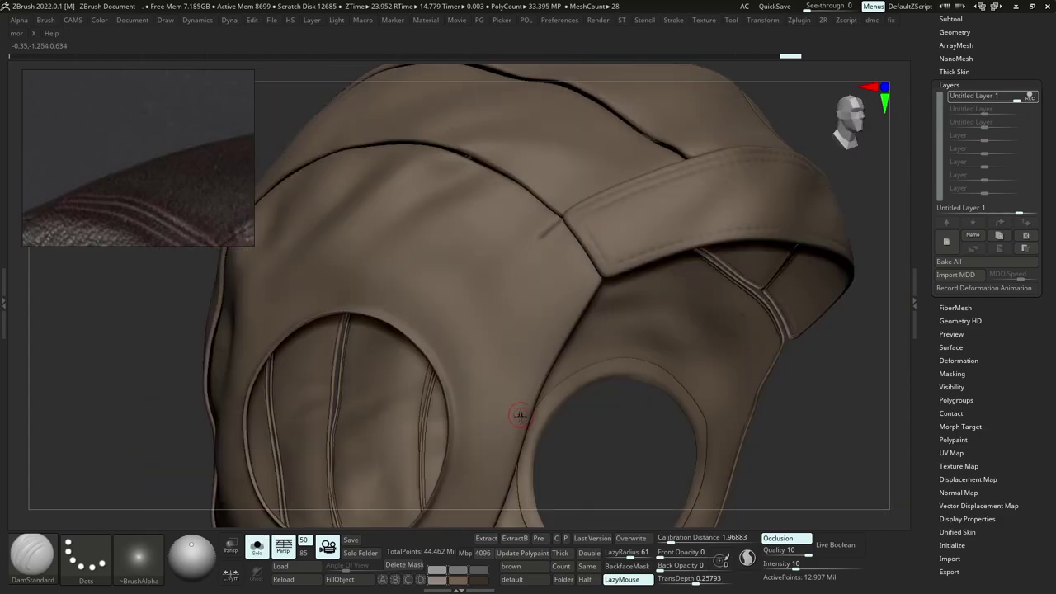
alt+right_drag(520, 415, 538, 334)
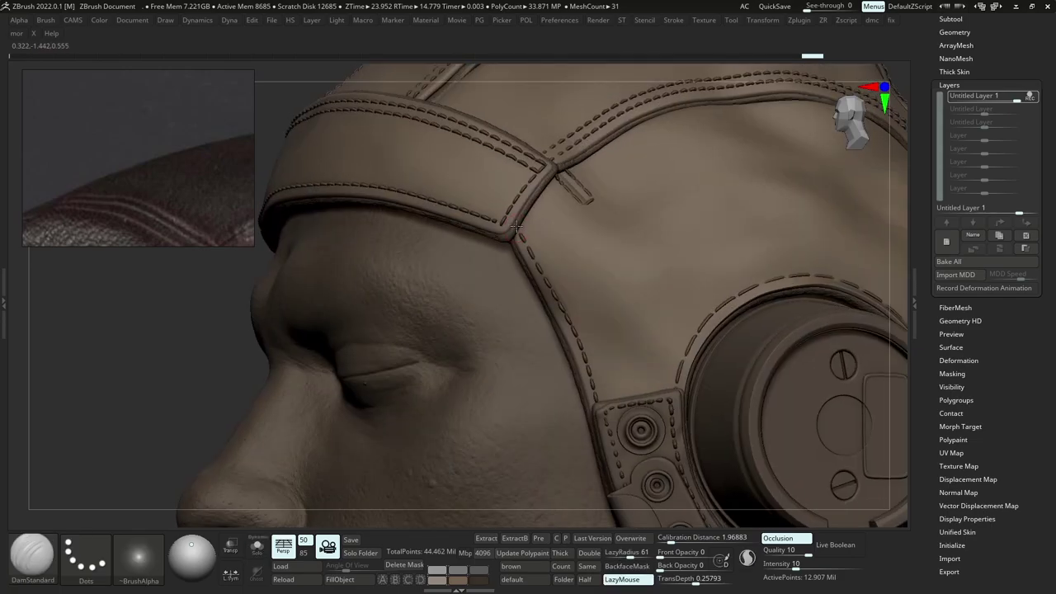
Carve a crease along the stitching on the front edge and rounded tip of the wearer's left ear flap.
key(ctrl)
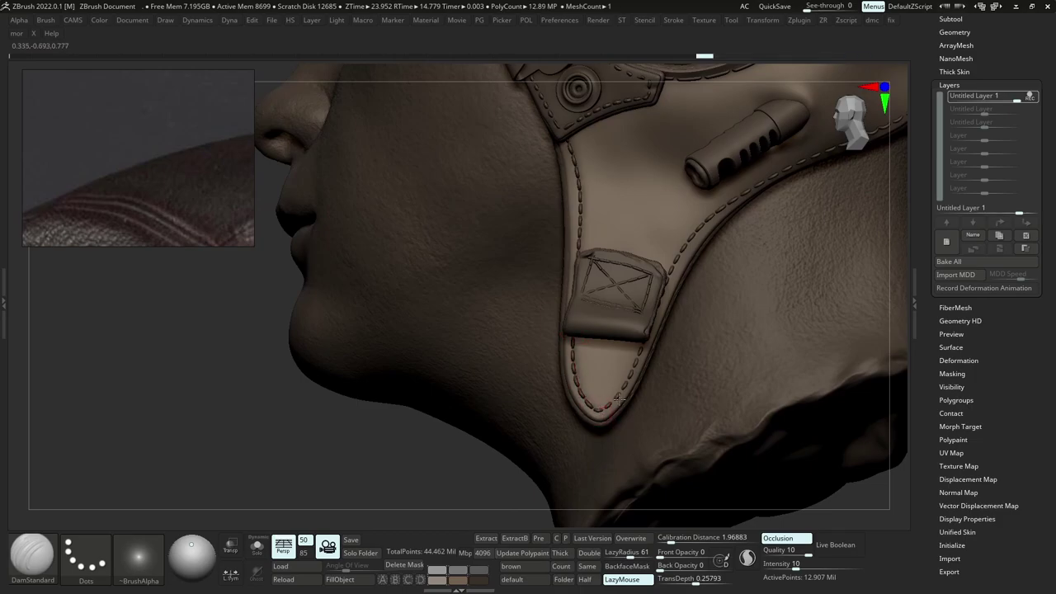
drag(618, 399, 656, 312)
alt+right_drag(765, 199, 655, 249)
alt+right_drag(643, 223, 583, 264)
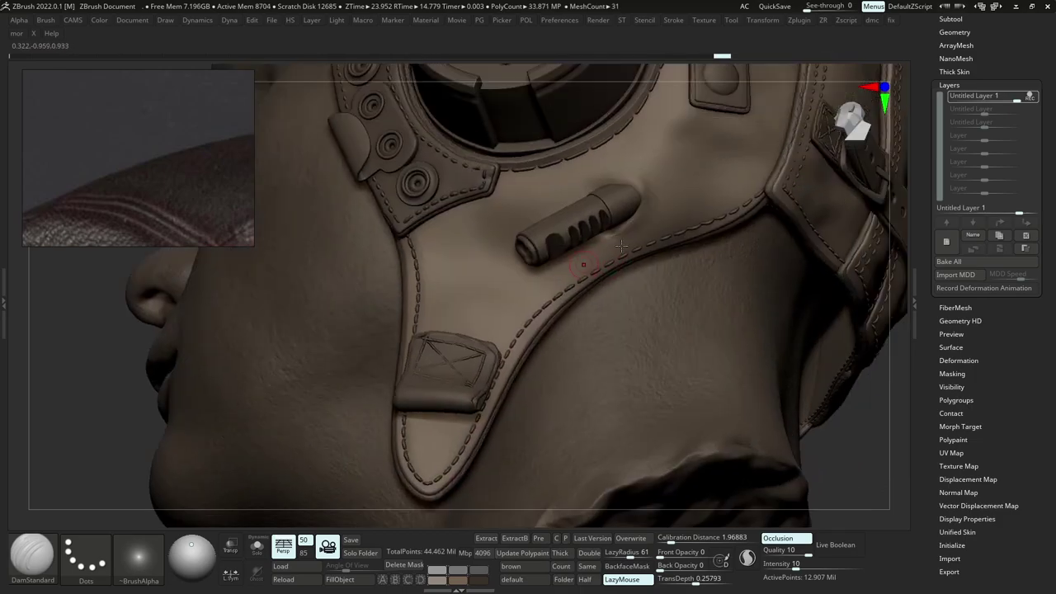
right_drag(650, 264, 631, 246)
Adjust the stitches along the rear edge of the left ear flap using the Move brush on the stitch subtool.
key(ctrl+d)
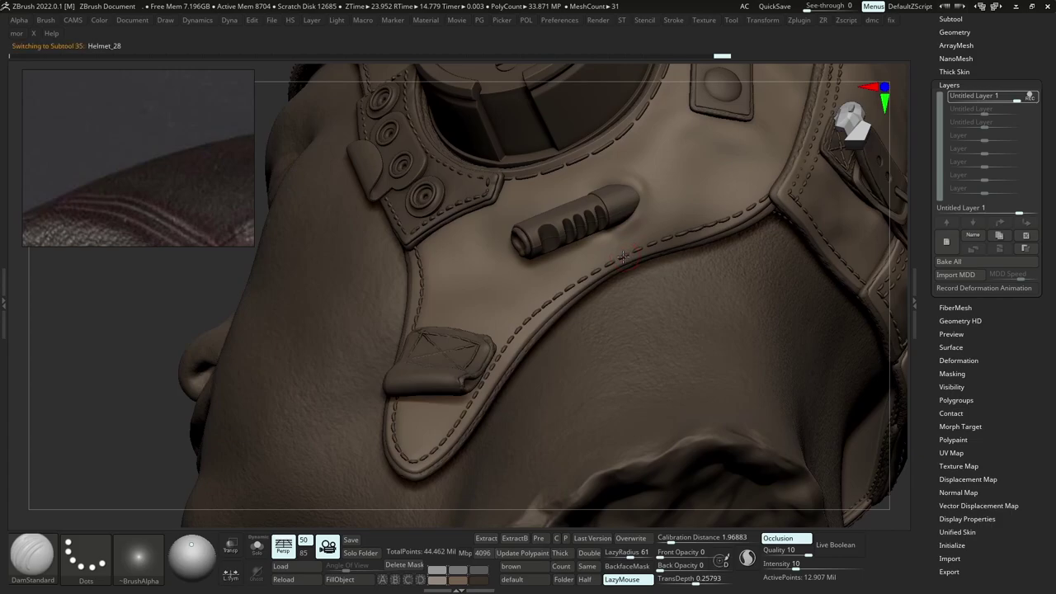
key(s)
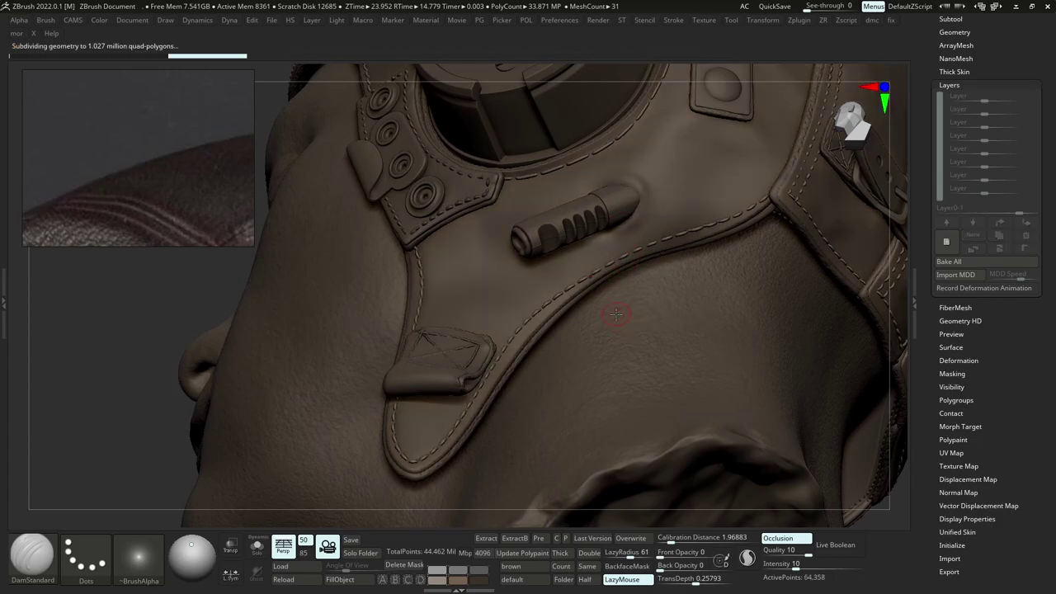
key(s)
key(b)
key(m)
key(v)
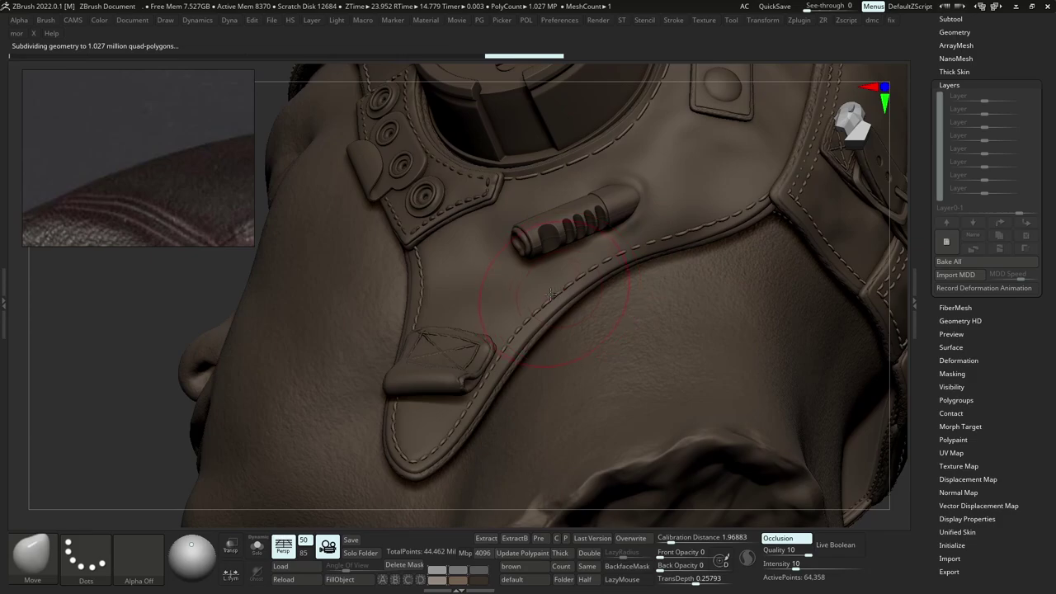
right_drag(542, 344, 511, 299)
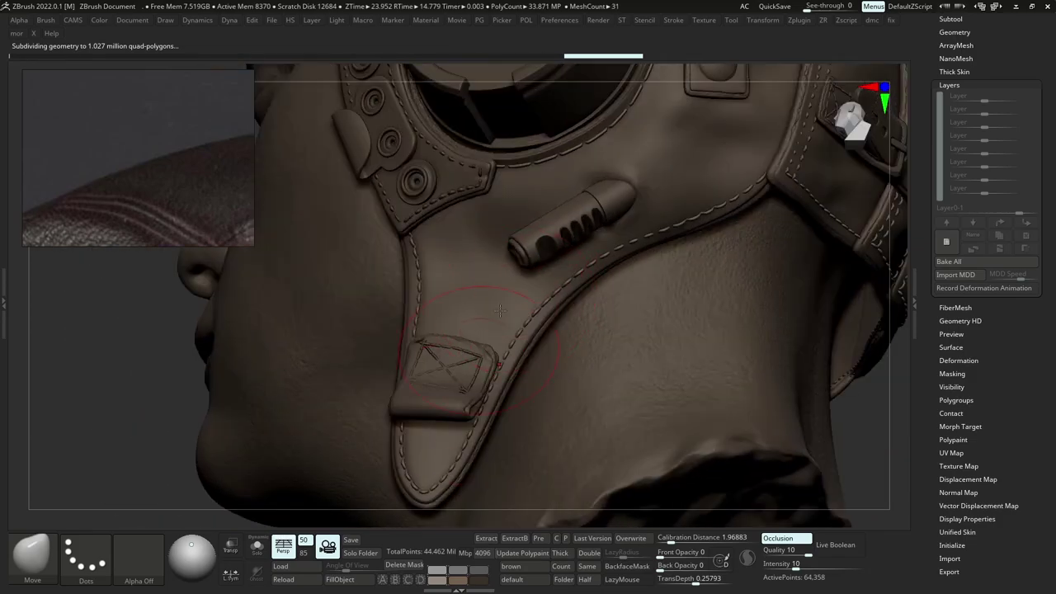
Switch back to the DamStandard brush and set its draw size to 8.
key(b)
key(s)
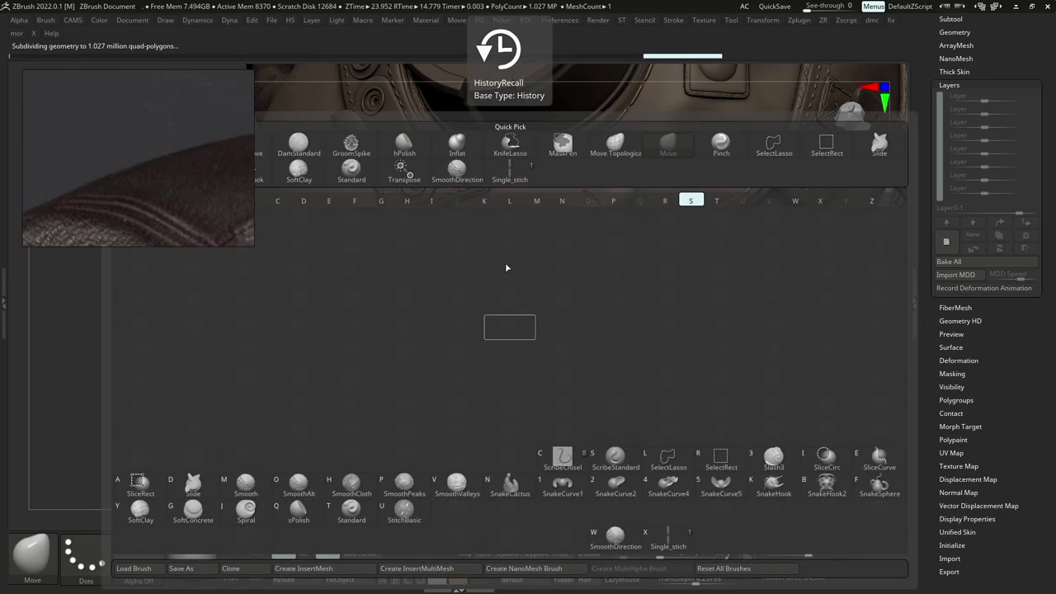
key(b)
key(d)
key(s)
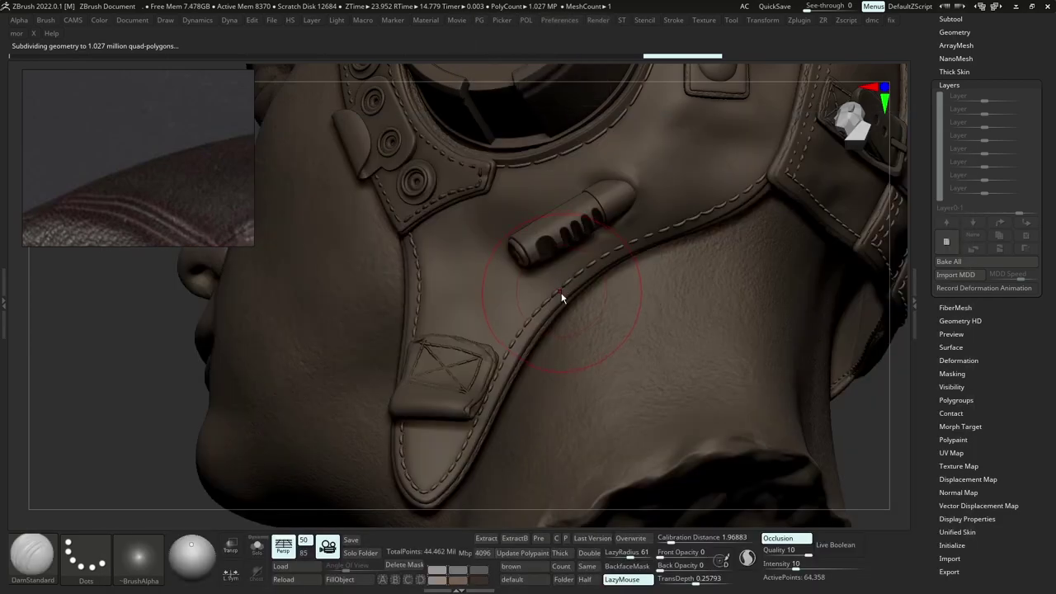
text(s)
text(8)
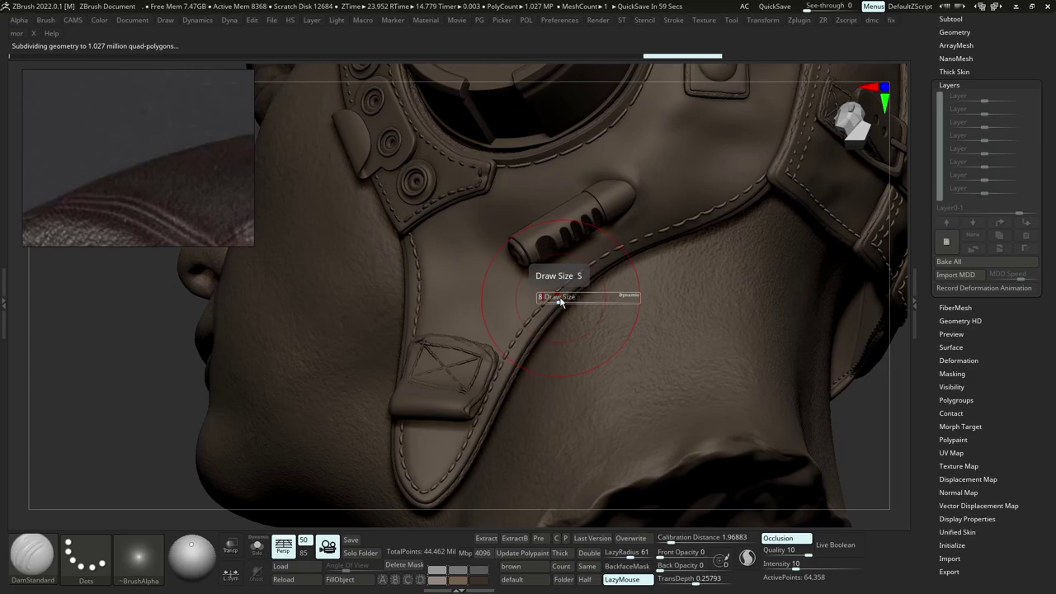
key(Return)
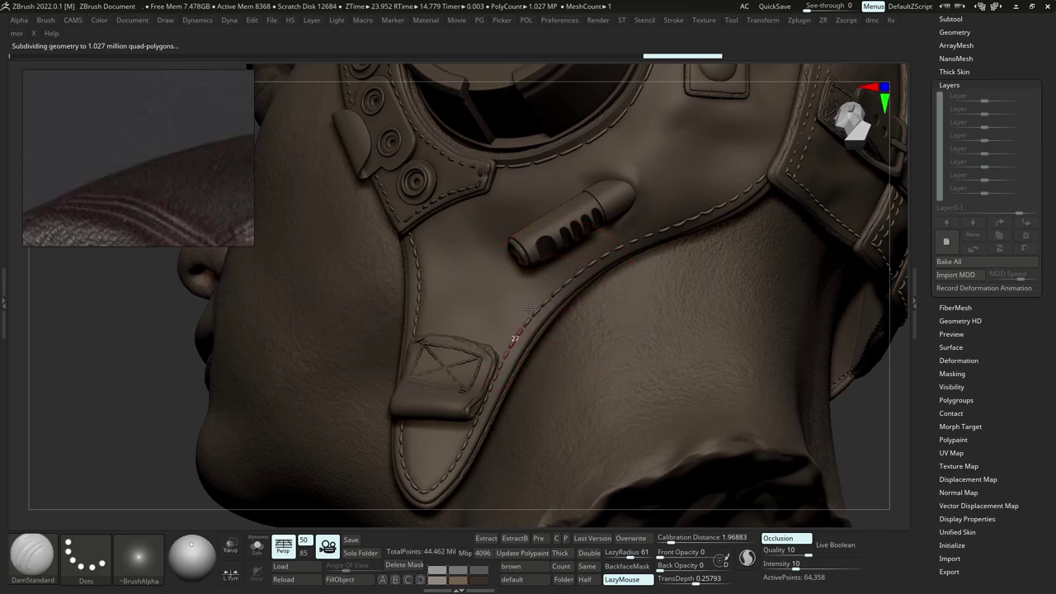
Check the stitches in isolation, then reselect the cap and carve a crease along the left ear flap's rear-edge stitching.
alt+click(573, 280)
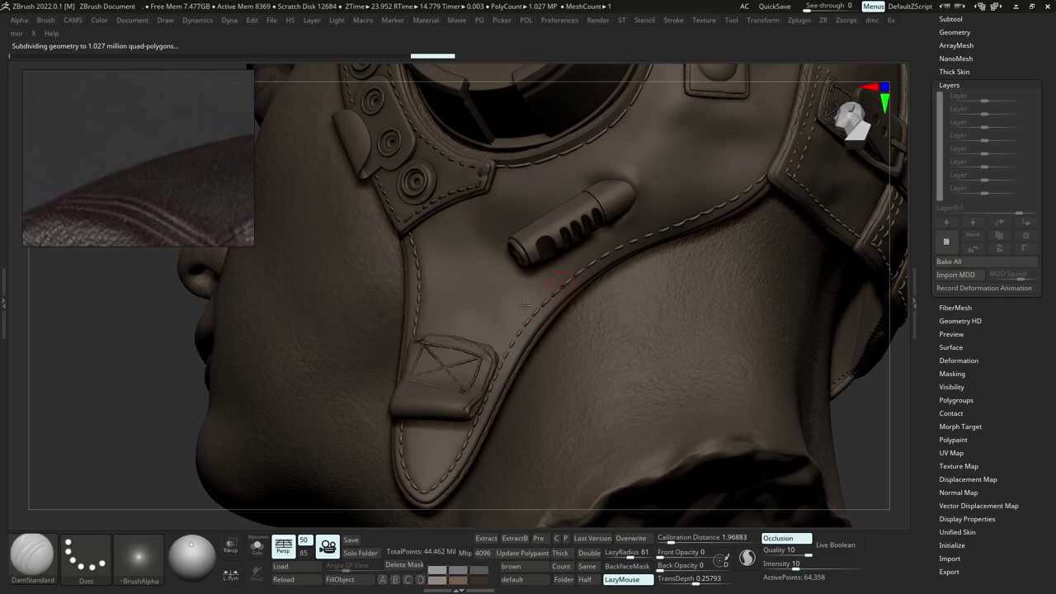
key(alt+s)
mouse_move(528, 302)
mouse_down()
mouse_move(495, 309)
mouse_move(520, 299)
mouse_up()
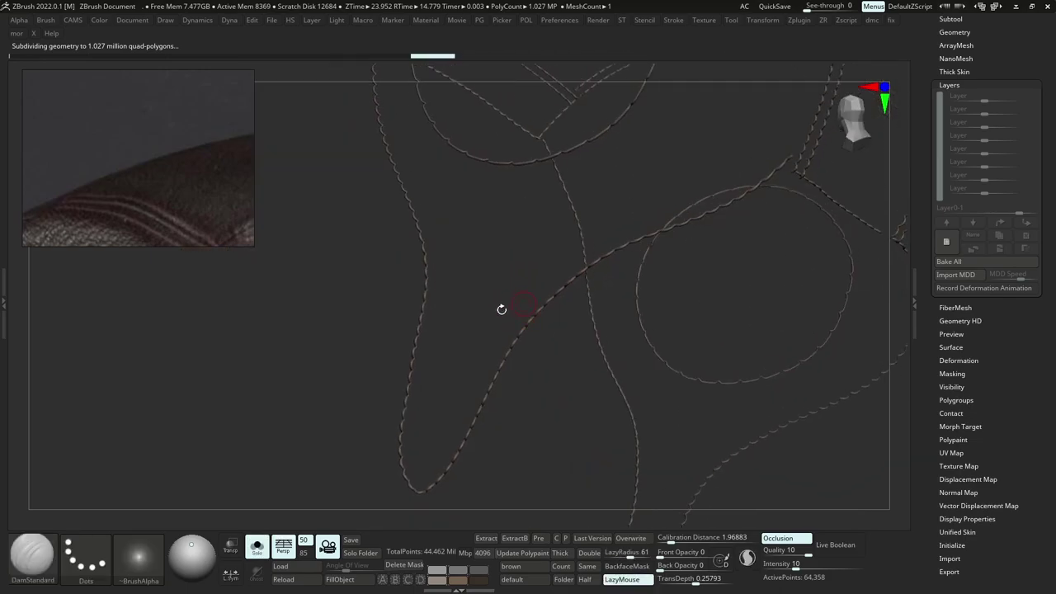
key(alt+s)
alt+click(497, 311)
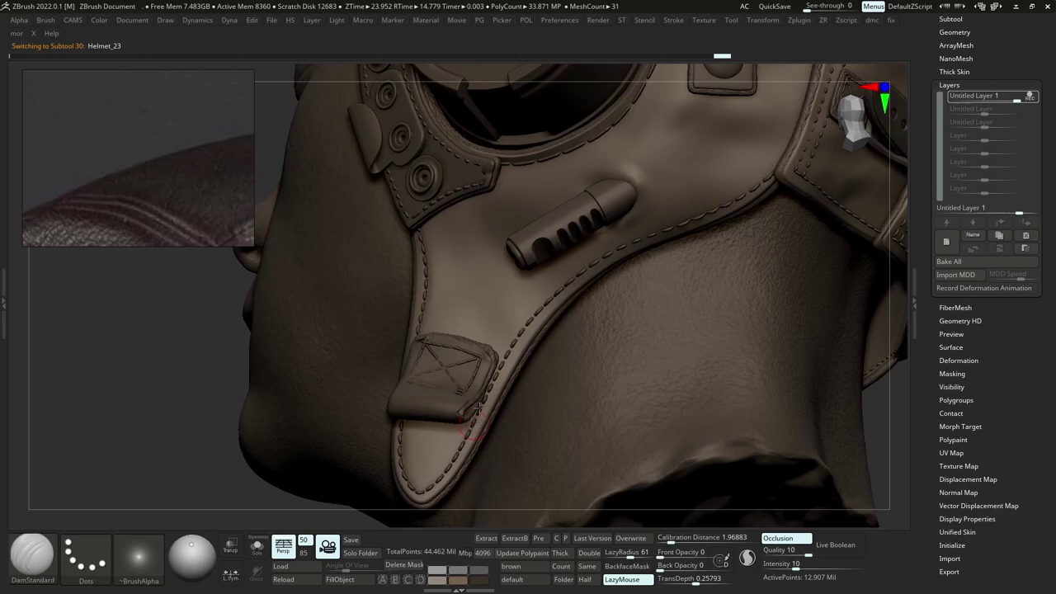
drag(501, 369, 520, 341)
drag(677, 226, 680, 225)
right_drag(680, 225, 730, 192)
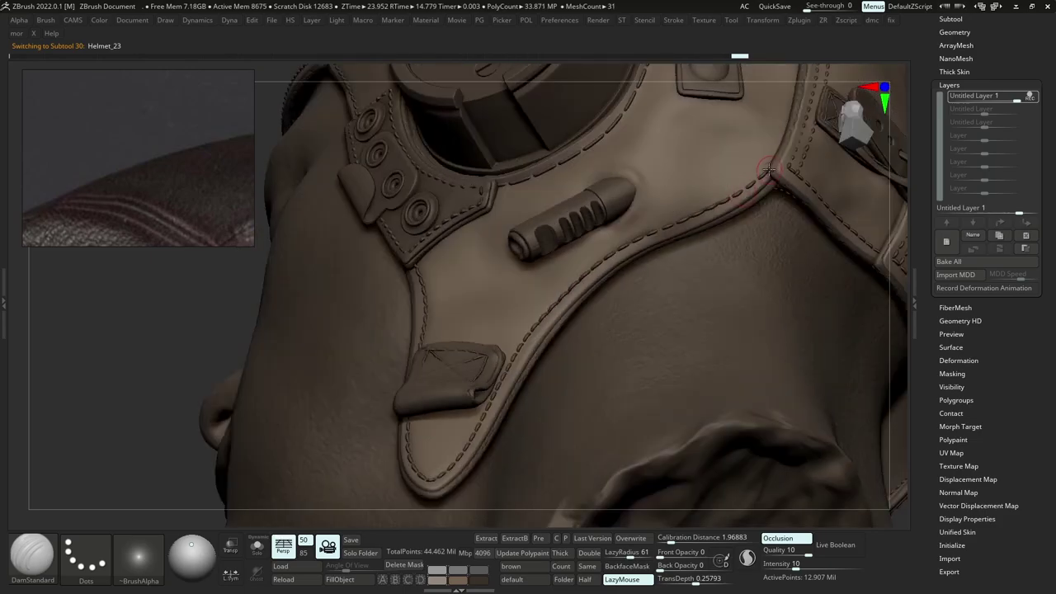
drag(778, 172, 703, 214)
drag(628, 242, 619, 250)
mouse_move(619, 250)
ctrl+right_down()
mouse_move(611, 198)
mouse_move(660, 236)
ctrl+right_up()
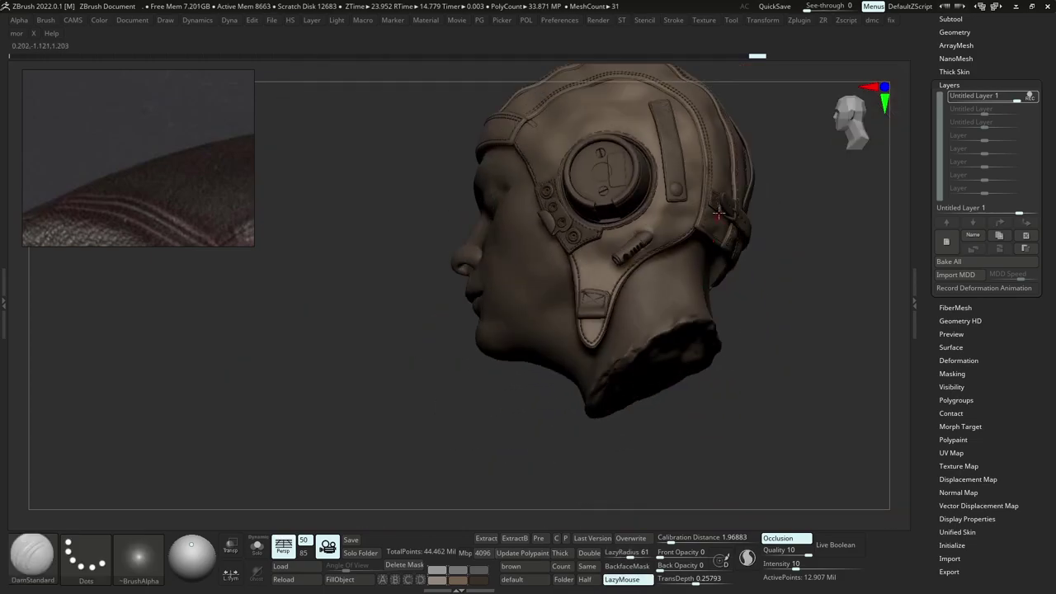
Carve a crease along the stitched lower edge of the cap's back panels, across the nape below the buckled strap.
right_drag(792, 248, 693, 247)
mouse_move(693, 248)
ctrl+right_down()
mouse_move(717, 326)
mouse_move(634, 337)
mouse_move(654, 373)
mouse_move(602, 332)
ctrl+right_up()
drag(450, 317, 656, 385)
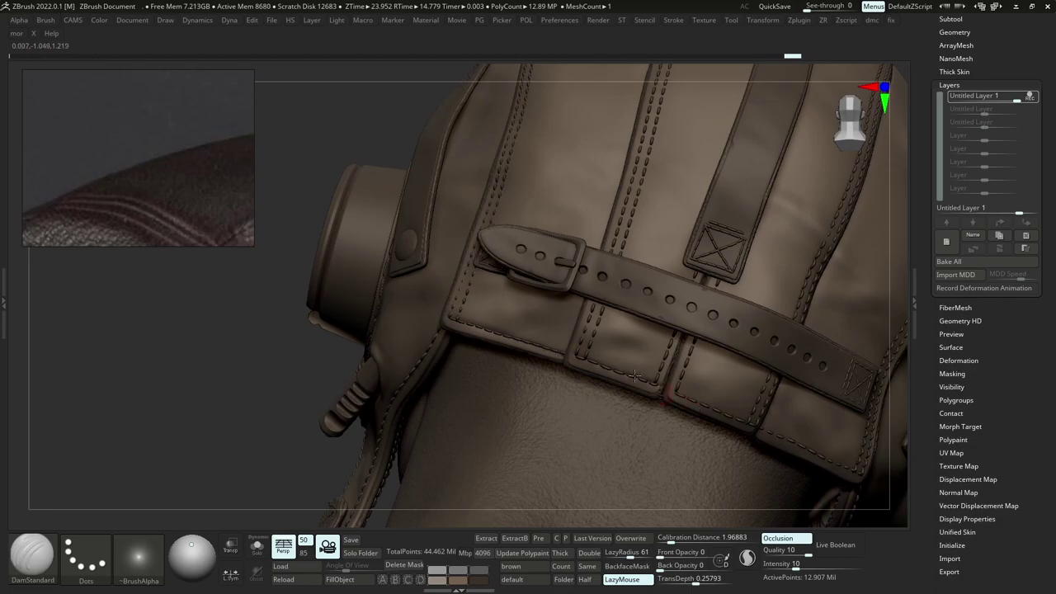
alt+right_drag(754, 444, 597, 355)
drag(513, 304, 629, 350)
right_drag(629, 351, 590, 336)
drag(588, 334, 715, 389)
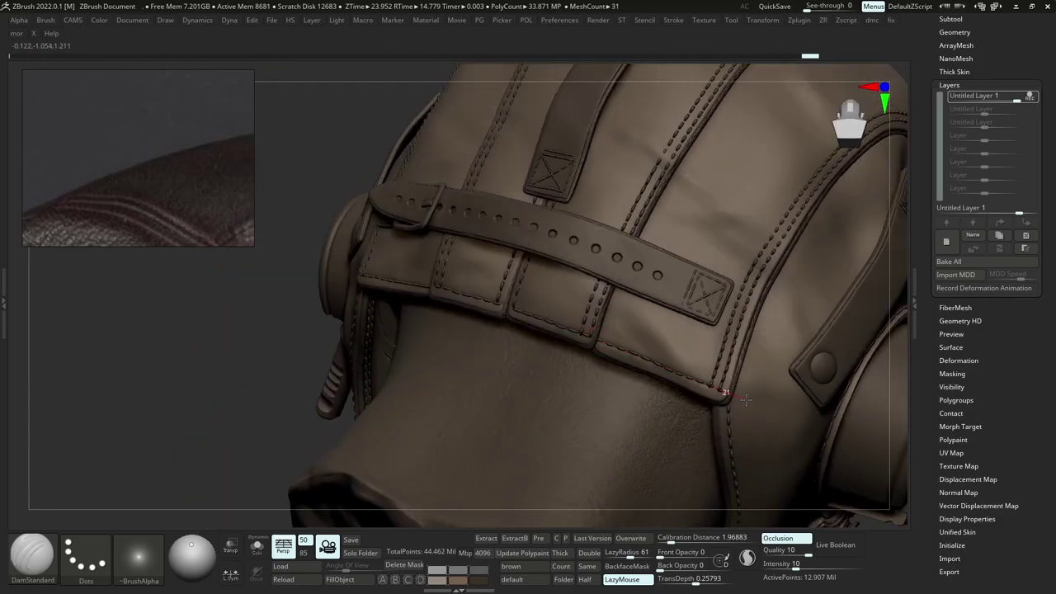
Nudge the stitches along the rear edge of the wearer's right ear flap with the Move brush.
mouse_move(743, 412)
right_down()
mouse_move(674, 360)
mouse_move(586, 322)
right_up()
right_drag(571, 287, 596, 302)
key(s)
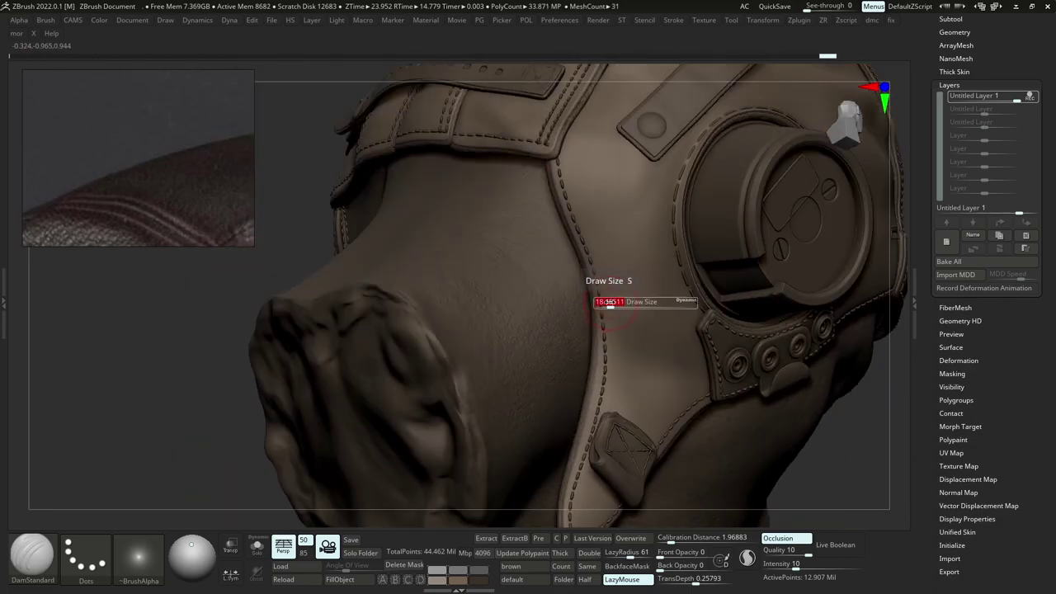
drag(609, 303, 597, 292)
alt+click(587, 253)
key(b)
key(m)
key(v)
key(s)
key(s)
drag(601, 343, 604, 343)
right_drag(601, 305, 582, 309)
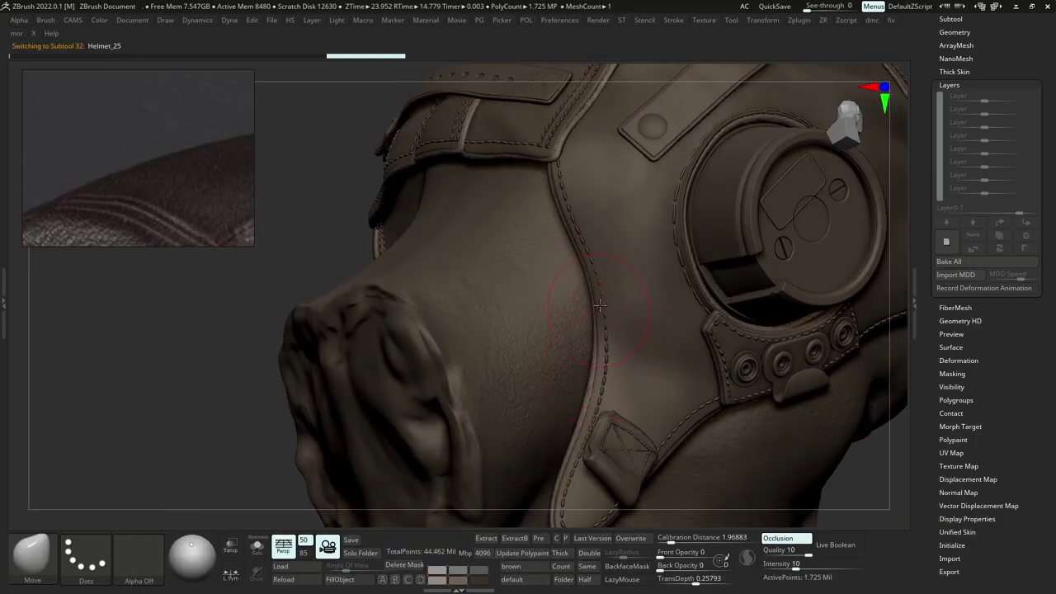
alt+click(600, 305)
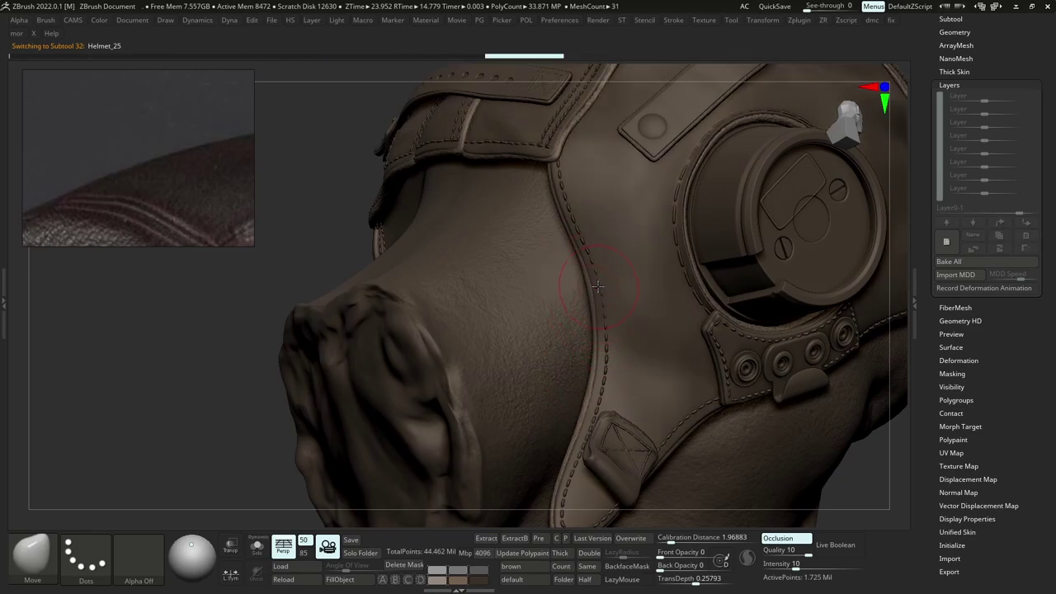
drag(597, 289, 594, 280)
Reselect the cap and carve a DamStandard crease along the right ear flap's rear-edge stitching, down to the tip.
alt+click(618, 302)
key(b)
key(d)
key(s)
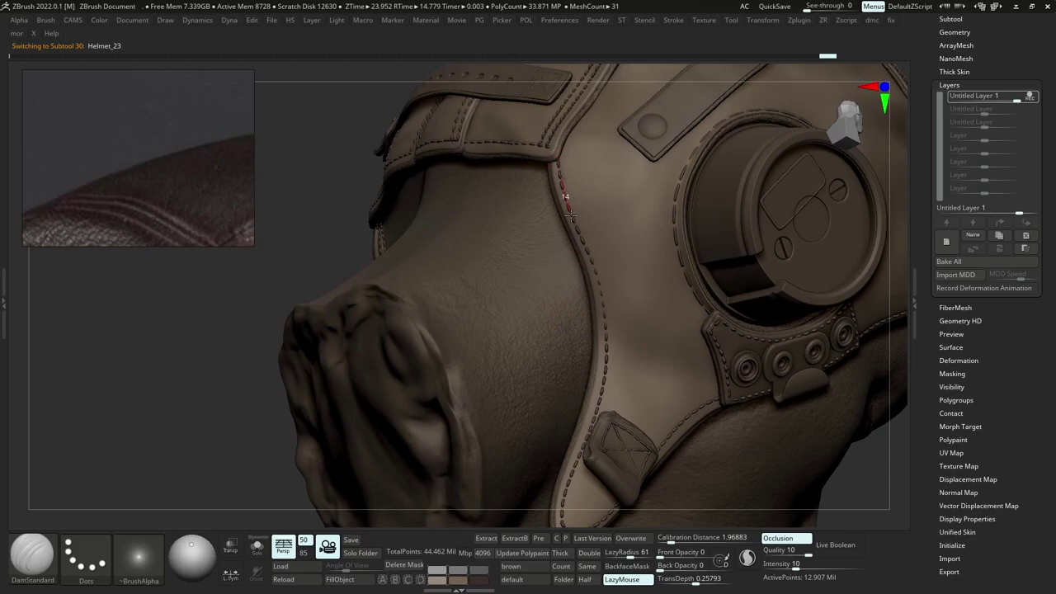
drag(571, 215, 595, 274)
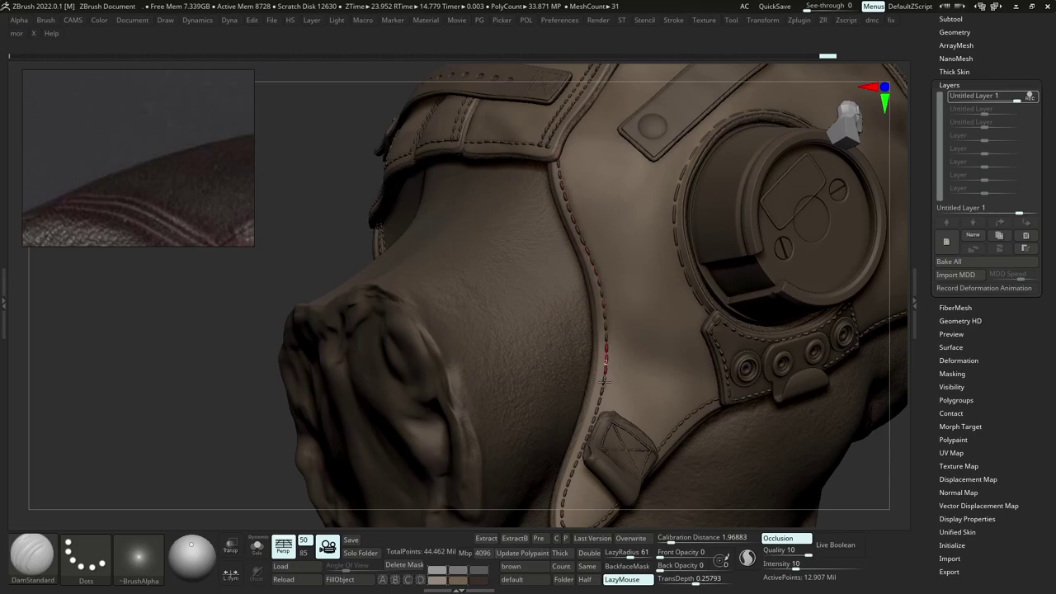
alt+right_drag(580, 485, 573, 351)
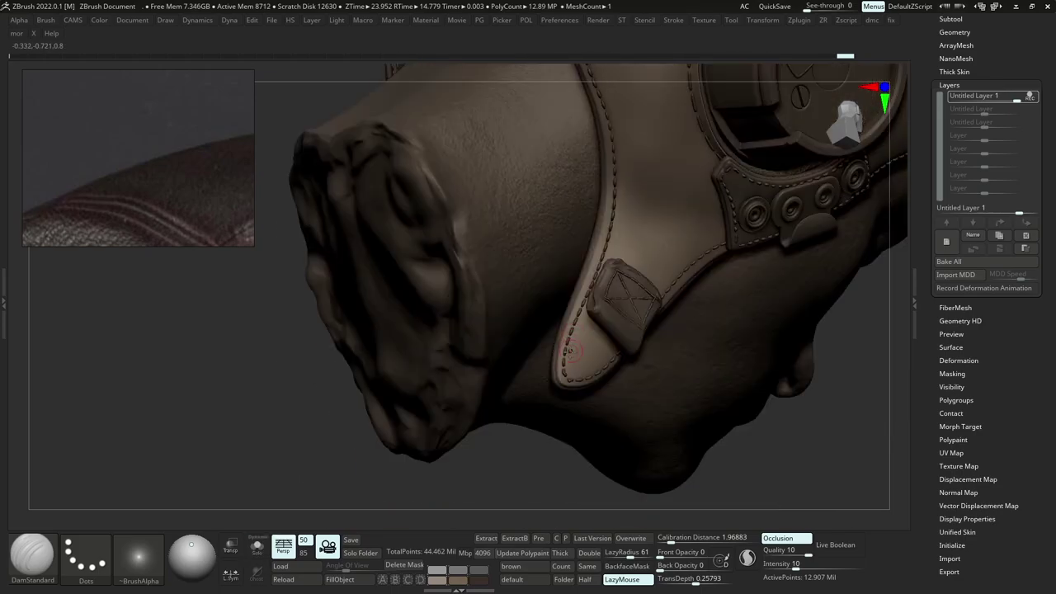
drag(605, 252, 610, 236)
mouse_move(609, 247)
right_down()
mouse_move(541, 251)
mouse_move(581, 260)
right_up()
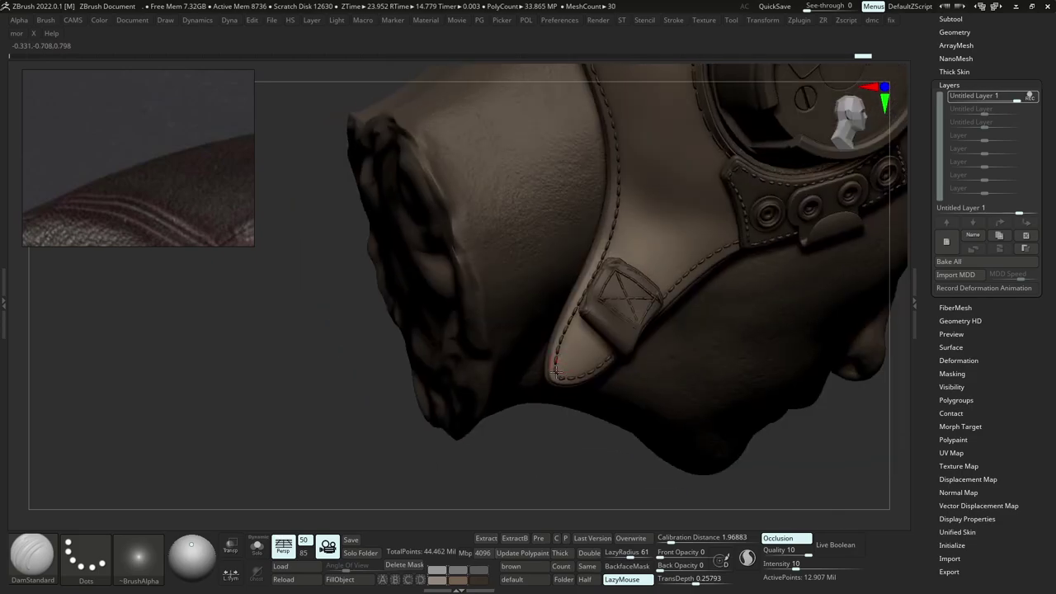
Carve a crease along the stitching around the right ear flap's tip and up its front edge to the snap tab.
key(alt+s)
key(alt+s)
mouse_move(614, 354)
mouse_down()
mouse_move(584, 380)
mouse_move(542, 383)
mouse_move(539, 365)
mouse_up()
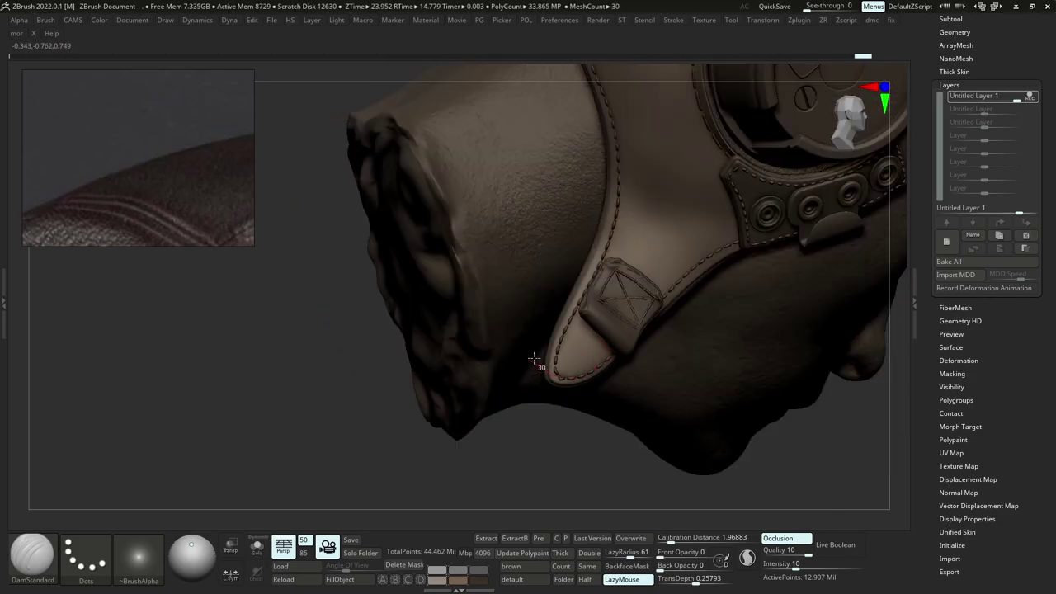
right_drag(539, 364, 603, 340)
drag(746, 246, 672, 287)
drag(638, 328, 625, 350)
Carve a crease along the curved stitching around the front and top of the right ear cup.
mouse_move(625, 350)
ctrl+right_down()
mouse_move(719, 231)
mouse_move(853, 223)
ctrl+right_up()
right_drag(700, 299, 620, 239)
ctrl+right_drag(620, 239, 664, 405)
right_drag(372, 369, 464, 314)
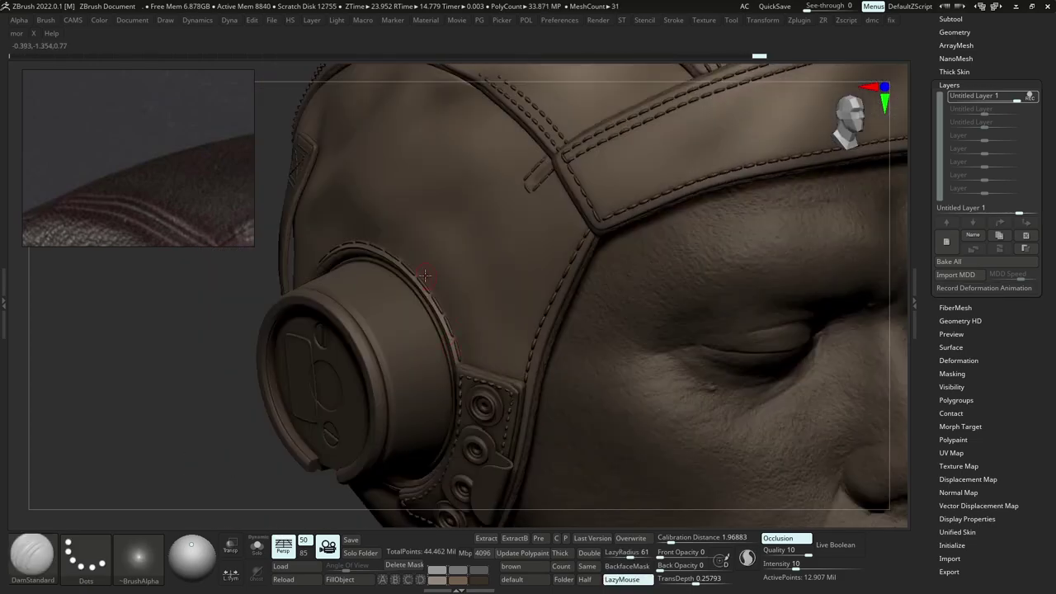
drag(470, 402, 473, 411)
mouse_move(473, 411)
right_down()
mouse_move(495, 363)
mouse_move(442, 296)
right_up()
drag(442, 296, 453, 299)
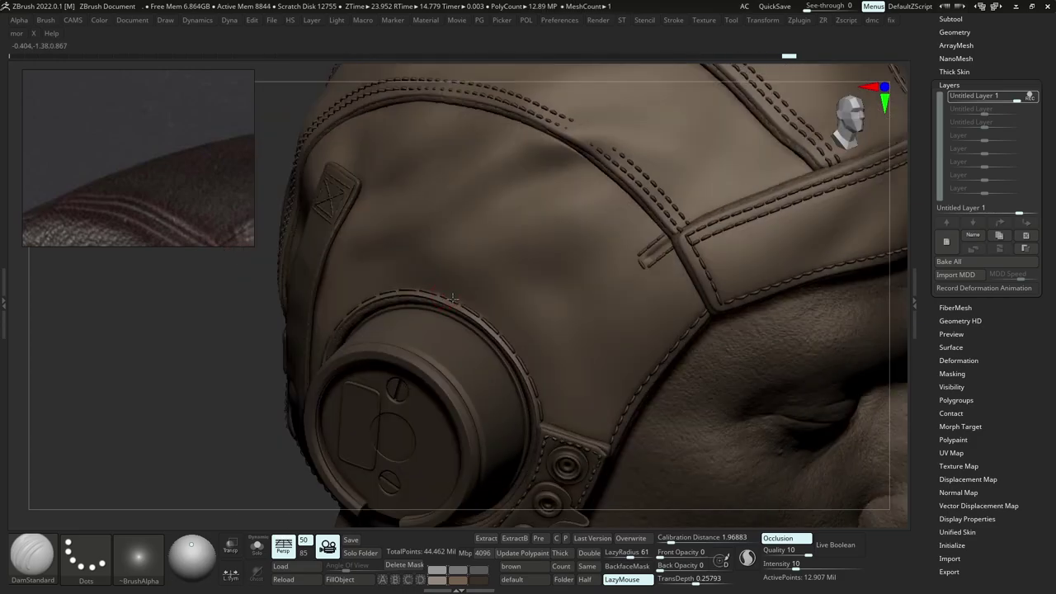
drag(512, 347, 522, 360)
right_drag(417, 292, 495, 297)
drag(324, 311, 351, 297)
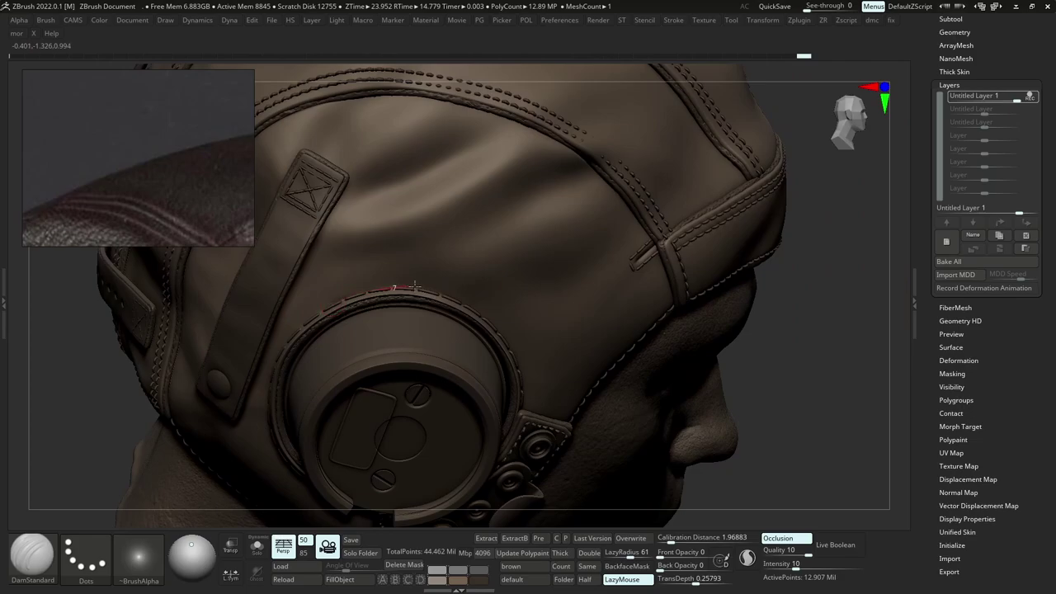
drag(467, 301, 500, 330)
Carve a crease along the stitching behind and beneath the right ear cup, ending at the snap tab.
mouse_move(500, 334)
right_down()
mouse_move(416, 273)
mouse_move(565, 247)
right_up()
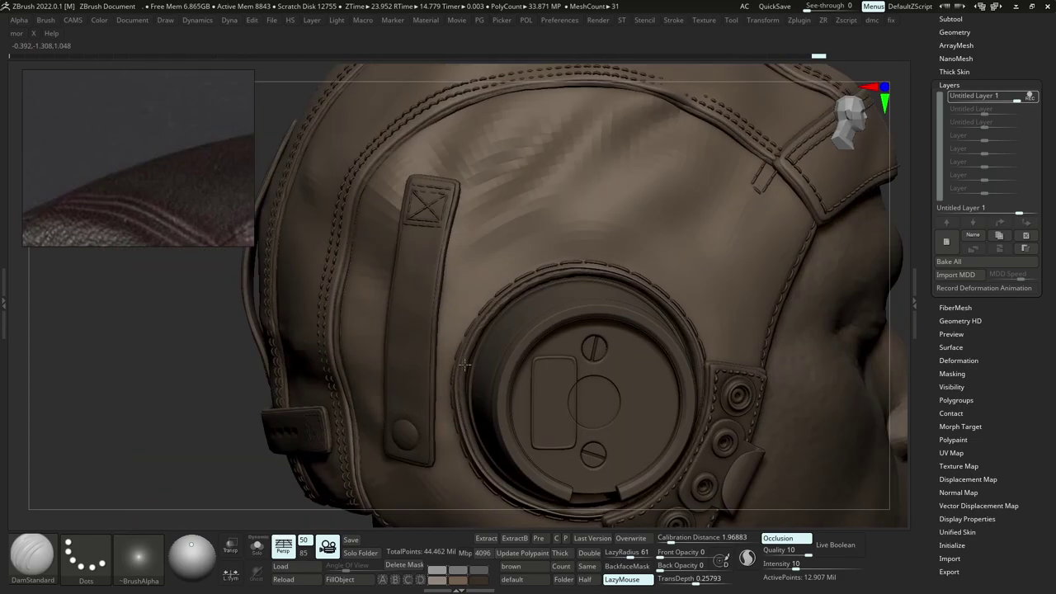
right_drag(379, 314, 460, 330)
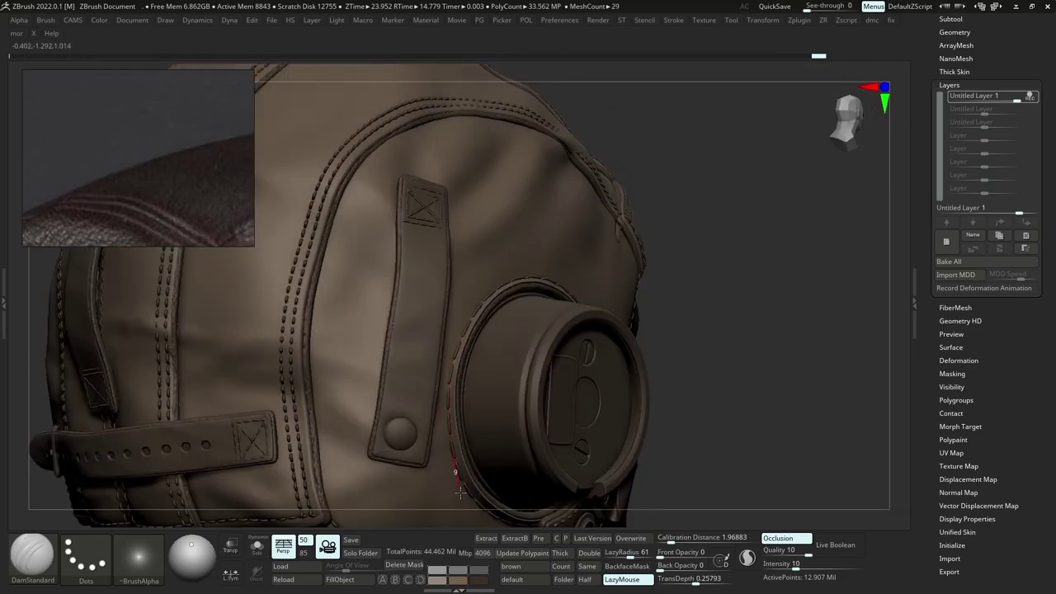
drag(460, 492, 465, 494)
right_drag(465, 493, 413, 240)
drag(411, 234, 406, 238)
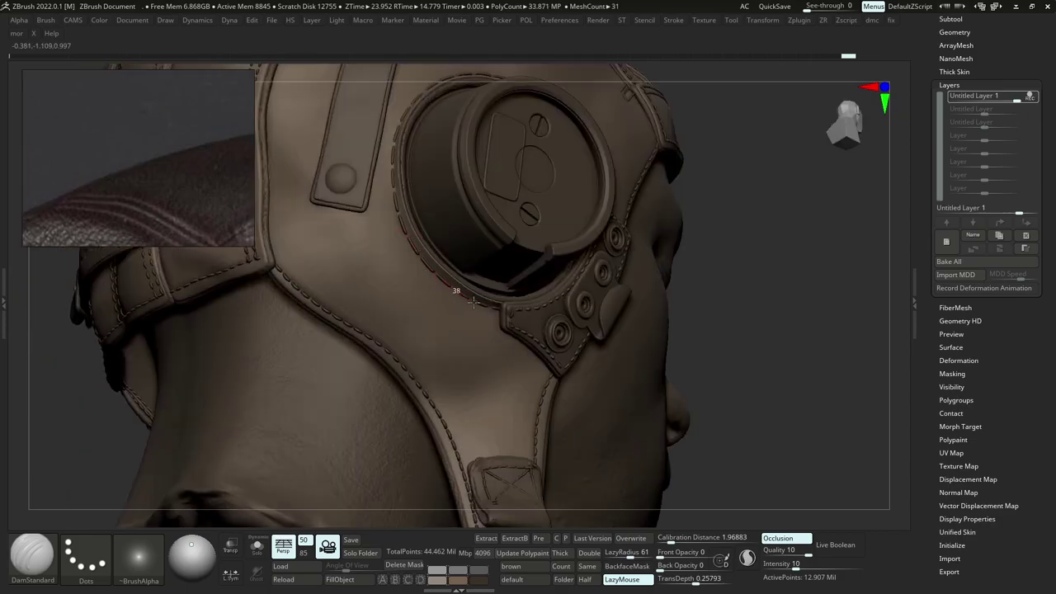
drag(535, 318, 539, 321)
Carve a DamStandard crease along the stitching around the top and rear of the left ear cup.
mouse_move(539, 322)
right_down()
mouse_move(417, 210)
mouse_move(410, 181)
mouse_move(450, 322)
mouse_move(534, 334)
right_up()
alt+right_drag(395, 239, 443, 223)
ctrl+right_drag(444, 222, 426, 300)
ctrl+right_drag(426, 257, 421, 278)
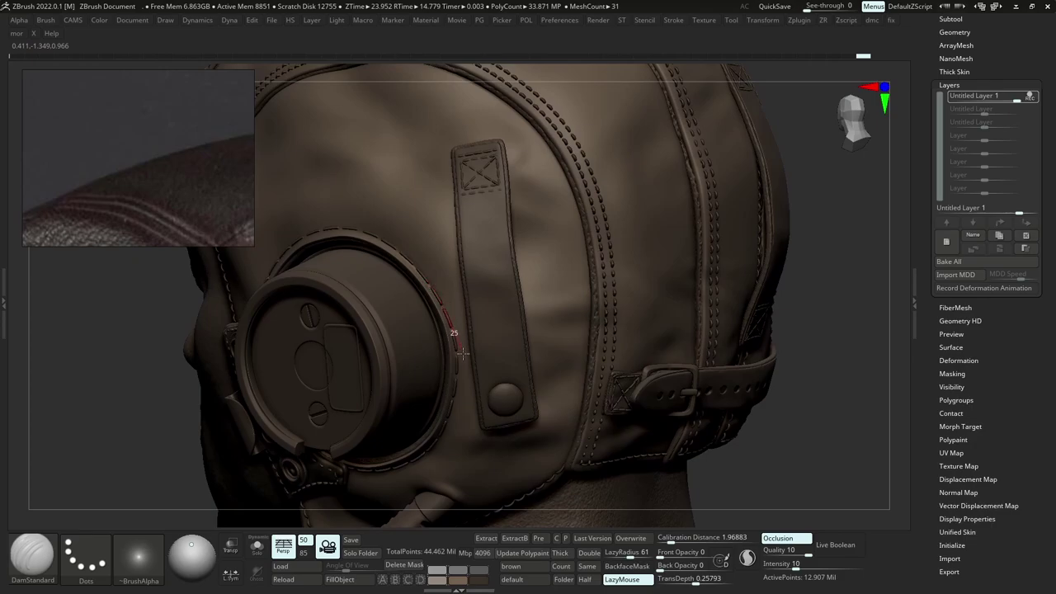
drag(460, 391, 459, 406)
Carve a crease along the stitching behind and beneath the left ear cup and up its front edge above the snap tab.
alt+right_drag(460, 504, 478, 265)
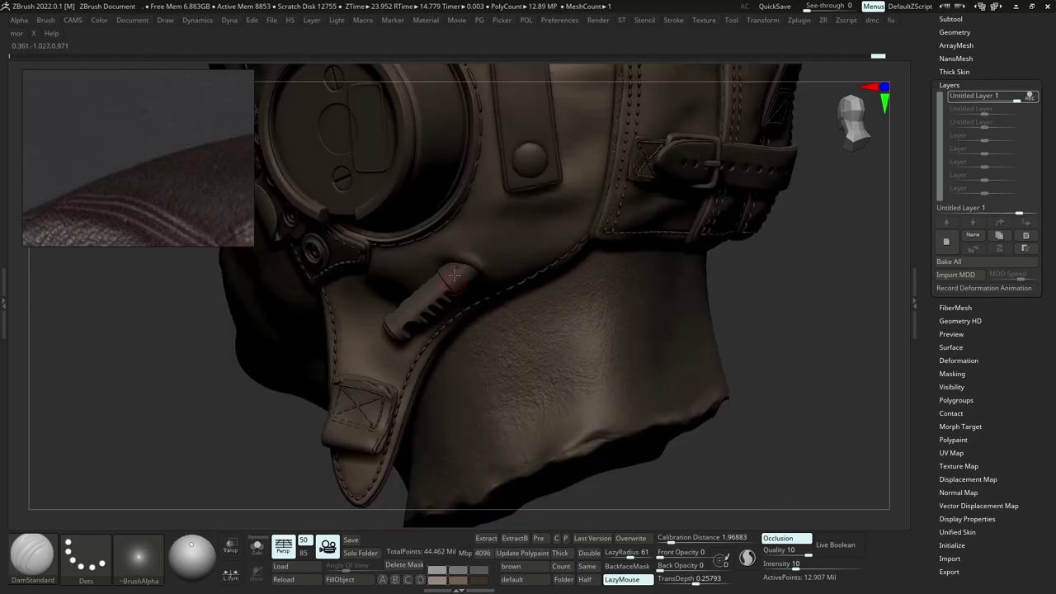
right_drag(458, 206, 454, 172)
mouse_move(454, 171)
alt+right_down()
mouse_move(463, 248)
mouse_move(446, 300)
alt+right_up()
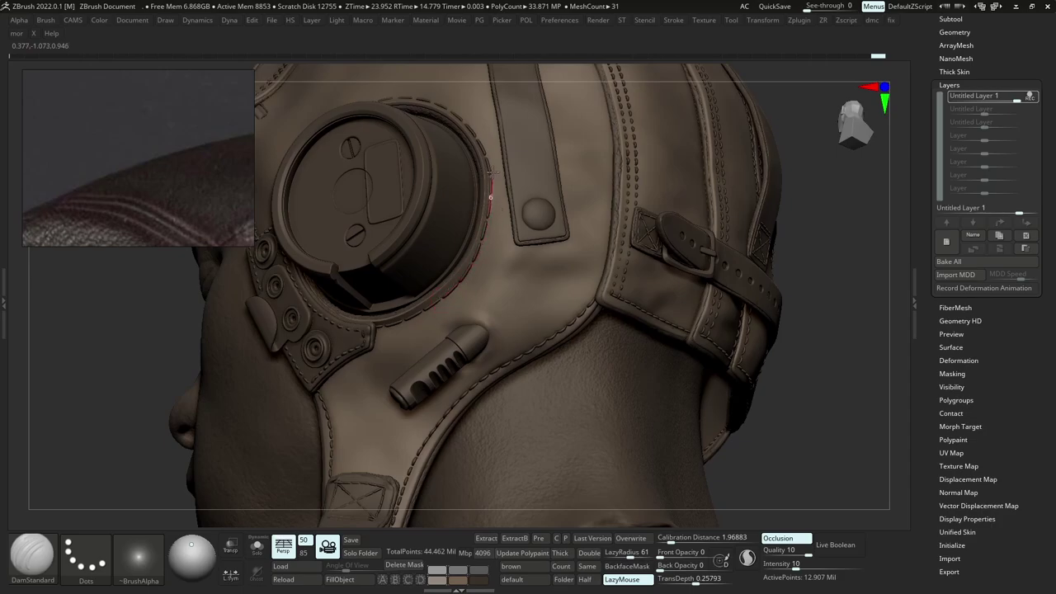
drag(493, 149, 493, 150)
right_drag(439, 316, 372, 331)
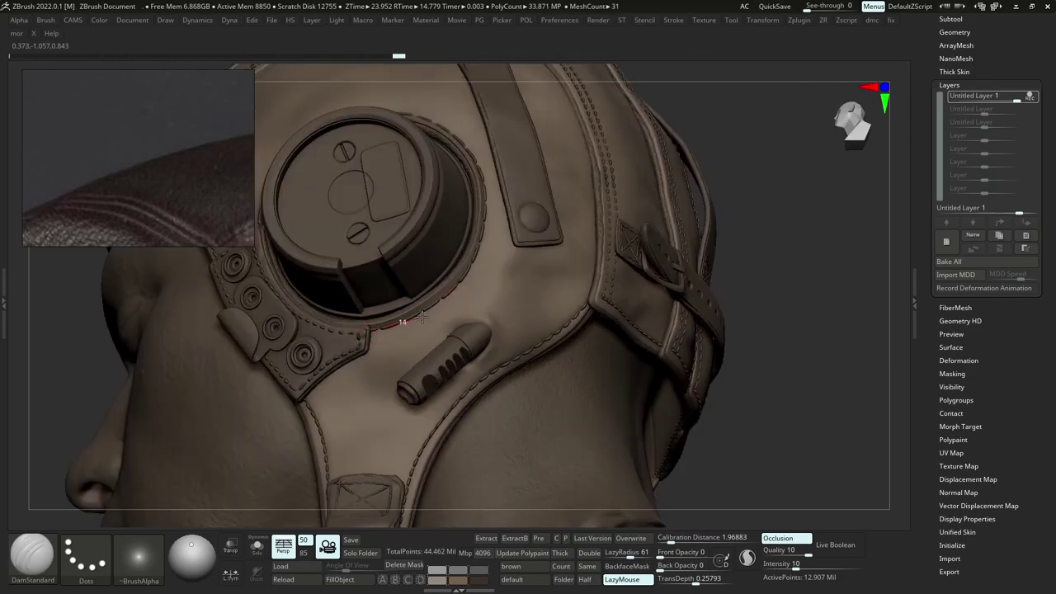
drag(438, 302, 455, 292)
drag(483, 247, 490, 232)
mouse_move(491, 232)
ctrl+right_down()
mouse_move(462, 170)
mouse_move(538, 187)
mouse_move(503, 246)
mouse_move(472, 244)
ctrl+right_up()
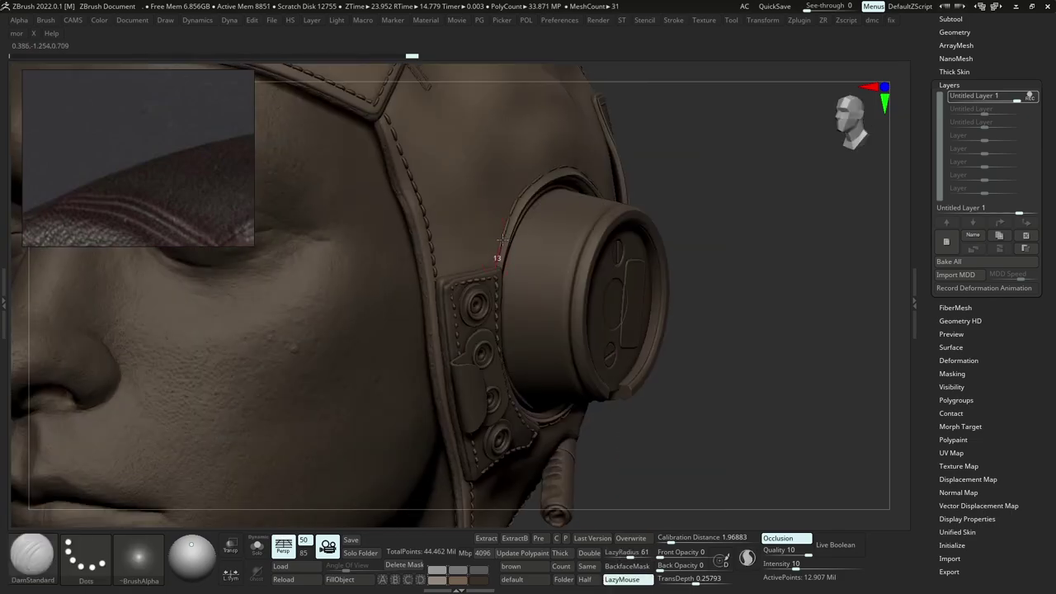
drag(547, 159, 549, 164)
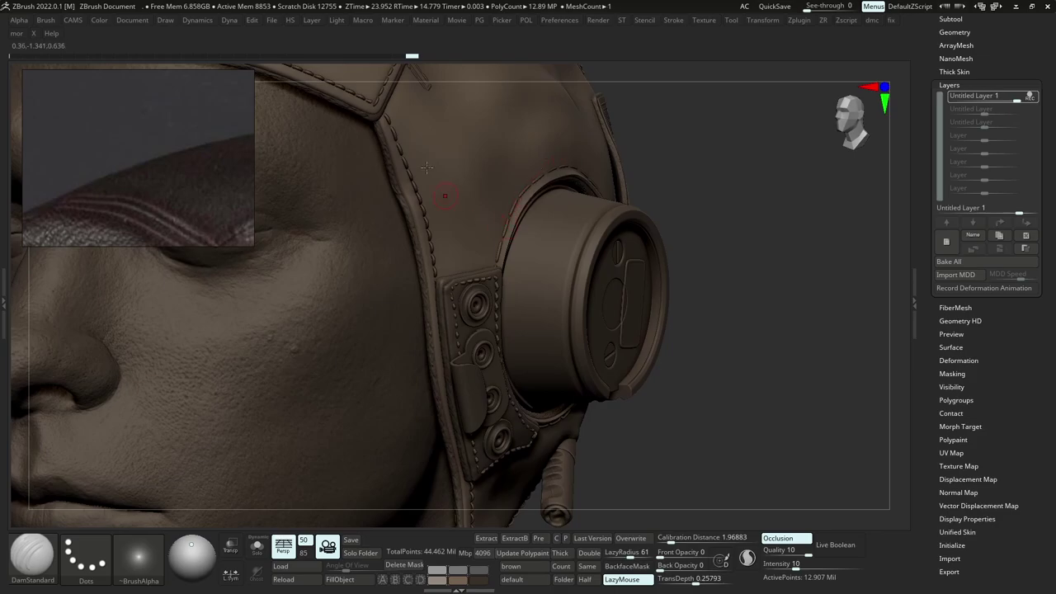
Inspect the carved creases and the seams around the helmet from the front, side and back.
ctrl+right_drag(471, 300, 439, 199)
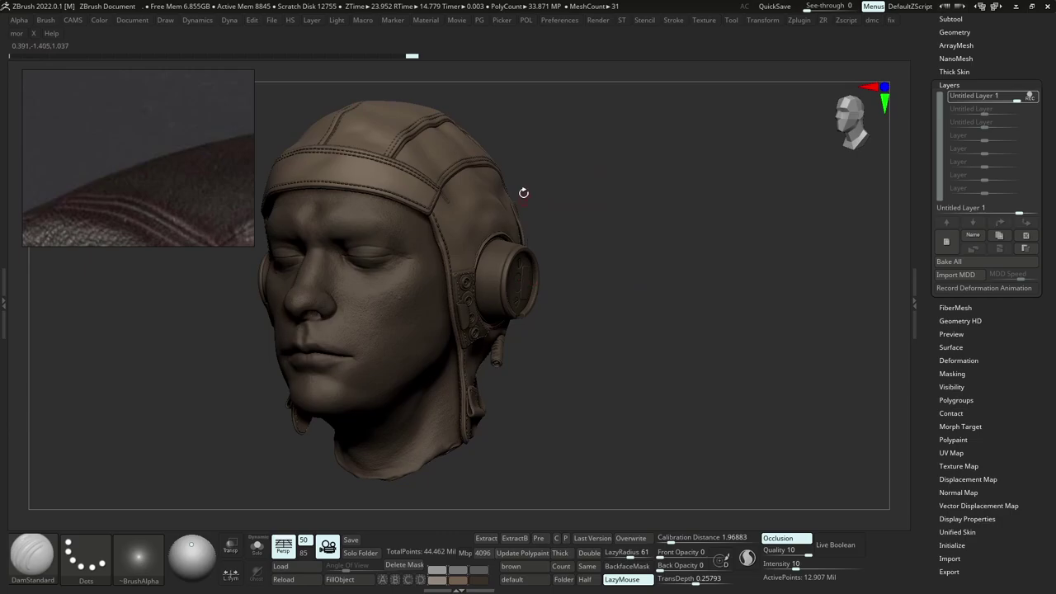
right_drag(463, 327, 392, 325)
mouse_move(479, 309)
ctrl+right_down()
mouse_move(501, 381)
mouse_move(533, 418)
ctrl+right_up()
alt+right_drag(490, 288, 561, 330)
right_drag(590, 269, 450, 254)
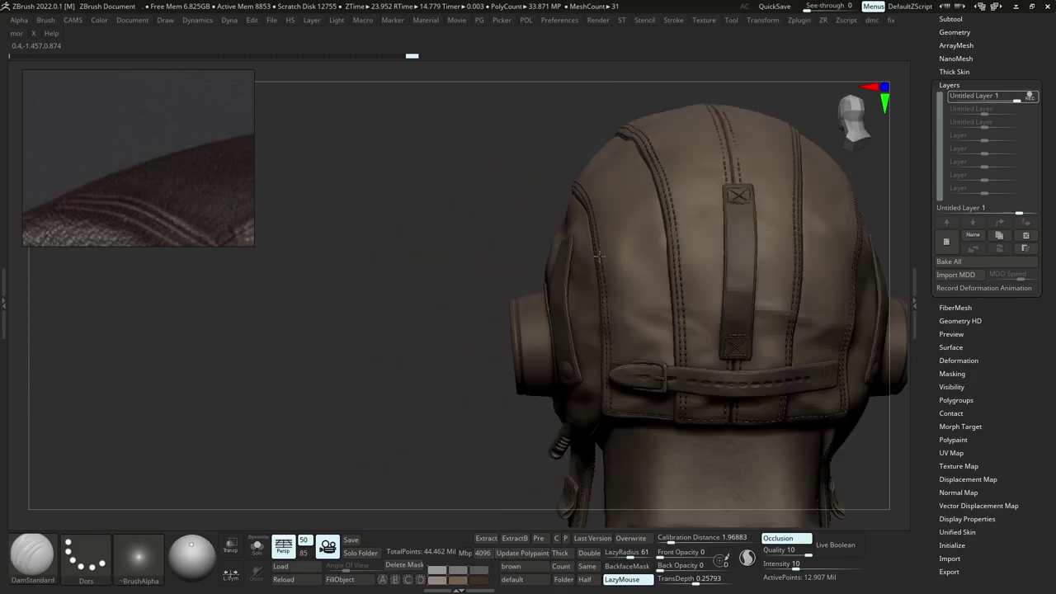
right_drag(636, 273, 689, 276)
alt+right_drag(689, 276, 616, 262)
mouse_move(572, 290)
right_down()
mouse_move(573, 239)
mouse_move(580, 283)
right_up()
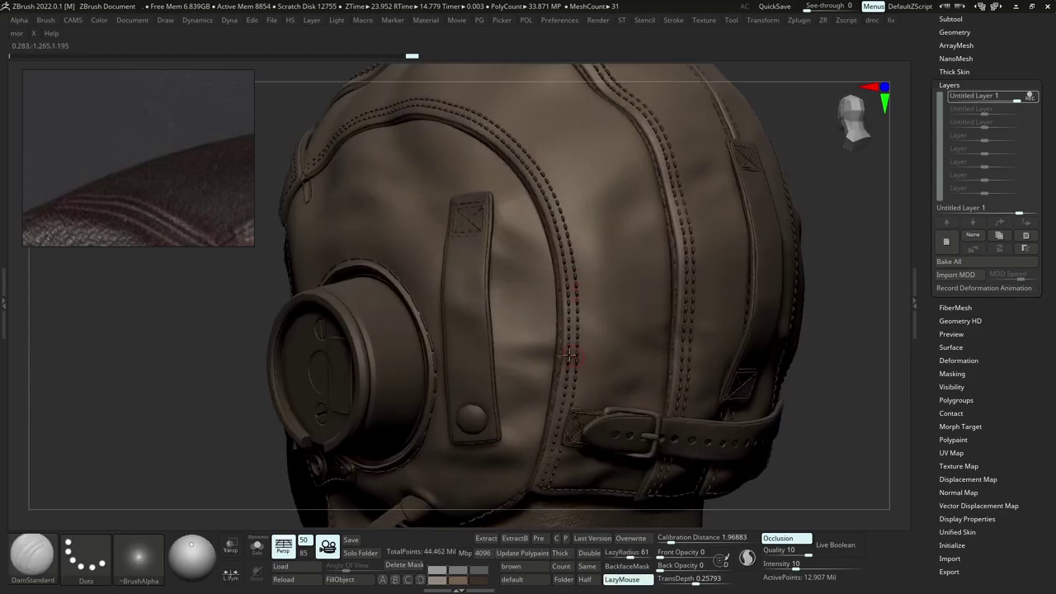
Select the seam piping behind the left ear cup and nudge it beside the stitching above the buckle strap with an enlarged Move brush.
alt+right_drag(560, 403, 566, 333)
alt+click(556, 310)
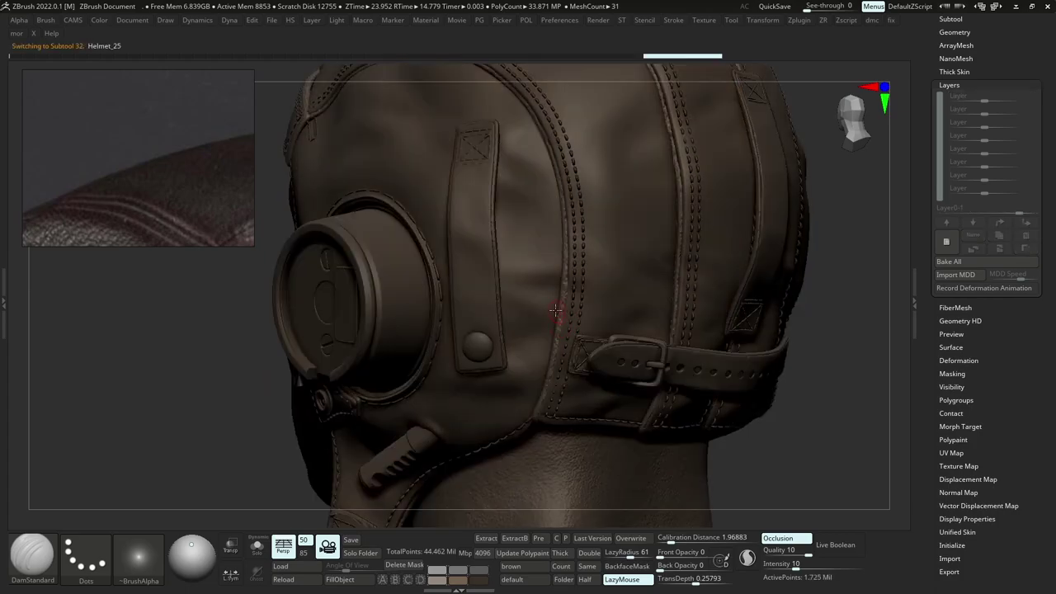
key(b)
key(m)
key(v)
key(s)
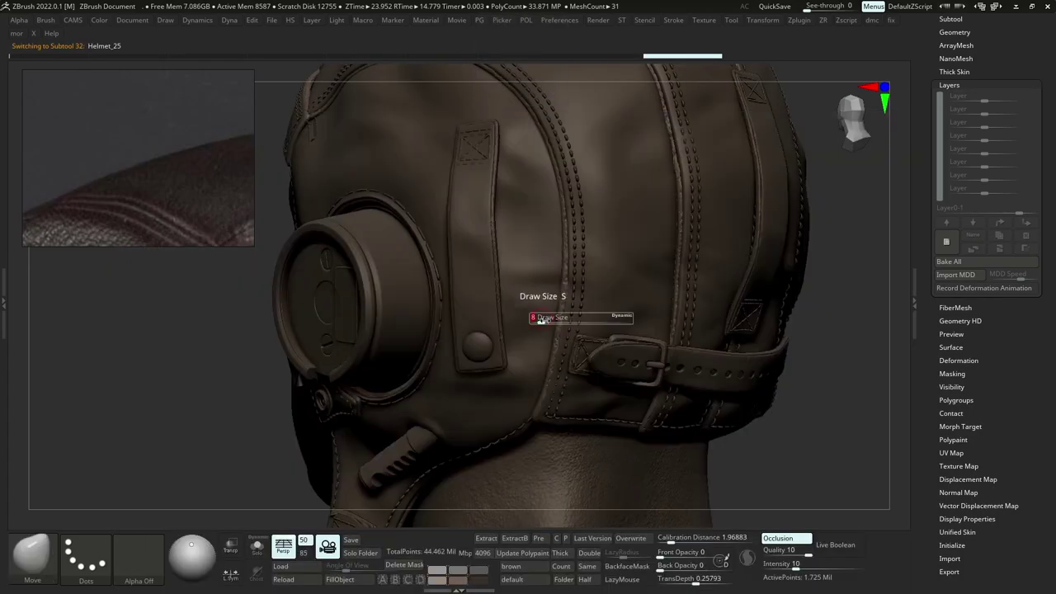
drag(538, 318, 552, 320)
right_drag(556, 324, 556, 327)
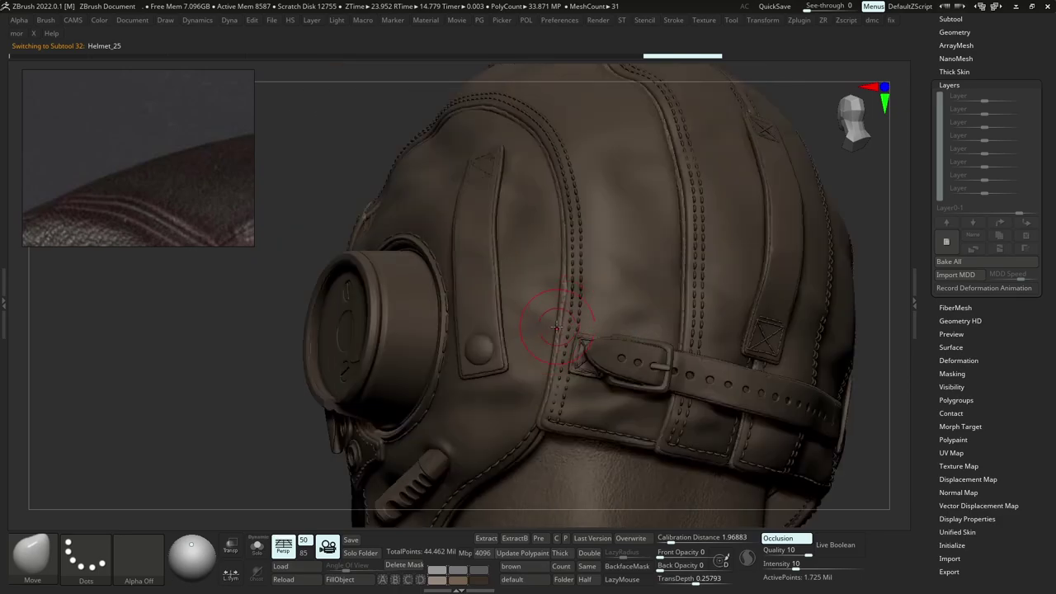
drag(557, 290, 559, 284)
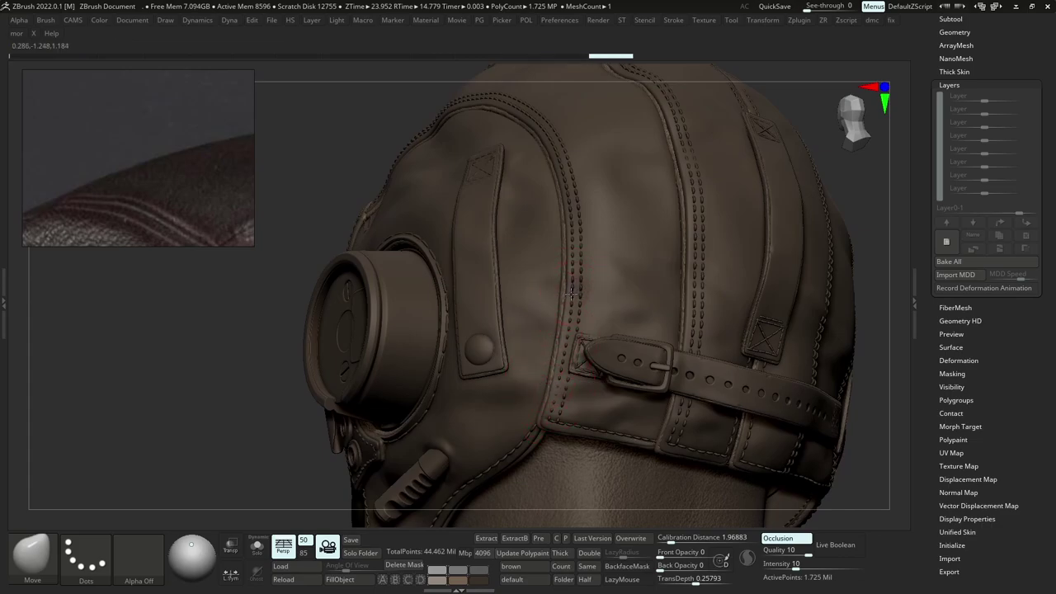
drag(571, 294, 566, 287)
Examine the piping and double-row stitching up close along the cap's left side, from the browband to the rear hem.
mouse_move(584, 223)
ctrl+right_down()
mouse_move(609, 274)
mouse_move(595, 195)
ctrl+right_up()
right_drag(536, 198, 619, 195)
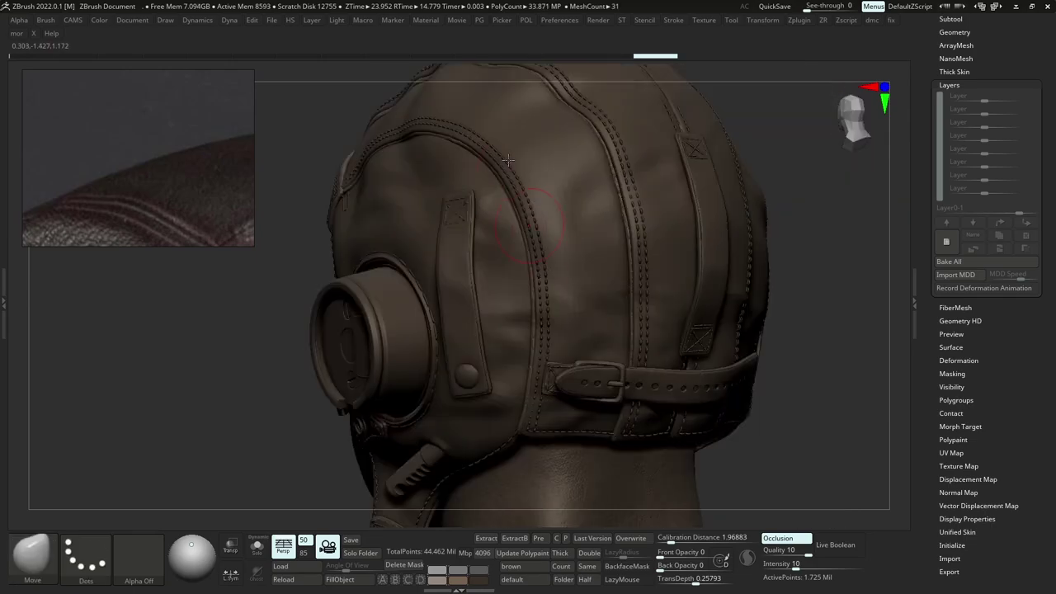
alt+right_drag(570, 262, 611, 311)
right_drag(421, 239, 487, 233)
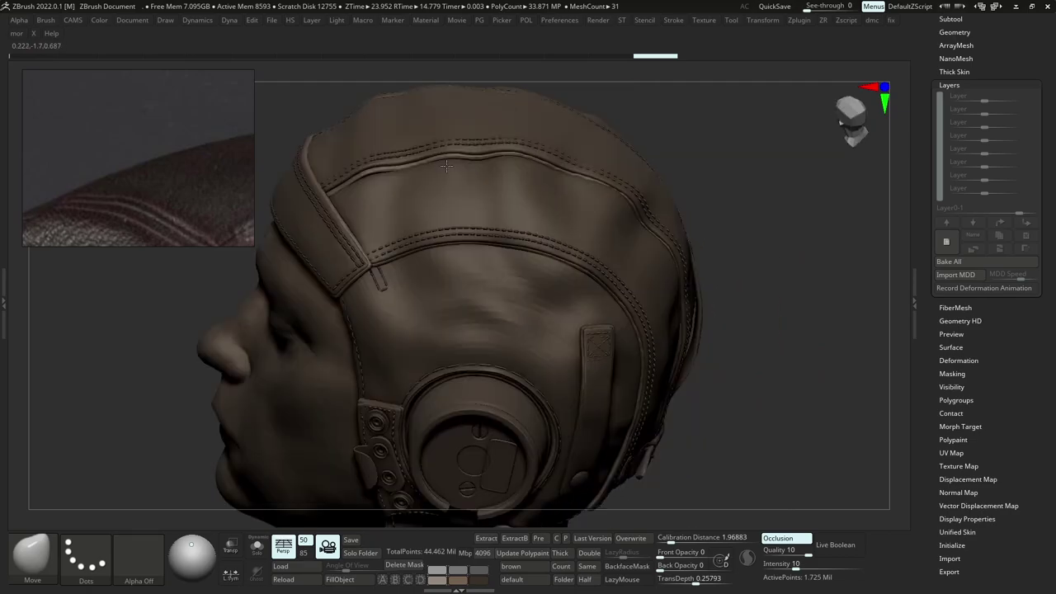
right_drag(384, 207, 465, 221)
right_drag(439, 123, 446, 186)
ctrl+right_drag(446, 186, 448, 256)
right_drag(386, 178, 388, 201)
alt+click(388, 210)
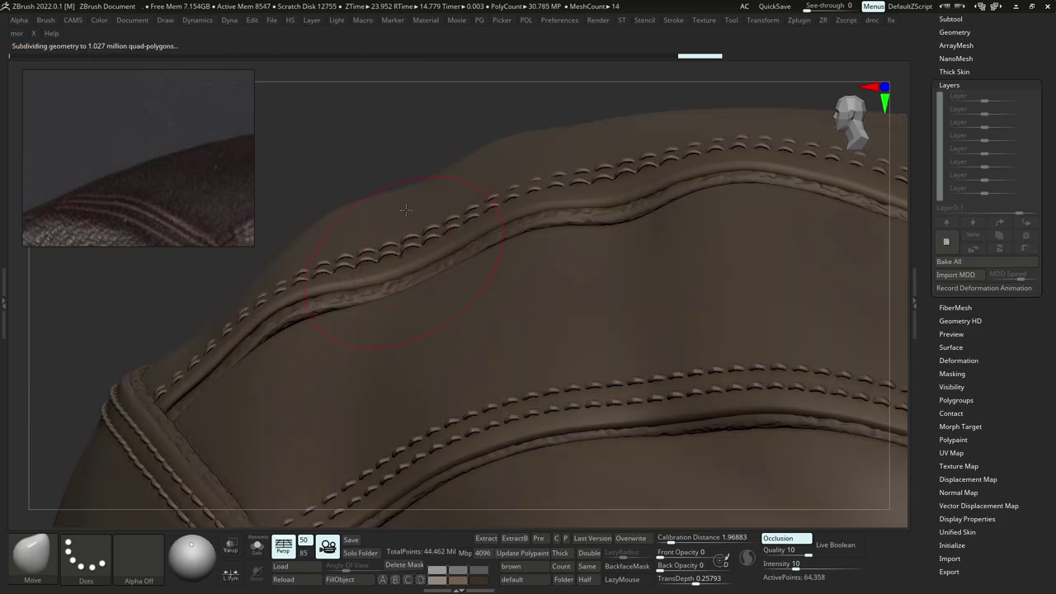
mouse_move(406, 210)
right_down()
mouse_move(427, 260)
mouse_move(392, 282)
mouse_move(391, 301)
right_up()
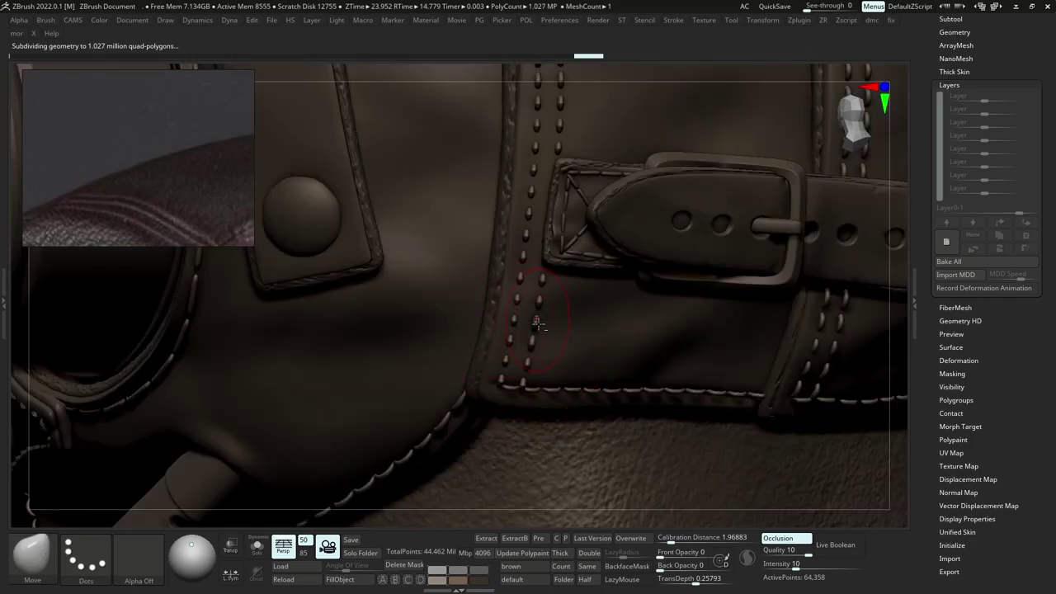
mouse_move(525, 379)
ctrl+right_down()
mouse_move(547, 201)
mouse_move(537, 182)
mouse_move(525, 224)
mouse_move(595, 234)
mouse_move(544, 272)
ctrl+right_up()
mouse_move(534, 222)
right_down()
mouse_move(541, 250)
mouse_move(532, 231)
mouse_move(525, 253)
right_up()
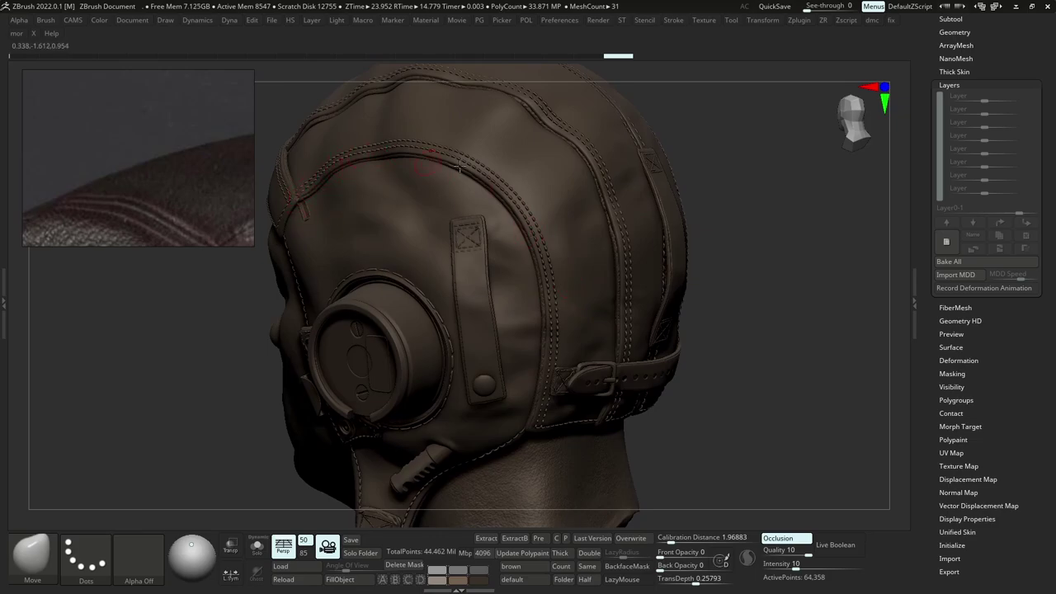
right_drag(554, 355, 561, 314)
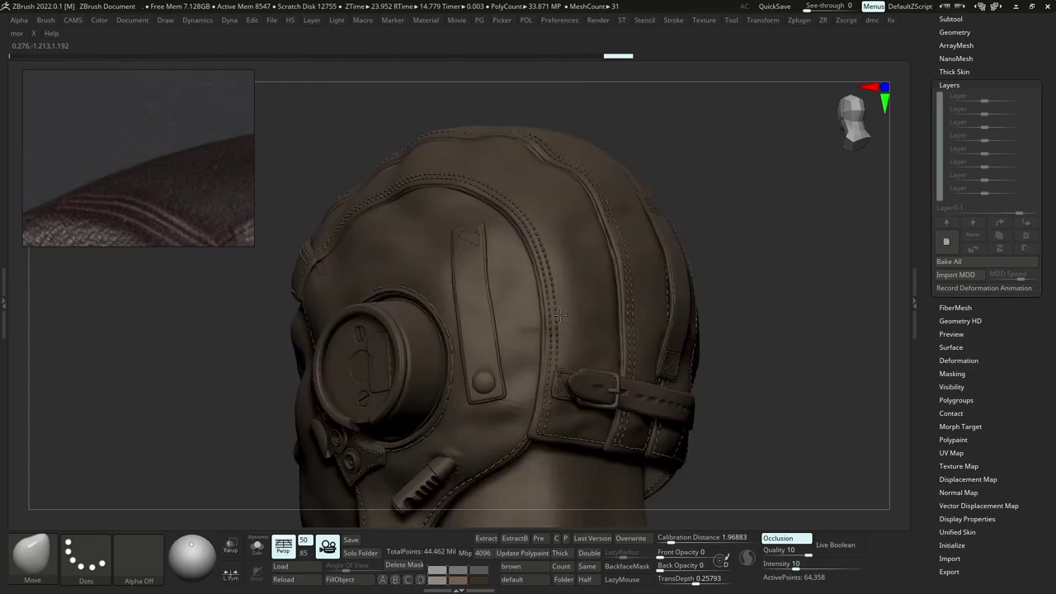
Reselect the cap and check its surface in isolation before showing the other helmet parts again.
alt+click(580, 318)
key(alt+shift+s)
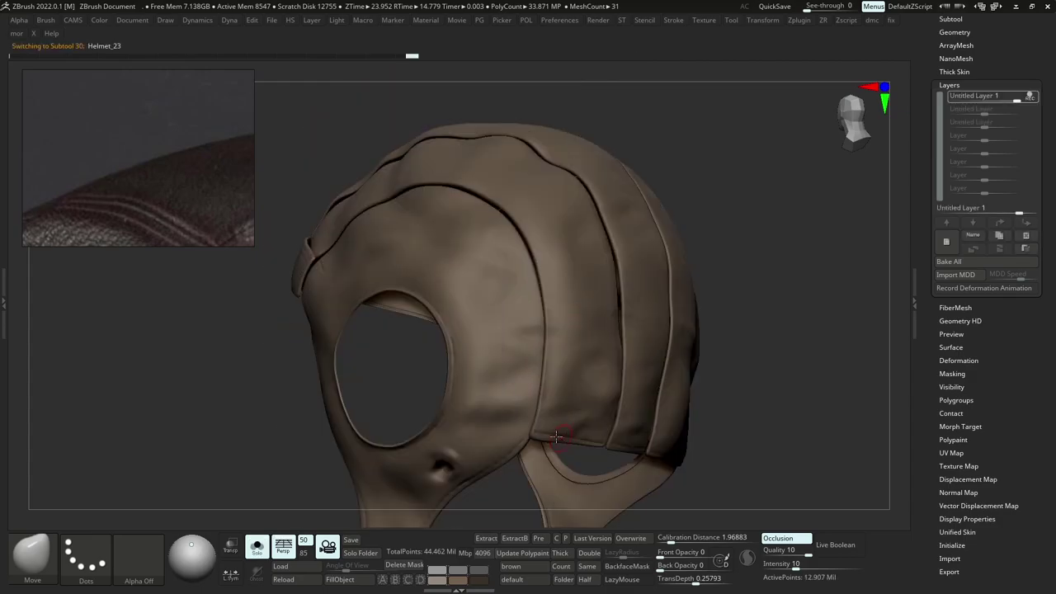
right_drag(573, 441, 526, 440)
key(alt+shift+s)
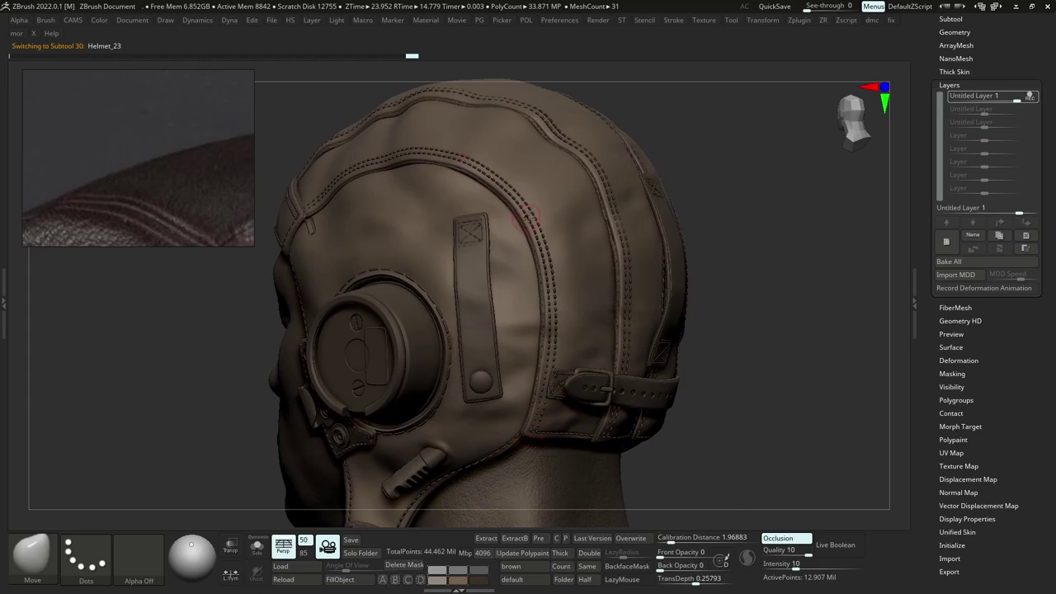
Carve a crease with a smaller DamStandard brush along the outer stitching row of the left side seam, from the browband backward.
key(b)
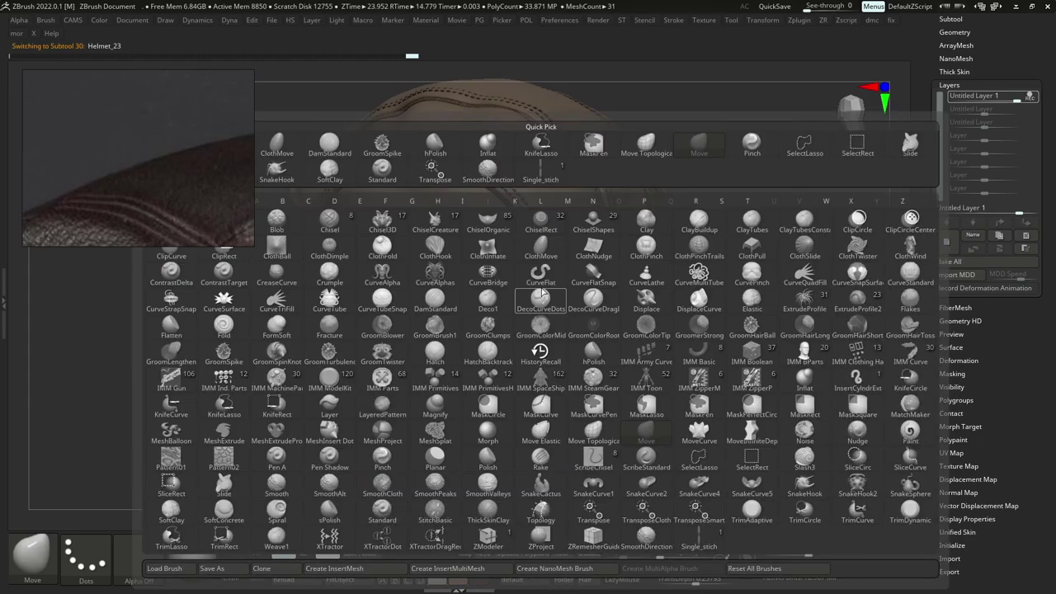
key(d)
key(s)
key(s)
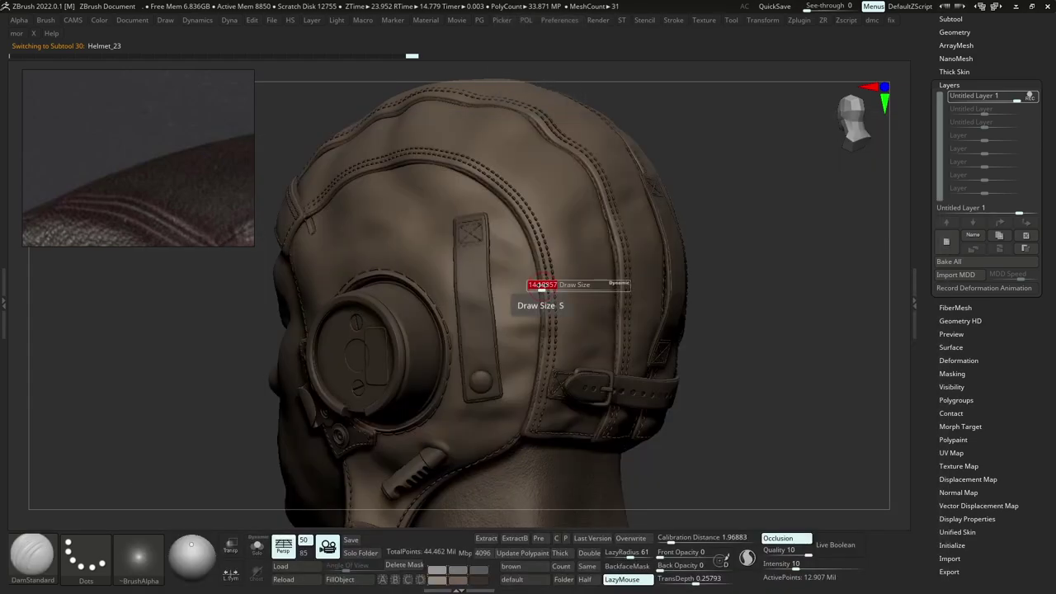
drag(542, 285, 537, 285)
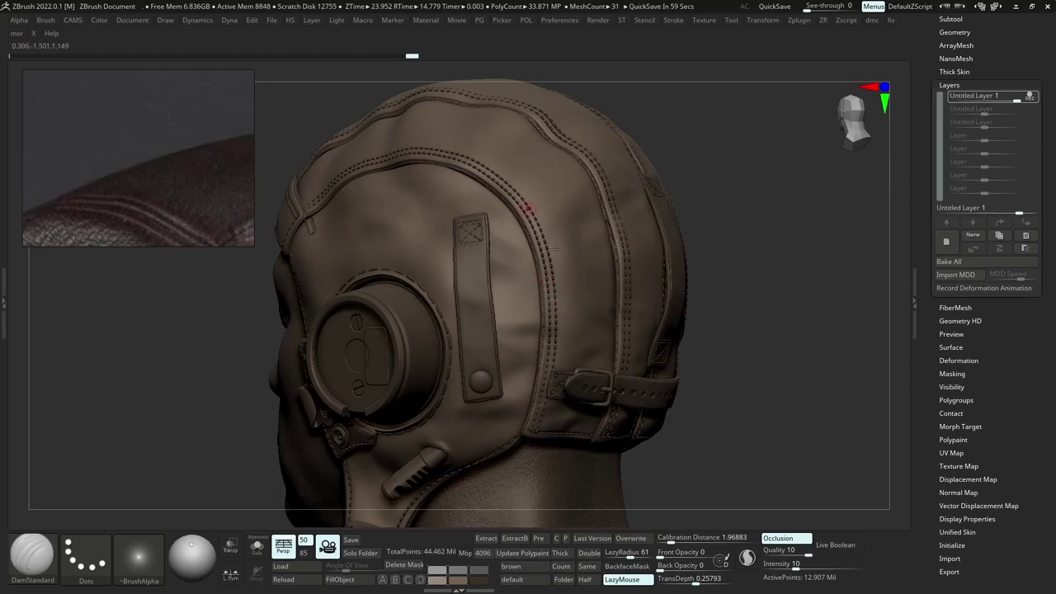
alt+right_drag(555, 249, 615, 309)
right_drag(500, 236, 577, 247)
mouse_move(356, 302)
ctrl+right_down()
mouse_move(349, 298)
mouse_move(365, 290)
ctrl+right_up()
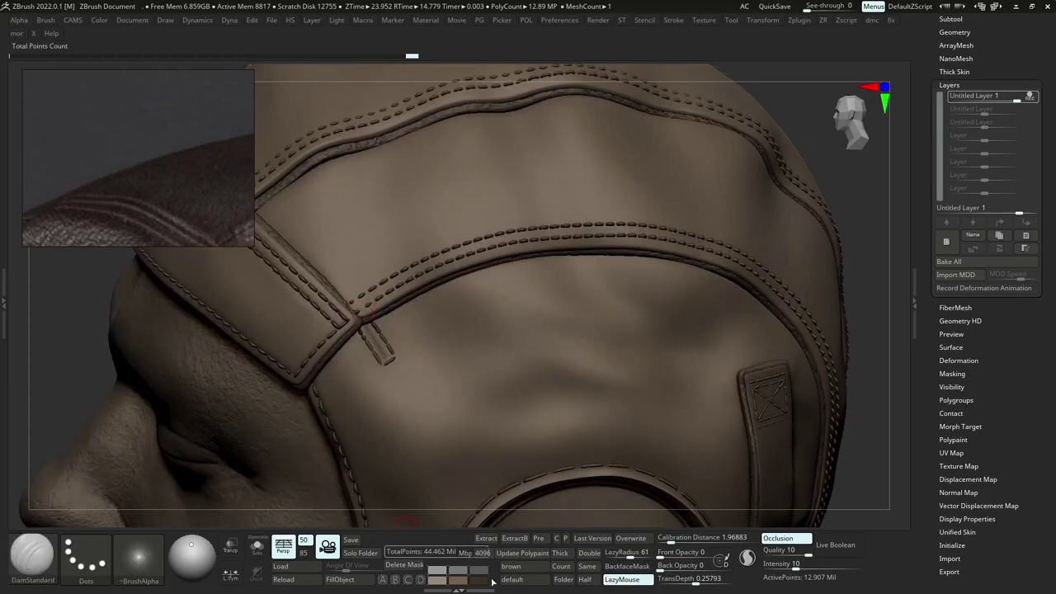
click(481, 583)
click(462, 583)
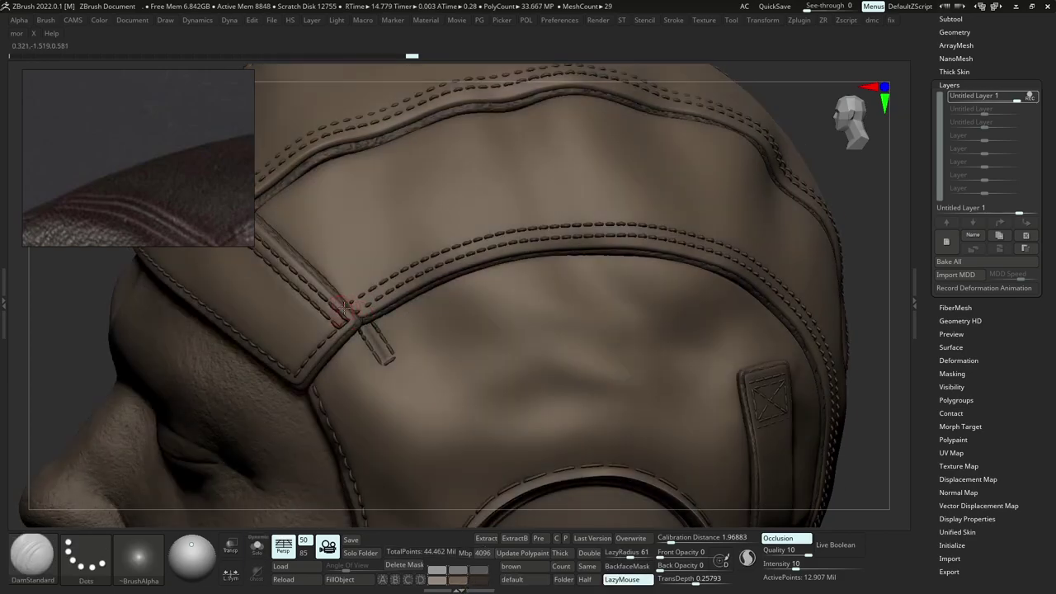
drag(371, 289, 452, 248)
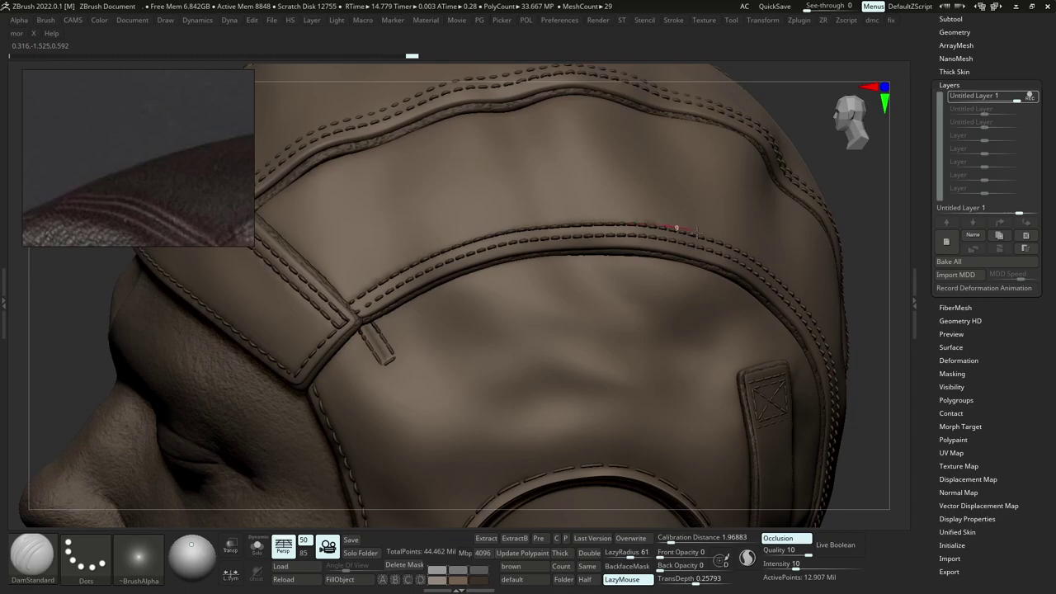
drag(697, 233, 703, 235)
Extend the outer-row crease over the rear curve above the left ear strap and check it with the cap isolated.
mouse_move(703, 237)
right_down()
mouse_move(775, 318)
mouse_move(565, 290)
mouse_move(545, 300)
right_up()
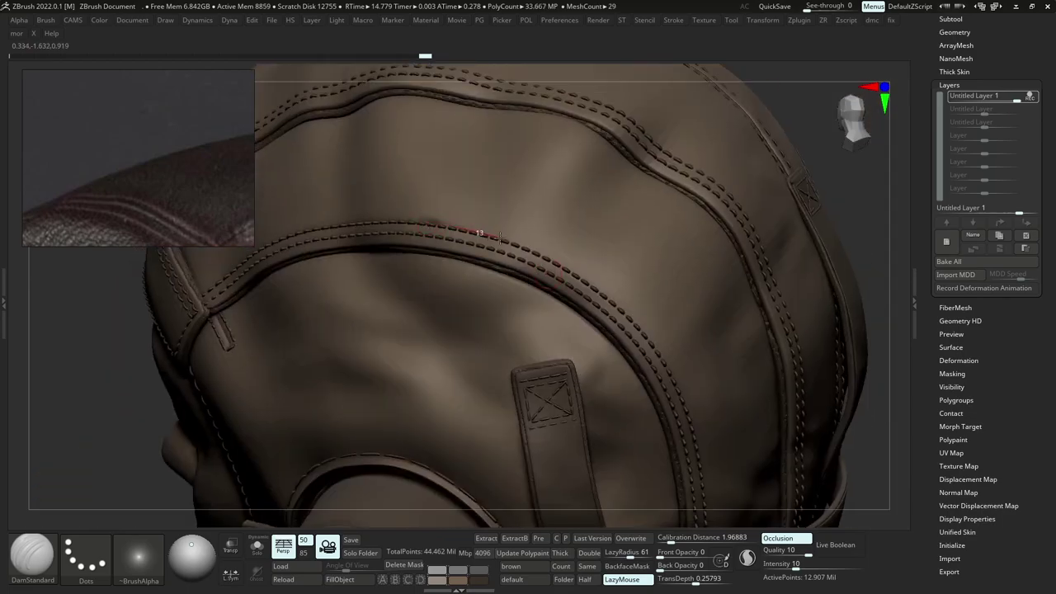
mouse_move(532, 246)
mouse_down()
mouse_move(620, 305)
mouse_move(649, 339)
mouse_up()
key(s)
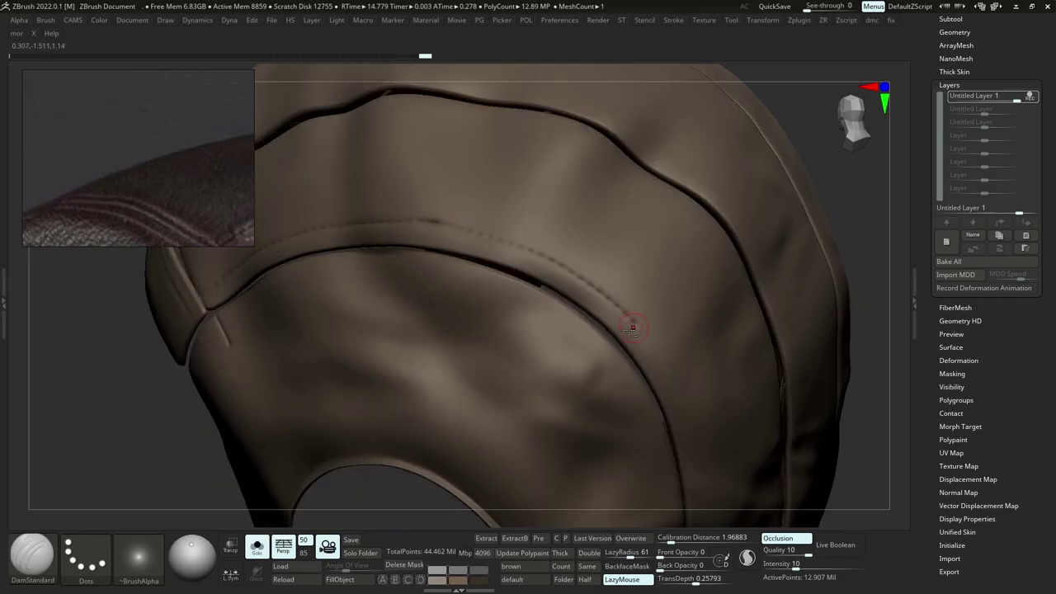
right_drag(632, 324, 554, 255)
key(alt+s)
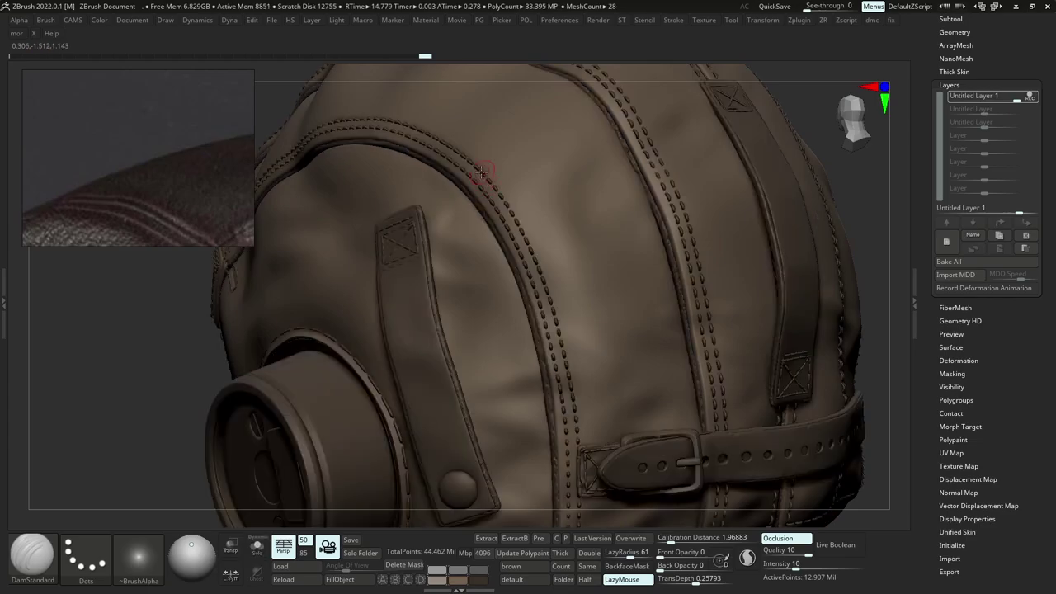
Continue the outer-row crease down past the buckle strap to the cap's lower hem.
mouse_move(504, 196)
mouse_down()
mouse_move(550, 295)
mouse_move(570, 390)
mouse_up()
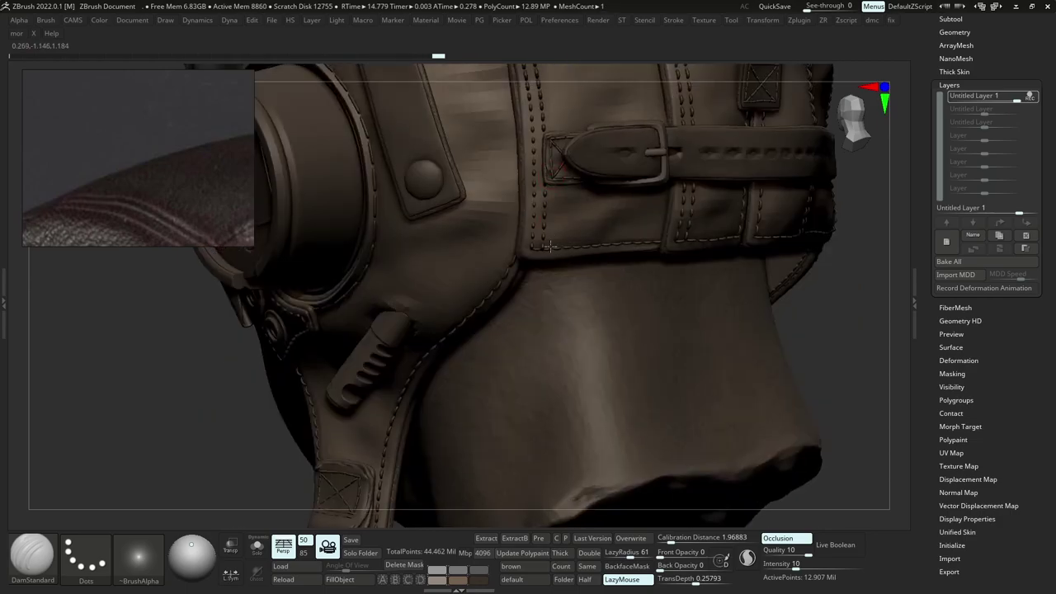
alt+right_drag(549, 163, 548, 234)
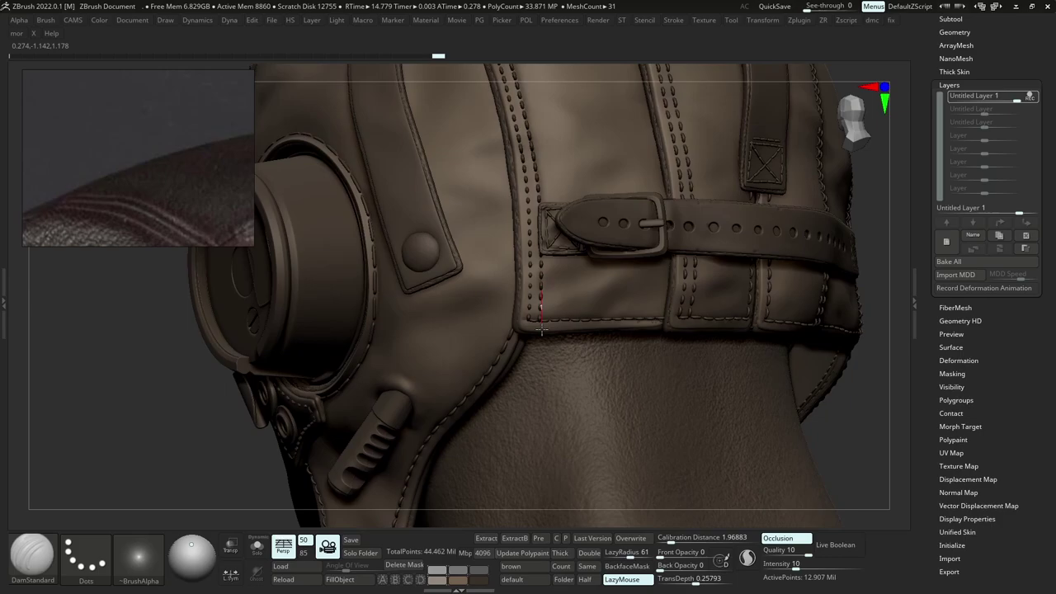
drag(541, 329, 542, 342)
Carve creases along the left side seam's stitching, from the lower hem up over the rear curve above the ear strap.
drag(529, 222, 504, 76)
right_drag(504, 77, 521, 194)
drag(475, 193, 513, 235)
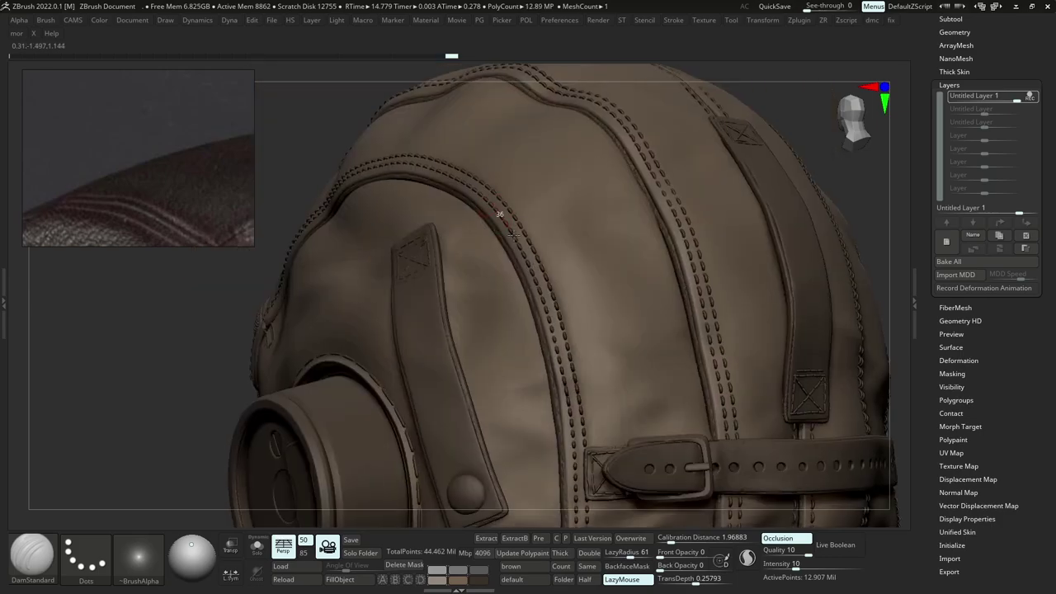
drag(566, 398, 569, 402)
mouse_move(570, 402)
right_down()
mouse_move(587, 483)
mouse_move(549, 487)
right_up()
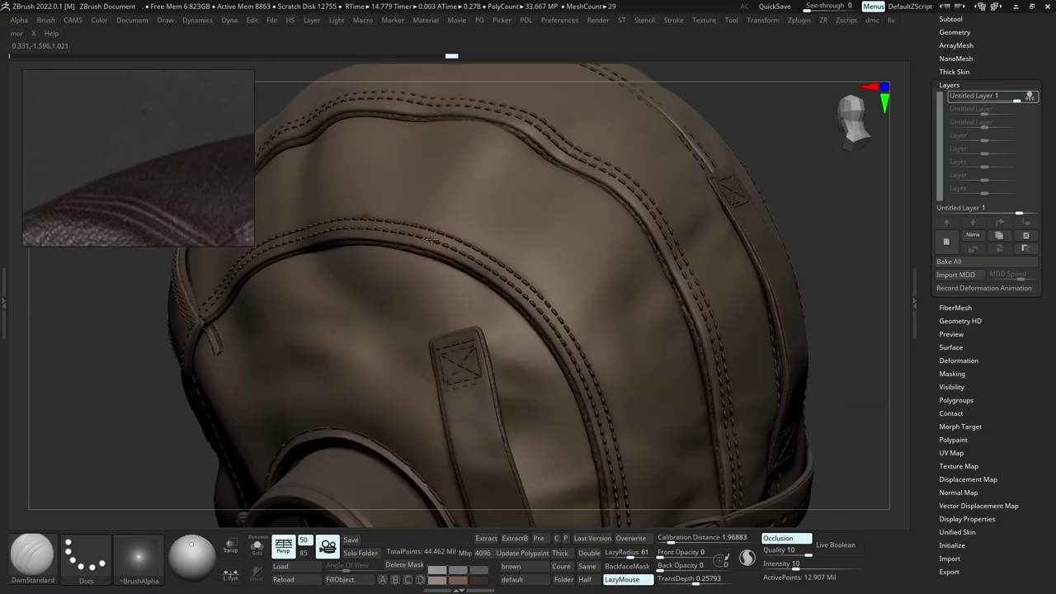
Rework the side seam's crease above the left ear panel, undoing a stray stroke, smoothing the rough spot and recarving along the stitching.
drag(433, 240, 561, 337)
key(ctrl+z)
mouse_move(553, 322)
right_down()
mouse_move(606, 381)
mouse_move(612, 371)
right_up()
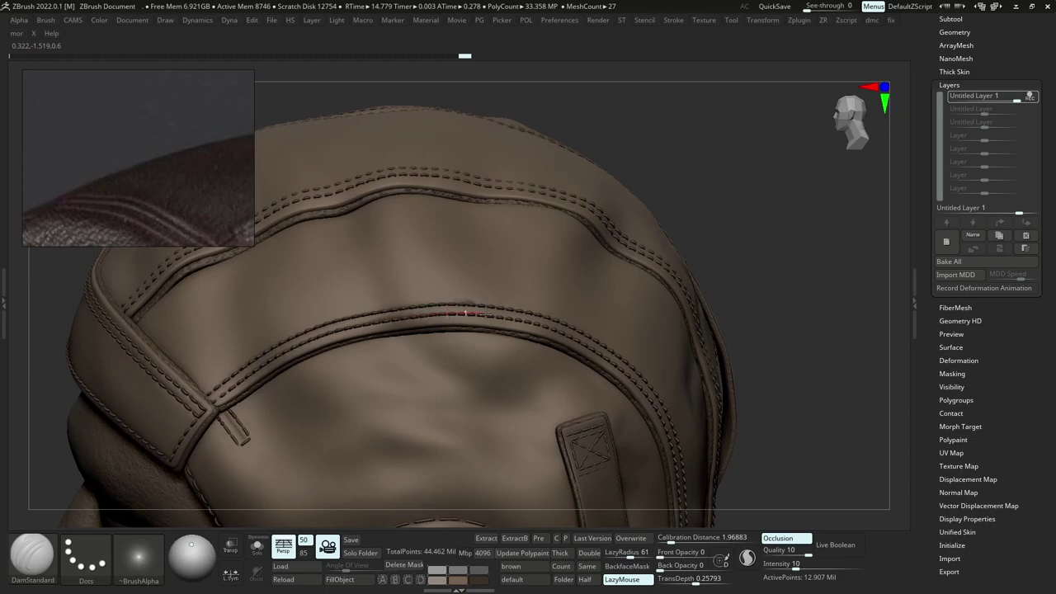
key(shift+s)
mouse_move(530, 321)
right_down()
mouse_move(497, 323)
mouse_move(508, 349)
right_up()
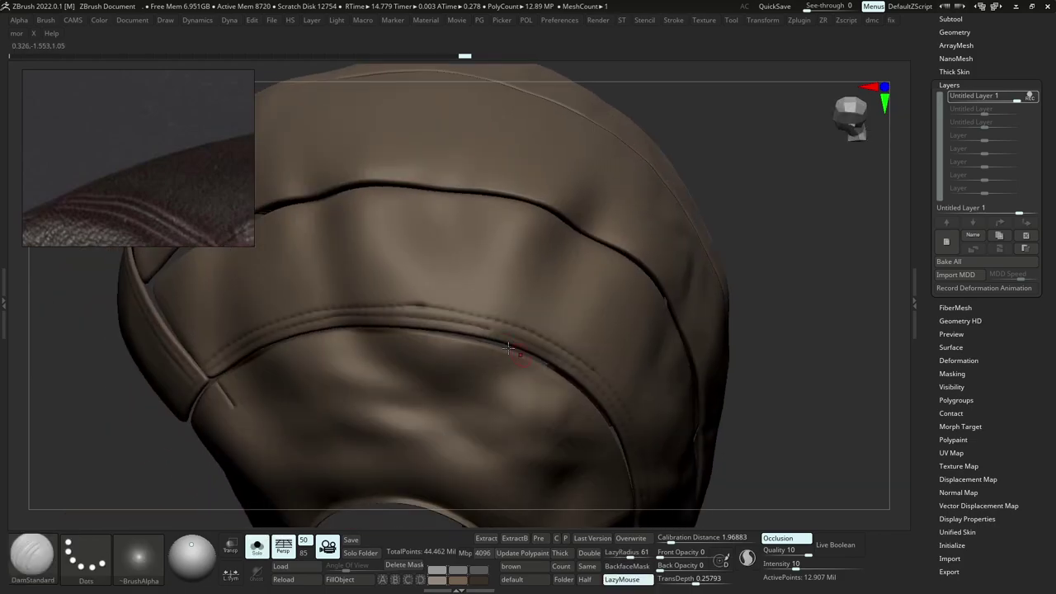
key(shift+ctrl+f)
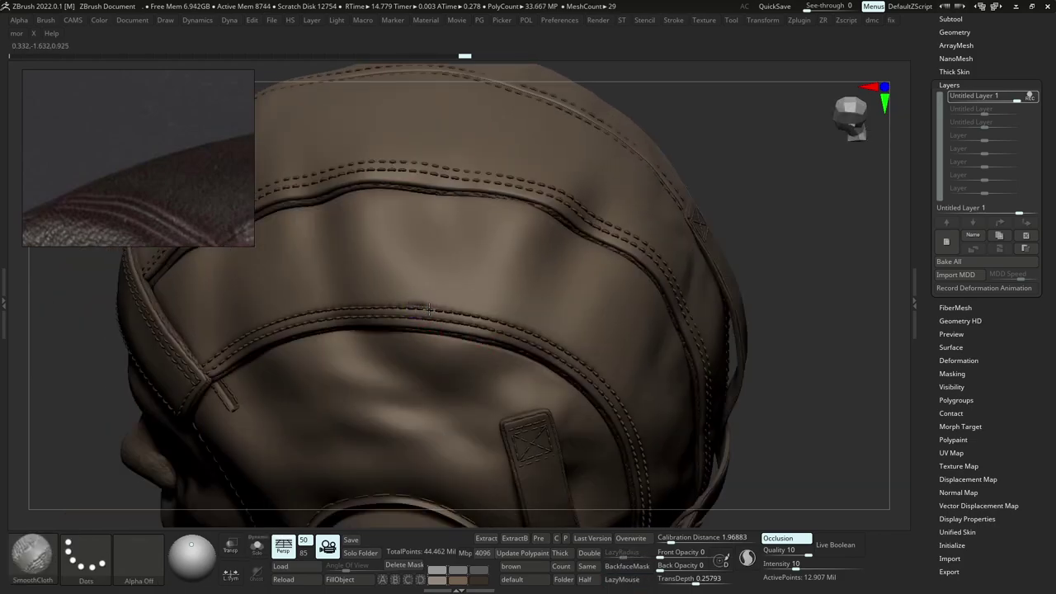
drag(421, 307, 415, 299)
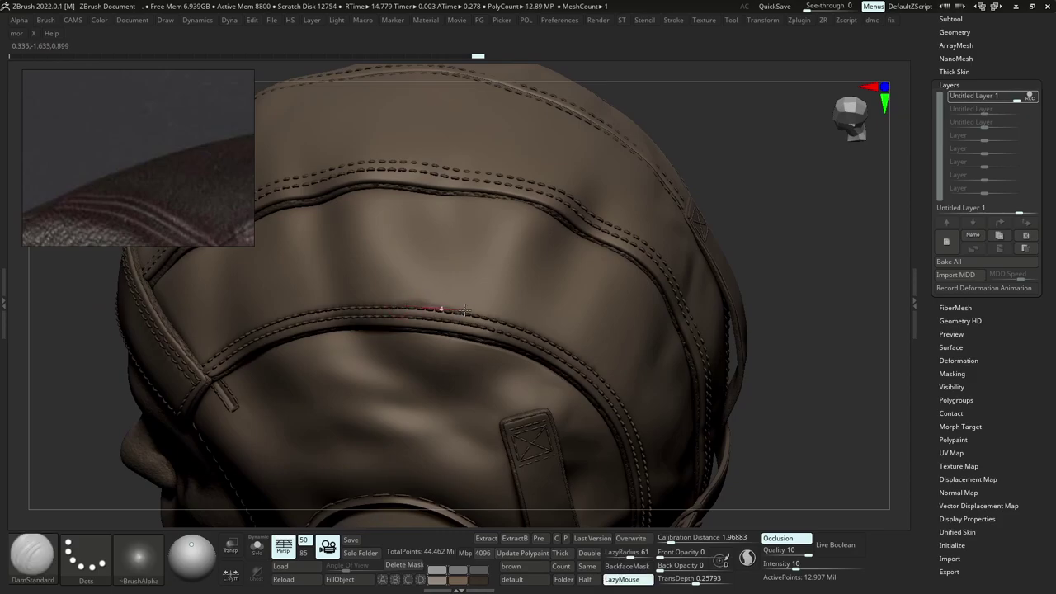
mouse_move(464, 310)
mouse_down()
mouse_move(477, 310)
mouse_move(423, 292)
mouse_up()
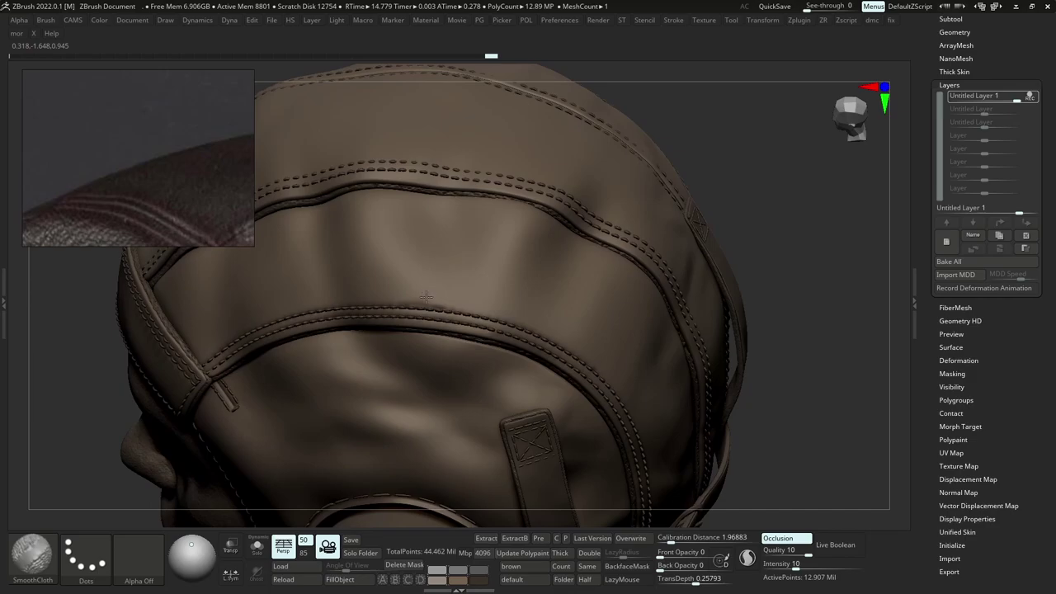
Check the side seam's creases with the cap isolated, and extend the carving along its inner stitching row toward the rear.
key(alt+s)
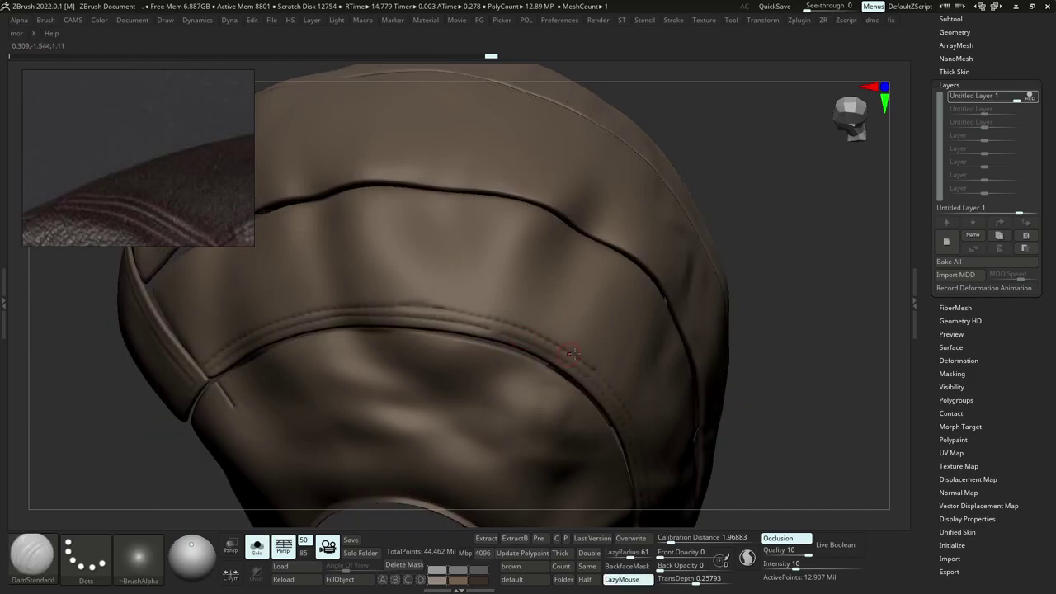
key(alt+s)
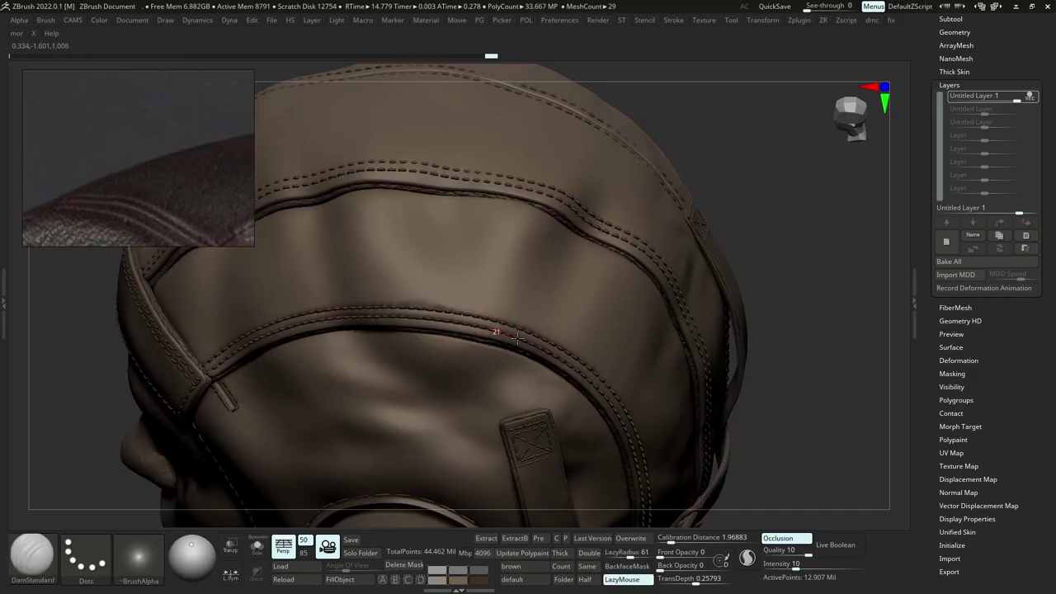
drag(517, 339, 547, 348)
Carve creases along both stitching rows of the left rear panel seam, from above the buckle strap down to the hem.
ctrl+right_drag(547, 348, 536, 284)
right_drag(536, 285, 517, 314)
mouse_move(594, 324)
right_down()
mouse_move(509, 326)
mouse_move(549, 388)
mouse_move(526, 315)
mouse_move(569, 301)
mouse_move(535, 311)
right_up()
key(alt+s)
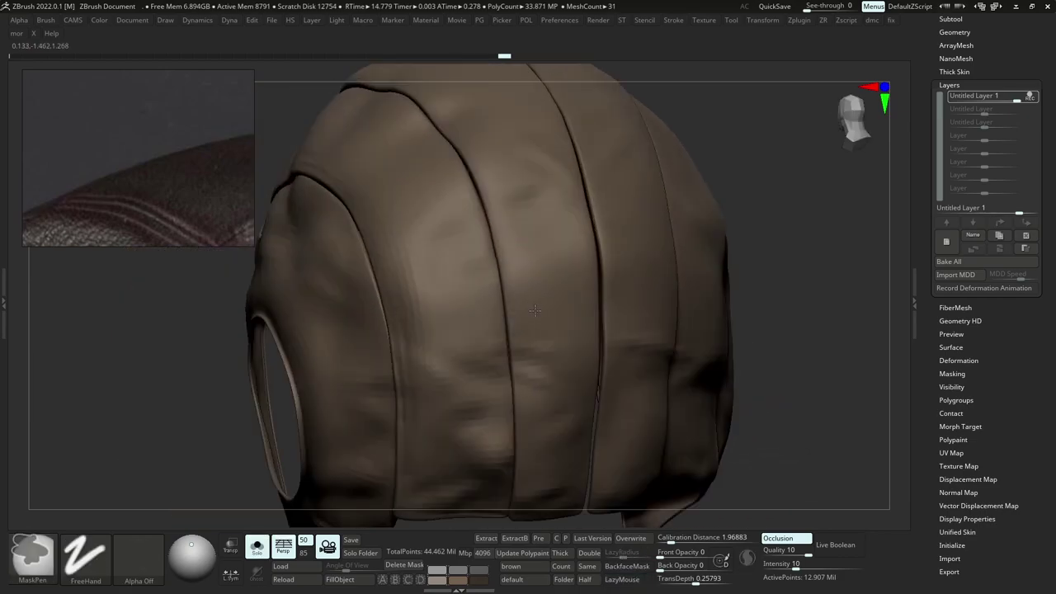
key(ctrl+shift+f)
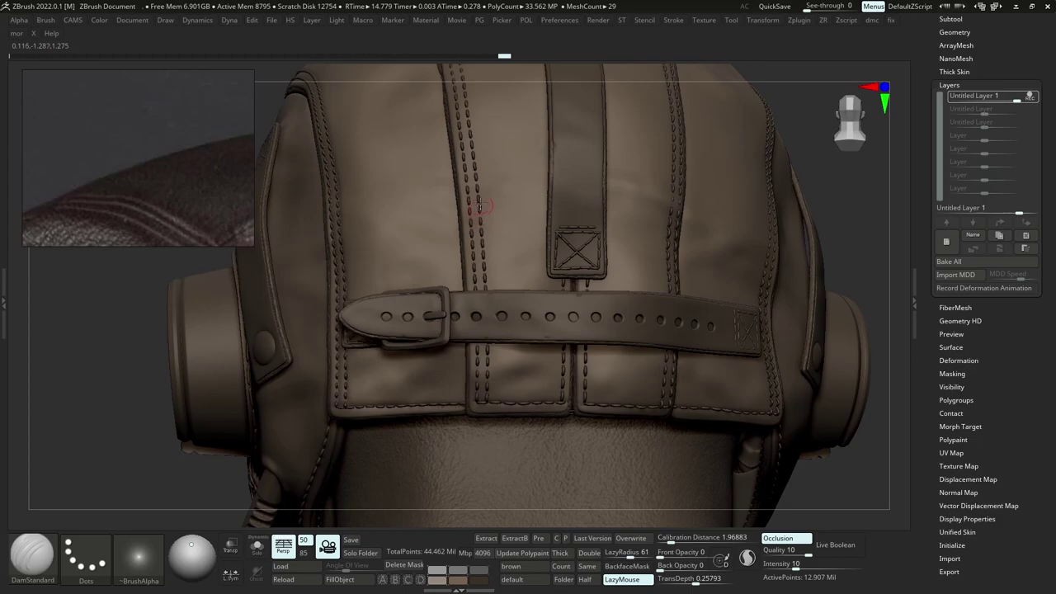
drag(479, 197, 488, 285)
key(ctrl+z)
drag(472, 136, 495, 330)
drag(488, 412, 489, 415)
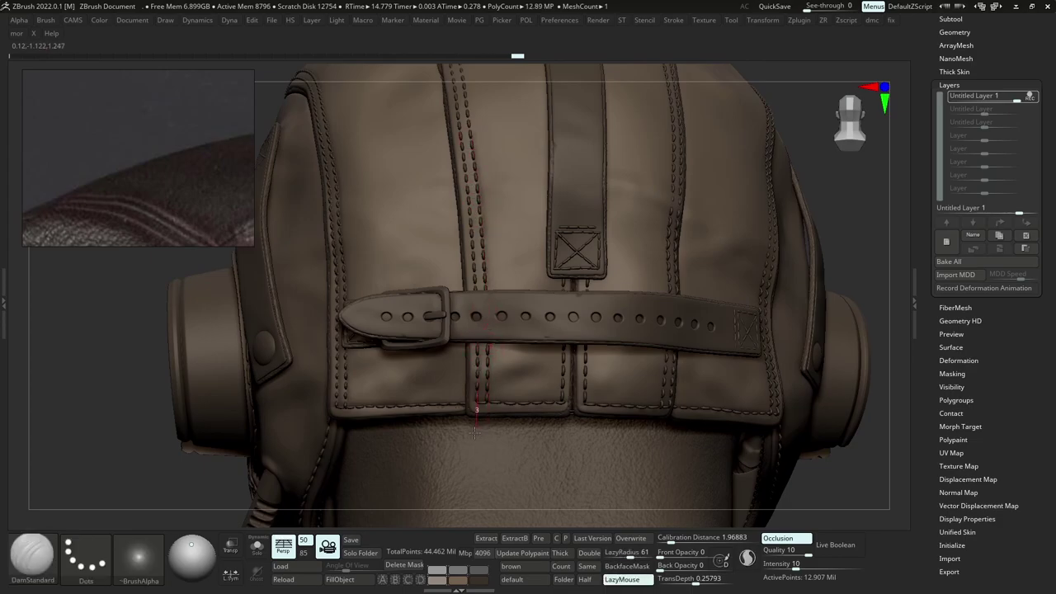
drag(562, 340, 562, 334)
Extend the left rear panel seam's stitching creases upward over the back of the cap toward the crown.
right_drag(501, 219, 510, 272)
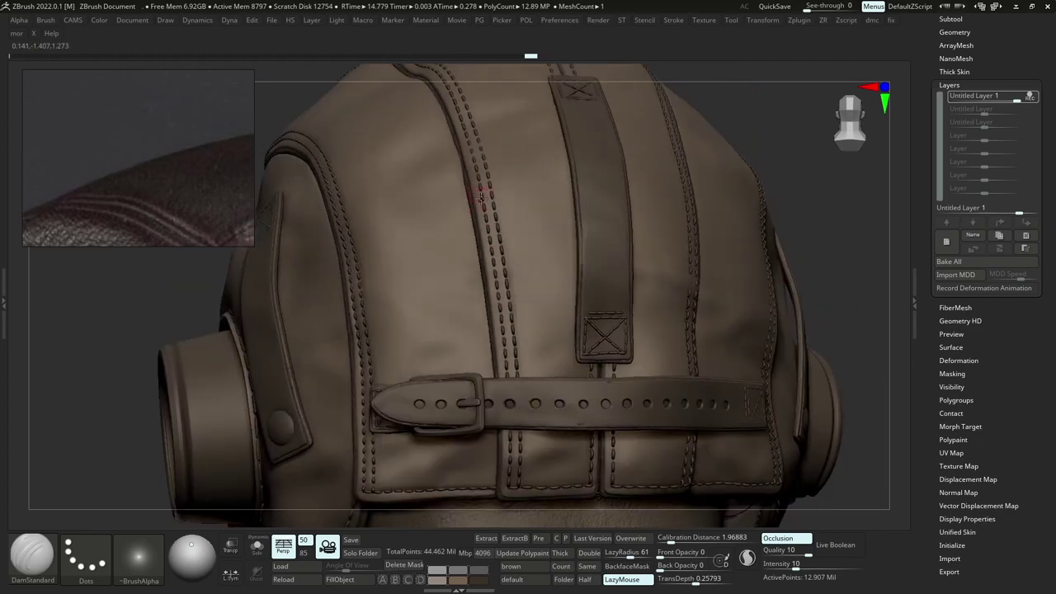
drag(485, 198, 511, 412)
mouse_move(480, 176)
right_down()
mouse_move(485, 241)
mouse_move(475, 203)
right_up()
drag(475, 203, 511, 364)
mouse_move(480, 99)
alt+right_down()
mouse_move(499, 222)
mouse_move(465, 231)
alt+right_up()
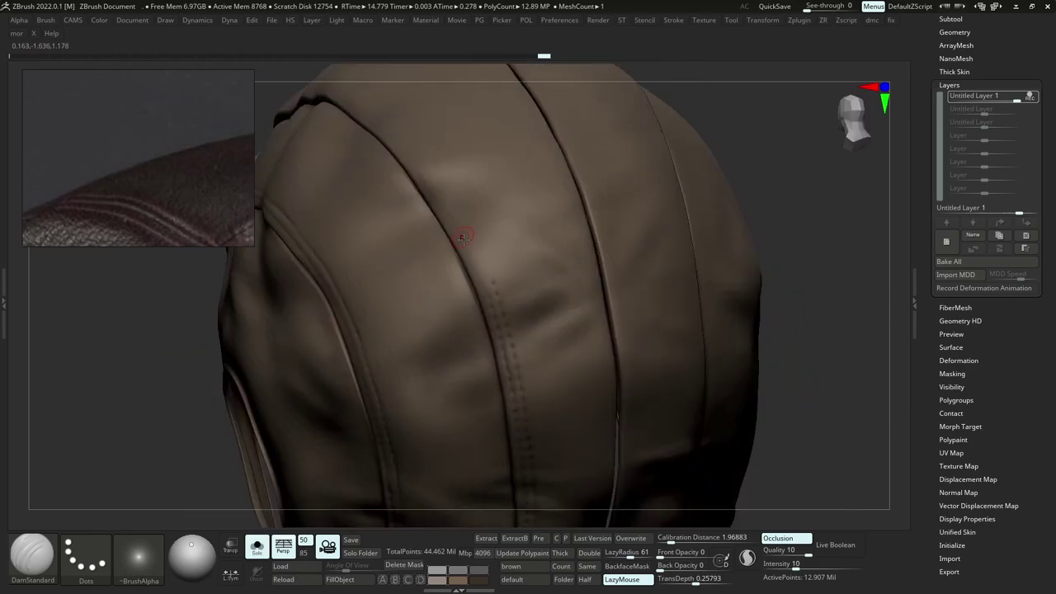
drag(505, 319, 419, 167)
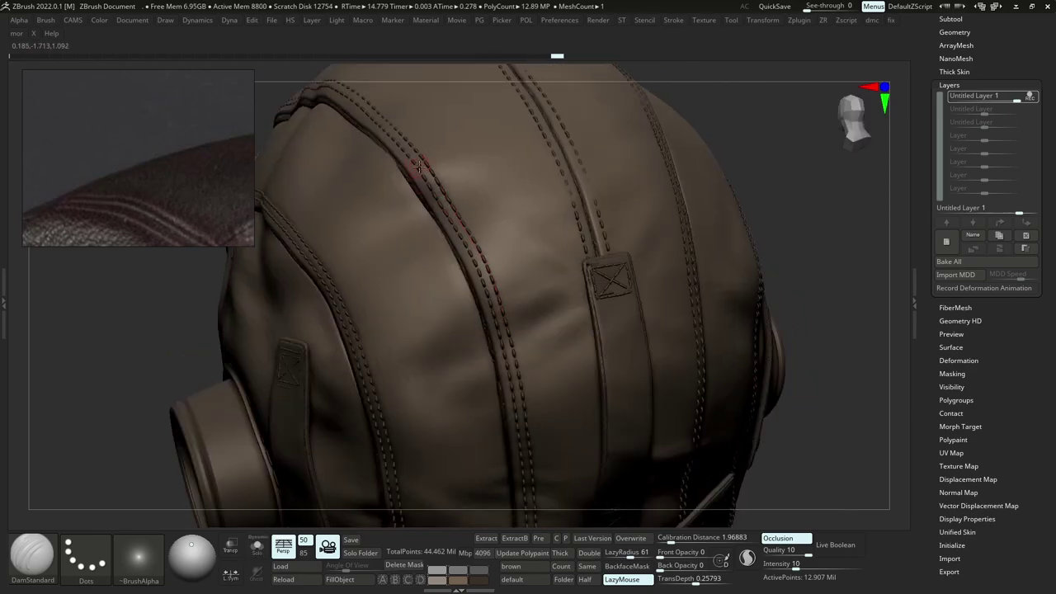
Inspect the isolated cap, and continue both stitching creases of the upper left panel seam across the crown.
key(alt+s)
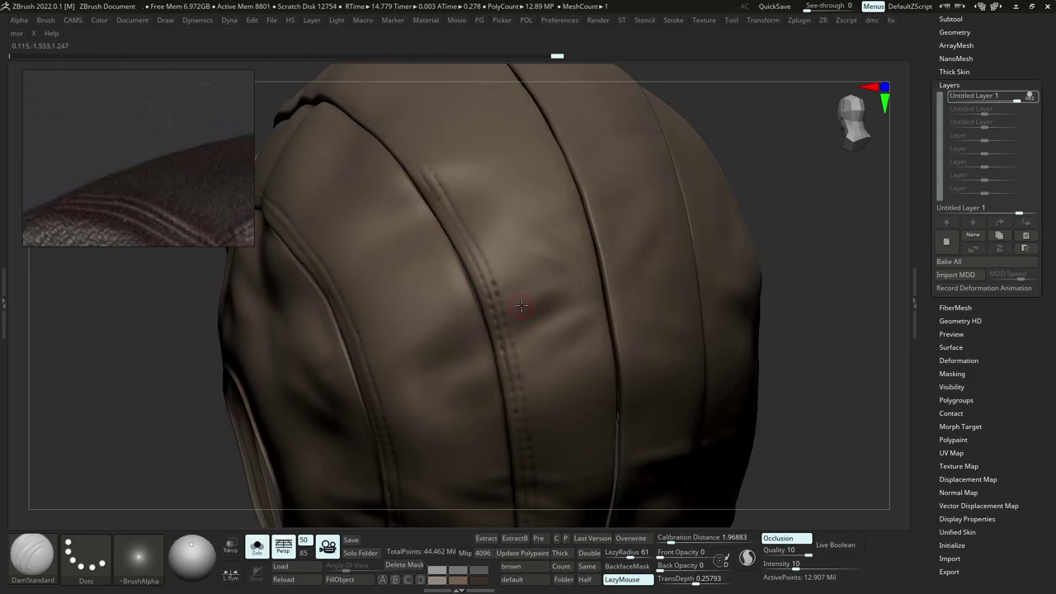
right_drag(538, 306, 452, 227)
right_drag(895, 203, 842, 227)
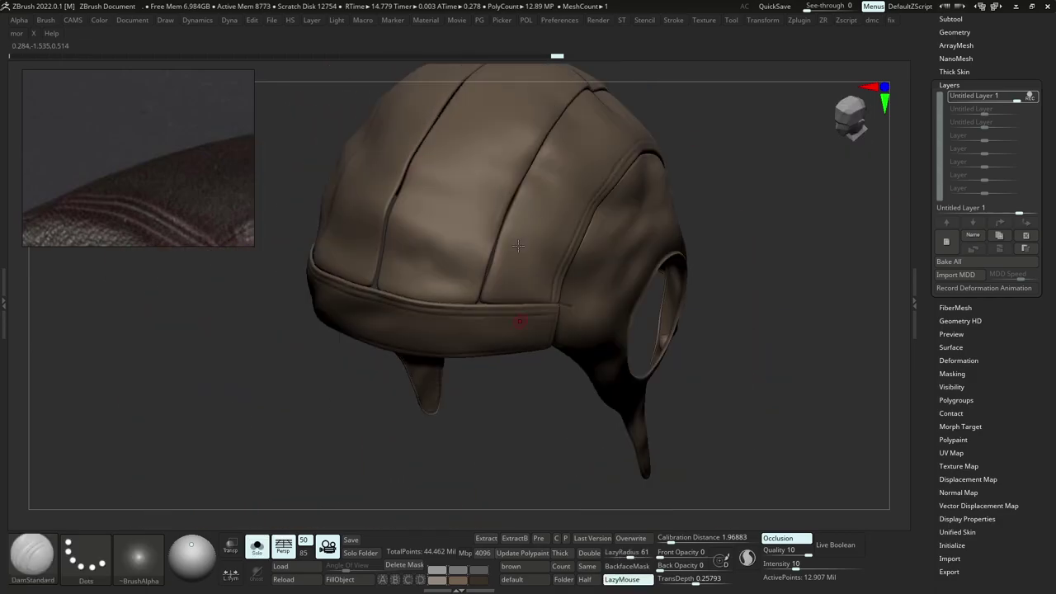
right_drag(519, 319, 466, 412)
ctrl+right_drag(495, 248, 512, 318)
drag(521, 270, 621, 163)
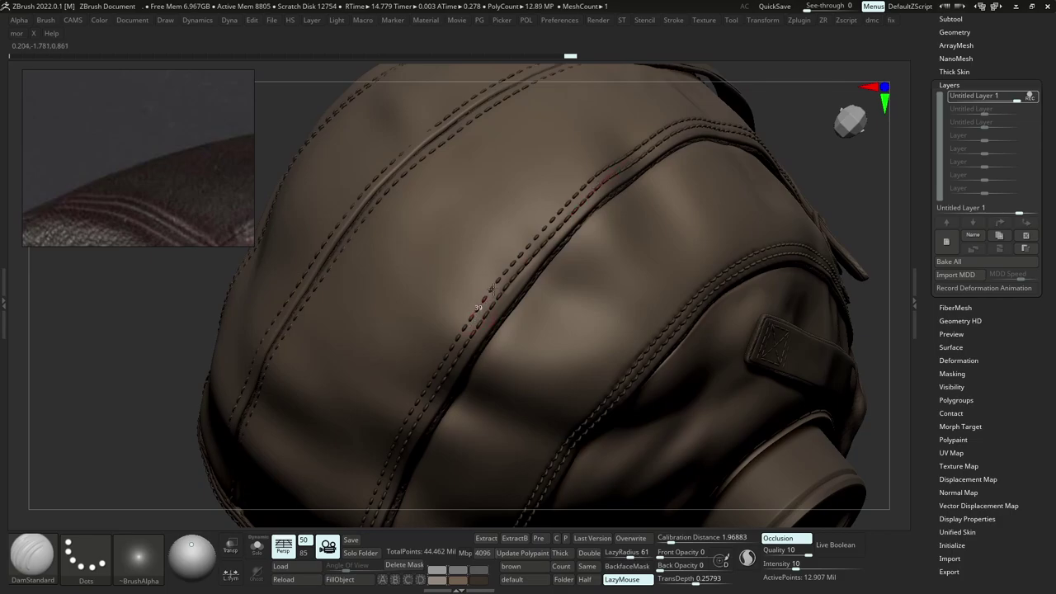
drag(519, 254, 575, 195)
drag(627, 150, 630, 148)
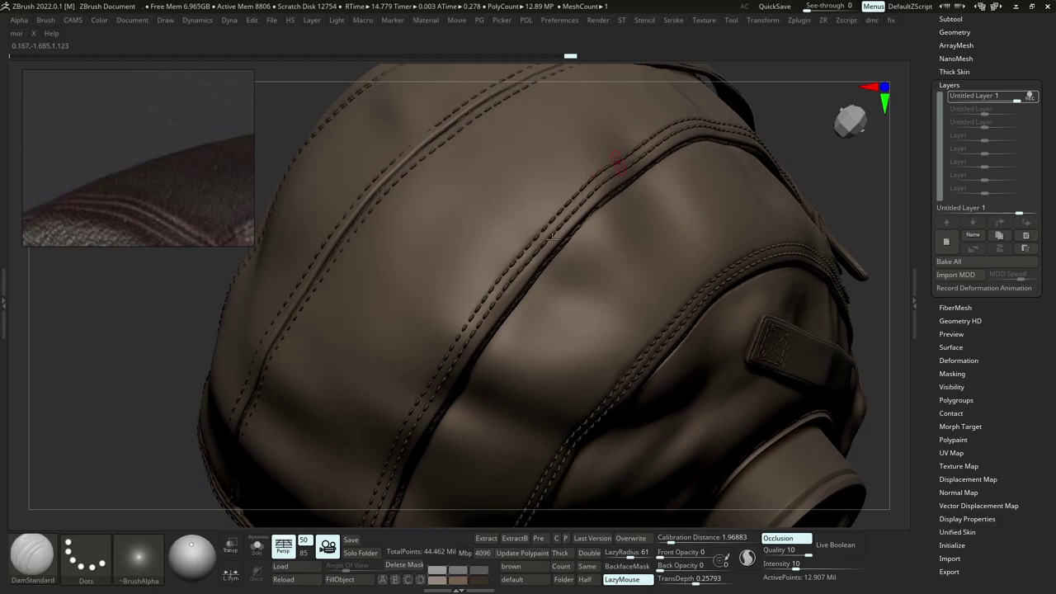
Carve the crease along the outer stitching row of the upper left panel seam between the crown and the browband.
mouse_move(504, 331)
right_down()
mouse_move(545, 207)
mouse_move(528, 226)
right_up()
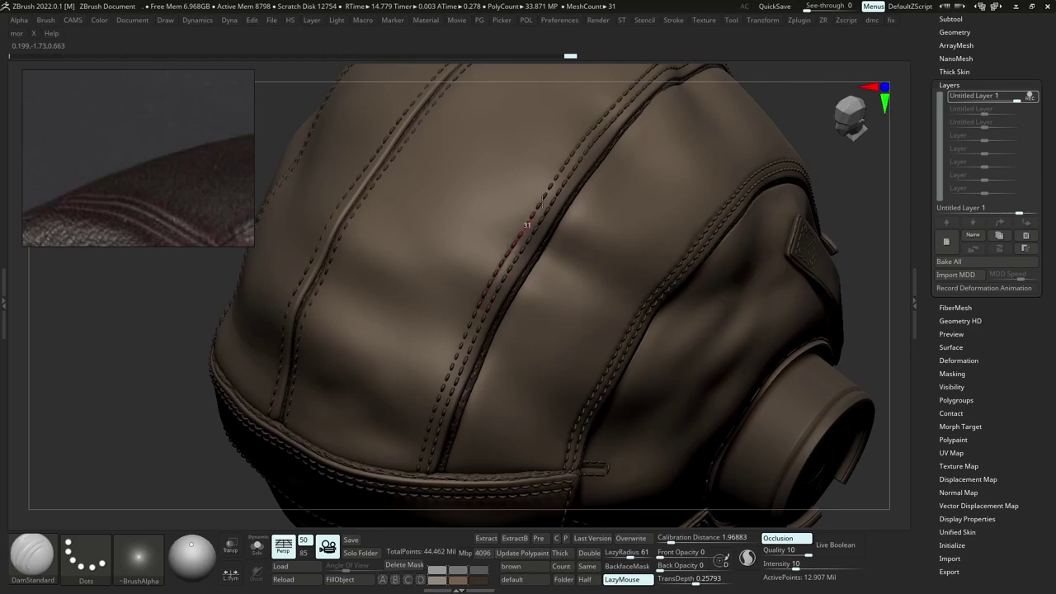
drag(526, 224, 547, 194)
drag(593, 131, 595, 127)
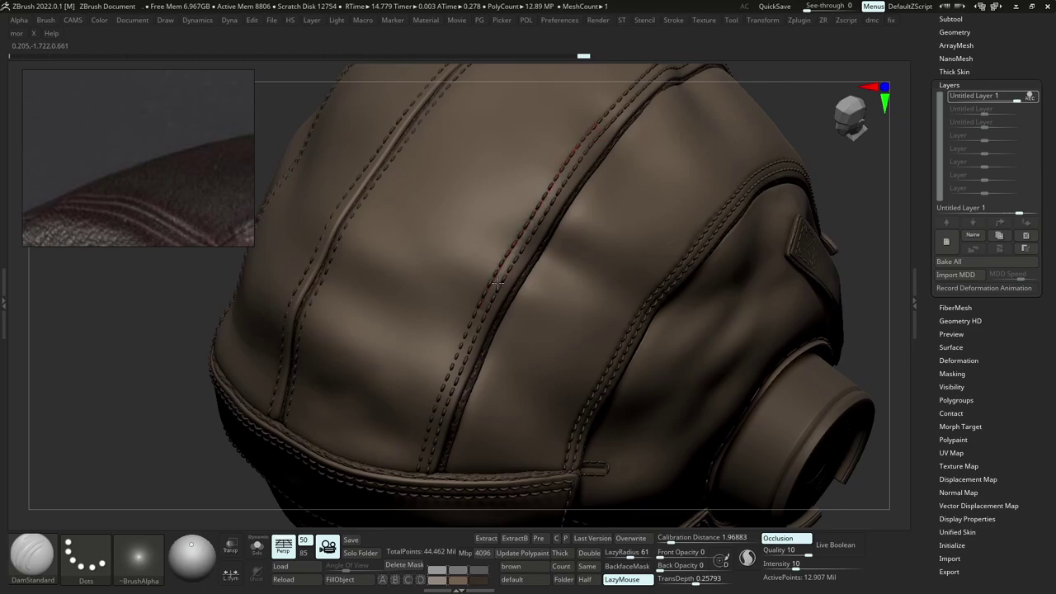
right_drag(499, 284, 425, 473)
drag(423, 452, 439, 411)
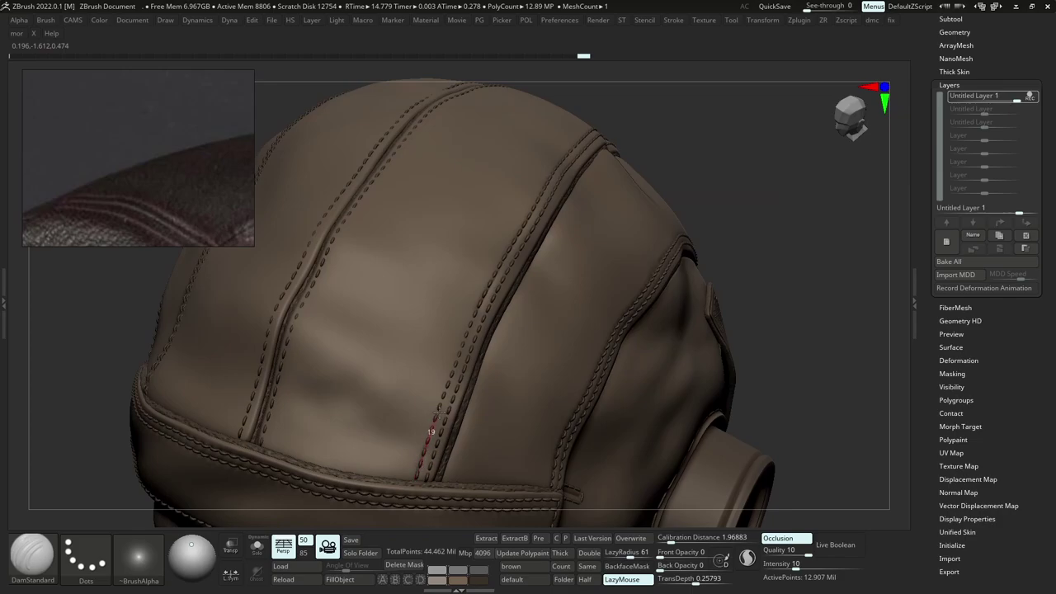
drag(457, 361, 465, 338)
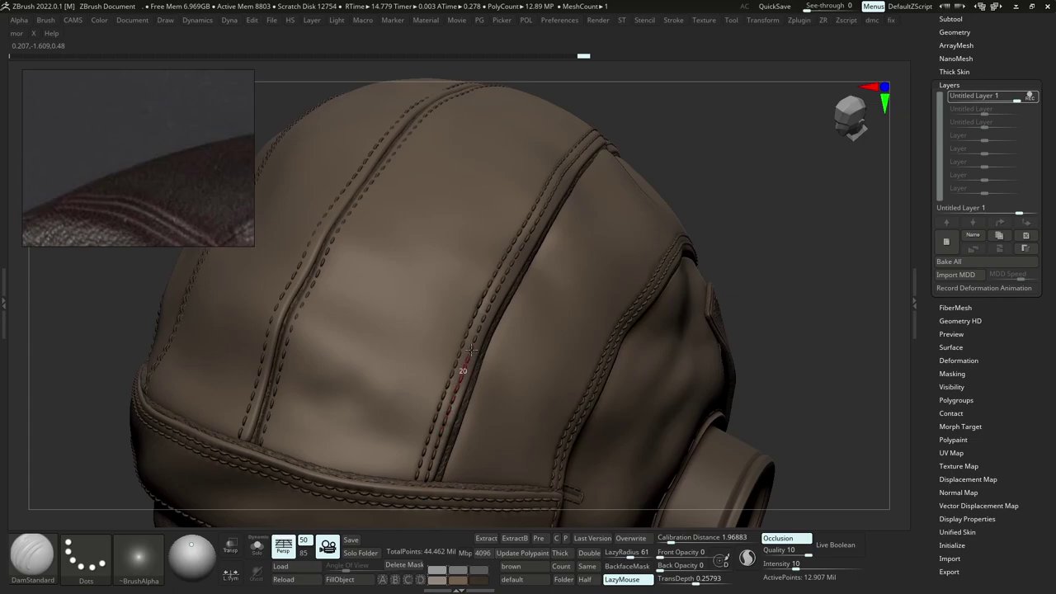
Carve the crease along the inner stitching row up from the browband, blend the rows at the crown and check the cap isolated.
drag(471, 350, 556, 195)
right_drag(556, 195, 596, 195)
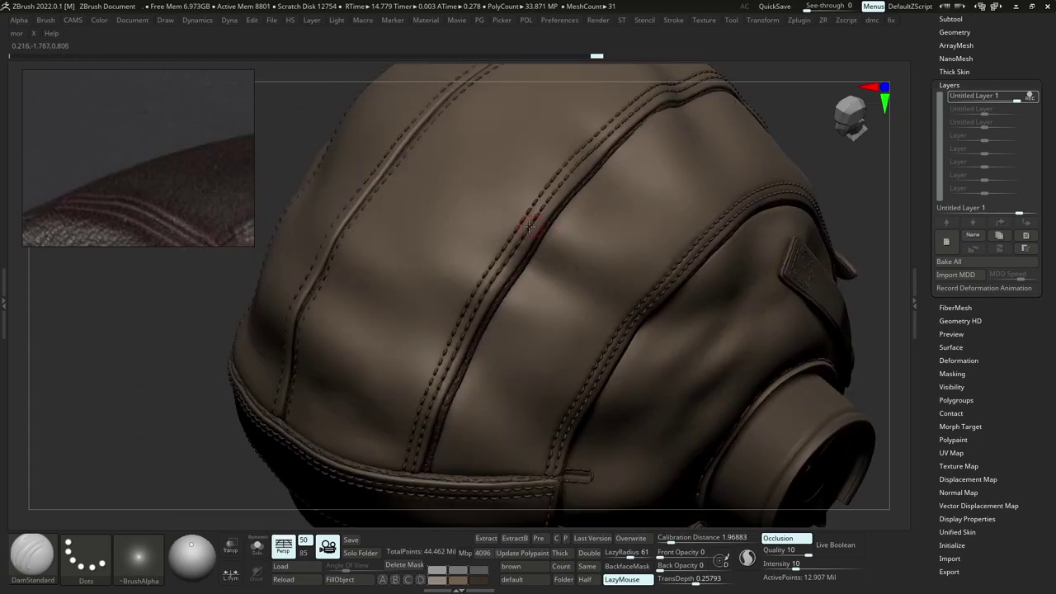
drag(593, 149, 609, 133)
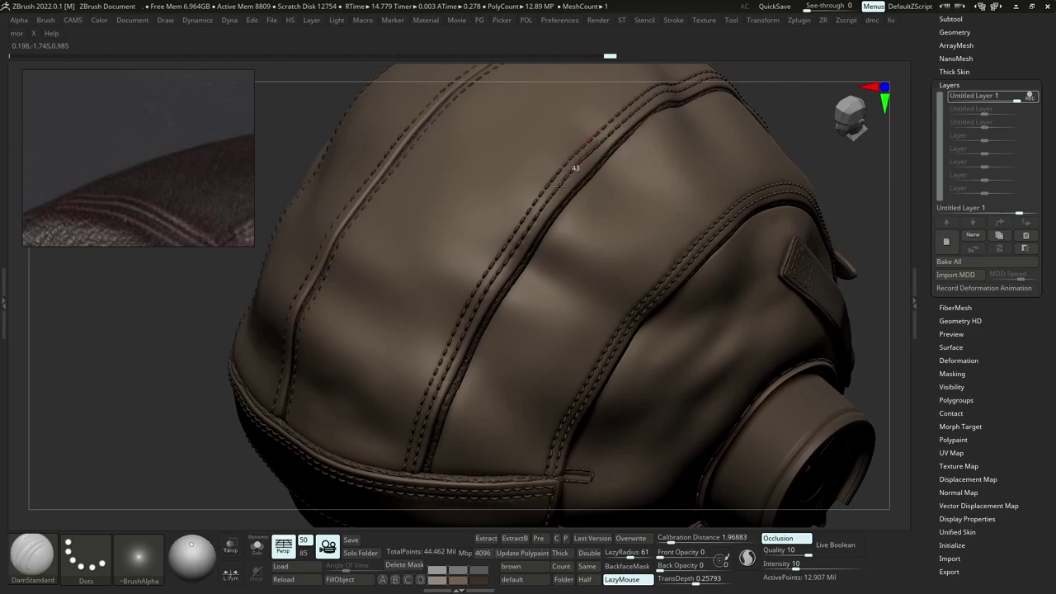
ctrl+right_drag(560, 186, 569, 239)
right_drag(569, 240, 625, 308)
key(alt+s)
key(alt+s)
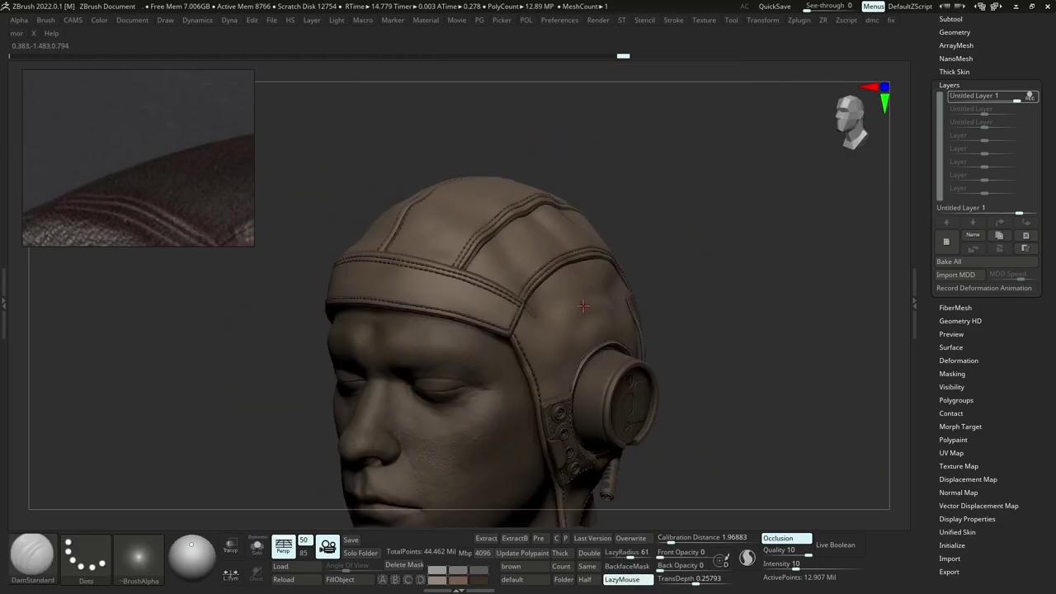
Stop recording on the cap's sculpt layer and set the layer intensity to 2.
click(1030, 97)
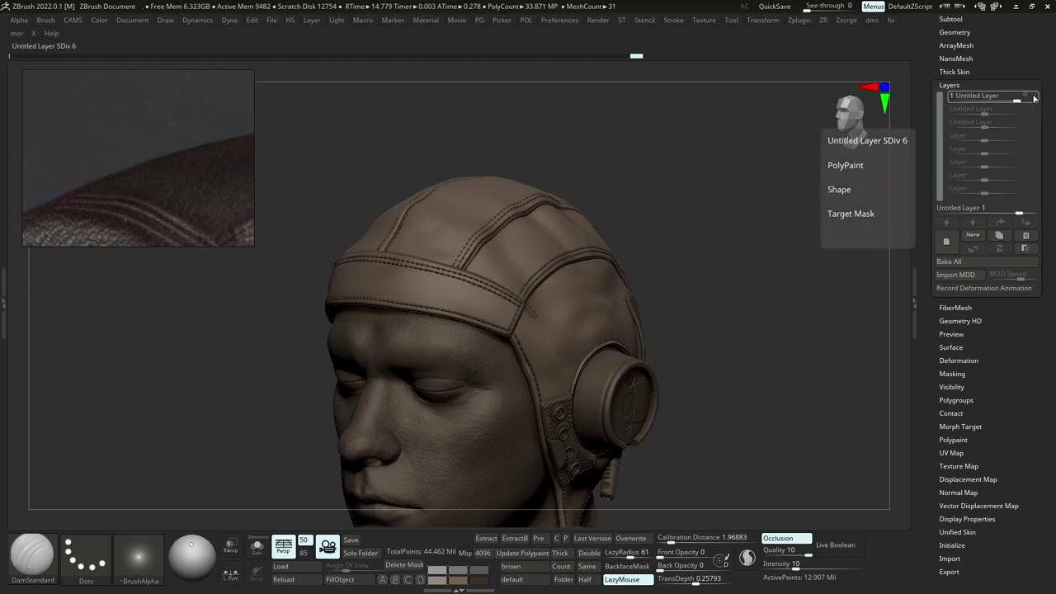
alt+drag(702, 293, 718, 257)
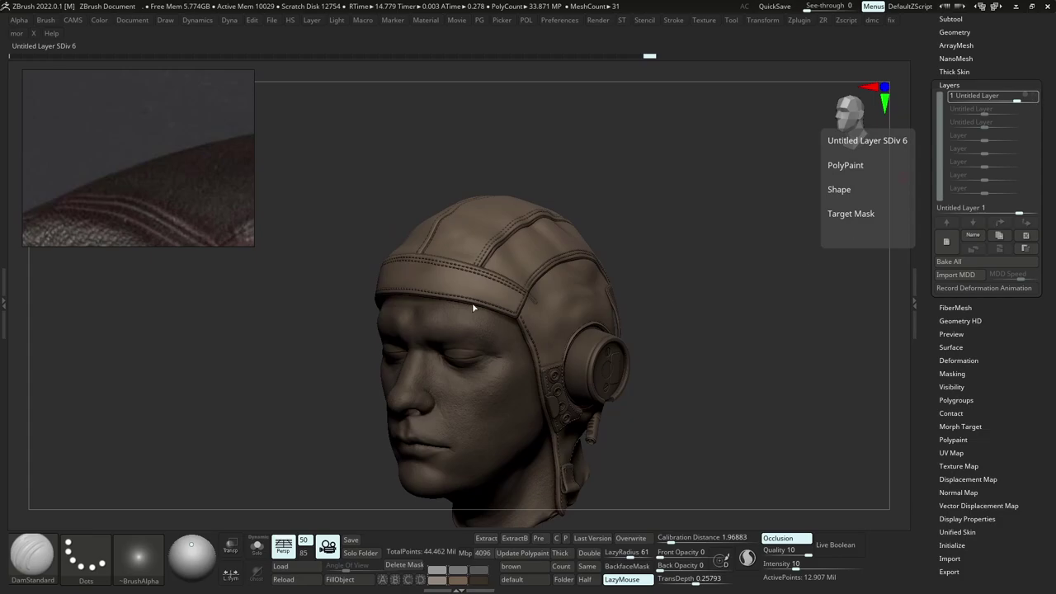
mouse_move(472, 307)
ctrl+right_down()
mouse_move(504, 266)
mouse_move(731, 234)
mouse_move(679, 258)
ctrl+right_up()
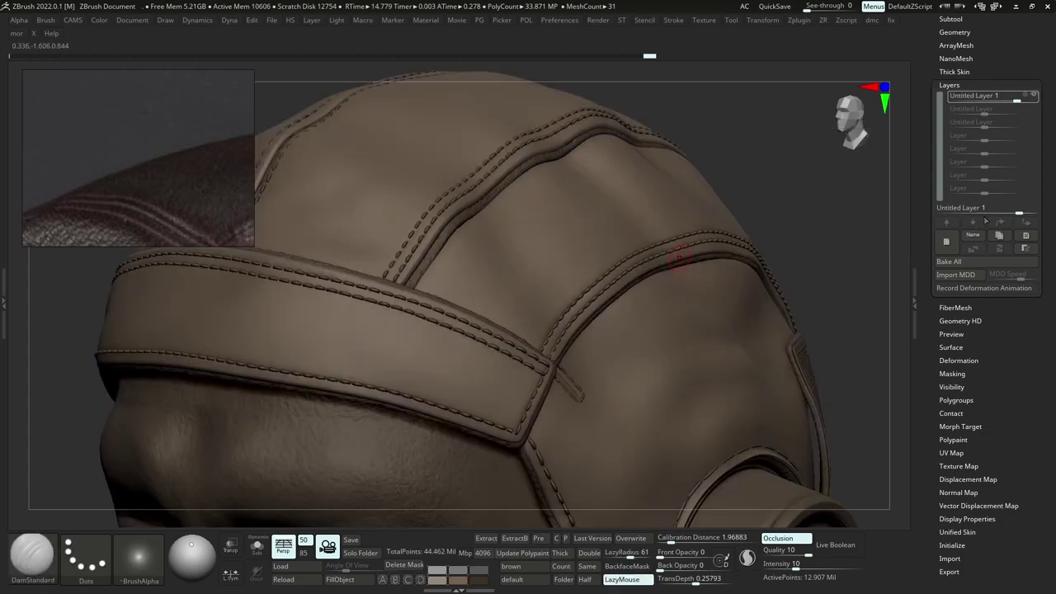
click(972, 99)
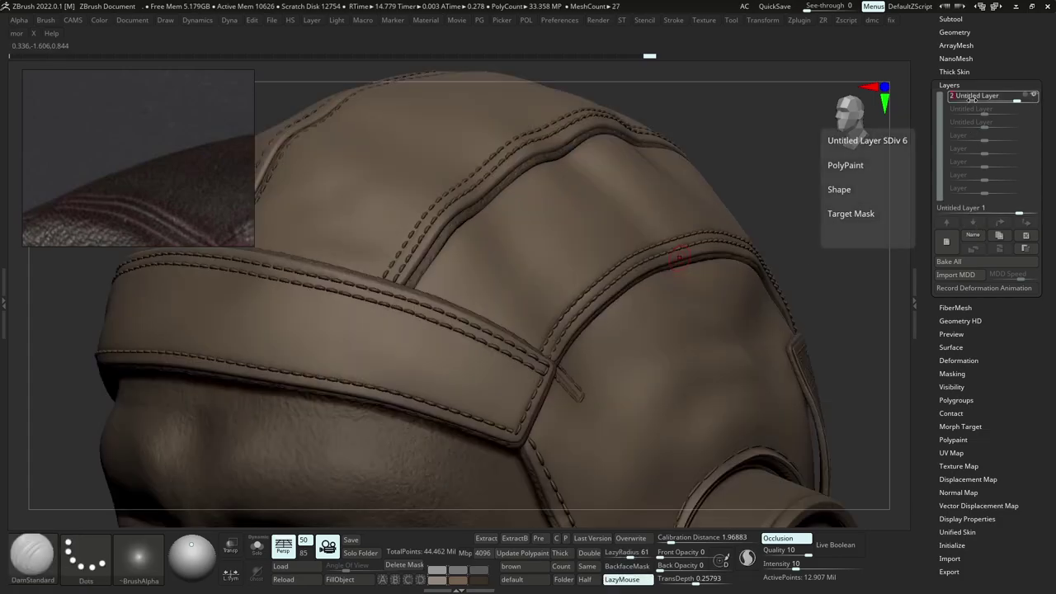
key(Return)
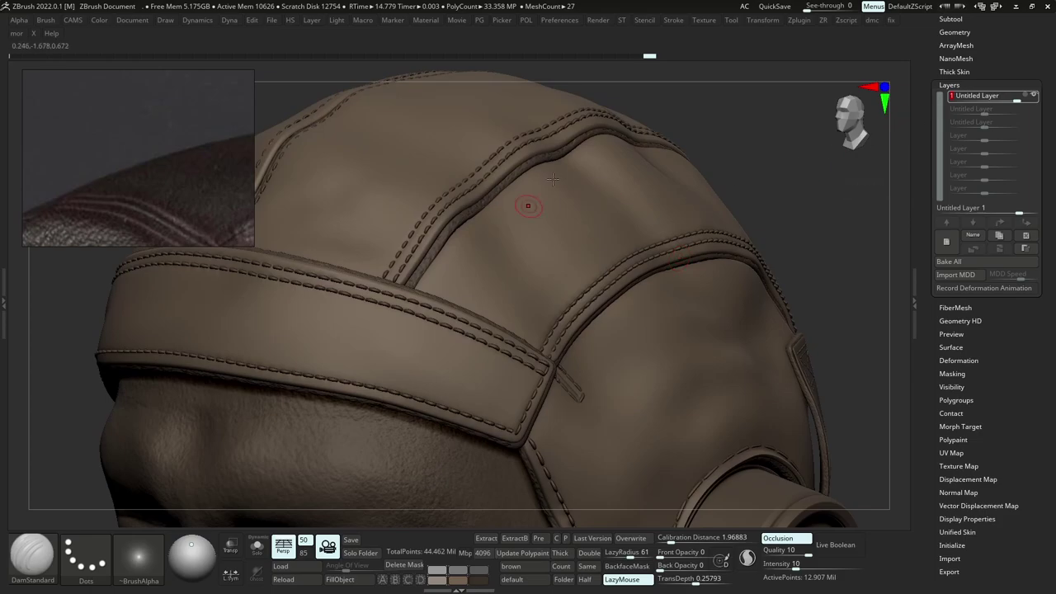
click(994, 206)
text(2)
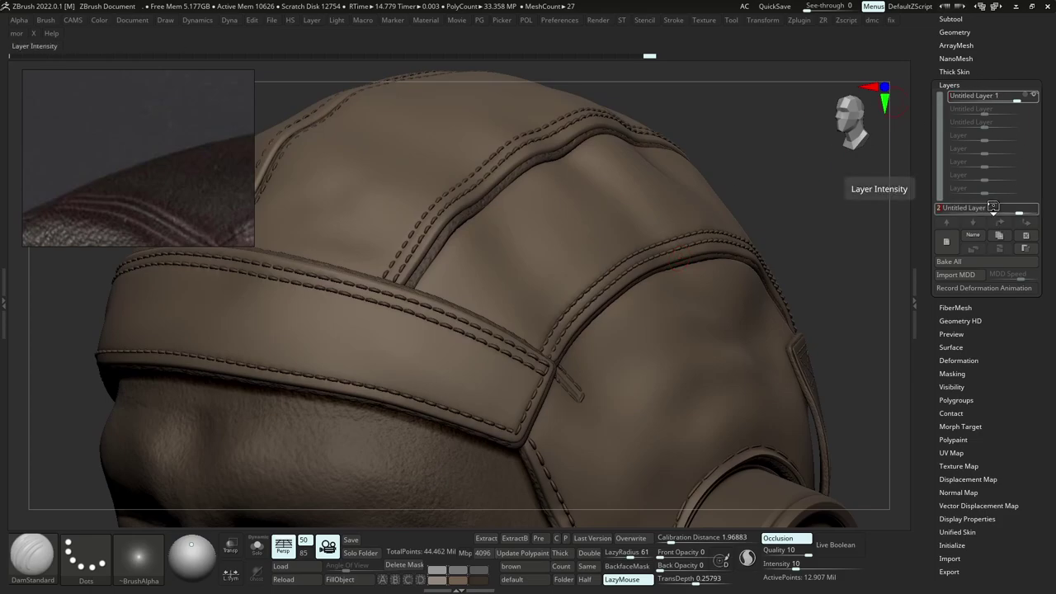
key(Return)
Toggle the sculpt layer's visibility to compare the whole helmet with and without the strengthened seam creases.
ctrl+right_drag(611, 337, 679, 322)
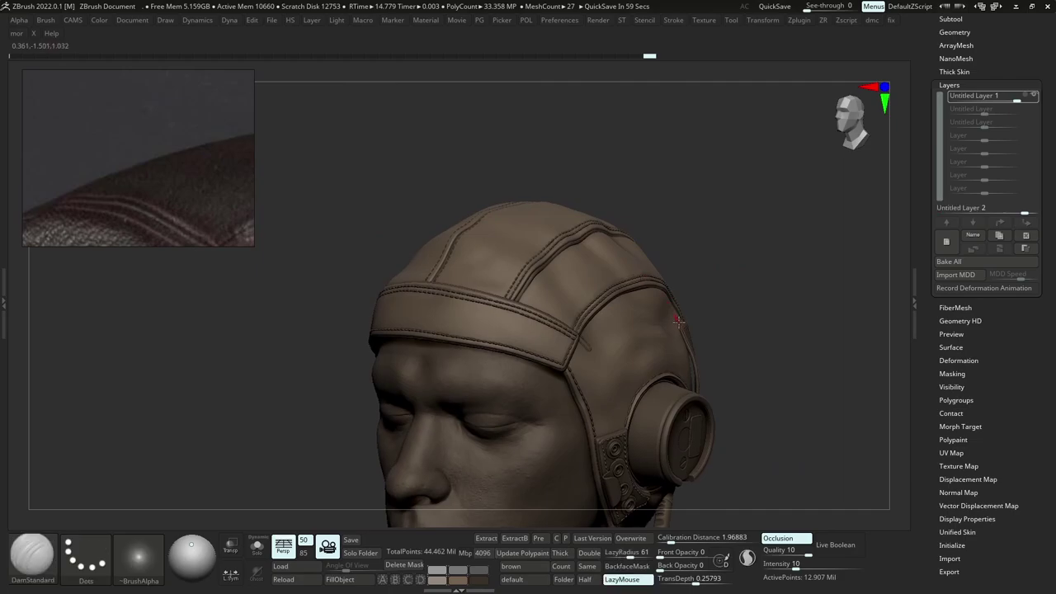
drag(724, 319, 714, 291)
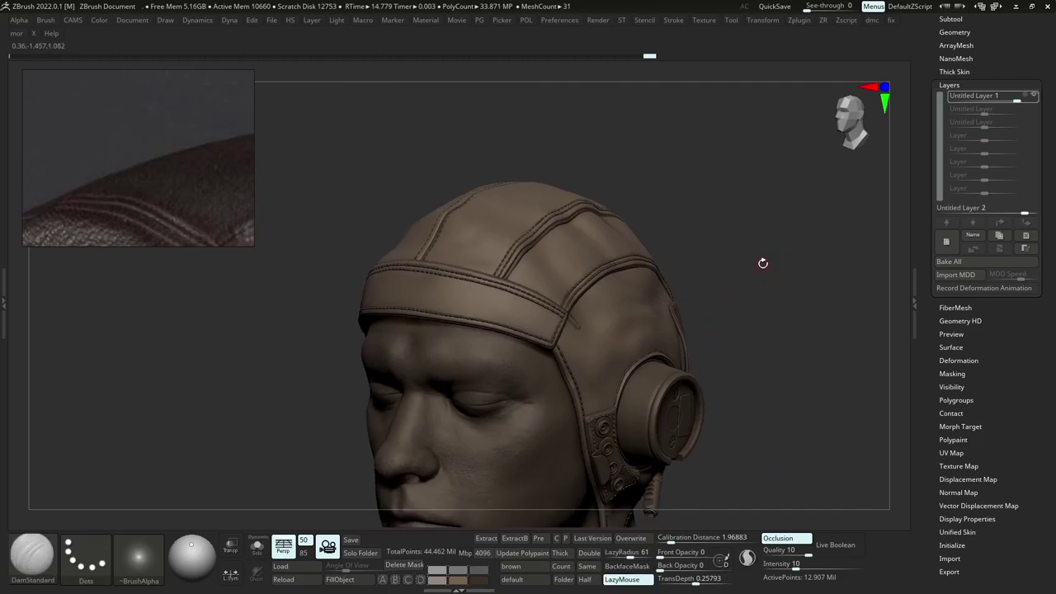
click(1036, 95)
ctrl+right_drag(749, 198, 749, 259)
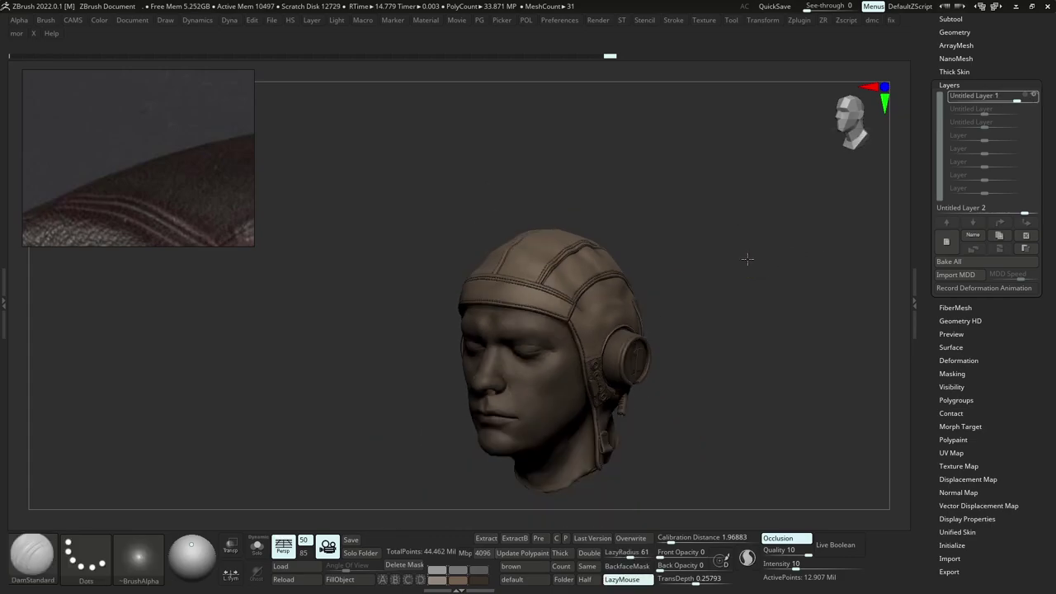
Set the sculpt layer intensity to 1.5 and inspect the helmet's seam creases from the side and back.
drag(750, 259, 710, 270)
mouse_move(710, 271)
ctrl+right_down()
mouse_move(775, 342)
mouse_move(755, 378)
ctrl+right_up()
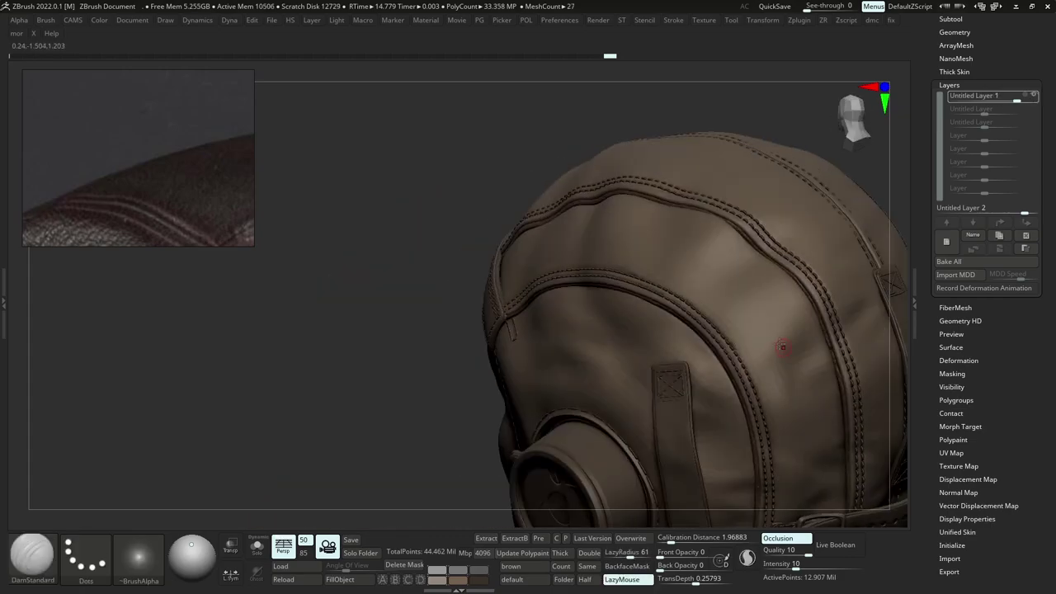
alt+right_drag(795, 295, 760, 266)
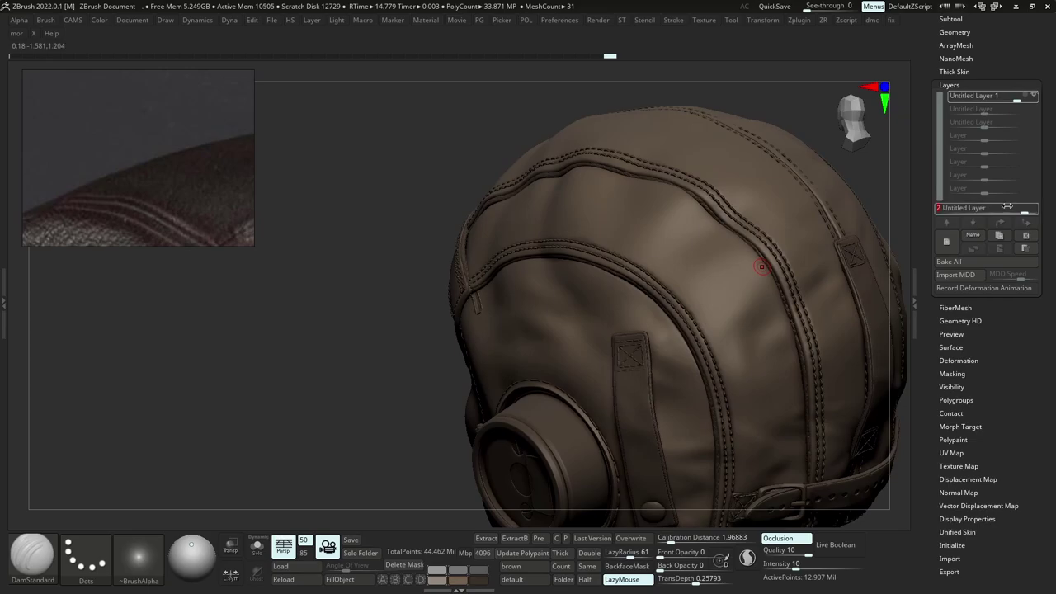
text(1.5)
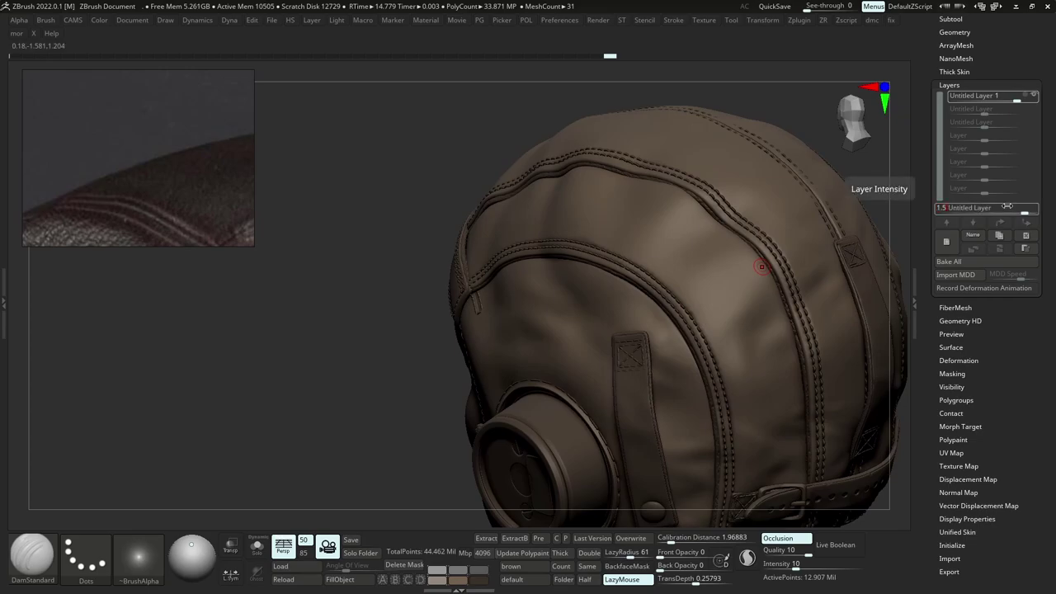
key(Return)
alt+right_drag(784, 495, 675, 298)
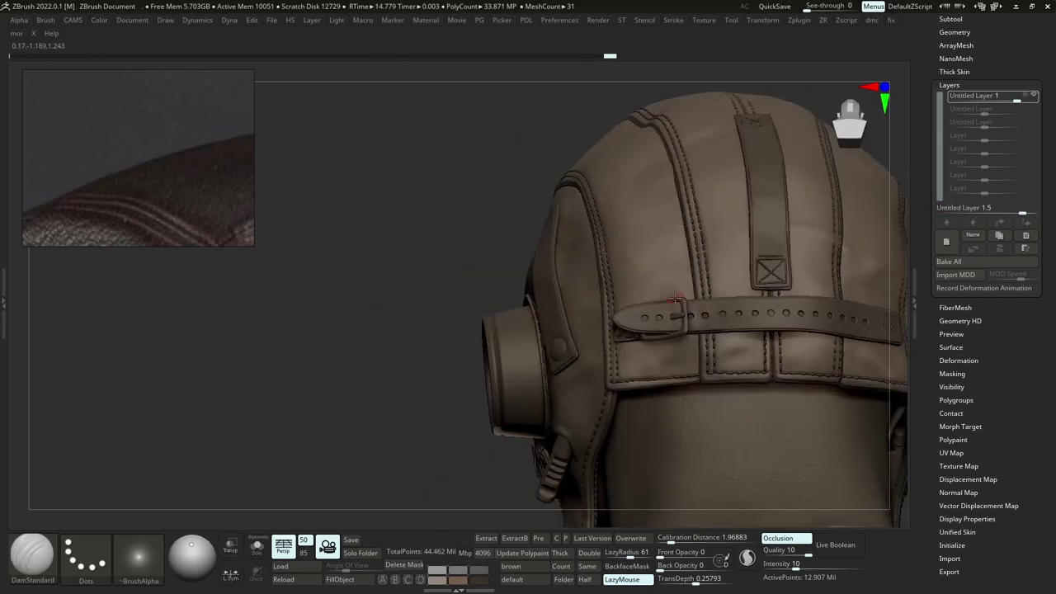
alt+right_drag(667, 334, 717, 388)
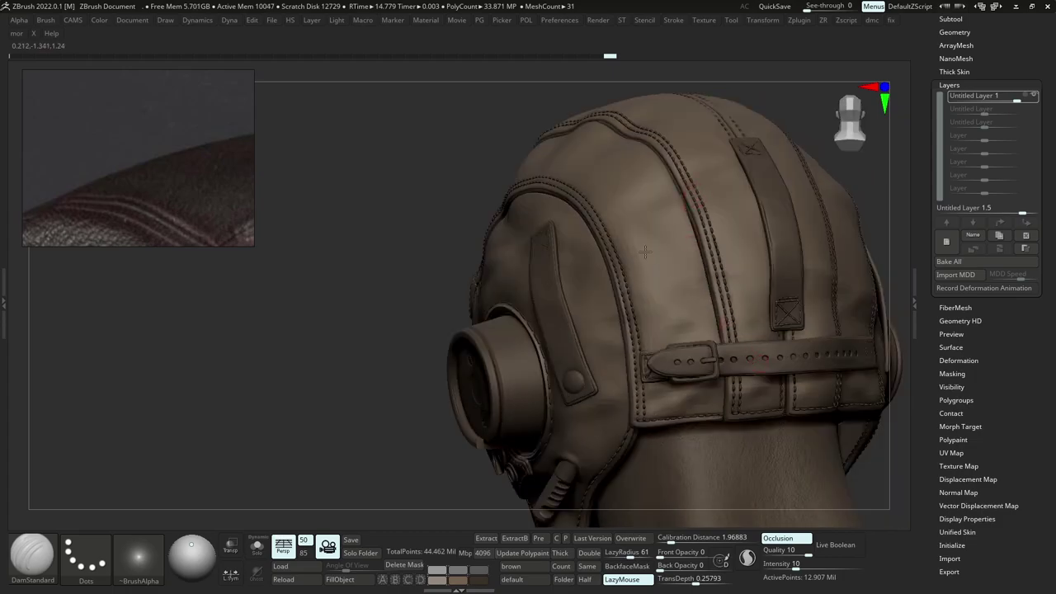
right_drag(652, 273, 706, 289)
mouse_move(706, 289)
ctrl+right_down()
mouse_move(637, 267)
mouse_move(736, 260)
mouse_move(712, 280)
mouse_move(683, 277)
ctrl+right_up()
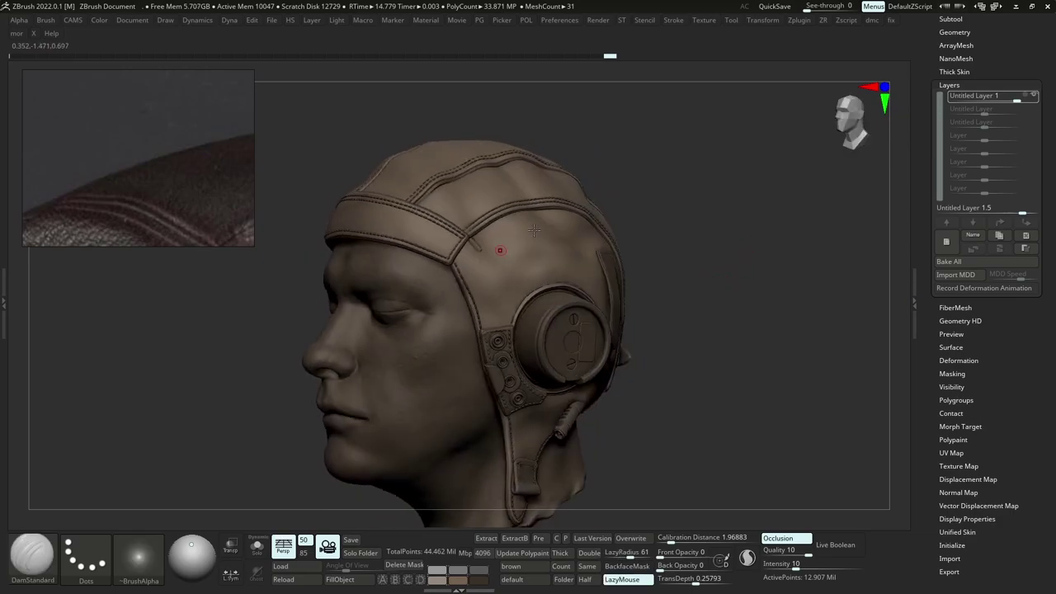
Resume recording on the cap's sculpt layer and turn off the cap's polypaint colour.
click(1036, 95)
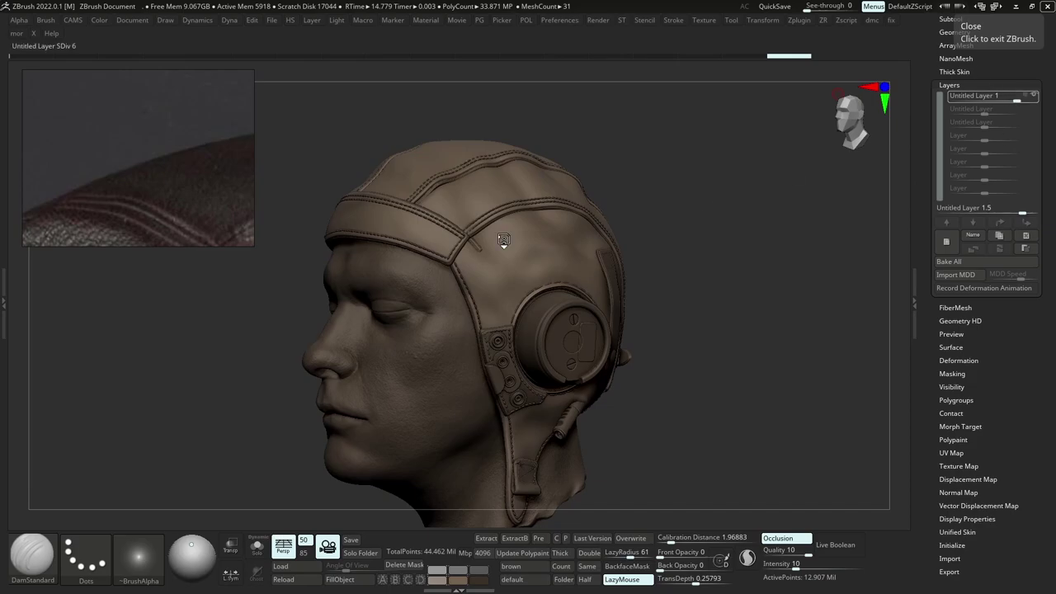
key(ctrl+z)
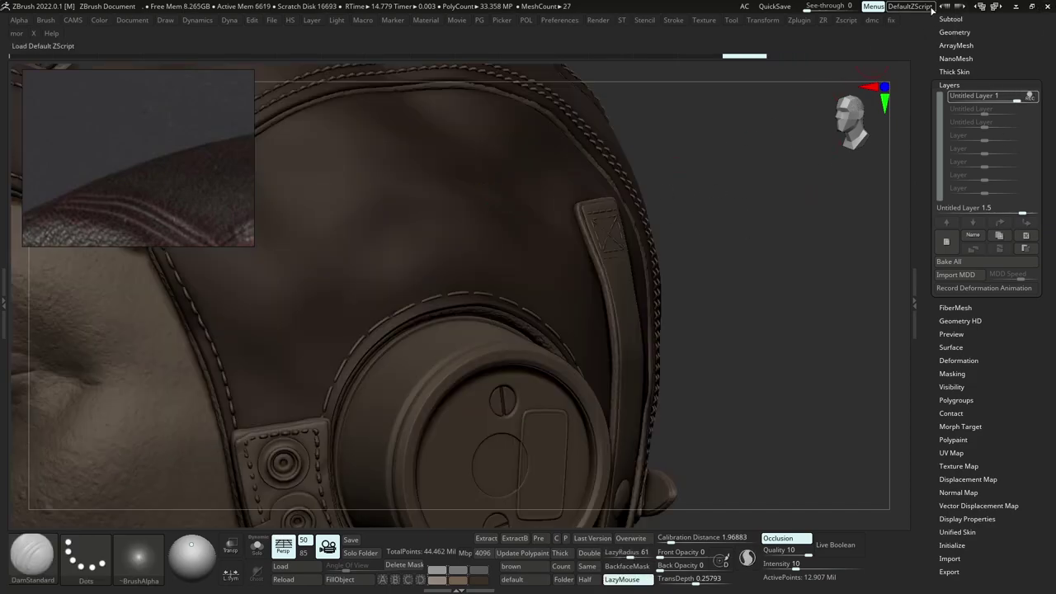
click(952, 20)
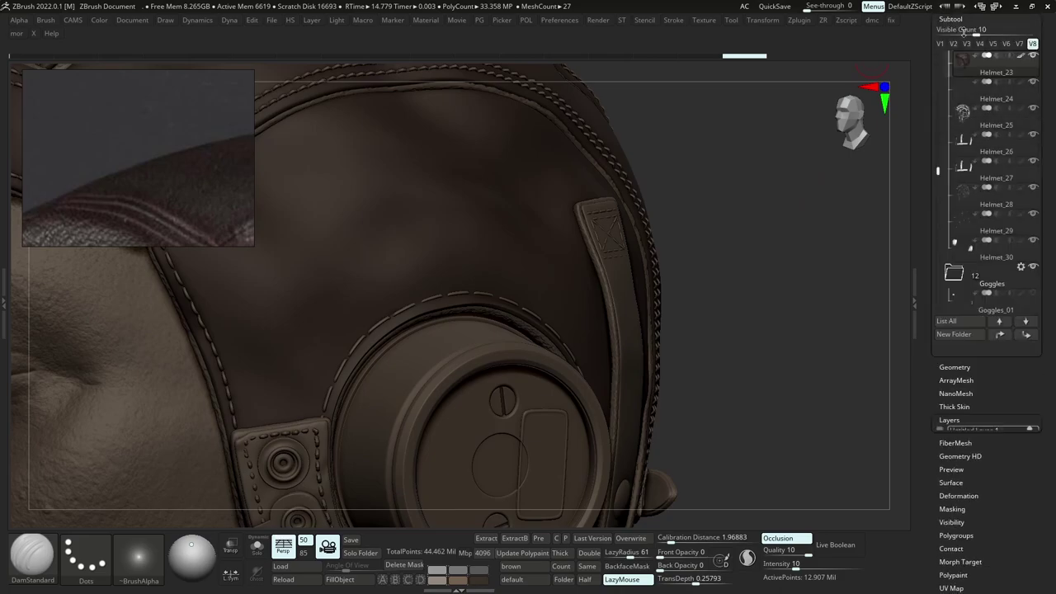
click(1021, 58)
Carve a crease along the wearer's-left stitching row of the central rear seam, down to the strap patch.
mouse_move(467, 330)
ctrl+right_down()
mouse_move(424, 238)
mouse_move(506, 306)
ctrl+right_up()
key(bracketleft)
key(alt+s)
mouse_move(591, 289)
ctrl+right_down()
mouse_move(573, 195)
mouse_move(413, 216)
ctrl+right_up()
alt+right_drag(709, 248, 614, 285)
mouse_move(615, 285)
ctrl+right_down()
mouse_move(619, 307)
mouse_move(540, 298)
ctrl+right_up()
ctrl+right_drag(537, 223, 516, 279)
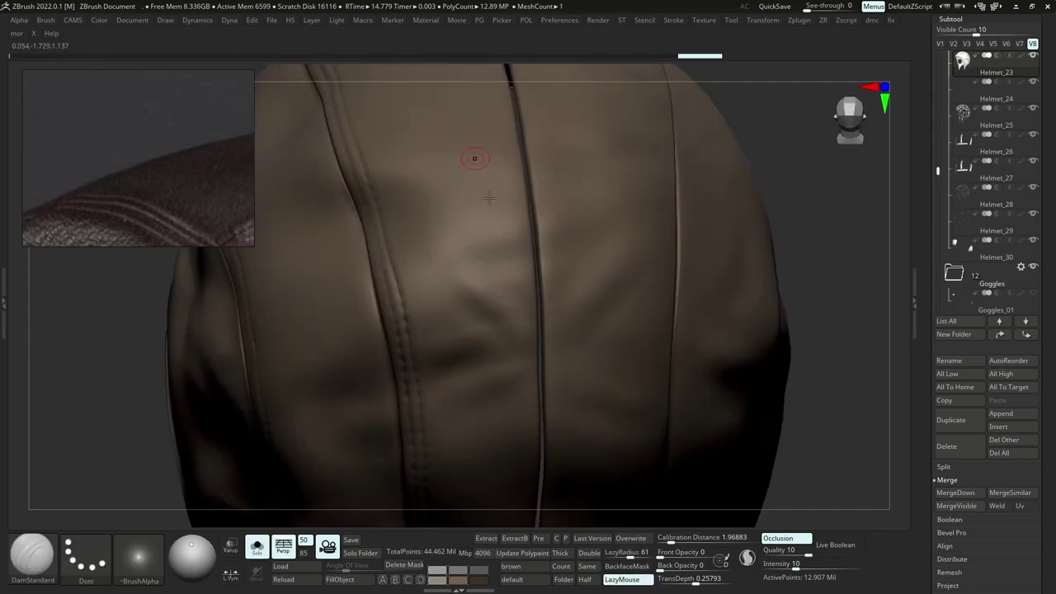
key(alt+s)
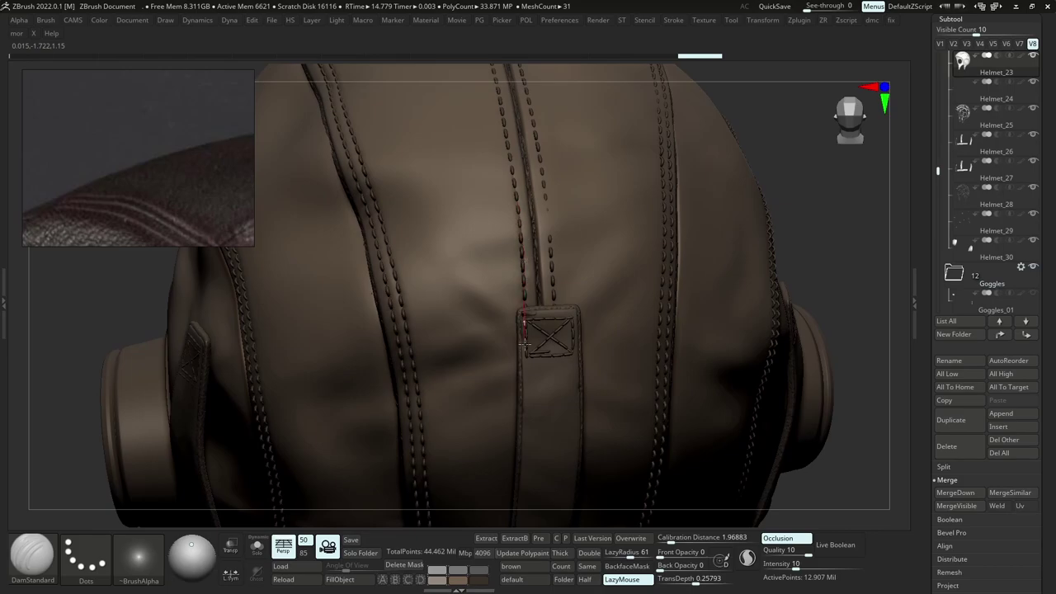
drag(525, 345, 526, 349)
mouse_move(523, 198)
right_down()
mouse_move(509, 264)
mouse_move(498, 228)
right_up()
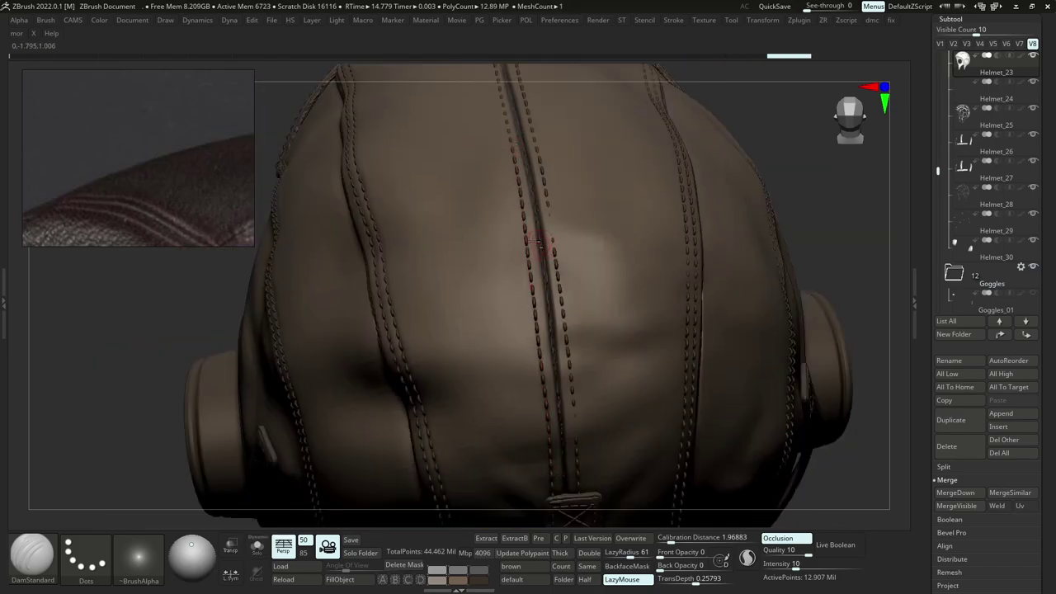
Select the stitching subtool and nudge the central seam's stitches into line with the Move Topological brush.
alt+click(528, 240)
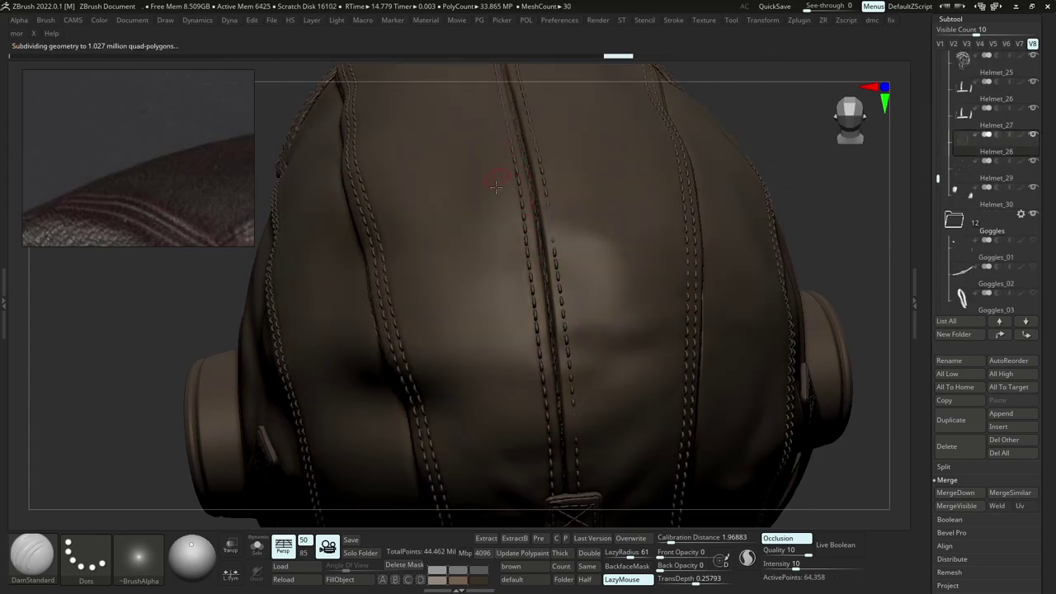
key(b)
key(m)
key(t)
key(s)
click(519, 162)
key(s)
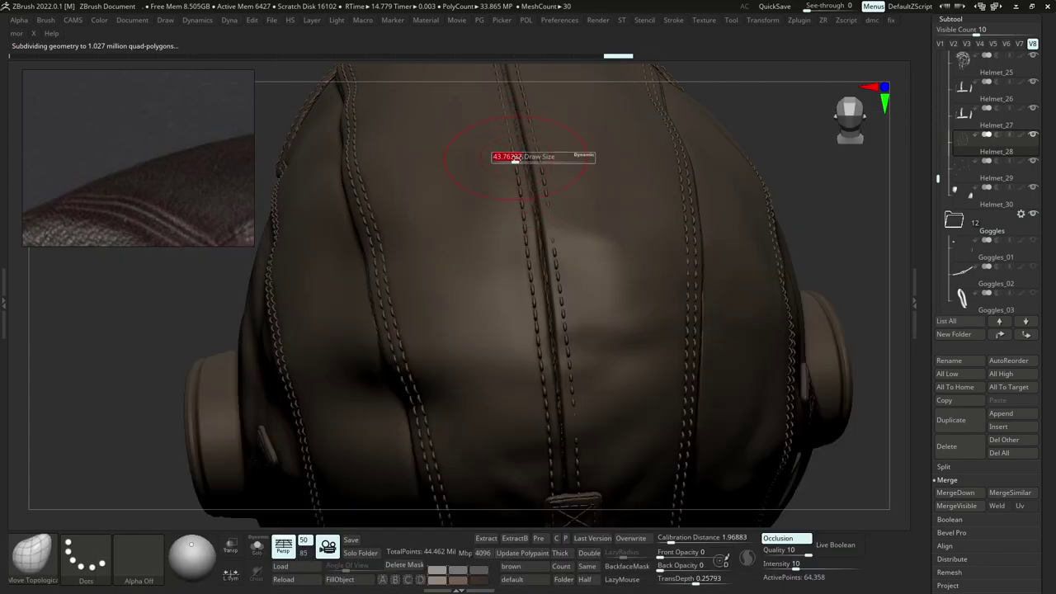
click(514, 161)
alt+right_drag(533, 195, 579, 355)
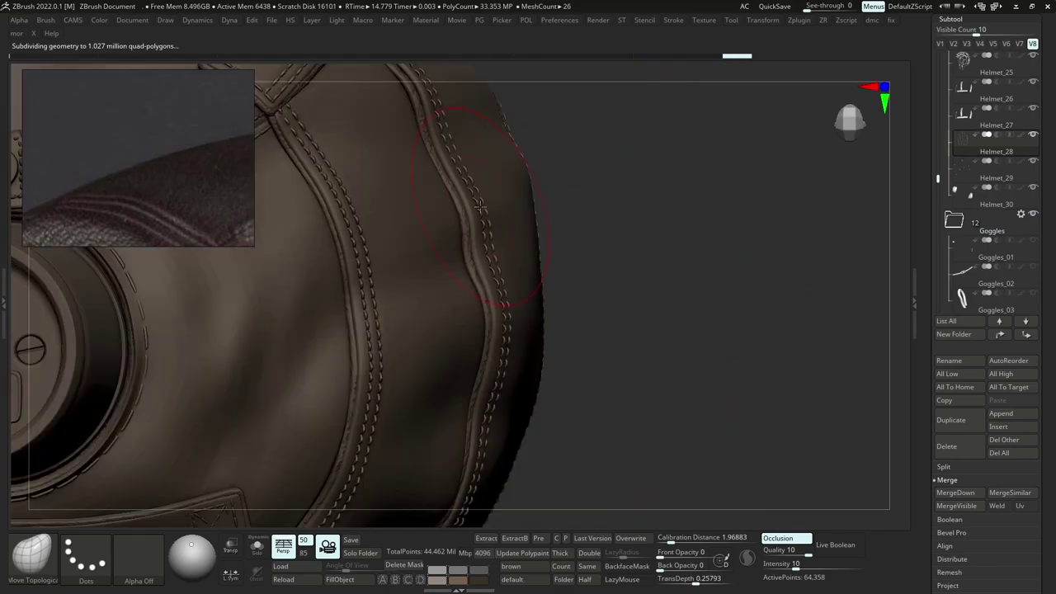
mouse_move(990, 276)
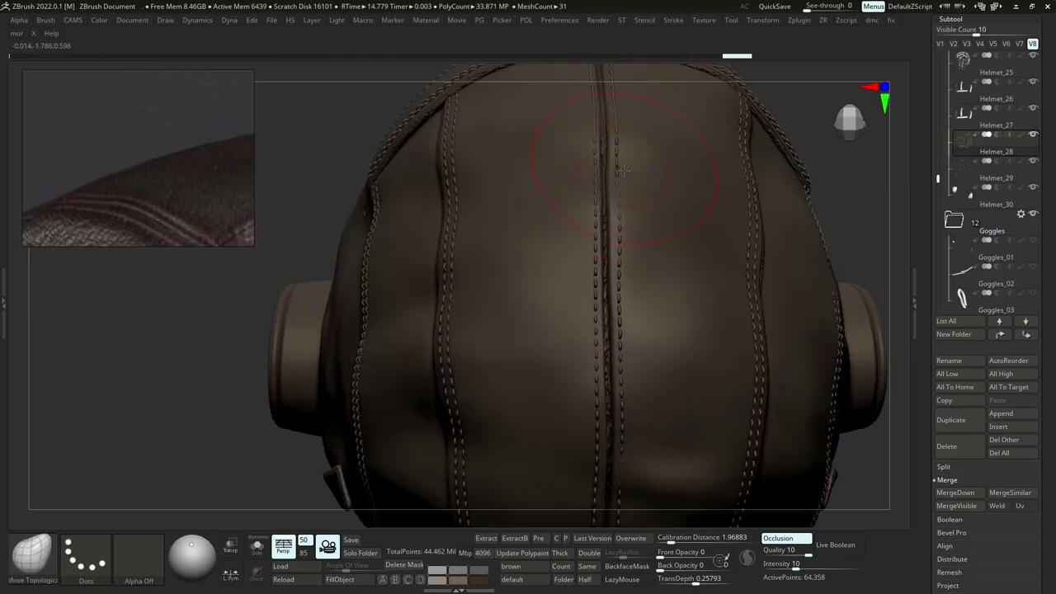
key(s)
drag(545, 273, 541, 251)
drag(542, 325, 538, 326)
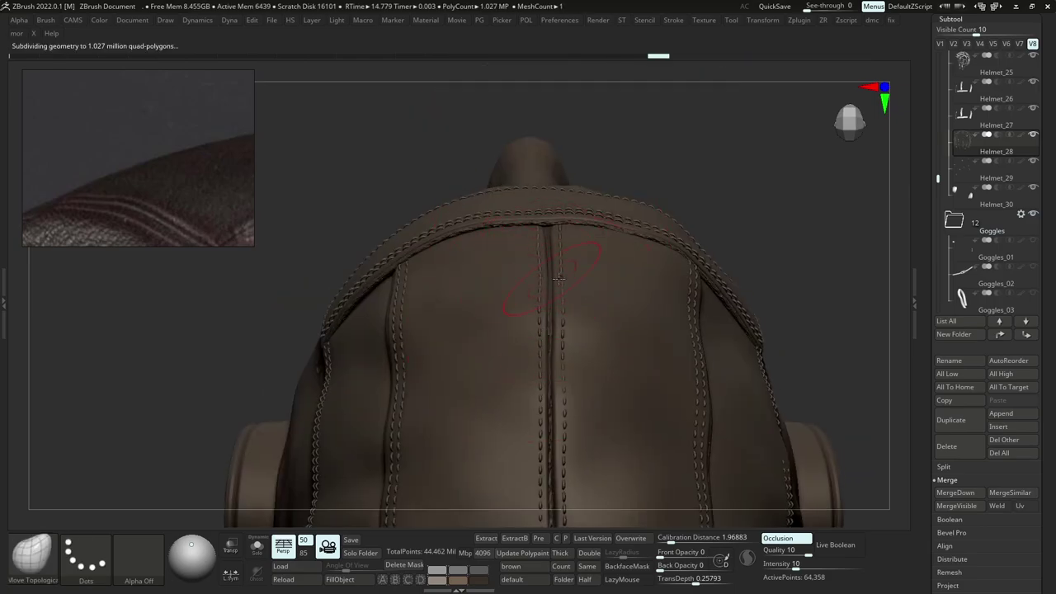
Return to the cap mesh and carve the crease along the central seam's wearer's-left stitching row from the browband with DamStandard.
alt+right_drag(550, 277, 518, 236)
alt+right_drag(488, 483, 494, 276)
alt+click(500, 289)
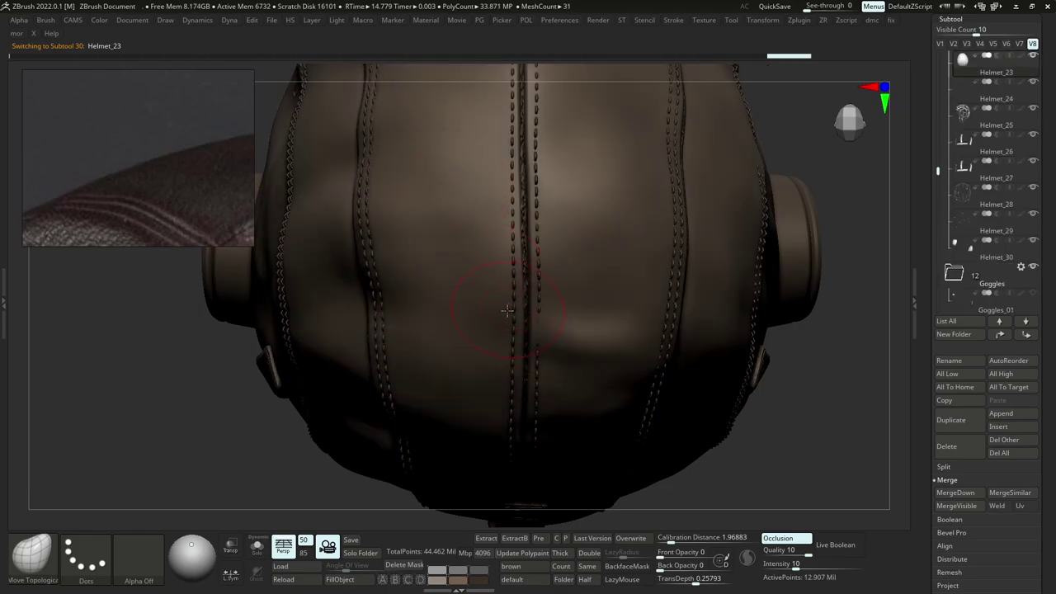
key(b)
key(d)
key(s)
key(s)
drag(505, 311, 495, 311)
ctrl+right_drag(495, 310, 528, 281)
mouse_move(528, 280)
right_down()
mouse_move(574, 306)
mouse_move(642, 109)
right_up()
ctrl+right_drag(642, 109, 511, 330)
drag(433, 430, 454, 389)
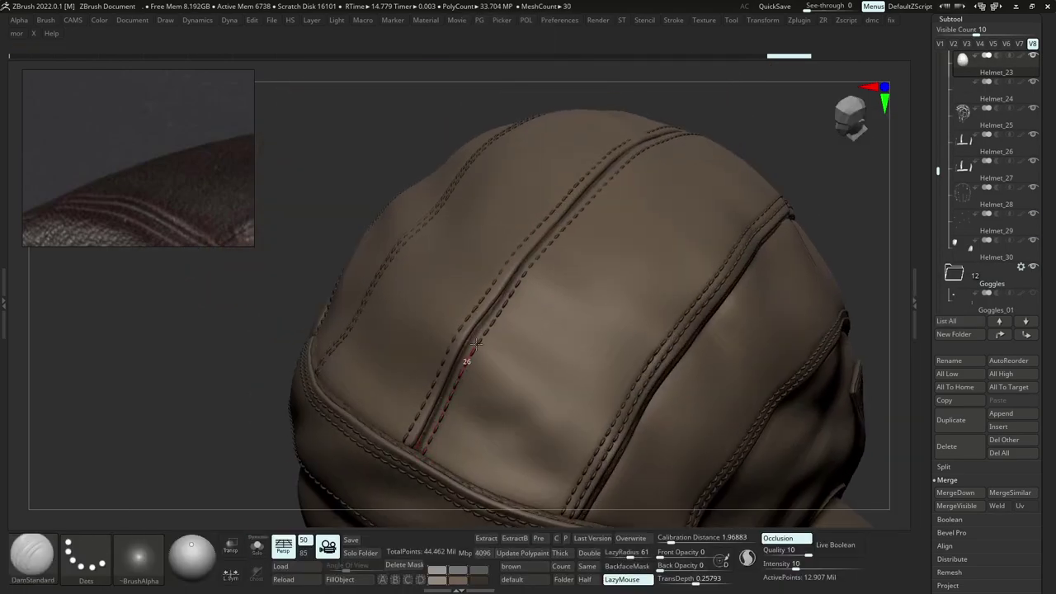
drag(528, 266, 533, 263)
Continue the wearer's-left crease of the central seam across the crown, redo its rear stretch and check the cap isolated.
mouse_move(559, 232)
right_down()
mouse_move(514, 329)
mouse_move(470, 344)
mouse_move(459, 377)
right_up()
key(alt+s)
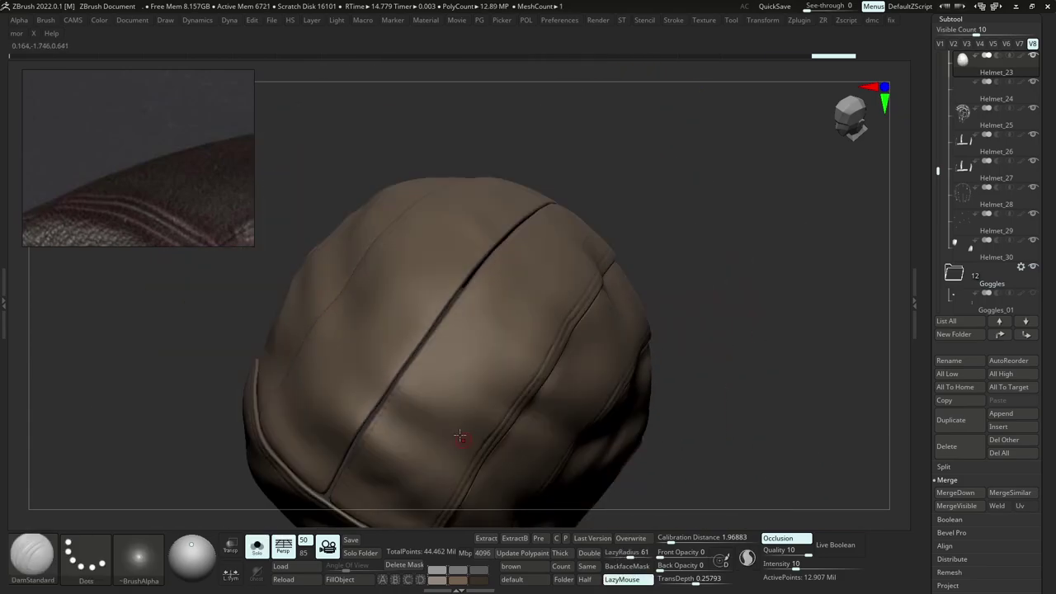
key(alt+s)
ctrl+right_drag(478, 321, 497, 333)
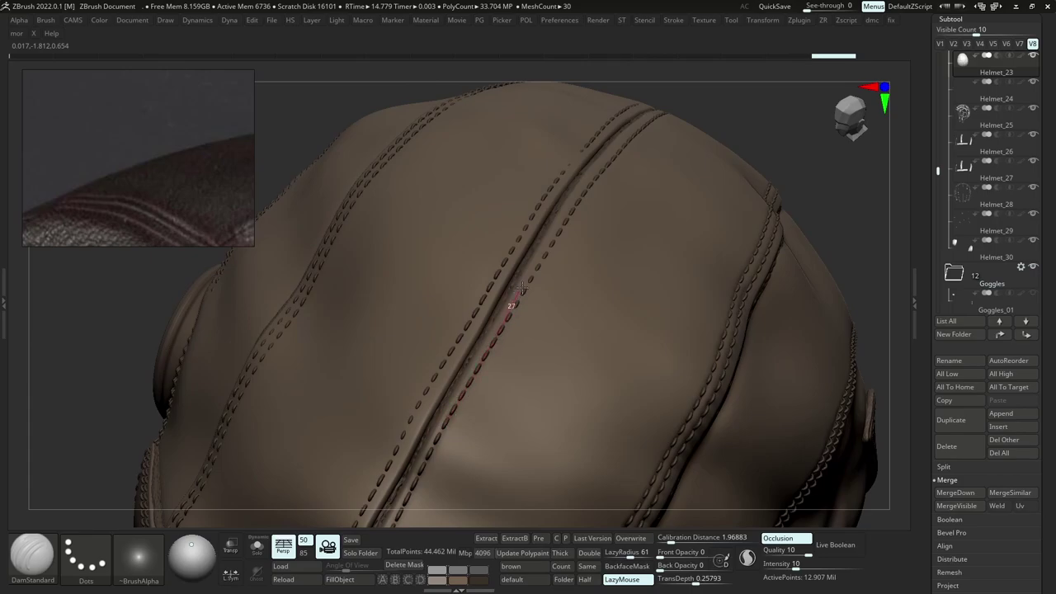
drag(523, 288, 531, 276)
right_drag(550, 291, 562, 274)
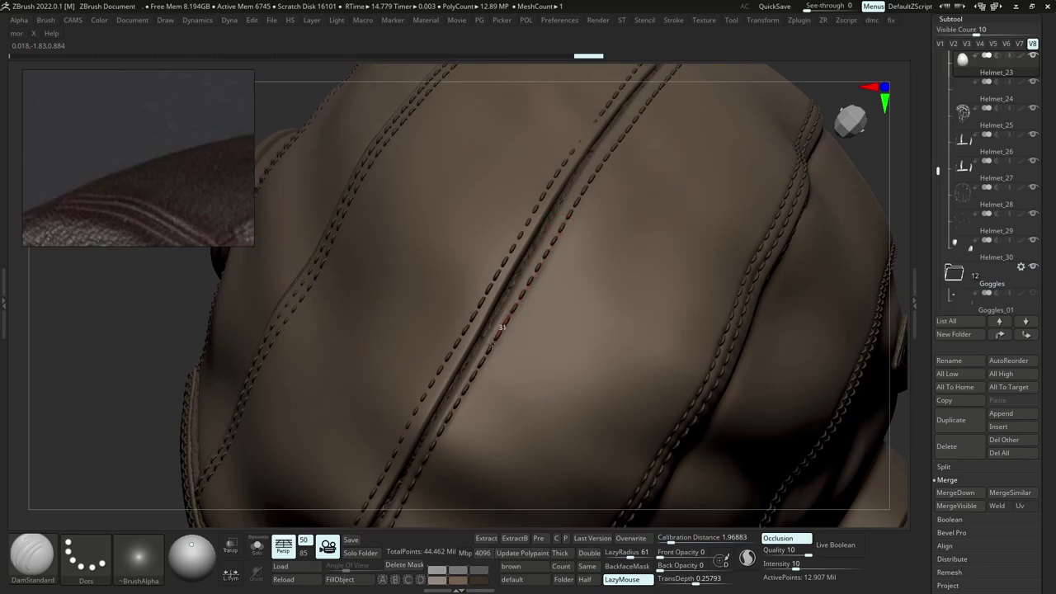
key(ctrl)
key(ctrl+z)
drag(528, 288, 490, 347)
right_drag(556, 253, 524, 306)
key(alt+s)
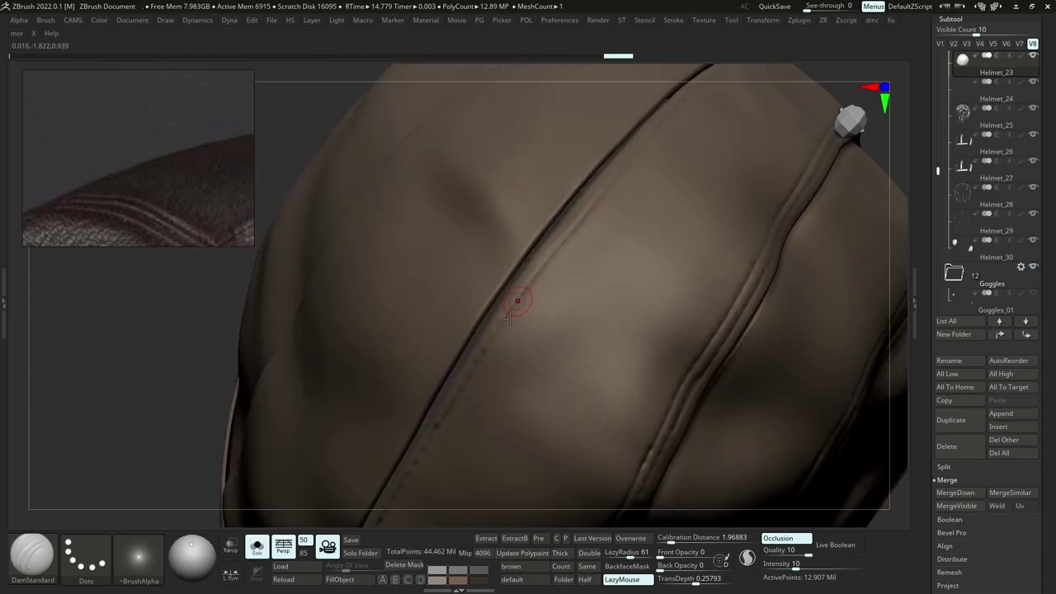
key(d)
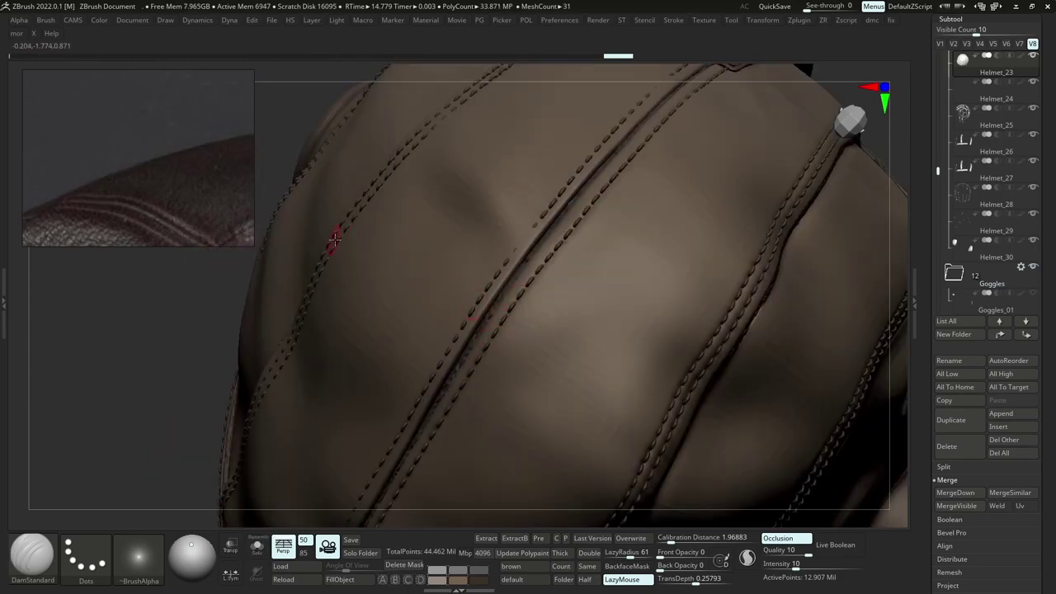
Examine the cap's crown from several angles, comparing it isolated and with the stitching shown.
right_drag(354, 235, 437, 321)
key(alt+s)
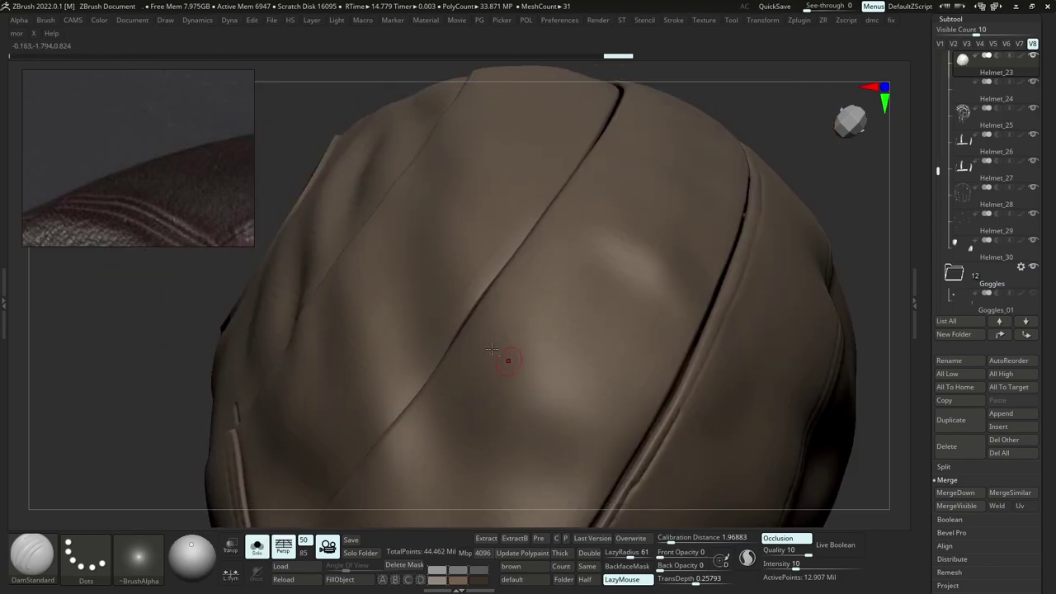
right_drag(507, 361, 504, 287)
key(alt+s)
key(alt+s)
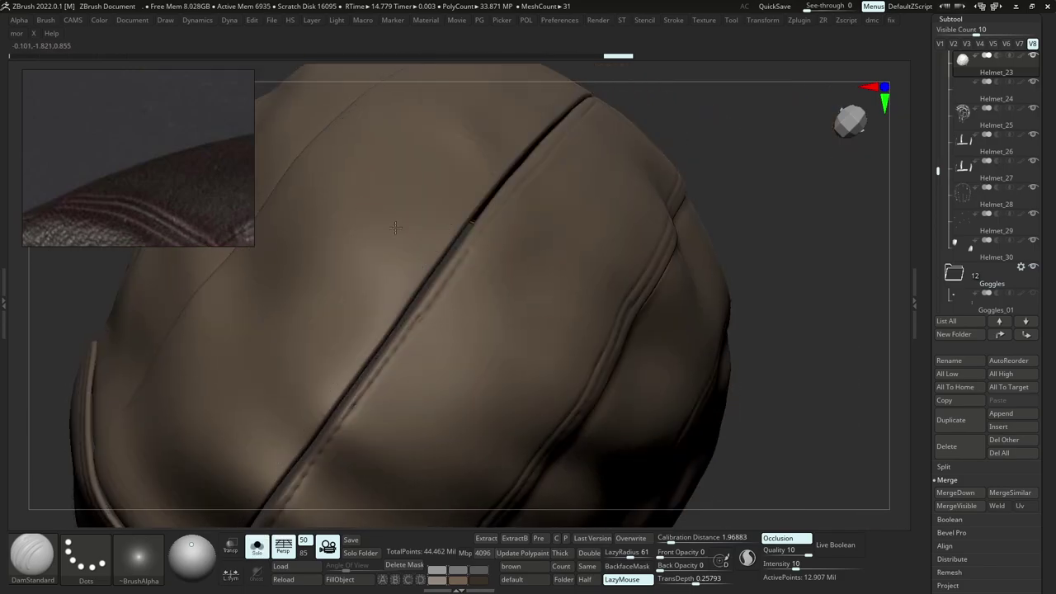
alt+right_drag(297, 180, 444, 274)
key(alt+s)
key(alt+s)
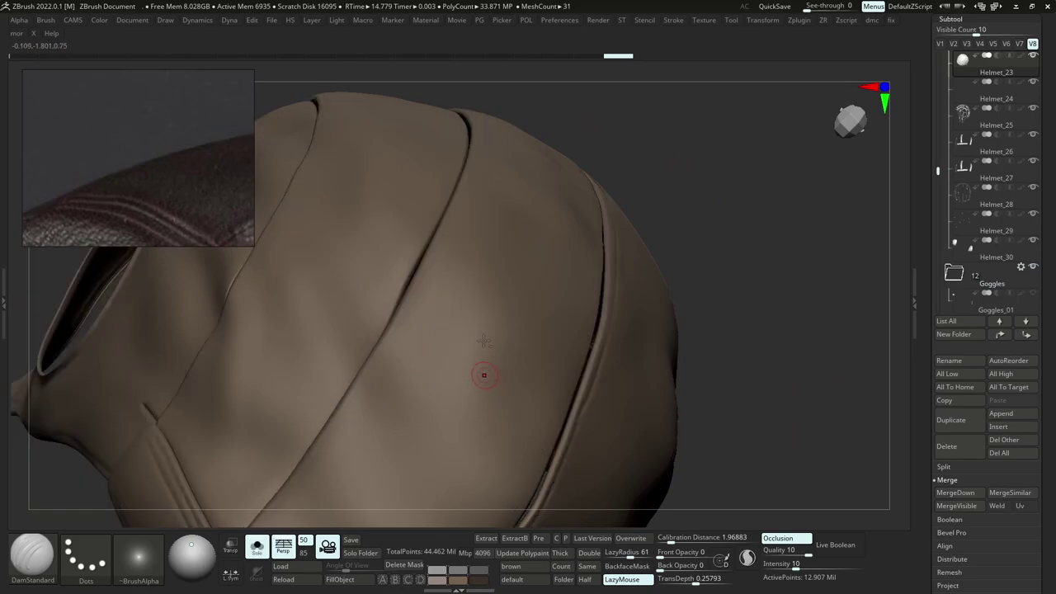
mouse_move(483, 372)
alt+right_down()
mouse_move(480, 268)
mouse_move(507, 260)
mouse_move(498, 235)
alt+right_up()
key(alt+s)
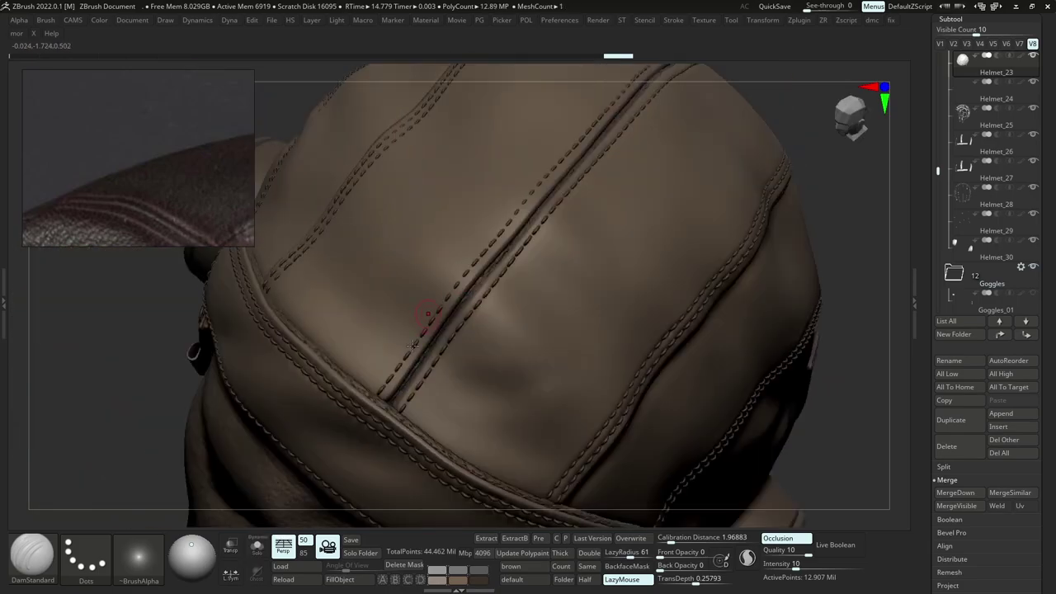
Carve the crease along the central seam's wearer's-right stitching row up from the browband and check the cap isolated.
right_drag(407, 319, 369, 399)
key(space)
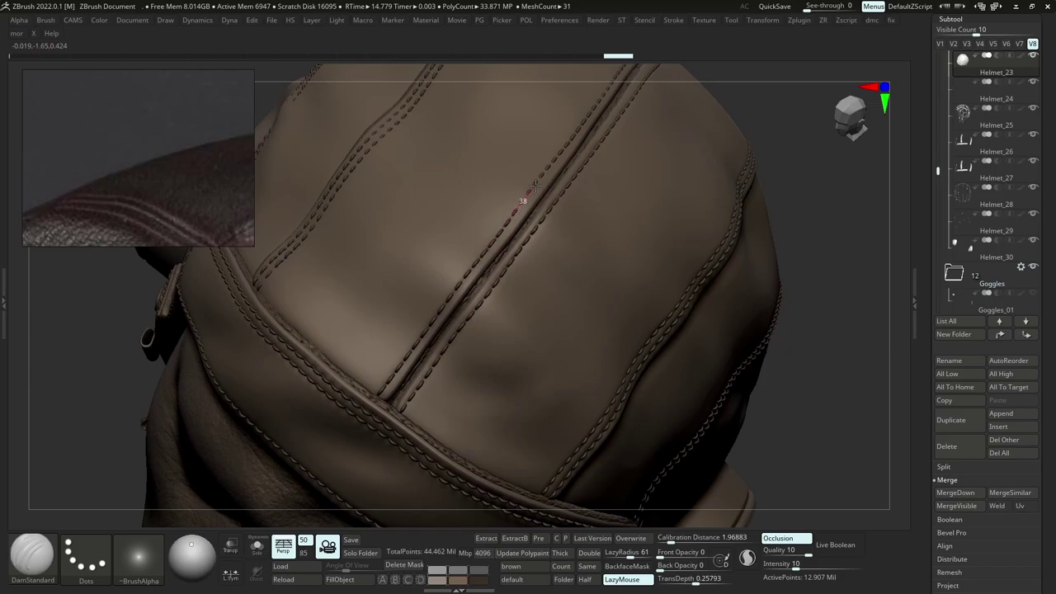
drag(536, 187, 533, 188)
key(alt+s)
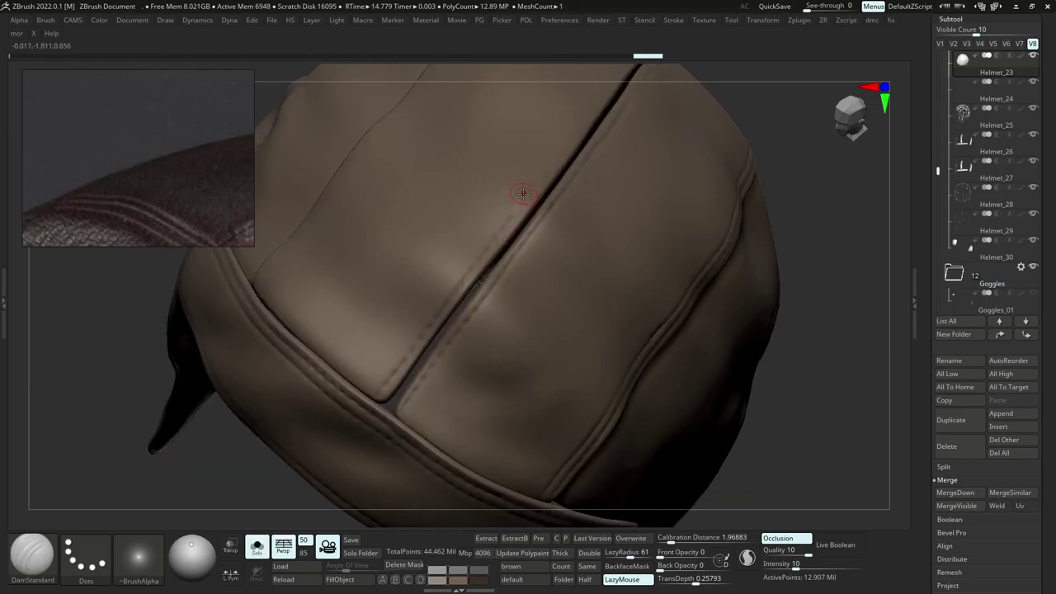
right_drag(524, 196, 459, 283)
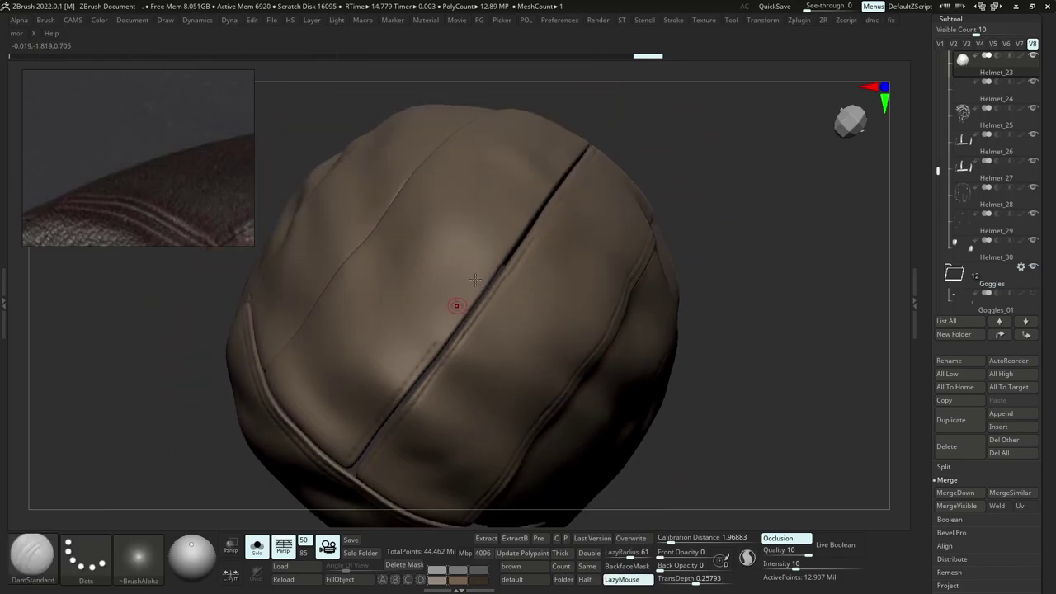
Extend the wearer's-right crease of the central seam over the middle of the crown.
alt+right_drag(454, 357, 478, 320)
mouse_move(478, 321)
ctrl+right_down()
mouse_move(471, 361)
mouse_move(454, 355)
mouse_move(475, 266)
mouse_move(440, 302)
mouse_move(455, 286)
mouse_move(439, 318)
ctrl+right_up()
key(alt+s)
key(alt+s)
key(alt+s)
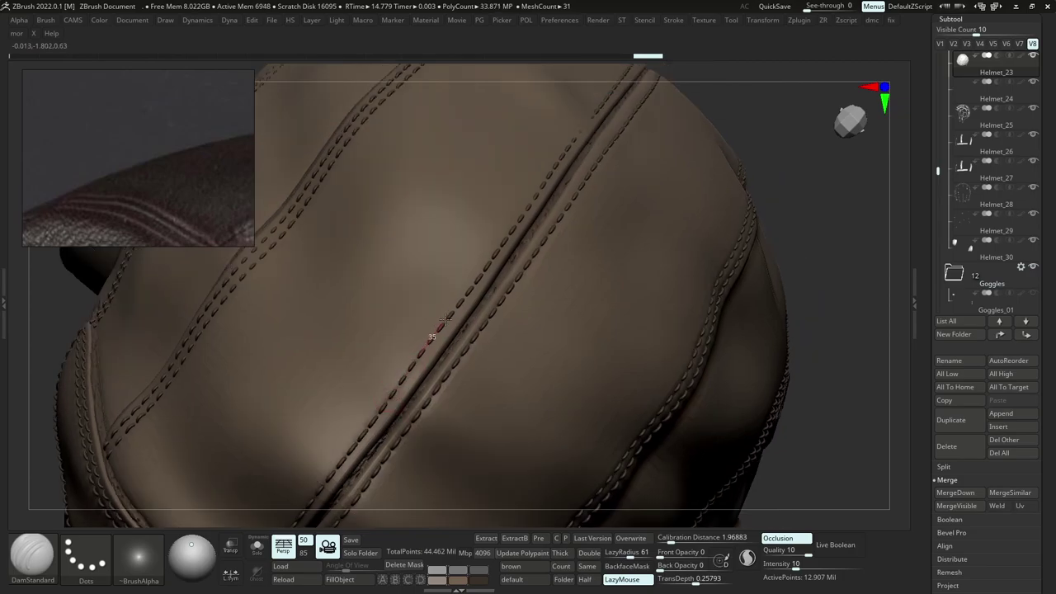
key(alt+s)
Carve the wearer's-right crease of the central seam along the rear of the crown toward the strap.
right_drag(476, 240, 445, 354)
key(alt+s)
key(Tab)
drag(437, 396, 528, 285)
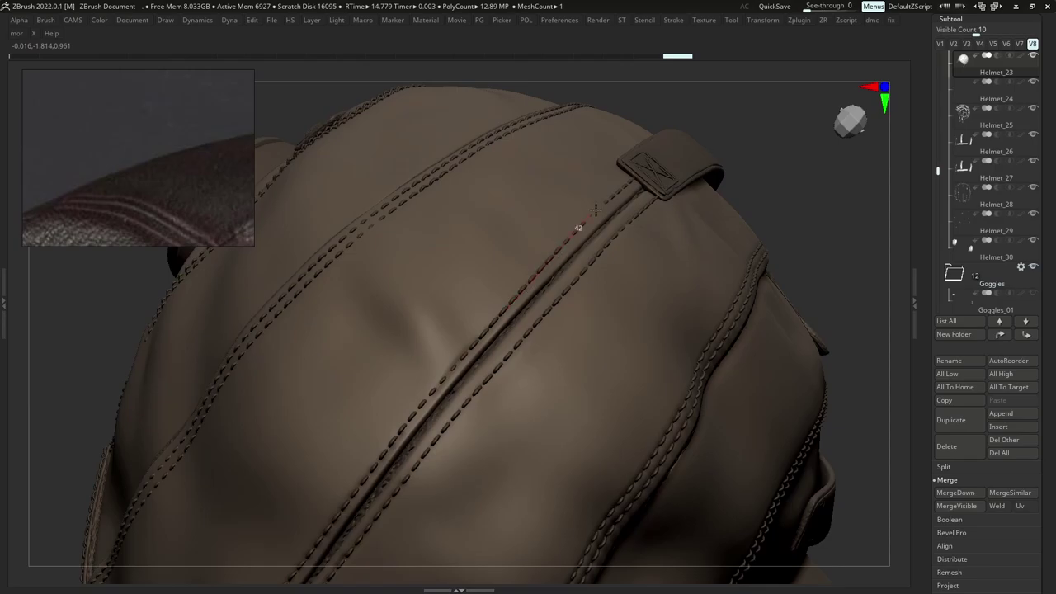
drag(596, 211, 597, 208)
Finish the wearer's-right crease of the central seam down to the stitched strap patch and check the cap isolated.
mouse_move(549, 264)
right_down()
mouse_move(545, 299)
mouse_move(462, 452)
right_up()
drag(484, 401, 502, 383)
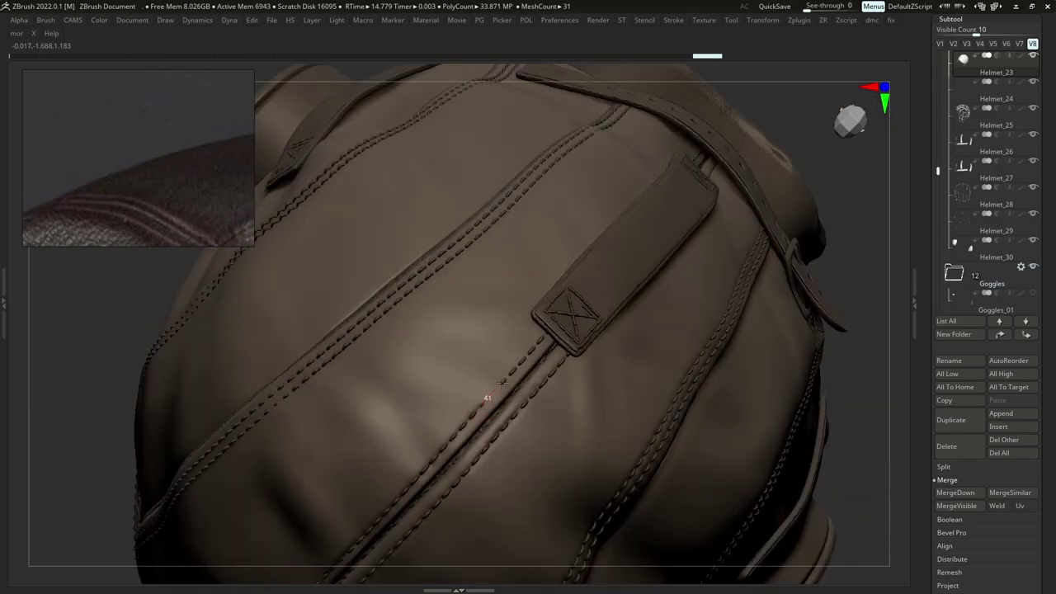
drag(550, 332, 555, 326)
right_drag(555, 326, 504, 413)
key(alt+s)
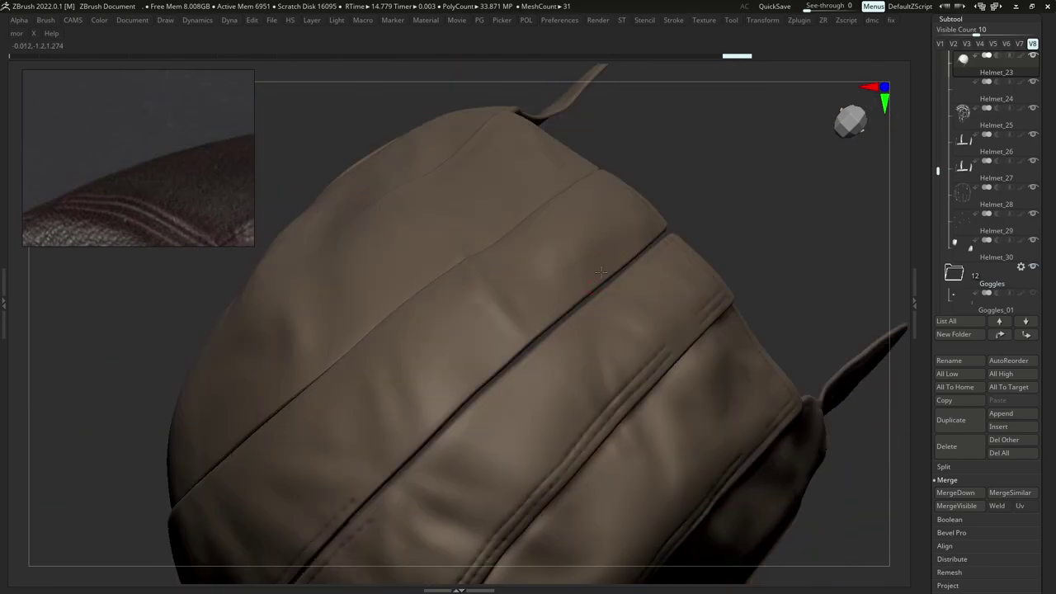
Carve creases along both stitching rows of the rear seam on the wearer's right of the central strap, down to the buckled strap.
drag(670, 214, 672, 212)
mouse_move(611, 299)
ctrl+right_down()
mouse_move(427, 439)
mouse_move(617, 450)
mouse_move(502, 352)
mouse_move(528, 330)
mouse_move(570, 235)
ctrl+right_up()
ctrl+right_drag(504, 437, 414, 293)
right_drag(464, 400, 453, 384)
mouse_move(449, 323)
mouse_down()
mouse_move(453, 426)
mouse_move(464, 339)
mouse_up()
drag(463, 440, 464, 440)
mouse_move(467, 248)
right_down()
mouse_move(459, 232)
mouse_move(429, 328)
mouse_move(427, 295)
right_up()
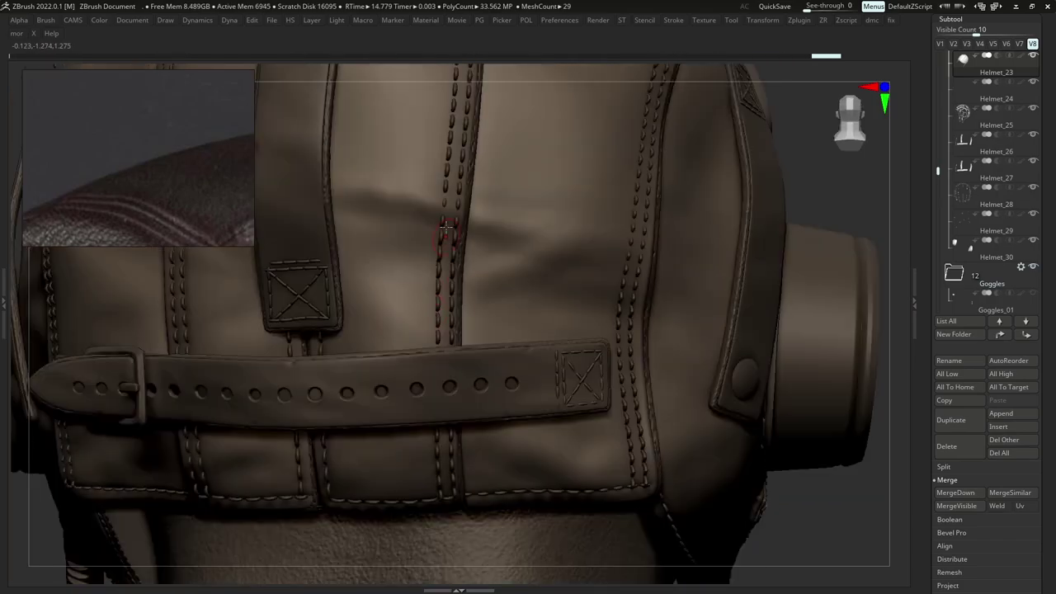
right_drag(446, 194, 456, 160)
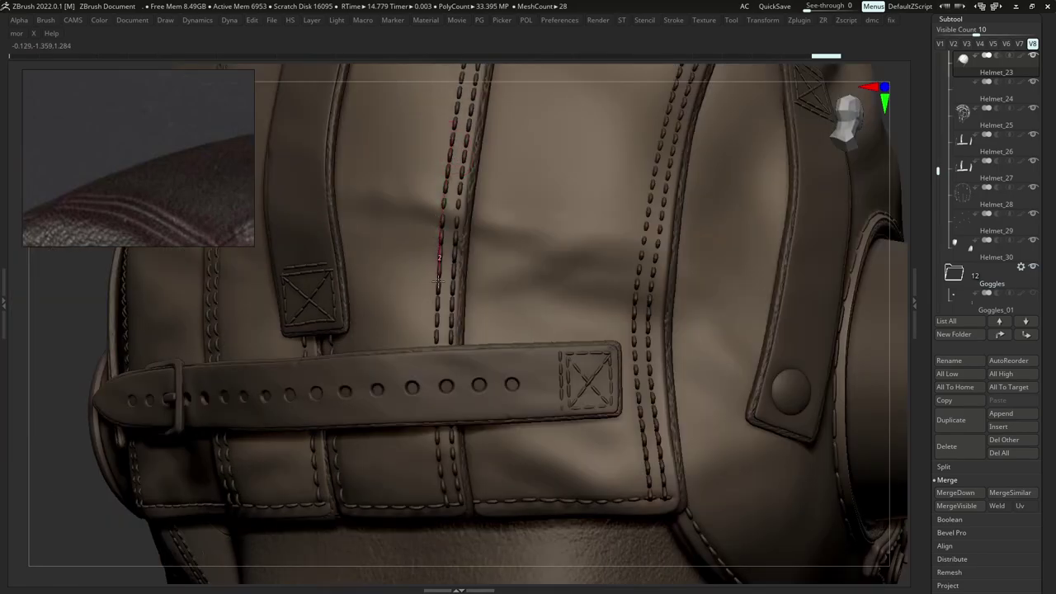
drag(439, 281, 438, 345)
drag(453, 298, 451, 340)
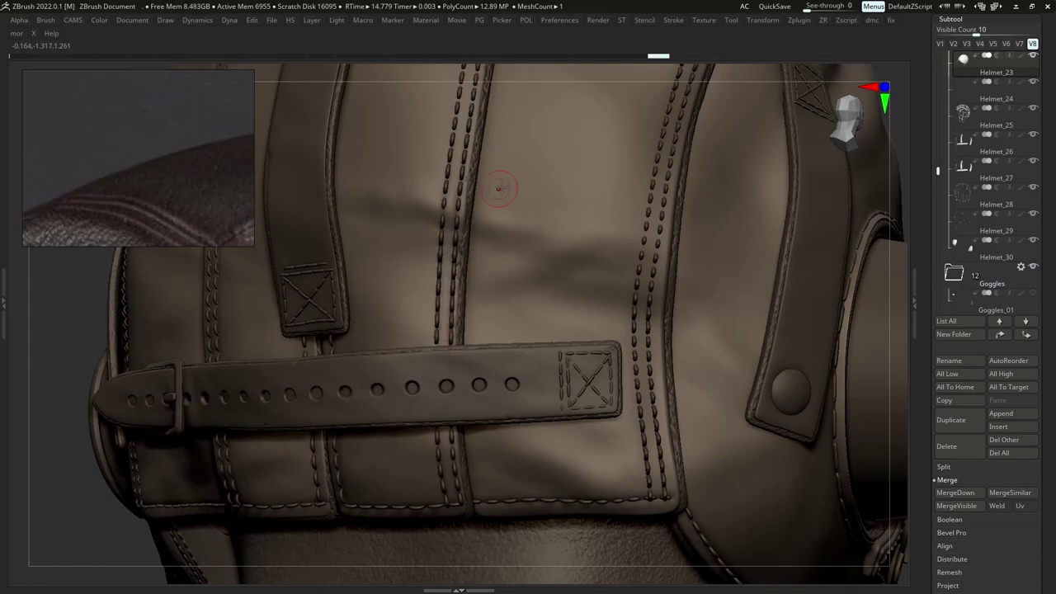
Carve the creases along both stitching rows of the same rear seam upward toward the crown, redoing a faulty stroke.
right_drag(500, 187, 455, 306)
drag(418, 415, 426, 346)
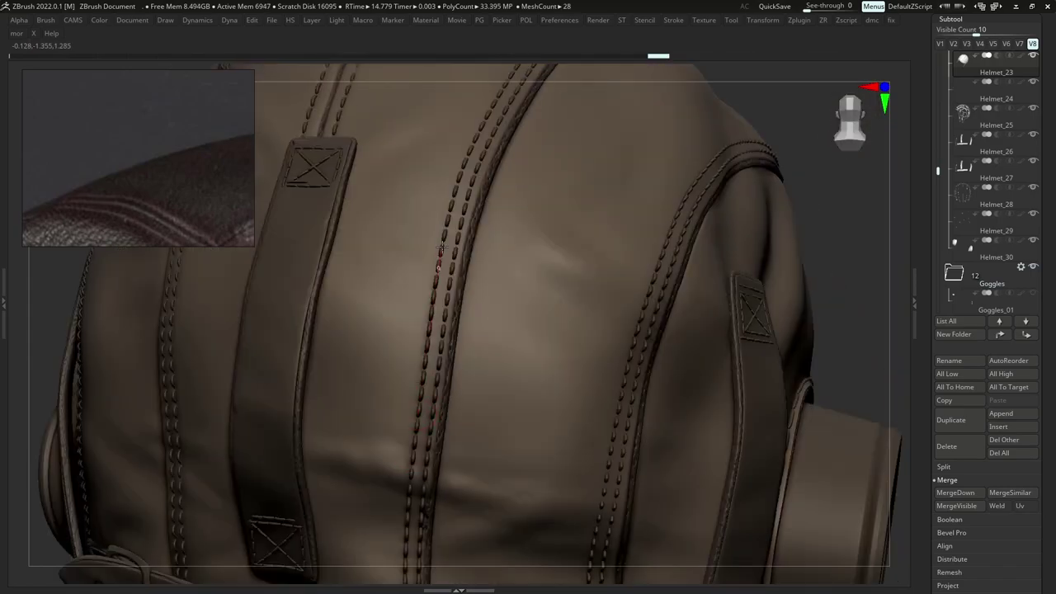
drag(469, 162, 483, 131)
key(ctrl+z)
drag(506, 85, 512, 81)
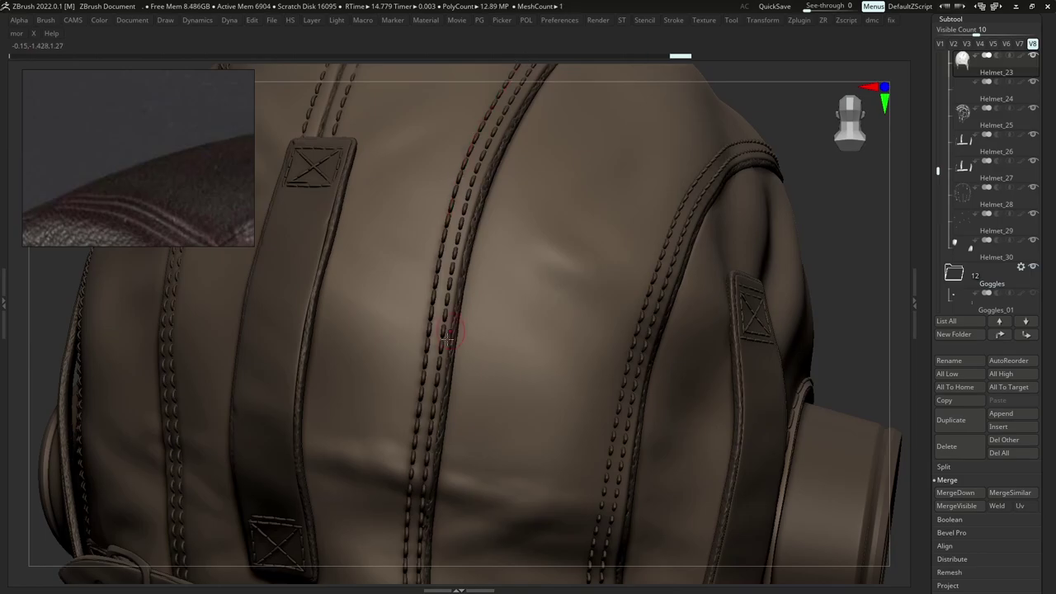
drag(437, 380, 473, 174)
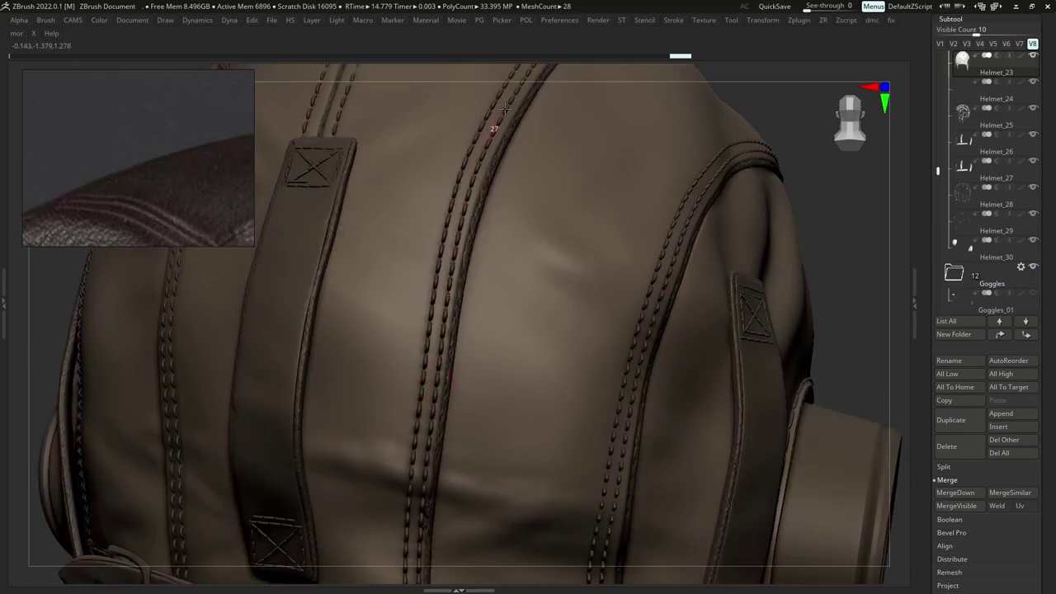
drag(505, 108, 513, 98)
Extend both creases of the wearer's-right crown seam from the rear over the top of the cap.
mouse_move(503, 269)
right_down()
mouse_move(531, 205)
mouse_move(477, 355)
right_up()
drag(358, 494, 386, 453)
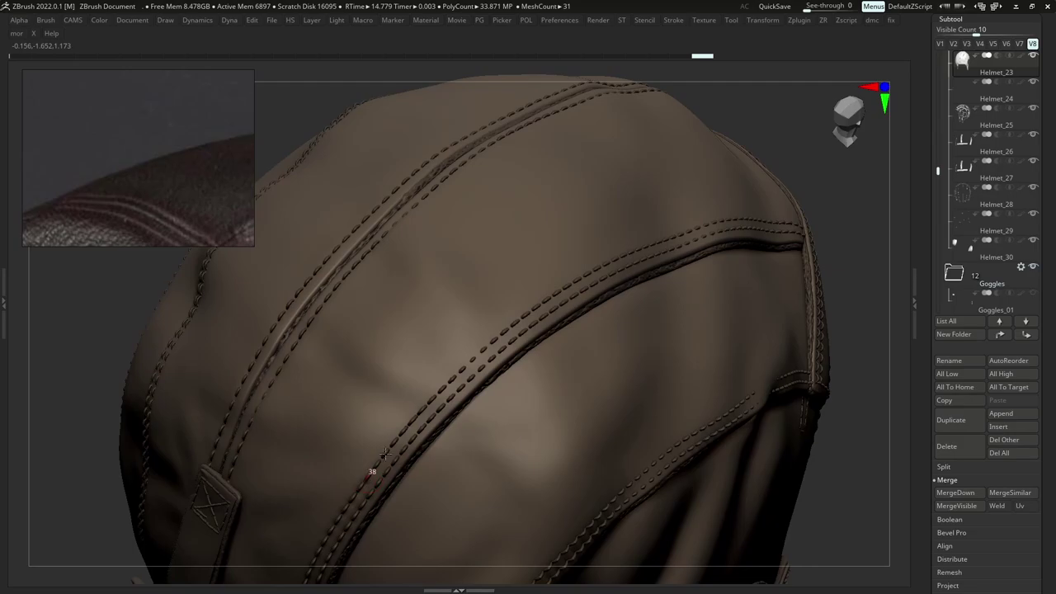
drag(580, 278, 585, 276)
drag(360, 503, 423, 429)
drag(546, 313, 896, 334)
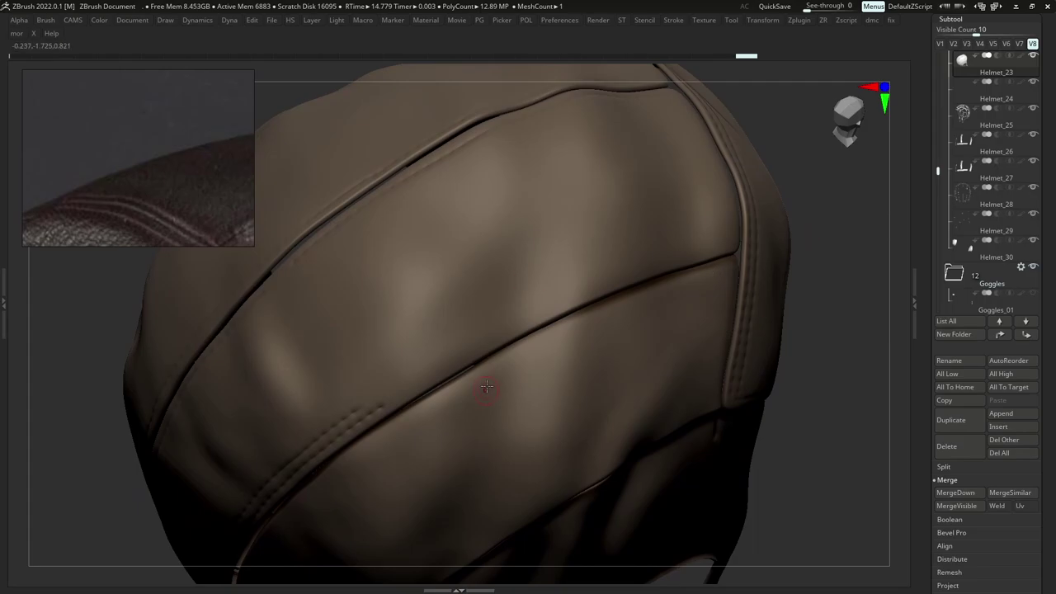
Check the creases with the cap isolated and carve the lower row's crease forward over the front of the crown.
key(alt+s)
key(alt+s)
key(alt+s)
drag(425, 367, 632, 264)
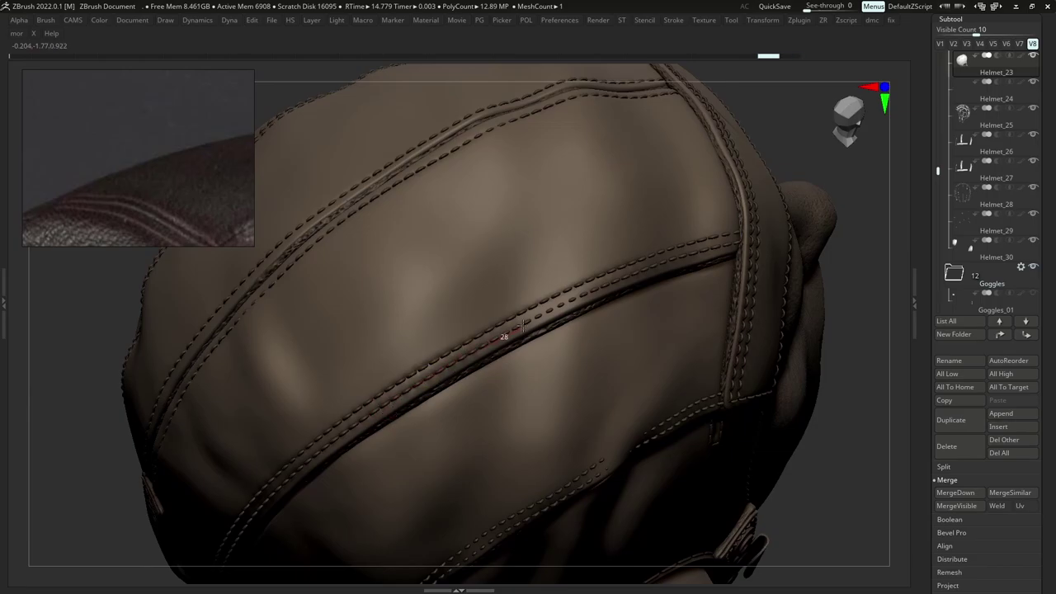
drag(522, 326, 649, 269)
Carve the remaining creases of the wearer's-right crown seam up to the browband and undo the last stroke.
right_drag(649, 269, 429, 344)
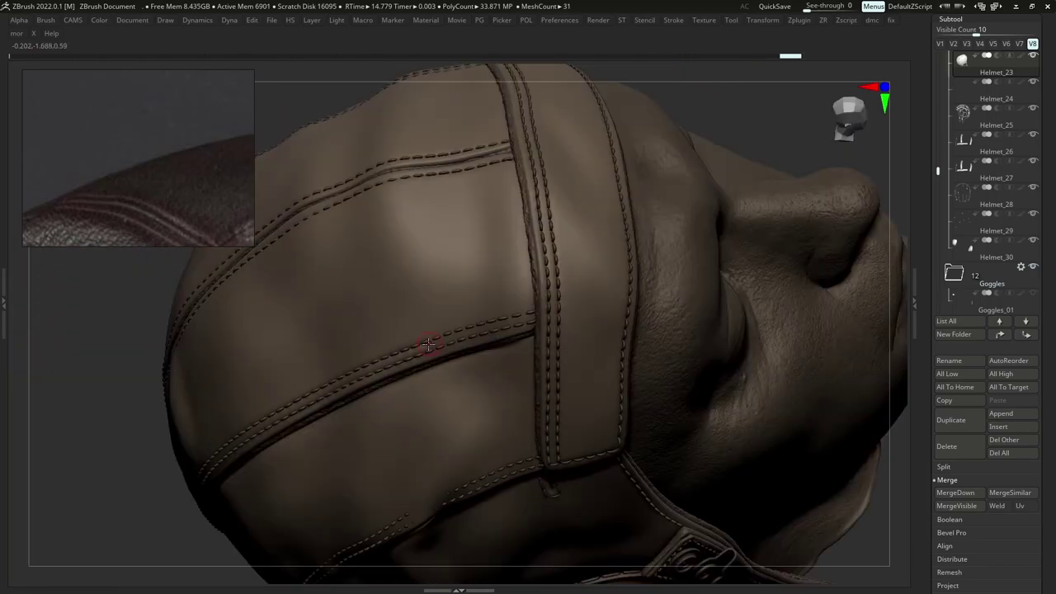
drag(568, 302, 588, 295)
drag(431, 349, 495, 329)
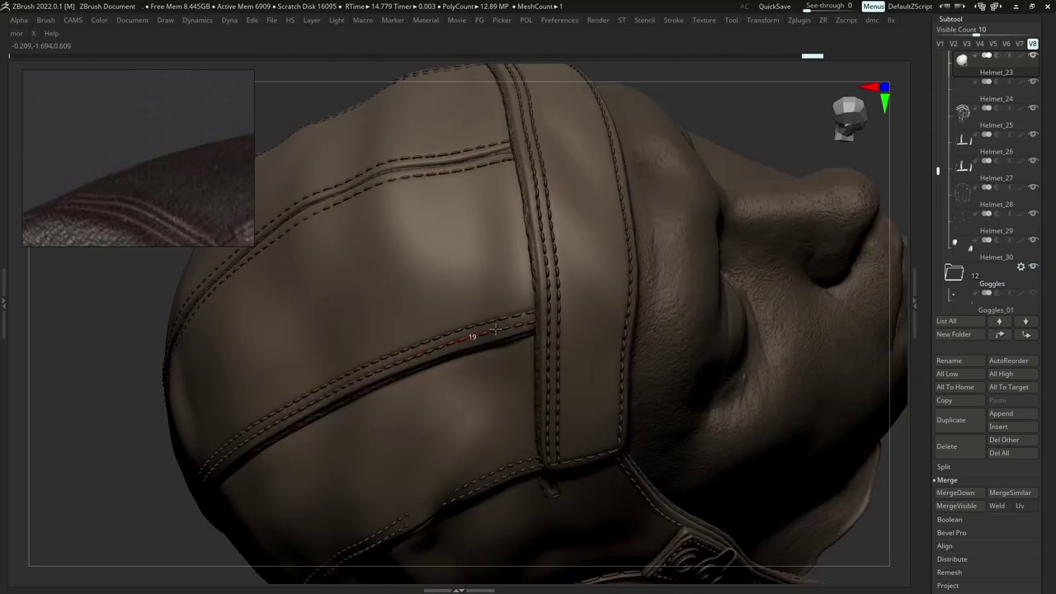
drag(562, 314, 561, 313)
key(ctrl+z)
Reposition the sunken stitches and seam piping above the wearer's right ear so they sit on the leather near the browband.
mouse_move(561, 313)
ctrl+right_down()
mouse_move(424, 368)
mouse_move(488, 441)
mouse_move(490, 337)
mouse_move(444, 330)
ctrl+right_up()
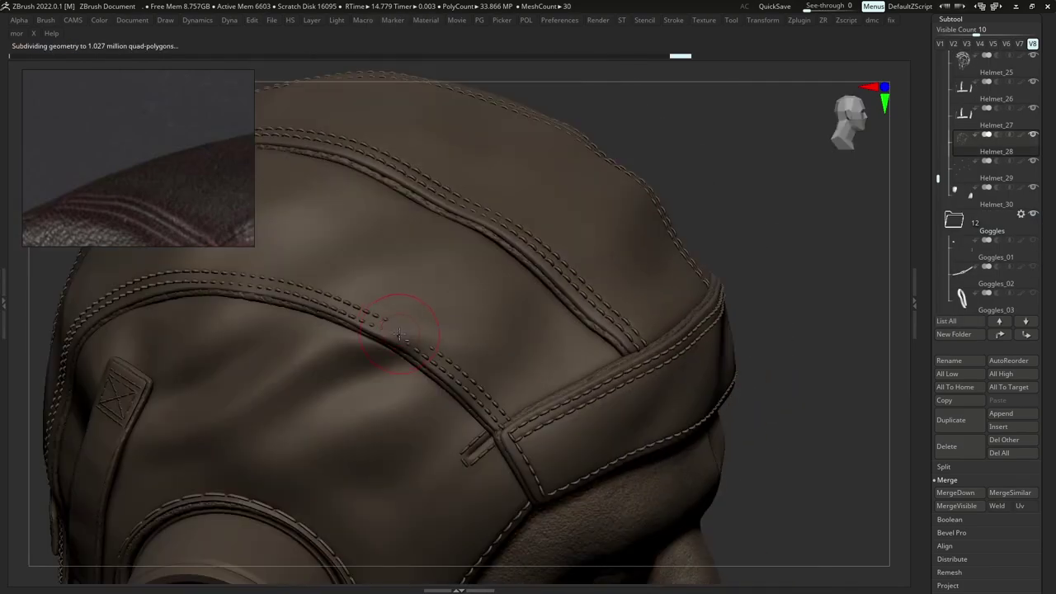
drag(399, 334, 405, 344)
alt+click(397, 350)
right_drag(398, 336, 394, 349)
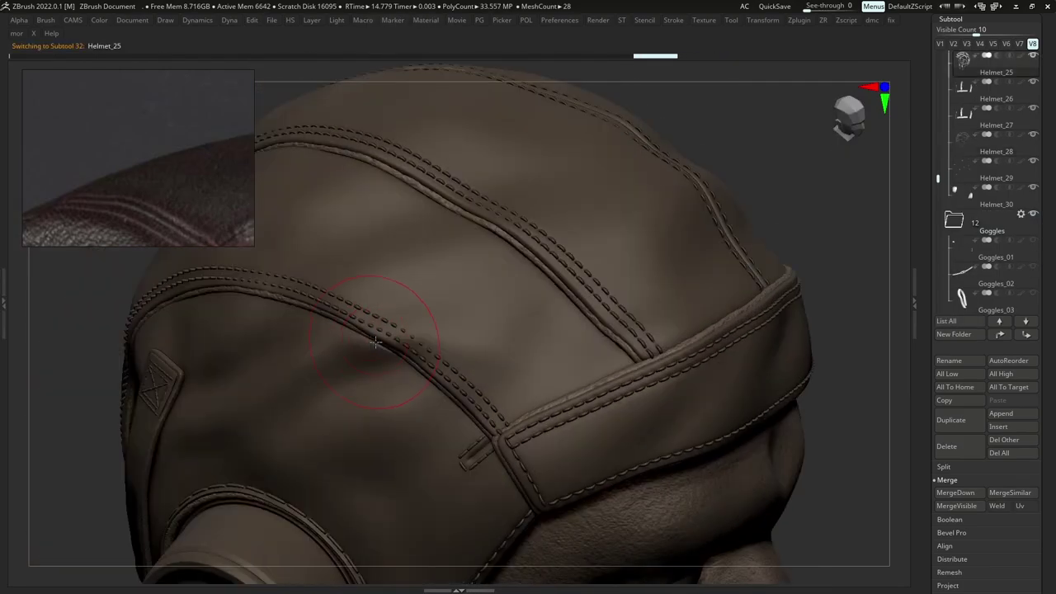
drag(371, 335, 409, 364)
drag(471, 421, 472, 417)
Adjust the stitching at the top of the seam arching over the wearer's right ear to follow the cap surface.
right_drag(472, 417, 529, 404)
mouse_move(272, 338)
alt+right_down()
mouse_move(479, 313)
mouse_move(421, 260)
alt+right_up()
click(402, 261)
key(ctrl+z)
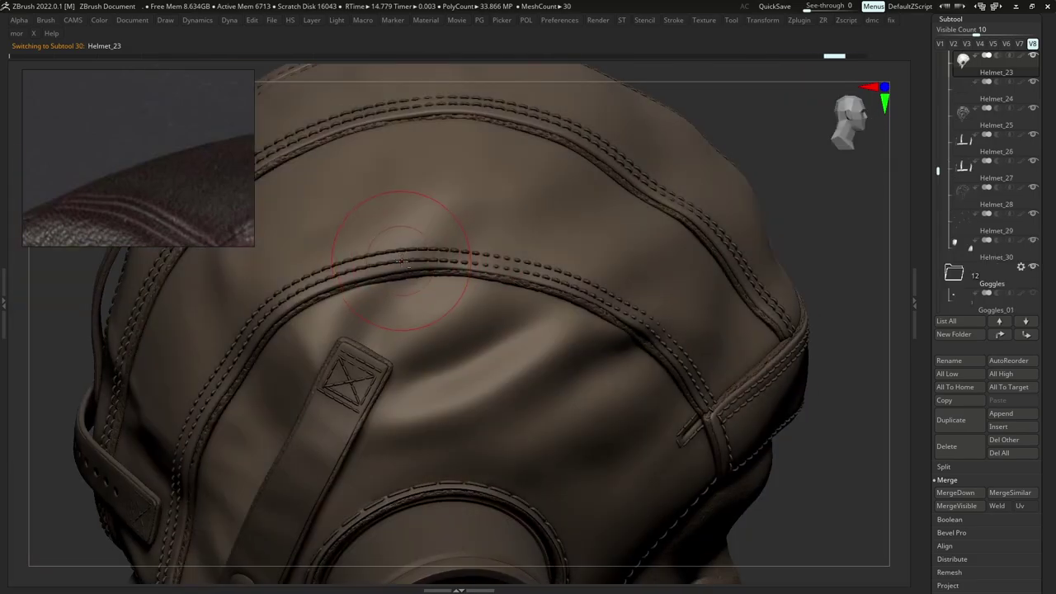
alt+click(395, 260)
drag(395, 260, 374, 264)
Return to the cap and carve the crease along the ear seam's upper stitching row forward to the browband, redoing the first attempt.
alt+click(500, 260)
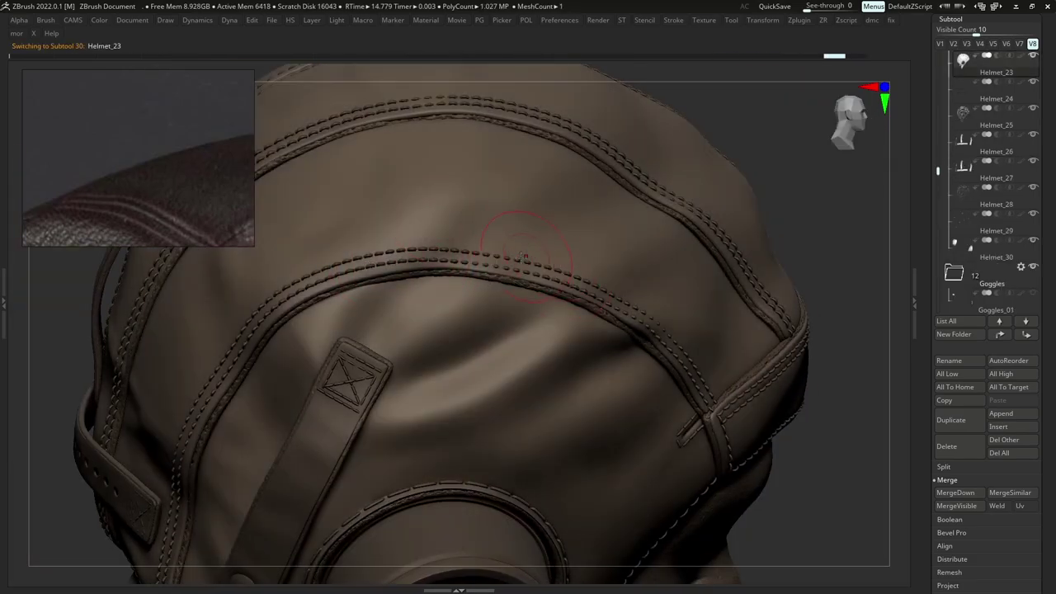
key(s)
drag(504, 263, 490, 262)
mouse_move(896, 338)
right_down()
mouse_move(801, 311)
mouse_move(676, 335)
mouse_move(533, 337)
right_up()
drag(490, 264, 561, 317)
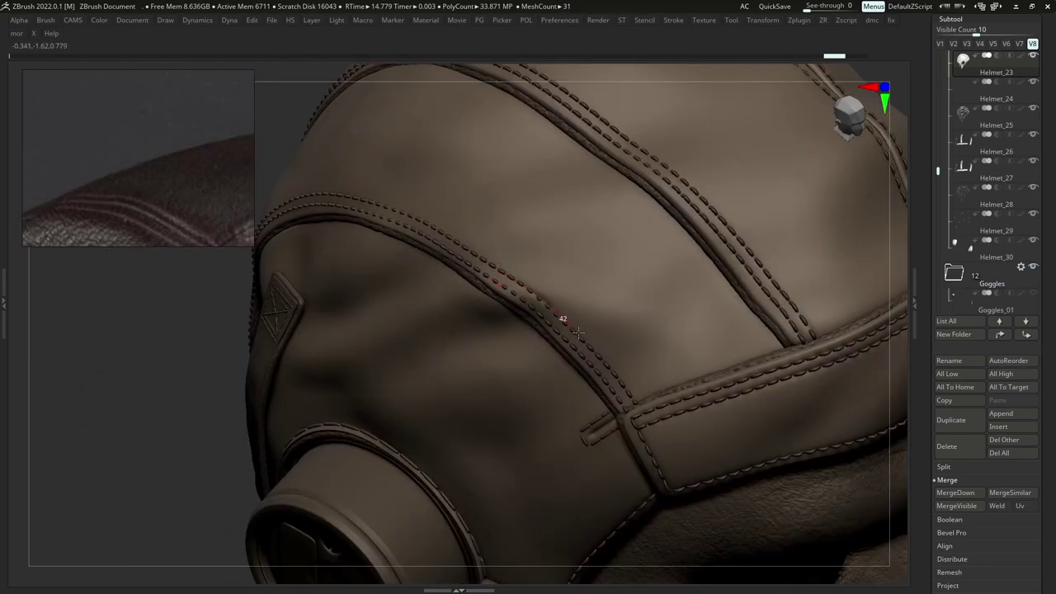
key(ctrl+z)
drag(492, 264, 584, 341)
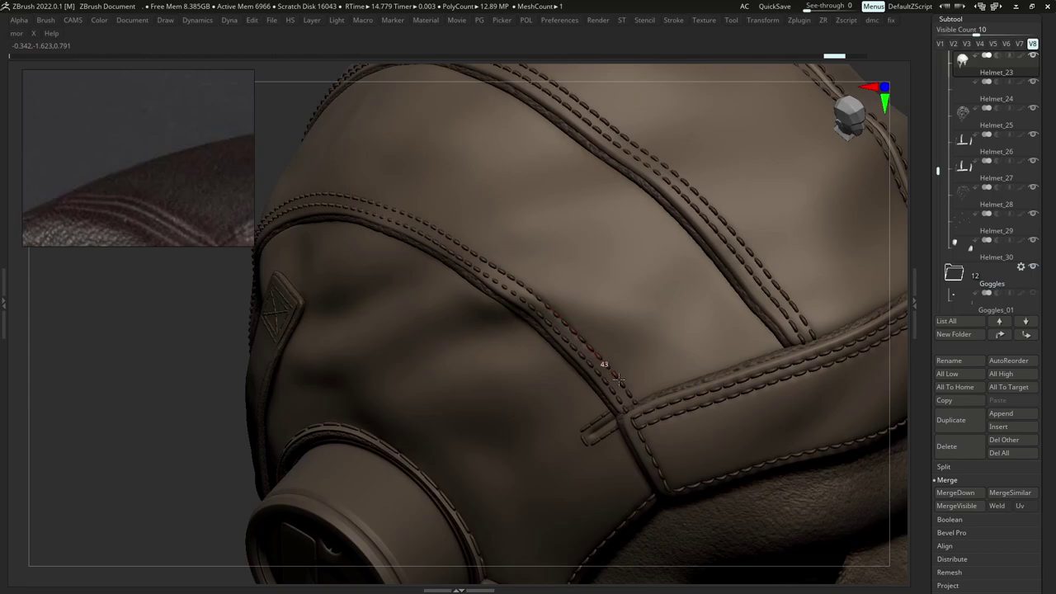
drag(652, 424, 654, 428)
mouse_move(654, 427)
alt+right_down()
mouse_move(735, 511)
mouse_move(800, 495)
alt+right_up()
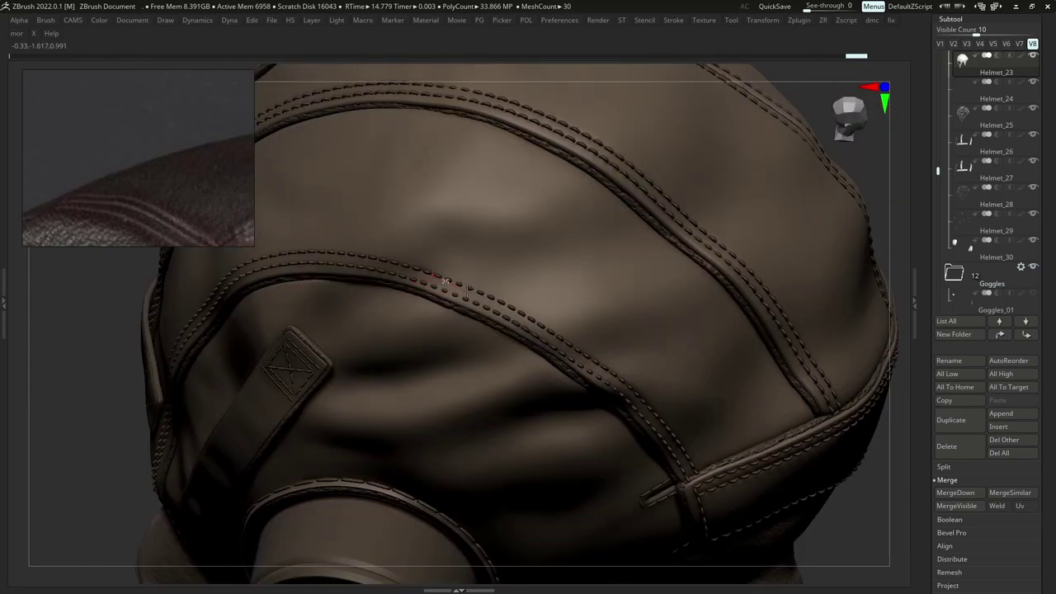
Recarve the upper stitching row's crease from the top of the ear seam's arch forward and check the cap isolated.
drag(467, 291, 516, 312)
key(ctrl+z)
mouse_move(403, 265)
mouse_down()
mouse_move(526, 317)
mouse_move(597, 366)
mouse_up()
right_drag(596, 363, 453, 298)
drag(543, 338, 557, 346)
right_drag(556, 346, 519, 330)
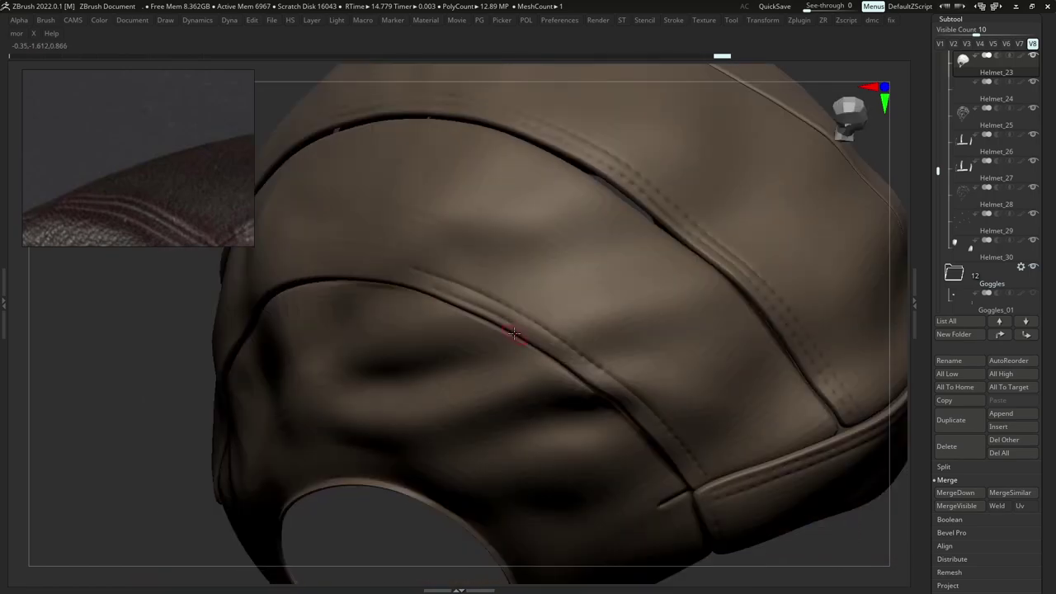
Try to carve the crease along the ear seam's lower stitching row toward the browband, and undo those strokes.
drag(513, 327, 586, 368)
right_drag(551, 306, 553, 348)
drag(544, 342, 587, 368)
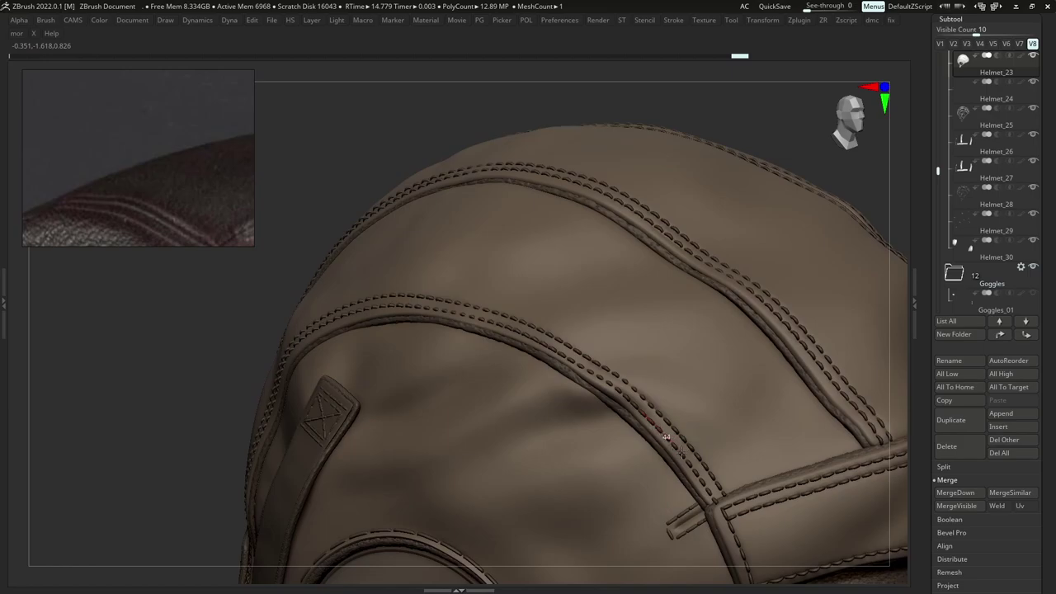
drag(736, 525, 738, 526)
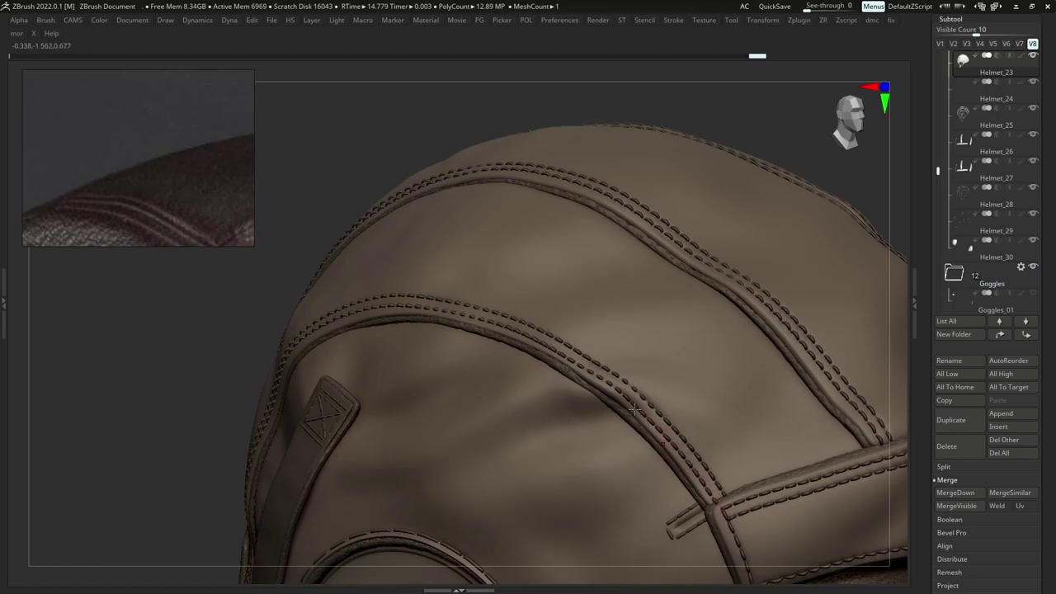
mouse_move(635, 408)
right_down()
mouse_move(577, 294)
mouse_move(627, 273)
right_up()
mouse_move(628, 272)
right_down()
mouse_move(677, 430)
mouse_move(643, 409)
right_up()
right_drag(597, 365, 560, 316)
key(ctrl+z)
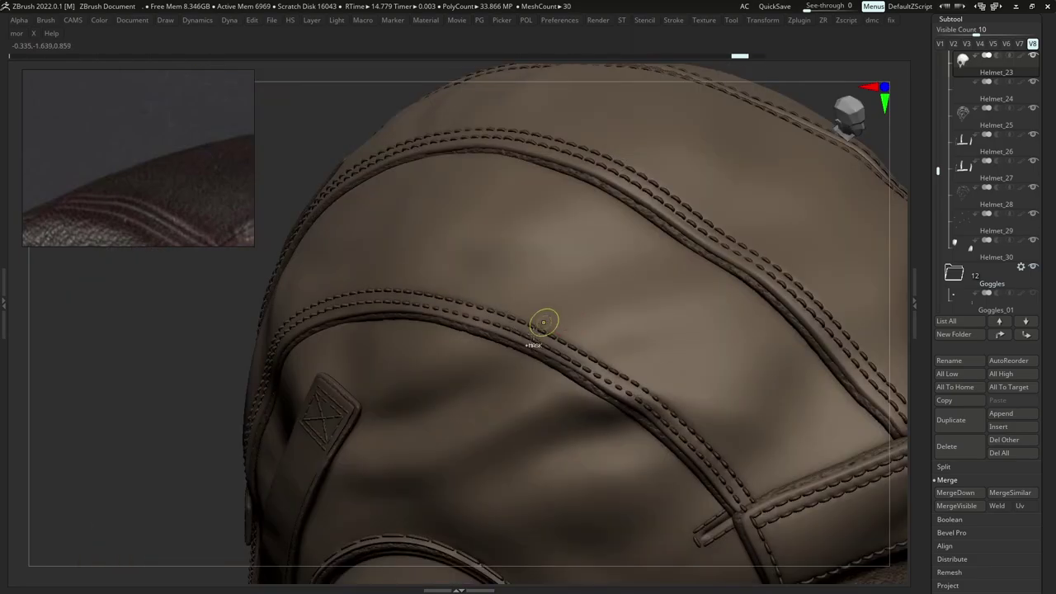
key(ctrl+z)
Select the stitching and adjust the ear seam's stitches with the Move brush at a changed draw size.
alt+click(541, 327)
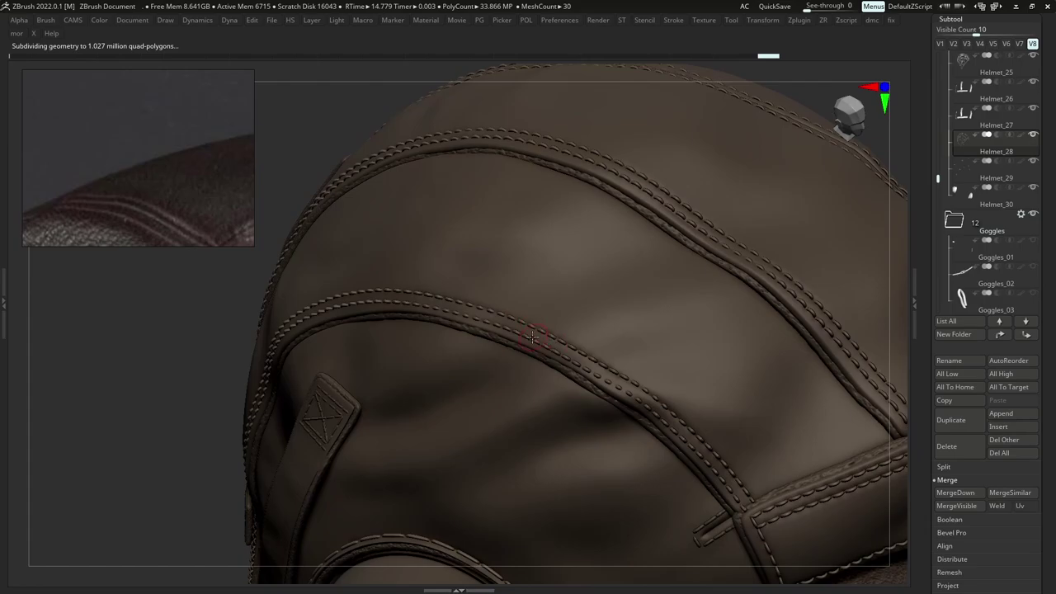
key(b)
key(m)
key(v)
right_drag(533, 326, 533, 322)
key(s)
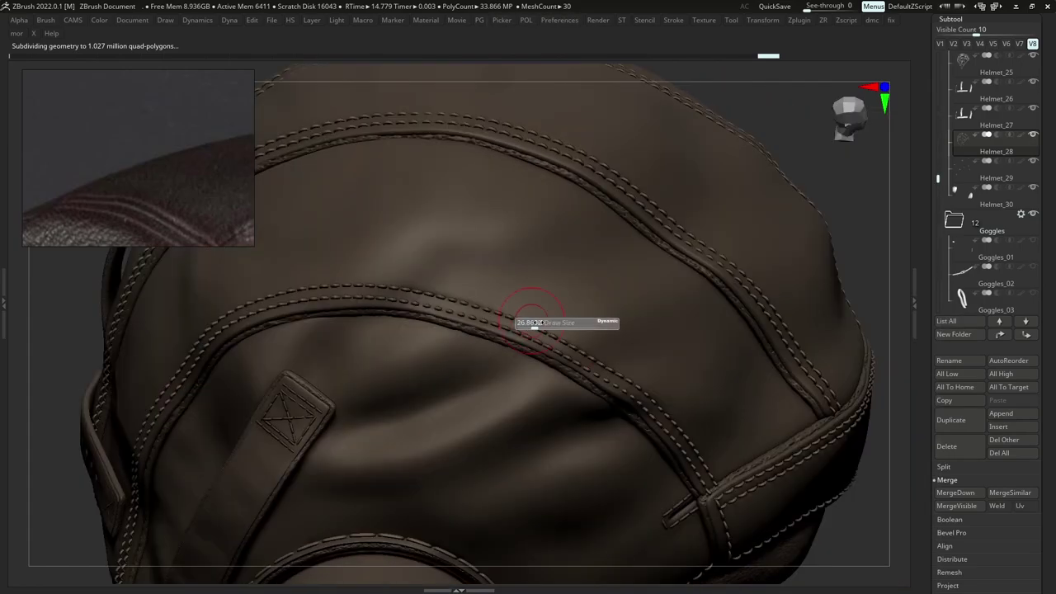
drag(538, 323, 543, 324)
right_drag(528, 328, 533, 329)
key(s)
click(532, 330)
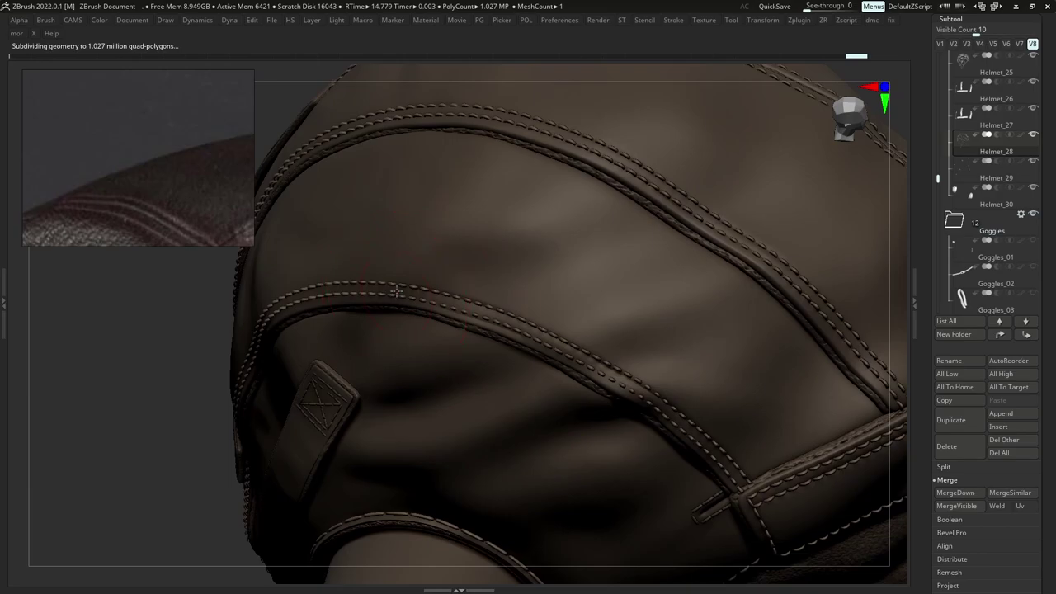
Return to the cap and set up the Standard brush with a smaller draw size for the ear seam.
alt+click(579, 356)
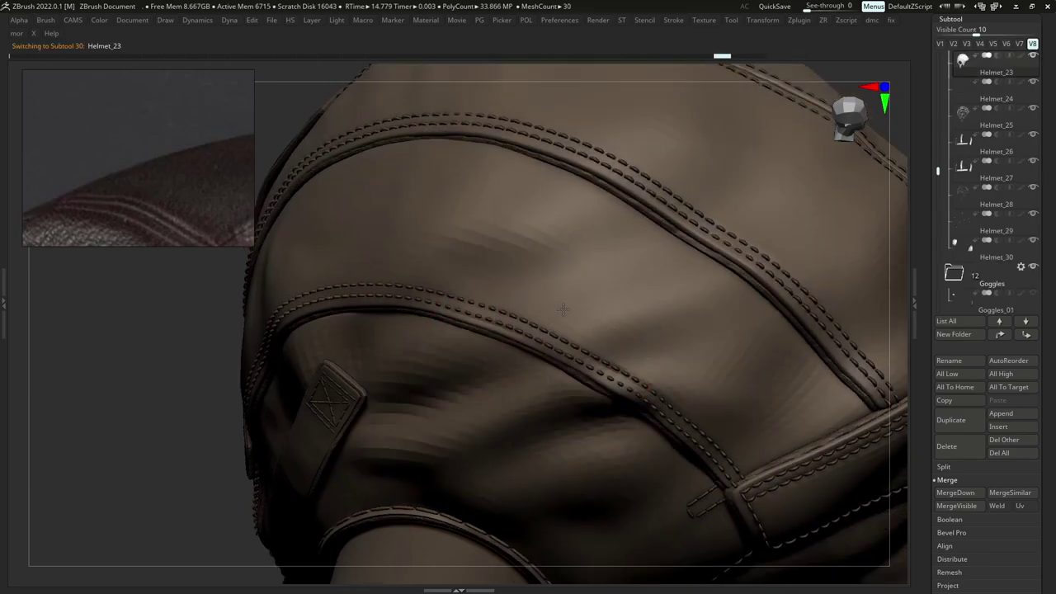
ctrl+right_drag(571, 352, 613, 383)
scroll(611, 384, up, 10)
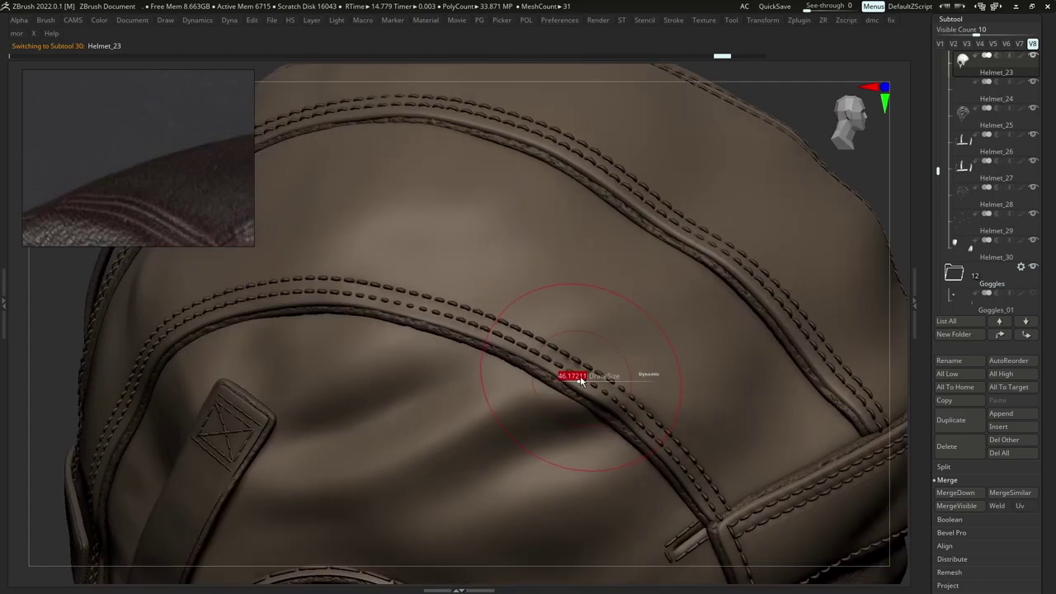
key(b)
key(s)
key(t)
key(s)
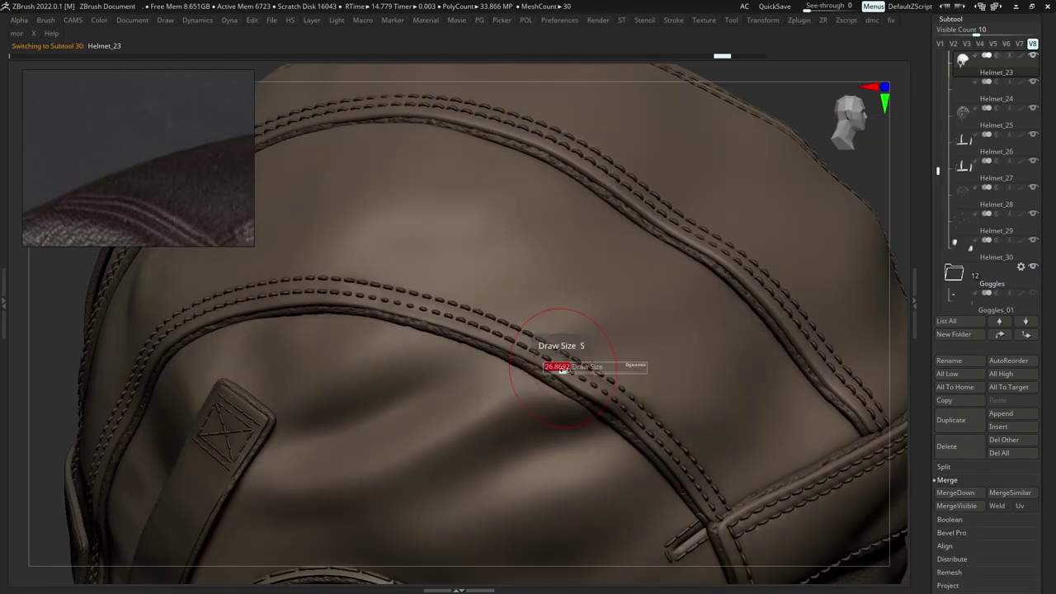
drag(565, 371, 555, 368)
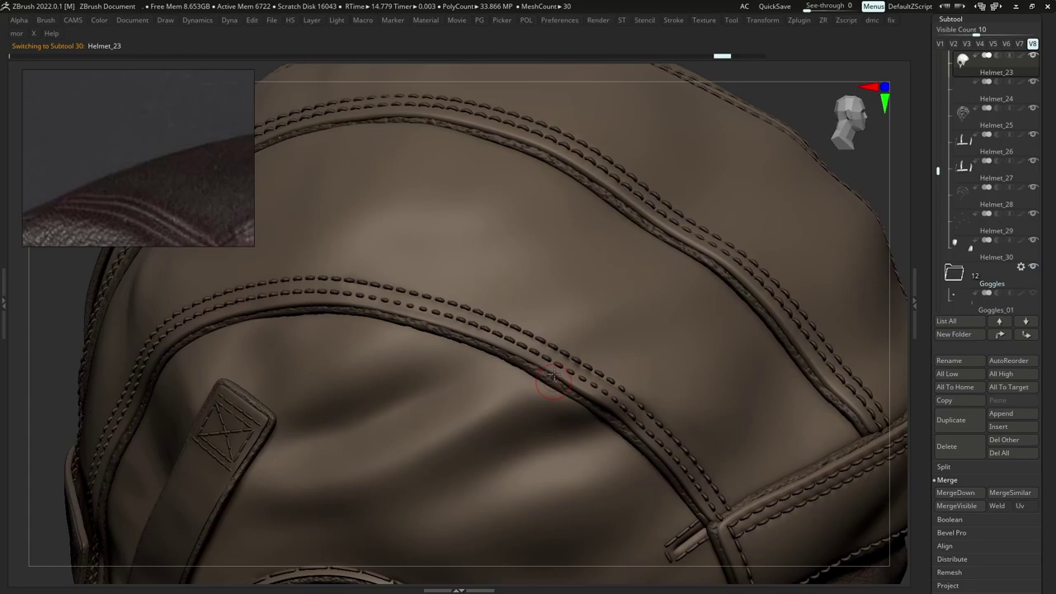
mouse_move(554, 375)
right_down()
mouse_move(555, 360)
mouse_move(542, 365)
right_up()
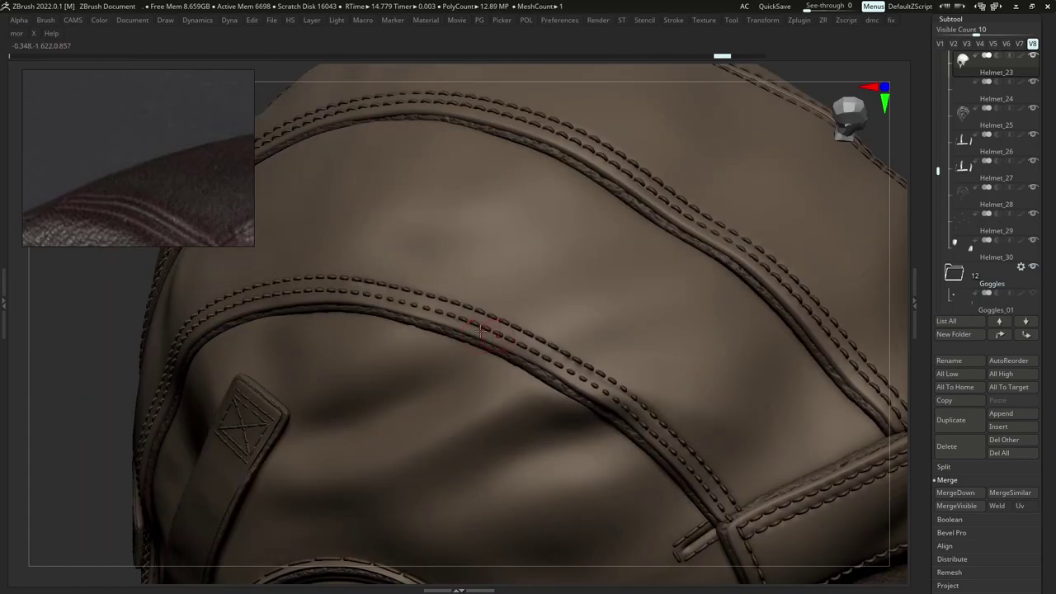
Carve the crease along the ear seam's lower stitching row toward the browband with a fine brush, checking the cap isolated.
key(s)
key(s)
key(s)
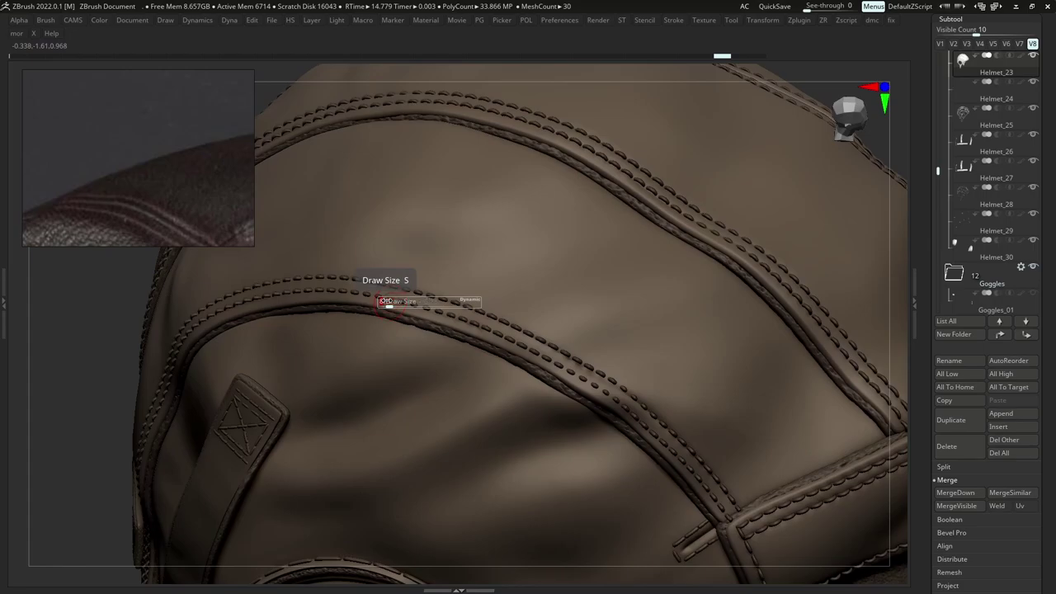
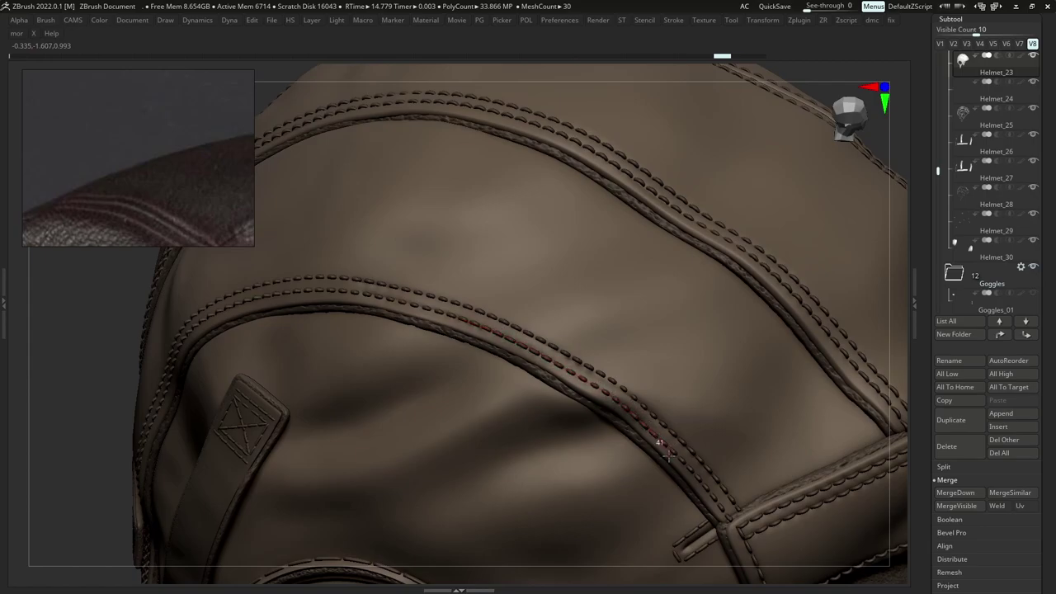
drag(670, 455, 672, 459)
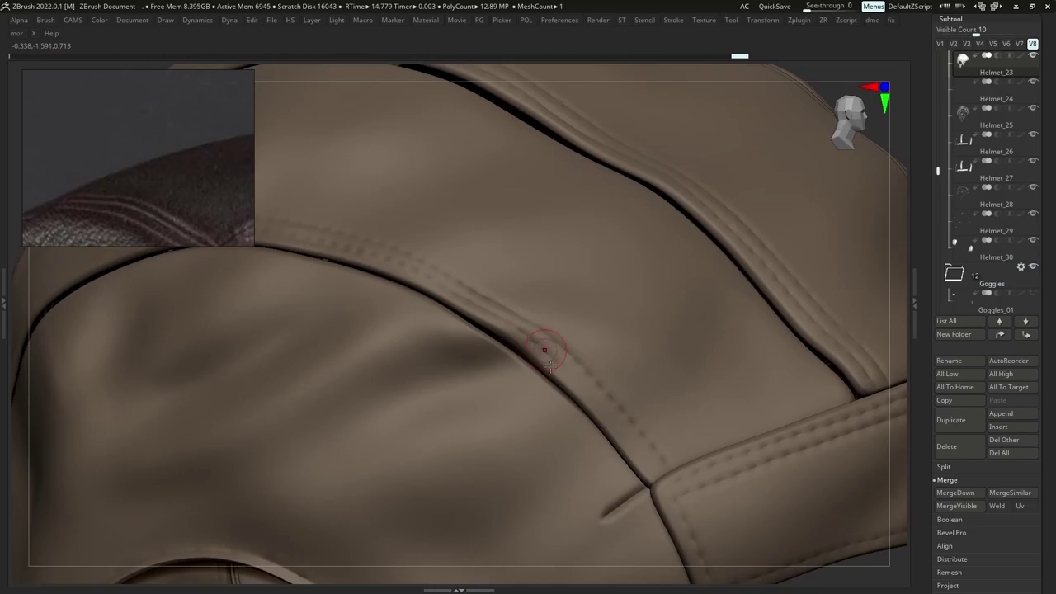
key(alt+s)
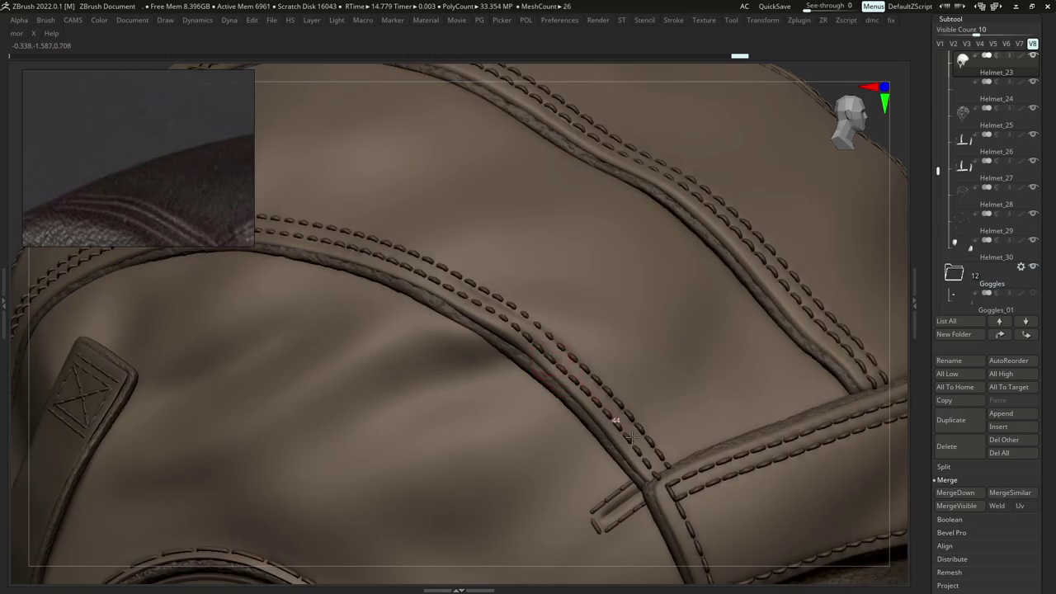
ctrl+right_drag(617, 401, 594, 313)
ctrl+right_drag(528, 297, 545, 355)
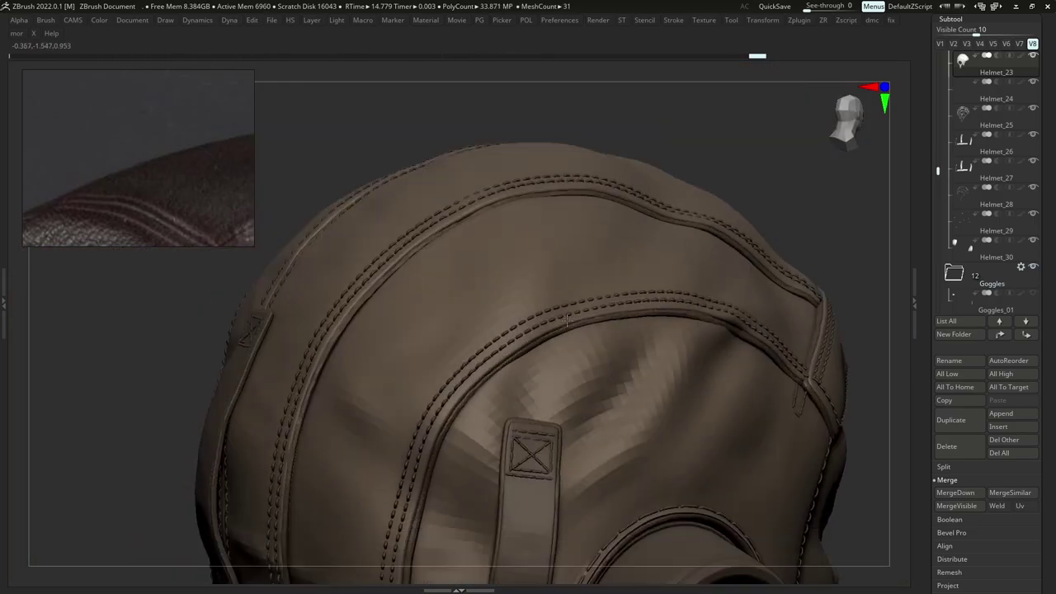
Carve the crease along the ear seam's stitching rows on the cap above the ear cup.
right_drag(495, 281, 478, 357)
drag(522, 308, 616, 253)
drag(499, 351, 629, 262)
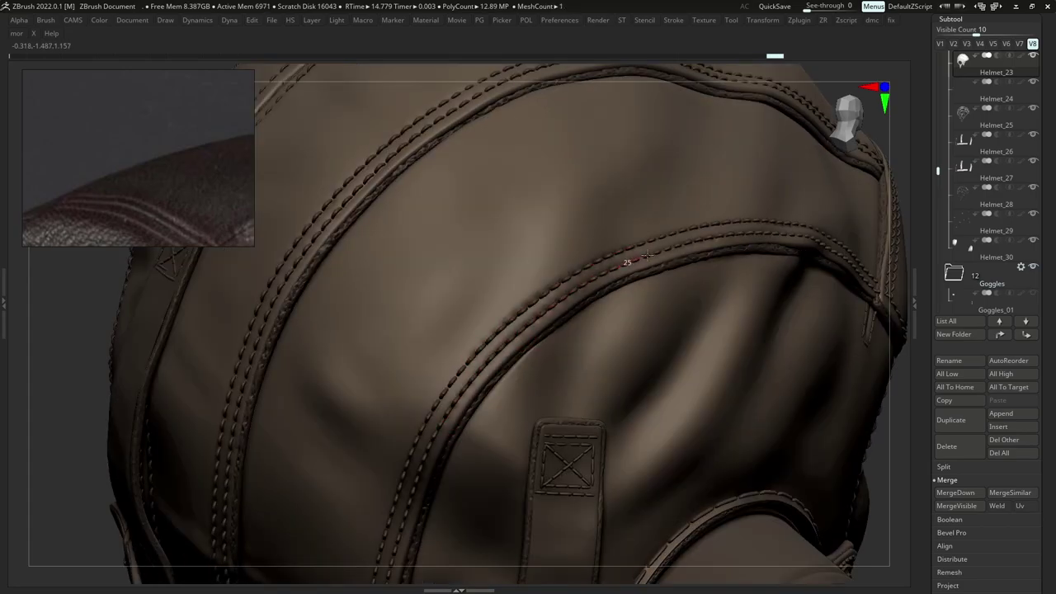
mouse_move(628, 262)
right_down()
mouse_move(491, 310)
mouse_move(480, 349)
right_up()
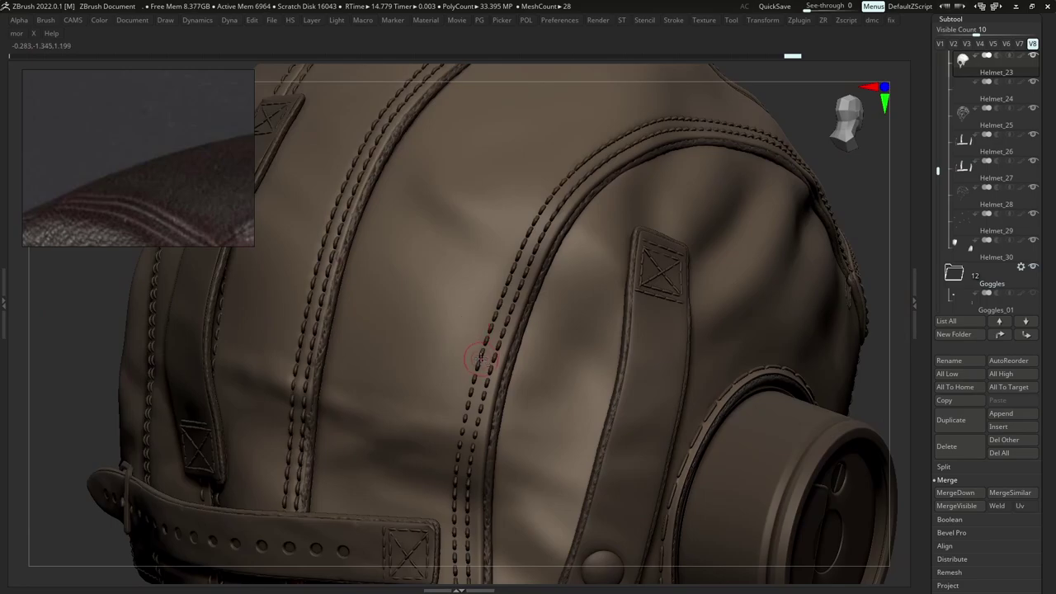
Reselect the cap and set up the DamStandard brush with a smaller draw size for the ear seam.
alt+click(488, 346)
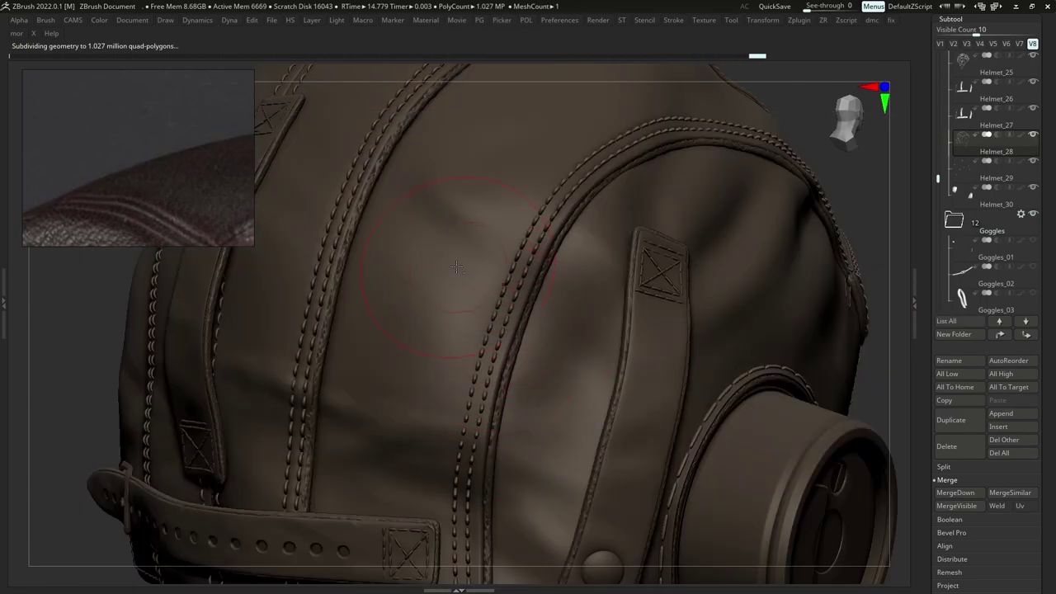
alt+click(480, 306)
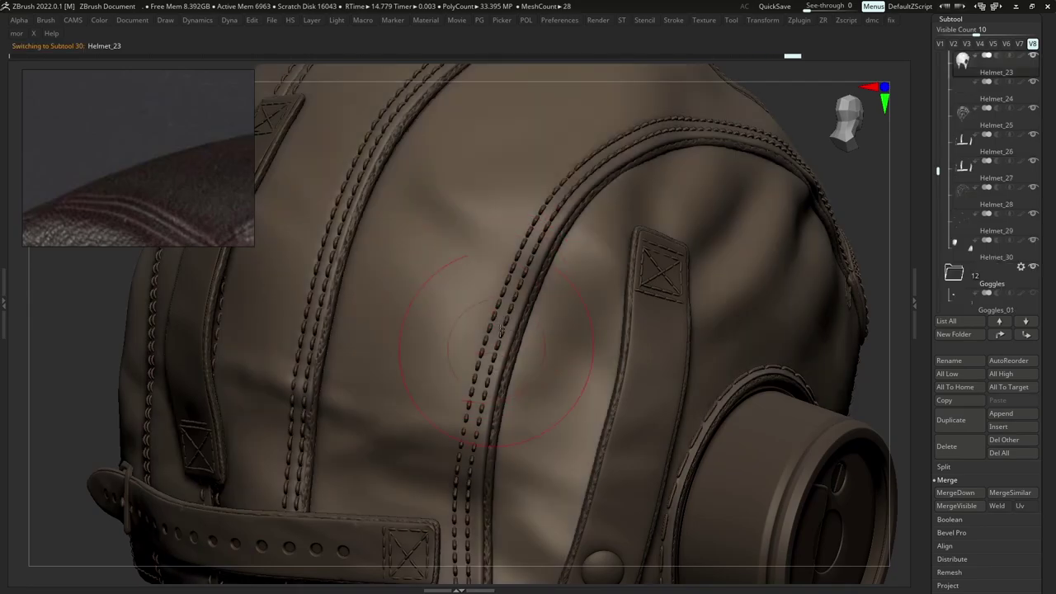
key(b)
key(d)
key(s)
key(s)
drag(479, 317, 465, 316)
Carve the creases along both stitching rows of the ear seam behind the ear strap, checking the cap without its stitches.
key(shift+s)
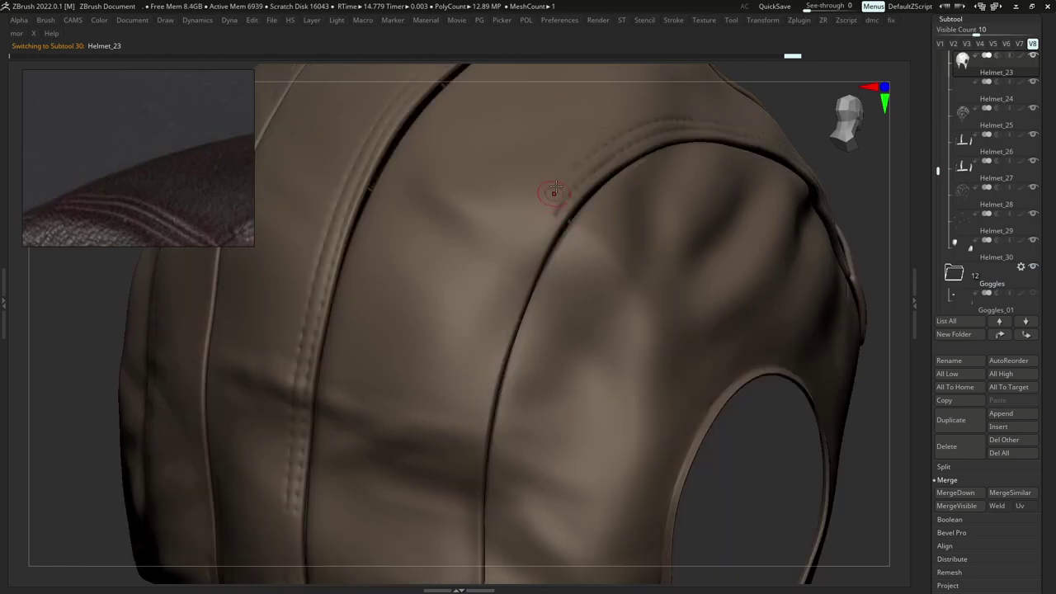
key(shift+s)
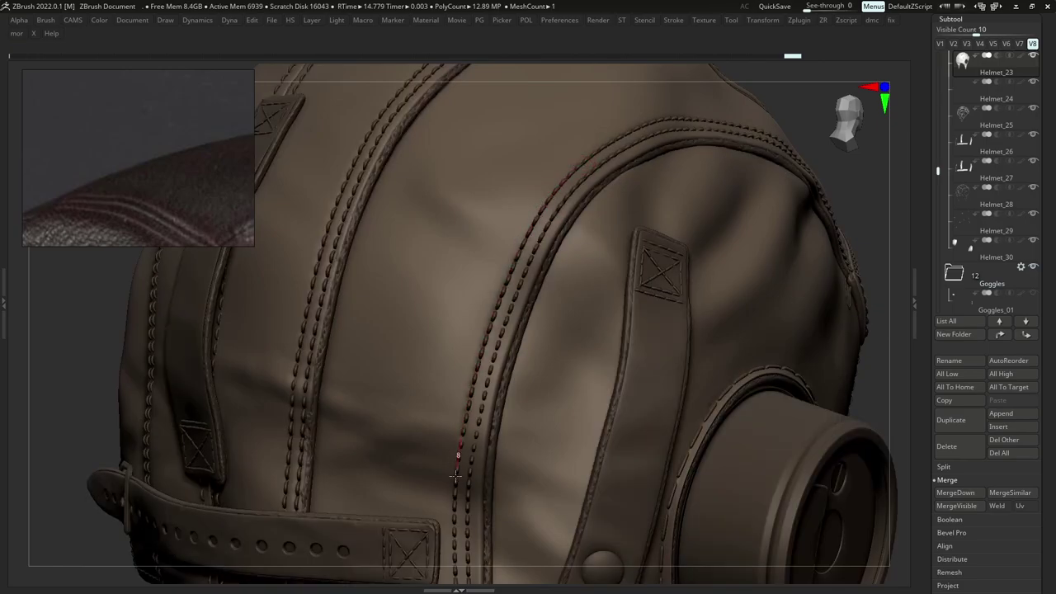
drag(454, 553, 454, 570)
drag(468, 532, 469, 469)
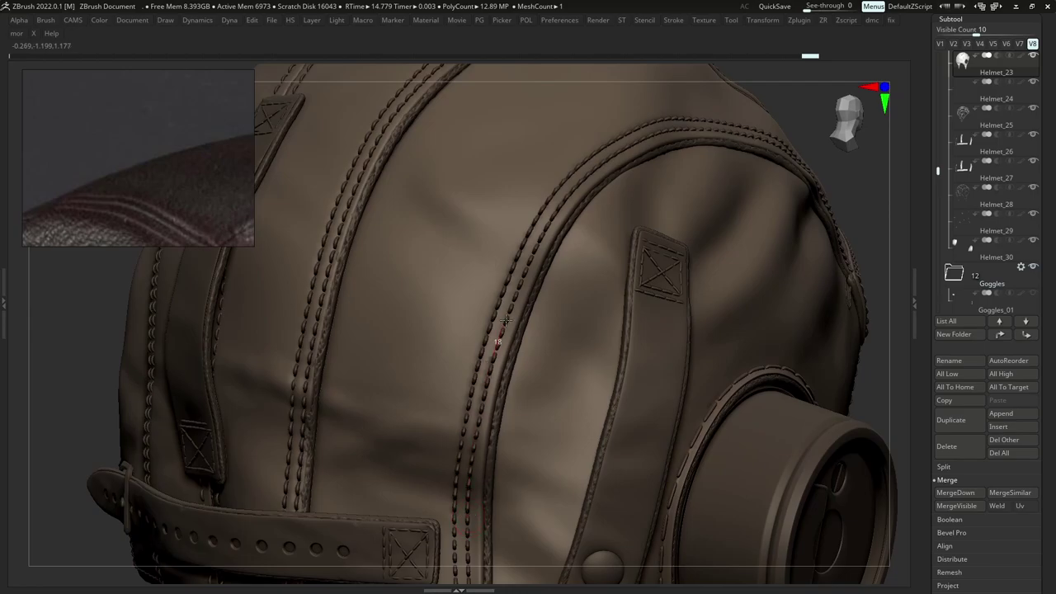
drag(505, 320, 541, 235)
Continue the ear seam's stitching creases past the rear buckle strap down to the cap's lower hem.
mouse_move(582, 207)
ctrl+right_down()
mouse_move(462, 396)
mouse_move(505, 425)
mouse_move(483, 434)
mouse_move(462, 276)
mouse_move(444, 254)
ctrl+right_up()
key(ctrl+shift+s)
key(ctrl+shift+s)
key(ctrl+shift+s)
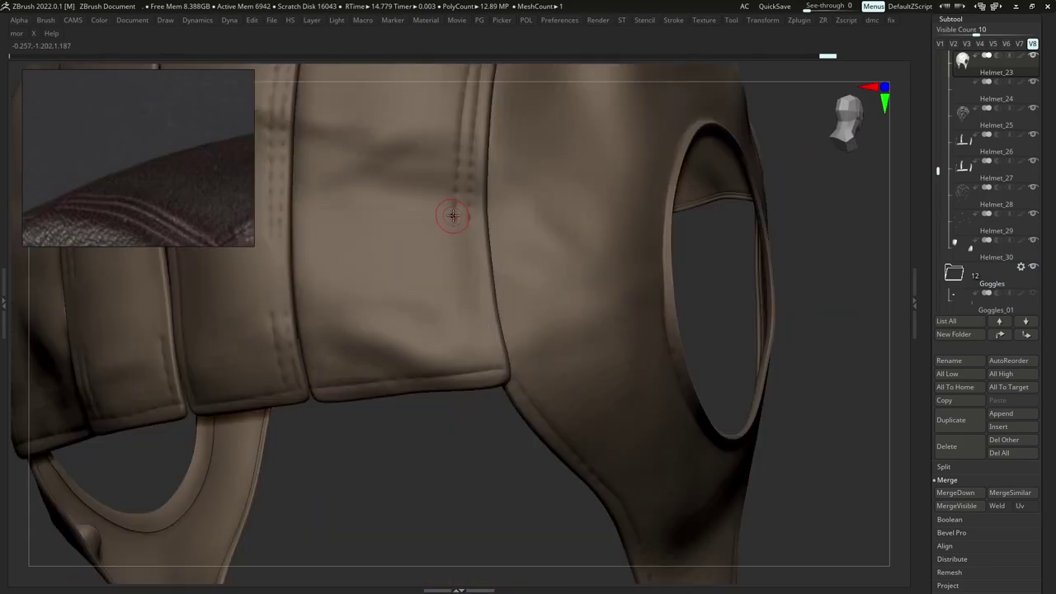
key(ctrl+shift+s)
drag(456, 220, 459, 249)
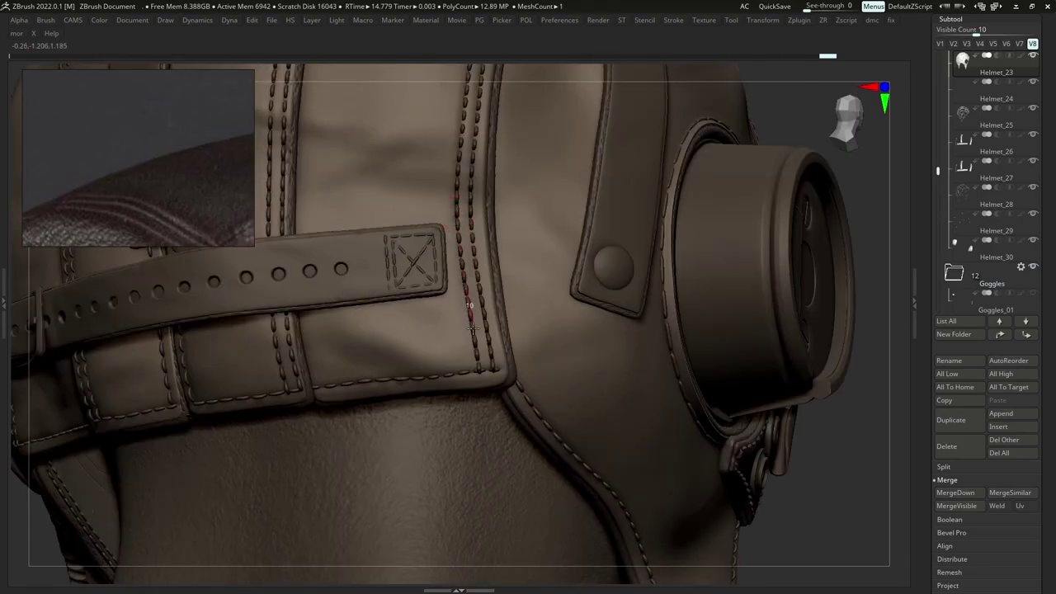
drag(483, 403, 484, 405)
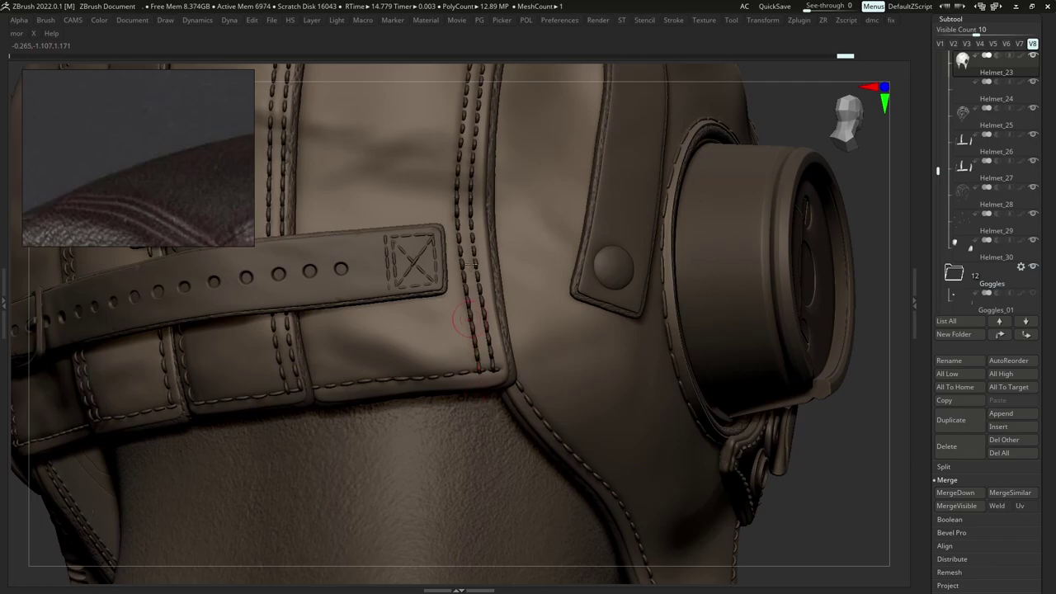
key(ctrl+shift+s)
key(ctrl+shift+s)
Try to carve a crease around the small stitched tab beside the browband corner, and undo the stroke.
ctrl+right_drag(488, 350, 523, 321)
key(ctrl+shift+s)
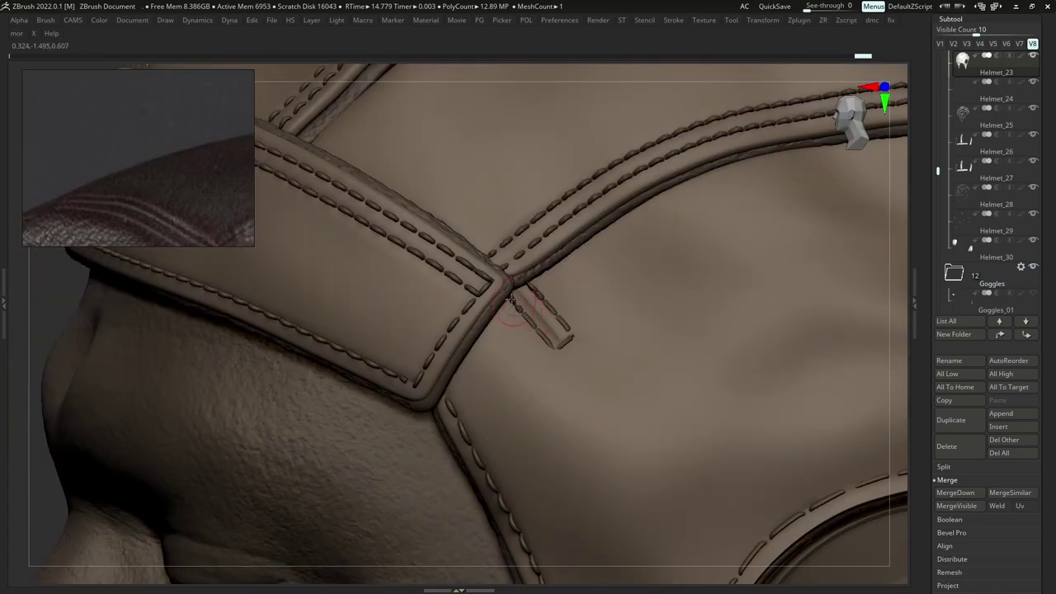
drag(557, 356, 572, 338)
key(ctrl+z)
Show the cap's sculpt layers and stop recording on the current layer.
mouse_move(580, 352)
ctrl+right_down()
mouse_move(596, 285)
mouse_move(248, 297)
ctrl+right_up()
ctrl+right_drag(247, 297, 230, 382)
mouse_move(287, 323)
mouse_down()
mouse_move(259, 368)
mouse_move(250, 362)
mouse_move(251, 378)
mouse_up()
right_drag(185, 305, 355, 165)
ctrl+right_drag(216, 430, 248, 313)
right_drag(660, 305, 355, 310)
mouse_move(726, 380)
alt+right_down()
mouse_move(703, 313)
mouse_move(763, 299)
alt+right_up()
drag(1045, 438, 1045, 79)
click(949, 292)
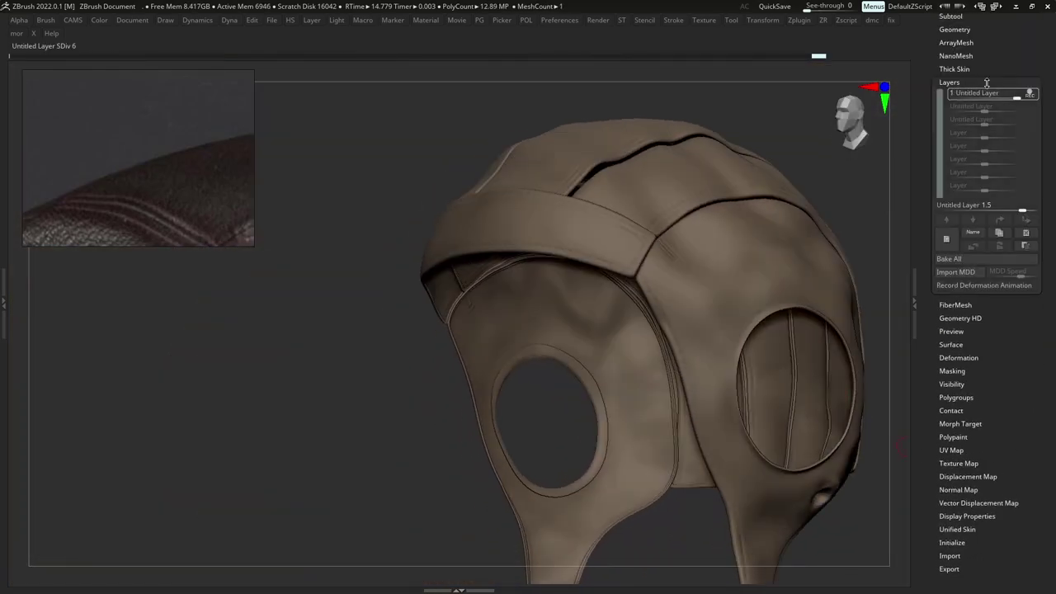
click(1032, 92)
Compare the helmet from the front and side with the cap's stitching-crease layer switched off and on.
right_drag(698, 192, 631, 191)
click(1032, 93)
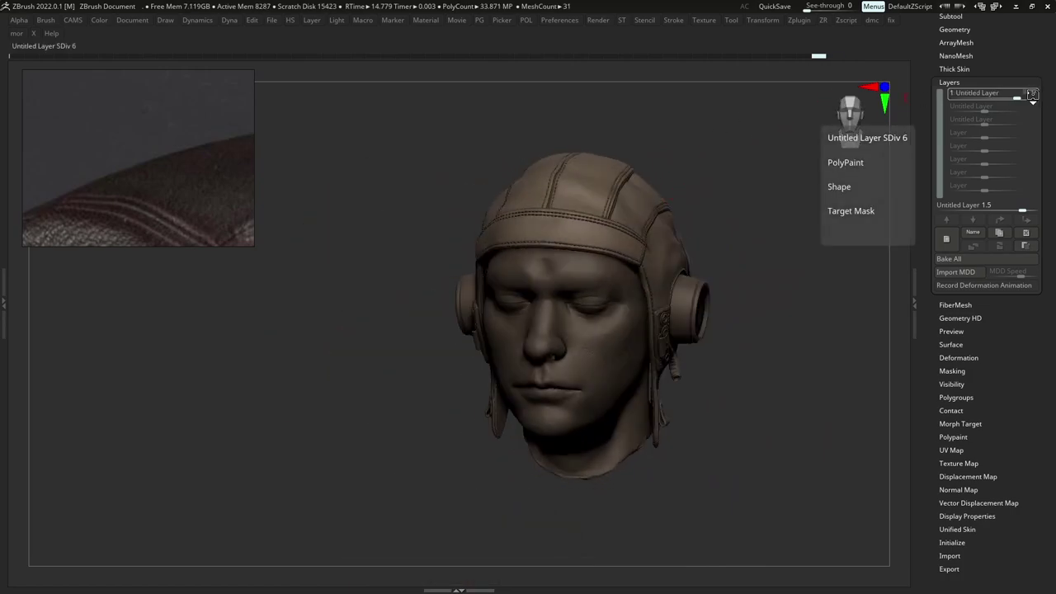
right_drag(597, 193, 664, 171)
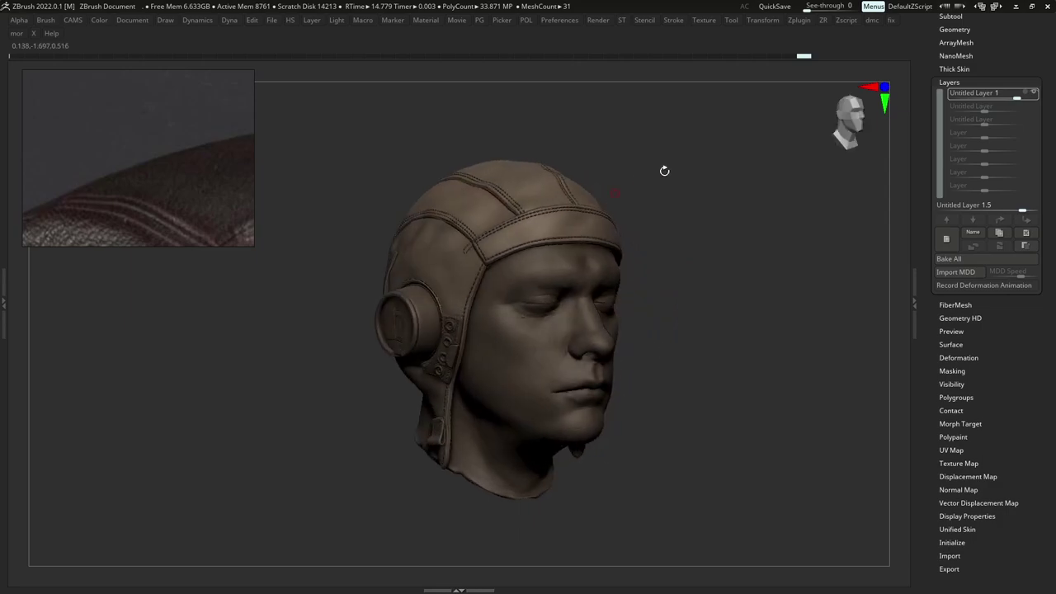
click(1033, 94)
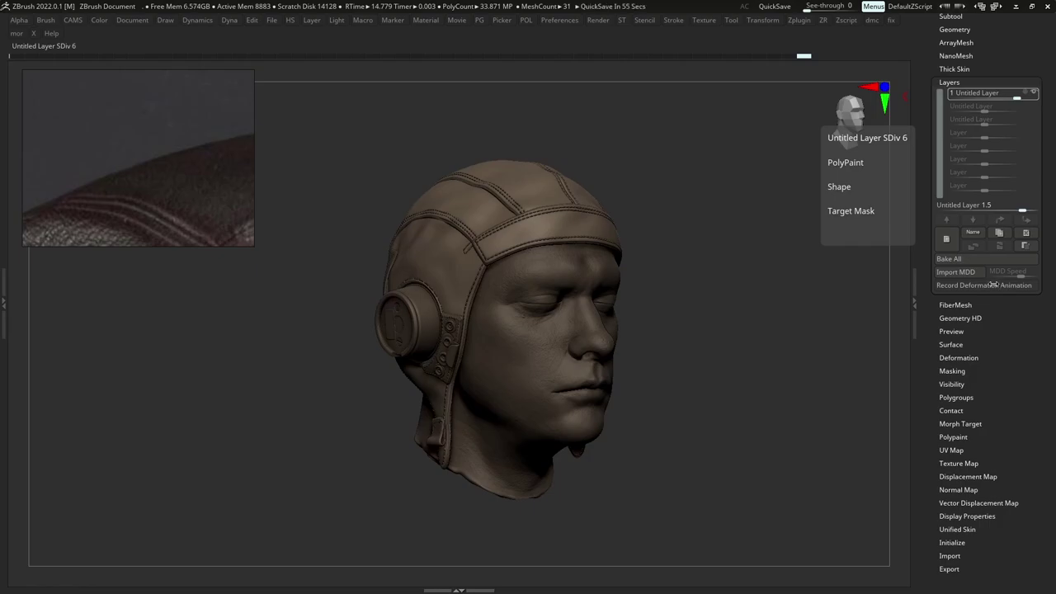
Add a new sculpt layer to the cap and choose the Standard brush for the browband edges.
click(948, 239)
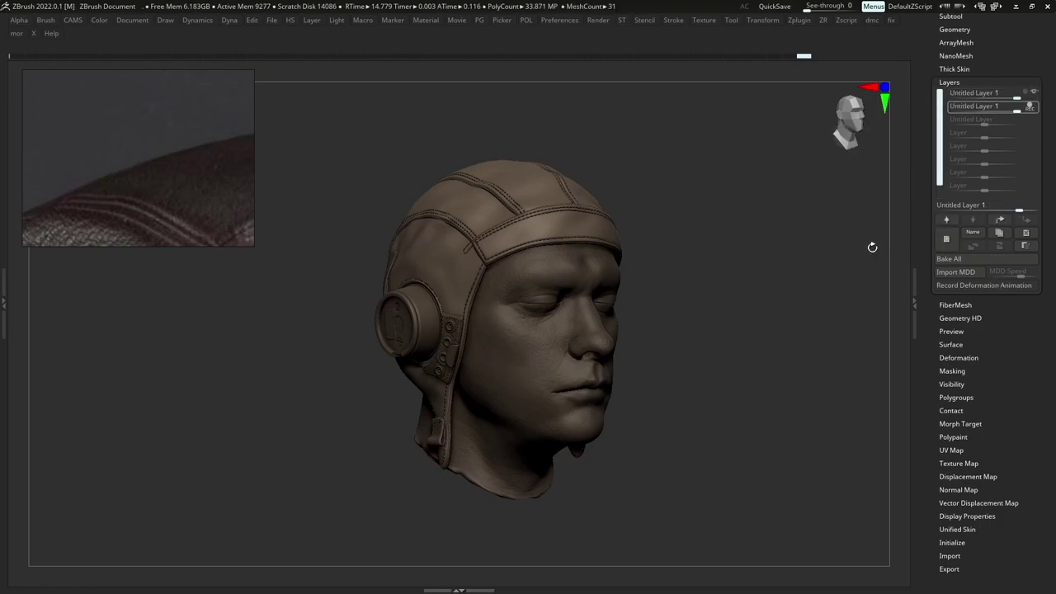
key(b)
key(s)
key(t)
ctrl+right_drag(504, 251, 434, 242)
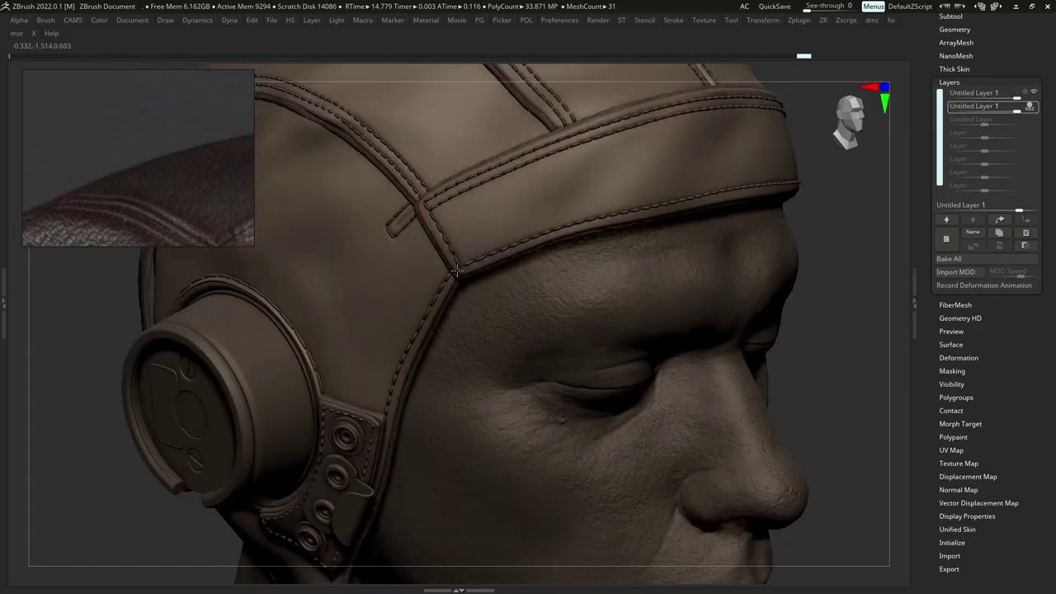
Adjust the Standard brush's Z Intensity and set its LazyRadius to 41.
alt+click(450, 239)
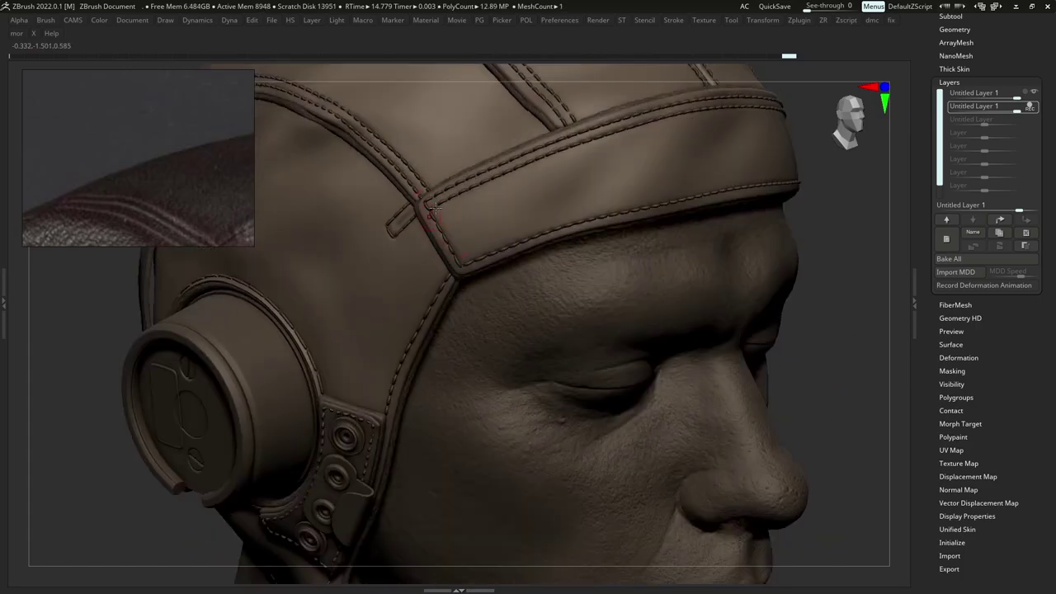
alt+click(478, 221)
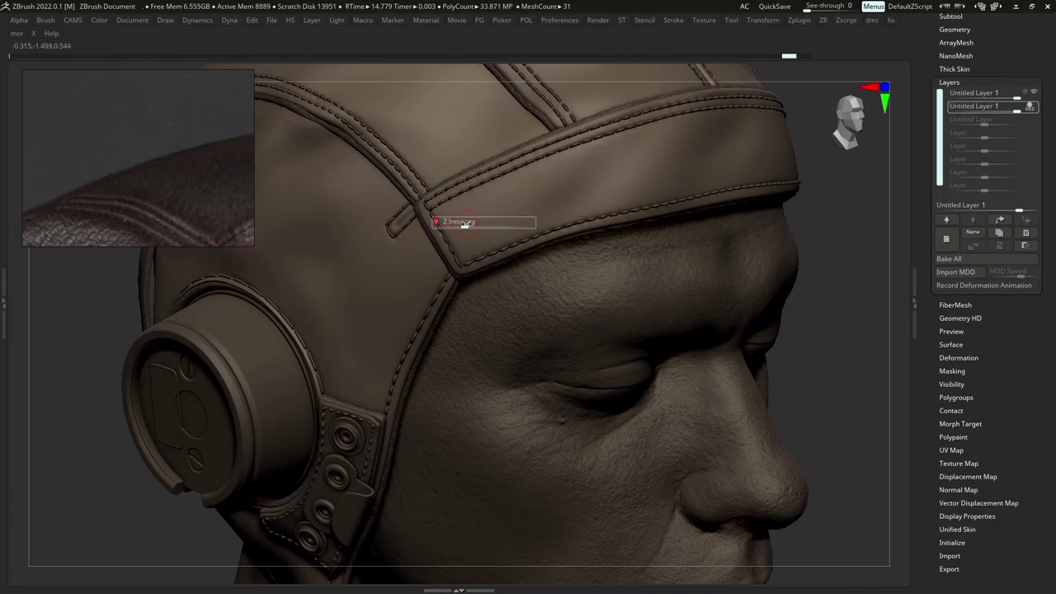
key(Tab)
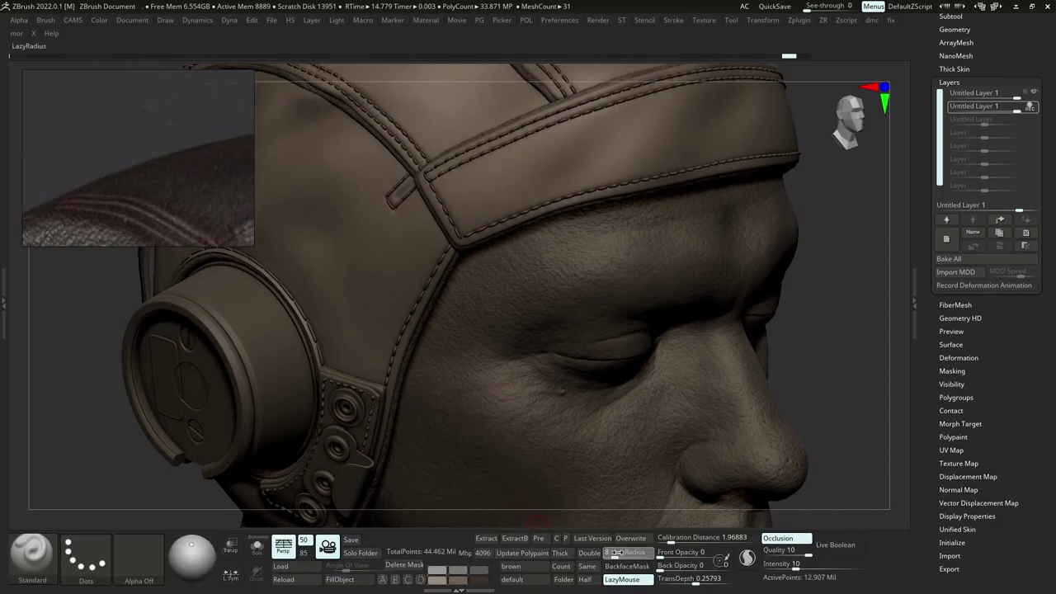
click(626, 554)
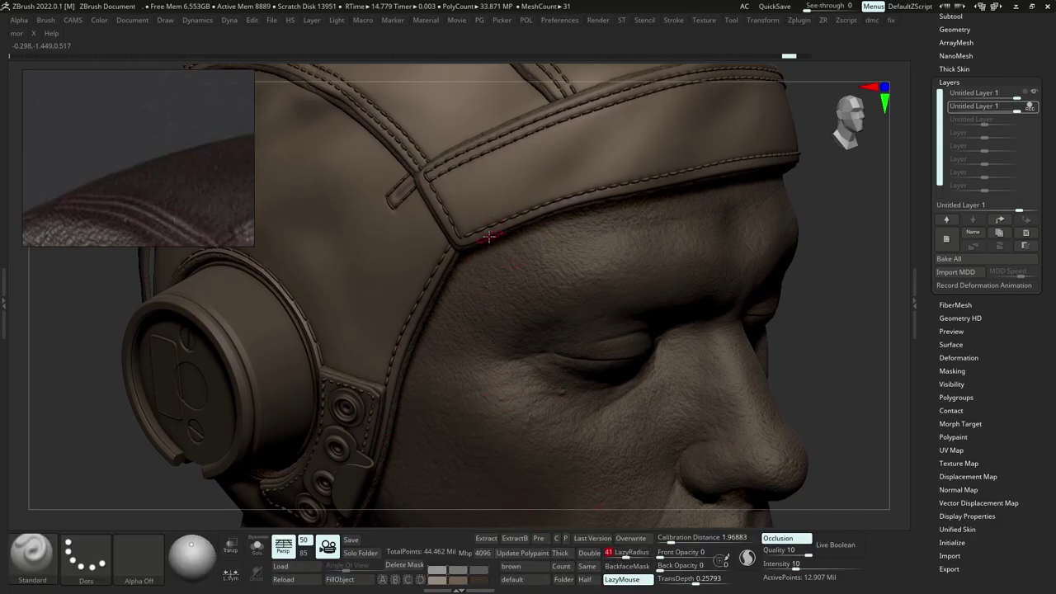
alt+right_drag(484, 206, 489, 253)
key(Return)
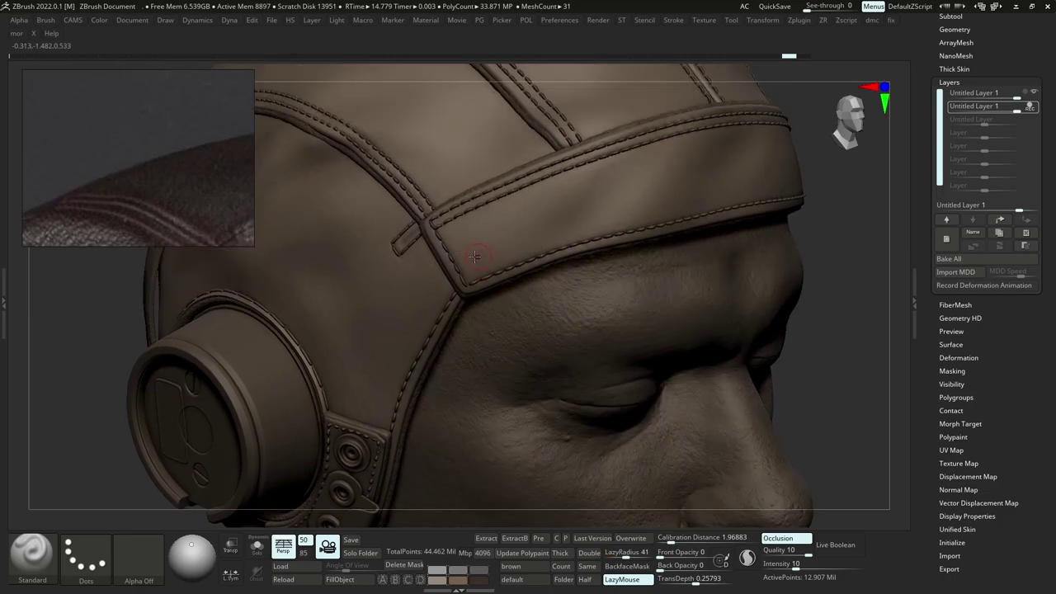
key(Tab)
Set a small draw size and raise the browband's rim around its side corner and along the lower edge.
right_drag(453, 288, 440, 279)
key(s)
drag(440, 279, 436, 277)
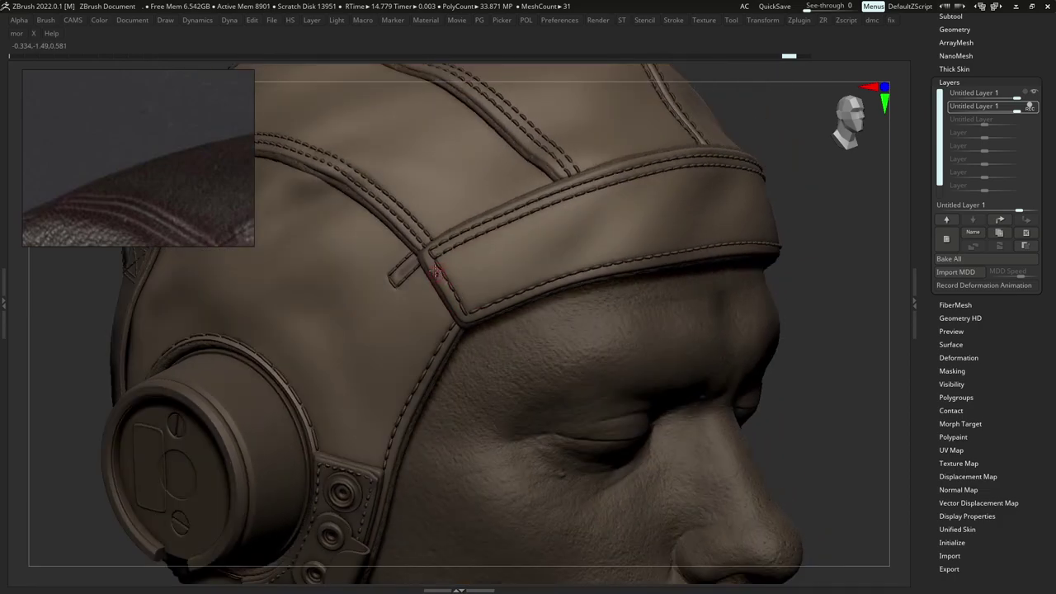
key(s)
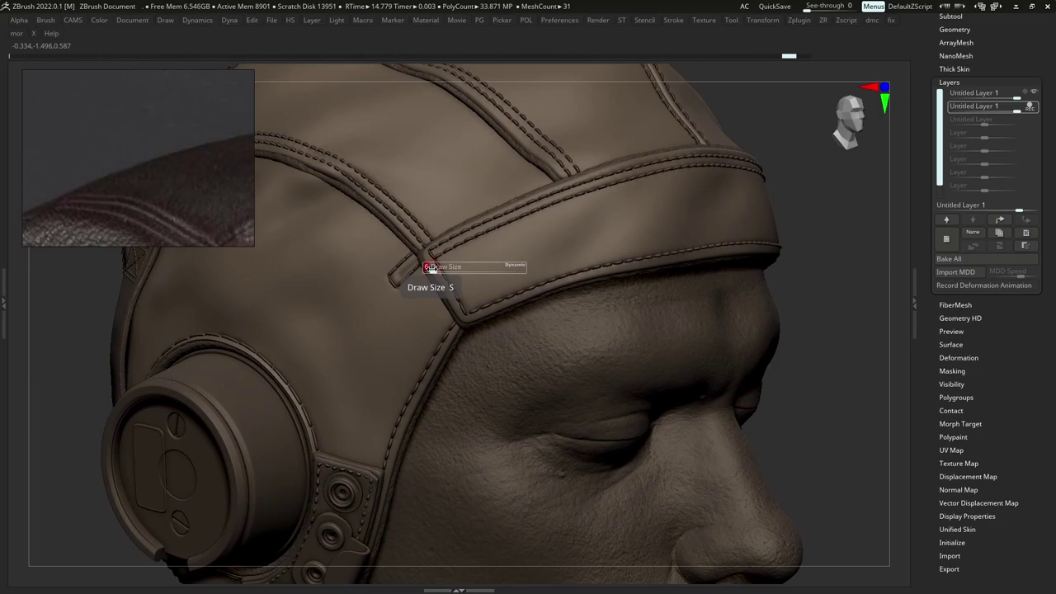
drag(464, 320, 469, 319)
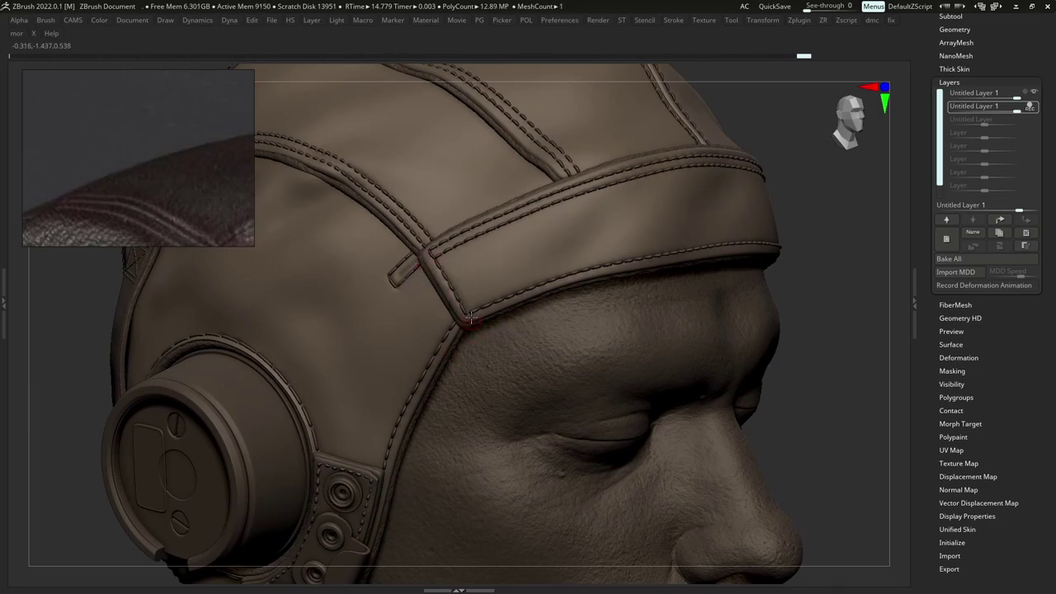
right_drag(501, 299, 476, 318)
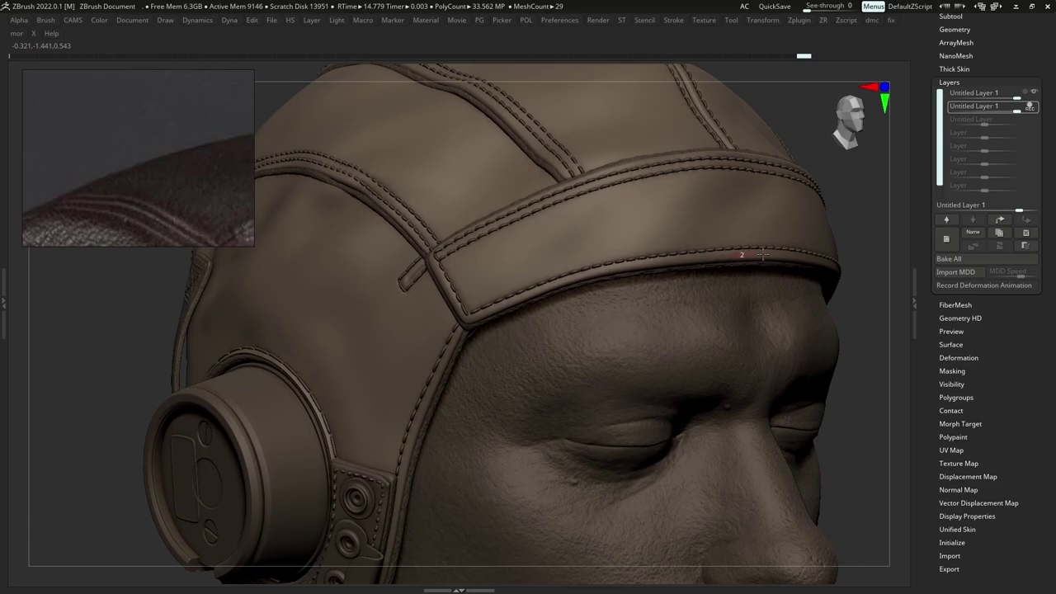
right_drag(844, 264, 764, 266)
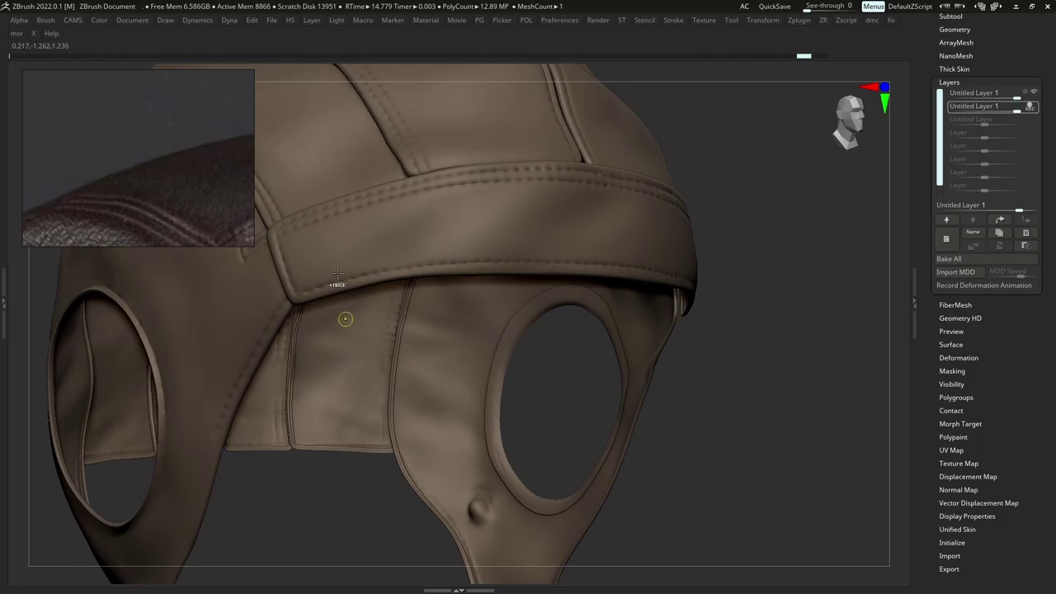
Test the brush at changed Z Intensities across the browband and along its corner edge, and undo the strokes.
key(u)
drag(323, 258, 337, 263)
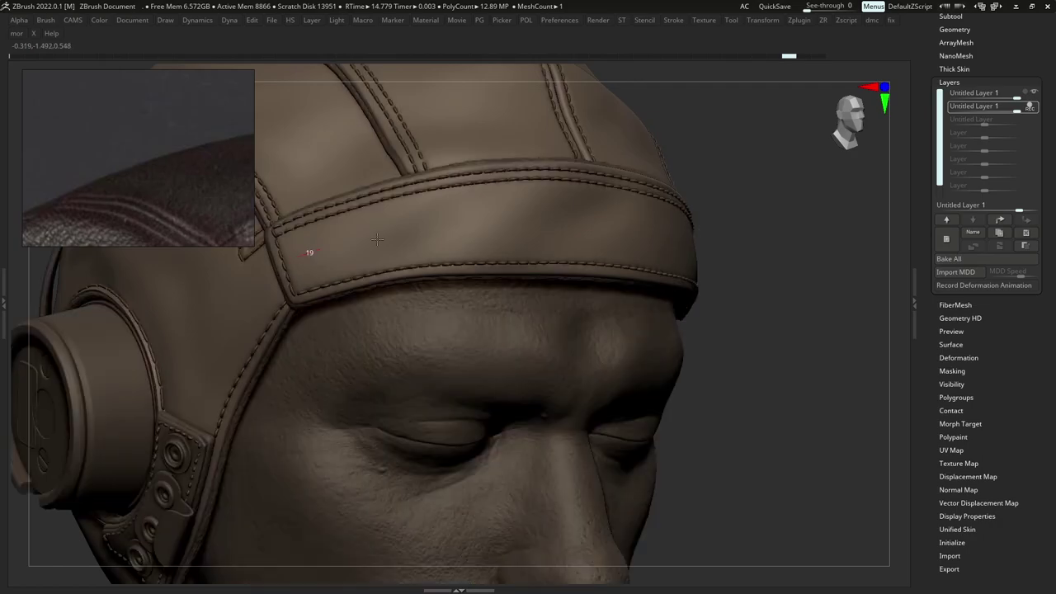
drag(298, 254, 483, 215)
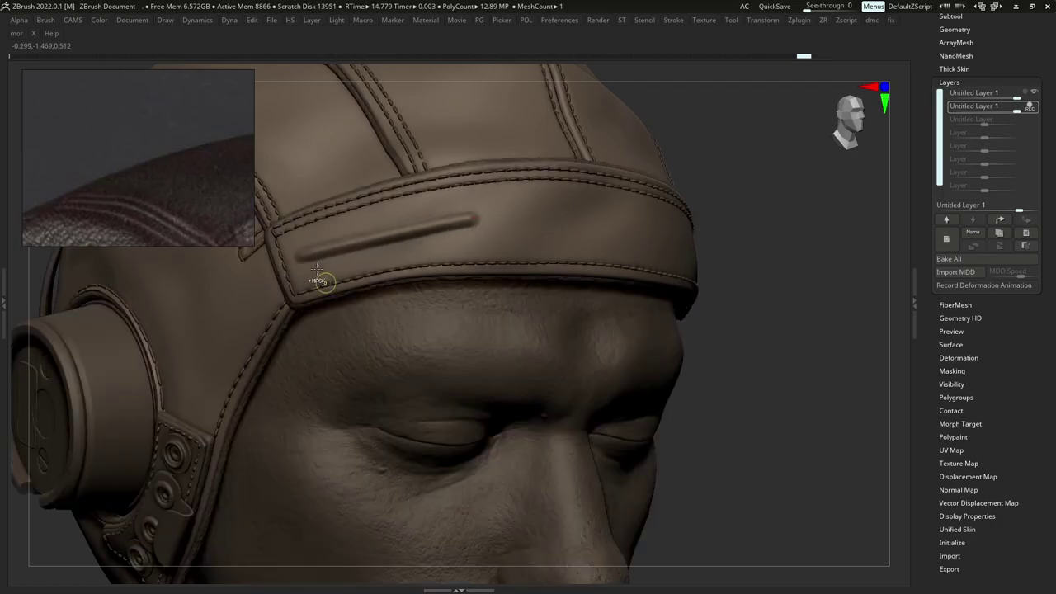
key(ctrl+z)
key(u)
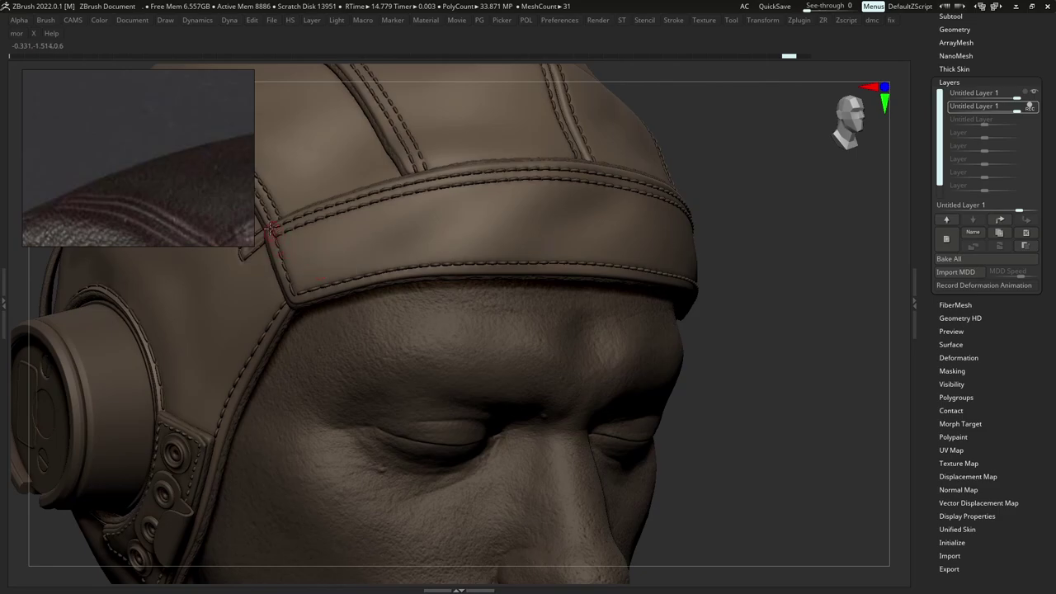
drag(298, 314, 300, 317)
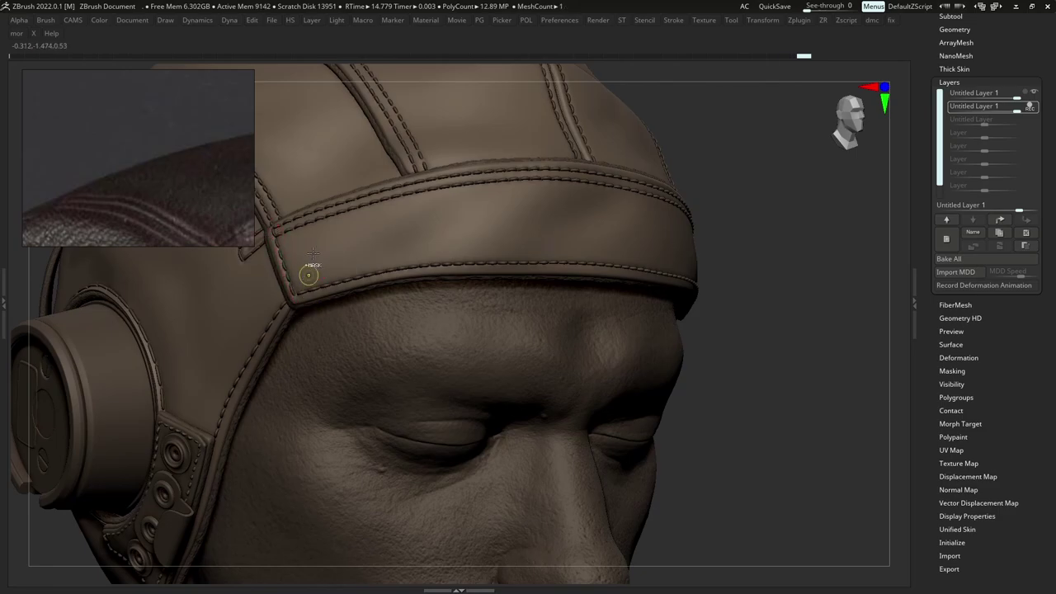
key(ctrl+z)
Readjust the brush's Z Intensity and raise the rim along the browband's side and lower edge to the opposite corner.
key(u)
mouse_move(274, 234)
mouse_down()
mouse_move(301, 319)
mouse_move(381, 281)
mouse_move(549, 269)
mouse_move(681, 284)
mouse_up()
mouse_move(682, 284)
right_down()
mouse_move(603, 238)
mouse_move(477, 267)
mouse_move(502, 281)
right_up()
drag(528, 290, 746, 378)
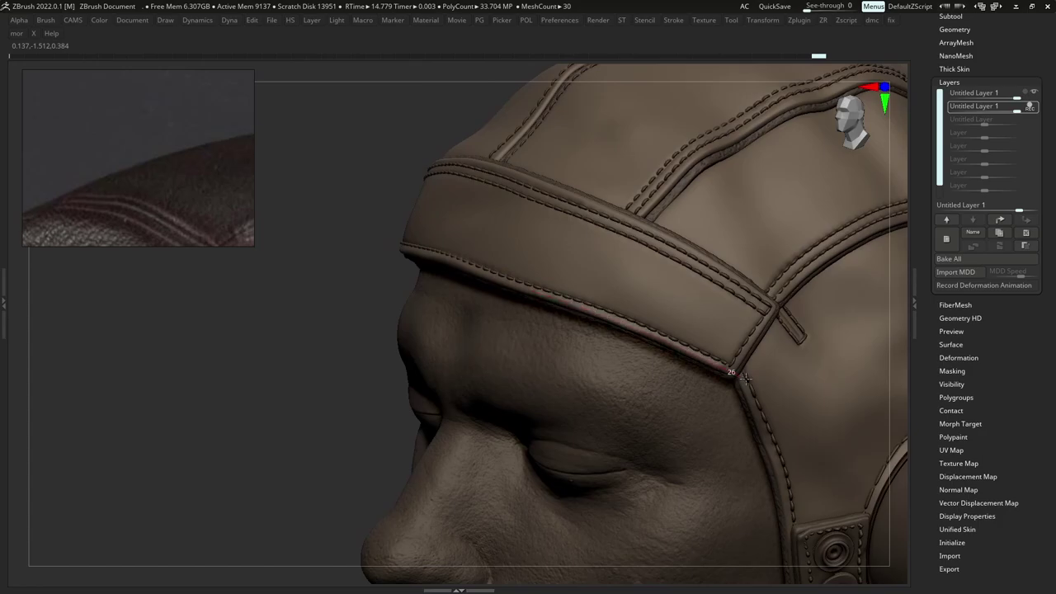
Try to raise the rim along the browband's opposite side edge, and undo the last strokes.
key(m)
click(709, 361)
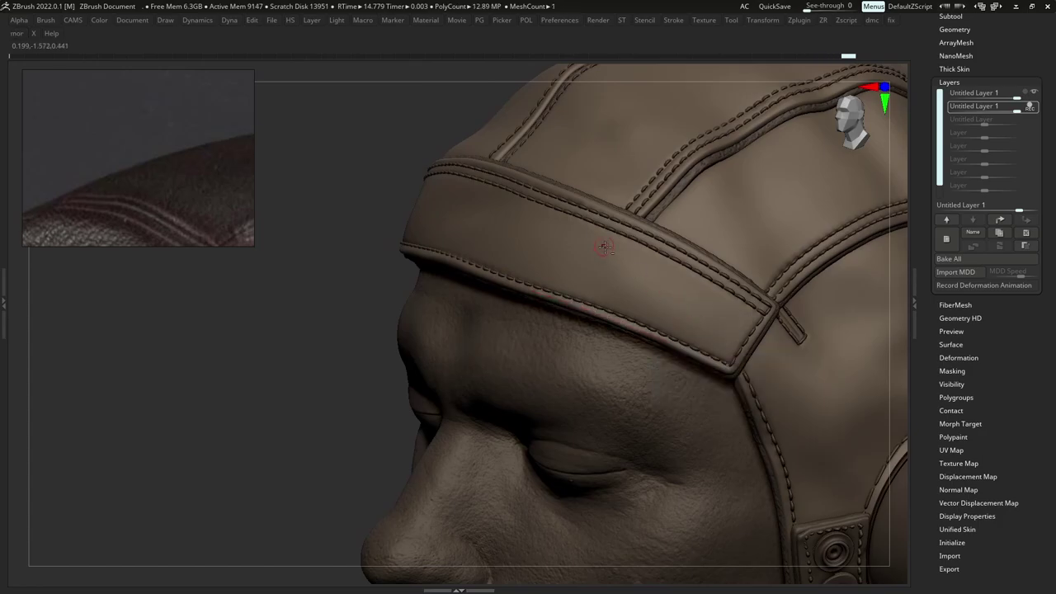
right_drag(604, 248, 531, 216)
right_drag(661, 357, 667, 351)
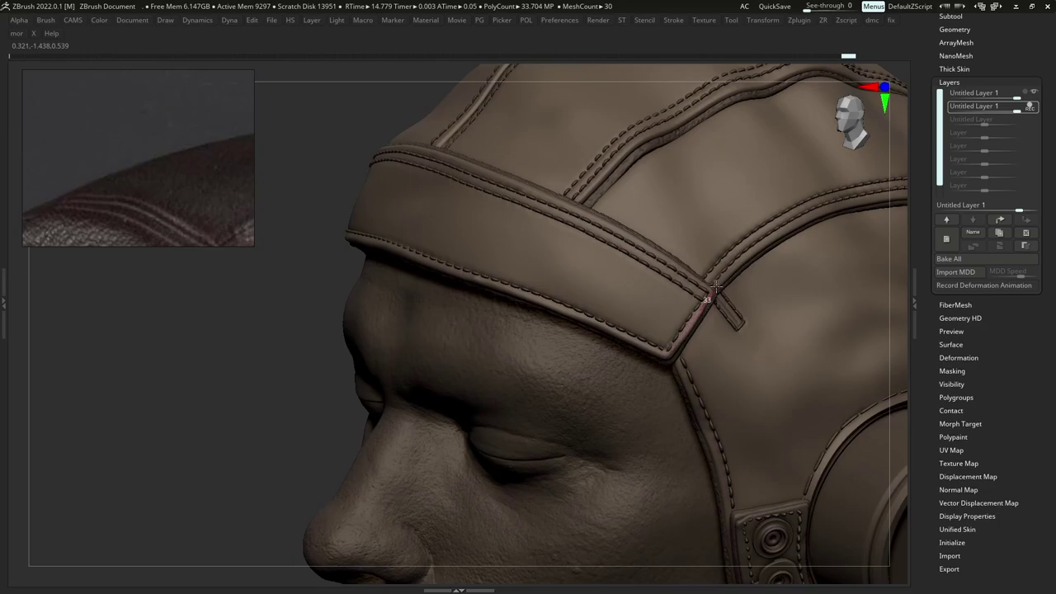
key(ctrl+z)
key(ctrl+z)
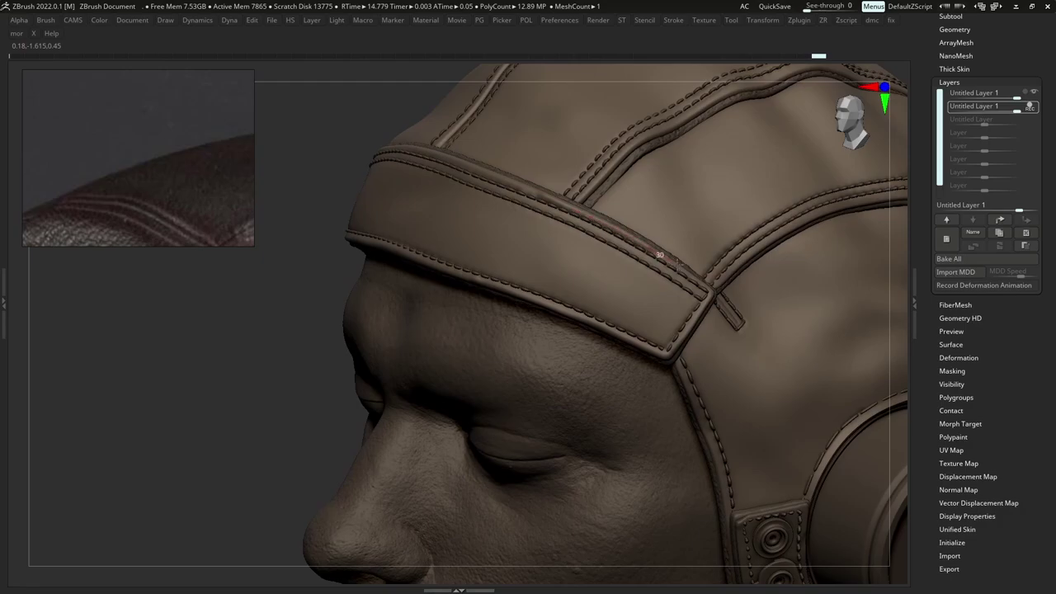
Raise the rim along the browband's upper edge on both sides of the head, undoing the unwanted strokes near the second corner.
mouse_move(724, 301)
right_down()
mouse_move(747, 338)
mouse_move(739, 355)
right_up()
drag(596, 255, 443, 186)
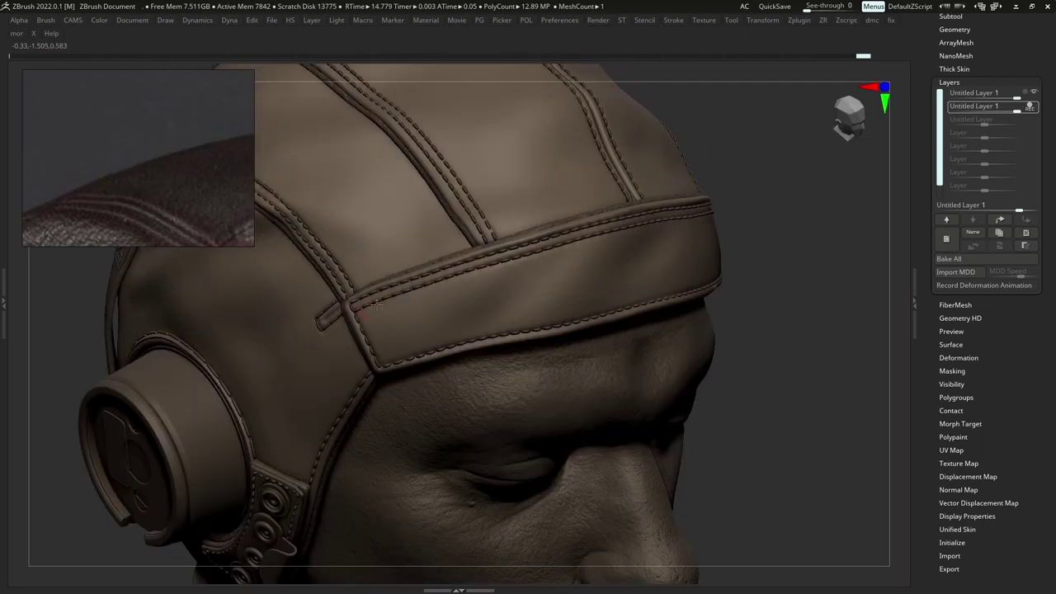
drag(537, 254, 539, 254)
key(ctrl+z)
drag(386, 303, 543, 248)
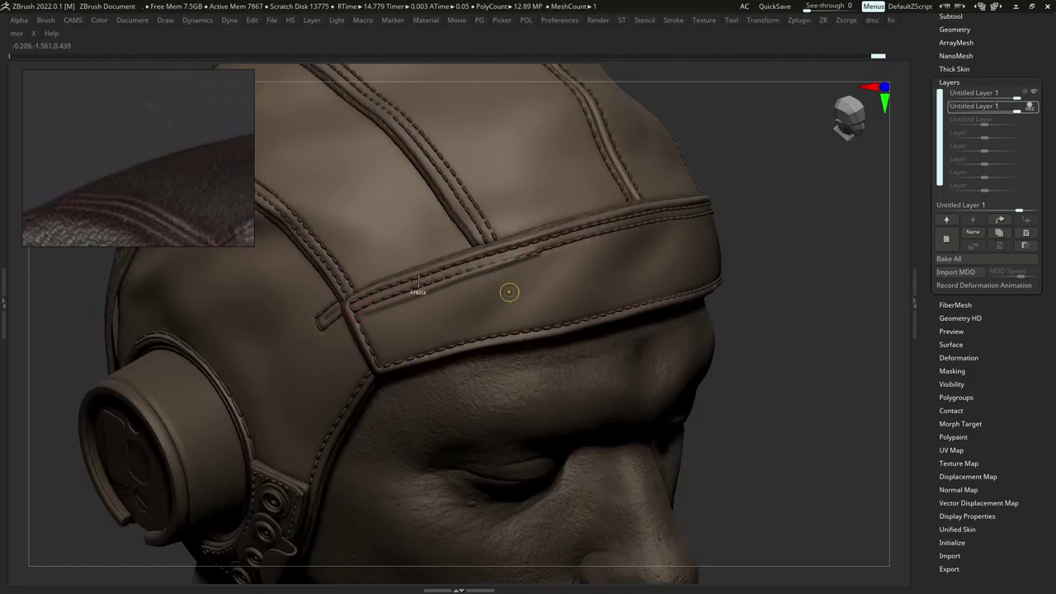
key(ctrl+z)
drag(437, 276, 596, 228)
key(ctrl+z)
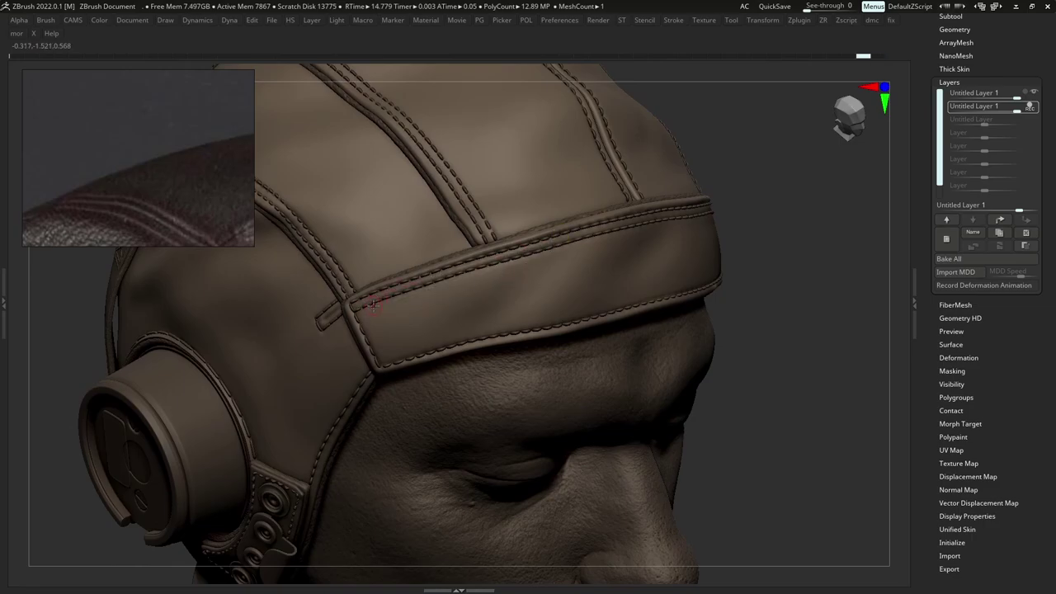
drag(355, 306, 402, 288)
drag(571, 237, 573, 236)
mouse_move(570, 239)
ctrl+right_down()
mouse_move(549, 267)
mouse_move(504, 258)
ctrl+right_up()
drag(527, 313, 468, 328)
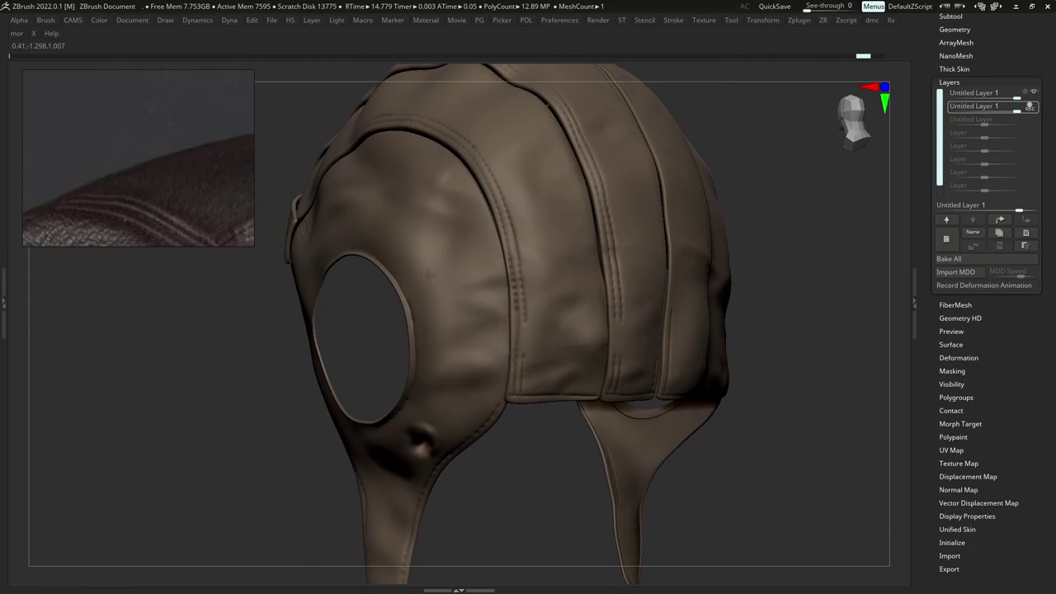
Raise the rim of the left ear flap down its front edge, around the tip and up the rear edge.
right_drag(429, 276, 487, 272)
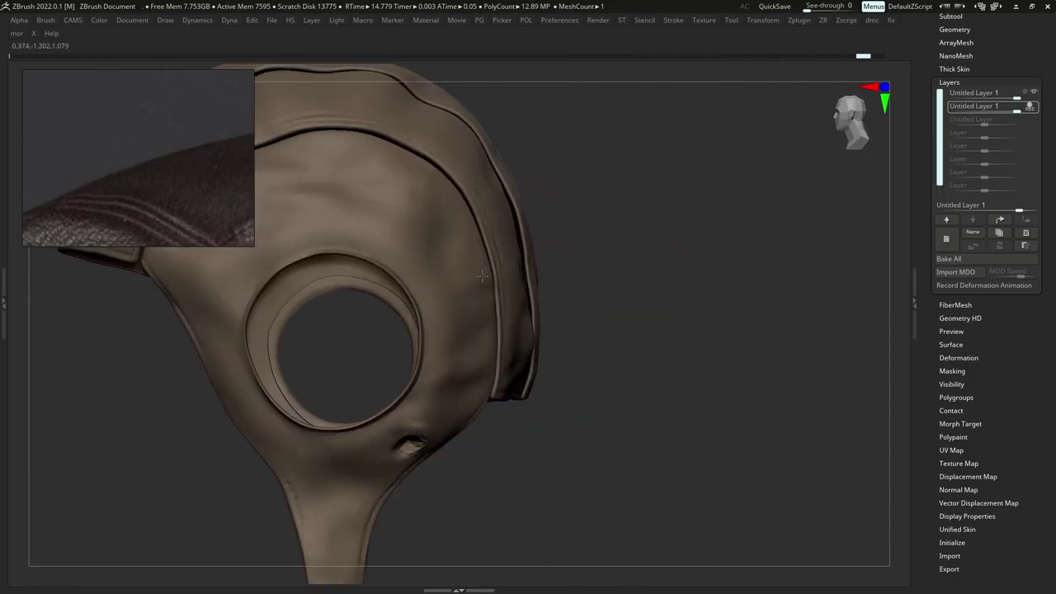
right_drag(330, 256, 429, 248)
right_drag(363, 246, 398, 245)
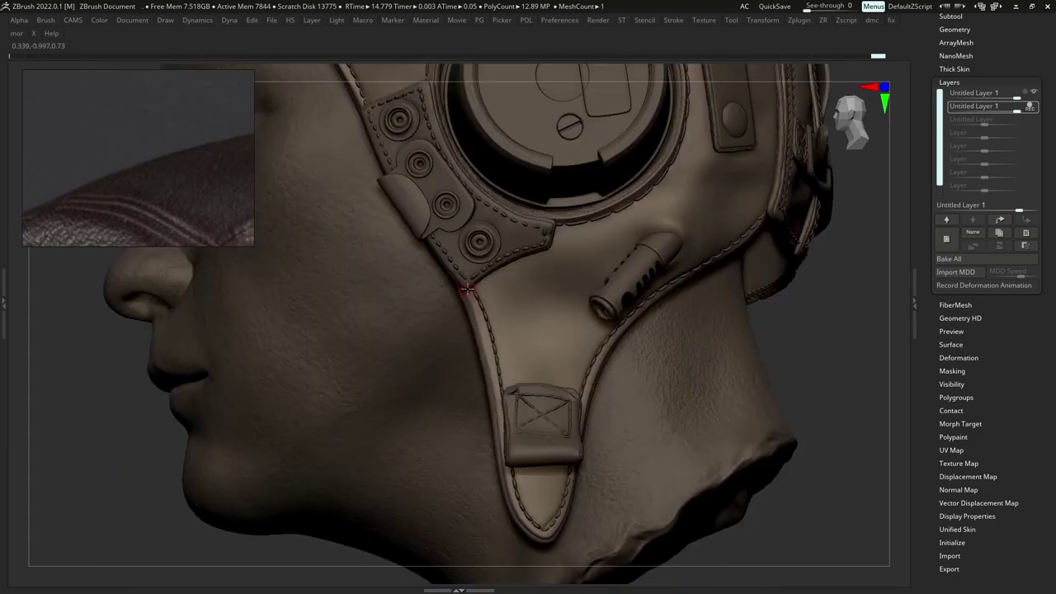
mouse_move(467, 289)
mouse_down()
mouse_move(510, 482)
mouse_move(546, 541)
mouse_move(558, 541)
mouse_up()
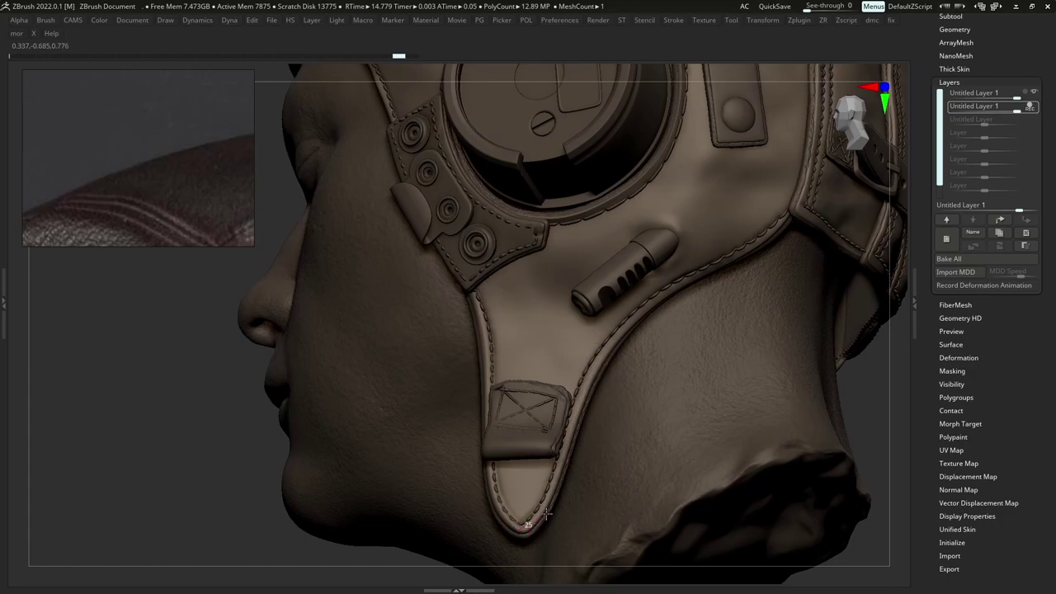
drag(569, 446, 579, 408)
mouse_move(577, 418)
mouse_down()
mouse_move(602, 356)
mouse_move(649, 307)
mouse_up()
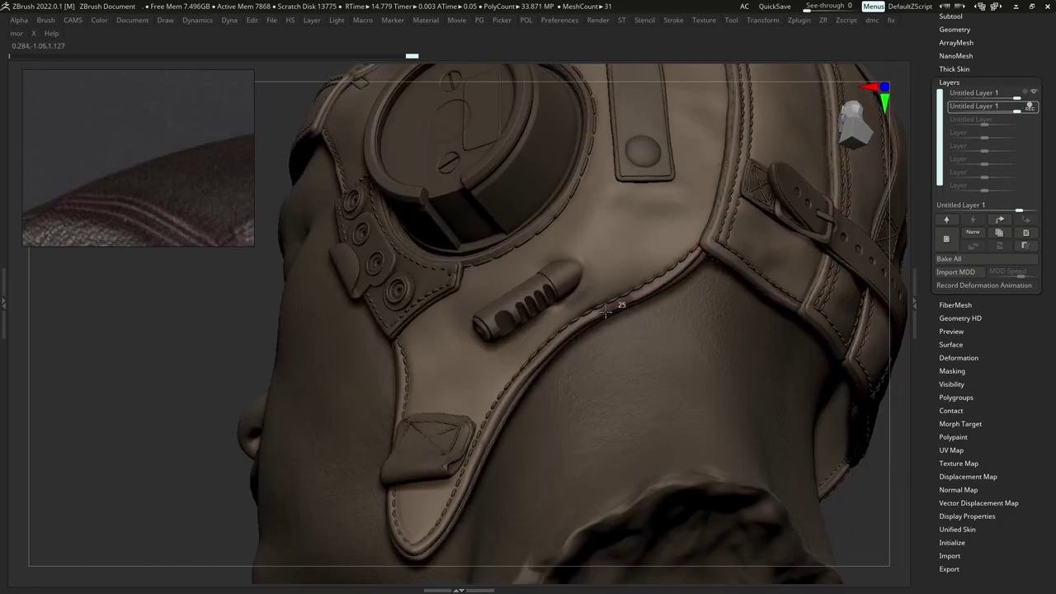
drag(606, 310, 600, 315)
ctrl+right_drag(596, 340, 521, 379)
Raise the rim of the right ear flap along its front edge, around the tip and up the rear edge.
key(alt+s)
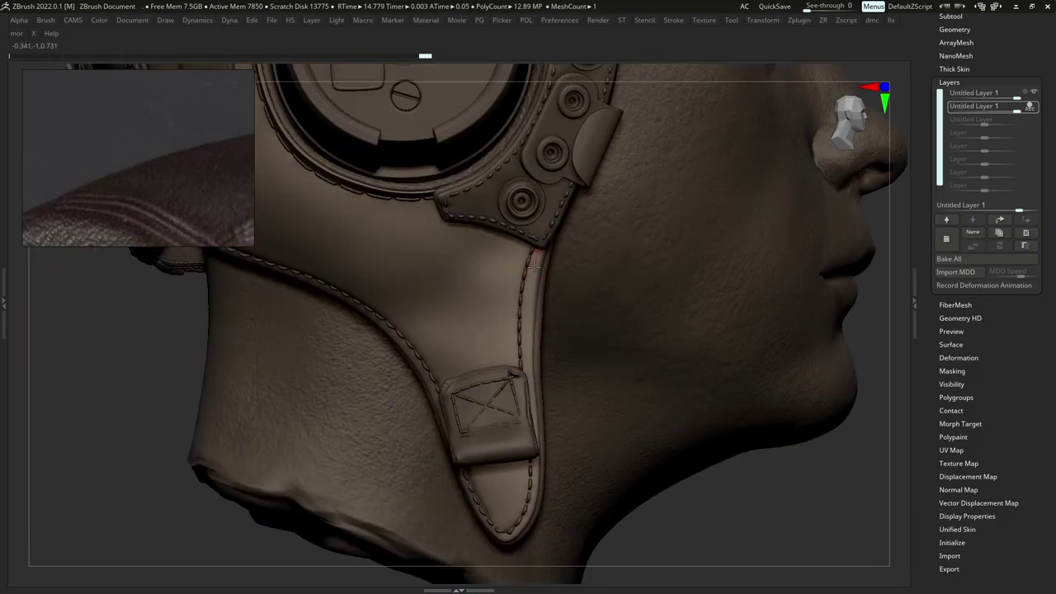
mouse_move(534, 267)
mouse_down()
mouse_move(535, 428)
mouse_move(516, 539)
mouse_move(493, 541)
mouse_up()
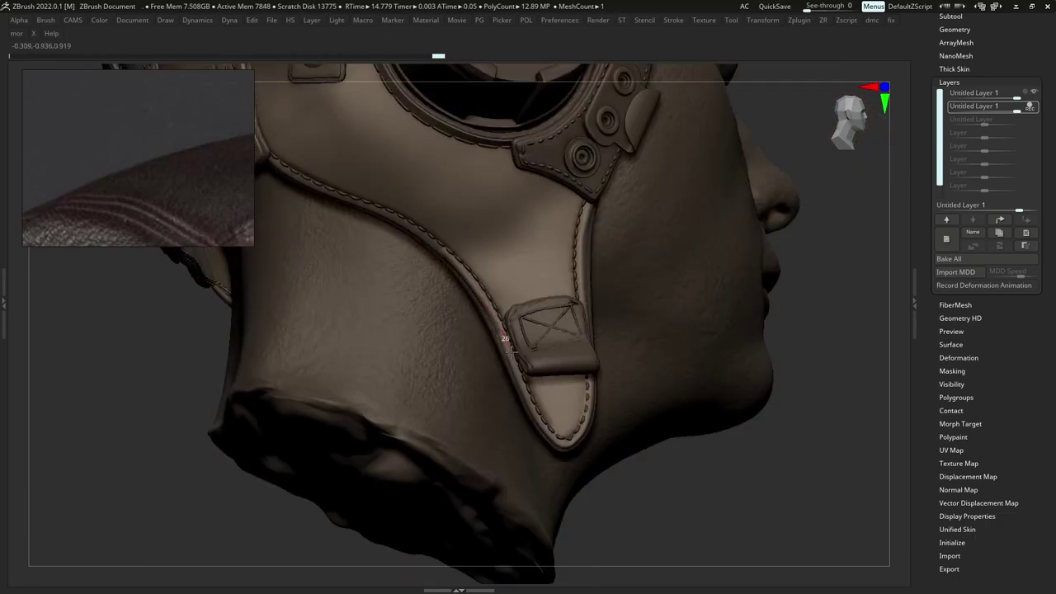
mouse_move(512, 352)
mouse_down()
mouse_move(548, 439)
mouse_move(581, 448)
mouse_up()
right_drag(551, 404, 660, 491)
drag(406, 274, 568, 373)
mouse_move(568, 373)
ctrl+right_down()
mouse_move(559, 251)
mouse_move(556, 265)
ctrl+right_up()
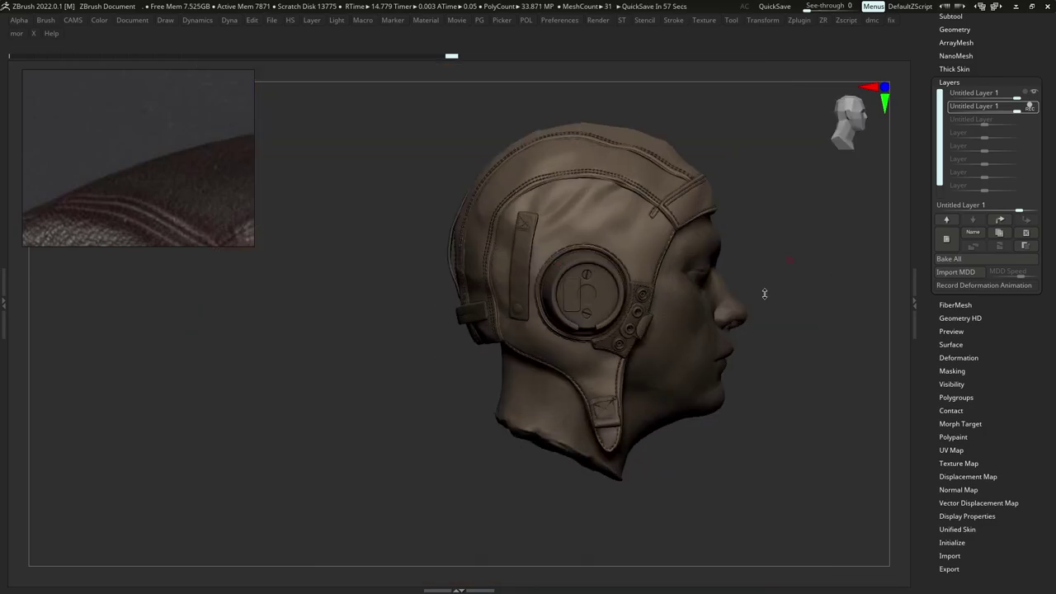
Raise the lower rims of the central back panels at the nape, below the long strap.
mouse_move(764, 295)
right_down()
mouse_move(556, 302)
mouse_move(453, 401)
right_up()
drag(427, 399, 566, 383)
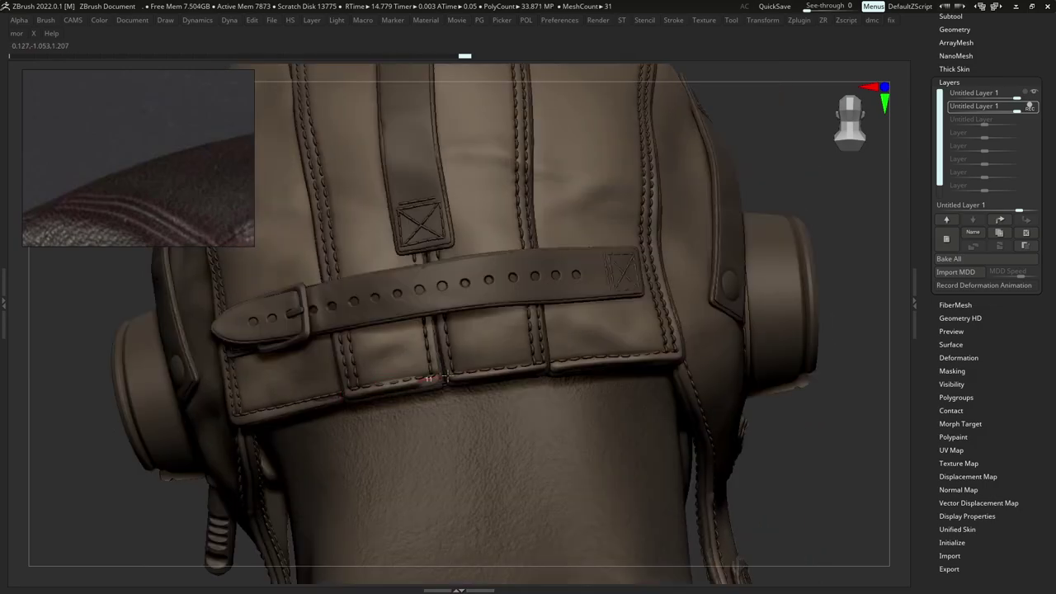
drag(446, 377, 454, 375)
mouse_move(350, 399)
mouse_down()
mouse_move(454, 375)
mouse_move(413, 385)
mouse_up()
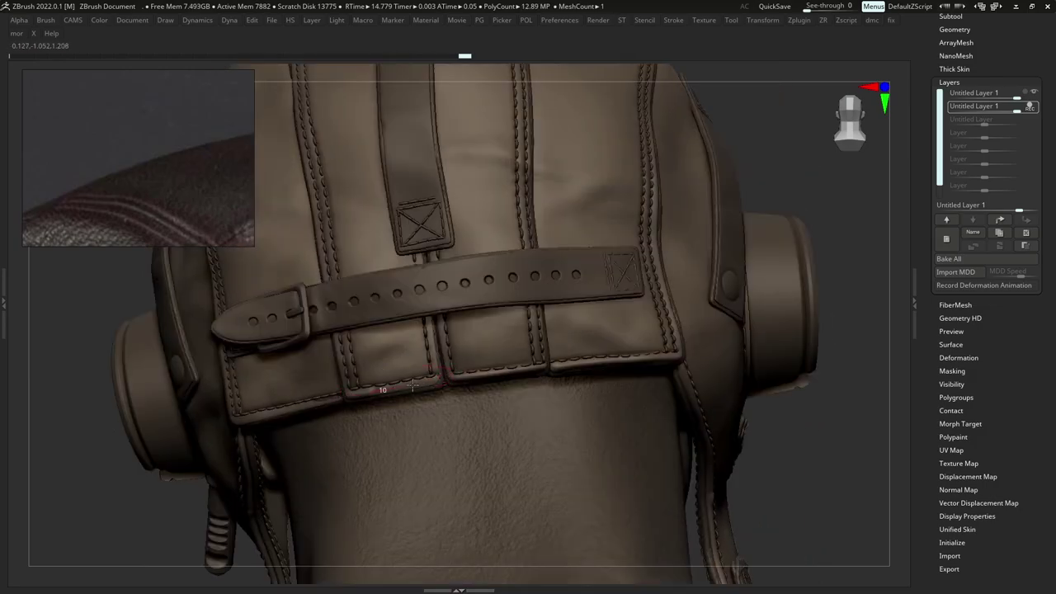
ctrl+right_drag(463, 375, 434, 293)
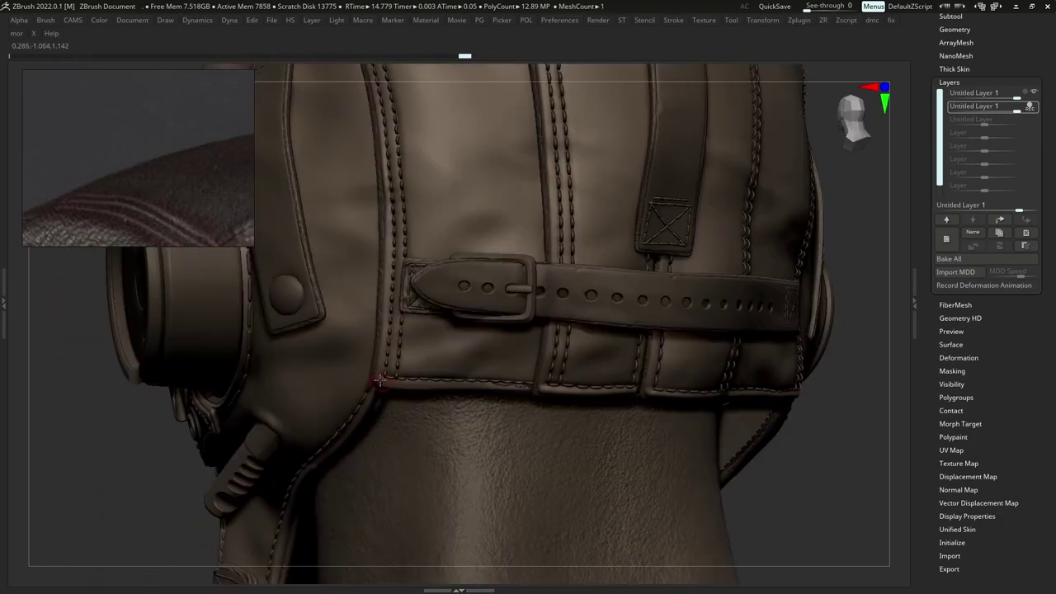
Raise the lower rim of the back panel beneath the buckle, undoing and redrawing the stroke.
right_drag(379, 381, 404, 368)
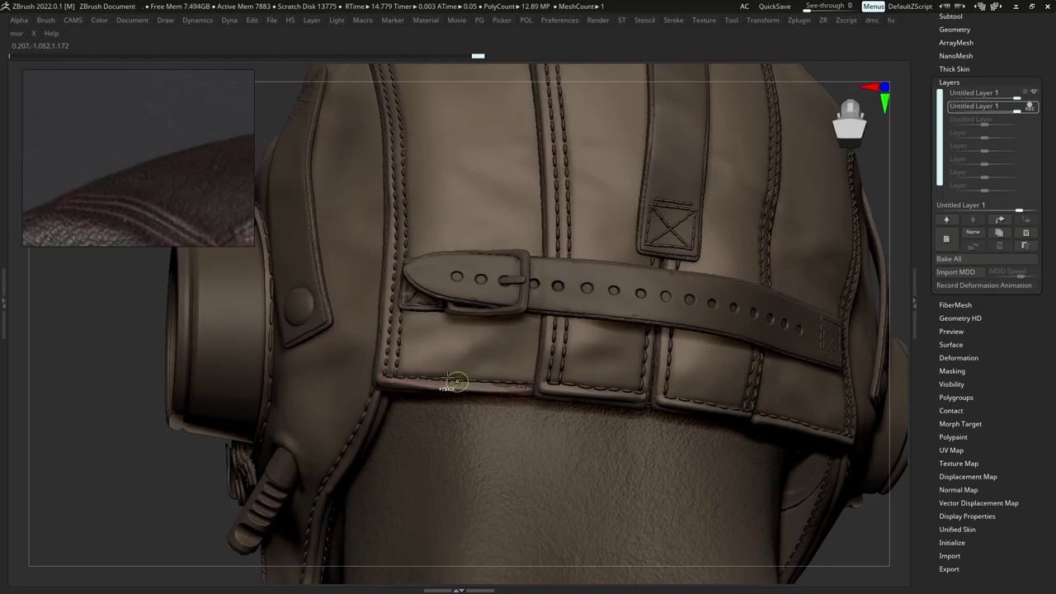
key(ctrl+z)
drag(481, 384, 545, 394)
mouse_move(460, 356)
ctrl+right_down()
mouse_move(470, 314)
mouse_move(458, 287)
mouse_move(494, 294)
mouse_move(493, 365)
mouse_move(528, 359)
ctrl+right_up()
Shrink the reference image overlay and raise the stitched leather rim around the left ear cup.
ctrl+right_drag(425, 247, 502, 214)
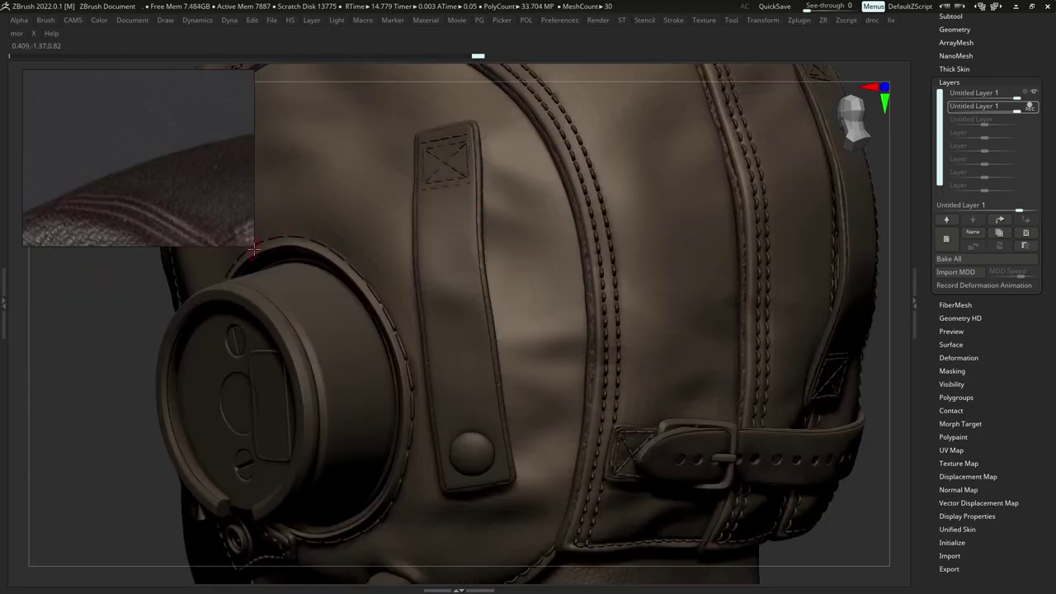
right_click(232, 228)
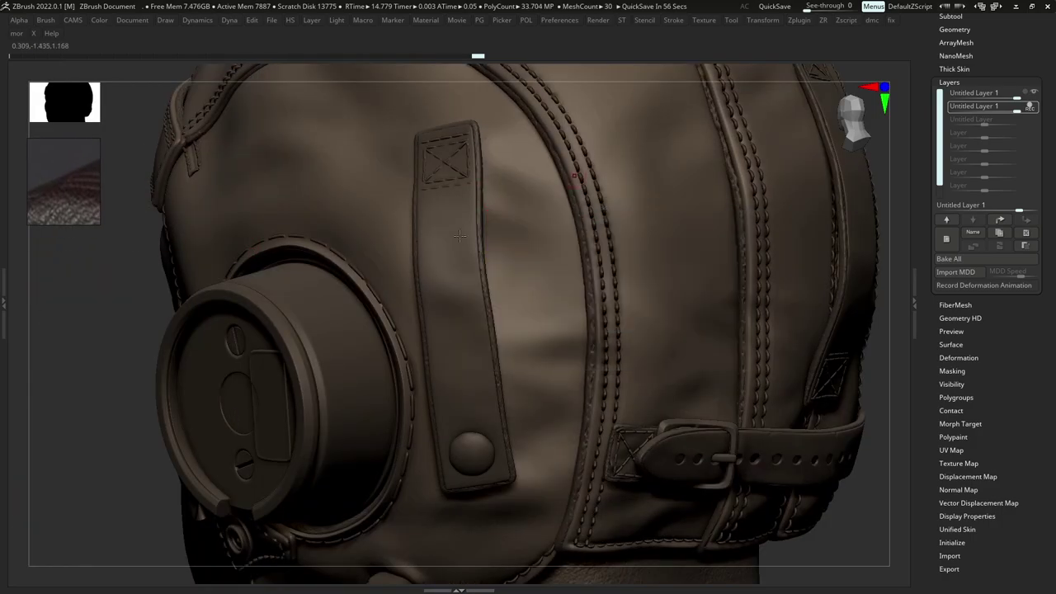
alt+right_drag(459, 236, 502, 162)
right_drag(424, 250, 448, 248)
mouse_move(423, 237)
mouse_down()
mouse_move(446, 317)
mouse_move(438, 415)
mouse_up()
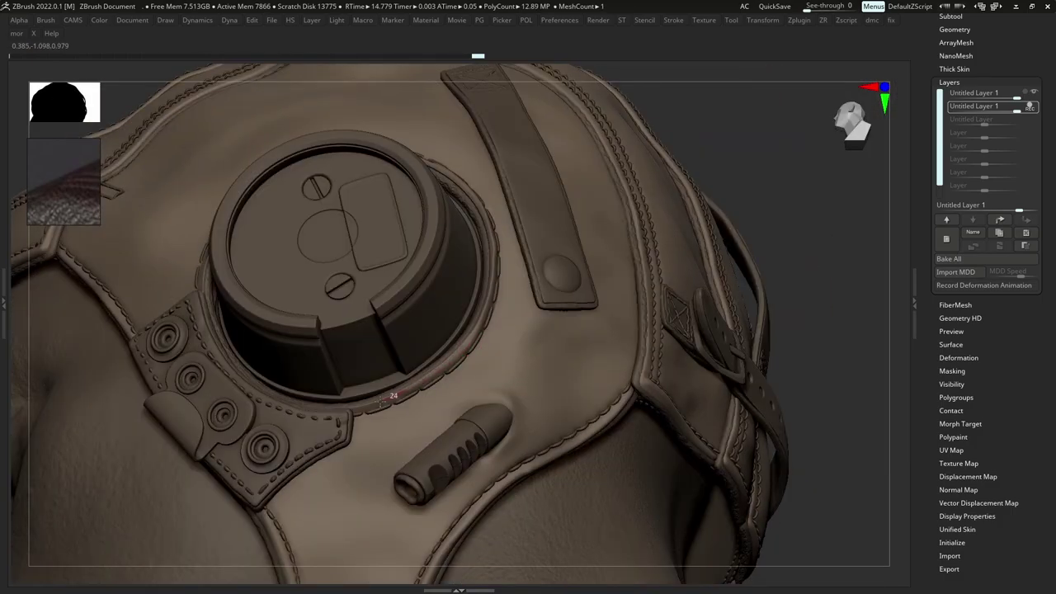
drag(381, 403, 350, 411)
mouse_move(350, 410)
right_down()
mouse_move(628, 283)
mouse_move(624, 273)
right_up()
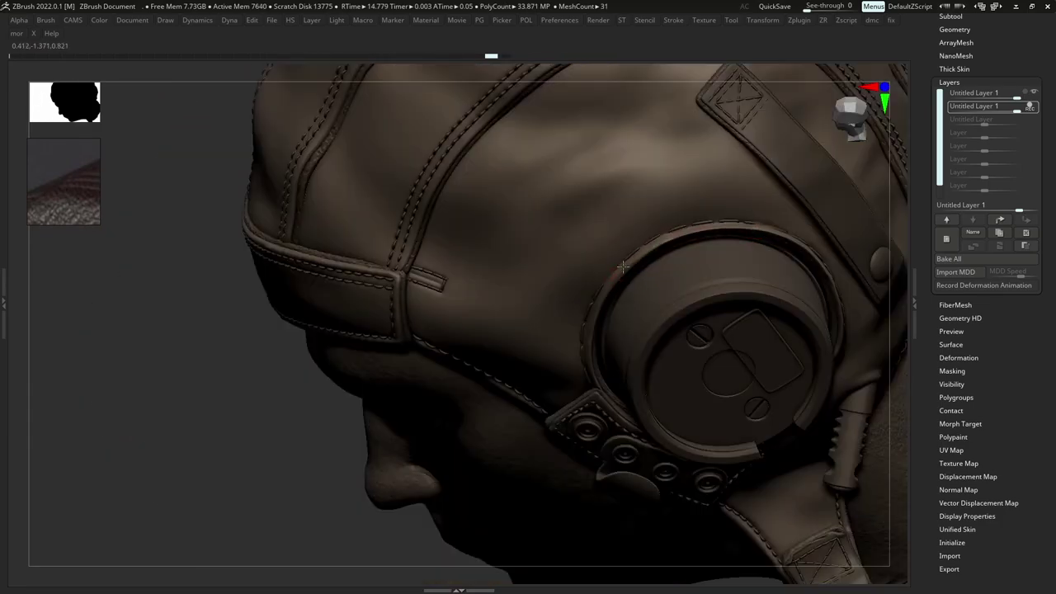
drag(619, 281, 655, 245)
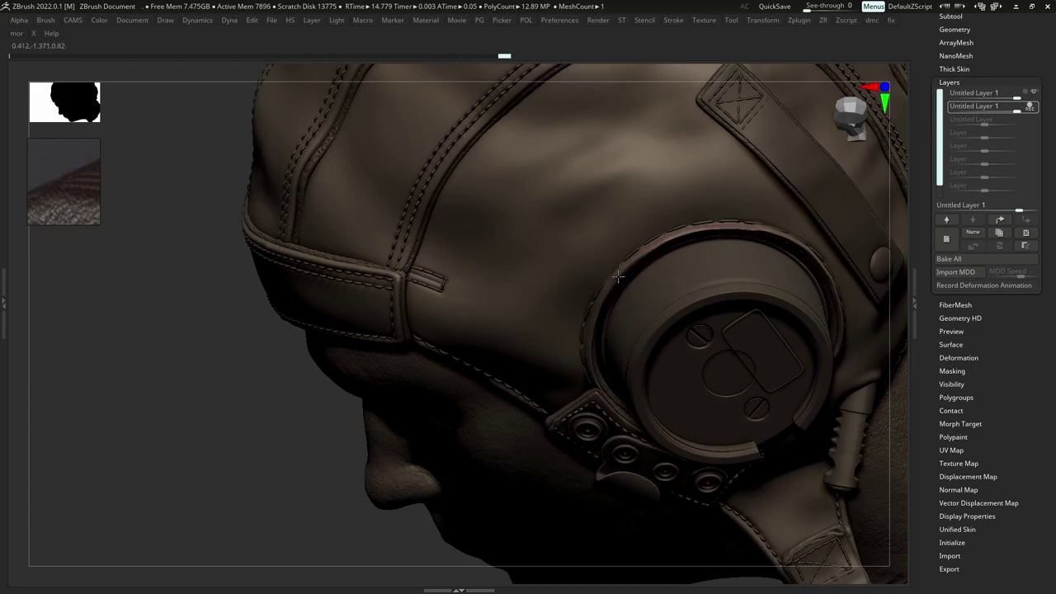
Raise the leather edge along the rear part of the seam arching over the left ear cup, down toward the nape.
right_drag(623, 270, 621, 229)
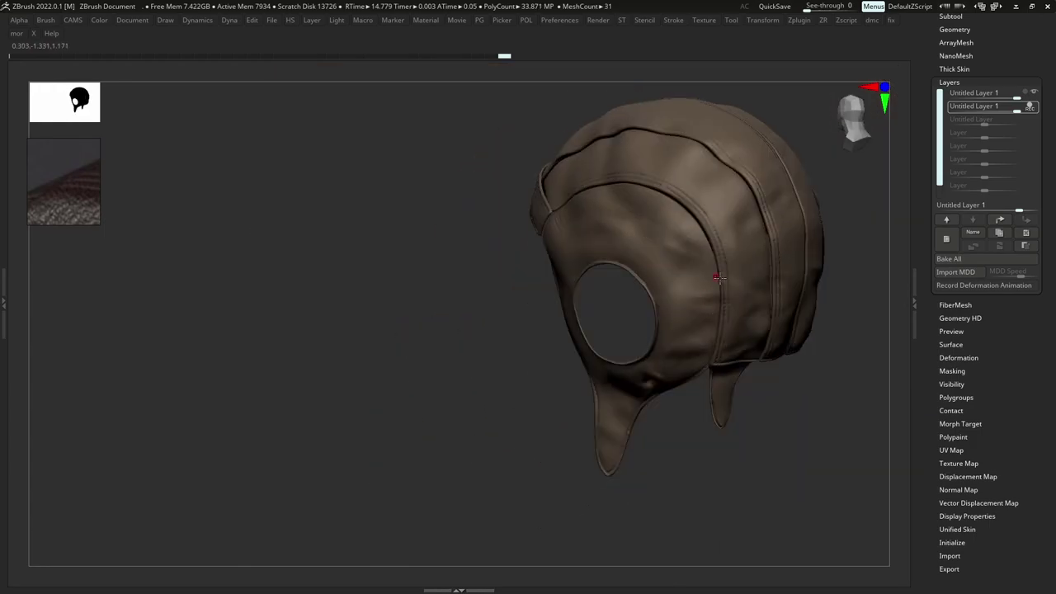
drag(718, 279, 648, 303)
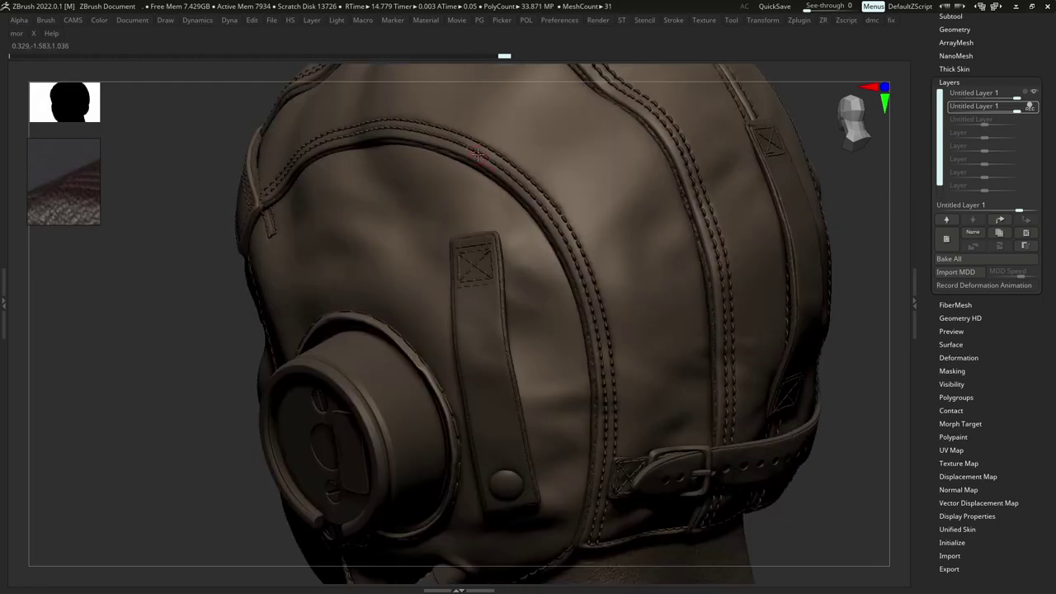
mouse_move(478, 156)
mouse_down()
mouse_move(554, 243)
mouse_move(595, 351)
mouse_up()
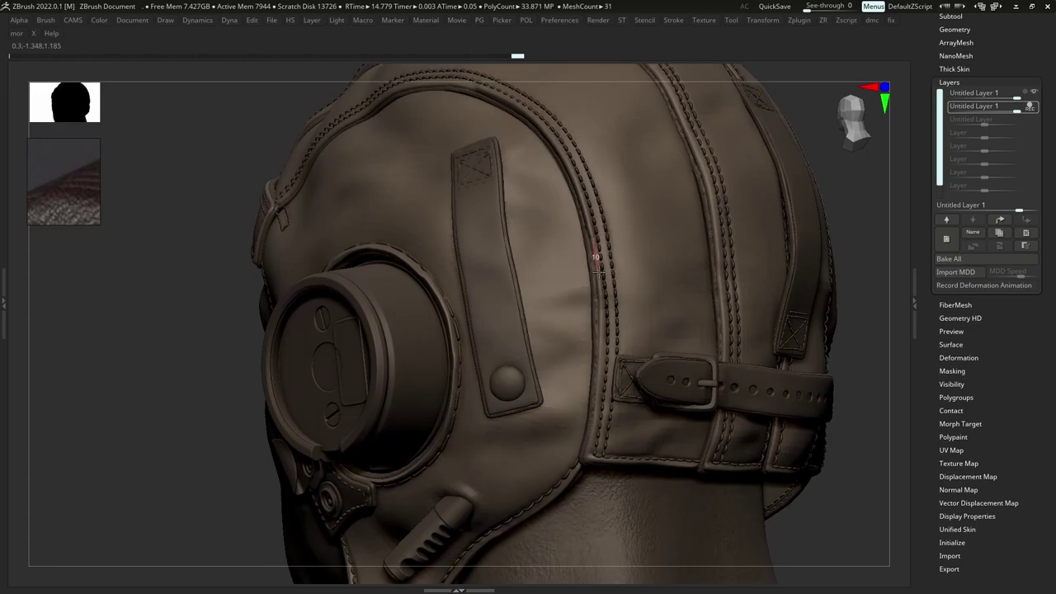
mouse_move(592, 246)
mouse_down()
mouse_move(601, 330)
mouse_move(590, 438)
mouse_up()
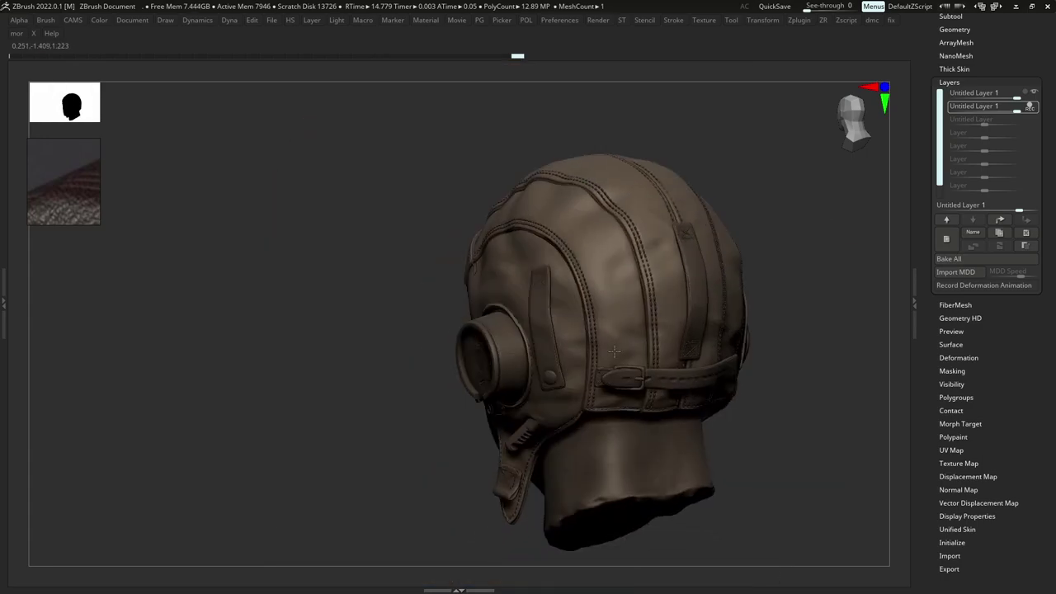
drag(701, 330, 603, 330)
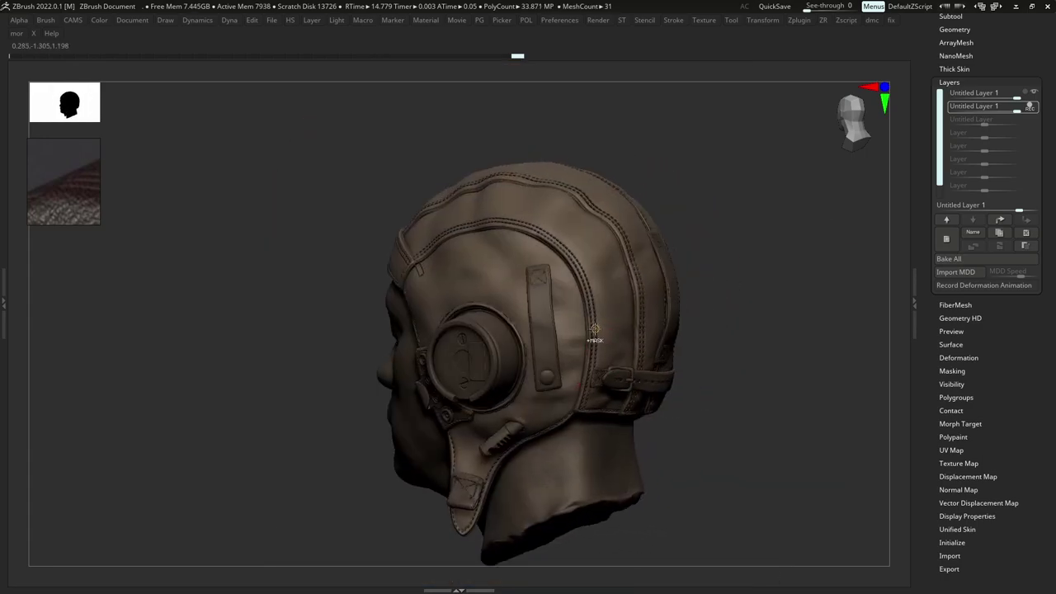
ctrl+right_drag(594, 329, 590, 343)
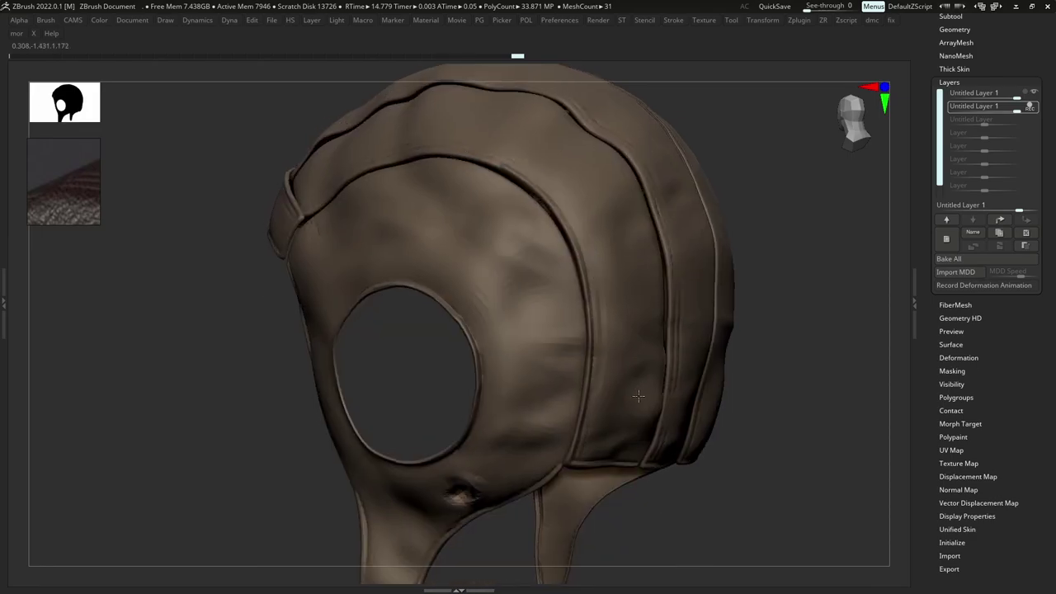
drag(570, 314, 561, 338)
Raise the same arching seam's edge from the browband corner across its upper curve above the left ear cup.
scroll(555, 346, up, 3)
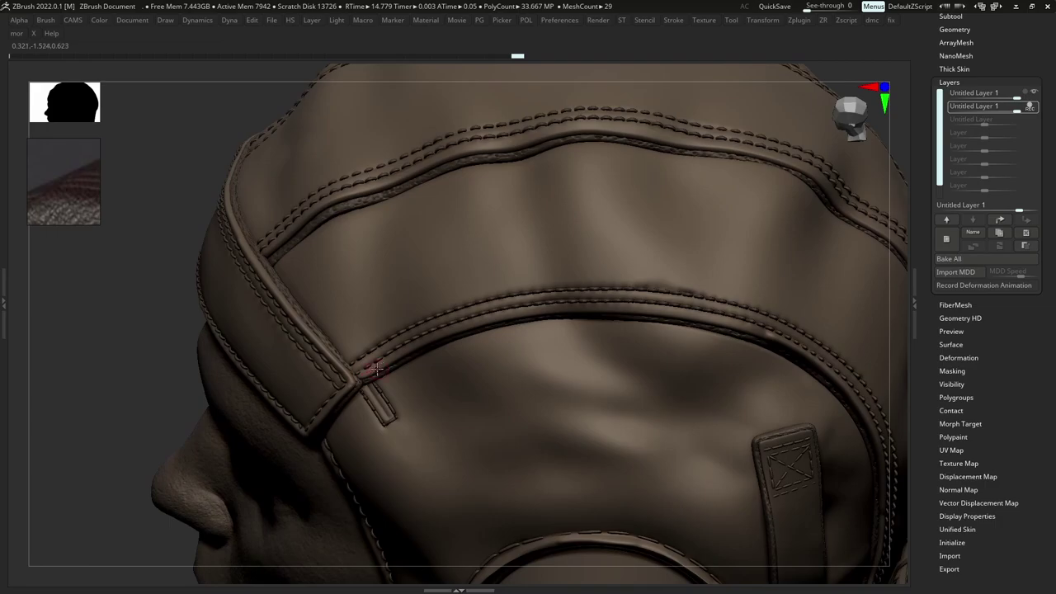
drag(365, 375, 500, 314)
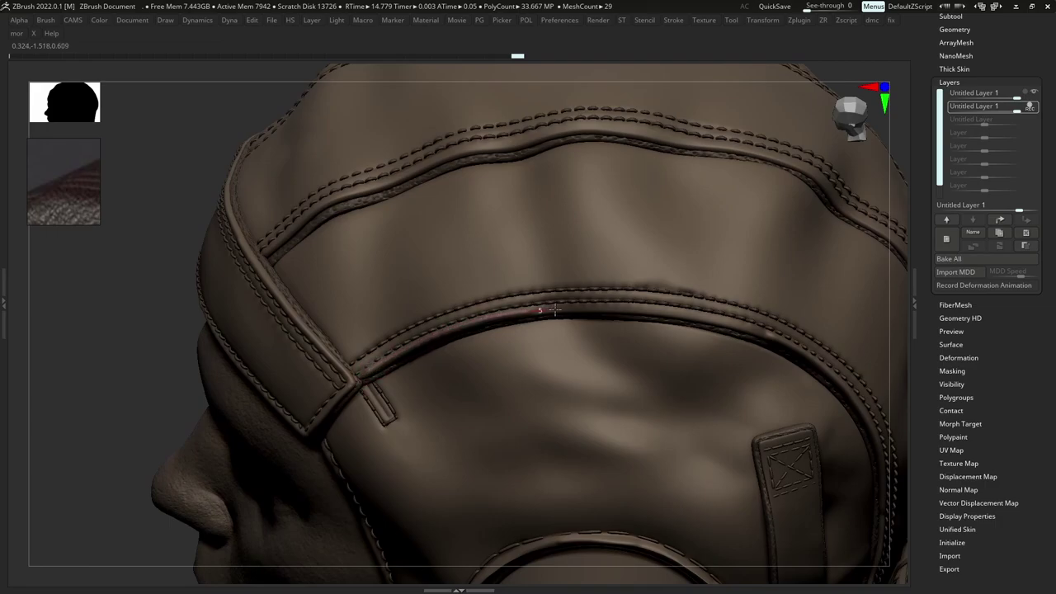
drag(608, 307, 774, 329)
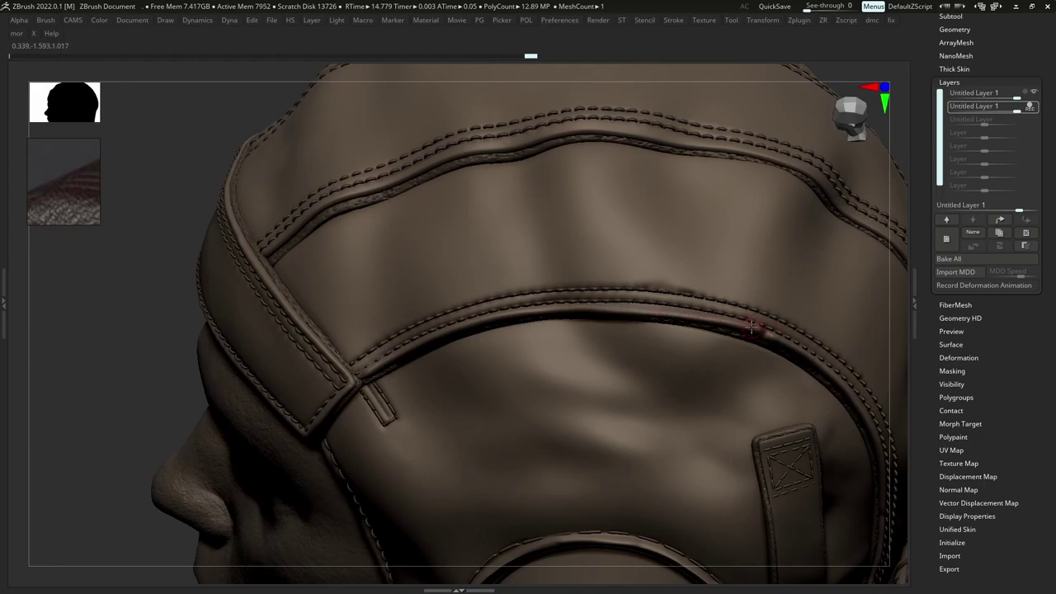
Undo the last strokes and raise the edge of the next seam down the back, continuing under the buckle strap to the hem.
right_drag(722, 331, 760, 365)
key(4)
right_drag(700, 334, 673, 289)
right_drag(776, 347, 700, 286)
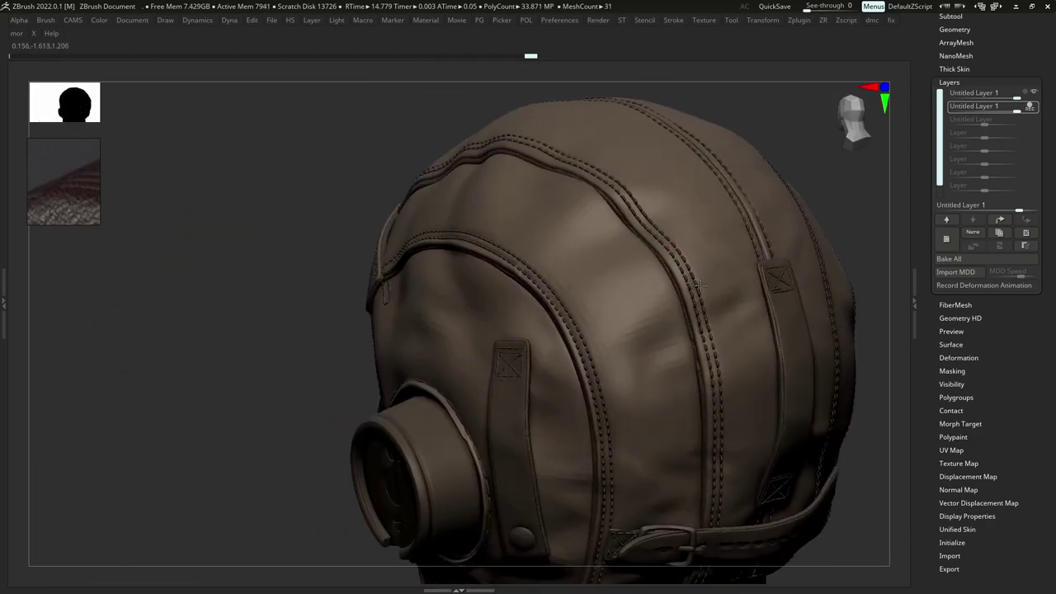
key(ctrl+z)
key(ctrl+z)
key(ctrl+z)
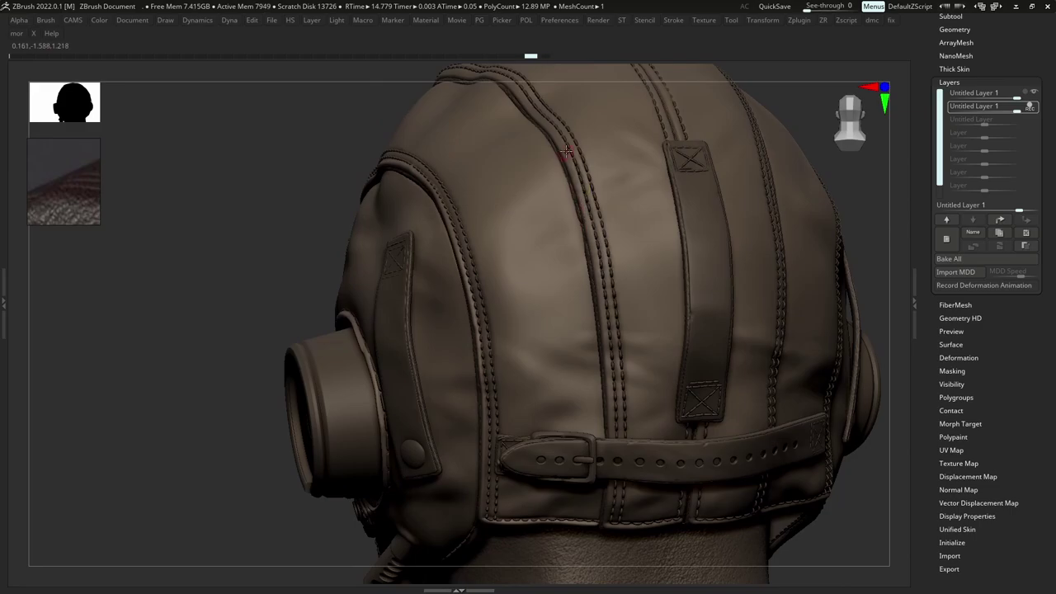
drag(603, 318, 610, 445)
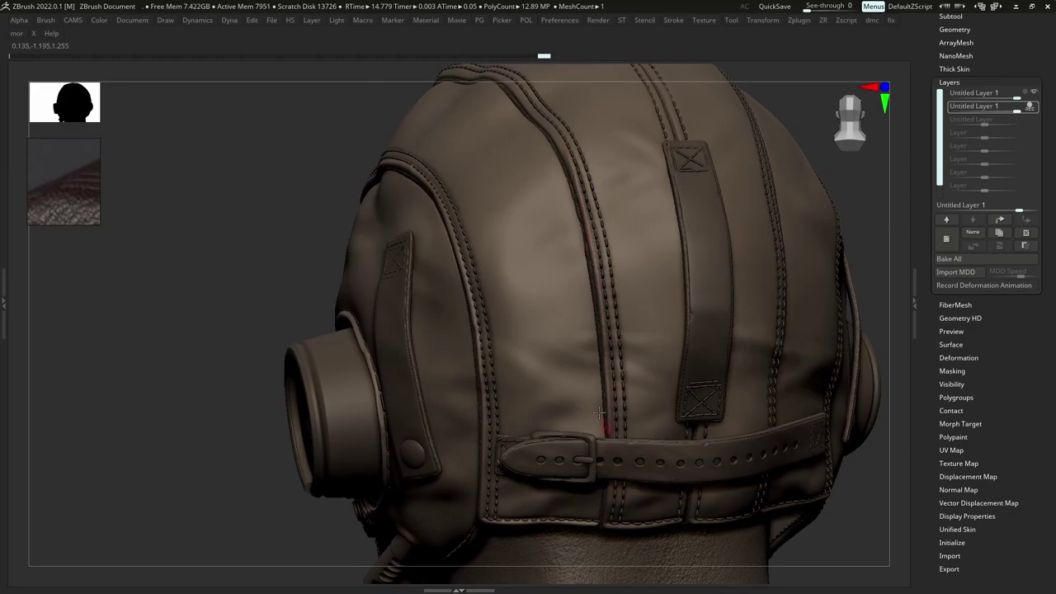
alt+right_drag(609, 446, 613, 322)
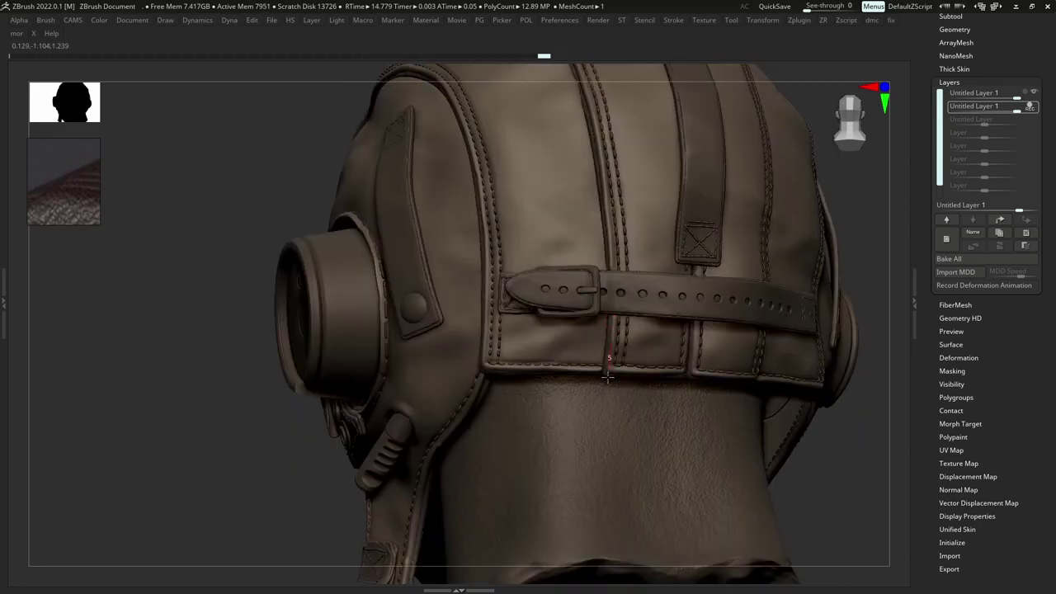
drag(607, 378, 609, 382)
Raise that seam's edge over the crown, reworking the wavy section and moving forward toward the browband.
ctrl+right_drag(609, 381, 617, 289)
mouse_move(618, 289)
alt+right_down()
mouse_move(647, 338)
mouse_move(633, 316)
alt+right_up()
drag(606, 268, 631, 307)
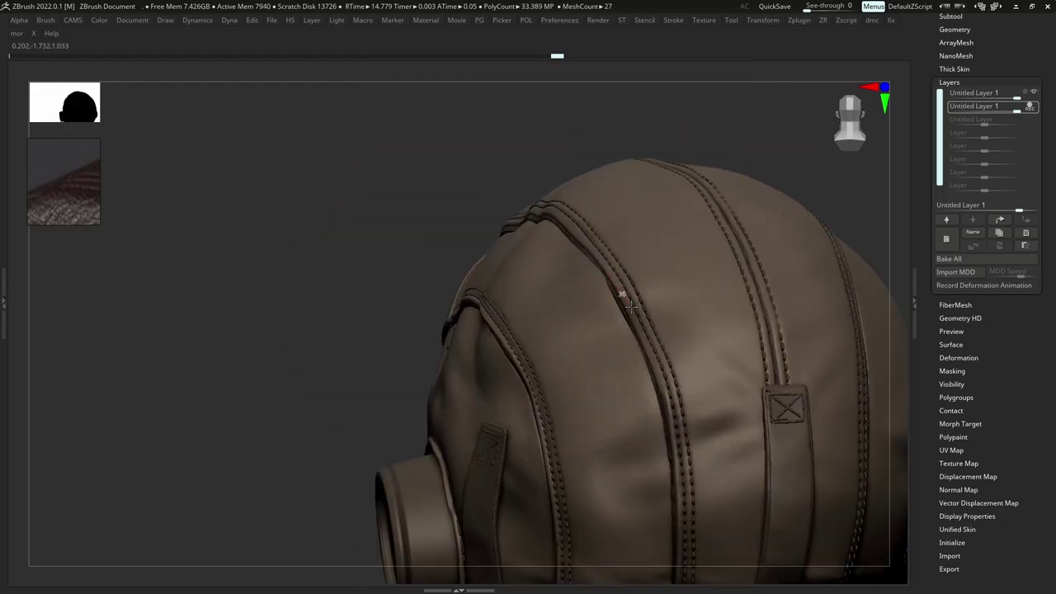
right_drag(646, 287, 579, 299)
click(438, 590)
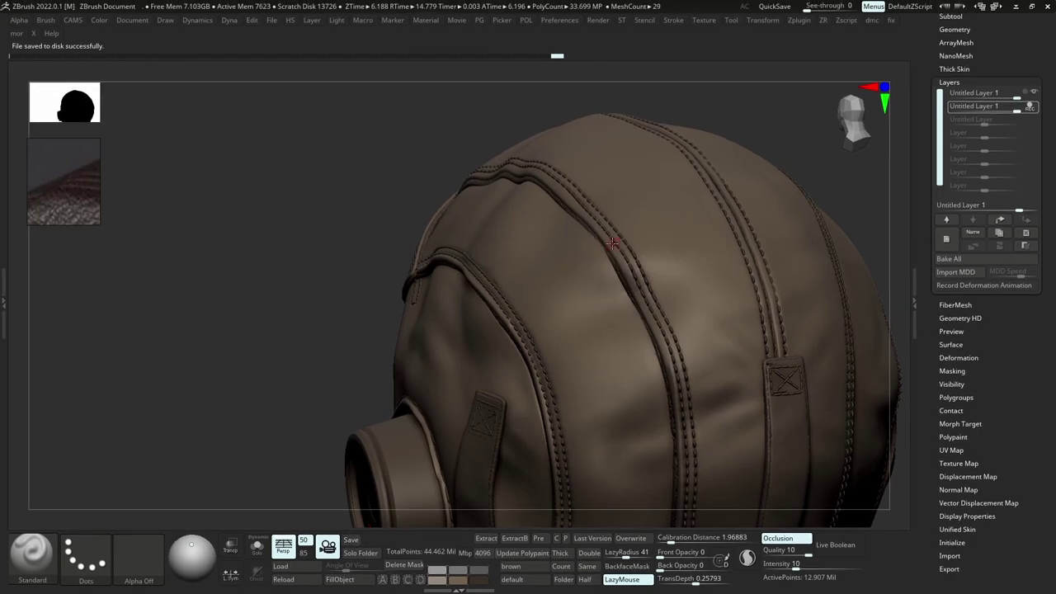
drag(633, 281, 651, 314)
drag(584, 214, 651, 319)
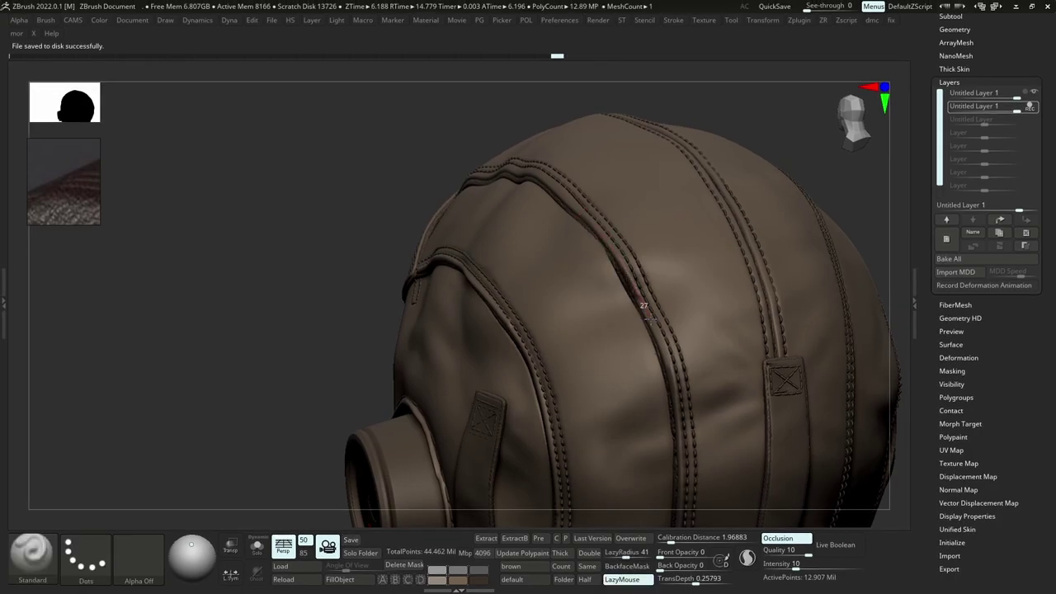
drag(672, 373, 668, 380)
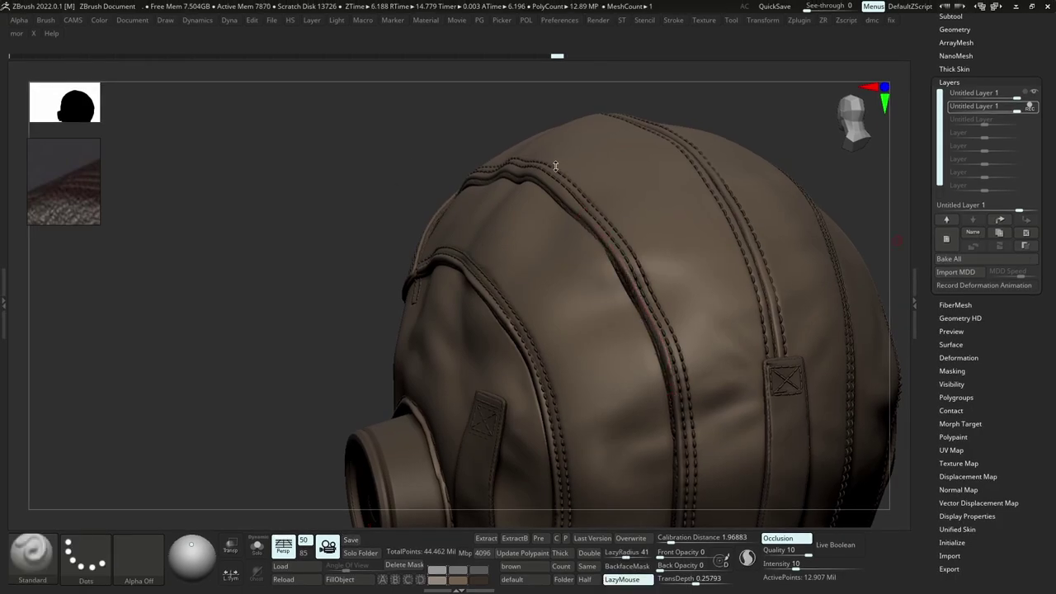
right_drag(537, 200, 502, 240)
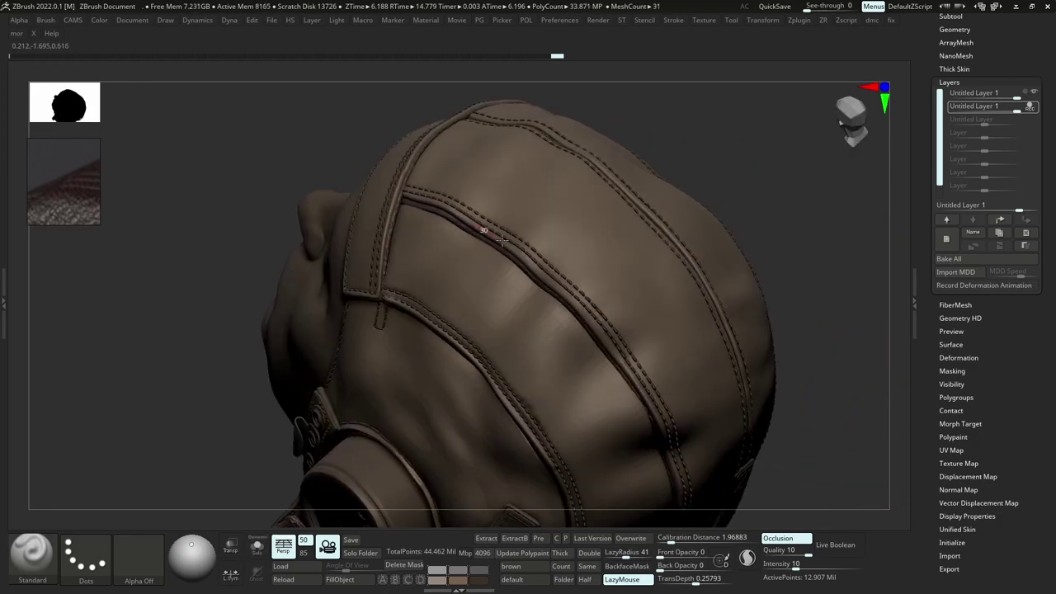
Sculpt along the upper seam on the left side of the cap with the Standard brush and smooth the stroke.
drag(502, 241, 633, 371)
shift+drag(538, 270, 624, 366)
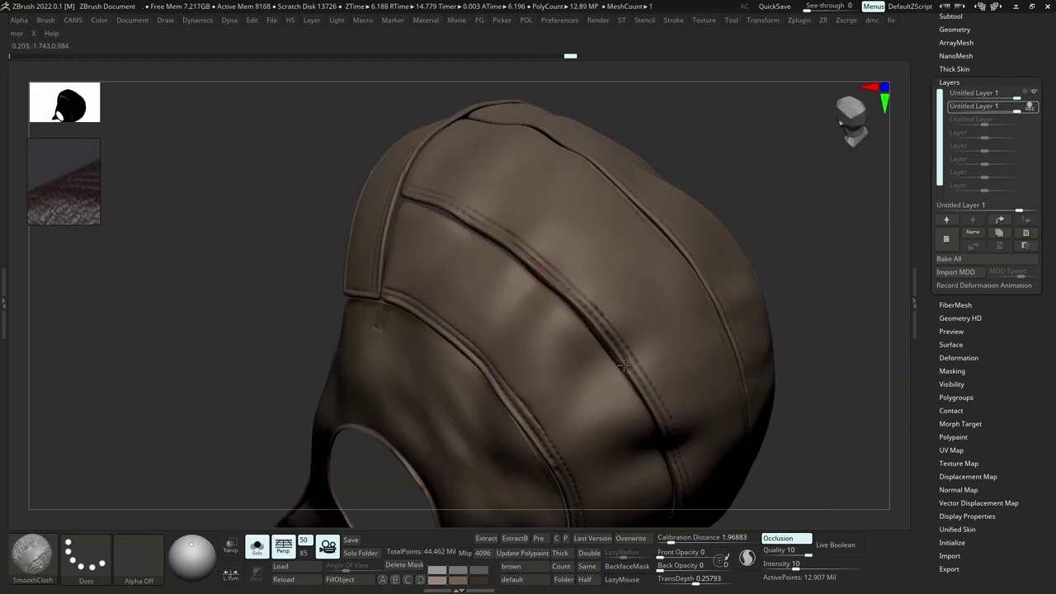
mouse_move(623, 366)
right_down()
mouse_move(540, 290)
mouse_move(495, 309)
right_up()
Set the smoothing brush to SmoothDirection and smooth along the cap's upper left seam.
shift+click(34, 554)
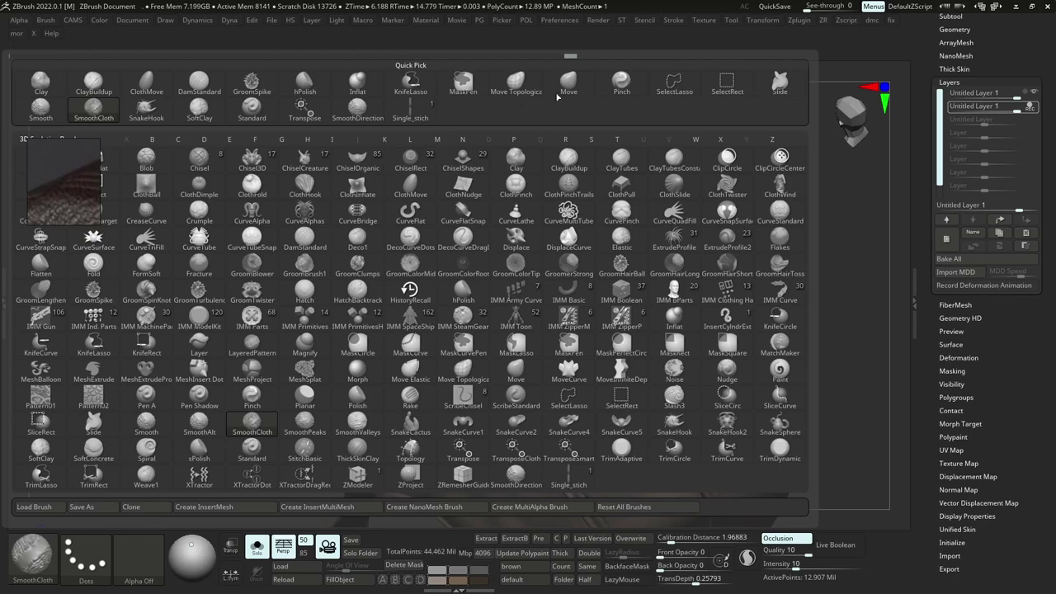
shift+click(364, 109)
right_drag(726, 358, 680, 458)
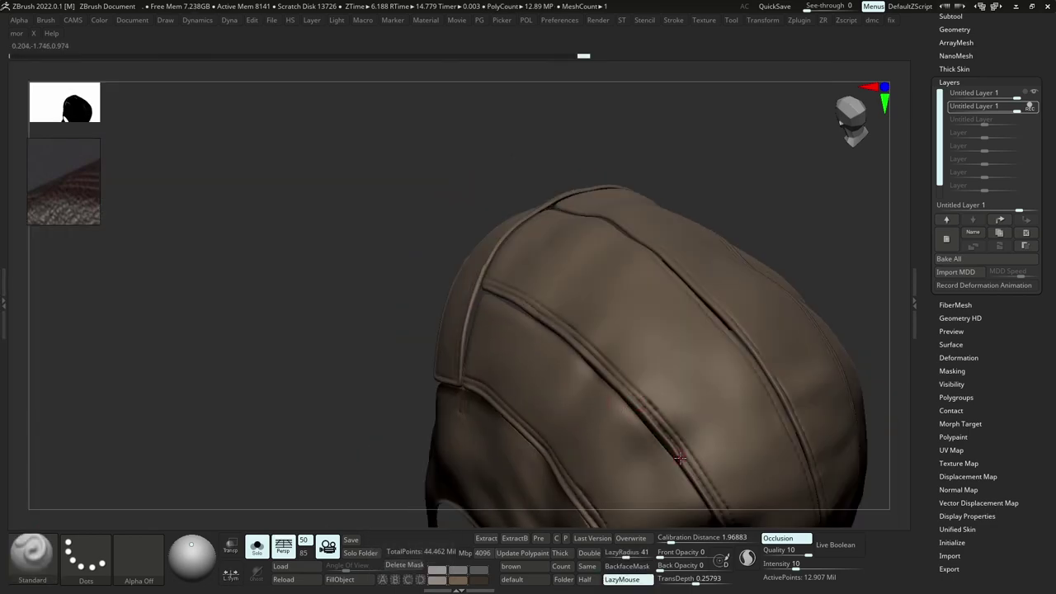
shift+drag(680, 458, 585, 361)
right_drag(585, 361, 476, 286)
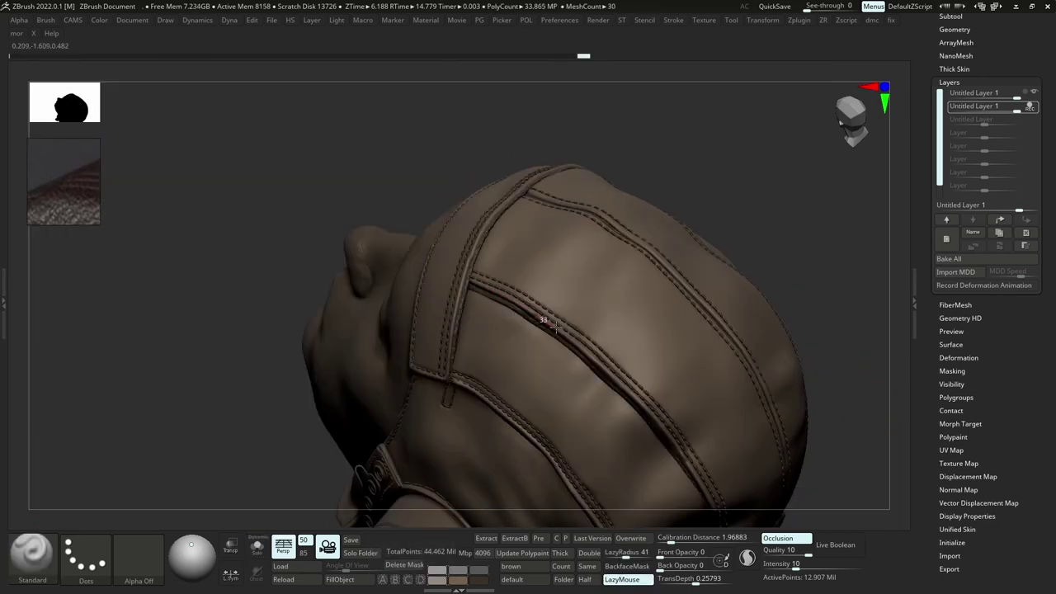
Sculpt along the center seam on the back of the cap, from above the strap patch towards the crown.
right_drag(556, 328, 561, 147)
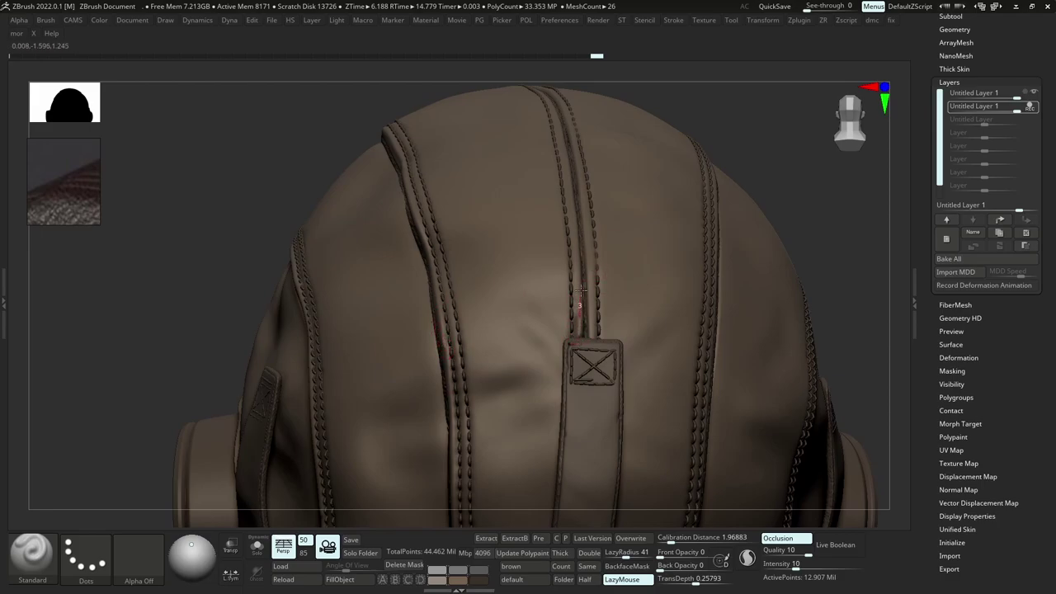
drag(580, 258, 580, 254)
key(ctrl+z)
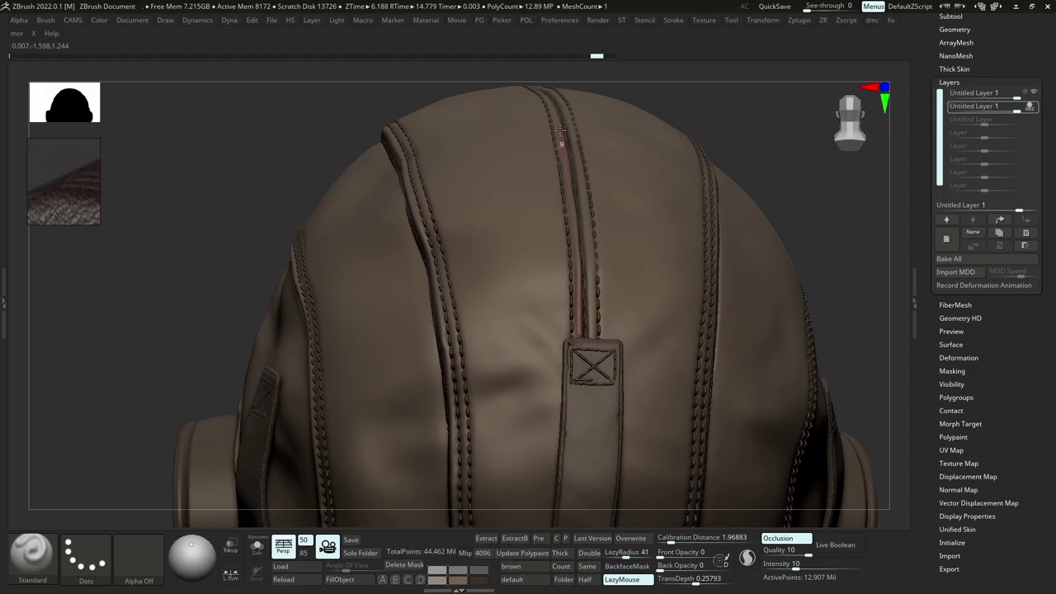
drag(559, 131, 554, 119)
Continue sculpting the center seam between its two stitch rows across the rear crown.
key(shift+s)
mouse_move(571, 184)
right_down()
mouse_move(541, 241)
mouse_move(541, 185)
right_up()
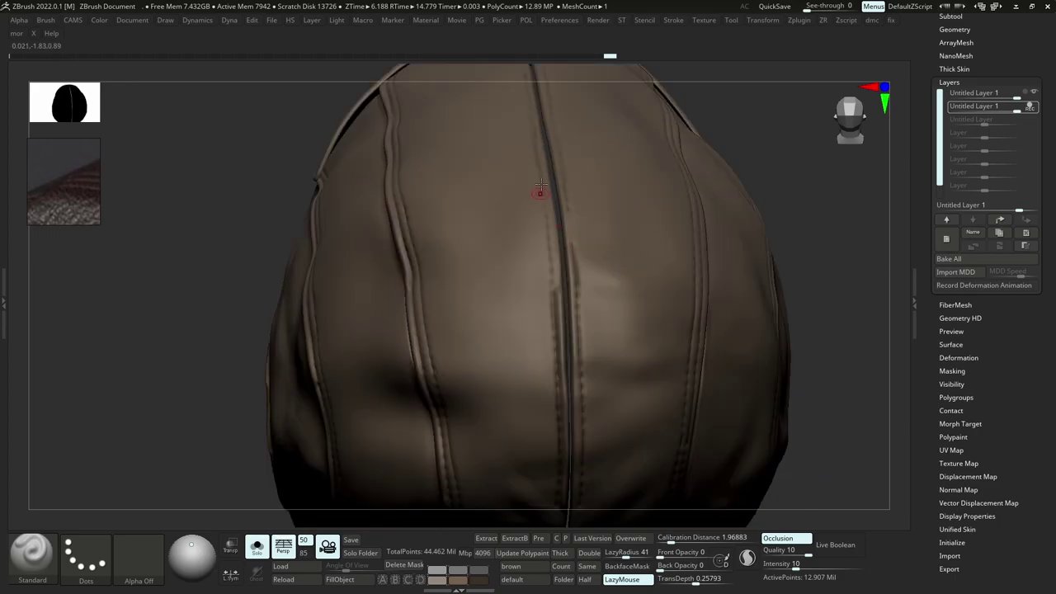
key(ctrl+shift+s)
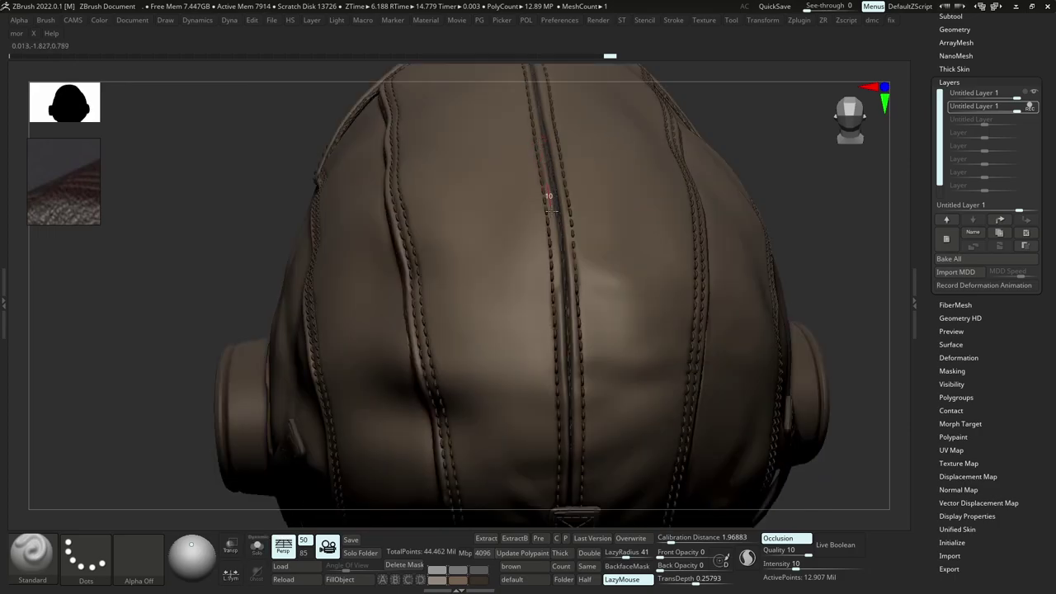
drag(551, 212, 561, 290)
Sculpt one edge of the center seam over the top of the cap, starting at the brow band.
key(shift+s)
ctrl+right_drag(562, 292, 547, 276)
mouse_move(546, 276)
shift+right_down()
mouse_move(534, 262)
mouse_move(475, 342)
mouse_move(548, 272)
shift+right_up()
key(shift+s)
ctrl+right_drag(495, 314, 479, 342)
mouse_move(342, 419)
mouse_down()
mouse_move(559, 259)
mouse_move(662, 202)
mouse_up()
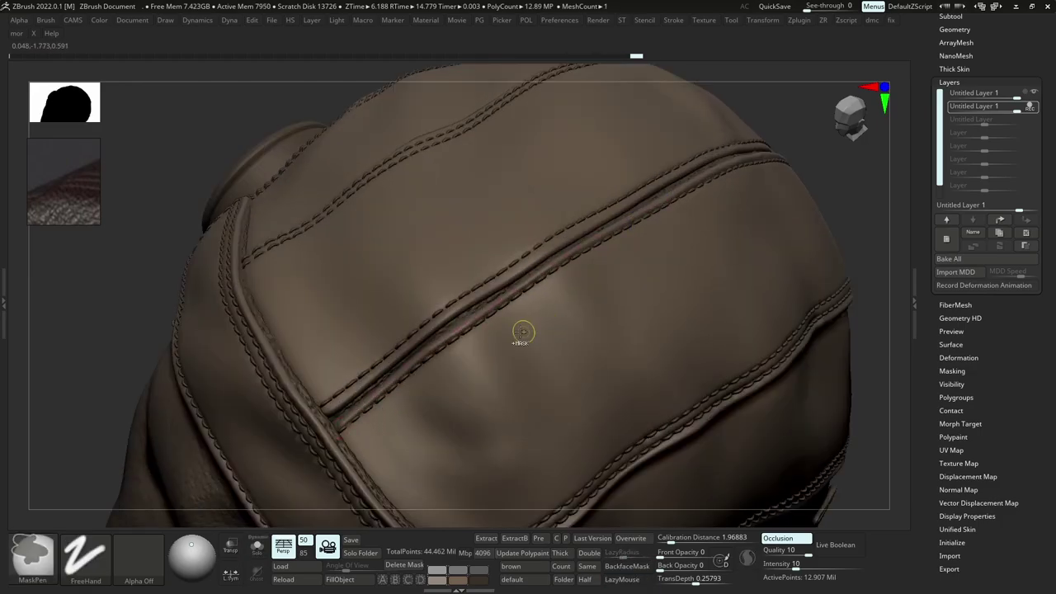
Sculpt along the center seam on the front of the crown above the brow band.
ctrl+right_drag(524, 332, 510, 305)
right_drag(510, 306, 468, 424)
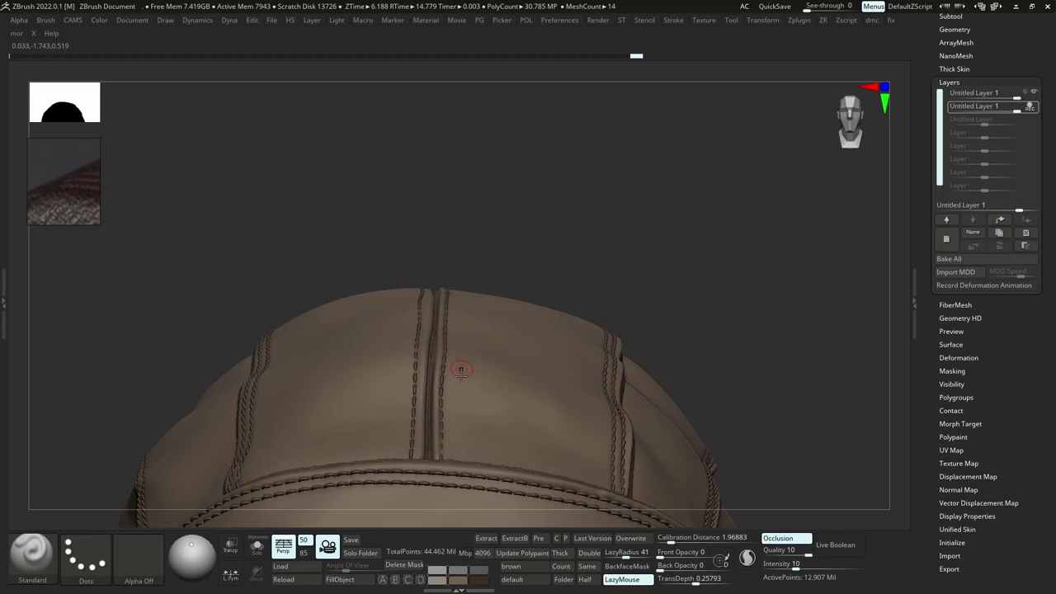
right_drag(462, 369, 472, 403)
alt+right_drag(472, 402, 468, 191)
drag(480, 276, 491, 482)
Try to sculpt the edge of the center seam beside its left stitch row, undoing each stroke.
mouse_move(491, 482)
right_down()
mouse_move(478, 253)
mouse_move(476, 355)
right_up()
right_drag(476, 354, 462, 255)
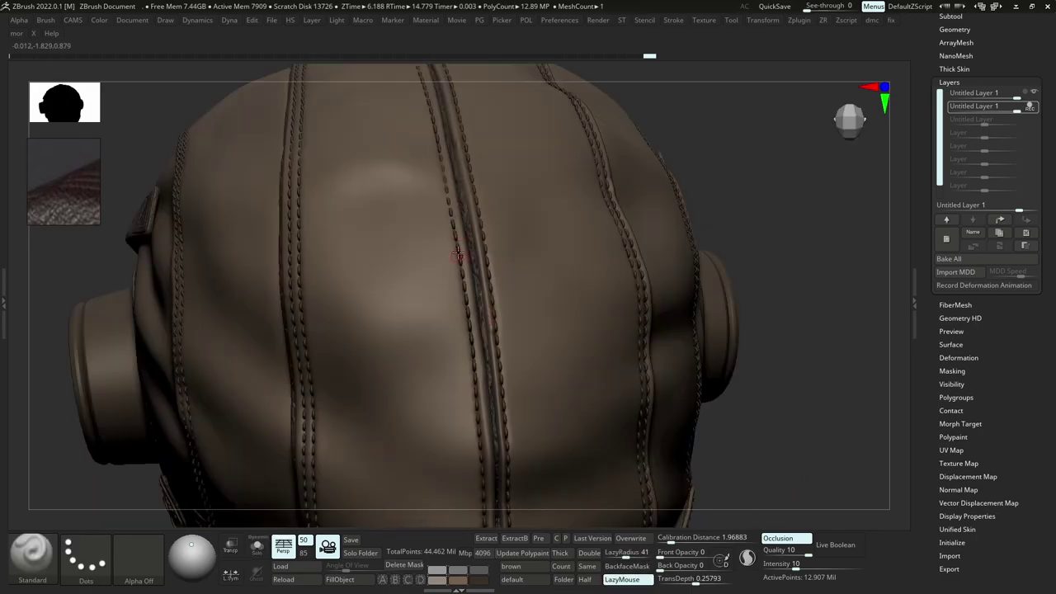
drag(452, 186, 488, 391)
key(ctrl+z)
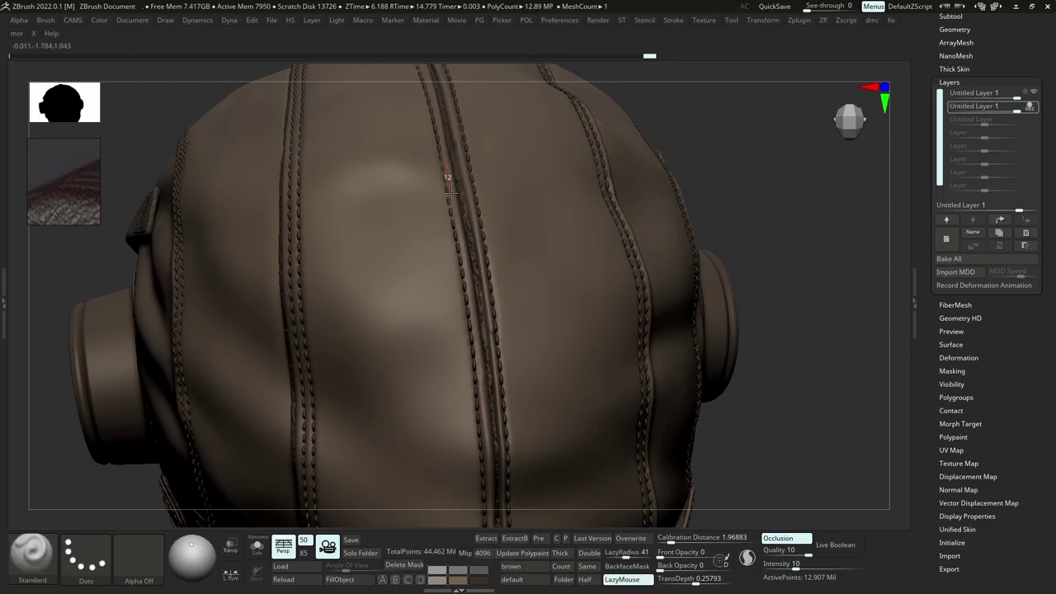
drag(445, 163, 485, 400)
key(ctrl+z)
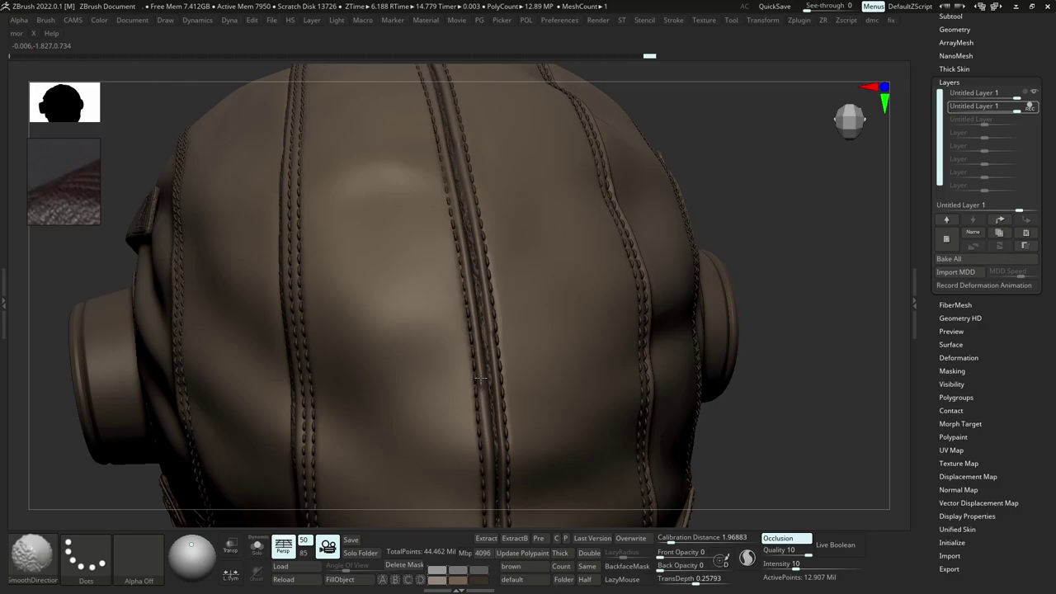
Check the cap in isolation and smooth the center seam's edge on the crown along its length.
ctrl+right_drag(481, 379, 482, 299)
key(alt+s)
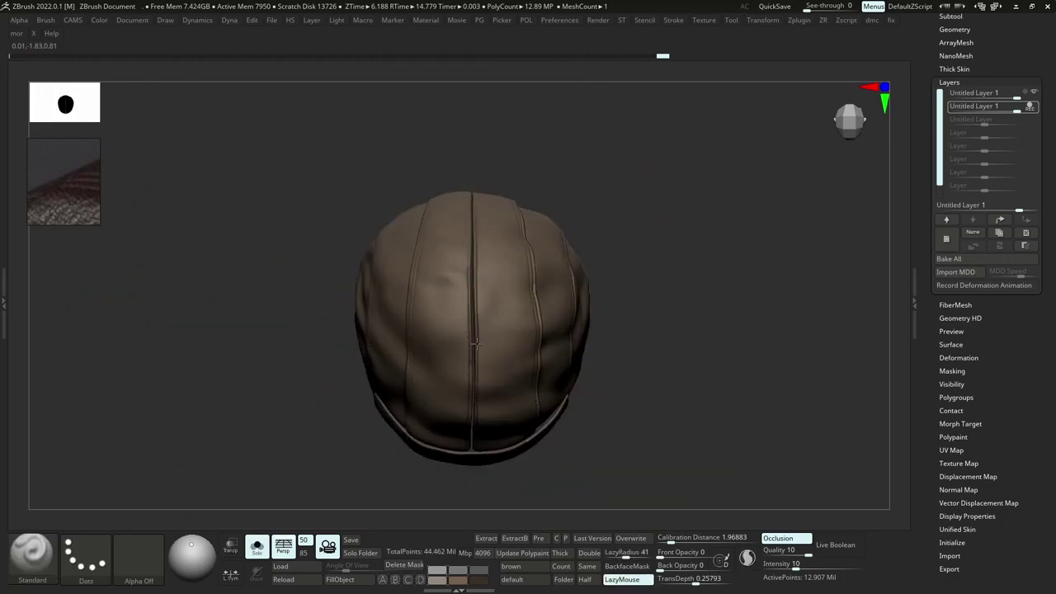
ctrl+right_drag(476, 344, 476, 417)
right_drag(477, 416, 496, 384)
key(alt+s)
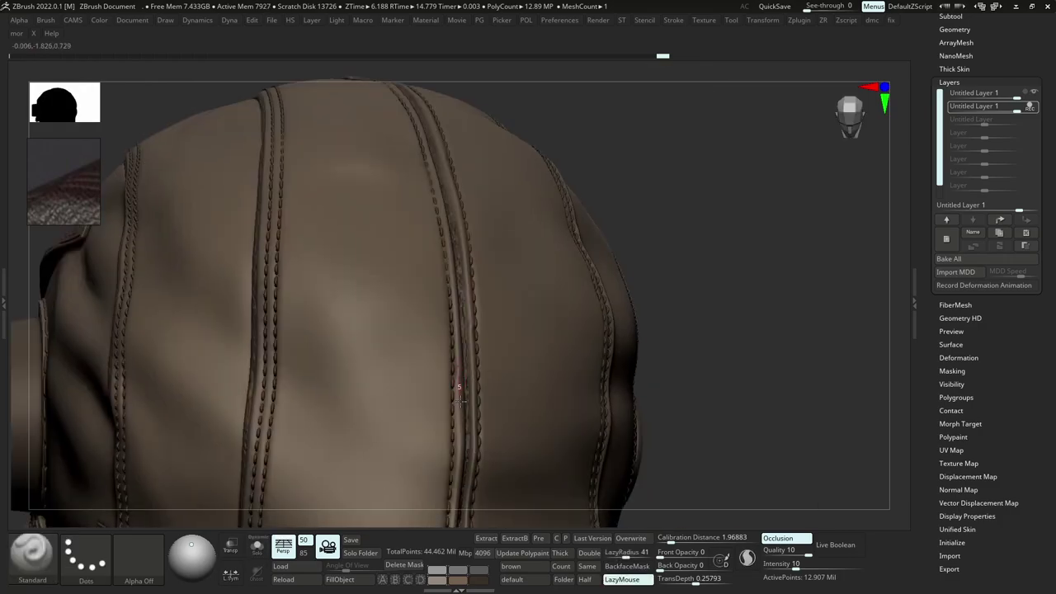
shift+drag(461, 411, 460, 391)
Sculpt a long stroke along the center seam from the back of the cap up over the crown.
ctrl+right_drag(460, 404, 454, 322)
mouse_move(454, 322)
right_down()
mouse_move(450, 347)
mouse_move(473, 375)
right_up()
key(alt+s)
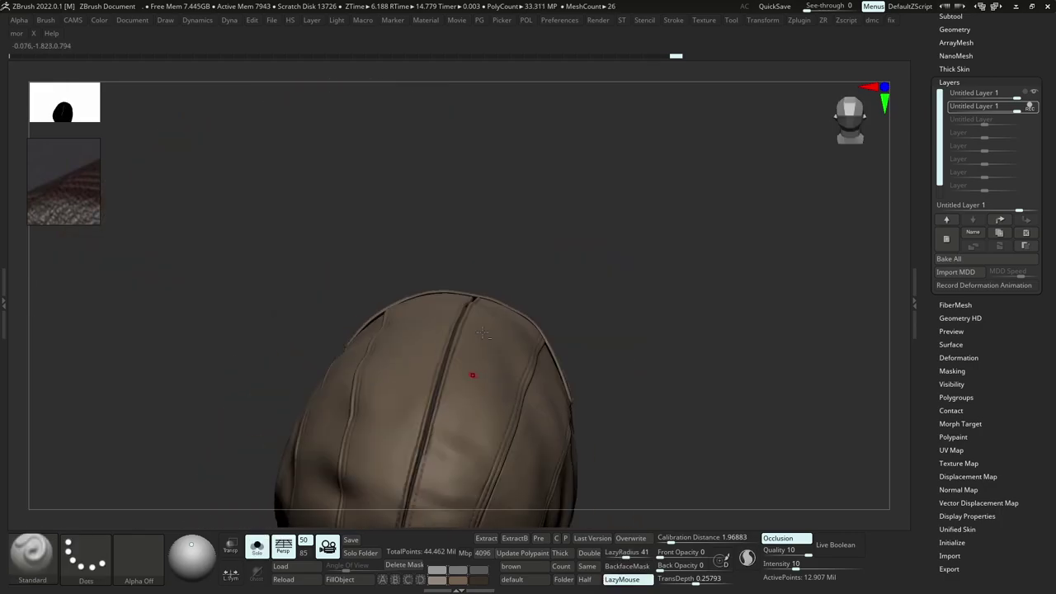
alt+right_drag(483, 333, 478, 264)
mouse_move(478, 264)
ctrl+right_down()
mouse_move(479, 305)
mouse_move(451, 217)
mouse_move(451, 260)
ctrl+right_up()
key(alt+s)
drag(419, 377, 484, 144)
Sculpt the edge of the back seam right of center from below the buckled strap down to the hem.
mouse_move(495, 248)
ctrl+right_down()
mouse_move(495, 173)
mouse_move(500, 218)
ctrl+right_up()
key(alt+s)
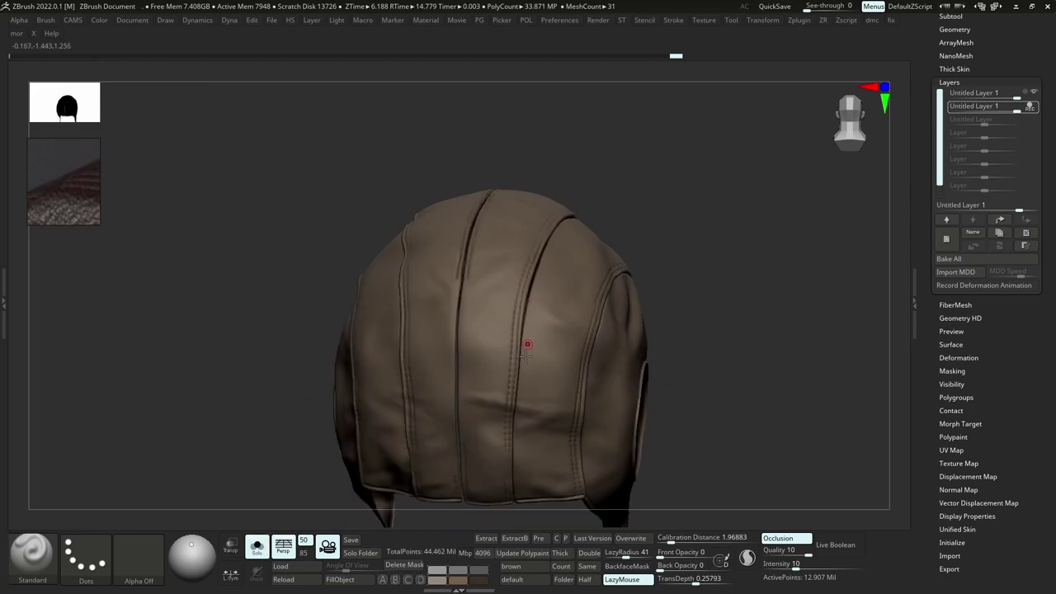
ctrl+right_drag(525, 357, 516, 462)
mouse_move(516, 462)
alt+right_down()
mouse_move(491, 354)
mouse_move(503, 475)
alt+right_up()
key(alt+s)
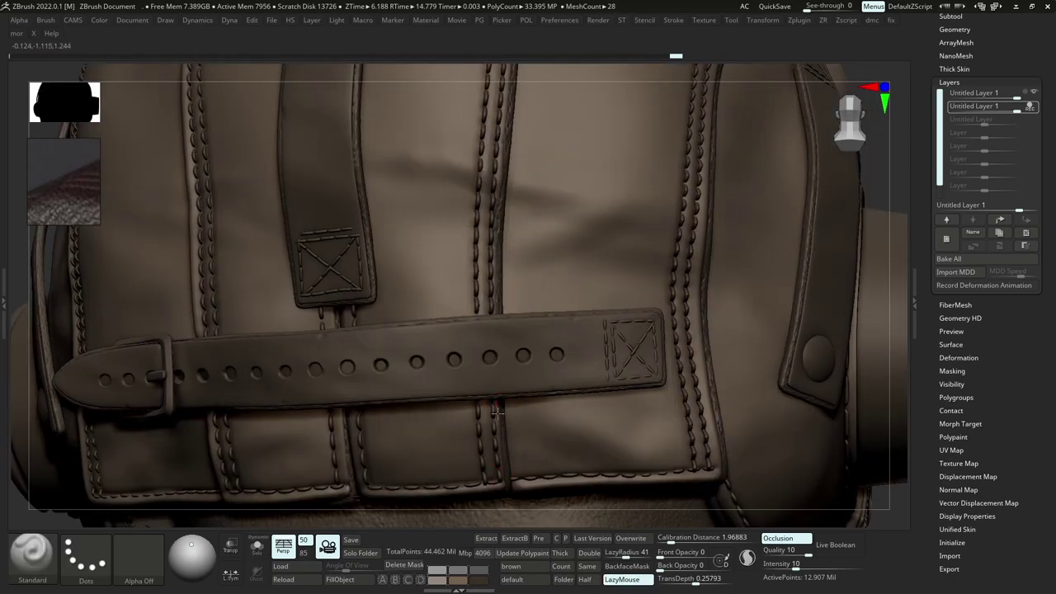
drag(503, 492, 510, 504)
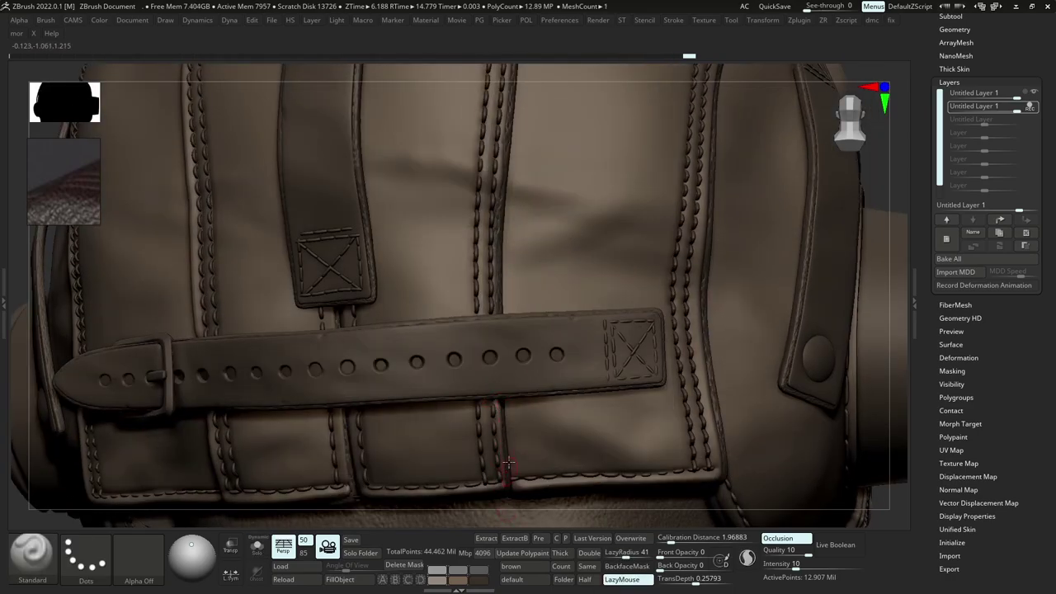
Sculpt the same seam's edge above the buckled strap, along the back of the cap up towards the crown.
key(alt+s)
key(alt+s)
right_drag(504, 296, 505, 278)
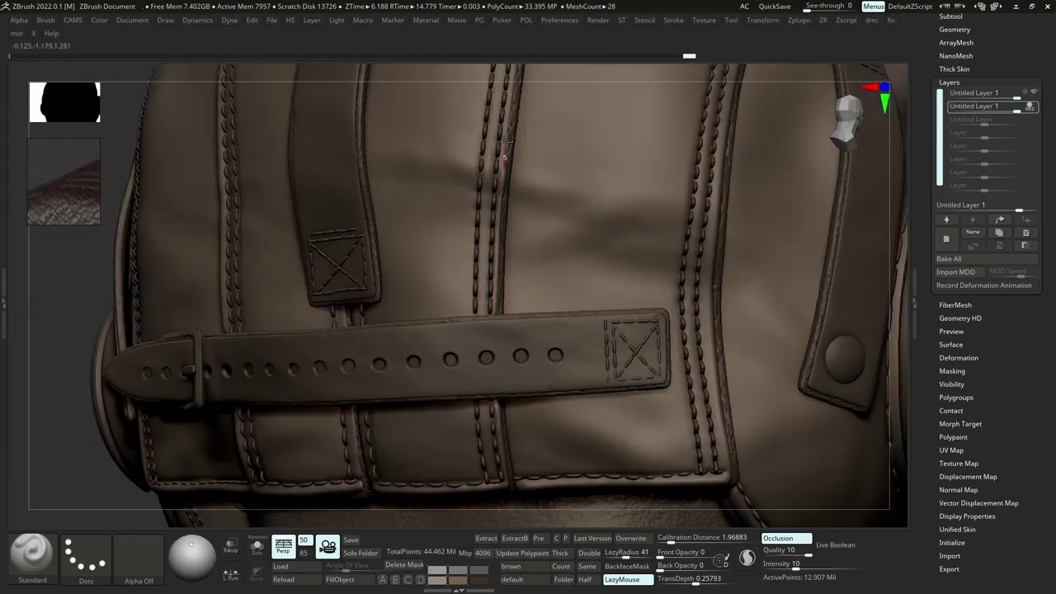
alt+right_drag(512, 103, 508, 352)
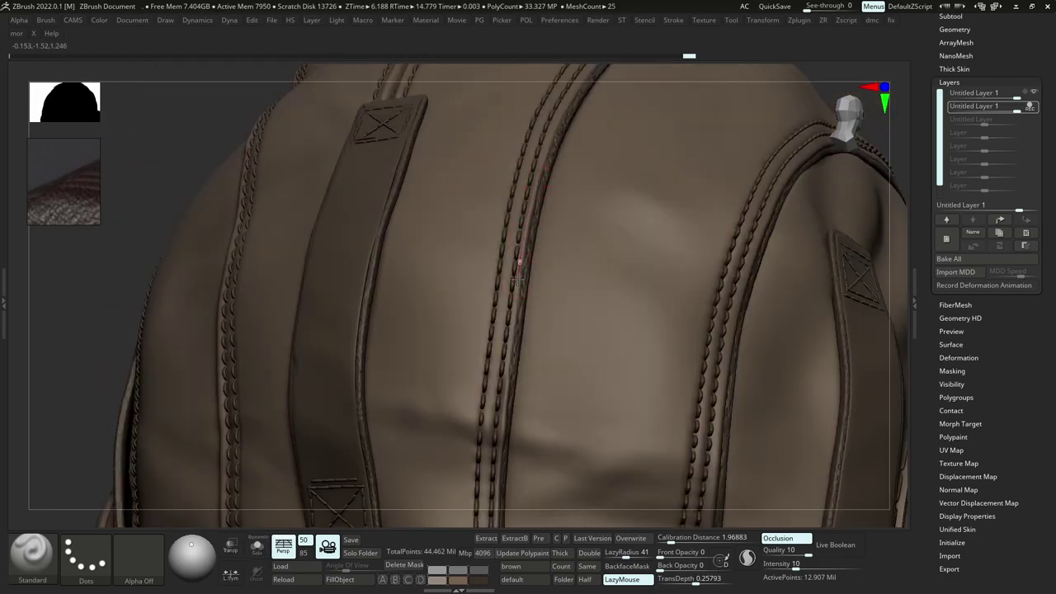
drag(506, 383, 510, 384)
ctrl+right_drag(510, 384, 512, 239)
mouse_move(513, 239)
right_down()
mouse_move(511, 178)
mouse_move(514, 268)
right_up()
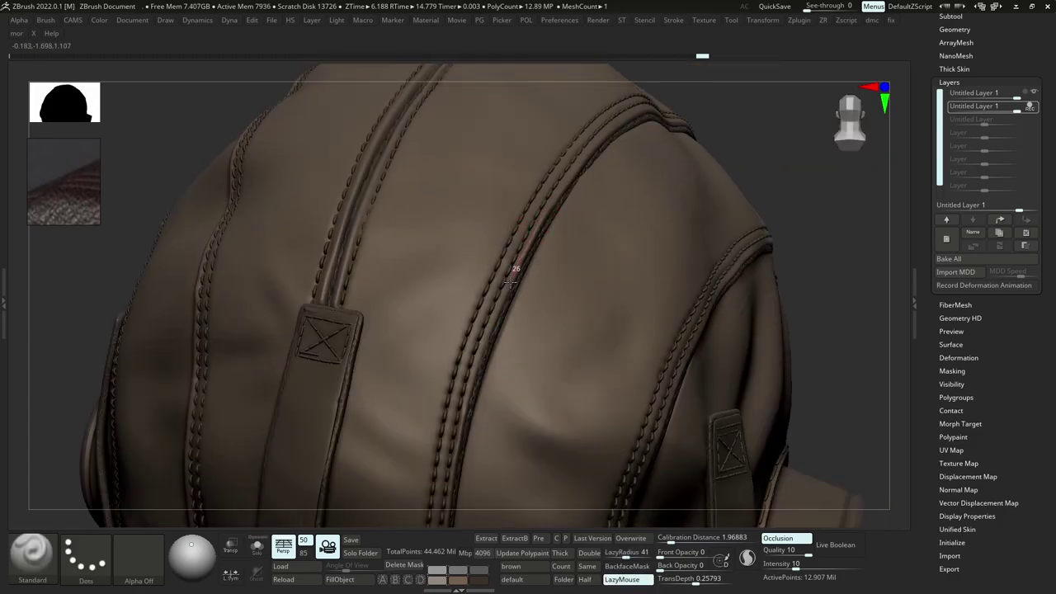
drag(487, 335, 456, 420)
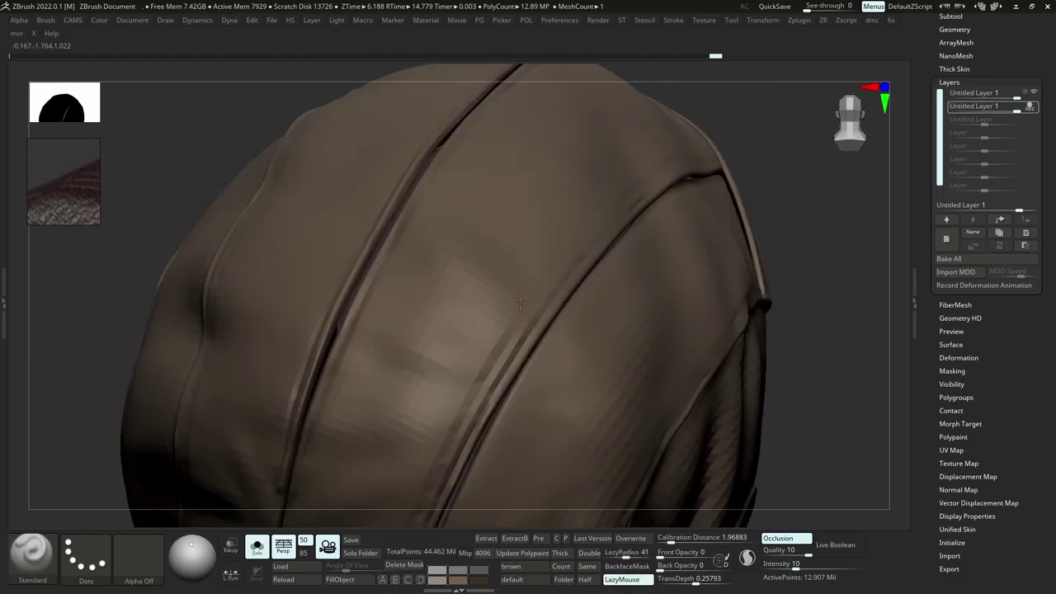
Sculpt the edge of the upper right seam beside its stitches across the rear of the crown.
right_drag(520, 304, 516, 332)
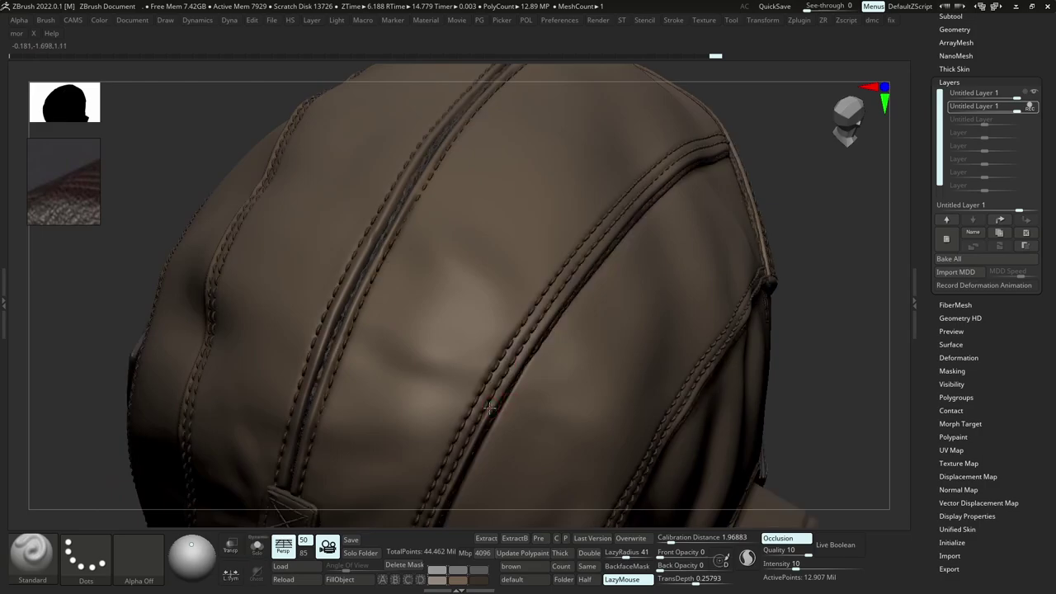
key(ctrl)
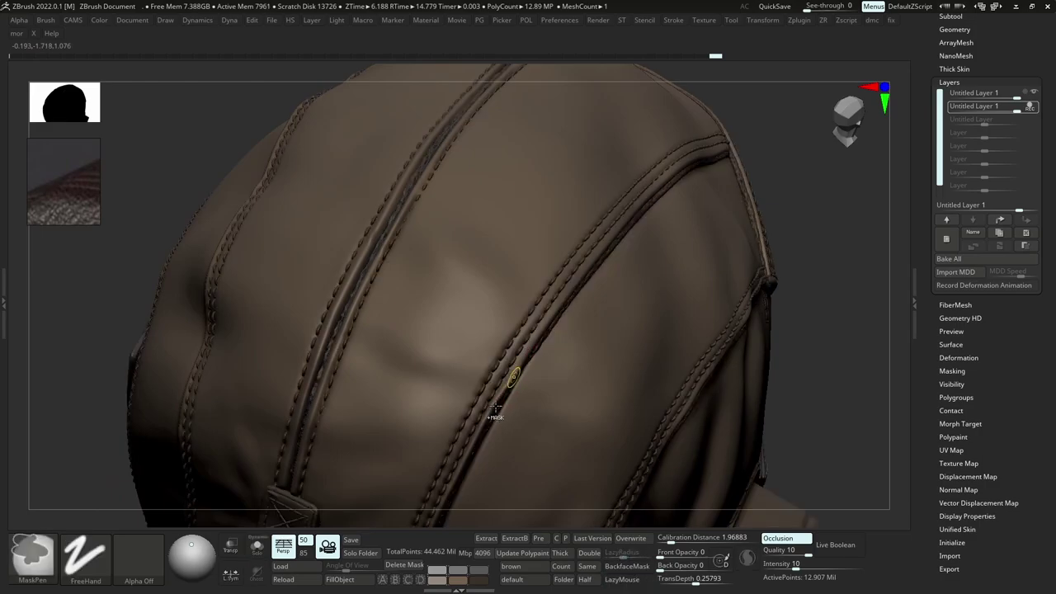
key(ctrl)
drag(618, 230, 553, 308)
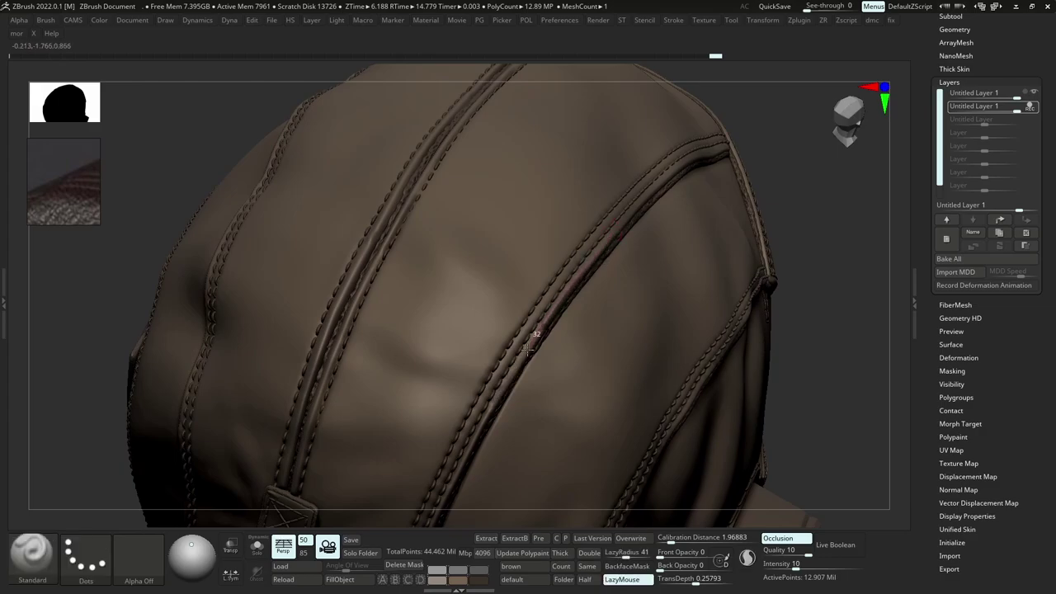
mouse_move(526, 348)
mouse_down()
mouse_move(488, 409)
mouse_move(508, 388)
mouse_up()
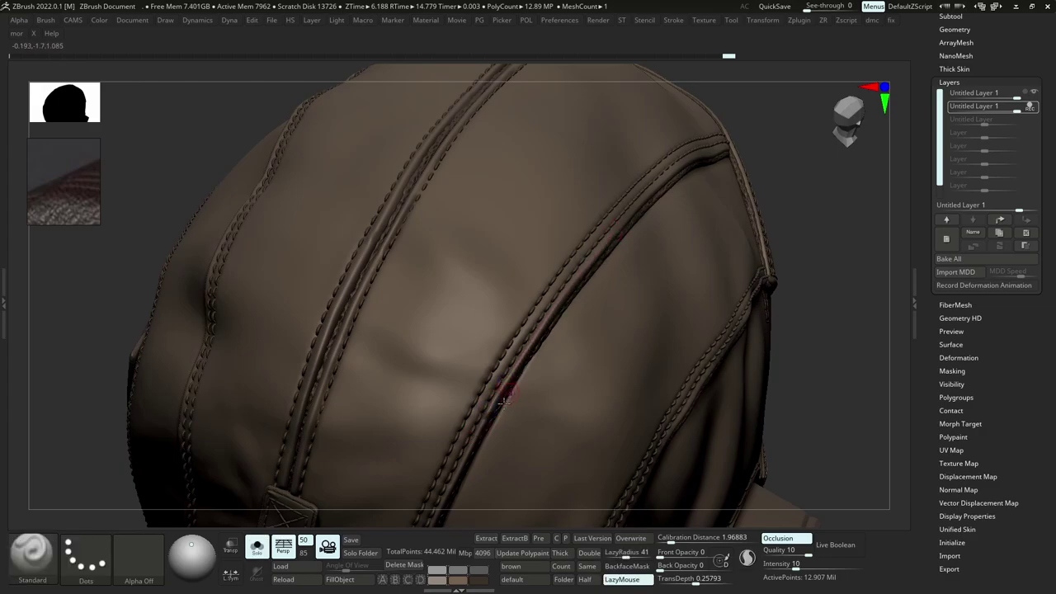
Sculpt the upper right seam's edge forward to the brow band and smooth along it.
mouse_move(509, 388)
right_down()
mouse_move(574, 303)
mouse_move(648, 337)
mouse_move(585, 330)
mouse_move(608, 448)
right_up()
key(alt+s)
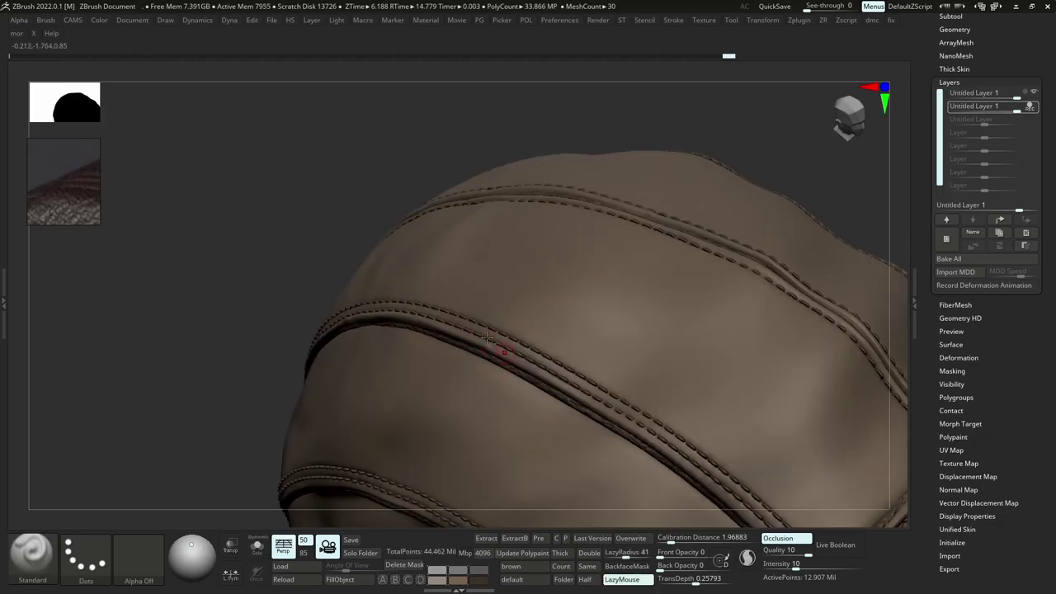
alt+right_drag(487, 338, 445, 316)
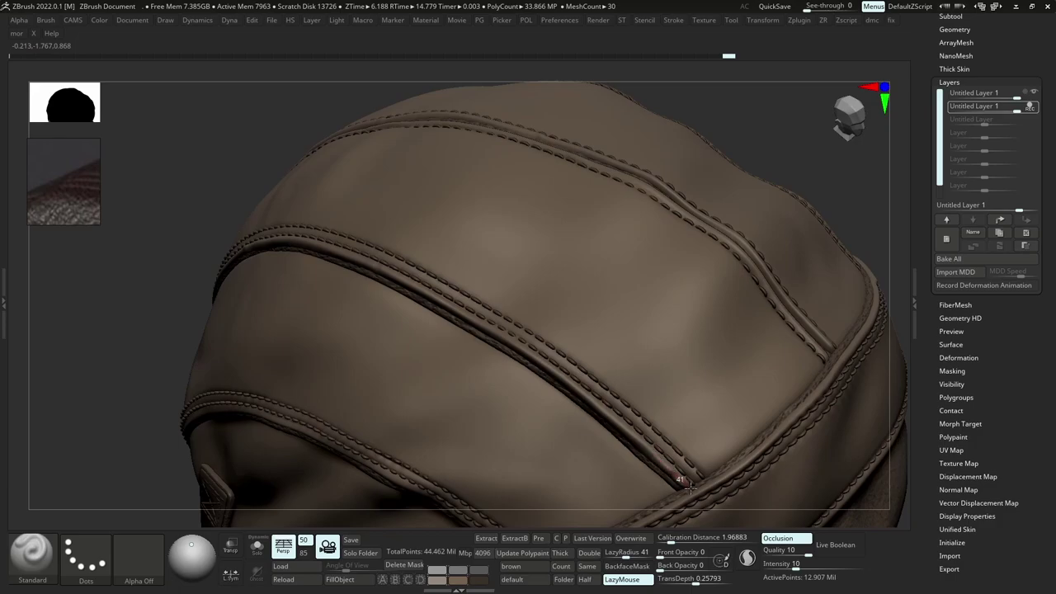
shift+drag(700, 495, 624, 427)
shift+drag(541, 363, 530, 355)
Sculpt the lower right seam's edge over the side of the cap down to the brow band corner.
mouse_move(530, 354)
ctrl+right_down()
mouse_move(516, 291)
mouse_move(553, 259)
mouse_move(563, 307)
mouse_move(523, 311)
mouse_move(507, 349)
ctrl+right_up()
key(shift+alt+s)
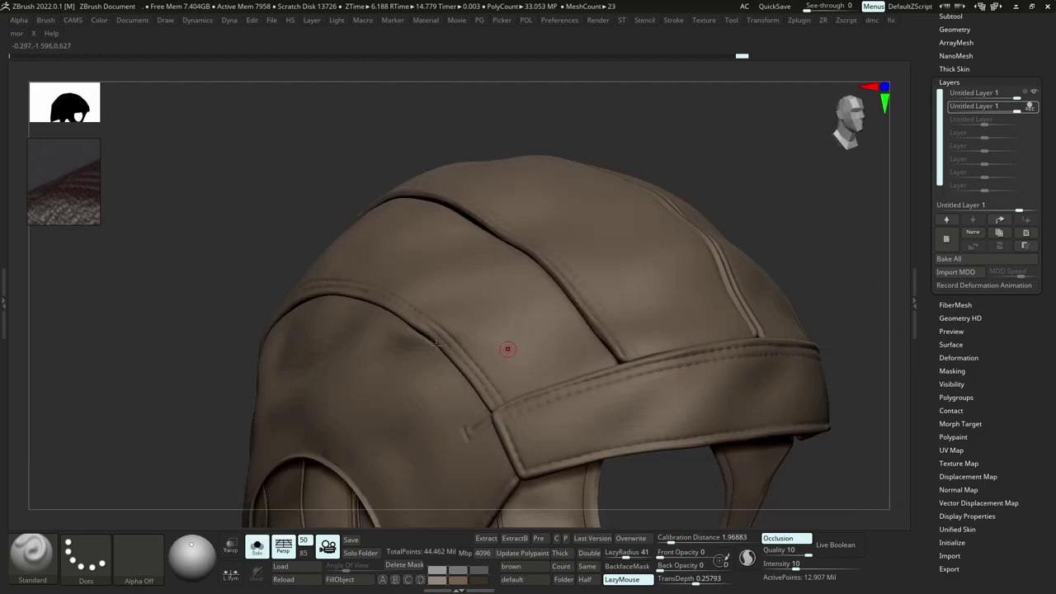
key(shift+alt+s)
ctrl+right_drag(427, 323, 420, 338)
mouse_move(455, 301)
alt+right_down()
mouse_move(462, 257)
mouse_move(477, 279)
mouse_move(451, 306)
mouse_move(444, 293)
alt+right_up()
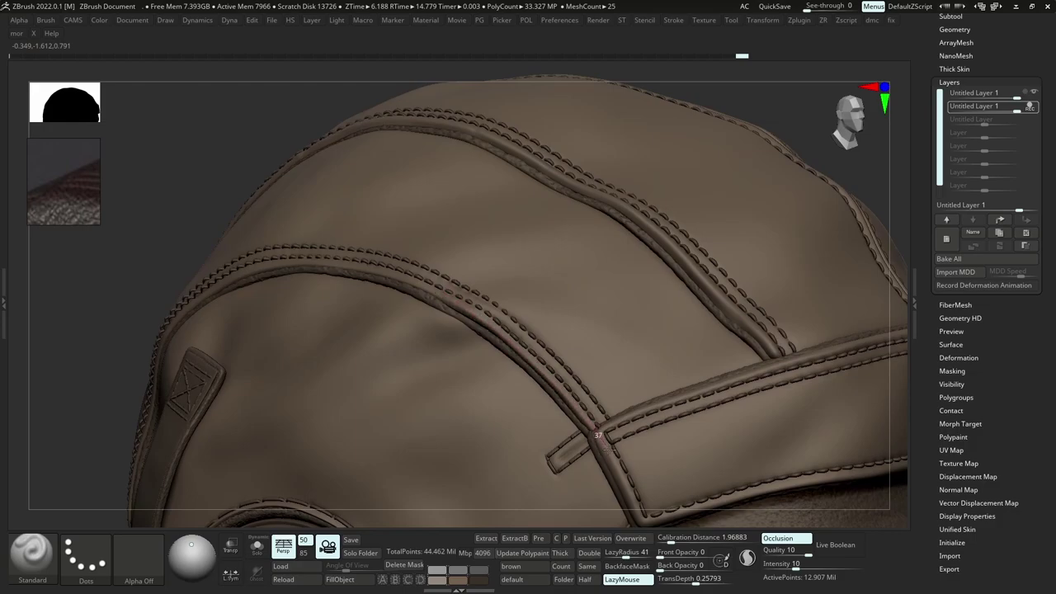
Continue sculpting the lower right seam's edge above the ear and around towards the back of the cap.
key(shift+alt+s)
mouse_move(535, 370)
ctrl+right_down()
mouse_move(487, 304)
mouse_move(528, 307)
mouse_move(513, 341)
mouse_move(464, 316)
mouse_move(355, 350)
ctrl+right_up()
key(shift+alt+s)
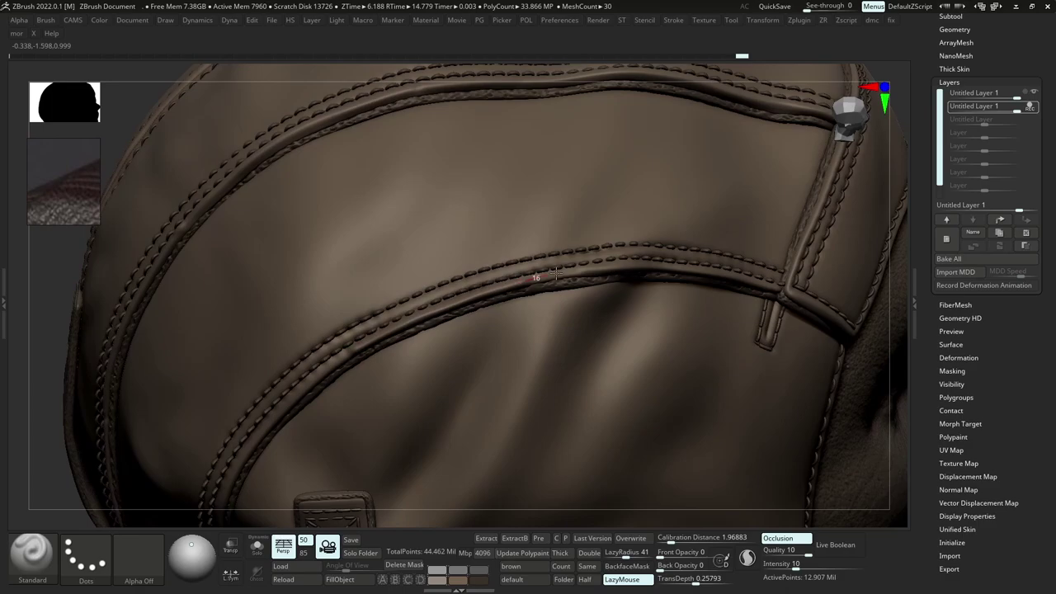
key(shift+ctrl+s)
right_drag(611, 278, 481, 364)
key(shift+ctrl+s)
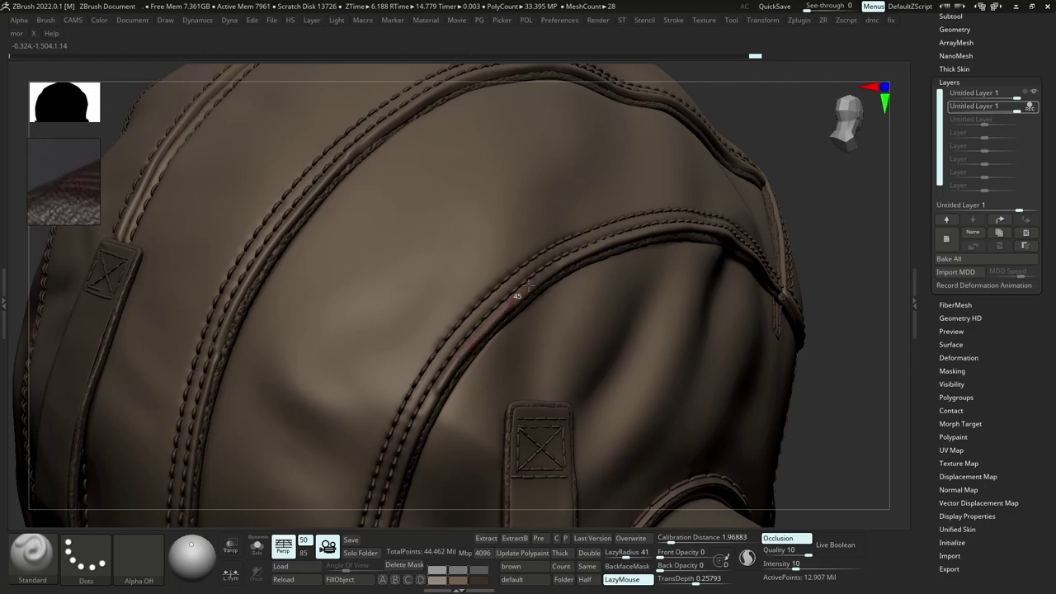
Sculpt the lower right seam's edge behind the ear down to the cap's rear hem with only the cap shown.
mouse_move(581, 272)
ctrl+right_down()
mouse_move(505, 206)
mouse_move(513, 293)
mouse_move(481, 323)
mouse_move(481, 312)
ctrl+right_up()
key(ctrl+shift+s)
drag(468, 389, 504, 241)
drag(511, 201, 531, 155)
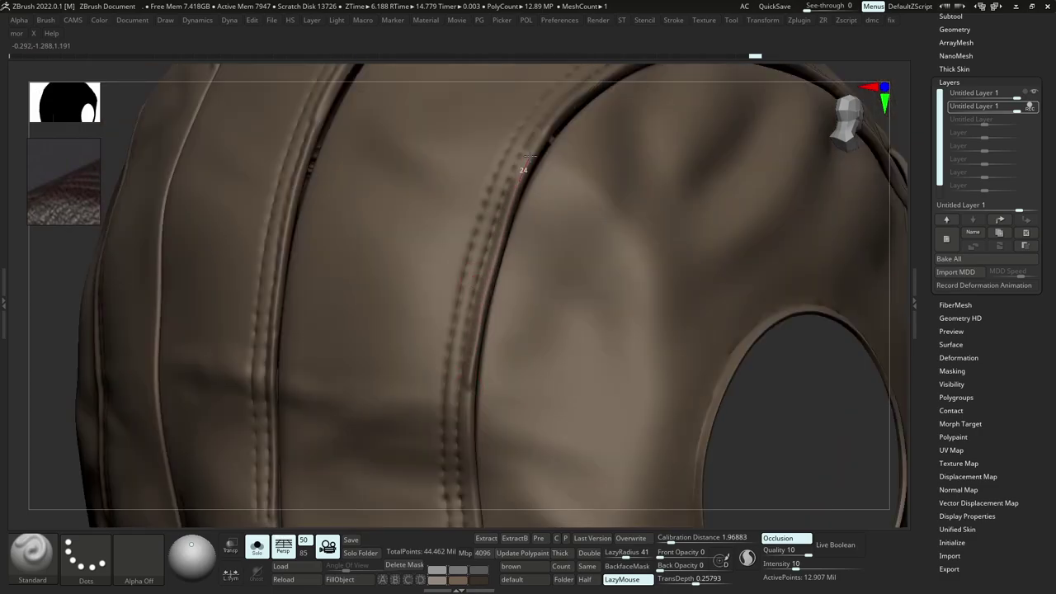
drag(560, 107, 559, 110)
alt+right_drag(475, 505, 506, 287)
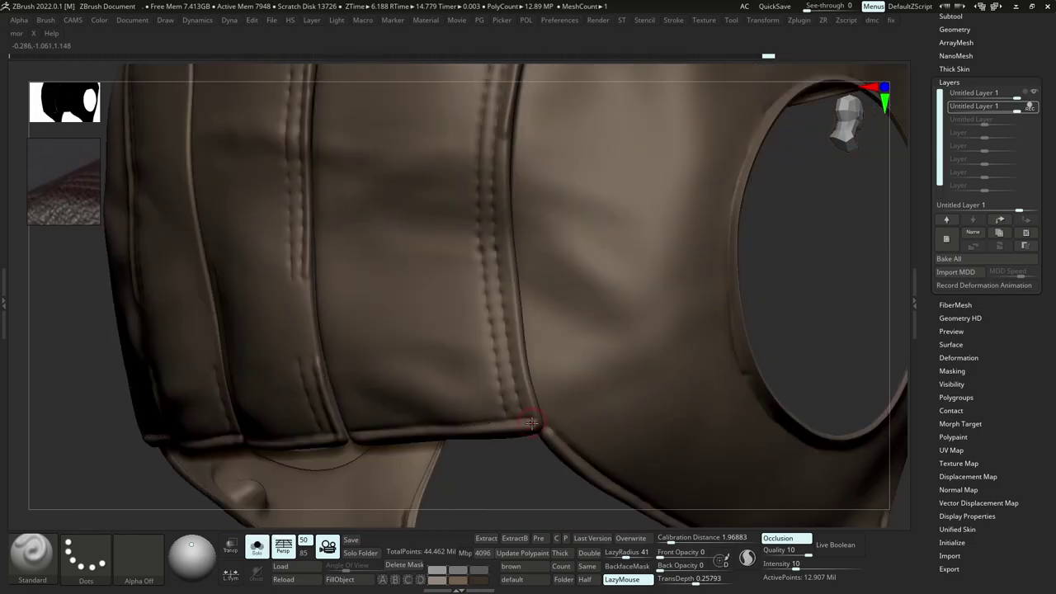
drag(522, 378, 518, 340)
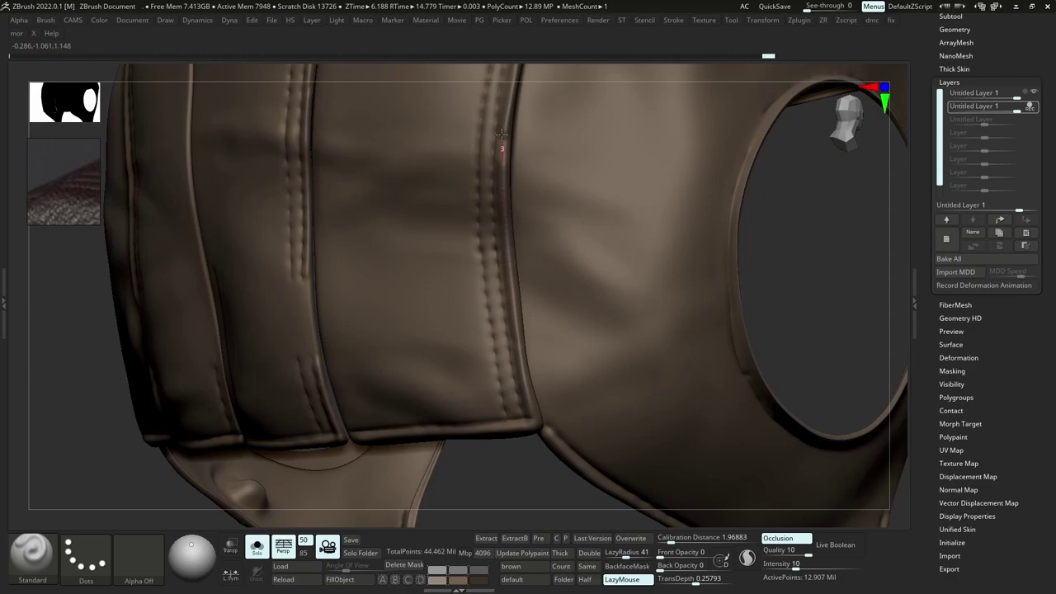
drag(507, 116, 507, 112)
Examine the sculpted seam edges from the back, side, top and front, comparing the cap alone with the full head.
ctrl+right_drag(504, 248, 502, 202)
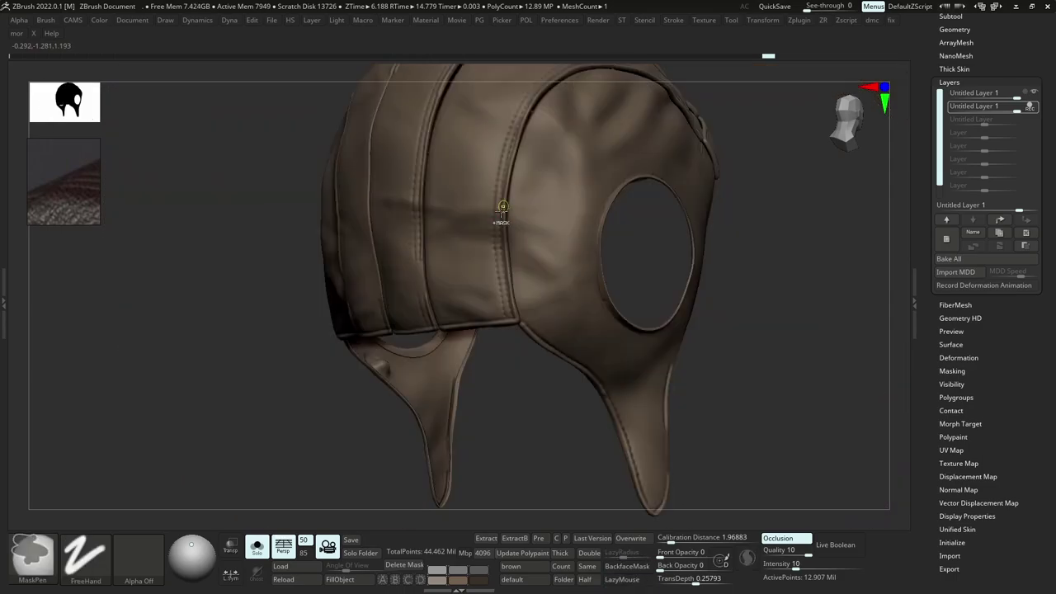
right_drag(453, 243, 529, 258)
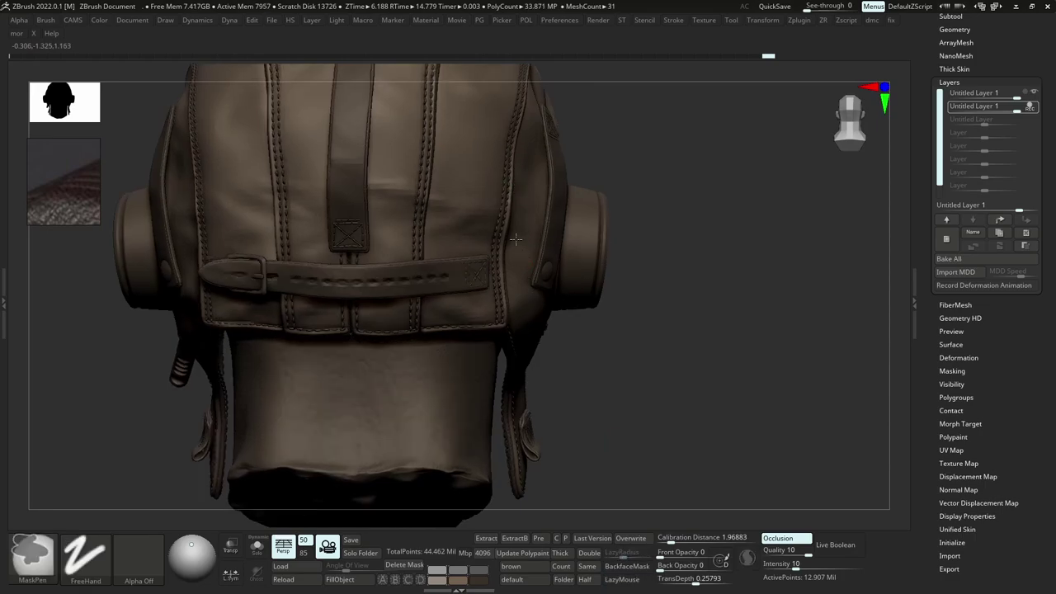
ctrl+right_drag(504, 189, 503, 217)
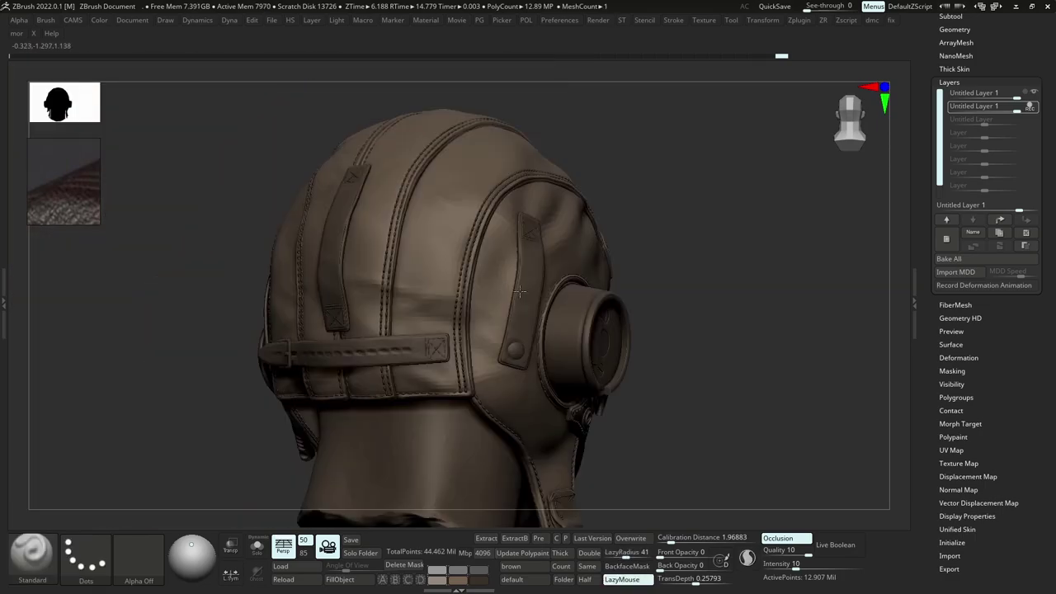
right_drag(520, 289, 441, 258)
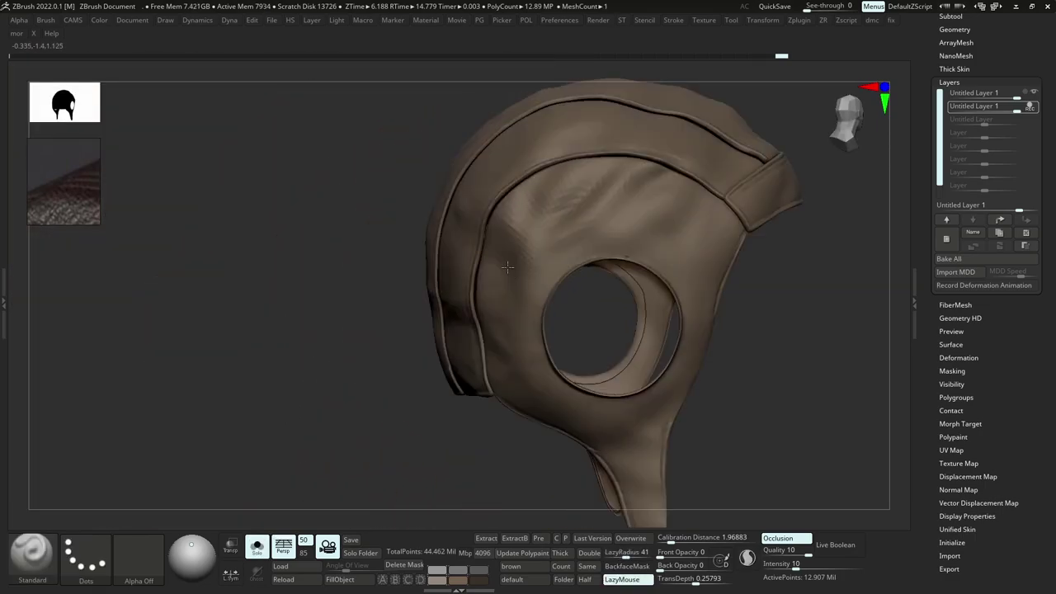
alt+right_drag(599, 304, 573, 267)
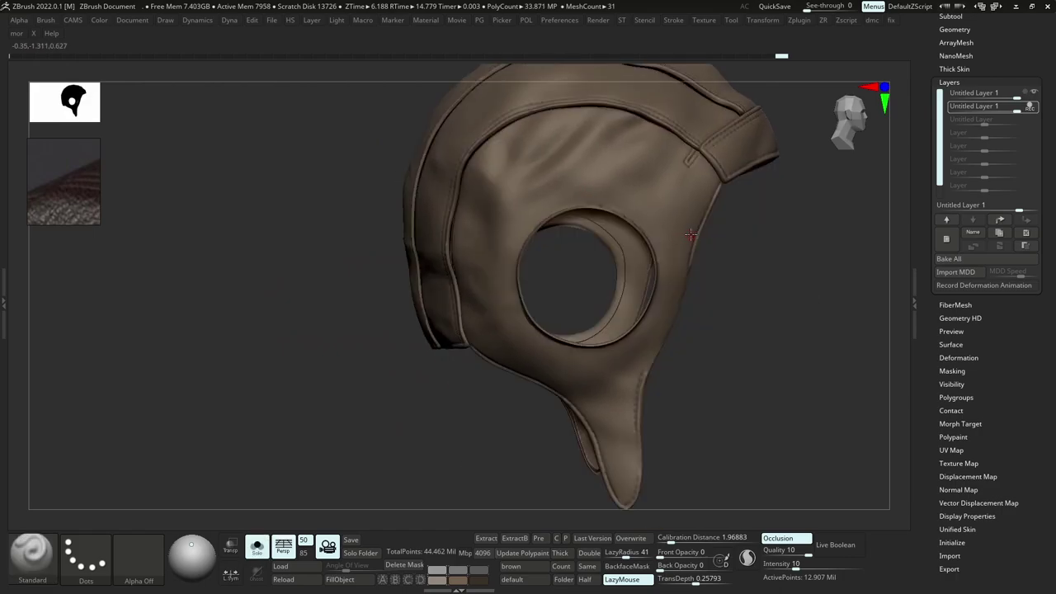
right_drag(644, 247, 692, 264)
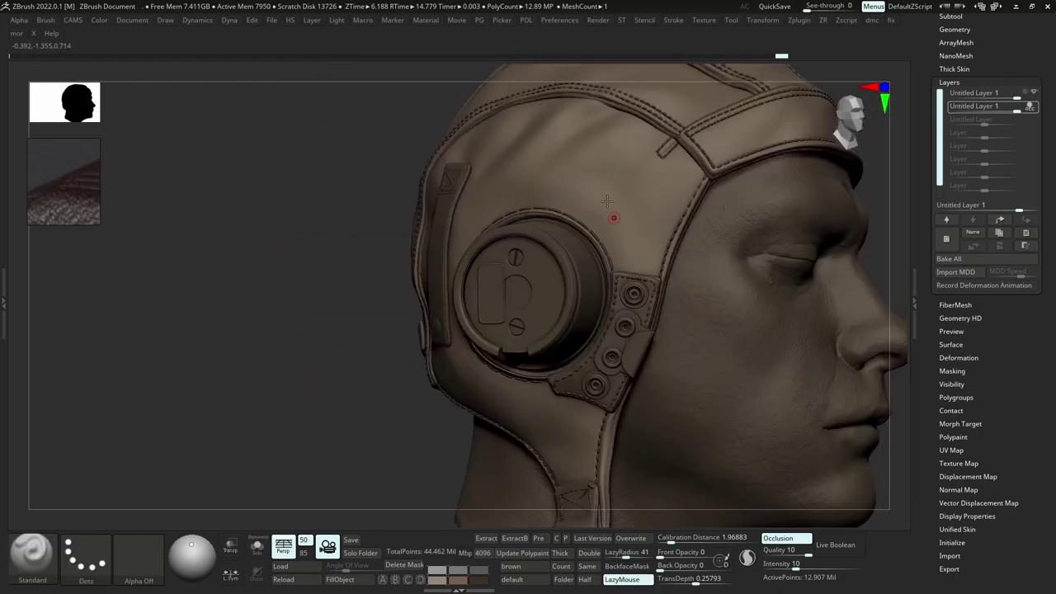
key(ctrl)
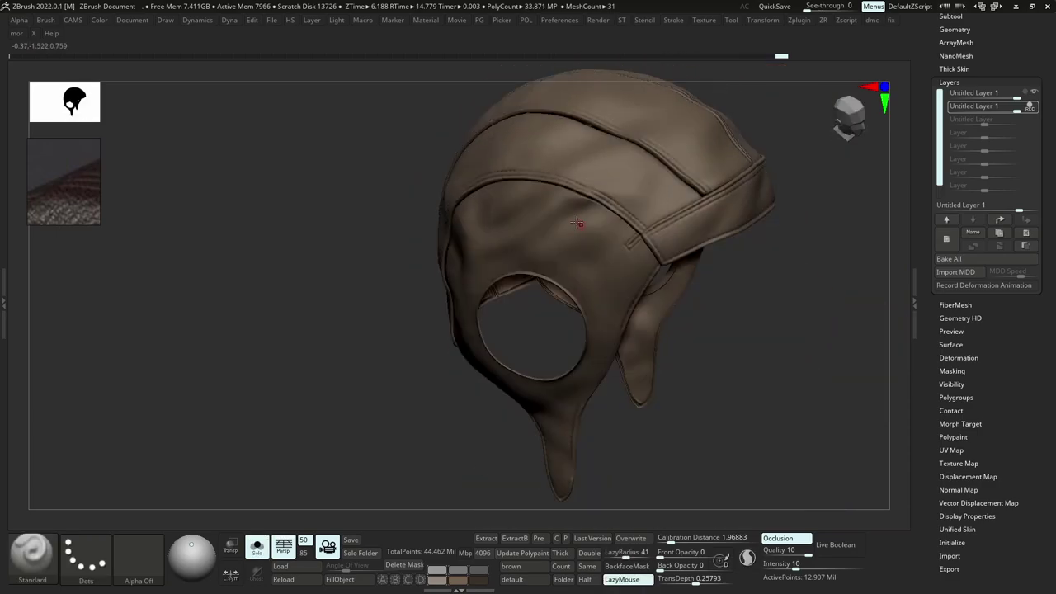
right_drag(554, 256, 580, 277)
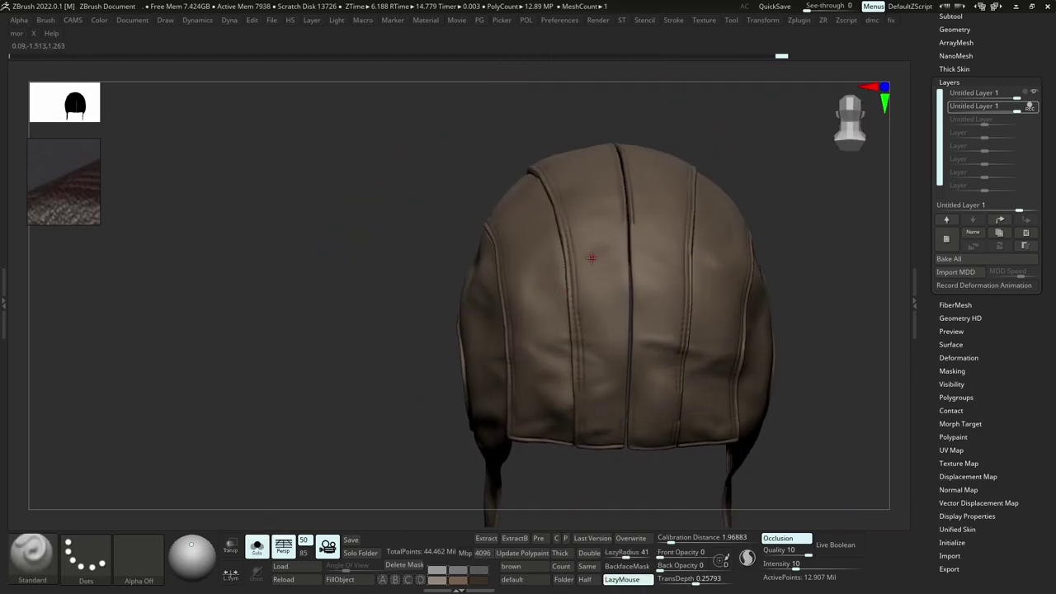
right_drag(592, 258, 537, 280)
mouse_move(494, 333)
alt+right_down()
mouse_move(589, 236)
mouse_move(528, 223)
mouse_move(452, 252)
mouse_move(433, 245)
mouse_move(619, 294)
mouse_move(490, 288)
mouse_move(429, 262)
mouse_move(468, 285)
mouse_move(475, 307)
alt+right_up()
Add a new sculpt layer and sculpt the strip between the two stitch rows along the brow band's upper edge.
ctrl+right_drag(474, 307, 267, 237)
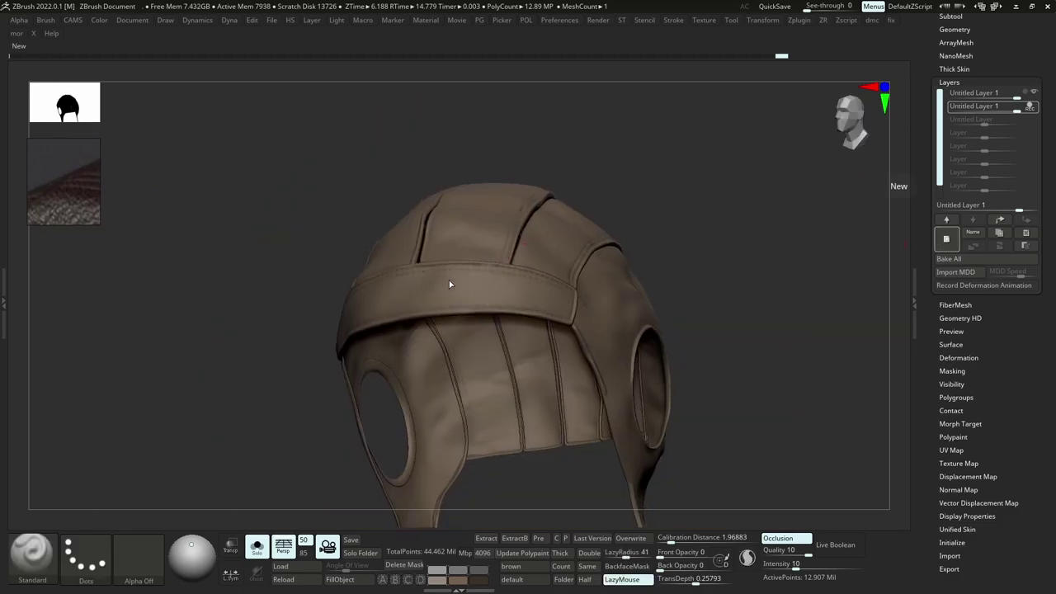
mouse_move(422, 276)
right_down()
mouse_move(429, 288)
mouse_move(330, 280)
mouse_move(378, 331)
mouse_move(499, 335)
mouse_move(478, 332)
right_up()
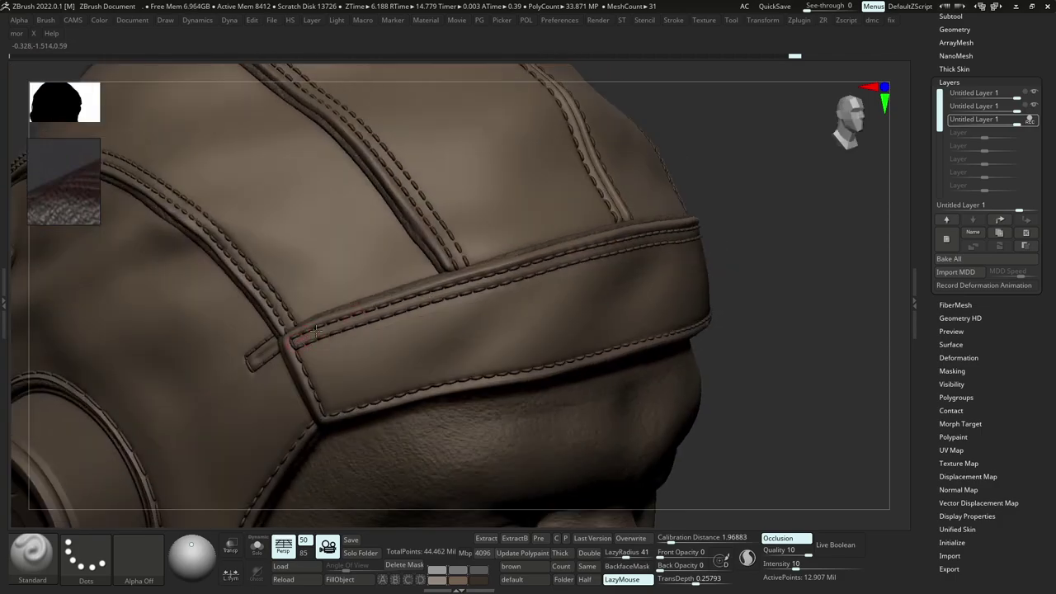
drag(396, 308, 630, 242)
mouse_move(600, 250)
right_down()
mouse_move(571, 271)
mouse_move(499, 285)
right_up()
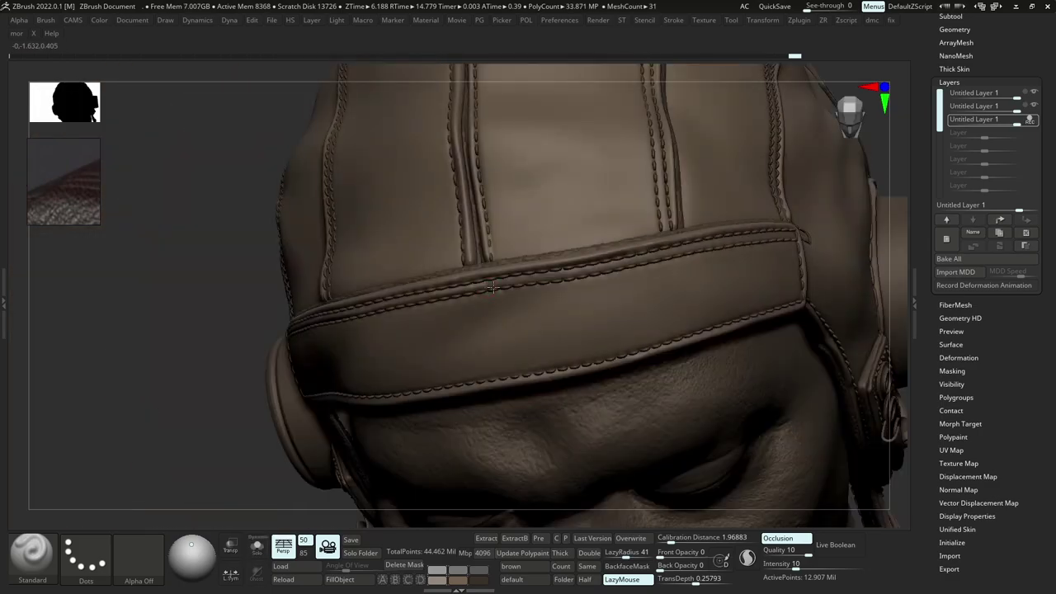
drag(491, 288, 708, 245)
key(ctrl+z)
drag(486, 289, 558, 274)
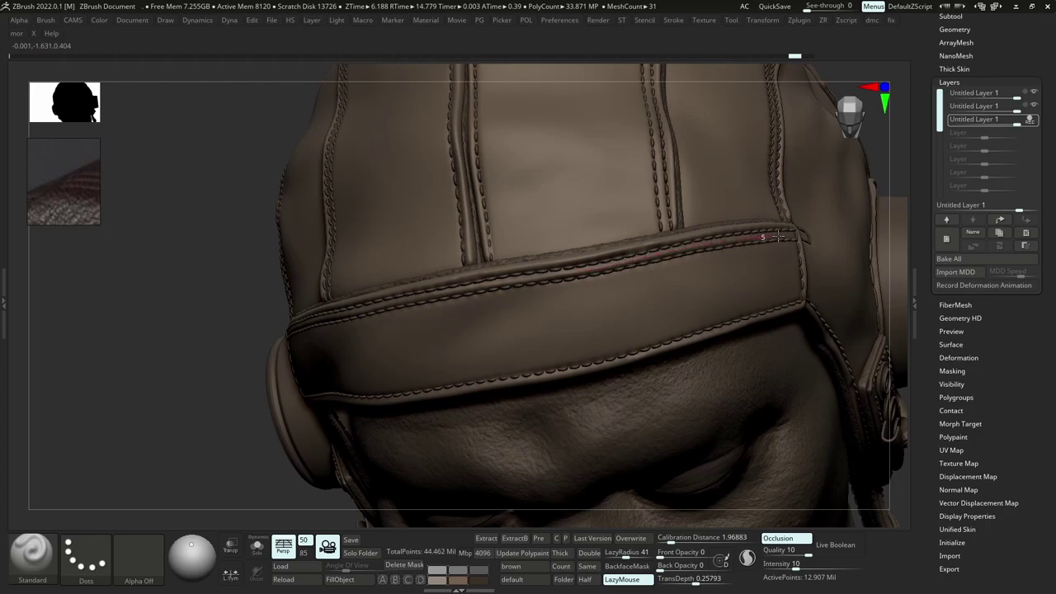
drag(820, 235, 821, 235)
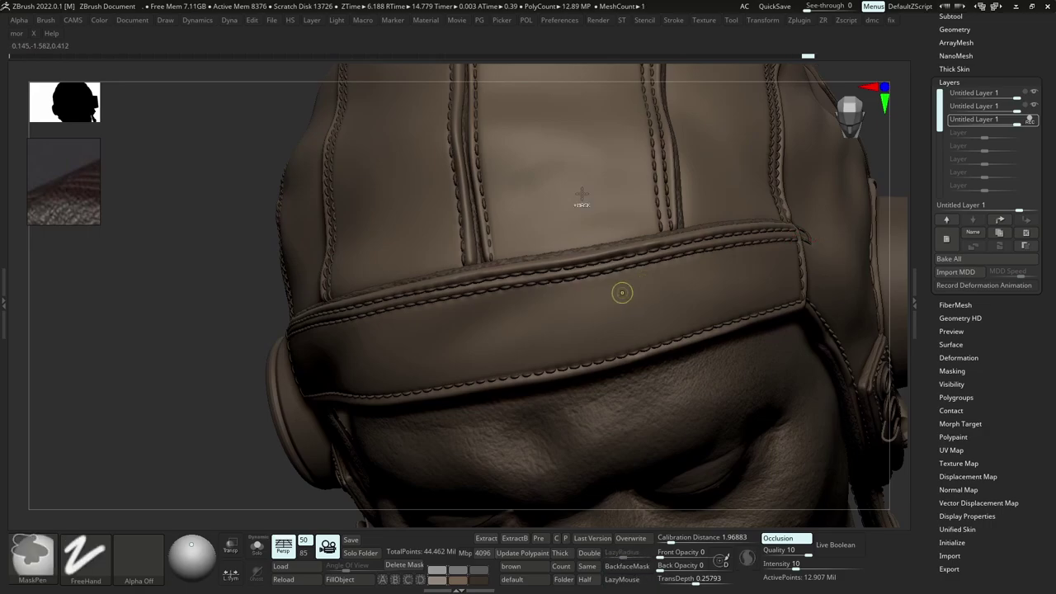
Sculpt between the stitch rows of the lower left seam from the brow band corner over the side of the cap.
mouse_move(622, 292)
ctrl+right_down()
mouse_move(610, 240)
mouse_move(618, 308)
mouse_move(635, 336)
ctrl+right_up()
alt+right_drag(566, 340, 525, 330)
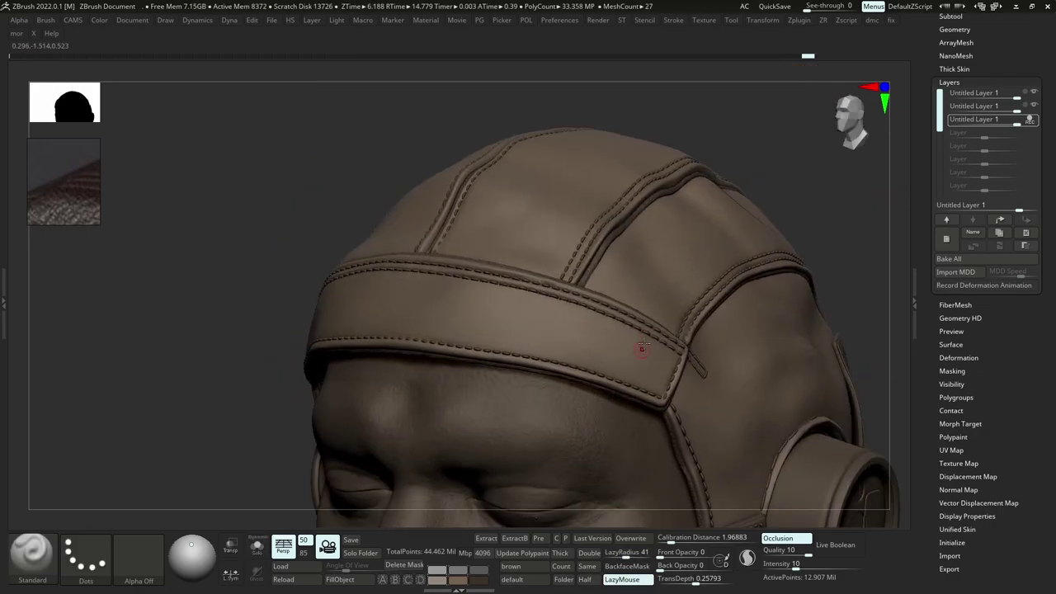
right_drag(611, 261, 541, 273)
right_drag(707, 302, 590, 307)
drag(535, 342, 562, 302)
drag(688, 227, 709, 226)
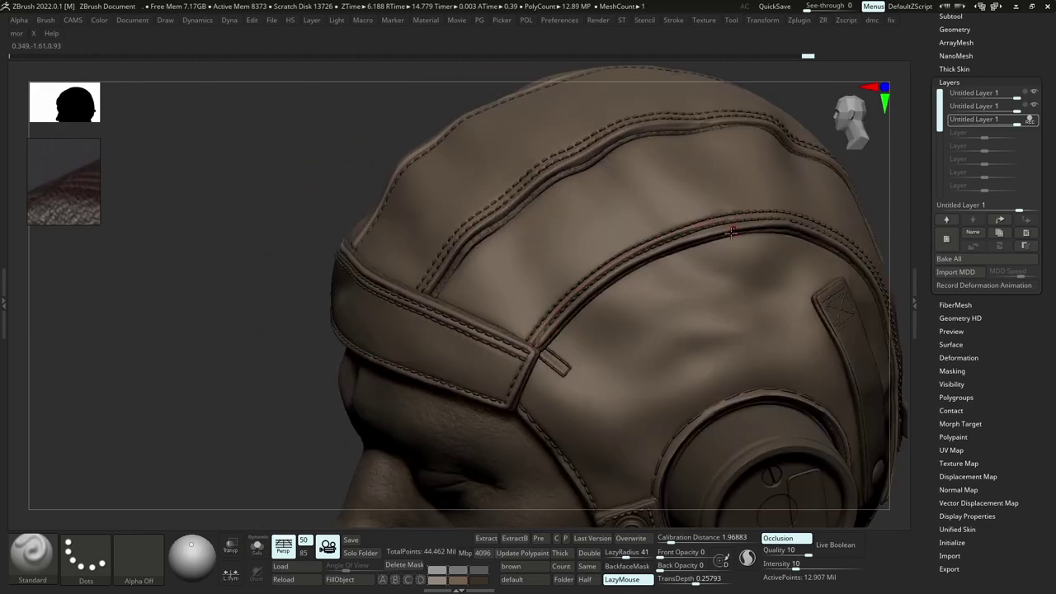
Continue sculpting between the lower left seam's stitch rows around behind the ear and down past the buckle strap.
right_drag(729, 231, 578, 248)
ctrl+right_drag(577, 247, 570, 272)
mouse_move(469, 259)
mouse_down()
mouse_move(551, 268)
mouse_move(657, 317)
mouse_up()
mouse_move(681, 284)
right_down()
mouse_move(648, 268)
mouse_move(584, 200)
right_up()
key(shift+s)
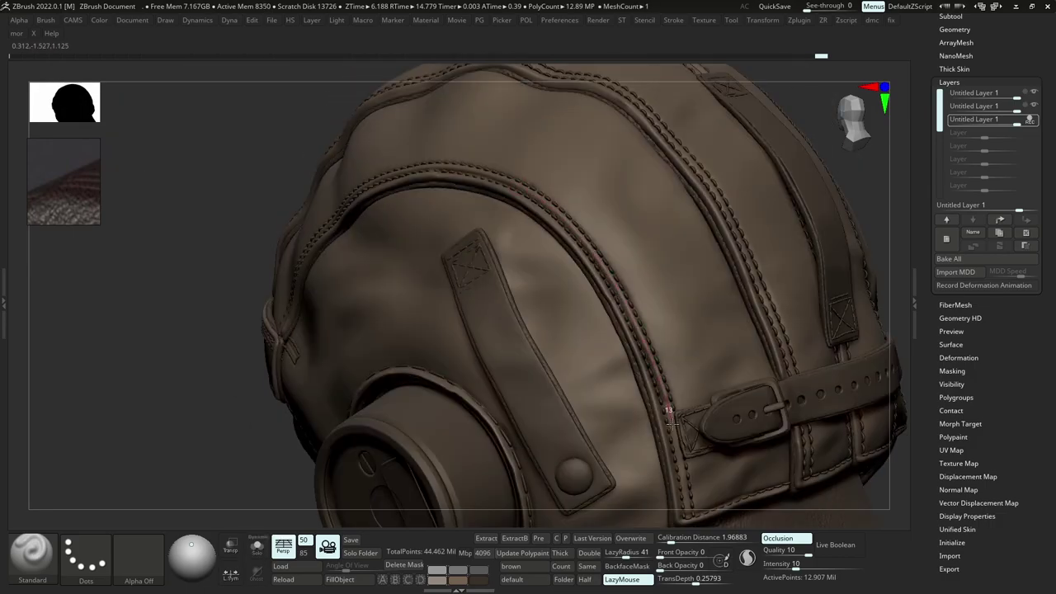
key(shift+s)
key(ctrl)
key(shift+s)
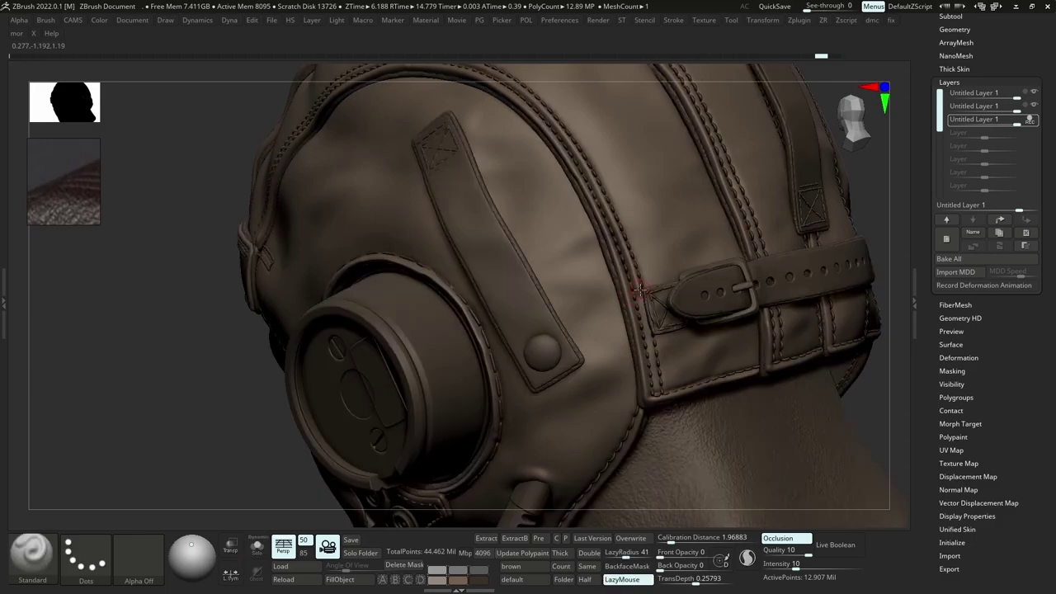
Sculpt between the stitch rows of the upper left seam down the back of the cap and below the buckle strap.
mouse_move(667, 366)
ctrl+right_down()
mouse_move(667, 244)
mouse_move(635, 217)
mouse_move(643, 277)
ctrl+right_up()
key(shift+s)
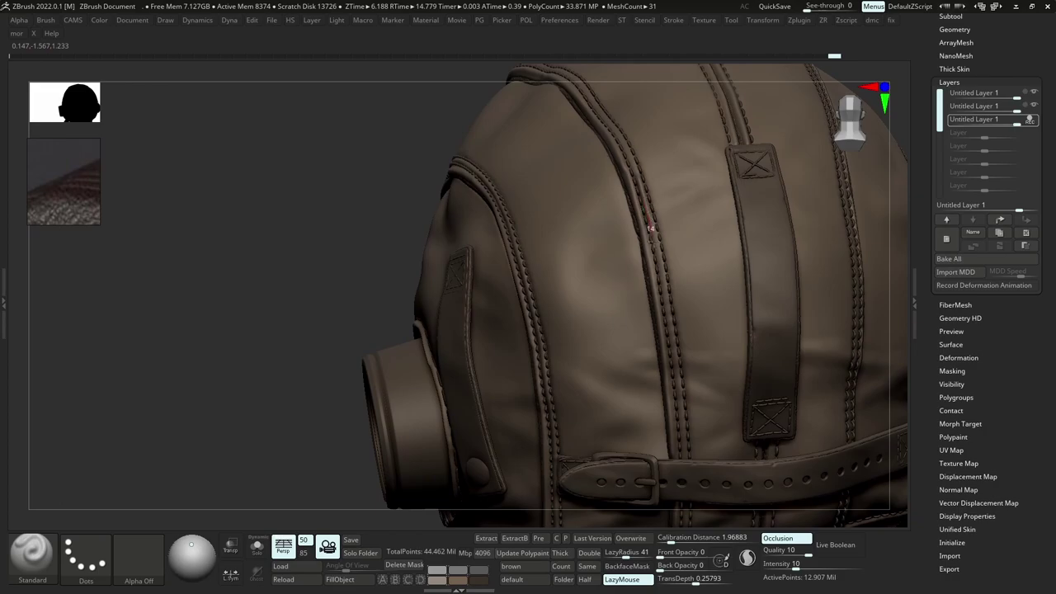
key(ctrl)
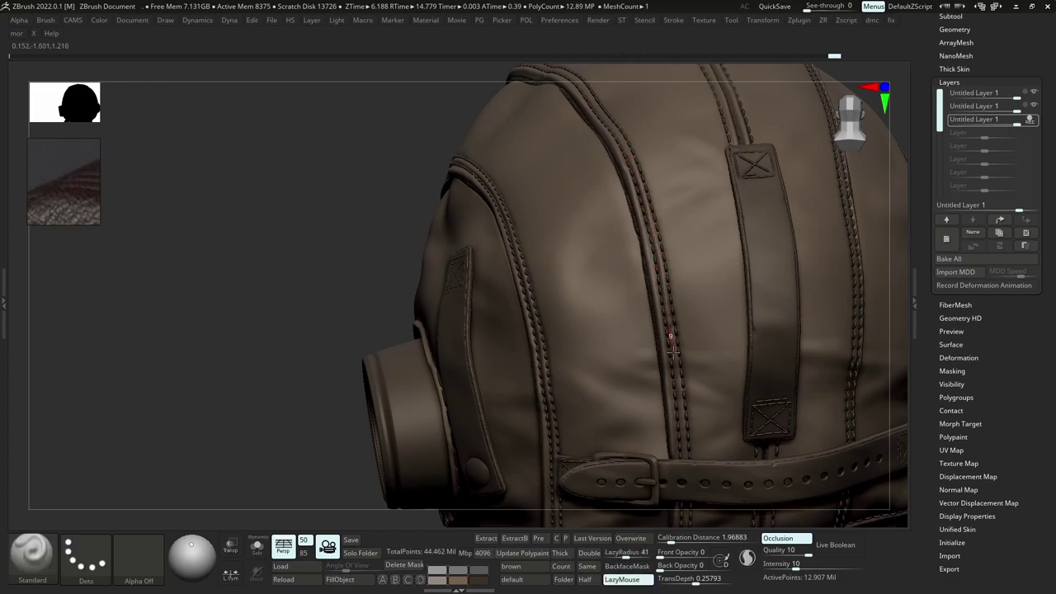
alt+right_drag(687, 441, 667, 242)
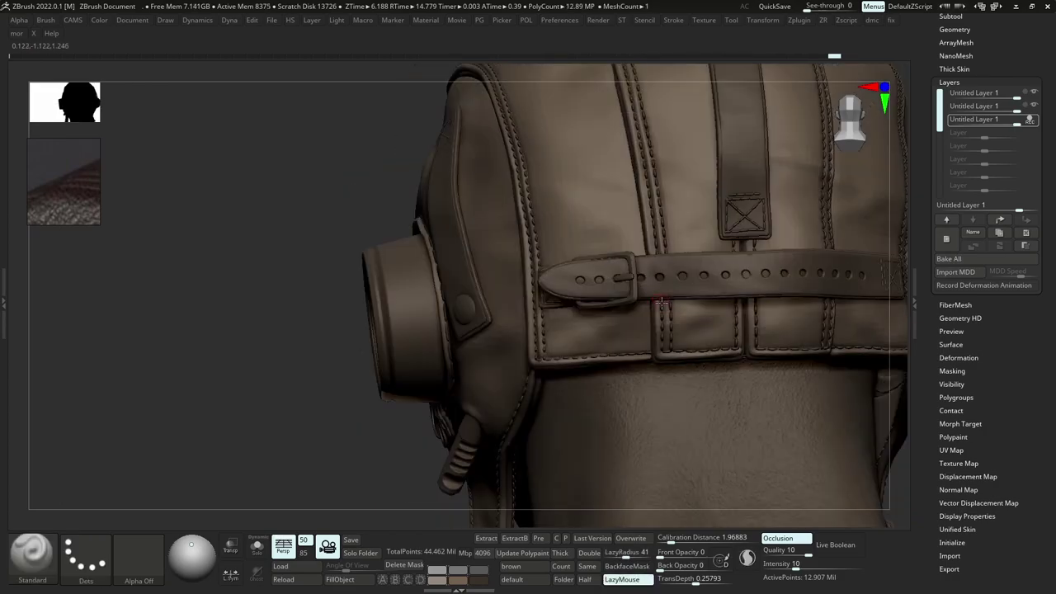
mouse_move(667, 366)
ctrl+right_down()
mouse_move(667, 198)
mouse_move(652, 150)
mouse_move(617, 169)
ctrl+right_up()
Sculpt between the upper left seam's stitch rows across the top of the crown.
key(shift+s)
ctrl+right_drag(617, 169, 608, 256)
drag(606, 230, 648, 309)
mouse_move(561, 82)
alt+right_down()
mouse_move(632, 257)
mouse_move(553, 257)
alt+right_up()
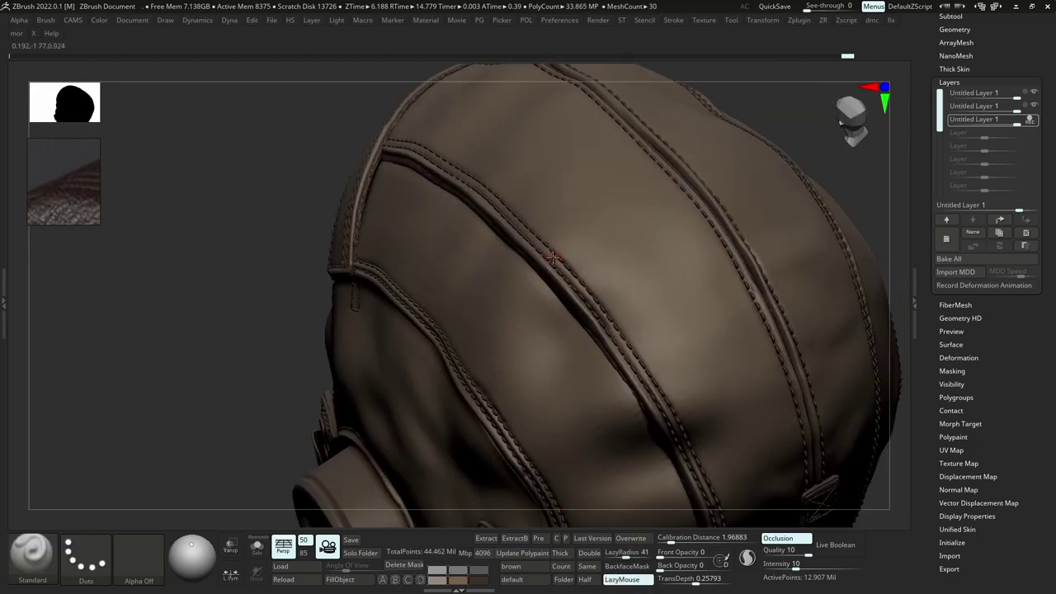
drag(565, 272, 633, 358)
Extend the sculpting between the upper left seam's stitch rows along its front part near the brow band.
mouse_move(475, 177)
alt+right_down()
mouse_move(579, 272)
mouse_move(557, 252)
alt+right_up()
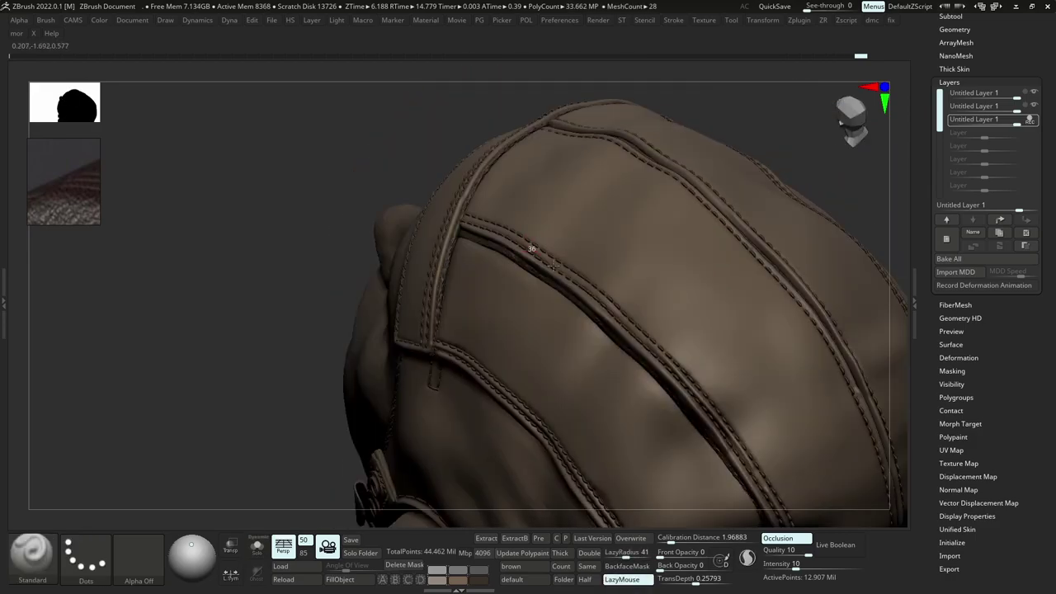
drag(531, 247, 585, 290)
key(l)
drag(637, 332, 647, 342)
right_drag(647, 343, 618, 247)
drag(458, 208, 544, 271)
Sculpt between the stitch rows of the upper right seam from the rear hem up the back of the cap.
mouse_move(545, 271)
ctrl+right_down()
mouse_move(549, 212)
mouse_move(557, 300)
mouse_move(531, 302)
mouse_move(559, 290)
mouse_move(535, 307)
mouse_move(554, 419)
mouse_move(476, 336)
mouse_move(579, 396)
ctrl+right_up()
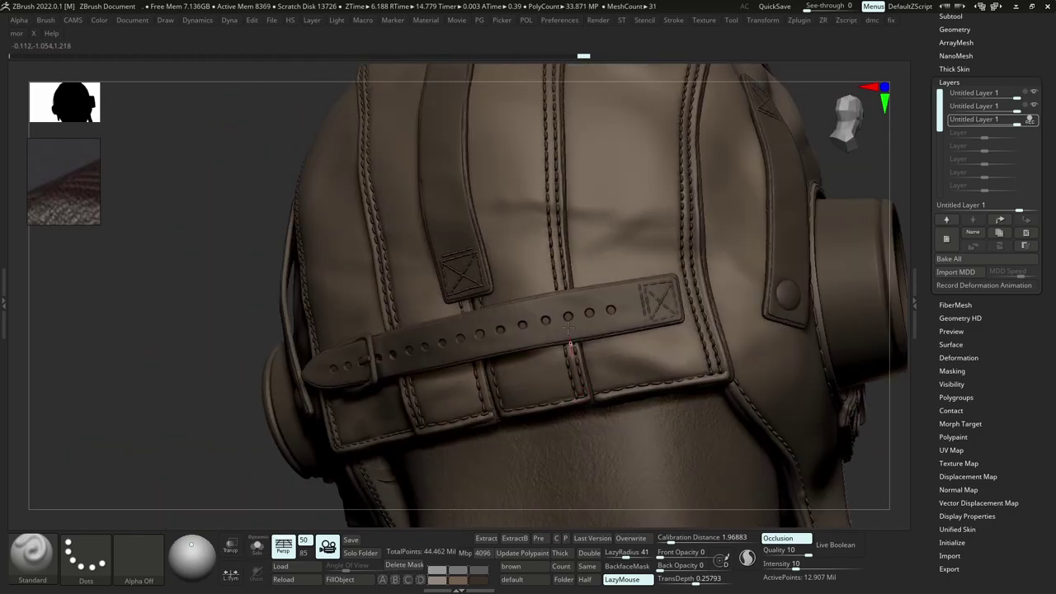
drag(568, 329, 548, 71)
right_drag(548, 91, 537, 317)
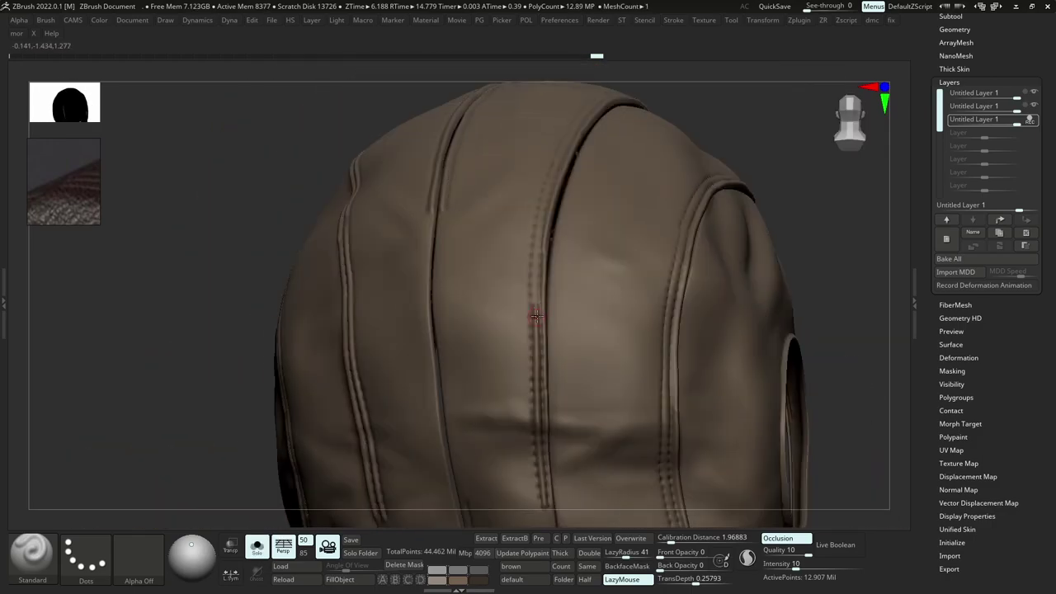
key(ctrl+shift+s)
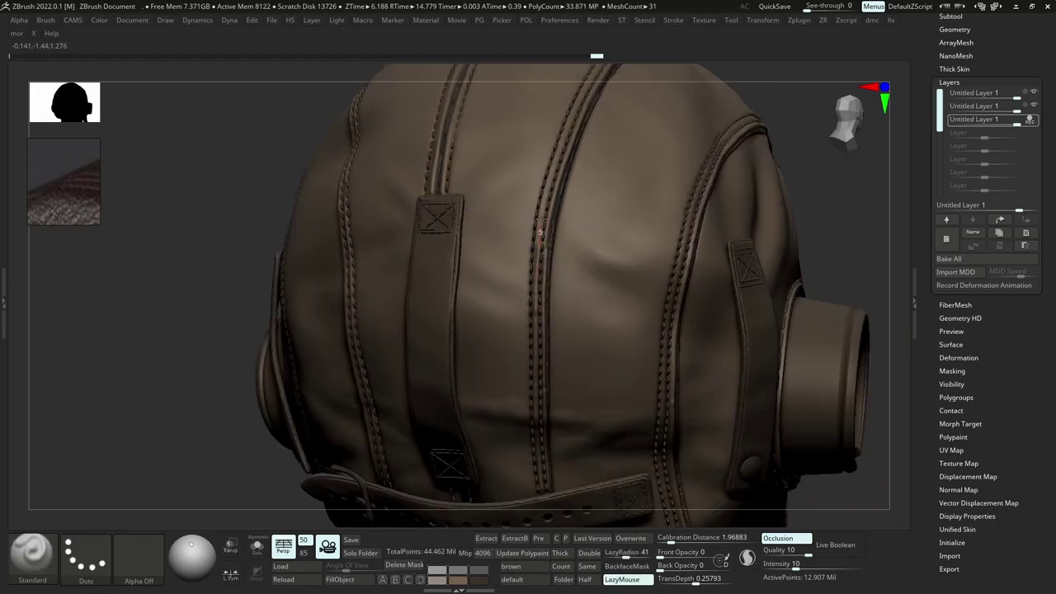
drag(540, 221, 550, 189)
key(ctrl+z)
drag(539, 310, 550, 178)
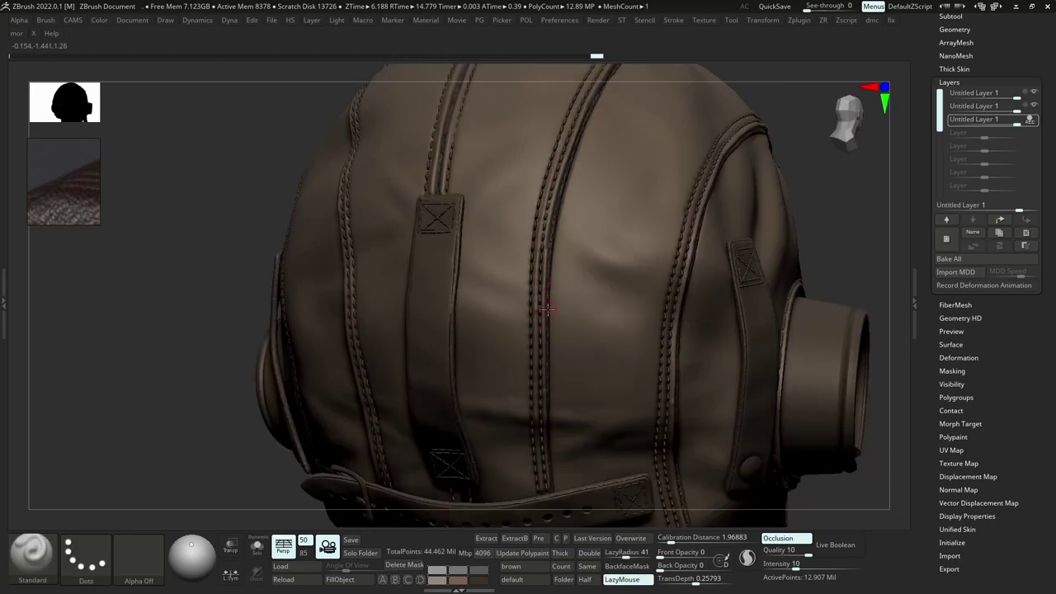
key(ctrl+z)
Resculpt the strip between the upper right seam's stitch rows on the back of the cap and smooth along it.
right_drag(534, 177, 547, 191)
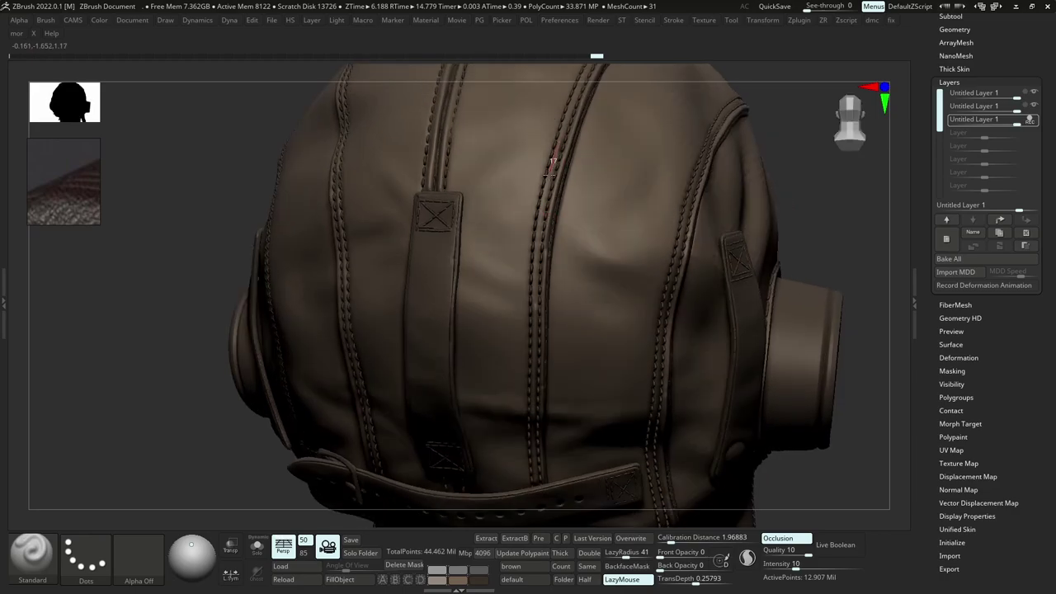
shift+drag(535, 311, 534, 328)
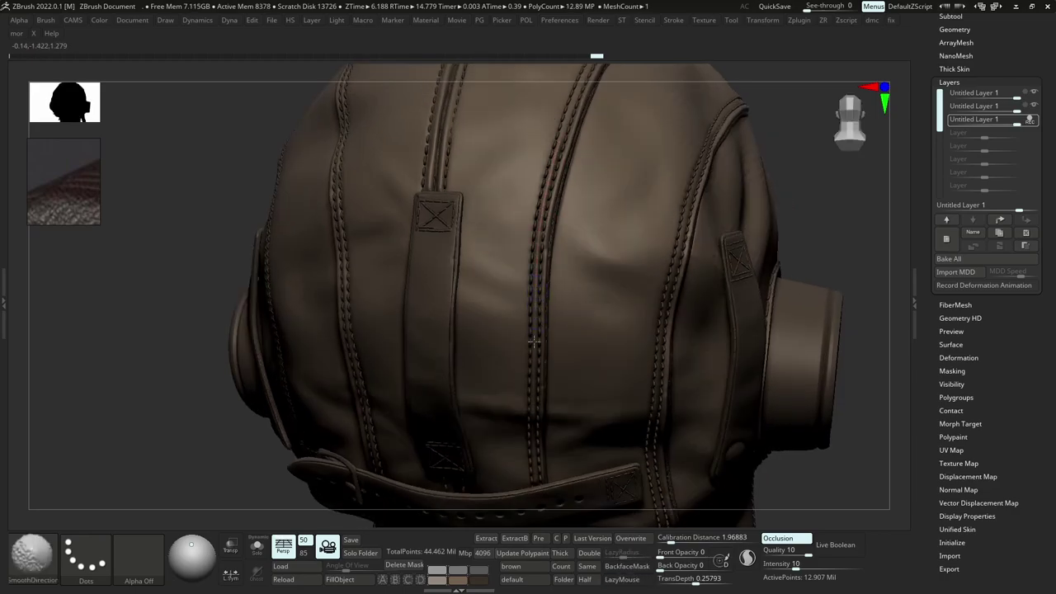
key(alt+s)
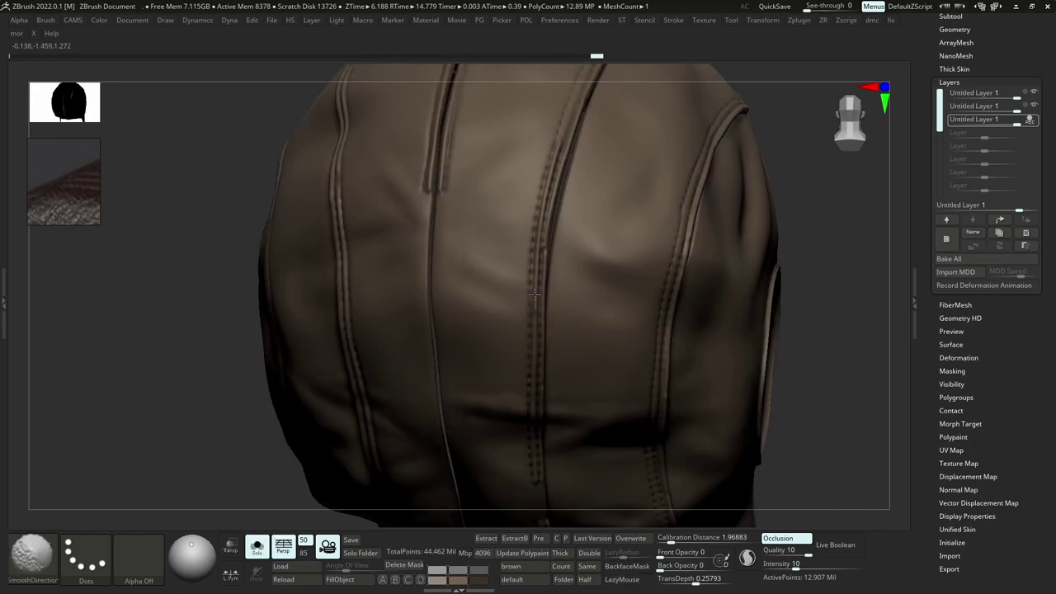
shift+drag(538, 355, 537, 330)
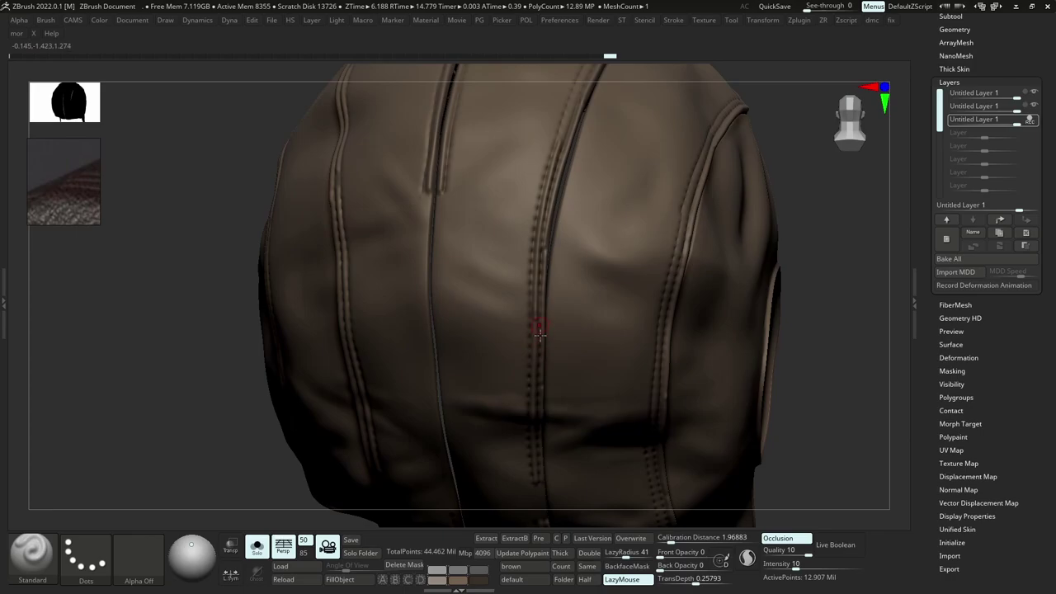
key(shift)
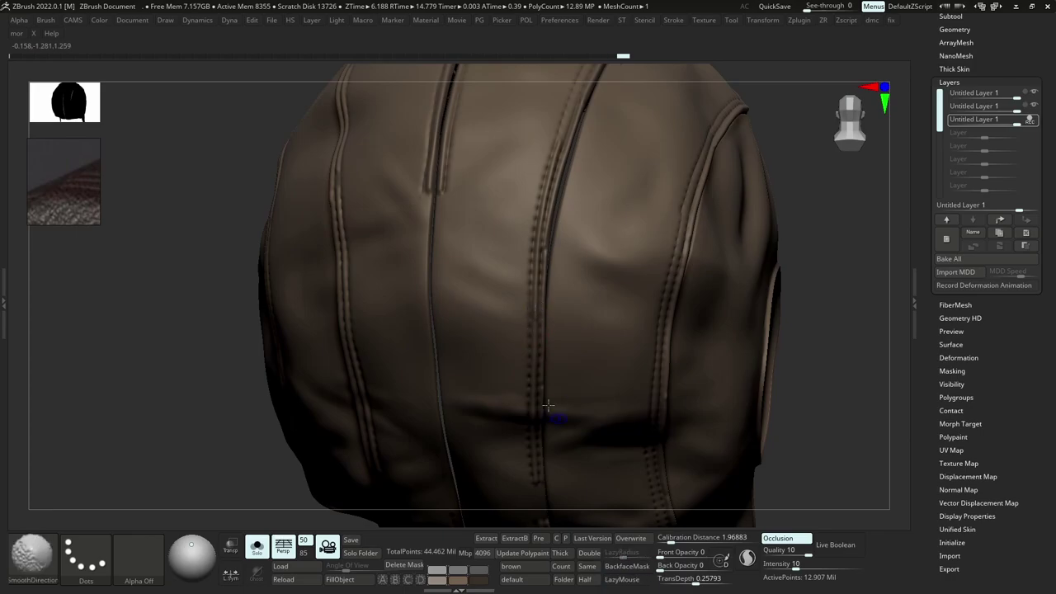
key(alt+s)
key(alt+s)
mouse_move(565, 238)
alt+right_down()
mouse_move(548, 238)
mouse_move(533, 285)
alt+right_up()
key(alt+s)
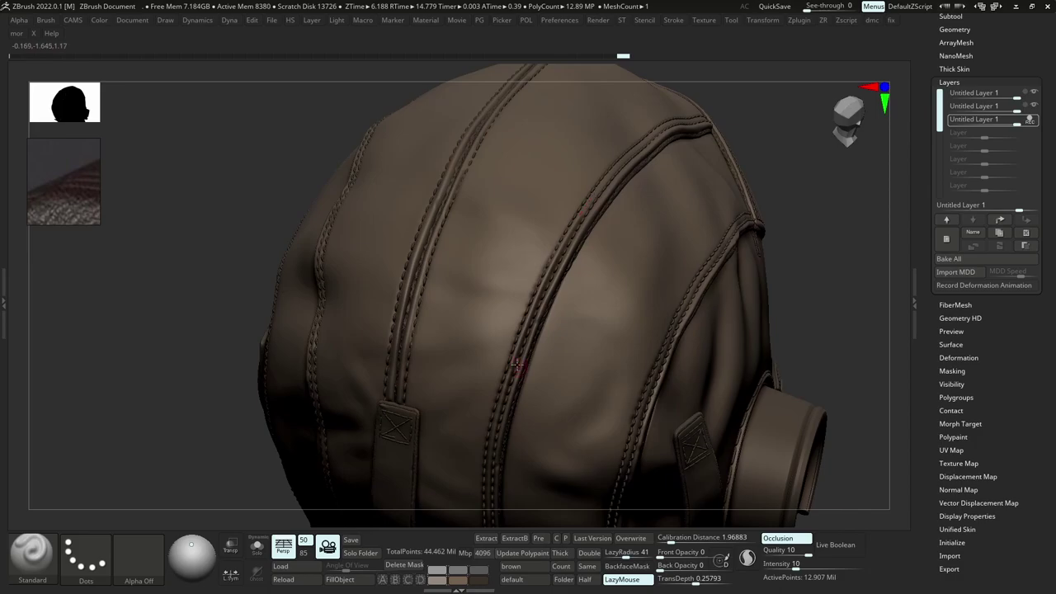
Smooth and sculpt the strip between the upper right seam's stitch rows across the crown to the brow band.
key(shift)
shift+drag(511, 366, 520, 350)
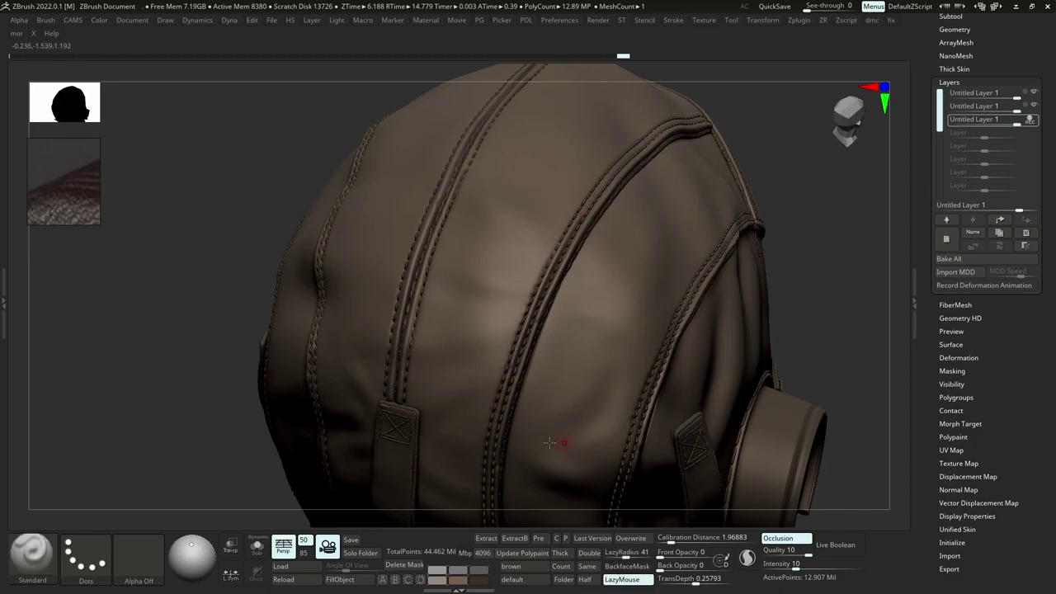
right_drag(592, 233, 545, 313)
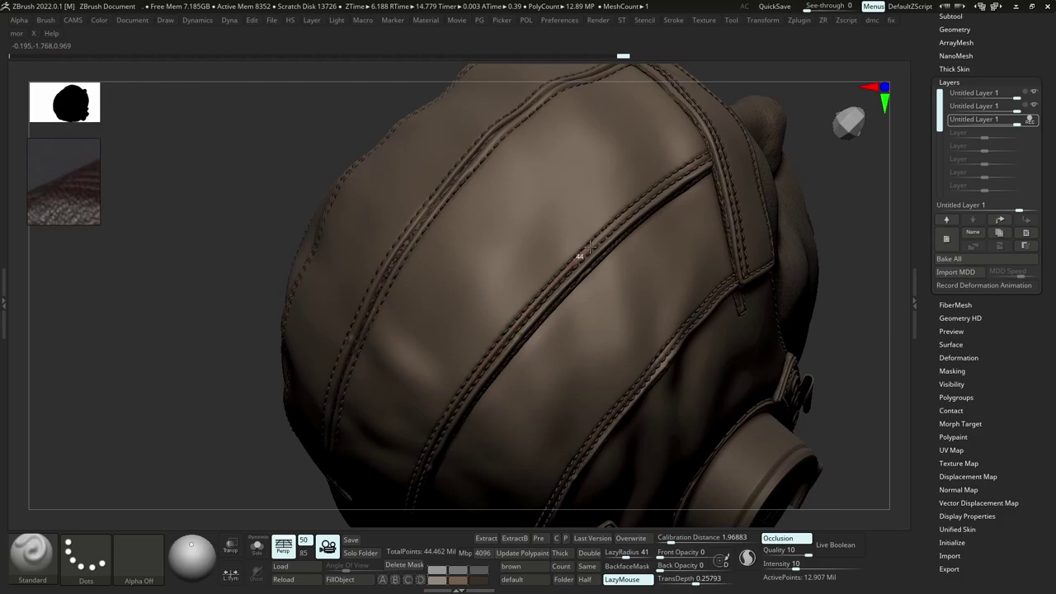
drag(665, 185, 703, 160)
mouse_move(660, 198)
right_down()
mouse_move(570, 256)
mouse_move(528, 339)
right_up()
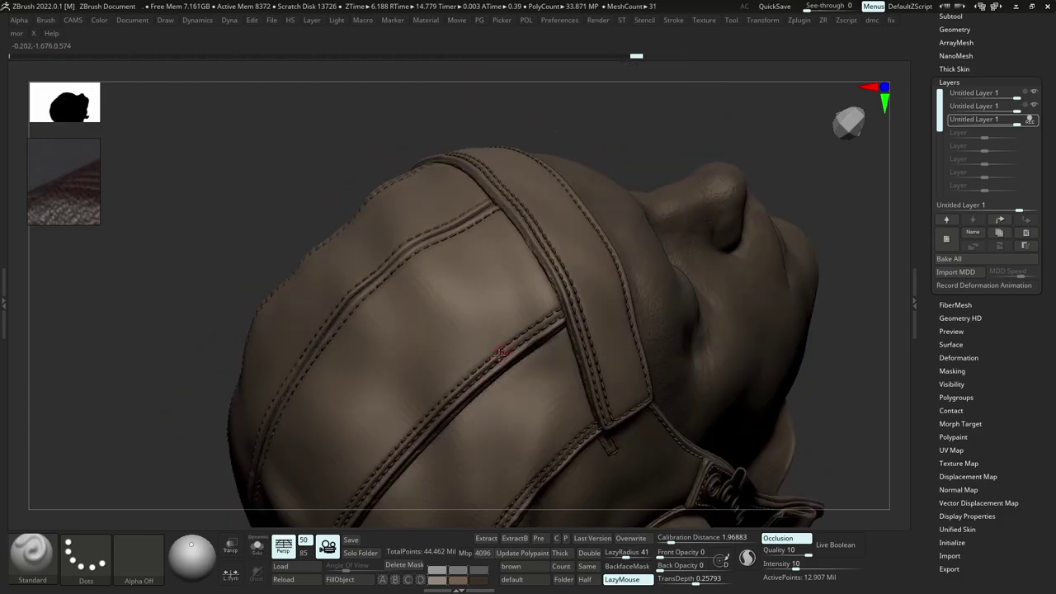
key(ctrl)
drag(496, 367, 573, 304)
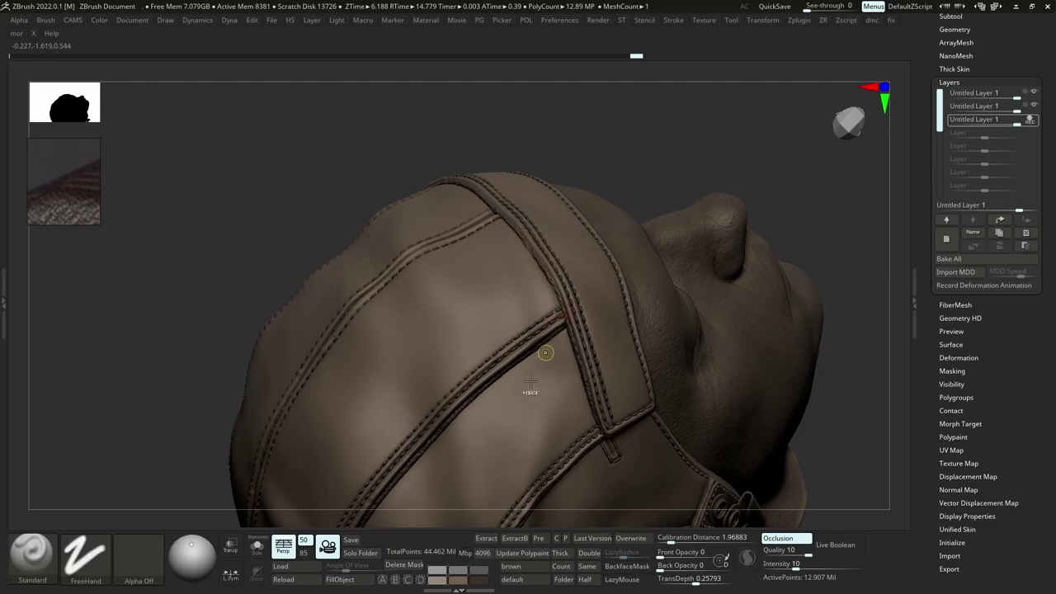
mouse_move(544, 351)
right_down()
mouse_move(520, 354)
mouse_move(586, 461)
mouse_move(759, 309)
mouse_move(577, 284)
mouse_move(534, 253)
mouse_move(583, 297)
mouse_move(529, 330)
mouse_move(512, 363)
mouse_move(562, 383)
right_up()
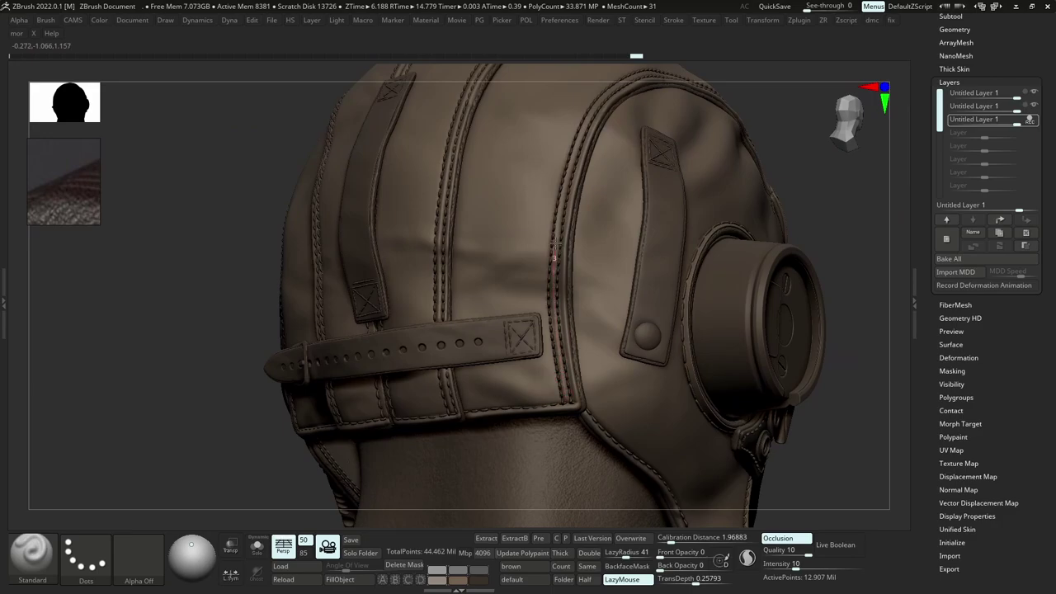
Sculpt between the stitch rows of the lower right seam from the back of the cap over the ear strap.
drag(578, 142, 585, 124)
mouse_move(585, 125)
right_down()
mouse_move(555, 198)
mouse_move(545, 282)
right_up()
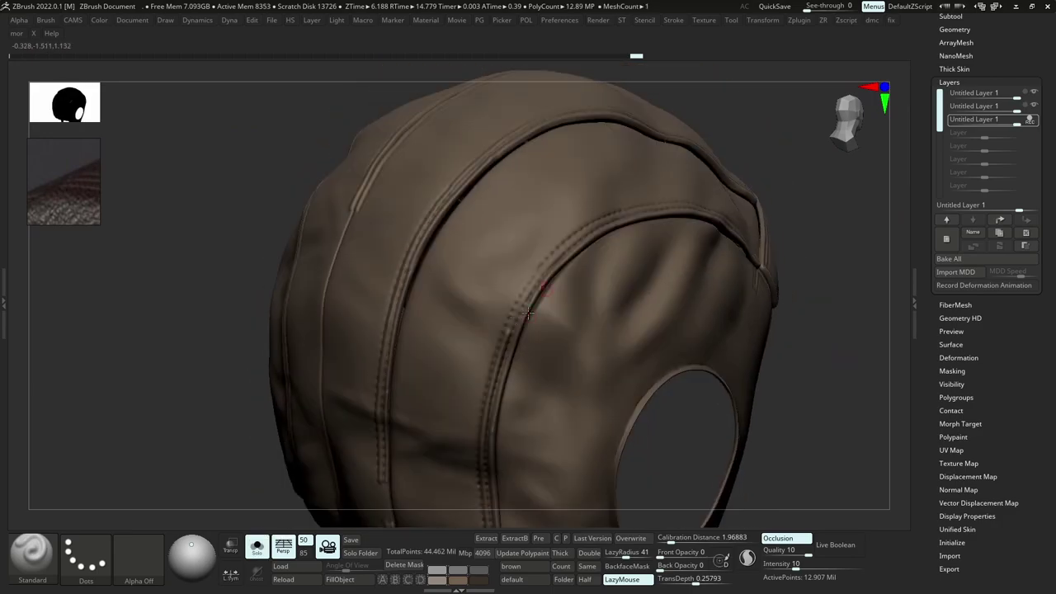
drag(532, 273, 537, 269)
key(ctrl+z)
drag(506, 339, 524, 292)
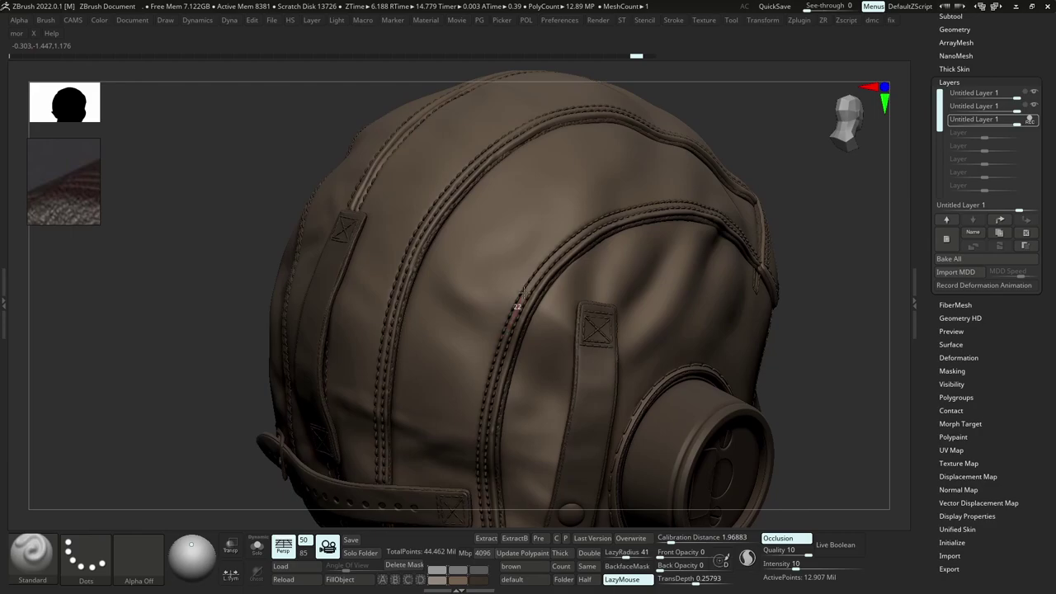
drag(617, 216, 625, 213)
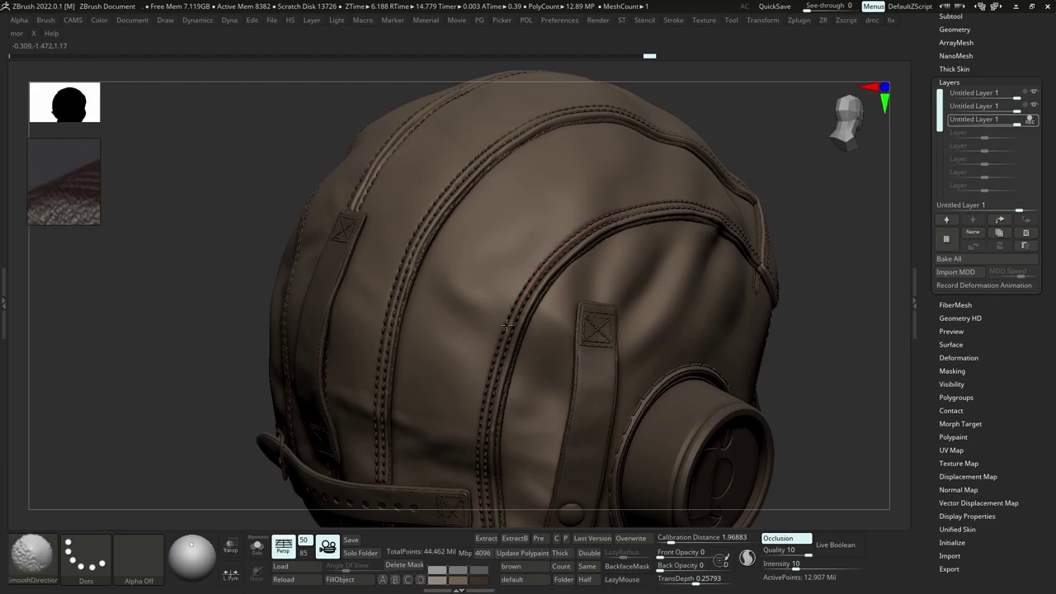
Extend the sculpting between the lower right seam's stitch rows along the side to the brow band.
right_drag(676, 235, 566, 283)
key(alt+s)
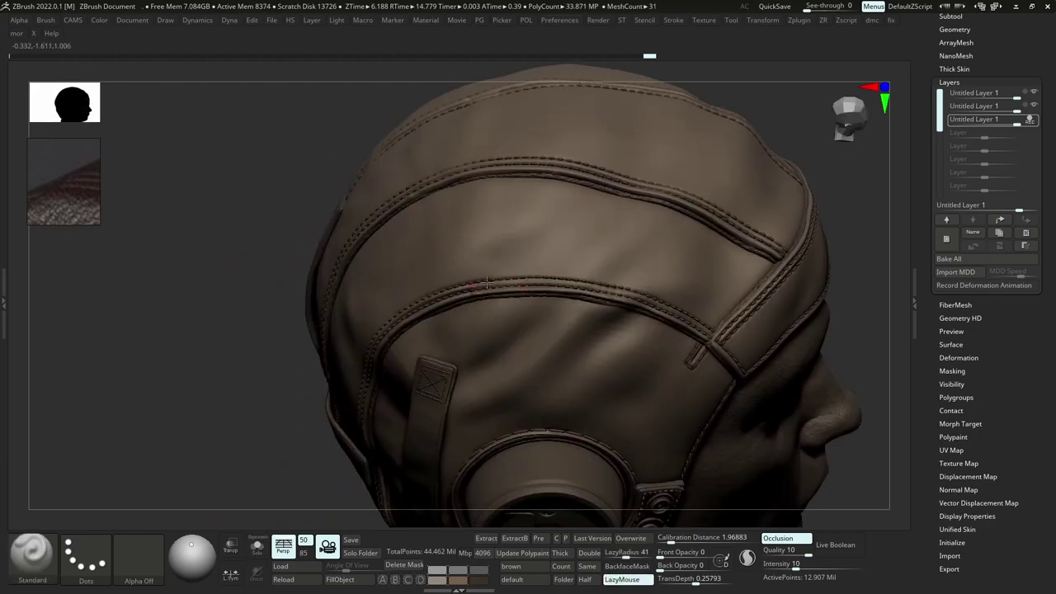
right_drag(654, 300, 561, 342)
drag(633, 334, 637, 340)
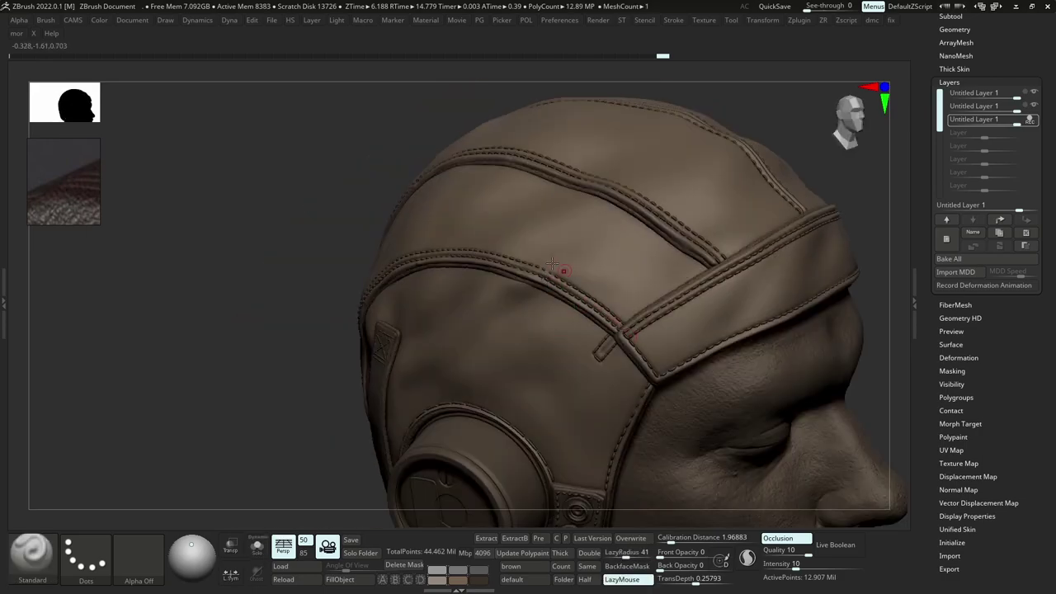
mouse_move(562, 267)
right_down()
mouse_move(554, 219)
mouse_move(591, 308)
mouse_move(535, 271)
mouse_move(569, 304)
right_up()
ctrl+right_drag(570, 304, 558, 250)
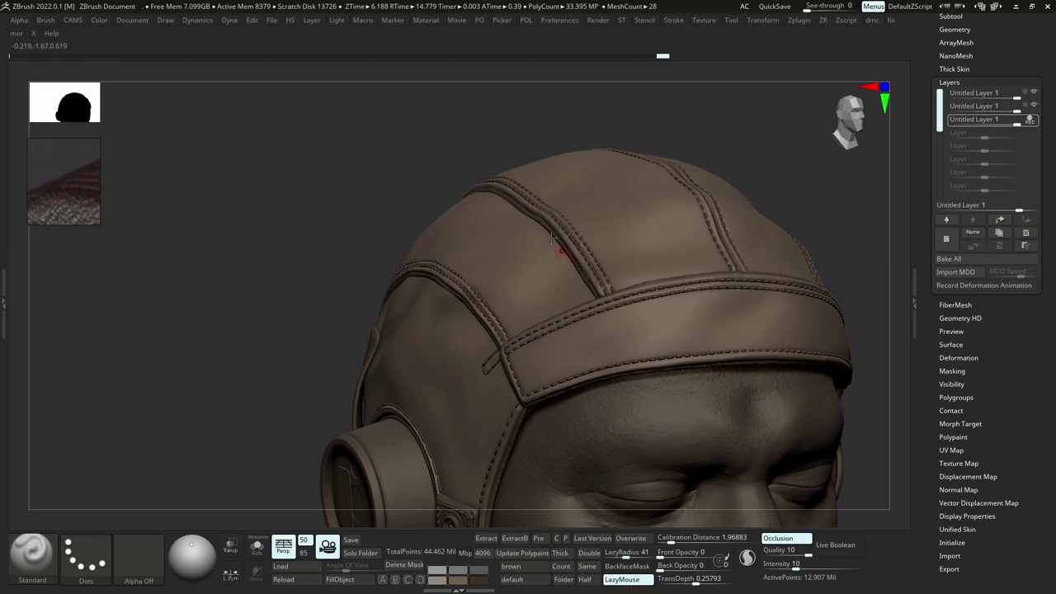
Stop recording the current sculpt layer and add a new layer above the existing ones for further detail.
click(1035, 123)
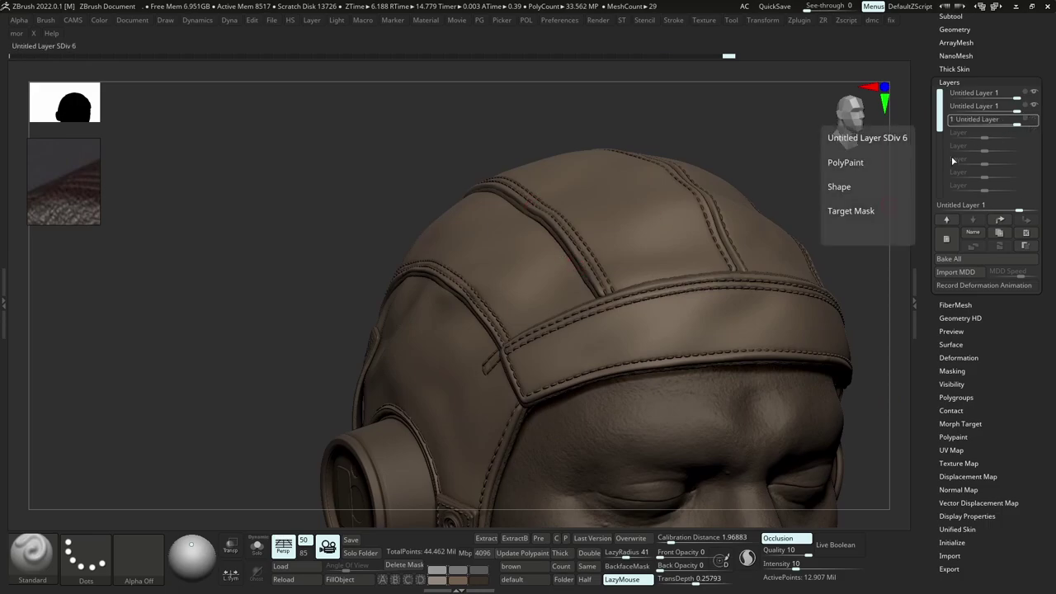
ctrl+right_drag(782, 236, 770, 297)
right_drag(756, 196, 823, 203)
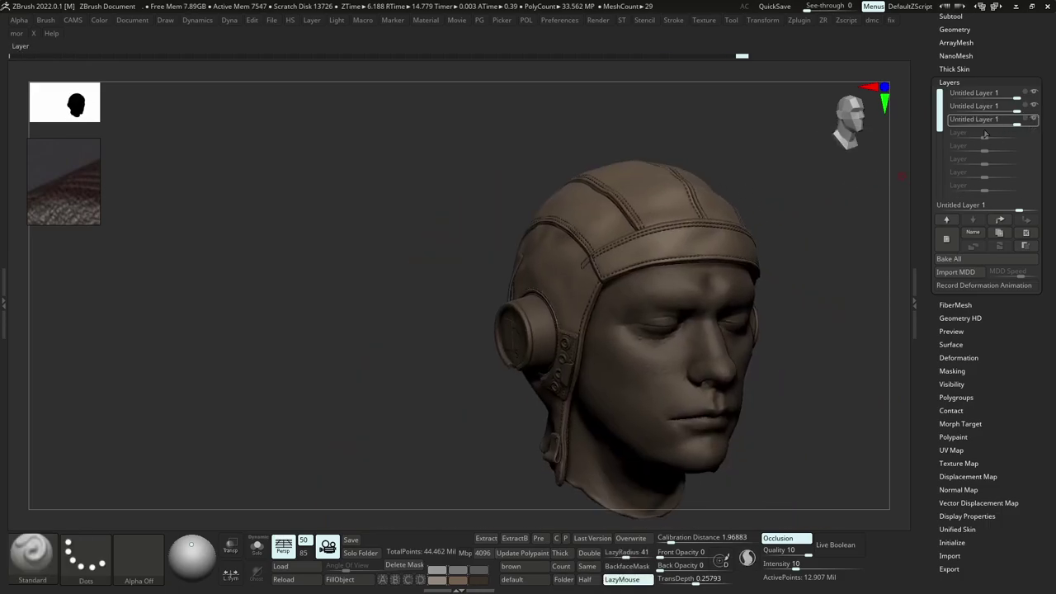
mouse_move(1036, 122)
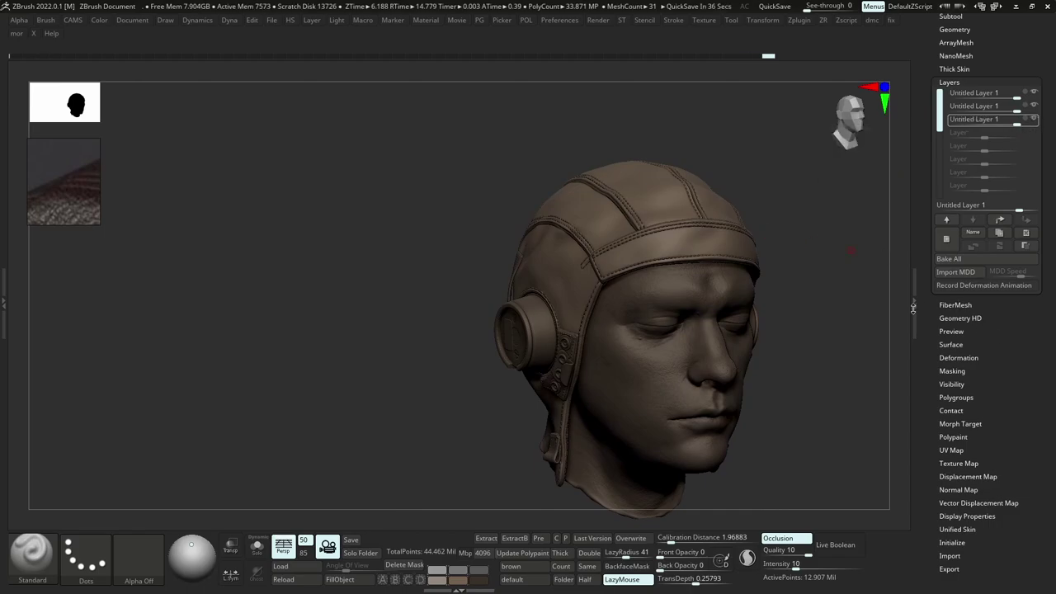
drag(720, 179, 796, 188)
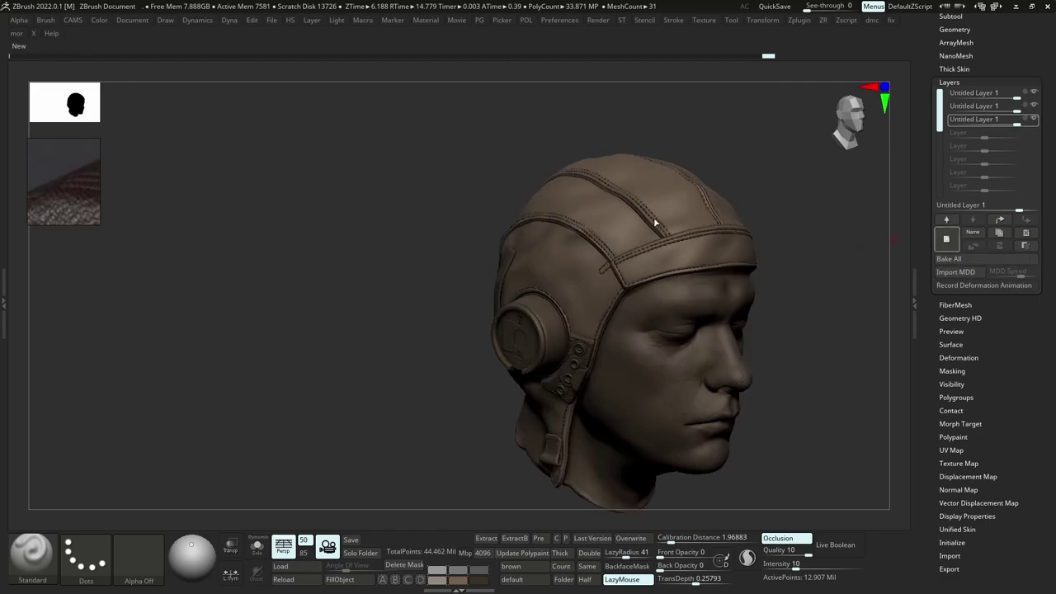
ctrl+right_drag(656, 222, 770, 317)
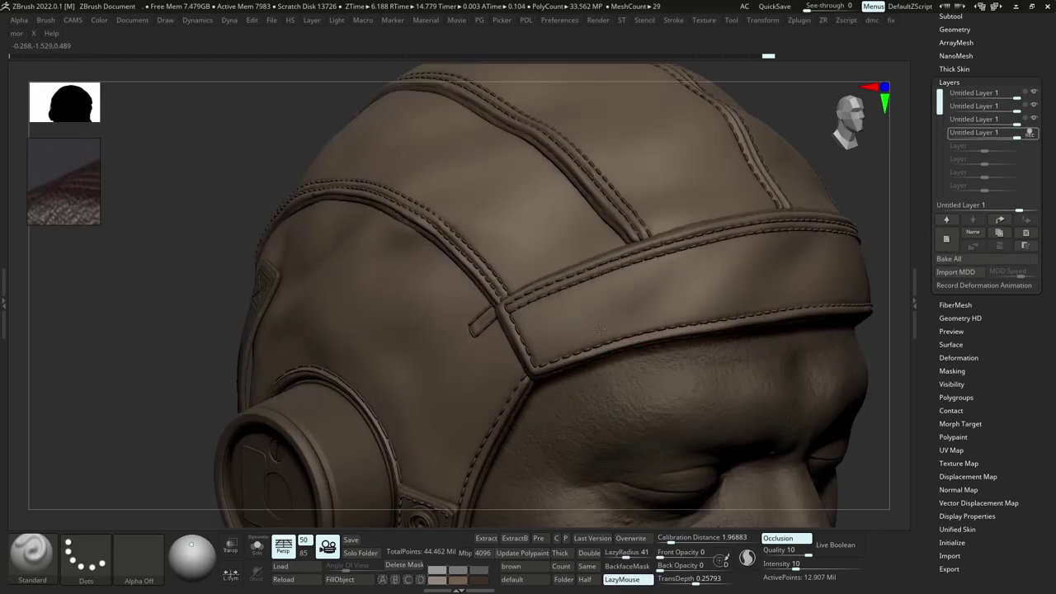
Sculpt along the lower side of the brow band's upper double stitching, from its right end around to the left.
right_drag(600, 329, 525, 305)
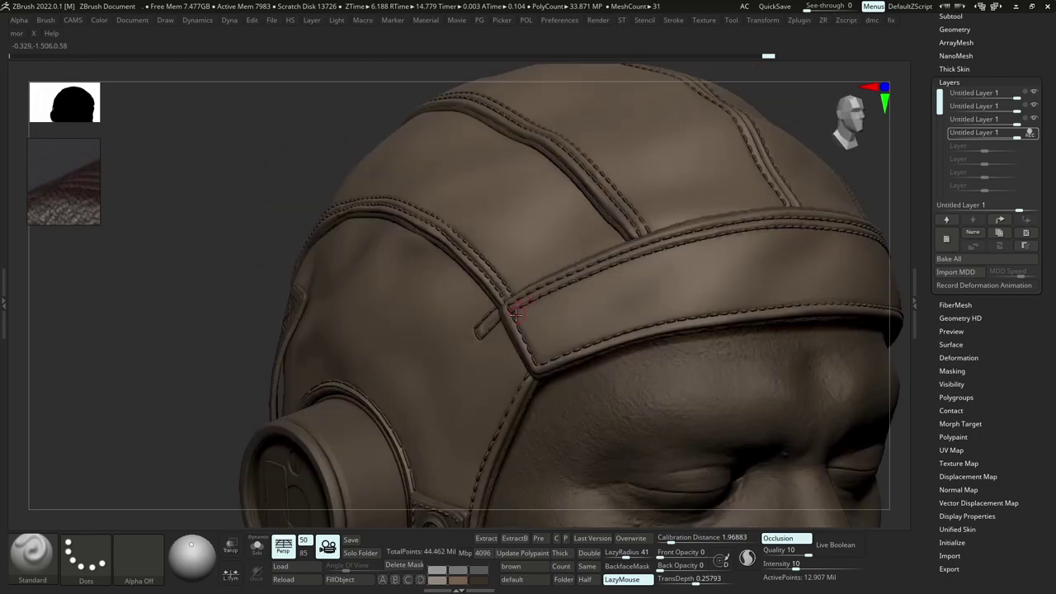
mouse_move(619, 299)
right_down()
mouse_move(613, 317)
mouse_move(593, 323)
right_up()
key(ctrl+z)
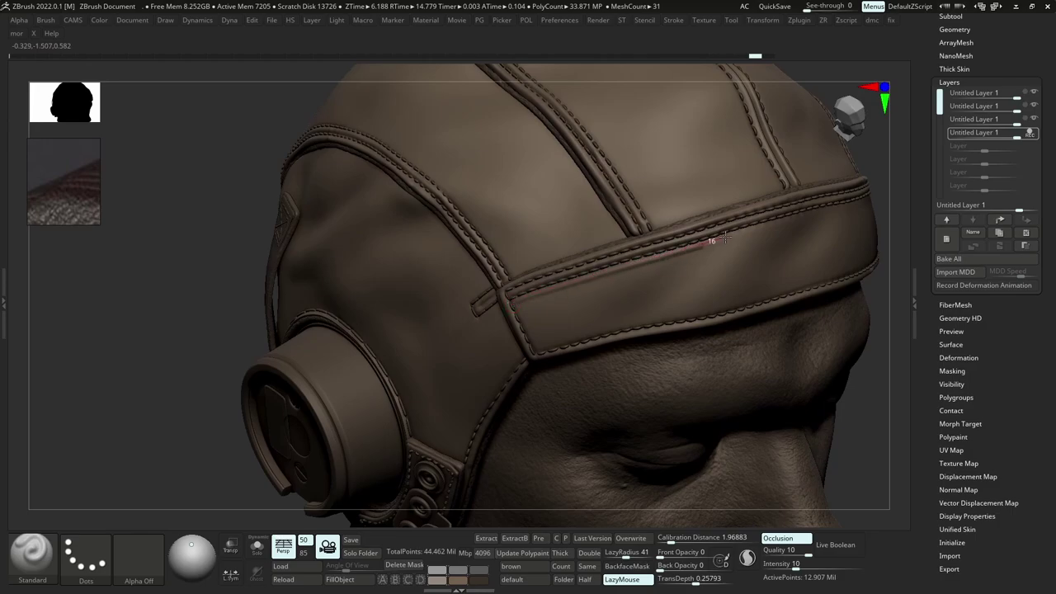
drag(792, 216, 798, 216)
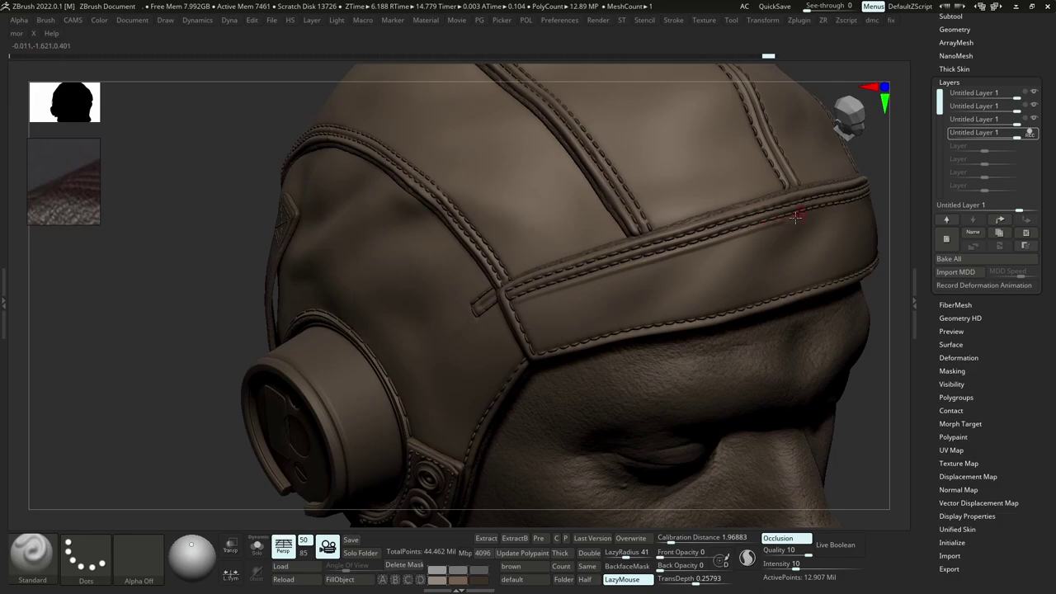
mouse_move(806, 210)
alt+right_down()
mouse_move(670, 257)
mouse_move(615, 251)
alt+right_up()
right_drag(691, 255, 583, 276)
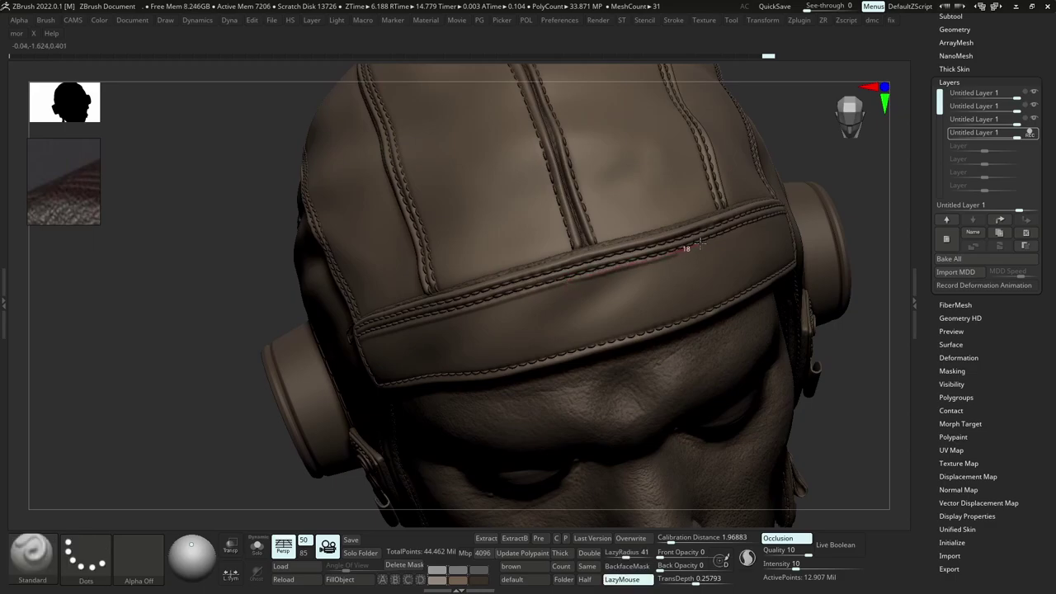
drag(699, 242, 712, 239)
right_drag(716, 241, 703, 247)
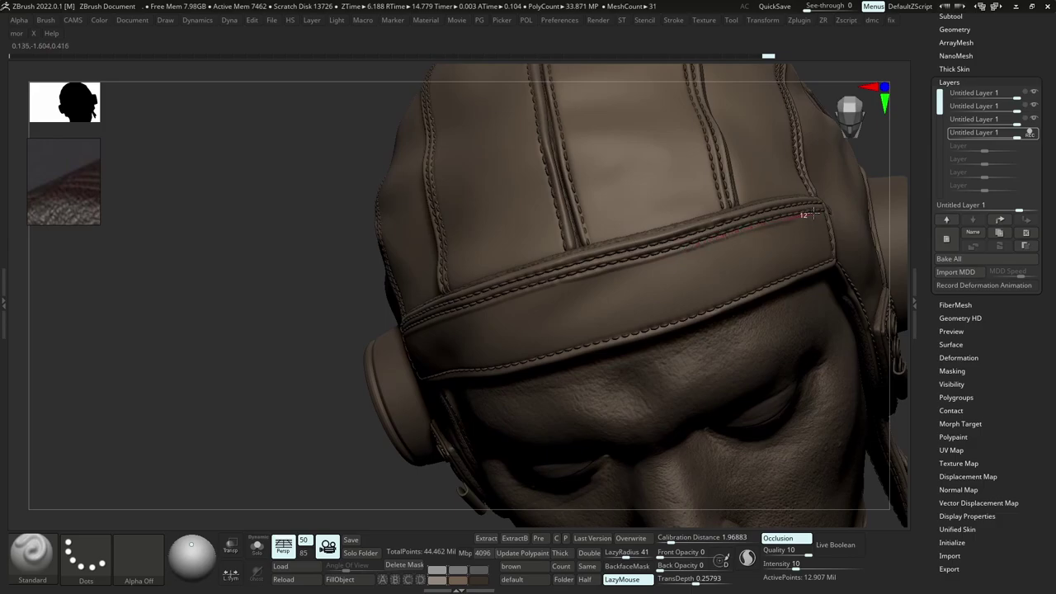
drag(814, 214, 817, 213)
right_drag(807, 243, 791, 246)
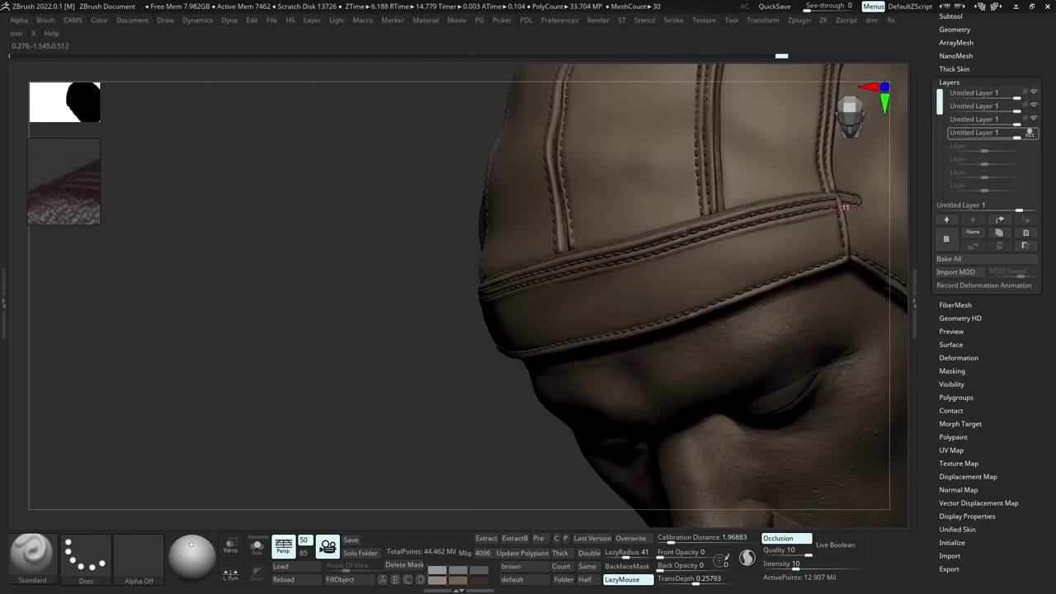
Add another sculpting pass along the brow band's stitching across the forehead.
mouse_move(859, 205)
ctrl+right_down()
mouse_move(642, 332)
mouse_move(650, 344)
ctrl+right_up()
ctrl+right_drag(498, 412, 485, 188)
drag(498, 223, 527, 274)
alt+right_drag(532, 257, 467, 295)
mouse_move(463, 291)
mouse_down()
mouse_move(581, 250)
mouse_move(794, 204)
mouse_up()
key(f)
Sculpt along the brow band's lower stitch row and the stitching at its left end.
right_drag(775, 272, 614, 331)
mouse_move(615, 330)
ctrl+right_down()
mouse_move(611, 287)
mouse_move(589, 289)
ctrl+right_up()
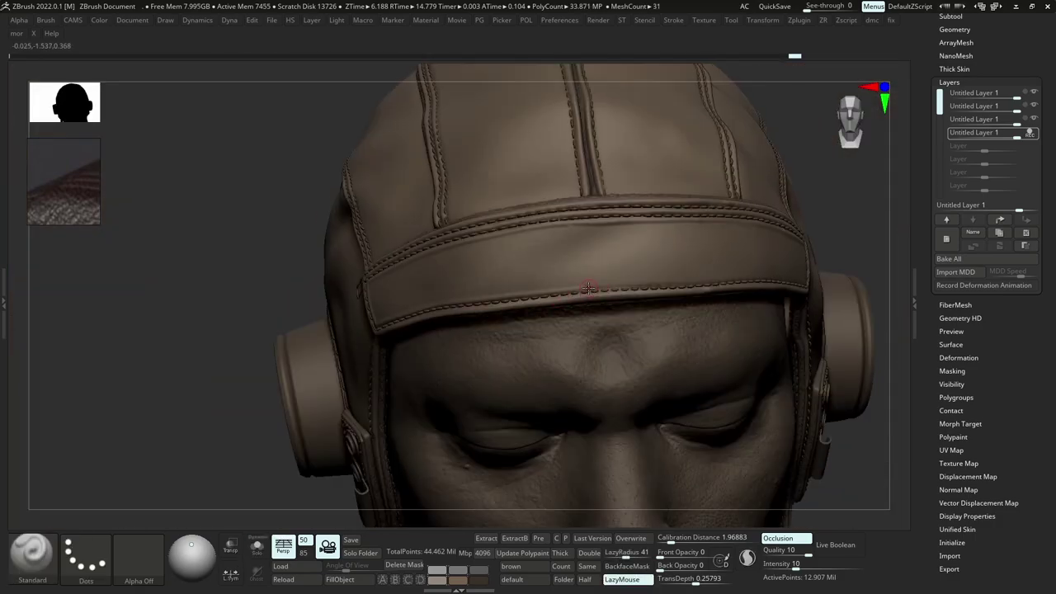
drag(581, 290, 699, 280)
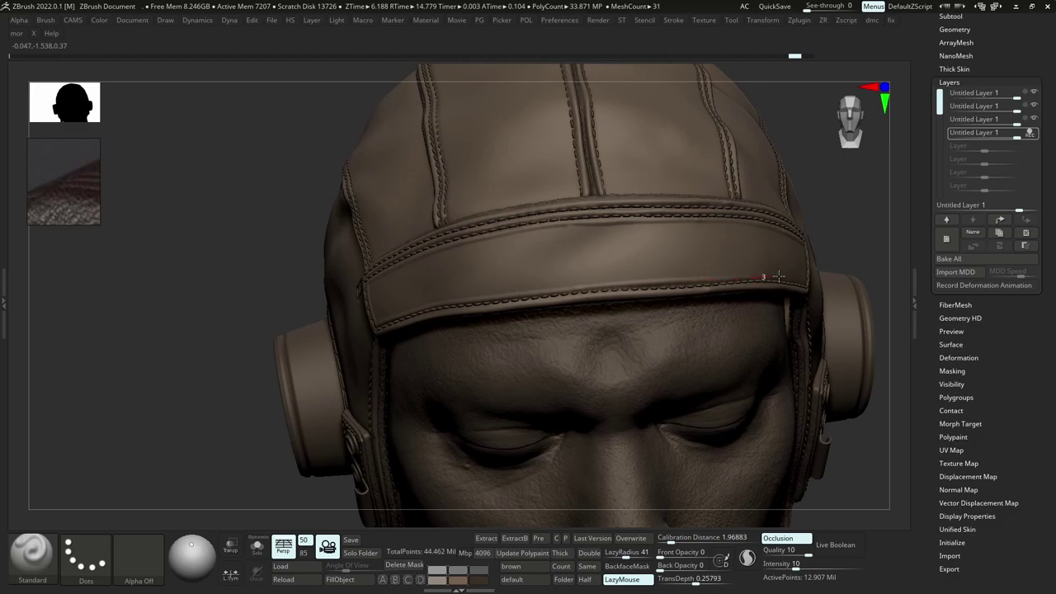
drag(779, 276, 797, 279)
right_drag(797, 279, 747, 280)
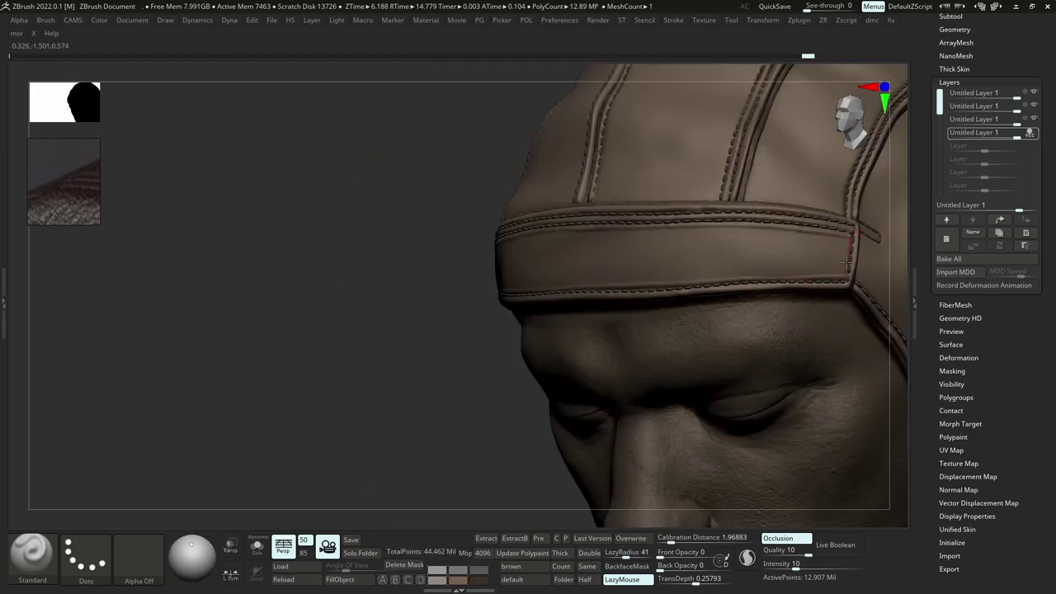
drag(840, 296, 839, 299)
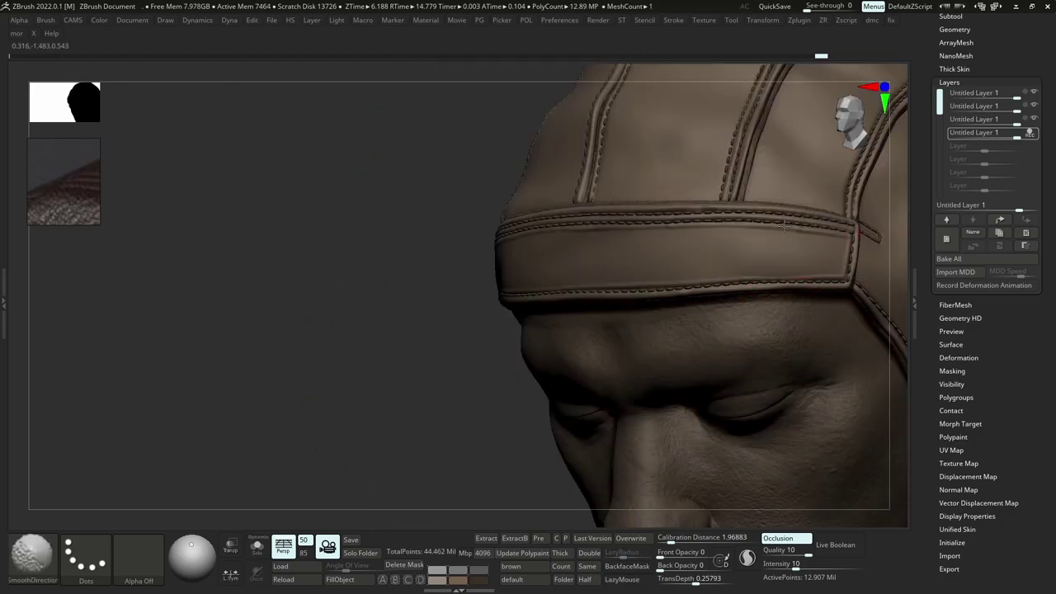
Smooth the brow band's surface beside the stitch rows across the front.
right_drag(755, 237, 778, 229)
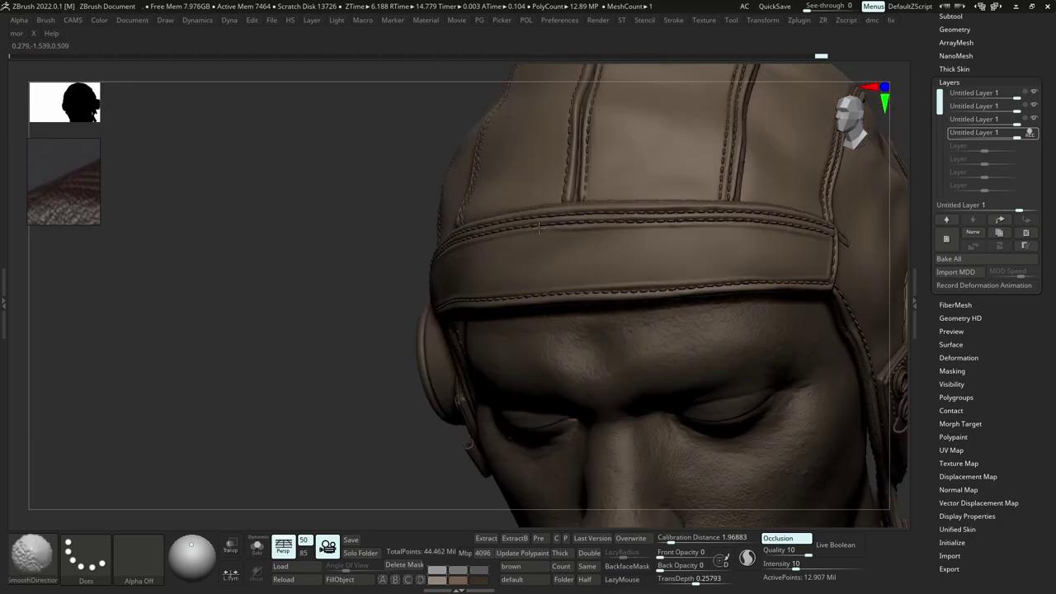
right_drag(521, 233, 571, 282)
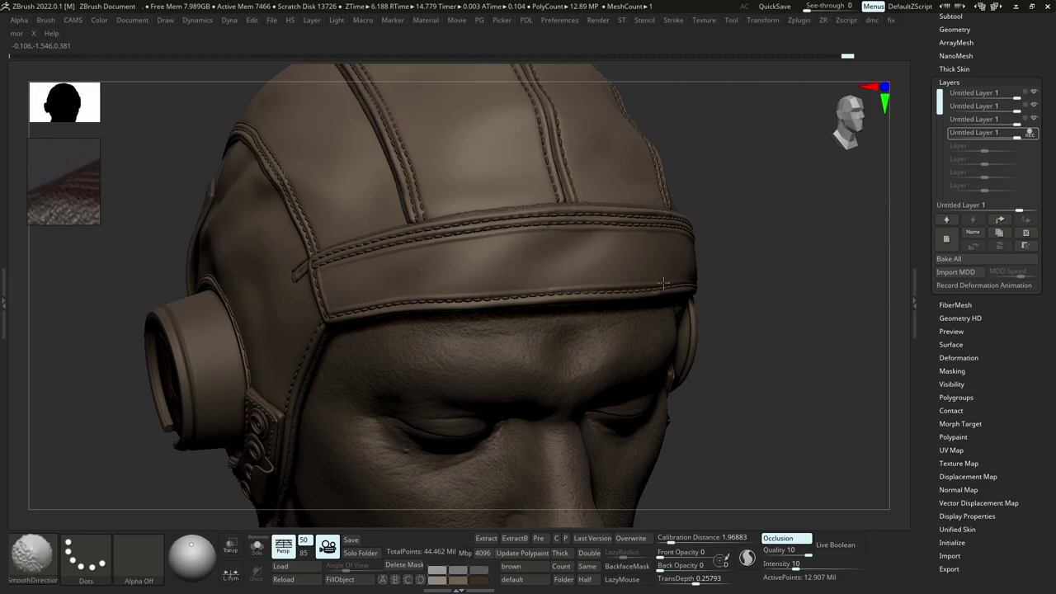
shift+drag(622, 279, 610, 271)
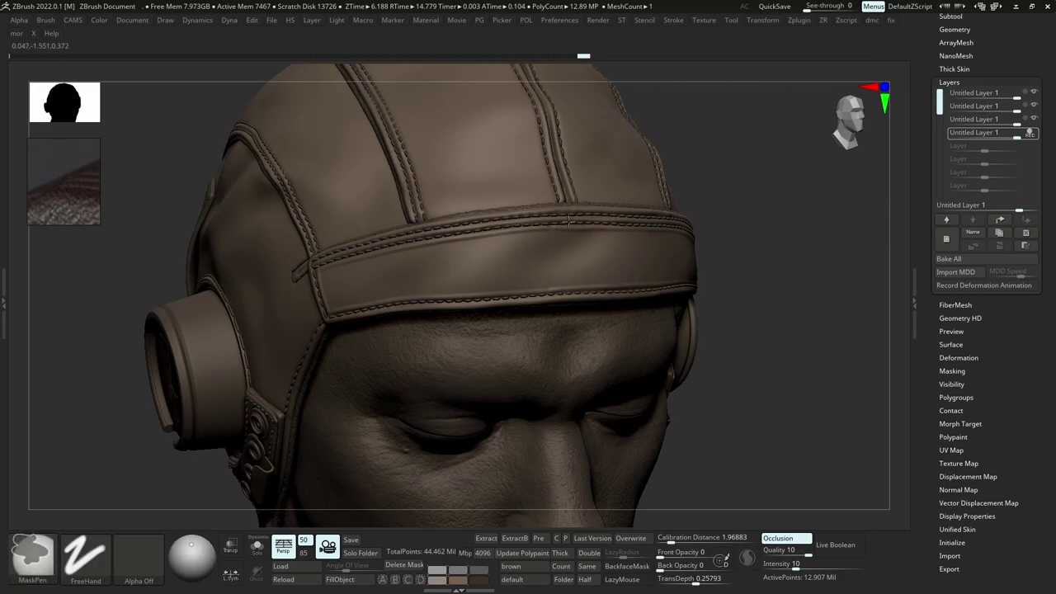
Lower the new sculpt layer's intensity to 0.34513 to soften the brow band sculpting.
ctrl+right_drag(610, 270, 606, 198)
mouse_move(767, 288)
right_down()
mouse_move(651, 322)
mouse_move(666, 327)
mouse_move(670, 345)
right_up()
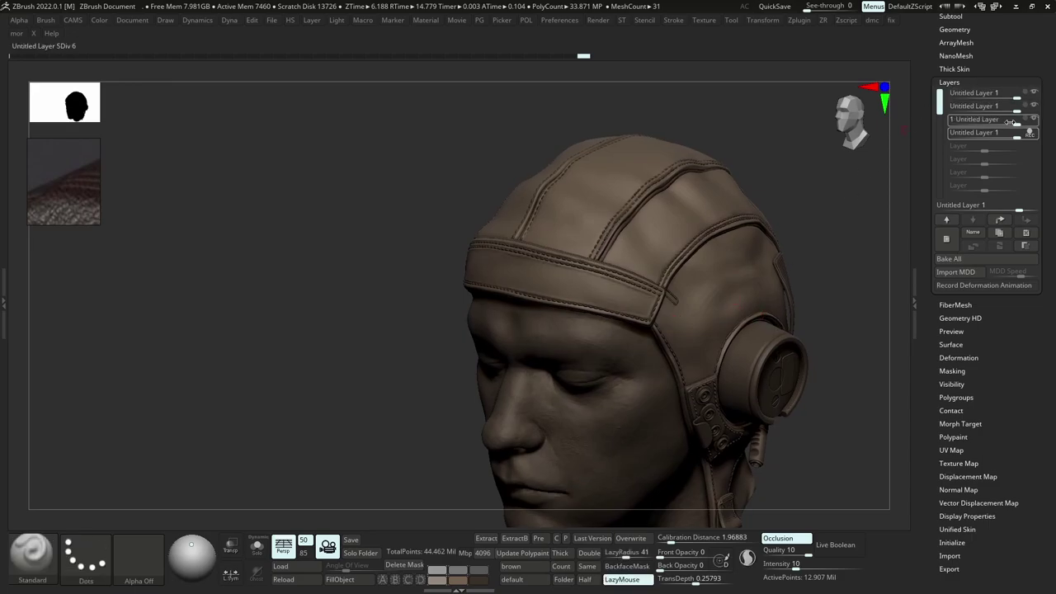
drag(1004, 137, 992, 138)
mouse_move(1034, 133)
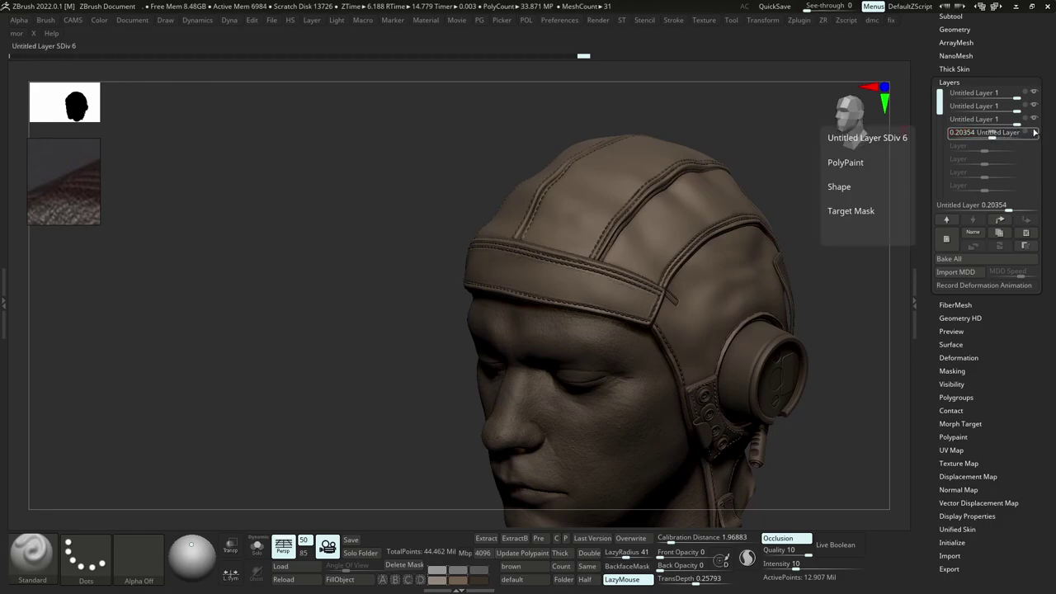
drag(993, 138, 996, 138)
Resume recording on the reduced-intensity layer and hide the polypaint of the Helmet_23 subtool.
right_drag(475, 276, 541, 276)
mouse_move(540, 276)
ctrl+right_down()
mouse_move(544, 314)
mouse_move(557, 280)
ctrl+right_up()
right_drag(557, 280, 714, 256)
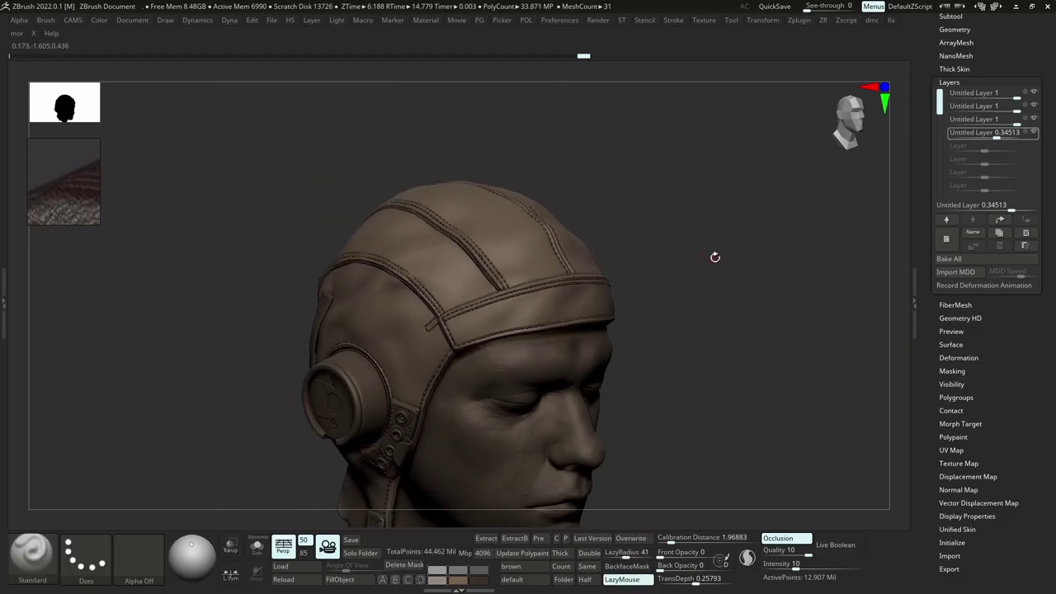
click(1028, 133)
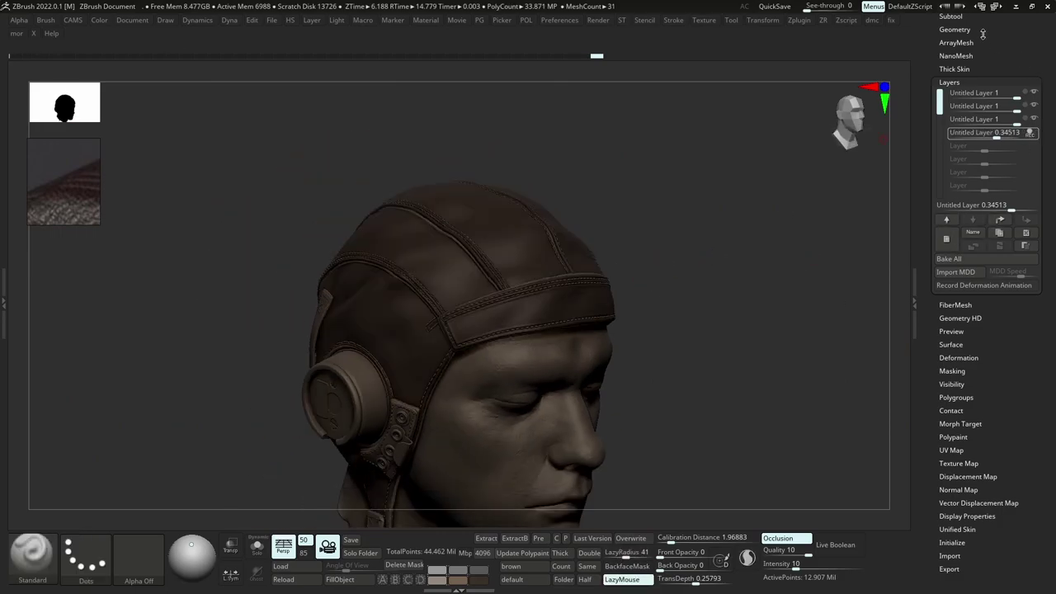
click(969, 18)
click(1021, 56)
Sculpt a soft ridge along the upper stitch row of the side seam above the right ear cup and smooth it.
key(s)
ctrl+right_drag(479, 330, 469, 363)
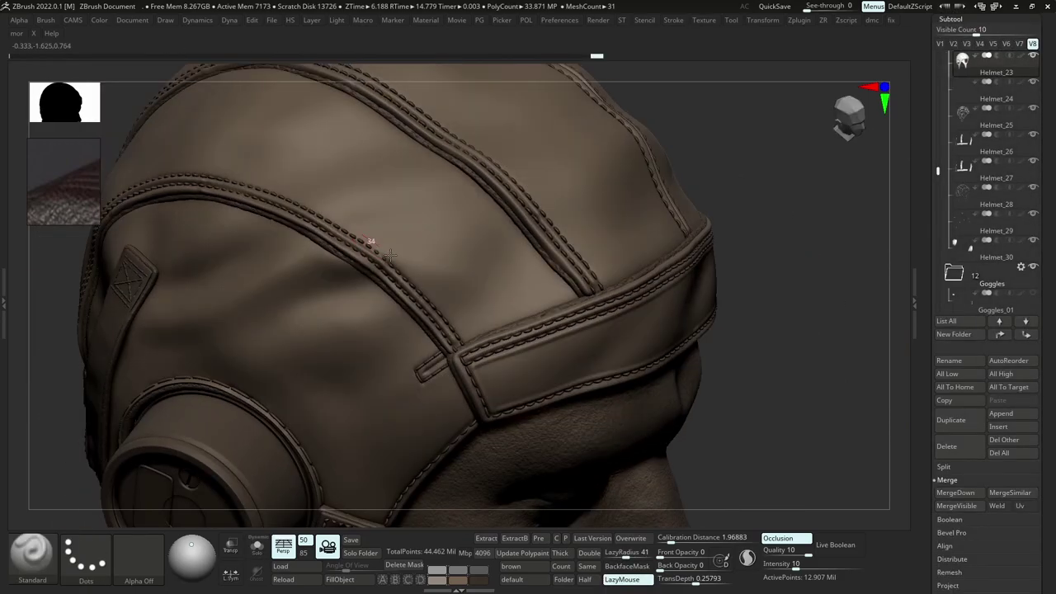
drag(473, 350, 475, 353)
mouse_move(445, 255)
right_down()
mouse_move(432, 278)
mouse_move(462, 272)
right_up()
alt+right_drag(346, 260, 396, 266)
drag(359, 261, 502, 327)
key(shift)
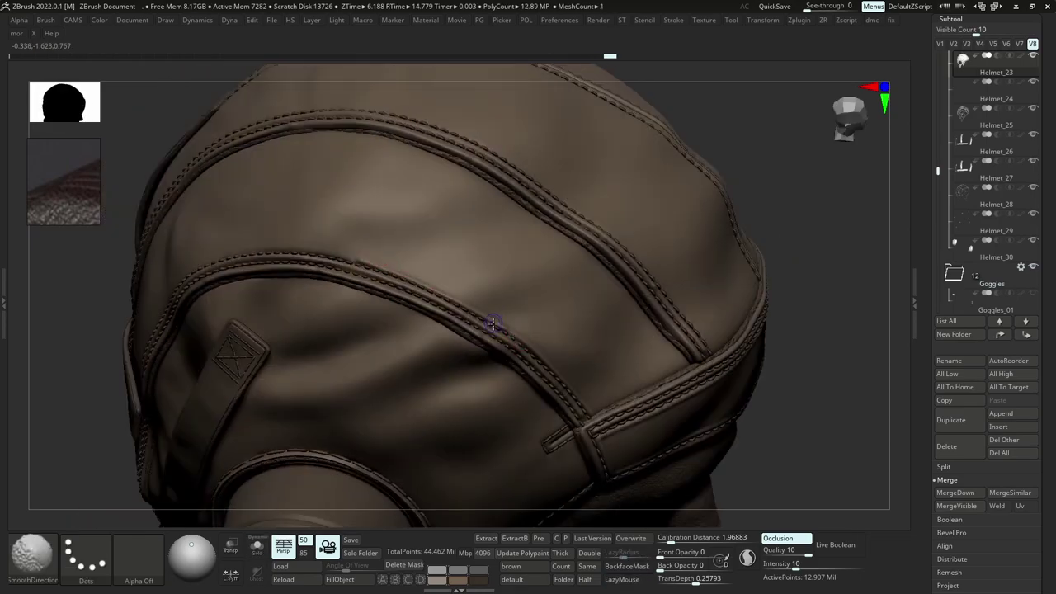
Sculpt and smooth along the same side seam's outer stitch row over the back of the cap toward the hem.
key(alt+s)
ctrl+right_drag(483, 302, 442, 304)
key(alt+s)
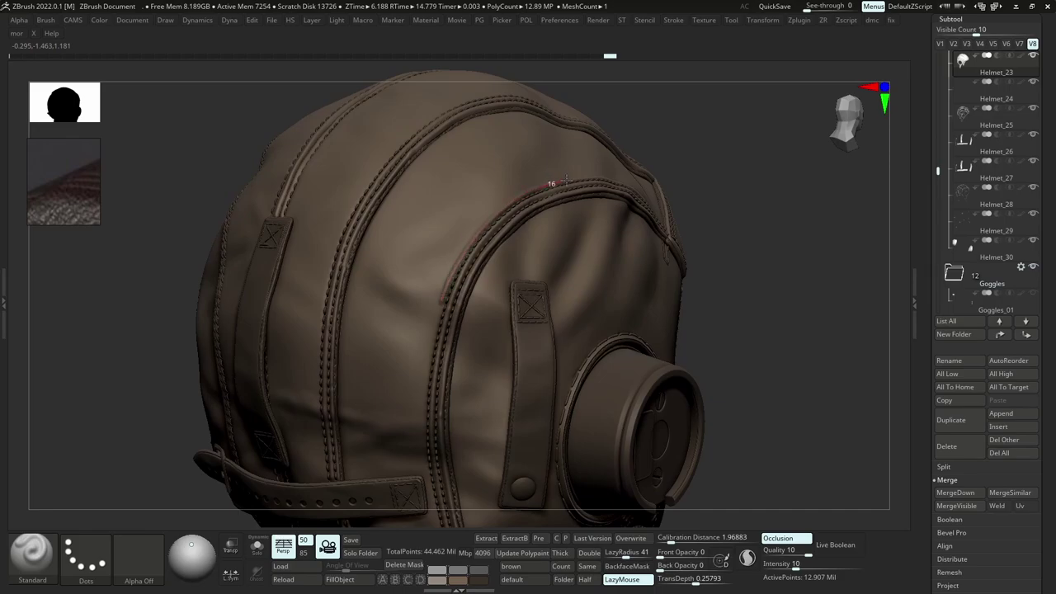
key(shift)
shift+drag(456, 259, 441, 303)
mouse_move(441, 303)
right_down()
mouse_move(458, 227)
mouse_move(464, 242)
right_up()
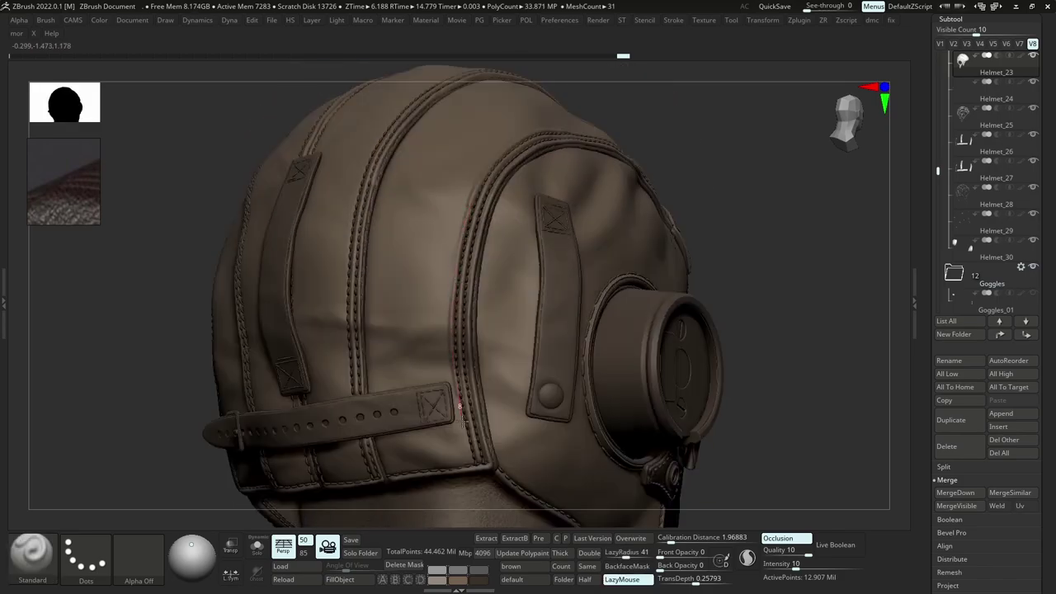
drag(464, 423, 476, 475)
key(shift)
Sculpt and smooth along the hem stitching below the buckled strap at the back, undoing the last strokes.
mouse_move(454, 424)
alt+right_down()
mouse_move(495, 345)
mouse_move(549, 351)
alt+right_up()
drag(440, 384, 526, 364)
key(ctrl)
drag(441, 384, 546, 361)
shift+drag(472, 368, 493, 367)
mouse_move(494, 367)
ctrl+right_down()
mouse_move(496, 330)
mouse_move(458, 281)
mouse_move(487, 303)
mouse_move(475, 379)
ctrl+right_up()
mouse_move(404, 395)
mouse_down()
mouse_move(488, 394)
mouse_move(404, 360)
mouse_move(483, 391)
mouse_up()
key(ctrl+z)
key(ctrl+z)
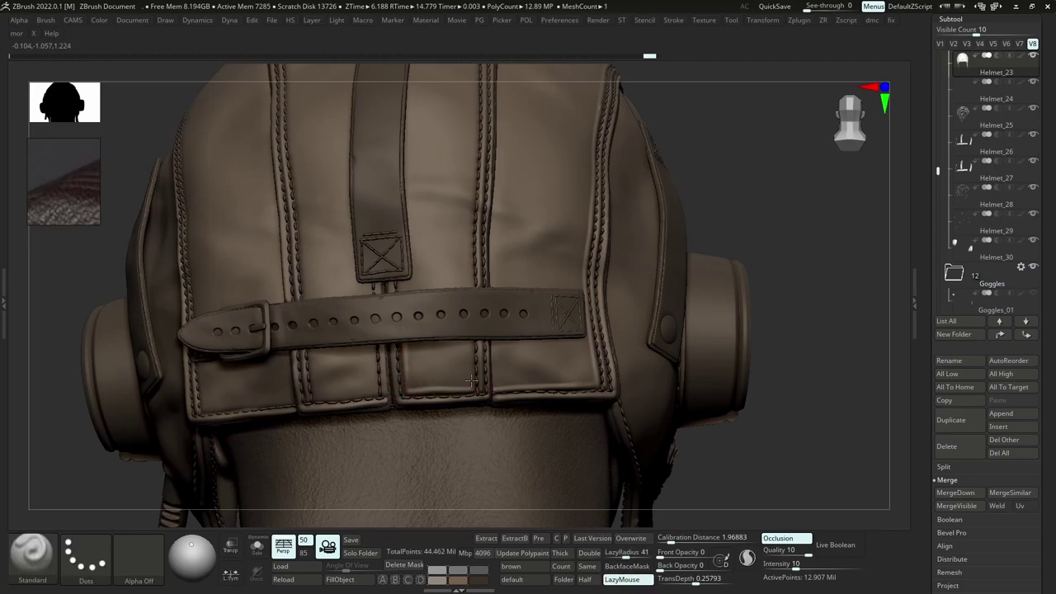
Sculpt along the seam between the vertical back strap and the right side seam, from the buckled strap up toward the crown.
drag(377, 415, 376, 418)
key(alt+s)
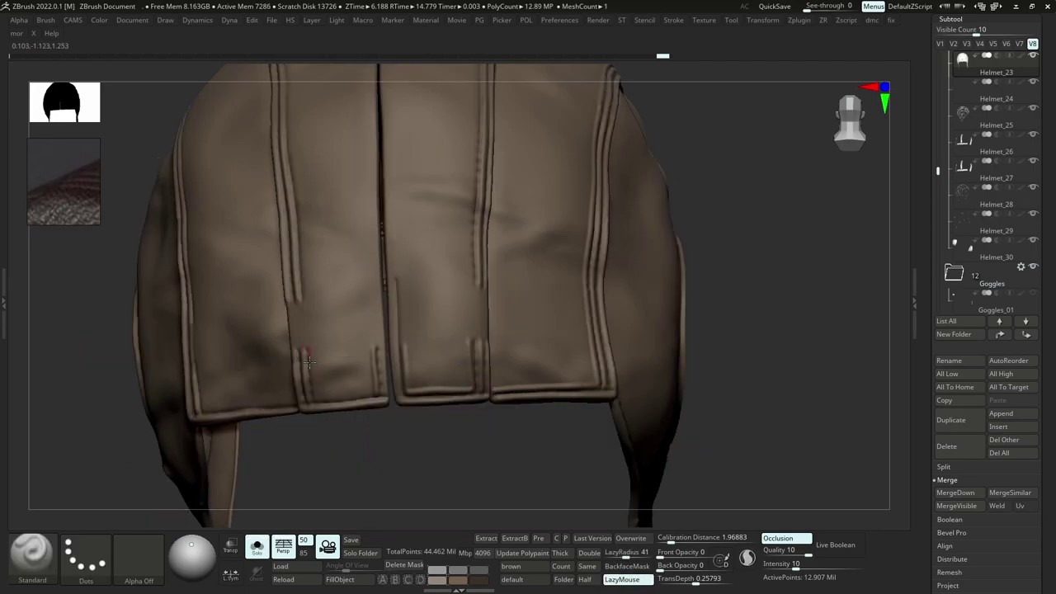
key(shift+ctrl+s)
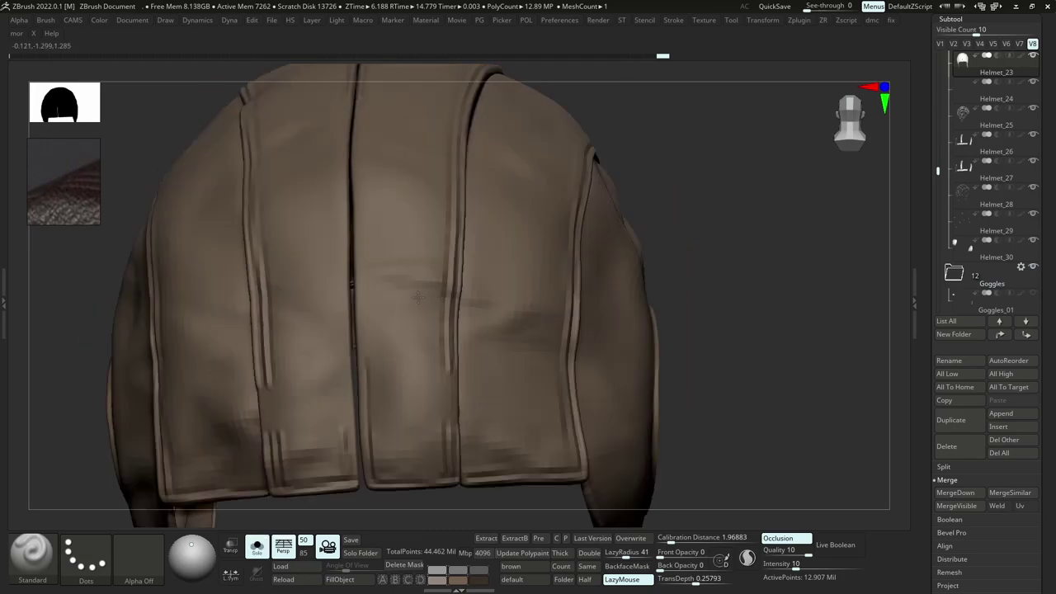
drag(435, 399, 437, 337)
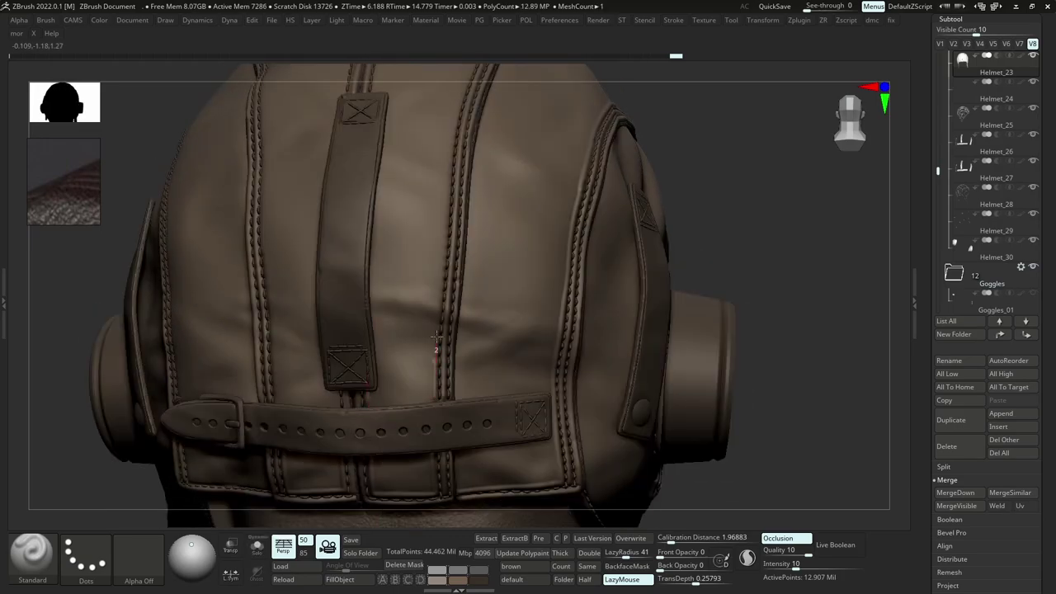
right_drag(460, 109, 405, 314)
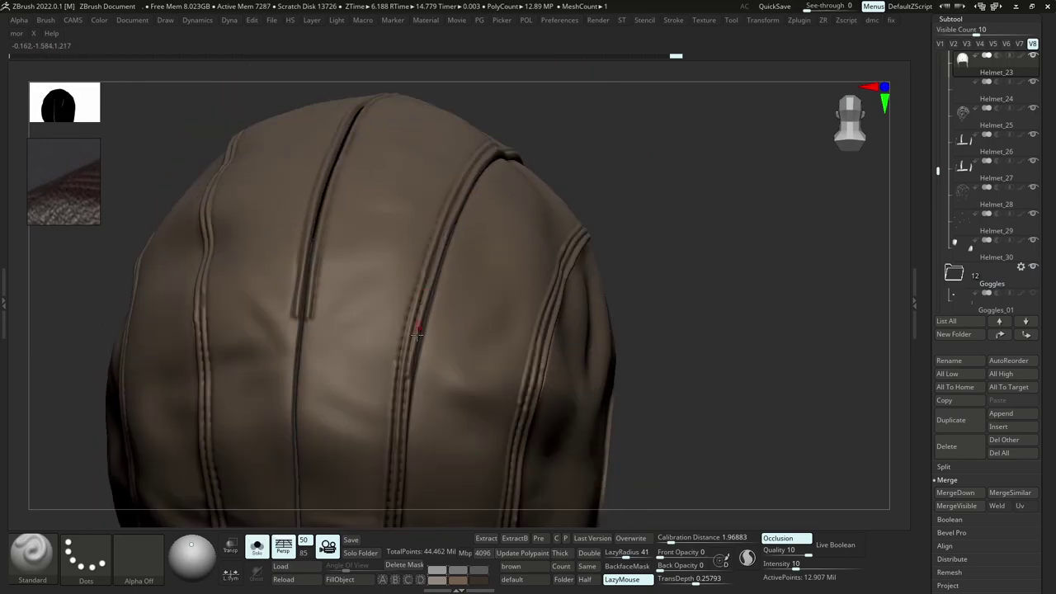
mouse_move(392, 364)
right_down()
mouse_move(440, 286)
mouse_move(402, 369)
right_up()
drag(404, 284, 462, 177)
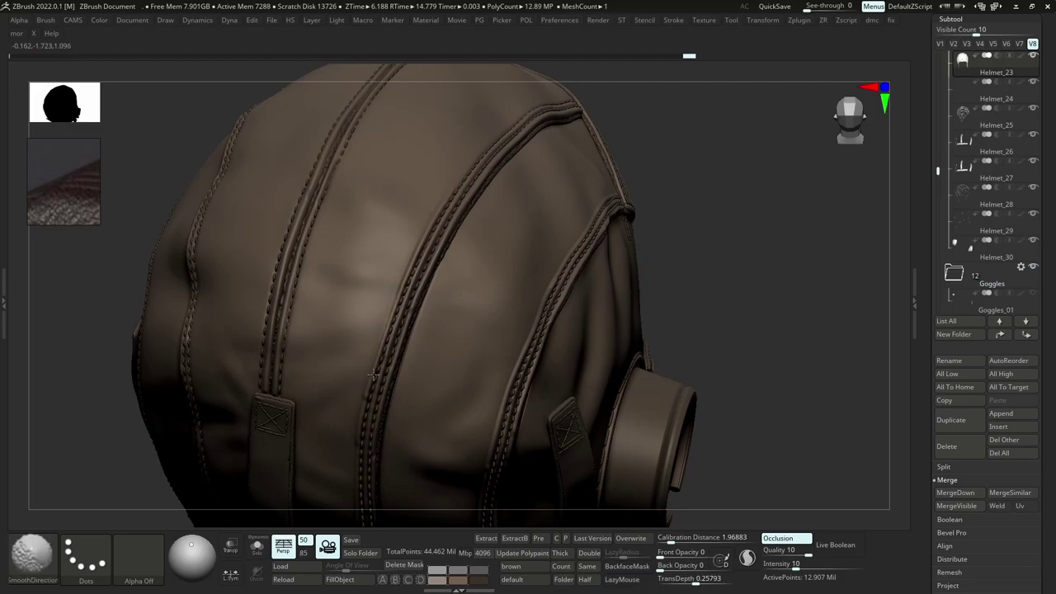
Smooth the back stretch of that intermediate seam's stitch row with the helmet shell isolated.
mouse_move(356, 406)
ctrl+right_down()
mouse_move(393, 330)
mouse_move(360, 388)
ctrl+right_up()
key(s)
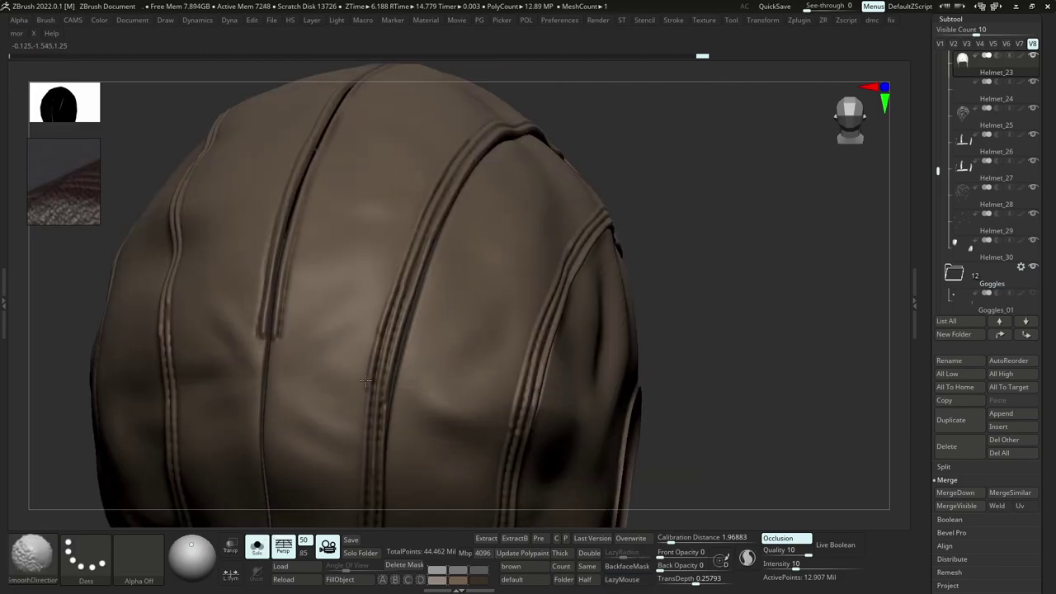
drag(368, 398, 370, 429)
right_drag(373, 441, 396, 416)
drag(375, 360, 378, 355)
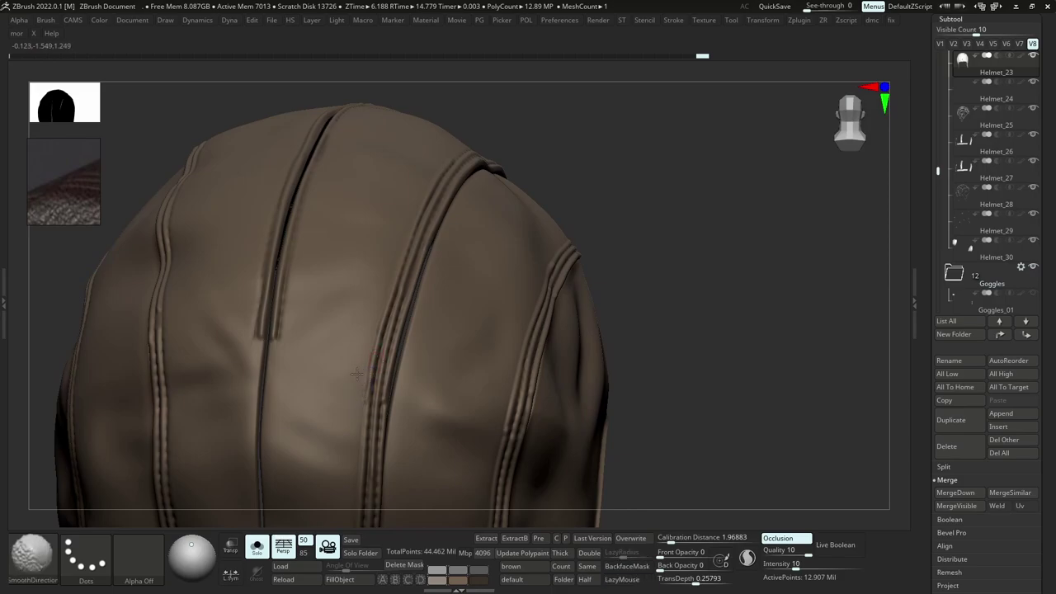
Undo the trial stroke on the right intermediate seam over the crown and raise LazyRadius to 135.
mouse_move(377, 328)
ctrl+right_down()
mouse_move(403, 295)
mouse_move(413, 309)
mouse_move(502, 264)
mouse_move(607, 363)
ctrl+right_up()
key(s)
key(s)
key(s)
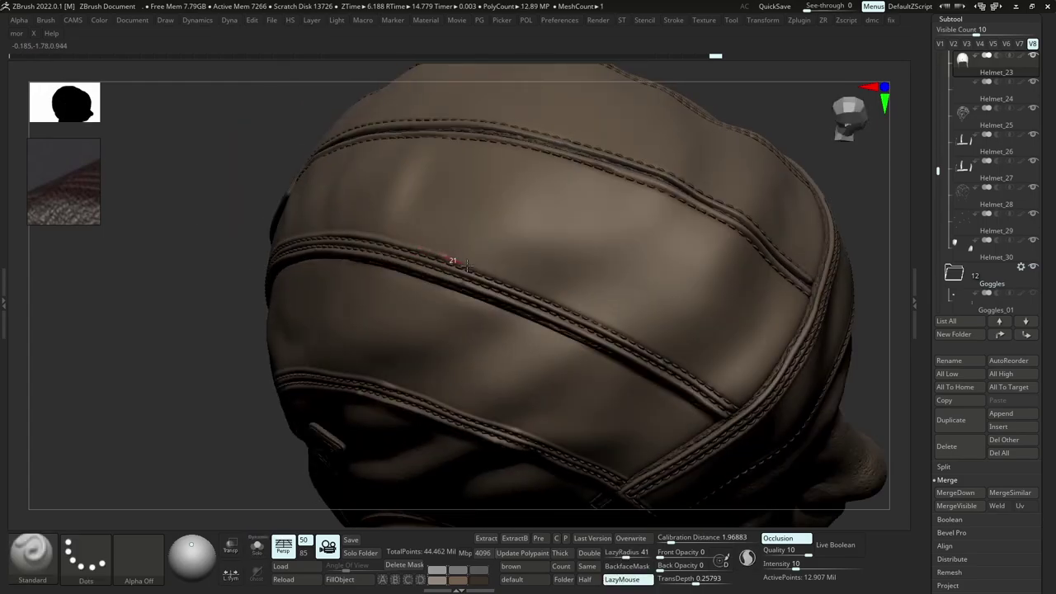
mouse_move(467, 266)
mouse_down()
mouse_move(494, 274)
mouse_move(479, 268)
mouse_up()
key(ctrl+z)
click(632, 553)
key(ctrl+z)
click(634, 553)
Sculpt along the right intermediate seam's upper stitch row across the crown to the brow band and smooth it.
drag(419, 248, 434, 251)
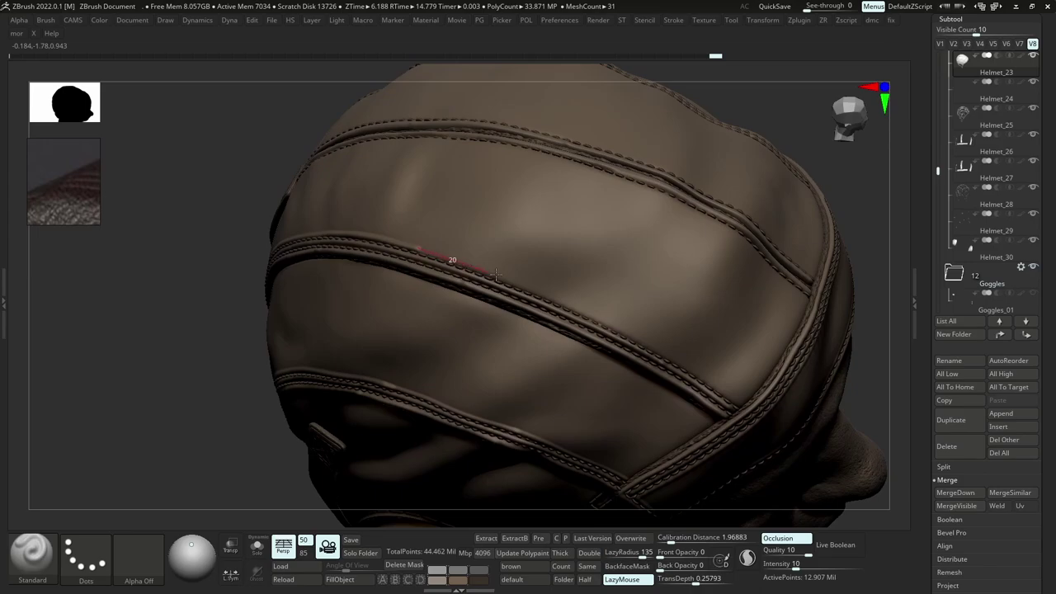
drag(496, 275, 646, 340)
key(ctrl+z)
drag(692, 369, 801, 455)
key(shift)
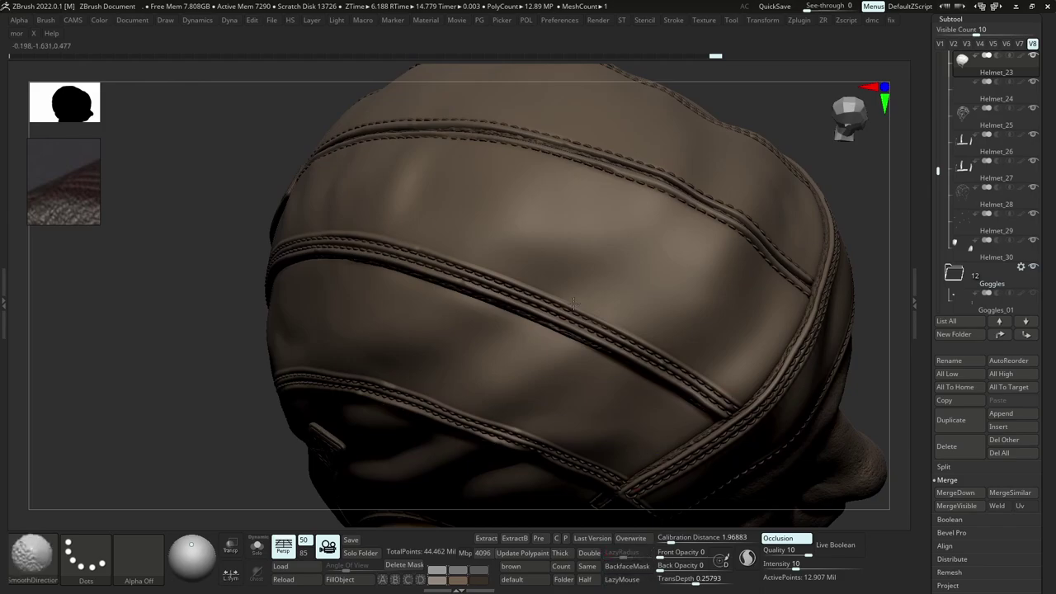
Sculpt and smooth along the centre seam's right stitch row from the brow band over the crown to the vertical back strap.
mouse_move(449, 259)
right_down()
mouse_move(603, 318)
mouse_move(651, 372)
mouse_move(583, 269)
mouse_move(621, 314)
mouse_move(591, 246)
right_up()
drag(569, 169, 660, 442)
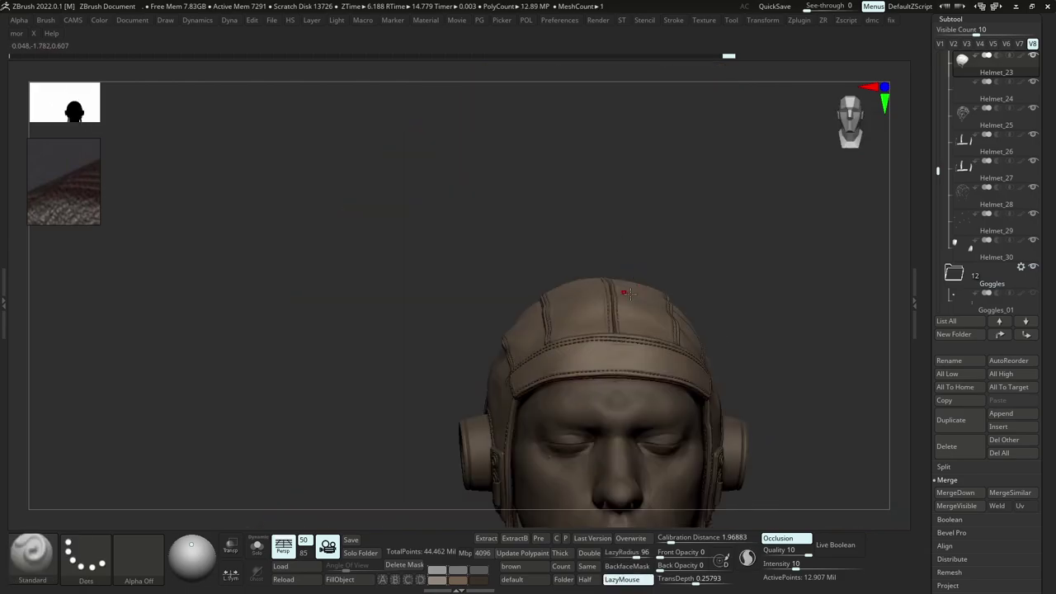
right_drag(631, 294, 705, 353)
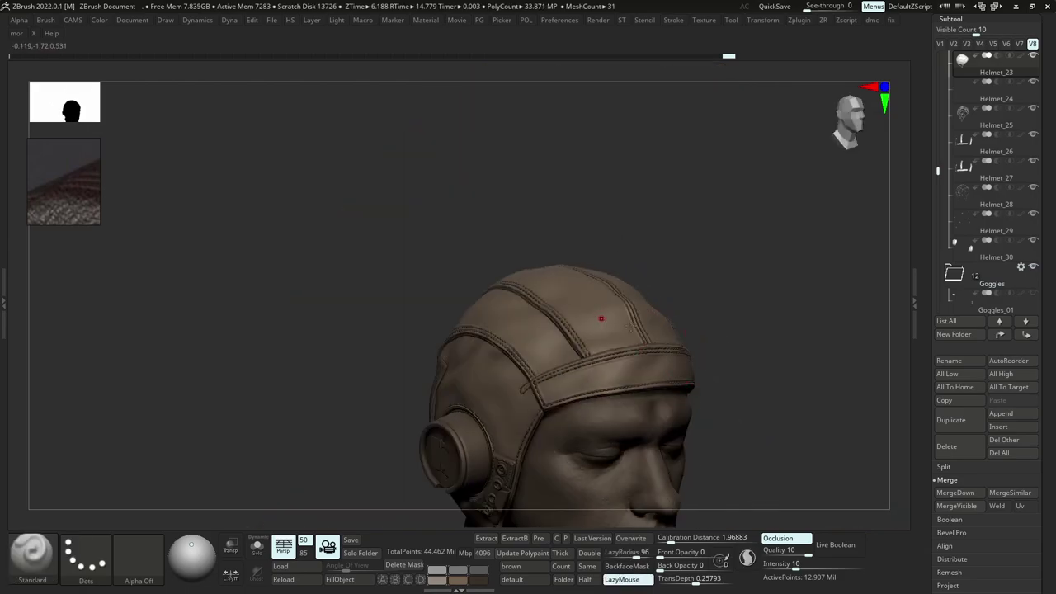
right_drag(599, 316, 684, 396)
ctrl+right_drag(544, 198, 592, 269)
drag(542, 311, 568, 266)
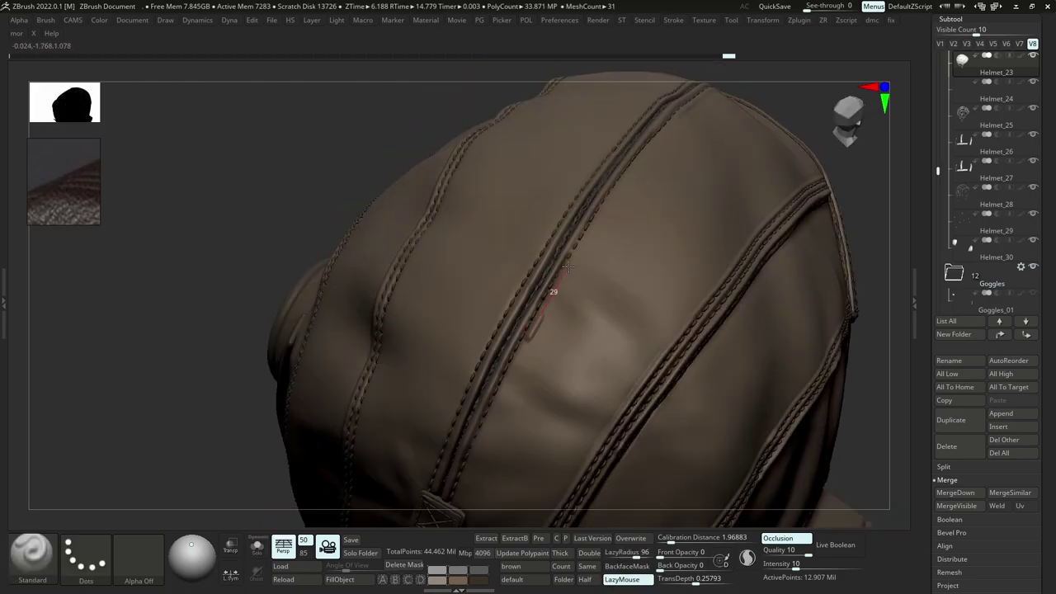
drag(602, 200, 637, 149)
mouse_move(619, 264)
right_down()
mouse_move(647, 198)
mouse_move(623, 222)
right_up()
drag(547, 342, 641, 132)
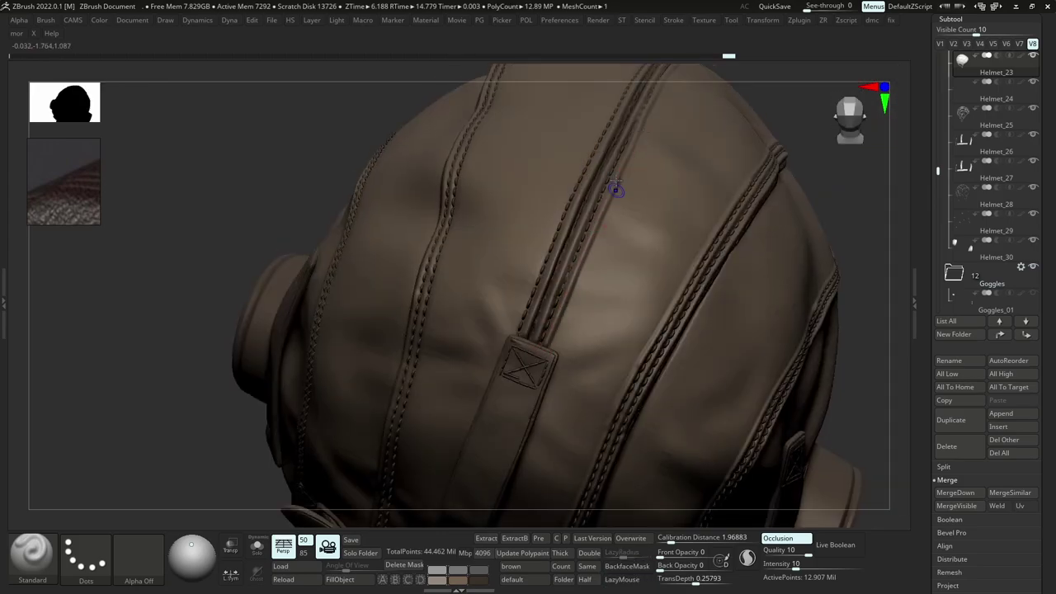
Sculpt and smooth beside the short centre stitch rows between the vertical strap's lower end and the buckled strap.
mouse_move(617, 189)
right_down()
mouse_move(552, 330)
mouse_move(556, 376)
mouse_move(561, 153)
right_up()
key(alt+s)
ctrl+right_drag(561, 330, 551, 401)
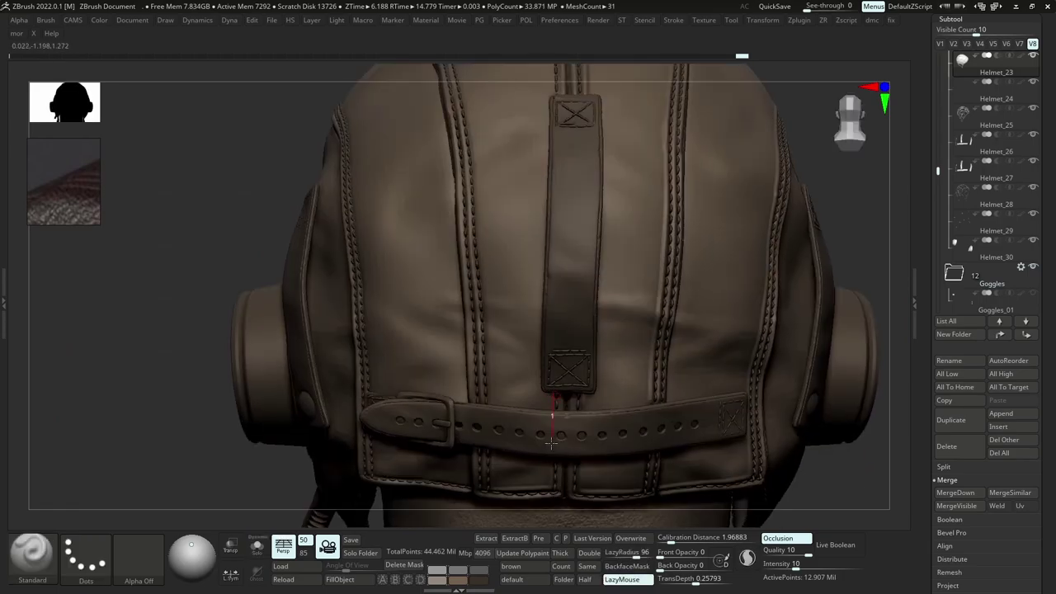
key(shift+alt+s)
key(shift+alt+s)
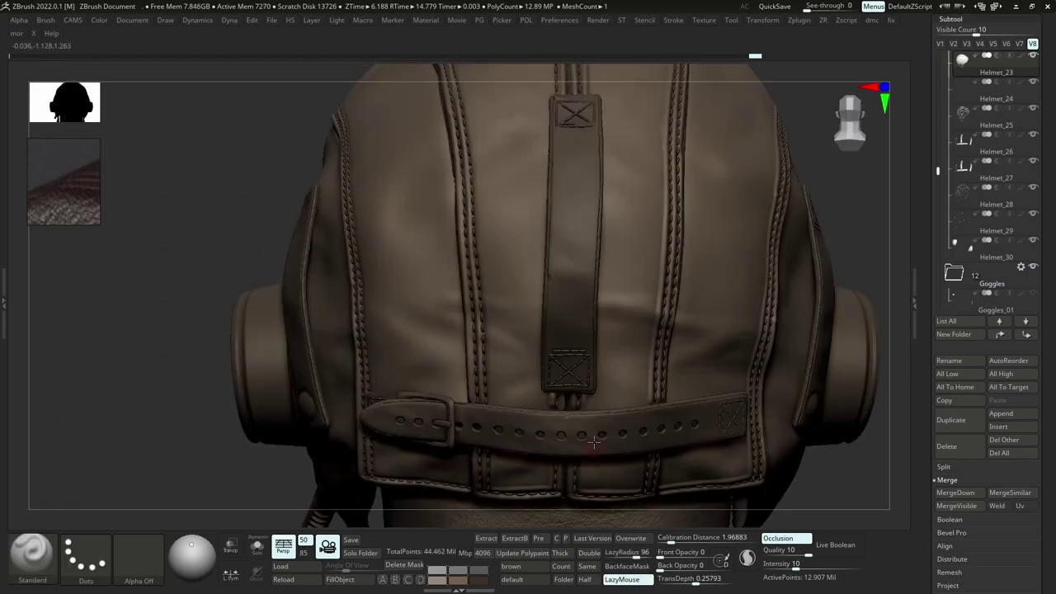
key(shift+alt+s)
key(shift+alt+s)
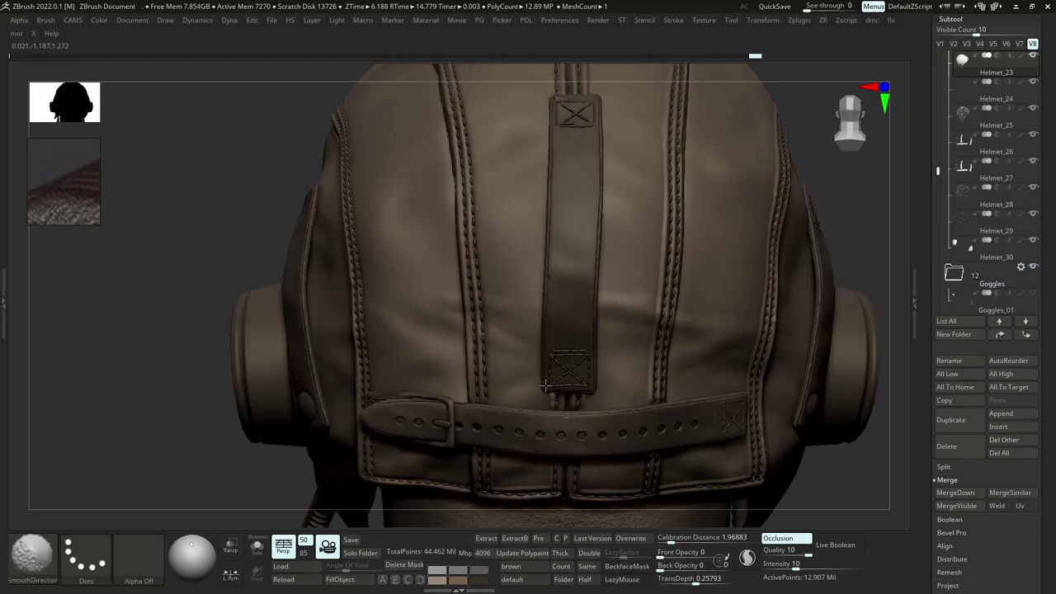
key(shift+alt+s)
shift+drag(574, 407, 573, 429)
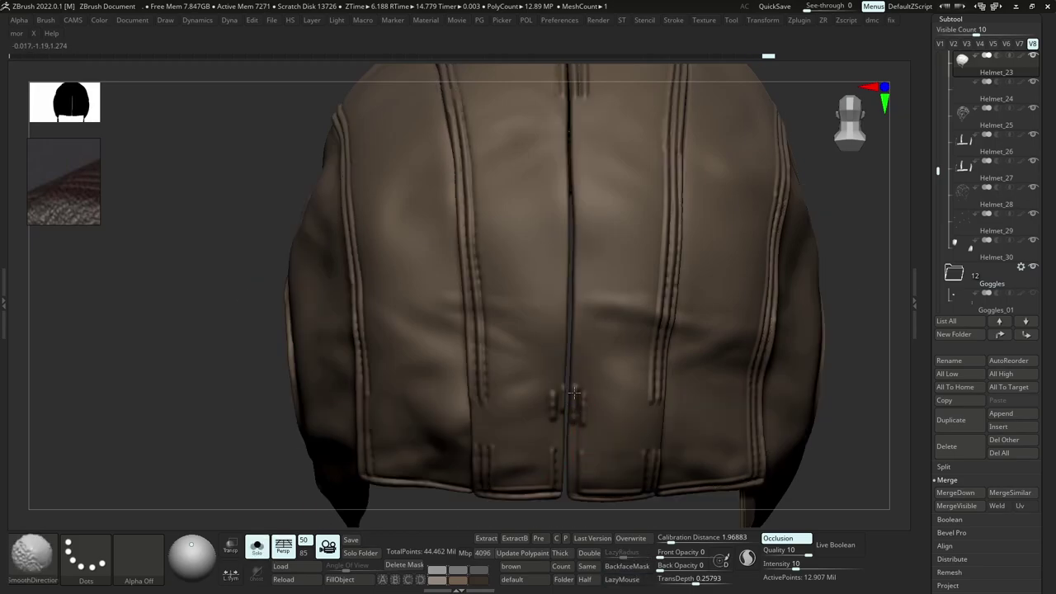
shift+drag(574, 393, 584, 419)
Sculpt along the centre seam's left stitch row at the back, from the crown down to the vertical strap.
alt+right_drag(544, 176, 559, 250)
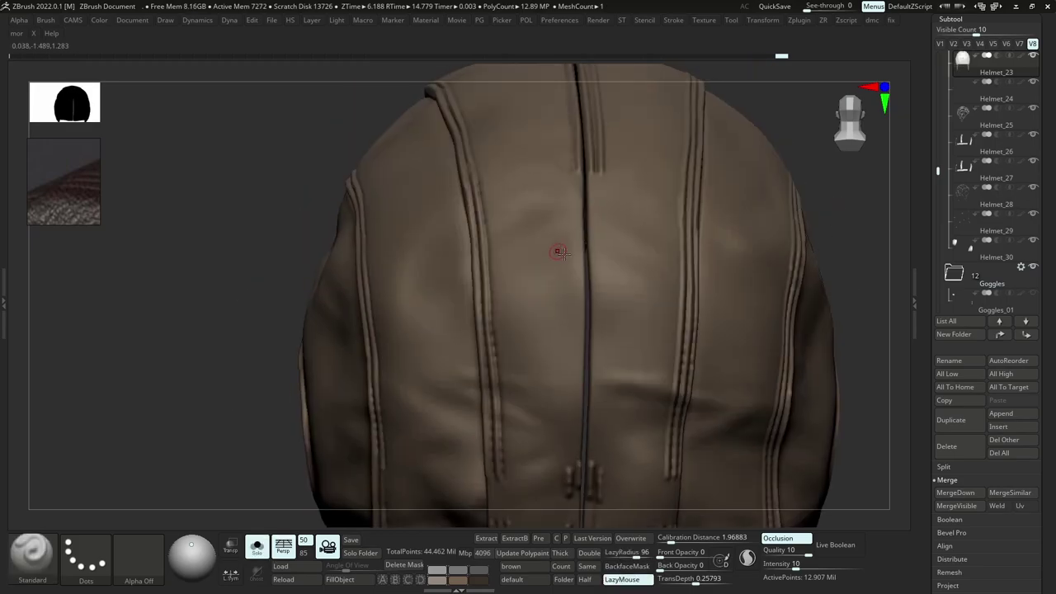
key(shift+alt+s)
right_drag(559, 142, 523, 275)
drag(521, 195, 529, 245)
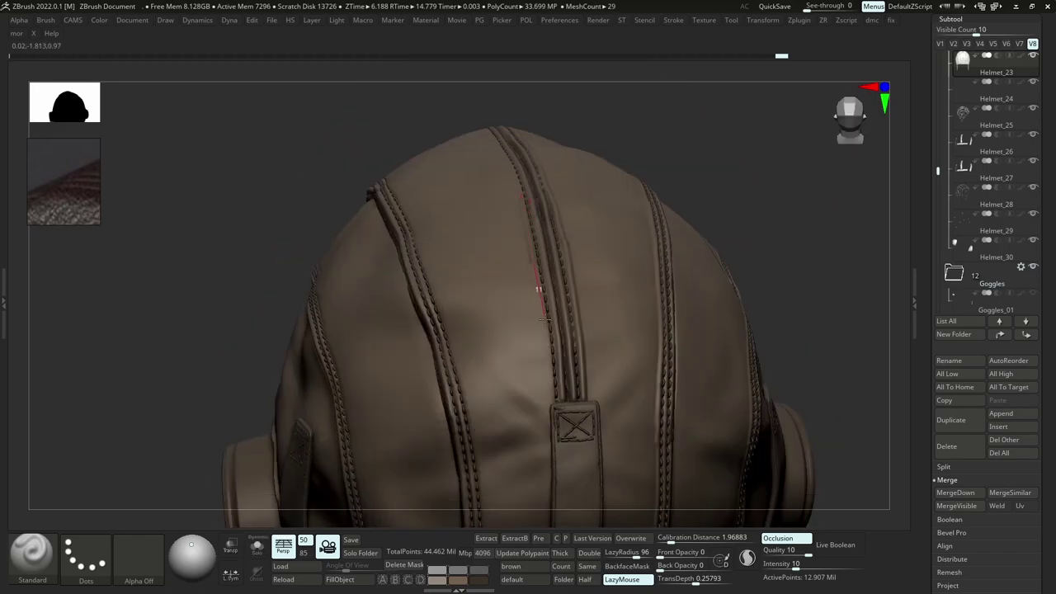
drag(539, 317, 554, 433)
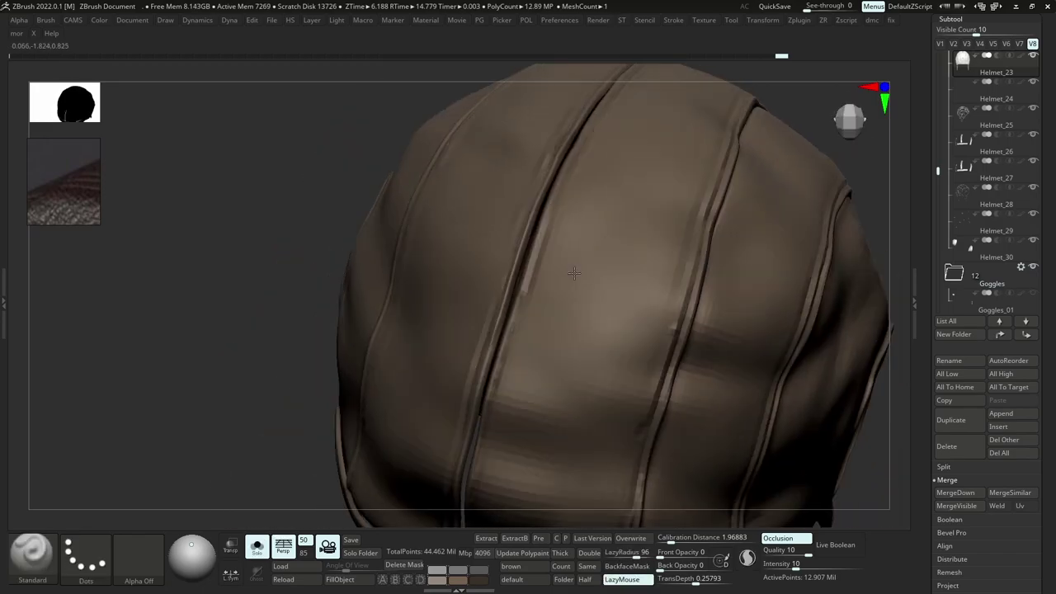
Sculpt and smooth along the centre seam's left stitch row from the brow band up over the front of the crown.
mouse_move(520, 347)
mouse_down()
mouse_move(558, 185)
mouse_move(585, 130)
mouse_up()
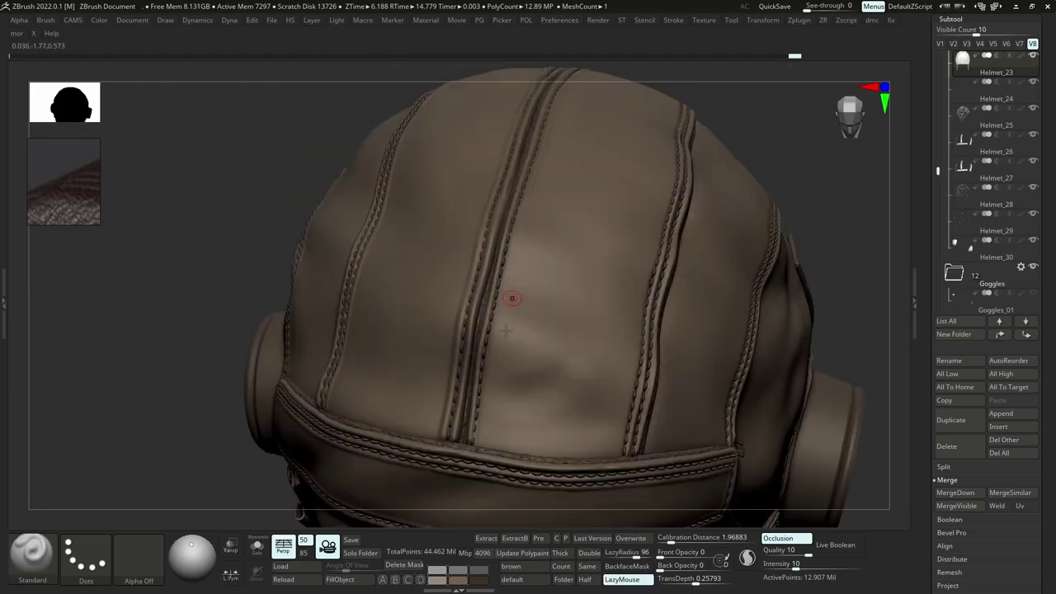
mouse_move(479, 451)
mouse_down()
mouse_move(506, 277)
mouse_move(538, 168)
mouse_up()
shift+drag(530, 212, 535, 198)
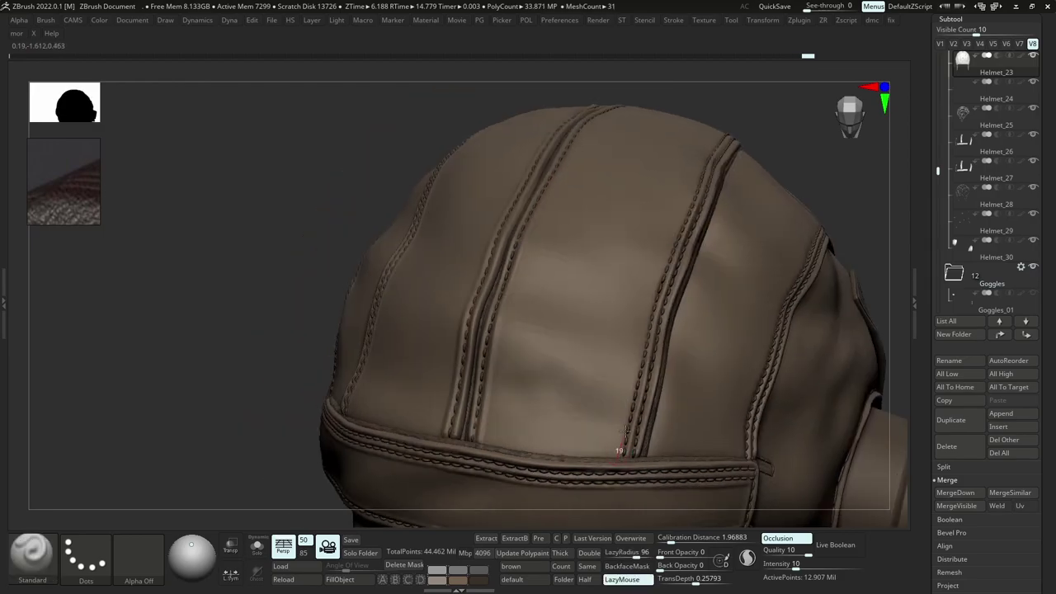
Sculpt and smooth the front stretch of the left intermediate seam's inner stitch row, starting at the brow band.
drag(619, 454, 644, 347)
drag(656, 280, 684, 213)
key(shift)
shift+drag(643, 298, 632, 365)
mouse_move(632, 365)
ctrl+right_down()
mouse_move(614, 273)
mouse_move(503, 181)
ctrl+right_up()
ctrl+right_drag(503, 181, 528, 285)
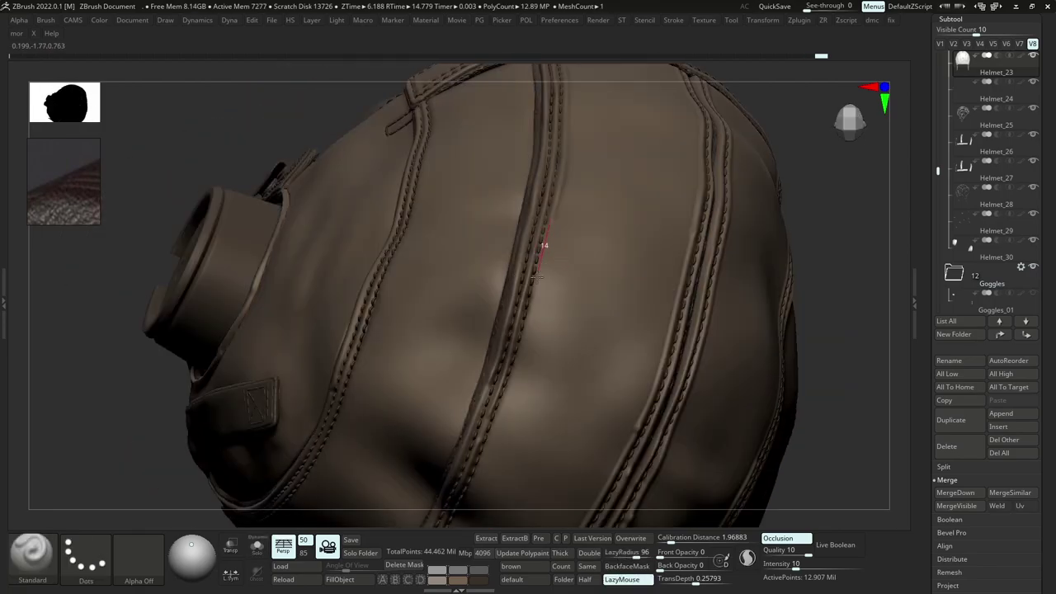
Continue sculpting and smoothing the left intermediate seam's inner stitch row across the top of the crown.
drag(535, 277, 511, 383)
drag(492, 432, 482, 454)
key(shift)
mouse_move(542, 291)
ctrl+right_down()
mouse_move(535, 198)
mouse_move(552, 149)
ctrl+right_up()
ctrl+right_drag(552, 149, 559, 239)
Sculpt along the left intermediate seam's inner stitch row down the upper back of the cap and undo the last stroke.
mouse_move(553, 143)
right_down()
mouse_move(575, 143)
mouse_move(590, 255)
right_up()
drag(558, 239, 565, 298)
right_drag(566, 289, 596, 290)
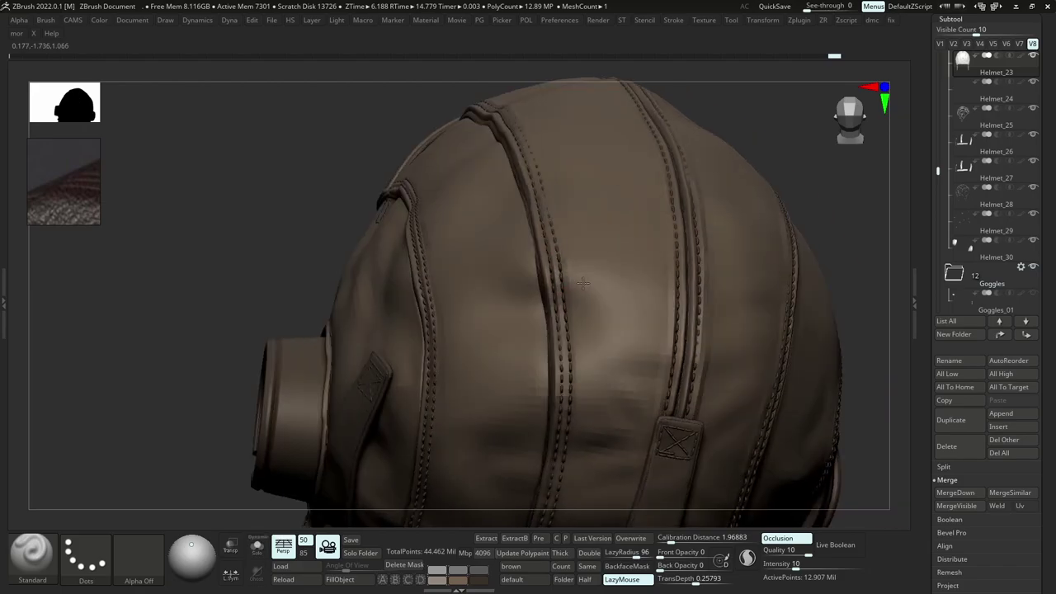
drag(540, 200, 562, 300)
mouse_move(570, 317)
right_down()
mouse_move(592, 176)
mouse_move(601, 232)
mouse_move(567, 256)
right_up()
drag(567, 255, 564, 297)
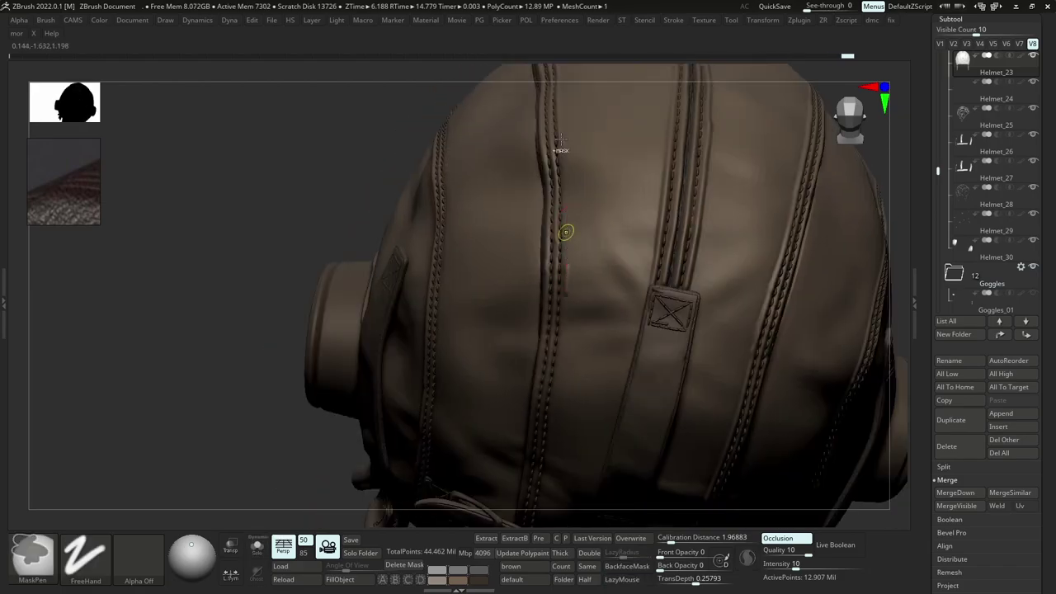
key(ctrl+z)
Sculpt and smooth the left intermediate seam's inner stitch row down the lower back to the buckled strap and hem.
drag(562, 144, 565, 201)
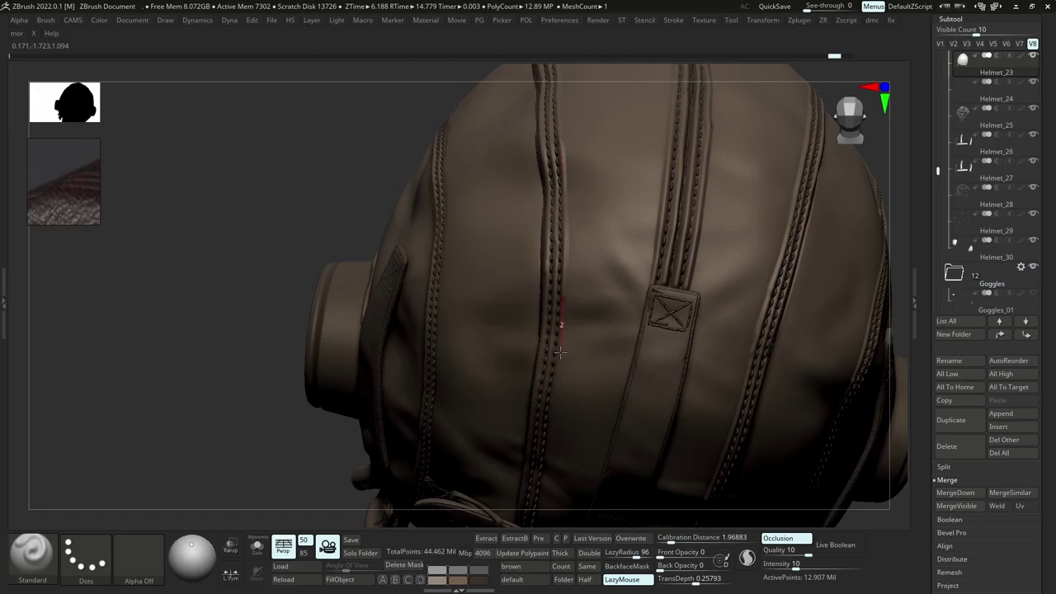
drag(560, 353, 559, 359)
mouse_move(575, 199)
right_down()
mouse_move(594, 286)
mouse_move(624, 271)
mouse_move(557, 227)
mouse_move(554, 265)
right_up()
drag(555, 170, 551, 237)
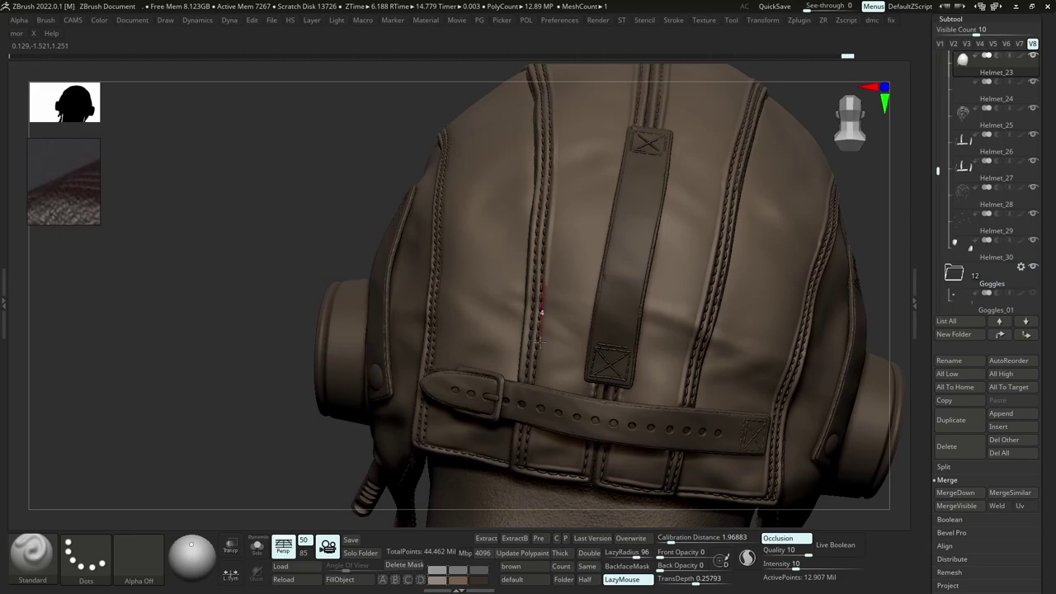
drag(530, 435, 530, 431)
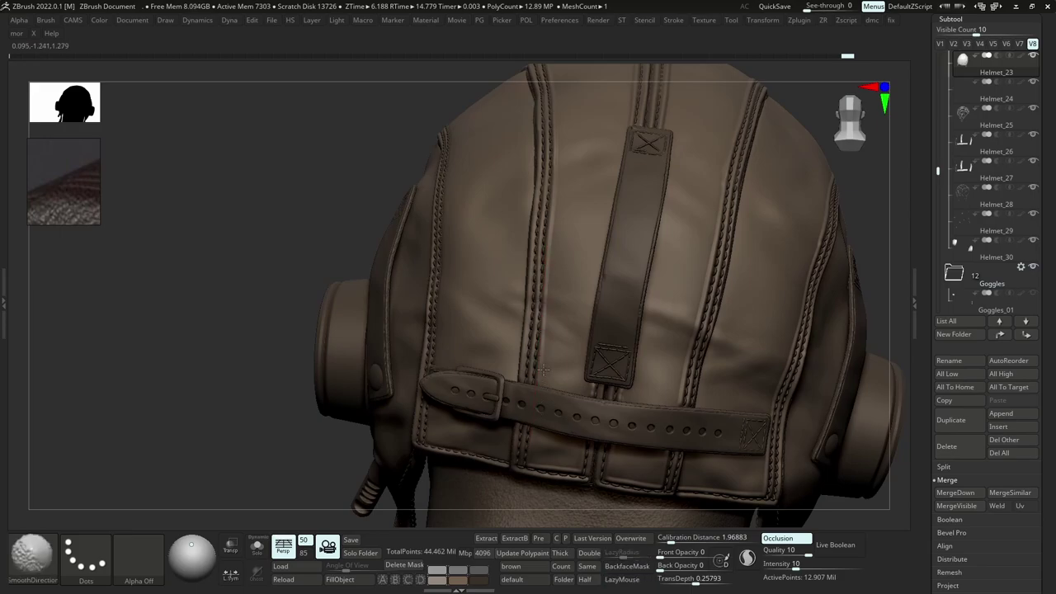
alt+right_drag(550, 397, 571, 274)
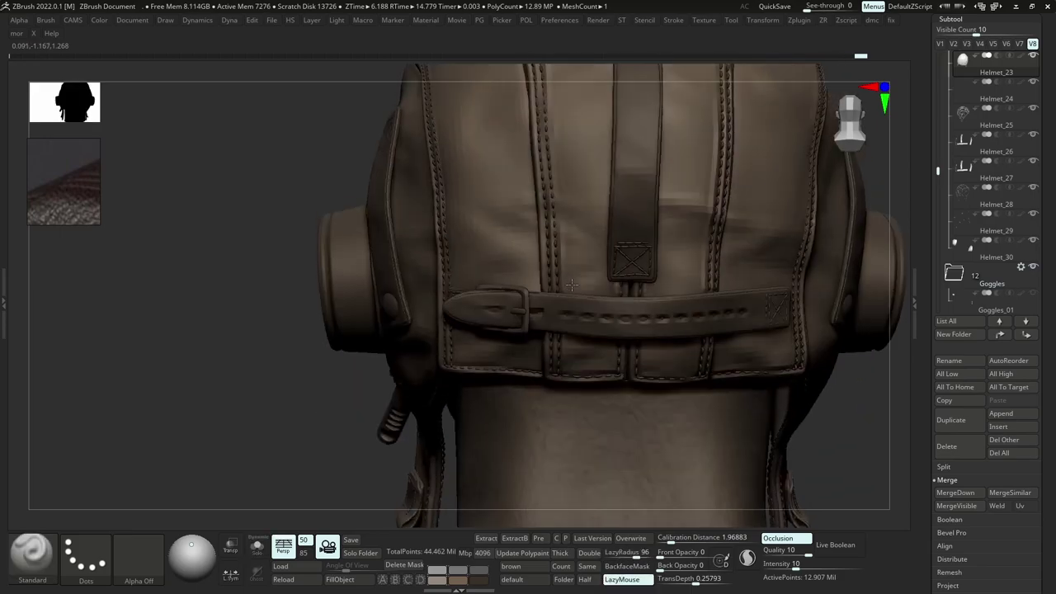
Sculpt and smooth the inner edge of the left outer seam's stitching from the upper back down to the buckled strap.
ctrl+right_drag(557, 188, 511, 214)
right_drag(495, 124, 476, 158)
drag(470, 142, 483, 204)
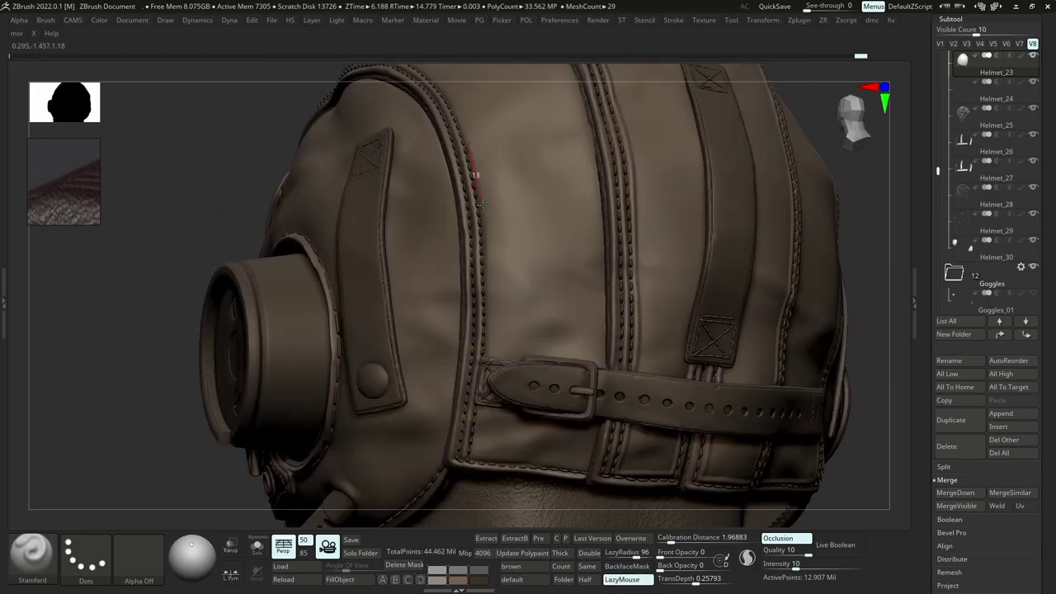
drag(490, 263, 489, 327)
mouse_move(487, 395)
mouse_down()
mouse_move(476, 452)
mouse_move(486, 371)
mouse_up()
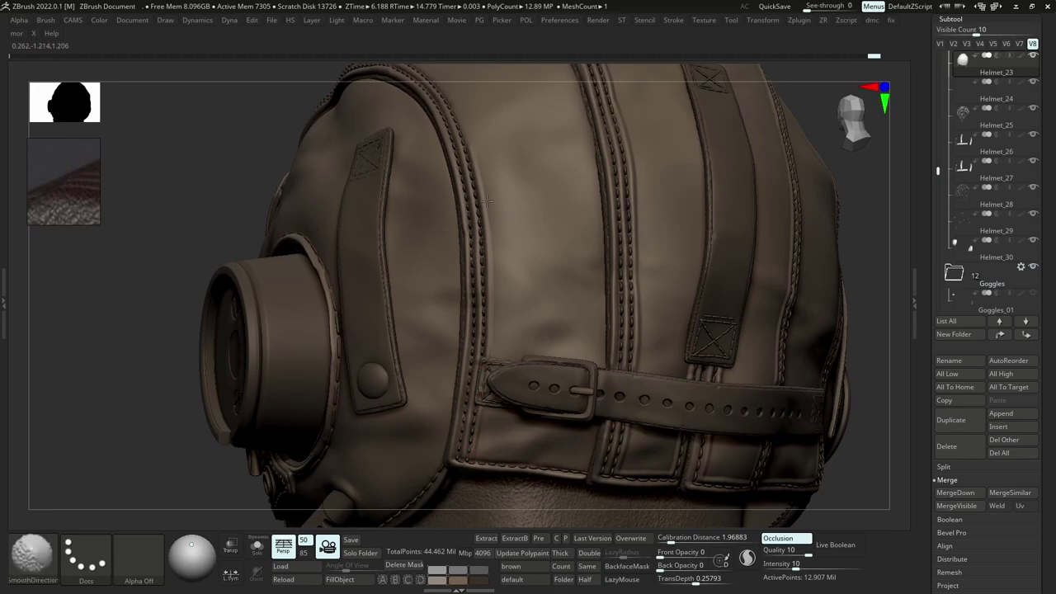
mouse_move(493, 280)
shift+mouse_down()
mouse_move(479, 441)
mouse_move(487, 401)
shift+mouse_up()
mouse_move(494, 347)
alt+right_down()
mouse_move(495, 524)
mouse_move(482, 519)
alt+right_up()
mouse_move(427, 245)
mouse_down()
mouse_move(469, 300)
mouse_move(493, 375)
mouse_up()
Sculpt the left outer seam's inner stitch row from the brow band over the crown, redoing the first stroke.
mouse_move(491, 363)
ctrl+right_down()
mouse_move(330, 144)
mouse_move(454, 177)
ctrl+right_up()
mouse_move(454, 177)
ctrl+right_down()
mouse_move(462, 280)
mouse_move(437, 305)
ctrl+right_up()
drag(292, 430, 315, 358)
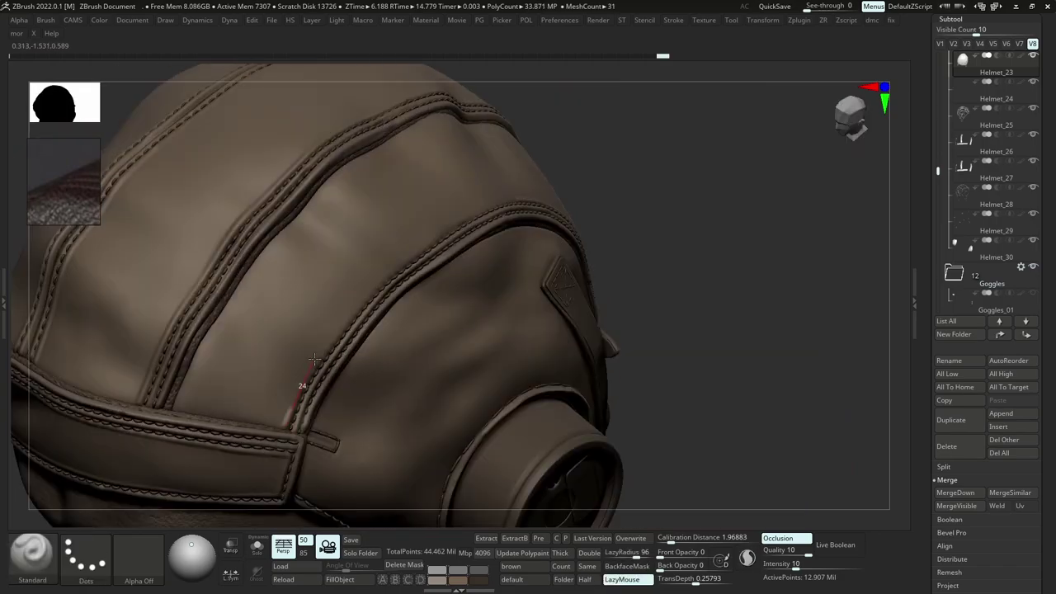
key(ctrl+z)
mouse_move(292, 431)
mouse_down()
mouse_move(317, 357)
mouse_move(342, 325)
mouse_move(429, 239)
mouse_move(481, 218)
mouse_up()
right_drag(481, 219, 450, 235)
mouse_move(451, 234)
mouse_down()
mouse_move(500, 197)
mouse_move(560, 180)
mouse_up()
Sculpt the left side's front edge stitching from the brow band down the ear flap to its rounded tip.
mouse_move(457, 299)
right_down()
mouse_move(427, 358)
mouse_move(418, 247)
mouse_move(462, 139)
right_up()
drag(319, 177, 383, 317)
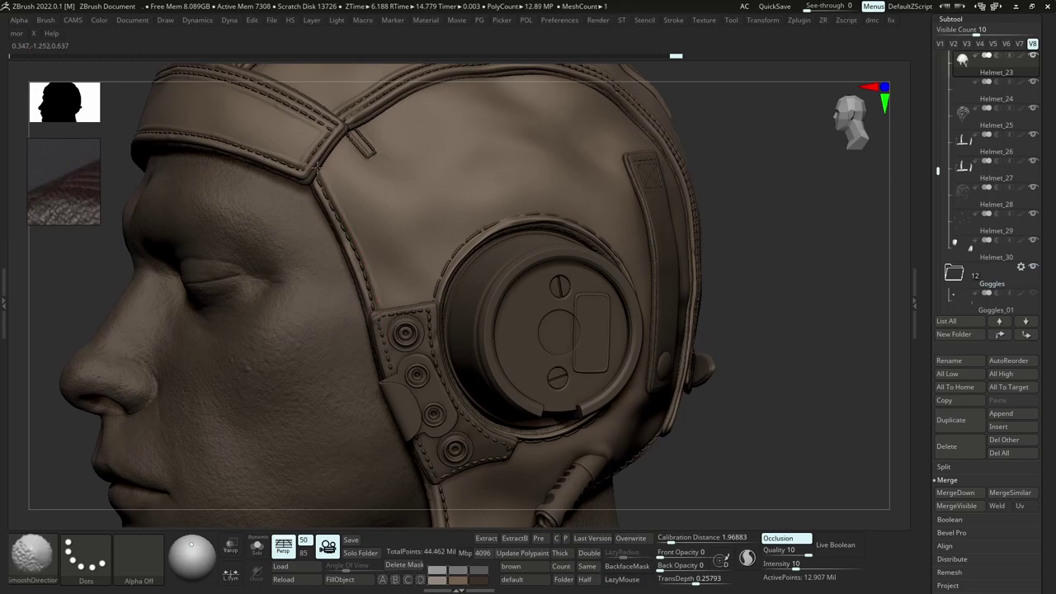
alt+right_drag(456, 500, 408, 238)
drag(394, 218, 405, 327)
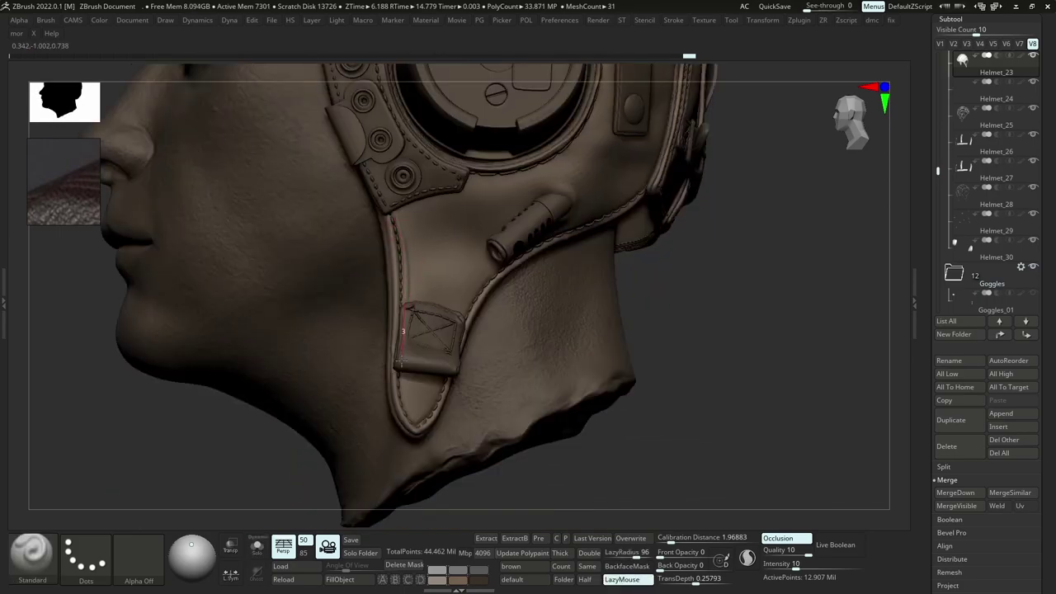
right_drag(406, 327, 381, 322)
drag(395, 218, 401, 385)
drag(418, 445, 415, 424)
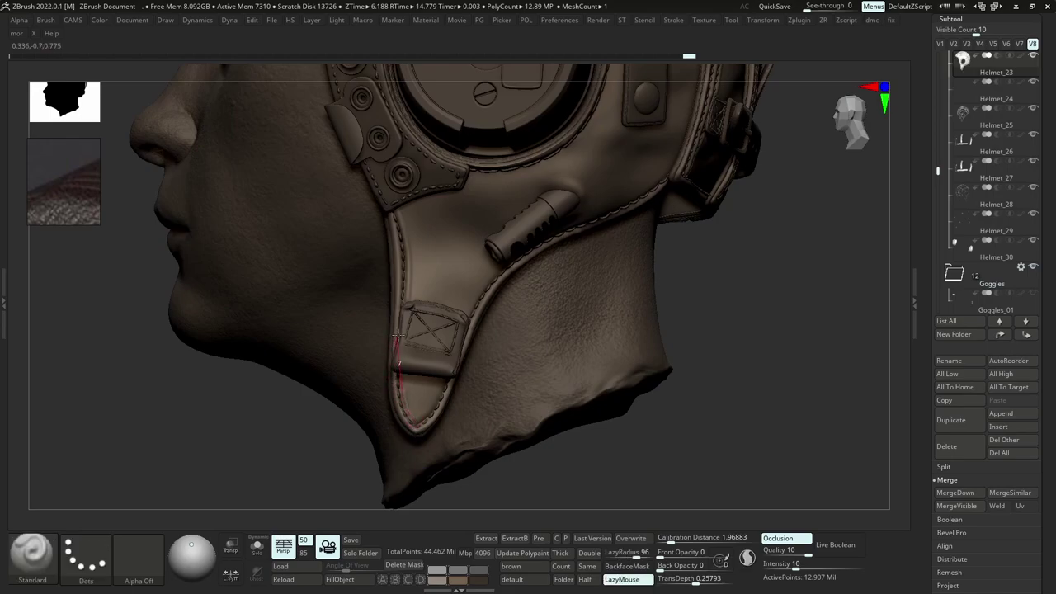
Sculpt and smooth the left ear flap's rear edge stitching between the rounded tip and the back seam corner.
key(alt+s)
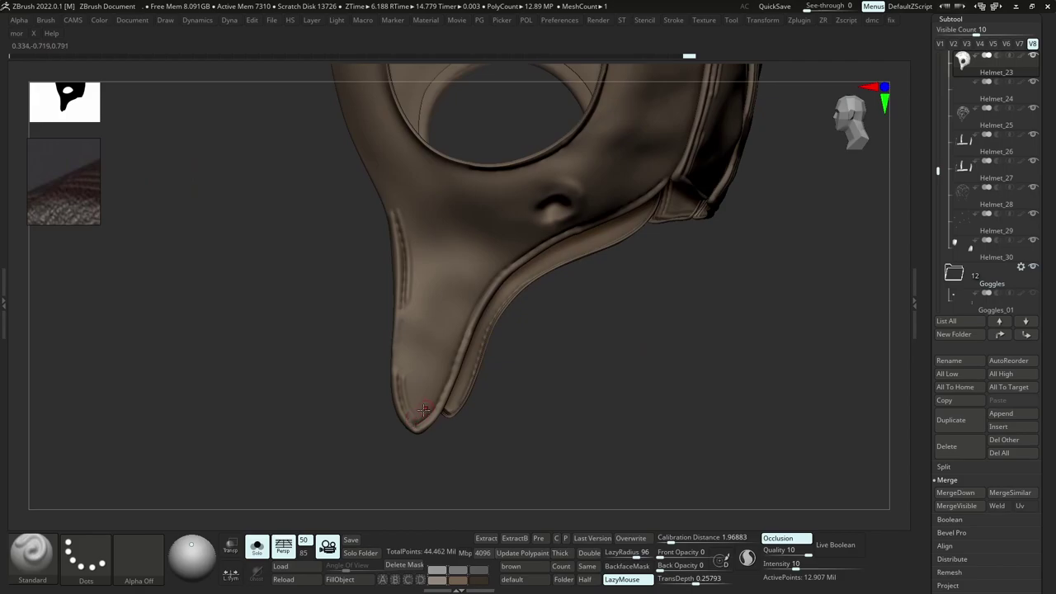
mouse_move(415, 422)
mouse_down()
mouse_move(458, 382)
mouse_move(454, 355)
mouse_move(500, 278)
mouse_up()
key(alt+s)
shift+drag(467, 308, 488, 269)
right_drag(544, 322, 490, 276)
mouse_move(682, 171)
mouse_down()
mouse_move(538, 235)
mouse_move(490, 271)
mouse_up()
drag(453, 326, 451, 329)
shift+drag(461, 310, 466, 292)
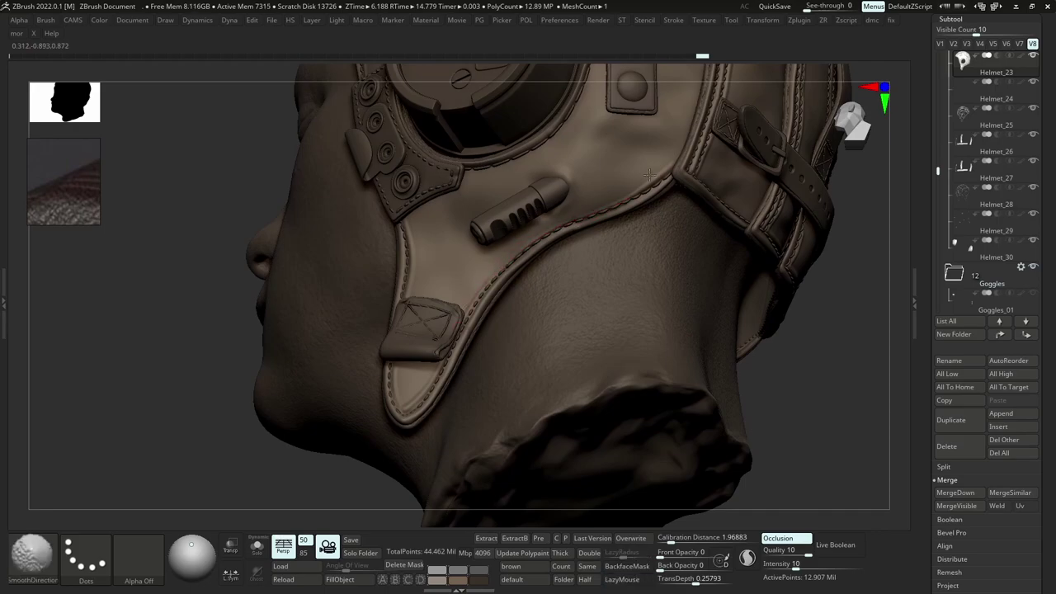
shift+drag(681, 171, 671, 166)
Try a sculpting stroke along the right side's front edge stitching below the brow band and undo it.
ctrl+right_drag(578, 363, 528, 280)
right_drag(528, 281, 611, 462)
key(alt+s)
right_drag(539, 309, 669, 285)
ctrl+right_drag(669, 285, 569, 284)
key(alt+s)
ctrl+right_drag(578, 211, 610, 278)
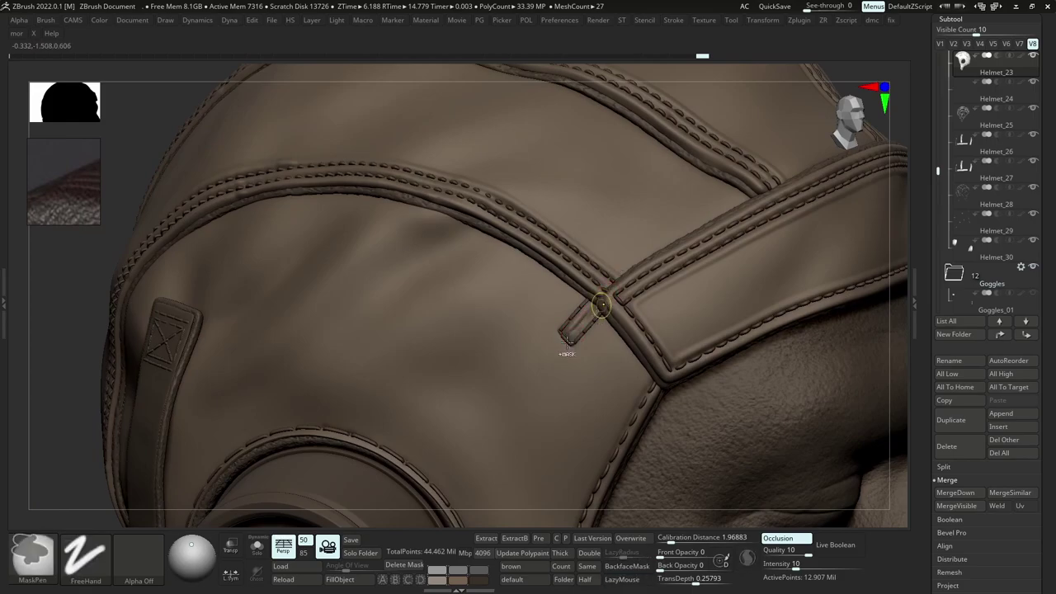
ctrl+right_drag(609, 350, 656, 305)
mouse_move(667, 384)
ctrl+right_down()
mouse_move(677, 450)
mouse_move(684, 425)
mouse_move(668, 318)
ctrl+right_up()
ctrl+right_drag(668, 318, 652, 264)
mouse_move(634, 221)
mouse_down()
mouse_move(587, 295)
mouse_move(577, 328)
mouse_move(602, 269)
mouse_move(551, 441)
mouse_up()
key(ctrl+z)
Sculpt the right ear flap's front edge stitching from the snap patch down around the rounded tip, redoing the first stroke.
alt+right_drag(552, 440, 598, 241)
alt+right_drag(513, 439, 531, 311)
drag(541, 265, 515, 360)
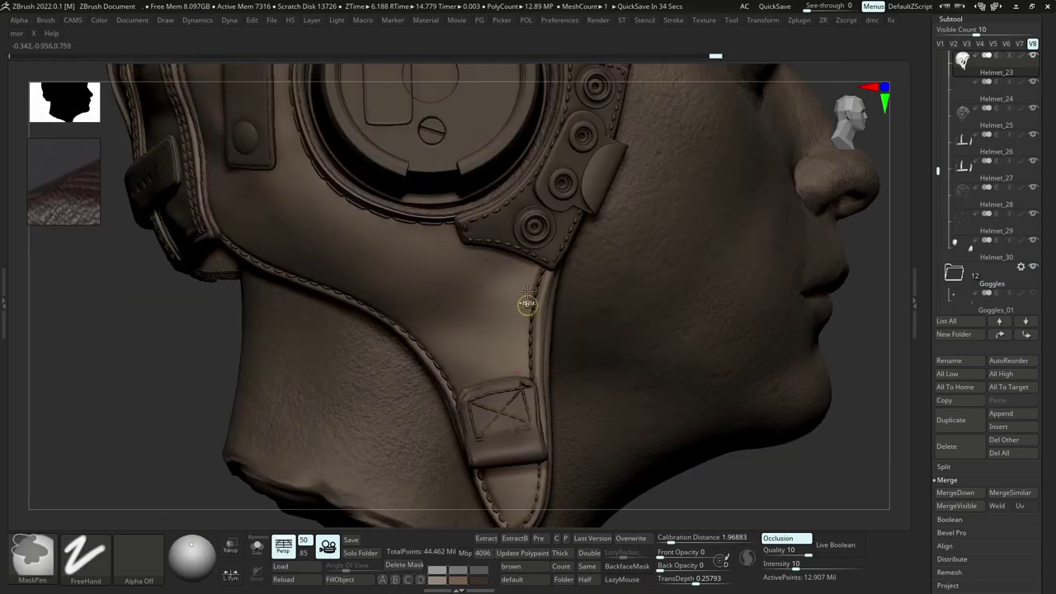
key(ctrl+z)
mouse_move(540, 265)
mouse_down()
mouse_move(524, 387)
mouse_move(529, 438)
mouse_up()
alt+right_drag(512, 469, 526, 364)
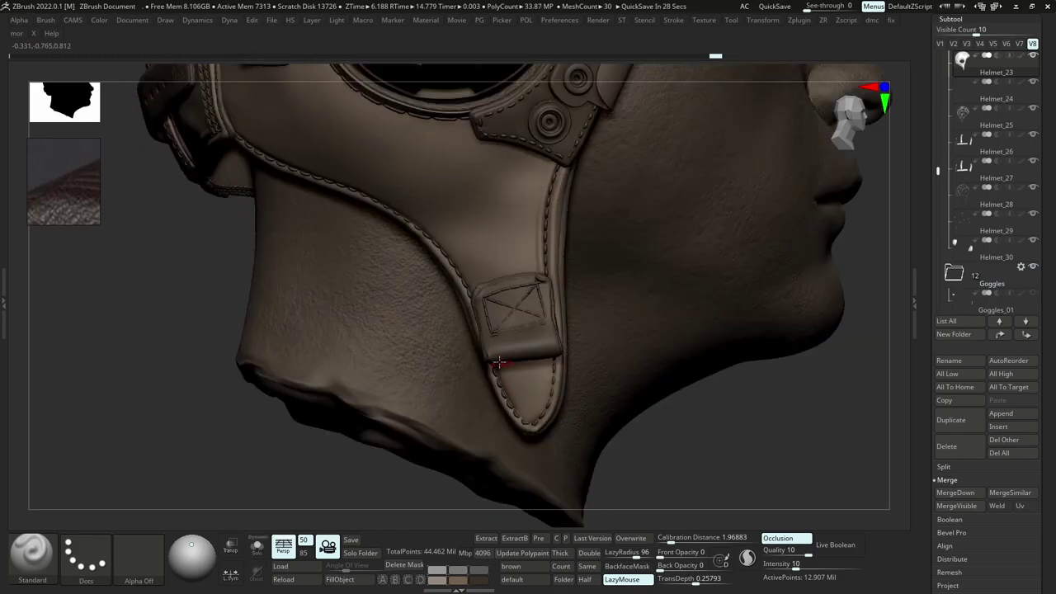
drag(528, 428, 559, 464)
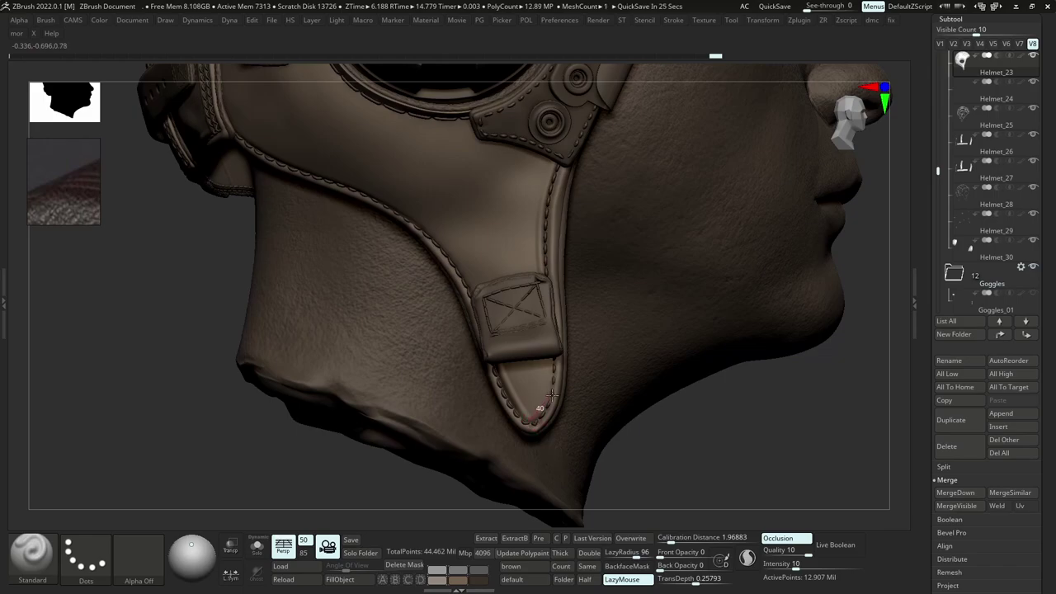
drag(572, 371, 548, 304)
Sculpt the upper stretch of the right ear flap's rear edge stitching, starting at the back seam corner.
right_drag(541, 358, 600, 345)
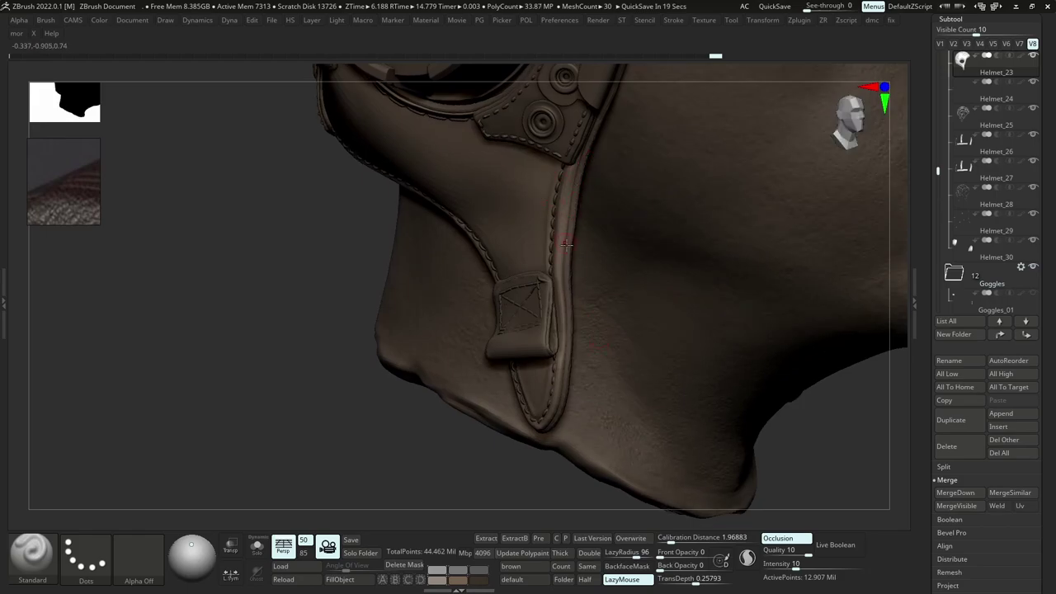
ctrl+right_drag(566, 245, 589, 218)
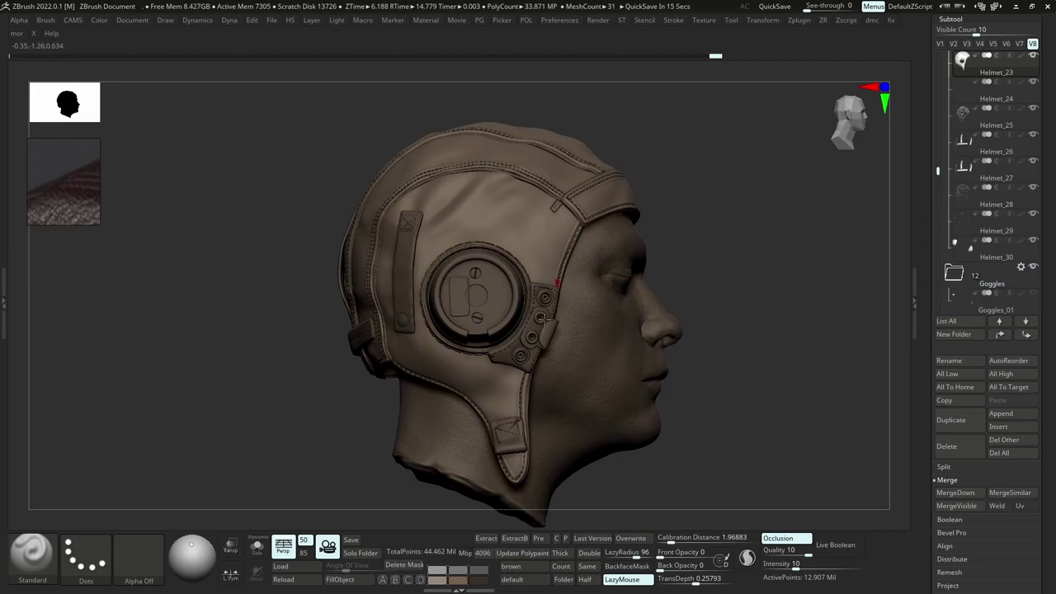
key(shift+s)
right_drag(541, 356, 292, 280)
key(shift+s)
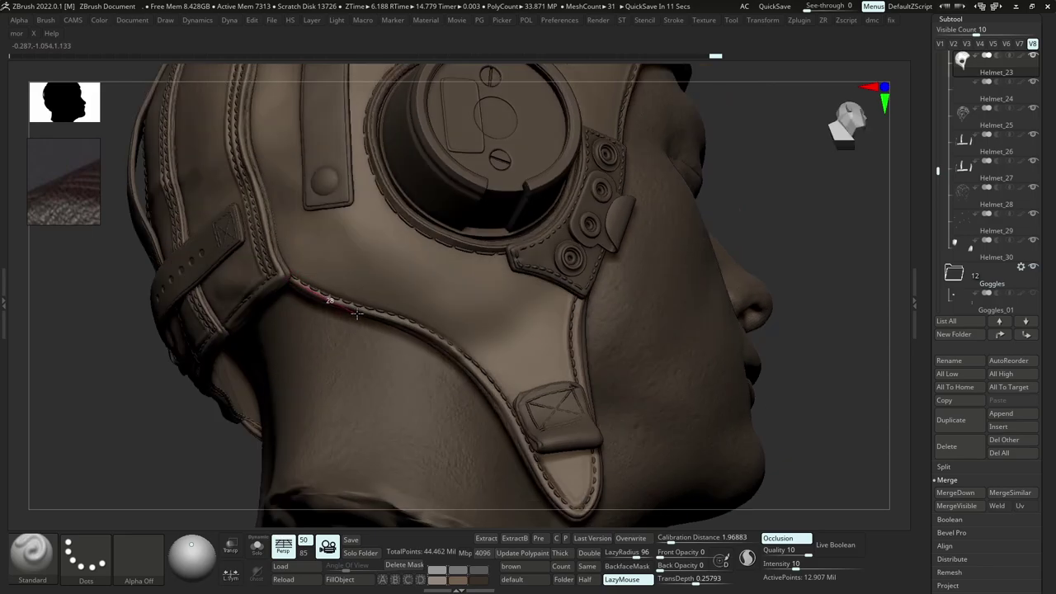
key(ctrl+shift+s)
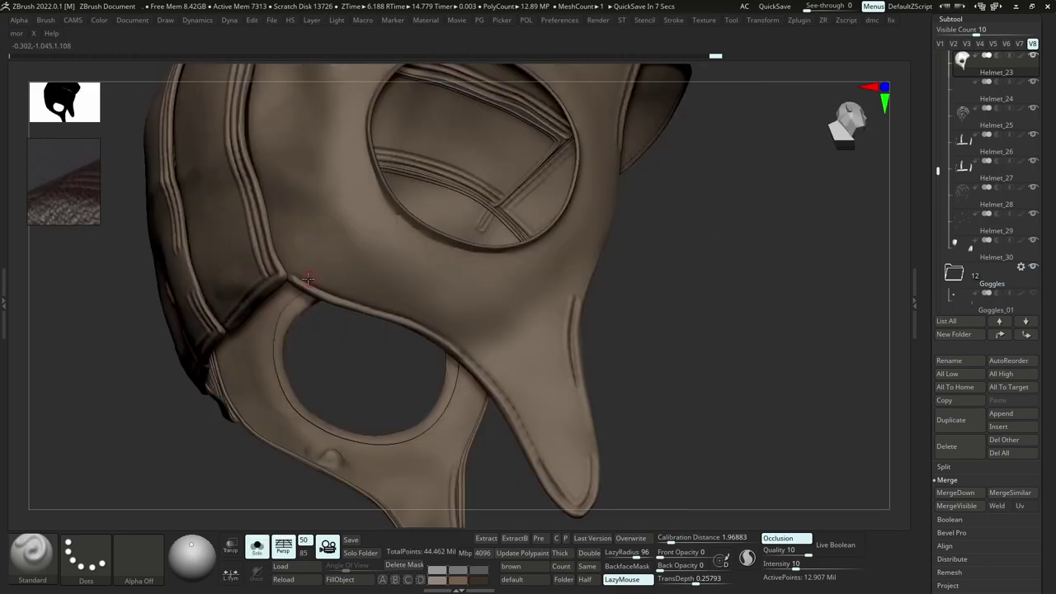
key(ctrl+shift+s)
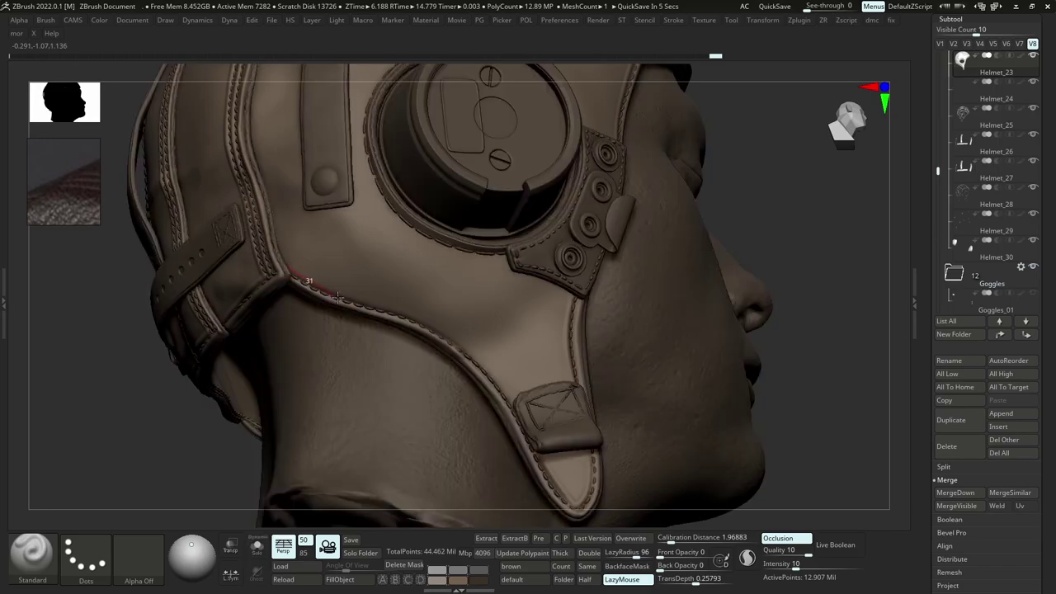
drag(360, 304, 401, 314)
right_drag(401, 314, 374, 283)
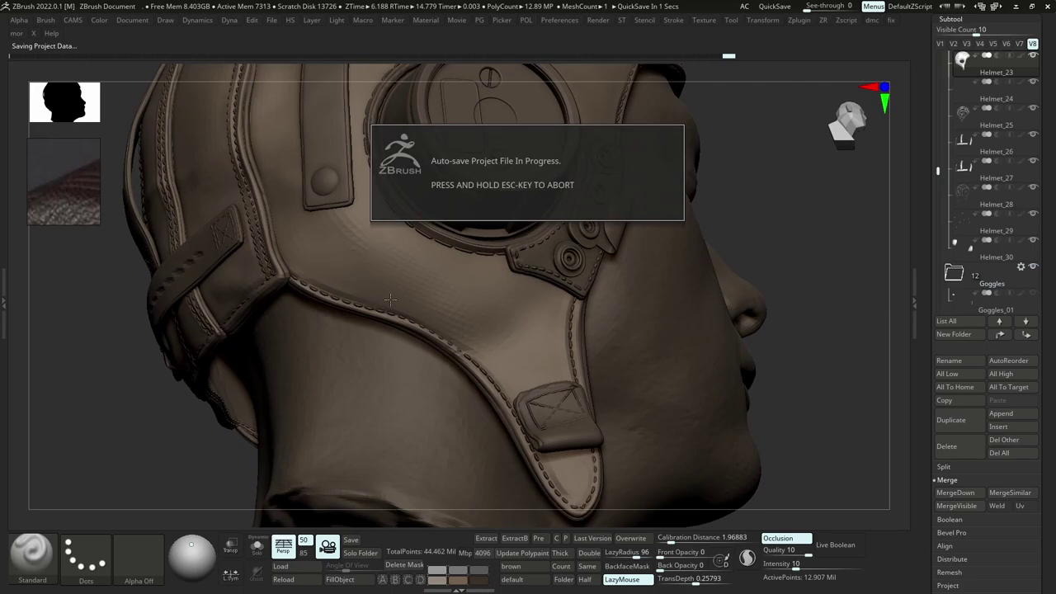
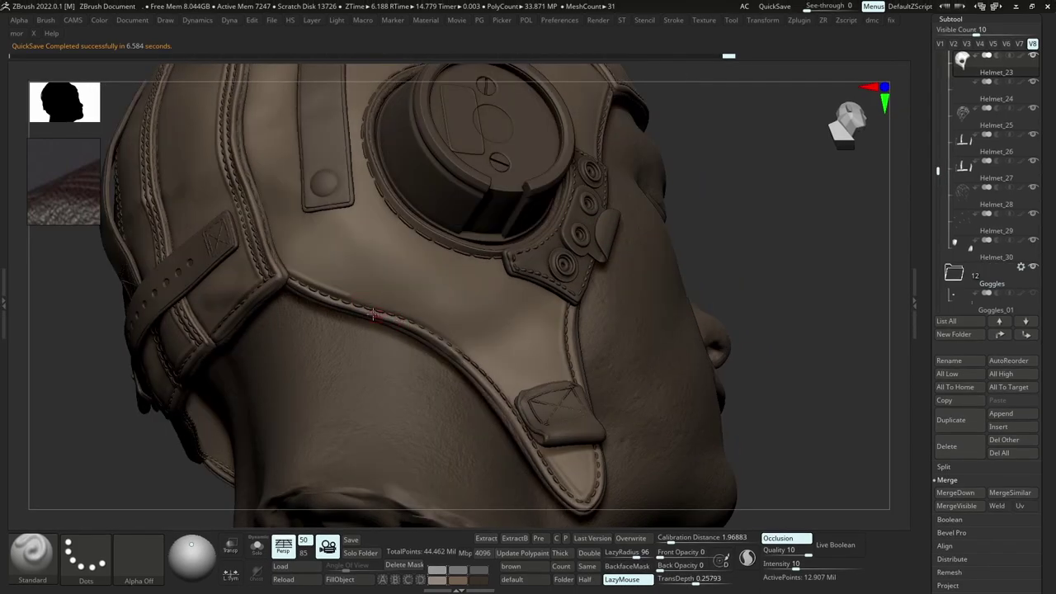
Undo the last stroke and resculpt the right ear flap's rear edge stitching from the back seam corner toward the tip.
key(ctrl)
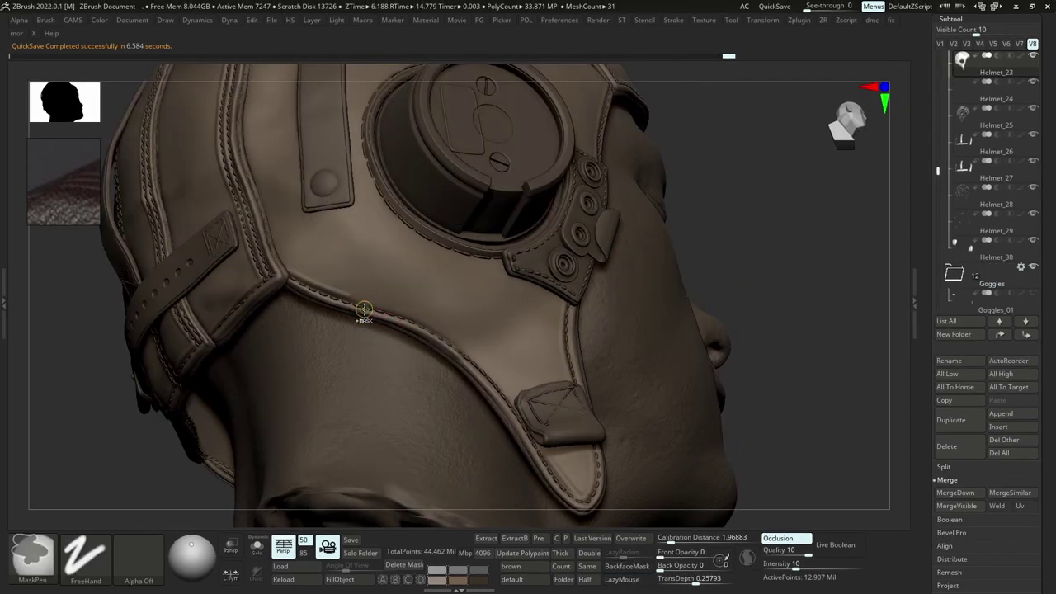
key(alt+s)
key(alt+s)
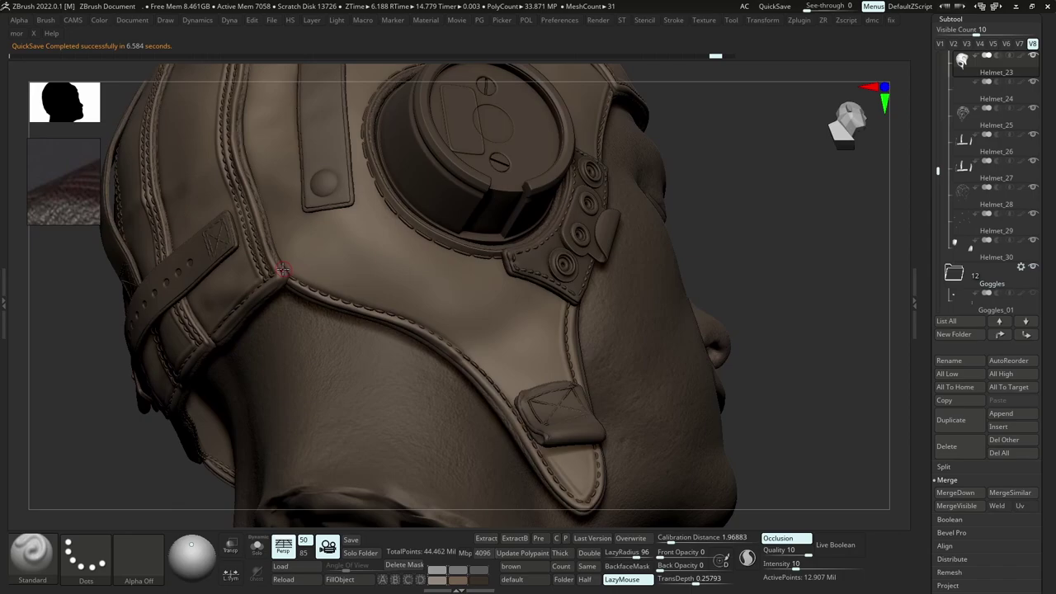
key(ctrl)
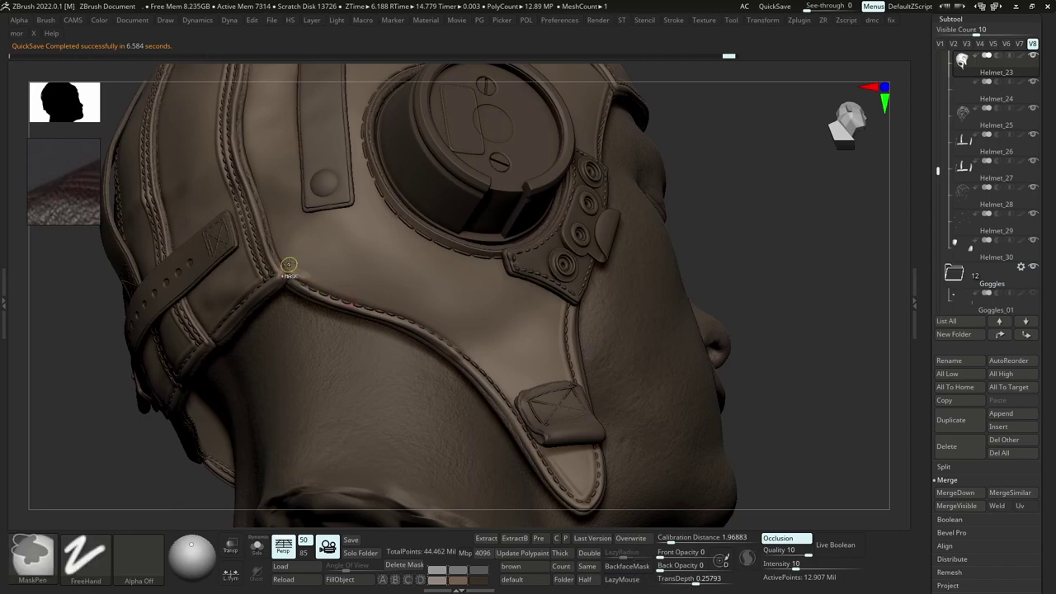
key(ctrl+z)
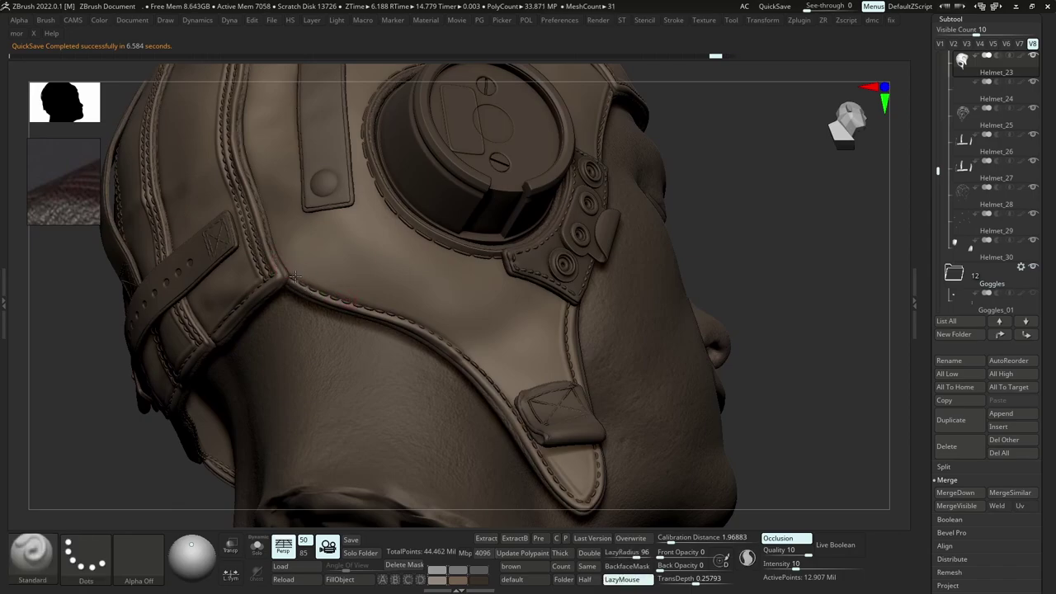
mouse_move(327, 294)
mouse_down()
mouse_move(477, 354)
mouse_move(518, 402)
mouse_up()
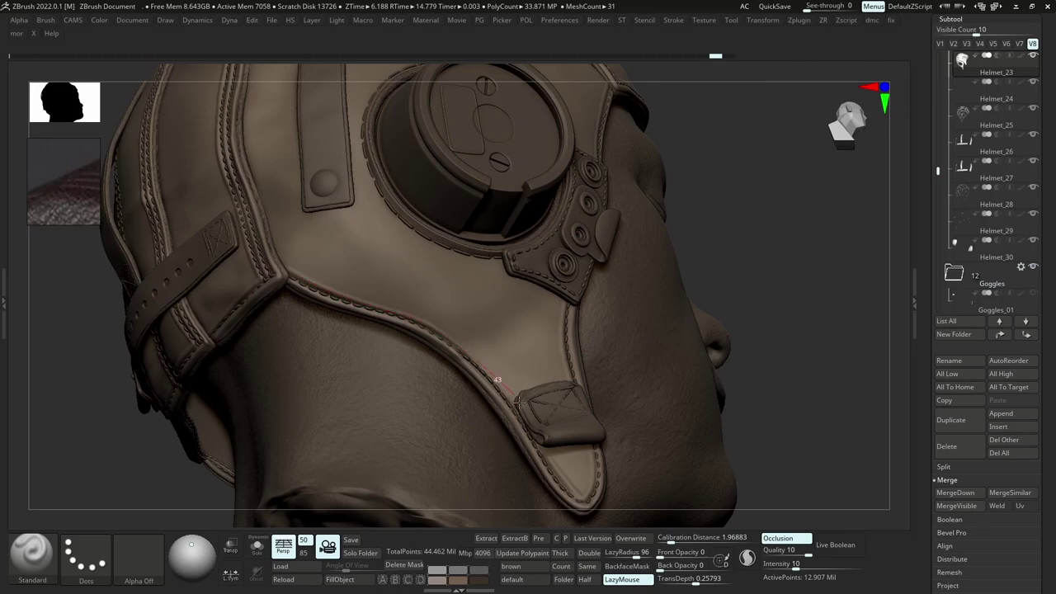
drag(553, 471, 555, 476)
alt+click(395, 316)
key(b)
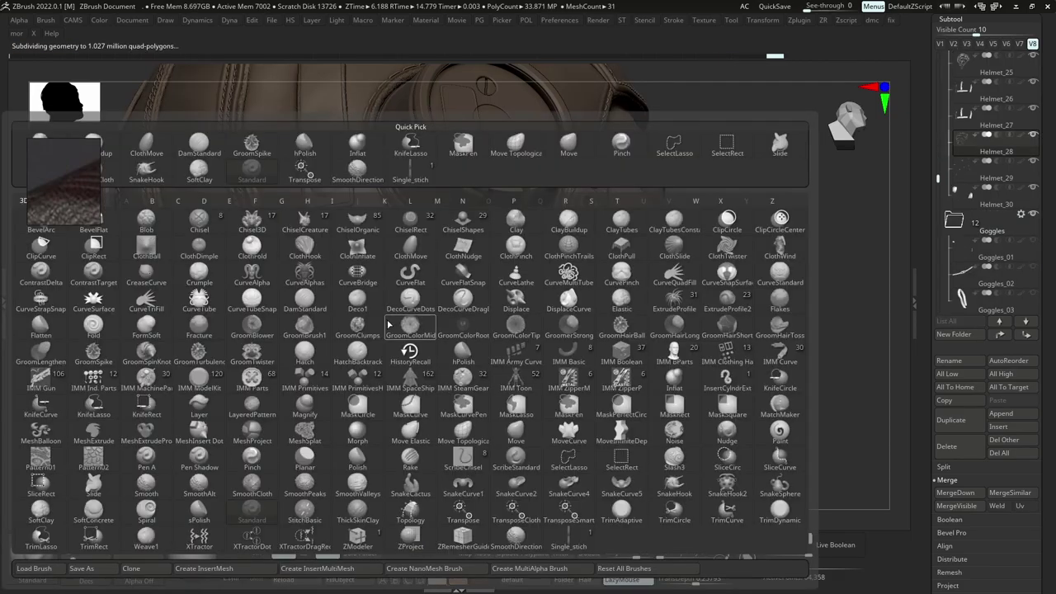
key(m)
key(v)
key(s)
click(440, 332)
ctrl+right_drag(439, 334, 438, 302)
alt+click(437, 298)
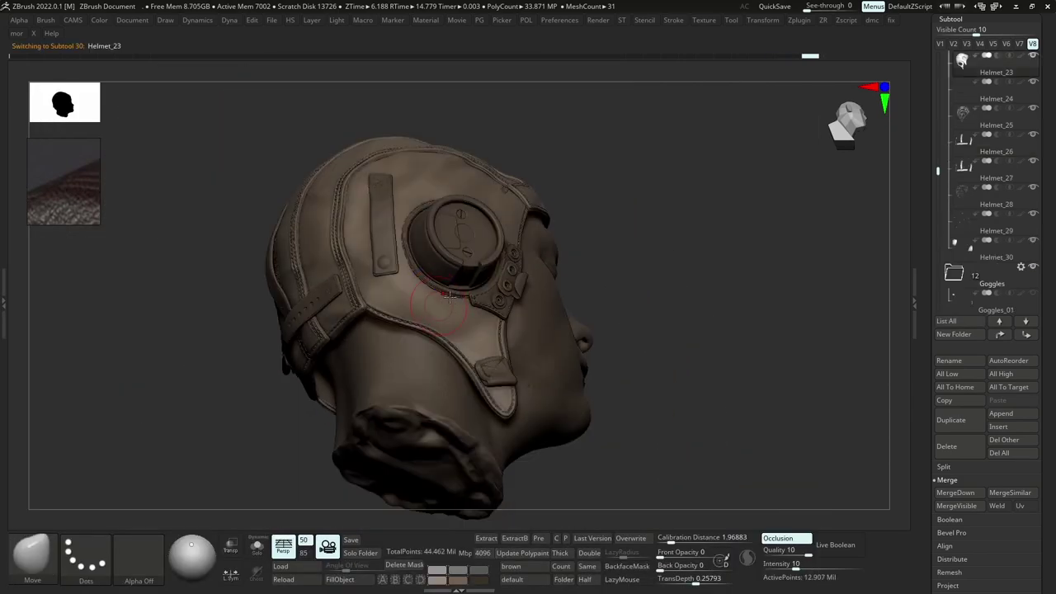
Return to the Standard brush at a smaller draw size and sculpt the stitching around the right ear cup's rear and underside.
key(b)
key(s)
key(t)
key(s)
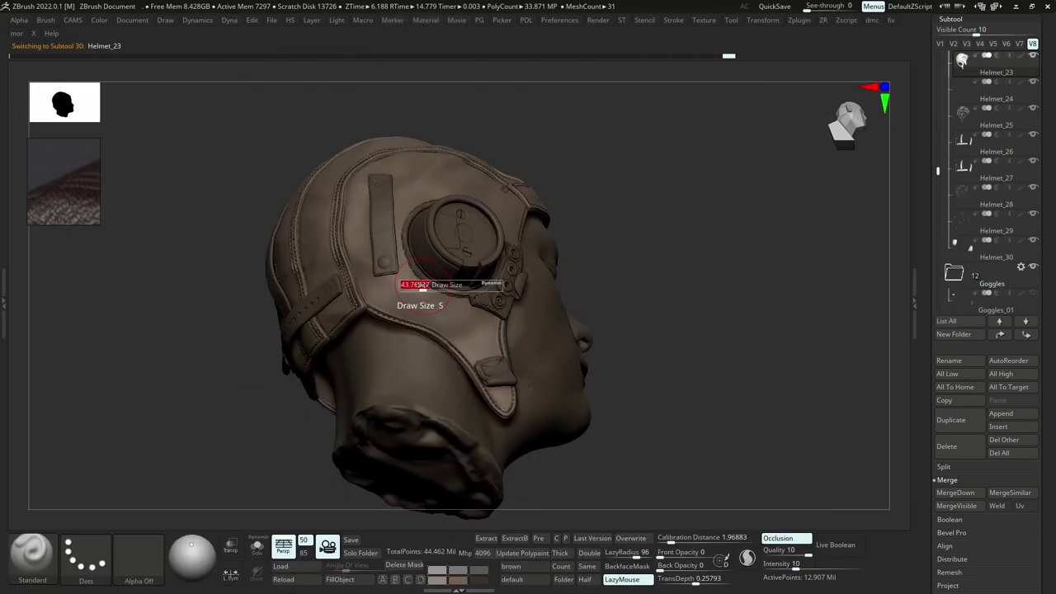
drag(422, 285, 404, 284)
ctrl+right_drag(404, 285, 394, 342)
mouse_move(384, 237)
mouse_down()
mouse_move(381, 306)
mouse_move(394, 356)
mouse_up()
right_drag(363, 342, 398, 311)
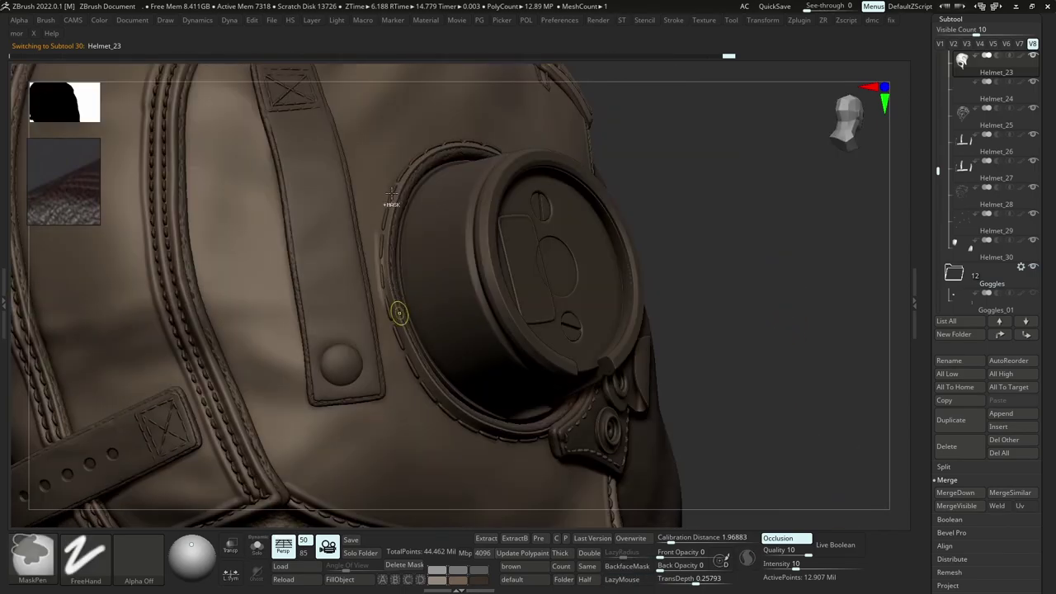
mouse_move(396, 180)
mouse_down()
mouse_move(374, 231)
mouse_move(376, 301)
mouse_move(430, 419)
mouse_up()
drag(544, 455, 599, 428)
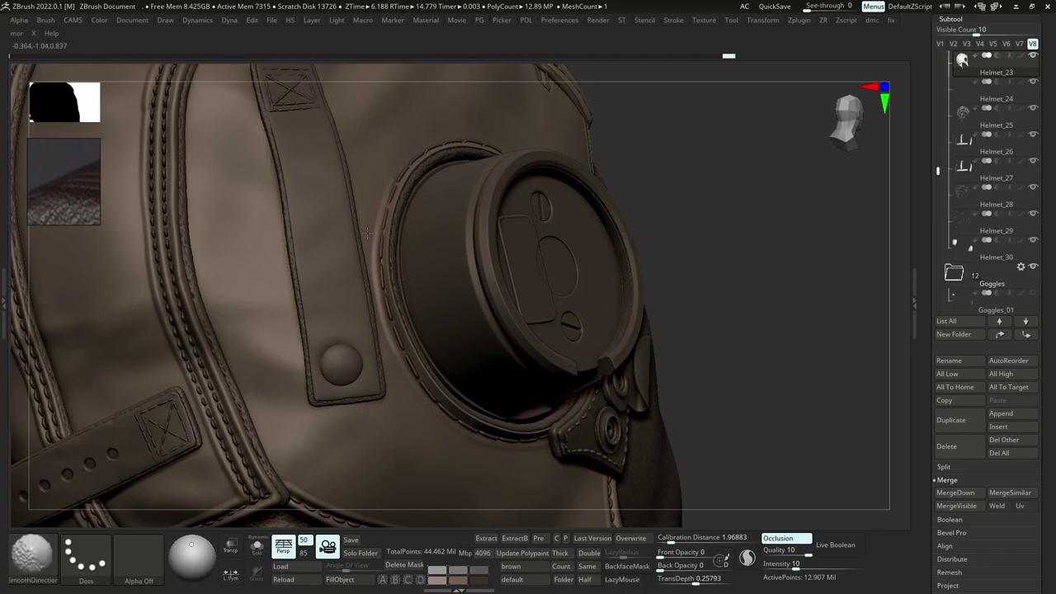
Sculpt and smooth the stitching over the top of the right ear cup and down its front to the snap patch.
ctrl+right_drag(367, 234, 371, 178)
mouse_move(462, 206)
right_down()
mouse_move(413, 217)
mouse_move(413, 256)
right_up()
mouse_move(413, 256)
right_down()
mouse_move(396, 289)
mouse_move(374, 284)
right_up()
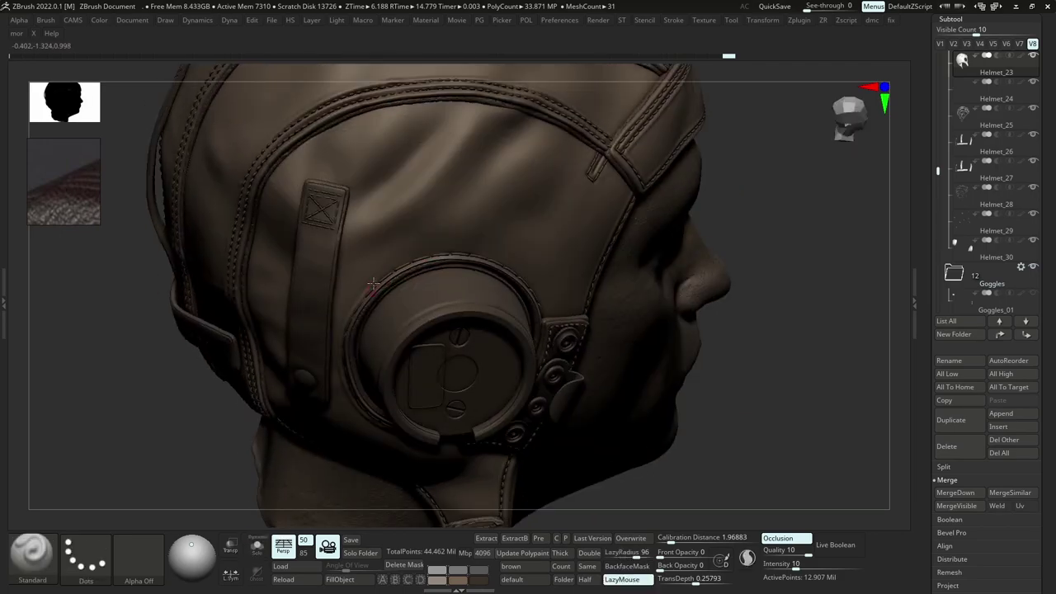
drag(433, 241, 531, 263)
right_drag(531, 263, 493, 259)
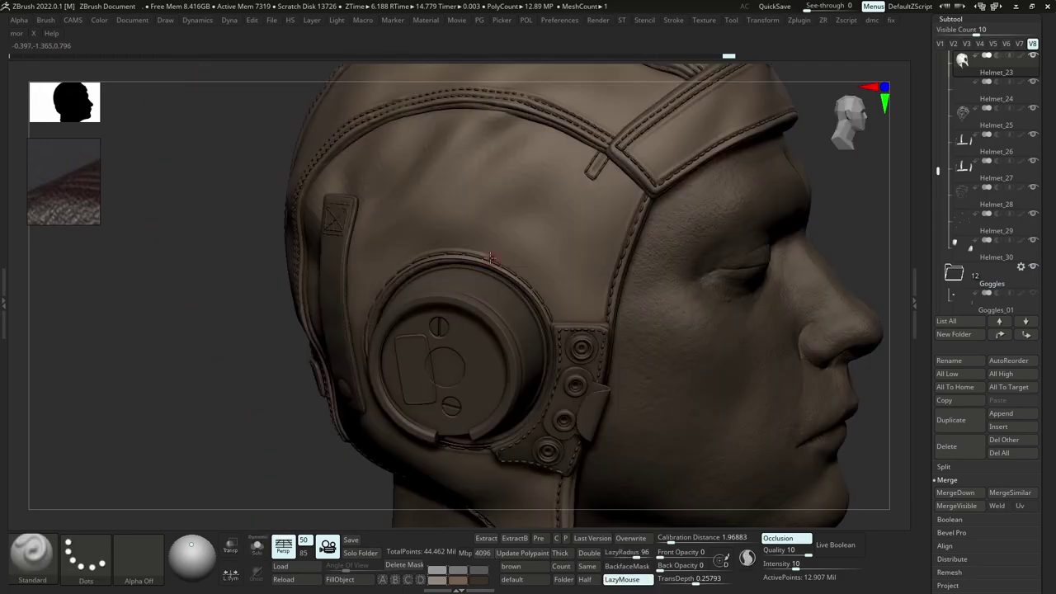
key(alt+s)
key(alt+s)
drag(487, 256, 557, 295)
drag(575, 353, 576, 357)
shift+drag(557, 318, 538, 284)
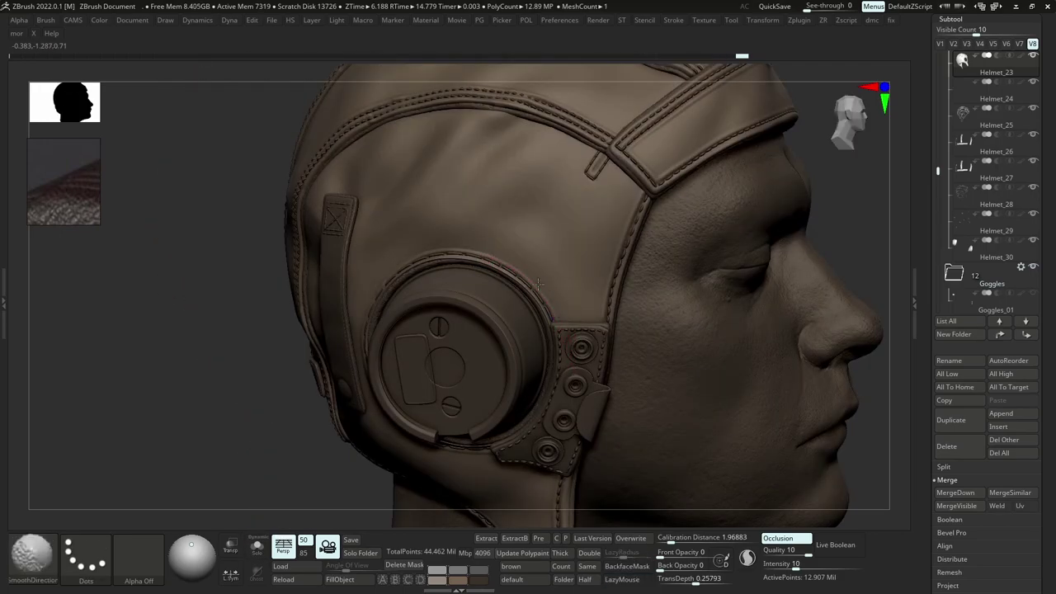
Set the smoothing brush's draw size to about 6 and sculpt the stitching along the left ear cup's upper front.
key(space)
drag(448, 239, 442, 239)
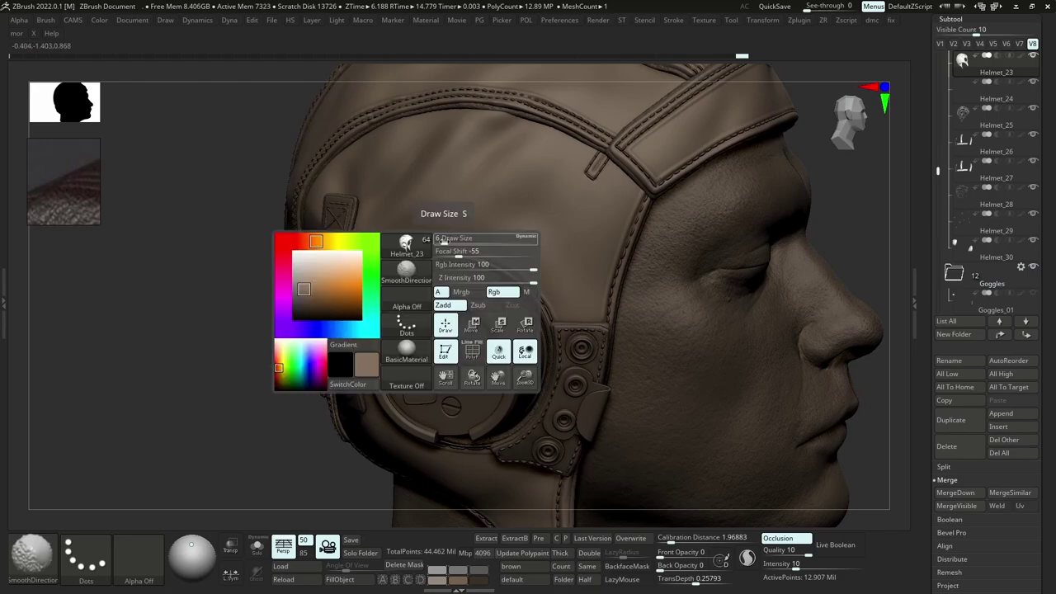
key(f)
right_drag(522, 255, 338, 268)
ctrl+right_drag(578, 255, 647, 299)
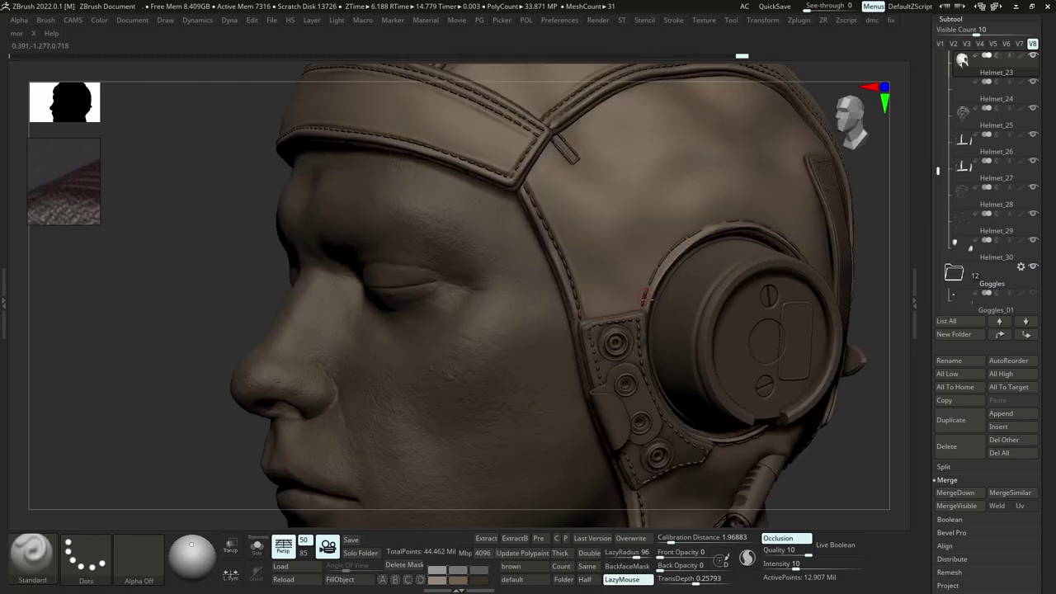
drag(689, 214, 723, 212)
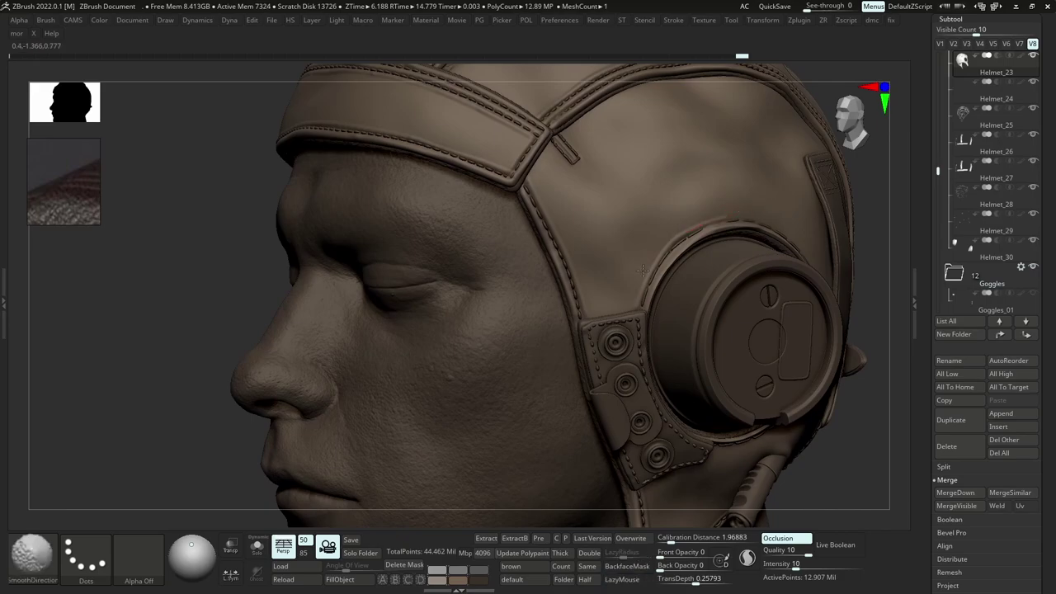
Sculpt and smooth the stitching over the top and down the rear and underside of the left ear cup.
key(shift+s)
mouse_move(676, 244)
right_down()
mouse_move(560, 262)
mouse_move(528, 253)
right_up()
key(shift+s)
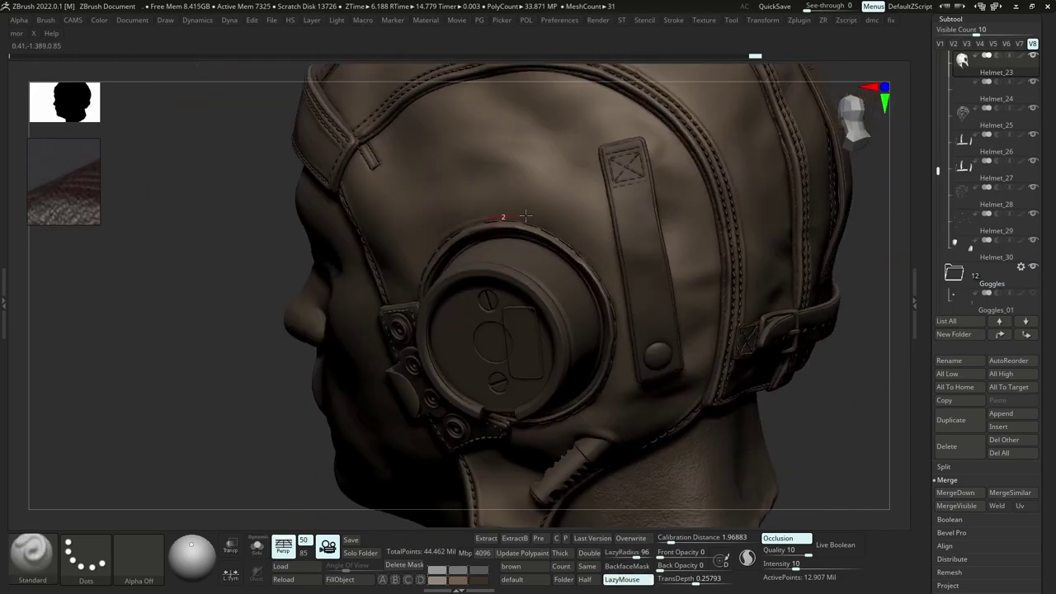
drag(583, 236, 624, 305)
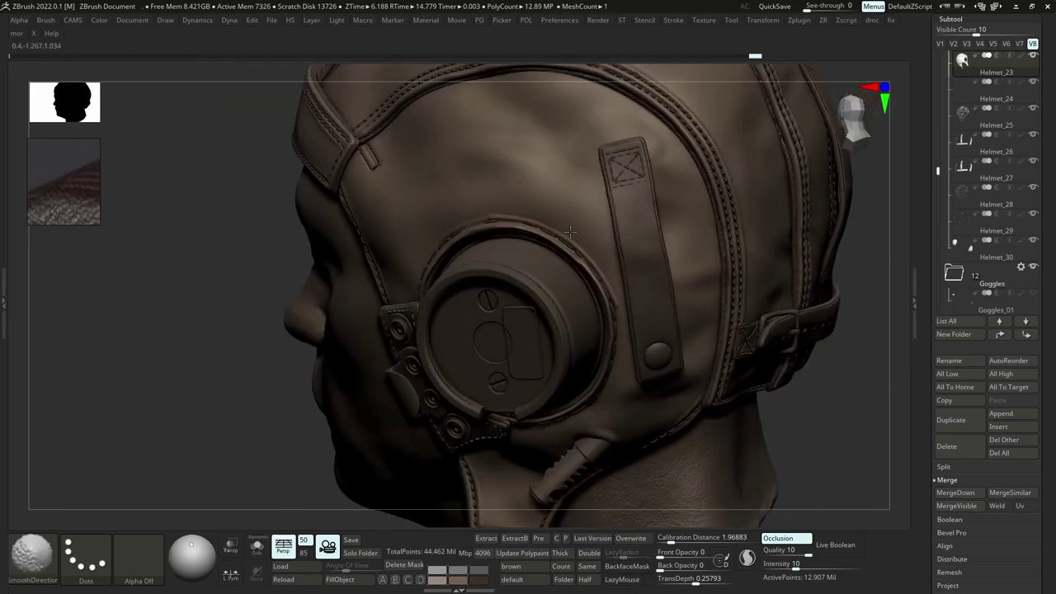
mouse_move(507, 210)
ctrl+right_down()
mouse_move(458, 178)
mouse_move(572, 206)
mouse_move(505, 197)
ctrl+right_up()
ctrl+right_drag(505, 196, 531, 220)
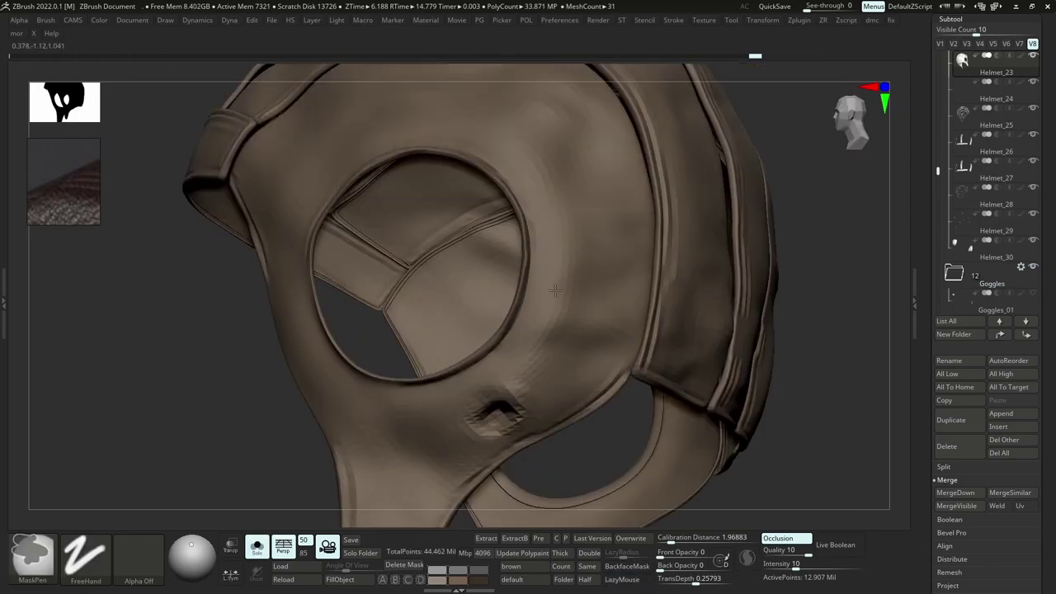
mouse_move(538, 293)
mouse_down()
mouse_move(494, 363)
mouse_move(384, 403)
mouse_up()
key(shift)
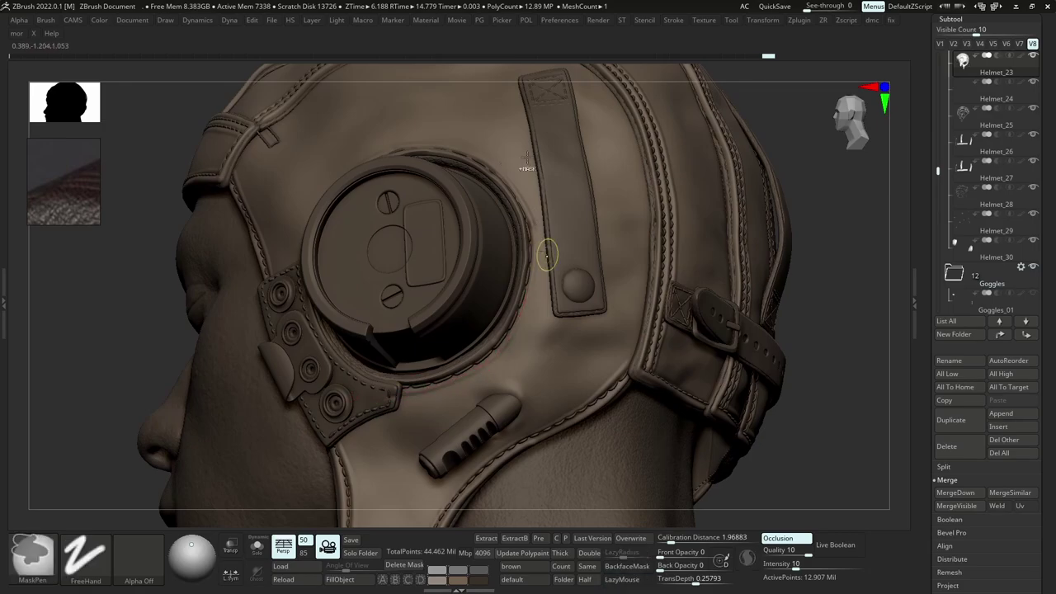
Show the cap's layers, toggle the layer with 0.34513 intensity, and add a new sculpting layer.
ctrl+right_drag(547, 251, 561, 207)
mouse_move(561, 206)
right_down()
mouse_move(710, 309)
mouse_move(613, 276)
mouse_move(604, 288)
right_up()
right_drag(445, 288, 508, 403)
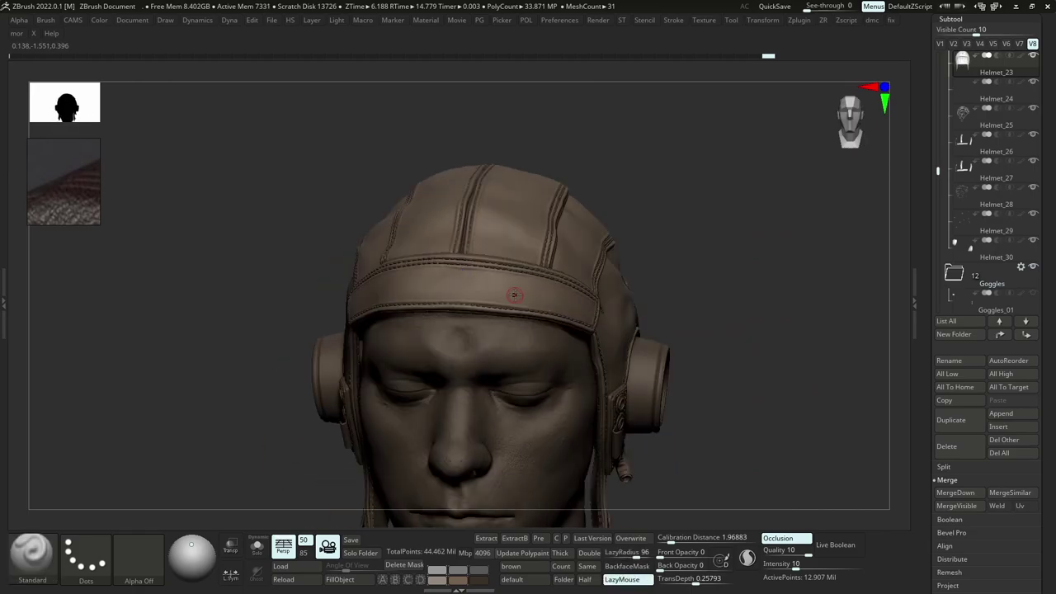
click(951, 19)
click(949, 85)
click(1034, 137)
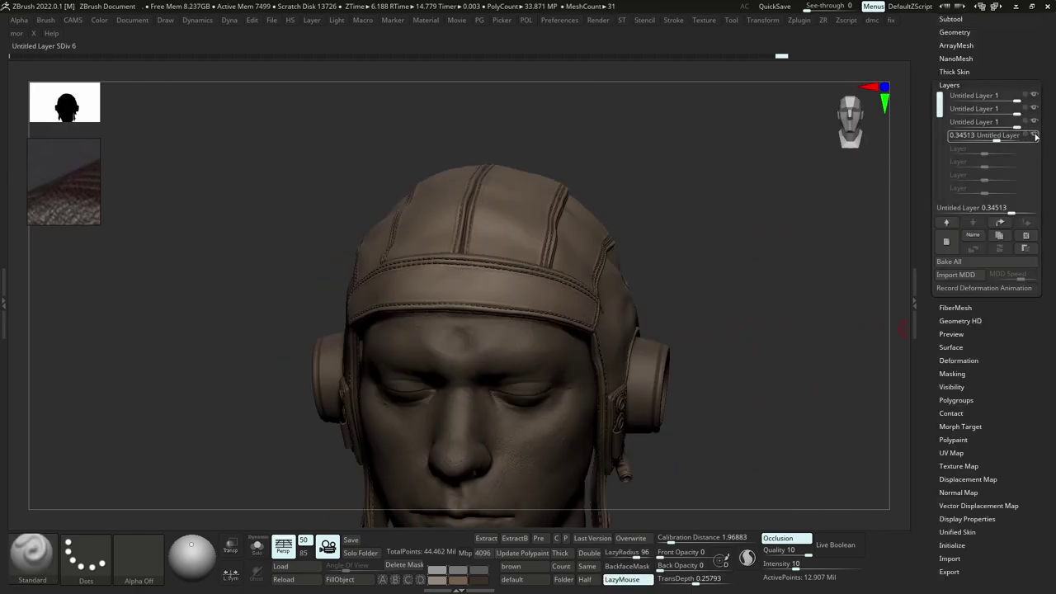
right_drag(773, 257, 649, 275)
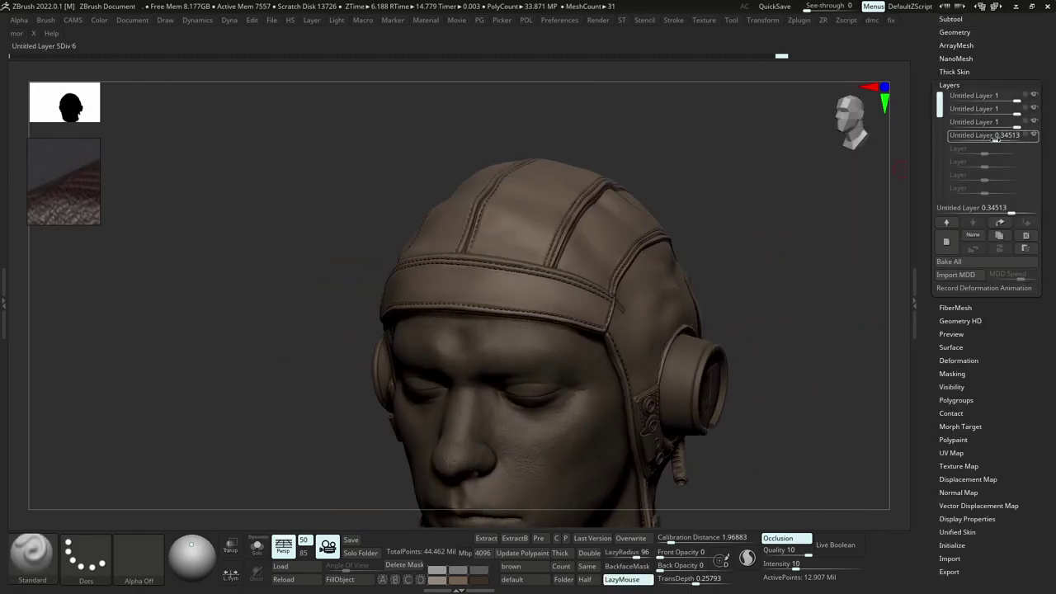
click(948, 247)
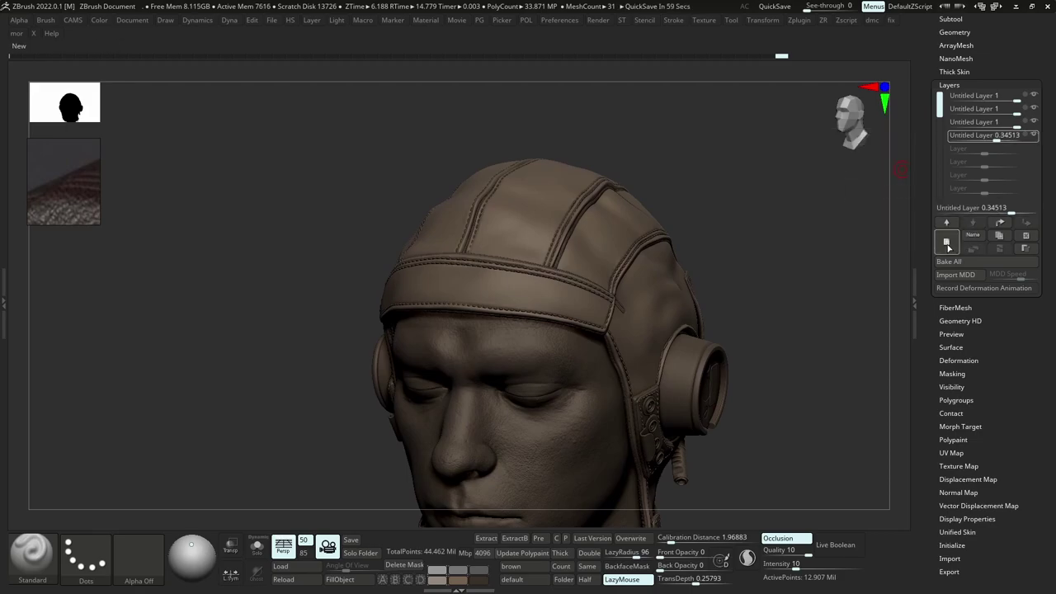
Drop two subdivision levels, sculpt and smooth the leather above the brow band's left end, and return to the highest level.
alt+right_drag(648, 262, 646, 278)
ctrl+right_drag(646, 279, 650, 237)
key(ctrl+z)
key(shift+d)
key(shift+d)
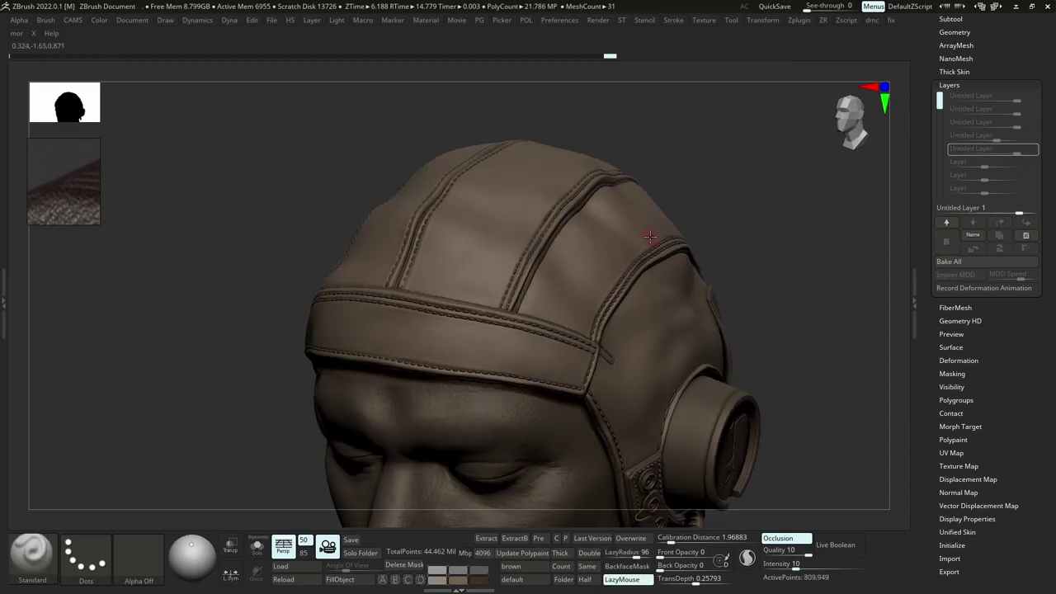
drag(571, 365, 570, 395)
mouse_move(577, 260)
right_down()
mouse_move(648, 240)
mouse_move(606, 261)
right_up()
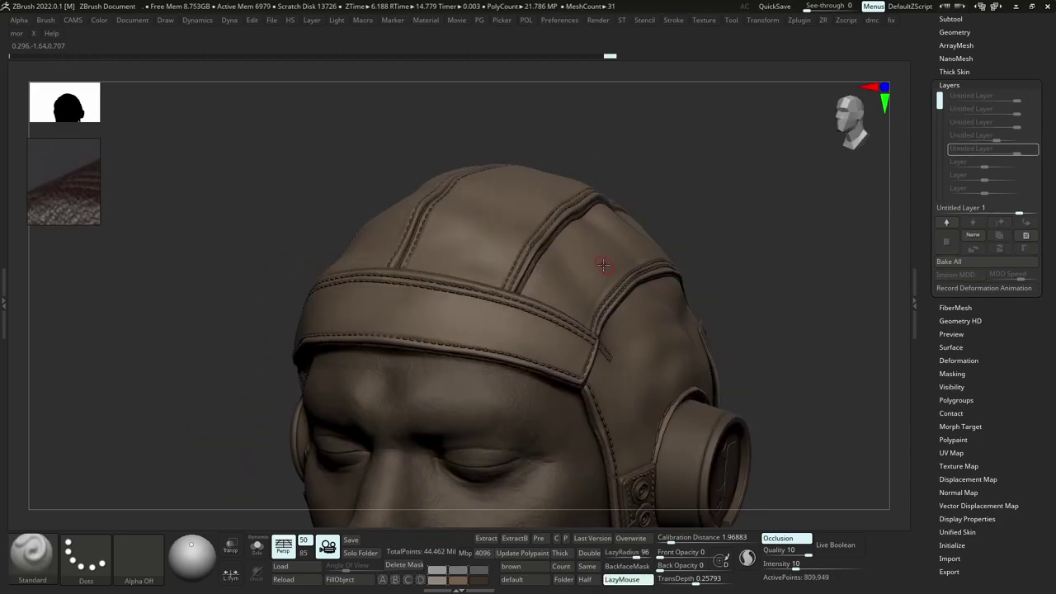
shift+drag(589, 290, 608, 271)
key(d)
key(d)
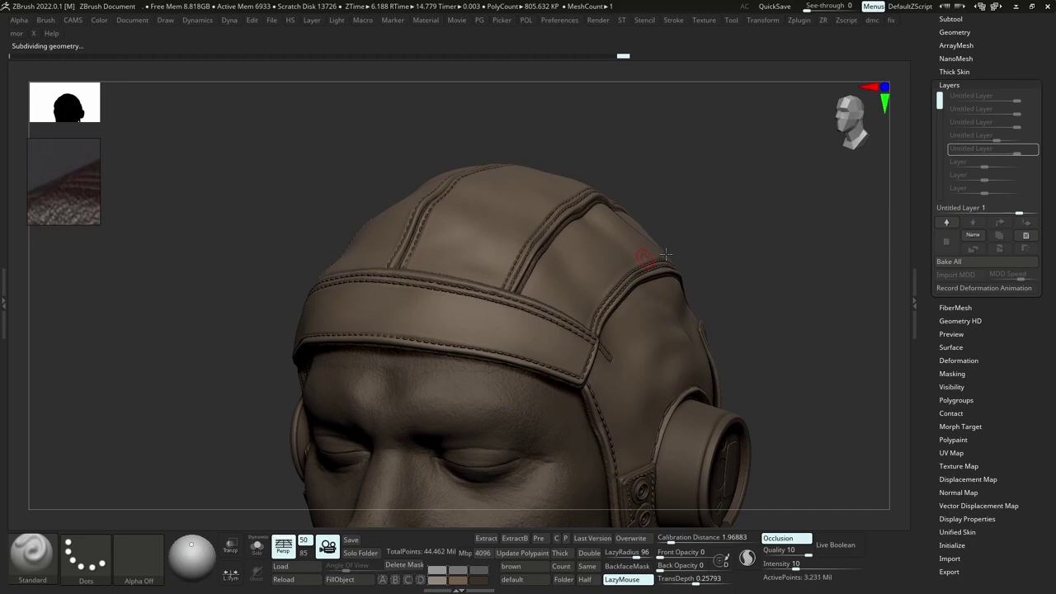
Take the new layer out of recording and toggle its visibility to compare the cap with and without its strokes.
right_drag(652, 255, 710, 236)
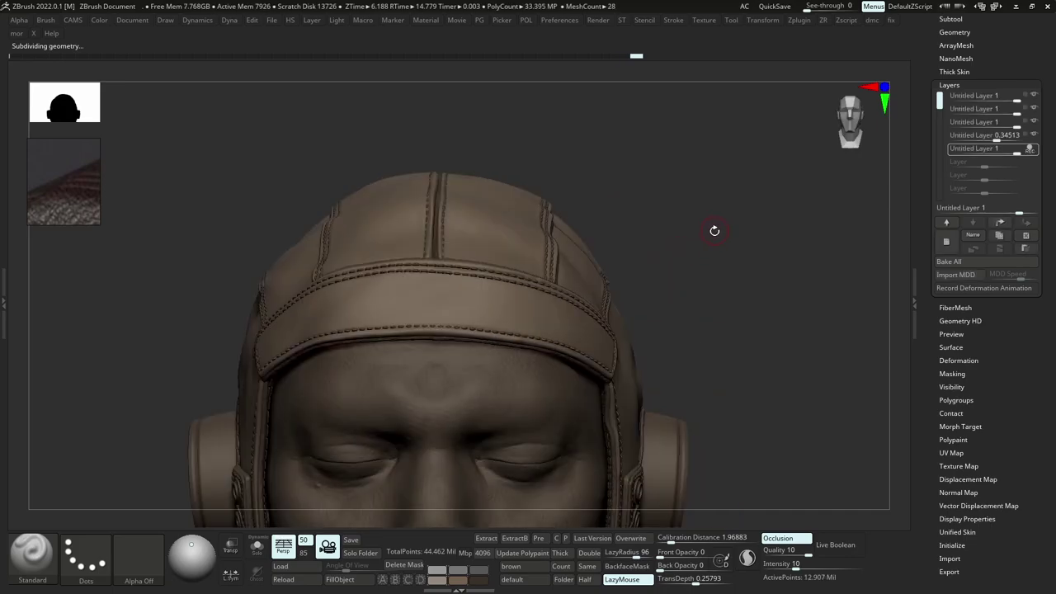
key(shift)
key(shift+d)
click(1035, 151)
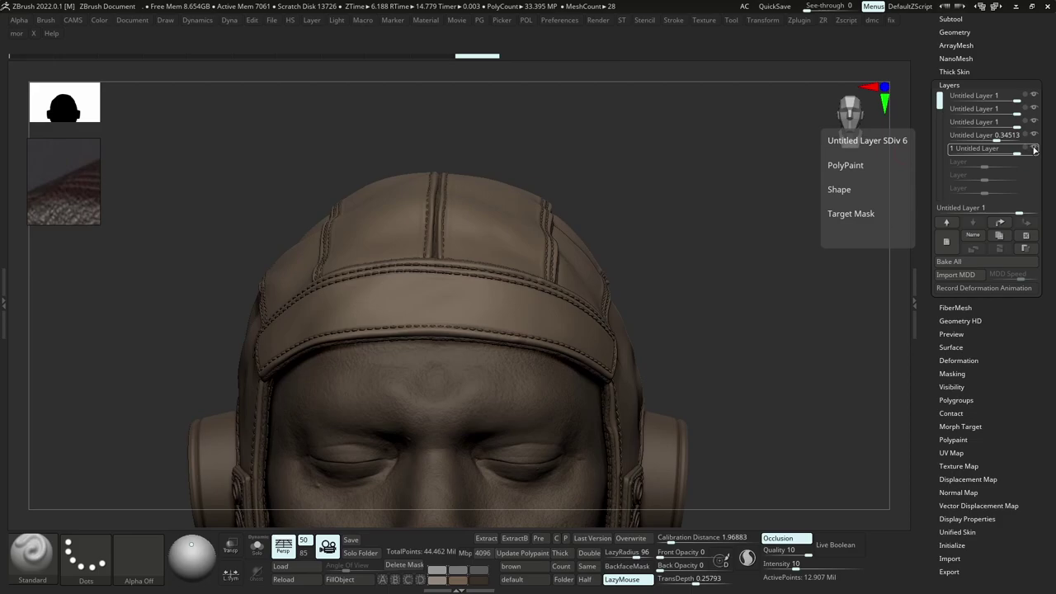
click(1035, 151)
ctrl+right_drag(738, 271, 813, 203)
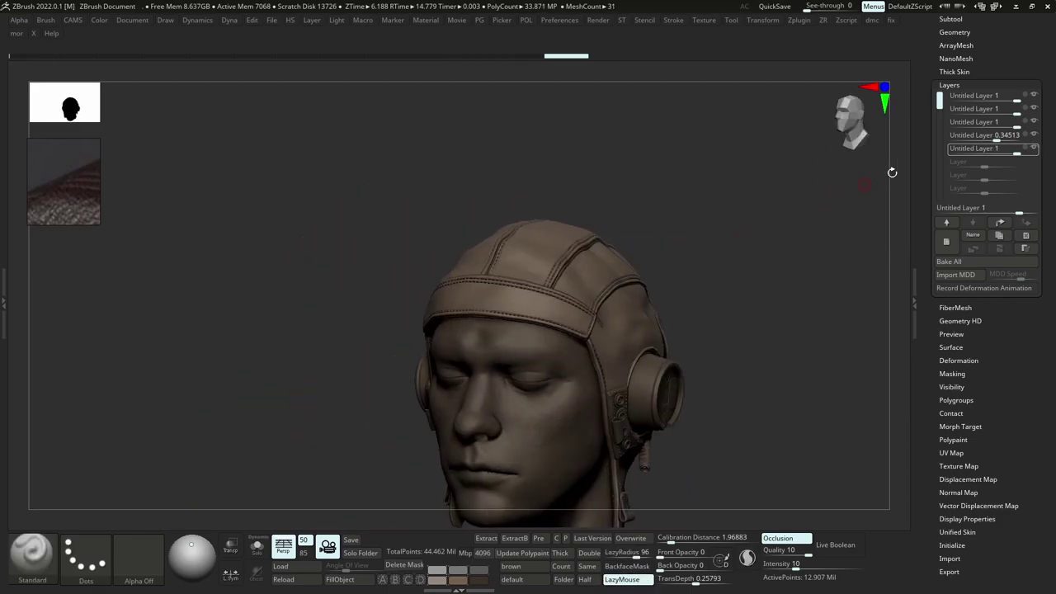
click(1034, 151)
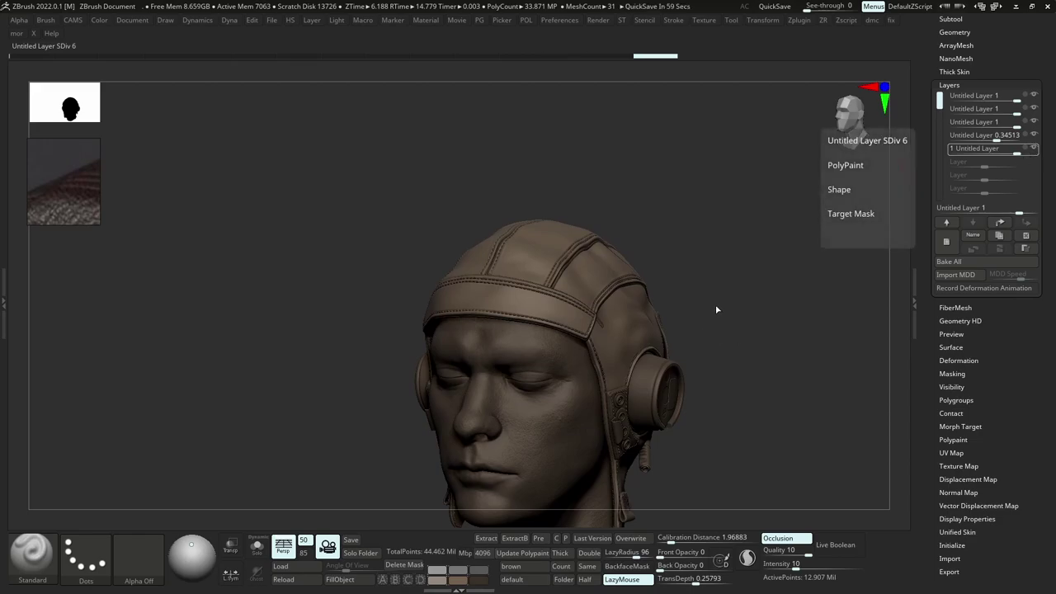
Return to the subtool list, turn off Helmet_23's polypaint colour and lower its subdivision by one level.
key(ctrl+shift+z)
drag(1004, 31, 962, 46)
click(962, 35)
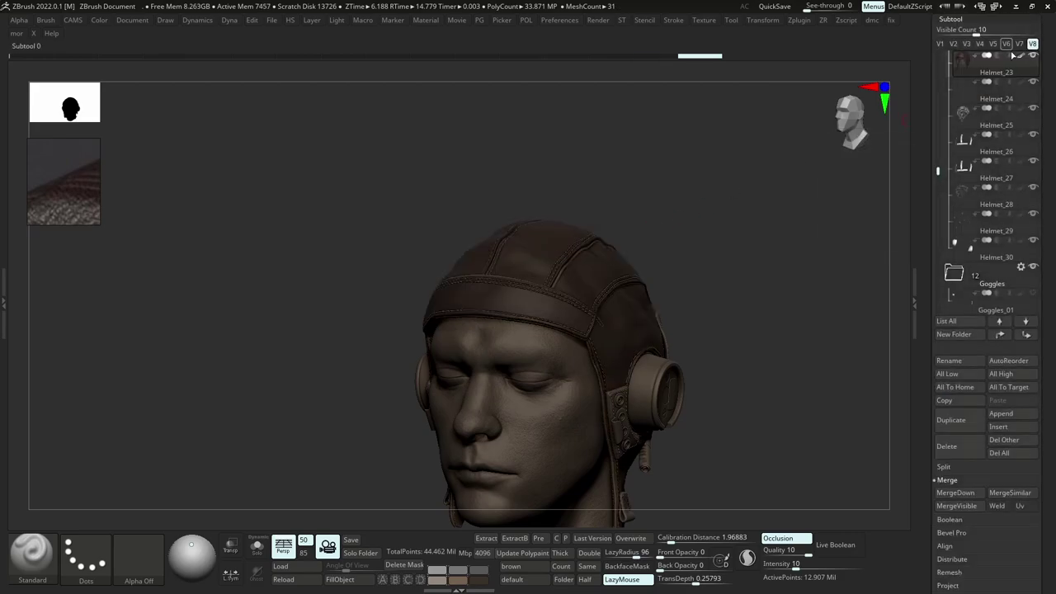
click(1022, 57)
key(alt+s)
mouse_move(652, 281)
ctrl+right_down()
mouse_move(681, 330)
mouse_move(626, 336)
ctrl+right_up()
key(shift+d)
Sculpt along the outer left seam above the ear opening, from the brow band to the back hem, and smooth the leather beside it.
mouse_move(656, 256)
right_down()
mouse_move(667, 232)
mouse_move(588, 290)
right_up()
mouse_move(495, 335)
shift+mouse_down()
mouse_move(511, 333)
mouse_move(494, 347)
shift+mouse_up()
right_drag(560, 306, 538, 331)
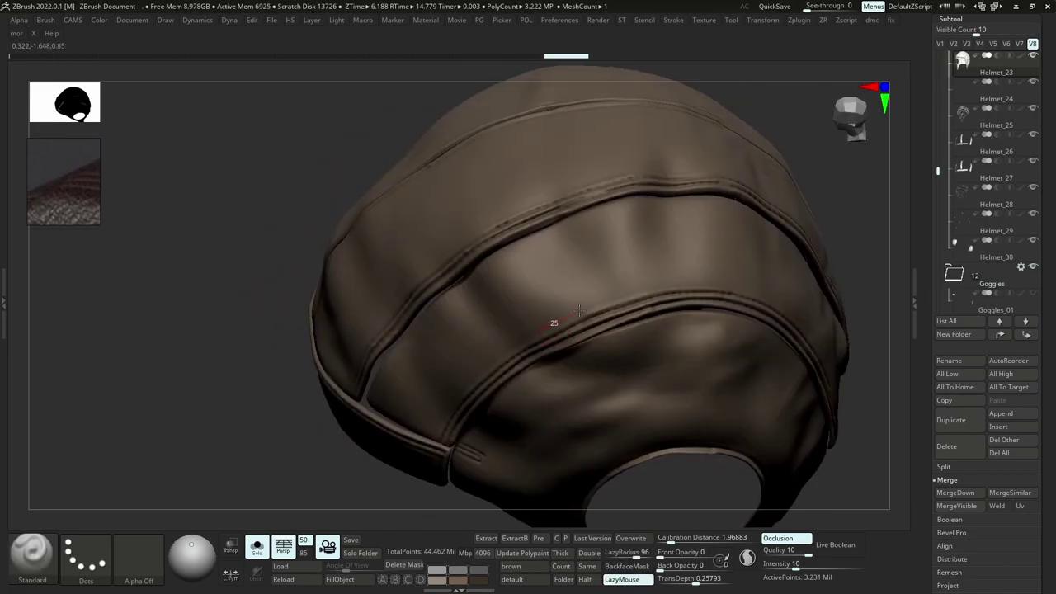
mouse_move(606, 299)
mouse_down()
mouse_move(679, 279)
mouse_move(793, 299)
mouse_up()
mouse_move(798, 304)
right_down()
mouse_move(755, 311)
mouse_move(560, 291)
right_up()
drag(553, 289, 587, 301)
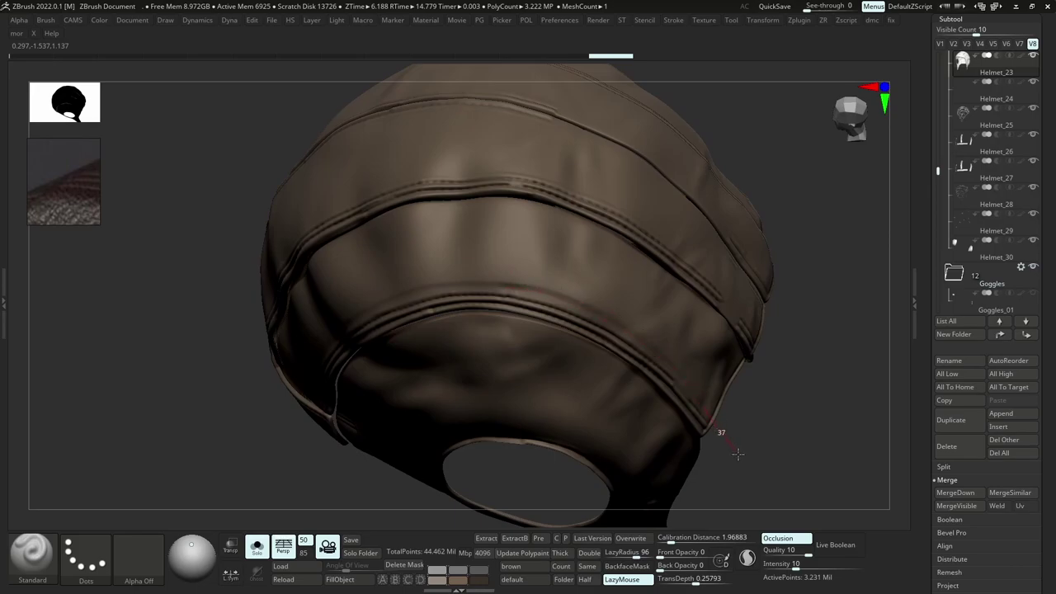
drag(738, 455, 739, 459)
shift+drag(561, 288, 538, 271)
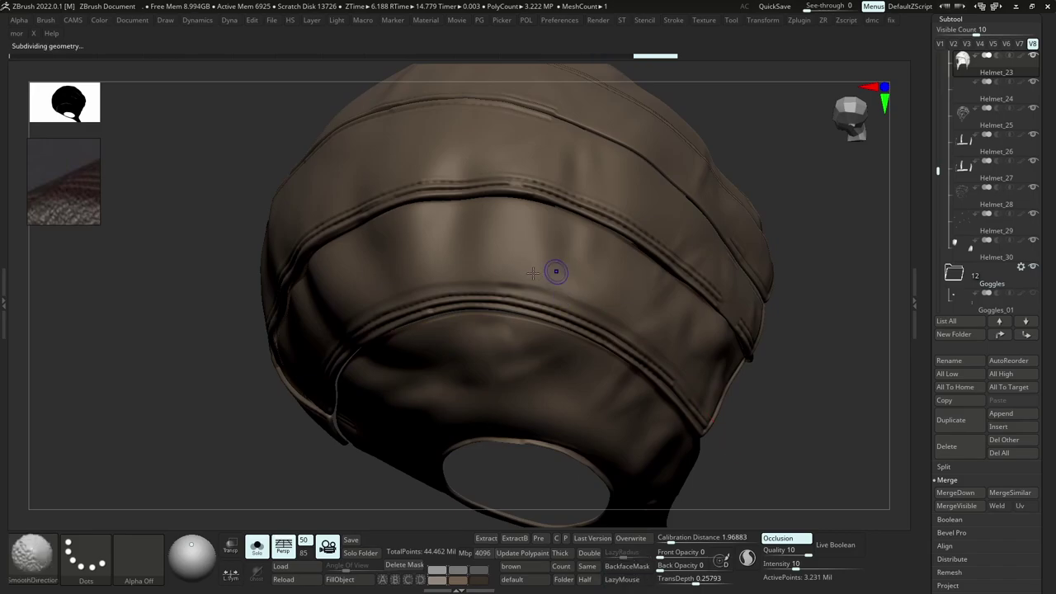
Drop one more subdivision level, then sculpt and smooth the outer left seam down to the rear hem corner.
key(shift+d)
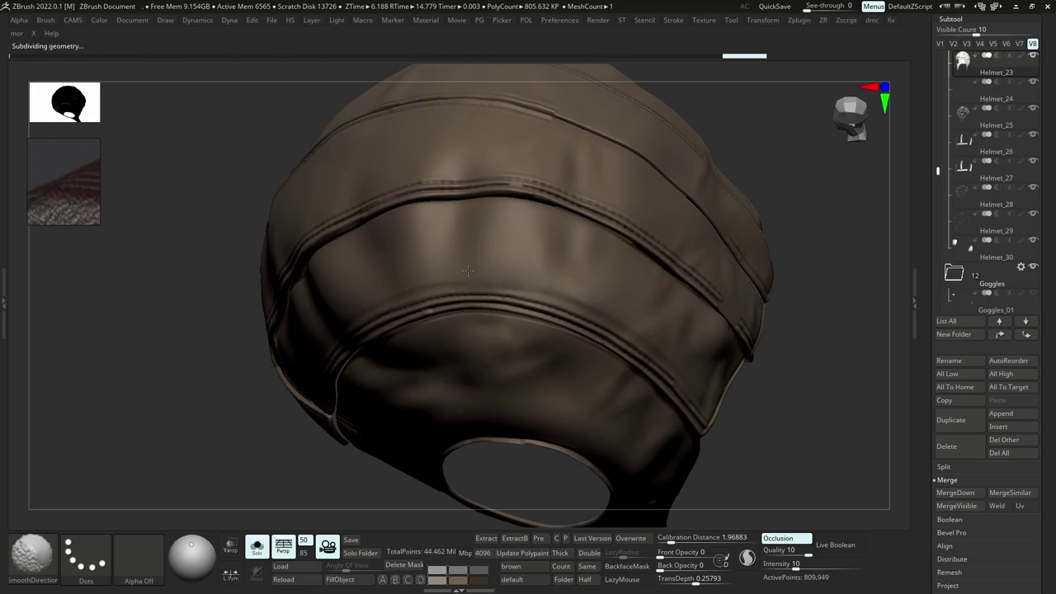
right_drag(407, 282, 531, 276)
right_drag(489, 297, 705, 343)
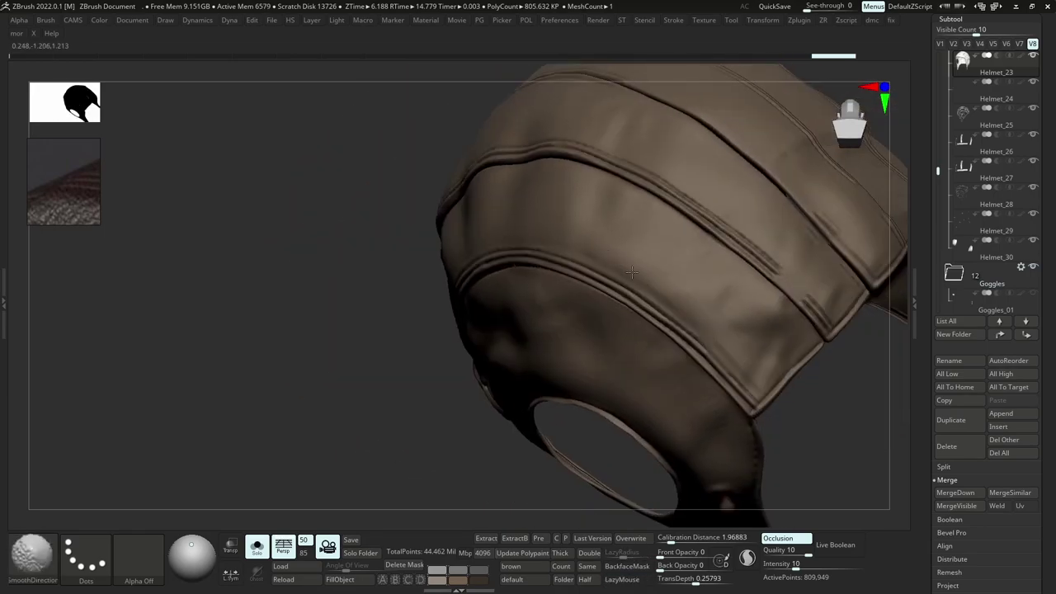
shift+drag(631, 273, 750, 367)
right_drag(755, 375, 689, 388)
drag(683, 399, 762, 314)
shift+drag(717, 343, 752, 317)
alt+right_drag(780, 298, 719, 361)
drag(731, 355, 659, 420)
shift+drag(713, 355, 703, 350)
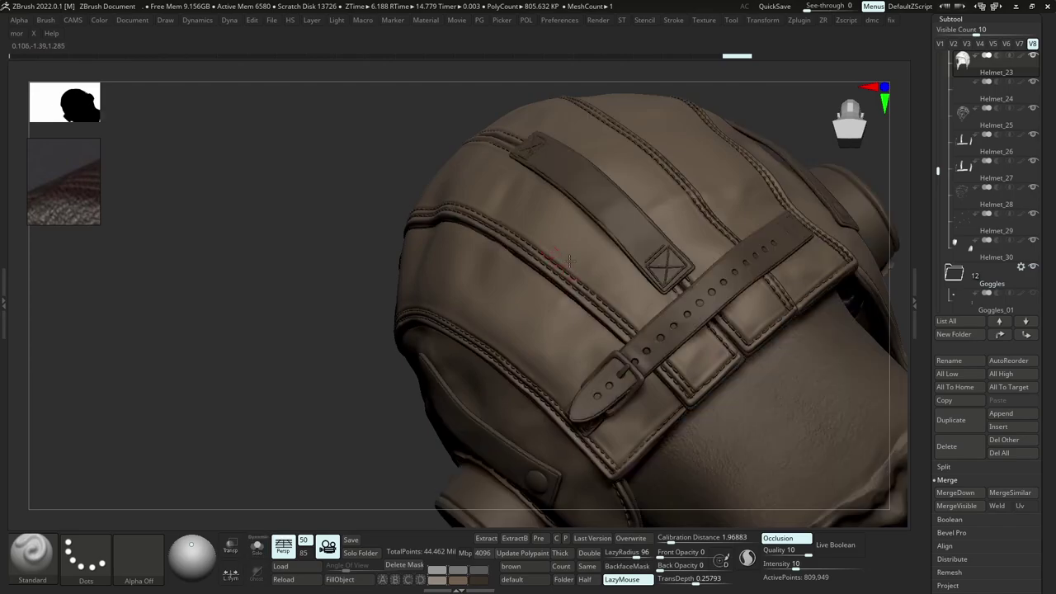
Sculpt and smooth the inner left seam down the back of the cap toward the buckle and hem.
drag(570, 262, 673, 363)
mouse_move(641, 325)
mouse_down()
mouse_move(709, 407)
mouse_move(623, 297)
mouse_up()
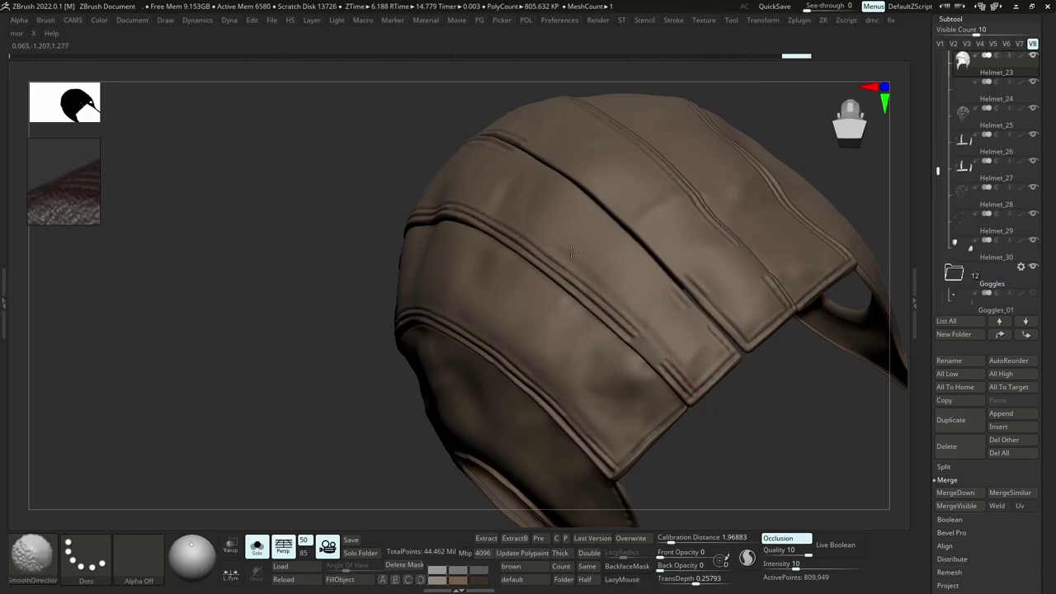
shift+drag(628, 305, 632, 312)
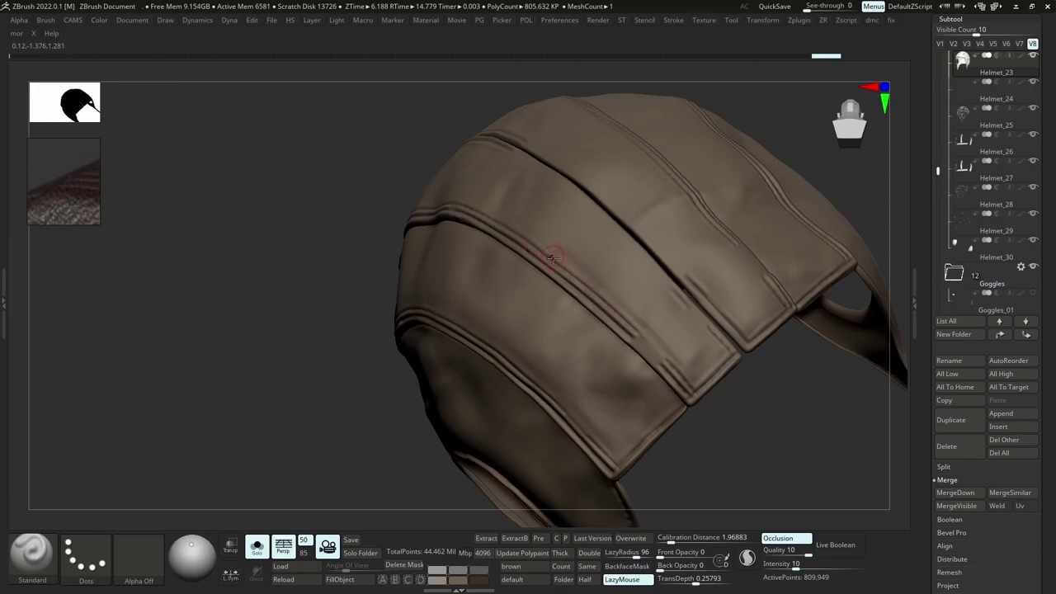
key(shift)
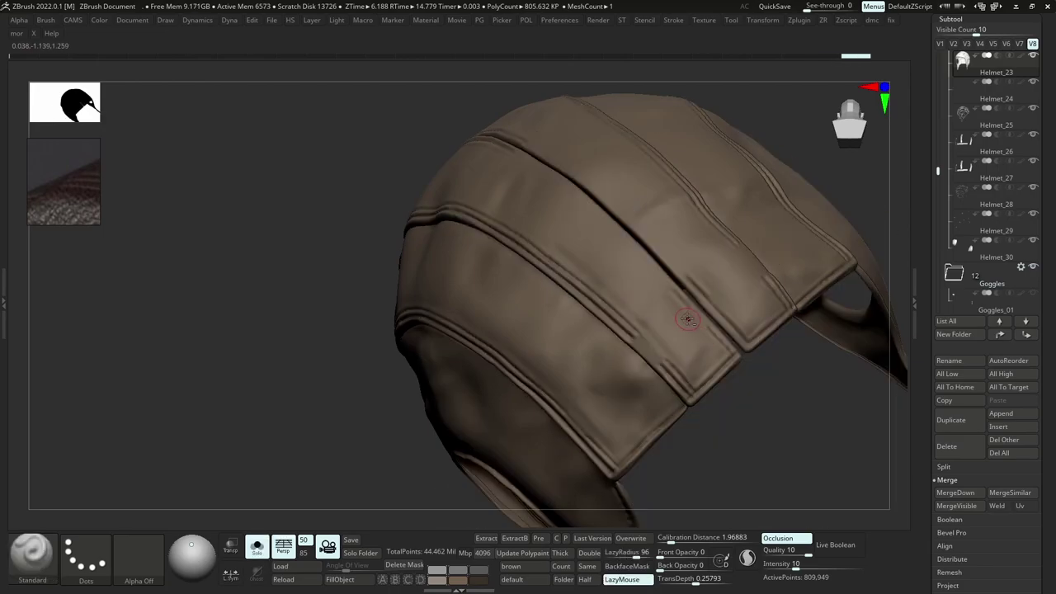
mouse_move(672, 308)
mouse_down()
mouse_move(691, 311)
mouse_move(759, 398)
mouse_up()
shift+drag(723, 360, 696, 334)
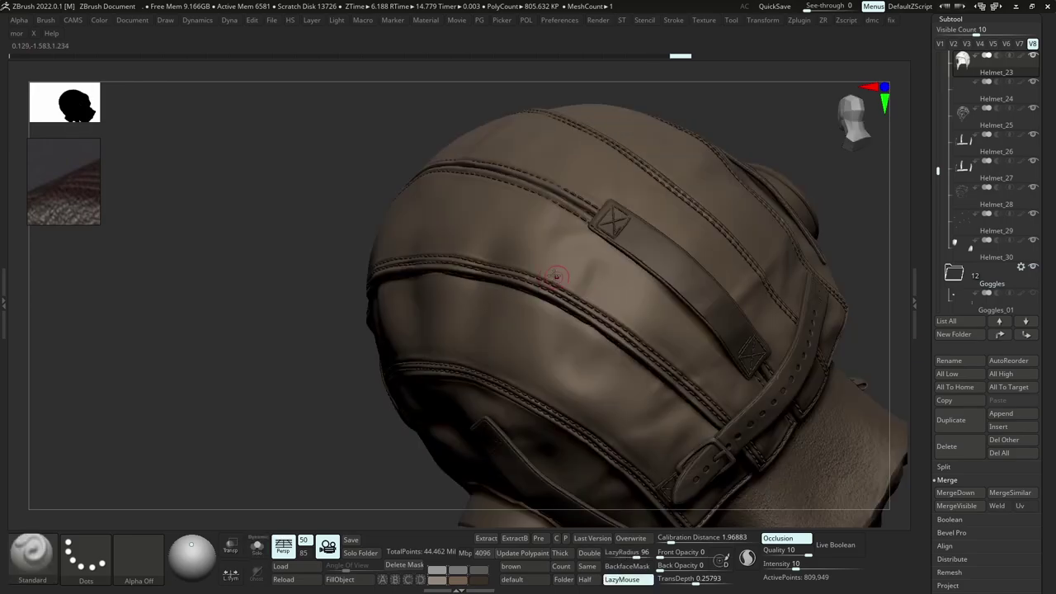
Sculpt and smooth the inner left seam over the crown beside the upper end of the rear strap.
drag(519, 264, 618, 302)
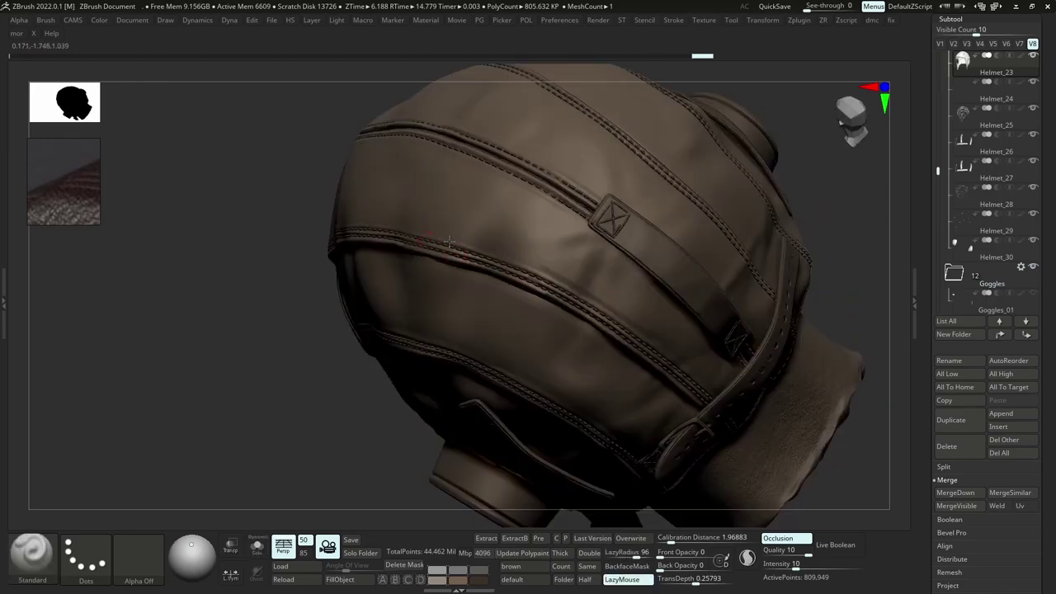
drag(449, 242, 568, 286)
shift+drag(554, 258, 529, 257)
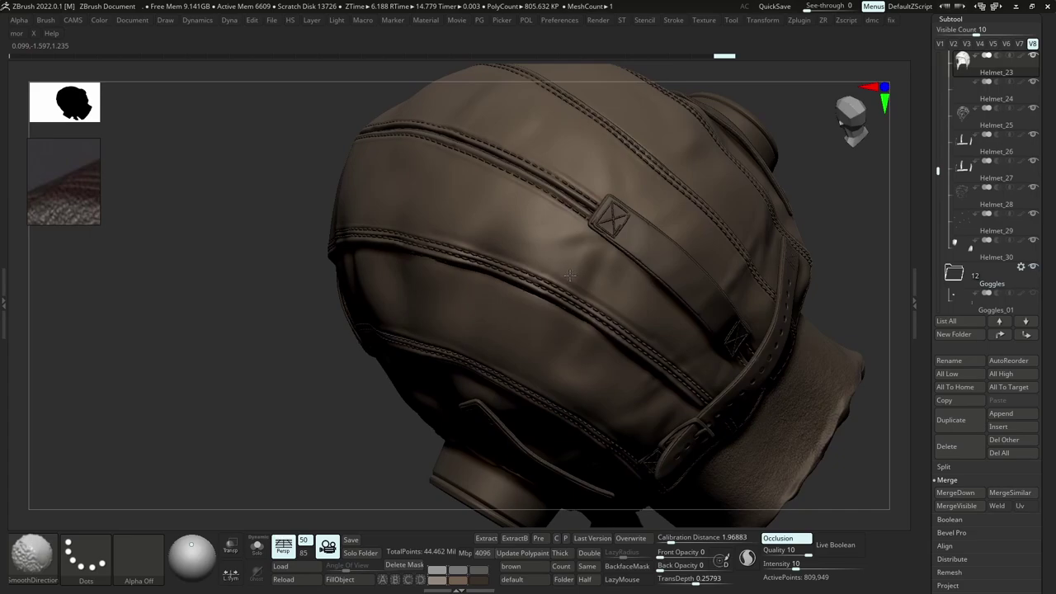
shift+drag(583, 280, 623, 304)
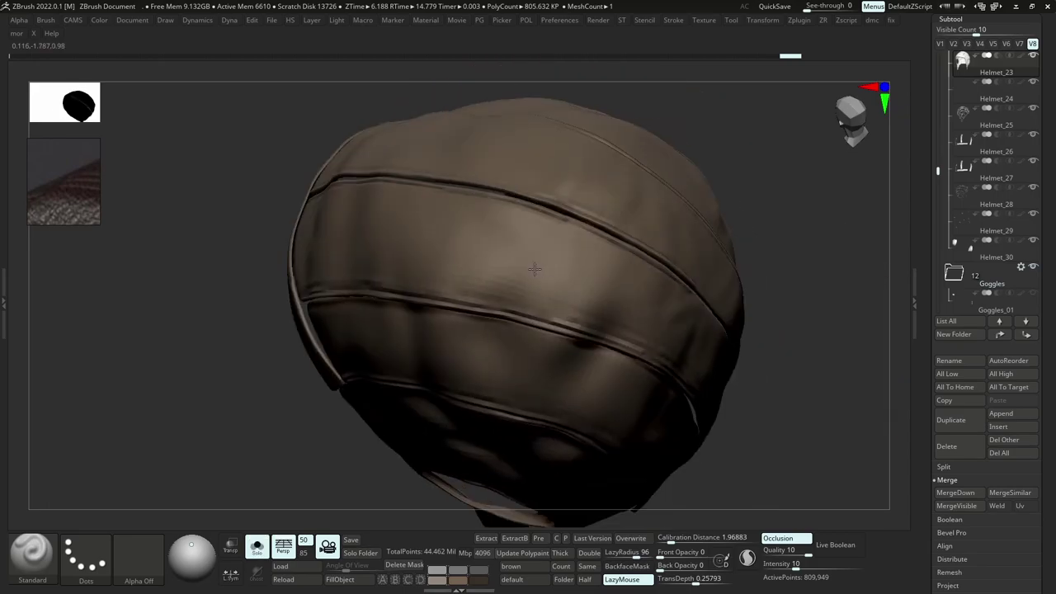
Sculpt and smooth the front part of the inner left crown seam, working near the brow band.
mouse_move(500, 267)
right_down()
mouse_move(486, 240)
mouse_move(421, 227)
mouse_move(425, 249)
right_up()
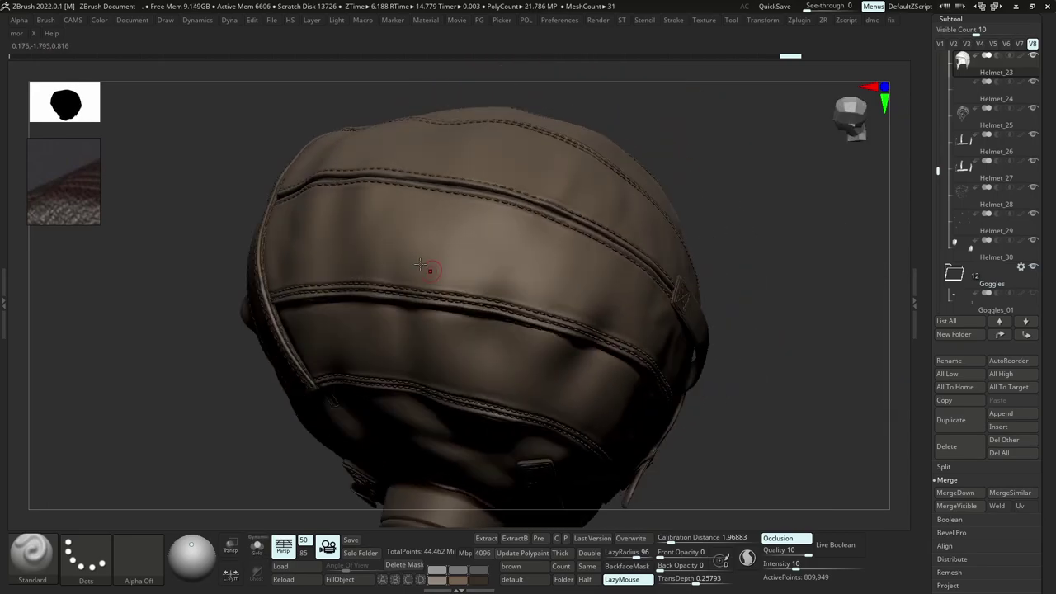
right_drag(448, 286, 404, 281)
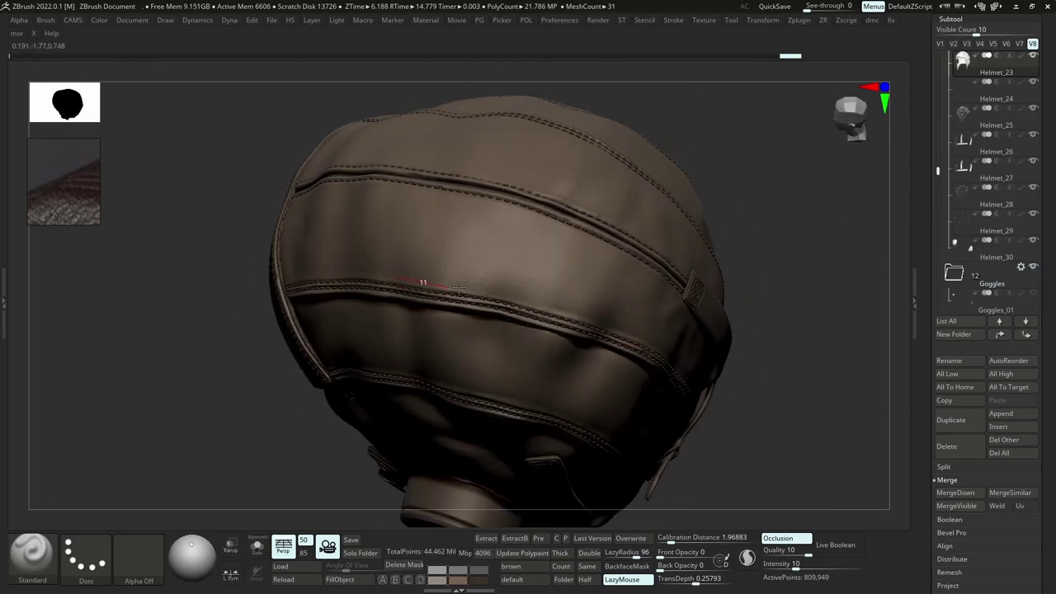
drag(490, 292, 607, 330)
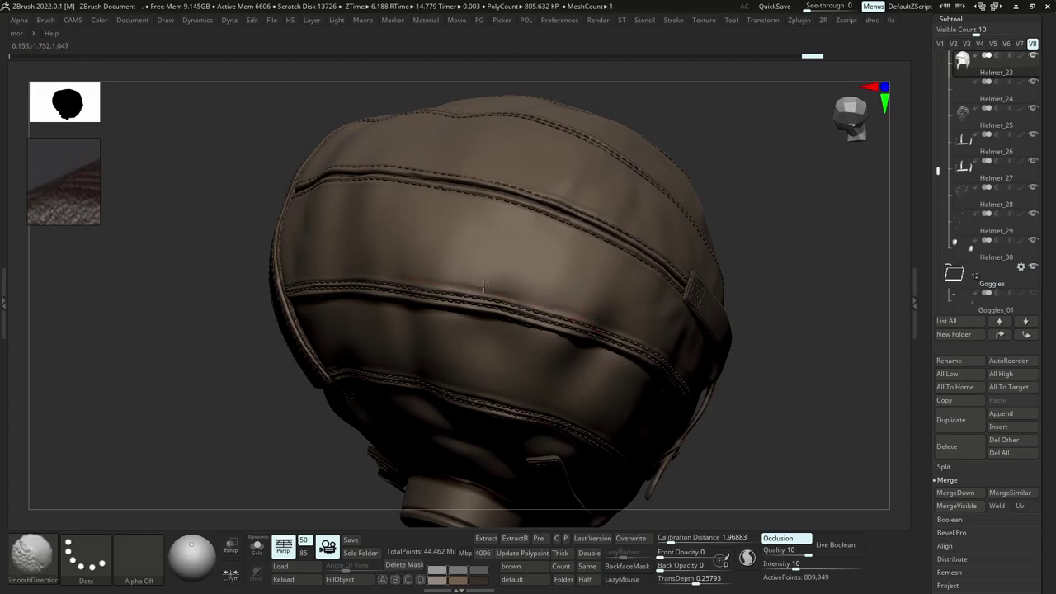
shift+drag(401, 278, 403, 277)
shift+drag(504, 289, 484, 282)
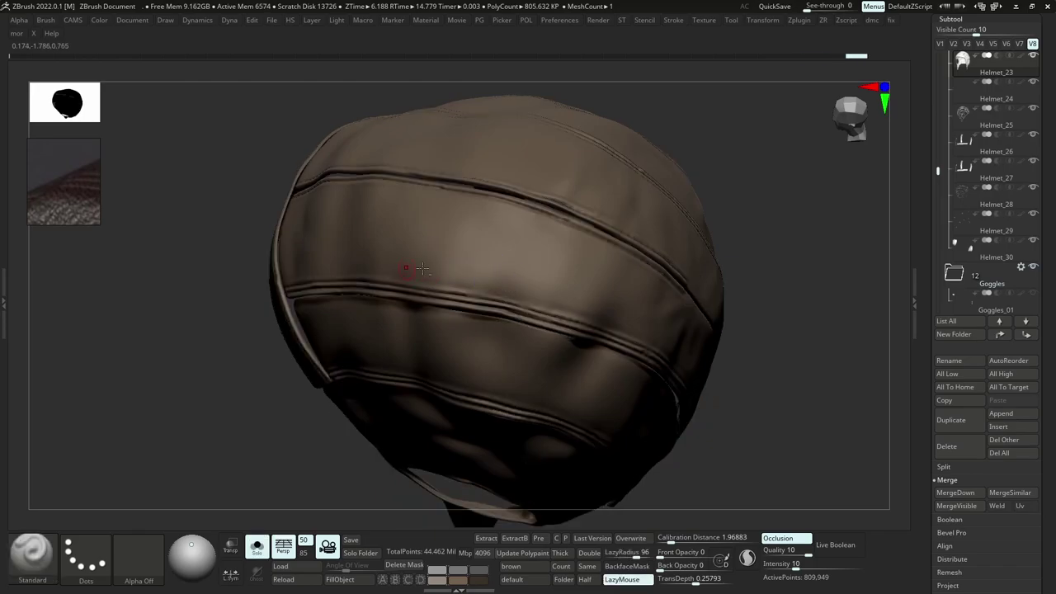
mouse_move(405, 268)
right_down()
mouse_move(464, 277)
mouse_move(404, 293)
right_up()
mouse_move(402, 295)
mouse_down()
mouse_move(393, 296)
mouse_move(457, 306)
mouse_up()
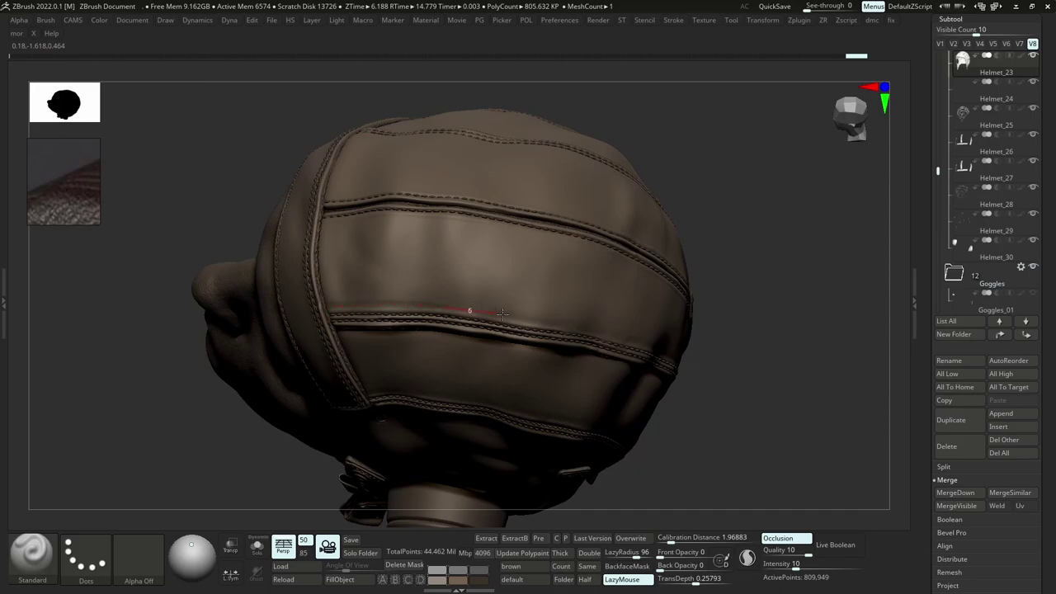
drag(549, 328, 558, 329)
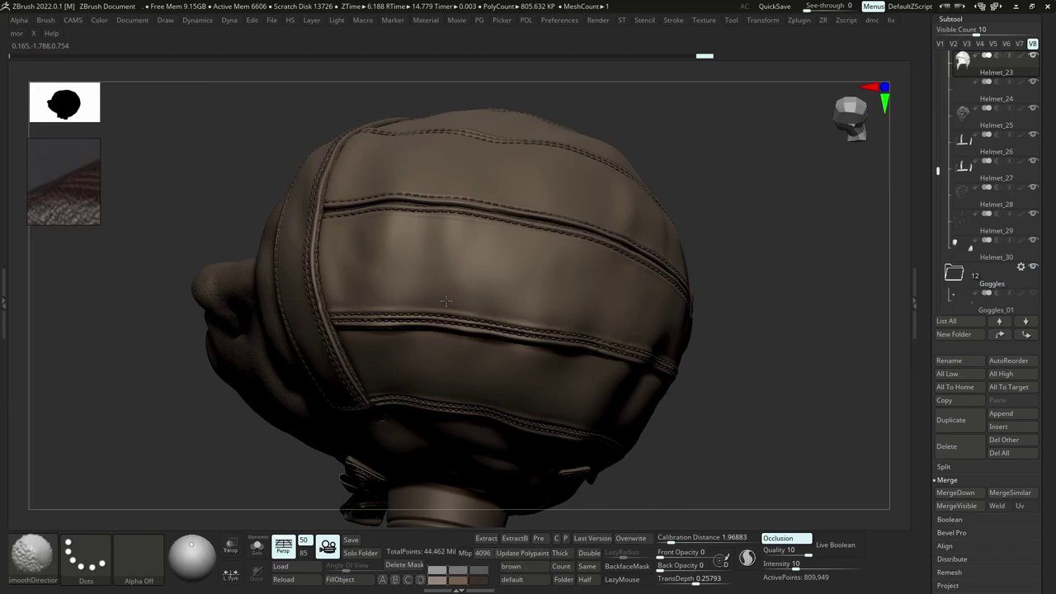
Smooth the left crown panel, then sculpt and smooth the left side of the center seam down to the rear strap.
shift+drag(434, 301, 422, 297)
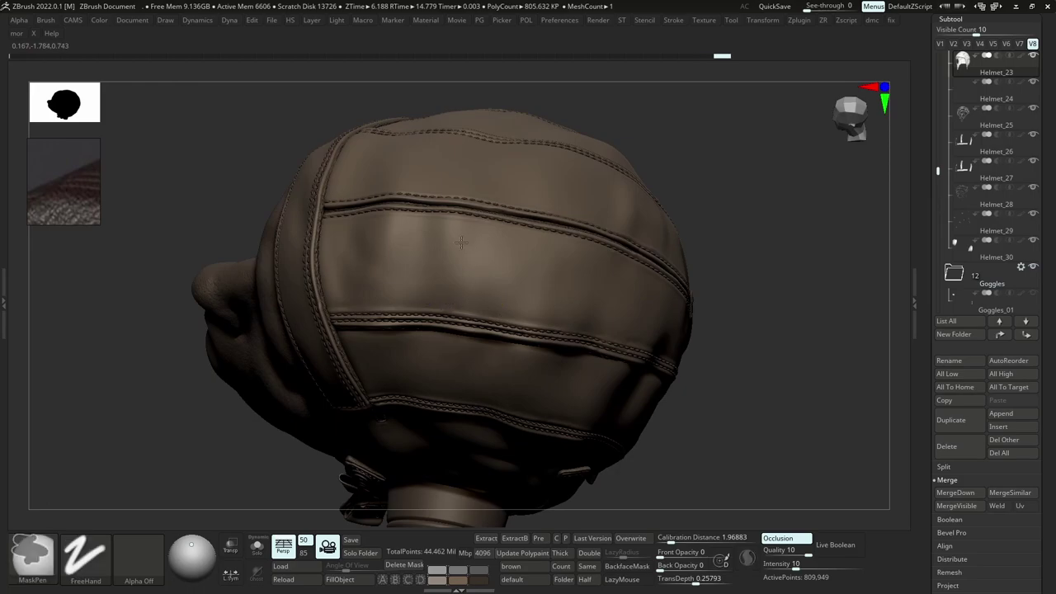
mouse_move(535, 308)
ctrl+right_down()
mouse_move(478, 216)
mouse_move(528, 266)
mouse_move(535, 189)
ctrl+right_up()
key(alt+s)
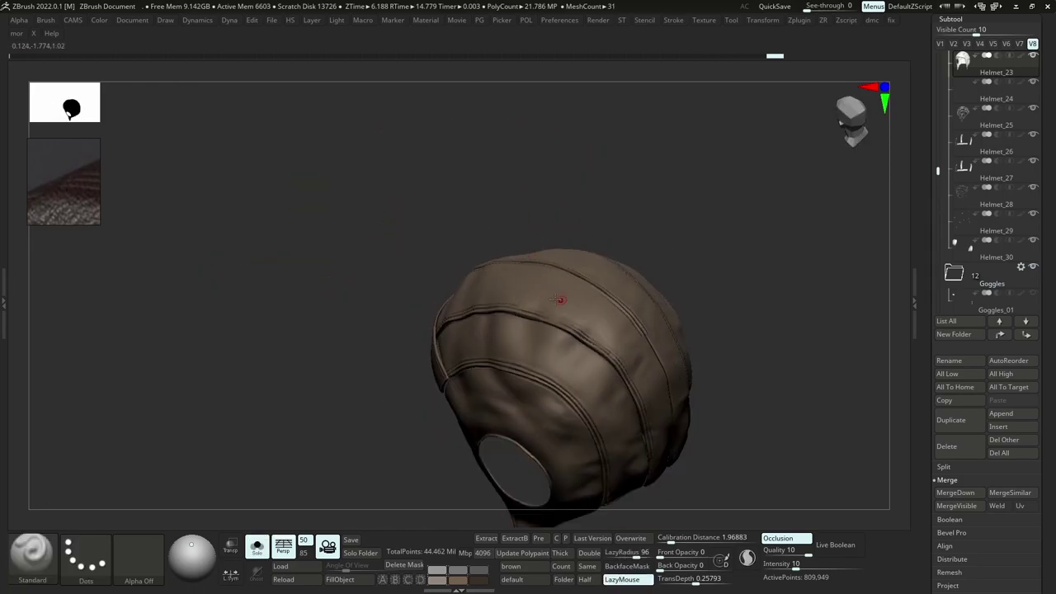
key(alt+s)
ctrl+right_drag(564, 302, 585, 322)
mouse_move(585, 322)
shift+mouse_down()
mouse_move(582, 335)
mouse_move(588, 325)
shift+mouse_up()
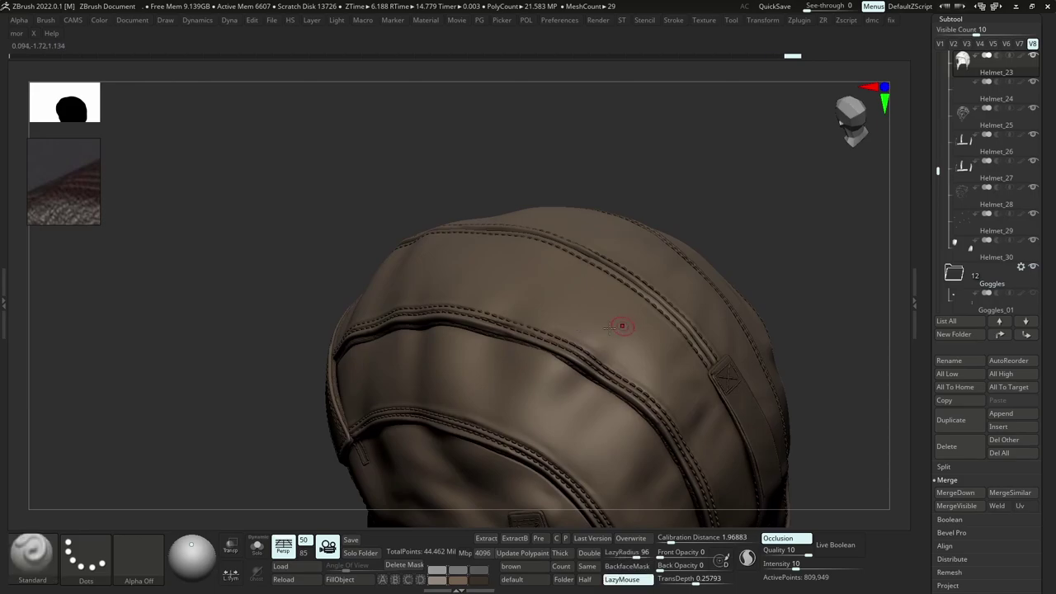
mouse_move(622, 325)
right_down()
mouse_move(646, 321)
mouse_move(600, 250)
mouse_move(618, 283)
right_up()
key(alt+s)
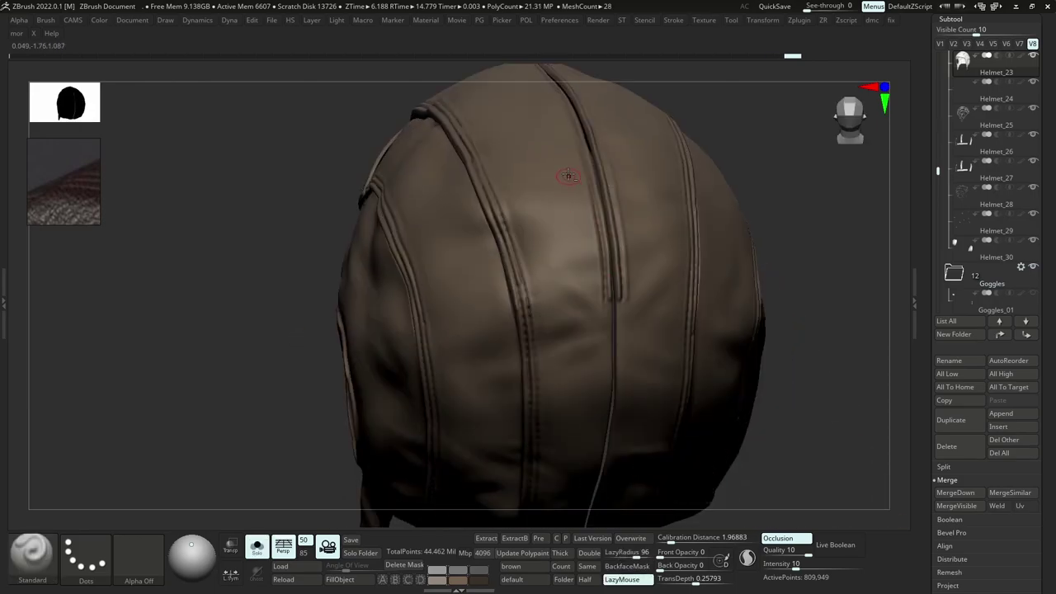
key(alt+s)
drag(569, 137, 604, 317)
drag(607, 366, 608, 370)
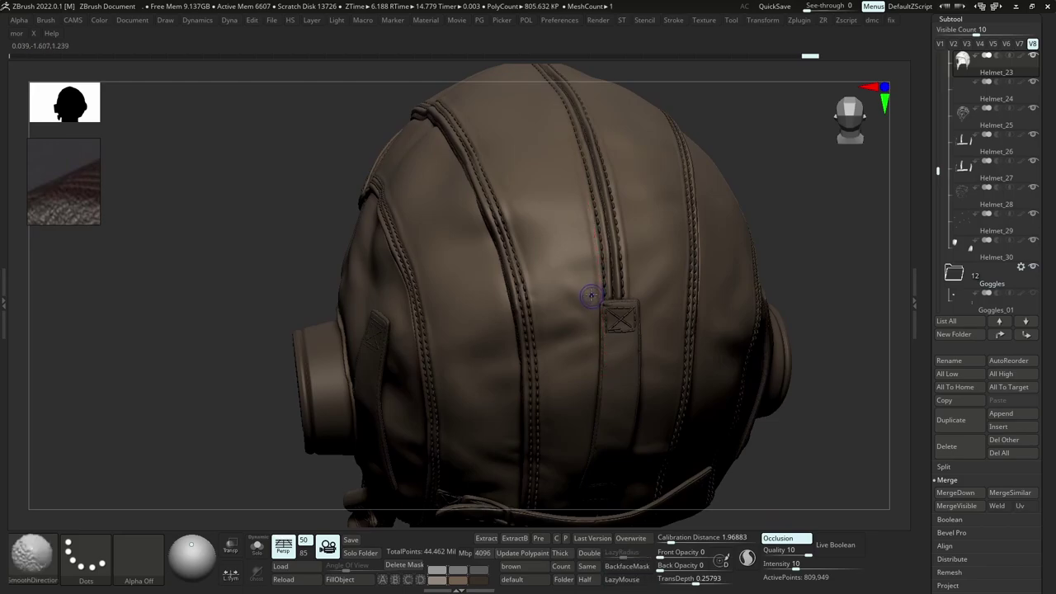
shift+drag(592, 293, 589, 308)
shift+drag(591, 257, 591, 268)
Sculpt along both sides of the center crown seam from the brow band backward, smoothing the left side.
mouse_move(589, 248)
ctrl+right_down()
mouse_move(581, 174)
mouse_move(568, 205)
mouse_move(516, 226)
mouse_move(528, 207)
ctrl+right_up()
mouse_move(448, 102)
mouse_down()
mouse_move(540, 241)
mouse_move(607, 401)
mouse_up()
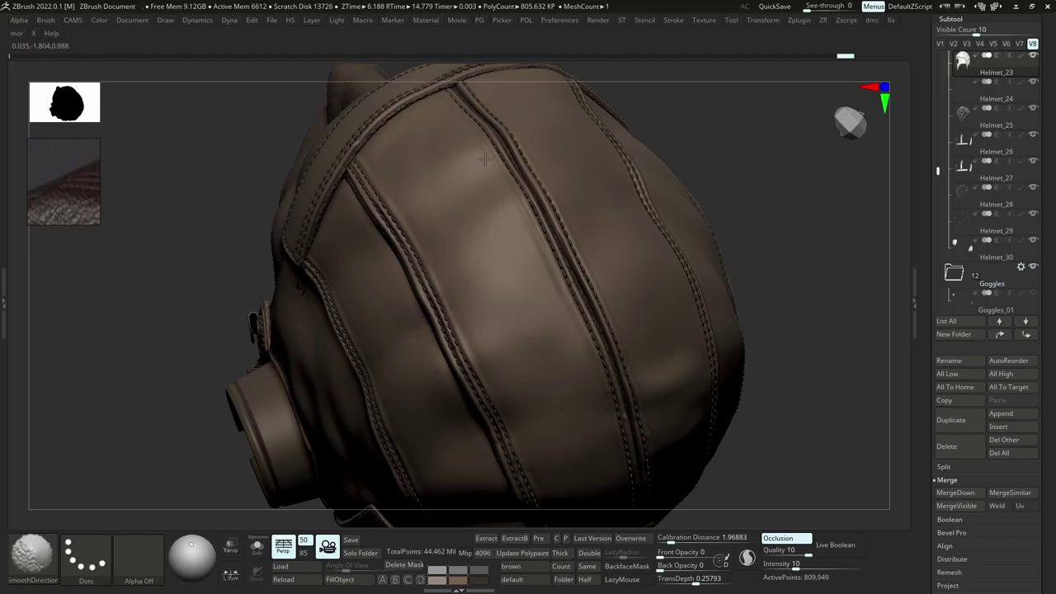
shift+drag(491, 165, 542, 256)
right_drag(632, 259, 578, 223)
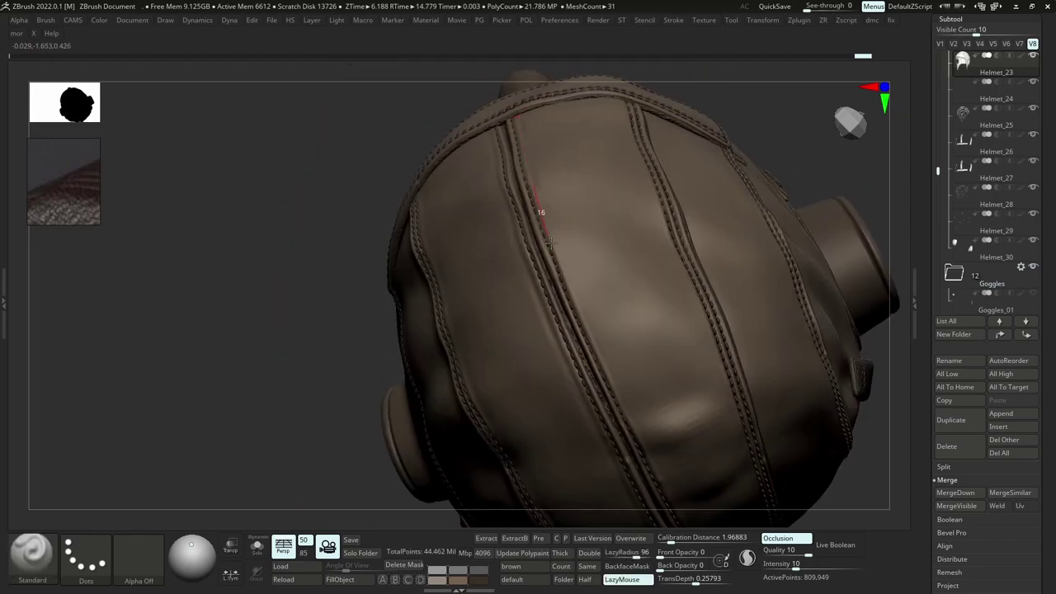
drag(549, 242, 653, 458)
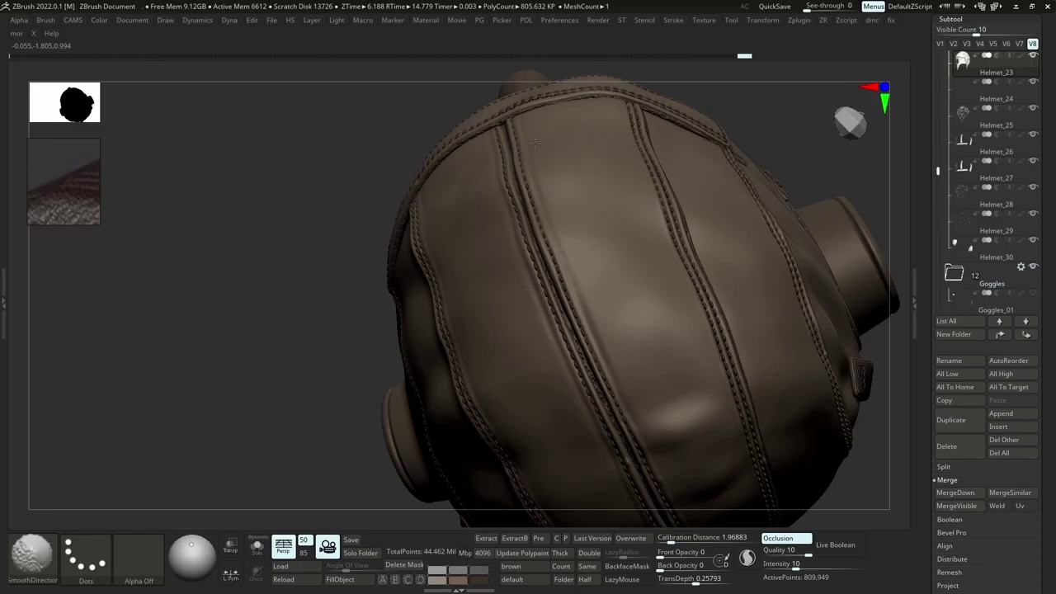
Resize the brush, then sculpt and smooth the right side of the center seam over the crown toward the rear strap.
mouse_move(535, 143)
ctrl+right_down()
mouse_move(511, 116)
mouse_move(609, 330)
mouse_move(590, 279)
ctrl+right_up()
key(s)
drag(588, 279, 656, 379)
key(ctrl+z)
key(s)
drag(632, 339, 635, 340)
drag(592, 278, 694, 437)
key(shift)
shift+drag(612, 294, 568, 233)
mouse_move(656, 365)
right_down()
mouse_move(634, 286)
mouse_move(612, 265)
right_up()
mouse_move(754, 403)
mouse_down()
mouse_move(708, 454)
mouse_move(745, 396)
mouse_move(708, 378)
mouse_up()
key(shift)
right_drag(708, 348, 640, 276)
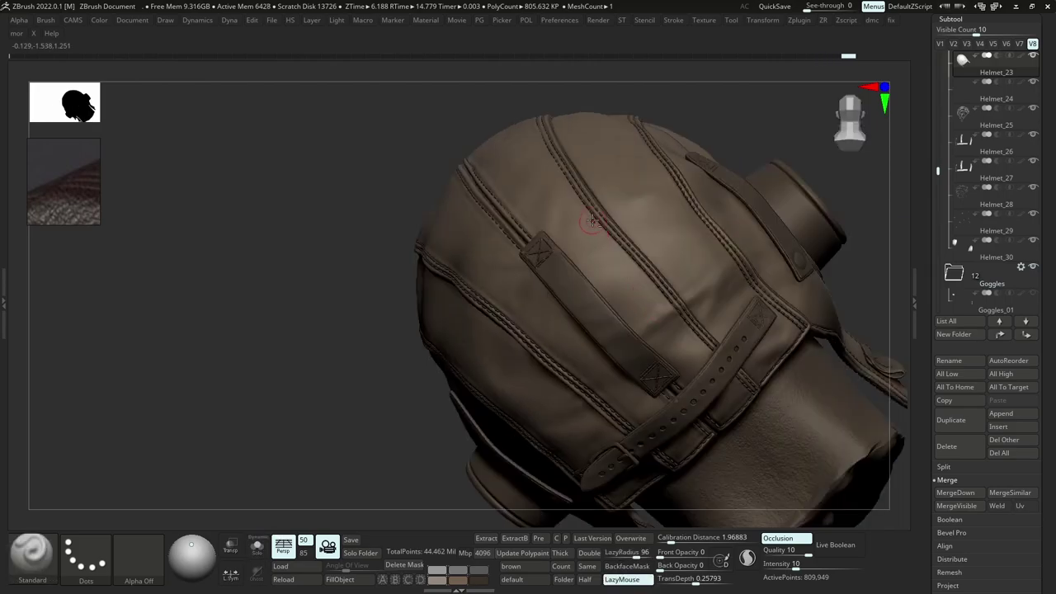
Sculpt and smooth the side of the inner right seam facing the rear strap, working down the back toward the buckle strap.
drag(596, 221, 740, 384)
key(ctrl)
key(ctrl+z)
key(shift)
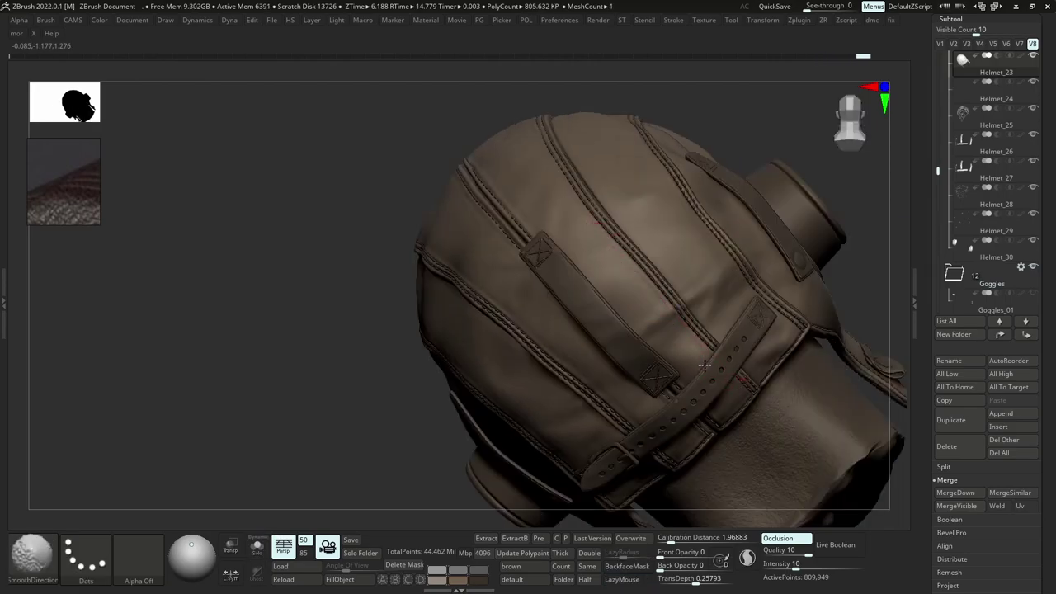
shift+drag(653, 295, 611, 251)
mouse_move(612, 252)
right_down()
mouse_move(635, 287)
mouse_move(615, 258)
right_up()
mouse_move(597, 228)
mouse_down()
mouse_move(637, 287)
mouse_move(727, 375)
mouse_up()
key(shift)
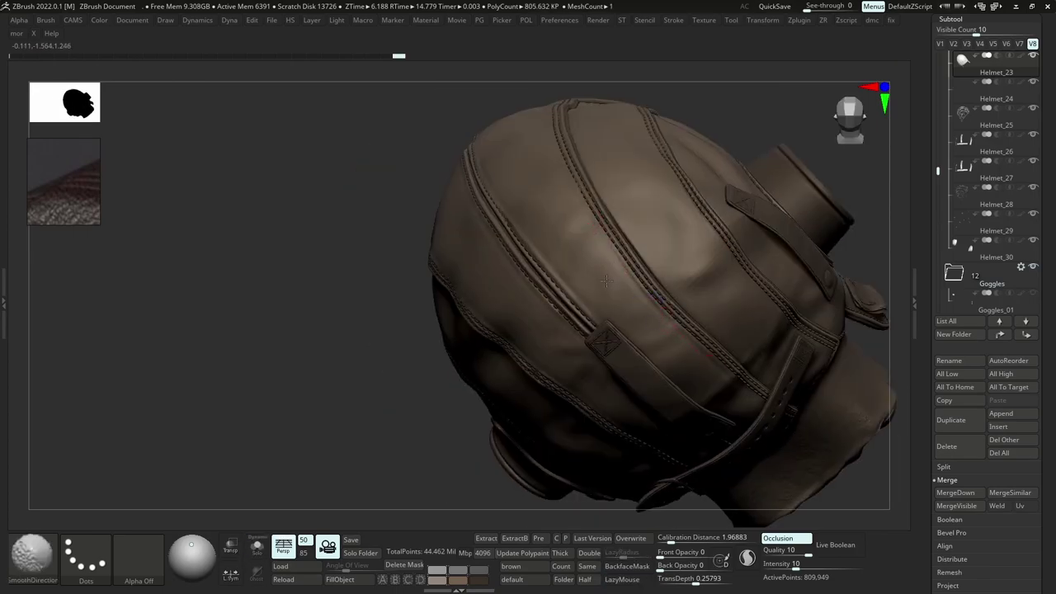
shift+drag(589, 245, 603, 252)
Sculpt and smooth the inner right seam over the crown and forward to the brow band.
mouse_move(592, 237)
right_down()
mouse_move(620, 277)
mouse_move(606, 246)
right_up()
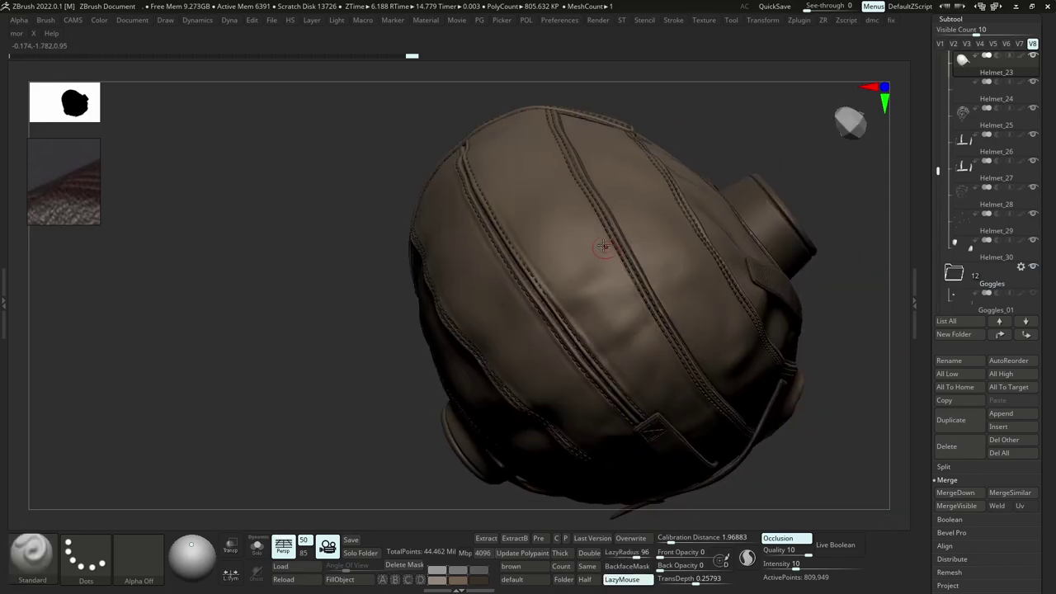
drag(591, 219, 645, 313)
drag(670, 352, 705, 407)
right_drag(596, 217, 615, 254)
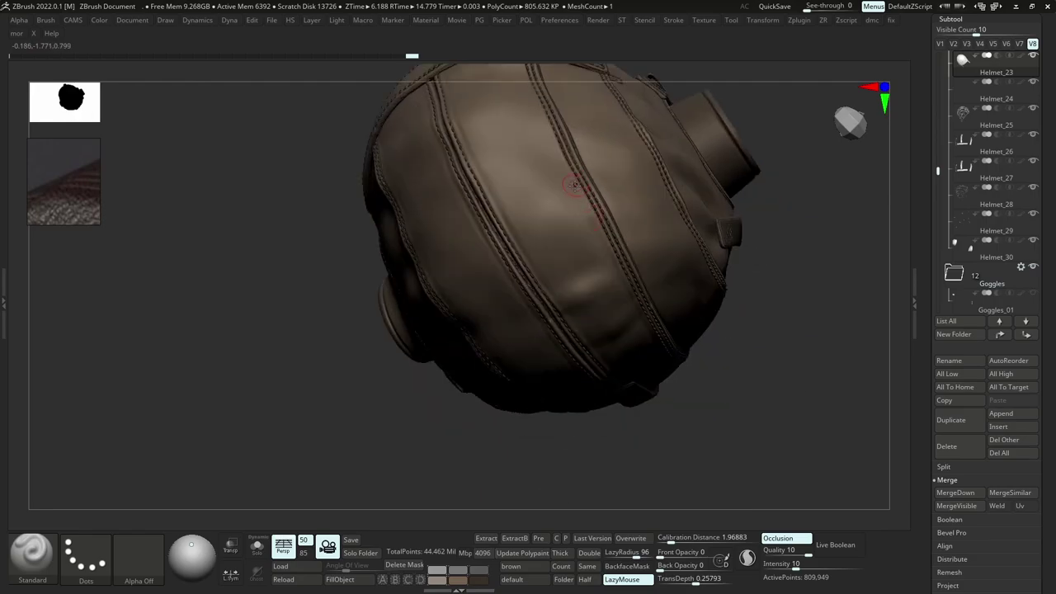
mouse_move(576, 185)
right_down()
mouse_move(576, 150)
mouse_move(586, 205)
right_up()
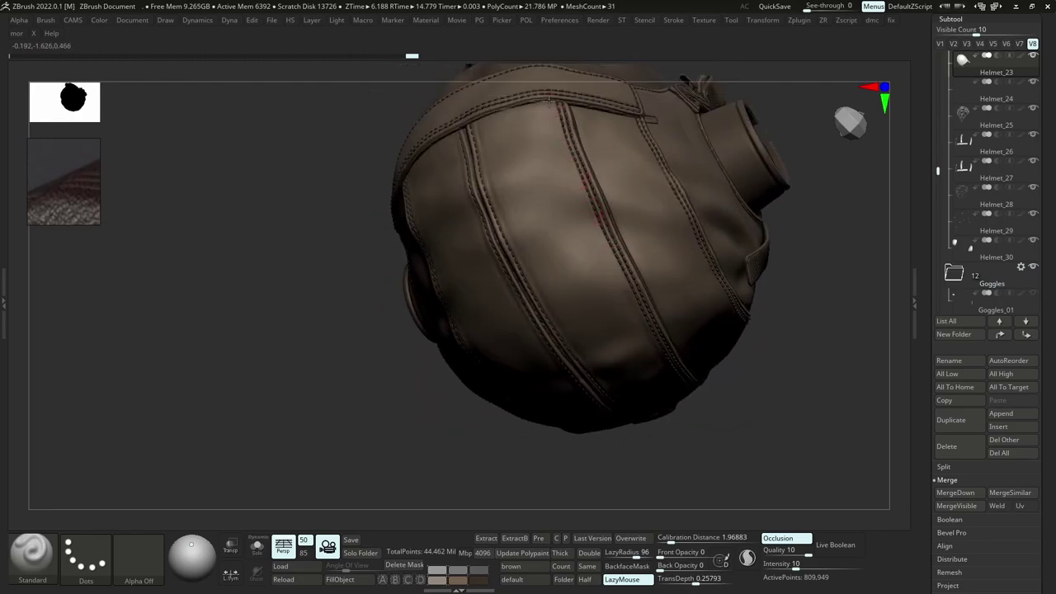
drag(551, 103, 645, 340)
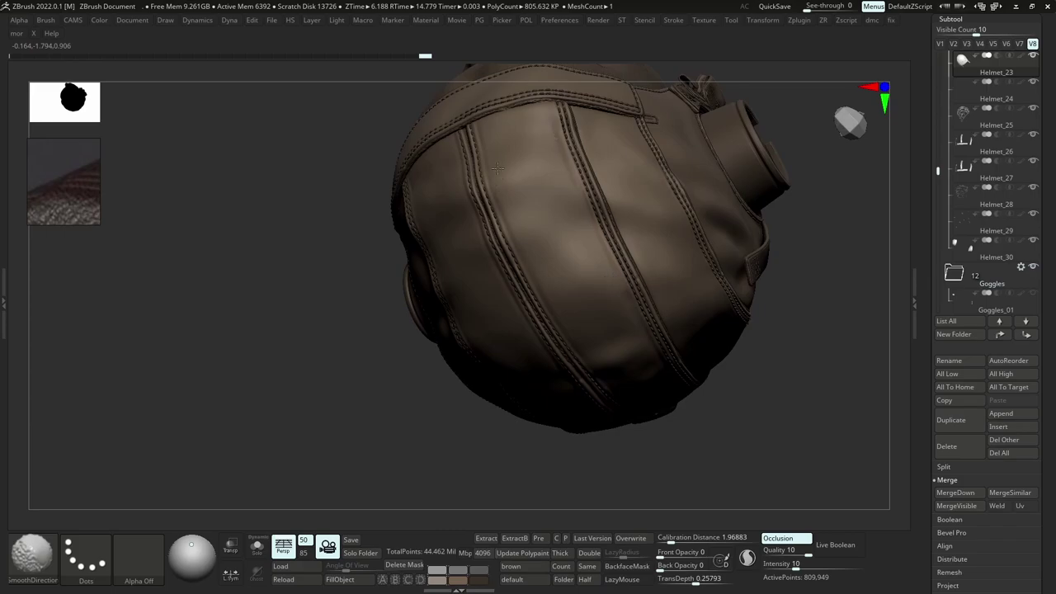
right_drag(648, 311, 616, 284)
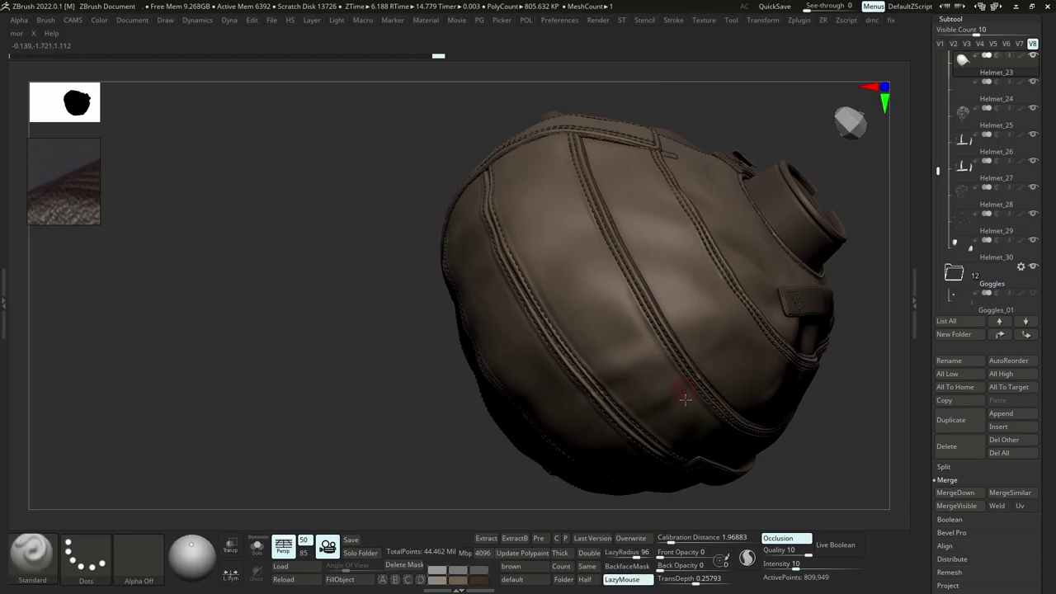
Sculpt the outer side of the inner right seam down the back, then sculpt and smooth along the outer right seam.
mouse_move(685, 396)
alt+right_down()
mouse_move(723, 495)
mouse_move(655, 288)
mouse_move(706, 279)
mouse_move(660, 297)
mouse_move(702, 419)
mouse_move(660, 470)
mouse_move(624, 370)
mouse_move(613, 411)
mouse_move(615, 366)
alt+right_up()
mouse_move(718, 366)
right_down()
mouse_move(663, 368)
mouse_move(685, 409)
right_up()
alt+right_drag(685, 409, 604, 368)
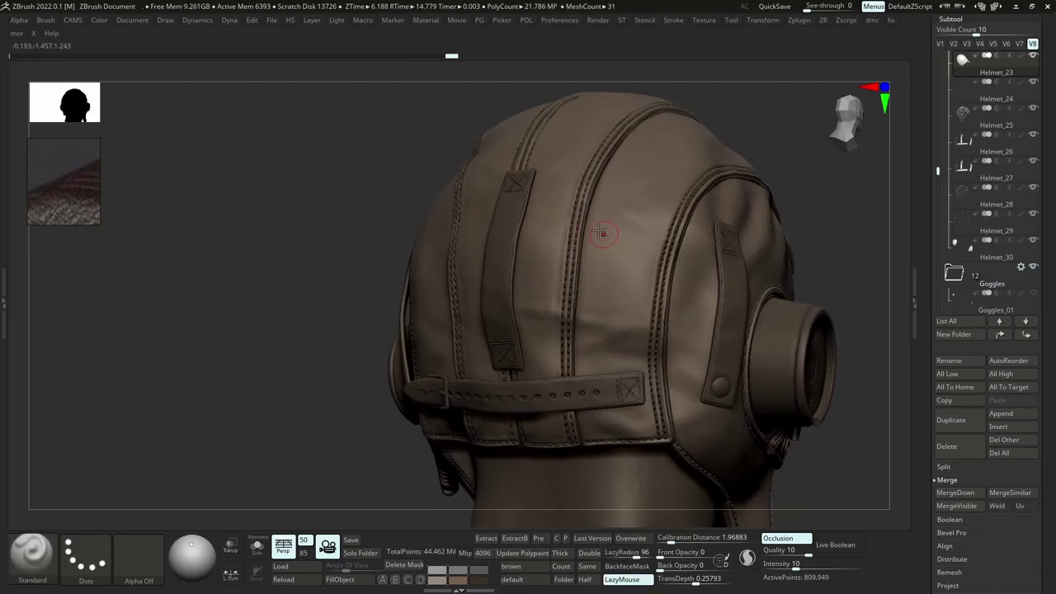
drag(591, 221, 574, 442)
right_drag(625, 149, 601, 185)
mouse_move(635, 124)
mouse_down()
mouse_move(586, 227)
mouse_move(580, 268)
mouse_up()
drag(647, 435, 645, 401)
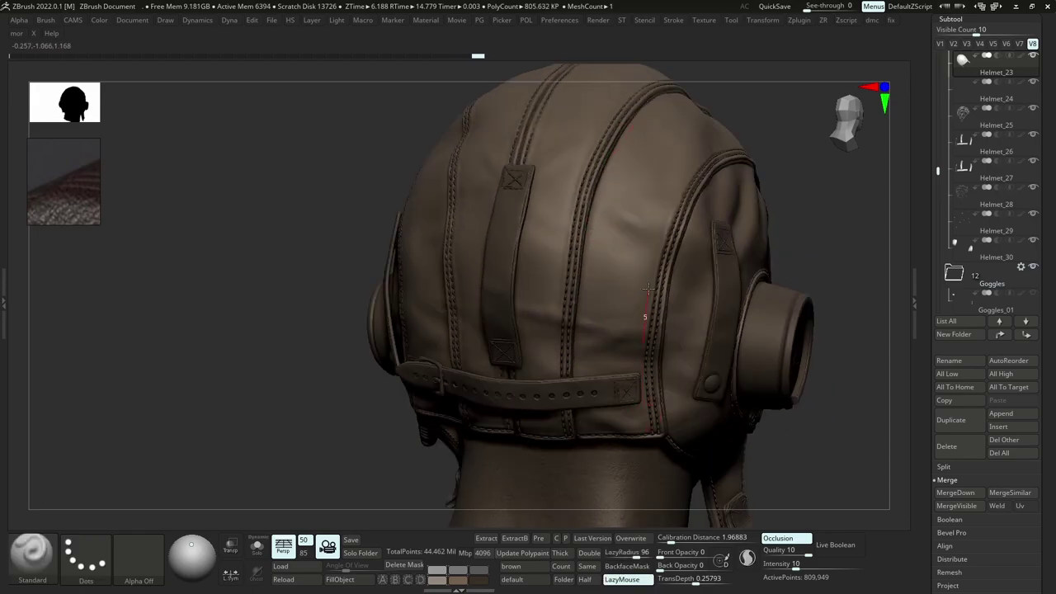
key(shift)
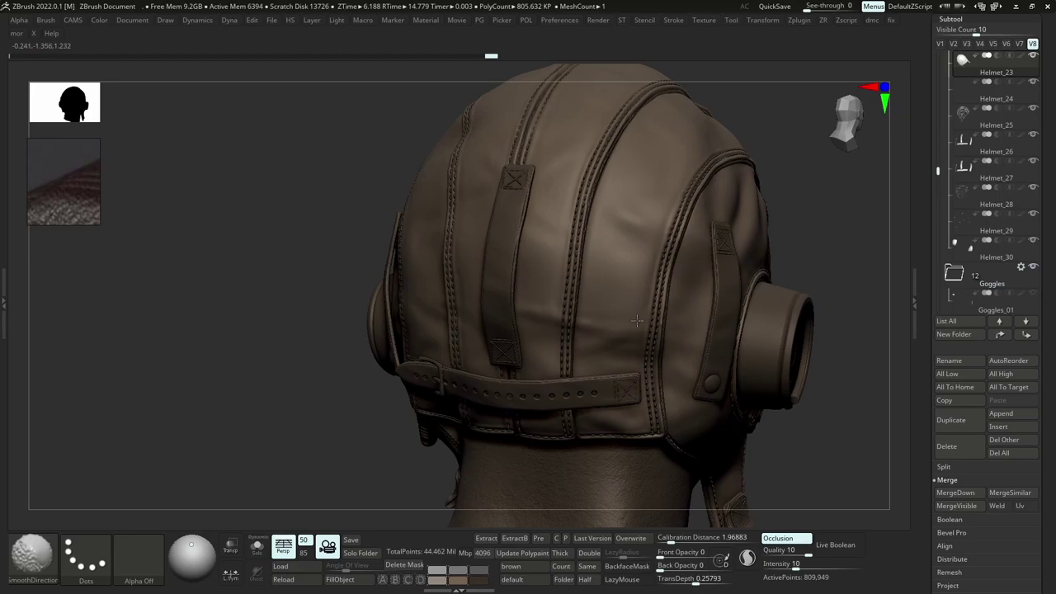
drag(667, 264, 651, 363)
Isolate the cap to sculpt its right rear hem corner, then smooth along the outer right seam above the ear strap.
key(alt+s)
right_drag(623, 421, 673, 426)
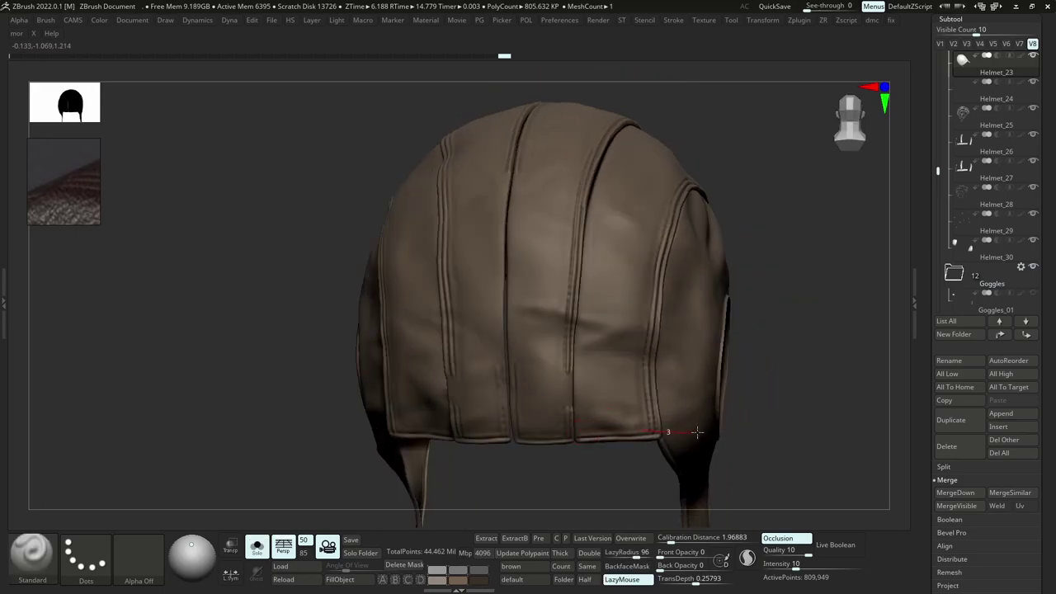
drag(697, 432, 701, 432)
mouse_move(714, 297)
right_down()
mouse_move(650, 304)
mouse_move(598, 372)
right_up()
key(alt+s)
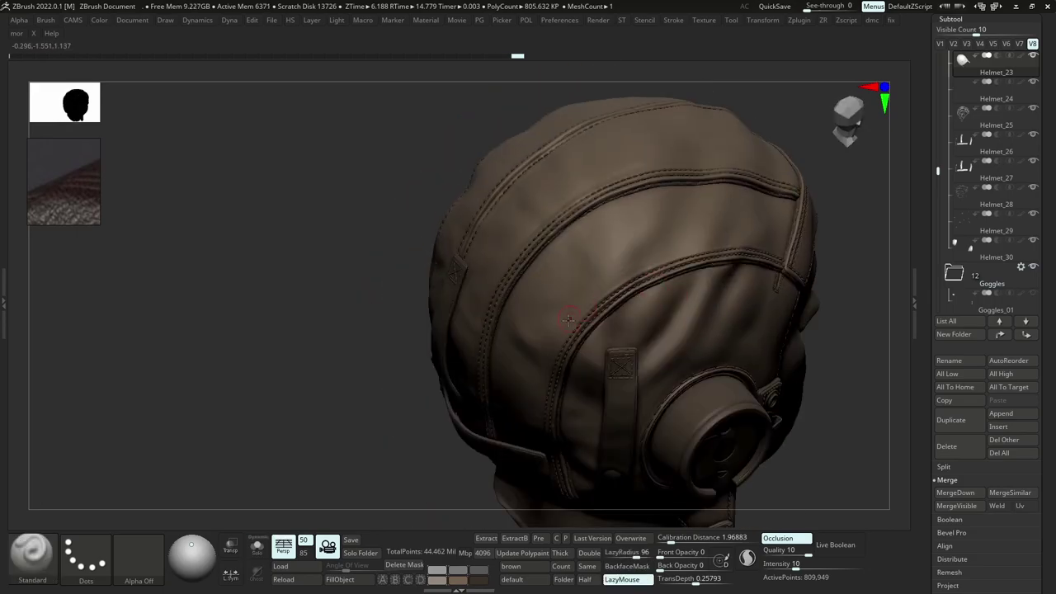
key(shift)
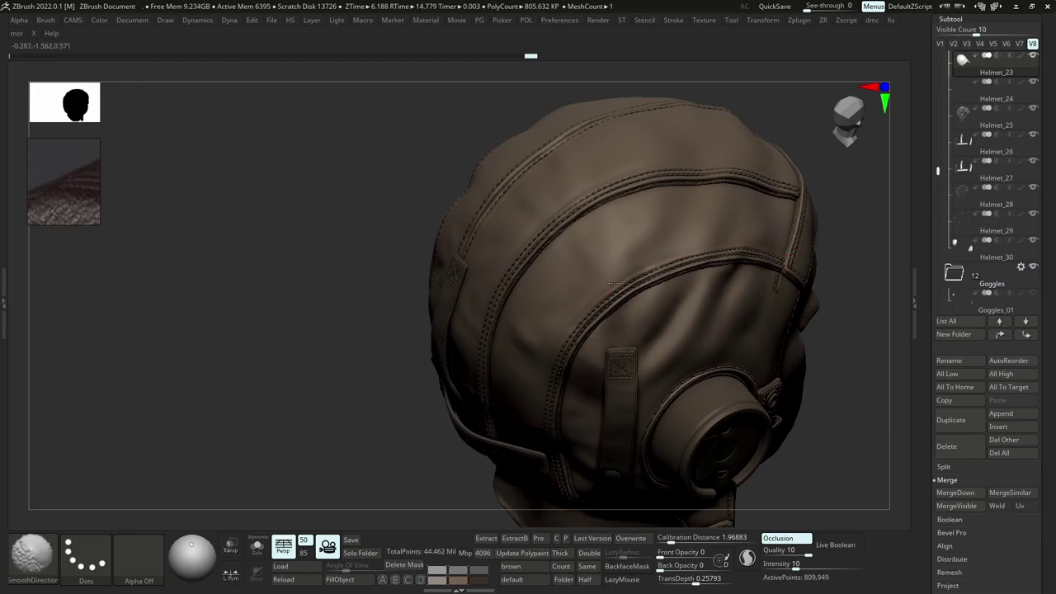
Sculpt and smooth the right face-opening edge from the brow band corner down past the snap tab.
mouse_move(624, 286)
right_down()
mouse_move(578, 248)
mouse_move(677, 352)
mouse_move(682, 248)
right_up()
key(alt+s)
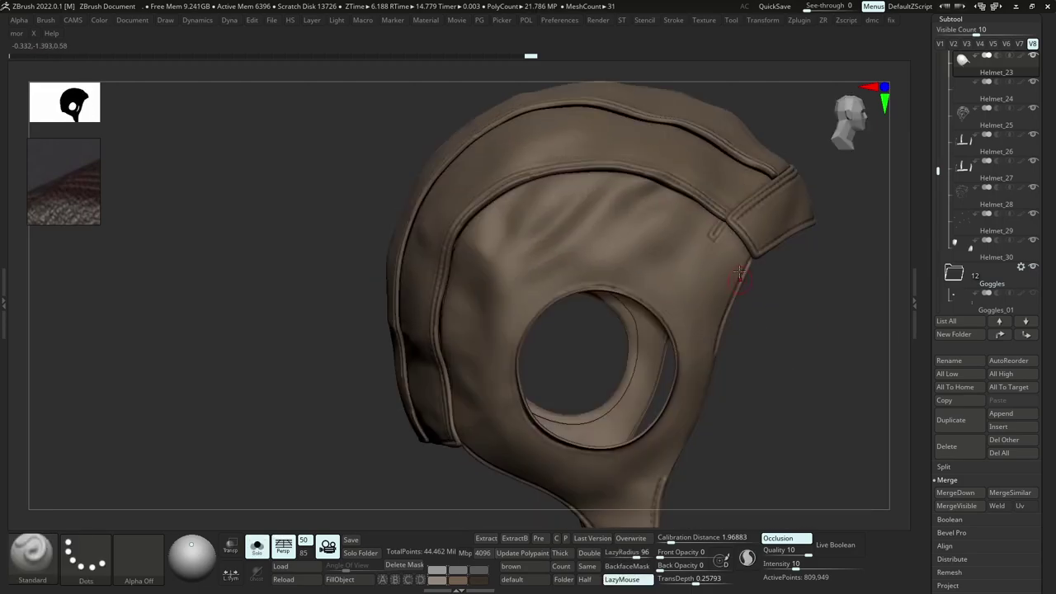
right_drag(729, 216, 668, 188)
key(alt+s)
alt+right_drag(702, 308, 699, 250)
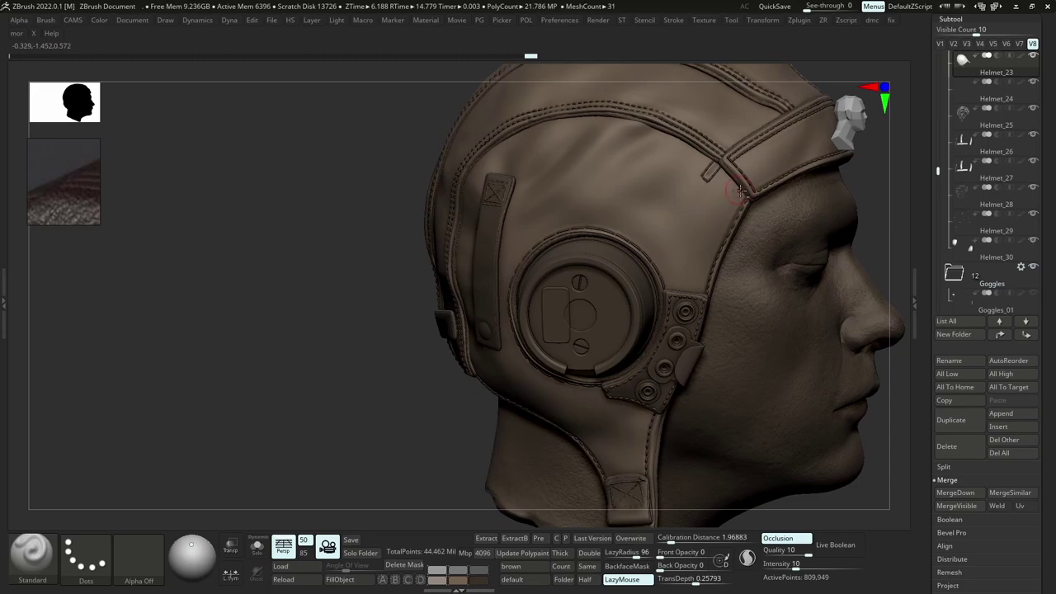
drag(710, 248, 686, 349)
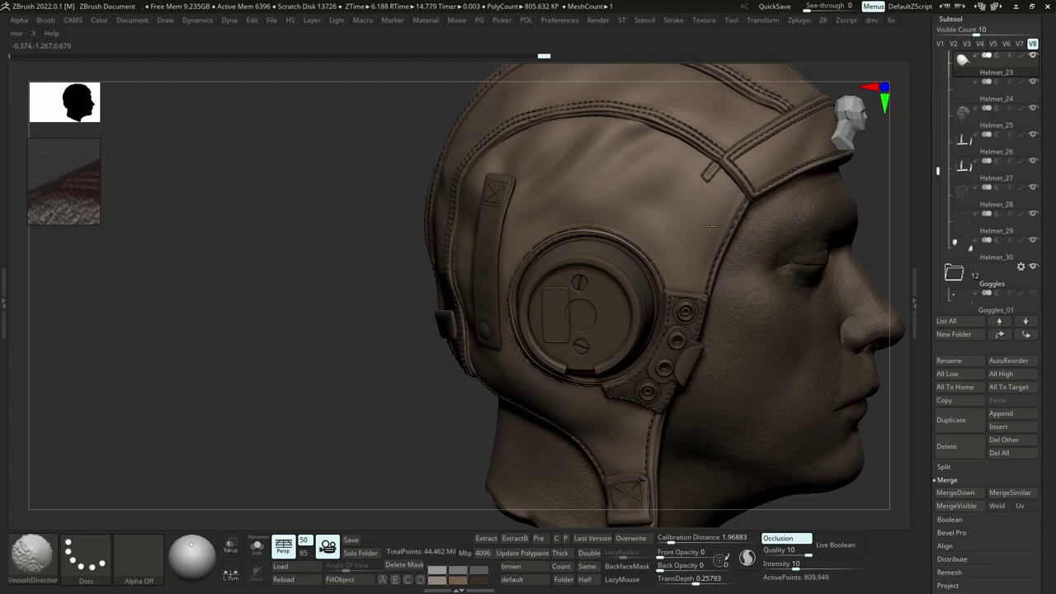
alt+right_drag(703, 363, 720, 231)
right_drag(702, 330, 755, 326)
Sculpt and smooth the stitched edges of the right chin flap, including its rear edge up to the hem corner.
drag(633, 397, 661, 437)
mouse_move(662, 436)
mouse_down()
mouse_move(667, 260)
mouse_move(682, 243)
mouse_up()
shift+drag(647, 416, 650, 404)
right_drag(649, 398, 697, 355)
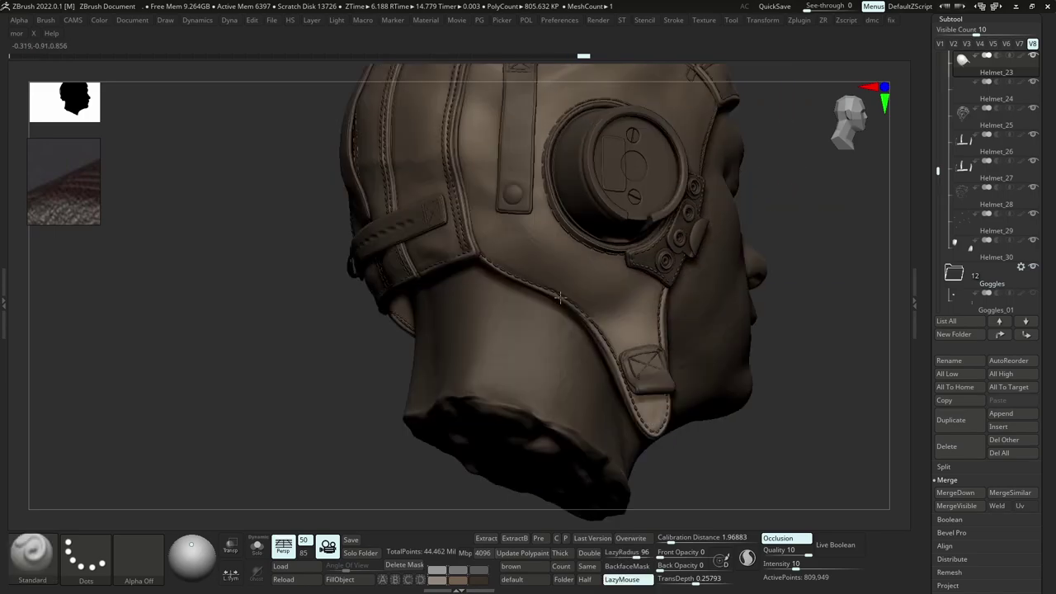
mouse_move(495, 258)
mouse_down()
mouse_move(569, 298)
mouse_move(645, 402)
mouse_up()
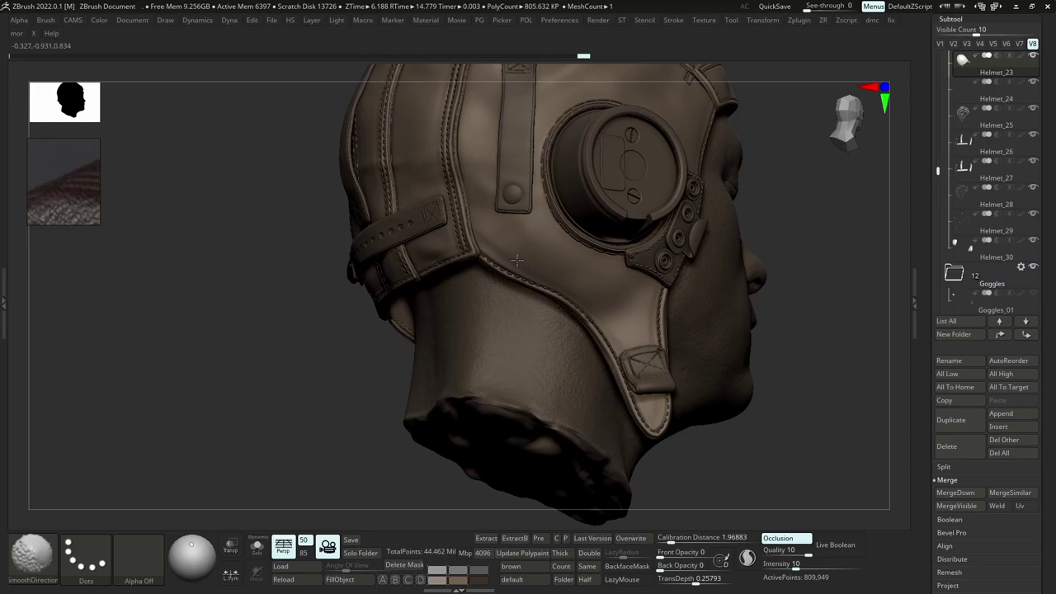
shift+drag(506, 249, 560, 282)
mouse_move(554, 236)
right_down()
mouse_move(572, 264)
mouse_move(581, 254)
right_up()
key(shift)
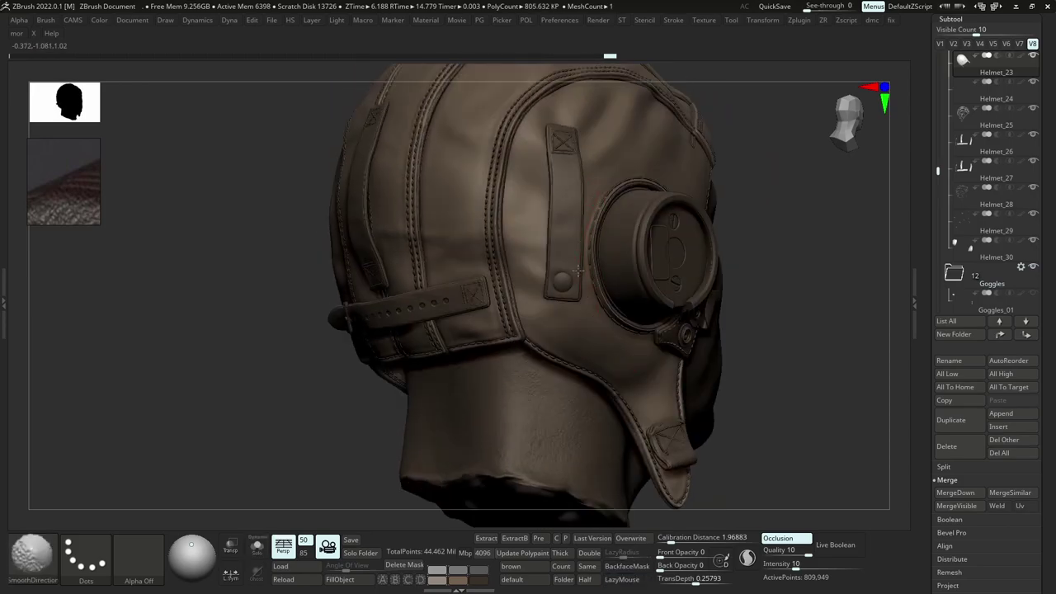
Sculpt and smooth the leather around the right ear cup and beside the snap tab.
key(shift+s)
right_drag(618, 174, 562, 250)
mouse_move(557, 259)
mouse_down()
mouse_move(581, 234)
mouse_move(634, 210)
mouse_move(678, 227)
mouse_up()
right_drag(694, 250, 654, 236)
right_drag(696, 259, 654, 232)
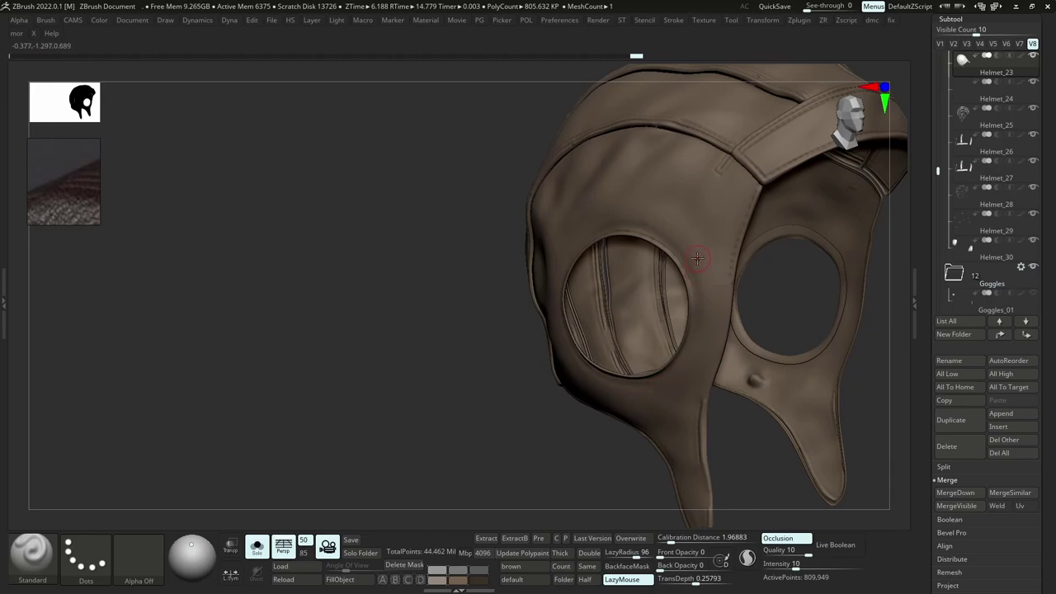
key(alt+s)
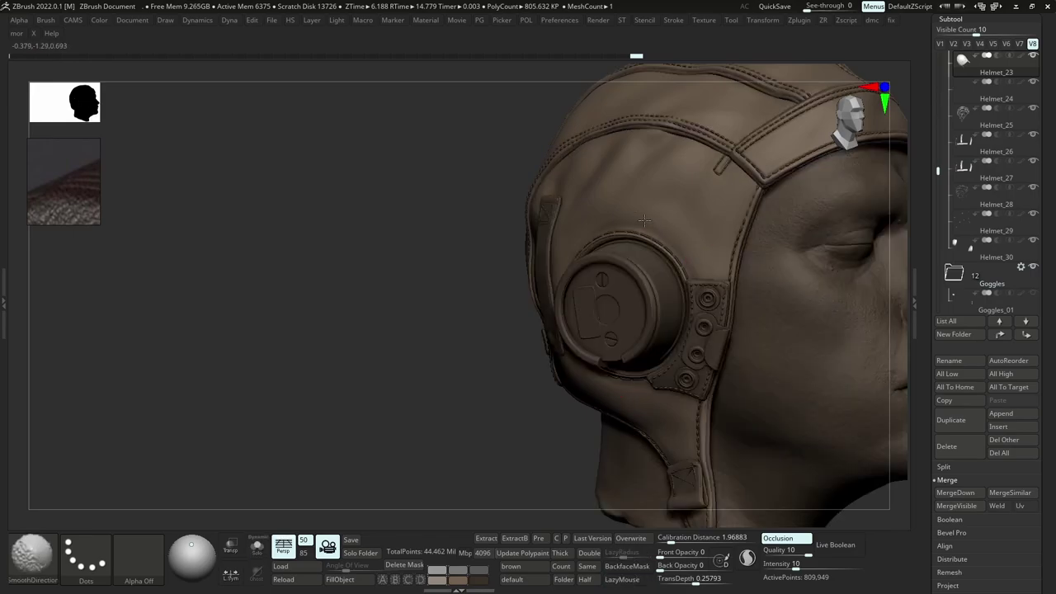
key(l)
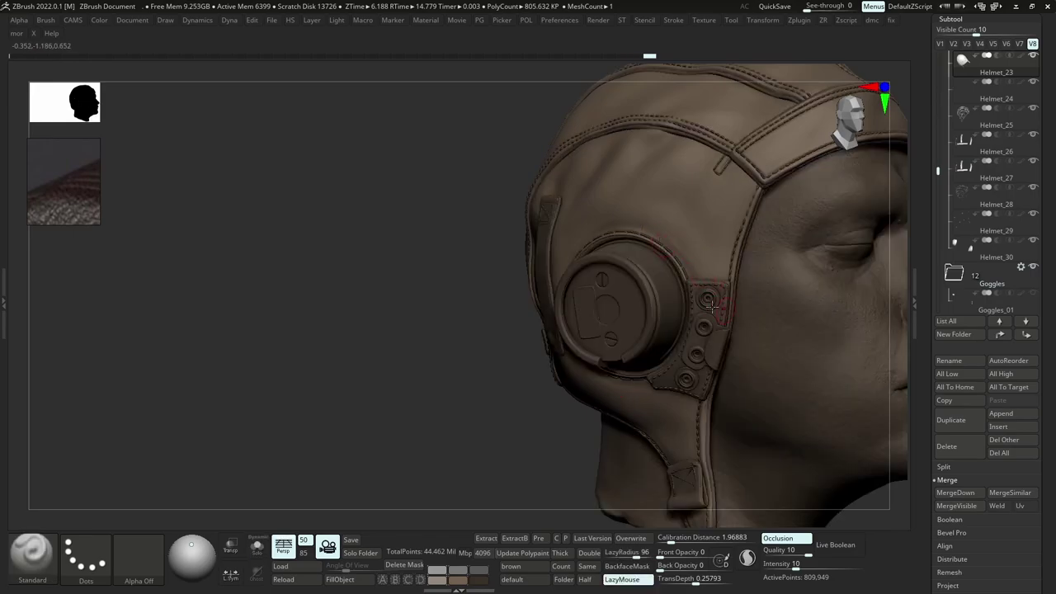
drag(712, 307, 684, 249)
key(l)
Sculpt the cap's left face-opening edge from the brow band corner down to the snap tab.
key(s)
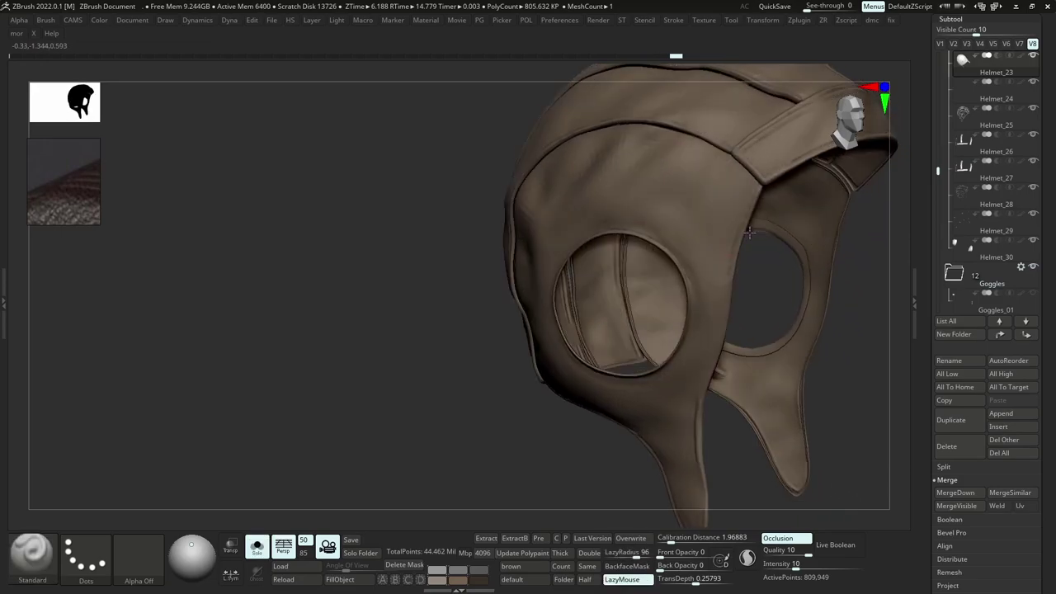
key(s)
ctrl+right_drag(739, 215, 742, 156)
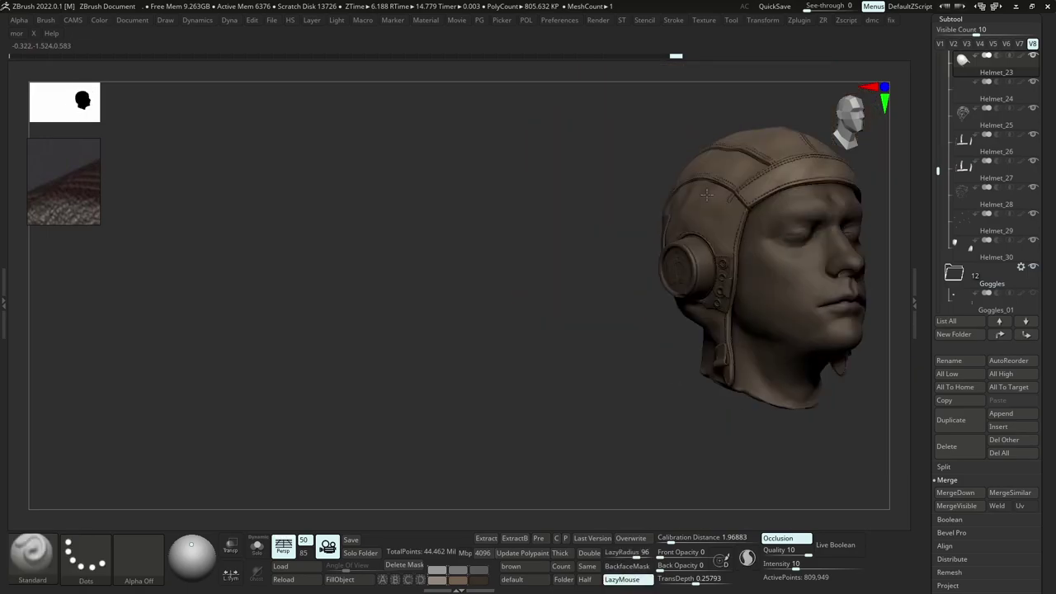
right_drag(842, 206, 800, 213)
alt+right_drag(800, 213, 574, 203)
key(s)
key(shift+s)
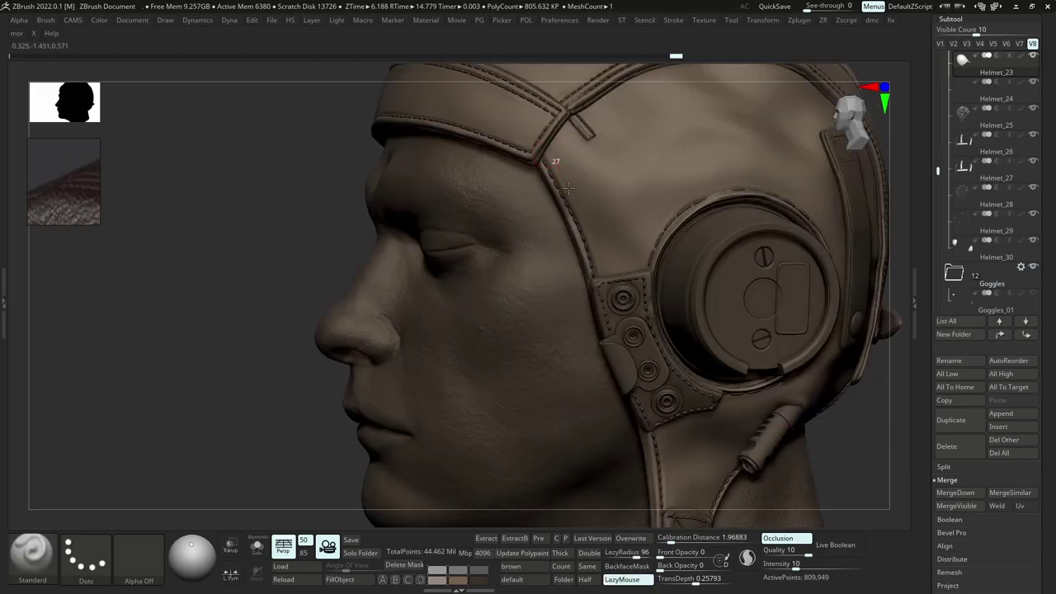
drag(604, 258, 612, 311)
Isolate the cap to sculpt the front edge of its left chin flap, smooth the flap, and show the other parts again.
key(s)
mouse_move(566, 155)
right_down()
mouse_move(632, 300)
mouse_move(625, 293)
right_up()
drag(625, 295, 646, 477)
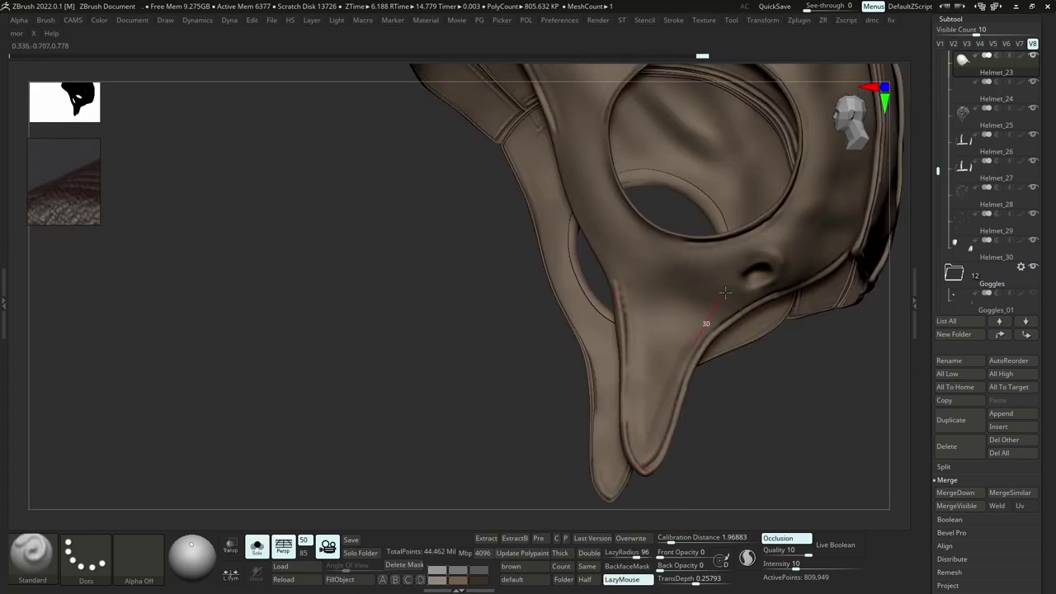
key(shift)
shift+drag(652, 307, 645, 289)
key(s)
Sculpt and smooth the leather above and behind the left ear cup, between its stitched rim and the rear strap.
right_drag(646, 289, 595, 261)
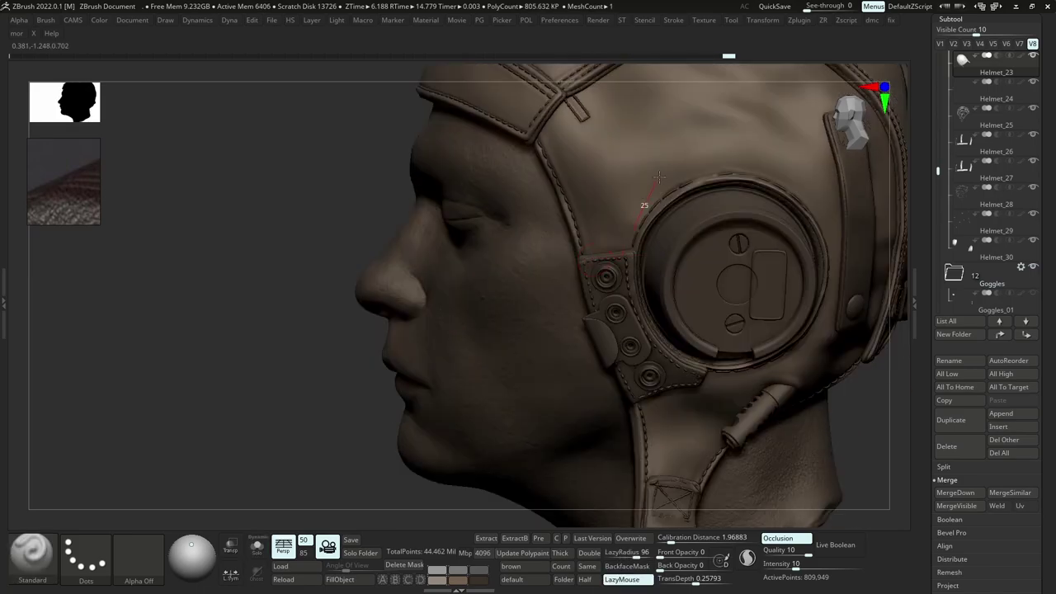
right_drag(629, 229, 648, 189)
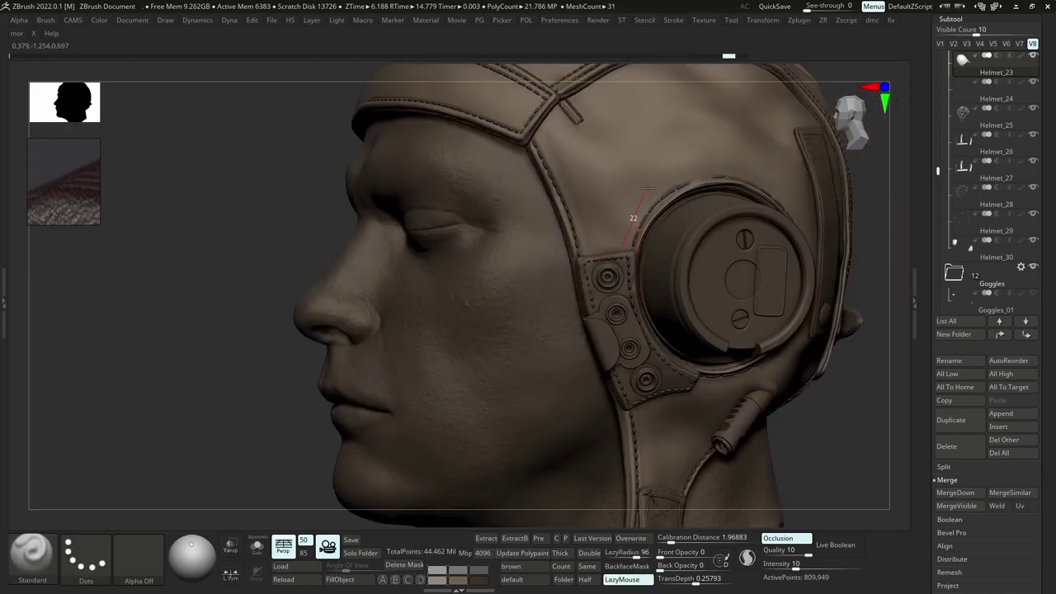
shift+drag(746, 155, 701, 157)
right_drag(700, 158, 652, 169)
mouse_move(652, 169)
ctrl+right_down()
mouse_move(661, 124)
mouse_move(701, 218)
ctrl+right_up()
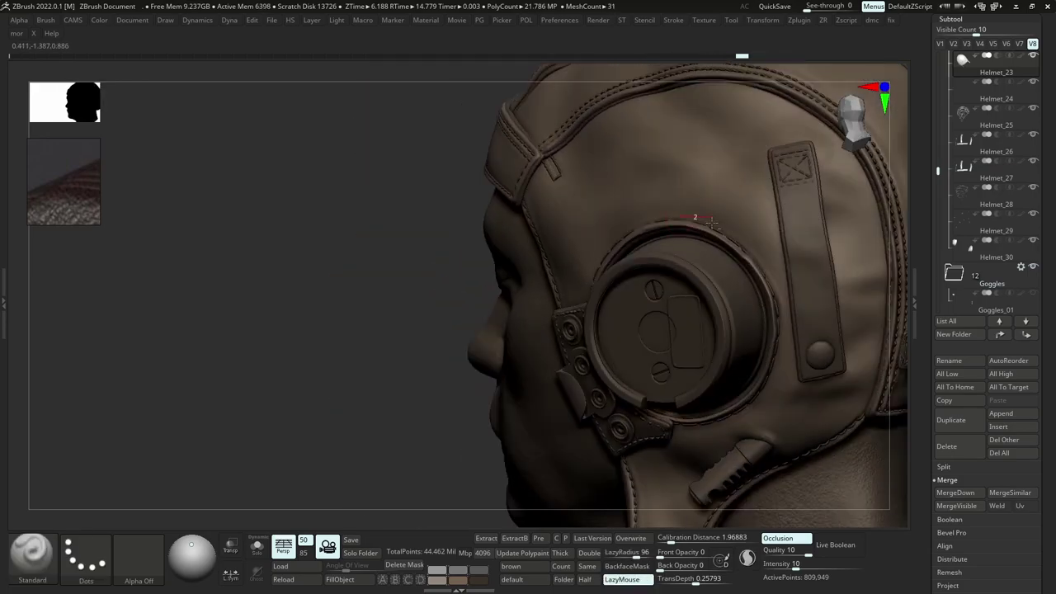
shift+drag(789, 310, 772, 268)
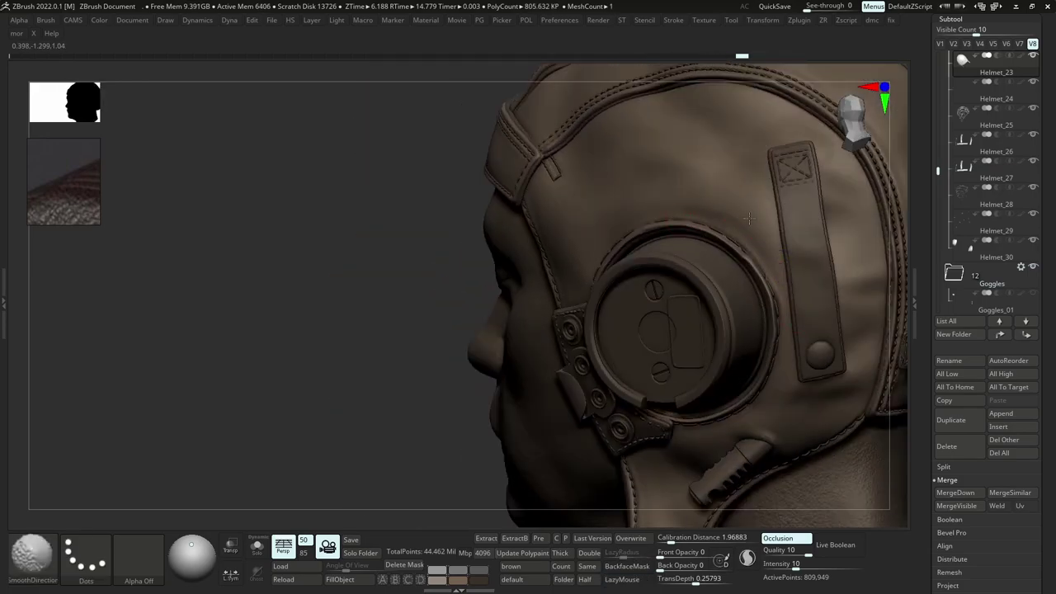
shift+drag(693, 196, 699, 210)
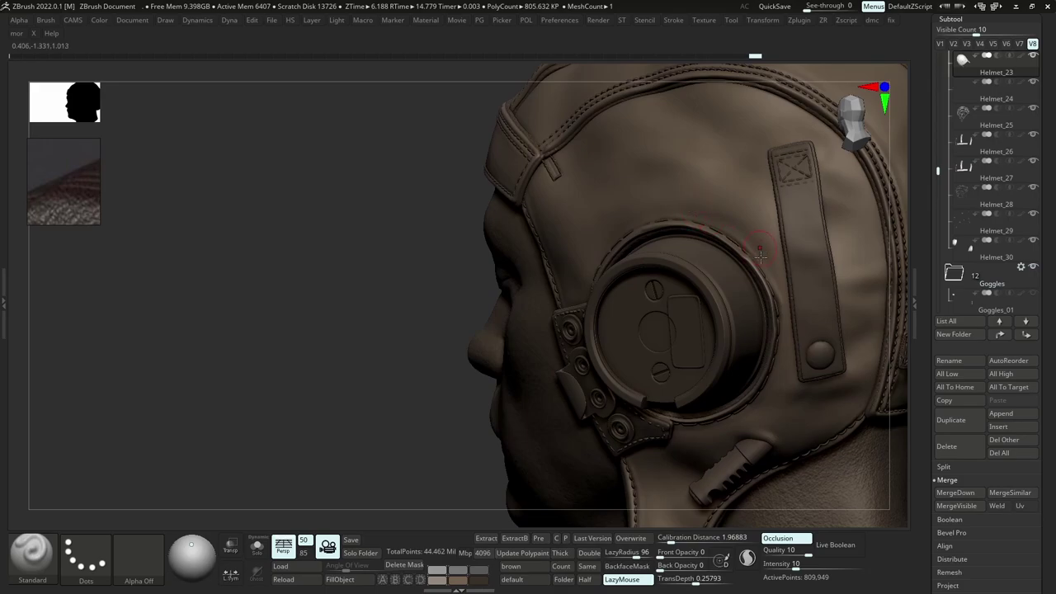
drag(780, 255, 699, 204)
key(shift)
Sculpt the leather below the left ear cup and under the snap tab, and undo the last stroke.
mouse_move(740, 259)
ctrl+right_down()
mouse_move(712, 211)
mouse_move(743, 259)
mouse_move(807, 292)
ctrl+right_up()
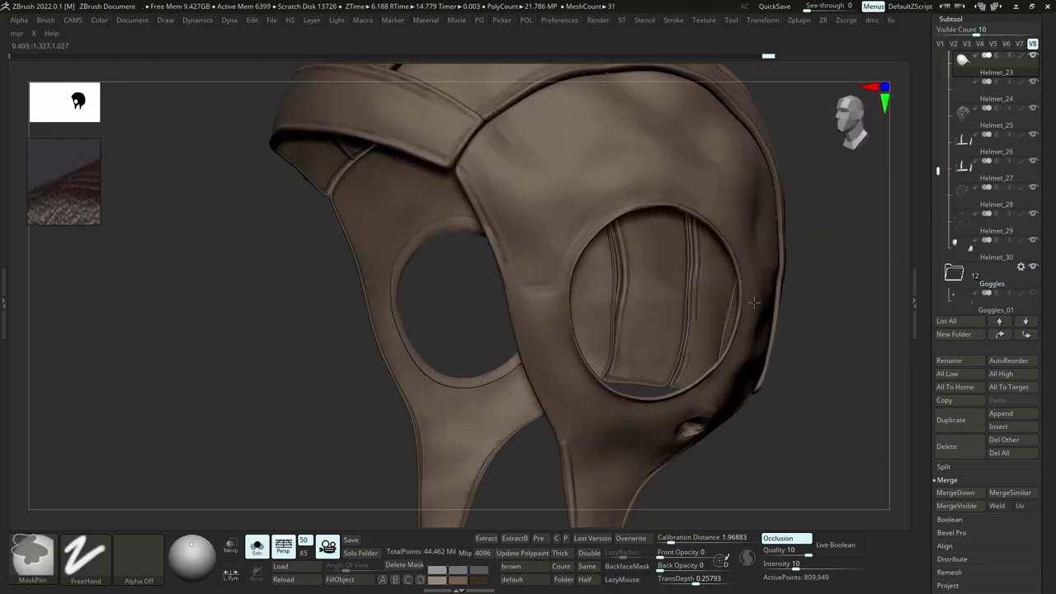
right_drag(701, 248, 720, 246)
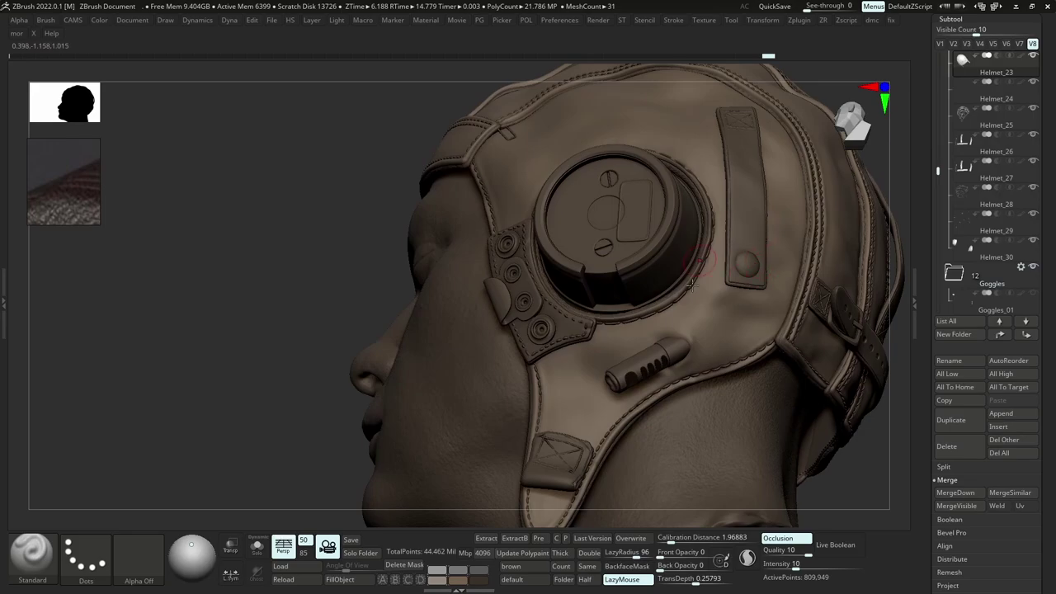
drag(693, 308, 676, 326)
drag(551, 341, 544, 340)
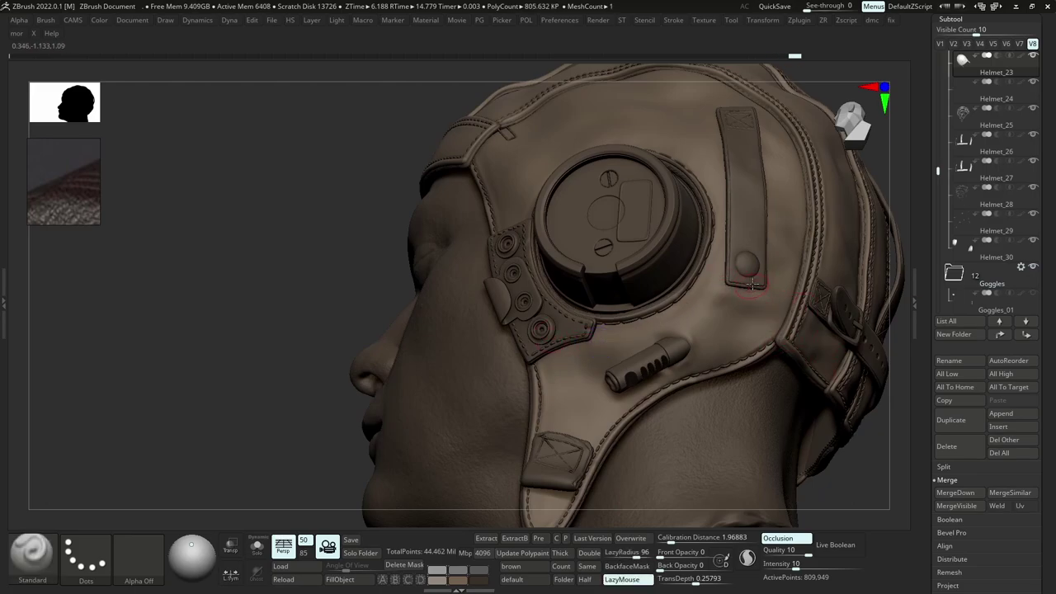
key(ctrl+z)
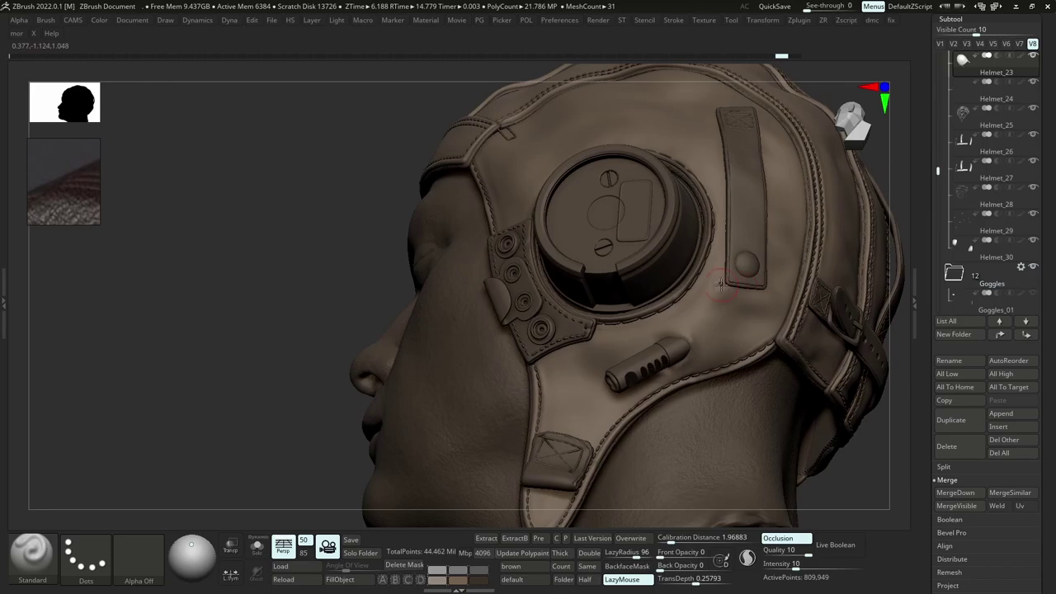
Smooth the brow band's surface and sculpt its stitched corners at both temples.
key(shift+alt+s)
right_drag(729, 265, 742, 248)
alt+right_drag(742, 247, 578, 277)
right_drag(463, 281, 540, 290)
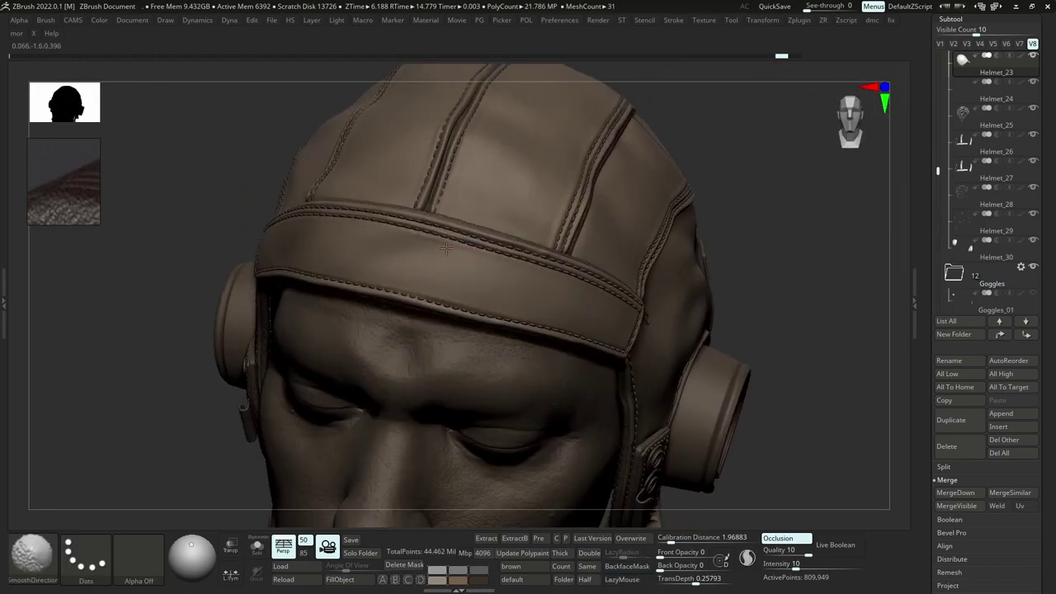
right_drag(477, 273, 607, 276)
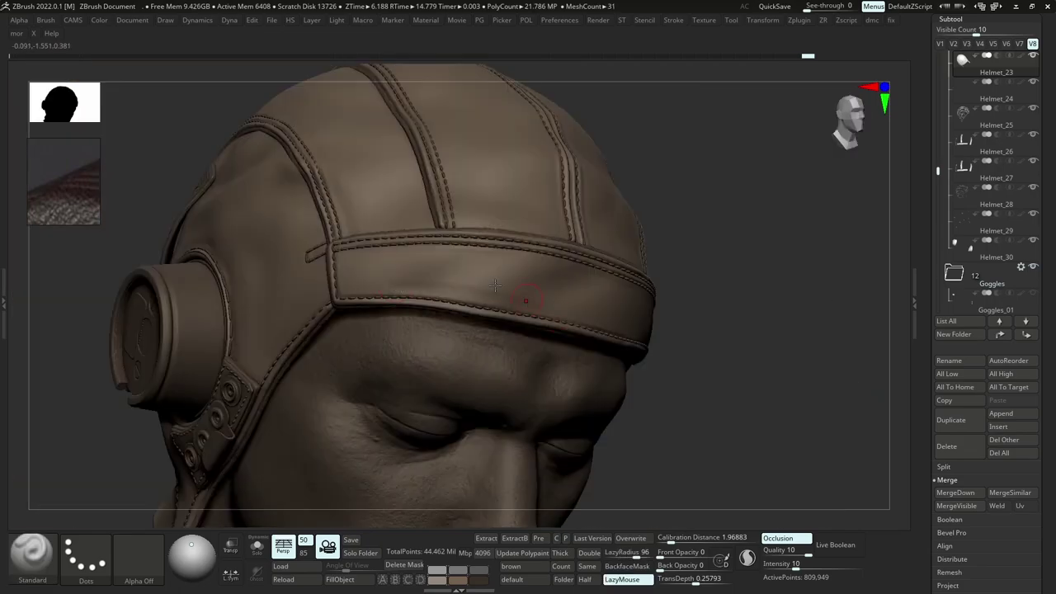
shift+drag(516, 295, 478, 283)
drag(345, 253, 348, 312)
right_drag(792, 291, 665, 293)
shift+drag(618, 377, 617, 379)
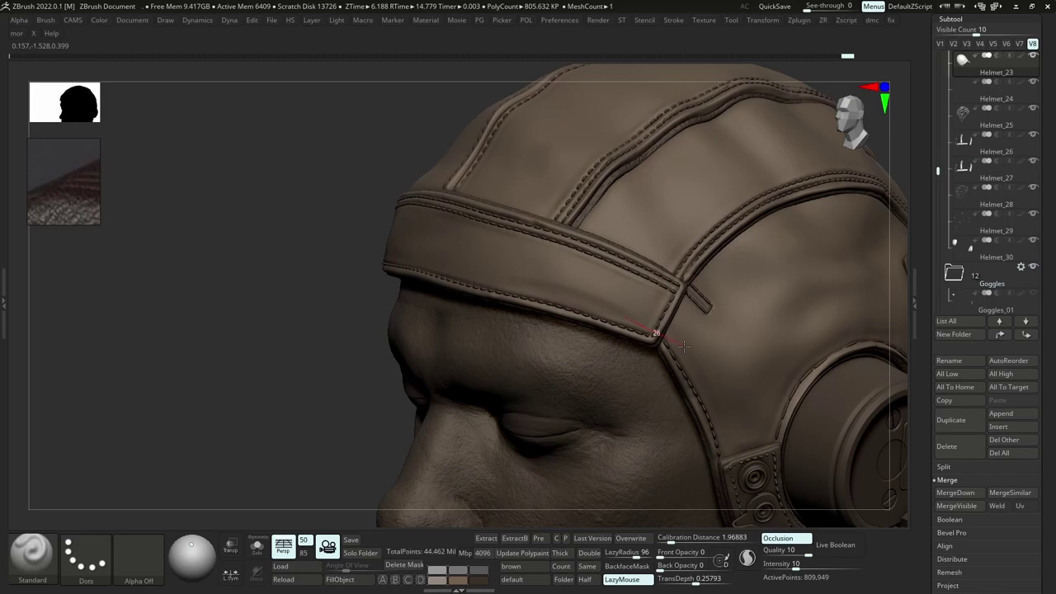
shift+drag(602, 292, 629, 309)
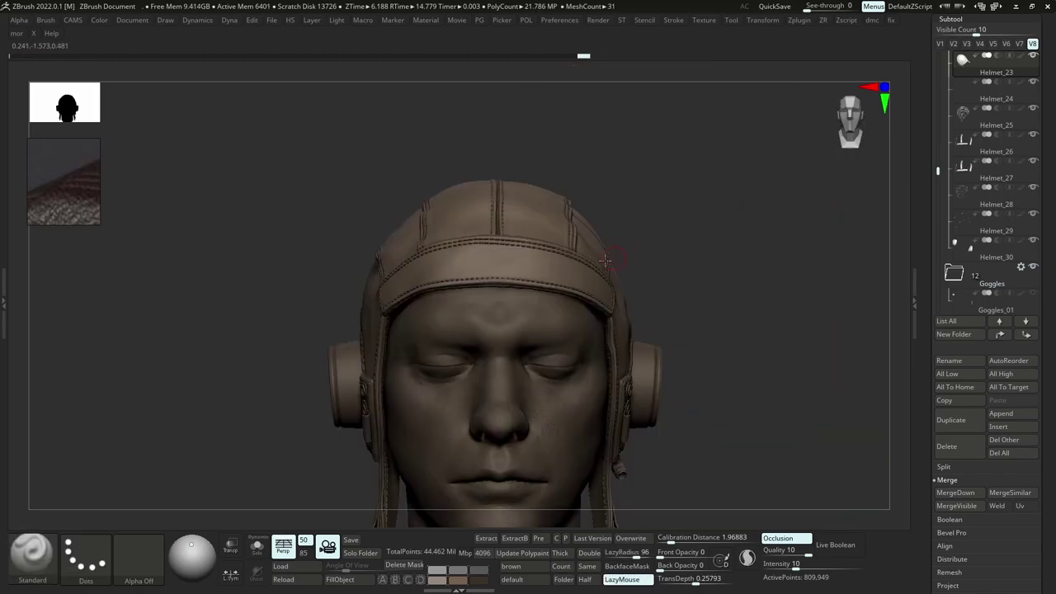
Open the cap's sculpting layers and raise the mesh to subdivision level 6.
right_drag(742, 314, 627, 314)
scroll(955, 526, down, 3)
click(952, 536)
key(d)
key(d)
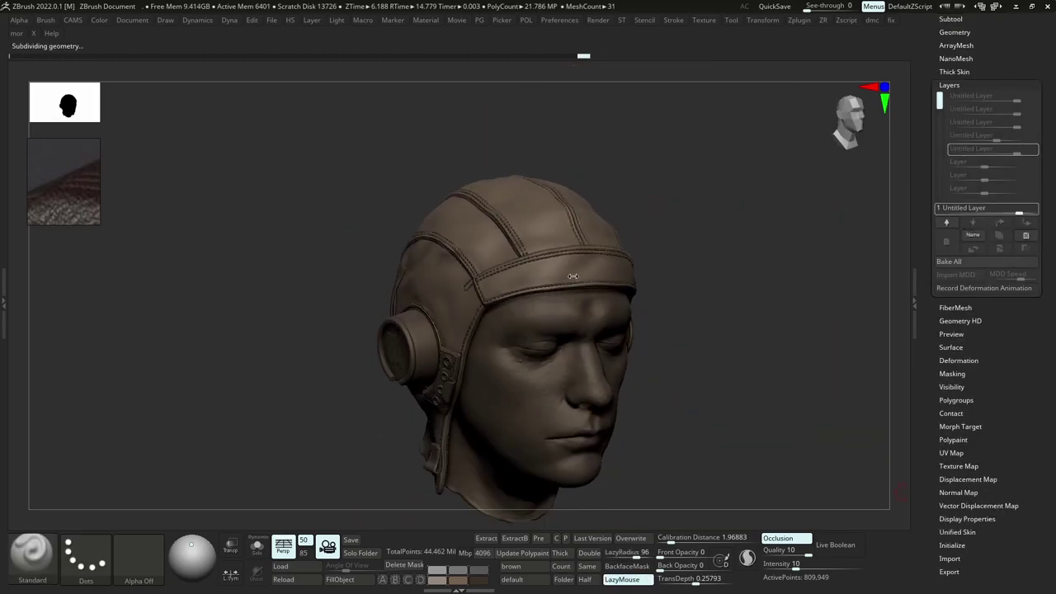
Compare the cap with the fifth sculpting layer hidden and shown, viewing it from both sides.
click(1033, 148)
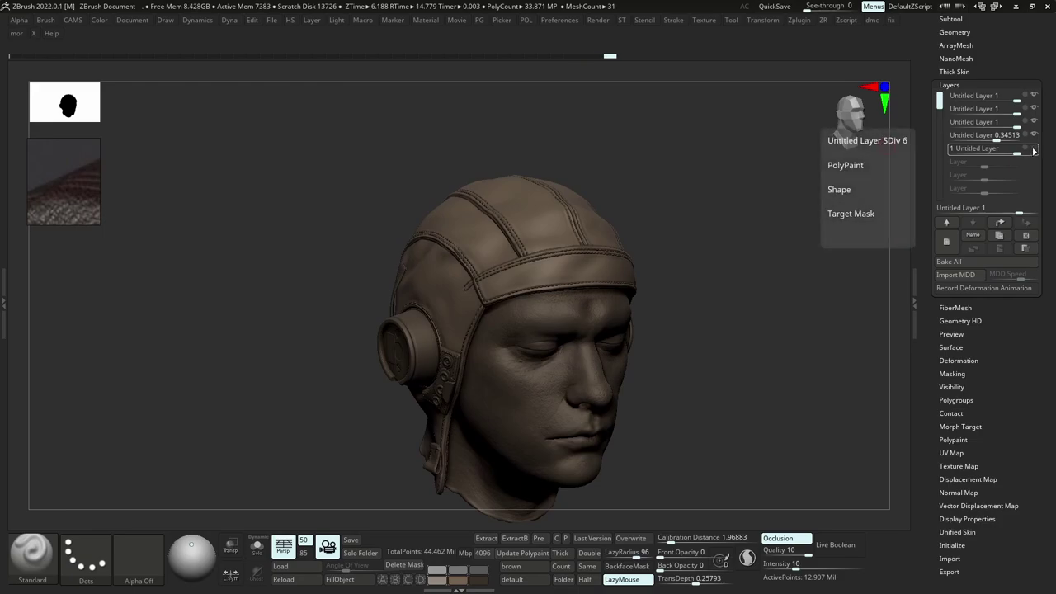
drag(792, 272, 628, 272)
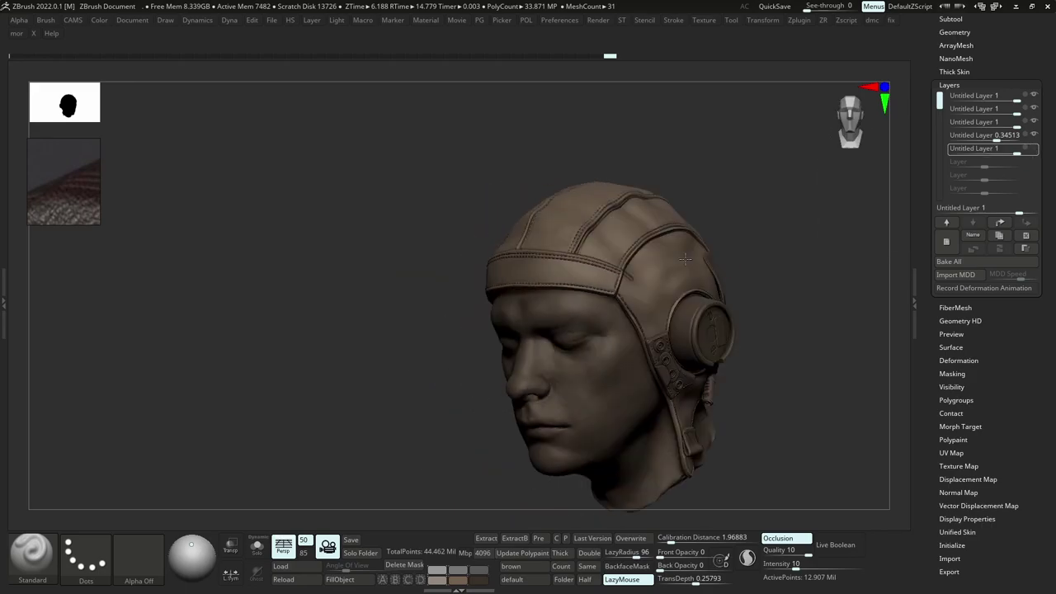
click(1034, 150)
drag(817, 269, 719, 264)
right_drag(718, 265, 632, 275)
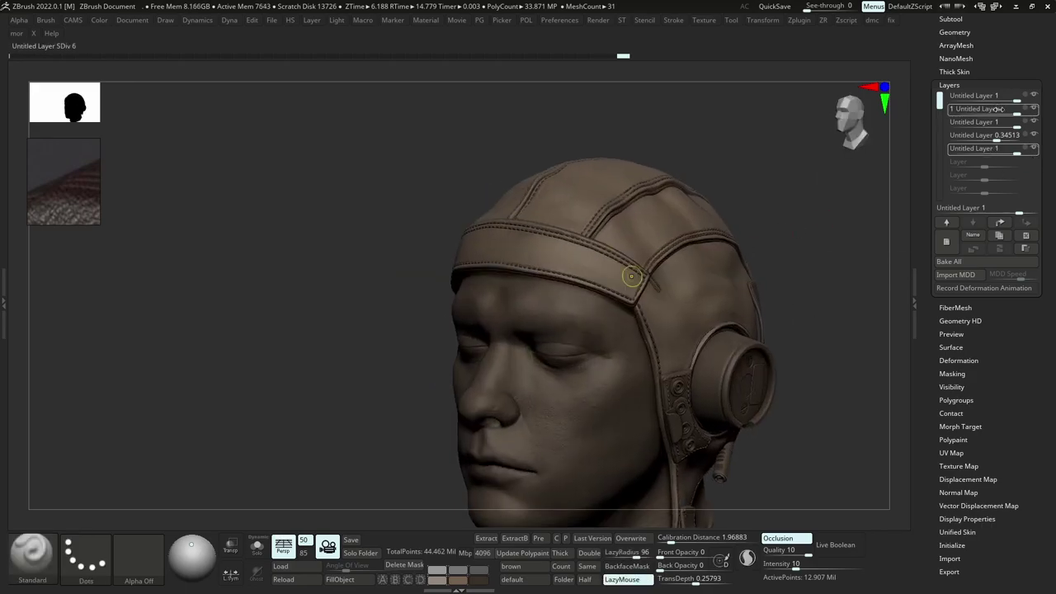
Check the third sculpting layer's effect and set its intensity to 0.7.
click(1035, 136)
click(1036, 124)
click(1036, 123)
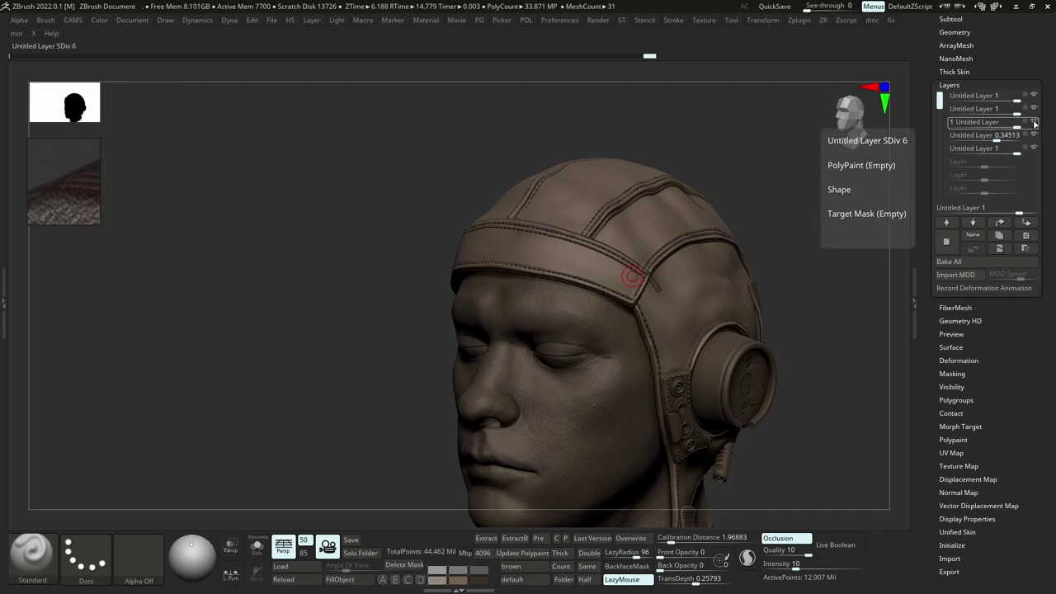
click(1000, 121)
key(Return)
key(Return)
click(1033, 125)
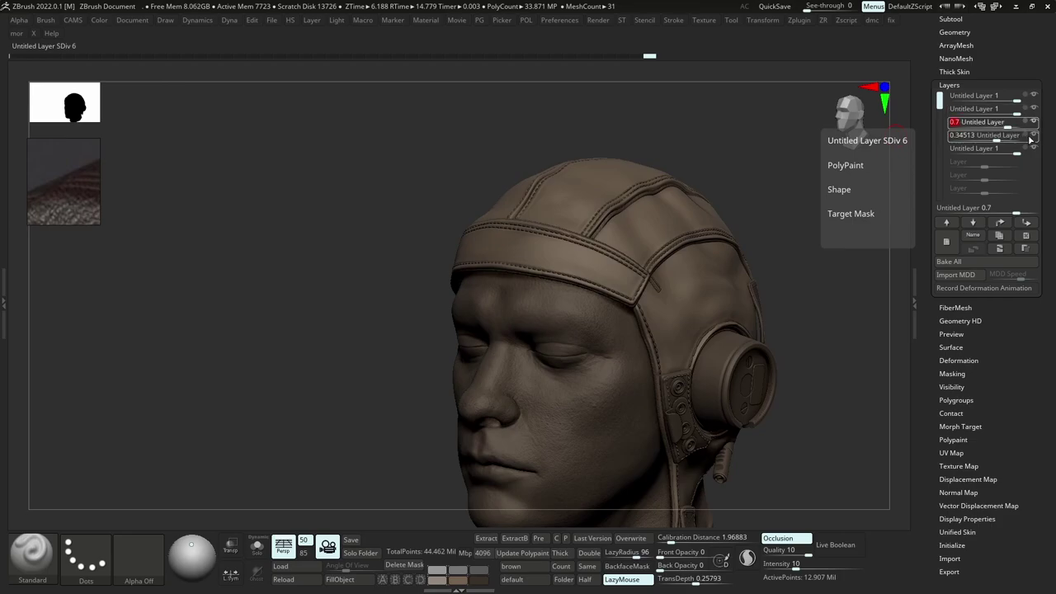
Check the second sculpting layer's effect and set its intensity to 0.7.
click(1033, 109)
click(1035, 110)
click(1007, 108)
text(.8)
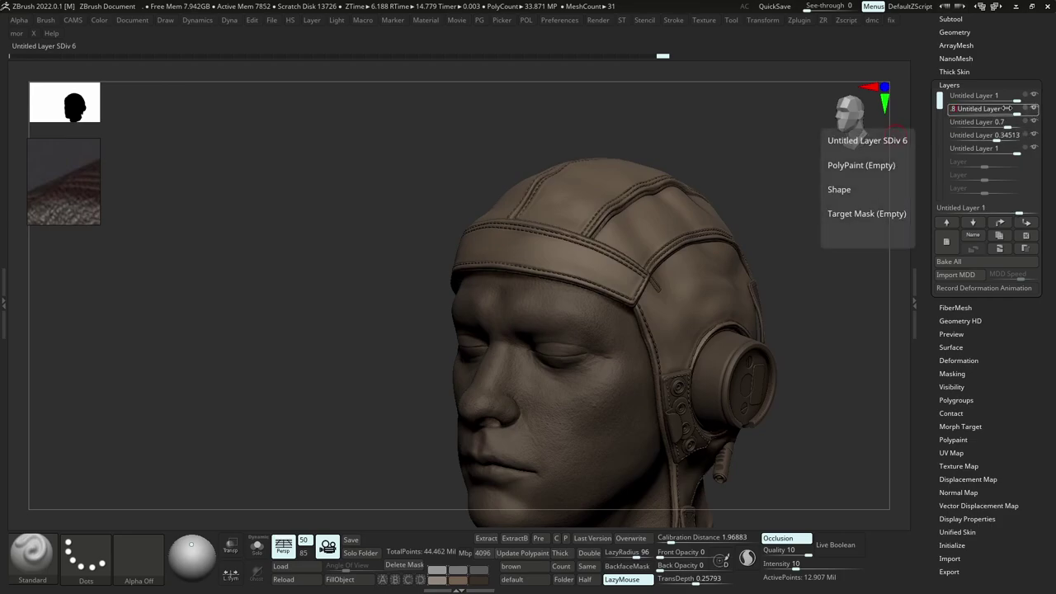
key(Return)
text(.7)
key(Return)
Compare the top three sculpting layers by hiding and showing them, and set the third layer's intensity to 0.8.
click(1035, 98)
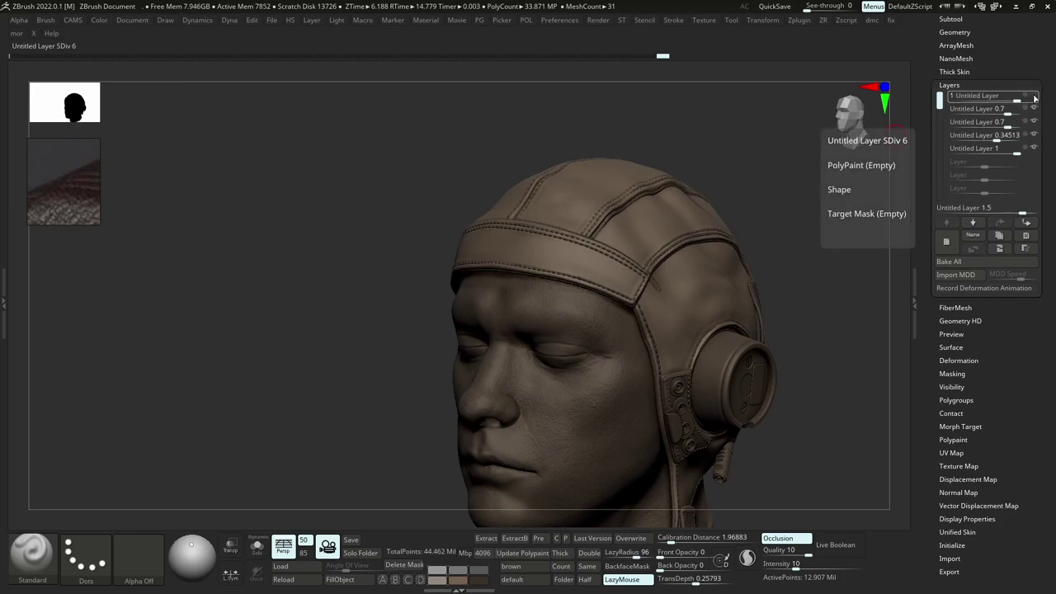
click(1036, 110)
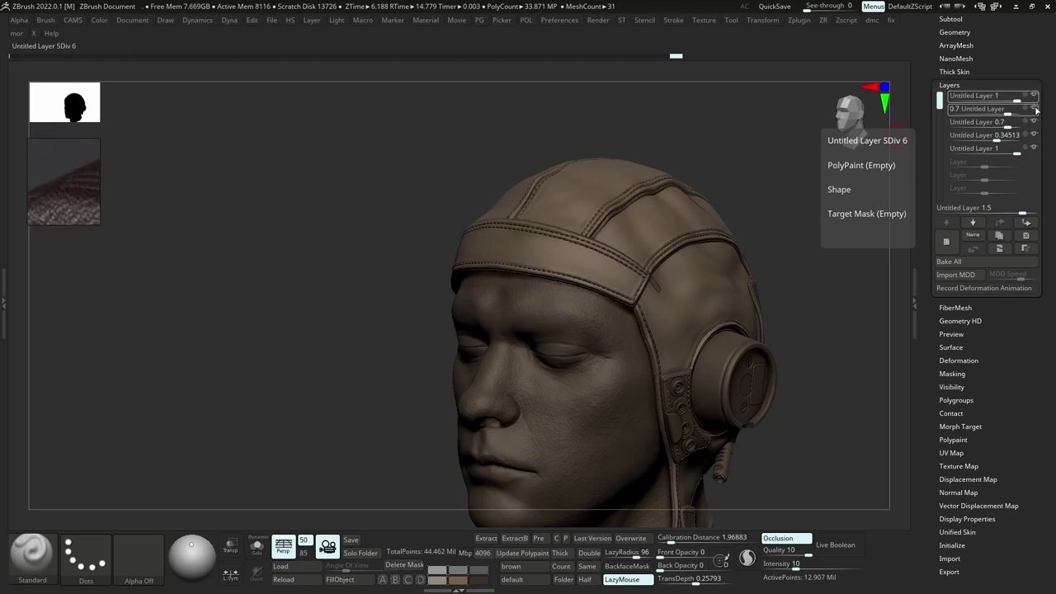
click(1036, 123)
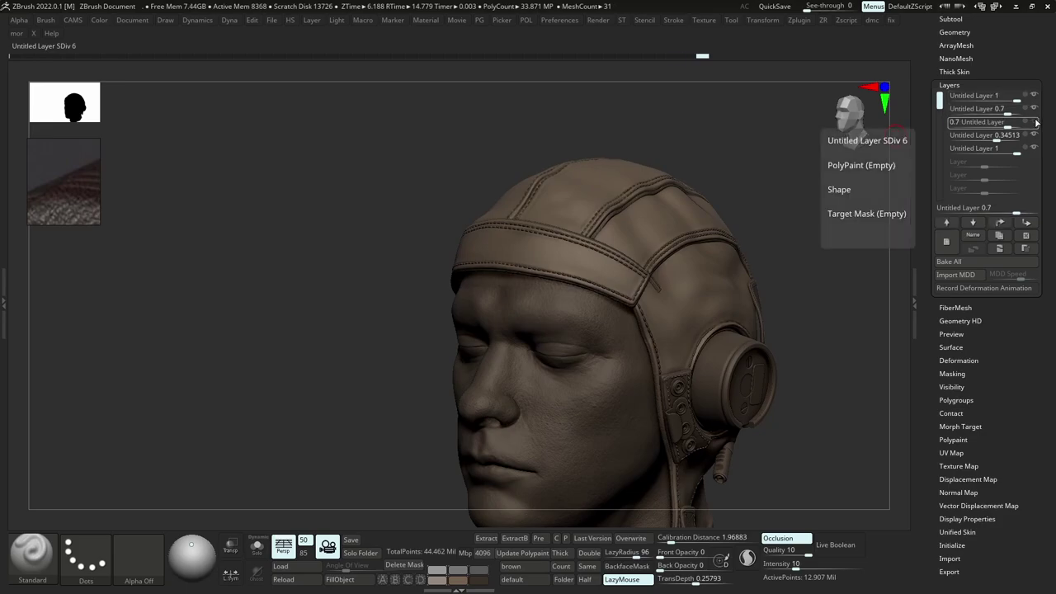
click(1036, 123)
click(1011, 123)
text(.)
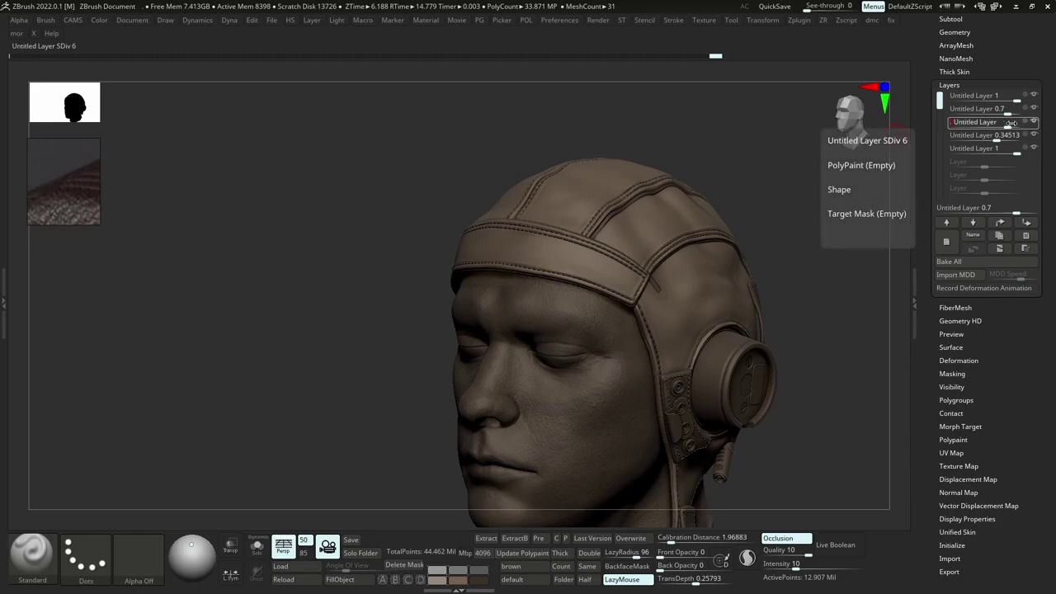
text(8)
key(Return)
Recheck the third layer's effect on the cap's right side, select the fifth layer, and save a new numbered file version.
drag(511, 165, 590, 218)
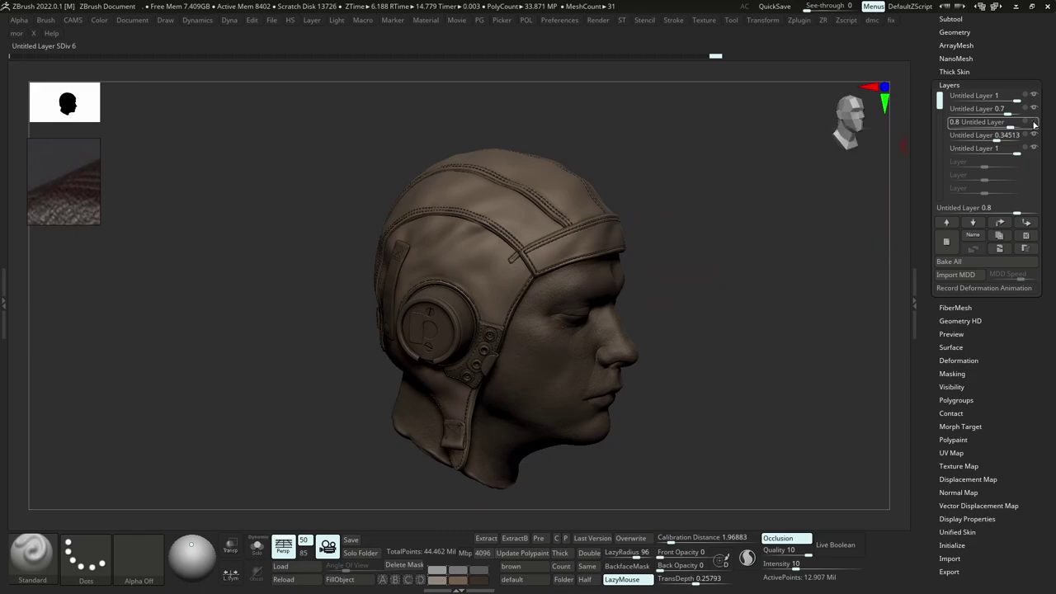
click(1035, 124)
click(1034, 124)
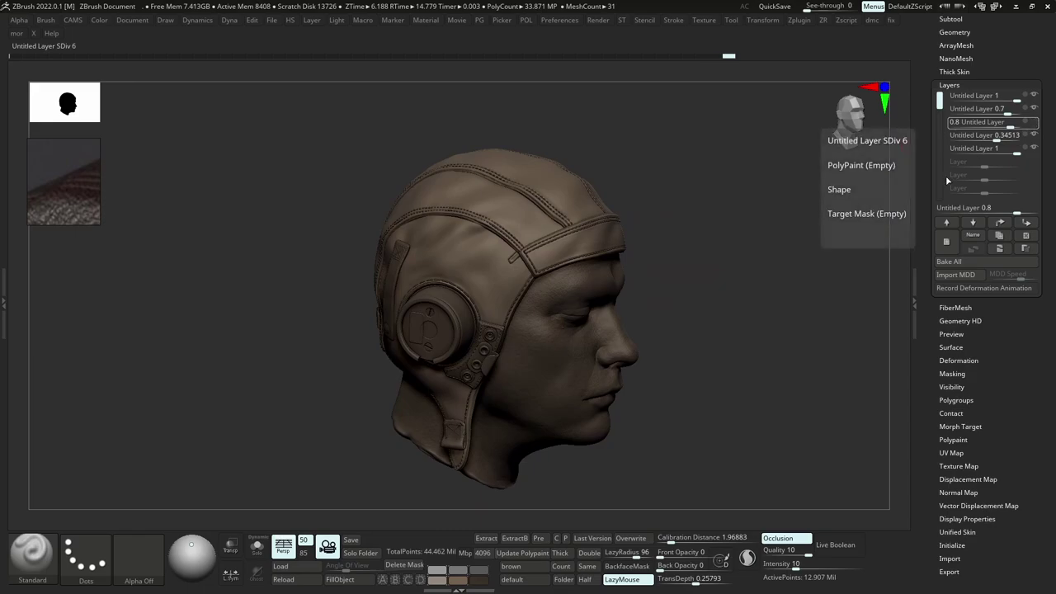
click(978, 149)
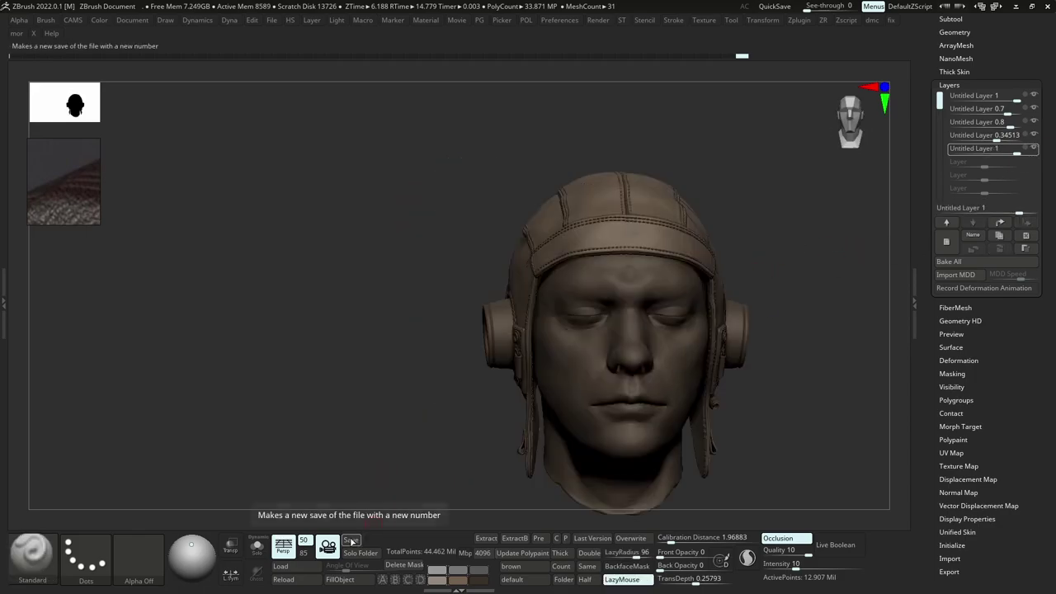
click(352, 541)
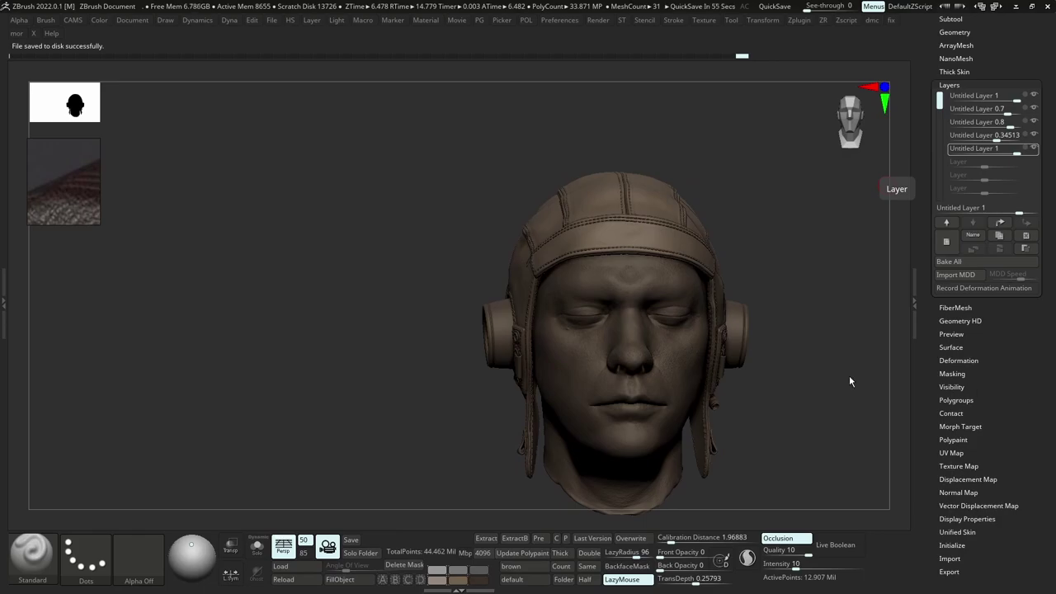
Return to the subtool list, show the V2 visibility set with goggles and oxygen mask, and try to sculpt on the cap.
right_drag(591, 282, 507, 287)
alt+right_drag(578, 284, 385, 283)
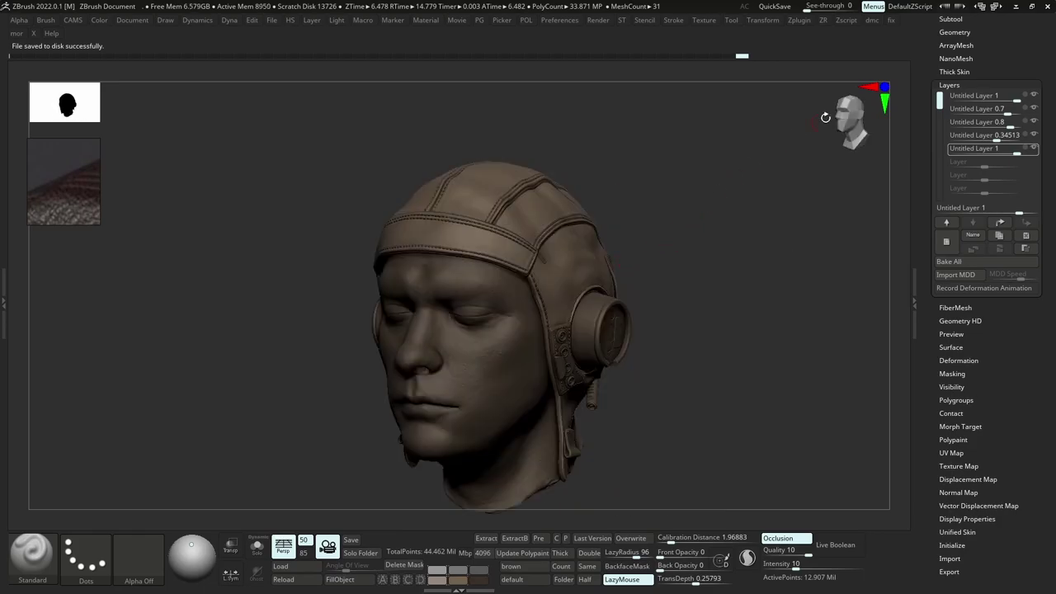
click(951, 19)
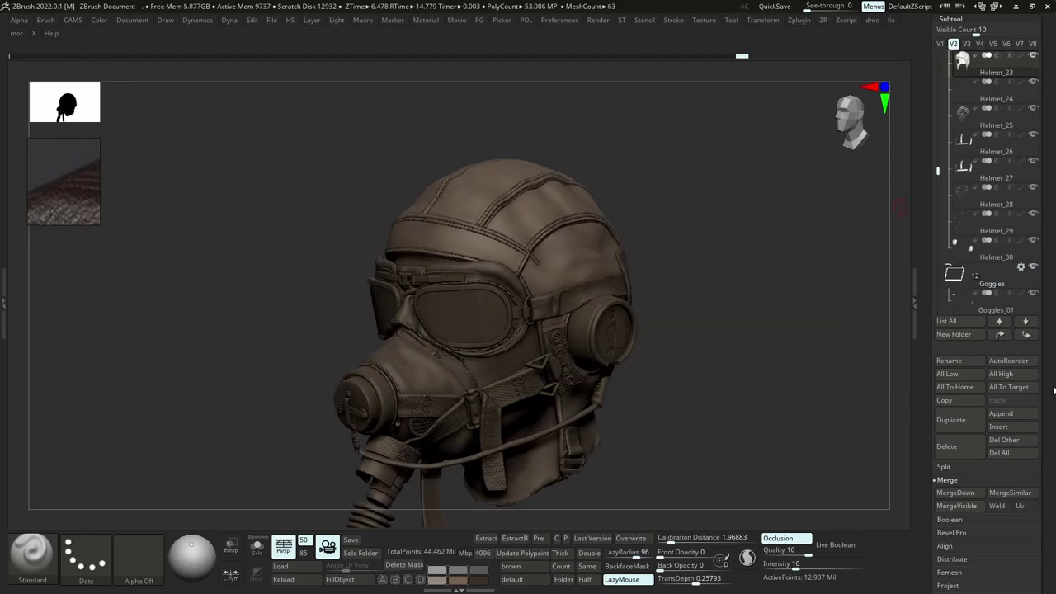
drag(1053, 390, 1054, 236)
click(609, 253)
click(583, 253)
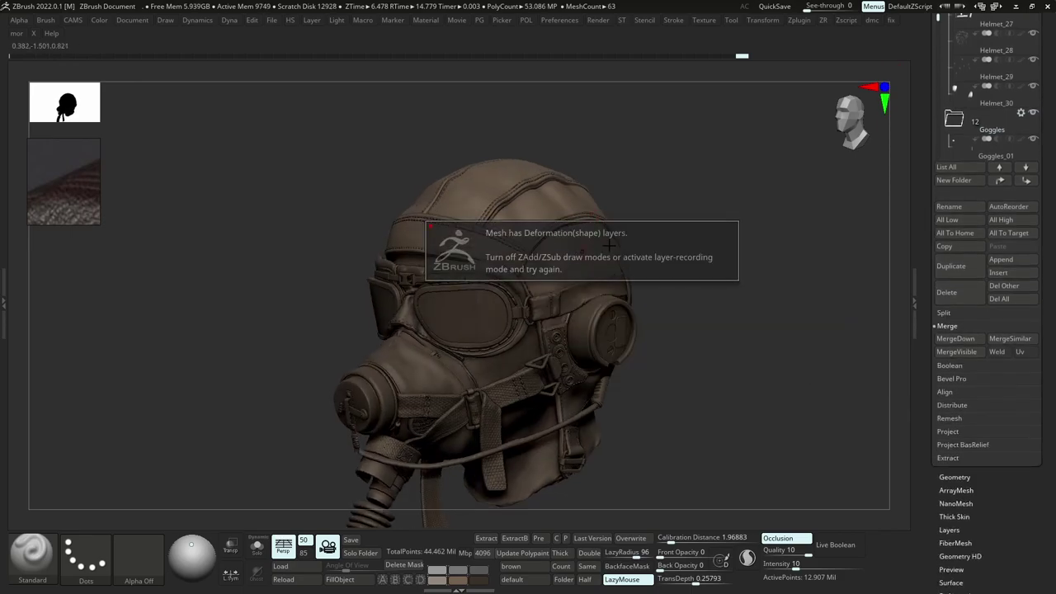
Open the cap's layer list and examine the helmet with goggles and oxygen mask from the side and front.
click(950, 529)
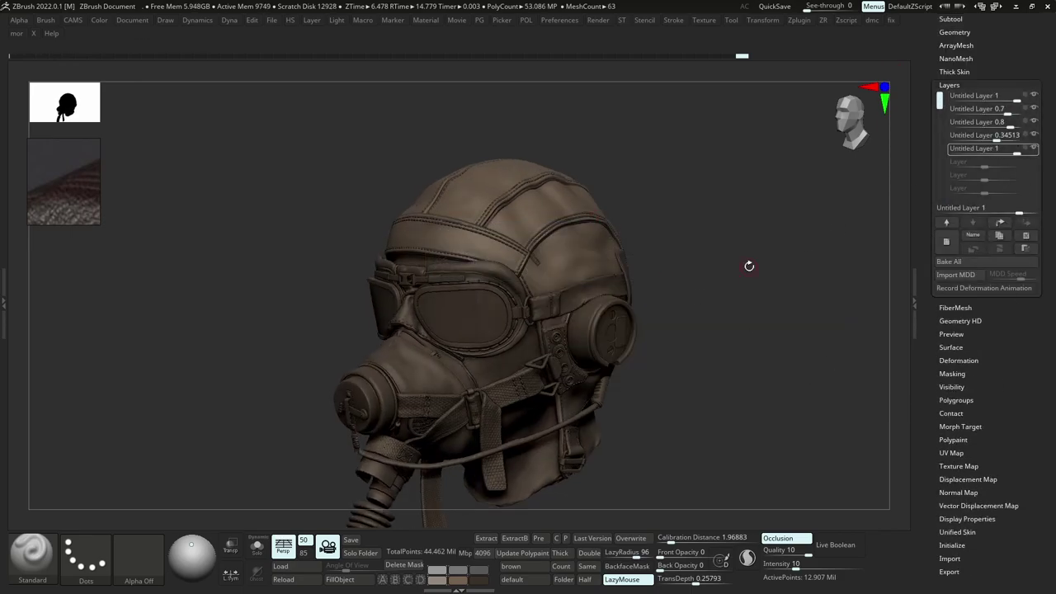
key(p)
alt+drag(776, 266, 749, 270)
right_drag(425, 257, 483, 249)
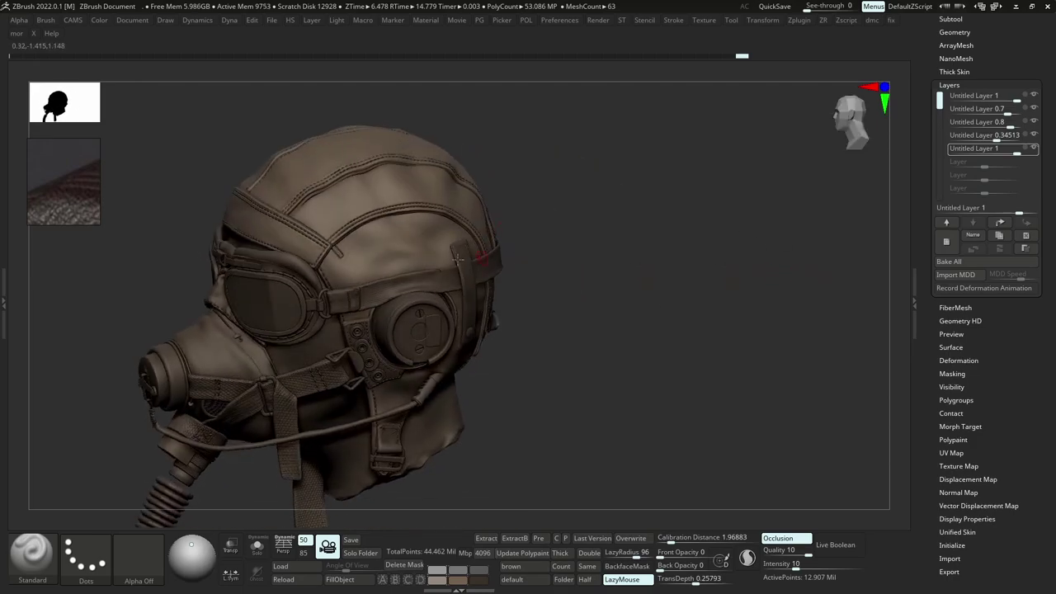
right_drag(358, 236, 462, 237)
right_drag(665, 245, 594, 246)
drag(594, 246, 552, 193)
drag(418, 316, 667, 333)
Hide all five sculpting layers of the cap and leave a snapshot of the helmet beside the live model for comparison.
click(1034, 148)
click(1034, 135)
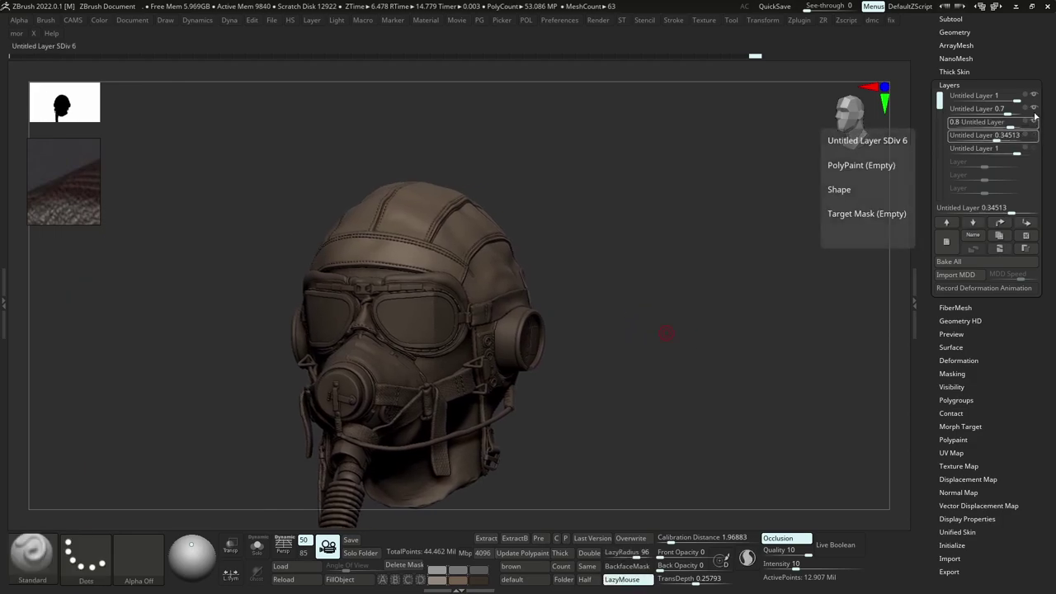
click(1034, 122)
click(1034, 109)
click(1035, 97)
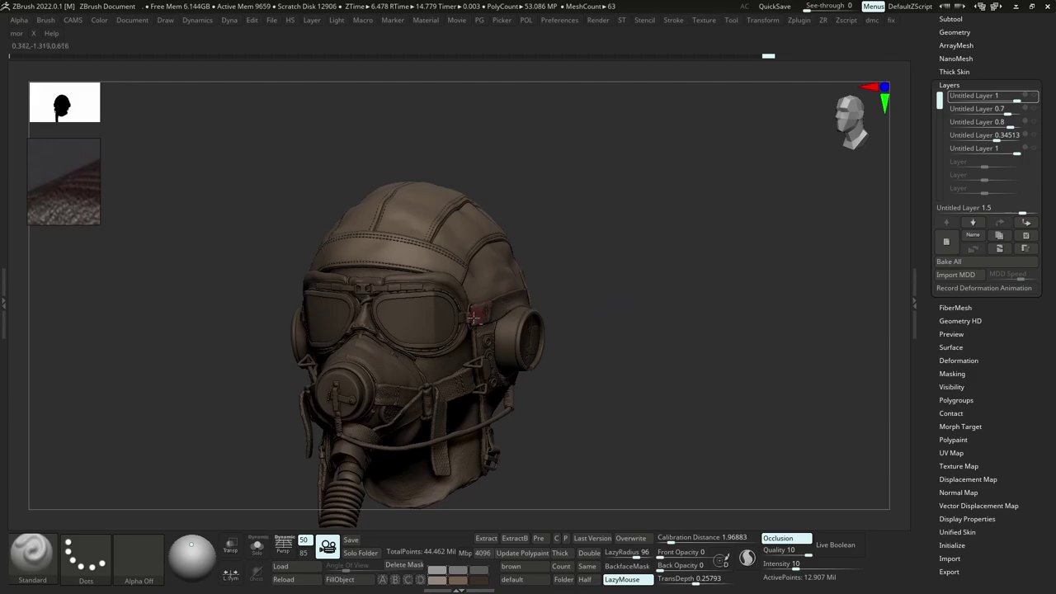
key(shift+s)
mouse_move(416, 312)
alt+right_down()
mouse_move(626, 323)
mouse_move(681, 312)
alt+right_up()
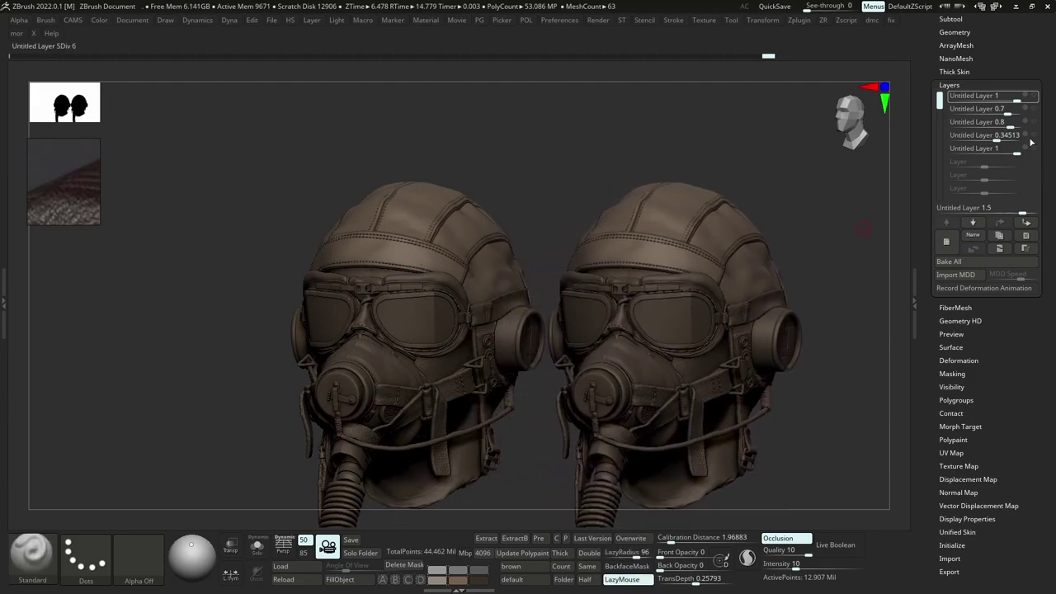
Show the cap's sculpting layers again one by one to compare against the snapshot, and clear the snapshot.
click(1034, 96)
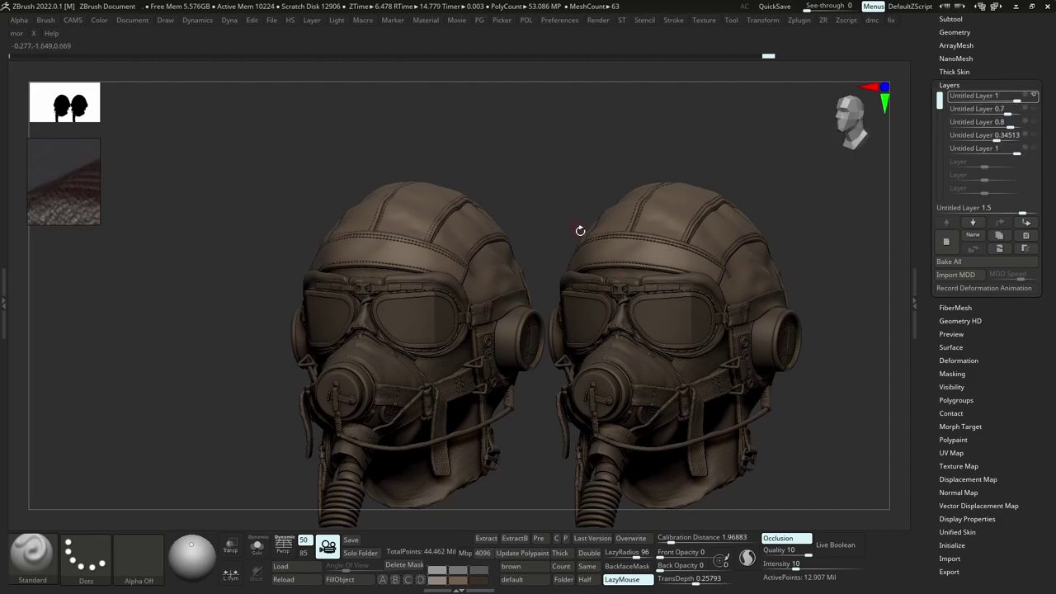
click(978, 109)
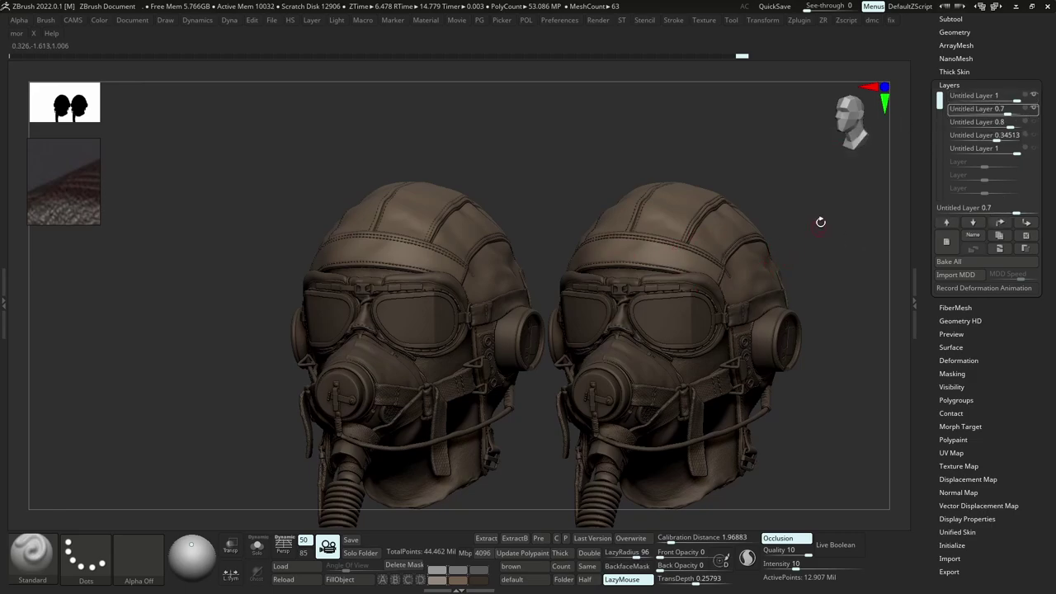
click(1036, 124)
click(1038, 140)
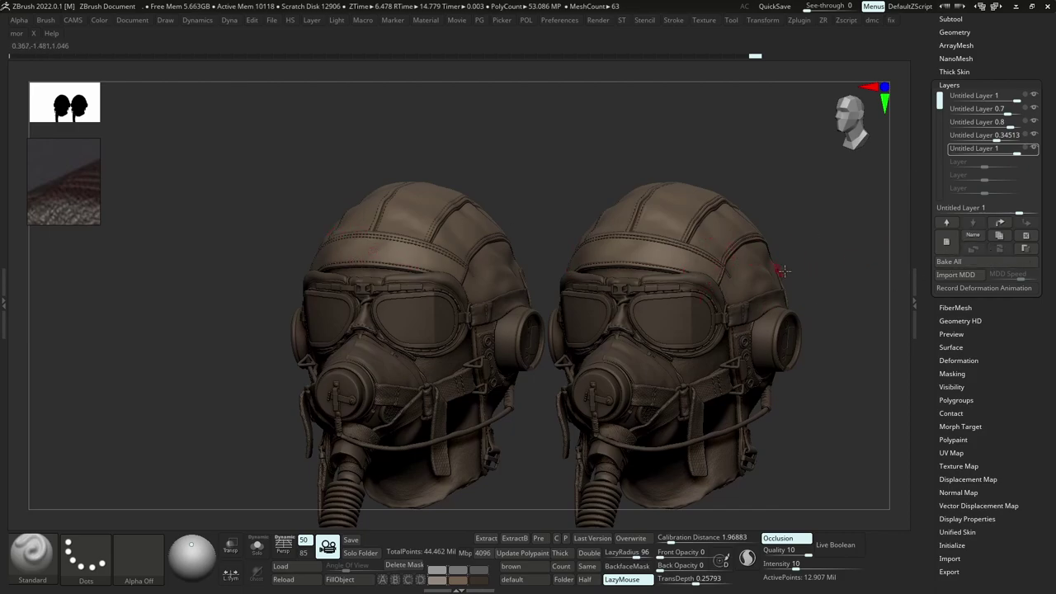
key(ctrl+n)
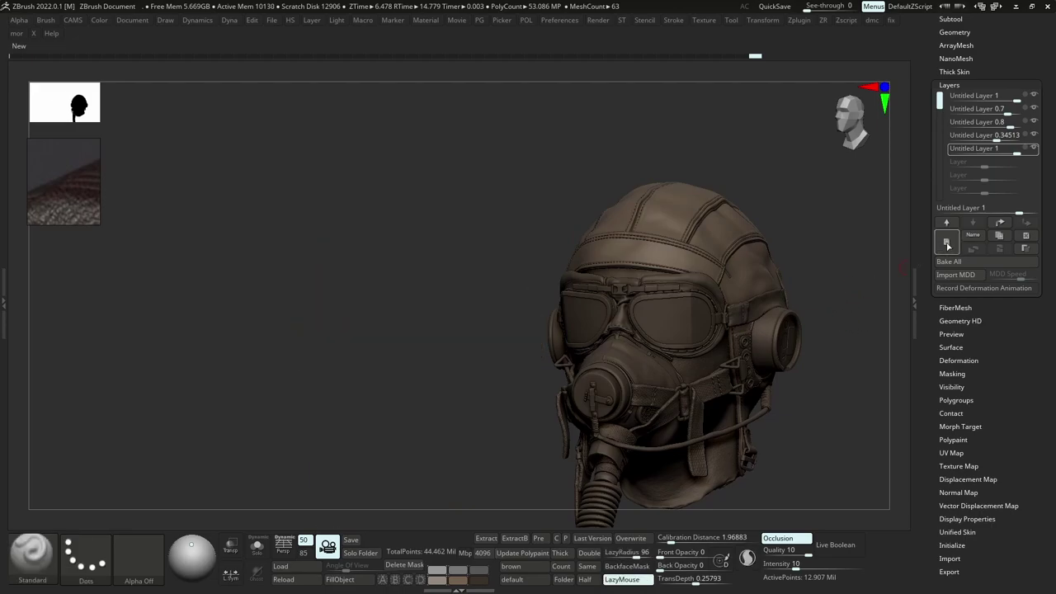
Add a new recording layer to the cap and smooth the panel above the ear cup at a lower subdivision level.
click(946, 241)
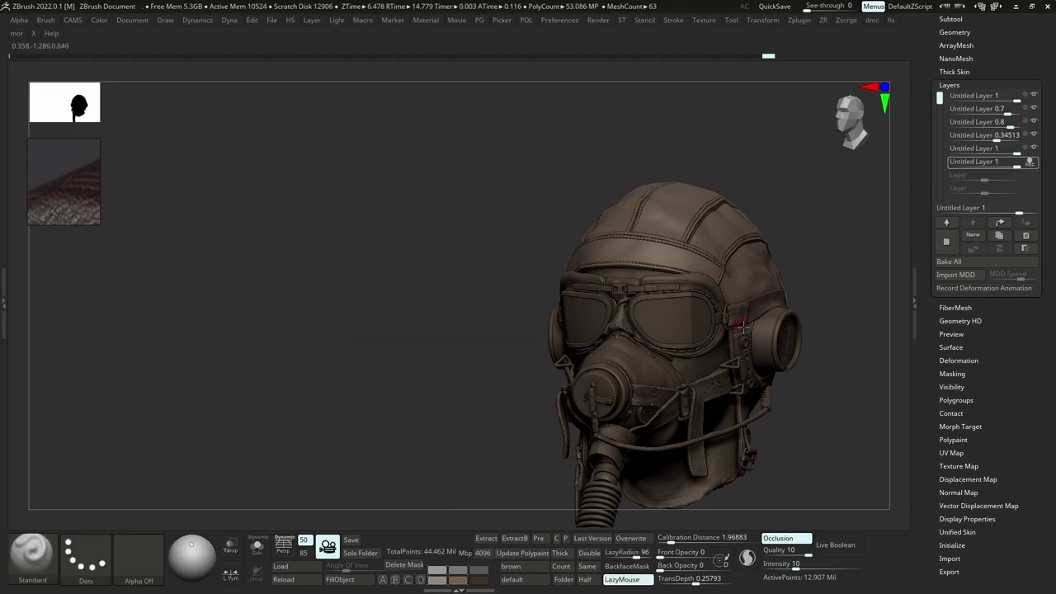
key(b)
key(s)
key(t)
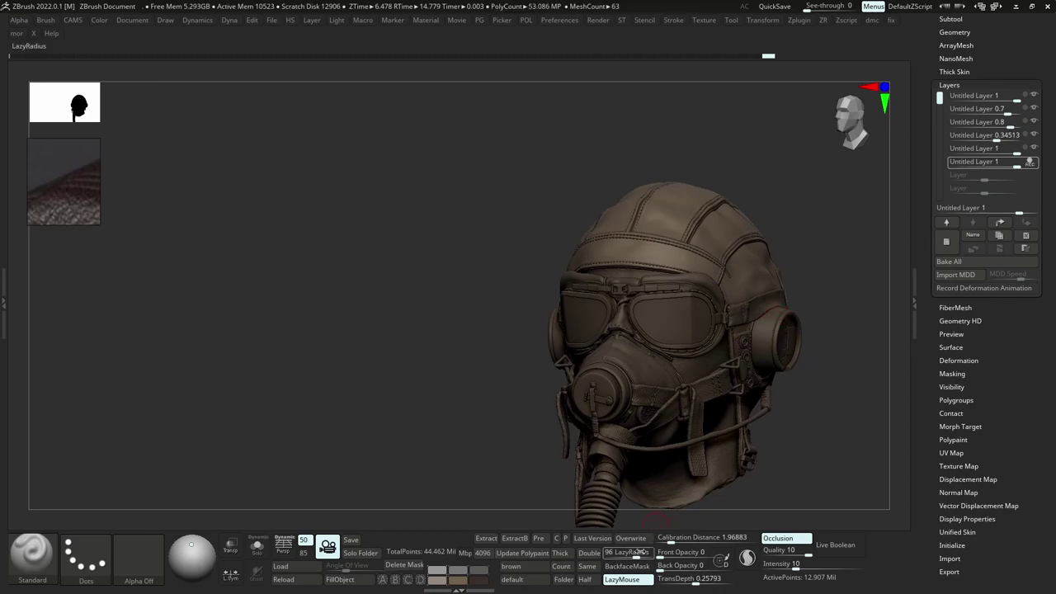
click(635, 580)
key(shift+d)
key(shift+d)
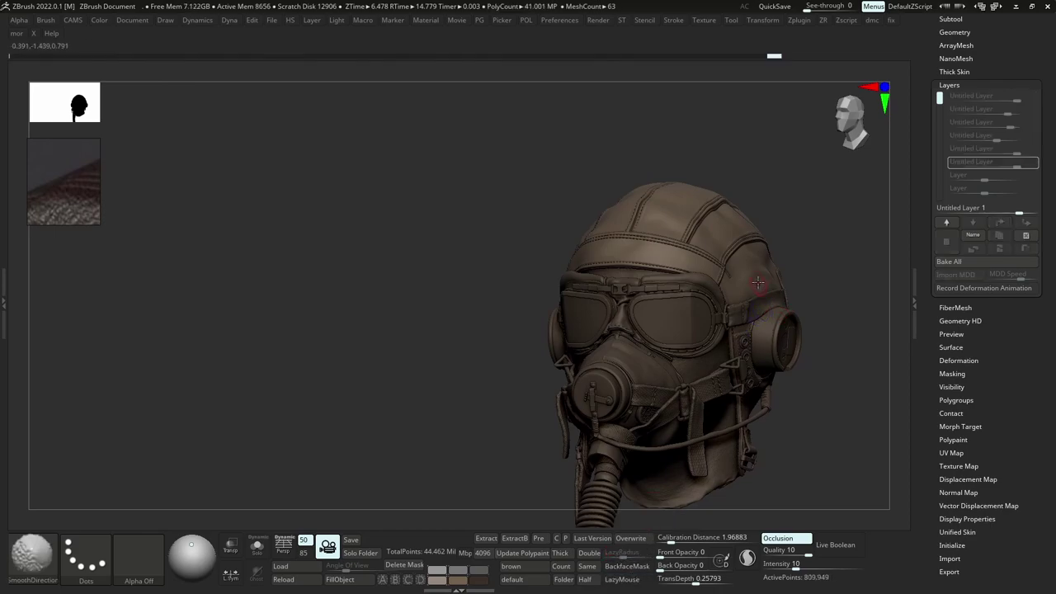
key(shift)
shift+drag(742, 283, 762, 276)
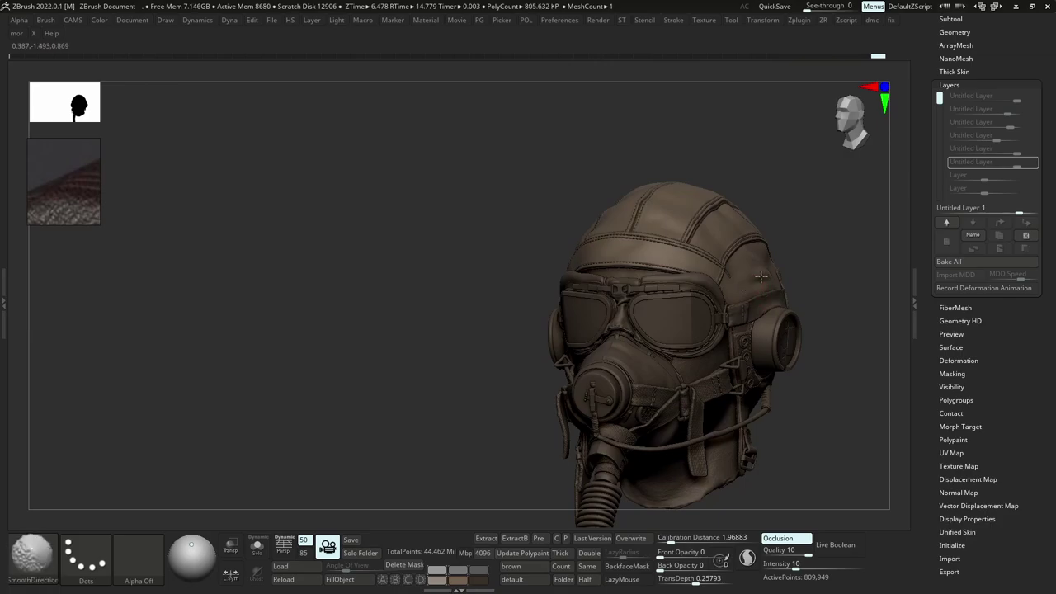
Isolate the cap, smooth and sculpt its side panel with LazyRadius set to 1, and show the full gear again.
right_drag(762, 278, 717, 276)
key(alt+s)
shift+drag(773, 277, 747, 279)
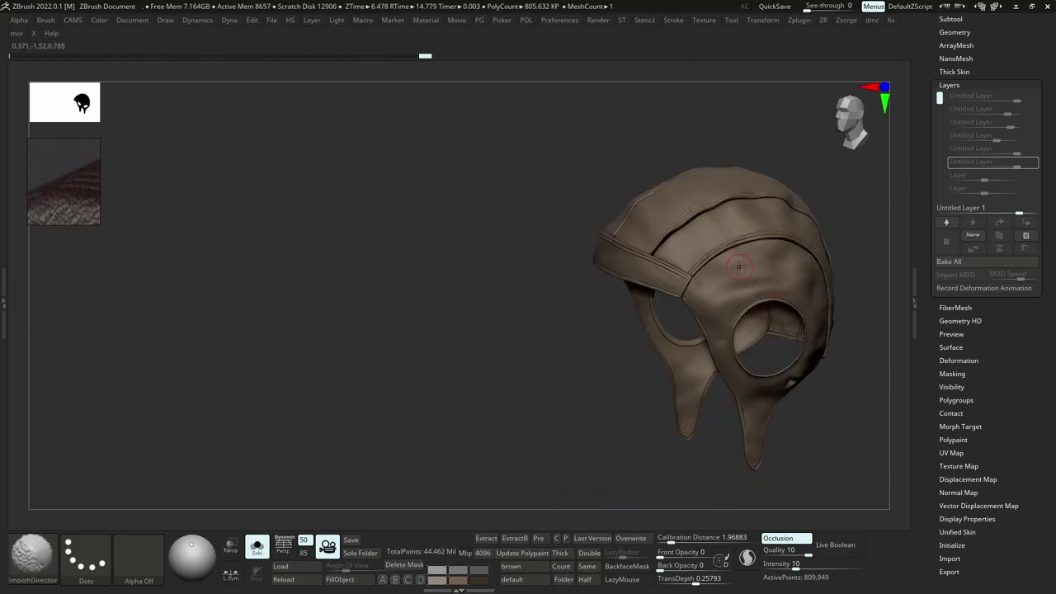
click(622, 580)
drag(618, 554, 607, 538)
key(s)
mouse_move(745, 269)
mouse_down()
mouse_move(727, 289)
mouse_move(746, 274)
mouse_up()
right_drag(745, 274, 790, 279)
key(alt+s)
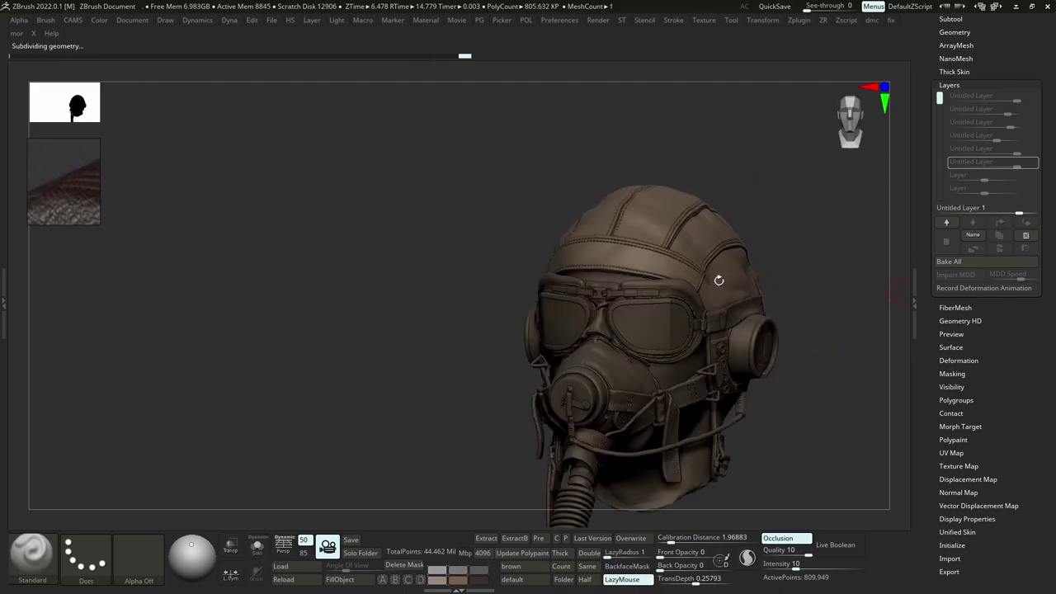
Sculpt on a new layer beside the small stitched tab at the forehead band's corner, and undo the last stroke.
key(alt+s)
mouse_move(702, 272)
ctrl+right_down()
mouse_move(731, 306)
mouse_move(702, 306)
ctrl+right_up()
key(b)
click(703, 306)
drag(703, 303, 683, 290)
key(ctrl+shift+s)
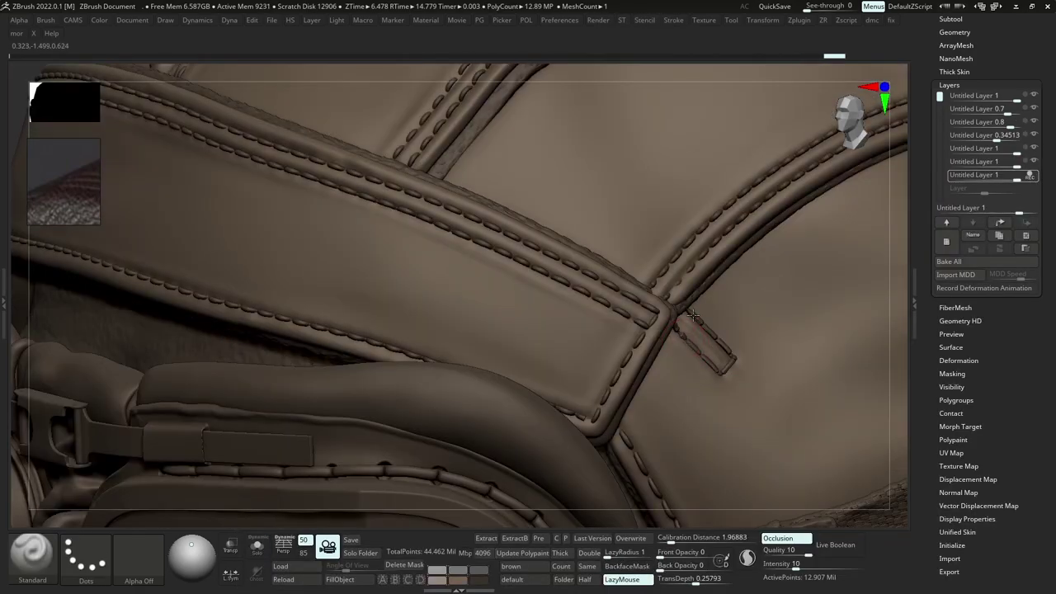
key(ctrl+z)
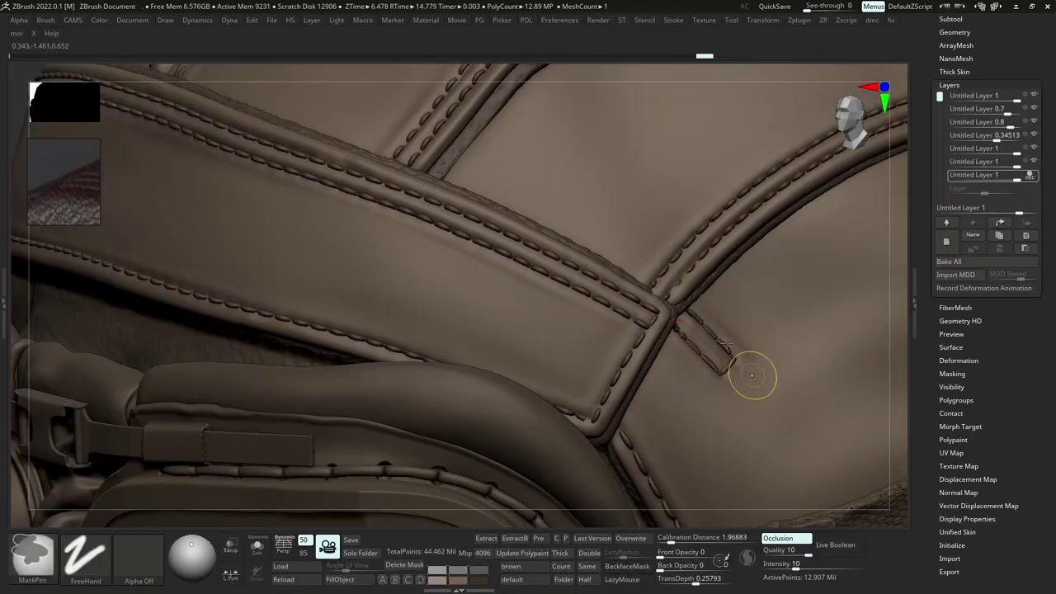
Shape the leather around the end of the small stitched tab and carve its surface with the DamStandard brush.
mouse_move(751, 375)
mouse_down()
mouse_move(743, 360)
mouse_move(725, 373)
mouse_move(743, 367)
mouse_up()
mouse_move(742, 367)
ctrl+right_down()
mouse_move(783, 360)
mouse_move(760, 390)
mouse_move(635, 361)
ctrl+right_up()
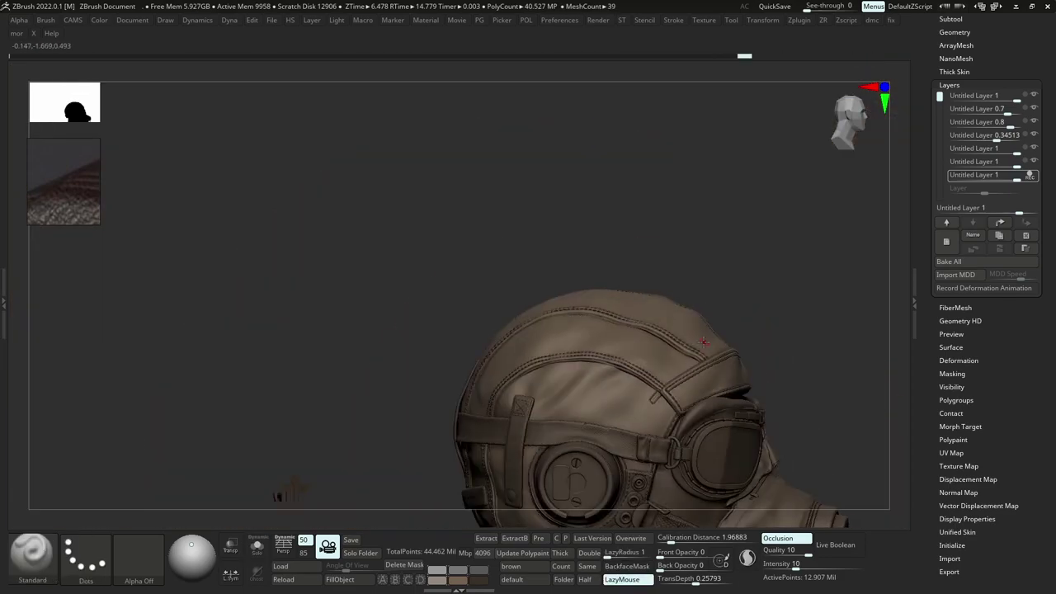
key(s)
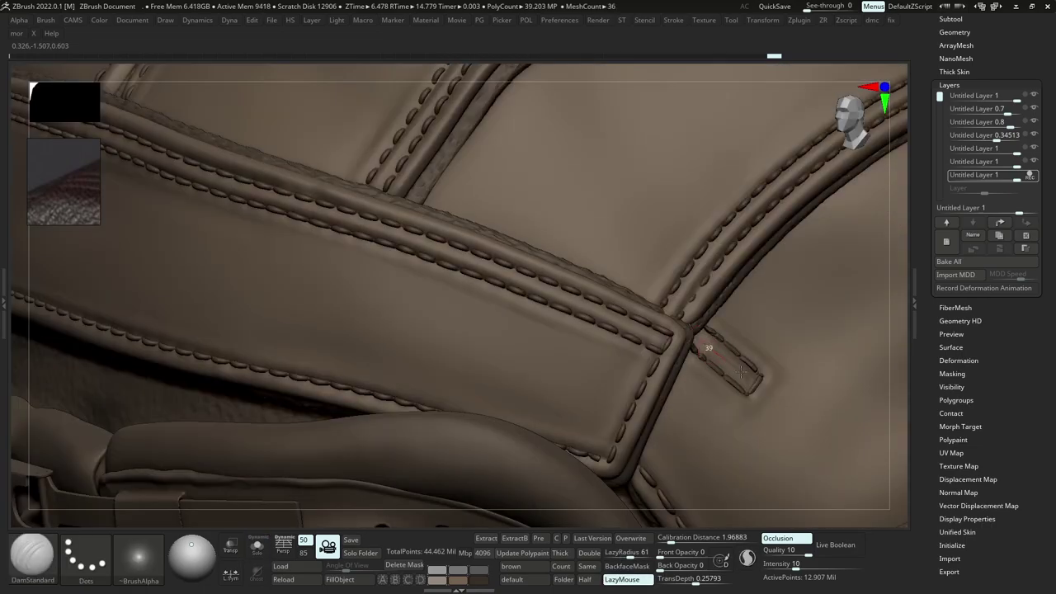
drag(741, 372, 752, 380)
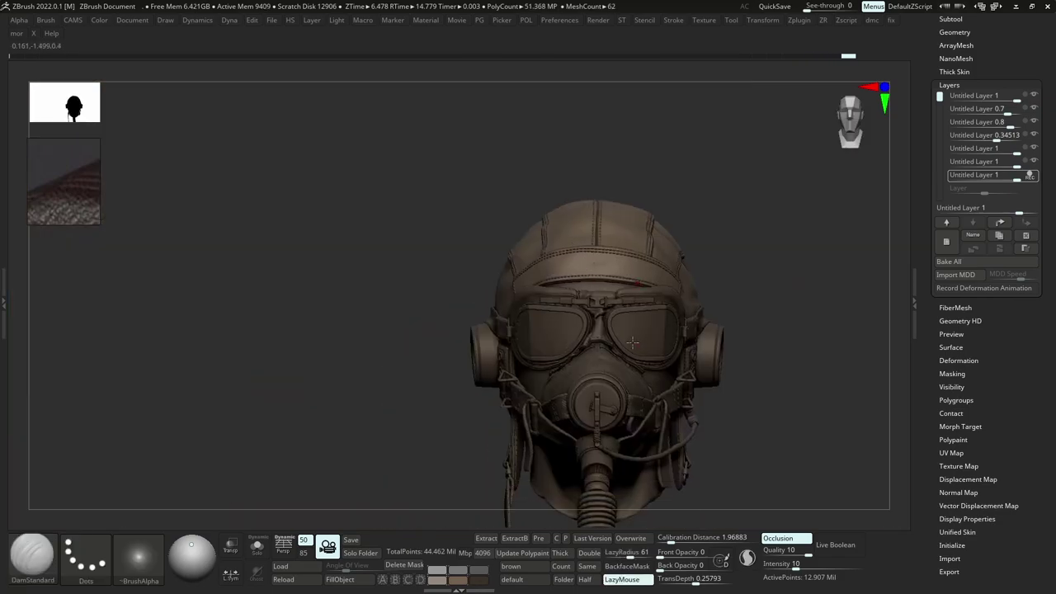
key(b)
key(m)
key(v)
mouse_move(895, 402)
mouse_down()
mouse_move(817, 409)
mouse_move(870, 395)
mouse_up()
click(956, 348)
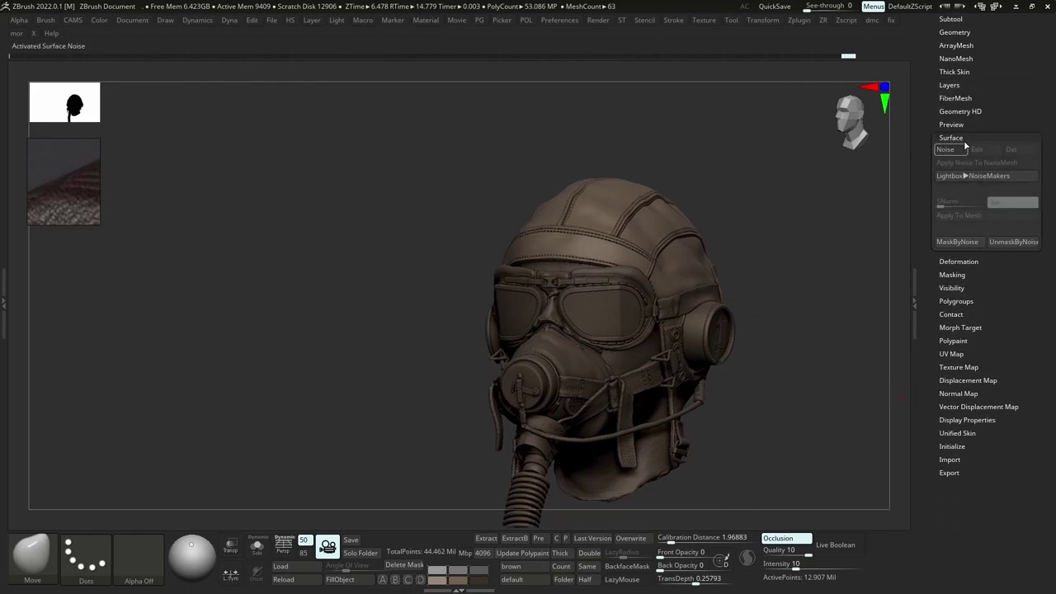
click(947, 152)
alt+right_drag(650, 343, 832, 253)
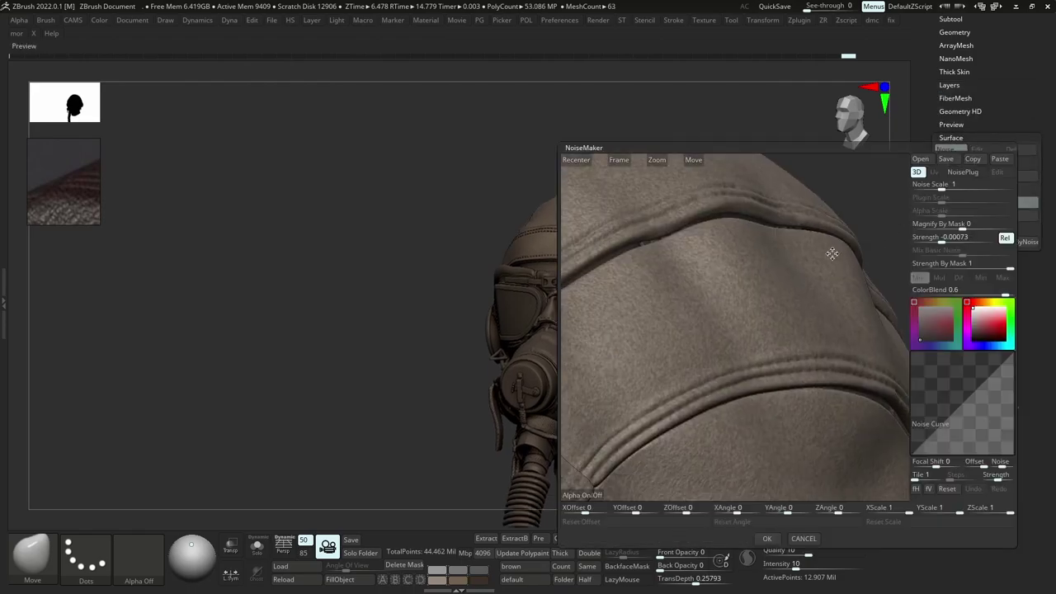
ctrl+right_drag(743, 380, 724, 317)
click(804, 539)
Isolate the cap at its lowest subdivision level to check its wireframe, and open the UV Master plugin.
key(s)
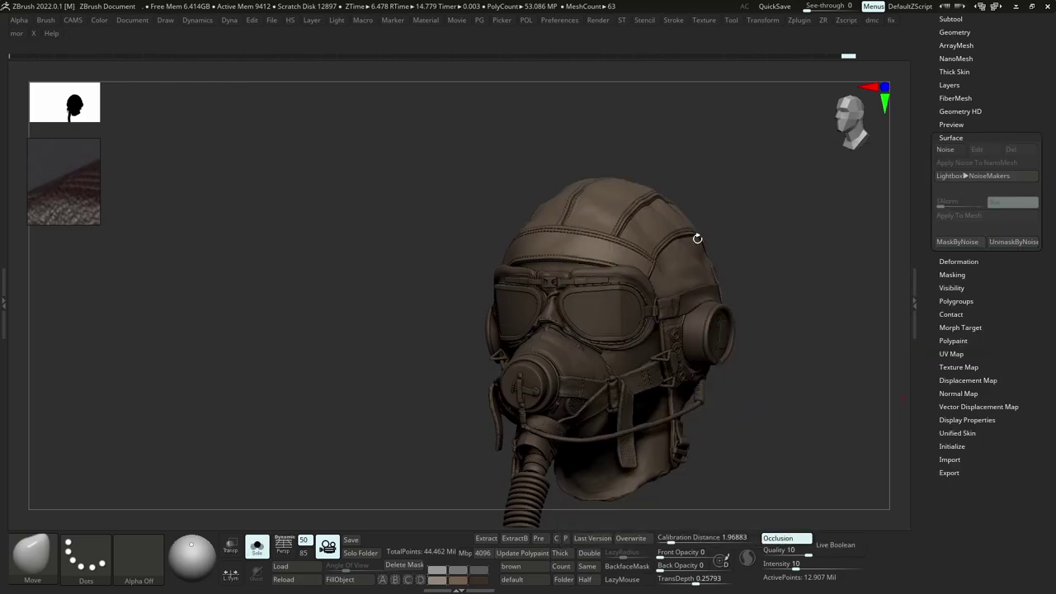
key(shift+f)
key(shift+f)
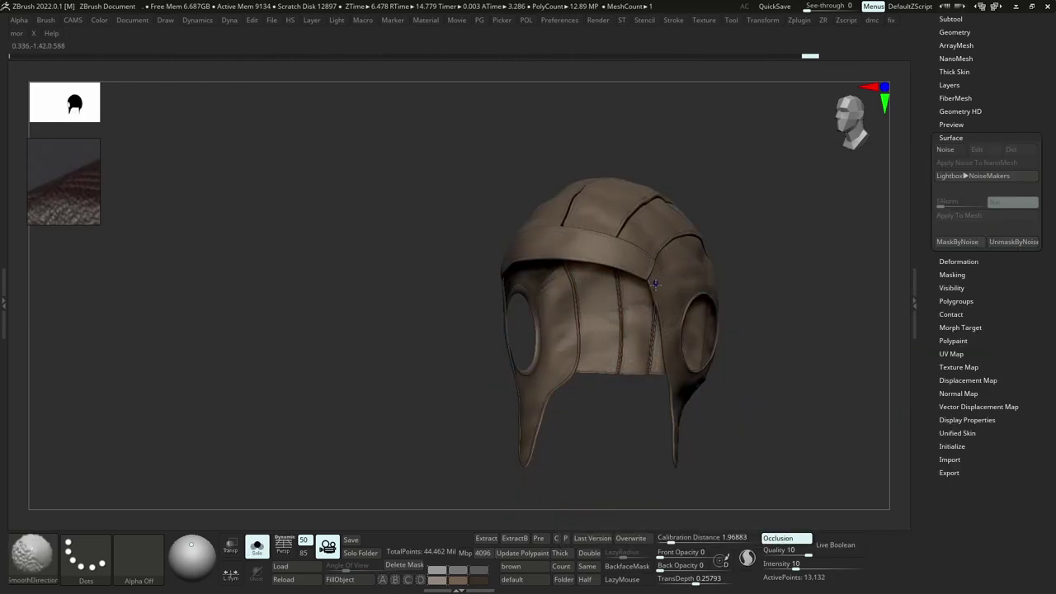
mouse_move(663, 272)
ctrl+right_down()
mouse_move(654, 320)
mouse_move(691, 260)
mouse_move(646, 337)
mouse_move(652, 373)
mouse_move(648, 247)
mouse_move(683, 302)
mouse_move(691, 224)
ctrl+right_up()
key(shift+f)
key(shift+f)
key(s)
click(800, 21)
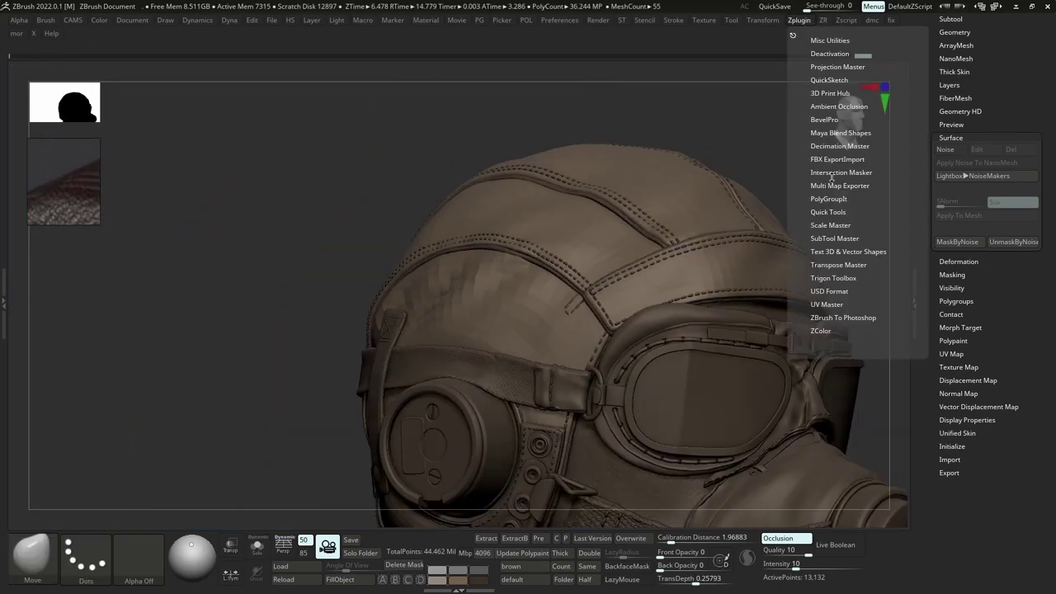
click(827, 304)
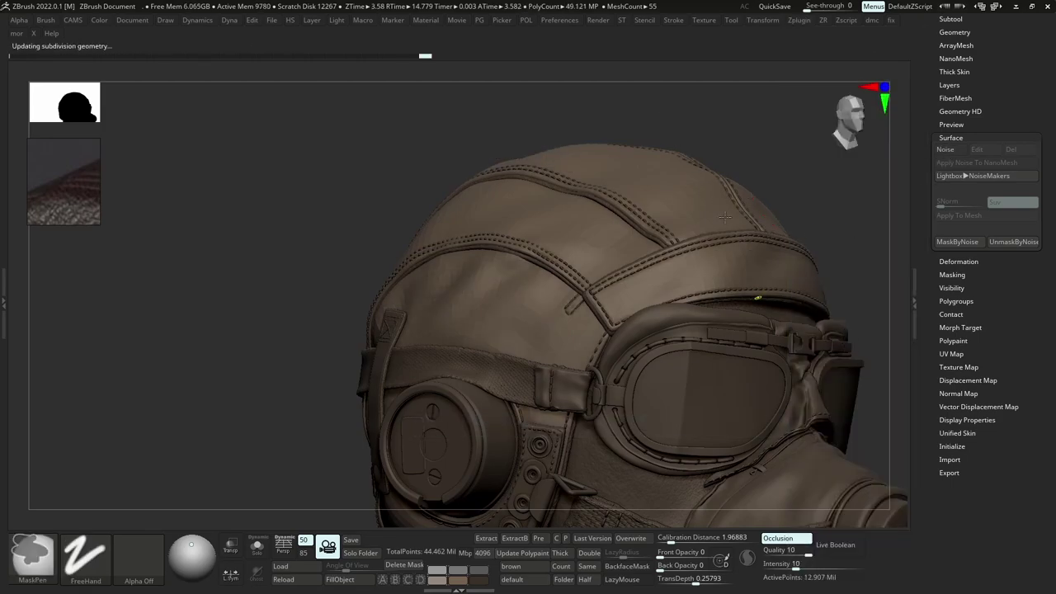
Select the Move brush and open NoiseMaker for the cap with a closer preview of the mesh.
ctrl+right_drag(725, 217, 743, 247)
mouse_move(743, 248)
right_down()
mouse_move(783, 288)
mouse_move(757, 262)
right_up()
key(b)
key(m)
key(v)
click(947, 150)
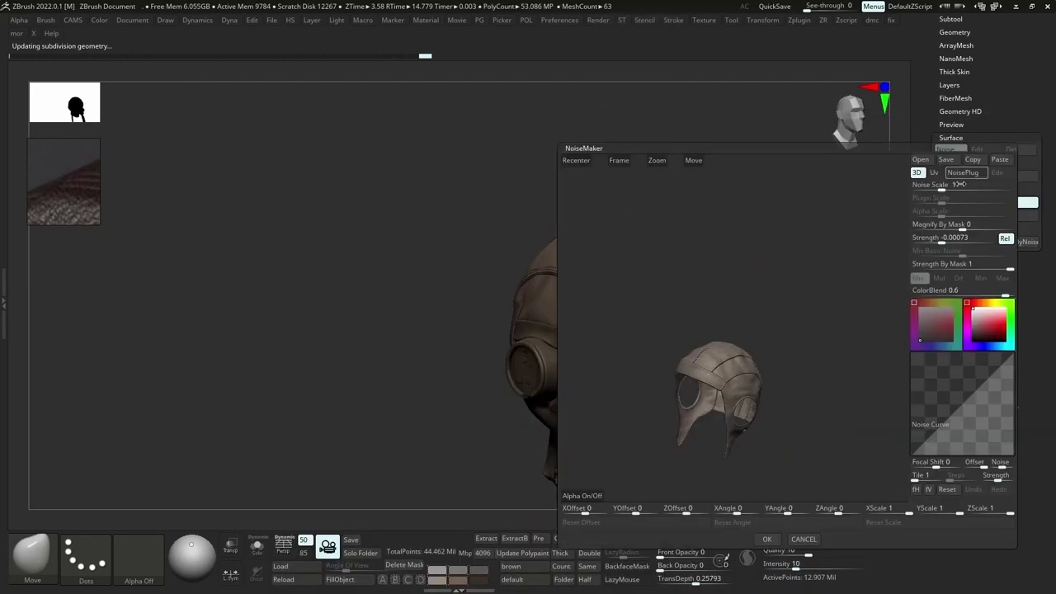
ctrl+right_drag(775, 339, 710, 404)
Load a leather displacement image as the noise alpha from Resources > DISPLACEMENTS_CLEANED > Texturing xyz > clothing > fbarics > leather.
click(584, 496)
scroll(376, 262, up, 2)
click(374, 166)
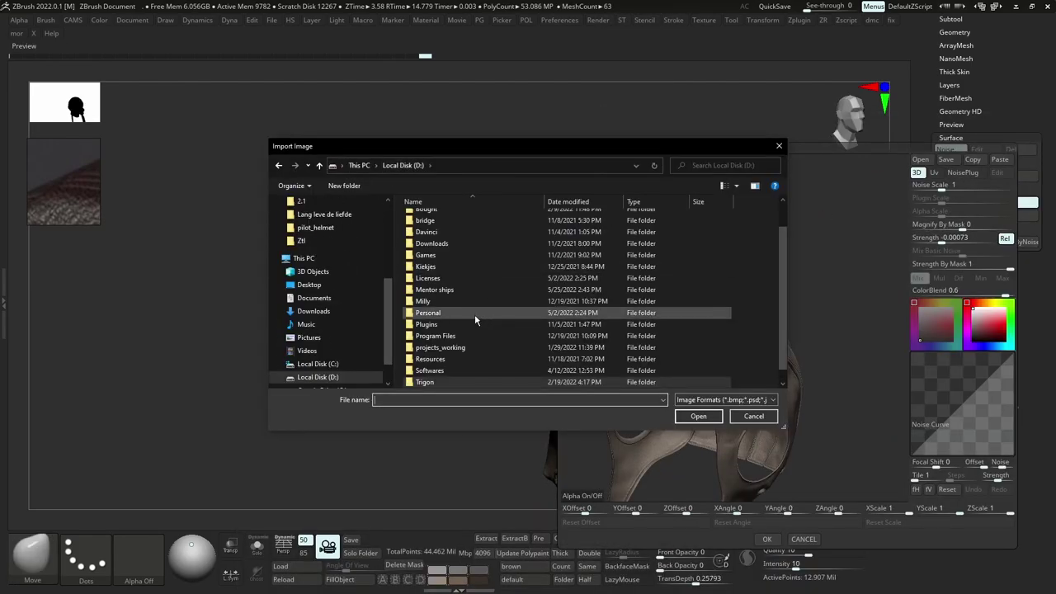
double_click(439, 359)
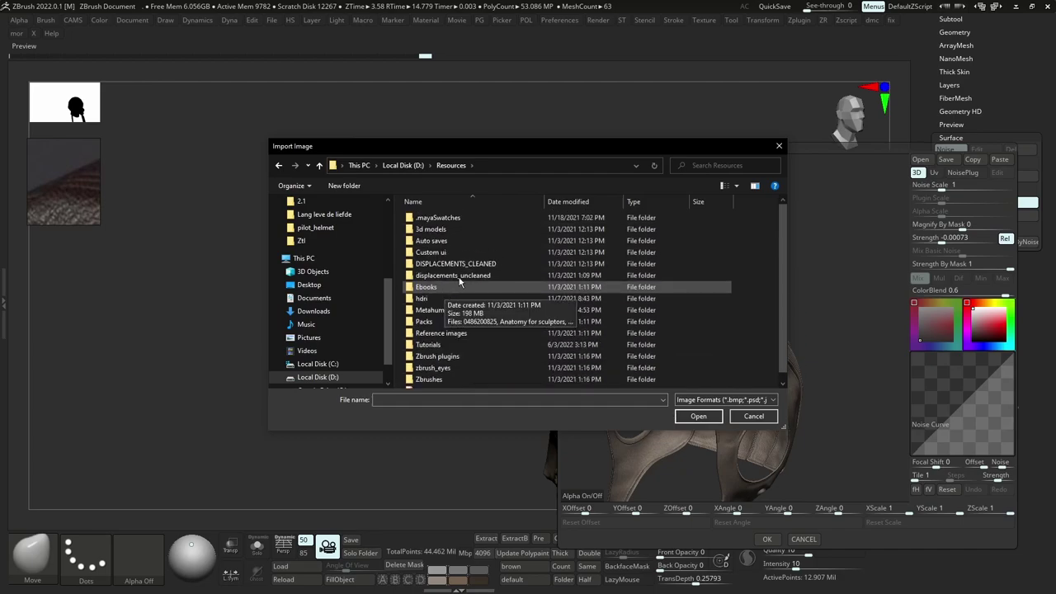
double_click(455, 264)
double_click(445, 230)
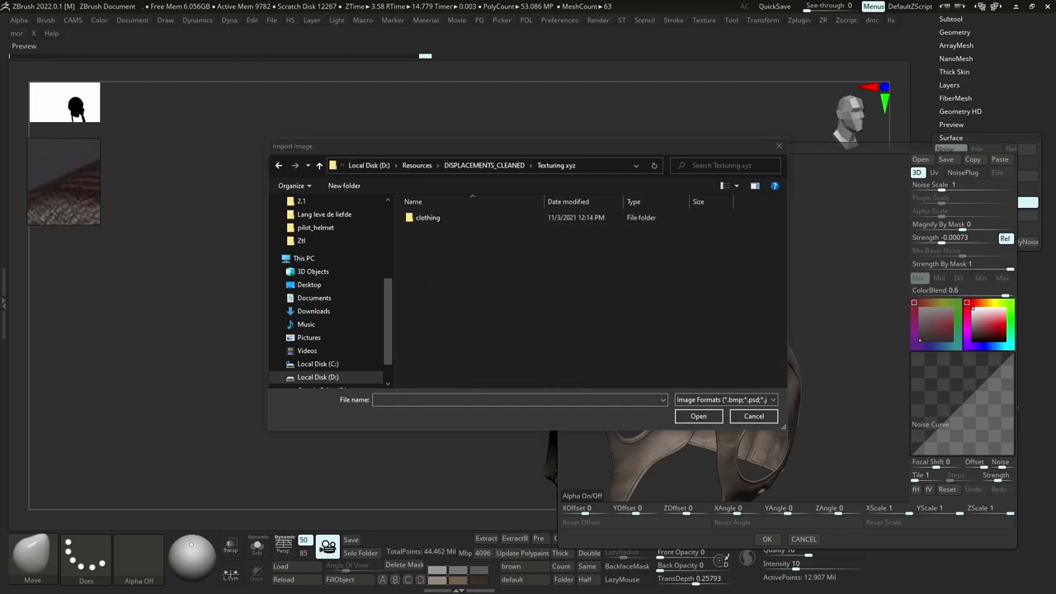
double_click(499, 221)
double_click(494, 220)
double_click(448, 254)
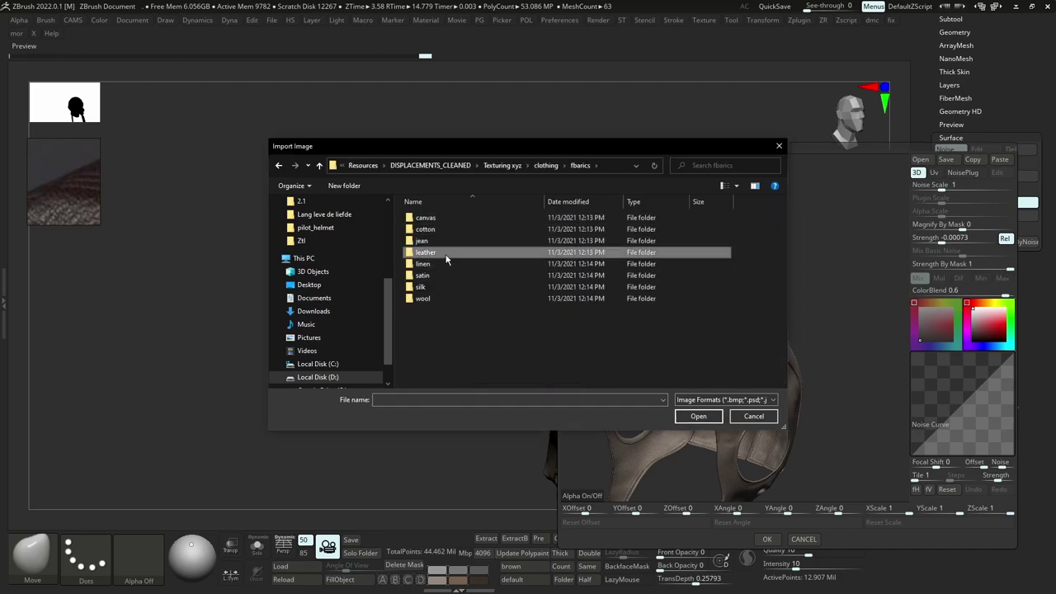
double_click(479, 220)
double_click(483, 264)
Set the leather noise's Mix Basic Noise to 0, Alpha Scale to about 1.62, ColorBlend near 0 and Strength to -0.01202.
right_drag(713, 335, 746, 388)
drag(952, 249, 906, 252)
right_drag(773, 195, 762, 242)
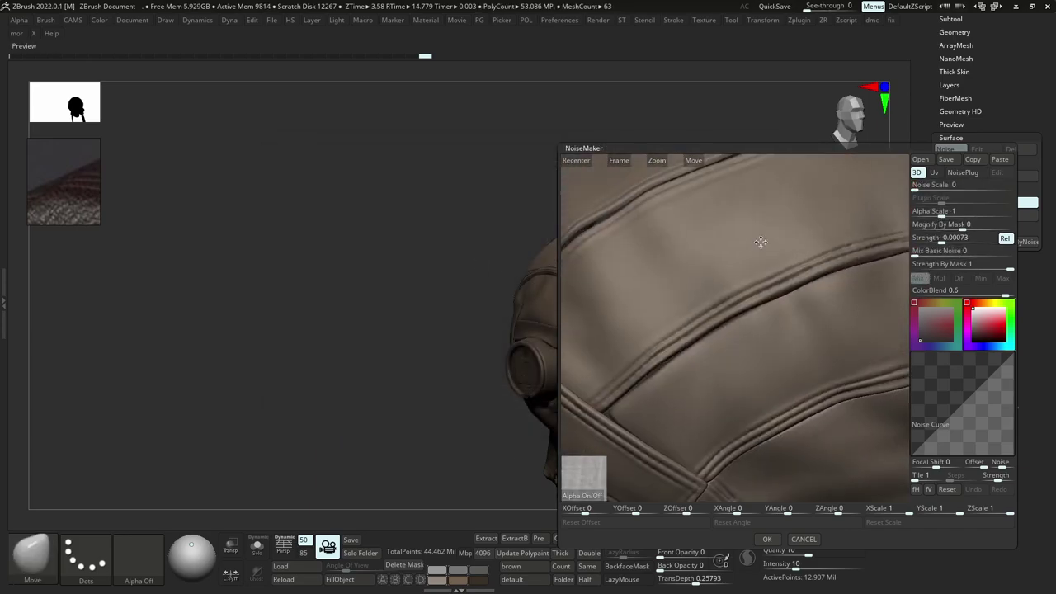
drag(947, 212, 966, 212)
drag(986, 291, 975, 290)
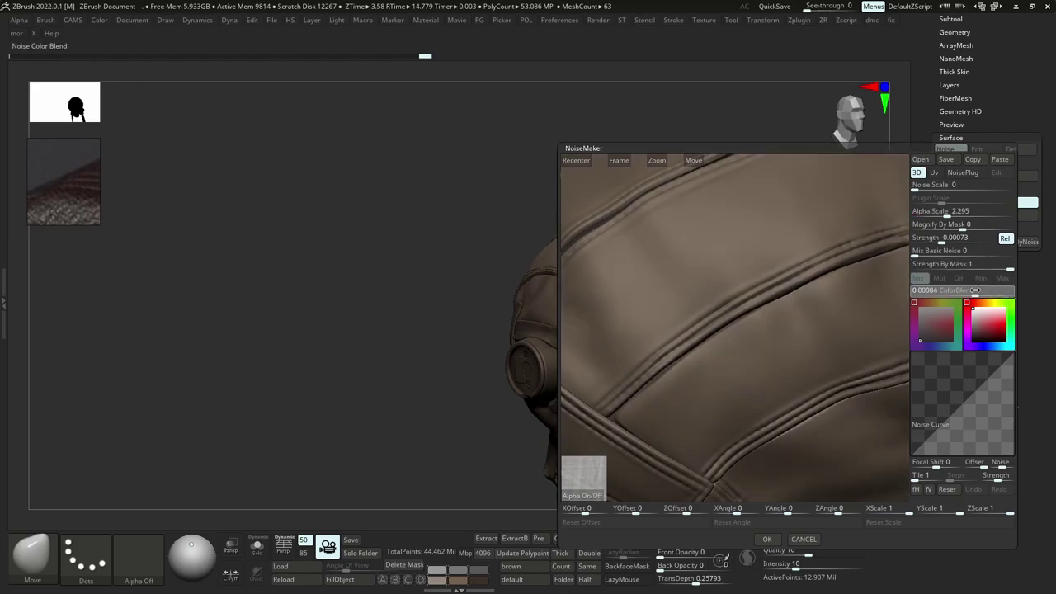
mouse_move(940, 239)
mouse_down()
mouse_move(959, 240)
mouse_move(933, 238)
mouse_up()
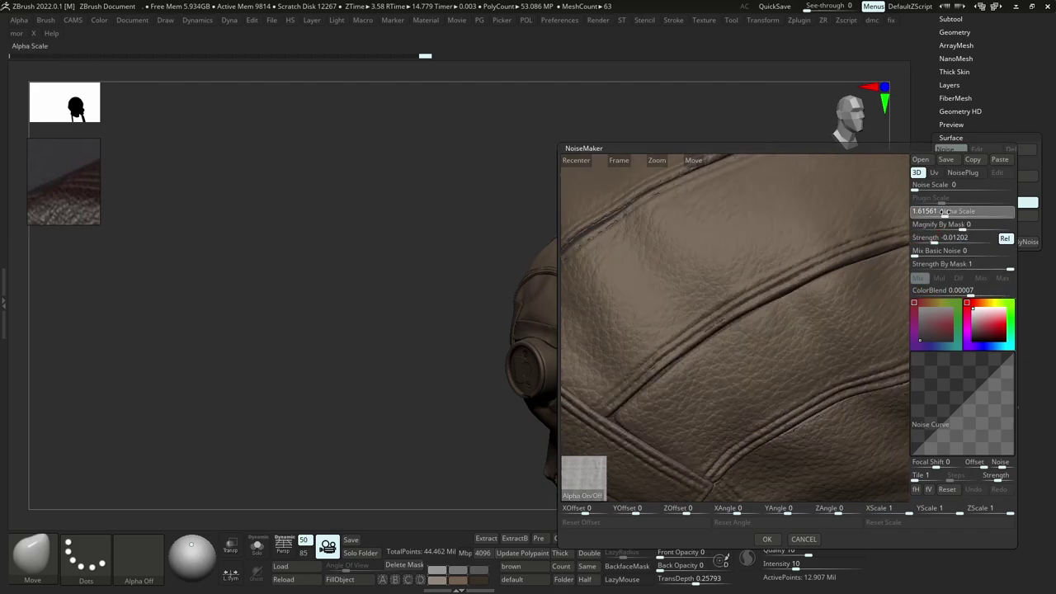
Set the leather noise's ColorBlend to 1, bend its noise curve, accept it and reopen the noise in UV mapping mode.
mouse_move(988, 293)
mouse_down()
mouse_move(1013, 295)
mouse_move(972, 344)
mouse_move(992, 394)
mouse_up()
drag(957, 433, 950, 417)
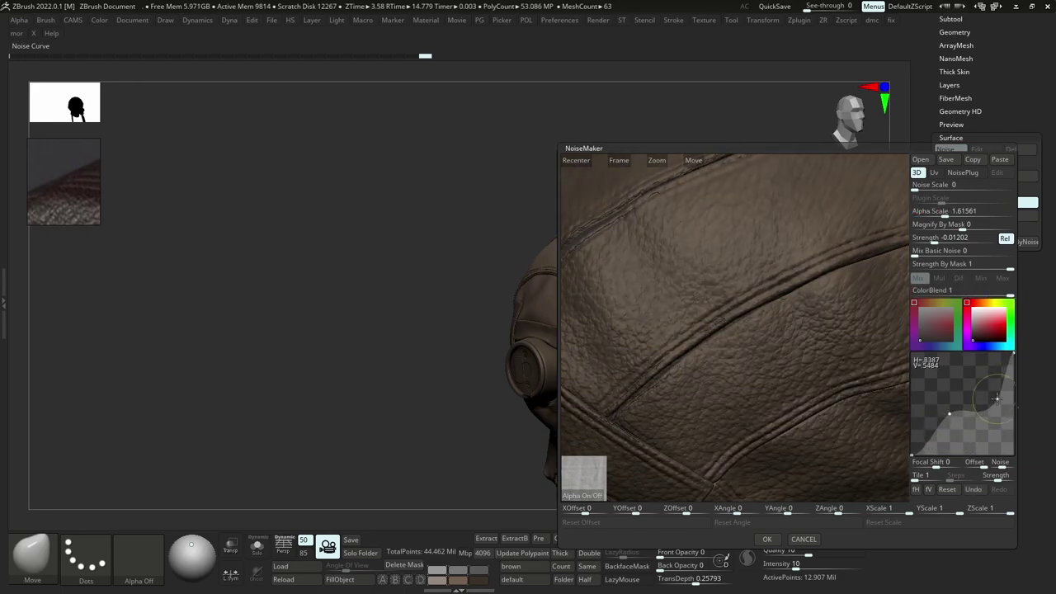
click(766, 541)
click(977, 150)
click(934, 168)
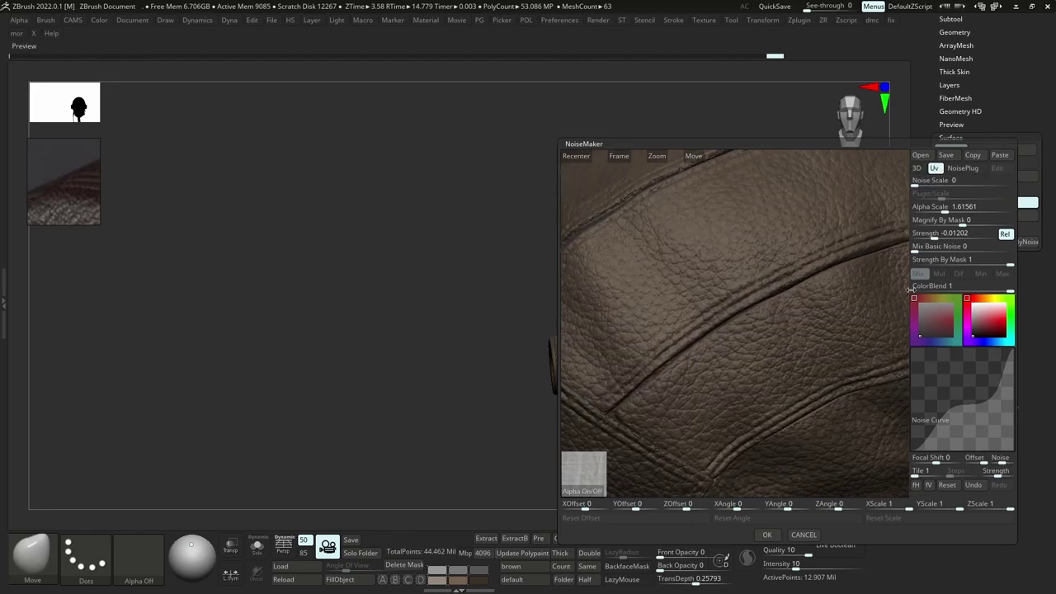
Reshape the noise curve into several peaks and valleys with the noise Strength at 0.
click(965, 291)
mouse_move(992, 396)
mouse_down()
mouse_move(1000, 428)
mouse_move(943, 401)
mouse_move(980, 422)
mouse_move(985, 392)
mouse_up()
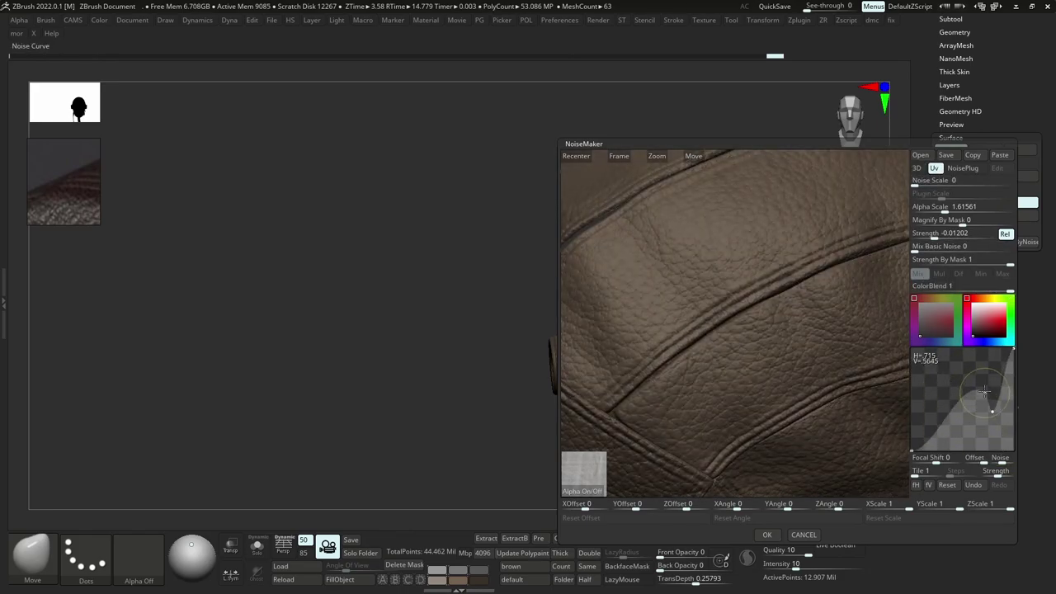
drag(913, 451, 959, 411)
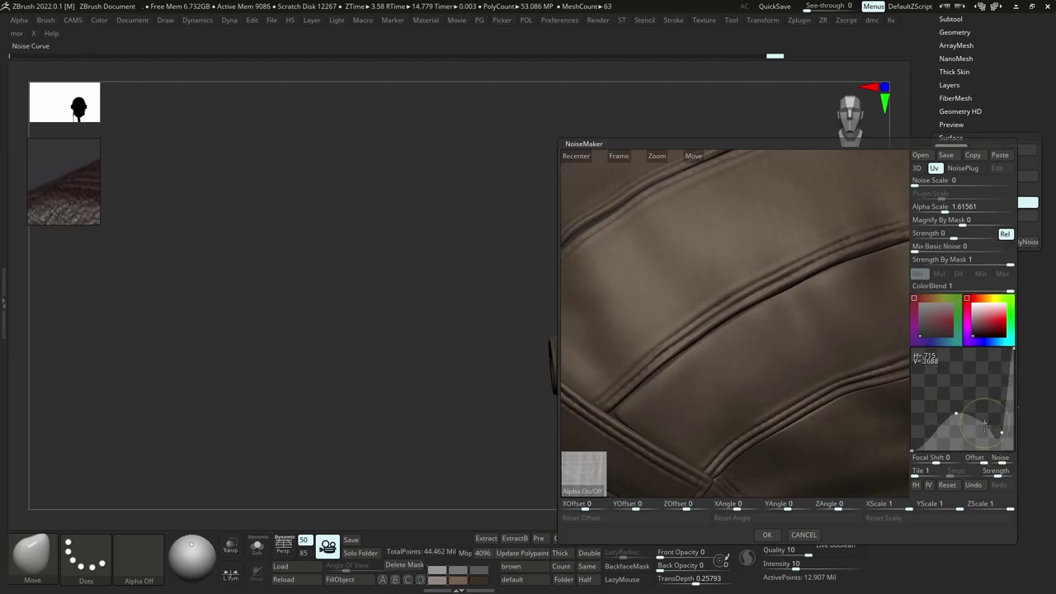
drag(956, 414, 946, 401)
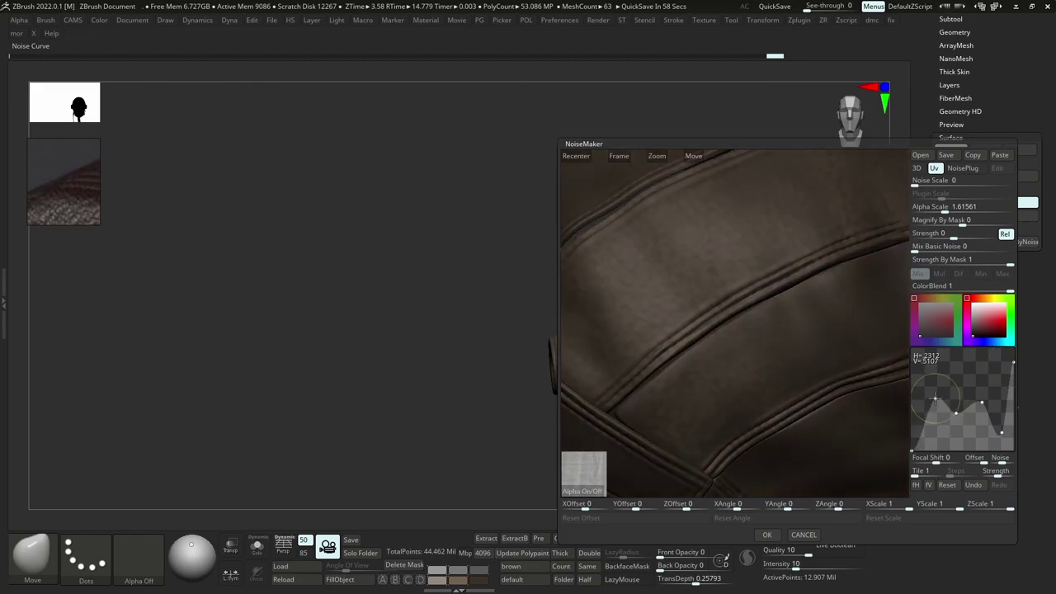
drag(985, 367, 987, 380)
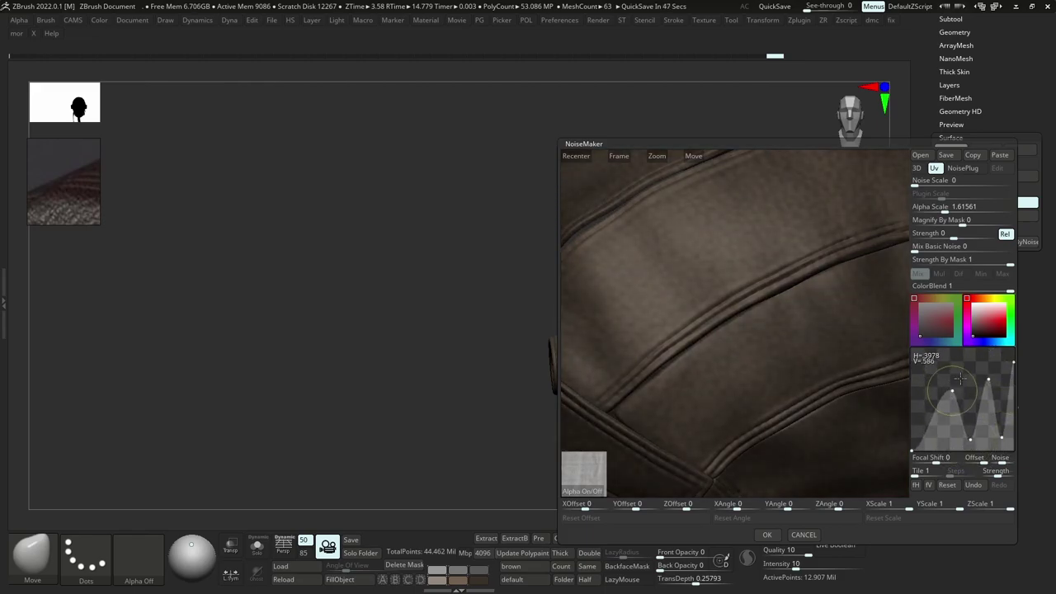
Set the noise's Alpha Scale to 0.81795, Strength to -0.00357 and ColorBlend to 0, and accept the noise.
mouse_move(1008, 290)
mouse_down()
mouse_move(984, 291)
mouse_move(1001, 291)
mouse_up()
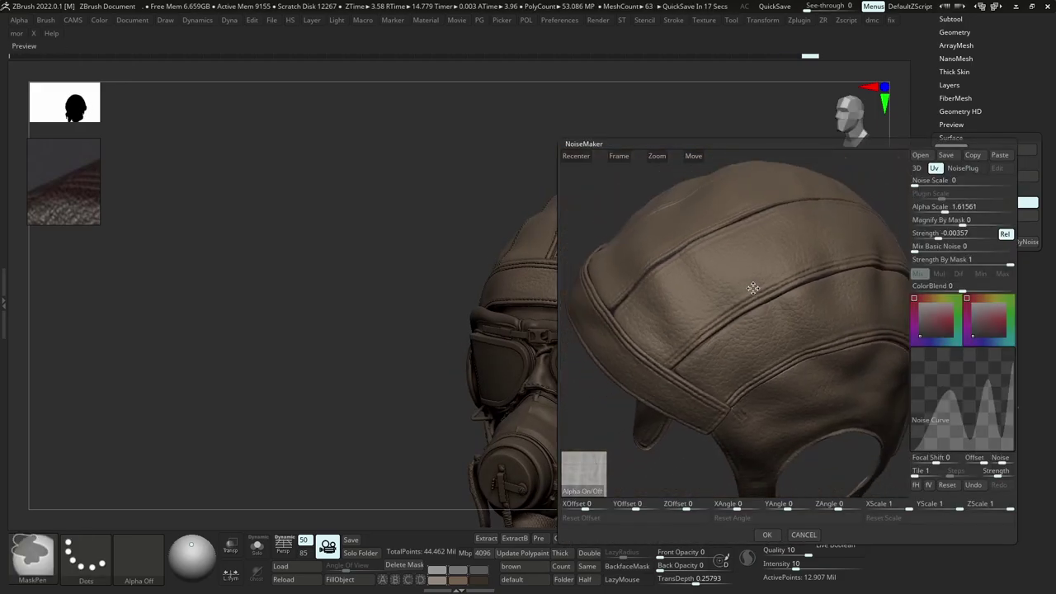
key(Return)
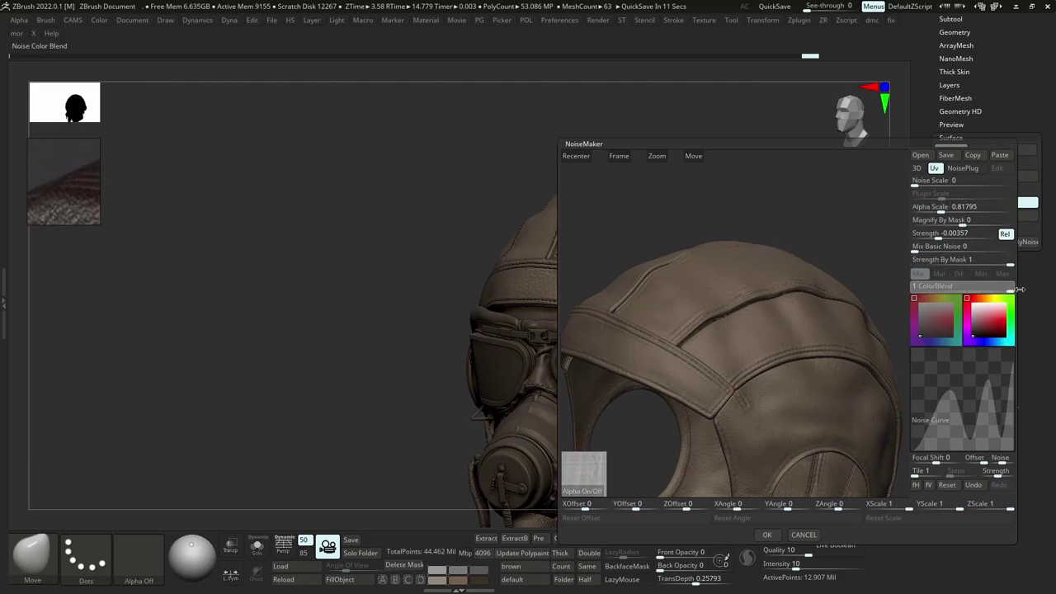
click(916, 284)
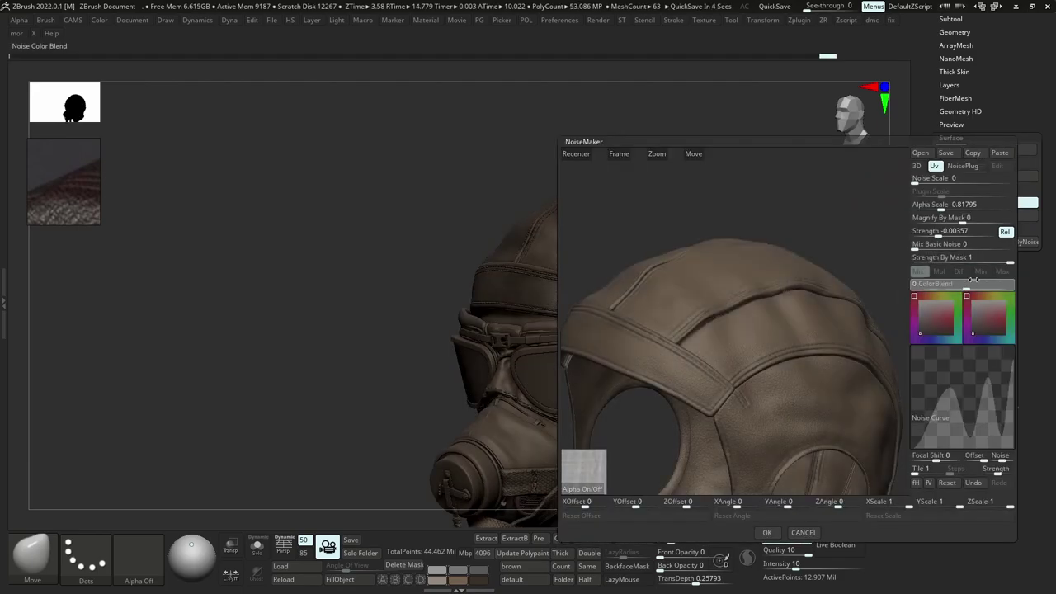
click(767, 533)
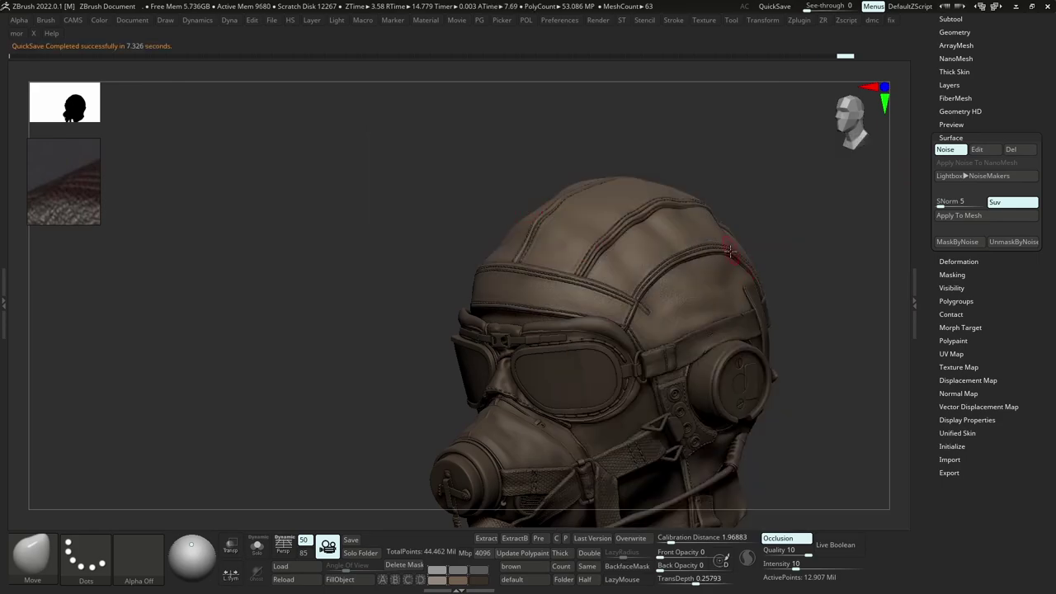
Try the MatCap Metal03 material on the gear and shift the active colour to a warmer brown.
key(space)
click(633, 402)
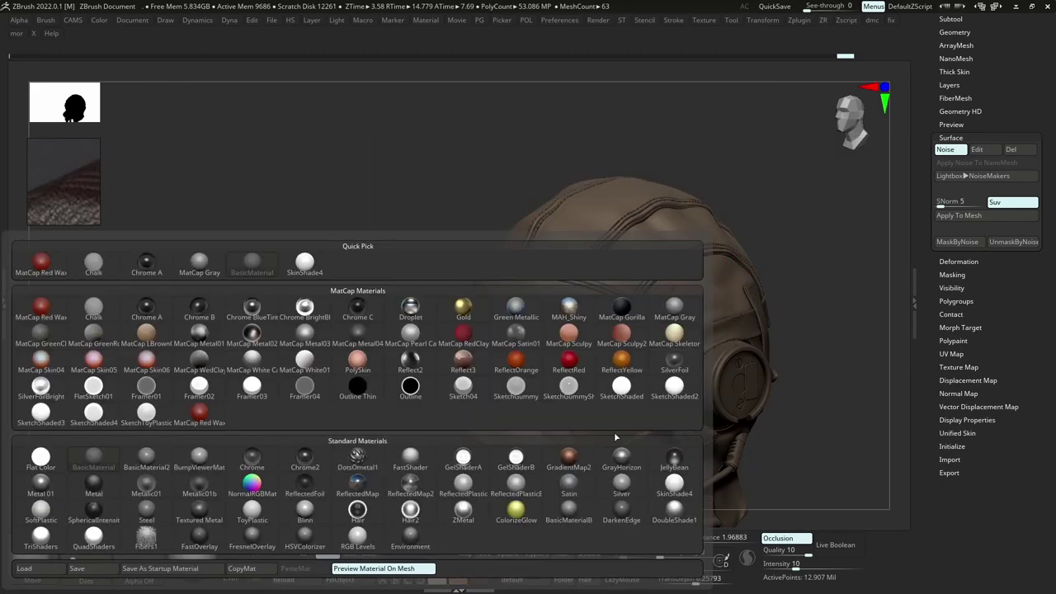
click(317, 335)
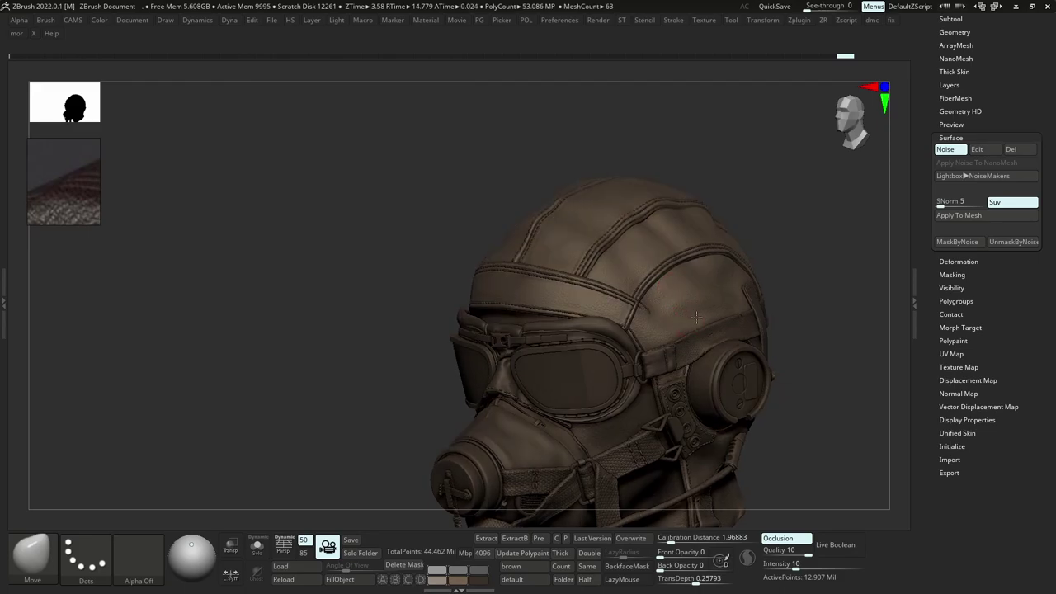
mouse_move(696, 317)
right_down()
mouse_move(722, 328)
mouse_move(714, 318)
right_up()
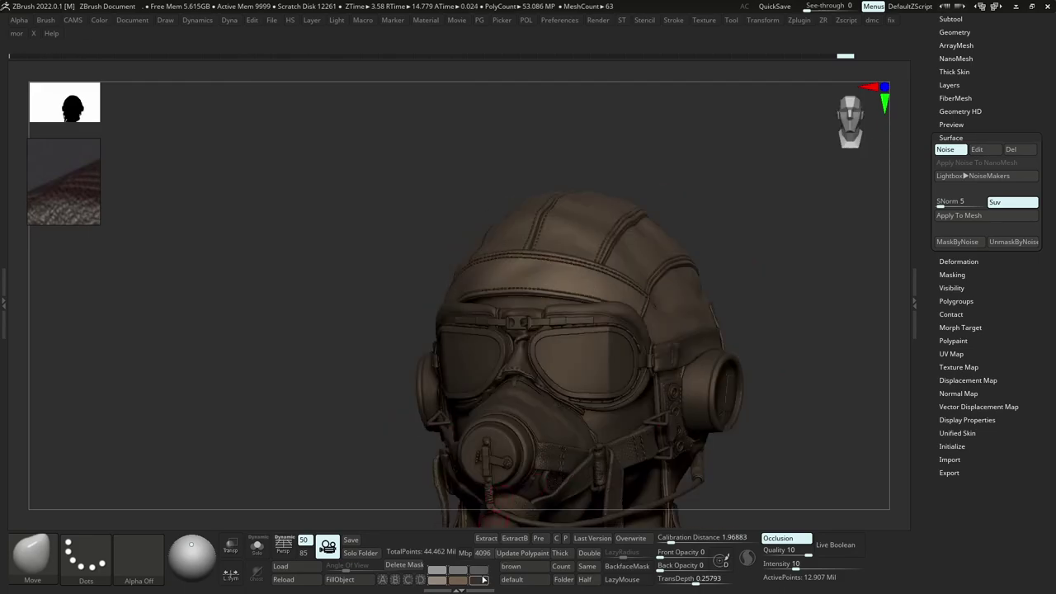
key(space)
mouse_move(563, 381)
mouse_down()
mouse_move(569, 368)
mouse_move(569, 387)
mouse_move(582, 380)
mouse_up()
mouse_move(775, 306)
right_down()
mouse_move(735, 300)
mouse_move(801, 383)
mouse_move(791, 359)
right_up()
Try the ReflectedPlastic material on the gear, and switch to FastShader.
key(space)
click(703, 437)
click(465, 485)
key(space)
click(753, 478)
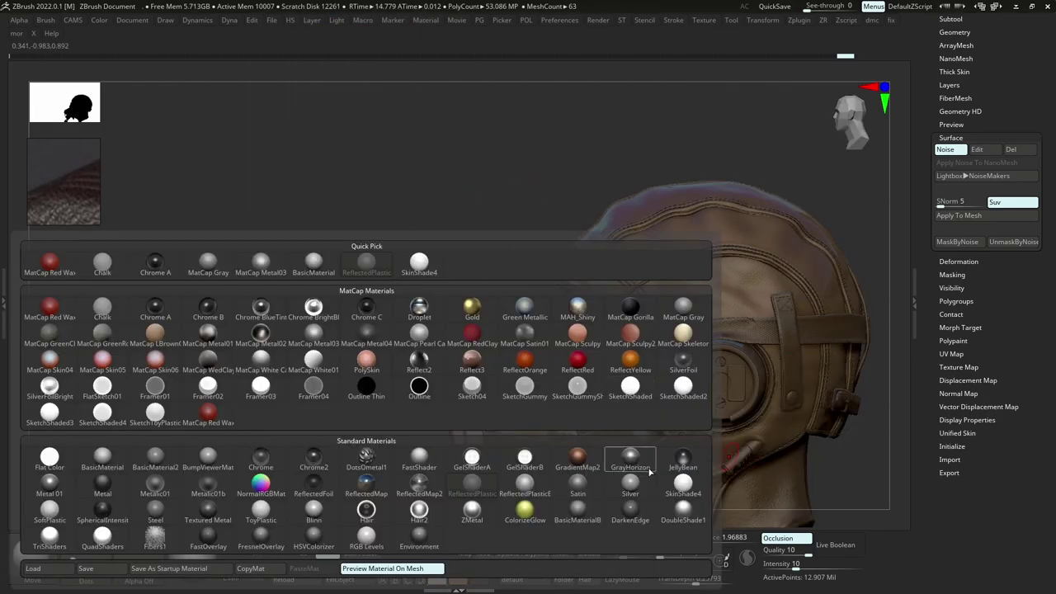
click(416, 459)
key(space)
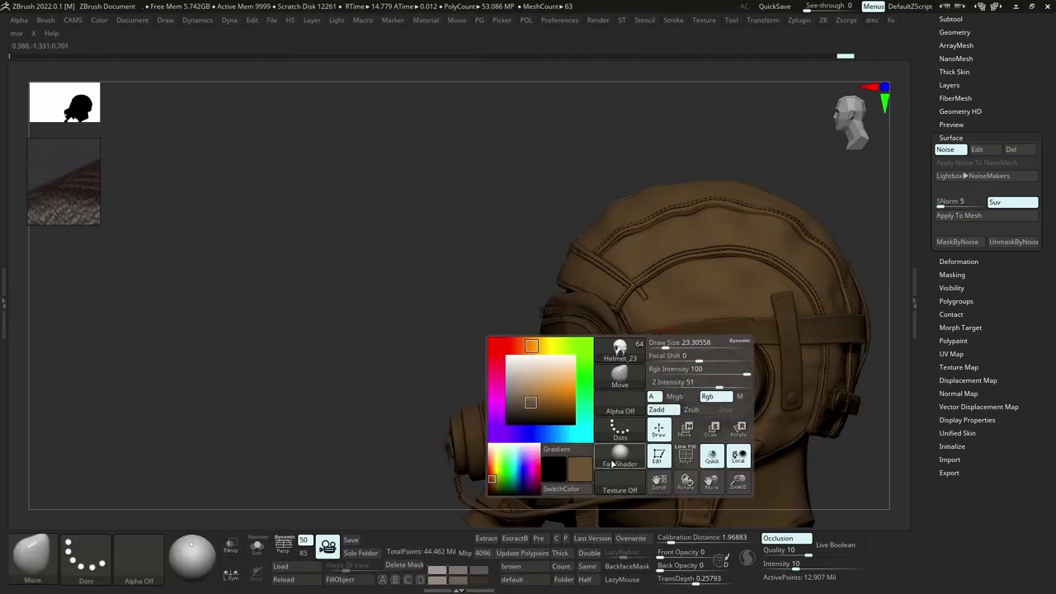
click(619, 453)
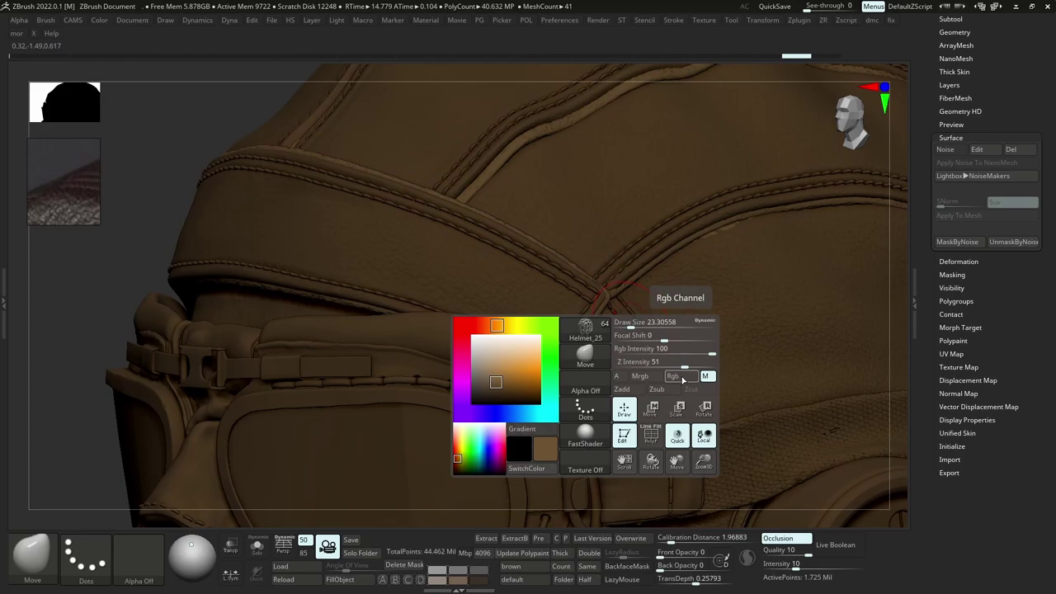
Show the subtool list and select individual helmet pieces directly on the model.
key(space)
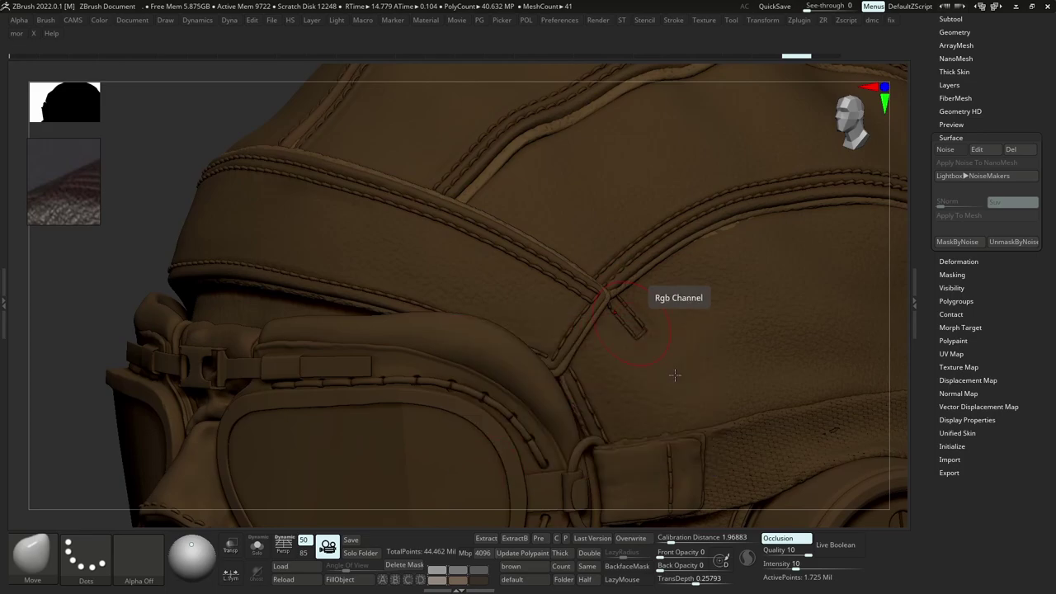
click(950, 19)
key(space)
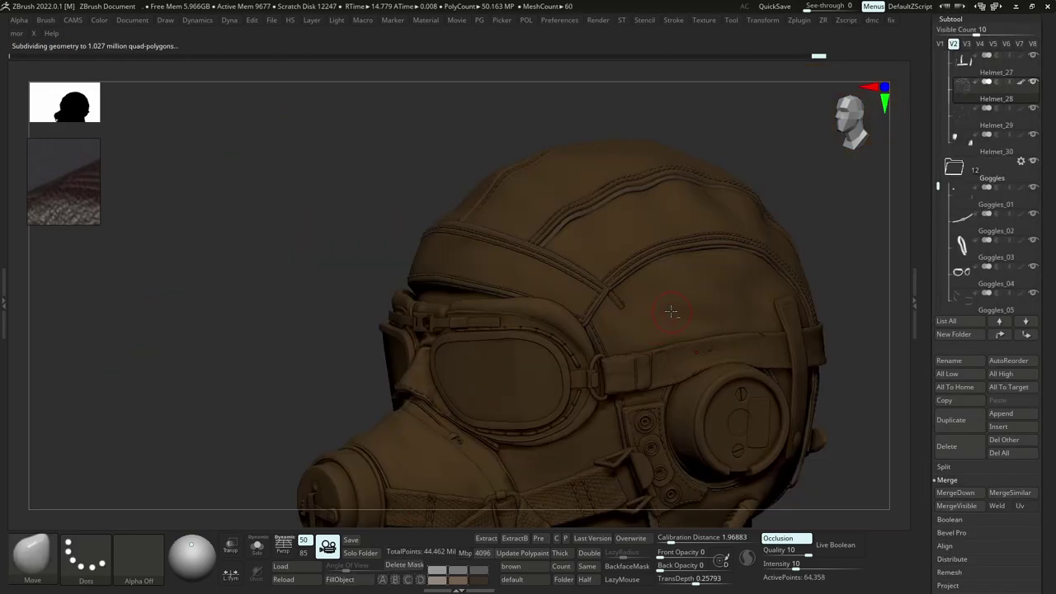
alt+click(554, 408)
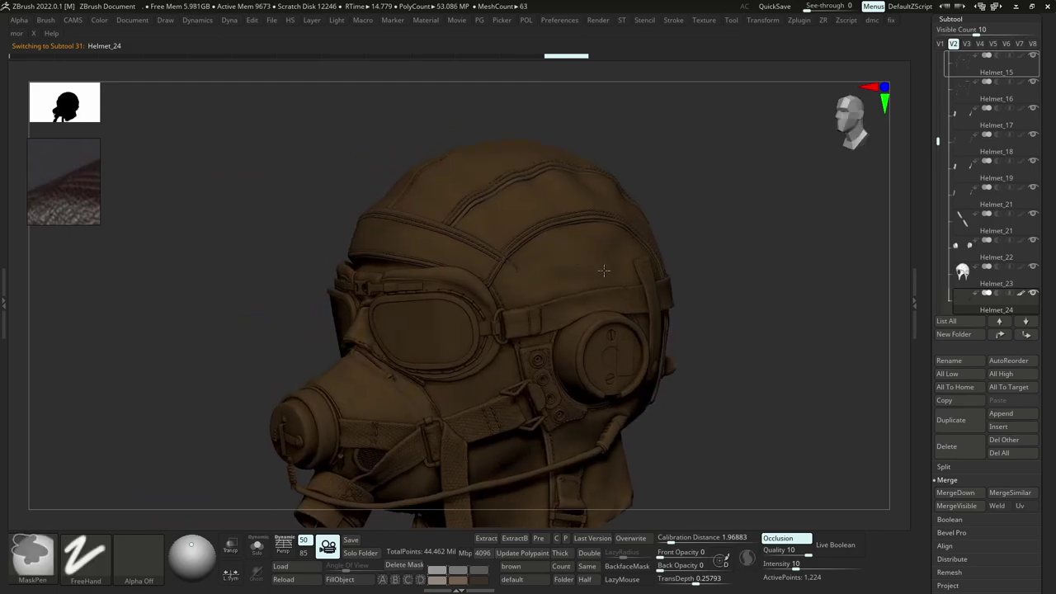
ctrl+right_drag(559, 202, 623, 301)
ctrl+right_drag(727, 281, 761, 264)
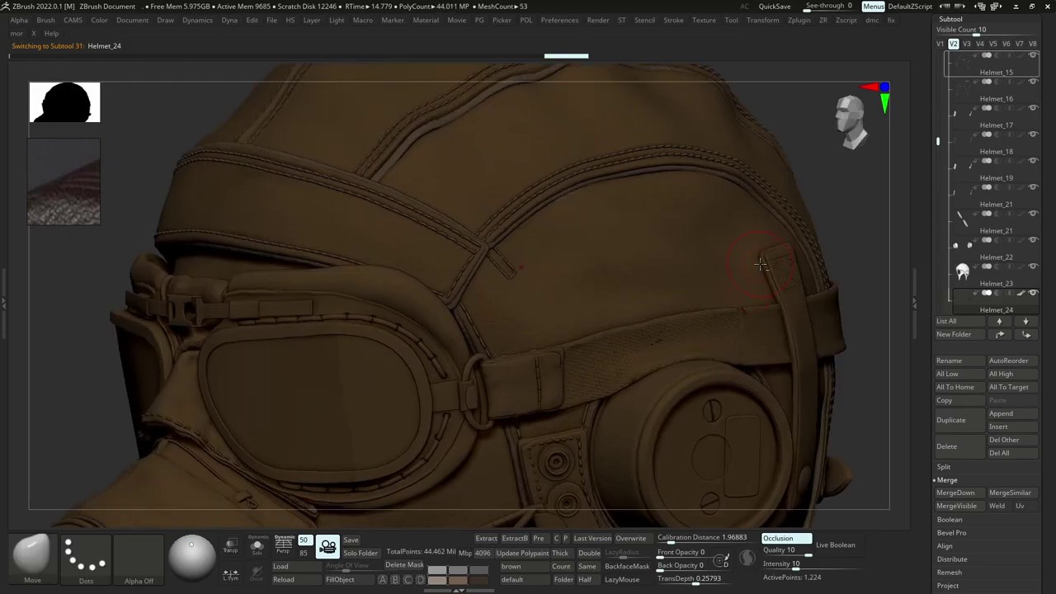
alt+click(763, 263)
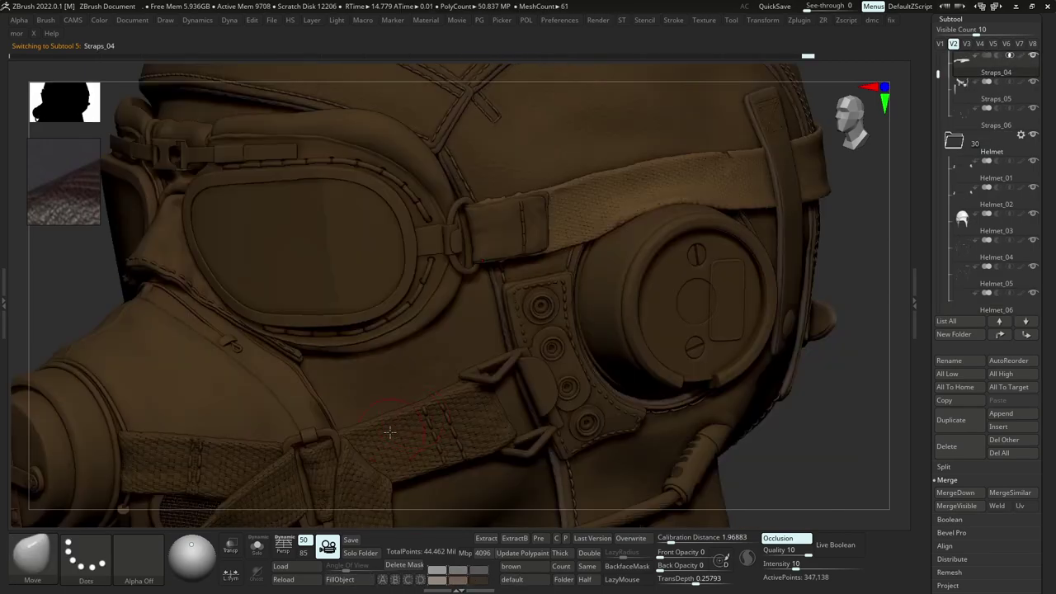
Select the mask's webbing strap, Straps_05, and fill it with the FastShader material.
alt+click(400, 437)
click(340, 583)
ctrl+right_drag(502, 420, 528, 462)
right_drag(841, 388, 702, 379)
key(alt+shift+s)
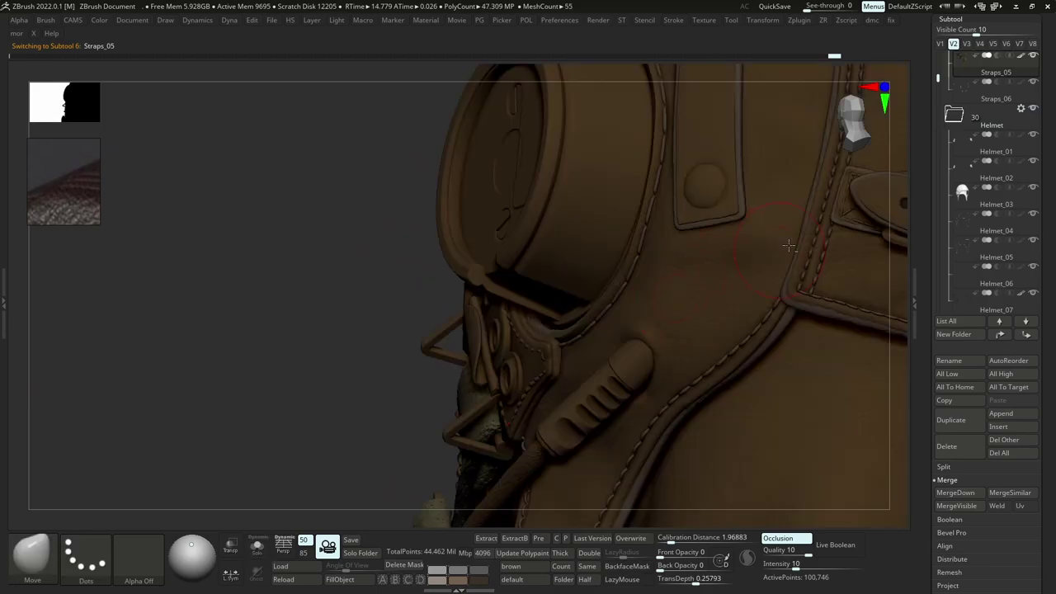
Select the leather cap, Helmet_23, and fill it with the Blinn material.
alt+click(801, 332)
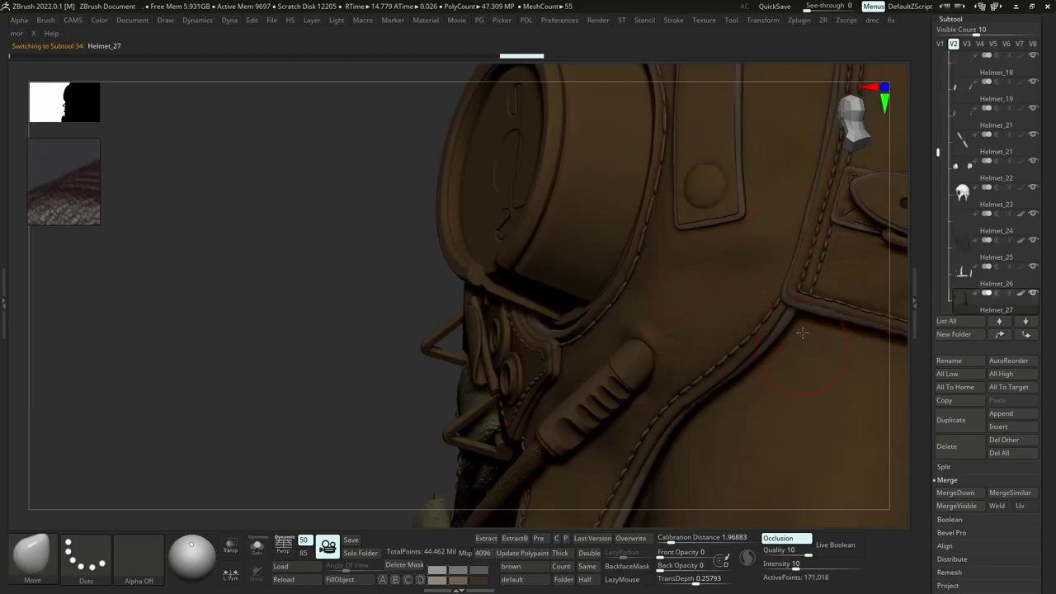
alt+click(771, 306)
key(space)
click(641, 457)
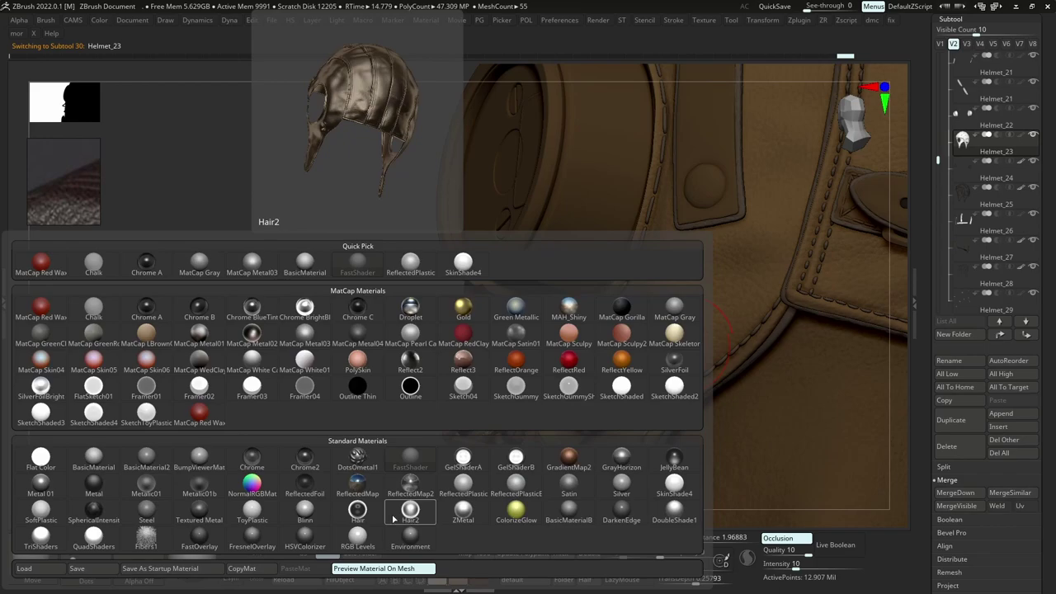
click(303, 517)
right_drag(692, 303, 726, 319)
key(ctrl)
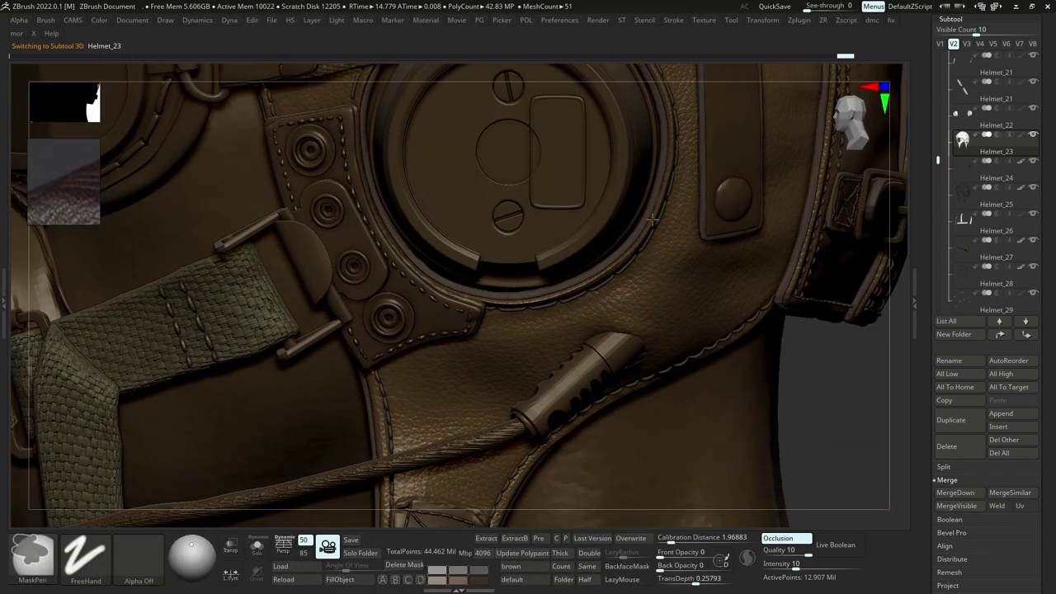
mouse_move(628, 219)
ctrl+right_down()
mouse_move(528, 206)
mouse_move(462, 280)
ctrl+right_up()
mouse_move(462, 280)
alt+right_down()
mouse_move(437, 429)
mouse_move(458, 524)
alt+right_up()
click(349, 581)
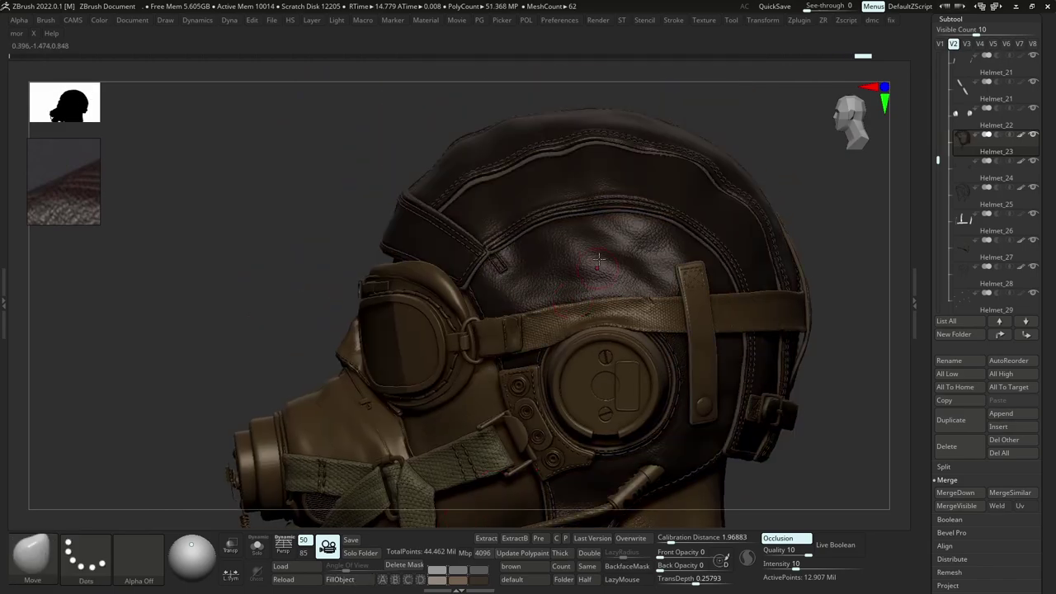
Fill the cap with the MatCap Pearl Cavity material and try MatCap Metal03 as an alternative.
right_drag(528, 268, 413, 252)
key(space)
click(585, 384)
click(411, 335)
click(341, 580)
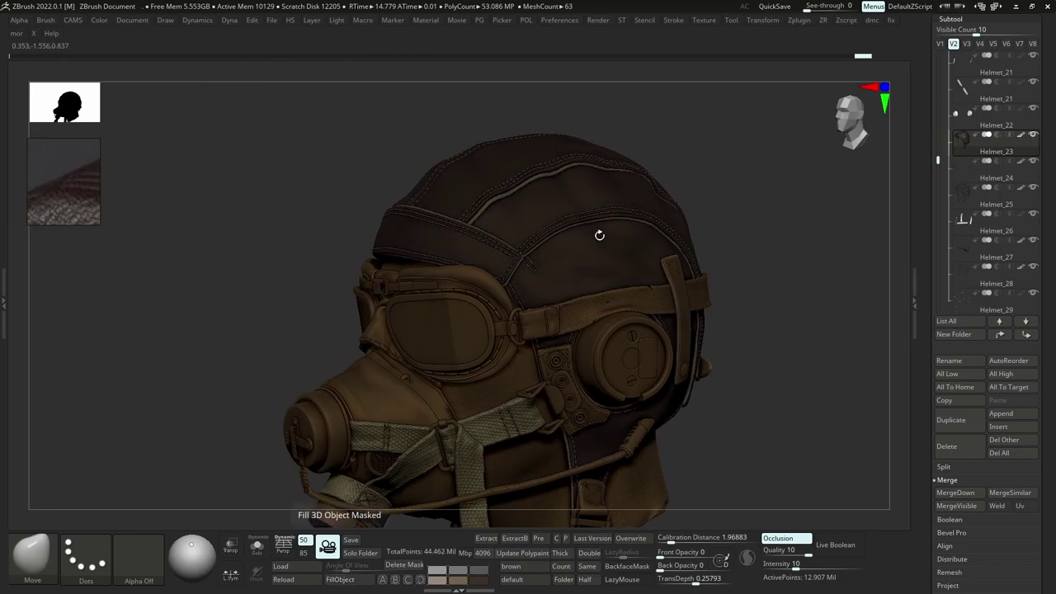
right_drag(599, 233, 544, 289)
key(space)
click(547, 342)
click(359, 335)
Switch the material to BasicMaterial2 and check the leather's shine on the cap.
key(space)
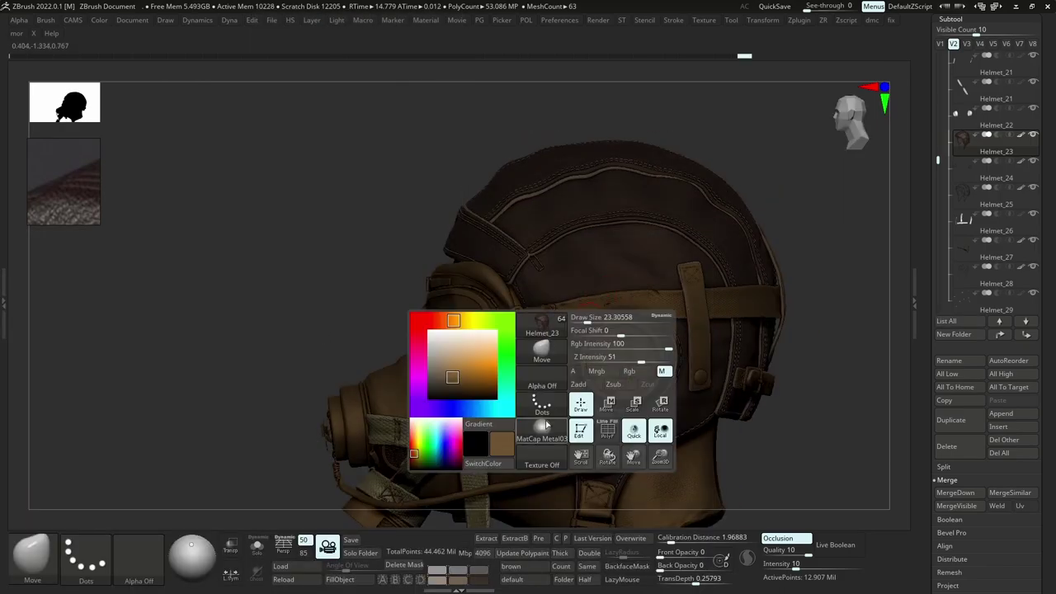
click(543, 426)
click(492, 460)
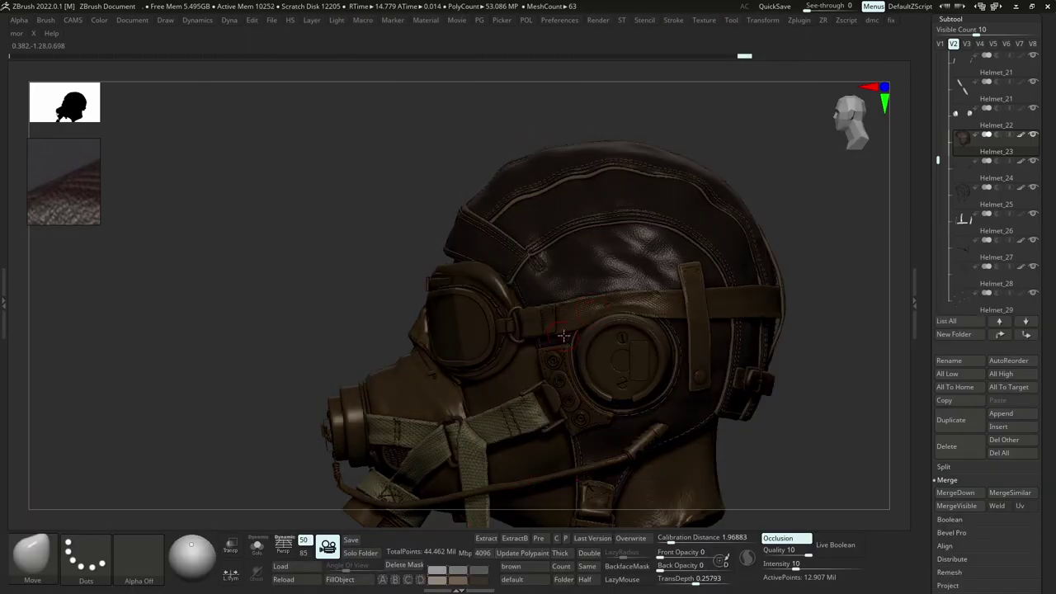
right_drag(563, 336, 576, 419)
key(space)
click(541, 462)
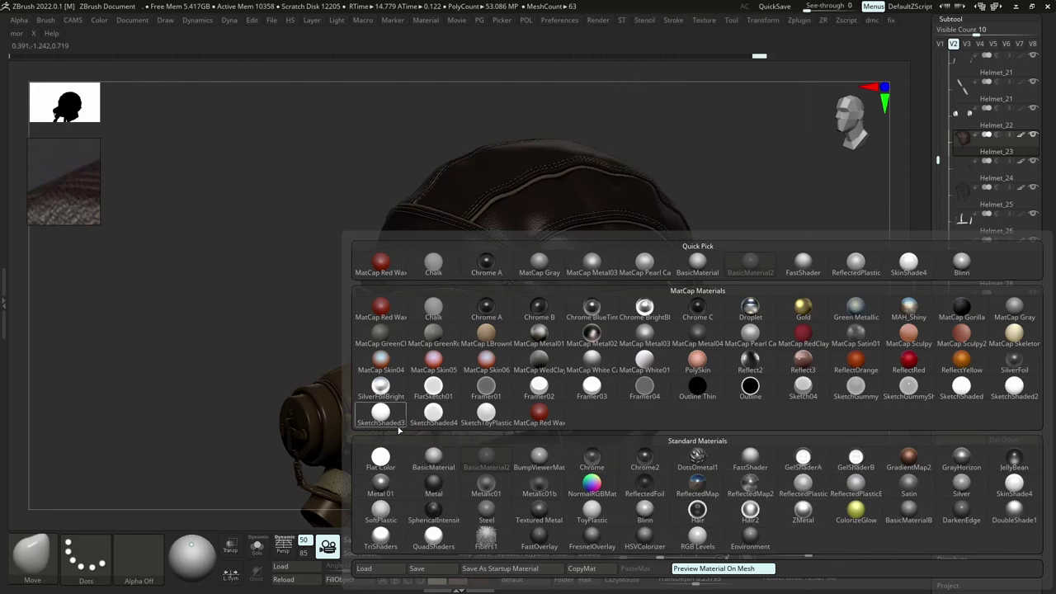
click(481, 462)
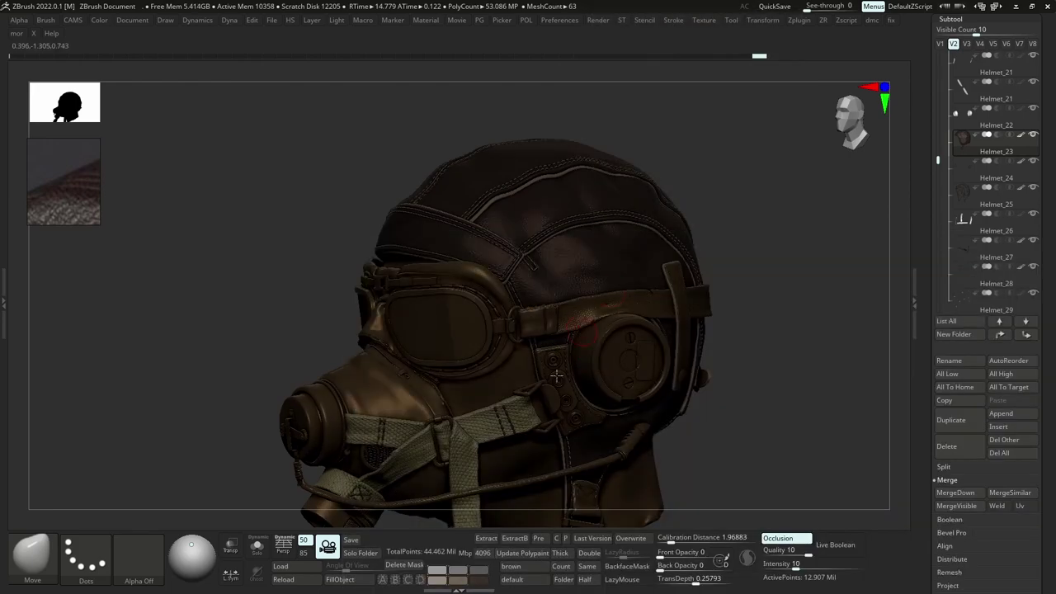
Darken the active brown and fill the cap with it using the Metal 01 material.
key(space)
key(space)
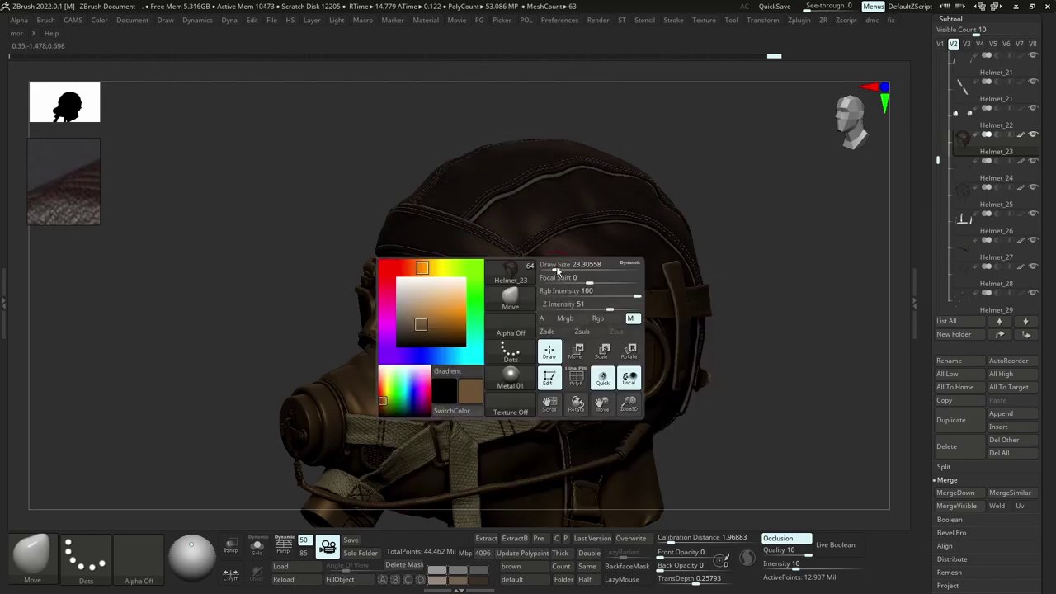
key(space)
drag(408, 361, 395, 357)
key(space)
click(613, 426)
click(583, 426)
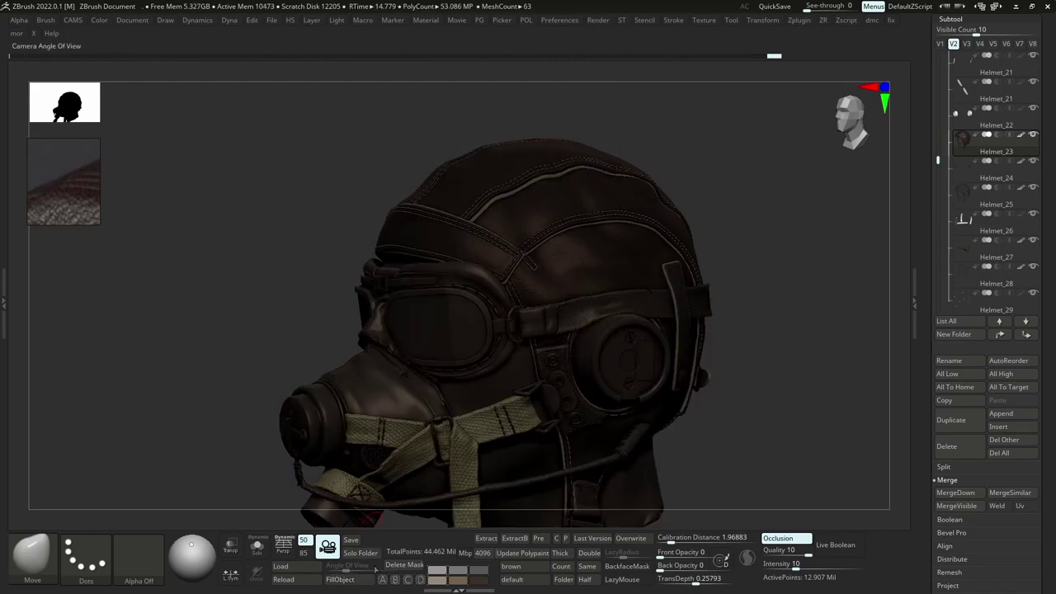
click(340, 580)
Refill the cap with two further brown colour picks and fill the side strap loop piece to match.
right_drag(516, 366, 561, 254)
key(space)
click(414, 364)
click(345, 579)
key(space)
click(358, 352)
click(345, 580)
alt+click(667, 285)
click(346, 579)
Change the active material to BasicMaterial and turn on the painted colours for all subtools.
right_drag(735, 268, 644, 272)
ctrl+right_drag(643, 272, 684, 338)
click(191, 558)
click(51, 454)
ctrl+right_drag(554, 346, 578, 363)
right_drag(462, 387, 502, 375)
shift+click(1024, 165)
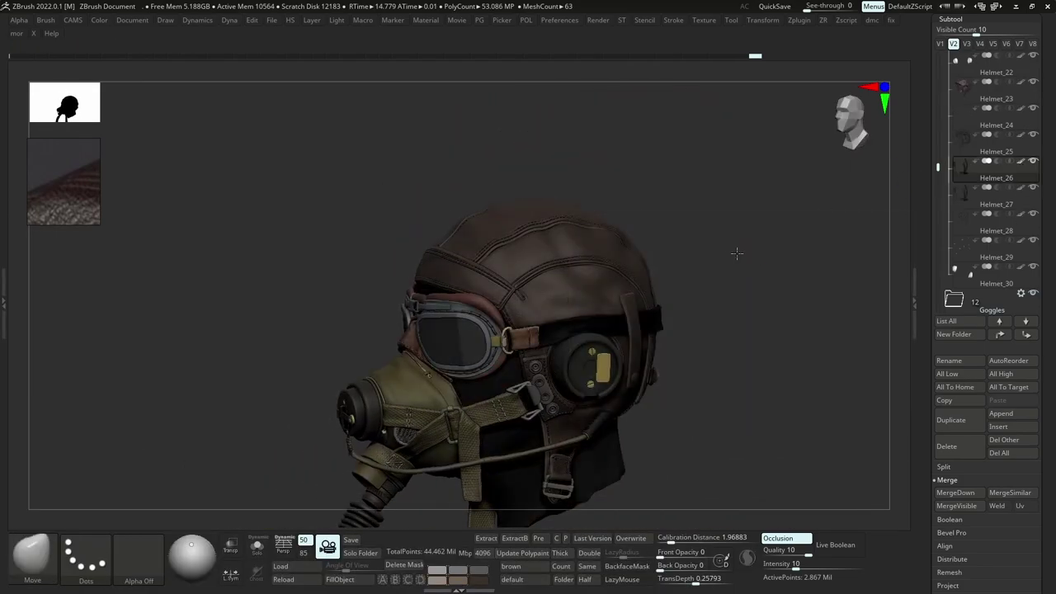
Choose the FastShader material and an olive-brown colour of about RGB 99, 91, 63 for the goggle strap, Straps_04.
mouse_move(735, 252)
right_down()
mouse_move(705, 276)
mouse_move(696, 311)
right_up()
mouse_move(780, 309)
right_down()
mouse_move(711, 307)
mouse_move(692, 269)
right_up()
ctrl+right_drag(691, 269, 724, 310)
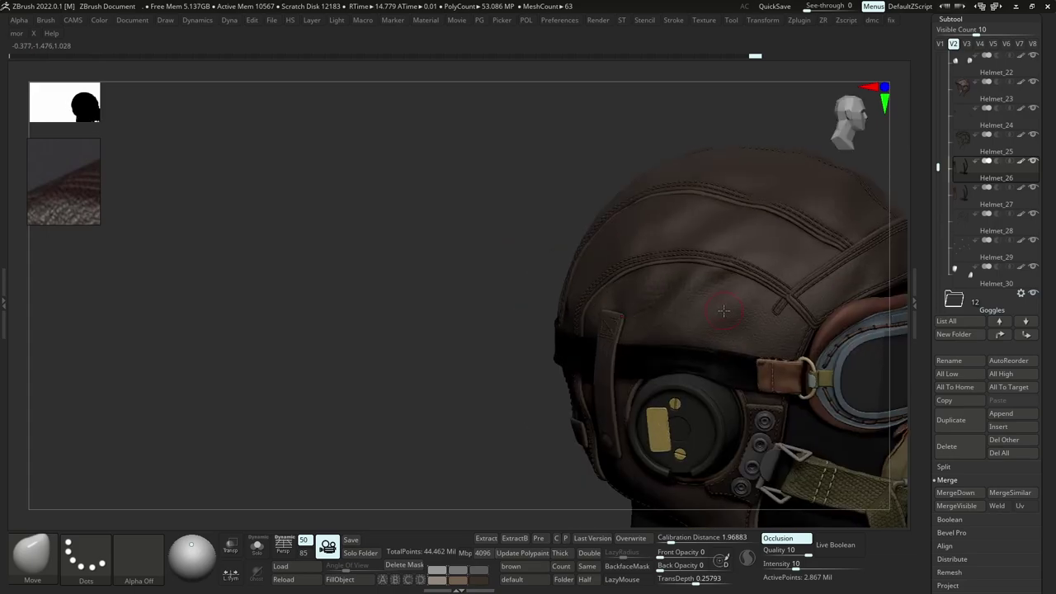
mouse_move(800, 287)
alt+right_down()
mouse_move(596, 340)
mouse_move(504, 317)
alt+right_up()
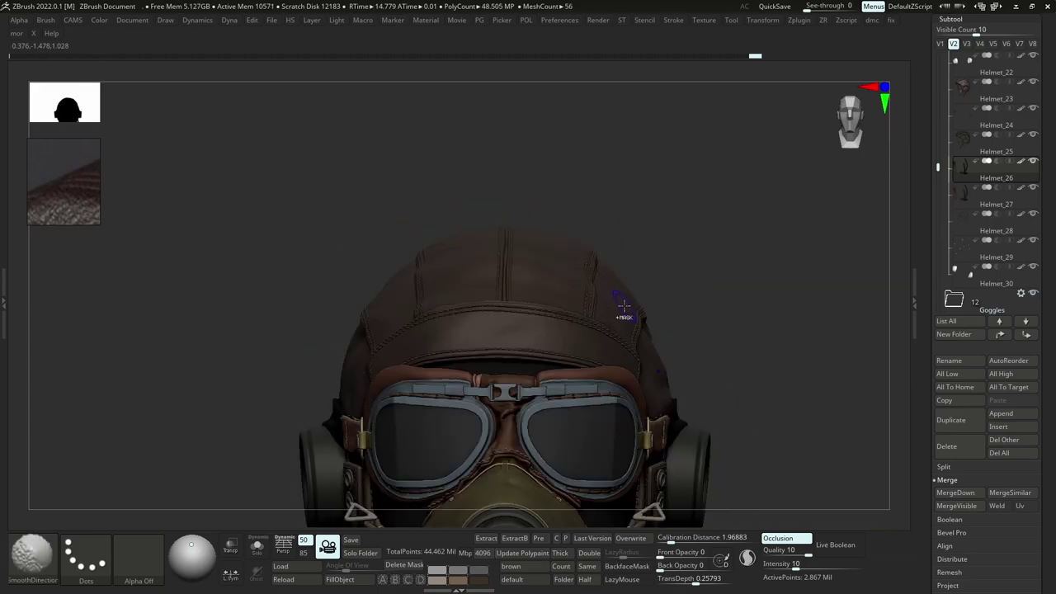
mouse_move(623, 305)
ctrl+right_down()
mouse_move(629, 339)
mouse_move(673, 273)
ctrl+right_up()
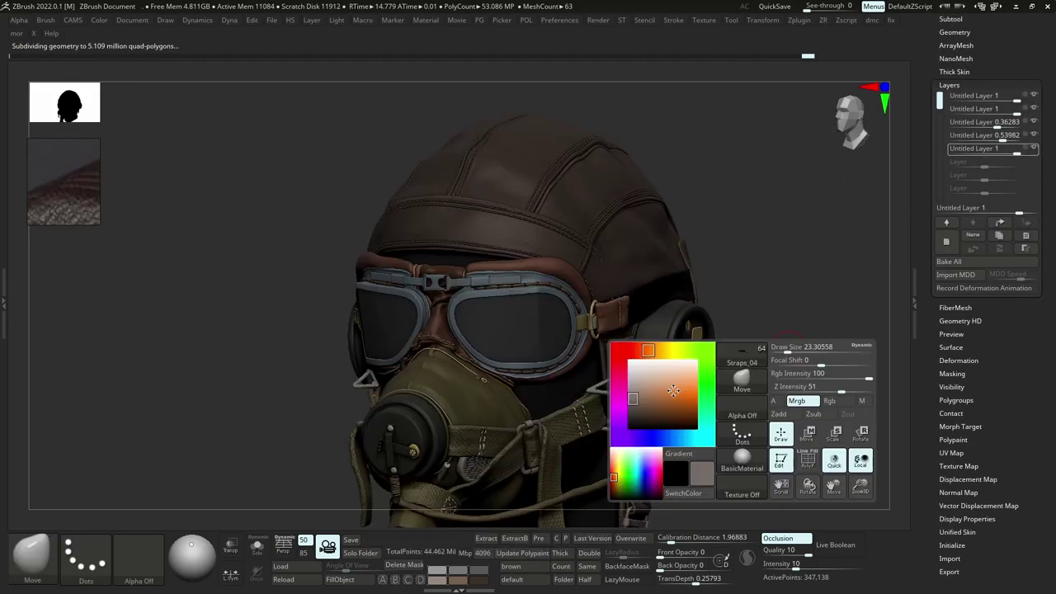
key(space)
click(589, 481)
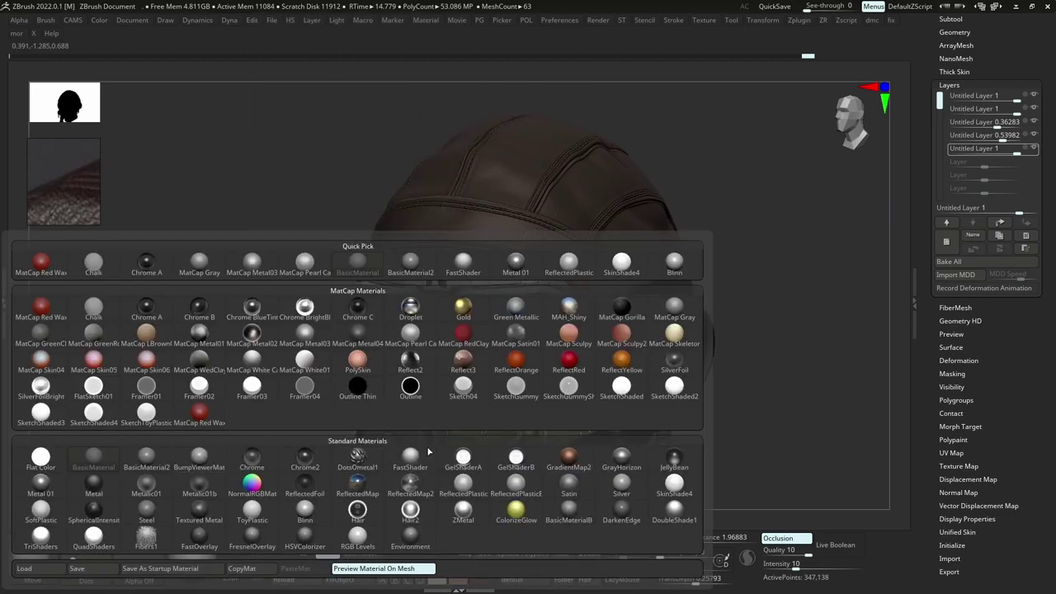
click(427, 454)
key(space)
click(577, 436)
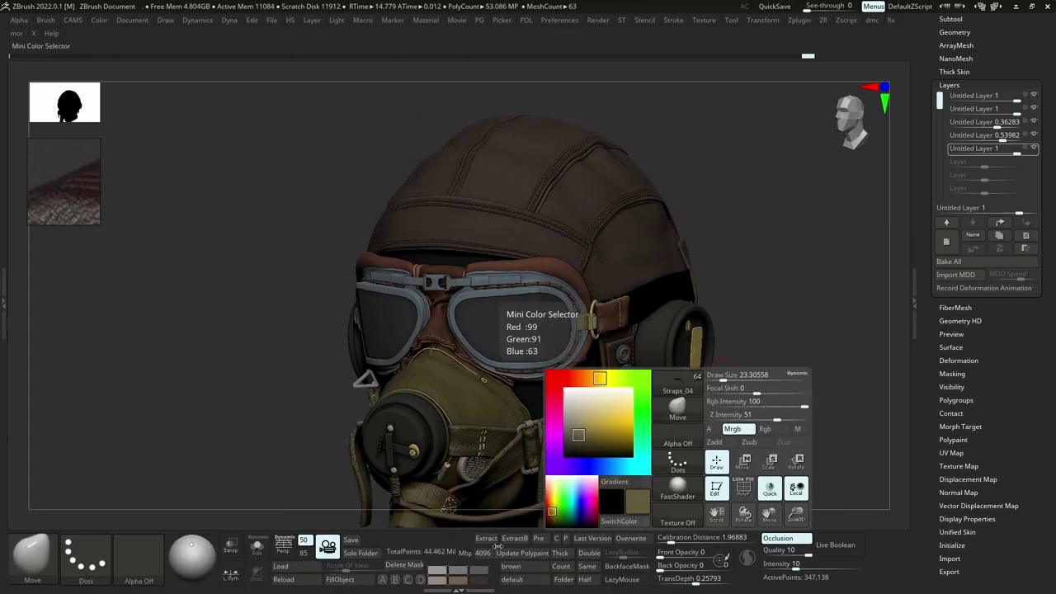
Fill the Straps_04 and Straps_05 subtools with the olive colour (RGB 99, 91, 63) and choose the Blinn material.
click(350, 581)
alt+click(427, 497)
click(340, 581)
key(space)
click(625, 411)
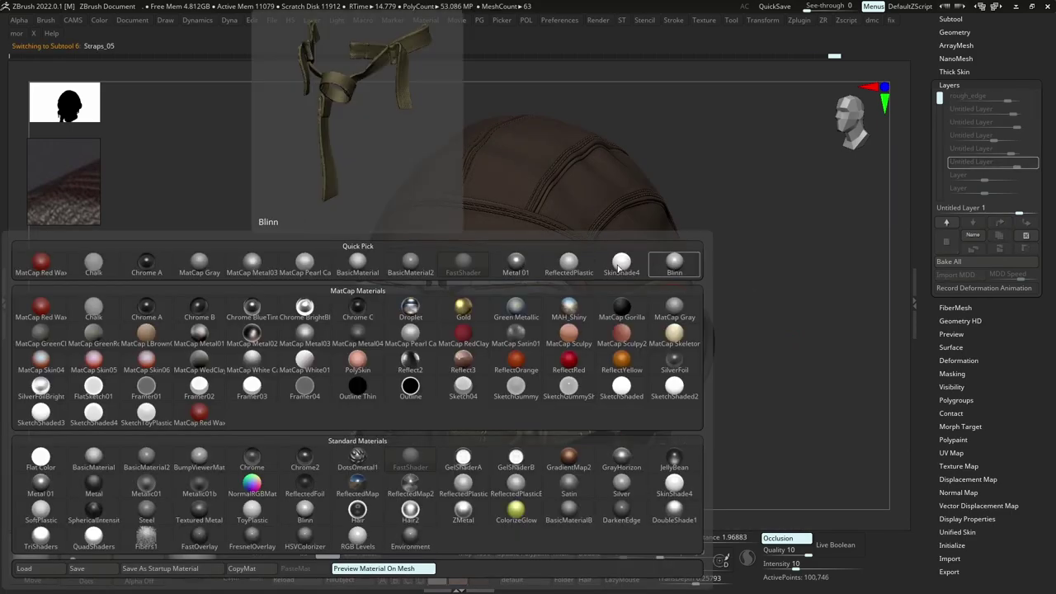
click(671, 262)
Select the leather helmet shell, Helmet_23, and fill it with the Blinn material, undoing the first fill.
alt+click(558, 241)
key(space)
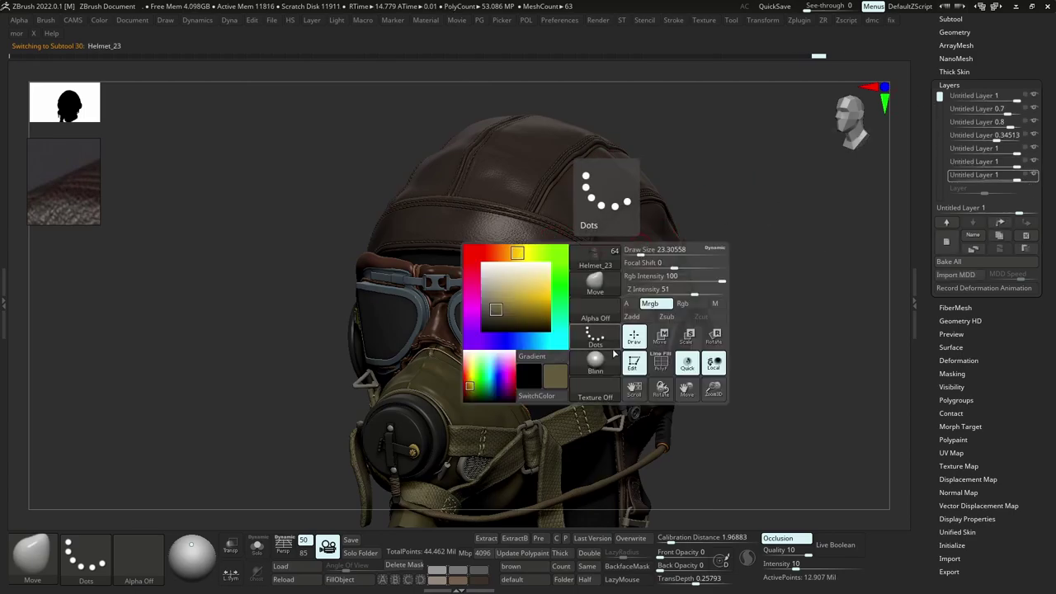
click(349, 579)
key(ctrl+z)
key(space)
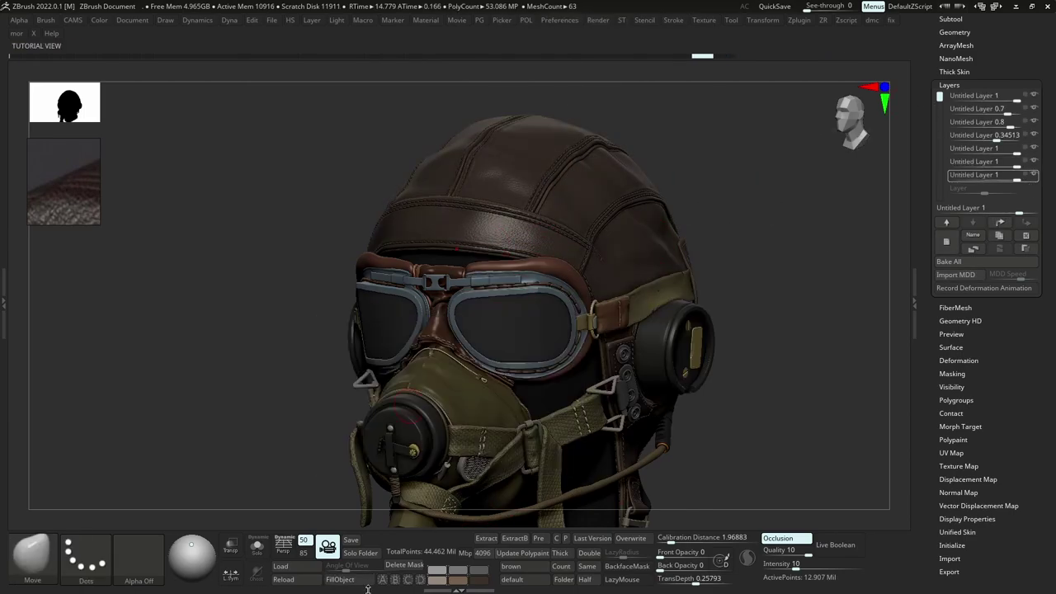
click(350, 580)
click(191, 558)
click(166, 429)
Examine the helmet's leather material from both sides and the front, and inspect the stitched crown seams up close.
mouse_move(612, 279)
shift+right_down()
mouse_move(658, 288)
mouse_move(873, 237)
shift+right_up()
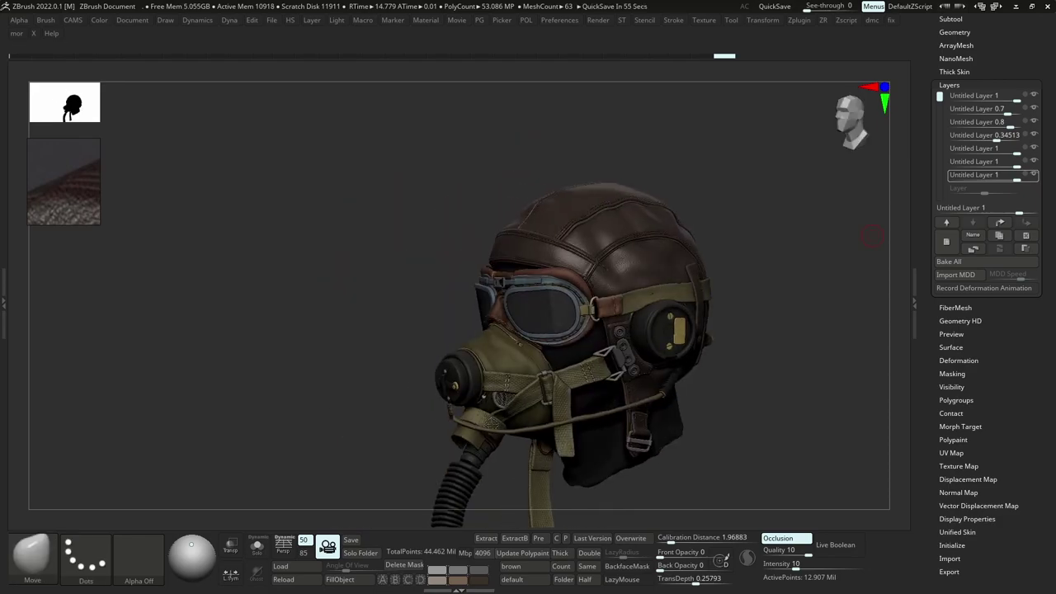
mouse_move(675, 195)
right_down()
mouse_move(619, 205)
mouse_move(614, 239)
mouse_move(590, 264)
right_up()
right_drag(497, 235, 629, 240)
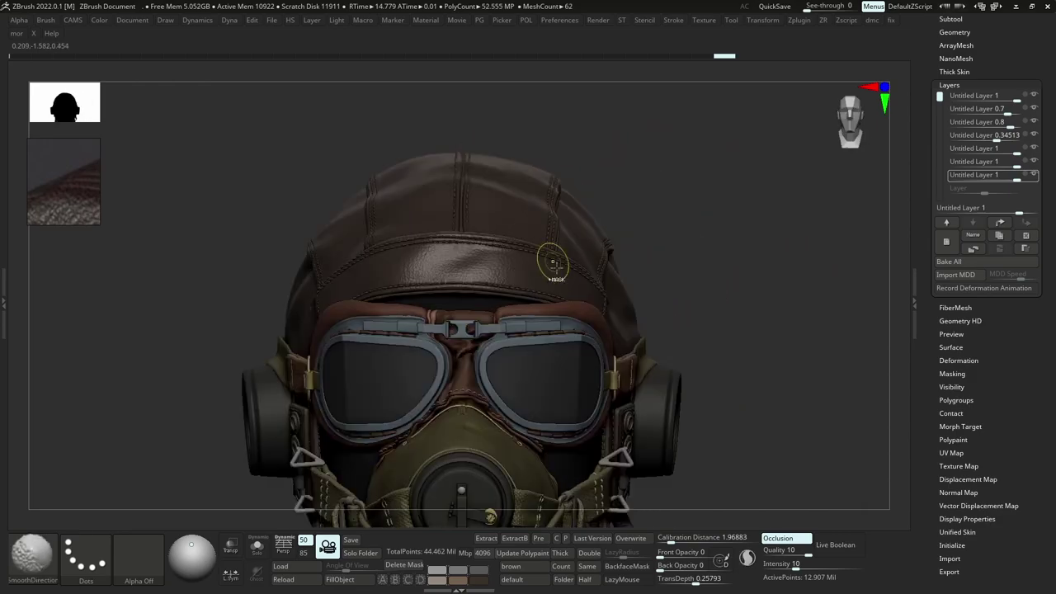
ctrl+right_drag(551, 261, 545, 216)
right_drag(480, 250, 538, 253)
drag(537, 253, 477, 272)
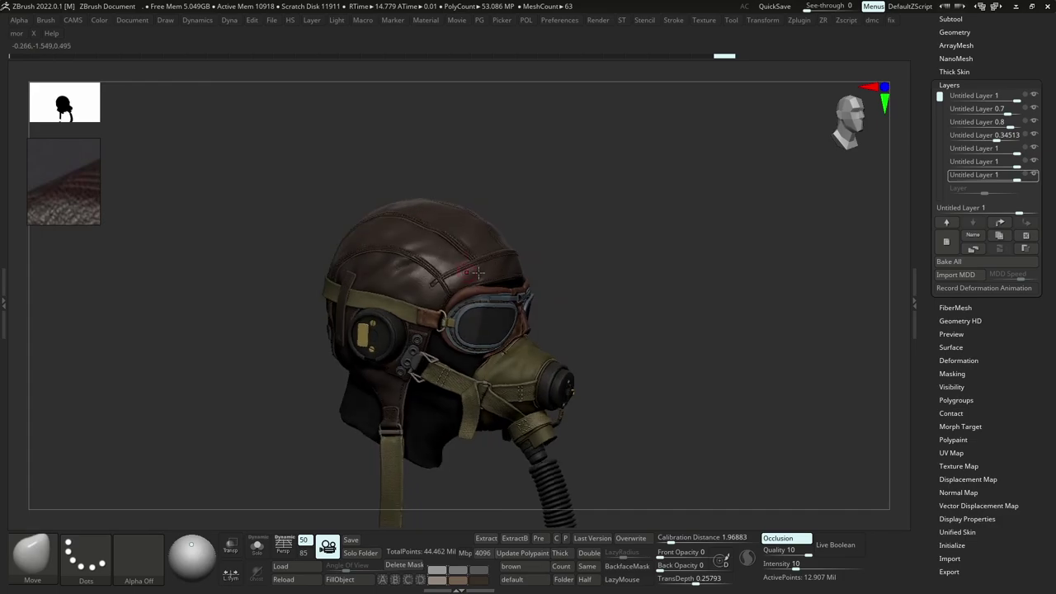
right_drag(513, 274, 459, 277)
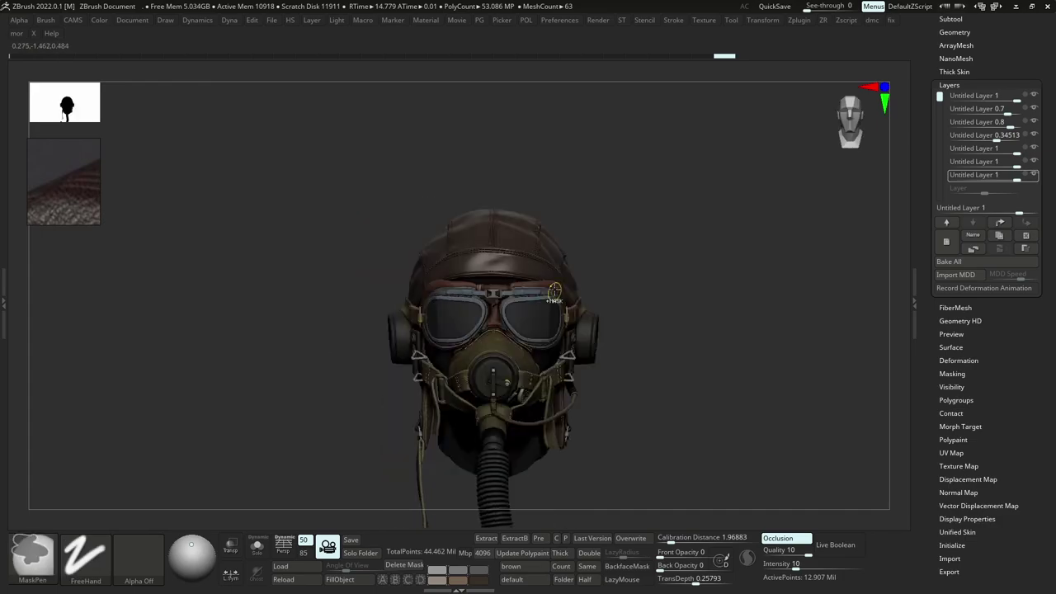
ctrl+right_drag(553, 294, 551, 268)
mouse_move(631, 286)
right_down()
mouse_move(584, 290)
mouse_move(597, 374)
right_up()
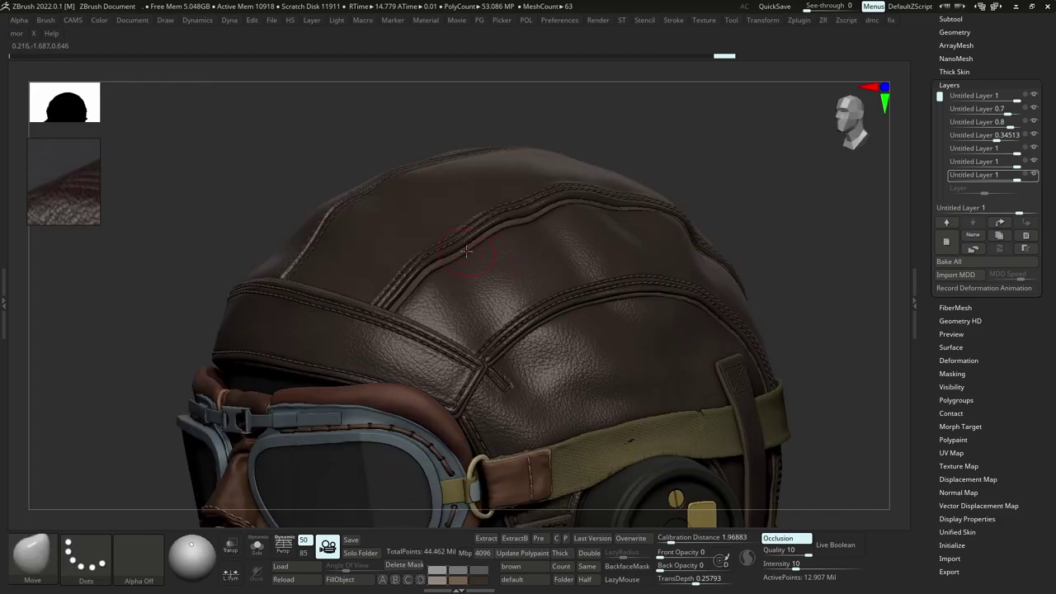
ctrl+right_drag(478, 216, 479, 251)
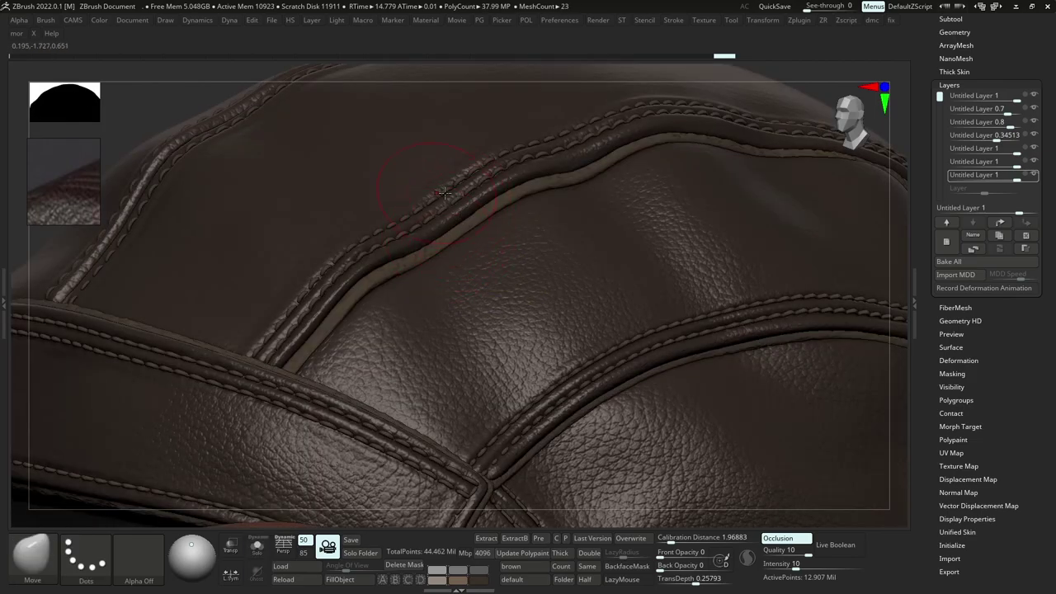
On a new layer, try a DamStandard stroke along the upper seam piping and undo it.
key(b)
key(d)
key(s)
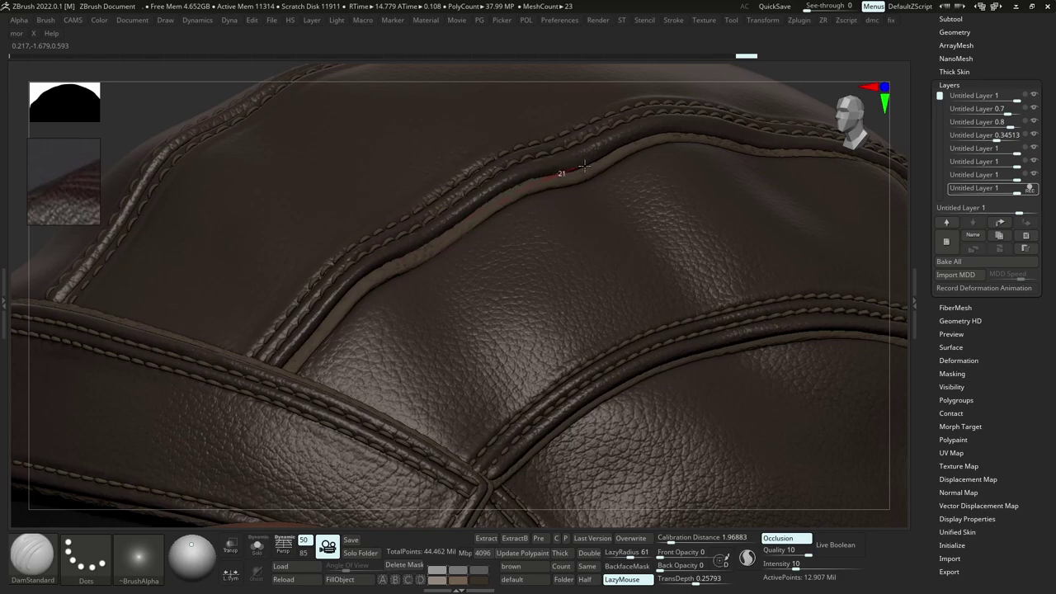
drag(628, 151, 630, 151)
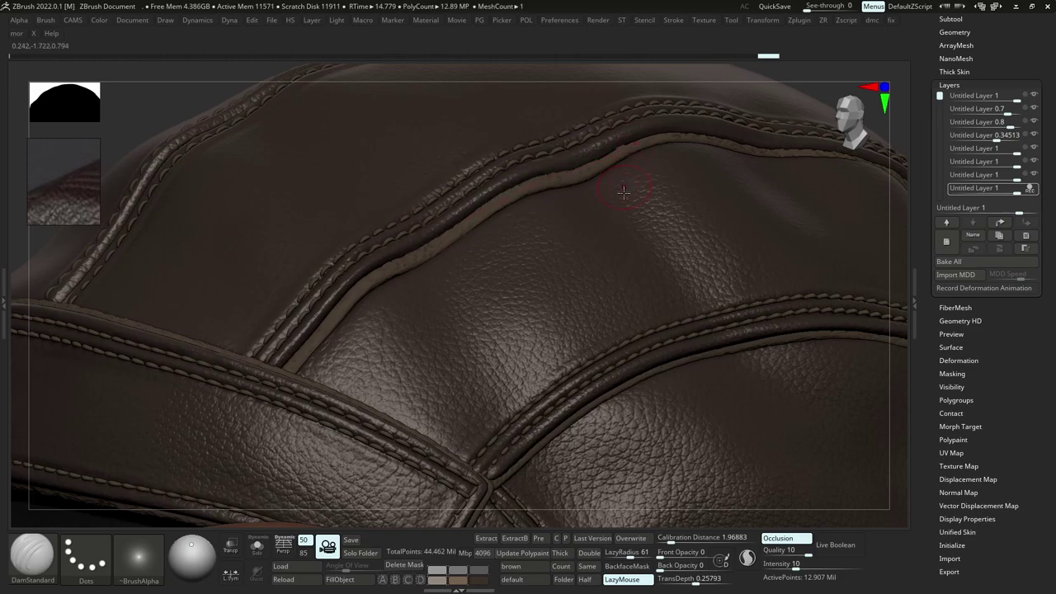
key(ctrl+z)
Turn off the surface noise on the leather helmet shell.
click(953, 347)
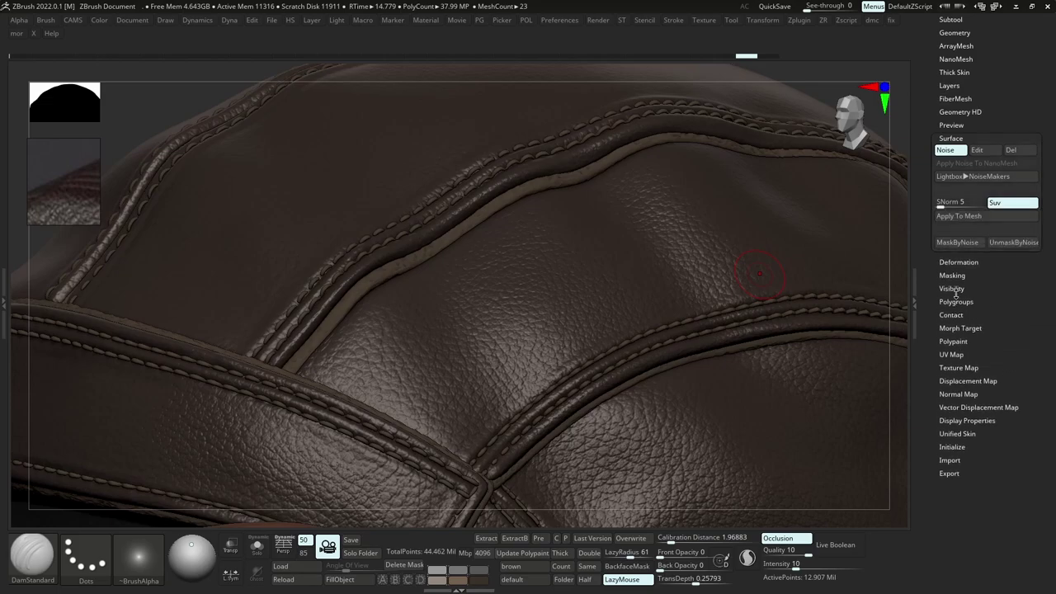
click(950, 150)
click(951, 150)
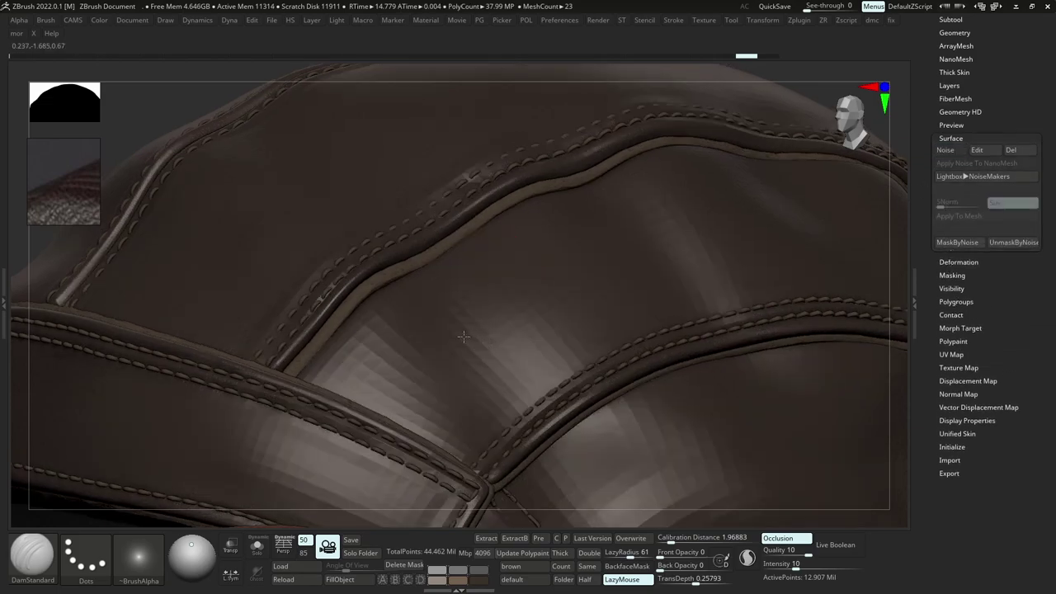
Carve the crease beside the upper crown seam's piping with the DamStandard brush, undoing the first stroke.
alt+right_drag(471, 177, 514, 254)
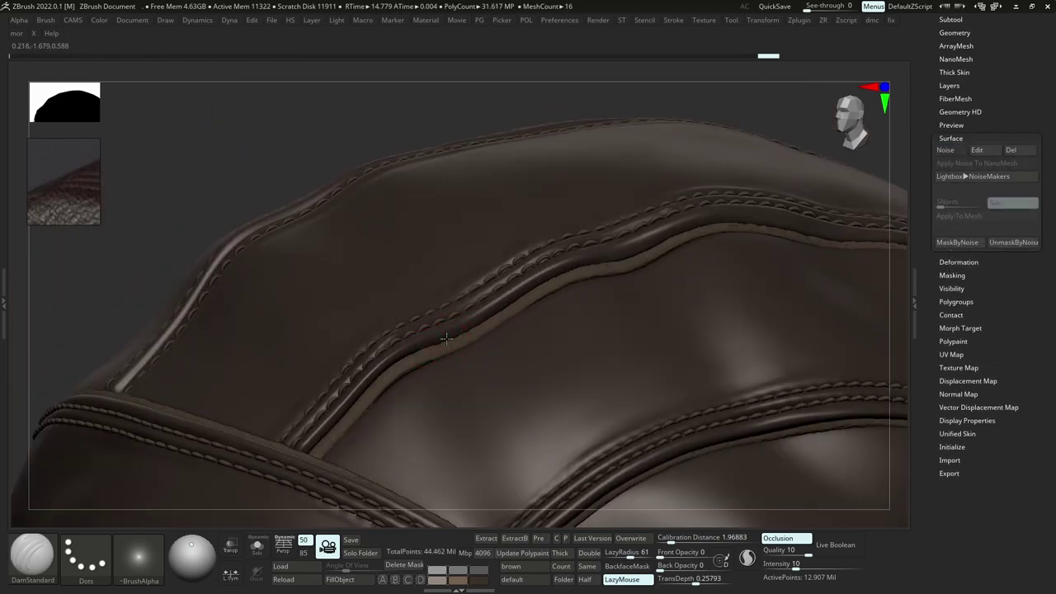
drag(523, 295, 526, 295)
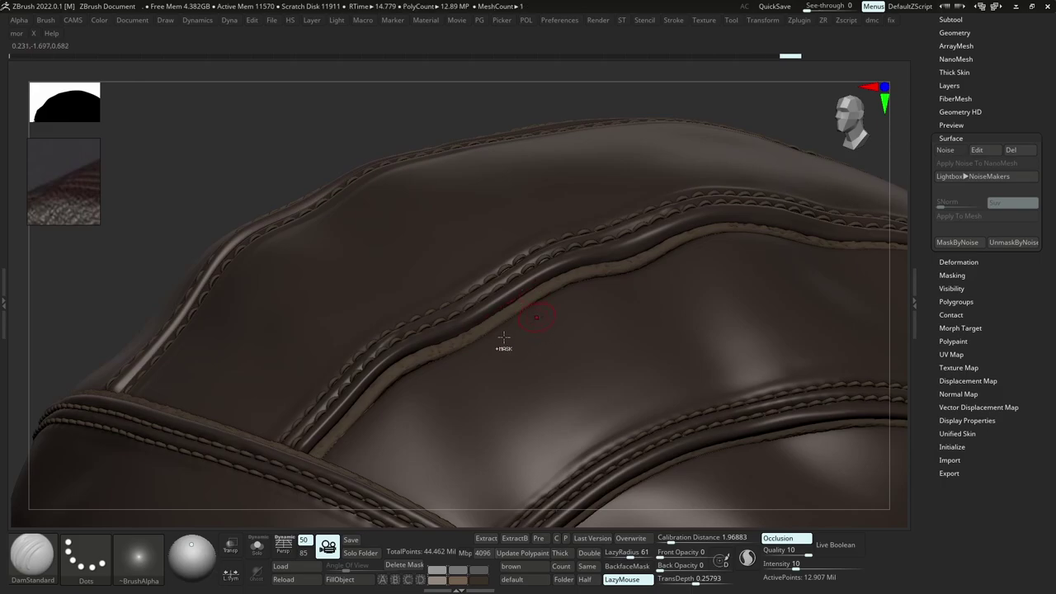
key(ctrl+z)
key(u)
drag(484, 327, 479, 325)
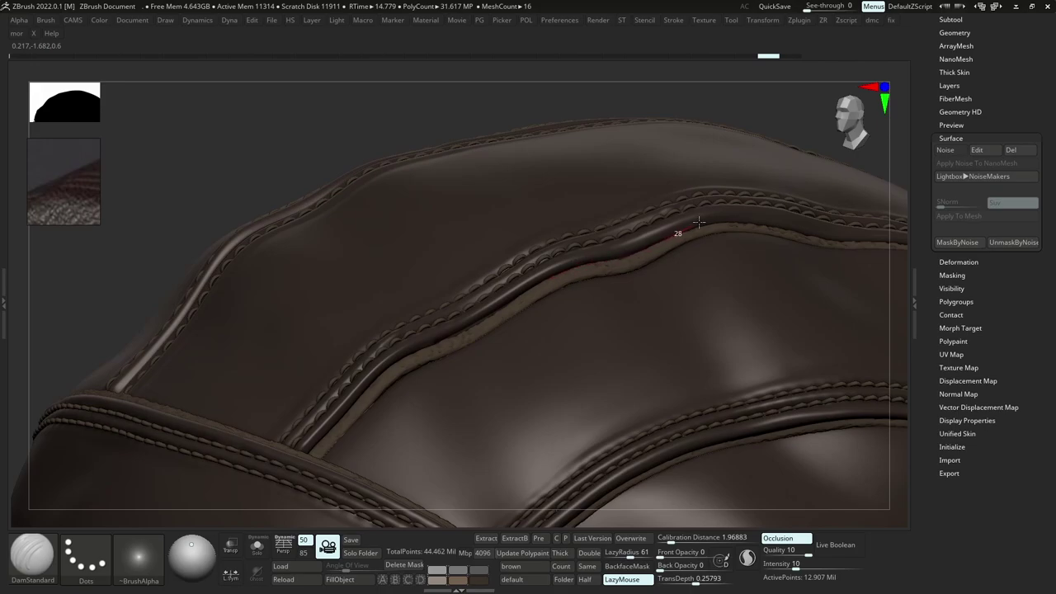
drag(730, 218, 747, 222)
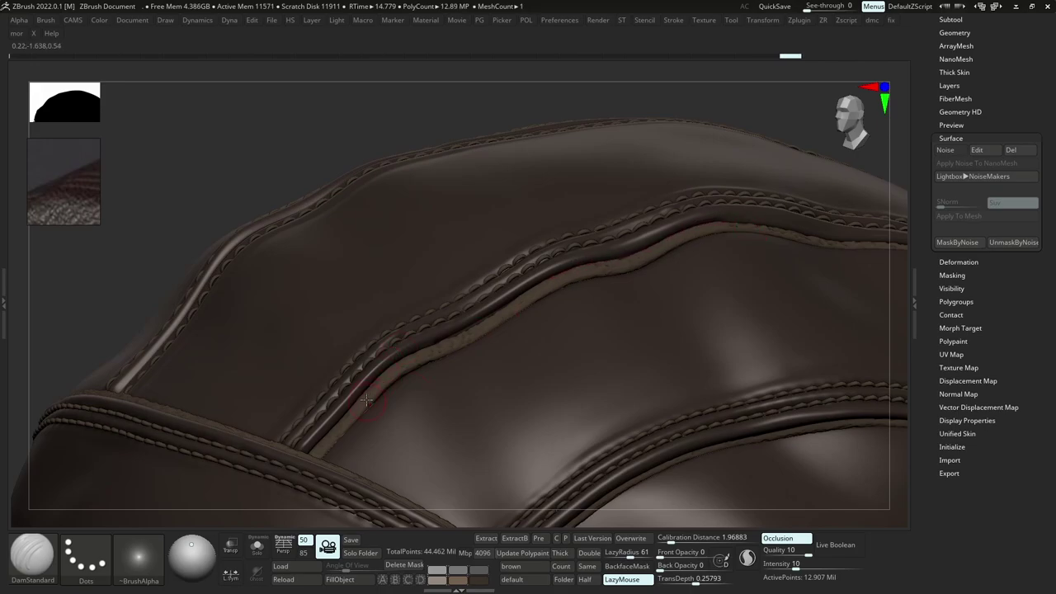
drag(281, 478, 281, 480)
Turn off polypaint for all subtools.
ctrl+right_drag(625, 289, 699, 261)
click(950, 19)
shift+click(1021, 293)
Deepen the crease of the upper seam across the crown with repeated DamStandard strokes.
mouse_move(690, 222)
ctrl+right_down()
mouse_move(672, 252)
mouse_move(533, 267)
ctrl+right_up()
drag(533, 267, 765, 289)
drag(573, 266, 660, 279)
drag(540, 262, 726, 289)
drag(588, 265, 739, 285)
Continue the DamStandard crease along the upper seam down towards the back of the helmet.
right_drag(805, 316, 715, 340)
key(alt+s)
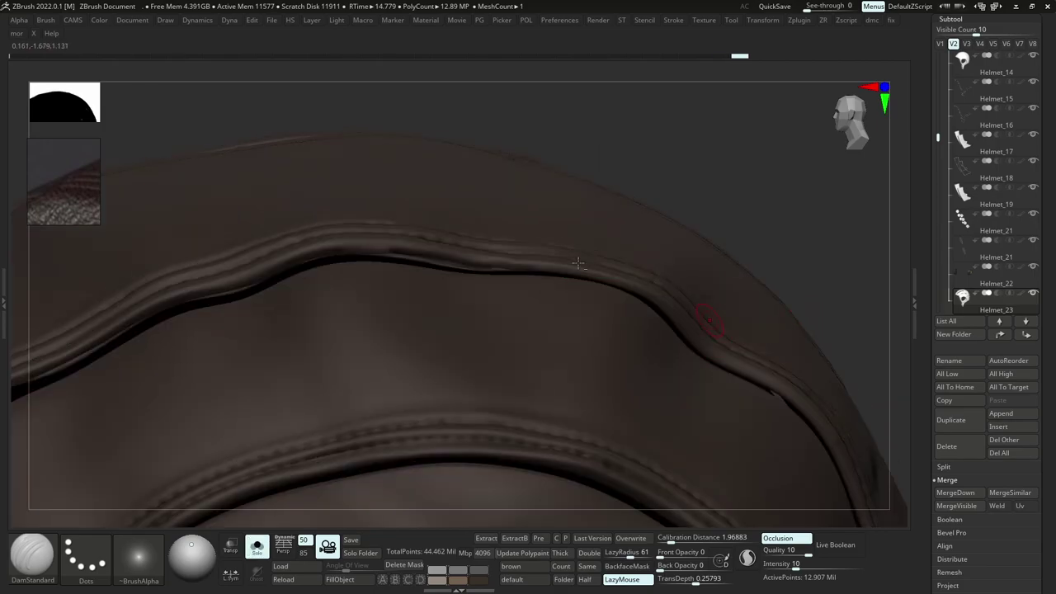
right_drag(577, 262, 578, 314)
key(ctrl+shift+s)
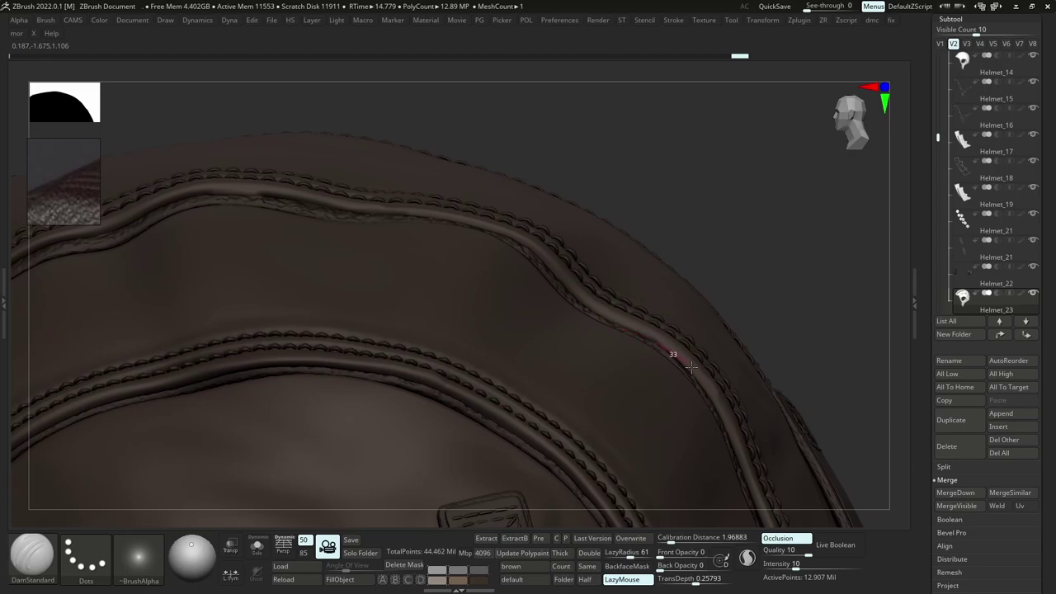
alt+right_drag(710, 397, 631, 235)
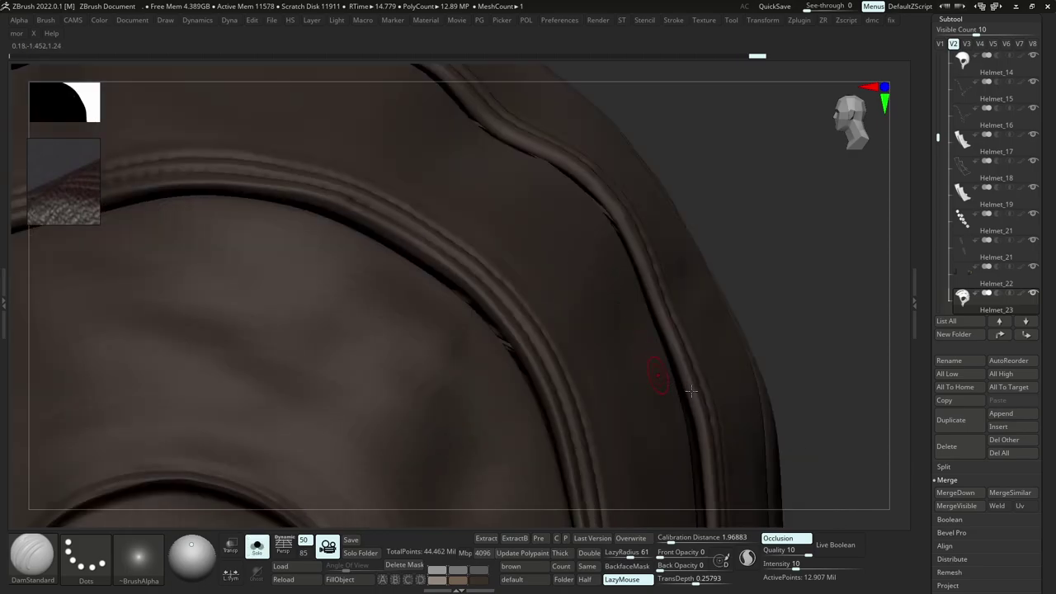
alt+right_drag(669, 448, 643, 368)
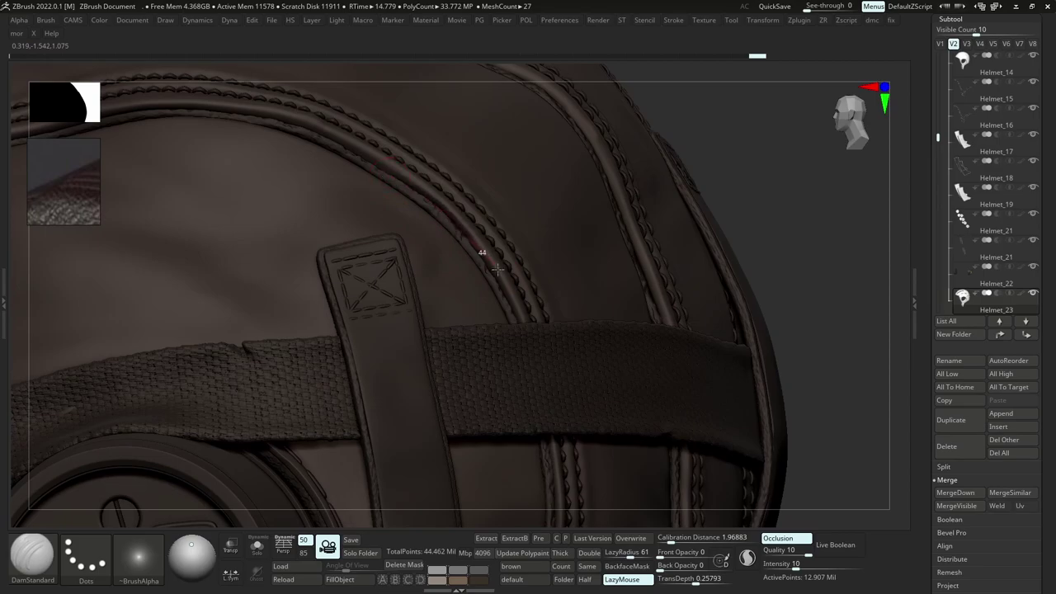
Carve the crease under the lower side seam, from behind the strap loop to the front band, with DamStandard.
drag(513, 299, 523, 321)
mouse_move(523, 324)
ctrl+right_down()
mouse_move(483, 215)
mouse_move(549, 295)
mouse_move(691, 307)
ctrl+right_up()
ctrl+right_drag(450, 216, 462, 307)
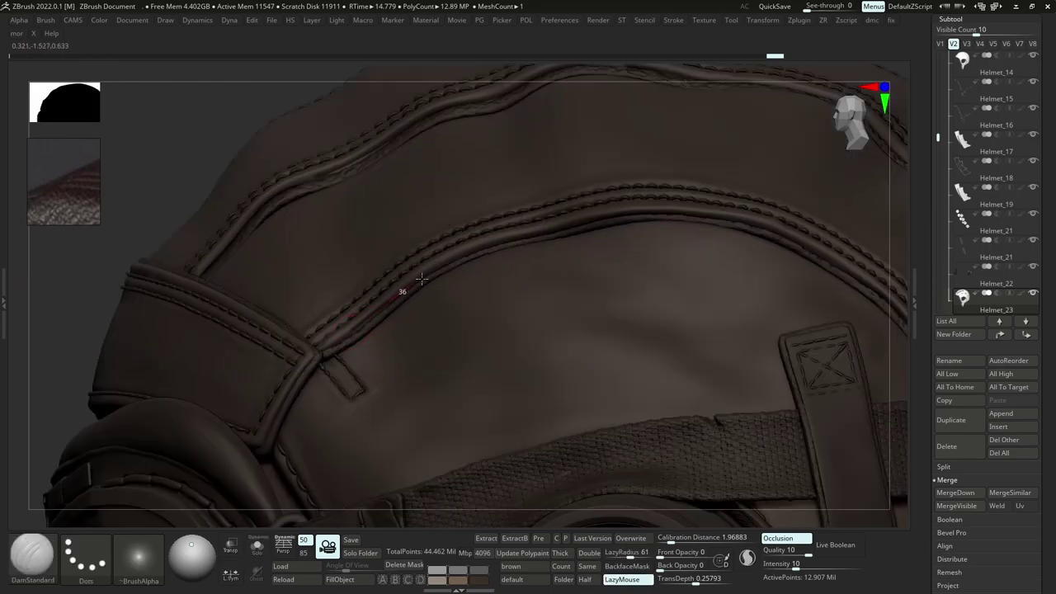
drag(491, 248, 494, 247)
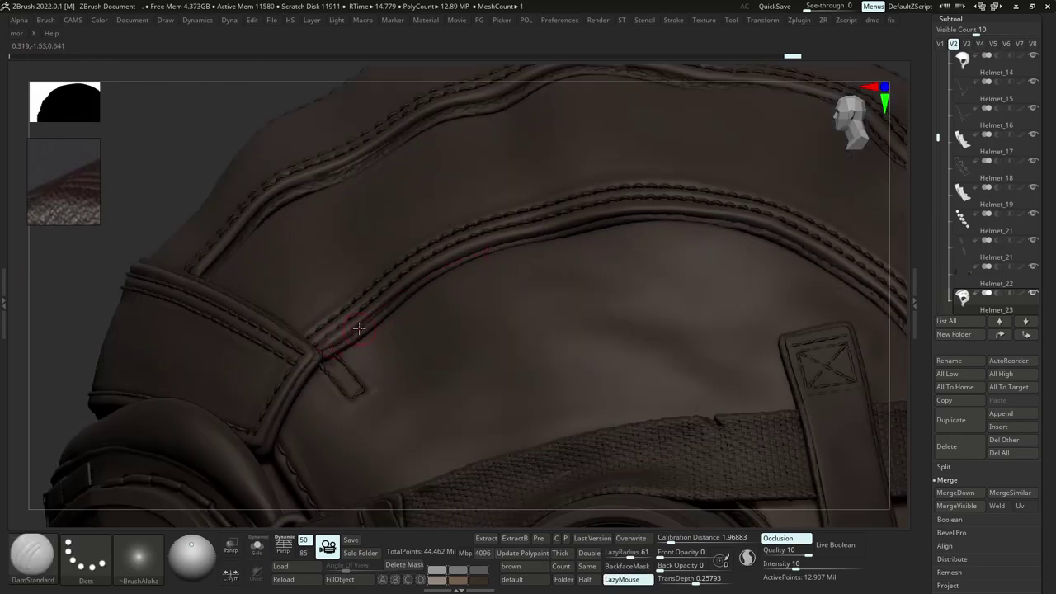
drag(303, 367, 302, 369)
Carve a crease along the lower edge of the front band above the goggles with DamStandard.
ctrl+right_drag(362, 354, 236, 382)
right_drag(468, 277, 767, 209)
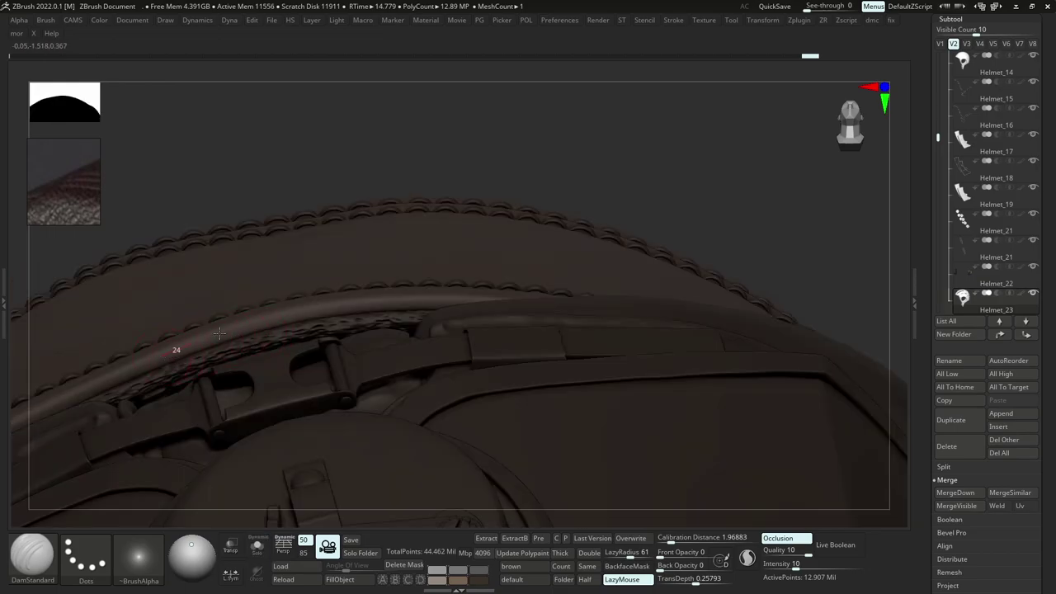
mouse_move(219, 333)
mouse_down()
mouse_move(370, 318)
mouse_move(444, 323)
mouse_up()
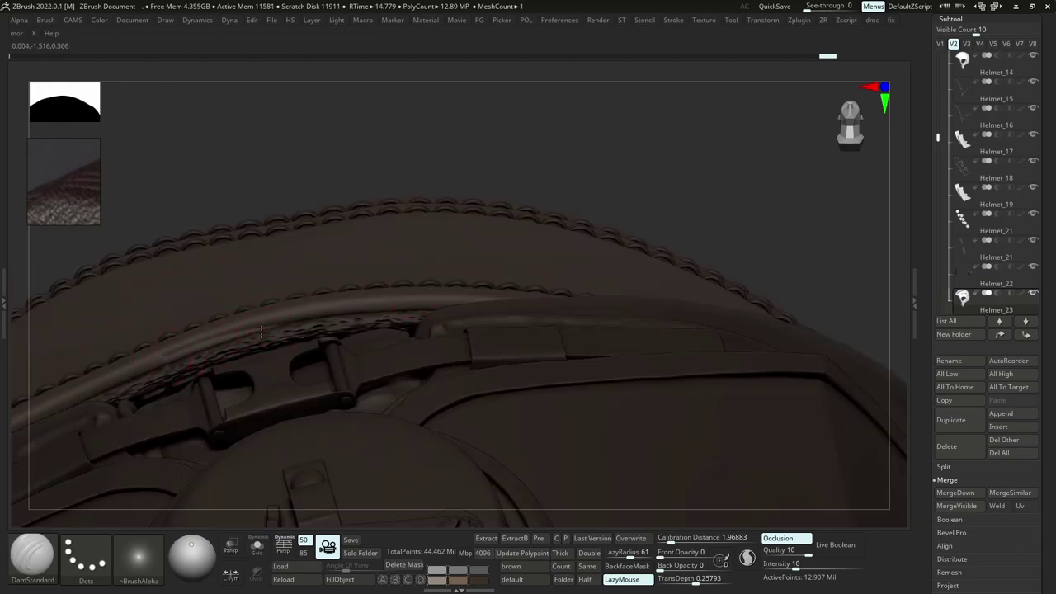
mouse_move(261, 332)
mouse_down()
mouse_move(148, 365)
mouse_move(73, 407)
mouse_up()
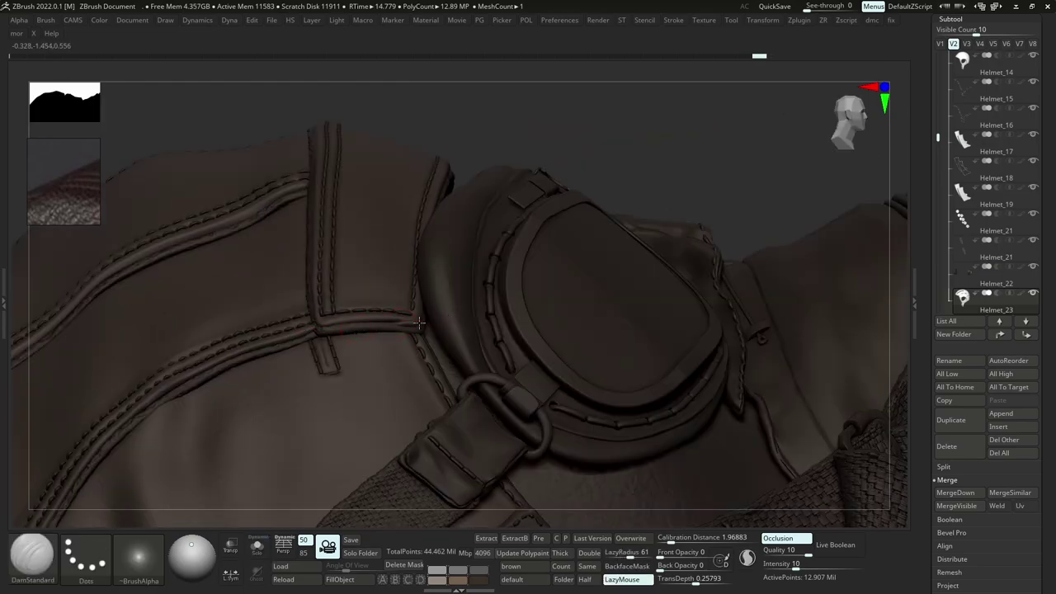
Carve the seam creases at the front band's end and along the crown on the helmet's other side.
drag(419, 323, 383, 327)
drag(167, 249, 73, 294)
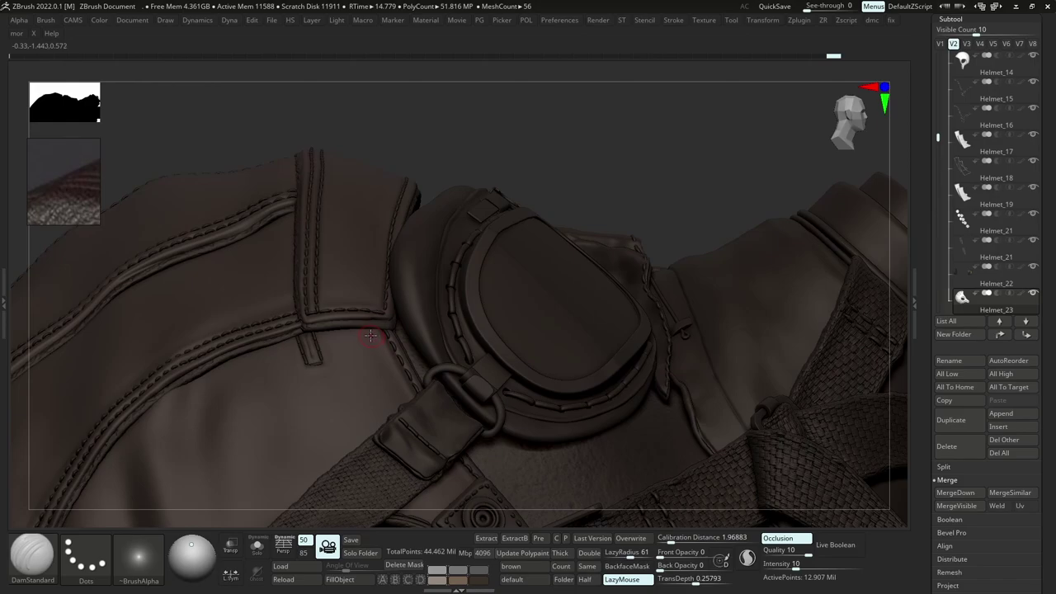
Reshape the piping at the front band's side end beside the goggles with the Move Topological brush.
key(b)
key(m)
key(v)
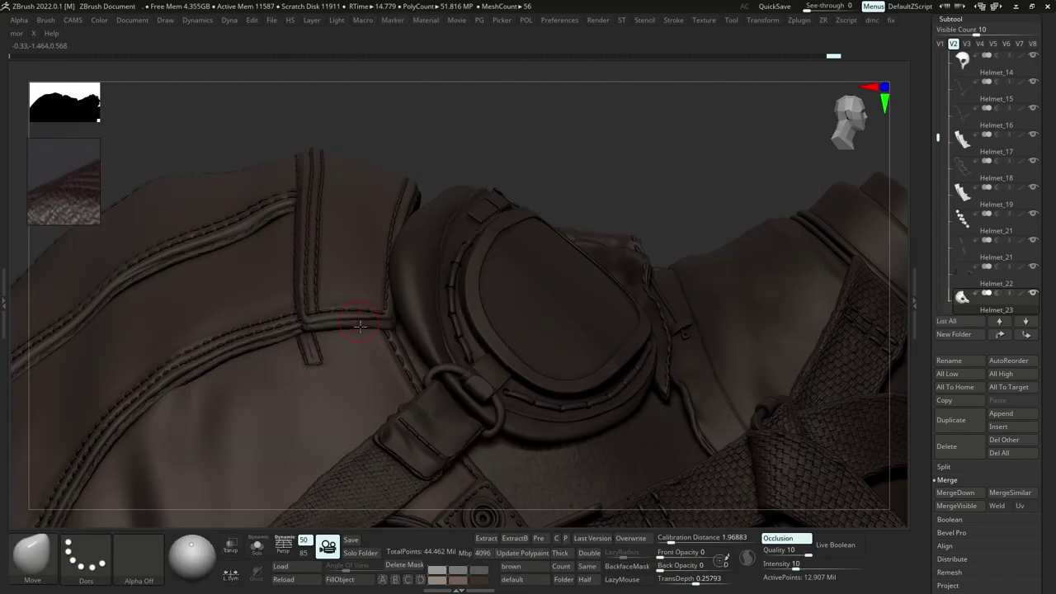
right_drag(360, 327, 358, 319)
key(b)
key(m)
key(t)
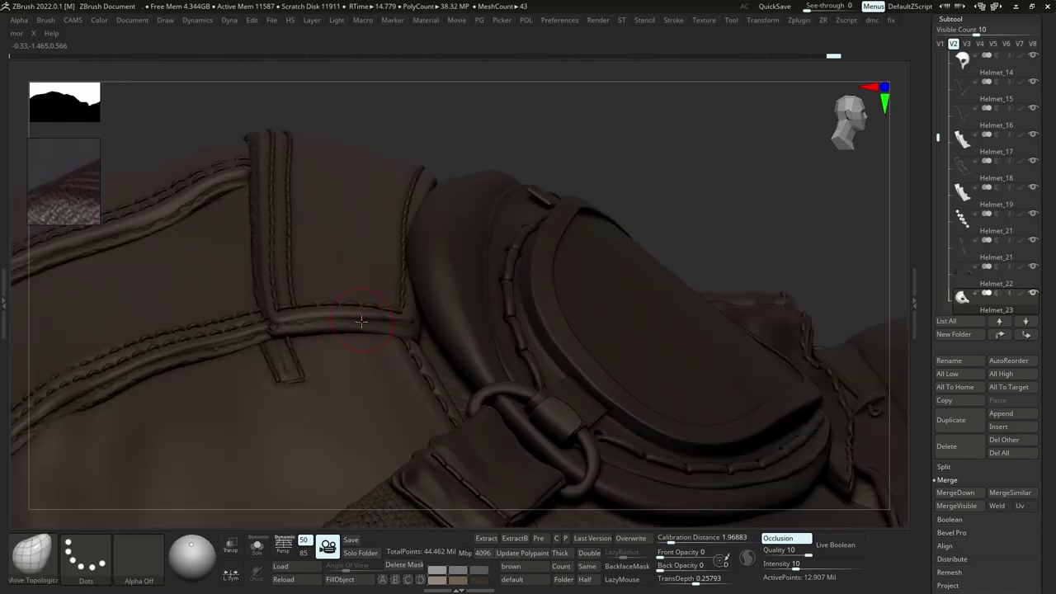
drag(361, 325, 310, 321)
drag(399, 320, 408, 323)
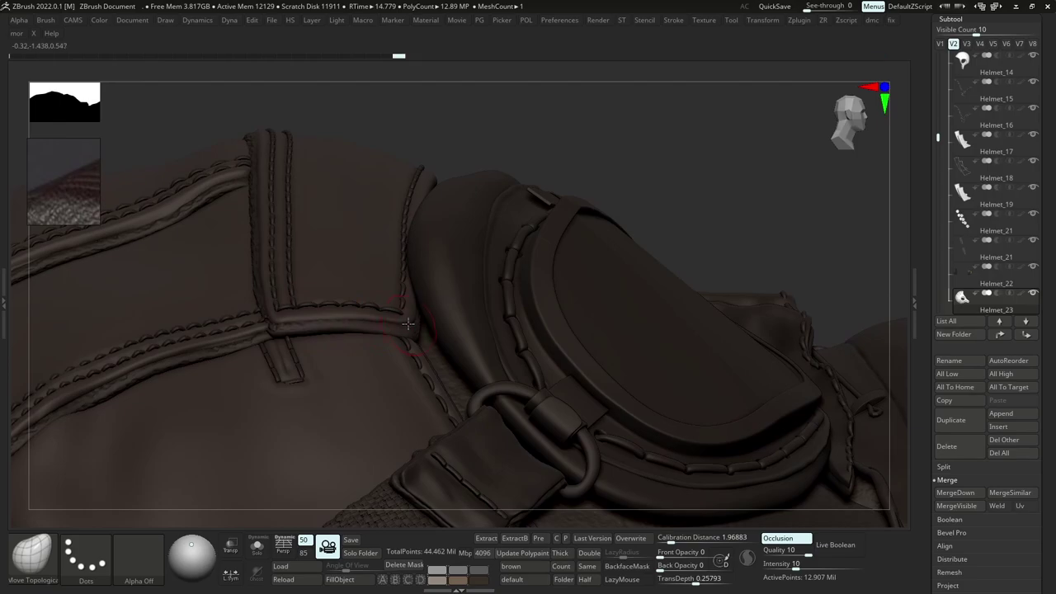
drag(310, 314, 308, 310)
Select the Helmet_28 stitching beside the front band and preview its geometry subdivided.
ctrl+right_drag(307, 310, 438, 360)
right_drag(365, 305, 389, 391)
mouse_move(335, 361)
ctrl+right_down()
mouse_move(353, 343)
mouse_move(362, 285)
ctrl+right_up()
key(ctrl+shift+s)
key(ctrl+shift+s)
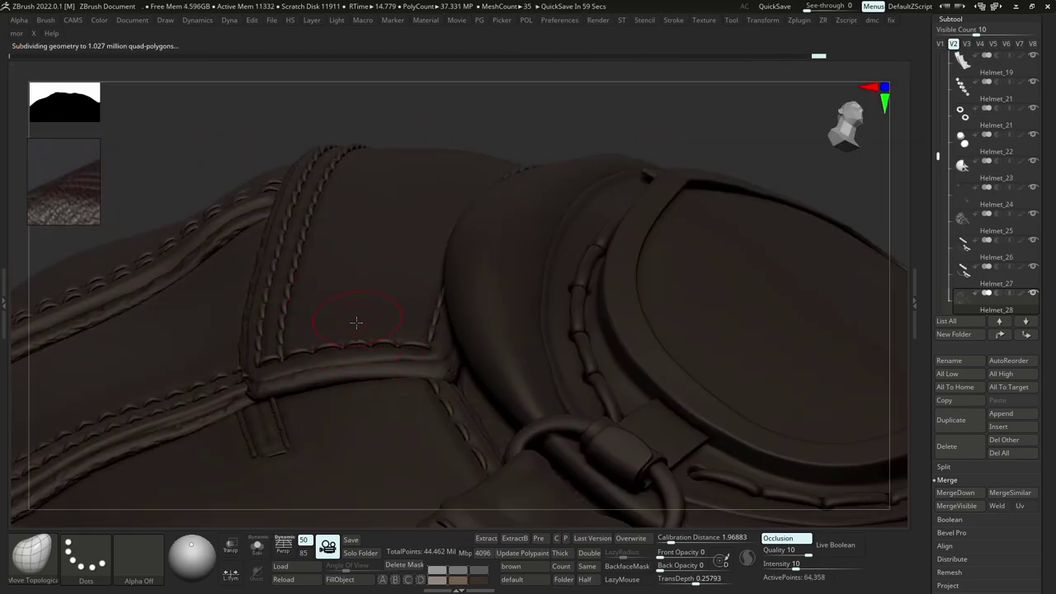
Switch the unpainted model to a lighter brown from the saved colour swatches.
right_drag(343, 313, 360, 269)
ctrl+right_drag(270, 364, 528, 272)
right_drag(528, 273, 554, 231)
click(473, 582)
mouse_move(520, 334)
right_down()
mouse_move(594, 290)
mouse_move(531, 361)
mouse_move(530, 325)
right_up()
right_click(532, 363)
Select the mask body, Mask_07, and adjust the brush's draw size.
ctrl+right_drag(448, 325, 438, 340)
alt+click(411, 327)
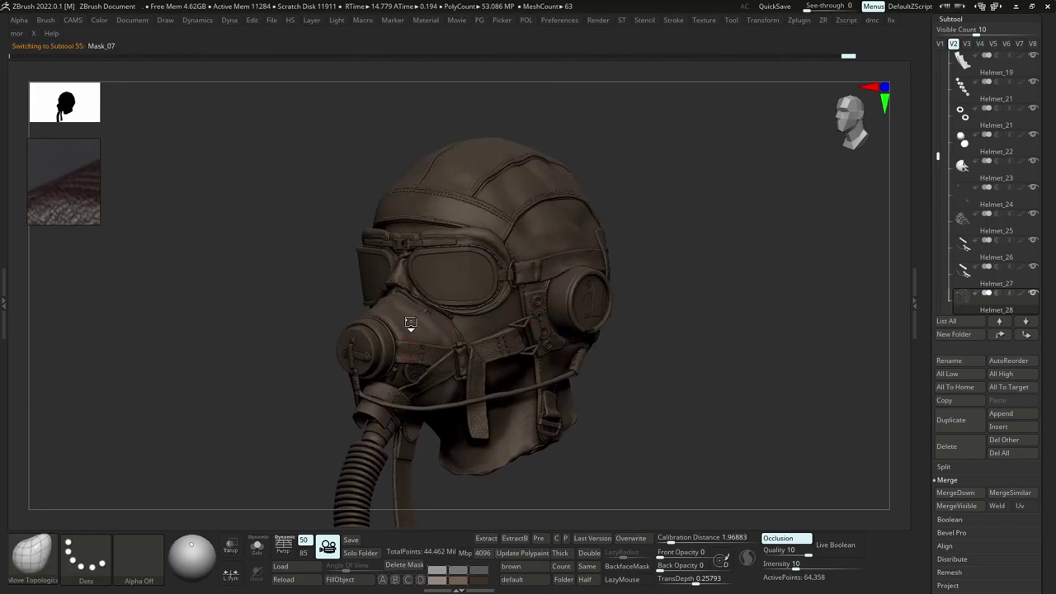
key(s)
drag(405, 313, 399, 311)
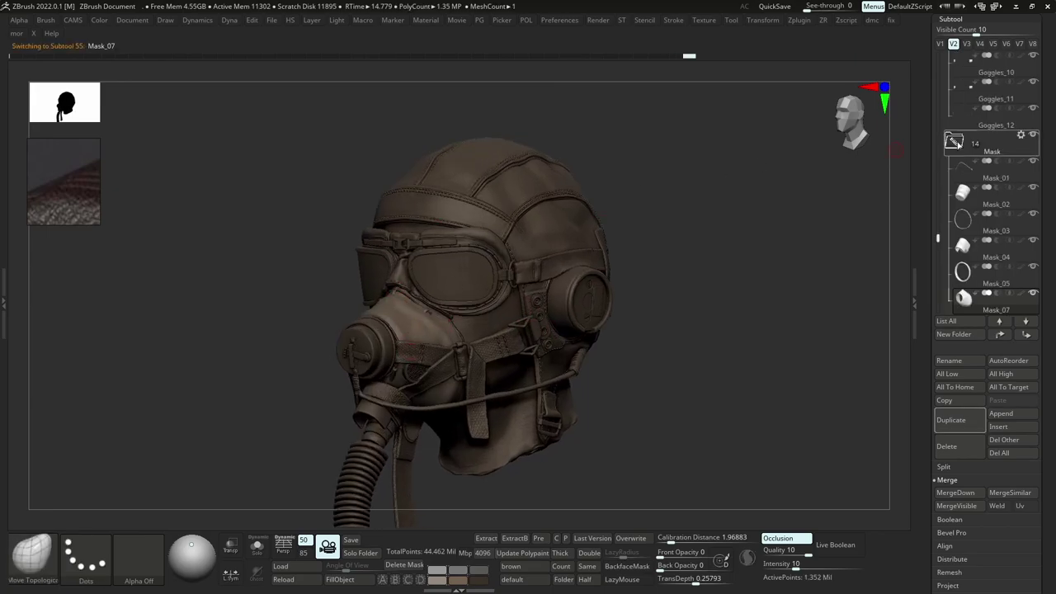
Turn on polypaint for the Pilot_helmet_109 head subtool.
drag(934, 237, 937, 43)
scroll(937, 43, up, 3)
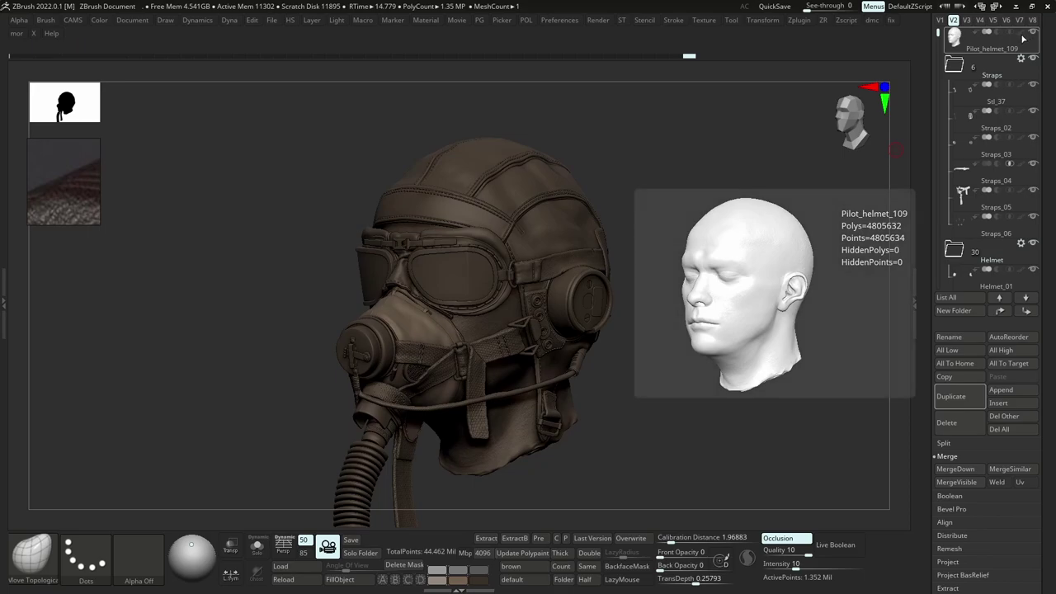
click(1022, 33)
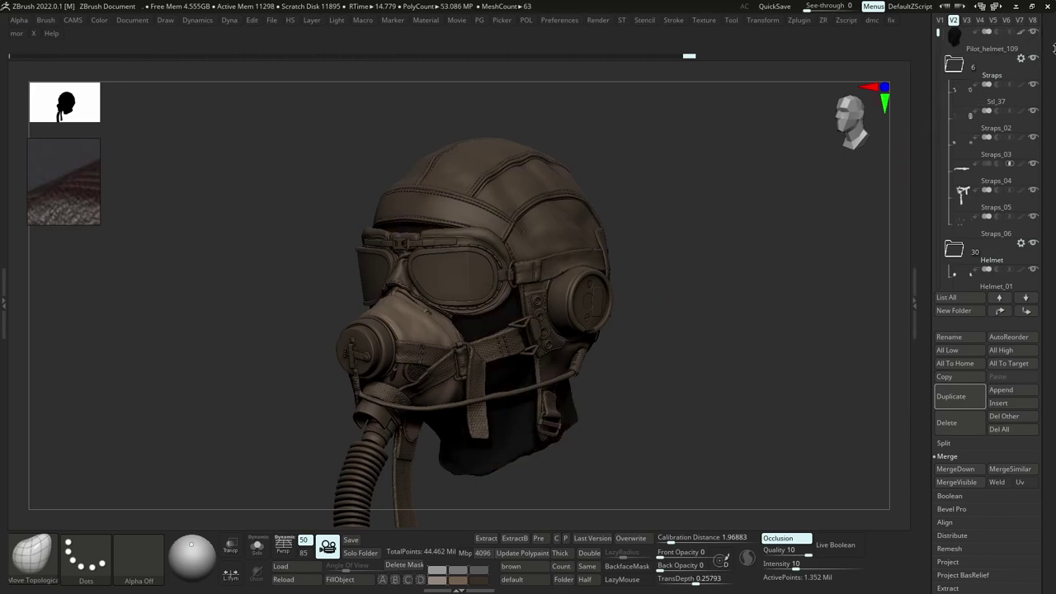
Turn off polypaint for the Pilot_helmet_109 head subtool and select the mask part Mask_12.
click(1021, 34)
mouse_move(398, 381)
ctrl+right_down()
mouse_move(404, 394)
mouse_move(398, 276)
ctrl+right_up()
alt+click(392, 372)
Select the leather cap, Helmet_23, and choose the Standard brush for sculpting it.
mouse_move(471, 322)
ctrl+right_down()
mouse_move(474, 299)
mouse_move(464, 299)
mouse_move(515, 299)
ctrl+right_up()
ctrl+right_drag(483, 161, 475, 220)
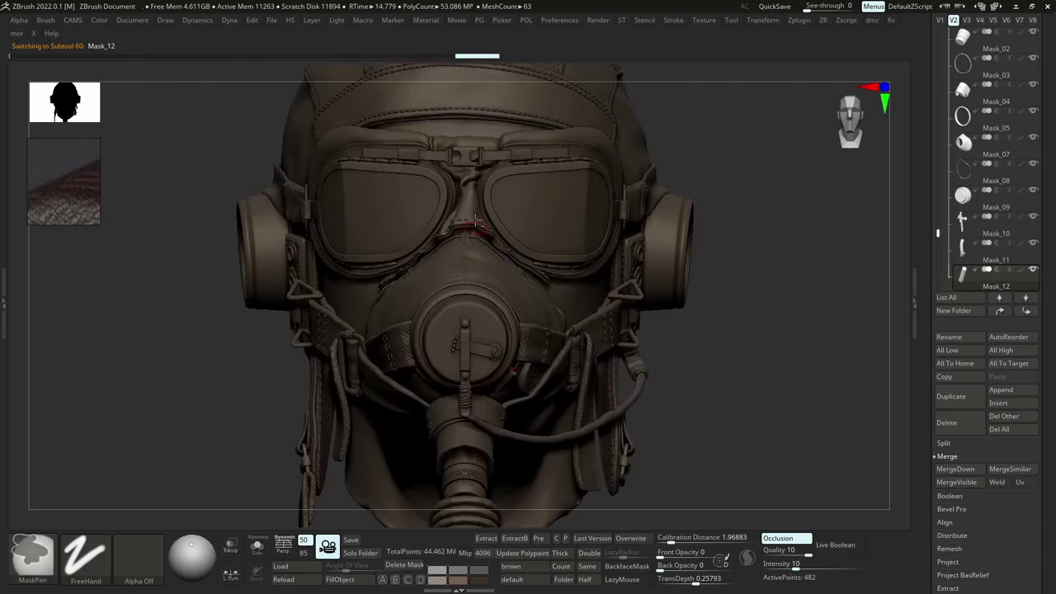
alt+right_drag(429, 99, 495, 236)
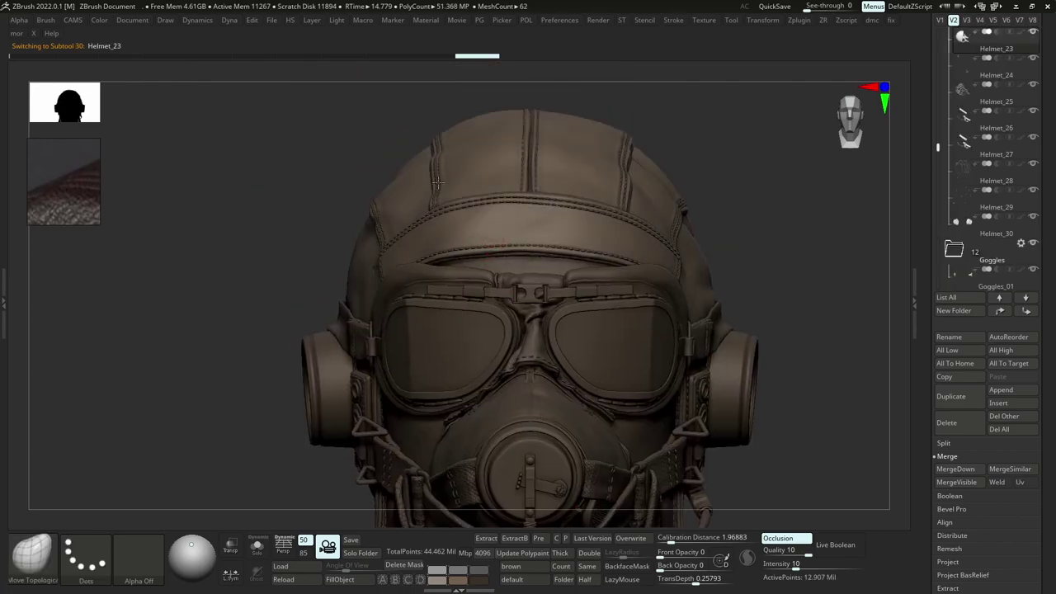
key(b)
key(s)
key(t)
key(space)
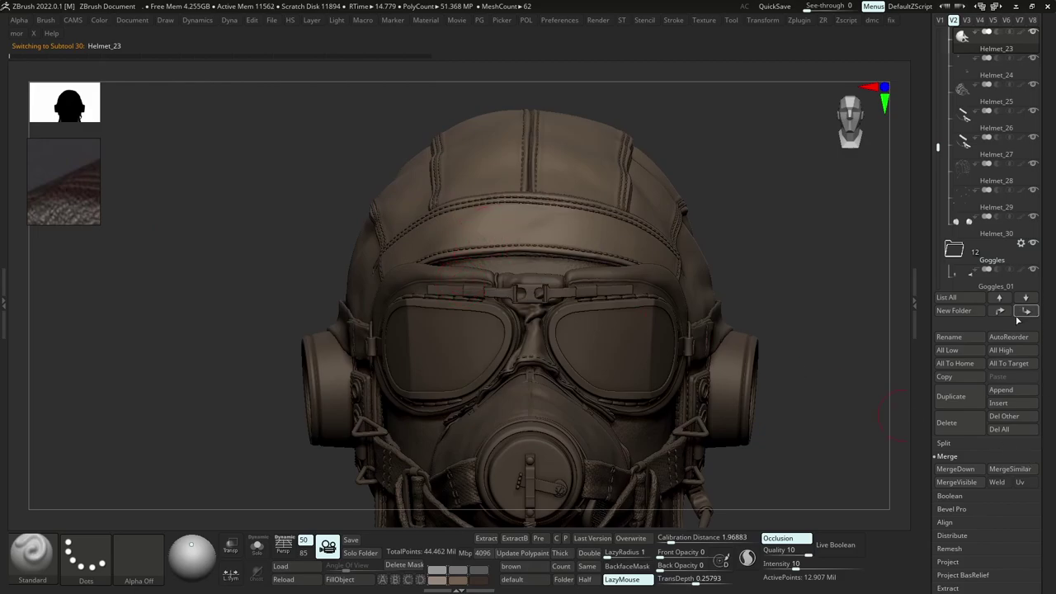
Add a new sculpting layer to the Helmet_23 leather cap.
drag(1050, 342, 1025, 270)
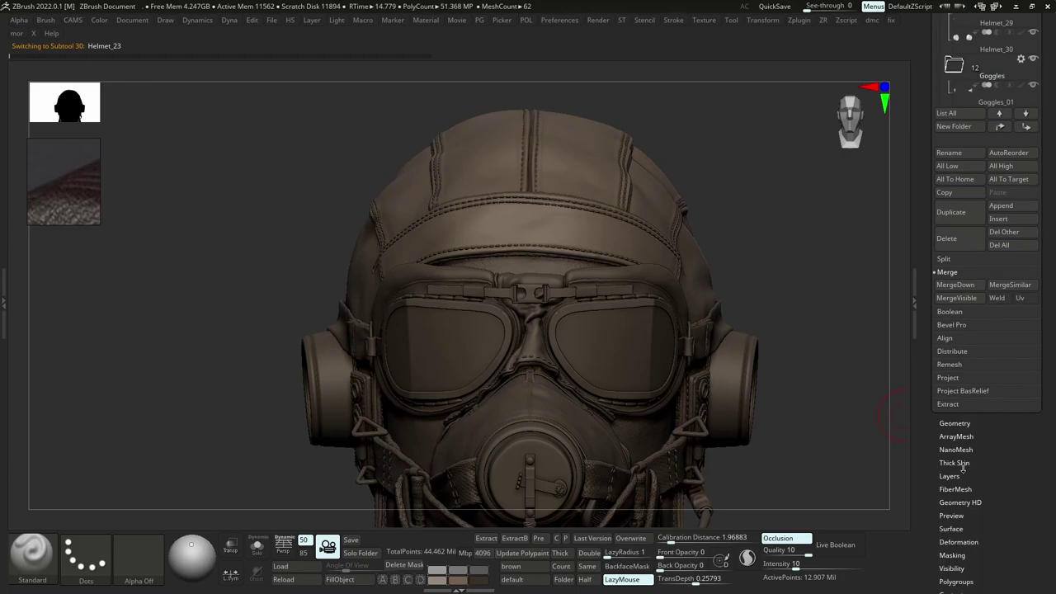
drag(964, 470, 964, 445)
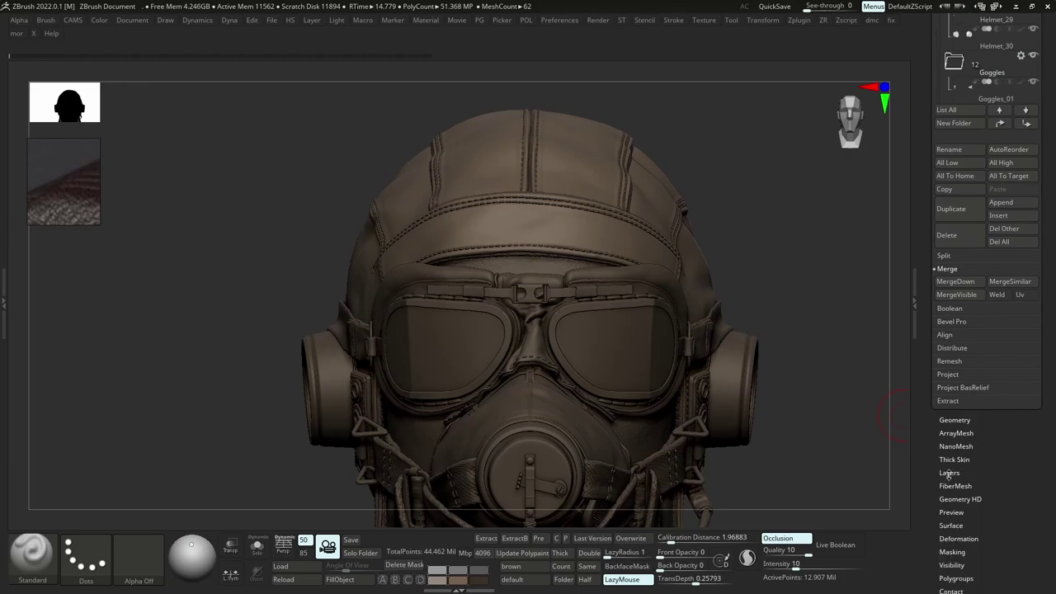
click(949, 473)
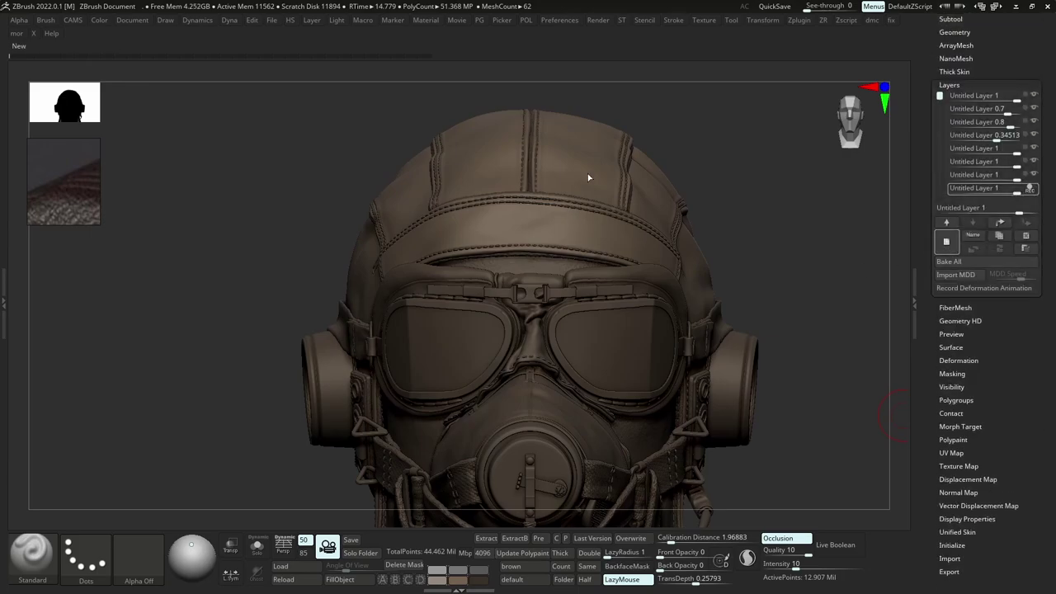
Try sculpting soft folds into the leather beside the centre seam at the front of the cap, undoing an unwanted stroke.
alt+right_drag(573, 231, 576, 292)
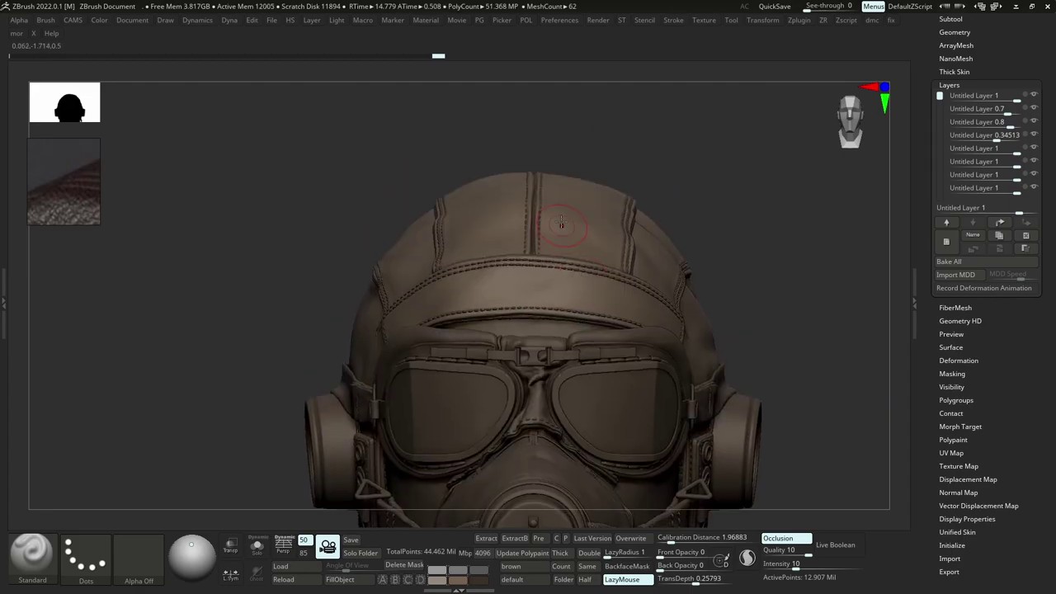
drag(564, 190, 581, 216)
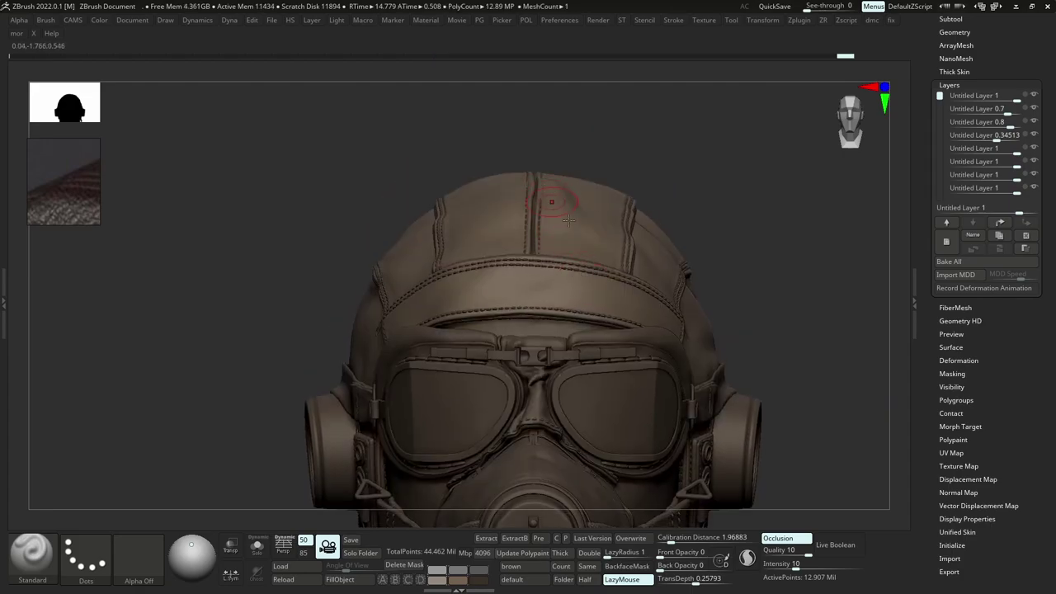
key(ctrl)
key(ctrl+z)
mouse_move(546, 201)
mouse_down()
mouse_move(545, 187)
mouse_move(540, 204)
mouse_up()
right_drag(567, 198, 561, 269)
drag(566, 157, 569, 141)
mouse_move(603, 179)
mouse_down()
mouse_move(605, 151)
mouse_move(593, 141)
mouse_up()
Try further leather creases on the crown panel between the centre seam and the neighbouring side seam.
mouse_move(529, 310)
right_down()
mouse_move(496, 239)
mouse_move(545, 240)
mouse_move(577, 276)
right_up()
drag(516, 240, 517, 252)
drag(519, 235, 570, 273)
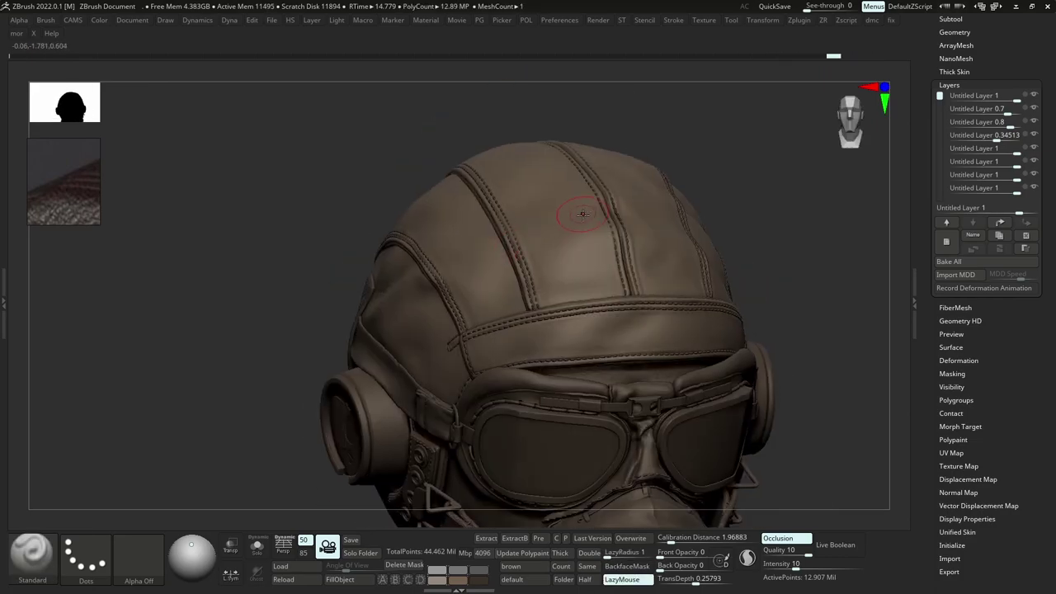
key(ctrl+z)
right_drag(577, 265, 573, 274)
mouse_move(569, 280)
mouse_down()
mouse_move(594, 270)
mouse_move(606, 242)
mouse_up()
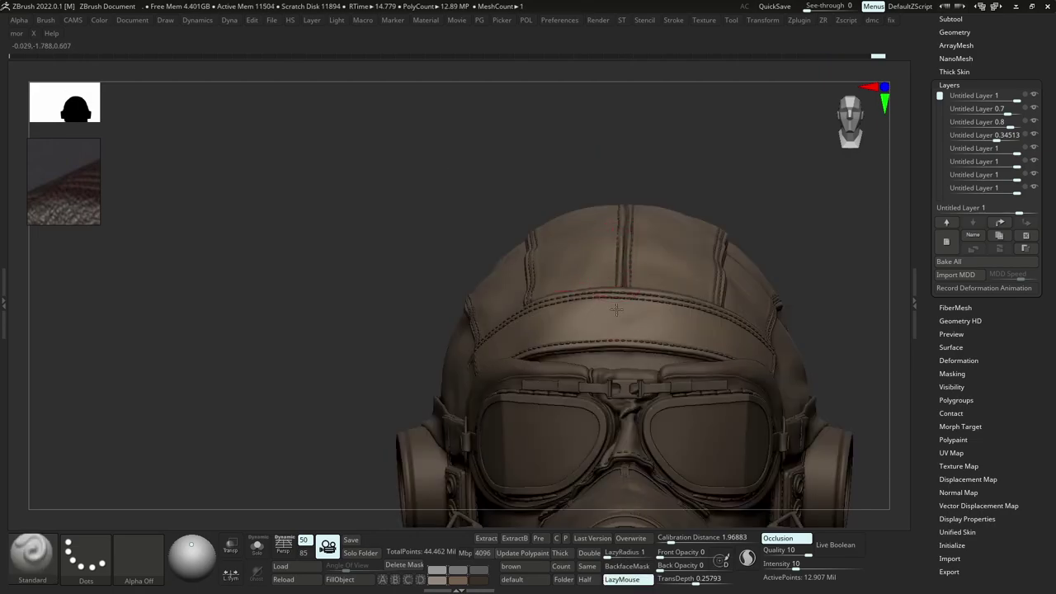
Soften the sculpted creases on the cap's front panels with the smoothing brush.
key(ctrl)
mouse_move(615, 261)
ctrl+right_down()
mouse_move(573, 276)
mouse_move(537, 260)
mouse_move(495, 219)
ctrl+right_up()
right_drag(404, 281, 456, 305)
mouse_move(467, 312)
shift+mouse_down()
mouse_move(484, 308)
mouse_move(473, 306)
shift+mouse_up()
mouse_move(386, 362)
right_down()
mouse_move(410, 356)
mouse_move(301, 330)
right_up()
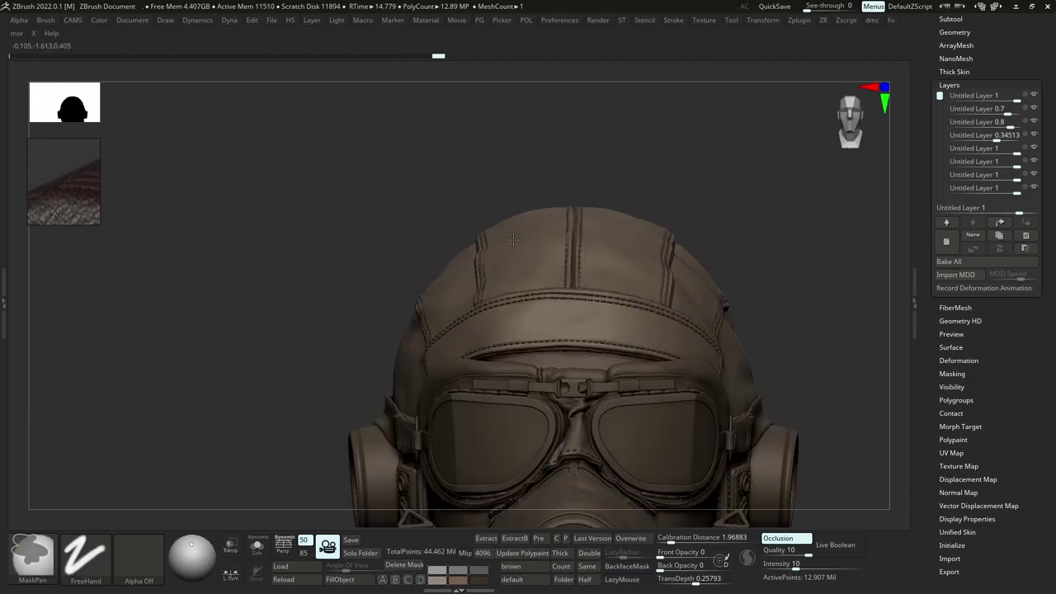
right_drag(487, 194, 516, 247)
drag(519, 252, 488, 250)
key(ctrl+z)
shift+drag(495, 250, 514, 232)
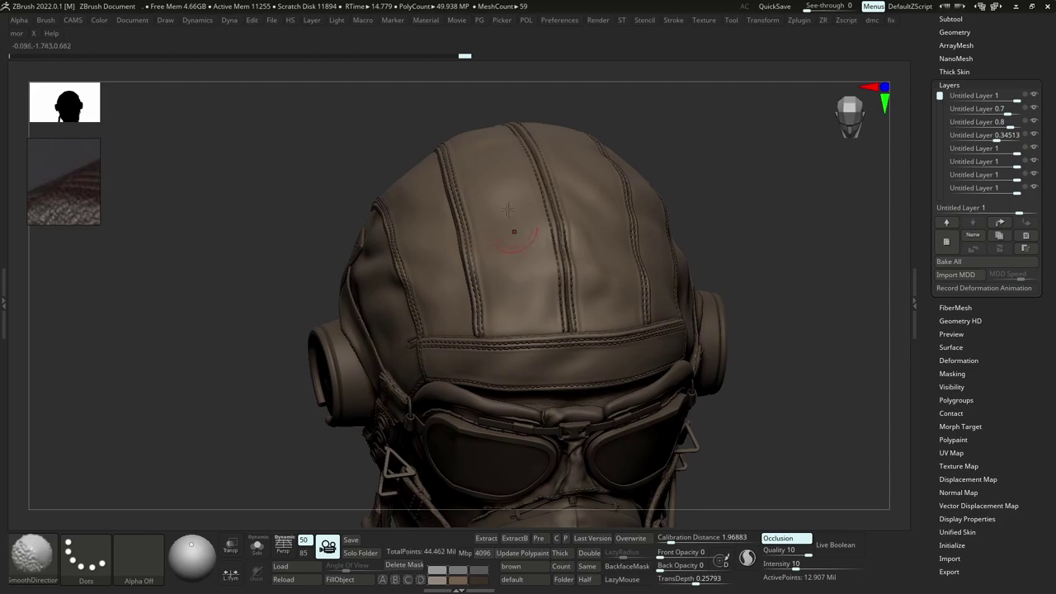
Try sculpting broad leather wrinkles across the top and back crown panels beside the centre seam.
ctrl+right_drag(498, 172, 565, 194)
ctrl+right_drag(565, 194, 589, 245)
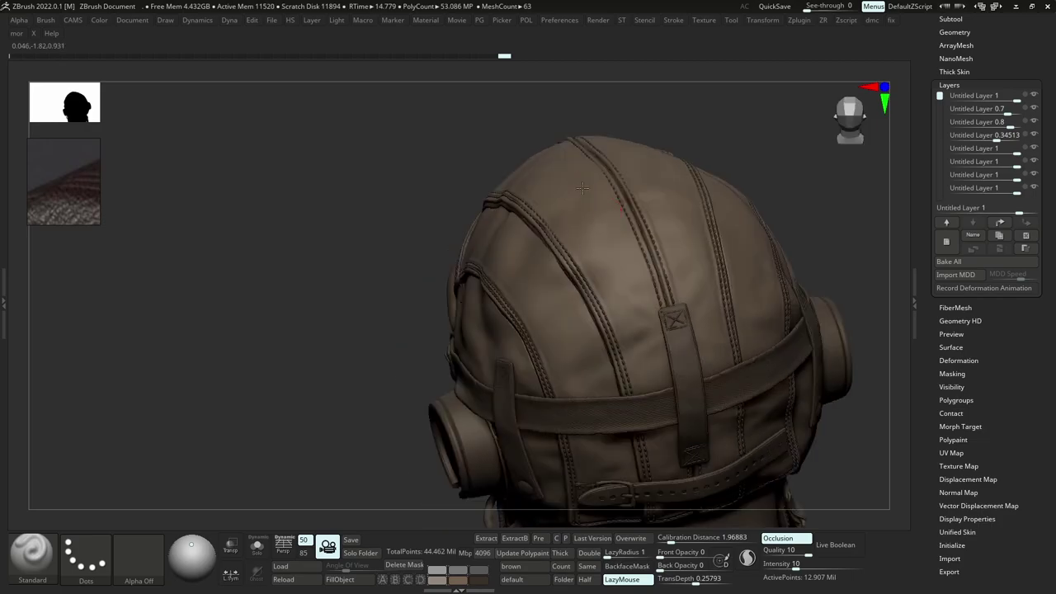
mouse_move(576, 177)
right_down()
mouse_move(567, 234)
mouse_move(563, 192)
right_up()
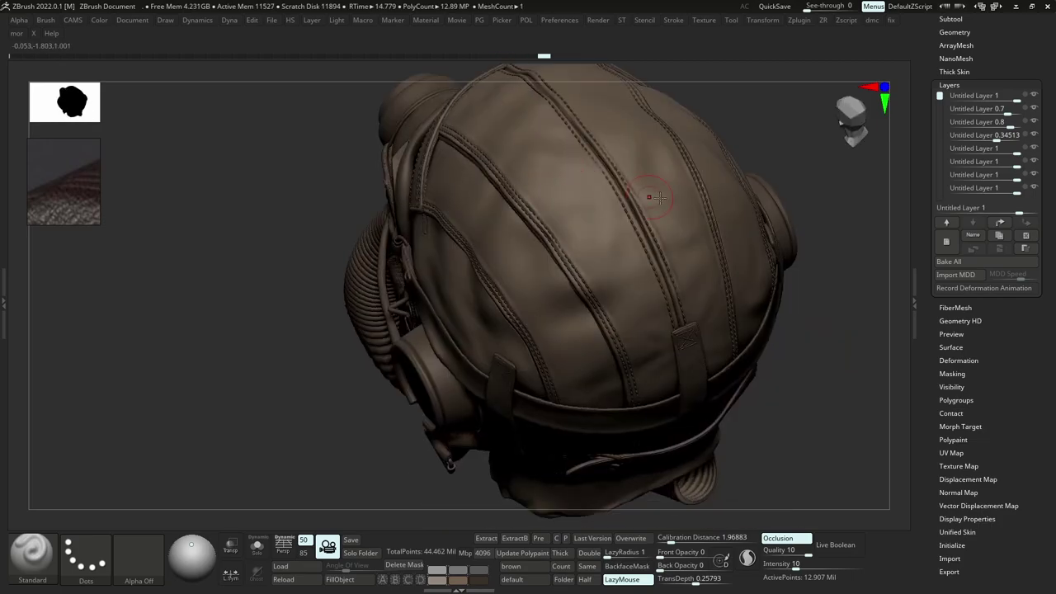
right_drag(628, 139, 629, 204)
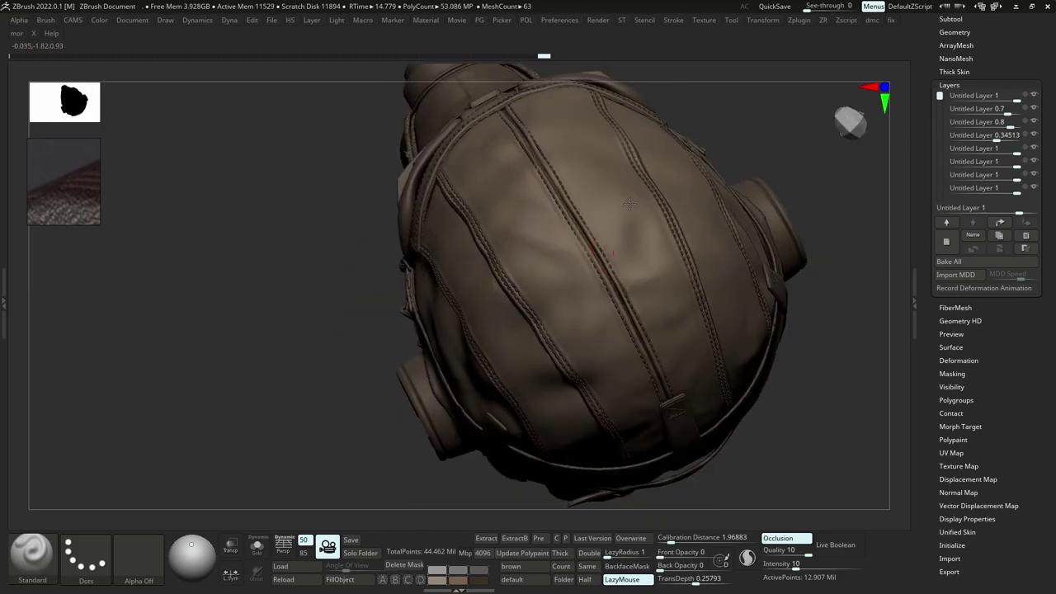
drag(631, 194, 585, 189)
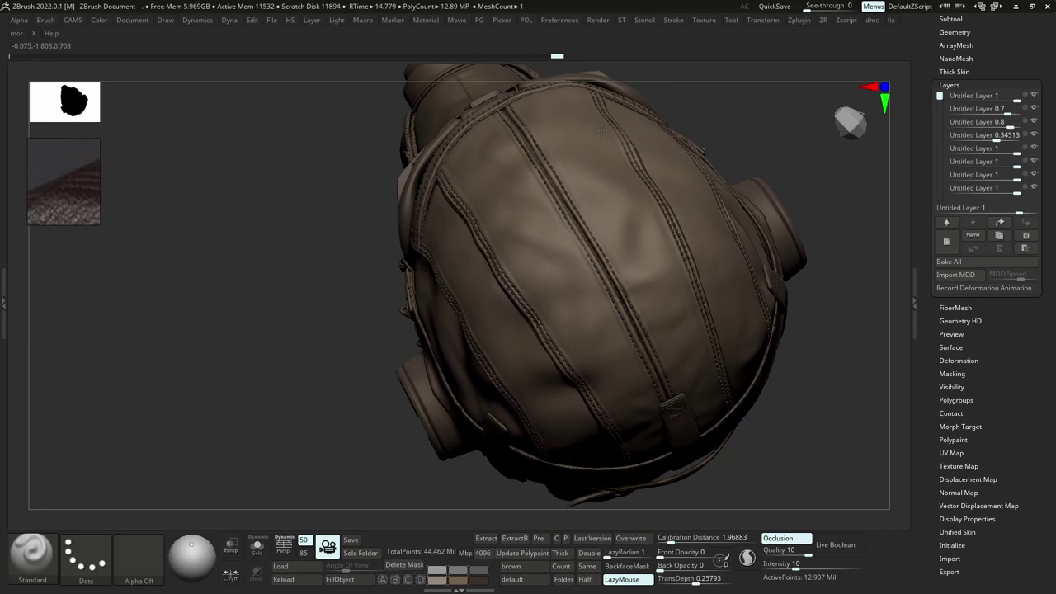
drag(575, 125, 597, 152)
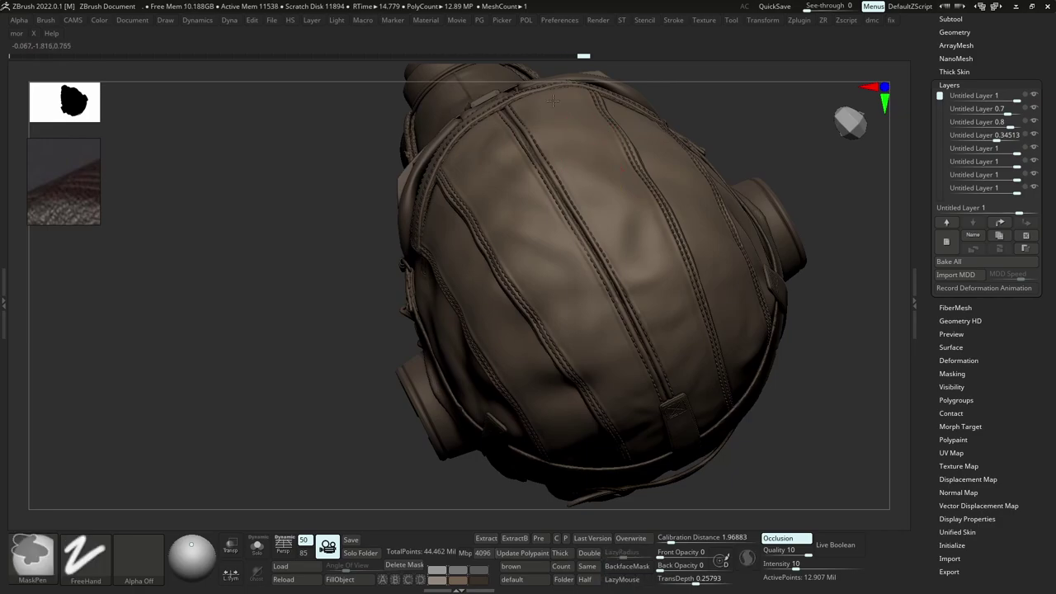
Compare the Helmet_23 cap with its newest layer hidden and shown, and delete that layer.
ctrl+right_drag(710, 330, 708, 256)
mouse_move(707, 256)
right_down()
mouse_move(691, 235)
mouse_move(673, 235)
right_up()
mouse_move(673, 235)
ctrl+right_down()
mouse_move(652, 229)
mouse_move(718, 276)
ctrl+right_up()
right_drag(718, 276, 667, 240)
alt+click(663, 255)
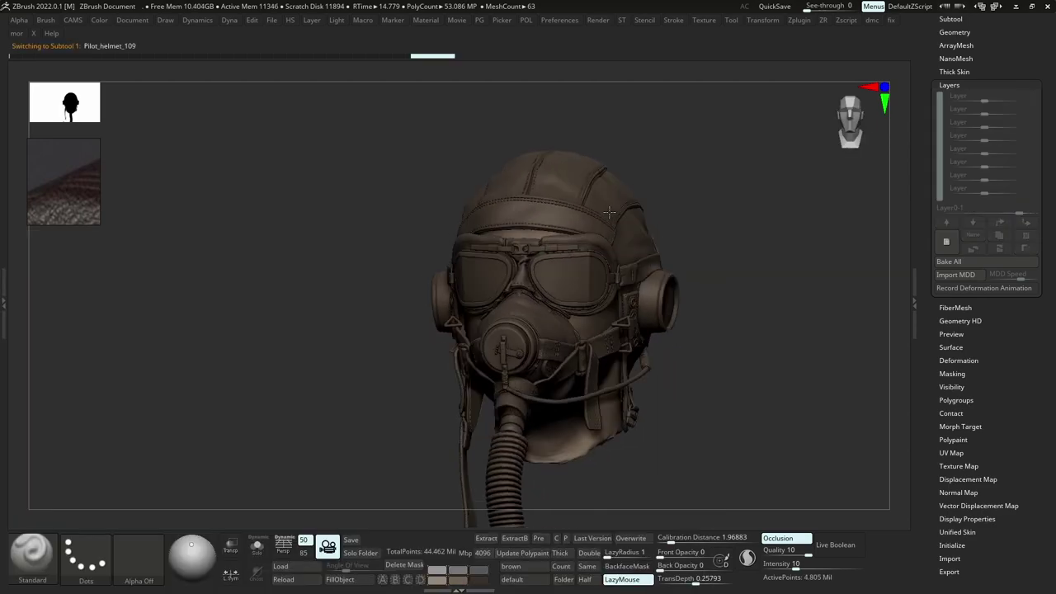
alt+click(624, 205)
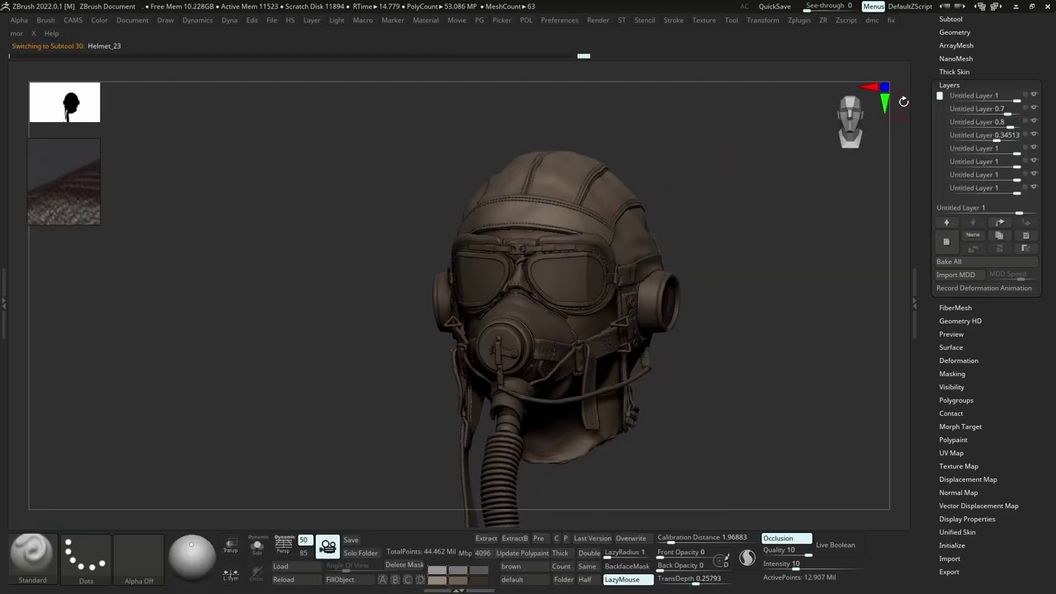
drag(939, 96, 928, 131)
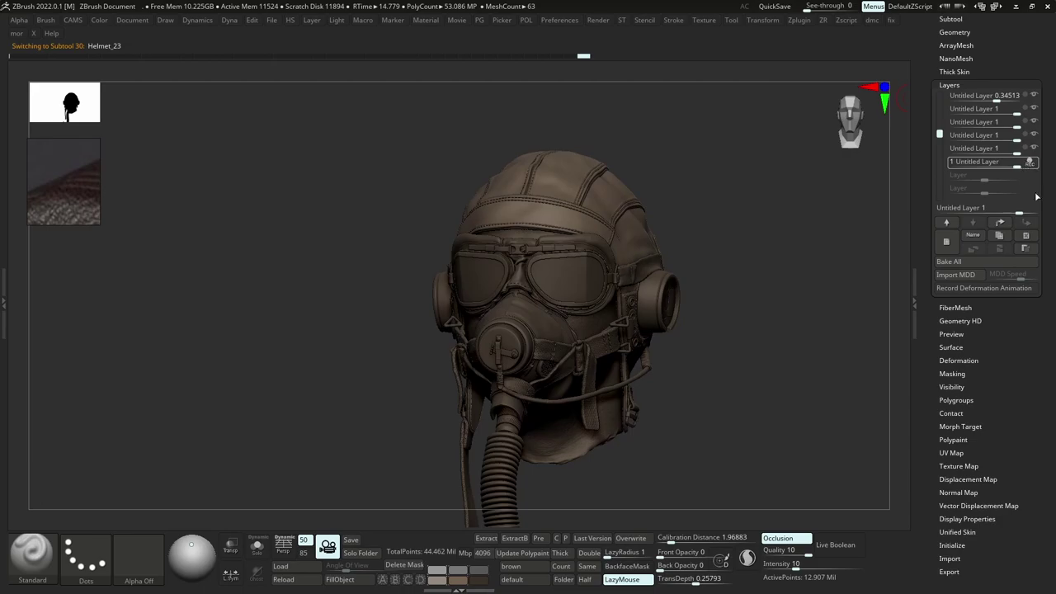
click(1036, 164)
click(1036, 164)
right_drag(655, 193, 680, 188)
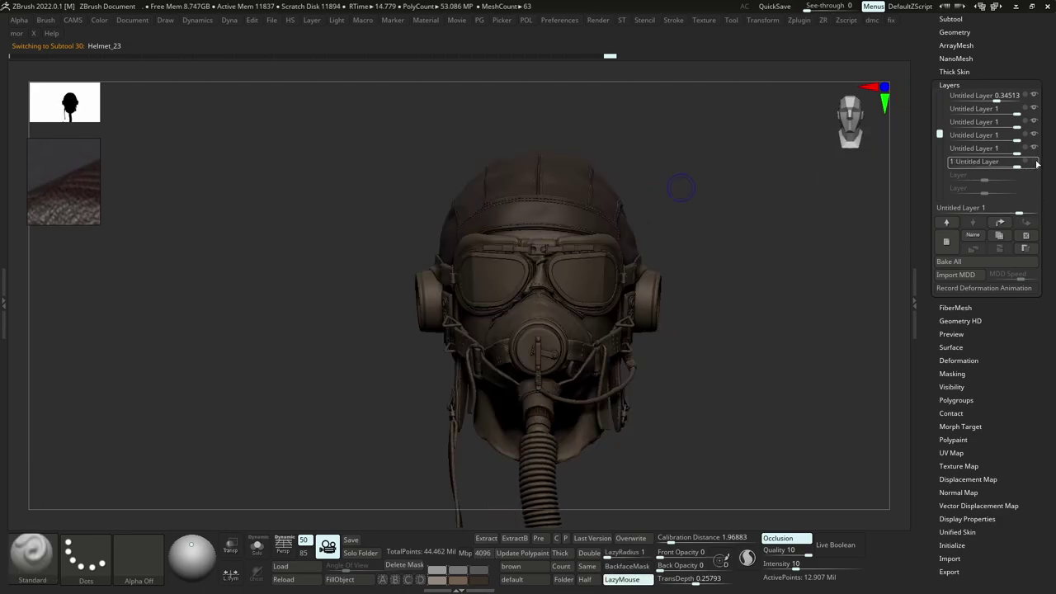
click(1028, 237)
Turn off polypaint for the Helmet_23 leather cap.
key(space)
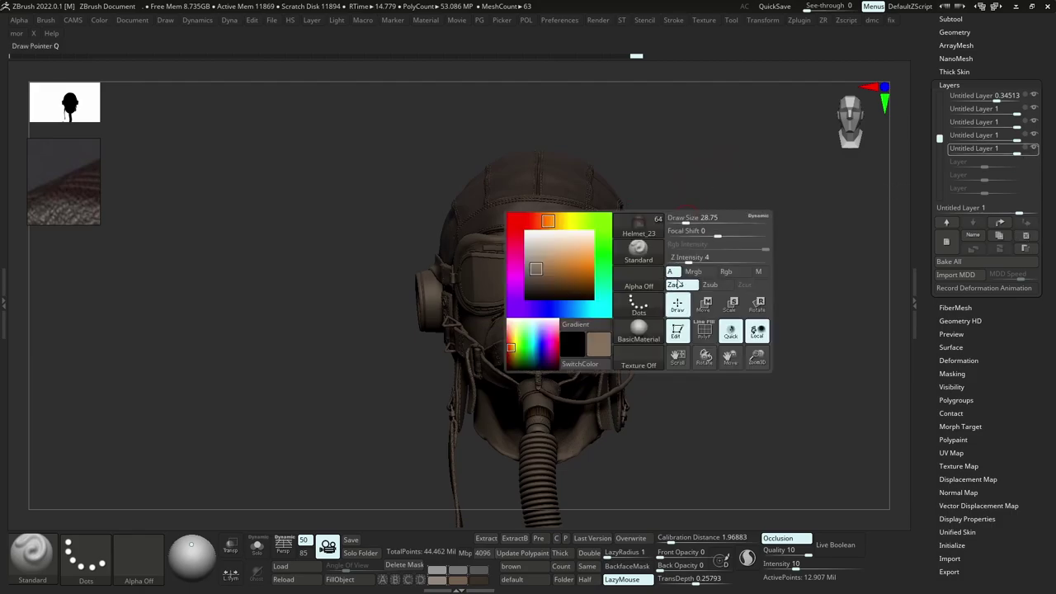
drag(655, 177, 661, 182)
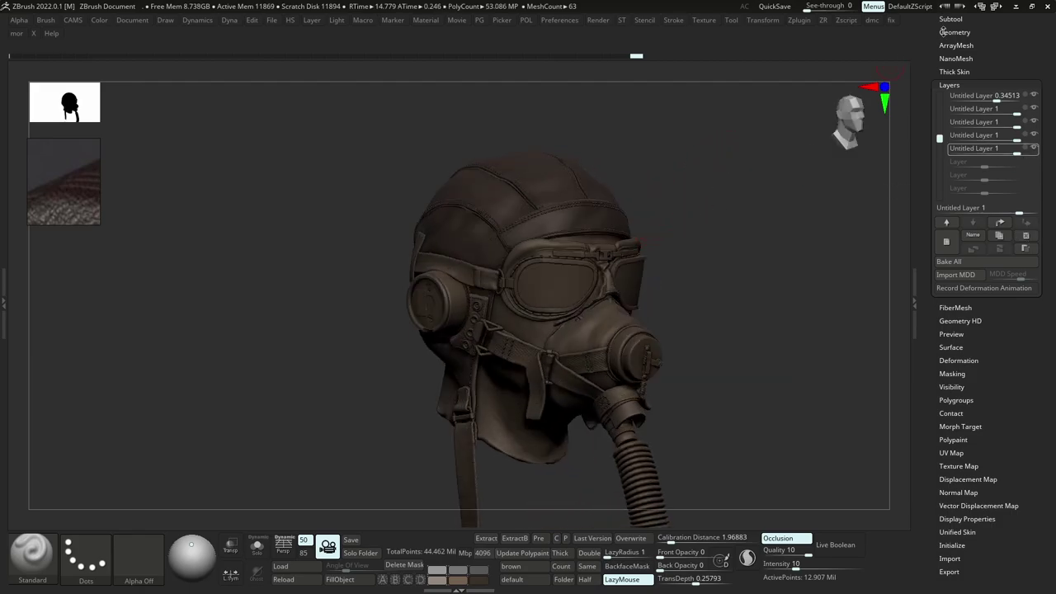
click(947, 20)
click(1021, 294)
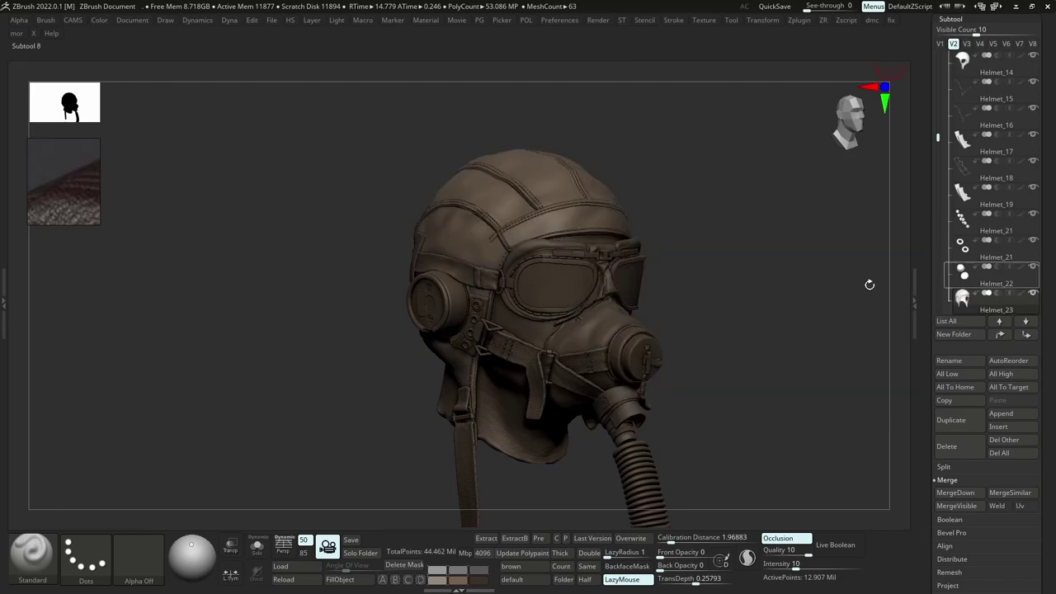
Select the goggles' nose-bridge piece, Goggles_08, and isolate it in a framed view.
mouse_move(701, 254)
right_down()
mouse_move(598, 254)
mouse_move(705, 289)
right_up()
mouse_move(705, 288)
right_down()
mouse_move(598, 291)
mouse_move(672, 259)
mouse_move(644, 326)
mouse_move(529, 342)
mouse_move(523, 372)
mouse_move(516, 365)
right_up()
alt+click(598, 291)
click(617, 272)
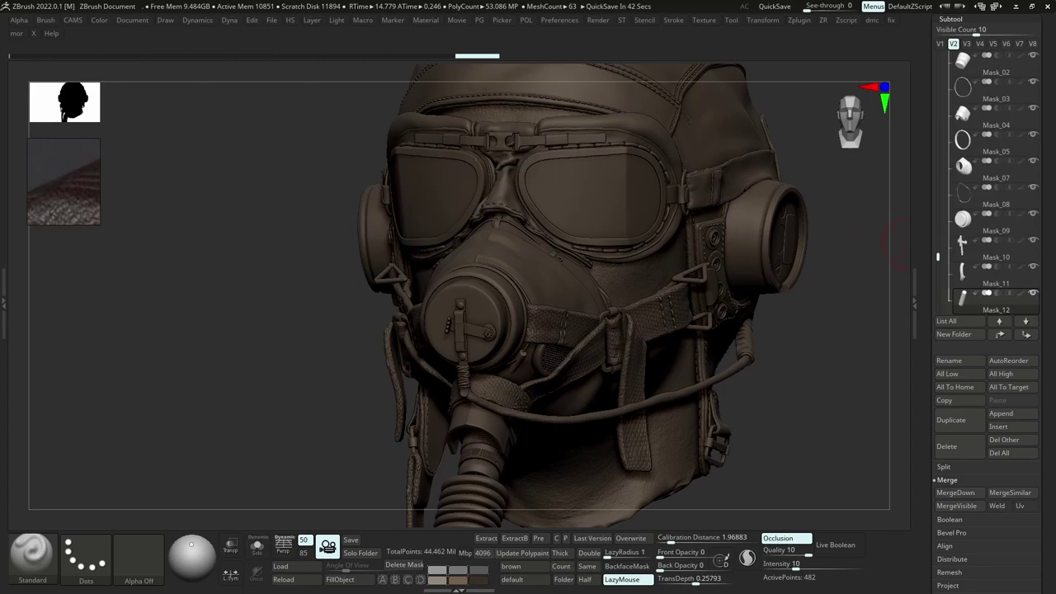
right_drag(594, 249, 594, 247)
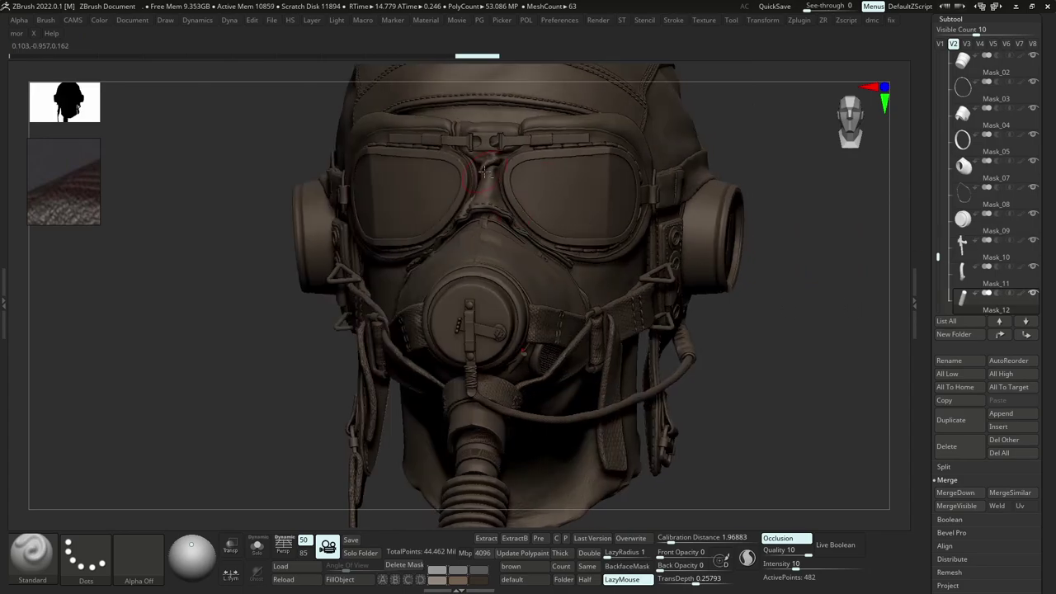
alt+click(485, 170)
key(ctrl+shift+s)
key(f)
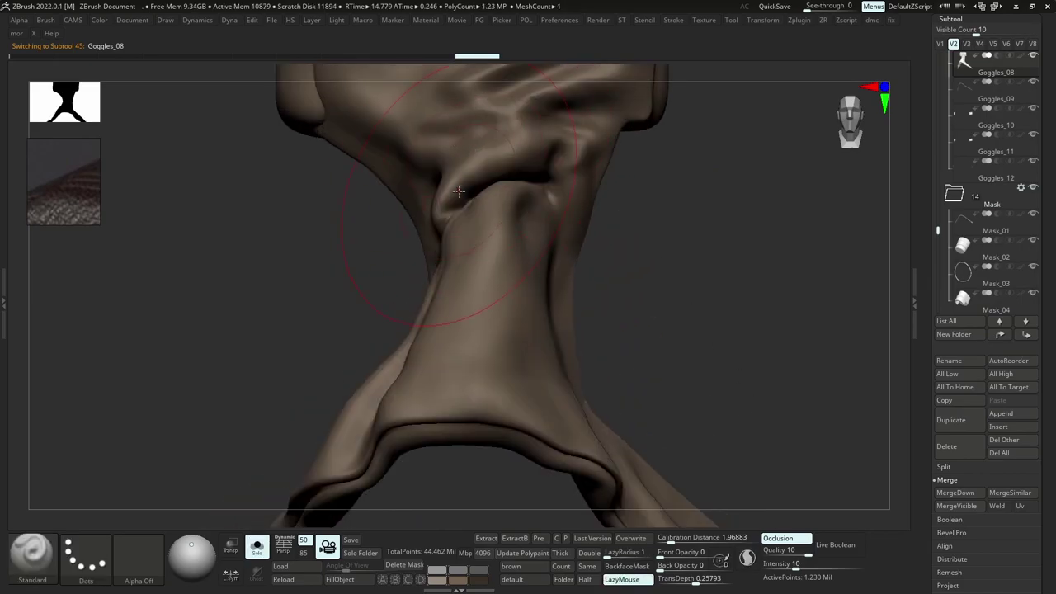
Compare the Goggles_08 nose piece with its second layer hidden and shown, both in isolation and on the full helmet.
scroll(1040, 444, down, 5)
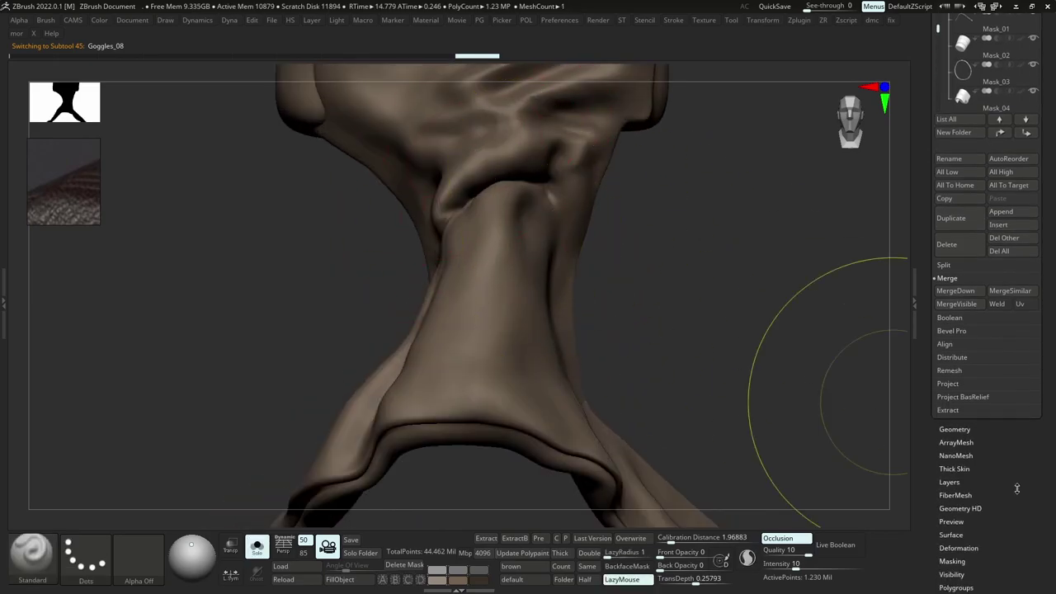
click(954, 482)
ctrl+right_drag(596, 314, 575, 256)
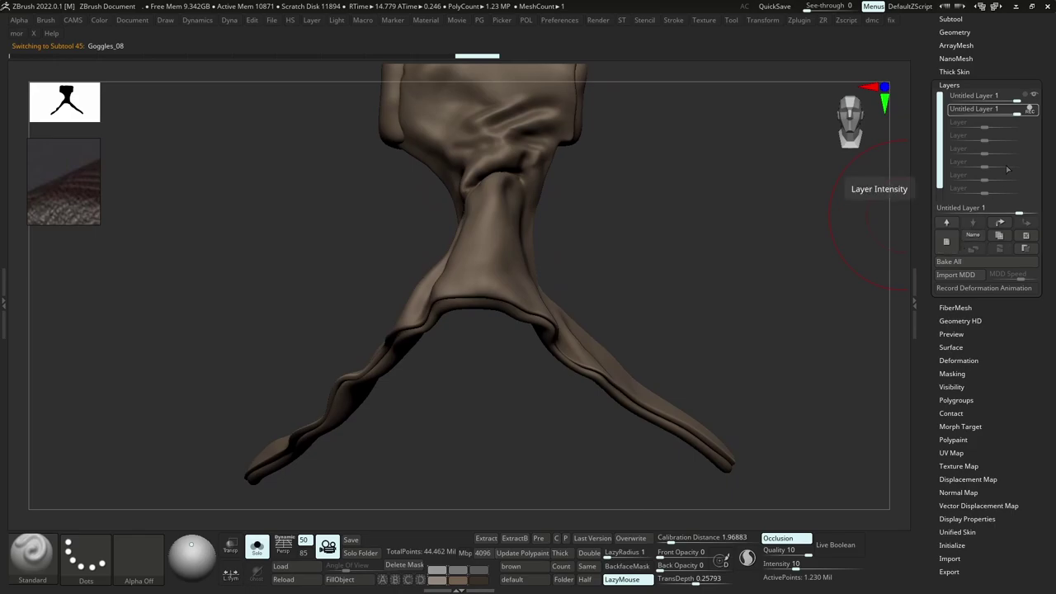
ctrl+right_drag(718, 243, 750, 236)
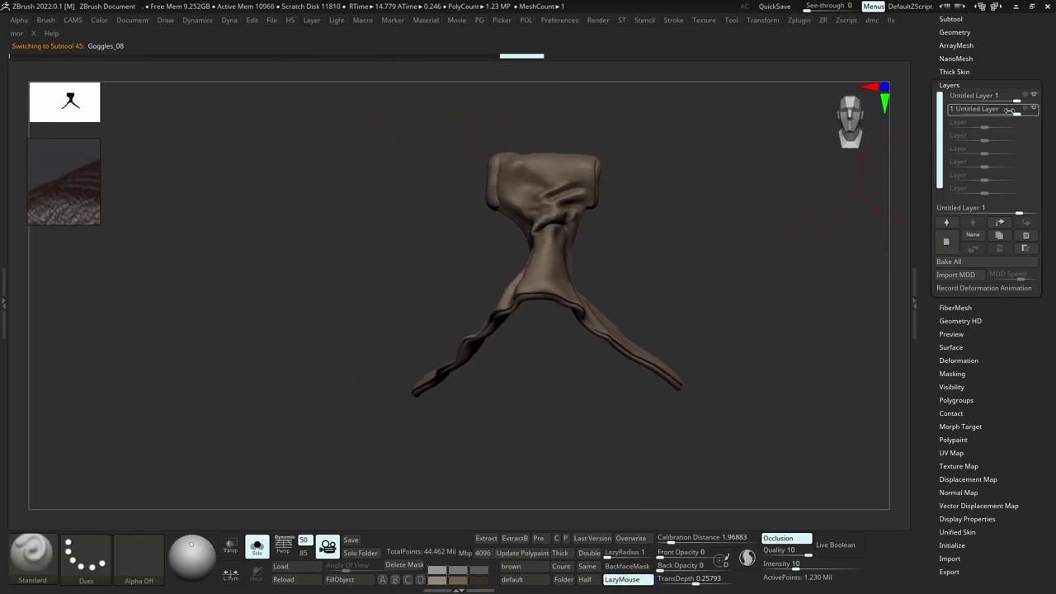
click(1036, 110)
click(1036, 110)
click(1035, 110)
key(shift+s)
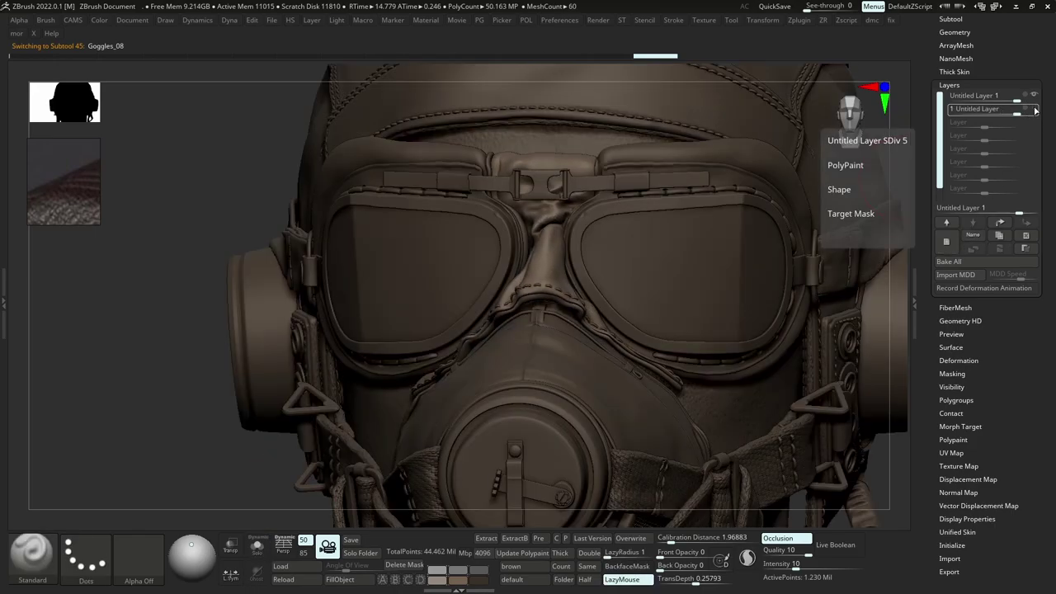
click(1036, 110)
Check both layers of the Goggles_08 nose piece by toggling their visibility, and merge them into one.
right_drag(664, 267, 684, 195)
click(1036, 96)
click(1033, 110)
click(1034, 110)
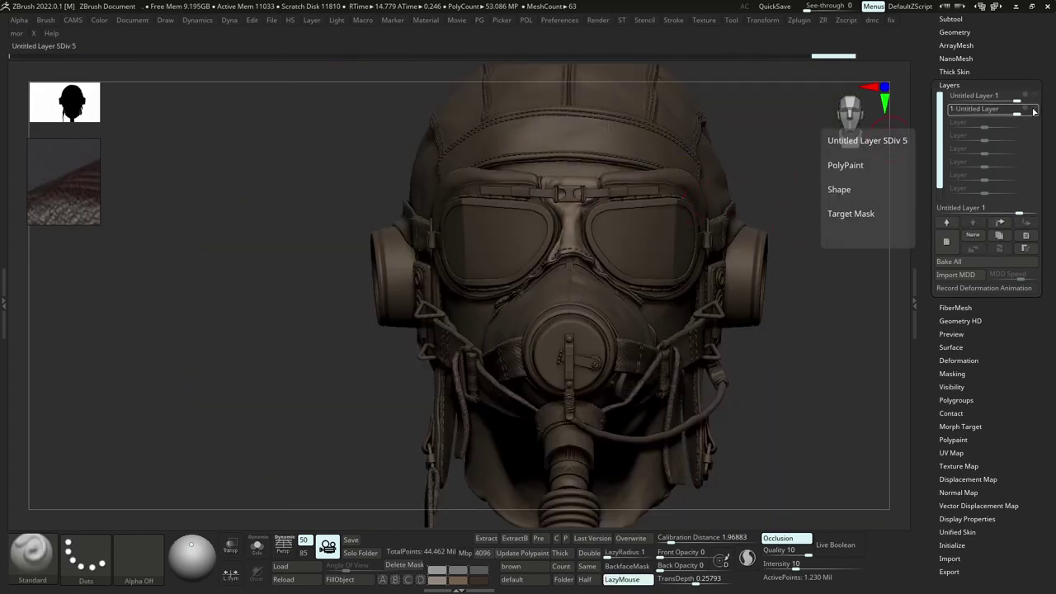
click(1030, 96)
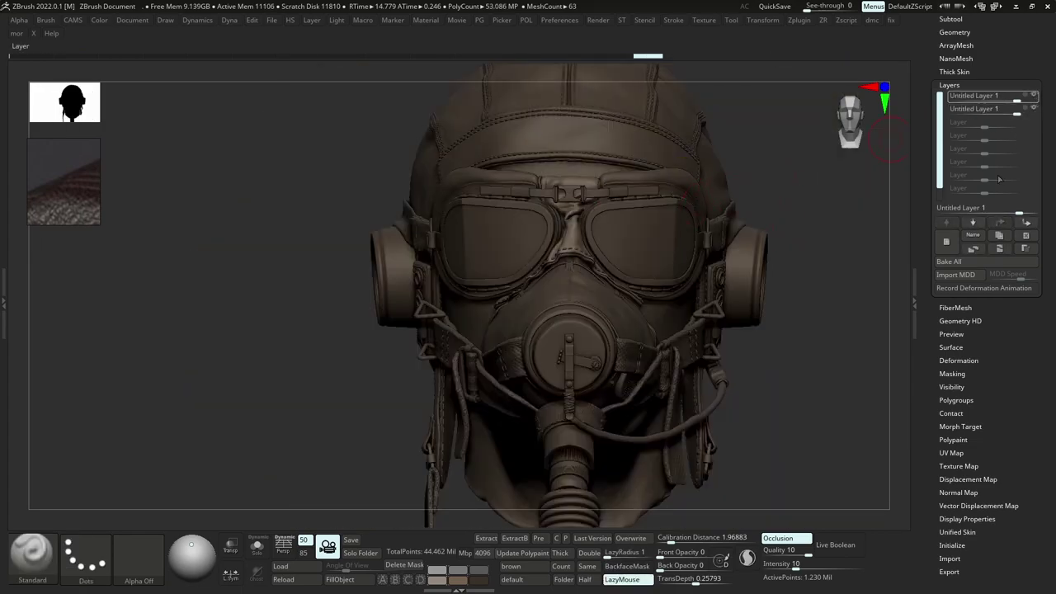
click(1003, 250)
Add a new sculpting layer to the goggles' nose piece and start shaping the leather just beneath the metal buckle.
ctrl+right_drag(646, 293, 664, 183)
alt+right_drag(836, 226, 778, 202)
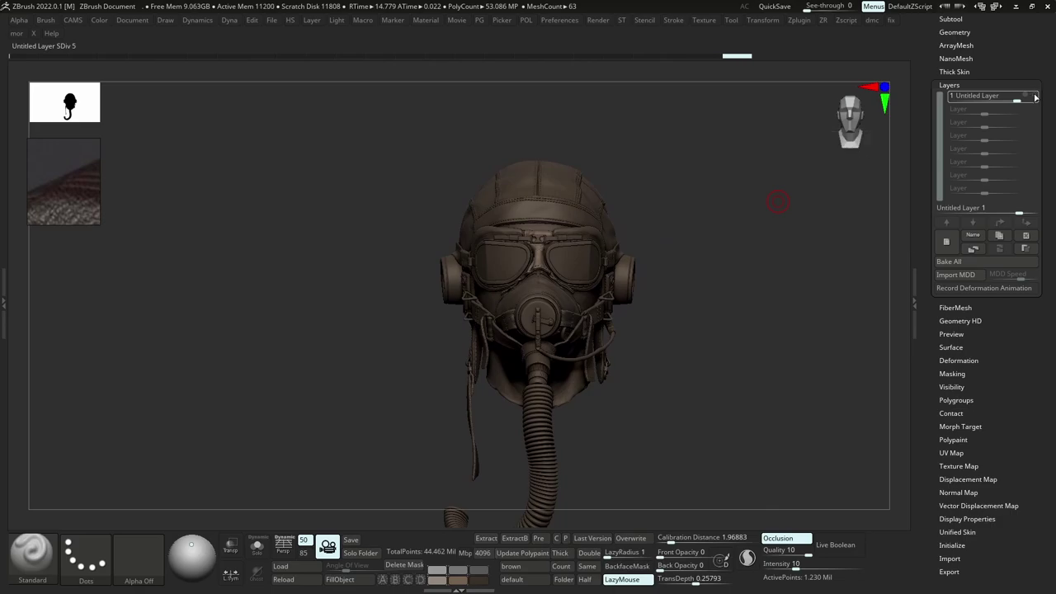
click(946, 241)
ctrl+right_drag(813, 442, 787, 410)
key(s)
drag(612, 289, 591, 292)
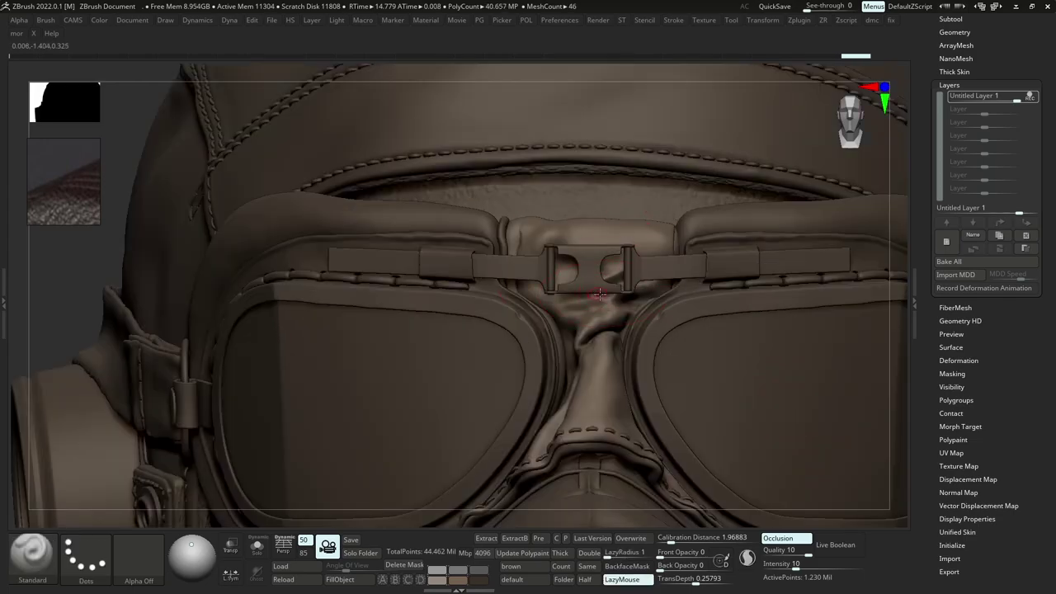
Sculpt the leather folds between the buckle and the nose ridge with the Standard brush and smooth them.
key(b)
key(s)
key(t)
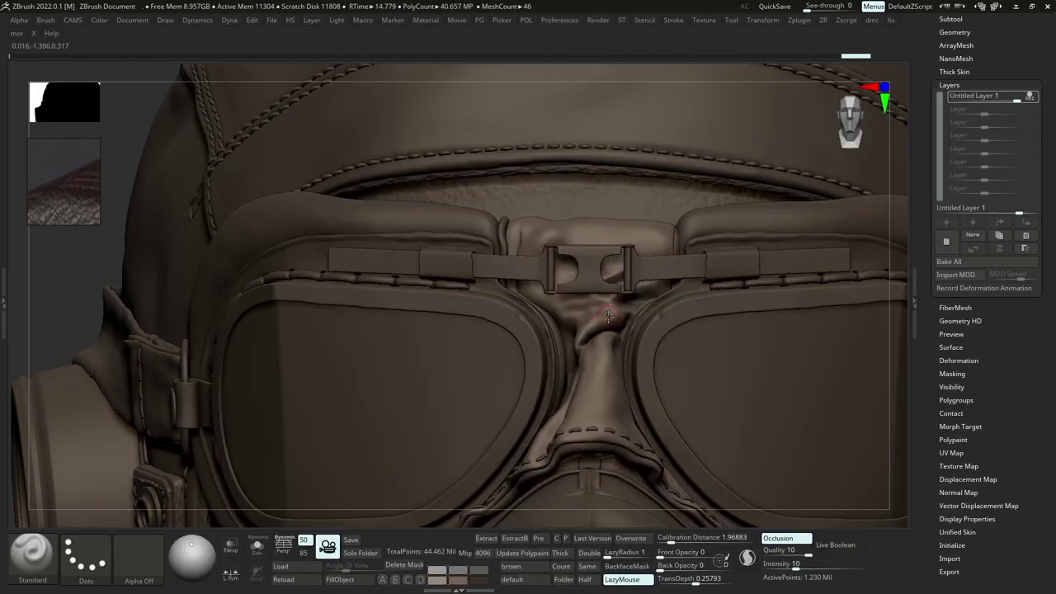
mouse_move(590, 319)
mouse_down()
mouse_move(609, 318)
mouse_move(596, 318)
mouse_up()
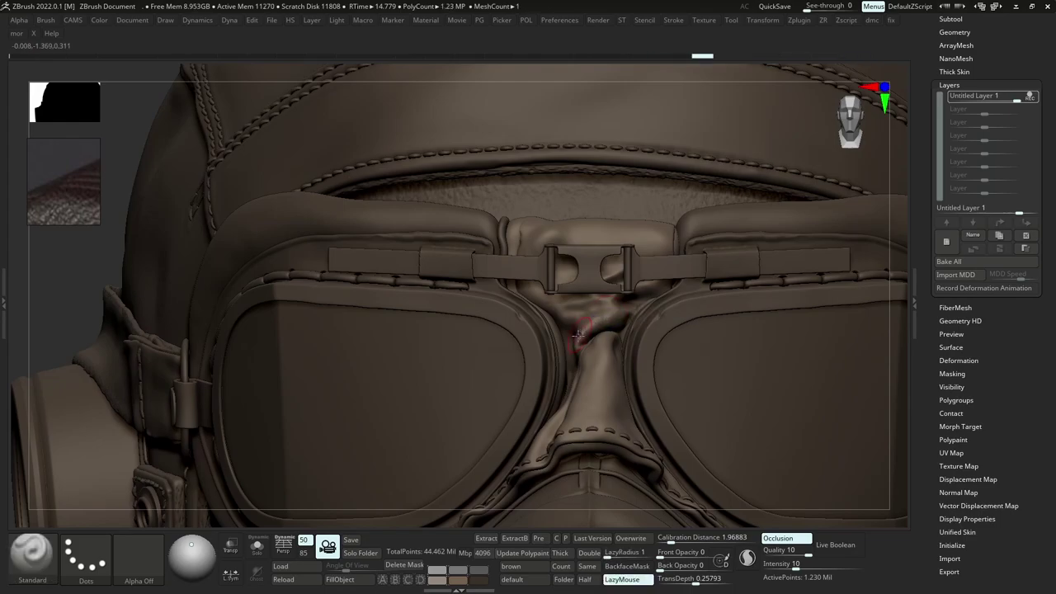
key(s)
drag(603, 362, 595, 368)
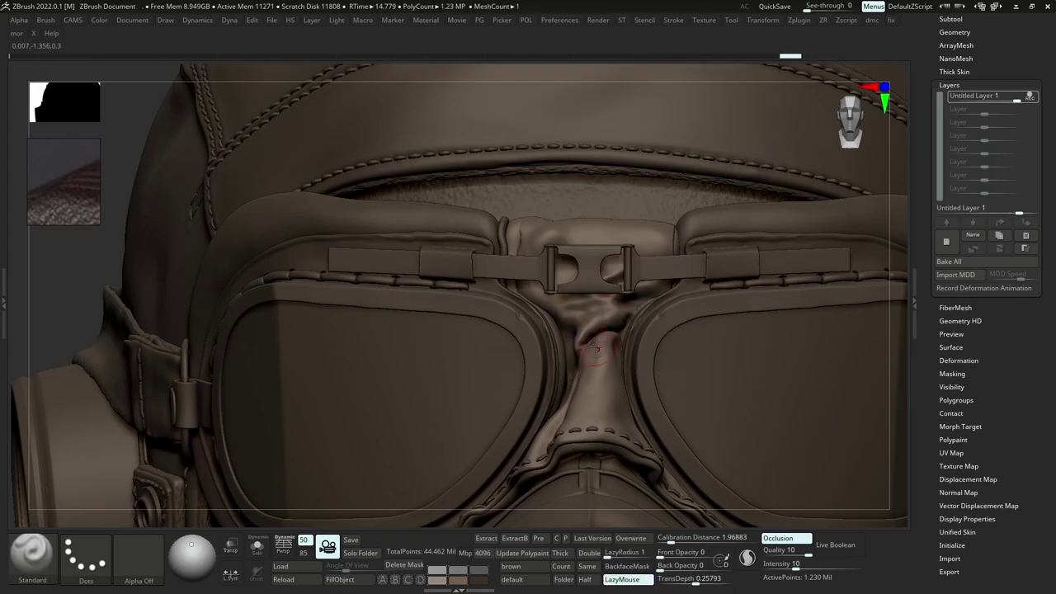
shift+drag(617, 311, 575, 311)
Isolate the nose piece and sculpt a diagonal fold across its upper panel with a resized Standard brush.
key(shift+alt+s)
key(s)
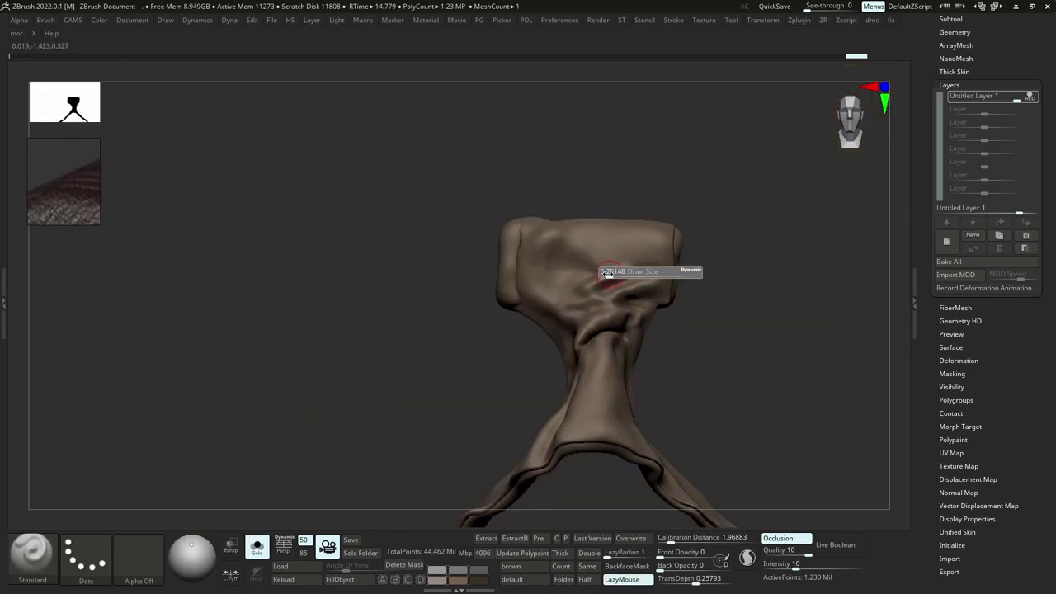
key(s)
drag(609, 282, 614, 271)
mouse_move(614, 271)
ctrl+right_down()
mouse_move(614, 293)
mouse_move(606, 284)
ctrl+right_up()
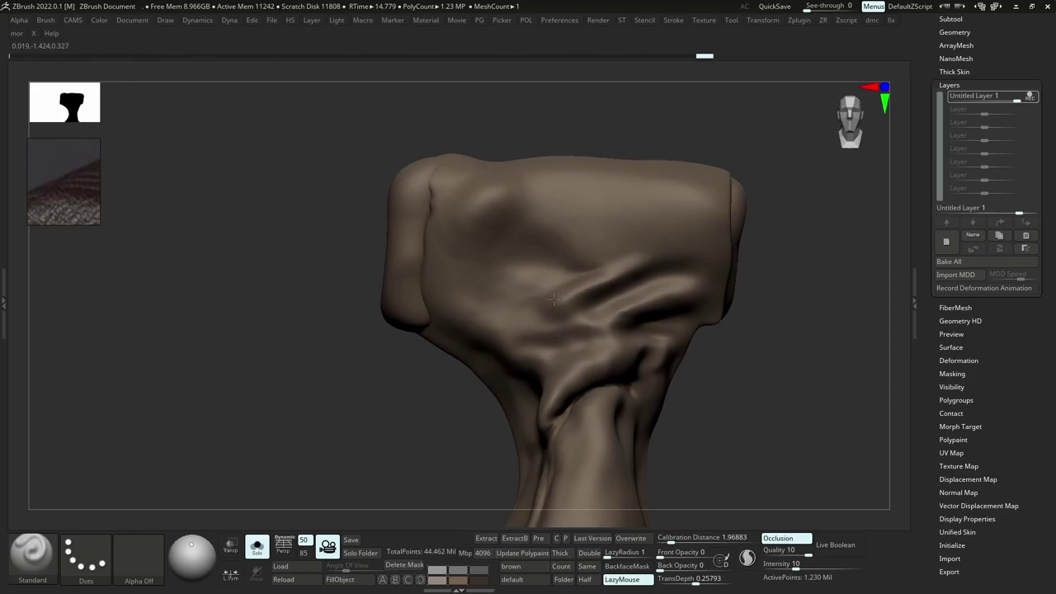
drag(563, 293, 611, 276)
right_drag(603, 299, 601, 288)
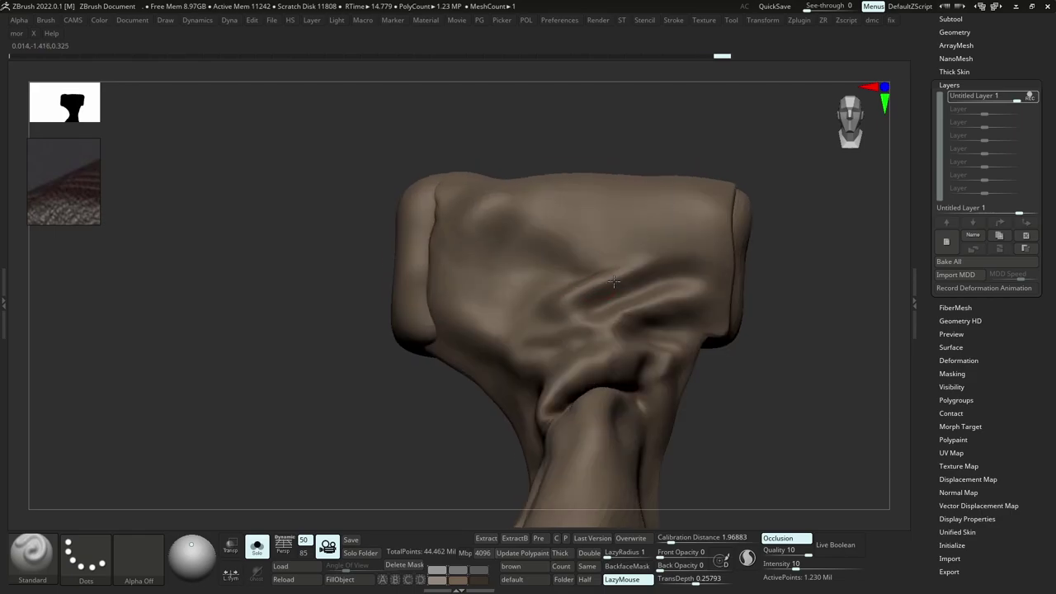
Carve a groove along the diagonal fold and build up the neighbouring fold towards the panel's upper edge.
alt+drag(585, 300, 634, 276)
right_drag(616, 287, 608, 292)
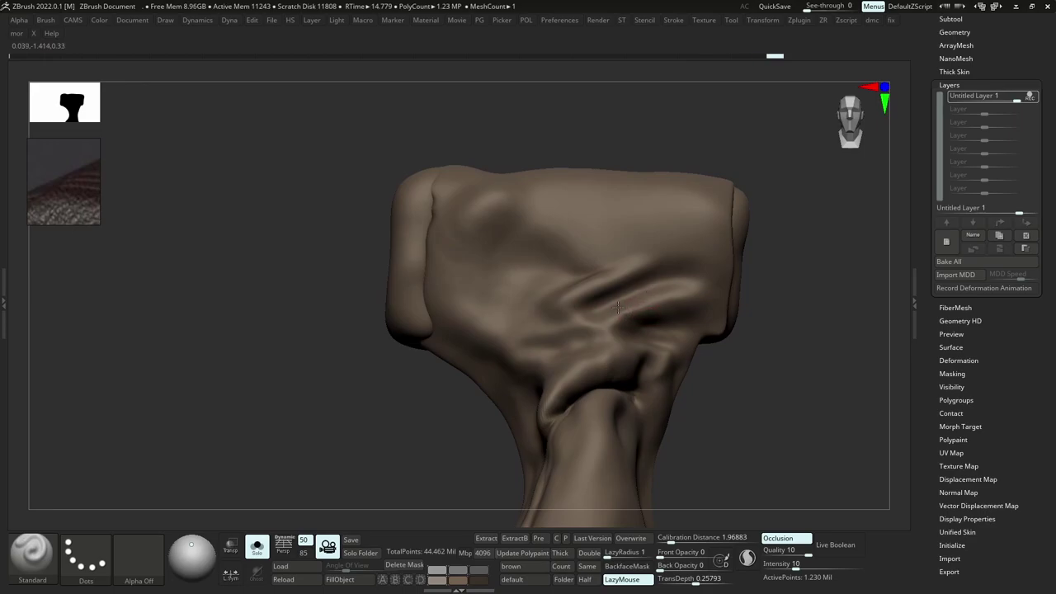
drag(696, 285, 652, 281)
key(alt+s)
key(alt+s)
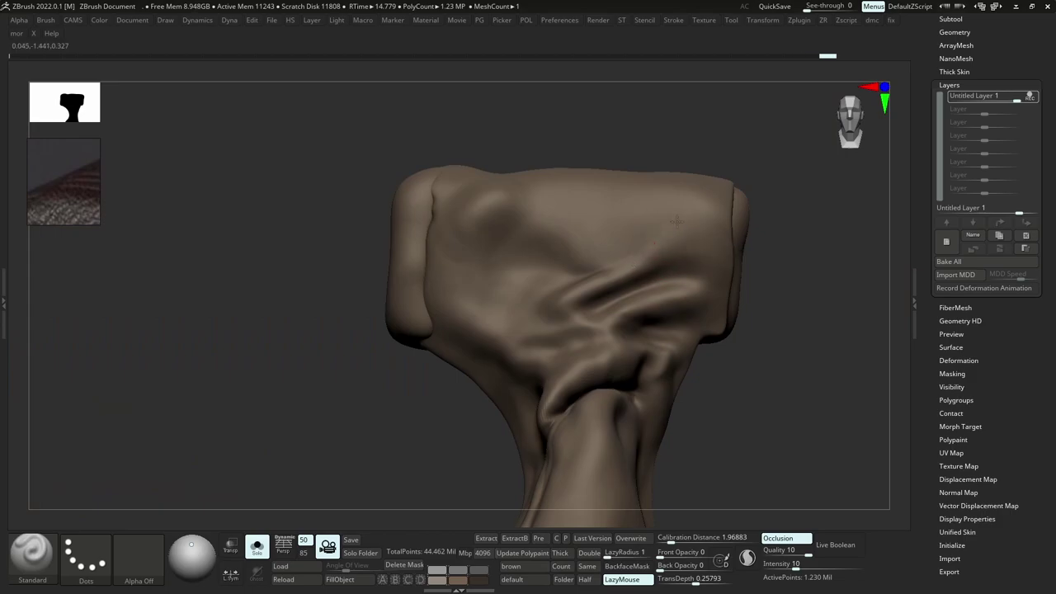
drag(676, 222, 670, 227)
ctrl+right_drag(670, 228, 660, 181)
Compare the folds against the full helmet and smooth the side of the nose bridge below them.
key(alt+s)
right_drag(627, 248, 677, 248)
ctrl+right_drag(677, 248, 660, 207)
key(alt+s)
ctrl+right_drag(627, 272, 621, 330)
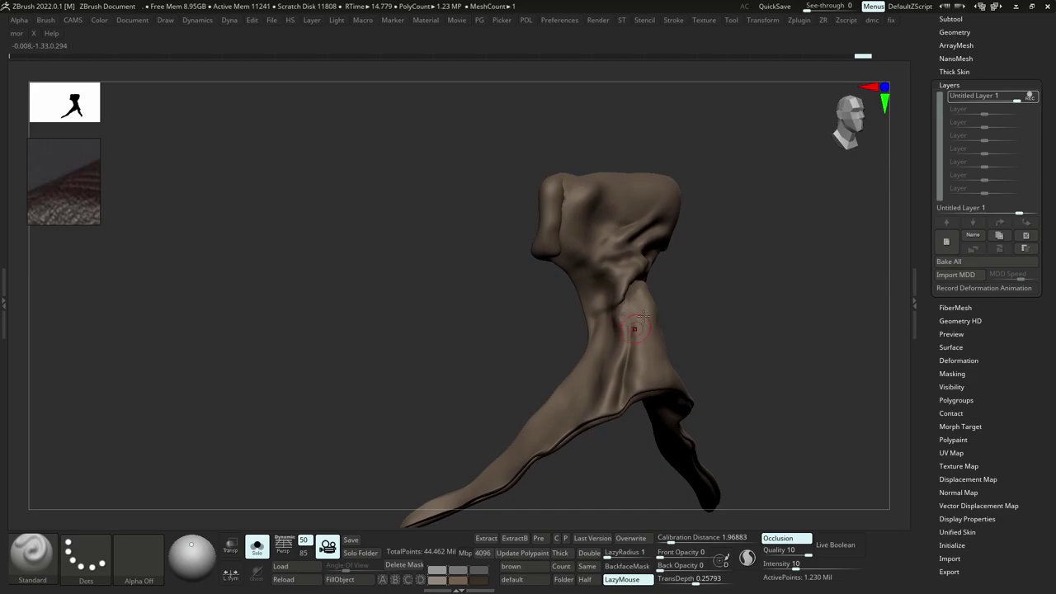
key(alt+s)
key(alt+s)
mouse_move(630, 304)
shift+mouse_down()
mouse_move(609, 303)
mouse_move(612, 343)
shift+mouse_up()
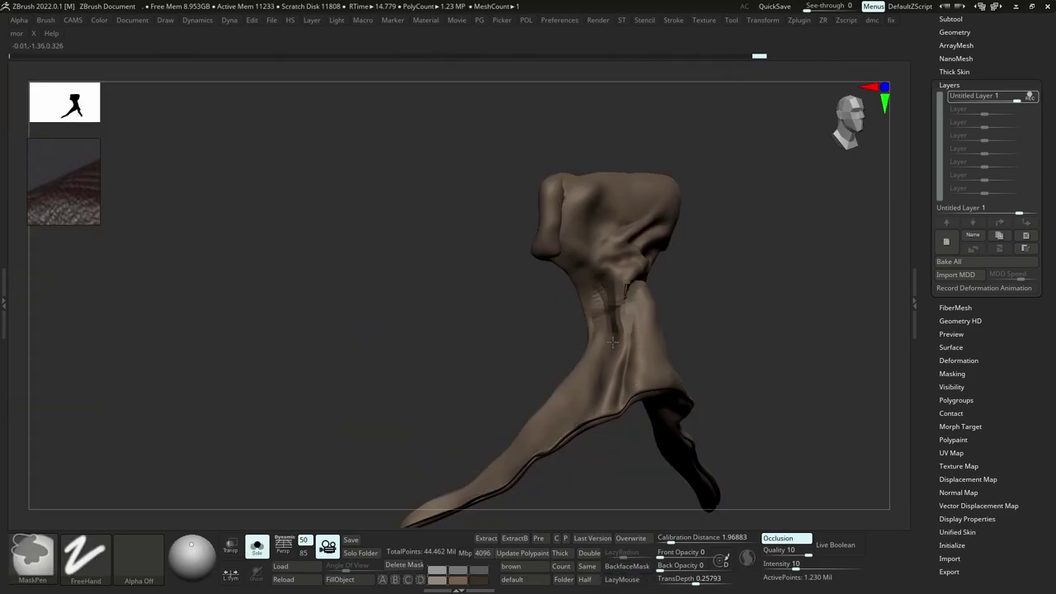
Sculpt the crease running around the side of the nose bridge and check it with the helmet shown.
ctrl+right_drag(613, 343, 616, 376)
right_drag(615, 375, 632, 355)
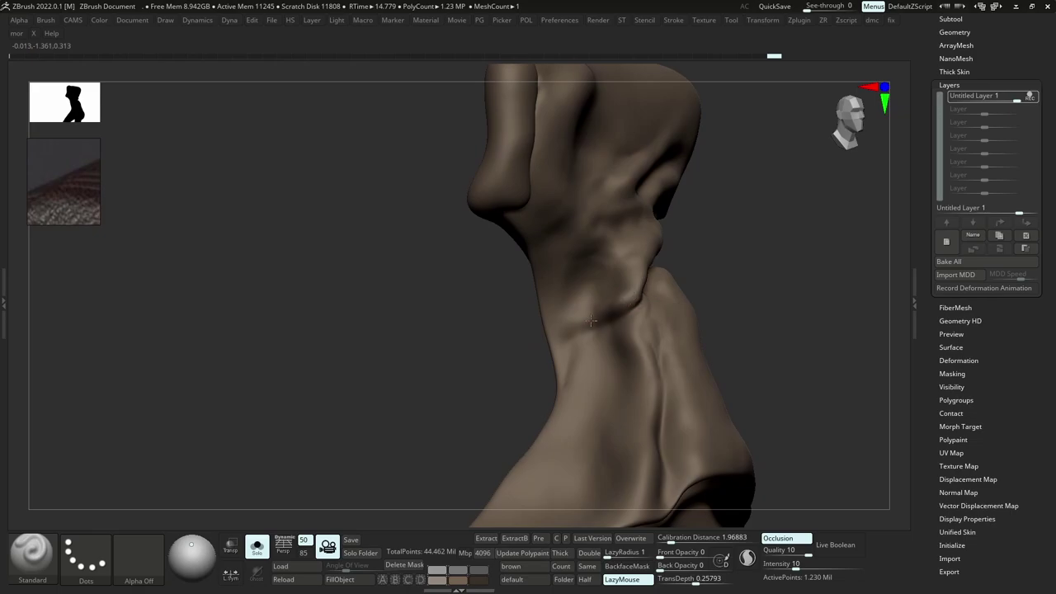
drag(591, 321, 579, 327)
shift+right_drag(579, 327, 536, 317)
key(alt+s)
key(alt+s)
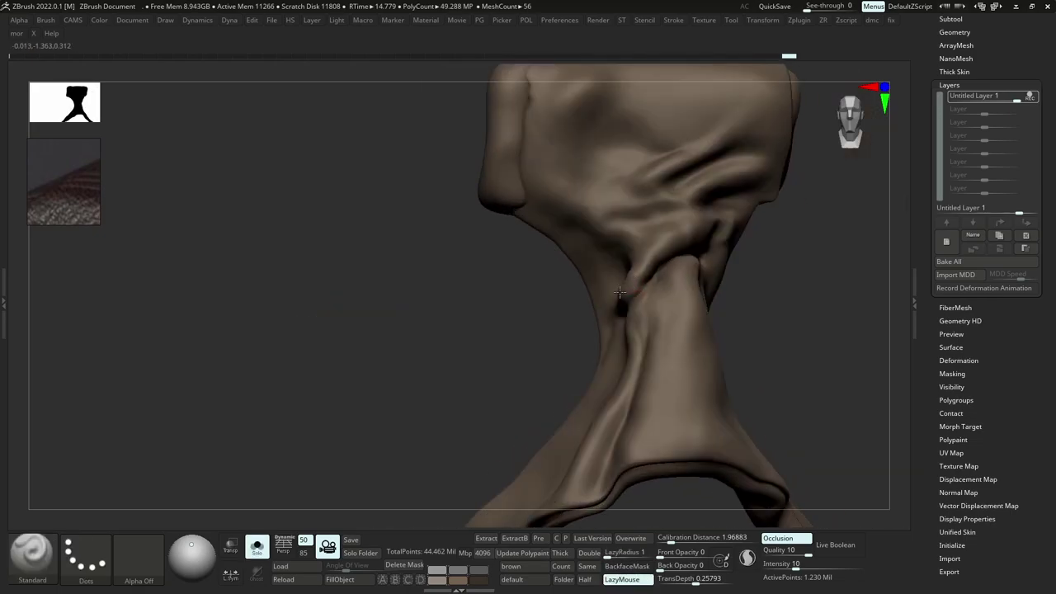
Rework the end of the fold where it meets the side crease and smooth the transition.
drag(619, 292, 622, 289)
shift+right_drag(623, 289, 615, 300)
shift+drag(616, 302, 629, 310)
Adjust the nose bridge's side silhouette against the goggle frame with a resized Move brush, with the full helmet shown.
mouse_move(629, 310)
ctrl+right_down()
mouse_move(691, 374)
mouse_move(630, 343)
ctrl+right_up()
key(alt+s)
right_click(634, 347)
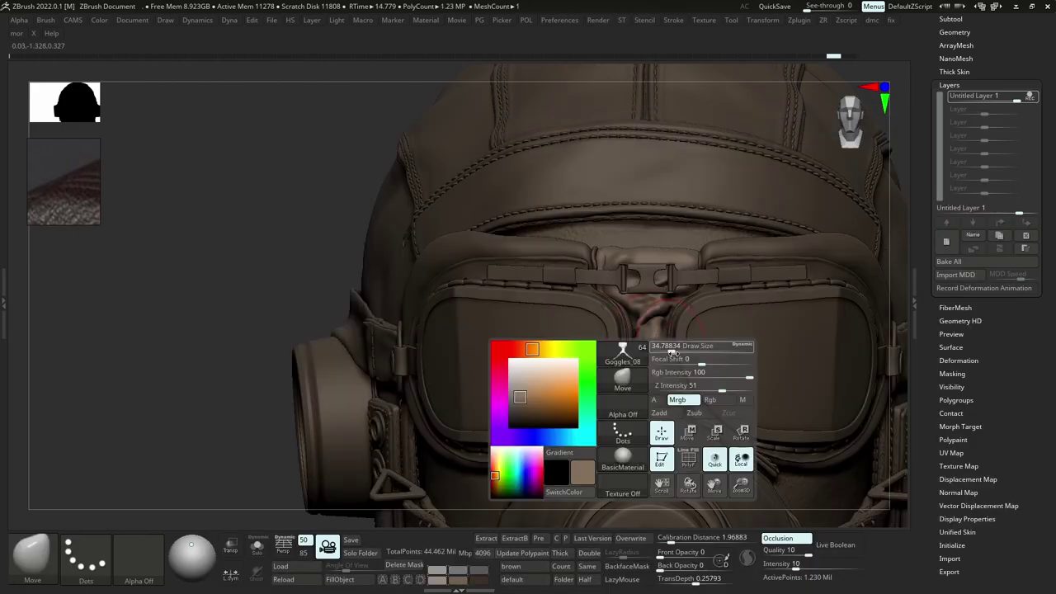
key(s)
drag(629, 349, 632, 346)
drag(631, 351, 635, 347)
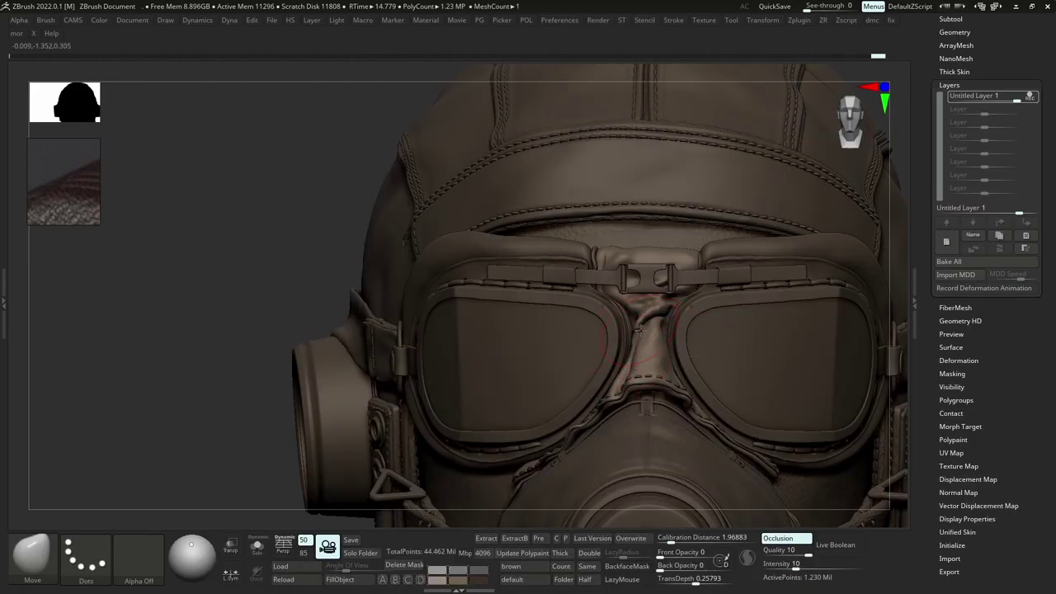
ctrl+right_drag(635, 346, 726, 388)
ctrl+right_drag(726, 388, 709, 336)
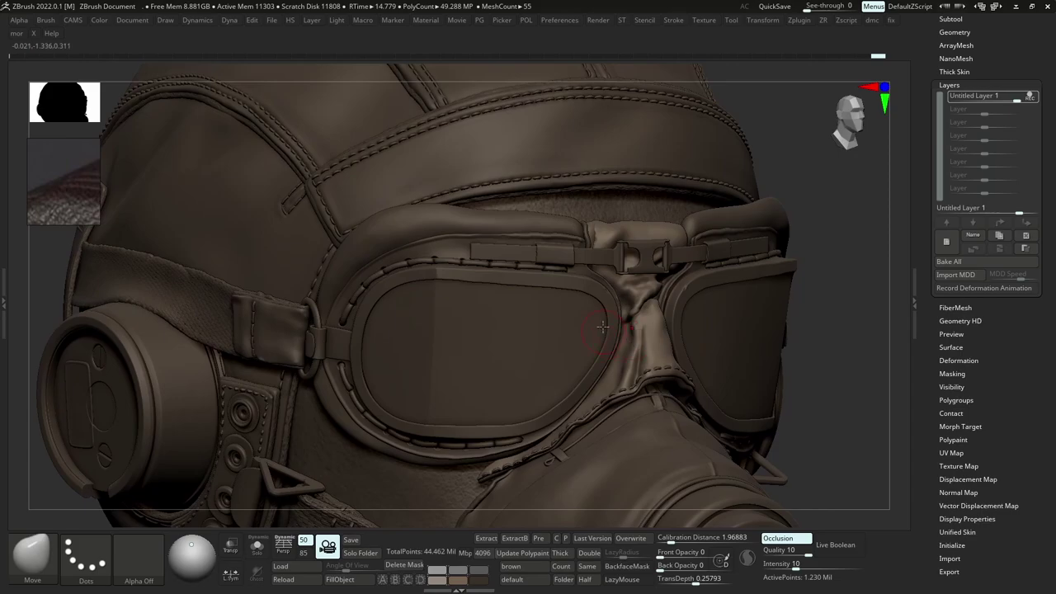
Isolate the nose piece and work on its side crease with the DamStandard brush, lowering the LazyRadius.
key(b)
key(s)
key(t)
key(alt+s)
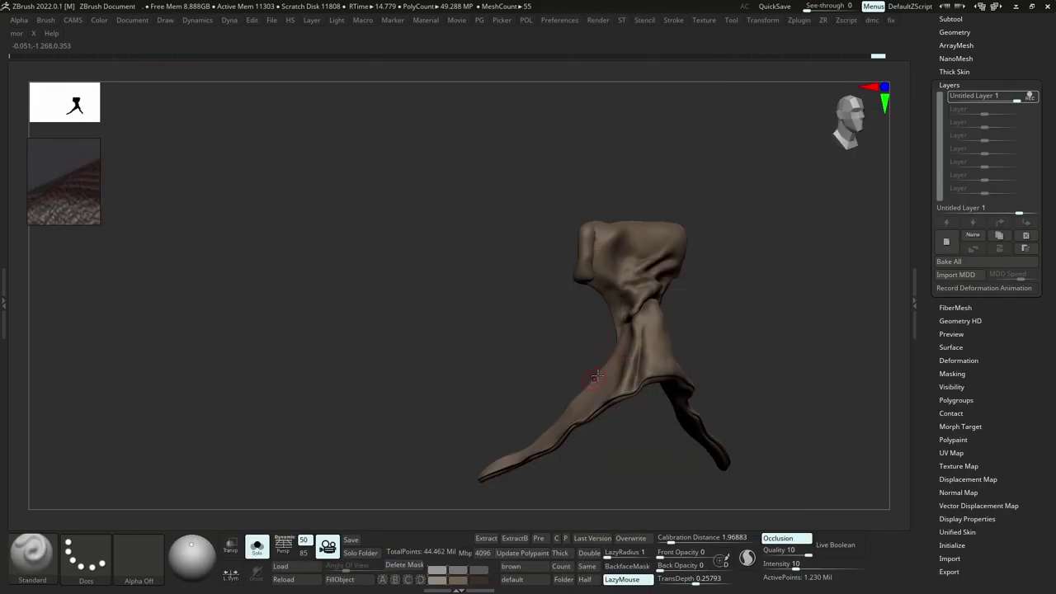
right_drag(614, 369, 606, 379)
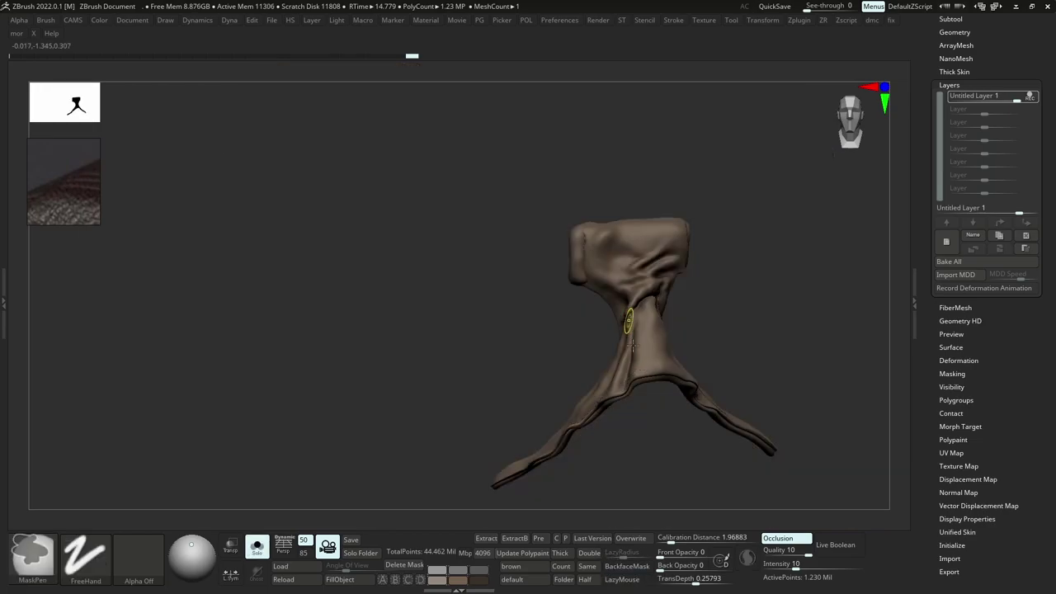
ctrl+right_drag(609, 363, 614, 302)
key(b)
key(d)
key(s)
right_click(617, 317)
mouse_move(615, 302)
right_down()
mouse_move(605, 335)
mouse_move(588, 332)
right_up()
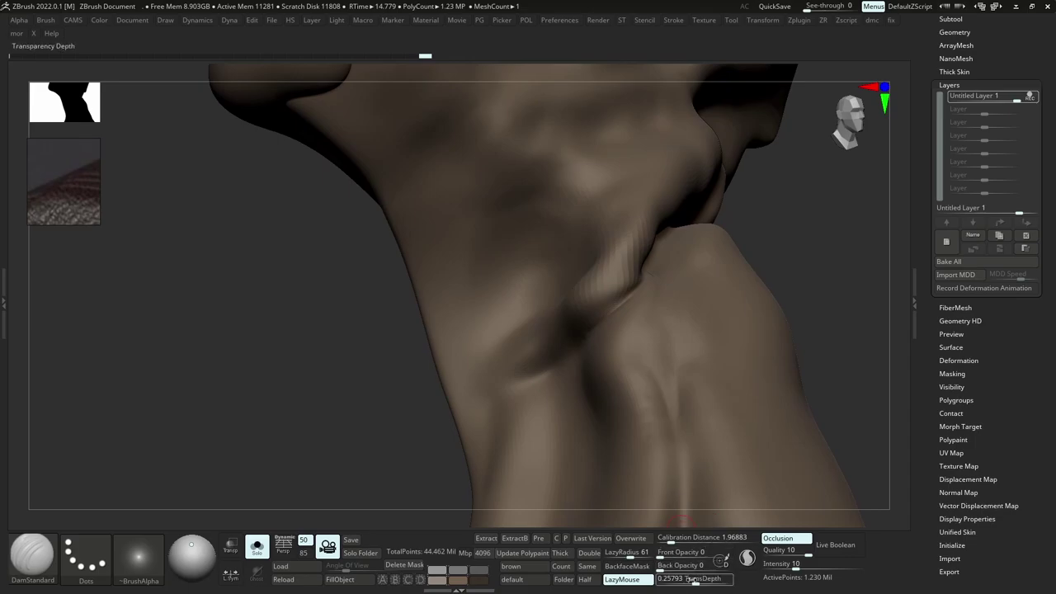
click(608, 553)
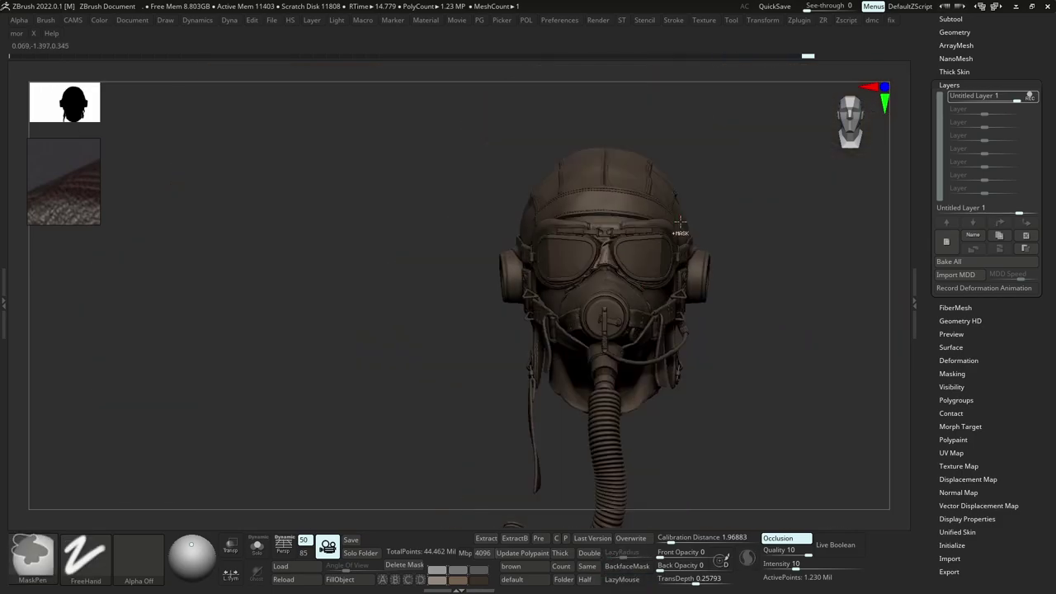
Thicken the vertical fold along the side of the isolated nose bridge with the Inflat brush.
drag(677, 219, 721, 218)
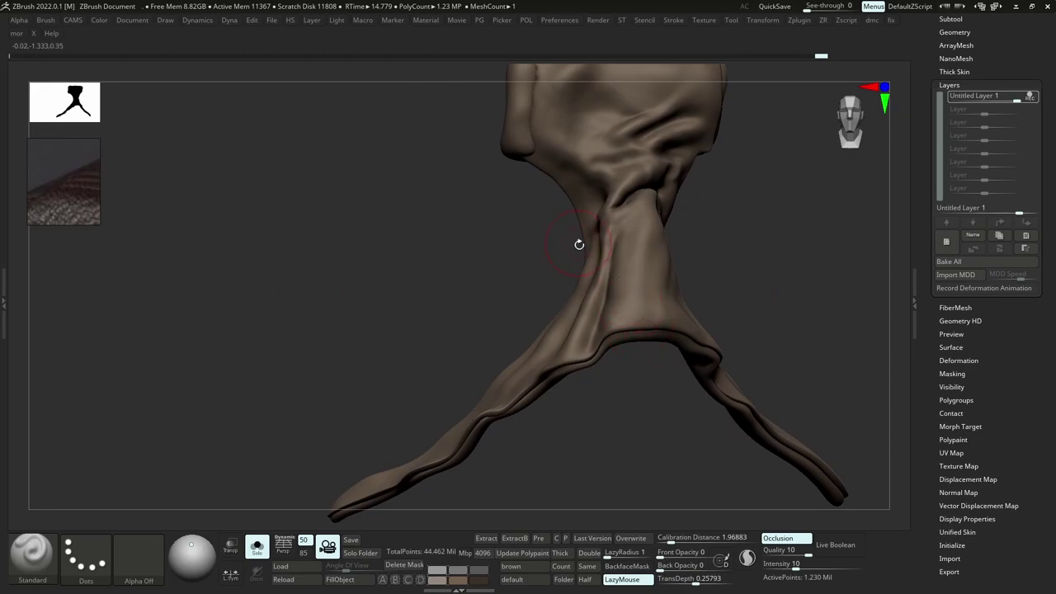
key(b)
key(i)
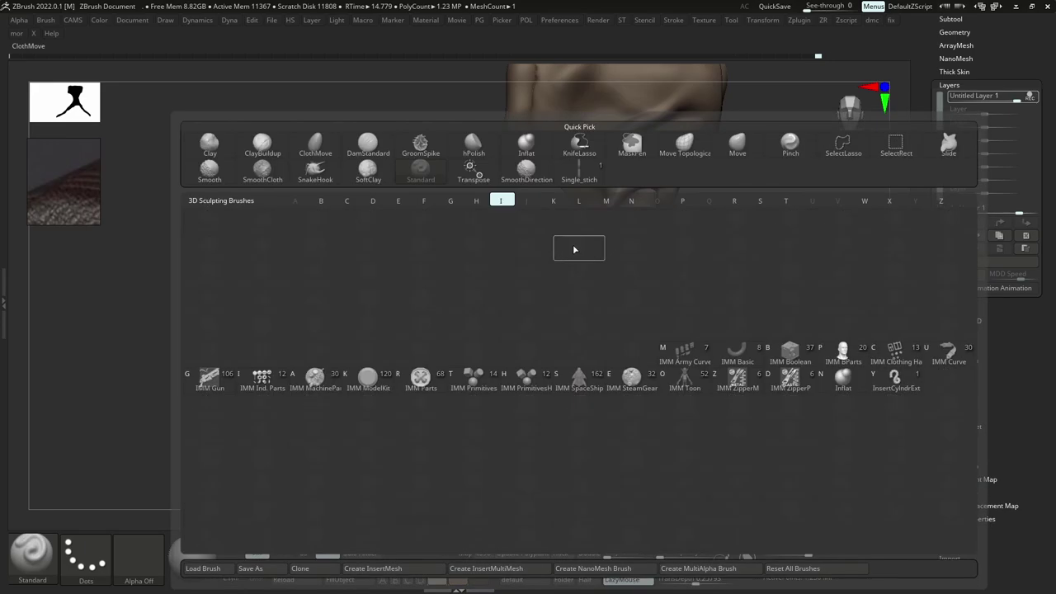
key(n)
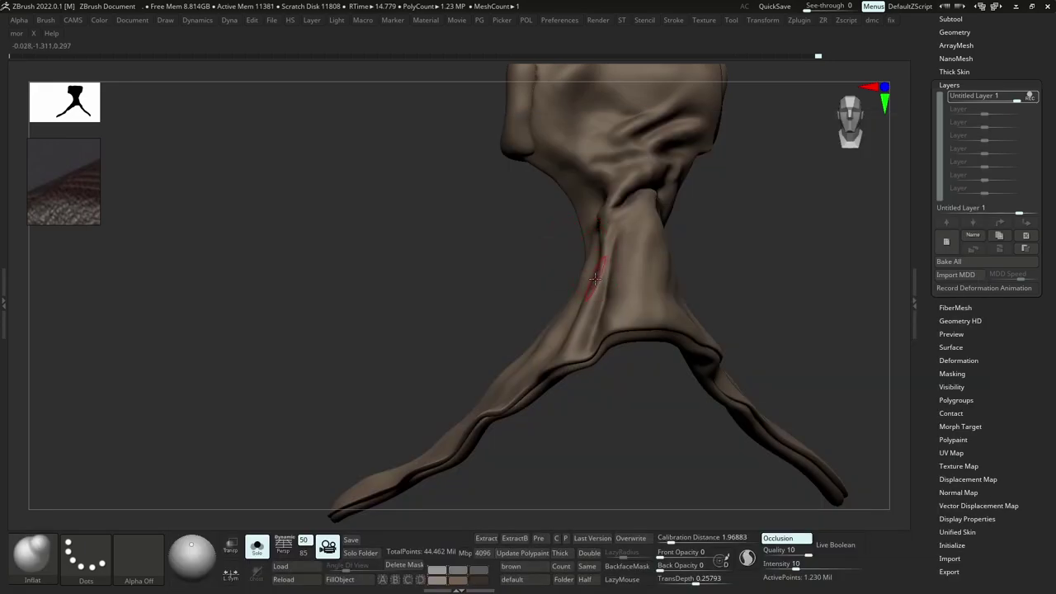
drag(594, 280, 596, 283)
right_drag(600, 281, 607, 275)
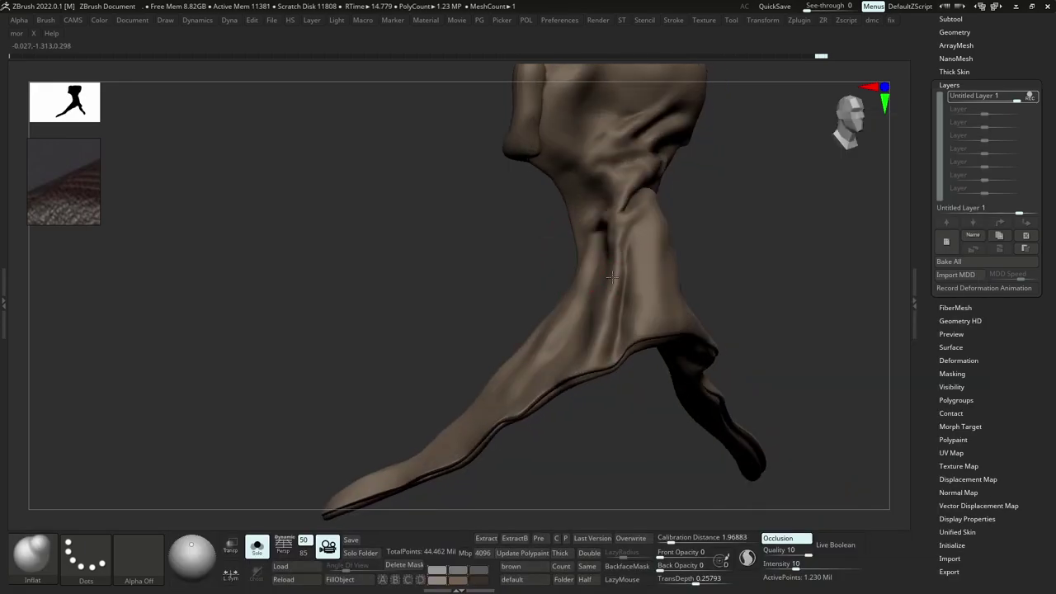
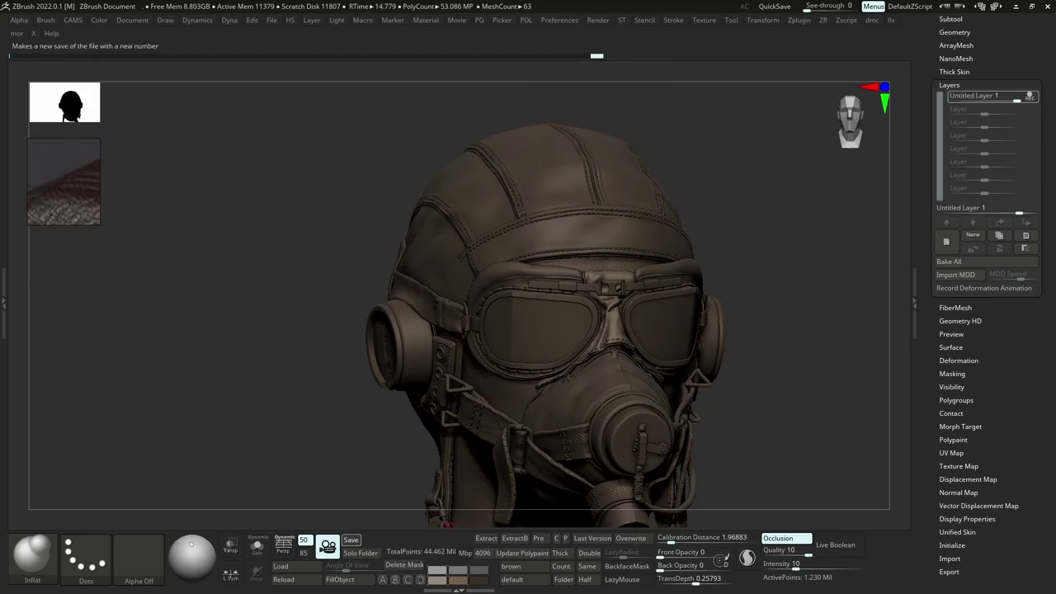
Select the small cylindrical piece Mask_12 beside the oxygen mask and isolate it.
ctrl+right_drag(727, 300, 594, 355)
alt+click(621, 406)
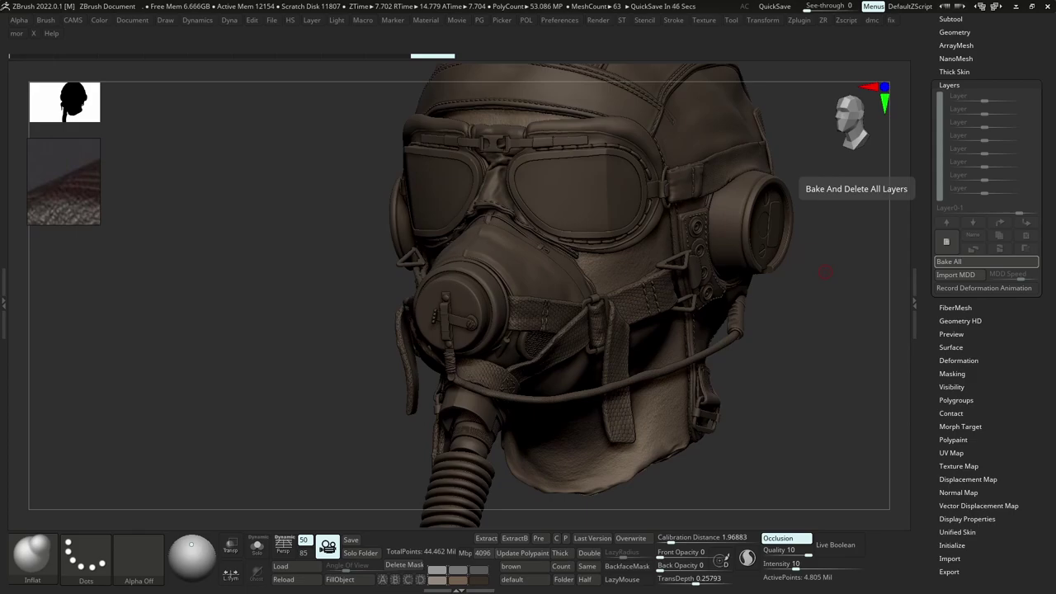
right_drag(485, 288, 528, 277)
alt+click(509, 342)
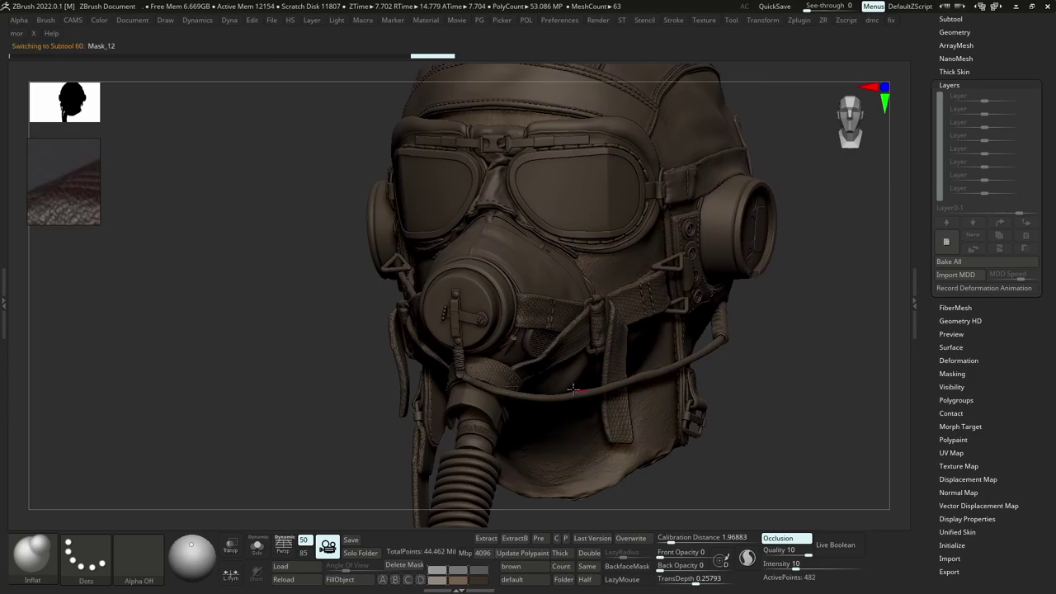
key(alt+s)
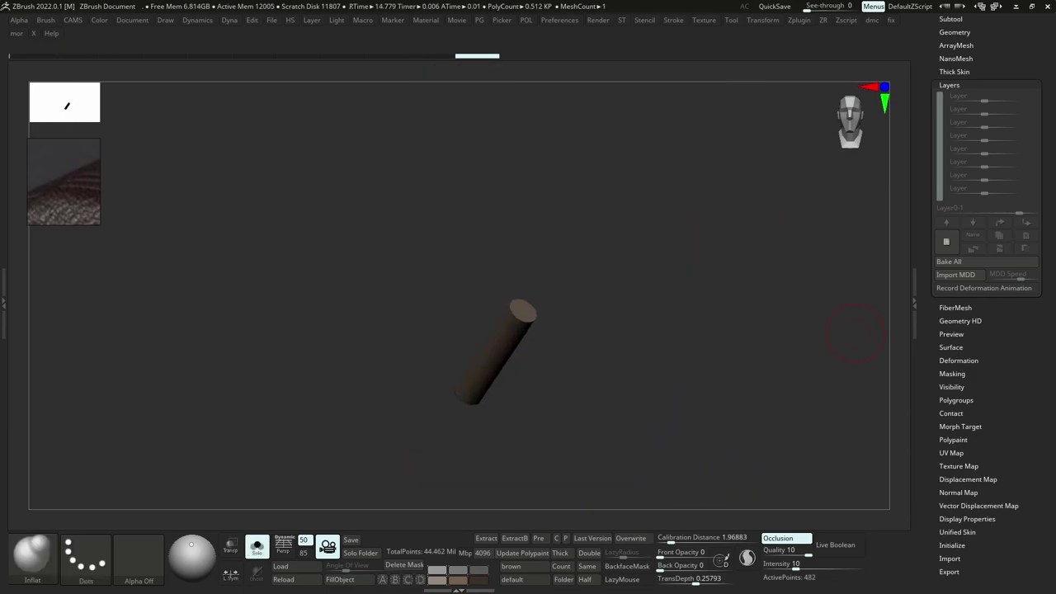
Switch to Maya and show the transferred Mask_12 cylinder in the perspective view.
key(alt+Tab)
drag(571, 213, 541, 237)
key(f)
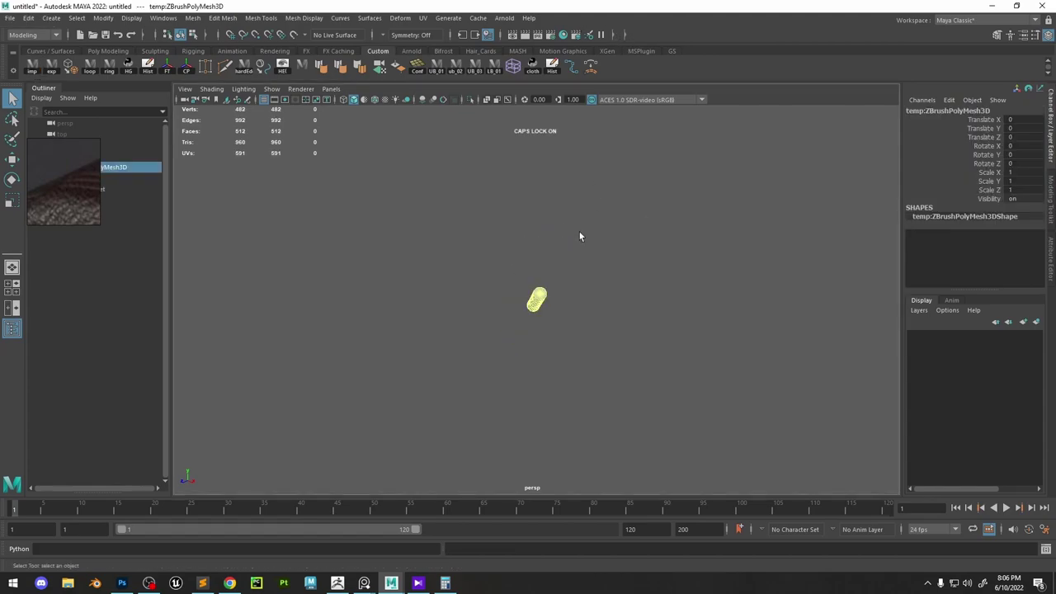
key(space)
click(585, 190)
click(587, 222)
Center the cylinder's pivot and snap the cylinder to the origin of the grid.
key(f)
key(w)
click(184, 72)
alt+right_drag(577, 346, 801, 413)
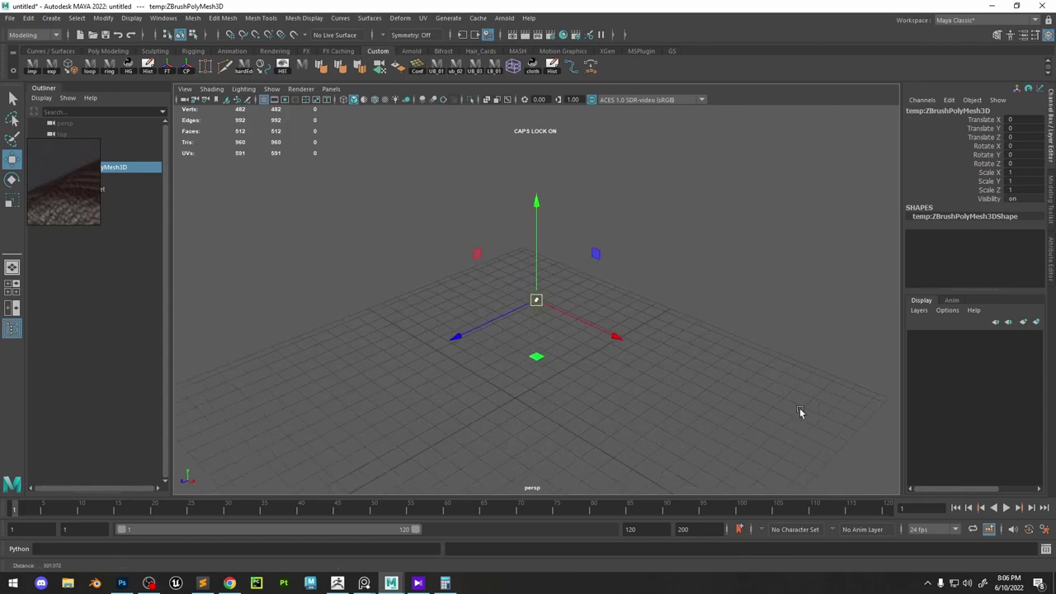
alt+middle_drag(539, 329, 554, 303)
drag(551, 276, 540, 367)
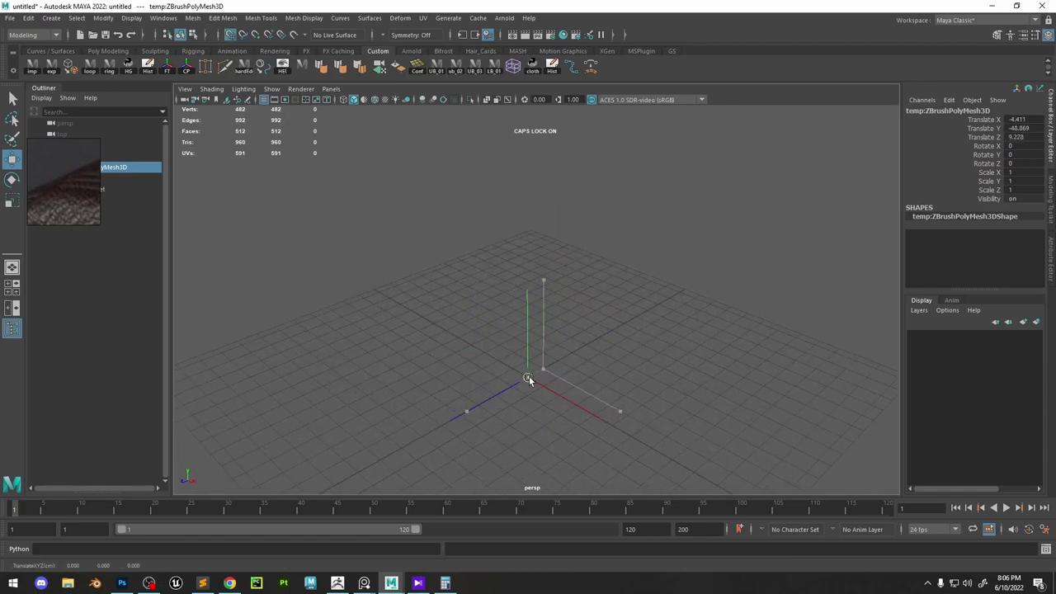
Rotate the cylinder upright in the front view, to about -12.7, 27.5 and 44.3 degrees in X, Y and Z.
key(e)
key(f)
scroll(547, 360, down, 5)
drag(591, 296, 569, 216)
key(space)
drag(568, 218, 593, 221)
drag(537, 265, 537, 277)
Enlarge the reference board and examine the full-set photos of the oxygen mask and its hose up close.
scroll(74, 185, down, 10)
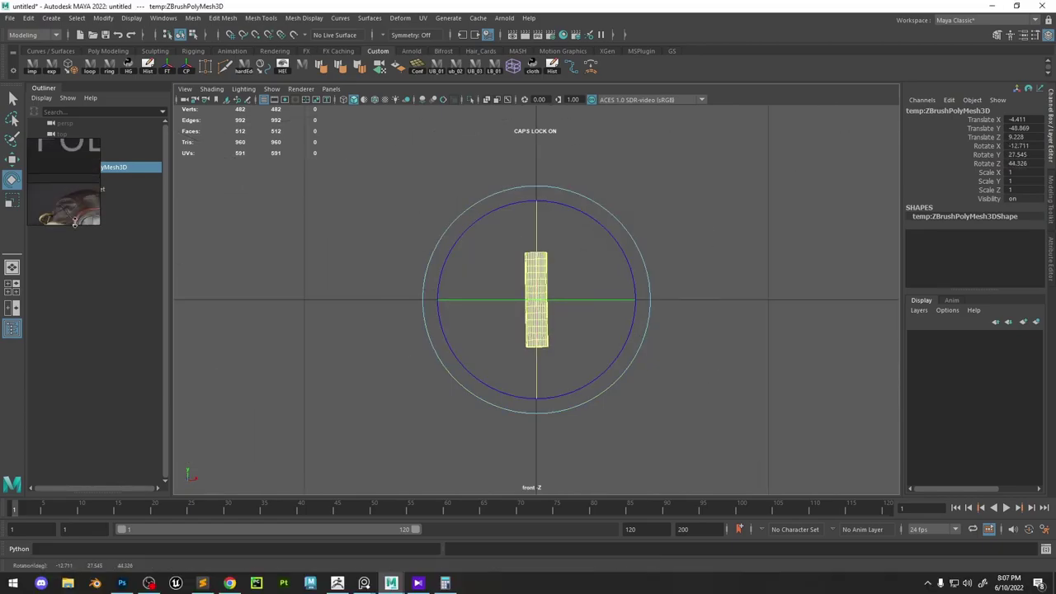
drag(99, 224, 309, 368)
scroll(177, 281, down, 6)
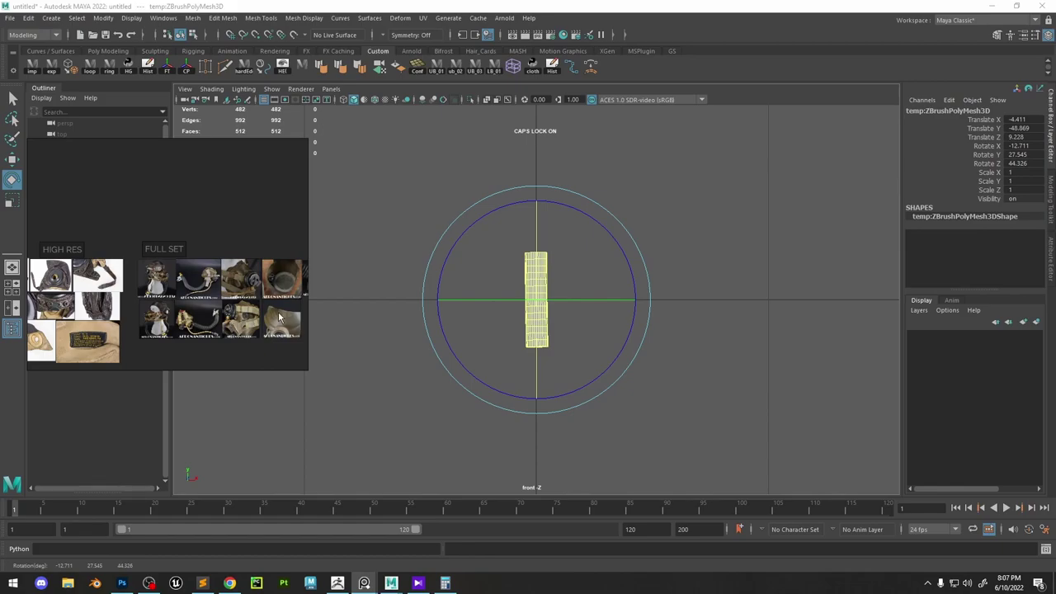
scroll(242, 303, up, 3)
scroll(134, 345, up, 12)
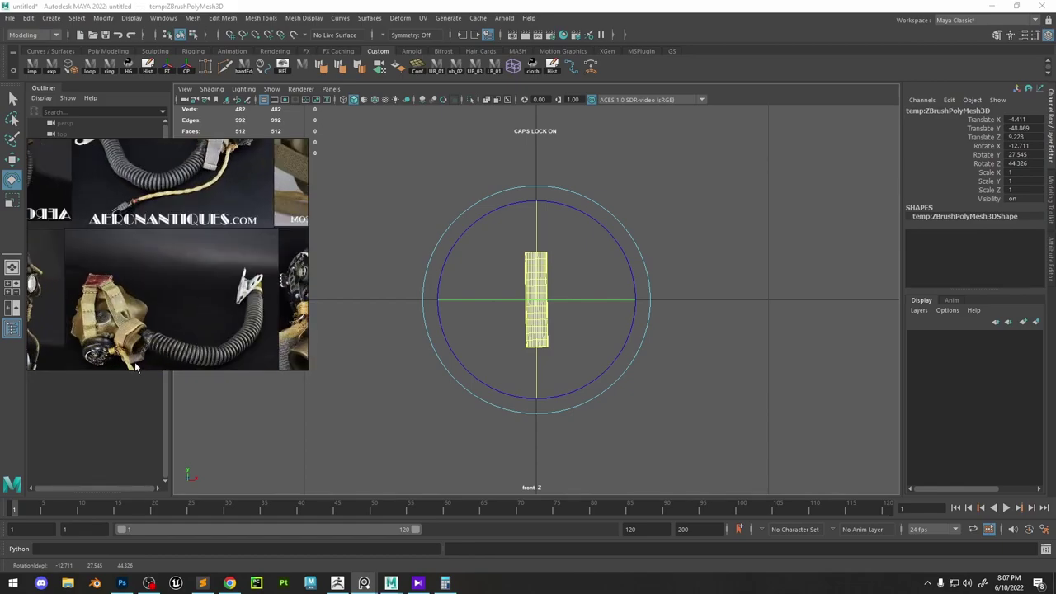
Frame the knurled screw close-up in the reference, and create a polygon cylinder at the origin scaled uniformly to about 0.2.
drag(306, 368, 294, 363)
click(438, 459)
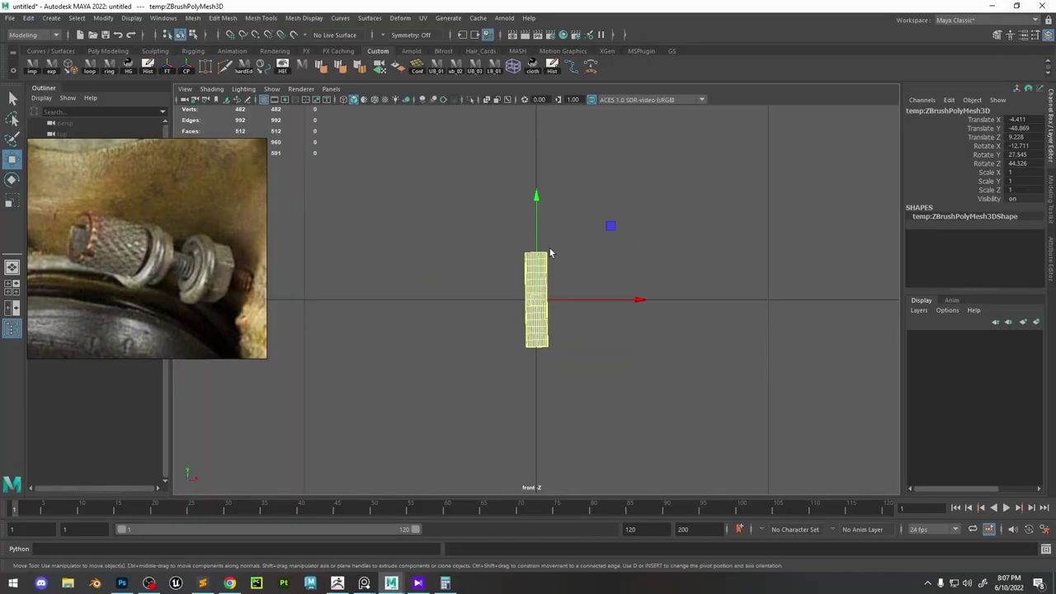
key(e)
click(708, 149)
key(space)
click(583, 147)
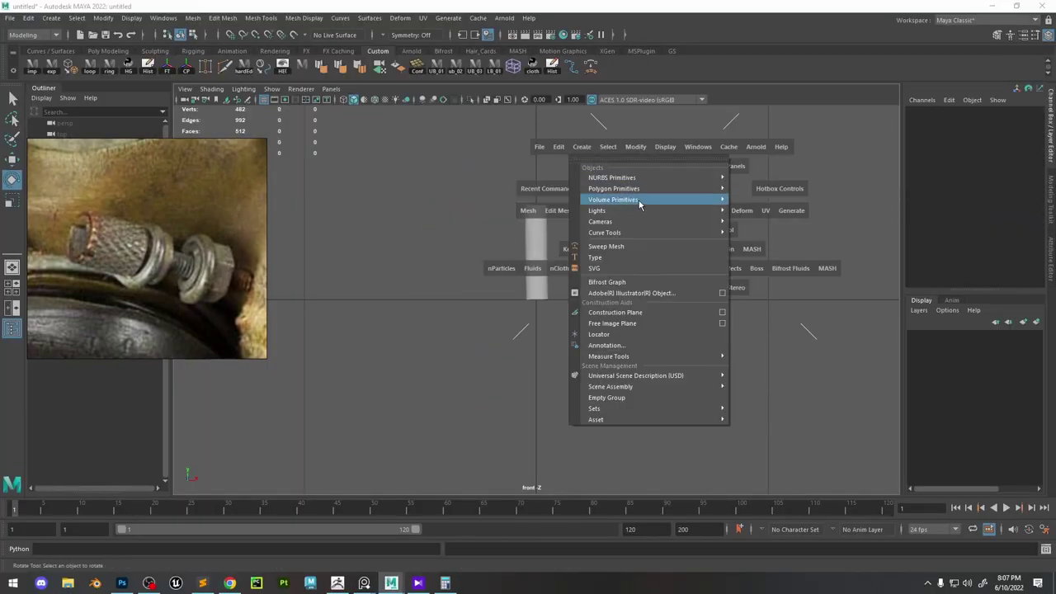
mouse_move(635, 194)
click(781, 211)
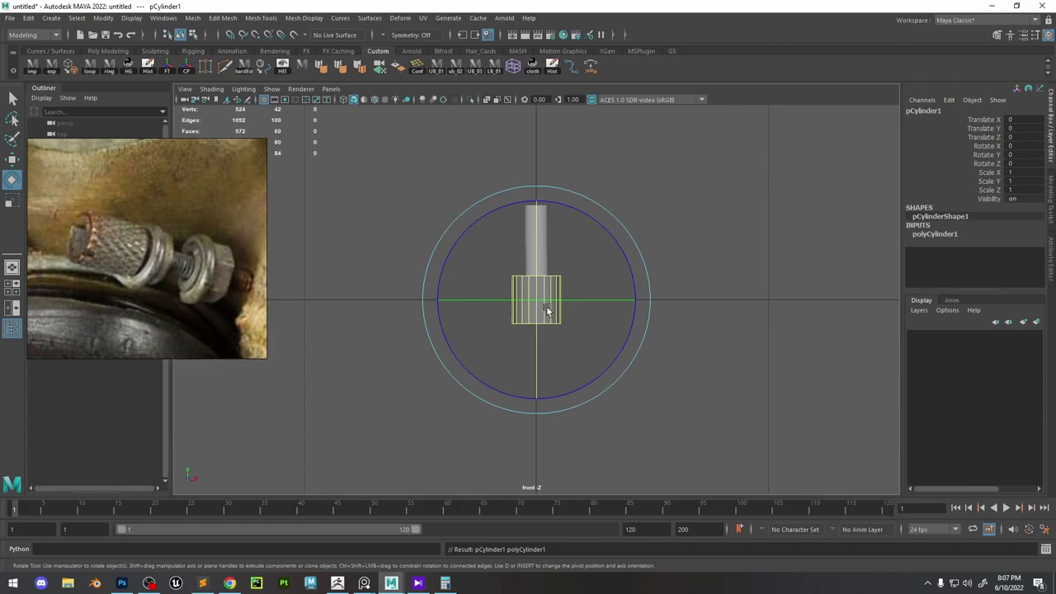
key(r)
middle_drag(546, 307, 530, 304)
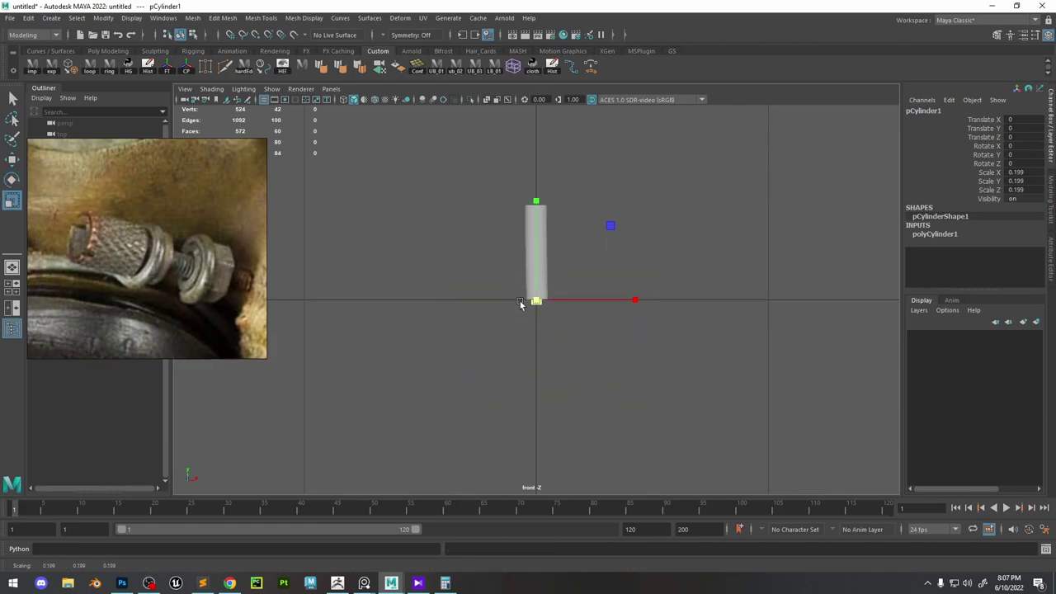
Give the small cylinder 16 axis subdivisions, scale its height to 0.319 and raise it to 0.365 in Y.
key(t)
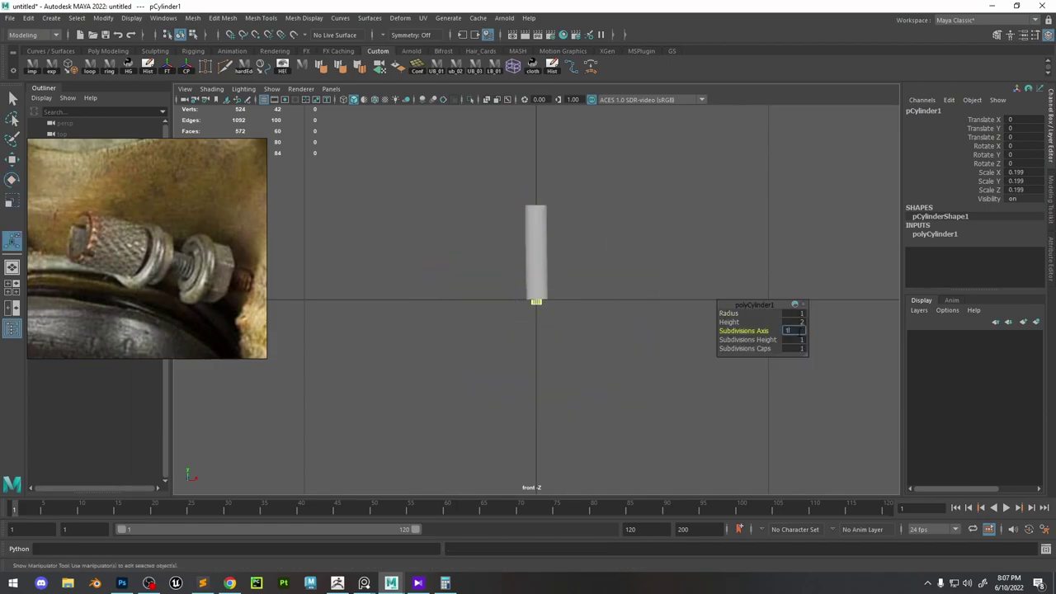
scroll(570, 347, up, 2)
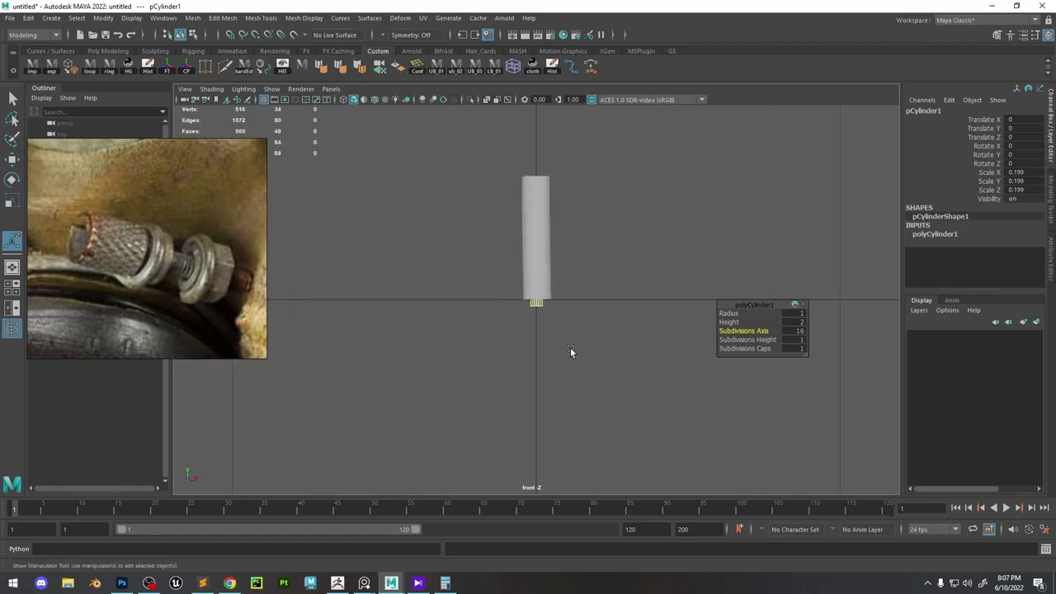
key(r)
key(w)
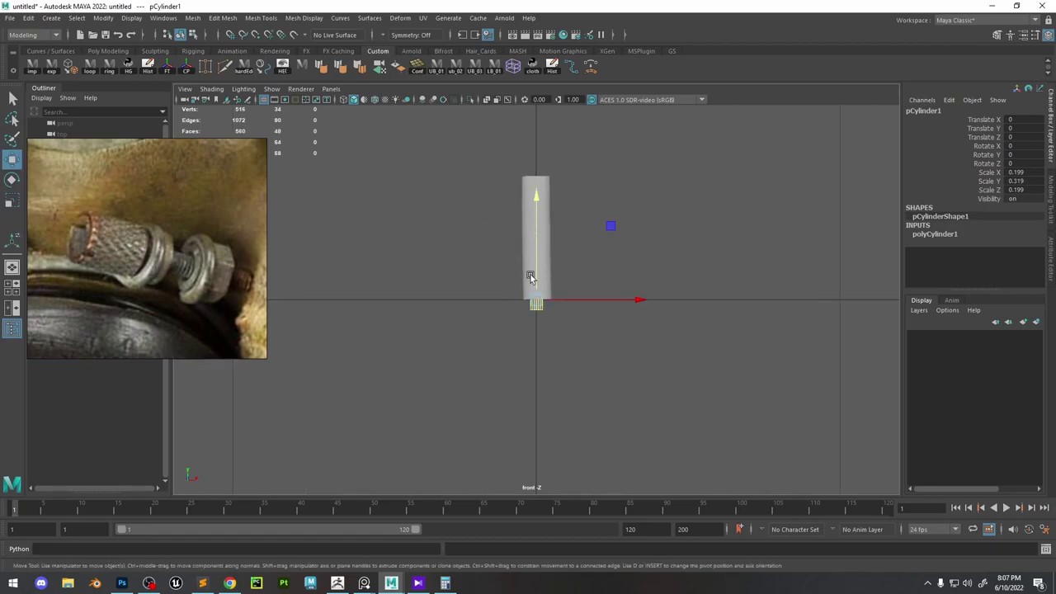
drag(532, 251, 532, 249)
key(4)
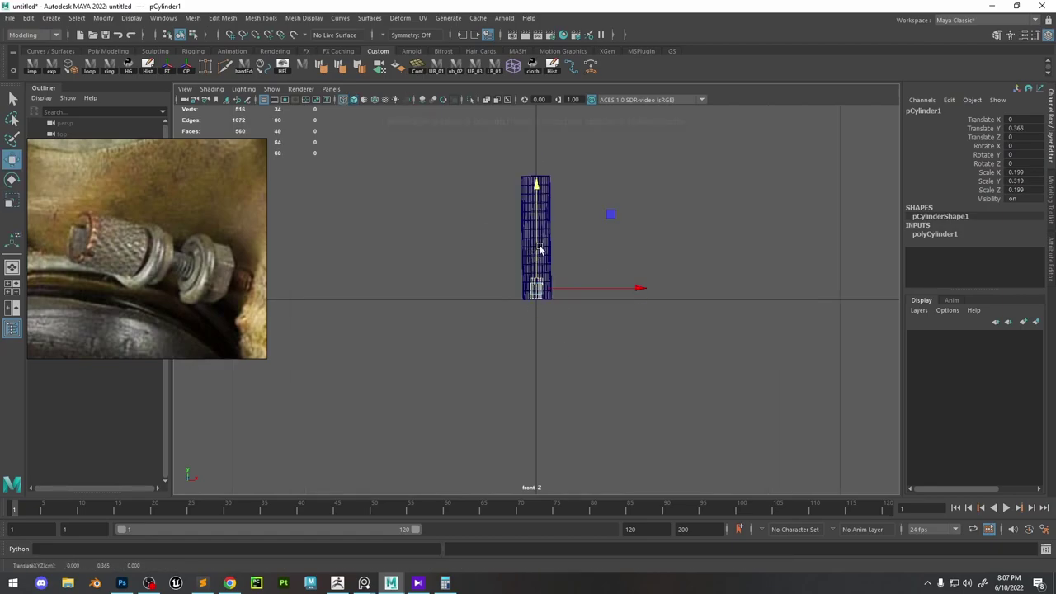
Raise the small cylinder's upper vertices so it runs as a thin shaft through the full length of the imported cylinder.
alt+middle_drag(574, 234, 572, 264)
right_drag(606, 263, 538, 249)
drag(616, 252, 486, 316)
drag(534, 273, 530, 197)
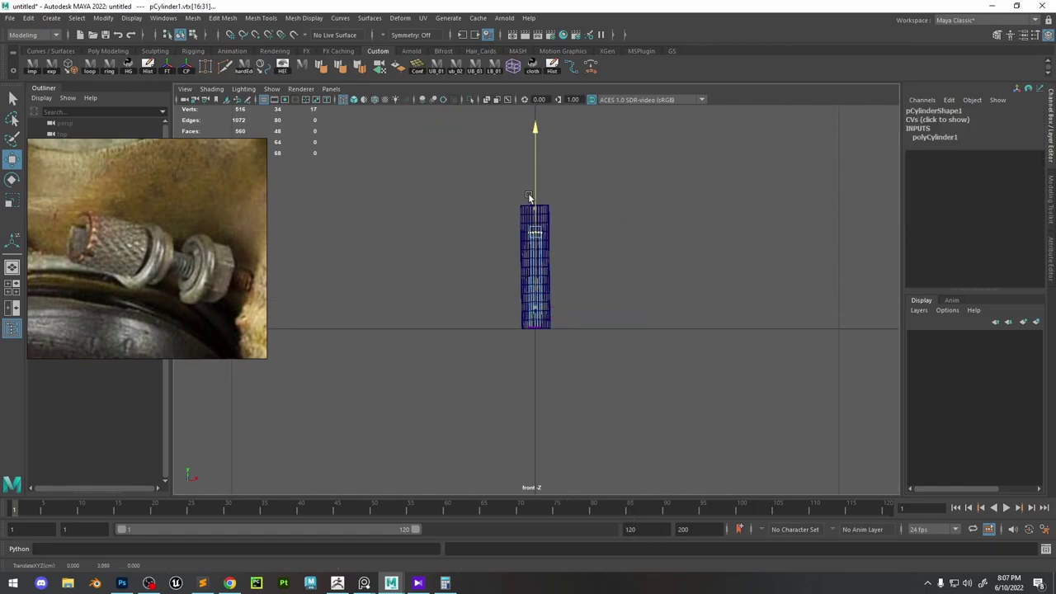
alt+middle_drag(545, 207, 554, 219)
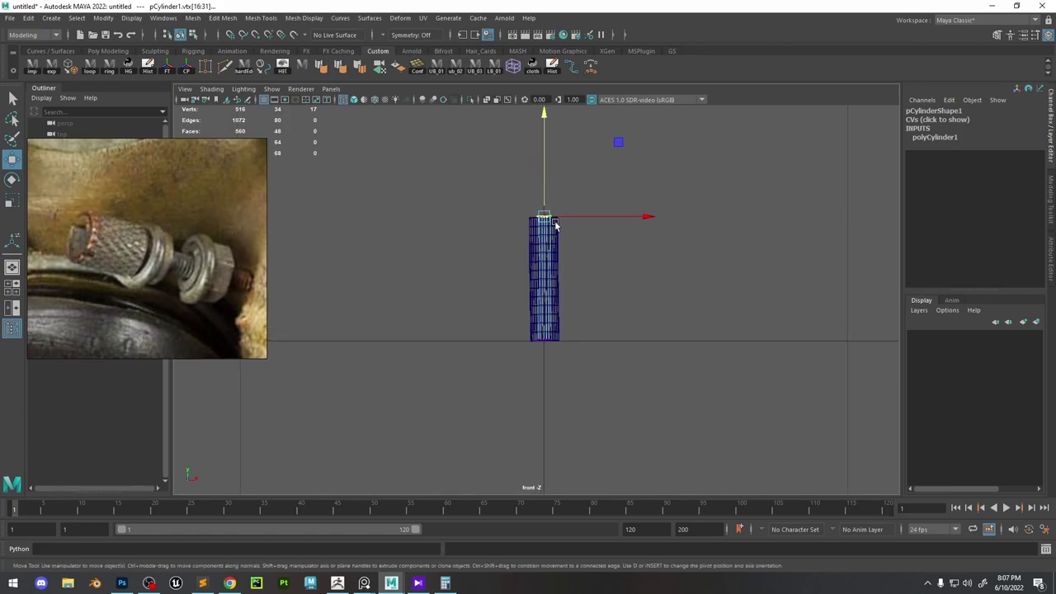
right_drag(555, 332, 585, 314)
click(649, 255)
scroll(579, 286, up, 2)
alt+middle_drag(579, 287, 581, 329)
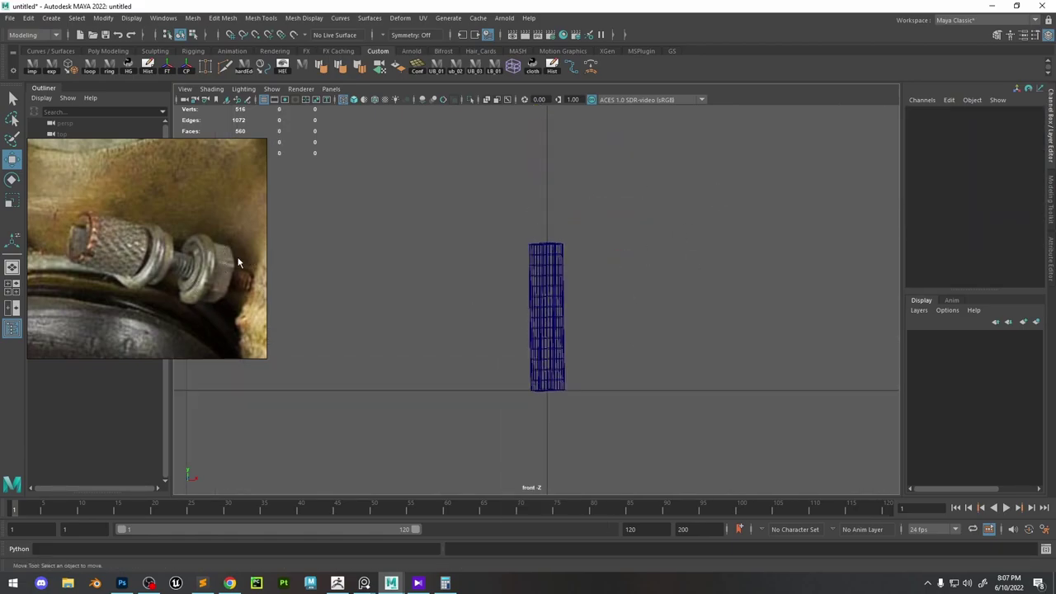
Create a second polygon cylinder at the origin with 8 axis subdivisions for the nut, and show it in the perspective view.
key(space)
click(526, 226)
mouse_move(564, 268)
click(711, 286)
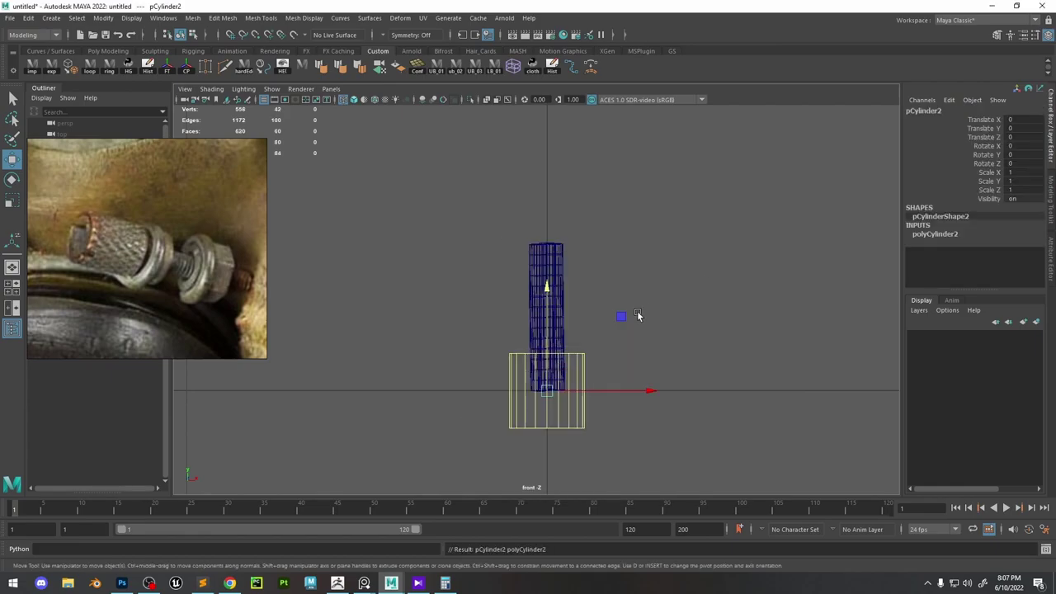
key(r)
key(t)
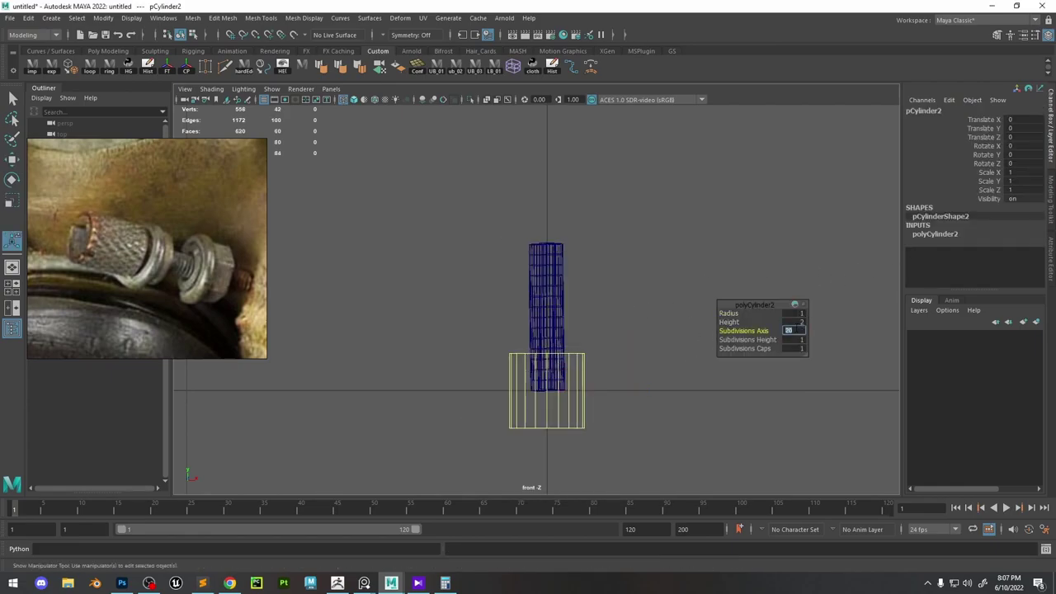
key(q)
right_drag(667, 306, 636, 304)
key(space)
drag(589, 305, 578, 299)
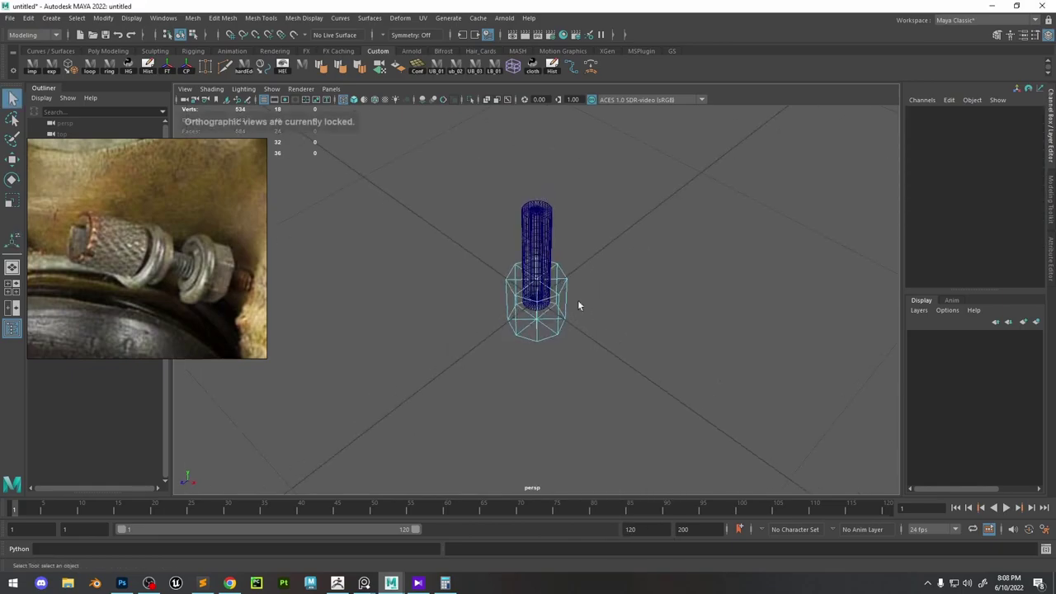
right_drag(577, 300, 596, 265)
click(935, 234)
text(8)
key(Return)
Rotate the eight-sided cylinder to about -25 degrees in Y.
alt+drag(840, 279, 633, 291)
key(e)
drag(625, 345, 604, 358)
key(ctrl+z)
click(698, 297)
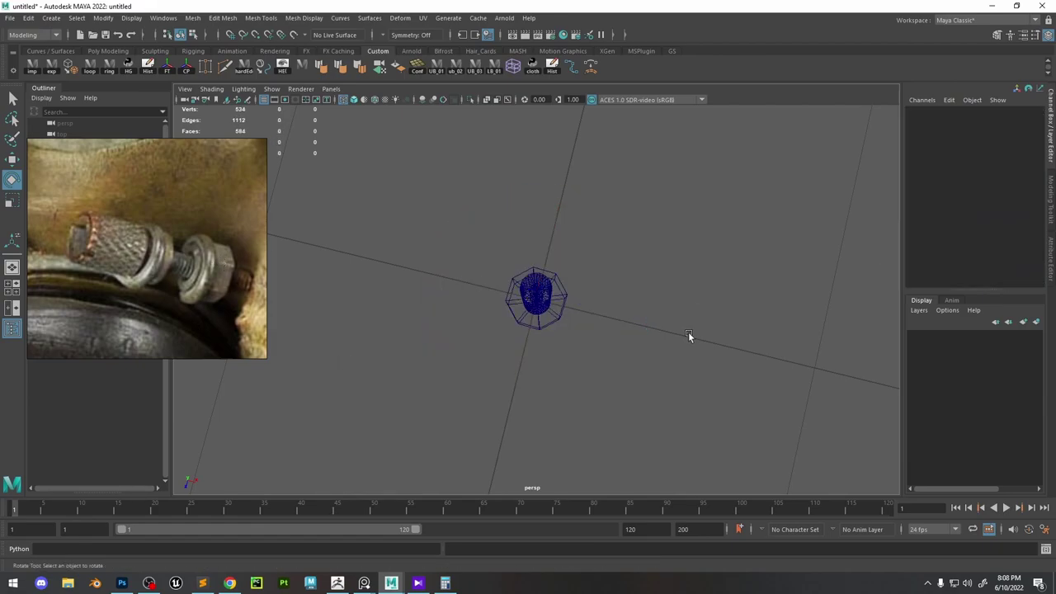
In shaded display, flatten the eight-sided cylinder to about 0.32 in height and raise it to 1.06 in Y.
alt+drag(688, 334, 666, 295)
key(5)
click(551, 317)
mouse_move(551, 317)
alt+mouse_down()
mouse_move(565, 259)
mouse_move(541, 291)
mouse_move(538, 248)
alt+mouse_up()
key(r)
key(w)
key(r)
drag(538, 248, 538, 254)
key(w)
Harden all edges of the nut and bevel them with a fraction of 0.3 and 2 segments.
alt+drag(661, 285, 693, 342)
right_drag(656, 251, 664, 201)
key(ctrl+shift+a)
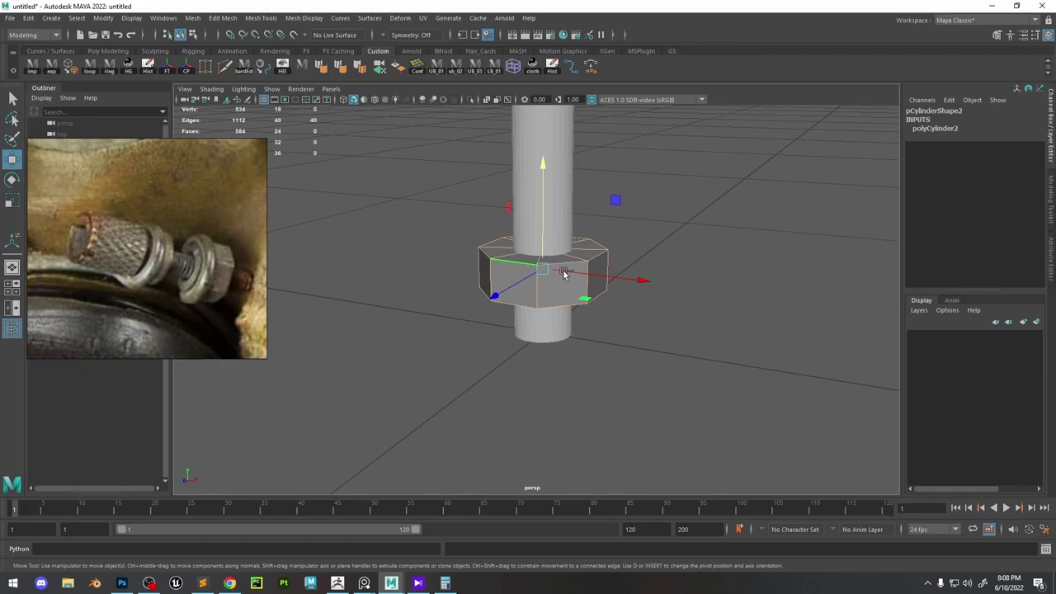
scroll(571, 269, up, 3)
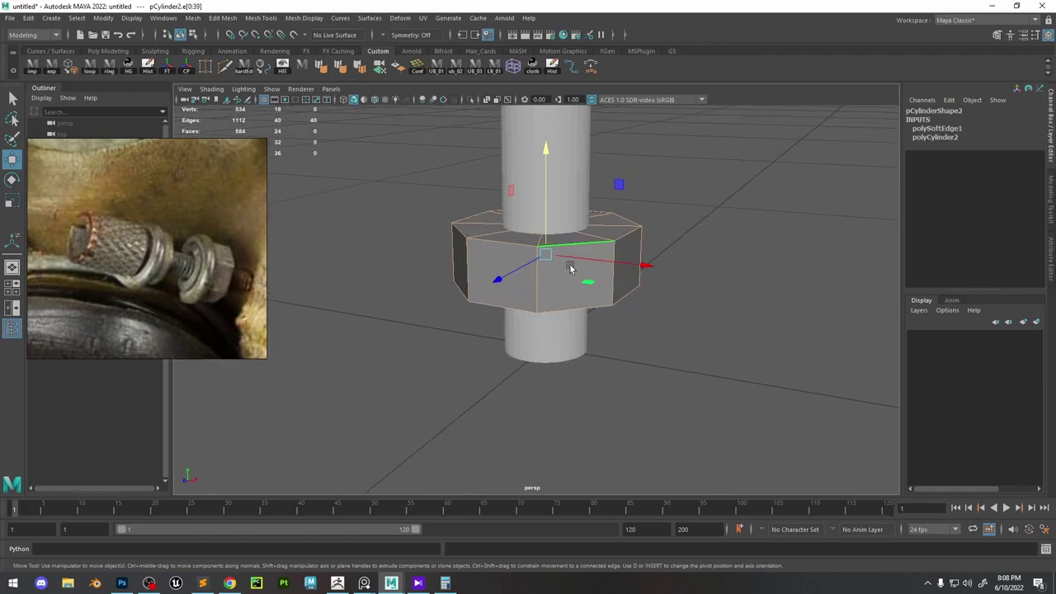
shift+right_drag(562, 252, 621, 249)
middle_drag(732, 221, 728, 220)
key(3)
click(734, 322)
middle_drag(677, 248, 687, 247)
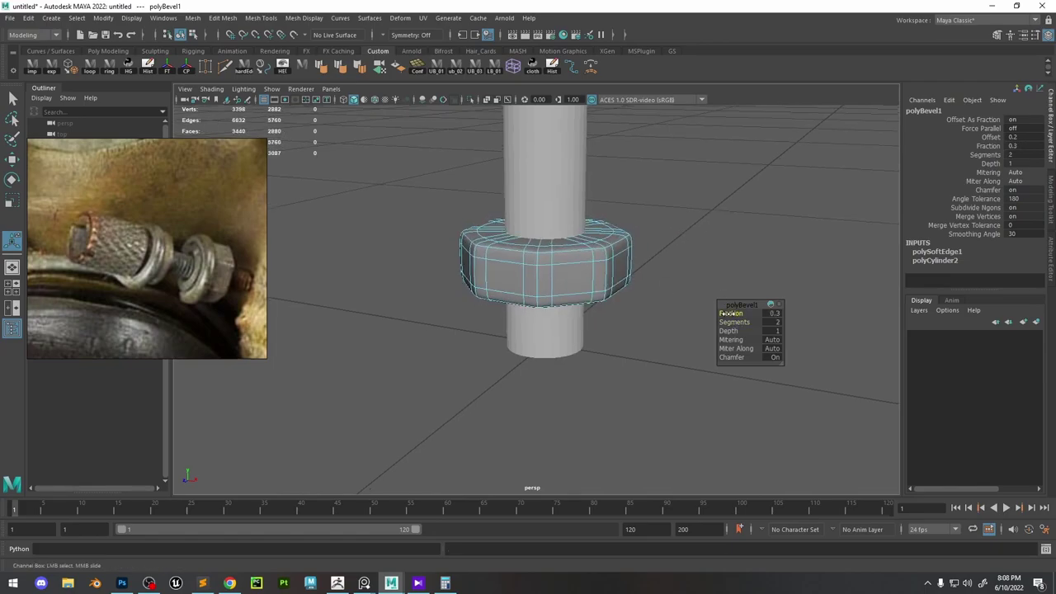
key(q)
click(685, 224)
Tighten the nut's bevel by setting its offset and fraction to 0.1.
alt+right_drag(693, 223, 639, 226)
scroll(783, 365, up, 4)
click(602, 255)
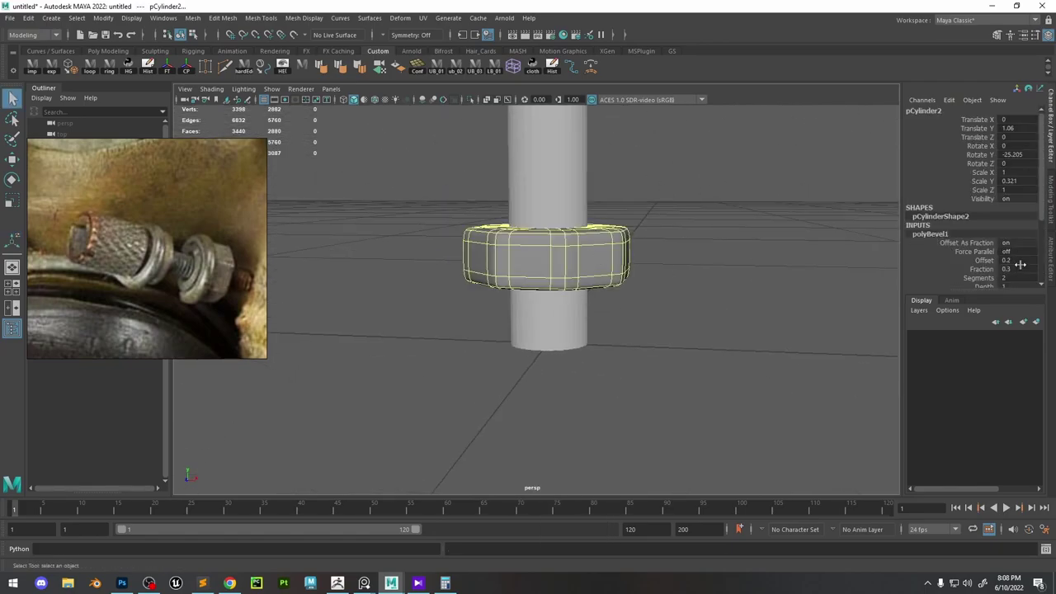
key(Return)
click(719, 225)
alt+drag(716, 224, 672, 247)
alt+right_drag(673, 248, 601, 246)
click(582, 275)
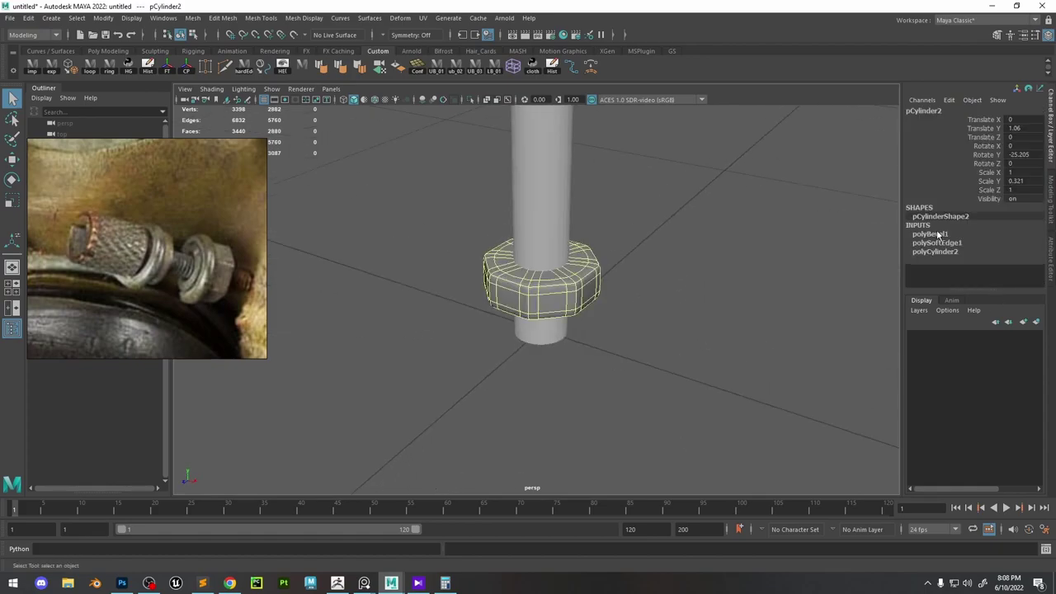
click(938, 235)
click(982, 260)
text(.2)
key(Return)
key(q)
click(705, 231)
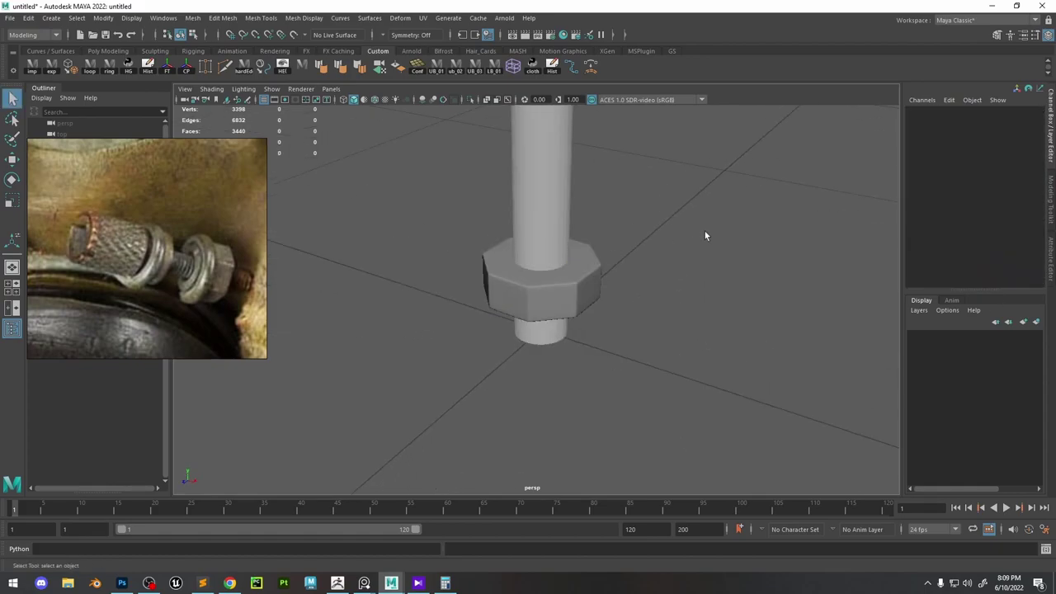
Set the nut's bevel fraction to 0.15.
click(586, 275)
click(948, 244)
click(942, 236)
click(1016, 269)
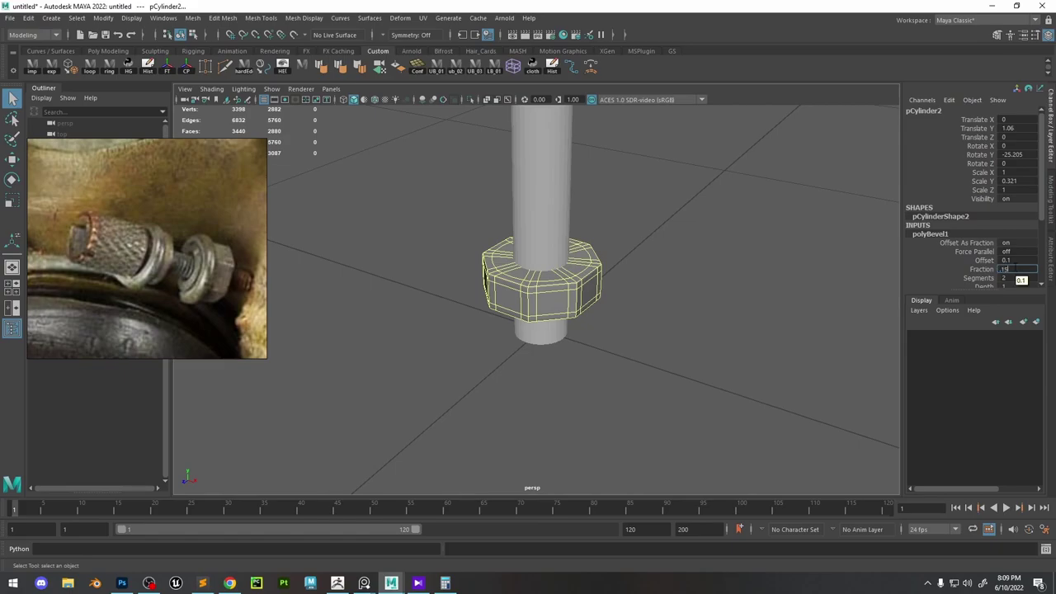
click(782, 241)
alt+right_drag(647, 290, 578, 313)
alt+drag(701, 413, 719, 358)
alt+right_drag(719, 358, 734, 359)
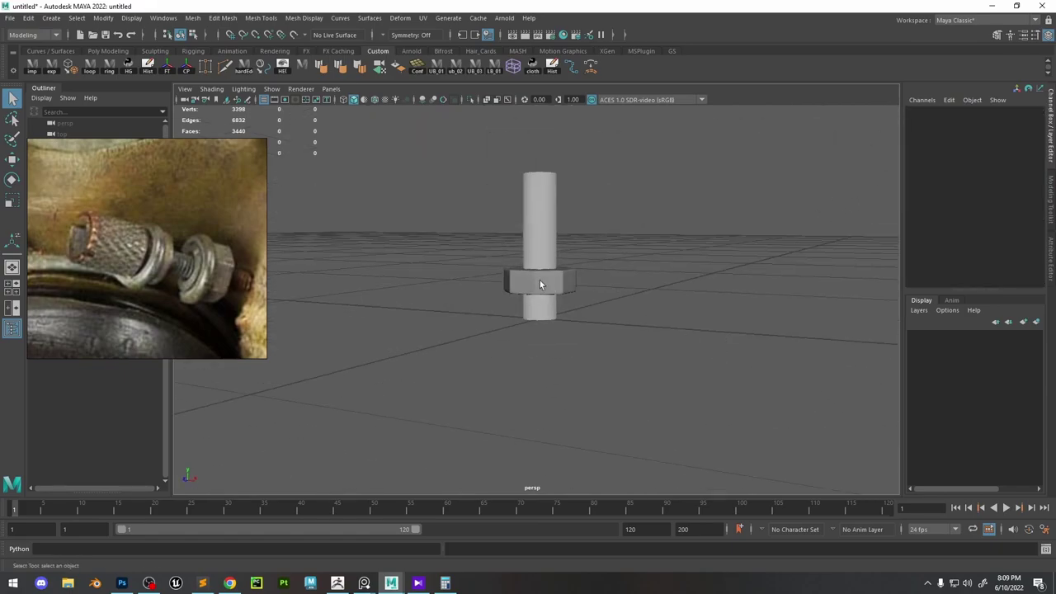
Zoom the reference in on the nut and washer, and remove the imported ZBrush cylinder and its duplicate from around the thin shaft.
scroll(127, 268, up, 4)
scroll(127, 269, down, 4)
scroll(250, 284, up, 3)
middle_drag(251, 285, 233, 285)
click(649, 239)
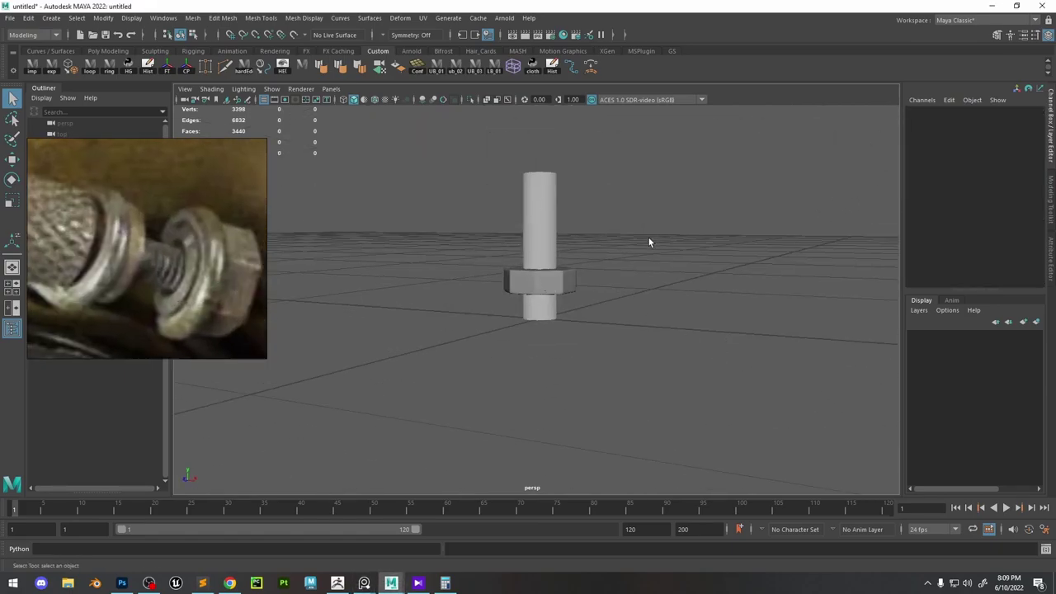
click(557, 230)
alt+right_drag(561, 240, 631, 275)
key(ctrl+d)
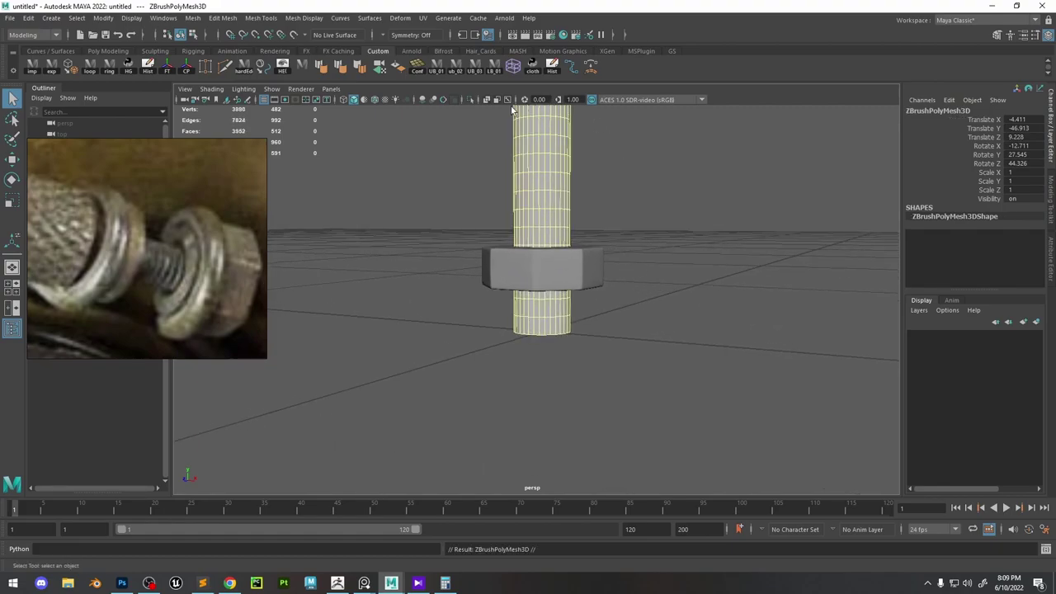
click(470, 100)
right_drag(550, 207, 556, 239)
click(556, 237)
shift+double_click(550, 238)
alt+right_drag(656, 297, 613, 320)
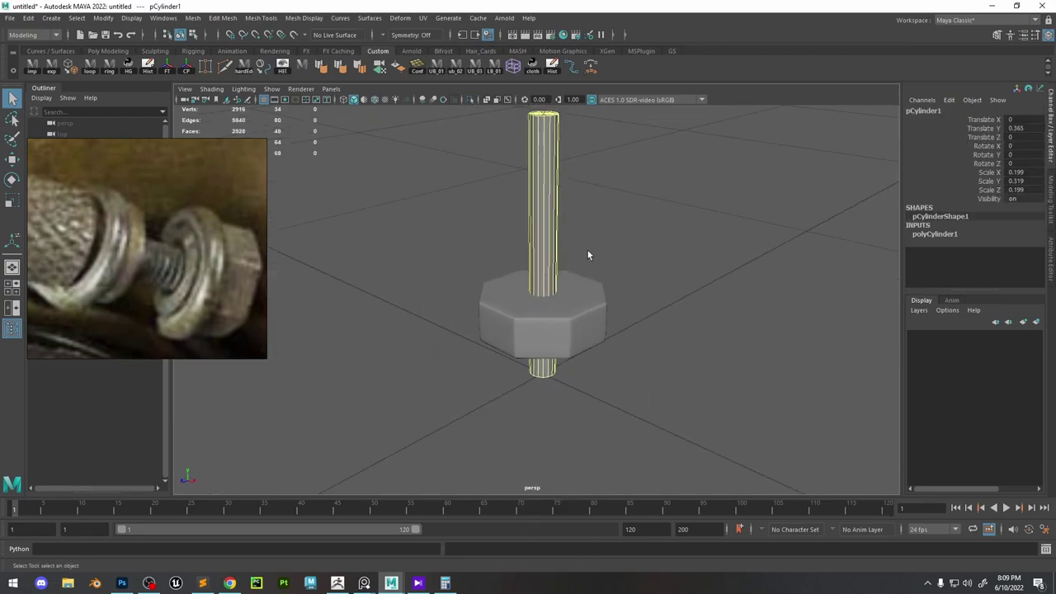
Delete the thin shaft's history, duplicate and isolate it, and cut two close edge loops around the duplicate just above the nut.
click(552, 67)
click(470, 100)
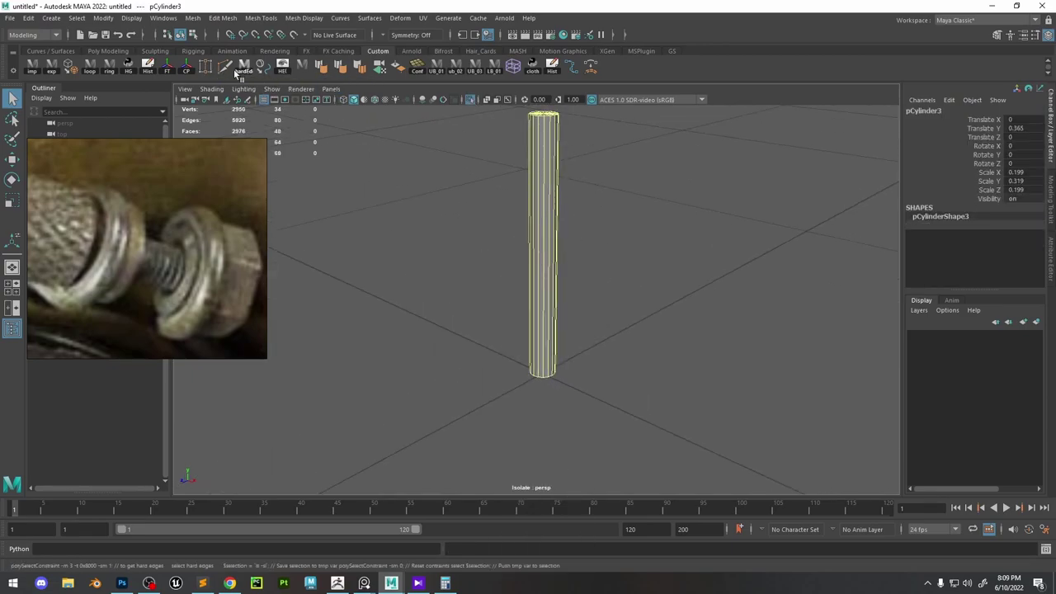
click(224, 67)
ctrl+click(543, 277)
ctrl+click(543, 290)
key(w)
Delete all faces of the duplicate except the band between the two loops, and center the band's pivot among the other parts.
right_drag(543, 227, 598, 284)
click(540, 287)
shift+double_click(541, 277)
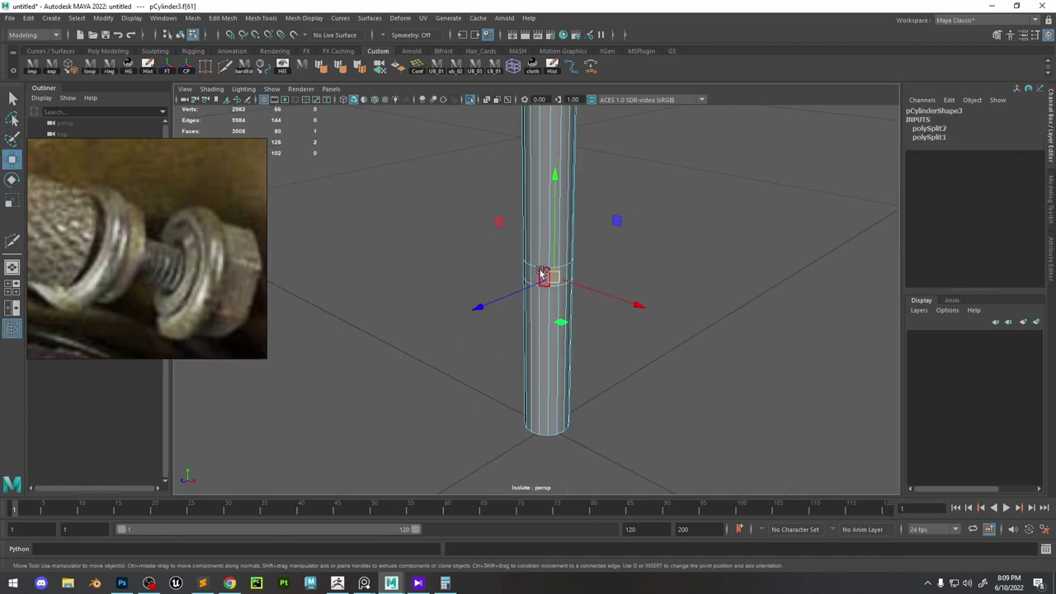
alt+right_drag(776, 239, 719, 248)
key(ctrl+shift+i)
key(Delete)
right_drag(628, 223, 660, 202)
click(470, 100)
alt+drag(378, 198, 363, 179)
click(187, 67)
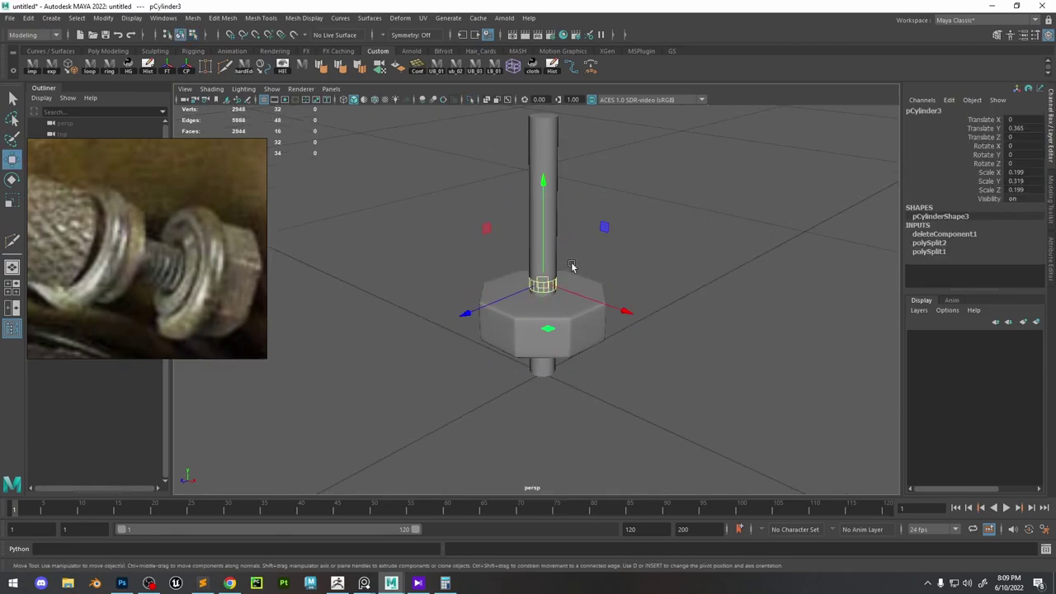
Lower the band toward the nut and scale it up into a washer ring slightly wider than the nut.
alt+drag(573, 269, 579, 248)
drag(546, 259, 546, 262)
key(r)
drag(565, 306, 817, 414)
alt+drag(767, 363, 767, 330)
Select the washer ring's vertical edges and connect them with a new edge loop around its middle.
right_drag(730, 279, 732, 255)
double_click(578, 284)
key(w)
click(493, 286)
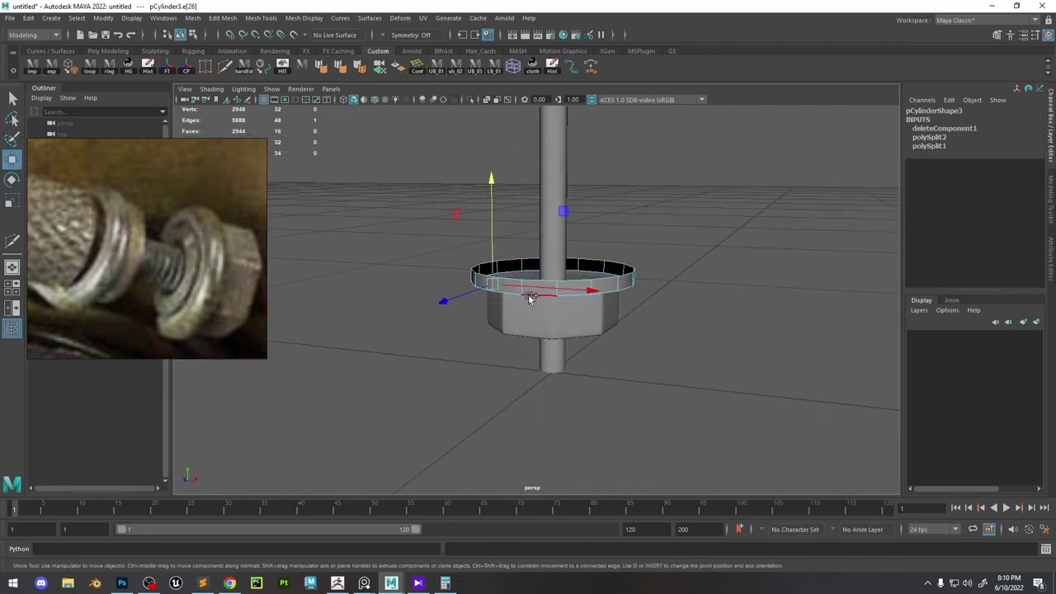
shift+double_click(522, 289)
key(ctrl+e)
key(ctrl+z)
shift+right_click(594, 294)
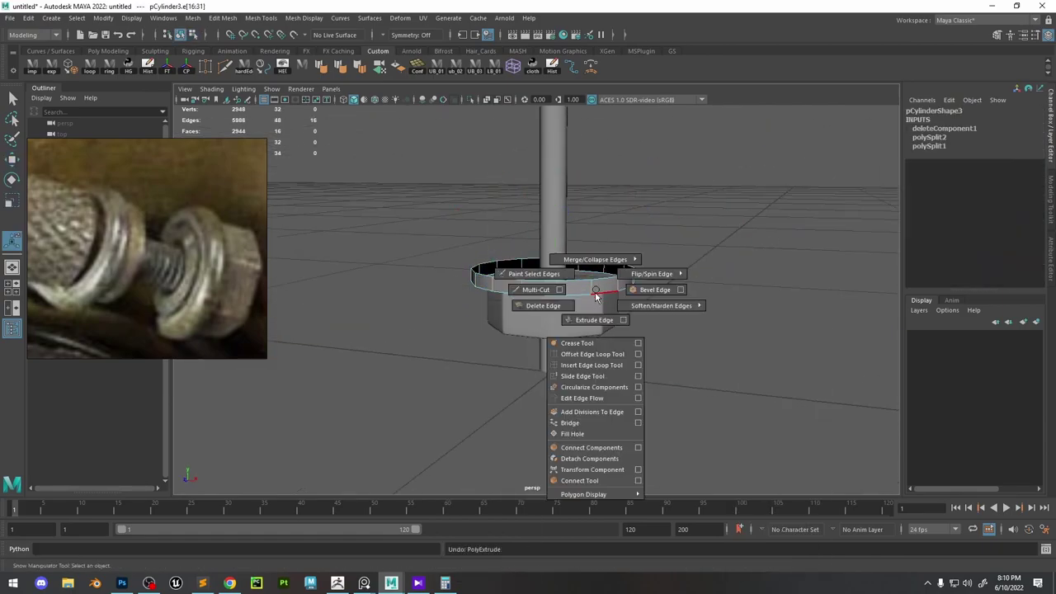
shift+right_drag(601, 445, 602, 448)
key(w)
Scale the washer's middle edge loop outward to give the rim a pointed profile.
scroll(592, 376, up, 1)
double_click(566, 288)
key(r)
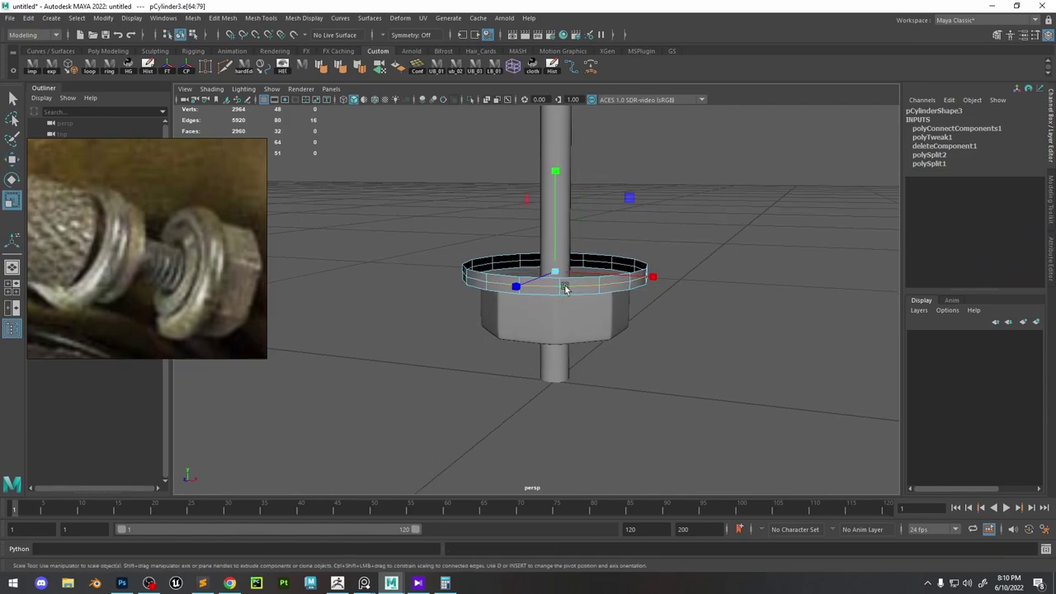
mouse_move(555, 275)
mouse_down()
mouse_move(580, 275)
mouse_move(569, 281)
mouse_up()
scroll(541, 291, up, 1)
right_drag(530, 279, 526, 243)
key(ctrl+z)
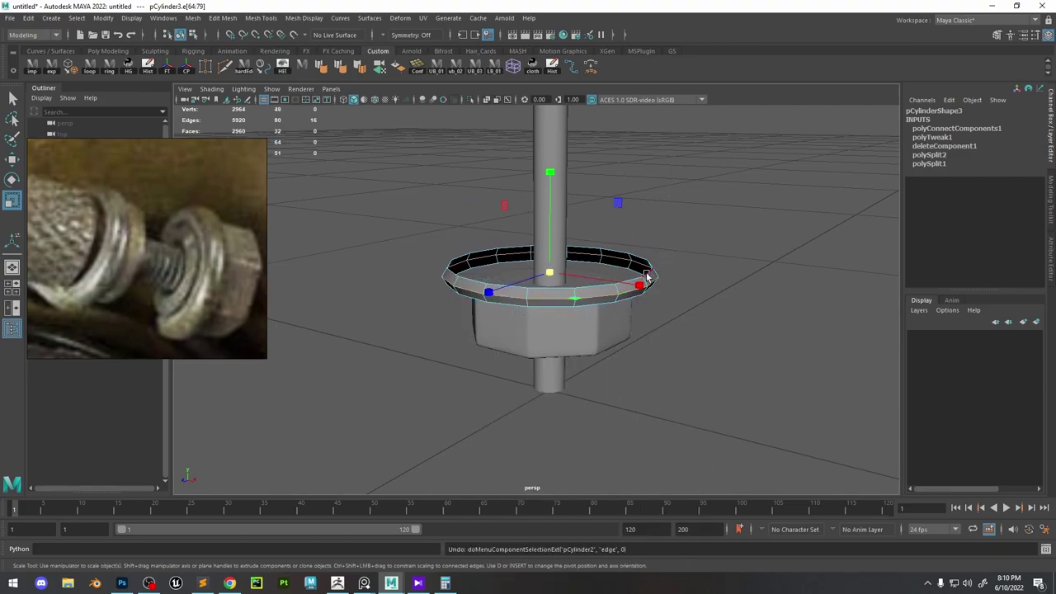
Extrude both border loops of the washer inward and bridge the inner edges to close the ring.
alt+drag(645, 298, 644, 266)
key(ctrl+e)
key(r)
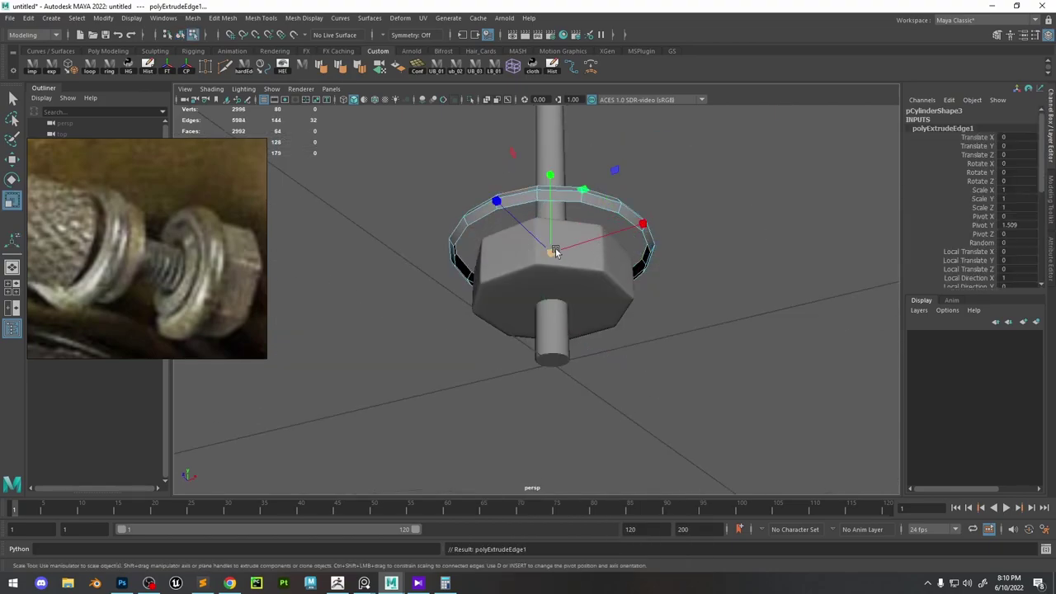
drag(552, 252, 514, 309)
shift+right_drag(462, 261, 452, 396)
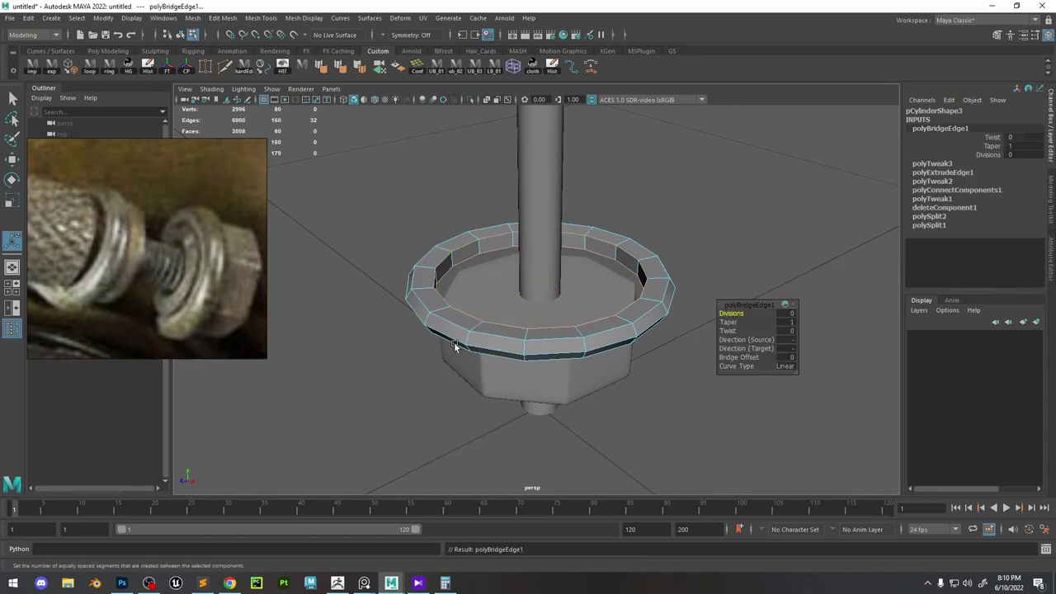
Isolate a duplicate of the shaft and cut two closely spaced edge loops around its middle.
right_drag(455, 347, 505, 320)
key(q)
click(449, 363)
click(566, 293)
click(563, 227)
click(147, 68)
key(ctrl+1)
key(ctrl+shift+x)
ctrl+click(541, 250)
ctrl+click(541, 269)
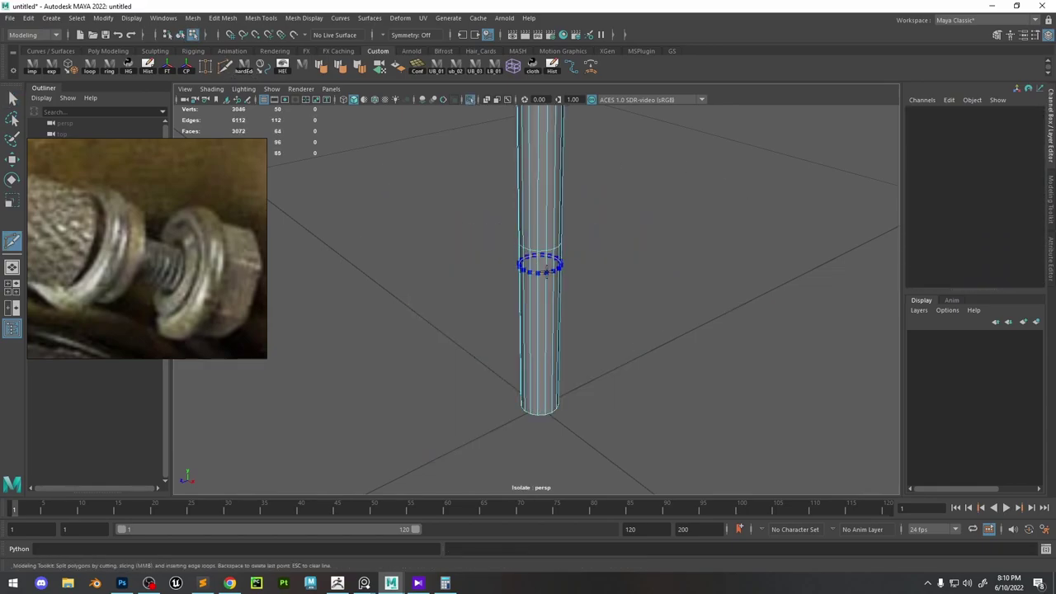
Delete all faces of the duplicate except the band between the two loops, and end the isolation.
key(w)
right_drag(539, 224, 546, 259)
click(548, 260)
shift+double_click(537, 257)
scroll(537, 258, down, 5)
shift+drag(476, 122, 647, 400)
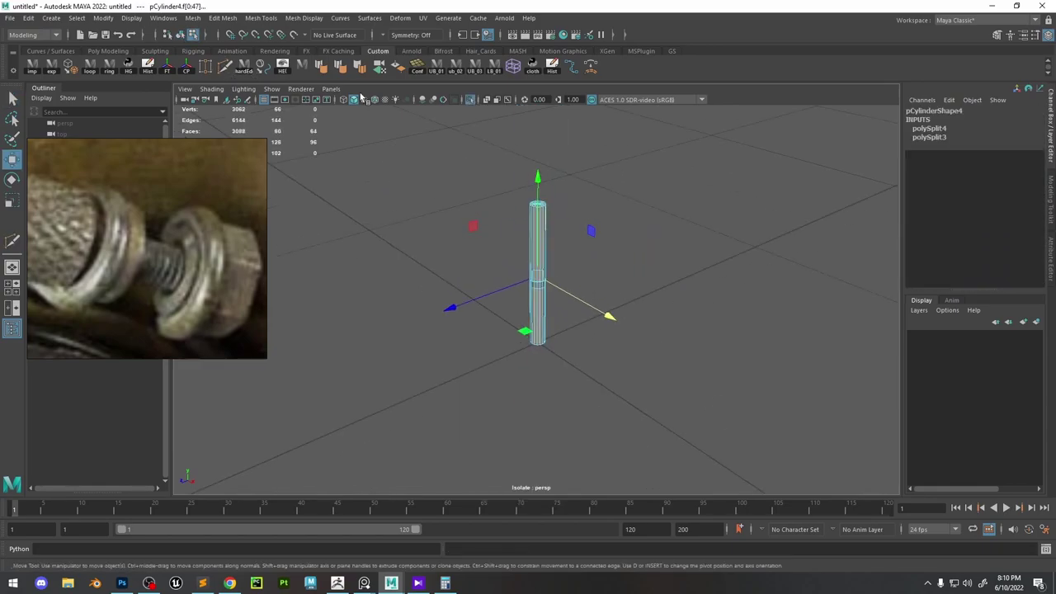
key(Delete)
right_drag(577, 330, 626, 303)
key(ctrl+1)
scroll(538, 284, up, 5)
Bevel the washer ring's corner edge loops and turn on its smooth preview.
click(422, 284)
right_drag(422, 284, 419, 256)
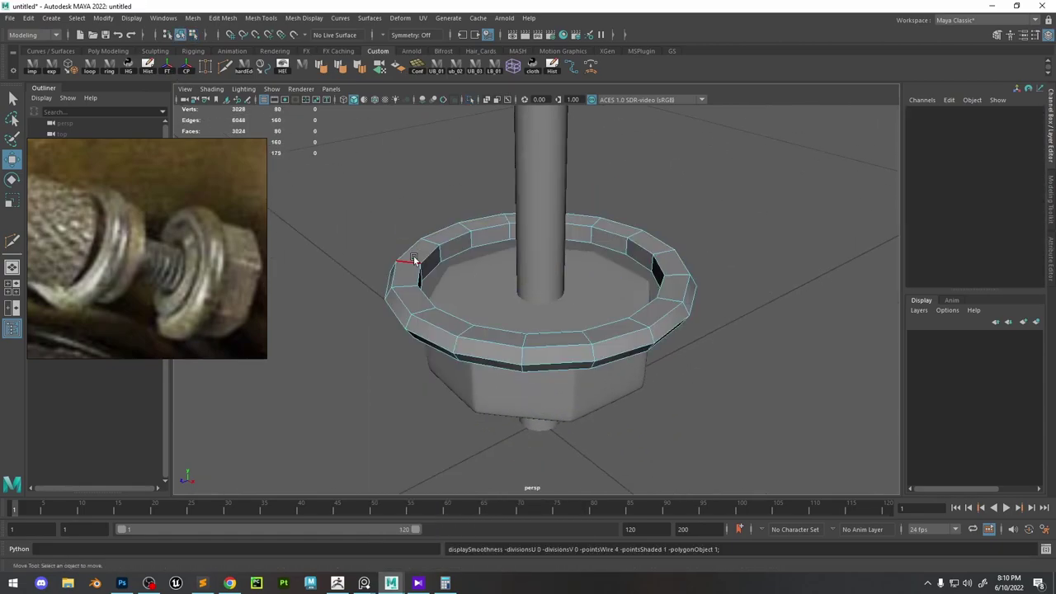
alt+drag(420, 256, 435, 253)
scroll(436, 252, down, 4)
double_click(492, 306)
shift+double_click(490, 330)
alt+drag(490, 329, 462, 305)
shift+double_click(448, 249)
shift+right_drag(465, 253, 505, 253)
key(3)
Collapse an unneeded edge ring on the washer and preview the ring smoothed.
alt+drag(525, 266, 541, 227)
click(551, 263)
key(r)
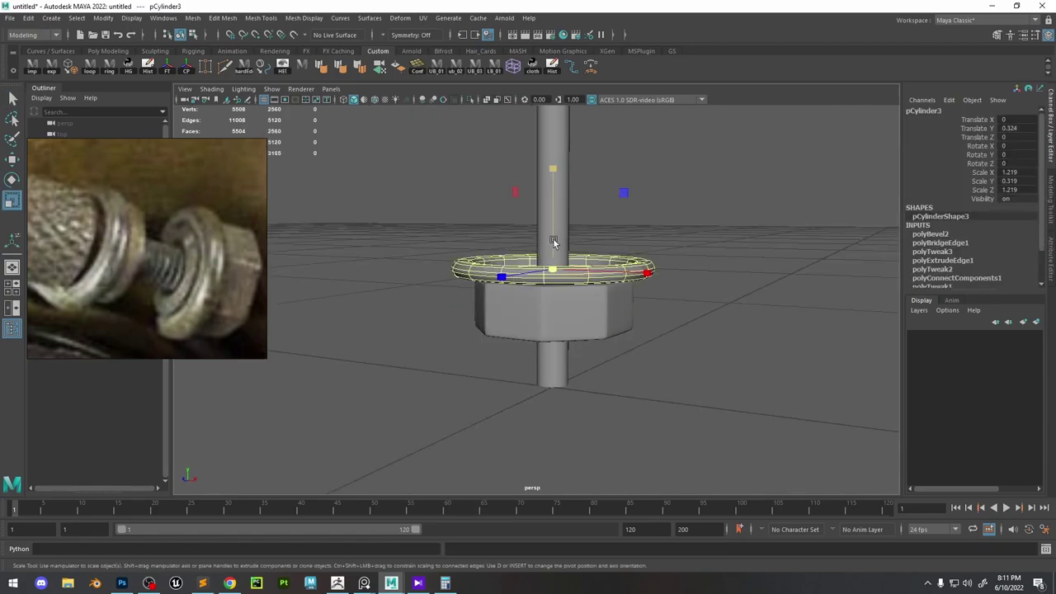
key(1)
right_drag(577, 269, 577, 239)
click(559, 229)
key(3)
shift+right_drag(694, 230, 631, 192)
click(525, 130)
scroll(525, 130, down, 10)
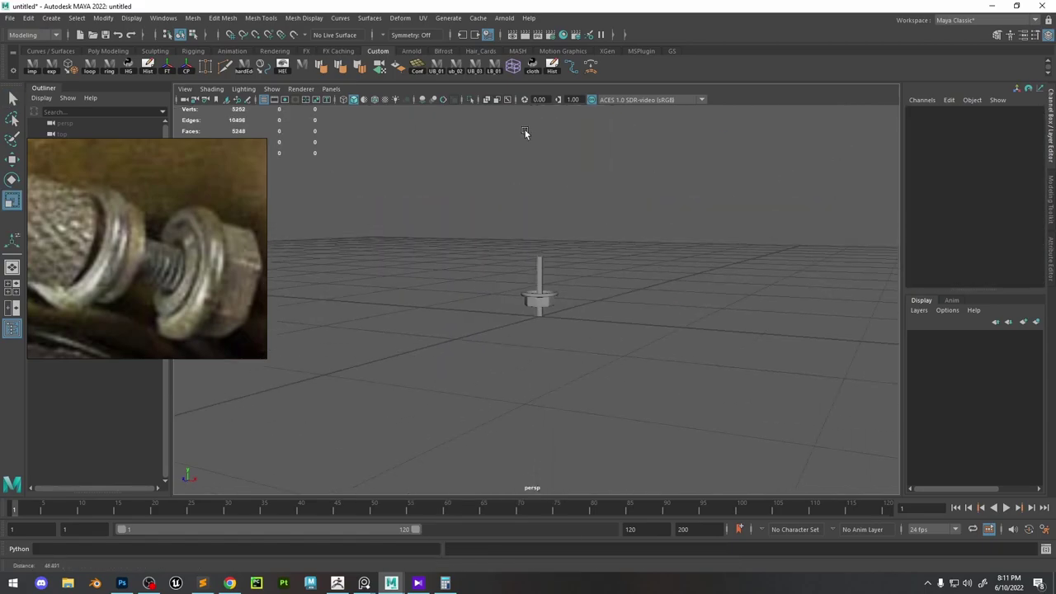
Adjust the washer ring's thickness by scaling it vertically.
scroll(173, 260, down, 4)
scroll(173, 260, up, 4)
scroll(572, 276, up, 6)
click(572, 277)
drag(546, 160, 549, 236)
click(637, 202)
alt+drag(636, 202, 636, 260)
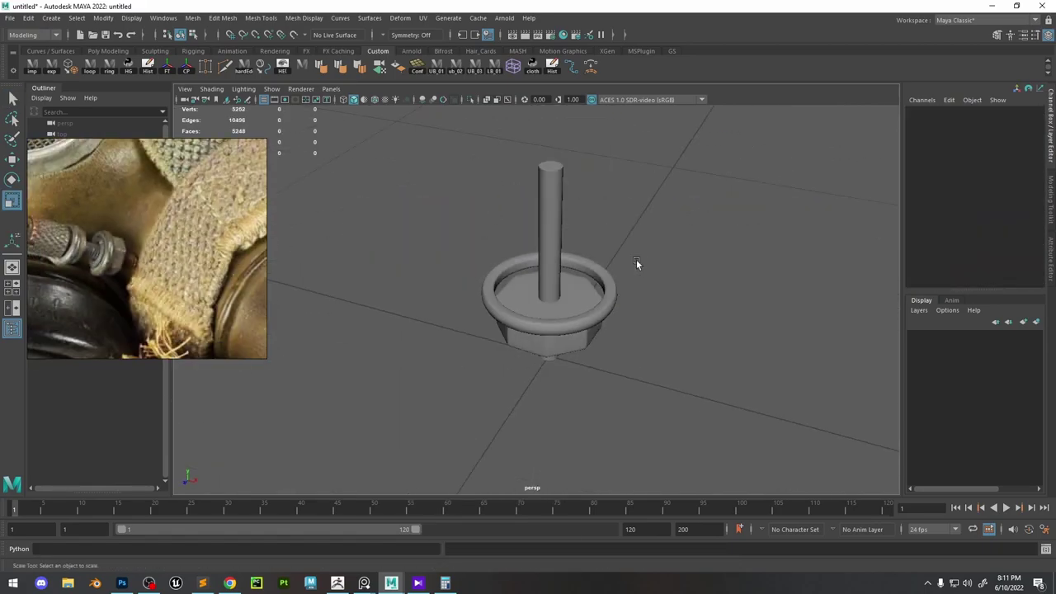
Lower the short band around the shaft onto the nut inside the washer ring.
scroll(594, 266, up, 5)
click(561, 264)
alt+drag(563, 264, 570, 208)
right_drag(738, 184, 689, 184)
key(w)
mouse_move(607, 255)
mouse_down()
mouse_move(529, 228)
mouse_move(653, 264)
mouse_move(615, 258)
mouse_up()
key(v)
click(627, 251)
key(1)
drag(560, 232, 559, 241)
click(567, 288)
Adjust the height of the band's upper vertex ring inside the washer using vertex snapping.
alt+drag(636, 214, 668, 197)
click(570, 264)
alt+drag(628, 244, 648, 198)
right_drag(697, 186, 648, 187)
key(v)
drag(562, 161, 604, 287)
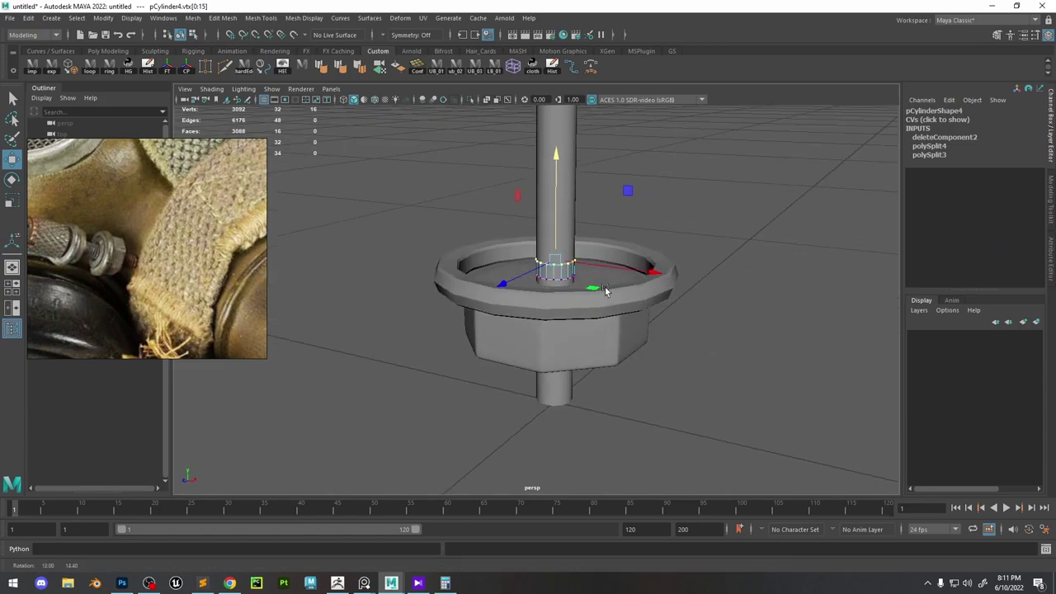
Select the whole band and extrude its faces outward into a disc that fills the washer's opening.
scroll(605, 288, up, 3)
scroll(101, 250, up, 6)
drag(514, 227, 609, 313)
key(r)
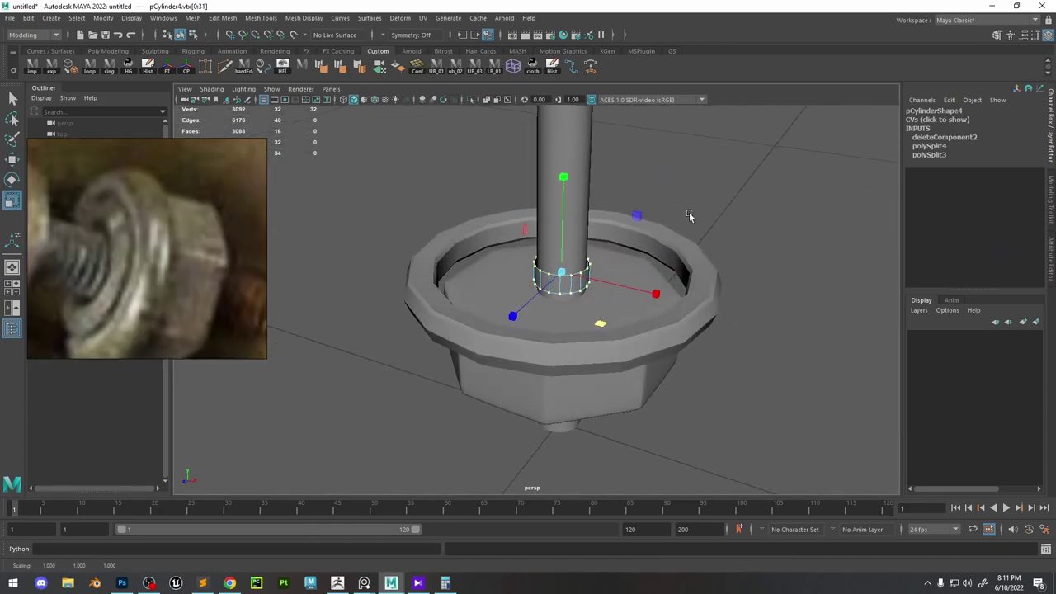
right_drag(691, 217, 690, 254)
double_click(571, 290)
key(ctrl+e)
drag(646, 272, 742, 272)
Bevel the disc's border edge loops and preview both the disc and the washer ring smoothed.
right_drag(566, 283, 566, 248)
double_click(566, 279)
key(4)
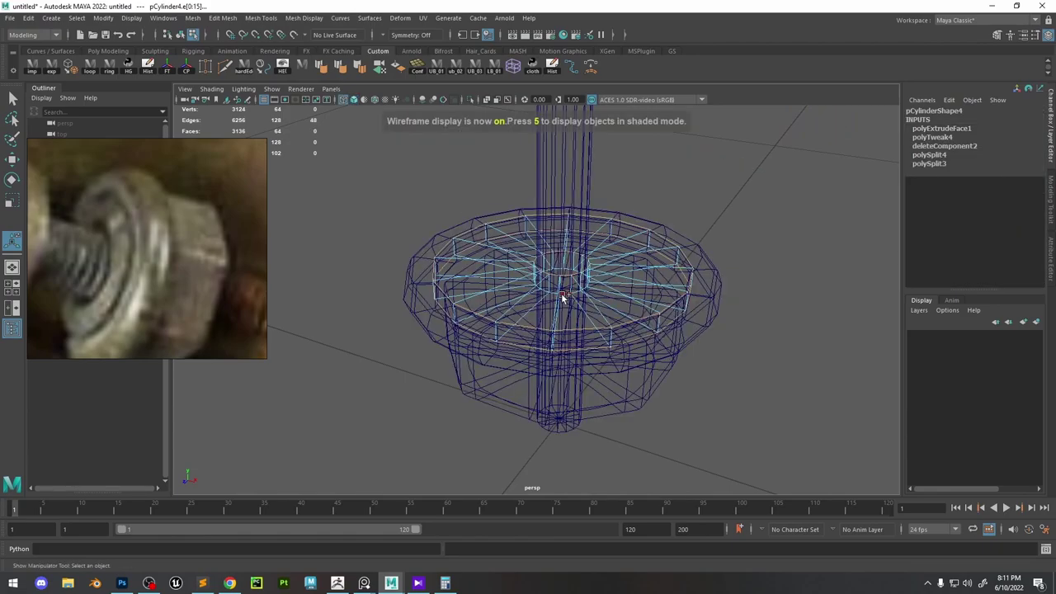
key(ctrl+b)
key(3)
mouse_move(587, 268)
middle_down()
mouse_move(561, 268)
mouse_move(574, 250)
middle_up()
click(739, 322)
right_drag(577, 250, 631, 217)
key(5)
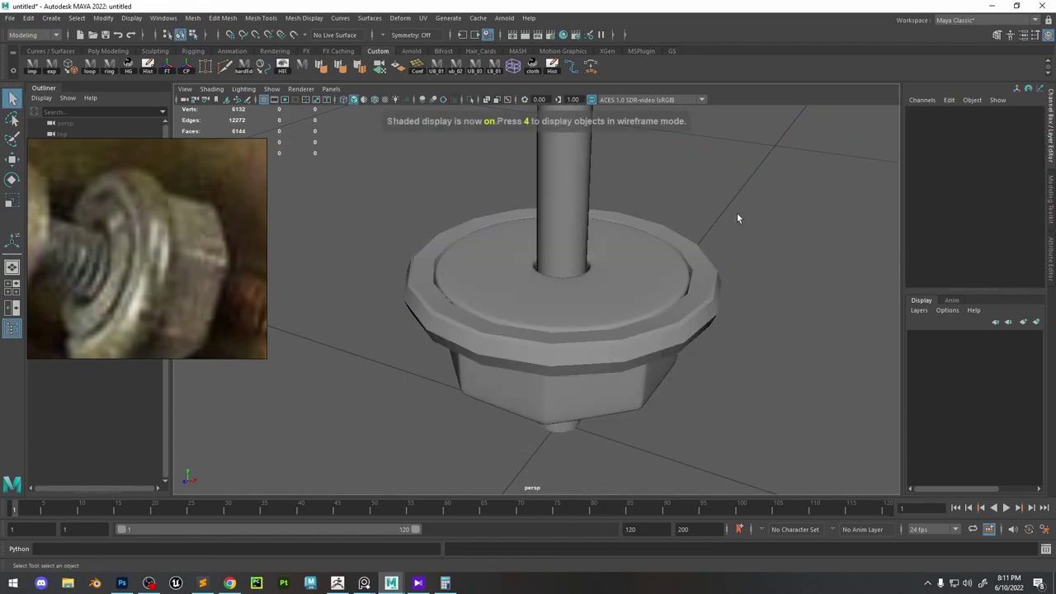
click(697, 280)
key(3)
Select the washer ring and the disc together and lower them slightly onto the nut.
scroll(670, 271, down, 5)
alt+drag(667, 339, 660, 296)
drag(676, 244, 567, 283)
ctrl+click(562, 295)
key(r)
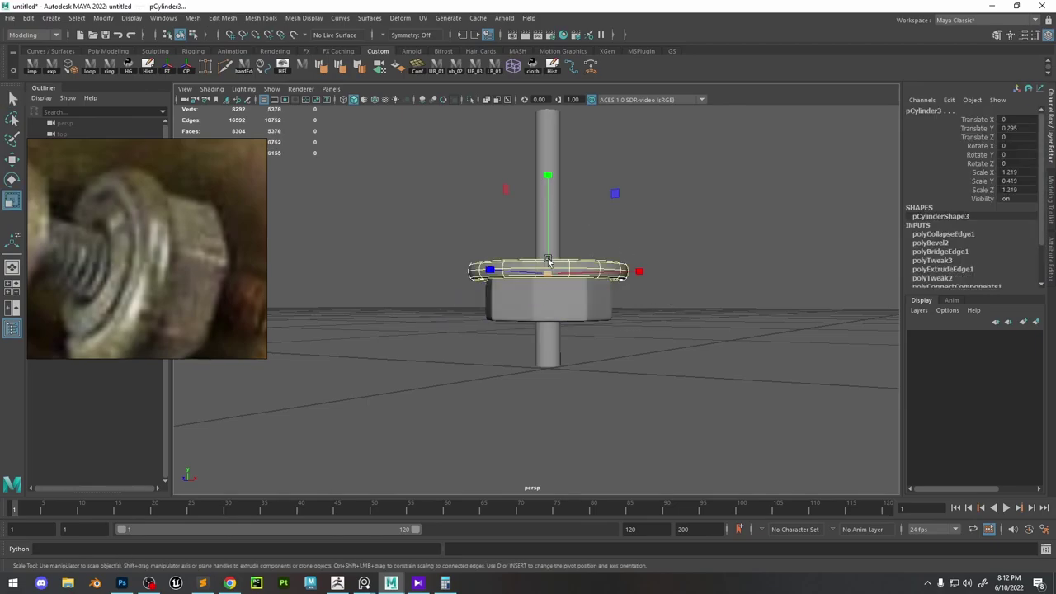
key(w)
drag(549, 245, 549, 240)
click(679, 270)
Scale the shaft slightly thicker across its horizontal axes.
alt+drag(679, 270, 660, 297)
scroll(145, 260, down, 5)
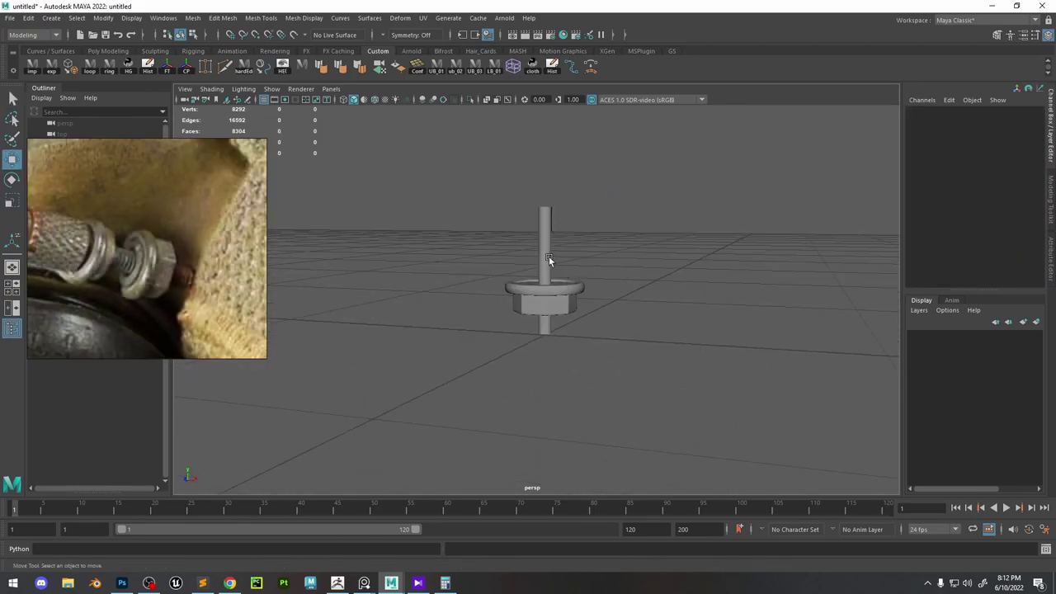
click(549, 255)
key(r)
alt+drag(551, 264, 582, 363)
drag(596, 380, 619, 413)
alt+drag(617, 396, 600, 318)
scroll(599, 309, up, 5)
Scale the disc's inner vertices outward so its center hole fits around the thicker shaft.
click(599, 309)
right_drag(615, 279, 594, 269)
drag(594, 271, 521, 330)
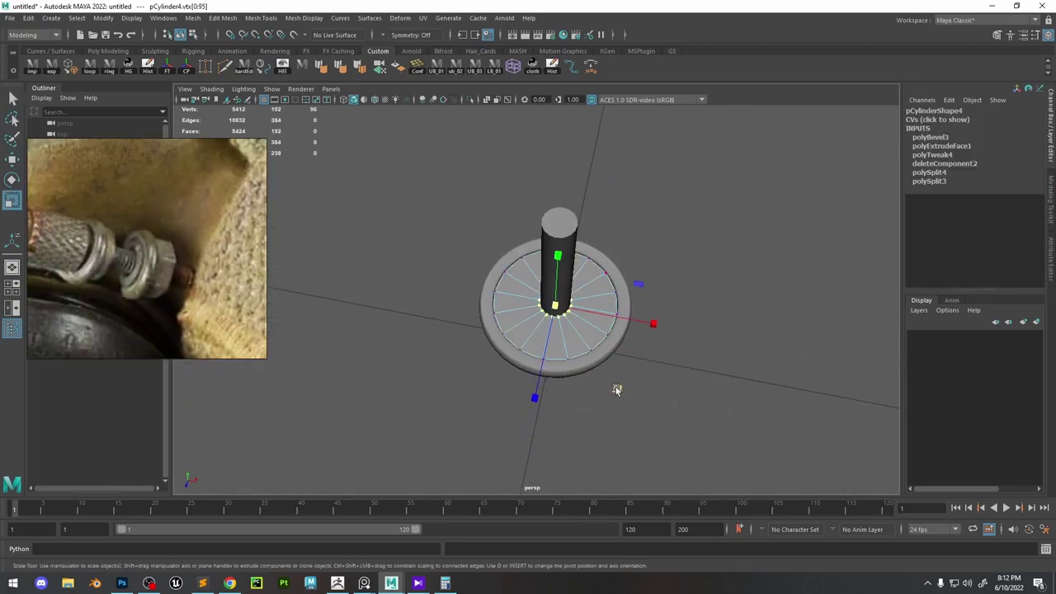
drag(617, 387, 643, 409)
right_drag(670, 216, 716, 176)
click(716, 175)
scroll(693, 248, down, 4)
Insert an edge loop around the middle of the disc's top surface and raise it slightly.
alt+drag(678, 314, 665, 239)
scroll(652, 286, up, 8)
click(649, 254)
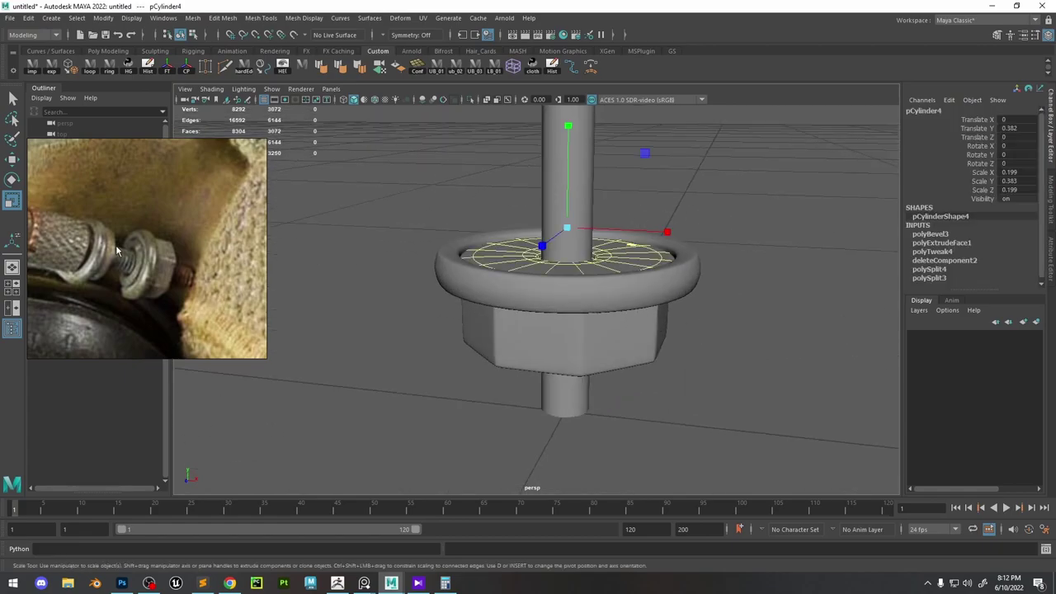
scroll(118, 250, up, 3)
key(1)
alt+drag(719, 211, 715, 236)
key(ctrl+shift+x)
ctrl+click(648, 273)
key(w)
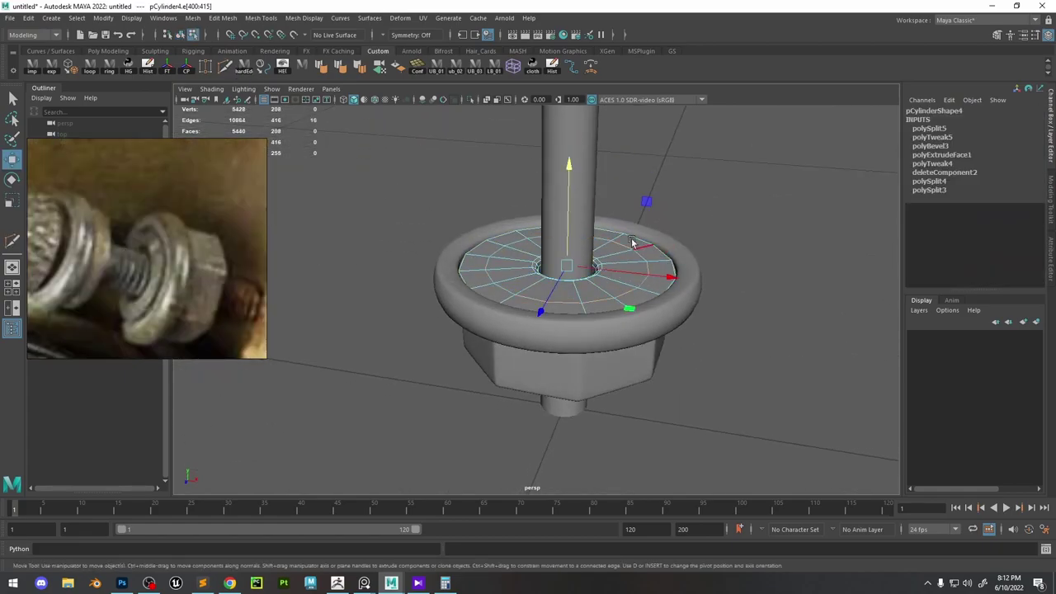
drag(569, 237, 568, 227)
Bevel the raised loop, adjust the bevel's segments, and preview the disc smoothed.
shift+right_drag(544, 217, 605, 222)
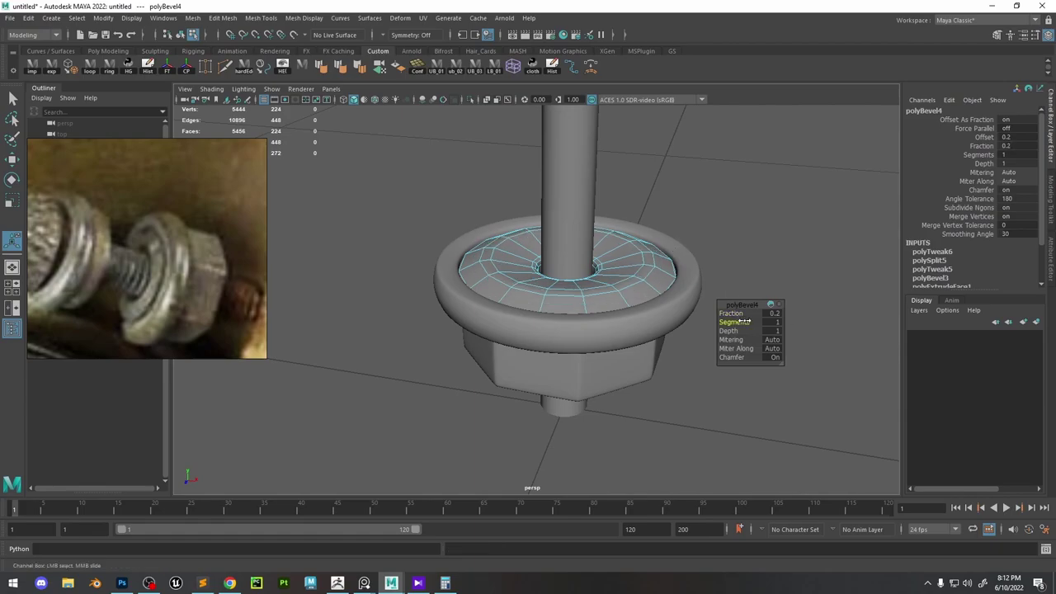
drag(735, 321, 752, 321)
right_drag(673, 235, 710, 208)
key(3)
click(710, 209)
Duplicate the disc and move the copy up the shaft, well above the washer ring.
scroll(623, 229, down, 8)
scroll(623, 228, up, 4)
alt+drag(623, 228, 578, 177)
scroll(187, 269, down, 4)
alt+drag(594, 215, 534, 195)
scroll(187, 269, up, 3)
click(578, 283)
key(w)
key(ctrl+d)
alt+drag(640, 276, 685, 226)
click(685, 226)
alt+drag(673, 264, 664, 233)
scroll(664, 233, up, 3)
alt+middle_drag(623, 194, 651, 243)
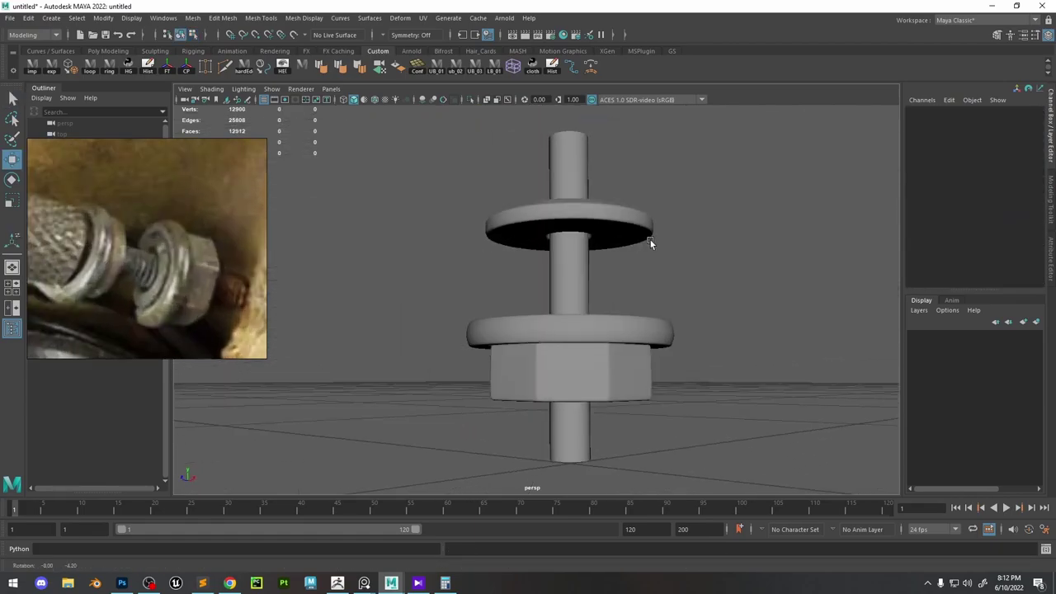
Select the edge loops around the copied disc's center hole, expand the selection, and adjust their height along the shaft.
alt+drag(650, 242, 633, 272)
click(605, 198)
right_drag(603, 195, 799, 355)
key(4)
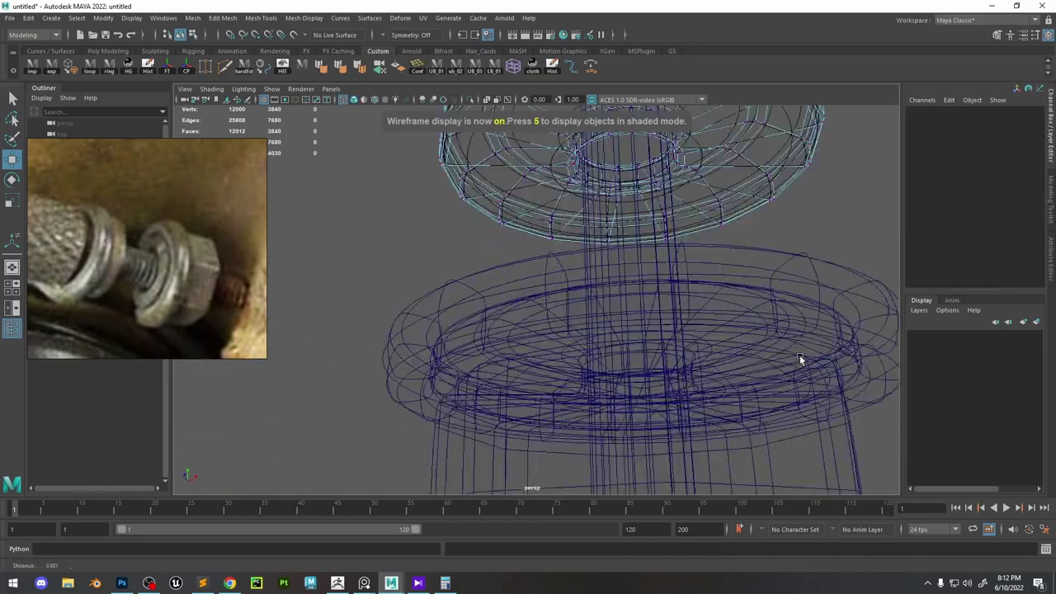
alt+middle_drag(648, 157, 608, 239)
alt+right_drag(608, 240, 701, 297)
alt+drag(652, 281, 615, 227)
double_click(533, 217)
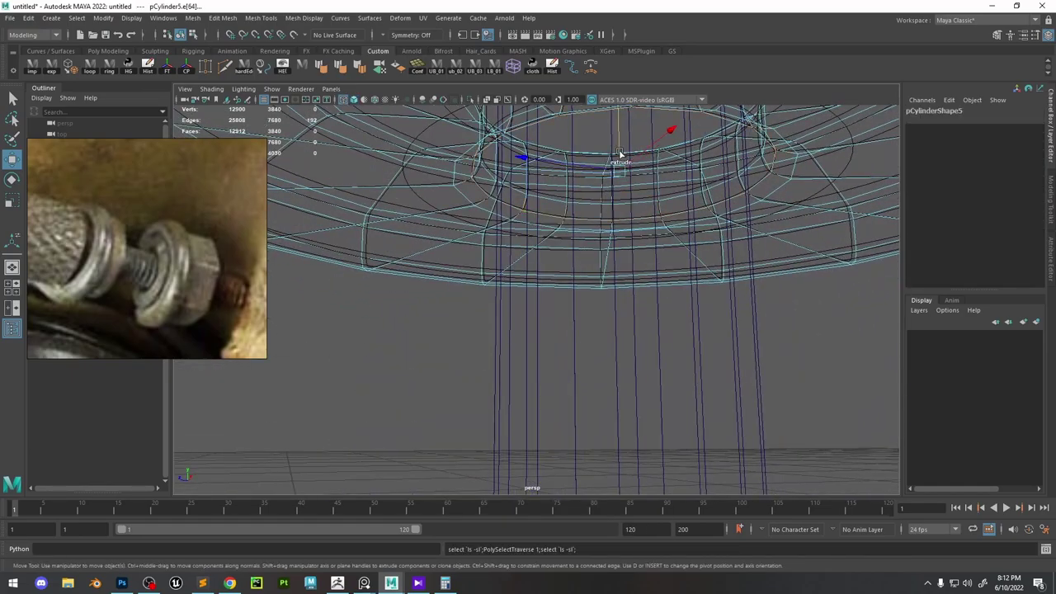
alt+right_drag(473, 237, 438, 221)
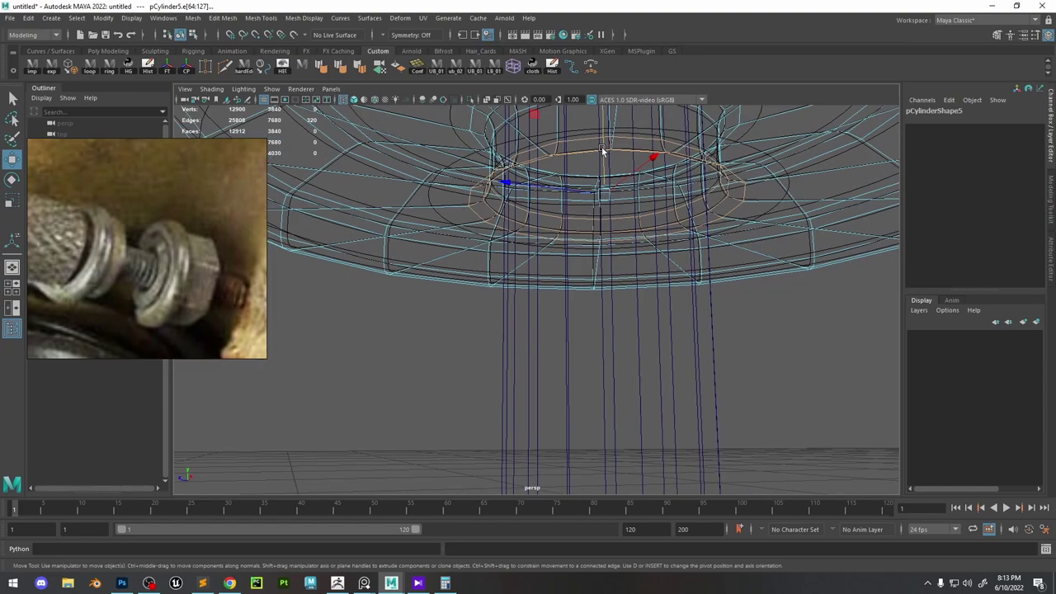
key(5)
alt+right_drag(627, 214, 528, 198)
alt+drag(569, 206, 585, 231)
right_drag(585, 231, 627, 192)
click(611, 178)
alt+right_drag(610, 177, 517, 169)
alt+drag(517, 169, 506, 260)
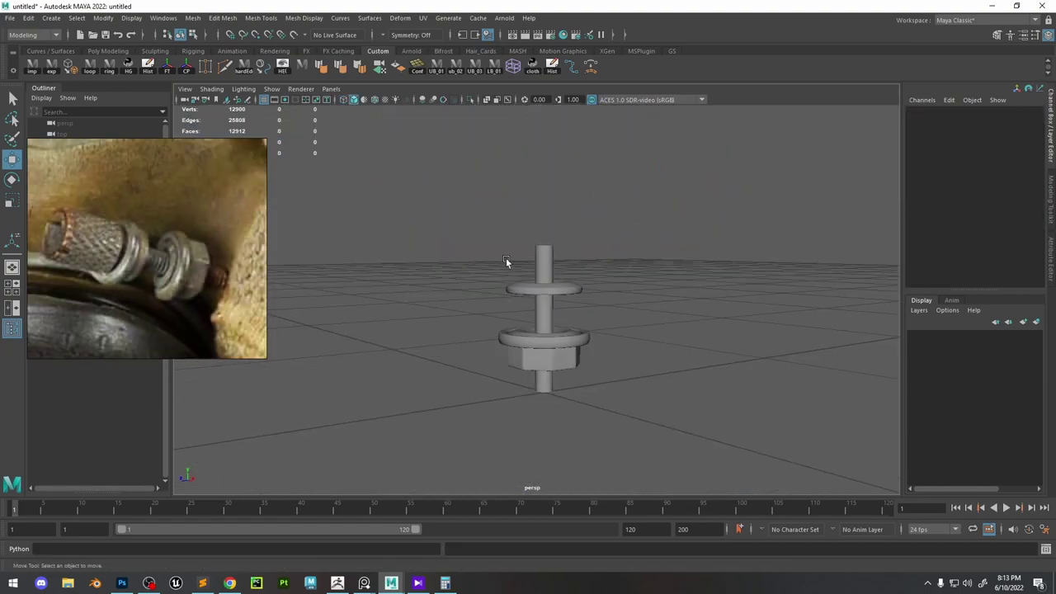
alt+right_drag(506, 260, 553, 277)
click(567, 287)
drag(546, 248, 545, 244)
key(ctrl+z)
Duplicate the washer ring and place the copy on the shaft directly above the upper disc.
alt+right_drag(545, 244, 590, 272)
click(583, 371)
shift+drag(552, 298, 615, 246)
key(r)
click(576, 216)
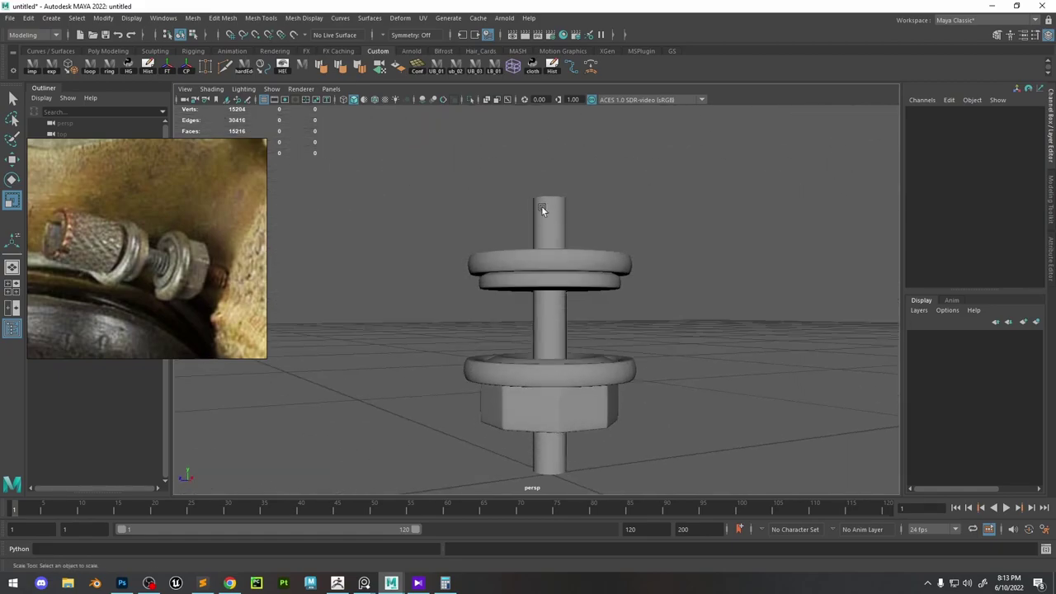
Lower the shaft along its axis so its upper end sits near the top of the upper ring.
click(543, 206)
key(w)
drag(553, 179, 551, 225)
right_drag(547, 276, 555, 246)
click(621, 236)
alt+drag(555, 246, 608, 317)
alt+right_drag(609, 317, 657, 324)
Select the rim edge loops at both ends of the shaft and bevel them with fraction 0.1 and 2 segments.
click(532, 290)
alt+drag(644, 301, 662, 257)
key(F11)
click(543, 341)
shift+double_click(535, 343)
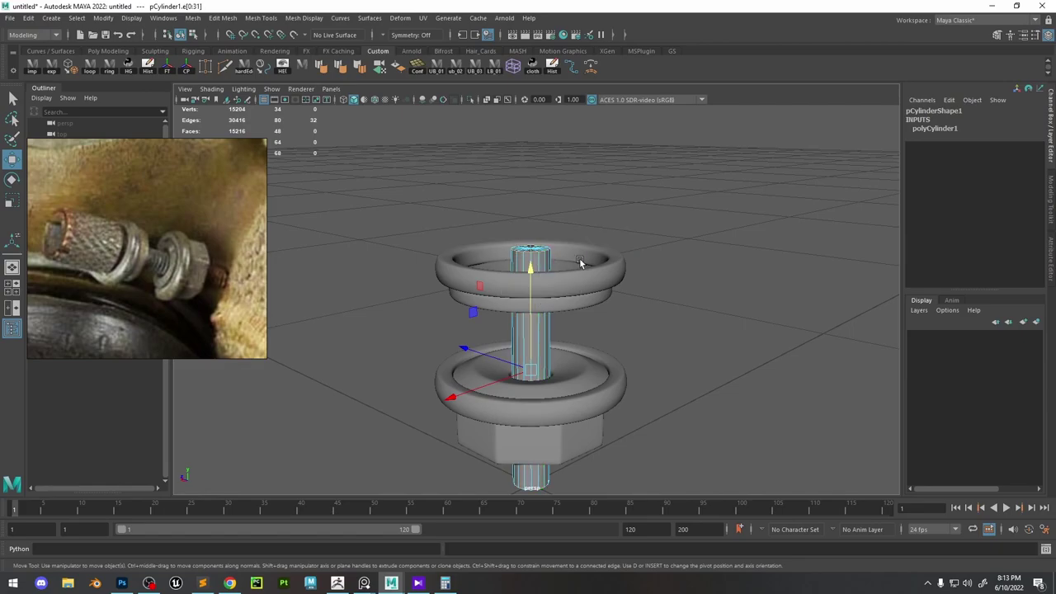
alt+drag(608, 227, 578, 261)
key(ctrl+b)
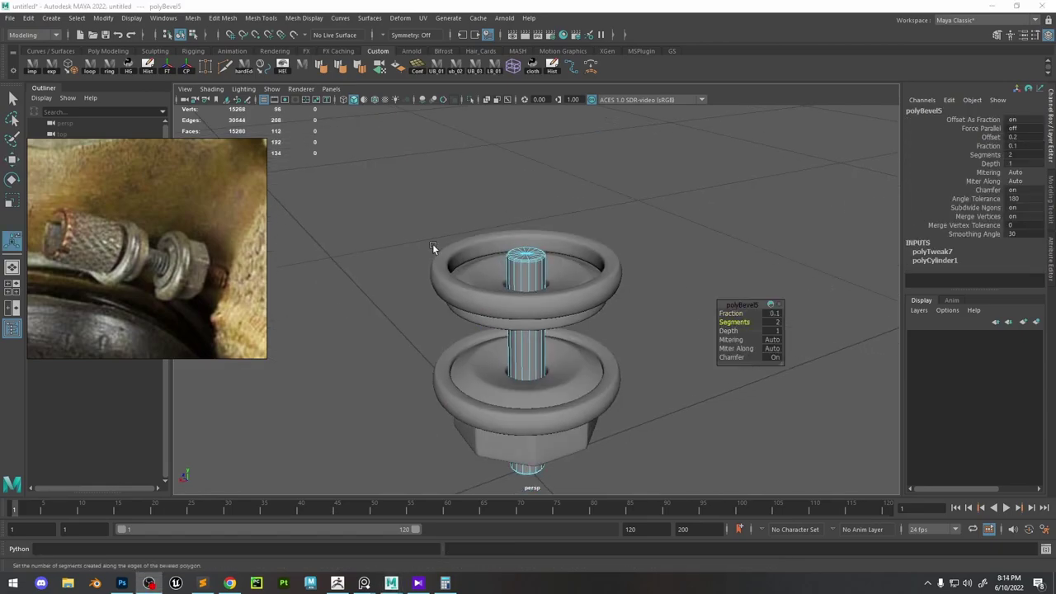
alt+right_drag(528, 227, 516, 208)
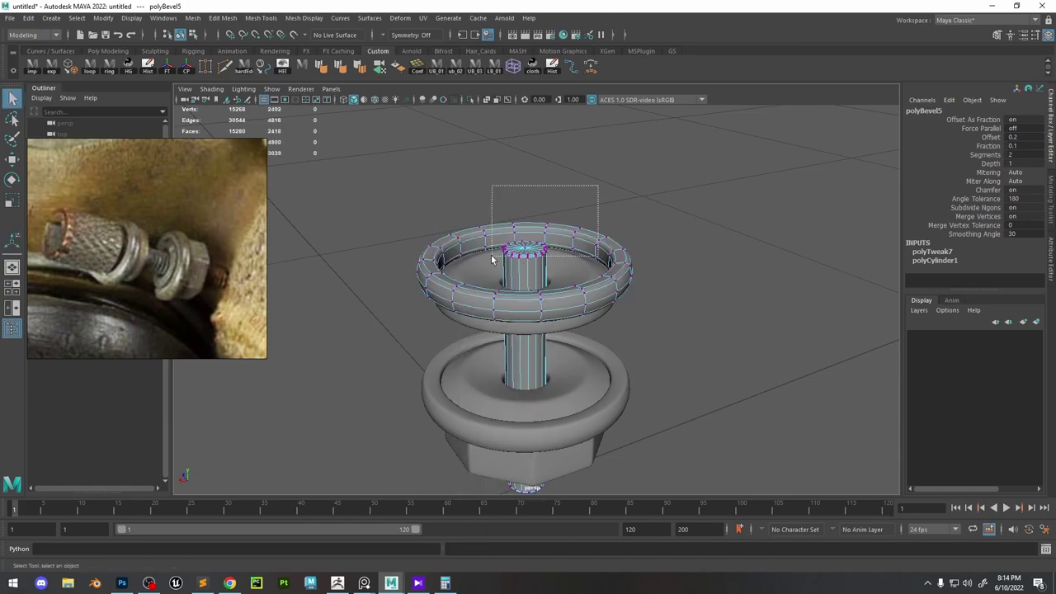
Select the shaft's top-end vertices and adjust their height so the shaft ends just above the upper ring.
drag(492, 257, 482, 265)
key(ctrl+z)
key(ctrl+z)
click(643, 208)
right_click(677, 197)
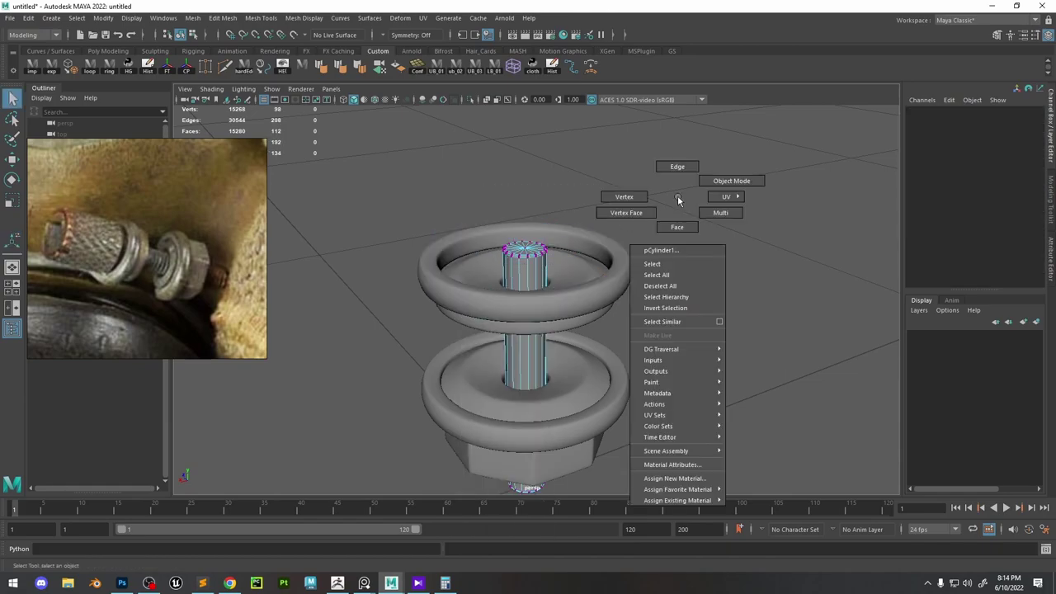
right_drag(678, 197, 628, 199)
alt+drag(615, 221, 469, 250)
key(w)
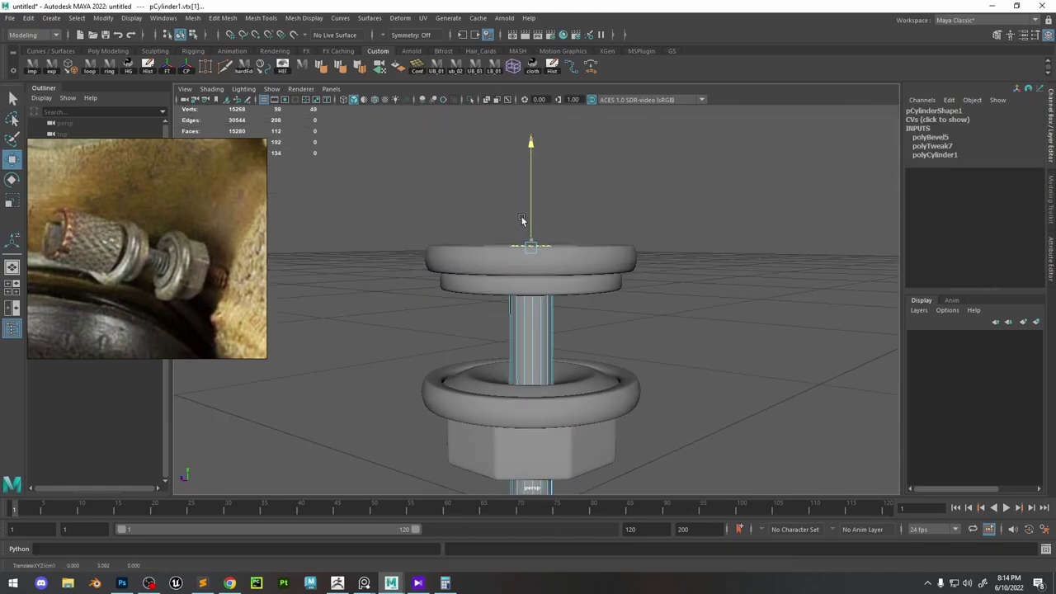
right_drag(533, 243, 635, 174)
click(692, 376)
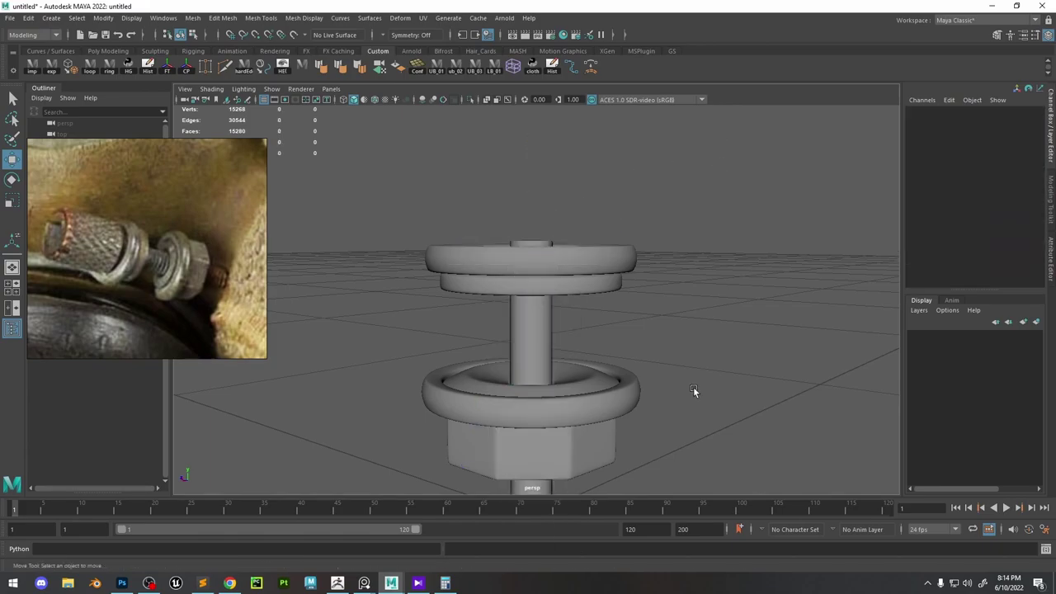
Compare the hardware with the reference photo and create a polygon cylinder with 16 axis subdivisions.
alt+right_drag(694, 388, 609, 241)
alt+drag(607, 224, 480, 280)
scroll(479, 281, up, 5)
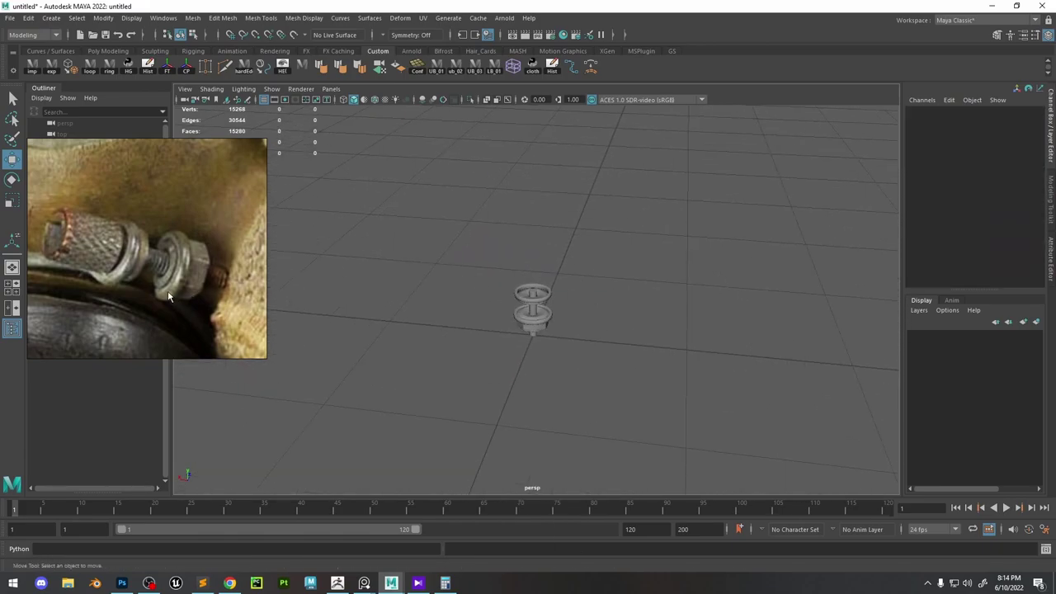
scroll(512, 306, up, 8)
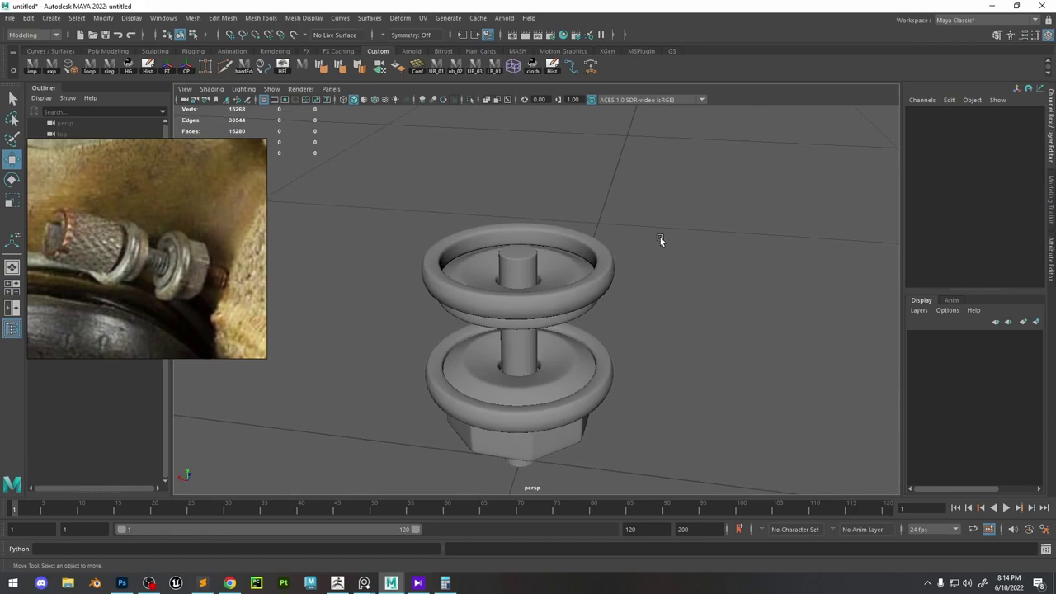
key(space)
click(580, 187)
mouse_move(681, 229)
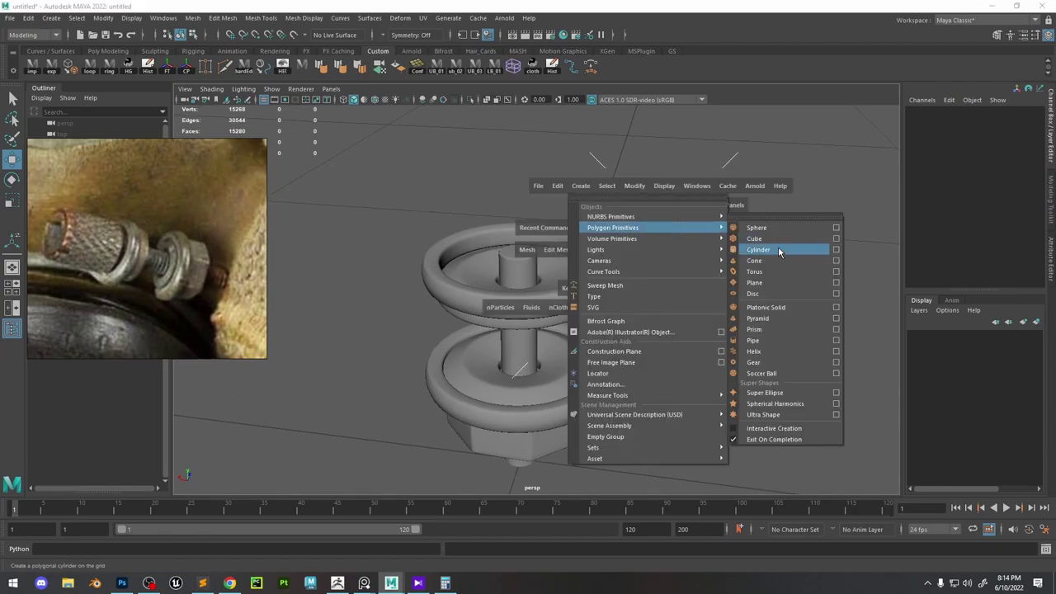
click(778, 249)
scroll(748, 318, down, 3)
key(t)
click(795, 332)
text(16)
key(Return)
Raise the new cylinder onto the upper ring at Translate Y 3.994 and scale it uniformly to 0.964.
scroll(588, 226, down, 3)
key(w)
drag(525, 293, 514, 138)
key(r)
drag(526, 241, 520, 242)
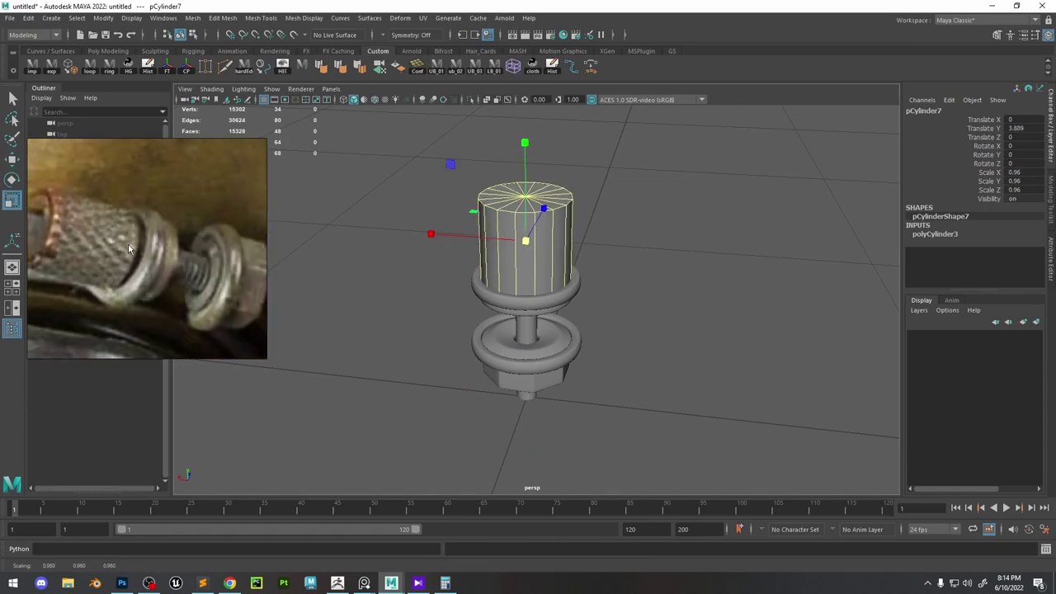
scroll(650, 296, up, 3)
mouse_move(528, 195)
alt+mouse_down()
mouse_move(476, 210)
mouse_move(520, 209)
alt+mouse_up()
key(w)
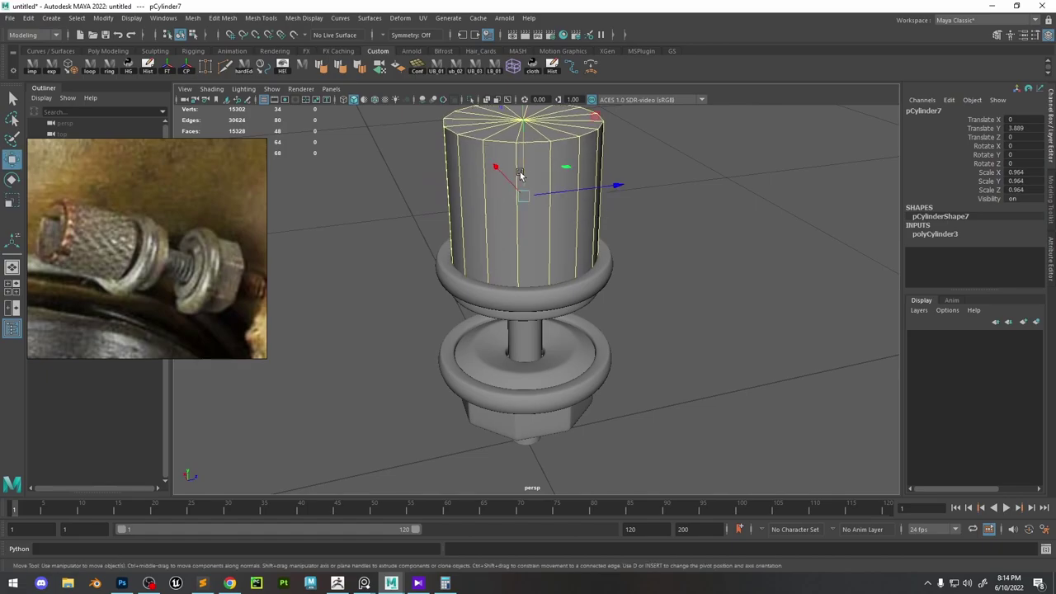
mouse_move(522, 172)
mouse_down()
mouse_move(525, 141)
mouse_move(522, 161)
mouse_up()
alt+drag(610, 192, 595, 197)
scroll(160, 229, down, 7)
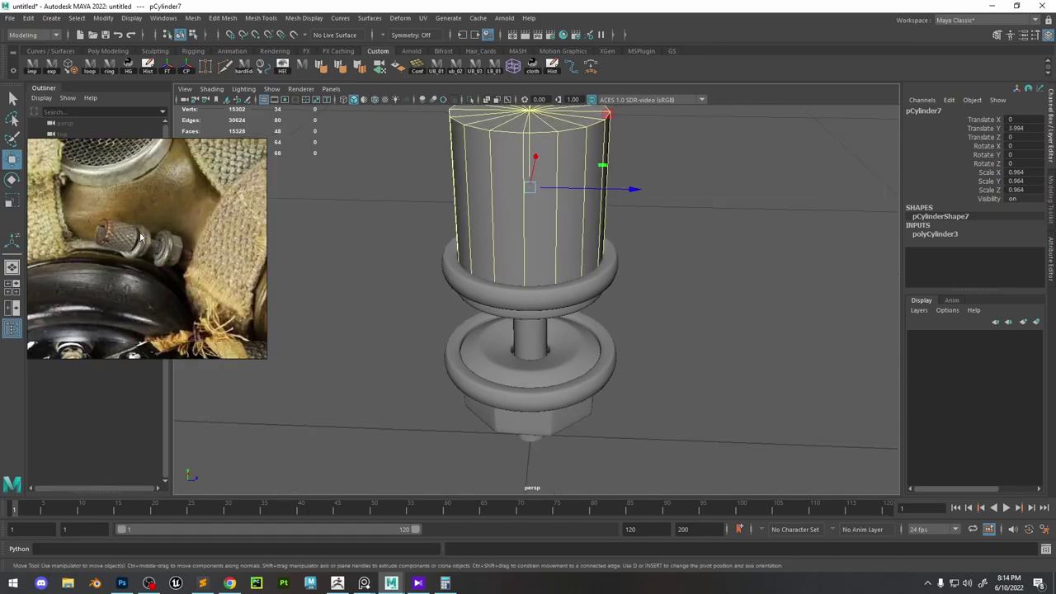
scroll(143, 239, up, 6)
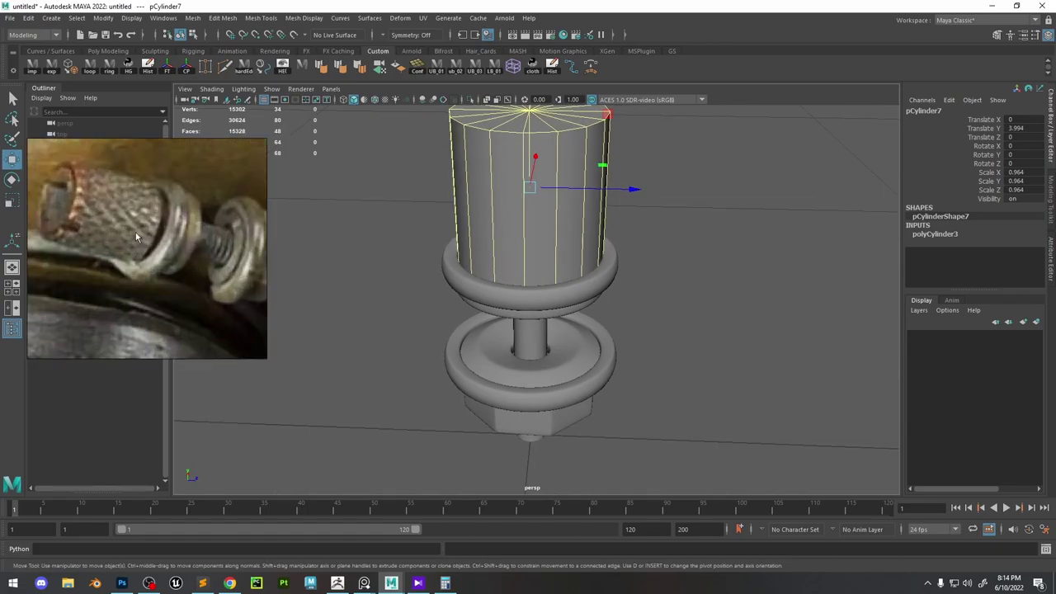
Tilt the cylinder to about 3.3 degrees in X and -2.4 degrees in Z, and raise it to about Y 4.09.
alt+drag(515, 240, 572, 198)
key(e)
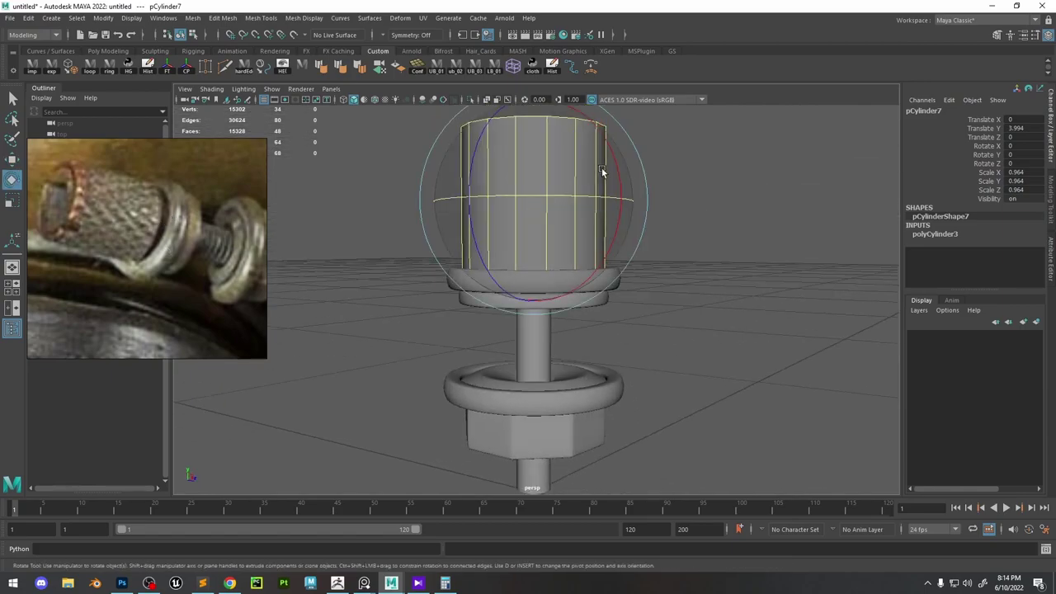
drag(643, 160, 641, 167)
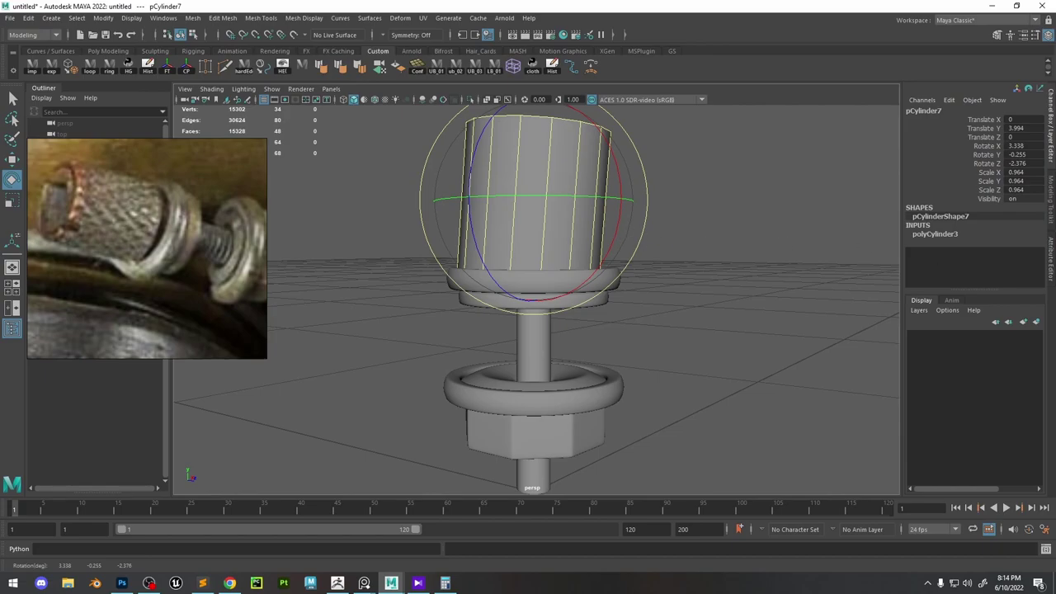
key(w)
alt+drag(784, 263, 705, 304)
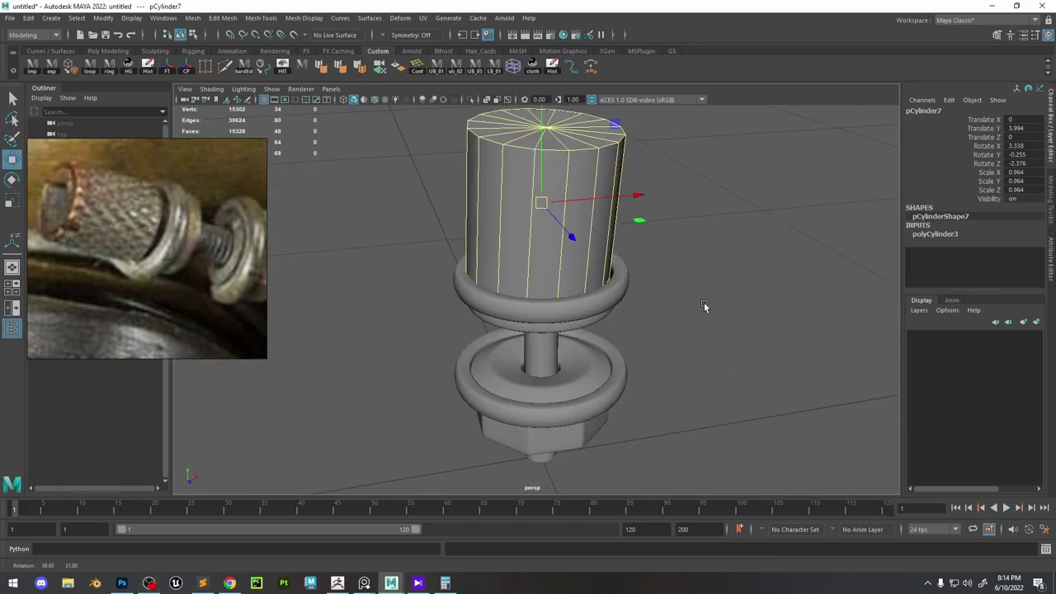
alt+middle_drag(668, 269, 662, 326)
mouse_move(536, 223)
mouse_down()
mouse_move(536, 203)
mouse_move(536, 217)
mouse_up()
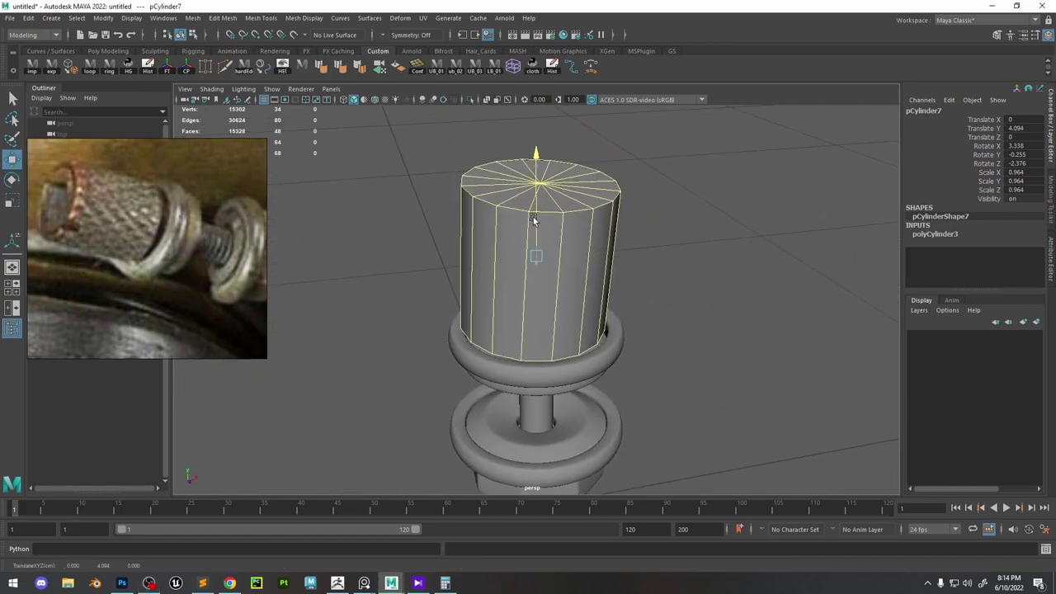
drag(612, 249, 643, 249)
click(701, 330)
Lower the bottom rim of the tilted cylinder slightly into the upper ring.
scroll(703, 347, down, 5)
alt+drag(689, 362, 706, 372)
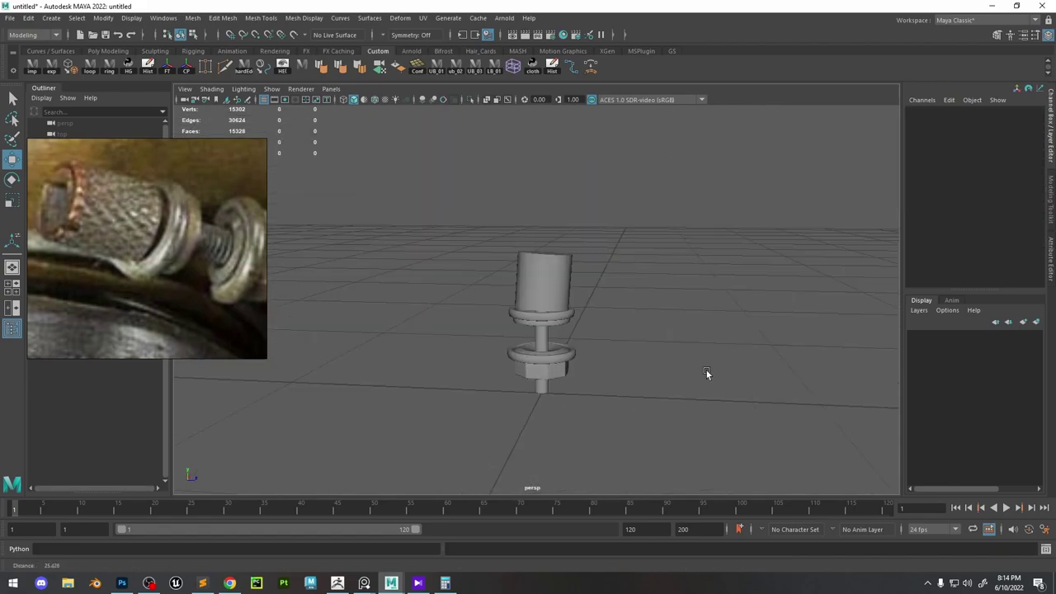
click(545, 281)
scroll(555, 264, up, 5)
alt+drag(554, 256, 550, 218)
alt+drag(548, 219, 588, 271)
right_drag(569, 276, 568, 247)
click(539, 320)
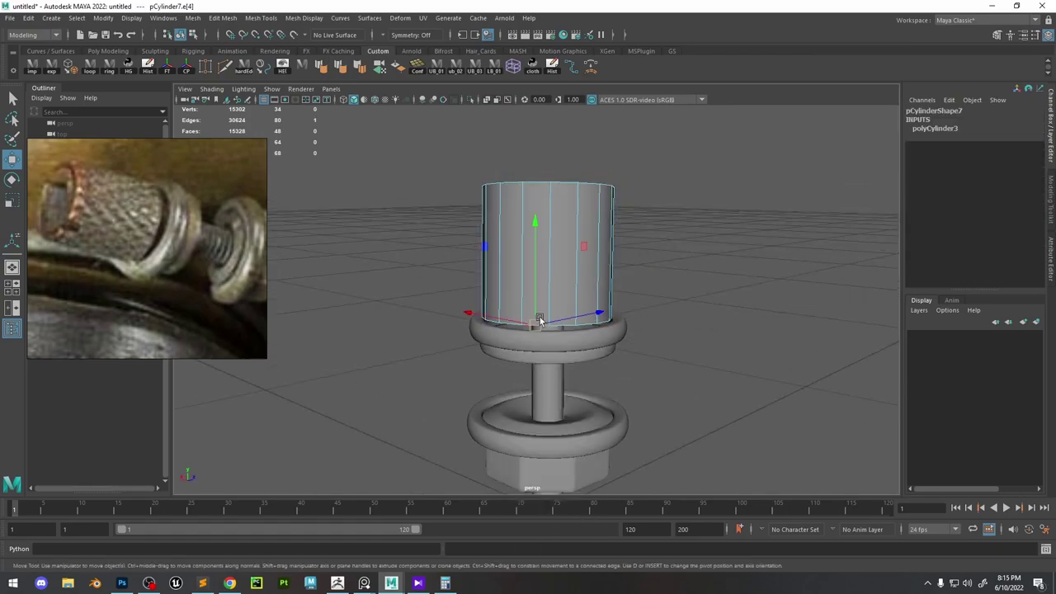
drag(547, 279, 549, 287)
right_drag(570, 254, 604, 238)
click(660, 244)
scroll(577, 248, down, 5)
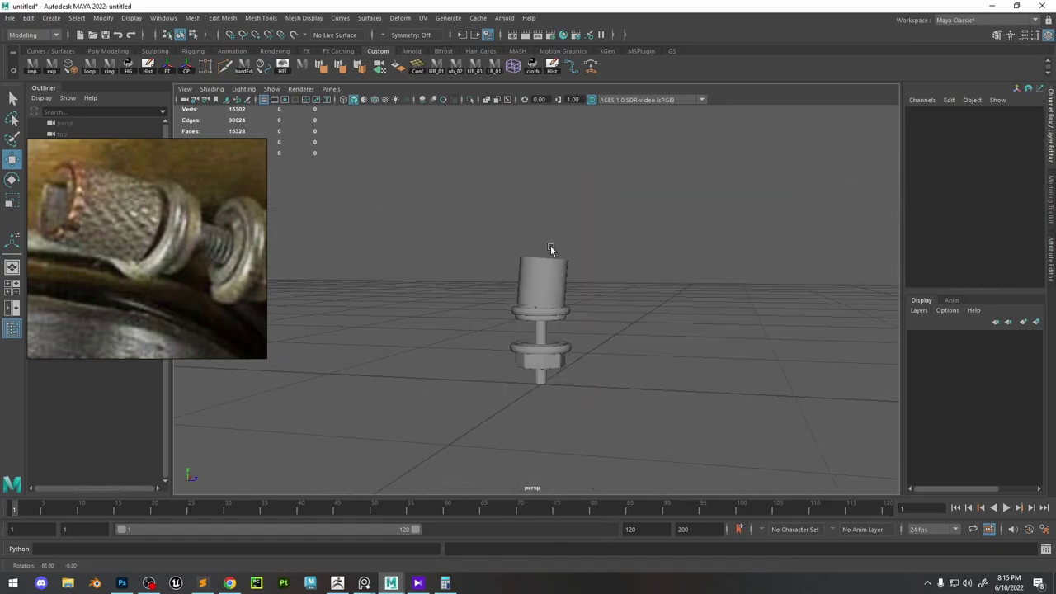
Chamfer the center vertex of the cylinder's top cap and widen the chamfer toward the rim.
scroll(555, 252, up, 5)
alt+drag(592, 295, 689, 295)
scroll(619, 301, down, 5)
scroll(621, 300, up, 6)
click(586, 256)
alt+drag(585, 256, 571, 290)
right_drag(577, 227, 604, 208)
click(547, 224)
ctrl+right_click(569, 212)
alt+drag(602, 210, 592, 238)
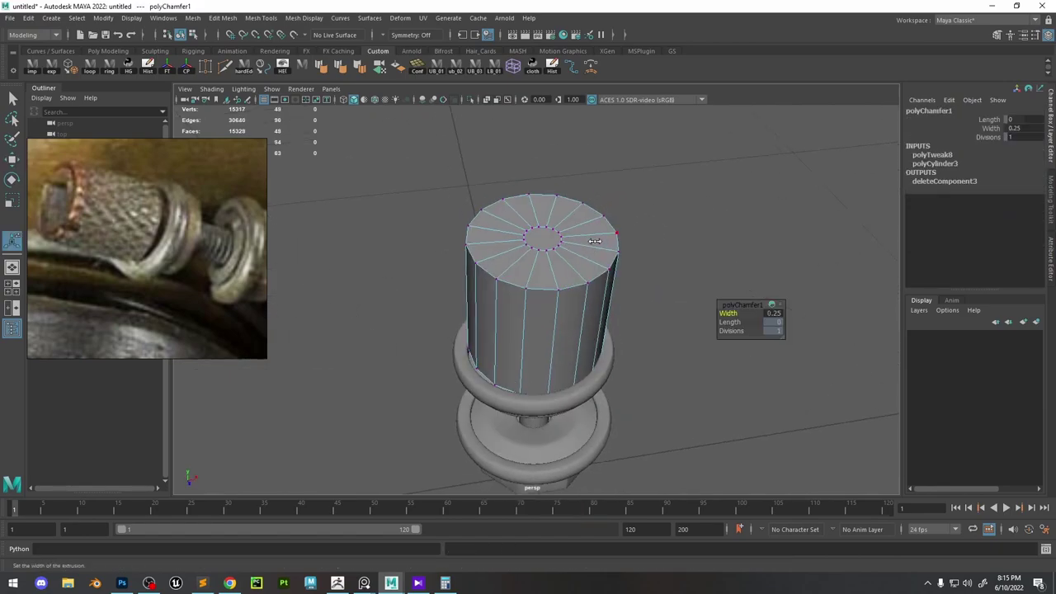
middle_drag(592, 238, 597, 242)
Extrude the top cap's inner face down into the cylinder to form a recess, and delete the recess floor.
right_drag(597, 241, 593, 262)
click(565, 233)
key(ctrl+e)
drag(540, 206, 532, 249)
alt+drag(647, 225, 632, 240)
key(Delete)
right_drag(578, 247, 576, 221)
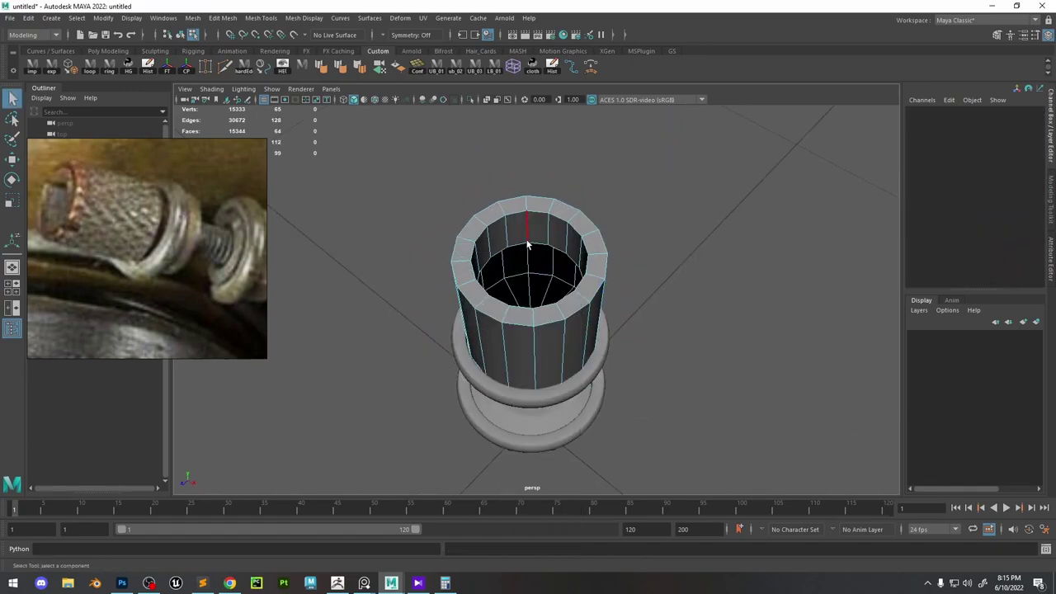
Extrude the recess's bottom edge loop inward and merge it to the center to close the floor.
double_click(528, 244)
key(ctrl+e)
key(r)
drag(532, 286, 514, 286)
shift+right_drag(536, 276, 607, 217)
alt+right_drag(644, 216, 599, 215)
click(599, 216)
alt+drag(599, 216, 401, 171)
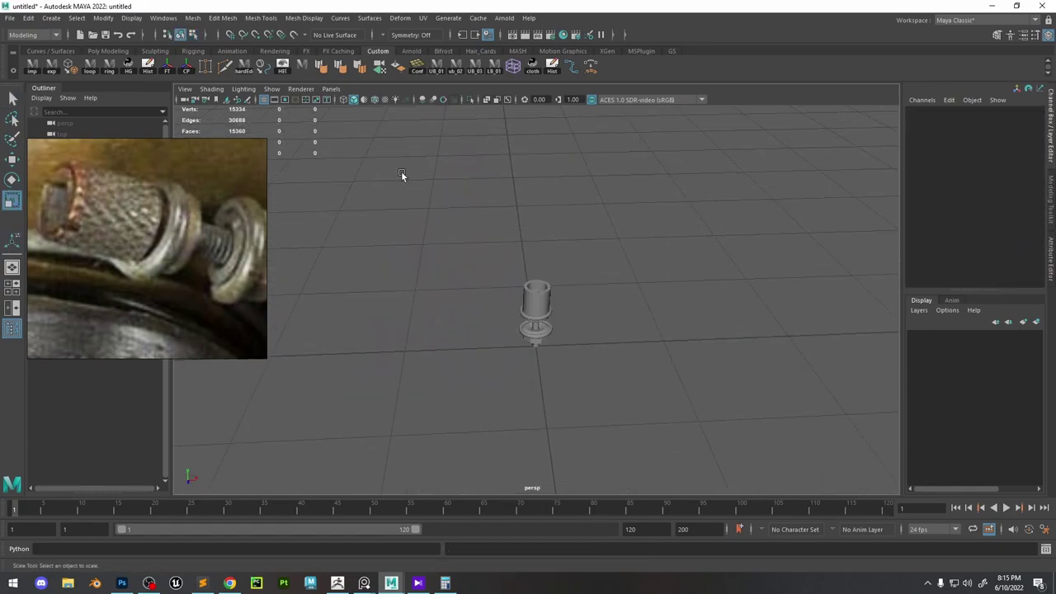
Try to bevel a pair of opposite edges across the hollow cylinder's top rim.
click(567, 217)
alt+right_drag(401, 171, 564, 190)
click(550, 152)
shift+click(517, 287)
shift+right_drag(525, 285, 570, 278)
alt+drag(570, 278, 576, 230)
shift+right_drag(605, 310, 579, 329)
alt+drag(549, 239, 583, 228)
key(ctrl+z)
key(ctrl+z)
Insert an edge loop around the cylinder's outer wall a short distance below the top rim.
ctrl+click(537, 200)
key(ctrl+z)
ctrl+click(539, 237)
mouse_move(726, 248)
alt+right_down()
mouse_move(662, 245)
mouse_move(743, 256)
alt+right_up()
Try beveling opposite rim edges at fraction 0.5 and welding the bevel's lower corner to the outer edge loop.
key(w)
click(525, 193)
shift+click(549, 149)
shift+right_drag(549, 148, 607, 147)
middle_drag(576, 169, 620, 171)
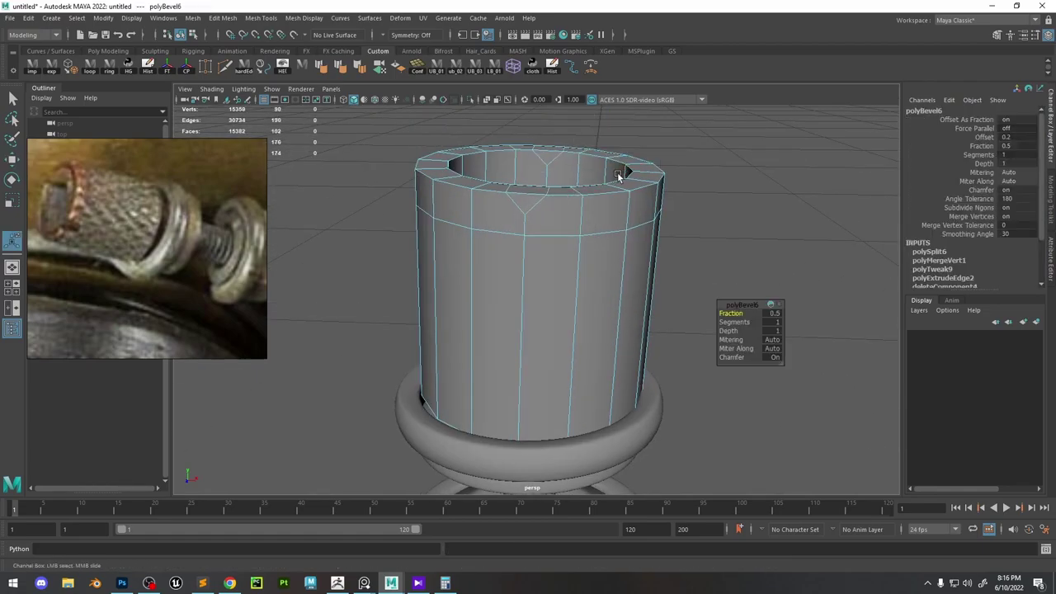
key(q)
click(228, 71)
alt+drag(675, 193, 542, 250)
drag(541, 252, 542, 269)
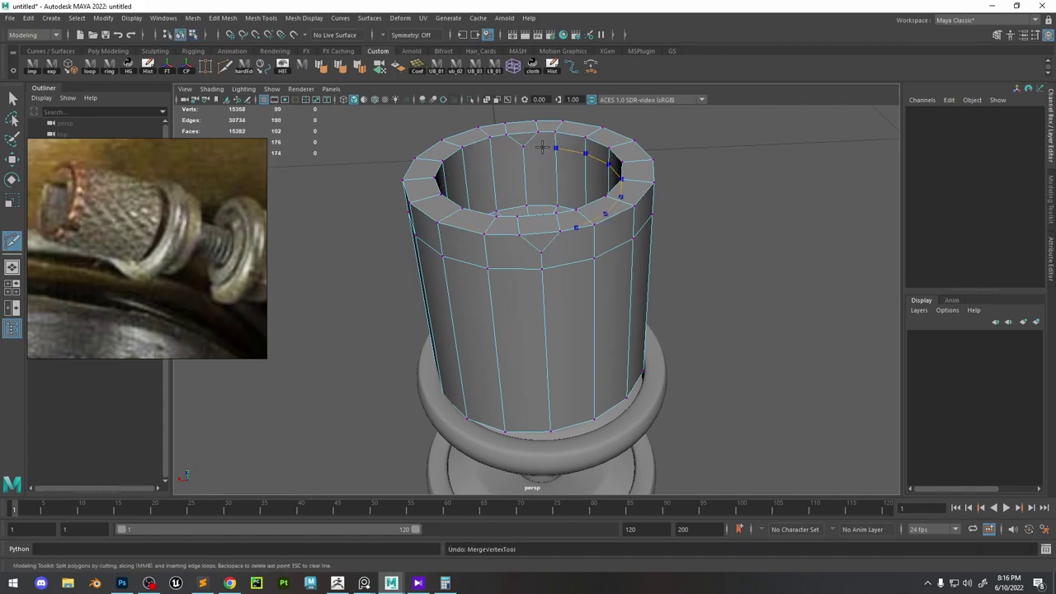
key(ctrl+z)
Undo the rim bevel and insert an edge loop around the recess's inner wall below the rim.
ctrl+click(548, 147)
key(4)
alt+drag(611, 216, 531, 156)
key(ctrl+z)
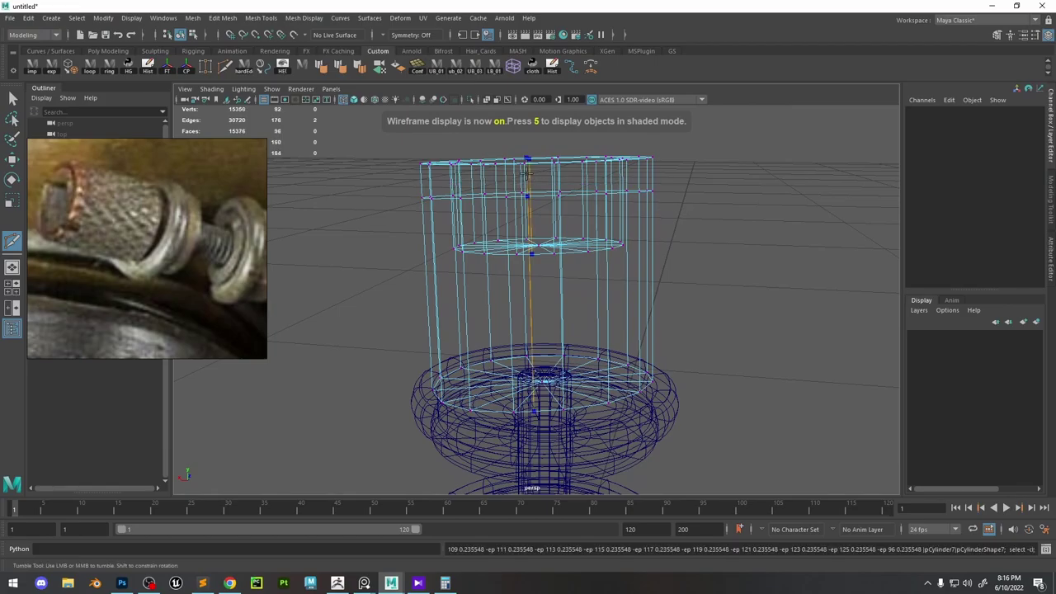
key(ctrl+z)
mouse_move(531, 195)
alt+mouse_down()
mouse_move(475, 190)
mouse_move(496, 174)
mouse_move(524, 172)
mouse_move(530, 210)
mouse_move(561, 189)
alt+mouse_up()
ctrl+click(537, 211)
key(5)
alt+drag(538, 151, 538, 216)
Bevel the opposite edges across the top rim with fraction 0.5 and compare the notch spacing with the reference photo.
click(536, 223)
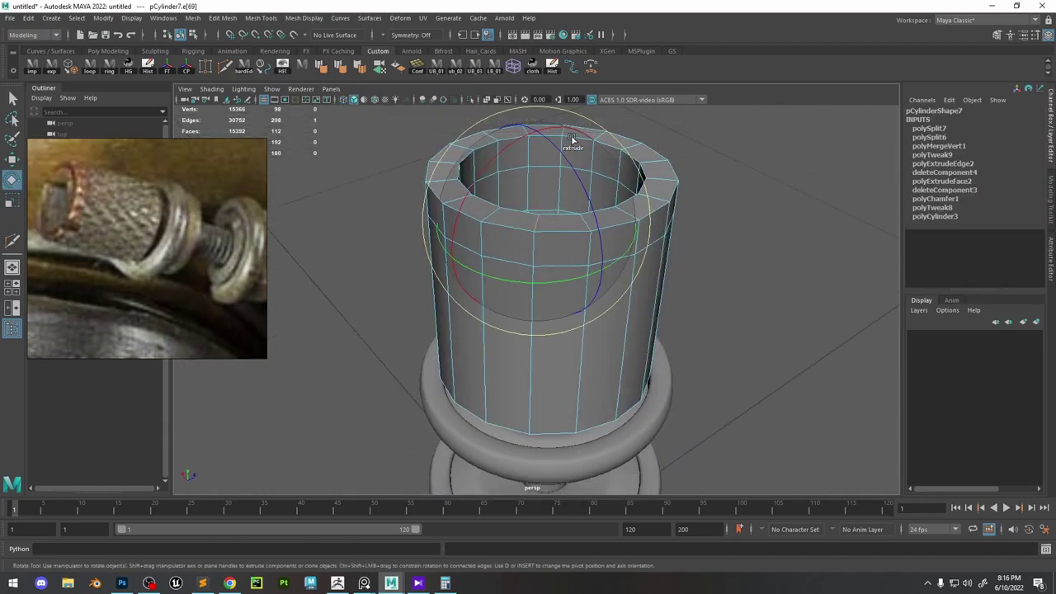
key(w)
shift+right_drag(582, 158, 603, 162)
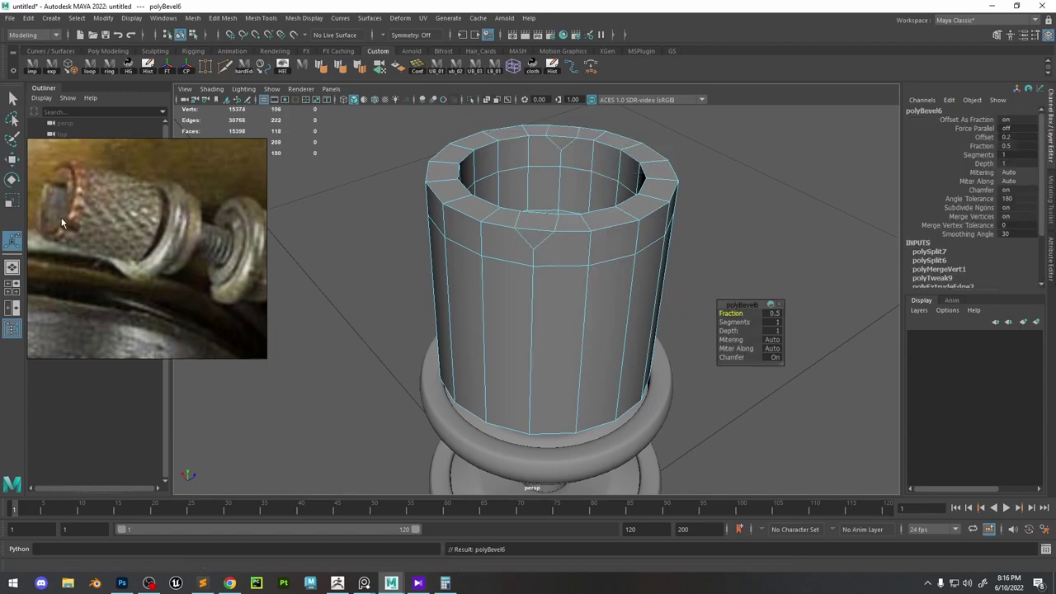
scroll(453, 217, down, 8)
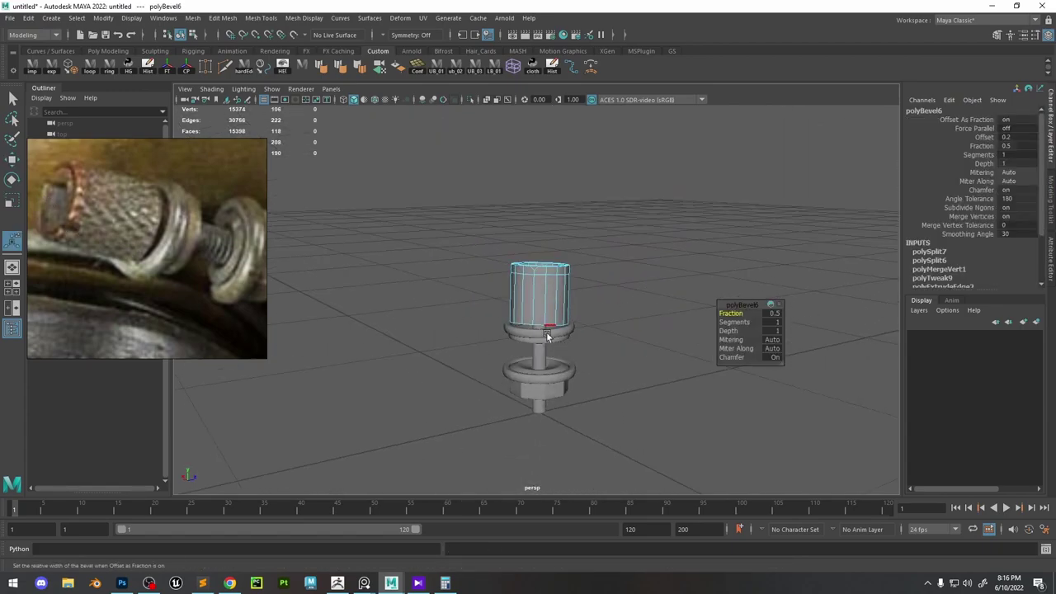
scroll(524, 286, up, 8)
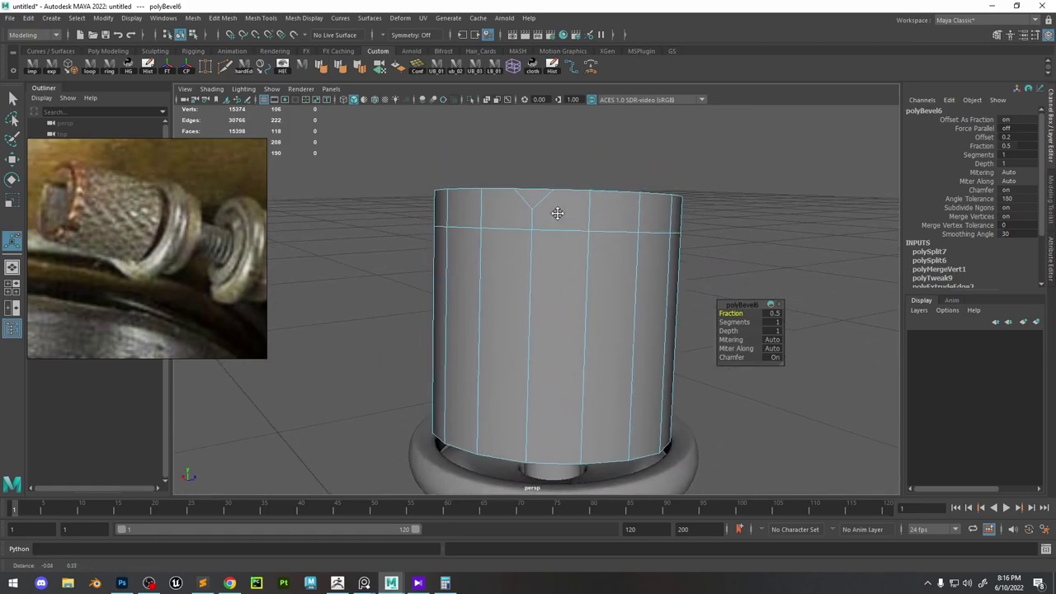
alt+right_drag(601, 244, 612, 241)
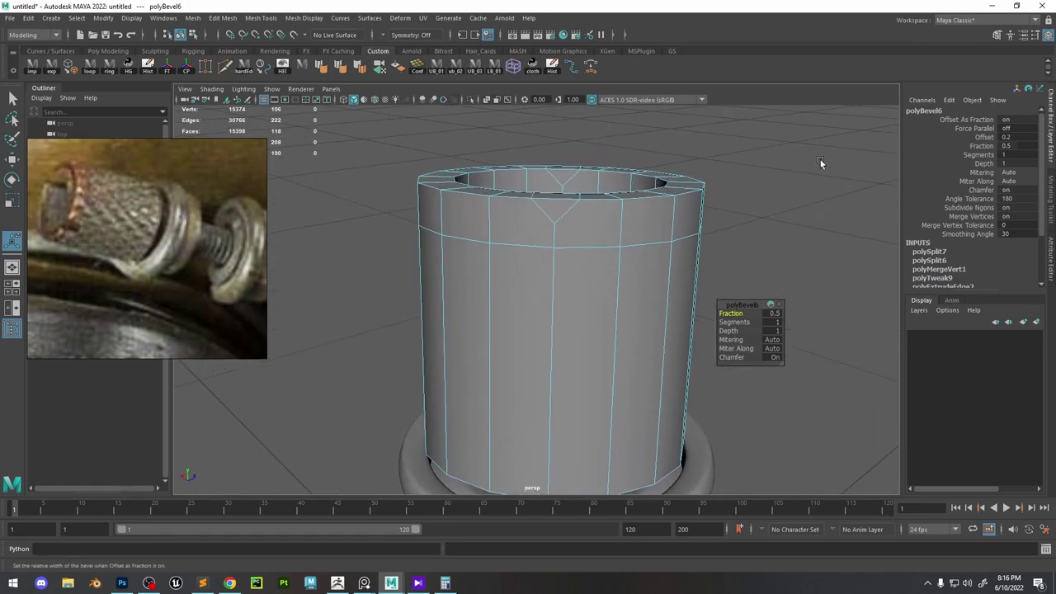
click(820, 162)
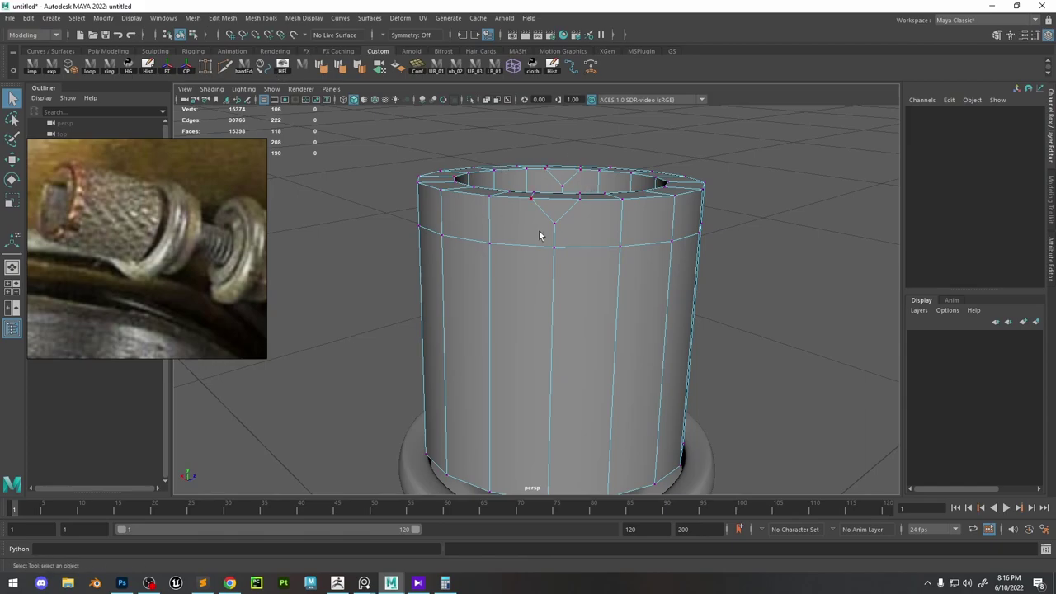
Merge the pointed bevel vertices on the outer and inner walls into the edge-loop vertices directly below them.
drag(555, 223, 553, 248)
alt+drag(540, 236, 505, 266)
alt+drag(363, 165, 346, 212)
mouse_move(559, 165)
mouse_down()
mouse_move(559, 187)
mouse_move(544, 177)
mouse_up()
key(w)
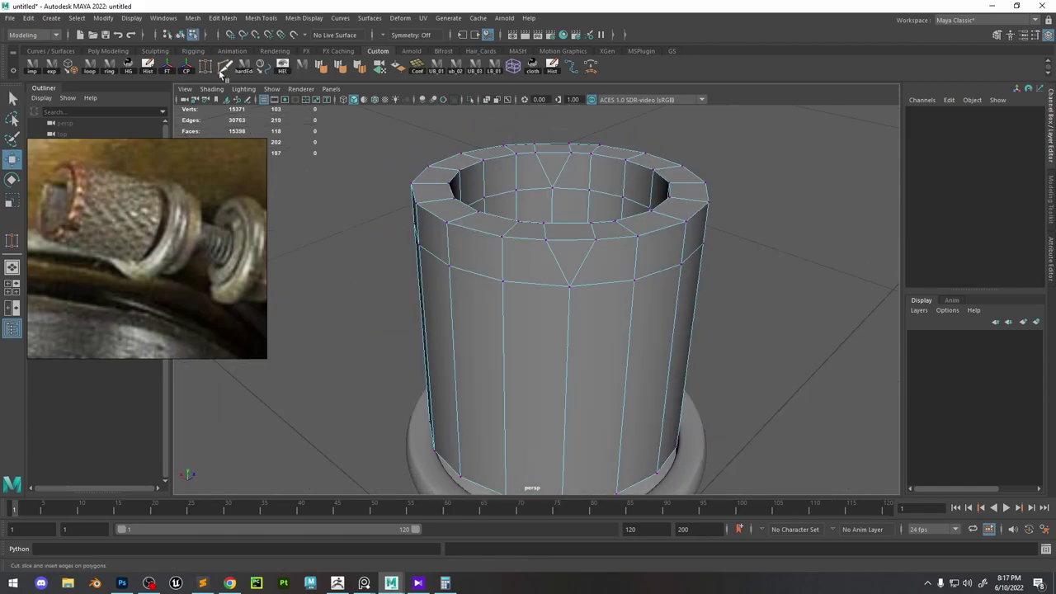
Cut vertical edges from the notch's rim corners down to the edge loop on both opposite outer and inner walls.
click(221, 73)
alt+drag(546, 236, 538, 201)
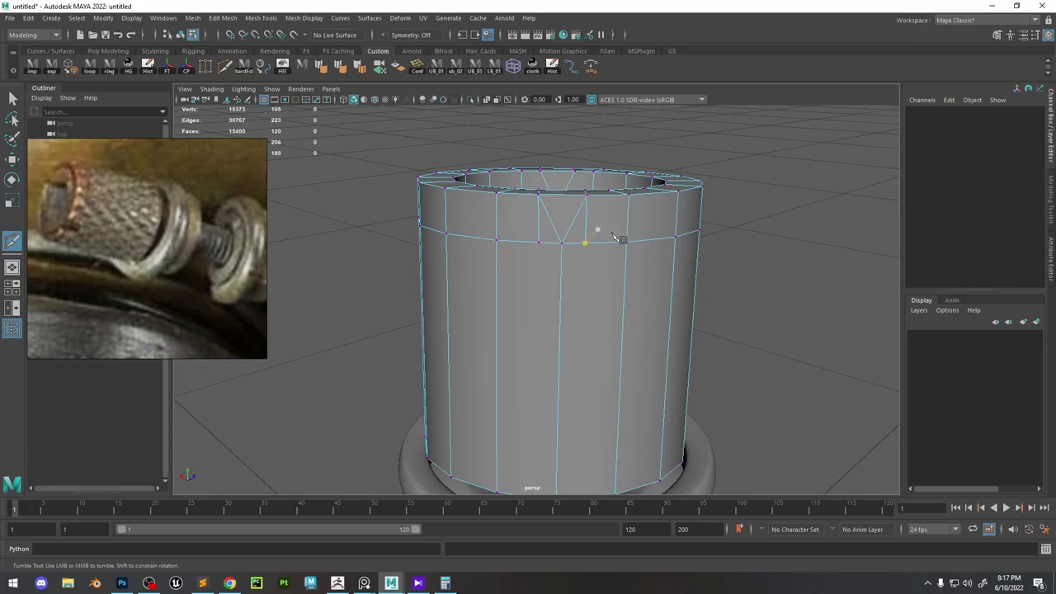
right_click(613, 234)
scroll(609, 218, down, 4)
alt+drag(609, 218, 518, 220)
scroll(519, 220, up, 6)
click(474, 130)
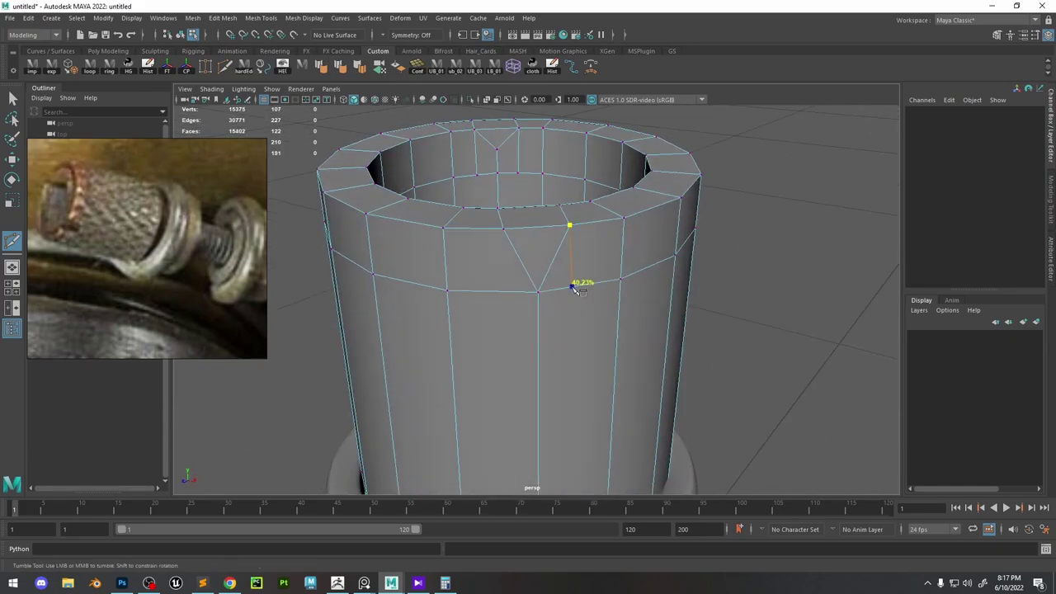
scroll(576, 234, down, 4)
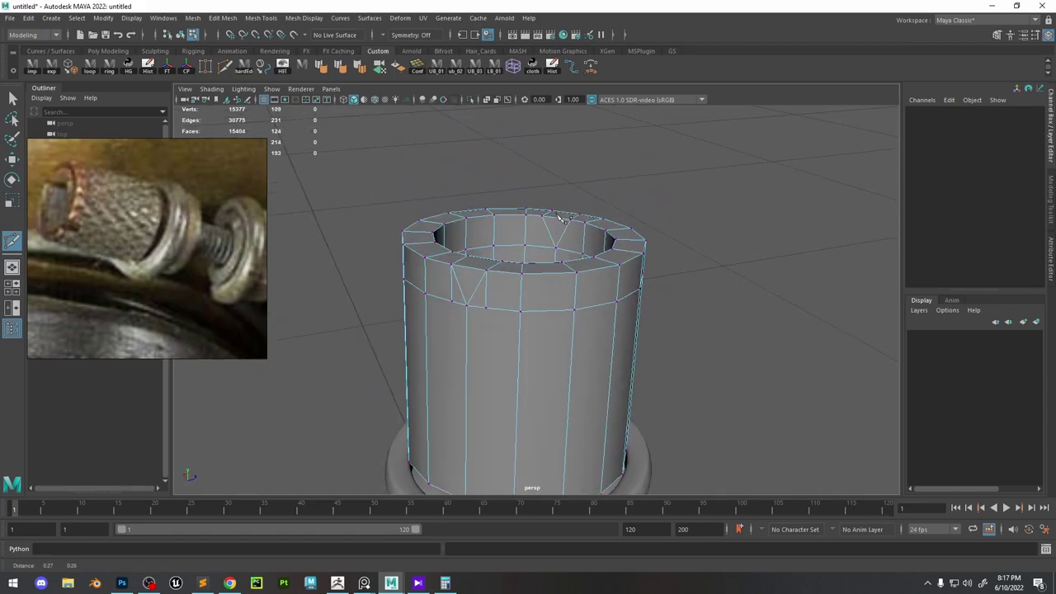
alt+drag(546, 220, 517, 246)
scroll(505, 240, up, 5)
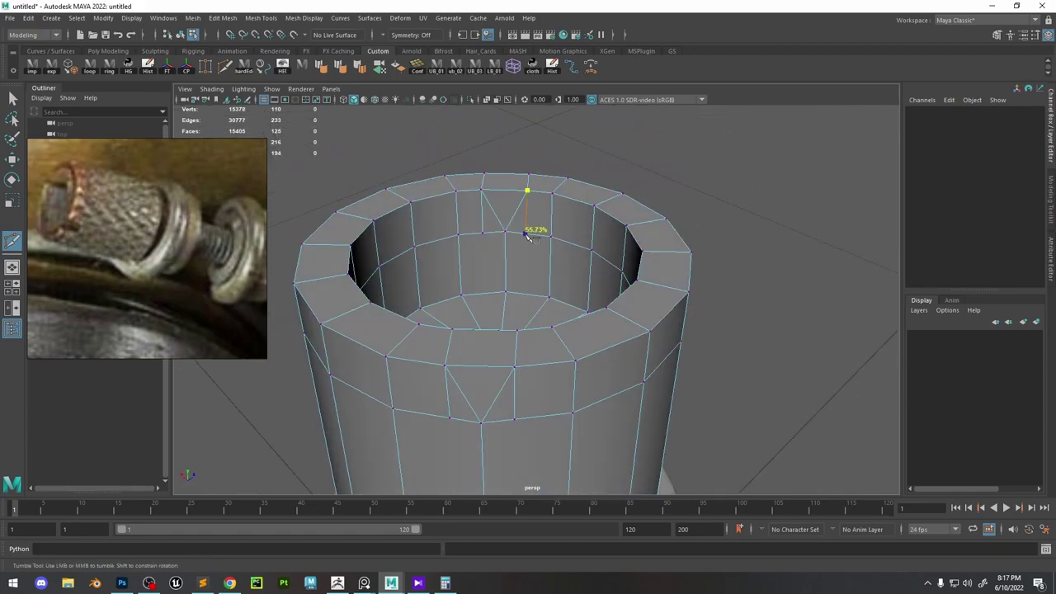
click(526, 235)
Delete the outer, top and inner faces of the two opposite notch areas to open the slots in the rim.
key(w)
right_drag(511, 177, 513, 208)
mouse_move(490, 216)
mouse_down()
mouse_move(509, 211)
mouse_move(518, 183)
mouse_up()
alt+drag(518, 190, 660, 172)
shift+drag(548, 314, 588, 311)
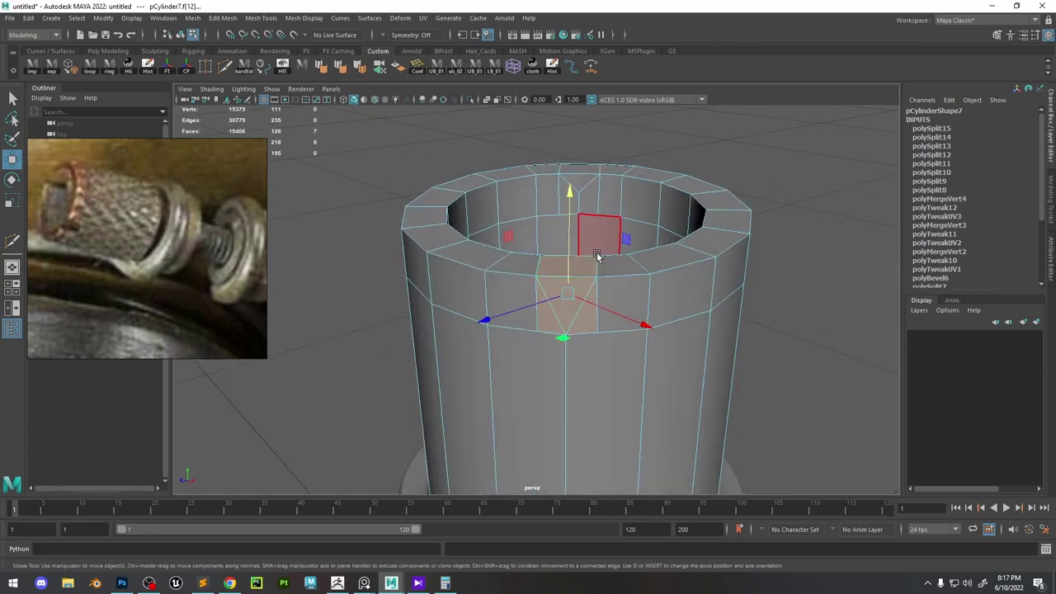
key(Delete)
drag(593, 203, 583, 154)
shift+click(572, 197)
key(Delete)
click(594, 204)
key(Delete)
Cut diagonal edges from both notches' lower corners to the nearest base vertices on the outer and inner walls.
scroll(617, 240, down, 4)
alt+drag(617, 243, 417, 211)
click(266, 67)
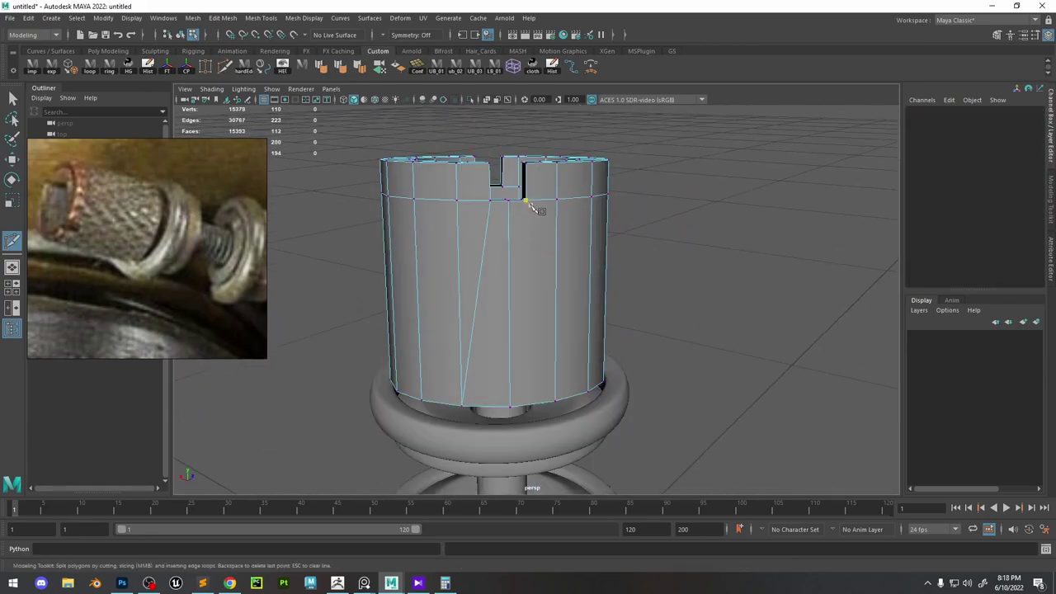
right_click(558, 401)
alt+drag(569, 197, 701, 240)
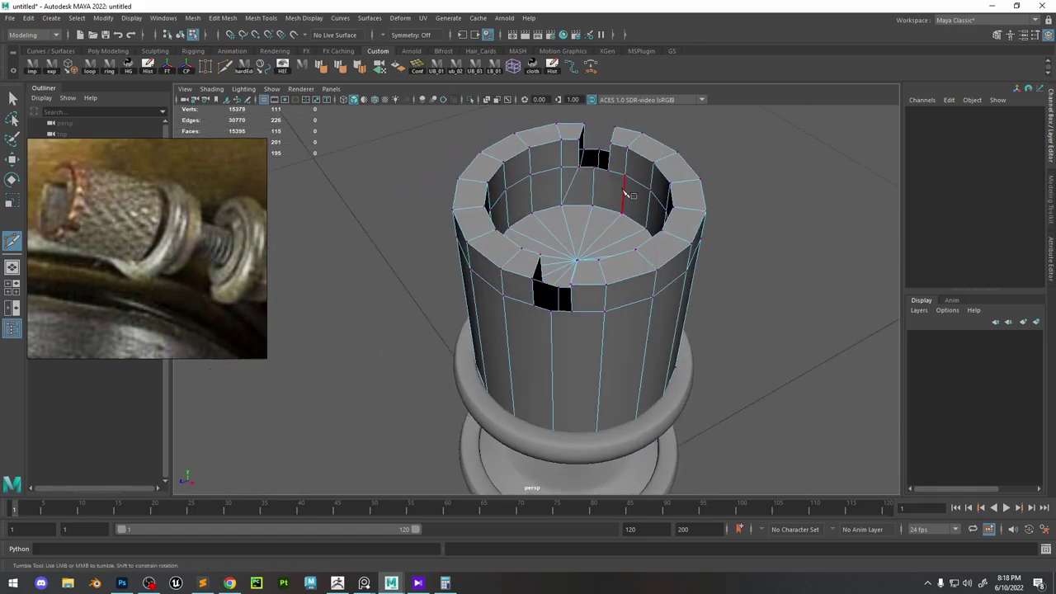
click(516, 420)
right_click(522, 417)
alt+drag(677, 244, 505, 262)
alt+middle_drag(505, 263, 492, 253)
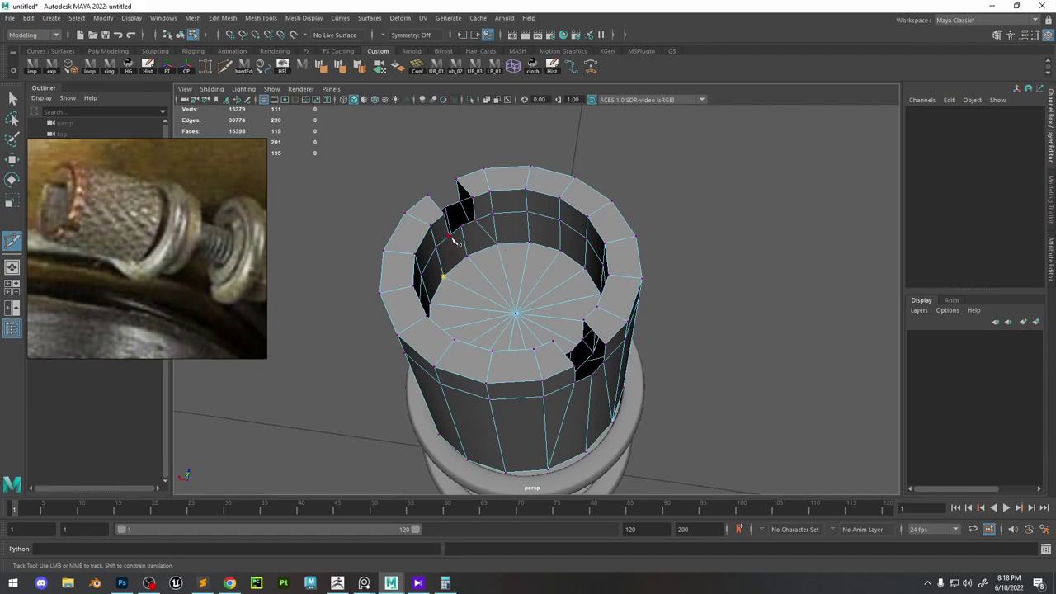
click(450, 237)
Bridge the outer and inner wall edges across the floor of both notches with 0 divisions.
alt+drag(542, 241, 734, 236)
key(w)
click(558, 272)
shift+click(549, 291)
shift+right_drag(546, 293, 517, 426)
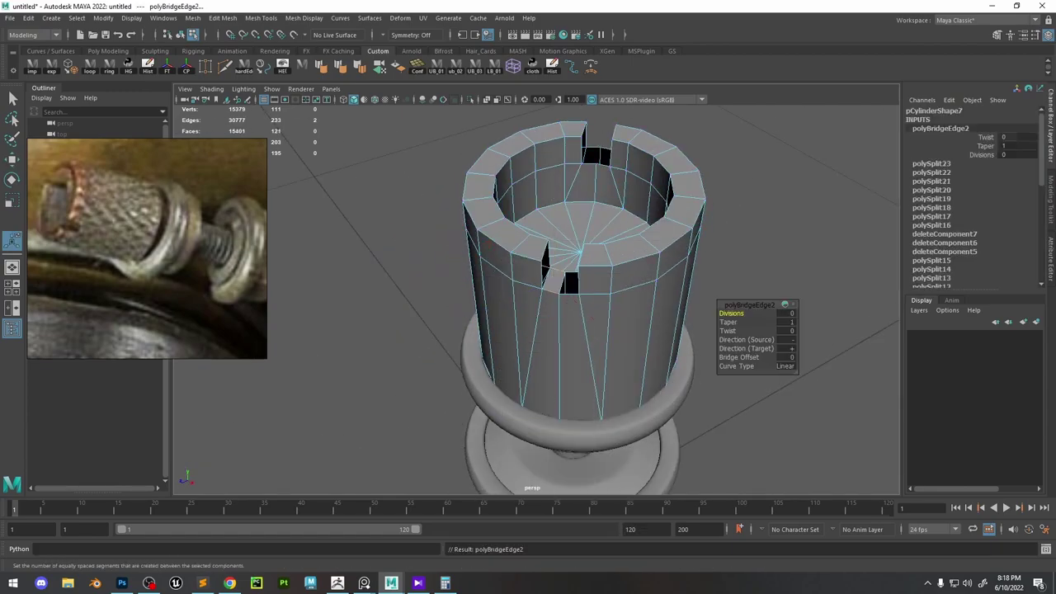
scroll(577, 297, up, 4)
click(588, 291)
shift+click(591, 258)
key(g)
alt+middle_drag(613, 184, 601, 245)
click(600, 174)
shift+click(605, 153)
key(g)
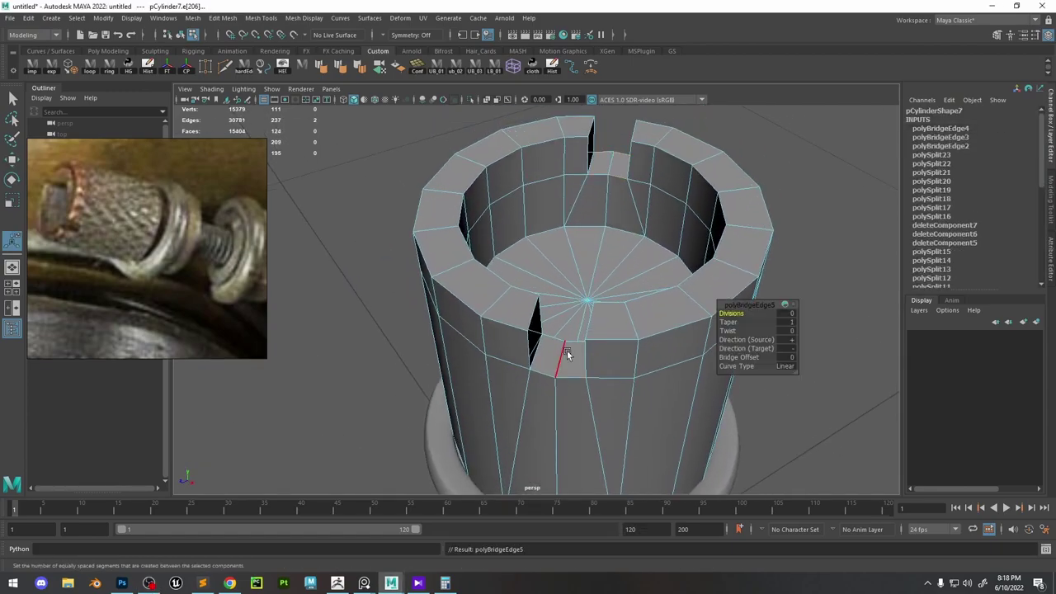
Fill the open side walls of both notches by closing their border edge loops.
double_click(536, 351)
shift+double_click(586, 356)
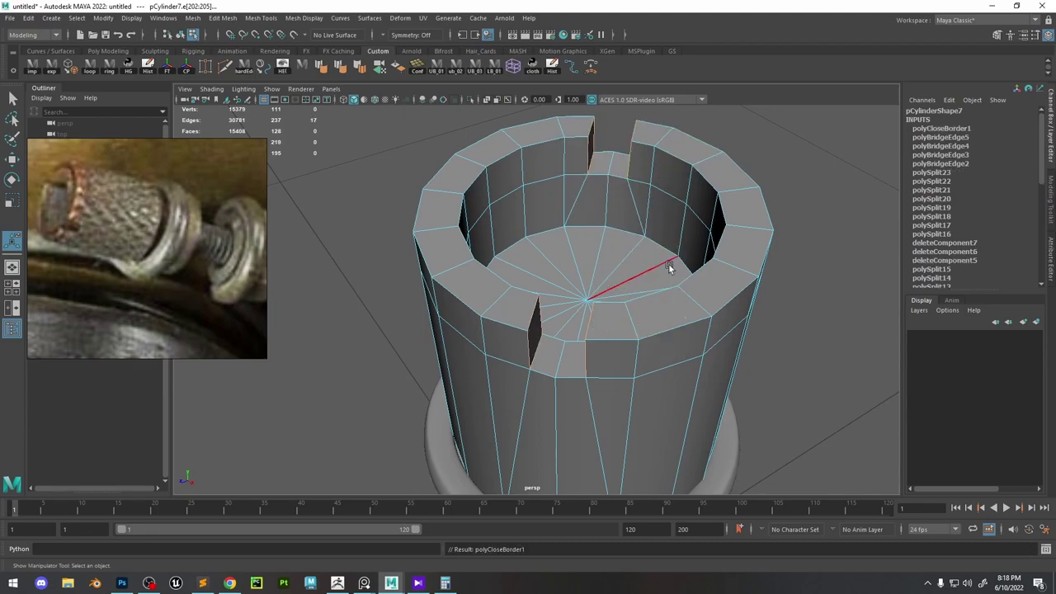
scroll(712, 172, down, 5)
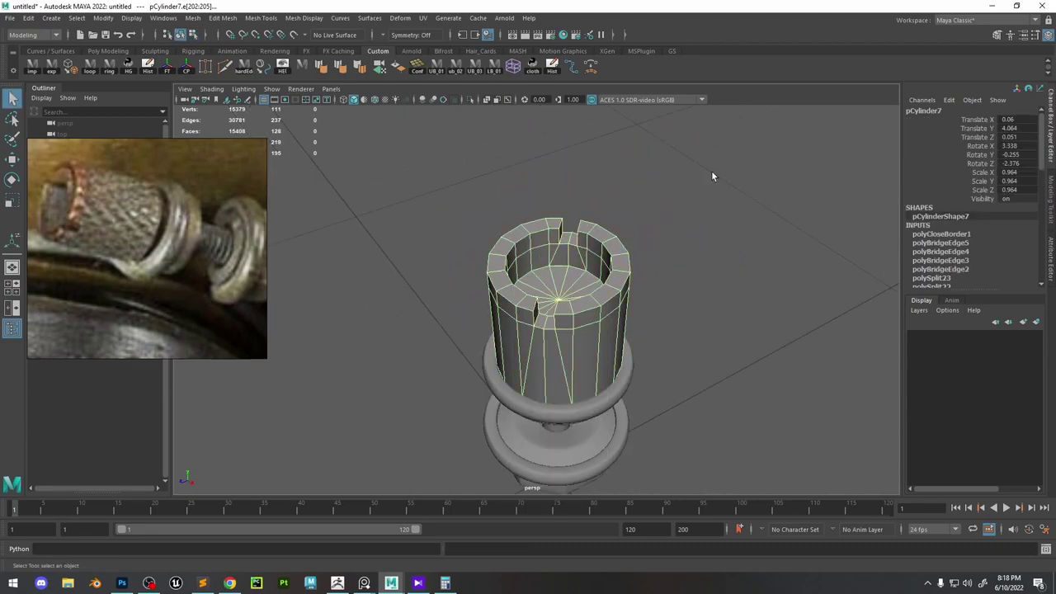
Apply soft/hard edge normals to the slotted cap and check how its surface reads.
click(608, 289)
scroll(608, 290, up, 8)
alt+drag(608, 290, 883, 460)
click(567, 279)
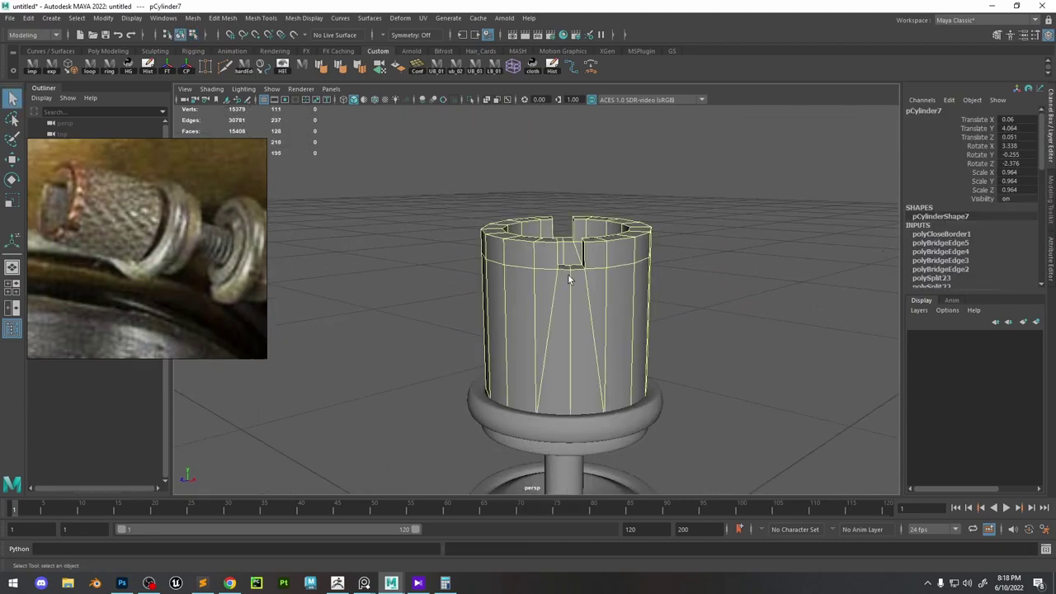
click(341, 69)
alt+drag(741, 200, 703, 226)
scroll(946, 241, down, 5)
mouse_move(772, 193)
middle_down()
mouse_move(715, 198)
mouse_move(748, 199)
middle_up()
click(748, 199)
alt+drag(734, 201, 693, 236)
click(490, 248)
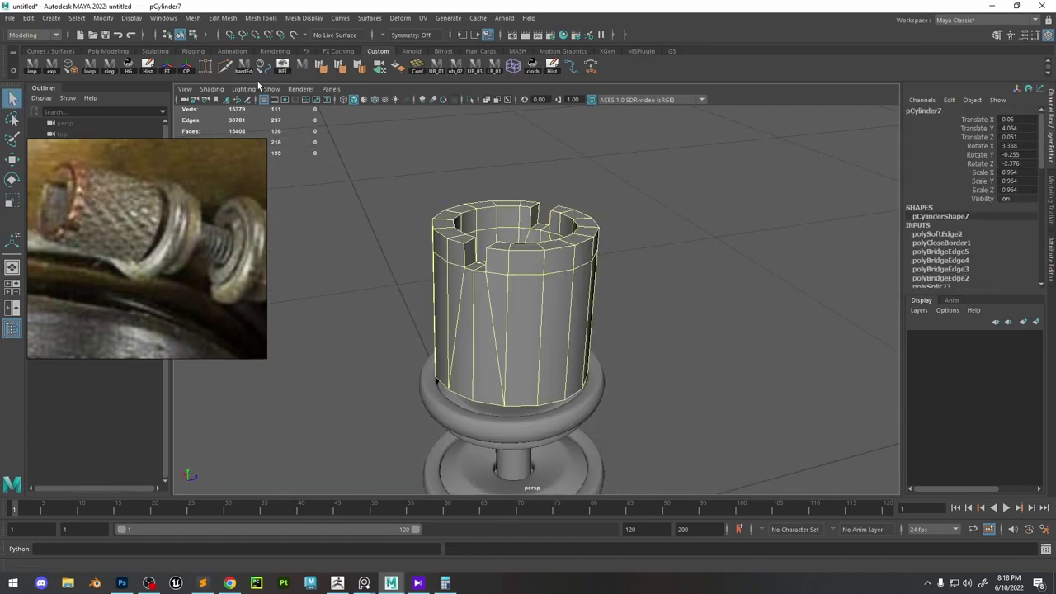
Select the cap's hard edges, bevel them with fraction 1 and offset 0.2, and preview the cap smoothed.
click(253, 69)
alt+drag(537, 206, 503, 205)
click(232, 70)
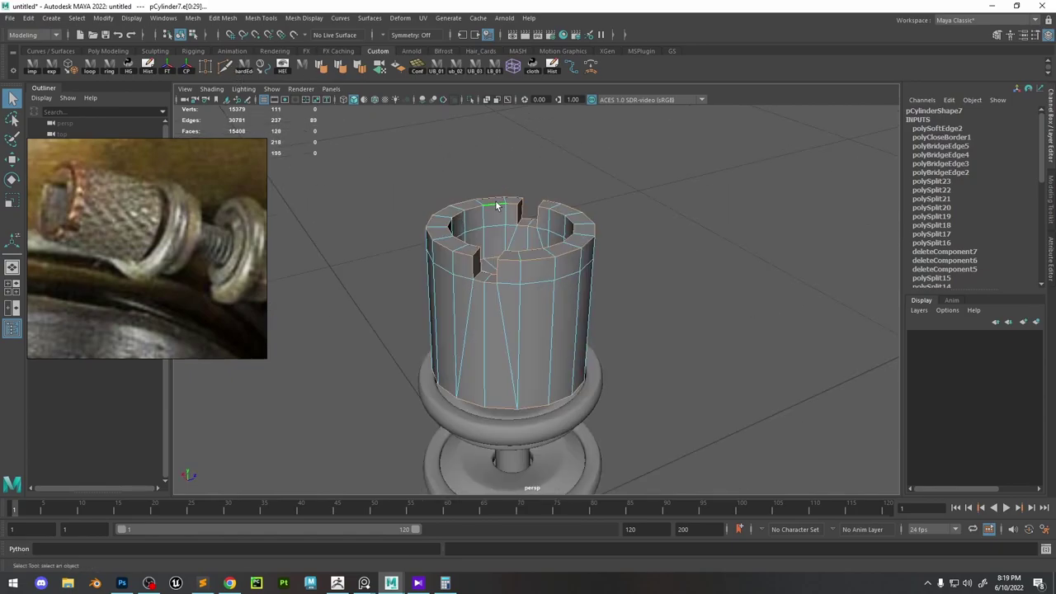
key(ctrl+b)
scroll(601, 208, up, 6)
alt+right_drag(601, 208, 556, 141)
key(q)
key(F8)
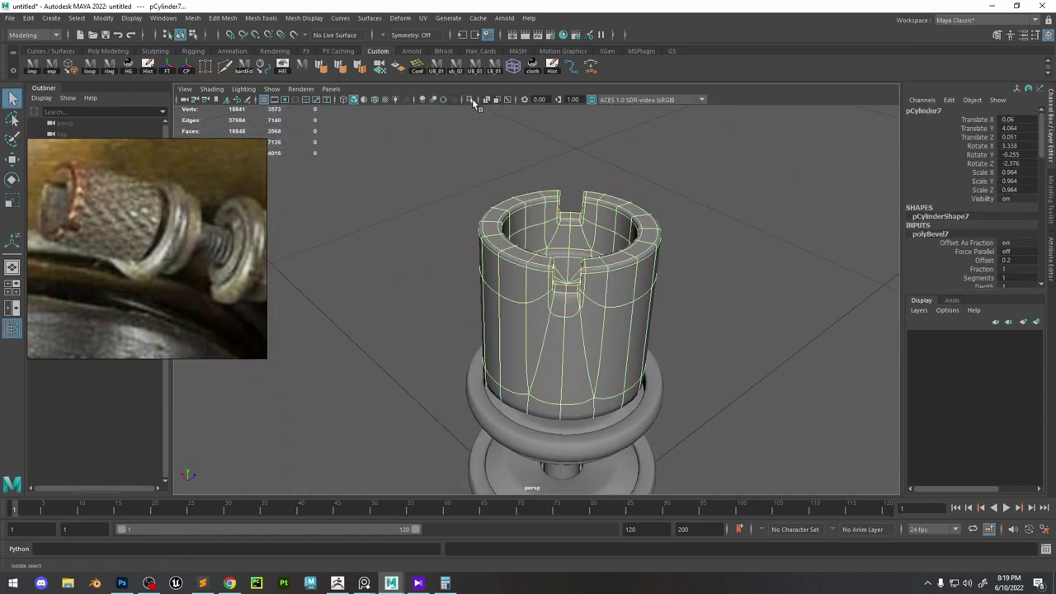
Set the bevel to 2 segments with the cap isolated, checking its underside, and bring back the other parts.
click(472, 100)
alt+right_drag(578, 281, 783, 476)
alt+middle_drag(782, 476, 739, 381)
key(1)
alt+right_drag(802, 251, 432, 183)
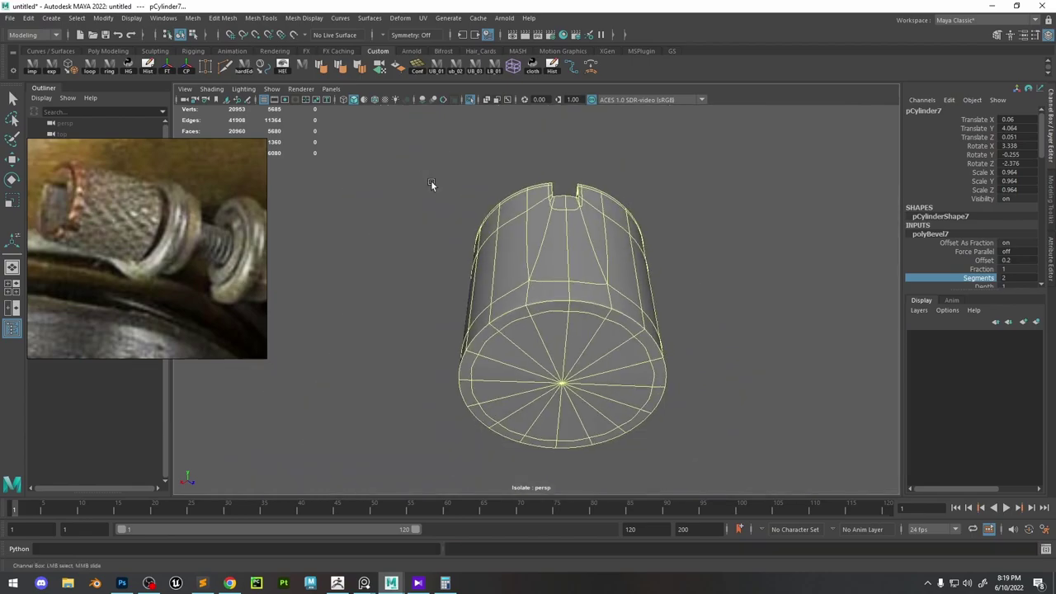
alt+drag(432, 184, 438, 251)
key(q)
click(441, 239)
click(540, 212)
key(3)
click(472, 100)
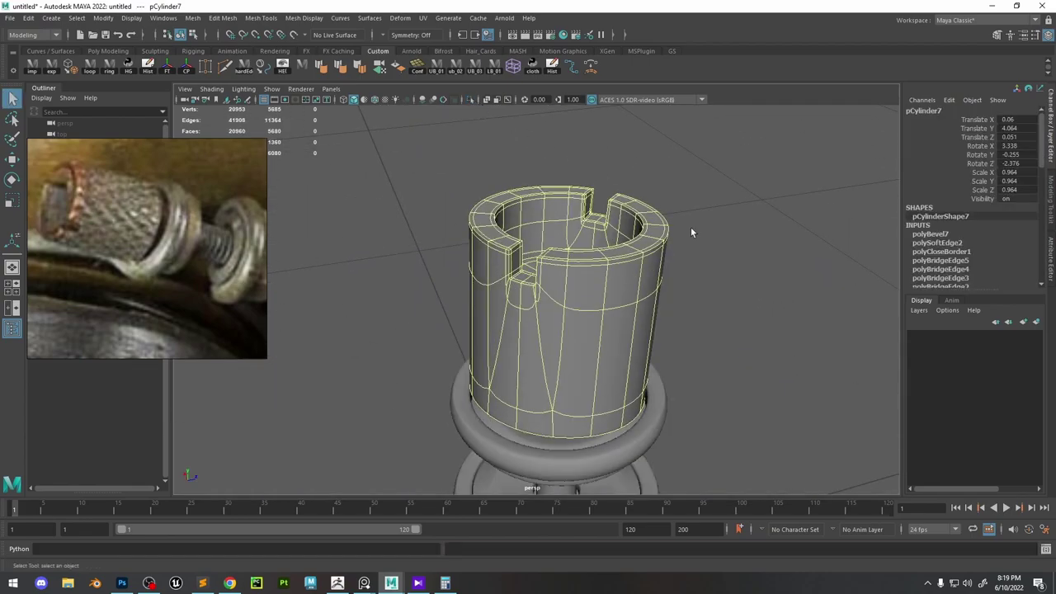
Inspect the smoothed slotted cap, its two notches and the whole screw assembly from several angles.
alt+drag(639, 234, 717, 220)
click(730, 237)
alt+right_drag(731, 237, 617, 201)
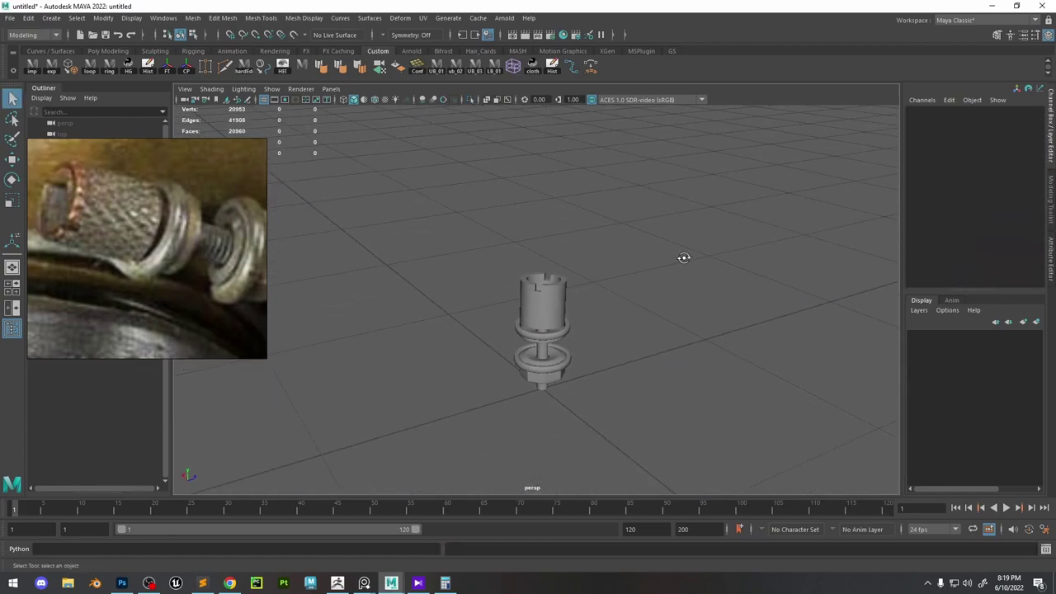
alt+drag(685, 256, 678, 191)
alt+right_drag(678, 215, 760, 352)
alt+drag(627, 260, 561, 287)
click(555, 262)
alt+drag(553, 252, 589, 310)
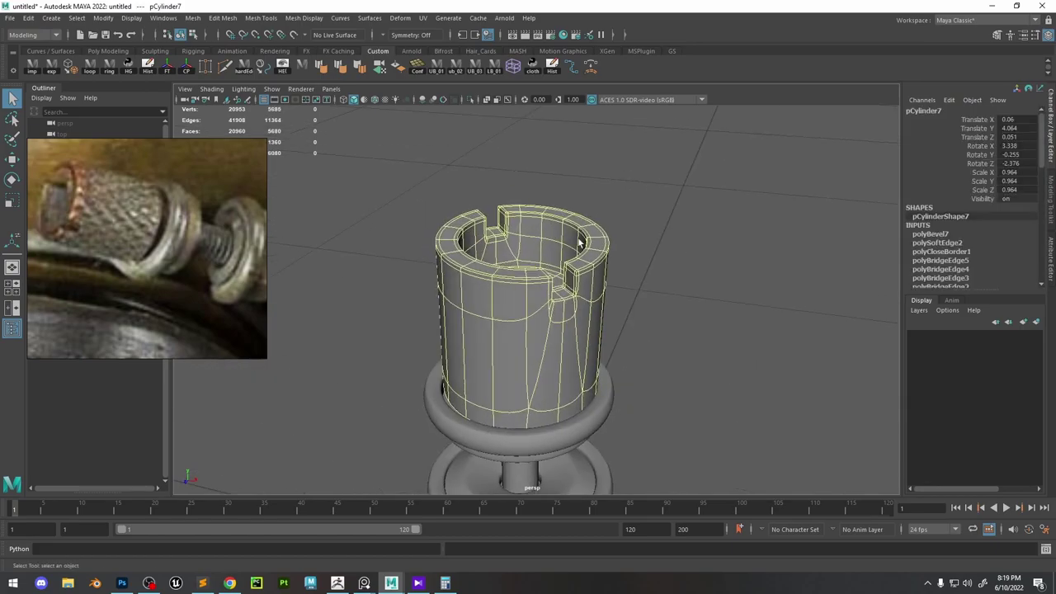
click(654, 211)
alt+drag(617, 248, 540, 262)
Export the slotted cap as the temporary OBJ file and switch to ZBrush.
click(565, 278)
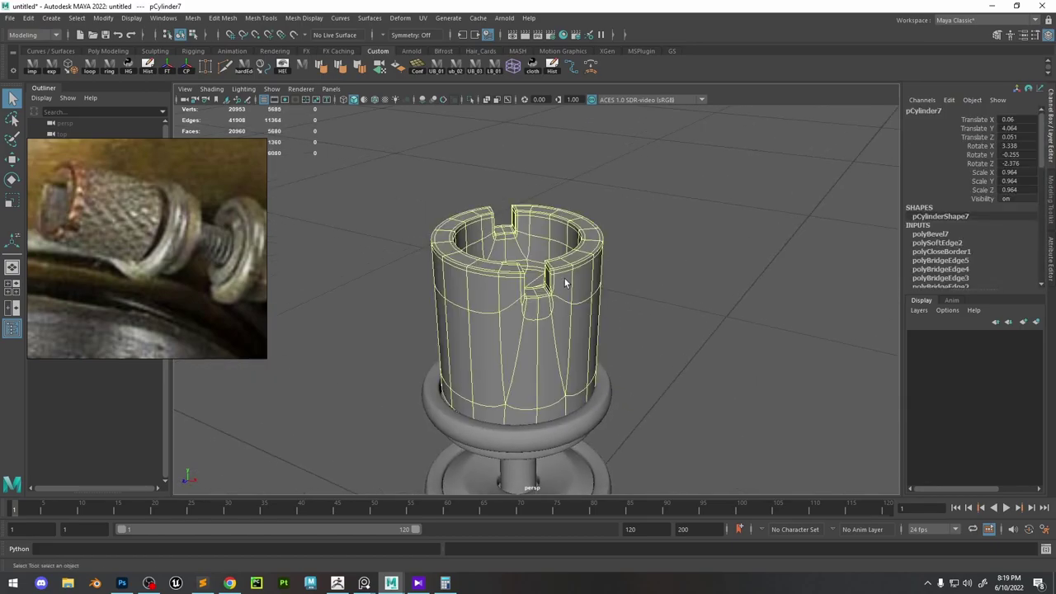
click(51, 69)
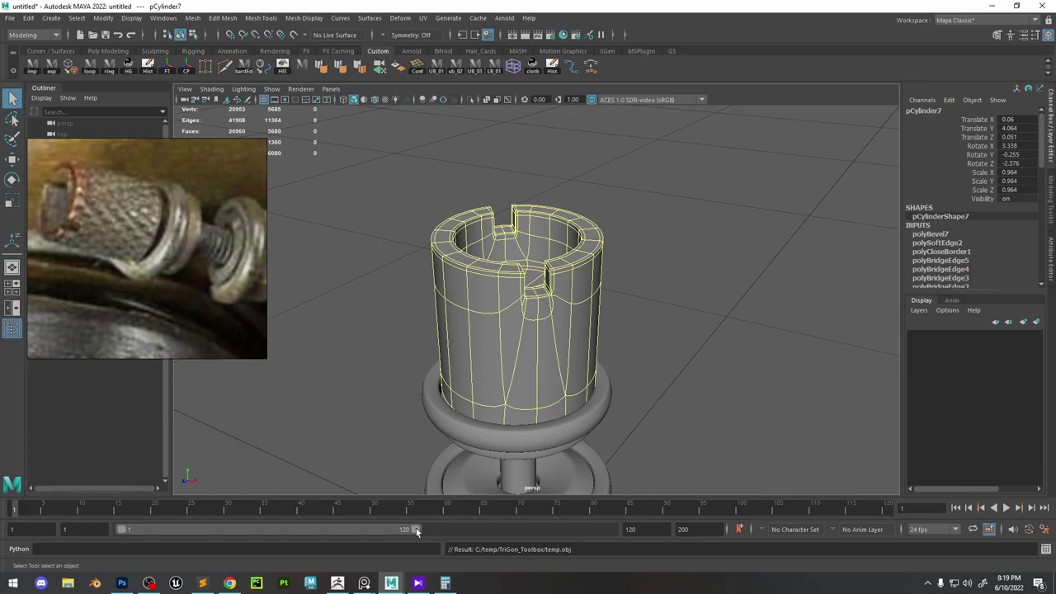
click(339, 583)
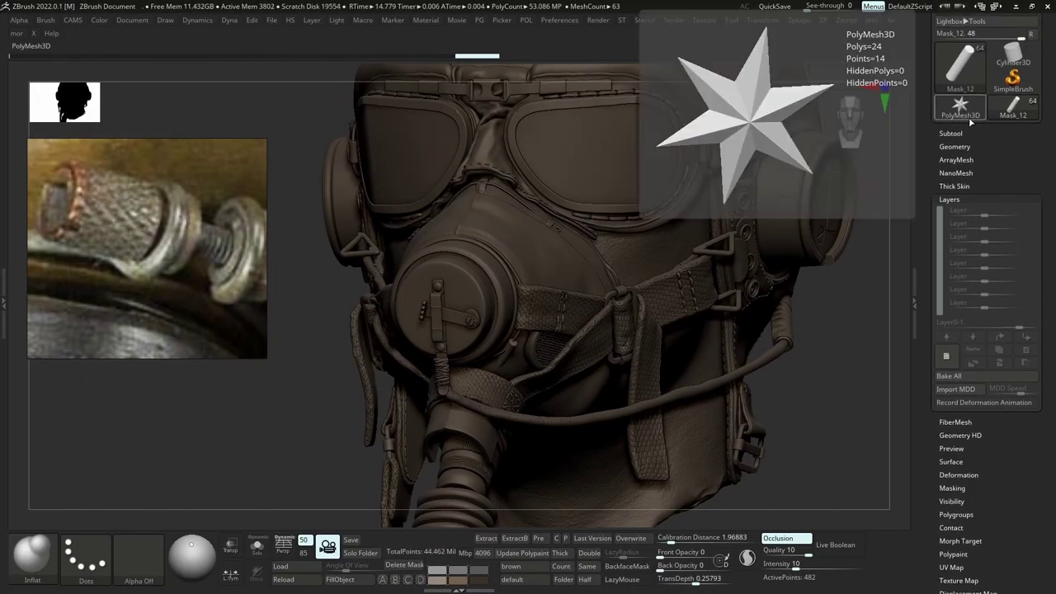
Append a Sphere3D subtool and import the exported cap into it, framed on its own.
click(993, 414)
click(737, 392)
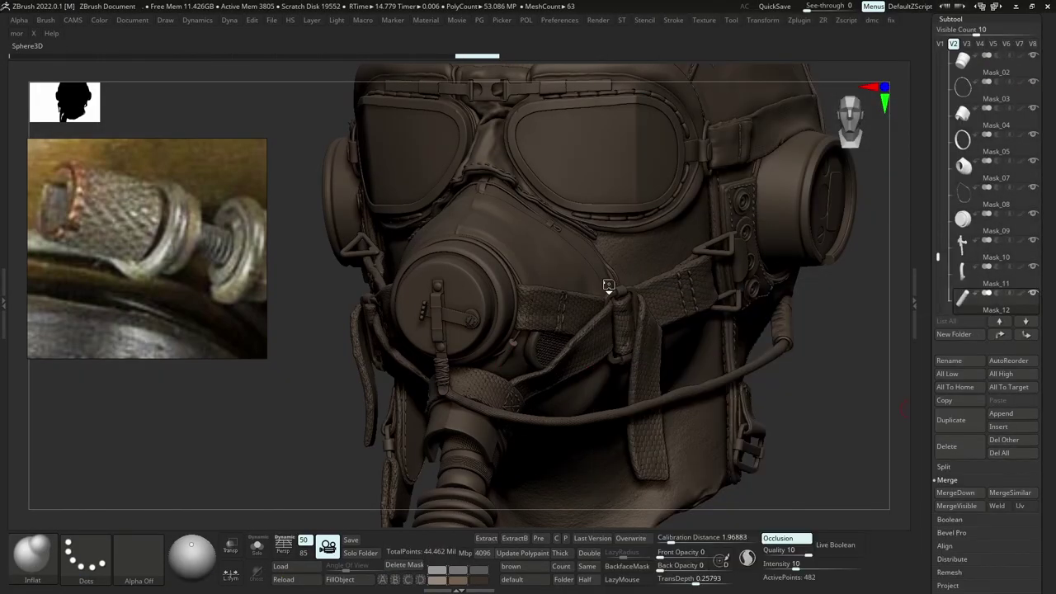
alt+click(560, 320)
key(ctrl+i)
key(f)
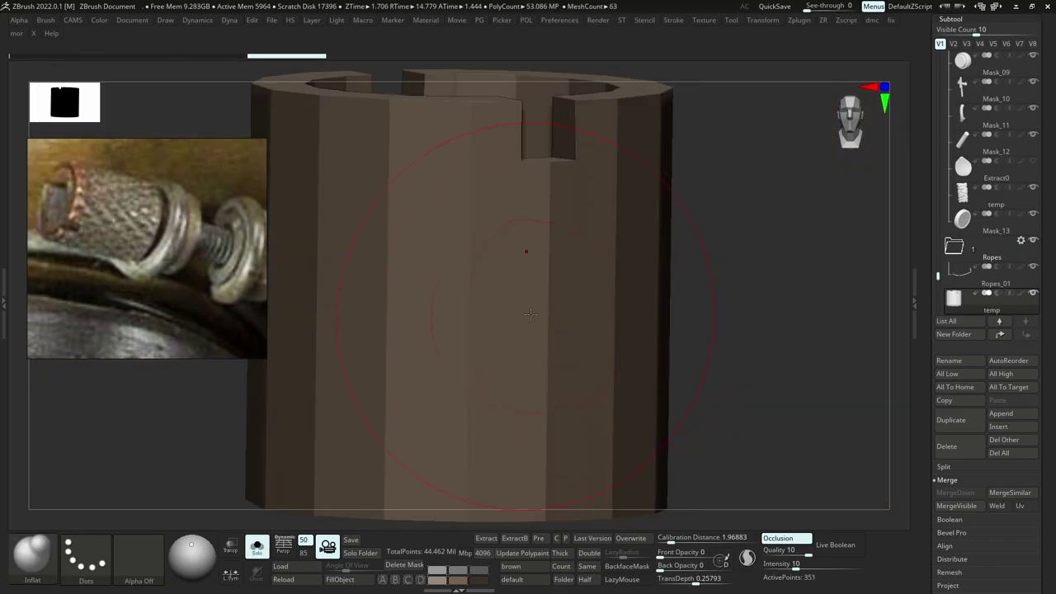
key(shift+f)
ctrl+right_drag(531, 314, 566, 234)
Subdivide the imported cap five times and delete its lower subdivision levels.
key(ctrl+d)
key(ctrl+d)
key(shift+f)
key(ctrl+d)
key(ctrl+d)
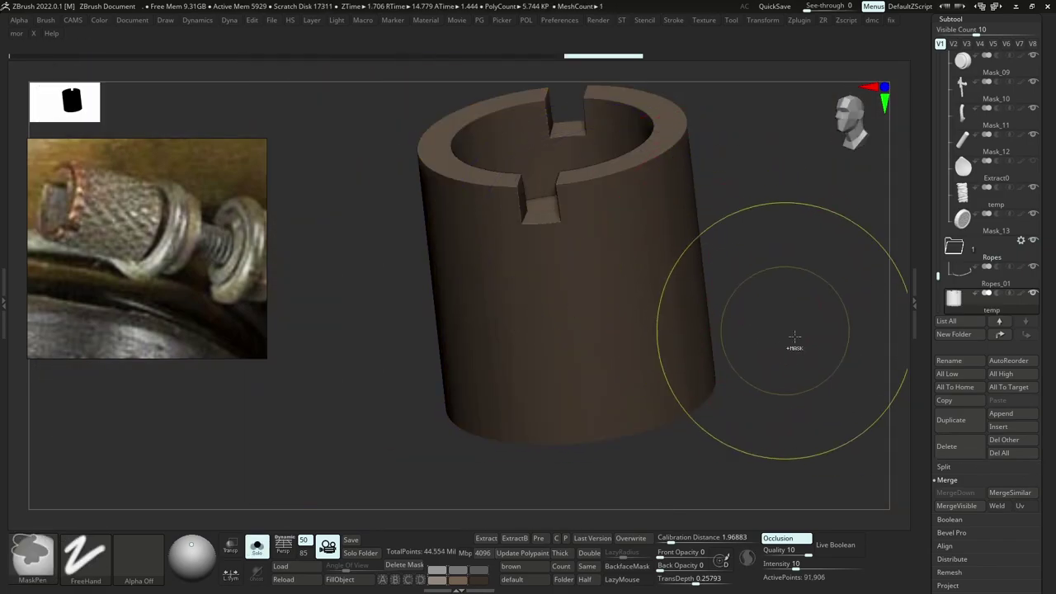
key(ctrl+d)
drag(1048, 416, 1048, 179)
click(962, 394)
right_drag(806, 168, 844, 186)
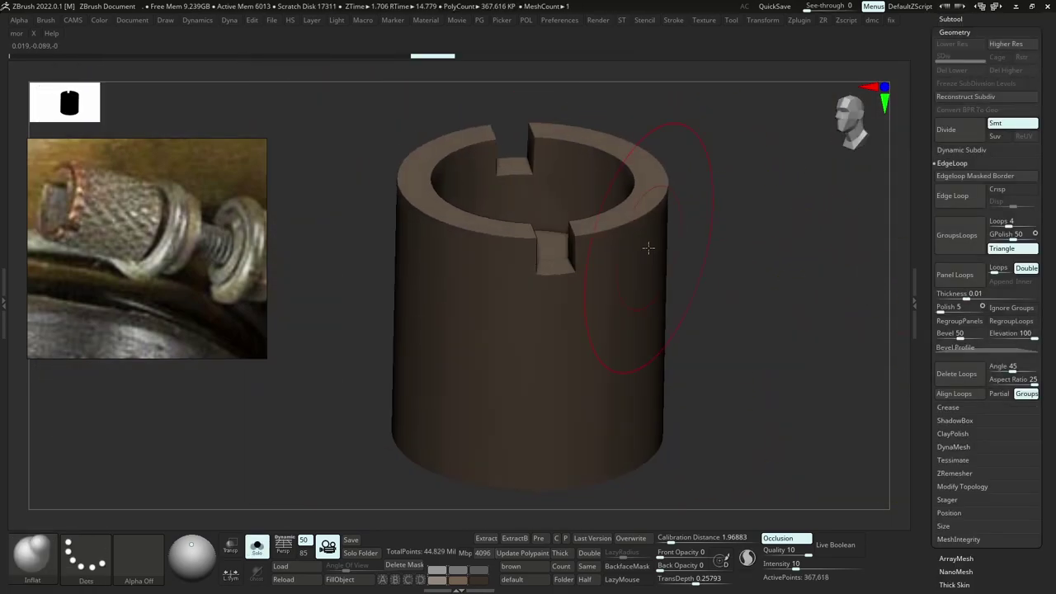
DynaMesh the cap at a resolution of 3712.
key(d)
drag(615, 327, 657, 331)
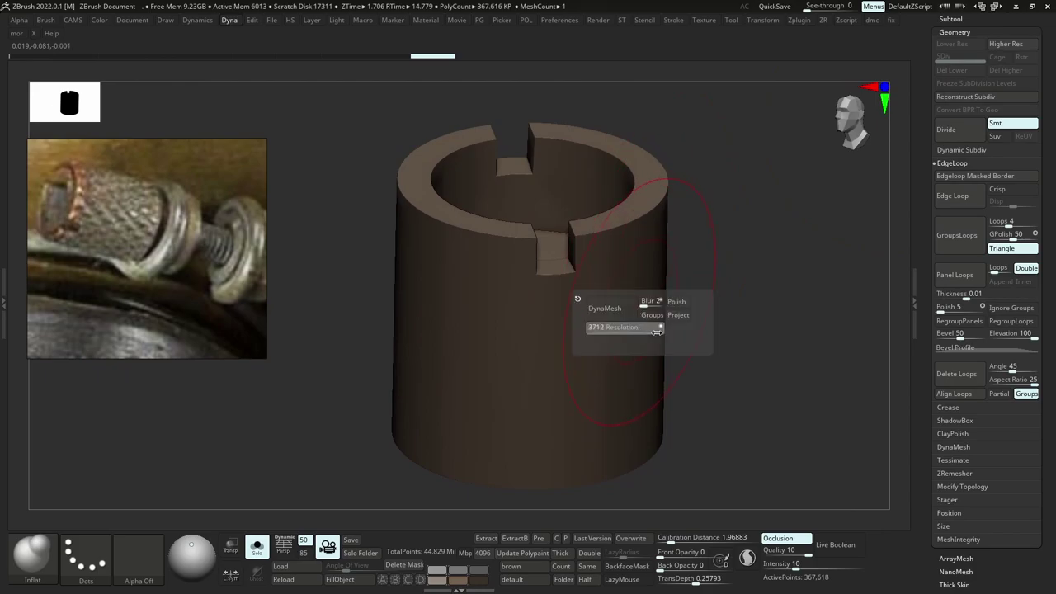
click(620, 306)
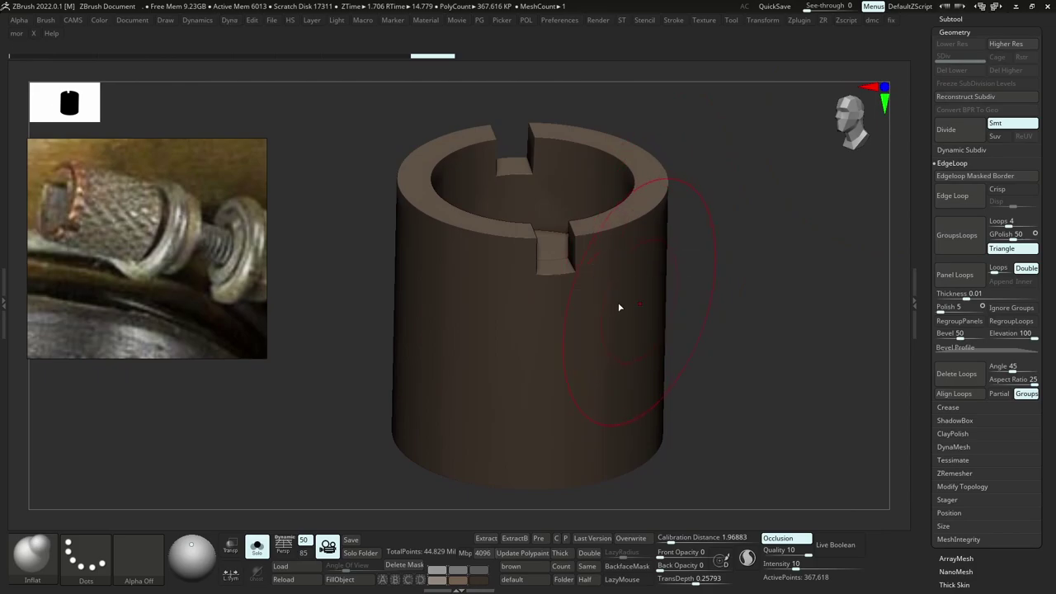
Duplicate the DynaMeshed cap and undo the DynaMesh on the original subtool.
click(951, 19)
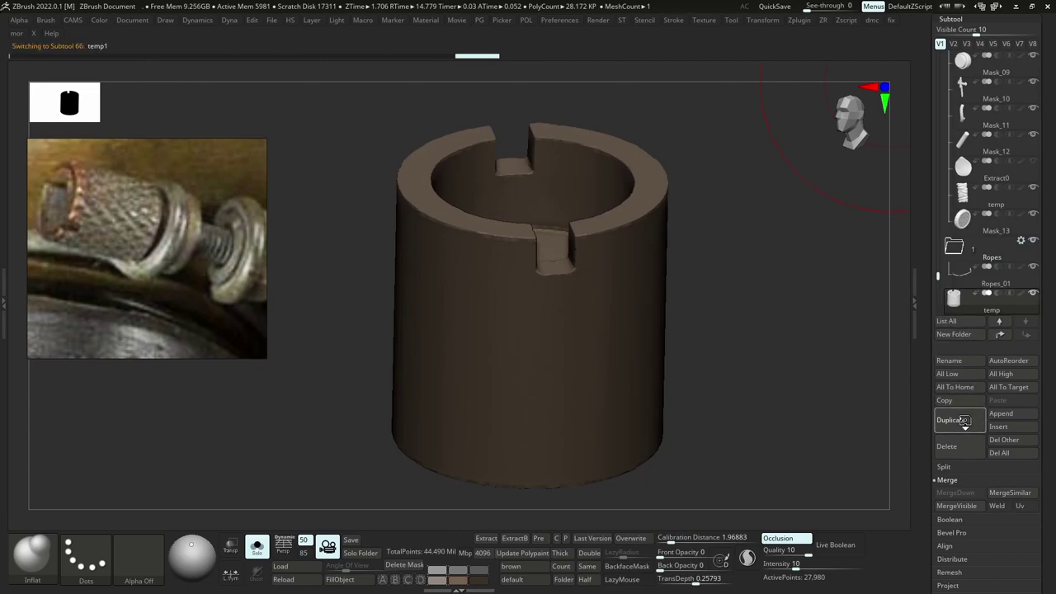
click(950, 296)
click(984, 281)
key(ctrl+z)
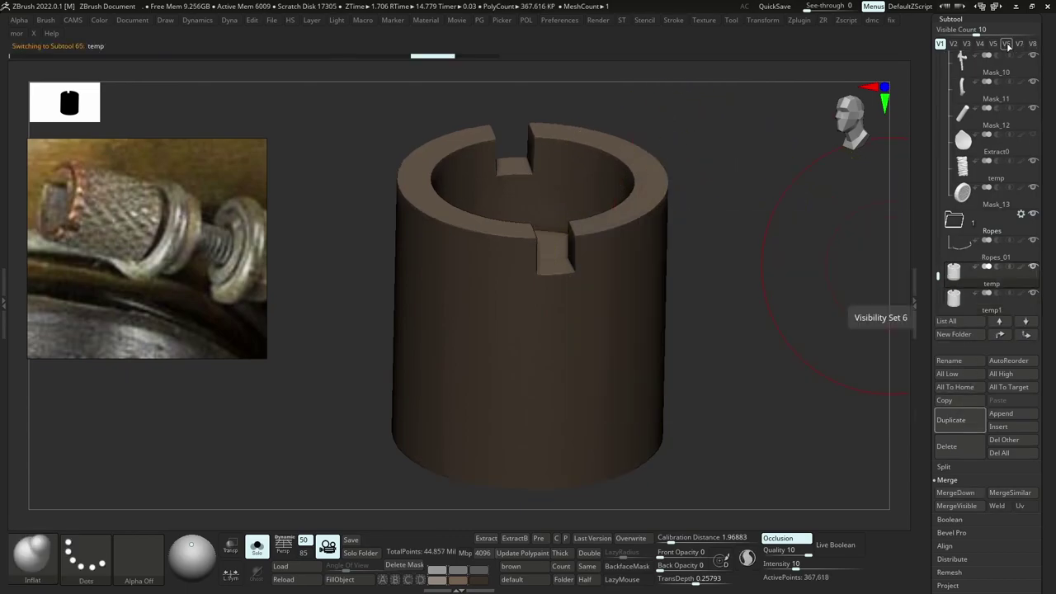
Switch to visibility set V7, hide the other subtools and select the duplicated cap temp1.
click(1020, 44)
shift+click(1034, 268)
click(1021, 300)
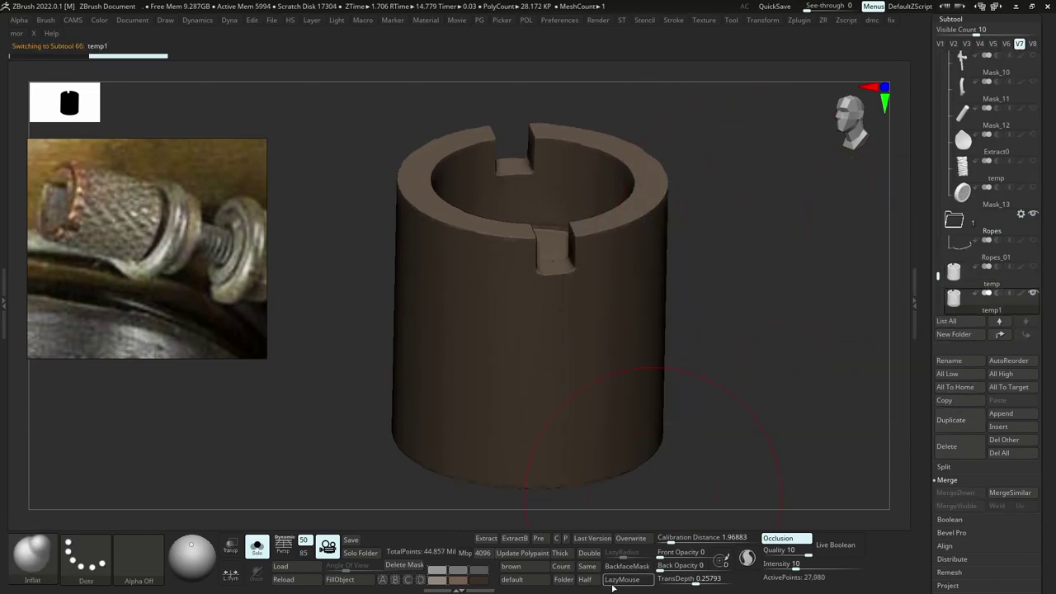
Try ZRemeshing the duplicated cap at the same polygon count and undo the result.
key(shift+f)
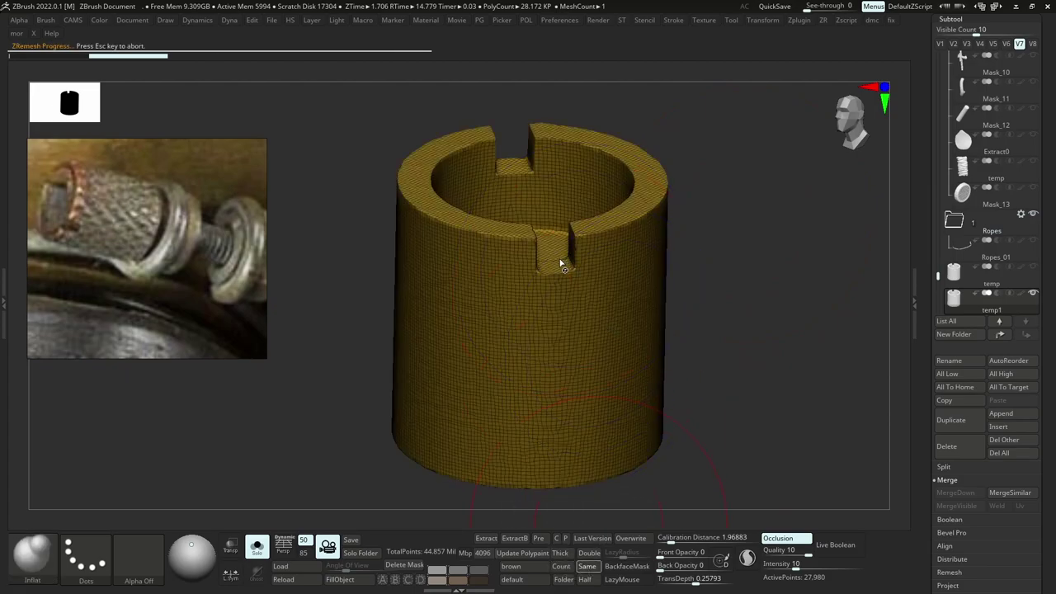
key(ctrl+z)
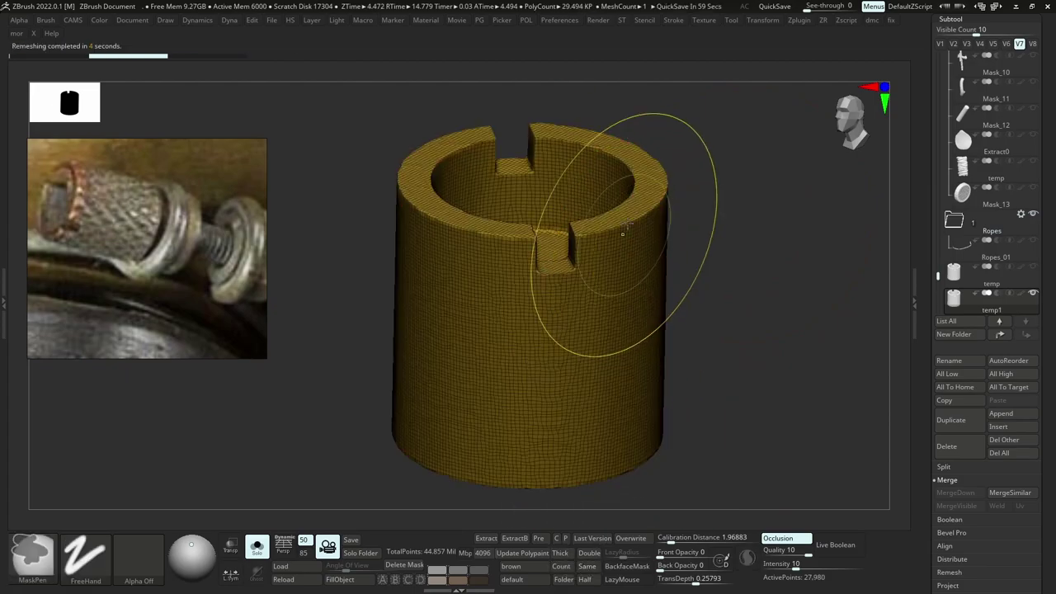
key(z)
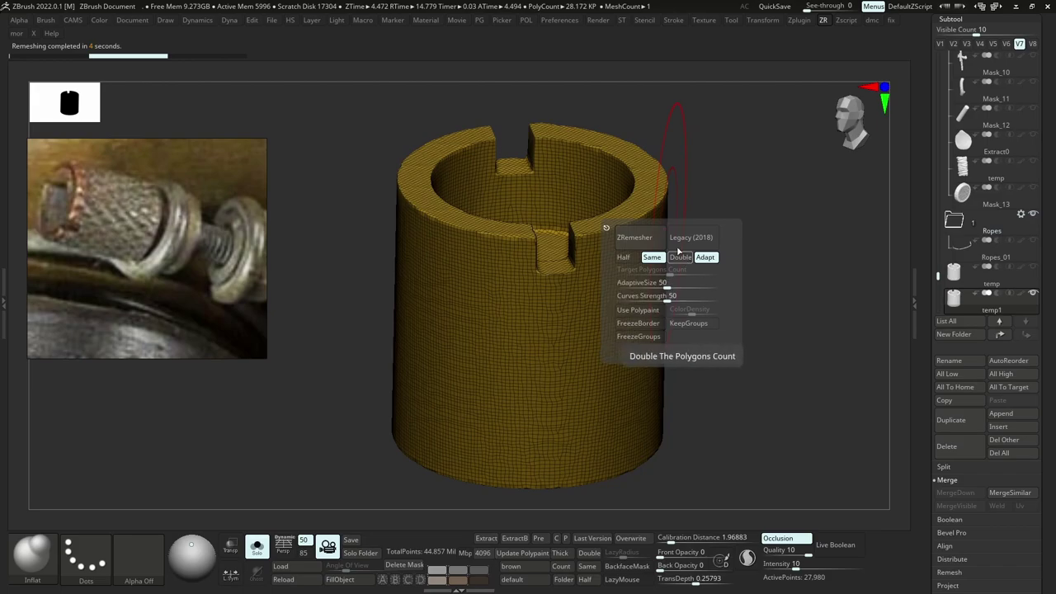
click(645, 237)
key(Escape)
Try ZRemeshing the cap at half its polygon count with KeepCreases and DetectEdges on, and undo it.
key(g)
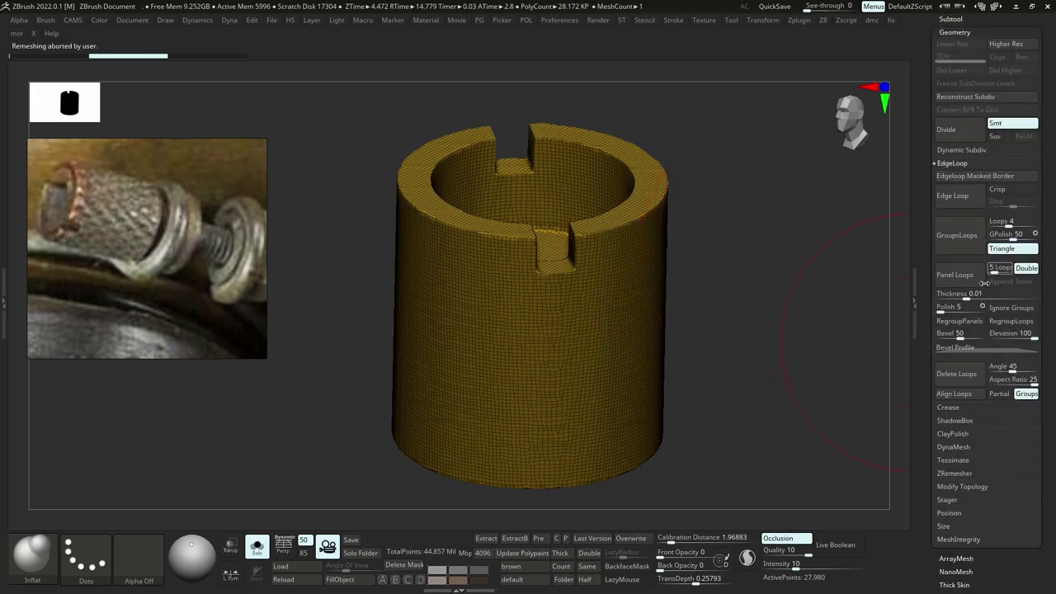
click(958, 475)
click(959, 308)
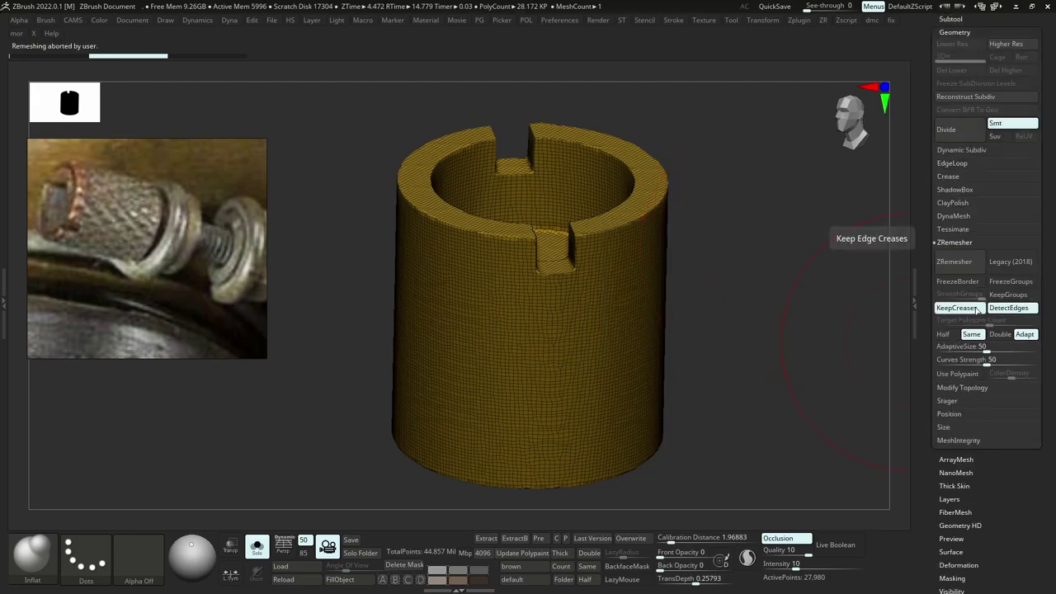
click(943, 334)
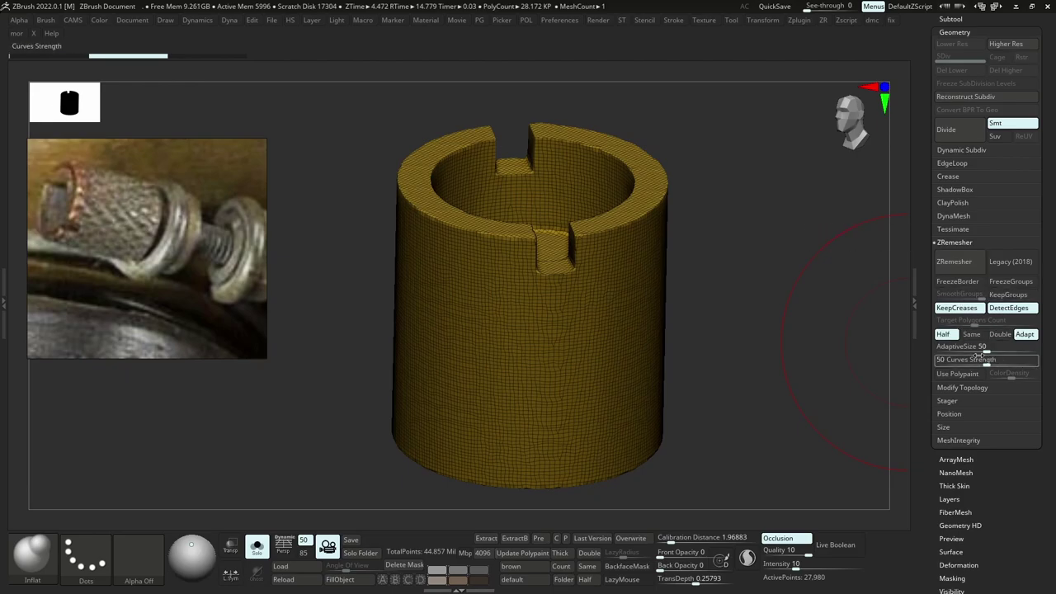
click(967, 262)
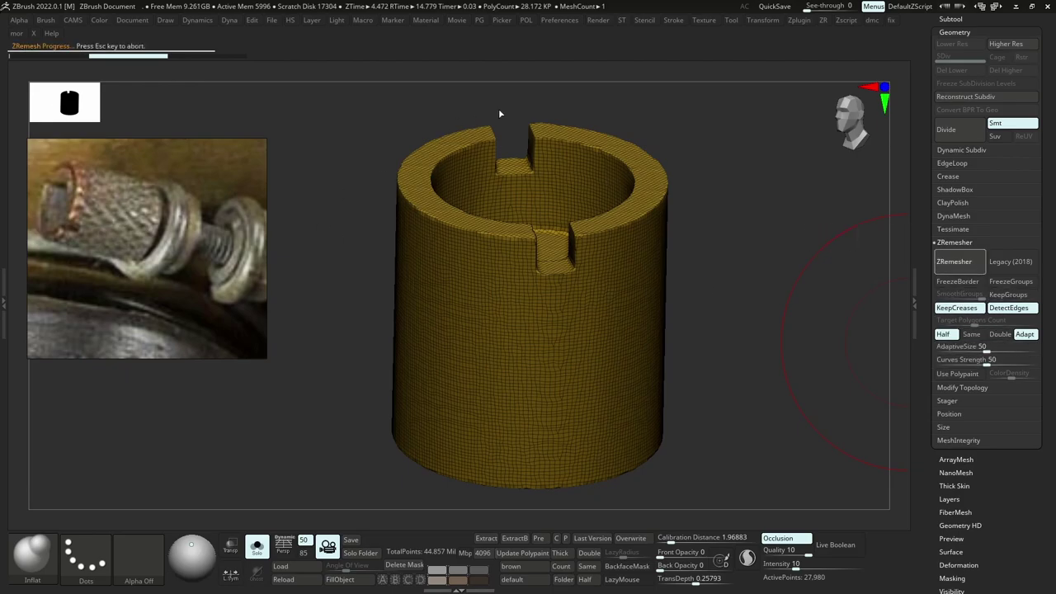
key(shift+f)
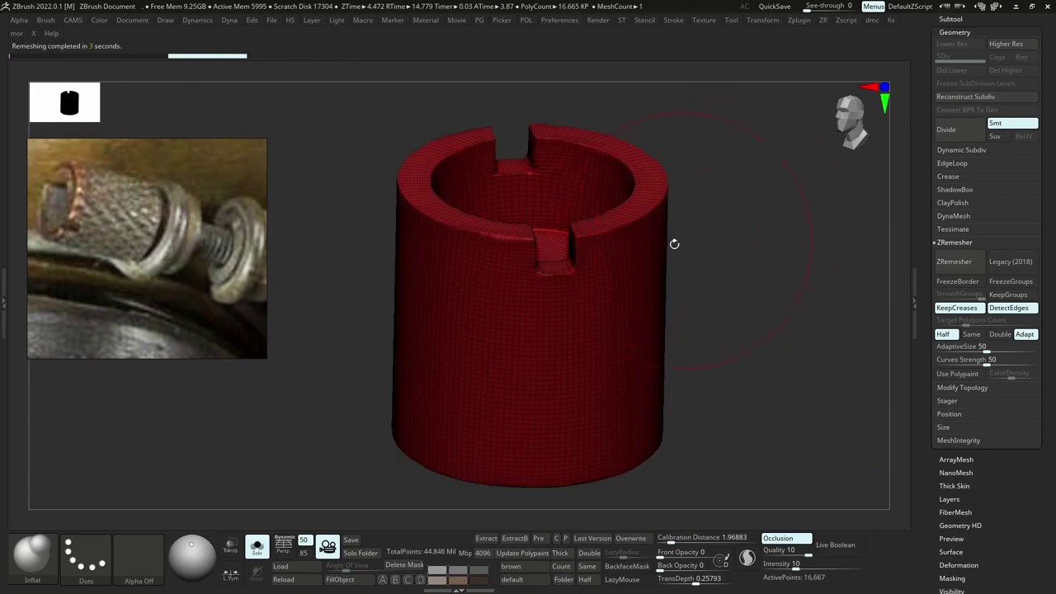
drag(674, 242, 604, 261)
key(shift+f)
Try ZRemeshing the cap at target polygon counts of 0.65764 and 4.37633, undoing the first attempt.
click(946, 334)
drag(964, 323, 946, 323)
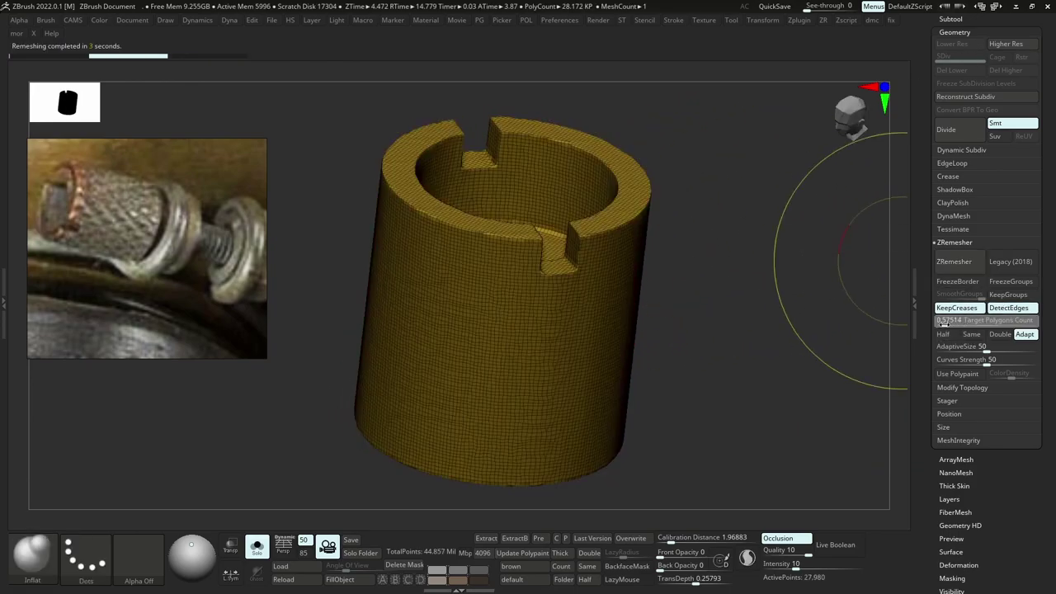
click(957, 263)
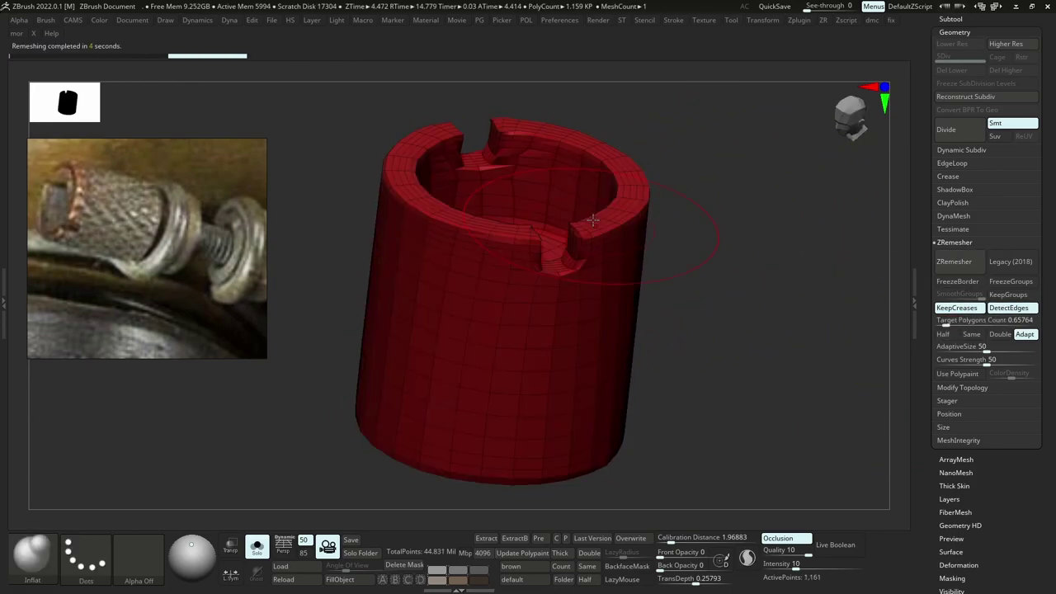
drag(691, 347, 608, 292)
key(ctrl+z)
drag(946, 323, 959, 323)
click(957, 262)
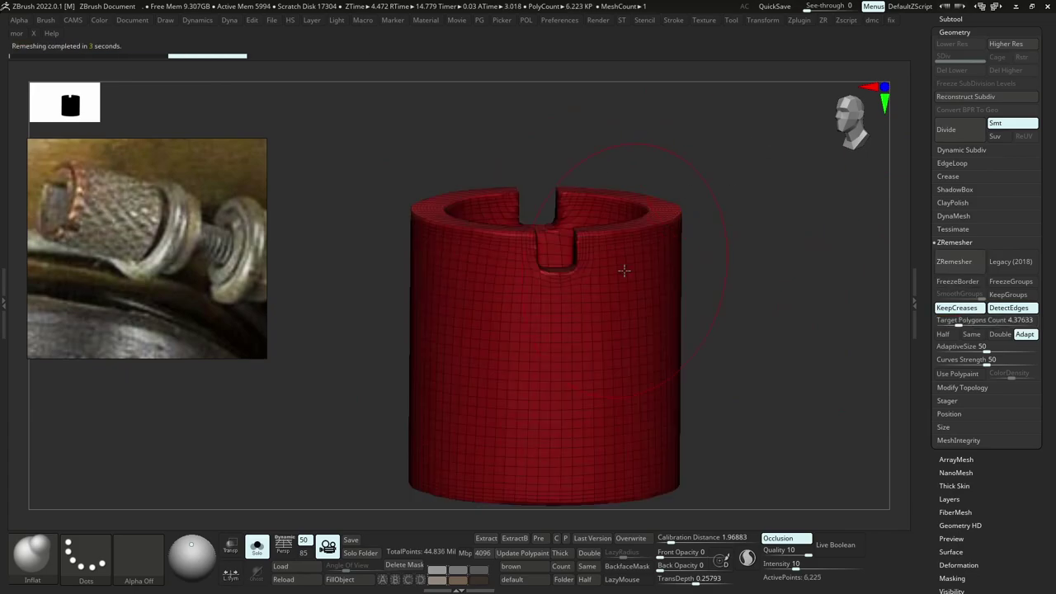
Undo the last remesh, try the Legacy (2018) ZRemesher at half the polygon count and undo that too.
click(1008, 262)
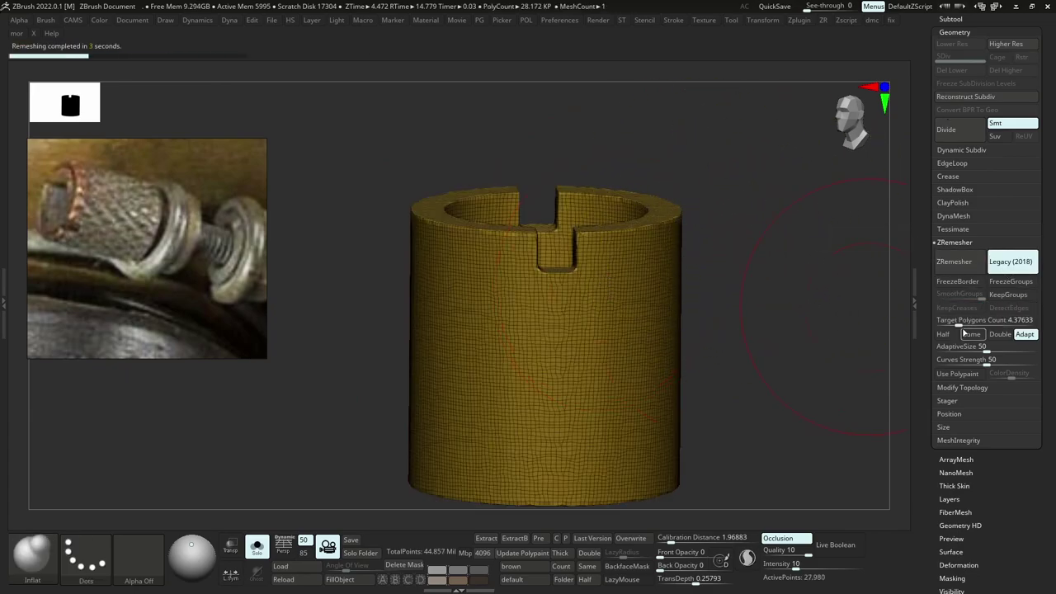
click(946, 334)
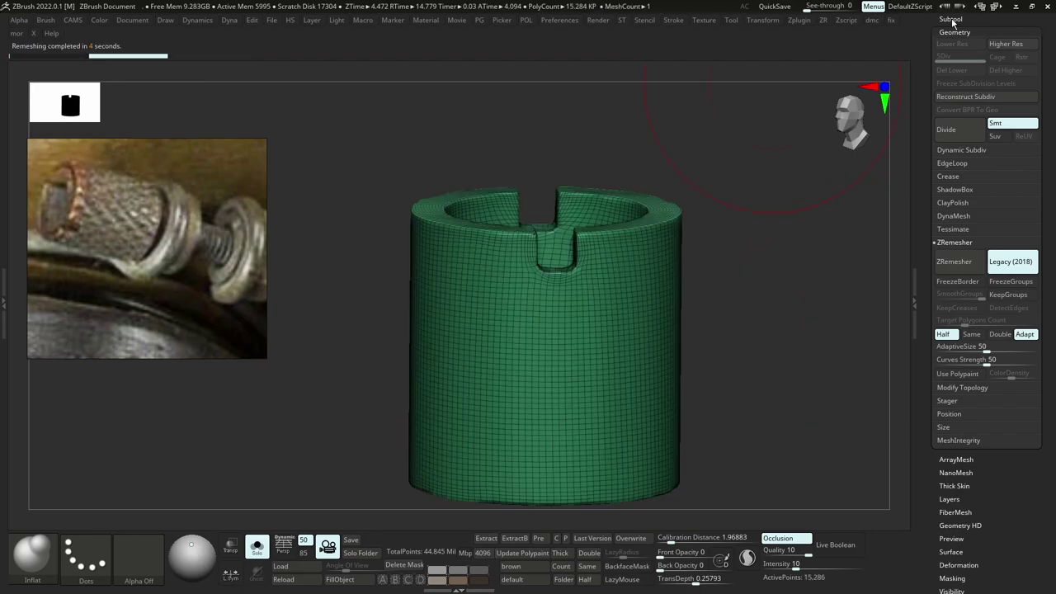
drag(537, 170, 541, 227)
key(ctrl+z)
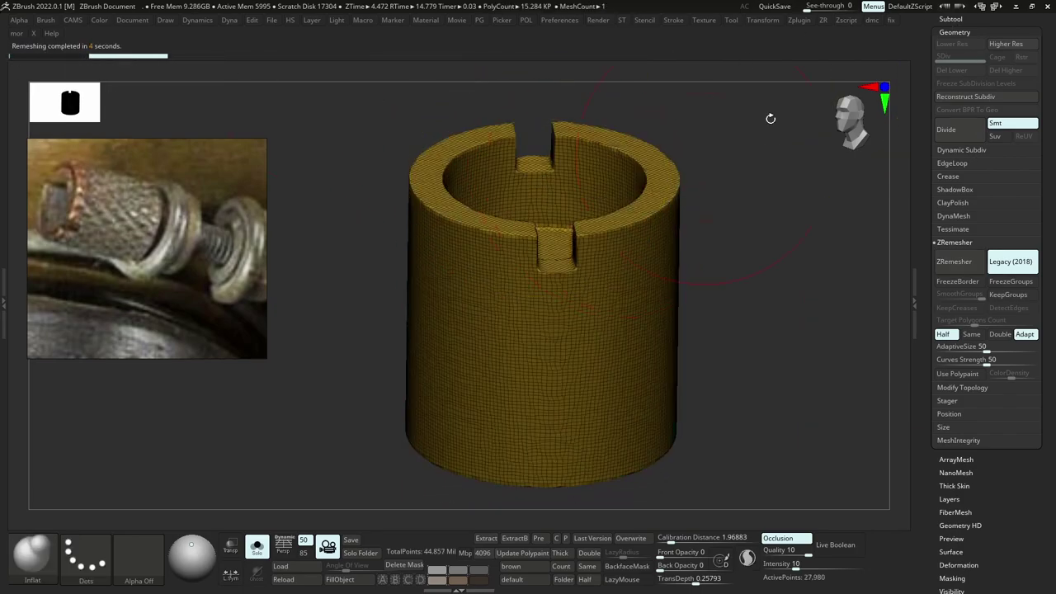
Make the original cap visible and project its detail onto the duplicate through two added subdivision levels.
click(951, 19)
key(Up)
key(Down)
click(1033, 268)
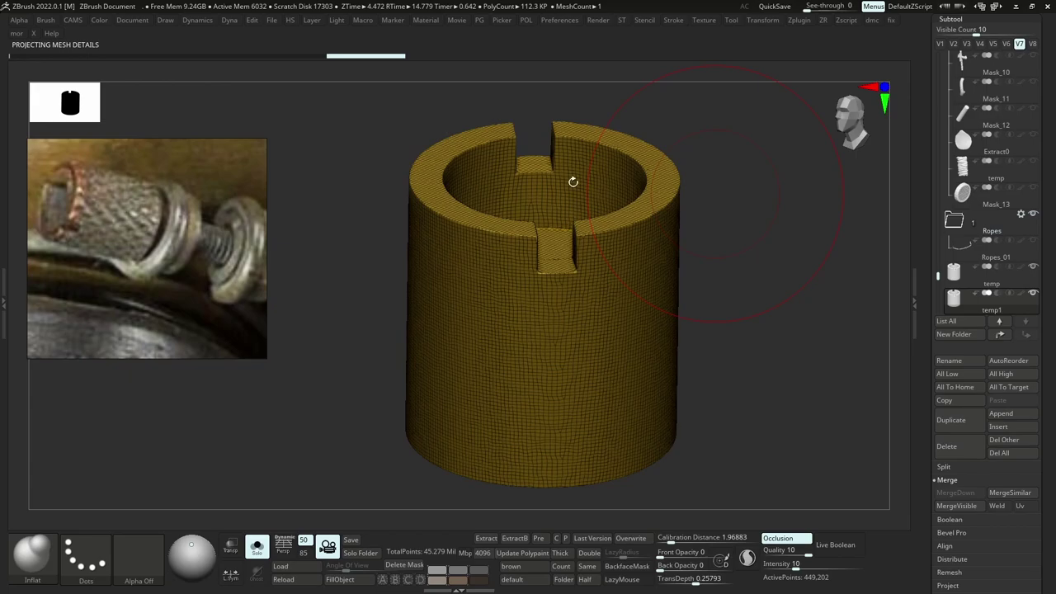
key(shift+f)
ctrl+right_drag(608, 208, 601, 272)
Polish the duplicated cap by features to soften its edges.
click(955, 420)
key(ctrl+p)
click(671, 282)
key(ctrl+p)
click(663, 291)
key(ctrl+p)
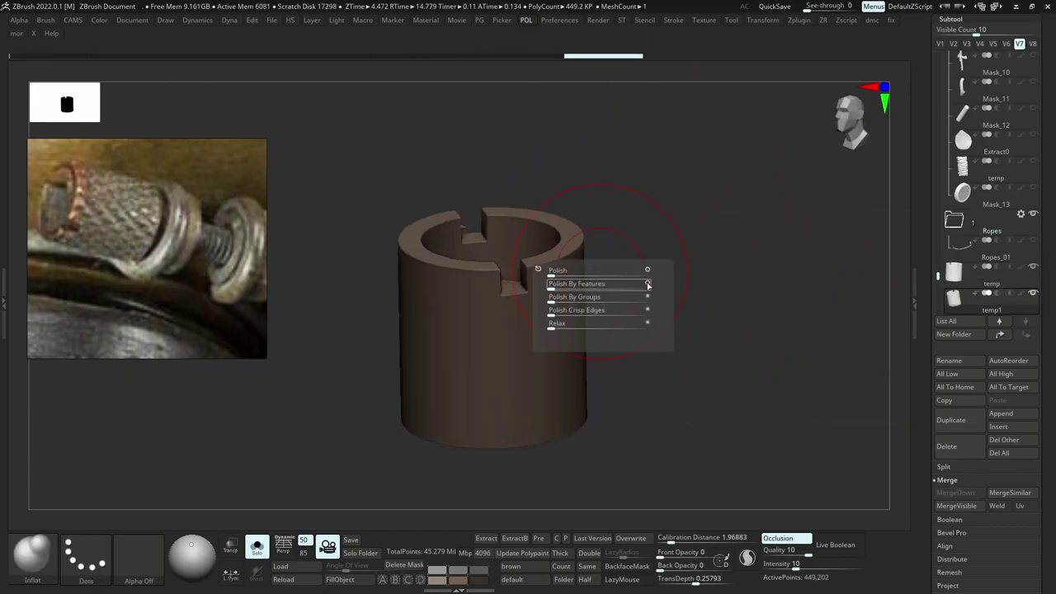
click(648, 285)
key(ctrl+p)
click(590, 278)
key(ctrl+p)
click(611, 281)
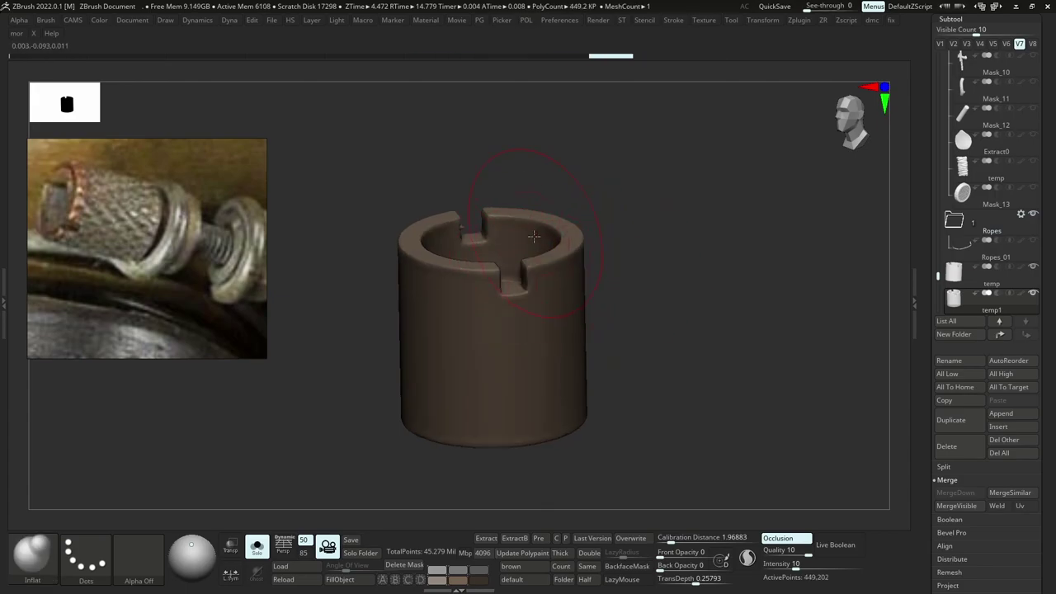
Smooth the inner corner of the cap's slot and select the Move brush.
ctrl+right_drag(460, 228, 484, 246)
mouse_move(465, 234)
shift+mouse_down()
mouse_move(462, 223)
mouse_move(456, 245)
shift+mouse_up()
key(b)
key(m)
key(v)
mouse_move(502, 113)
ctrl+right_down()
mouse_move(591, 294)
mouse_move(635, 256)
ctrl+right_up()
mouse_move(636, 255)
ctrl+right_down()
mouse_move(660, 226)
mouse_move(696, 304)
mouse_move(610, 314)
mouse_move(661, 351)
ctrl+right_up()
ctrl+right_drag(611, 320, 594, 285)
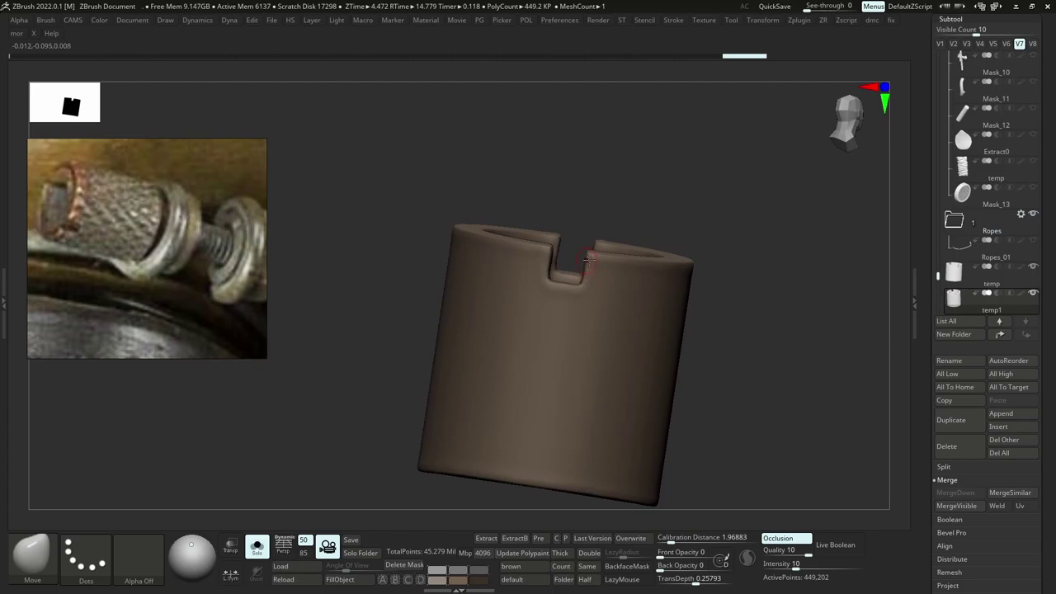
Compare the original cap temp with the polished temp1 and delete the original subtool.
click(955, 282)
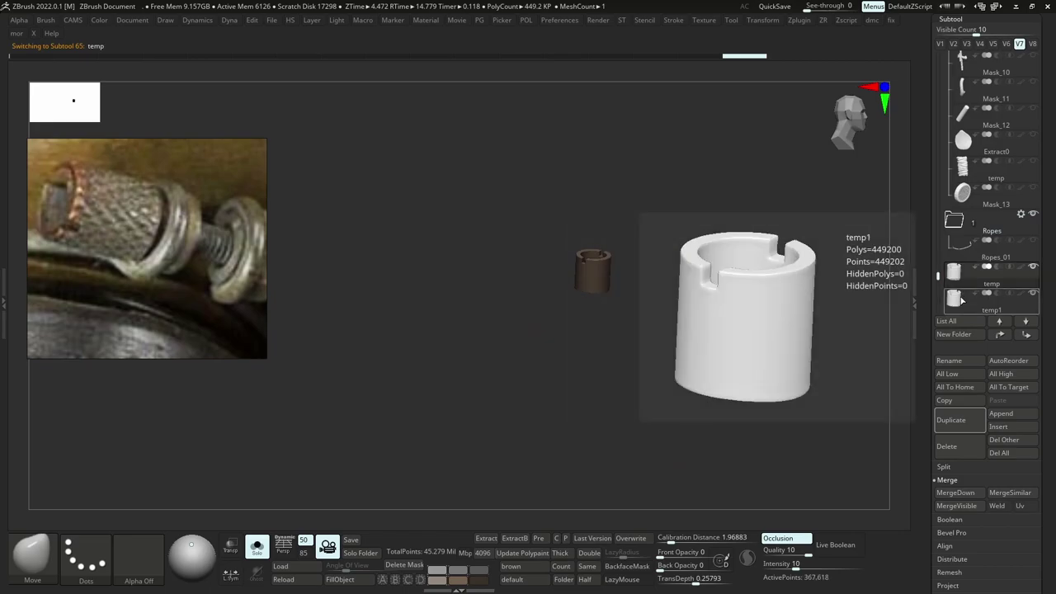
mouse_move(688, 317)
ctrl+right_down()
mouse_move(684, 349)
mouse_move(617, 266)
mouse_move(576, 283)
ctrl+right_up()
key(s)
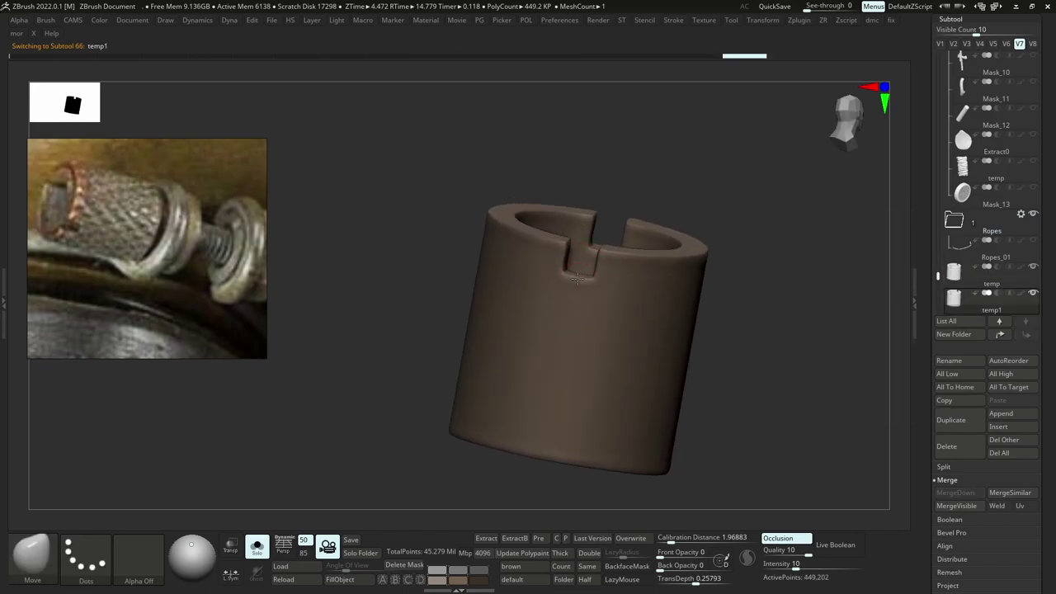
click(952, 278)
click(964, 445)
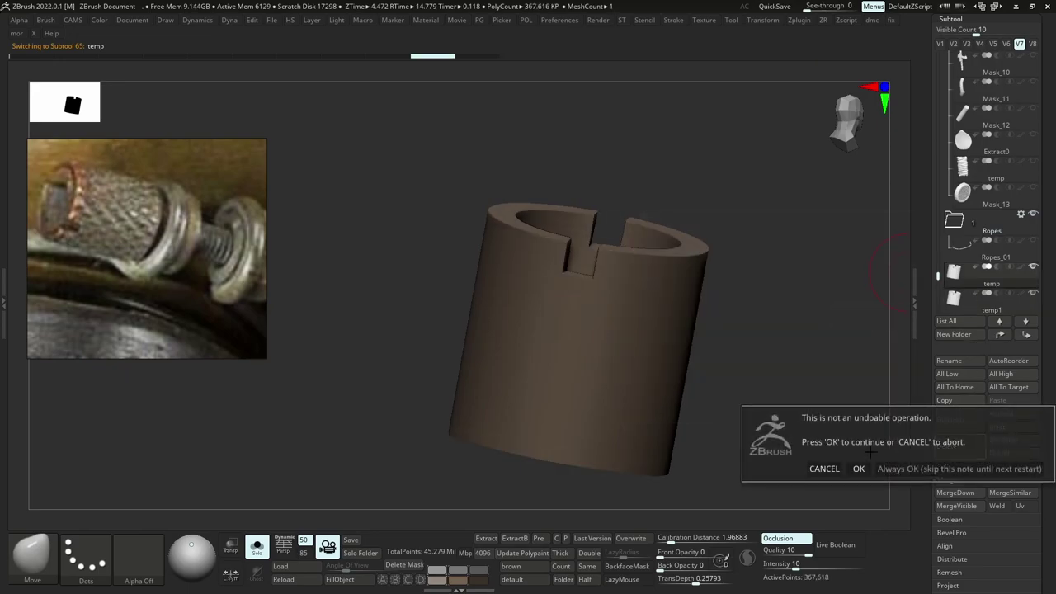
click(855, 469)
mouse_move(678, 333)
right_down()
mouse_move(655, 344)
mouse_move(656, 315)
right_up()
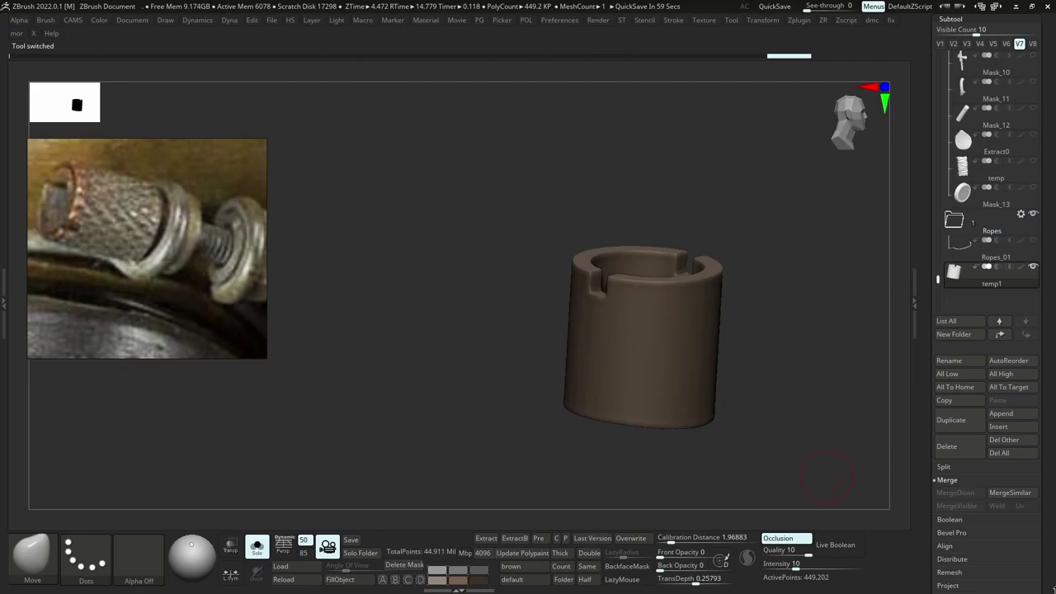
Smooth the cap's side one subdivision level down and return to the highest level.
right_drag(777, 298, 711, 328)
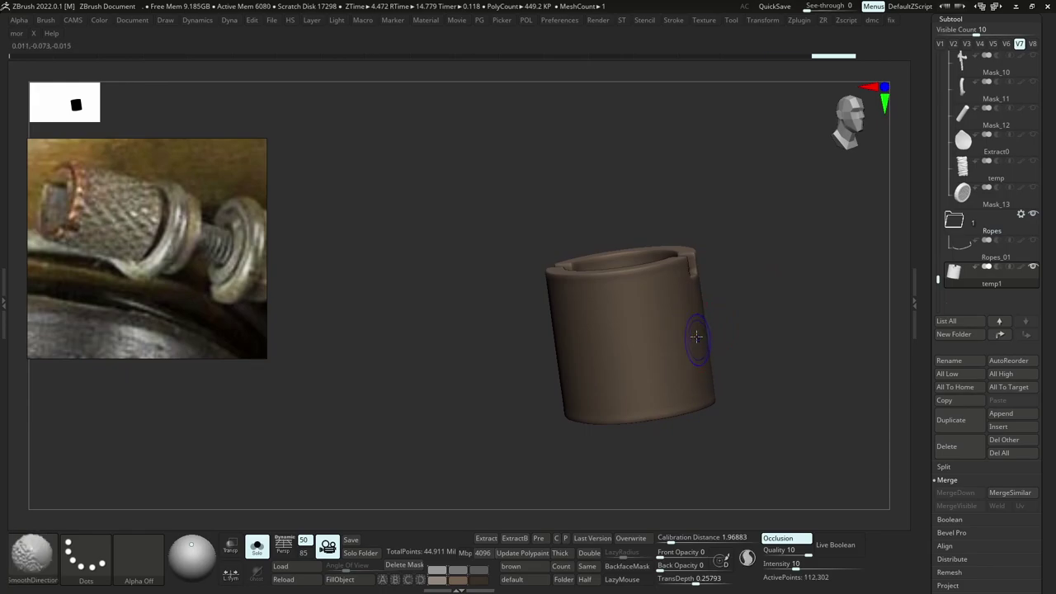
key(shift+d)
key(s)
key(s)
drag(697, 331, 692, 330)
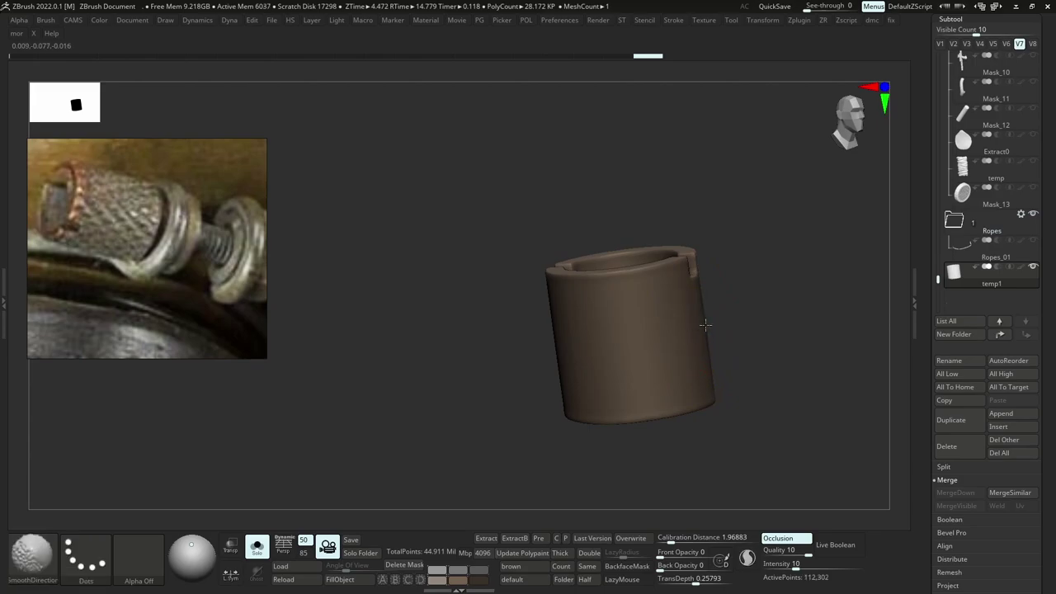
right_drag(680, 373, 589, 246)
key(shift+f)
key(shift+f)
key(ctrl+d)
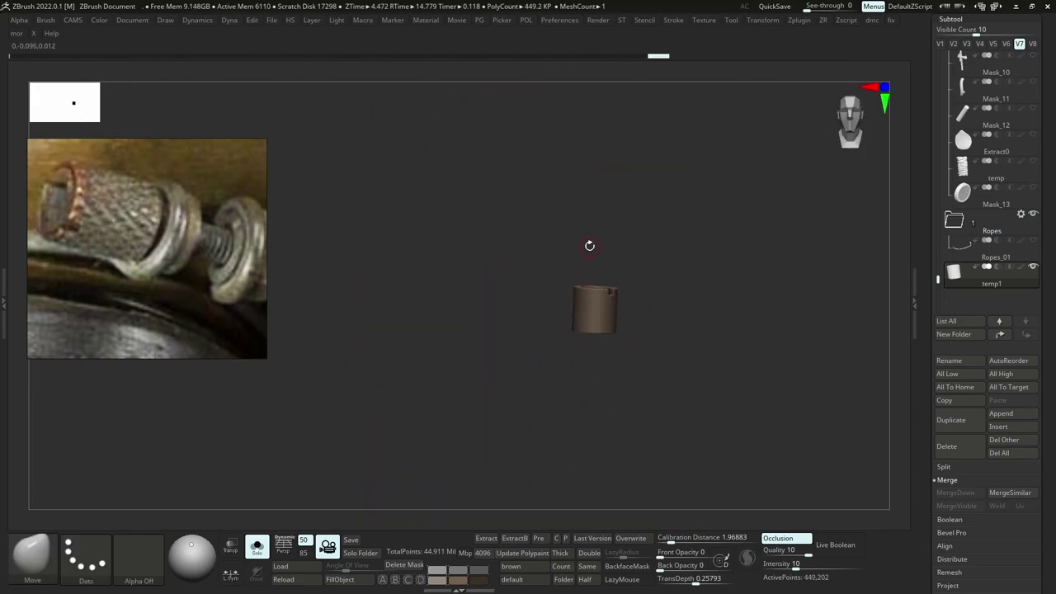
Switch to Maya and examine the cap's proportions against the rest of the screw assembly.
click(1020, 6)
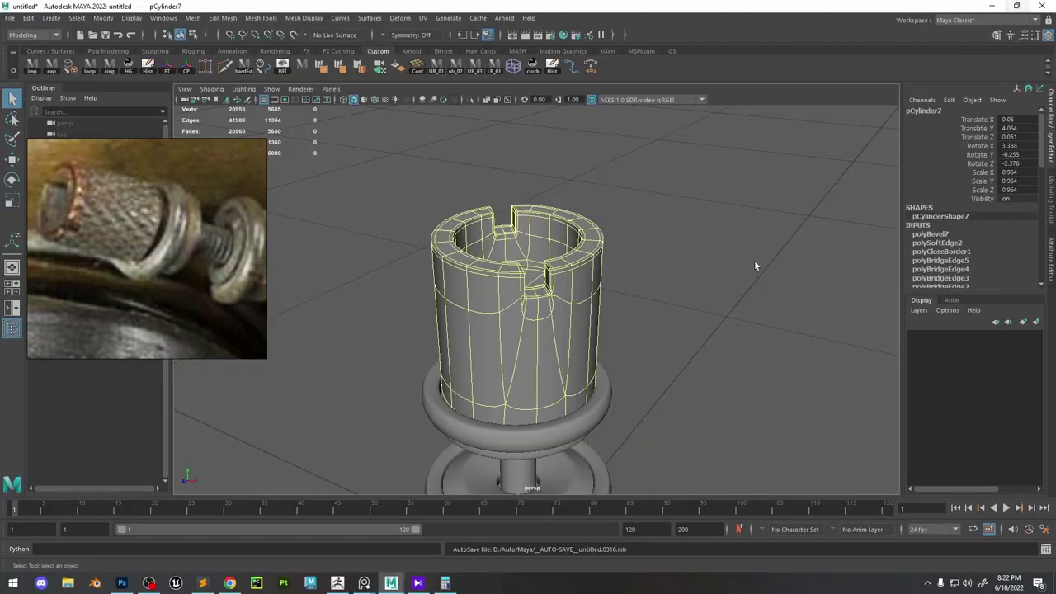
scroll(583, 278, down, 4)
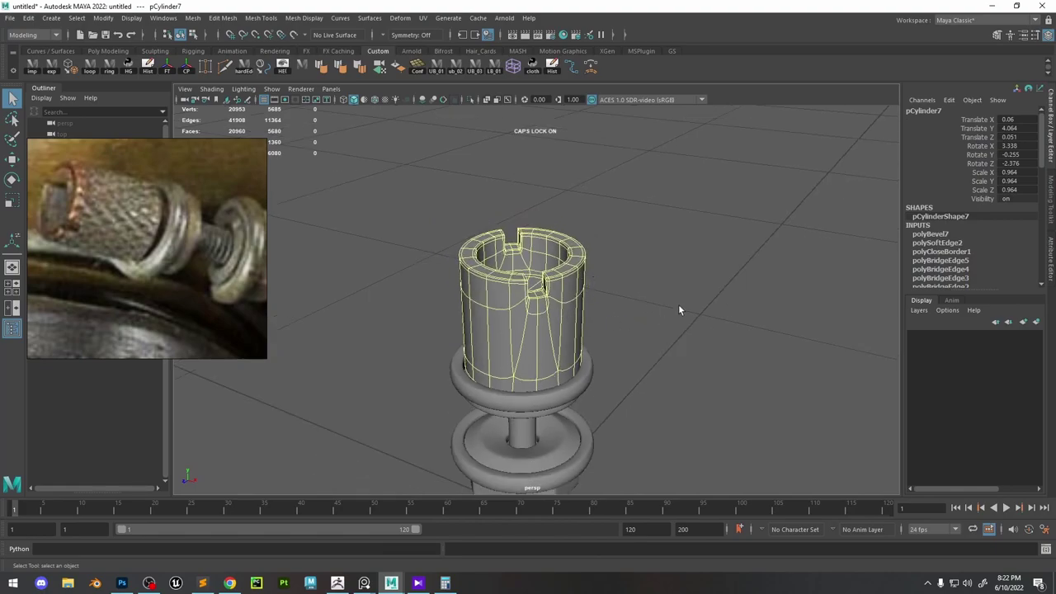
click(677, 306)
alt+right_drag(603, 328, 582, 303)
alt+middle_drag(582, 303, 577, 272)
alt+drag(577, 271, 573, 246)
alt+right_drag(574, 246, 539, 227)
scroll(155, 239, down, 6)
alt+right_drag(604, 266, 609, 347)
alt+drag(609, 346, 684, 302)
click(549, 213)
alt+drag(549, 213, 607, 186)
key(r)
Switch to ZBrush and mask one half of the cap with the MaskLasso brush.
click(992, 6)
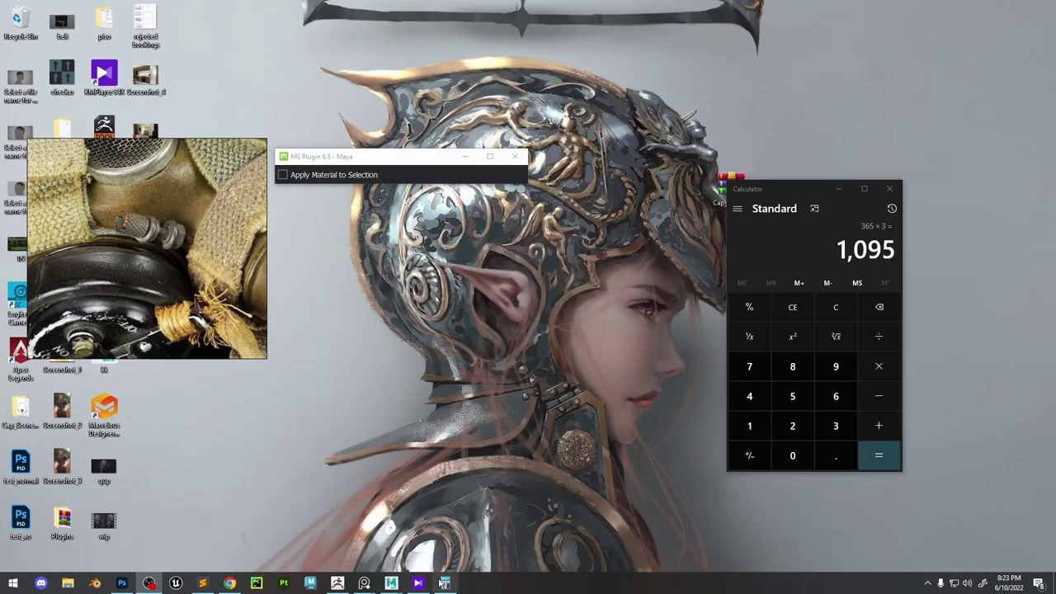
click(337, 583)
ctrl+right_drag(600, 310, 607, 347)
mouse_move(607, 347)
right_down()
mouse_move(636, 336)
mouse_move(606, 350)
mouse_move(619, 352)
mouse_move(569, 361)
right_up()
key(w)
ctrl+click(34, 557)
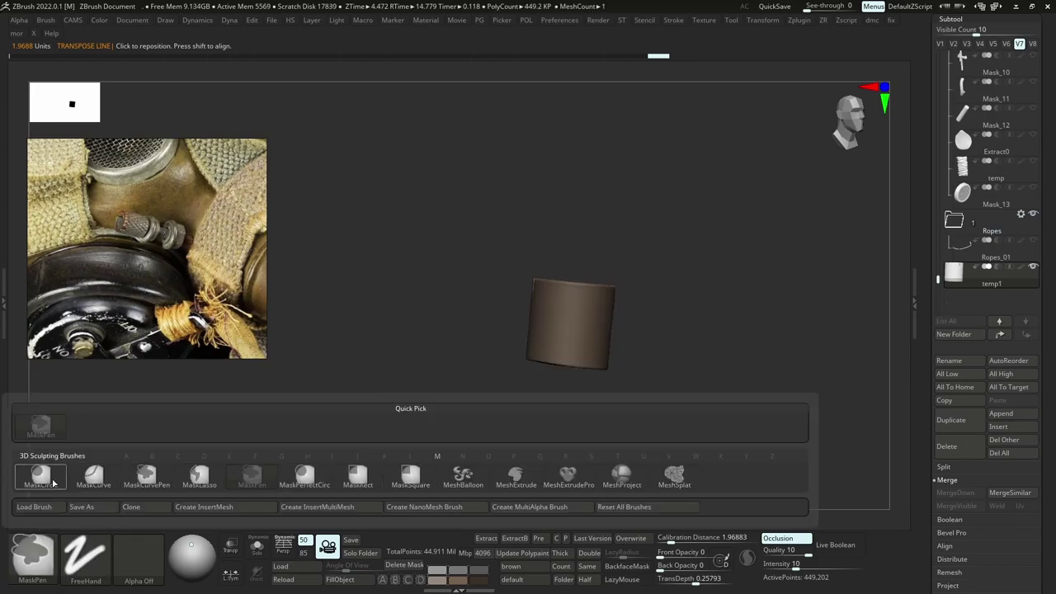
ctrl+click(199, 476)
mouse_move(504, 319)
ctrl+mouse_down()
mouse_move(608, 331)
mouse_move(576, 220)
ctrl+mouse_up()
Lengthen the cap by moving its unmasked end with the Transpose line, and clear the mask.
key(w)
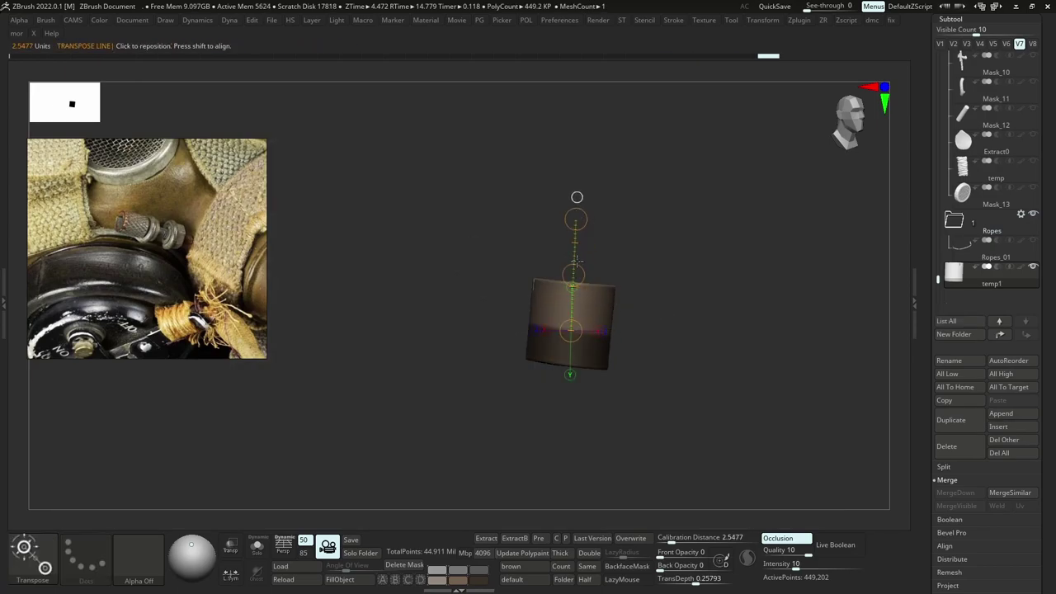
mouse_move(614, 266)
right_down()
mouse_move(665, 278)
mouse_move(667, 291)
right_up()
drag(565, 321, 565, 244)
right_drag(668, 318, 642, 300)
drag(603, 326, 608, 210)
key(q)
ctrl+drag(715, 228, 726, 248)
Smooth the stretched band on the cap's side all the way around.
right_drag(580, 316, 620, 317)
shift+drag(621, 317, 654, 325)
right_drag(654, 325, 686, 318)
shift+drag(685, 319, 687, 313)
right_drag(687, 313, 711, 325)
shift+drag(711, 325, 710, 313)
right_drag(709, 313, 634, 328)
shift+drag(634, 328, 660, 321)
ctrl+right_drag(711, 305, 702, 272)
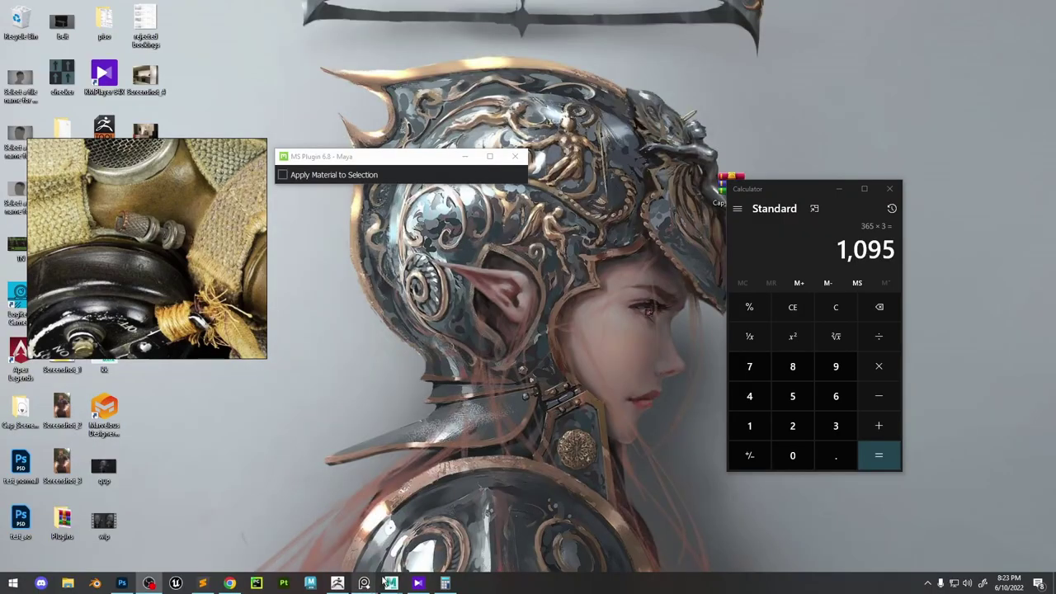
Switch to Maya and select the screw's washers, shaft and nut below the cap.
click(387, 581)
click(441, 537)
alt+middle_drag(495, 446, 508, 465)
drag(623, 409, 464, 260)
alt+drag(596, 283, 575, 295)
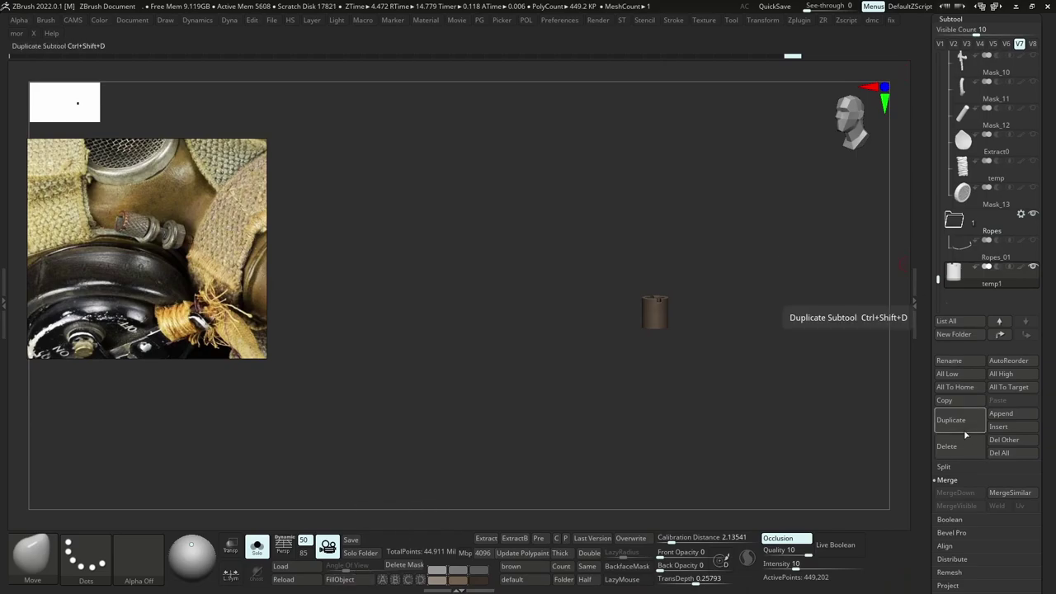
Delete the extra subtool in ZBrush and append the screw's washers, shaft and nut as subtool temp.
click(953, 446)
click(859, 467)
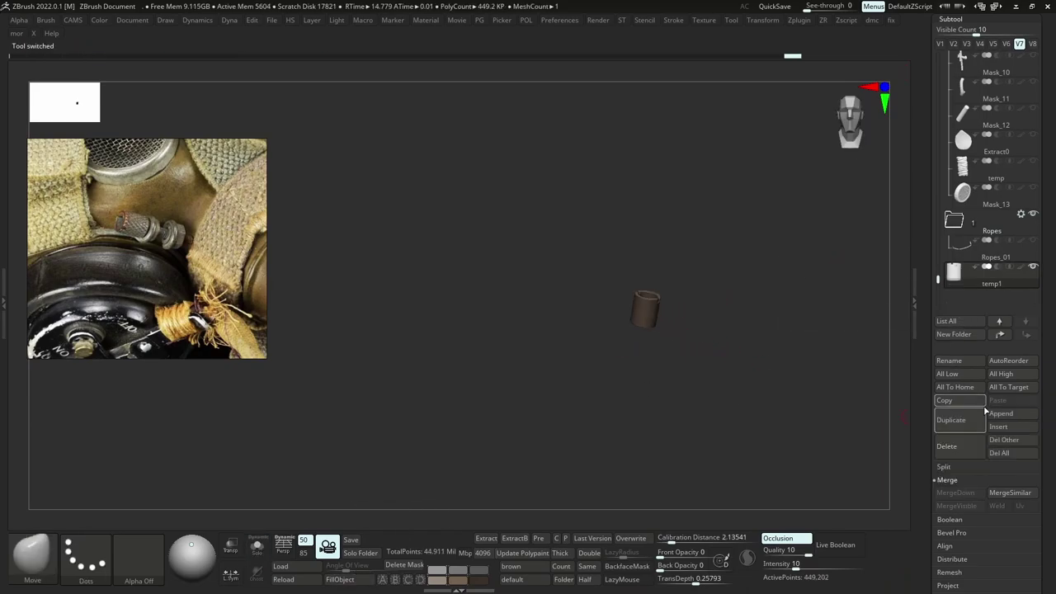
click(995, 414)
click(637, 360)
alt+click(639, 322)
key(ctrl+i)
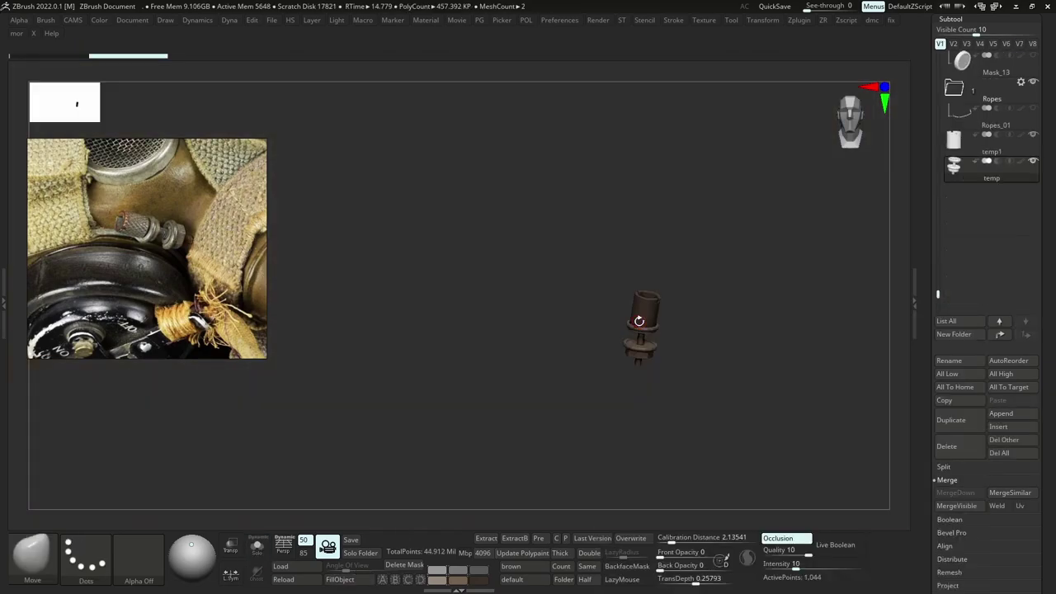
mouse_move(639, 321)
ctrl+right_down()
mouse_move(747, 421)
mouse_move(707, 356)
ctrl+right_up()
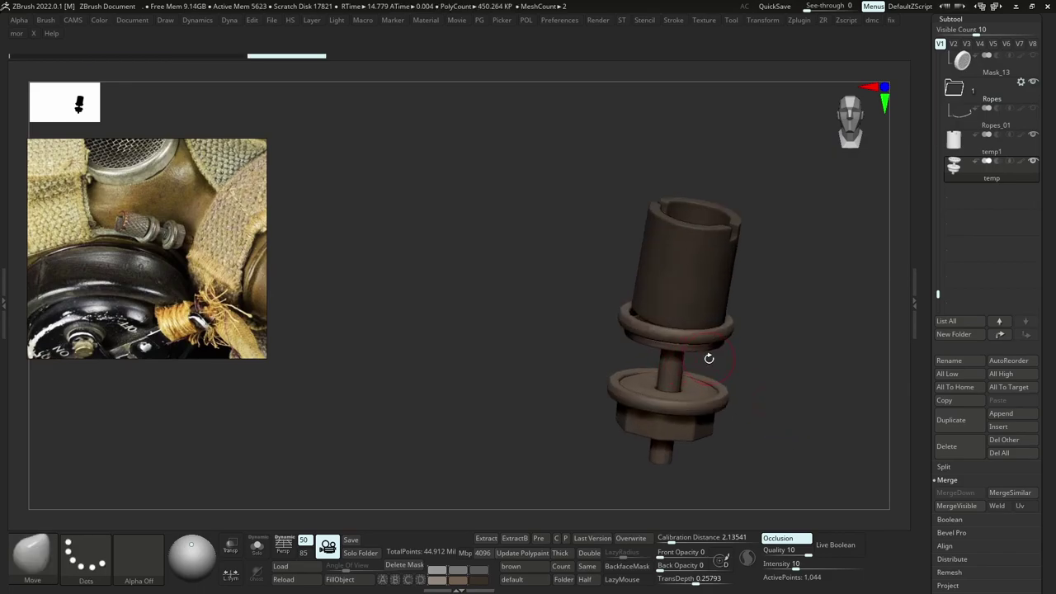
Switch to Maya and widen the screw's shaft by scaling it to about 0.353 in X and Z.
key(shift+d)
key(ctrl+d)
ctrl+right_drag(703, 394, 678, 396)
click(1015, 7)
click(517, 292)
alt+drag(528, 297, 548, 356)
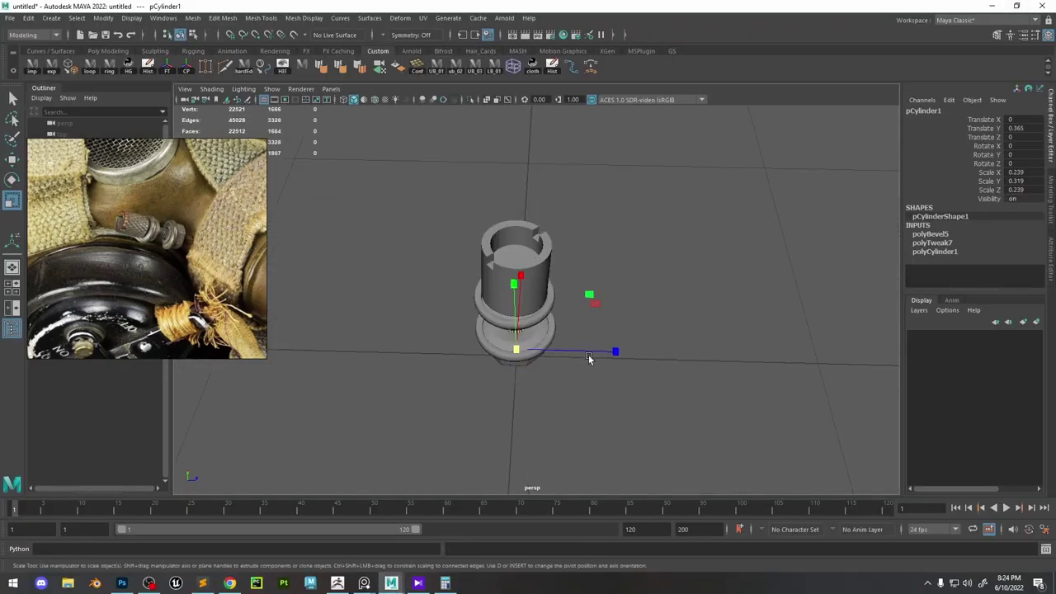
drag(591, 301, 614, 305)
Select all parts of the screw in Maya and export them.
alt+drag(626, 354, 613, 283)
click(628, 337)
scroll(613, 280, down, 5)
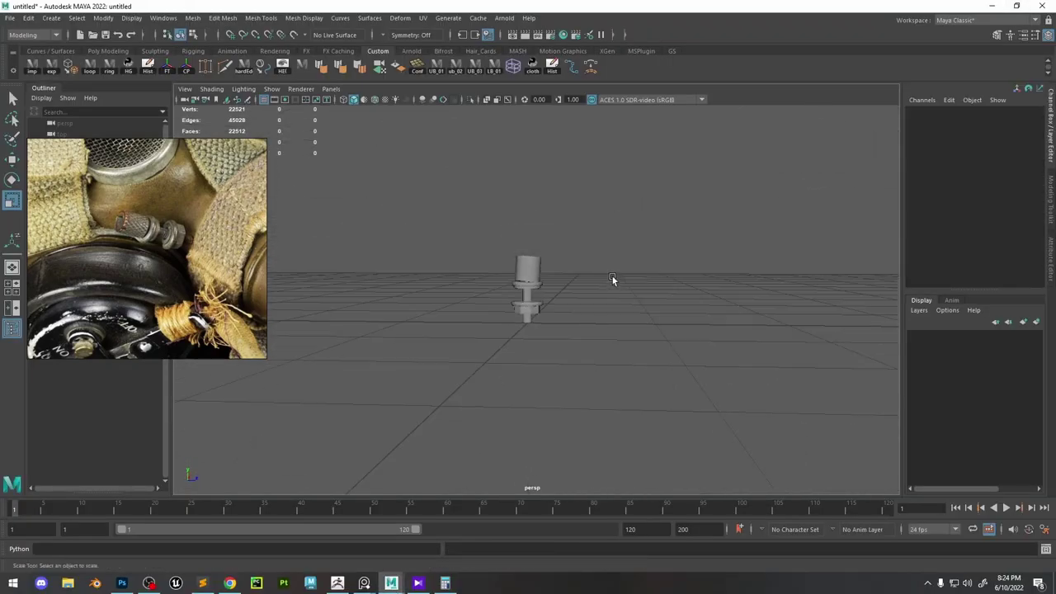
scroll(615, 276, up, 4)
drag(630, 195, 448, 366)
click(51, 69)
Select the screw's shaft between the two washers and isolate it in the viewport.
scroll(450, 281, up, 6)
scroll(165, 236, up, 6)
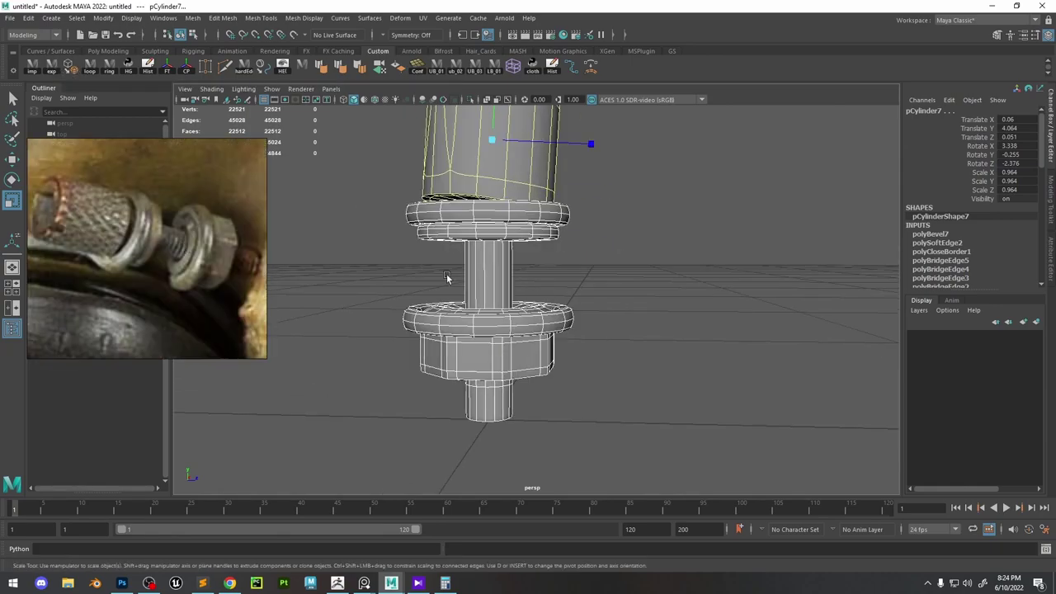
click(490, 268)
alt+middle_drag(478, 266, 532, 254)
click(470, 100)
Connect the shaft's vertical edges with closely and evenly spaced horizontal edge loops along its full length.
right_drag(566, 229, 566, 206)
drag(646, 251, 470, 263)
shift+right_drag(528, 262, 540, 428)
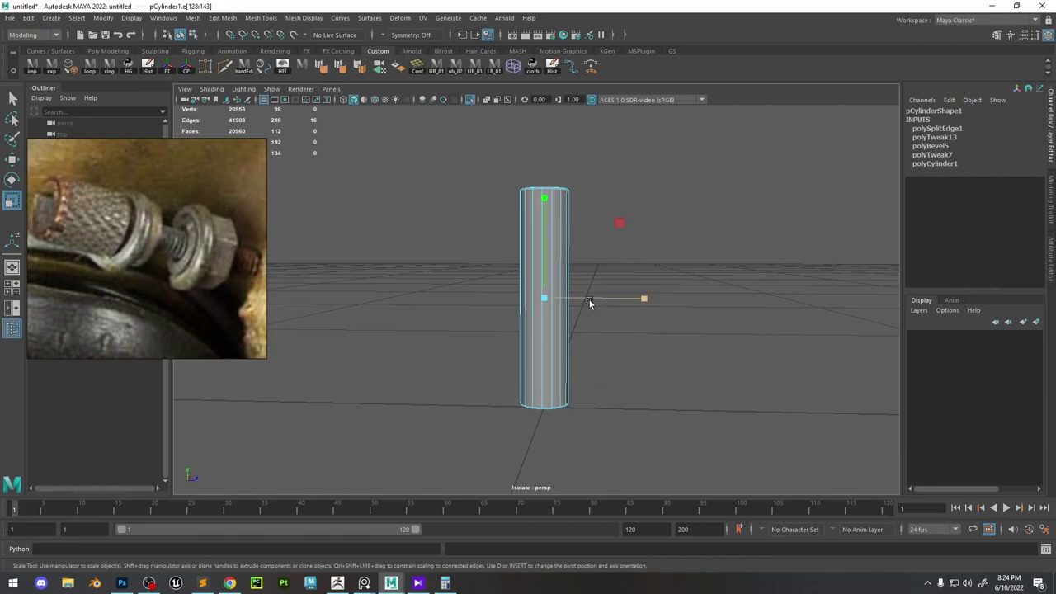
key(ctrl+z)
shift+right_drag(567, 279, 556, 473)
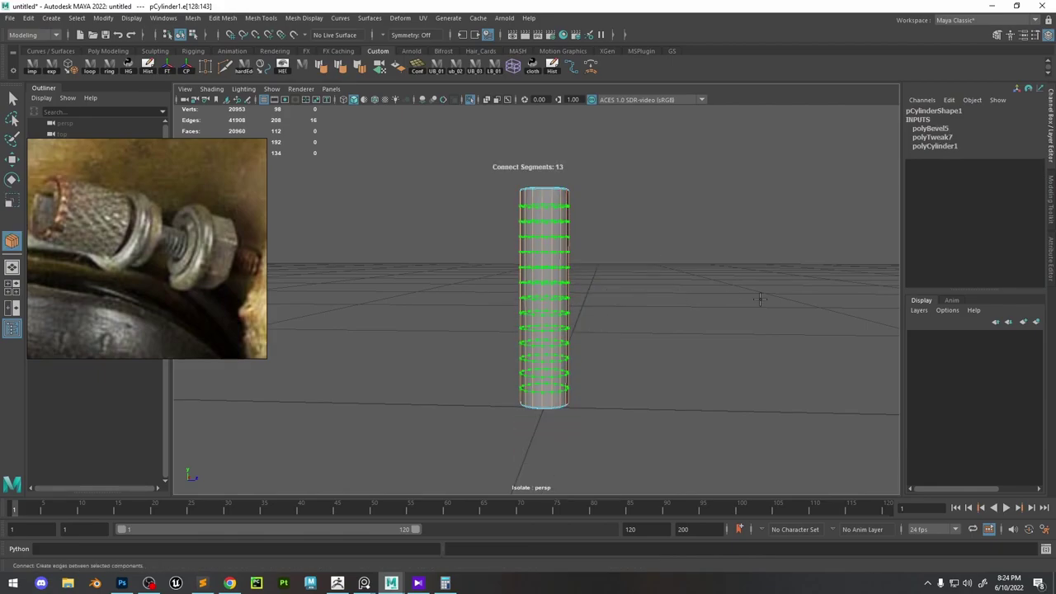
mouse_move(712, 297)
middle_down()
mouse_move(735, 296)
mouse_move(691, 302)
mouse_move(708, 304)
middle_up()
key(Return)
alt+right_drag(577, 213, 613, 299)
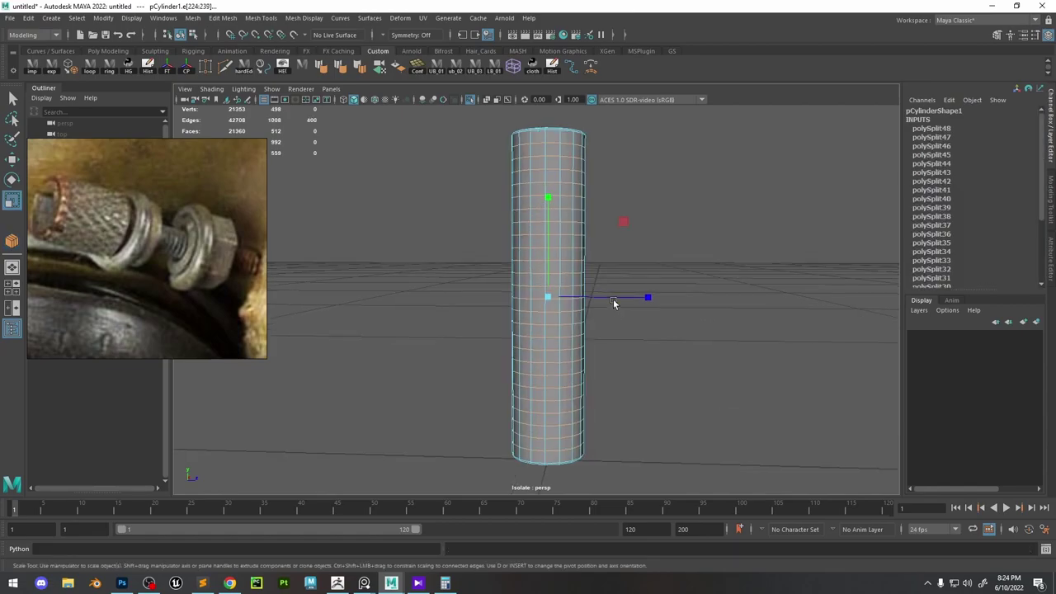
Bevel the shaft's horizontal edge loops at a fraction of 0.2 and start selecting the wide face rings between them.
shift+right_drag(620, 259, 636, 265)
middle_drag(636, 268, 635, 269)
scroll(634, 269, up, 2)
key(q)
click(539, 245)
shift+double_click(555, 244)
shift+click(555, 228)
shift+click(536, 229)
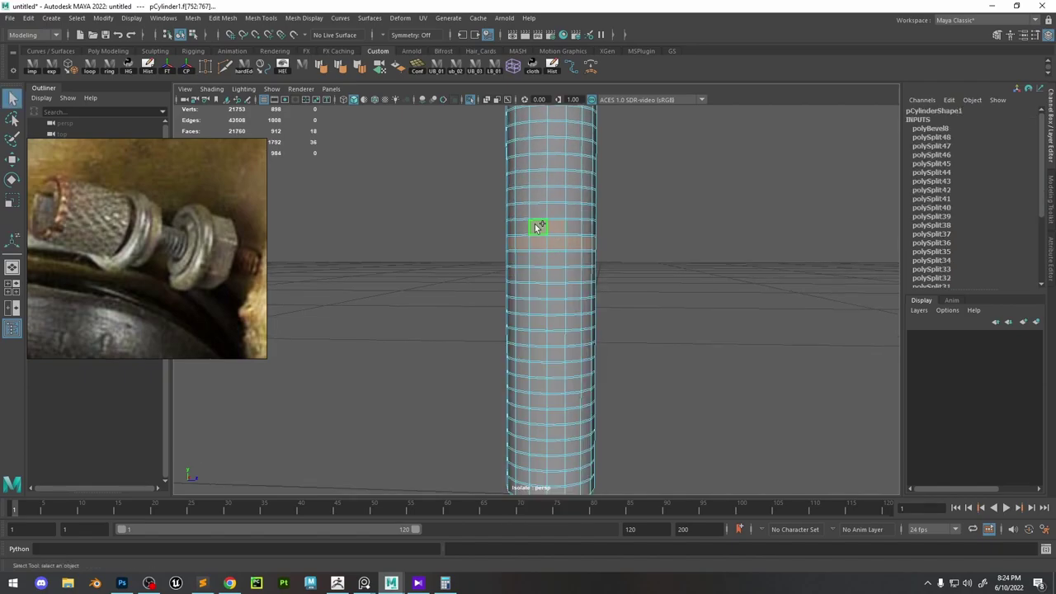
click(931, 129)
text(0.2)
key(Return)
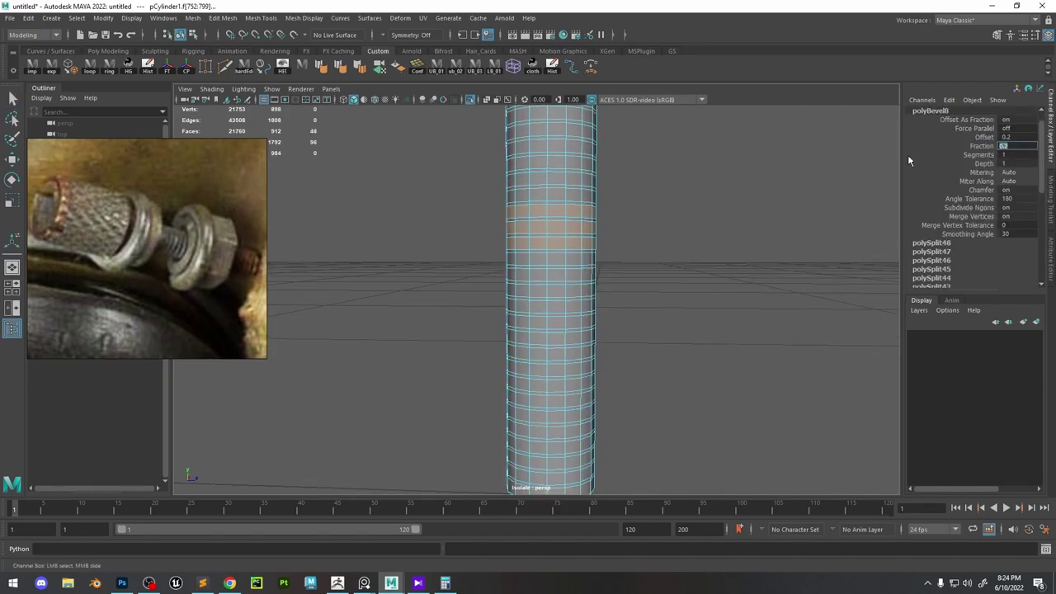
Set the bevel's fraction to 0.3 and select the remaining wide face rings along the whole shaft.
alt+middle_drag(536, 203, 542, 269)
key(q)
mouse_move(697, 285)
alt+right_down()
mouse_move(559, 168)
mouse_move(693, 273)
alt+right_up()
click(1016, 146)
text(0.3)
key(Return)
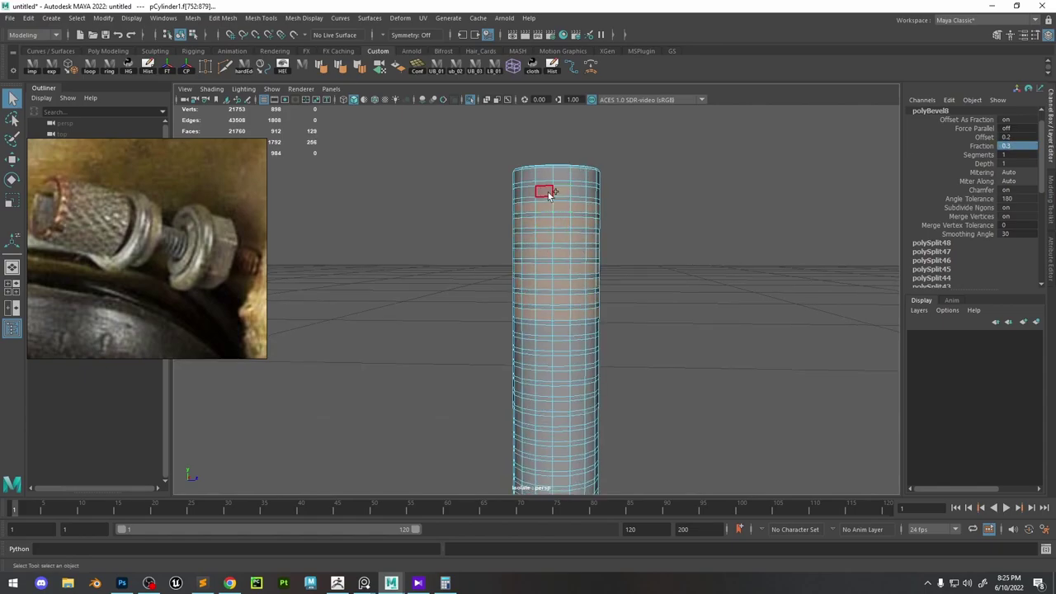
alt+middle_drag(551, 324, 555, 219)
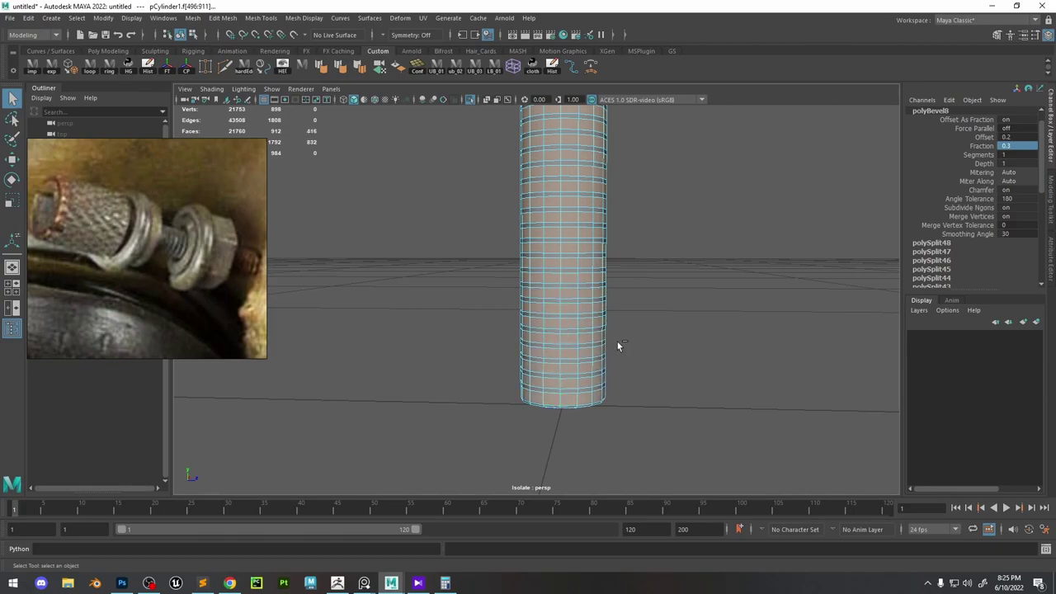
Extrude the selected face rings of the shaft with a thickness of 0.04 to form thread ridges.
scroll(664, 291, down, 2)
middle_drag(652, 298, 661, 301)
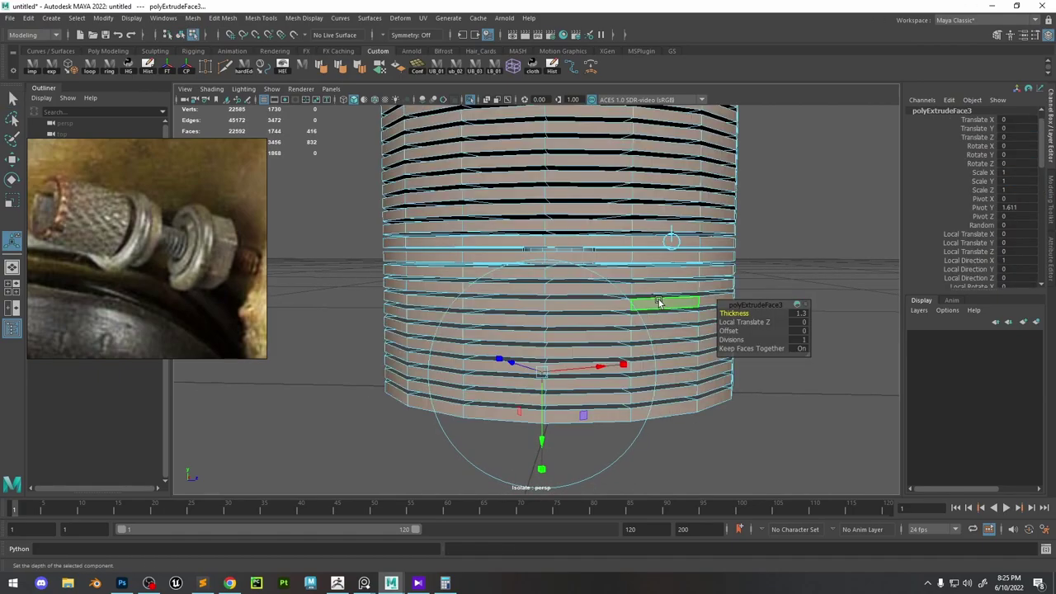
key(ctrl+z)
alt+drag(650, 308, 674, 336)
middle_drag(675, 336, 676, 337)
alt+drag(671, 317, 630, 285)
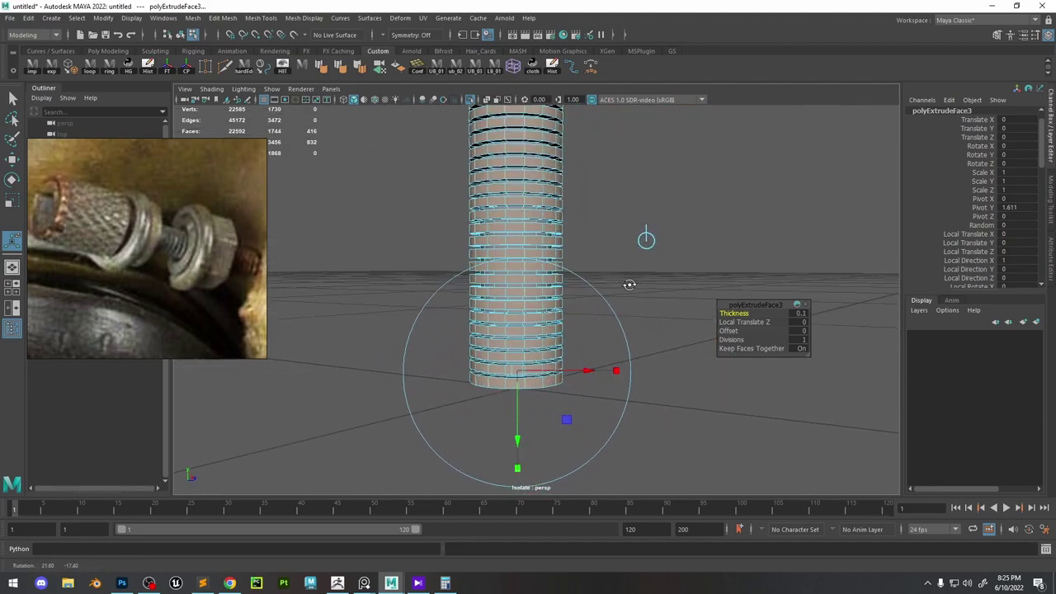
click(803, 316)
text(.4)
key(Return)
text(.04)
key(Return)
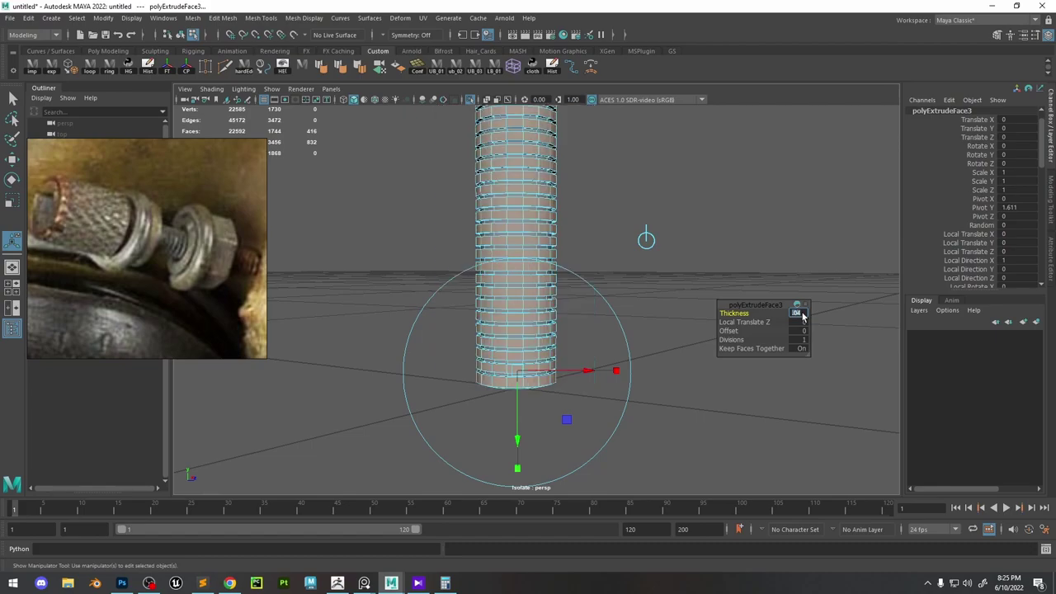
Convert the selection to the thread ridges' edges, bevel them, and preview the shaft smoothed.
alt+drag(720, 203, 569, 222)
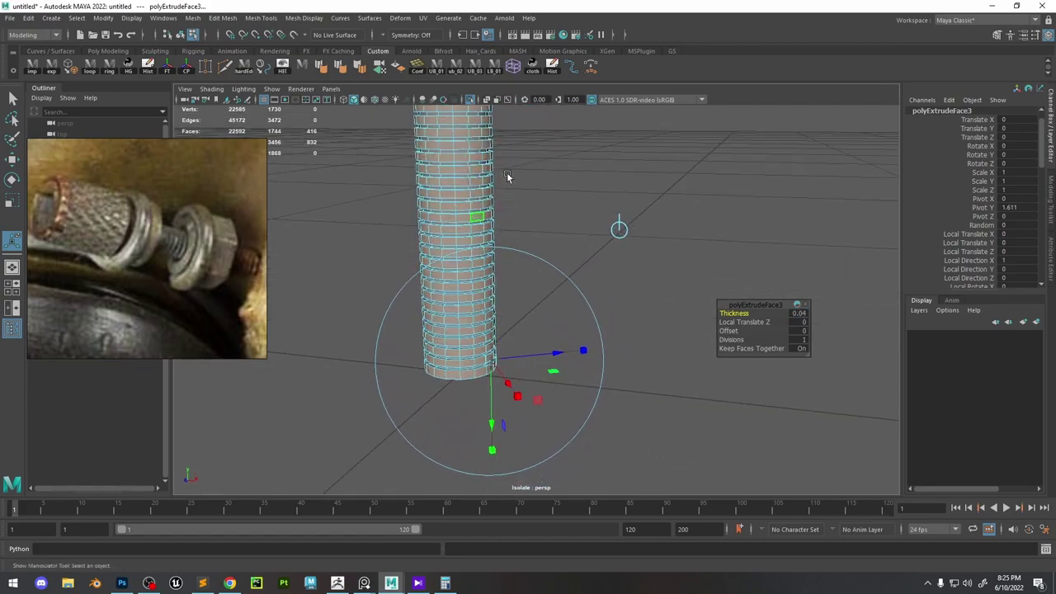
ctrl+right_drag(506, 172, 528, 149)
alt+right_drag(569, 219, 648, 245)
key(ctrl+b)
middle_drag(659, 256, 654, 257)
key(q)
key(3)
click(711, 208)
right_drag(656, 257, 591, 253)
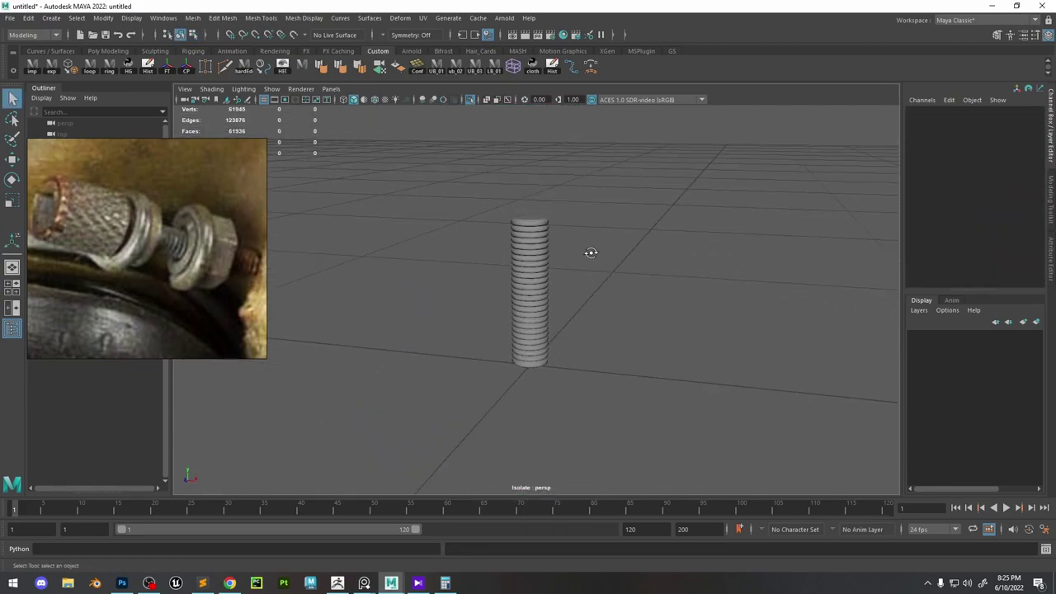
Show all screw parts again and re-import the washers, threaded shaft and nut into ZBrush's temp subtool.
alt+drag(590, 253, 532, 264)
alt+right_drag(532, 264, 462, 181)
alt+drag(555, 221, 565, 192)
alt+right_drag(570, 248, 580, 283)
drag(580, 285, 504, 262)
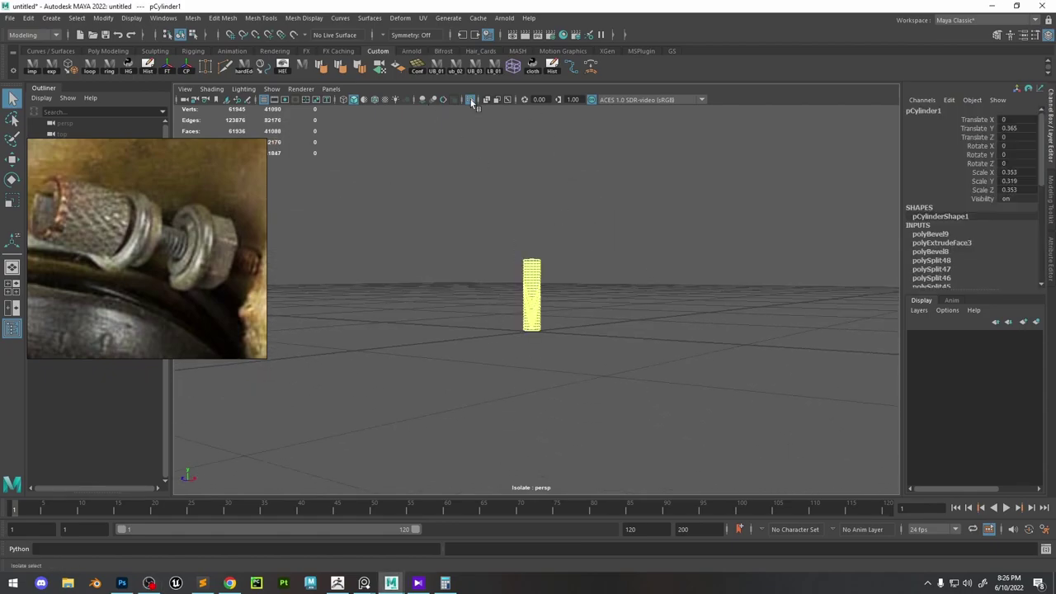
click(471, 99)
alt+right_drag(574, 248, 607, 268)
click(631, 289)
drag(670, 379, 459, 247)
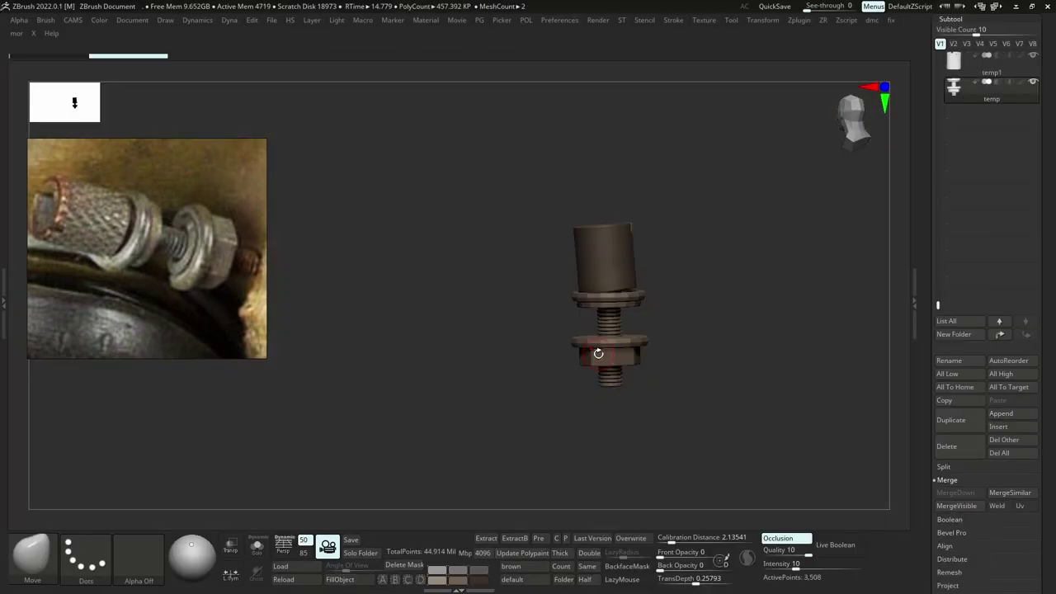
ctrl+right_drag(599, 353, 755, 445)
ctrl+right_drag(630, 331, 861, 374)
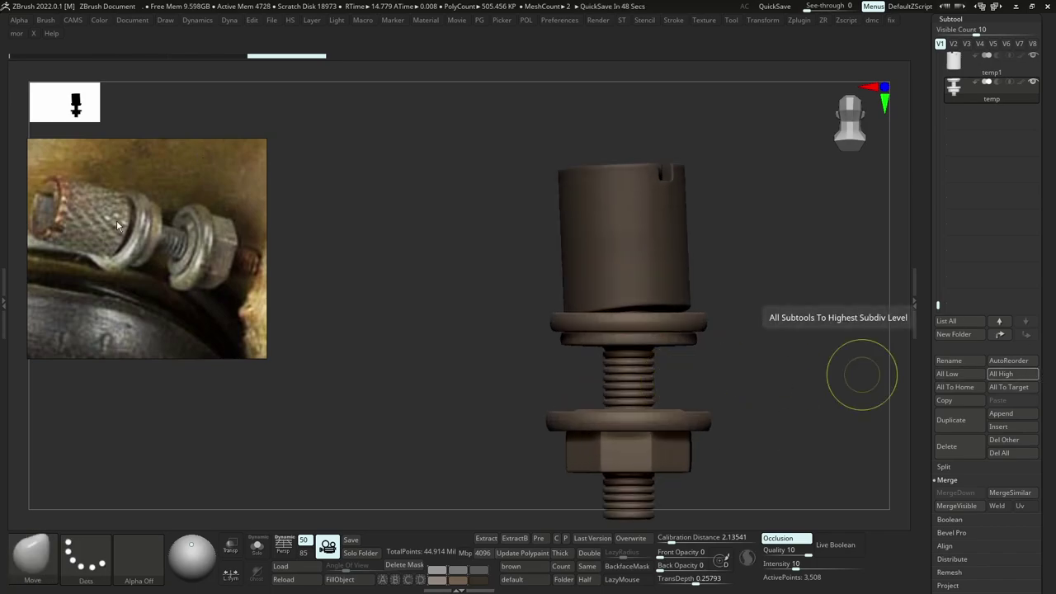
Solo the cap subtool temp1 with its polyframe shown and choose the MaskPen brush for masking.
alt+click(662, 223)
key(shift+f)
key(shift+s)
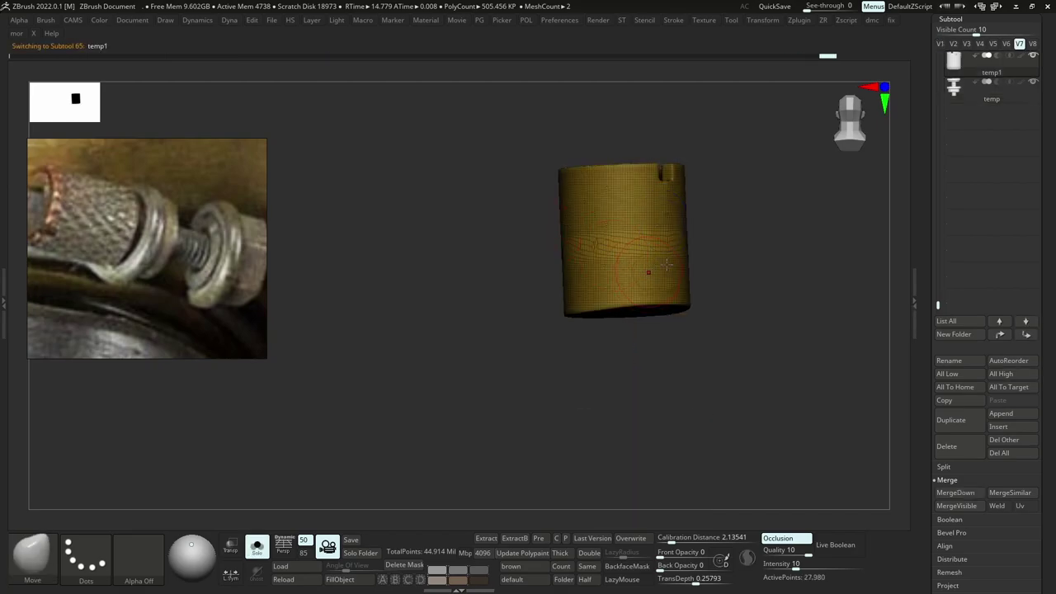
ctrl+right_drag(662, 231, 680, 266)
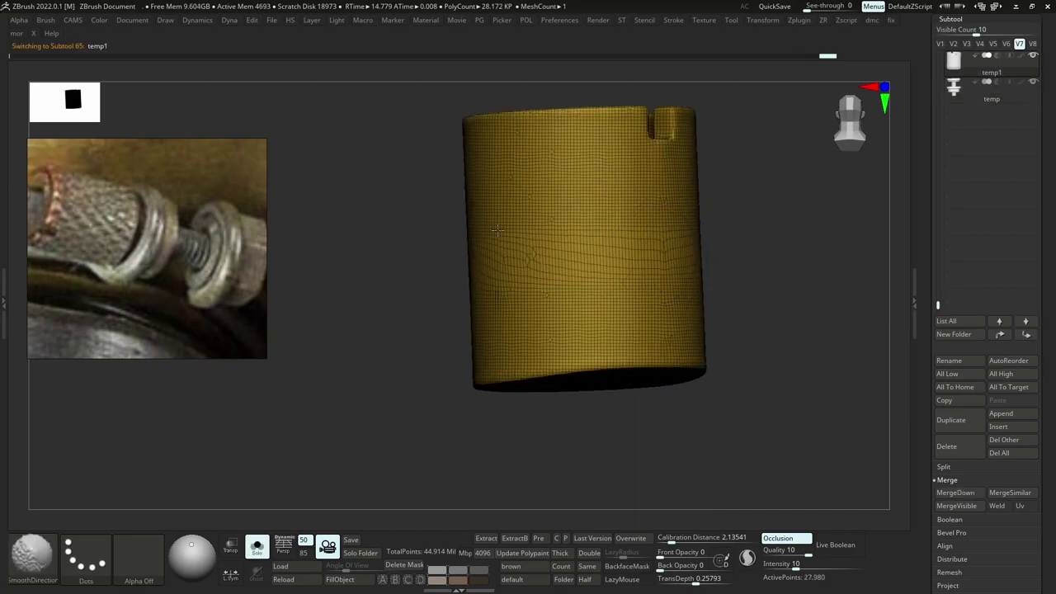
key(s)
drag(605, 246, 600, 246)
mouse_move(621, 248)
right_down()
mouse_move(629, 281)
mouse_move(618, 297)
mouse_move(627, 240)
right_up()
key(s)
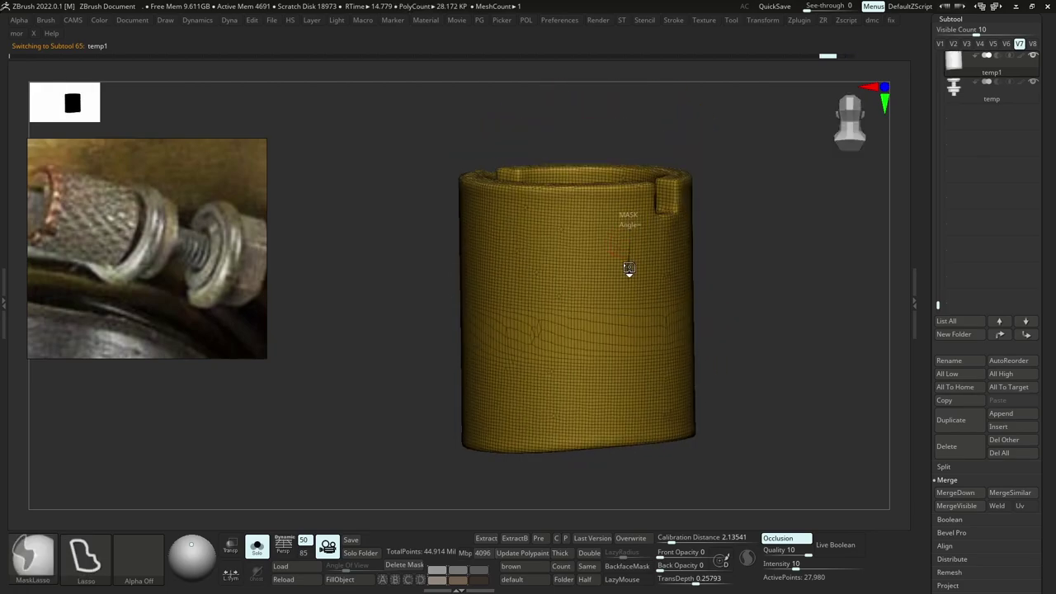
ctrl+click(45, 542)
ctrl+click(99, 431)
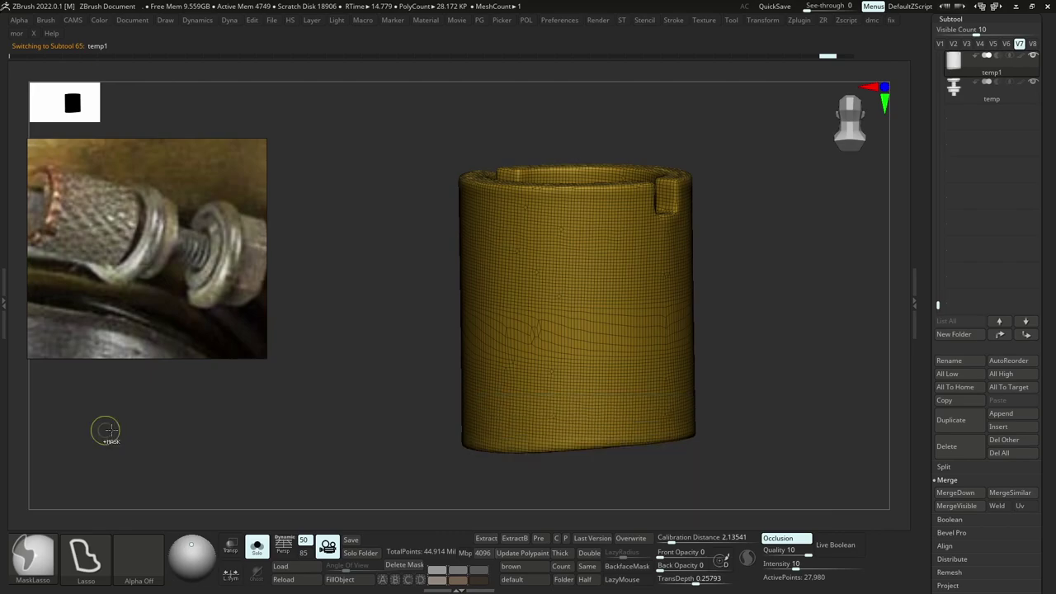
Paint a mask over the cap's slotted rim all the way around, including the notches.
right_drag(575, 437, 591, 373)
mouse_move(593, 379)
ctrl+mouse_down()
mouse_move(584, 416)
mouse_move(596, 361)
mouse_move(597, 417)
mouse_move(552, 449)
mouse_move(523, 389)
mouse_move(585, 360)
ctrl+mouse_up()
alt+right_drag(601, 447, 579, 528)
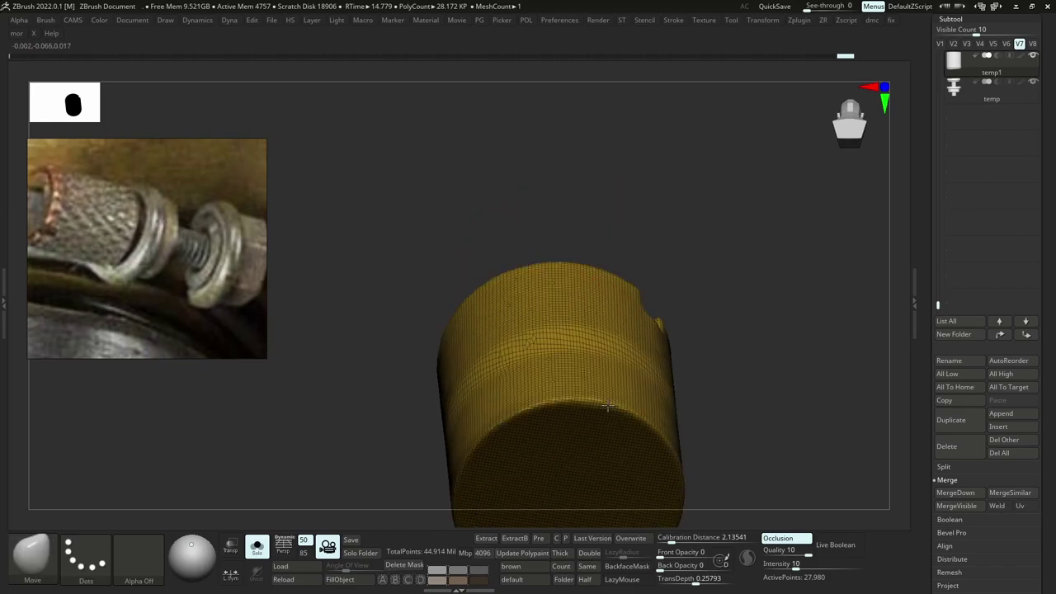
right_drag(579, 371, 588, 495)
ctrl+right_drag(674, 273, 672, 298)
mouse_move(667, 297)
ctrl+mouse_down()
mouse_move(720, 212)
mouse_move(528, 94)
mouse_move(654, 102)
ctrl+mouse_up()
alt+right_drag(649, 153, 669, 225)
ctrl+drag(587, 159, 534, 155)
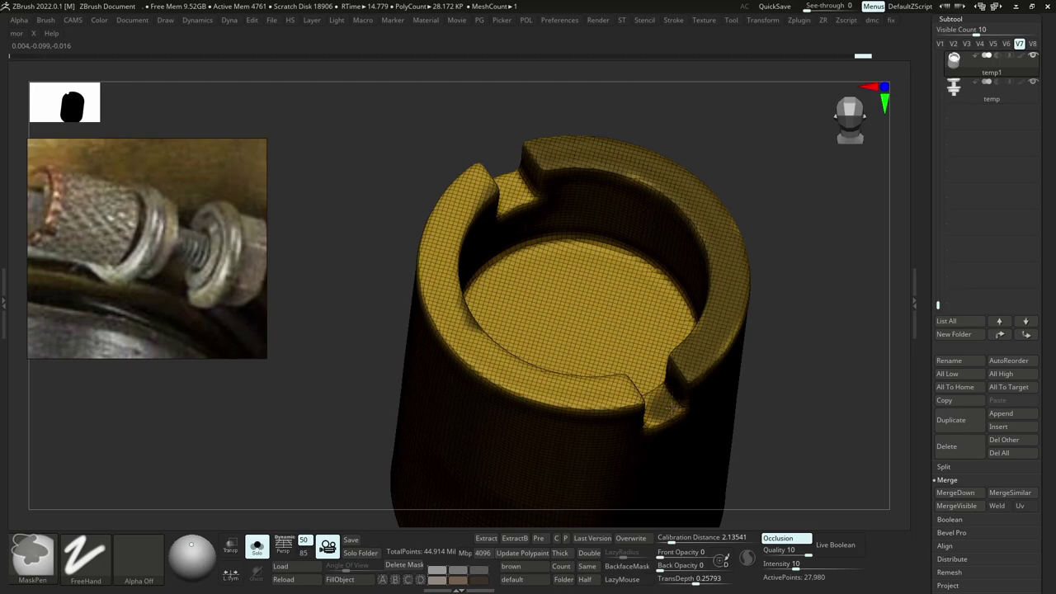
right_drag(673, 408, 636, 417)
mouse_move(599, 399)
ctrl+mouse_down()
mouse_move(505, 376)
mouse_move(462, 283)
ctrl+mouse_up()
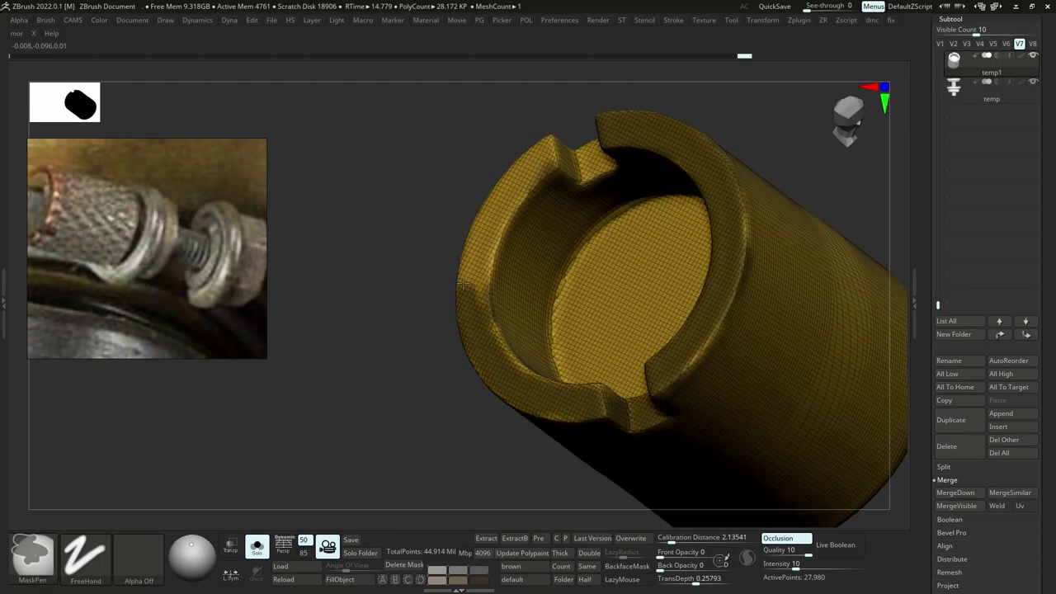
ctrl+drag(481, 241, 504, 199)
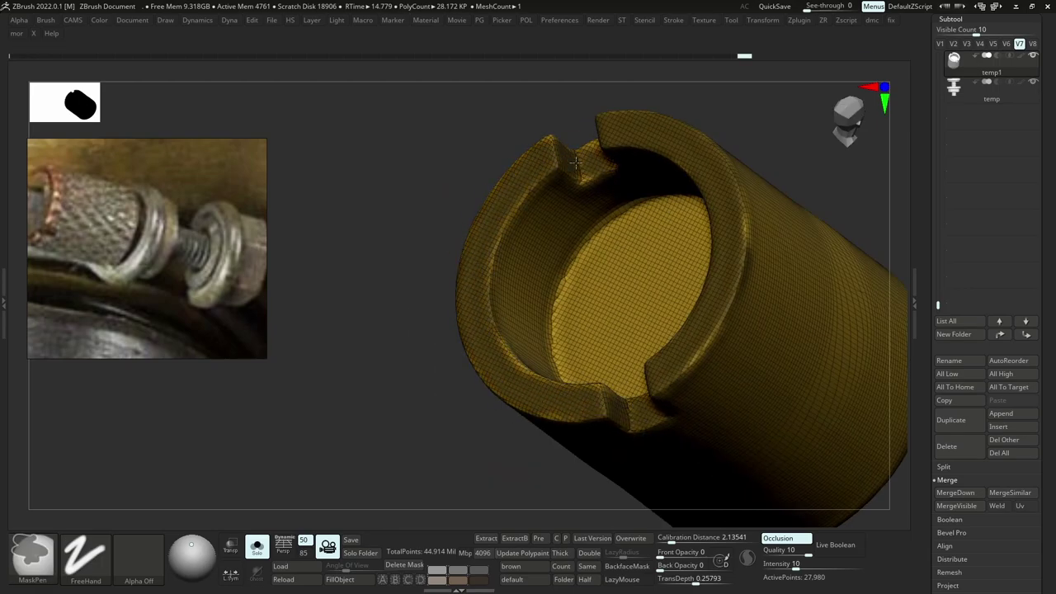
right_drag(576, 163, 615, 157)
ctrl+drag(601, 137, 624, 158)
right_drag(625, 158, 665, 185)
Assign the cap's masked rim its own polygroup and show the polyframe again.
key(shift+f)
mouse_move(619, 330)
right_down()
mouse_move(574, 361)
mouse_move(723, 364)
right_up()
right_drag(793, 272, 752, 229)
key(ctrl+w)
key(shift+f)
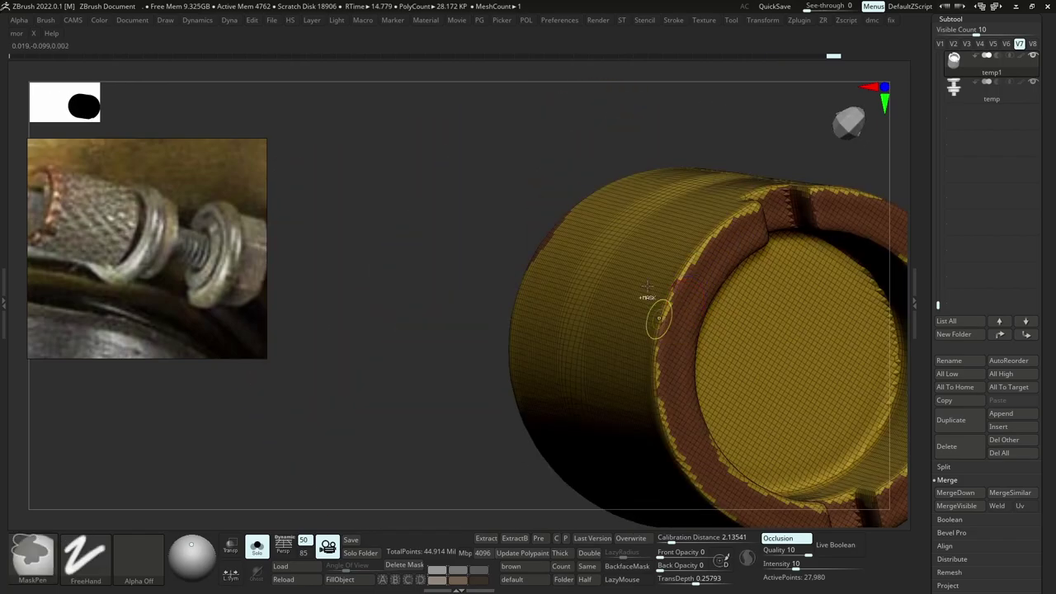
Subdivide the cap once and erase the mask from the side wall along its closed bottom edge.
ctrl+right_drag(660, 318, 627, 276)
right_drag(627, 276, 694, 310)
key(ctrl+z)
ctrl+right_drag(552, 302, 558, 286)
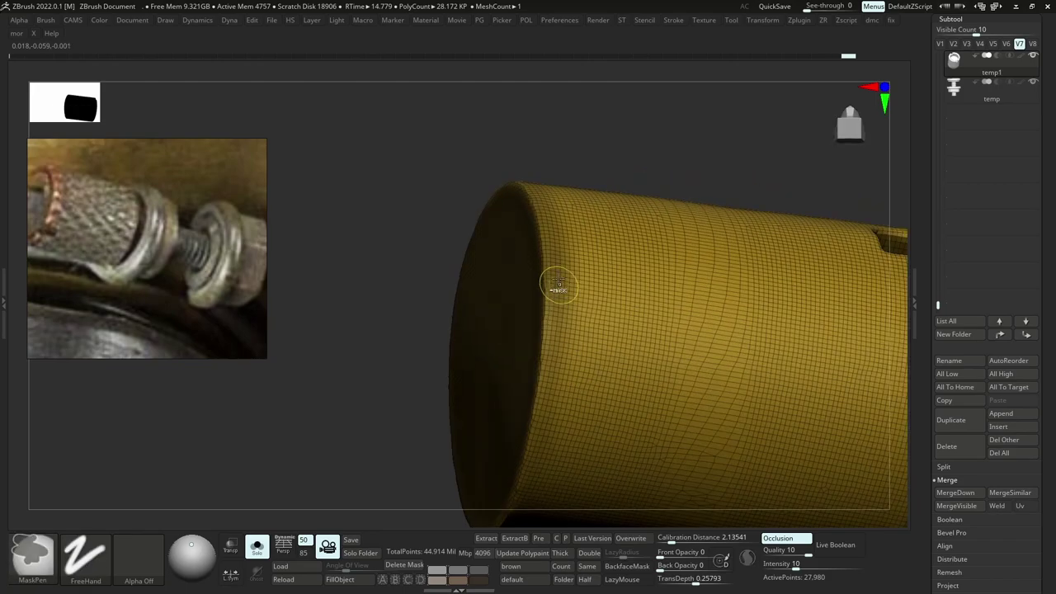
ctrl+alt+drag(559, 285, 559, 401)
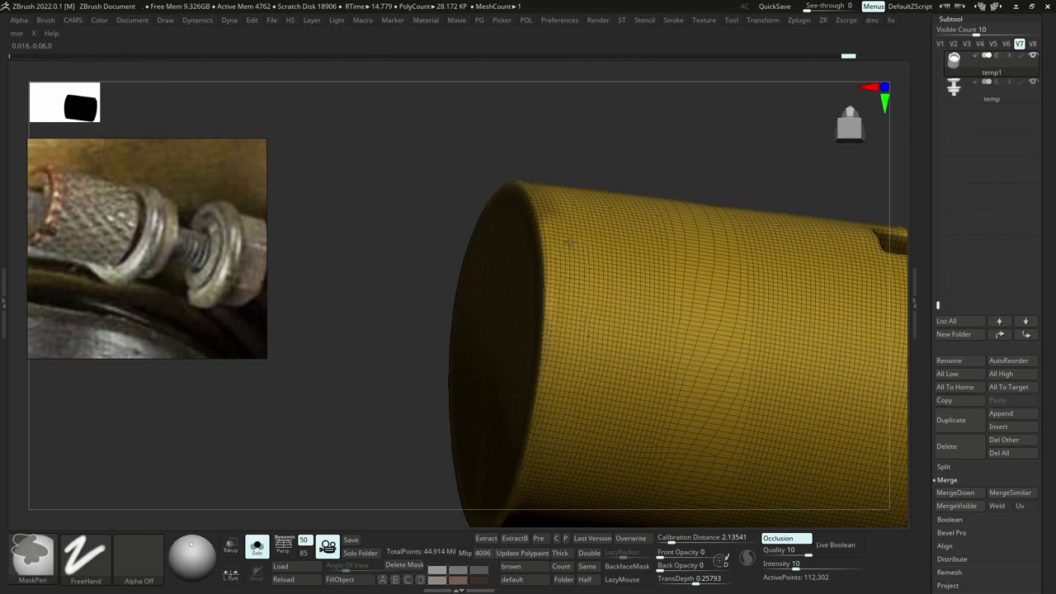
ctrl+alt+drag(542, 192, 545, 215)
key(shift+f)
ctrl+right_drag(563, 277, 545, 224)
key(ctrl+shift+a)
key(shift+f)
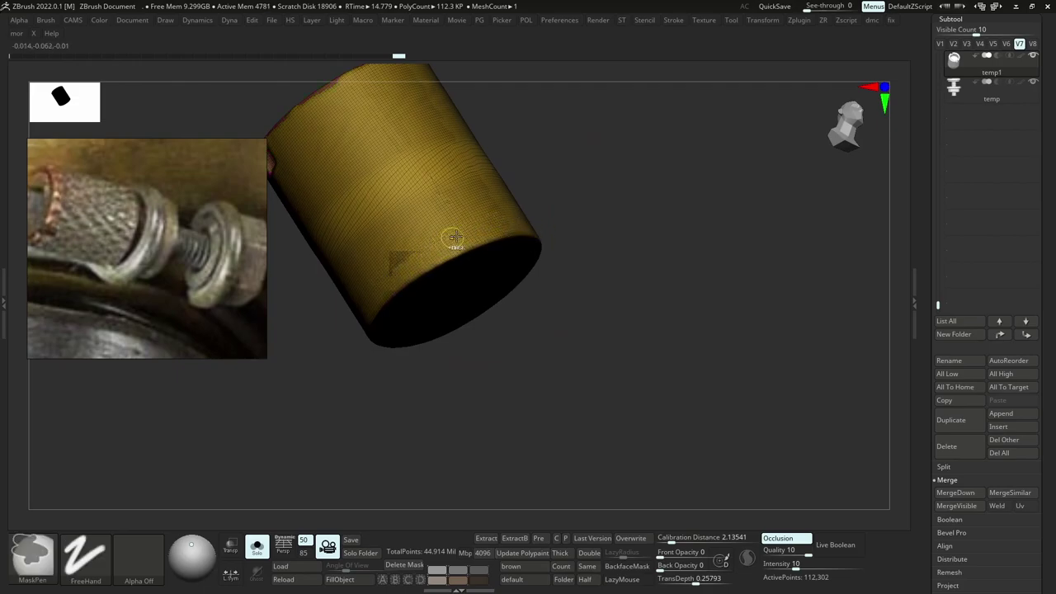
Redo the polygroup of the cap's slotted rim with a cleaner boundary along its outer edge.
key(ctrl+w)
alt+right_drag(421, 235, 552, 312)
right_drag(551, 312, 478, 256)
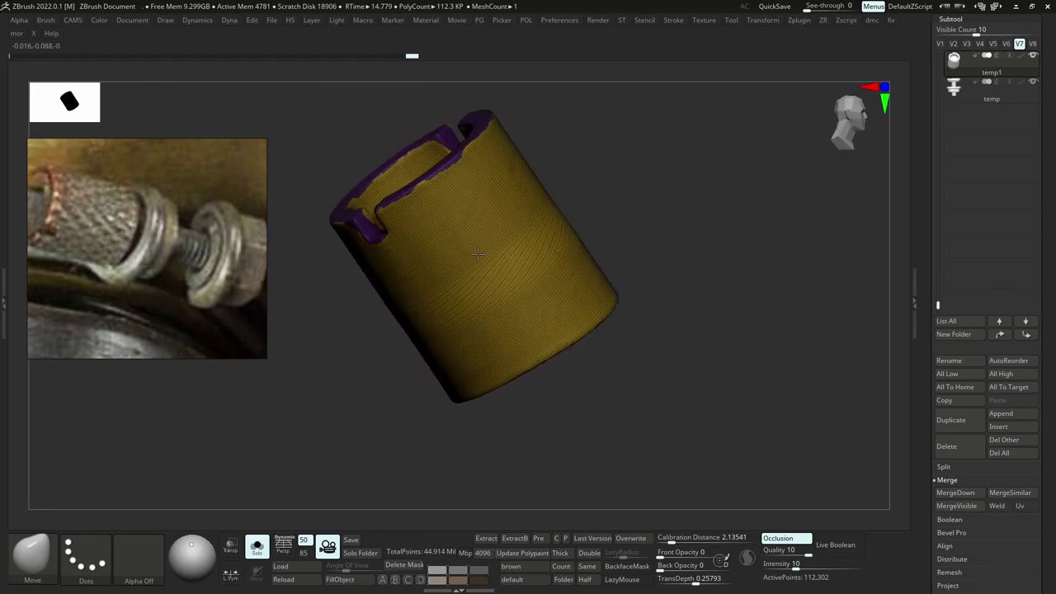
ctrl+right_drag(474, 165, 471, 204)
key(ctrl+w)
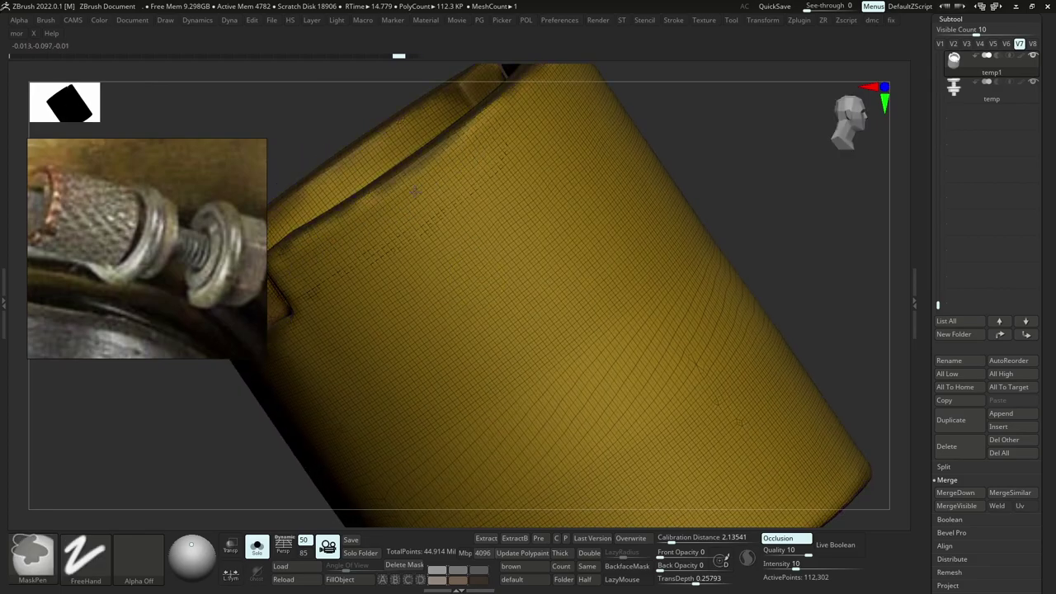
right_drag(466, 212, 485, 268)
ctrl+right_drag(485, 269, 446, 272)
alt+right_drag(445, 273, 388, 280)
right_drag(388, 280, 450, 268)
key(ctrl+z)
mouse_move(450, 269)
alt+right_down()
mouse_move(518, 286)
mouse_move(549, 308)
mouse_move(451, 301)
mouse_move(487, 247)
alt+right_up()
Split the rest of the cap into separate inside and outer-wall polygroups, and isolate the outer wall.
ctrl+shift+click(452, 302)
key(ctrl+w)
ctrl+alt+shift+drag(514, 156, 484, 409)
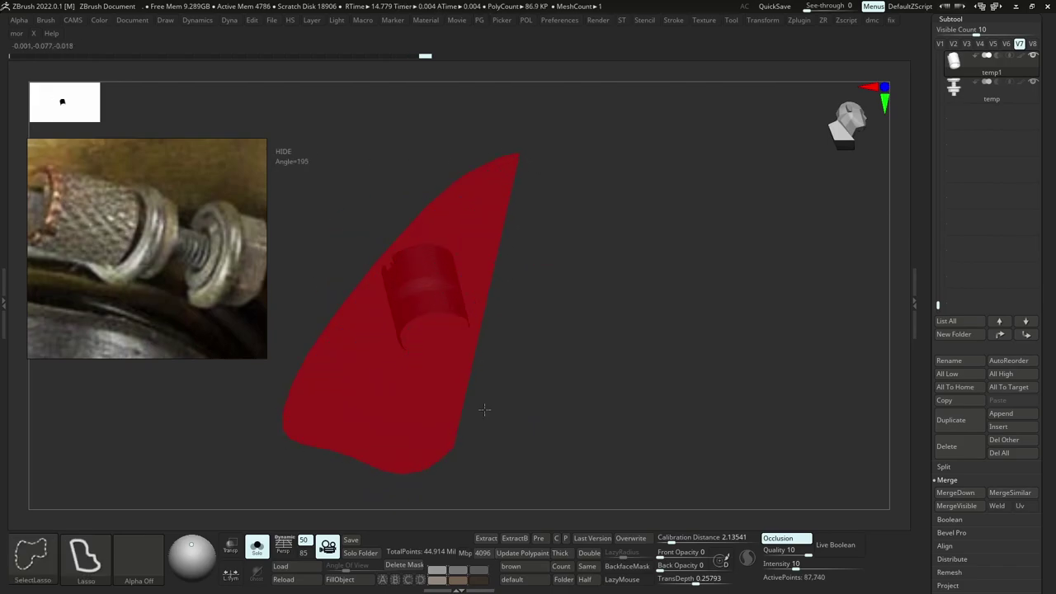
right_drag(431, 239, 449, 299)
right_drag(450, 299, 421, 288)
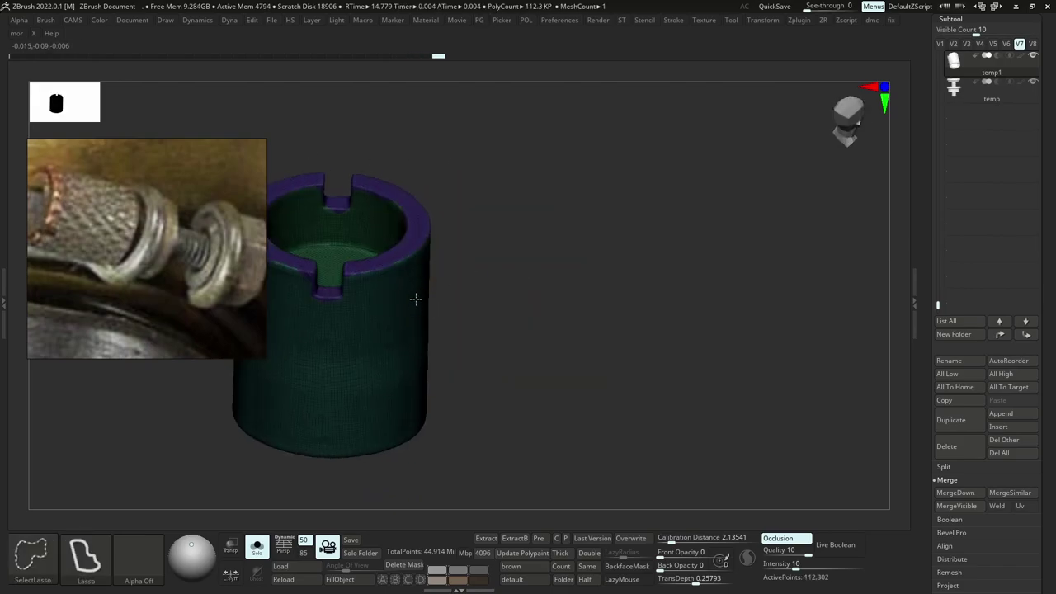
ctrl+shift+click(415, 299)
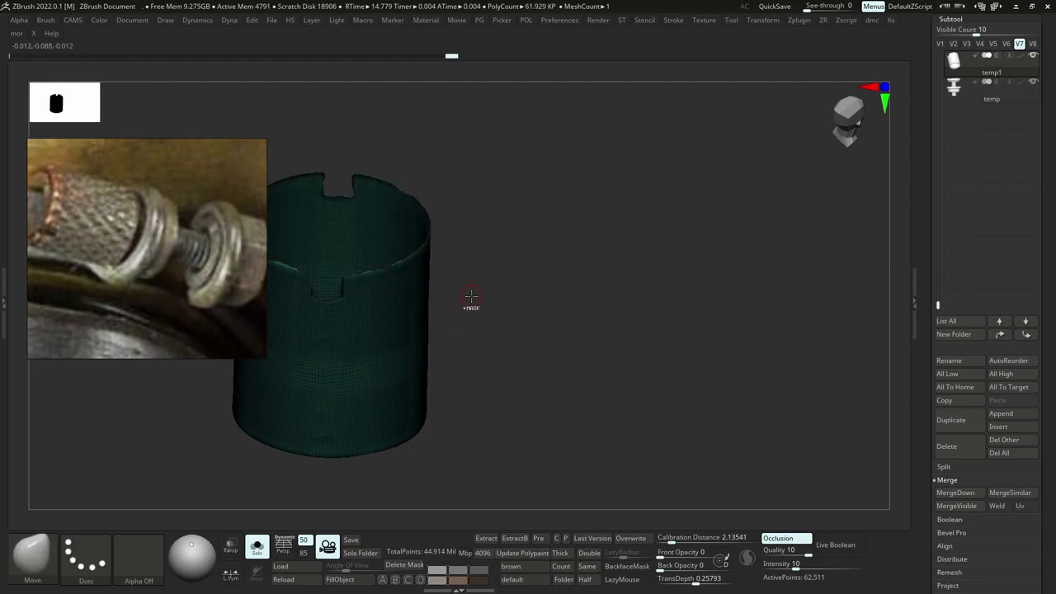
Assign the isolated outer wall of the cap its own polygroup and show the whole cap again.
key(ctrl+w)
ctrl+right_drag(483, 292, 463, 291)
mouse_move(524, 139)
ctrl+alt+shift+mouse_down()
mouse_move(400, 497)
mouse_move(524, 275)
ctrl+alt+shift+mouse_up()
mouse_move(401, 302)
right_down()
mouse_move(358, 228)
mouse_move(372, 177)
right_up()
right_drag(460, 283, 624, 351)
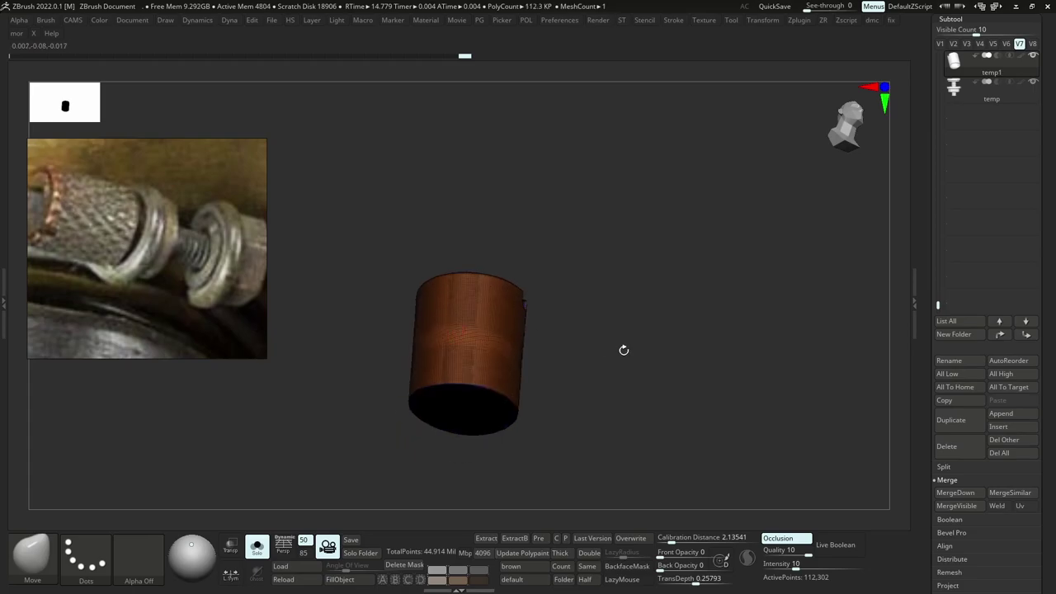
Drop the cap to its lower subdivision level and unwrap its UVs by polygroups with UV Master.
key(shift+d)
right_drag(469, 325, 528, 368)
ctrl+right_drag(528, 368, 602, 404)
key(n)
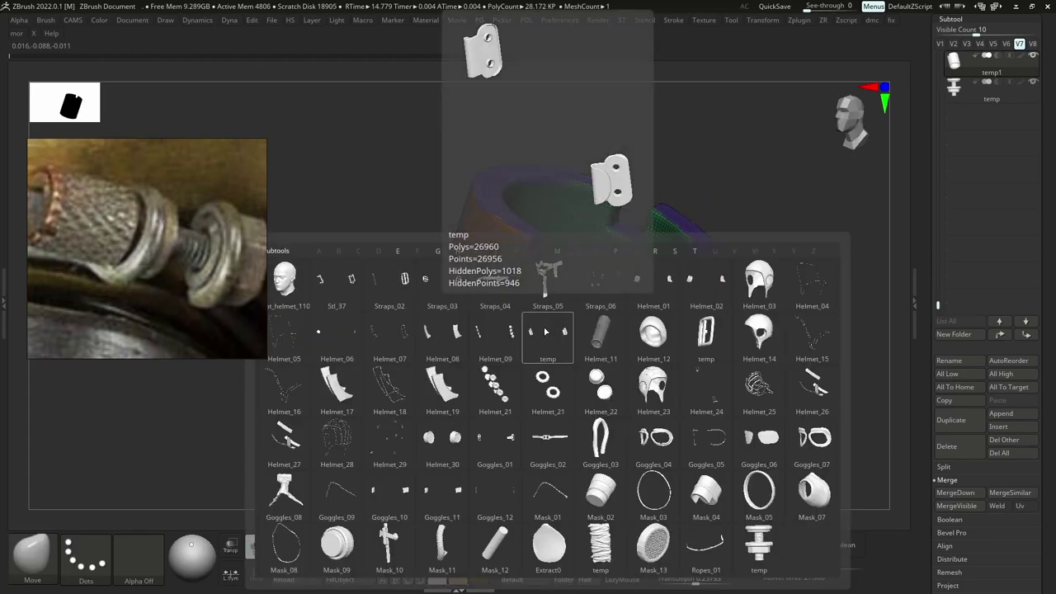
key(m)
key(Escape)
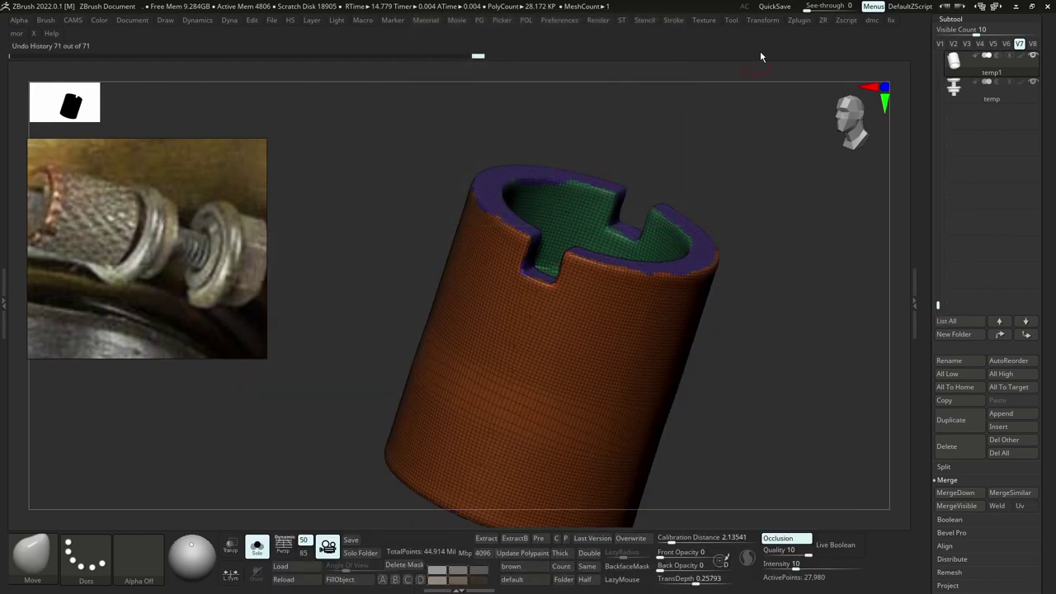
click(800, 20)
click(824, 335)
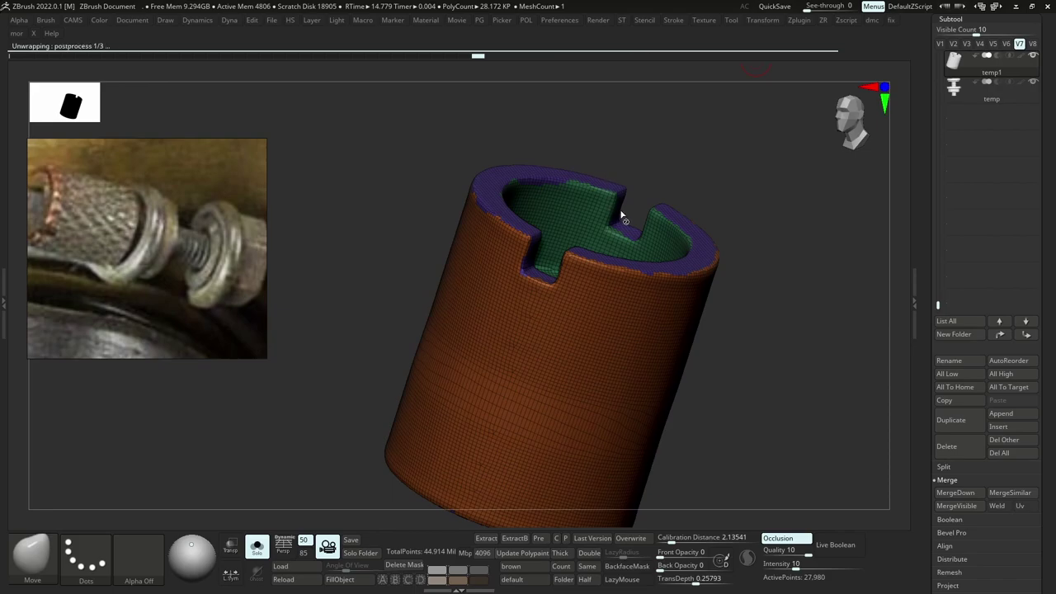
alt+right_drag(628, 320, 633, 225)
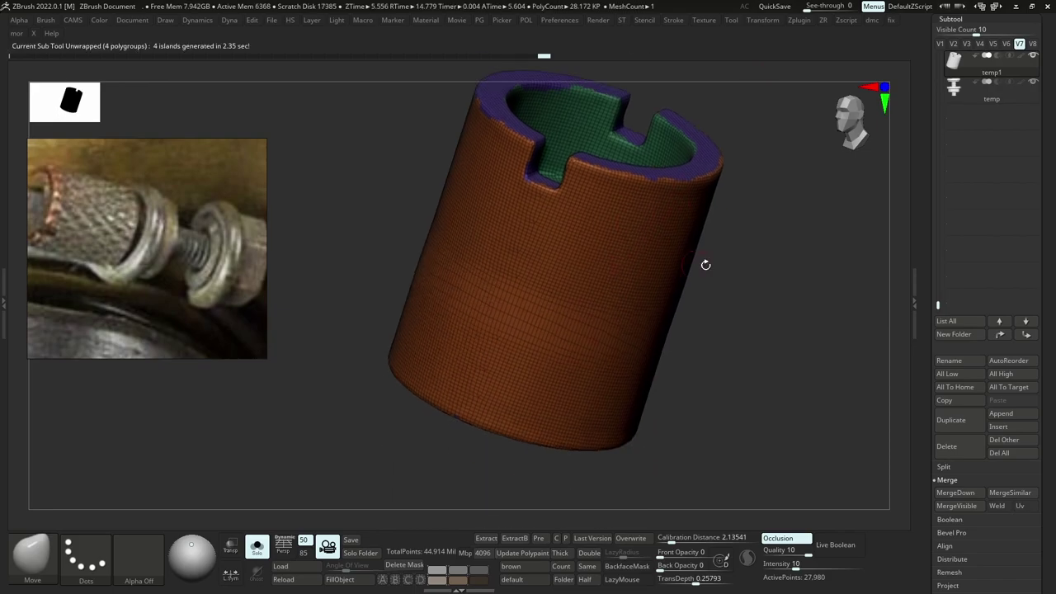
Raise the cap's subdivision by two levels, undoing the extra level tried after that.
key(ctrl+d)
key(ctrl+d)
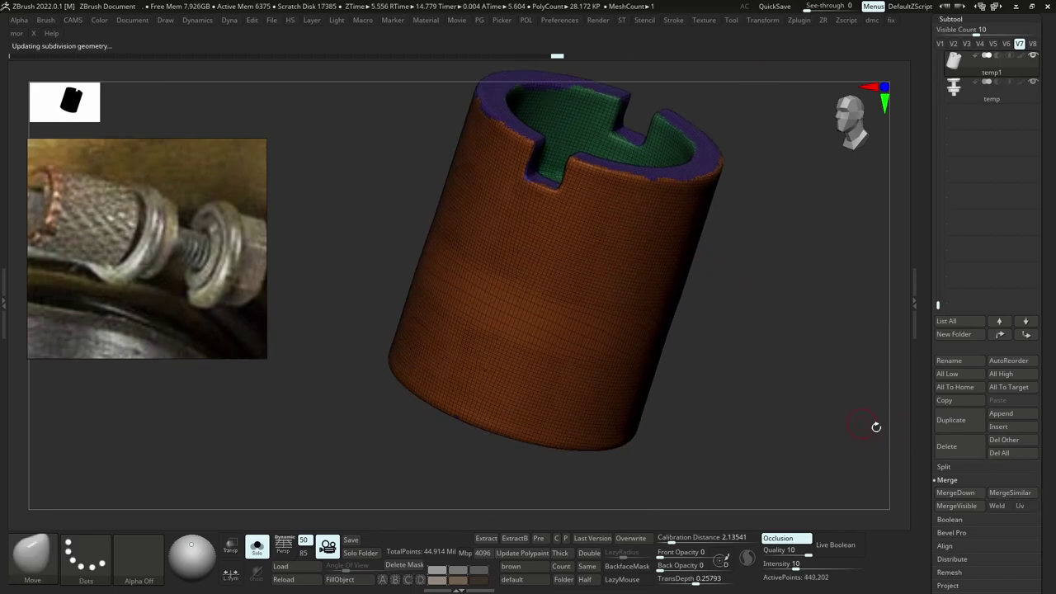
drag(1041, 426, 1042, 378)
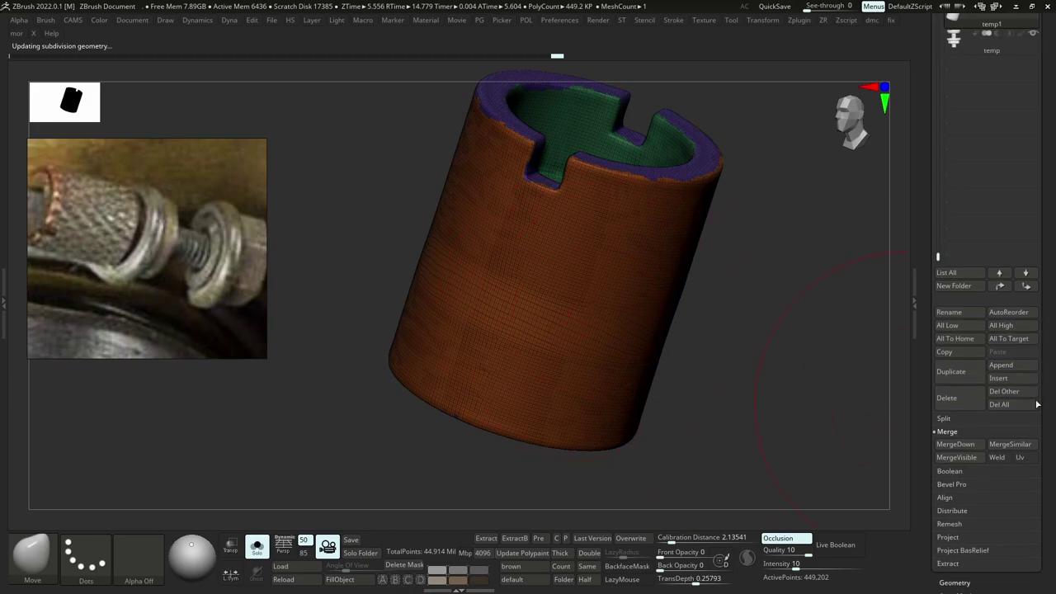
key(ctrl+d)
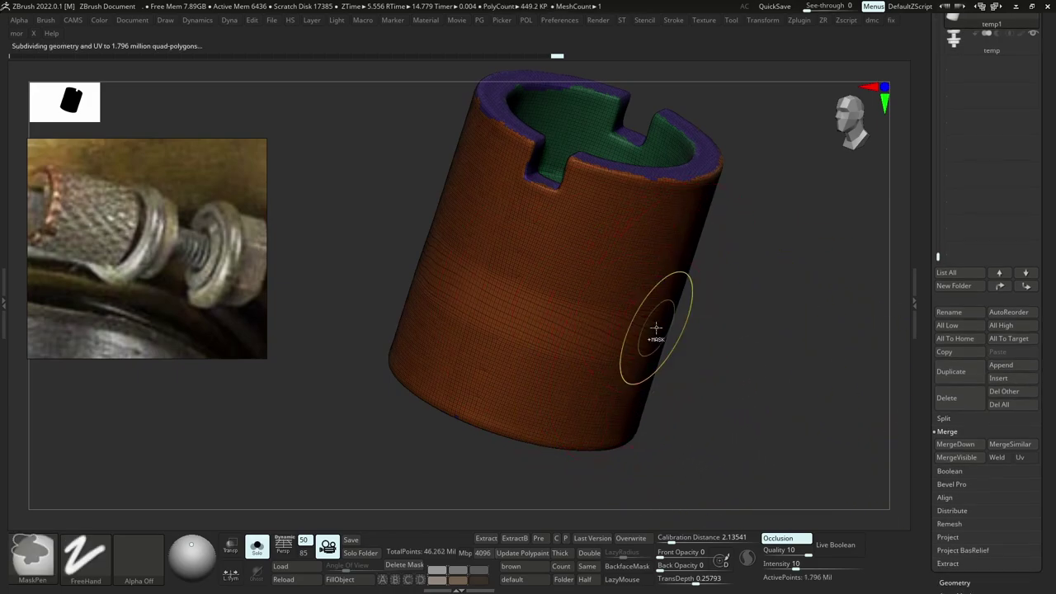
key(ctrl+z)
Start a surface noise on the cap in UV mode with a noise scale of 9.26822.
drag(996, 569, 995, 510)
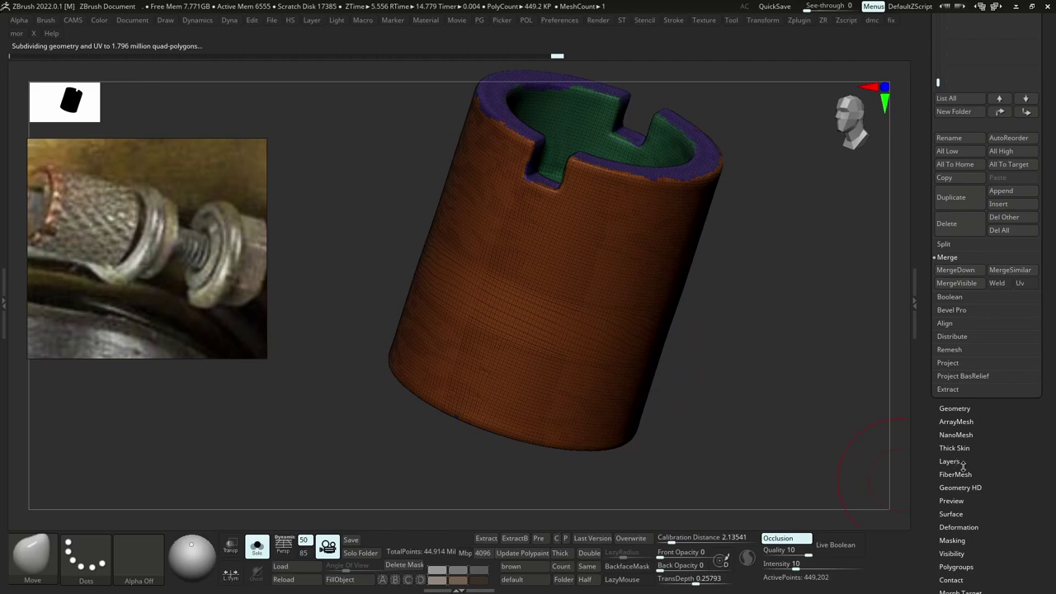
click(957, 514)
click(972, 150)
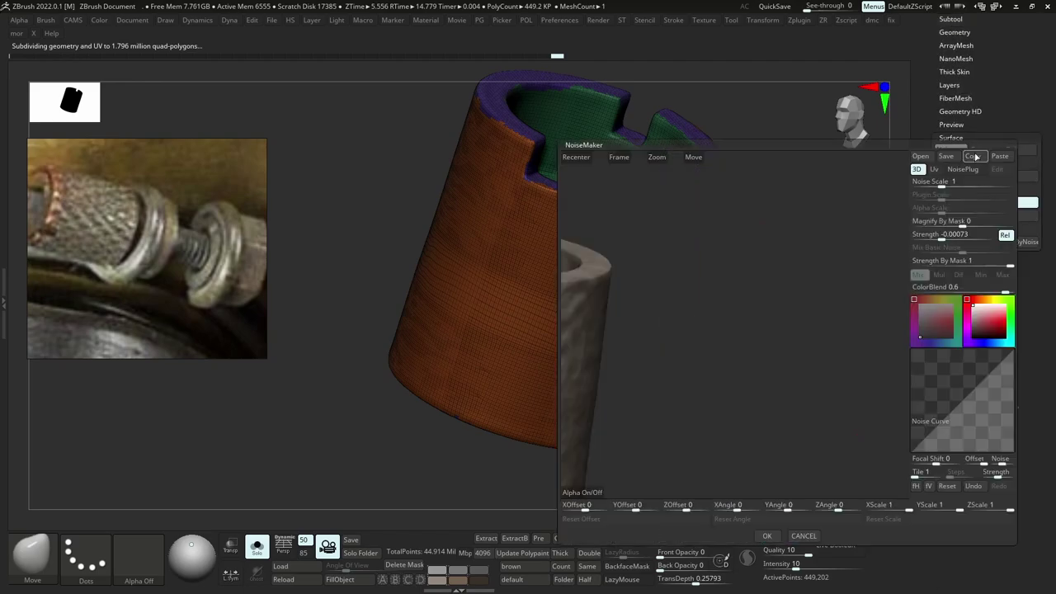
alt+drag(636, 310, 761, 257)
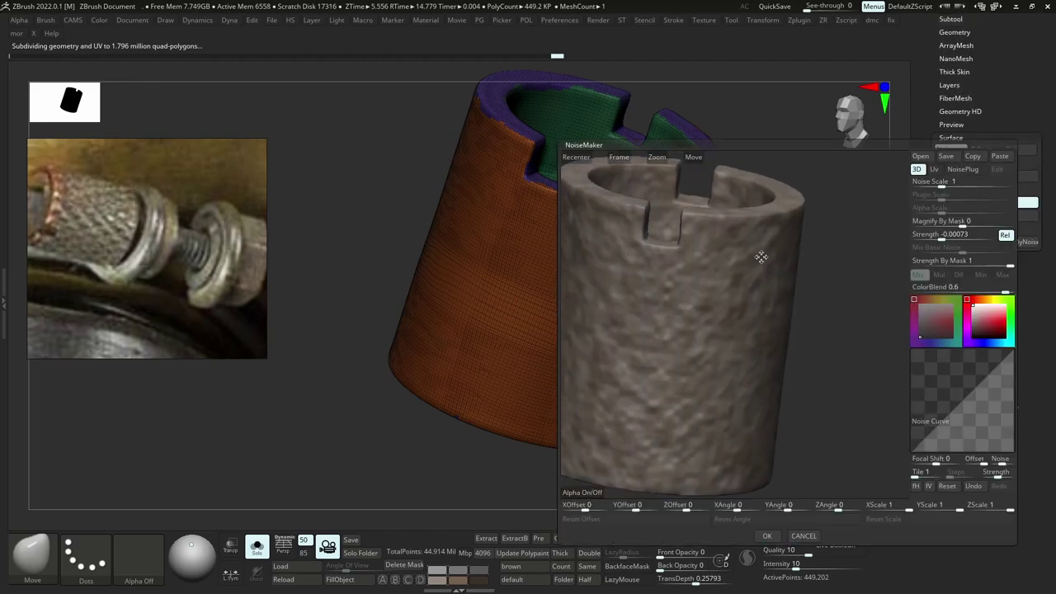
click(937, 170)
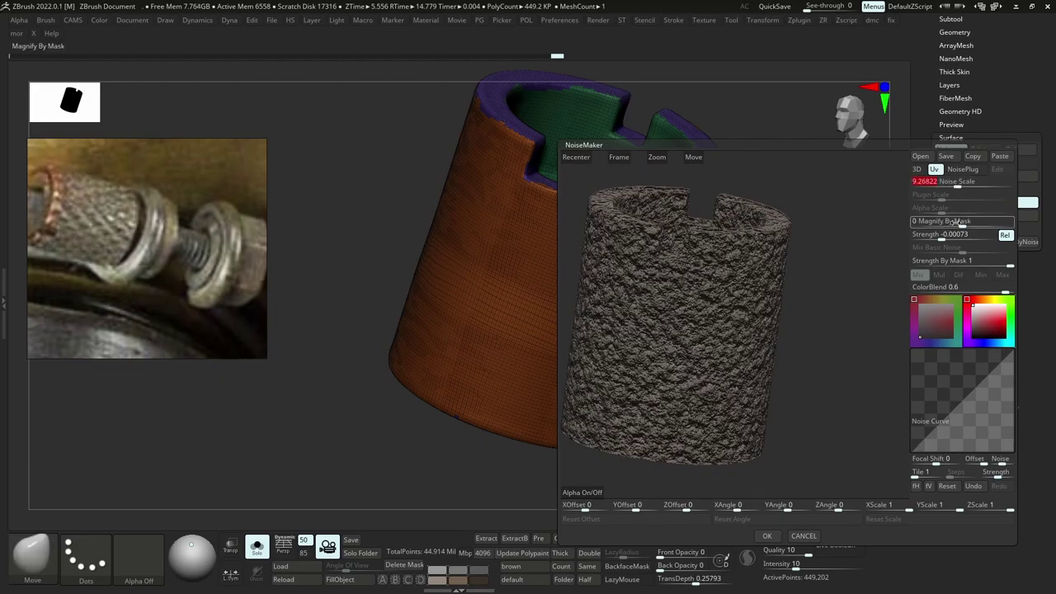
Activate the noise plug-in generators and reposition the reference photo to keep the knurled cap in view.
click(962, 169)
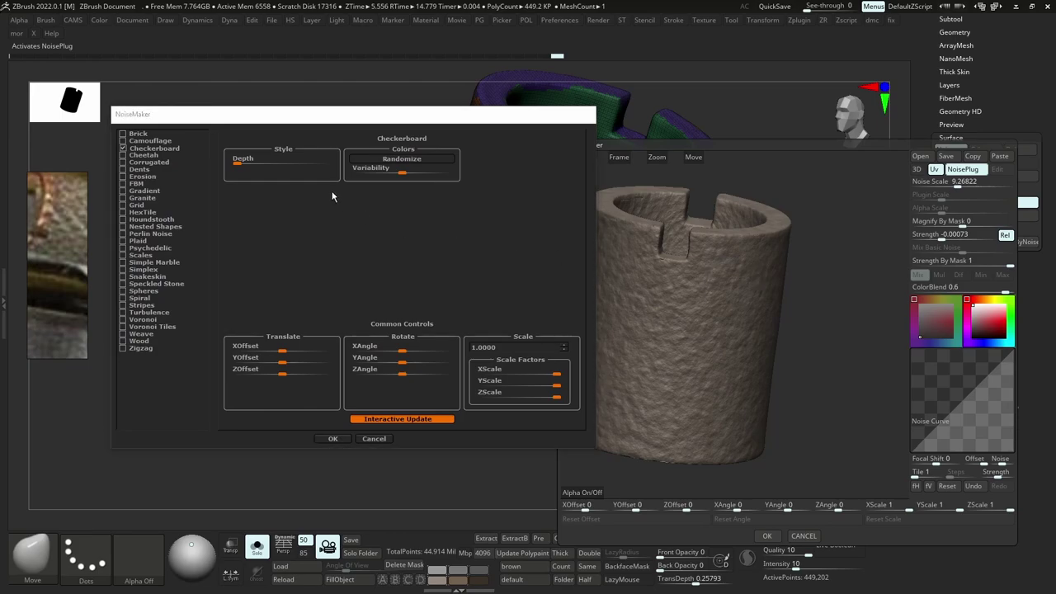
click(125, 149)
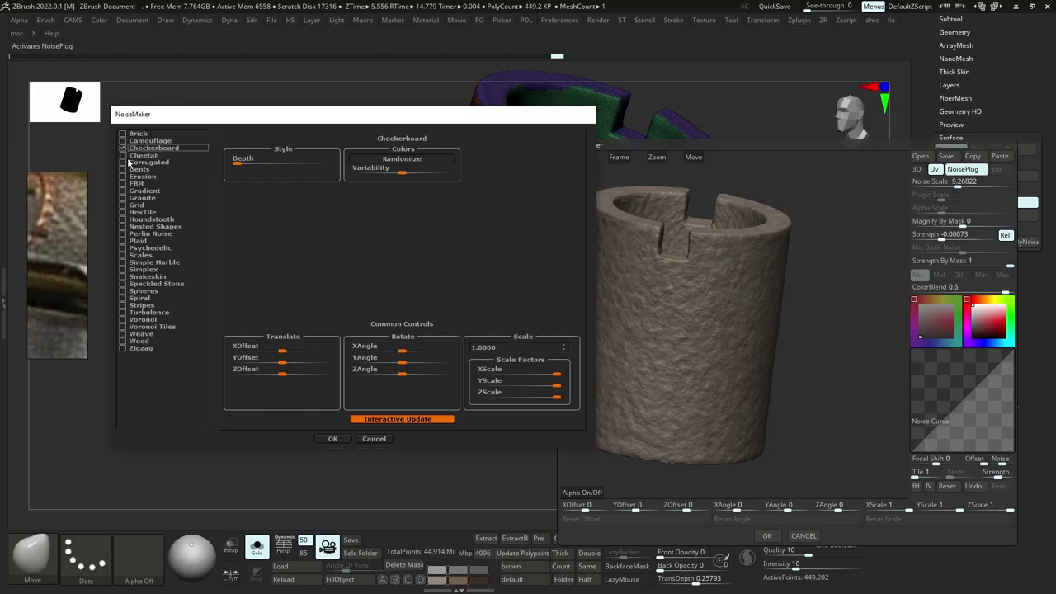
drag(84, 176, 116, 146)
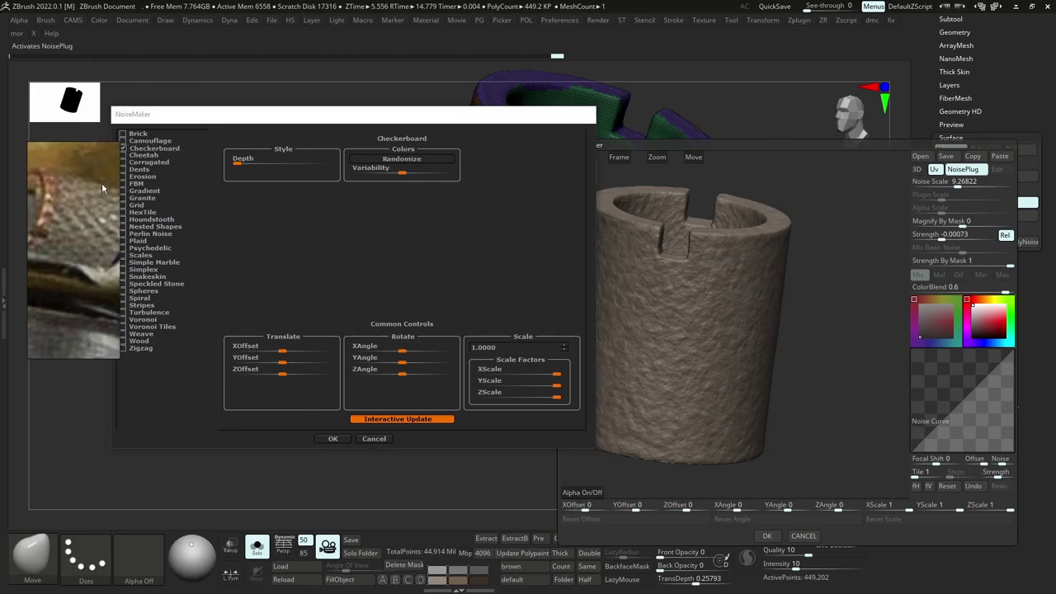
scroll(86, 224, down, 2)
right_drag(102, 198, 95, 198)
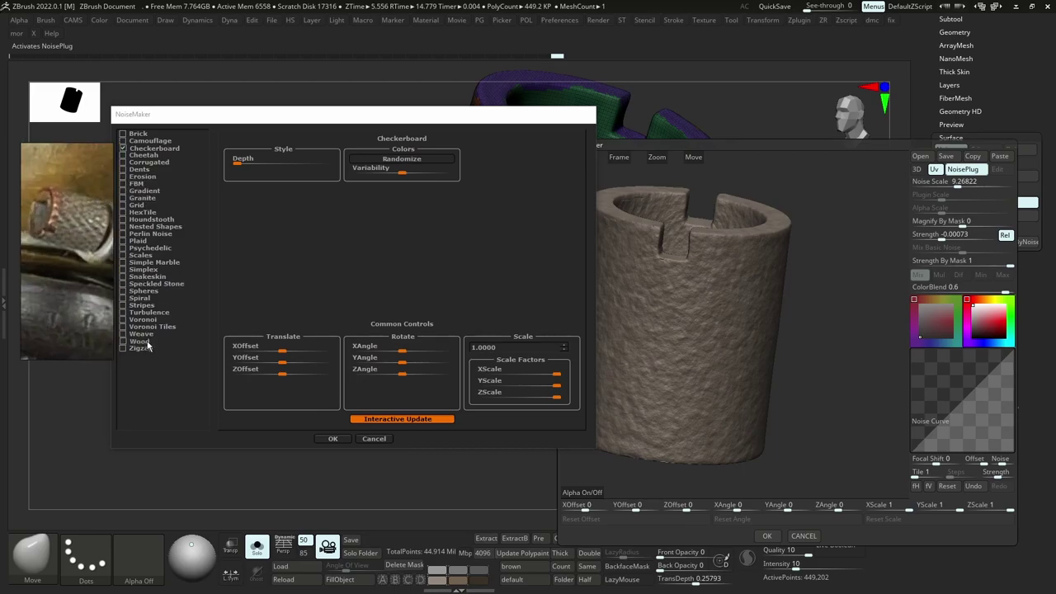
Preview the Scales and HexTile generators, and apply Grid with X, Y and Z scale factors of 0.08, 0.07 and 0.52.
click(139, 256)
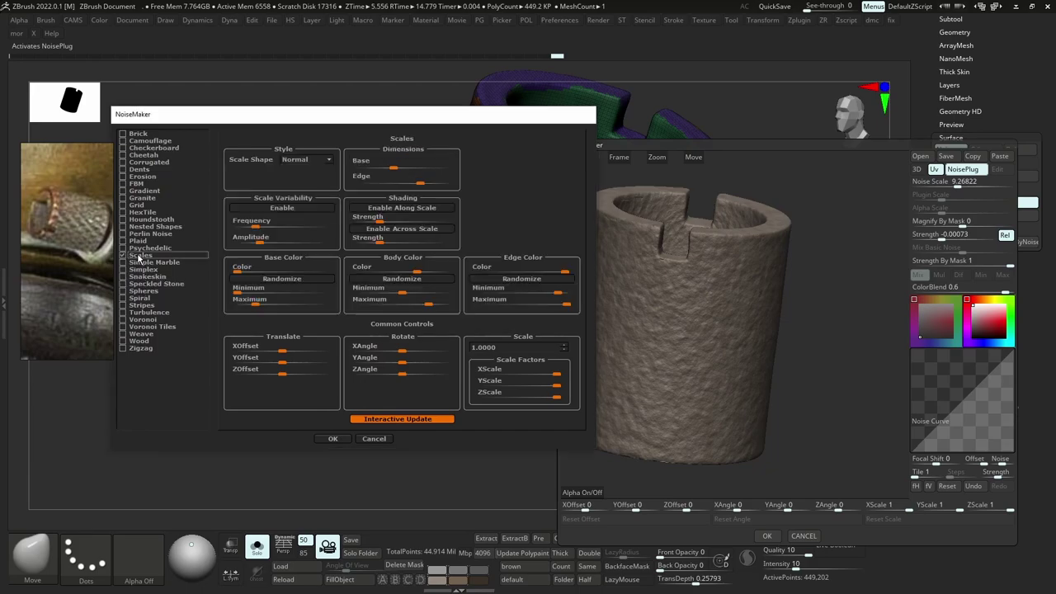
click(139, 214)
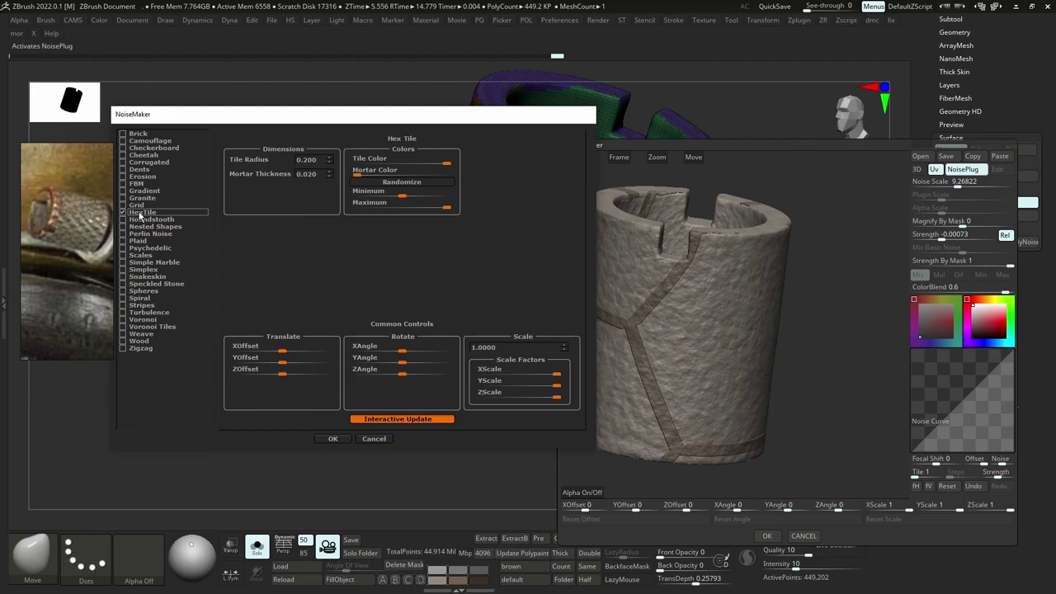
drag(555, 374, 510, 386)
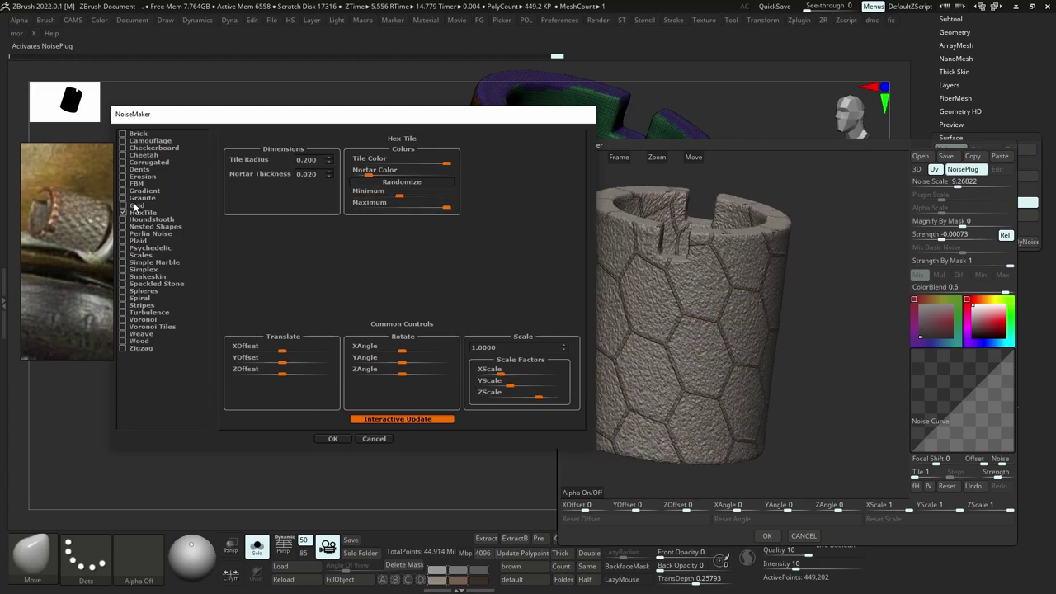
click(137, 205)
drag(511, 374, 487, 386)
click(332, 438)
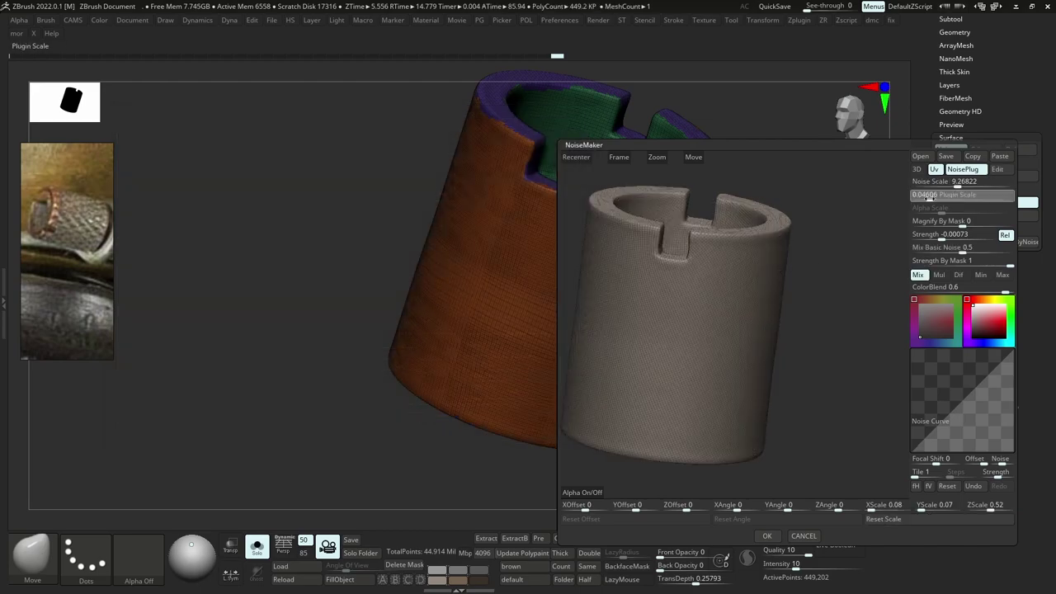
Set the grid noise to plugin scale 0.28963, Y offset 0.1884, X scale 0.25081, Y scale 0.14378 and Z scale 0.41135.
drag(935, 199, 936, 199)
drag(638, 509, 641, 509)
drag(920, 510, 925, 510)
drag(991, 509, 988, 510)
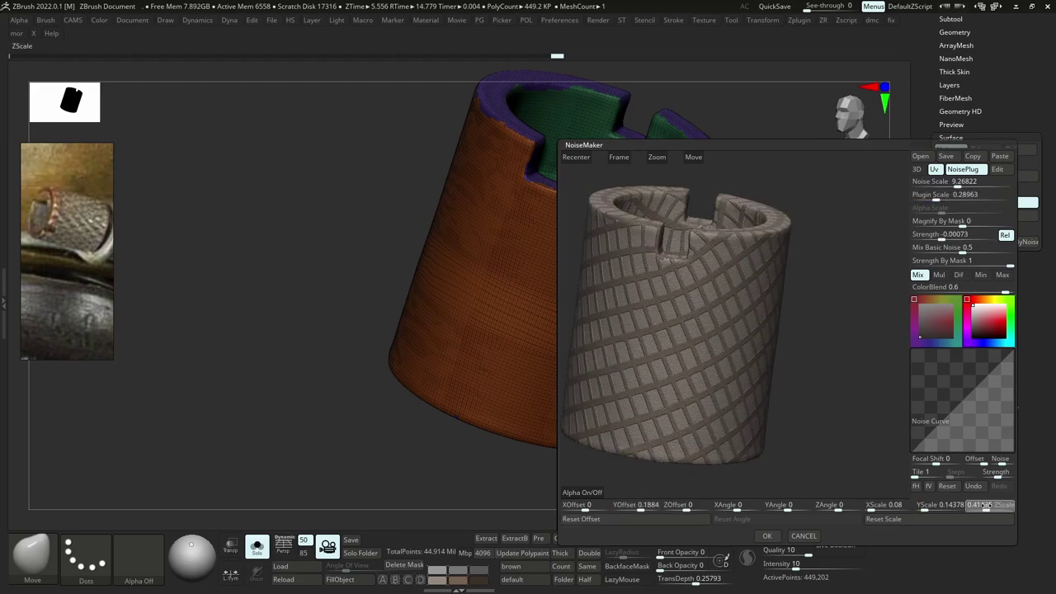
mouse_move(871, 509)
mouse_down()
mouse_move(826, 505)
mouse_move(879, 507)
mouse_up()
Rotate the grid noise to a Z angle of 81 and set its plugin scale to 0.14585.
drag(936, 197, 931, 195)
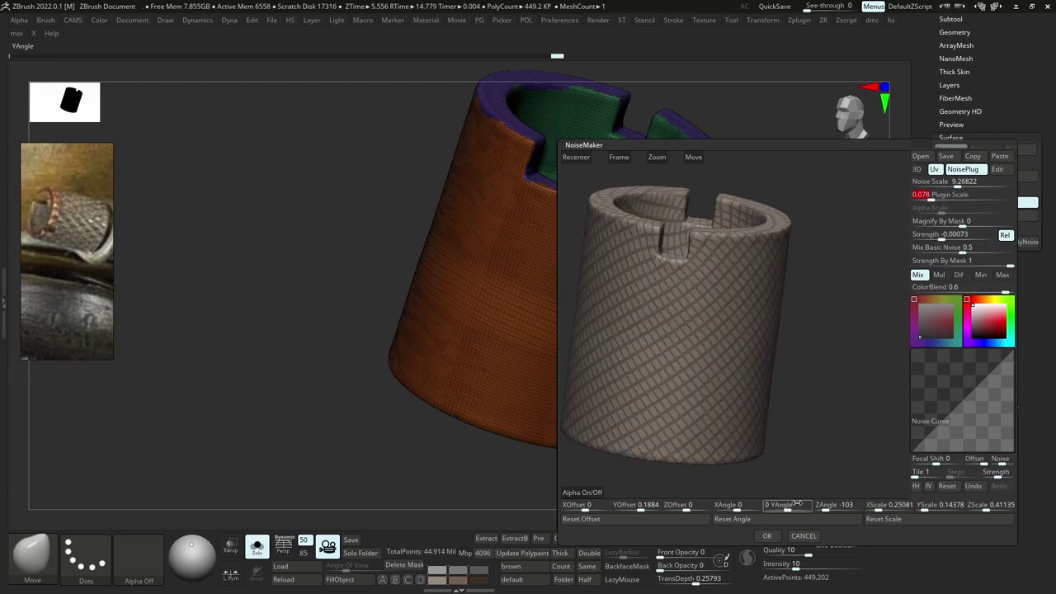
drag(826, 507, 848, 502)
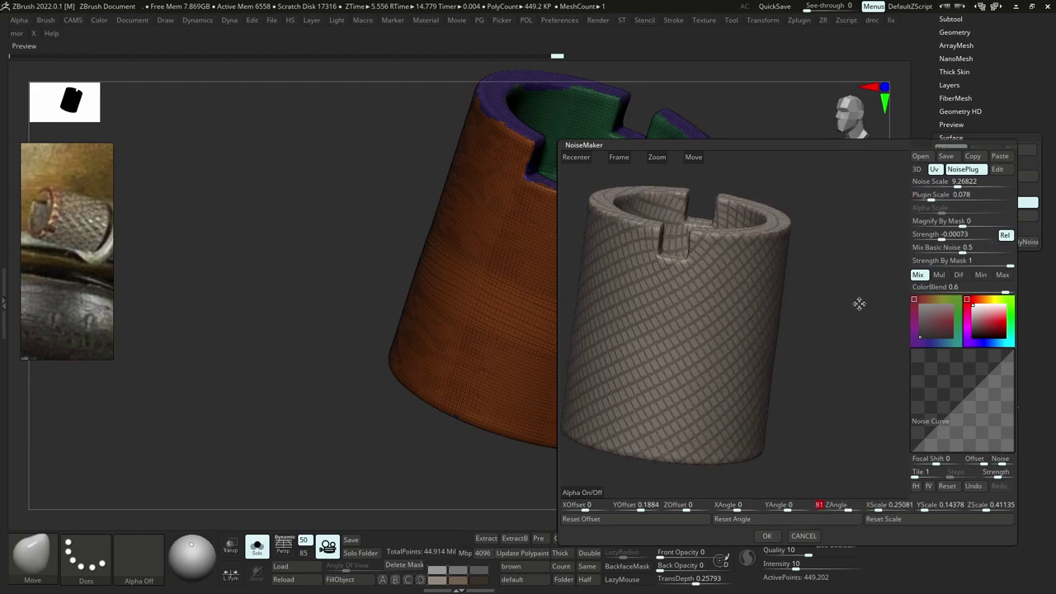
drag(928, 195, 934, 197)
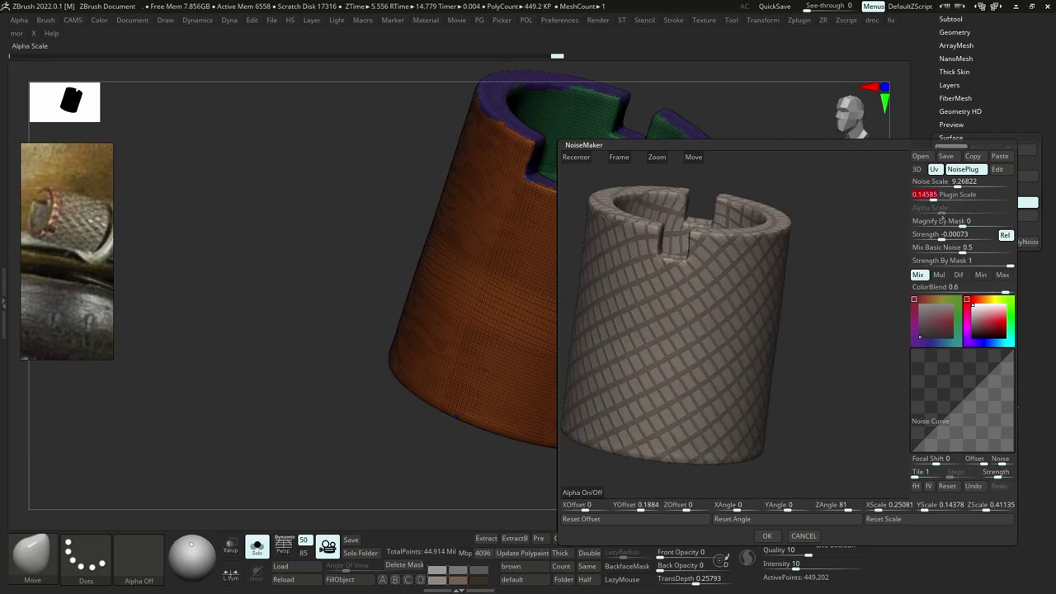
Set the noise's color blend and basic noise mix to 0 and its strength to 0.00152, and accept the noise.
drag(957, 290, 967, 289)
drag(944, 249, 966, 235)
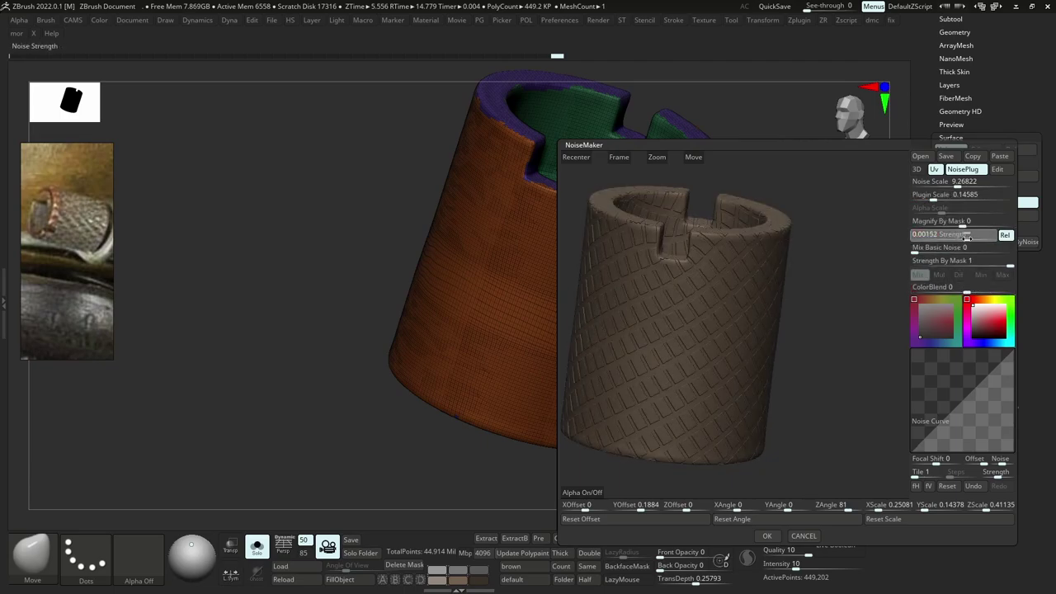
click(769, 536)
Hide the polyframe, show the cap with the rest of the screw, and set the noise's plugin scale to 0.25435.
key(shift+f)
ctrl+right_drag(702, 330, 663, 250)
drag(663, 250, 684, 289)
ctrl+right_drag(684, 288, 708, 354)
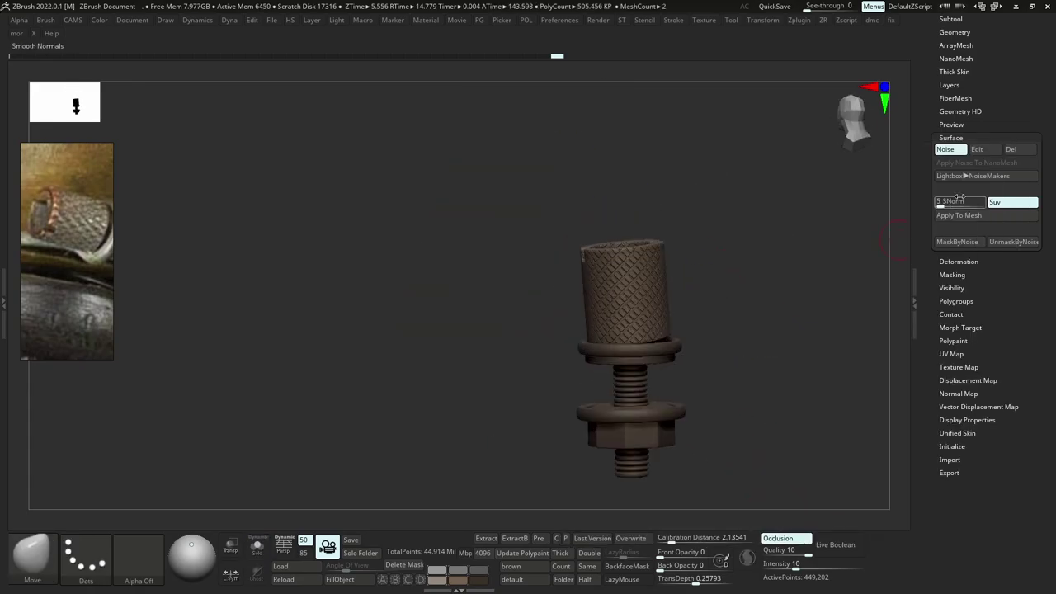
click(978, 150)
drag(932, 199, 936, 200)
click(767, 538)
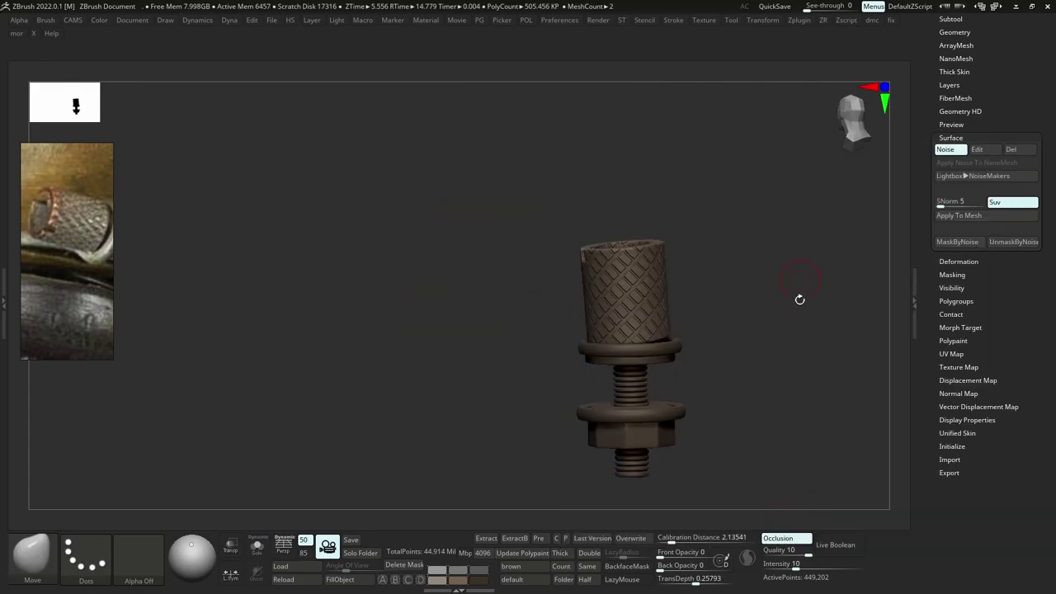
Examine the grid pattern on the cap from several sides, near and far.
ctrl+right_drag(800, 300, 757, 264)
drag(757, 266, 667, 293)
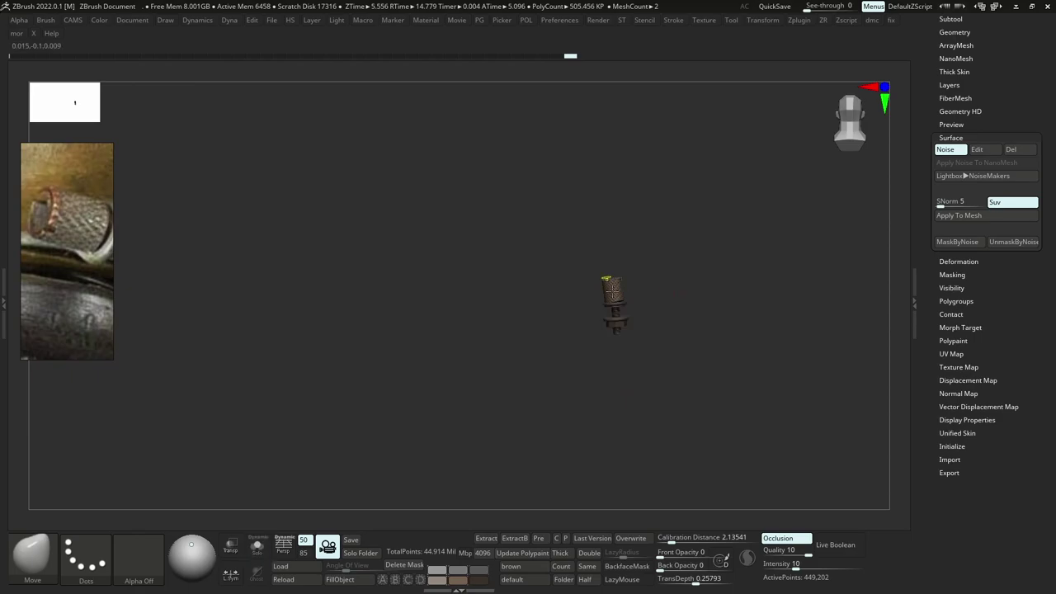
ctrl+right_drag(612, 285, 740, 330)
mouse_move(740, 330)
mouse_down()
mouse_move(698, 333)
mouse_move(709, 336)
mouse_up()
ctrl+right_drag(703, 317, 715, 333)
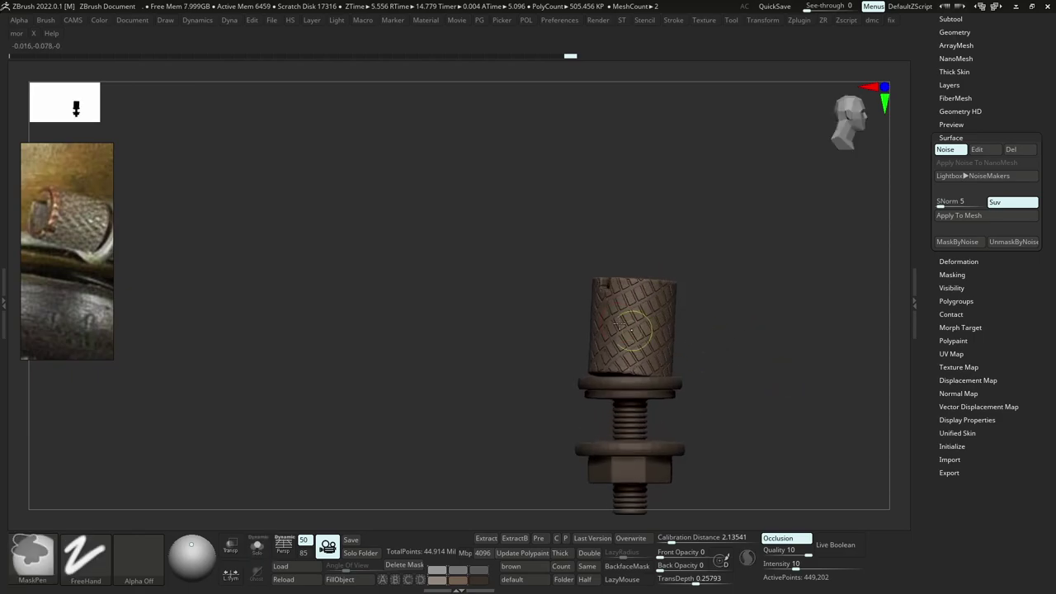
drag(715, 332, 653, 330)
ctrl+right_drag(651, 330, 642, 346)
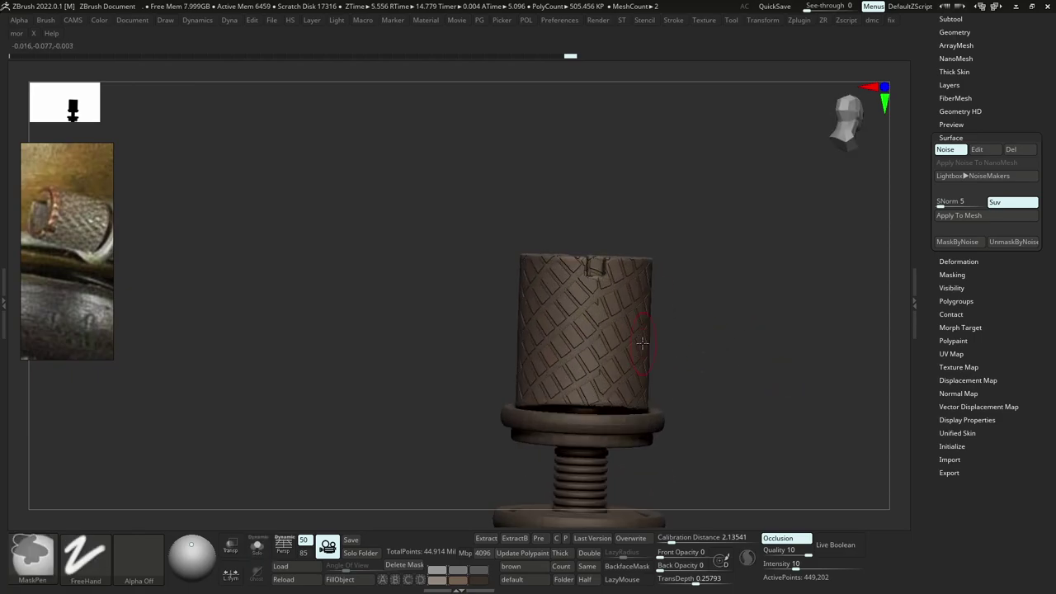
Try the cap's grid noise in 3D mode and return it to UV mode.
click(978, 149)
click(917, 170)
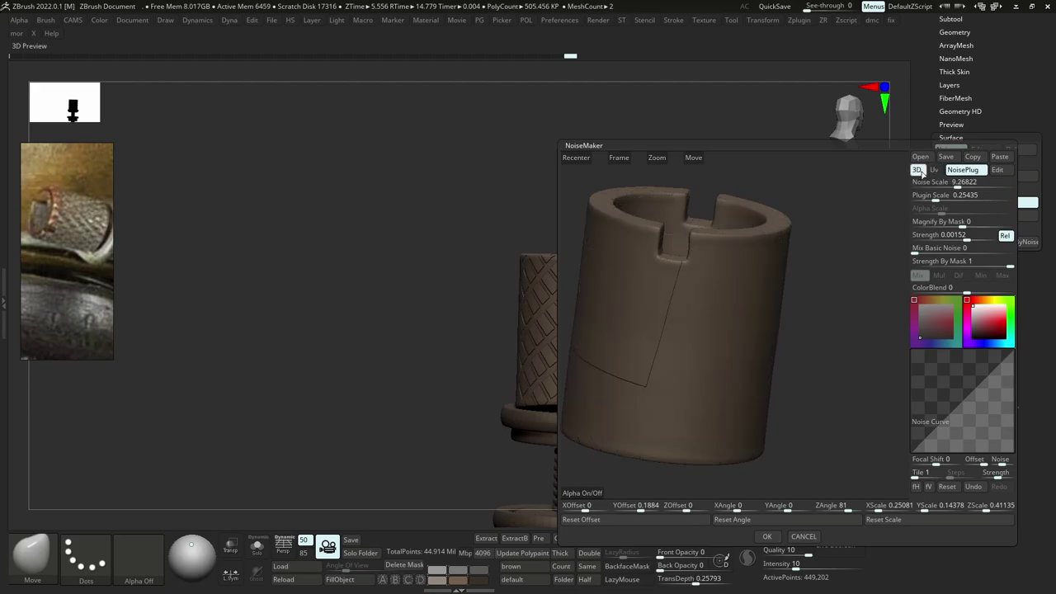
click(935, 170)
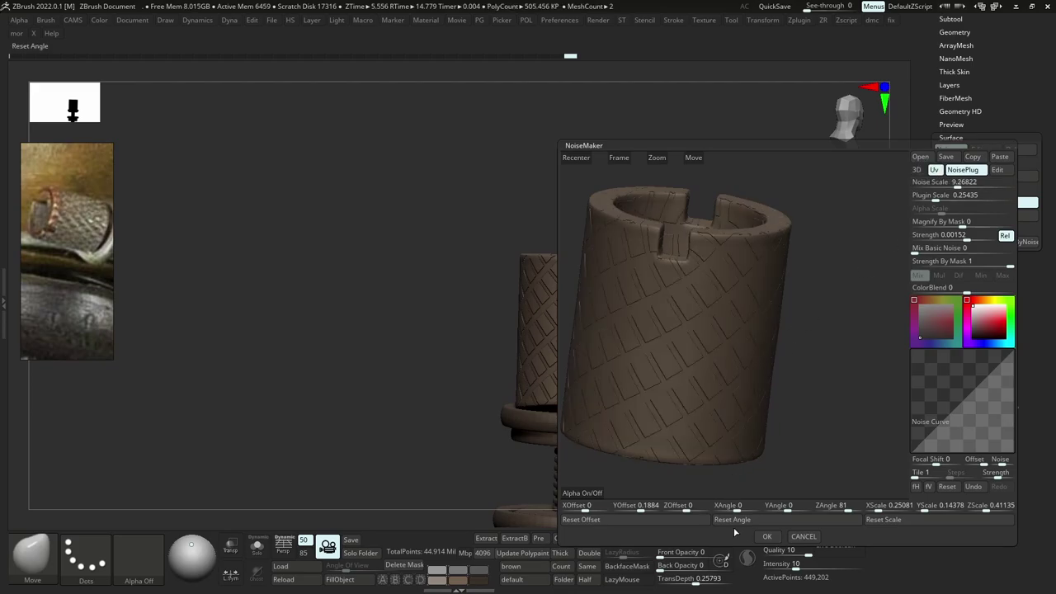
click(769, 537)
Mask the cap by its grid noise pattern and inspect the mask below the slot.
right_drag(652, 355, 673, 371)
ctrl+right_drag(673, 371, 660, 396)
ctrl+right_drag(660, 396, 631, 353)
ctrl+right_drag(631, 353, 669, 388)
alt+right_drag(668, 388, 567, 379)
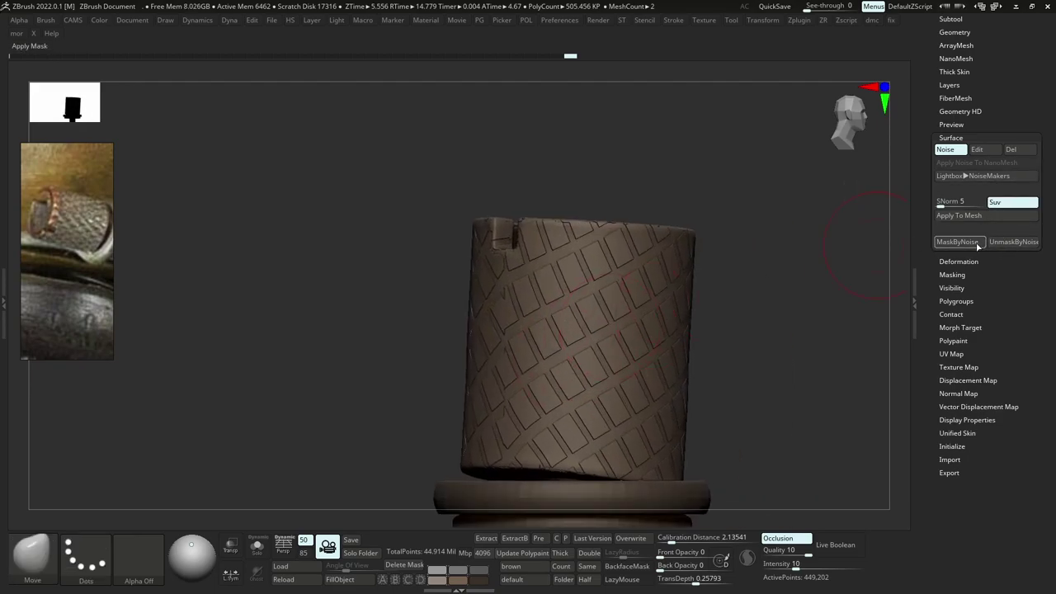
click(979, 247)
right_drag(541, 299, 609, 289)
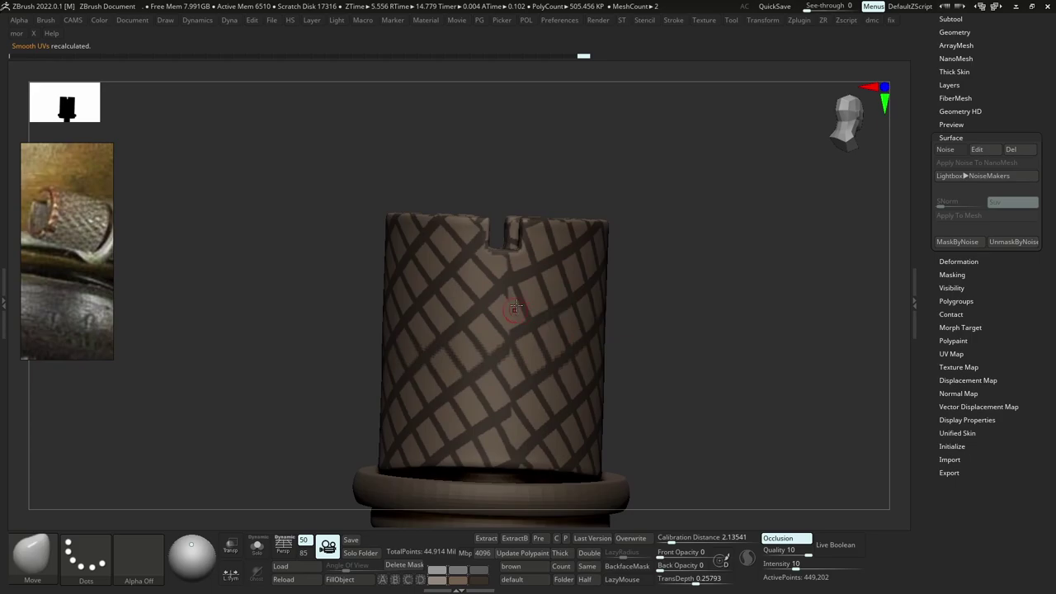
ctrl+right_drag(536, 283, 496, 316)
key(s)
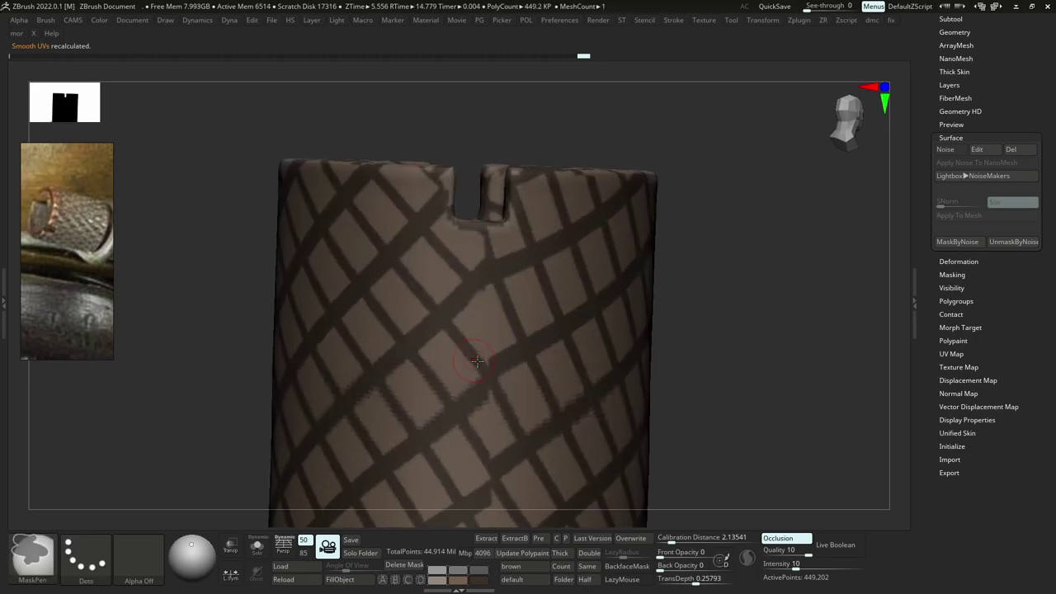
Try to switch off the Dynamic mode of the brush's draw size.
key(s)
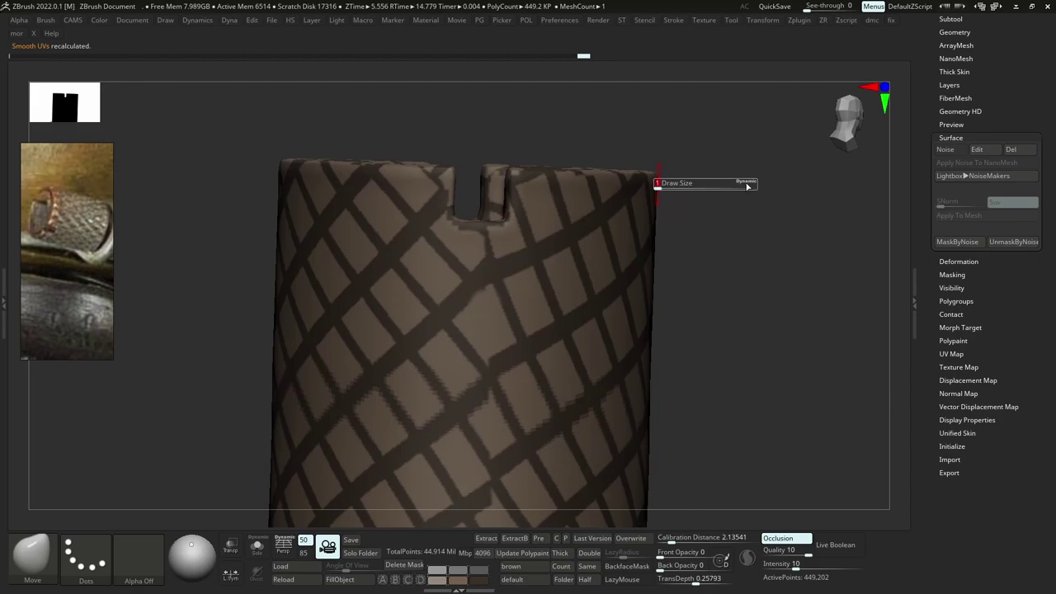
click(747, 186)
key(s)
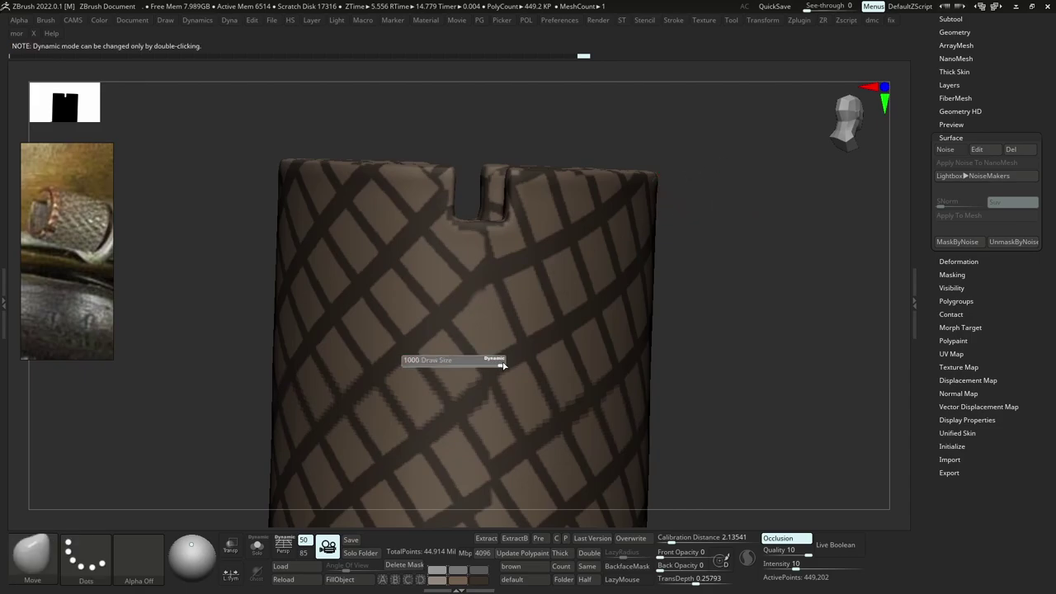
key(s)
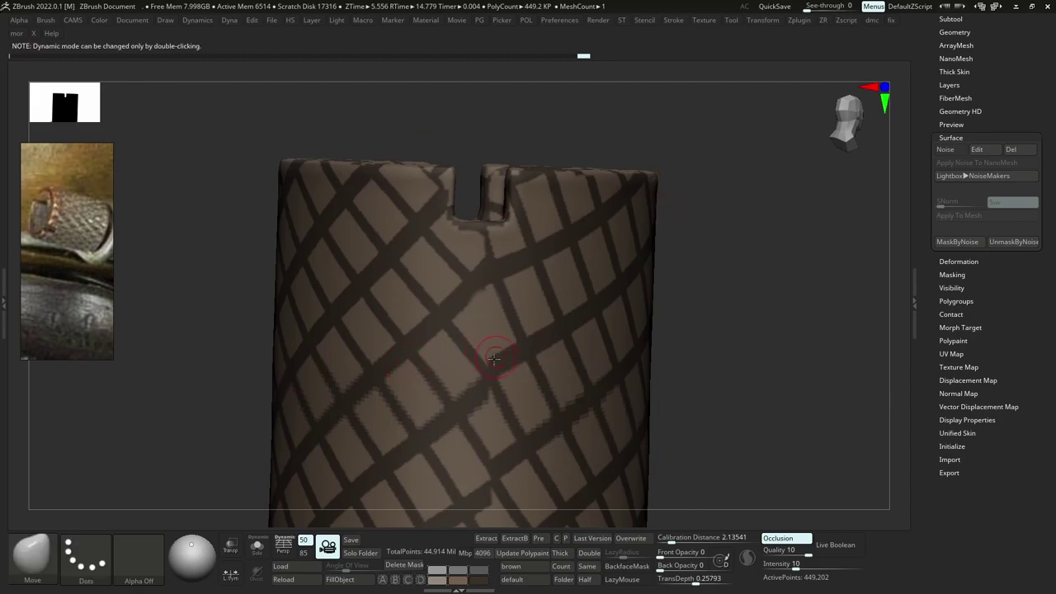
key(ctrl+s)
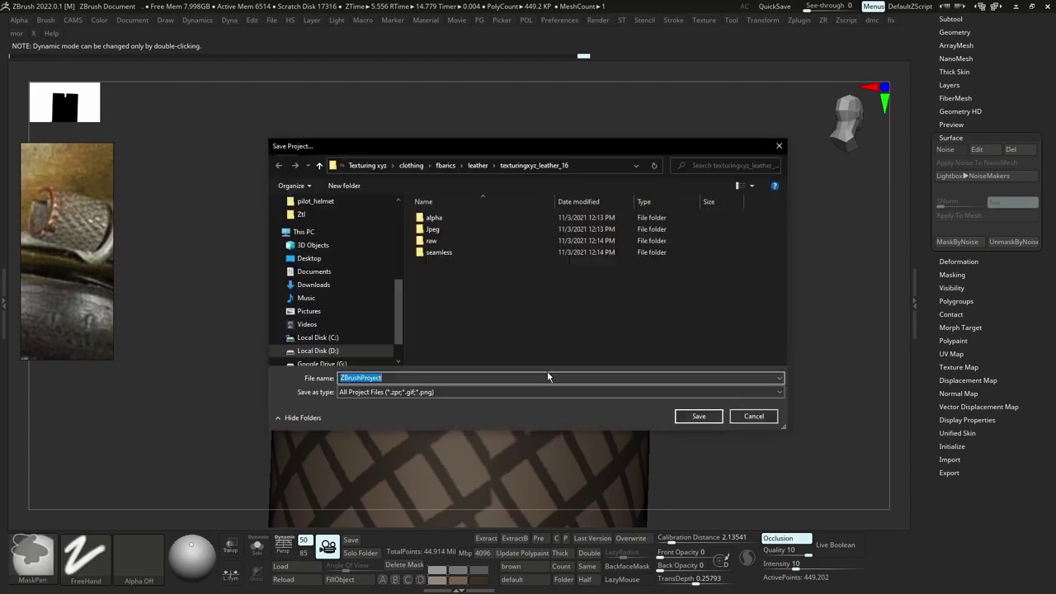
click(751, 420)
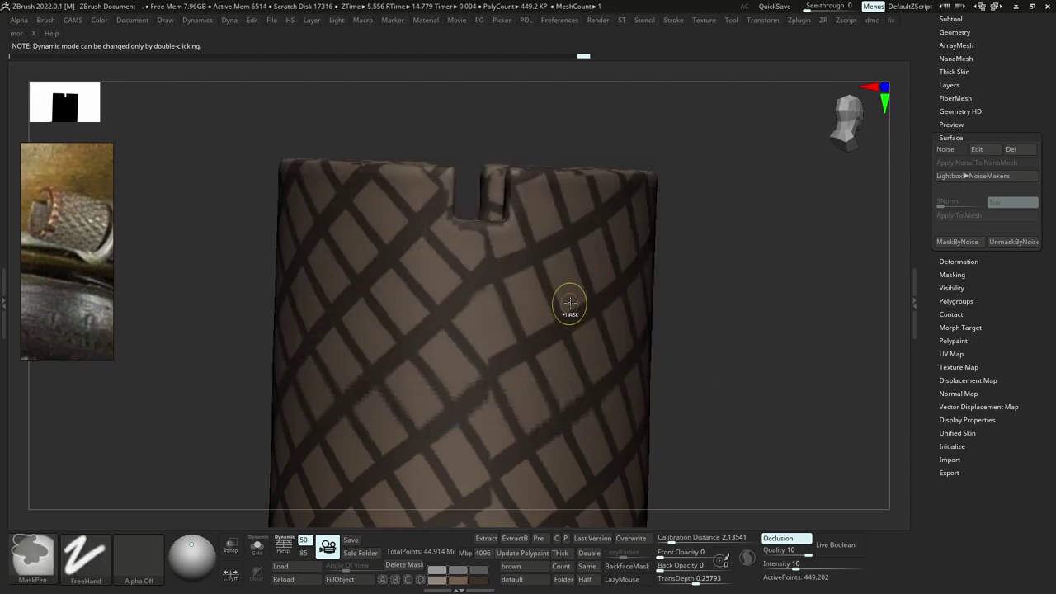
Turn off Dynamic for the draw size so the brush keeps a fixed size while zooming.
key(ctrl+c)
key(s)
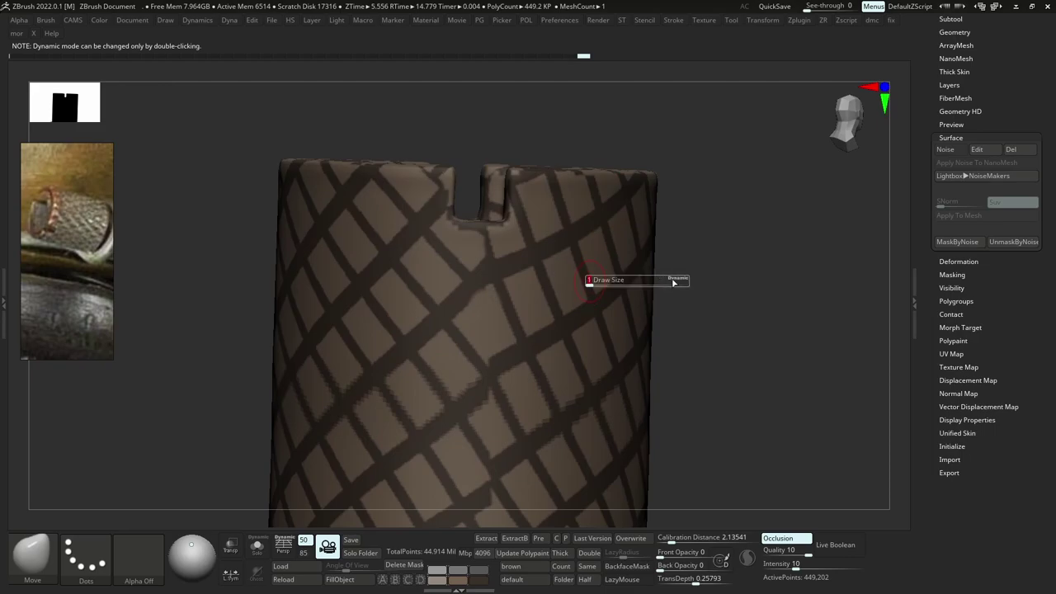
click(673, 282)
key(s)
click(577, 287)
key(s)
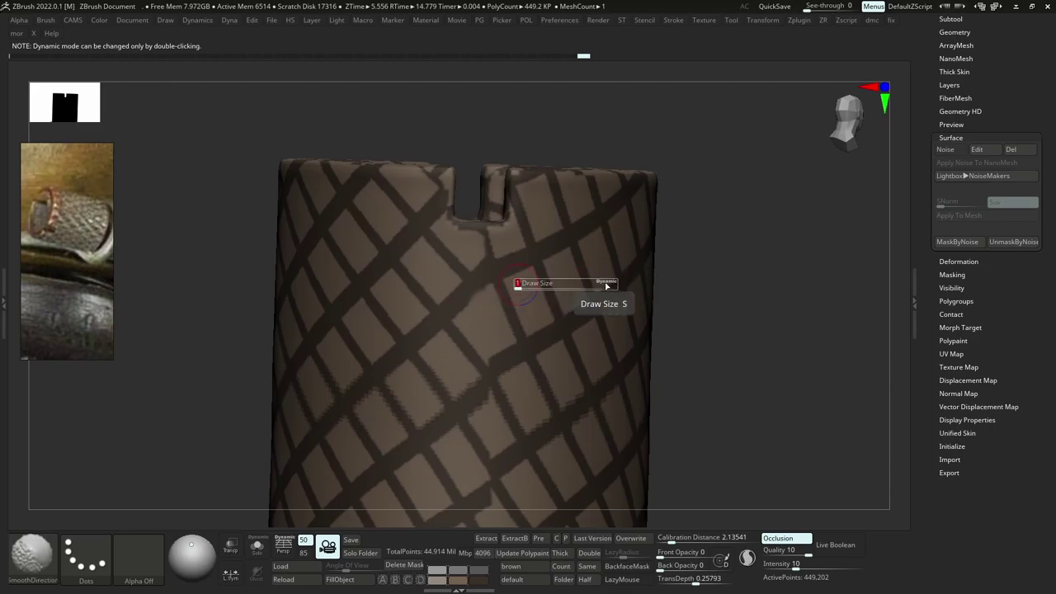
click(606, 285)
key(s)
key(space)
double_click(712, 205)
Reduce the draw size to a small brush fit for retouching the mask lines below the cap's slot.
key(s)
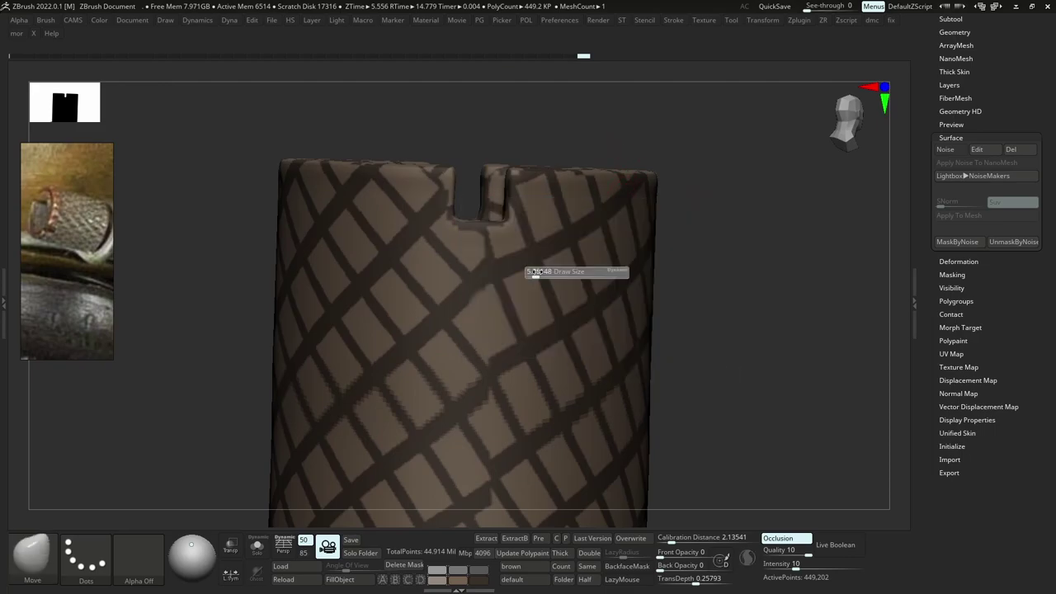
click(541, 274)
key(s)
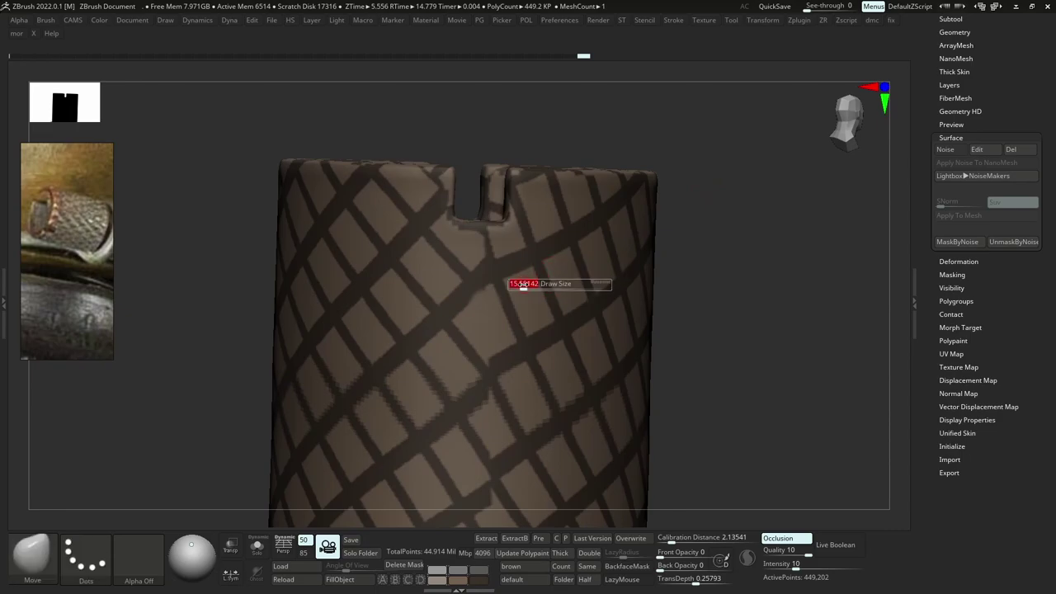
click(522, 285)
ctrl+right_drag(513, 285, 498, 313)
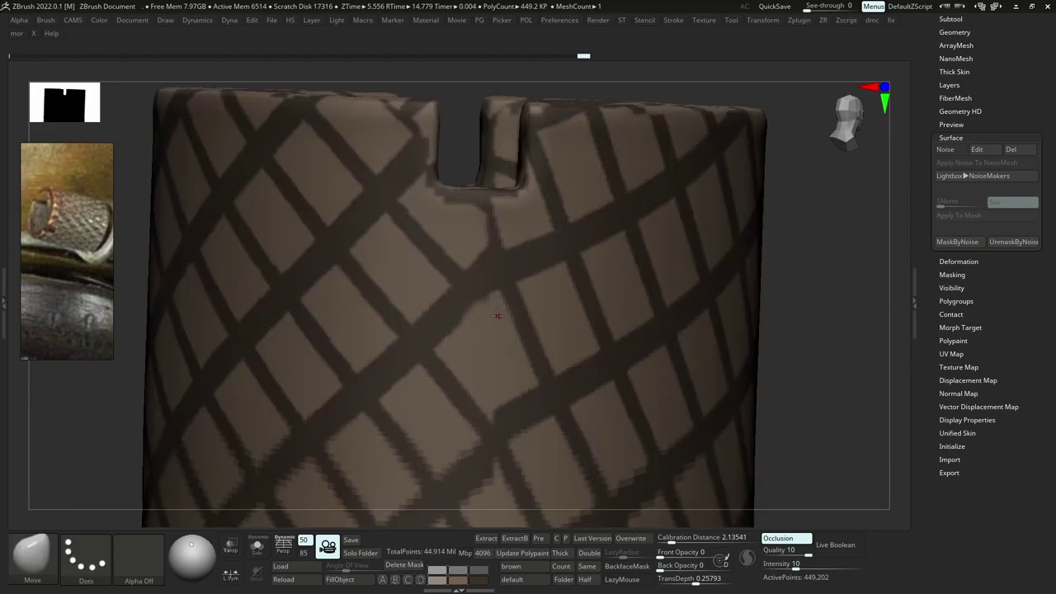
key(s)
click(479, 306)
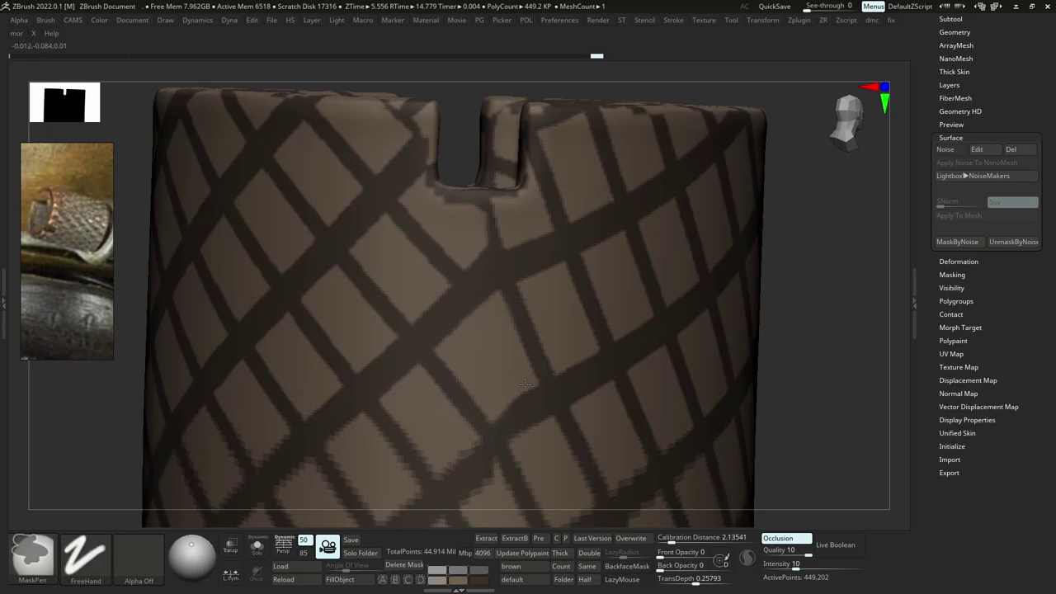
Paint mask strokes that join and straighten the broken grid lines along the seam below the cap's slot.
ctrl+drag(530, 400, 502, 423)
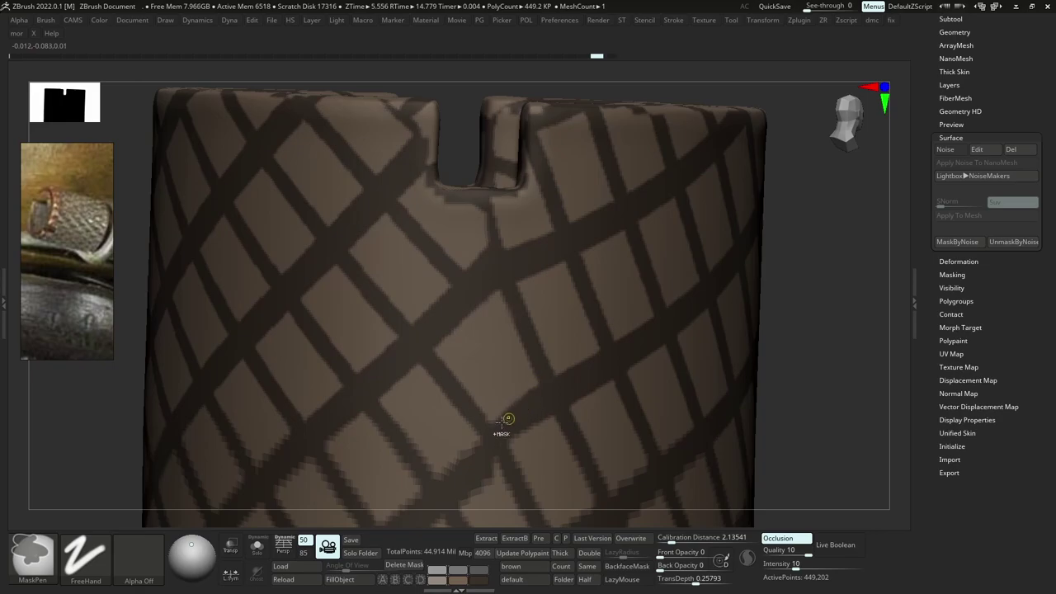
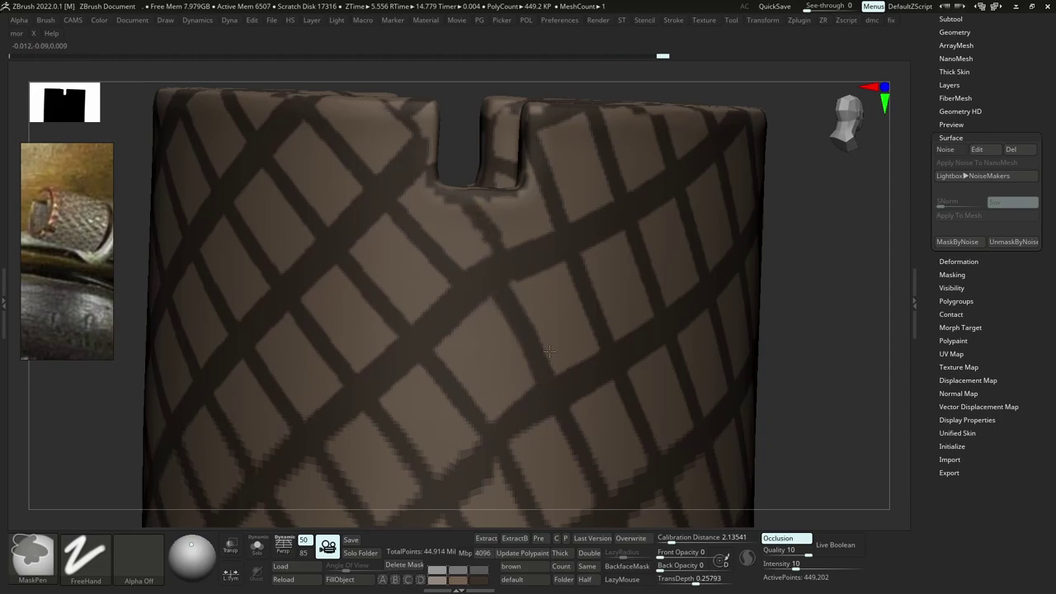
ctrl+right_drag(536, 277, 517, 336)
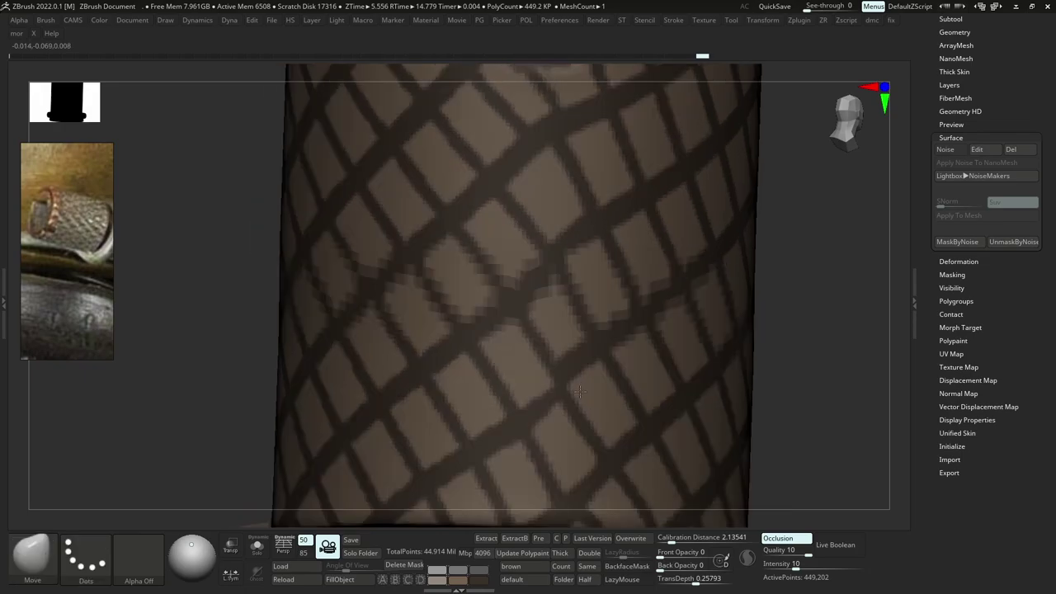
mouse_move(578, 412)
ctrl+right_down()
mouse_move(630, 366)
mouse_move(619, 344)
ctrl+right_up()
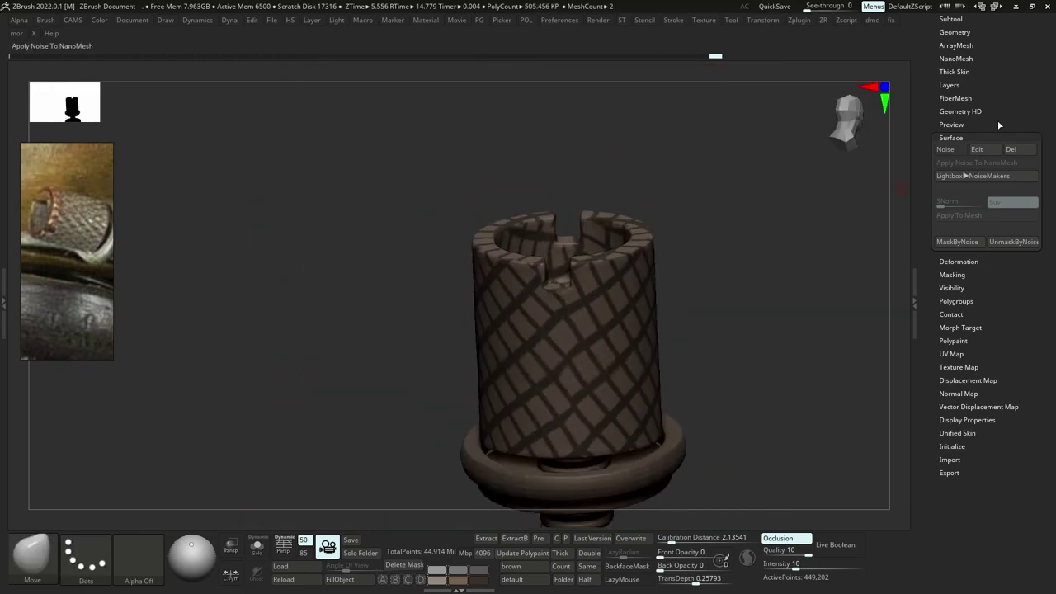
Add a new layer to the knurled cylinder and push its unmasked diamond blocks outward with Transpose.
click(949, 85)
click(946, 242)
key(w)
drag(615, 301, 699, 286)
mouse_move(699, 286)
mouse_down()
mouse_move(713, 287)
mouse_move(703, 296)
mouse_up()
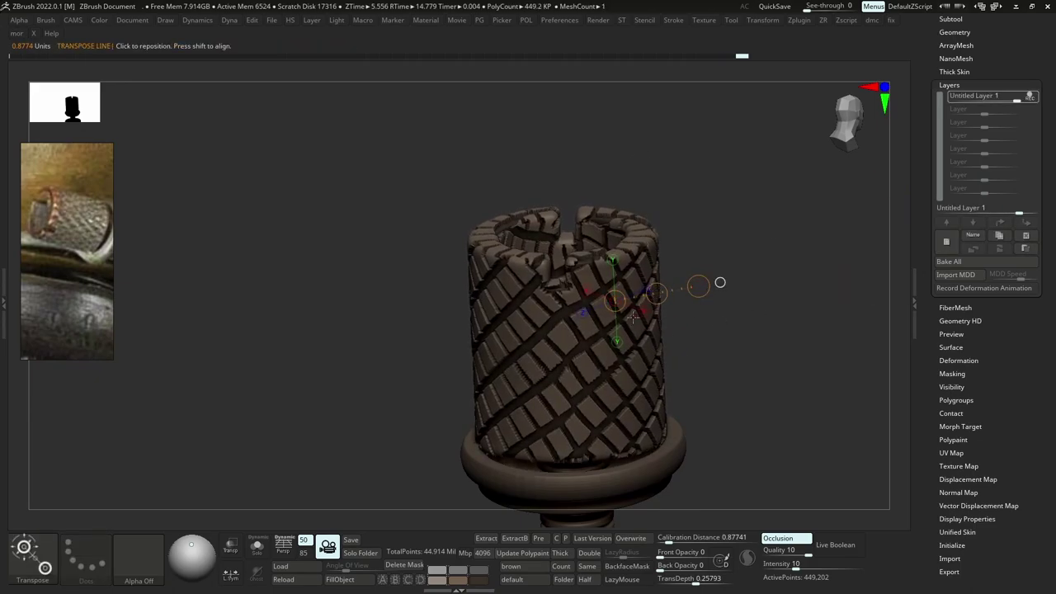
Switch to the Move brush and try polishing the raised diamond blocks on the cylinder.
key(b)
key(m)
key(v)
key(p)
drag(641, 331, 646, 332)
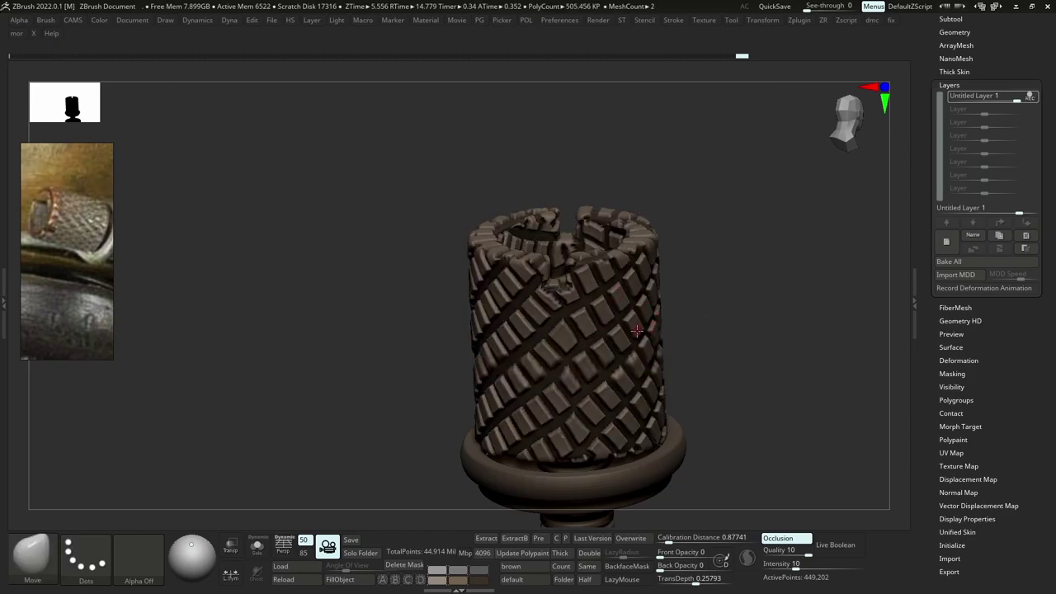
Try polishing the blocks one subdivision level lower and again after returning to the higher level.
key(shift+d)
key(p)
drag(590, 322, 596, 322)
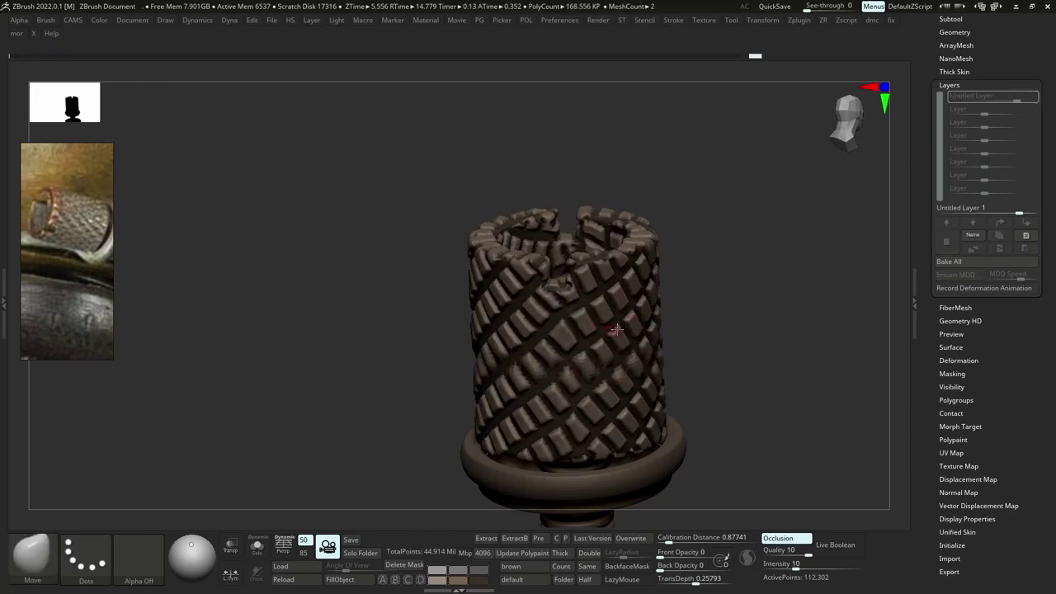
key(d)
key(p)
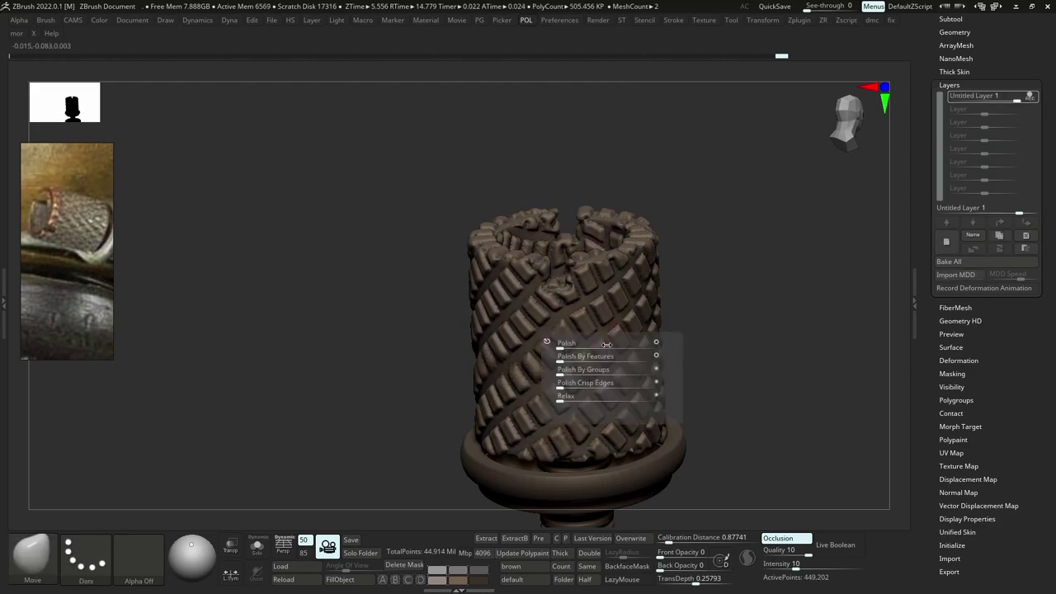
drag(573, 345, 578, 345)
Clear the mask on the knurled cylinder and try a lower intensity for its layer.
ctrl+right_drag(599, 350, 632, 280)
right_drag(632, 280, 652, 334)
ctrl+right_drag(652, 334, 621, 301)
right_drag(621, 301, 656, 330)
key(w)
ctrl+click(663, 341)
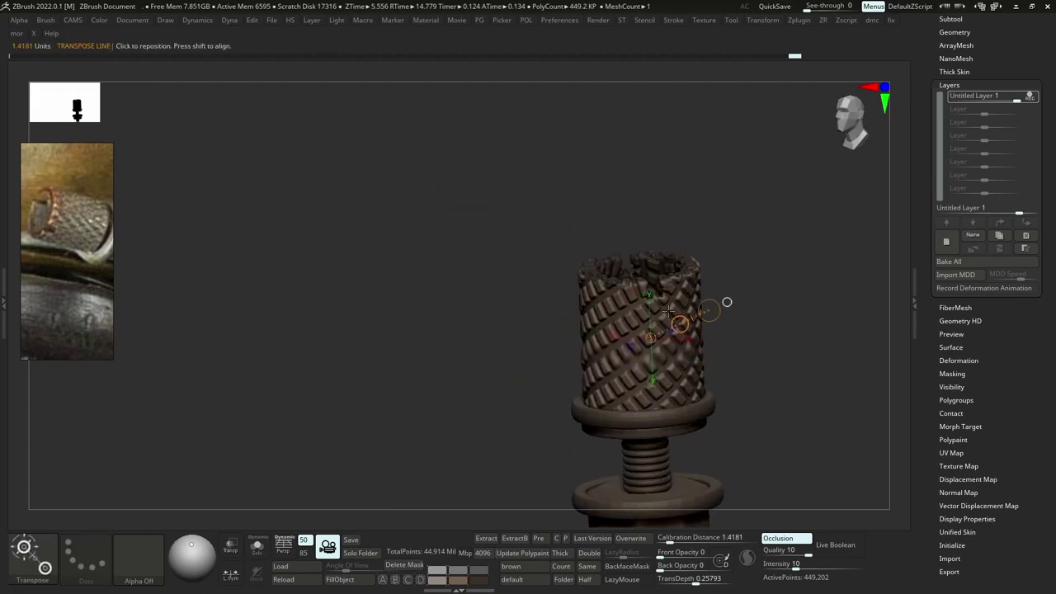
key(b)
key(m)
key(v)
ctrl+drag(747, 250, 789, 218)
ctrl+right_drag(790, 217, 895, 150)
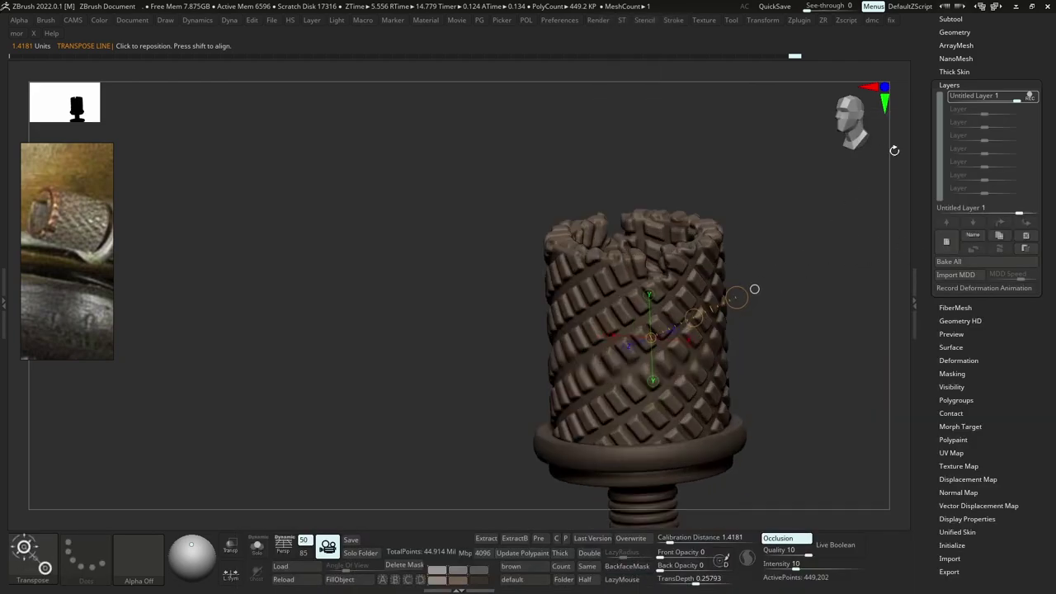
drag(1005, 101, 996, 99)
Undo the layer intensity, masking and polish changes back to the unpolished raised blocks.
key(ctrl+z)
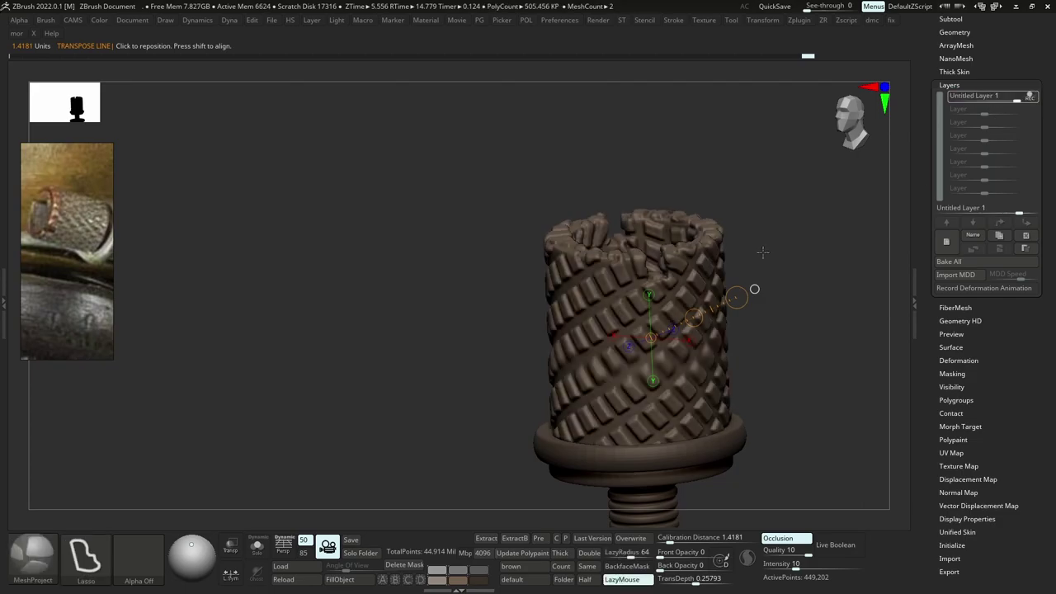
key(ctrl+z)
key(ctrl+z)
key(shift+d)
key(d)
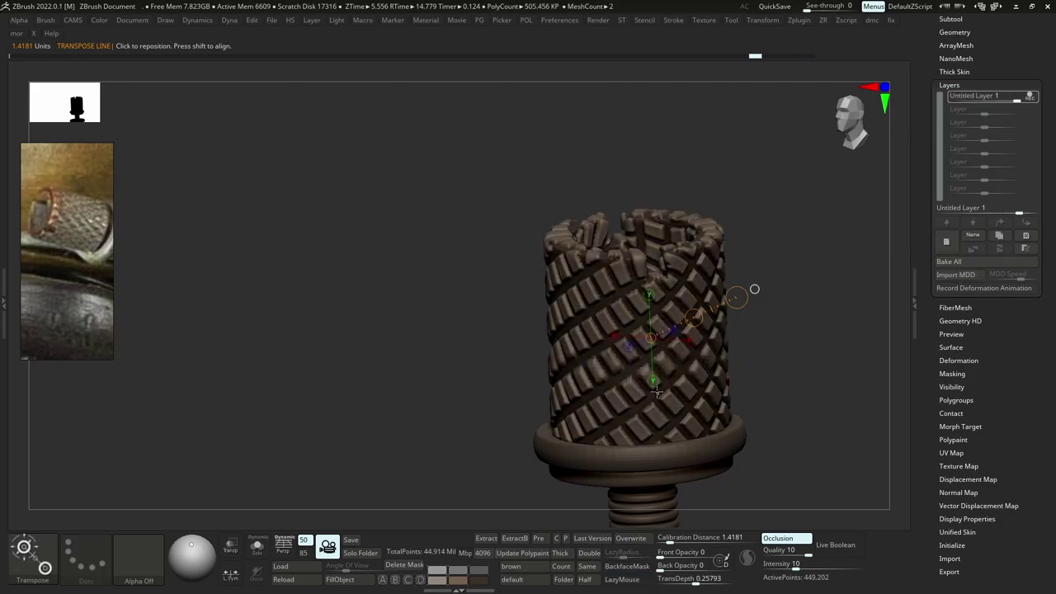
key(ctrl+z)
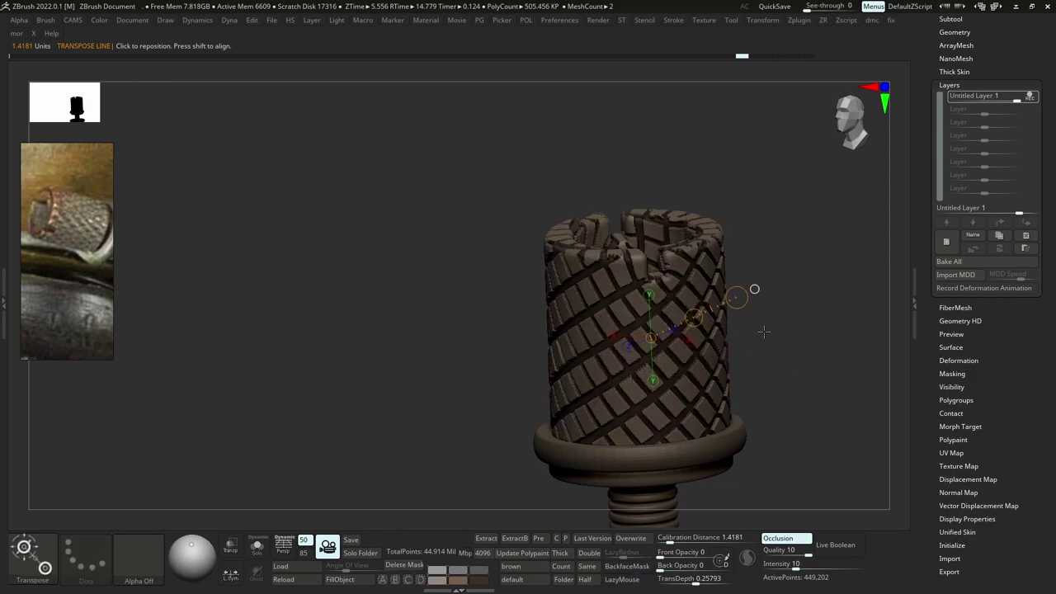
Polish the raised diamond blocks at the highest subdivision level.
mouse_move(768, 382)
ctrl+right_down()
mouse_move(794, 246)
mouse_move(790, 278)
mouse_move(825, 355)
mouse_move(820, 391)
mouse_move(770, 360)
ctrl+right_up()
key(p)
click(728, 375)
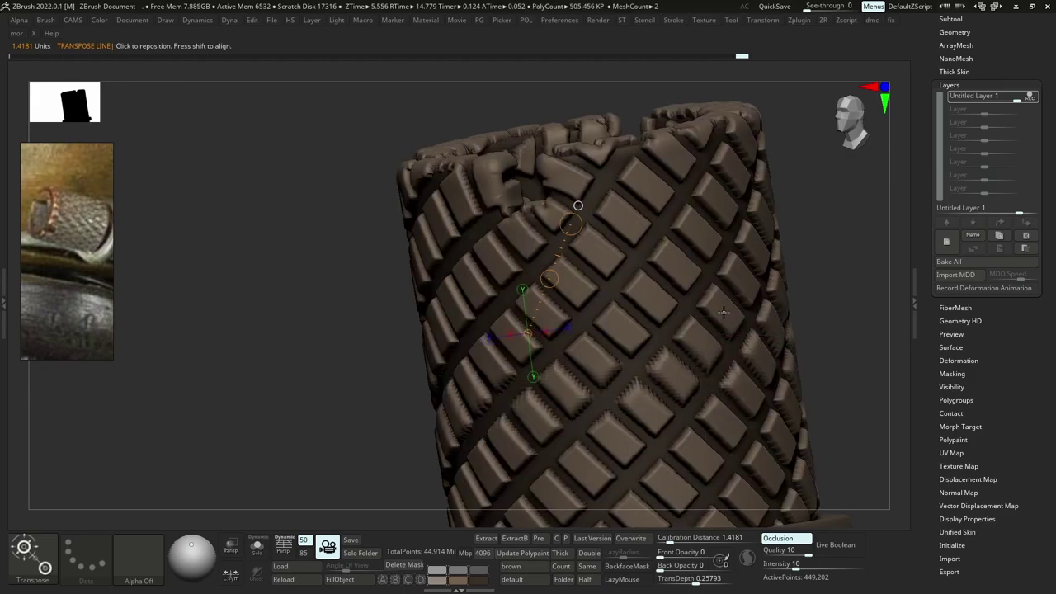
mouse_move(724, 310)
ctrl+right_down()
mouse_move(738, 333)
mouse_move(758, 307)
ctrl+right_up()
Invert the mask to protect the raised blocks and polish the grooves between them.
key(ctrl+shift+z)
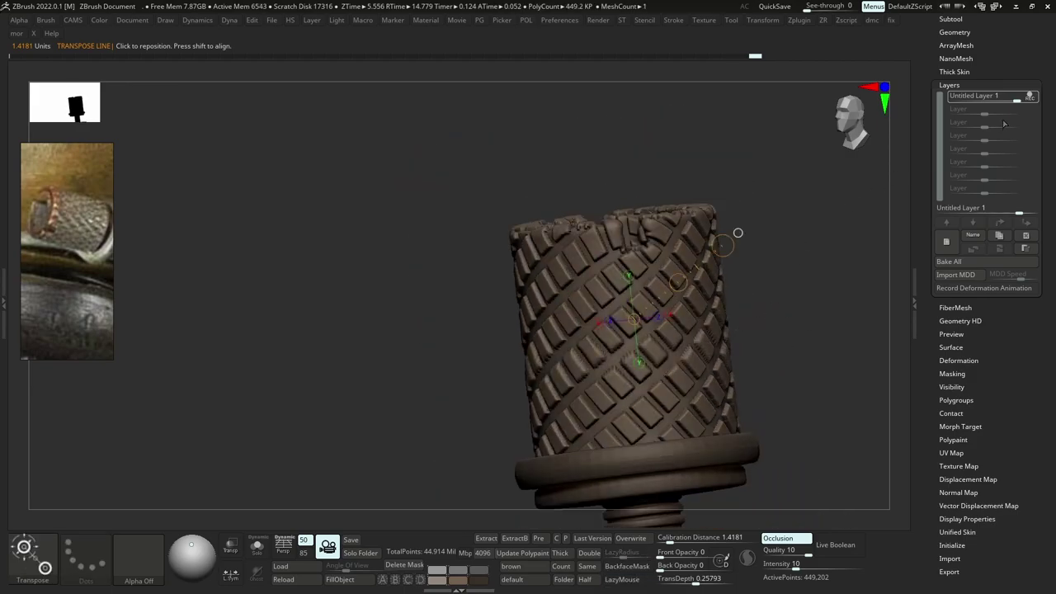
key(ctrl+z)
ctrl+click(811, 274)
ctrl+right_drag(738, 316, 674, 348)
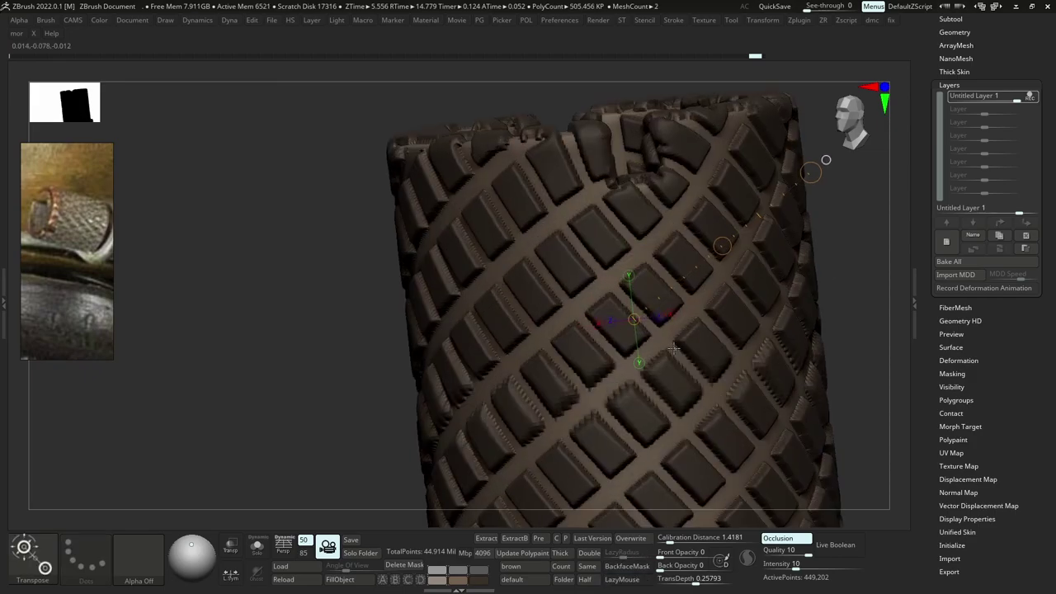
mouse_move(648, 338)
mouse_down()
mouse_move(657, 350)
mouse_move(651, 338)
mouse_up()
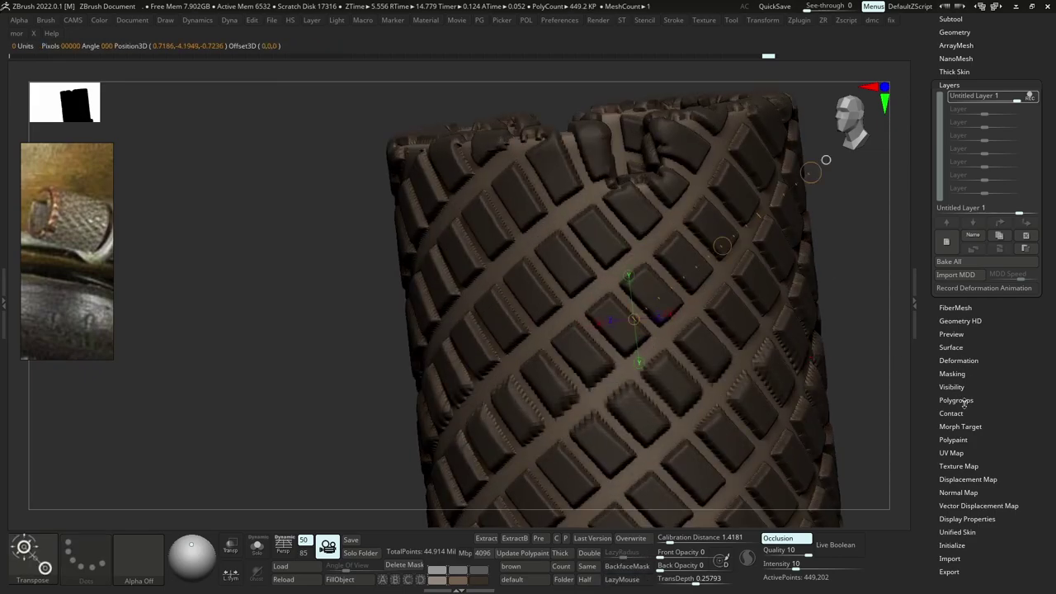
Grow the mask over the raised blocks twice and adjust the unmasked grooves with Transpose.
click(956, 374)
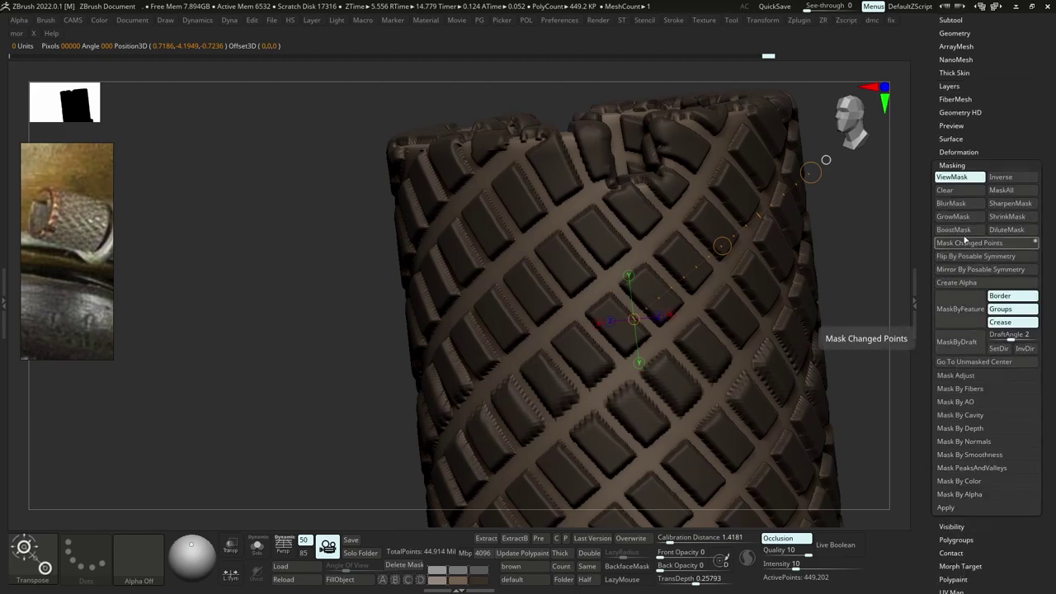
click(975, 220)
click(974, 221)
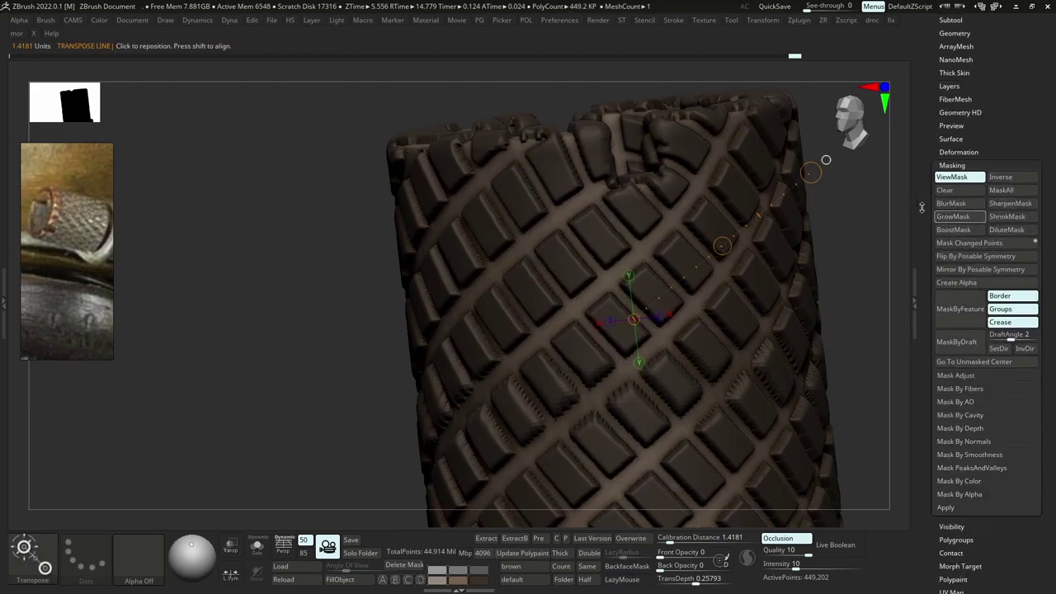
drag(810, 173, 803, 182)
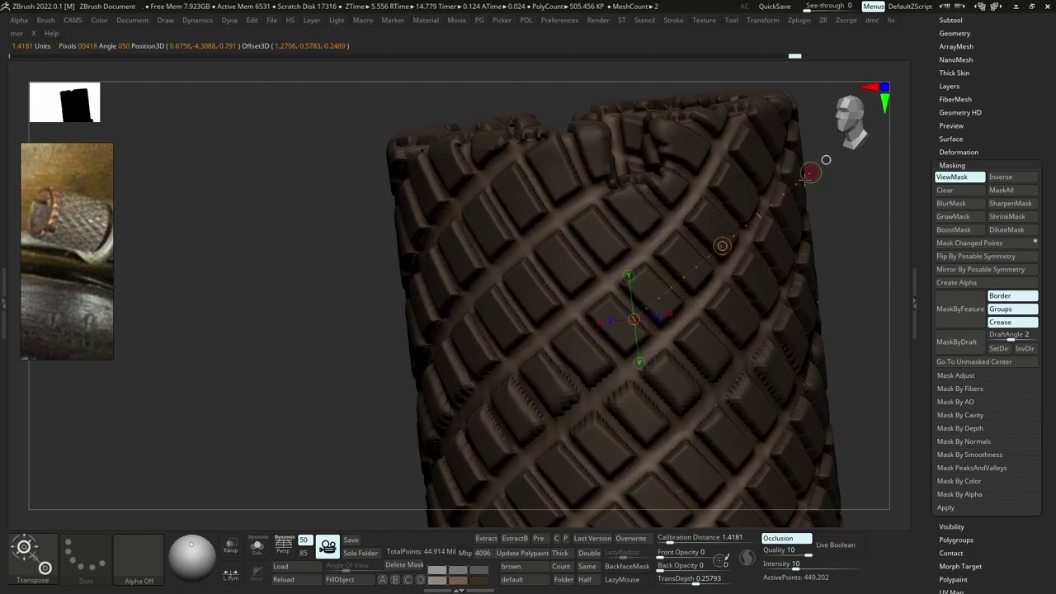
key(ctrl+h)
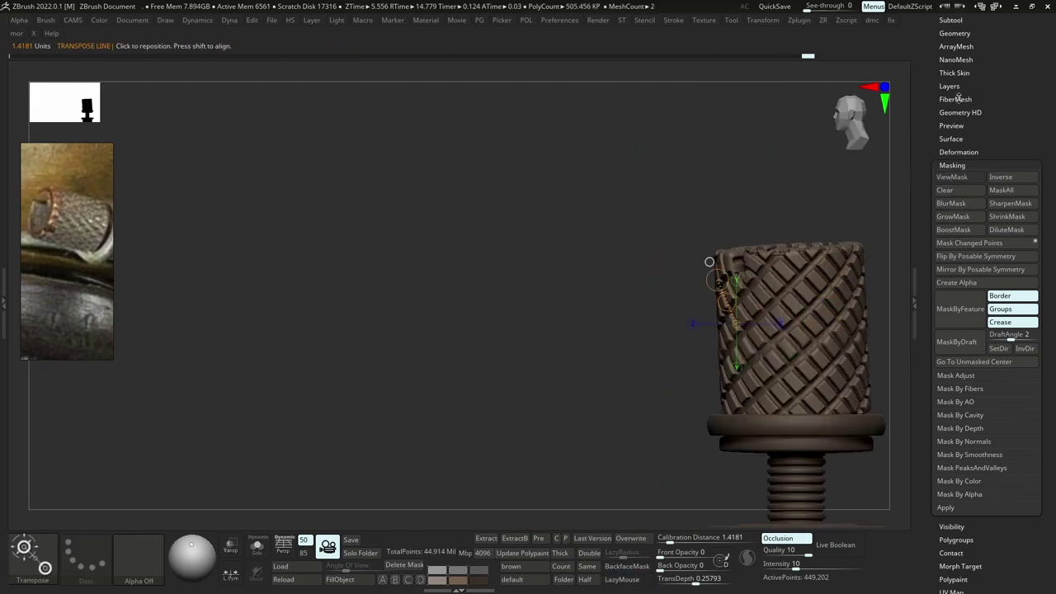
Set the knurl layer's intensity to 0.23893 to soften the raised pattern.
click(949, 86)
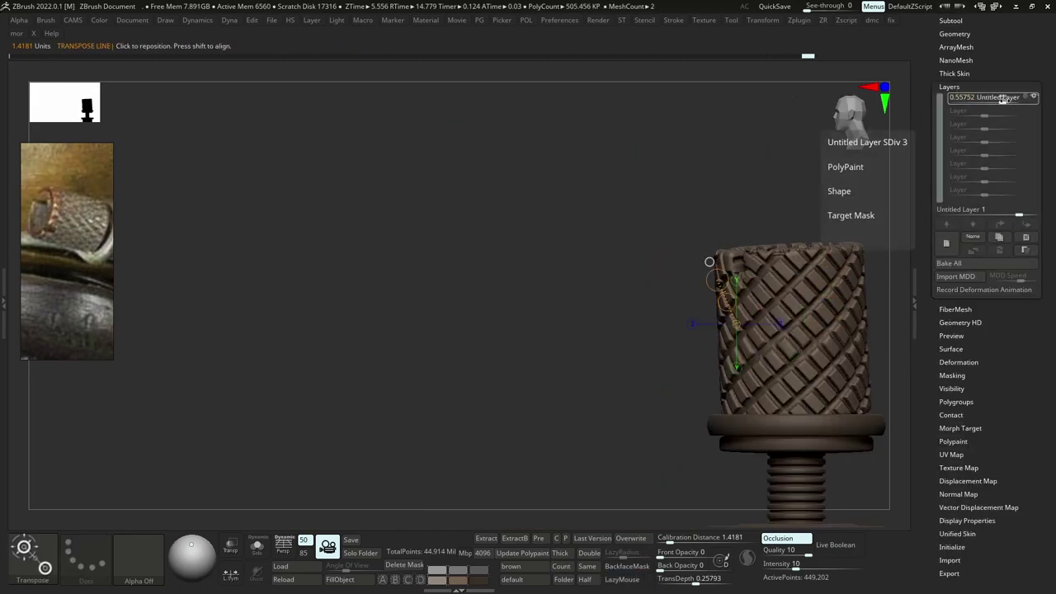
drag(993, 103, 994, 103)
alt+drag(877, 318, 871, 225)
mouse_move(870, 223)
mouse_down()
mouse_move(898, 219)
mouse_move(858, 255)
mouse_up()
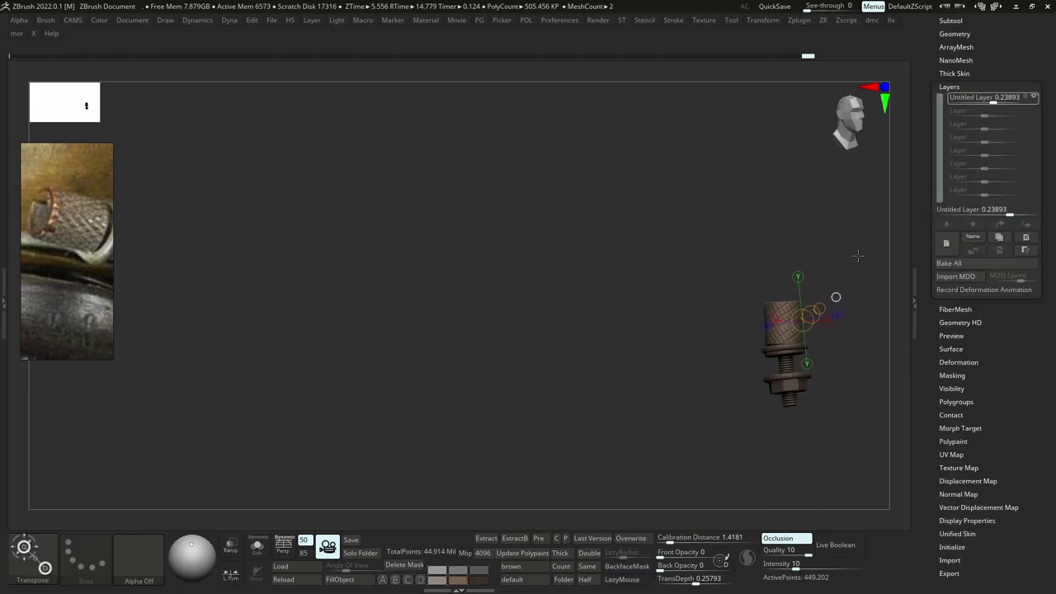
Select the Move brush and add a second recording layer to the cylinder for further sculpting.
key(b)
key(m)
key(v)
mouse_move(820, 310)
right_down()
mouse_move(836, 365)
mouse_move(835, 421)
right_up()
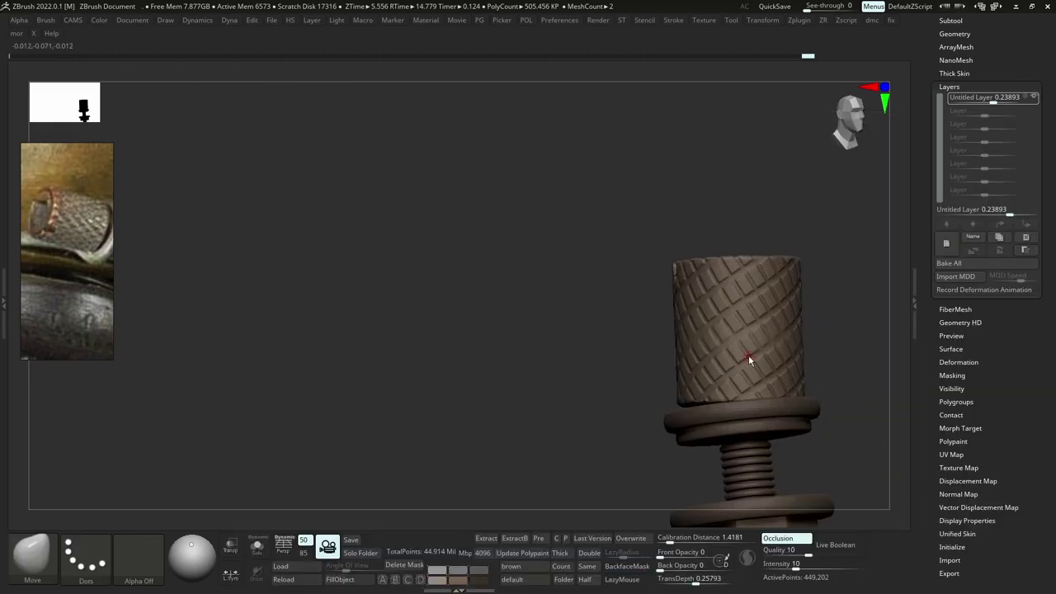
click(734, 367)
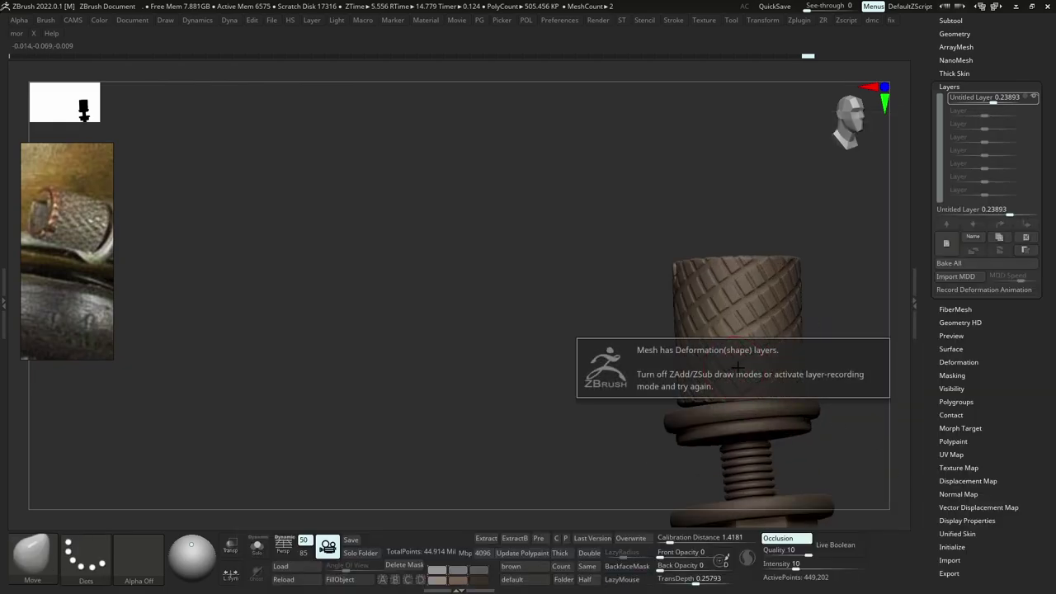
click(950, 245)
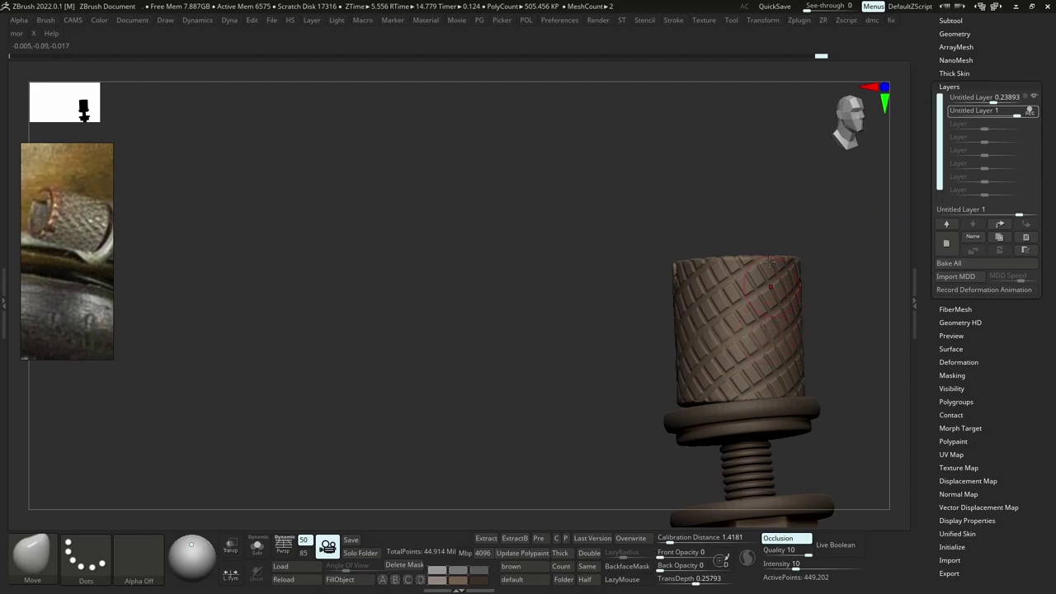
Mask everything except the cylinder's outer wall polygroup and display the polygroups.
mouse_move(769, 260)
right_down()
mouse_move(770, 303)
mouse_move(749, 269)
mouse_move(733, 293)
mouse_move(732, 337)
mouse_move(717, 306)
right_up()
key(w)
ctrl+click(771, 350)
key(shift+f)
Select the Morph brush for working on the cylinder.
key(b)
key(m)
key(v)
key(b)
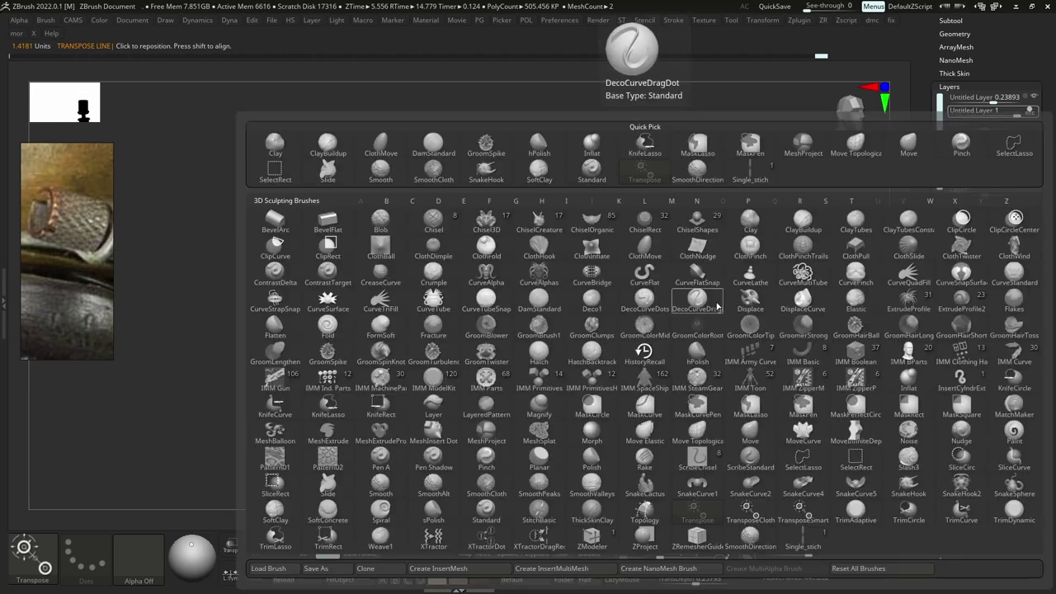
key(m)
key(b)
click(715, 323)
key(b)
key(m)
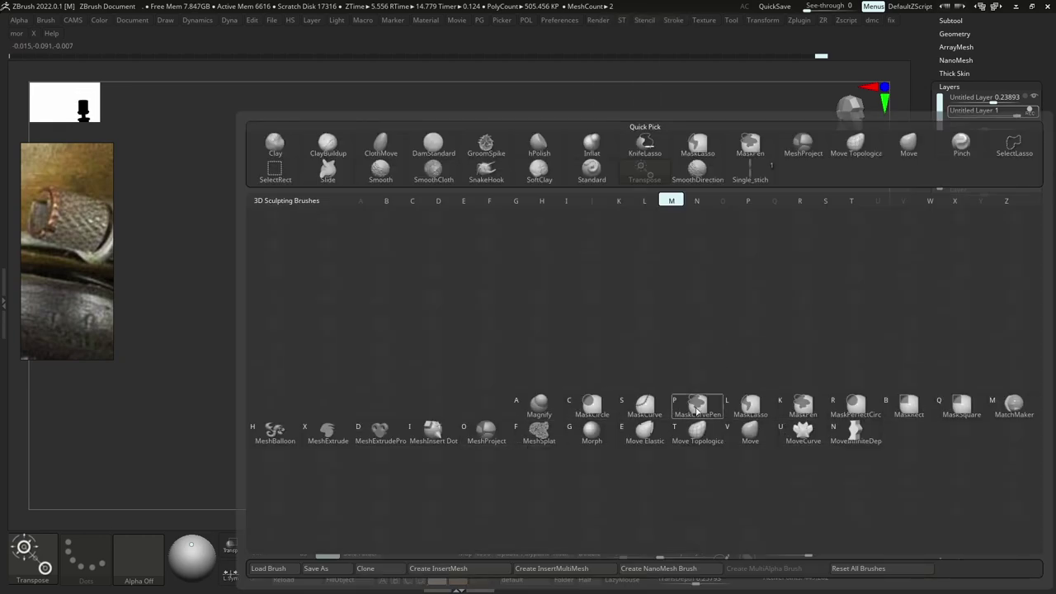
click(595, 432)
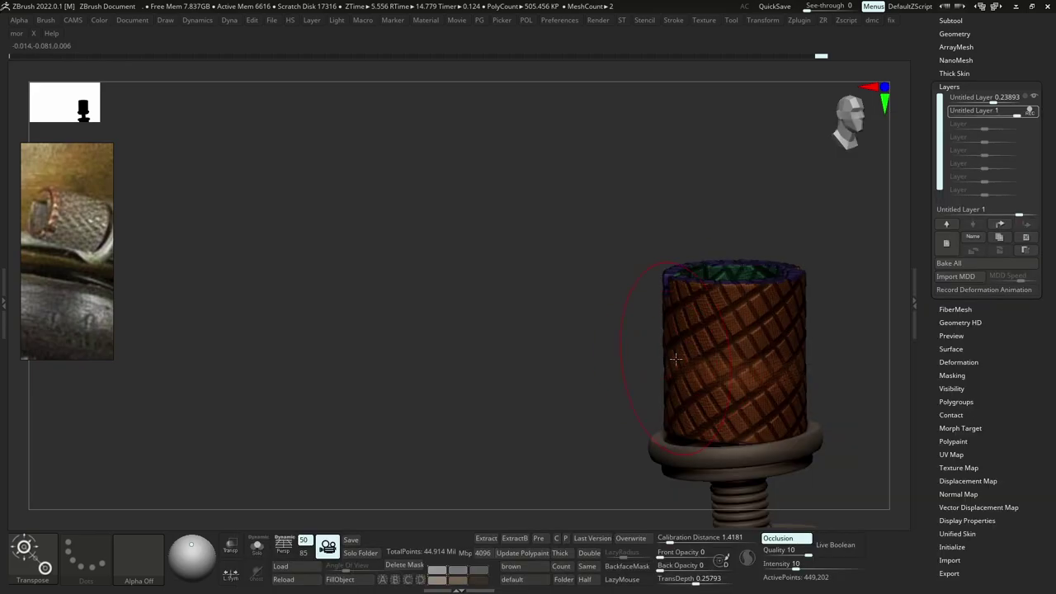
Invert the cylinder's mask with the polygroup display off, and toggle its surface noise on and off.
key(shift+f)
ctrl+click(620, 323)
click(958, 348)
click(960, 155)
click(960, 155)
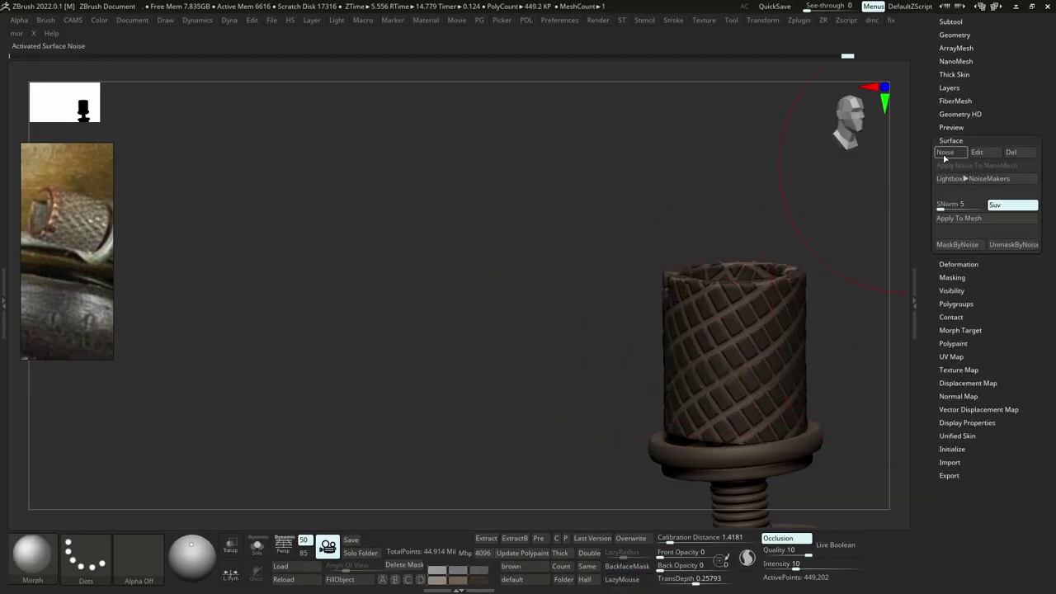
Isolate the cylinder's rim and inner wall by hiding the outer knurled wall, and remove the knurl pattern from them.
key(shift+f)
mouse_move(731, 240)
ctrl+right_down()
mouse_move(729, 361)
mouse_move(685, 187)
ctrl+right_up()
ctrl+shift+click(730, 360)
ctrl+alt+shift+drag(712, 200, 735, 207)
ctrl+shift+click(718, 369)
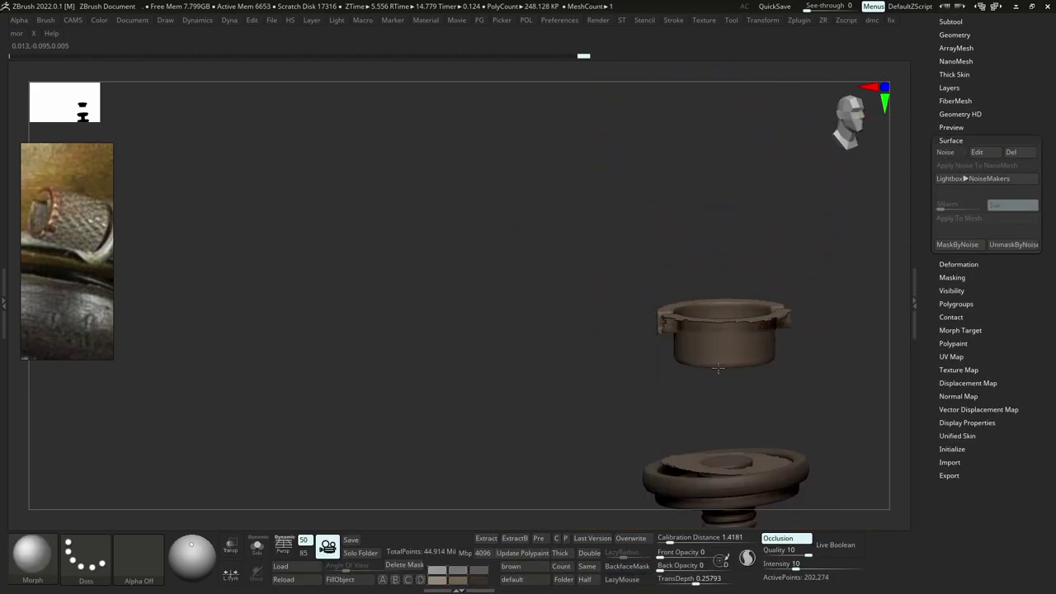
right_drag(710, 503, 724, 359)
ctrl+alt+shift+drag(790, 172, 483, 412)
Reduce the brush's draw size and mask everything except the cylinder's slotted top rim.
key(s)
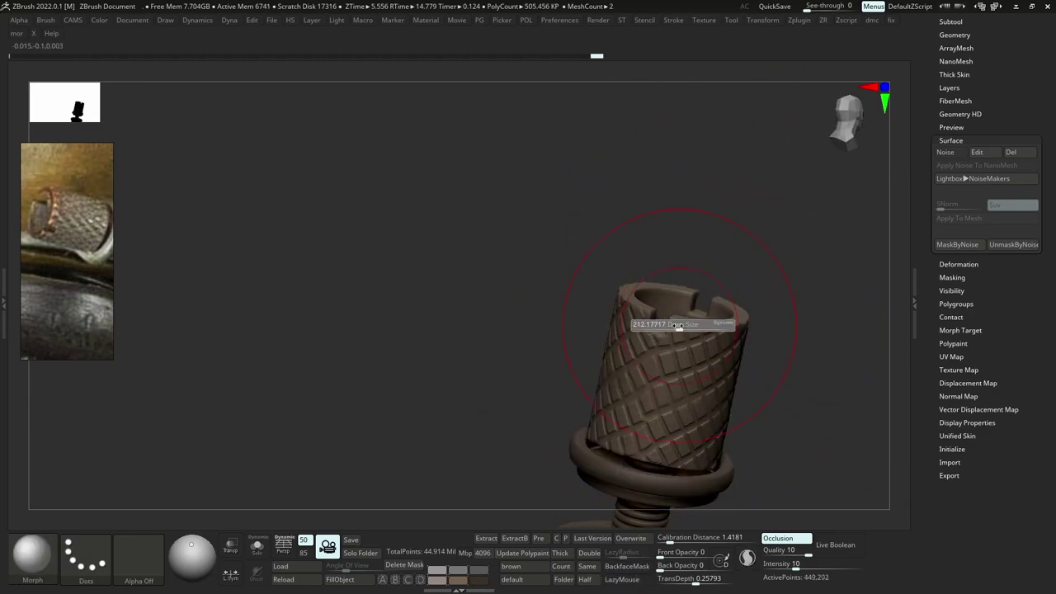
click(662, 324)
ctrl+right_drag(683, 248, 695, 321)
key(w)
ctrl+click(690, 307)
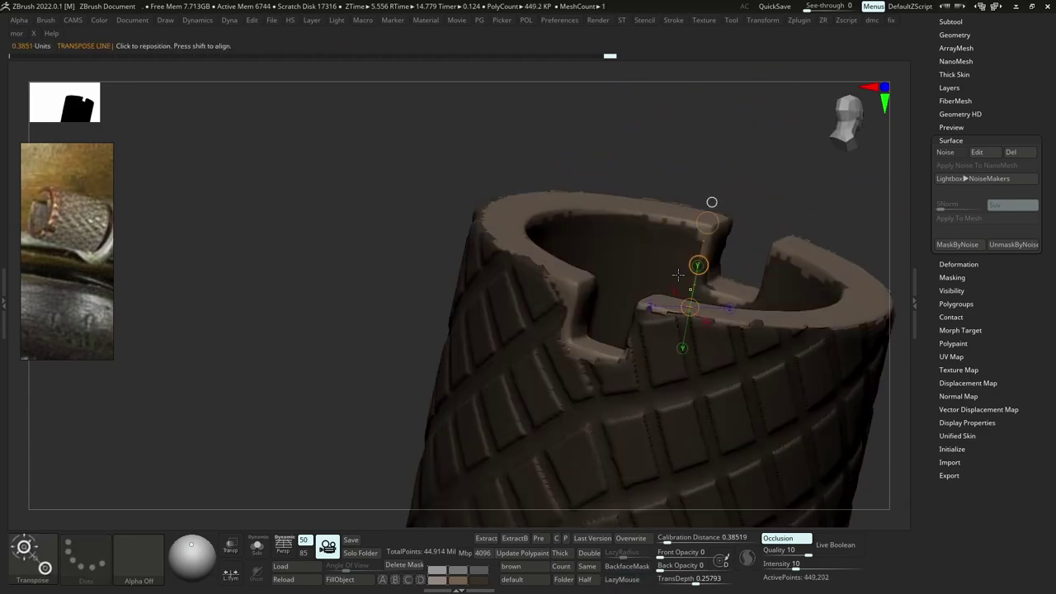
Blur the mask's jagged edge around the slotted rim.
click(567, 282)
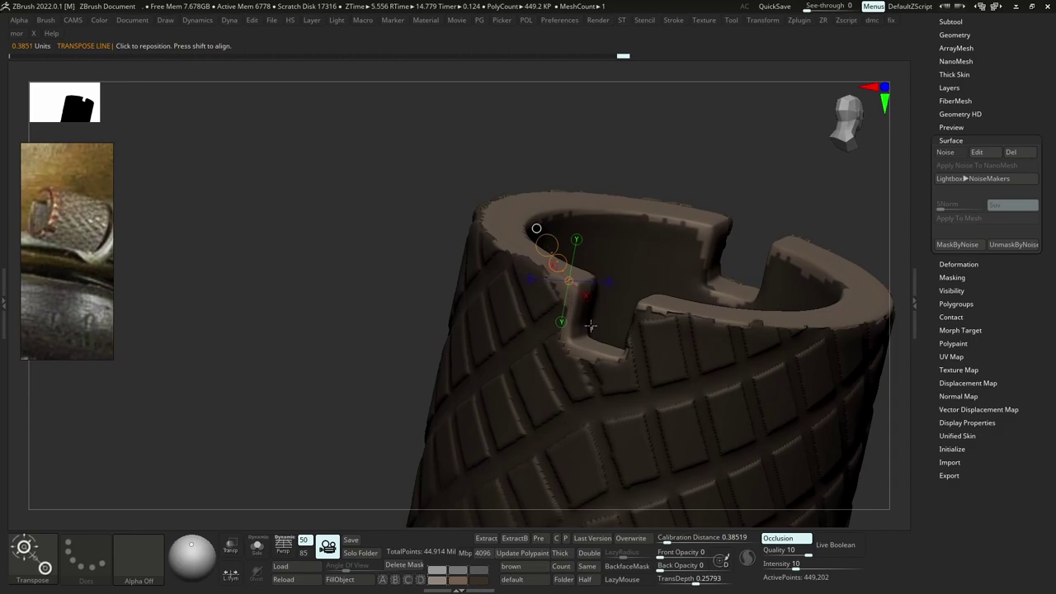
ctrl+click(580, 359)
ctrl+click(580, 359)
ctrl+right_drag(647, 326, 681, 312)
Adjust the draw size over the cylinder and try to switch to the Move brush.
key(s)
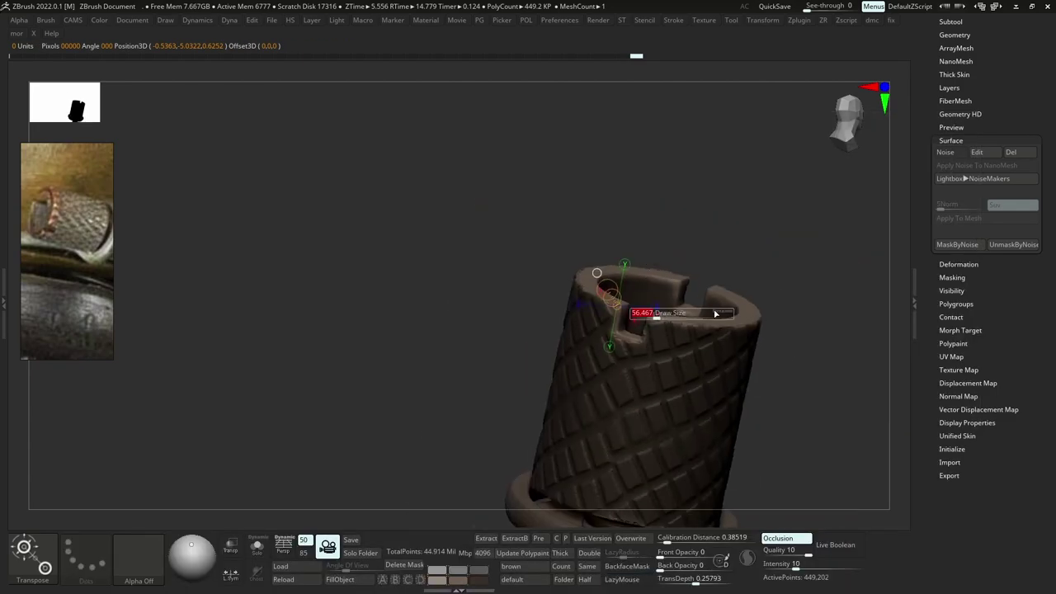
click(717, 312)
key(space)
key(b)
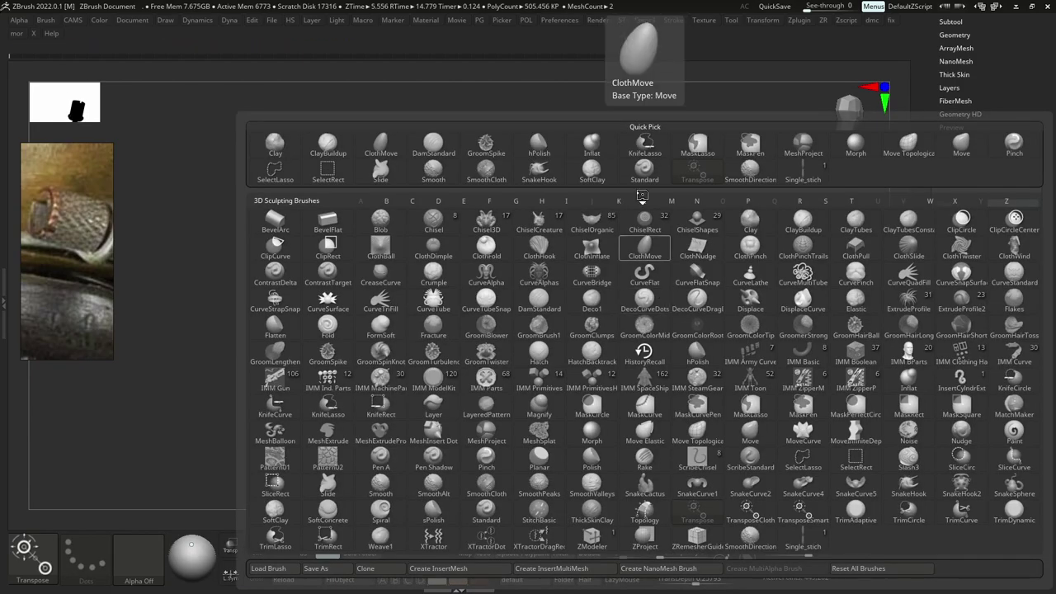
key(b)
key(m)
key(v)
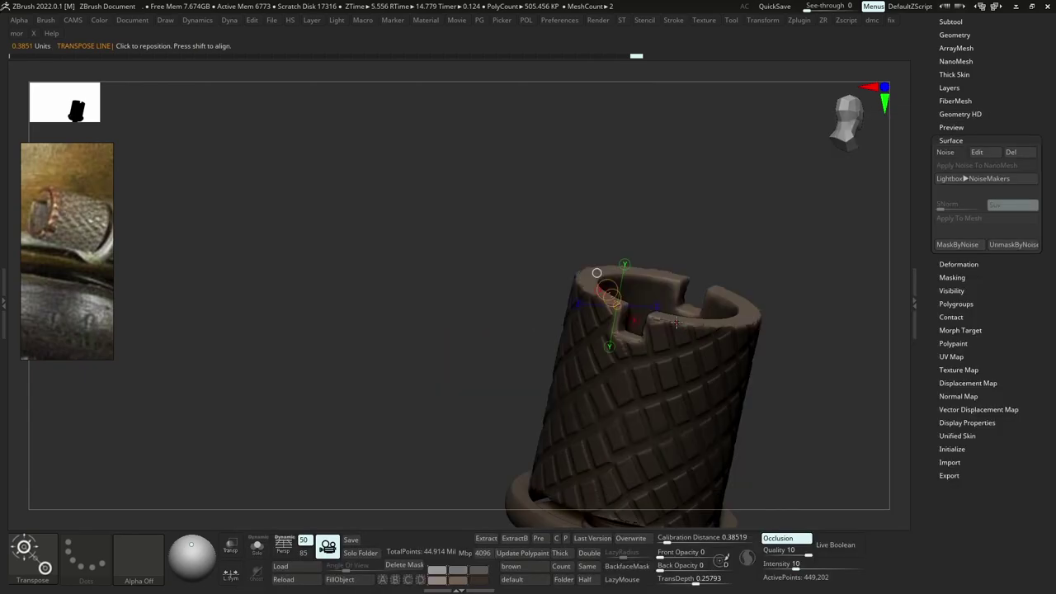
ctrl+right_drag(679, 274, 695, 333)
key(s)
click(693, 333)
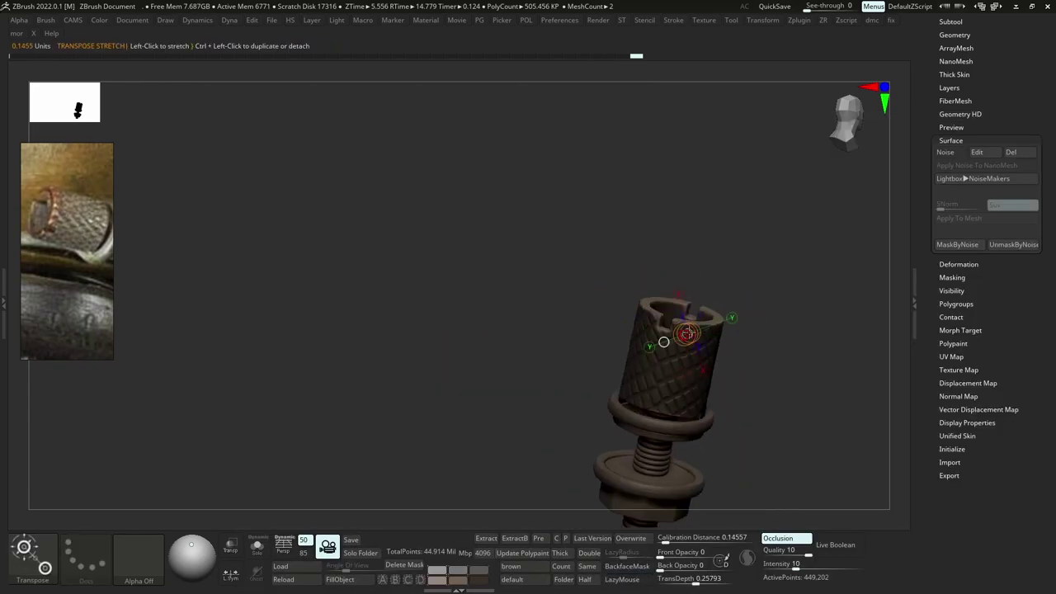
drag(685, 331, 619, 325)
Switch to the Morph brush and fade the knurl pattern just below the slotted rim.
key(b)
key(m)
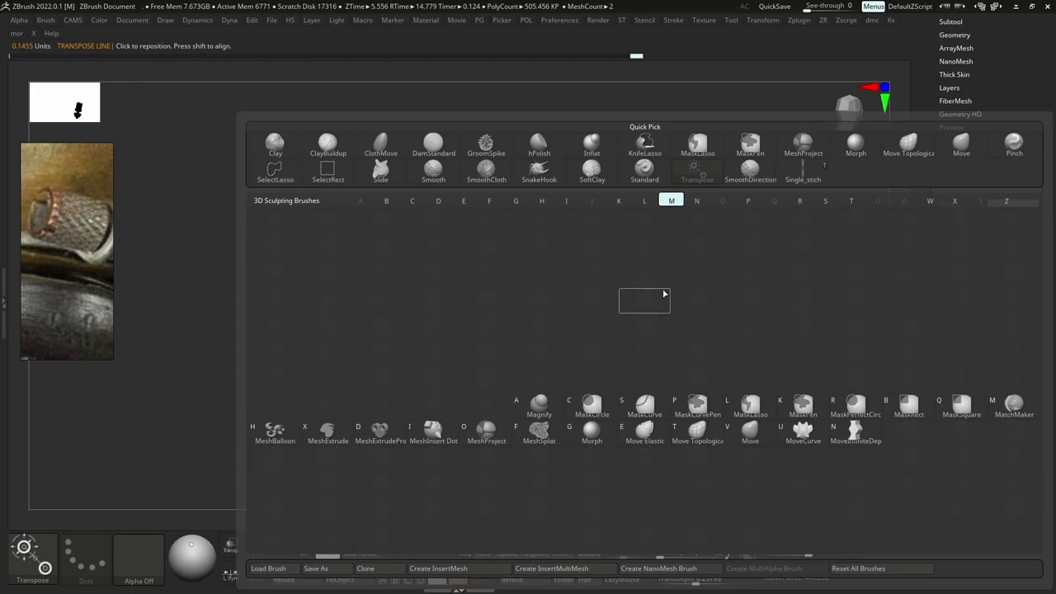
key(o)
key(s)
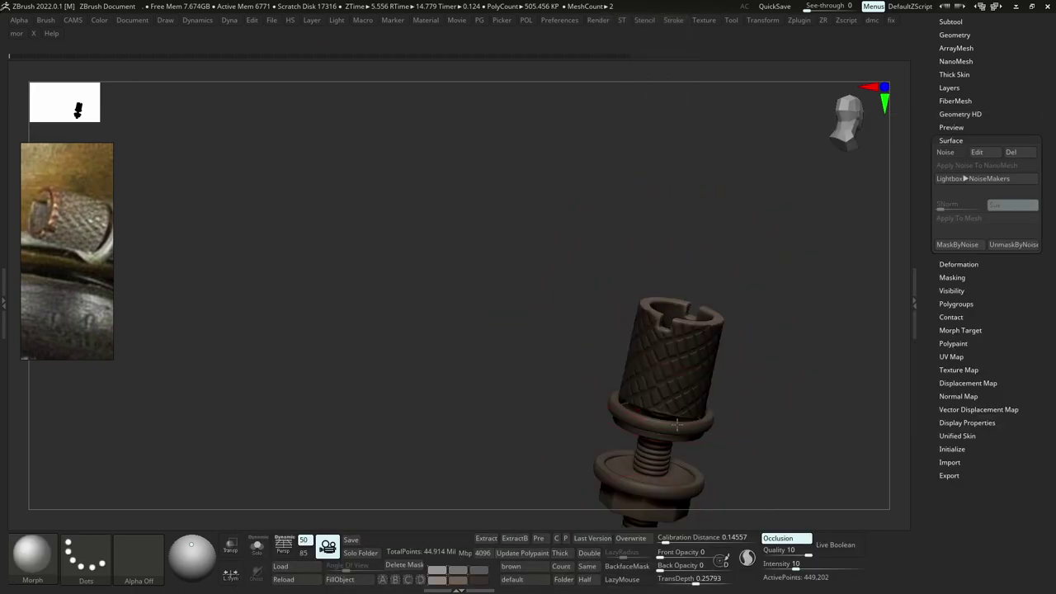
mouse_move(797, 394)
ctrl+right_down()
mouse_move(750, 278)
mouse_move(726, 251)
ctrl+right_up()
mouse_move(776, 281)
right_down()
mouse_move(797, 260)
mouse_move(676, 289)
mouse_move(742, 307)
right_up()
mouse_move(742, 307)
ctrl+right_down()
mouse_move(741, 328)
mouse_move(723, 350)
mouse_move(722, 323)
mouse_move(715, 351)
mouse_move(720, 309)
mouse_move(735, 328)
ctrl+right_up()
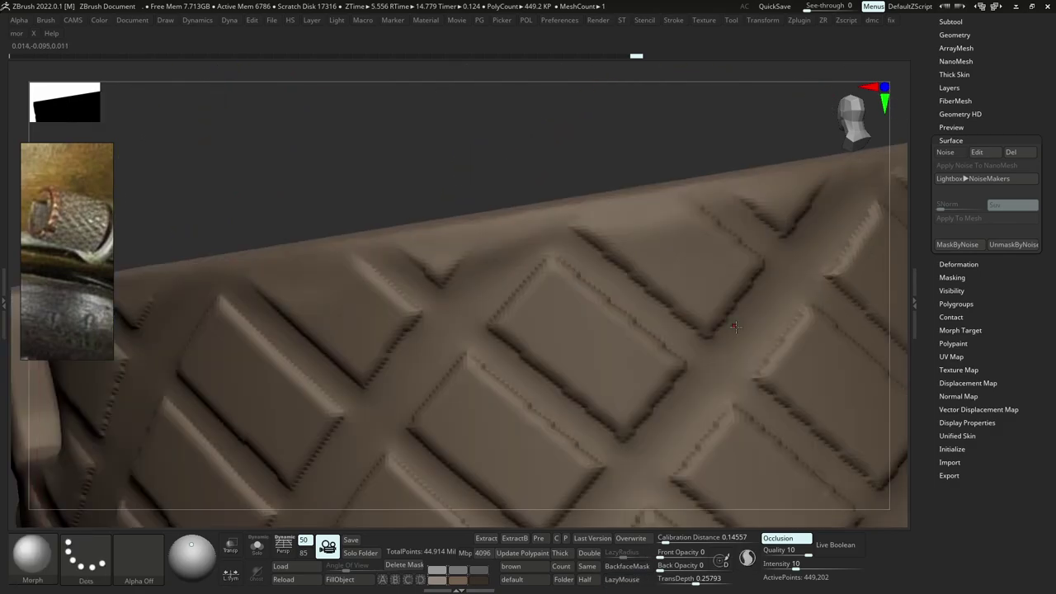
Add a new layer to the cylinder and smooth the knurl's jagged edges with Polish By Features.
click(956, 87)
click(946, 247)
key(p)
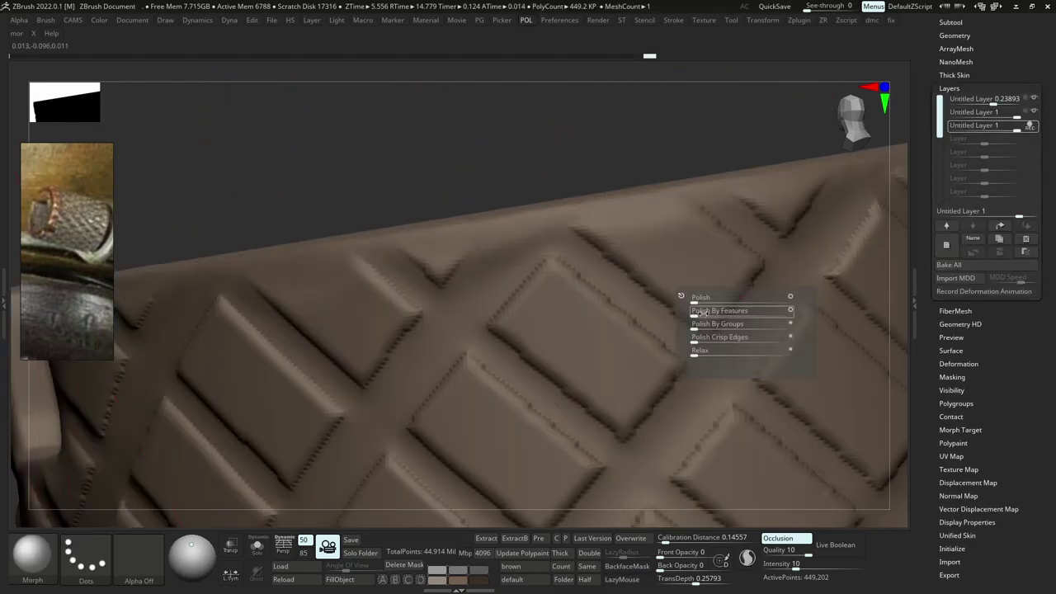
click(703, 313)
Reduce the polish layer's intensity to about 0.45 while judging the knurl from a distance.
ctrl+right_drag(689, 313, 721, 257)
ctrl+right_drag(797, 242, 802, 265)
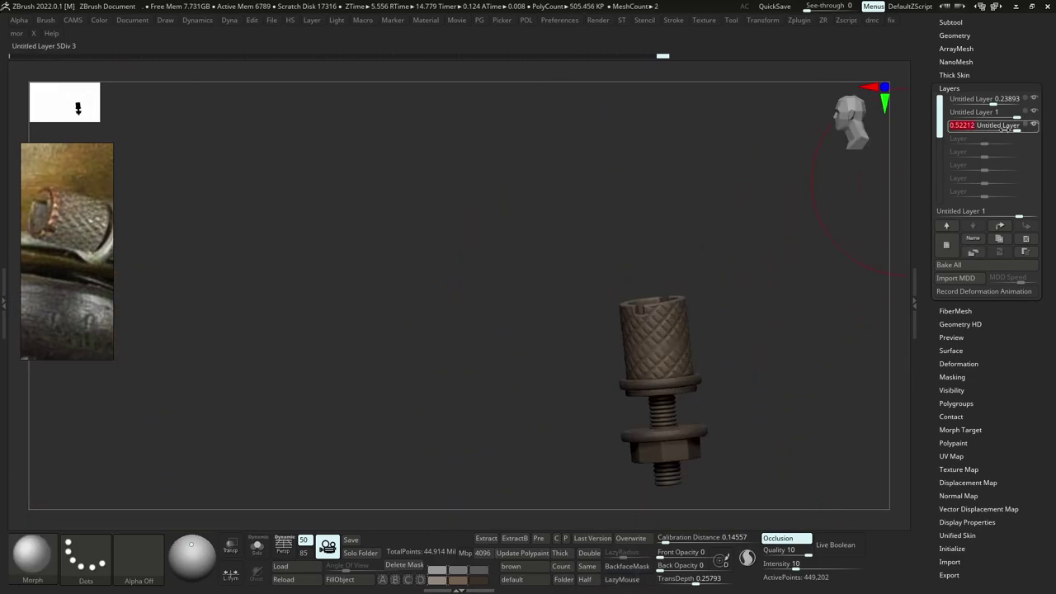
drag(999, 125, 1001, 125)
ctrl+right_drag(726, 335, 711, 360)
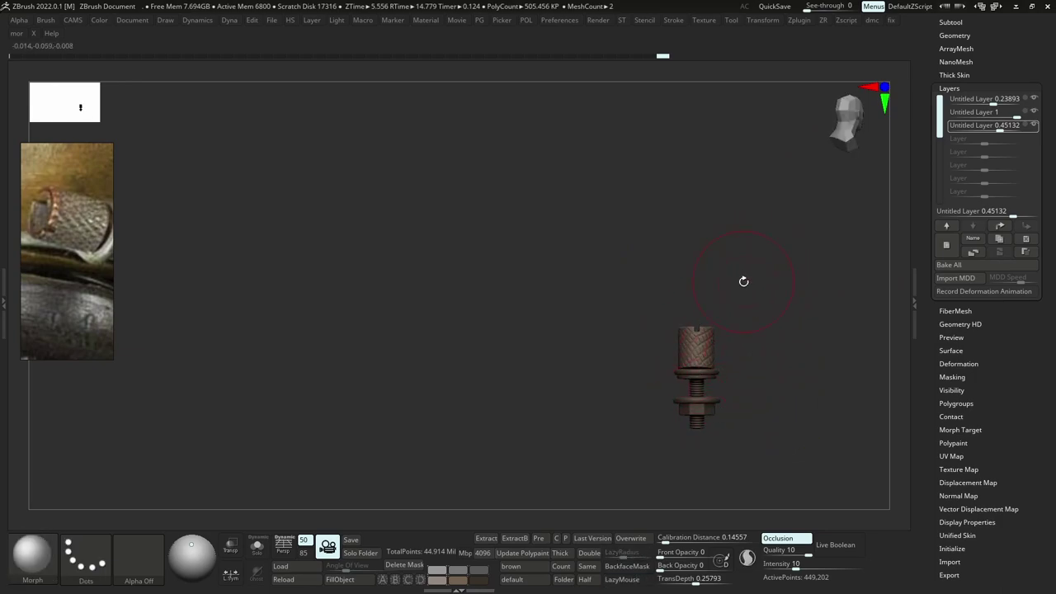
Add another recording layer to the cylinder and switch to the Transpose tool near the slotted rim.
ctrl+right_drag(703, 333, 763, 381)
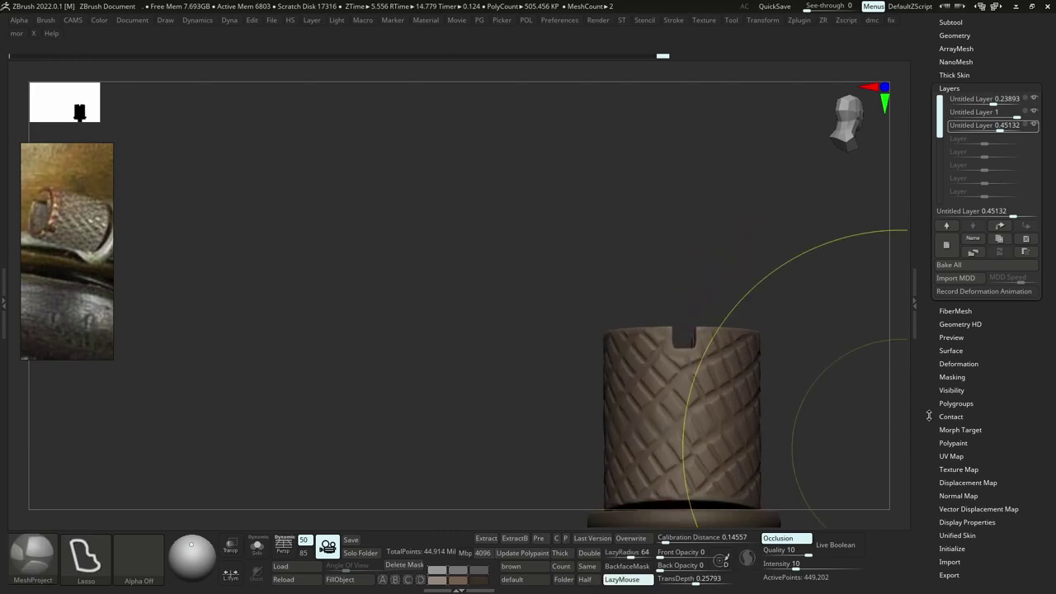
click(945, 250)
ctrl+right_drag(637, 368, 660, 422)
key(w)
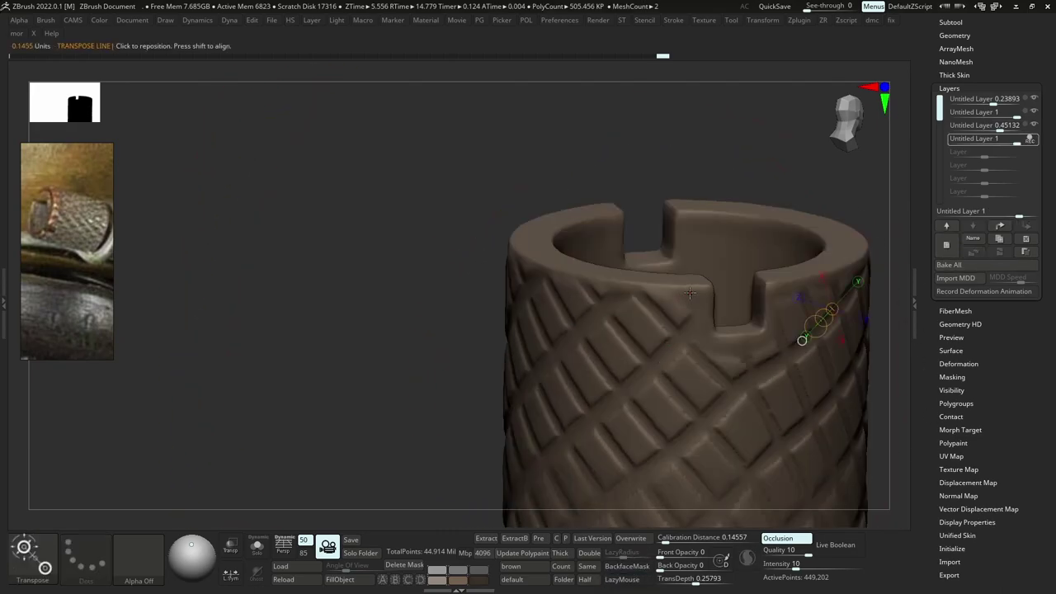
Try a Transpose mask across the slotted rim, undo it, and clear the mask.
ctrl+click(683, 280)
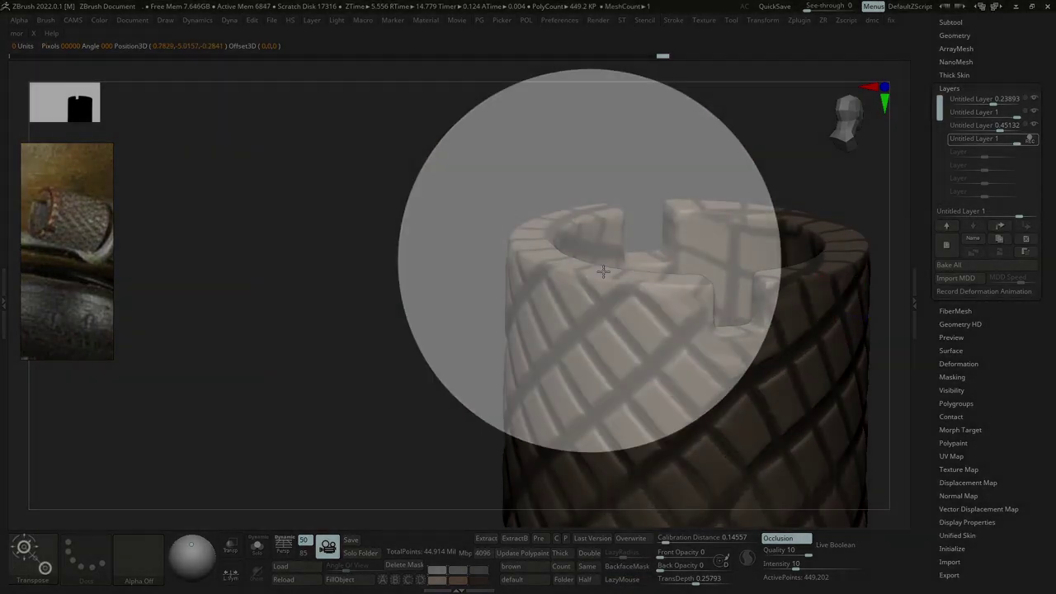
ctrl+drag(589, 261, 639, 296)
key(ctrl+z)
ctrl+drag(483, 304, 462, 299)
Check the cylinder's surface noise in NoiseMaker, cancel the dialog, and delete the leftover noise.
click(952, 350)
click(989, 156)
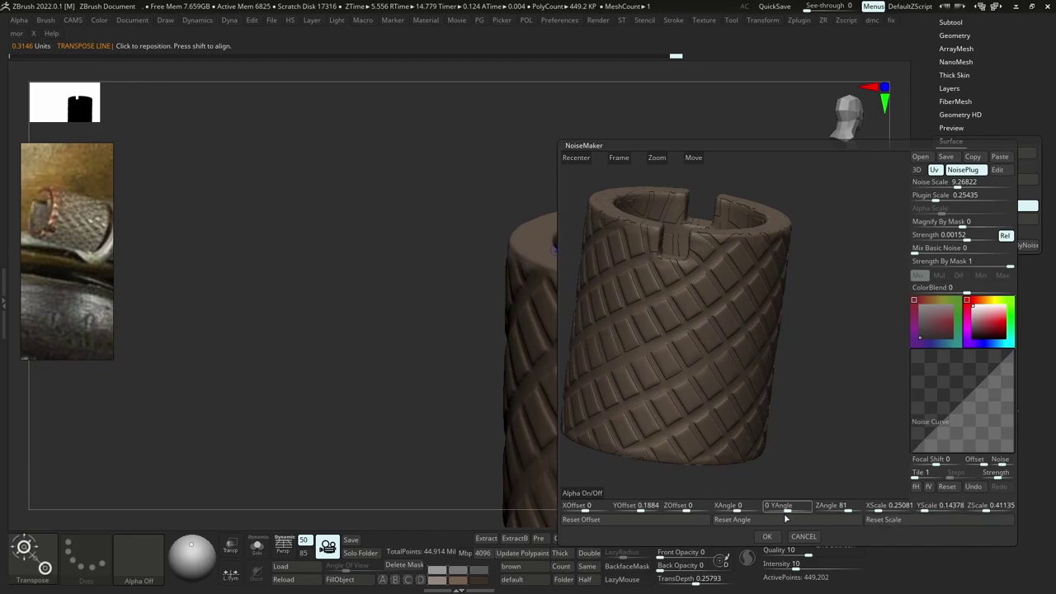
click(804, 537)
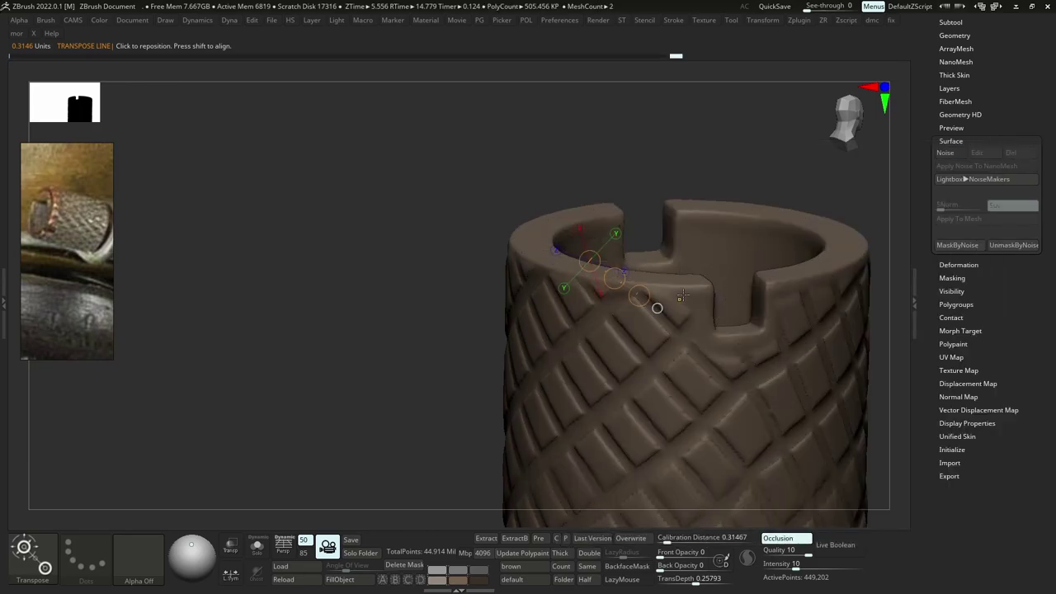
Mask the cylinder except for its slotted top rim, and pick the ClayBuildup brush.
ctrl+click(691, 281)
ctrl+click(491, 284)
key(b)
key(Escape)
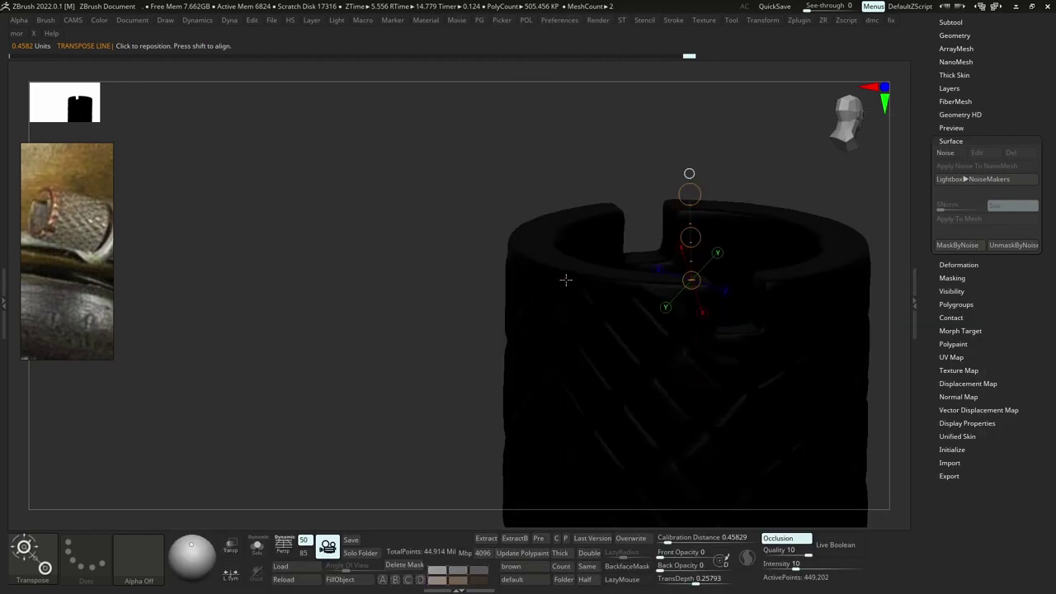
key(ctrl+h)
key(b)
key(c)
key(b)
Blur the mask's edge, build up the exposed slotted rim with ClayBuildup, and clear the mask.
mouse_move(561, 271)
right_down()
mouse_move(595, 286)
mouse_move(610, 239)
right_up()
click(952, 88)
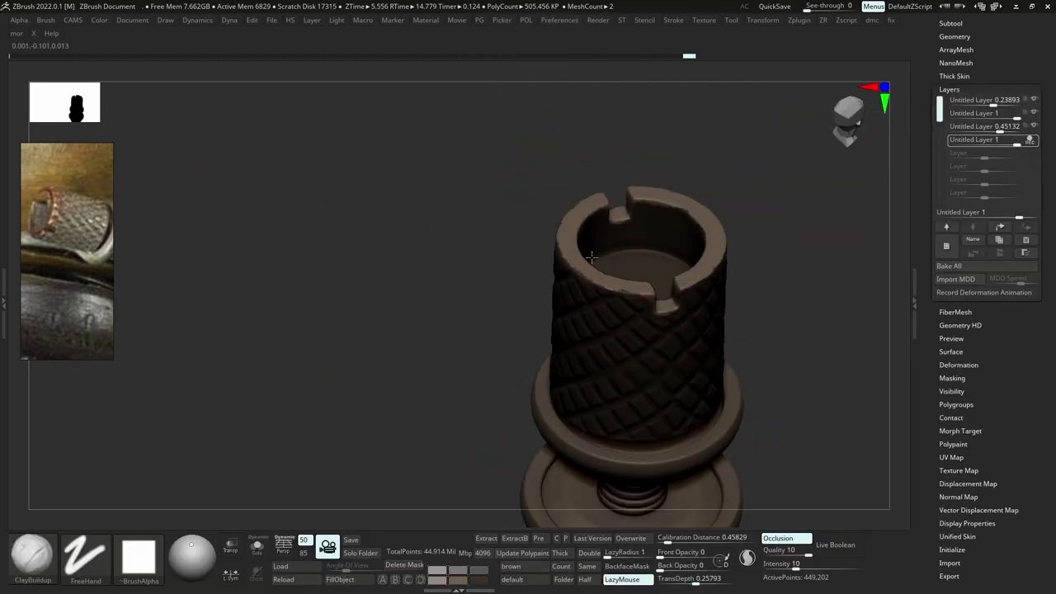
ctrl+click(683, 212)
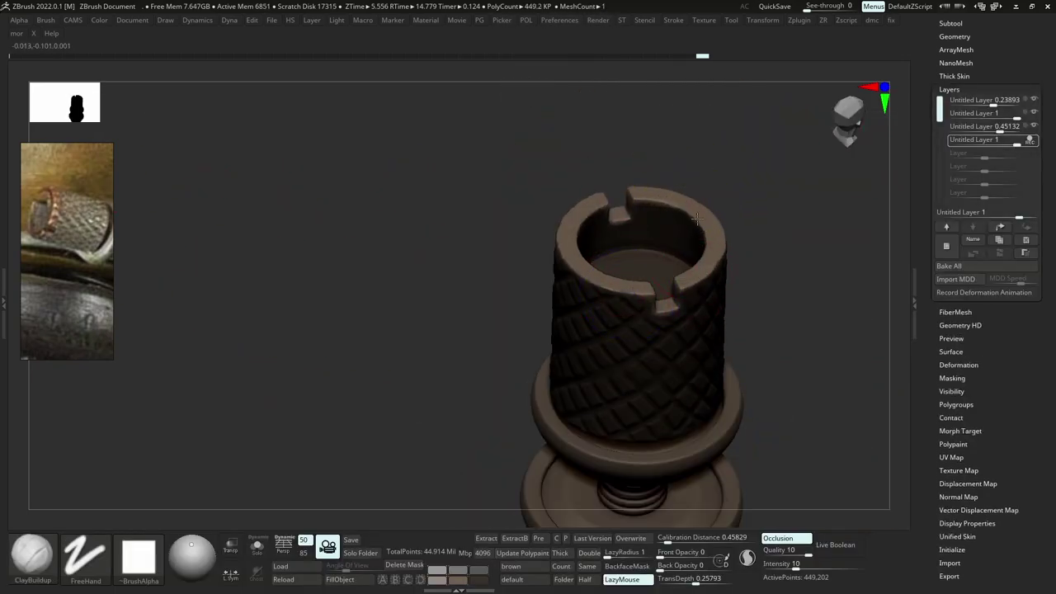
drag(673, 302, 703, 277)
ctrl+drag(766, 206, 797, 235)
Lower the rim layer's intensity to about 0.63 and add a fifth layer to the cylinder.
right_drag(796, 235, 831, 223)
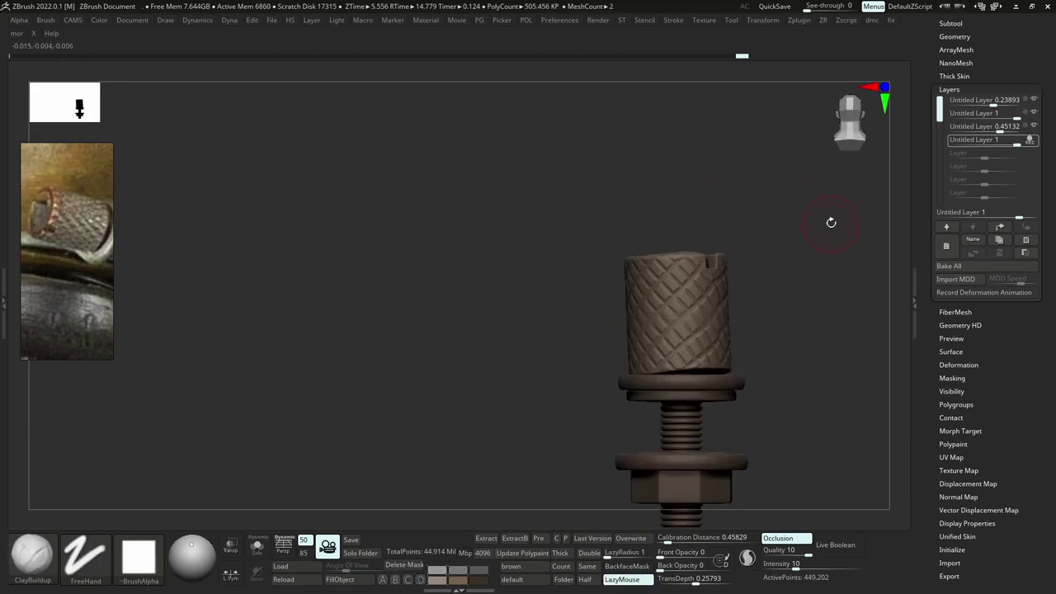
drag(1006, 142, 1003, 143)
click(946, 246)
Roughen the top rim and slot corners with small ClayBuildup strokes all around the cylinder.
right_drag(704, 243, 698, 268)
ctrl+right_drag(697, 268, 681, 259)
key(s)
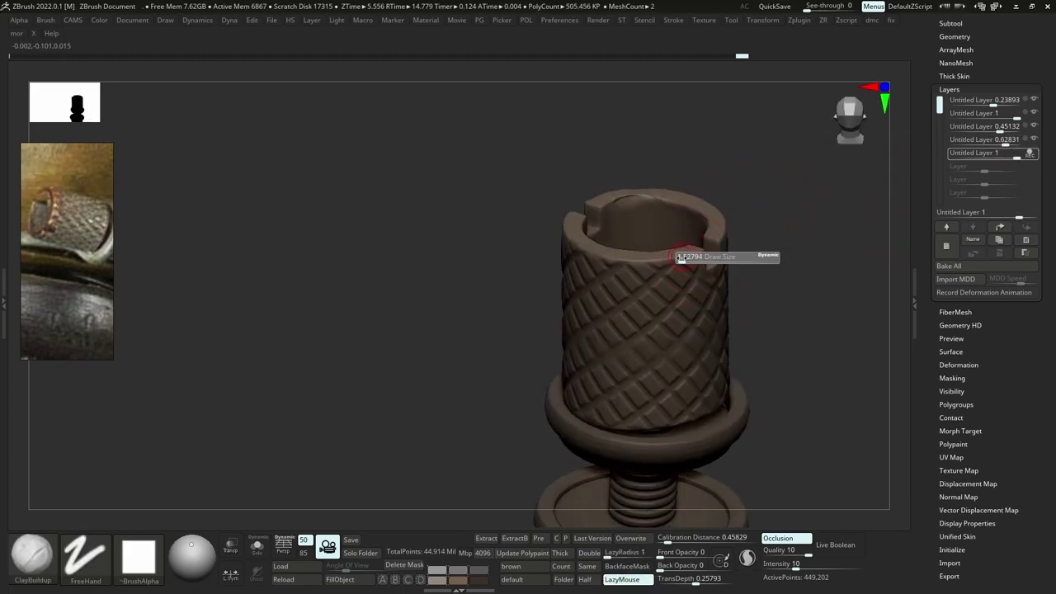
drag(647, 256, 616, 257)
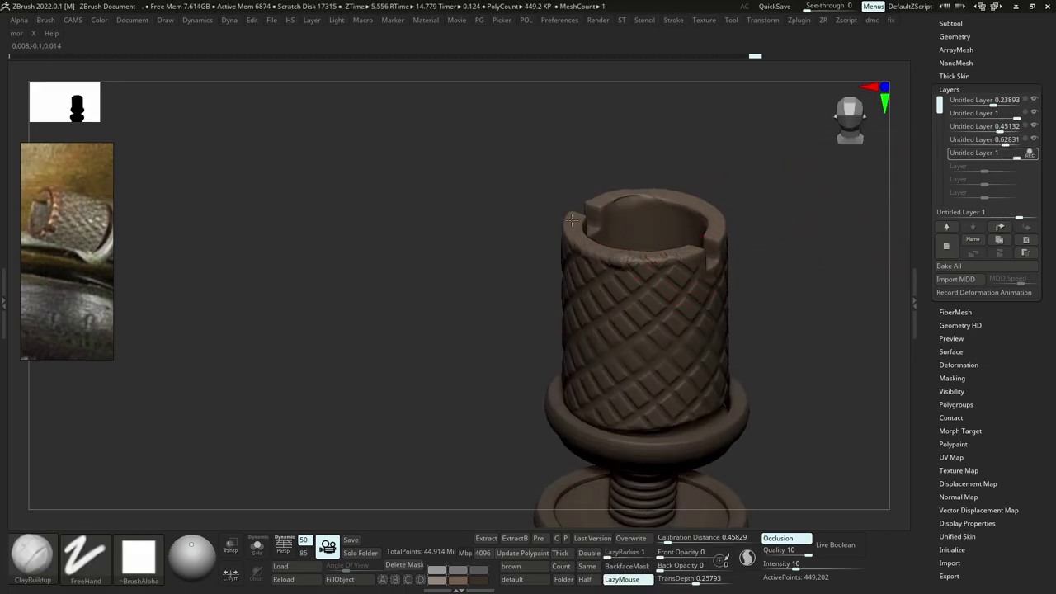
drag(571, 220, 569, 234)
right_drag(719, 246, 673, 253)
drag(756, 190, 736, 240)
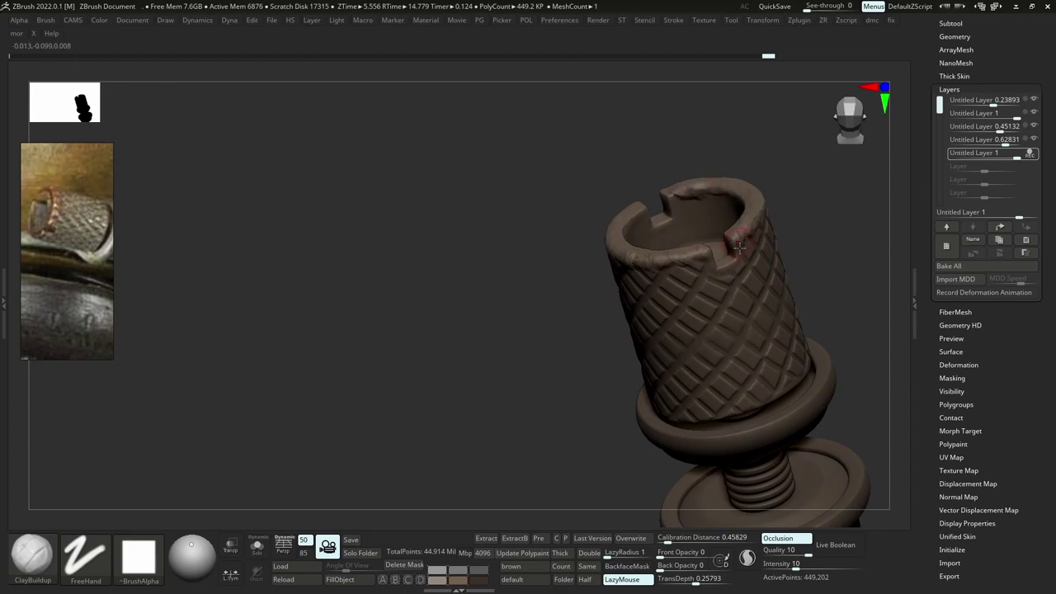
mouse_move(703, 254)
ctrl+right_down()
mouse_move(774, 194)
mouse_move(696, 258)
ctrl+right_up()
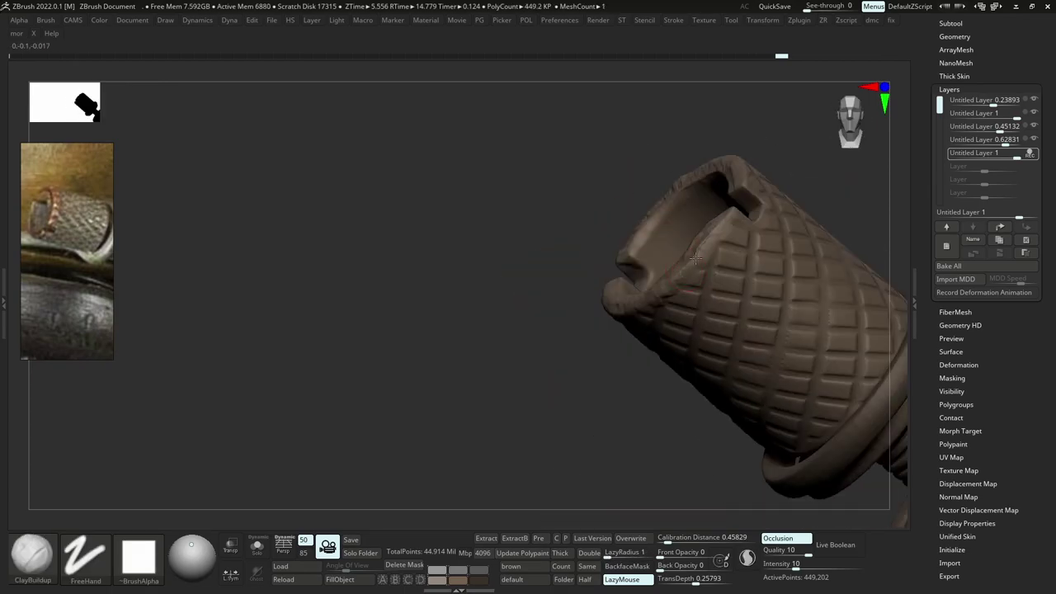
drag(745, 187, 747, 196)
Enlarge the reference photo to show the whole knob, bolt and nut beside the sculpt.
mouse_move(732, 216)
ctrl+right_down()
mouse_move(707, 142)
mouse_move(778, 216)
ctrl+right_up()
key(alt+s)
key(alt+s)
ctrl+right_drag(820, 273, 812, 307)
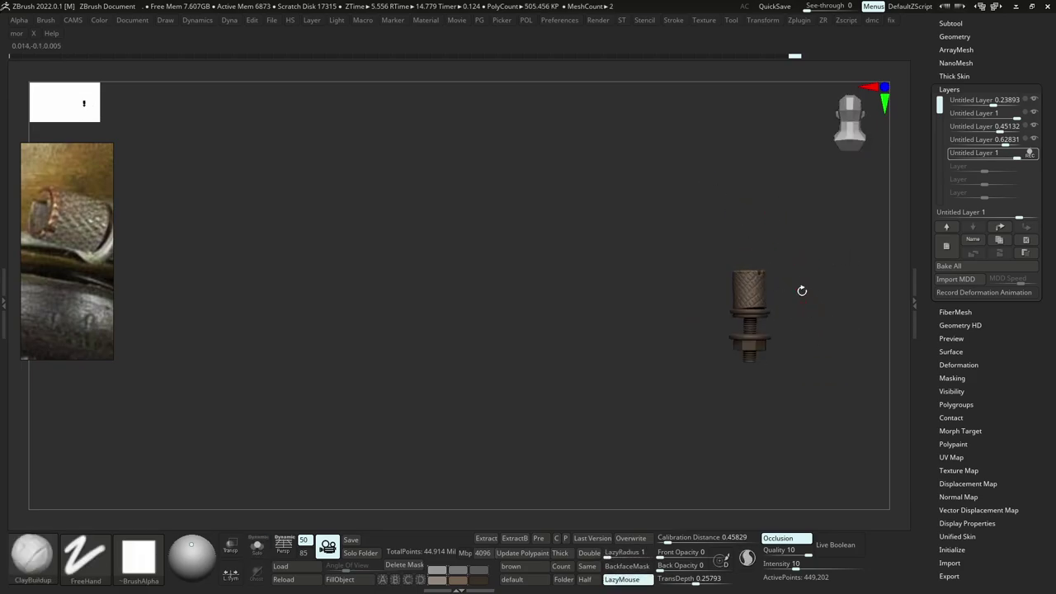
drag(114, 358, 246, 379)
right_drag(169, 265, 181, 269)
key(ctrl)
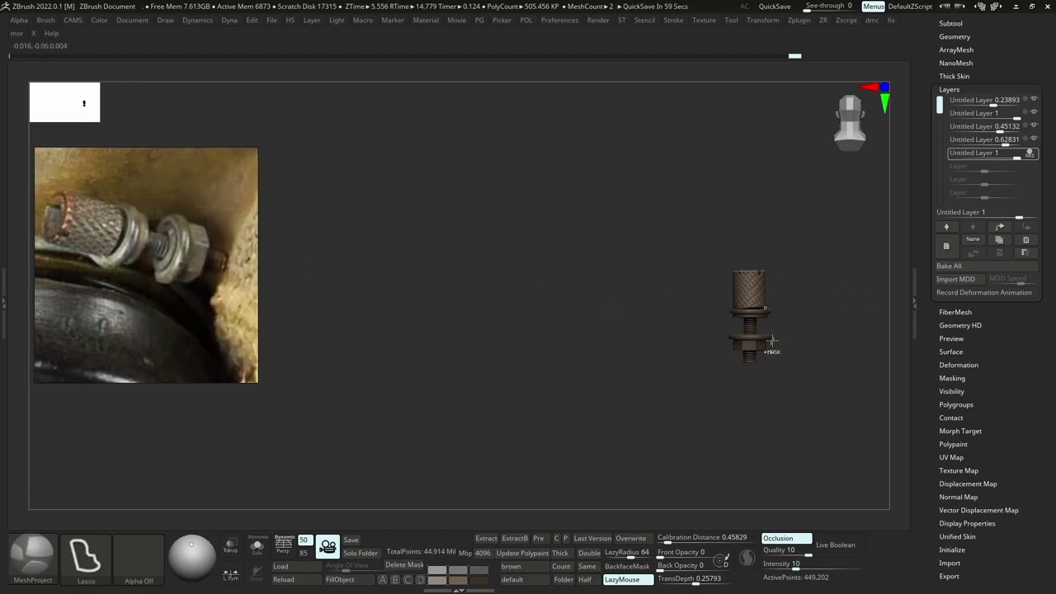
Select the flanged bolt and nut part below the knob and subdivide it by one level.
ctrl+right_drag(757, 348, 725, 311)
alt+click(786, 434)
ctrl+right_drag(802, 388, 683, 314)
key(ctrl+d)
ctrl+right_drag(714, 305, 715, 351)
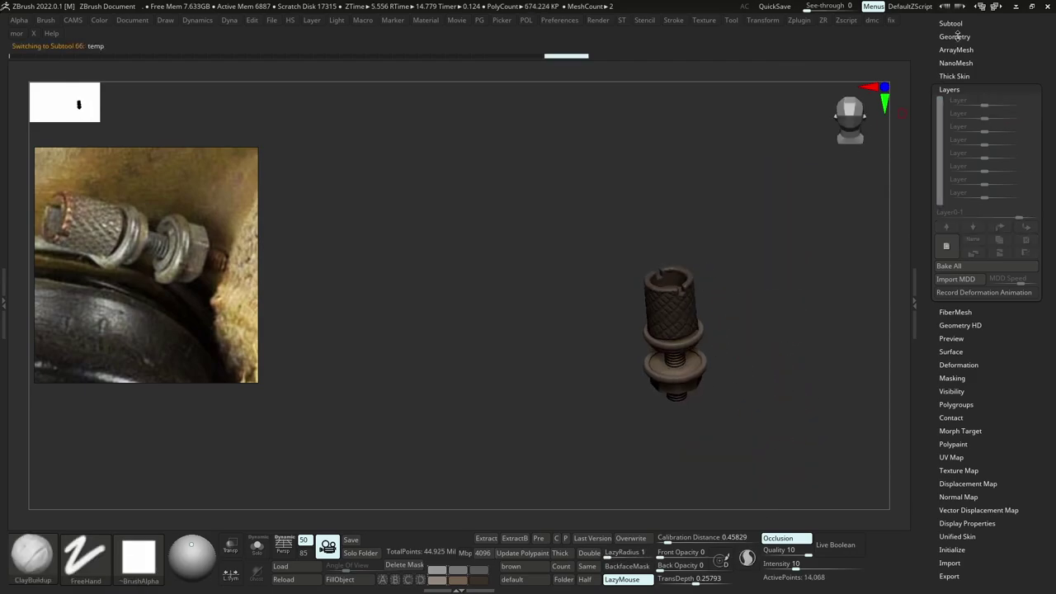
Select the knurled cylinder with the Geometry settings open and compare its detail at subdivision levels 2 and 3.
click(957, 36)
alt+click(677, 291)
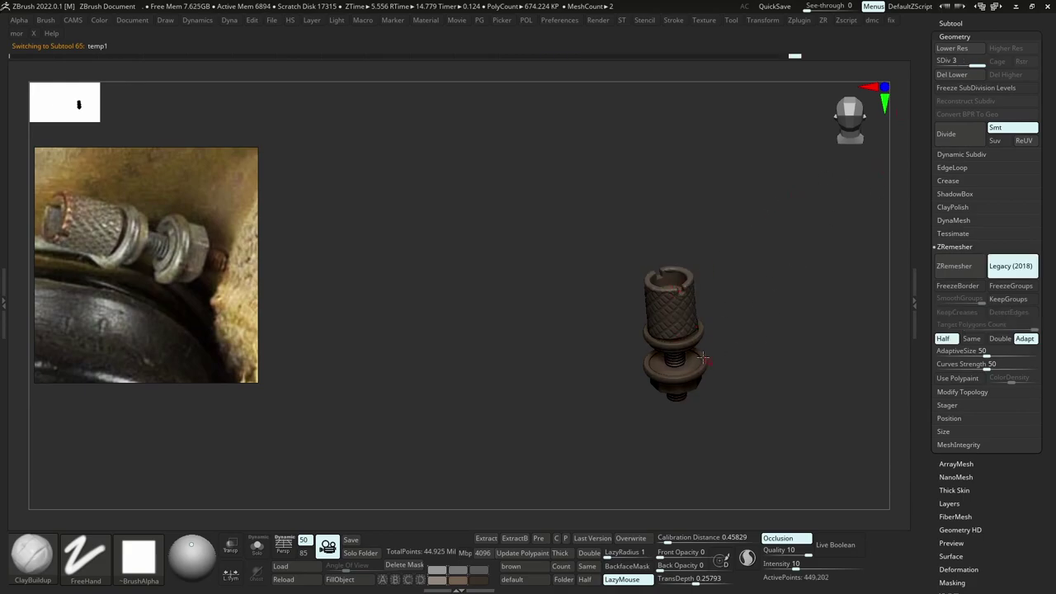
ctrl+right_drag(706, 303, 780, 378)
key(shift+d)
ctrl+right_drag(740, 309, 808, 329)
key(d)
key(shift+d)
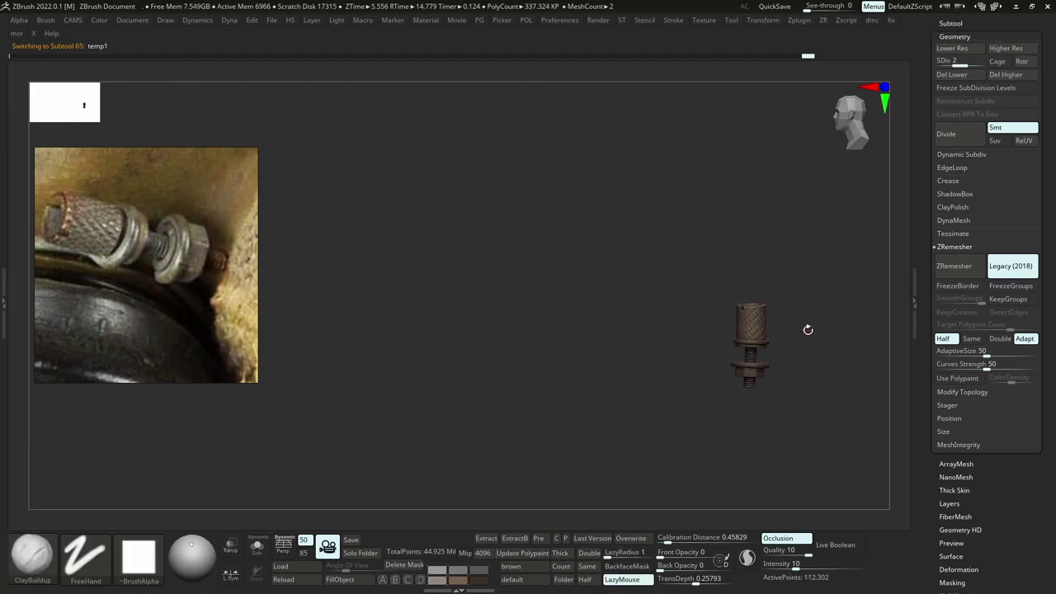
key(shift+d)
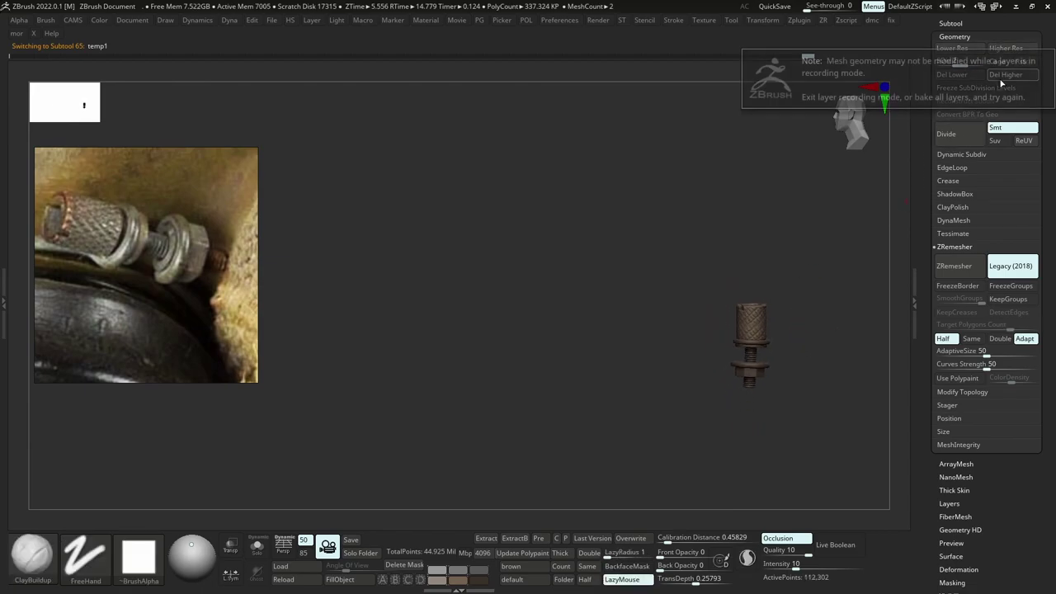
Return the knurled cylinder to its highest subdivision level and bake all its layers into the mesh.
click(954, 505)
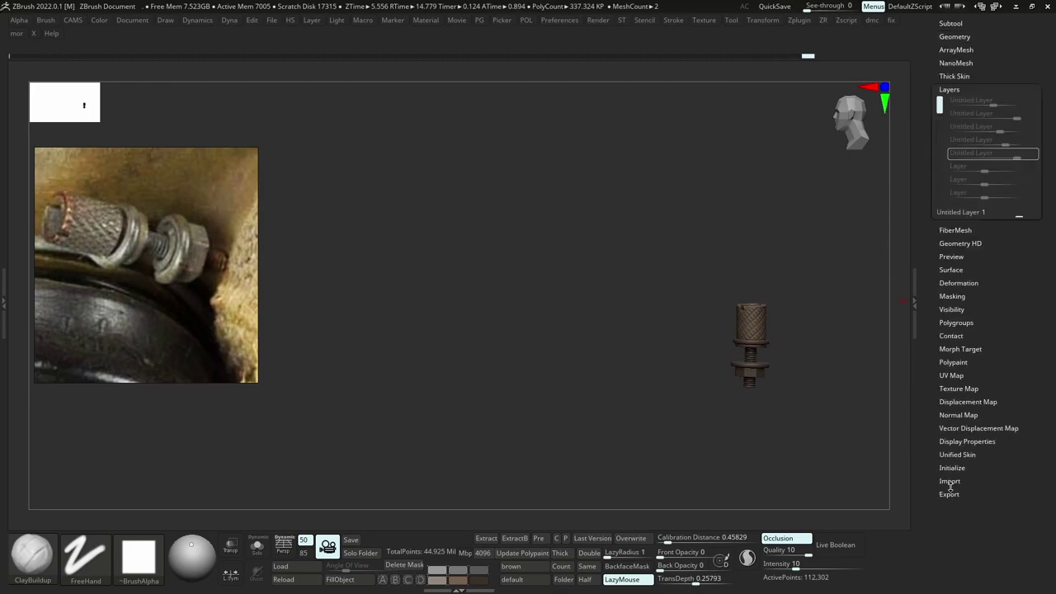
key(d)
click(954, 269)
Try one more subdivision level on the bolt and nut part and undo it.
ctrl+right_drag(832, 381, 845, 458)
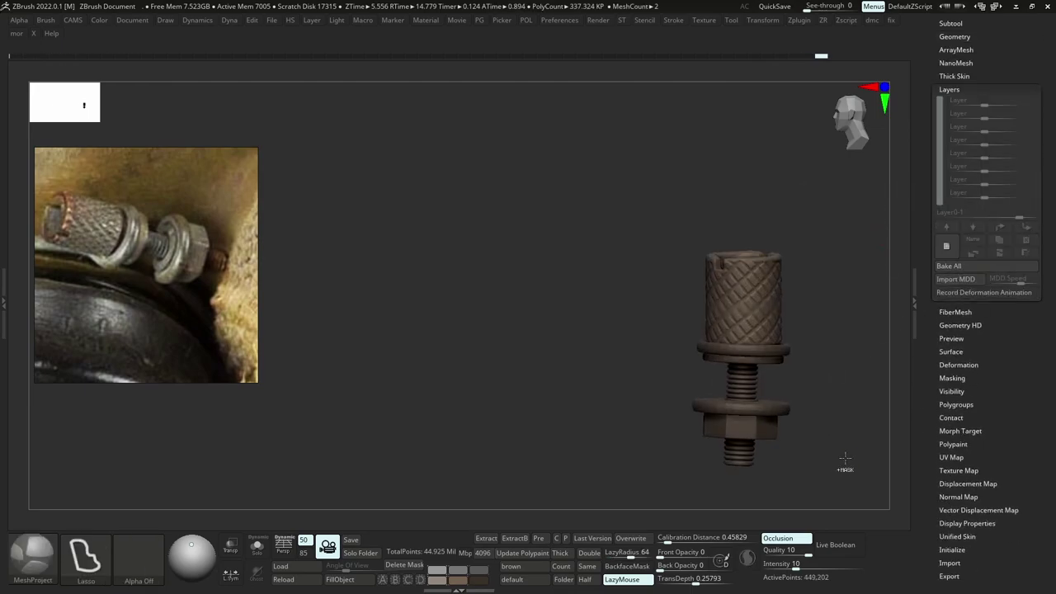
alt+click(753, 437)
key(ctrl+d)
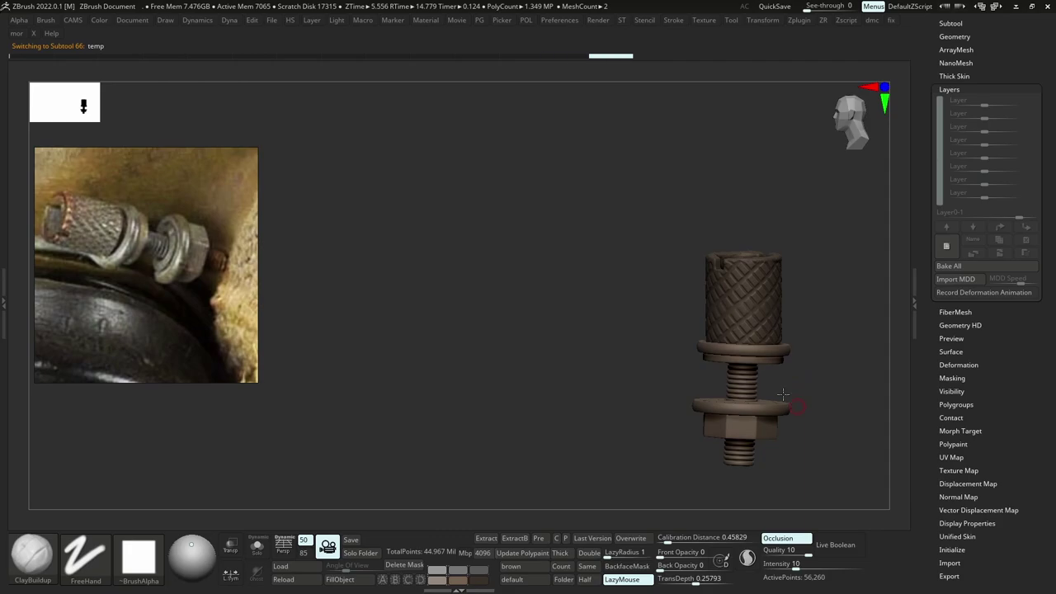
ctrl+right_drag(799, 408, 945, 510)
key(ctrl+z)
ctrl+right_drag(774, 377, 740, 262)
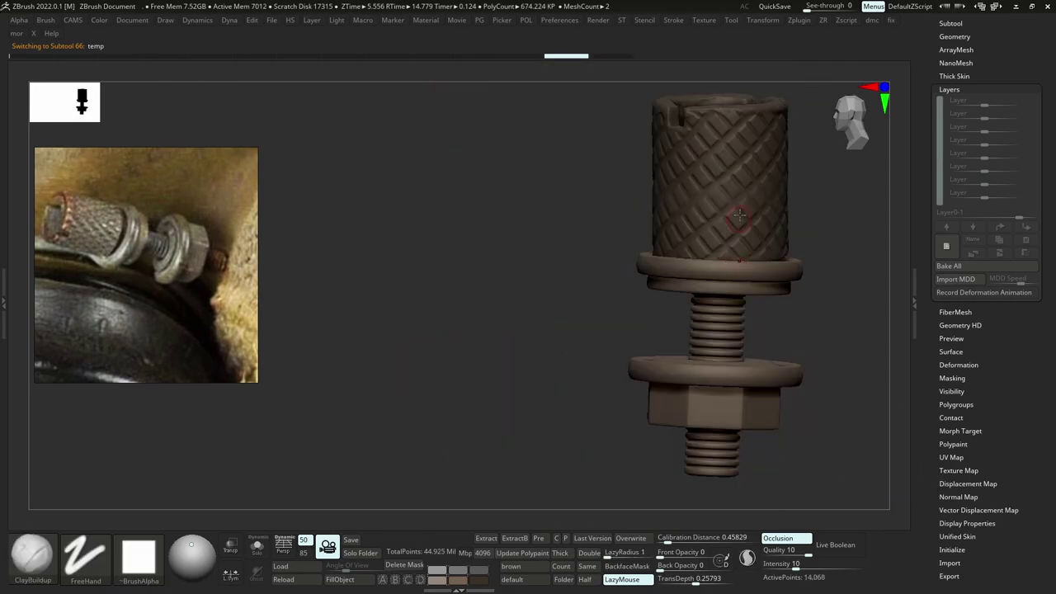
Select the knurled cylinder subtool temp1 and merge it down into the bolt subtool temp.
alt+click(747, 194)
click(955, 23)
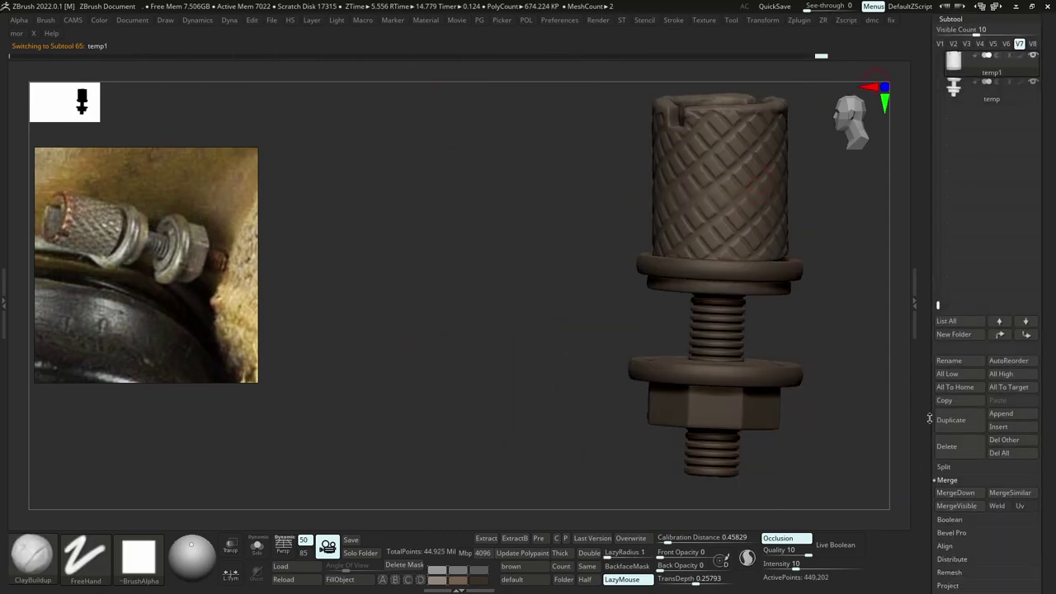
click(955, 492)
click(859, 516)
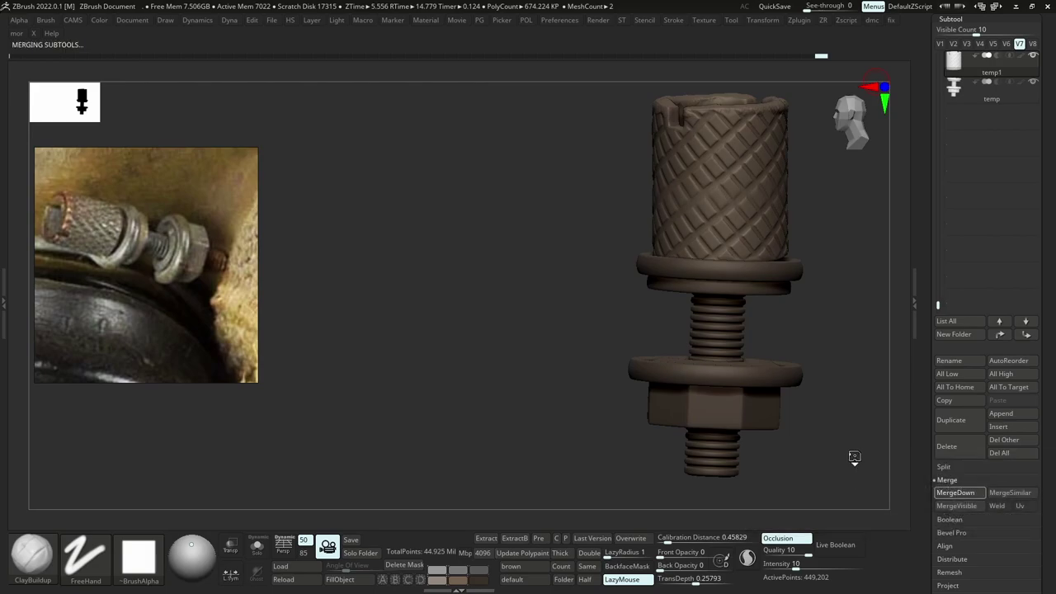
Examine the merged knob and bolt mesh at its lower and higher subdivision levels, with and without the wireframe.
ctrl+right_drag(727, 311, 741, 390)
key(shift)
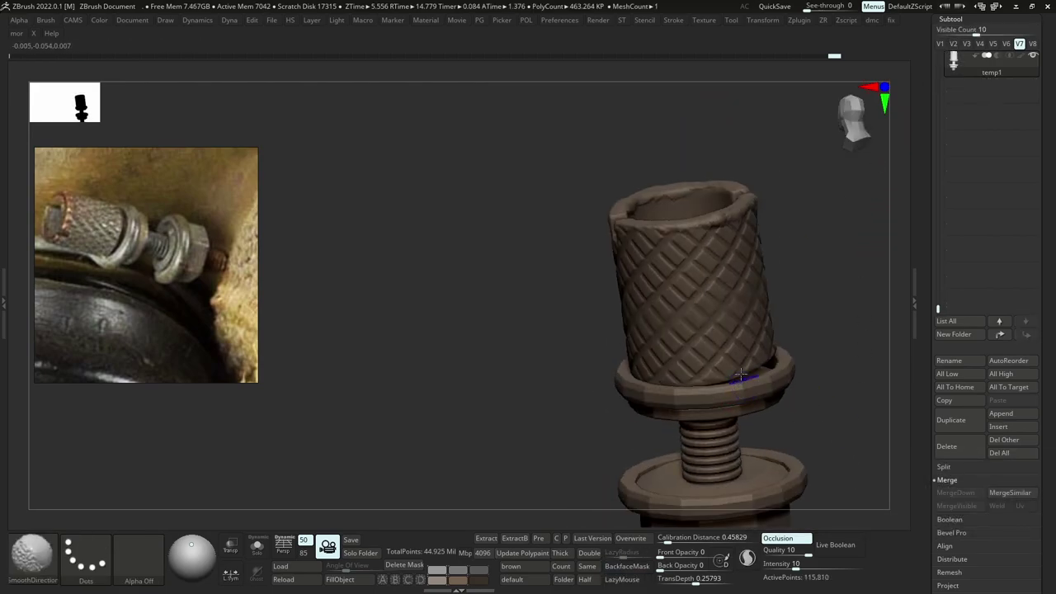
key(d)
right_drag(731, 311, 712, 290)
key(shift+d)
key(shift+f)
right_drag(711, 290, 728, 250)
shift+drag(765, 350, 767, 358)
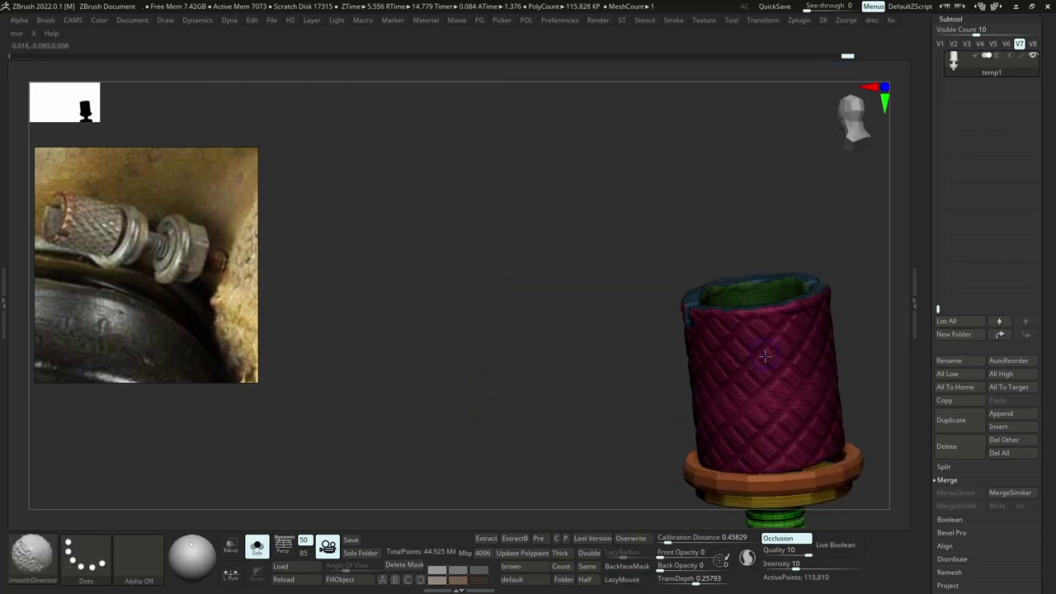
alt+right_drag(795, 358, 723, 264)
key(shift+f)
key(d)
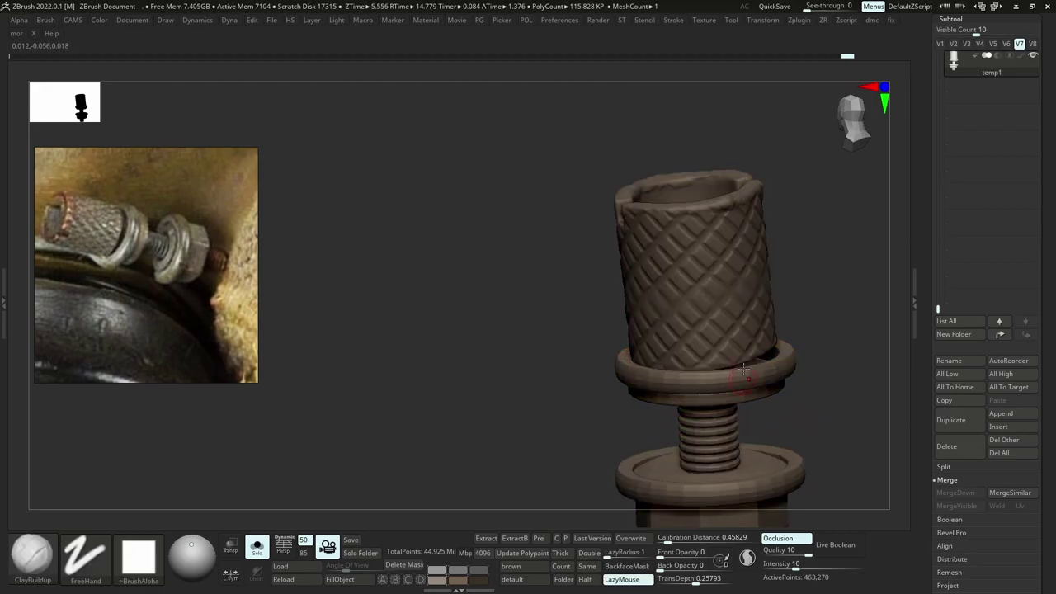
mouse_move(740, 379)
ctrl+right_down()
mouse_move(714, 305)
mouse_move(789, 448)
mouse_move(793, 487)
ctrl+right_up()
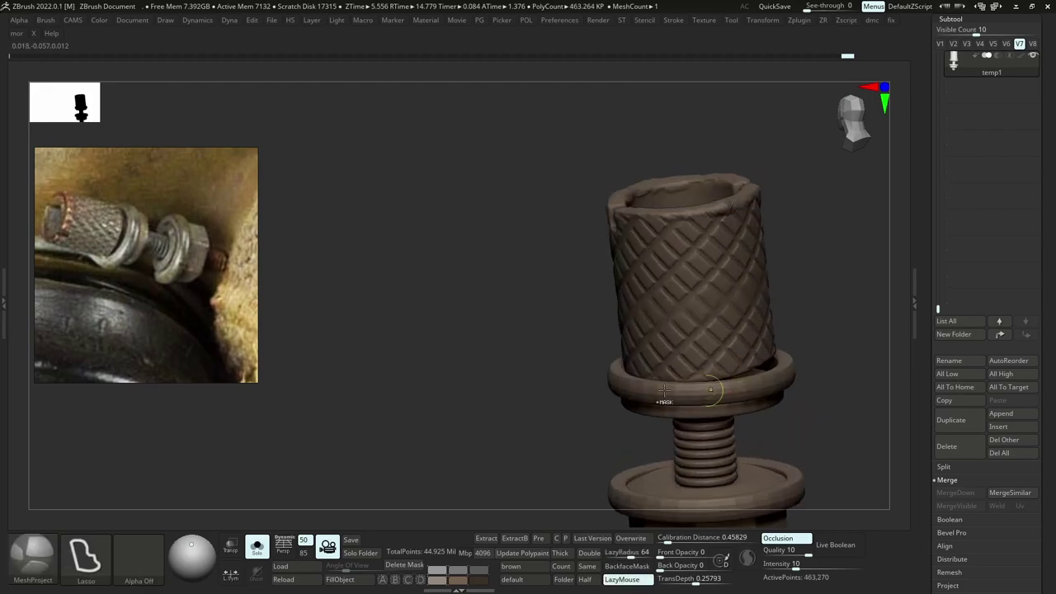
Isolate the knurled cylinder in the merged mesh and split the hidden bolt parts into a separate subtool.
ctrl+shift+click(33, 559)
ctrl+shift+click(138, 405)
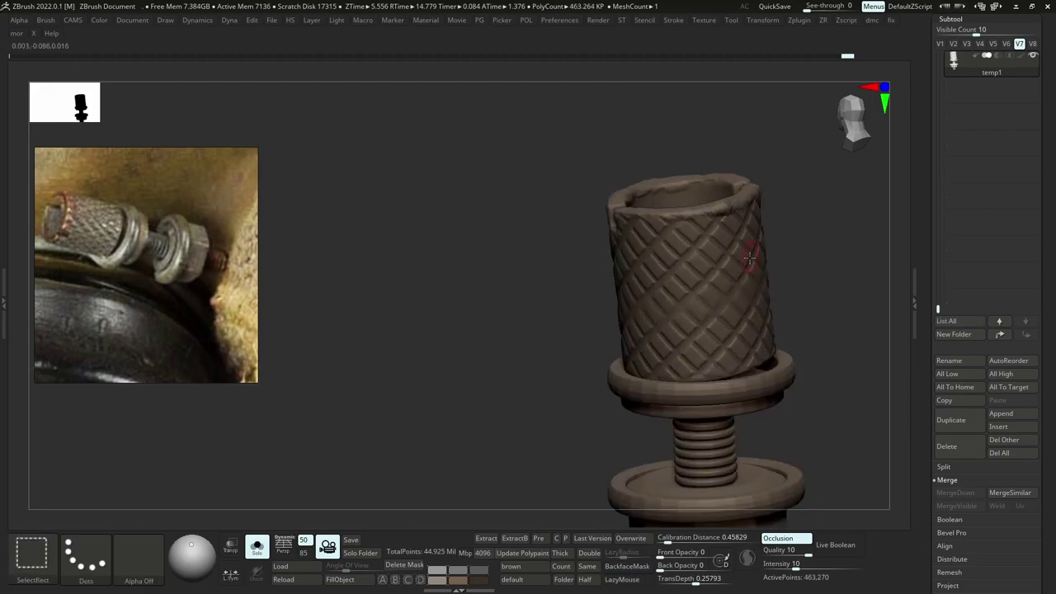
key(g)
click(731, 263)
ctrl+shift+click(717, 265)
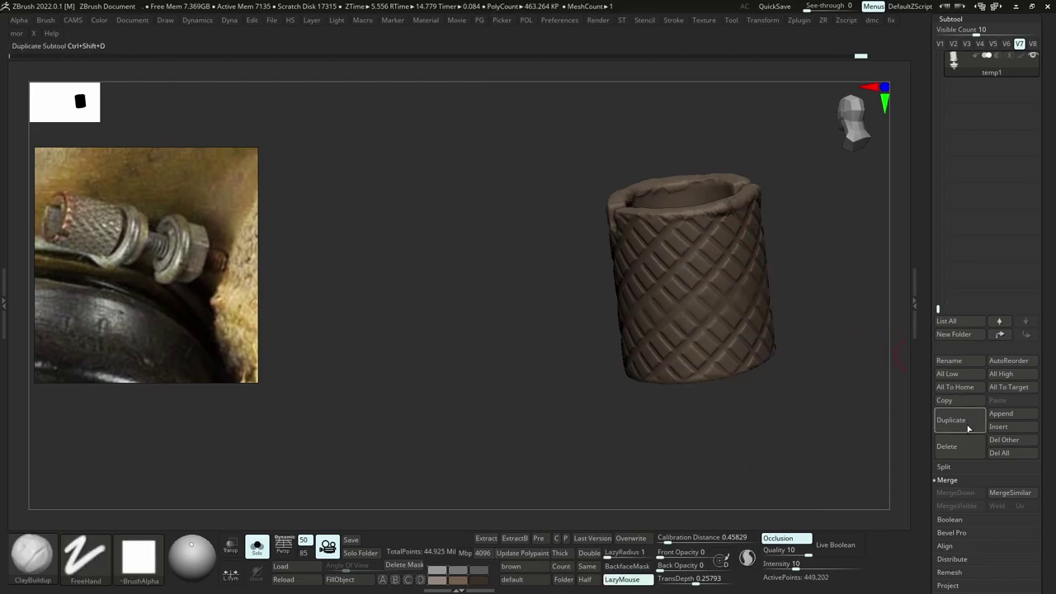
click(945, 467)
click(957, 480)
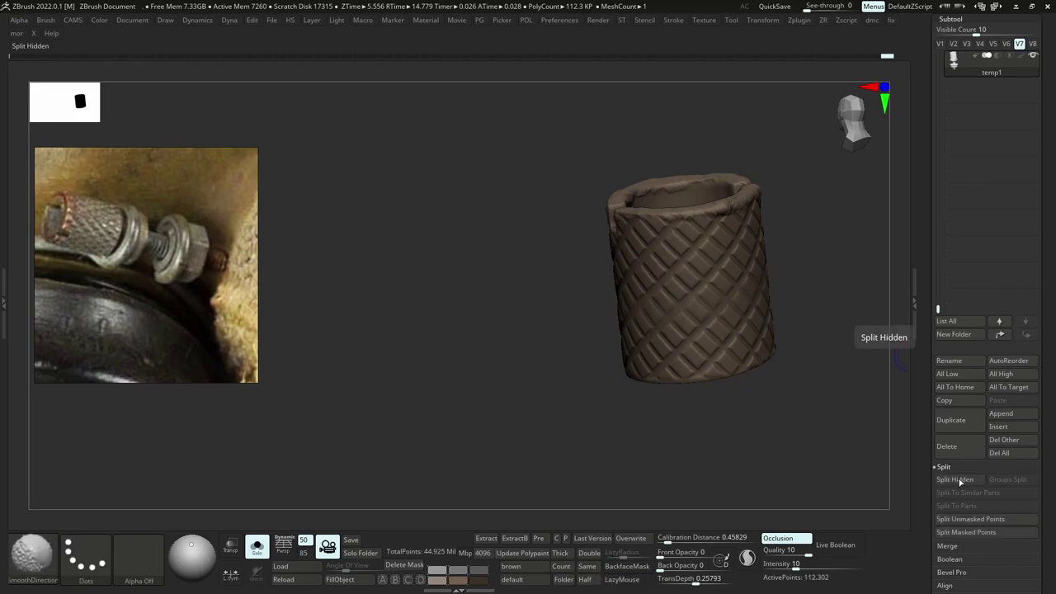
Select the bolt subtool temp2 and add a subdivision level to it in the Geometry settings.
click(962, 89)
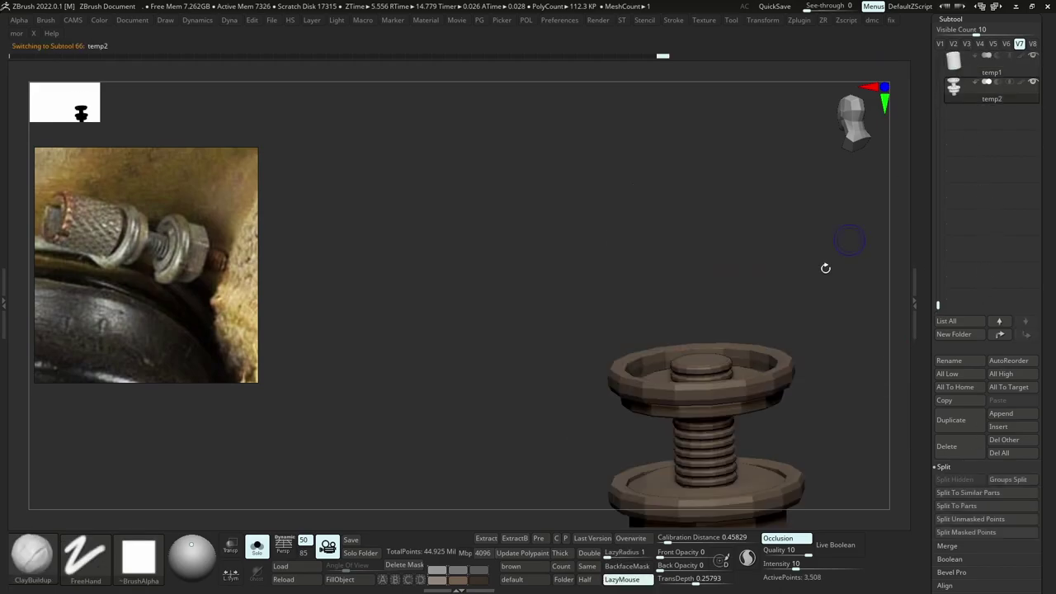
drag(1032, 464, 1031, 354)
click(961, 560)
Try one more subdivision level on the knurled cylinder subtool temp1.
click(956, 20)
click(956, 23)
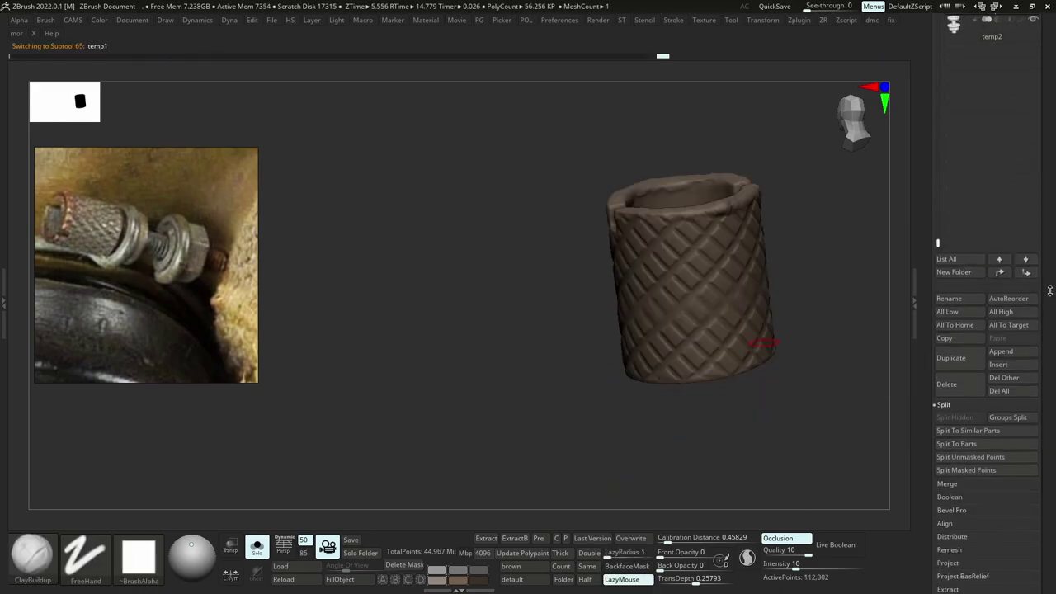
click(959, 561)
key(ctrl+d)
ctrl+right_drag(780, 277, 782, 330)
key(ctrl+d)
key(p)
click(635, 280)
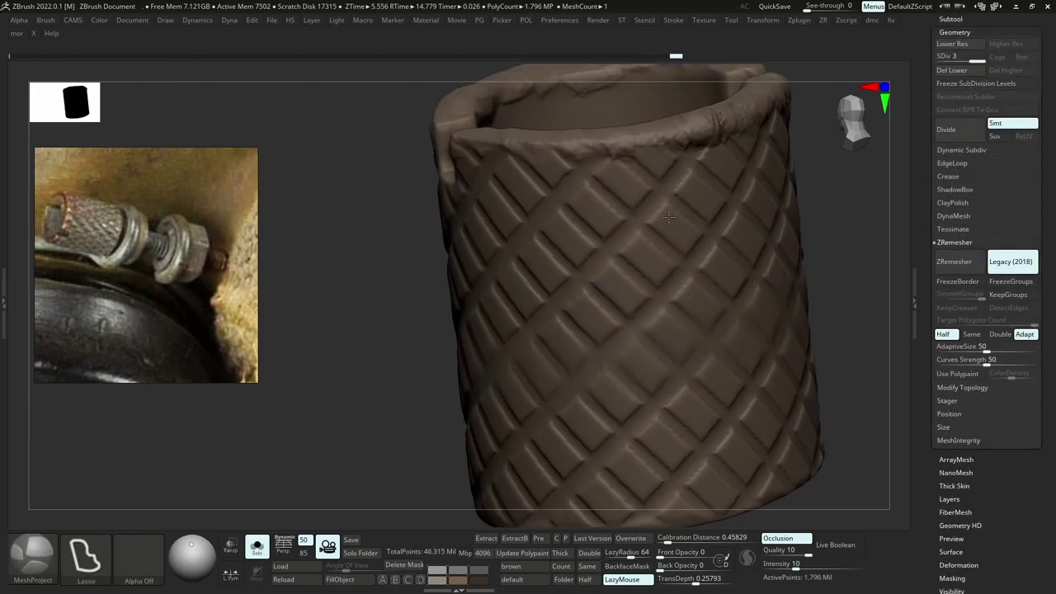
ctrl+right_drag(778, 289, 776, 231)
Select the bolt subtool temp2, go to its second subdivision level and delete the level below it.
click(951, 19)
click(961, 88)
drag(1051, 538, 1051, 396)
click(958, 528)
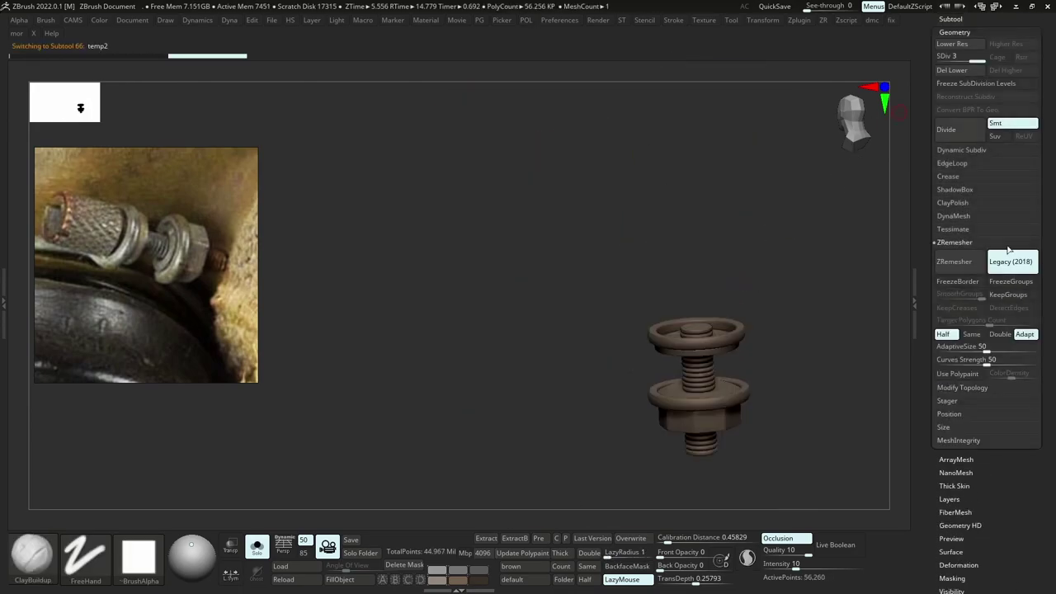
key(shift+d)
key(shift+d)
key(d)
click(967, 71)
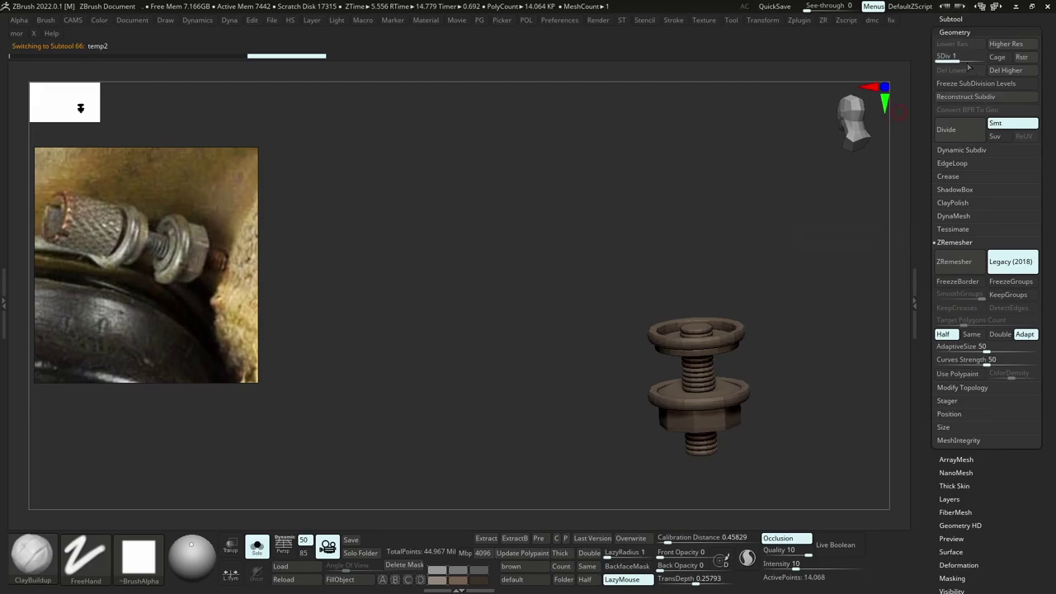
Add another subdivision level to the bolt and discard its lowest level again.
click(952, 19)
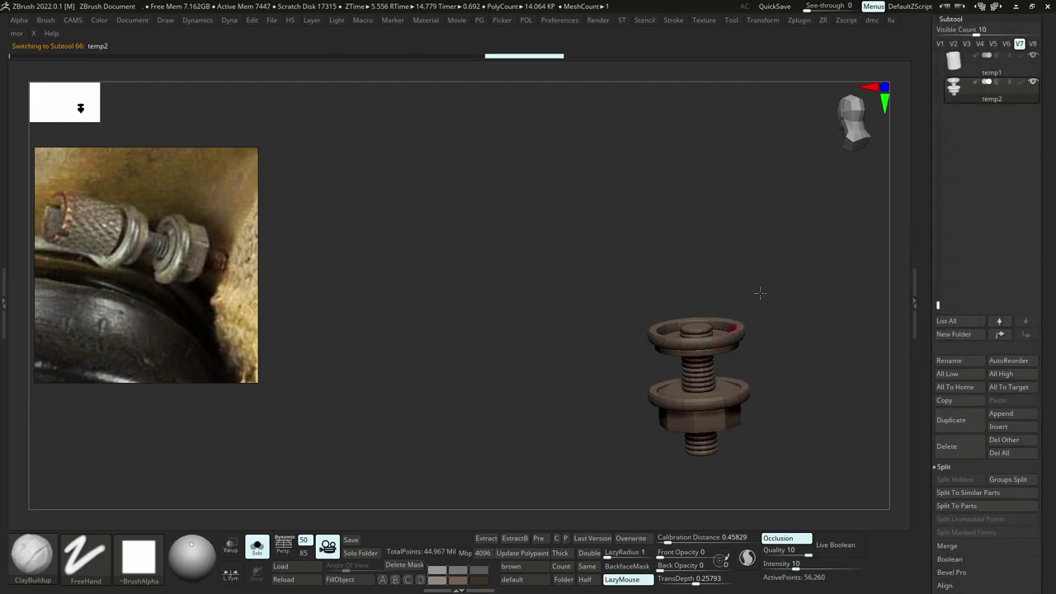
ctrl+right_drag(728, 376, 773, 378)
key(ctrl+d)
key(shift+d)
click(954, 19)
click(956, 31)
key(d)
key(shift+d)
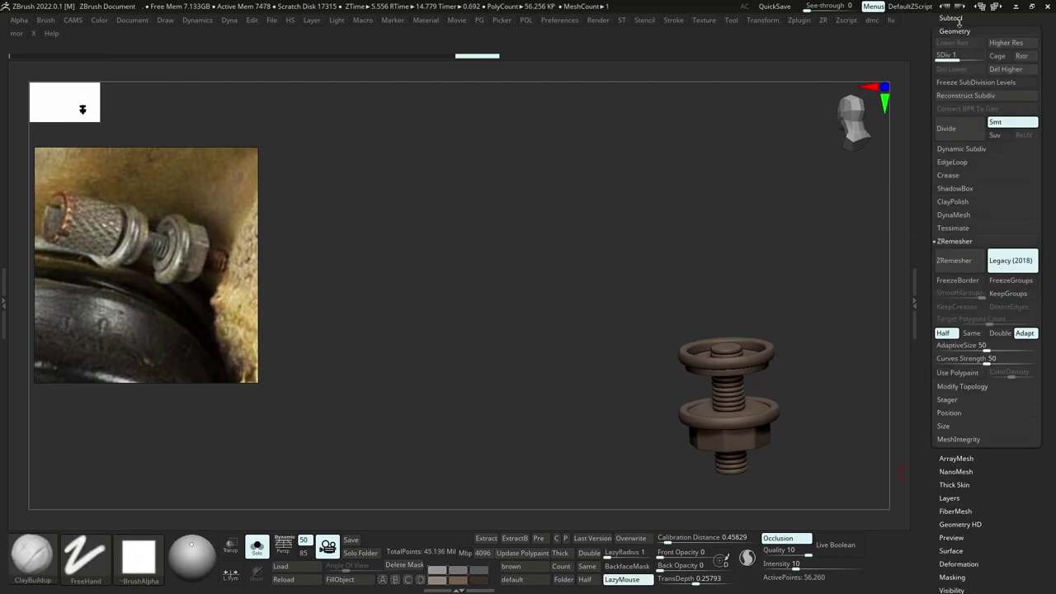
Select the knurled cylinder subtool temp1, merge it down into the bolt subtool temp2 and confirm.
click(958, 19)
click(967, 63)
click(947, 548)
click(956, 494)
click(859, 517)
View the merged knob and bolt from the front, check its wireframe and set it to its lower subdivision level.
ctrl+right_drag(840, 429, 802, 359)
shift+right_drag(802, 359, 801, 342)
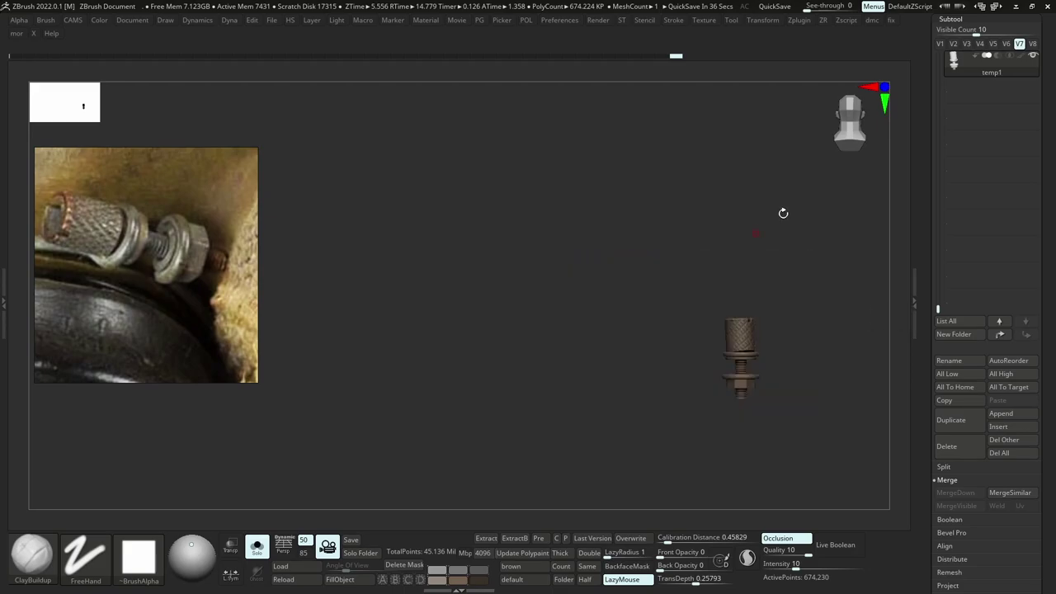
ctrl+right_drag(742, 350, 752, 330)
ctrl+right_drag(752, 330, 758, 268)
alt+right_drag(760, 322, 703, 308)
key(ctrl)
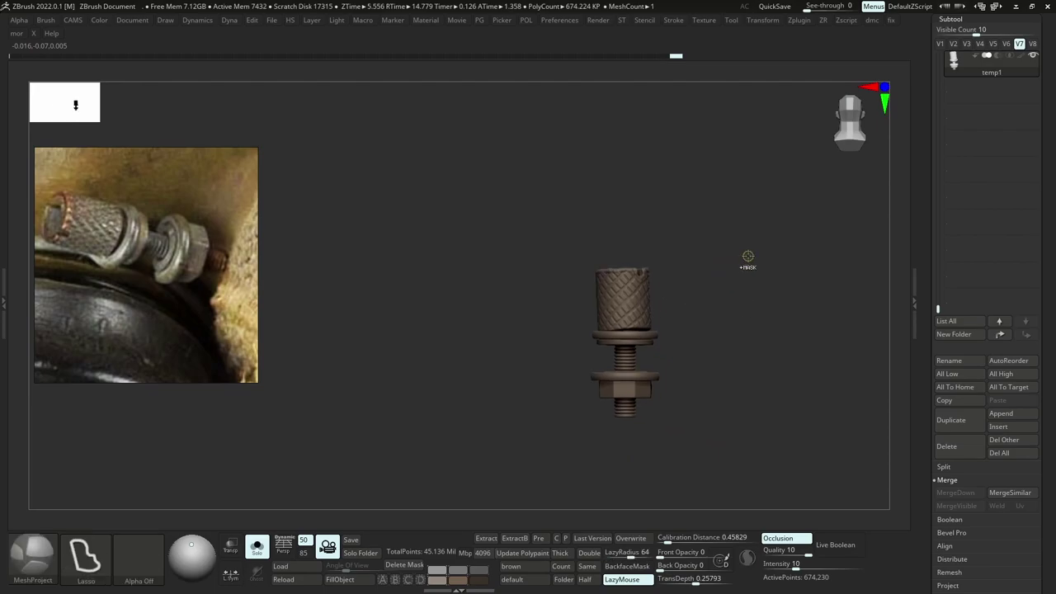
key(shift+f)
key(shift+d)
key(shift+f)
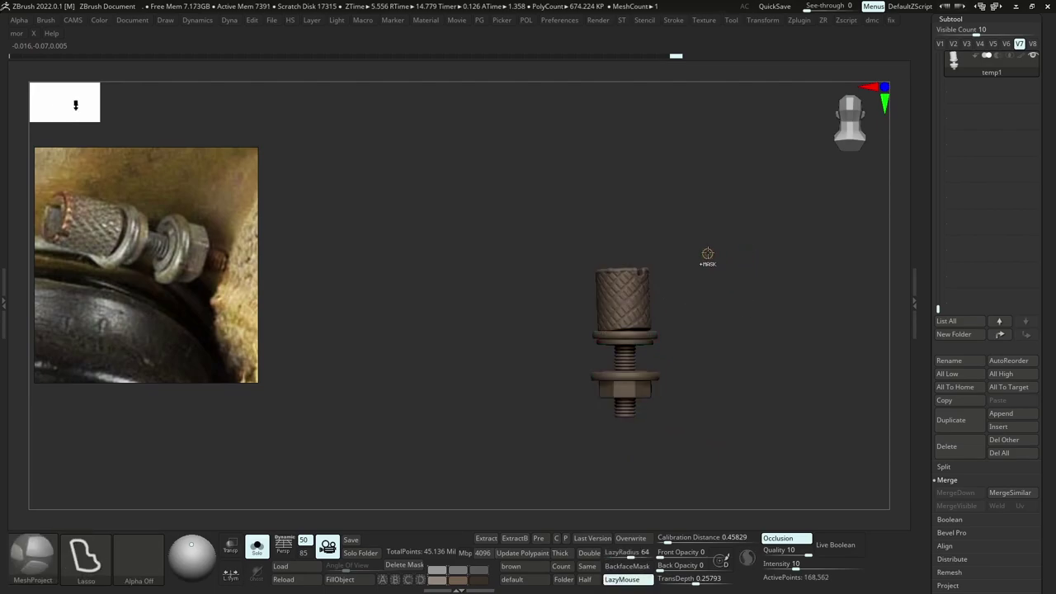
Switch to Maya and replace the old knob and bolt meshes in the scene with the sculpted temp.OBJ.
click(1016, 7)
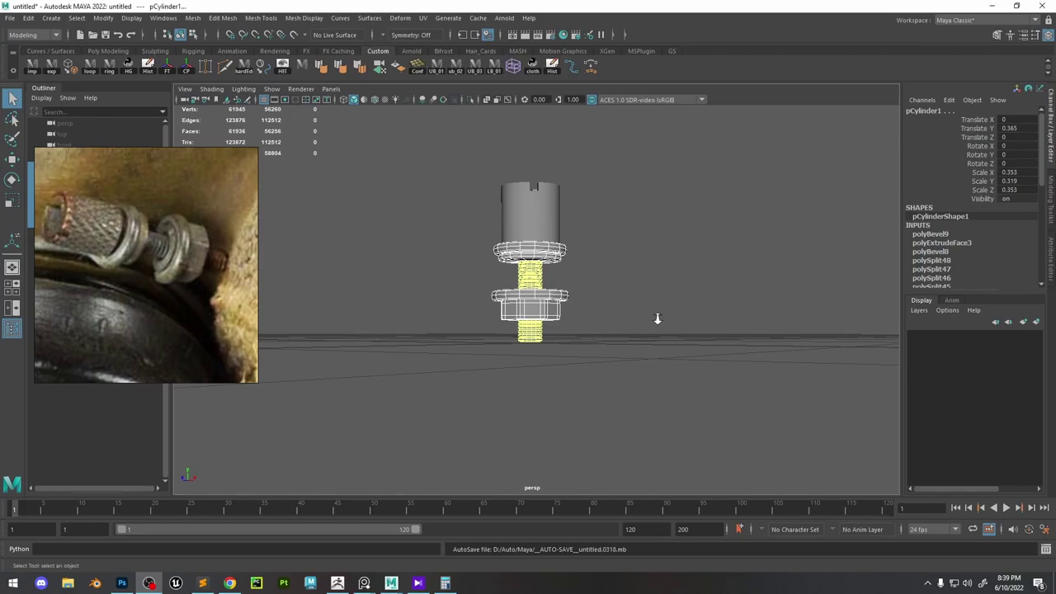
alt+right_drag(657, 319, 571, 216)
alt+drag(571, 216, 400, 406)
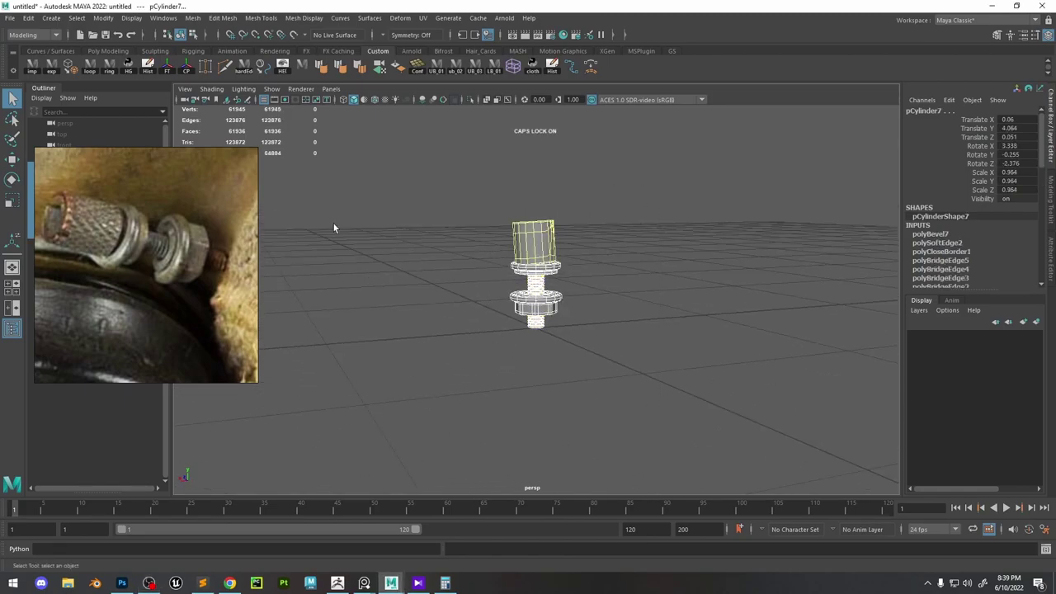
click(56, 71)
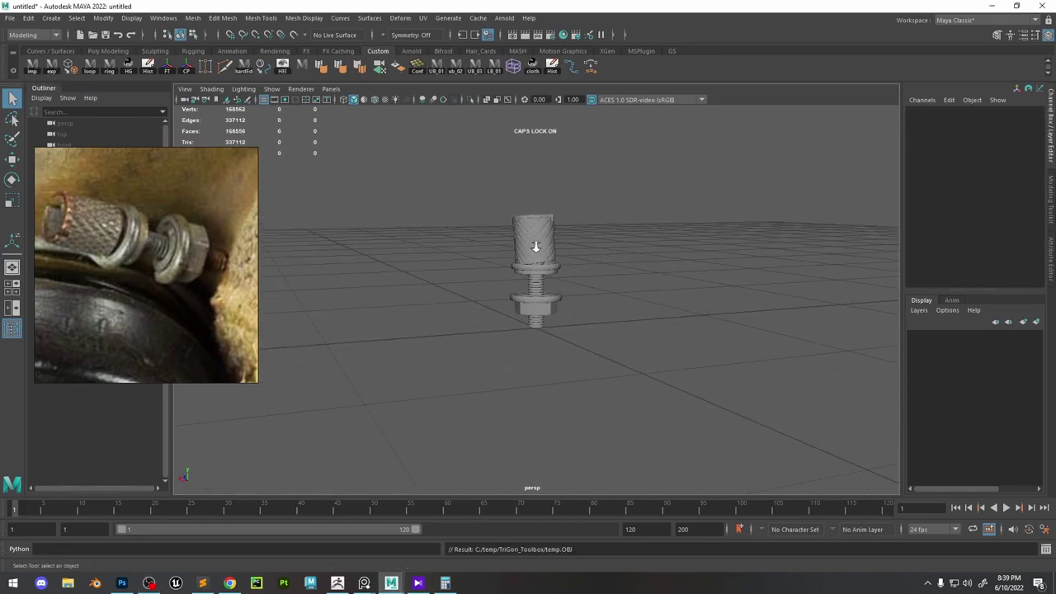
Create a polygon cylinder at the origin with 16 axis subdivisions.
alt+right_drag(535, 246, 780, 318)
alt+drag(780, 318, 710, 337)
key(space)
click(611, 267)
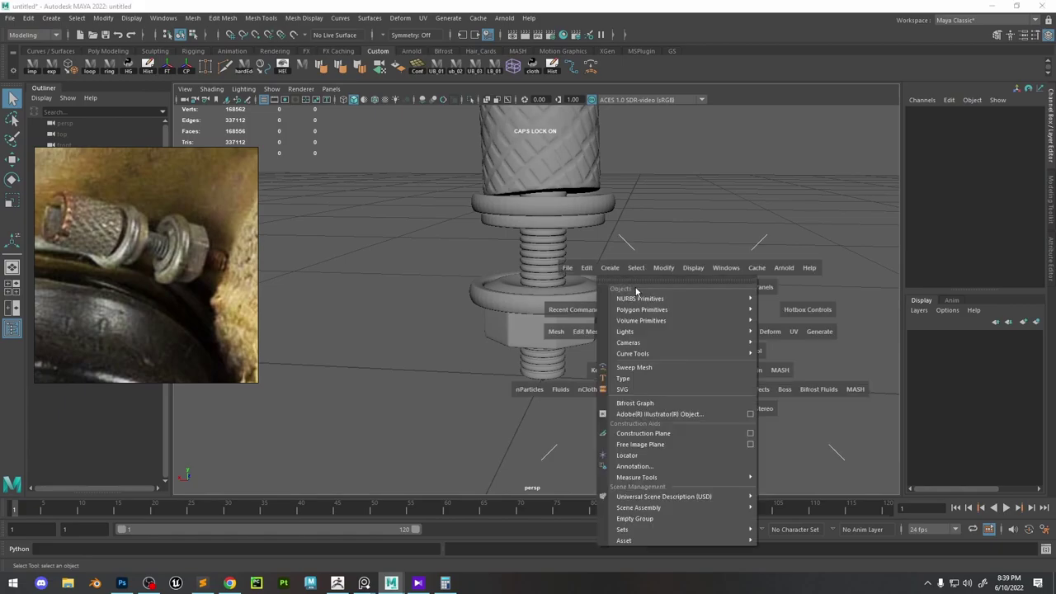
mouse_move(653, 314)
click(813, 337)
scroll(717, 367, down, 4)
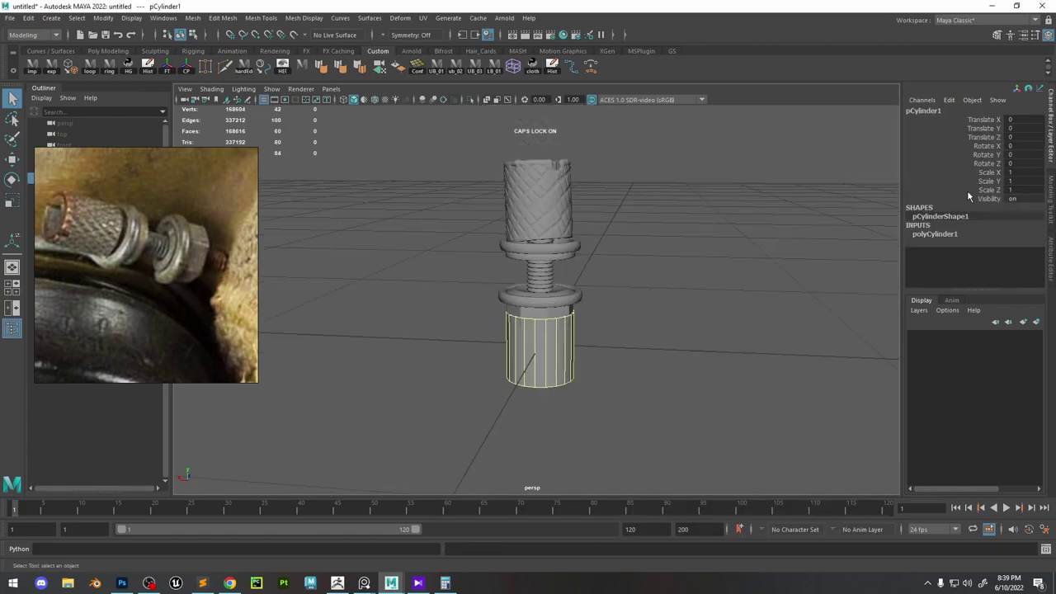
click(949, 235)
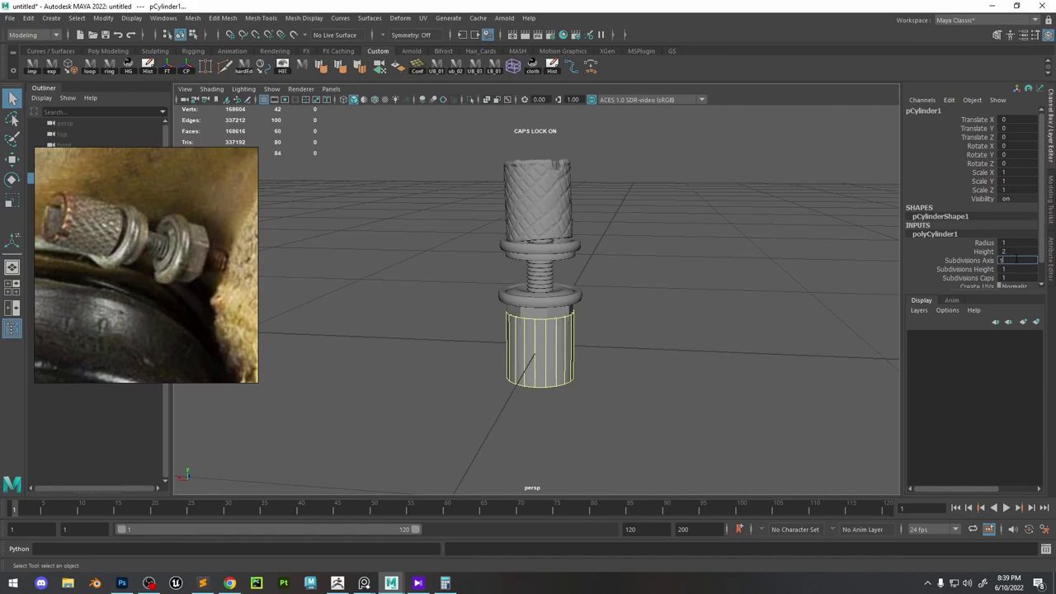
Raise the cylinder over the knurled cap and pull its bottom vertices down to the bolt's lower end in front view.
key(w)
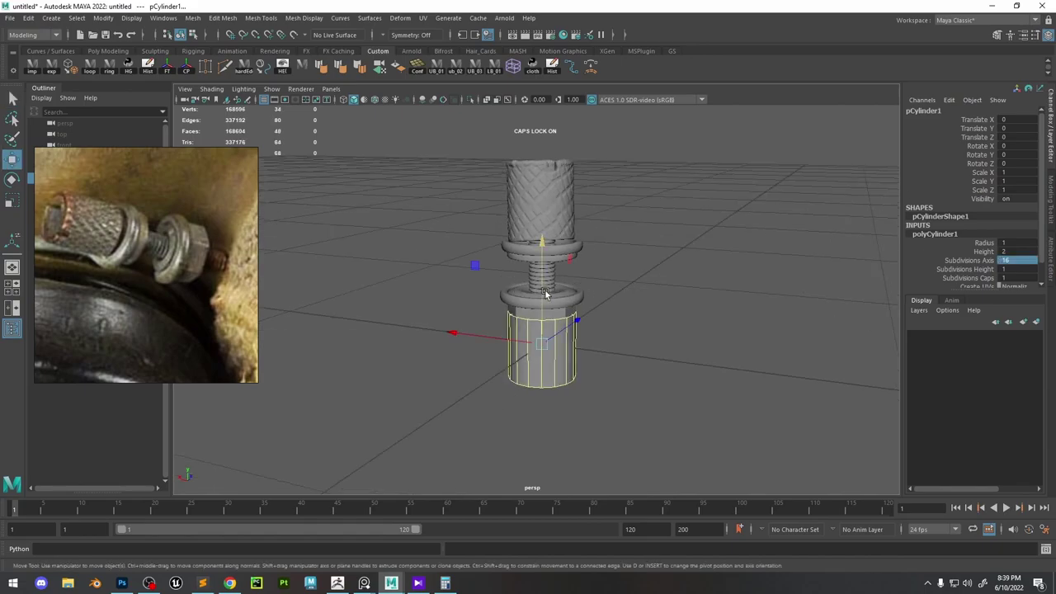
drag(545, 290, 543, 169)
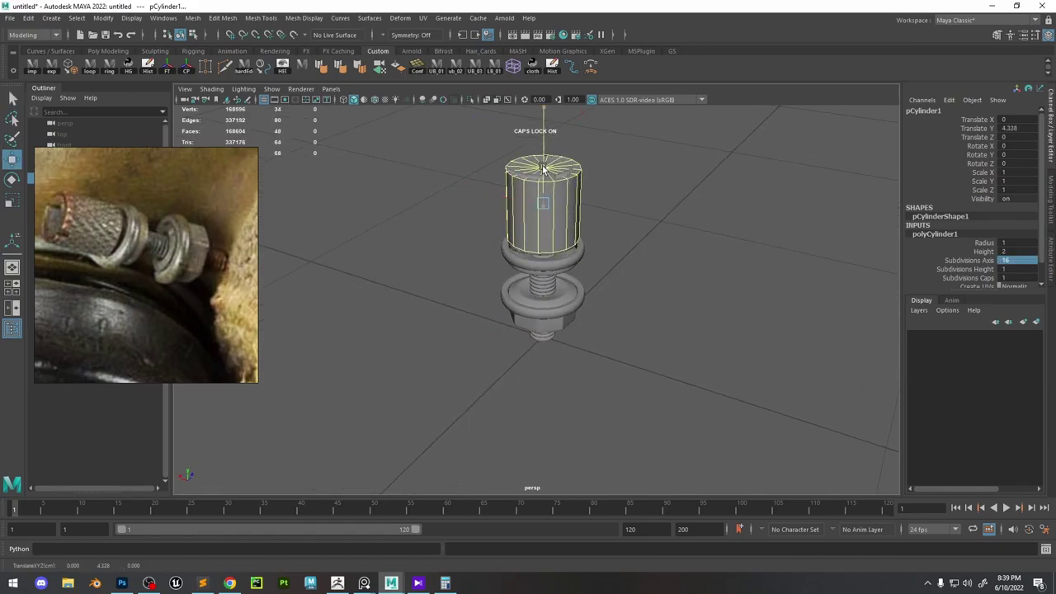
key(space)
key(F9)
drag(647, 239, 487, 292)
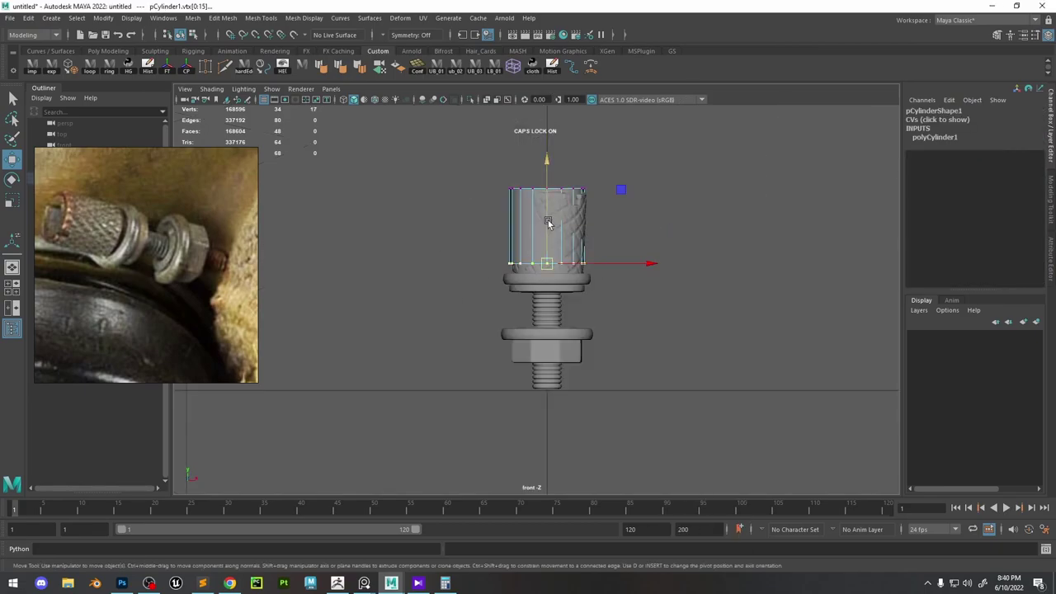
drag(549, 222, 550, 349)
key(4)
scroll(548, 386, up, 5)
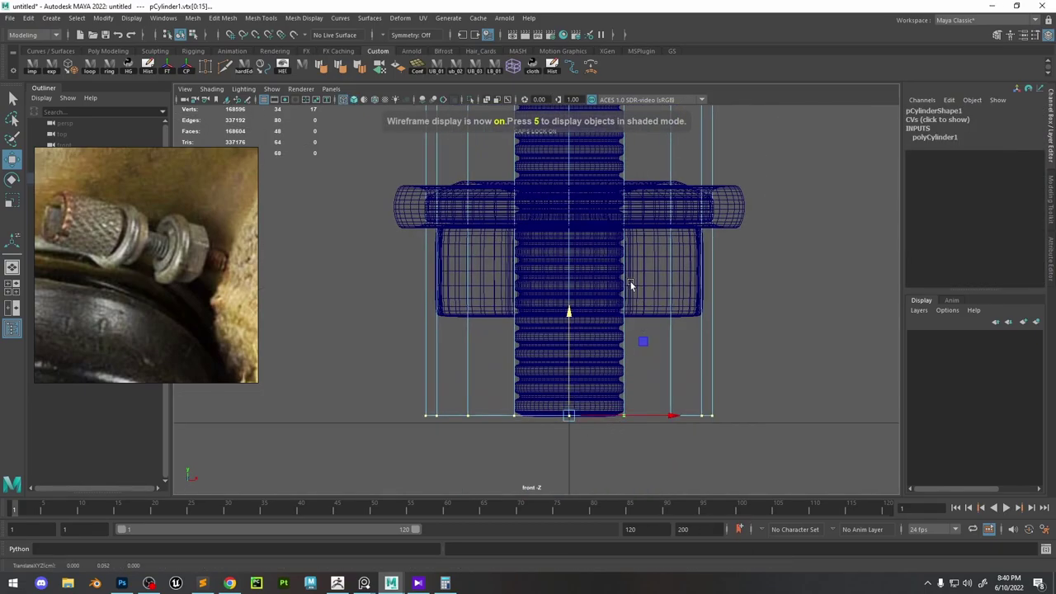
Insert horizontal edge loops with Multi-Cut around the cylinder at the edges of the nut, both flanges and the collar.
click(223, 66)
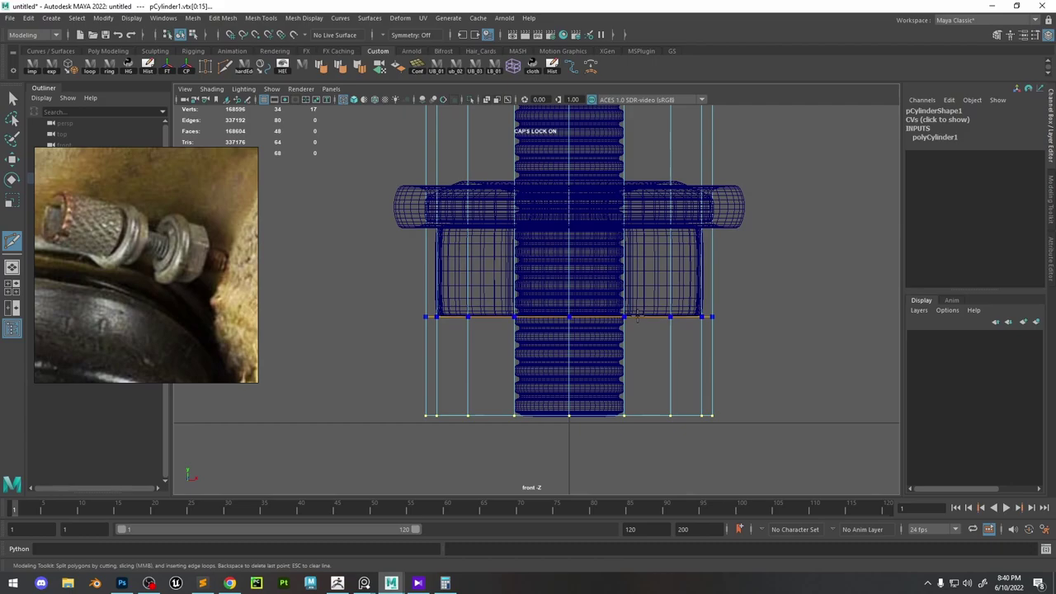
ctrl+click(638, 317)
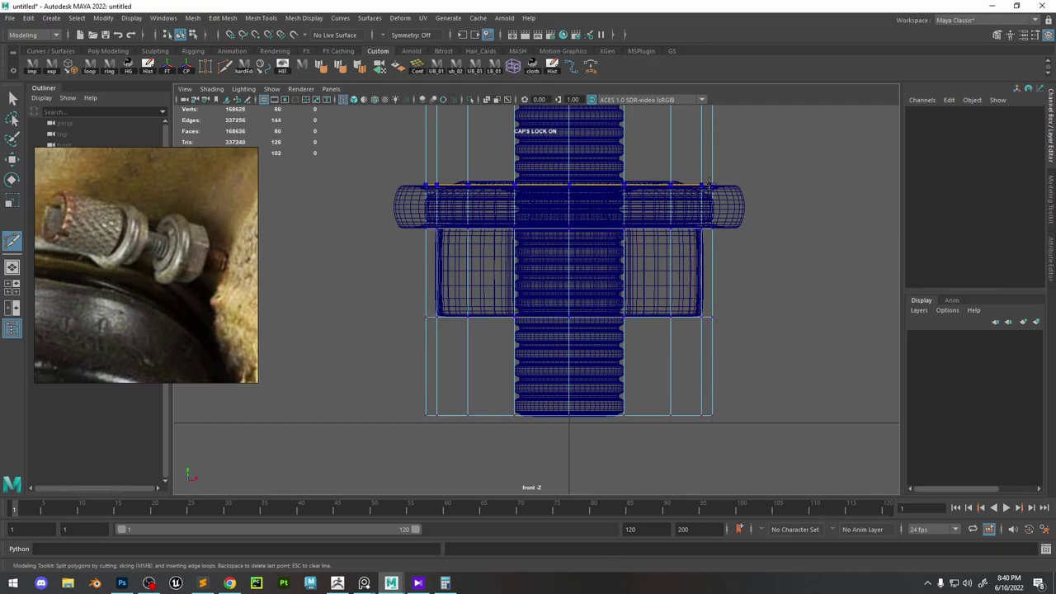
alt+middle_drag(652, 199, 665, 351)
ctrl+click(684, 169)
alt+middle_drag(683, 168, 681, 309)
ctrl+click(676, 191)
ctrl+drag(679, 325, 636, 320)
alt+middle_drag(632, 152, 625, 264)
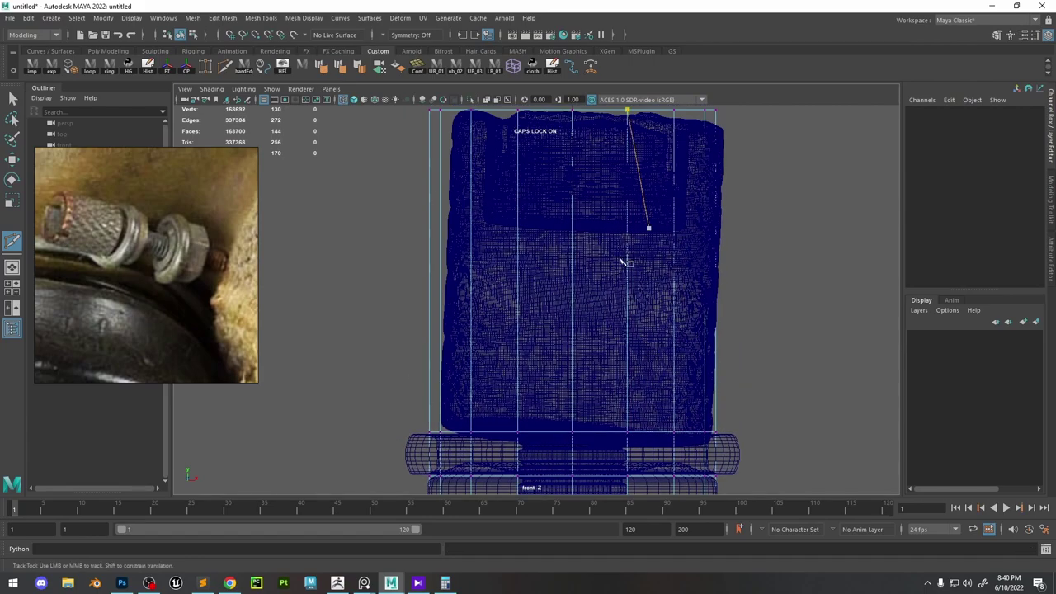
scroll(635, 262, down, 6)
key(w)
Extrude the ring of faces at the upper flange outward with a thickness of 0.1.
mouse_move(650, 338)
alt+middle_down()
mouse_move(703, 224)
mouse_move(661, 324)
alt+middle_up()
scroll(701, 225, up, 2)
click(658, 328)
key(ctrl+e)
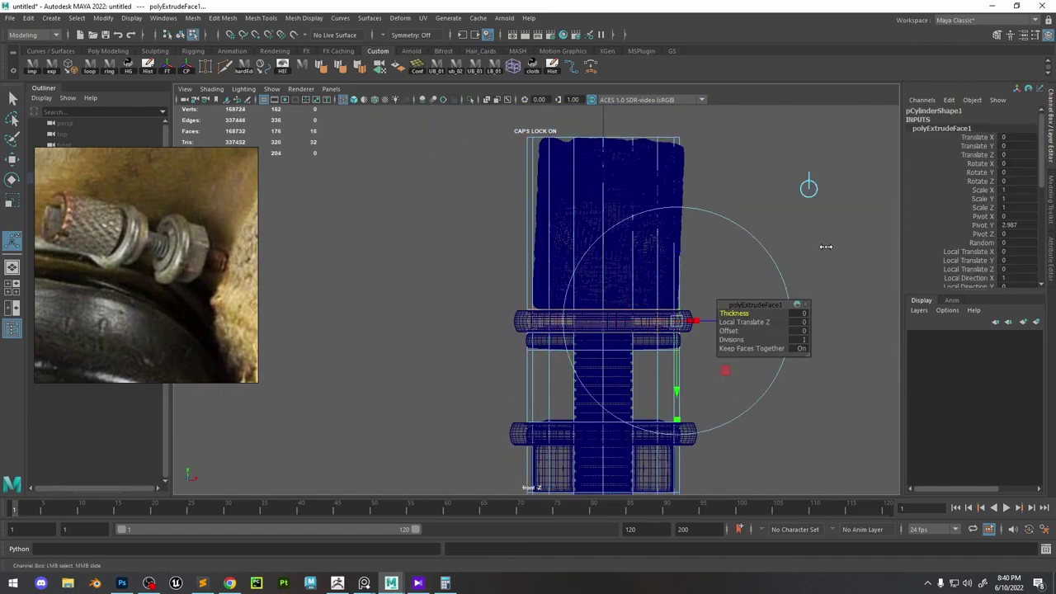
scroll(578, 320, up, 5)
middle_drag(578, 319, 599, 317)
key(ctrl+z)
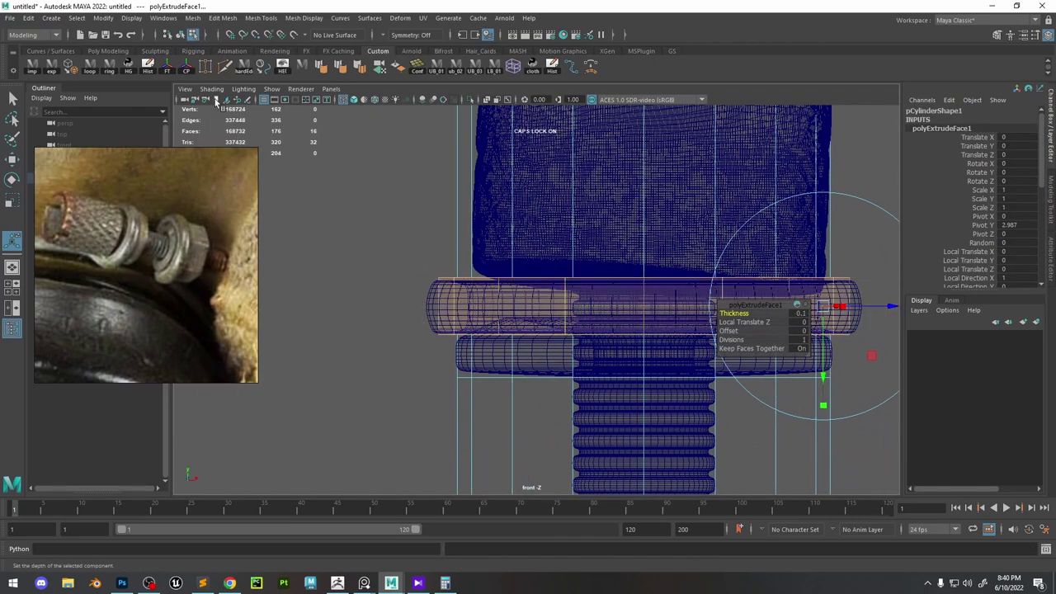
Insert an edge loop around the middle of the extruded upper flange and scale it slightly outward.
click(229, 68)
key(w)
click(453, 306)
shift+double_click(499, 306)
key(r)
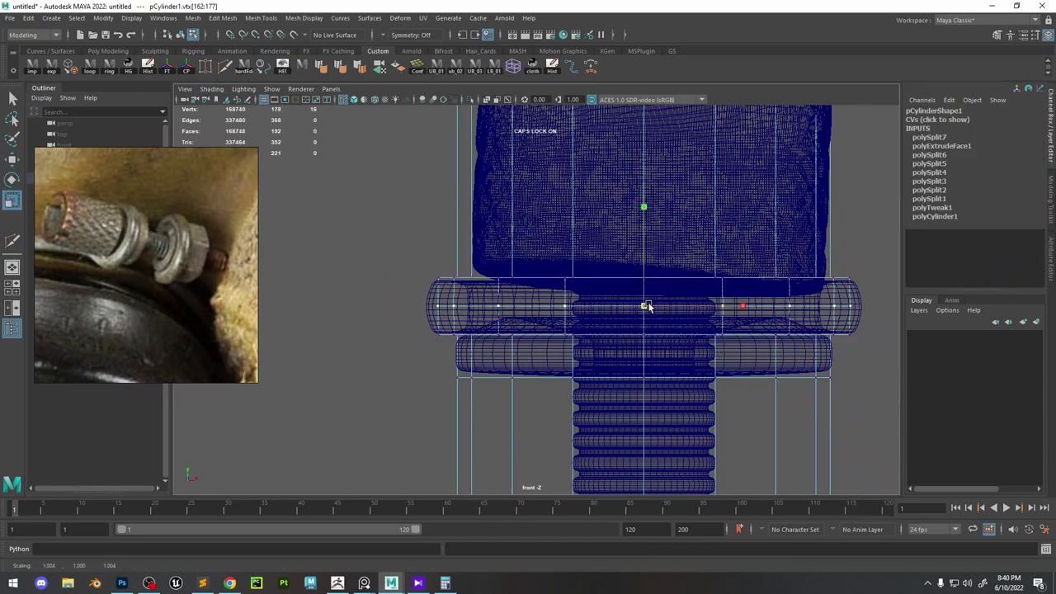
drag(644, 306, 653, 307)
Insert an edge loop just below the upper collar, narrow it to the bolt shaft's width and raise it to the collar's underside.
alt+middle_drag(571, 370, 550, 309)
drag(856, 291, 395, 360)
key(w)
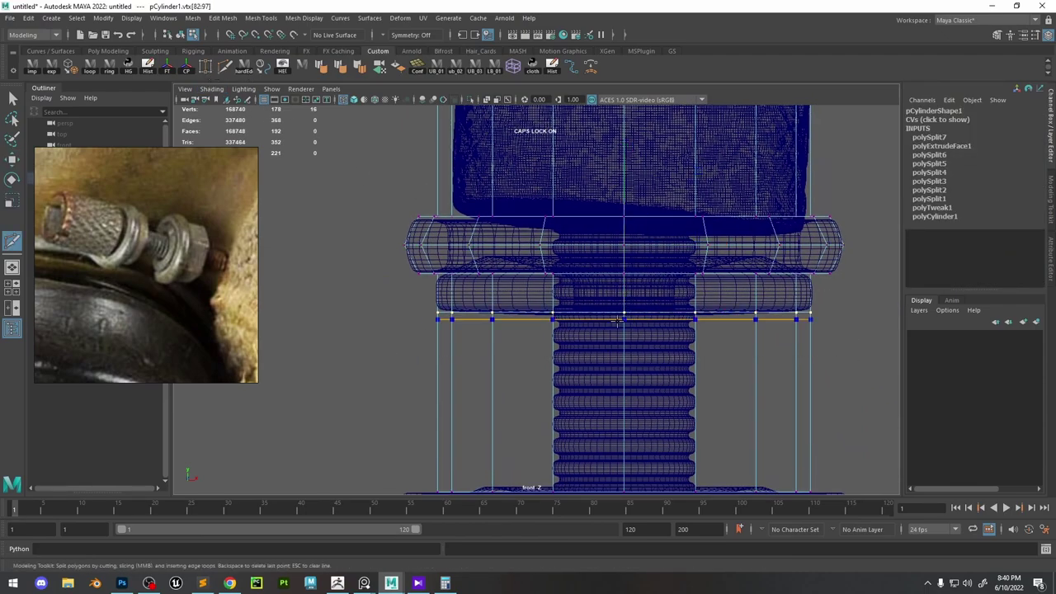
ctrl+click(624, 315)
key(w)
click(556, 317)
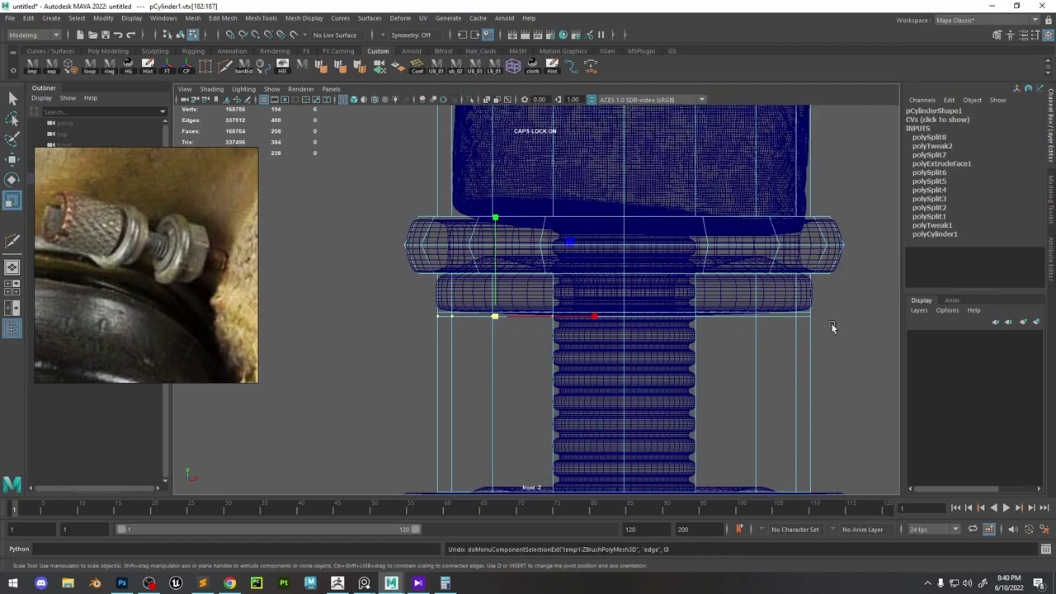
key(ctrl+z)
key(ctrl+z)
mouse_move(625, 317)
mouse_down()
mouse_move(451, 353)
mouse_move(626, 300)
mouse_up()
key(w)
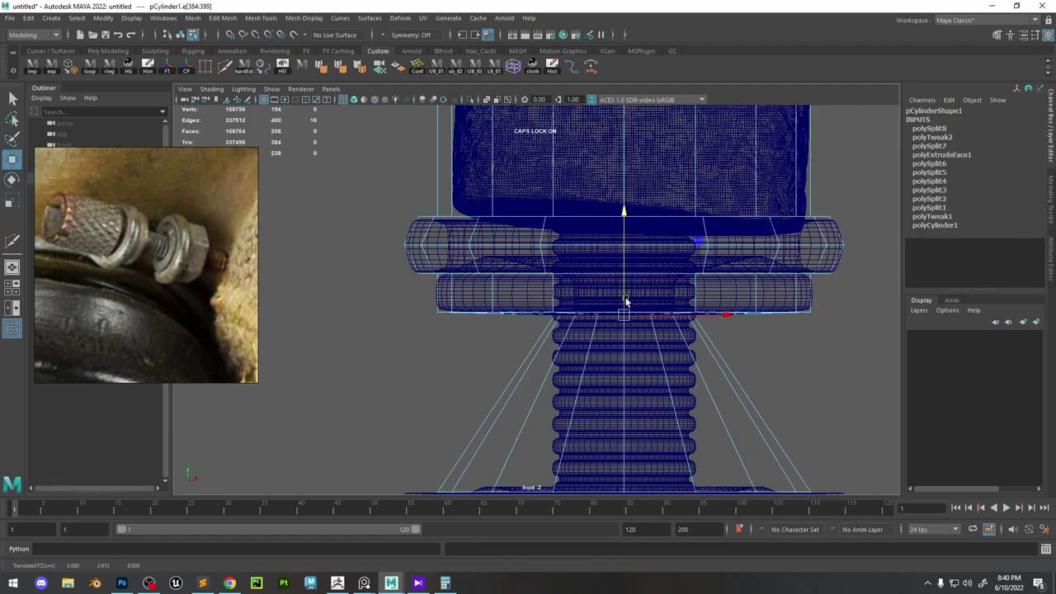
Insert an edge loop just above the lower flange and scale it inward to the bolt shaft's width.
alt+middle_drag(626, 300, 622, 205)
ctrl+click(545, 389)
key(w)
key(r)
drag(619, 389, 465, 401)
Insert a horizontal edge loop with Multi-Cut at the bottom edge of the lower flange.
alt+middle_drag(662, 355, 660, 198)
alt+middle_drag(634, 329, 639, 245)
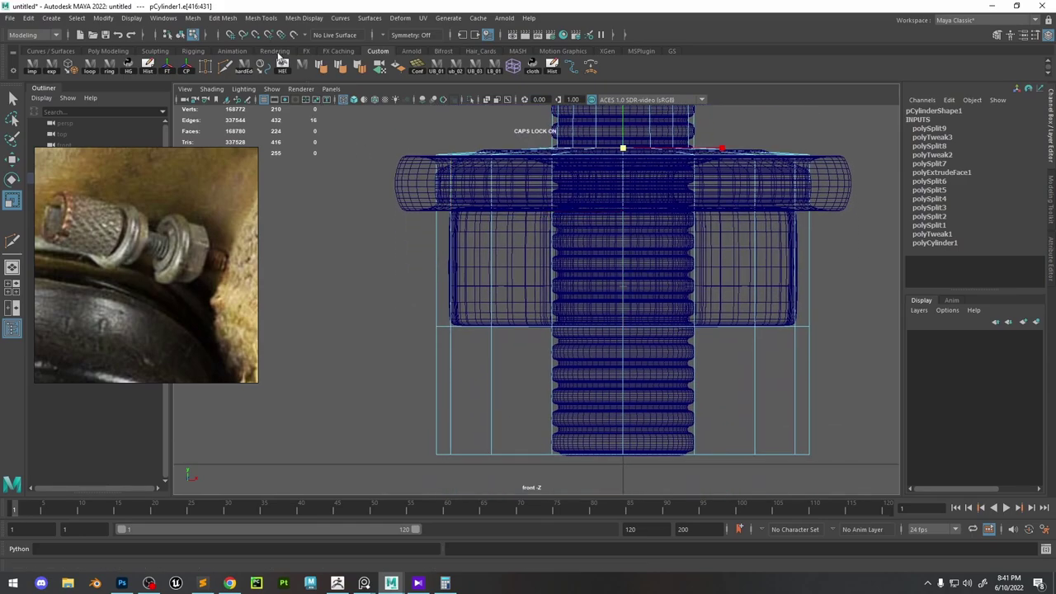
ctrl+click(491, 206)
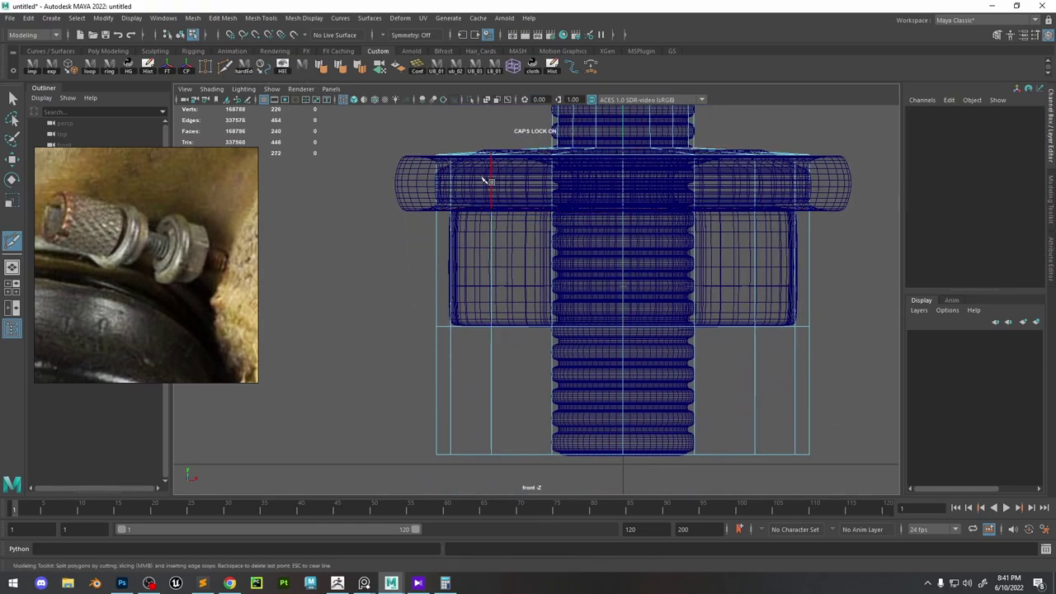
key(w)
Extrude the ring of faces at the lower flange outward with a thickness of 0.2.
right_drag(371, 163, 373, 192)
click(486, 189)
double_click(447, 189)
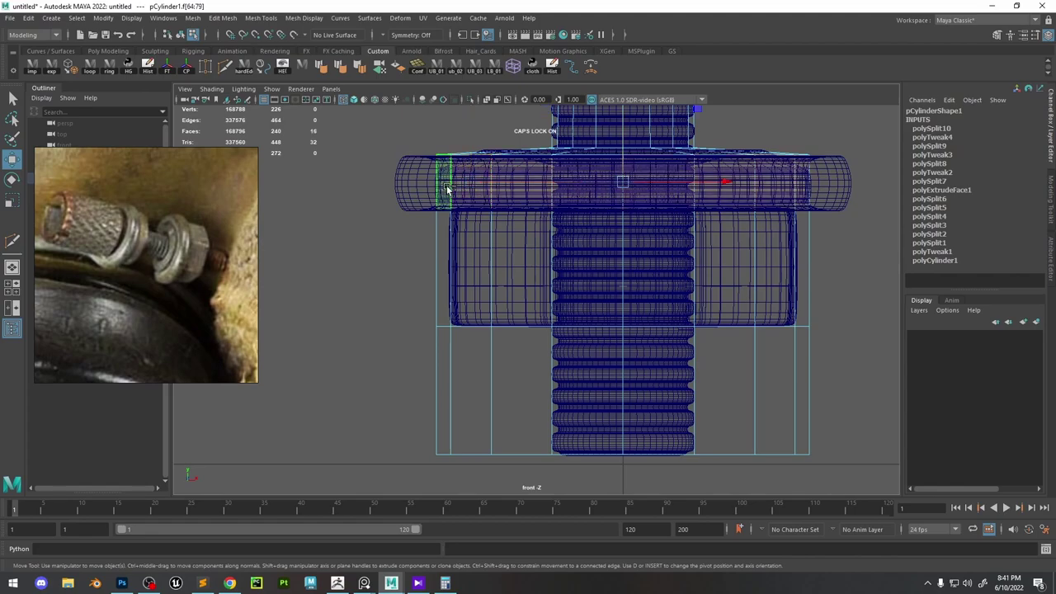
key(ctrl+e)
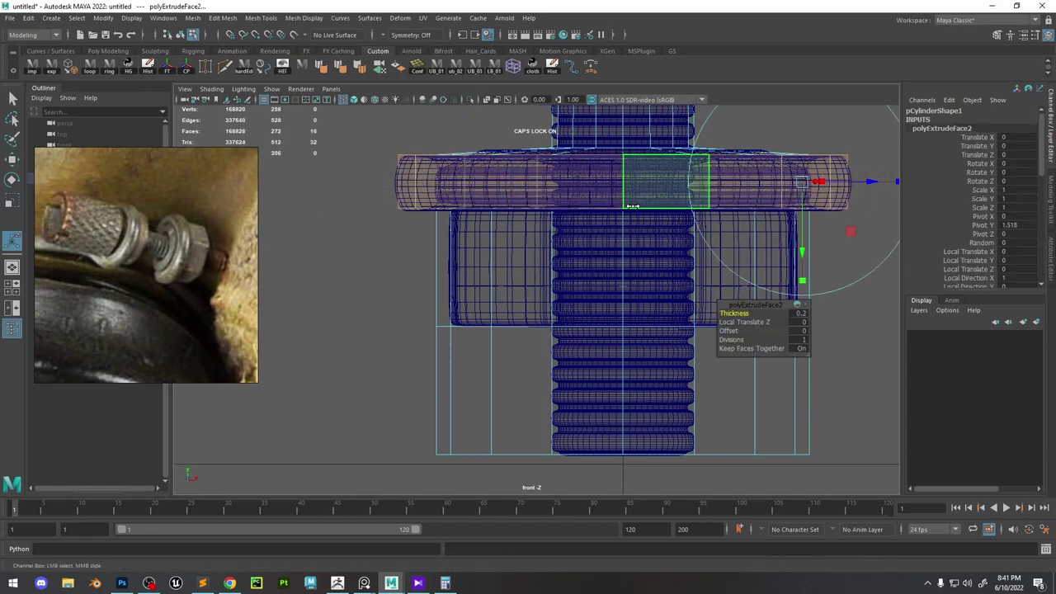
alt+middle_drag(557, 180, 557, 208)
key(r)
key(space)
drag(698, 196, 698, 160)
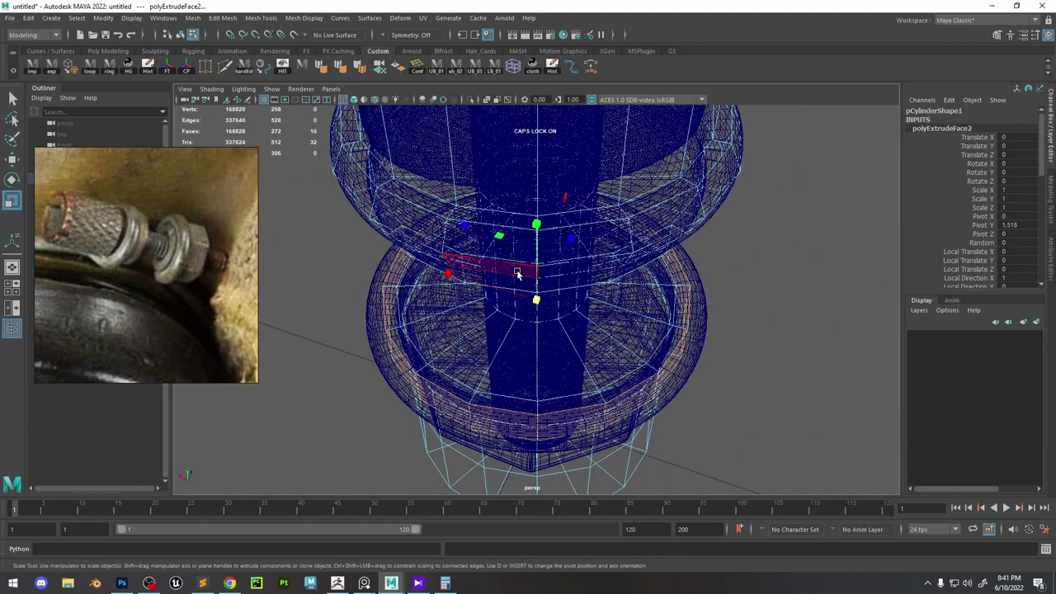
drag(498, 237, 504, 289)
key(space)
Insert an edge loop around the middle of the extruded lower flange and scale it slightly outward.
click(225, 68)
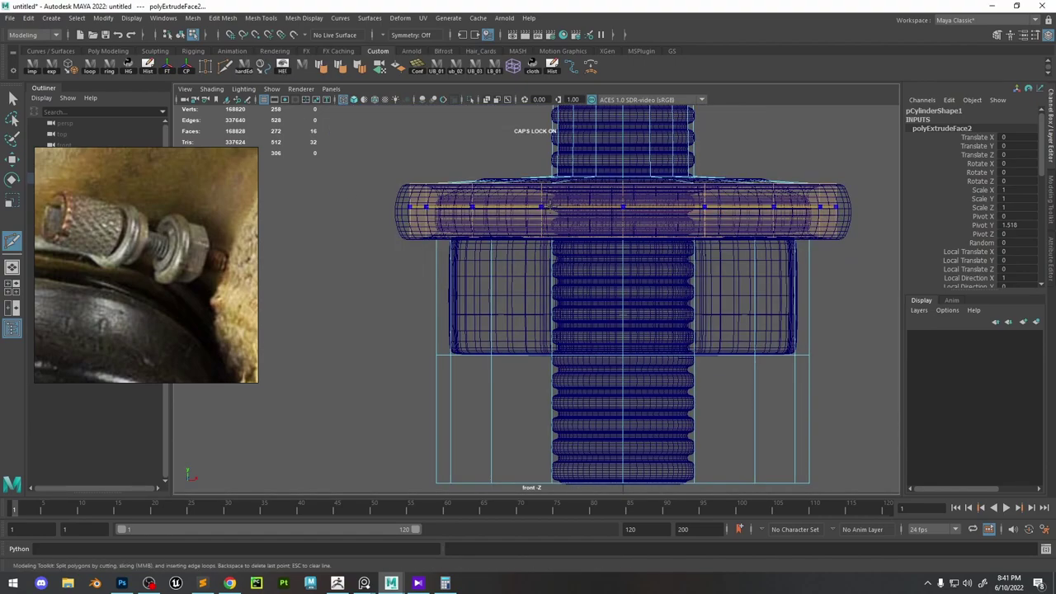
ctrl+click(490, 212)
key(w)
double_click(491, 213)
key(r)
drag(623, 213, 631, 213)
Scale the vertex row at the nut's bottom to the nut's width and the bottom-end vertices to the bolt shaft's width.
alt+middle_drag(621, 333, 625, 287)
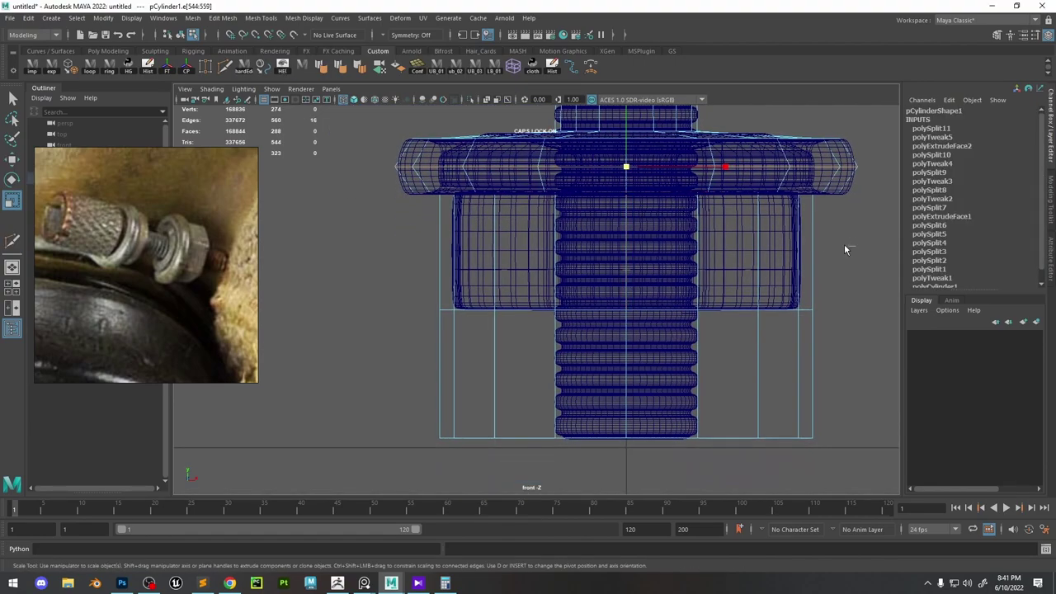
right_drag(845, 249, 810, 250)
drag(859, 255, 397, 318)
drag(627, 310, 605, 315)
drag(860, 392, 373, 487)
drag(627, 438, 456, 436)
Insert an edge loop just below the nut, narrow it to the bolt shaft and bring it up to the nut's underside.
click(226, 67)
ctrl+click(569, 328)
double_click(601, 327)
key(r)
drag(627, 328, 498, 328)
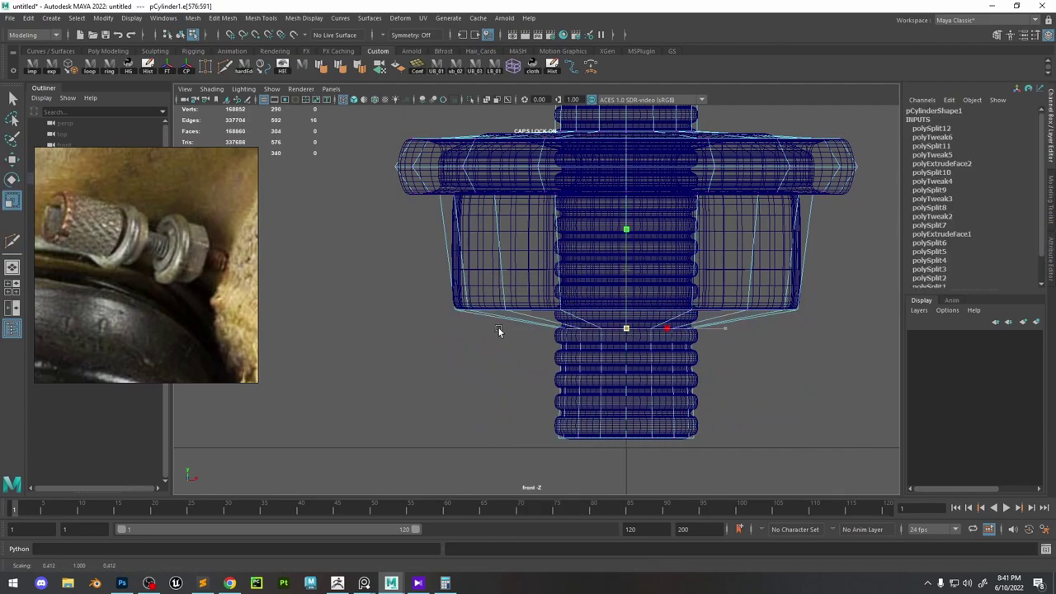
Insert an edge loop near the top of the nut, fit it to the nut's width and raise it against the lower flange.
click(226, 67)
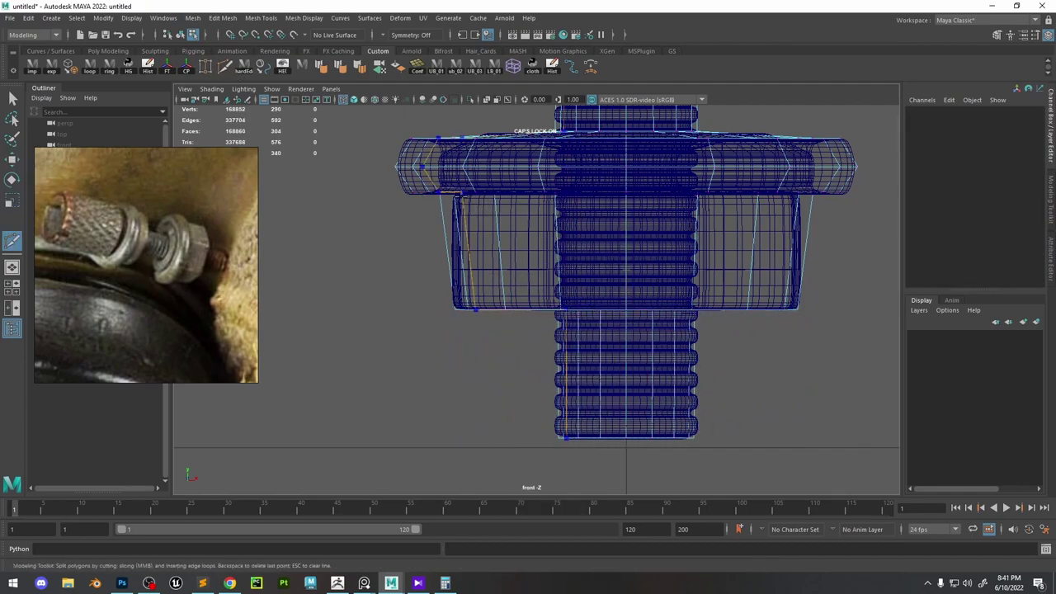
double_click(476, 202)
key(r)
key(w)
drag(626, 203, 626, 178)
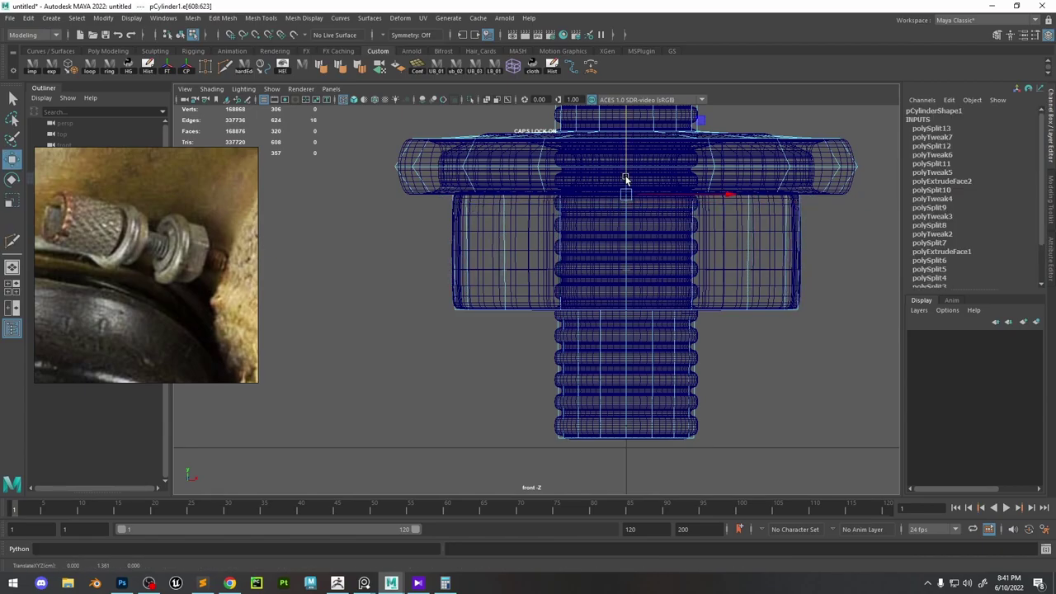
Examine the low-poly cylinder against the sculpted knob and bolt in shaded perspective view.
key(space)
key(space)
key(5)
alt+drag(701, 325, 671, 308)
alt+right_drag(671, 308, 659, 271)
mouse_move(656, 271)
alt+mouse_down()
mouse_move(599, 240)
mouse_move(365, 245)
alt+mouse_up()
alt+middle_drag(580, 176, 575, 245)
alt+right_drag(575, 246, 558, 184)
alt+middle_drag(558, 183, 550, 260)
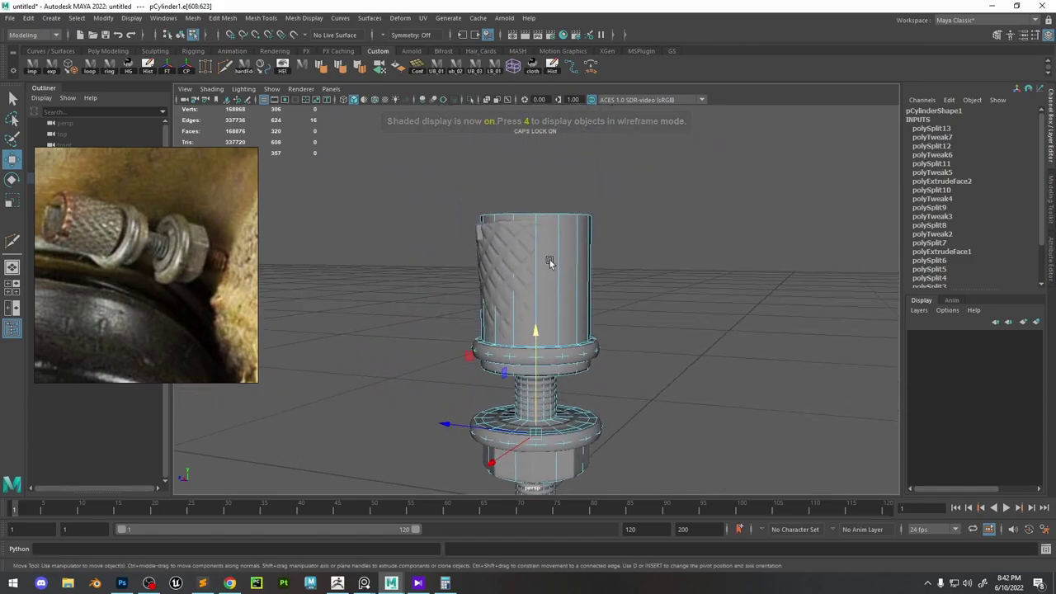
alt+drag(546, 217, 500, 235)
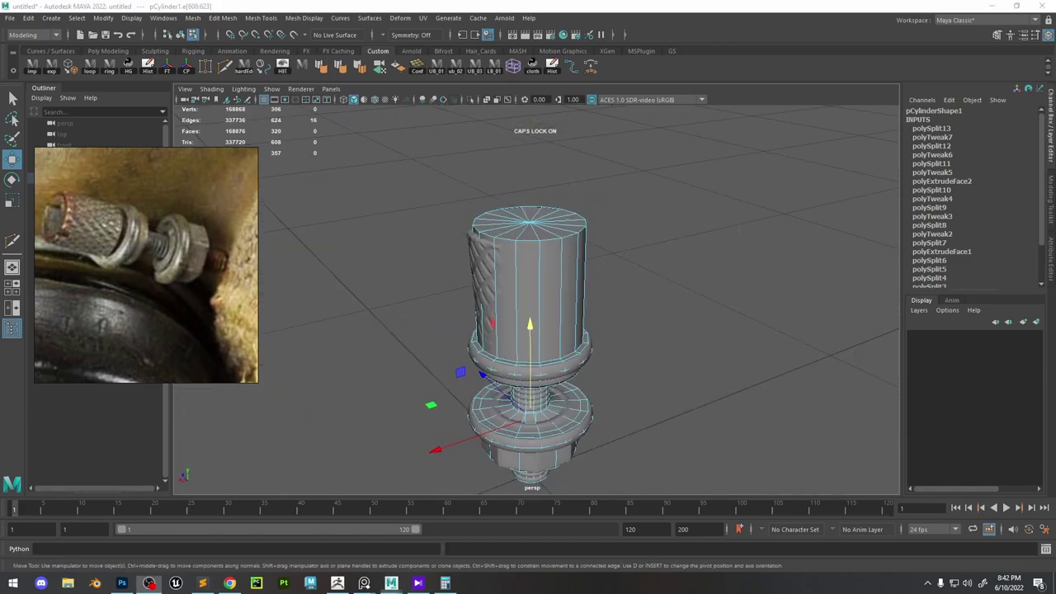
Select all faces around the cylinder's top centre vertex and lower them to the knob's rim.
click(654, 177)
right_drag(532, 221, 484, 224)
click(528, 222)
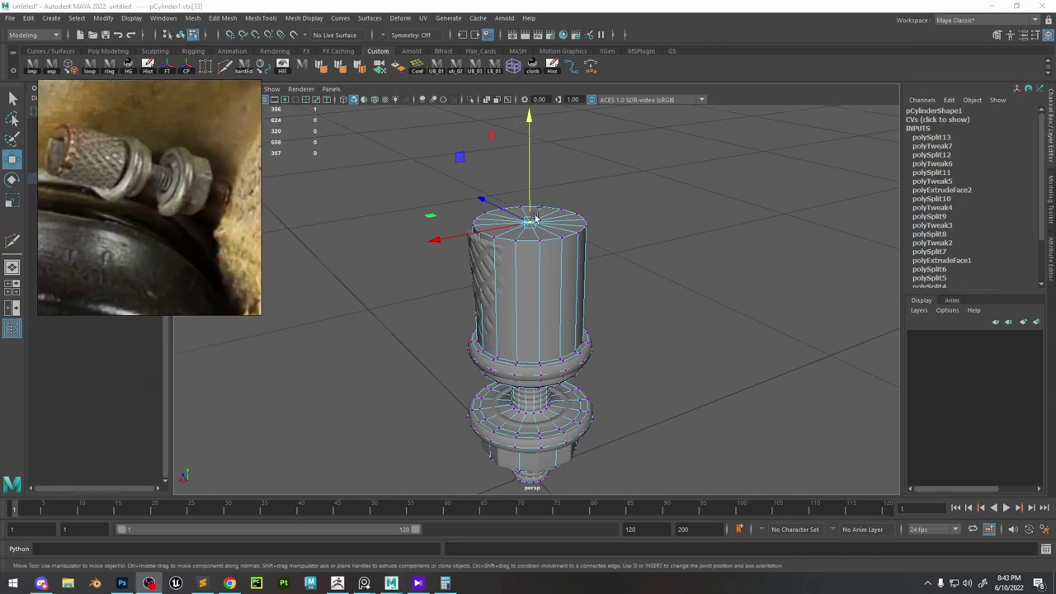
alt+drag(597, 231, 561, 234)
alt+right_drag(561, 235, 578, 267)
alt+middle_drag(549, 168, 558, 205)
ctrl+right_drag(566, 195, 567, 225)
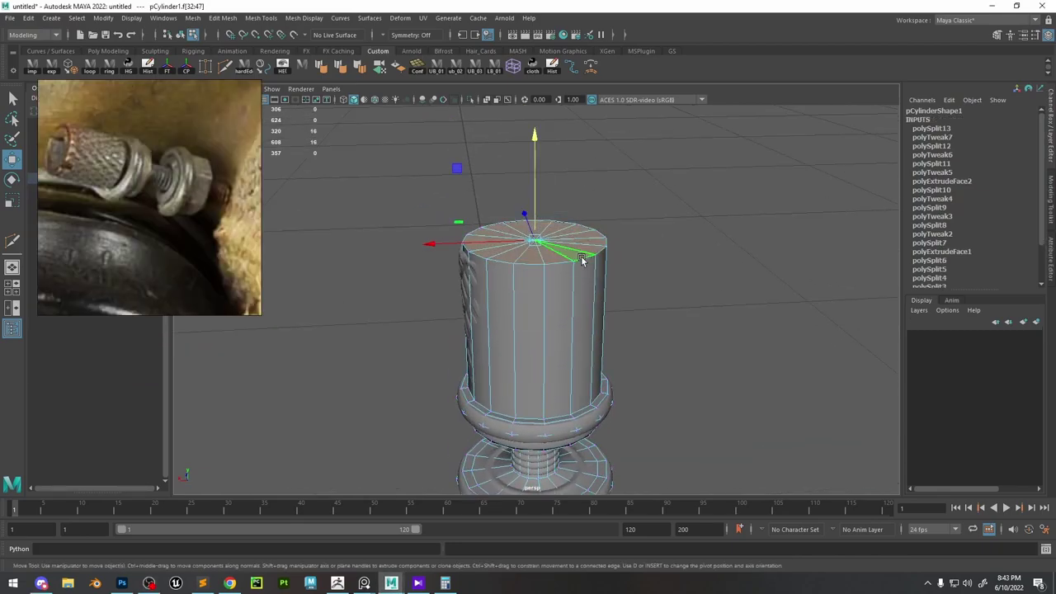
alt+drag(581, 260, 470, 268)
alt+right_drag(470, 269, 523, 264)
drag(530, 173, 532, 194)
alt+drag(569, 216, 535, 255)
drag(524, 191, 527, 203)
Scale and tilt the cylinder's top faces to follow the slanted rim of the sculpted knob.
key(r)
drag(536, 286, 538, 253)
key(w)
key(e)
drag(575, 169, 588, 180)
alt+drag(644, 240, 528, 214)
key(w)
alt+drag(627, 279, 618, 309)
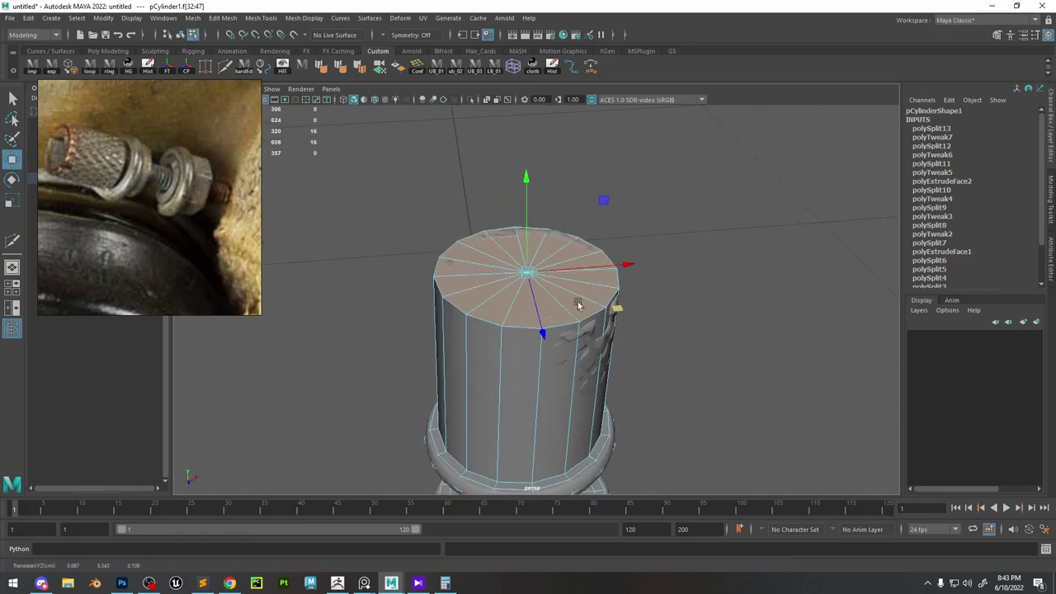
Fine-tune the size, position and rotation of the top faces so they line up with the knob's rim.
key(r)
drag(529, 272, 525, 273)
key(w)
drag(618, 309, 621, 312)
drag(527, 215, 528, 216)
key(e)
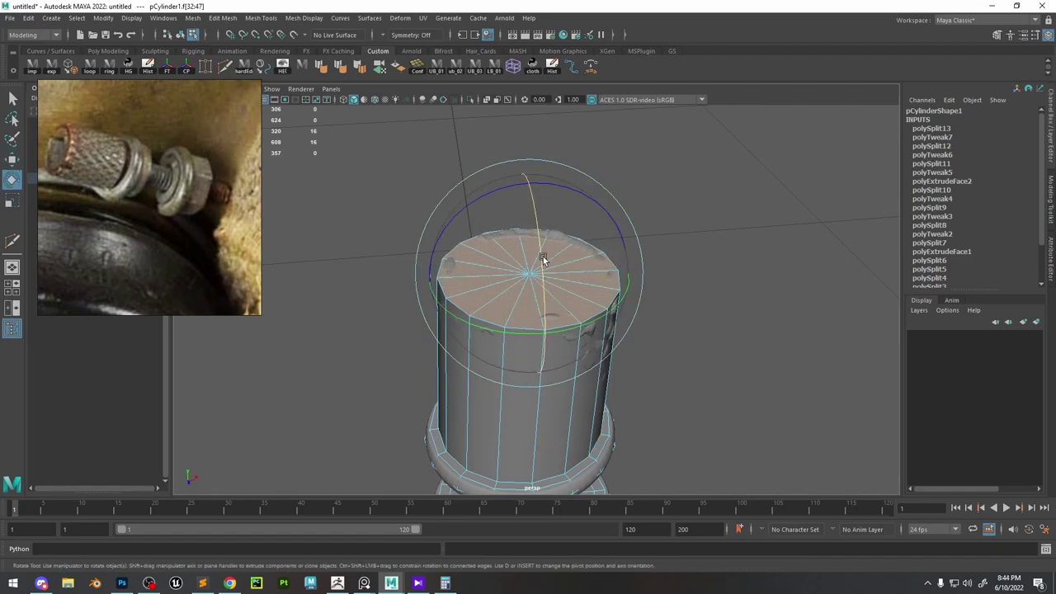
drag(542, 254, 544, 258)
key(w)
Chamfer the top centre vertex and widen the resulting face out to the inner edge of the knob's hole.
right_drag(558, 245, 529, 246)
drag(538, 271, 537, 270)
key(ctrl+z)
shift+right_drag(546, 248, 547, 361)
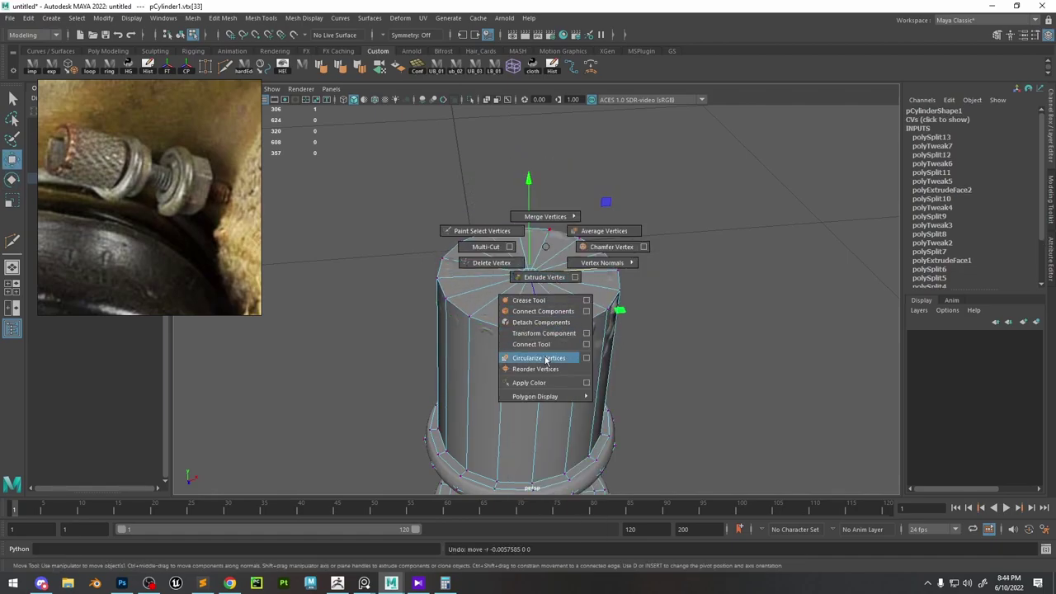
alt+drag(611, 248, 572, 261)
alt+right_drag(573, 262, 602, 262)
middle_drag(606, 263, 665, 262)
key(q)
key(w)
mouse_move(547, 281)
alt+mouse_down()
mouse_move(523, 332)
mouse_move(528, 324)
alt+mouse_up()
Extrude the centre face of the top down to the bottom of the knob's hole.
key(4)
right_drag(523, 245, 525, 278)
click(526, 280)
key(5)
key(4)
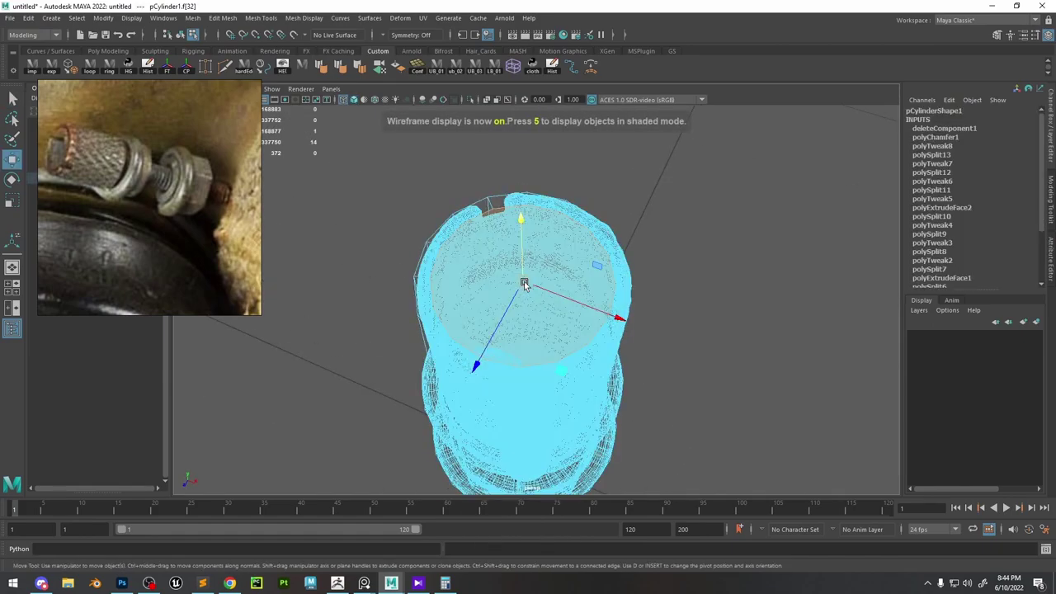
key(5)
key(ctrl+e)
drag(523, 231, 523, 290)
Isolate the low-poly cylinder and replace the hole's floor face with its border edges extruded inward and merged at the centre.
right_drag(594, 262, 595, 232)
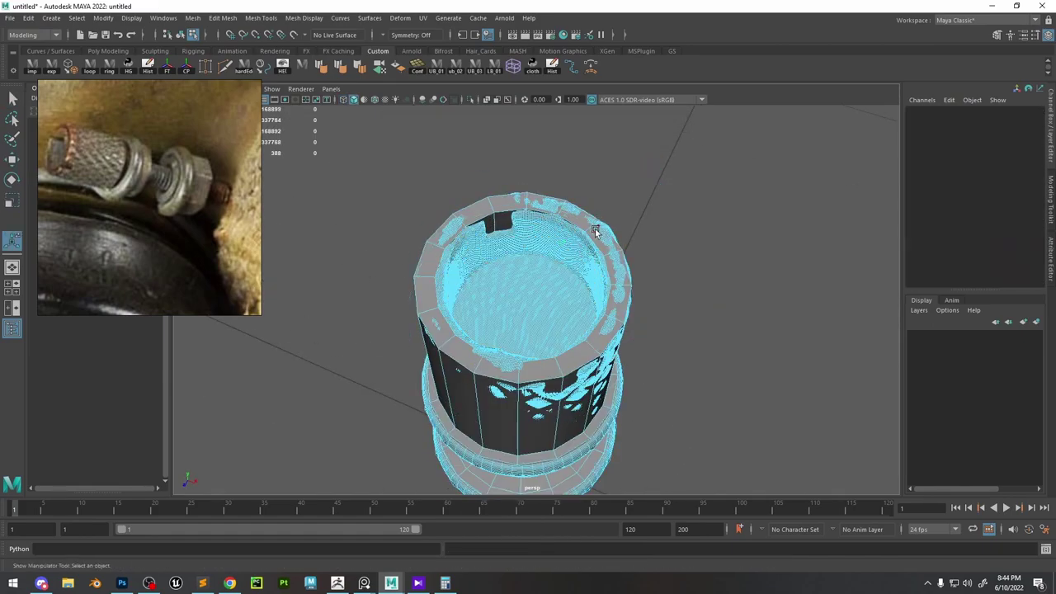
click(495, 206)
key(ctrl+1)
right_drag(545, 273, 545, 246)
double_click(545, 250)
key(r)
shift+drag(521, 316, 495, 307)
click(665, 185)
click(594, 342)
alt+drag(594, 342, 655, 318)
key(ctrl+1)
Select the edge loop where the knurled part meets the upper flange, then adjust its scale and position to fit the sculpt.
key(4)
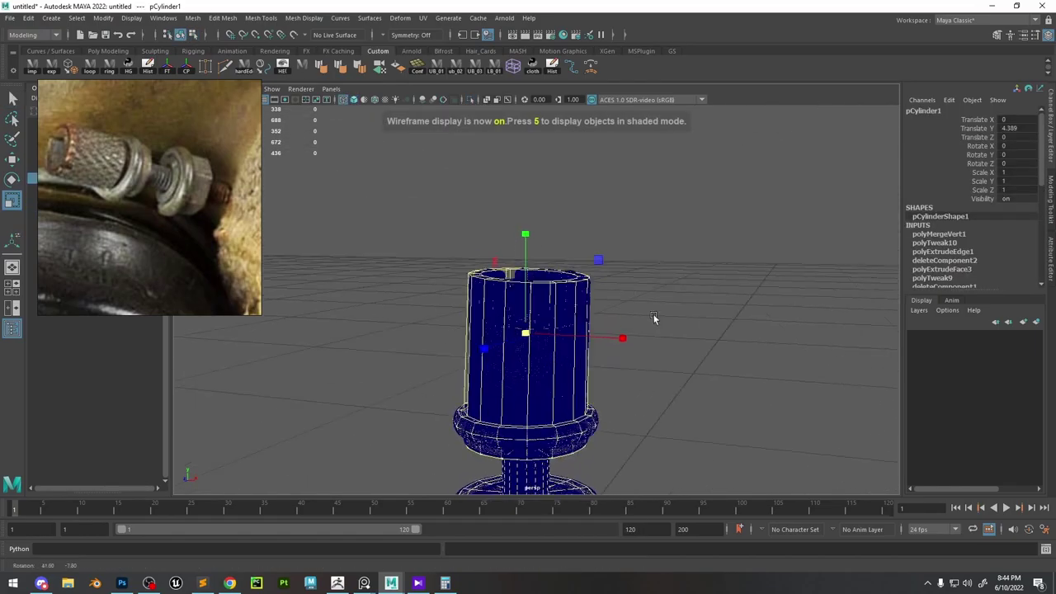
alt+right_drag(655, 319, 756, 238)
right_drag(631, 272, 632, 246)
key(5)
double_click(557, 305)
drag(468, 245, 459, 249)
key(w)
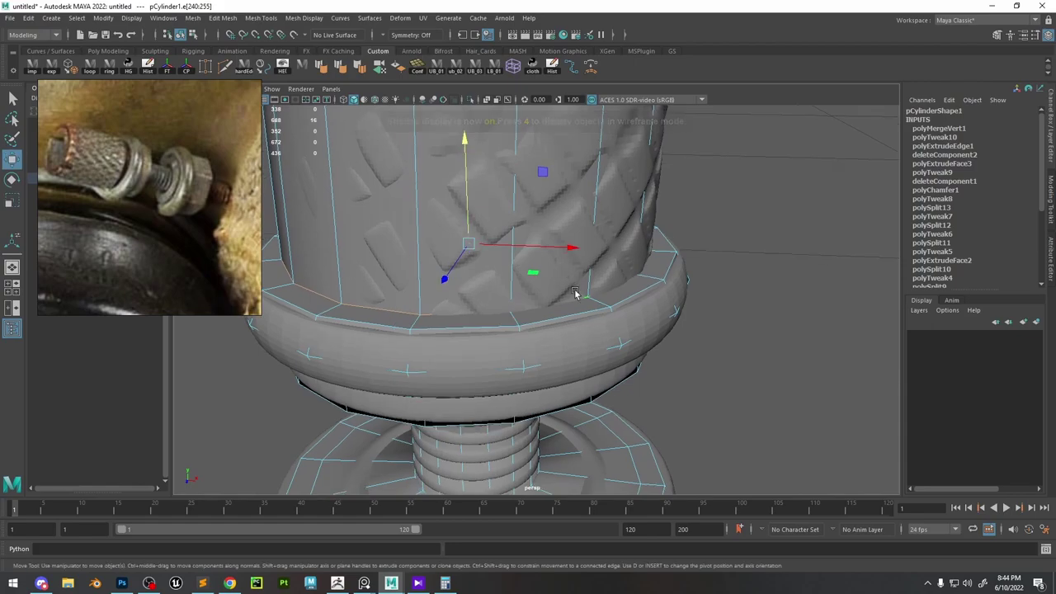
alt+drag(575, 292, 588, 307)
drag(537, 278, 542, 282)
alt+right_drag(542, 283, 512, 285)
alt+drag(543, 282, 709, 248)
click(710, 247)
Cut a partial edge line with Multi-Cut around the knob just above the upper flange, following the knurling's slanted lower edge.
alt+right_drag(573, 294, 629, 349)
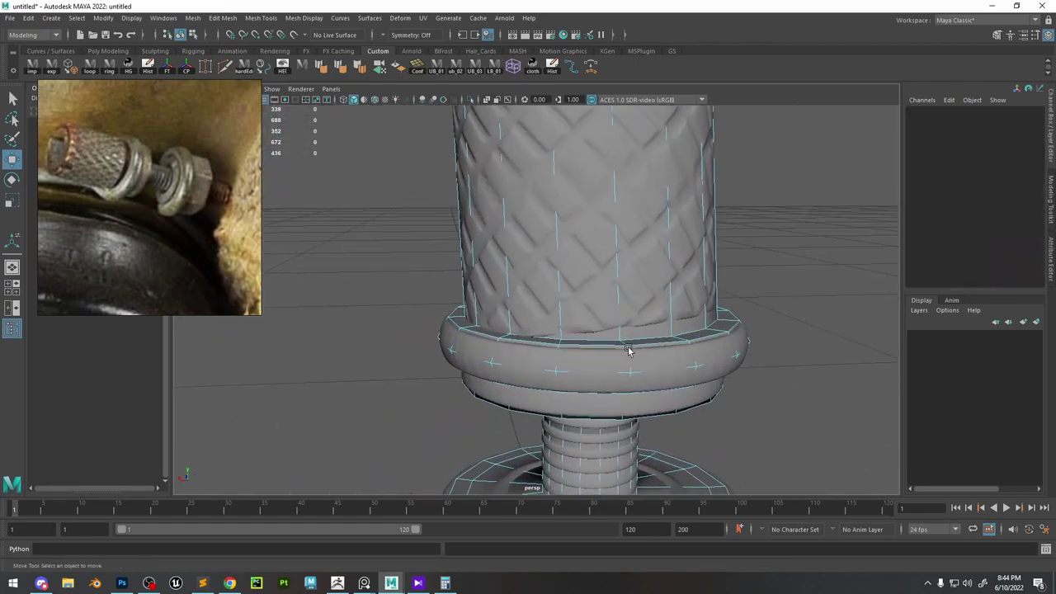
click(224, 69)
key(4)
key(5)
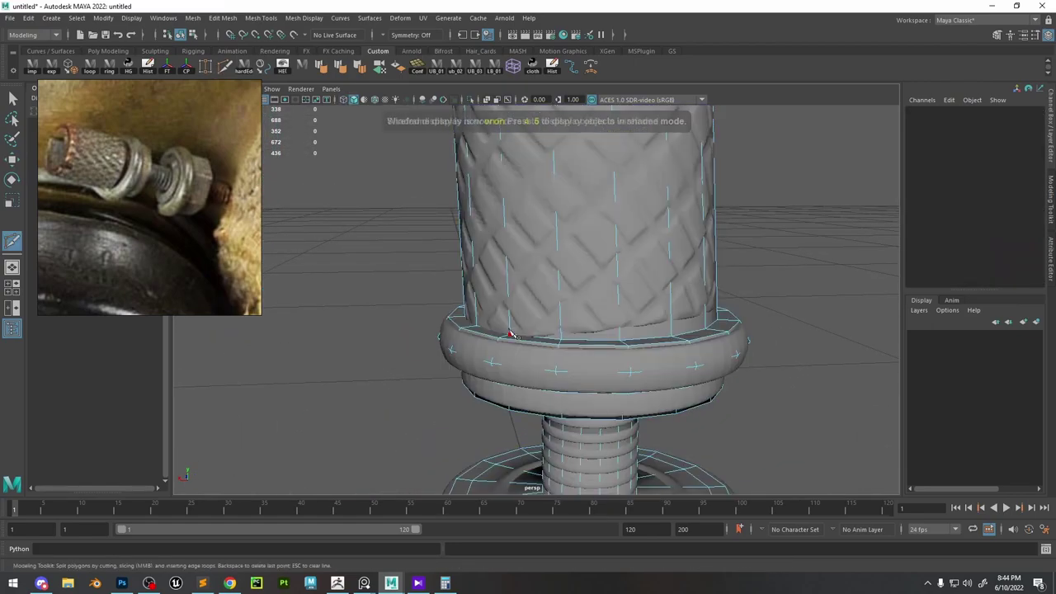
click(620, 321)
key(ctrl+z)
key(ctrl+z)
alt+right_drag(557, 334, 580, 365)
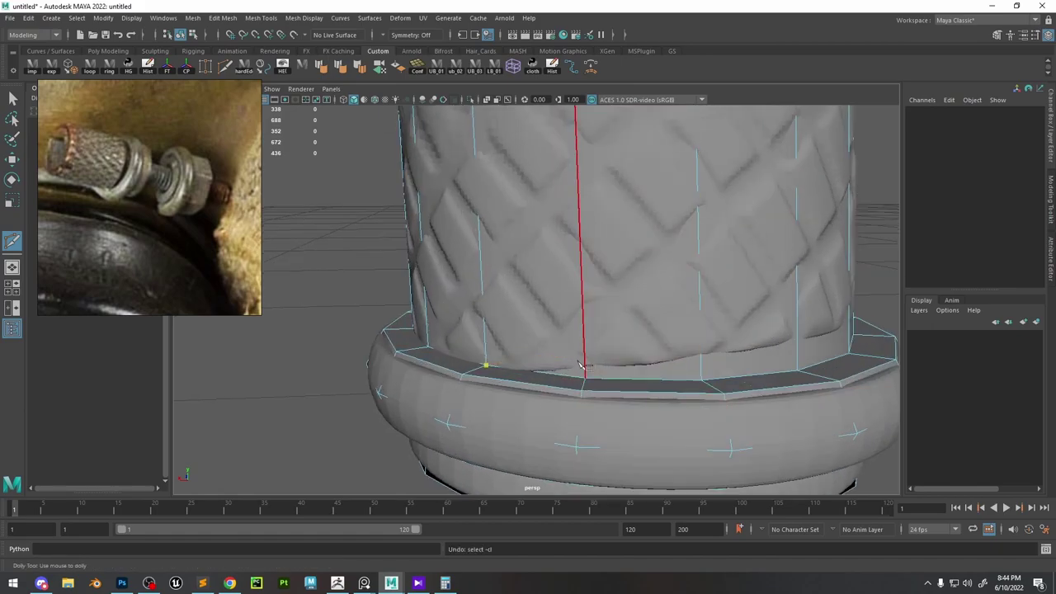
alt+drag(703, 355, 608, 327)
click(580, 325)
click(677, 325)
alt+drag(676, 325, 472, 313)
click(556, 316)
alt+drag(556, 316, 466, 320)
click(530, 321)
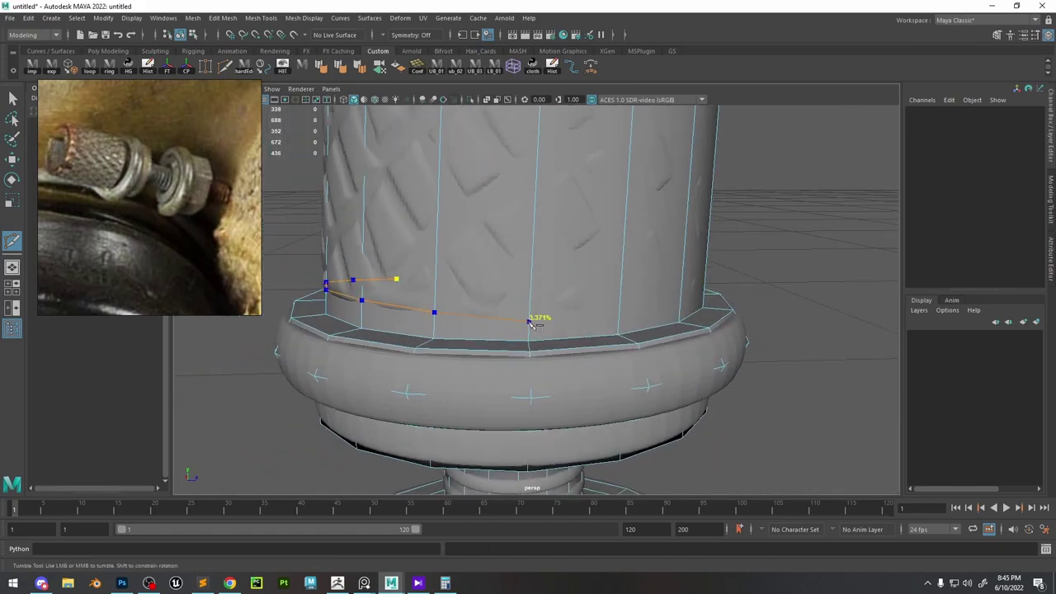
key(4)
click(600, 334)
key(5)
alt+drag(625, 325, 457, 306)
key(w)
Isolate the low-poly cylinder and connect the short vertical edges between the new cut and the flange with another edge line.
key(F8)
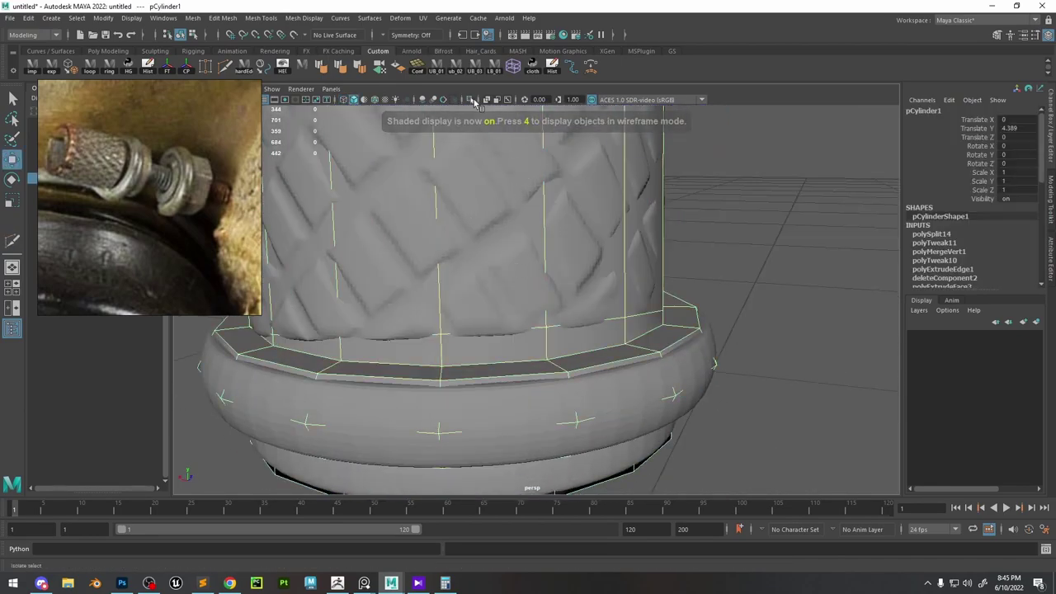
click(470, 100)
key(F8)
mouse_move(404, 326)
alt+right_down()
mouse_move(334, 337)
mouse_move(391, 495)
alt+right_up()
click(325, 333)
shift+double_click(383, 338)
Connect both ends of the new partial edge lines to the adjacent vertices where the knurled part meets the flange.
key(F9)
click(301, 323)
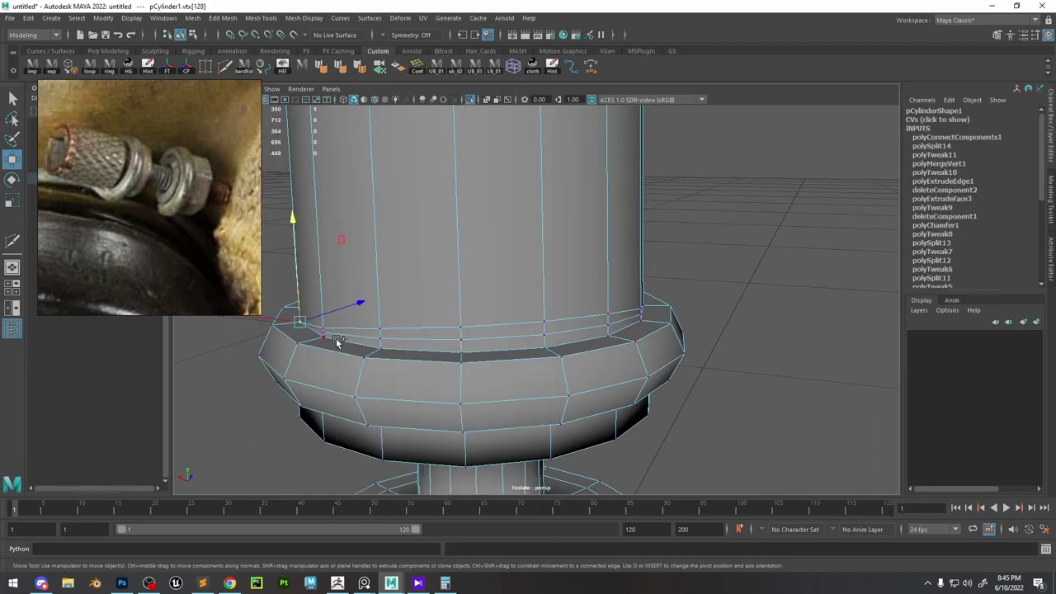
shift+click(327, 335)
alt+drag(689, 340, 532, 337)
shift+click(527, 340)
shift+right_drag(458, 333, 472, 400)
key(ctrl+z)
click(525, 348)
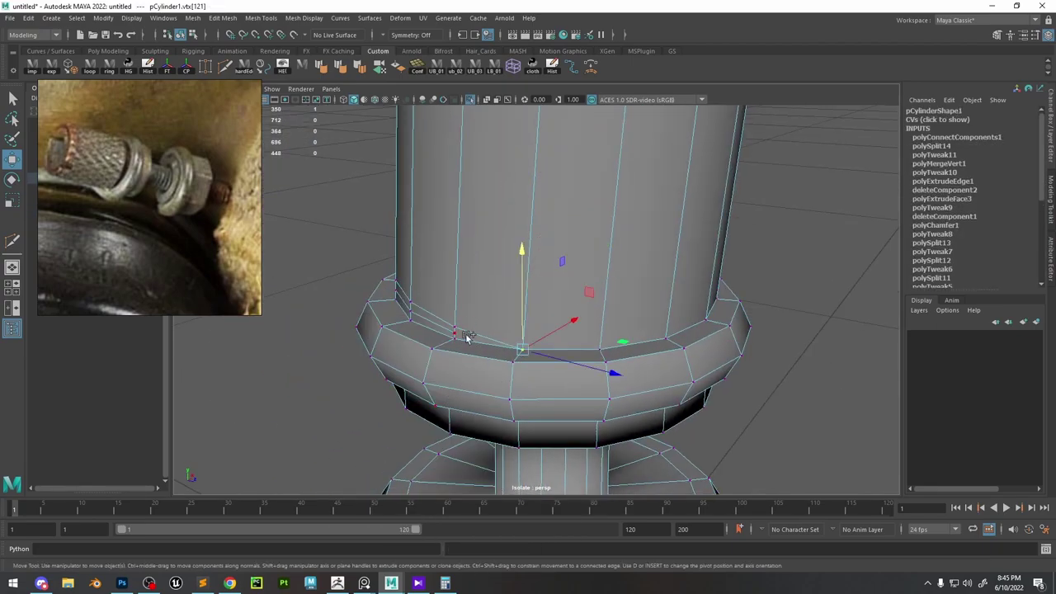
shift+click(460, 333)
key(f)
key(g)
alt+right_drag(527, 324, 413, 326)
alt+drag(529, 323, 693, 257)
click(542, 355)
shift+click(440, 365)
key(g)
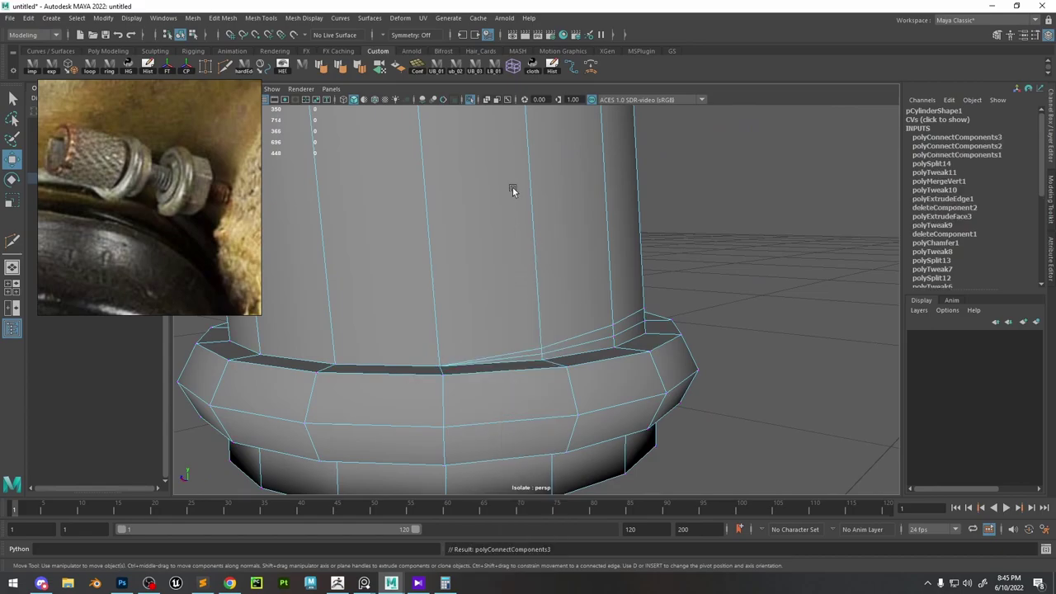
Select the middle partial edge line above the flange and move it inward to form a recess under the knurled part.
right_drag(513, 187, 513, 140)
double_click(515, 358)
alt+drag(516, 358, 288, 351)
ctrl+click(524, 299)
key(w)
drag(487, 246, 523, 235)
ctrl+click(418, 264)
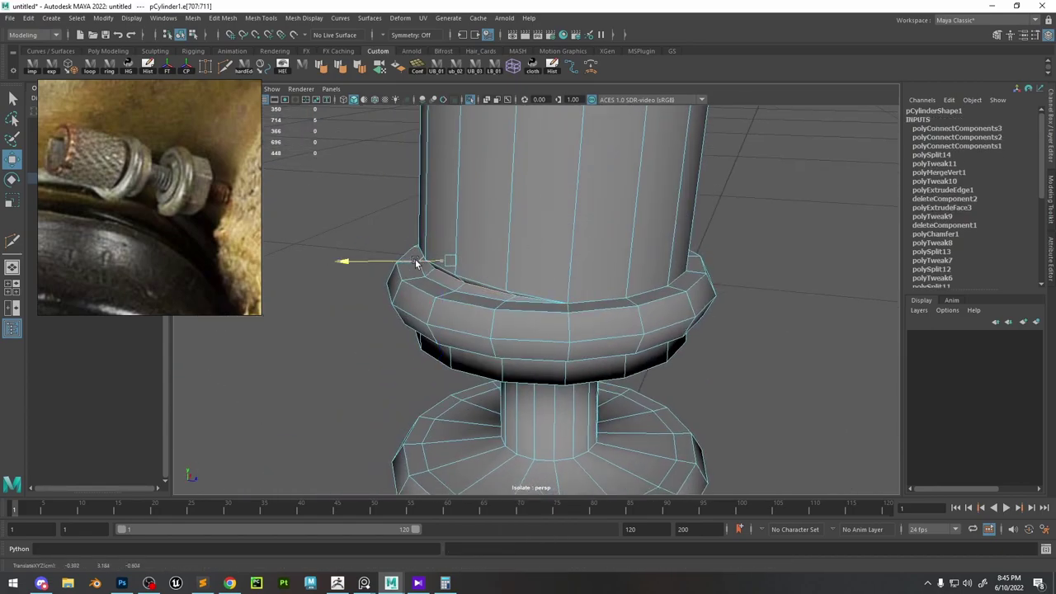
alt+drag(553, 287, 572, 278)
key(ctrl+z)
key(ctrl+z)
alt+drag(411, 286, 499, 289)
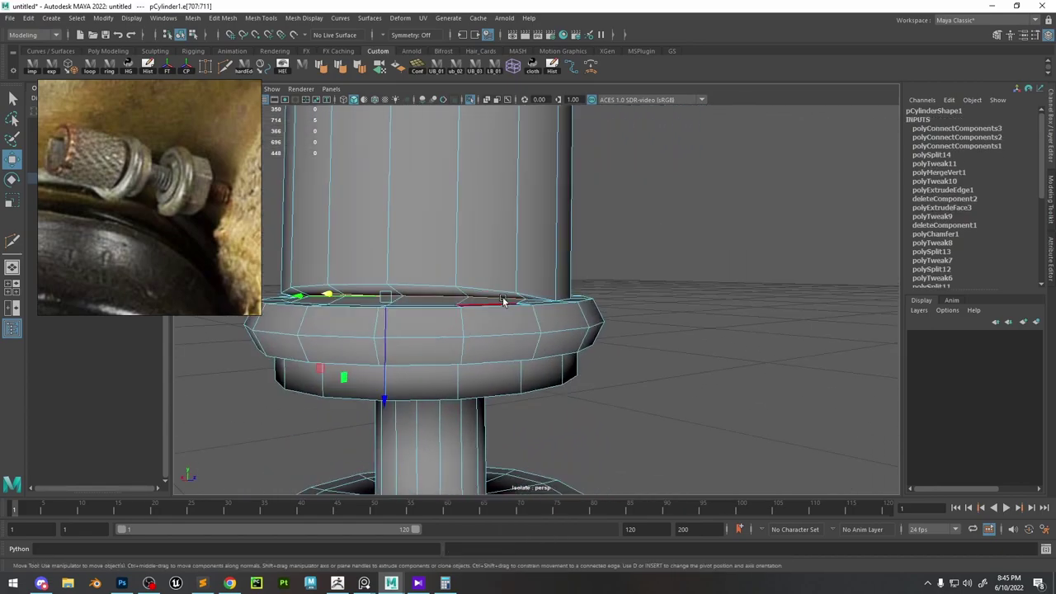
Harden the edge lines bordering the recess and the edge loop around the flange's upper face.
shift+click(503, 299)
shift+right_click(505, 287)
shift+right_drag(556, 296, 627, 332)
key(g)
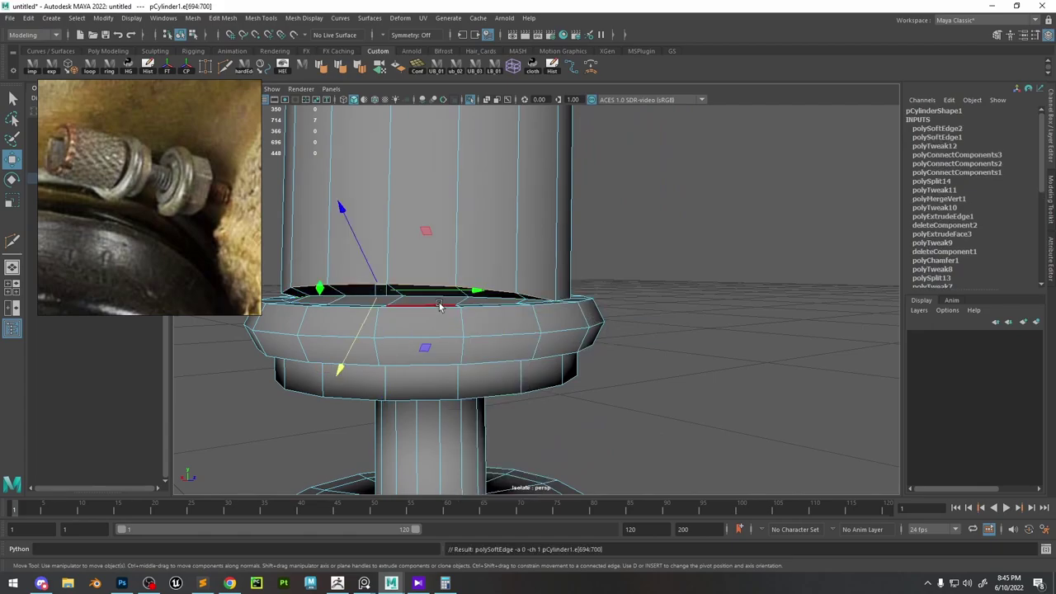
double_click(438, 304)
key(g)
alt+drag(499, 321, 538, 336)
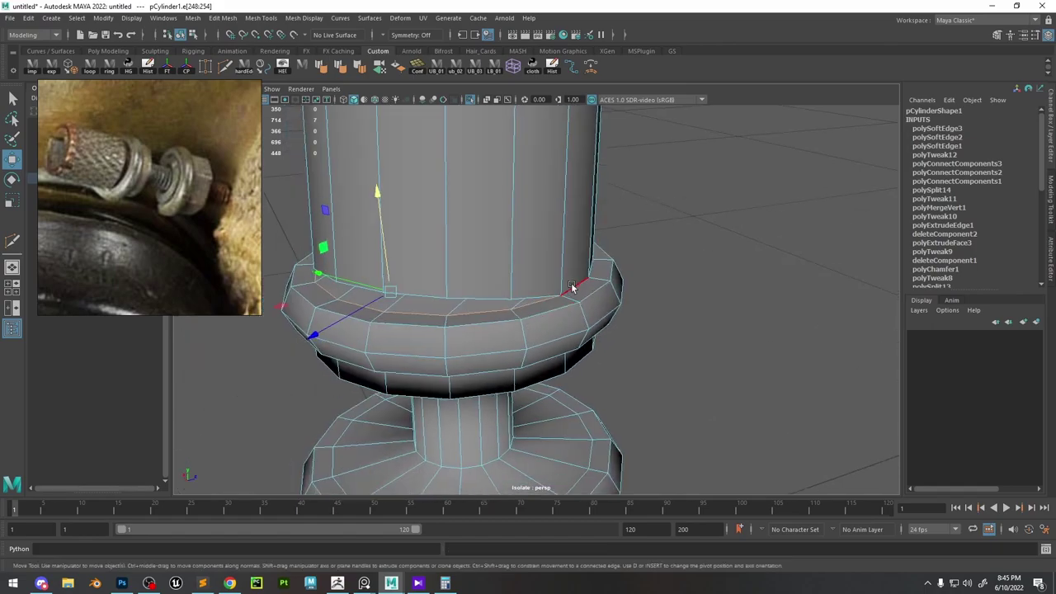
double_click(573, 289)
key(g)
key(g)
right_drag(462, 223, 508, 188)
click(756, 361)
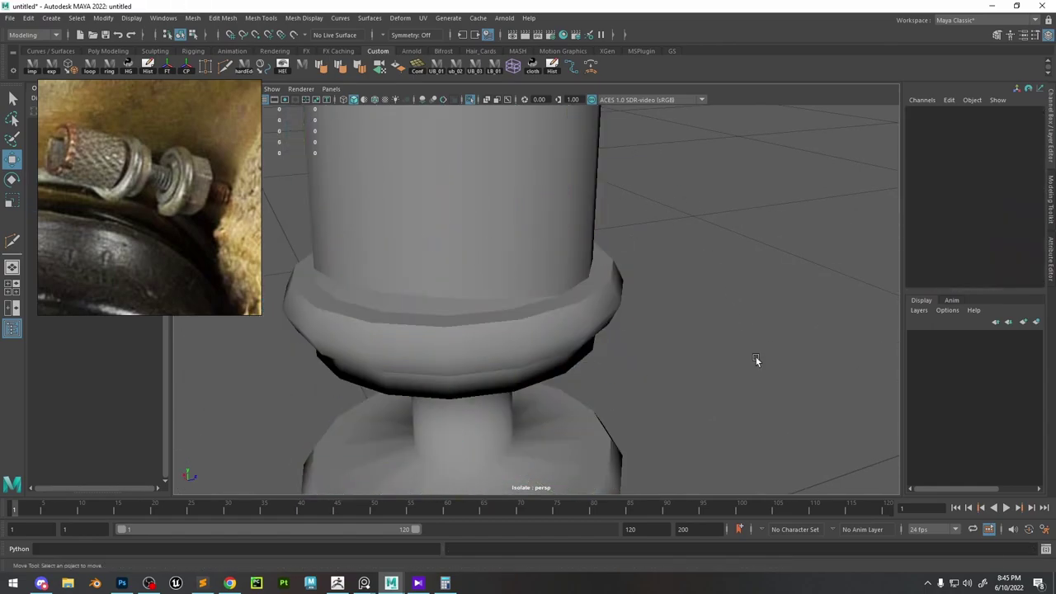
Examine the shading and edge flow around the recess and upper flange, including in smooth preview.
alt+right_drag(756, 361, 594, 275)
alt+drag(594, 275, 618, 324)
alt+right_drag(617, 323, 718, 347)
right_drag(528, 368, 506, 311)
double_click(531, 346)
double_click(490, 347)
alt+drag(506, 314, 570, 281)
key(3)
alt+drag(611, 219, 617, 247)
key(1)
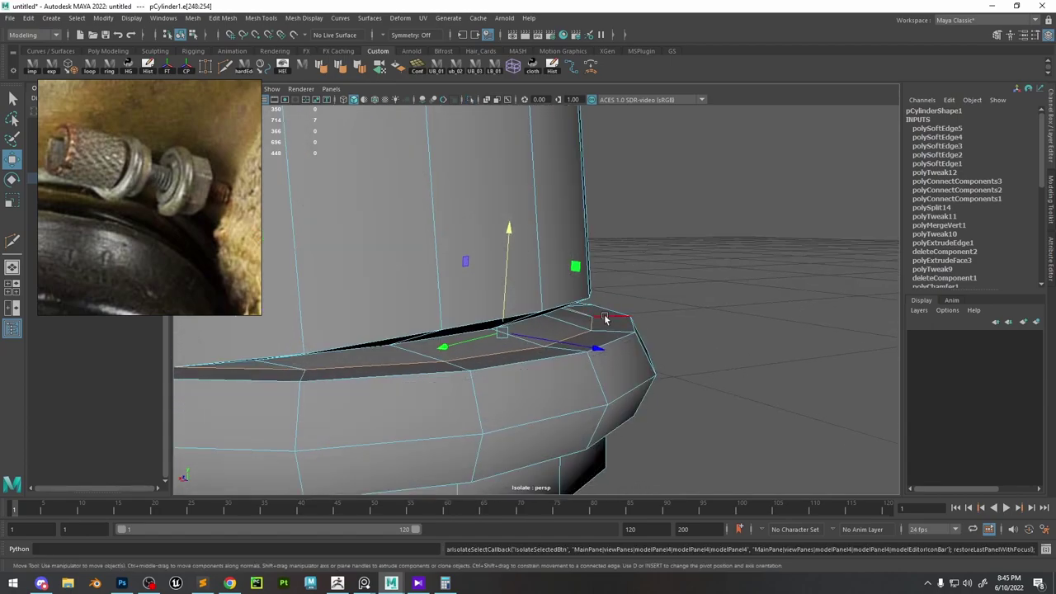
alt+drag(606, 318, 611, 363)
Merge the surplus recess vertices with Target Weld and delete the leftover edge line on the flange's upper face.
click(467, 229)
click(205, 66)
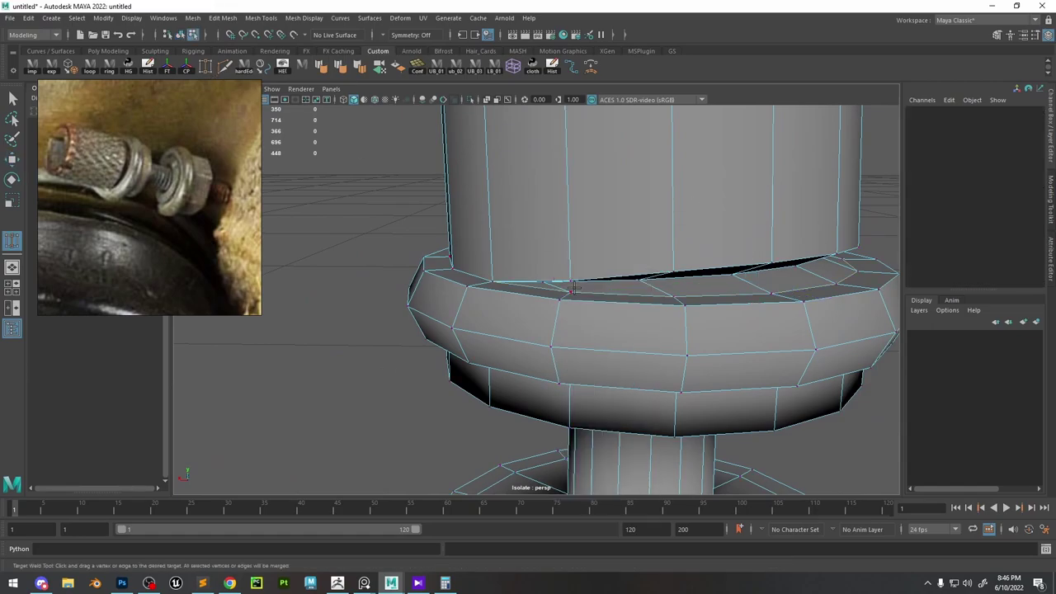
alt+drag(718, 273, 613, 307)
drag(615, 306, 613, 330)
key(w)
alt+drag(531, 353, 607, 324)
double_click(530, 284)
key(ctrl+Delete)
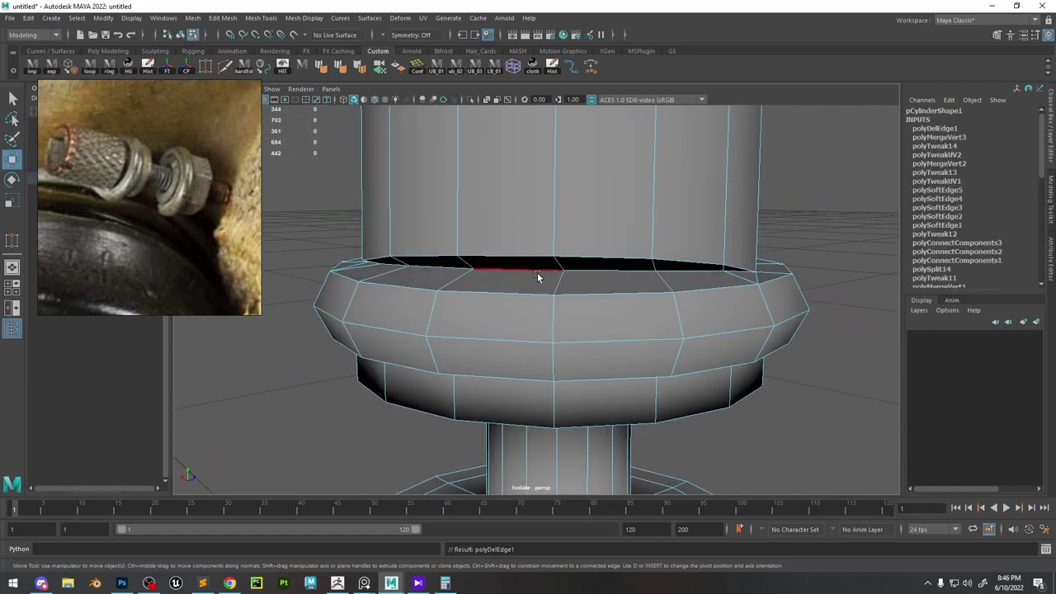
double_click(536, 275)
drag(534, 285, 333, 276)
key(F8)
click(845, 228)
Bring the sculpt back into view and compare the low-poly cylinder with it from several sides.
alt+right_drag(845, 228, 531, 134)
alt+drag(532, 133, 546, 158)
click(469, 98)
alt+drag(565, 287, 588, 266)
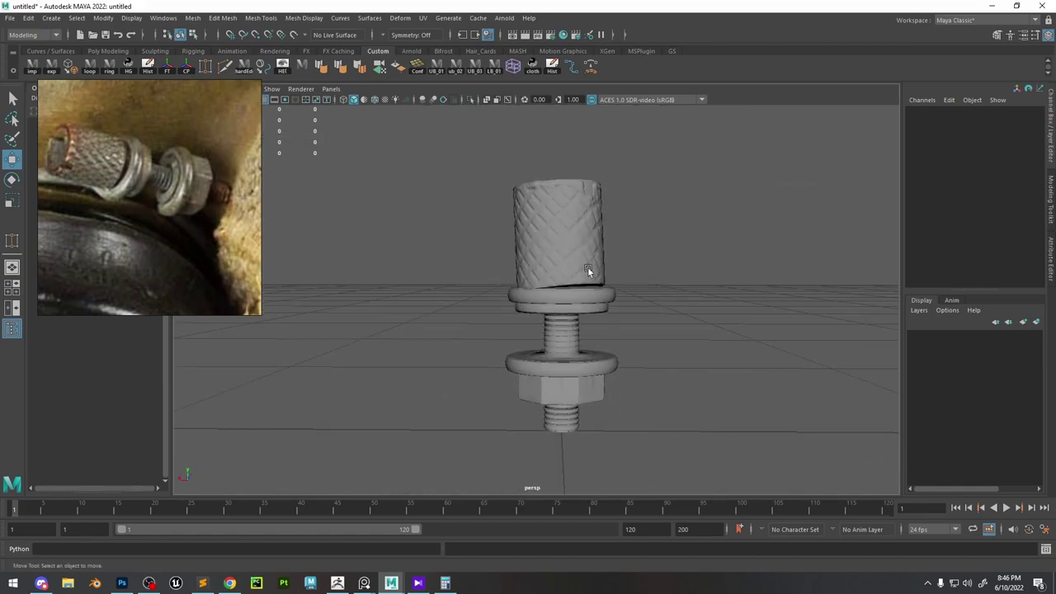
click(587, 268)
alt+drag(634, 301, 605, 306)
click(544, 196)
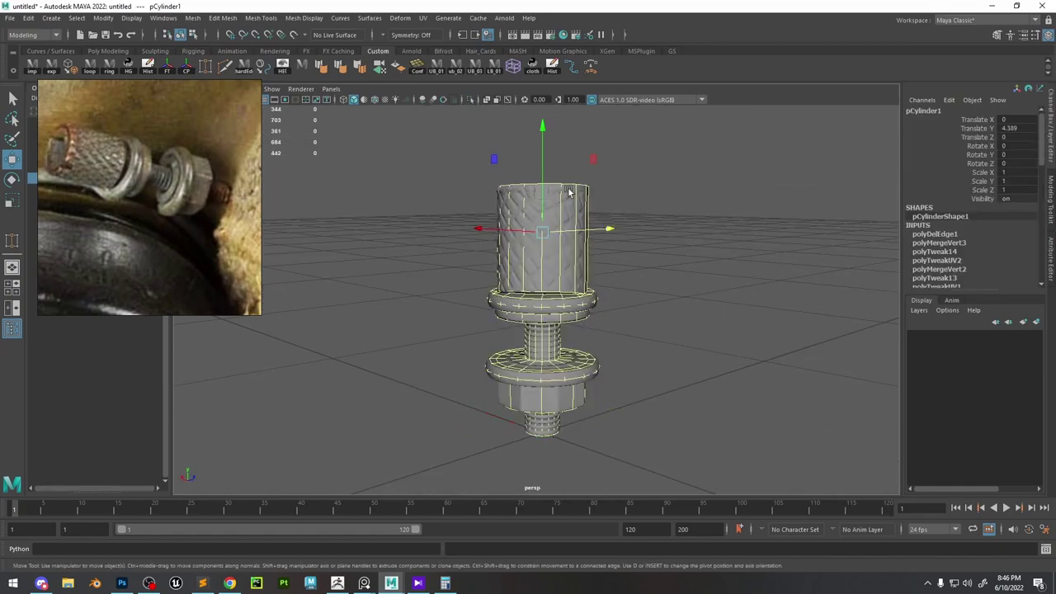
alt+drag(636, 185, 740, 216)
alt+right_drag(740, 216, 772, 274)
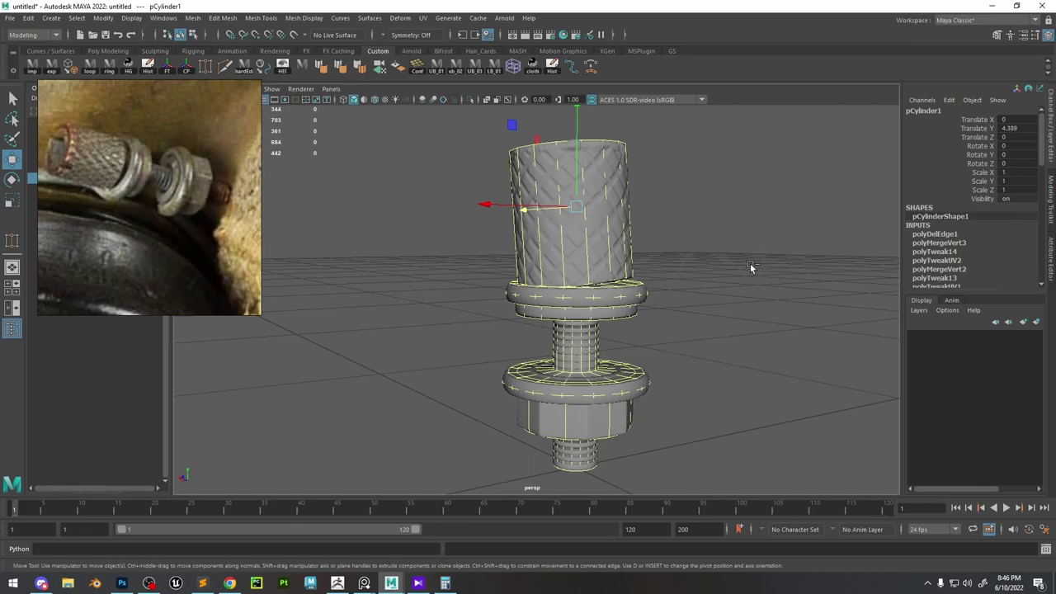
key(ctrl+h)
alt+drag(759, 275, 701, 264)
key(ctrl+z)
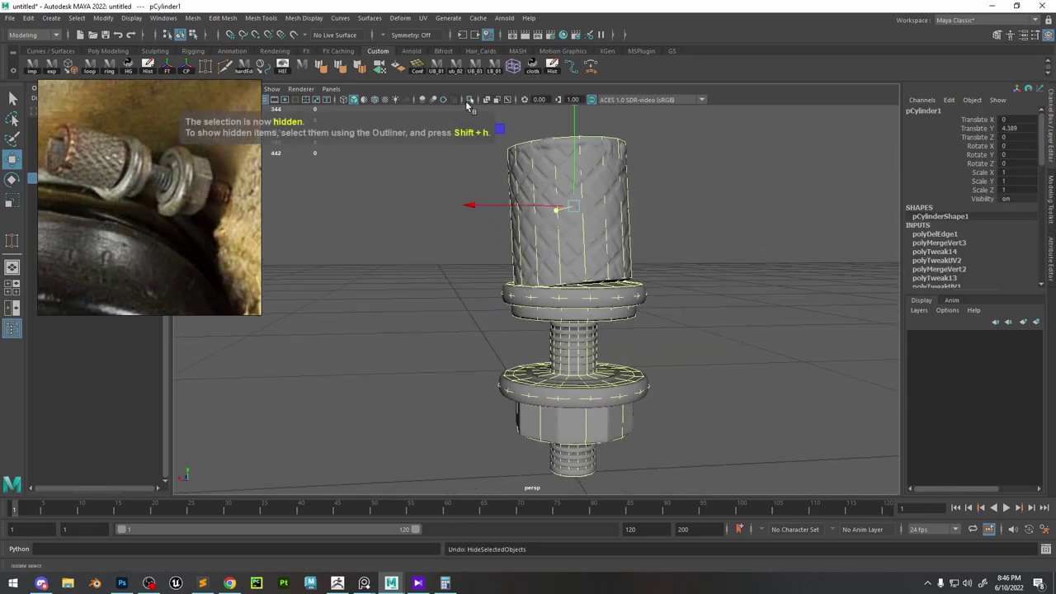
Isolate the low-poly cylinder to inspect its overall silhouette, and then show the sculpt again.
click(469, 100)
click(796, 244)
alt+drag(796, 244, 747, 255)
alt+right_drag(747, 255, 635, 249)
alt+drag(636, 249, 530, 226)
alt+right_drag(530, 227, 500, 191)
alt+drag(500, 192, 558, 252)
alt+right_drag(558, 252, 575, 296)
alt+drag(574, 296, 554, 295)
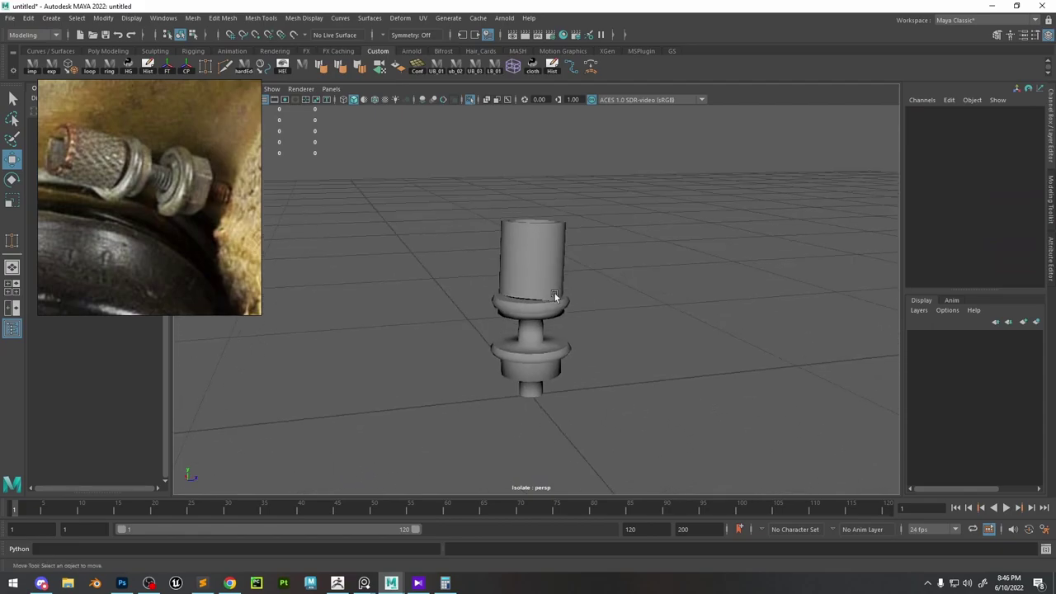
alt+drag(546, 182, 583, 205)
alt+right_drag(583, 206, 561, 237)
click(543, 187)
click(470, 100)
Try to bevel the rim edges above the two slots with a fraction of 0.6.
alt+middle_drag(649, 178, 680, 254)
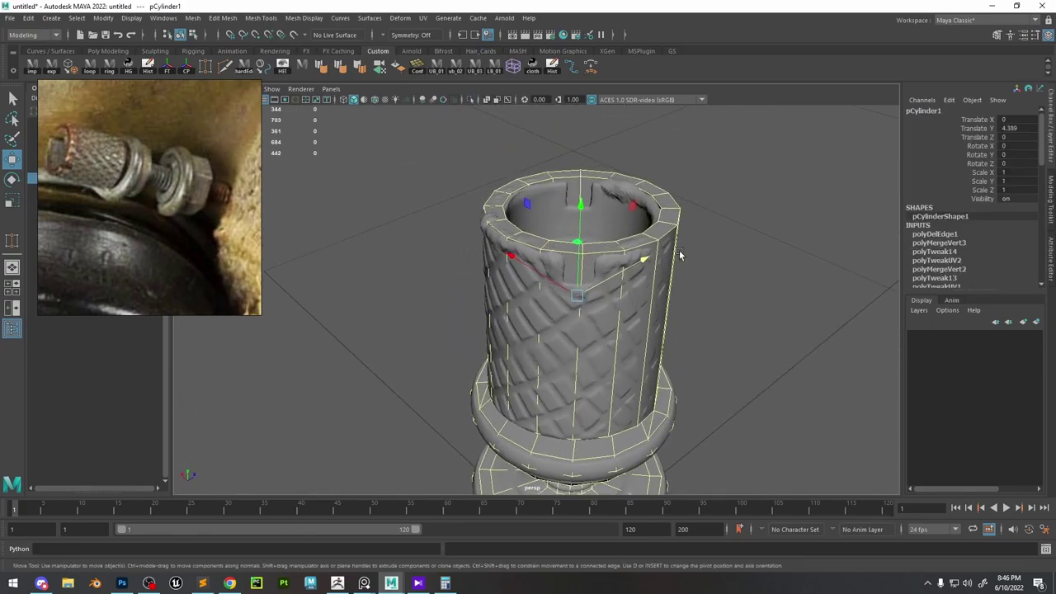
alt+right_drag(680, 255, 703, 266)
key(F10)
shift+click(590, 148)
shift+right_drag(641, 205, 698, 210)
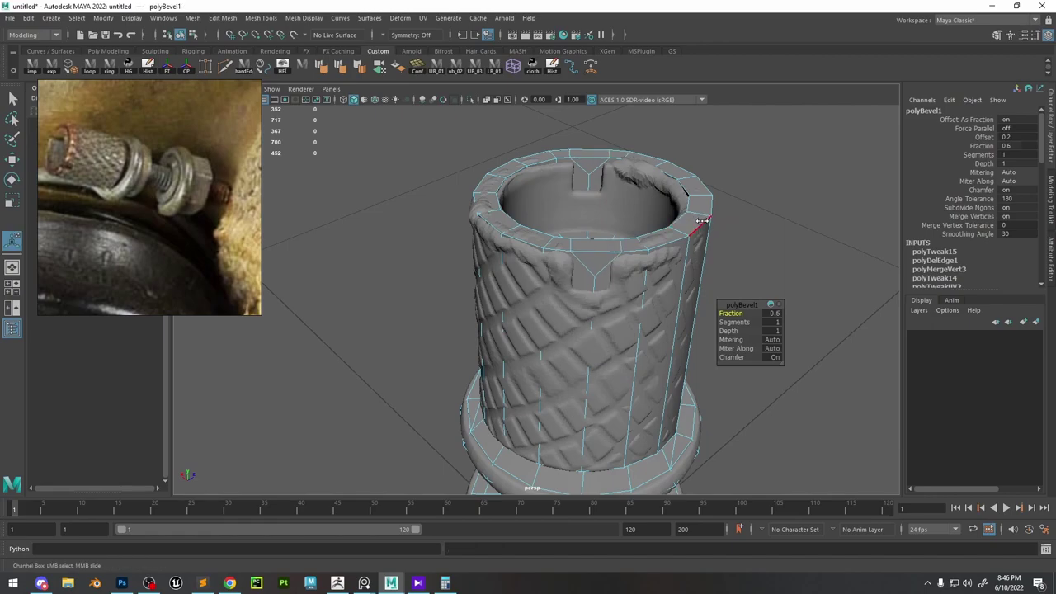
alt+drag(700, 228, 701, 213)
click(227, 70)
key(ctrl+z)
Insert edge loops at slot depth around the outer and inner walls, and bevel the rim edges over both slots with fraction 0.5.
ctrl+click(600, 255)
alt+drag(653, 252, 633, 270)
ctrl+click(588, 195)
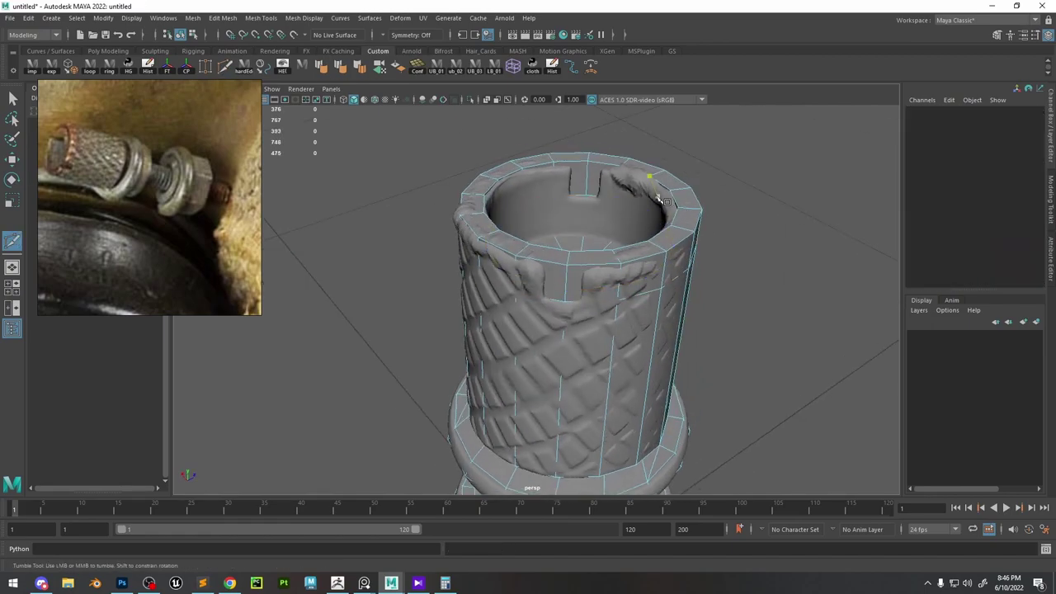
click(589, 156)
shift+click(568, 257)
shift+right_drag(568, 258, 615, 259)
Cut edges with Multi-Cut from the bevelled rim corners down the walls along the sides of both slots.
click(226, 70)
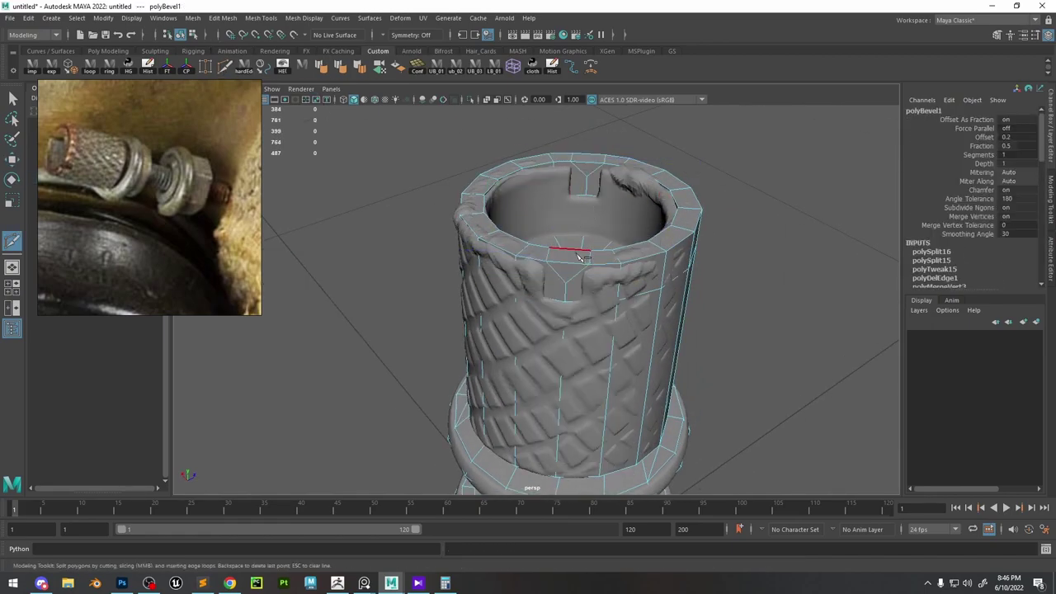
click(600, 476)
right_click(600, 476)
click(546, 261)
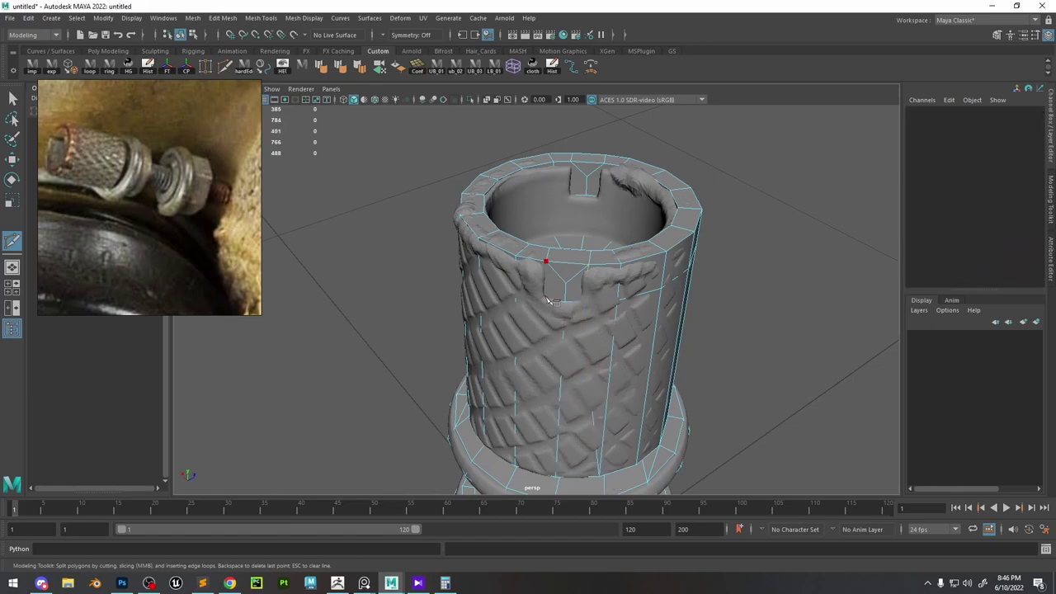
click(517, 463)
right_click(516, 463)
alt+drag(544, 257, 404, 241)
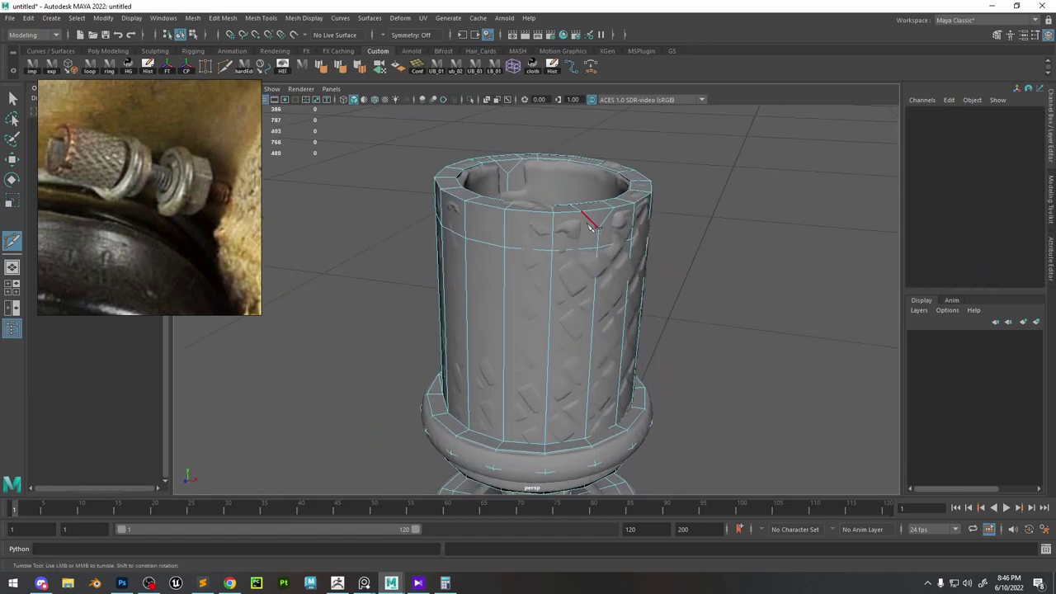
right_click(569, 416)
alt+drag(569, 415, 497, 412)
click(537, 217)
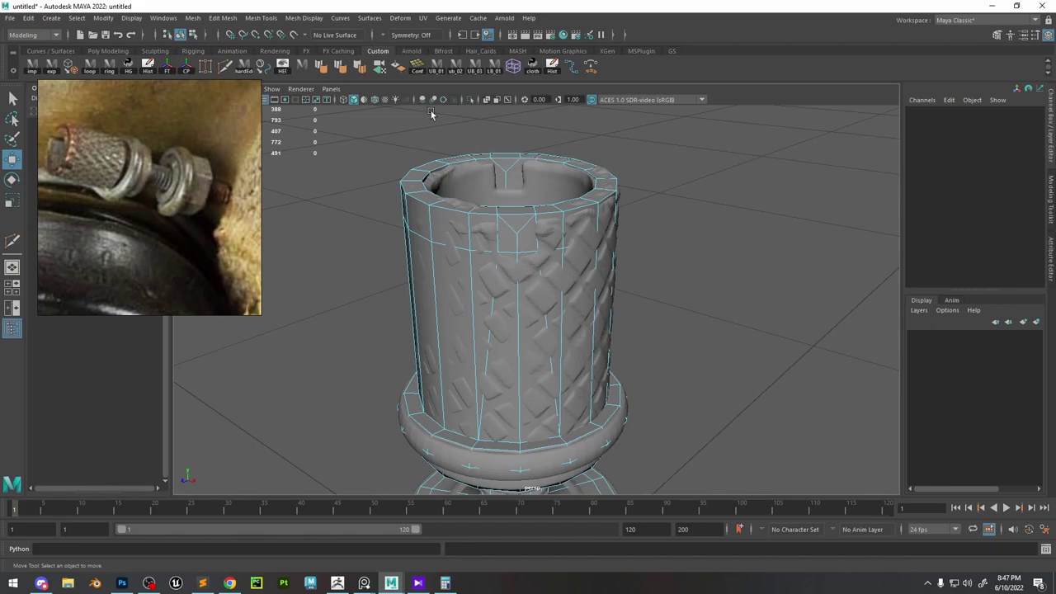
alt+drag(495, 177, 538, 235)
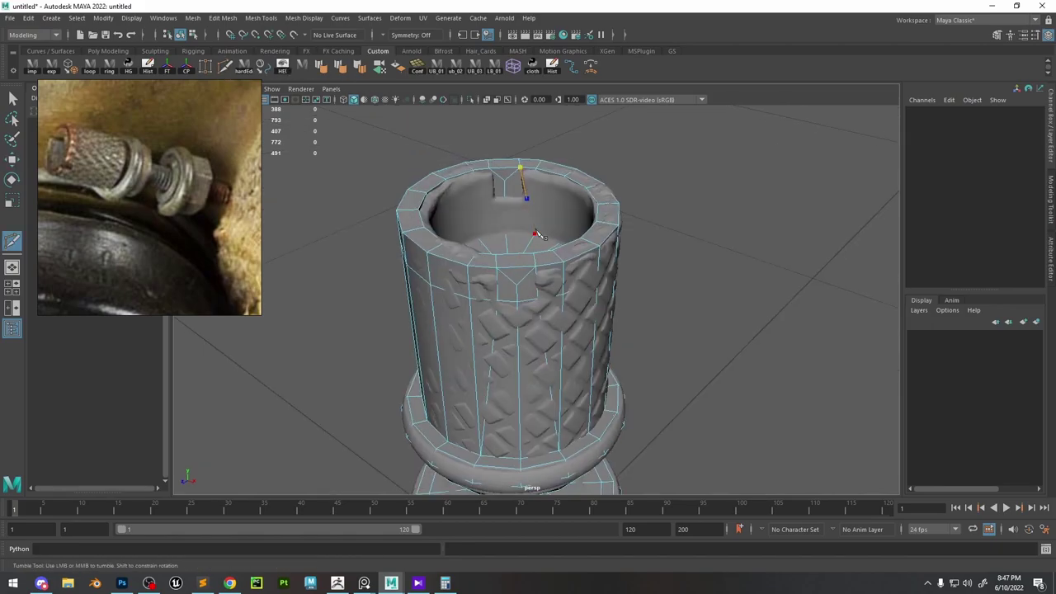
key(w)
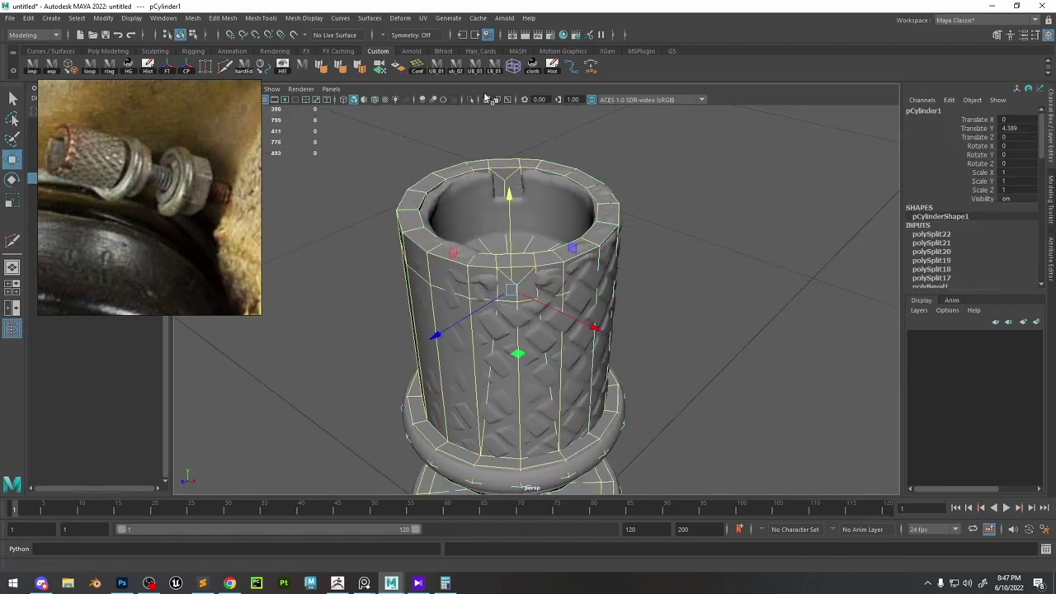
Isolate the low-poly cylinder and delete the rim and wall faces covering the two slots.
click(470, 99)
alt+drag(505, 202, 517, 148)
right_drag(516, 149, 516, 174)
click(509, 175)
key(Delete)
alt+drag(516, 211, 525, 197)
drag(512, 144, 573, 200)
key(Delete)
Close the open borders of both slots with Fill Hole, adding Multi-Cut edges on the inner wall beneath the rear slot.
right_drag(573, 201, 571, 177)
double_click(519, 204)
shift+right_drag(518, 203, 493, 347)
double_click(582, 302)
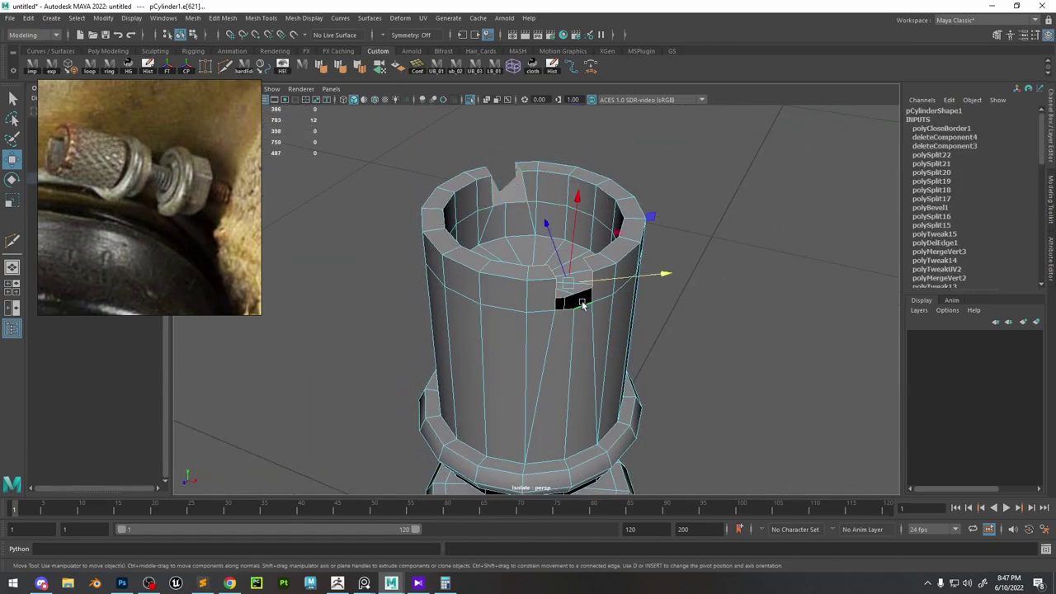
alt+drag(583, 302, 625, 233)
scroll(573, 198, up, 3)
right_drag(572, 195, 572, 173)
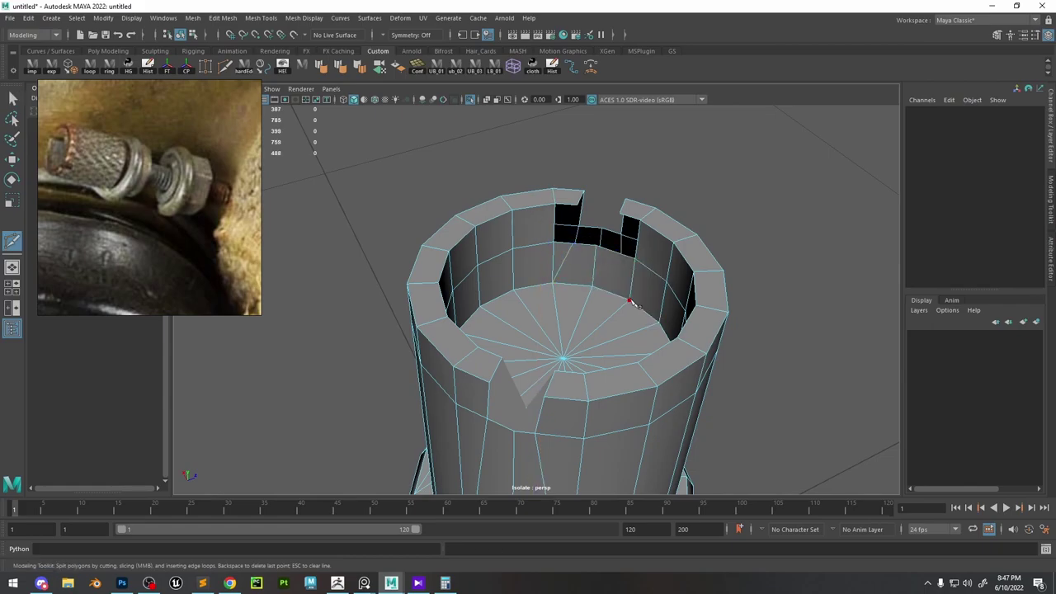
key(w)
double_click(568, 244)
shift+right_drag(568, 243, 559, 392)
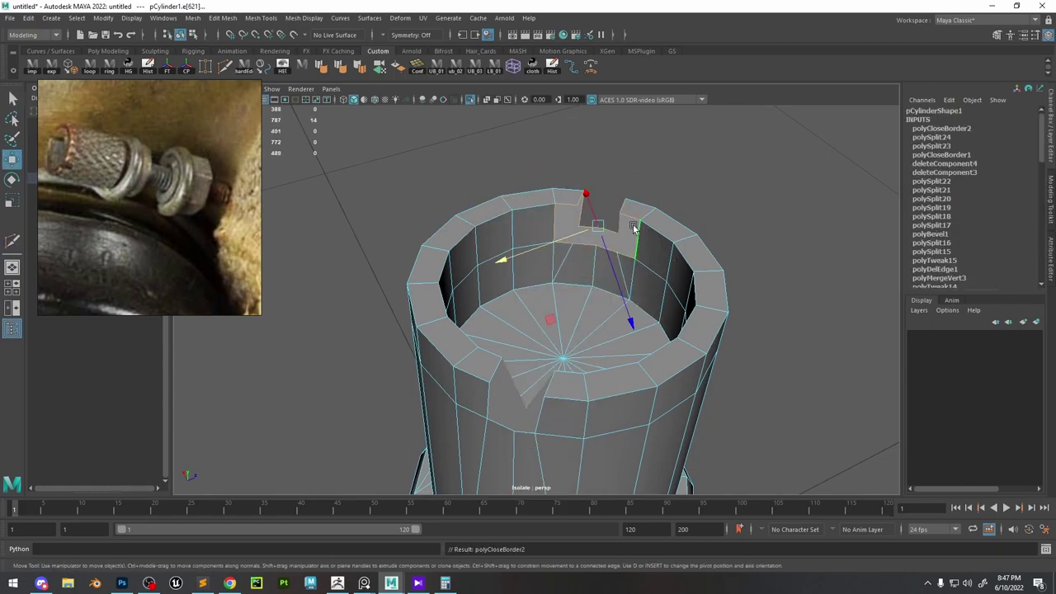
Connect the inner and outer corner vertices of the first filled slot to define its floor and side faces.
right_drag(595, 227, 566, 225)
drag(591, 199, 569, 234)
shift+right_drag(569, 238, 567, 297)
key(g)
alt+drag(623, 212, 528, 253)
click(590, 320)
key(g)
alt+drag(621, 332, 717, 272)
Connect the matching inner and outer vertices of the opposite slot to split its filled face into floor and sides.
click(465, 361)
shift+click(490, 357)
key(g)
click(544, 371)
alt+drag(545, 371, 388, 367)
shift+click(382, 333)
key(g)
click(373, 347)
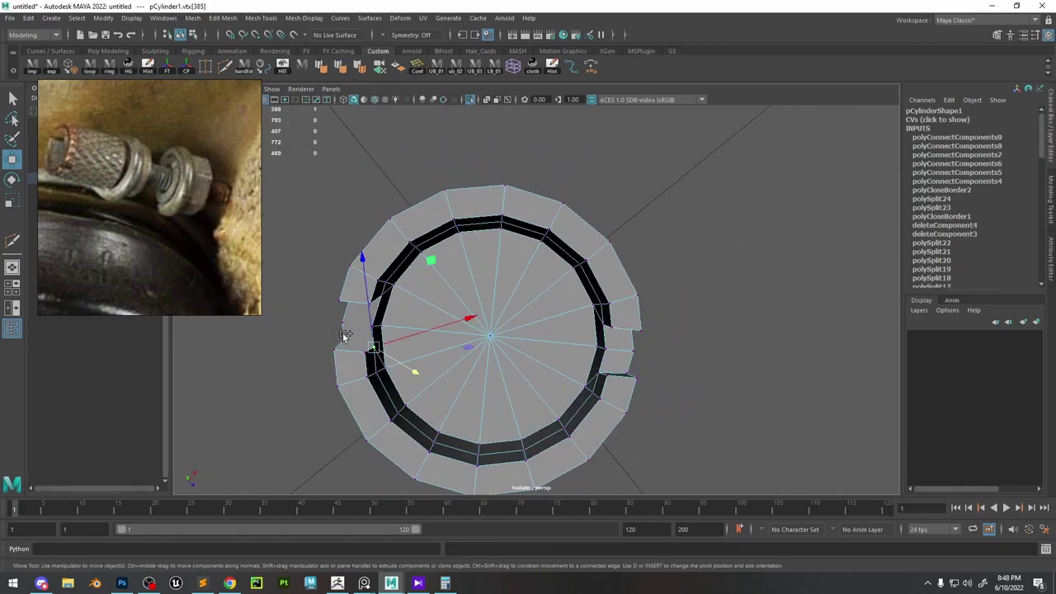
key(g)
click(374, 327)
shift+click(344, 324)
key(g)
alt+drag(345, 325, 439, 209)
Merge the extra vertices around both slots into their neighbouring corner vertices with Target Weld.
click(363, 163)
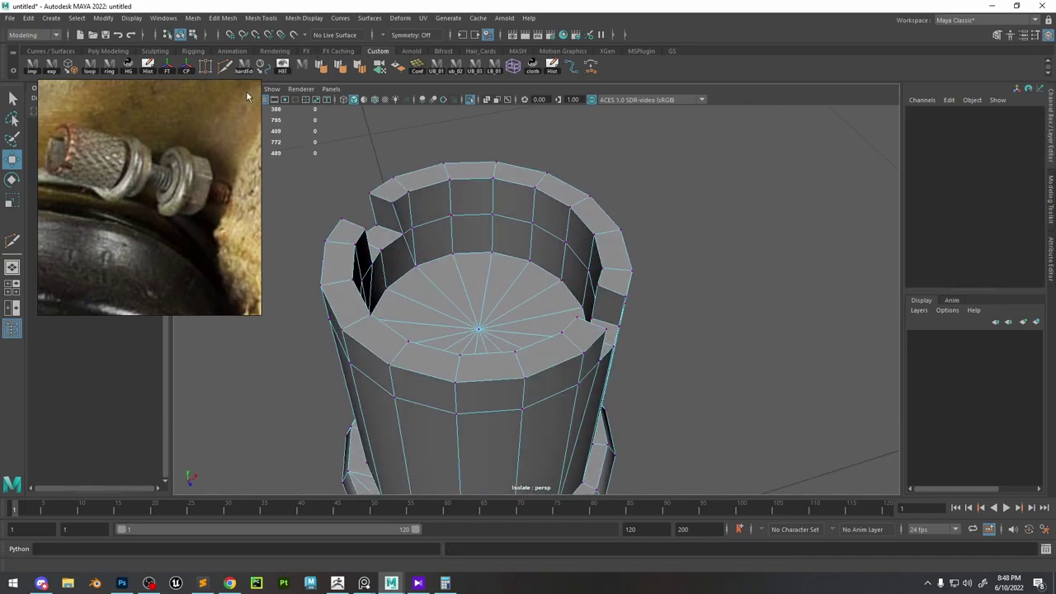
alt+drag(395, 240, 356, 262)
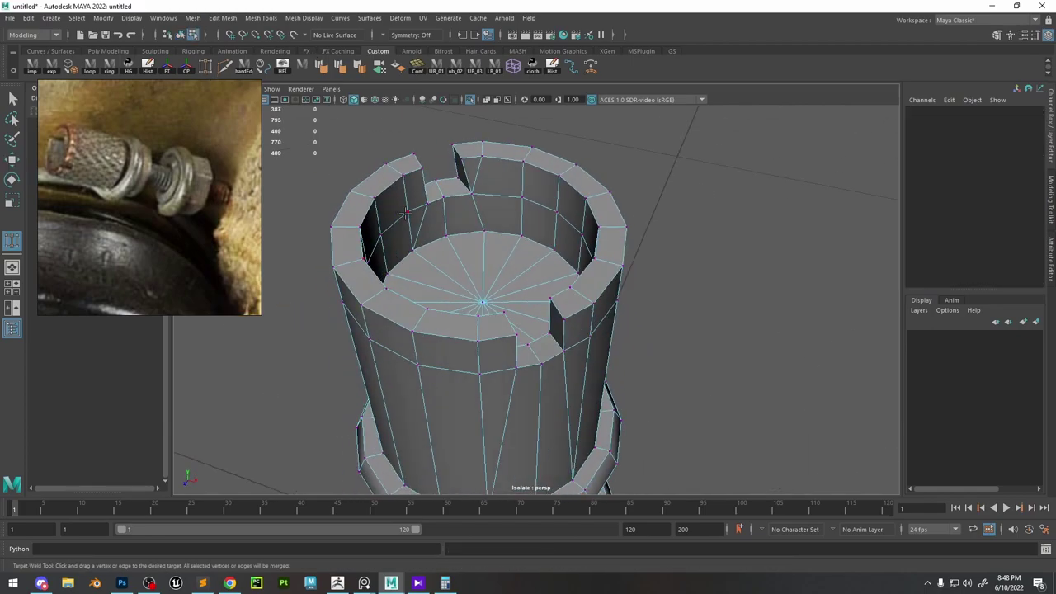
alt+drag(538, 272, 559, 239)
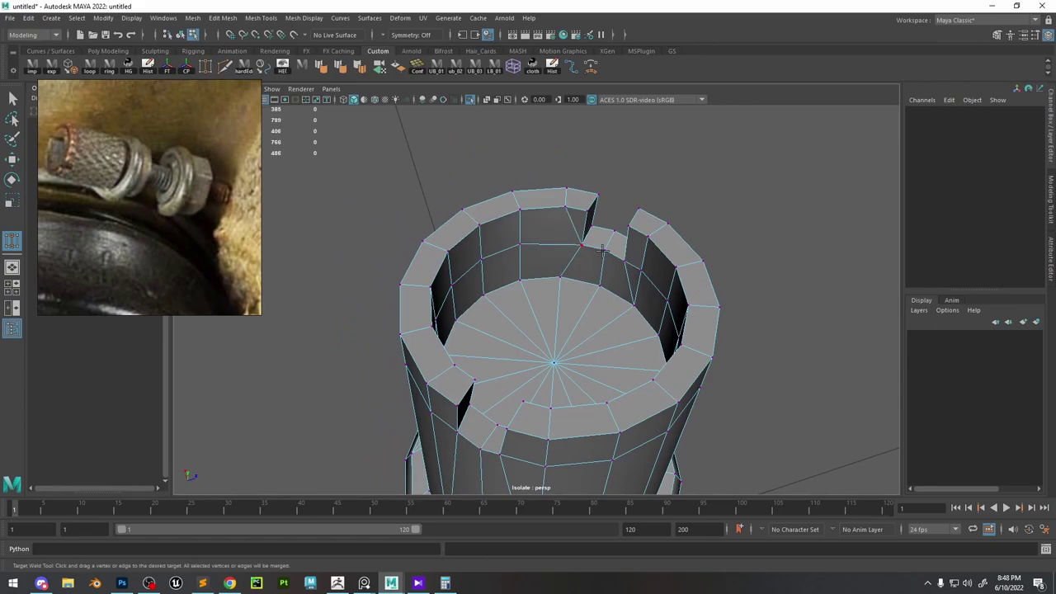
alt+drag(642, 283, 577, 223)
drag(517, 298, 547, 295)
alt+drag(547, 295, 511, 307)
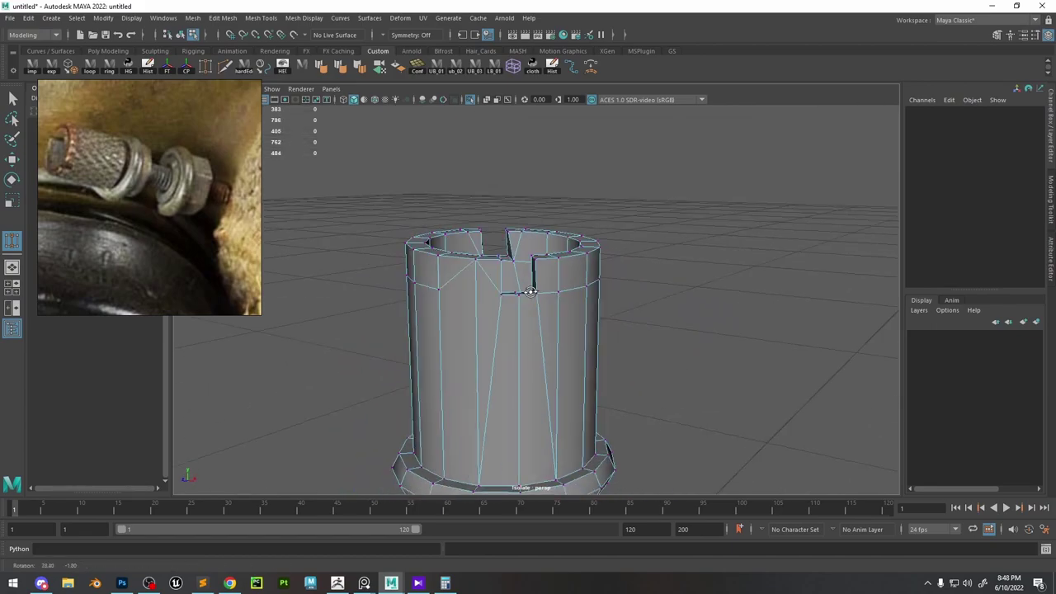
alt+drag(495, 255, 462, 318)
alt+drag(545, 284, 615, 265)
drag(615, 266, 577, 285)
key(w)
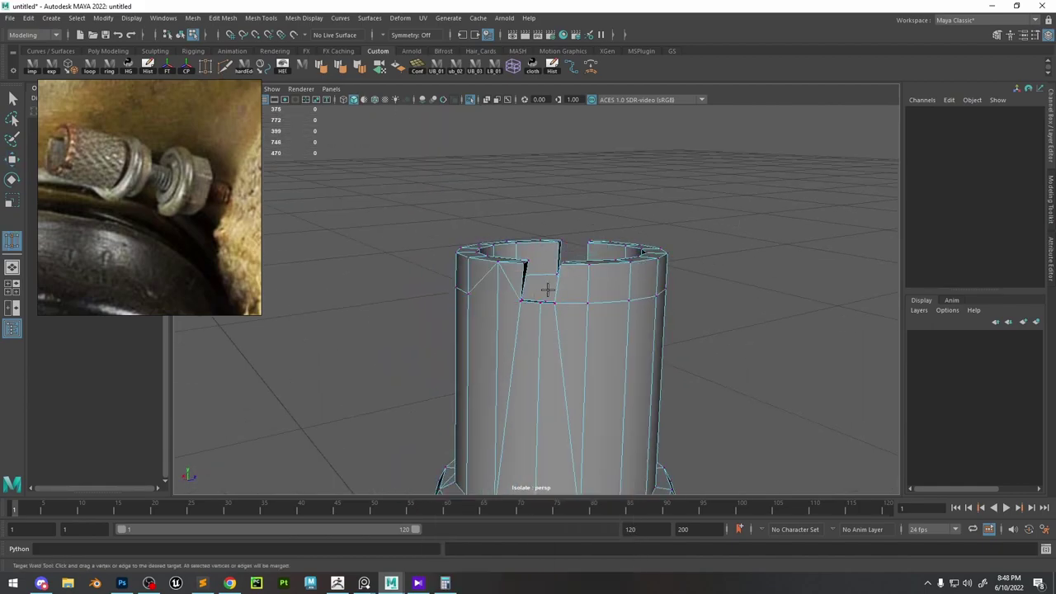
Delete the redundant horizontal edges running around the knob's outer wall at slot-floor height.
click(634, 299)
key(Delete)
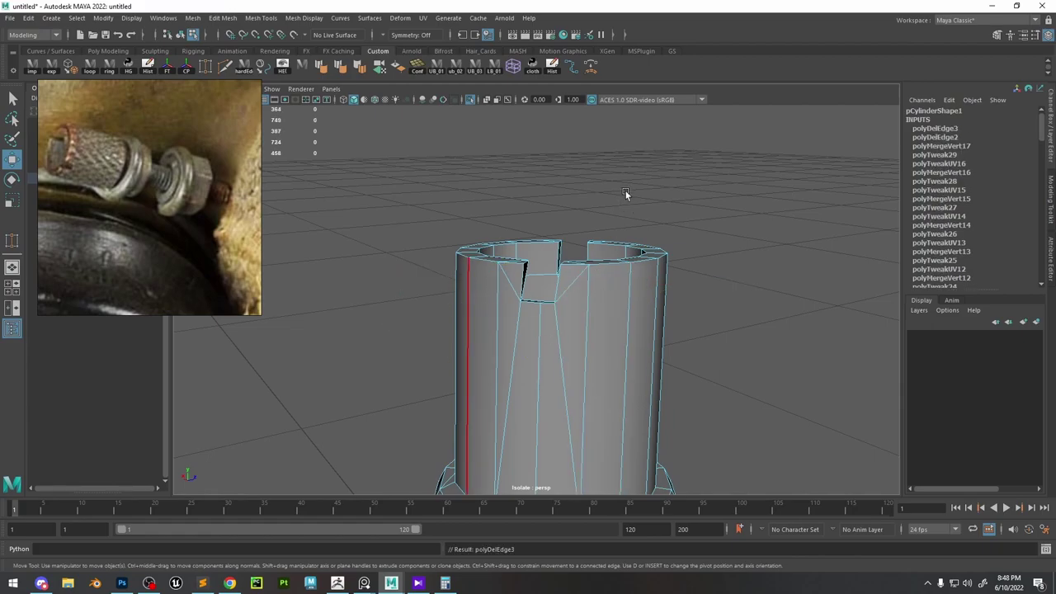
alt+drag(626, 194, 555, 225)
click(557, 197)
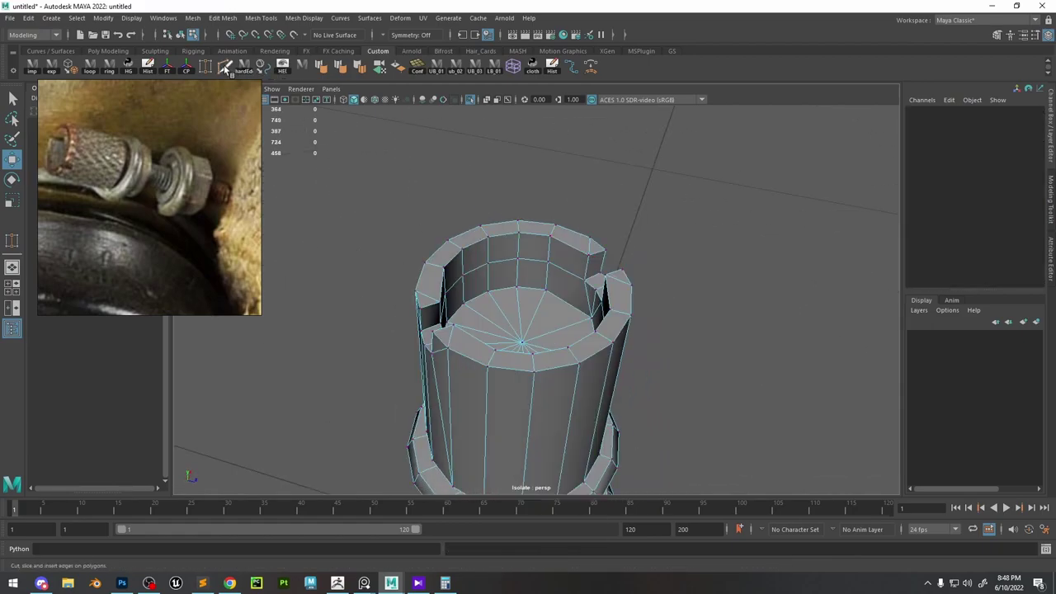
Weld the leftover vertices beside the slots and delete the redundant horizontal edges on the knob's inner wall.
drag(546, 283, 545, 288)
alt+drag(545, 284, 615, 288)
drag(624, 277, 544, 256)
key(ctrl+Delete)
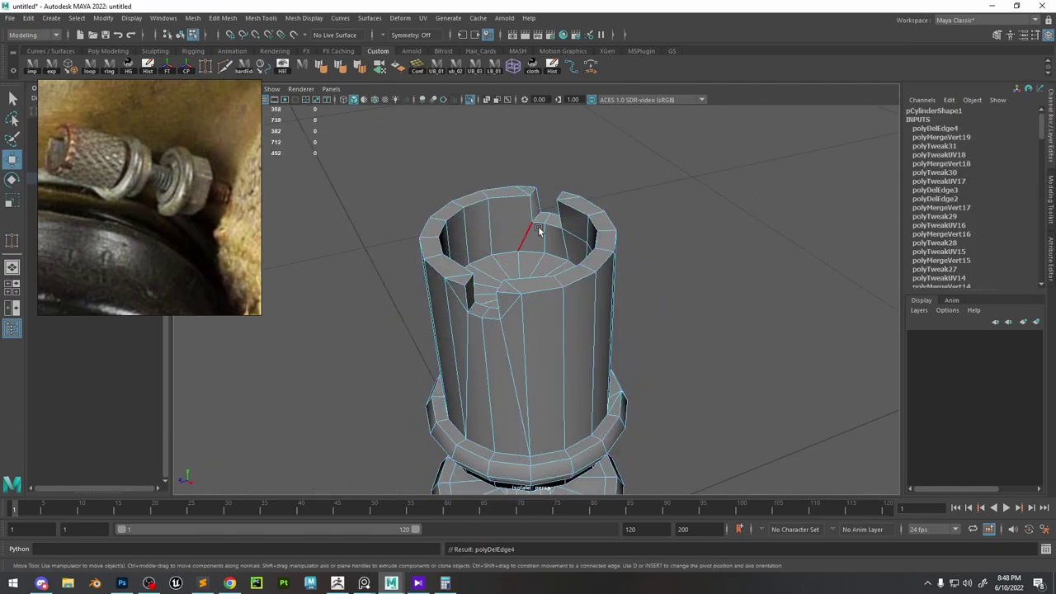
alt+drag(540, 228, 609, 247)
double_click(516, 232)
key(ctrl+Delete)
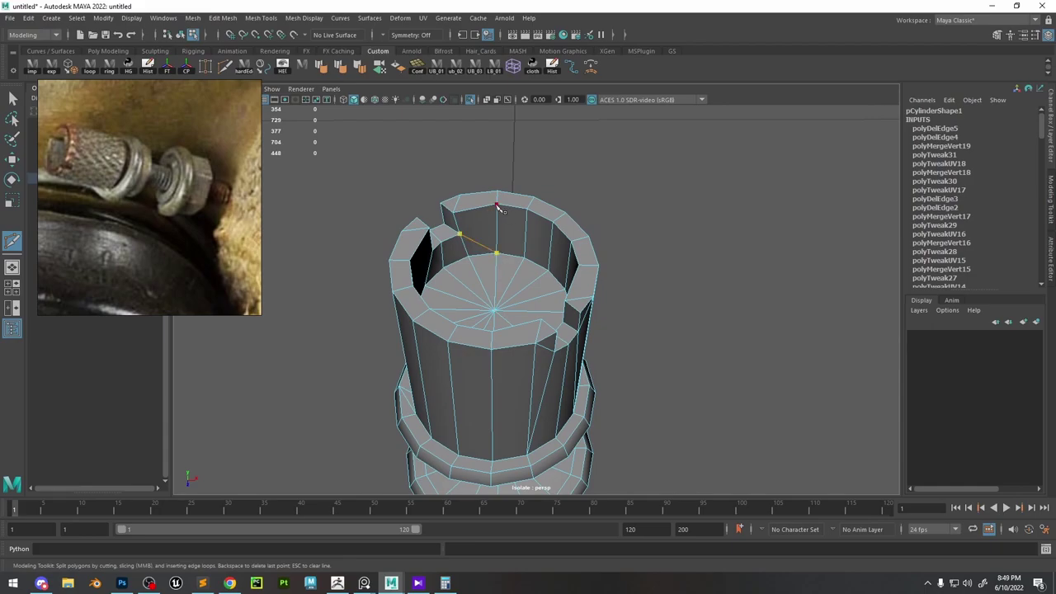
Cut new edges on the inner wall beside the slots with Multi-Cut, connecting to the upper rim vertices.
click(496, 205)
right_click(497, 205)
alt+drag(500, 249, 607, 266)
click(448, 204)
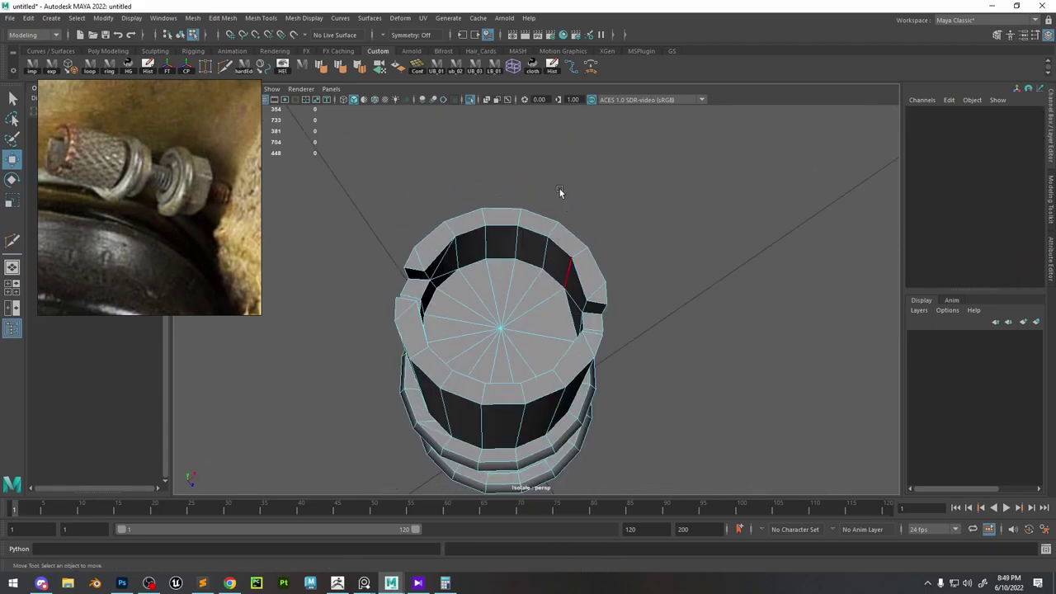
Collapse two short edges along the perimeter of the recessed floor near the slots.
click(533, 269)
alt+drag(540, 281, 679, 285)
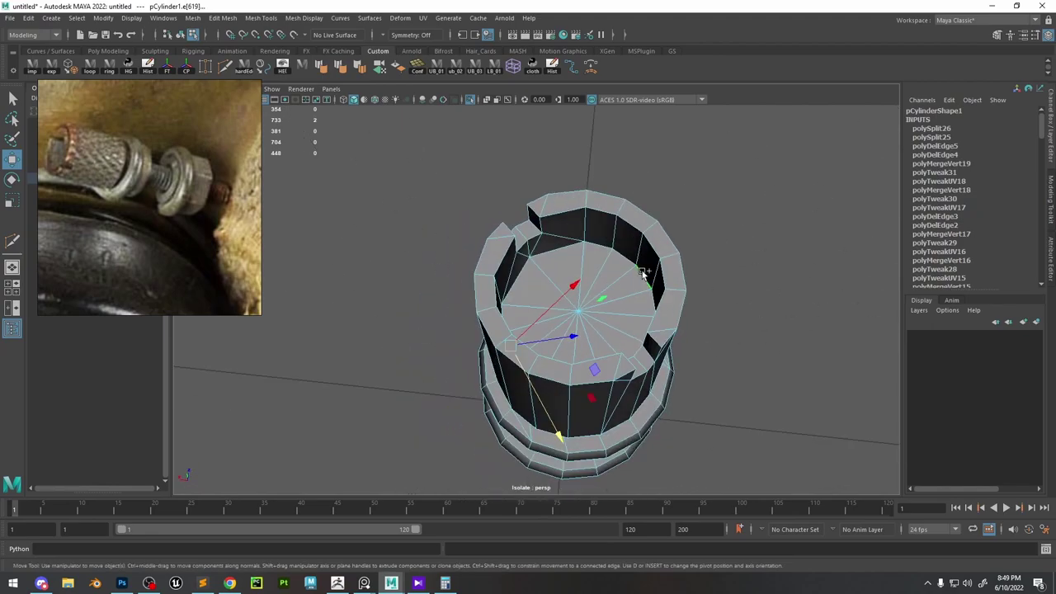
shift+right_drag(643, 274, 681, 213)
alt+right_drag(679, 218, 598, 256)
alt+drag(598, 256, 675, 257)
key(ctrl+z)
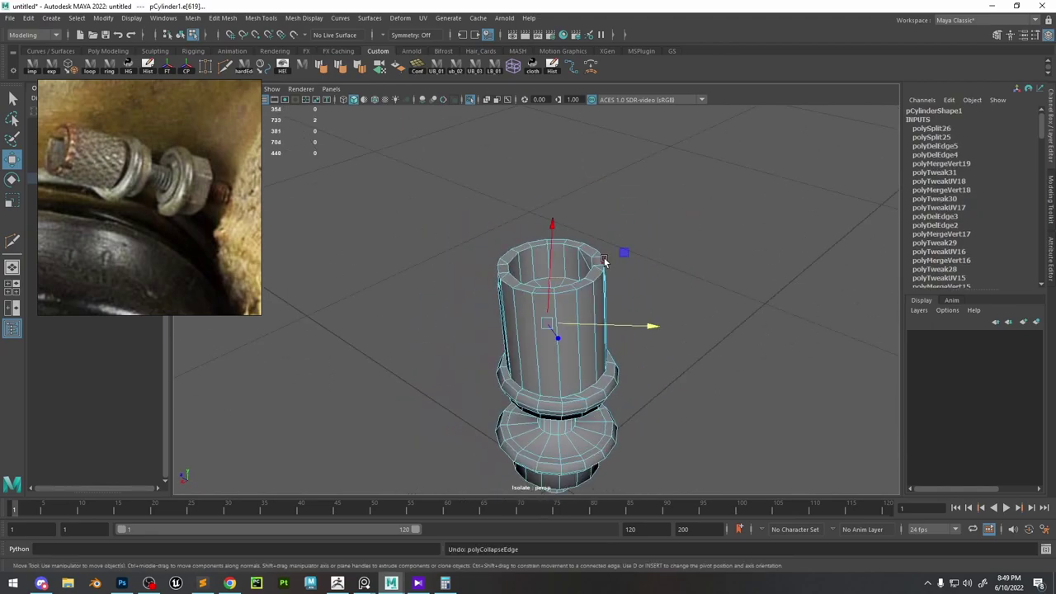
shift+right_drag(605, 262, 655, 224)
click(706, 154)
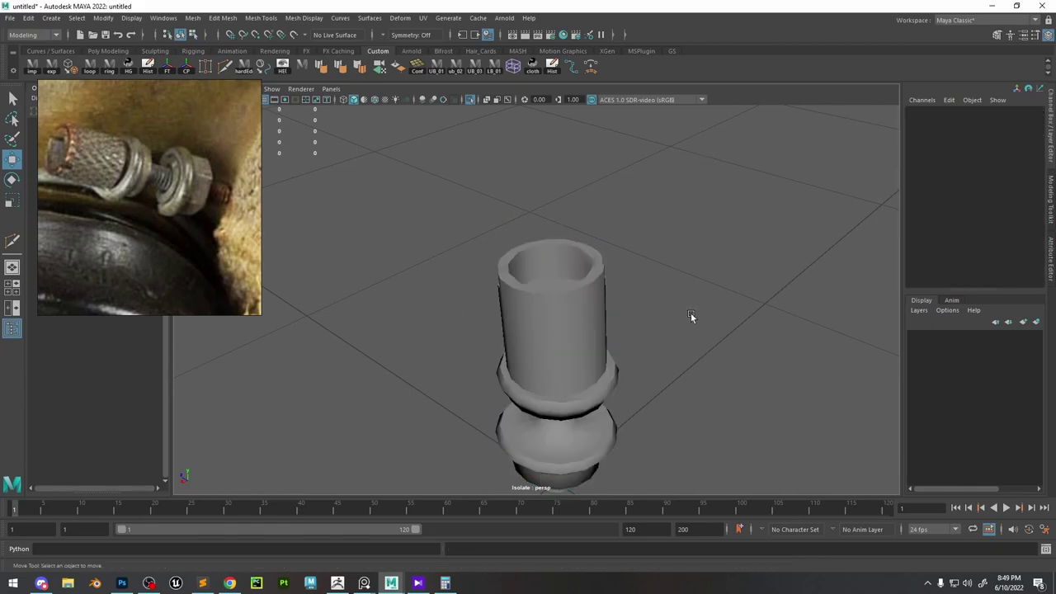
Delete the redundant edge loop beneath the lower washer, just above the nut section.
alt+drag(682, 359, 638, 309)
click(580, 331)
key(f)
alt+right_drag(639, 309, 682, 355)
alt+drag(682, 355, 699, 378)
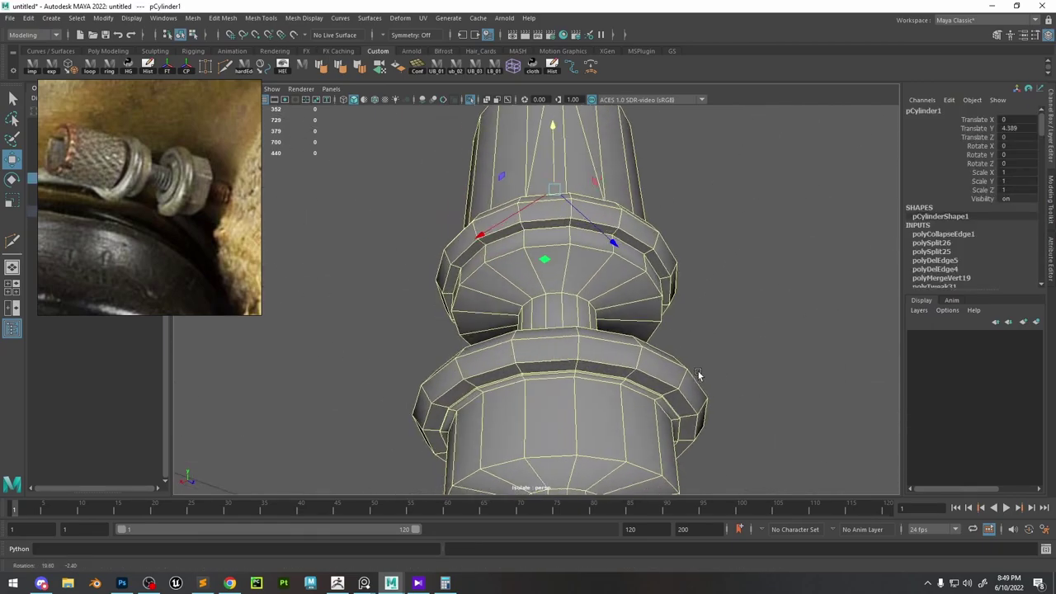
alt+middle_drag(578, 381, 566, 305)
alt+right_drag(566, 305, 689, 394)
alt+drag(689, 395, 558, 393)
alt+middle_drag(506, 393, 559, 307)
right_drag(519, 279, 529, 235)
click(524, 297)
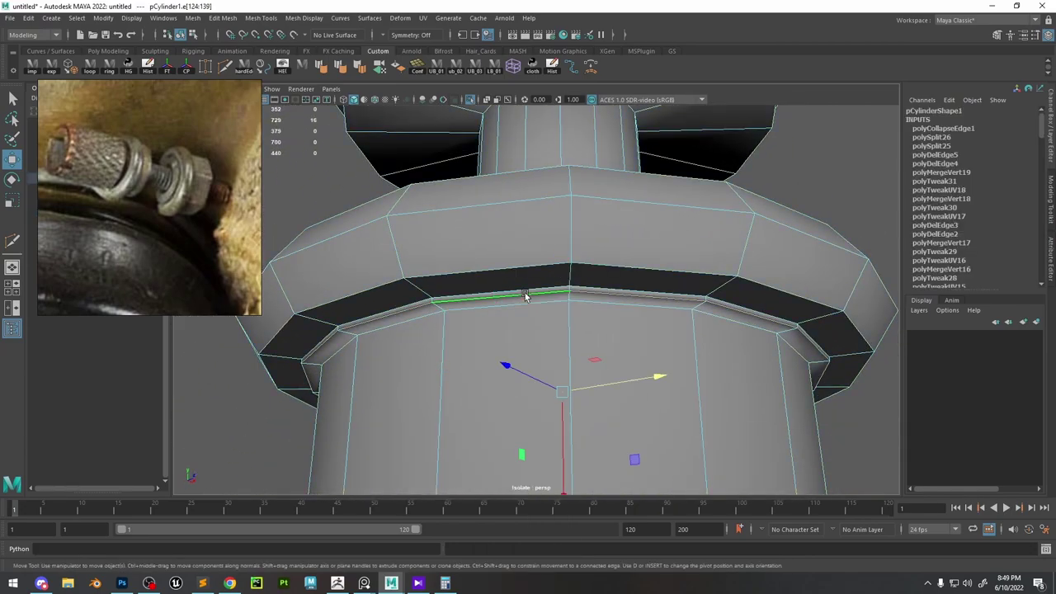
key(ctrl+Delete)
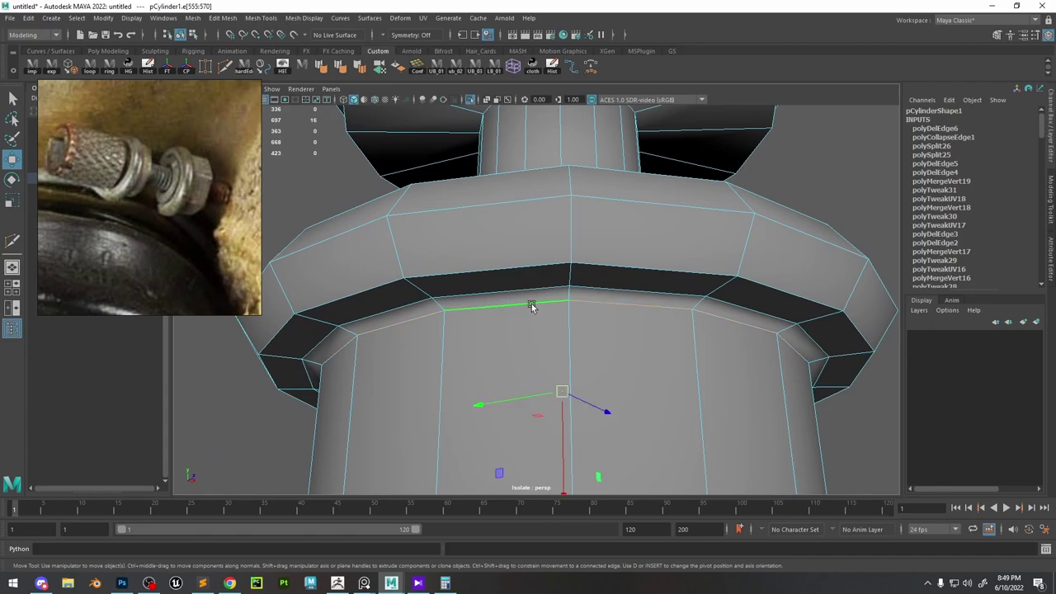
Exit isolation and compare the low-poly cylinder's washers, shaft and nut with the high-poly bolt in front view.
key(space)
drag(546, 291, 536, 332)
key(4)
alt+right_drag(615, 332, 372, 297)
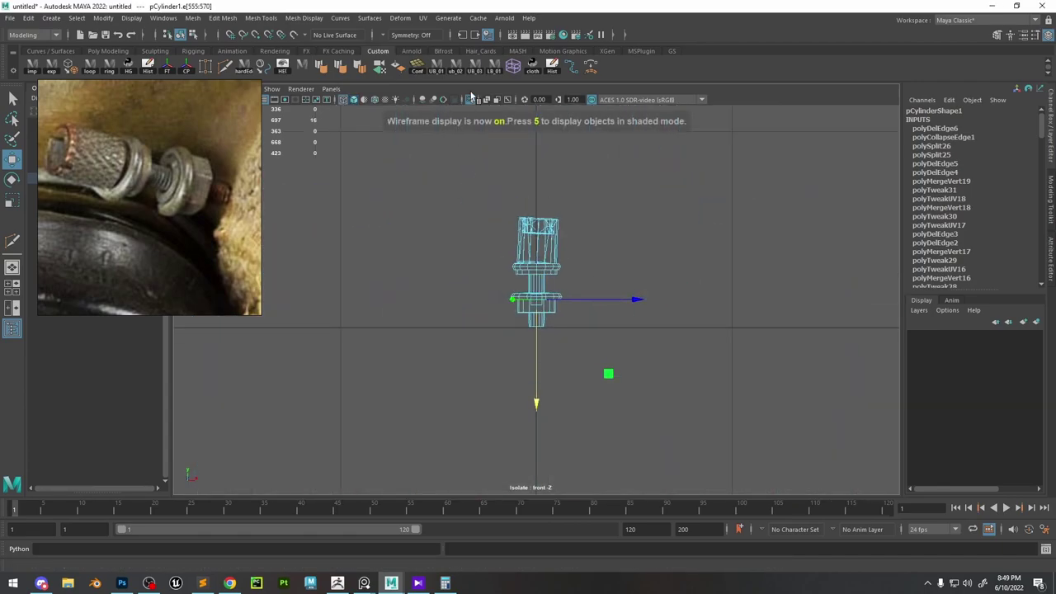
key(ctrl+1)
alt+right_drag(644, 367, 797, 394)
key(5)
right_drag(615, 243, 659, 222)
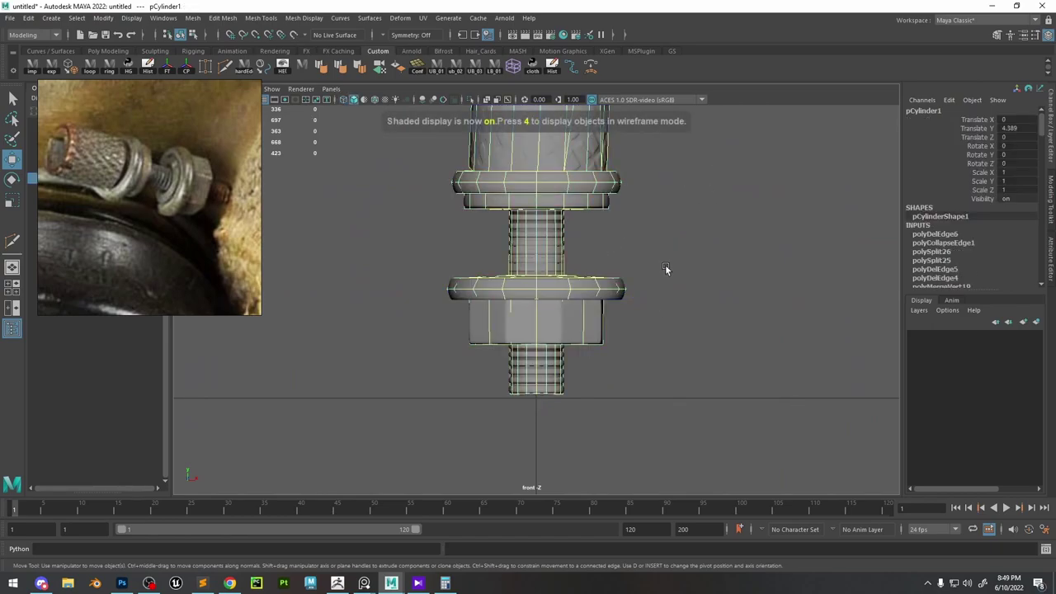
Examine how the low-poly mesh fits the high-poly knob around the washers and slotted rim in perspective.
alt+right_drag(665, 265, 634, 202)
key(space)
drag(633, 202, 634, 175)
alt+right_drag(634, 175, 495, 112)
alt+middle_drag(581, 165, 583, 253)
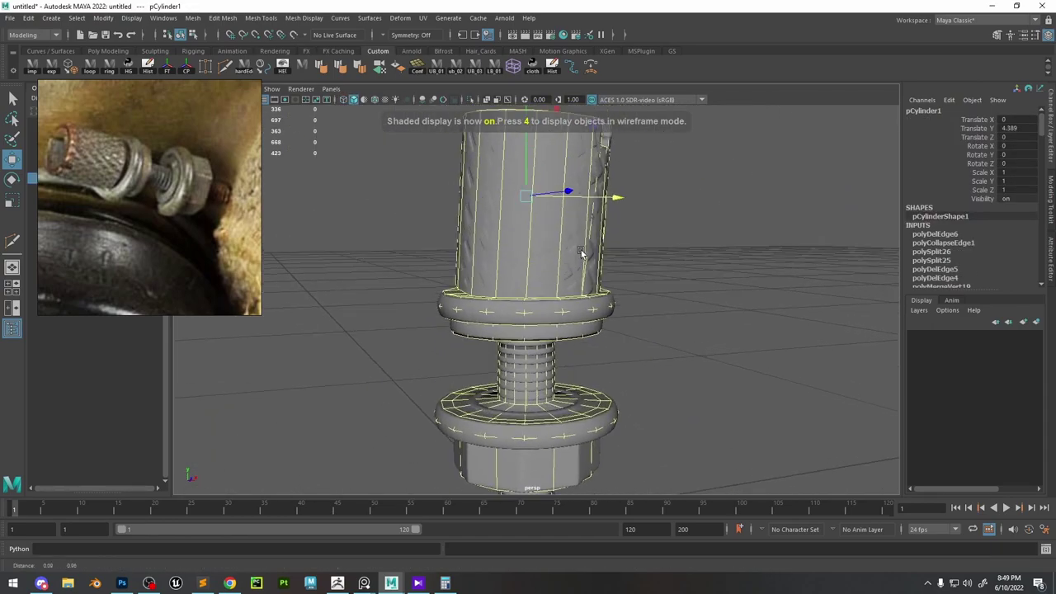
alt+drag(633, 205, 551, 255)
alt+right_drag(527, 175, 552, 157)
alt+middle_drag(551, 154, 564, 203)
alt+drag(523, 171, 474, 212)
alt+middle_drag(387, 224, 443, 214)
alt+right_drag(443, 214, 502, 209)
key(w)
click(503, 235)
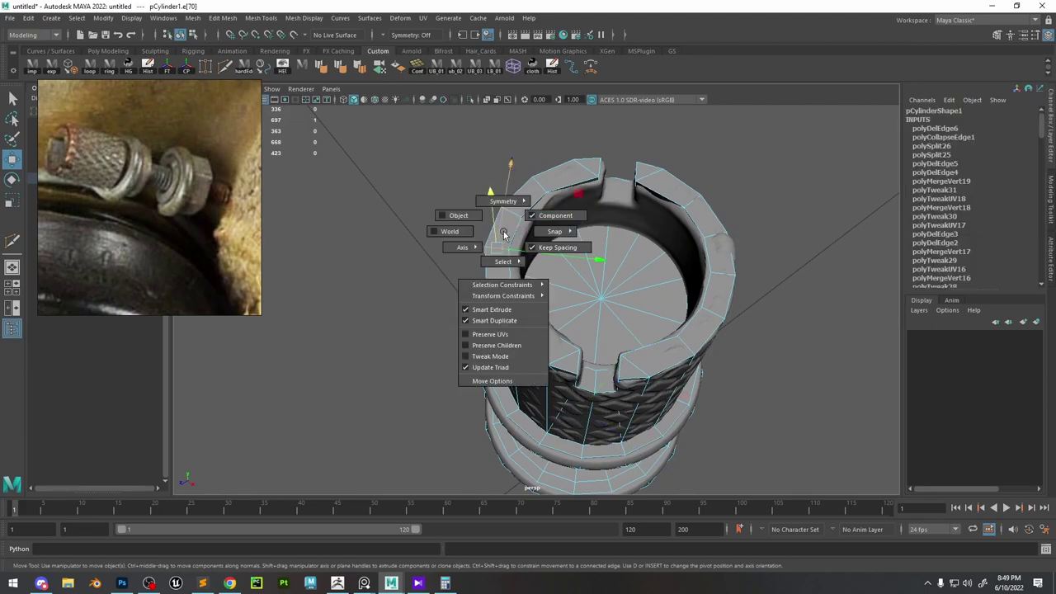
key(b)
drag(519, 252, 565, 257)
click(721, 271)
drag(695, 269, 686, 266)
alt+right_drag(652, 239, 724, 117)
click(519, 236)
key(b)
alt+drag(625, 343, 704, 282)
Try rotating the low-poly cylinder about its X and Y axes, undoing the rotations.
key(e)
drag(625, 242, 519, 146)
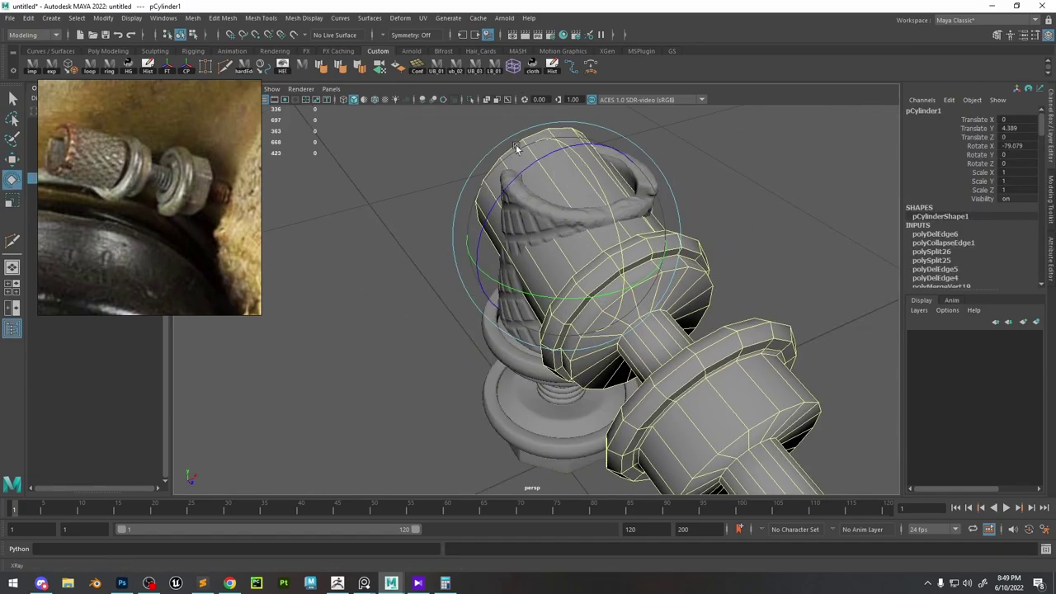
drag(597, 298, 537, 294)
alt+right_drag(690, 265, 660, 262)
alt+drag(668, 260, 784, 194)
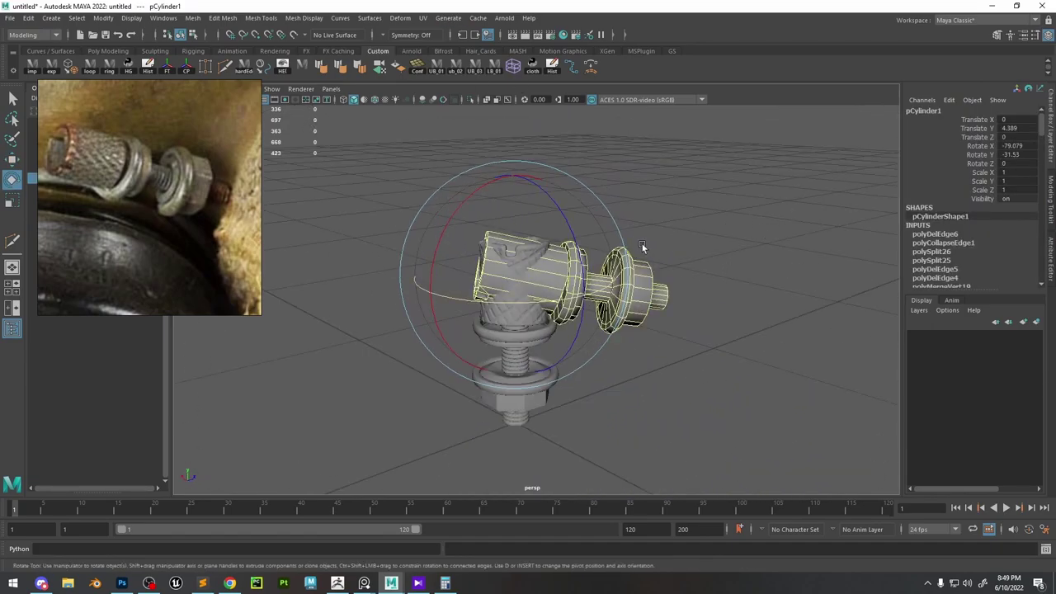
drag(619, 234, 618, 291)
key(ctrl+z)
key(ctrl+z)
key(ctrl+z)
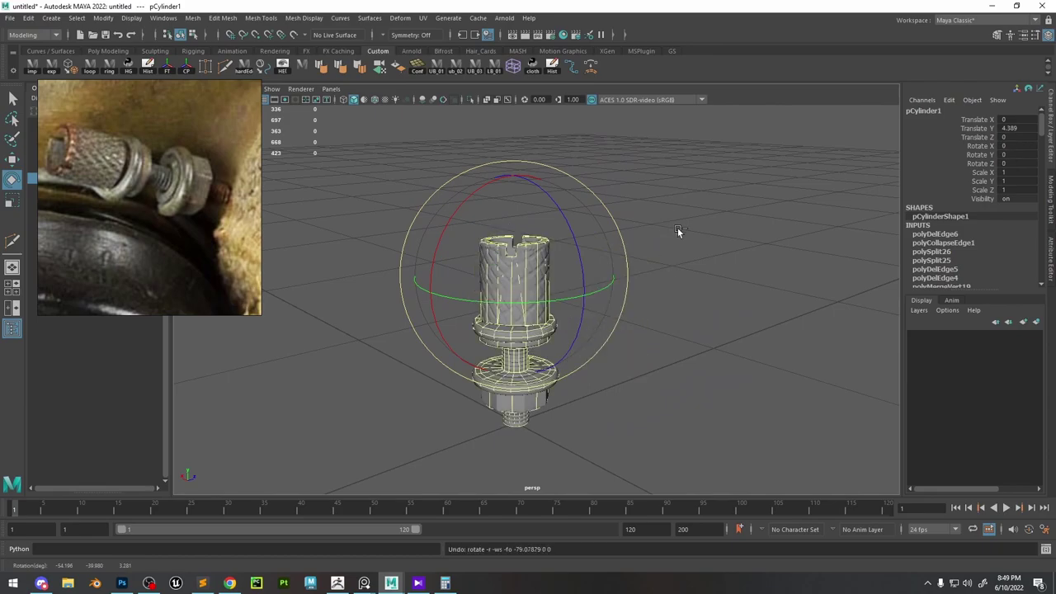
click(685, 227)
key(ctrl+z)
key(ctrl+z)
key(w)
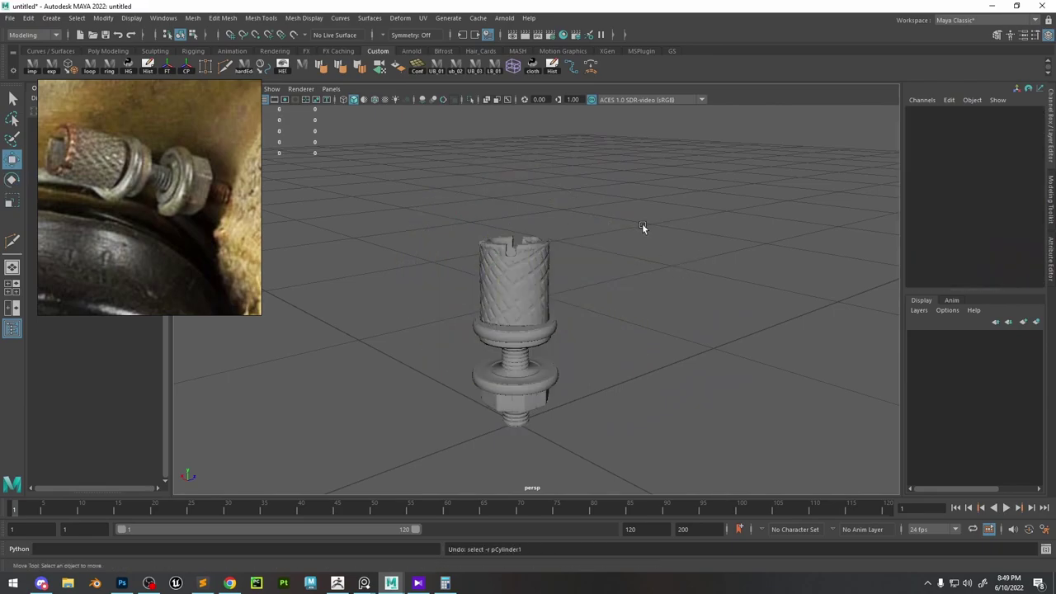
Select the low-poly and high-poly knobs together, export them as temp.obj and switch to ZBrush.
drag(675, 169, 376, 432)
alt+drag(489, 271, 570, 306)
alt+right_drag(570, 306, 719, 214)
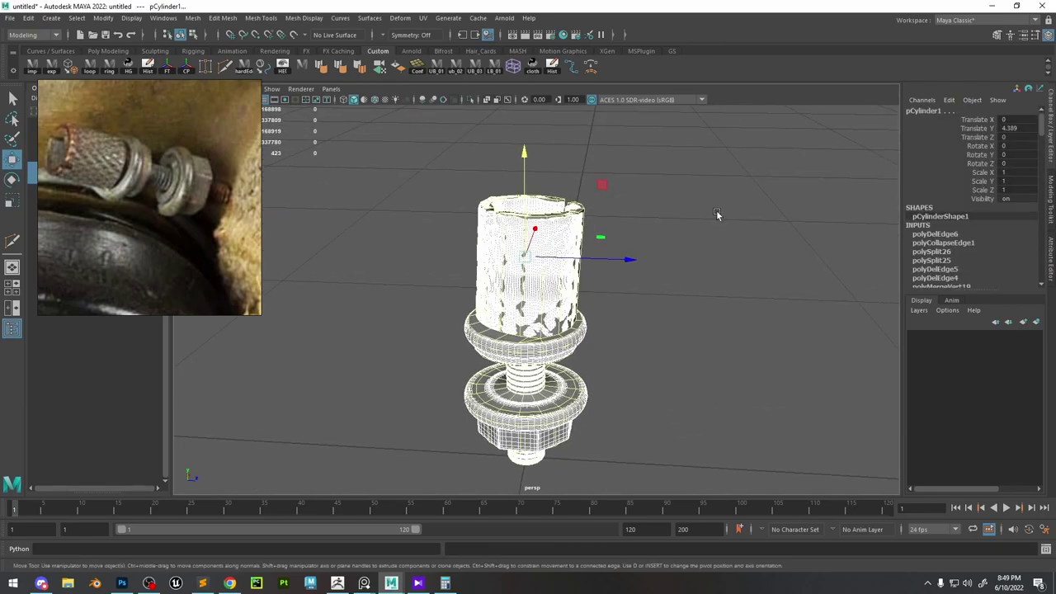
click(722, 183)
drag(727, 160, 397, 550)
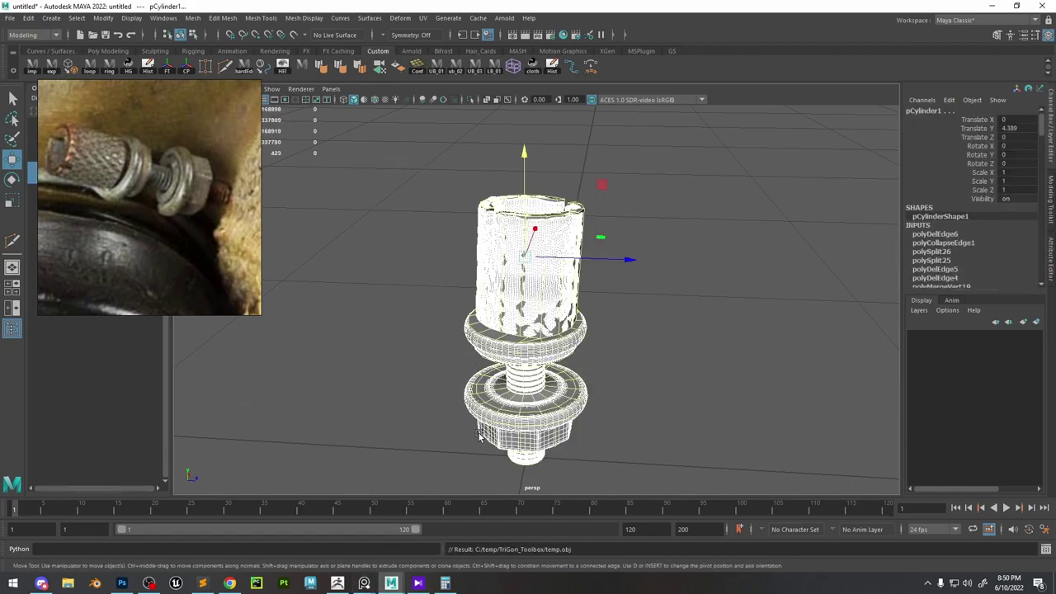
click(339, 582)
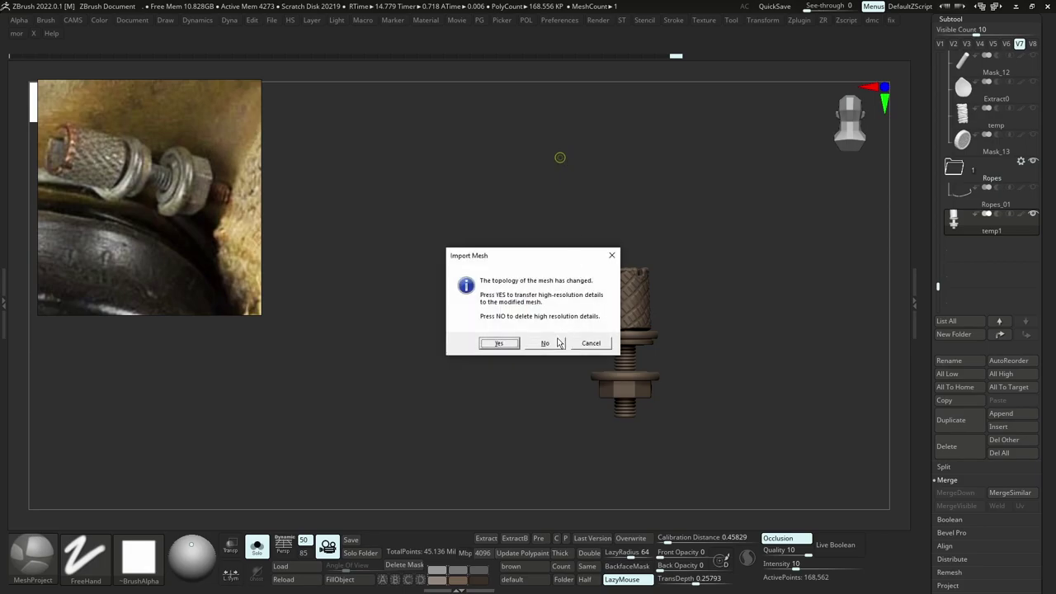
Cancel the mesh import and delete the subdivision levels of the temp1 subtool in its Geometry settings.
click(590, 342)
drag(1046, 458, 1041, 391)
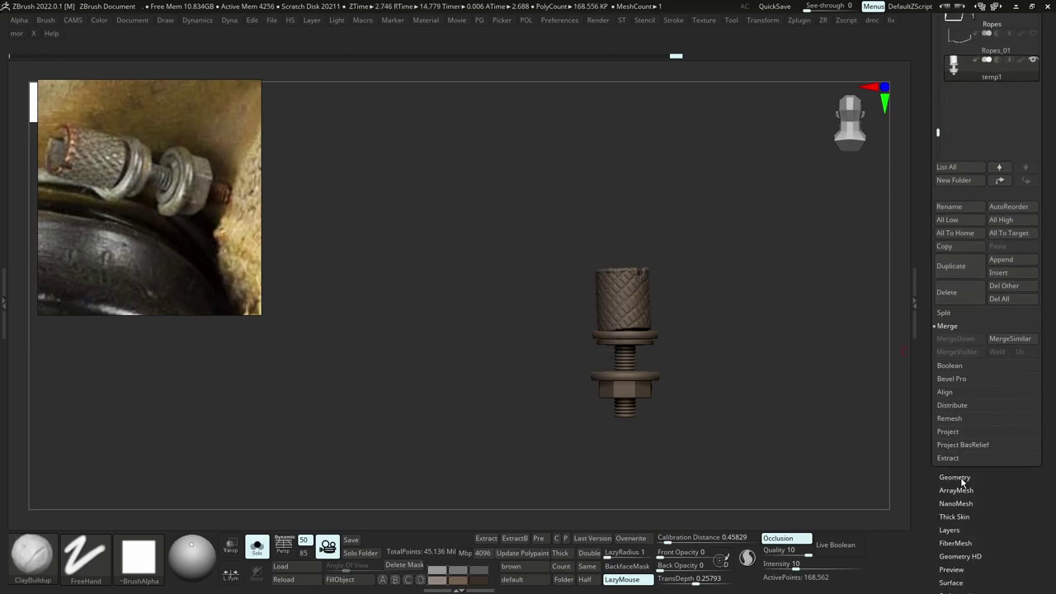
click(961, 479)
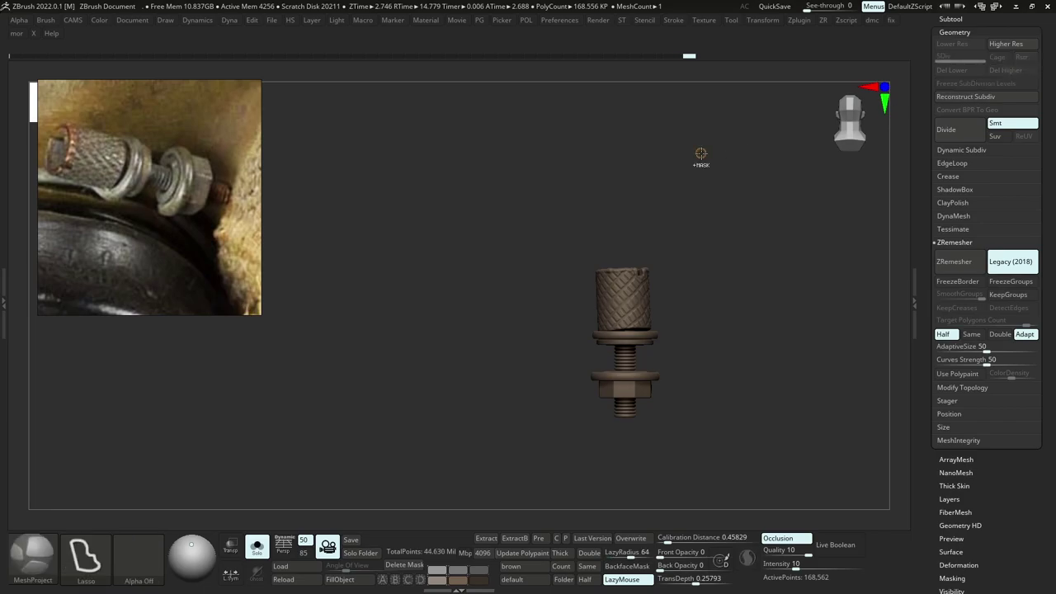
Re-import the combined temp mesh into the selected subtool.
mouse_move(644, 298)
ctrl+right_down()
mouse_move(637, 352)
mouse_move(613, 228)
mouse_move(614, 169)
ctrl+right_up()
key(alt+s)
key(ctrl+shift+s)
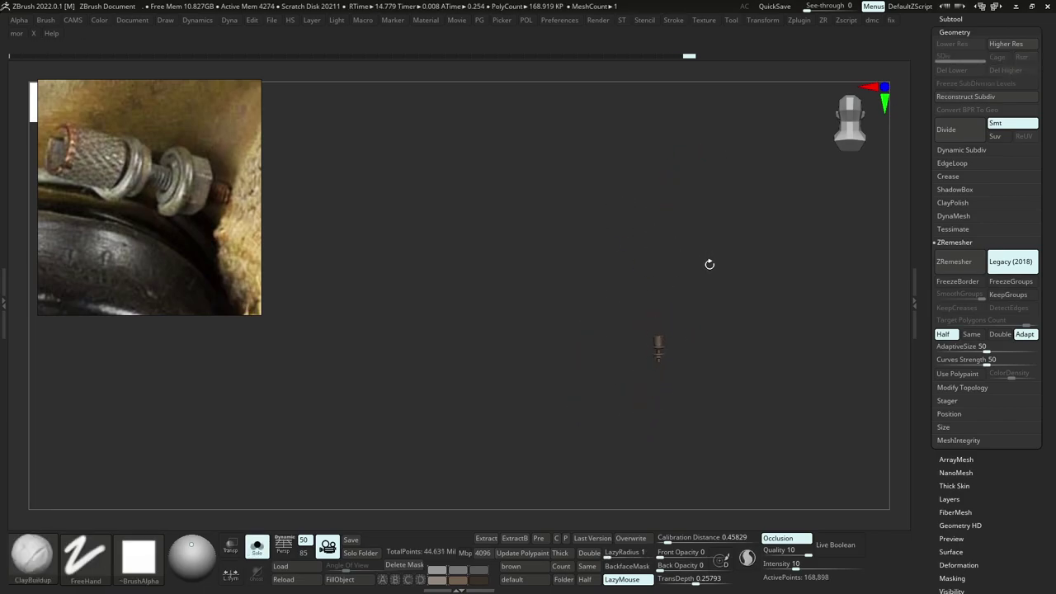
Show the V2 subtool visibility set and turn off Solo to display the whole mask.
key(w)
click(952, 19)
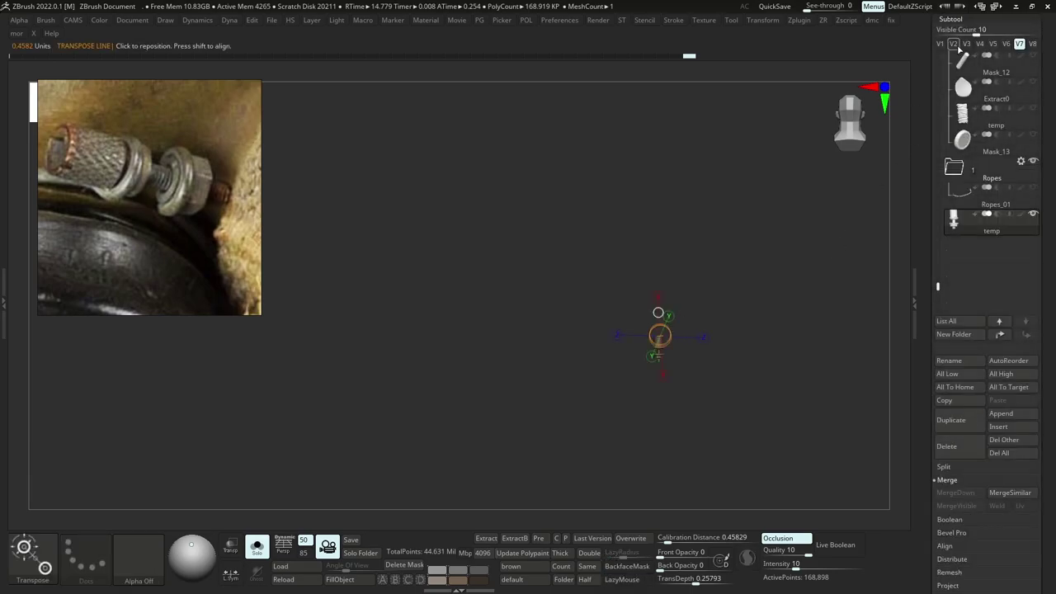
click(953, 45)
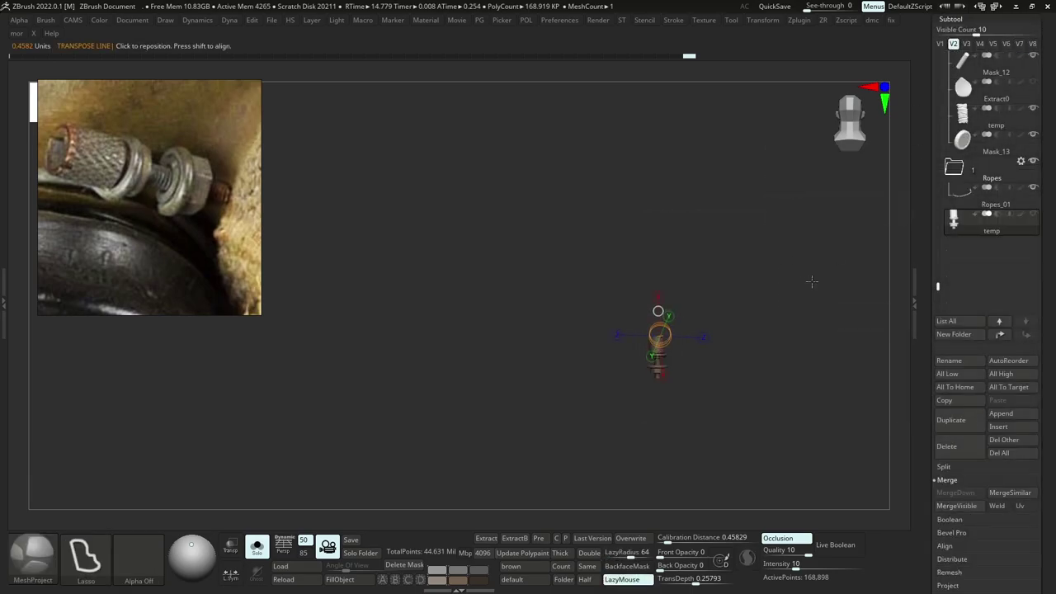
key(ctrl+shift+s)
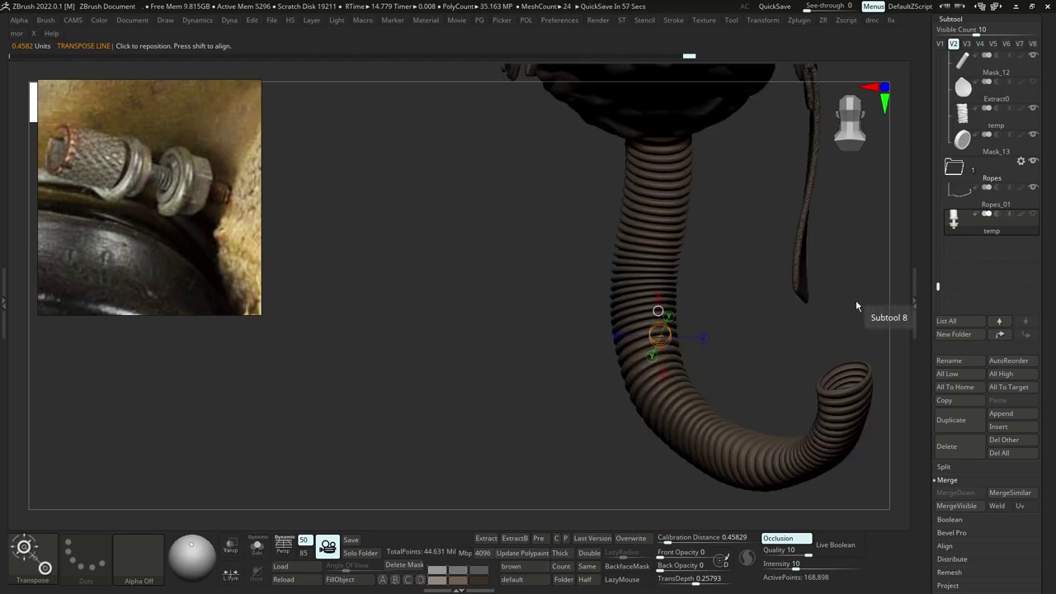
Move the imported temp knob onto the mask between the round valve and the mesh vent.
drag(866, 311, 662, 139)
key(y)
alt+drag(723, 229, 723, 250)
alt+drag(741, 197, 720, 127)
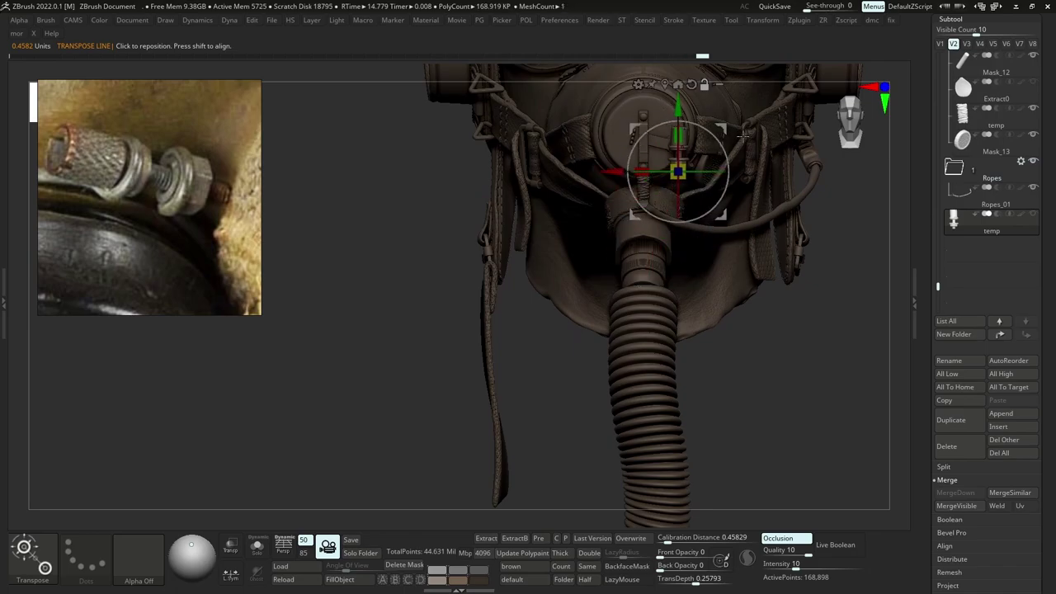
alt+drag(737, 170, 729, 262)
drag(695, 206, 784, 211)
ctrl+right_drag(768, 235, 773, 269)
drag(713, 237, 736, 256)
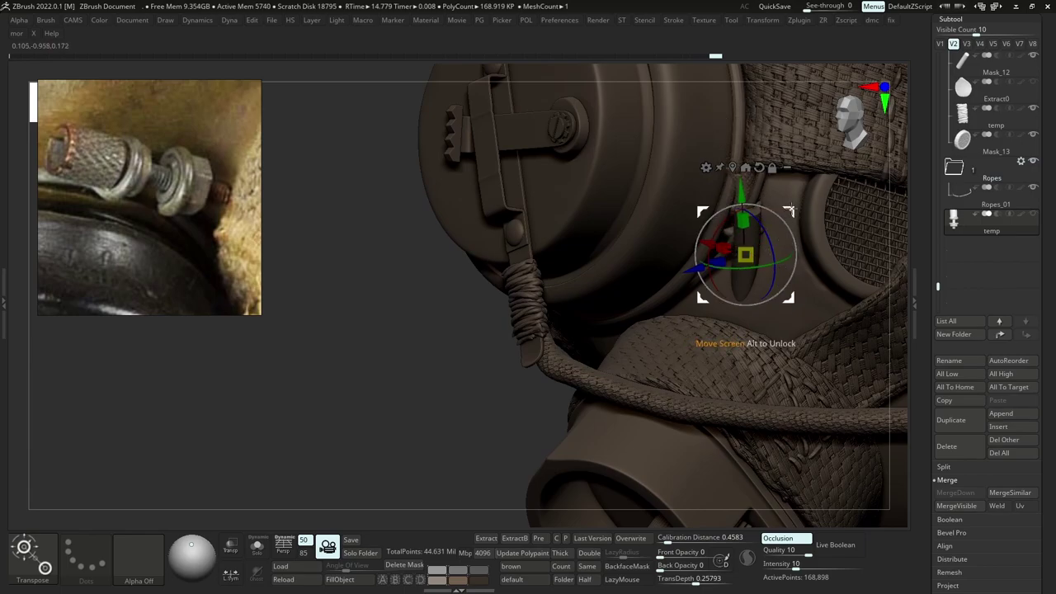
drag(791, 210, 799, 250)
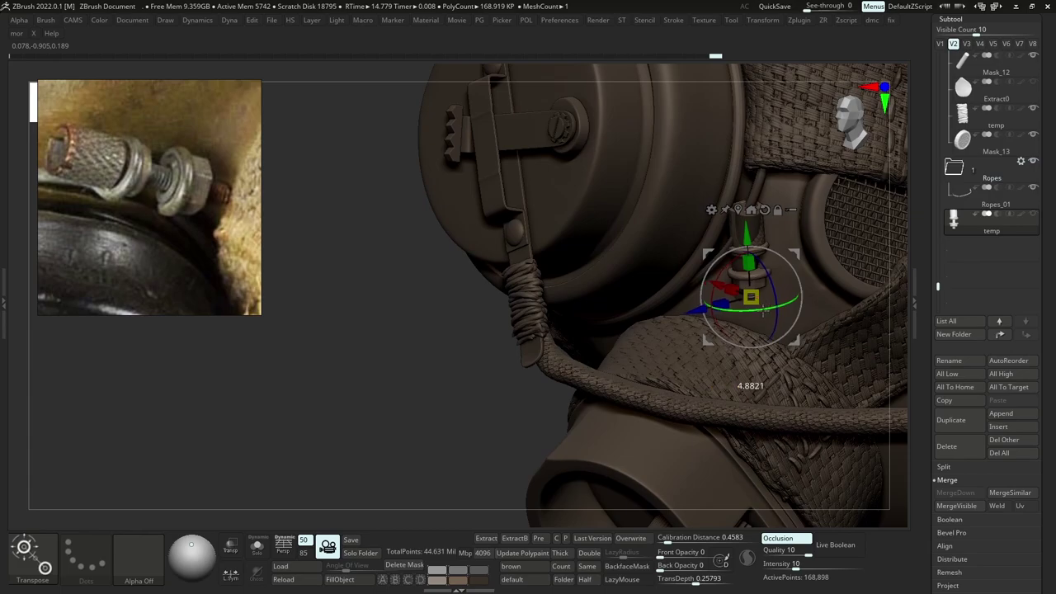
Delete the plain cylinder subtool Mask_12 that stands in for the knob and reselect the temp knob.
key(q)
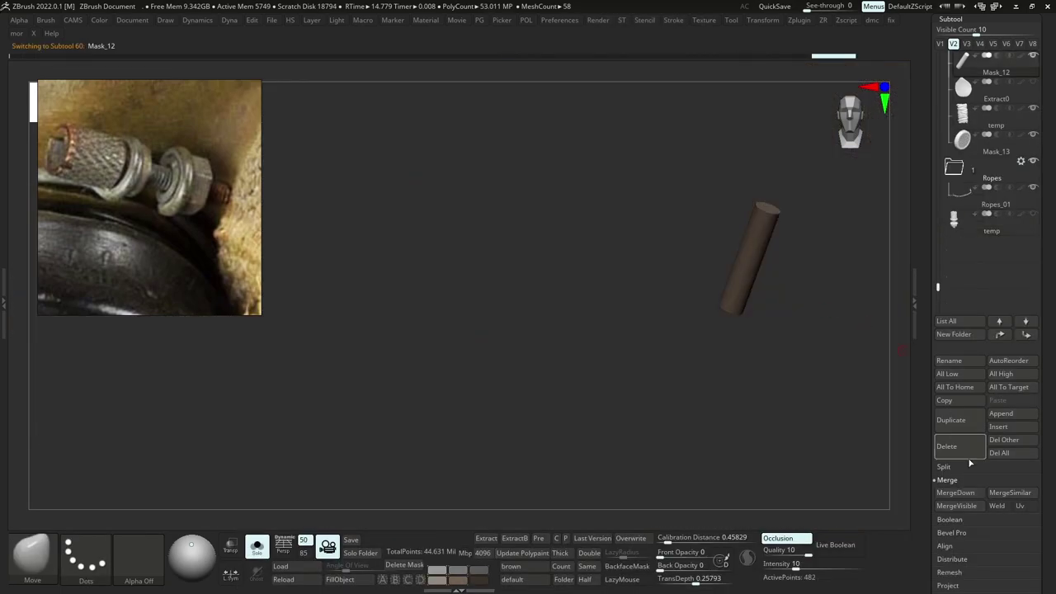
click(947, 447)
click(858, 477)
alt+click(751, 272)
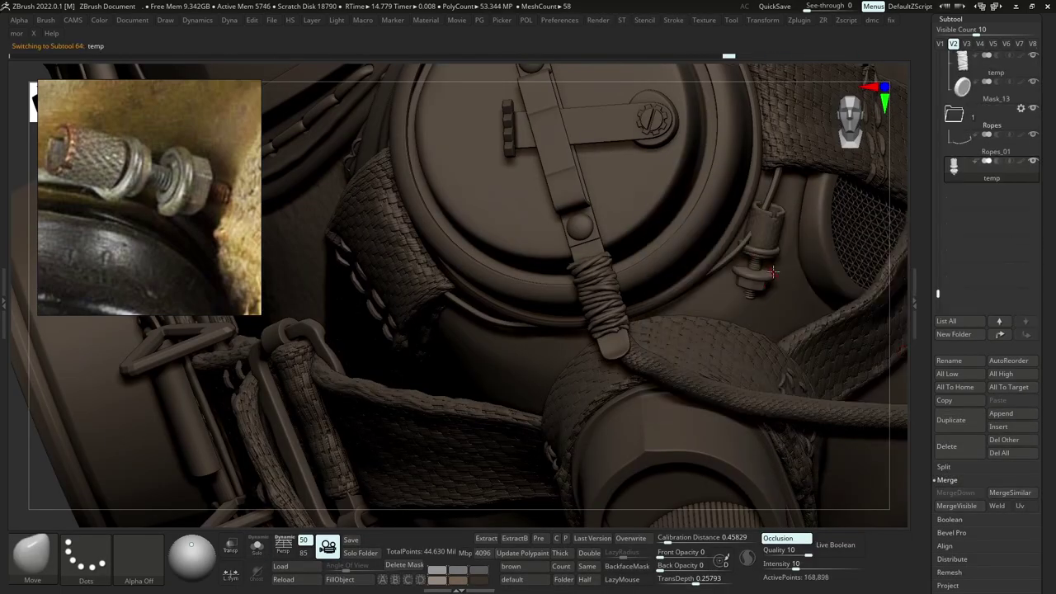
Rotate the knob so it lies diagonally beside the mesh vent, matching its tilt in the reference photo.
key(w)
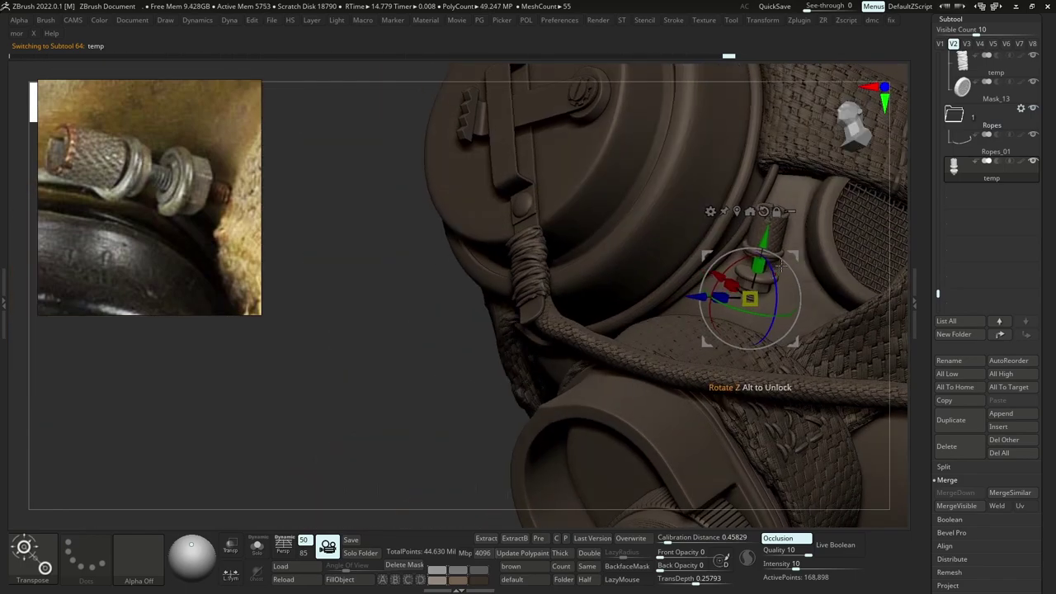
key(alt+s)
ctrl+right_drag(782, 266, 762, 256)
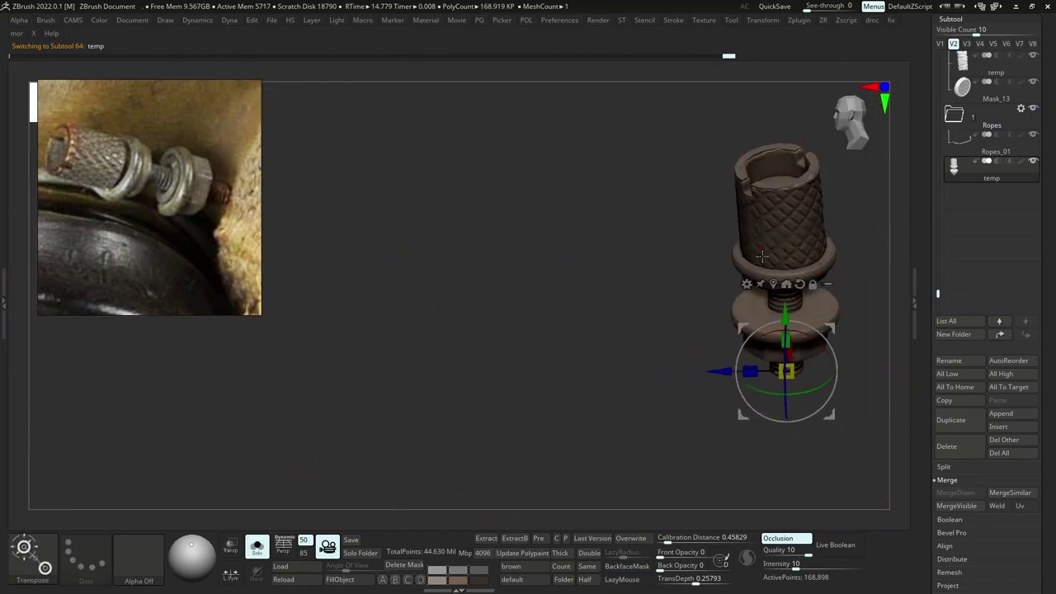
right_drag(689, 378, 784, 326)
key(alt+s)
key(alt+s)
mouse_move(784, 326)
right_down()
mouse_move(821, 337)
mouse_move(819, 277)
mouse_move(828, 362)
mouse_move(812, 331)
mouse_move(837, 301)
mouse_move(707, 223)
mouse_move(679, 267)
mouse_move(735, 273)
mouse_move(615, 255)
right_up()
key(alt+s)
key(q)
mouse_move(615, 255)
ctrl+right_down()
mouse_move(607, 313)
mouse_move(717, 285)
ctrl+right_up()
key(w)
ctrl+right_drag(717, 285, 705, 157)
key(q)
scroll(162, 219, down, 8)
scroll(168, 194, up, 6)
key(s)
ctrl+right_drag(743, 272, 761, 337)
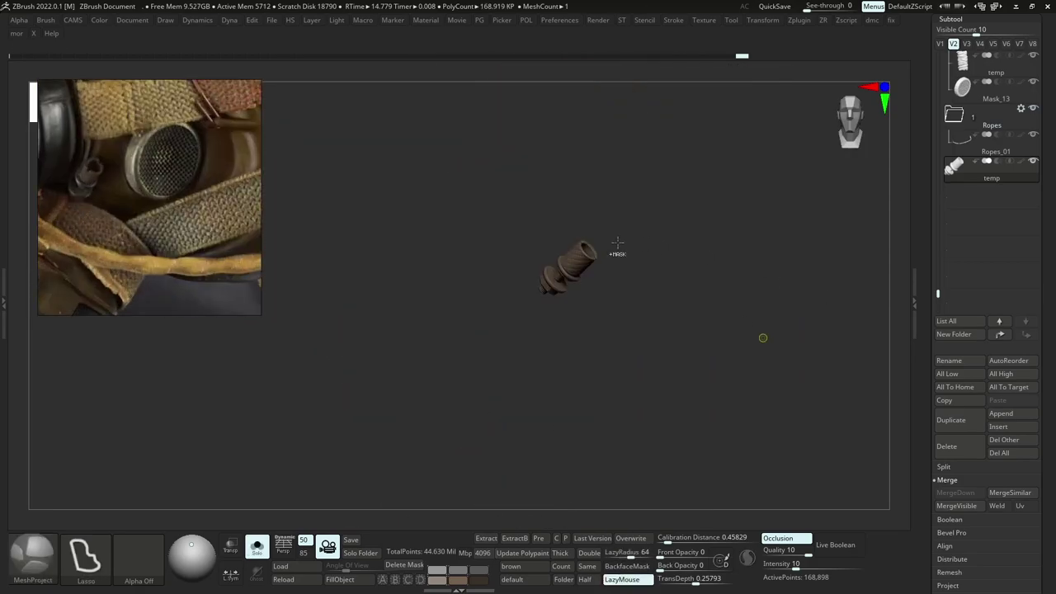
Nudge the tilted knob slightly toward the round valve and return to the Move brush.
key(w)
drag(576, 294, 567, 282)
key(shift+s)
key(b)
key(m)
key(v)
mouse_move(688, 279)
ctrl+right_down()
mouse_move(691, 262)
mouse_move(687, 287)
ctrl+right_up()
Refine the knob's angle from the front so its bolt points down toward the hose collar.
key(w)
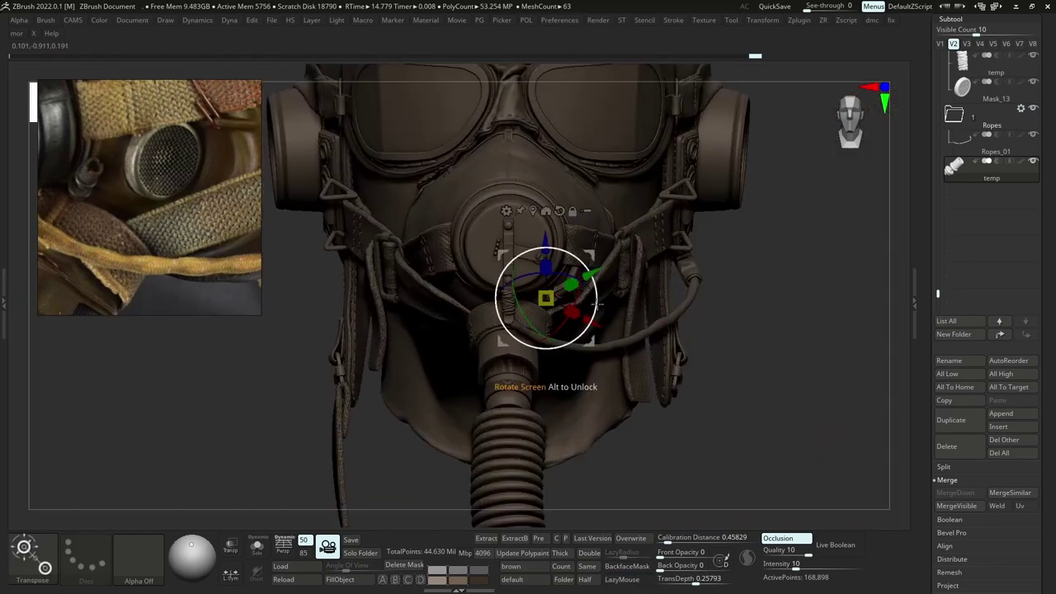
key(b)
key(m)
key(v)
mouse_move(769, 258)
ctrl+right_down()
mouse_move(776, 231)
mouse_move(615, 312)
mouse_move(641, 278)
mouse_move(544, 284)
mouse_move(507, 368)
ctrl+right_up()
key(w)
key(q)
alt+click(540, 315)
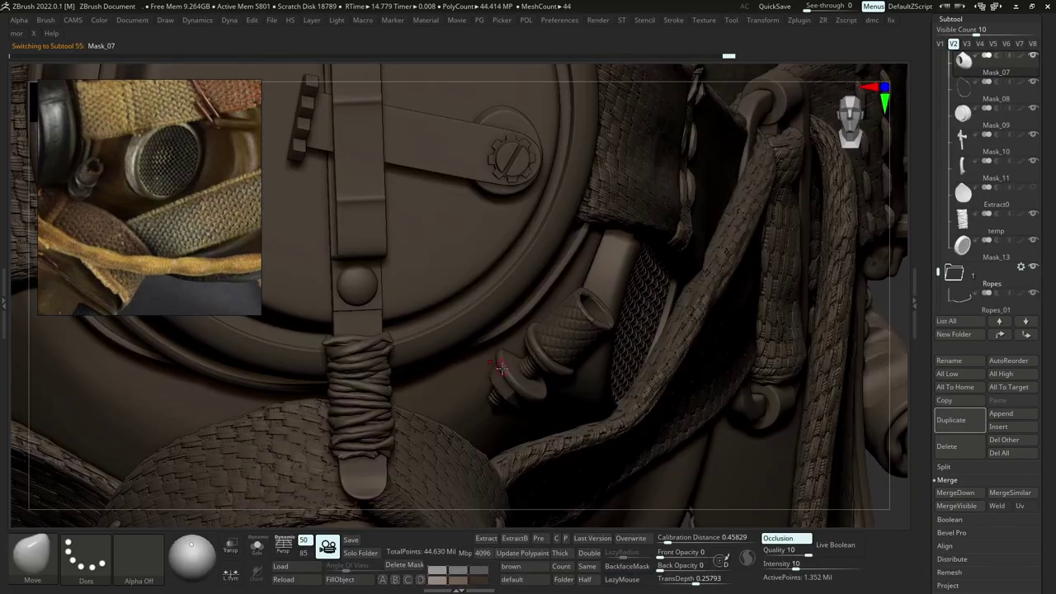
key(alt+shift+s)
key(alt+shift+s)
key(b)
key(s)
key(t)
right_click(521, 360)
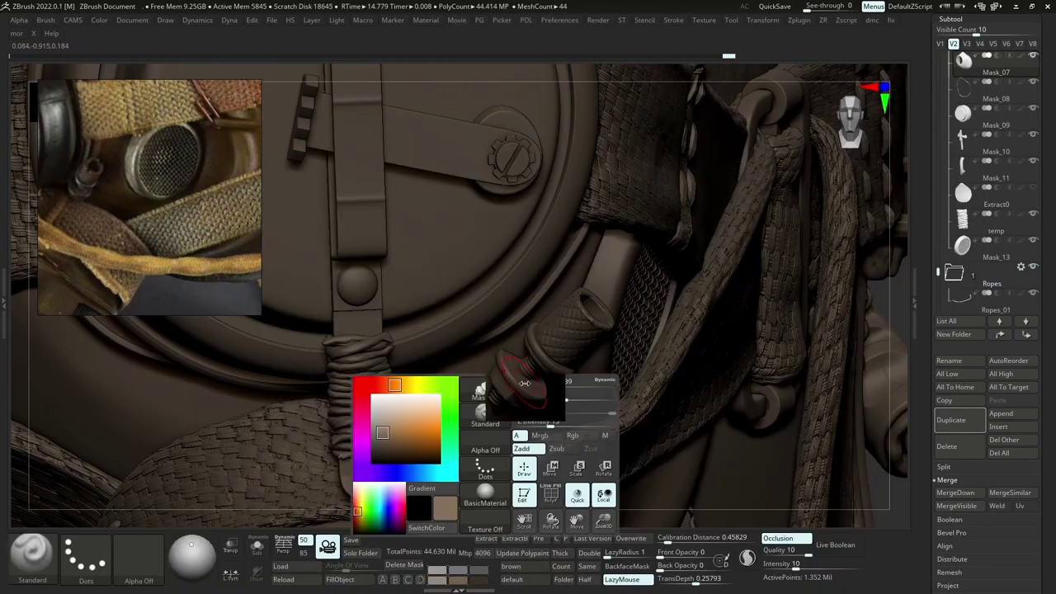
mouse_move(522, 330)
ctrl+right_down()
mouse_move(520, 350)
mouse_move(492, 371)
ctrl+right_up()
key(w)
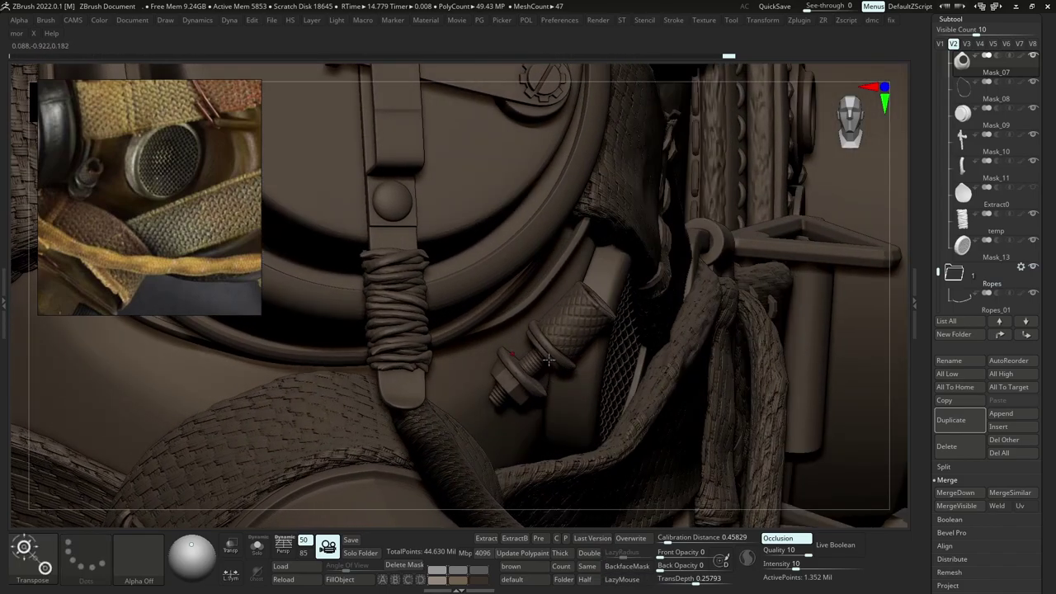
alt+click(499, 398)
key(b)
key(m)
key(v)
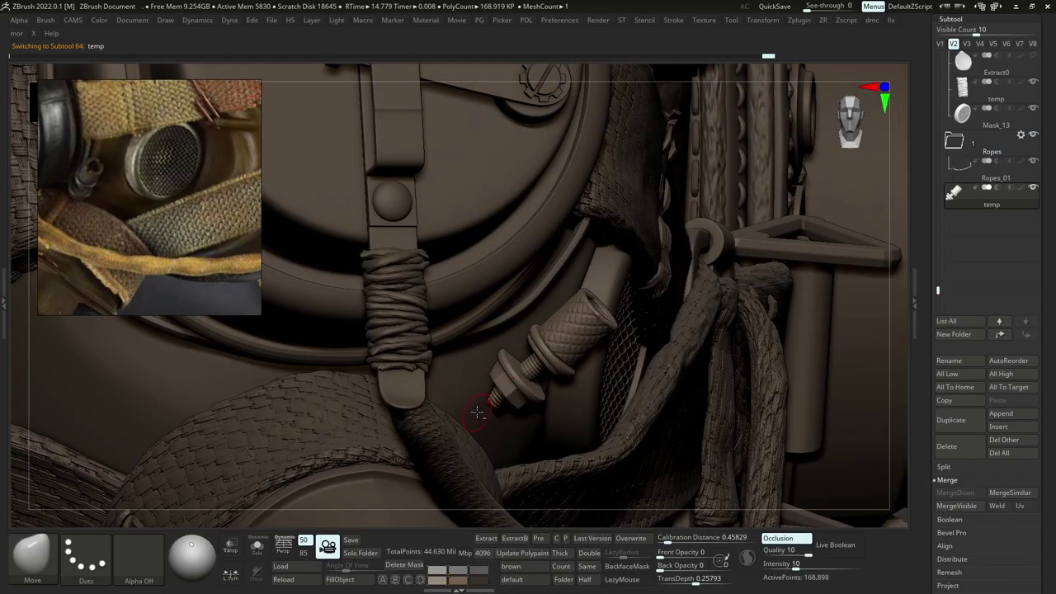
Isolate the Mask_07 body, lower its subdivision level and activate the Standard brush.
alt+click(480, 414)
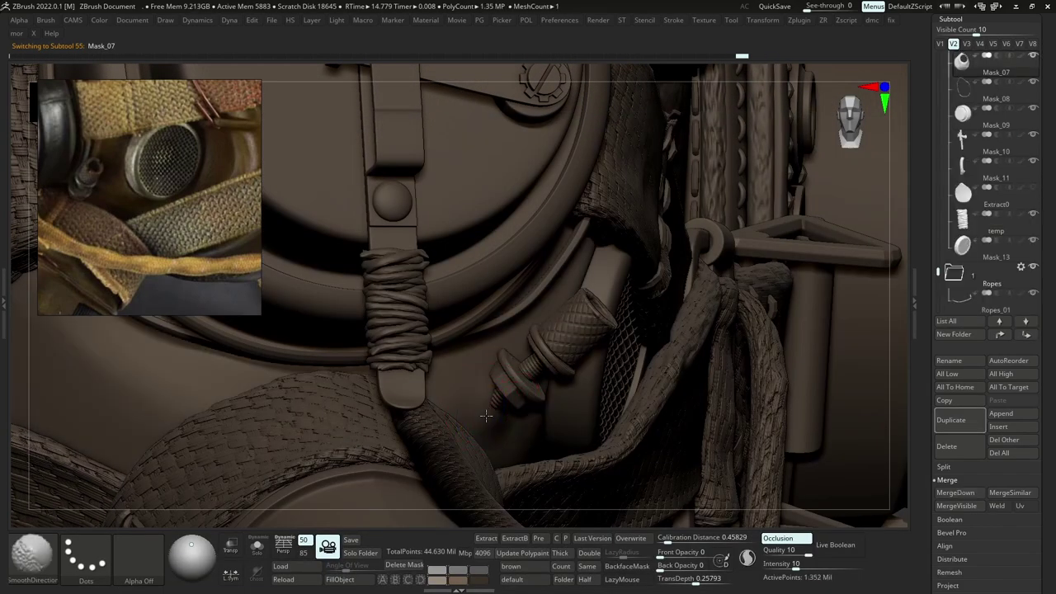
key(alt+shift+s)
key(alt+shift+s)
key(alt+shift+s)
key(b)
key(s)
key(t)
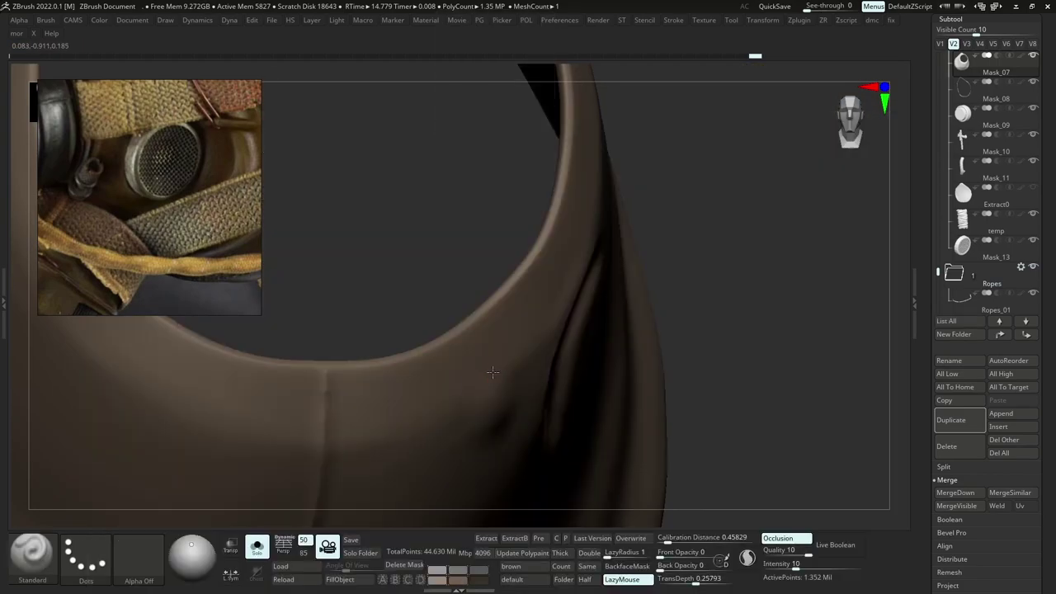
right_drag(492, 372, 512, 386)
key(u)
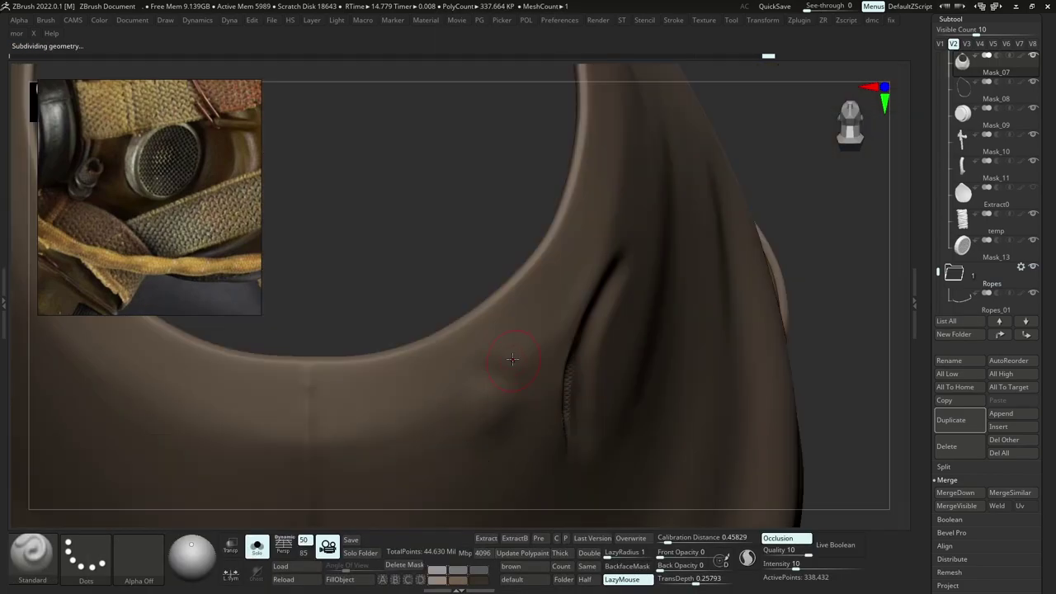
Sculpt a small dent with raised edges into the Mask_07 body beside the round opening, where the bolt attaches.
key(alt+shift+s)
key(alt+shift+s)
drag(507, 354, 500, 373)
right_drag(506, 363, 542, 388)
key(alt+shift+s)
key(alt+shift+s)
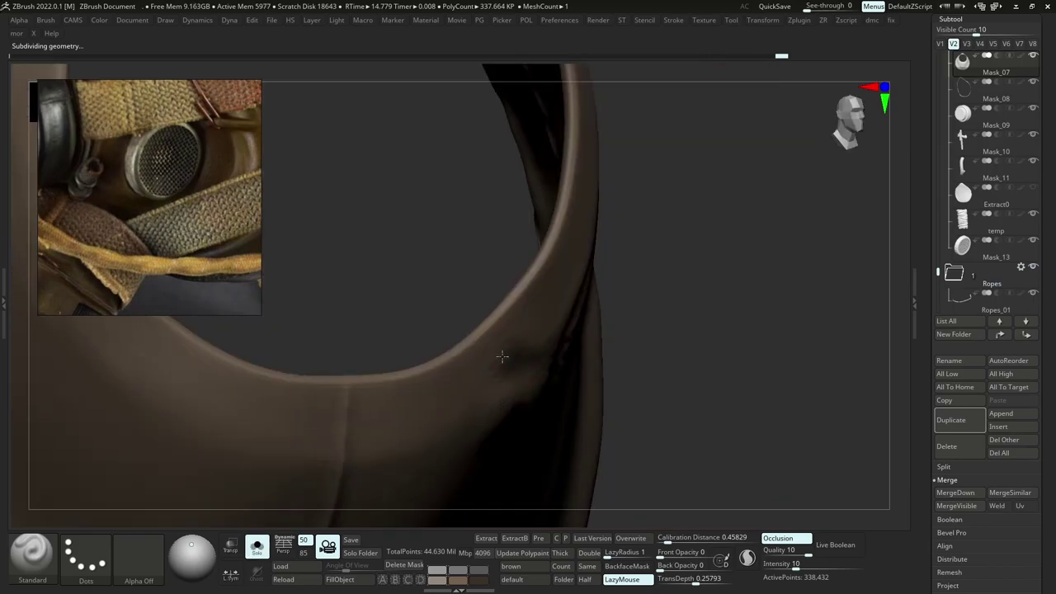
right_drag(502, 359, 485, 389)
key(alt+shift+s)
key(alt+shift+s)
key(alt+shift+s)
key(alt+shift+s)
drag(533, 358, 545, 386)
key(alt+shift+s)
ctrl+right_drag(516, 342, 608, 374)
key(alt+s)
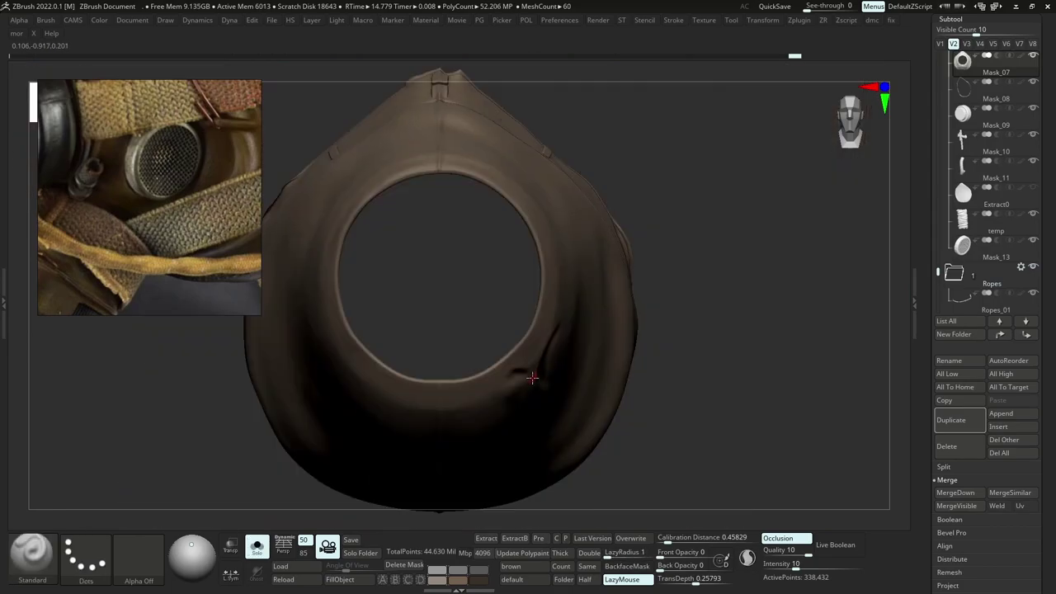
Select the temp knob, isolate it and stretch it slightly along its length.
key(alt+s)
key(alt+s)
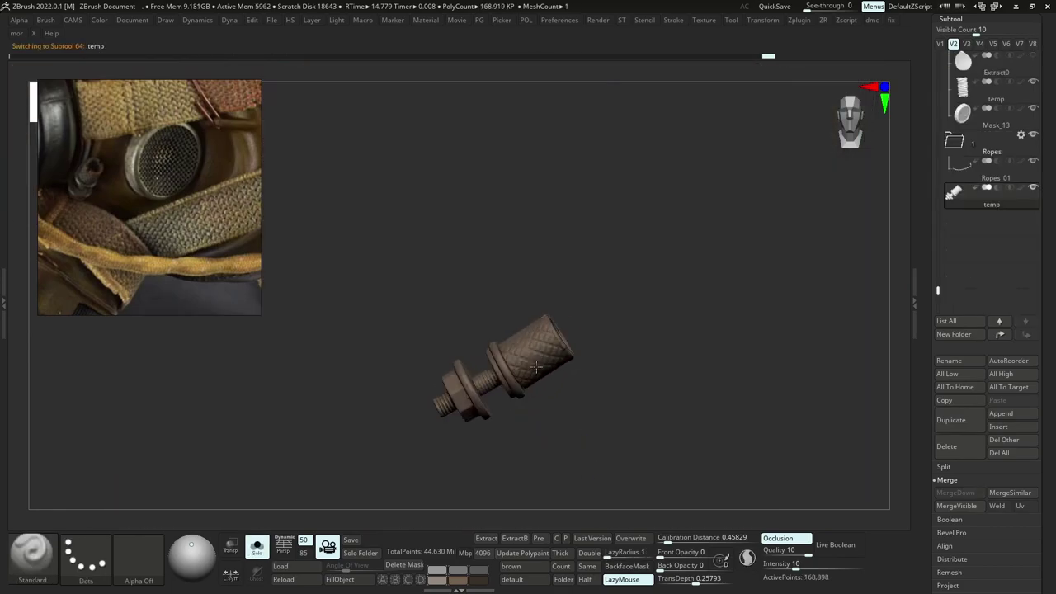
key(w)
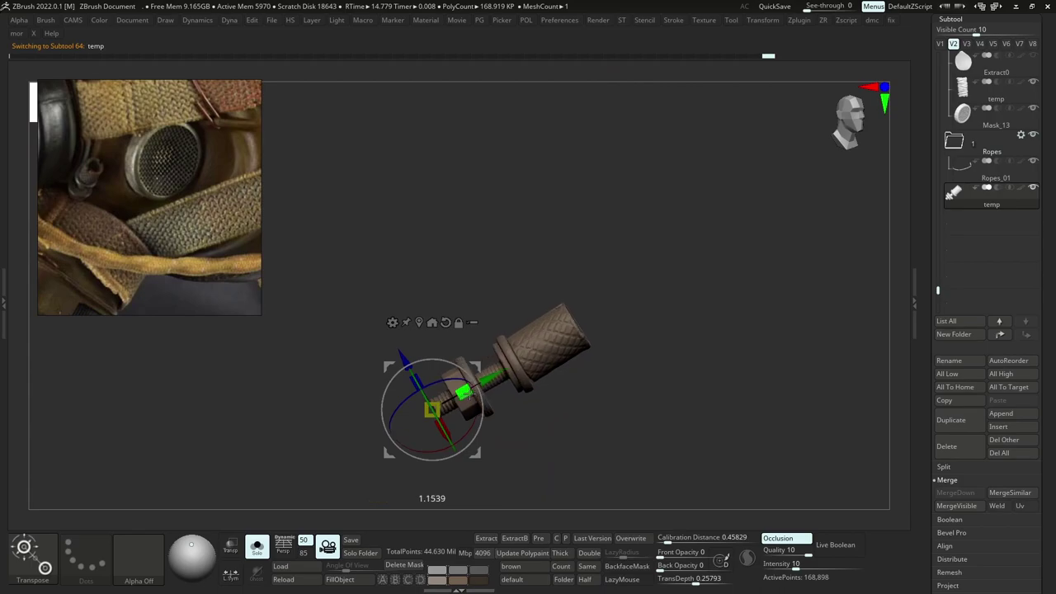
drag(469, 394, 470, 393)
mouse_move(528, 412)
right_down()
mouse_move(577, 412)
mouse_move(620, 347)
mouse_move(622, 264)
right_up()
Activate the Move brush and display the isolated knob's wireframe over its slotted end.
key(alt+s)
key(b)
key(m)
key(v)
right_drag(623, 264, 544, 262)
mouse_move(610, 239)
ctrl+right_down()
mouse_move(621, 297)
mouse_move(618, 235)
ctrl+right_up()
key(shift+s)
ctrl+right_drag(660, 421, 670, 524)
key(shift+f)
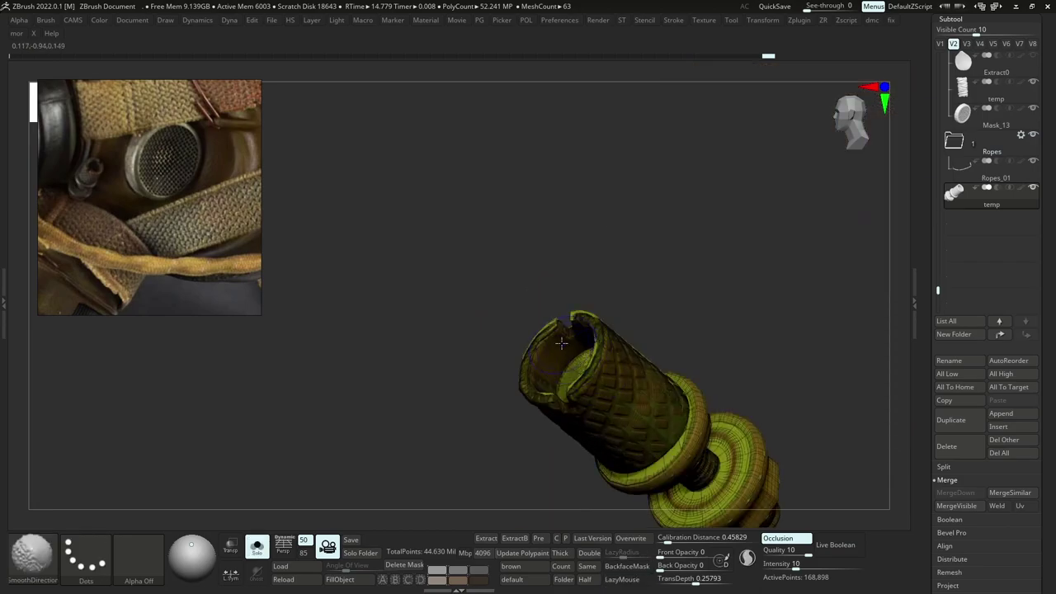
Adjust the knob's slotted rim with the Move Topological brush and hide the wireframe.
mouse_move(561, 343)
ctrl+right_down()
mouse_move(566, 412)
mouse_move(544, 297)
mouse_move(551, 327)
ctrl+right_up()
key(b)
key(m)
key(t)
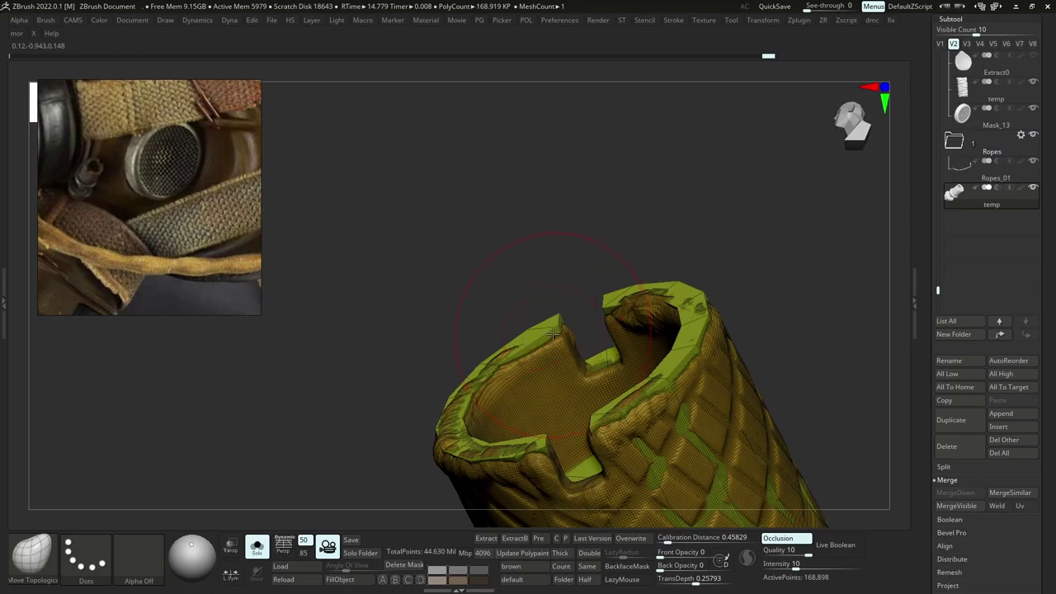
drag(565, 352, 567, 351)
right_drag(568, 351, 606, 368)
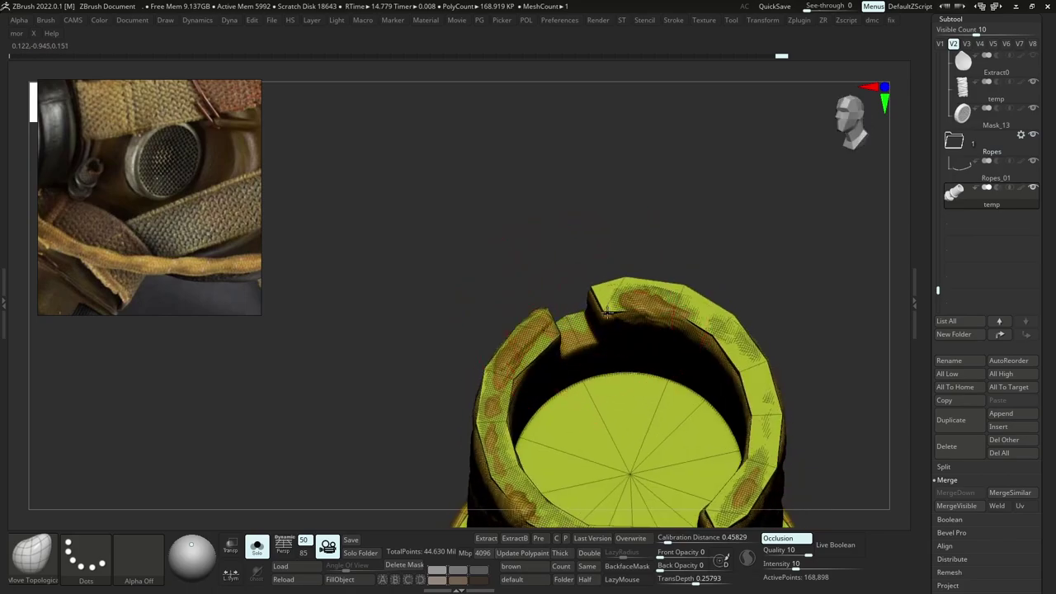
ctrl+right_drag(607, 312, 585, 342)
ctrl+drag(639, 247, 648, 262)
key(shift+f)
ctrl+right_drag(647, 262, 637, 311)
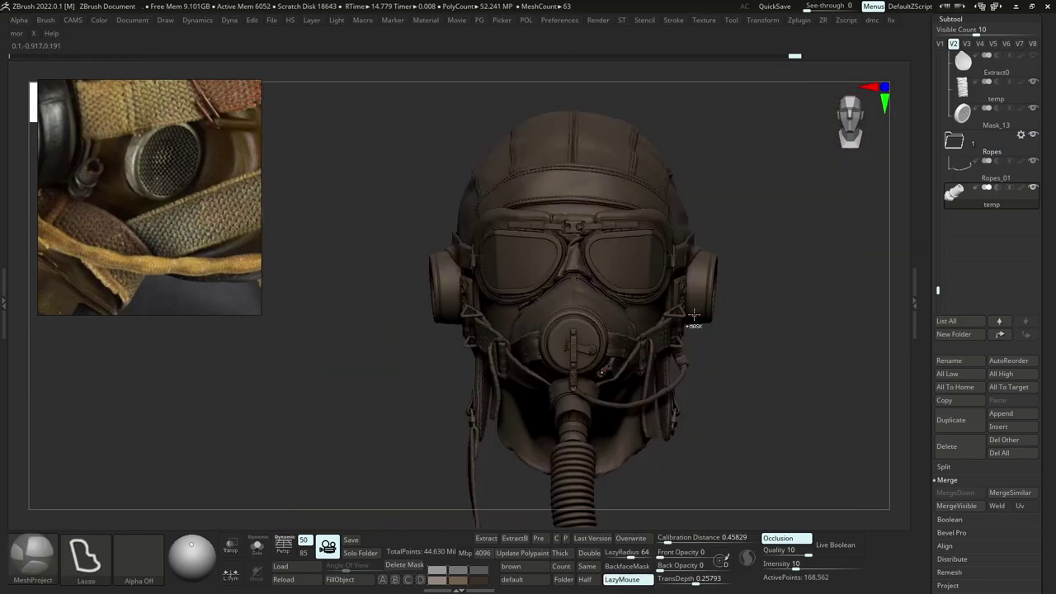
Compare the knob's size and placement on the full mask with the reference photo.
key(b)
key(m)
key(p)
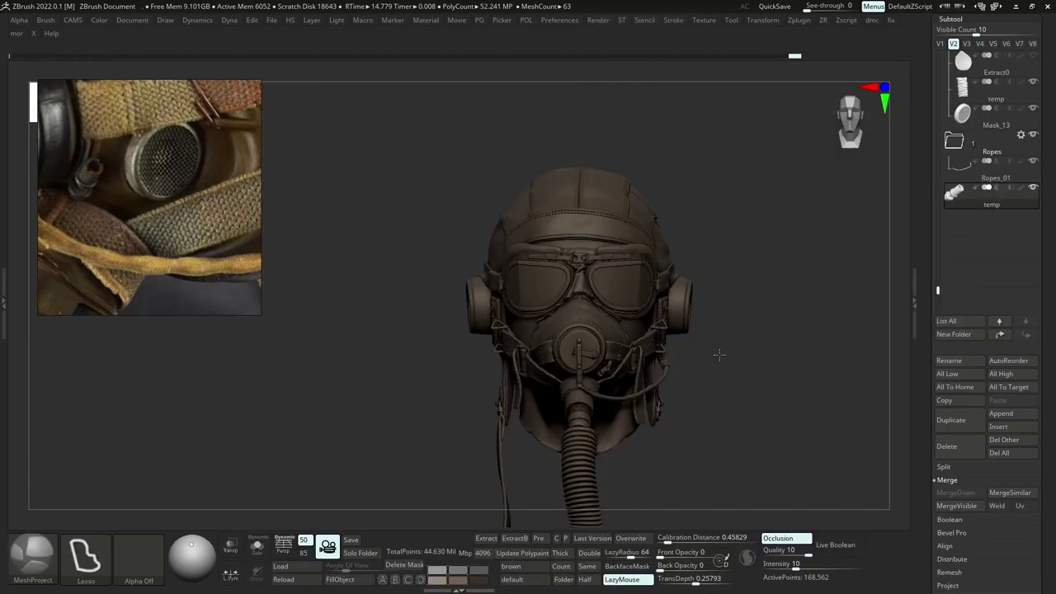
ctrl+right_drag(719, 354, 713, 413)
scroll(166, 247, down, 3)
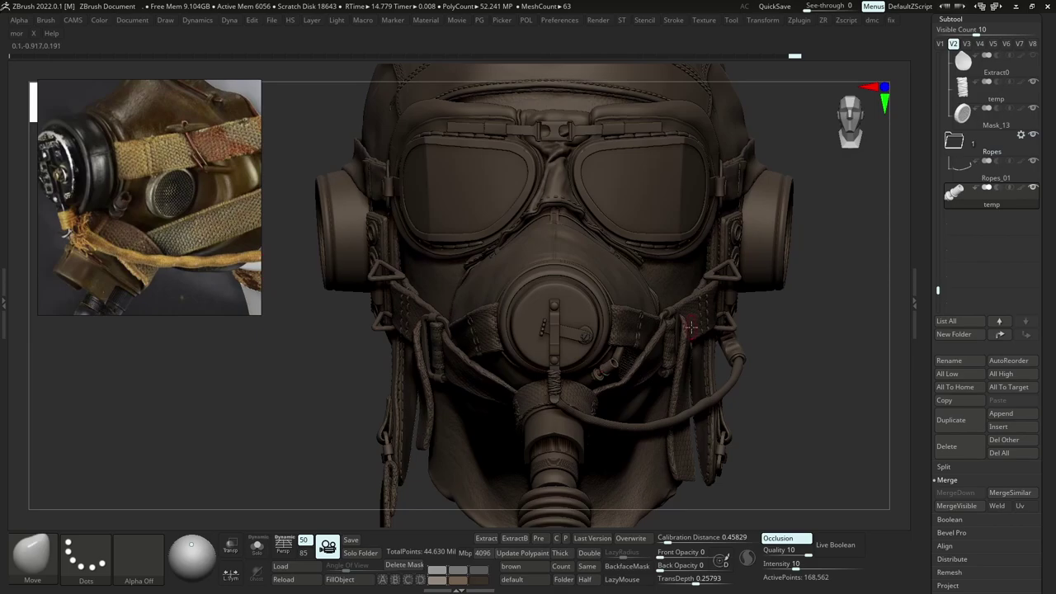
key(alt+s)
ctrl+drag(696, 303, 489, 463)
ctrl+right_drag(602, 372, 641, 410)
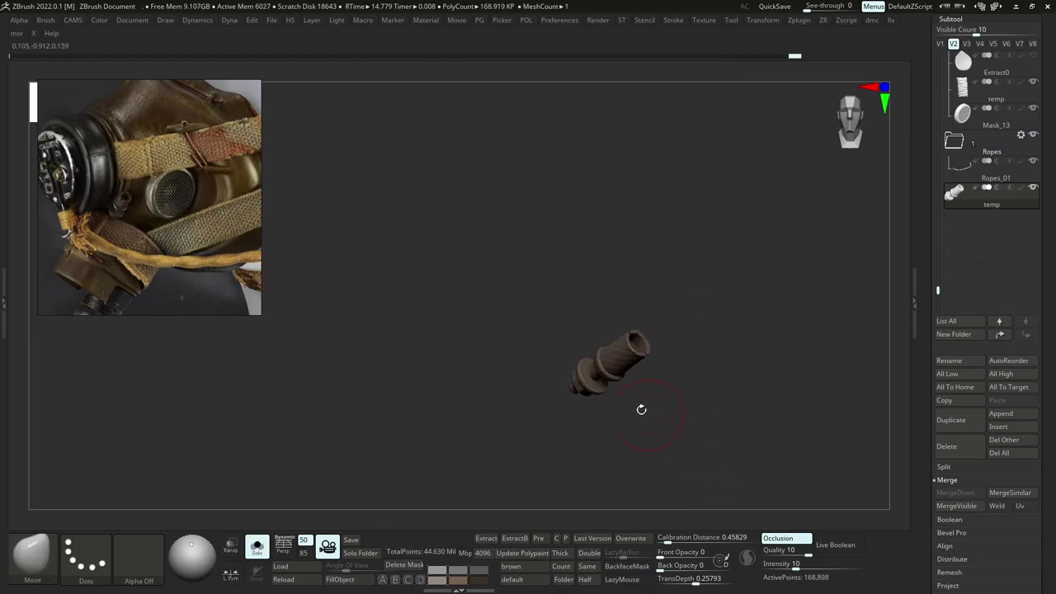
key(alt+s)
key(w)
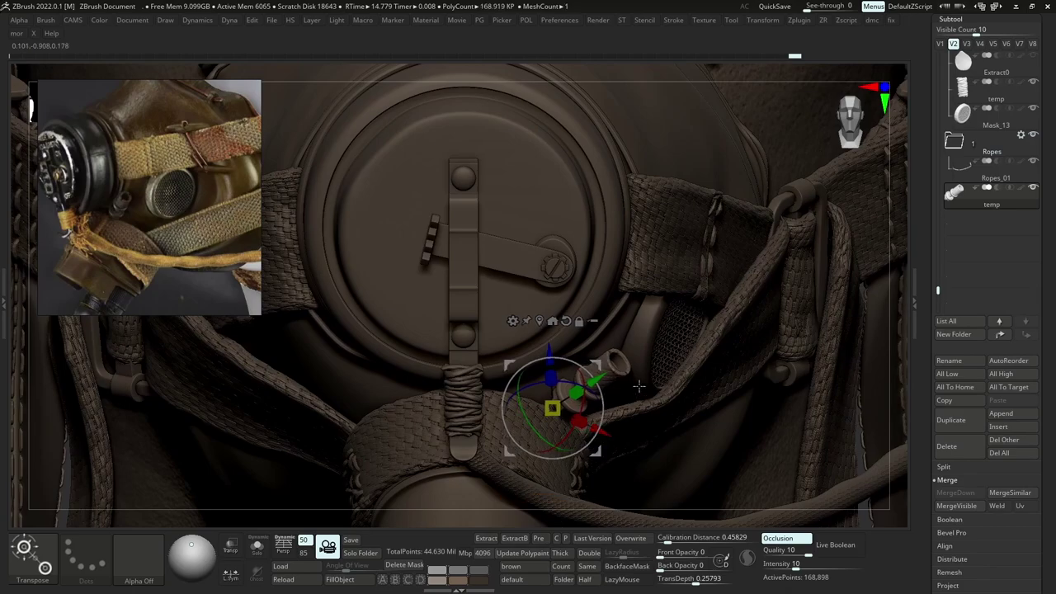
key(b)
key(m)
key(v)
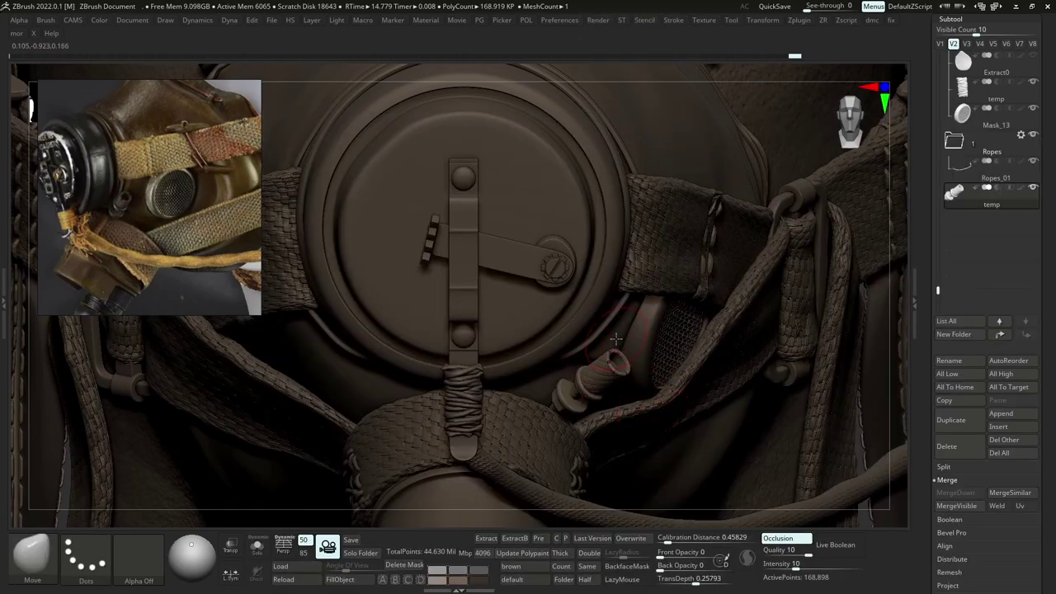
Step the Mask_07 body back in its undo history to before the dent was sculpted, and reselect the knob.
alt+click(616, 339)
key(alt+s)
click(780, 57)
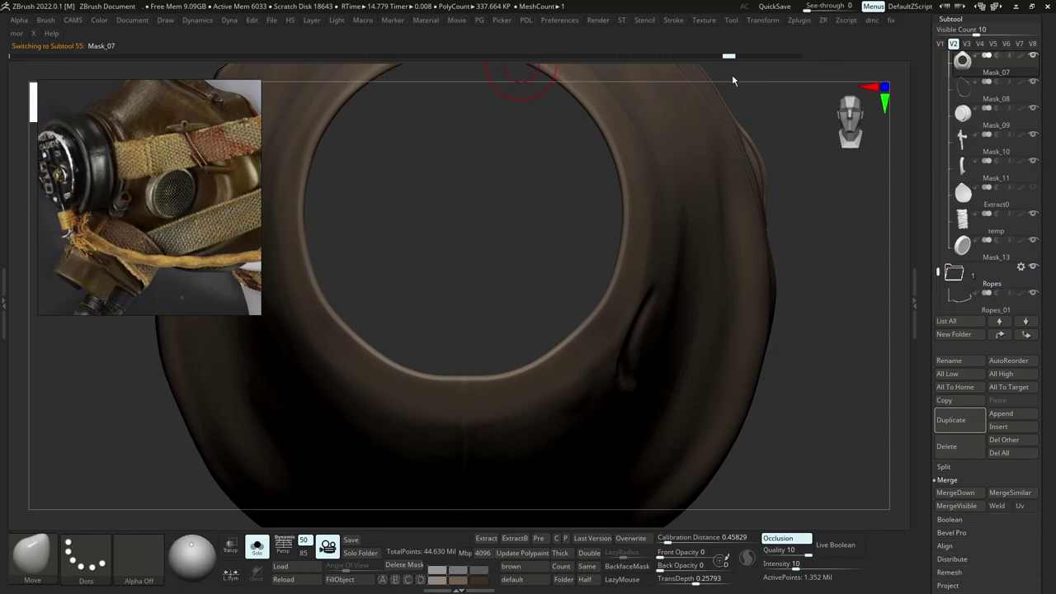
ctrl+right_drag(701, 322, 653, 278)
key(alt+s)
ctrl+right_drag(730, 346, 660, 358)
alt+click(665, 346)
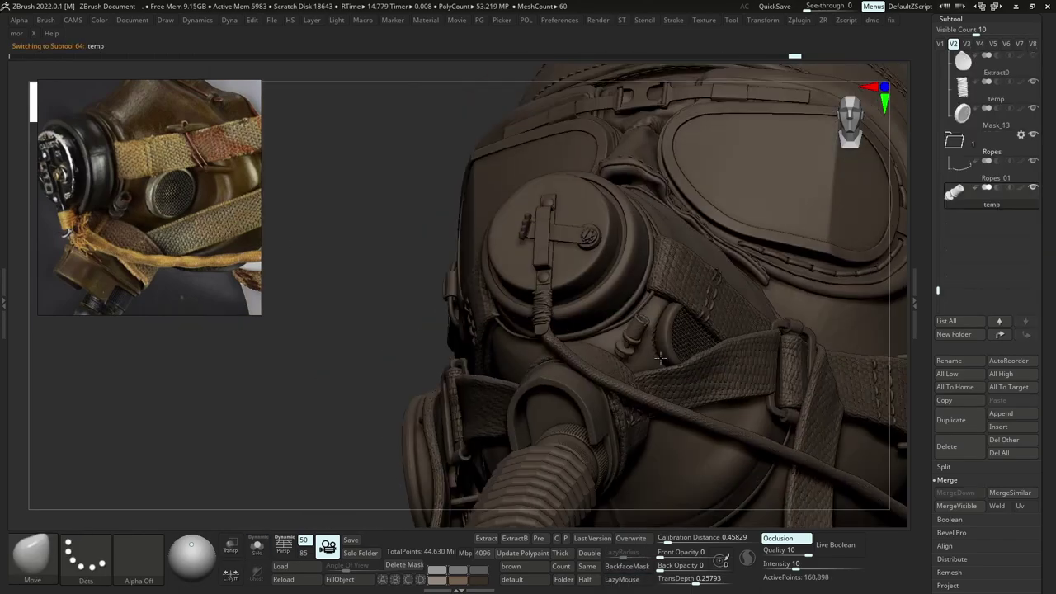
Adjust the temp knob's placement beside the mesh vent with the gizmo and return to the Move brush.
key(w)
key(b)
key(m)
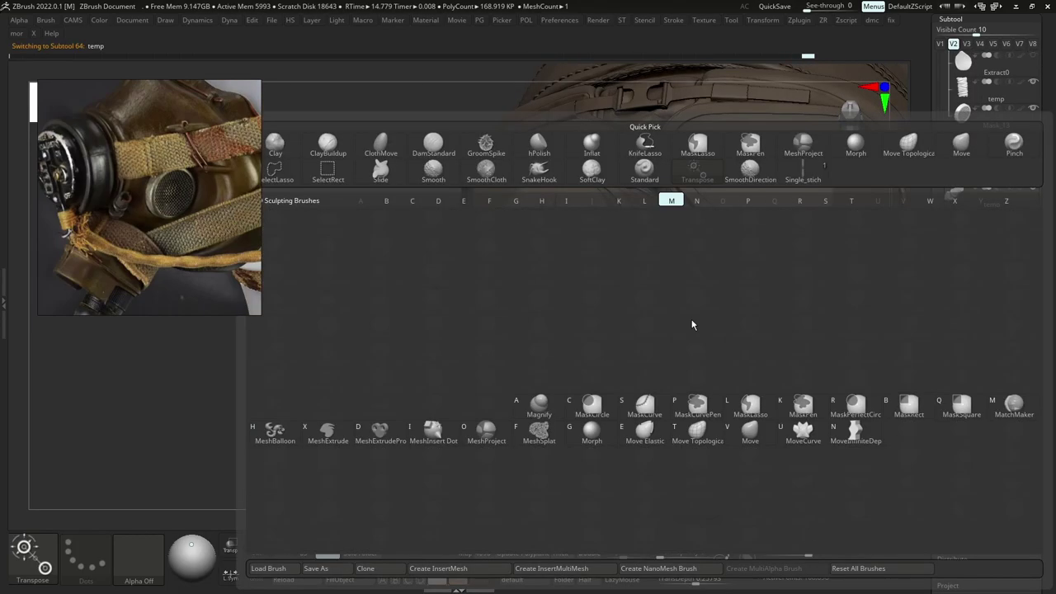
key(v)
right_drag(688, 389, 667, 385)
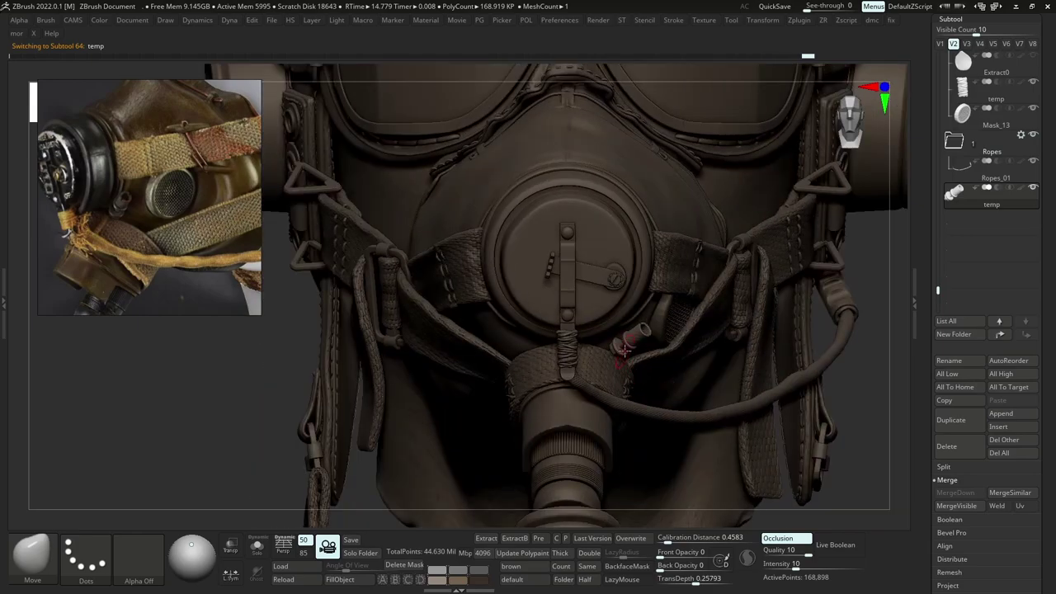
Nudge the temp knob slightly upward beside the mesh vent and return to the Move brush.
ctrl+right_drag(758, 467, 613, 382)
key(w)
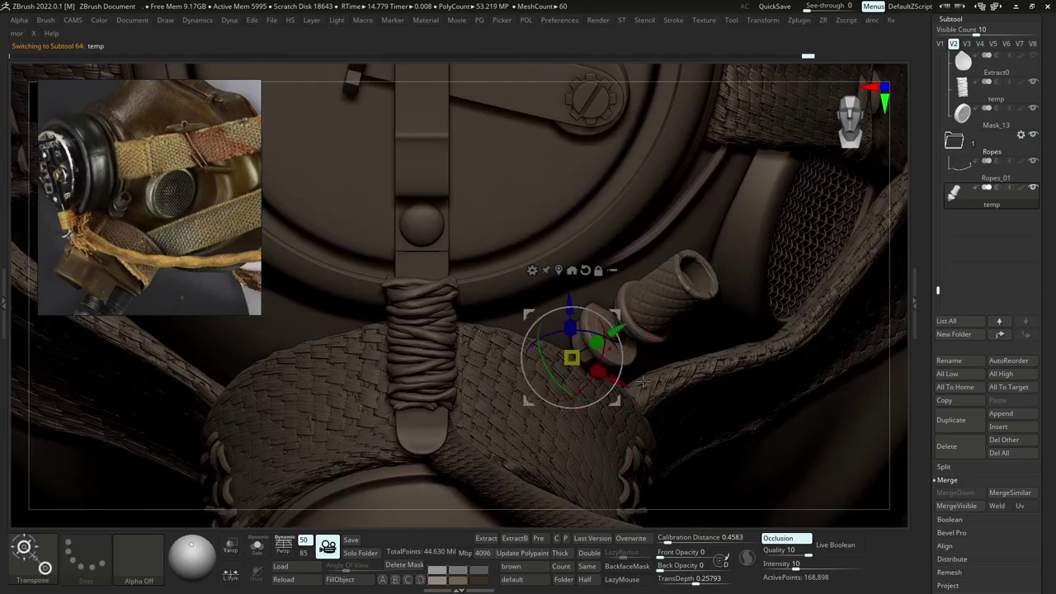
drag(599, 334, 598, 321)
ctrl+right_drag(594, 325, 657, 334)
key(b)
key(m)
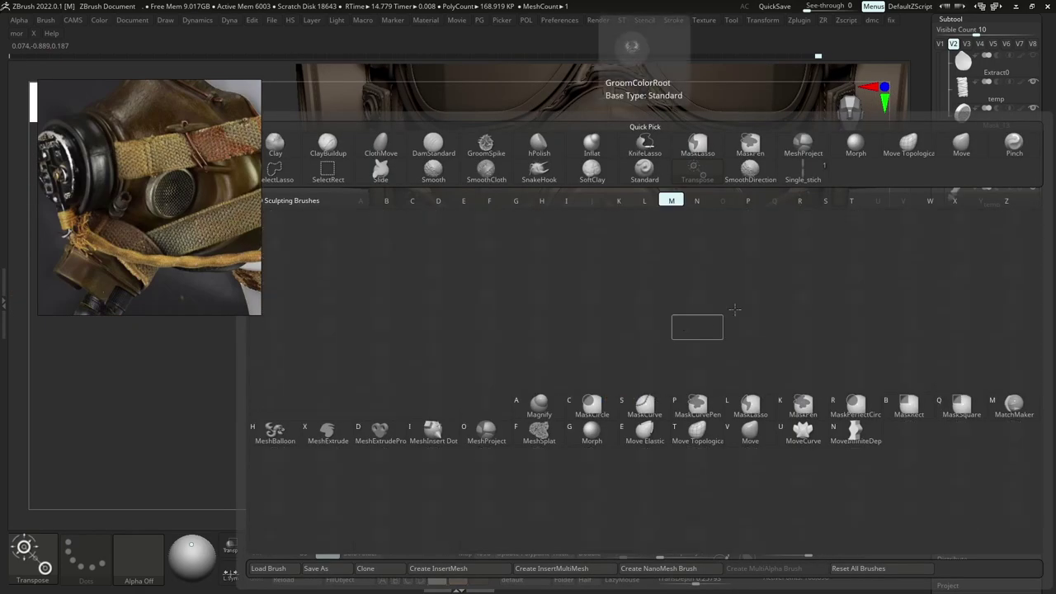
key(v)
mouse_move(734, 310)
ctrl+right_down()
mouse_move(817, 354)
mouse_move(766, 339)
mouse_move(729, 351)
ctrl+right_up()
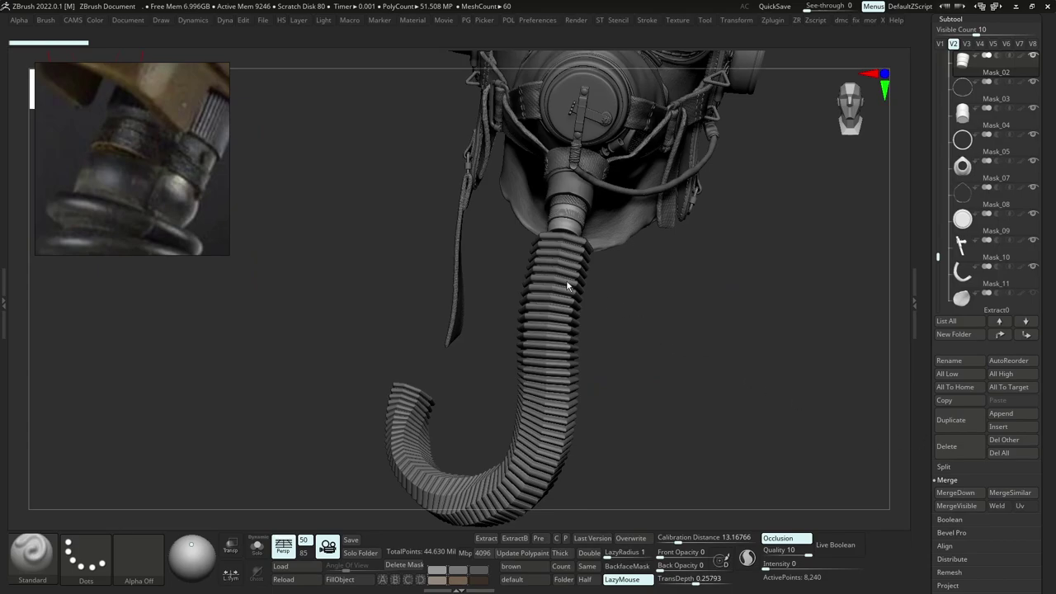
Select the Mask_11 corrugated hose and show it with dynamic subdivision at its joint with the mask.
right_drag(543, 274, 571, 302)
alt+click(574, 303)
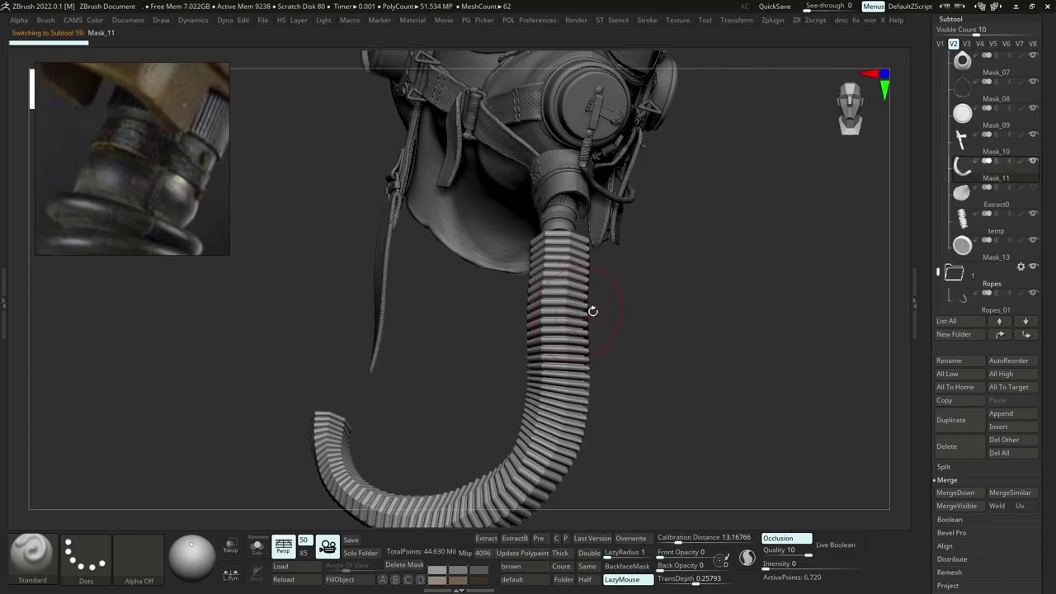
key(f)
key(d)
right_drag(533, 335, 561, 327)
ctrl+right_drag(561, 327, 528, 388)
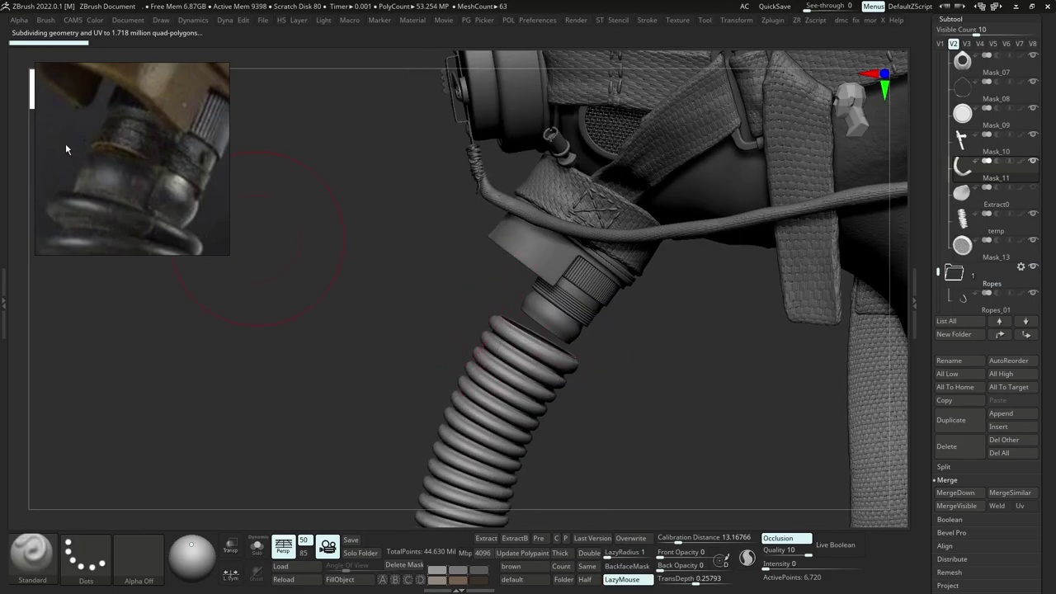
Enlarge the hose joint in the reference photo and select the Mask_02 threaded connector.
scroll(130, 208, up, 2)
alt+click(545, 316)
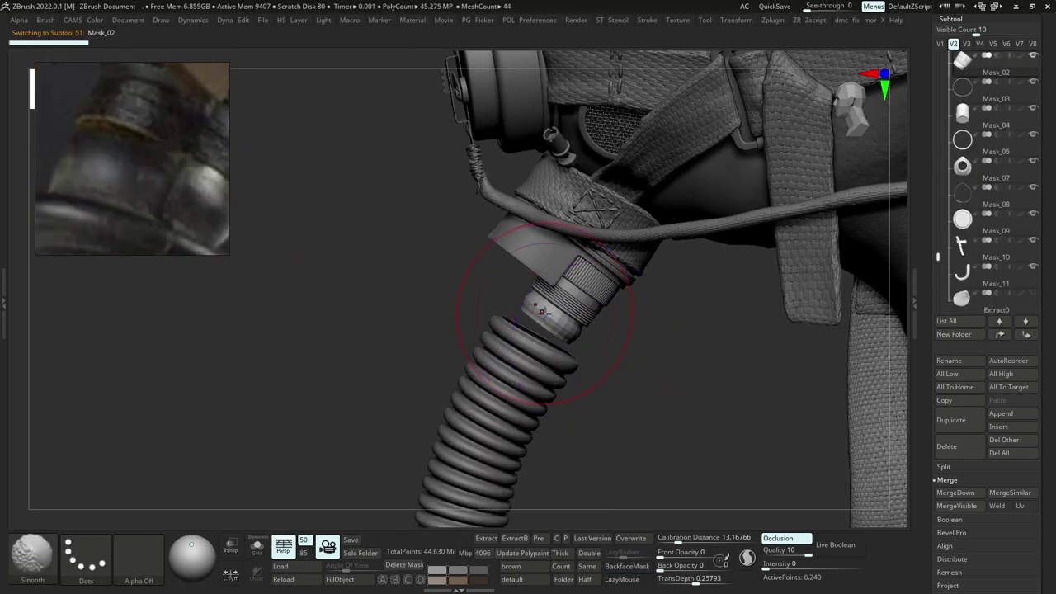
ctrl+right_drag(542, 312, 634, 345)
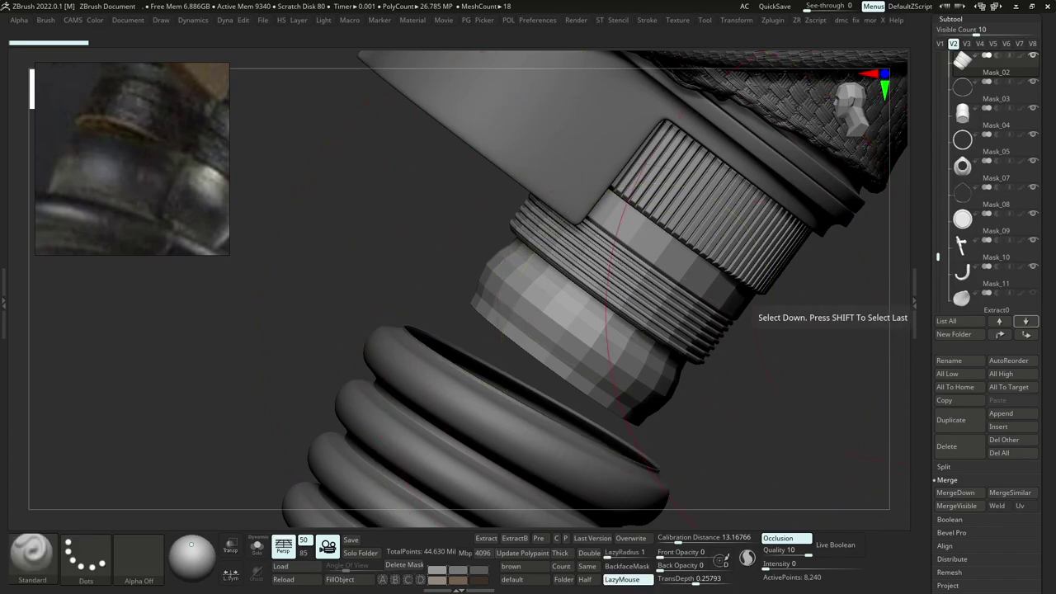
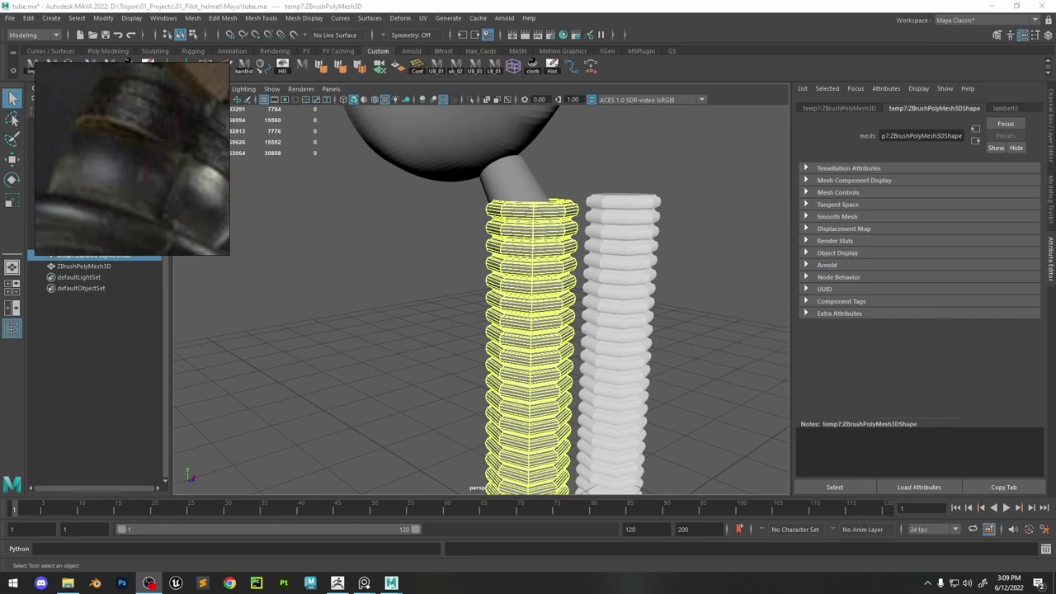
In Maya, import the exported connector mesh and delete the leftover ZBrushPolyMesh3D tube.
right_drag(181, 160, 290, 270)
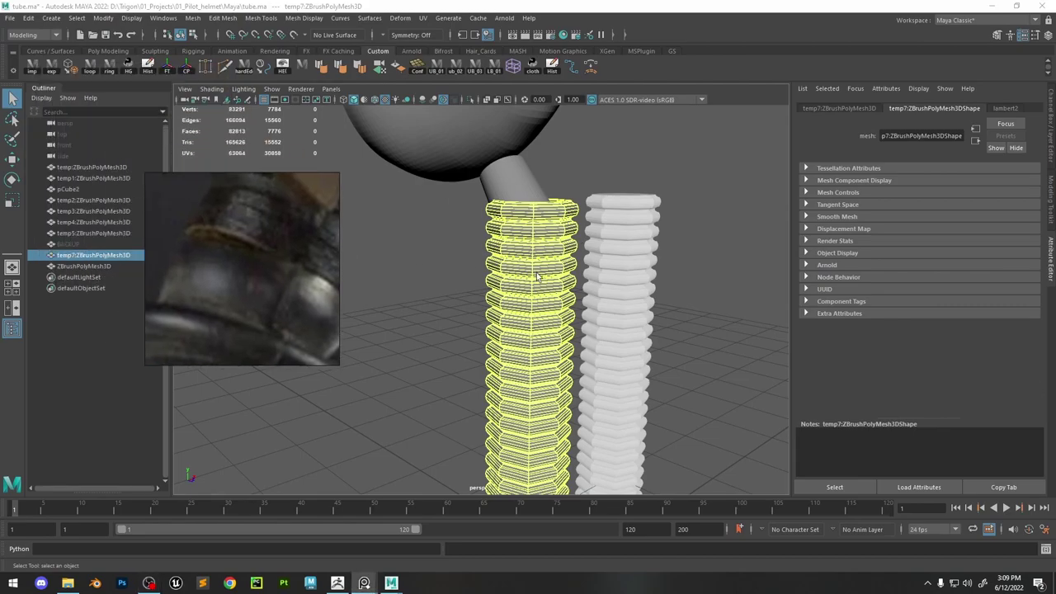
alt+right_drag(537, 273, 470, 209)
click(33, 71)
alt+drag(619, 250, 570, 250)
click(570, 250)
key(Delete)
alt+right_drag(570, 250, 508, 321)
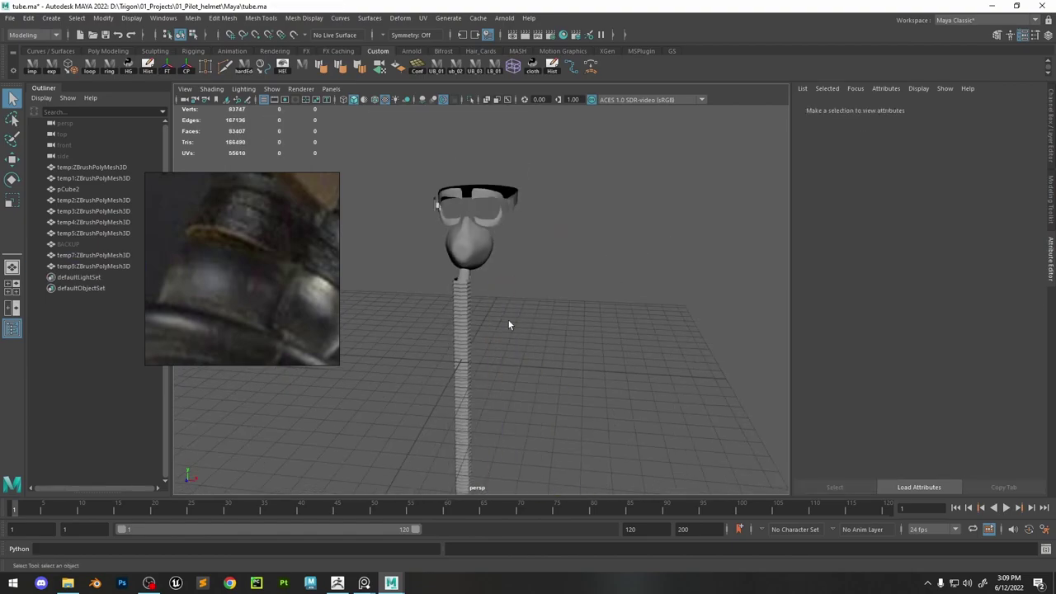
Hide all meshes from temp:ZBrushPolyMesh3D through BACKUP, leaving only the corrugated tube and the imported connector.
click(573, 239)
click(569, 319)
key(w)
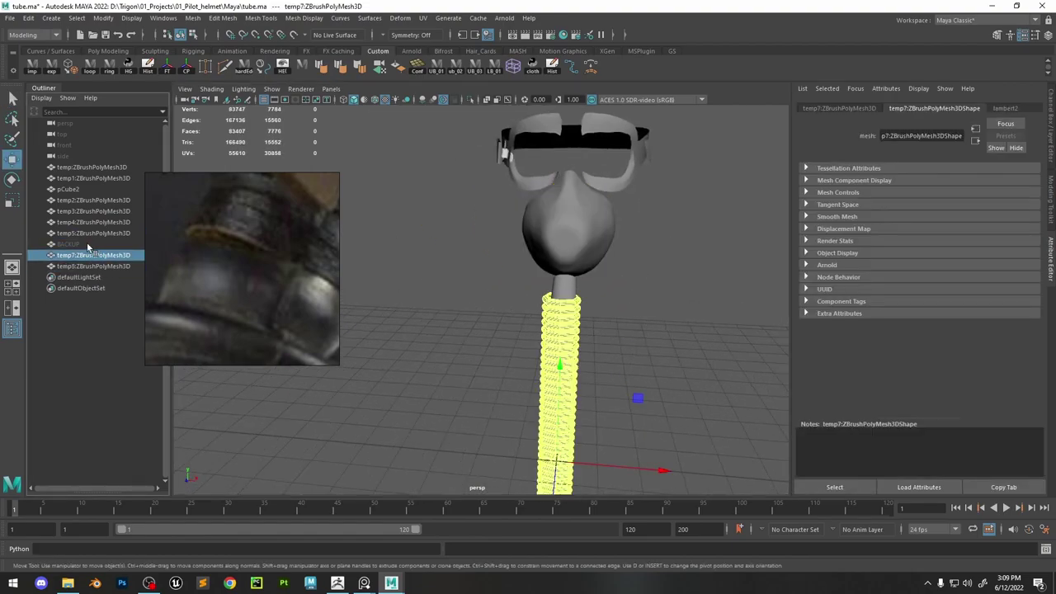
click(87, 246)
shift+click(88, 168)
key(ctrl+h)
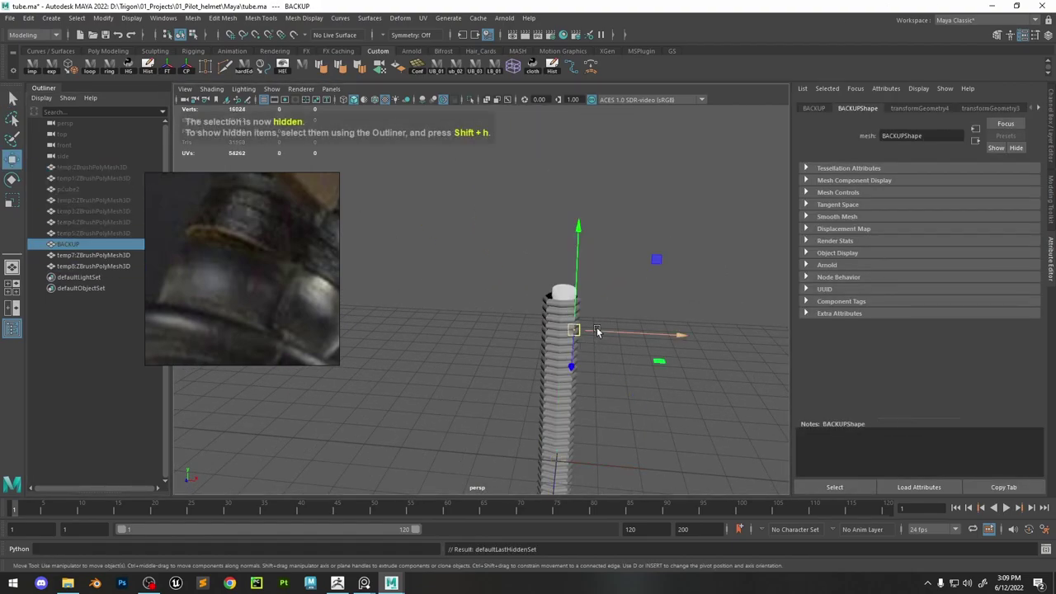
Move the corrugated tube's pivot to the centre of its upper opening.
alt+drag(599, 333, 536, 336)
alt+right_drag(536, 336, 660, 437)
click(593, 350)
alt+right_drag(592, 347, 575, 320)
alt+drag(595, 320, 483, 315)
alt+middle_drag(483, 314, 546, 231)
key(d)
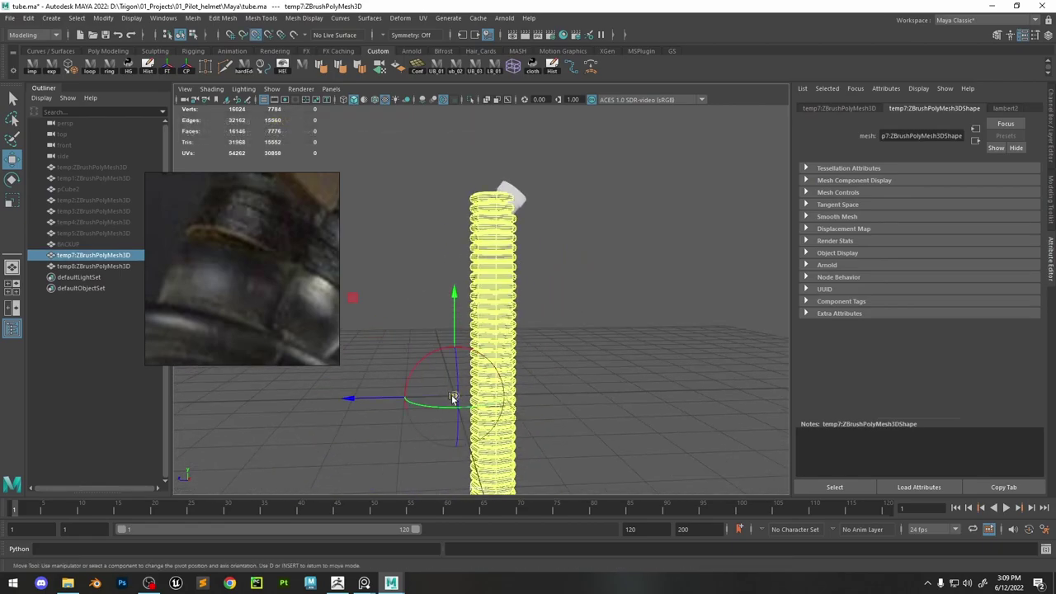
drag(453, 398, 578, 274)
alt+right_drag(479, 216, 526, 244)
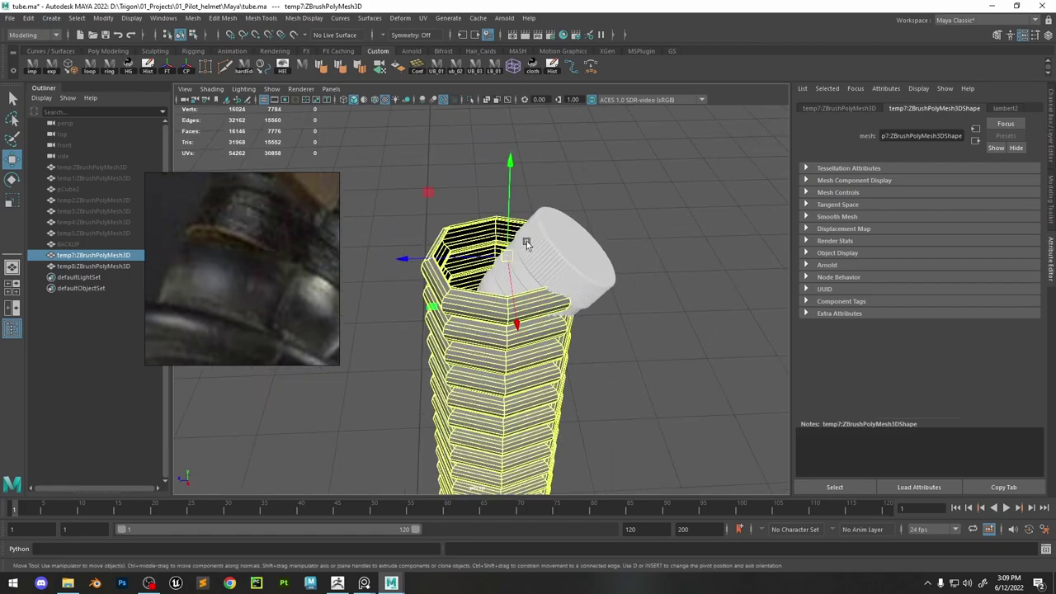
Rotate the corrugated tube about its upper end to follow the connector's tilt.
key(e)
drag(556, 172, 604, 216)
key(w)
alt+drag(615, 283, 609, 210)
Move the tube's opening in line with the connector's lower end and turn on the tube's smooth preview.
right_drag(260, 264, 710, 364)
click(363, 100)
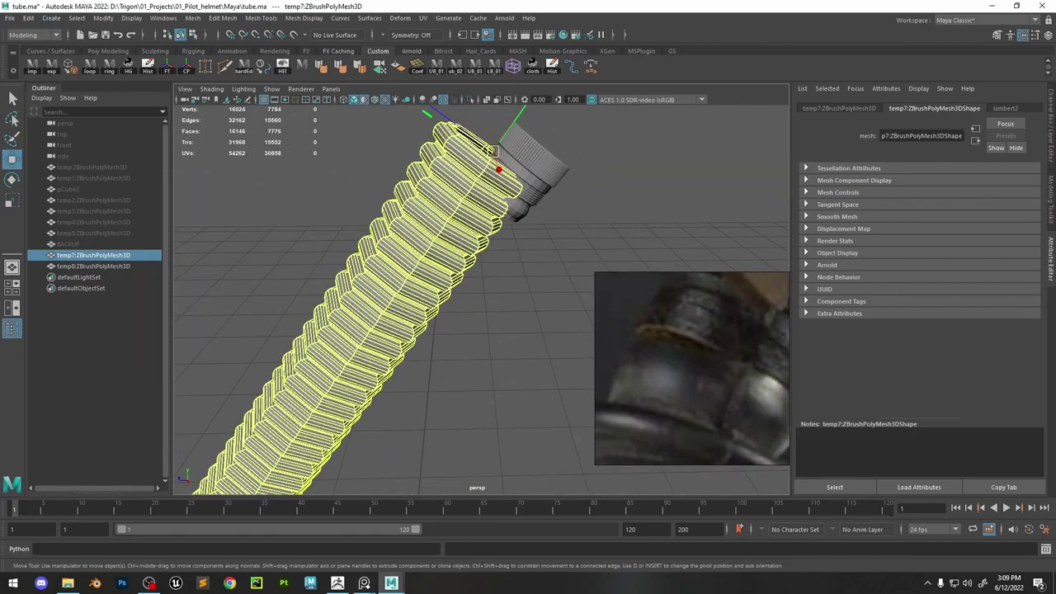
alt+drag(337, 207, 386, 198)
alt+middle_drag(386, 198, 388, 244)
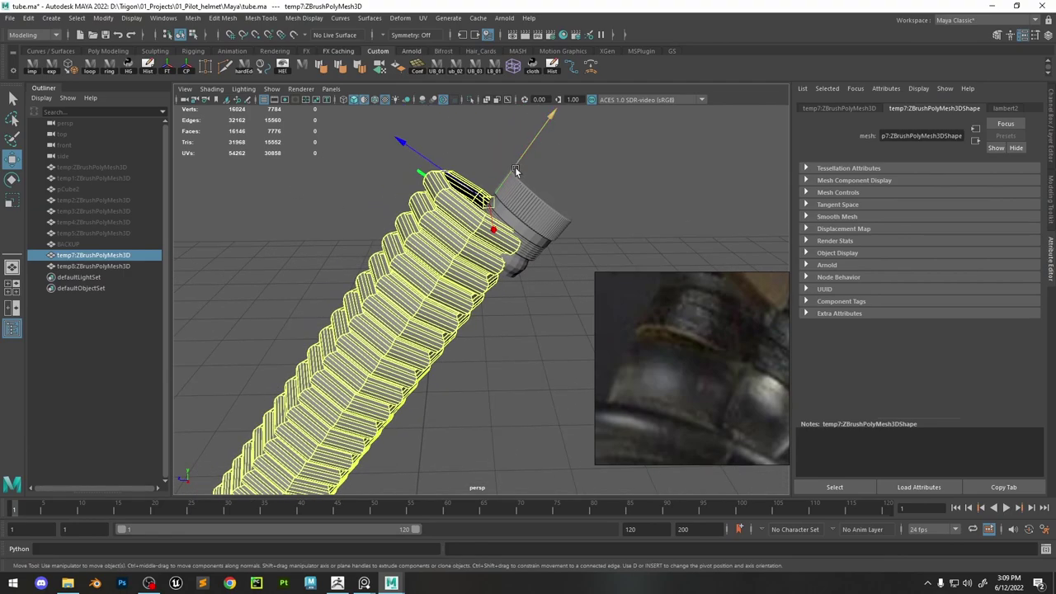
drag(517, 168, 486, 216)
drag(434, 231, 285, 152)
key(r)
key(3)
click(528, 308)
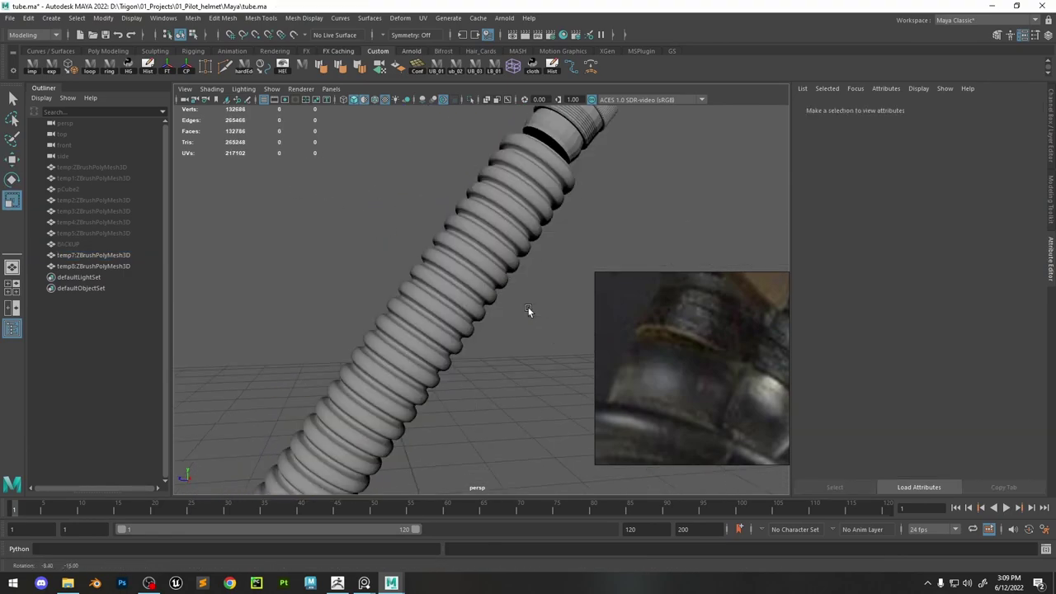
Examine the connector's lower end with smooth preview on, and return it to unsmoothed display.
alt+right_drag(528, 308, 429, 284)
click(495, 257)
key(3)
alt+right_drag(496, 256, 542, 270)
alt+drag(543, 271, 599, 285)
alt+right_drag(599, 286, 499, 268)
key(1)
Delete the fan of triangular cap faces closing the connector's lower end.
click(487, 283)
key(f)
alt+drag(488, 283, 467, 276)
mouse_move(460, 273)
right_down()
mouse_move(384, 243)
mouse_move(473, 283)
right_up()
click(467, 297)
click(454, 274)
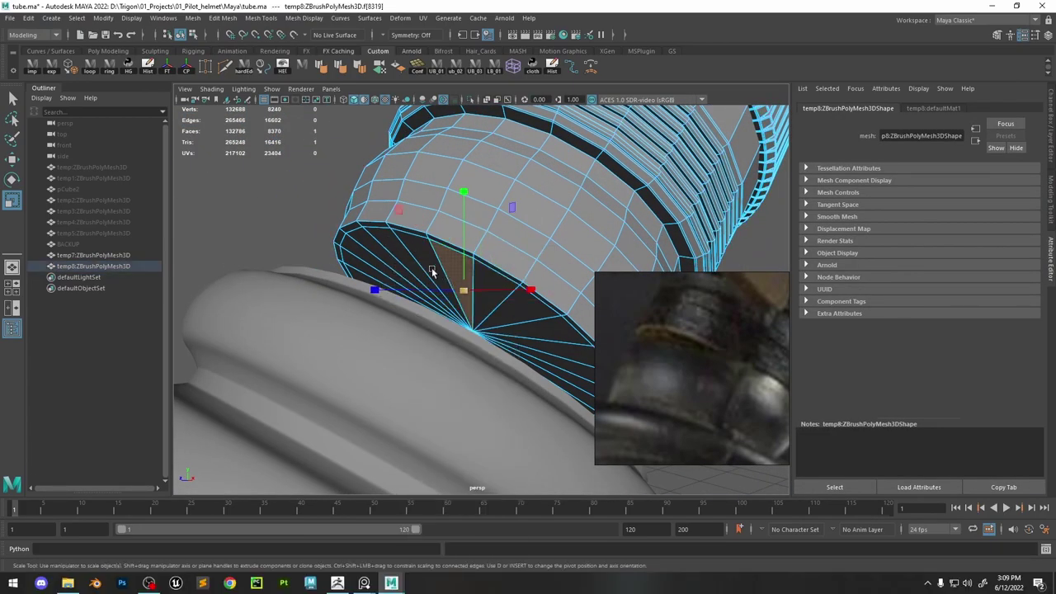
mouse_move(420, 309)
shift+mouse_down()
mouse_move(484, 299)
mouse_move(532, 323)
mouse_move(487, 285)
shift+mouse_up()
click(305, 235)
right_drag(480, 252, 439, 263)
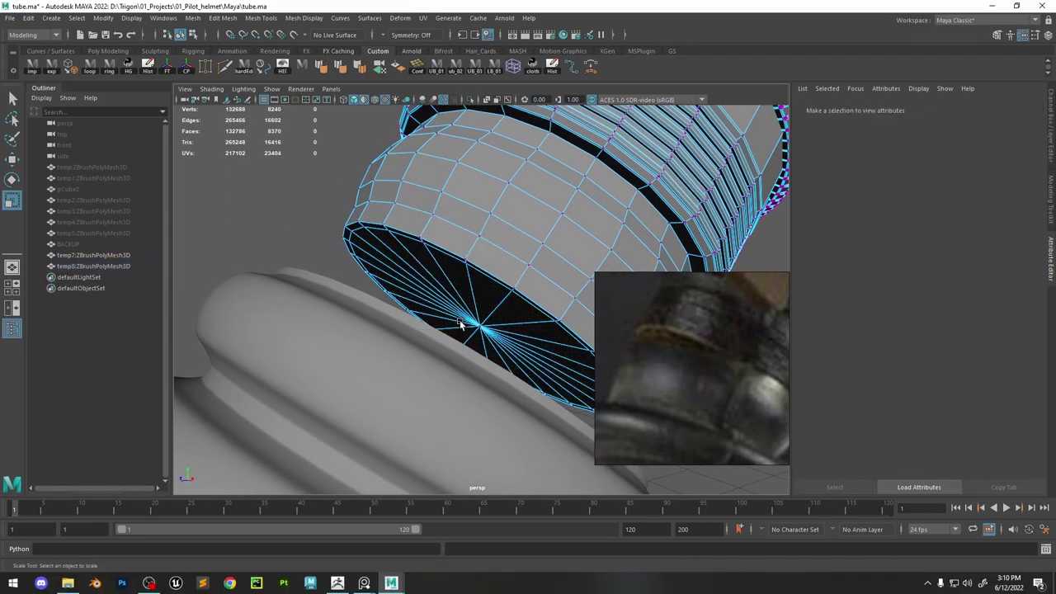
click(483, 326)
ctrl+right_drag(485, 290, 493, 353)
key(Delete)
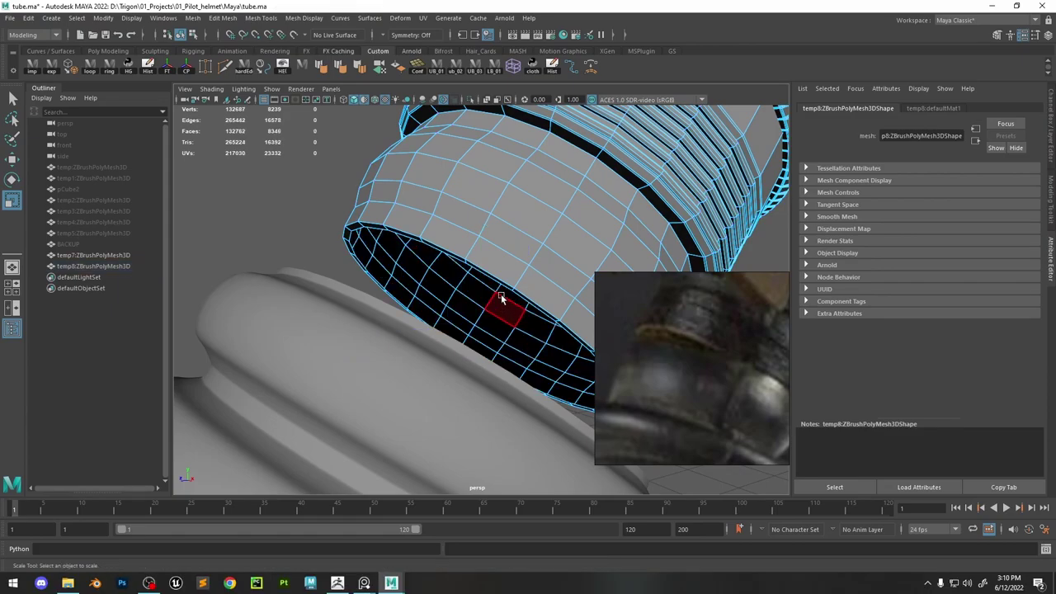
Delete the narrow face loop around the rim of the connector's open lower end.
click(489, 276)
shift+double_click(529, 302)
key(Delete)
In the side view, move the corrugated tube up to the connector's lower end.
alt+right_drag(529, 302, 532, 251)
click(459, 348)
key(w)
key(space)
drag(533, 238, 583, 238)
right_drag(732, 339, 879, 257)
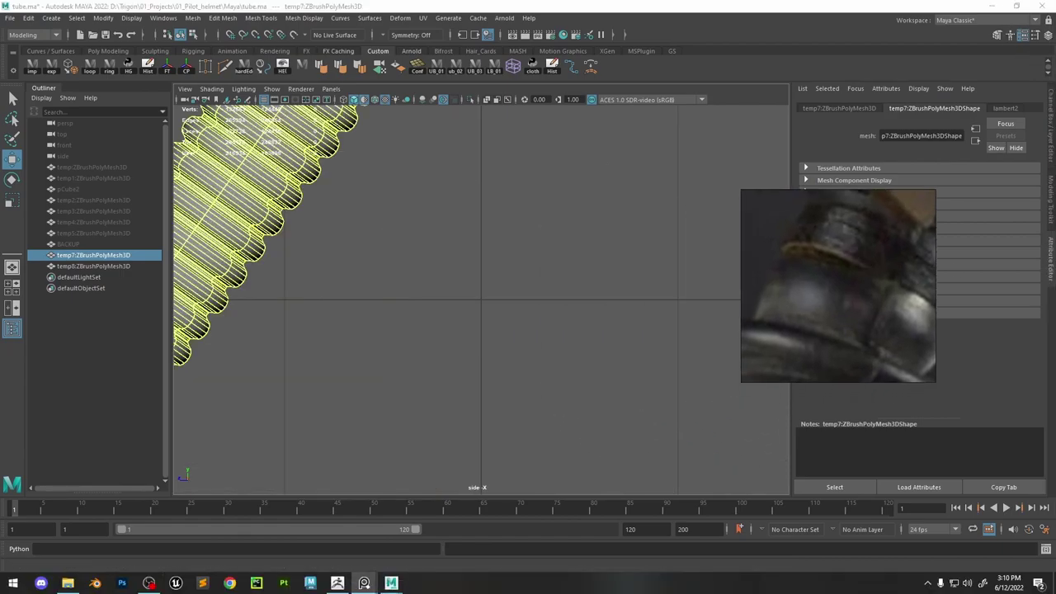
scroll(481, 300, down, 5)
alt+middle_drag(396, 264, 469, 388)
click(545, 305)
scroll(549, 253, up, 6)
alt+middle_drag(549, 253, 543, 311)
click(618, 282)
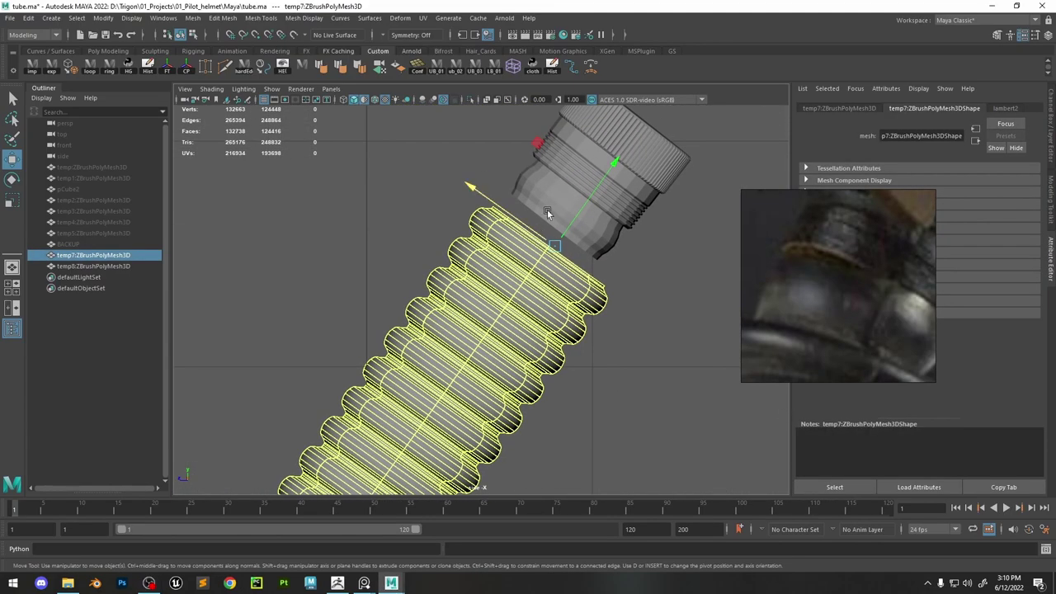
mouse_move(555, 246)
mouse_down()
mouse_move(546, 213)
mouse_move(553, 227)
mouse_up()
Rotate the tube slightly in the side view so its opening runs parallel to the connector's edge.
key(e)
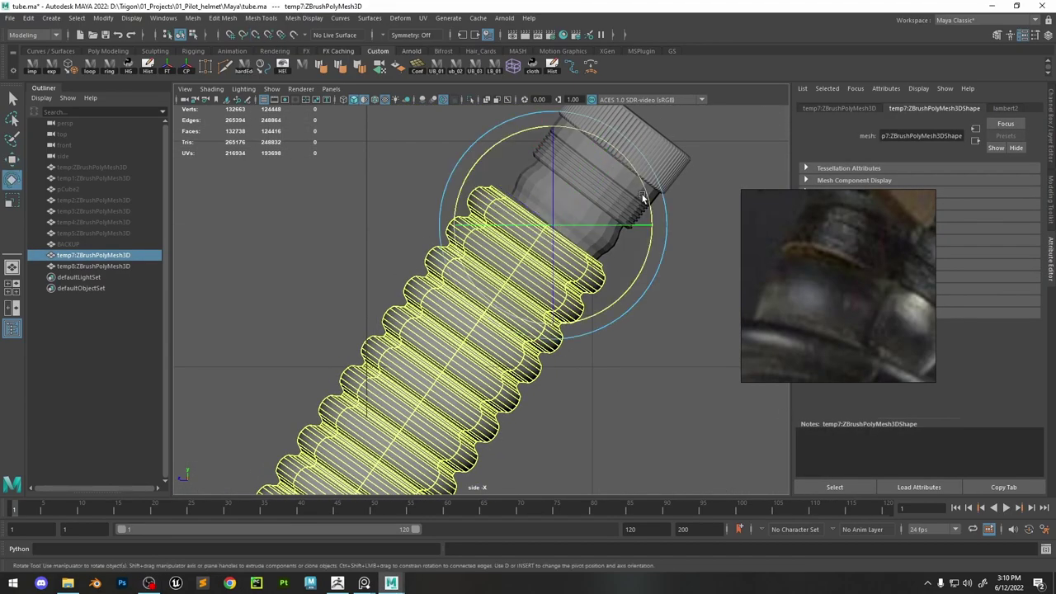
drag(661, 193, 663, 201)
scroll(656, 204, up, 5)
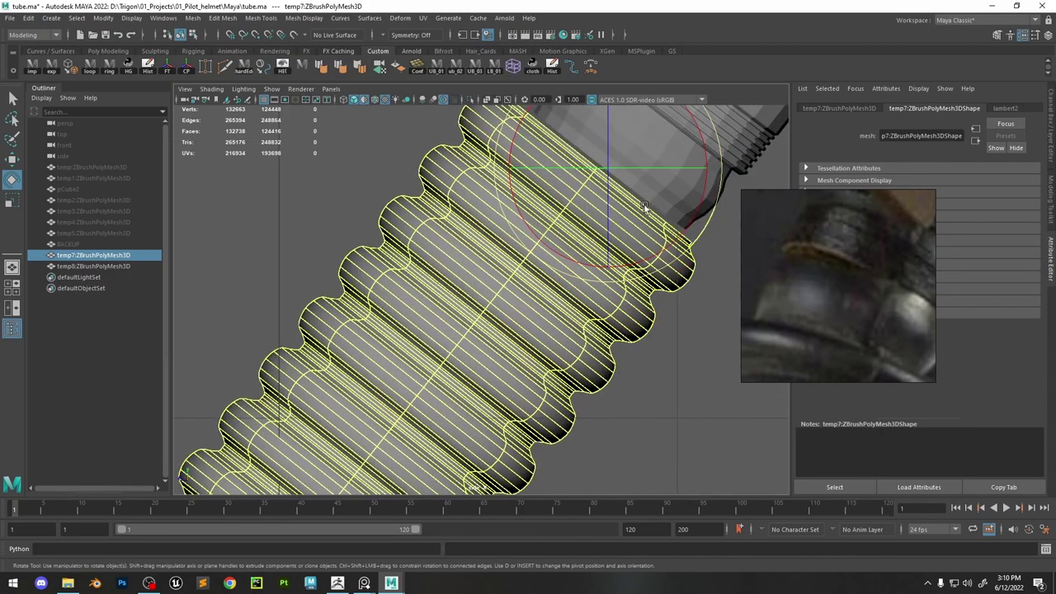
alt+middle_drag(650, 207, 543, 298)
alt+right_drag(543, 296, 686, 398)
Change the viewport background to black and nudge the tube's opening closer to the connector.
middle_drag(688, 393, 685, 361)
key(alt+b)
key(alt+b)
key(w)
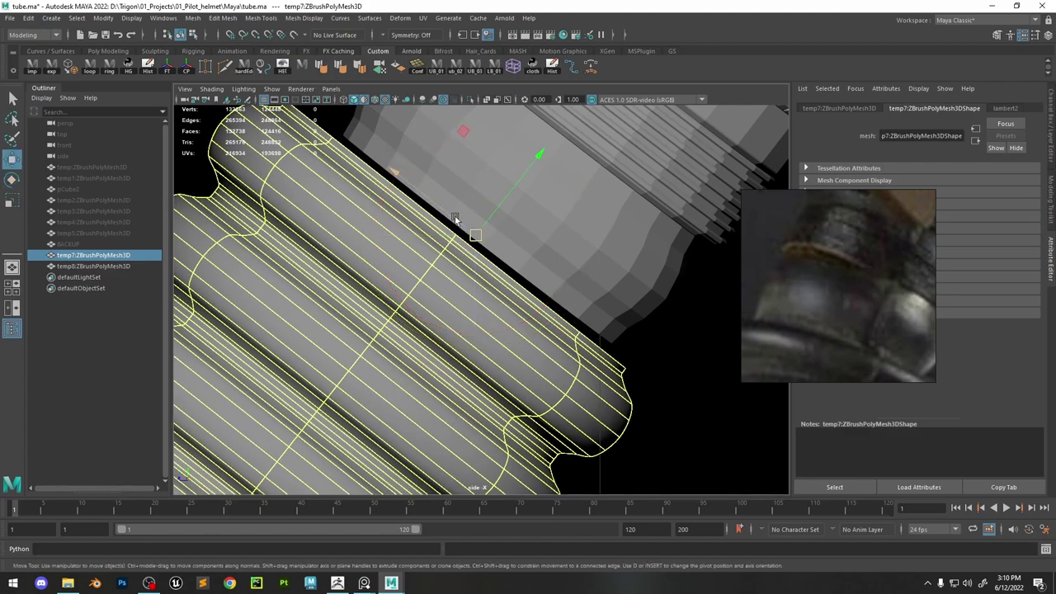
drag(456, 220, 458, 221)
Return to the perspective view and turn off the tube's smooth preview.
key(space)
drag(563, 268, 553, 240)
key(1)
key(space)
drag(551, 237, 551, 253)
Try to snap the tube sideways to the grid.
alt+drag(509, 300, 568, 305)
key(x)
drag(564, 301, 546, 302)
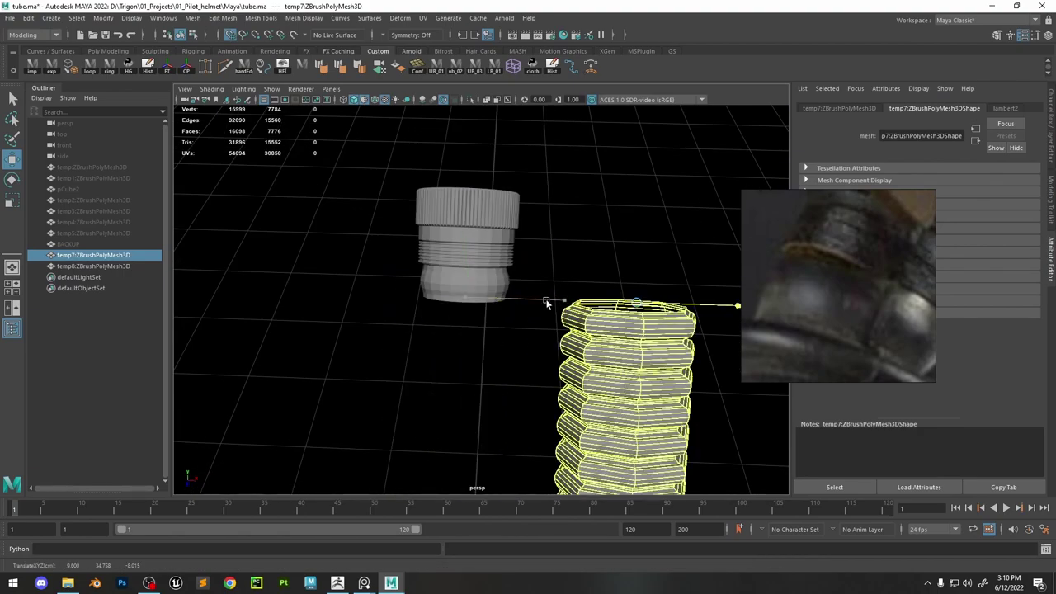
key(ctrl+z)
key(ctrl+z)
key(ctrl+z)
Align the tube sideways along the X axis under the connector.
scroll(509, 306, down, 7)
scroll(536, 439, down, 4)
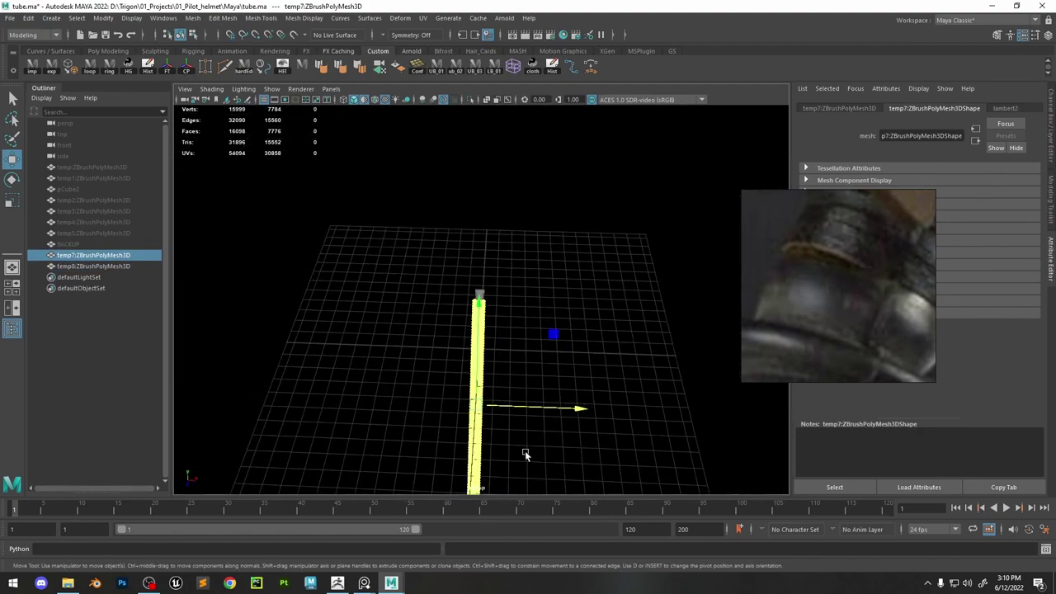
drag(514, 405, 478, 407)
scroll(719, 388, up, 11)
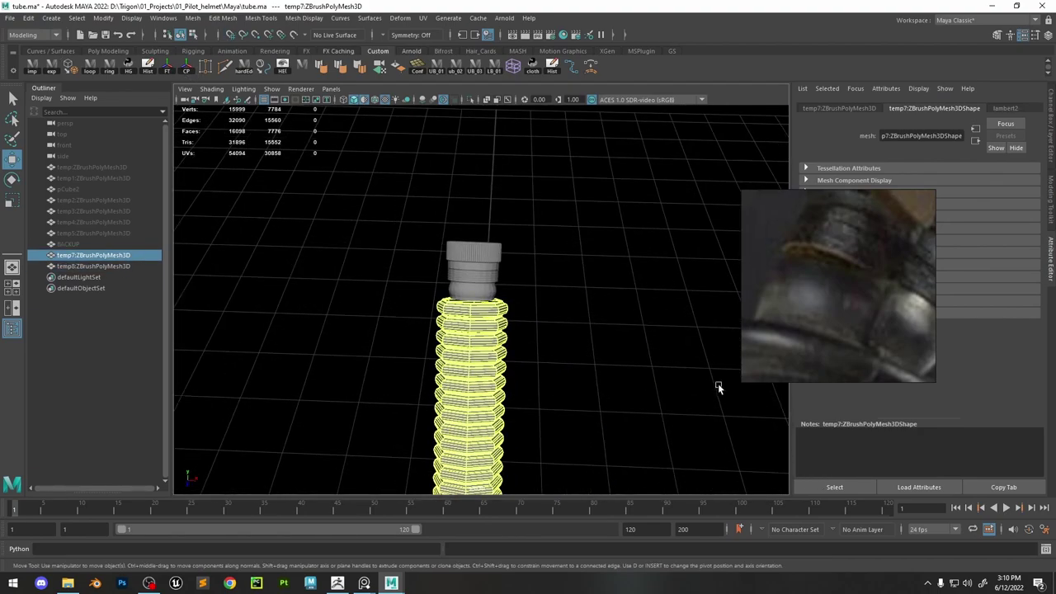
Check how many faces run around the connector's lower band by selecting its face ring.
click(620, 313)
alt+drag(620, 313, 505, 299)
click(498, 302)
scroll(505, 299, up, 4)
right_drag(505, 317, 528, 274)
click(460, 310)
alt+drag(460, 311, 500, 260)
right_drag(500, 260, 501, 284)
click(501, 280)
shift+double_click(517, 288)
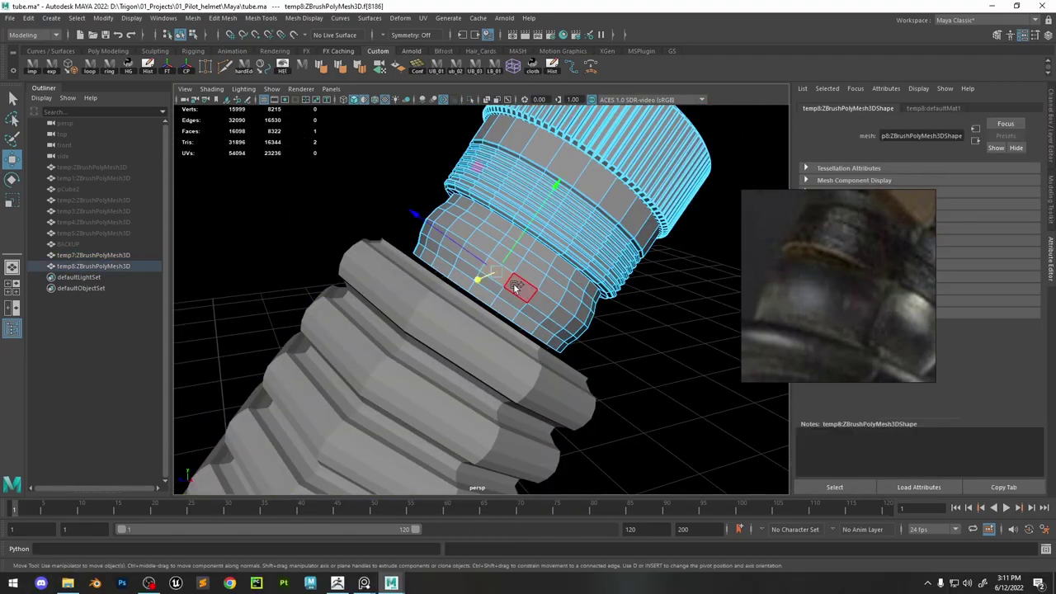
alt+drag(566, 316, 528, 304)
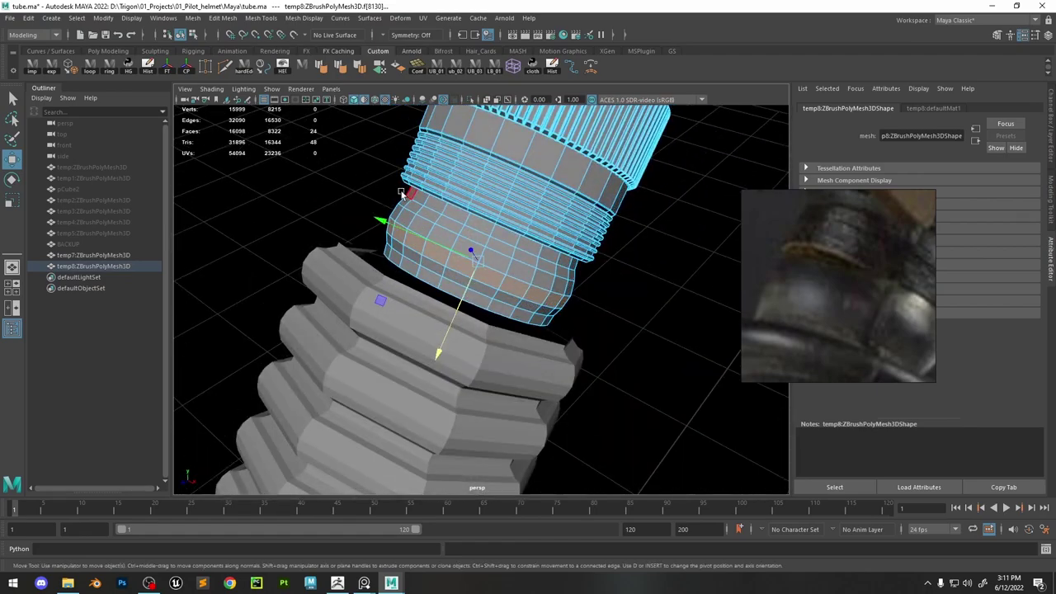
Apply a mesh smooth to the corrugated tube to increase its number of sides.
scroll(437, 240, up, 3)
right_drag(420, 235, 444, 216)
click(375, 298)
right_drag(336, 280, 337, 306)
key(F8)
key(3)
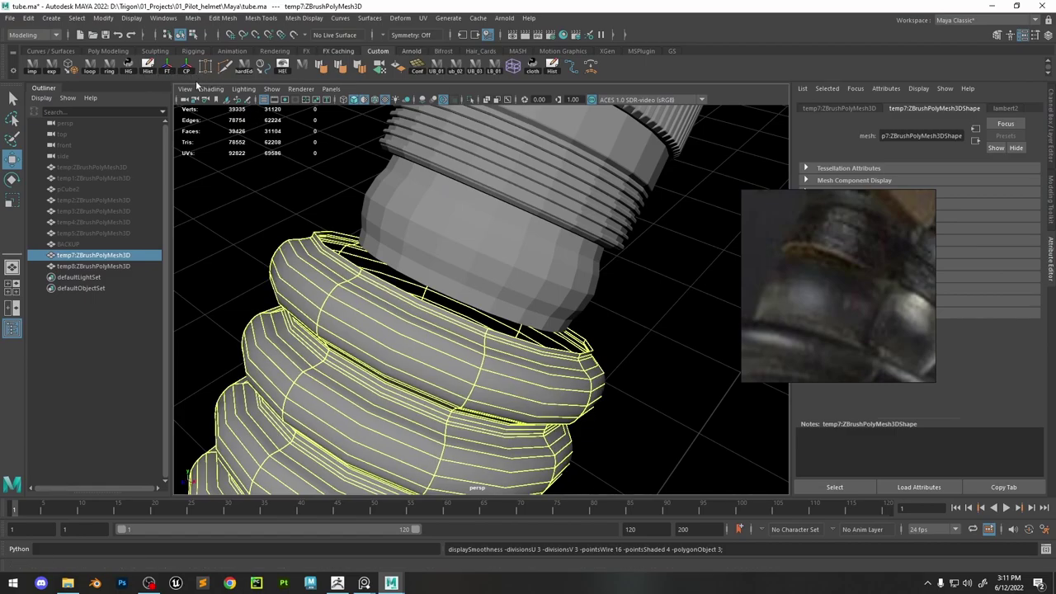
click(73, 73)
Check the face count of the tube's uppermost ring and examine how it meets the connector.
alt+drag(305, 235, 335, 227)
click(318, 194)
right_drag(338, 234, 340, 266)
click(343, 269)
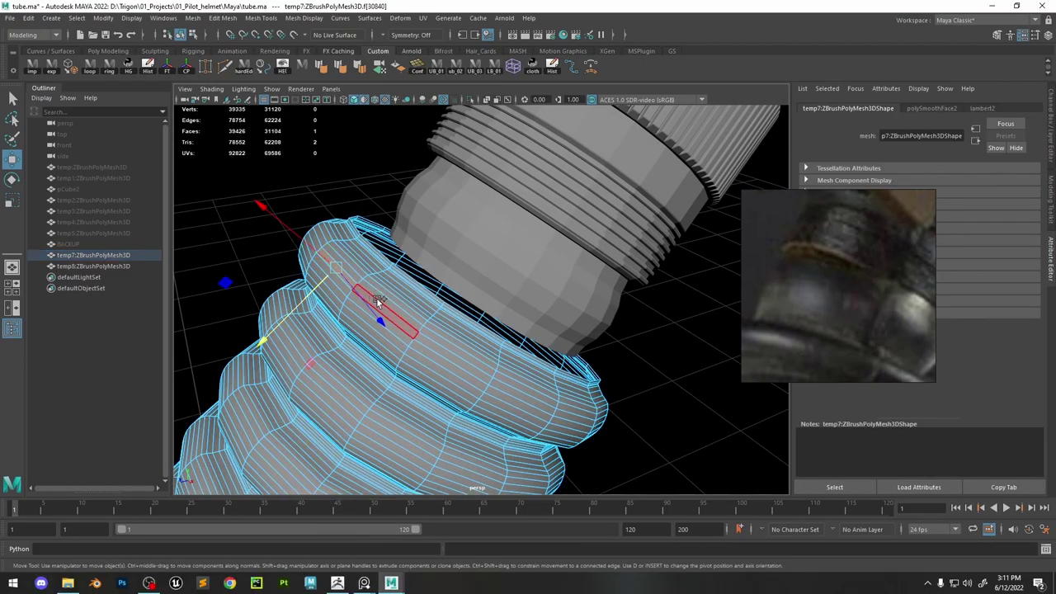
shift+double_click(380, 302)
alt+drag(381, 302, 441, 312)
alt+right_drag(441, 312, 512, 337)
alt+drag(511, 337, 501, 282)
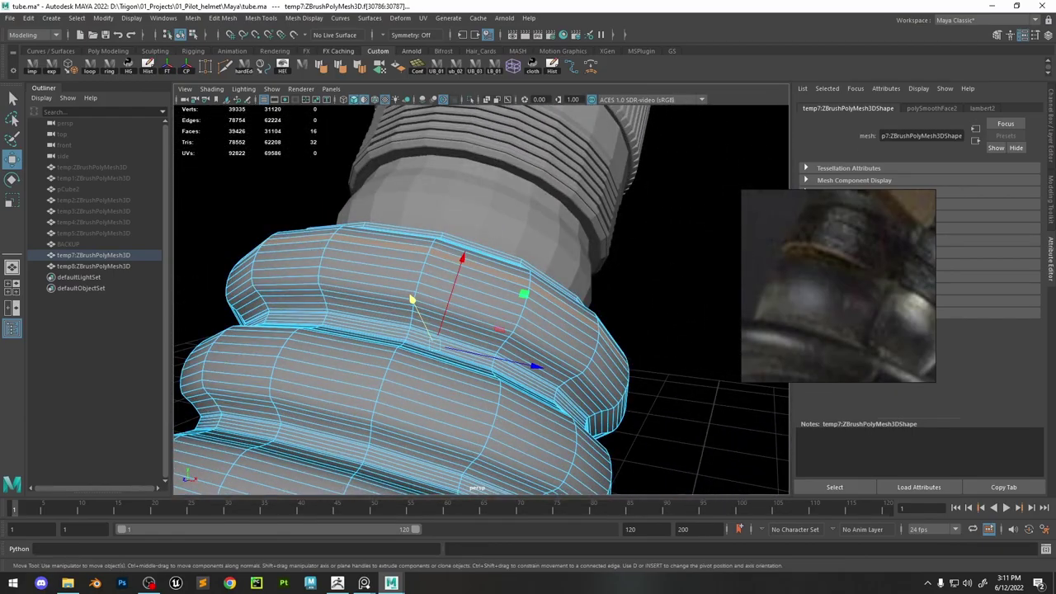
click(476, 208)
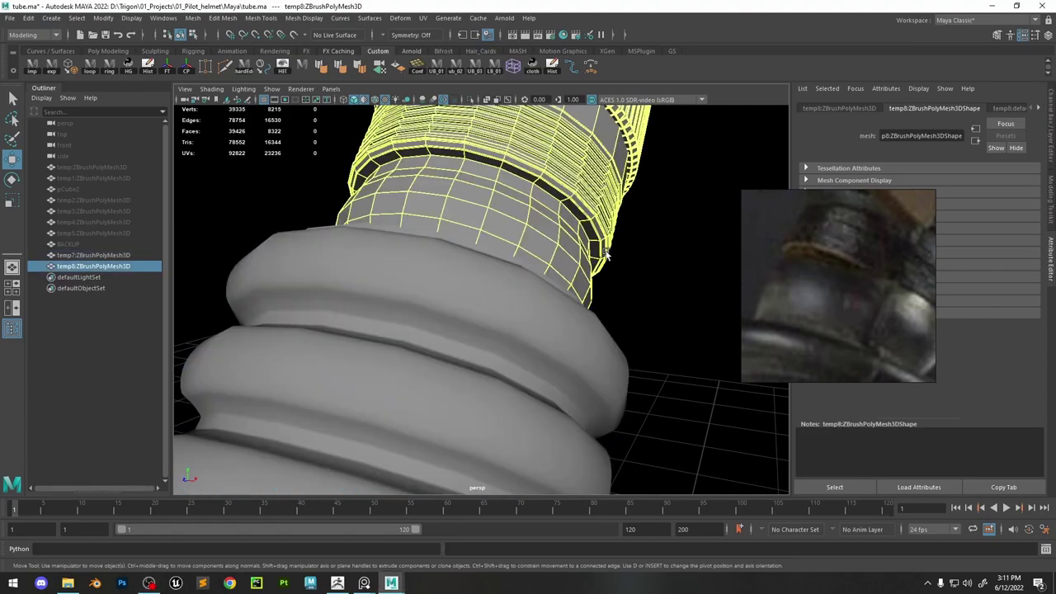
alt+drag(605, 252, 527, 251)
alt+right_drag(580, 267, 523, 254)
alt+drag(522, 254, 466, 320)
click(417, 295)
scroll(467, 320, up, 2)
Undo back past the corrugated tube's mesh smooth and show the tube without smooth preview.
key(ctrl+z)
key(ctrl+z)
key(ctrl+z)
key(ctrl+z)
key(ctrl+z)
key(ctrl+z)
key(ctrl+z)
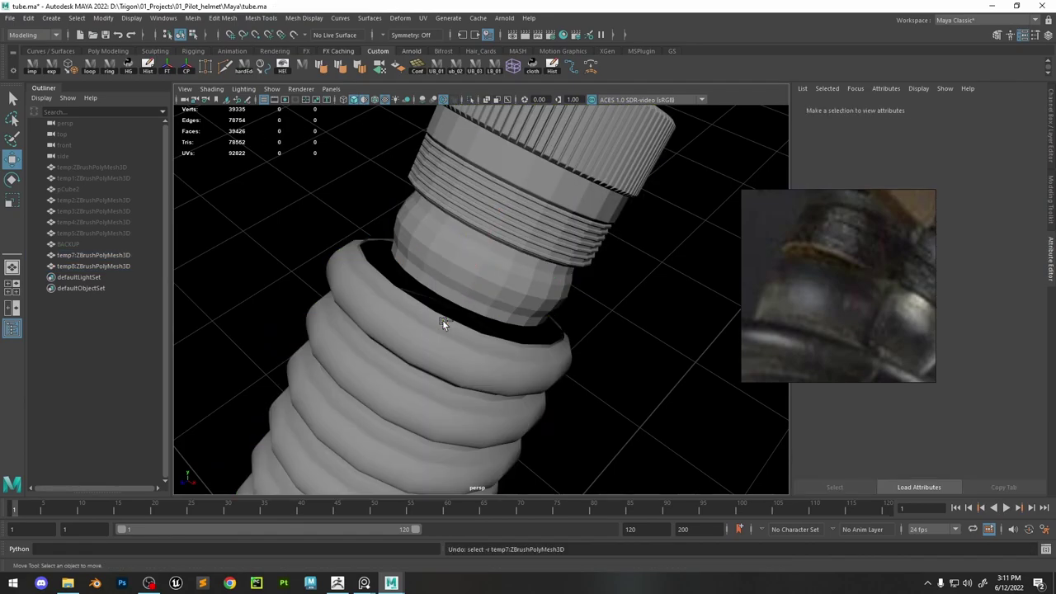
key(ctrl+z)
key(1)
Check how many faces run around the connector's lower rounded band by selecting its face ring.
click(466, 247)
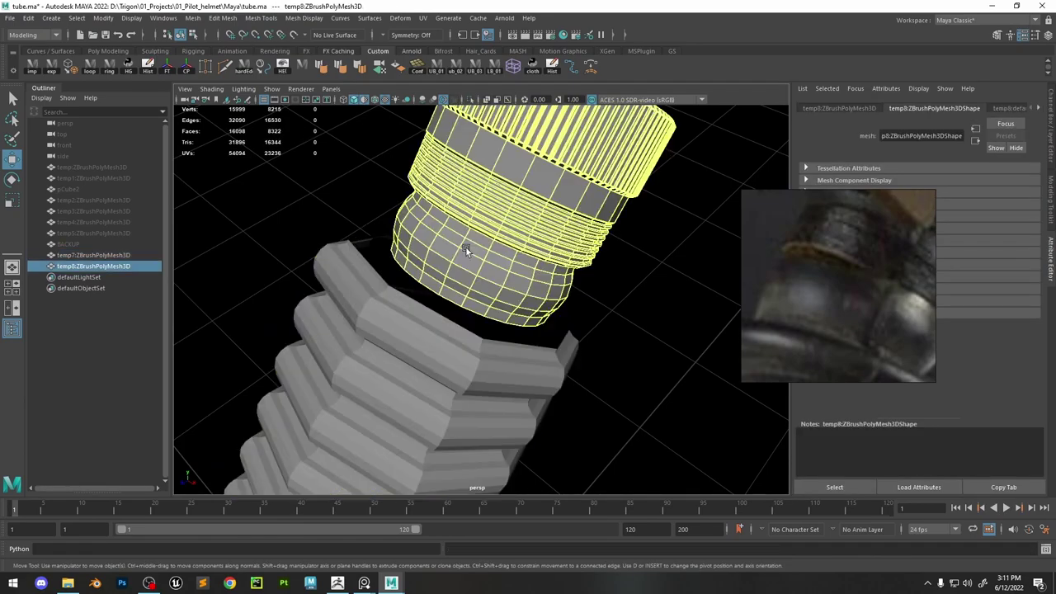
right_drag(466, 249, 472, 269)
click(472, 269)
shift+double_click(497, 277)
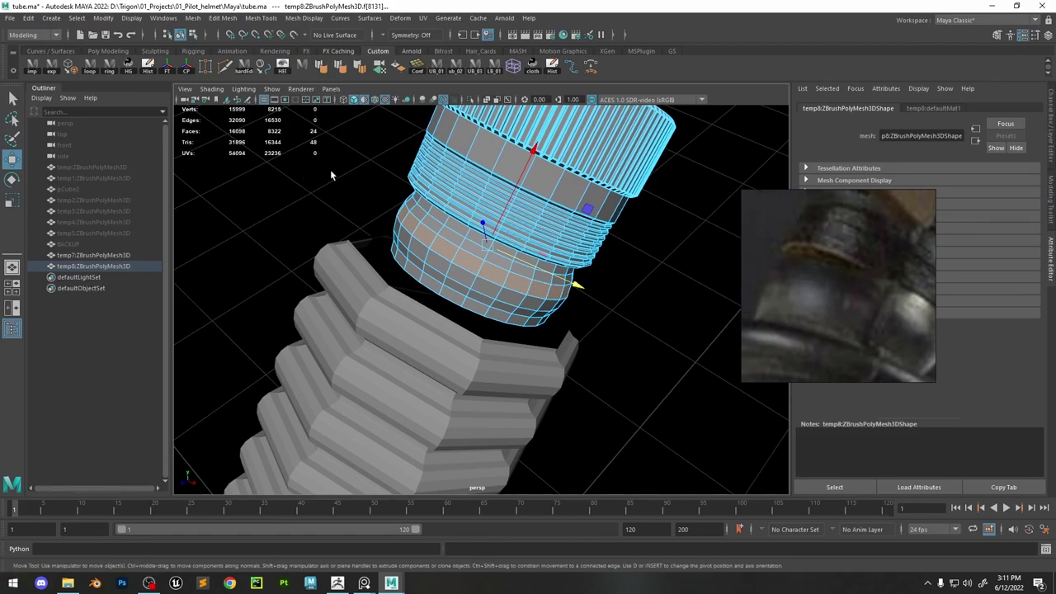
alt+drag(321, 152, 358, 196)
Check the face count around the unsmoothed tube's uppermost ring and compare it with the connector's band.
click(348, 251)
mouse_move(384, 269)
alt+mouse_down()
mouse_move(353, 283)
mouse_move(292, 274)
mouse_move(387, 277)
alt+mouse_up()
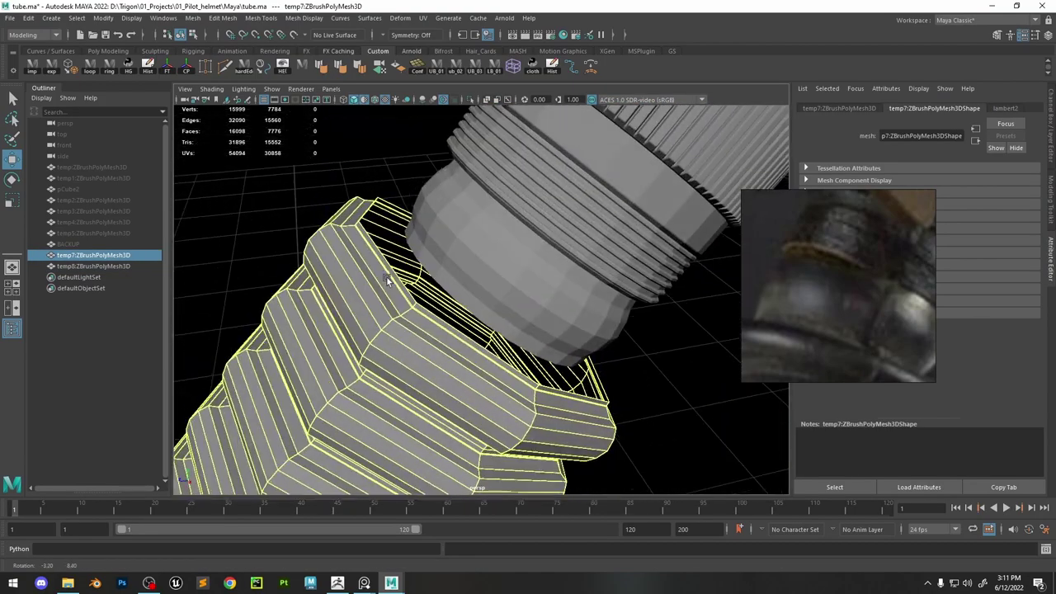
right_drag(353, 256, 354, 291)
click(355, 299)
shift+double_click(404, 347)
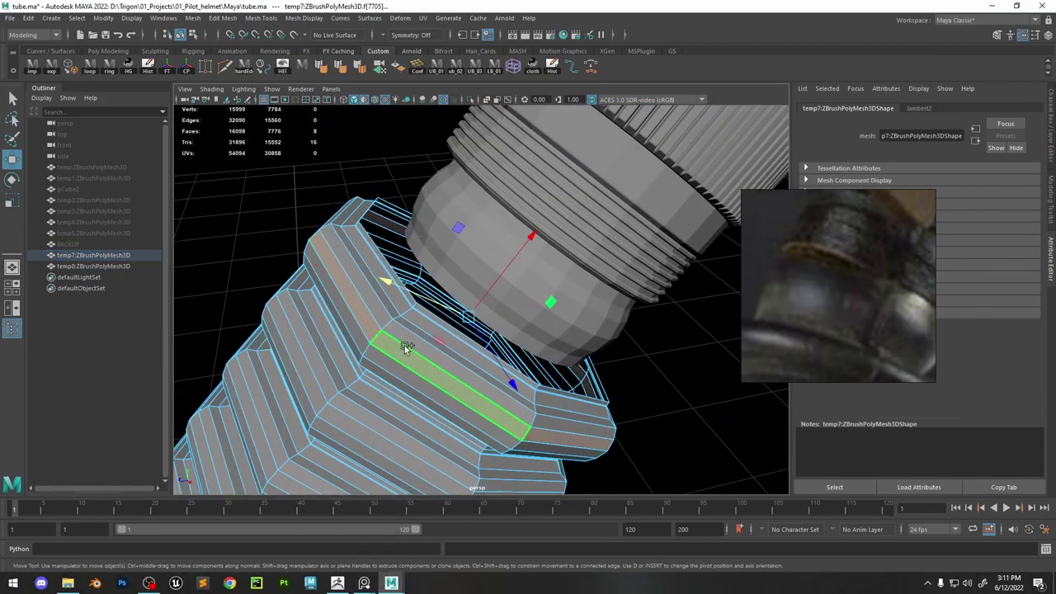
alt+right_drag(468, 318, 388, 244)
alt+drag(413, 255, 503, 255)
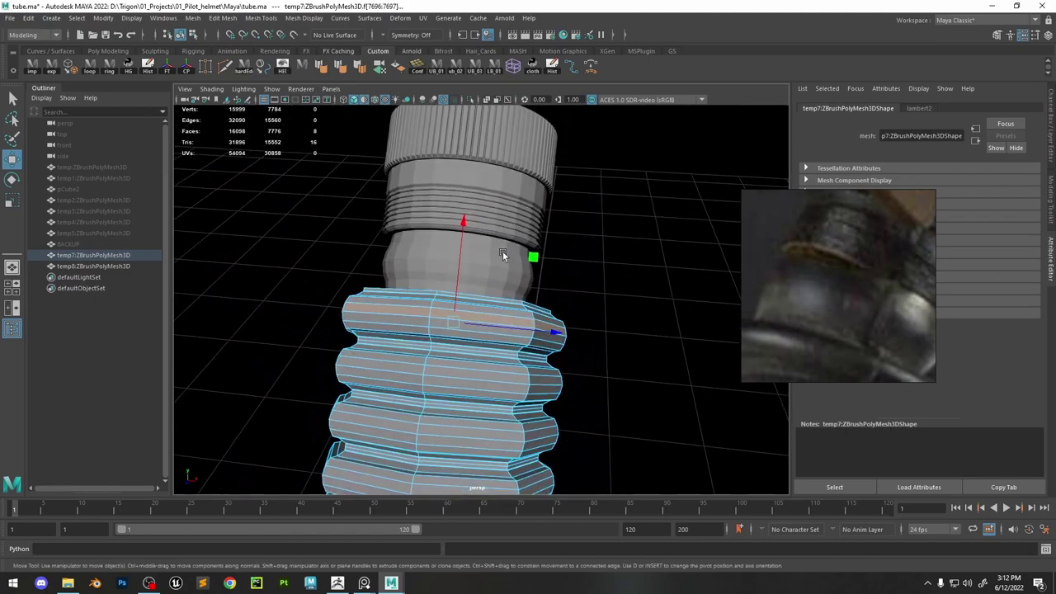
alt+right_drag(502, 255, 543, 305)
click(469, 235)
right_drag(460, 237, 463, 261)
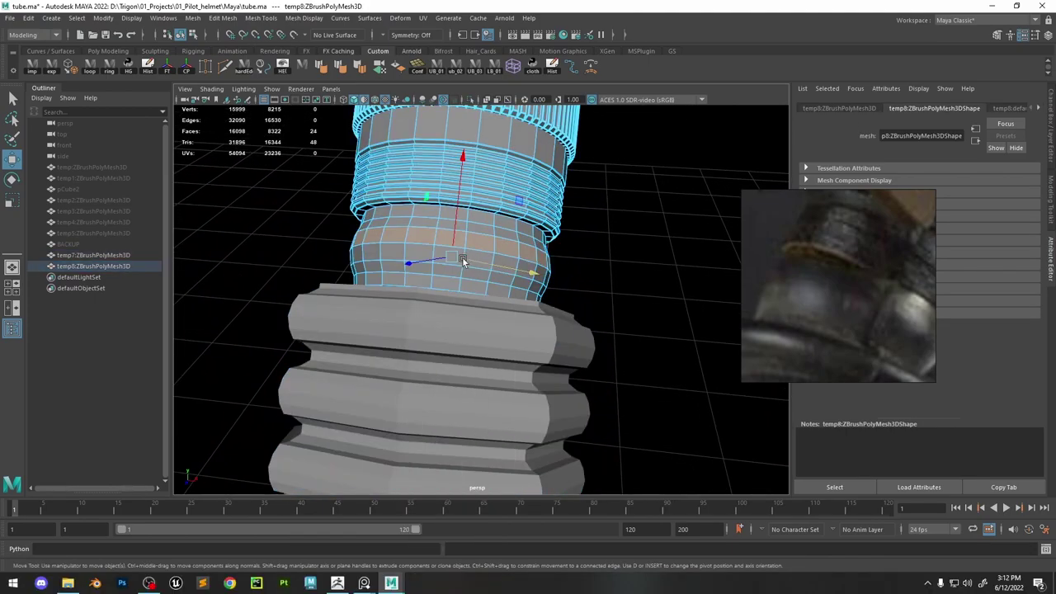
Insert four lengthwise edge loops into the corrugated tube to split its wide sides.
alt+drag(499, 249, 425, 292)
click(367, 293)
right_drag(366, 281, 368, 309)
alt+drag(371, 307, 403, 320)
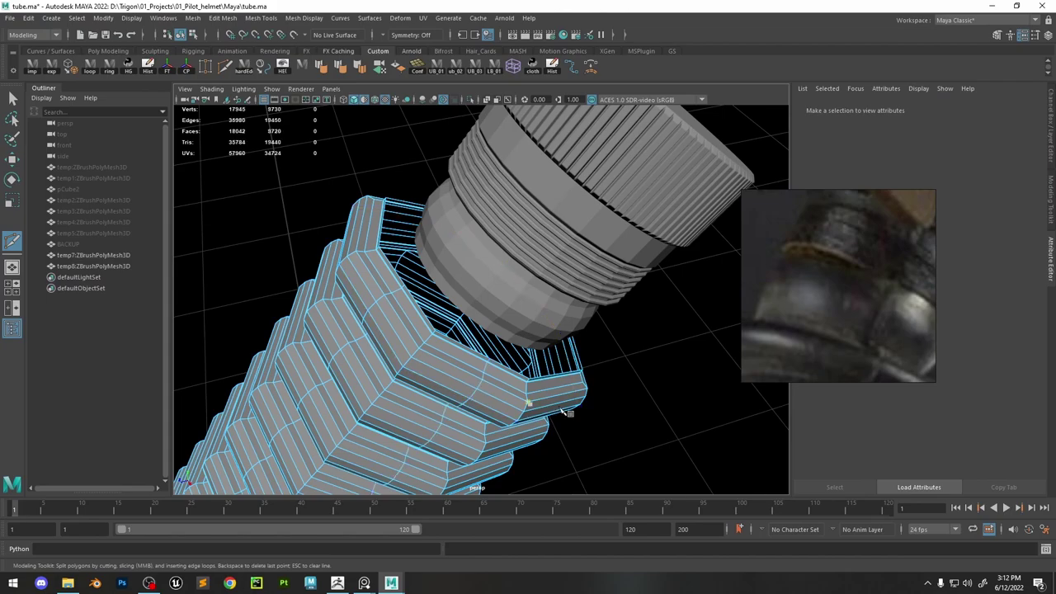
mouse_move(568, 413)
alt+mouse_down()
mouse_move(519, 387)
mouse_move(532, 418)
mouse_move(571, 424)
alt+mouse_up()
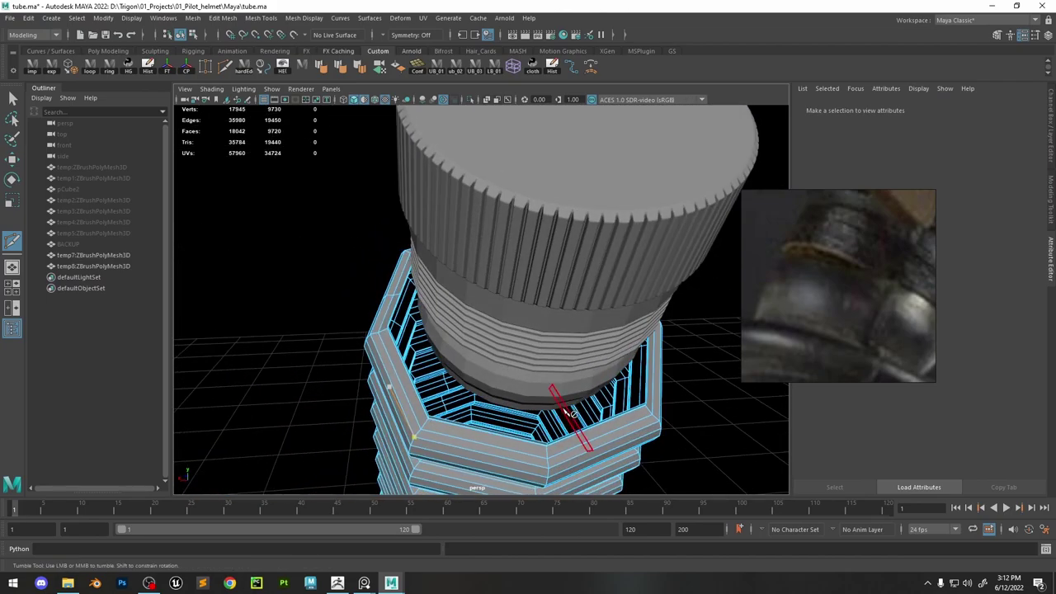
alt+right_drag(571, 424, 494, 369)
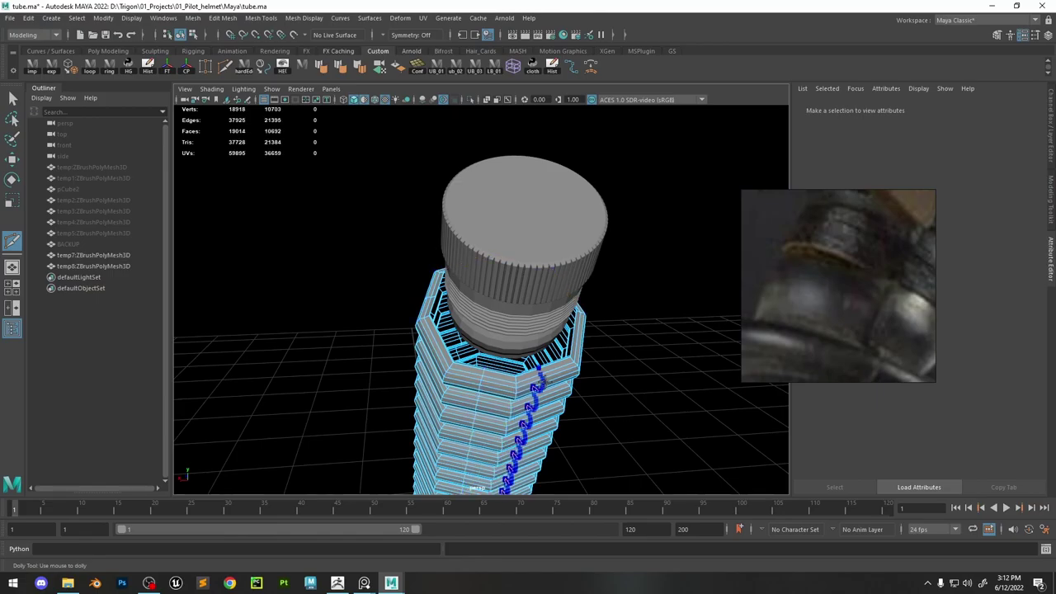
ctrl+click(545, 379)
Check the number of faces around the tube's top ring by selecting its face ring.
alt+drag(566, 382, 453, 380)
key(w)
click(508, 350)
shift+double_click(507, 351)
alt+right_drag(452, 380, 465, 388)
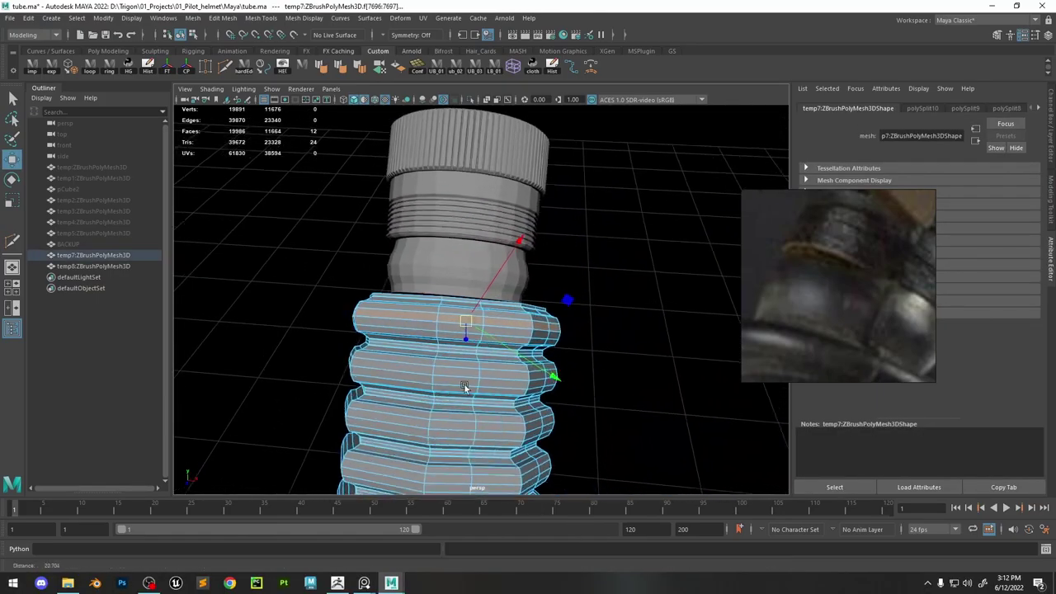
alt+drag(465, 388, 408, 216)
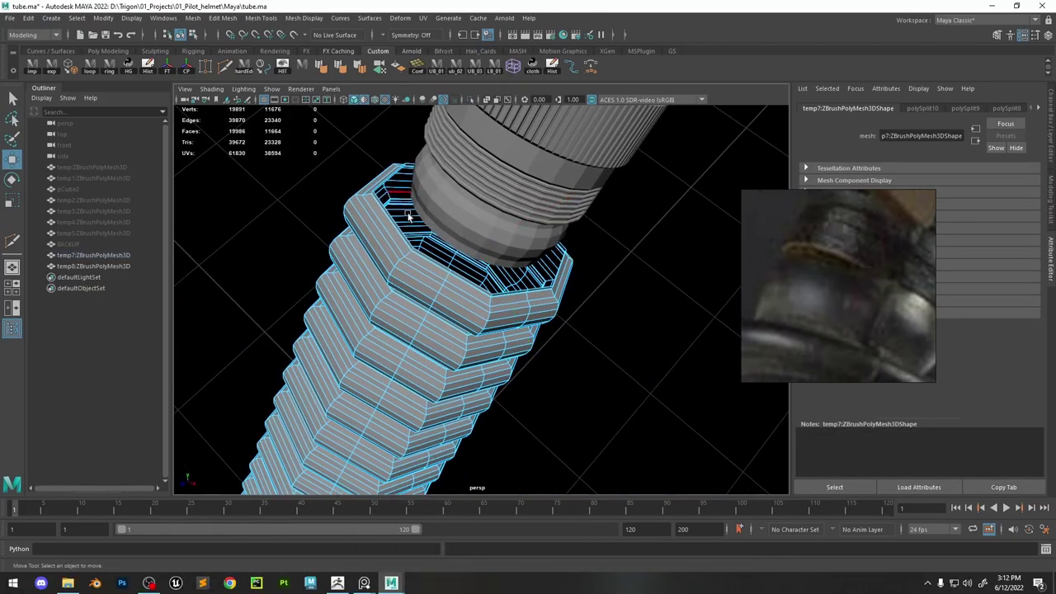
Round the first inserted lengthwise edge loops of the tube outward with Edit Edge Flow.
double_click(397, 262)
shift+right_click(398, 242)
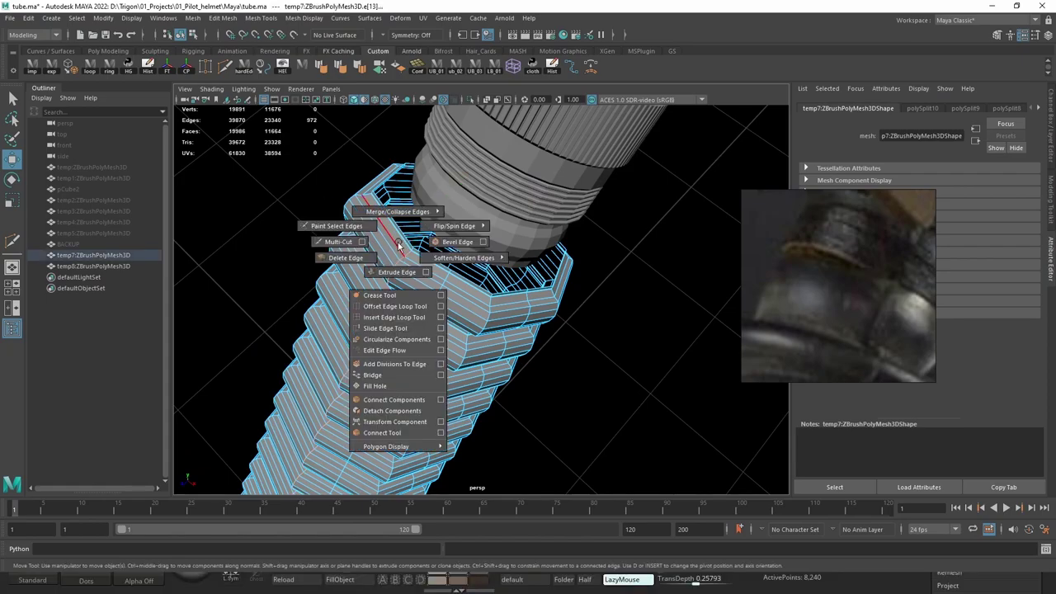
click(398, 351)
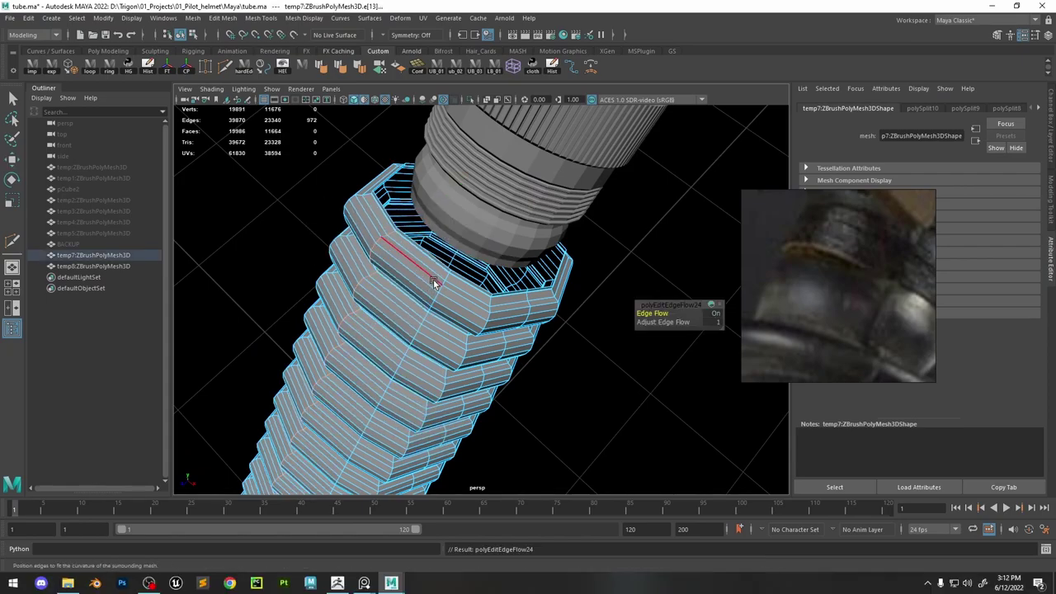
key(g)
double_click(486, 324)
key(g)
Apply Edit Edge Flow to the lengthwise edge loops on the opposite side of the tube.
alt+drag(374, 244, 575, 347)
double_click(516, 377)
key(g)
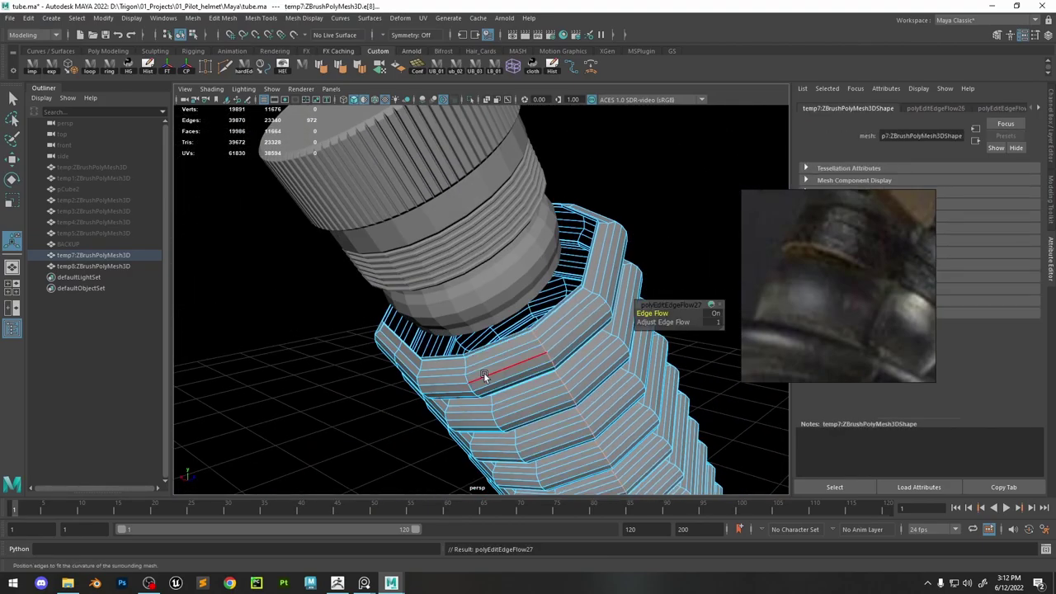
double_click(469, 382)
key(g)
alt+drag(487, 378, 598, 406)
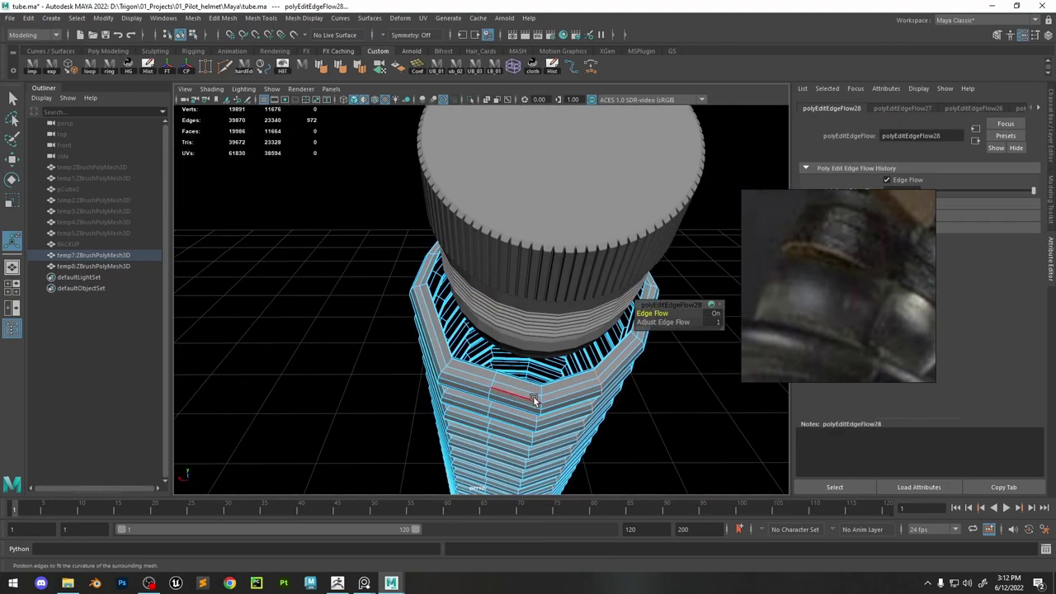
double_click(542, 399)
key(g)
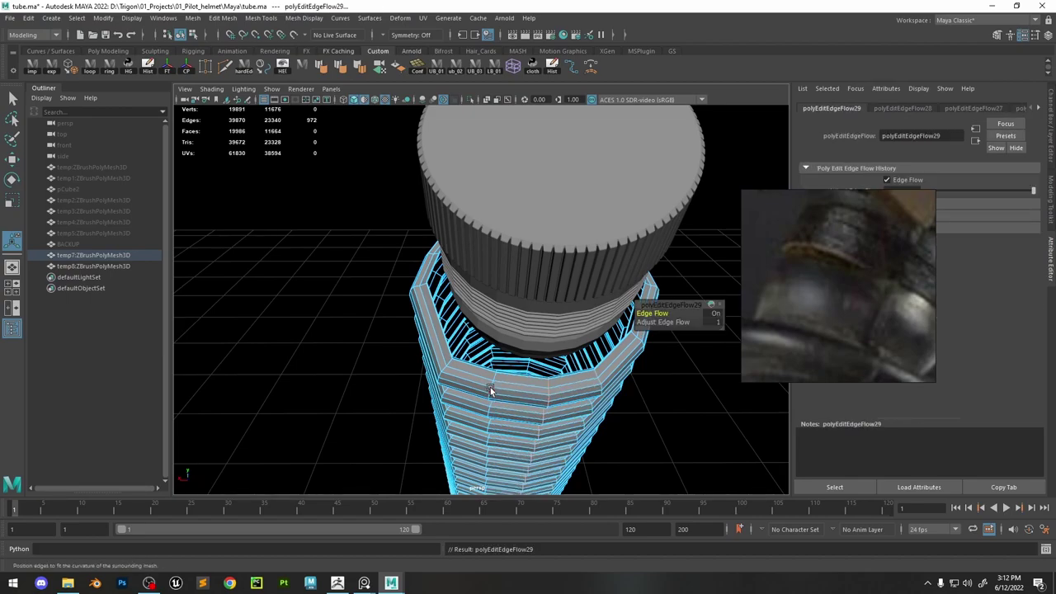
Try to delete one lengthwise edge loop of the tube and cut a replacement.
double_click(491, 388)
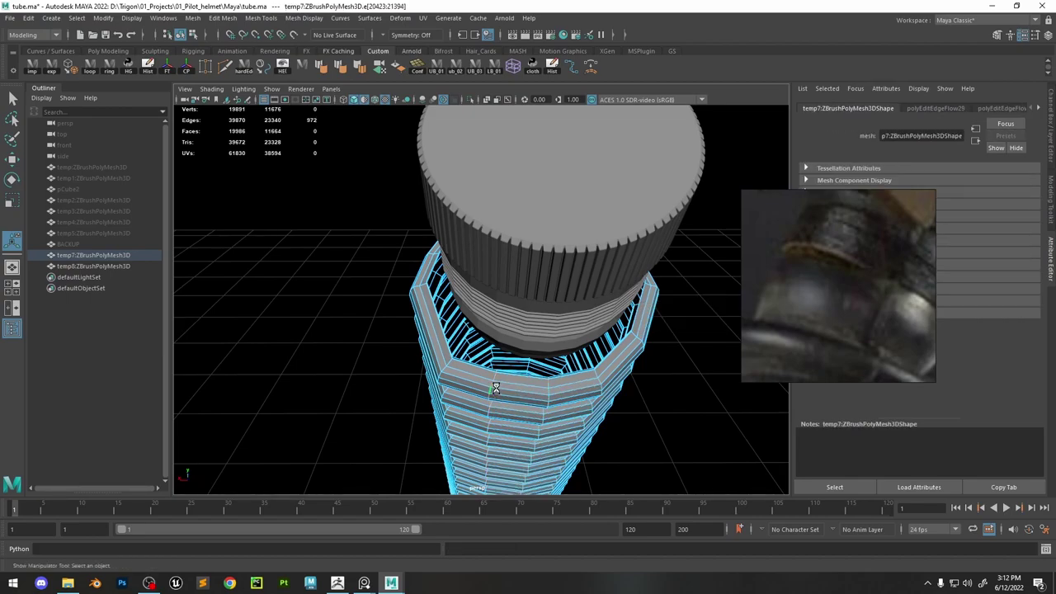
key(ctrl+Delete)
alt+drag(654, 338, 542, 369)
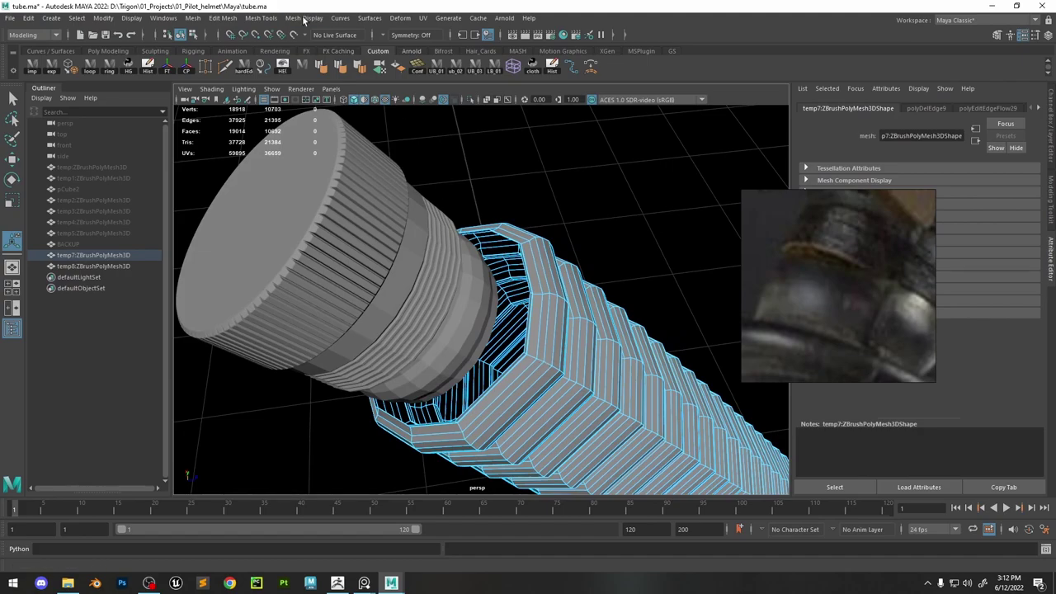
click(223, 70)
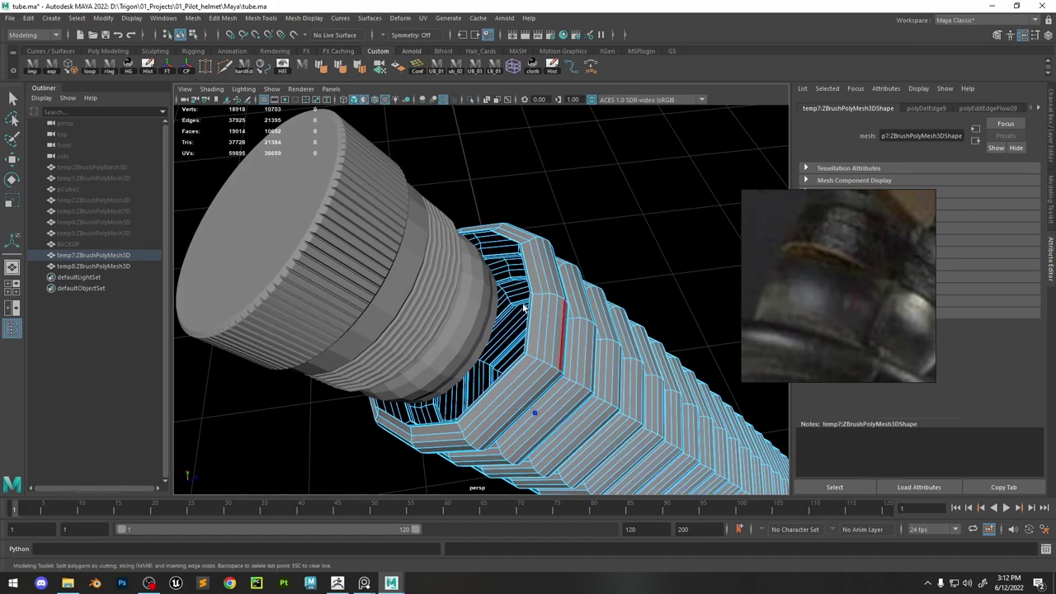
key(w)
alt+drag(523, 308, 518, 302)
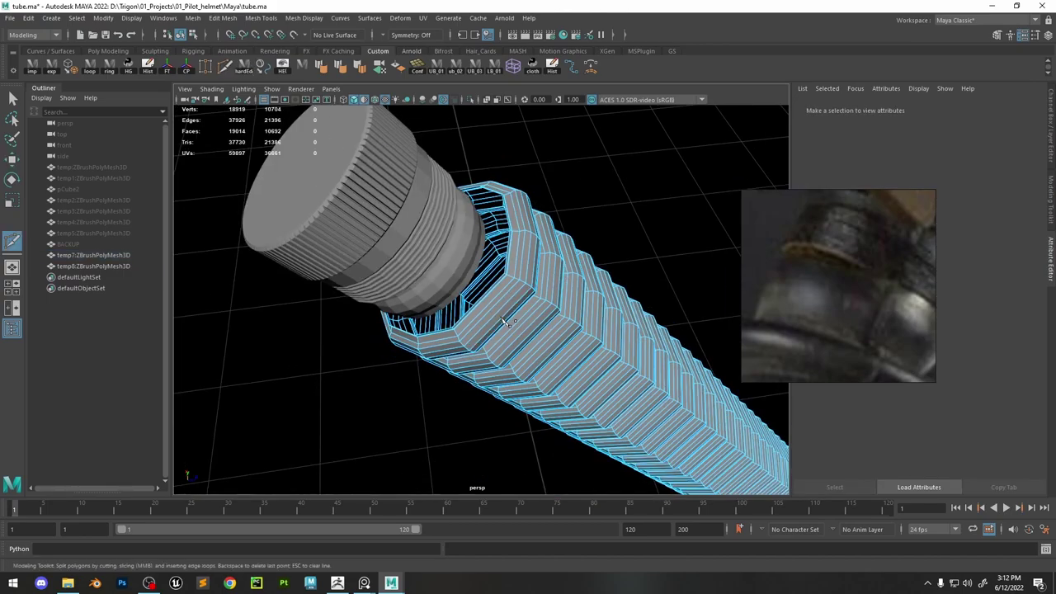
alt+drag(568, 360, 566, 306)
alt+right_drag(566, 306, 583, 312)
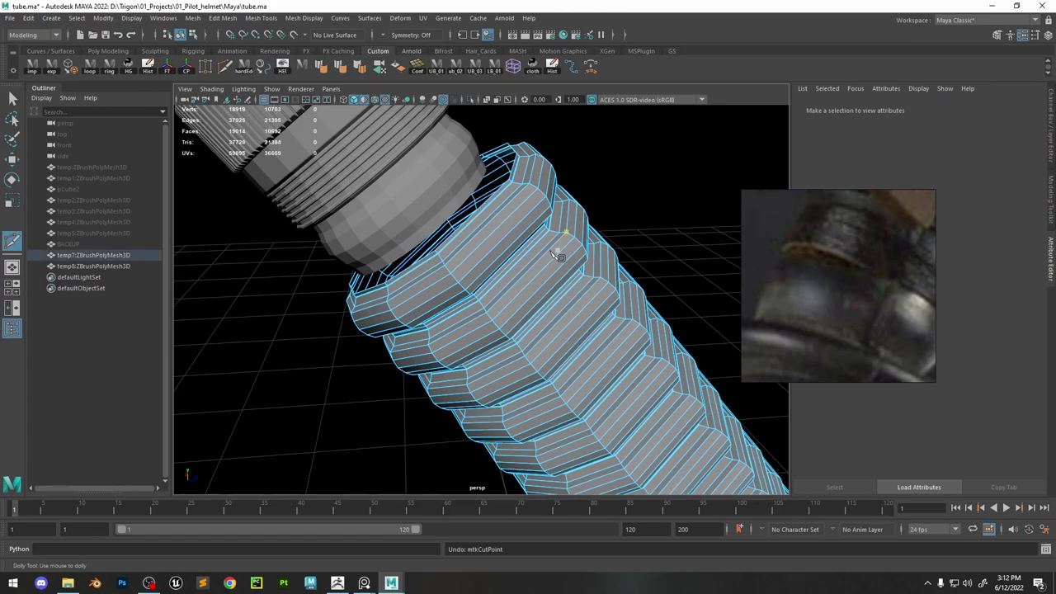
Insert a centred lengthwise edge loop in the tube's remaining wide side and round it with Edit Edge Flow.
ctrl+click(532, 283)
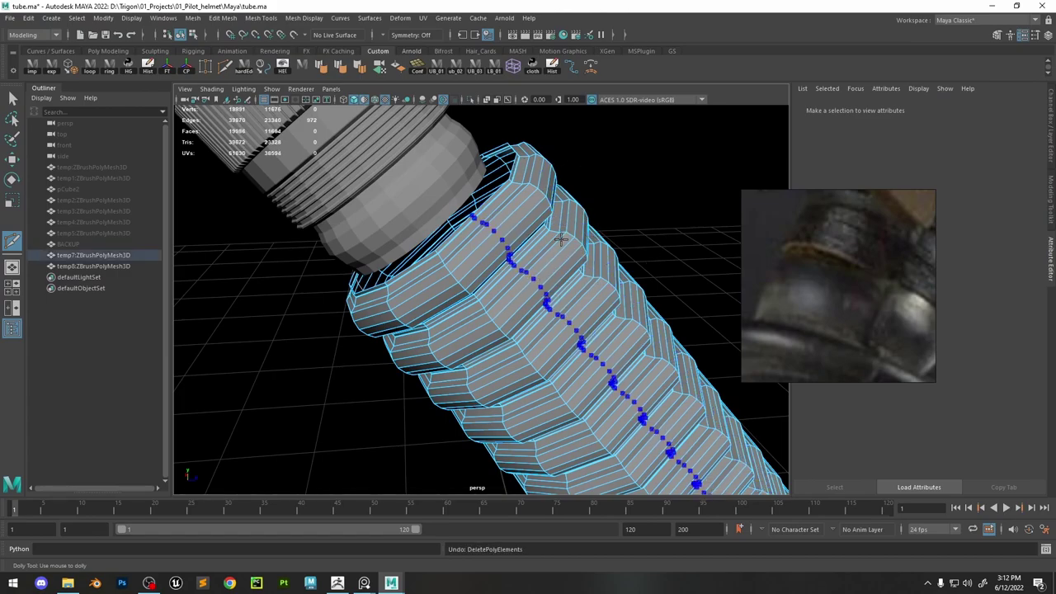
ctrl+middle_click(561, 239)
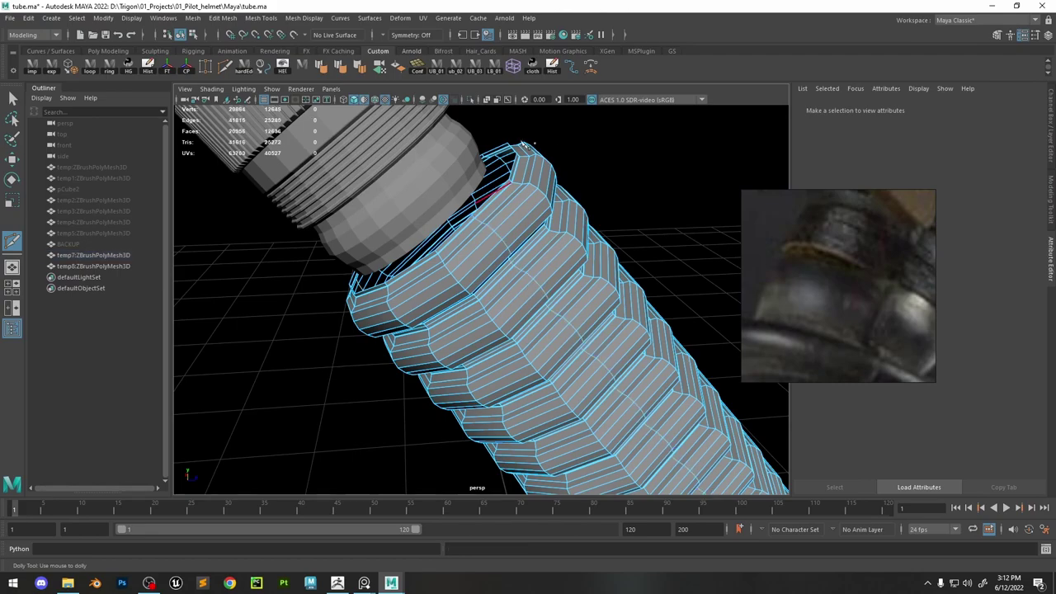
double_click(497, 234)
shift+right_drag(499, 234, 474, 344)
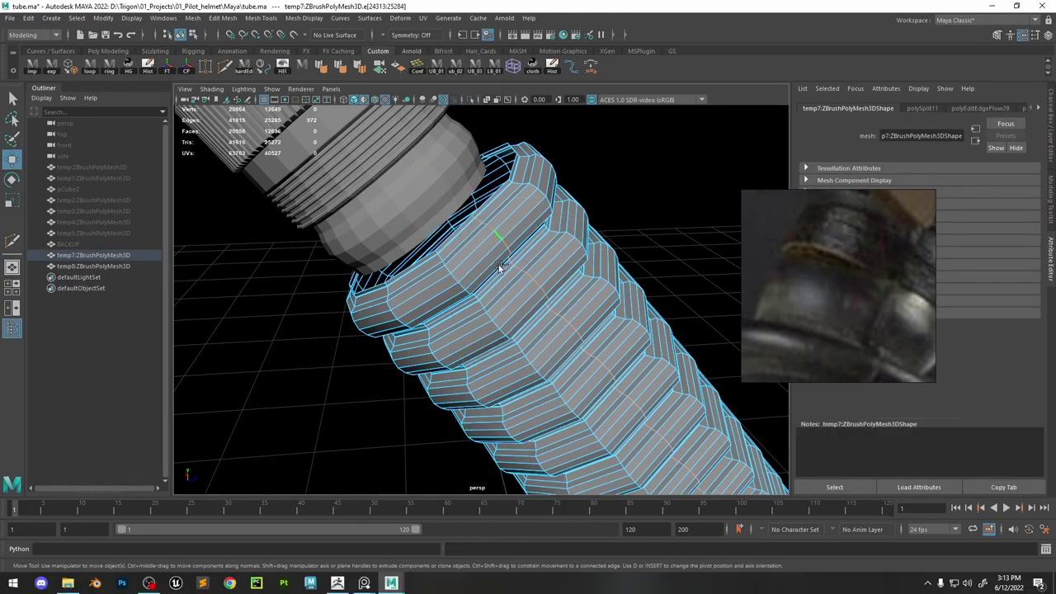
Apply Edit Edge Flow to three neighbouring lengthwise edge loops beside the newly inserted one.
alt+drag(499, 265, 512, 319)
double_click(514, 318)
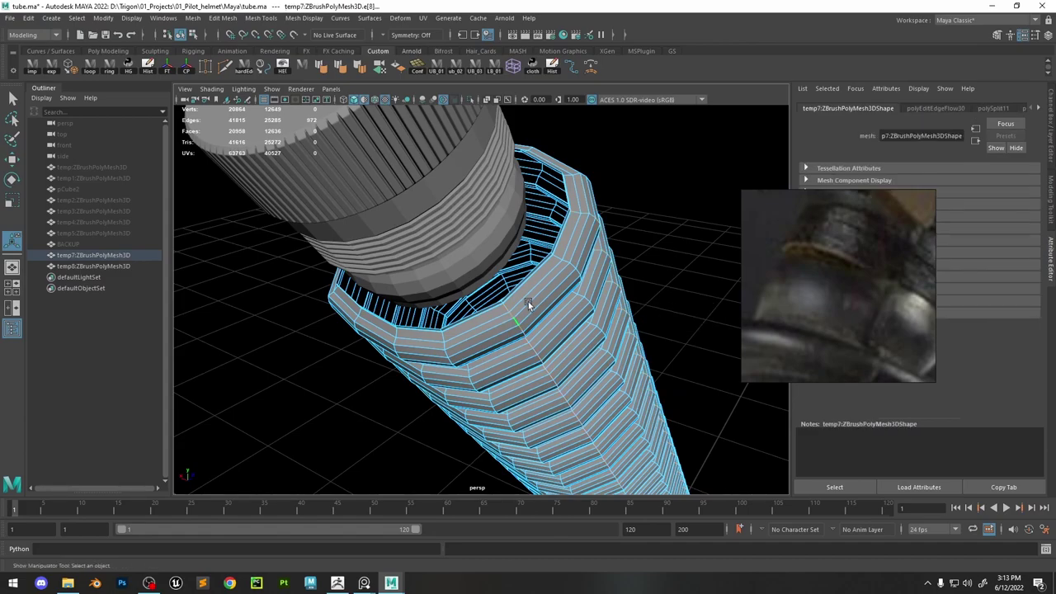
key(g)
double_click(447, 351)
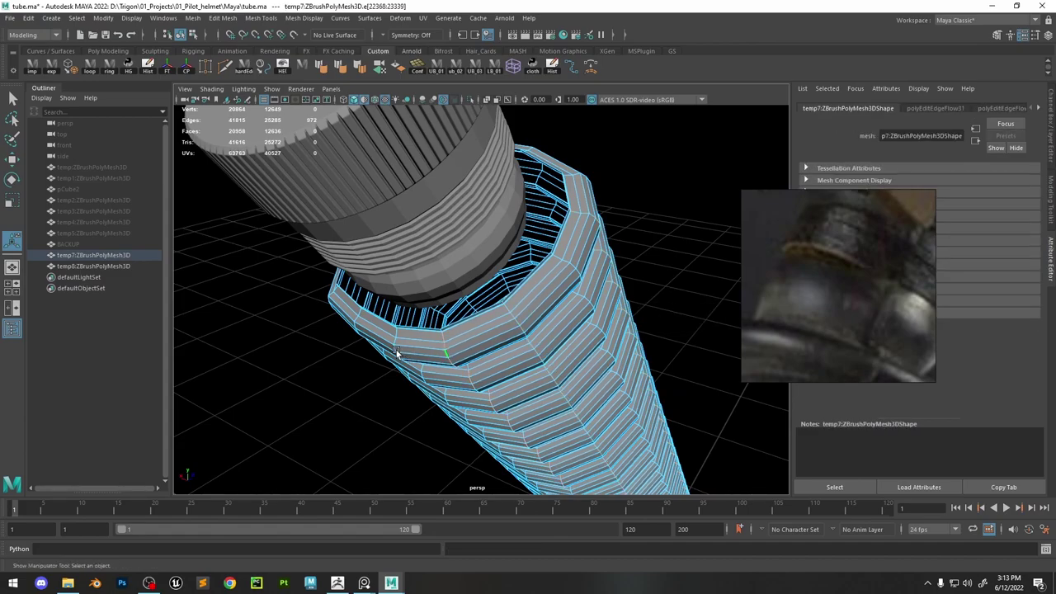
key(g)
double_click(395, 351)
key(g)
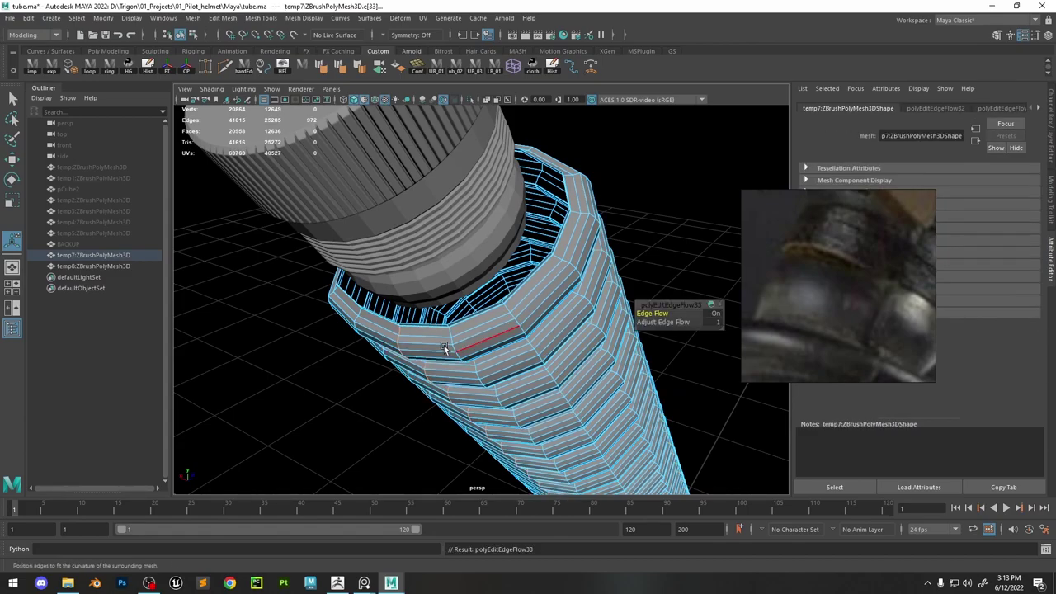
Continue around the tube, evening out the next three lengthwise edge loops with Edit Edge Flow.
alt+drag(446, 347, 497, 351)
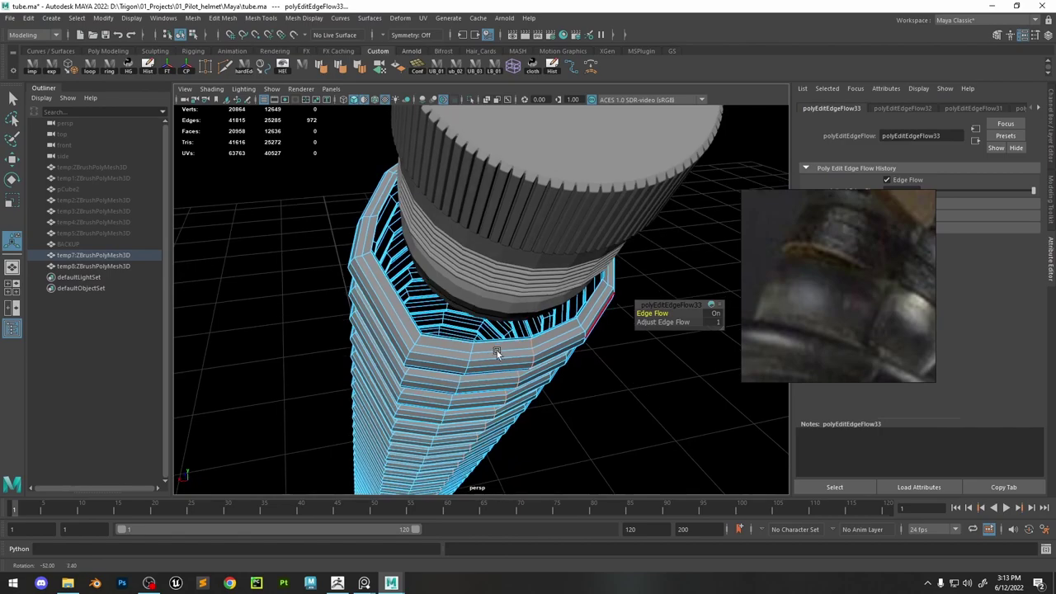
double_click(359, 256)
key(g)
double_click(411, 346)
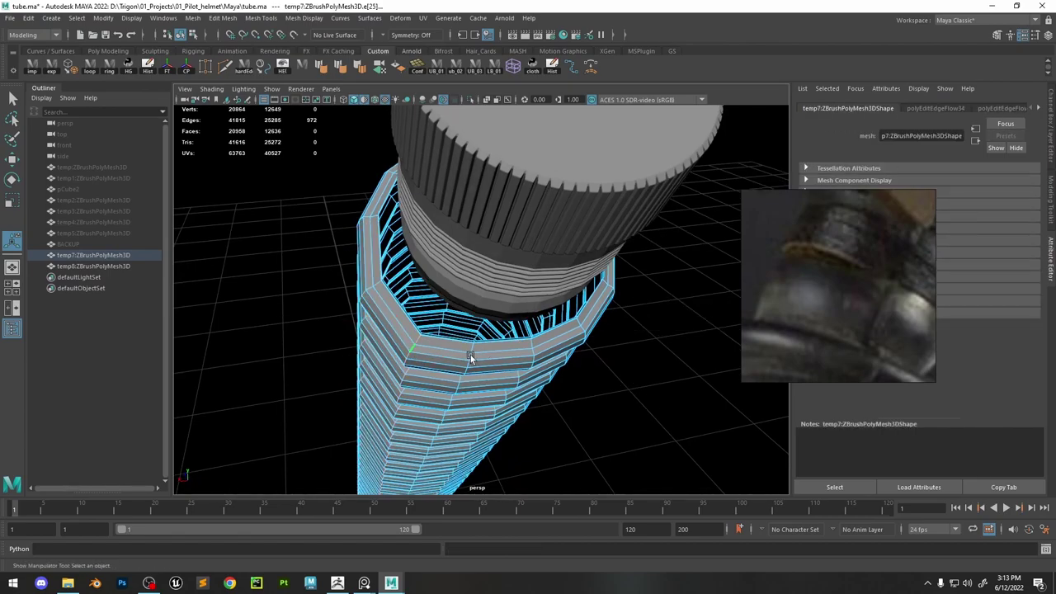
key(g)
double_click(471, 355)
key(g)
Even out the lengthwise edge loops on the far side of the tube with Edit Edge Flow to complete the circle.
alt+drag(358, 251, 399, 273)
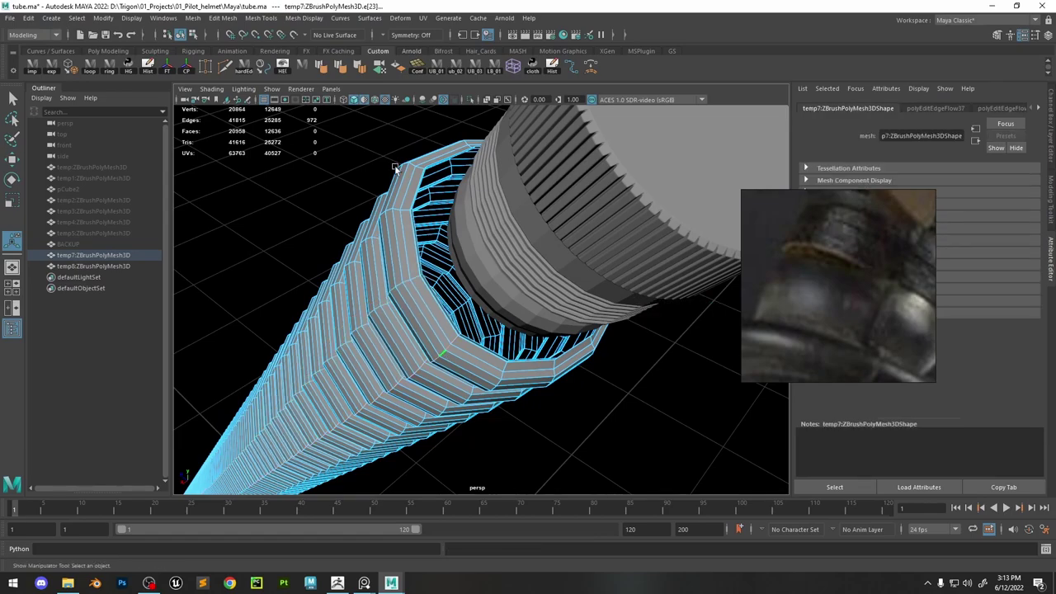
click(404, 211)
key(g)
double_click(411, 166)
key(g)
alt+drag(455, 255, 554, 248)
double_click(542, 163)
key(g)
double_click(529, 158)
key(g)
double_click(574, 178)
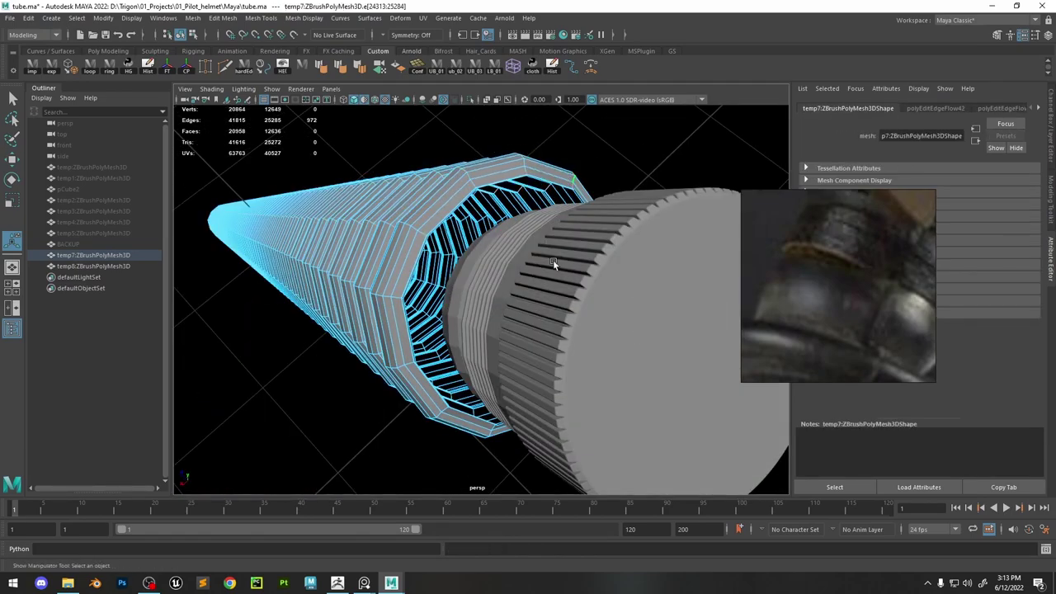
key(g)
Repeat Edit Edge Flow on the lengthwise loops near the newest cut to refine the tube's roundness.
alt+drag(672, 317, 505, 328)
double_click(502, 332)
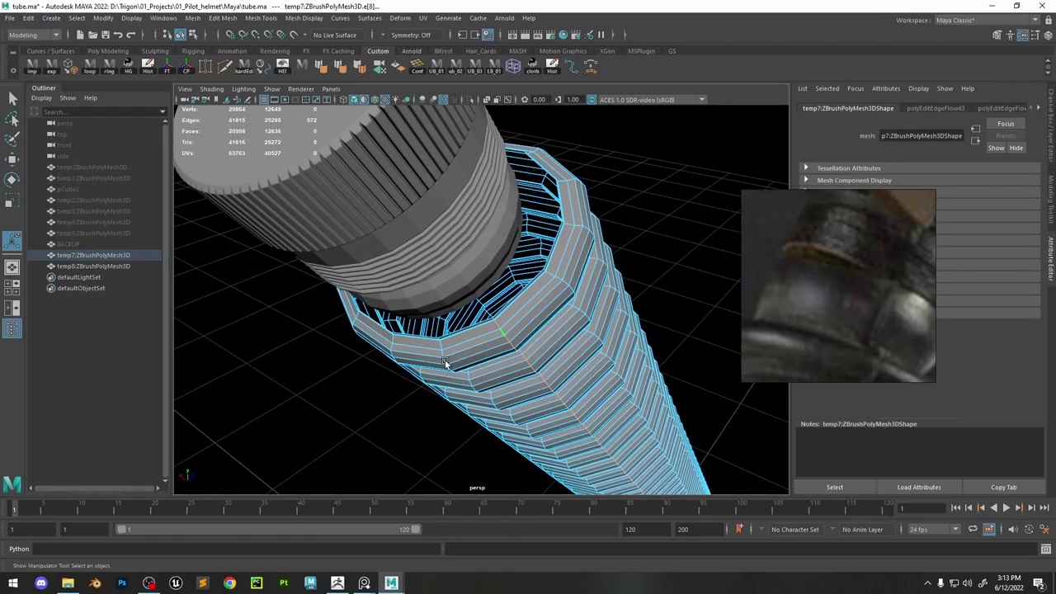
key(g)
double_click(444, 361)
key(g)
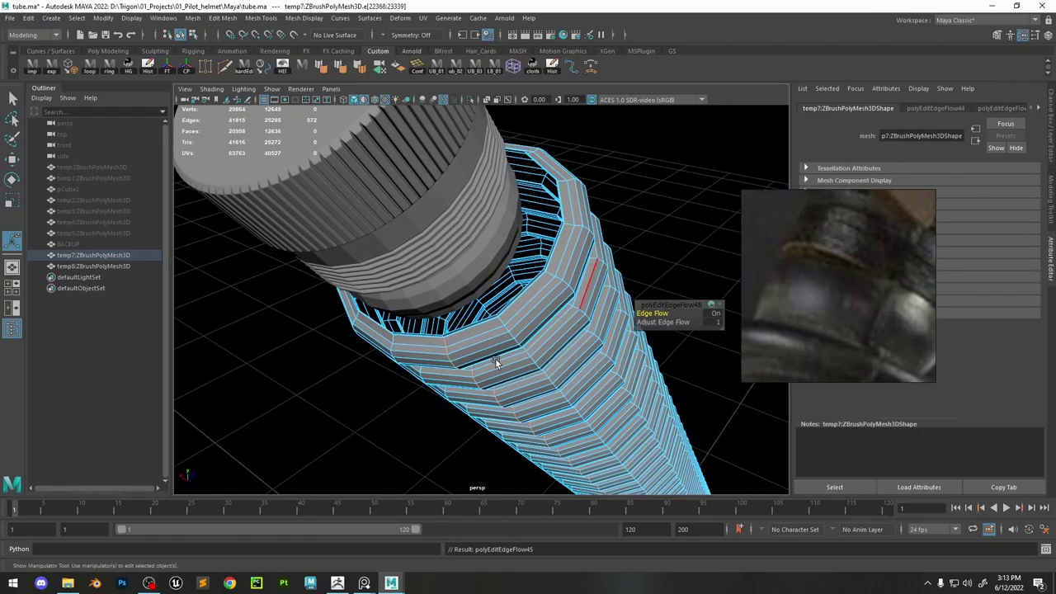
alt+drag(495, 358, 451, 300)
scroll(485, 286, down, 5)
scroll(462, 289, up, 5)
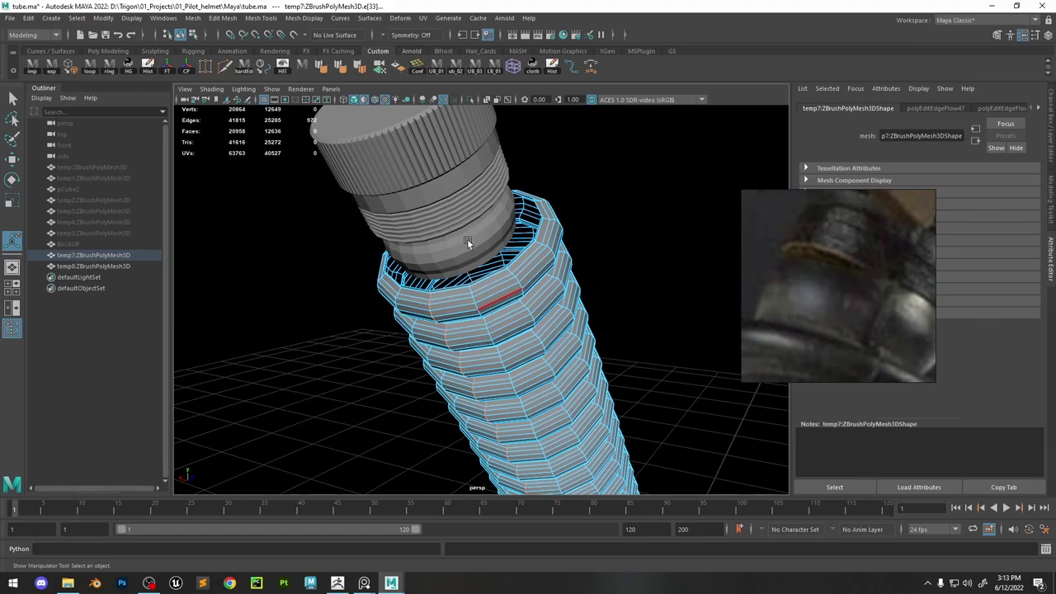
Apply Edit Edge Flow to two adjacent lengthwise edge loops on the hose side facing the view.
key(g)
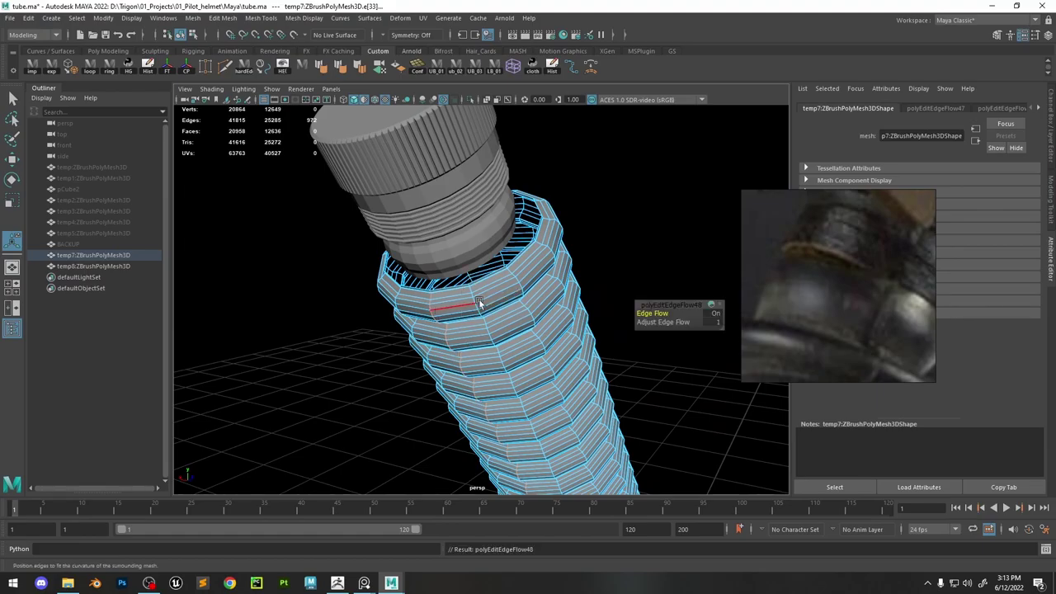
key(g)
alt+drag(478, 303, 688, 213)
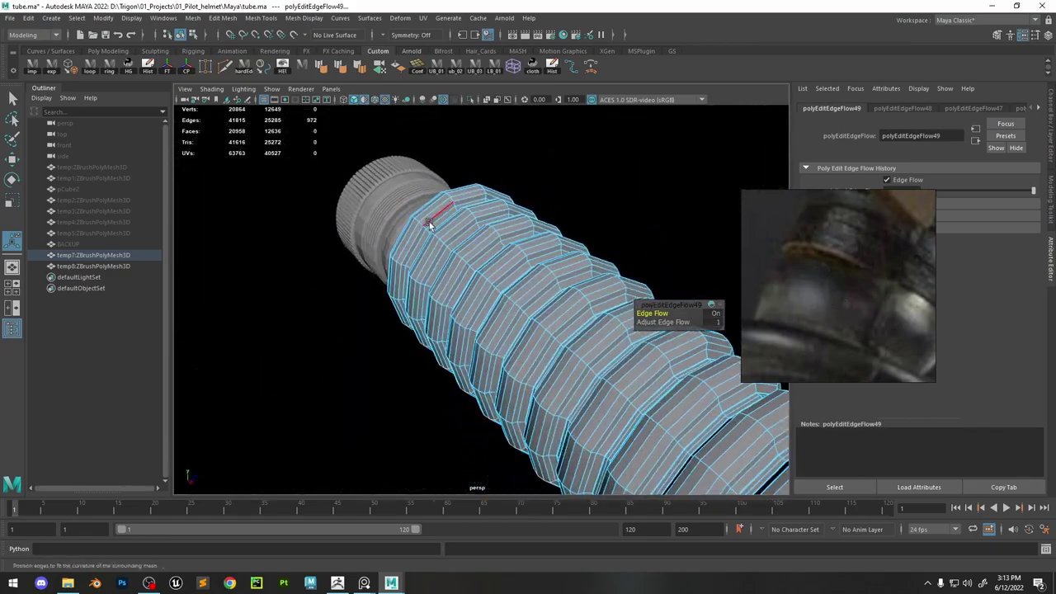
Examine the hose's roundness in smooth mesh preview from several angles, and return it to the unsmoothed display.
key(q)
right_drag(429, 223, 483, 188)
click(658, 240)
alt+right_drag(658, 240, 525, 301)
click(525, 301)
key(3)
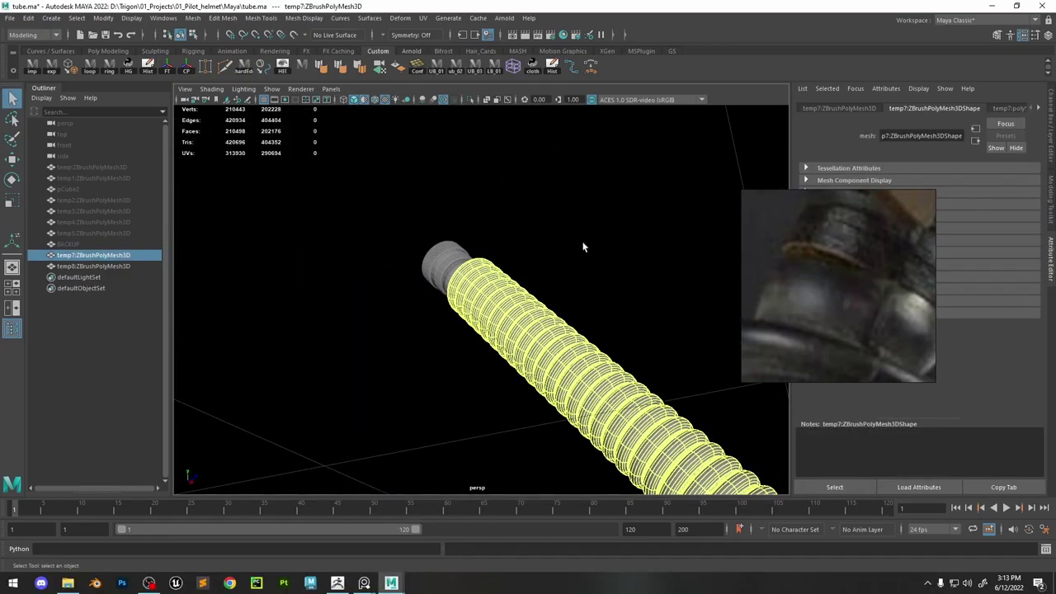
click(584, 248)
alt+drag(606, 288, 337, 296)
alt+right_drag(337, 295, 516, 308)
alt+drag(516, 308, 584, 302)
click(537, 346)
key(1)
Try combining the threaded connector and the corrugated hose into one mesh.
click(520, 240)
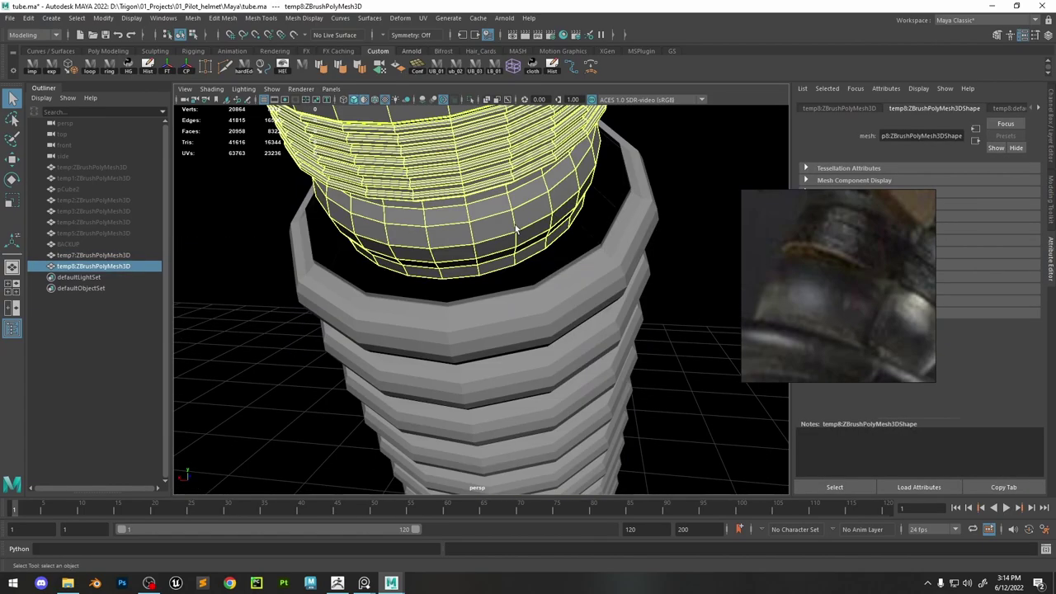
shift+click(509, 305)
key(space)
click(373, 332)
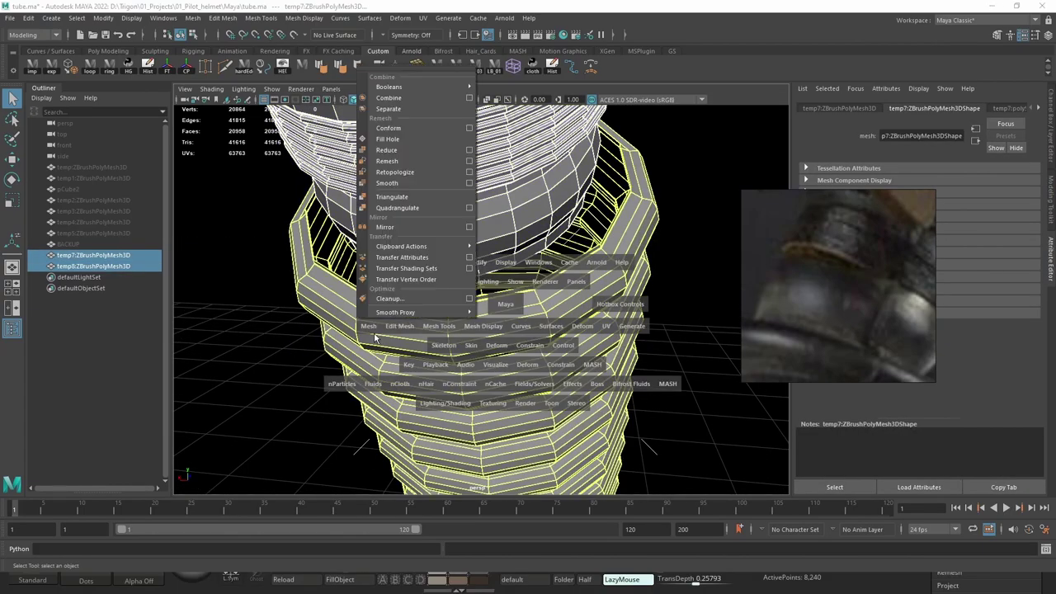
click(389, 99)
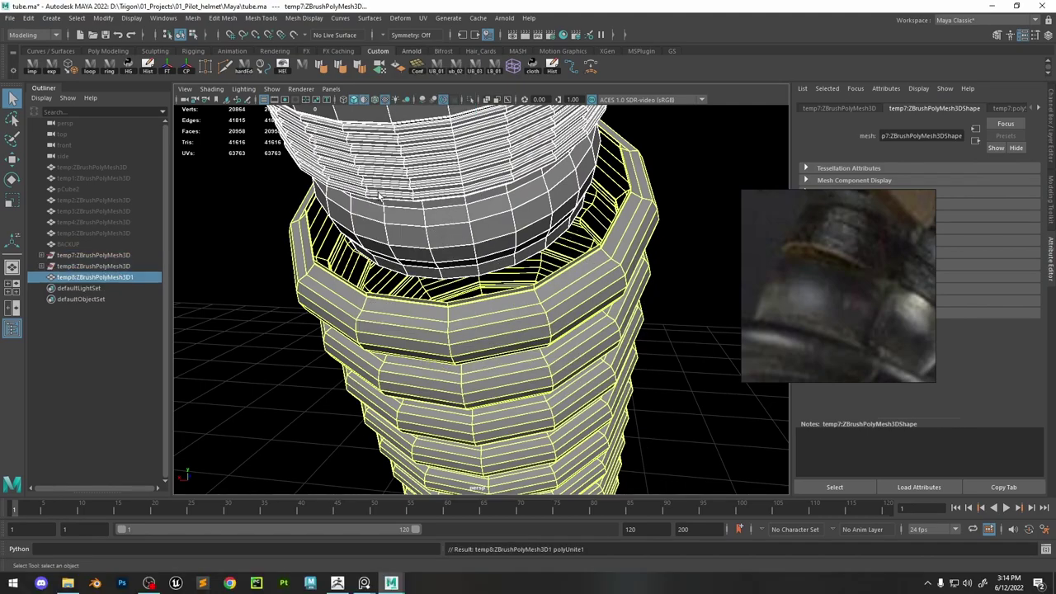
Delete the combined mesh's history and select the edge loop around the connector's open rim to check its edge count.
click(148, 66)
right_drag(465, 257, 465, 226)
double_click(490, 274)
alt+drag(497, 293, 416, 250)
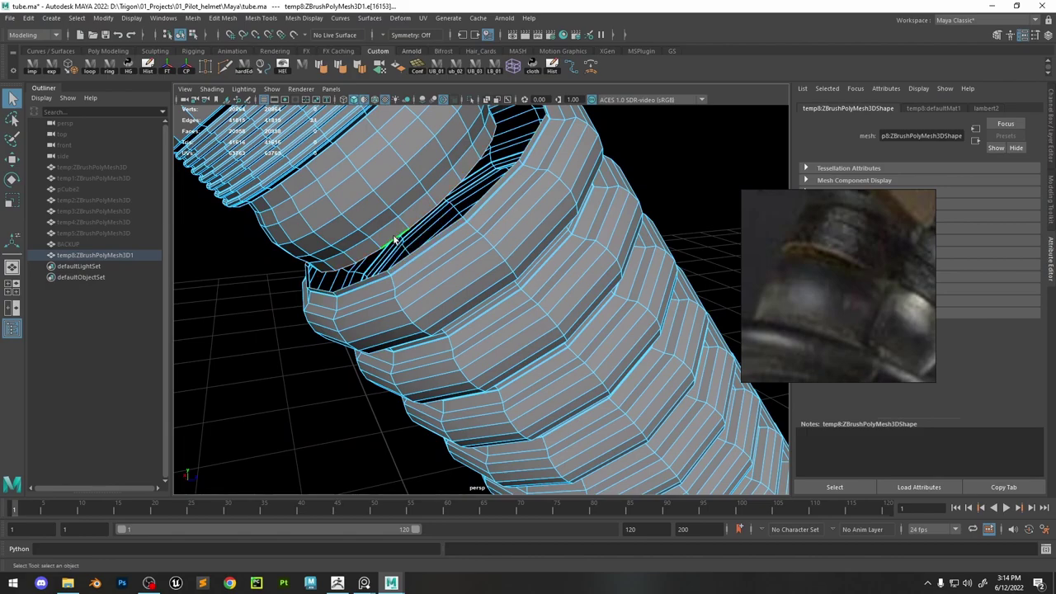
alt+drag(458, 289, 505, 248)
Undo the edge selection, the history deletion and the Combine to get the connector and hose back as separate objects.
key(ctrl+z)
key(ctrl+z)
key(ctrl+z)
key(ctrl+z)
key(ctrl+z)
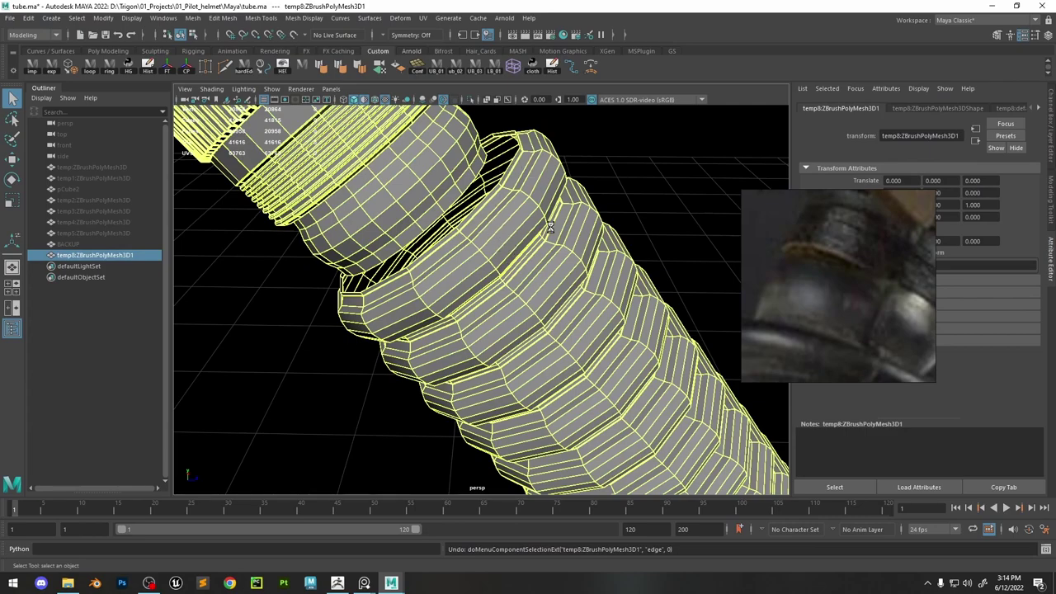
key(ctrl+z)
alt+drag(496, 240, 487, 238)
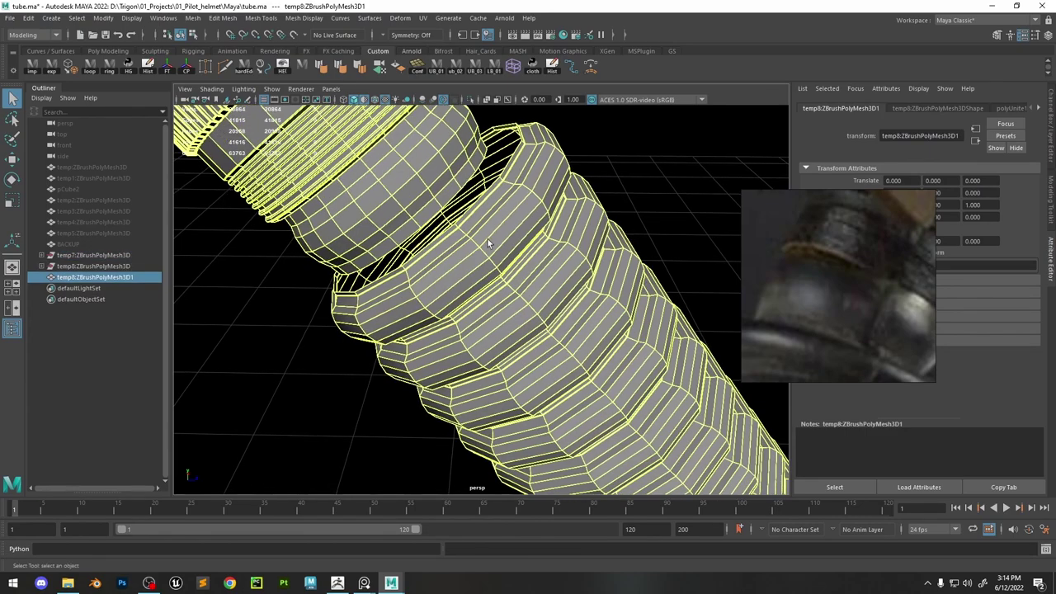
scroll(486, 234, up, 2)
key(ctrl+z)
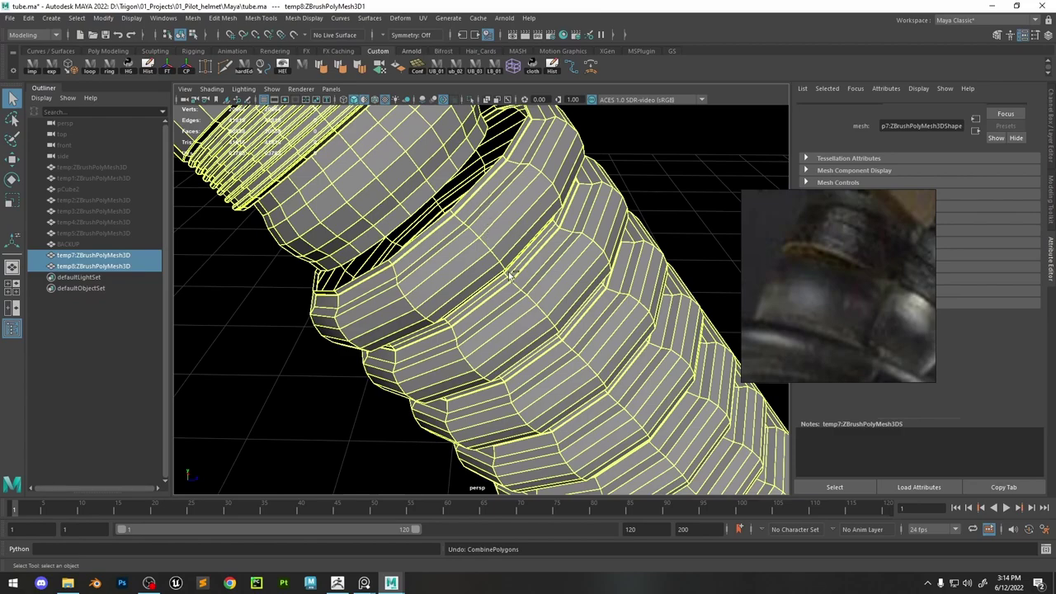
Select the edge loop around the hose's open rim to check its edge count against the connector.
click(640, 172)
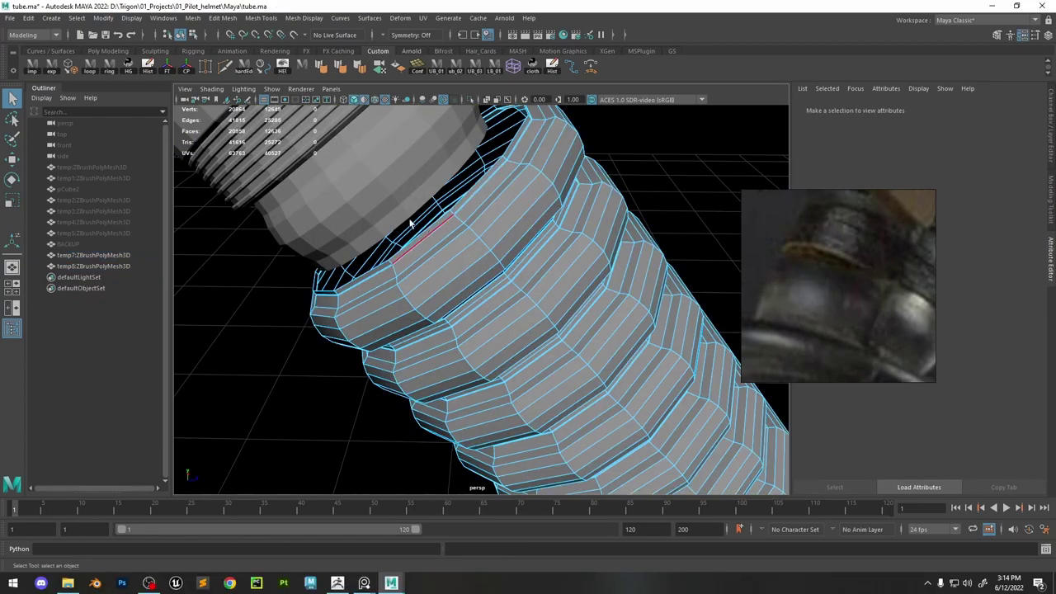
alt+right_drag(410, 223, 448, 243)
alt+drag(449, 242, 458, 245)
double_click(391, 264)
alt+right_drag(391, 264, 419, 190)
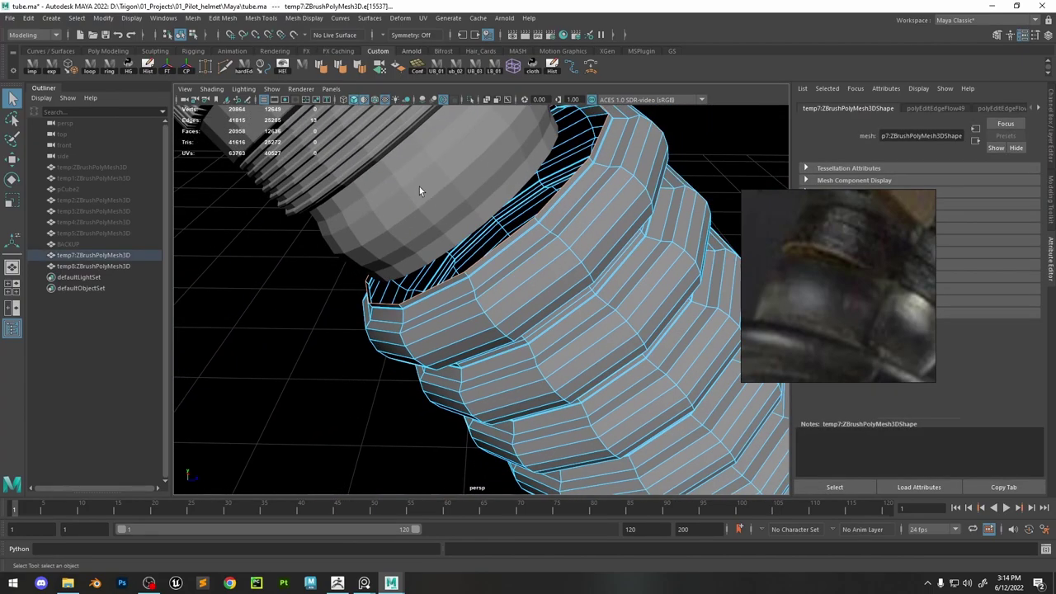
click(538, 240)
alt+drag(451, 298, 565, 270)
Delete one lengthwise edge loop from the hose and even out the adjacent loops with Edit Edge Flow.
alt+drag(454, 276, 549, 305)
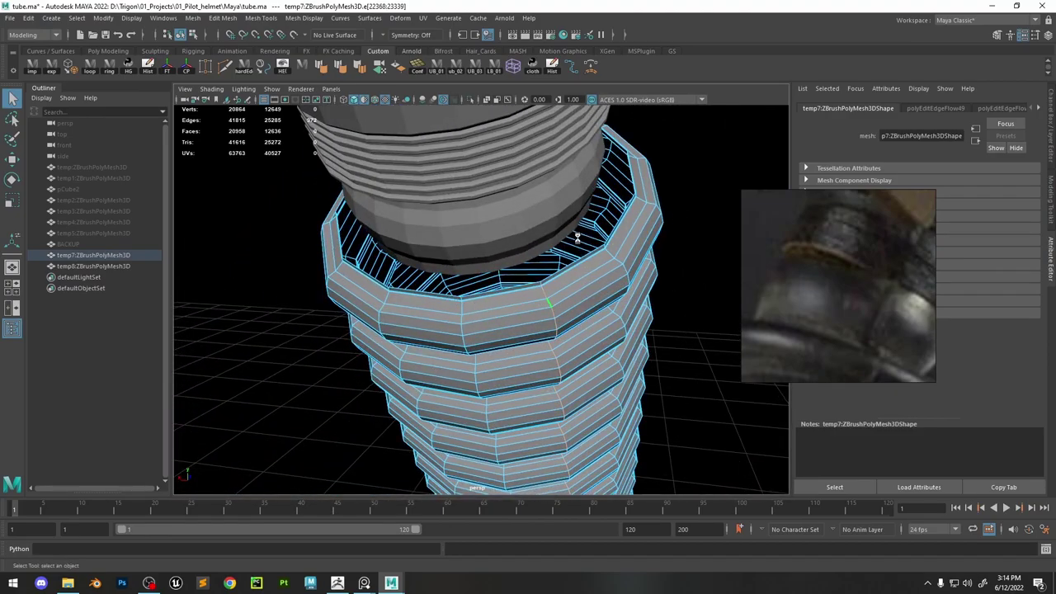
double_click(462, 331)
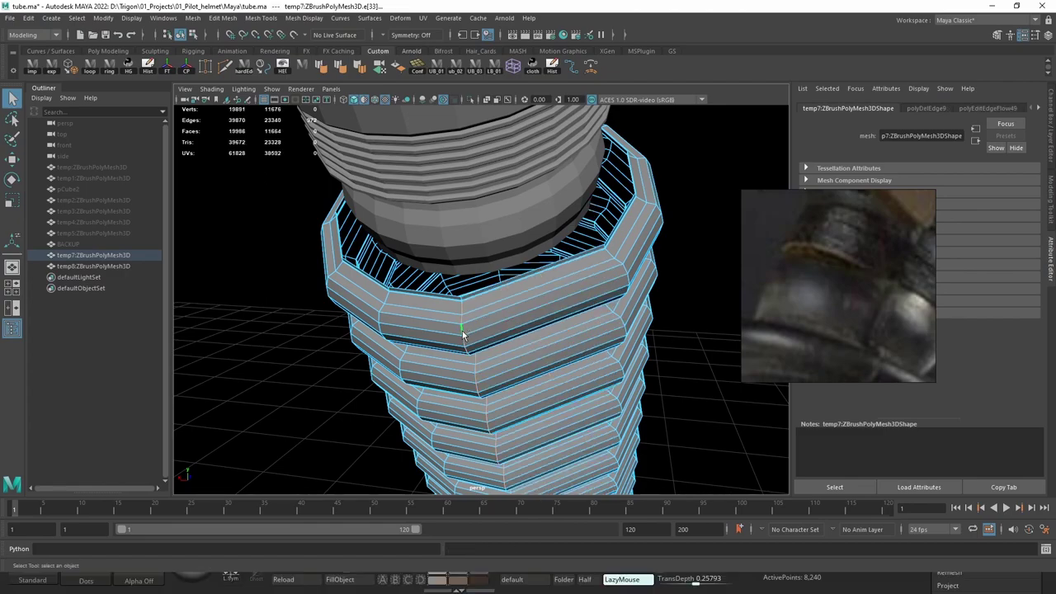
shift+right_drag(462, 331, 449, 440)
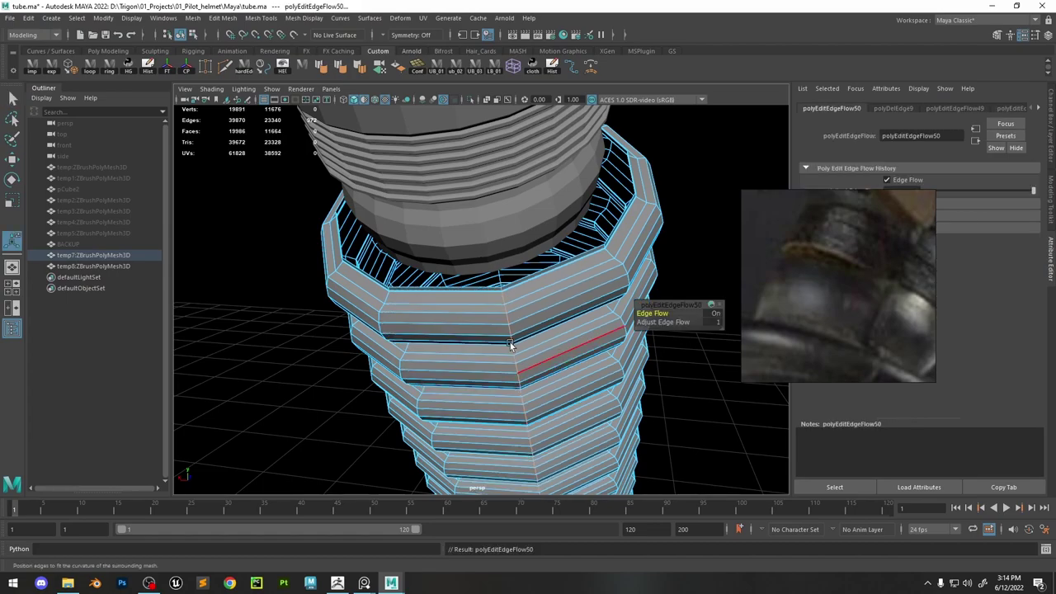
double_click(382, 310)
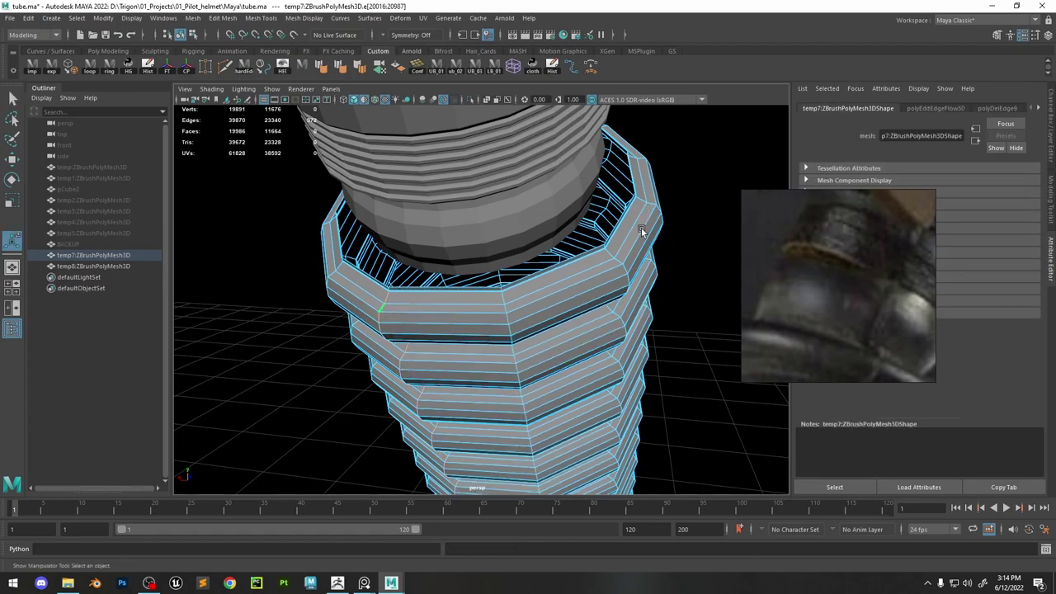
double_click(330, 272)
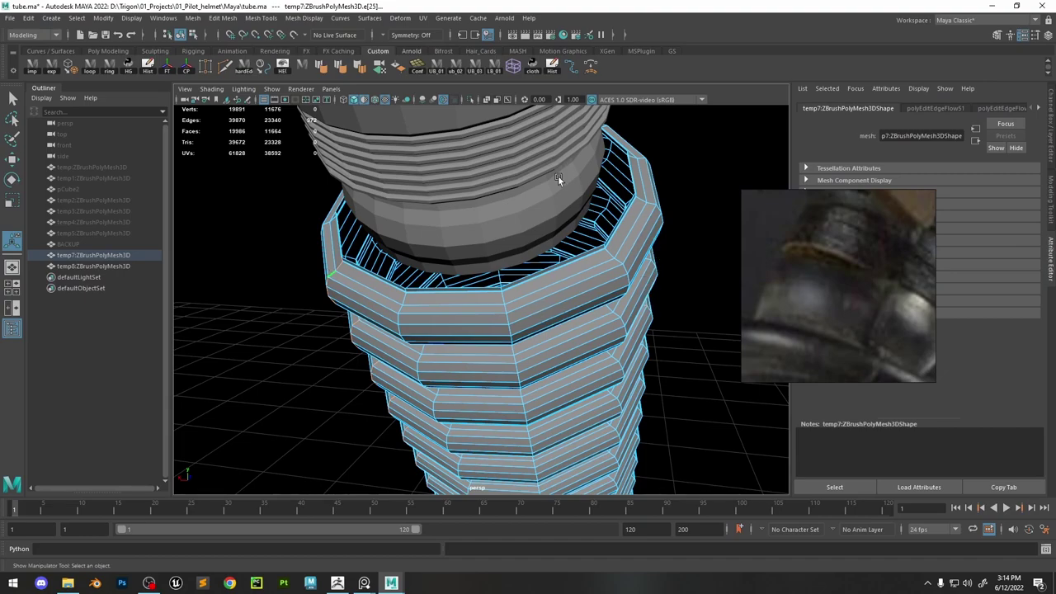
key(g)
Apply Edit Edge Flow to the lengthwise loops on the other side of the deleted one.
alt+drag(655, 335, 567, 308)
double_click(563, 309)
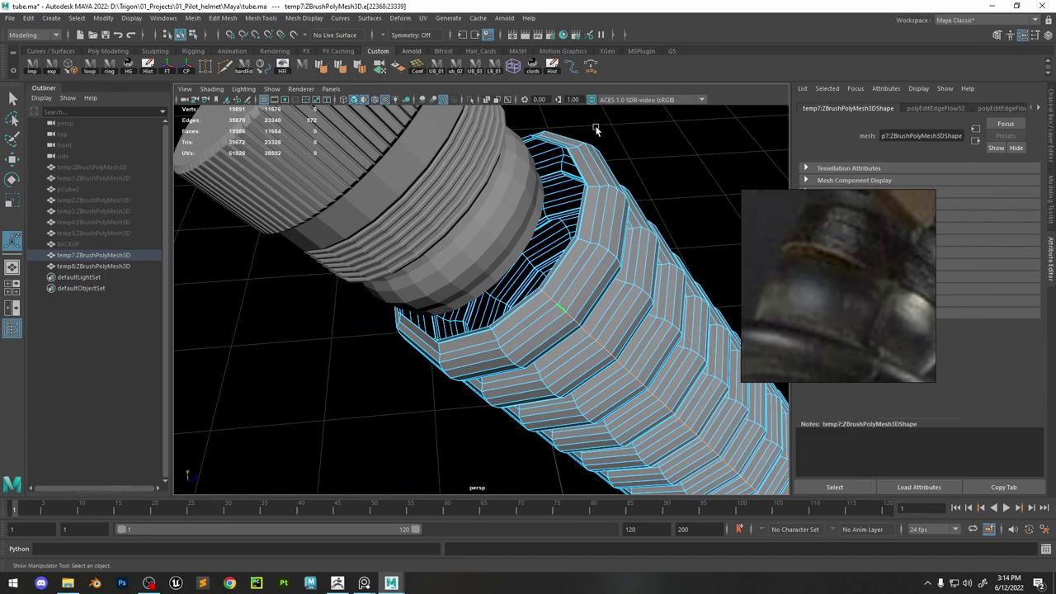
key(g)
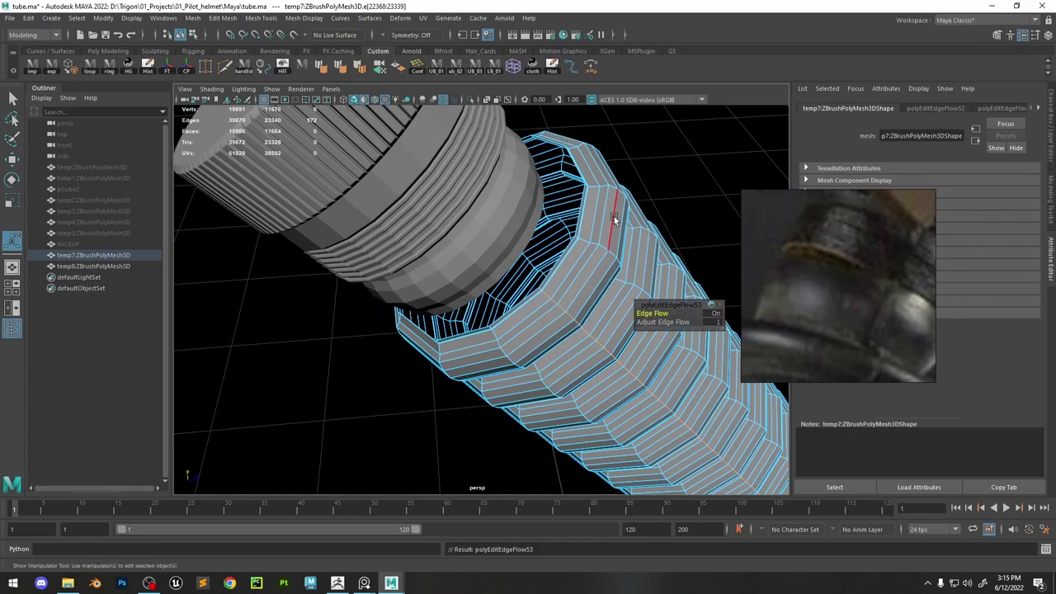
key(g)
alt+drag(622, 233, 533, 274)
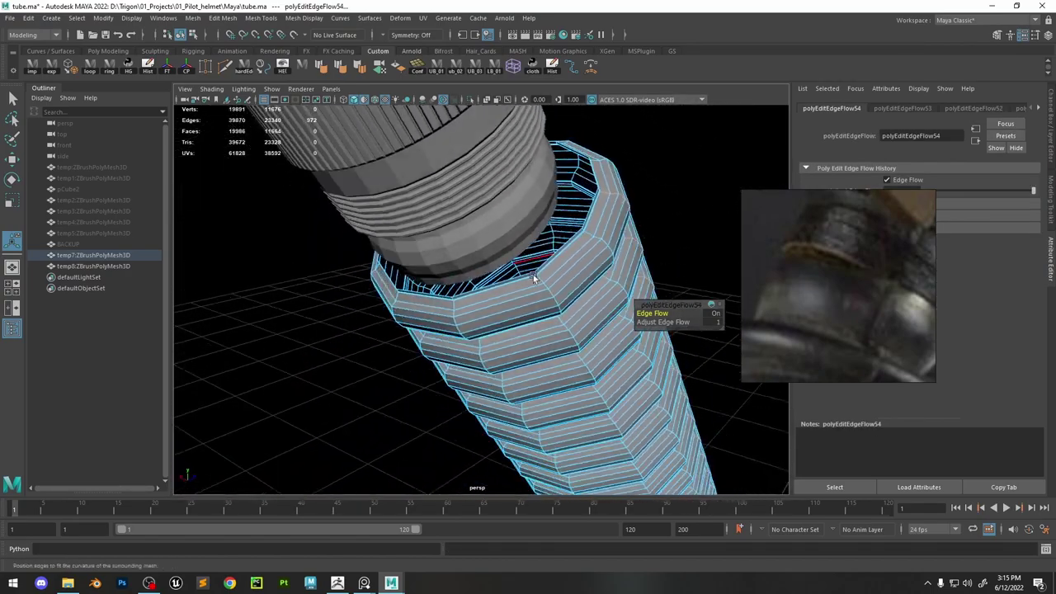
Preview the hose smoothed, lower the preview's subdivision level, and convert the smooth preview to polygons.
right_drag(533, 277, 587, 254)
key(1)
key(3)
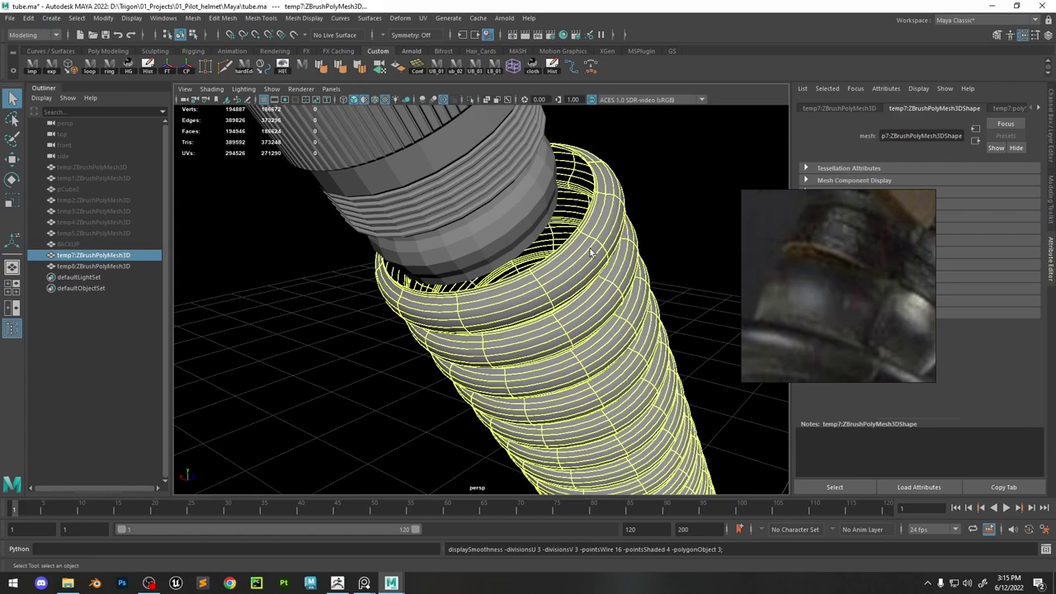
key(Page_Down)
key(Page_Down)
key(Page_Up)
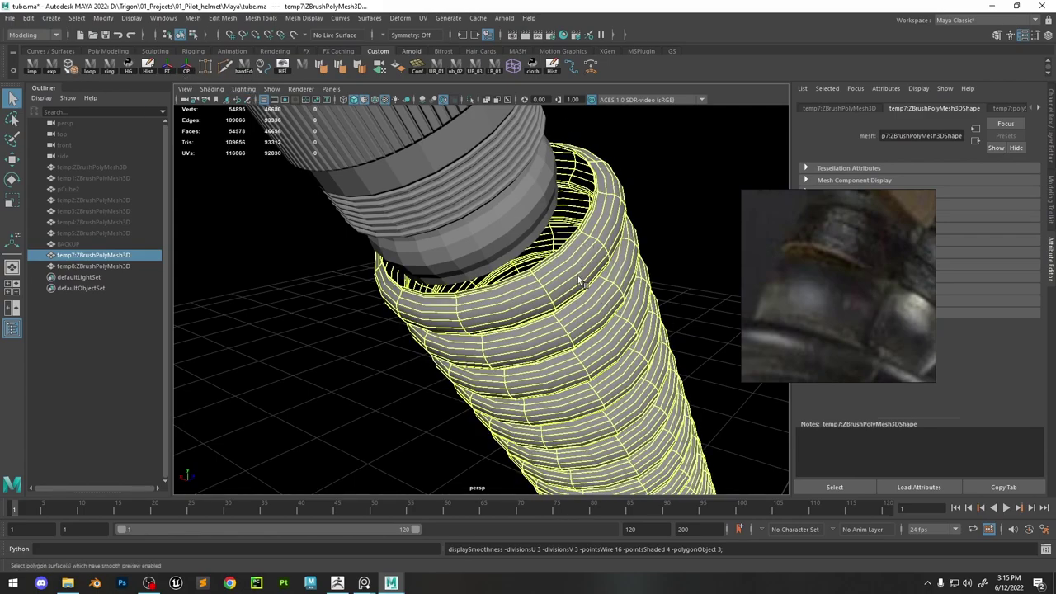
key(1)
Select the edge loop around the smoothed hose's open rim and compare its segments with the connector's rim.
scroll(559, 250, down, 5)
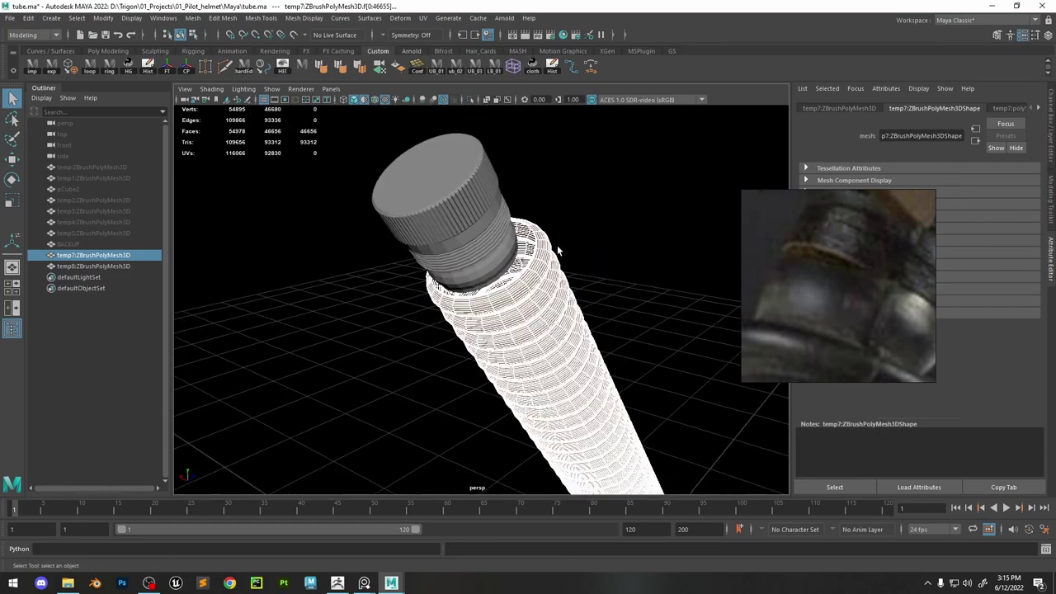
alt+drag(597, 257, 567, 252)
scroll(568, 251, up, 5)
right_drag(563, 200, 560, 235)
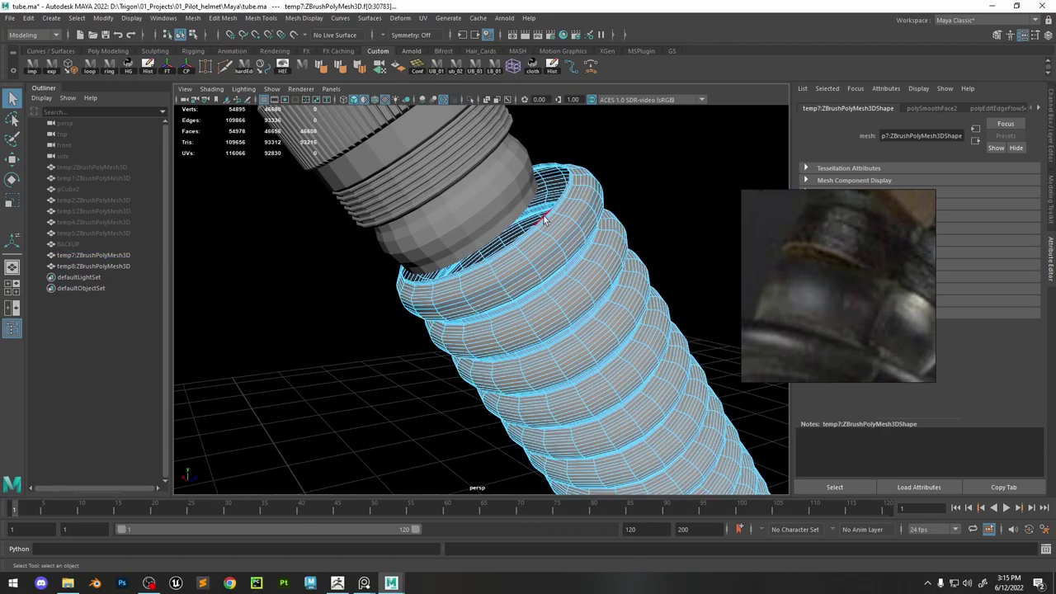
double_click(543, 217)
scroll(533, 261, up, 5)
scroll(498, 265, up, 2)
alt+drag(567, 246, 470, 254)
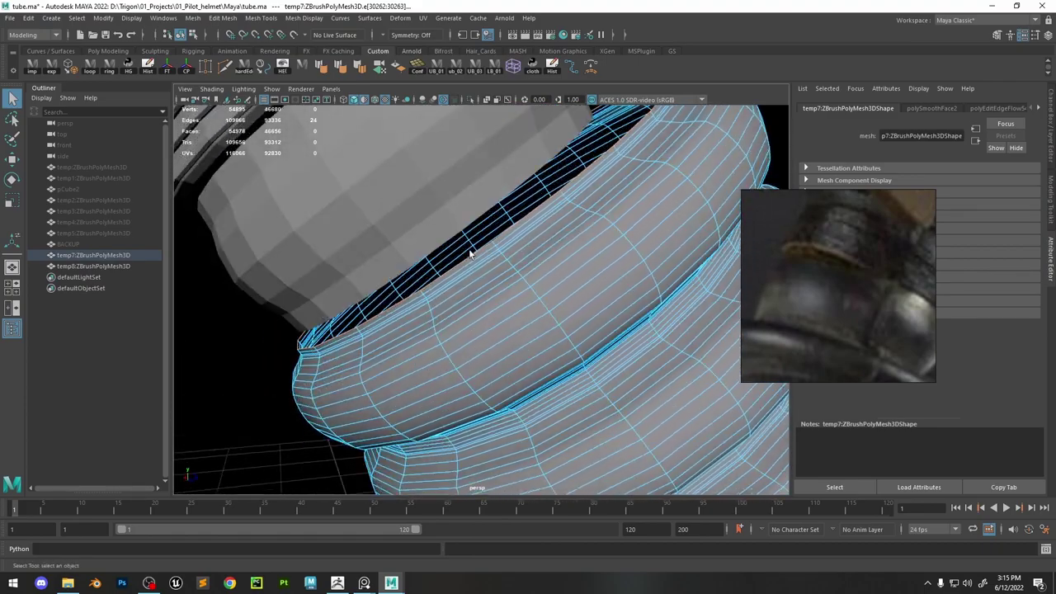
mouse_move(470, 254)
alt+right_down()
mouse_move(471, 224)
mouse_move(344, 110)
mouse_move(421, 201)
mouse_move(484, 250)
alt+right_up()
alt+drag(485, 250, 533, 259)
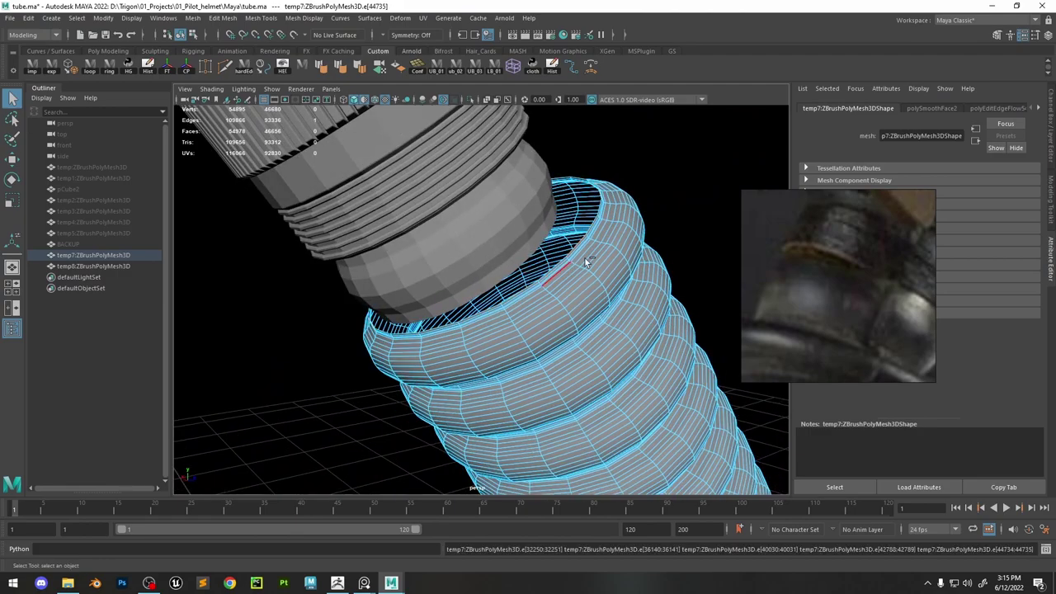
Undo the edge selection and the smooth preview conversion on the hose.
key(ctrl+z)
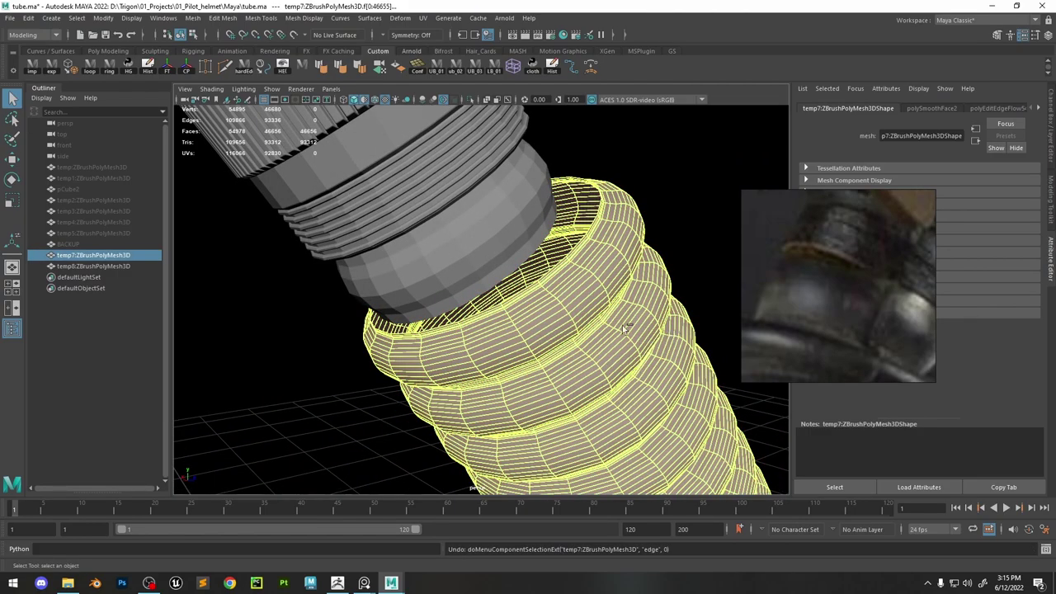
key(ctrl+z)
key(ctrl+z)
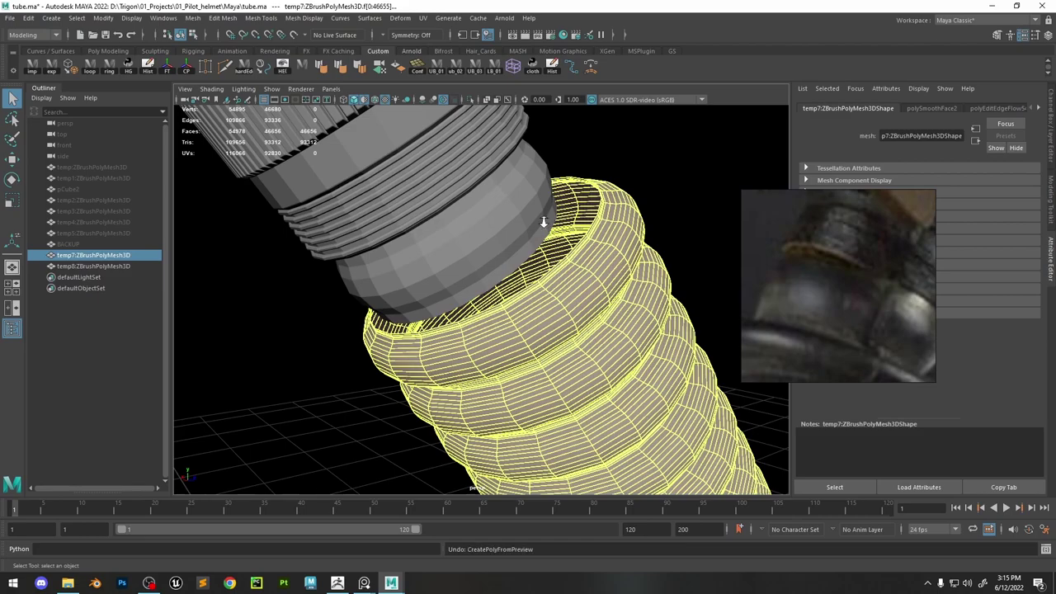
key(ctrl+z)
Start the Multi-Cut tool on the hose's edges and enable Edge Flow in its settings.
right_drag(549, 279, 546, 248)
alt+drag(542, 294, 518, 320)
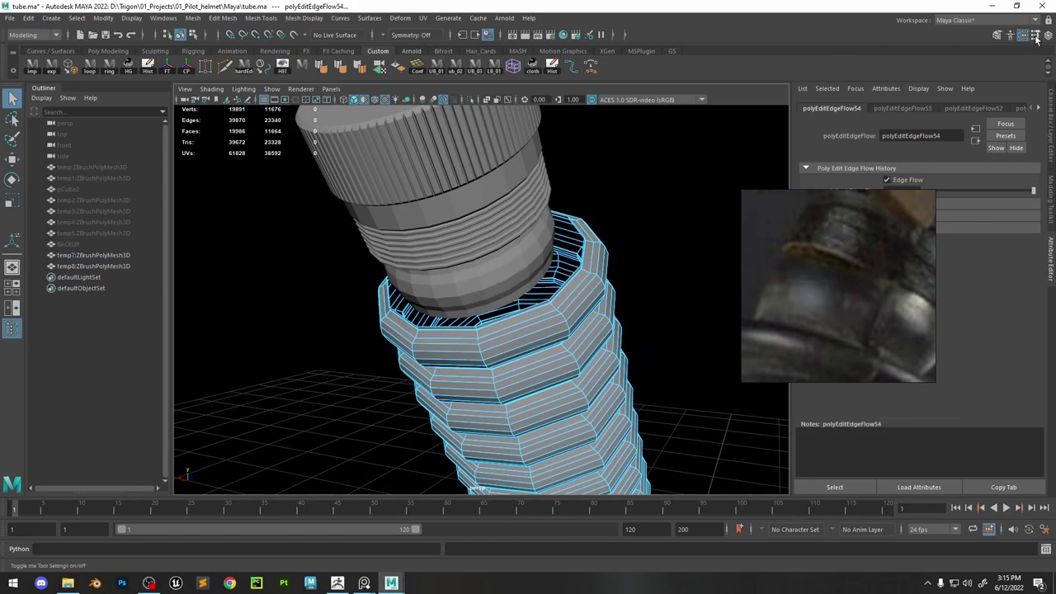
click(225, 68)
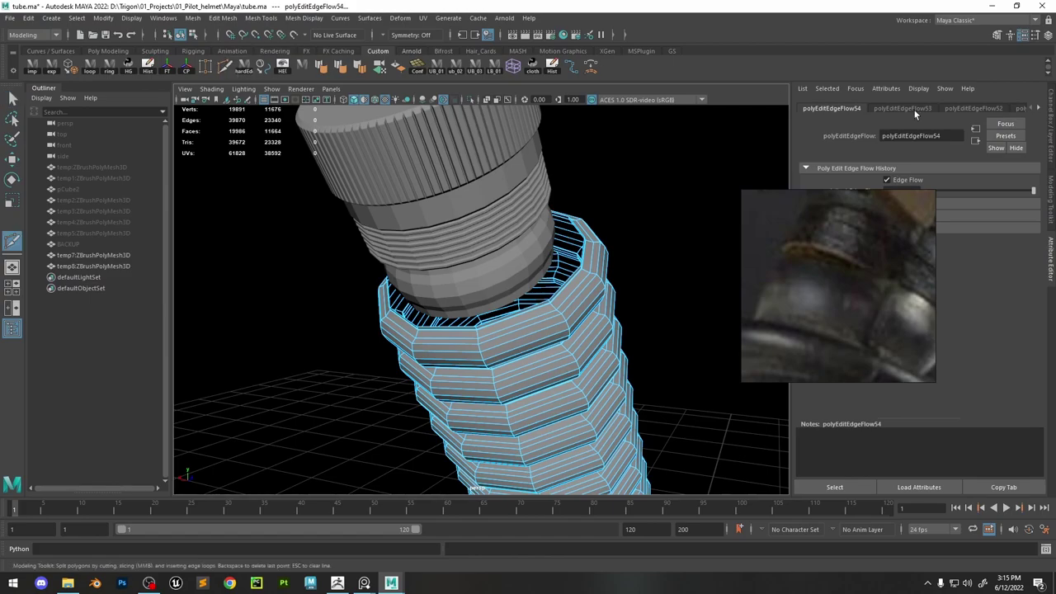
click(1036, 36)
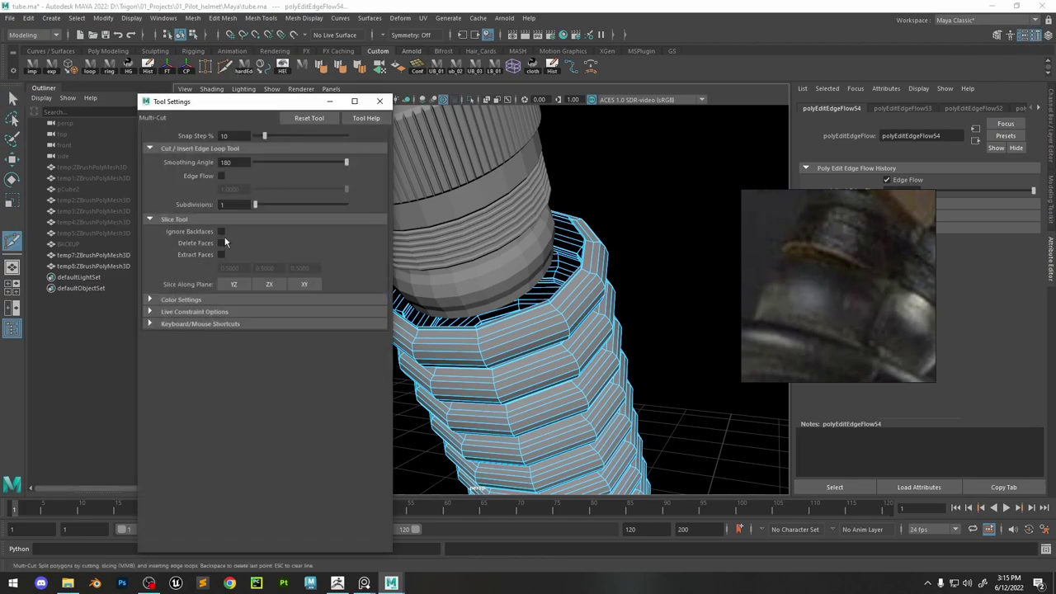
click(222, 175)
click(381, 101)
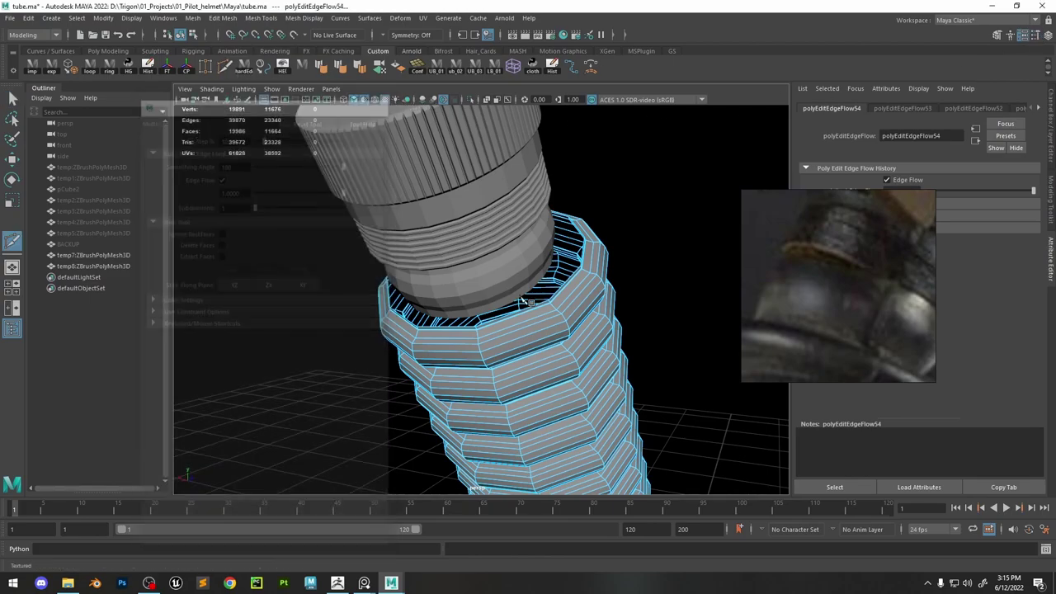
Insert a lengthwise edge loop between each pair of existing loops around the whole hose, and leave Multi-Cut.
scroll(531, 338, up, 2)
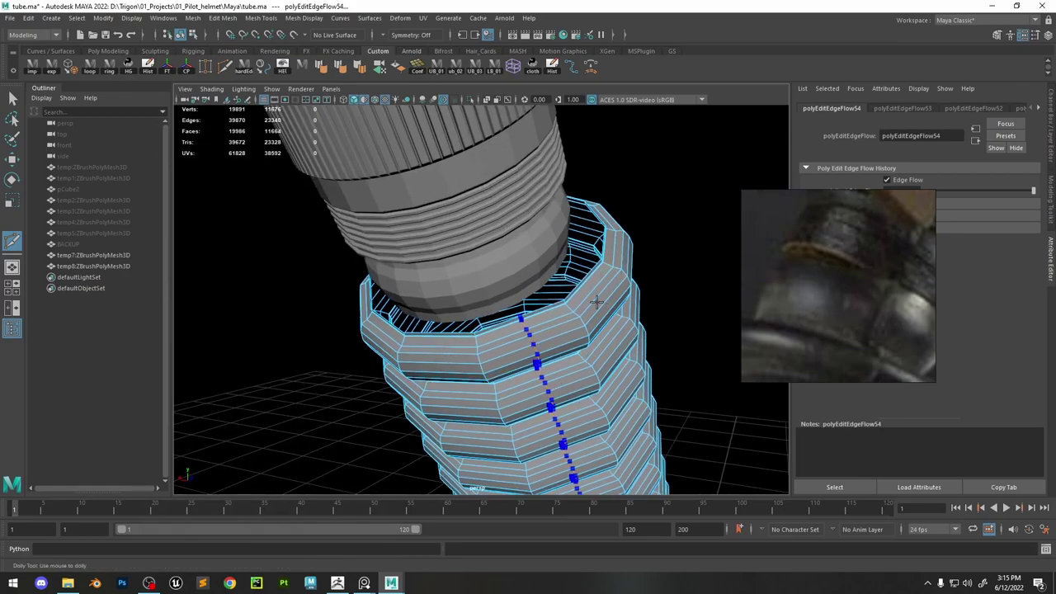
ctrl+click(575, 326)
alt+drag(575, 326, 533, 320)
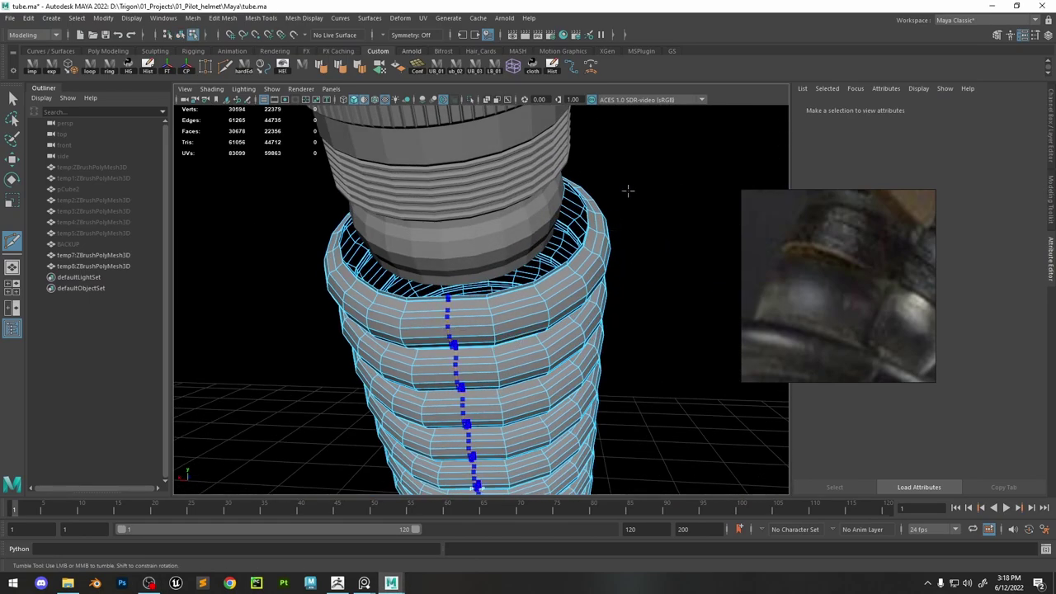
key(w)
right_drag(483, 327, 480, 232)
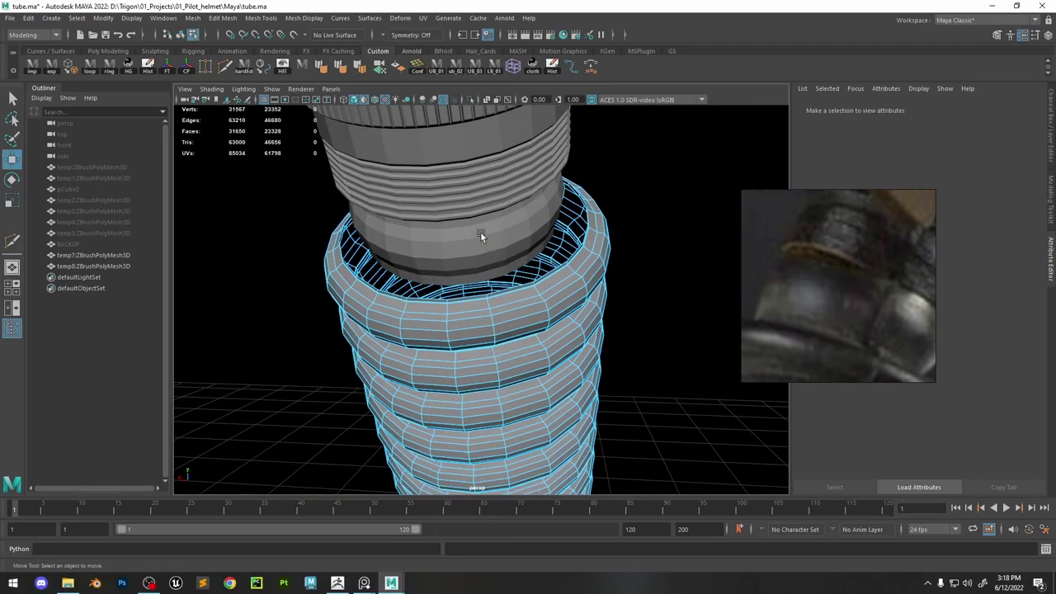
Check the edge loop around the hose's open rim, turn off construction history, and delete the hose's existing history.
double_click(463, 300)
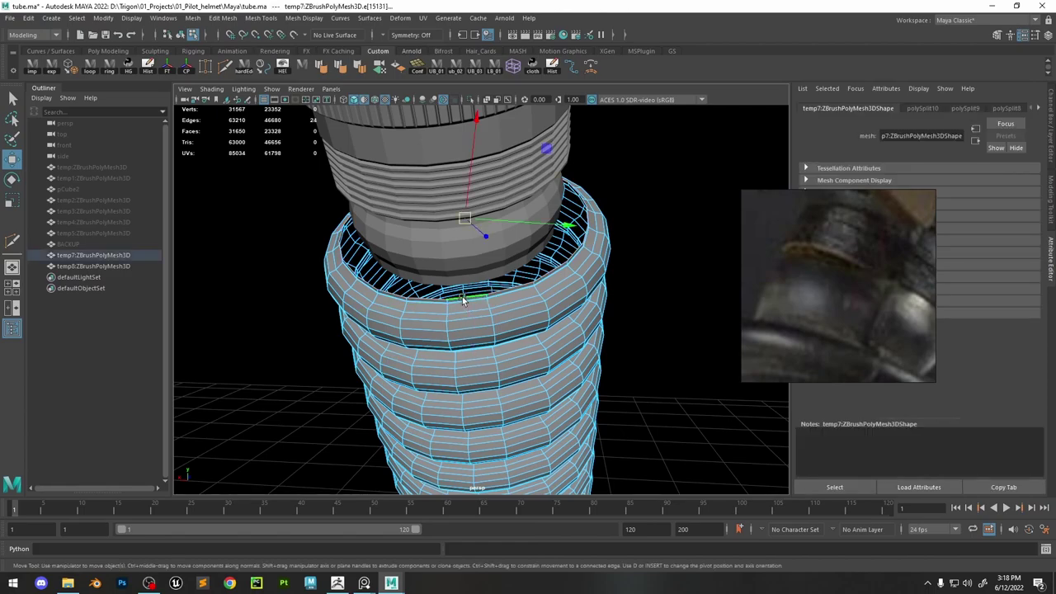
alt+drag(536, 343, 463, 310)
right_drag(478, 296, 526, 254)
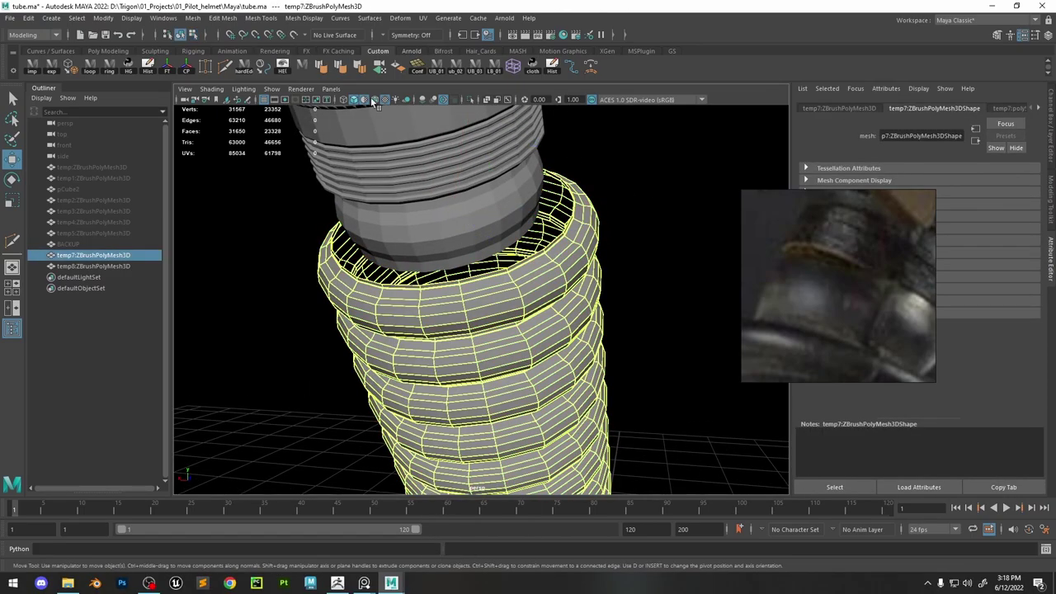
click(489, 37)
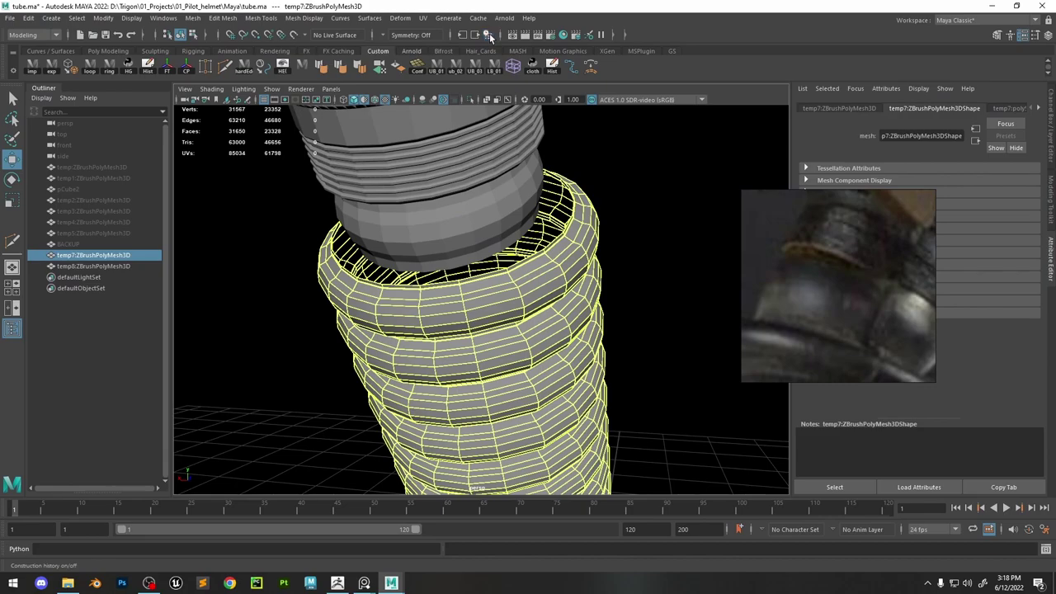
click(149, 69)
Apply Edit Edge Flow to one inserted lengthwise edge loop on the hose and return to object selection.
right_drag(596, 281, 594, 190)
double_click(517, 294)
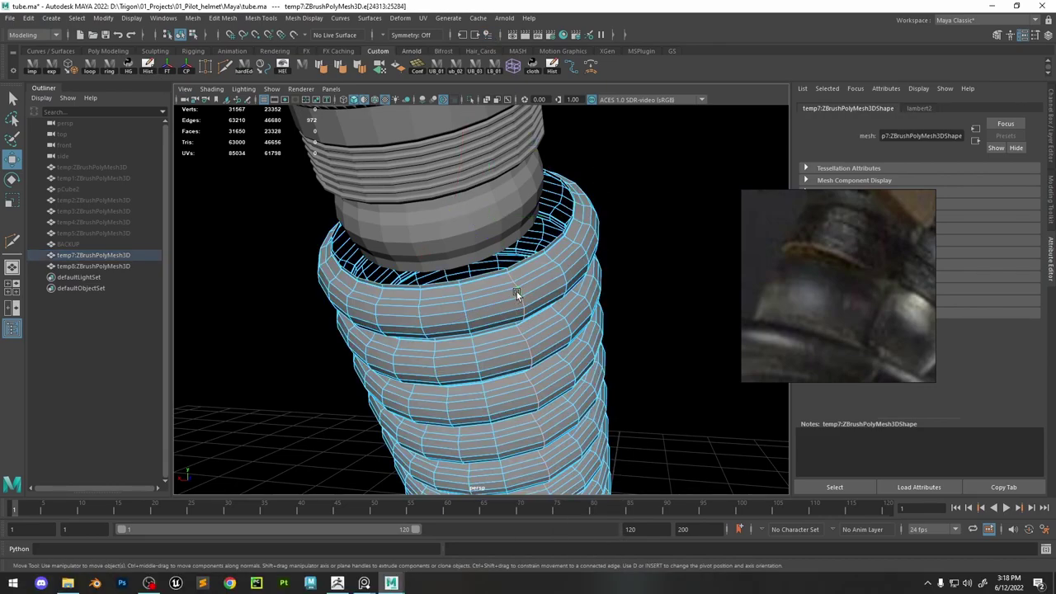
shift+right_drag(517, 294, 517, 403)
key(q)
right_drag(514, 245, 582, 195)
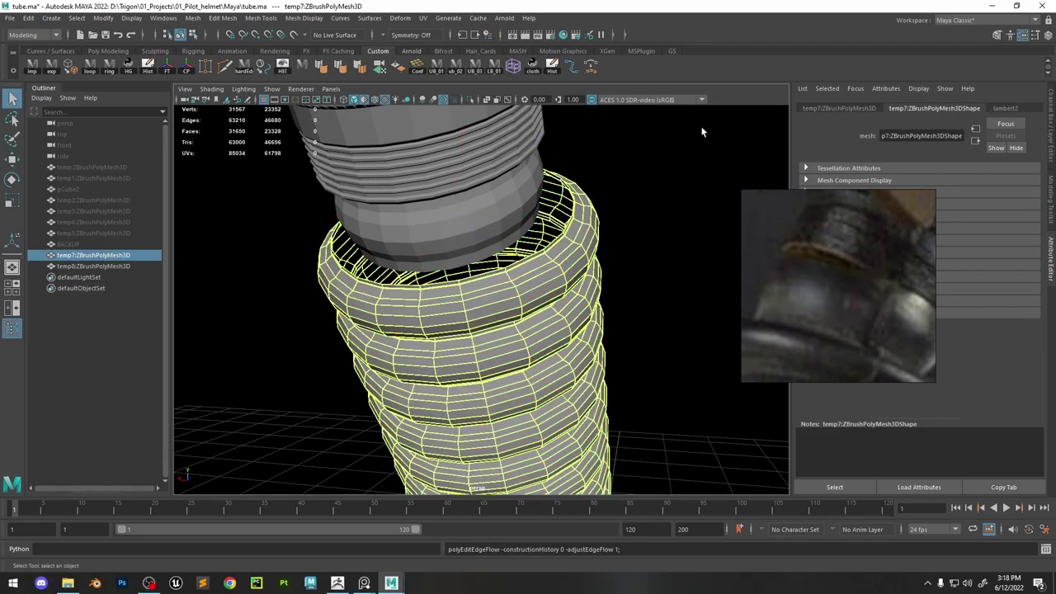
Repeat Edit Edge Flow on further inserted lengthwise loops along the front of the hose.
key(F10)
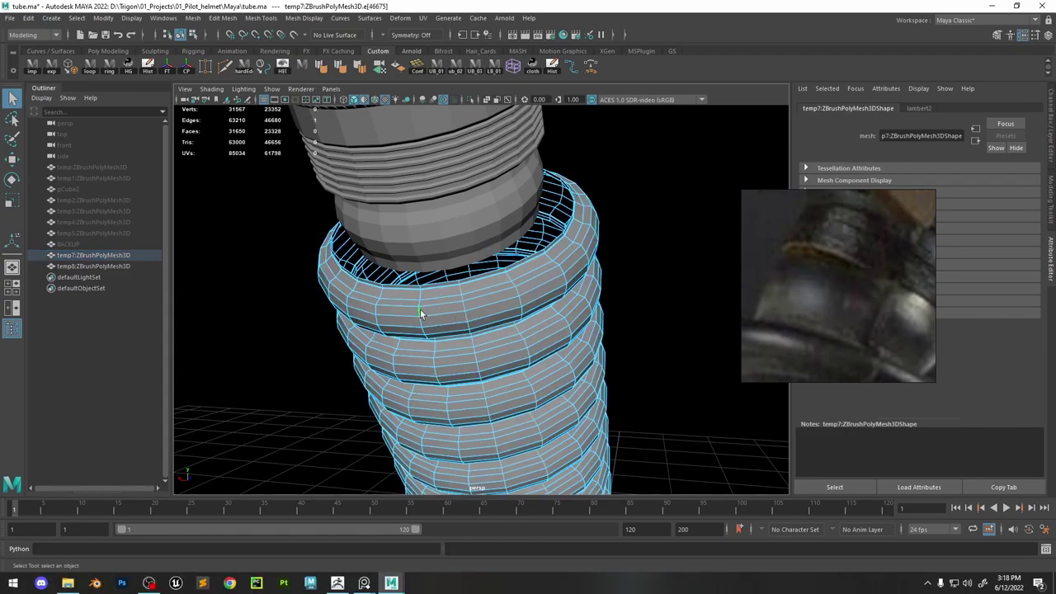
shift+right_drag(420, 310, 429, 420)
double_click(561, 273)
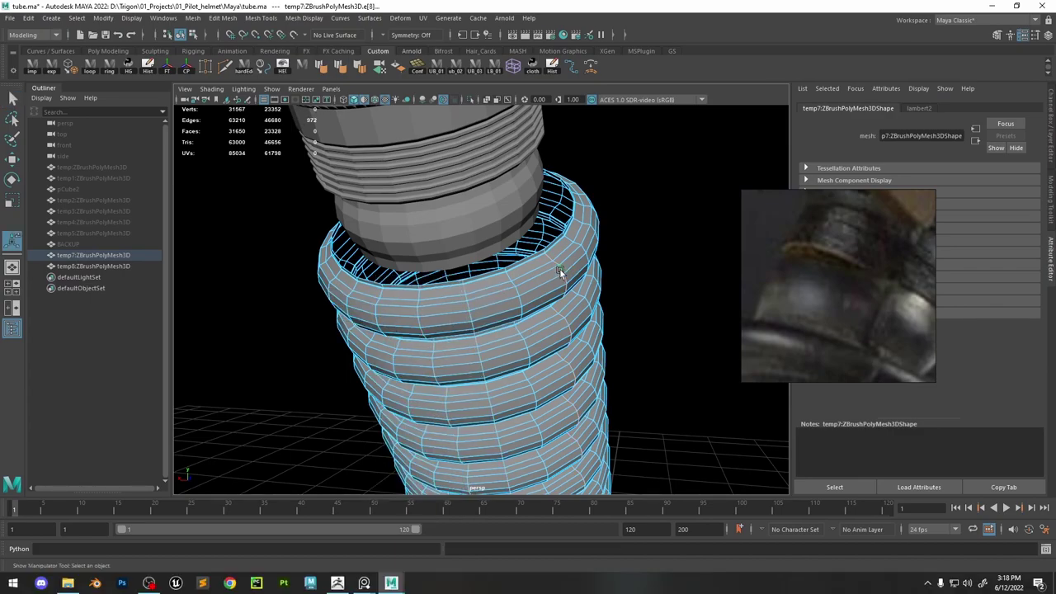
key(g)
double_click(518, 293)
key(g)
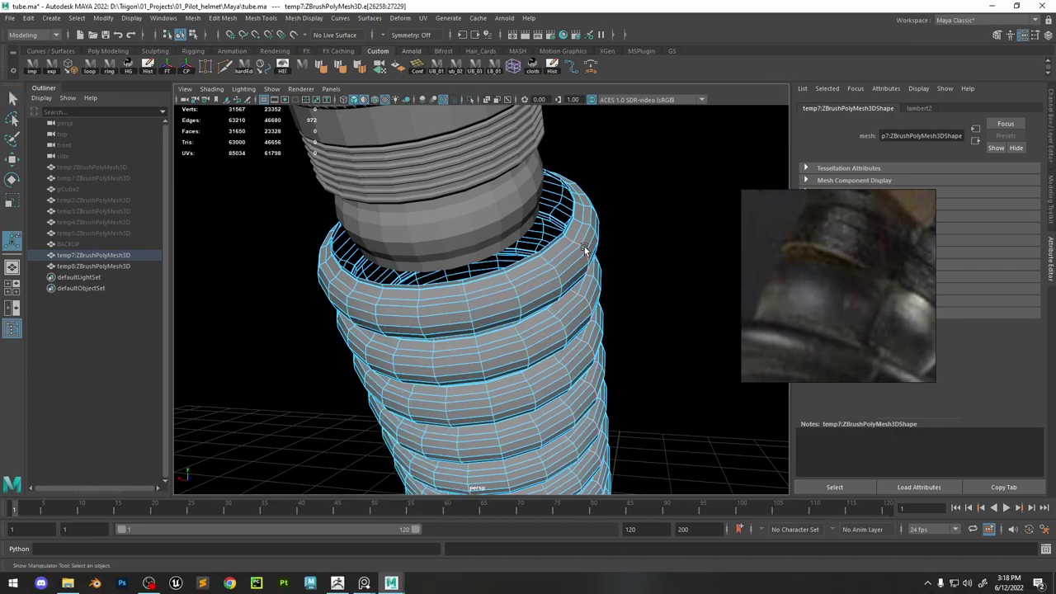
Round out the inserted lengthwise loops on the hose's next side by repeating Edit Edge Flow on each one.
alt+drag(593, 237, 500, 260)
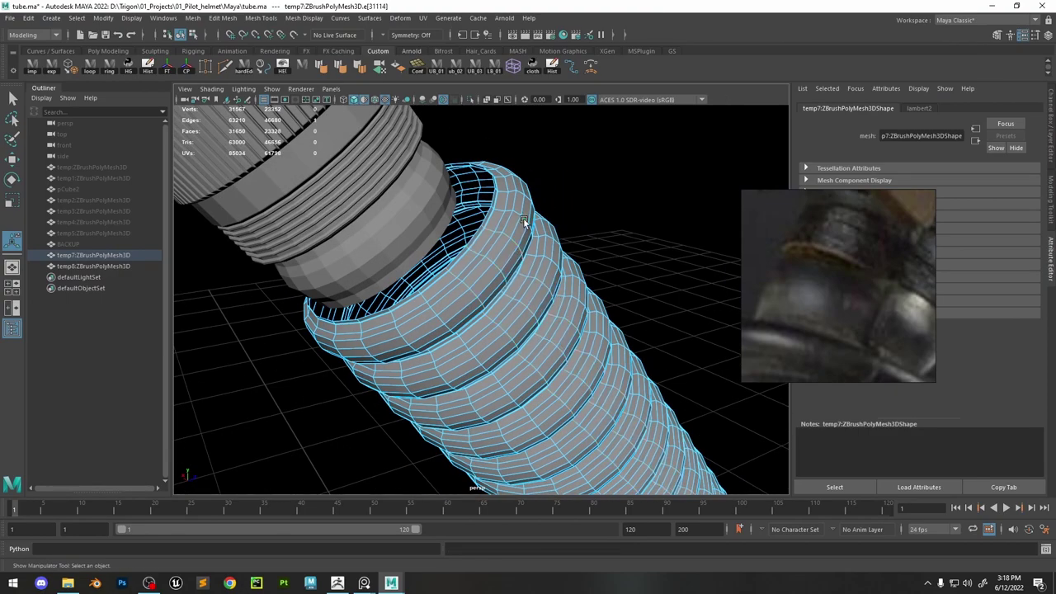
alt+drag(528, 201, 446, 257)
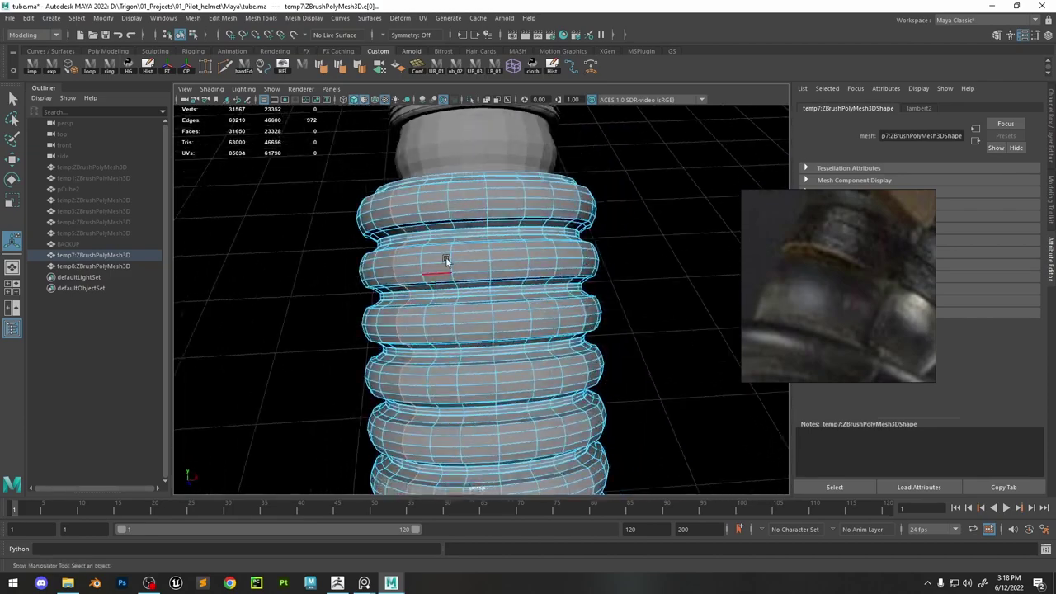
double_click(453, 252)
key(g)
double_click(420, 257)
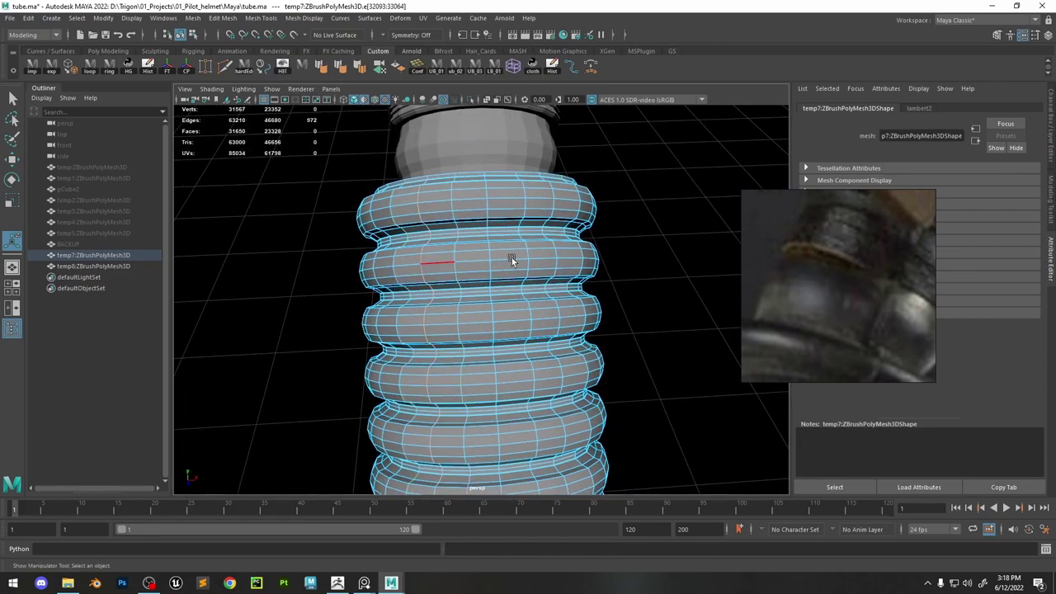
key(g)
double_click(490, 254)
key(g)
double_click(527, 254)
key(g)
double_click(554, 251)
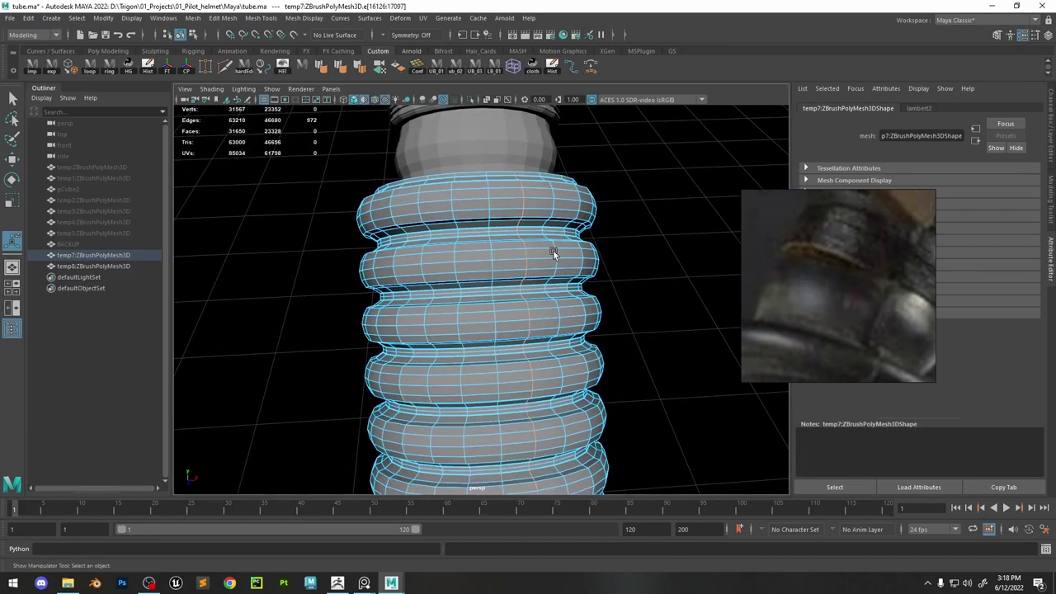
key(g)
Continue around the hose, applying Edit Edge Flow to the next three inserted lengthwise loops.
alt+drag(619, 283, 550, 279)
double_click(536, 283)
key(g)
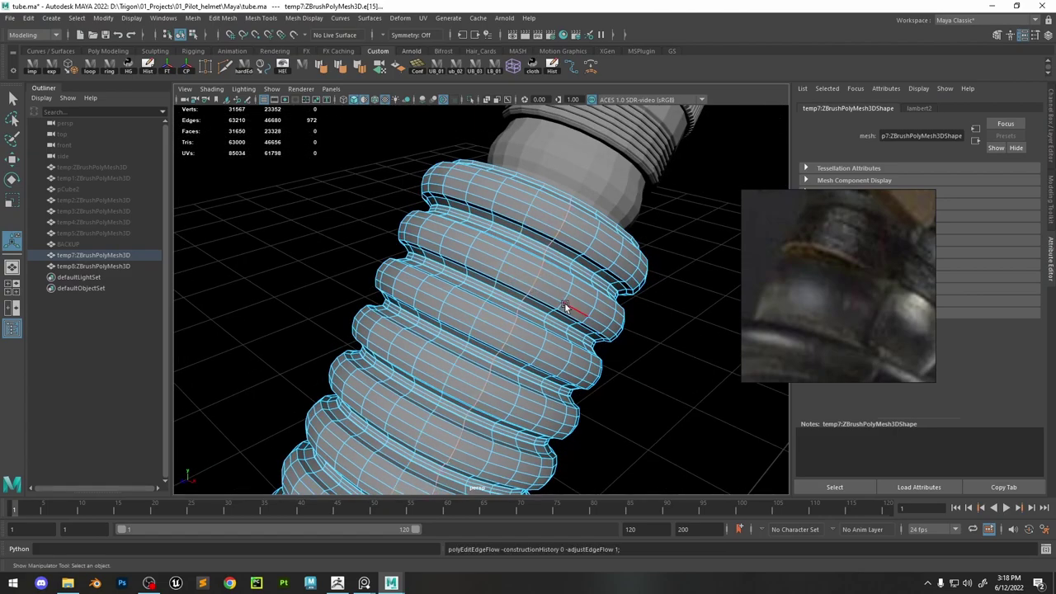
double_click(564, 297)
key(g)
double_click(590, 315)
key(g)
Apply Edit Edge Flow to the remaining five inserted lengthwise loops to finish rounding the hose's circumference.
alt+drag(601, 321, 548, 317)
double_click(533, 300)
key(g)
double_click(567, 322)
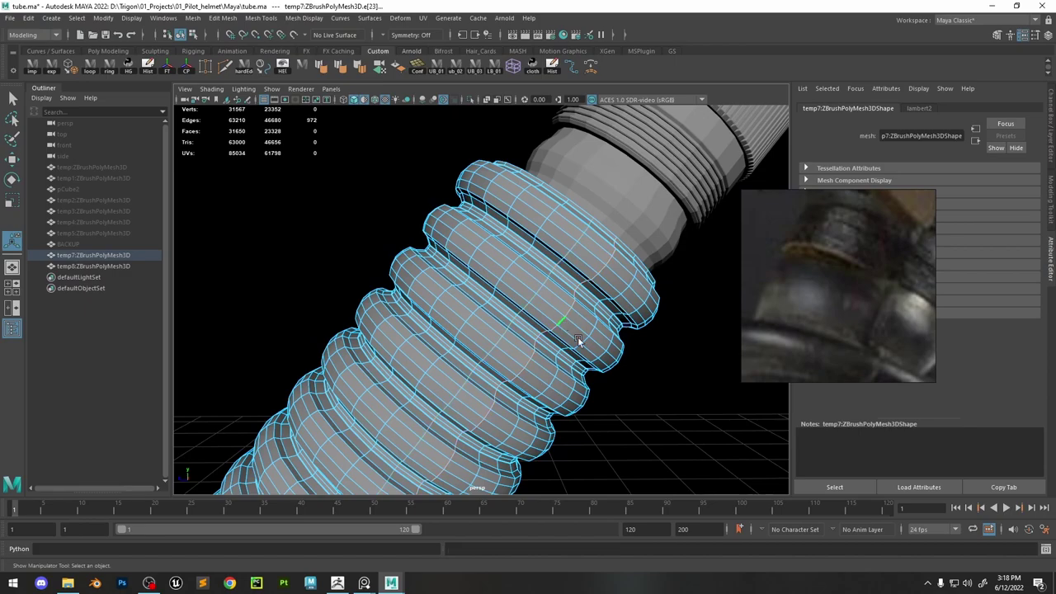
key(g)
double_click(583, 338)
key(g)
alt+drag(639, 343, 595, 334)
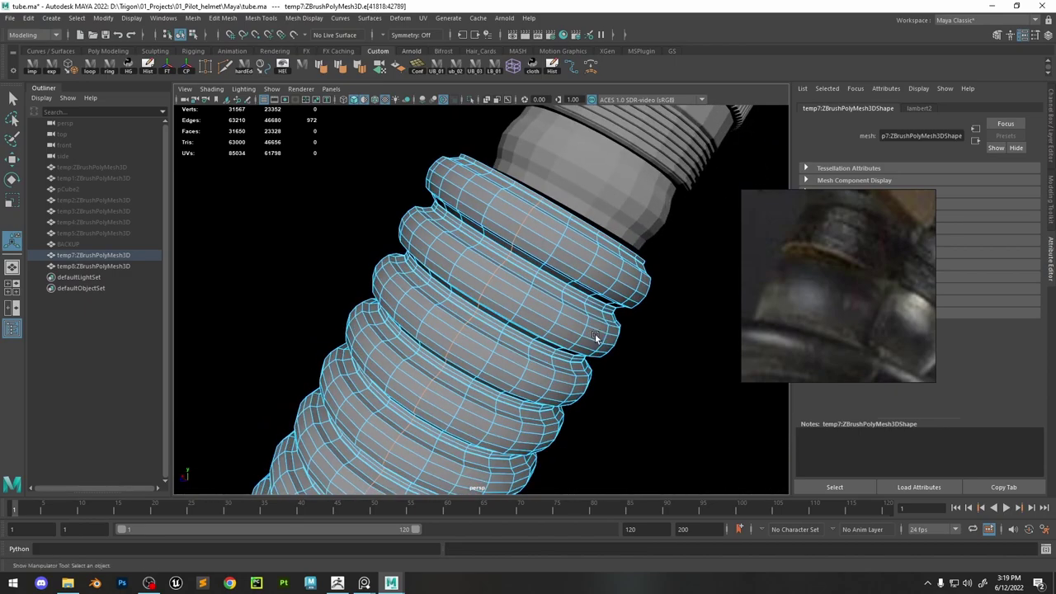
double_click(520, 308)
key(g)
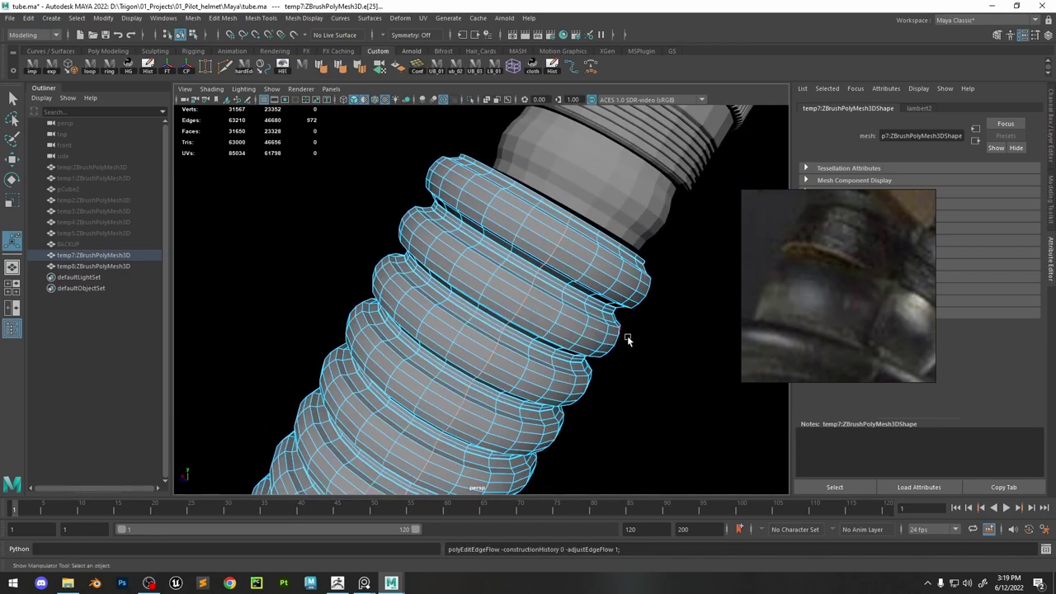
double_click(555, 318)
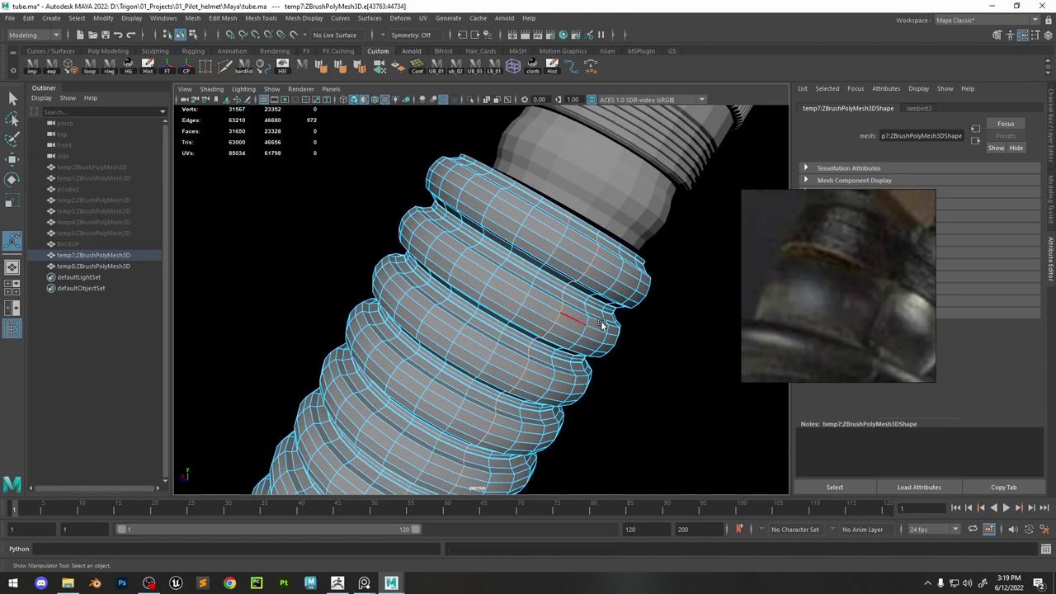
key(g)
Return to object selection and select the threaded connector together with the corrugated hose.
alt+drag(634, 364, 569, 333)
right_drag(492, 265, 544, 217)
click(511, 199)
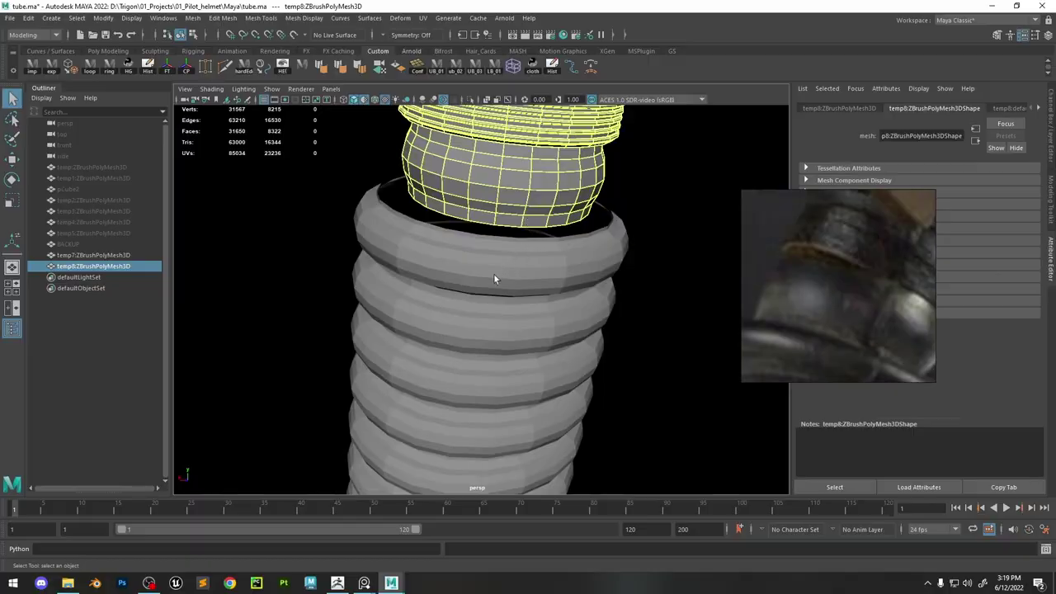
shift+click(497, 274)
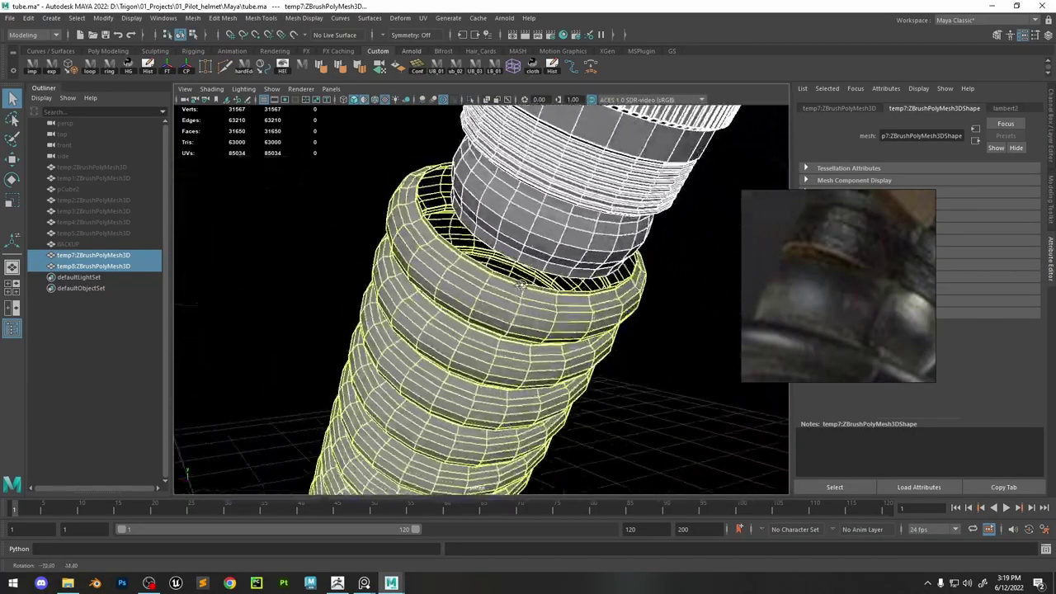